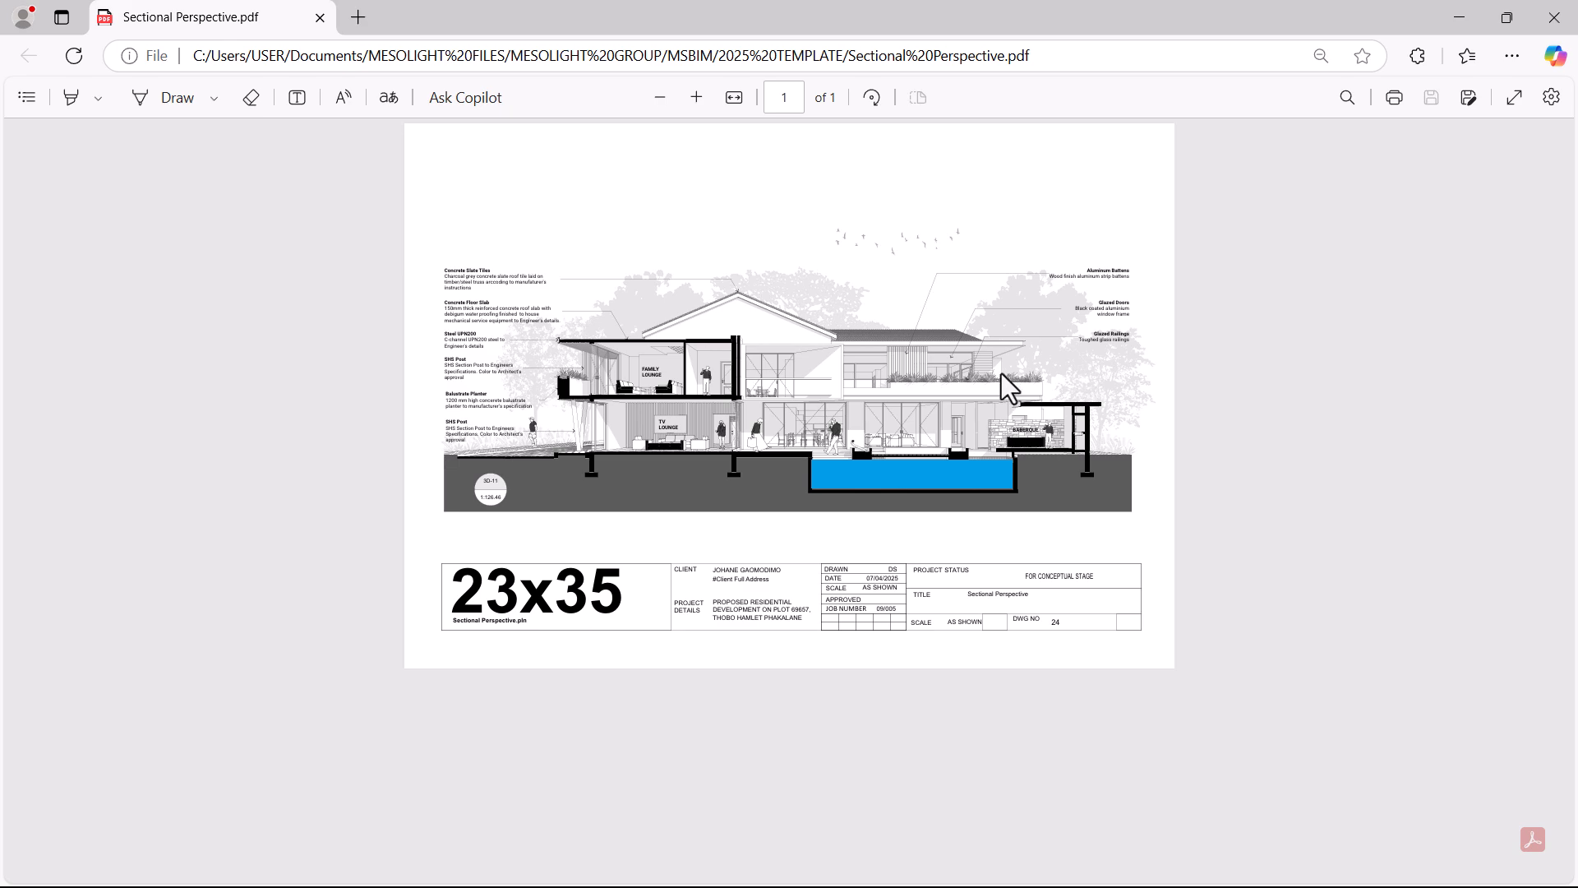
Examine the sectional perspective drawing in the PDF, including its material annotations, the cut rooms and the pool
click(689, 97)
click(688, 97)
click(690, 97)
scroll(1344, 457, down, 3)
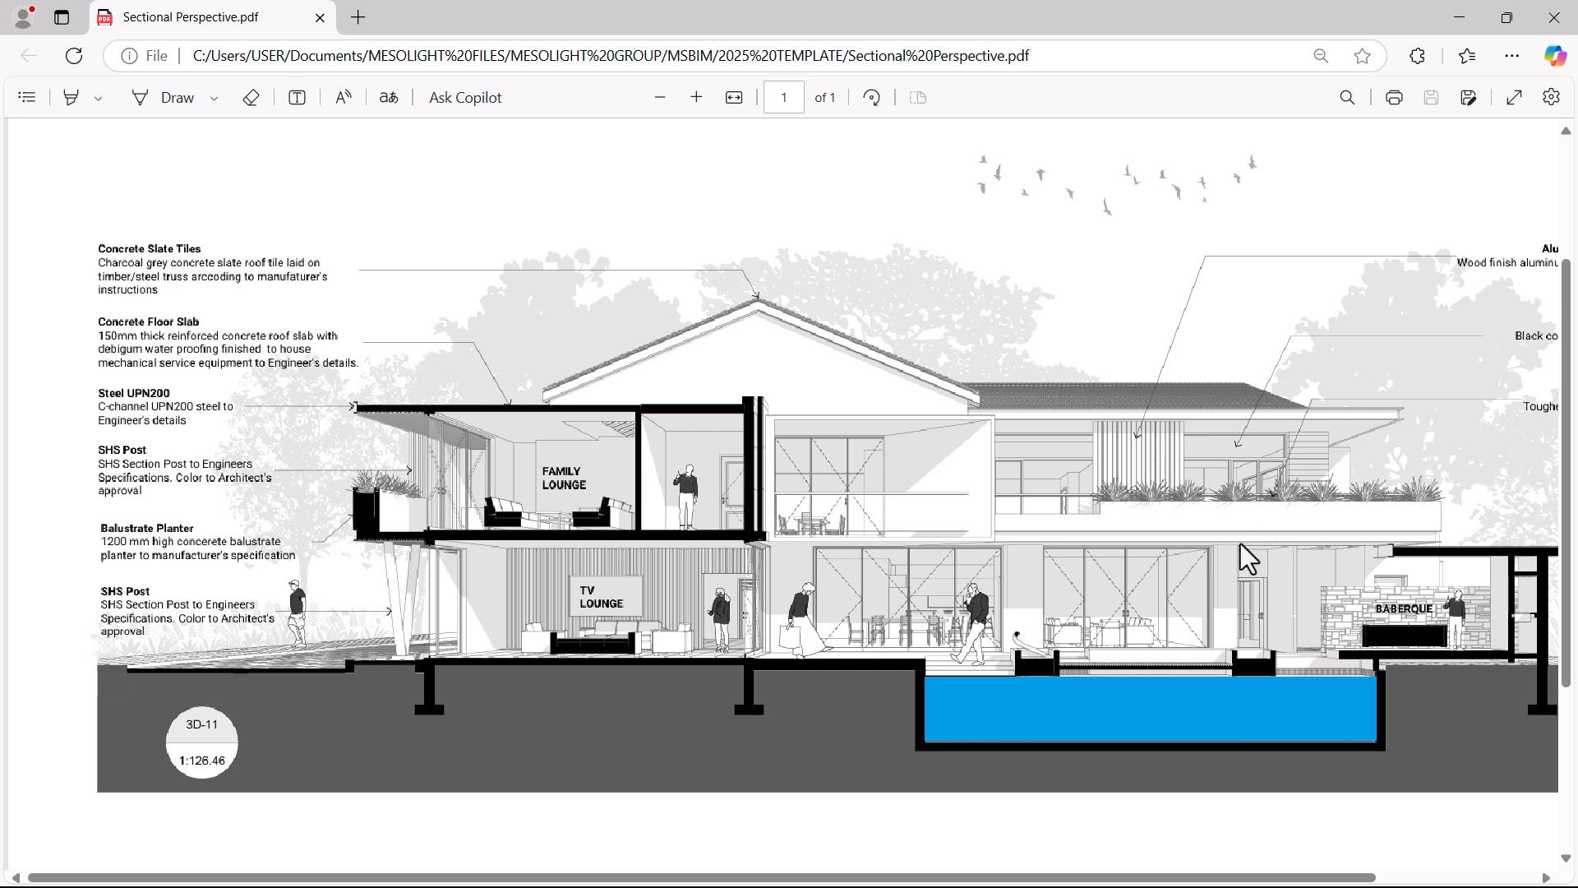
drag(1100, 877, 1201, 883)
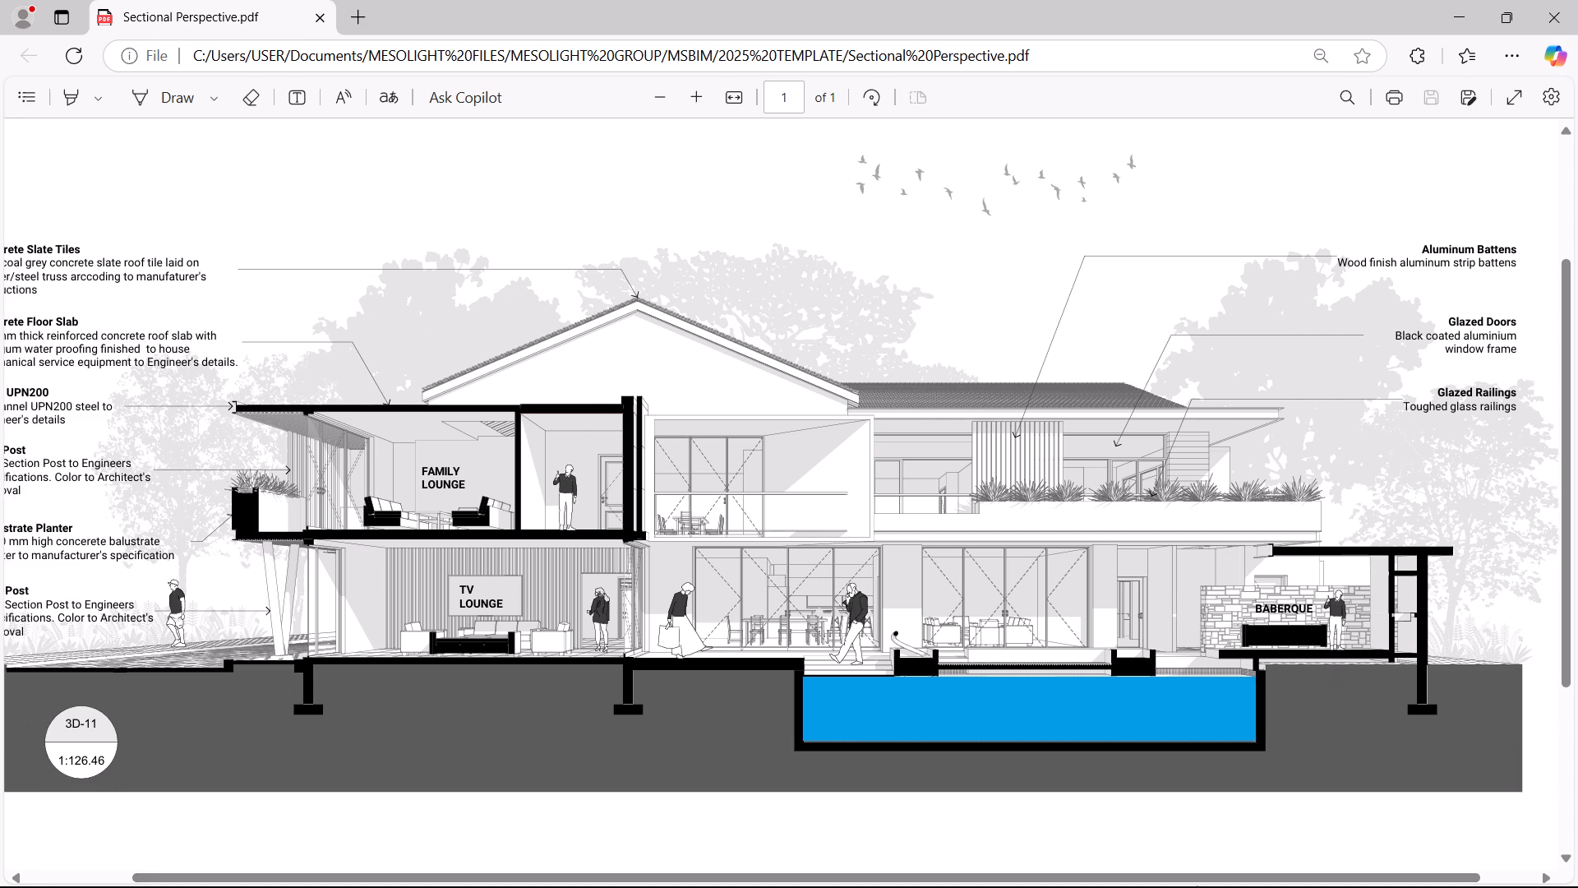
scroll(1063, 640, down, 2)
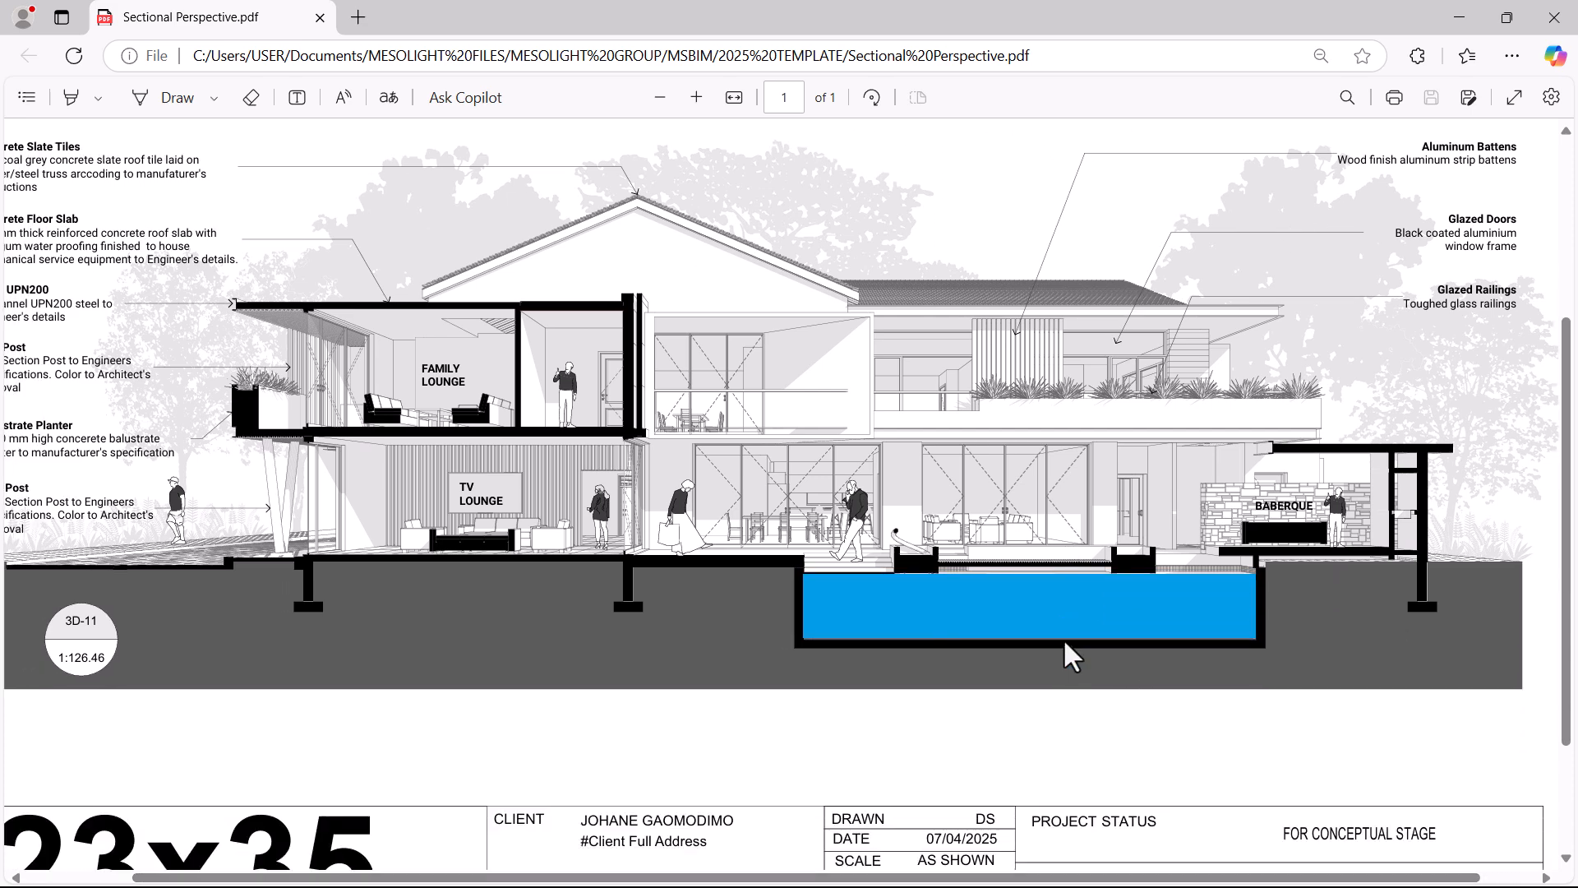
Switch to Archicad and examine the annotated house section on the A.06 Sectional Perspective layout
key(alt+Tab)
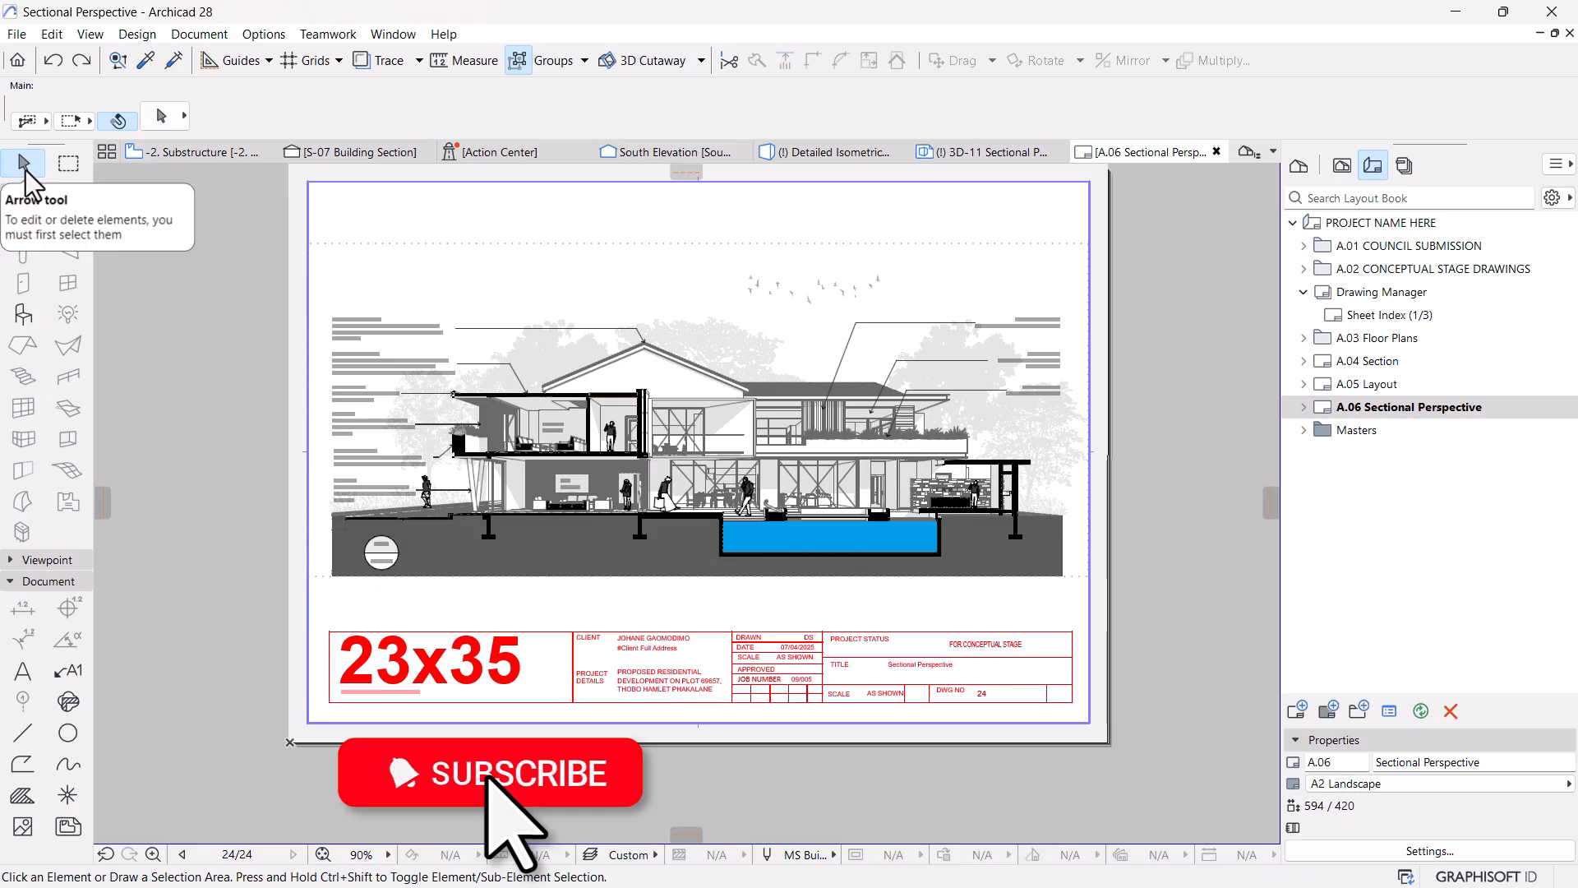
middle_drag(479, 332, 484, 349)
scroll(674, 436, up, 1)
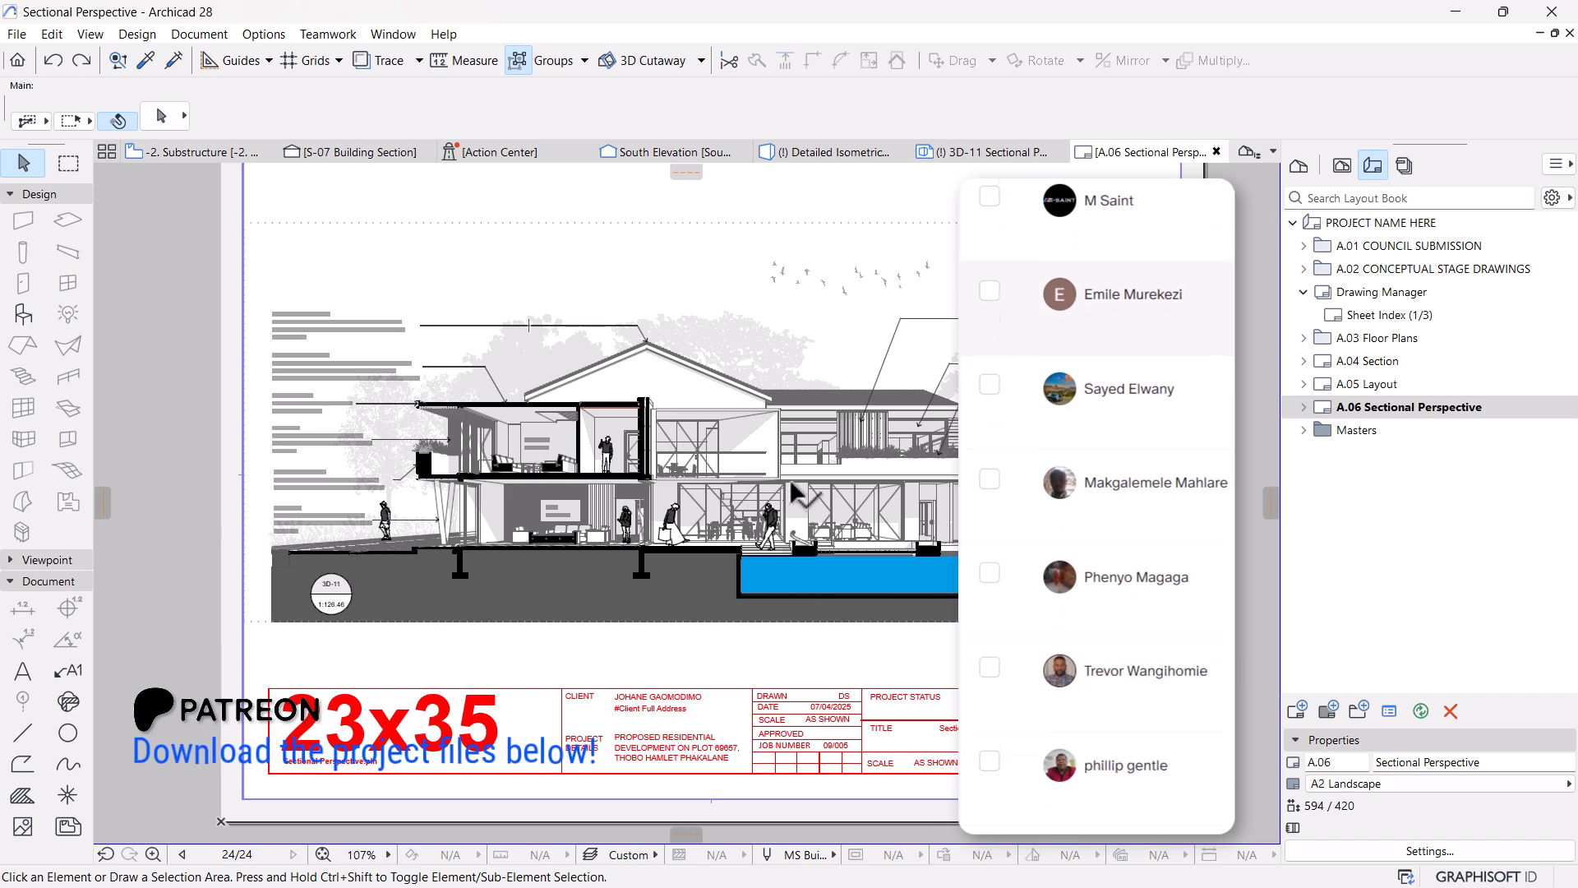
middle_drag(793, 492, 779, 465)
scroll(333, 401, up, 3)
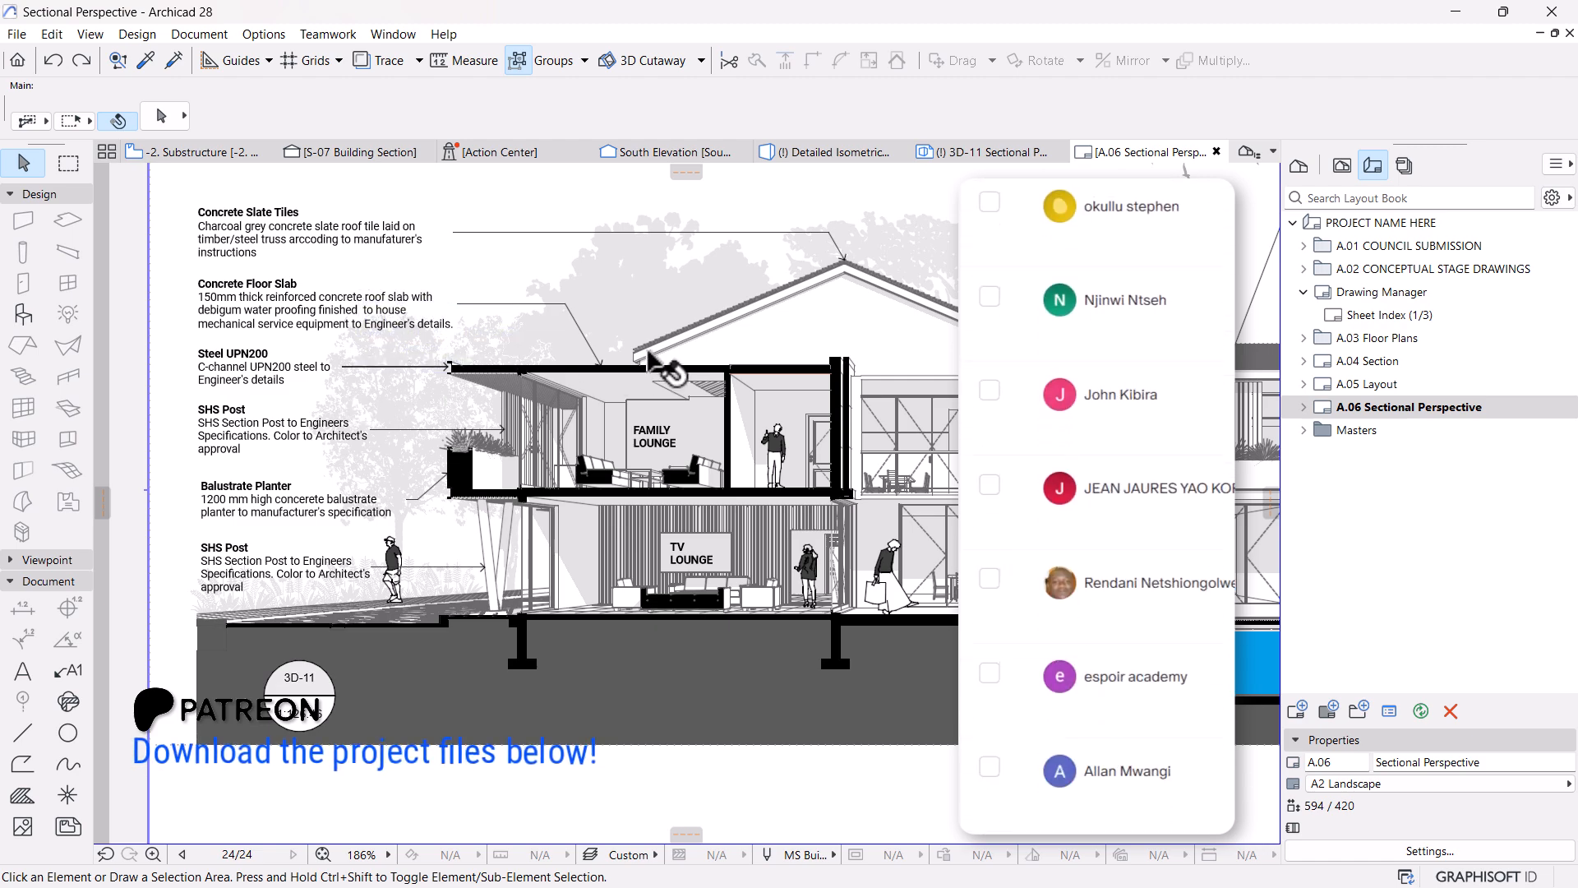
scroll(689, 341, up, 1)
middle_drag(689, 341, 706, 404)
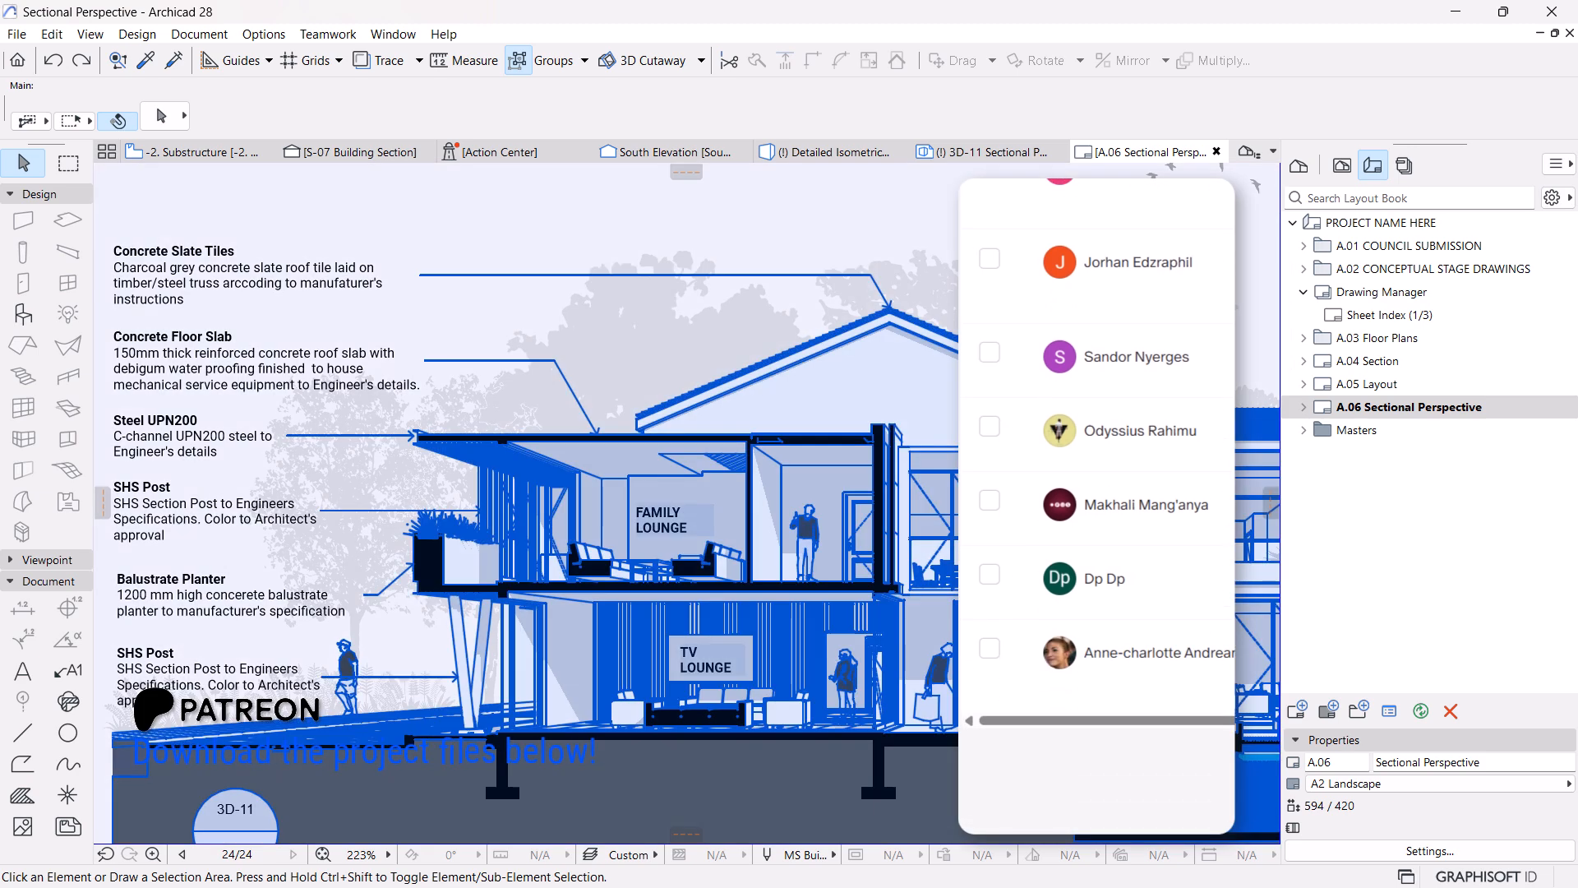
middle_drag(1069, 394, 1029, 394)
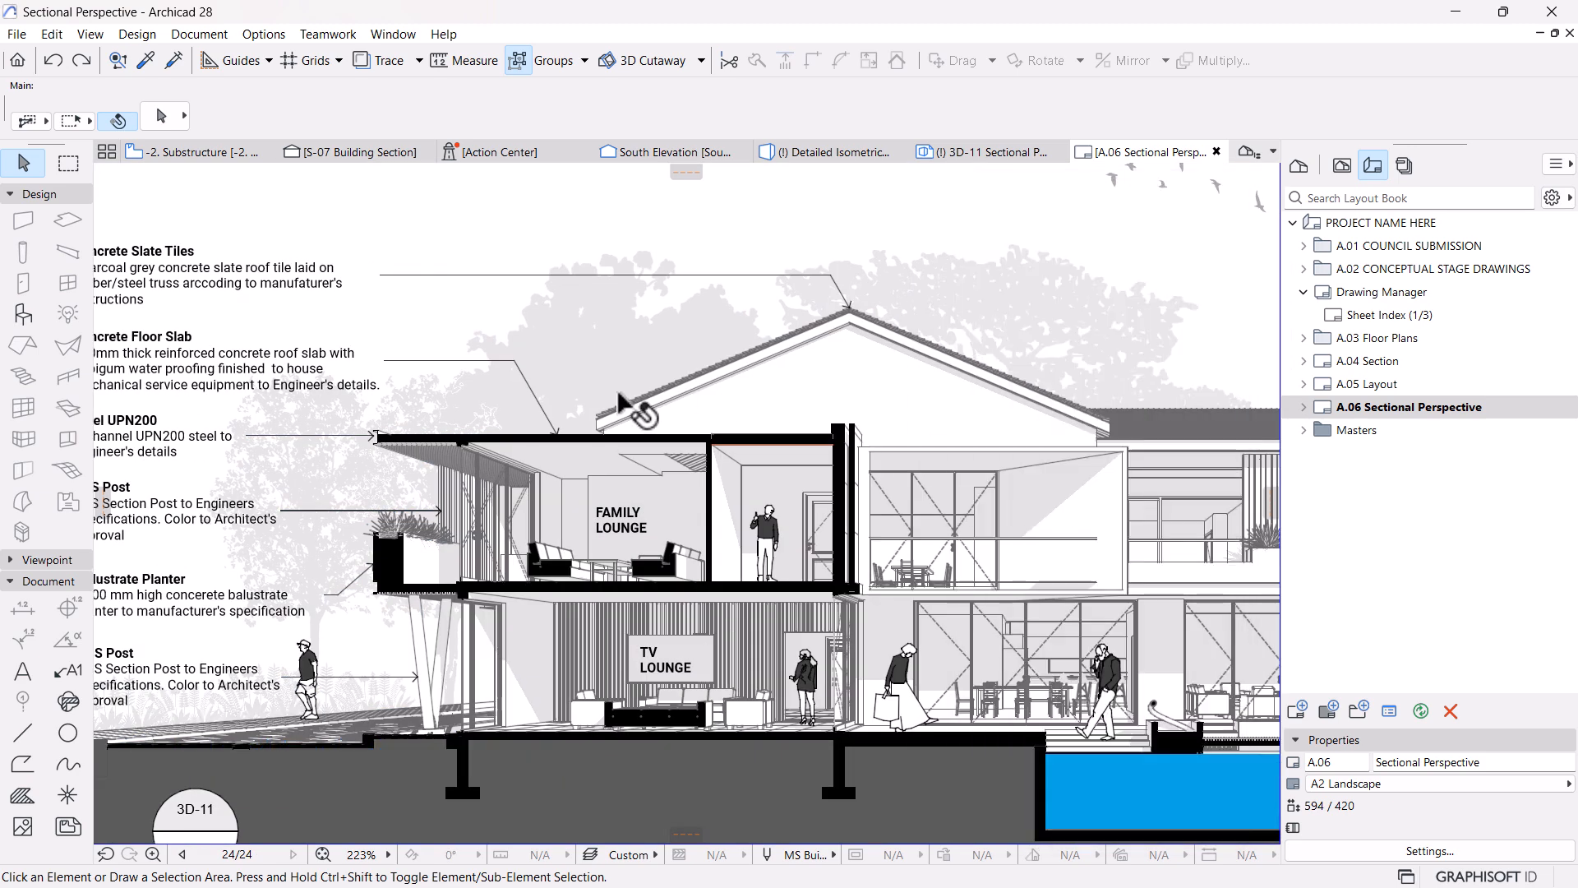
scroll(479, 379, down, 3)
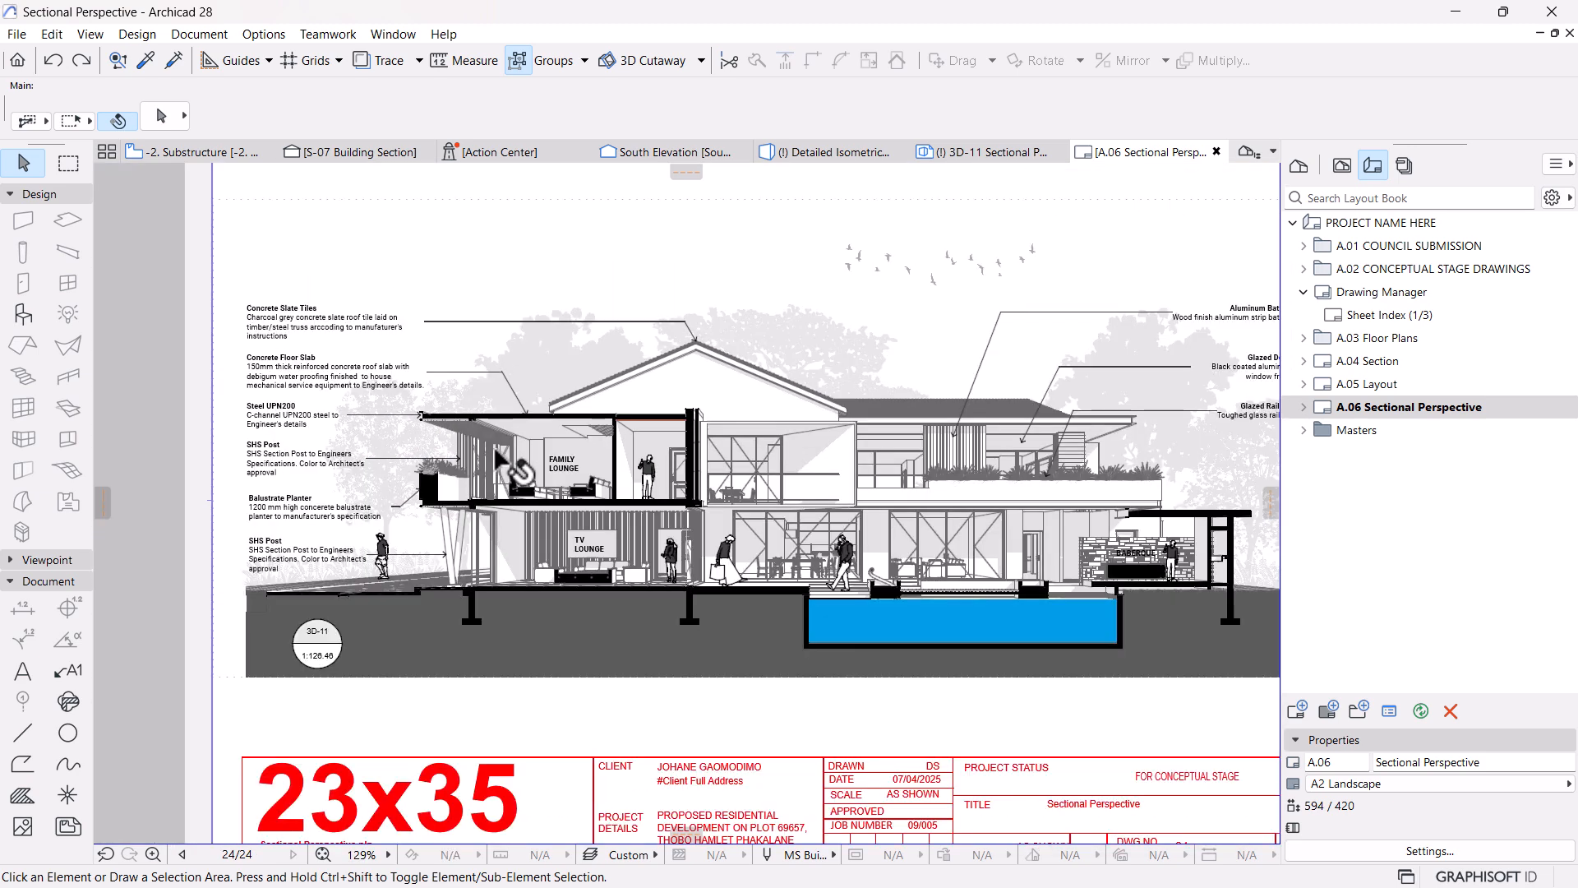
scroll(495, 450, down, 2)
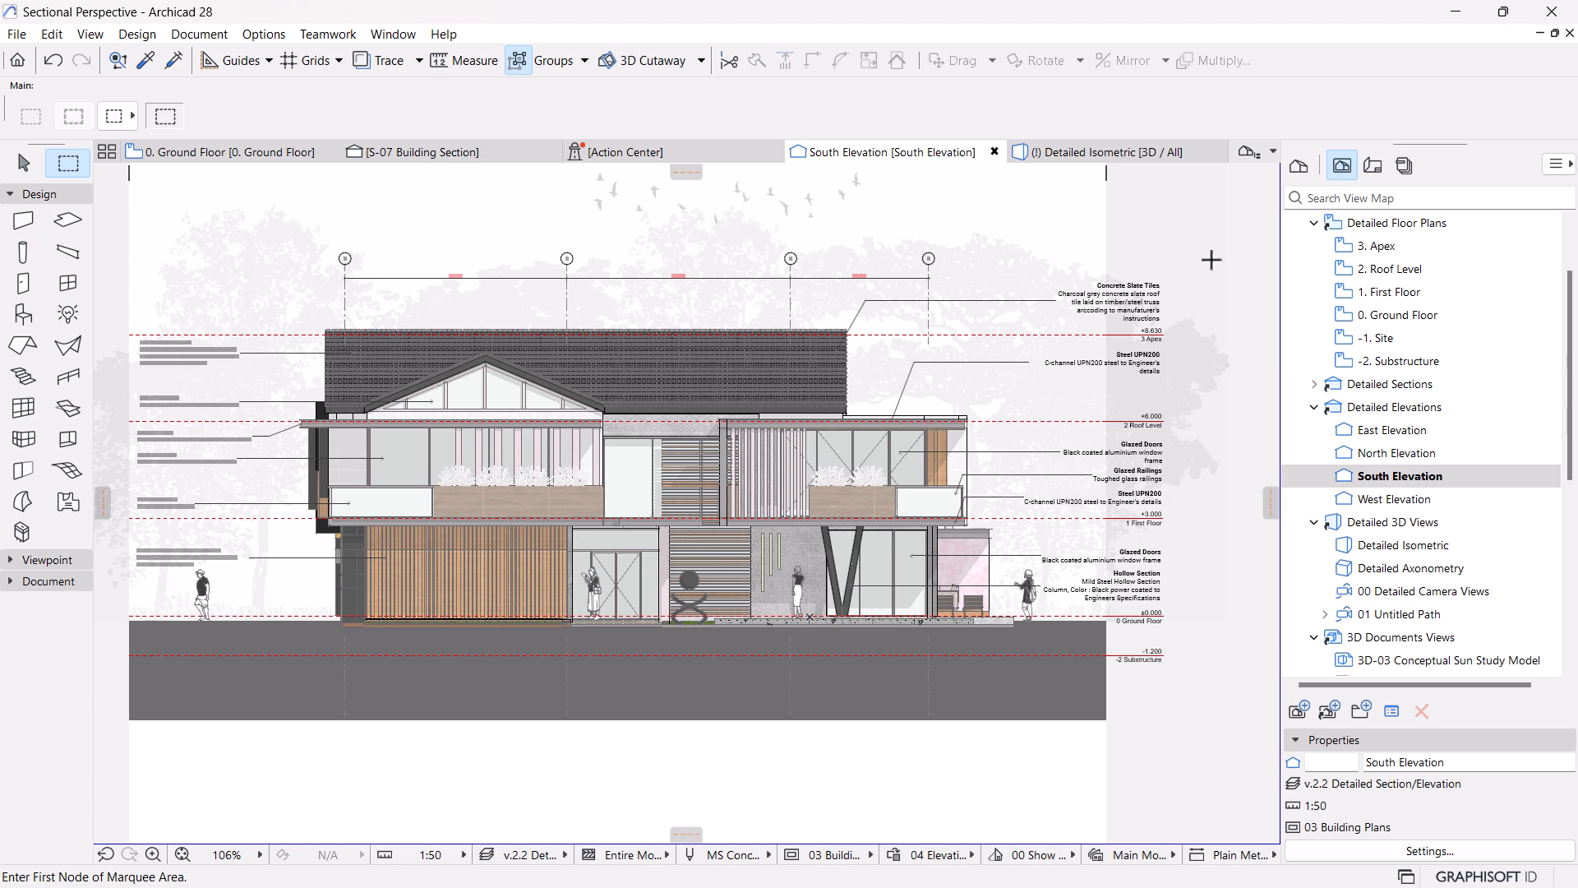
Open the 0. Ground Floor plan and select the S-07 Building Section marker near the pool
scroll(1147, 359, down, 1)
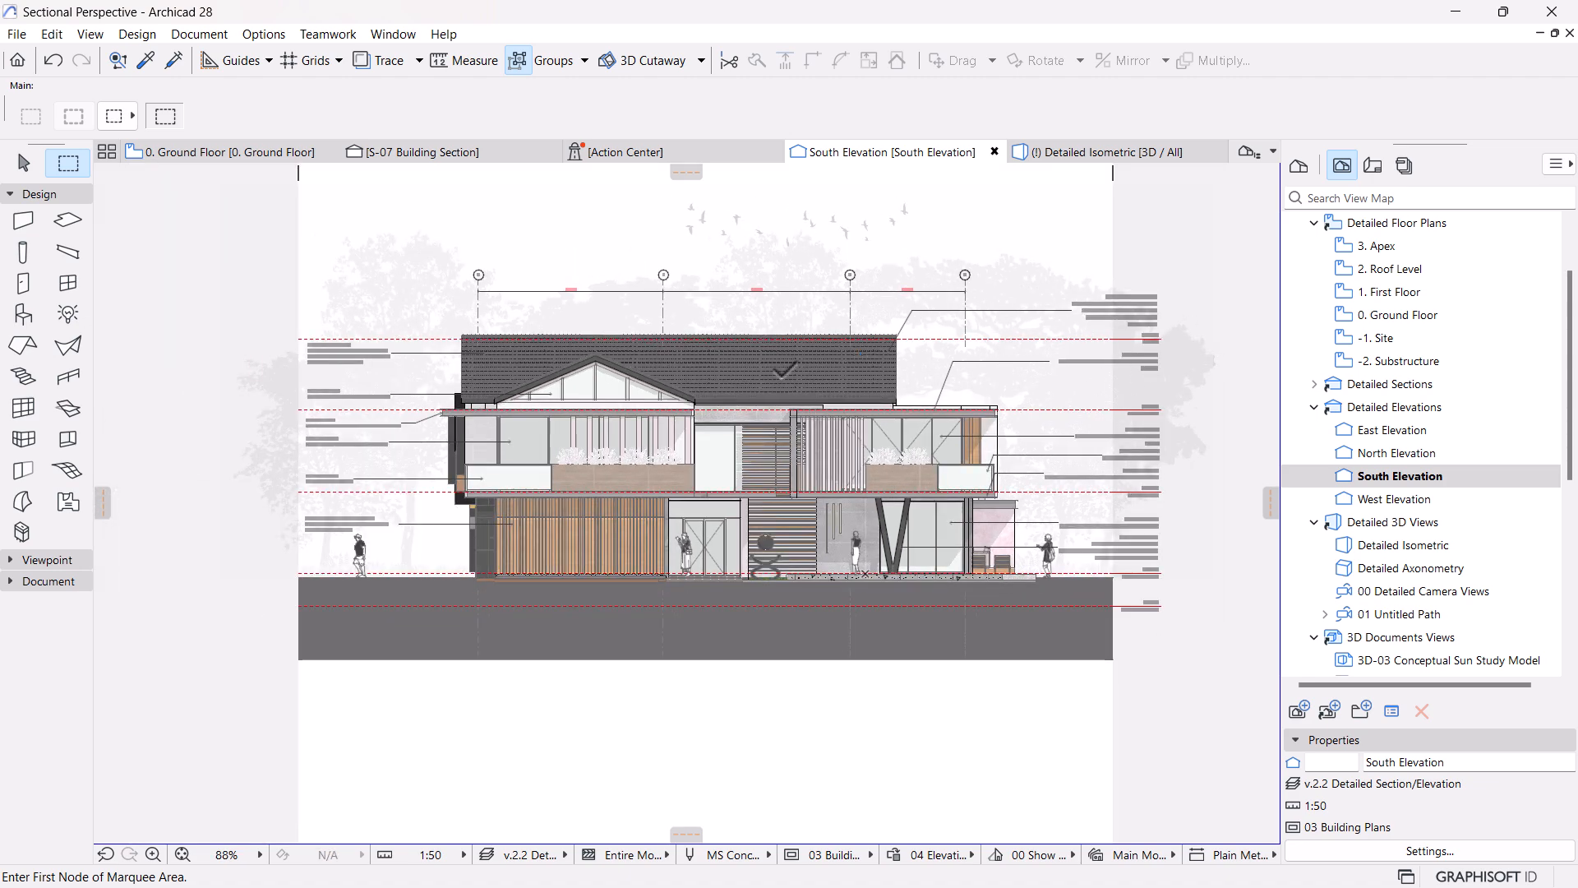
click(167, 155)
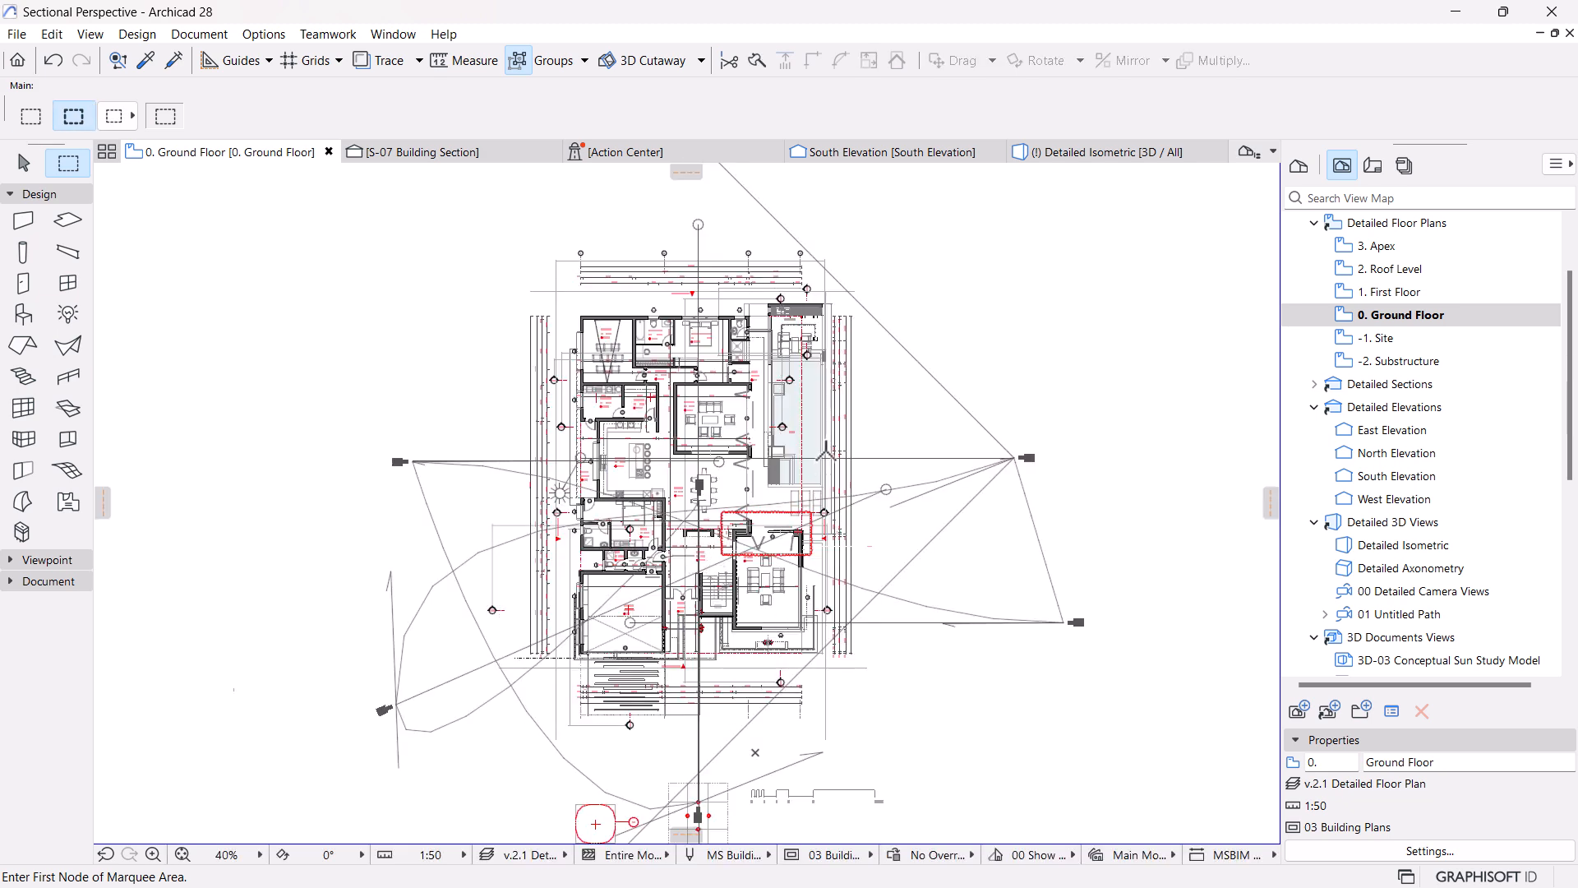
key(Escape)
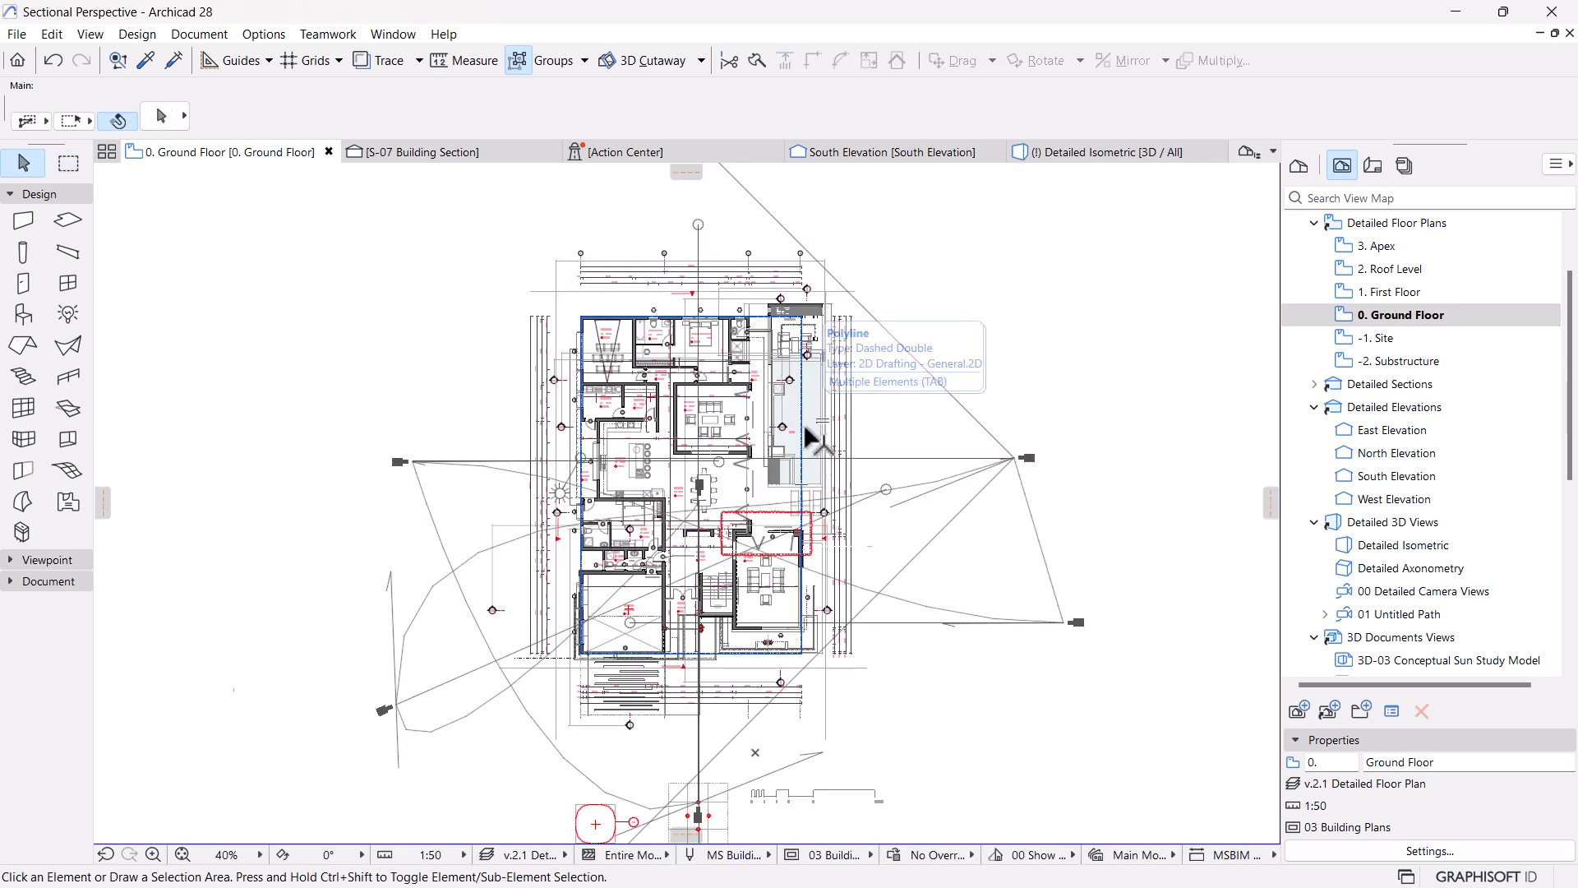
scroll(812, 439, up, 2)
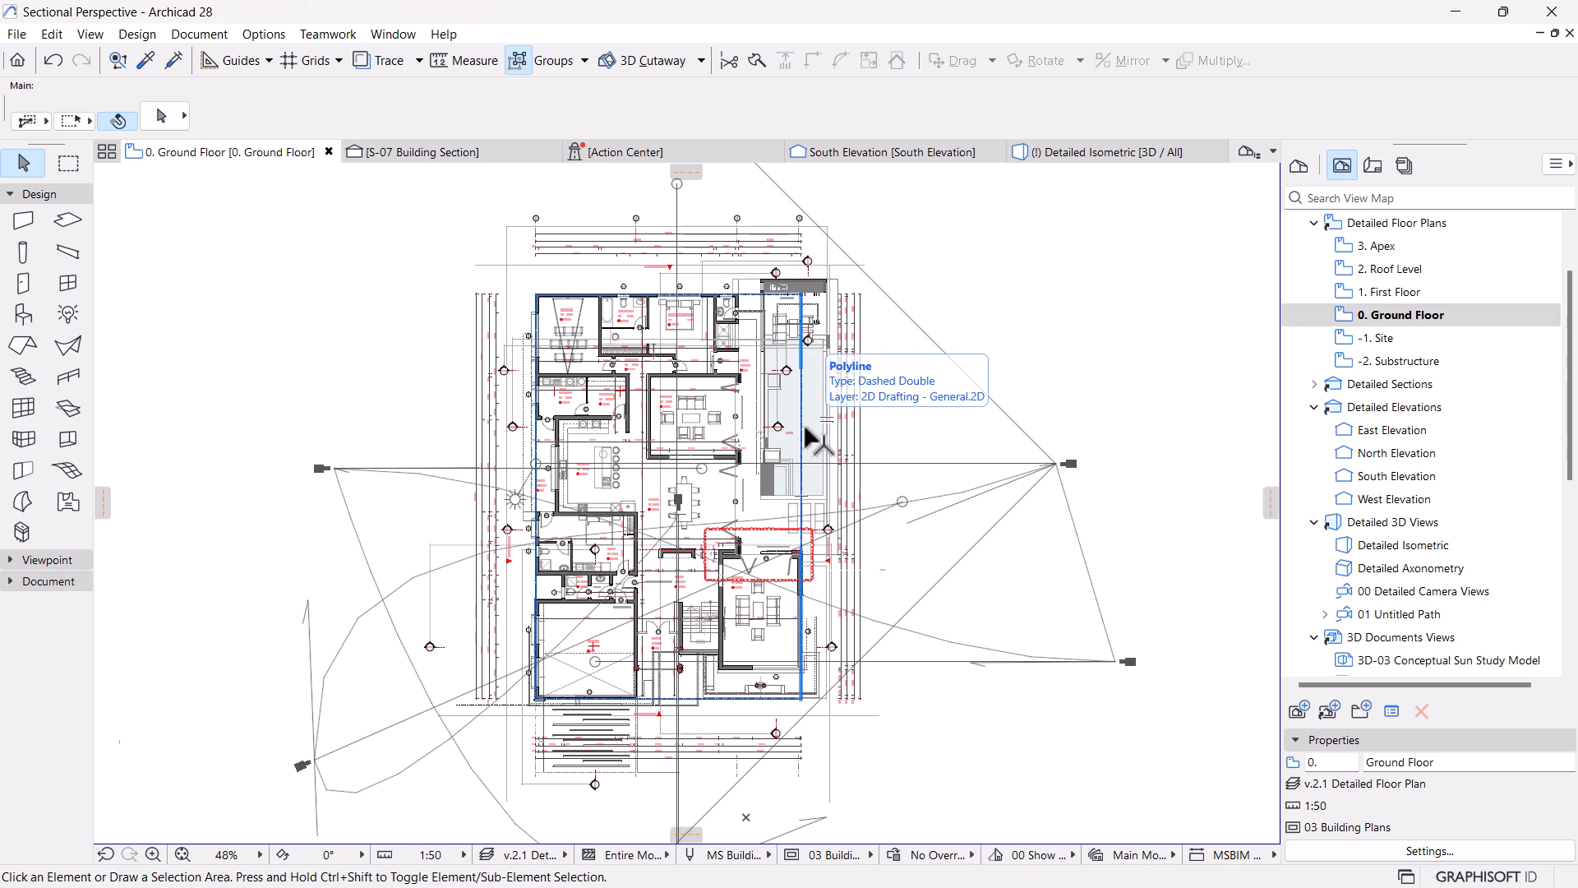
click(777, 273)
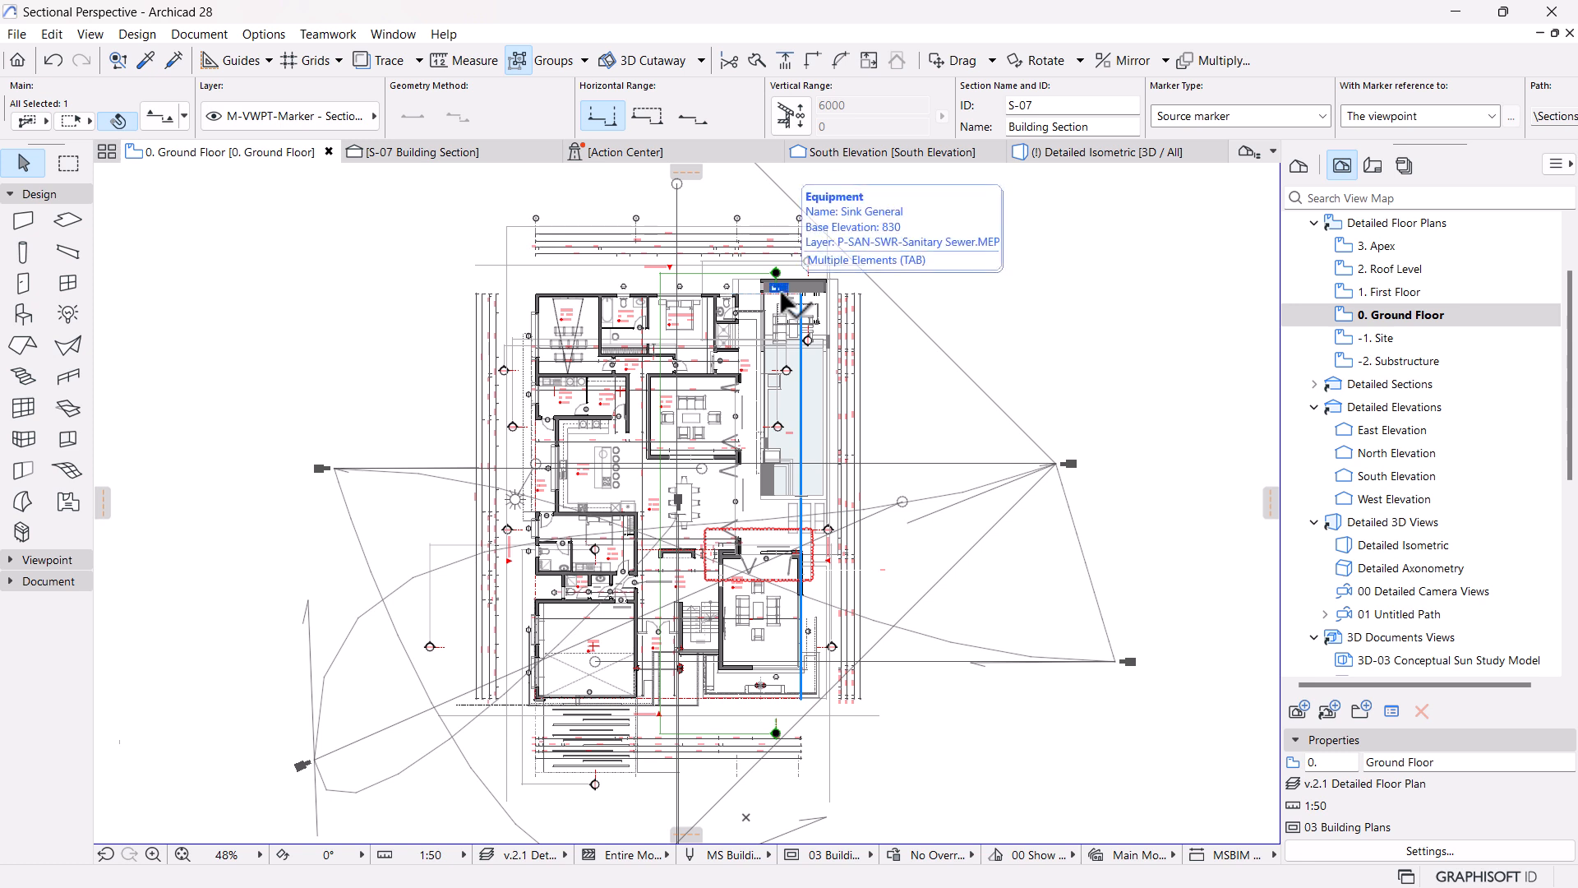
Draw a rectangular marquee over the building with one long edge along the S-07 section line through the pool
click(67, 163)
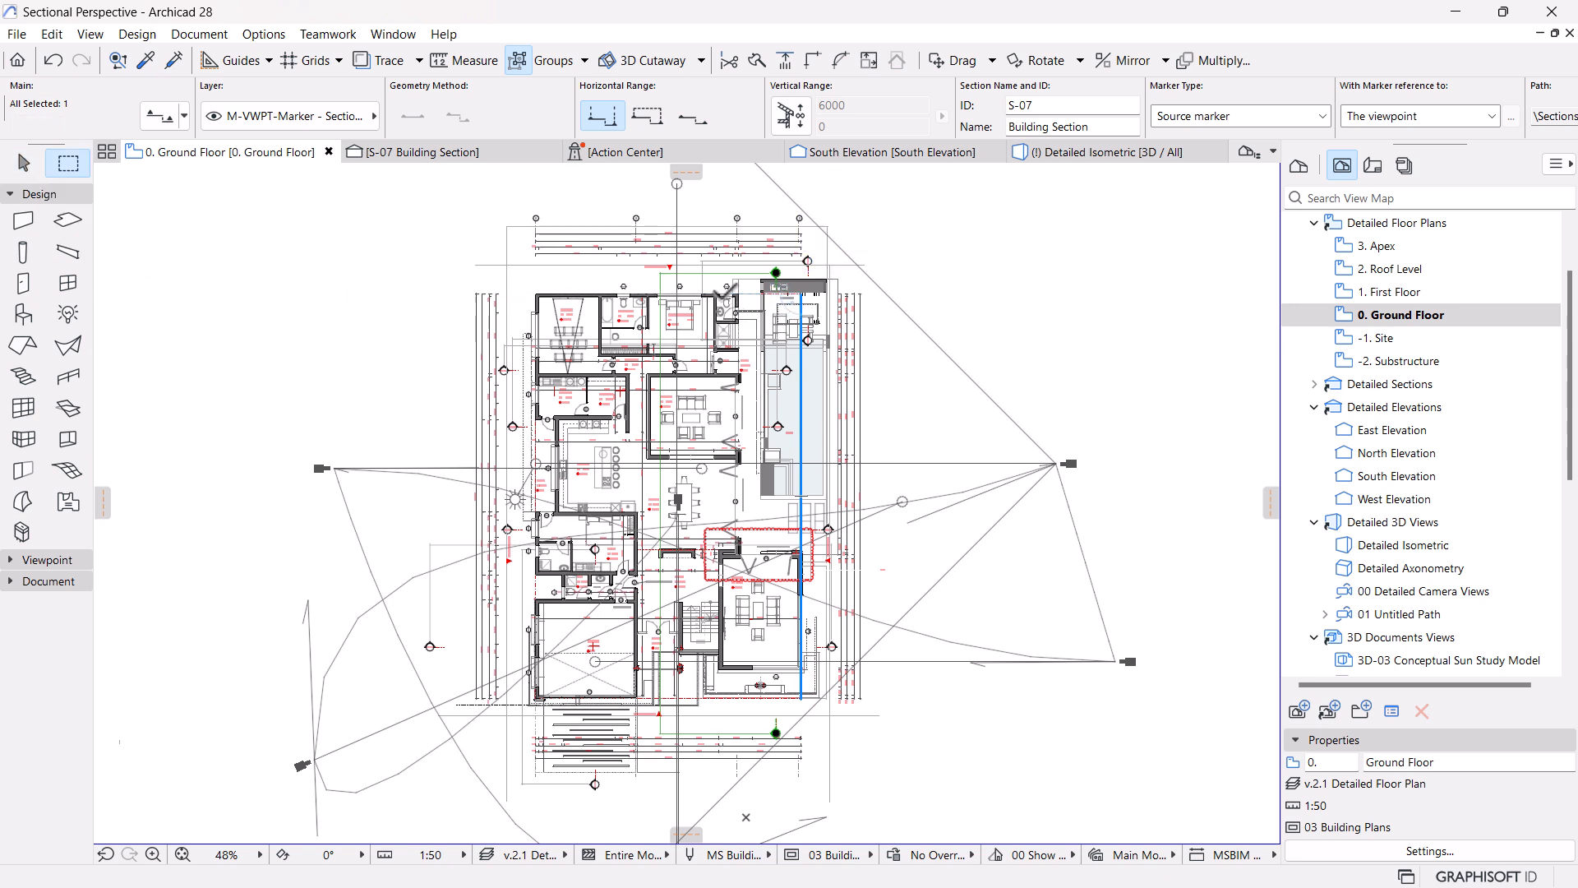
click(775, 265)
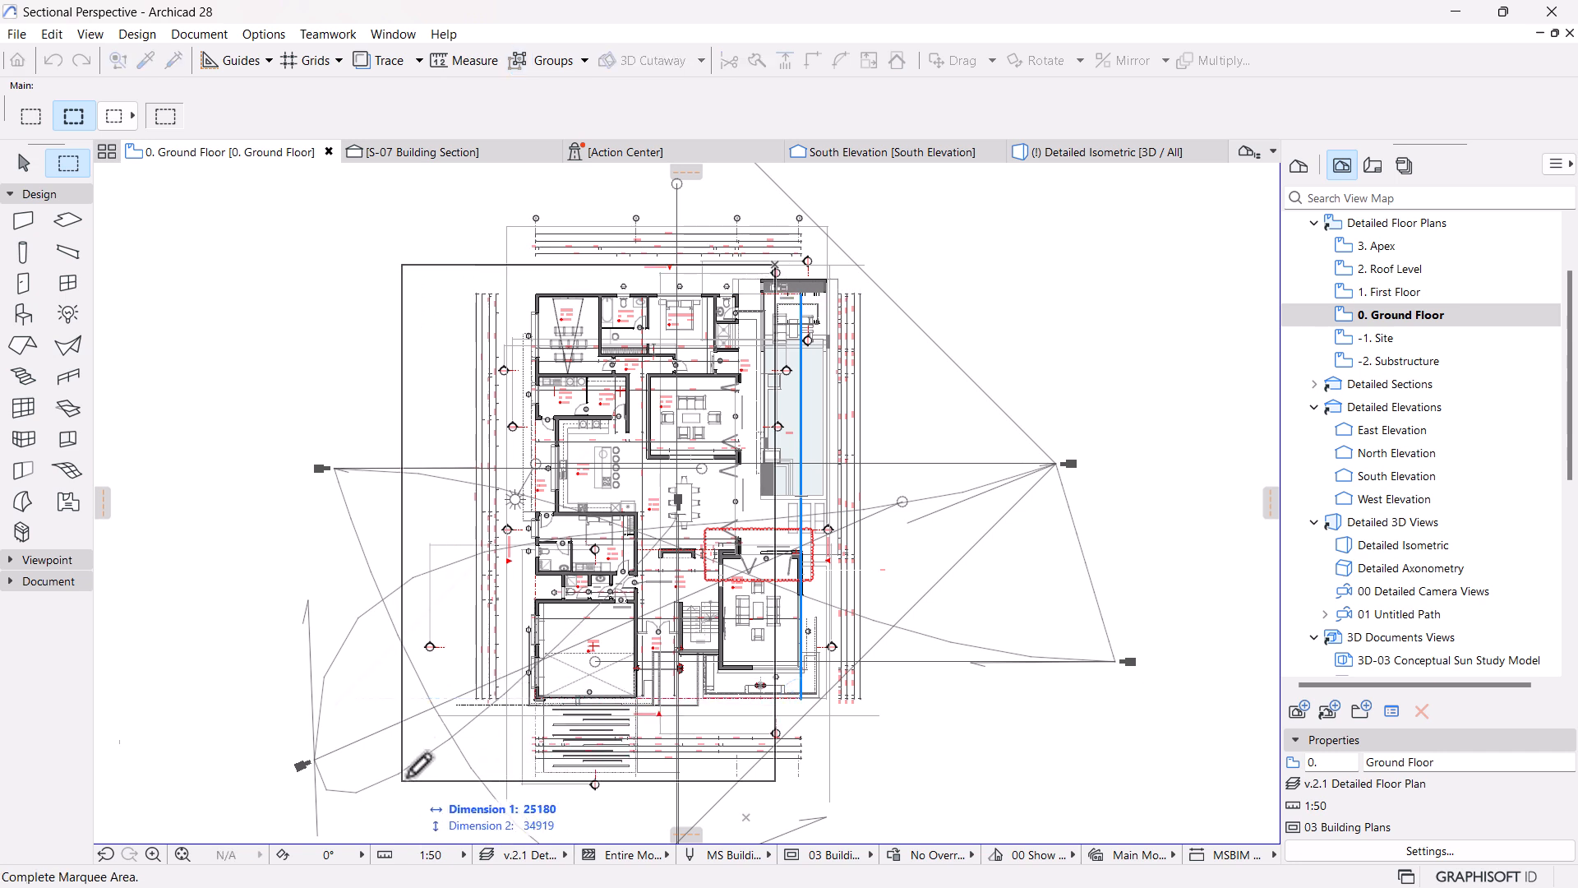
click(440, 766)
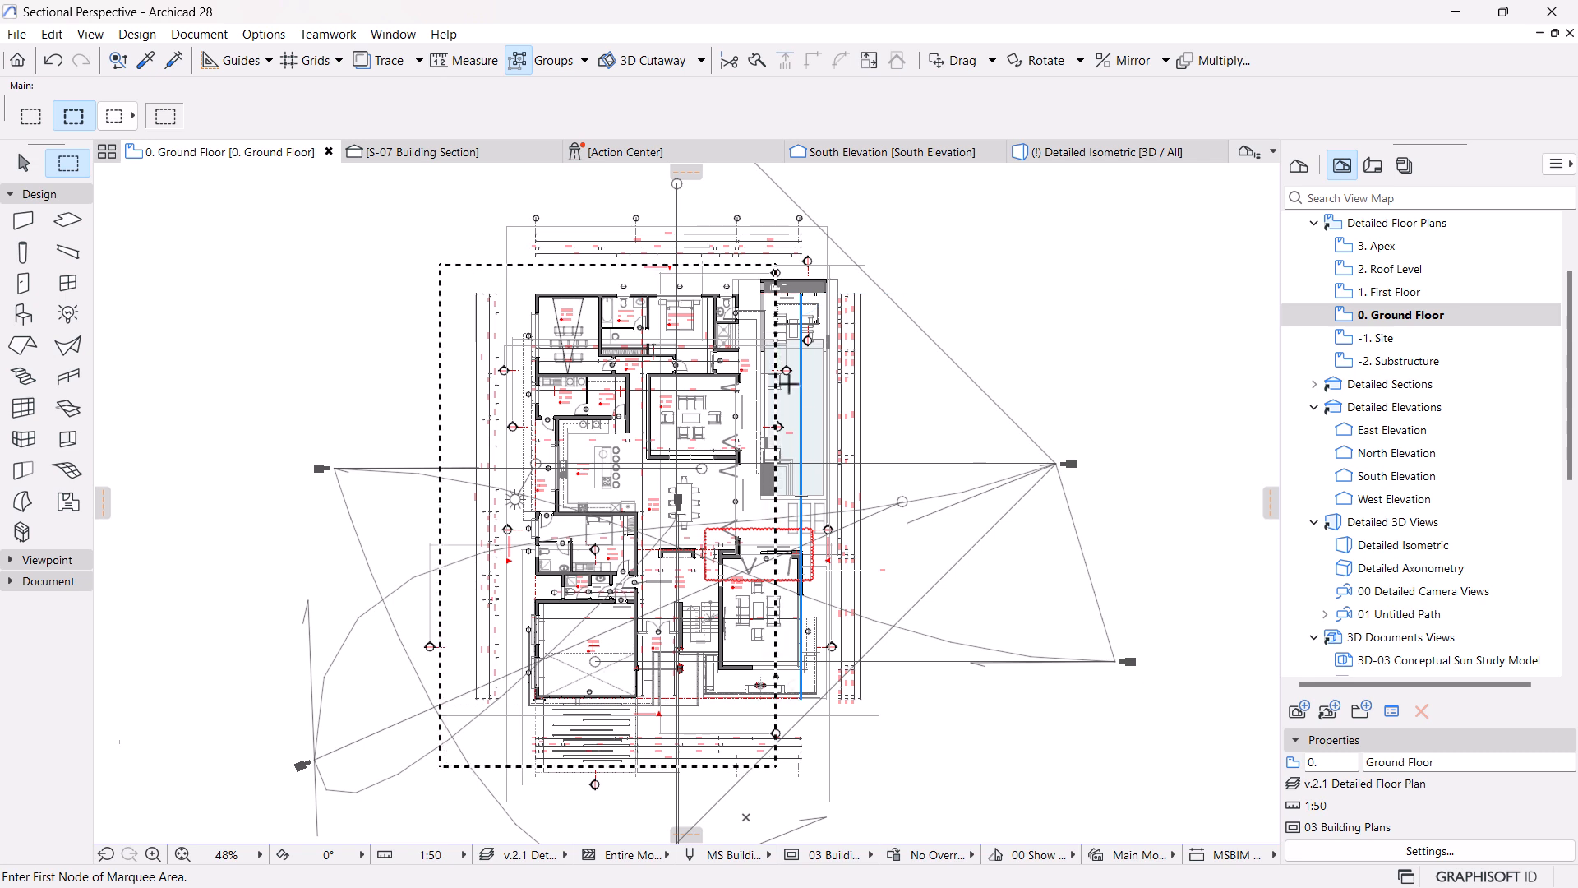
click(773, 246)
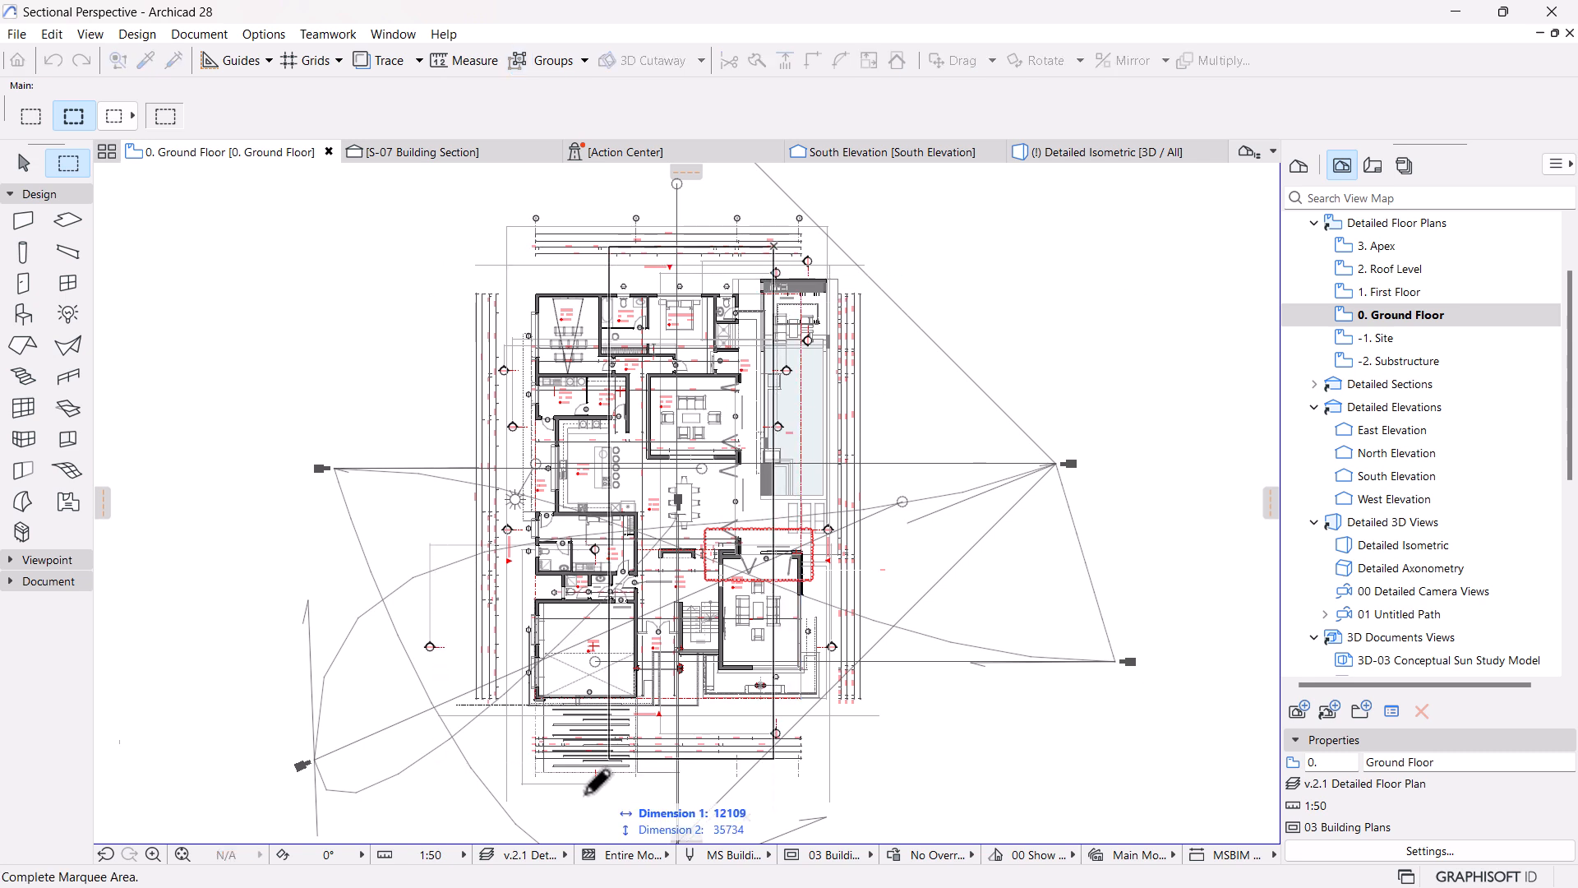
click(445, 809)
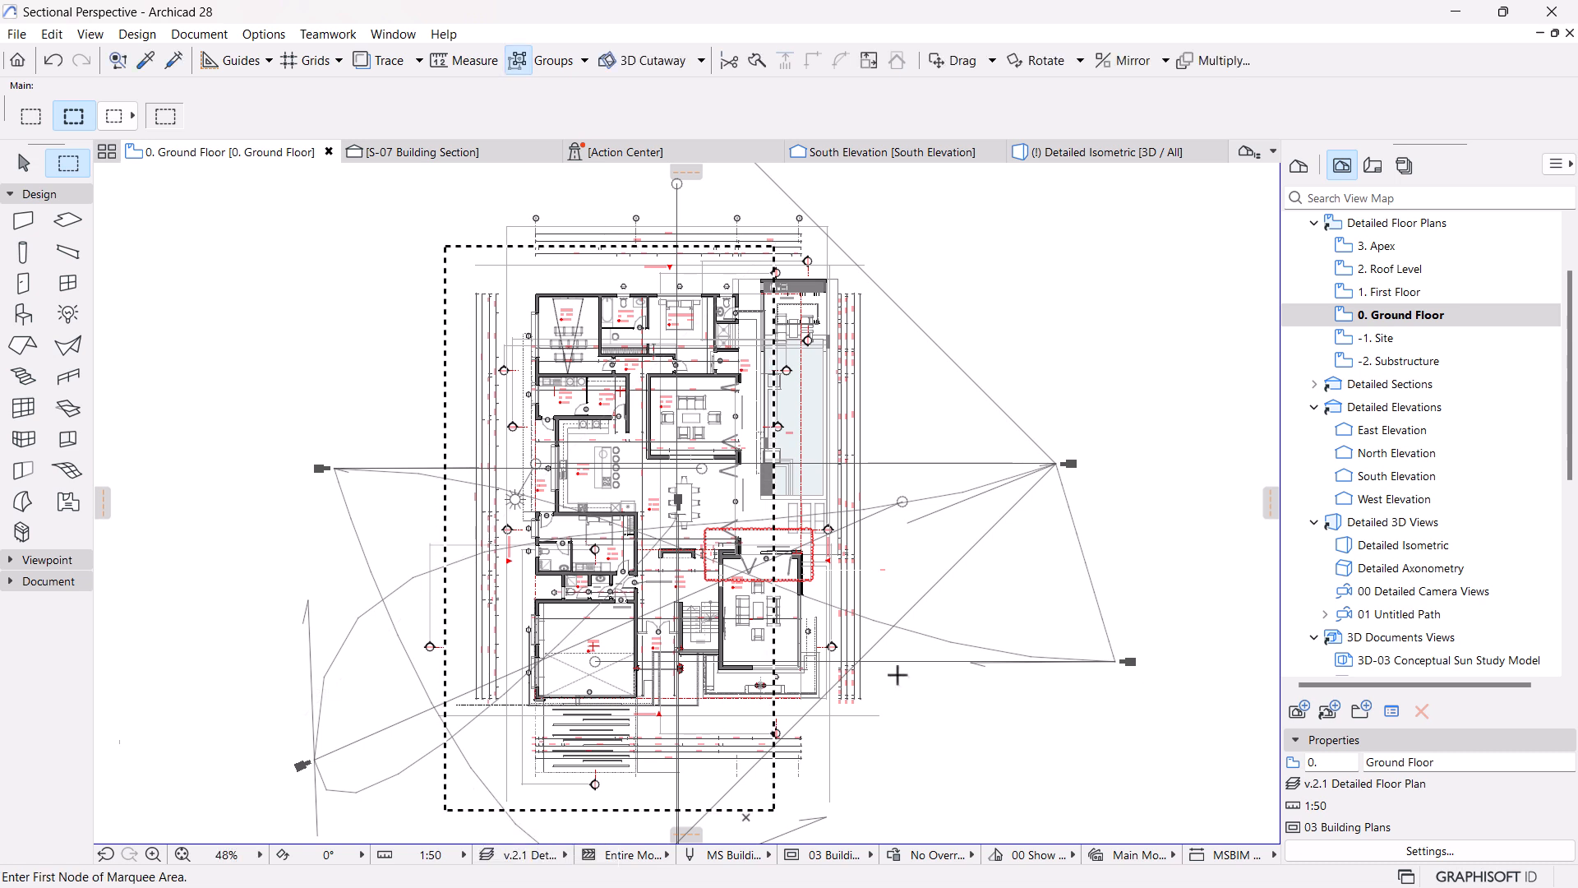
Show the marquee area in 3D and orbit the model to face the cut through the lounges and pool
right_click(1075, 269)
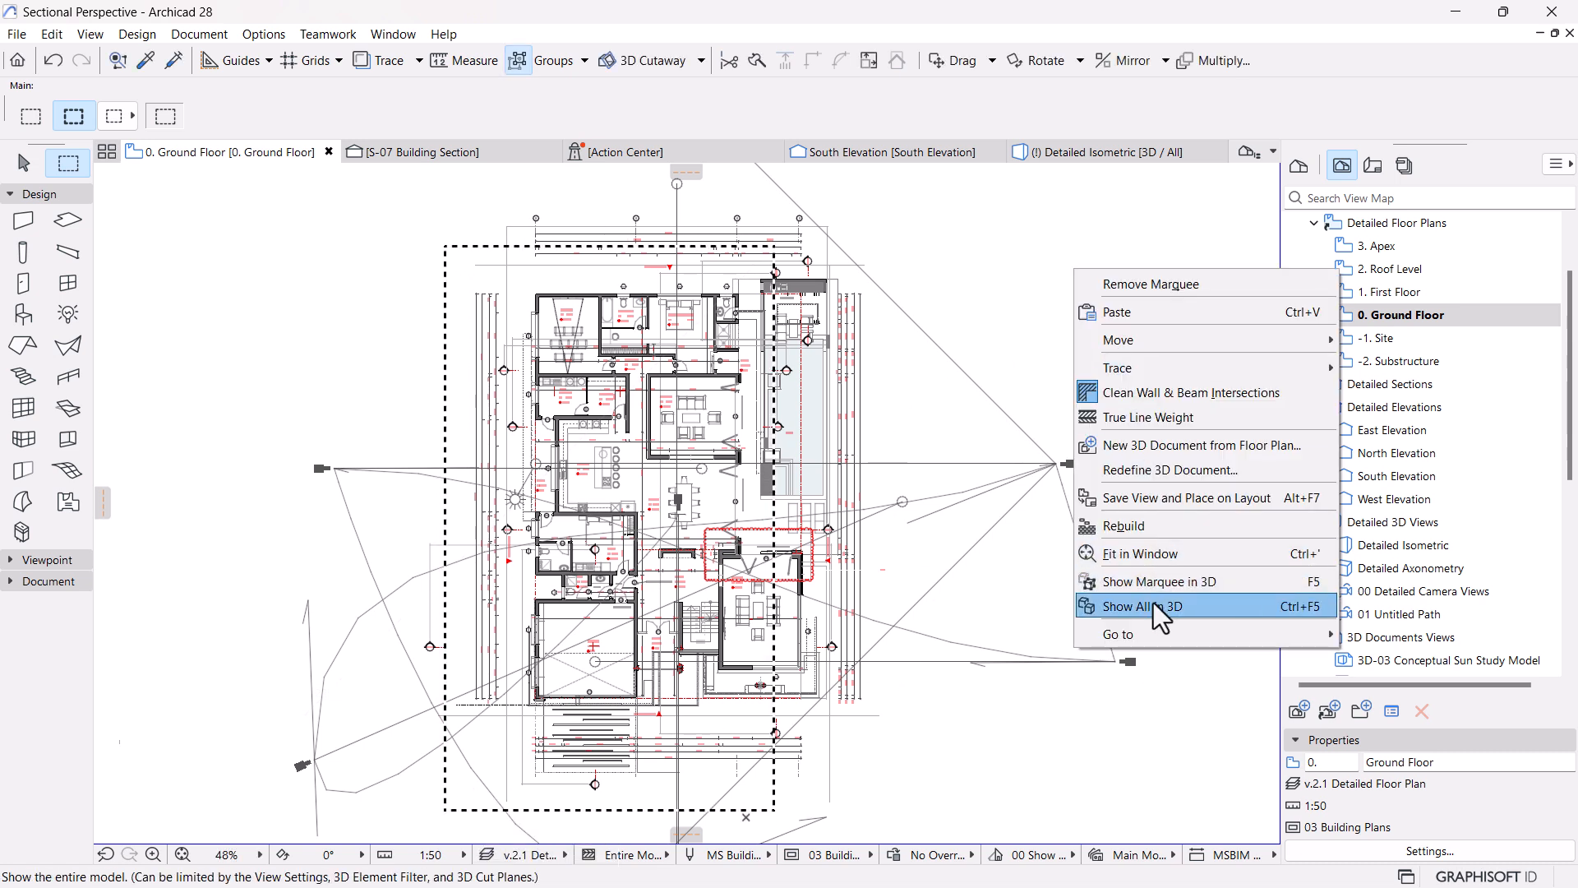
click(1156, 583)
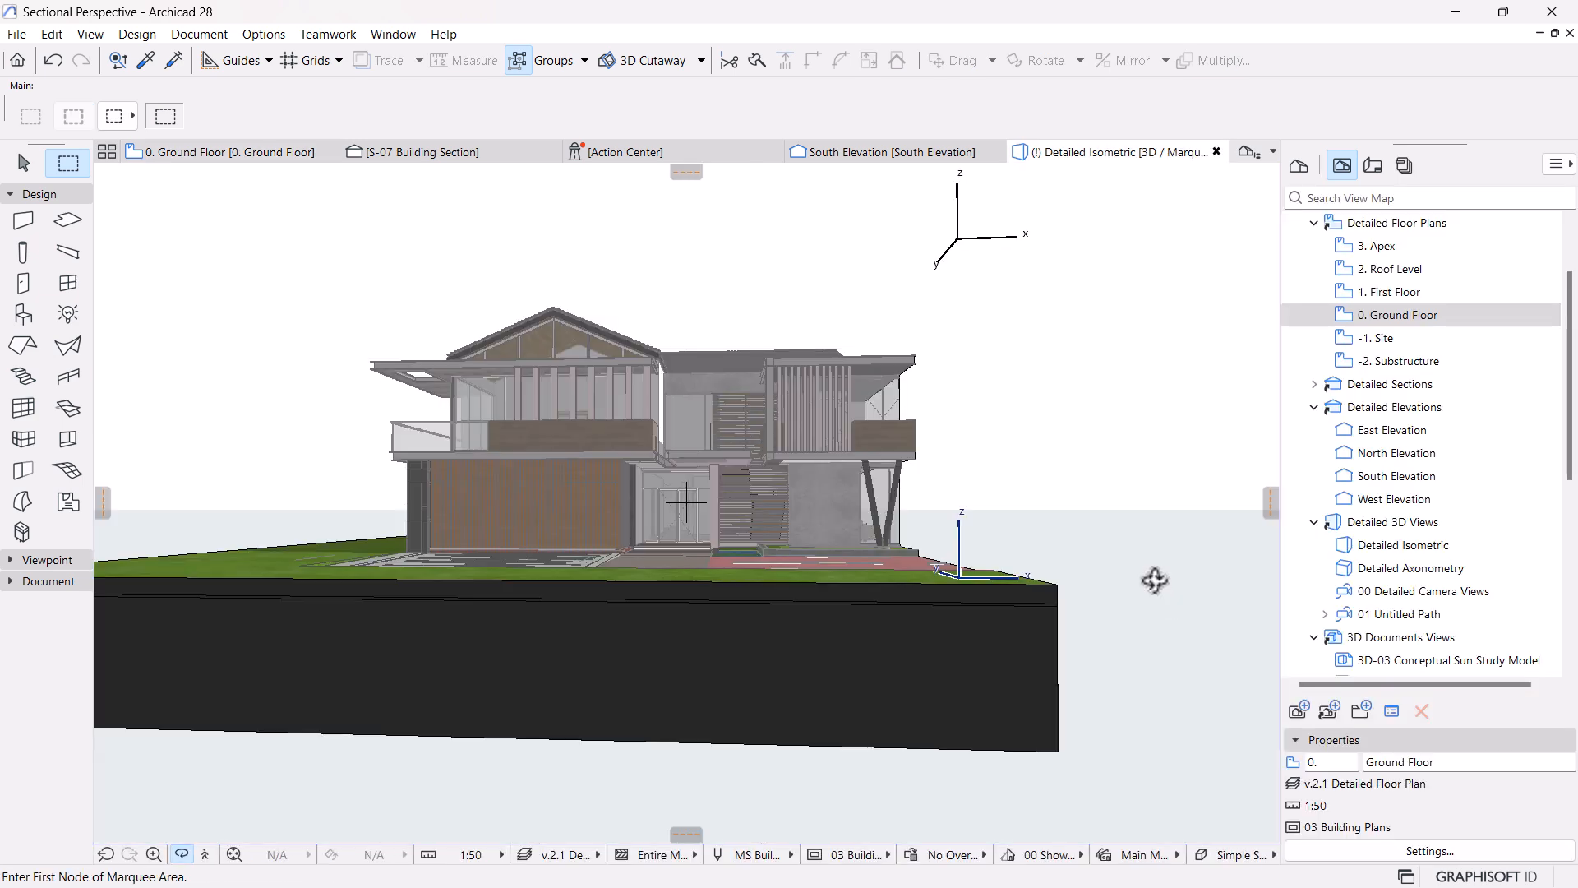
drag(1156, 583, 918, 631)
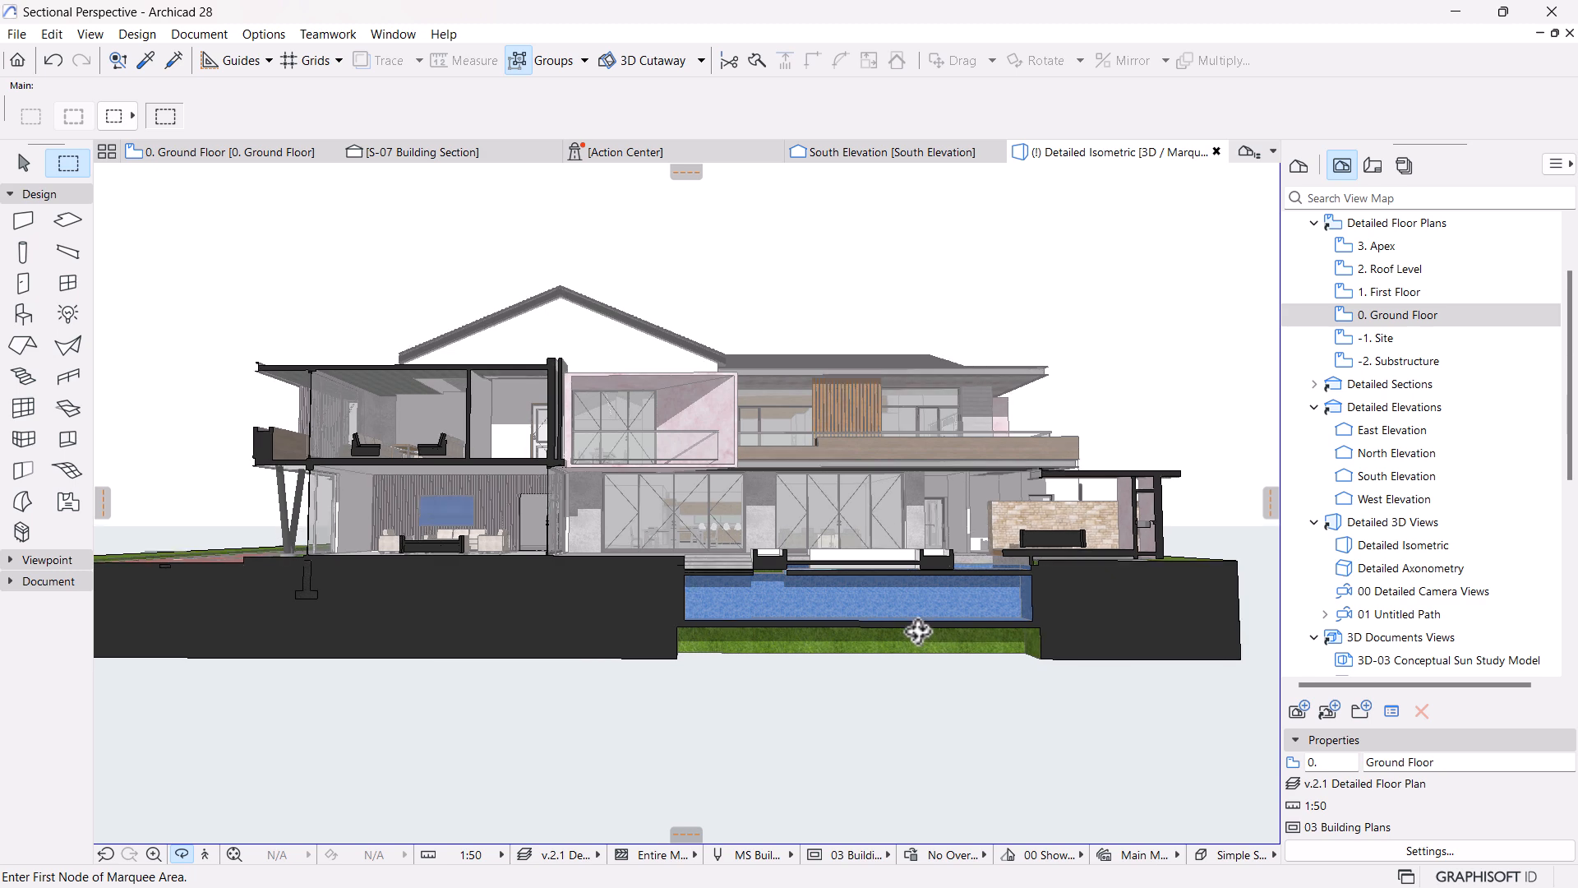
shift+middle_drag(918, 631, 919, 632)
drag(919, 631, 920, 633)
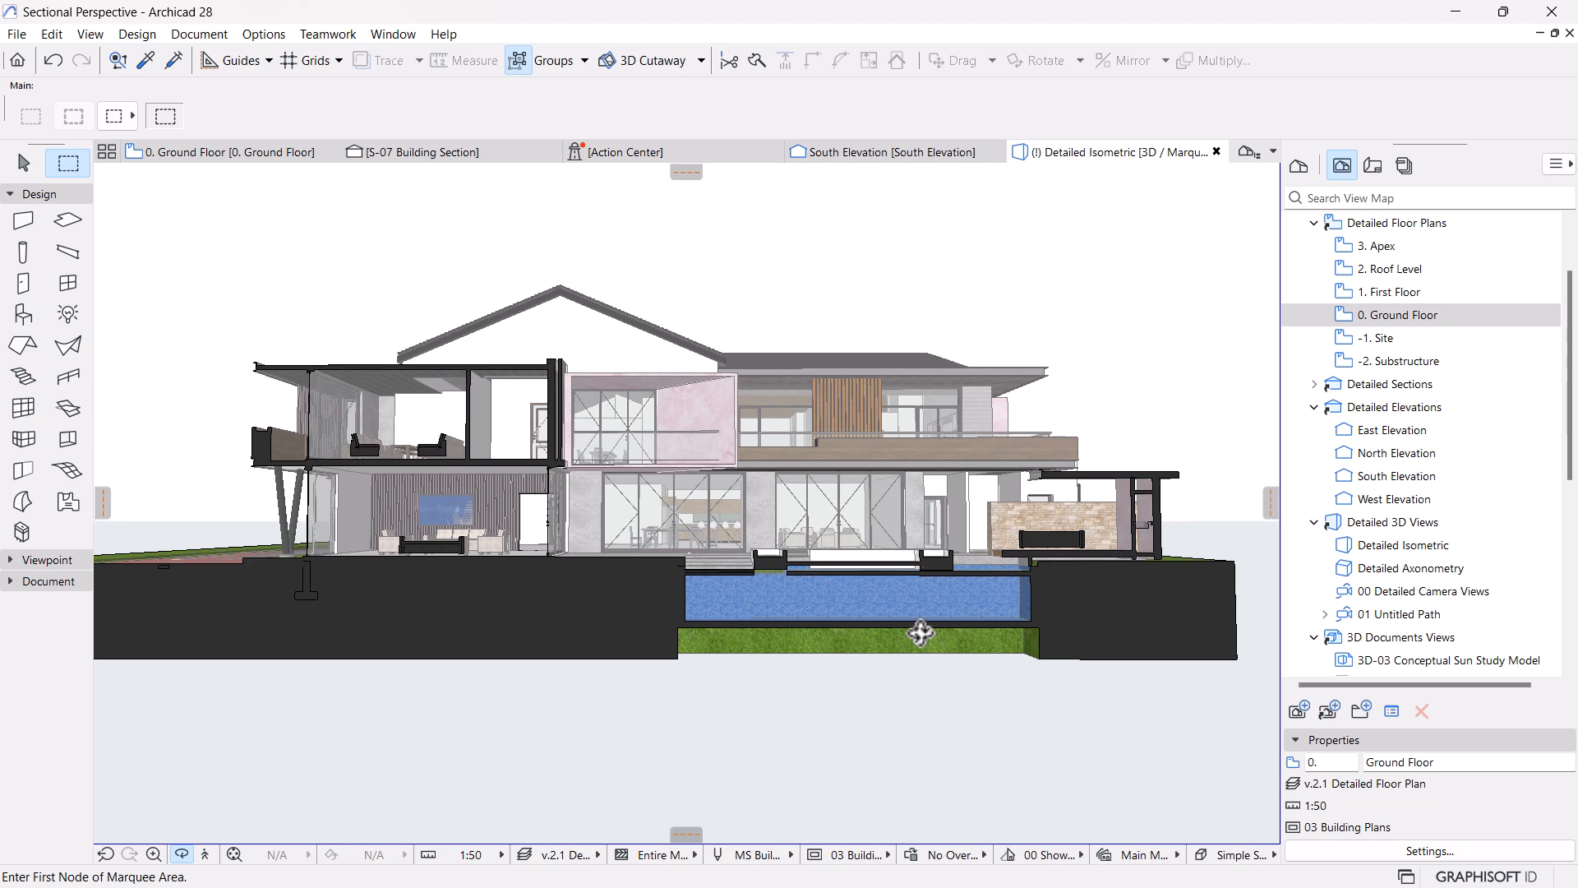
drag(921, 632, 919, 632)
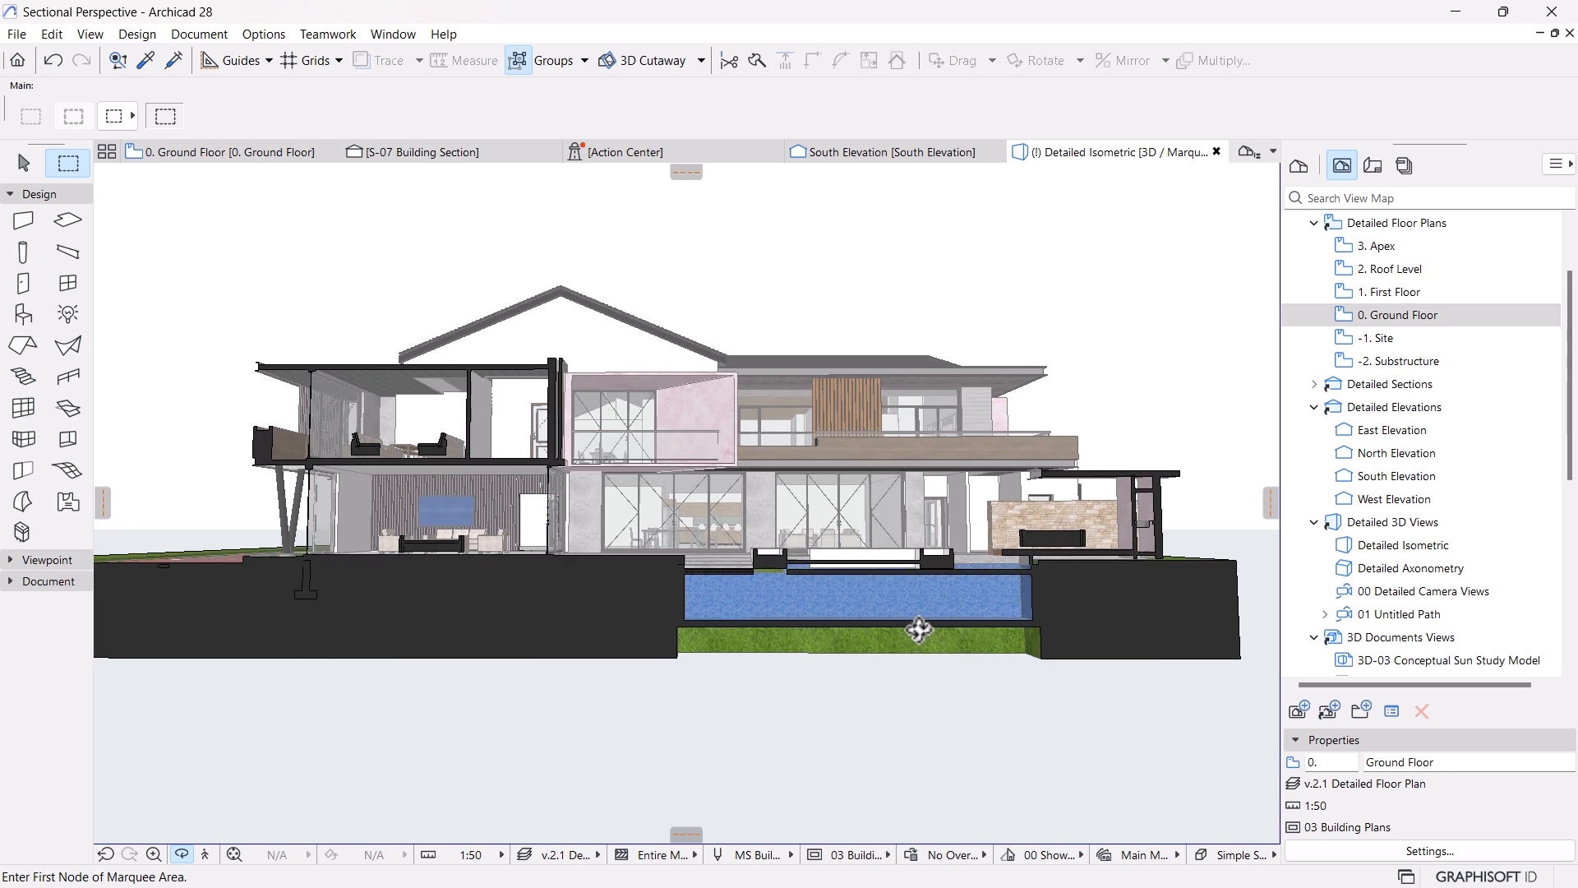
shift+middle_drag(919, 633, 919, 635)
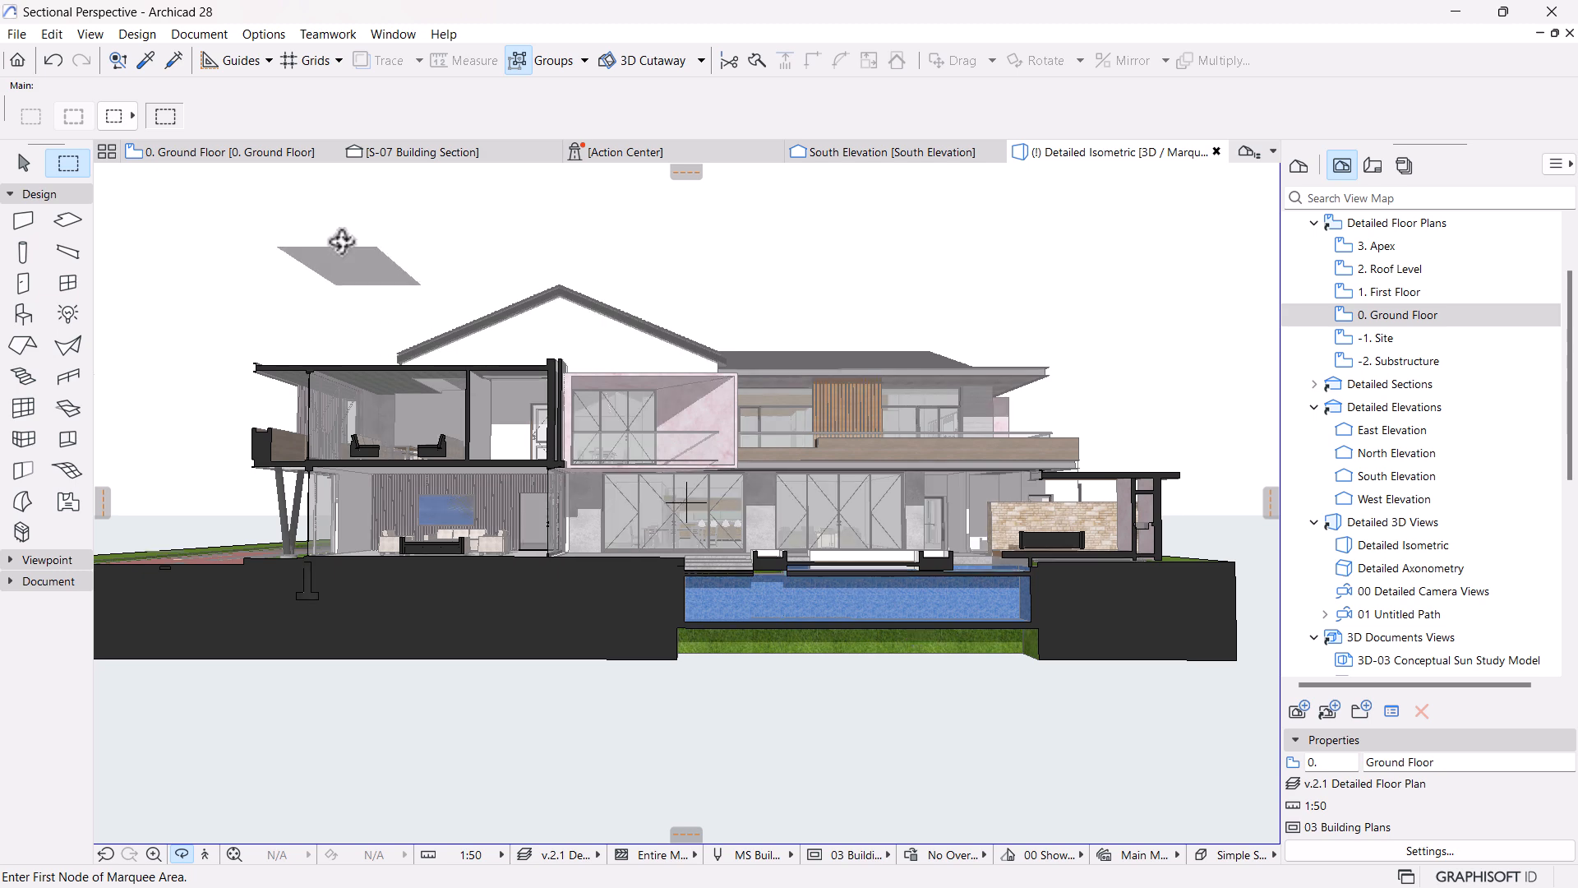
Select the camera facing the pool side on the Ground Floor plan and show the selection in 3D, centering the cut building
click(235, 153)
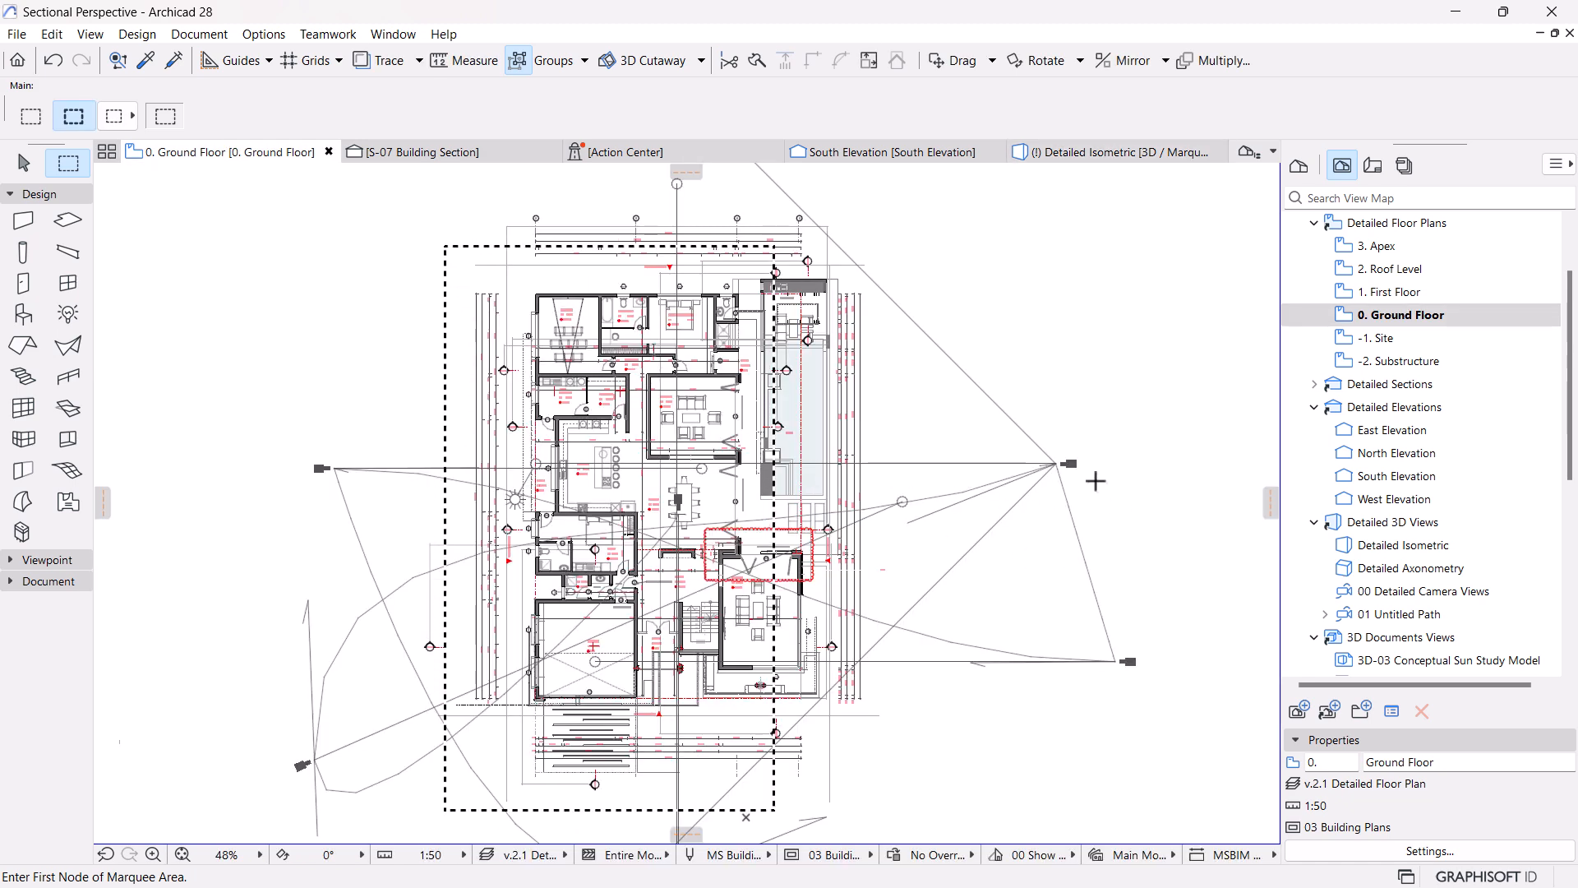
click(25, 163)
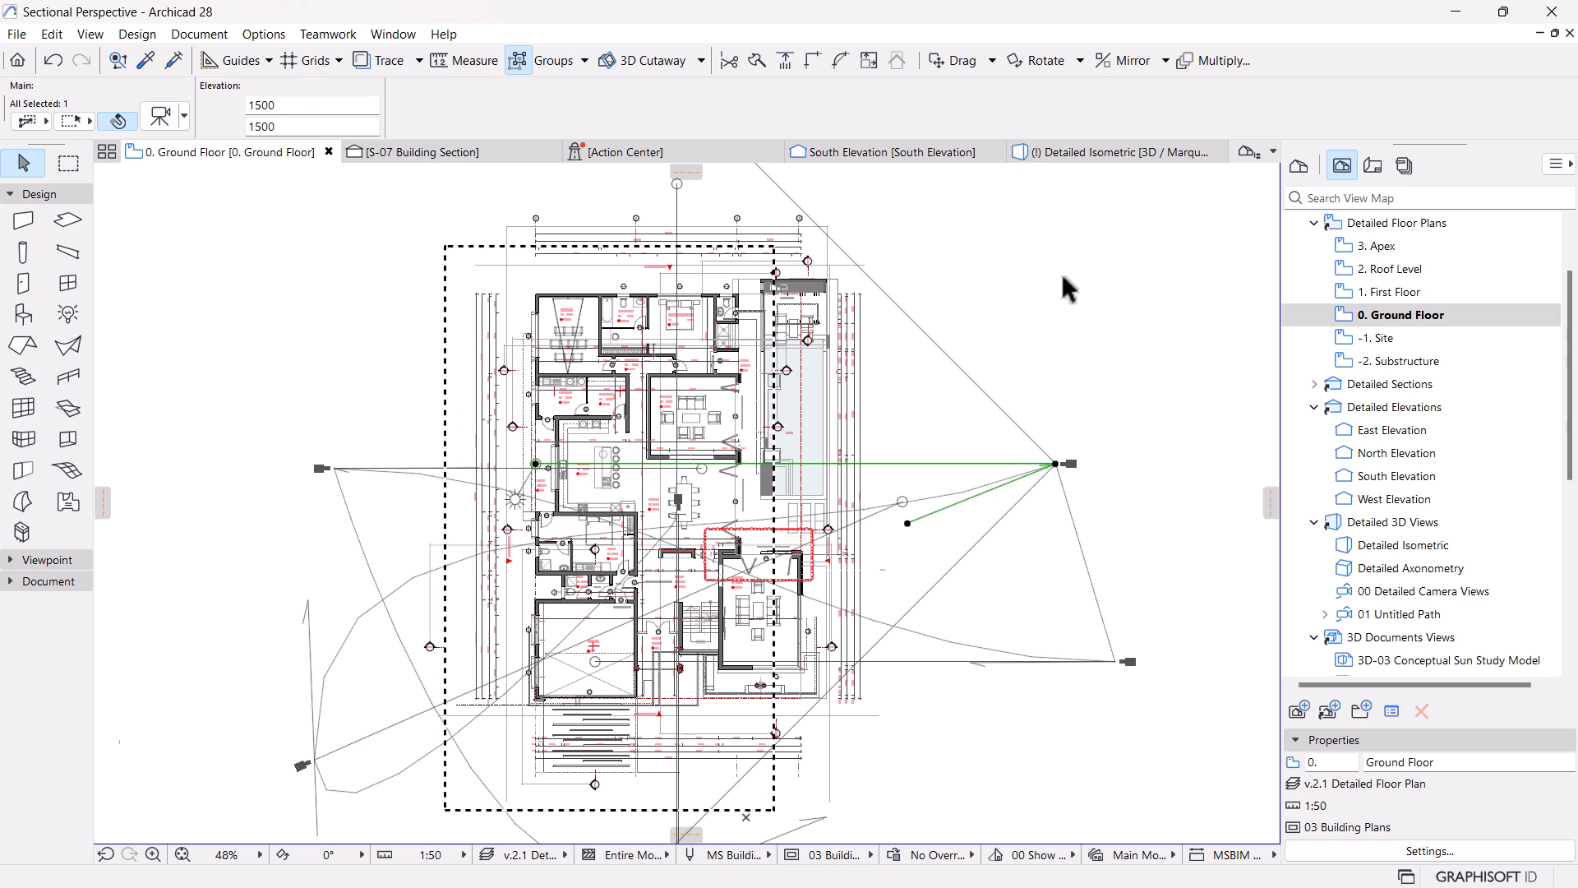
right_click(1048, 333)
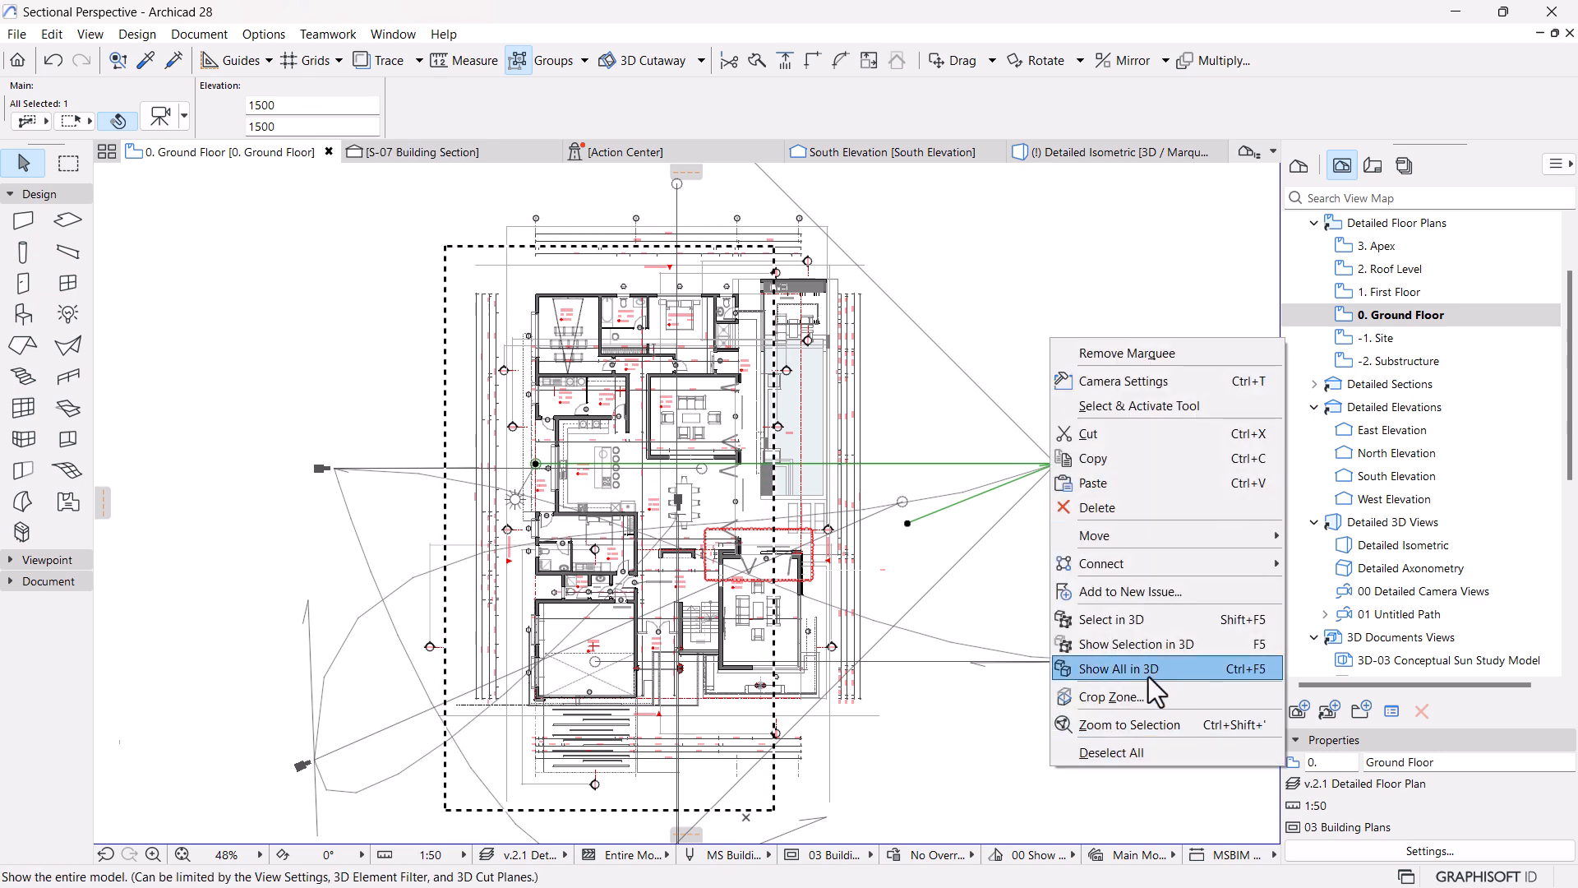
click(1142, 646)
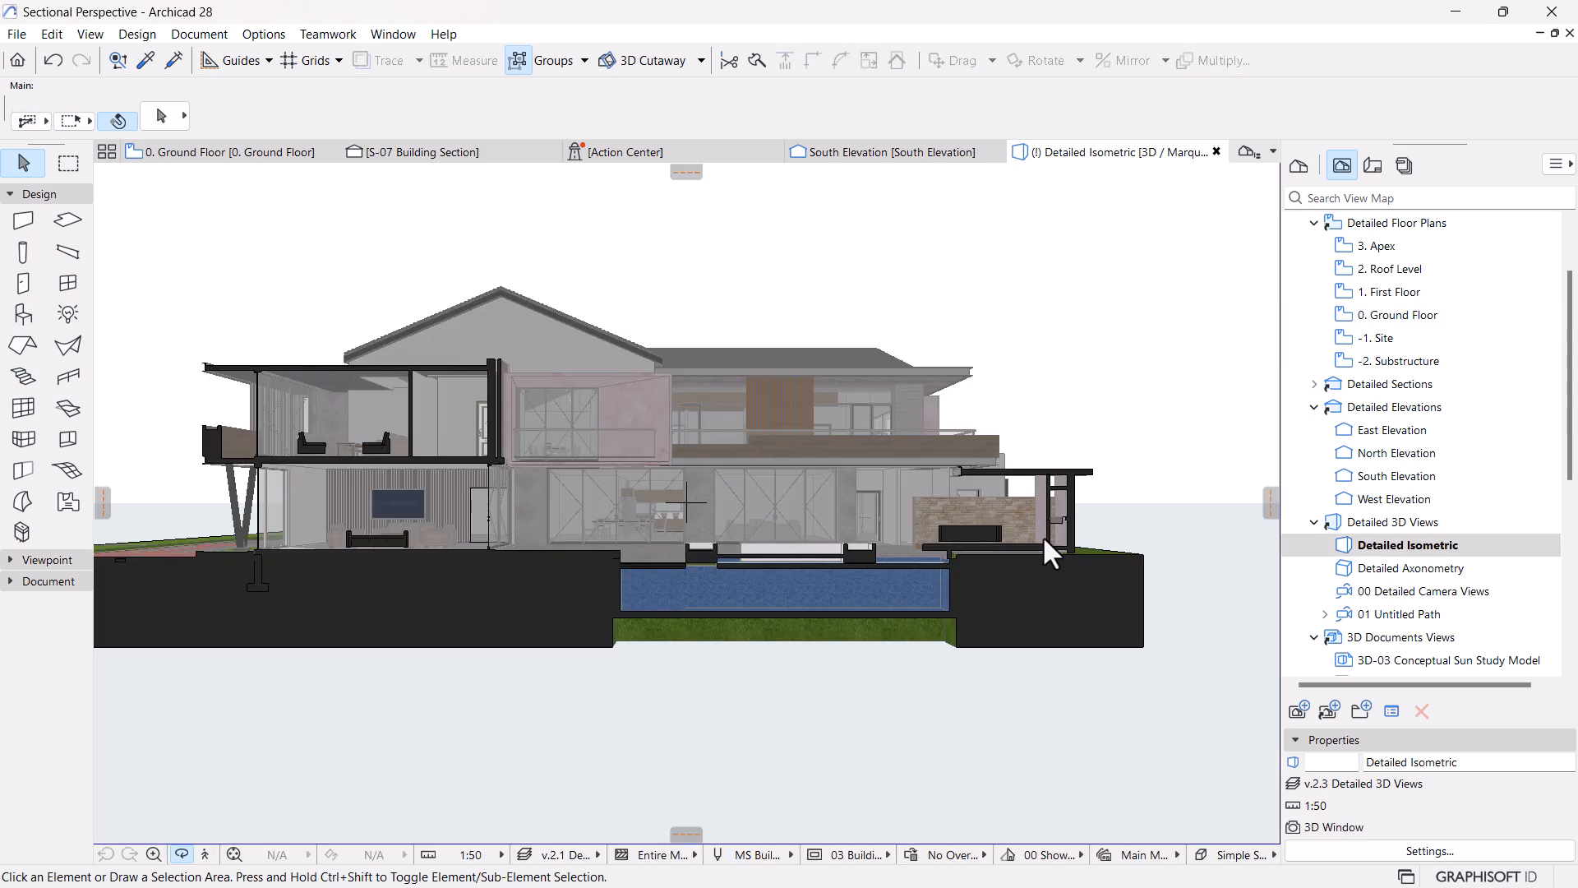
middle_drag(683, 605, 761, 601)
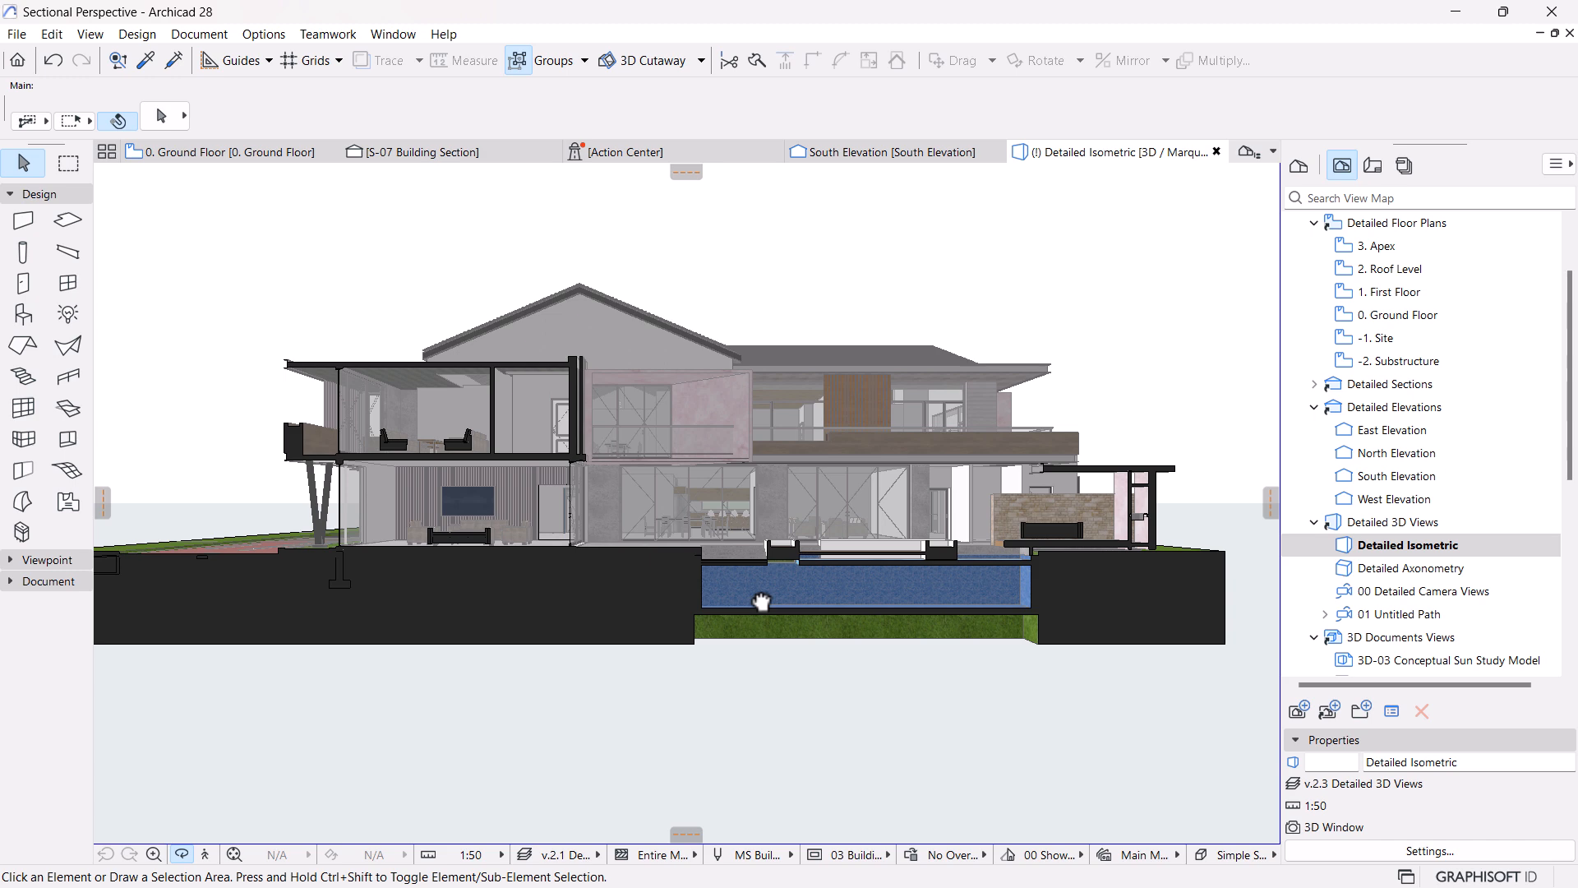
middle_drag(776, 611, 766, 613)
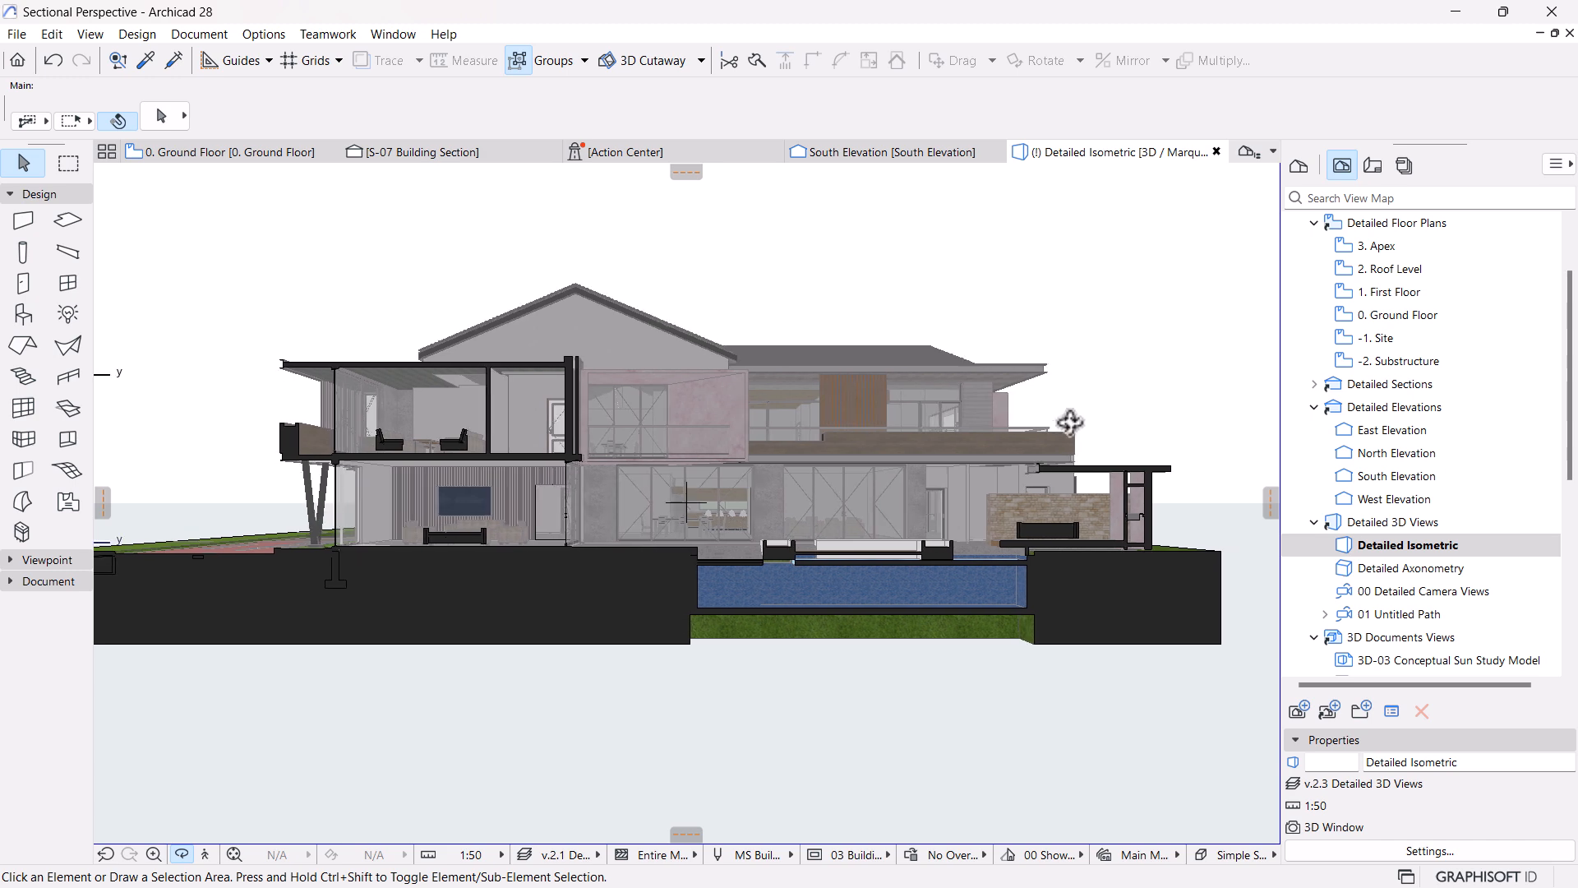
Create a new 3D document from the cut 3D perspective and name it Sectional Perspective
right_click(1085, 278)
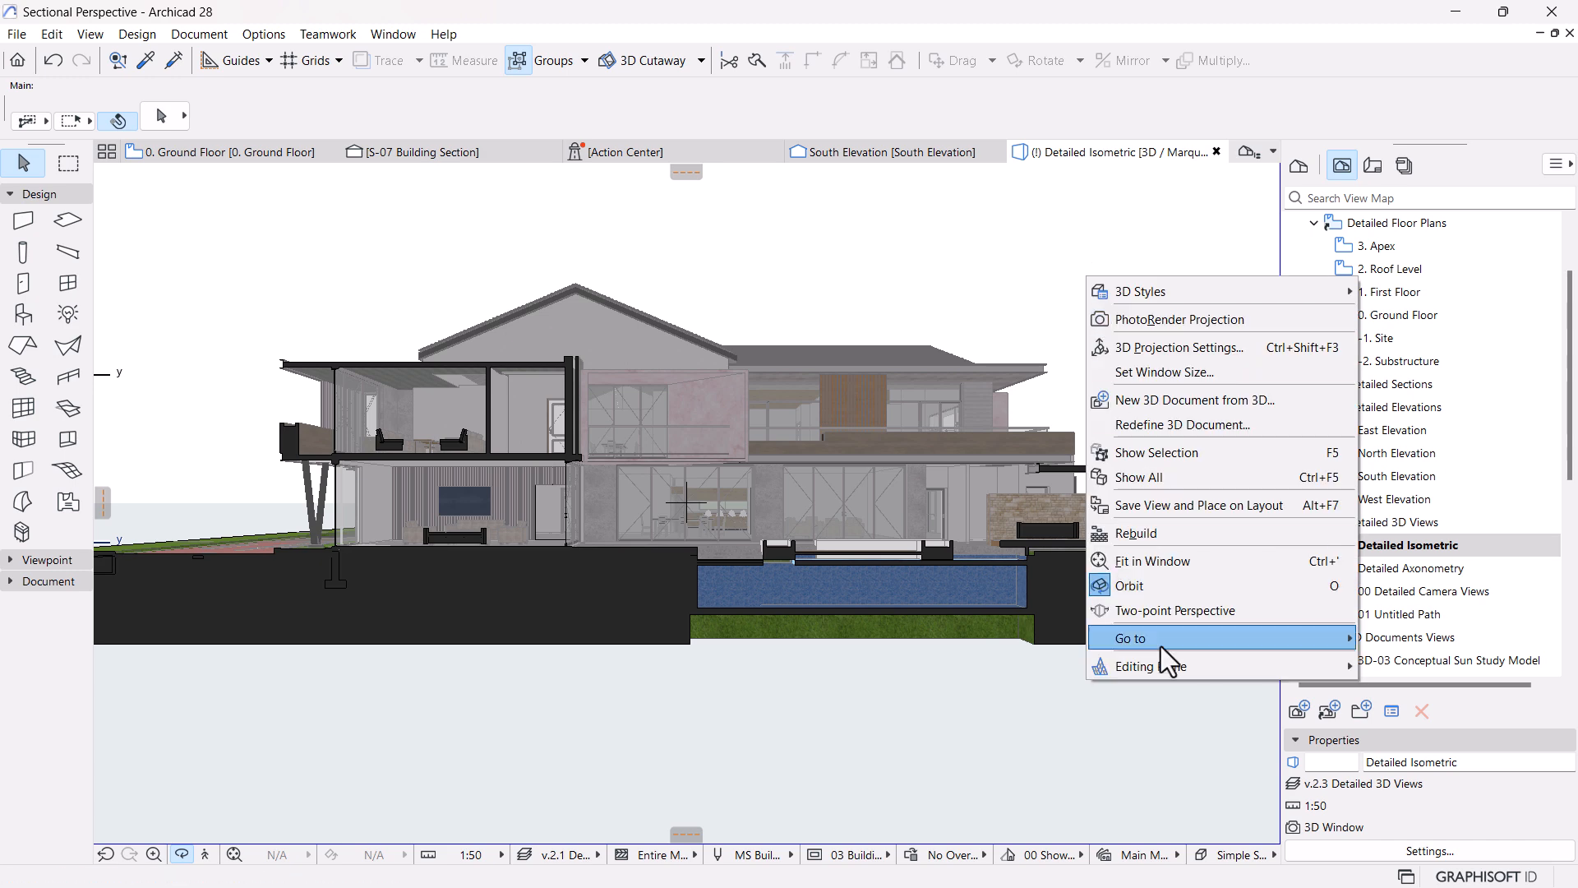
click(1185, 402)
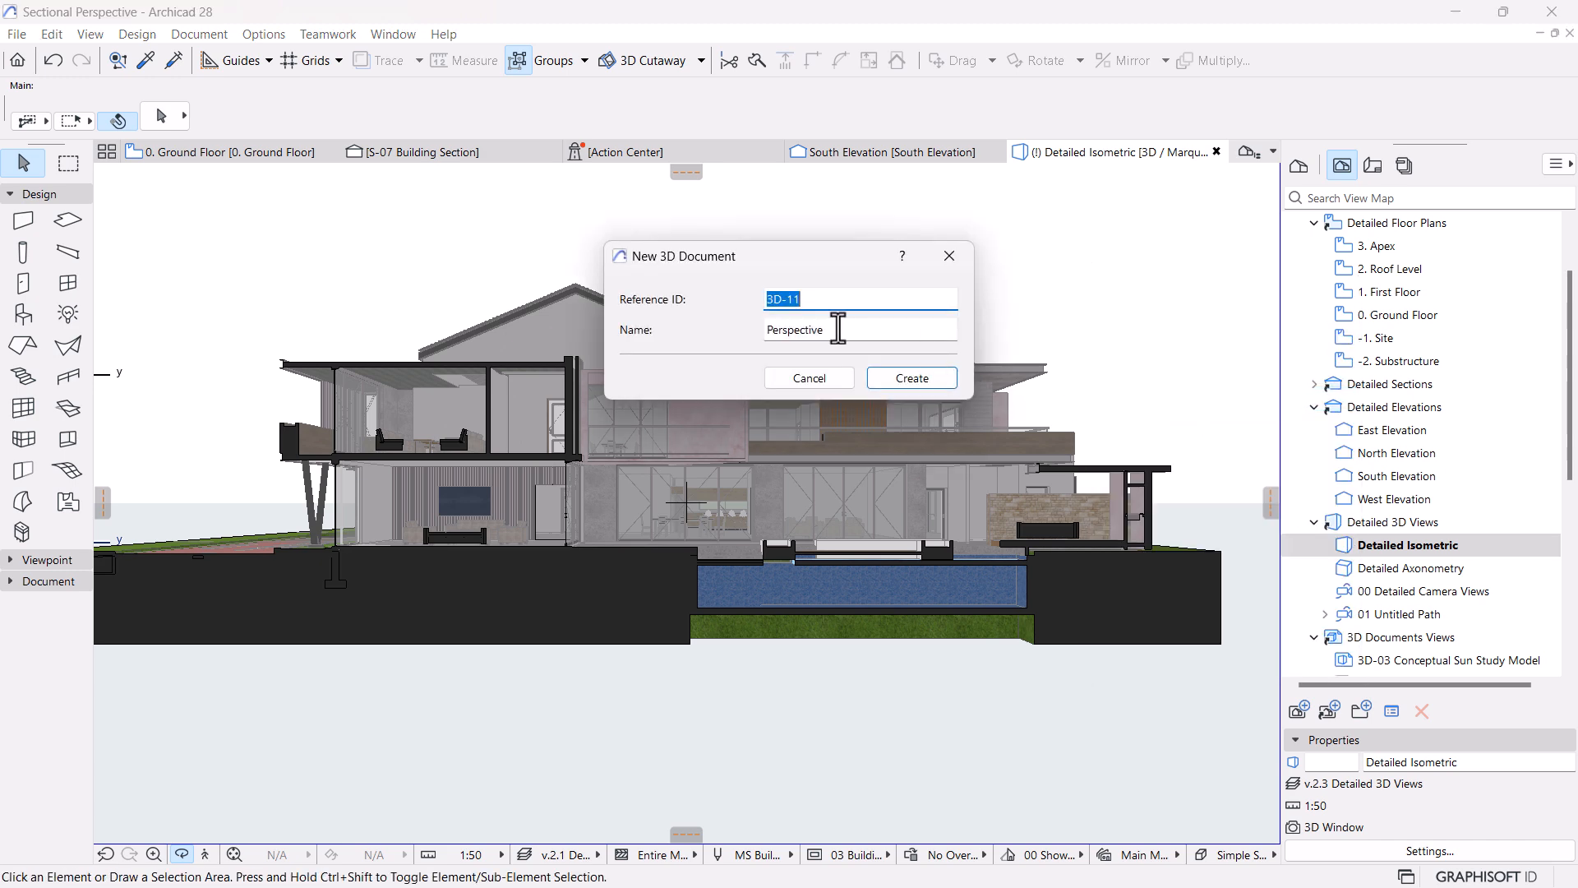
click(768, 332)
text(Sect)
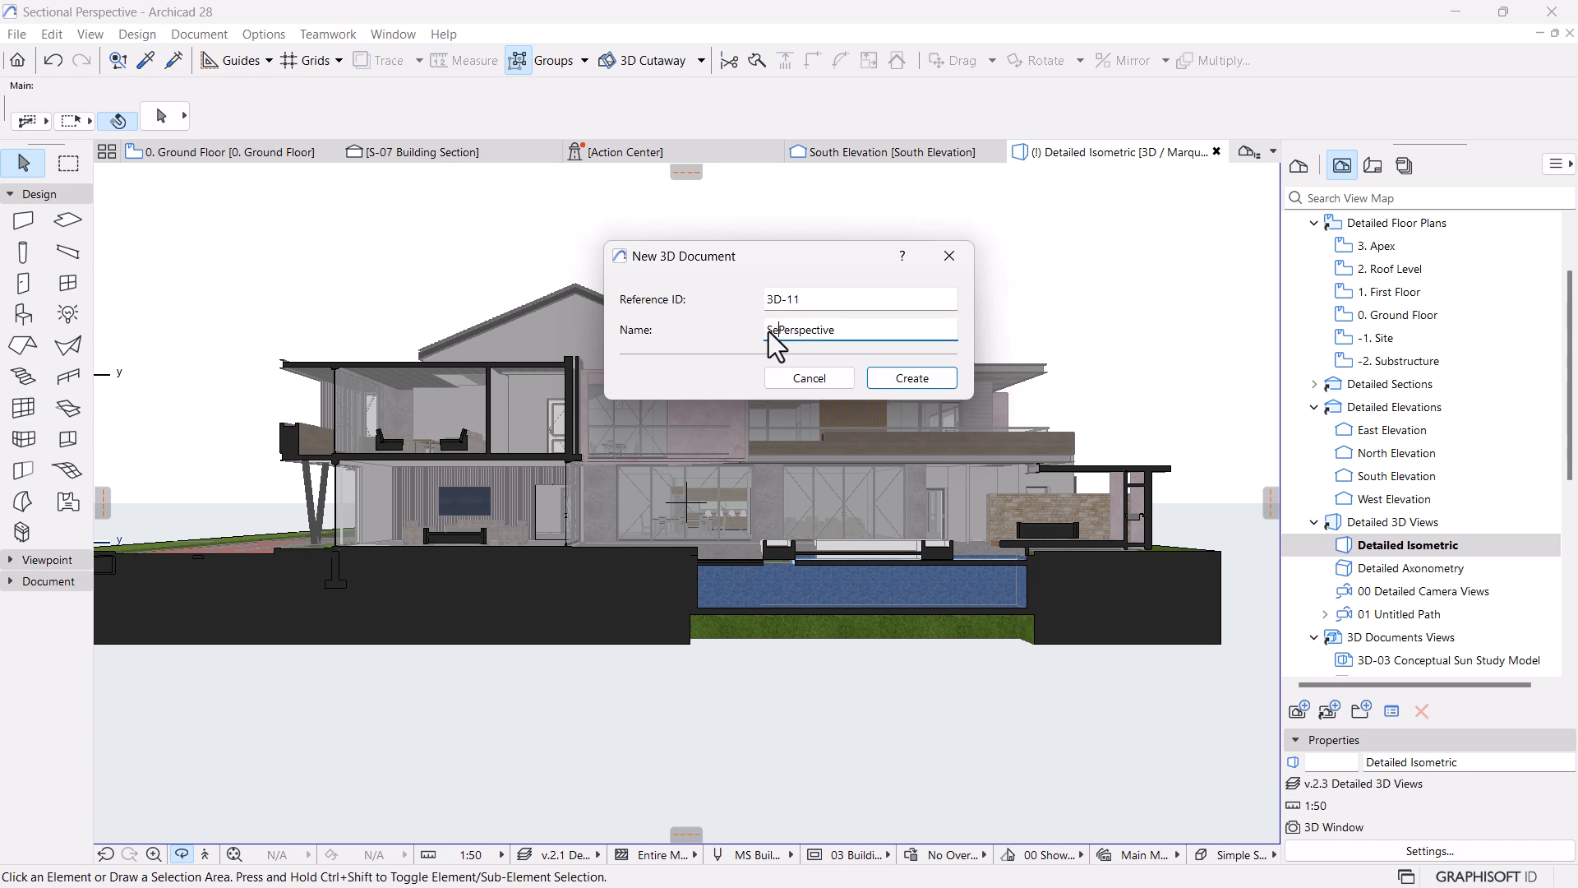
text(ional)
click(909, 380)
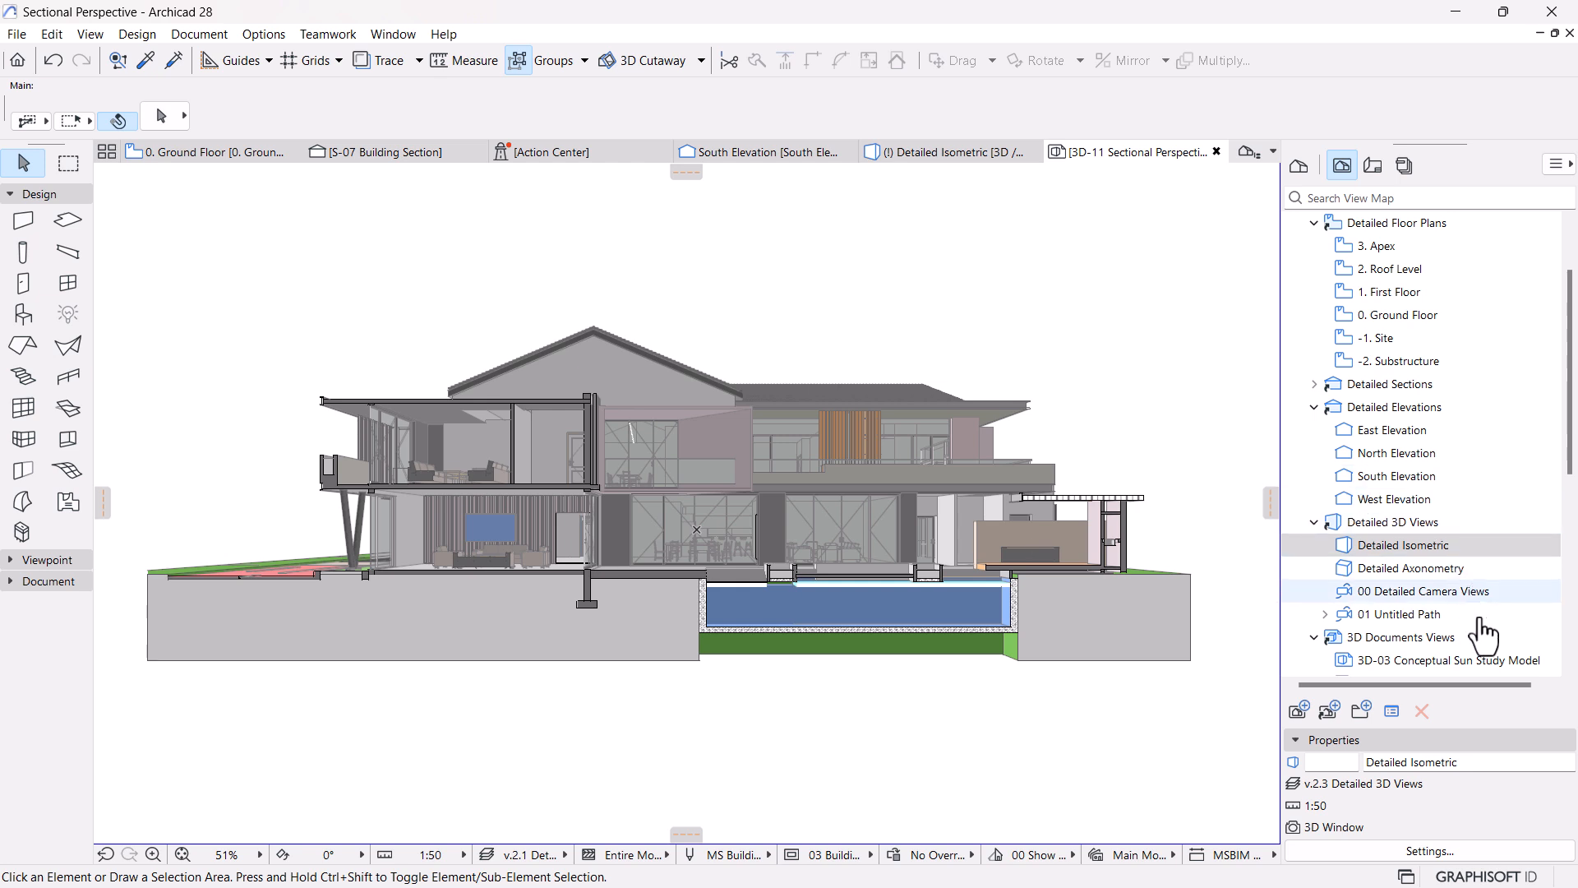
Open the 3D-11 Sectional Perspective view from the 3D Documents Views in the View Map
scroll(1455, 585, down, 2)
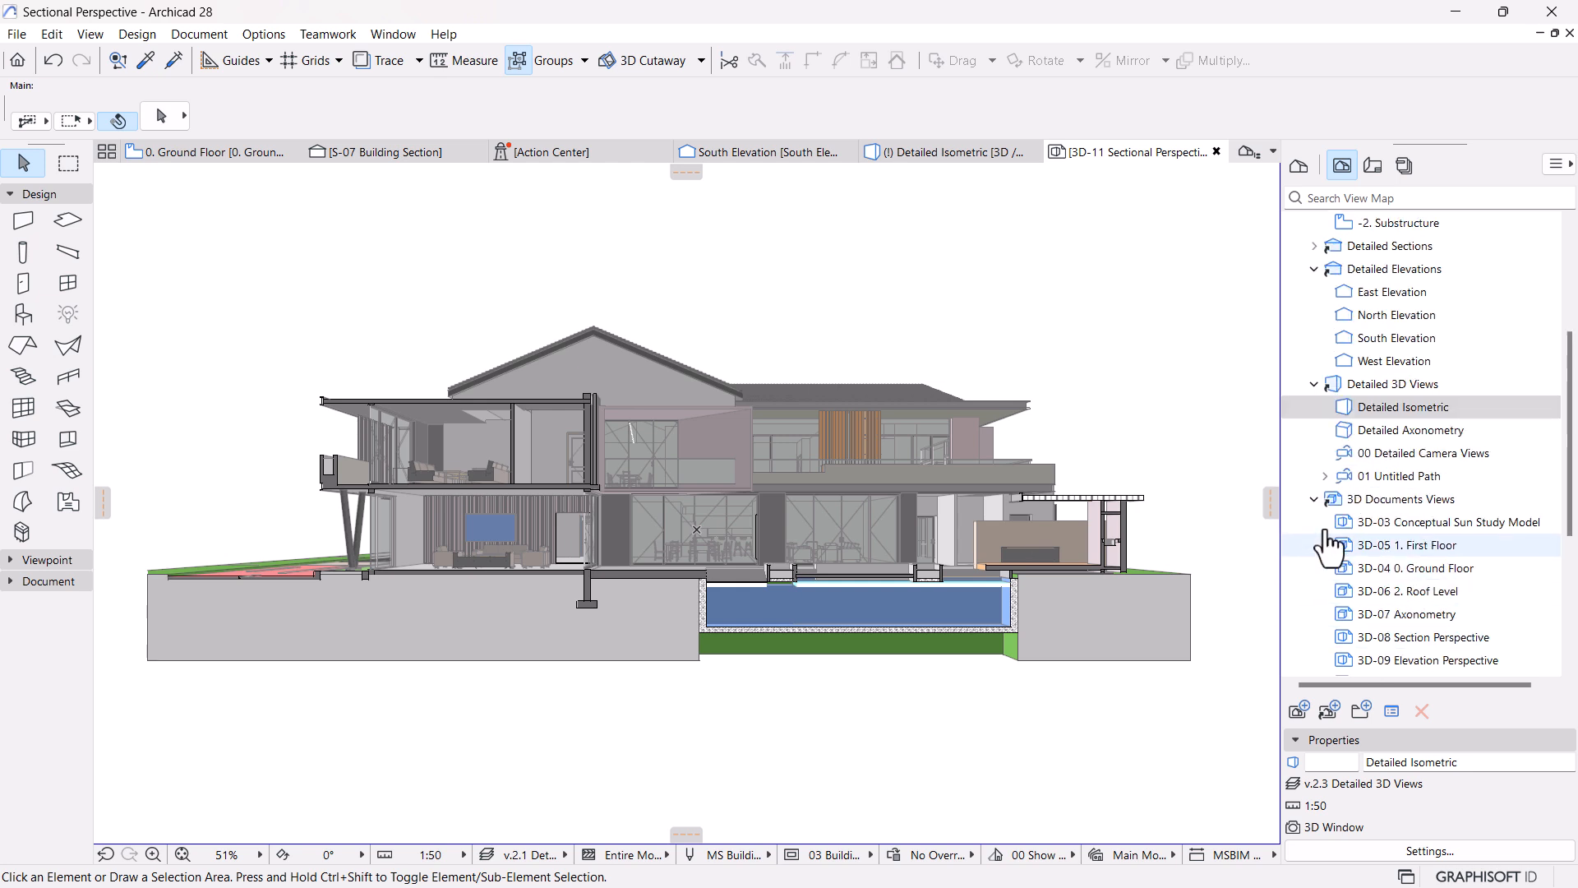
scroll(1336, 513, down, 1)
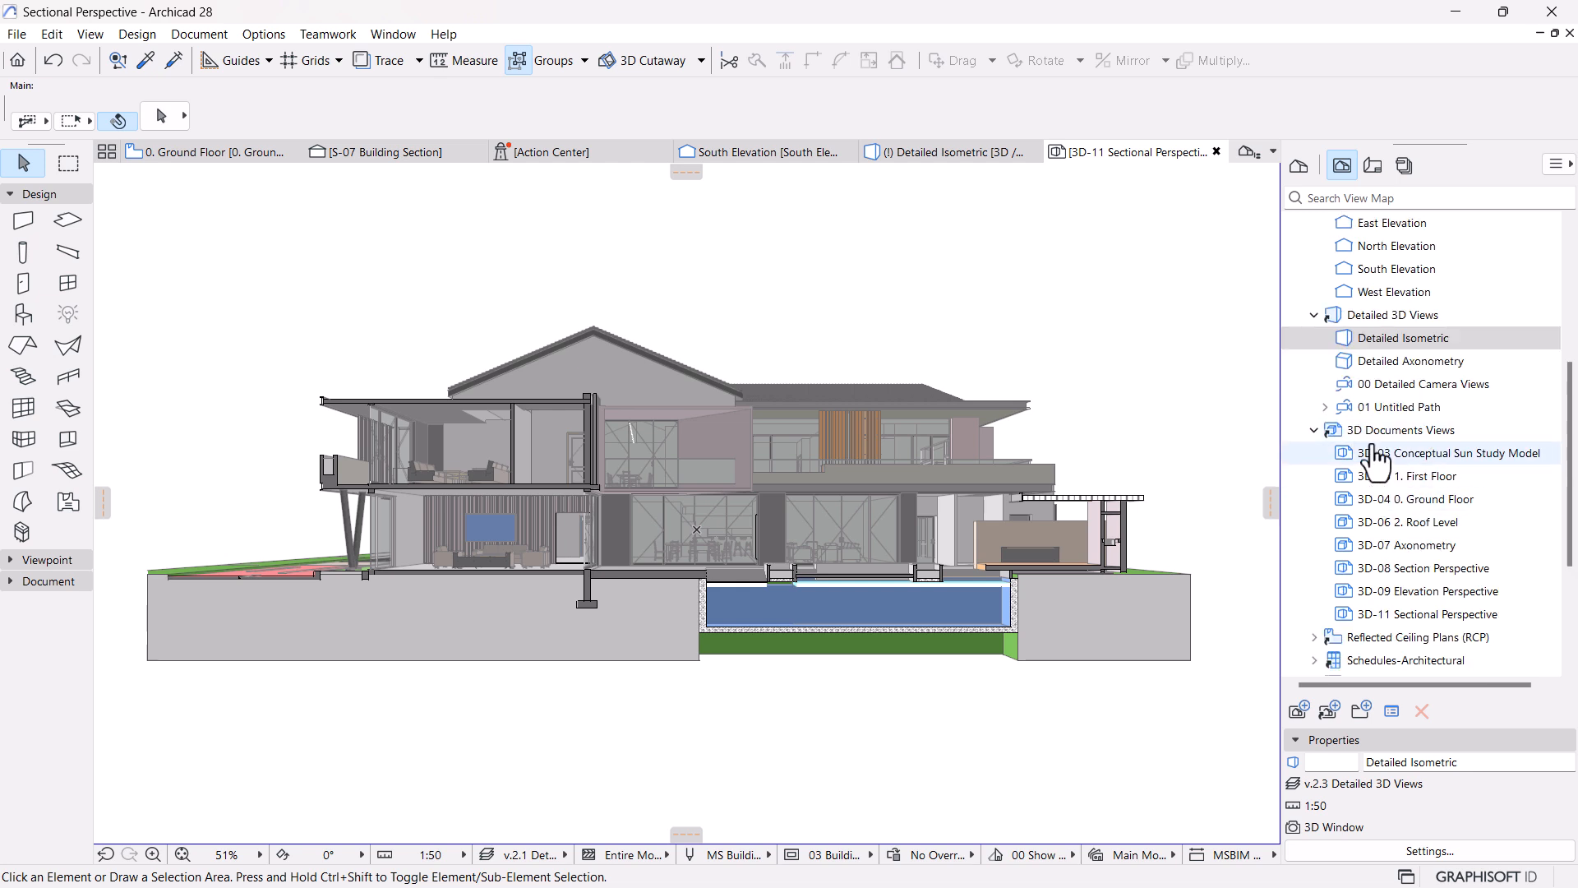
click(1425, 615)
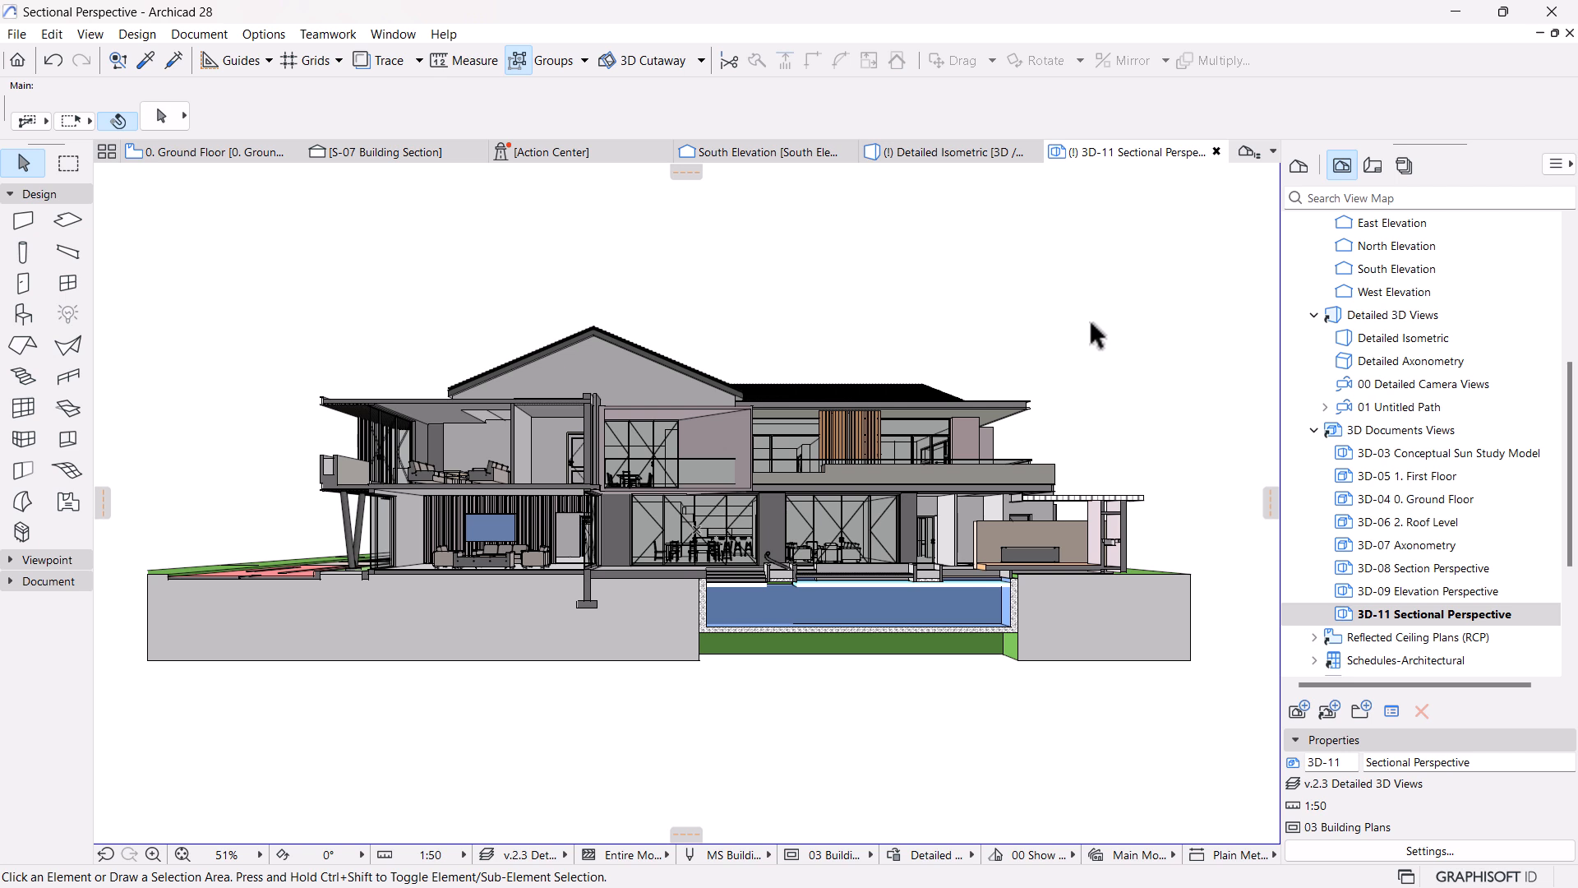
Open the 3D document settings of 3D-11 Sectional Perspective and choose Cut Fill, Non-Shaded for the cut elements
right_click(1432, 616)
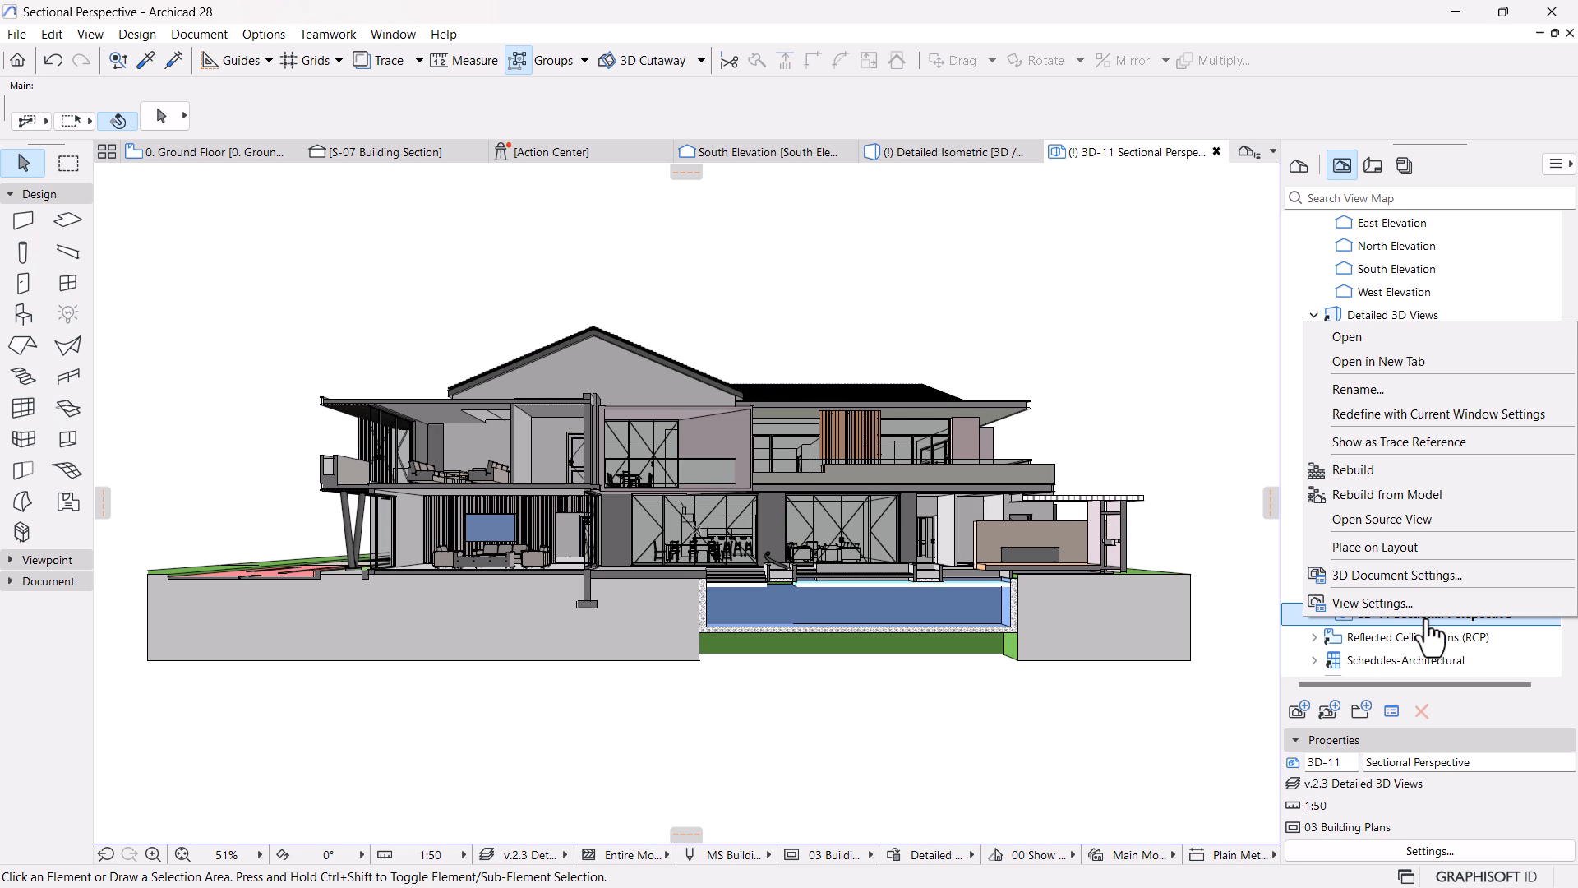
click(1383, 579)
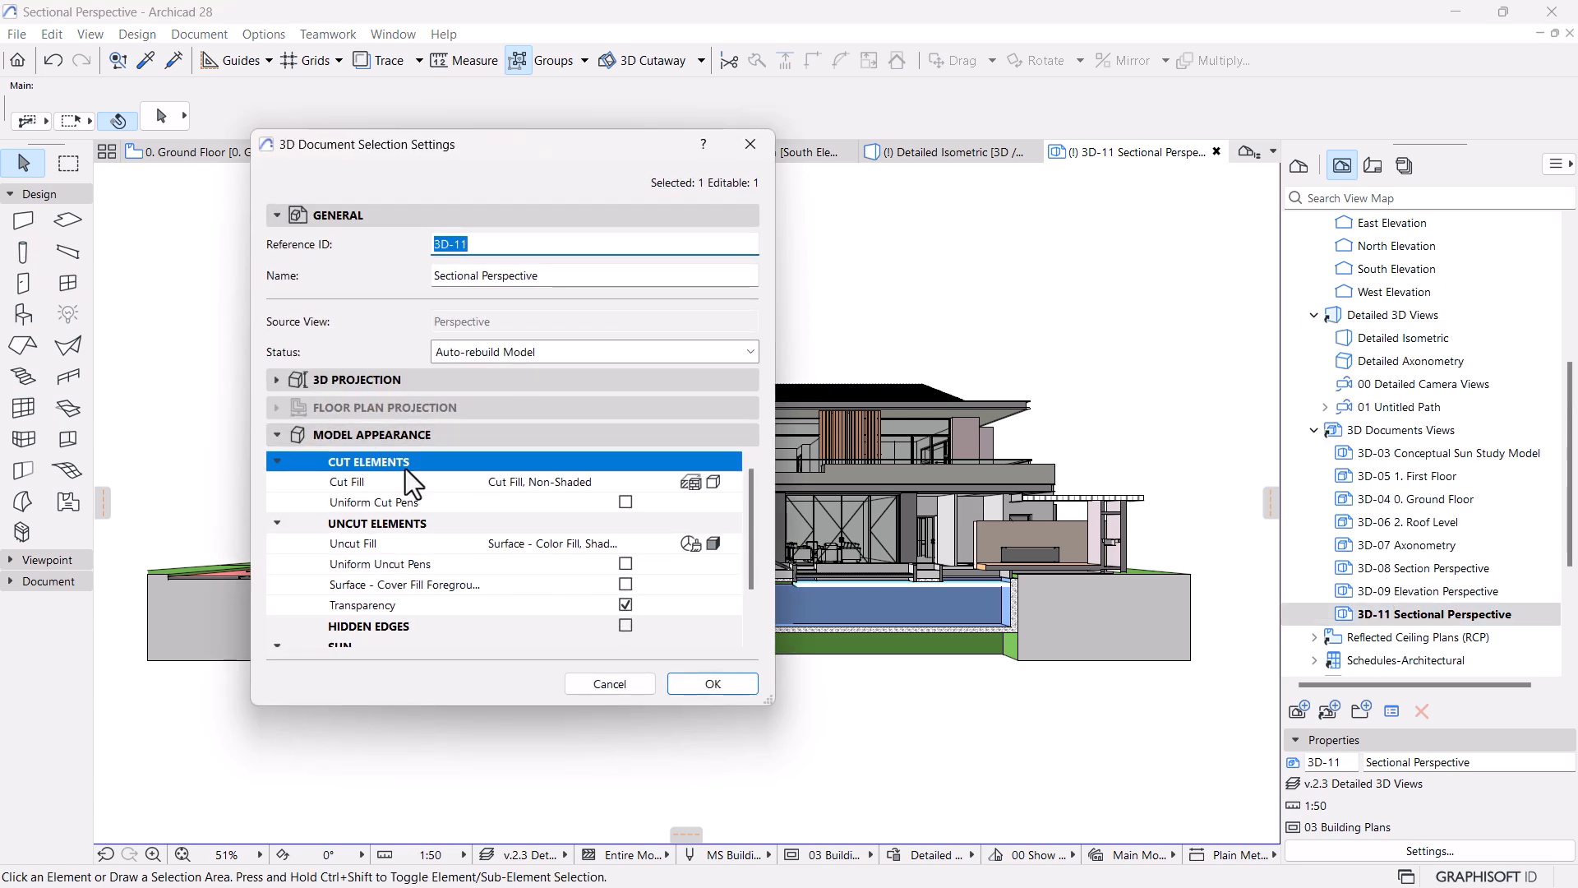
drag(510, 703, 502, 863)
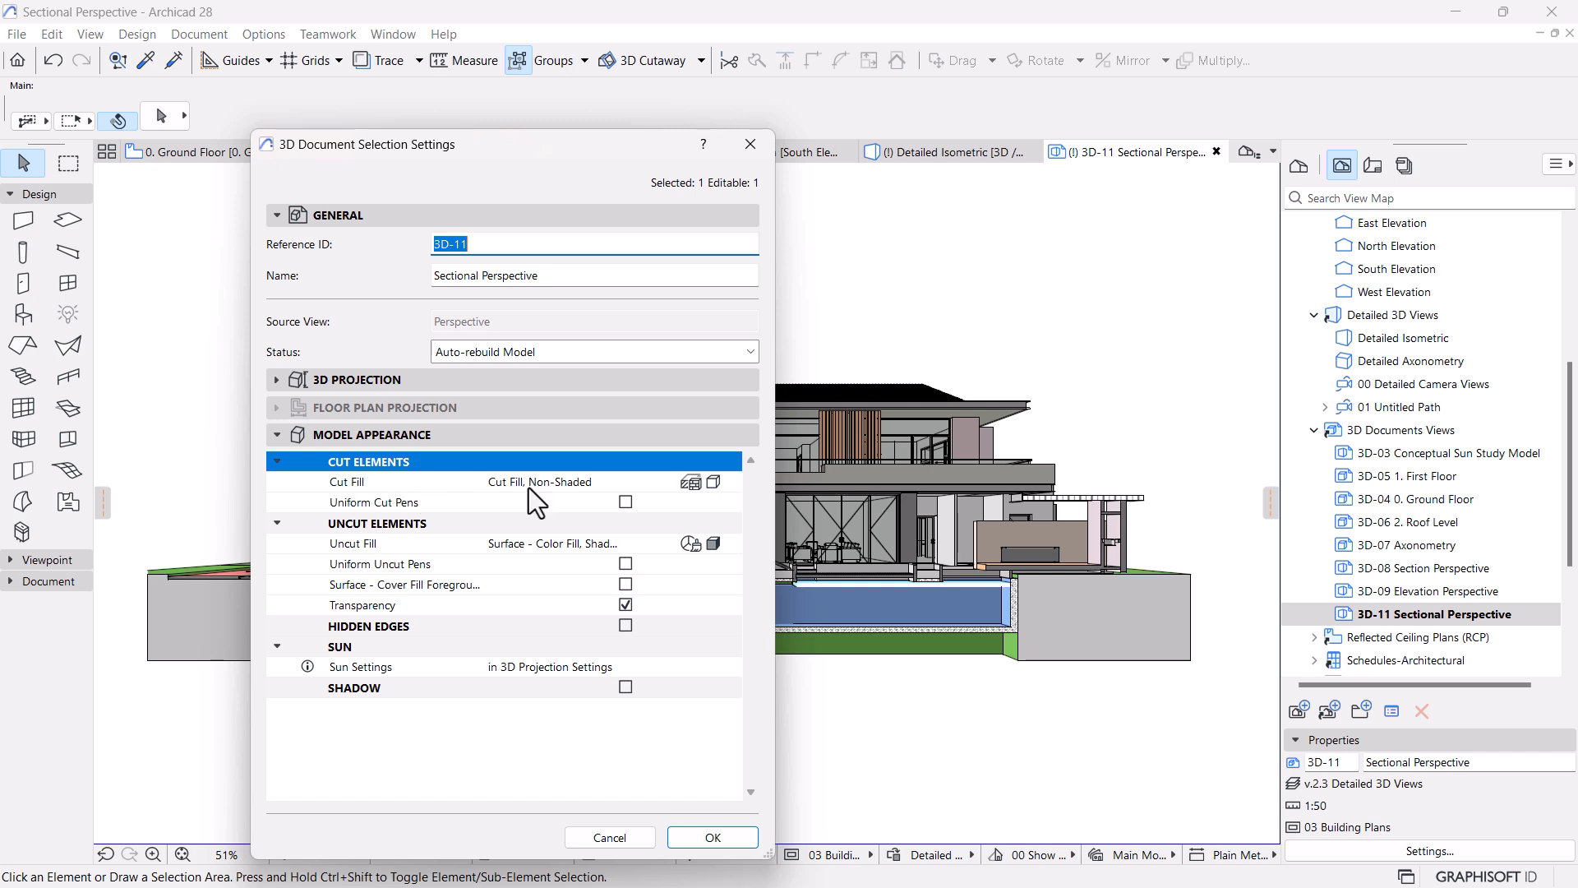
click(691, 481)
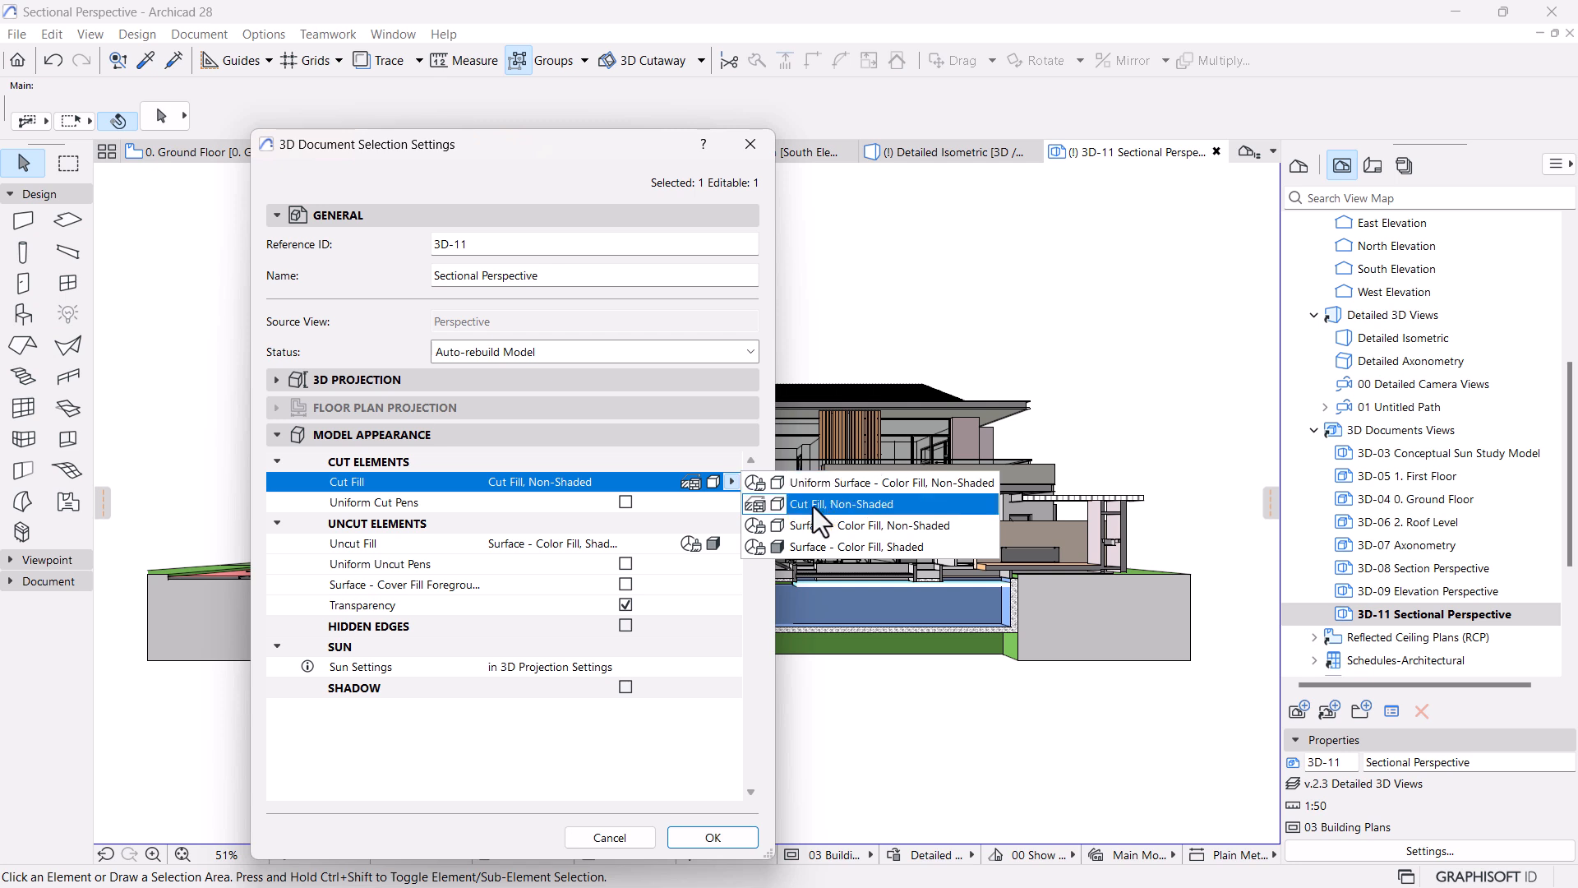
click(748, 506)
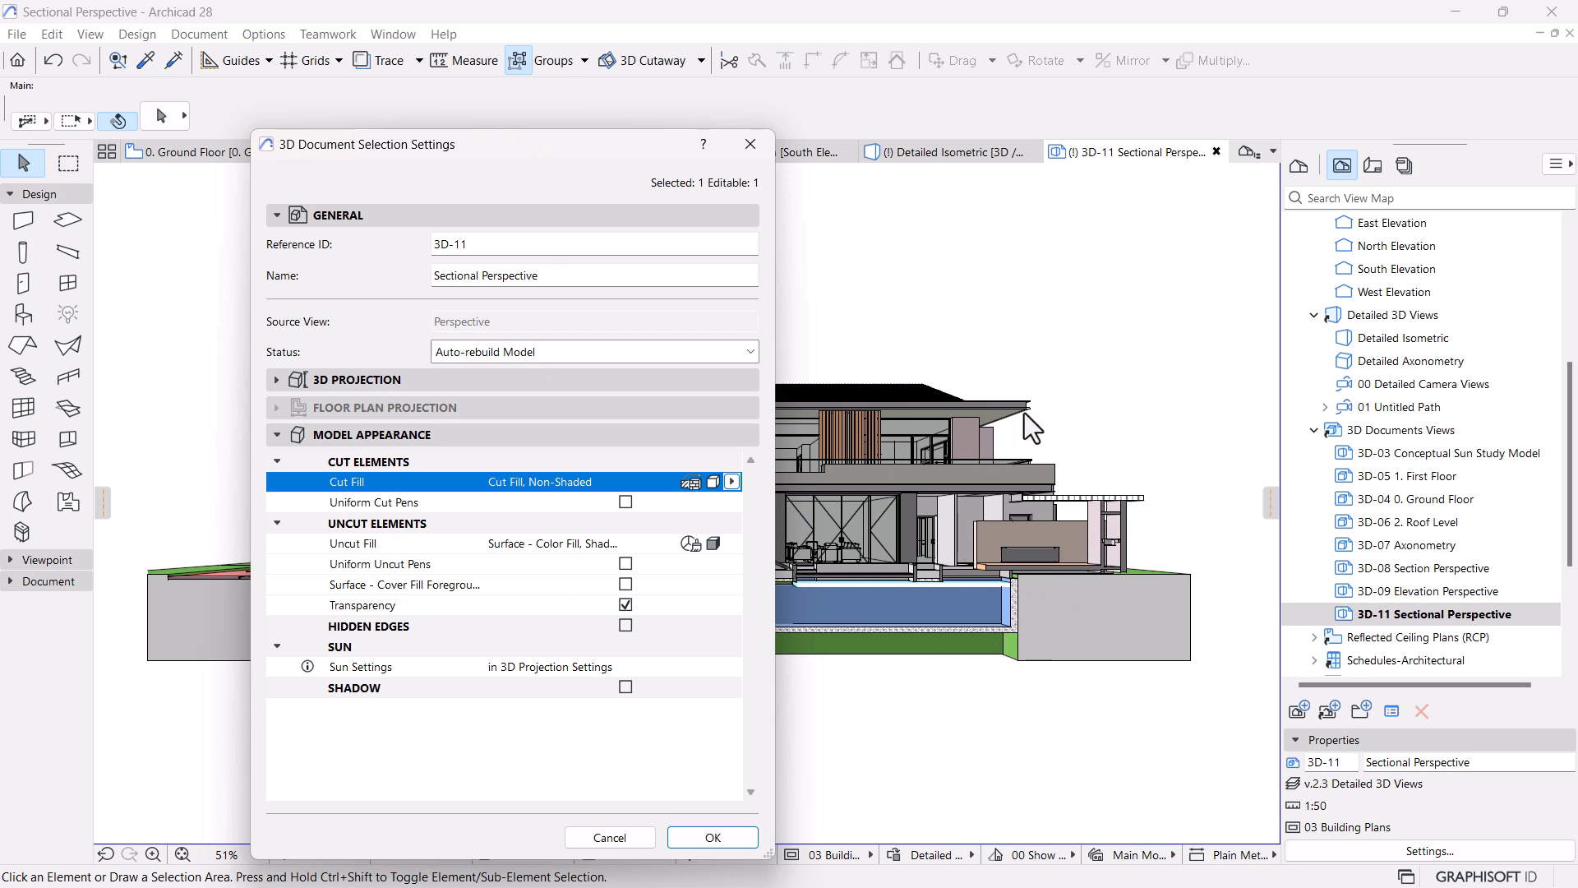
Set the uncut fill to Uniform Pen - Color Fill, Non-Shaded, enable Surface - Cover Fill Foreground, and apply the settings
click(698, 545)
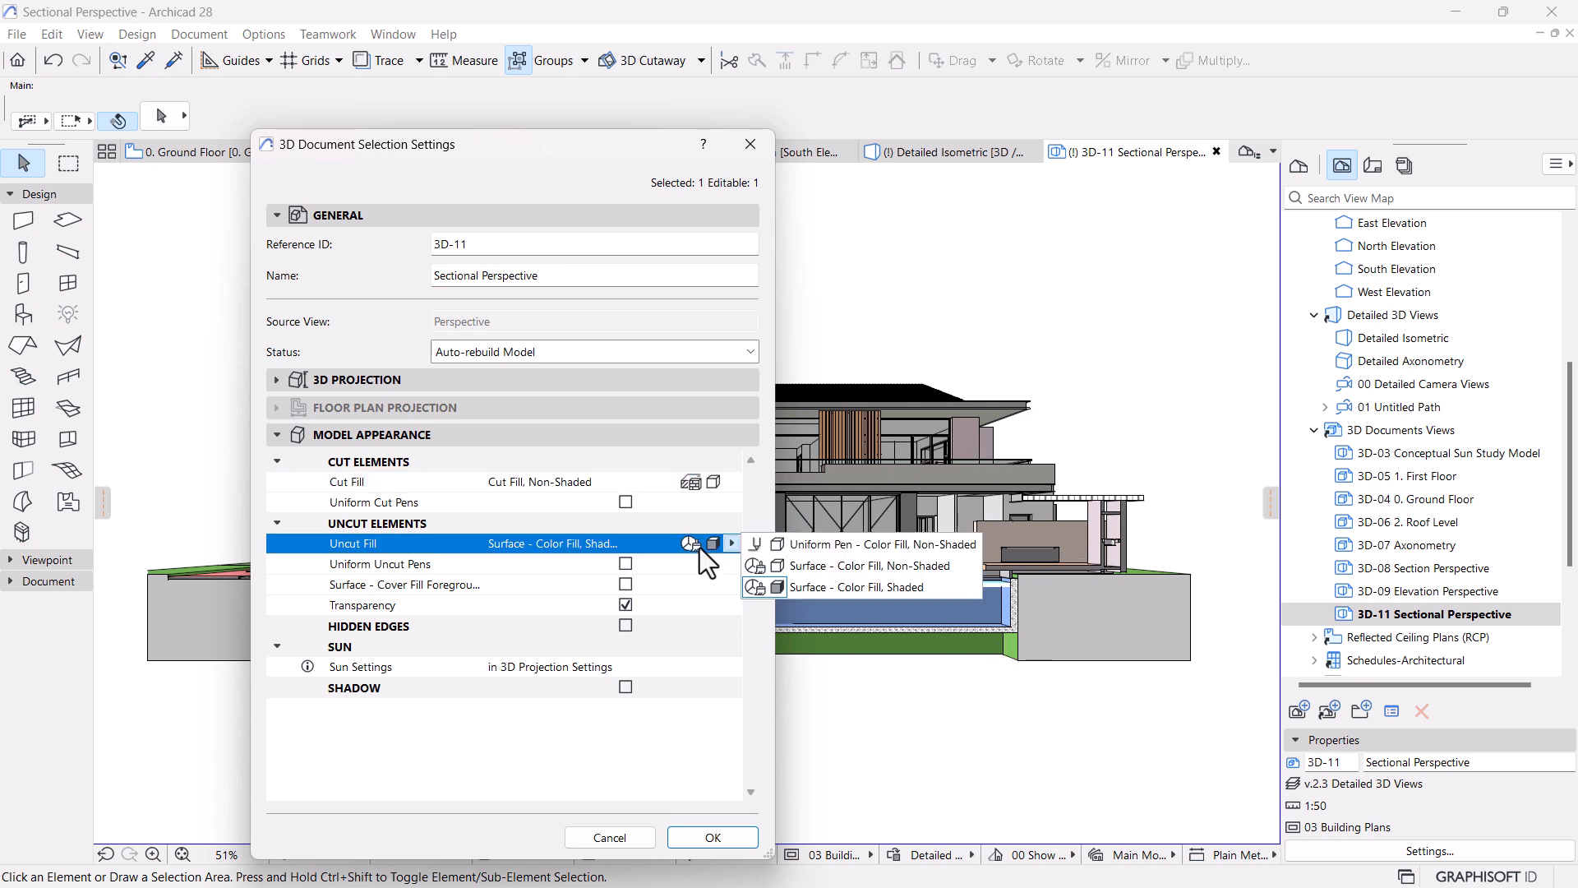
click(828, 545)
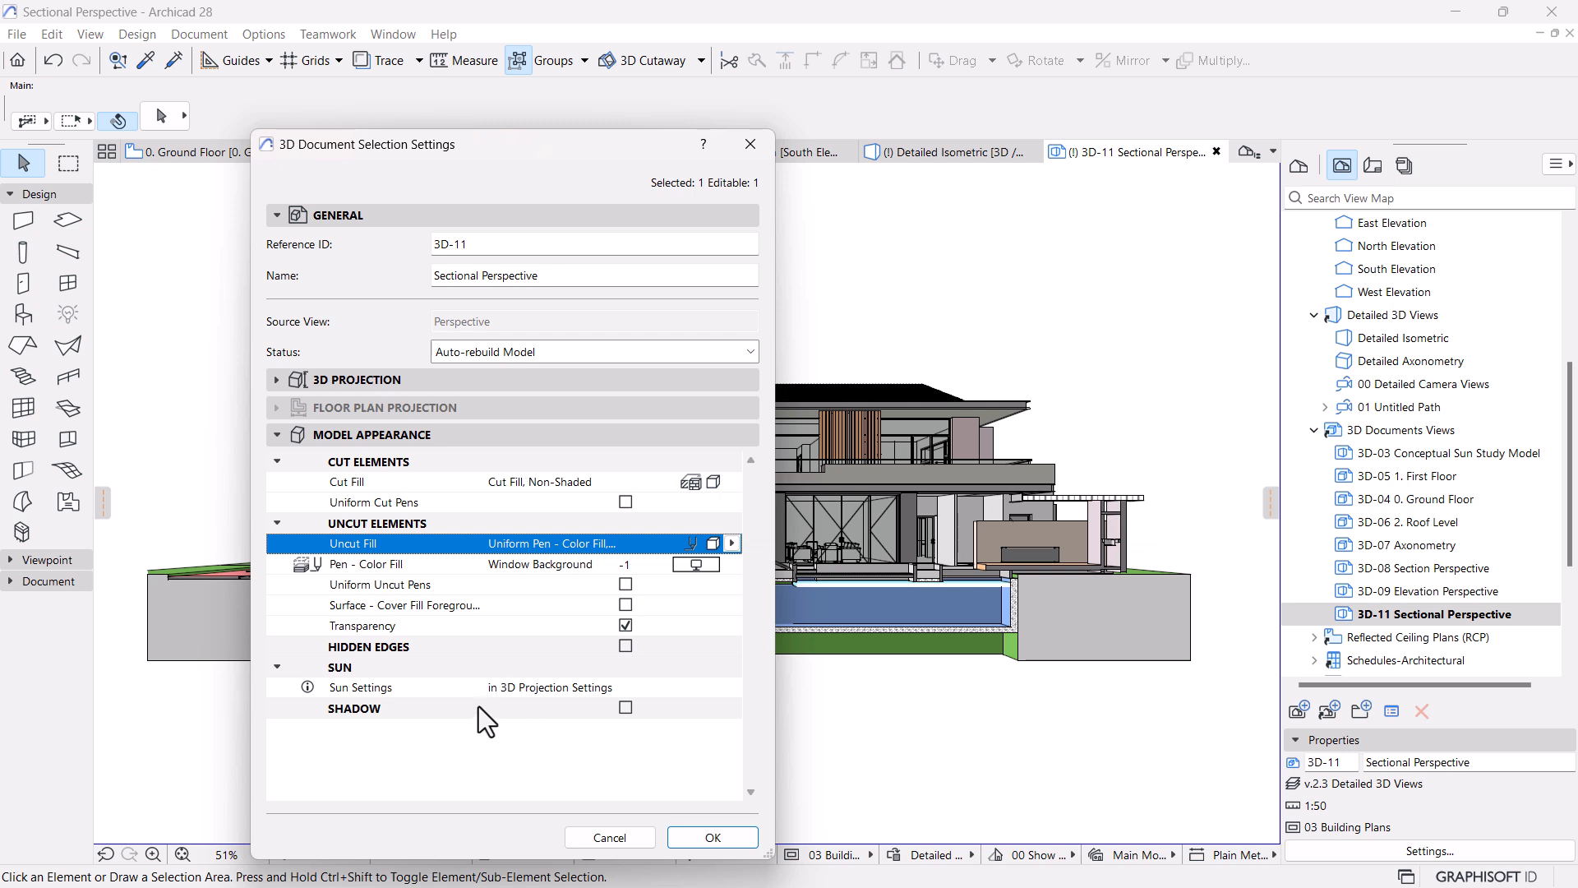
click(625, 604)
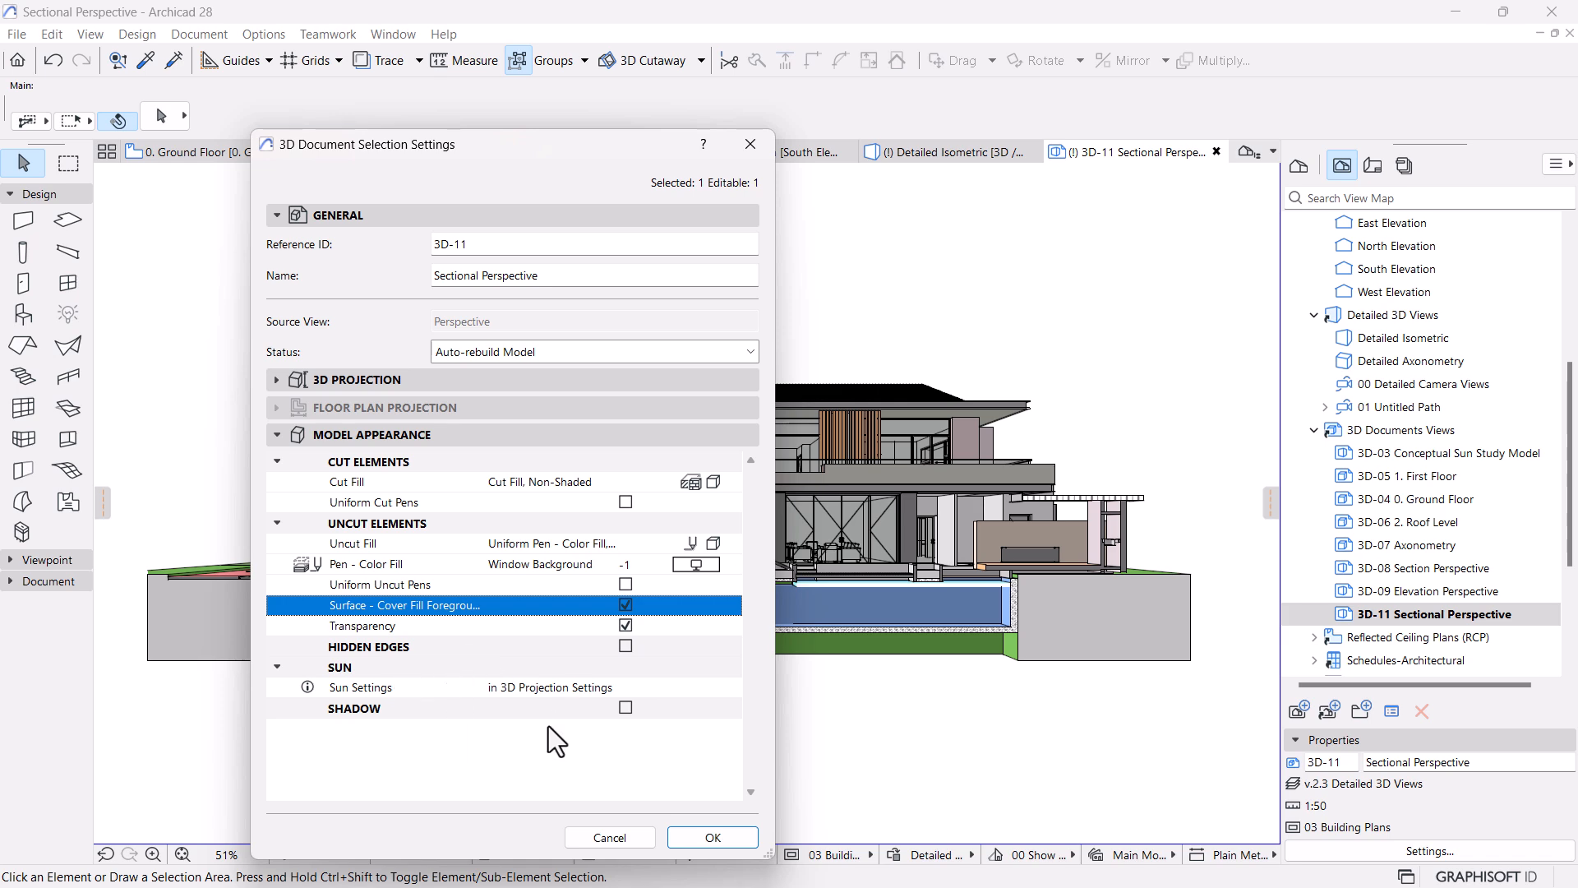
click(712, 836)
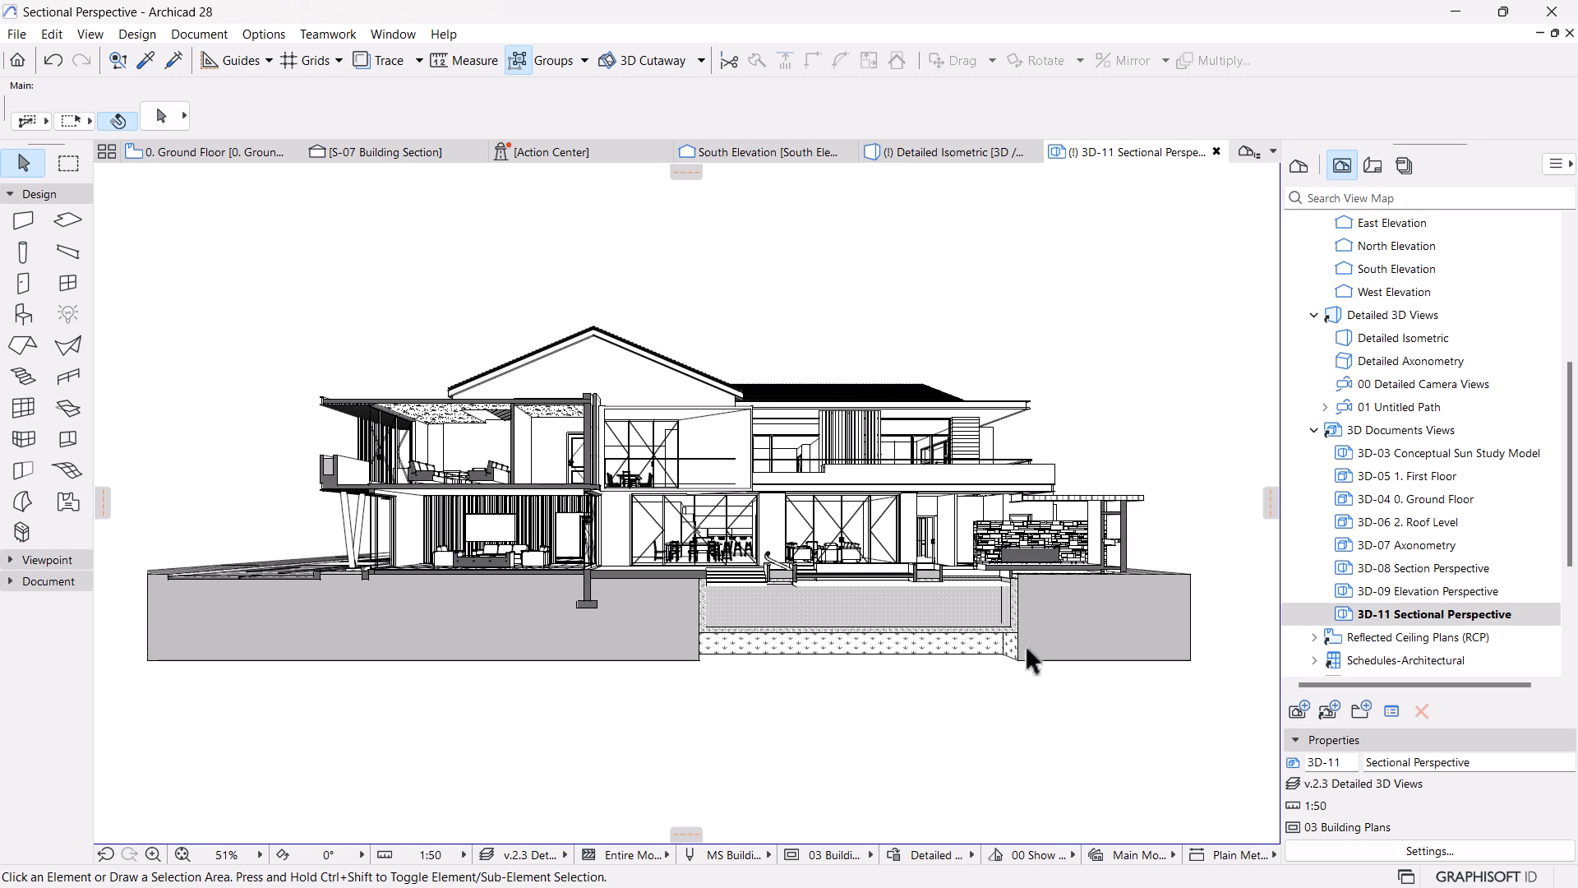
Examine the black-and-white sectional perspective, checking the cut slabs, ground, pool and interior linework
scroll(1050, 516, up, 3)
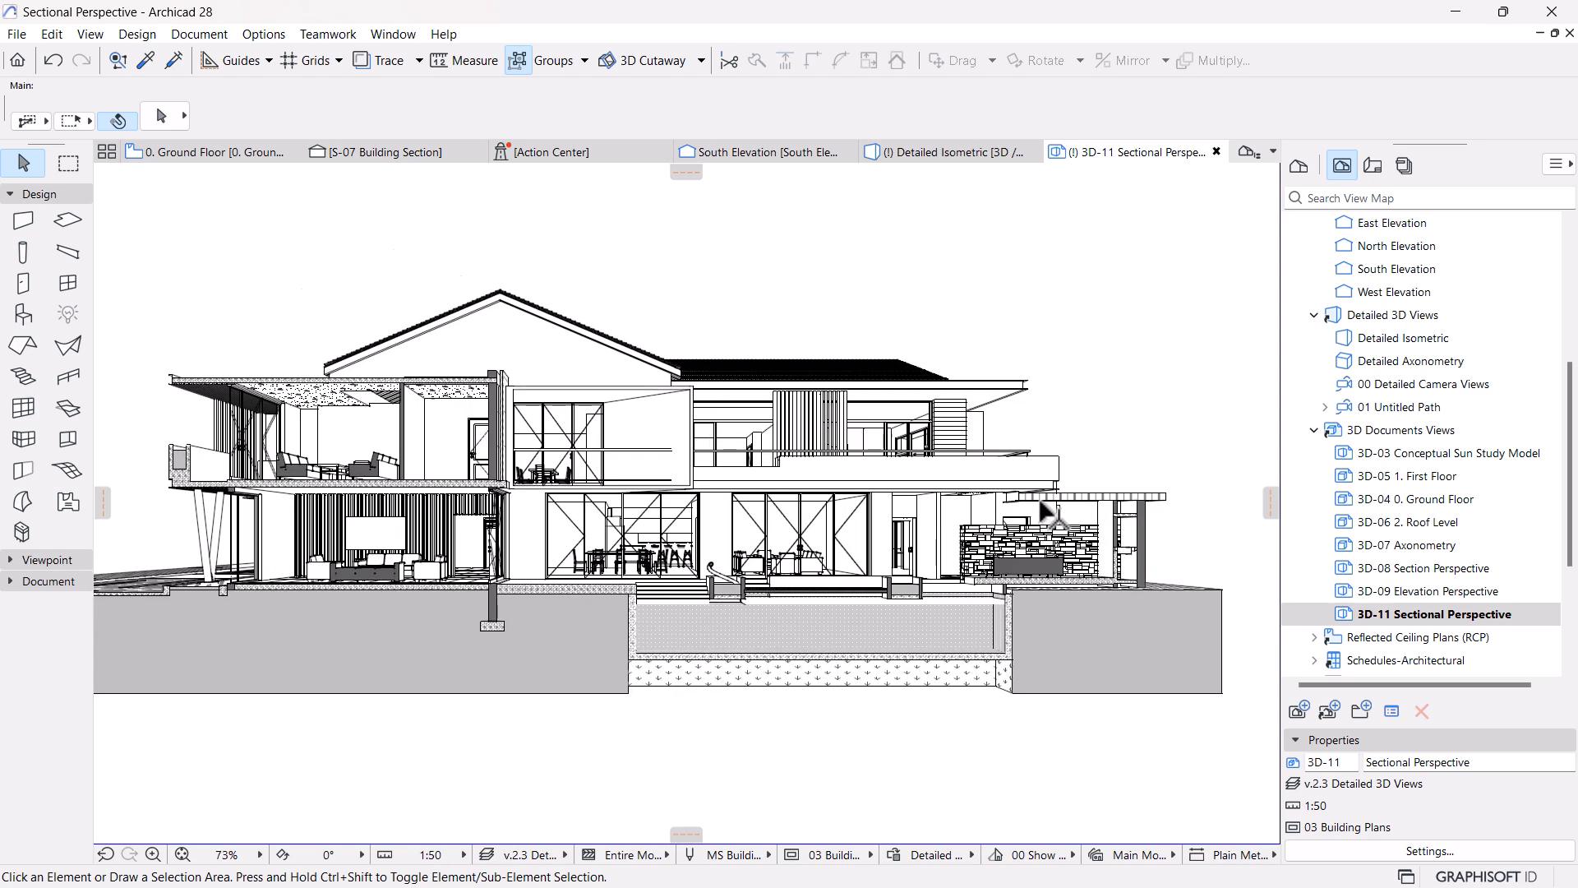
scroll(1042, 518, down, 2)
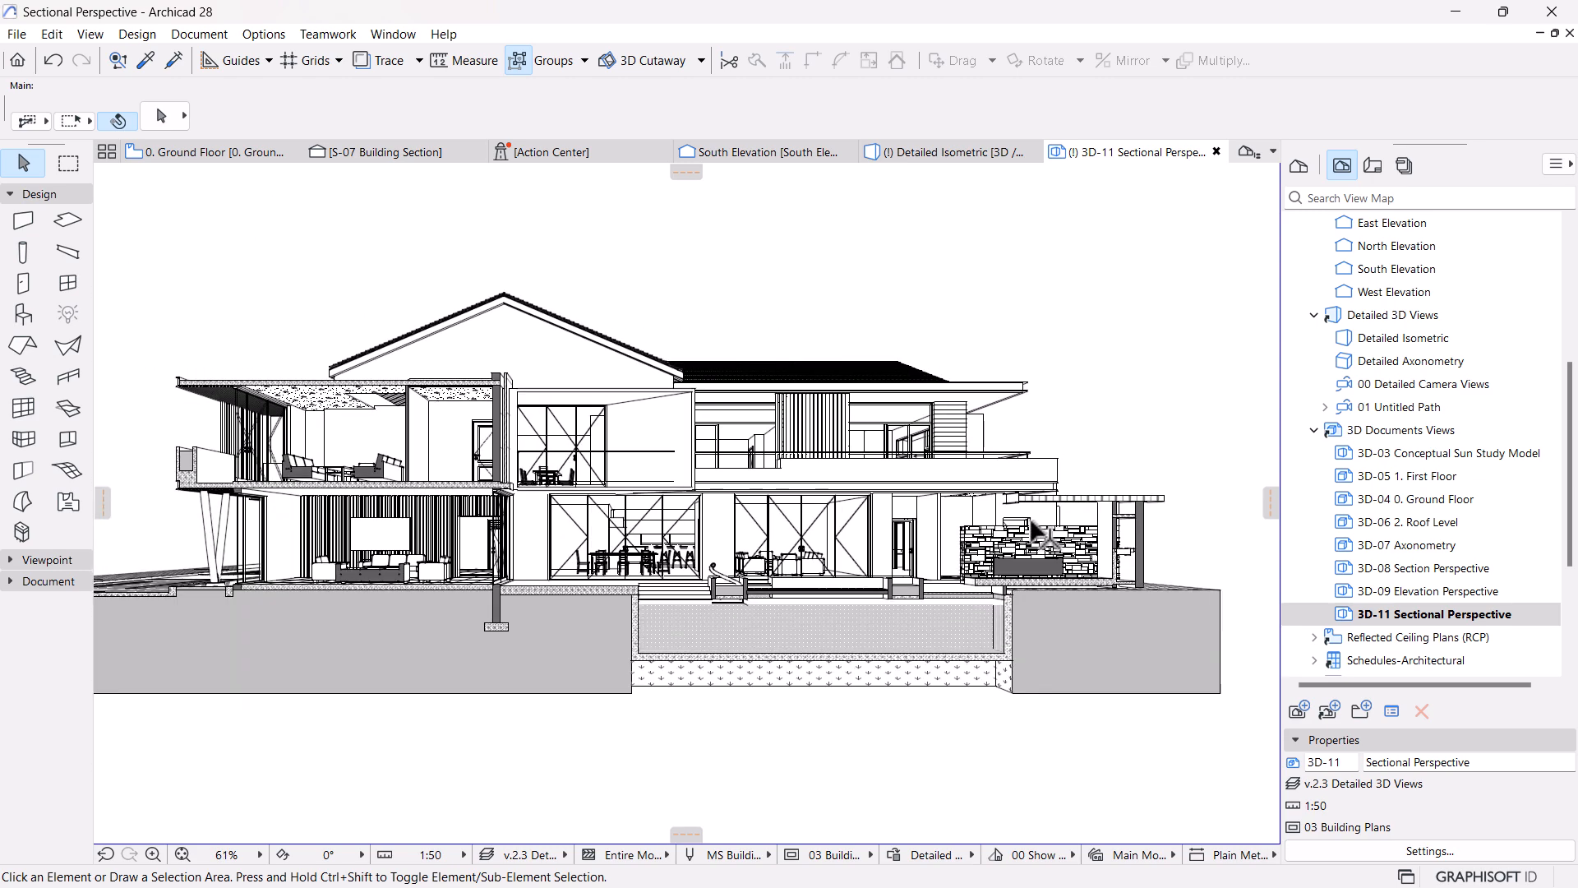
scroll(846, 555, down, 2)
scroll(711, 567, up, 2)
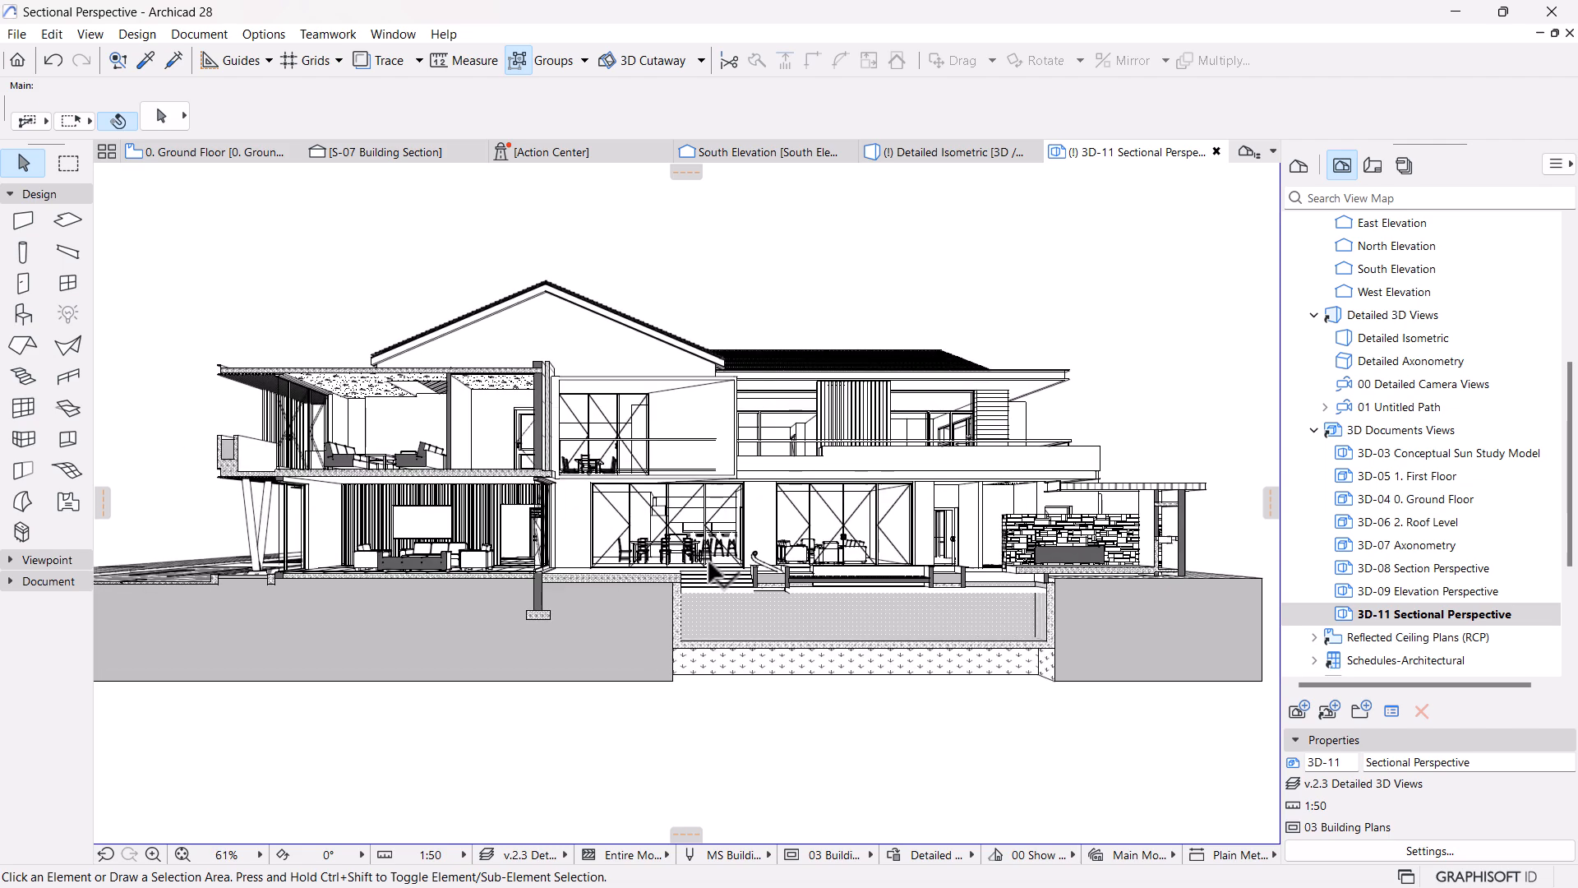
scroll(727, 572, up, 2)
scroll(740, 569, down, 4)
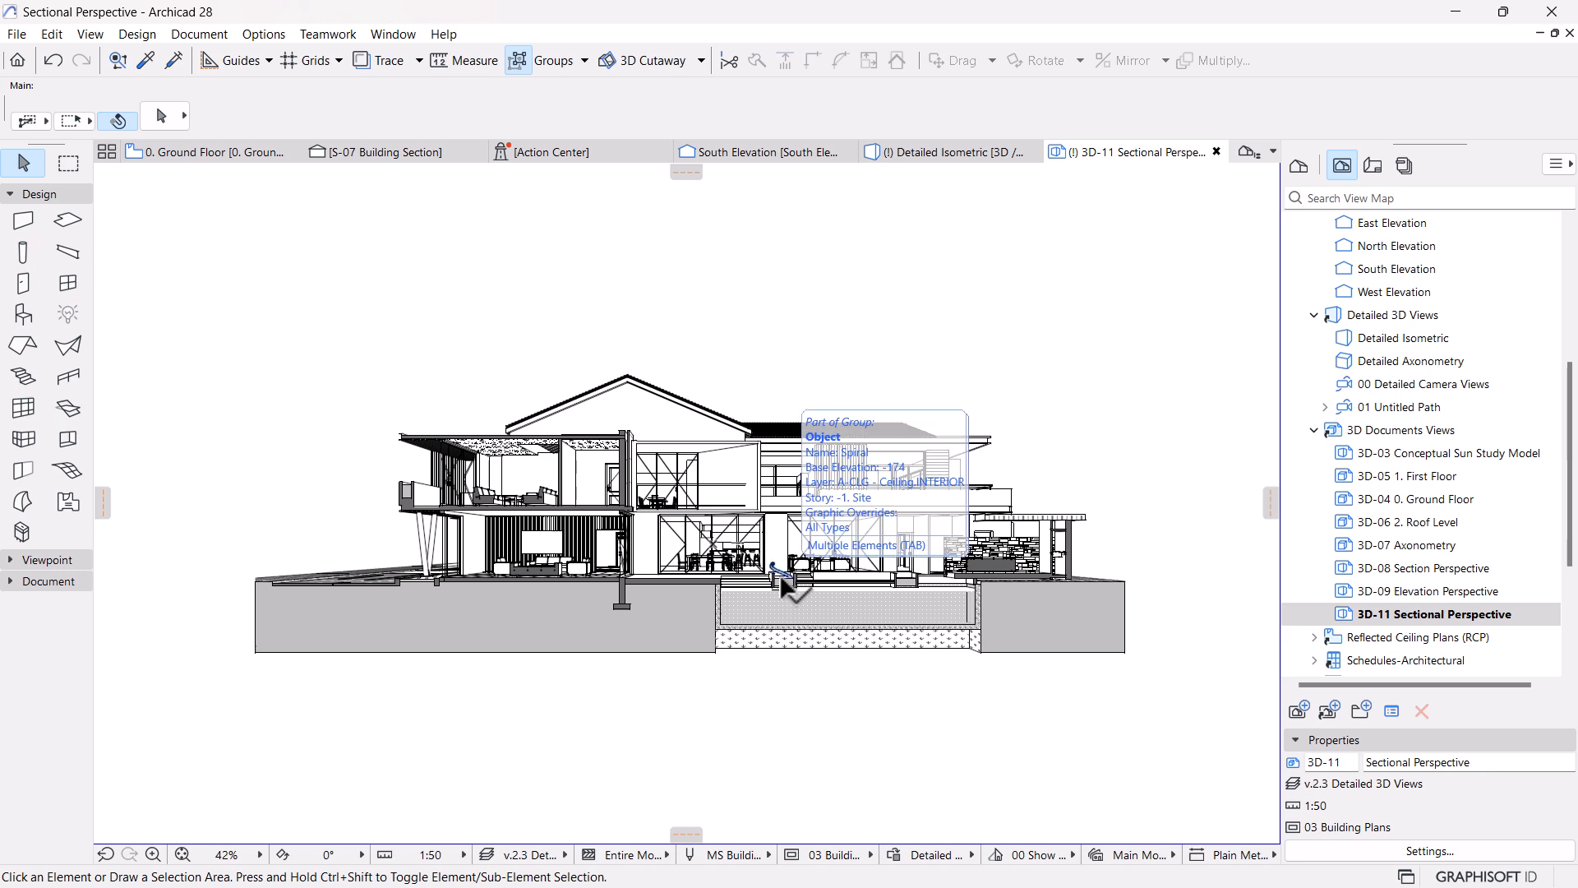
scroll(908, 646, up, 2)
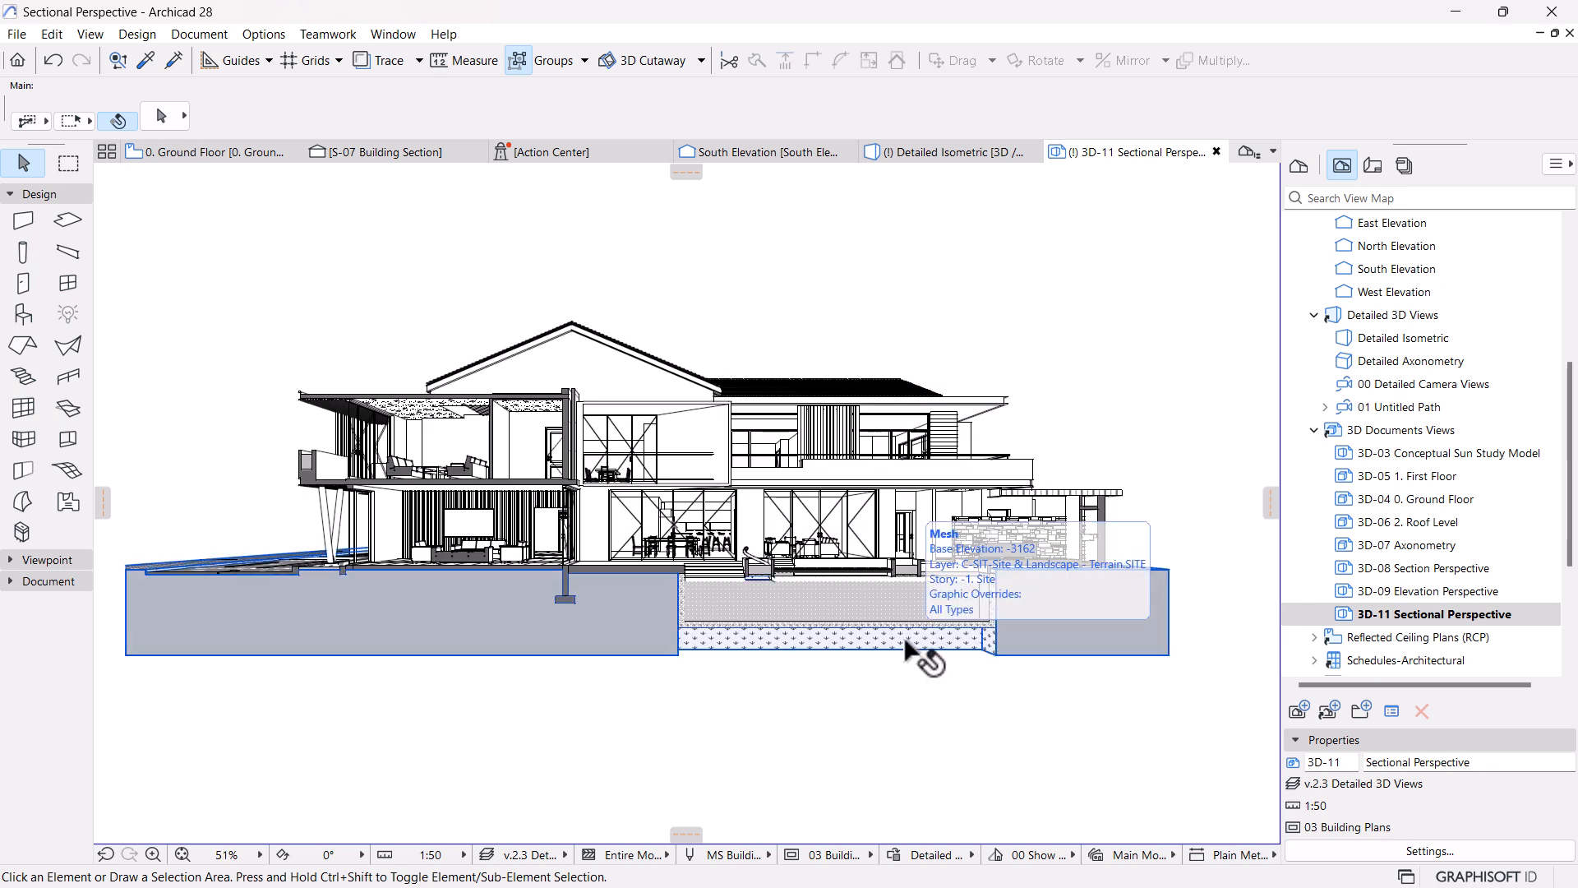
scroll(896, 687, down, 1)
middle_drag(984, 721, 984, 735)
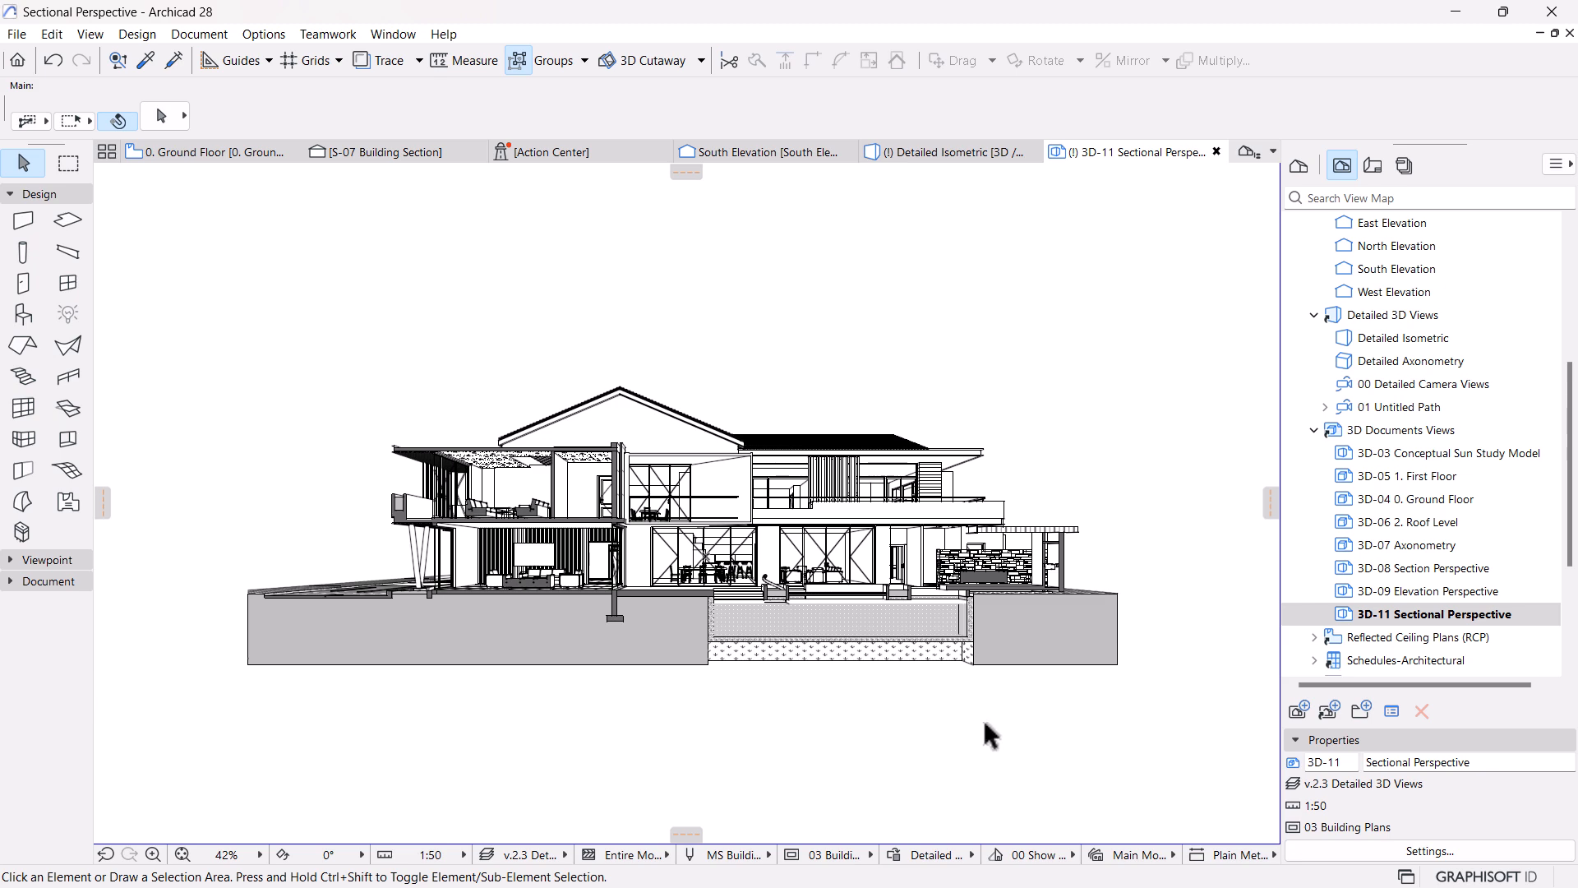
scroll(462, 446, up, 3)
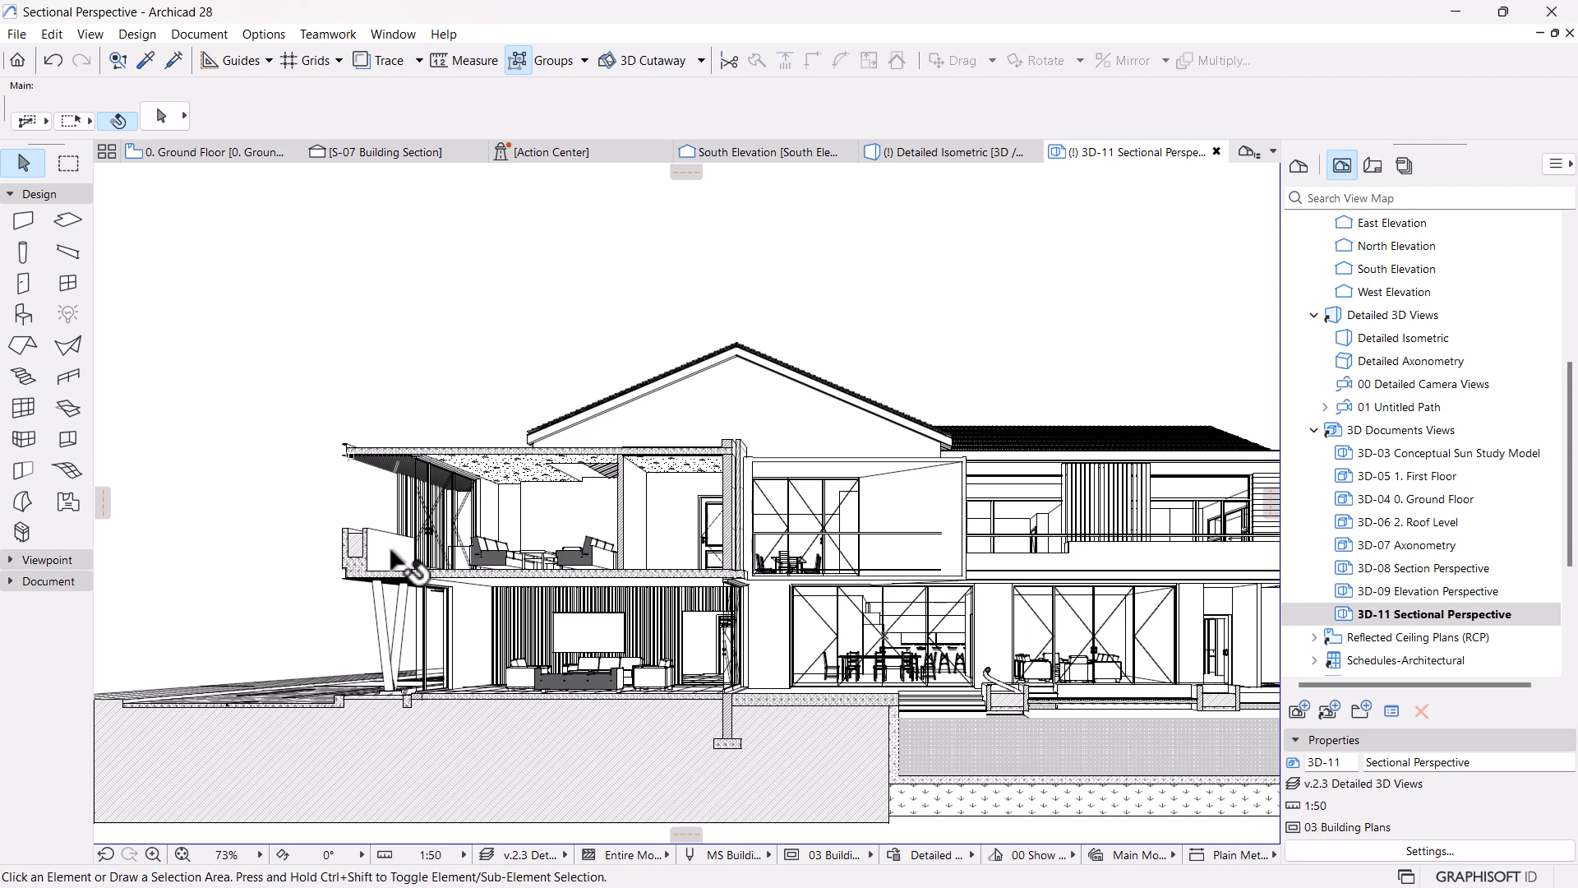
scroll(460, 501, down, 2)
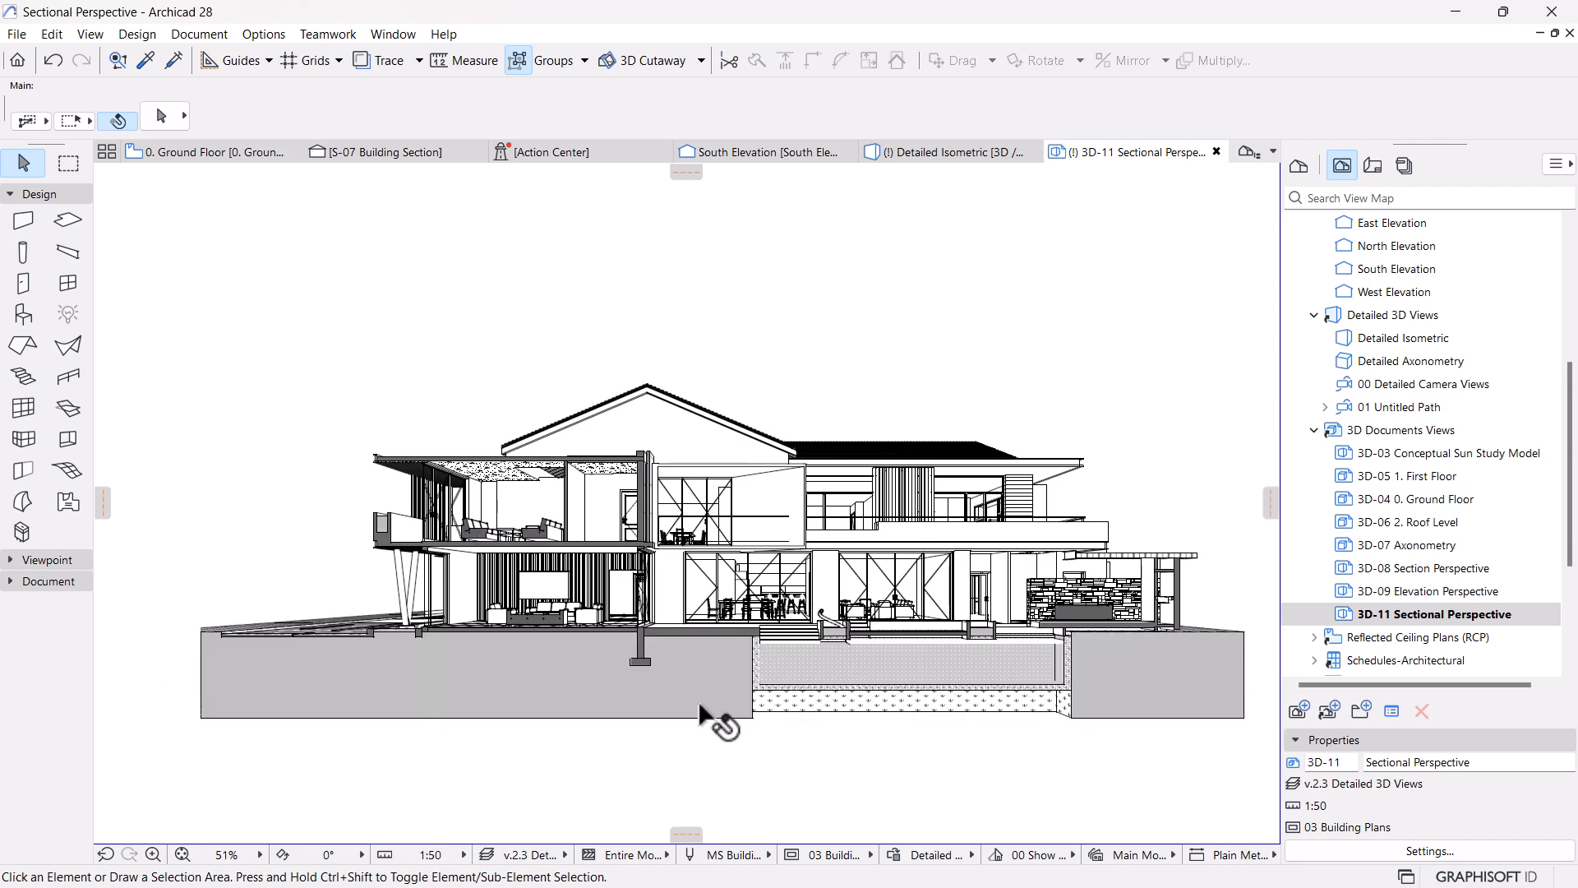
scroll(713, 719, up, 4)
scroll(647, 665, up, 2)
scroll(873, 702, down, 3)
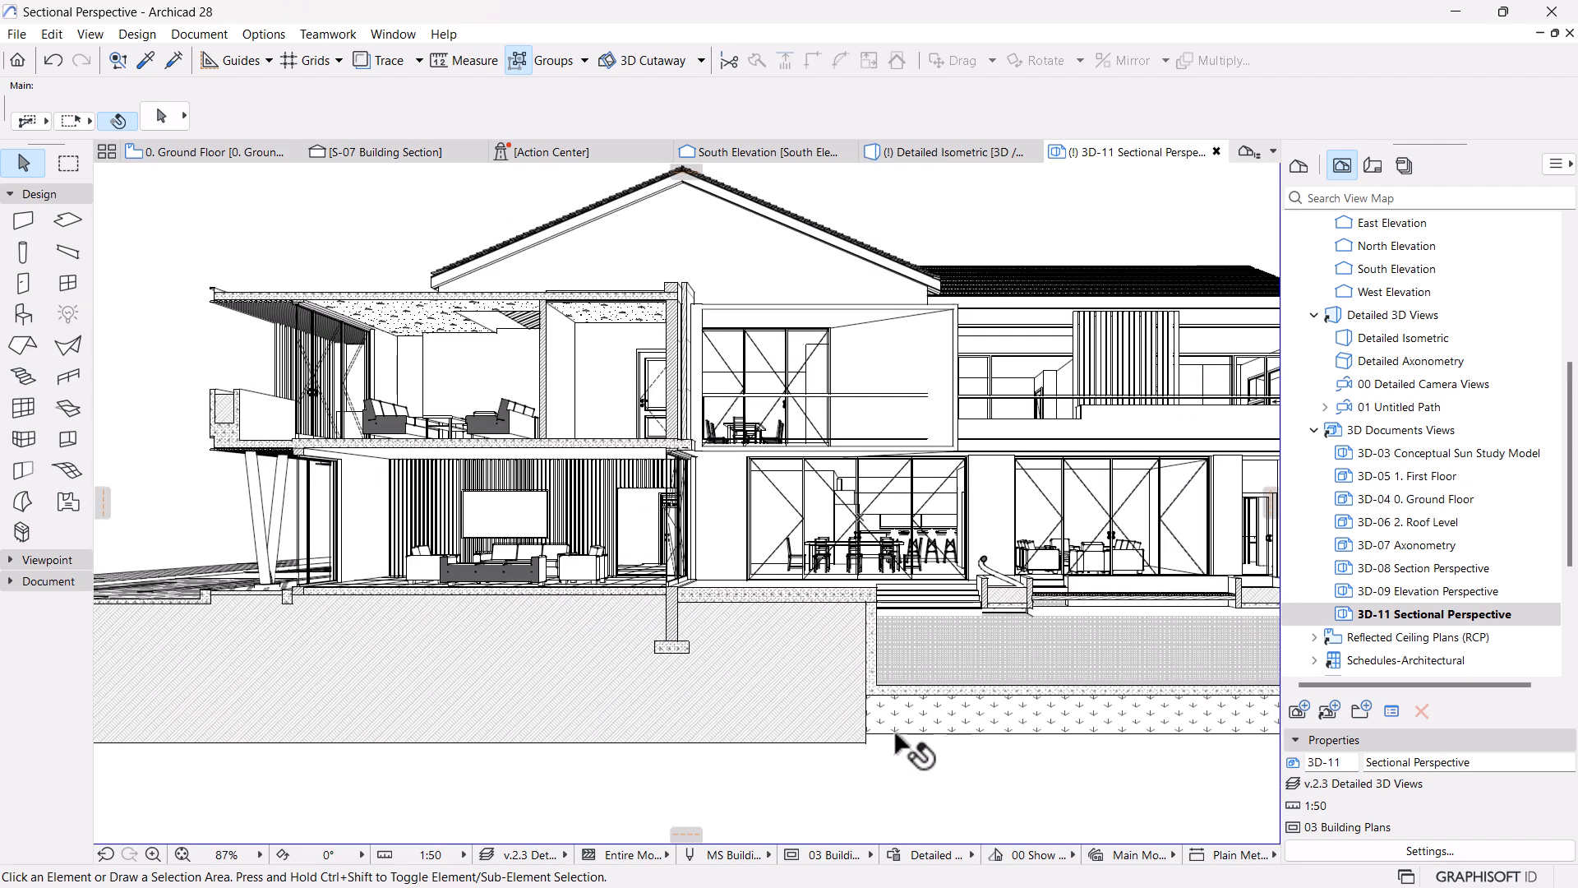
scroll(692, 696, down, 2)
Set the 3D document's cut fill to Uniform Surface - Color Fill, Non-Shaded with the Paint - Anthracite surface
right_click(1352, 614)
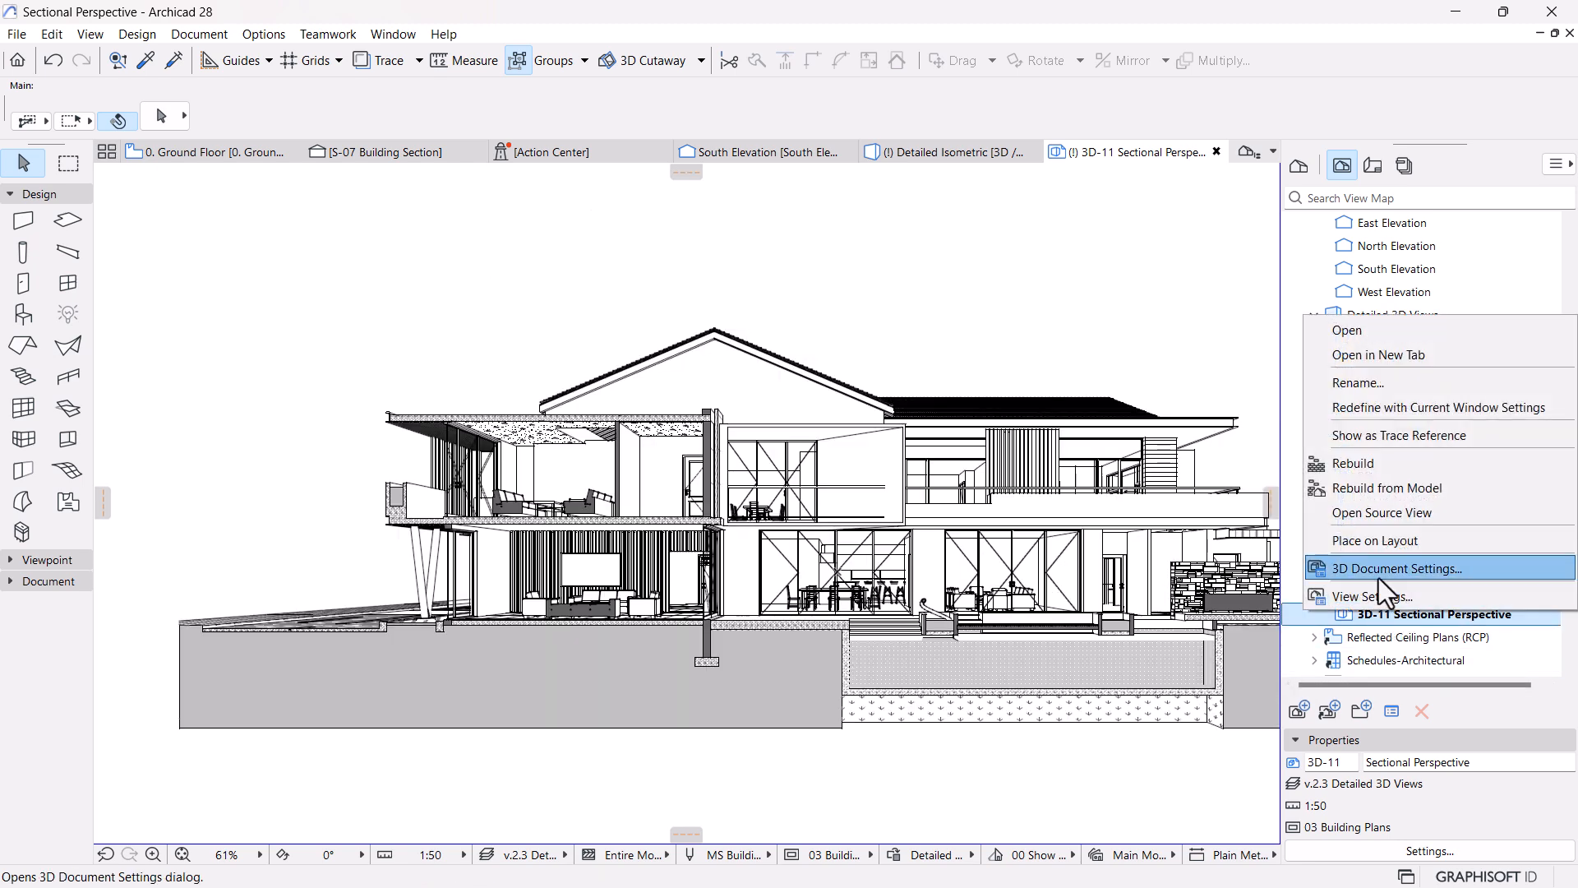
click(1379, 574)
click(695, 482)
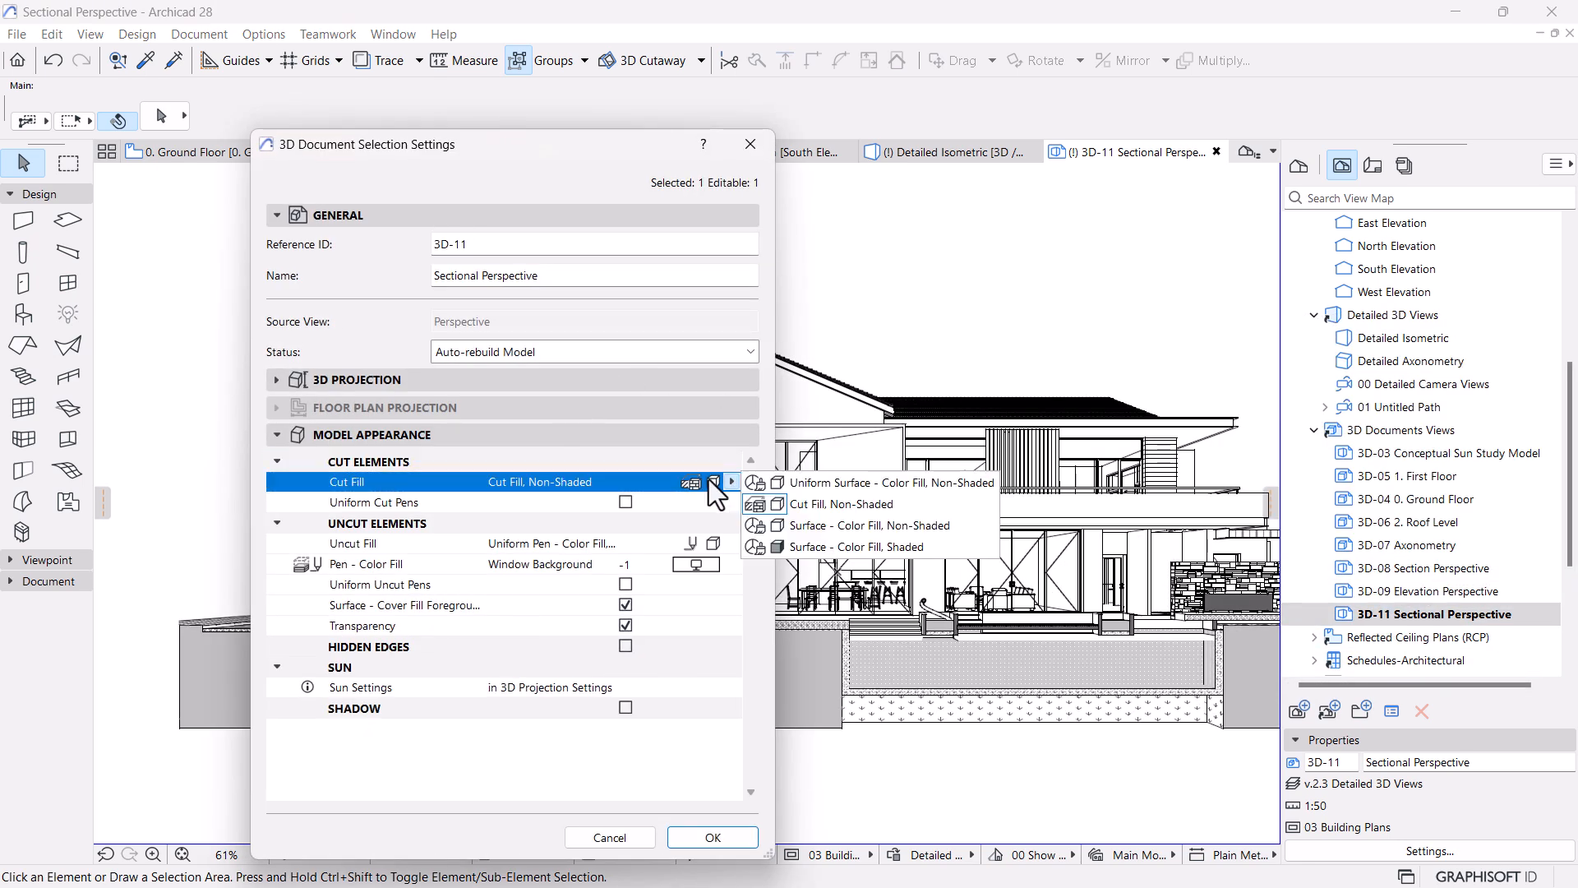
click(836, 481)
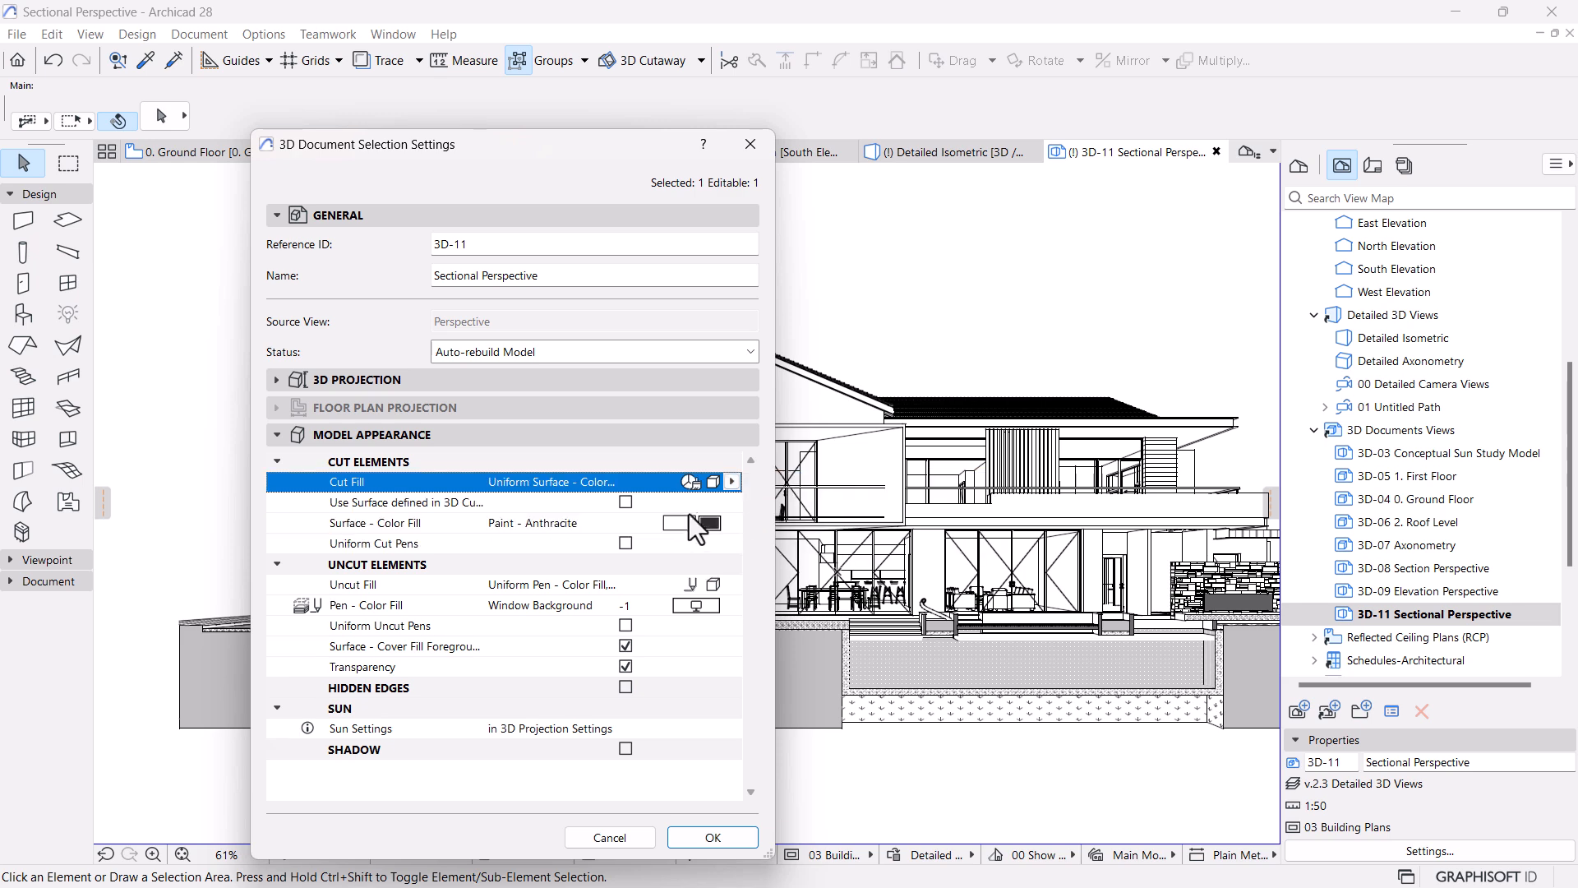
click(722, 523)
click(722, 523)
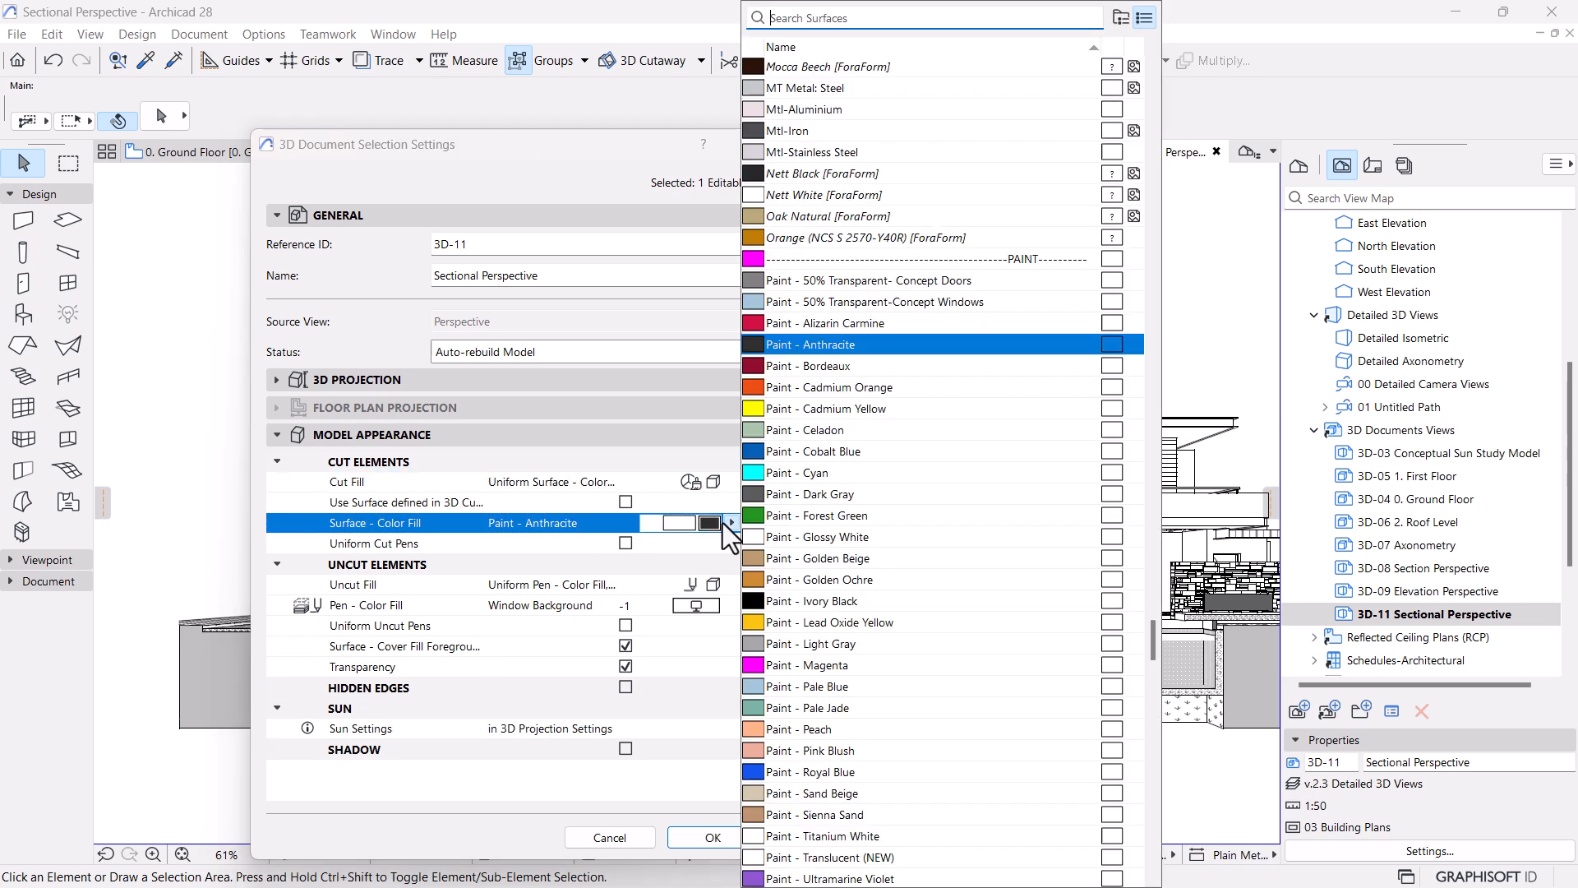
click(805, 345)
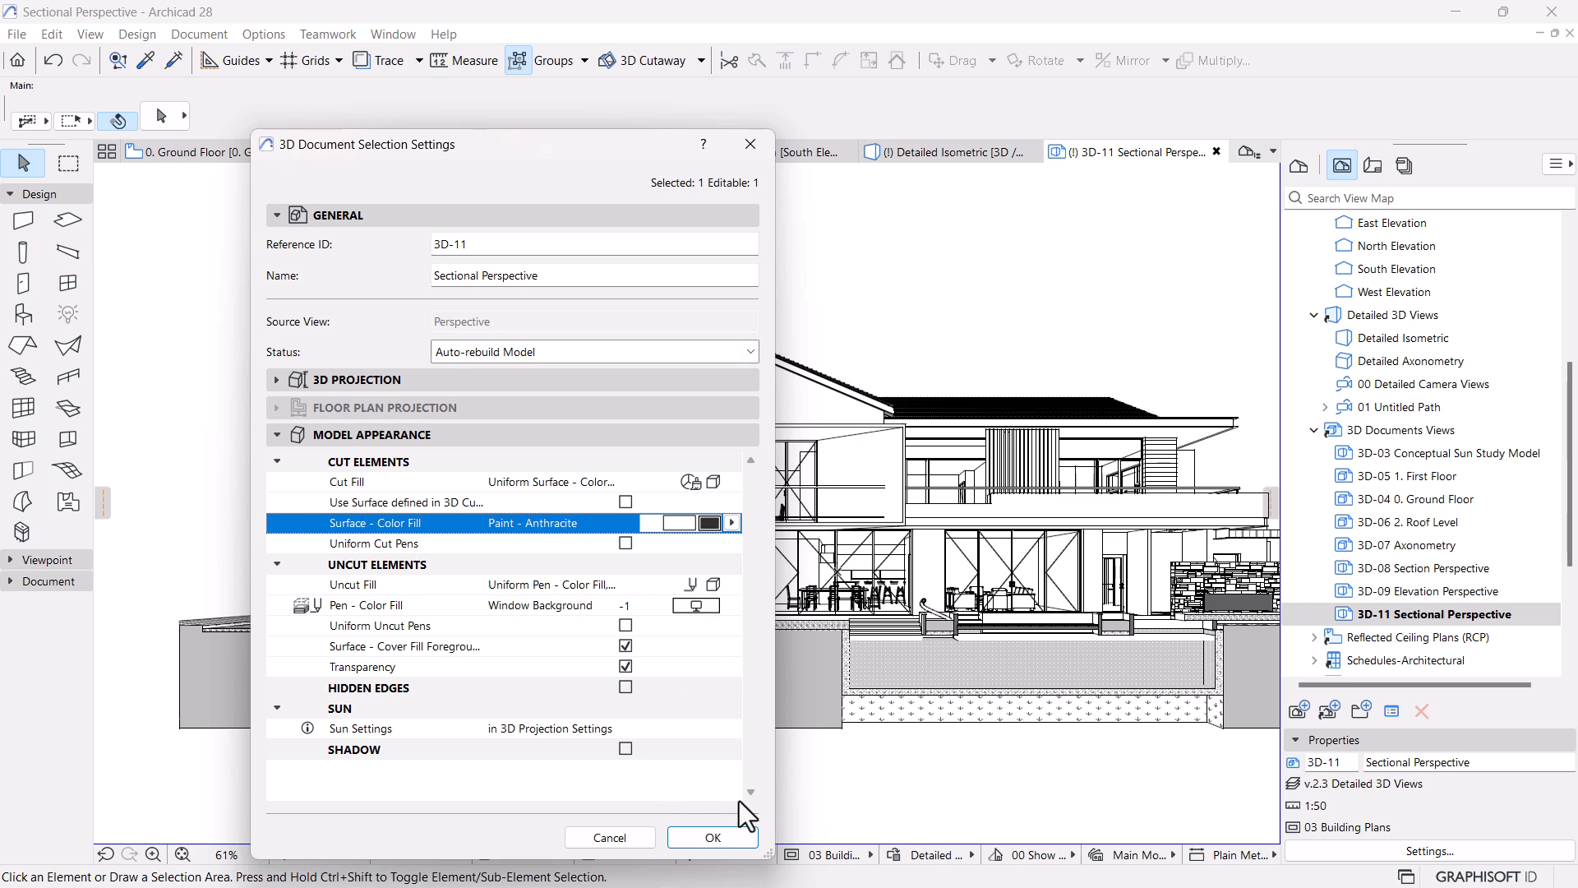
click(713, 838)
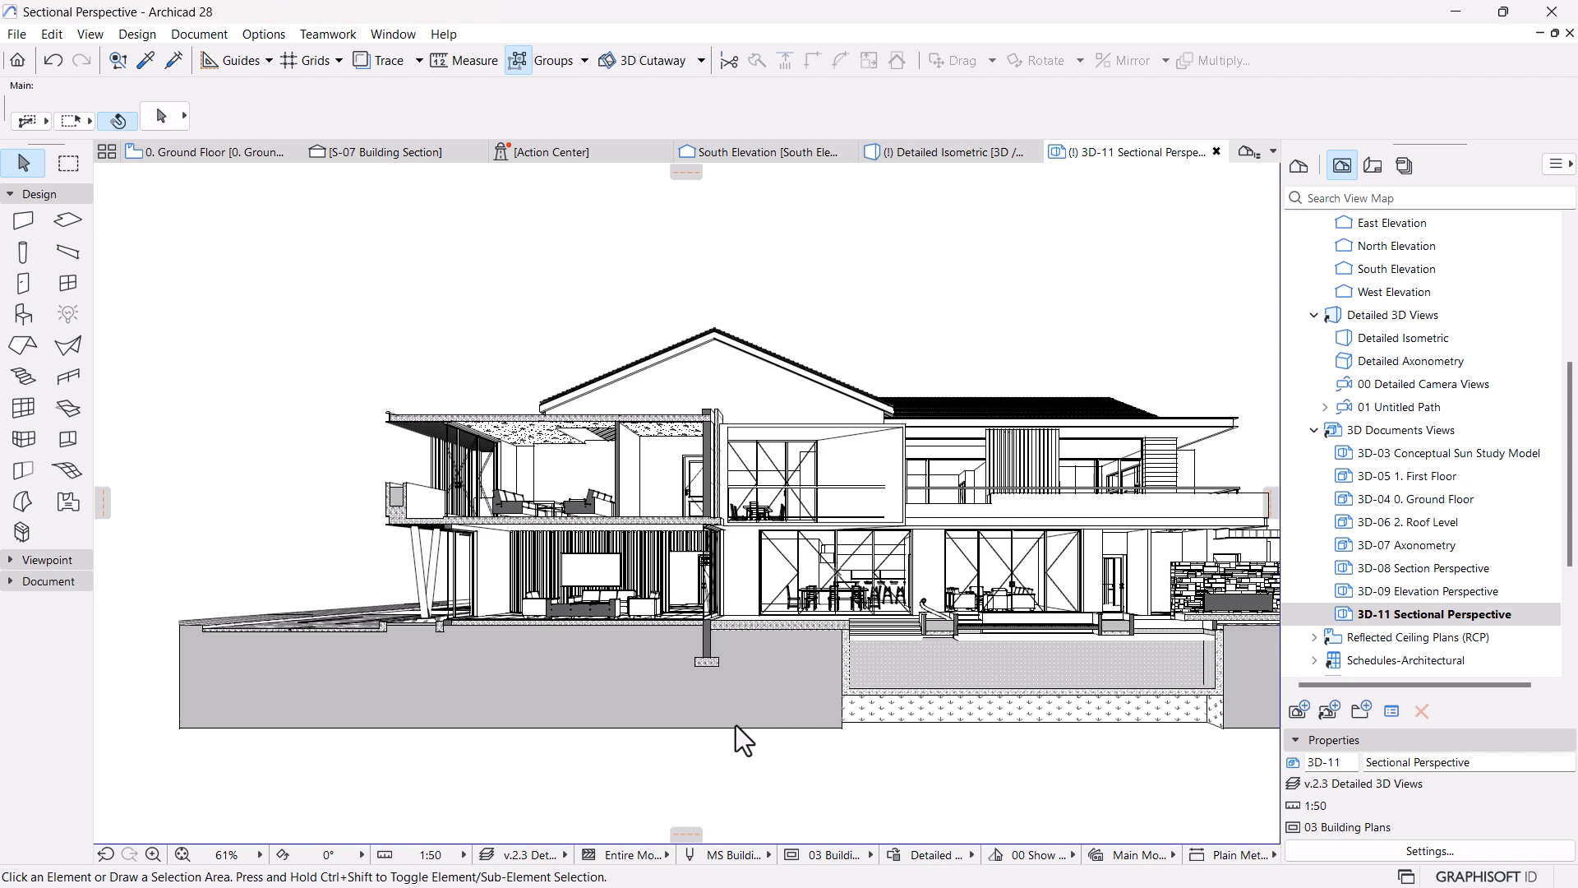
Examine the cut ground and the foundation under the lounge wall, selecting the footing to inspect it and clearing the selection
middle_drag(923, 715, 980, 642)
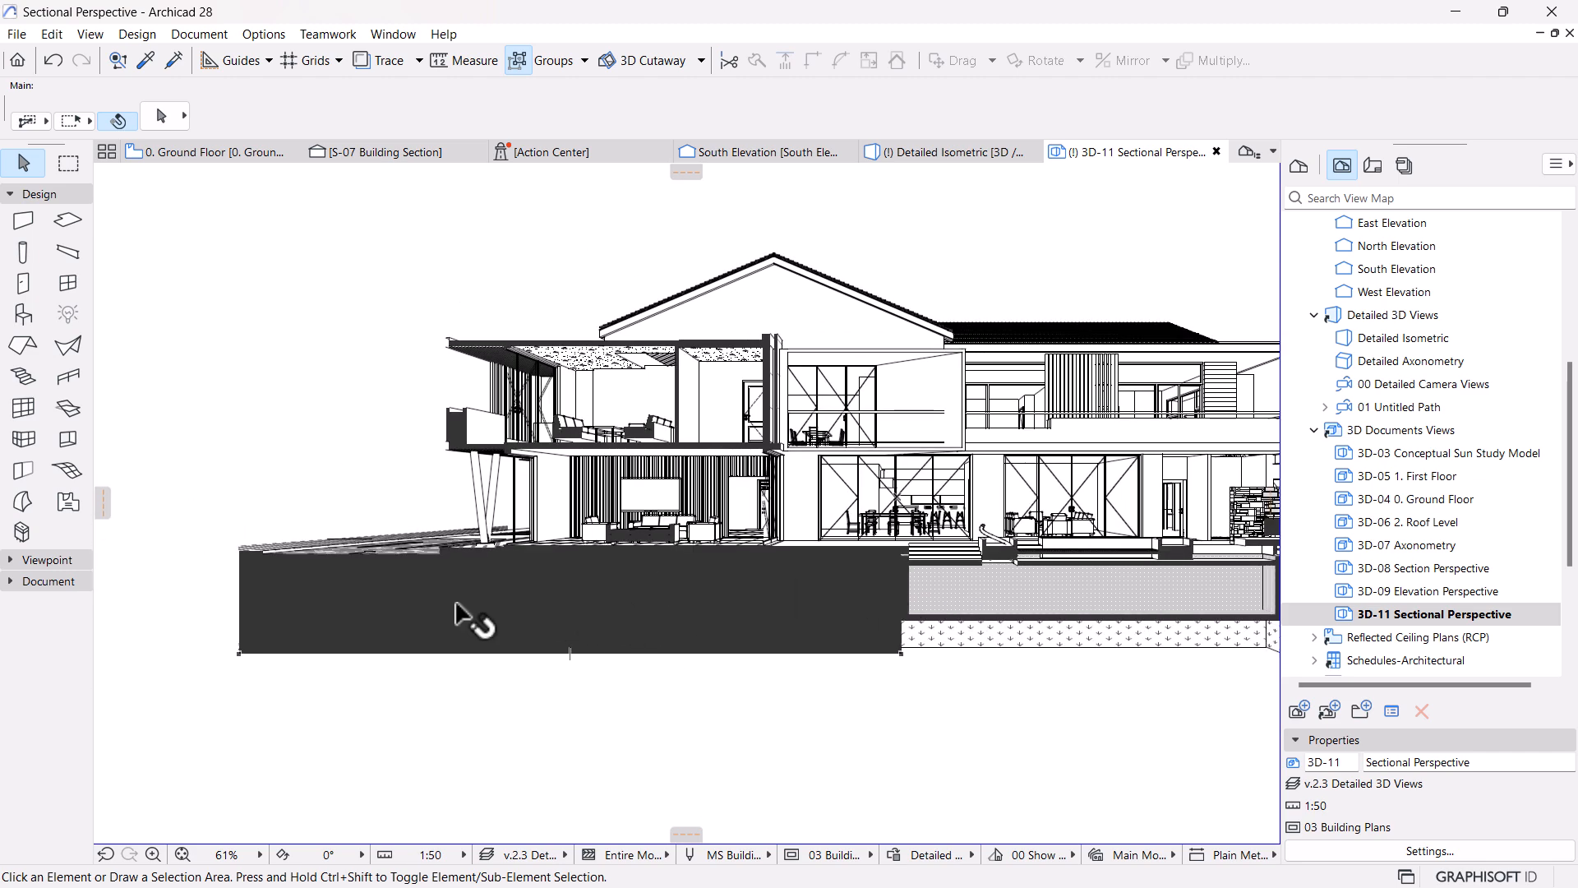
scroll(766, 609, up, 6)
click(751, 576)
scroll(739, 617, down, 4)
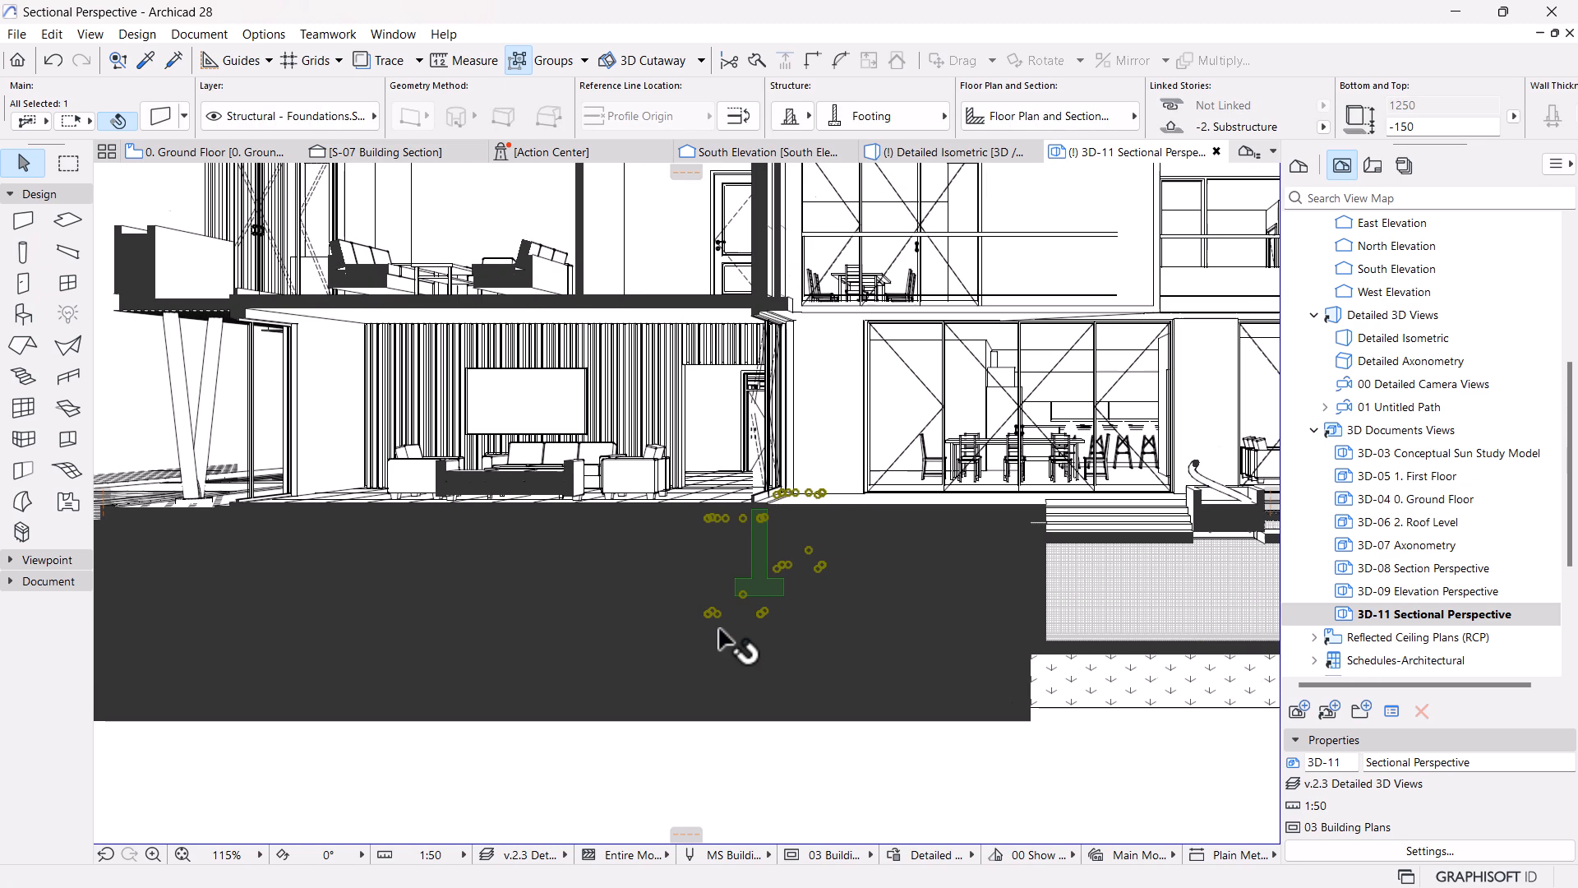
click(697, 715)
click(684, 691)
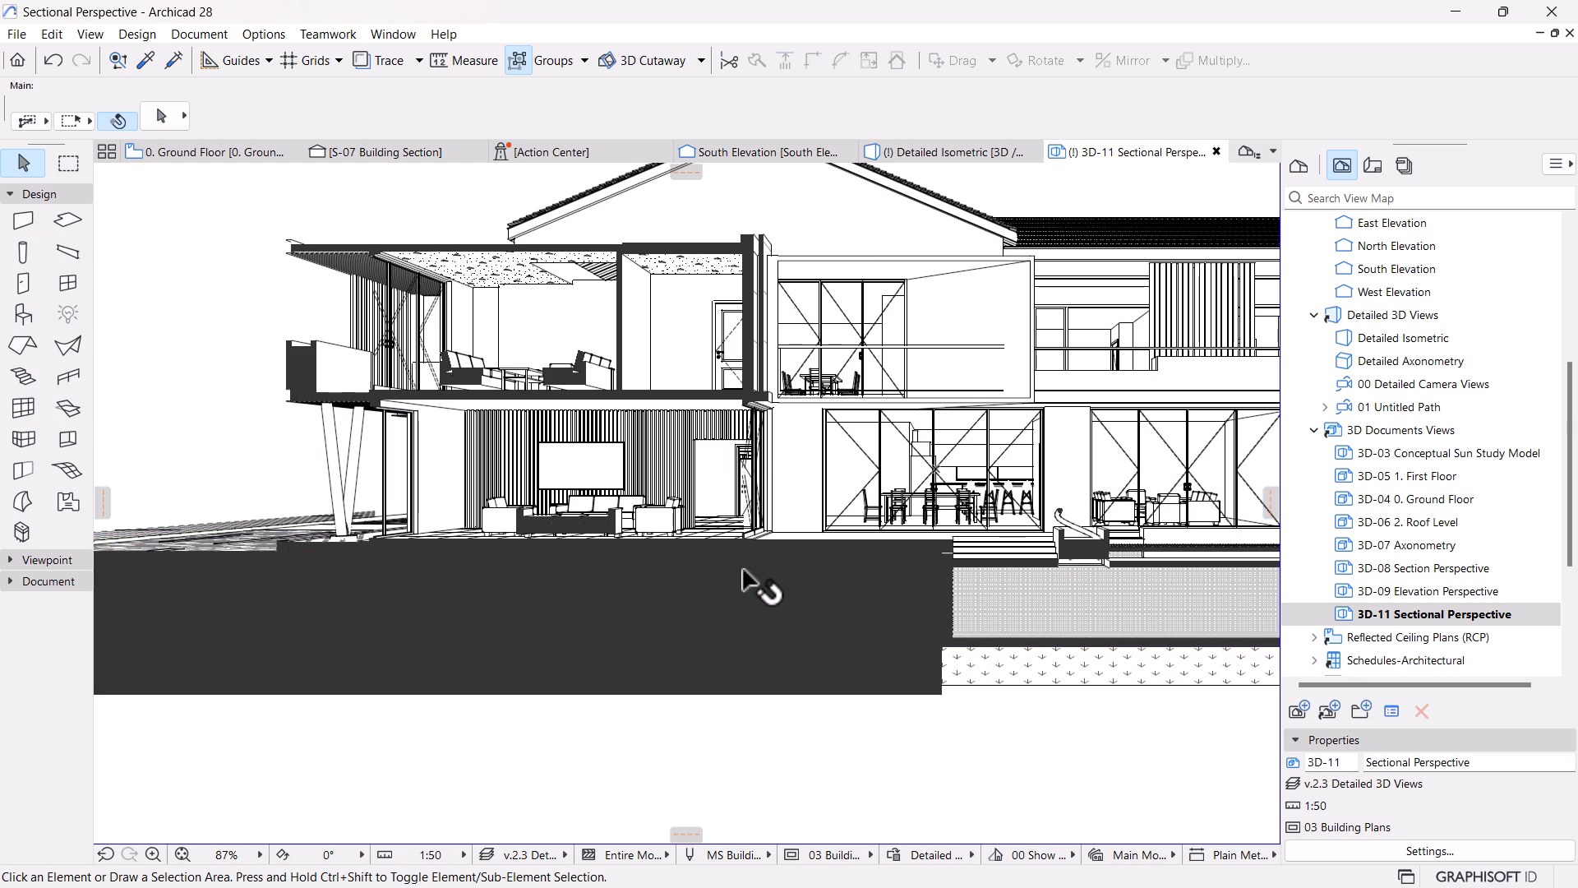
click(737, 585)
scroll(736, 585, down, 4)
key(Escape)
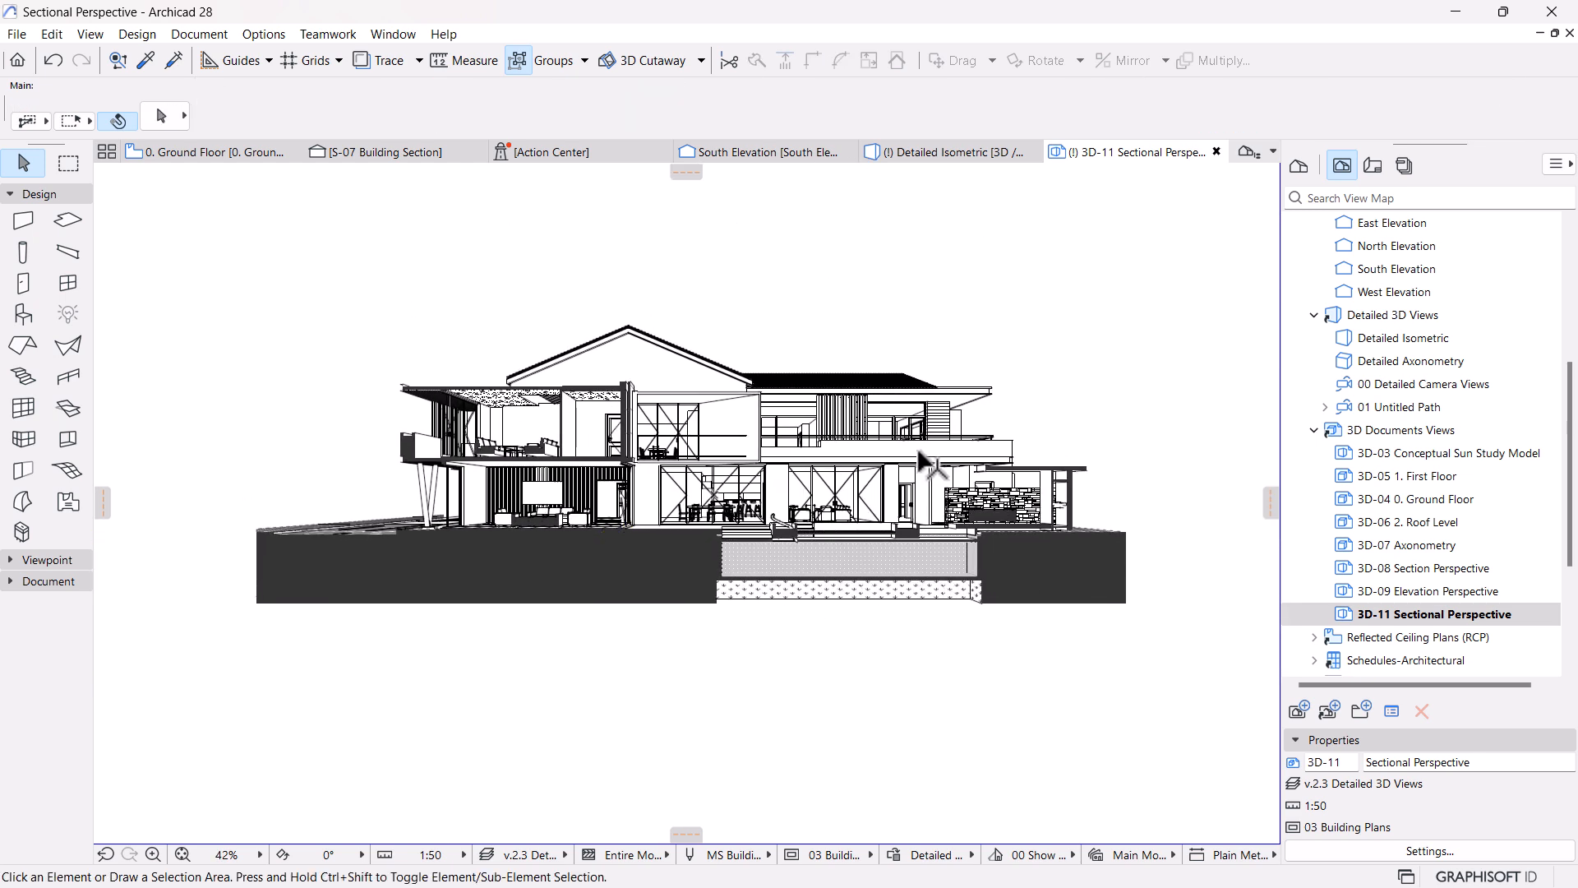
Set the Sectional Perspective 3D document's cut fill to Cut Fill, Non-Shaded and apply the settings
scroll(917, 452, up, 2)
right_click(1380, 622)
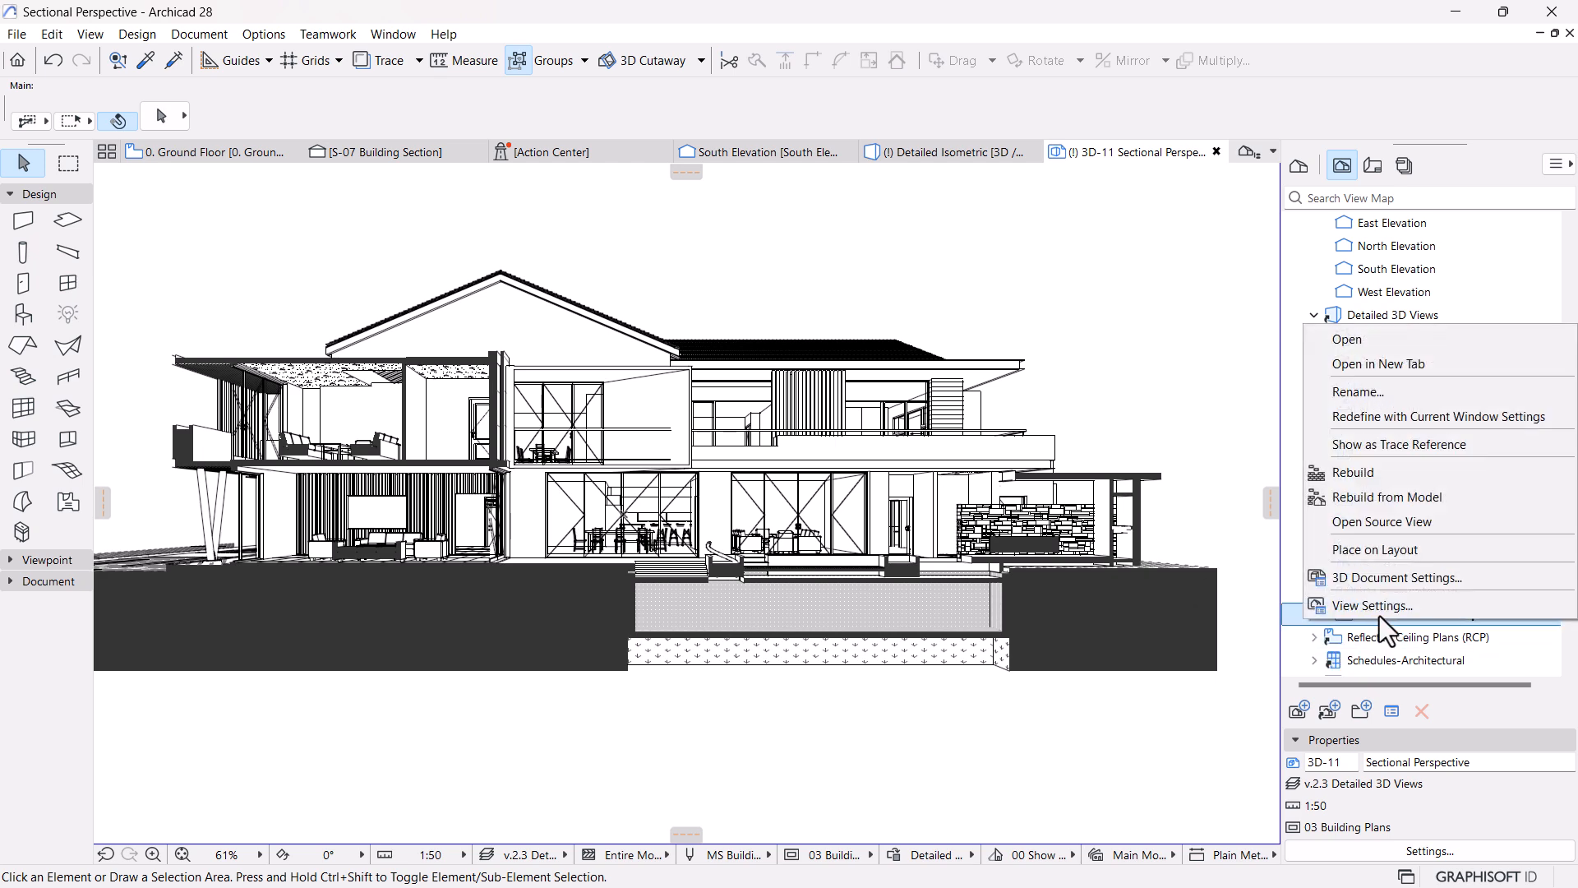
click(1375, 584)
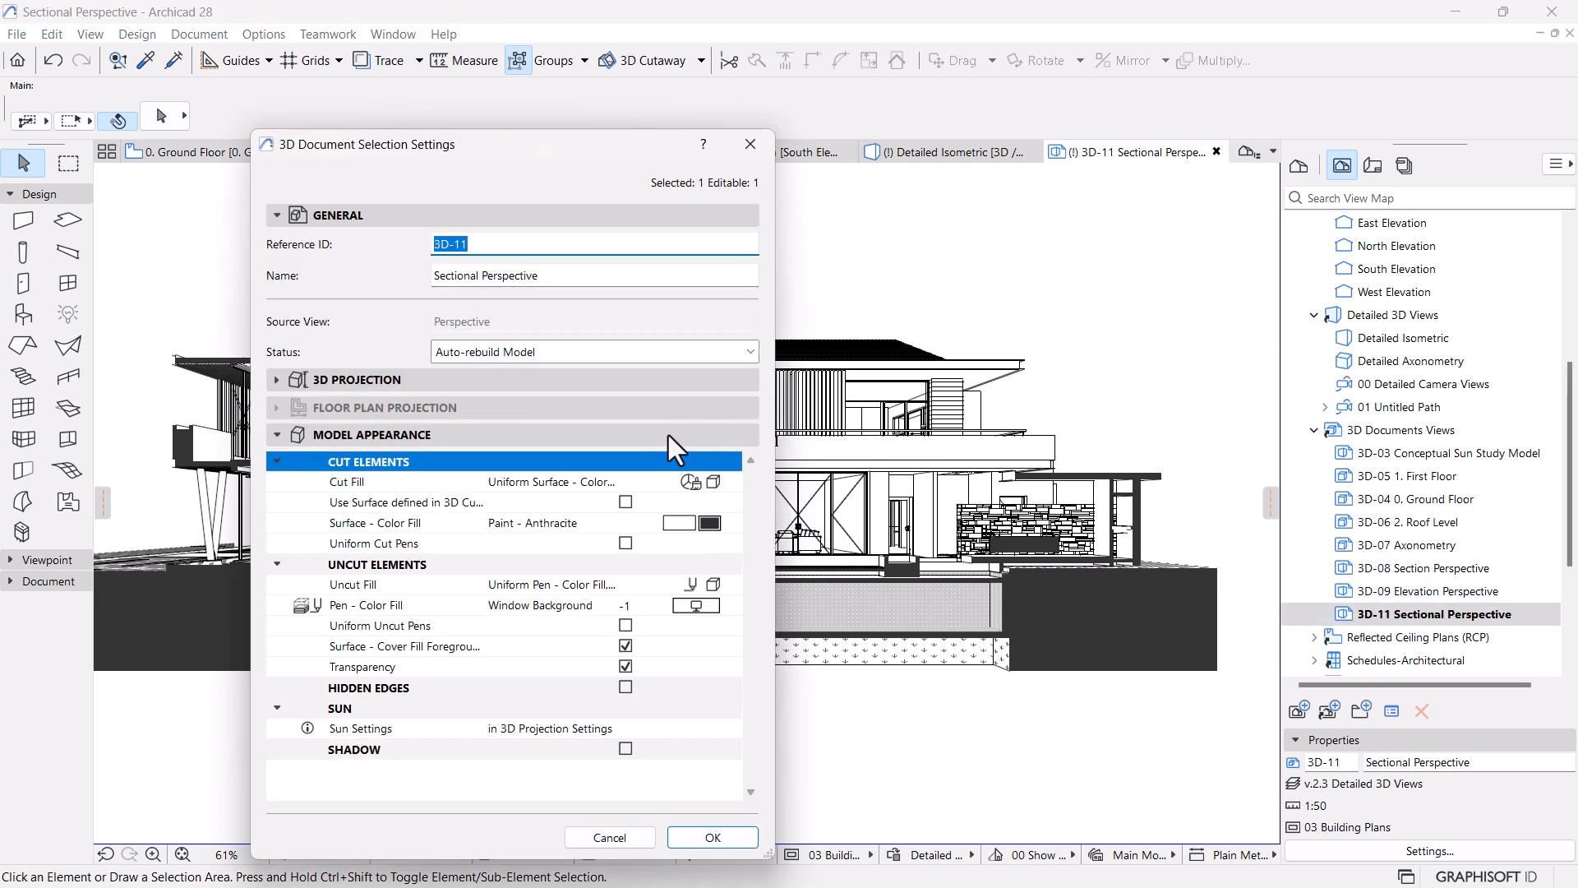
click(708, 485)
click(709, 485)
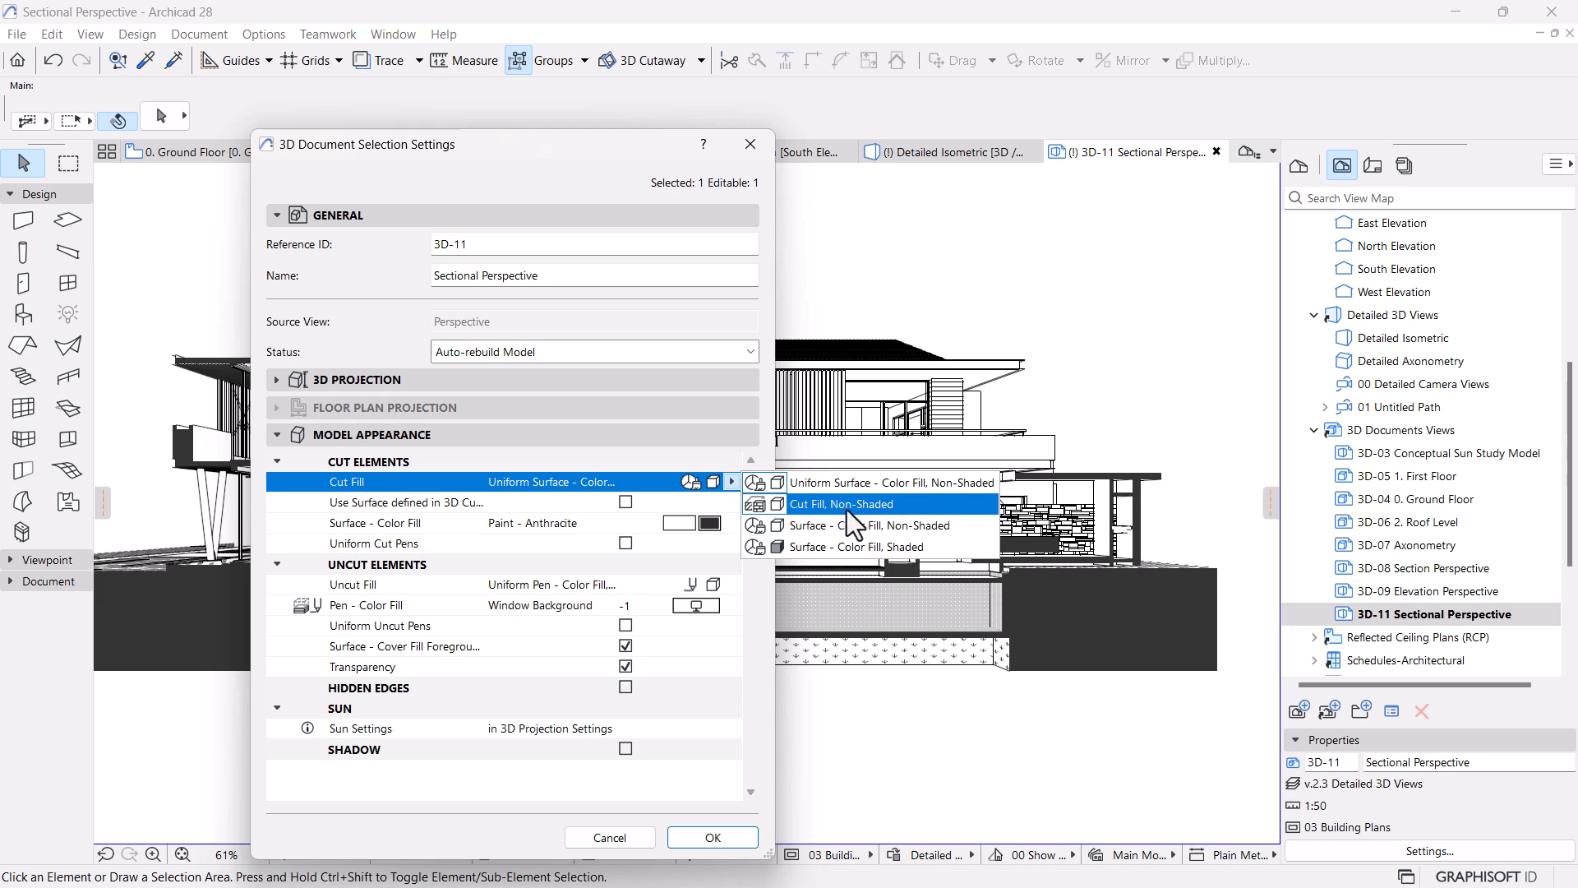
click(846, 510)
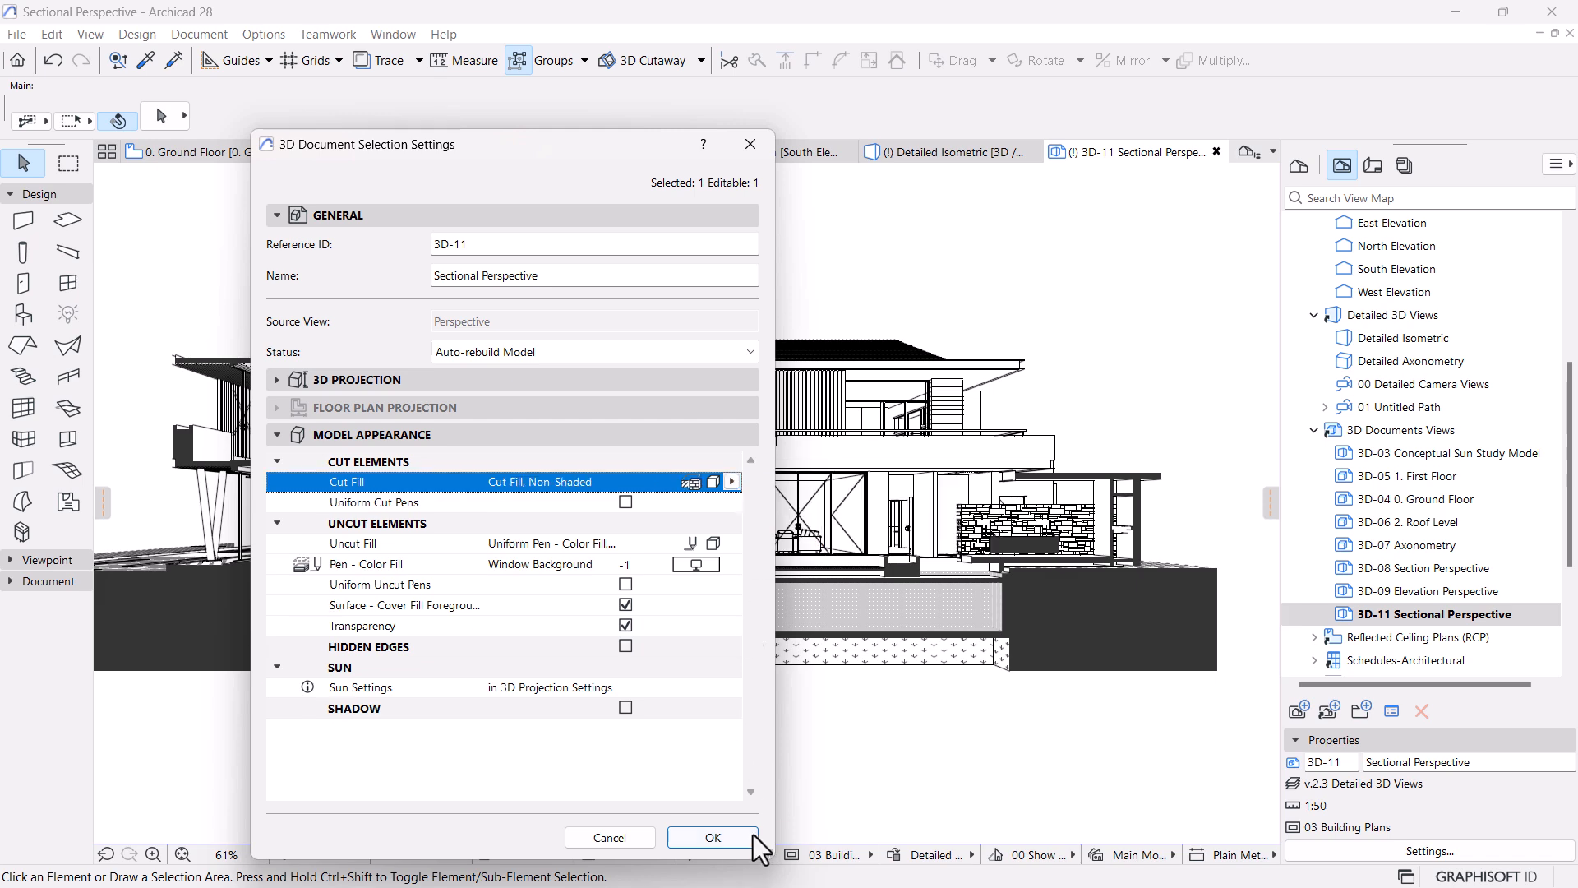
click(717, 836)
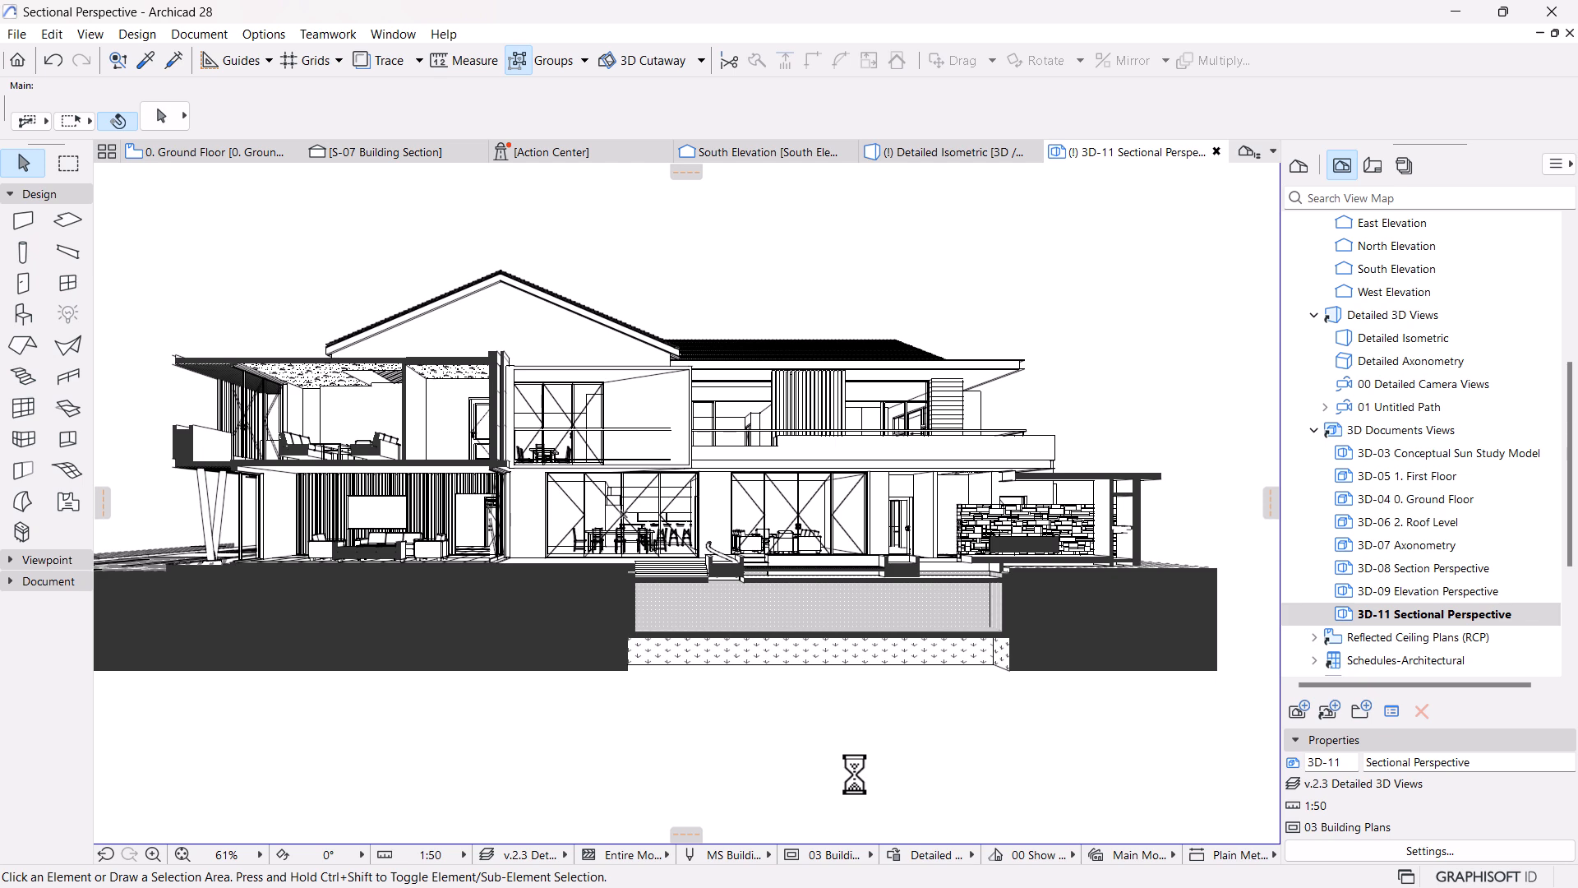
Create a new graphic override combination named Sectional Perspective
middle_drag(978, 693, 802, 636)
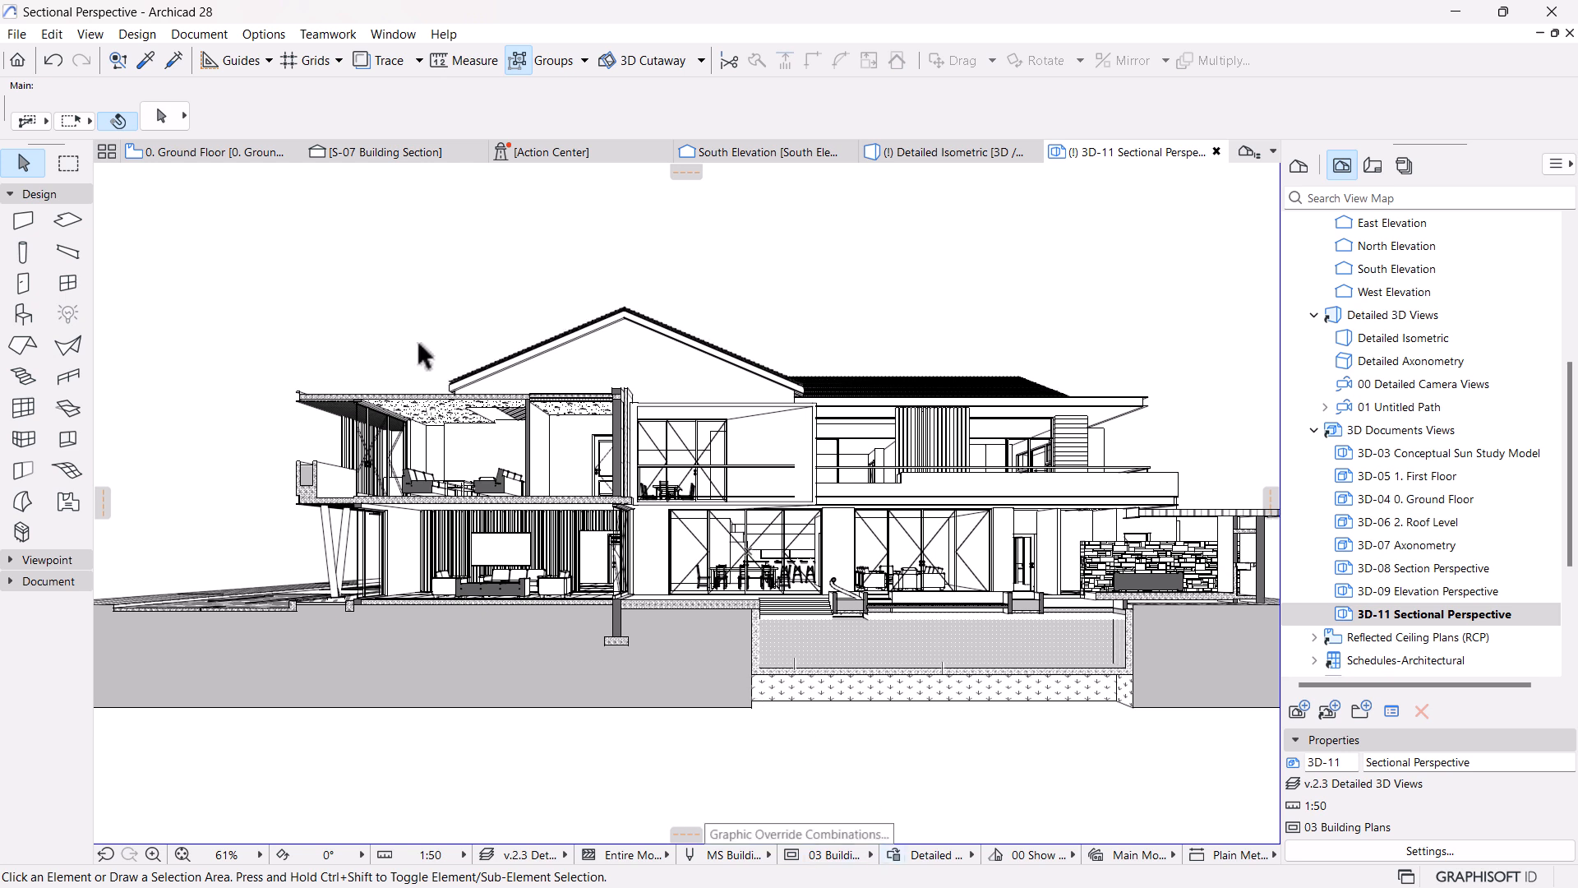
click(184, 34)
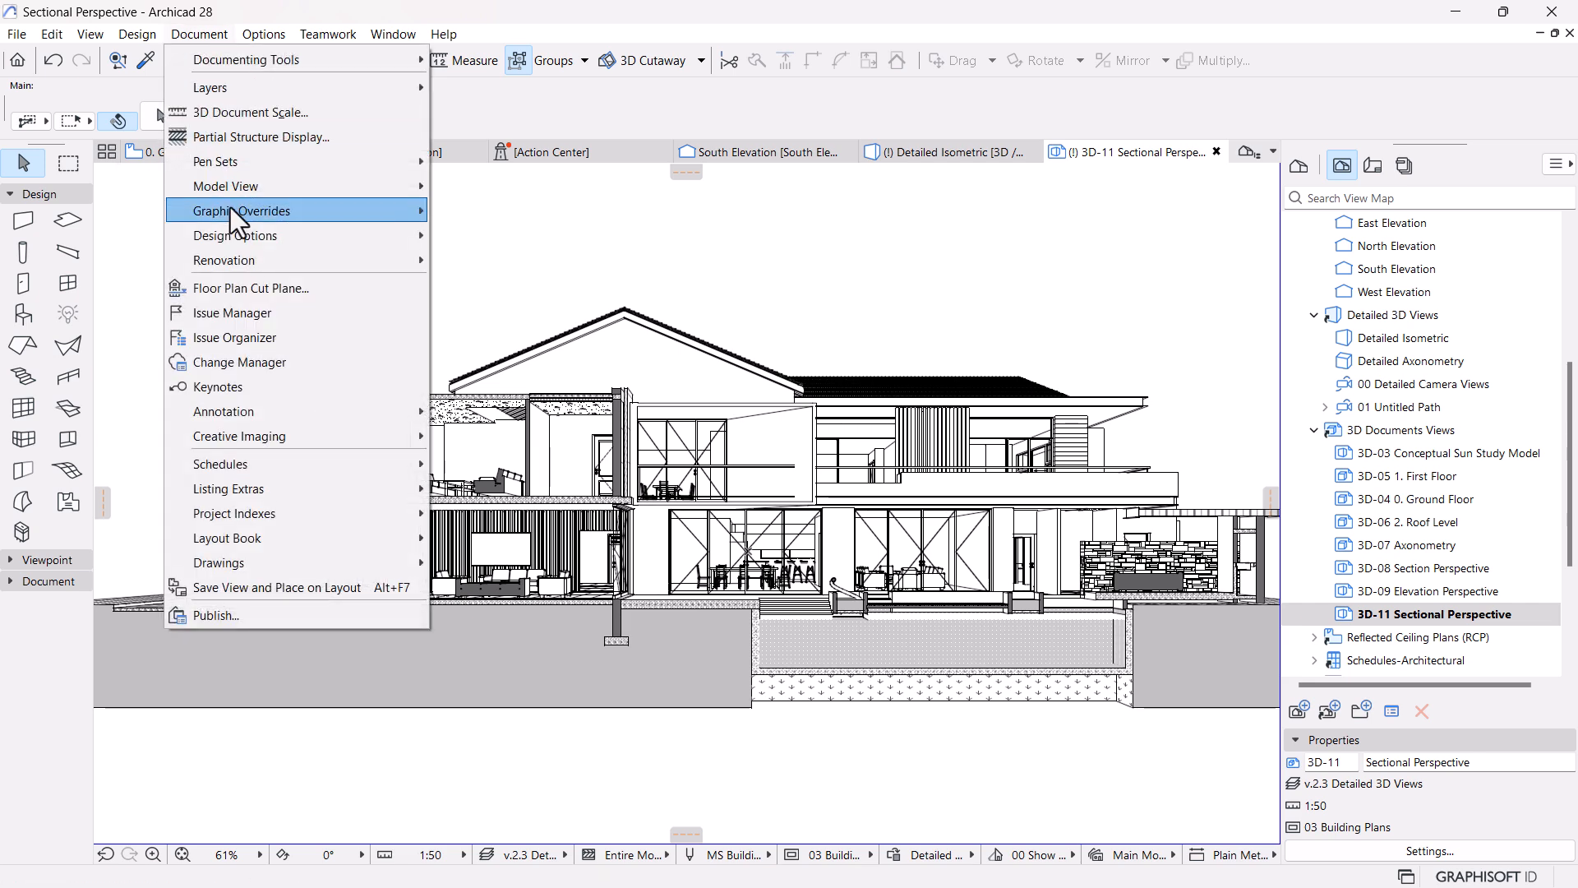
mouse_move(313, 219)
click(542, 218)
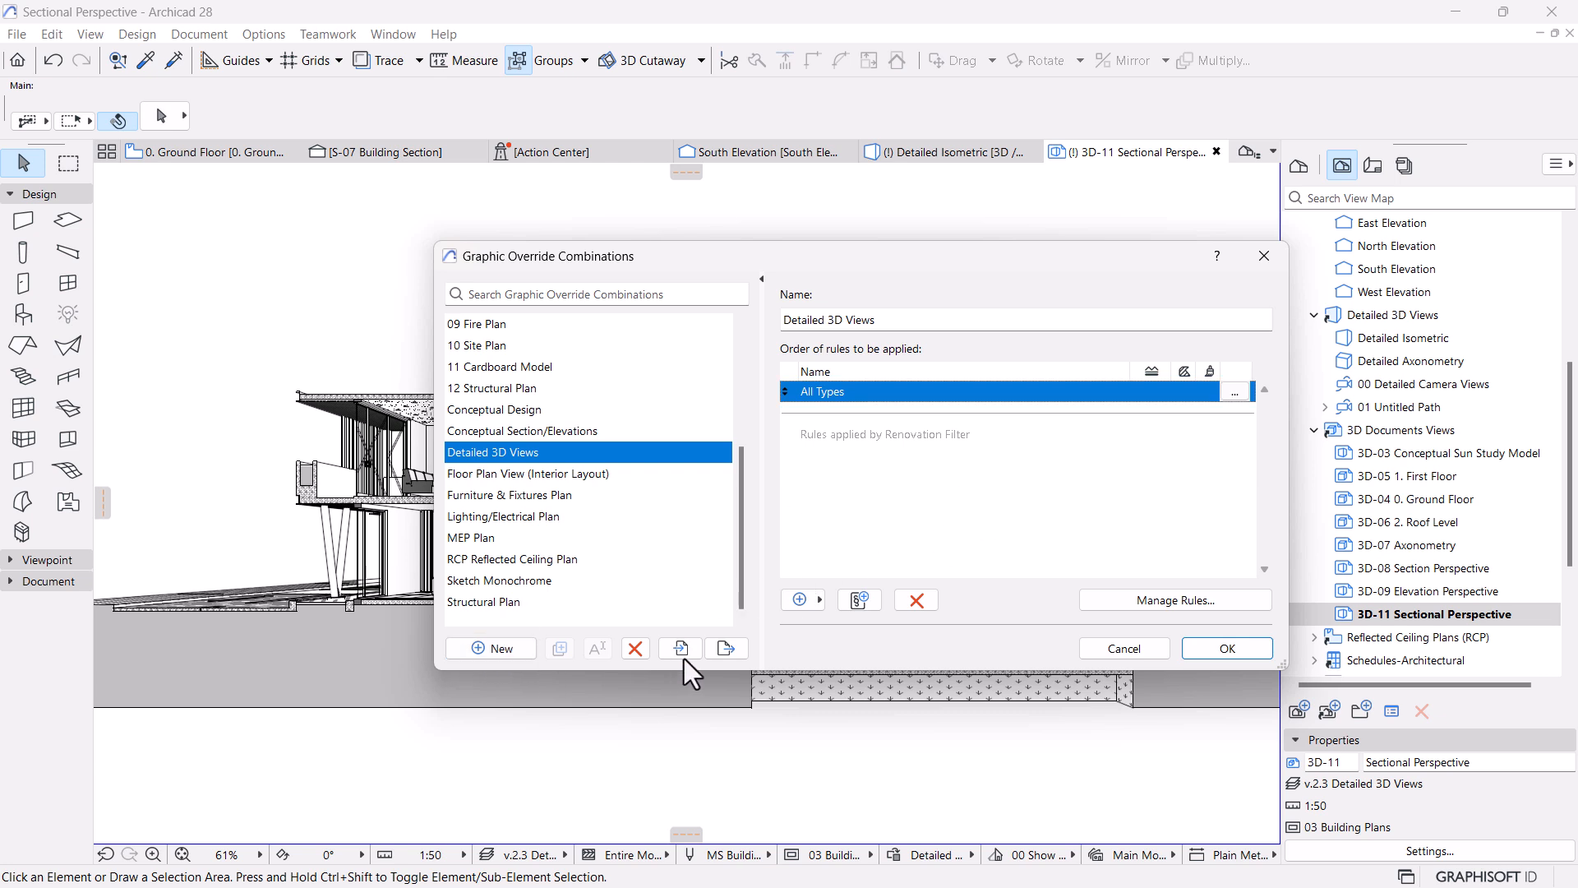
click(502, 648)
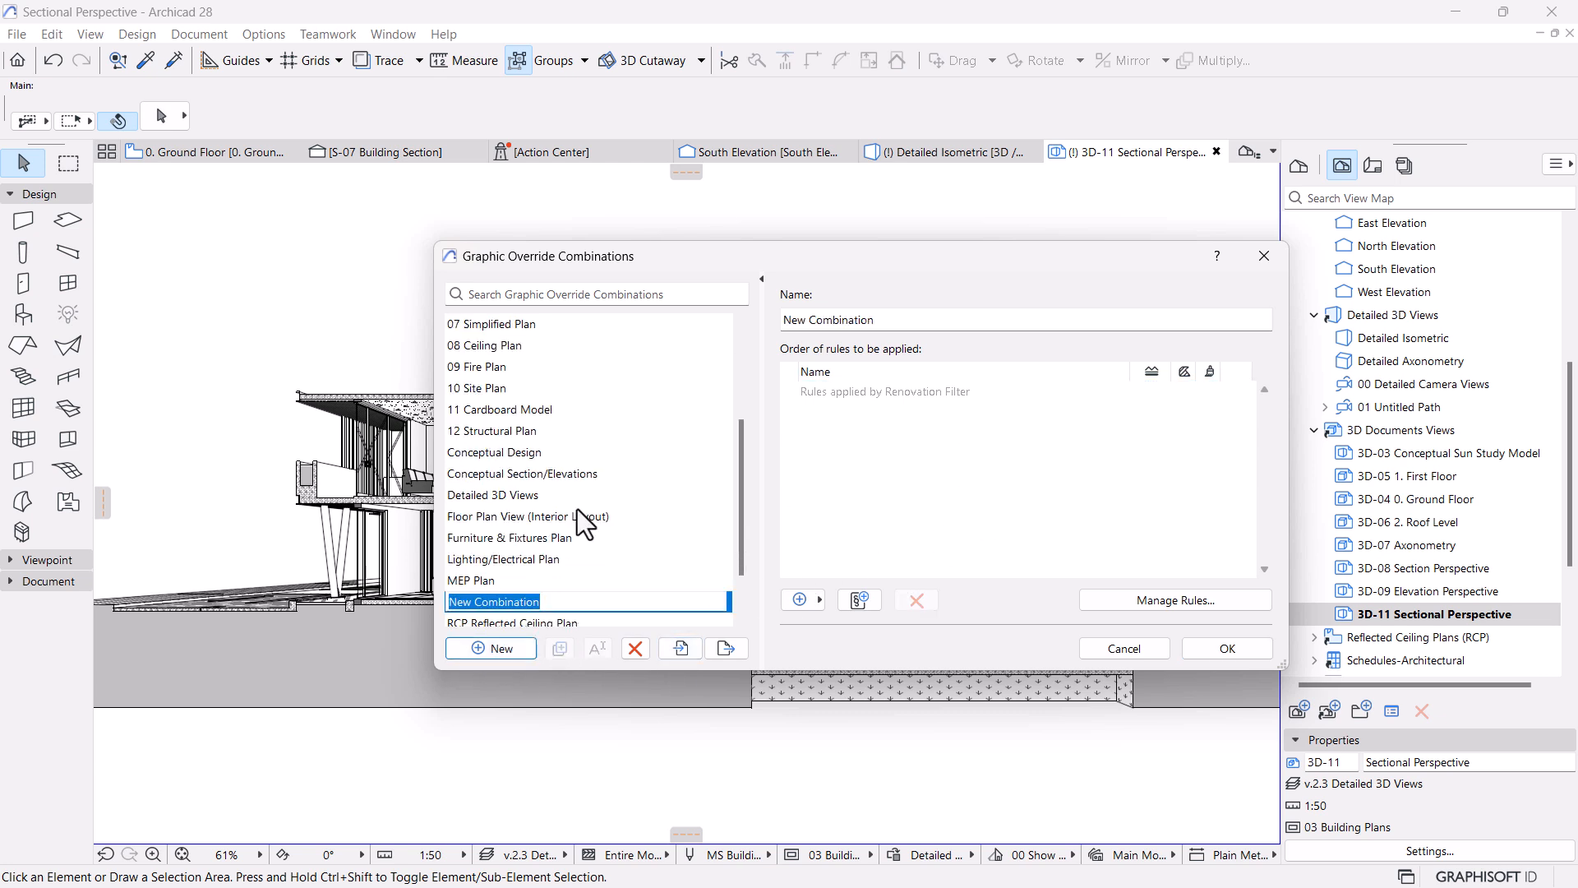
text(sectio)
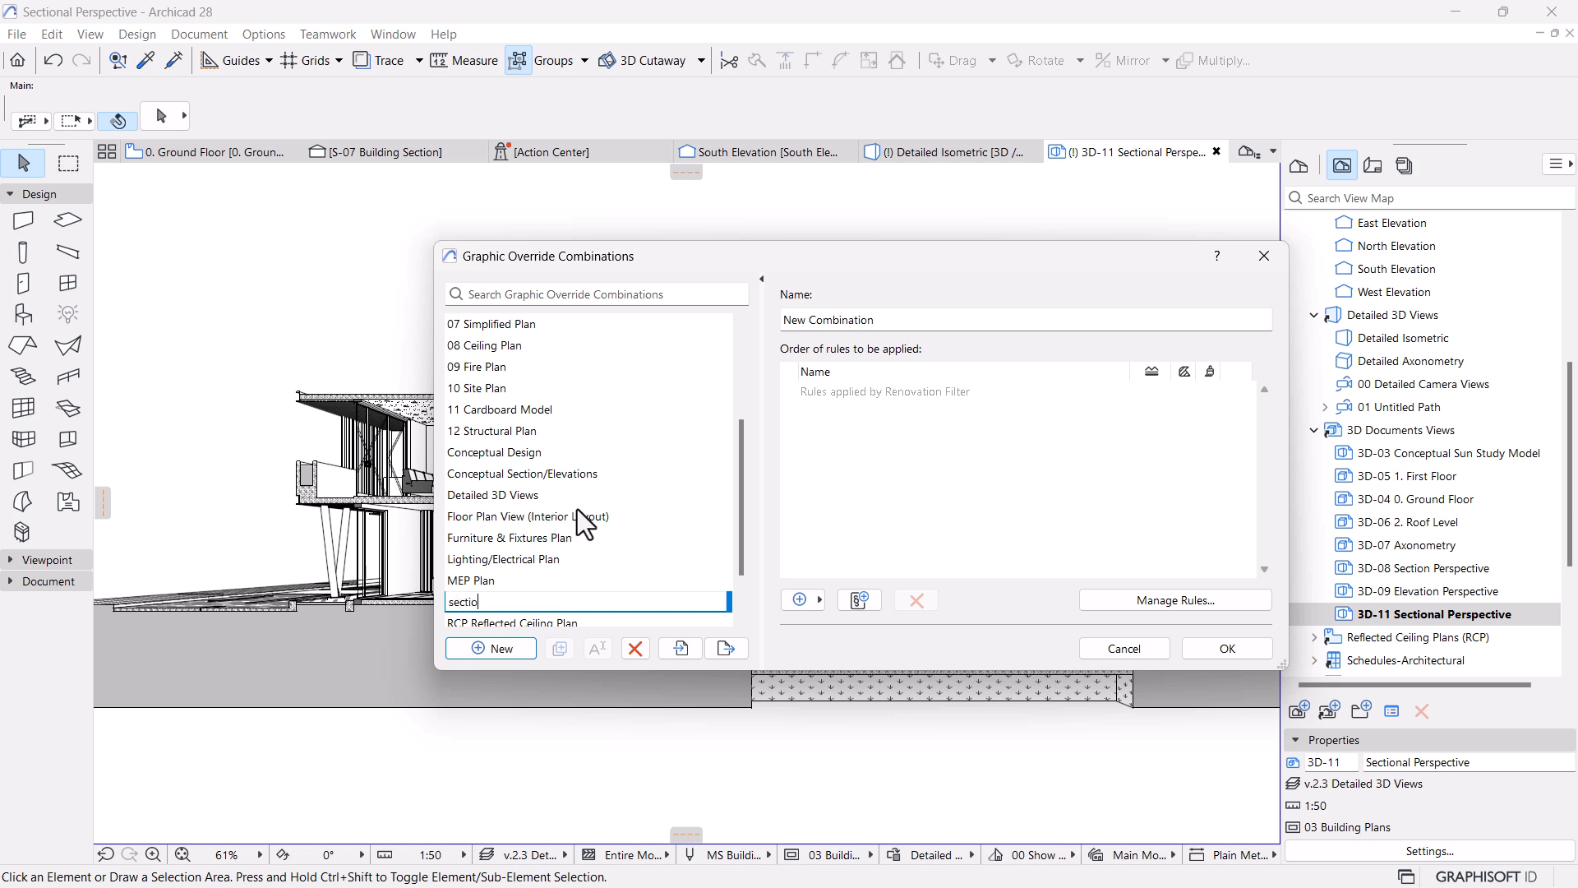
key(BackSpace)
key(BackSpace)
key(BackSpace)
key(BackSpace)
key(BackSpace)
key(BackSpace)
text(Sectional Perspective)
key(Return)
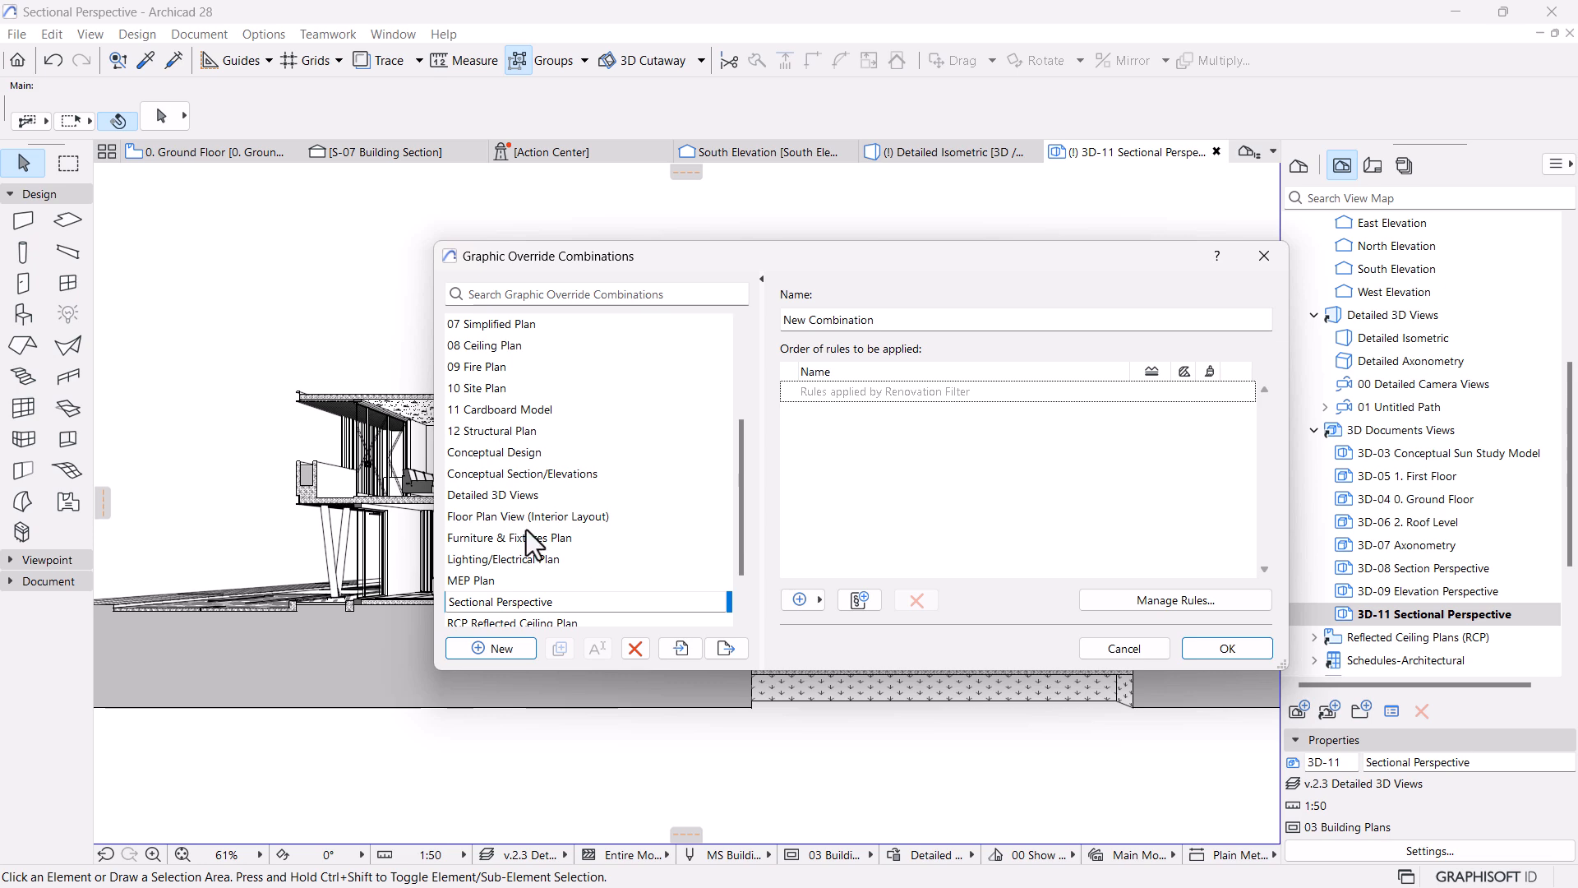
Open the graphic override rules manager and collapse the rule groups to survey the available categories
click(1125, 596)
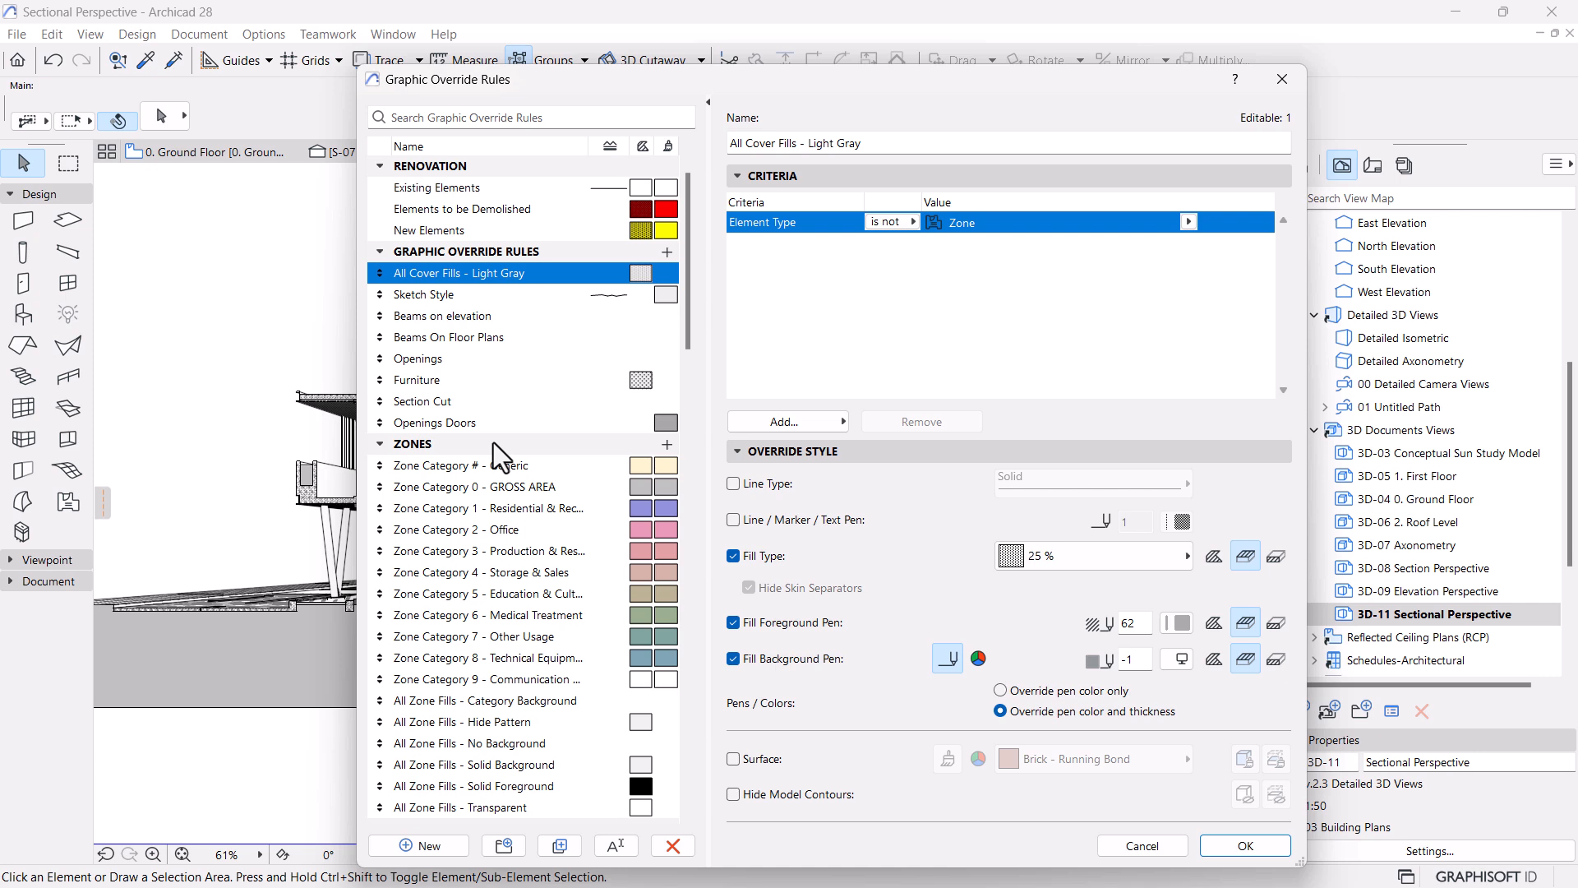
click(377, 444)
click(379, 445)
click(380, 466)
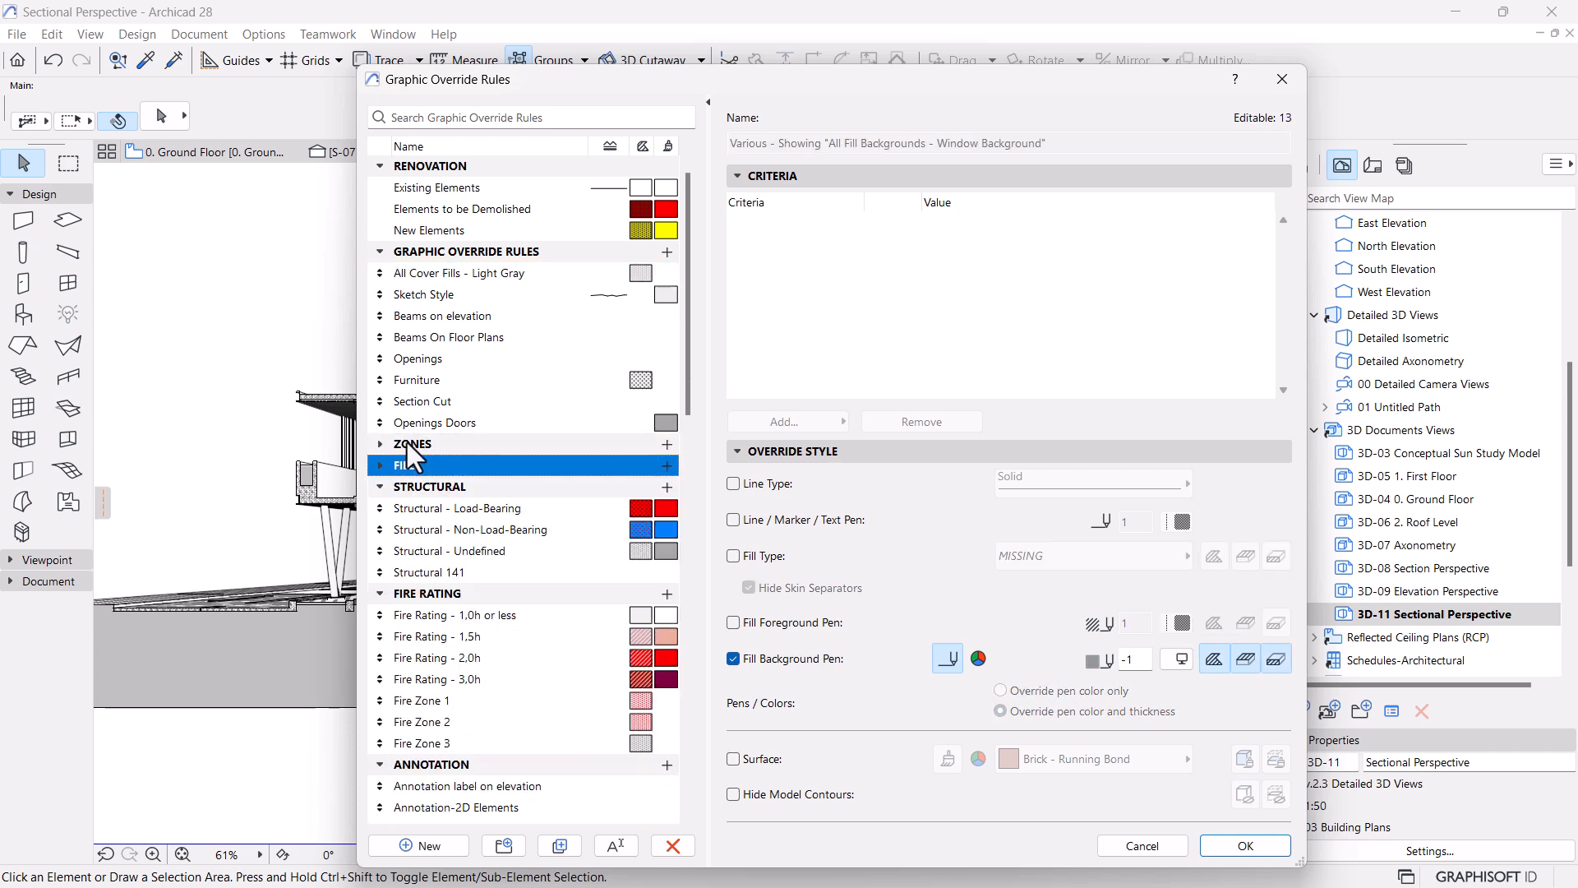
click(379, 488)
click(379, 508)
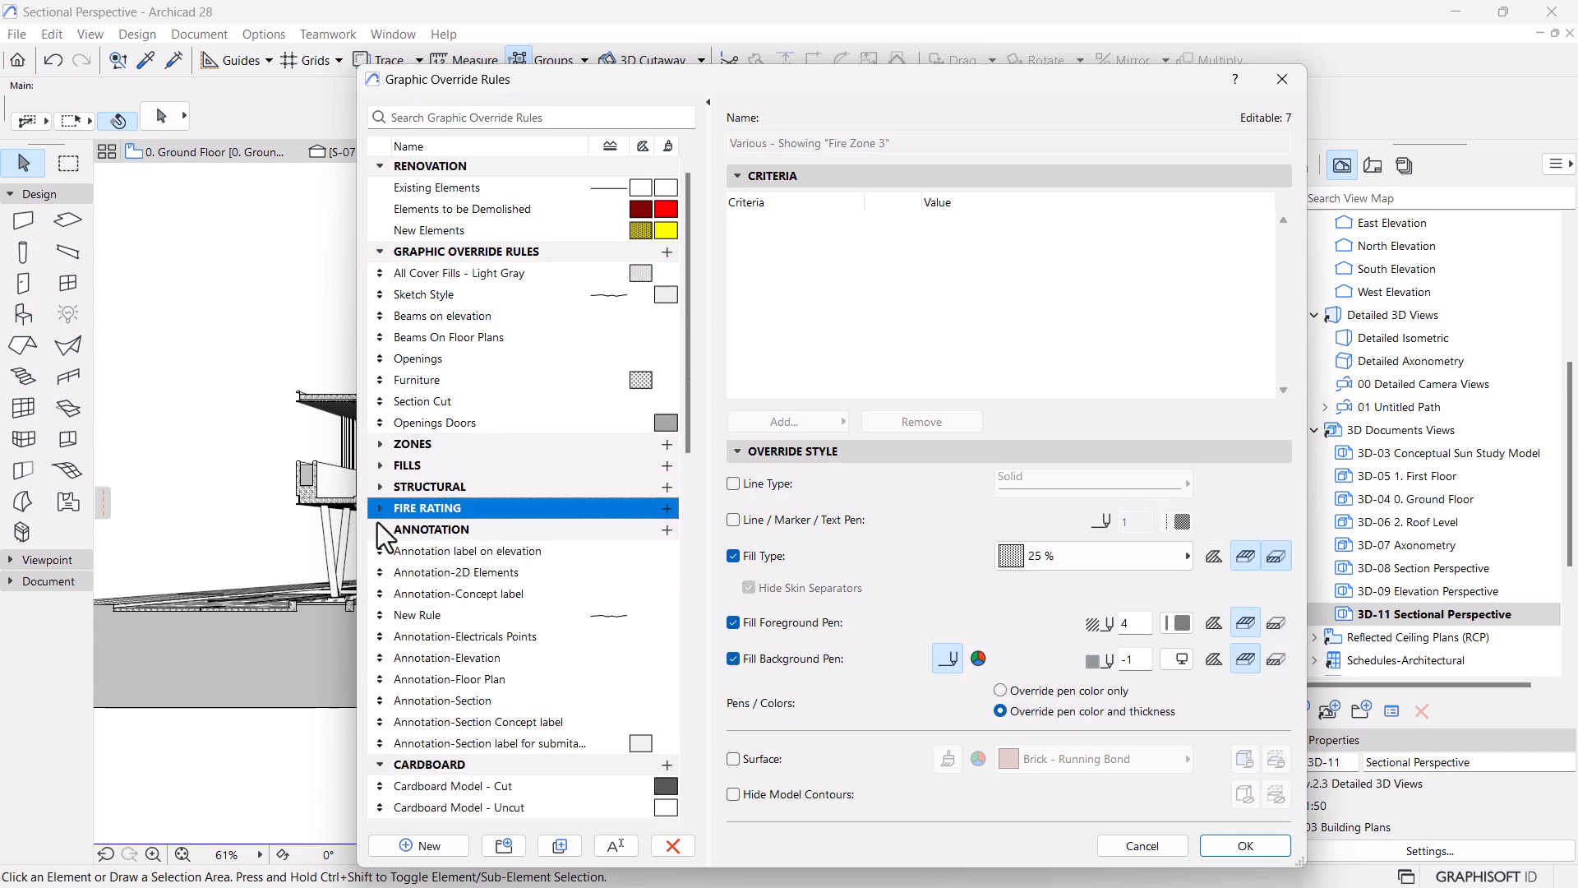
click(378, 530)
click(379, 550)
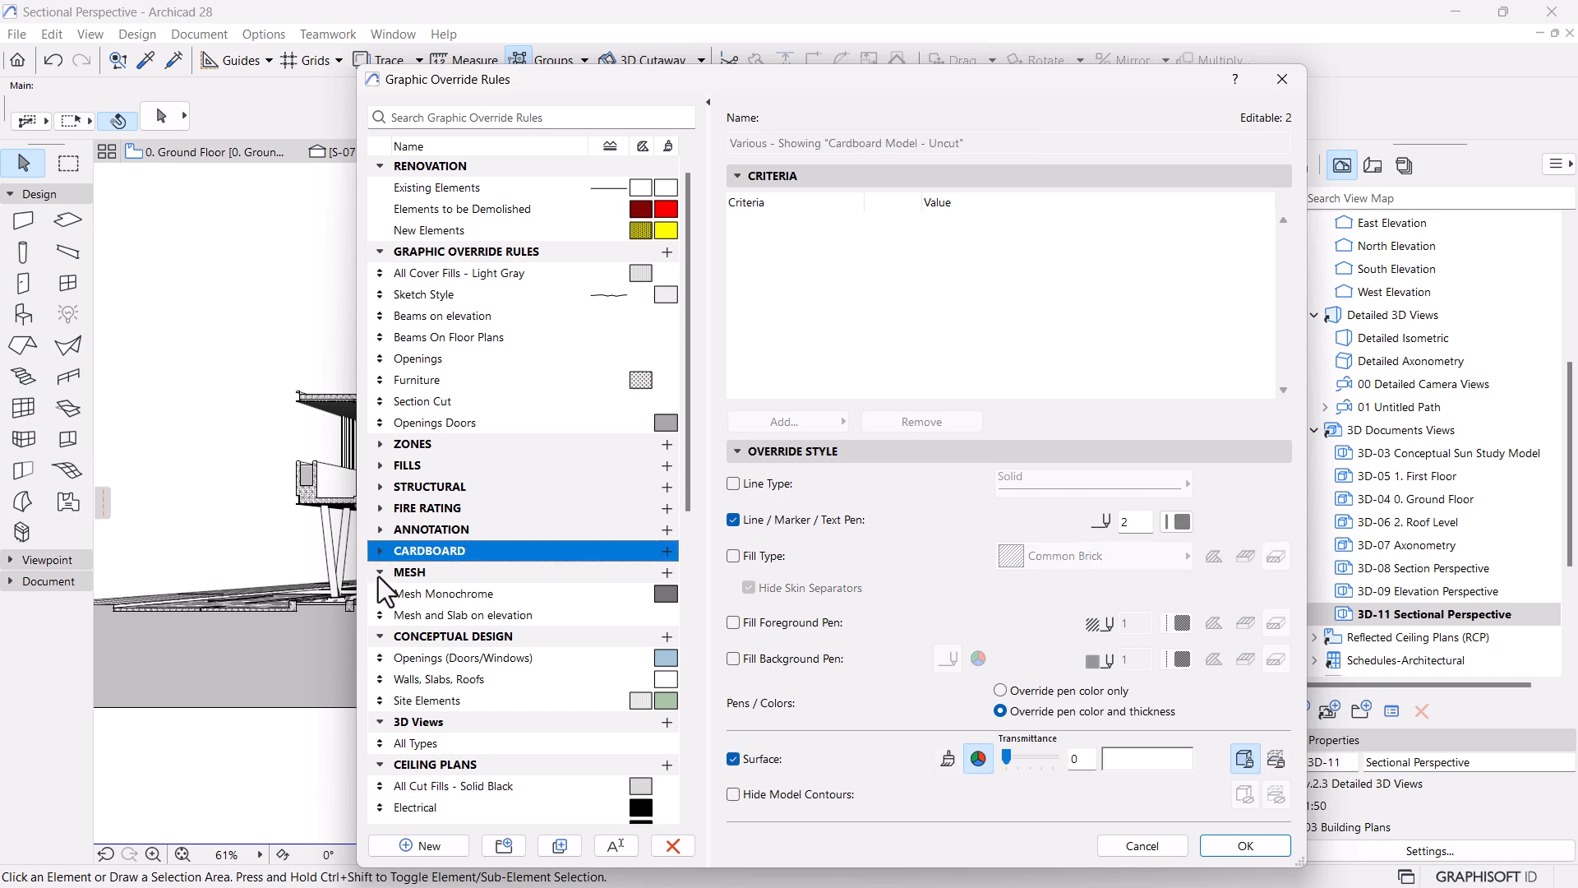
click(379, 574)
click(379, 595)
click(379, 615)
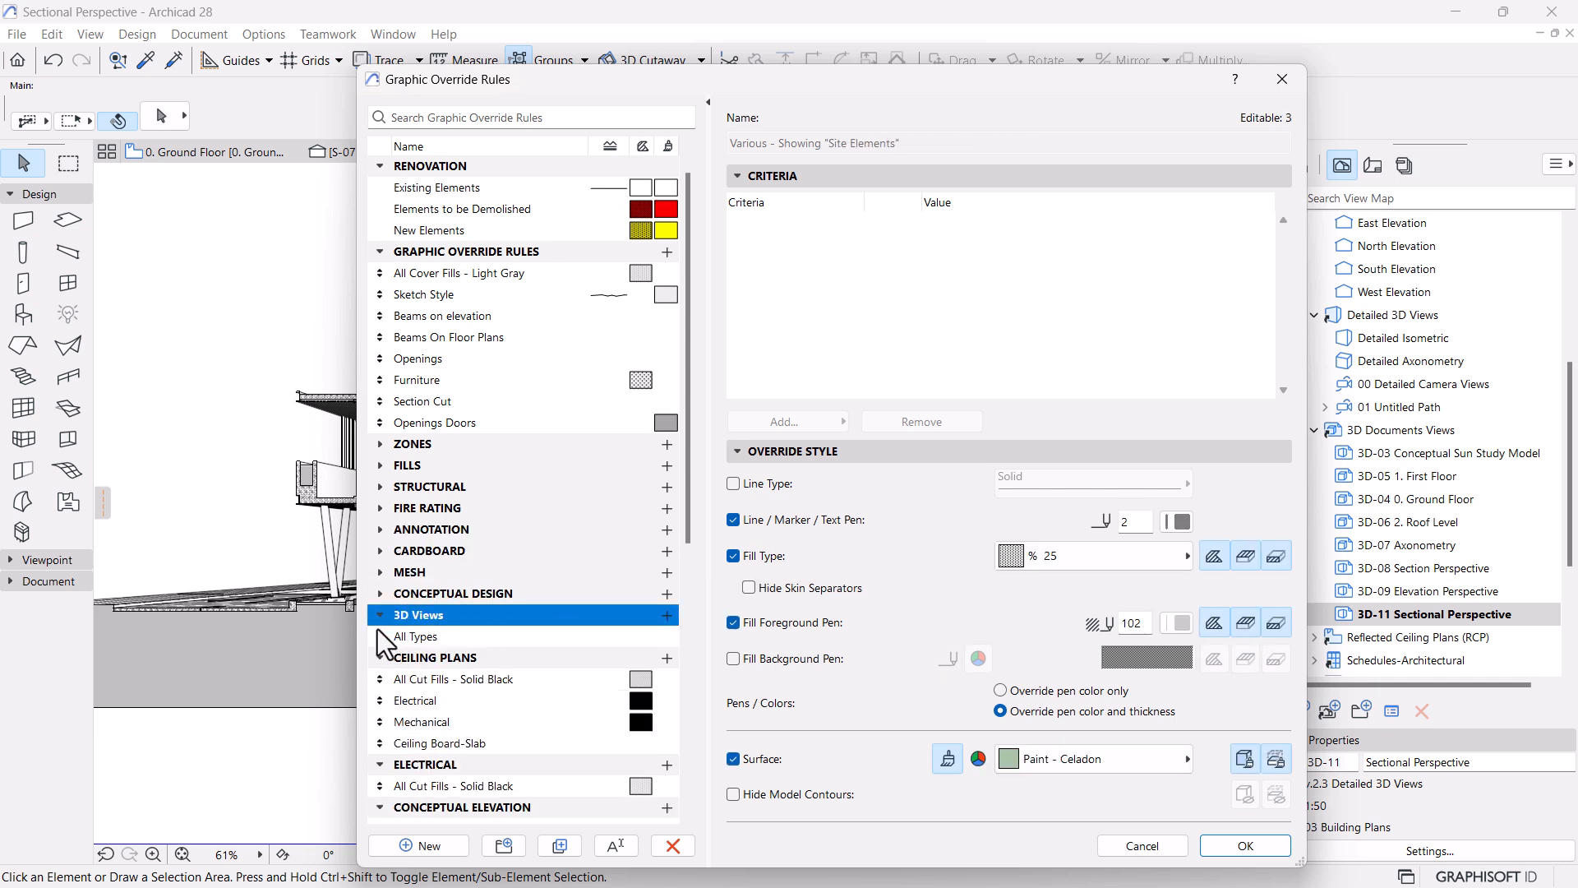
click(379, 657)
click(379, 657)
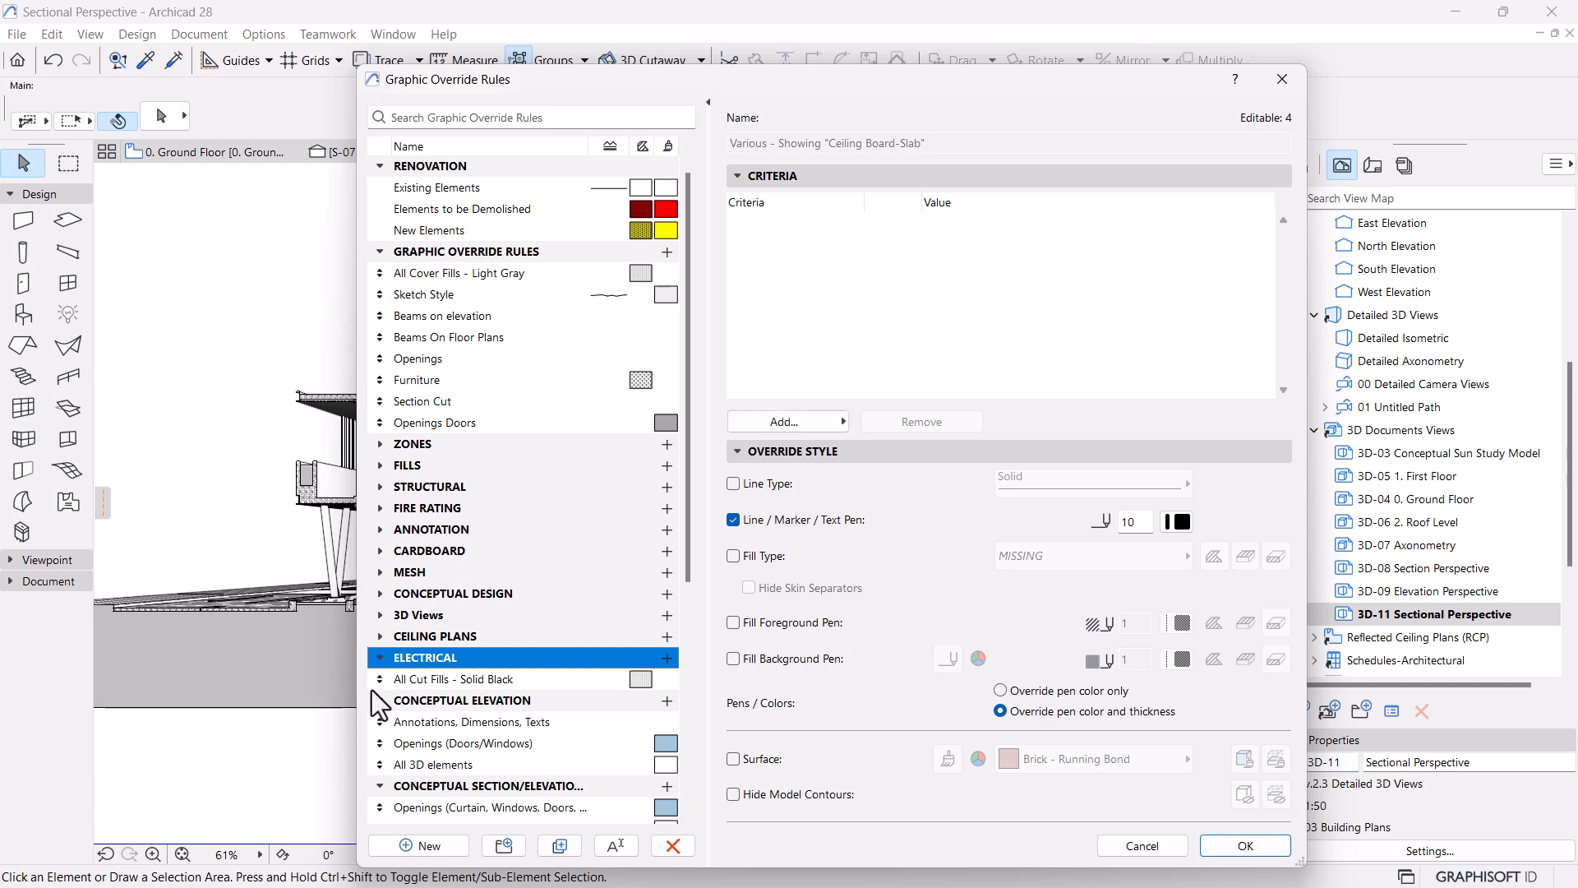
click(378, 680)
click(378, 702)
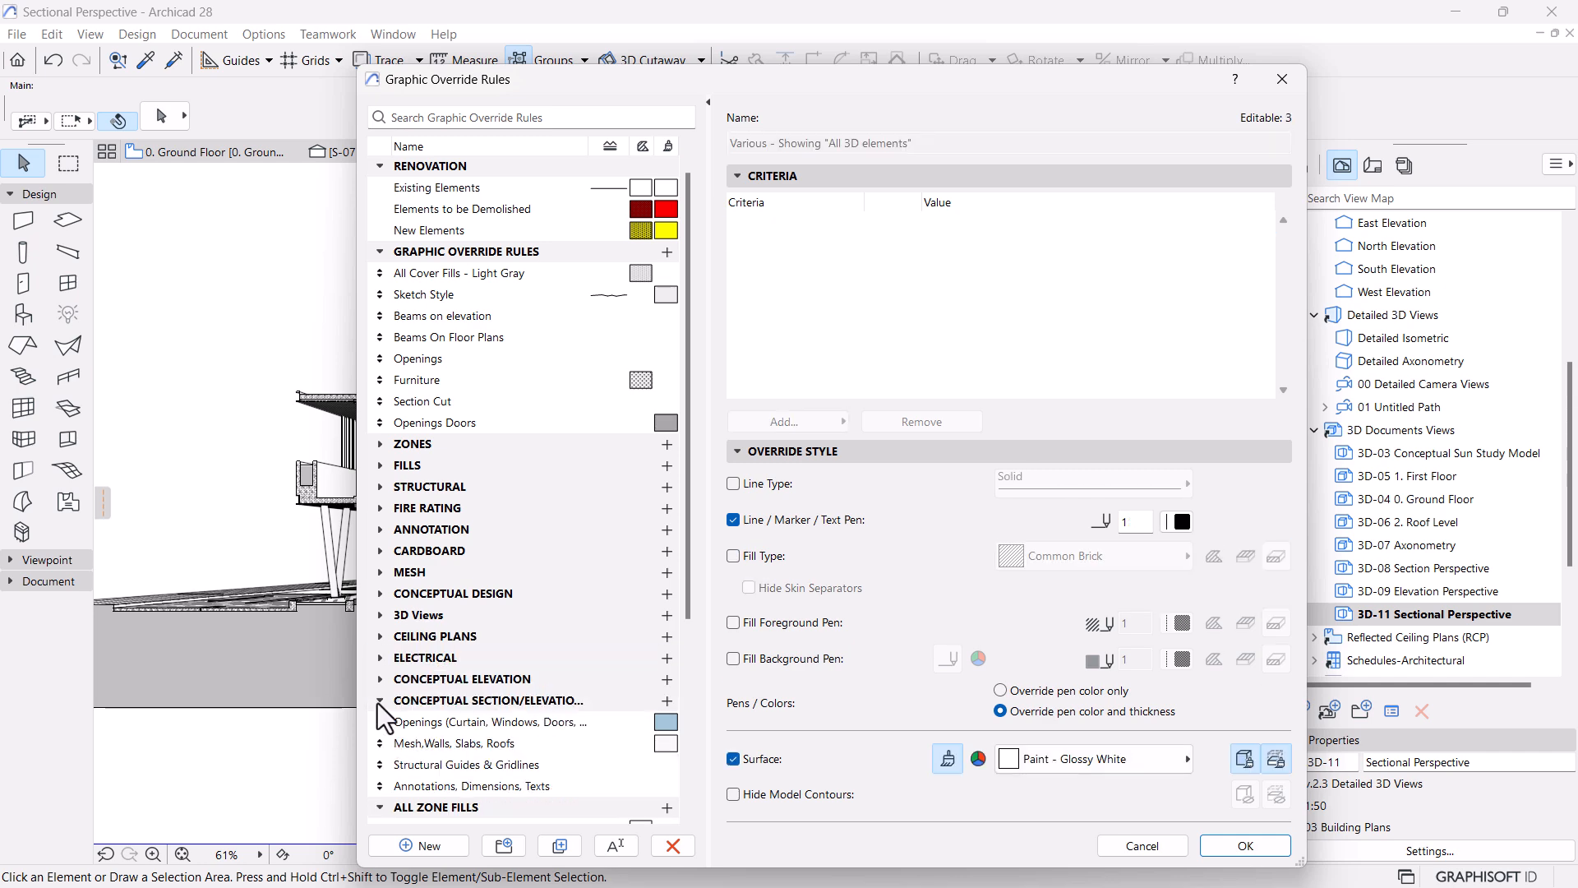
scroll(399, 691, down, 3)
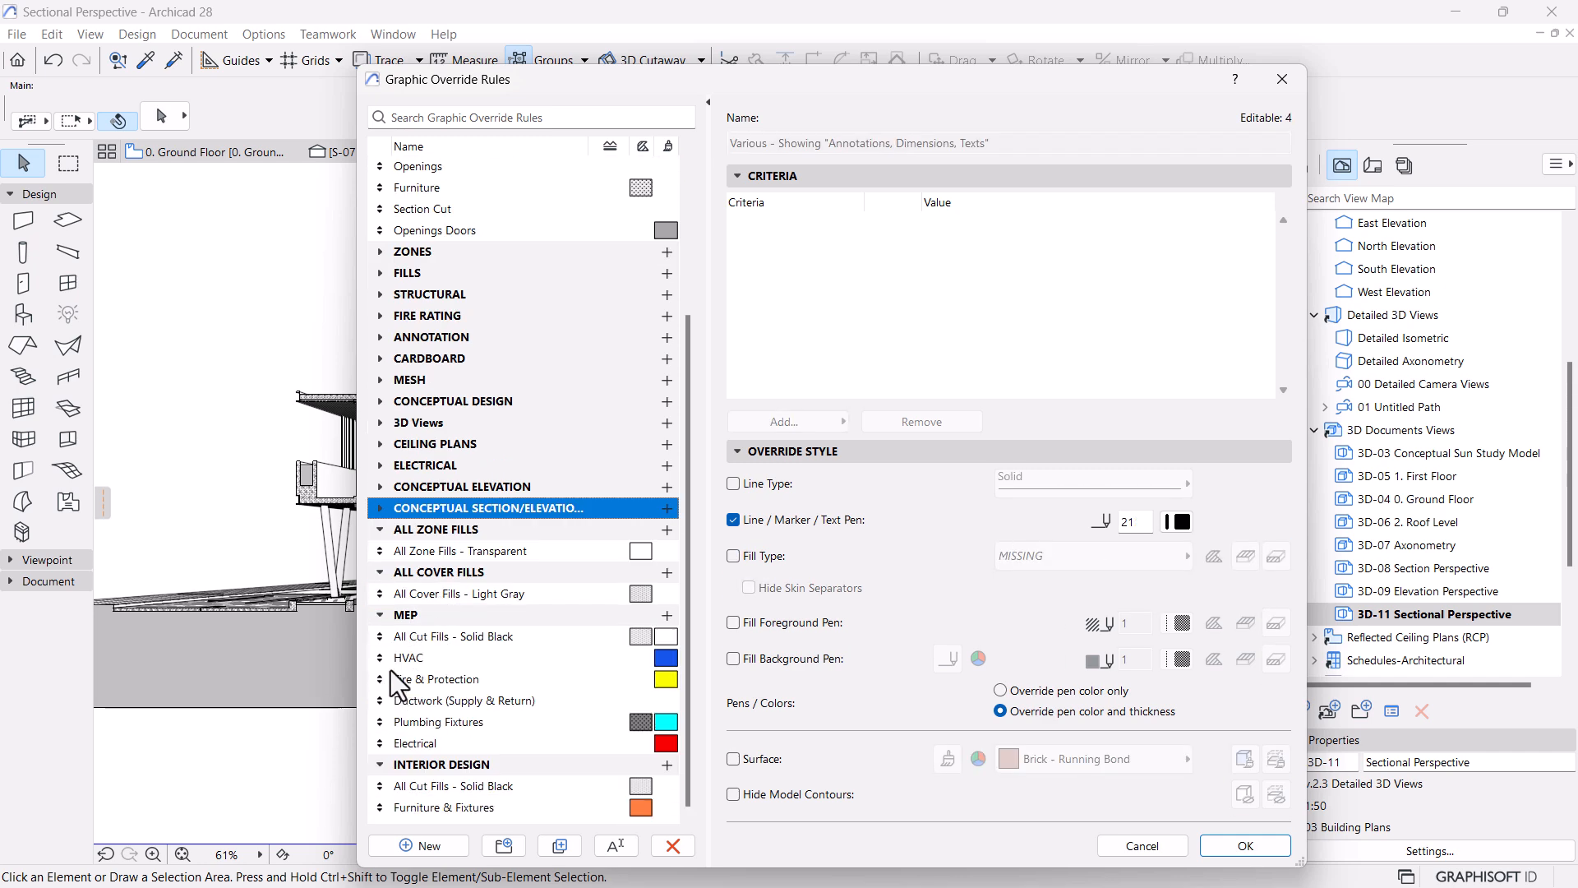
click(379, 616)
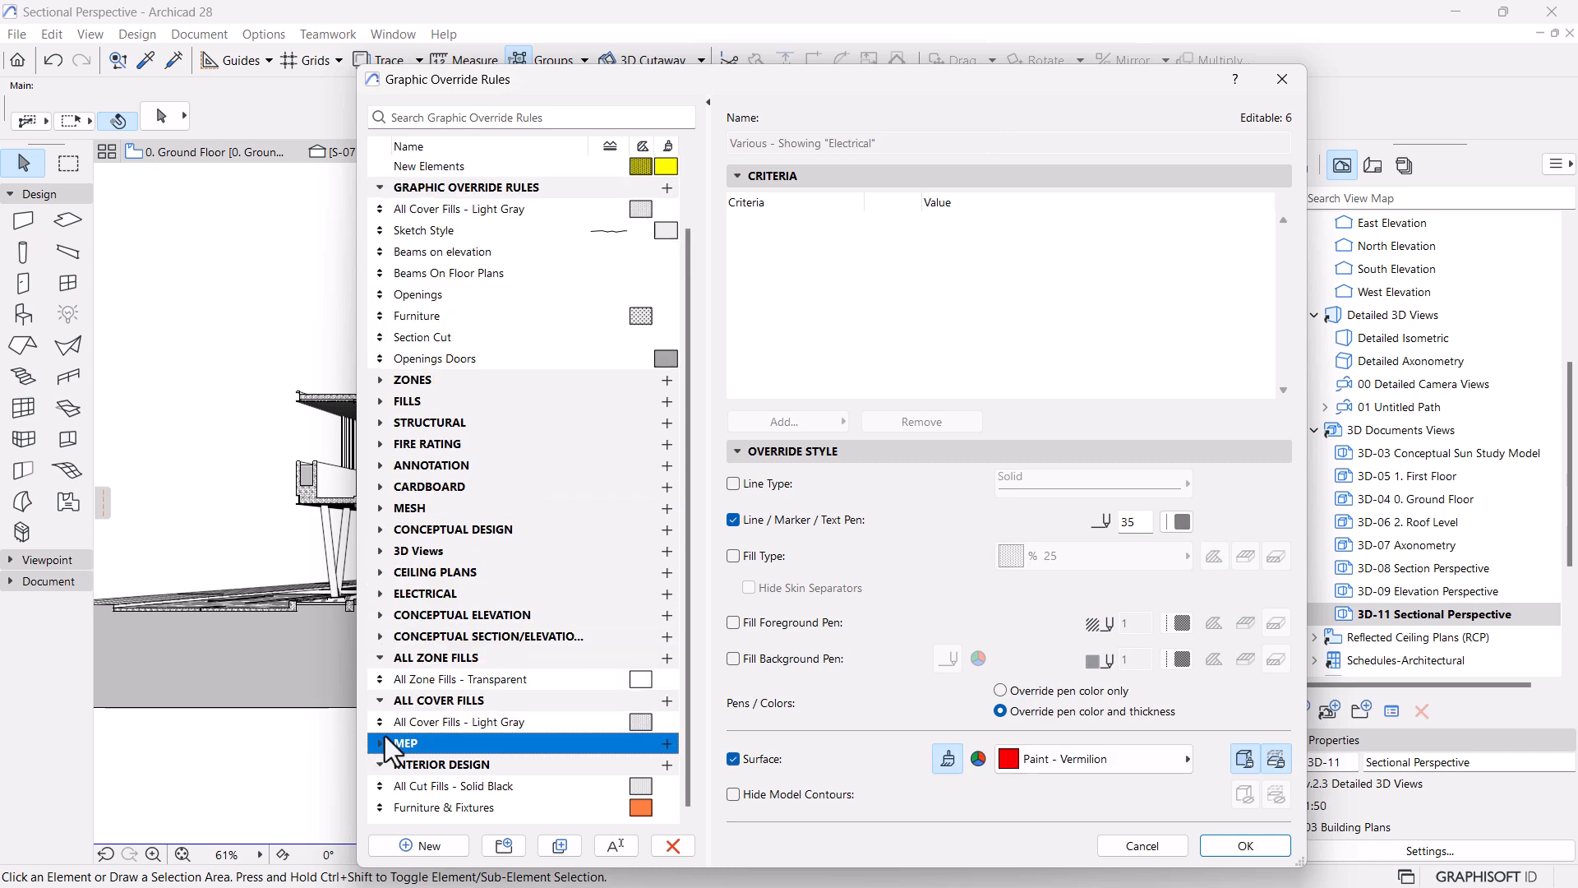
click(380, 700)
click(382, 769)
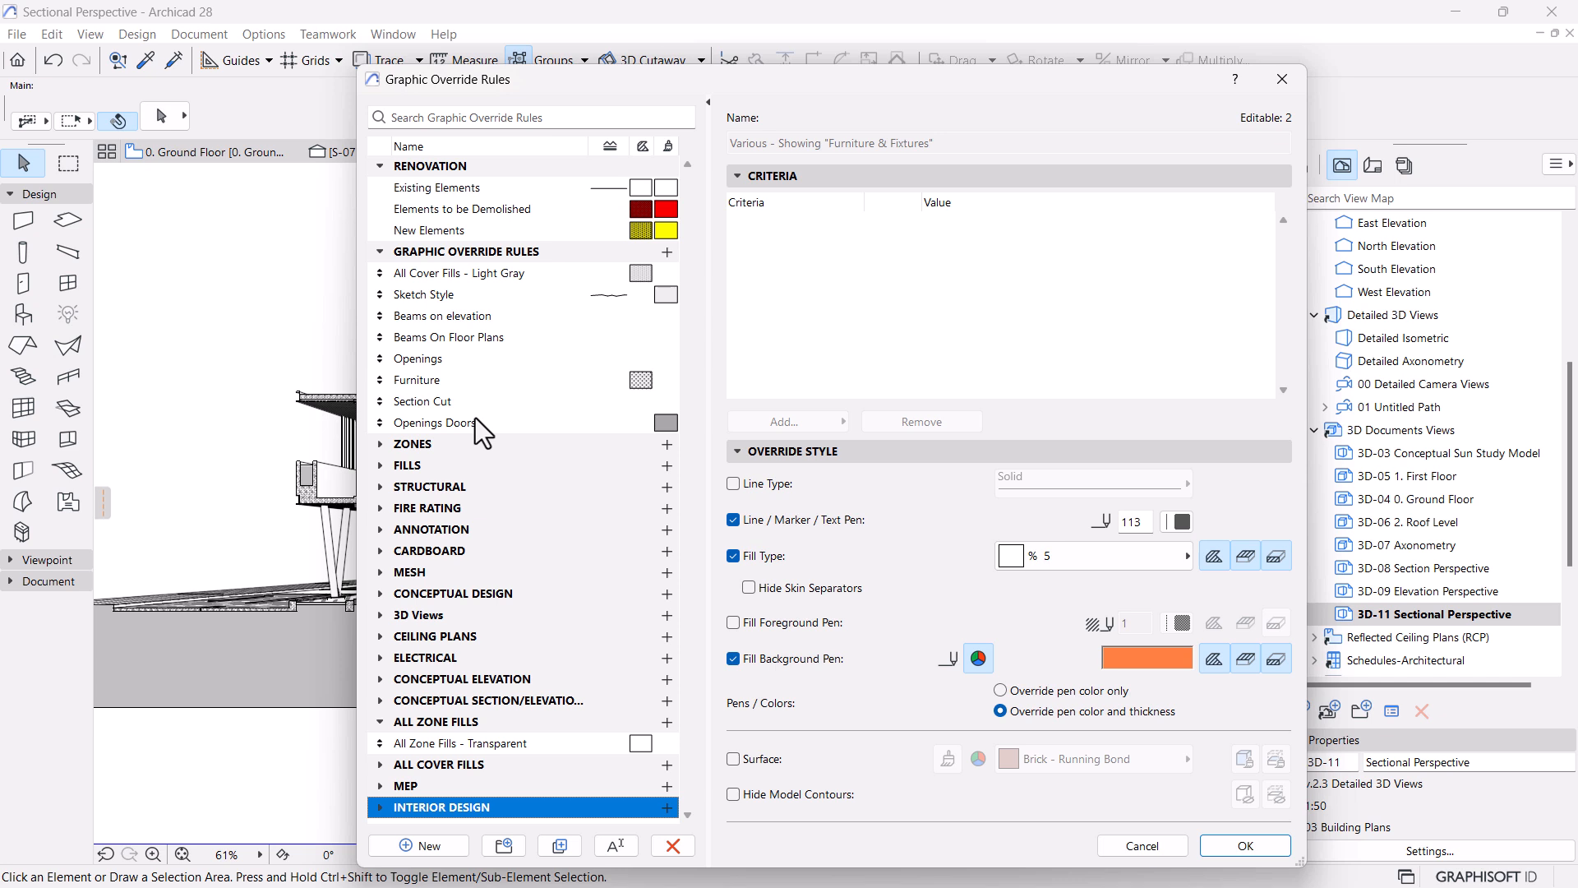
click(381, 253)
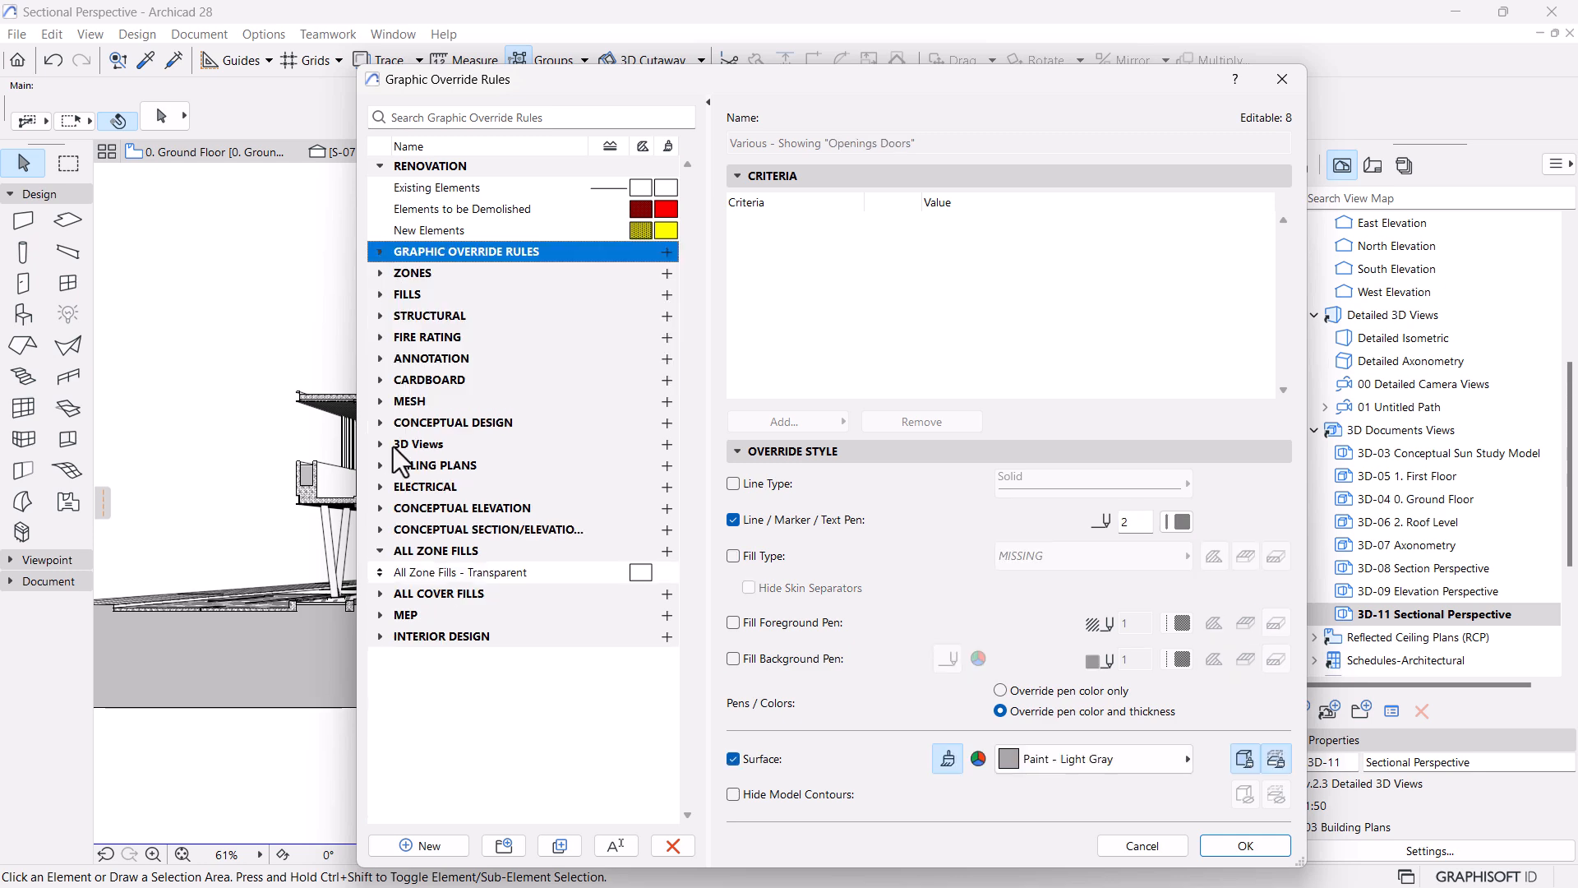
Review the criteria, mesh exclusion and override style of the All Cut Fills - Solid Black rule under Fills, and close the rules manager
click(380, 295)
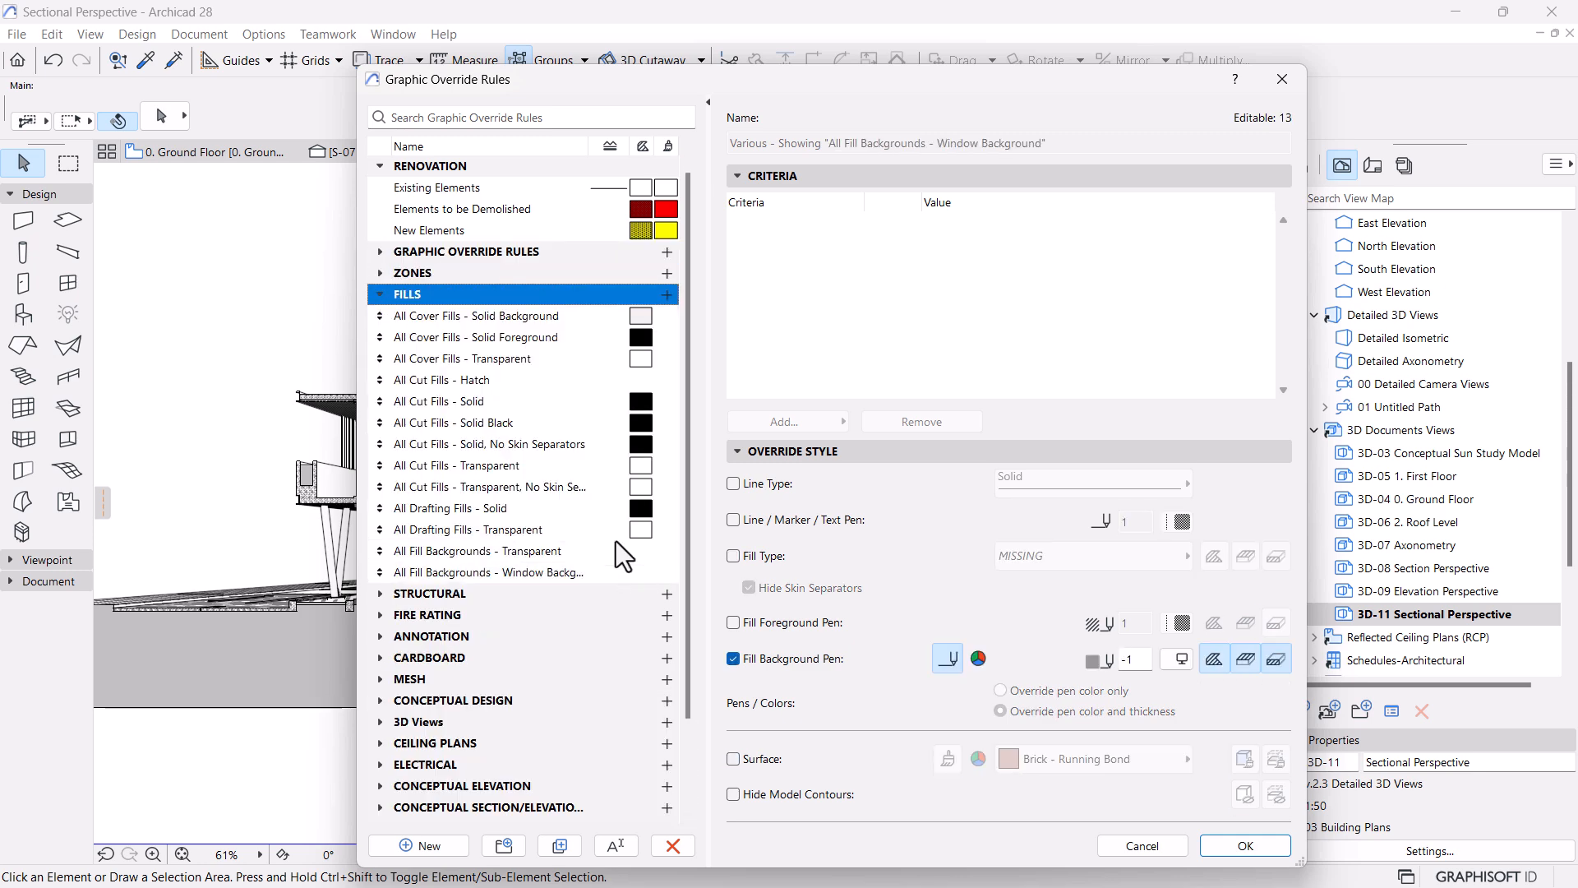
click(449, 424)
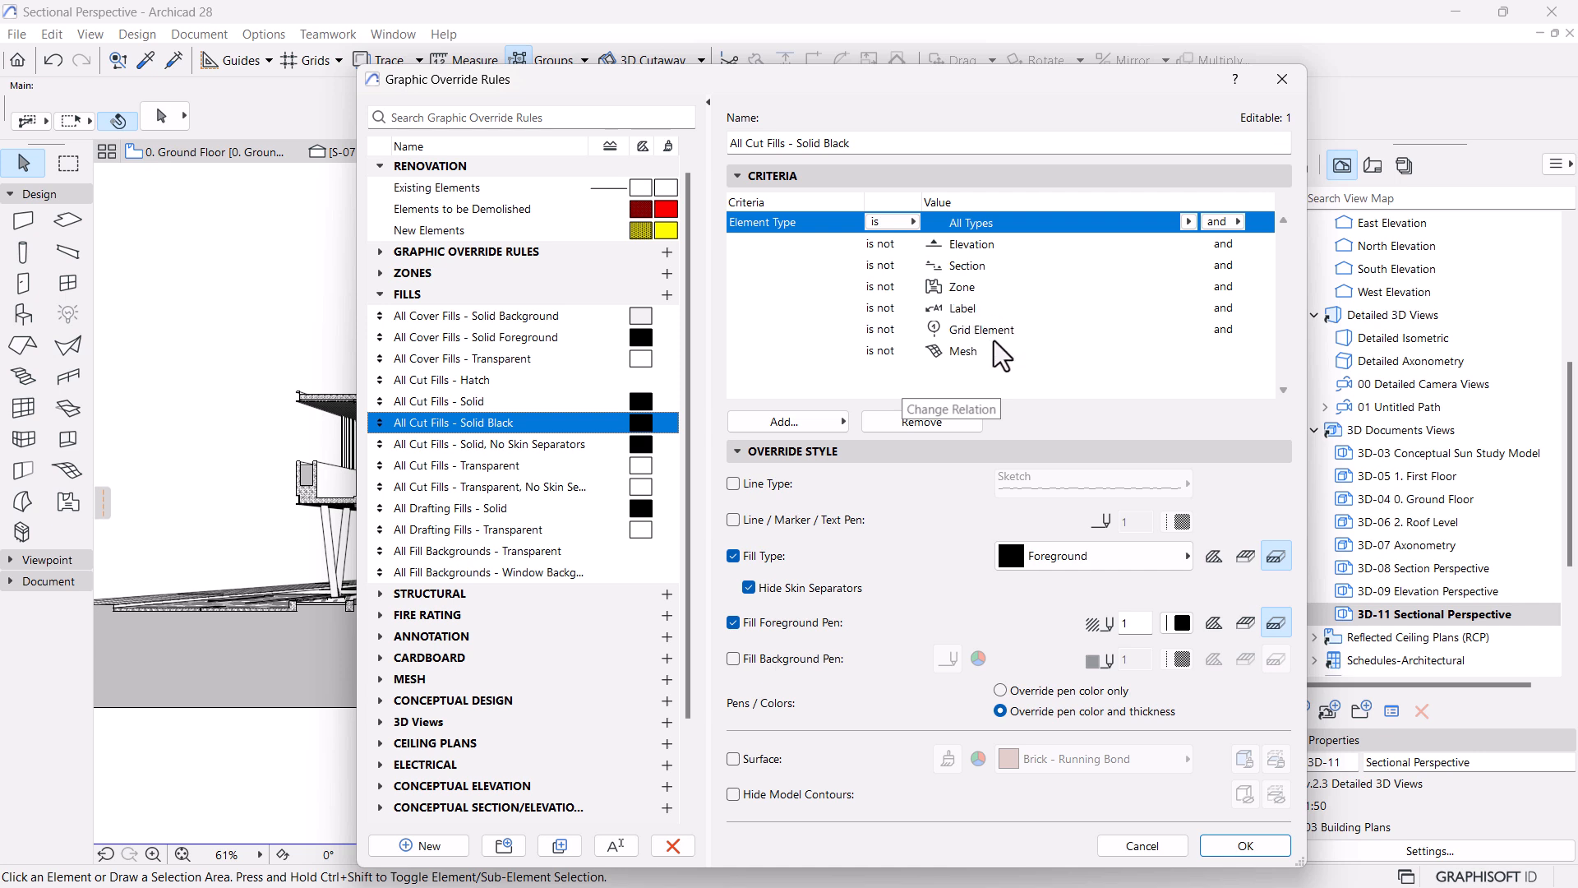
click(958, 354)
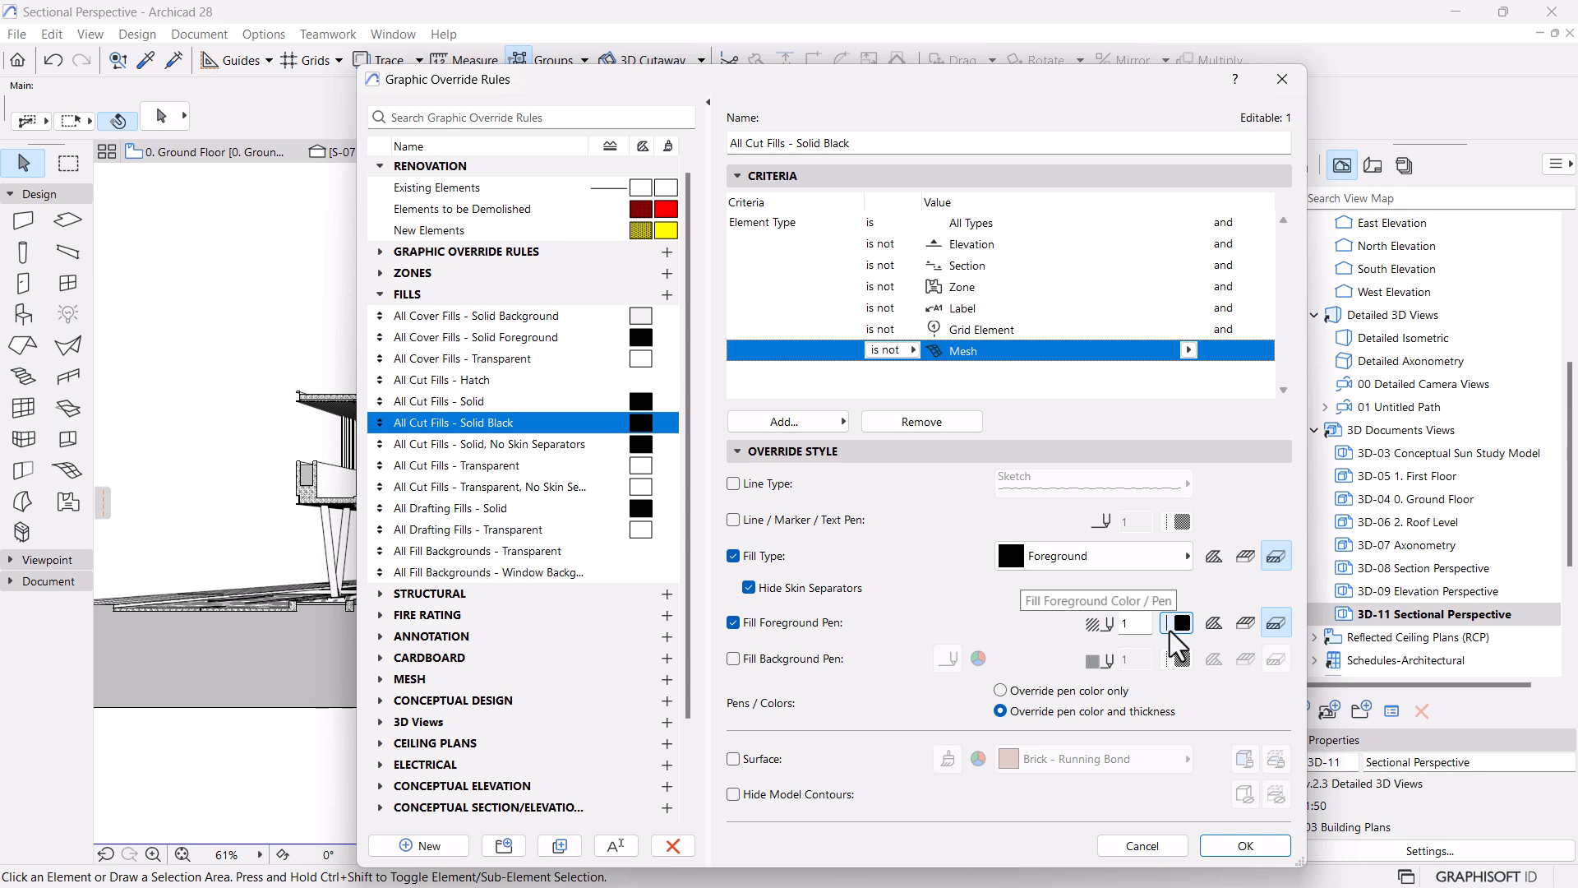
click(1246, 845)
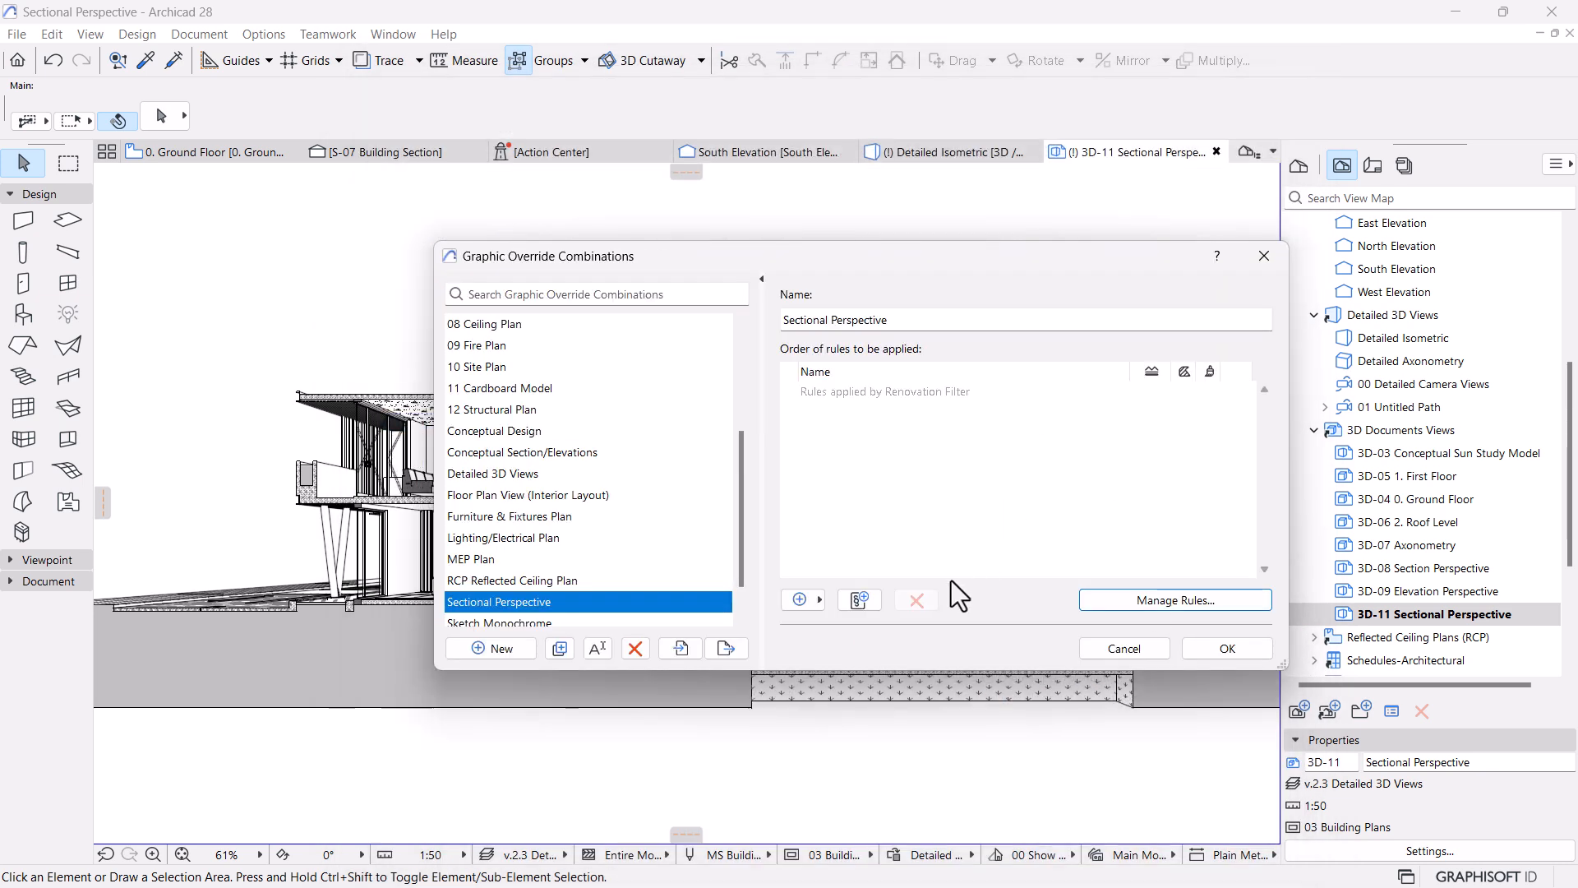
Add the All Cut Fills - Solid Black rule to the Sectional Perspective combination and apply it to the view
click(821, 600)
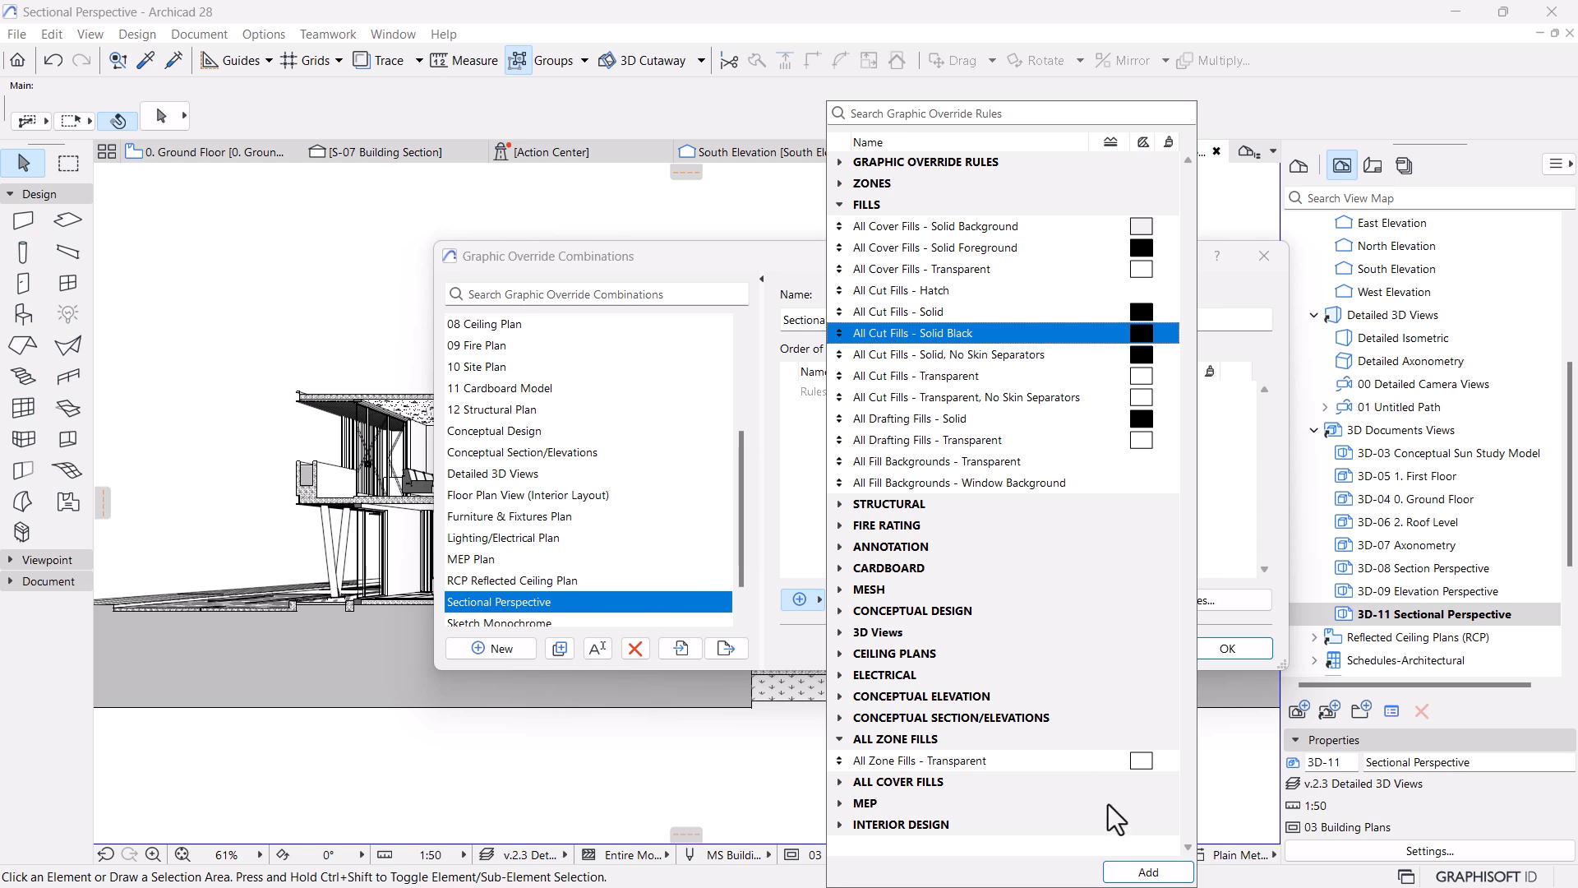
click(1146, 873)
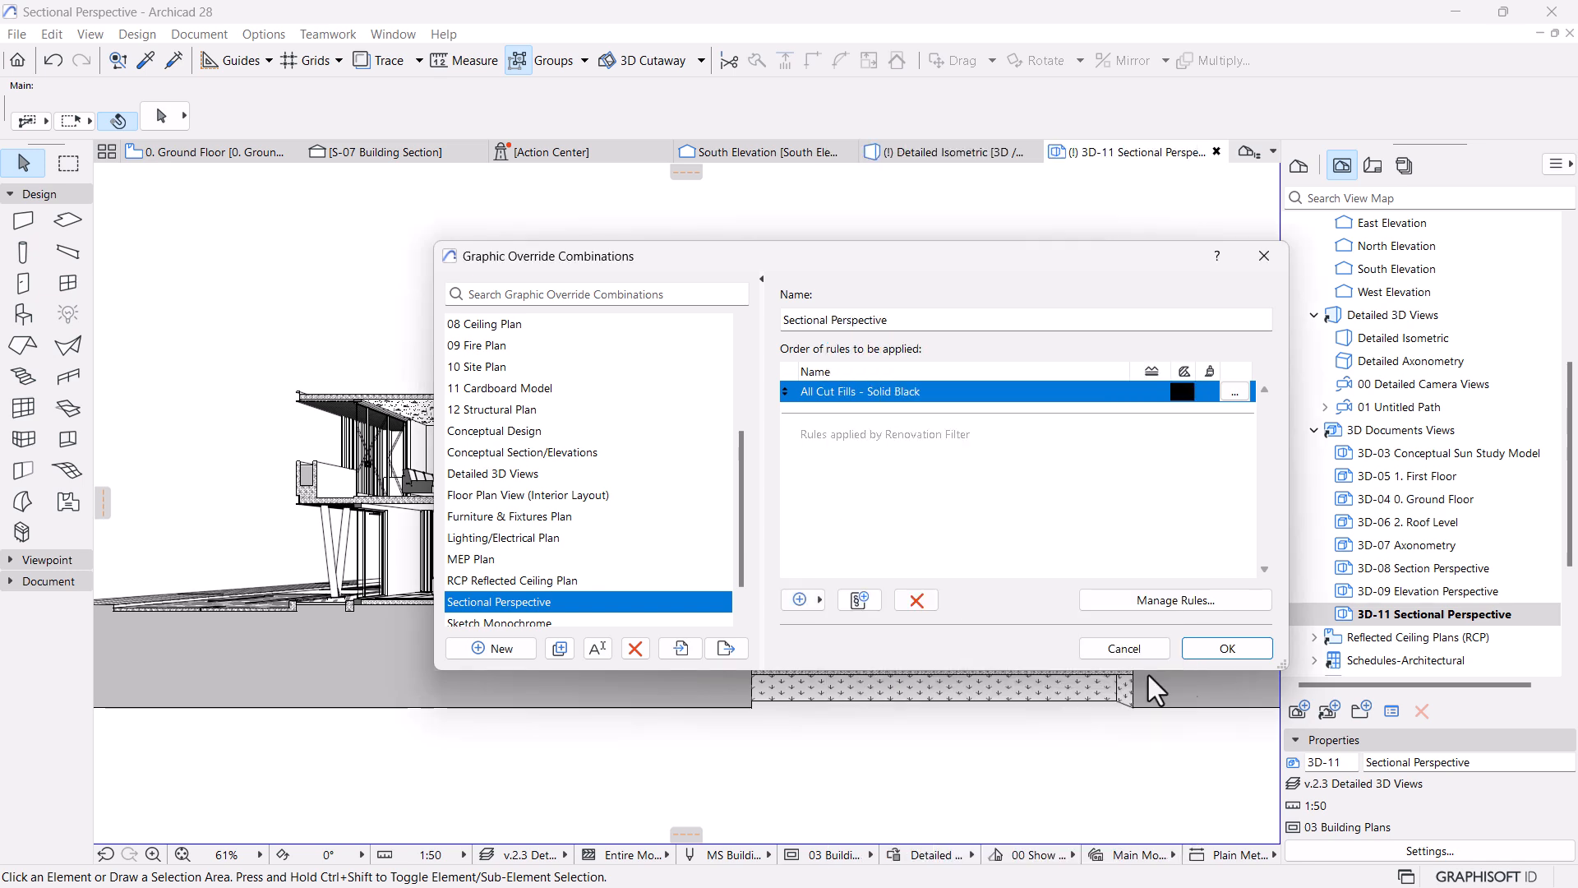
click(1227, 648)
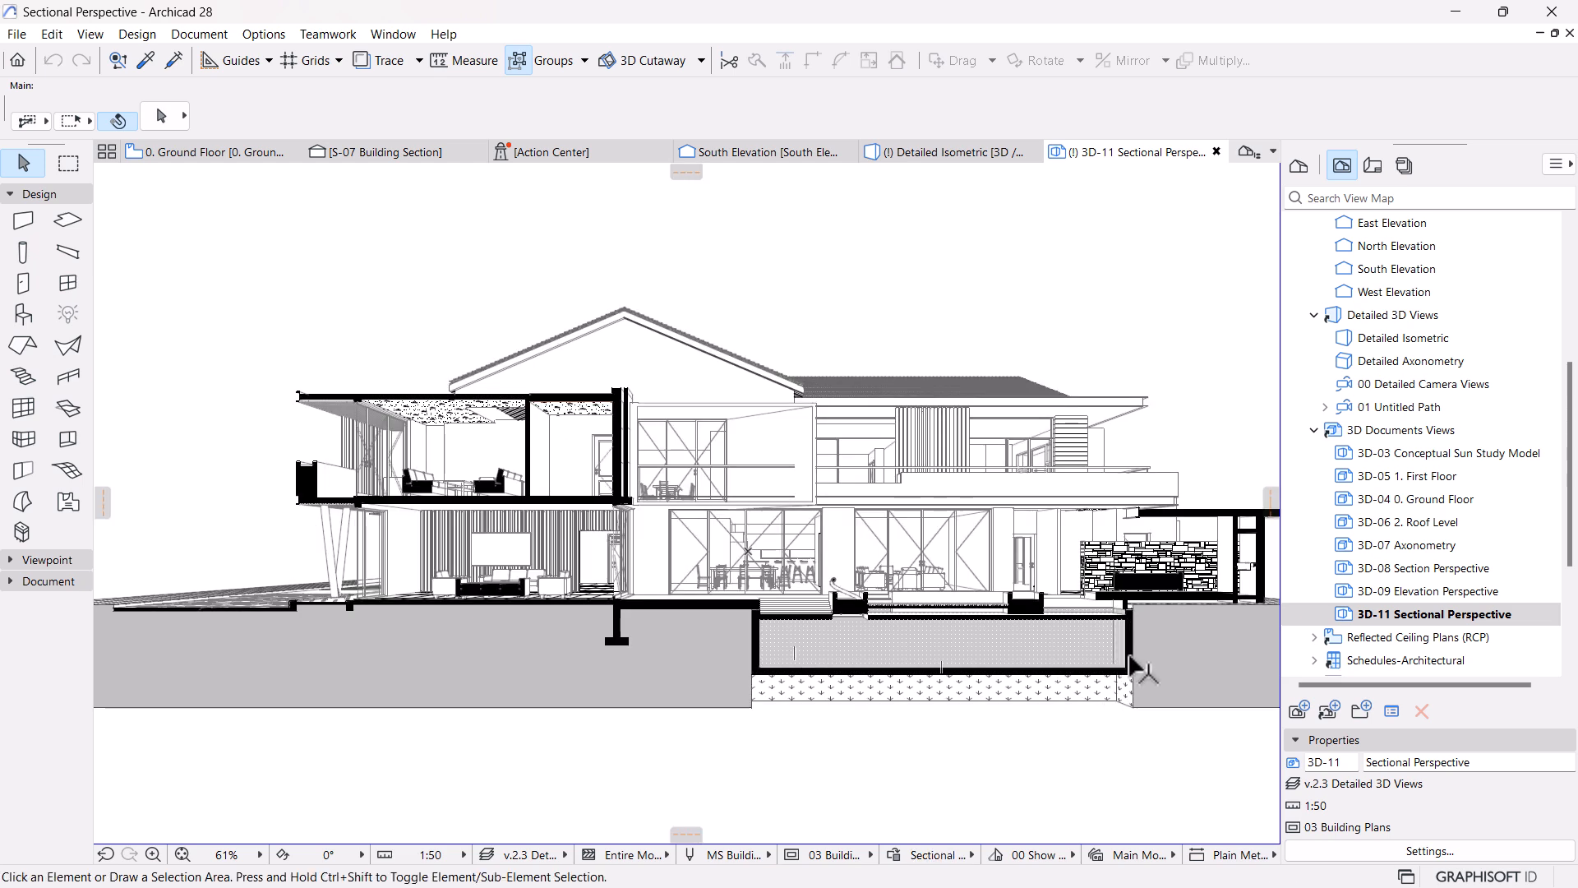
Examine the sectional perspective's cut slabs, walls, footing and pool, the hatched ground, and the interior linework
scroll(585, 485, up, 3)
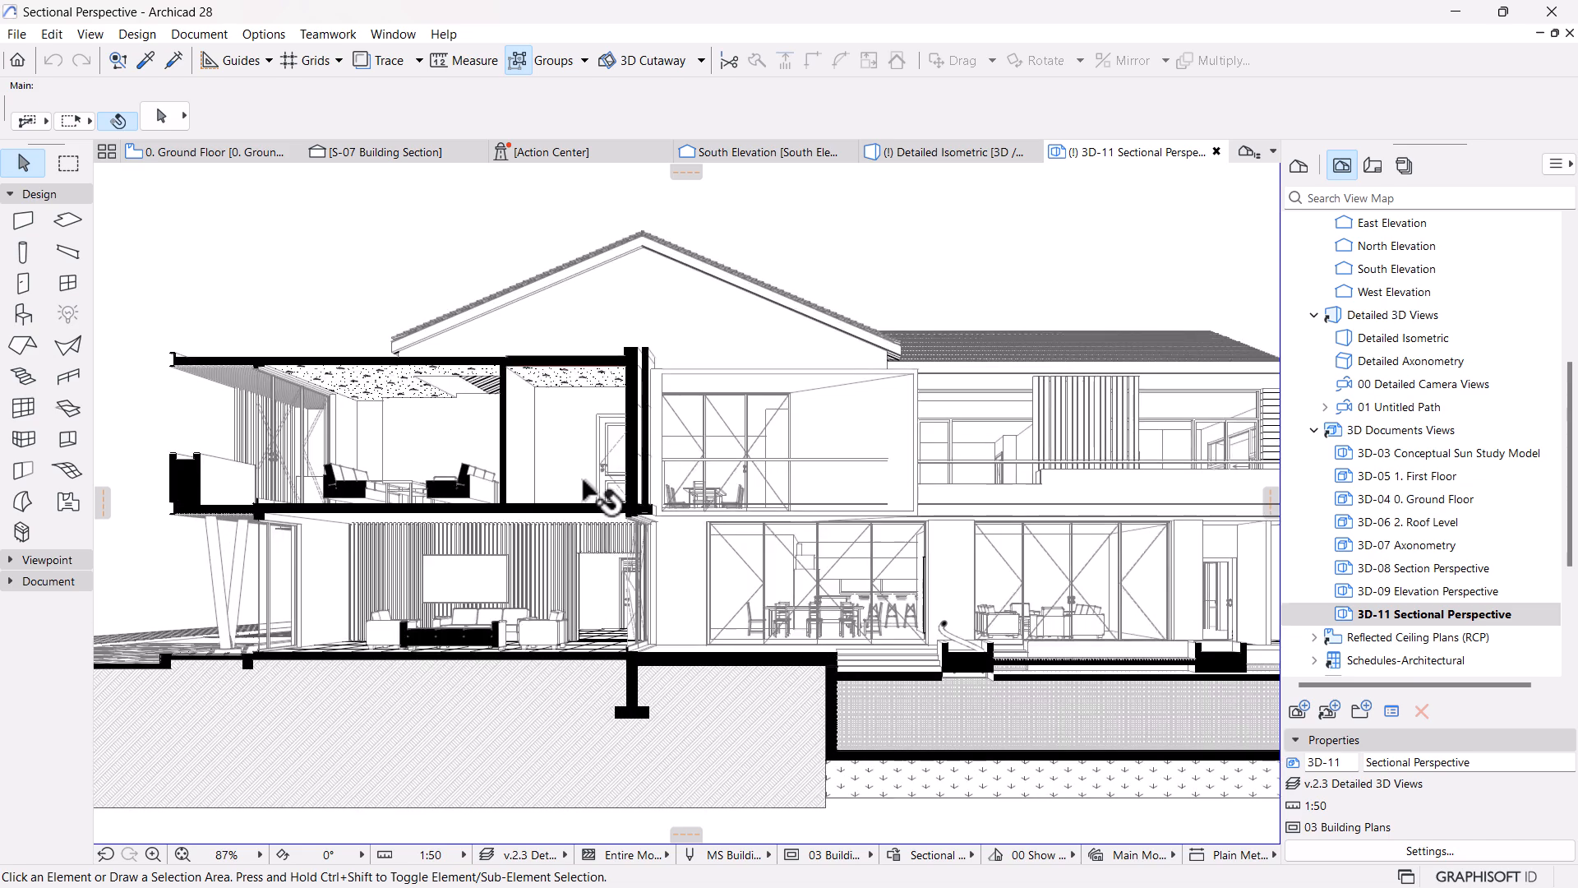
scroll(732, 649, down, 2)
scroll(732, 649, up, 5)
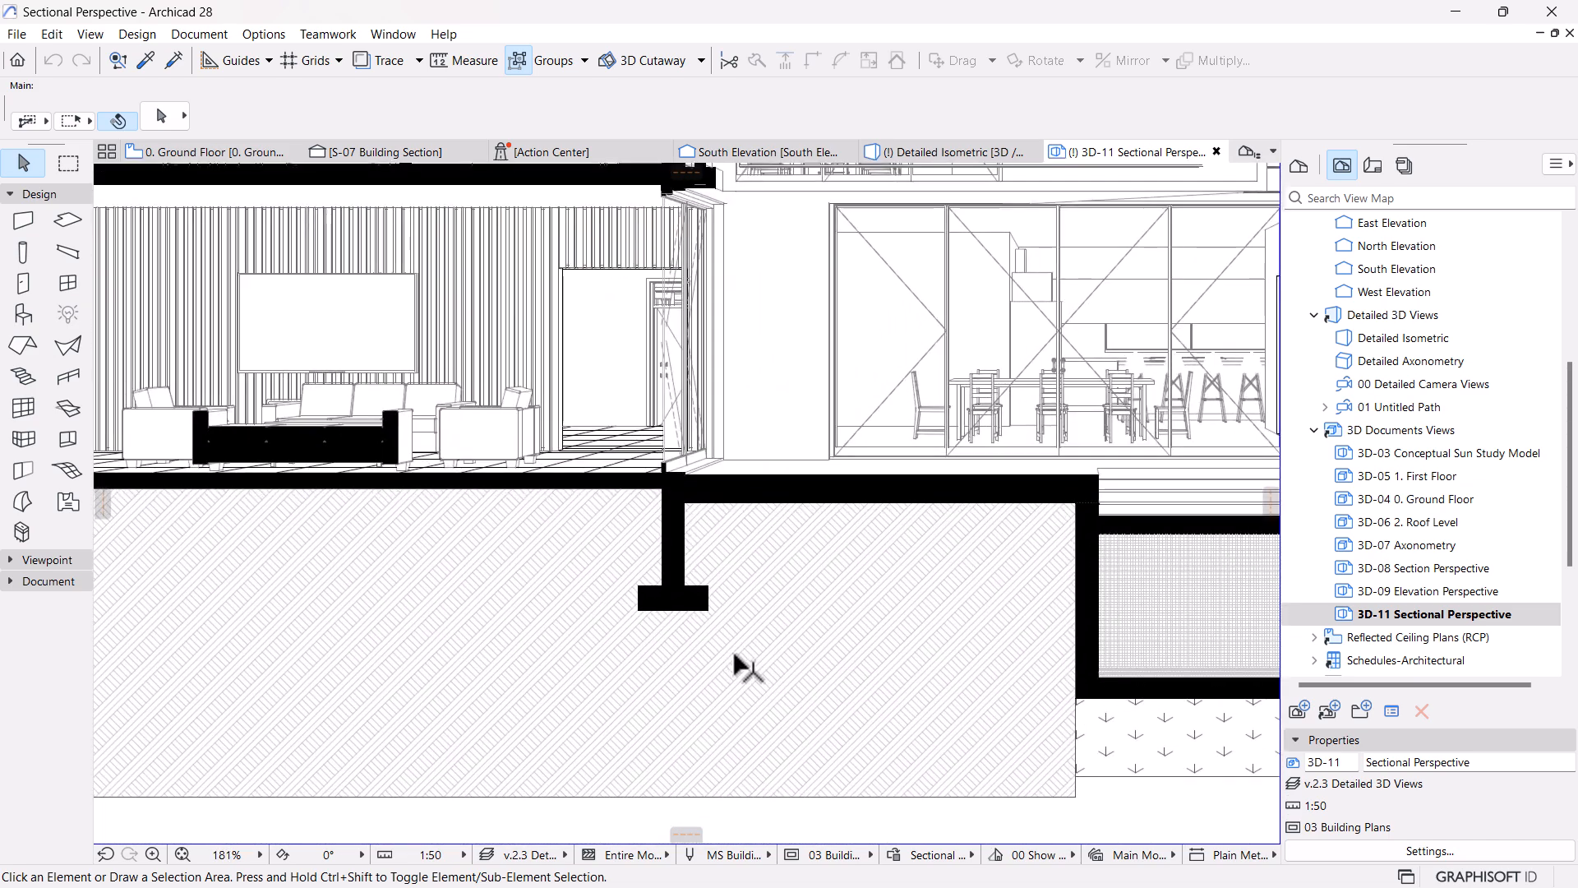
scroll(732, 649, down, 6)
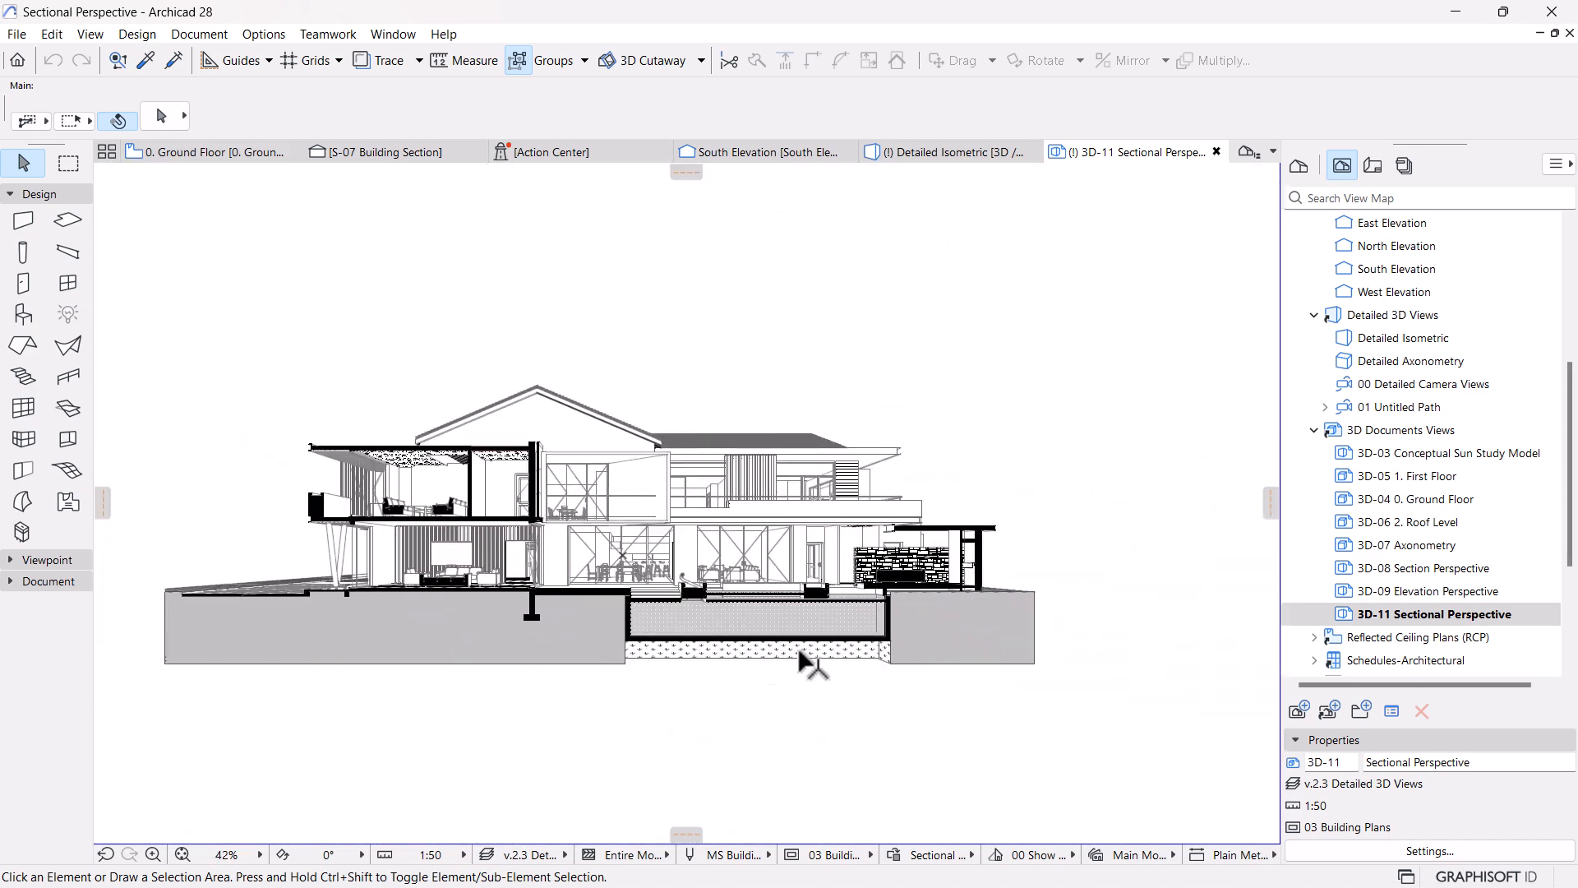
scroll(1039, 573, up, 6)
scroll(1042, 575, down, 3)
middle_drag(713, 633, 1083, 633)
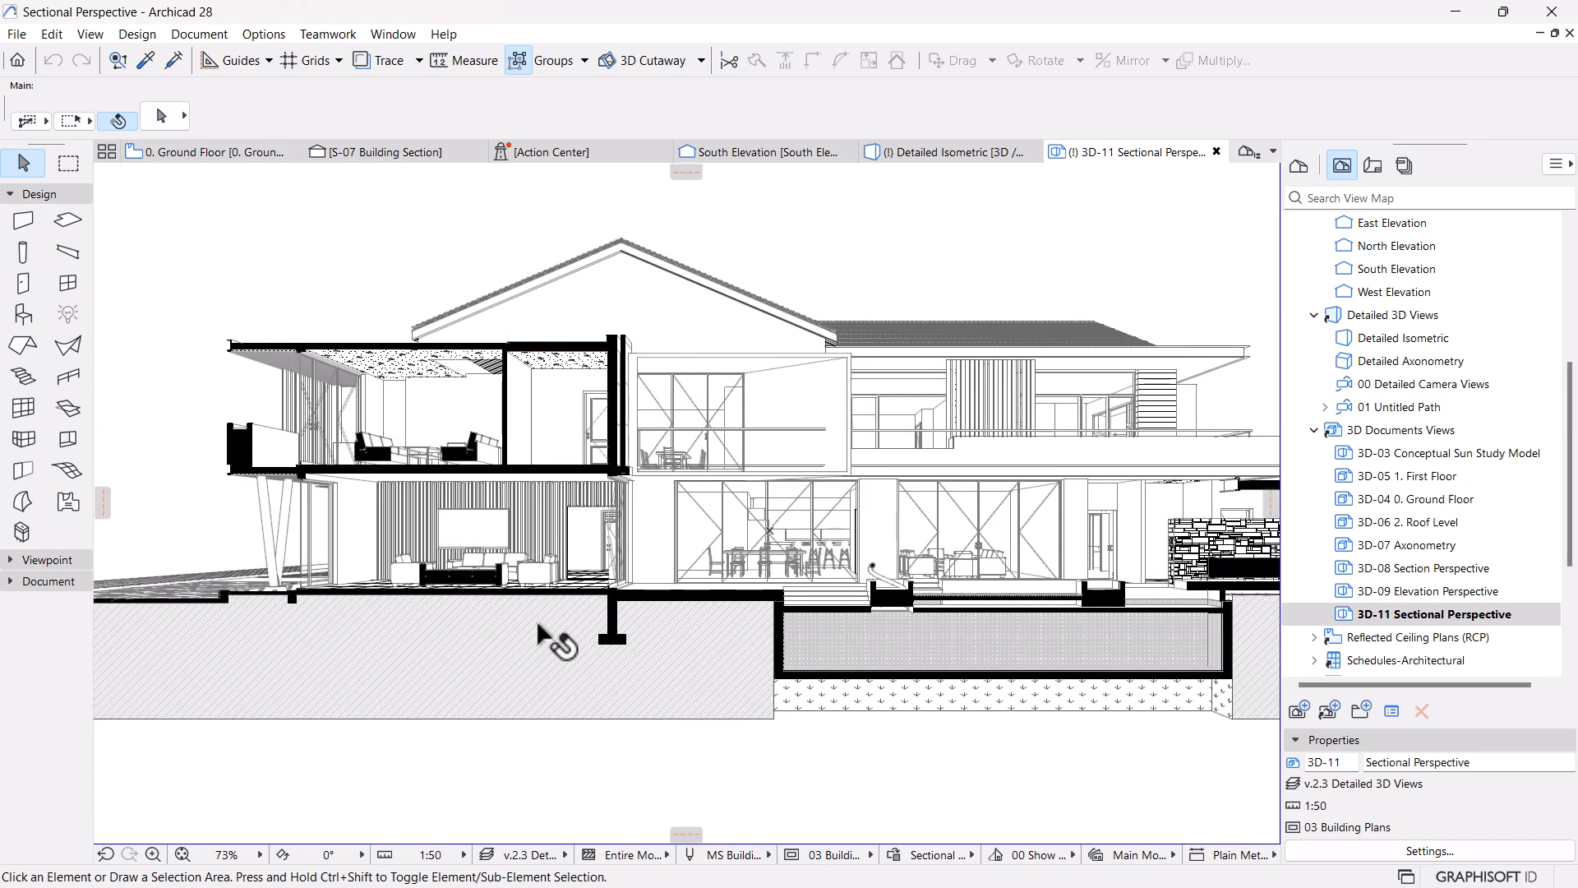
scroll(298, 657, up, 2)
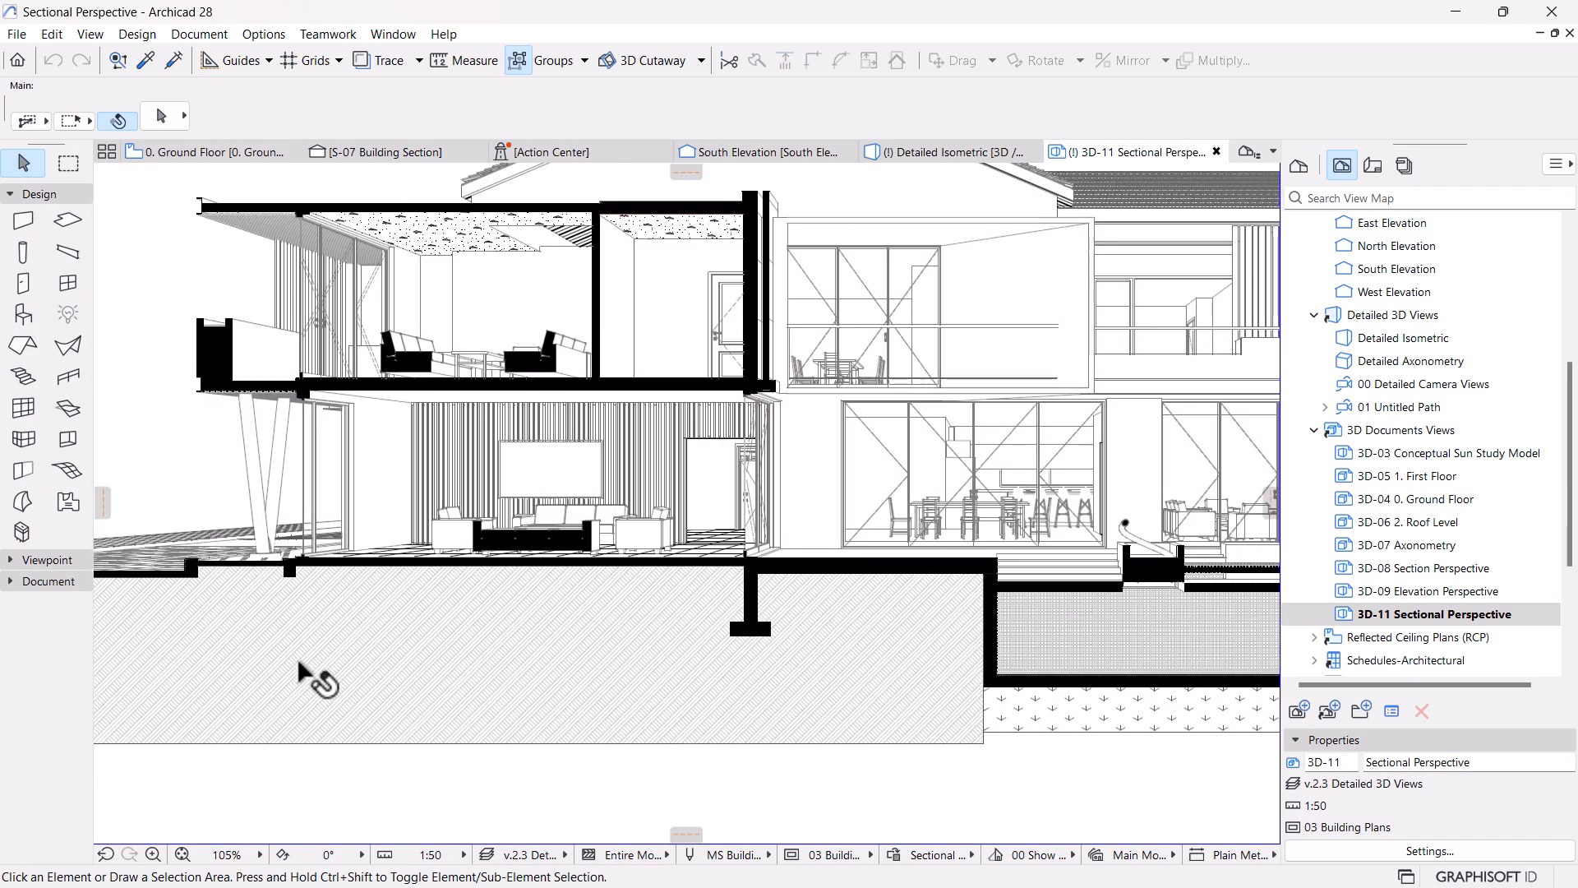
scroll(792, 613, up, 3)
scroll(831, 615, down, 4)
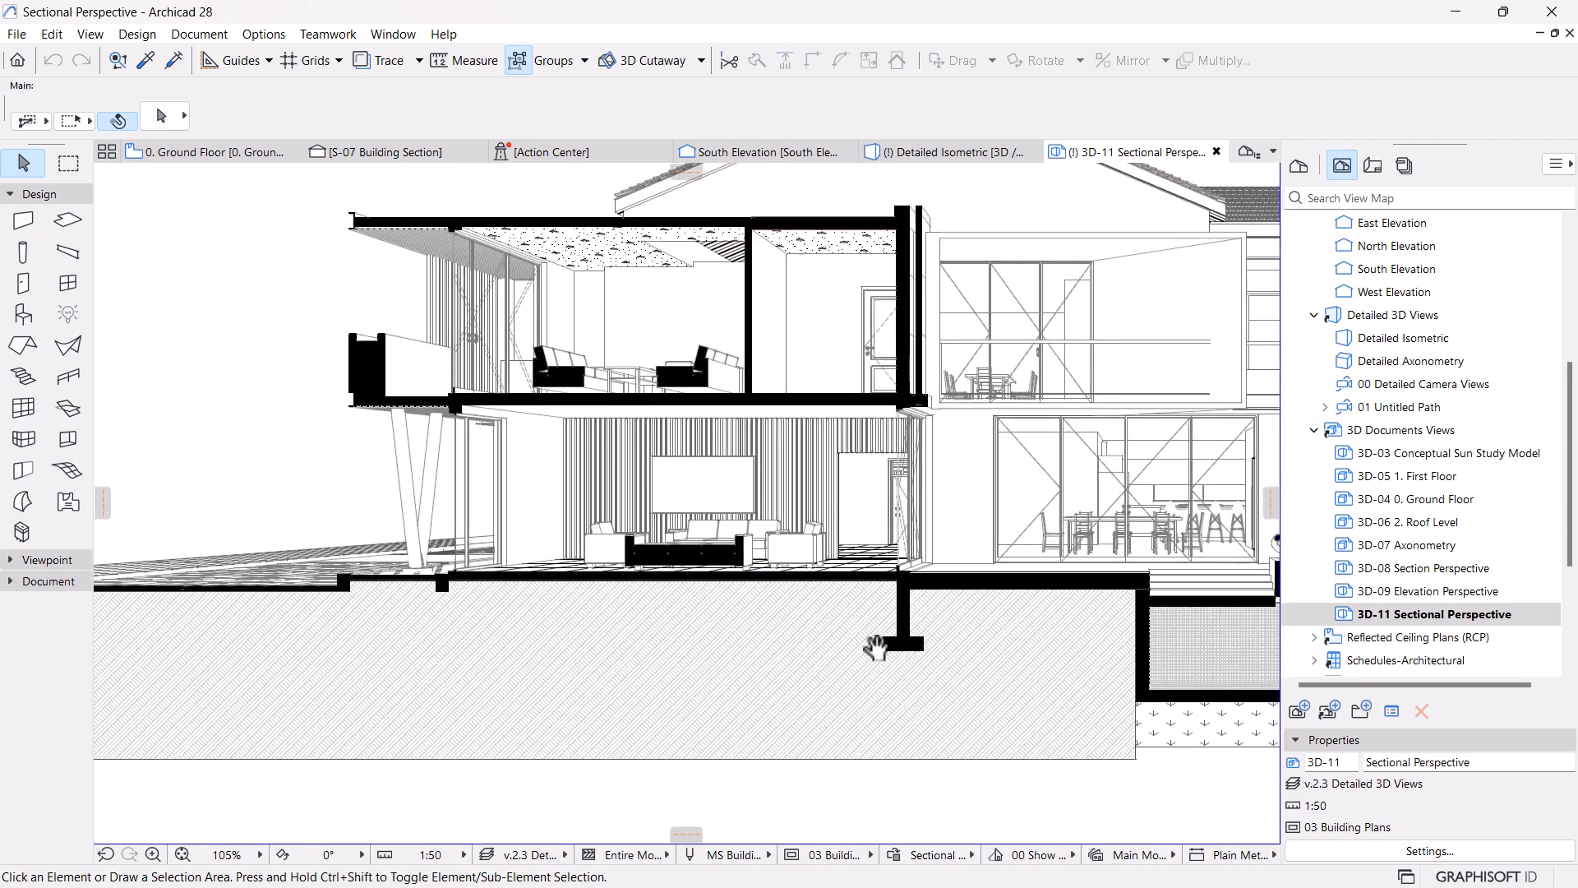
Examine the cut ground, the footings and the thickened slab edge near the V-shaped columns in the sectional perspective
middle_drag(863, 645, 843, 645)
scroll(644, 637, up, 1)
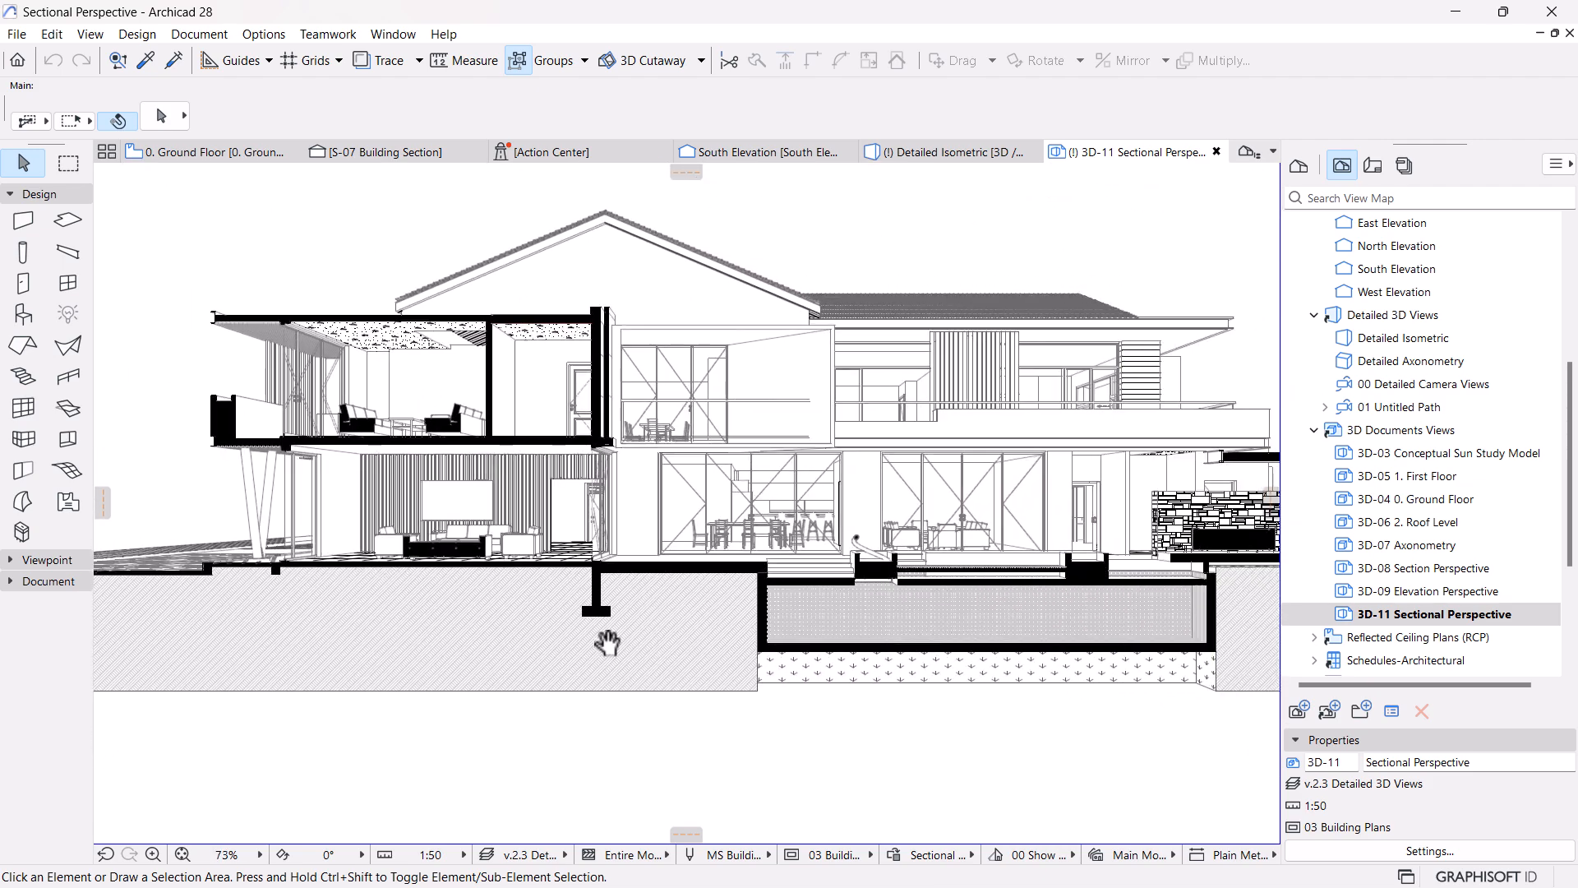
scroll(599, 638, up, 1)
scroll(443, 592, up, 1)
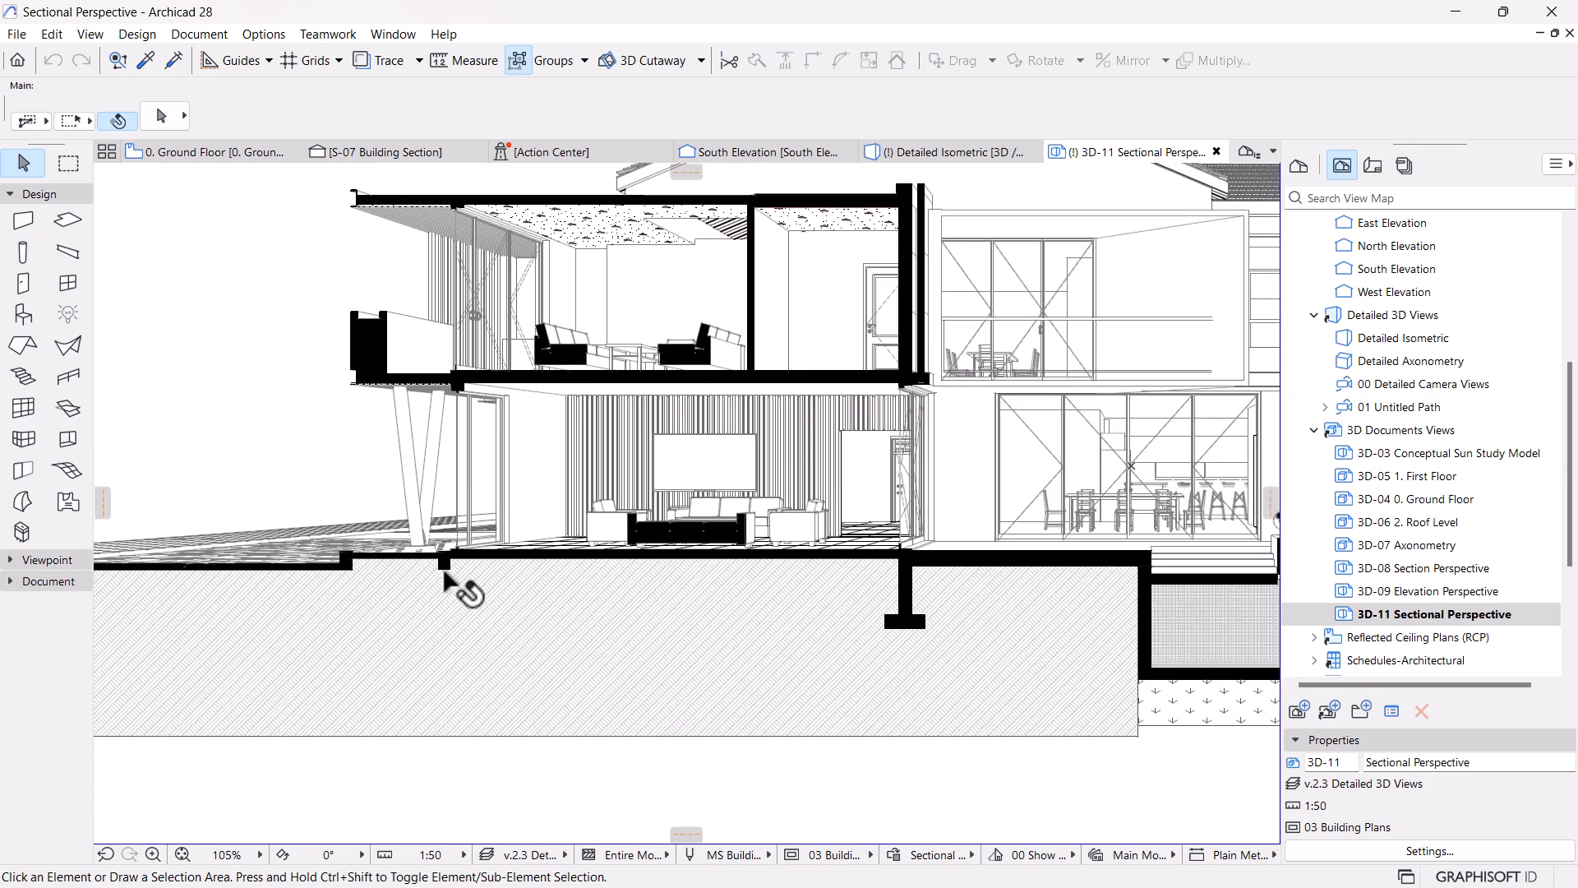
scroll(442, 580, up, 3)
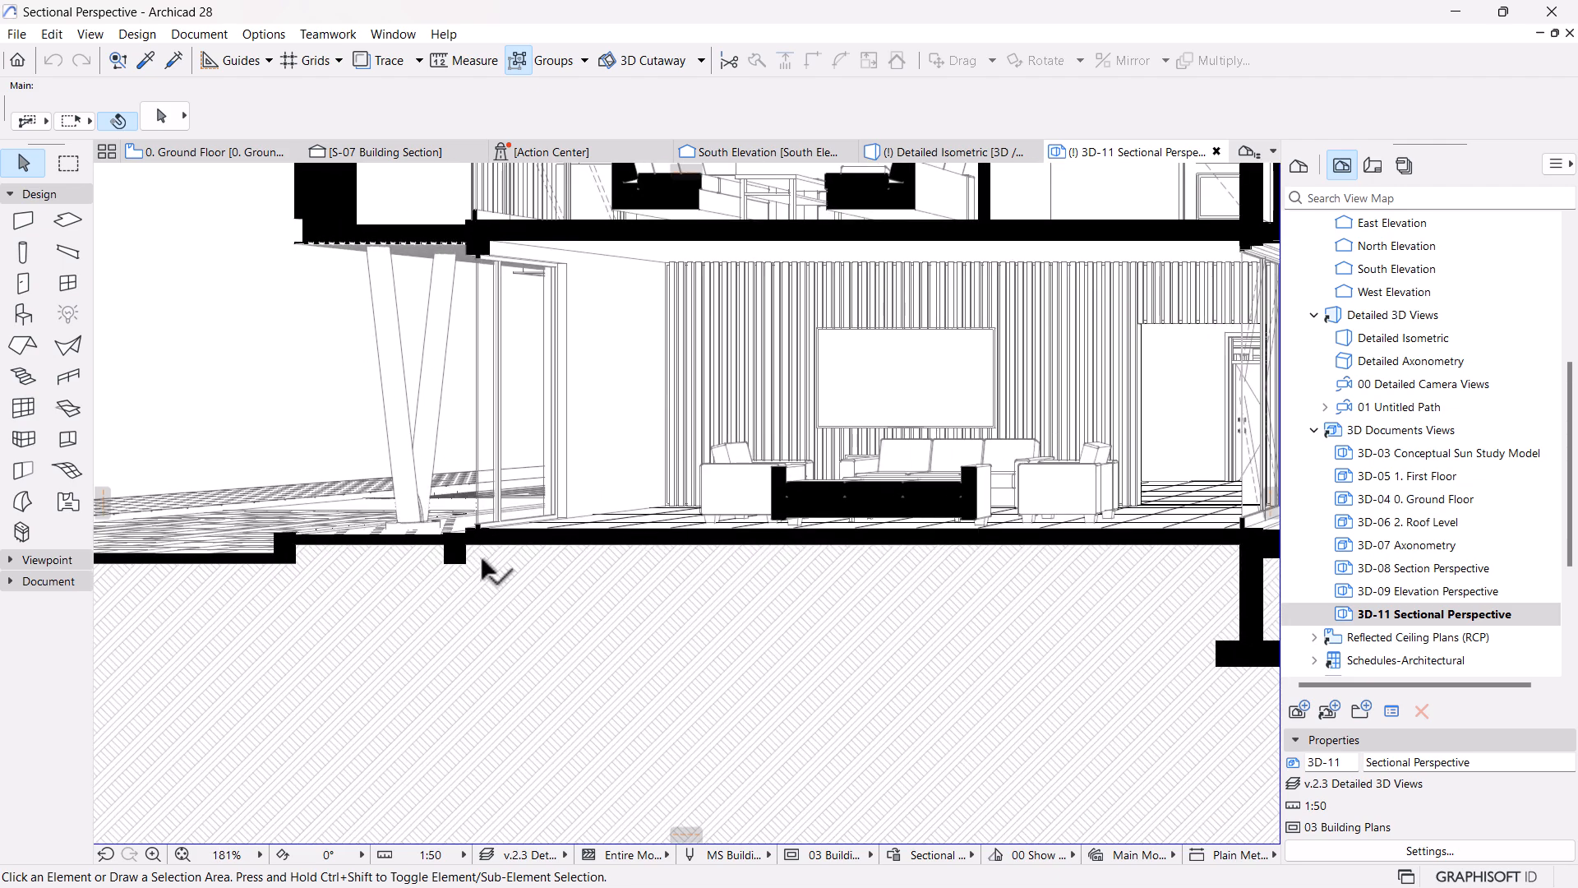
scroll(454, 583, down, 7)
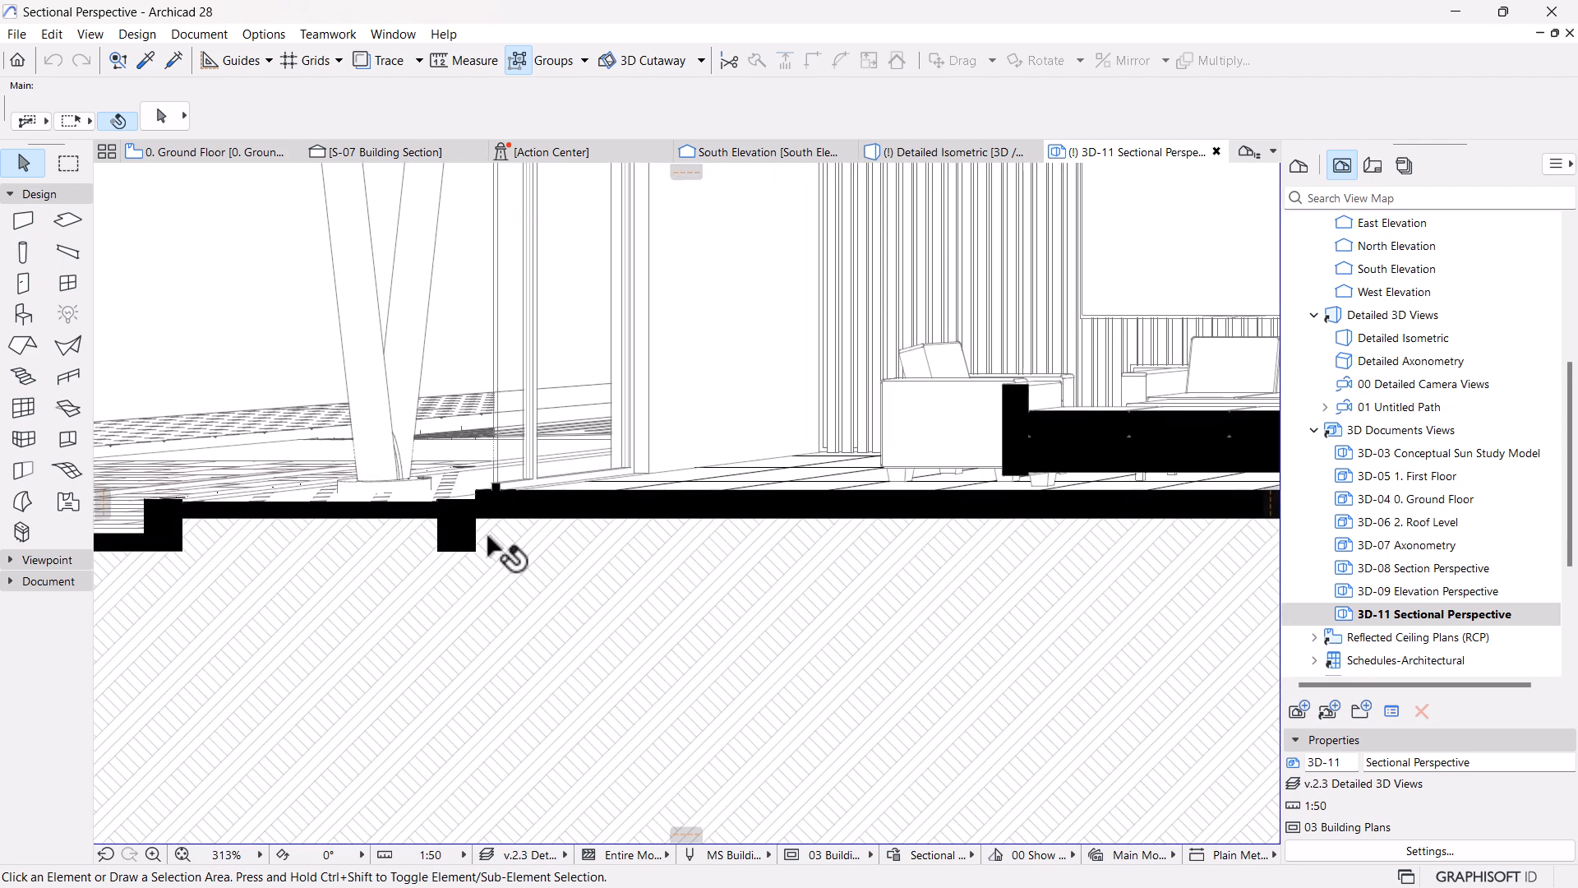
Open the -2. Substructure plan and intersect the footing walls of the rectangular foundation nearest the S-01 marker to join their corners
scroll(1348, 473, up, 5)
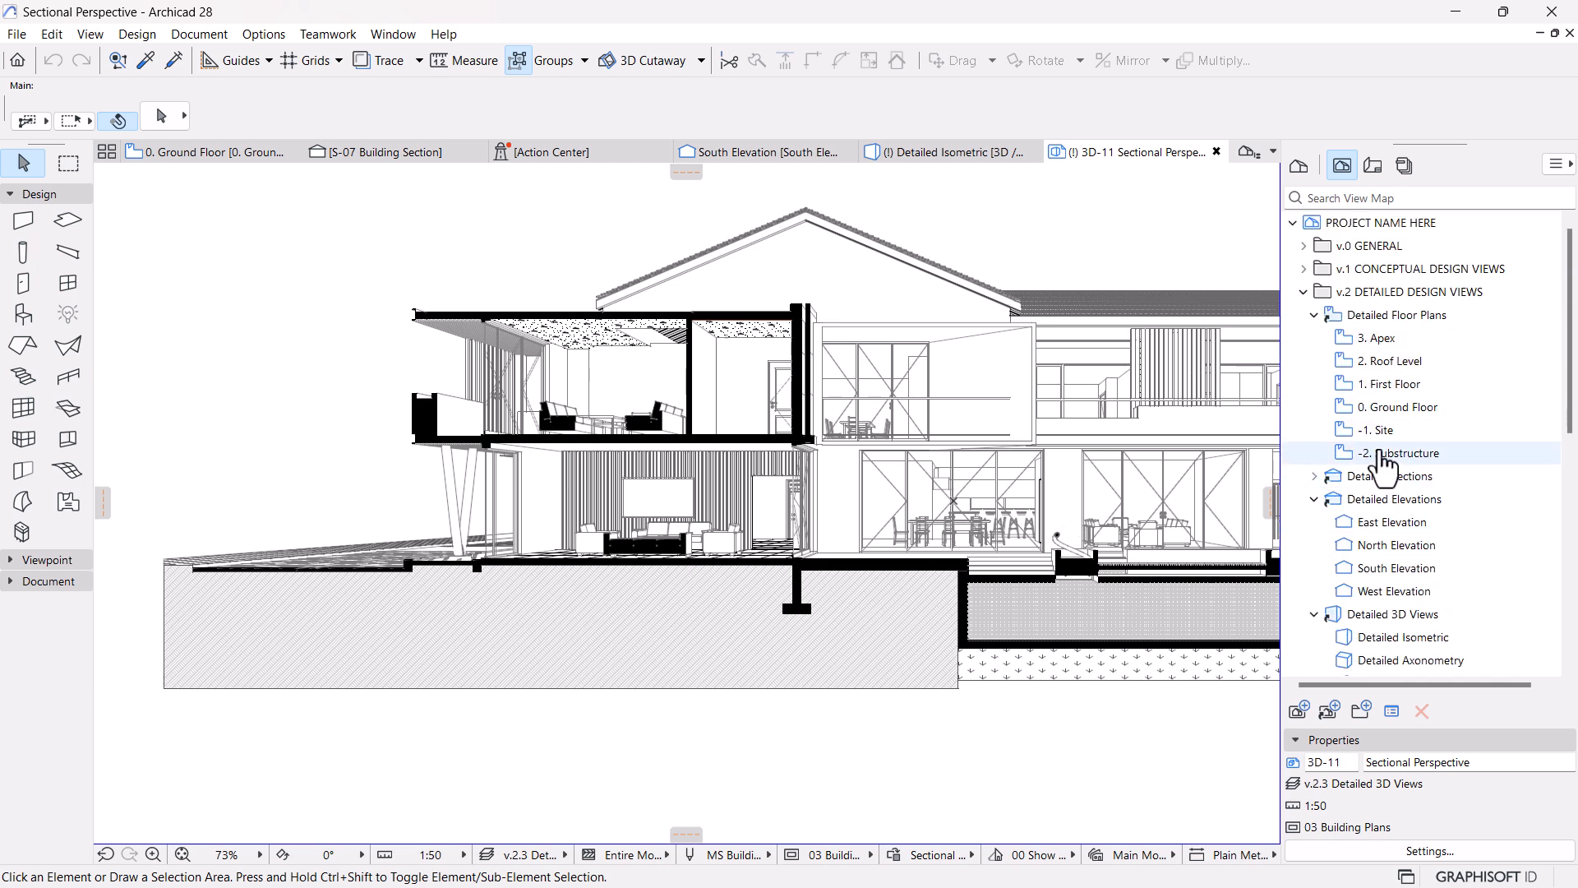
double_click(1387, 453)
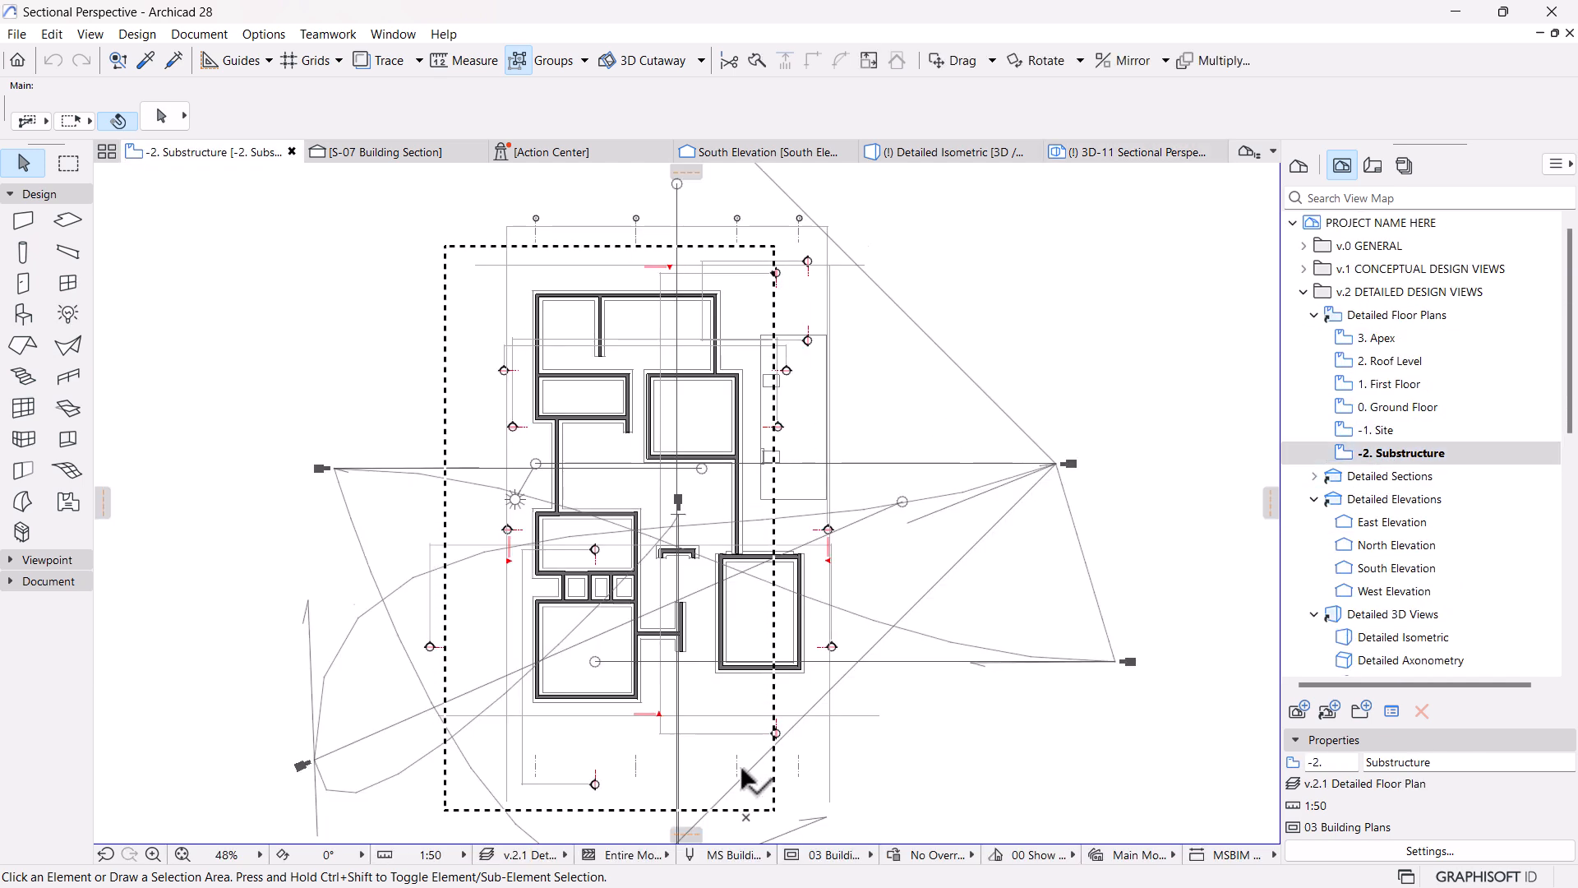
scroll(793, 649, up, 6)
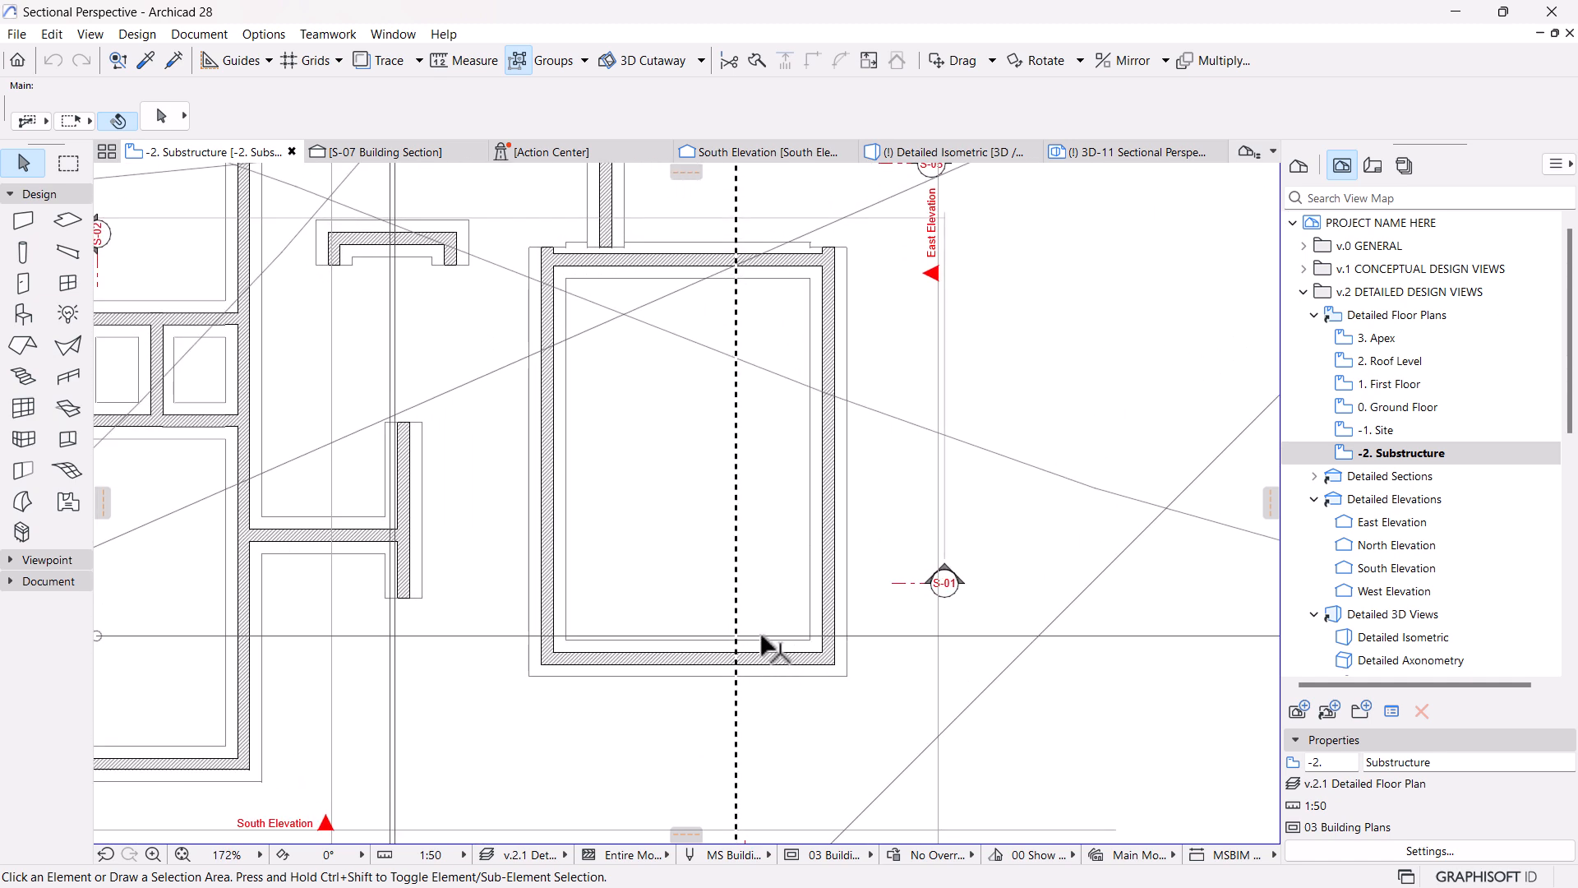
click(765, 651)
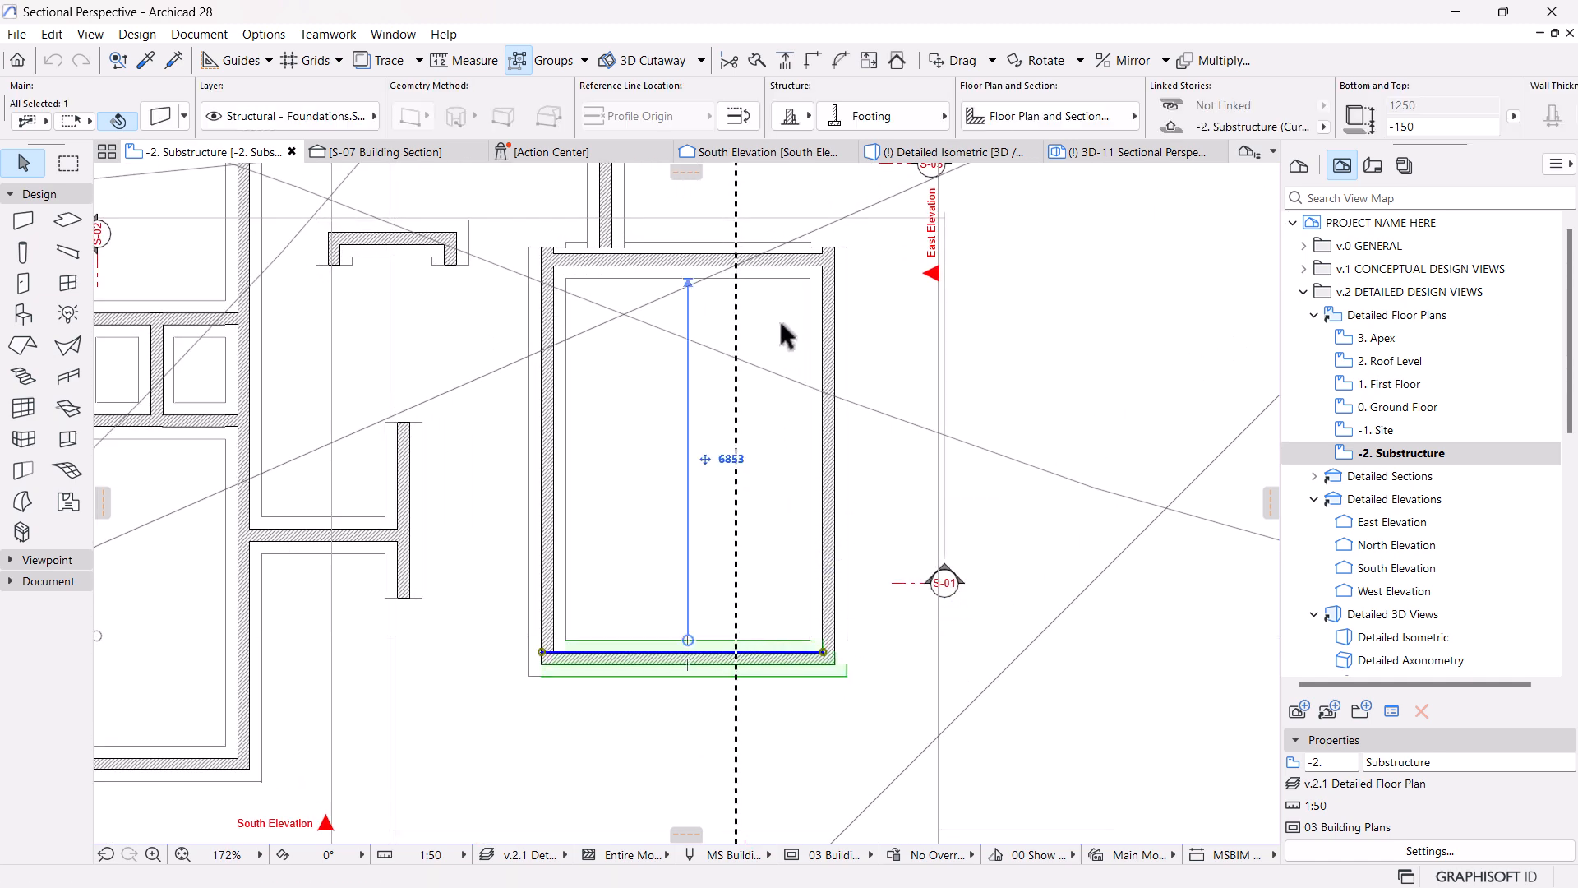
click(832, 313)
shift+click(771, 279)
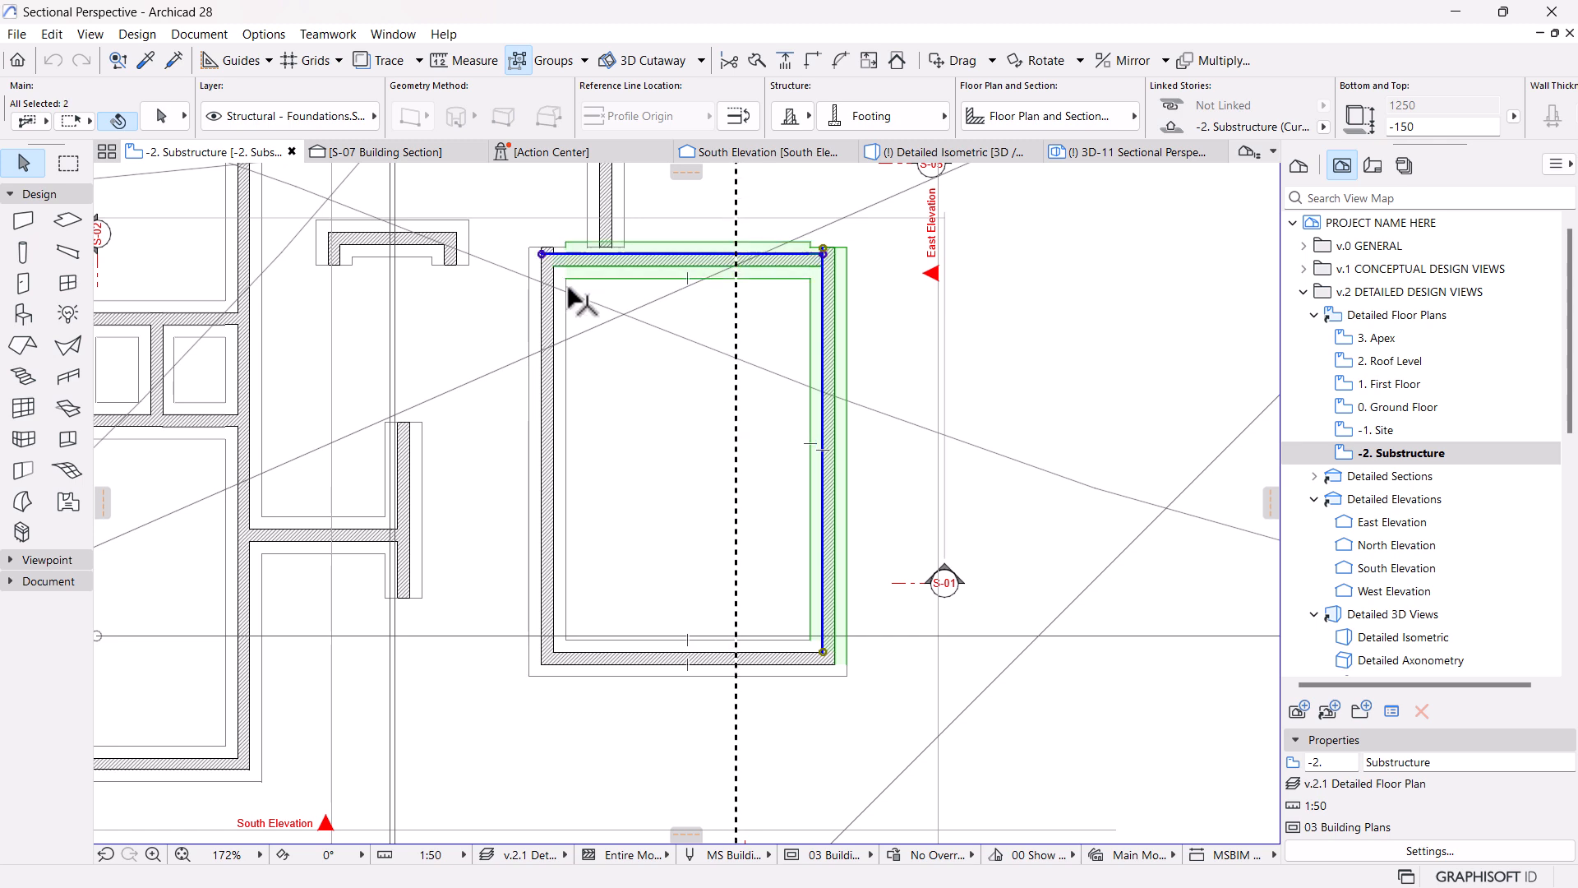
shift+click(565, 306)
click(812, 60)
scroll(789, 436, down, 3)
click(708, 576)
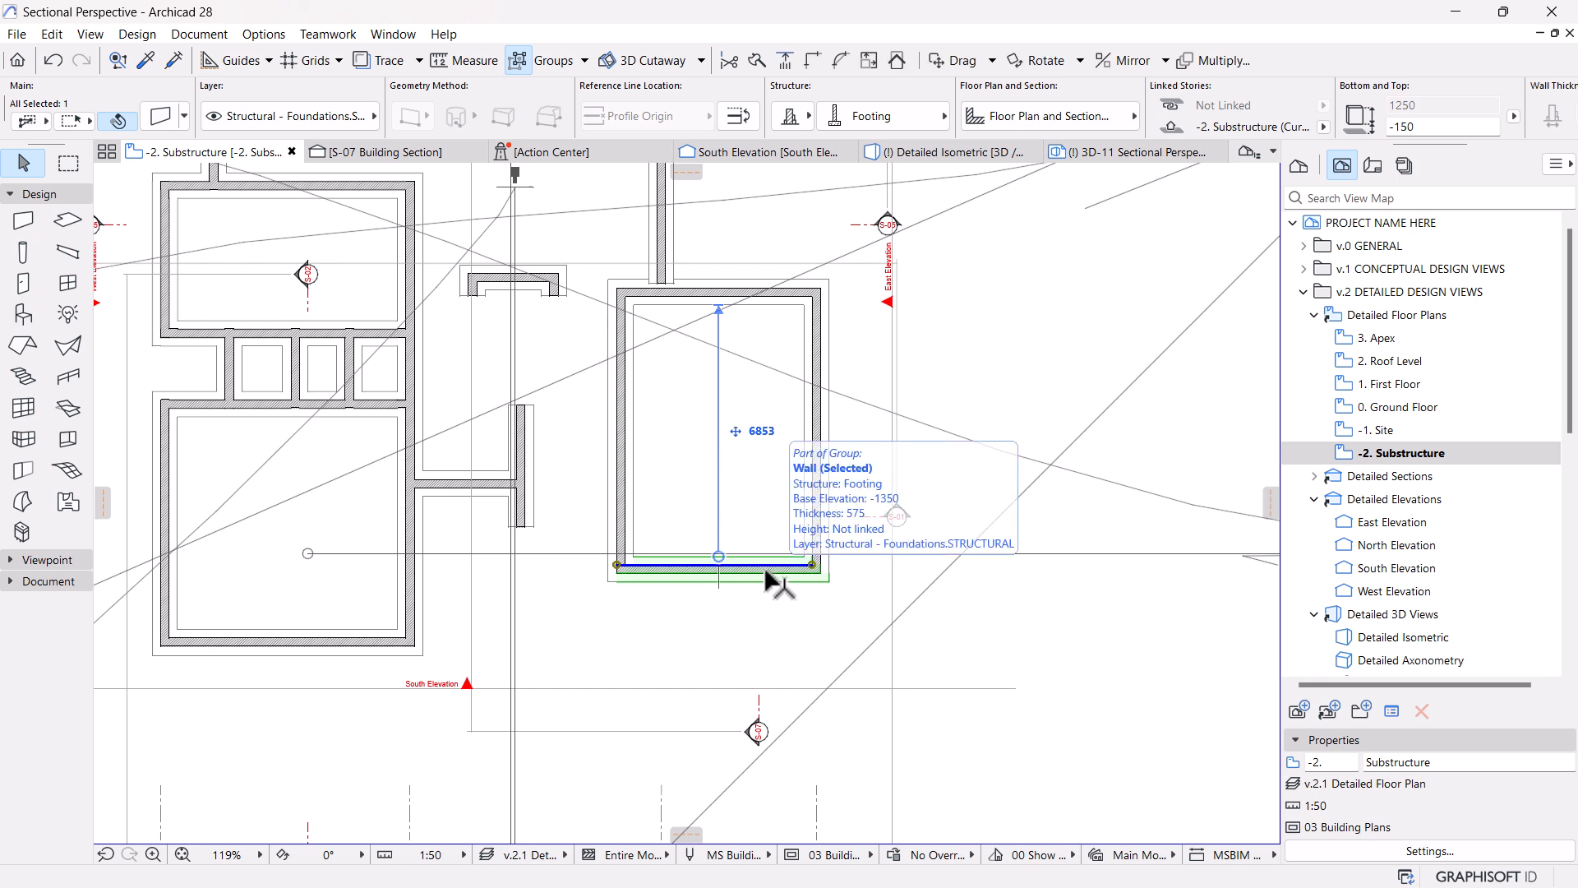
Compare the footing below the living room glazing in the Detailed Isometric with the same spot in the Sectional Perspective, checking the slab there
click(950, 154)
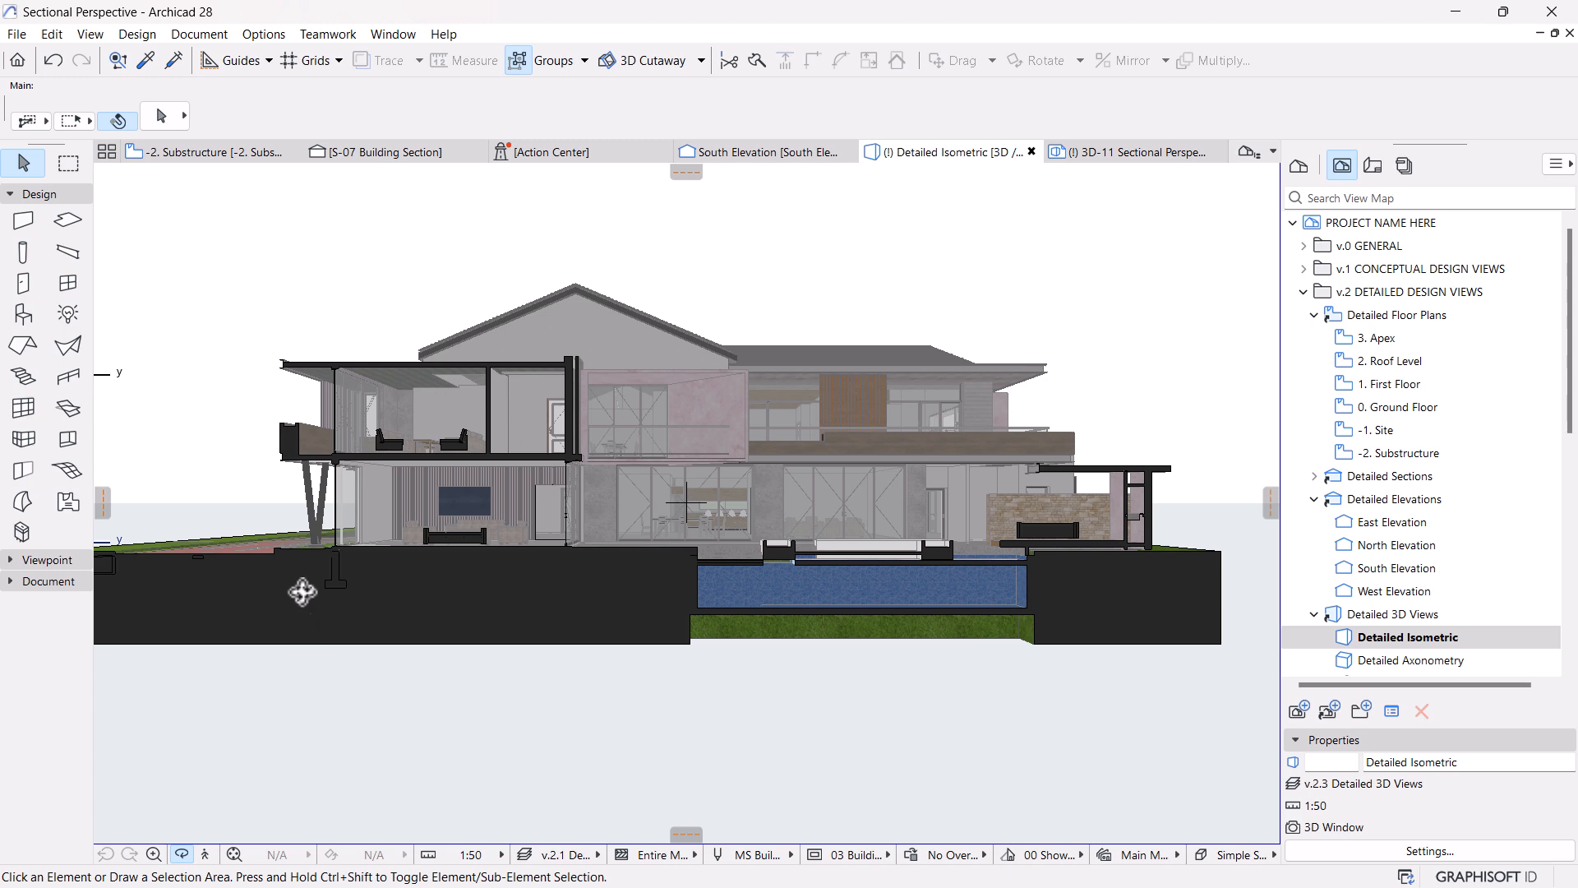
scroll(302, 591, up, 5)
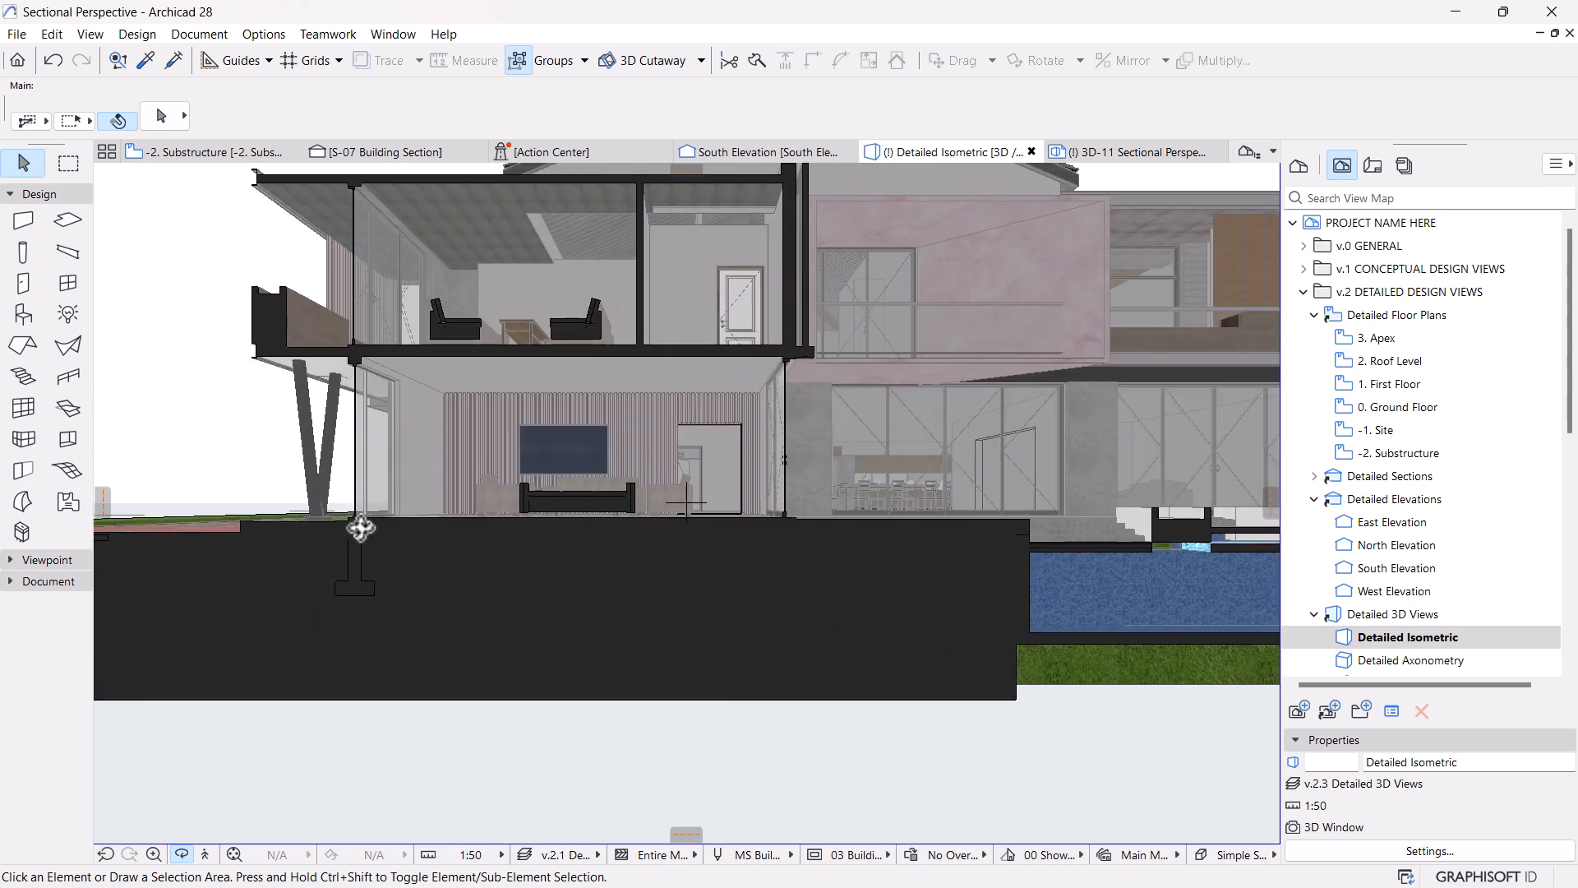
click(1109, 152)
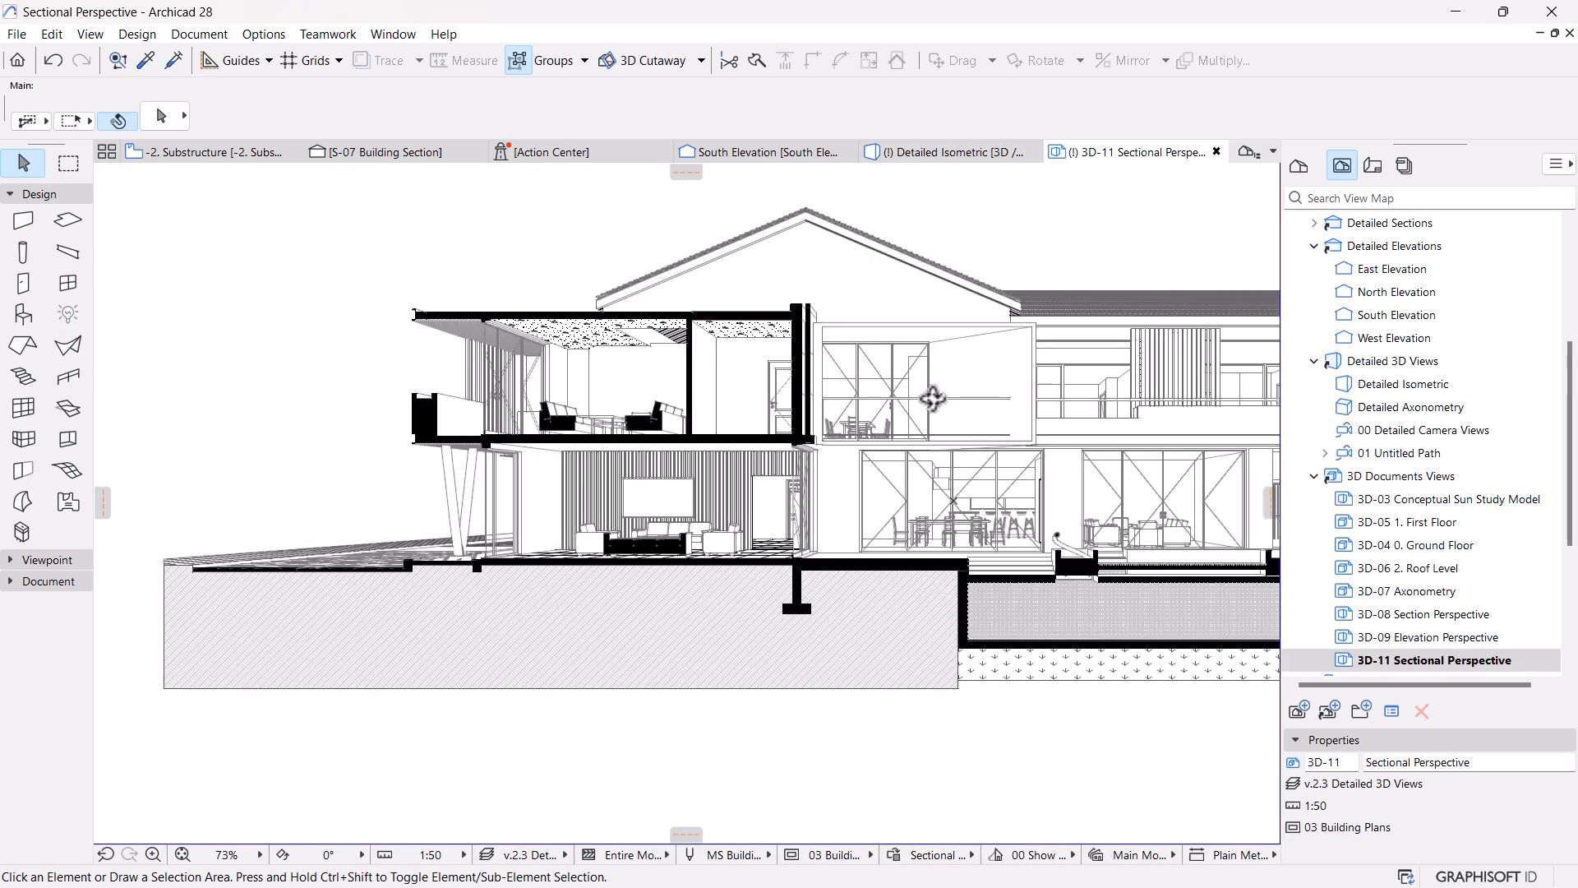
scroll(443, 618, up, 4)
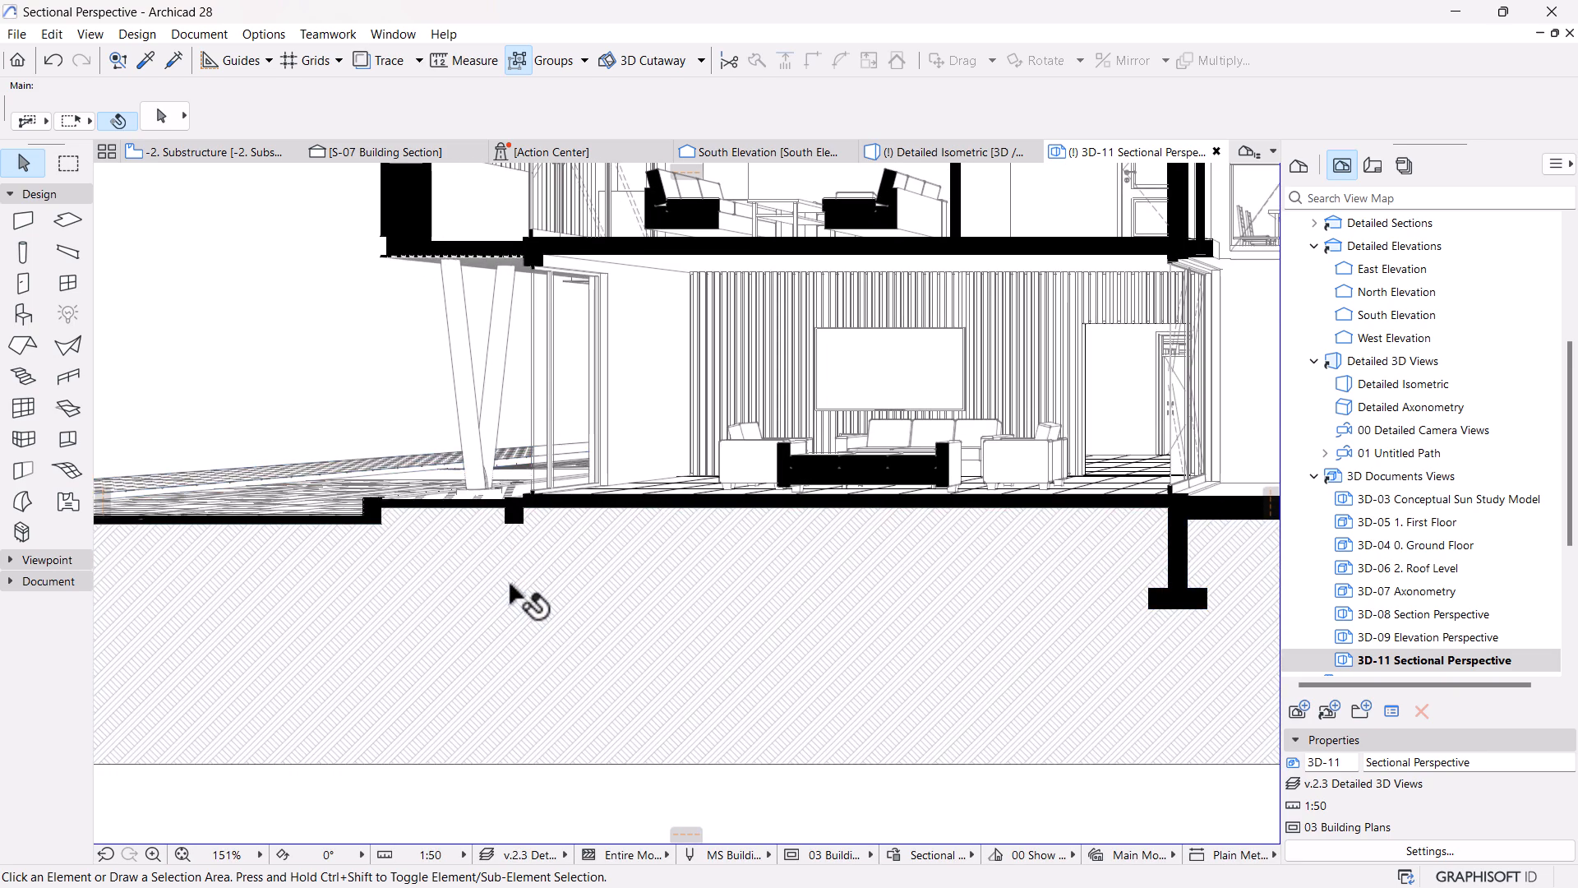
click(511, 526)
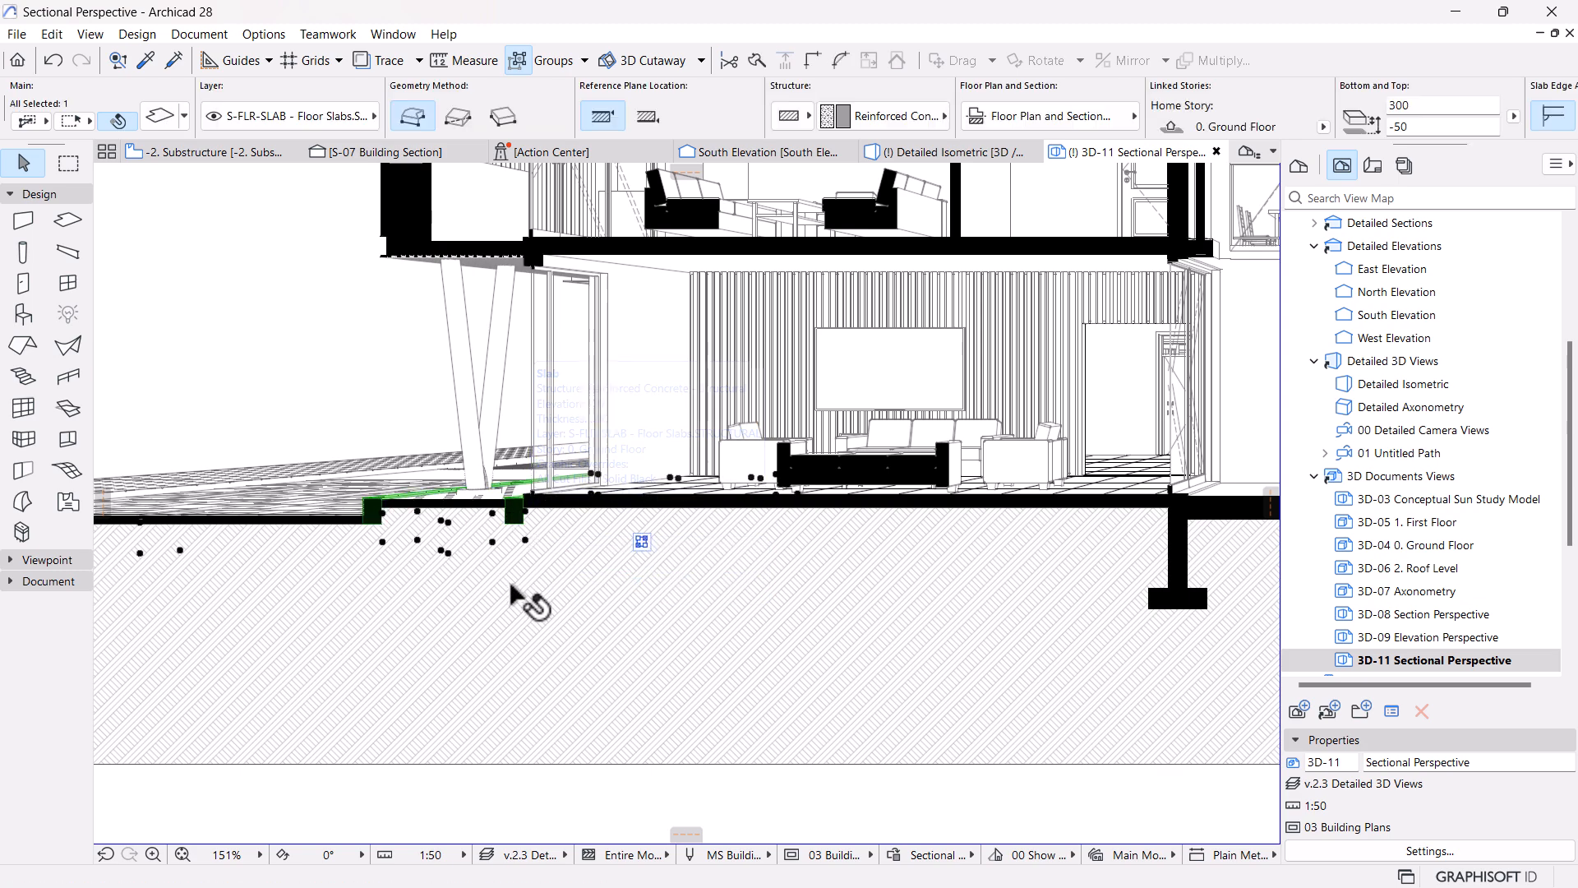
click(526, 600)
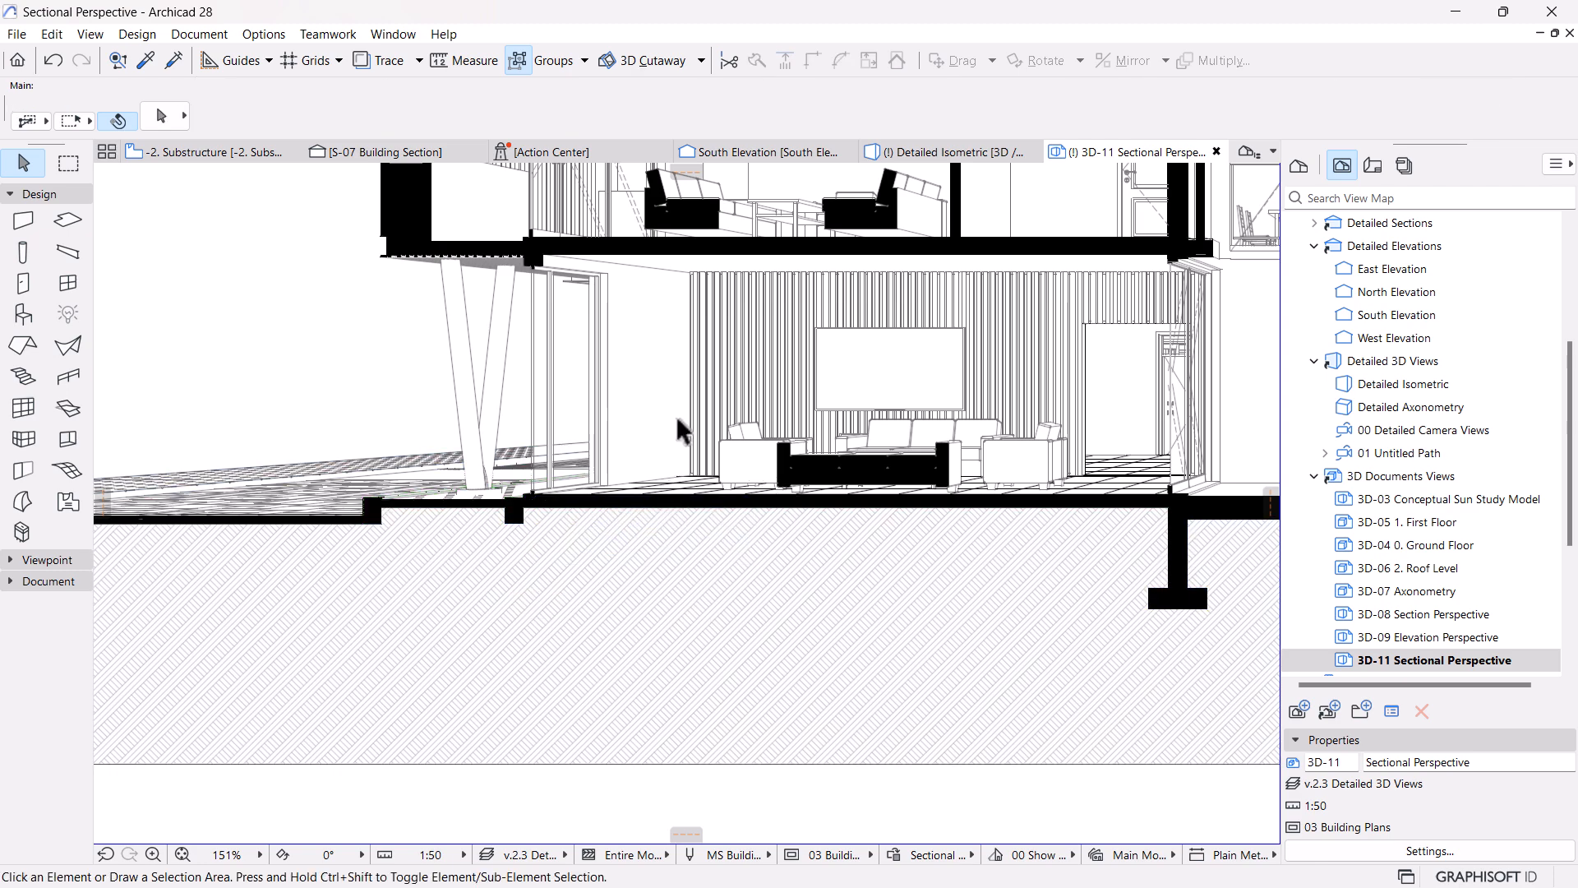
In the Detailed Isometric, subtract the footing below the living room glazing from the soil mesh with Solid Element Operations, using own attributes
click(920, 155)
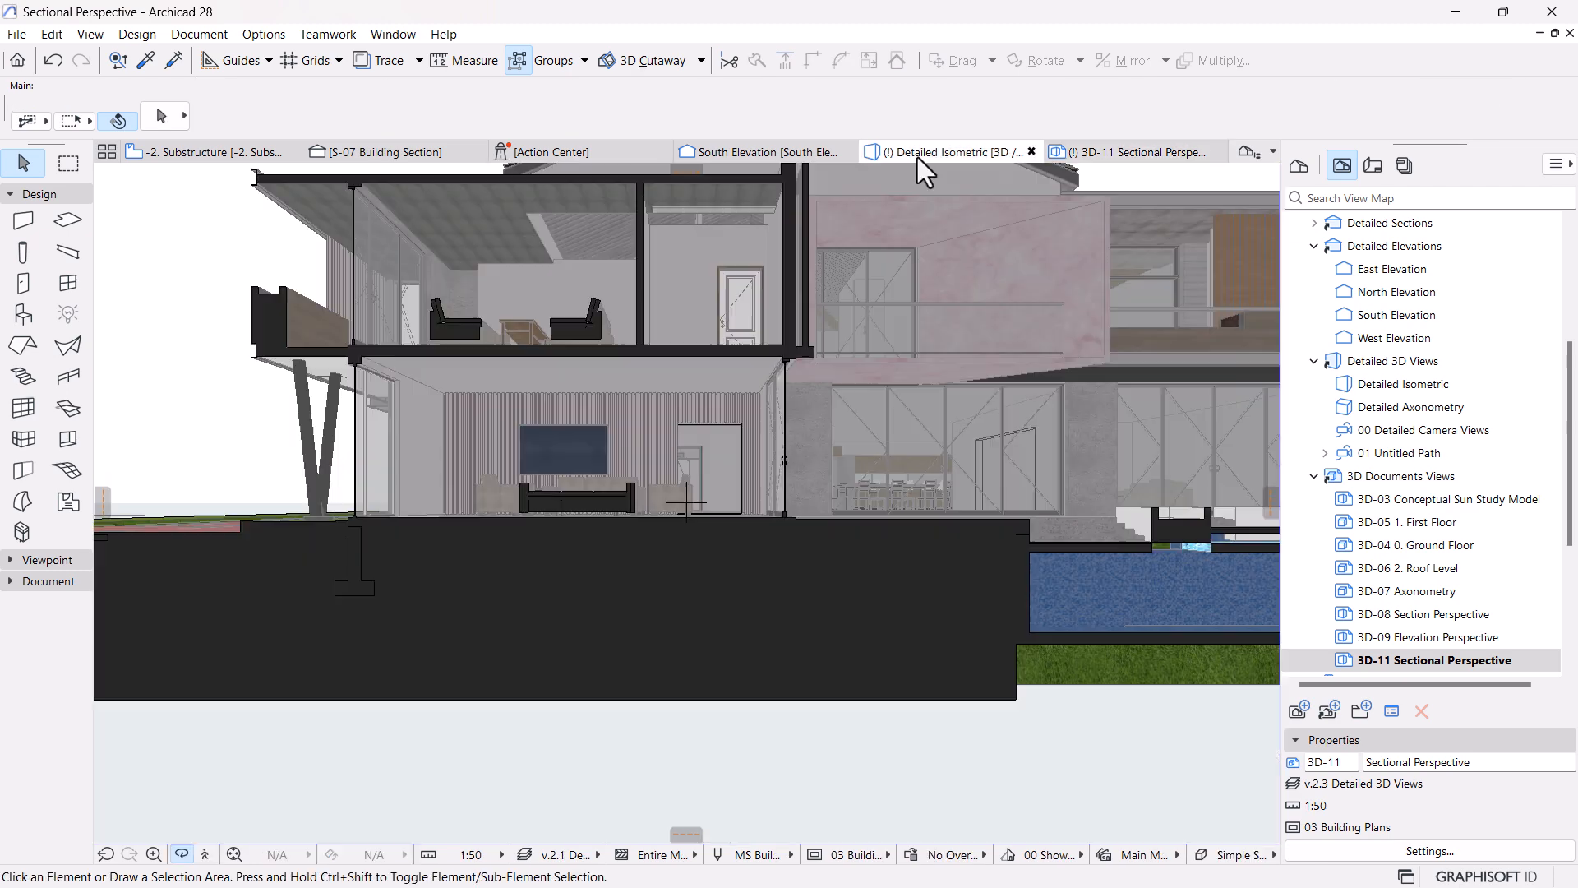
click(367, 596)
right_click(410, 772)
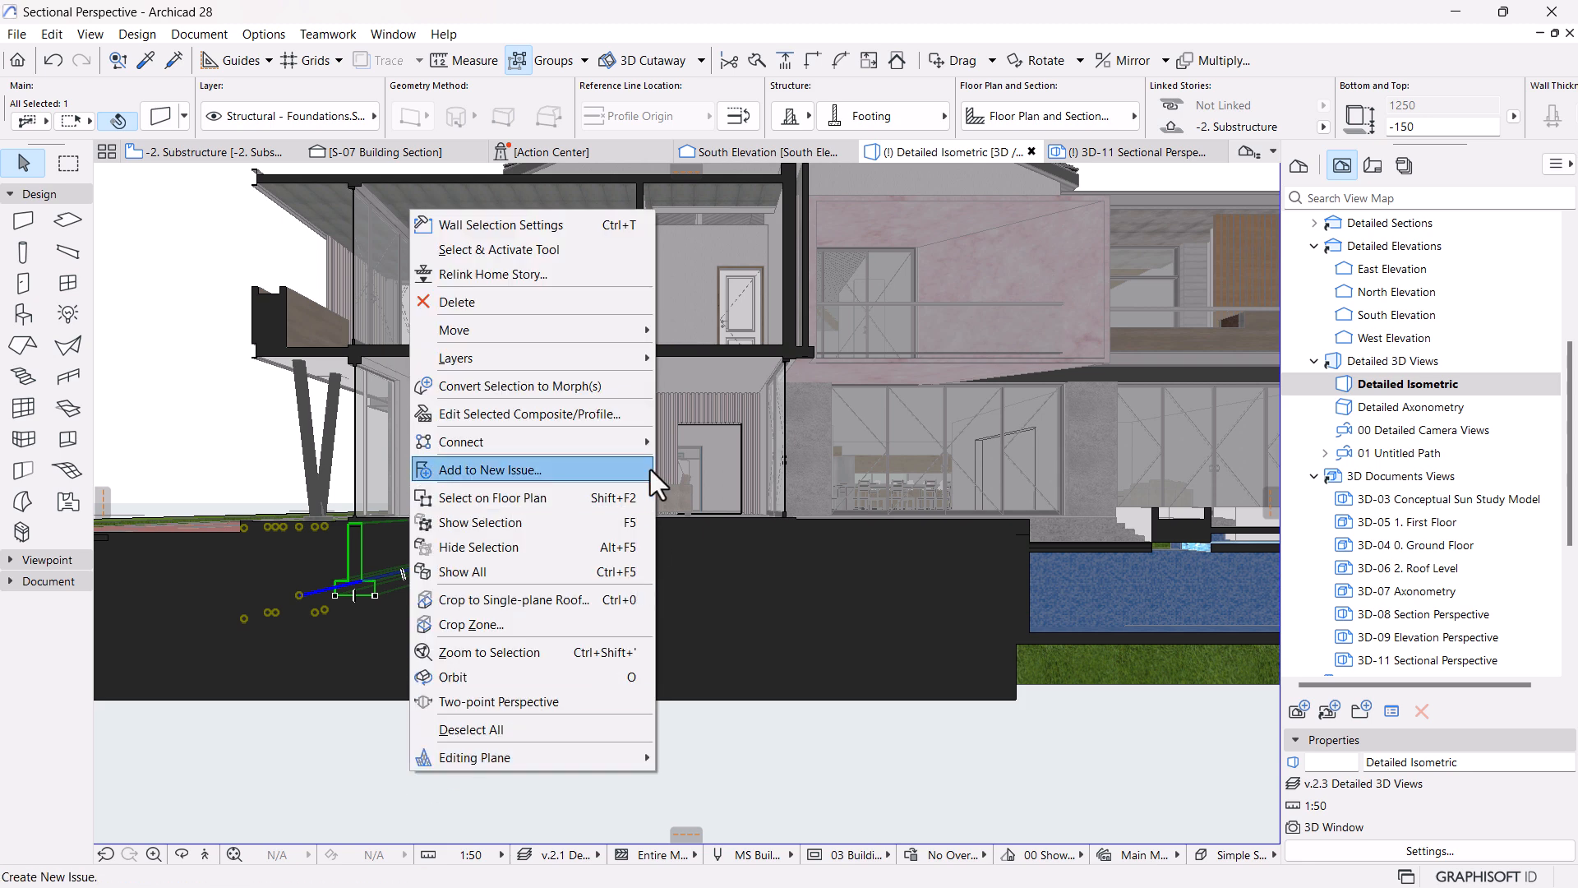
mouse_move(495, 444)
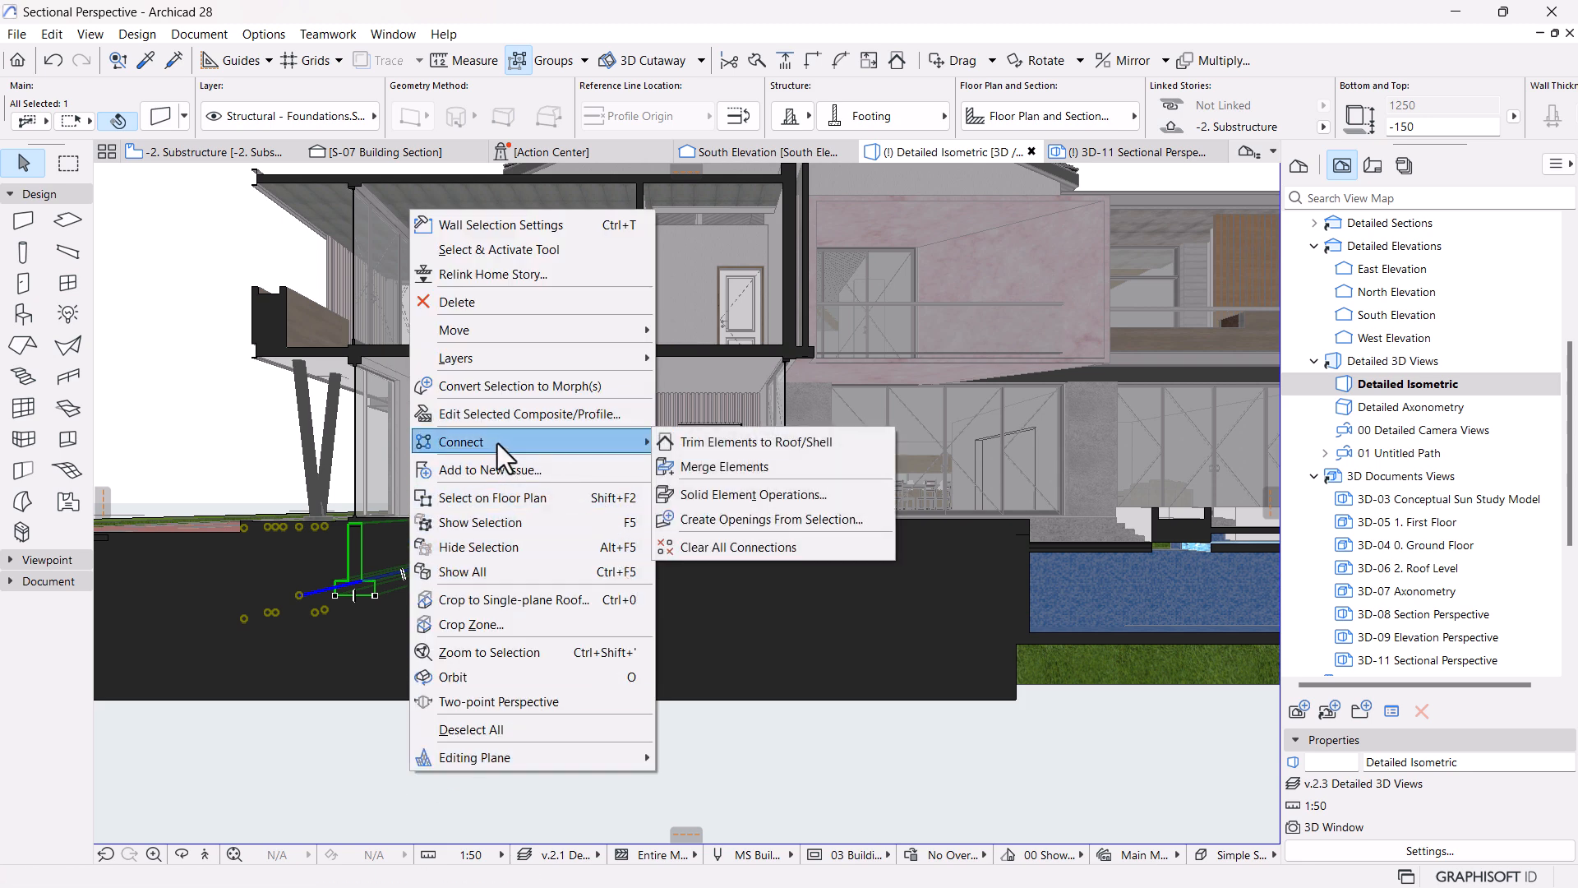
click(717, 494)
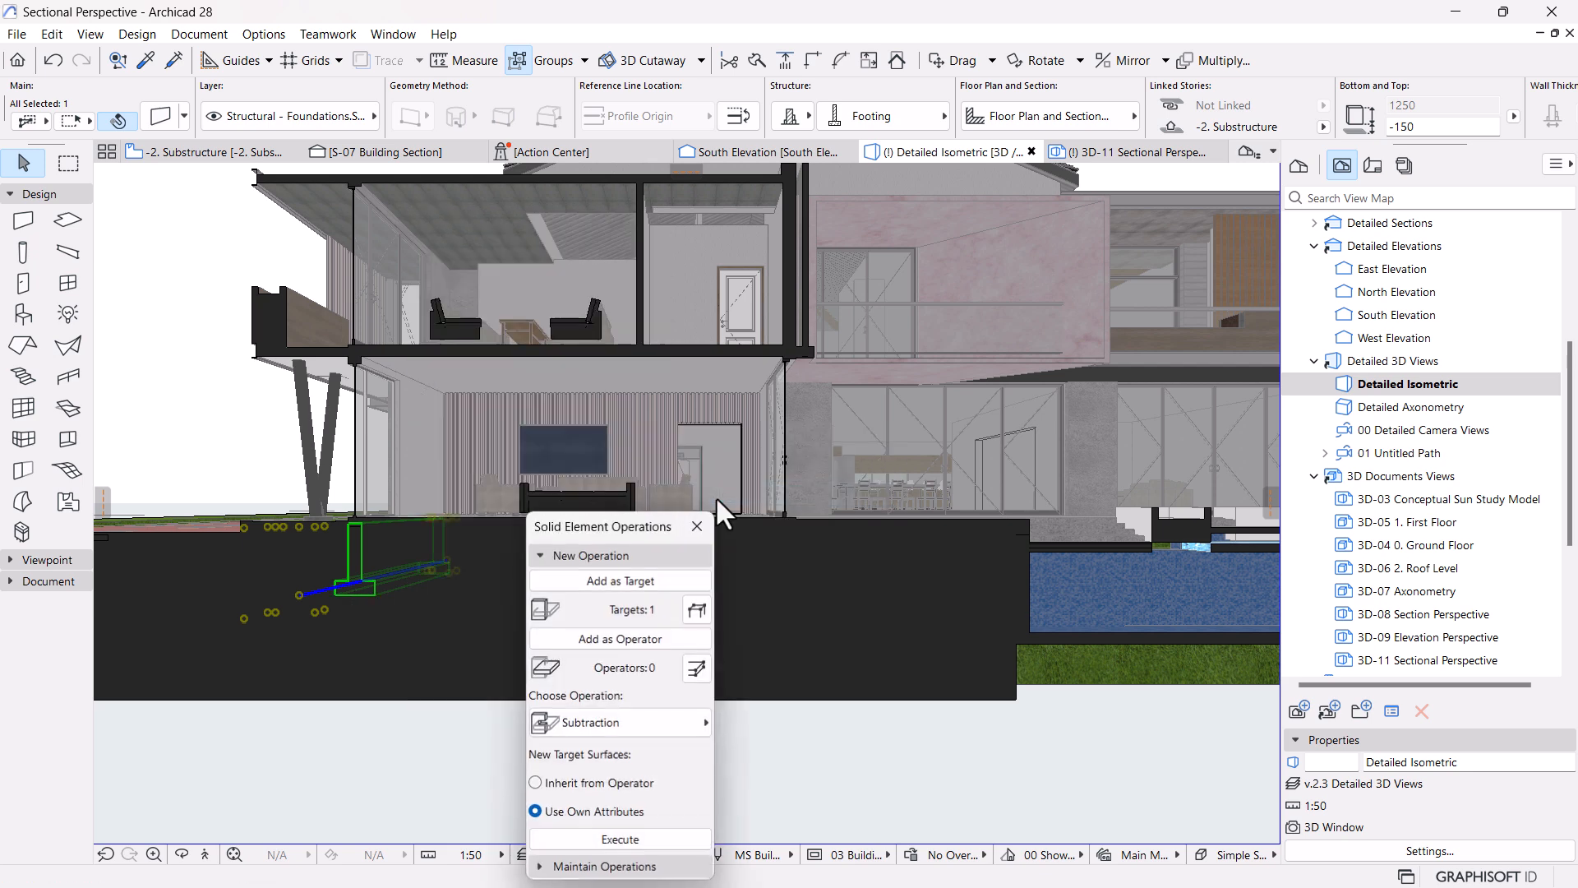
click(574, 641)
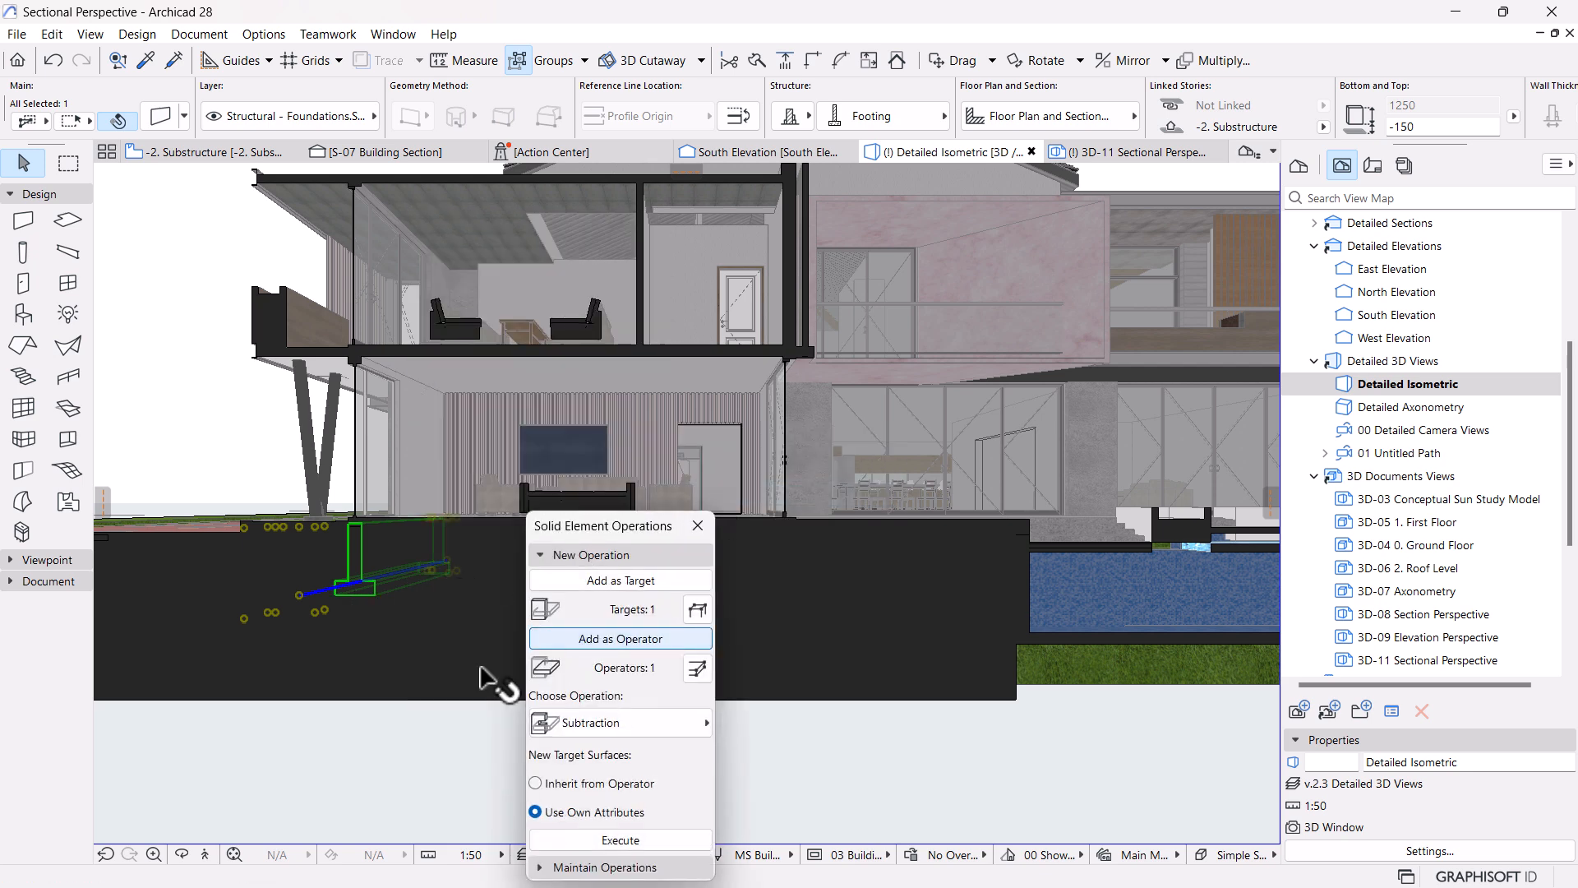
click(436, 684)
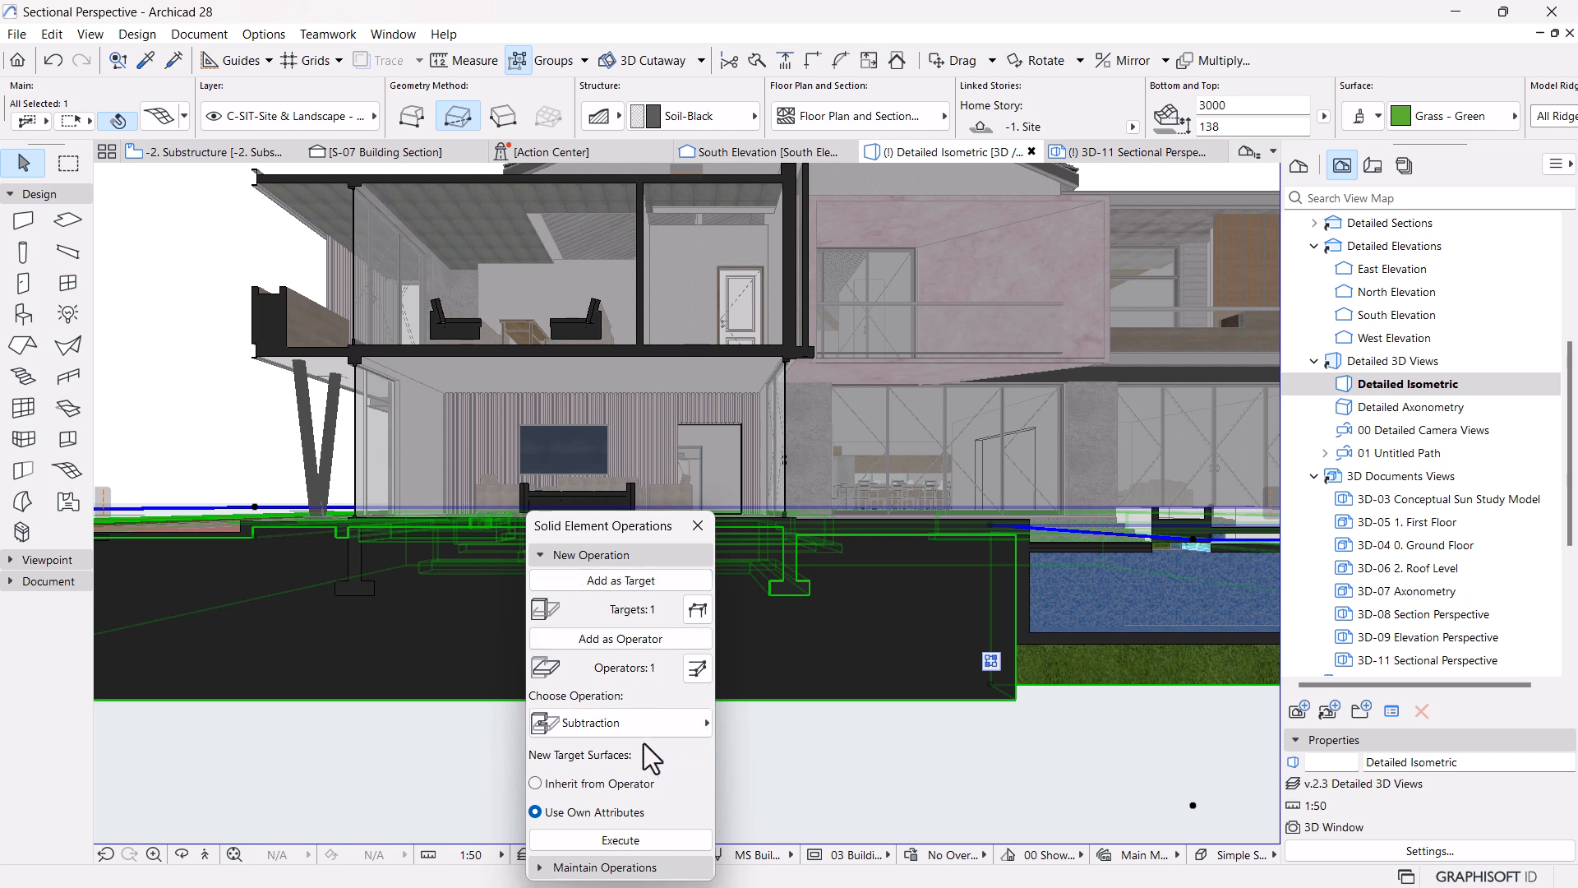
click(632, 840)
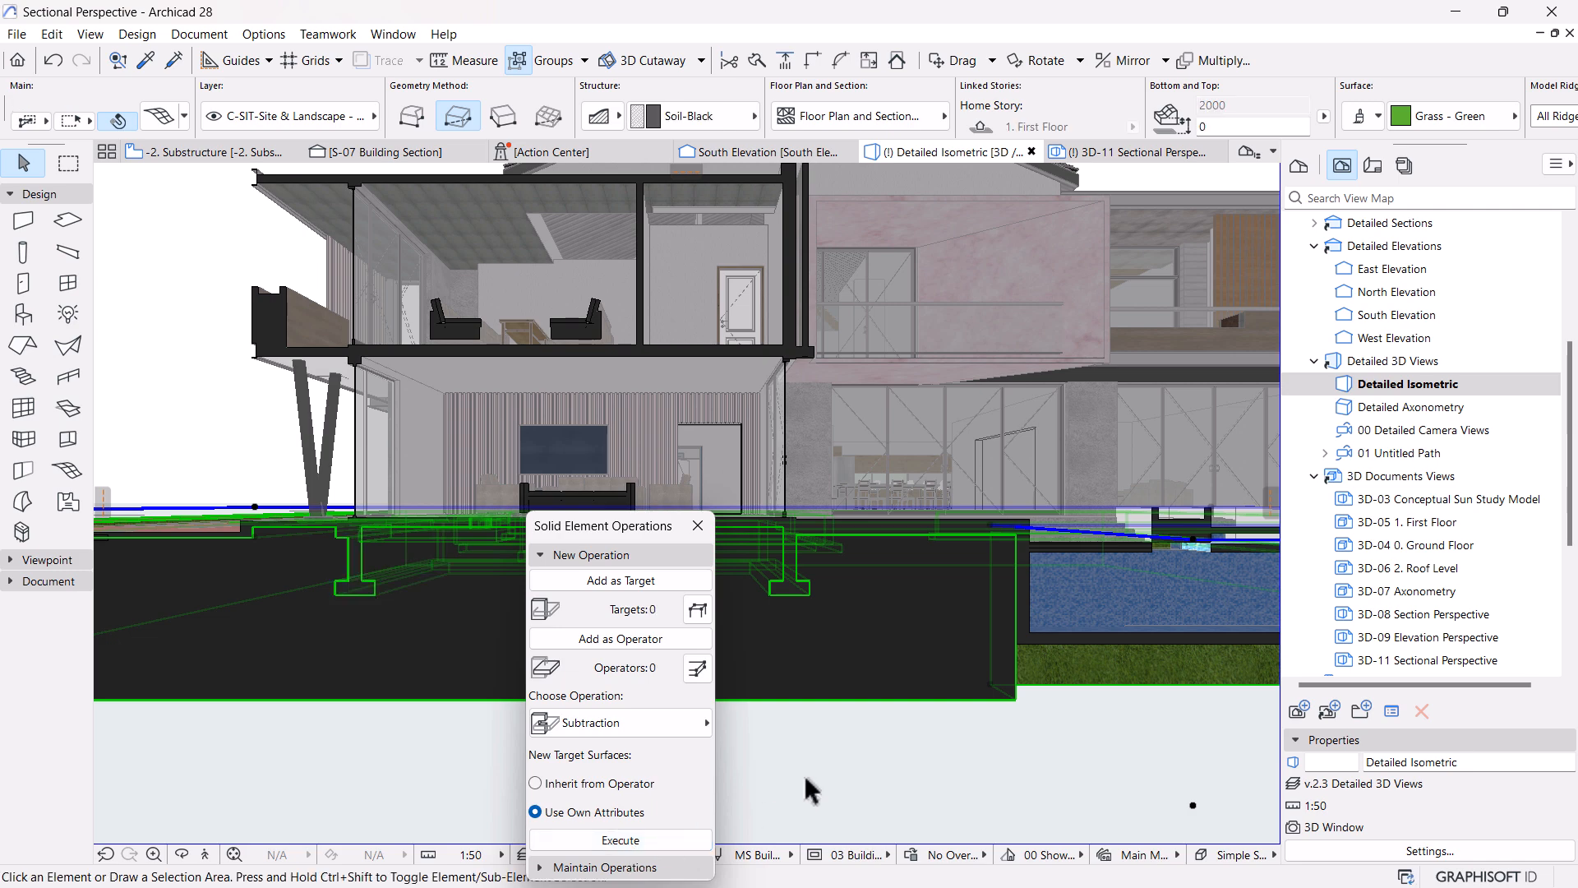
click(700, 527)
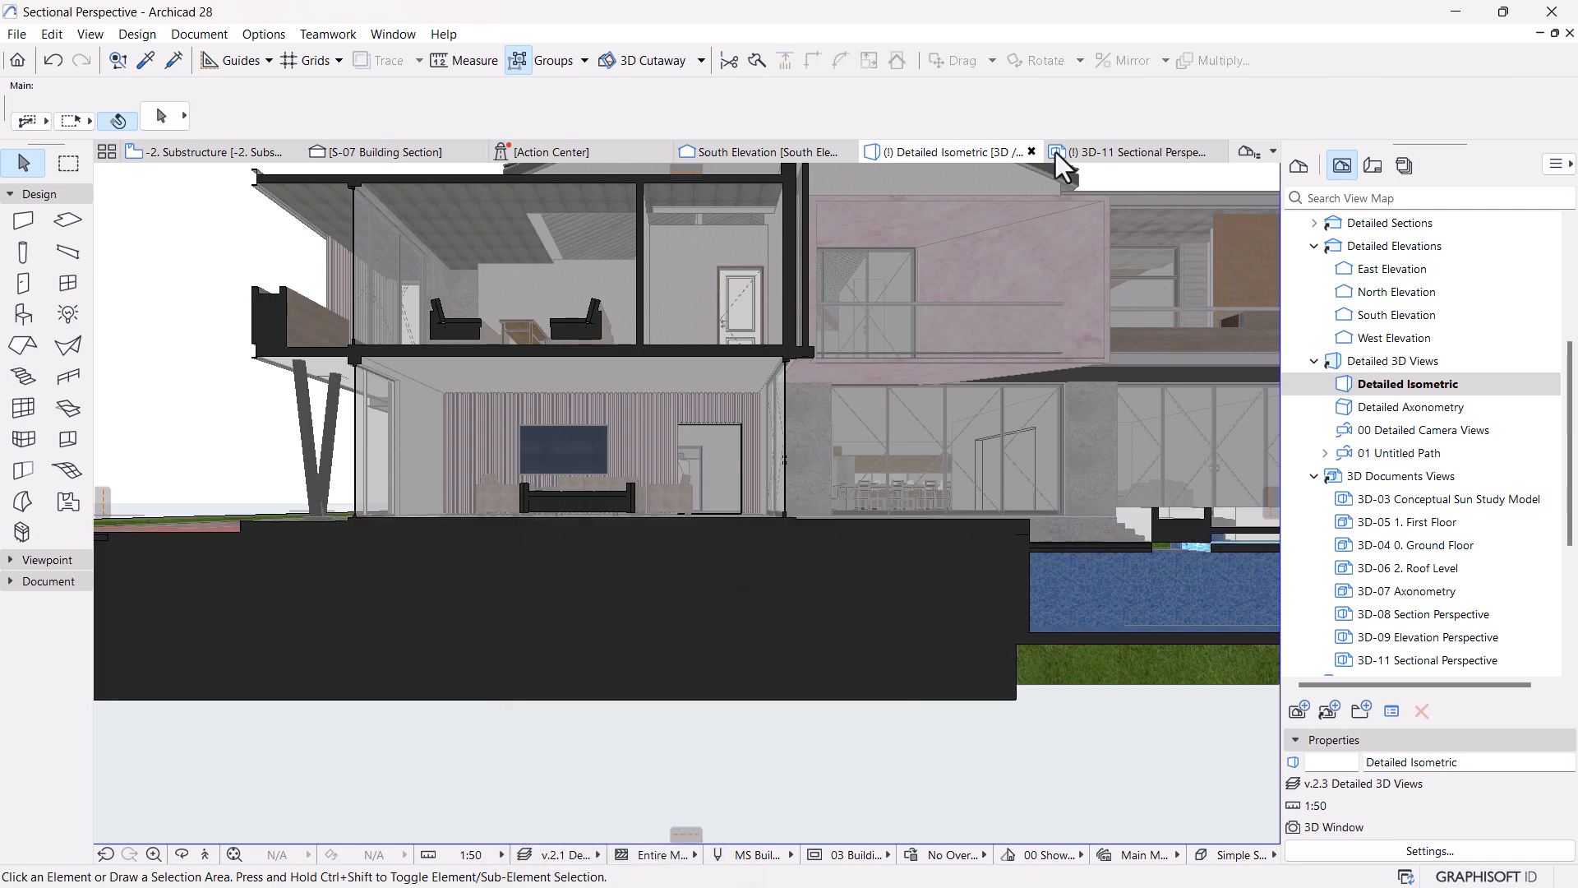
Return to the 3D-11 Sectional Perspective and examine the footings, the pool and the base of the outdoor structure's end wall
click(1134, 151)
scroll(916, 579, down, 10)
middle_drag(638, 623, 570, 623)
scroll(575, 612, up, 2)
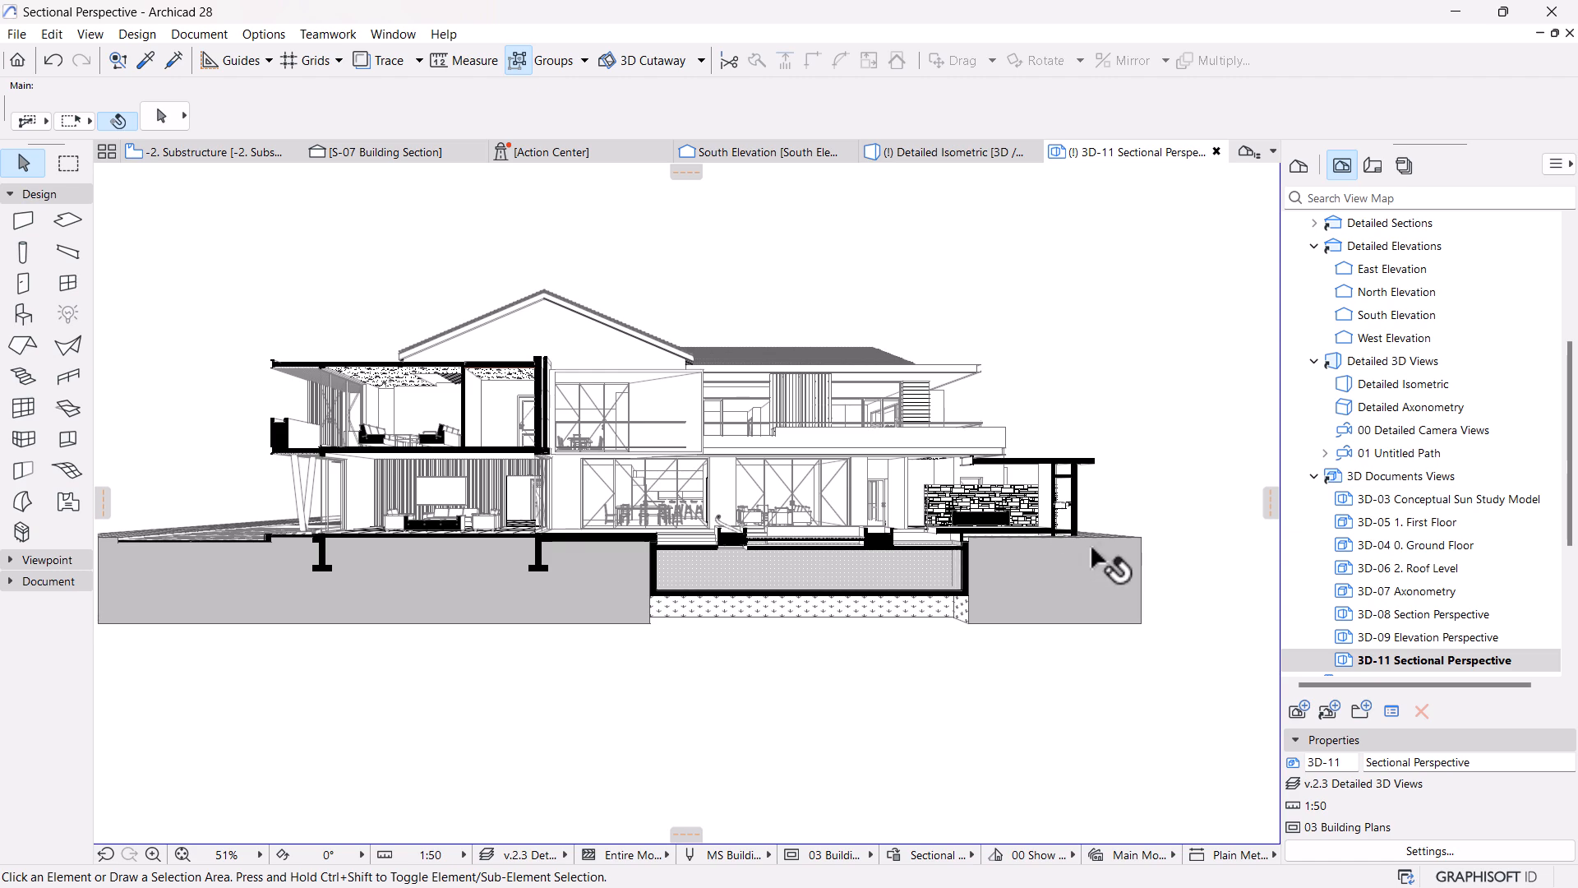
scroll(1091, 550, up, 5)
scroll(1067, 545, up, 8)
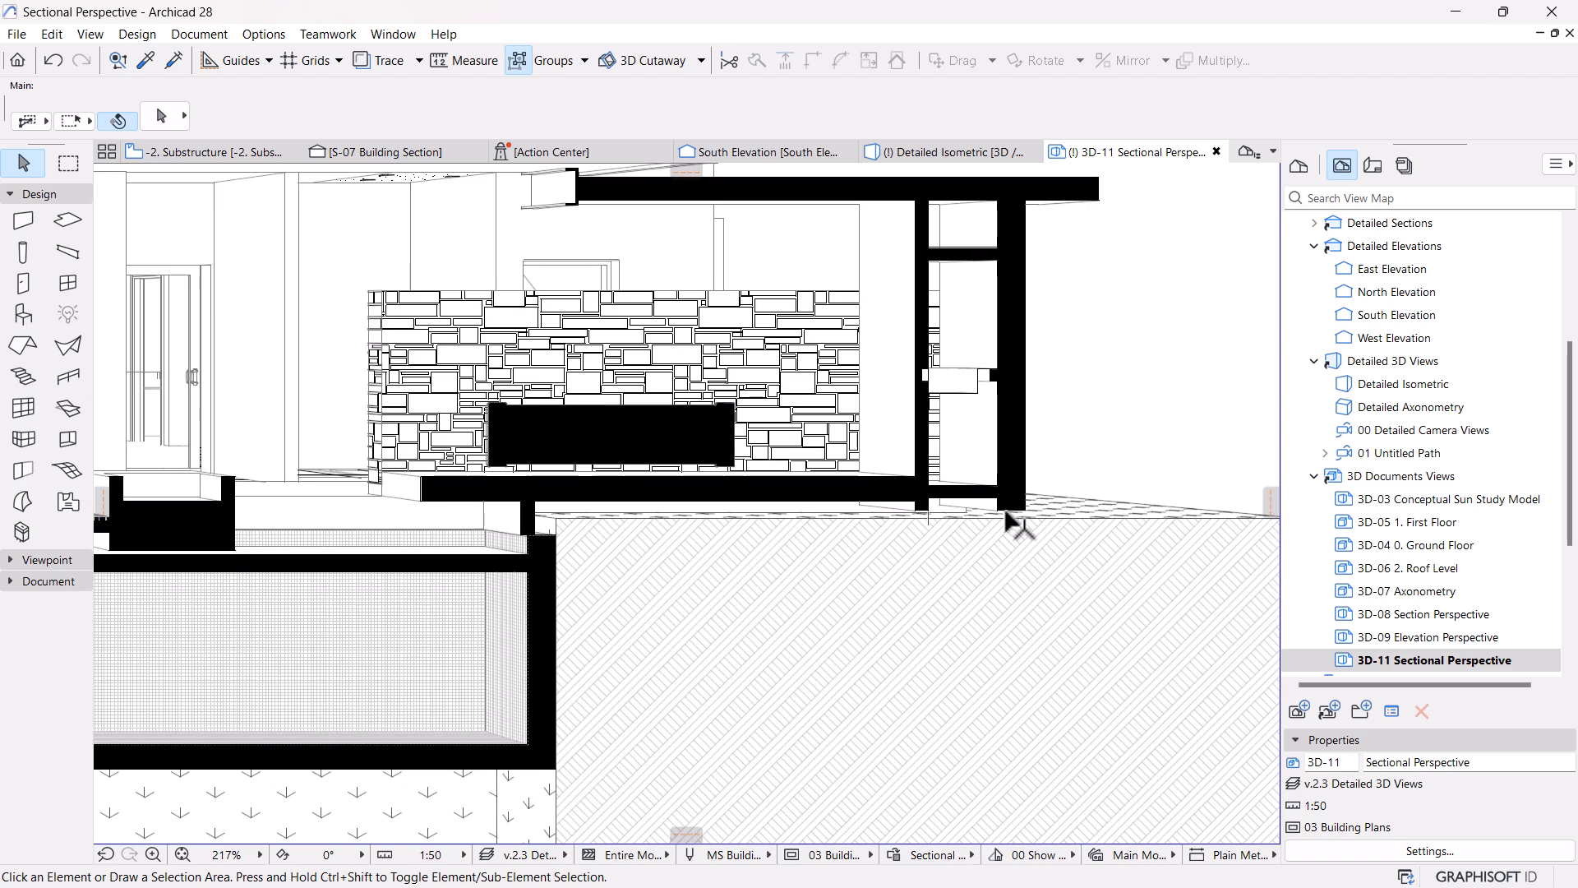
Open the -2. Substructure plan, pick up the settings of an existing footing wall and get the Wall tool ready near grid D
scroll(1371, 403, up, 2)
double_click(1397, 339)
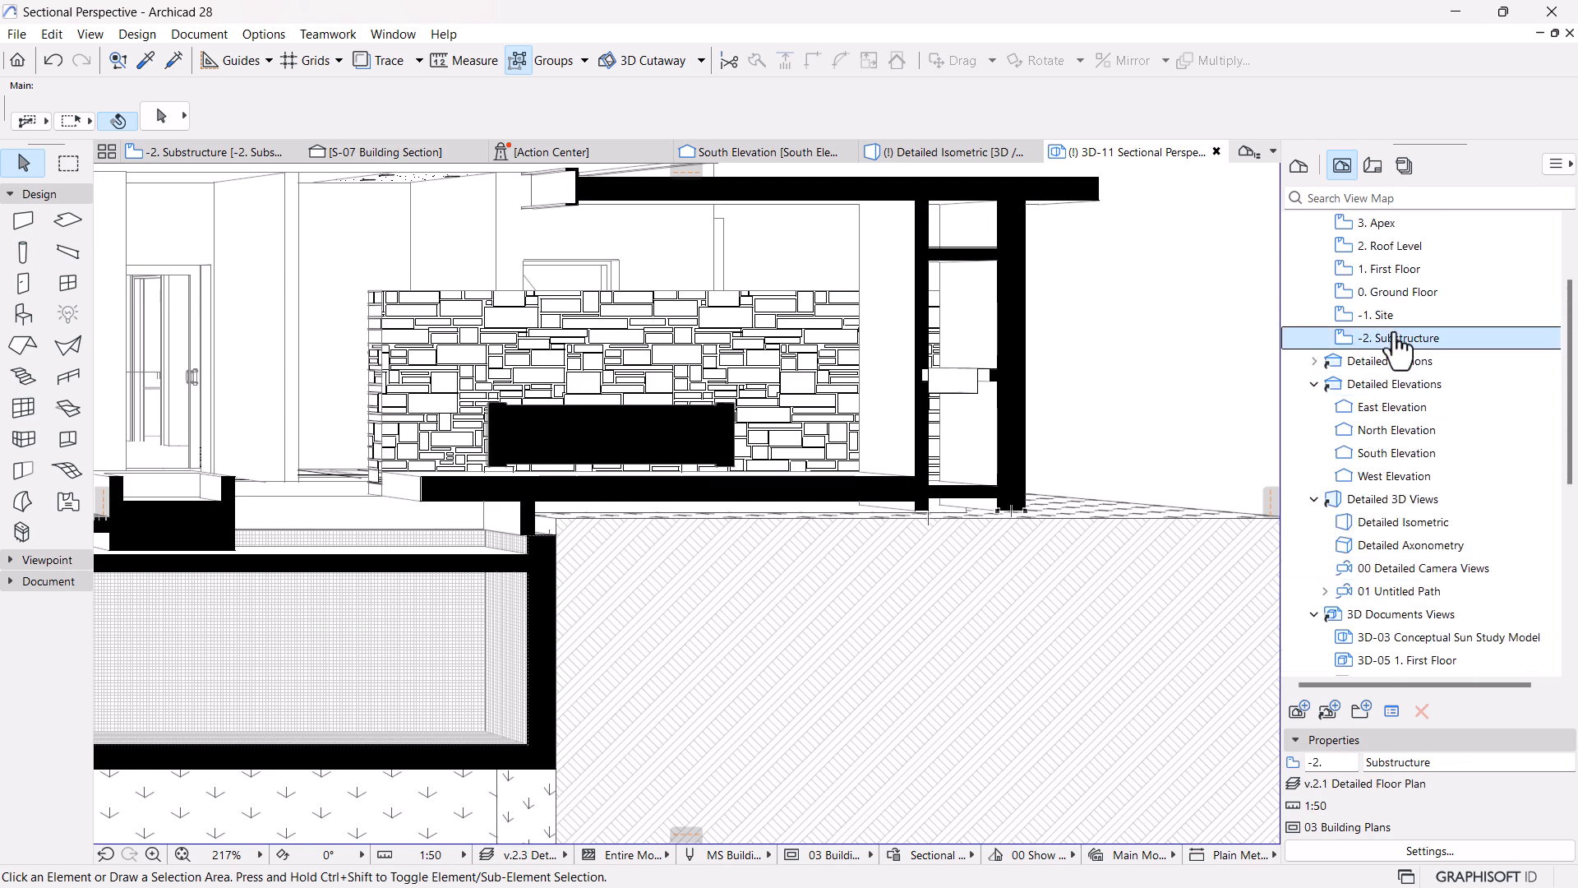
scroll(822, 444, down, 4)
middle_drag(736, 437, 683, 701)
scroll(738, 573, up, 3)
key(Escape)
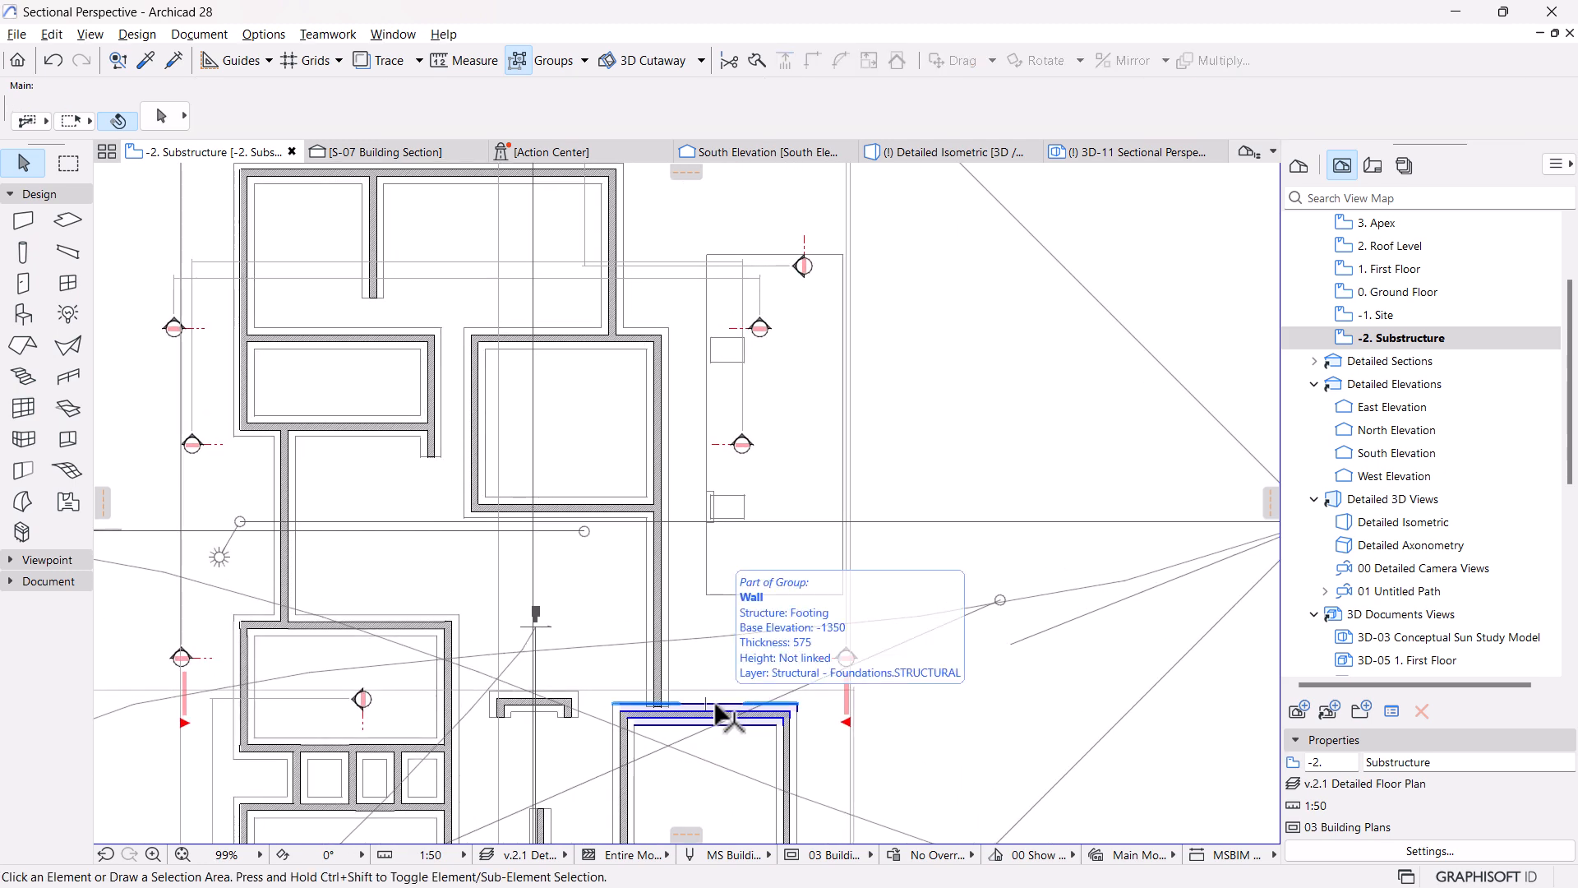
alt+click(715, 703)
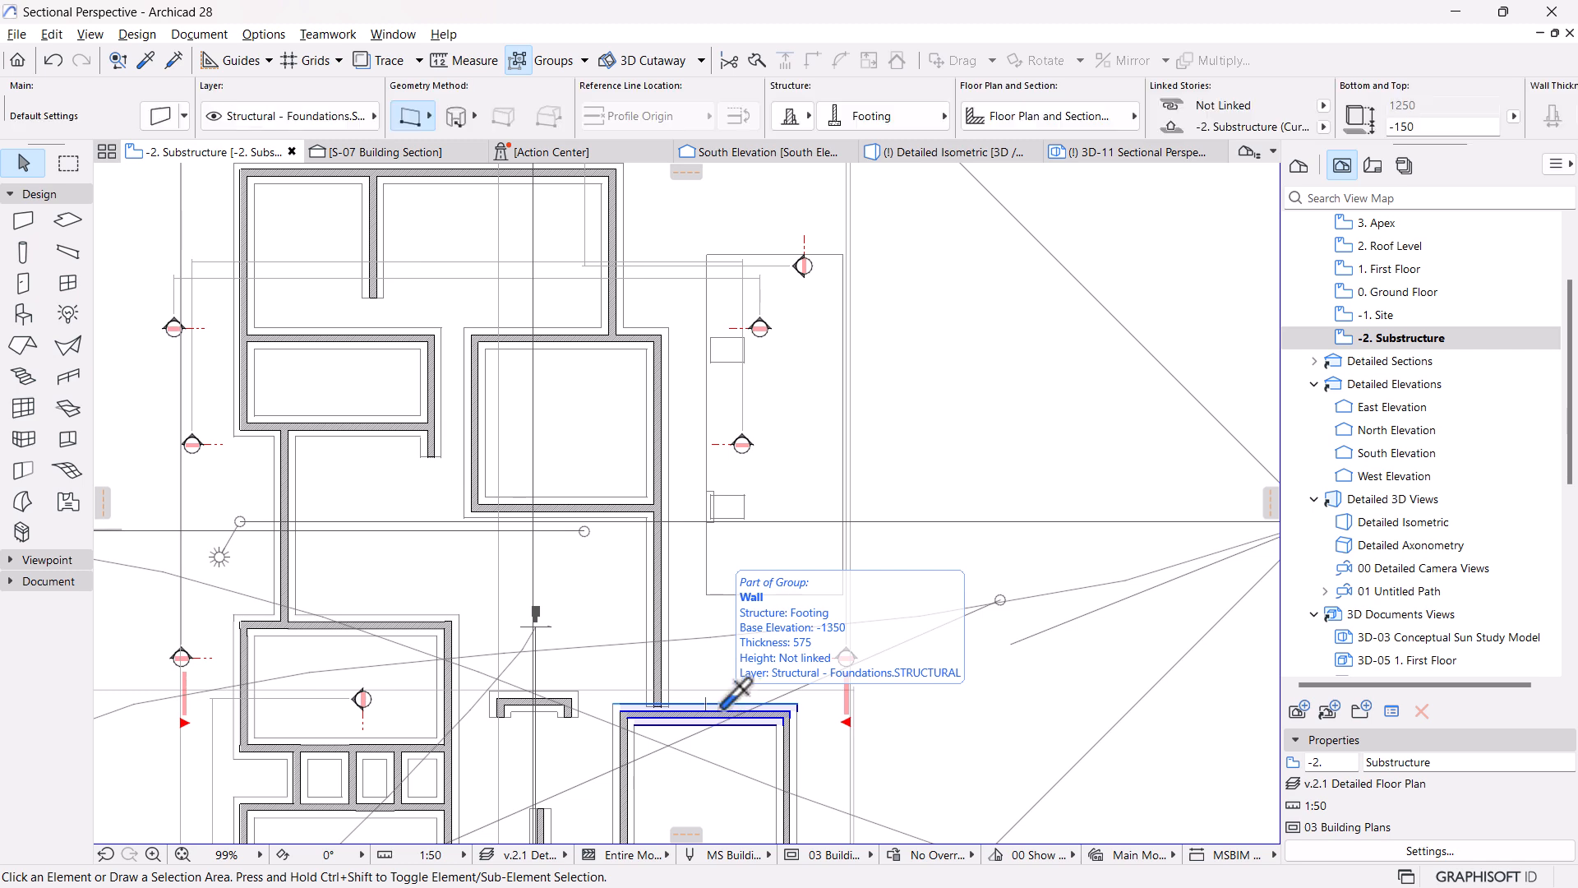
scroll(763, 425, down, 3)
scroll(744, 247, up, 4)
middle_drag(703, 273, 648, 486)
scroll(600, 332, up, 2)
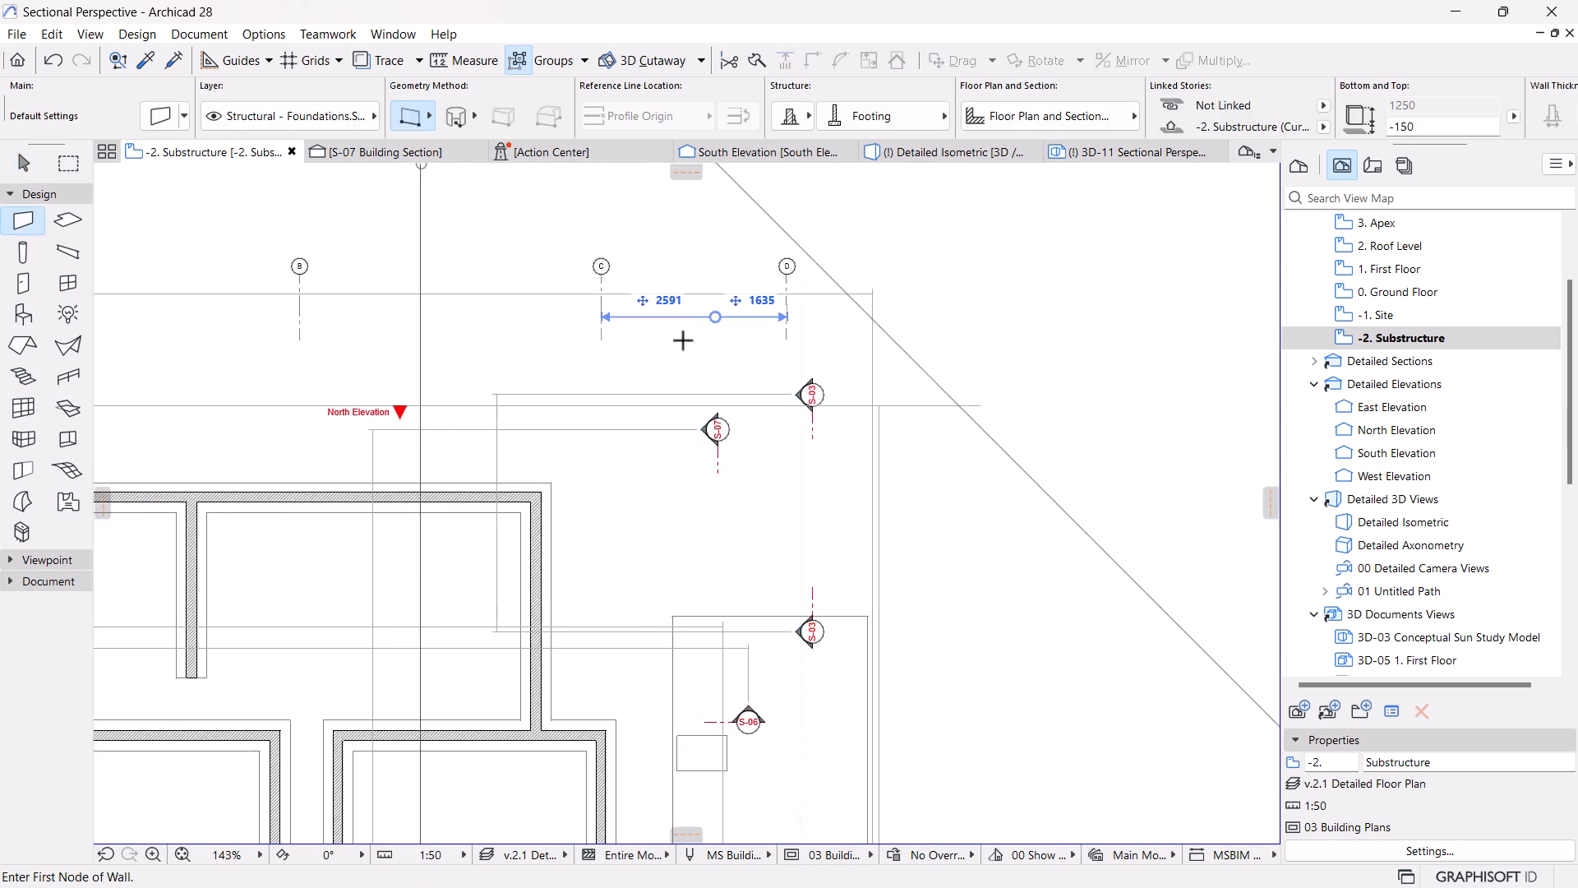
Show the 0. Ground Floor plan as trace reference and draw a footing under the short wall at the end of the sink counter
right_click(1384, 300)
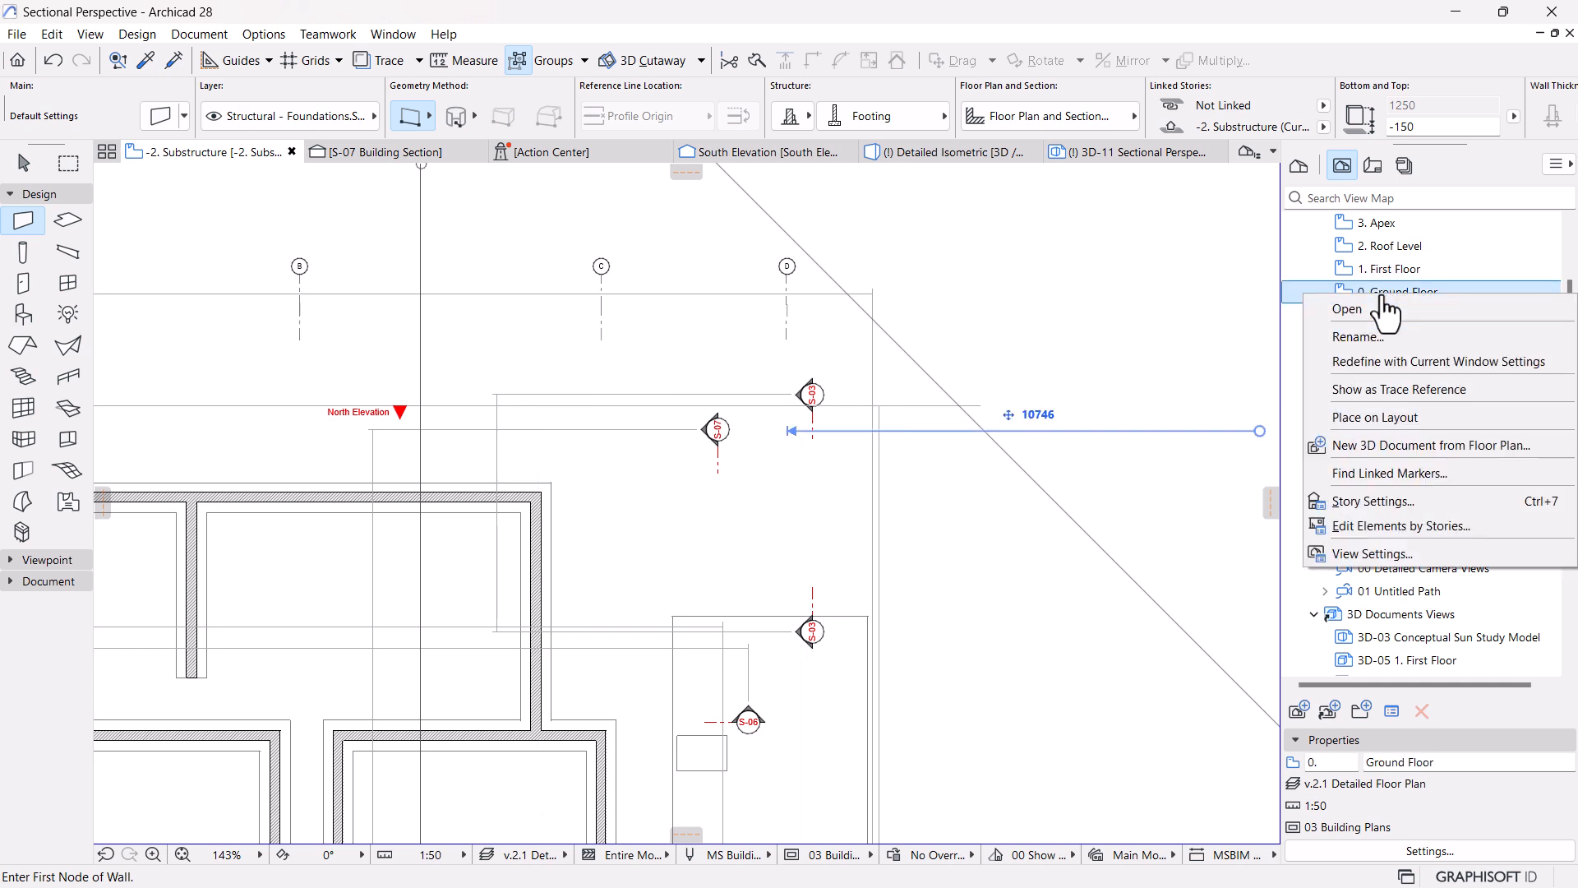
click(1383, 393)
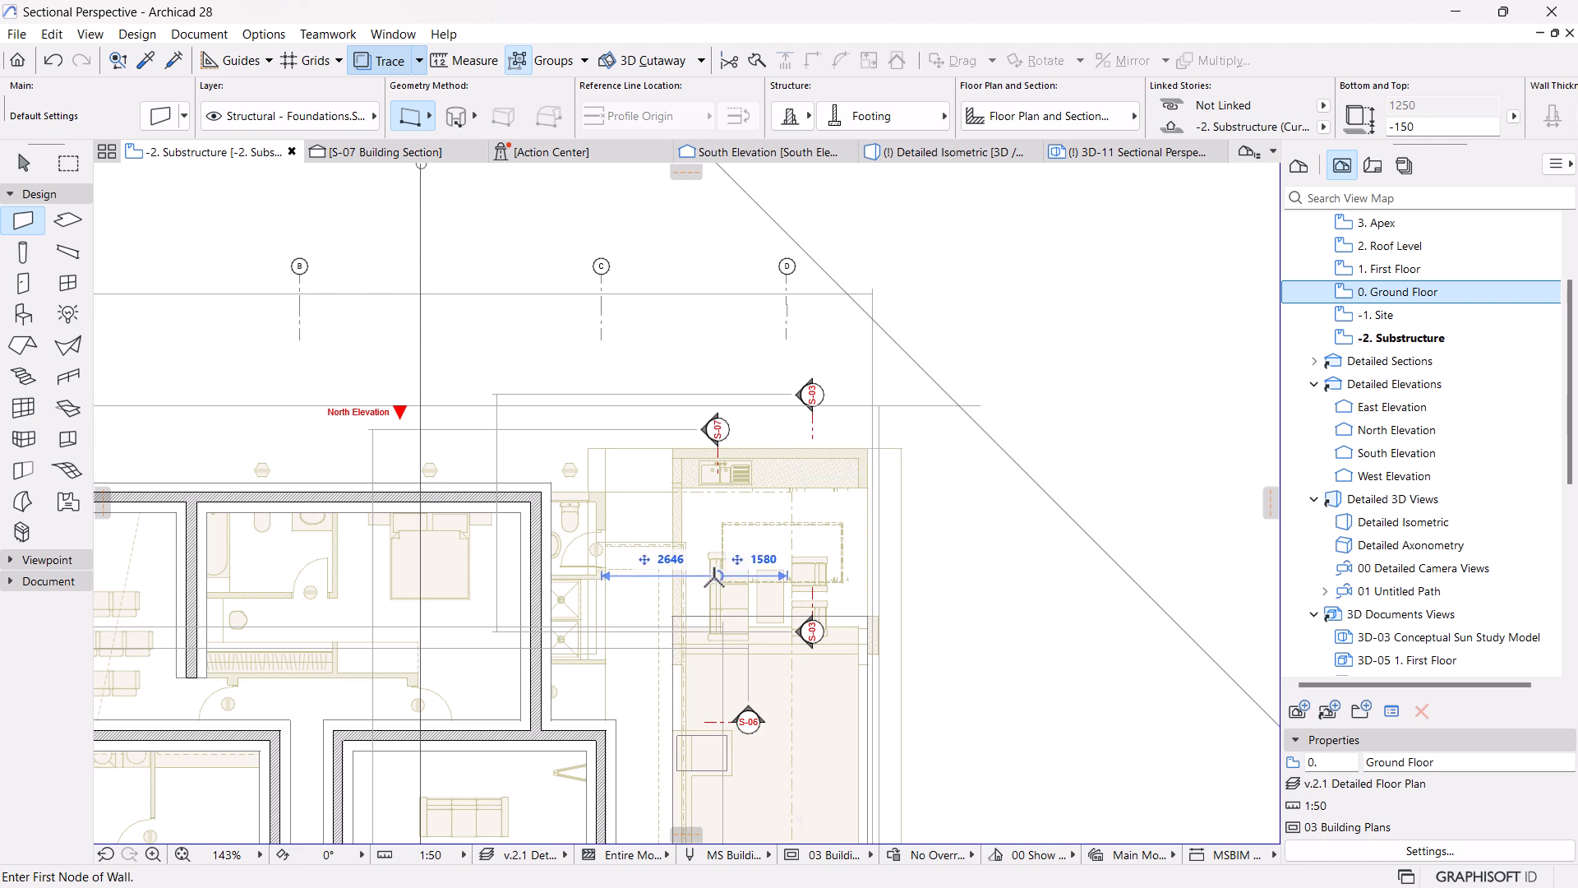
scroll(728, 543, up, 4)
scroll(986, 361, up, 4)
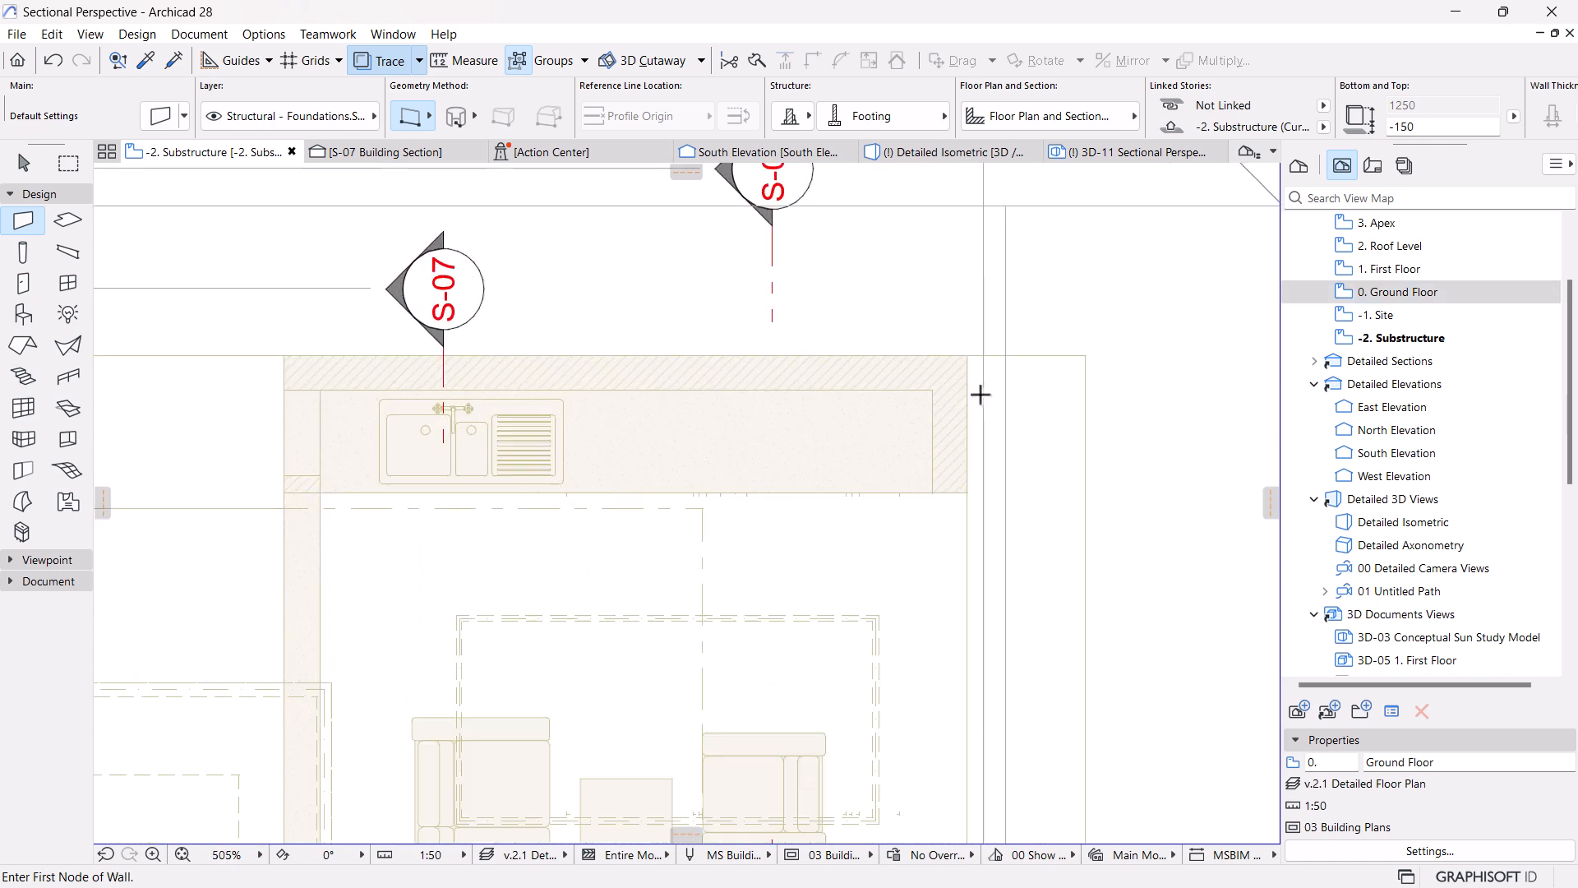
click(967, 496)
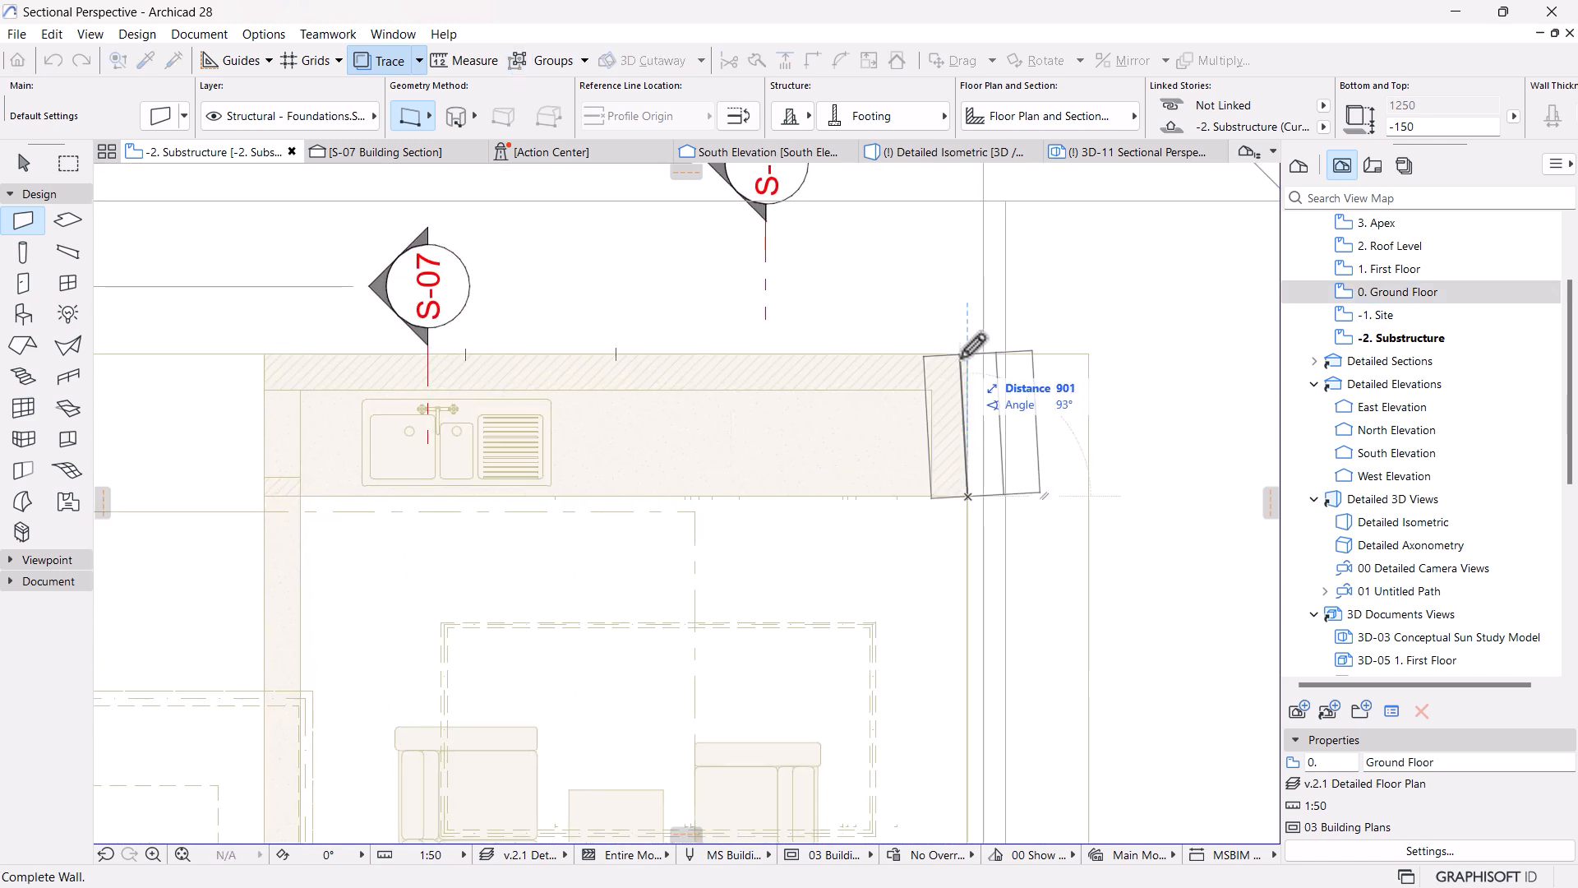
click(933, 390)
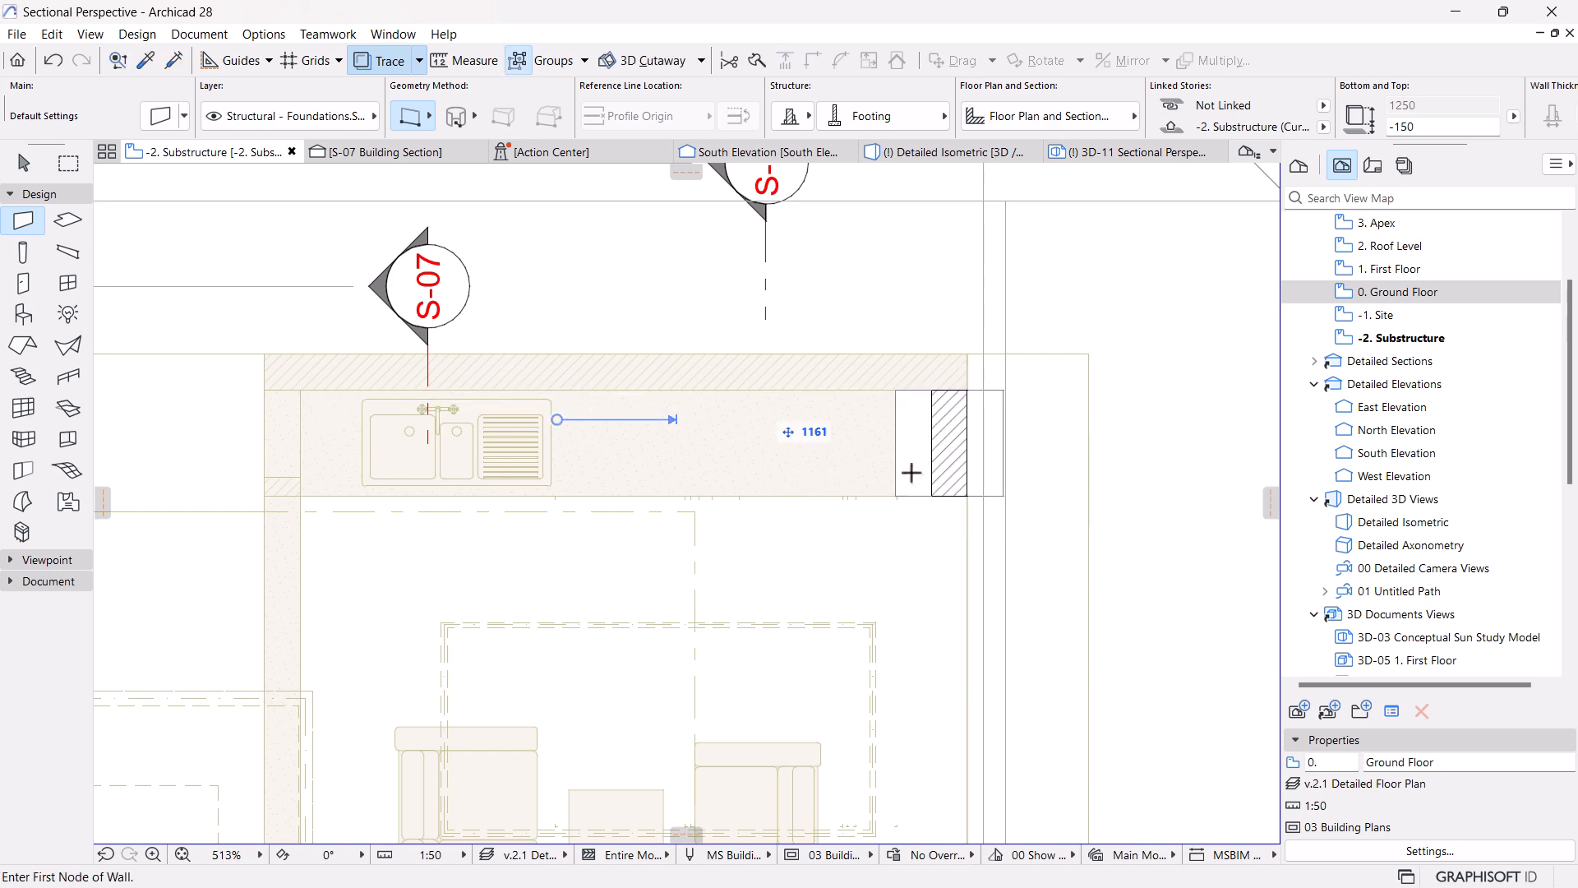
Draw a chained footing from the short wall's footing along the wall behind the sink counter and down the adjoining side wall to its end
click(933, 391)
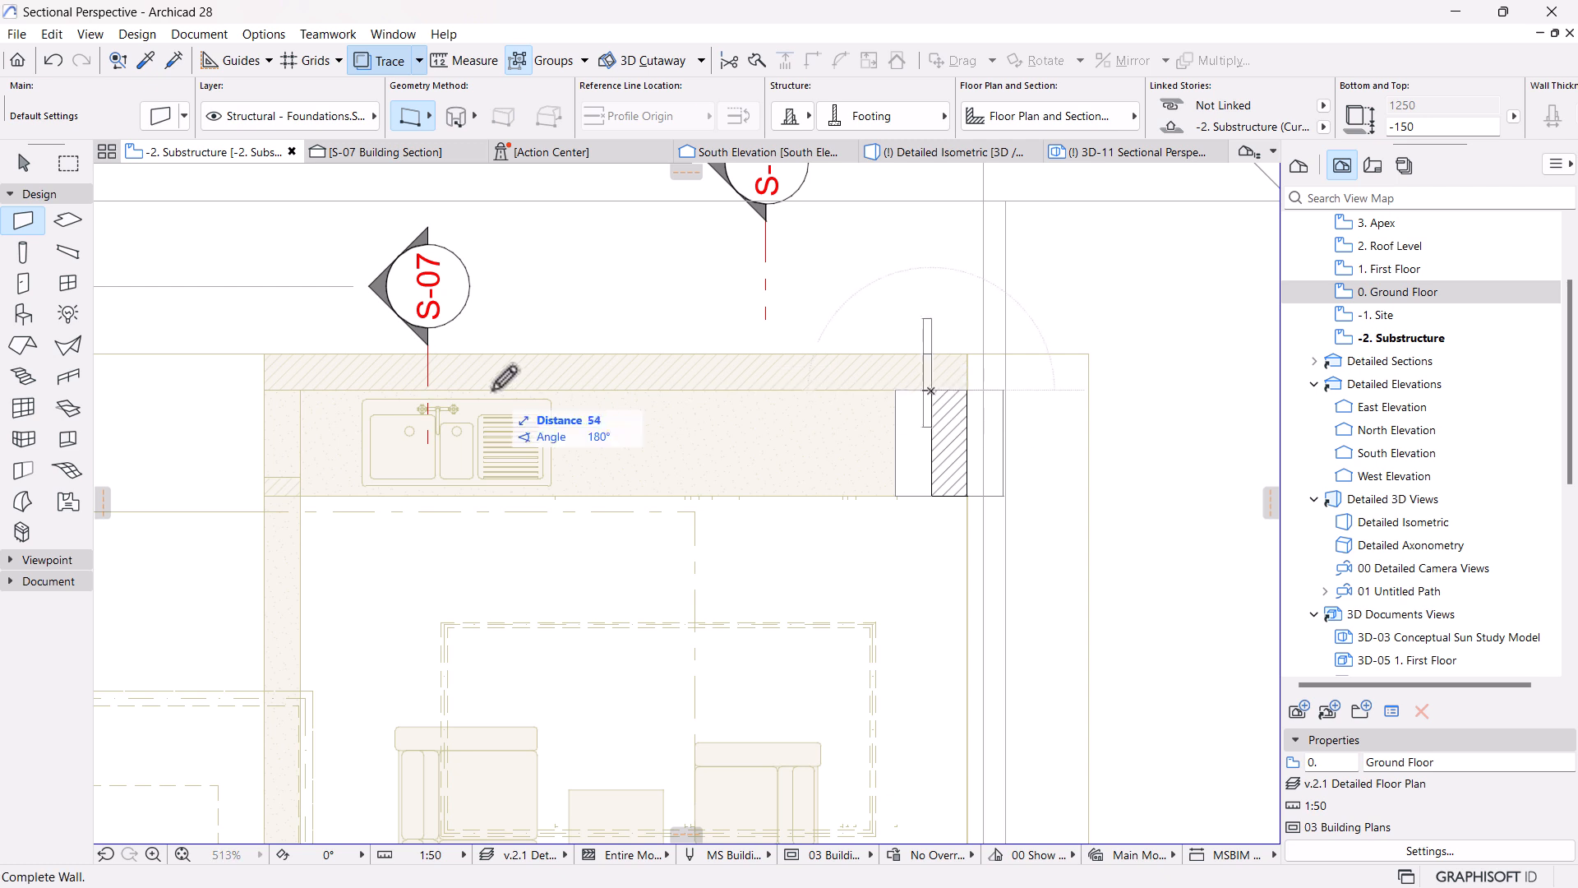
click(420, 121)
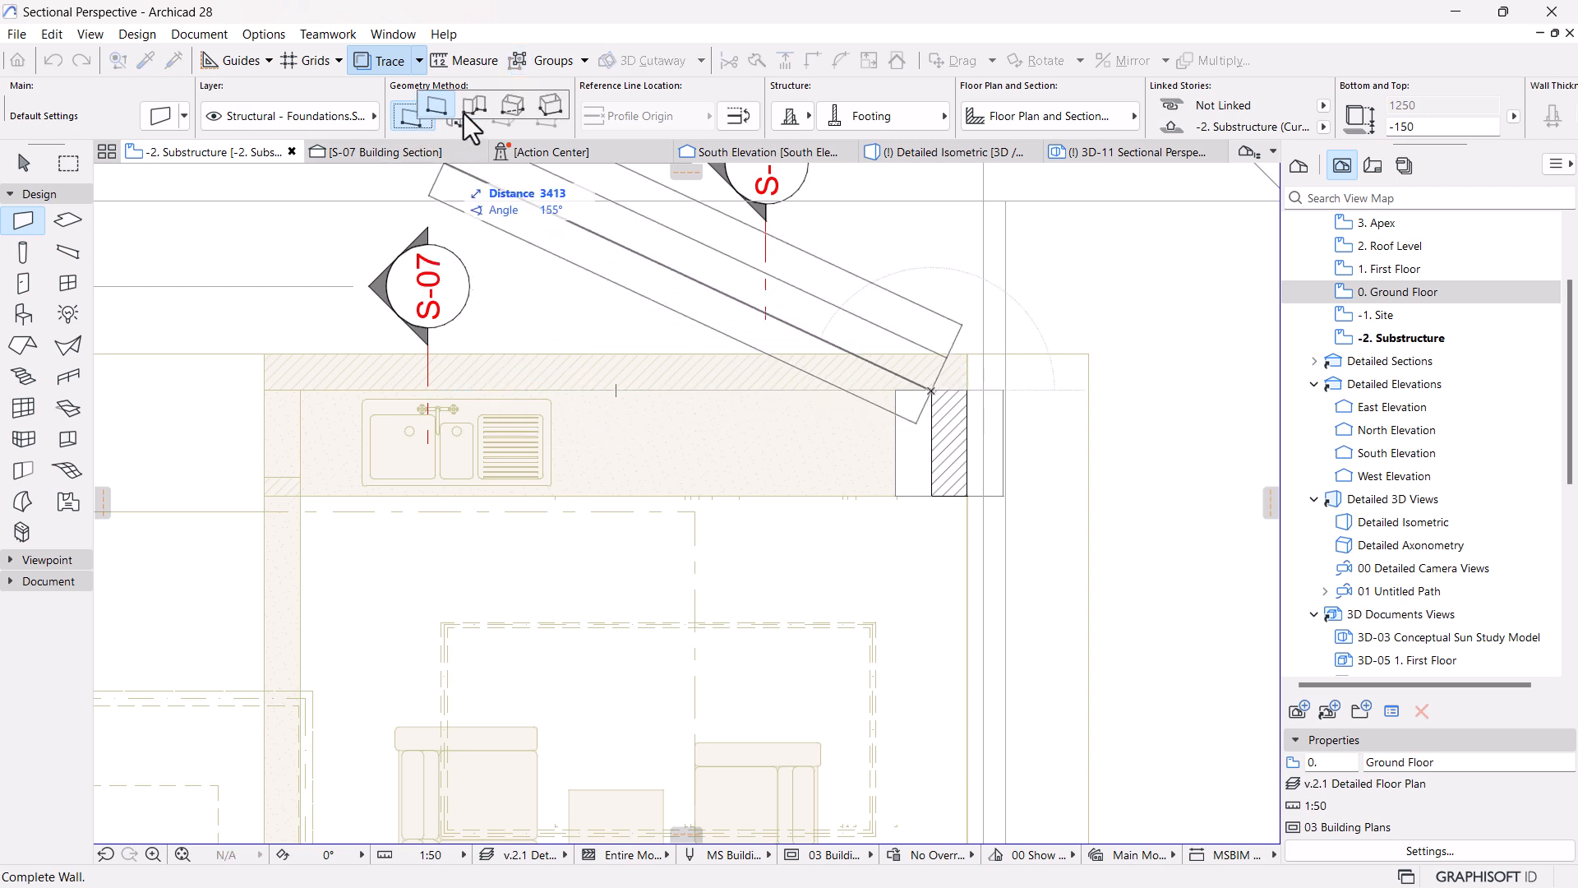
click(467, 111)
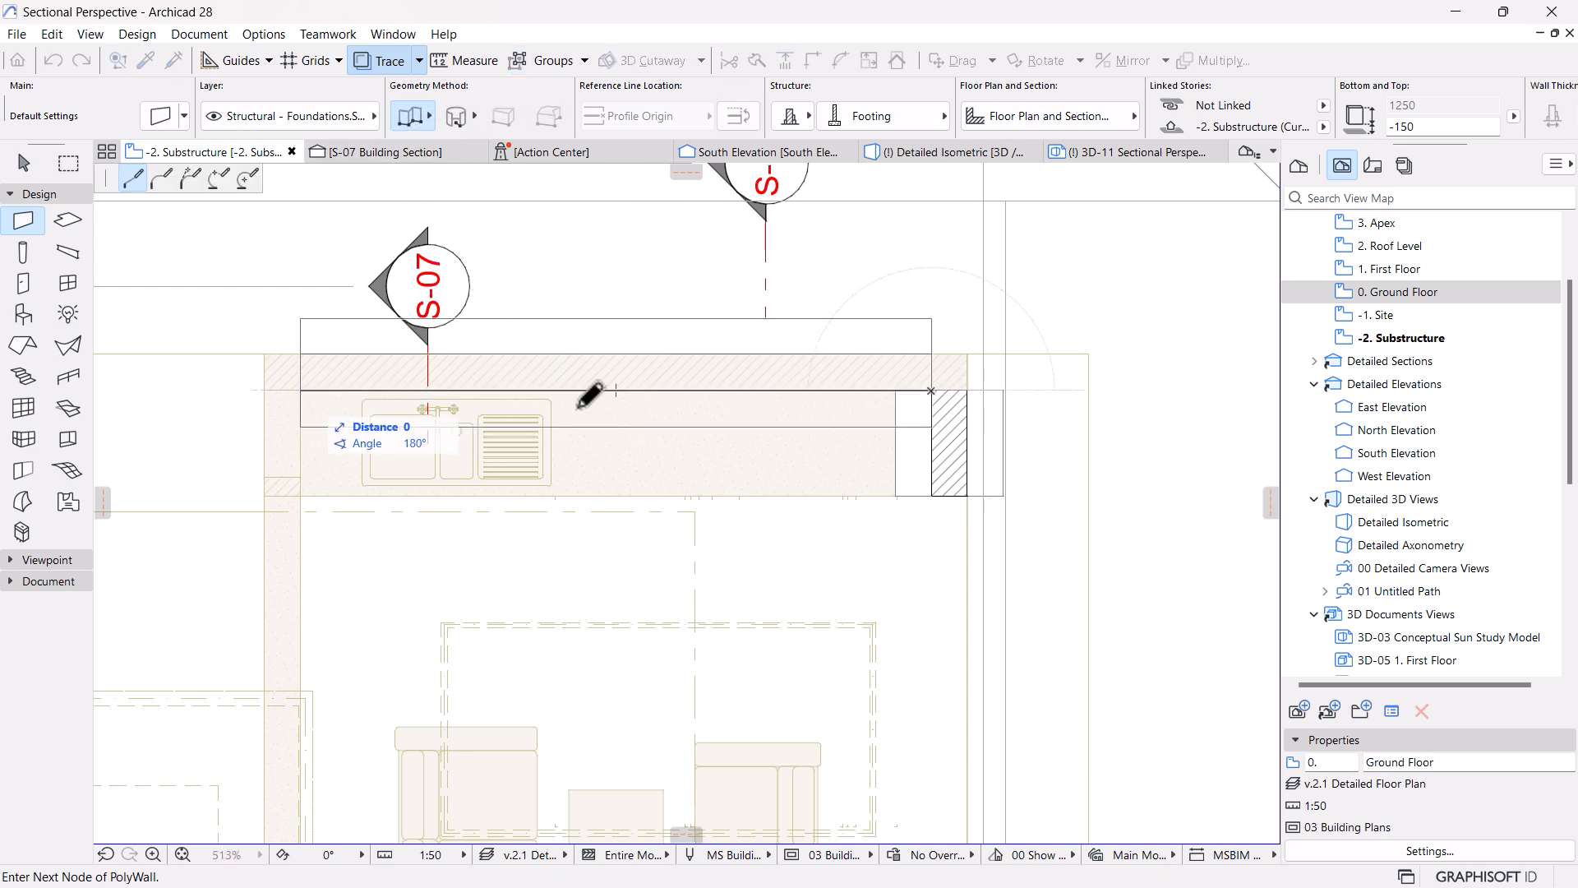
scroll(954, 370, down, 5)
scroll(705, 556, up, 8)
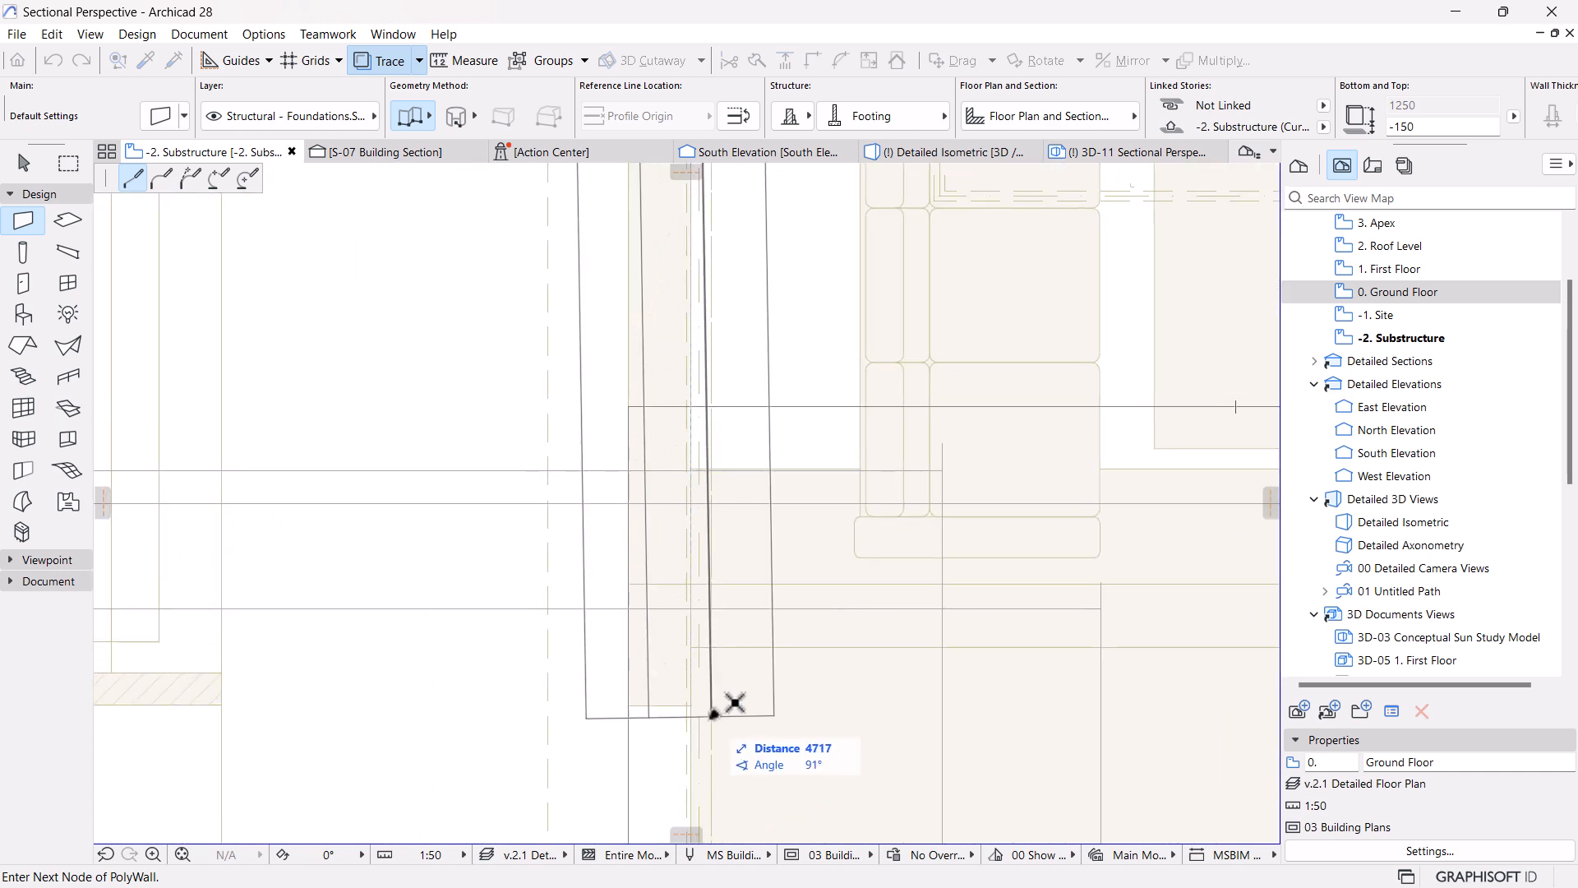
right_click(691, 705)
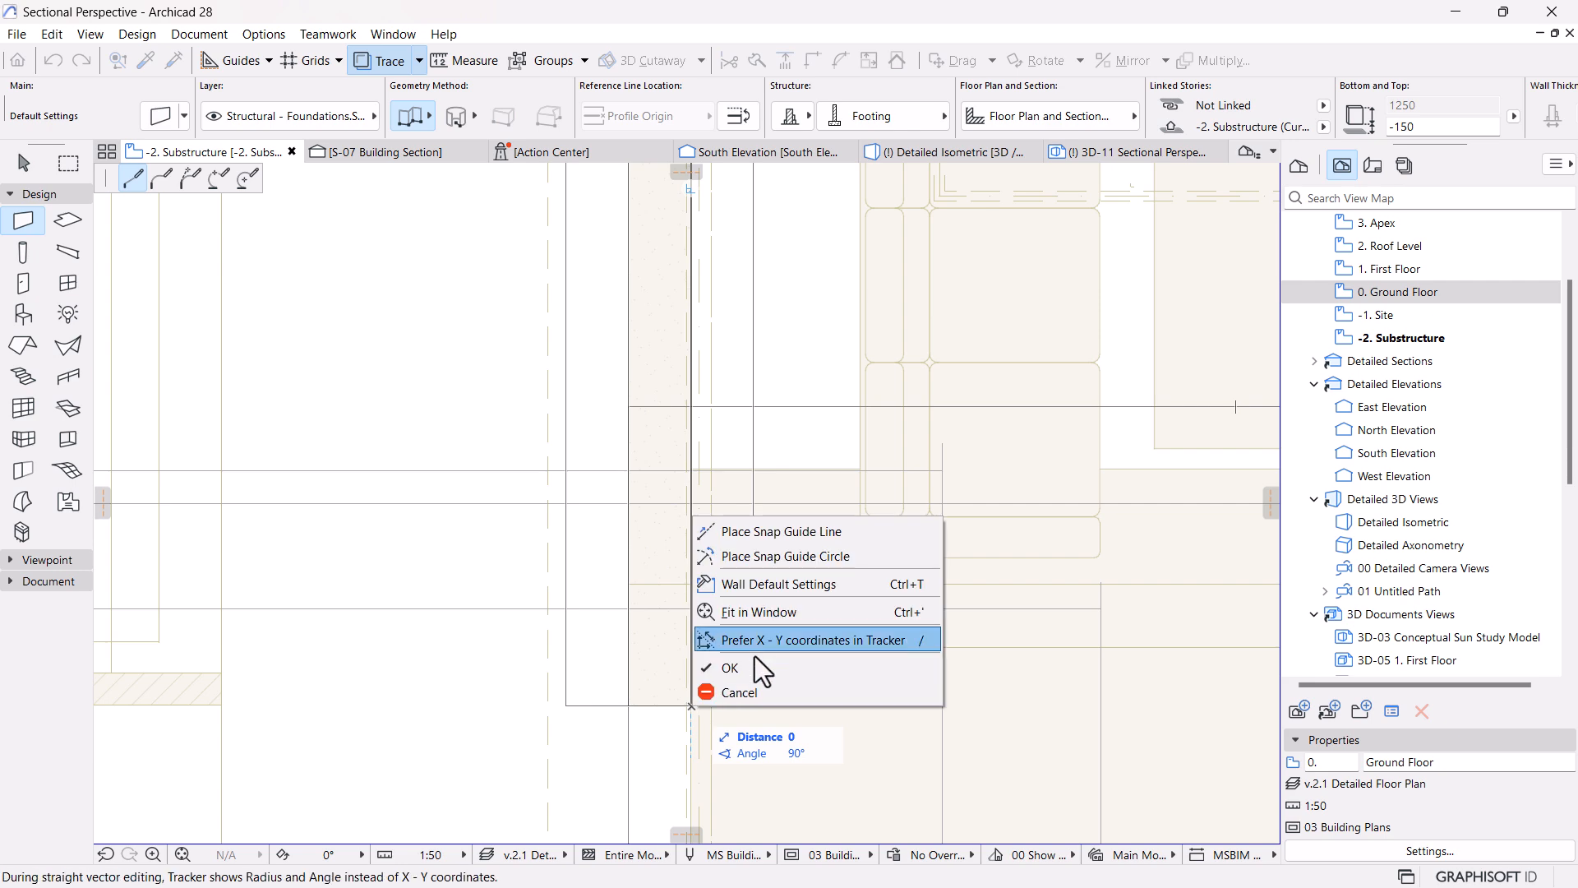
click(740, 669)
scroll(649, 583, down, 4)
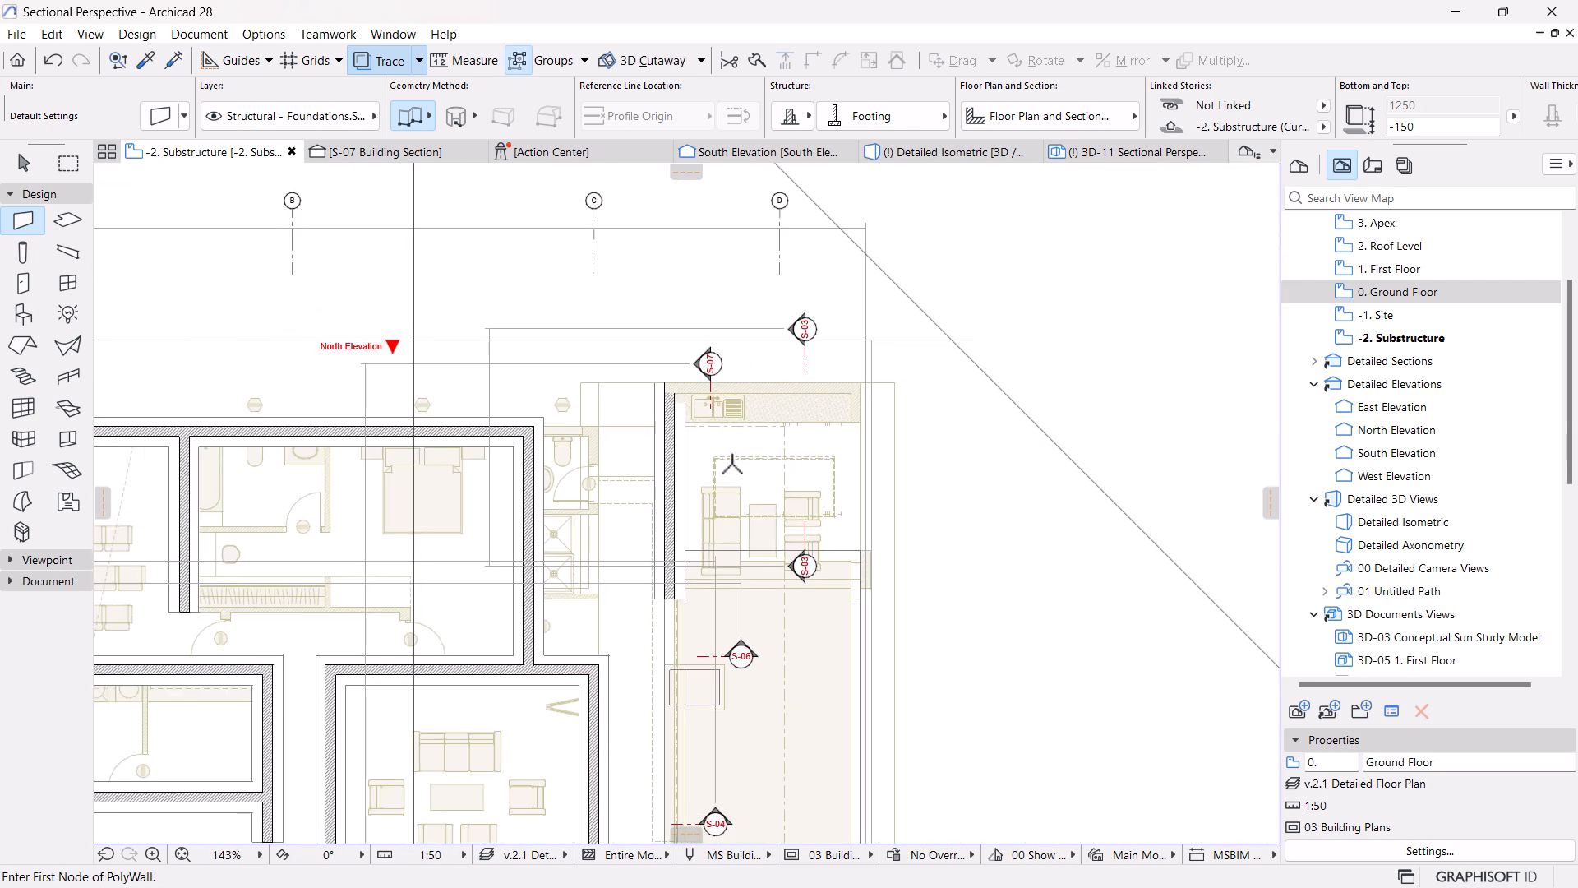
key(Escape)
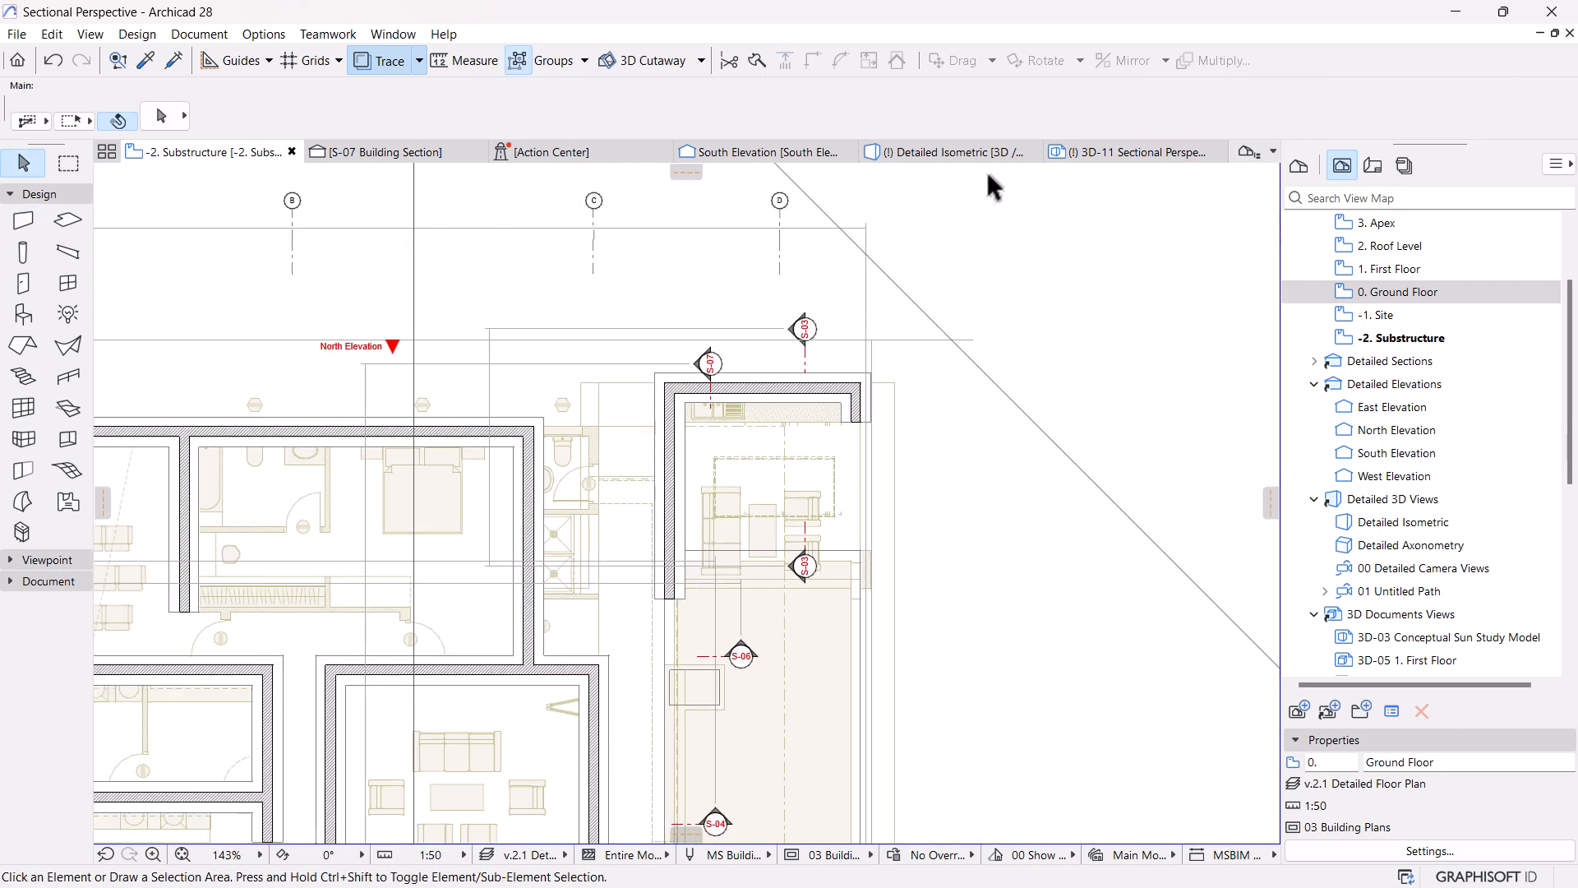
Return to the 3D-11 Sectional Perspective and examine the new footings, the soil mesh and the slab beneath the pool
click(1111, 153)
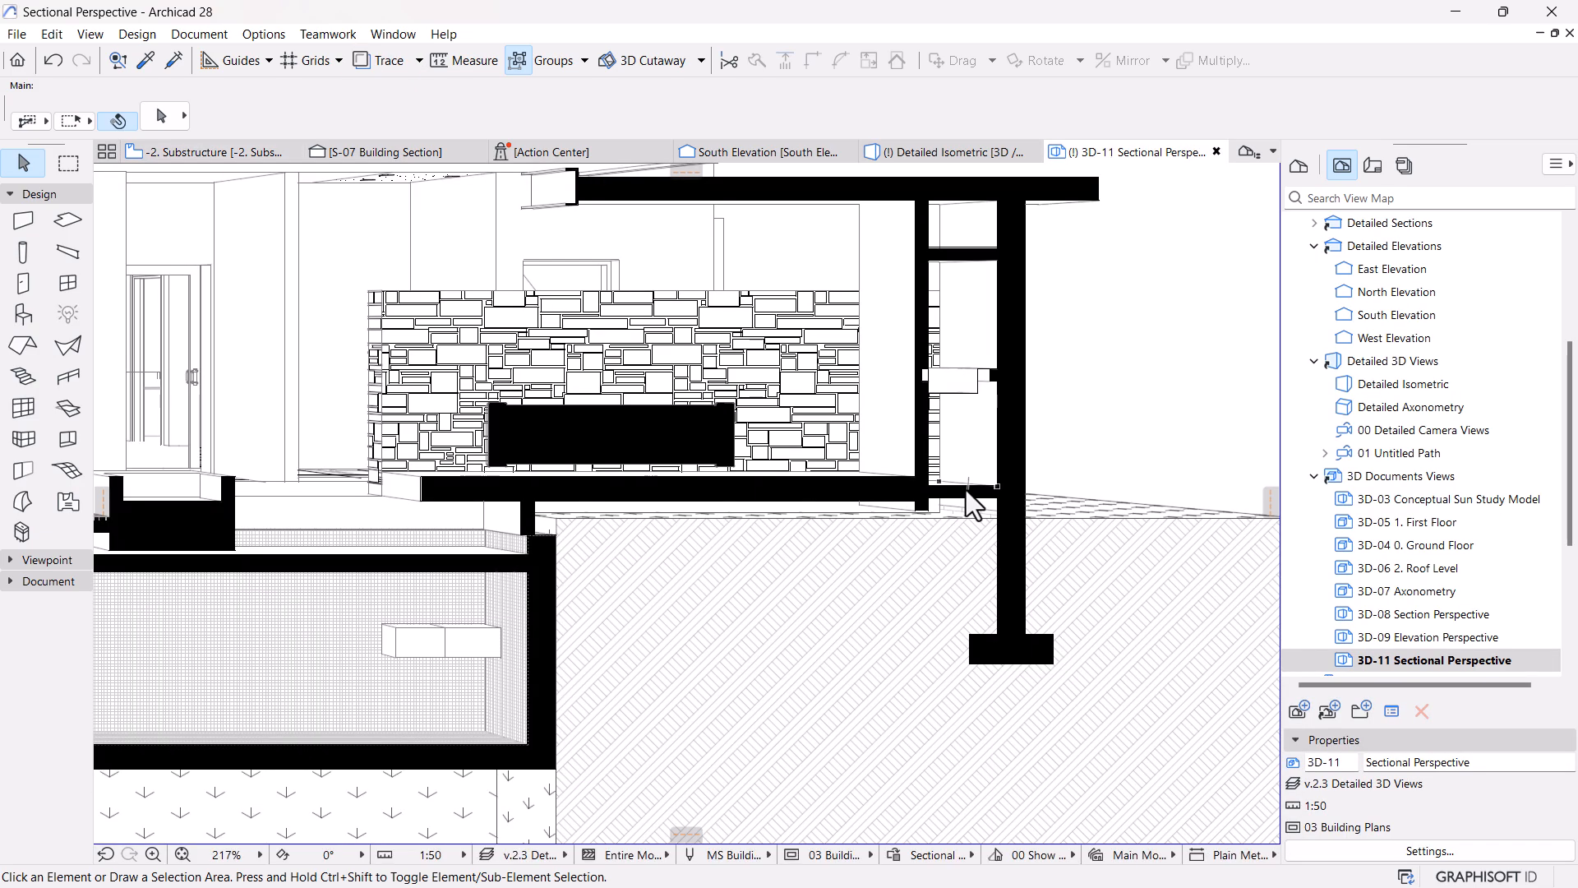
scroll(1042, 503, down, 8)
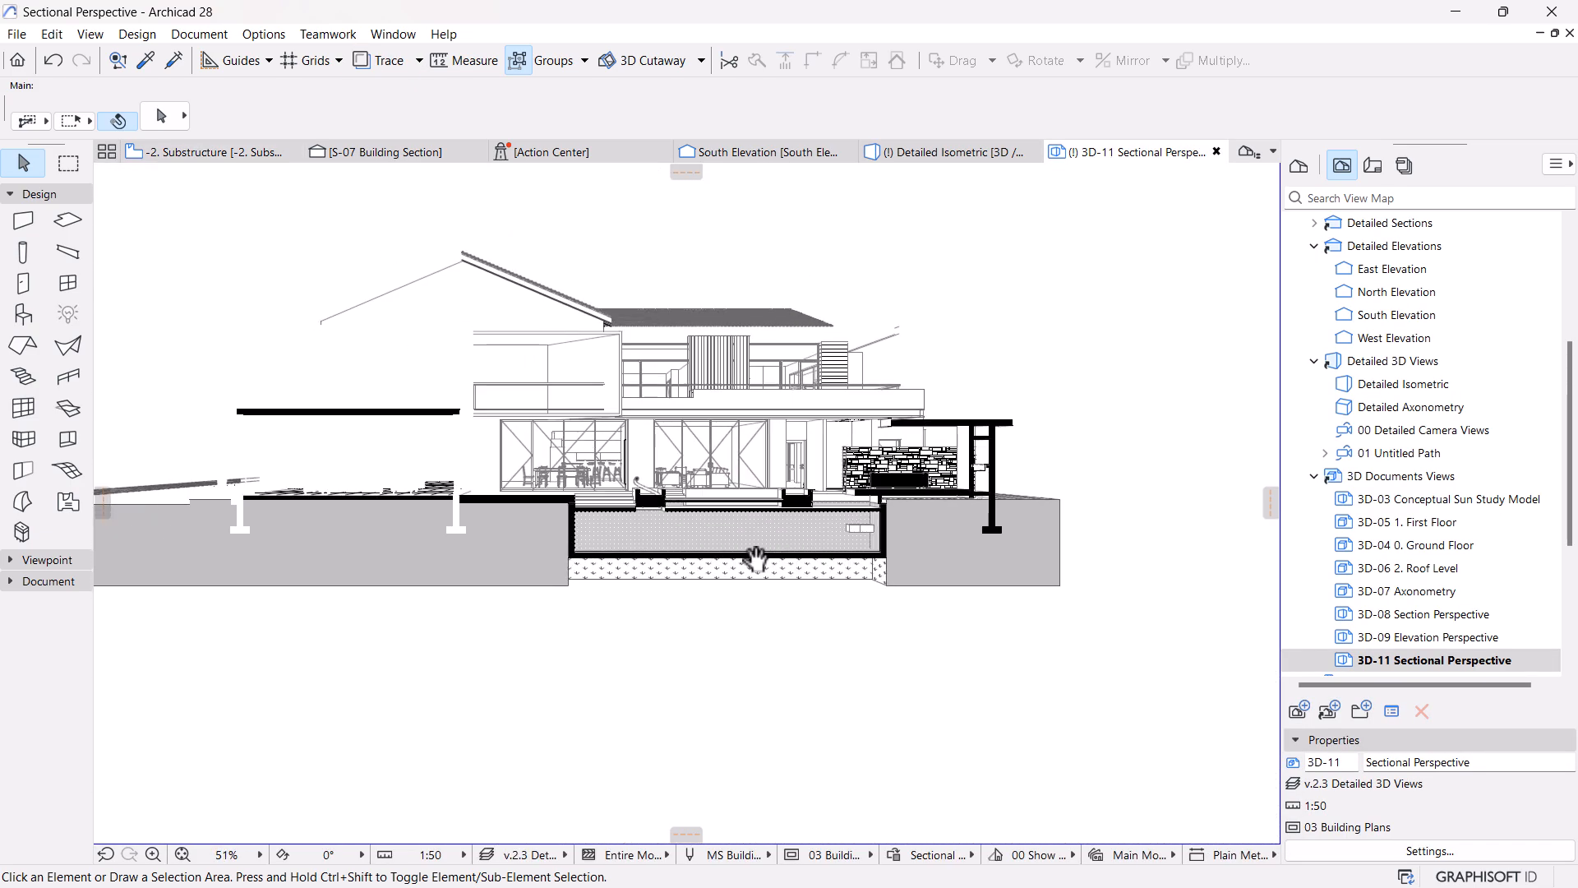
scroll(766, 533, down, 2)
middle_drag(567, 578, 653, 580)
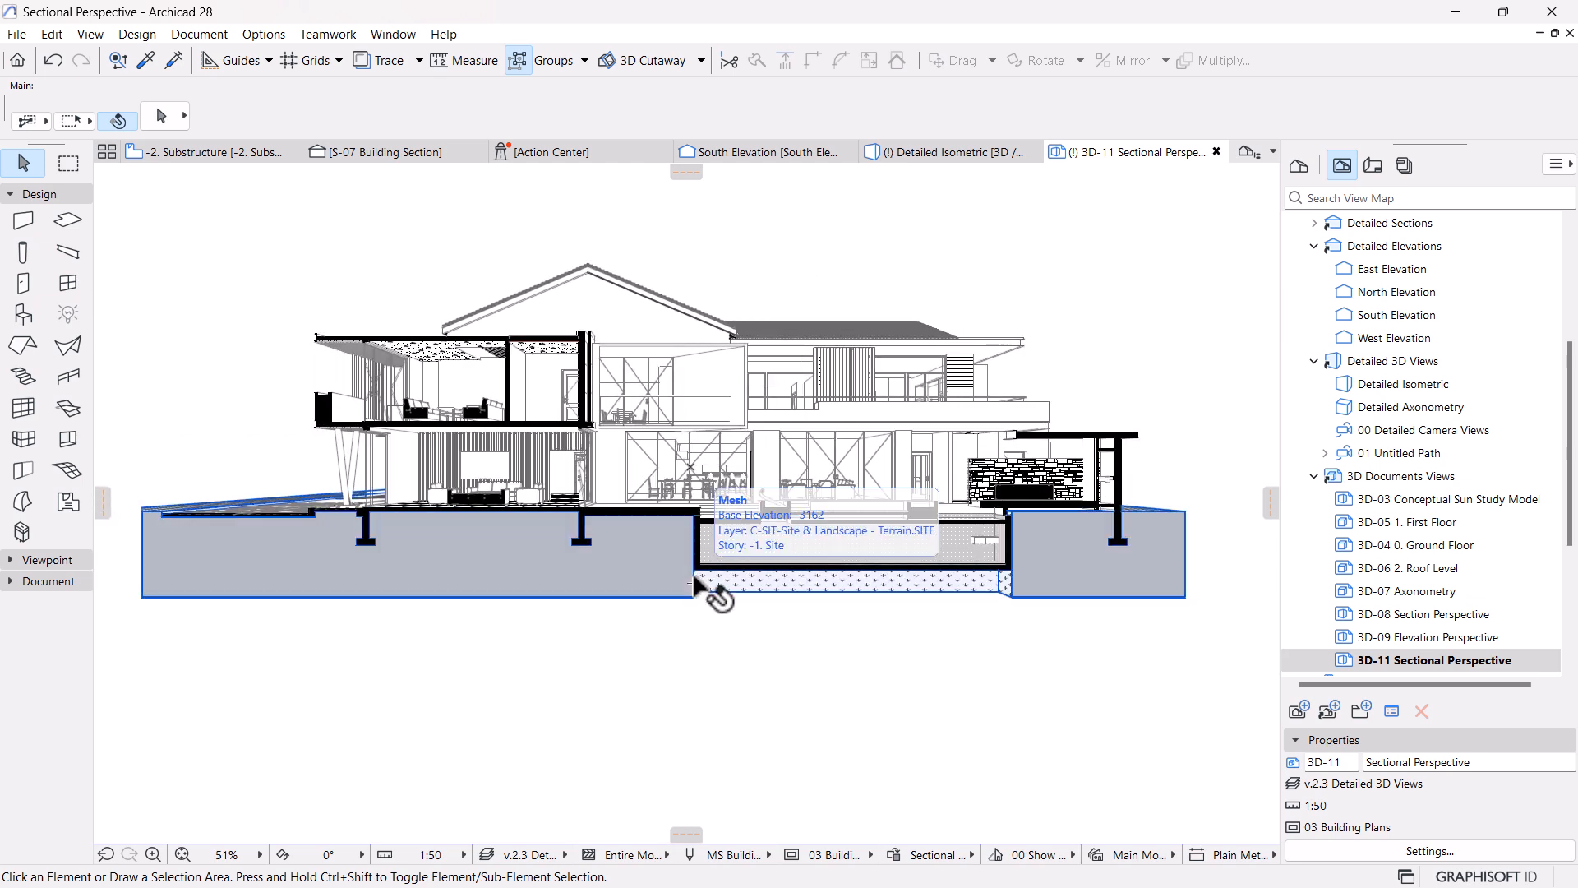
scroll(792, 581, up, 2)
middle_drag(764, 629, 756, 634)
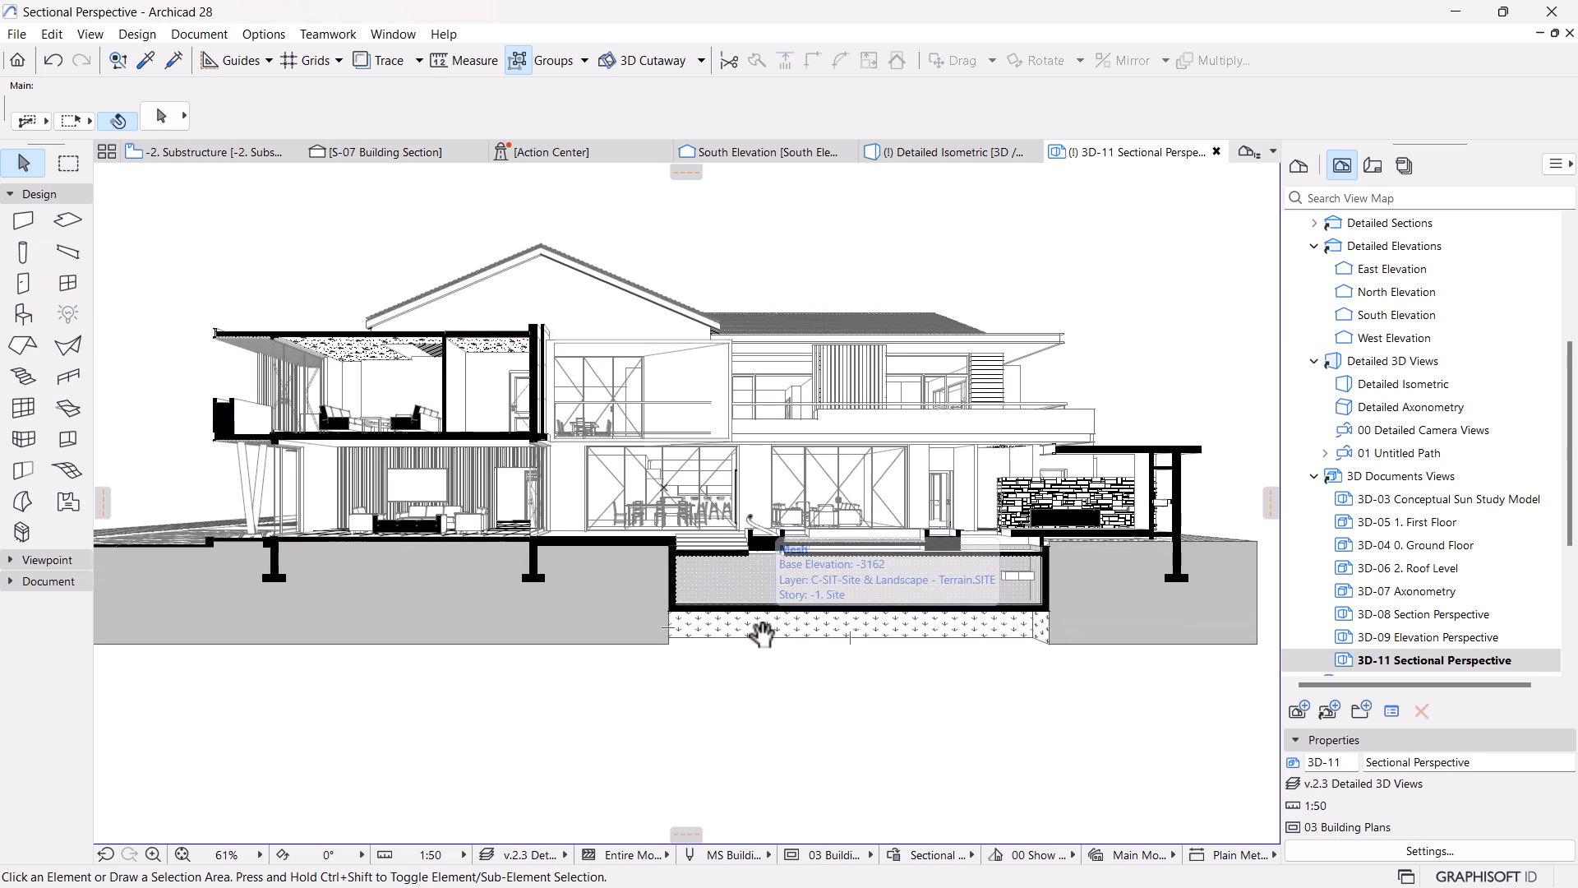
middle_drag(703, 688, 673, 687)
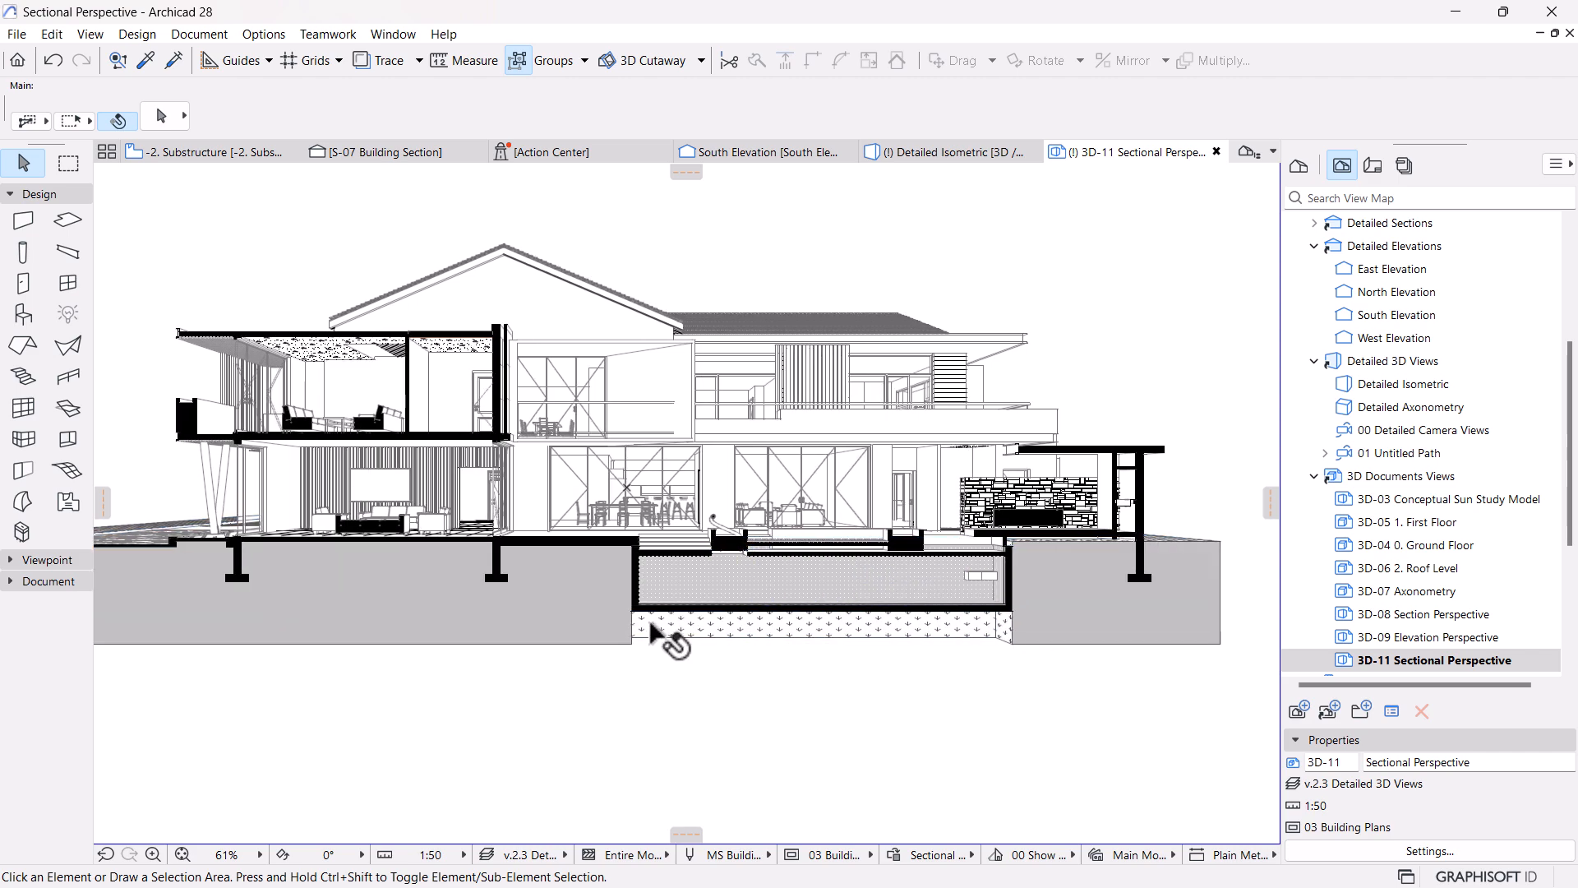
scroll(945, 633, up, 5)
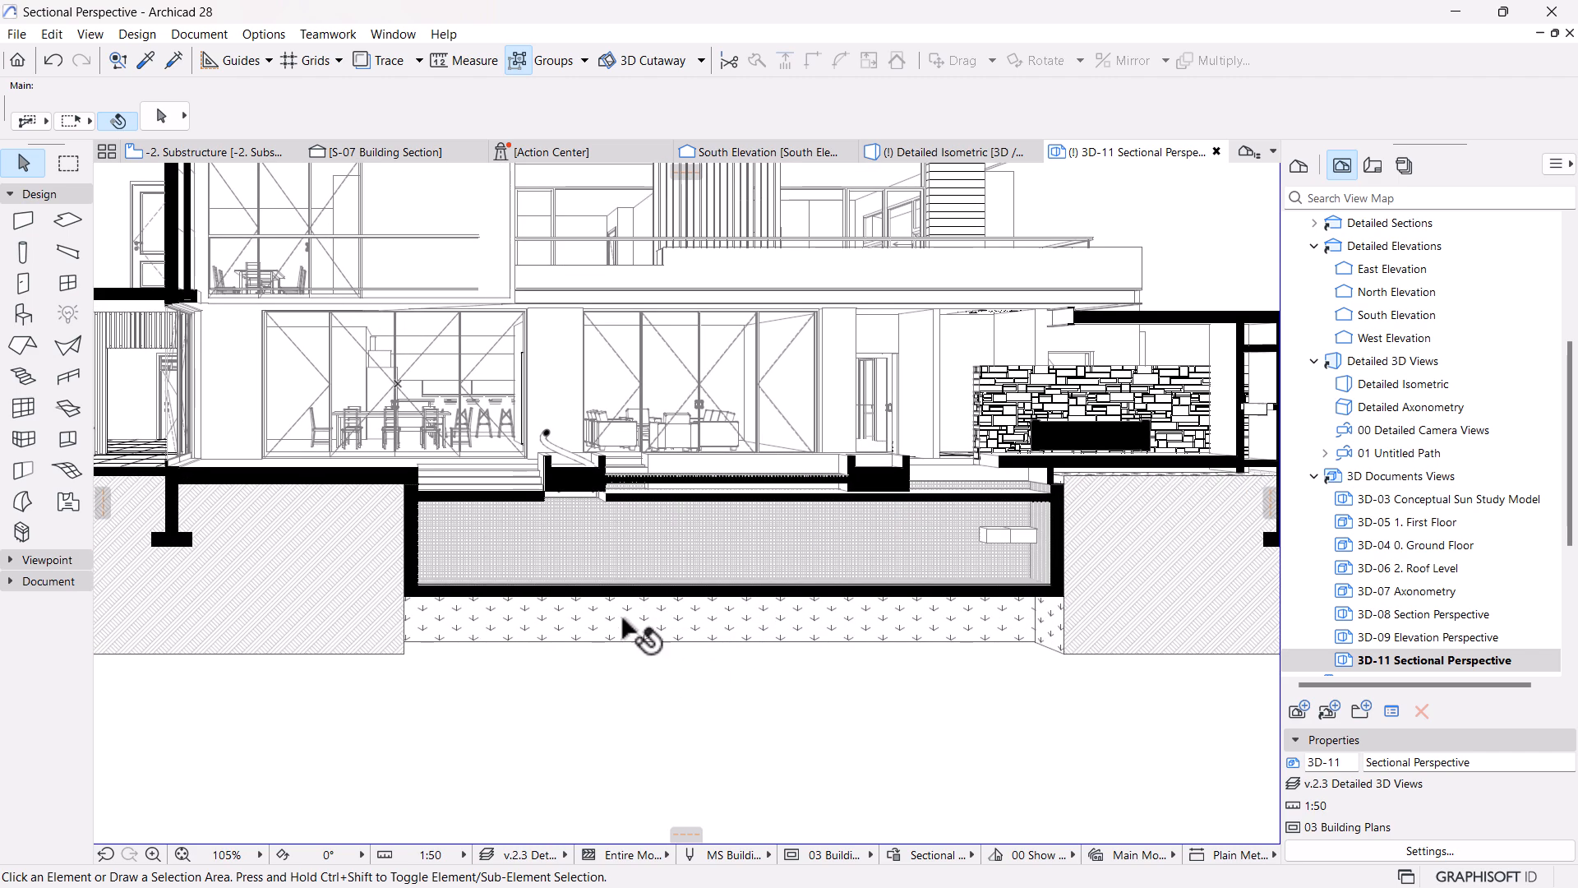
scroll(1013, 632, up, 8)
scroll(1098, 579, down, 8)
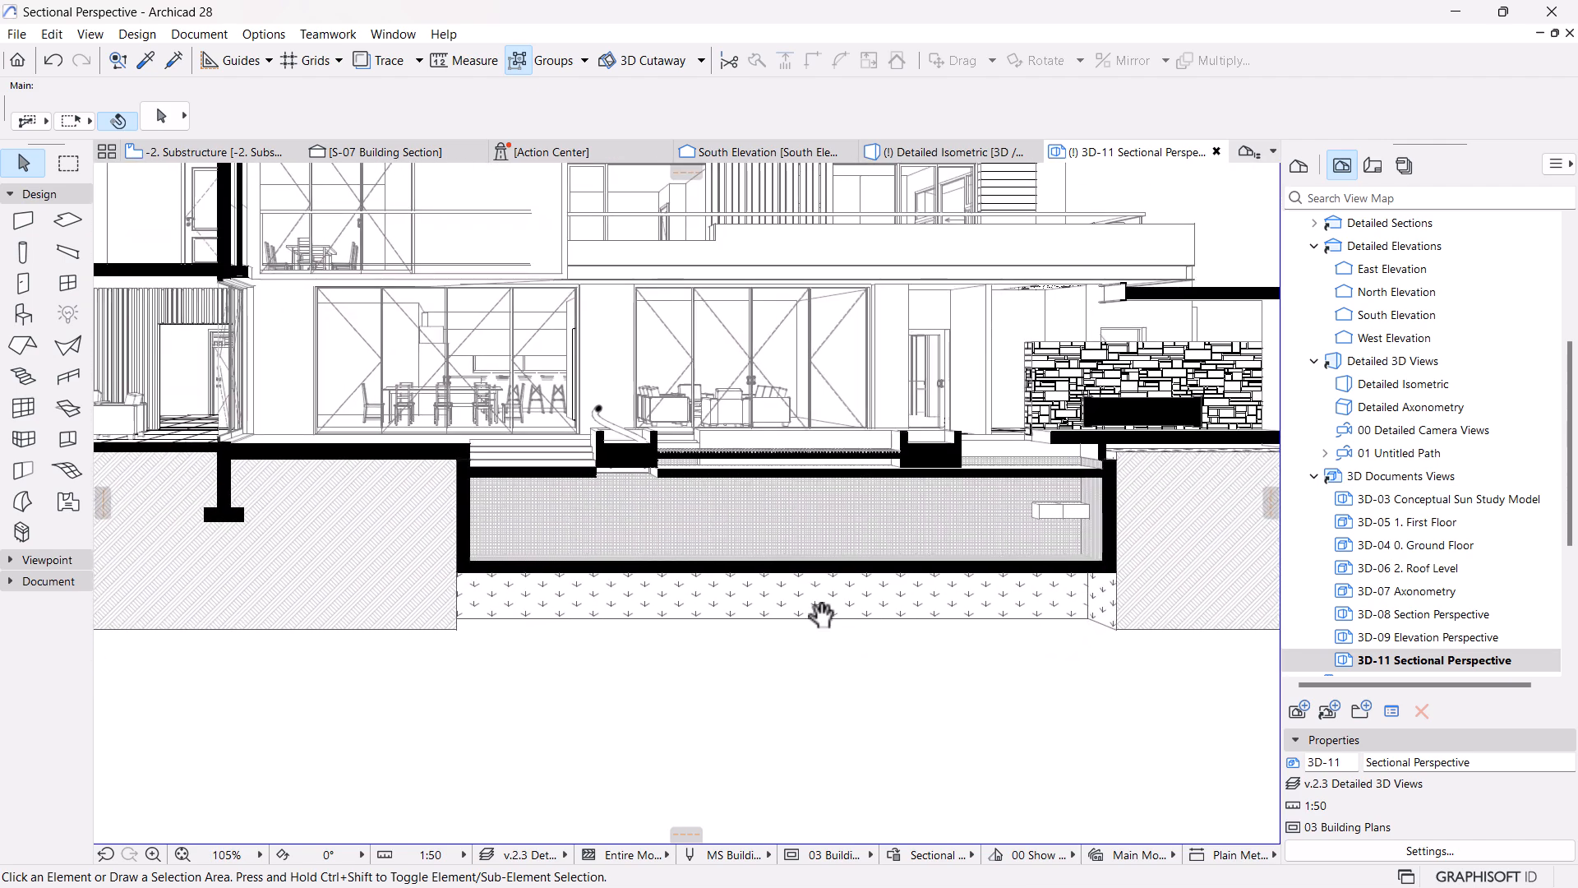
click(455, 628)
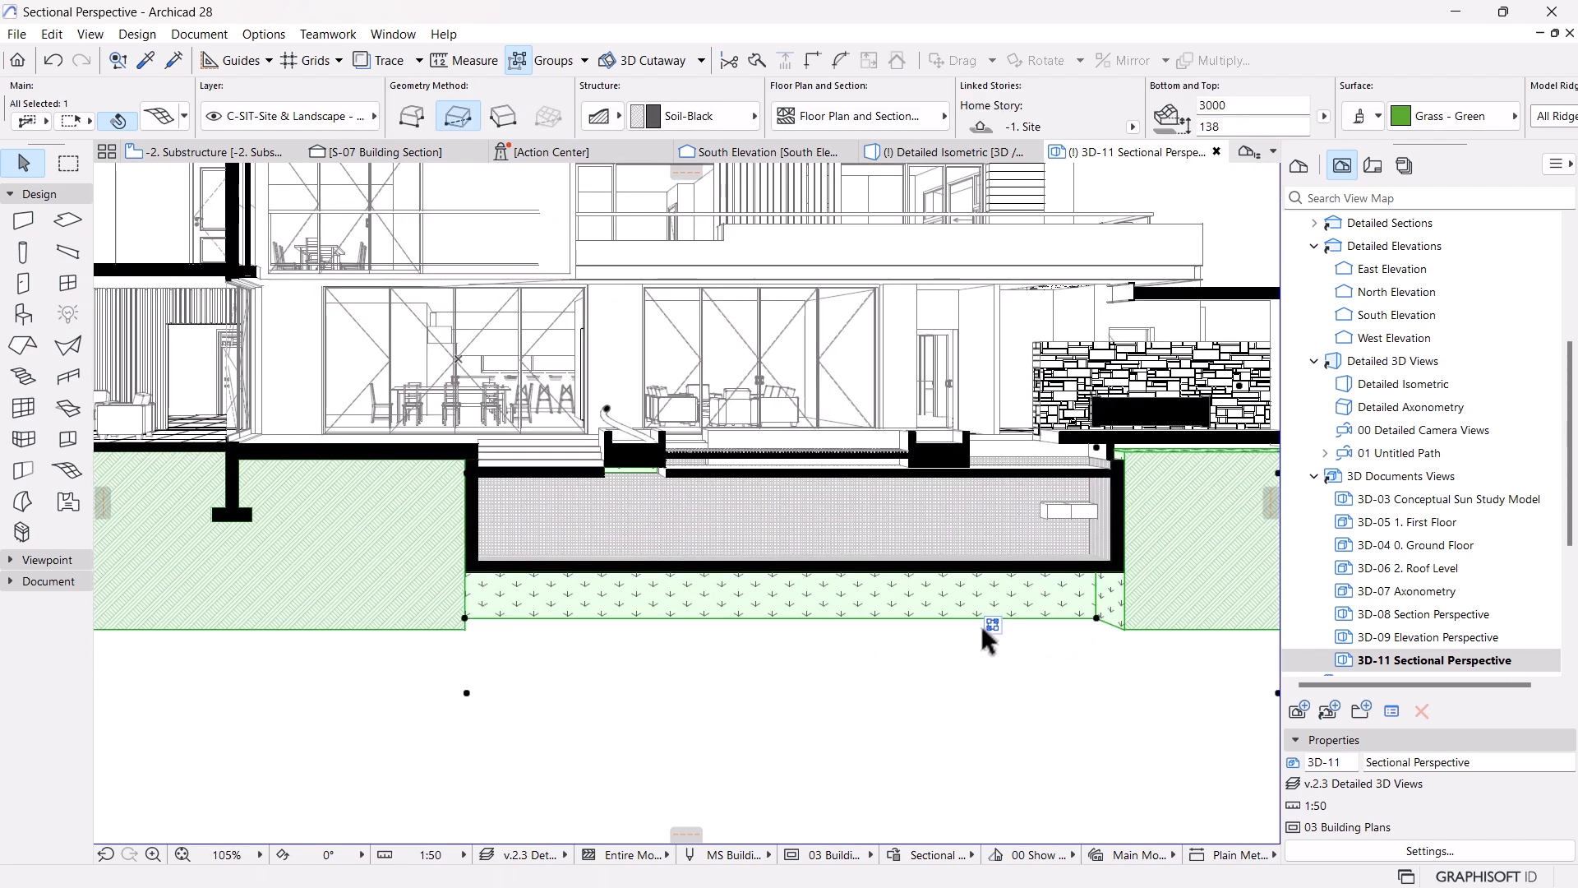
click(998, 569)
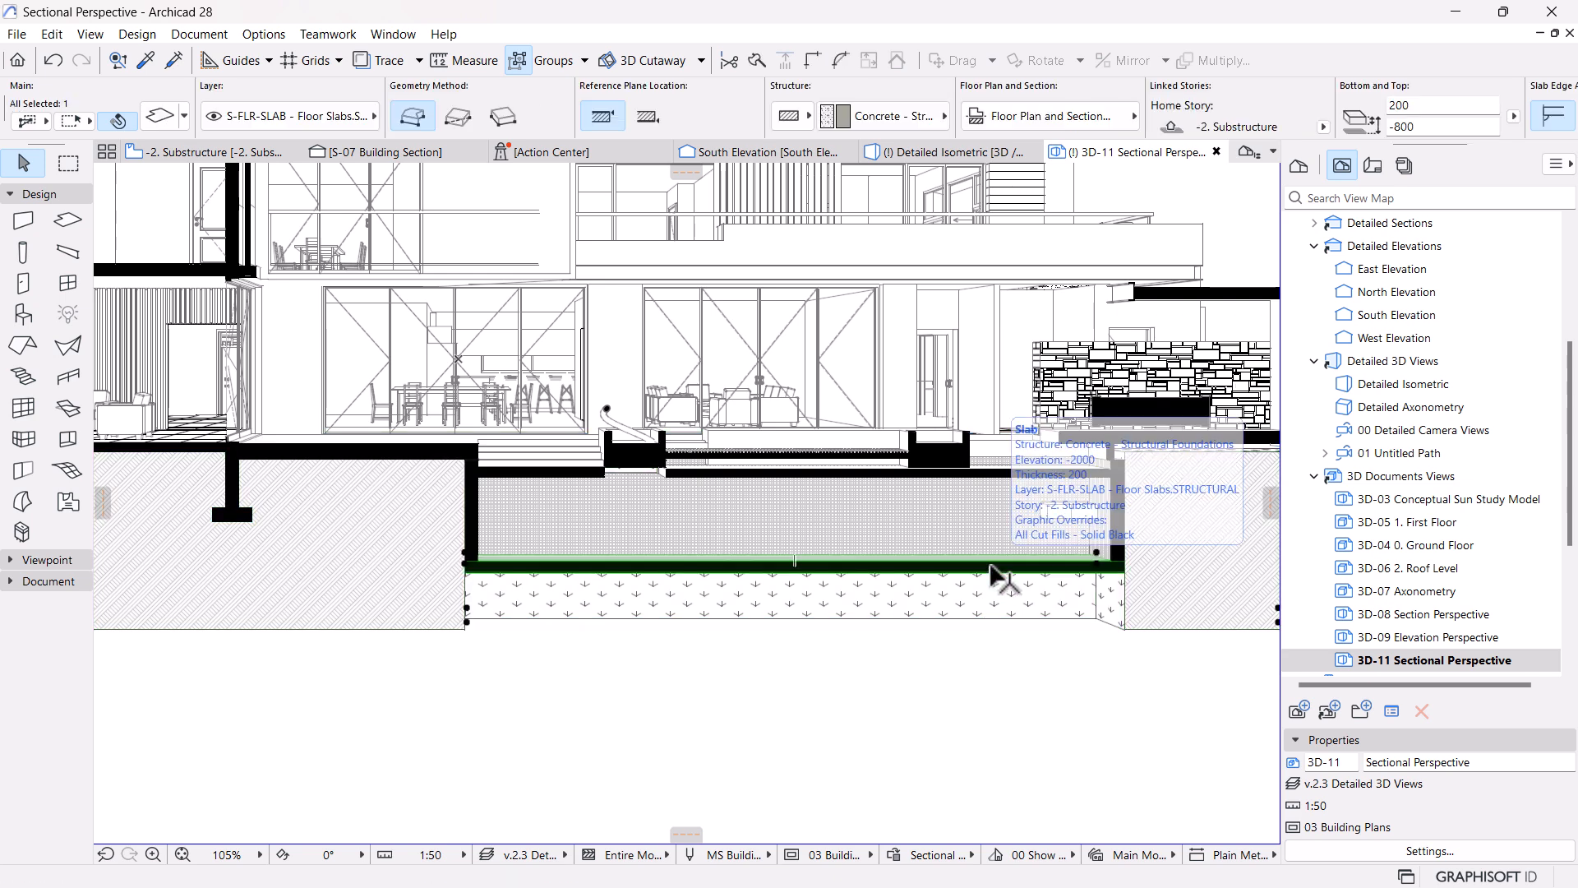
In the Detailed Isometric, select the soil mesh from below and offset the edges of its pool opening to close the opening
click(949, 152)
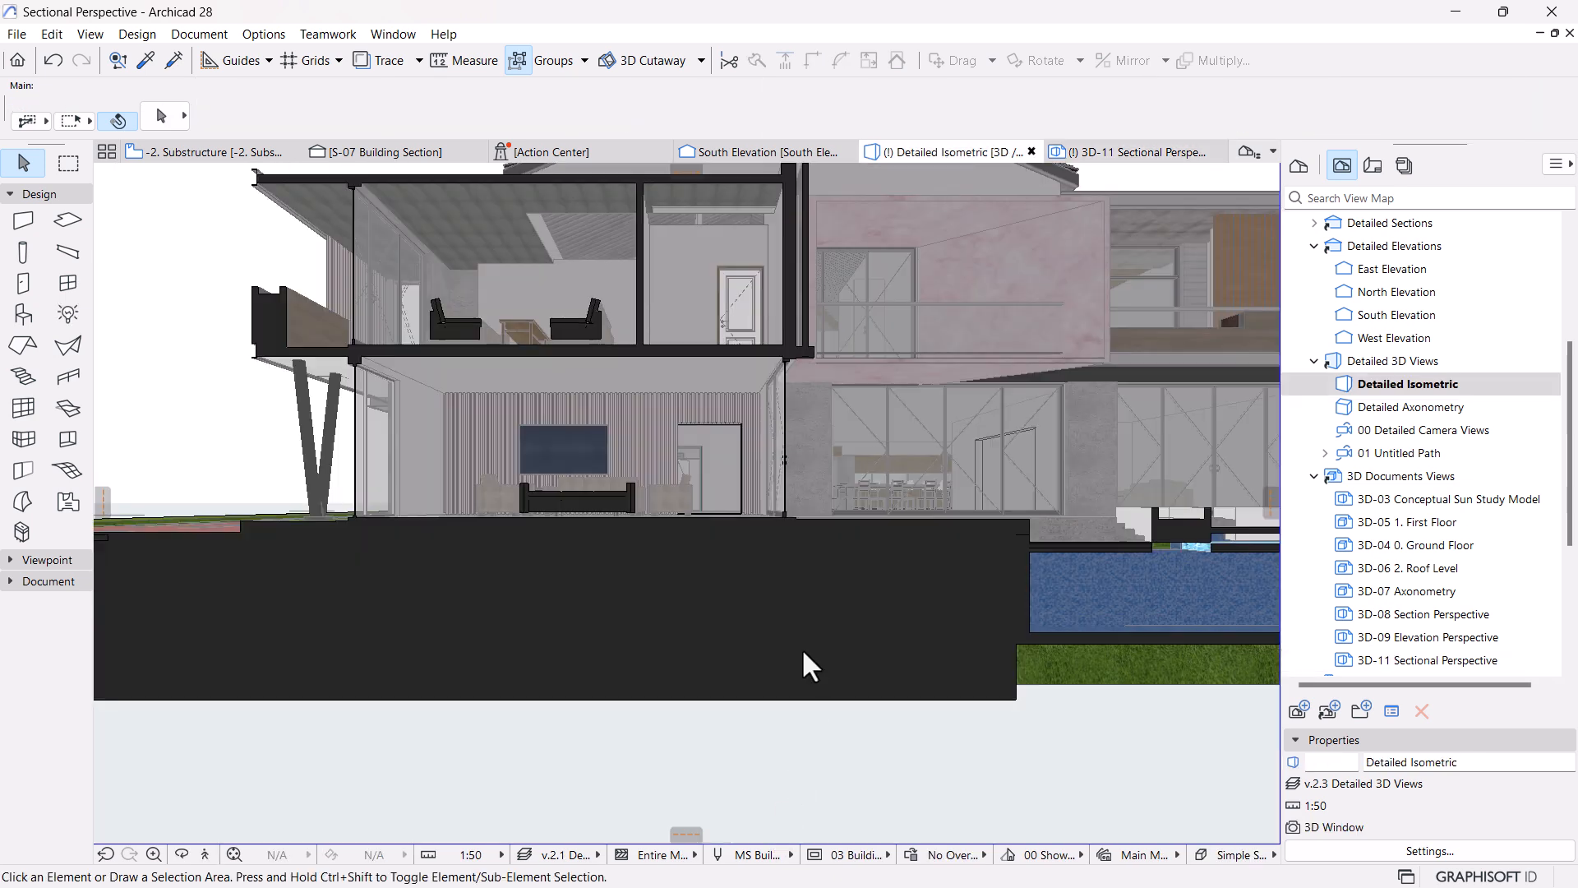
scroll(606, 640, down, 3)
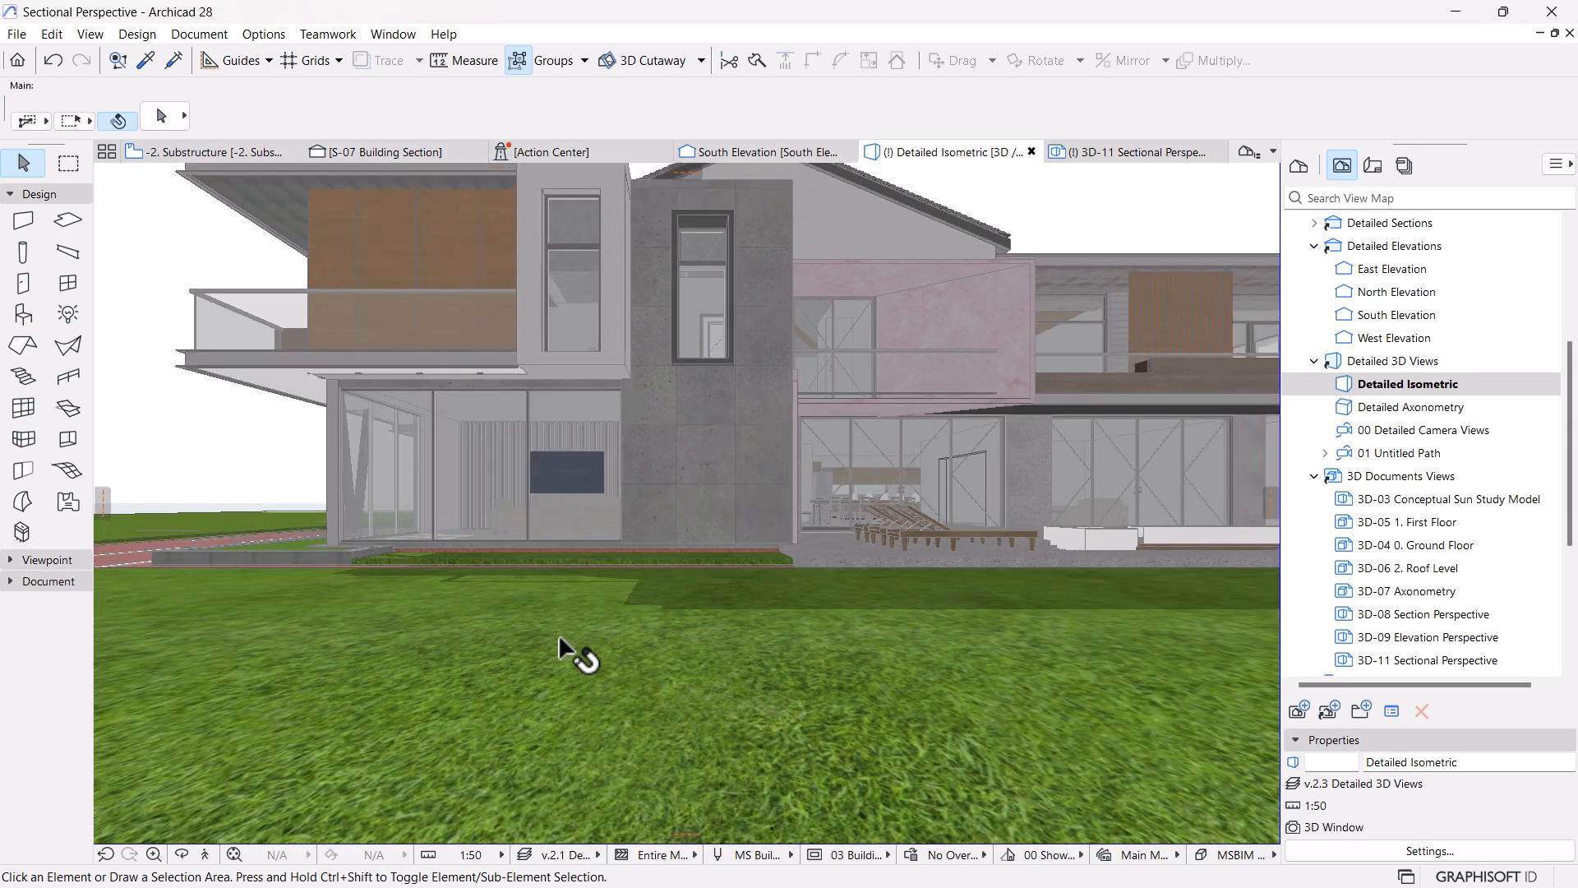
drag(444, 638, 970, 603)
shift+middle_drag(993, 653, 687, 496)
click(858, 456)
click(1048, 509)
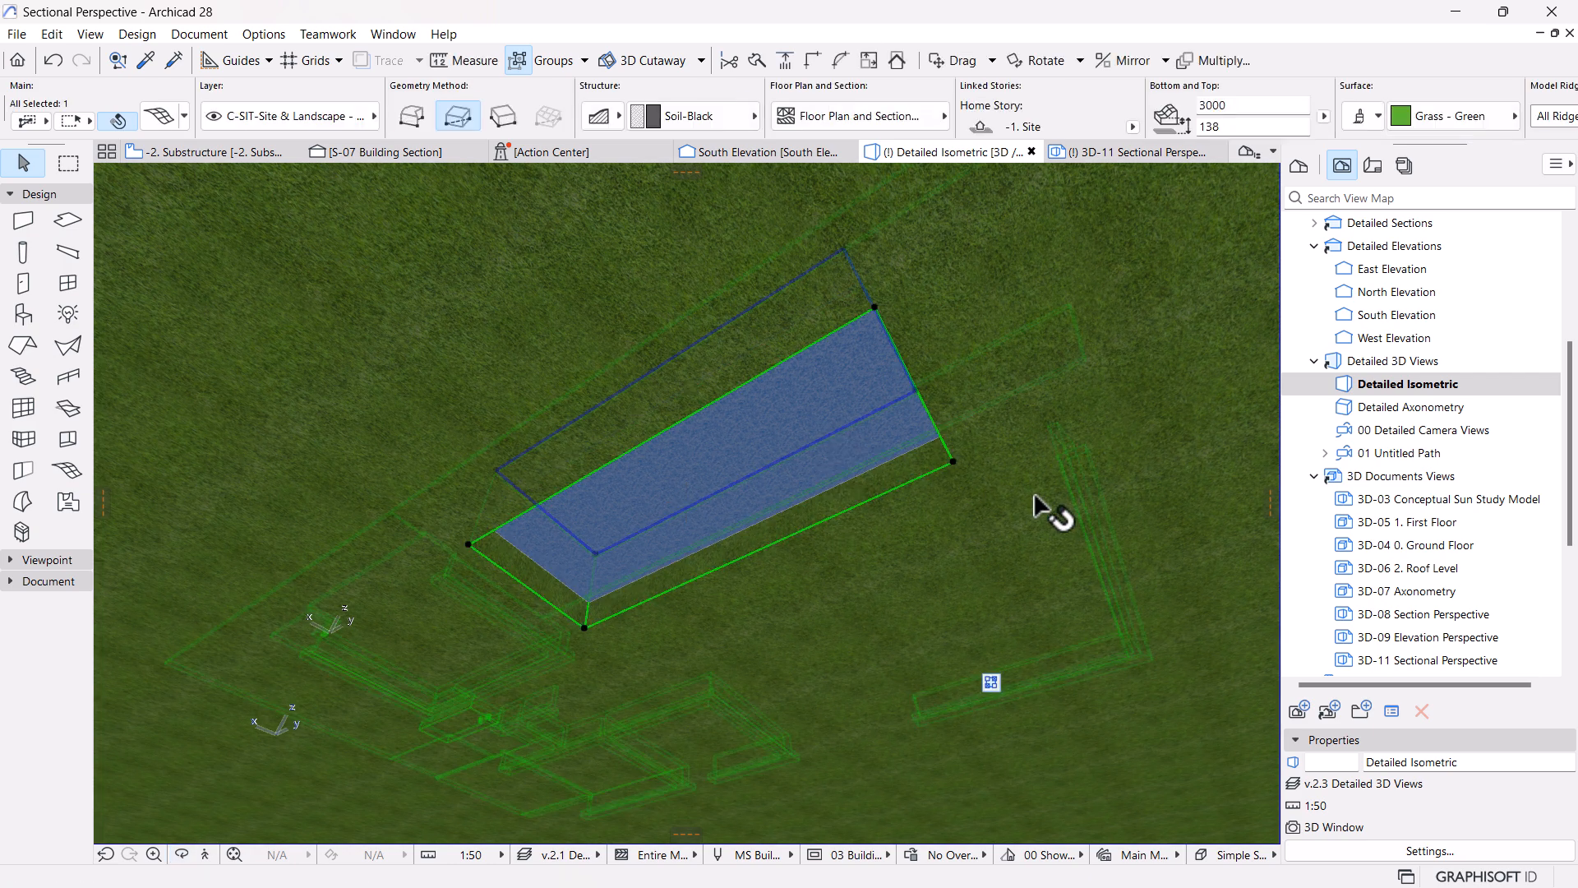
click(725, 324)
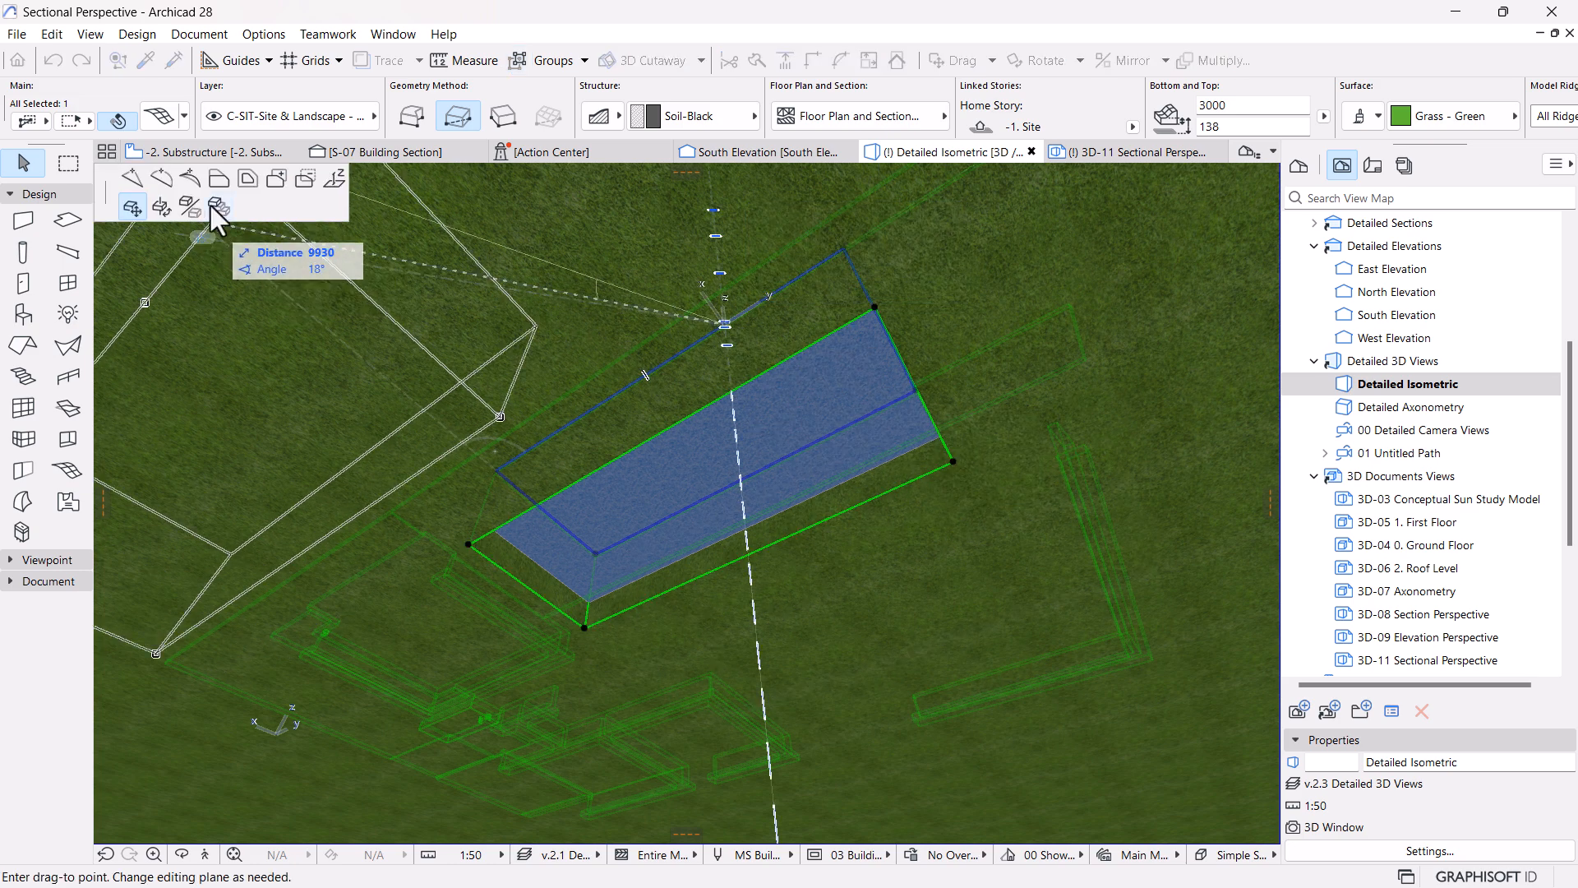
click(216, 181)
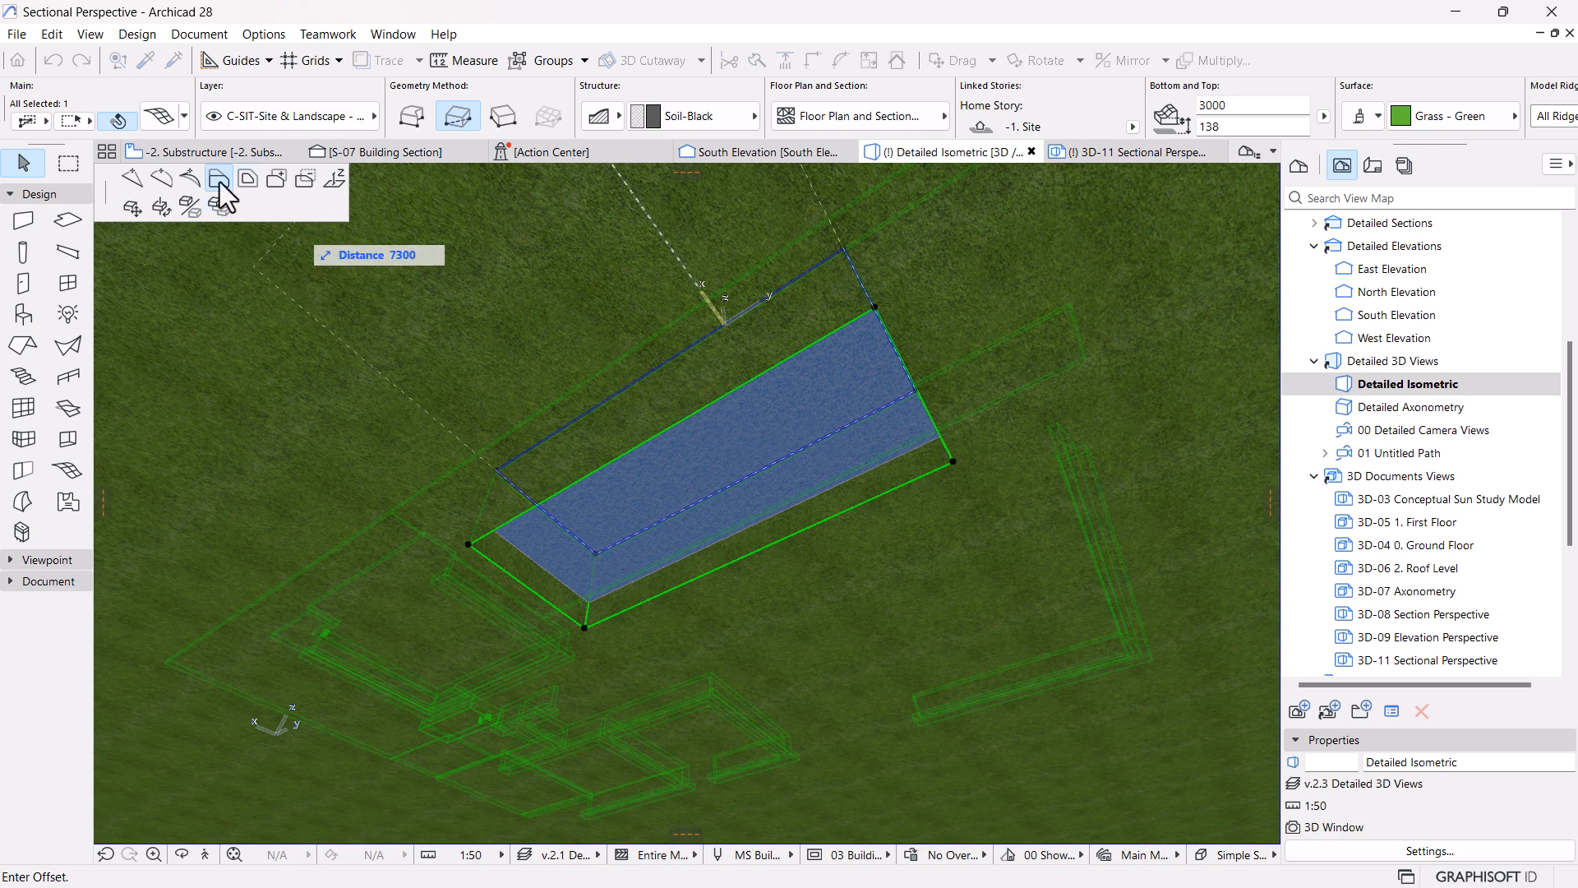
click(955, 457)
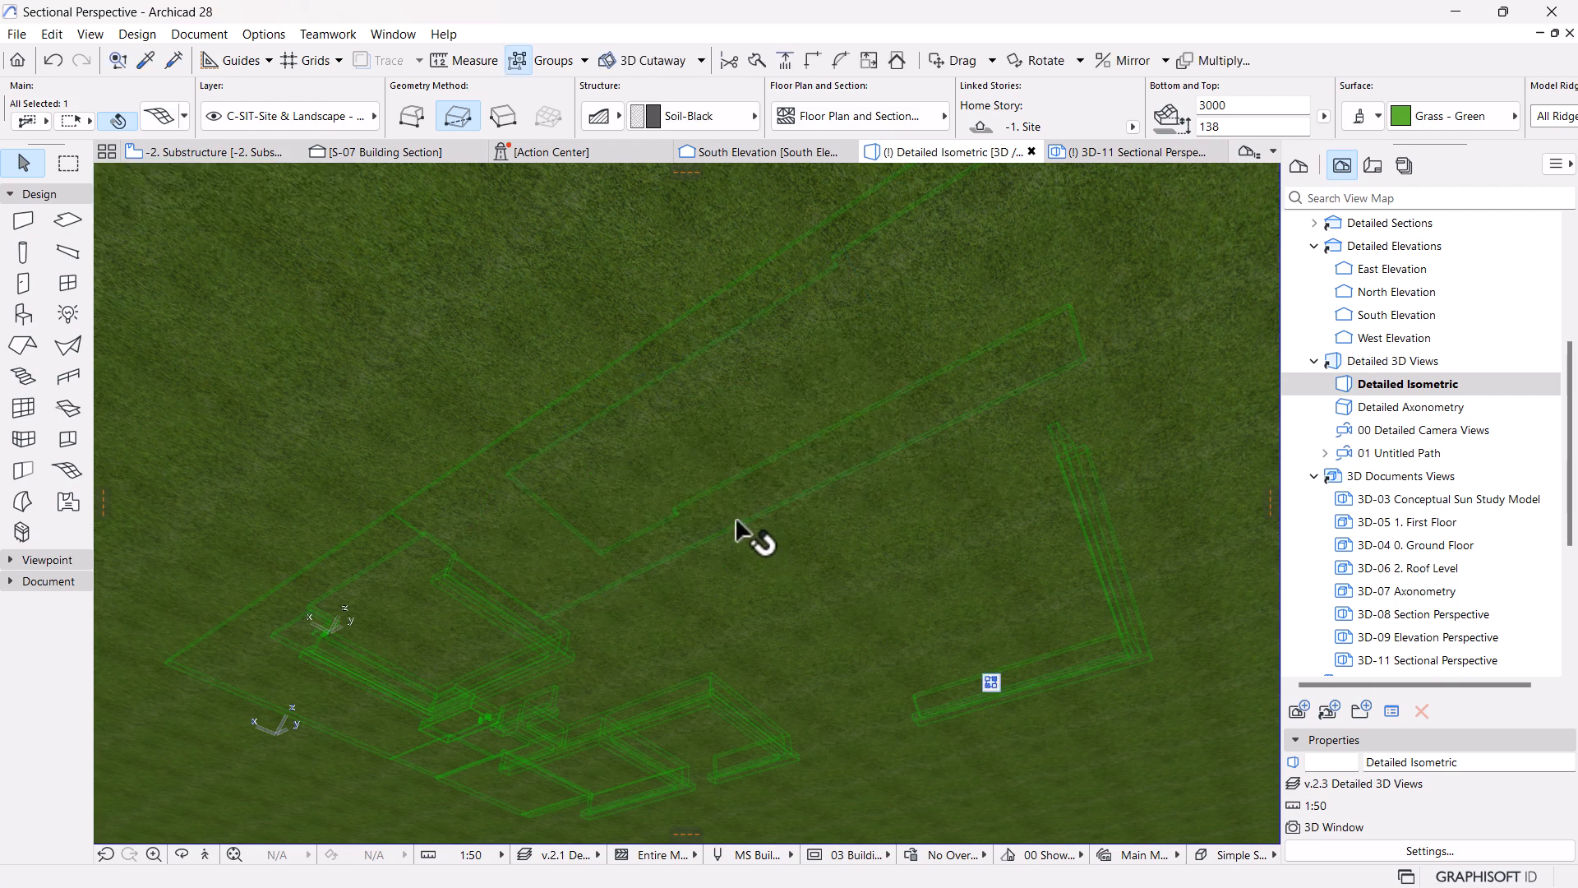
Deselect the mesh and examine the pool area and the surrounding terrain from above
shift+middle_drag(807, 325, 1054, 748)
scroll(1054, 748, up, 2)
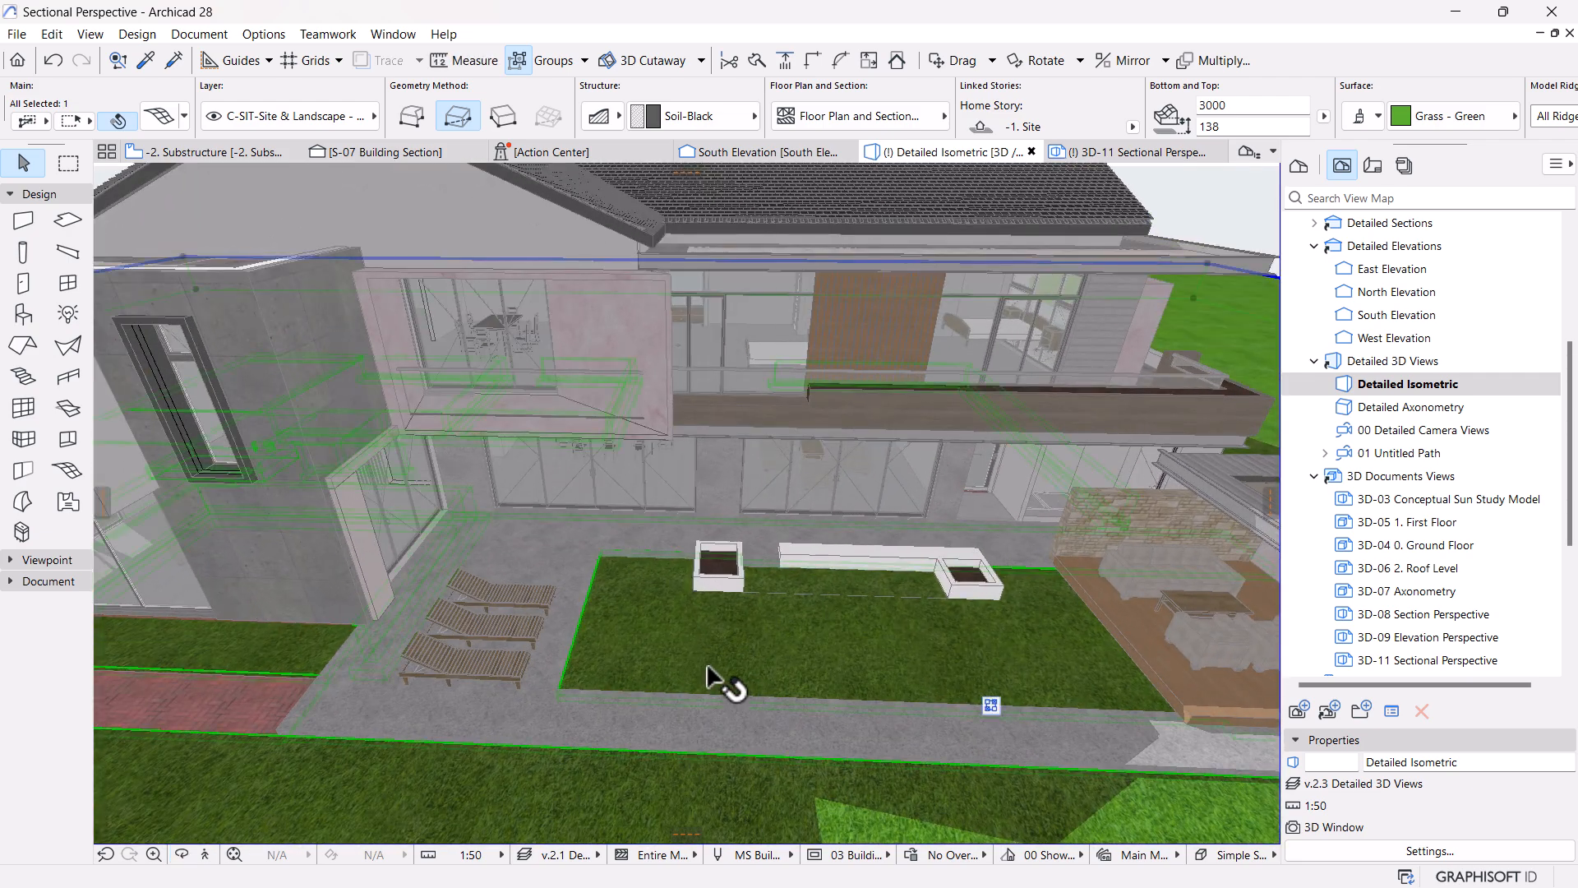
key(Escape)
middle_drag(649, 634, 889, 641)
scroll(897, 653, up, 3)
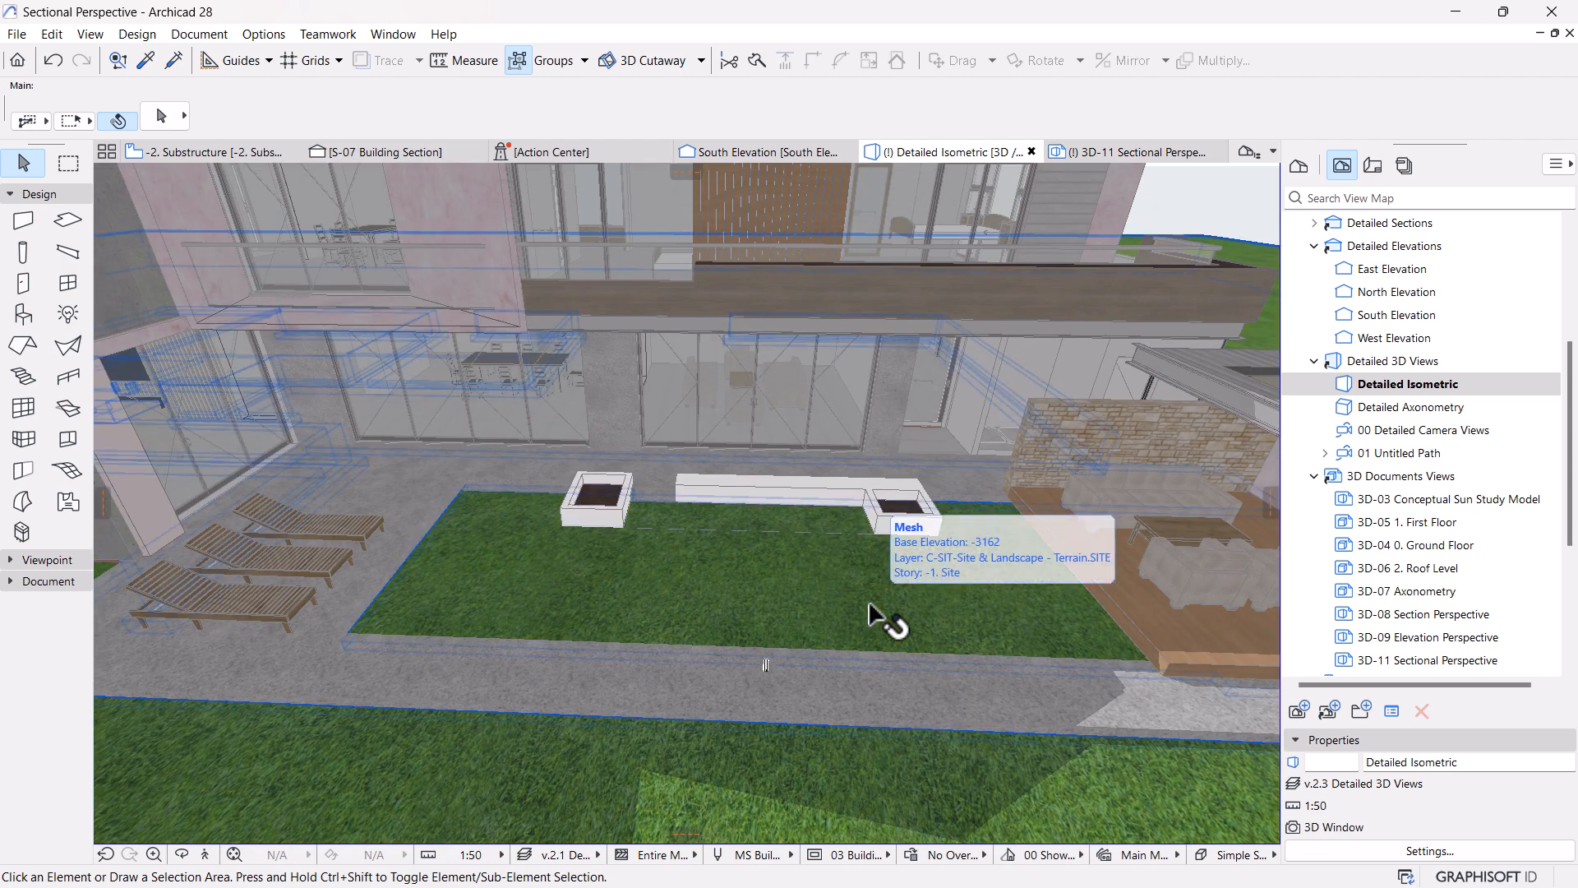
key(o)
drag(893, 668, 290, 160)
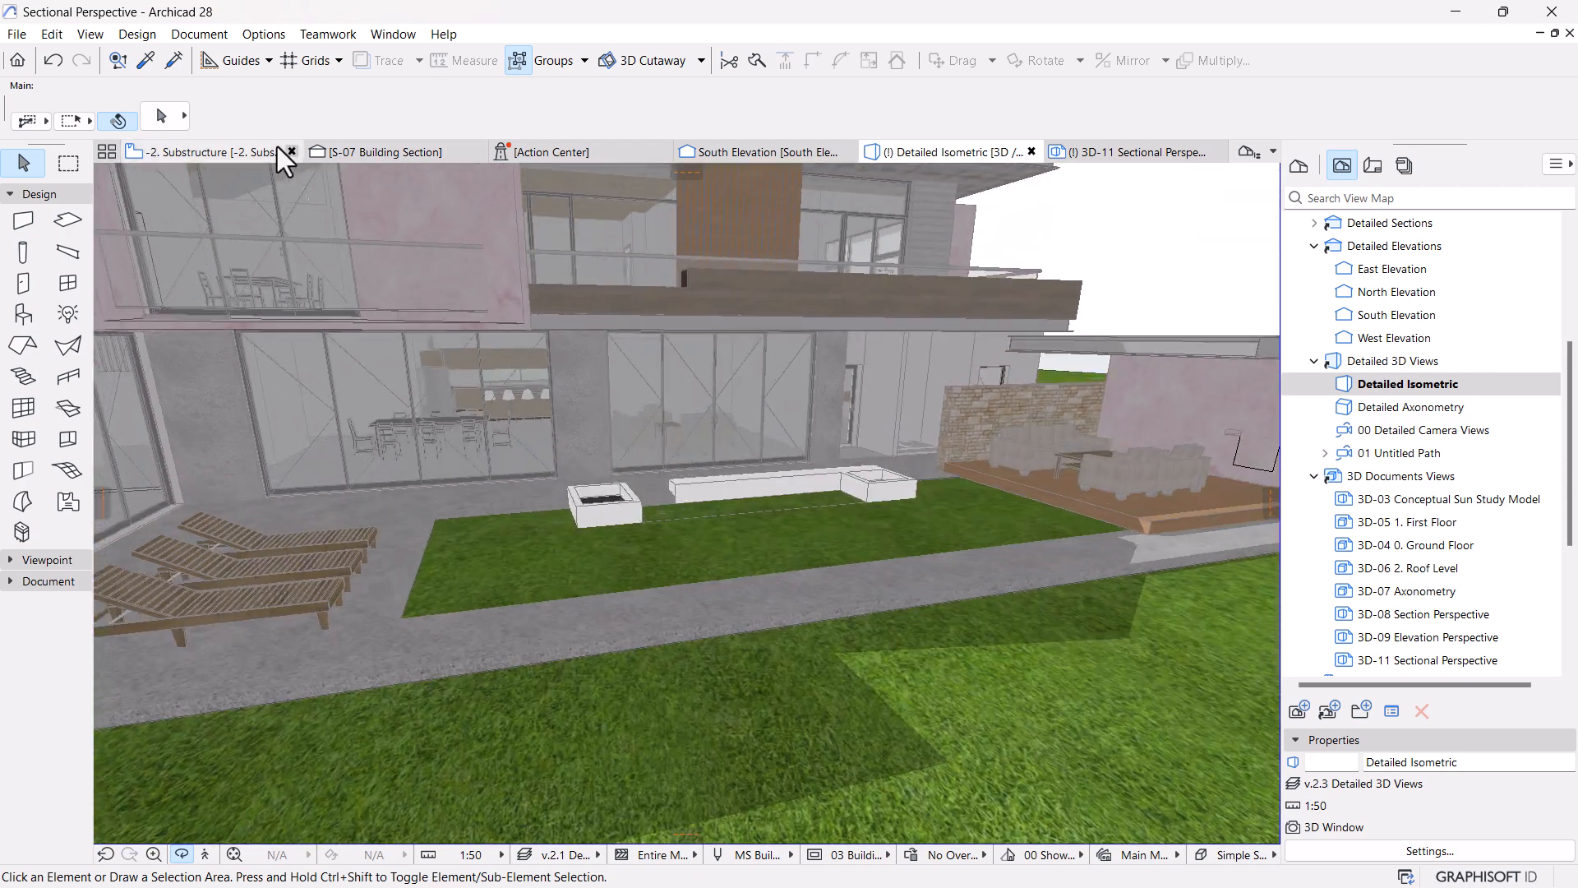
right_click(1090, 237)
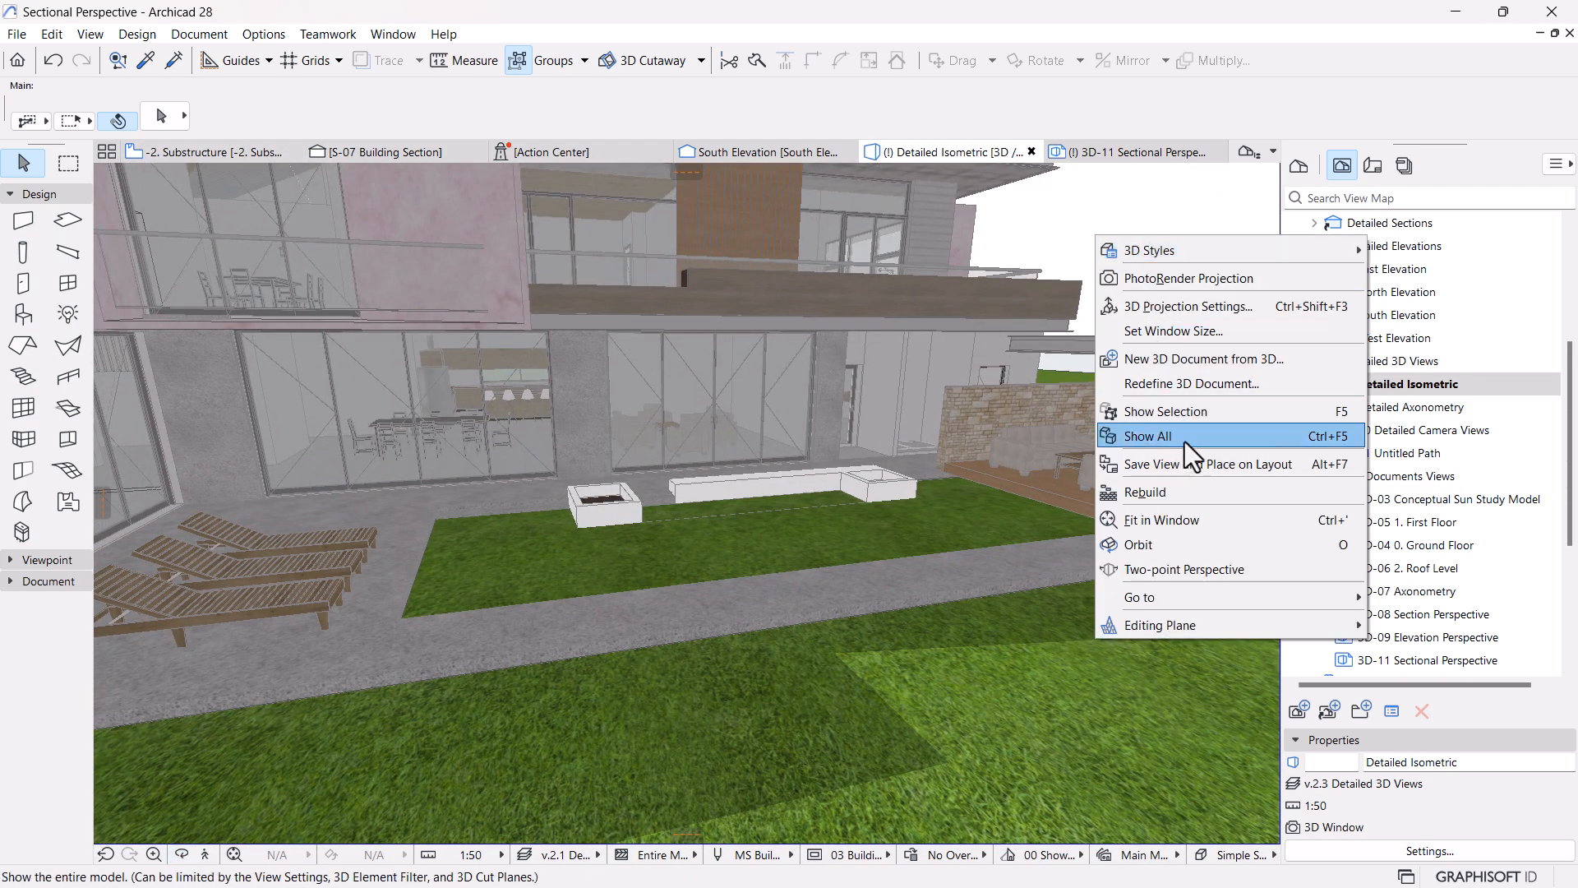
click(1161, 513)
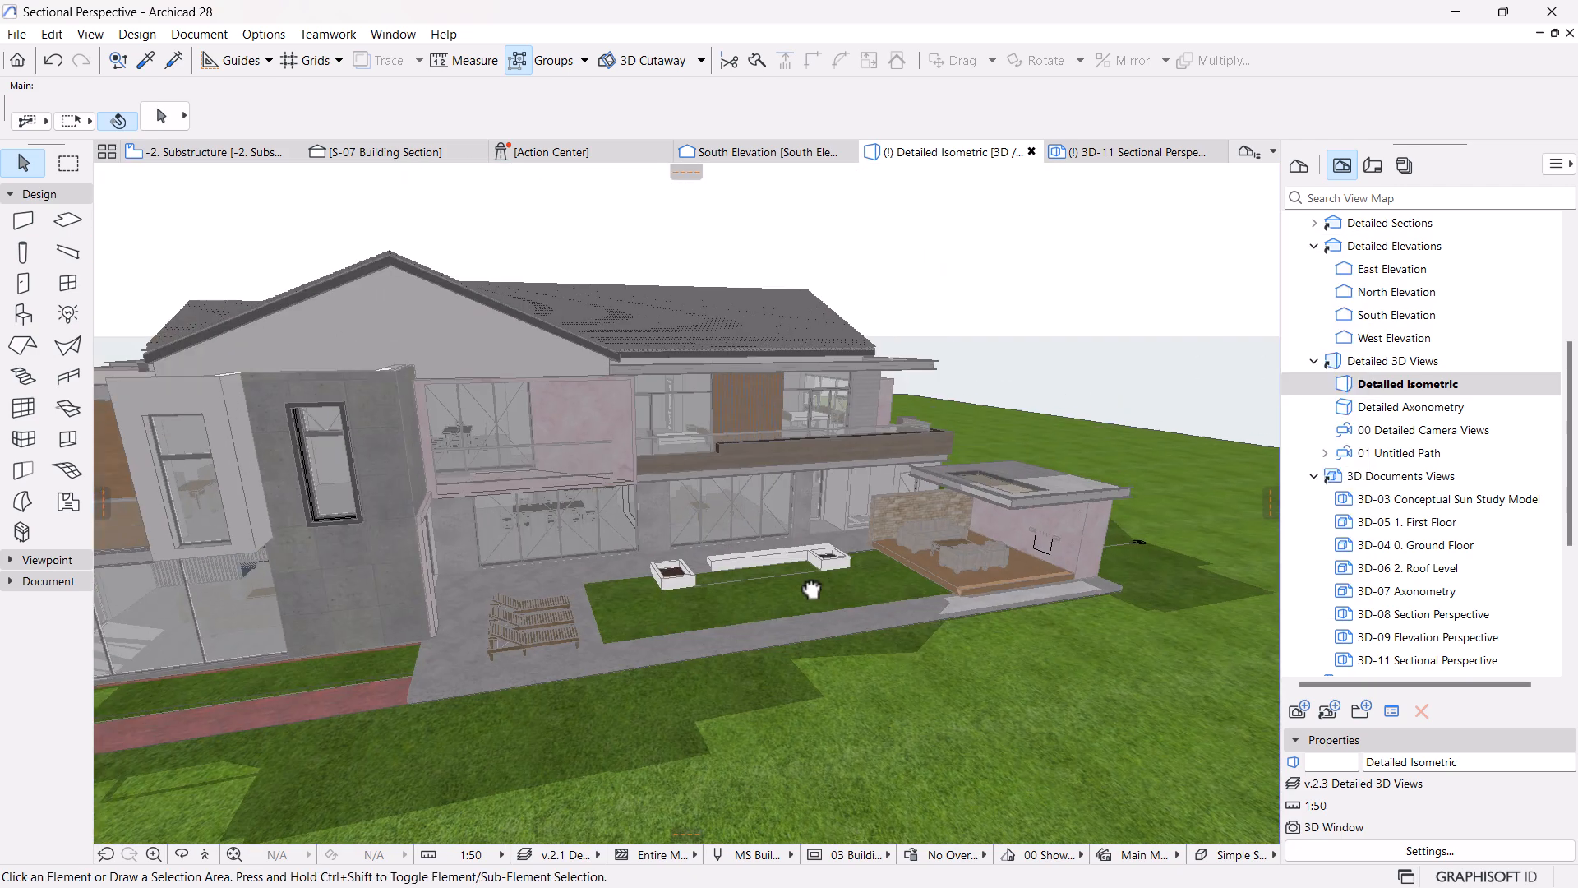
drag(811, 590, 910, 310)
right_click(905, 291)
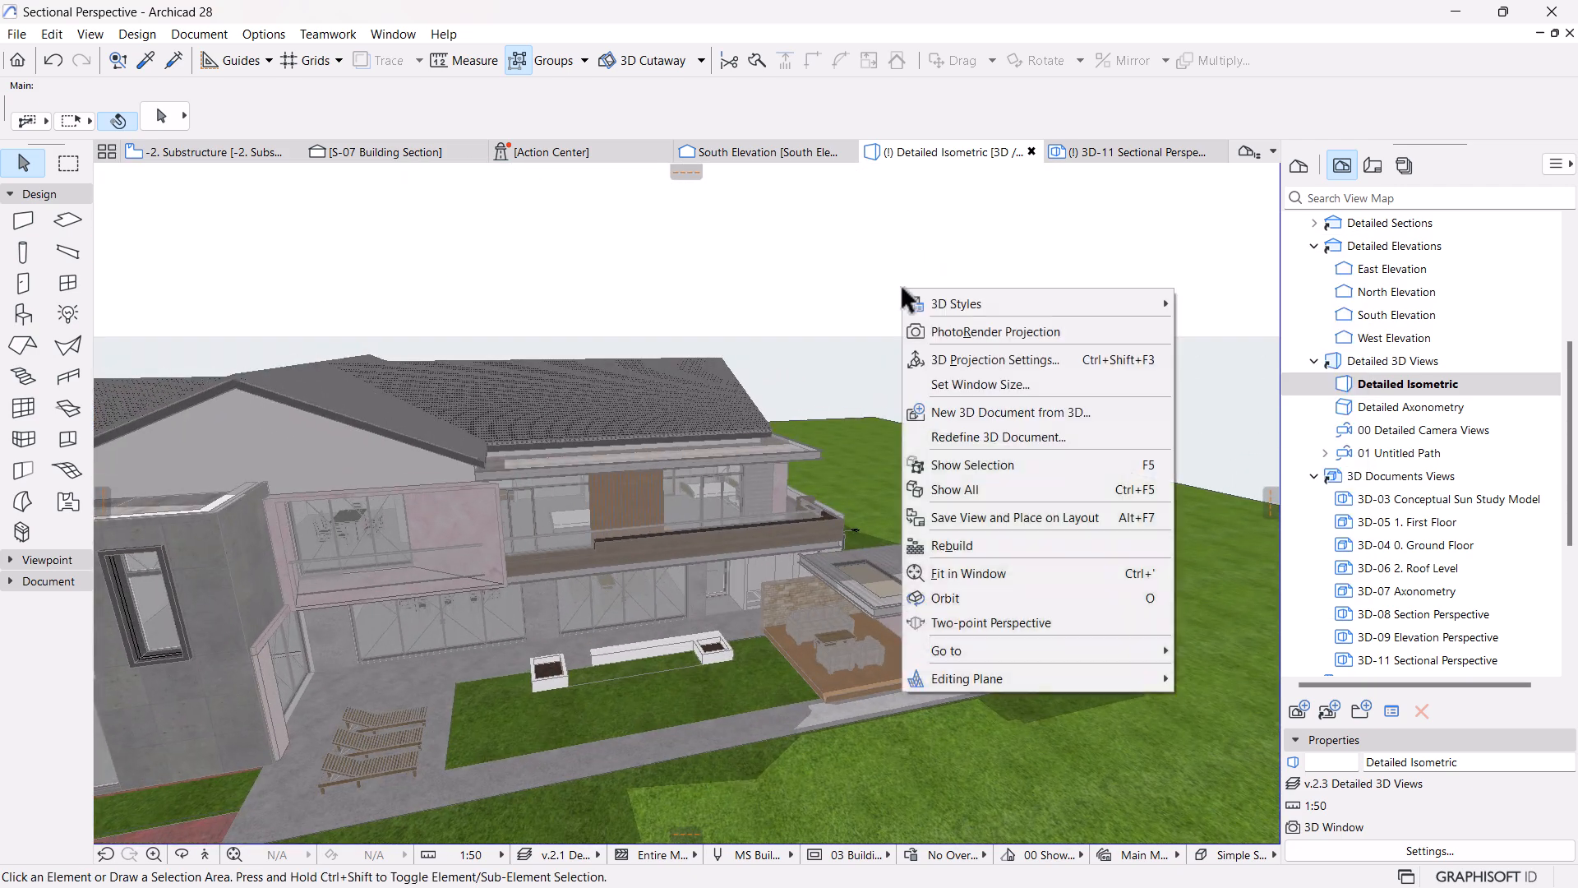
click(232, 114)
right_click(1010, 241)
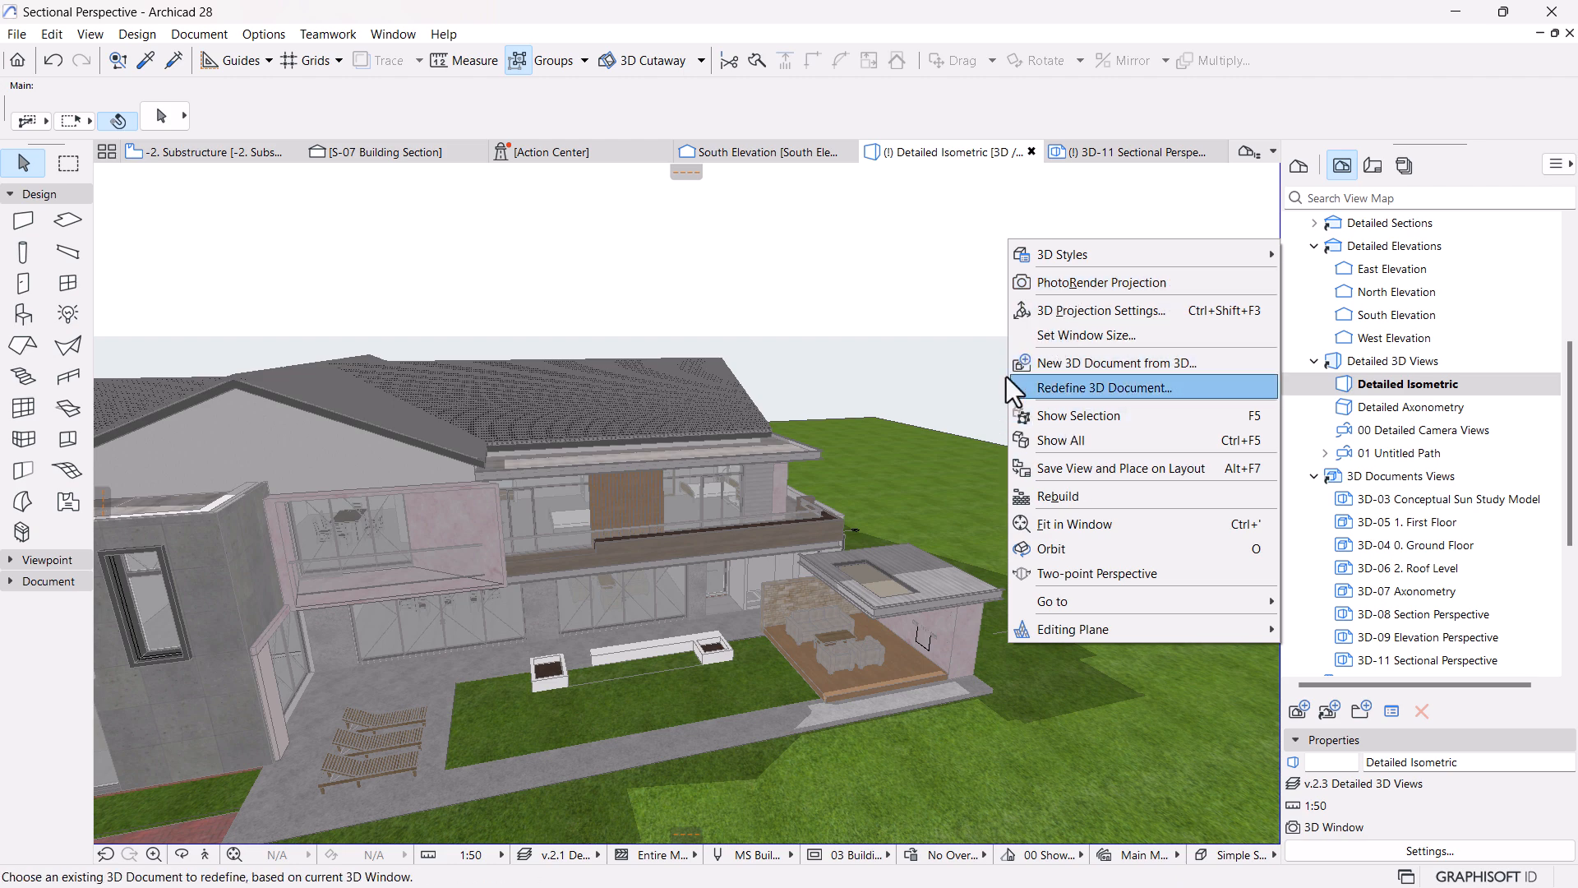
click(250, 32)
click(250, 33)
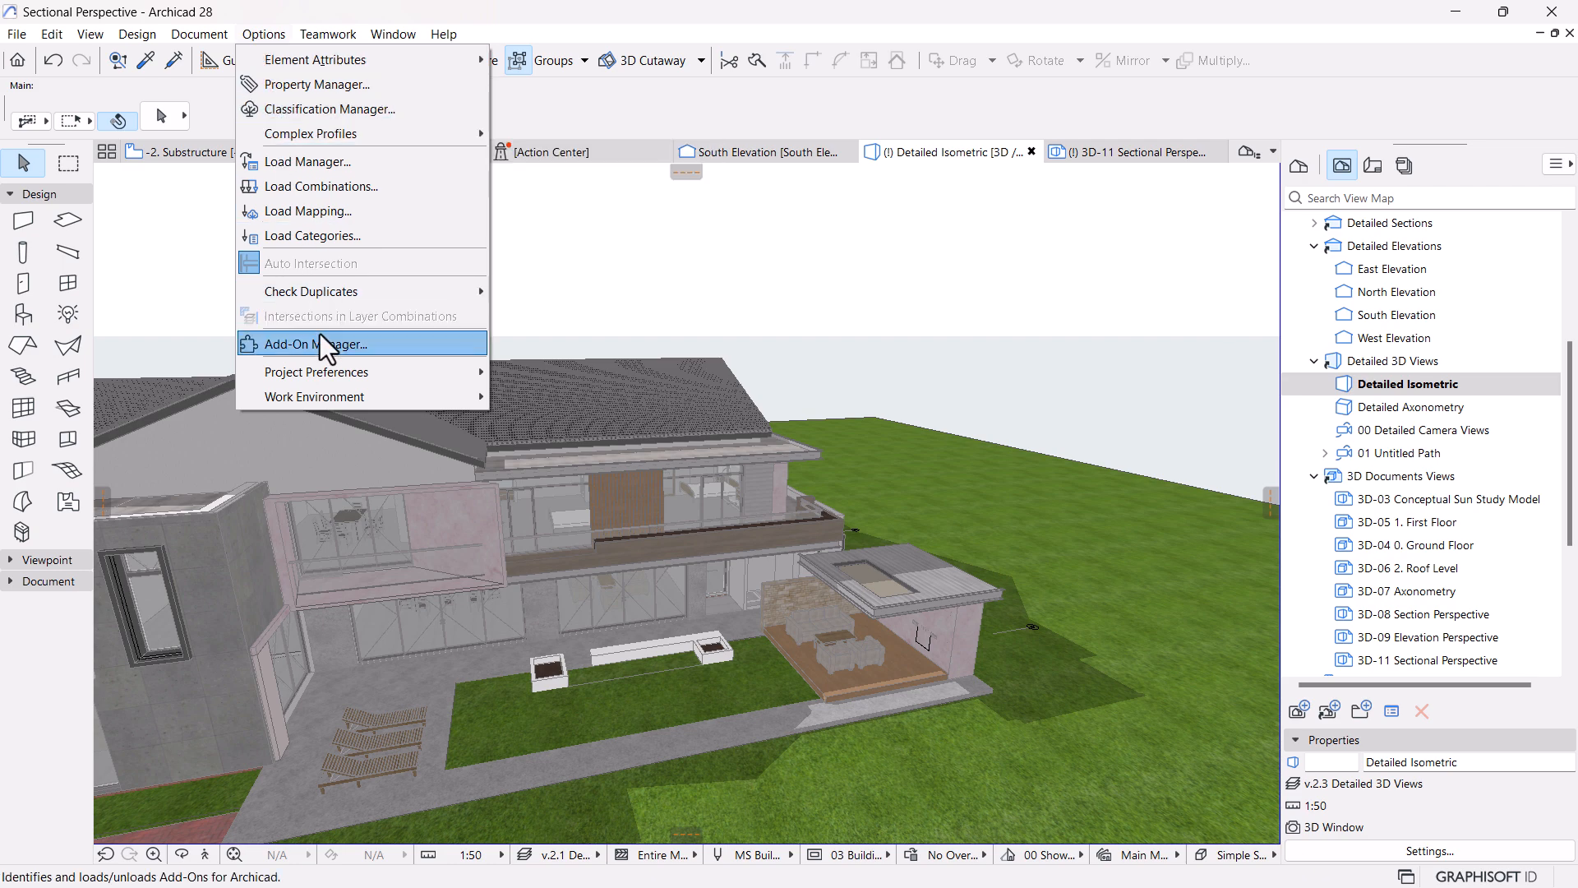
click(196, 33)
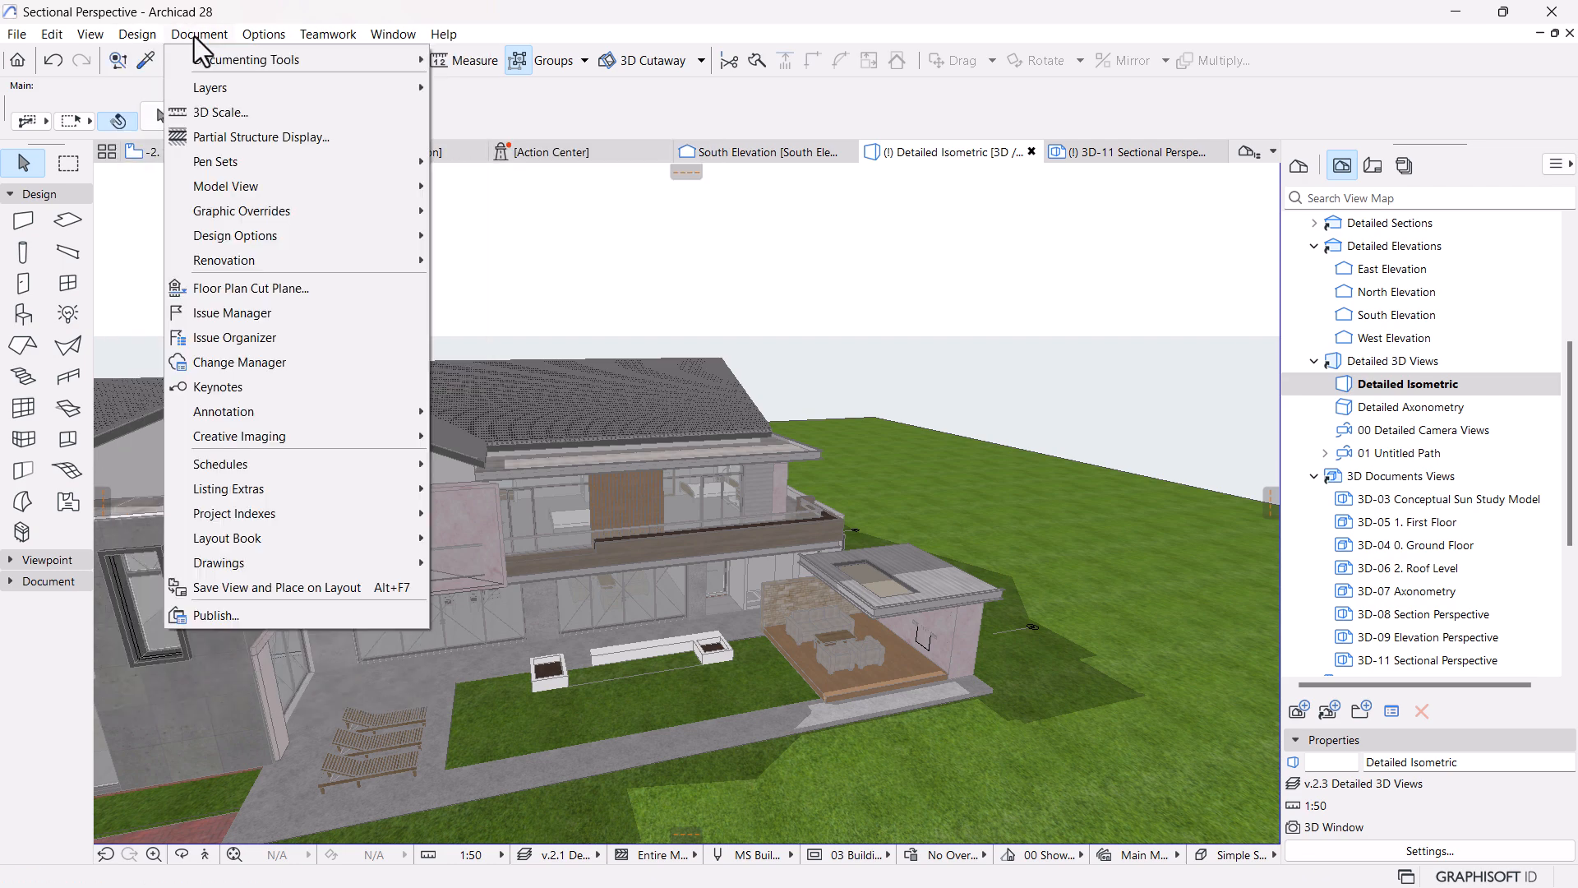
mouse_move(131, 36)
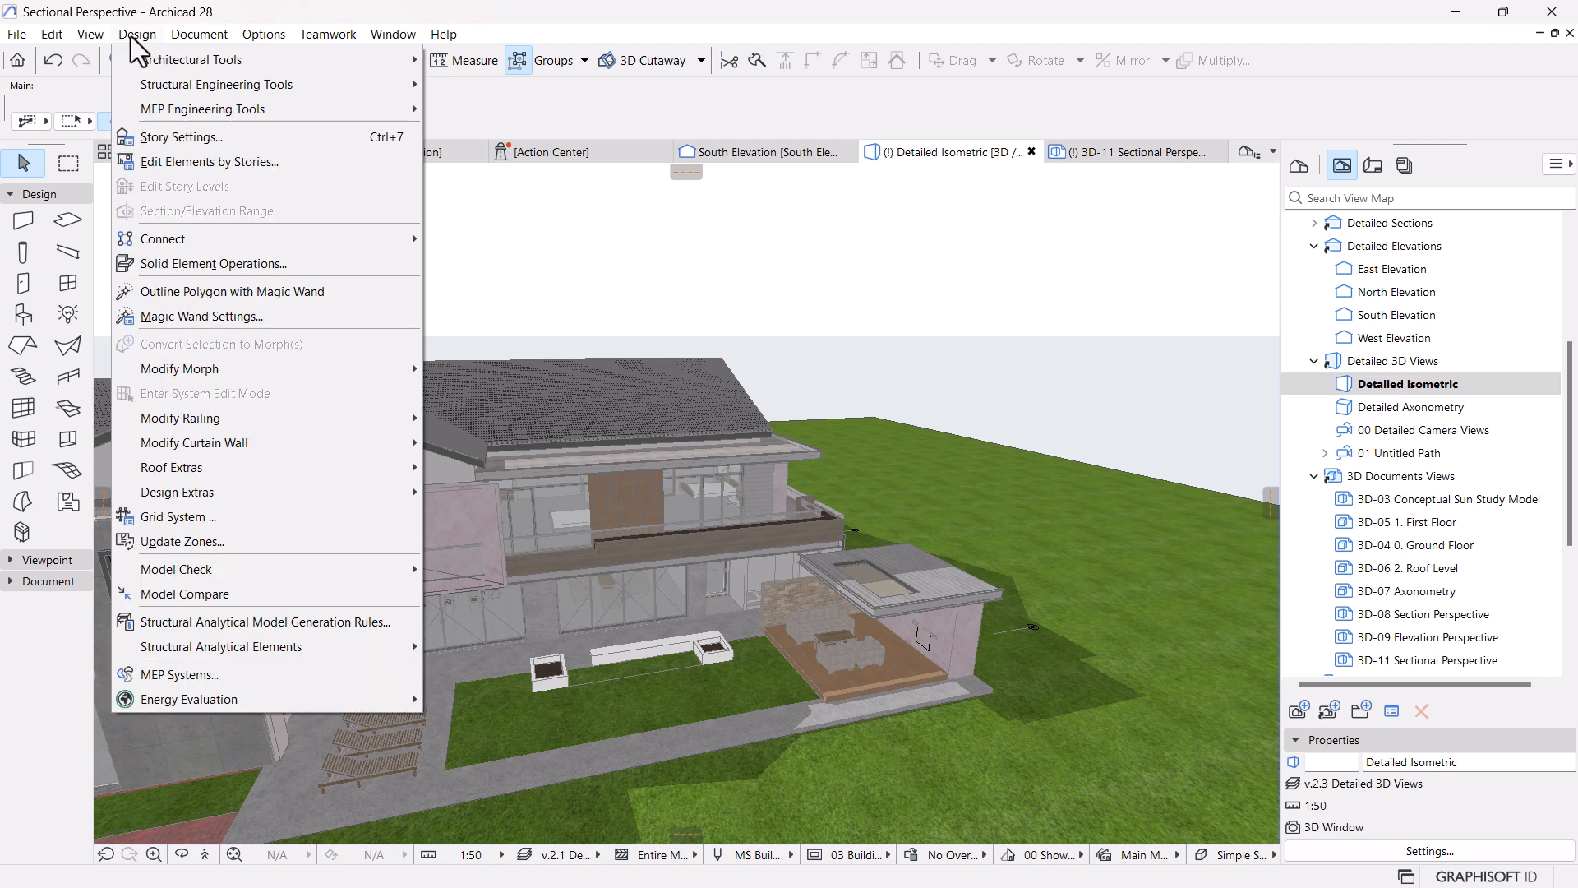
click(183, 265)
drag(593, 531, 1045, 365)
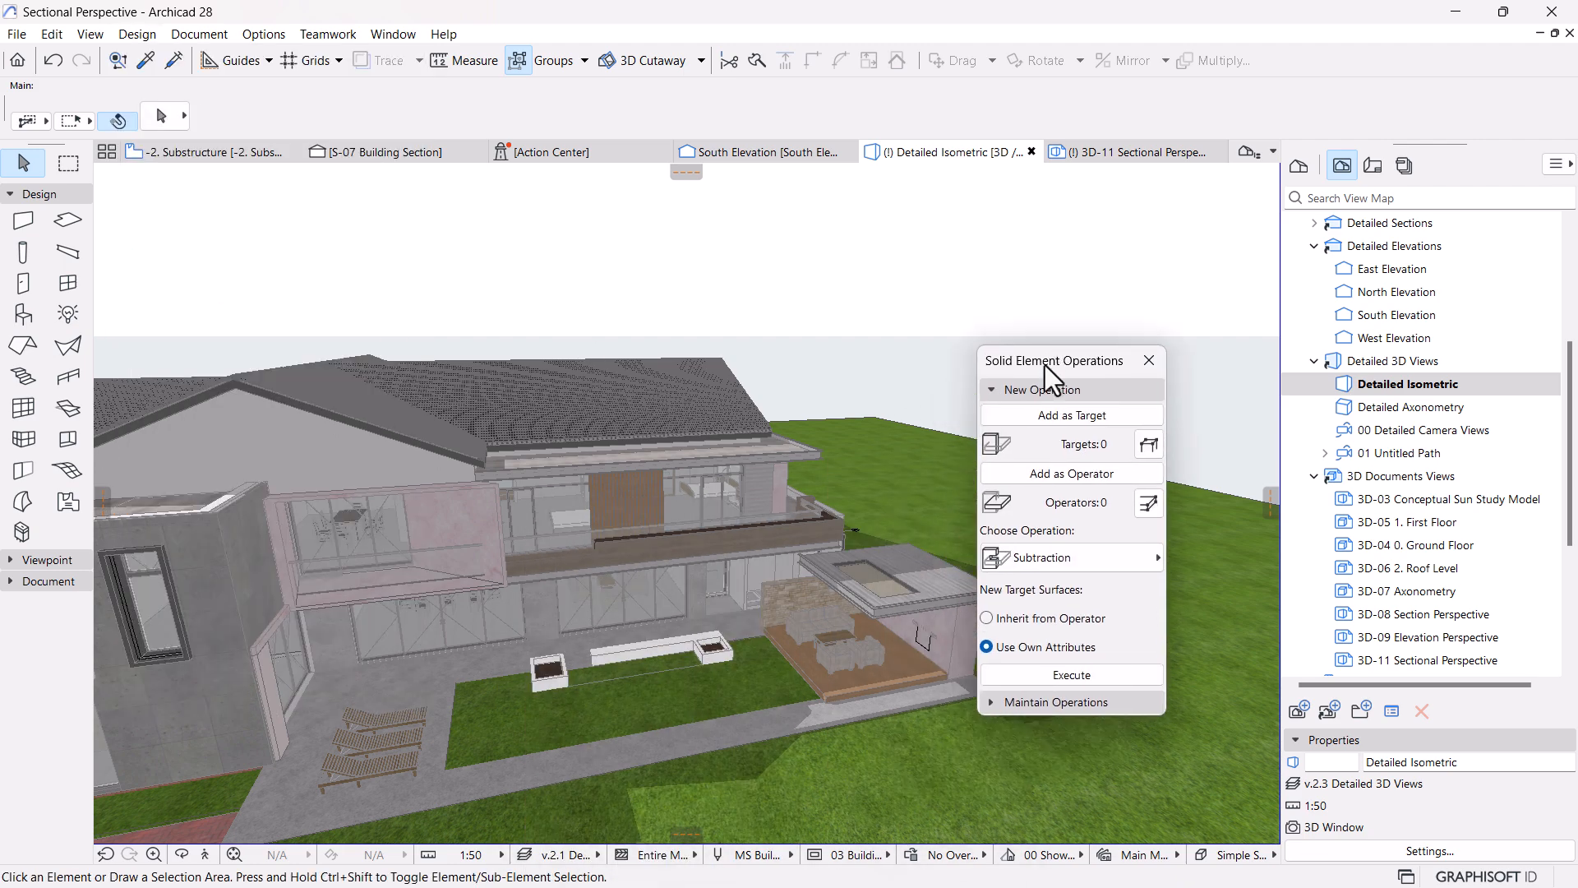
scroll(779, 397, up, 8)
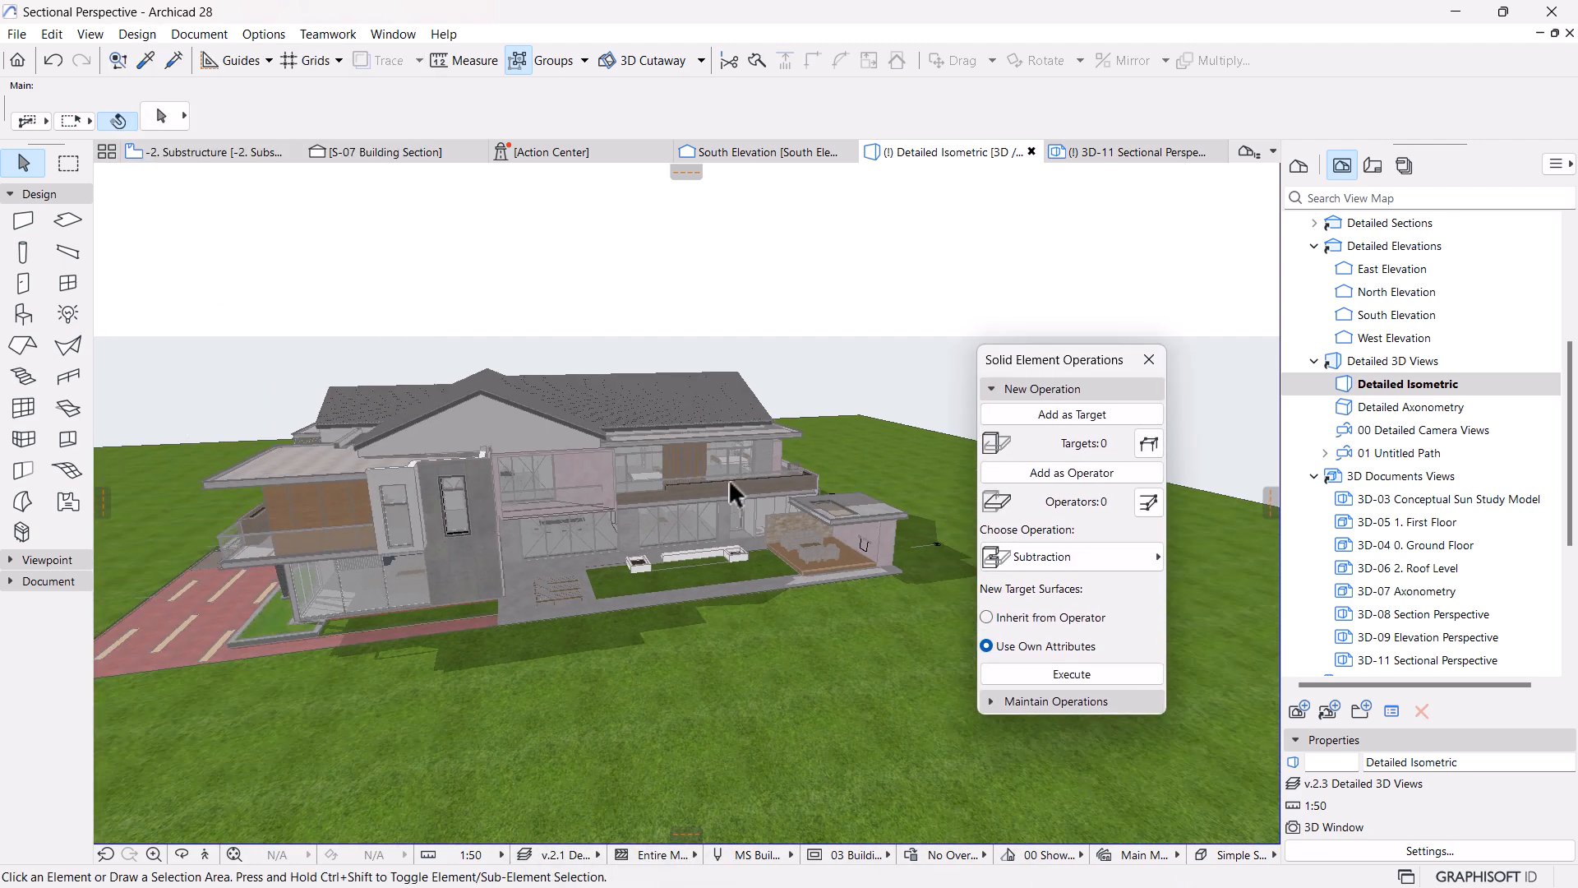
scroll(674, 589, up, 1)
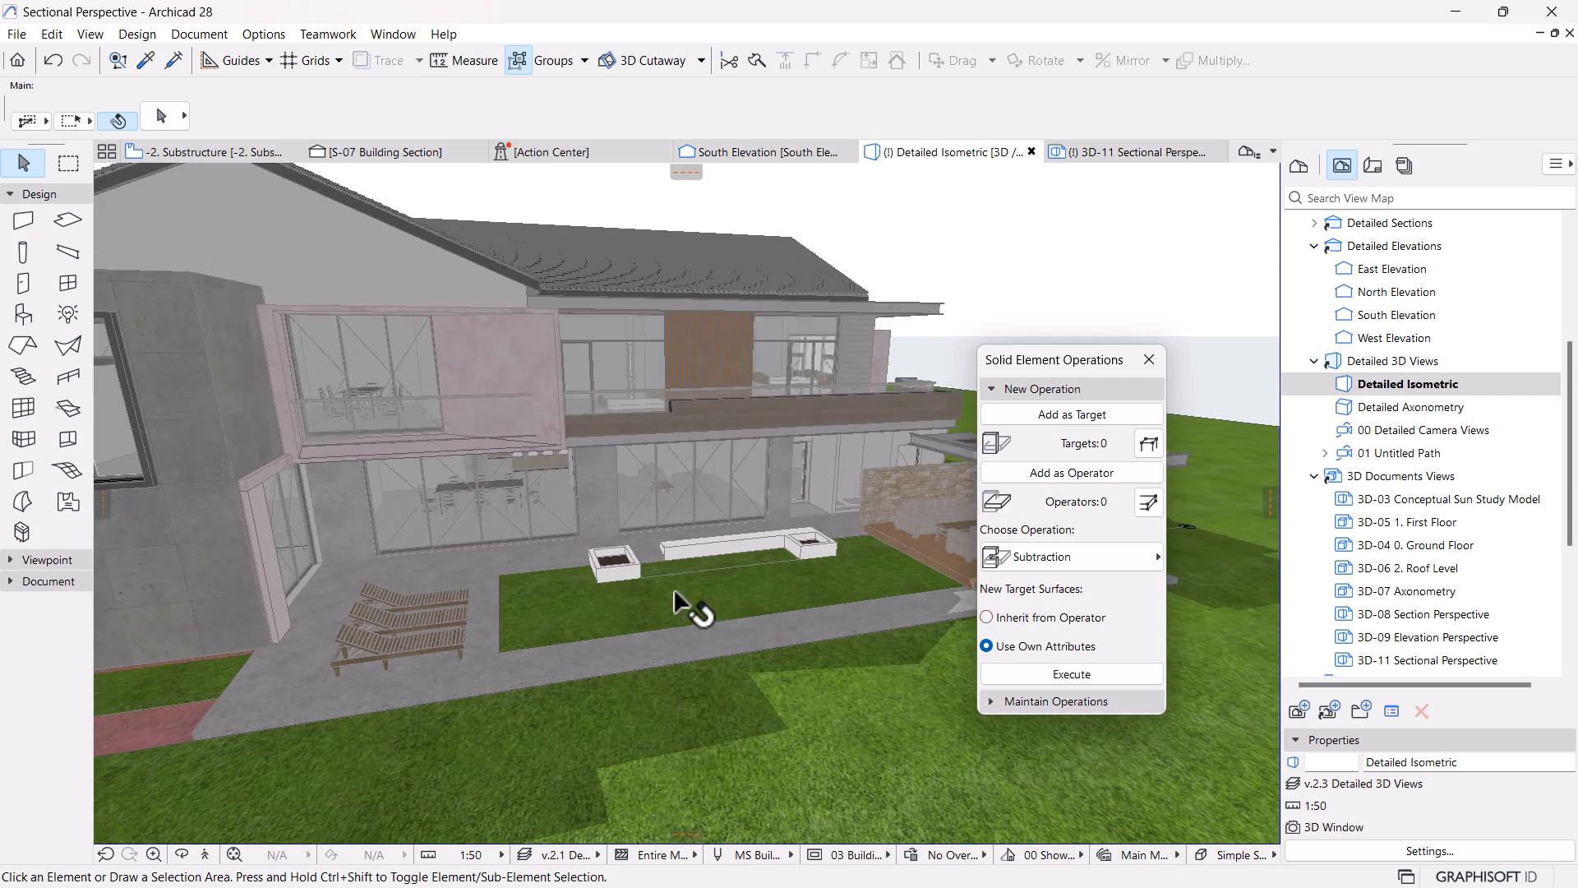
drag(697, 628, 651, 609)
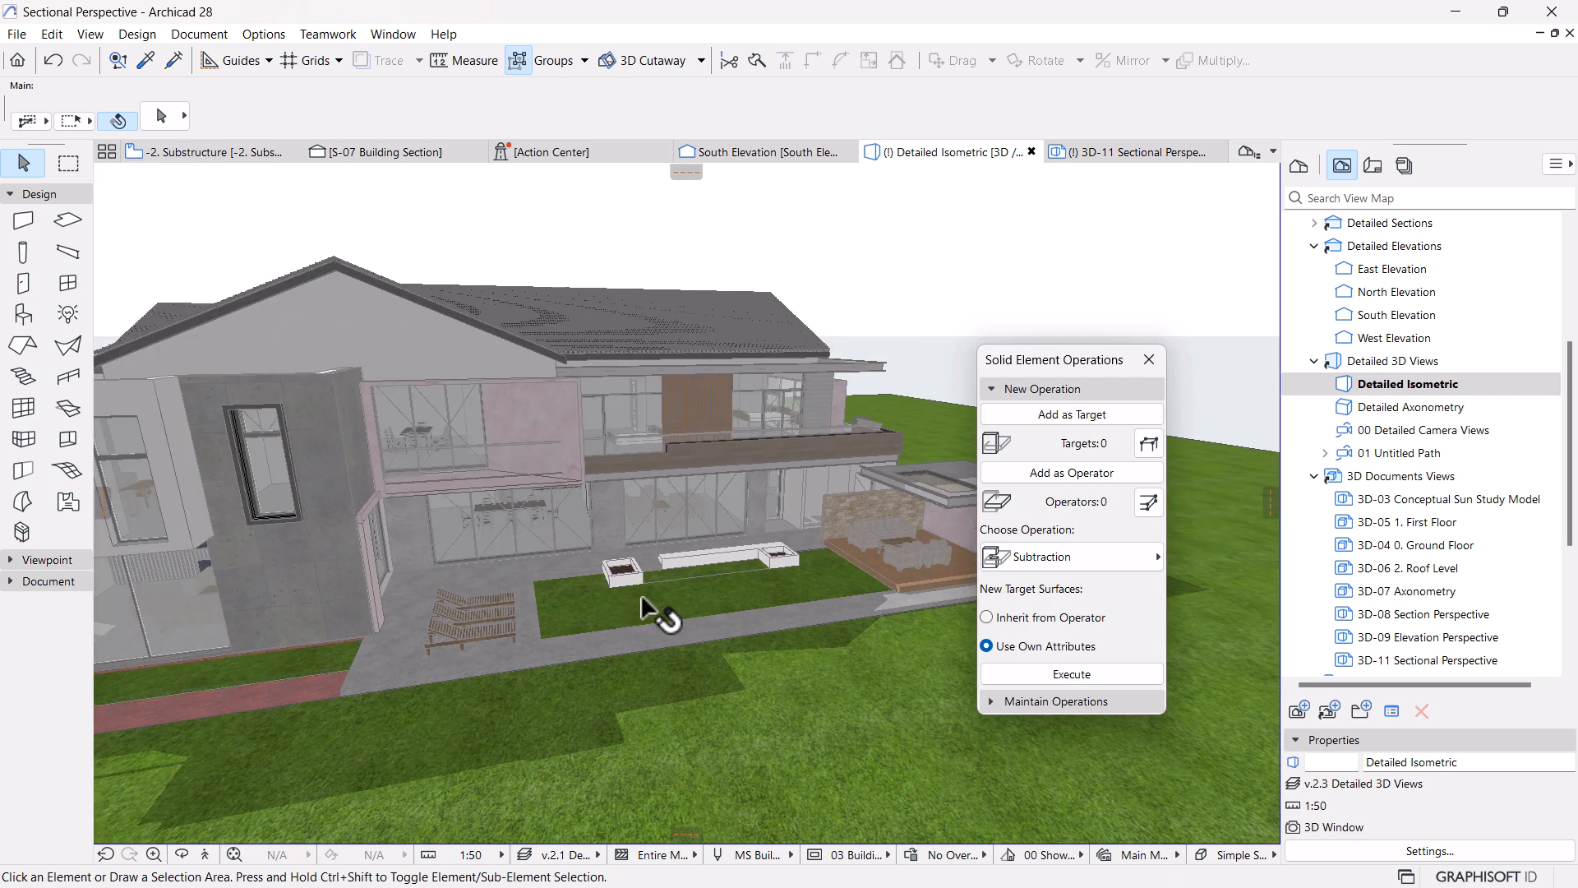
click(1150, 358)
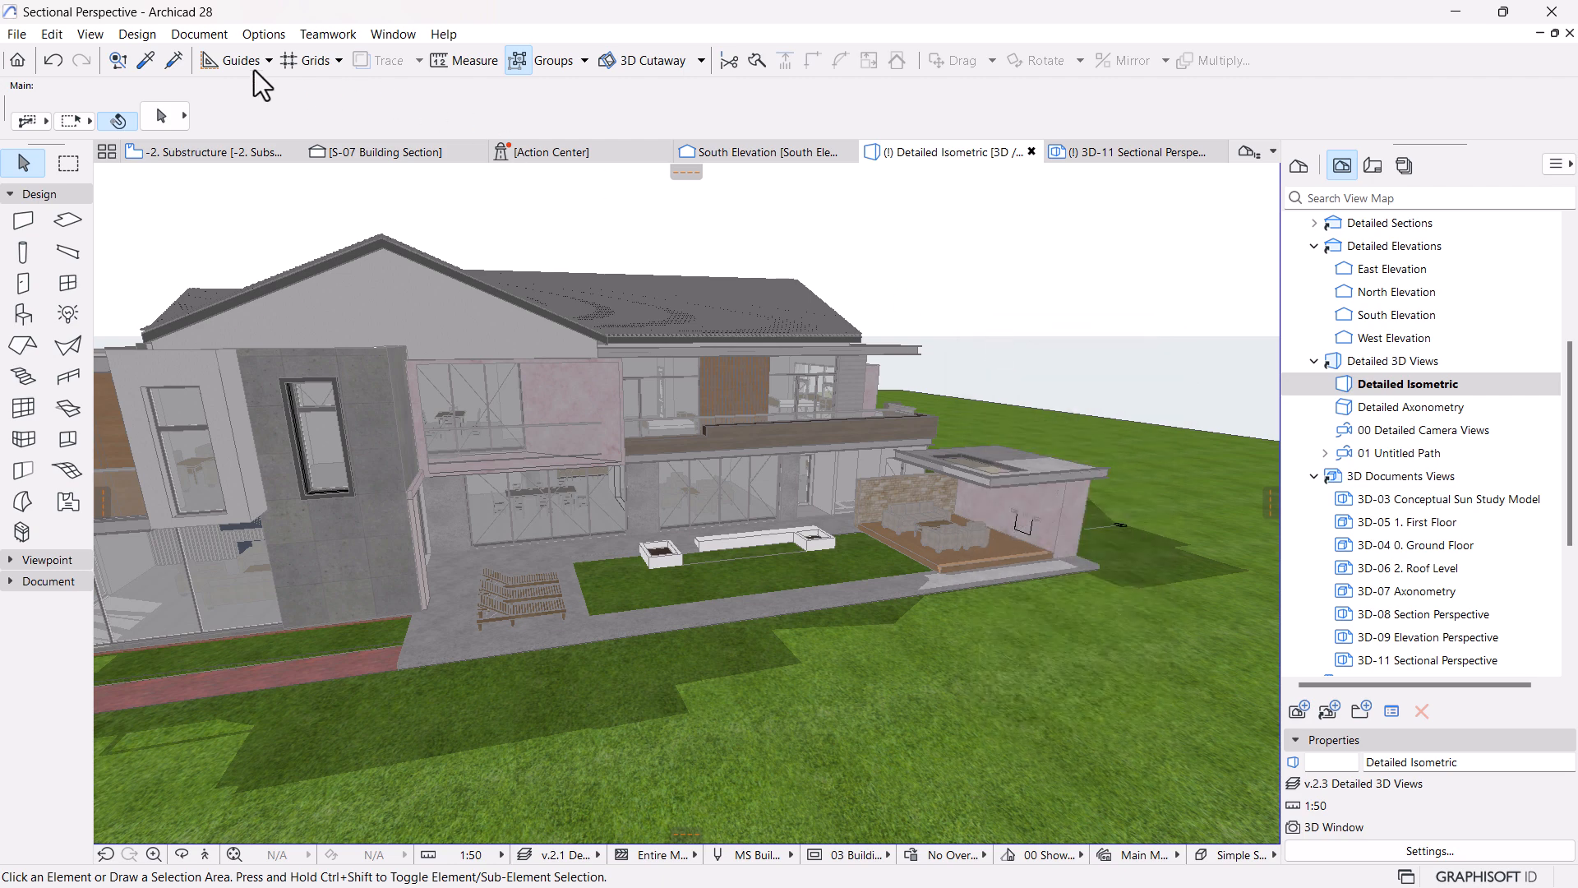
Select the dark concrete wall with the tall window, open Solid Element Operations for it and deselect the wall
click(363, 407)
right_click(978, 321)
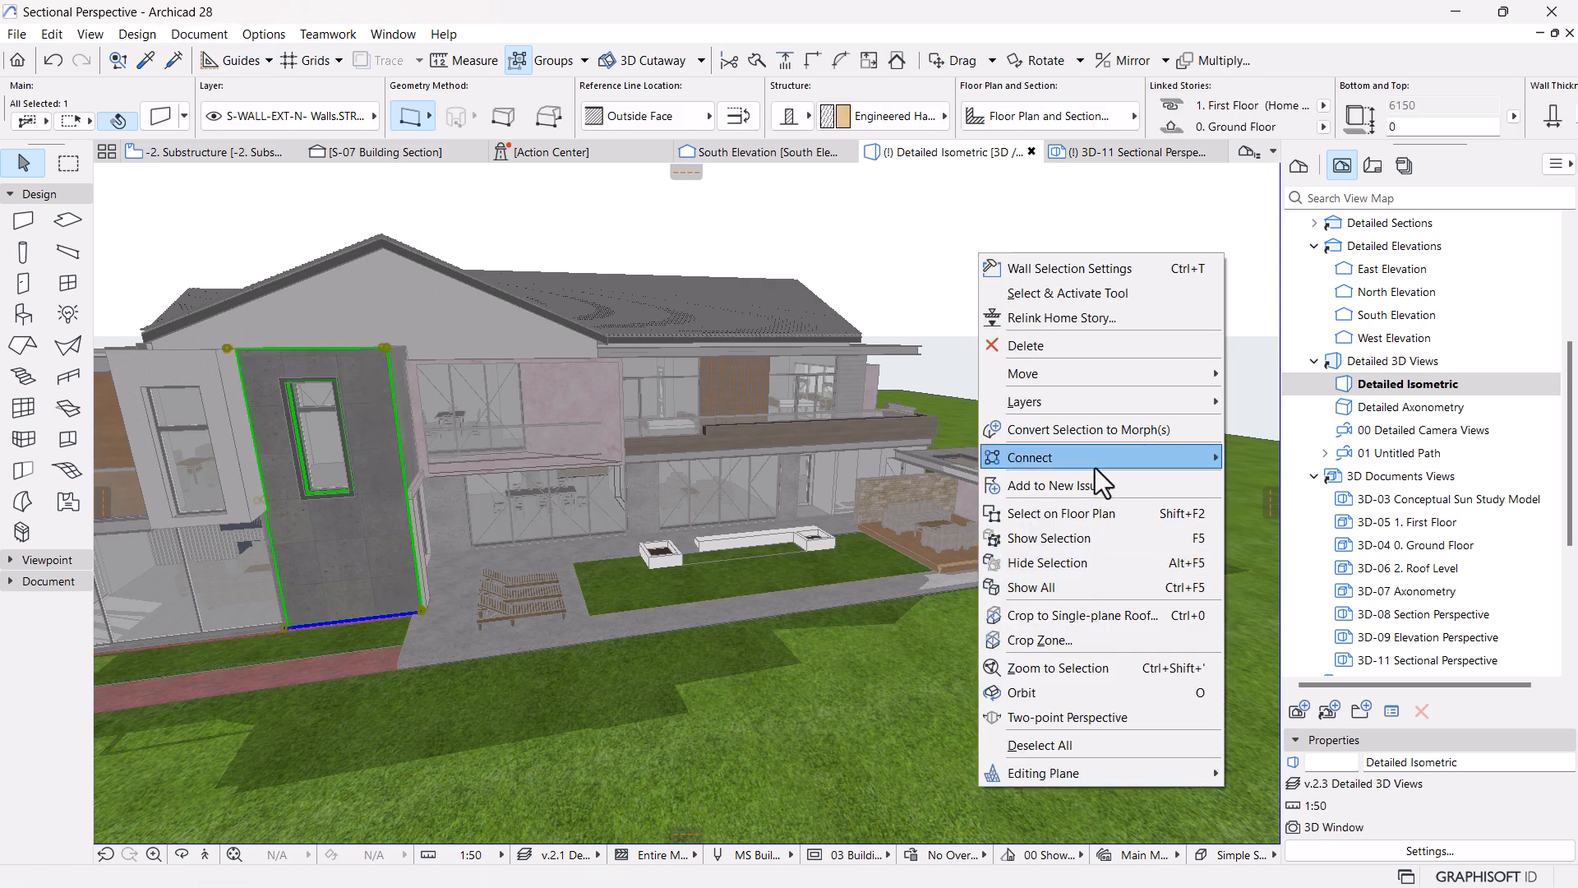
mouse_move(1095, 465)
click(1251, 510)
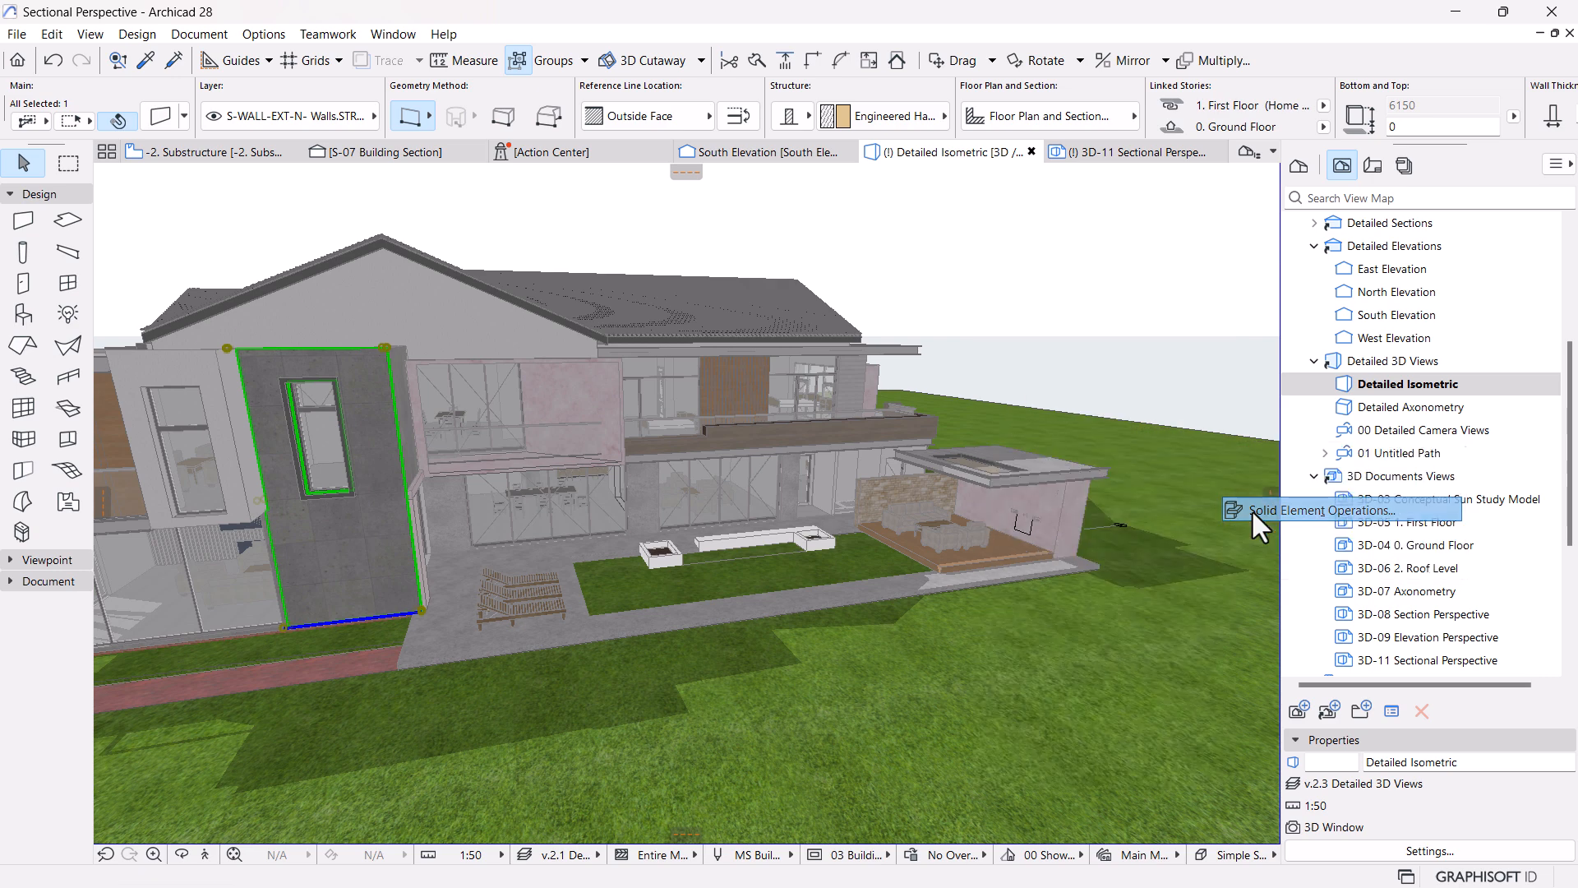
scroll(782, 453, down, 2)
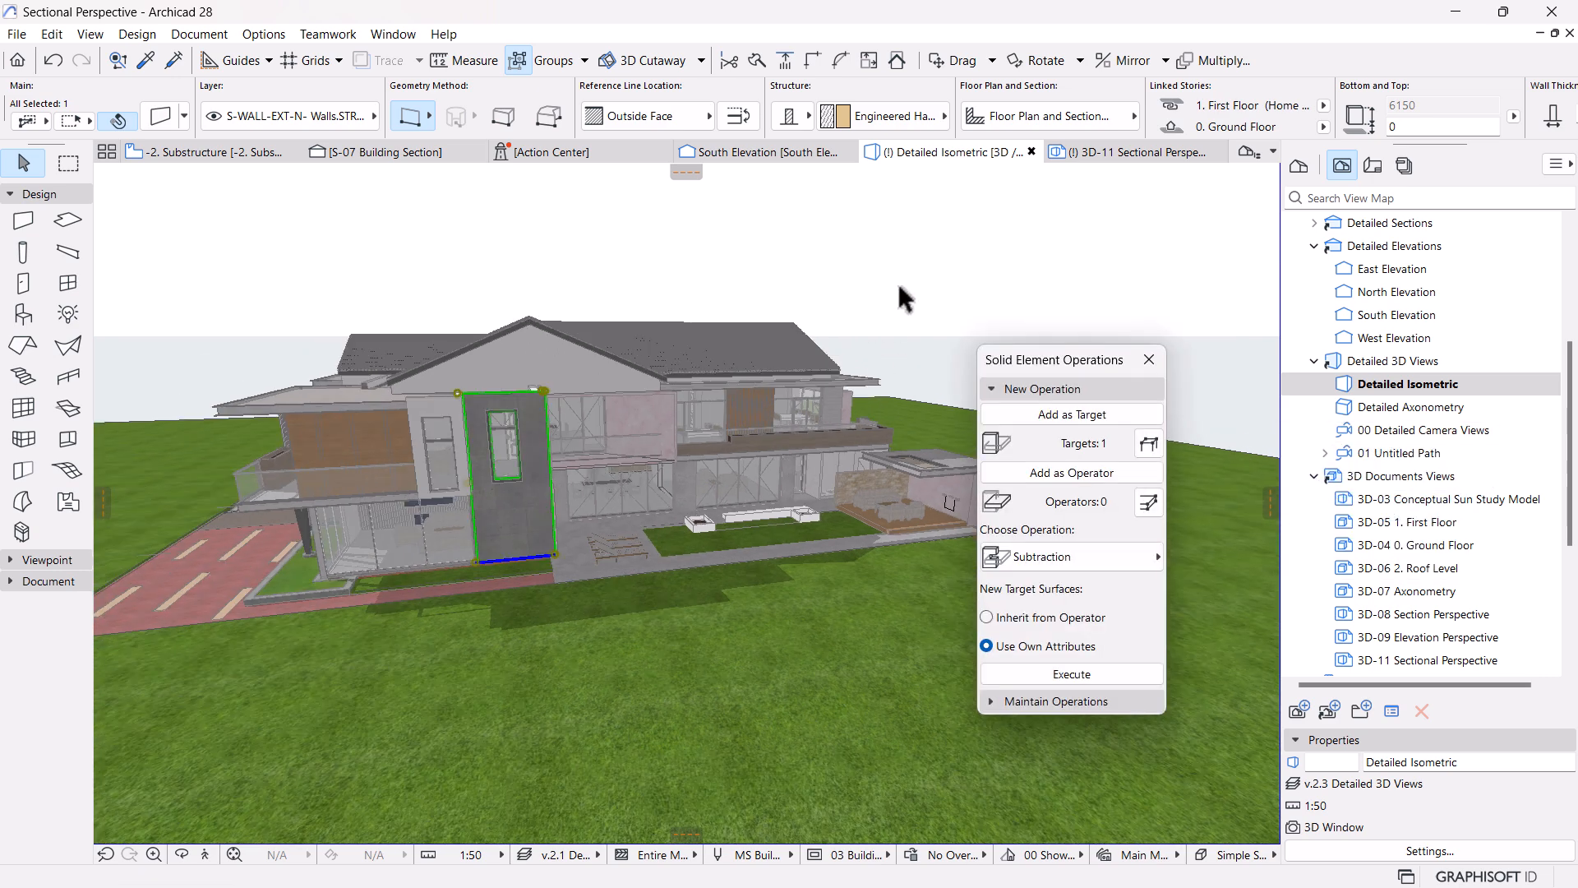
click(881, 291)
Select the structural concrete slab beneath the pool from below and add it as the operator of the solid operation
scroll(810, 530, up, 3)
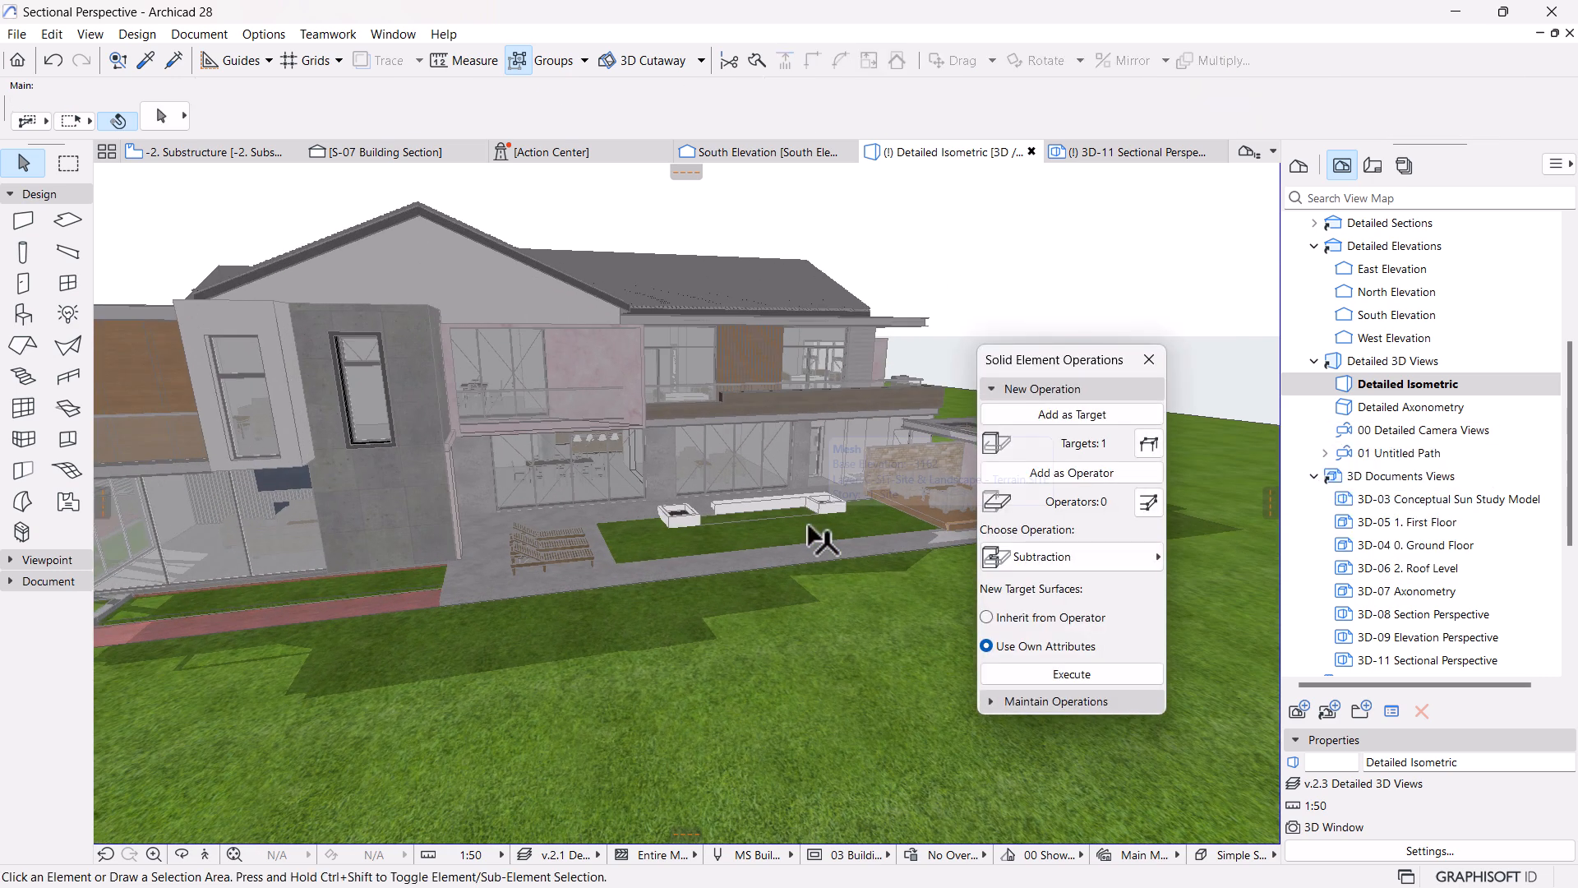
shift+middle_drag(745, 623, 563, 607)
drag(1037, 356, 1134, 194)
shift+middle_drag(750, 556, 903, 542)
scroll(902, 543, up, 5)
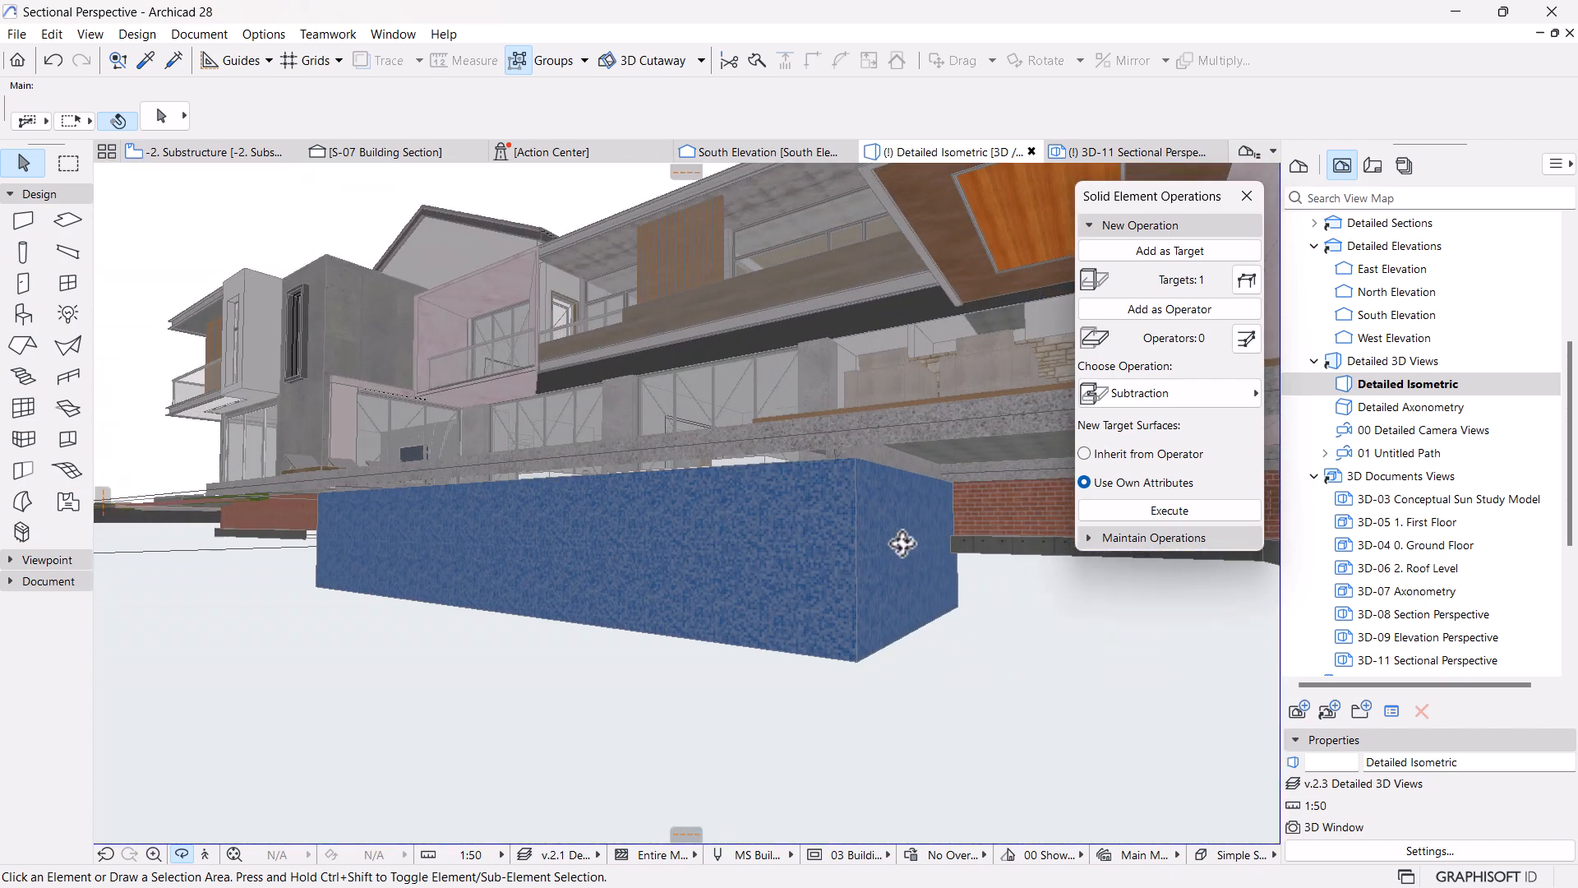
click(789, 461)
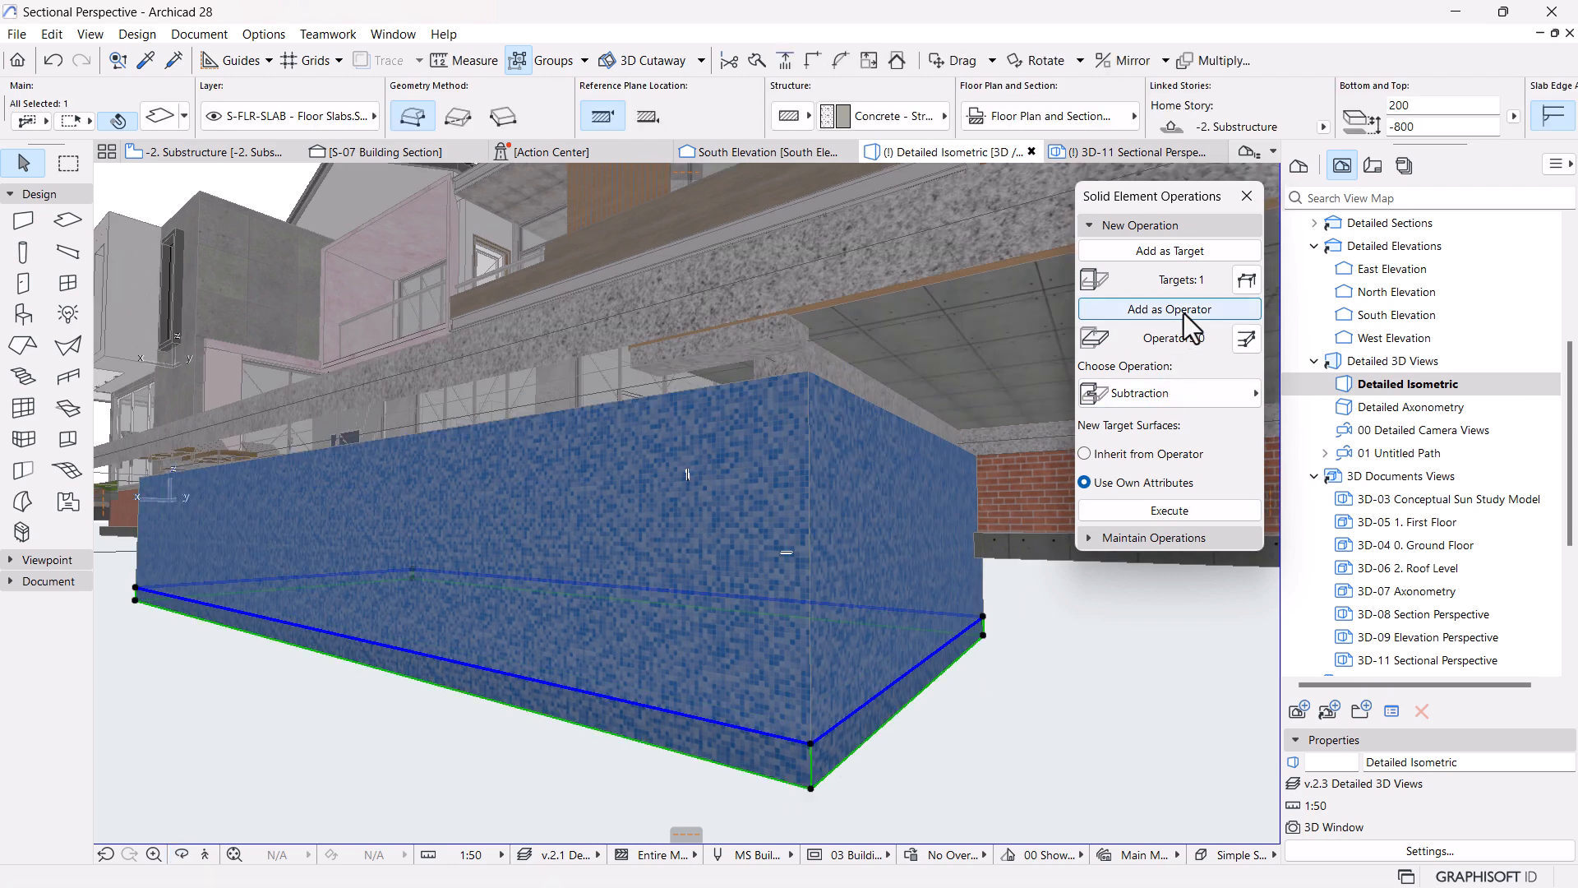
click(1184, 310)
Add the soil mesh as target and execute Subtraction with upward extrusion to cut the pool out of the terrain
scroll(750, 740, down, 5)
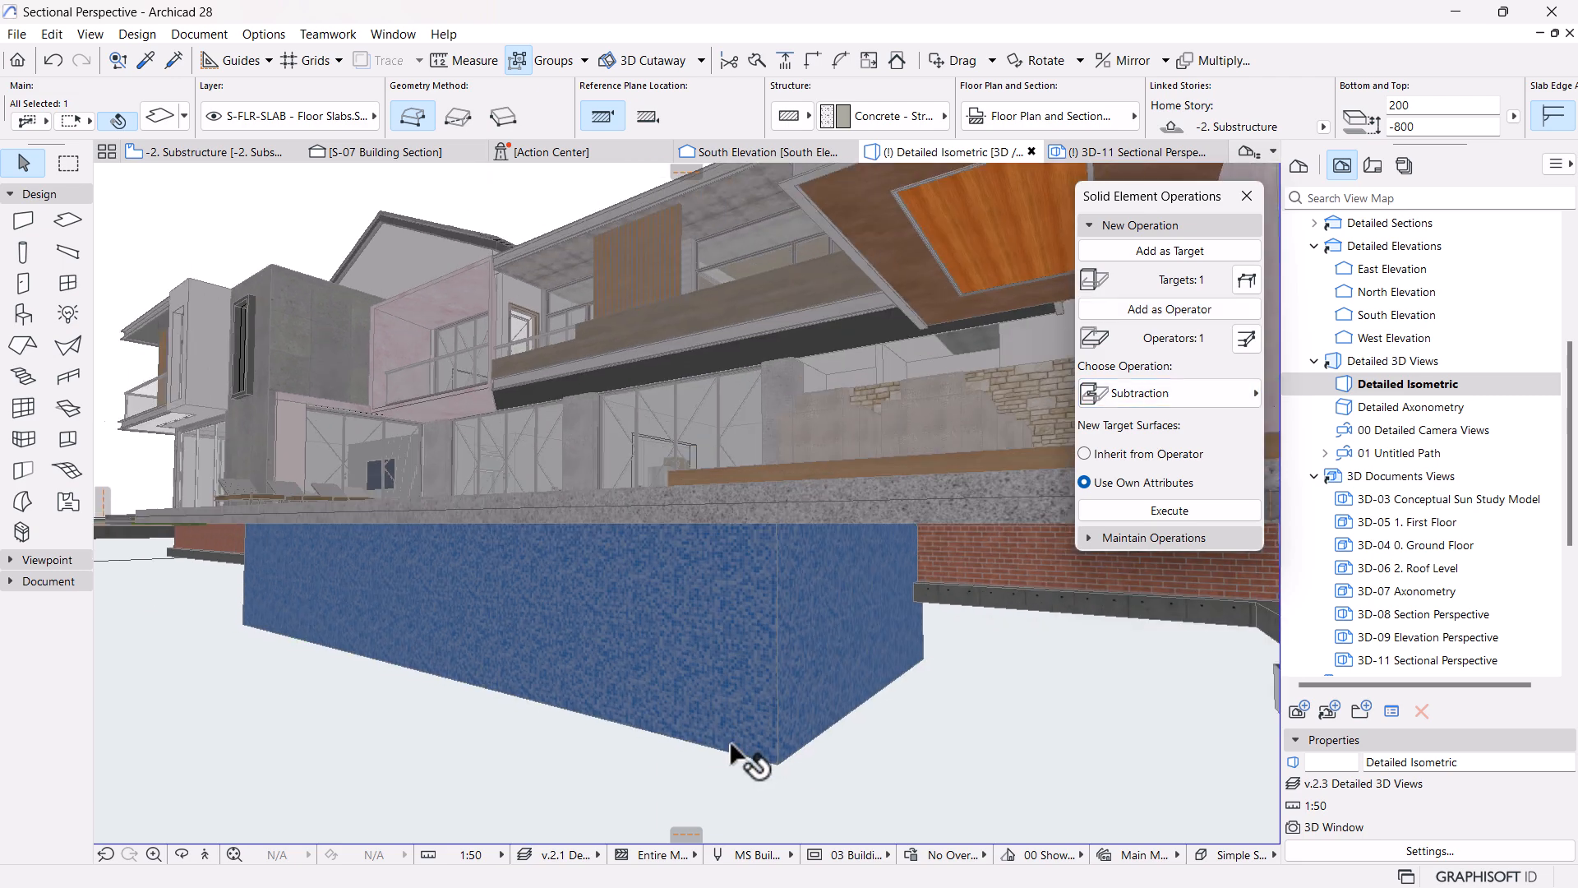
click(497, 678)
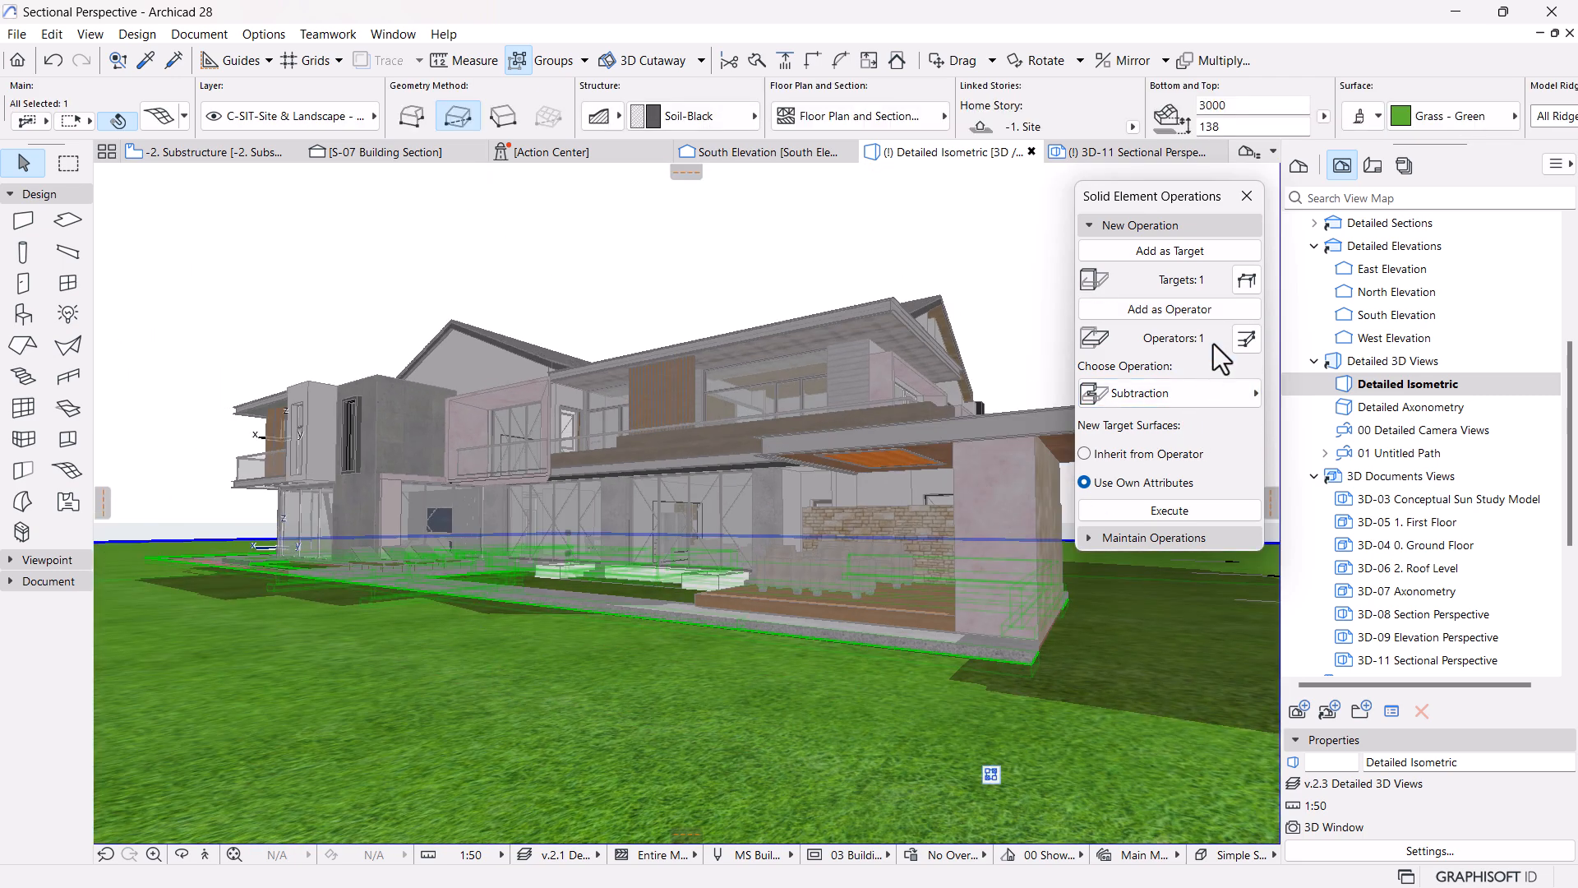
click(1152, 257)
click(1210, 396)
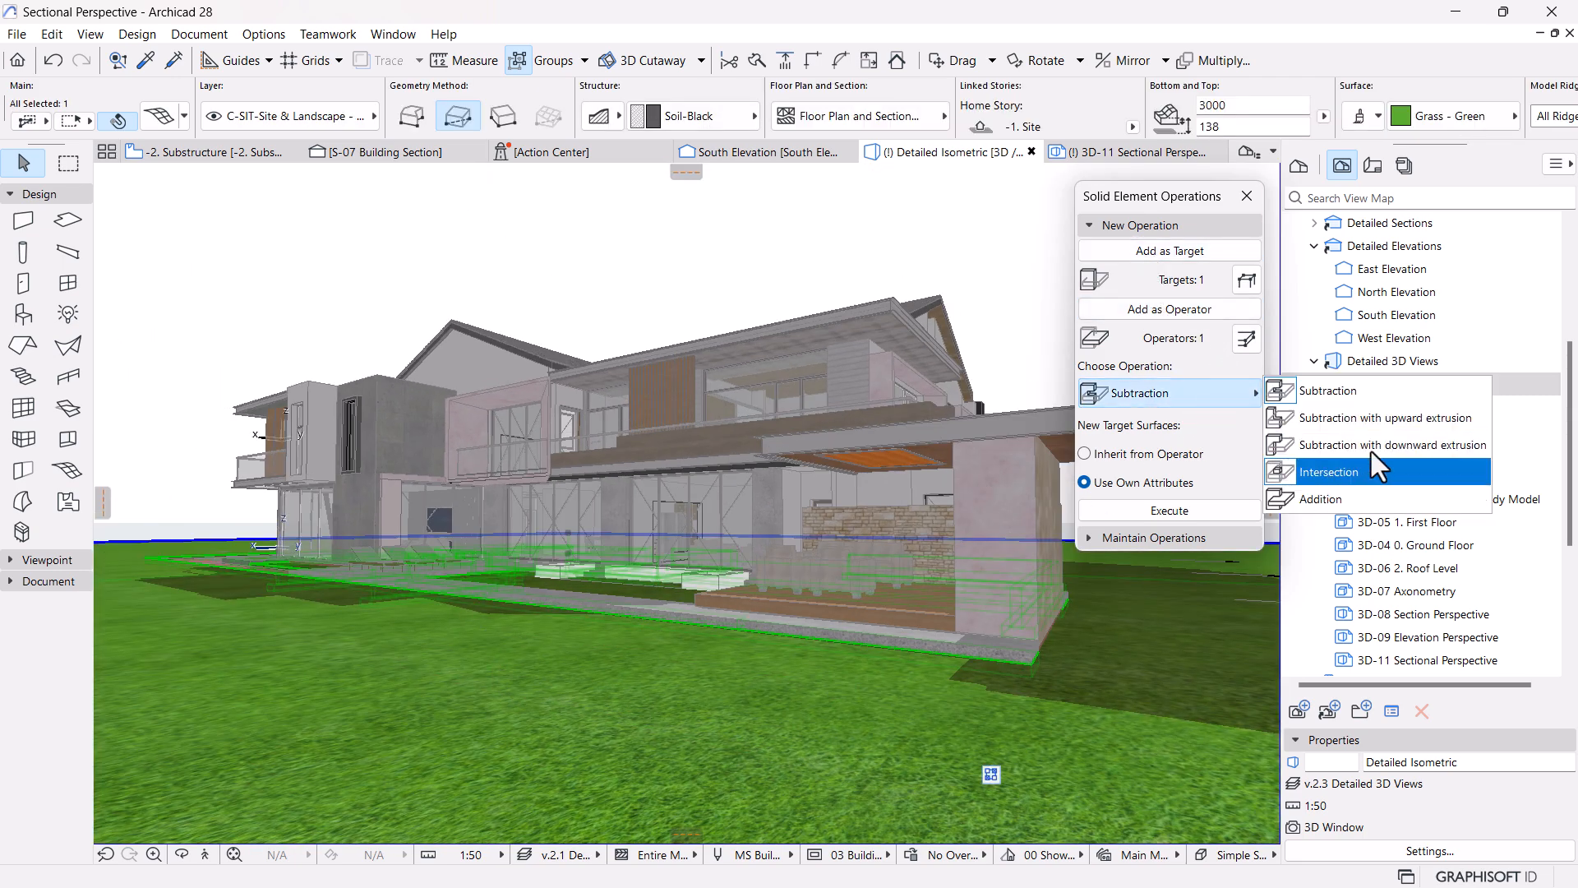
click(1360, 419)
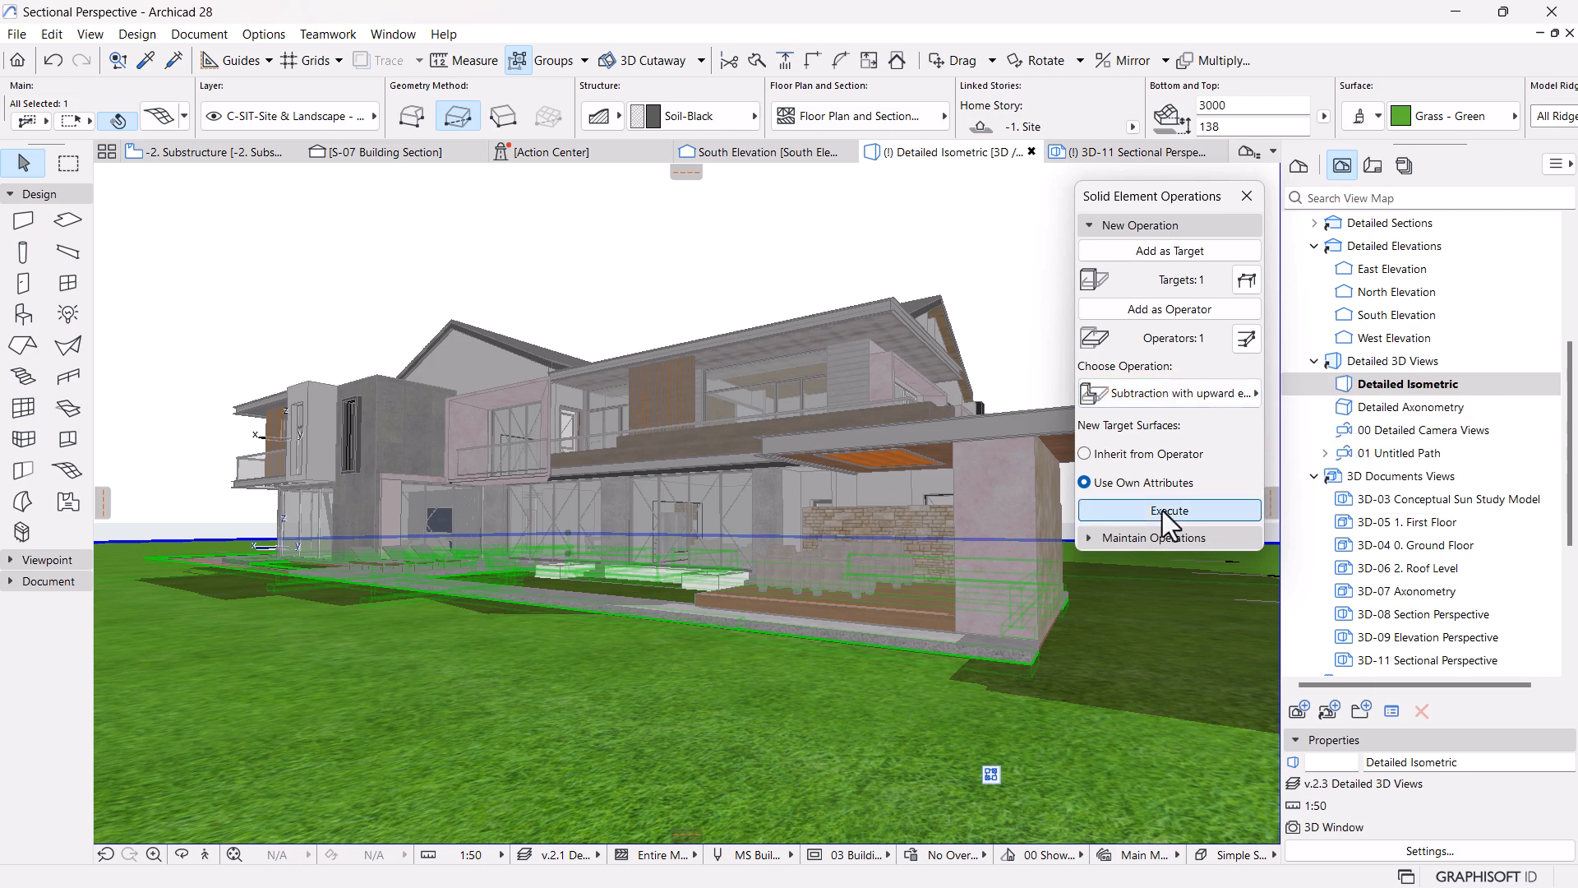
click(1186, 511)
shift+middle_drag(564, 546, 831, 599)
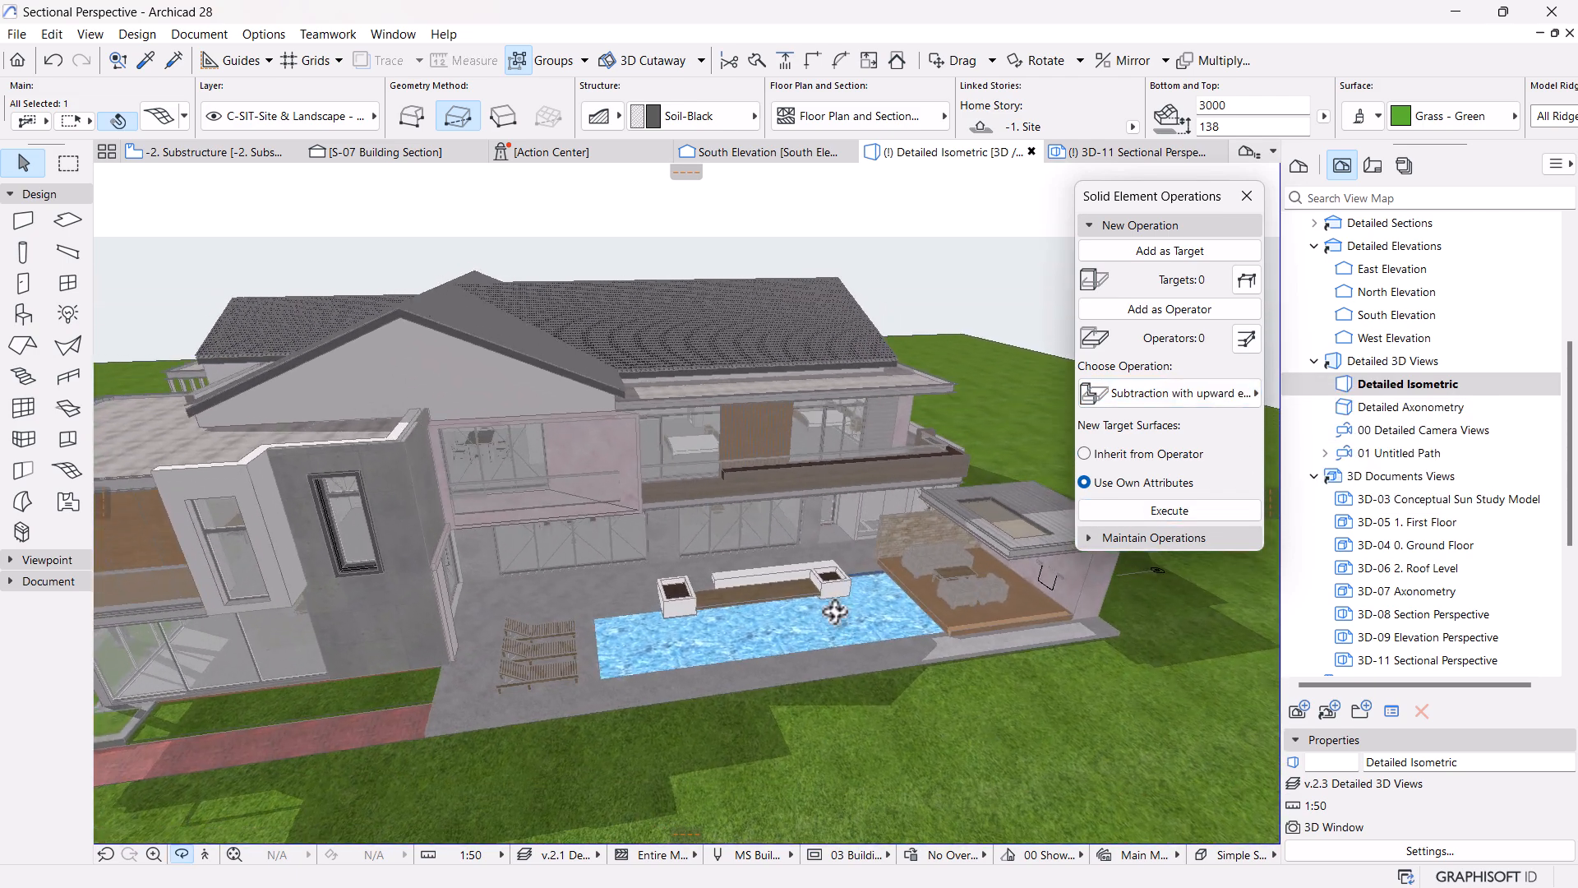
Return to the 3D-11 Sectional Perspective and examine the soil cut, the slabs and the water around the pool
click(1076, 152)
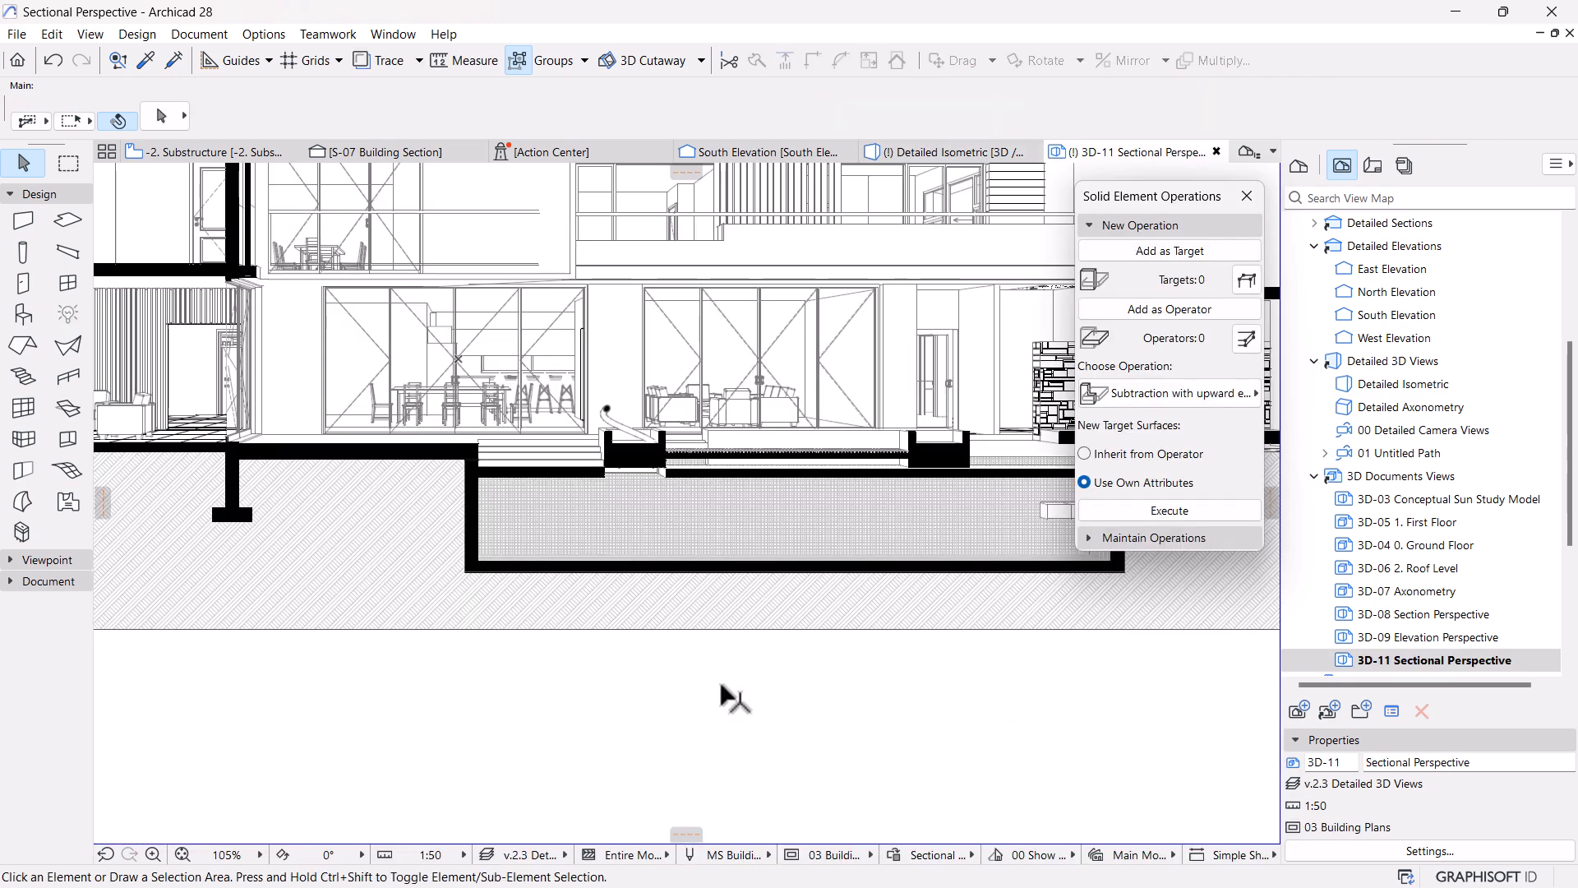
scroll(903, 605, down, 5)
middle_drag(997, 619, 891, 590)
scroll(891, 587, up, 3)
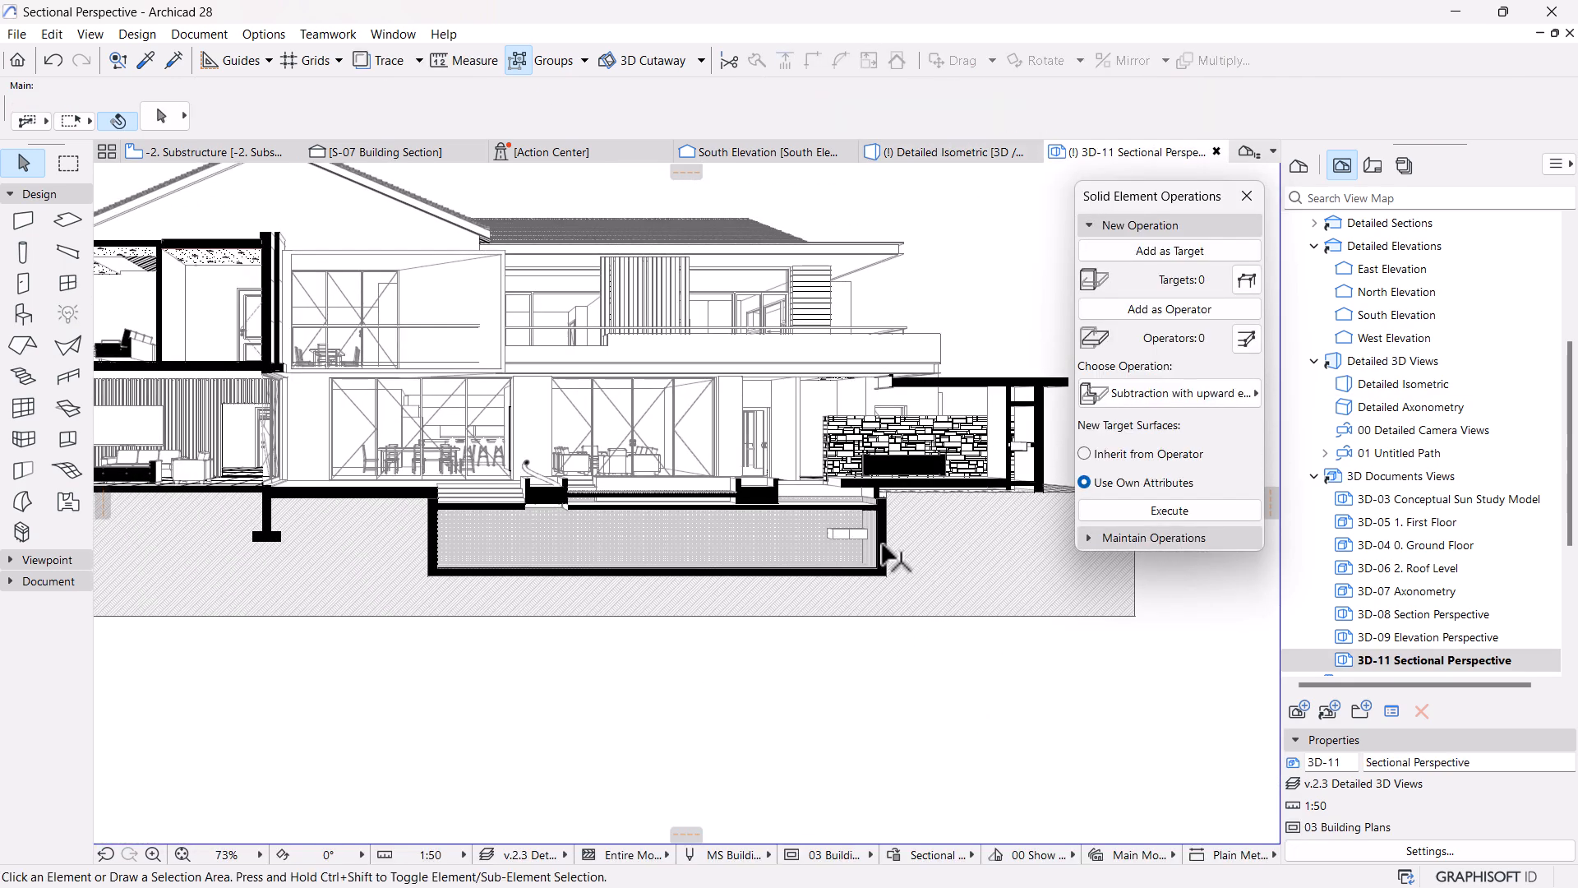
scroll(892, 569, up, 4)
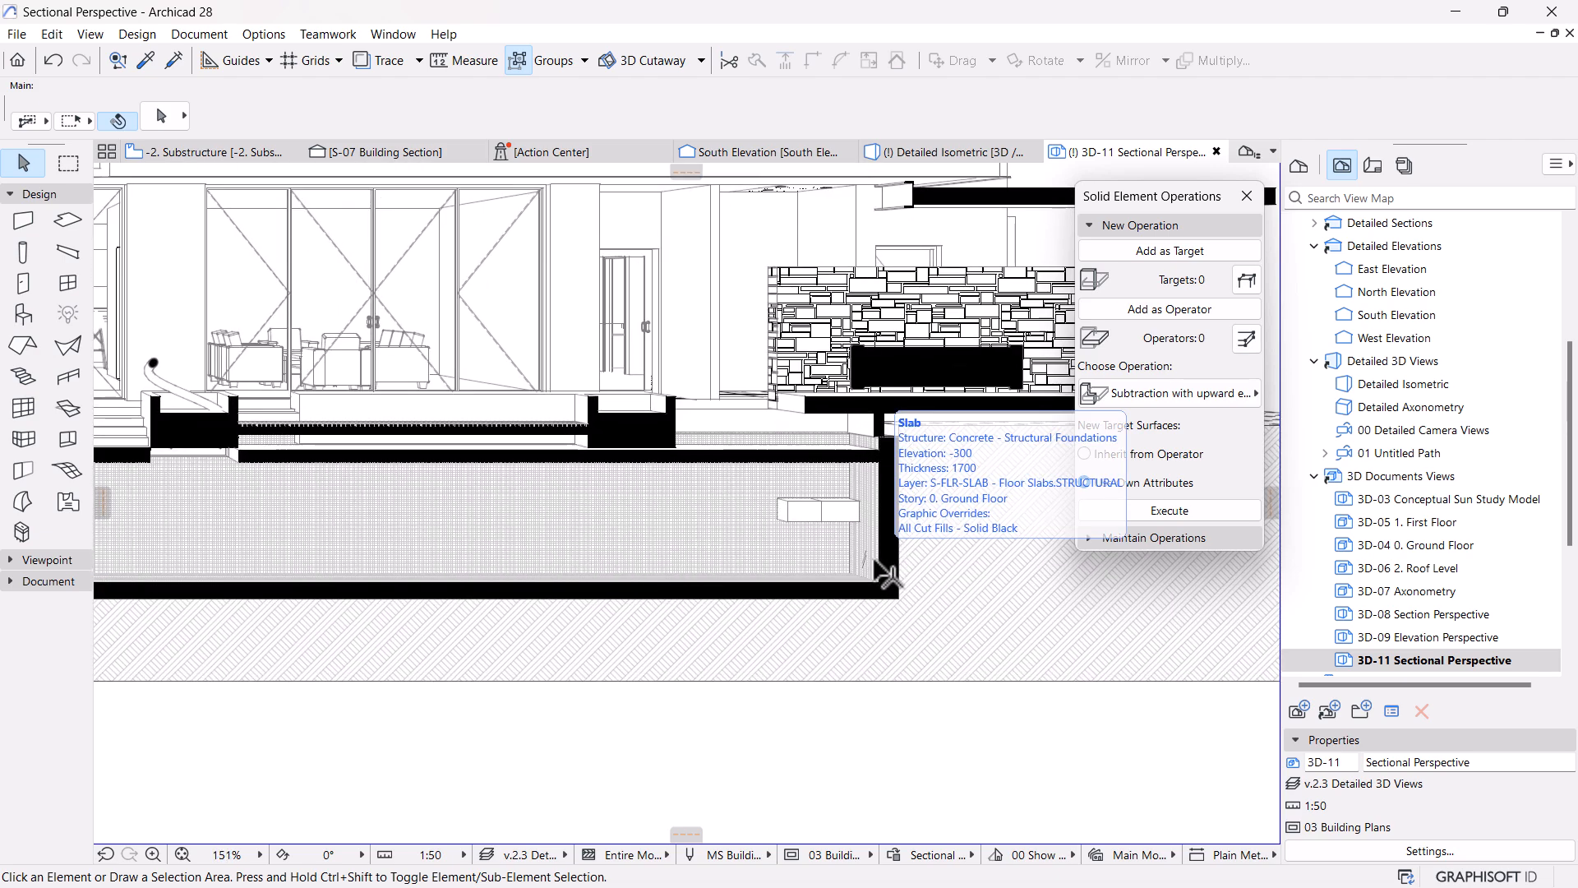
middle_drag(415, 604, 597, 598)
middle_drag(231, 565, 394, 521)
scroll(387, 510, up, 4)
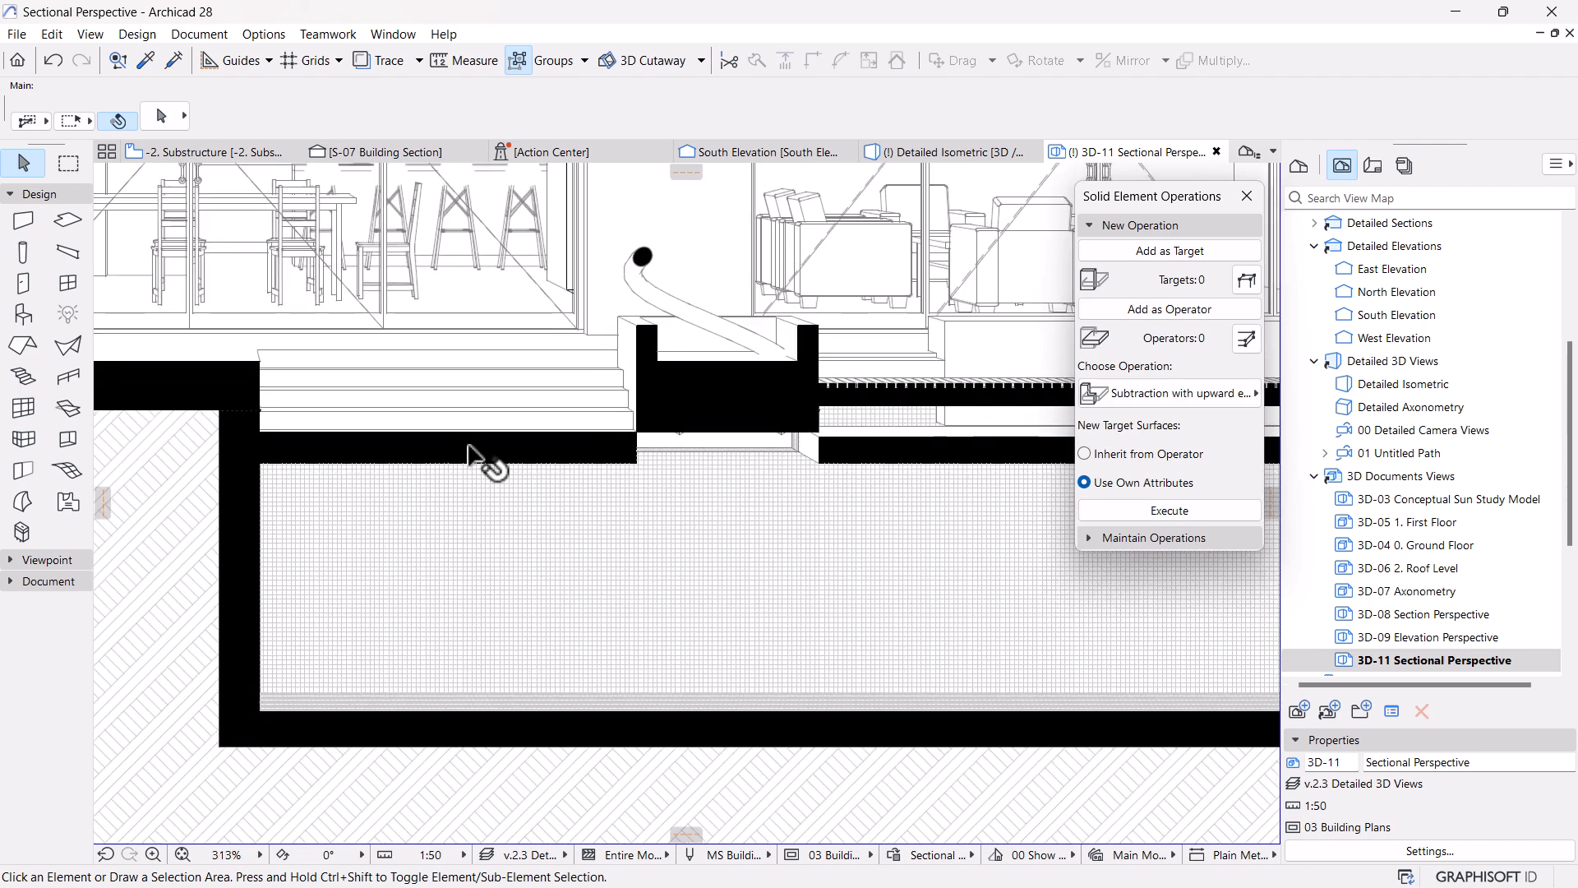
Select the pool's water slab in the section and close the Solid Element Operations palette
click(469, 448)
click(510, 435)
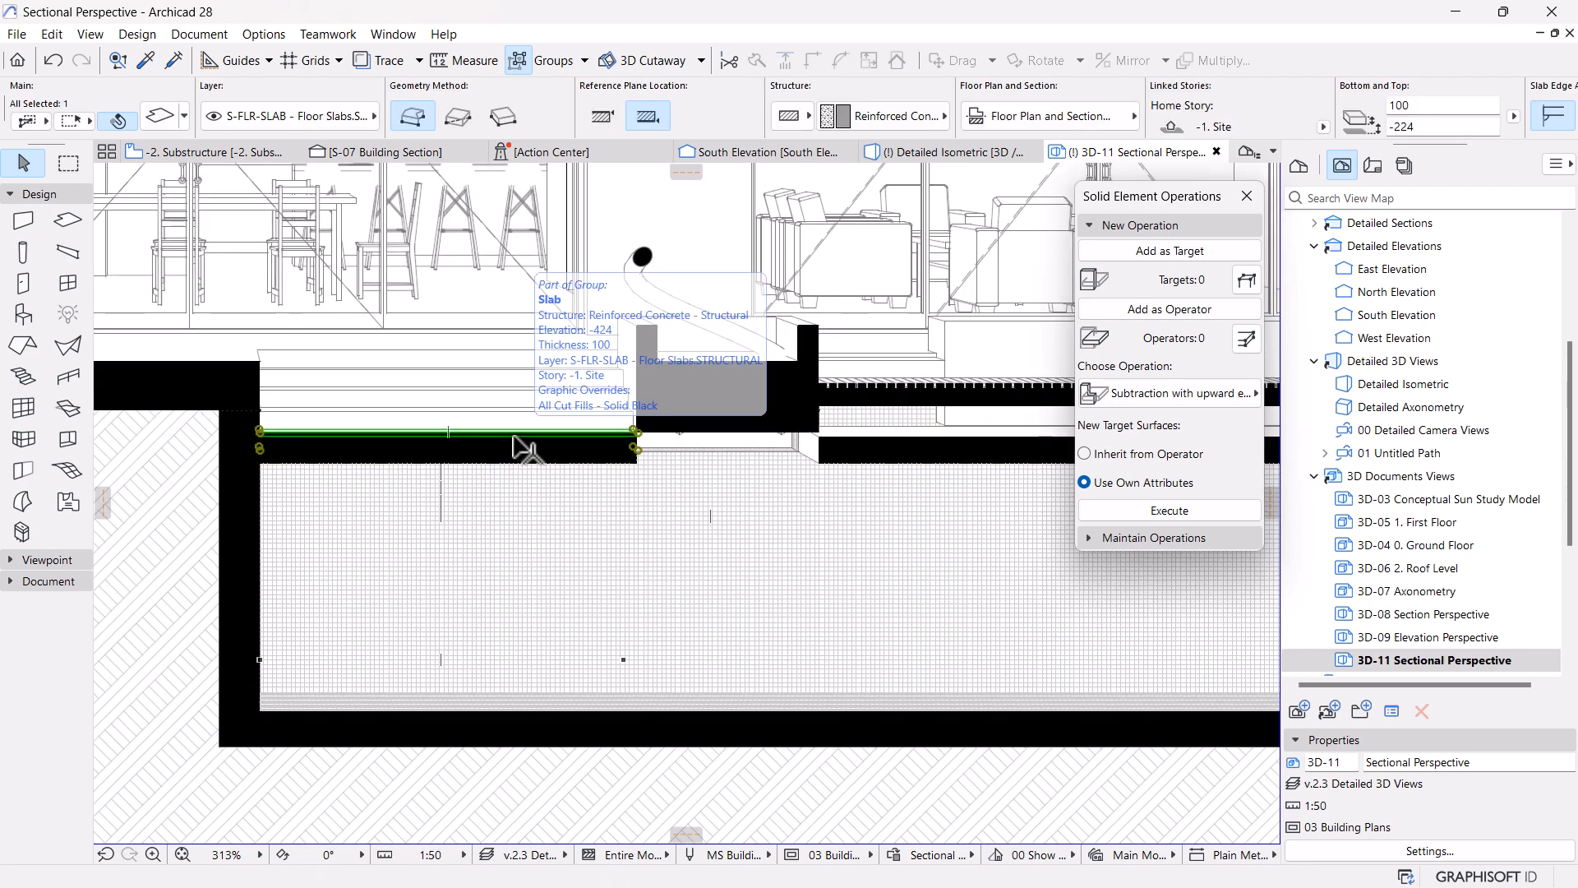
click(533, 449)
scroll(891, 476, down, 7)
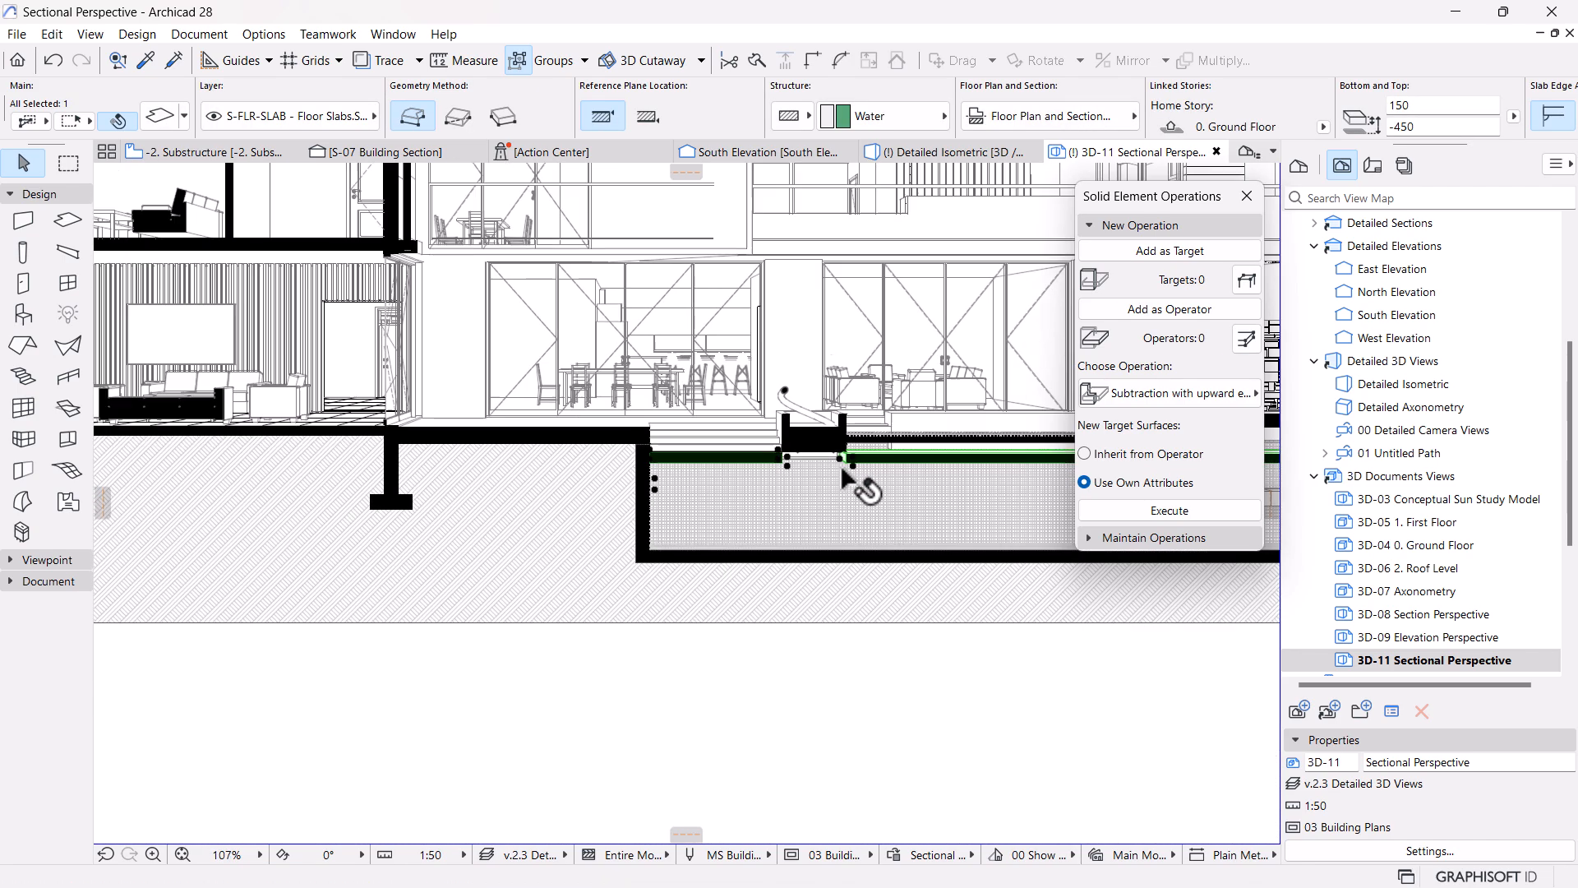
scroll(985, 501, up, 3)
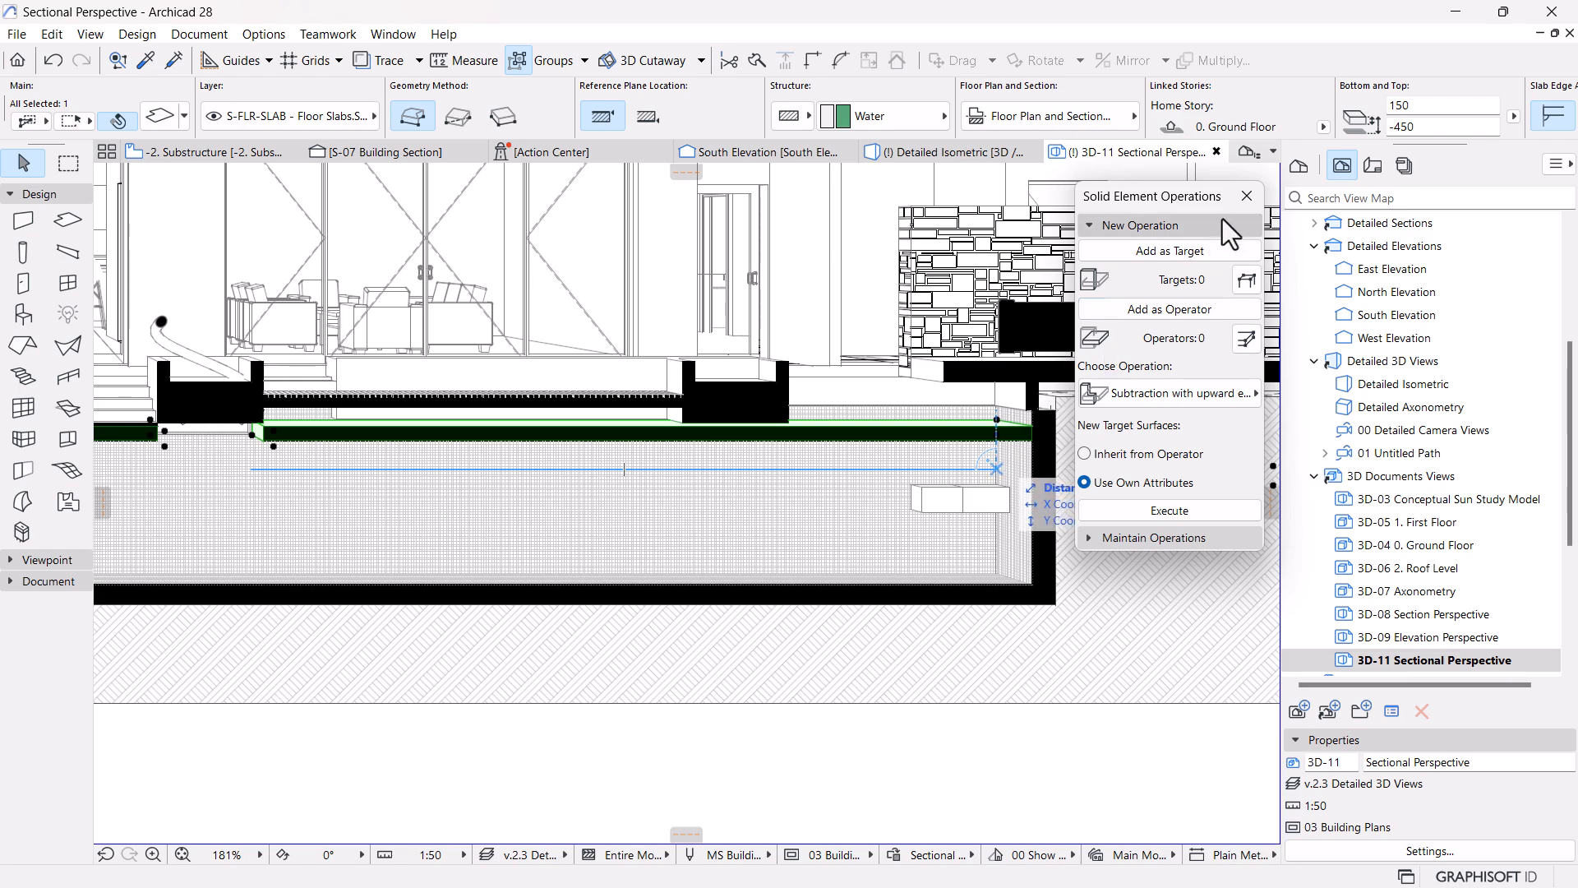
click(1247, 195)
scroll(891, 564, down, 5)
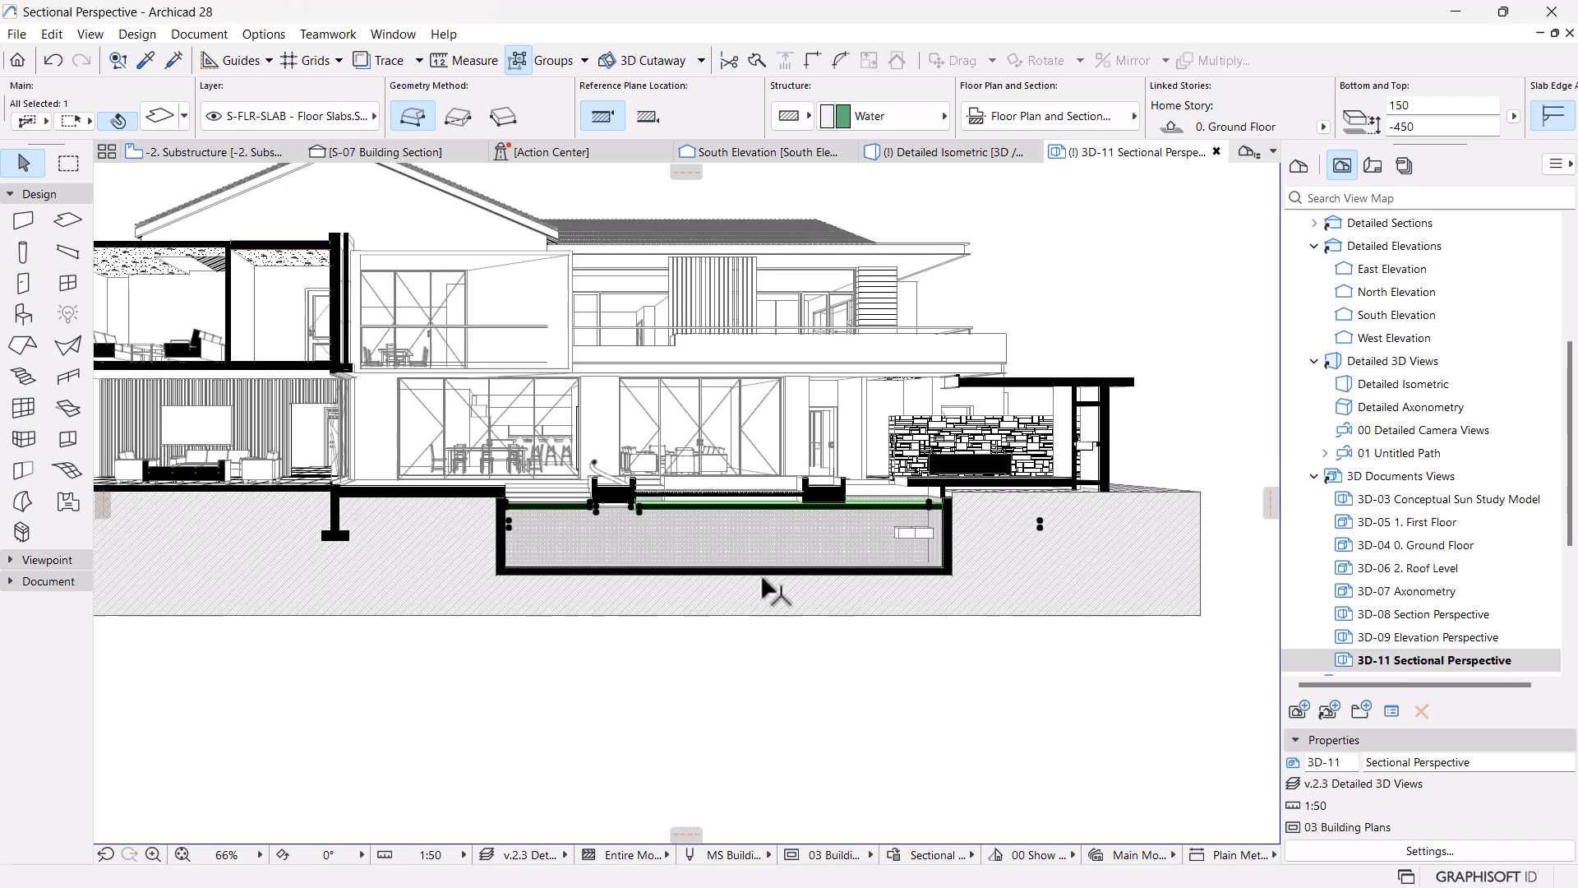
scroll(769, 612, up, 2)
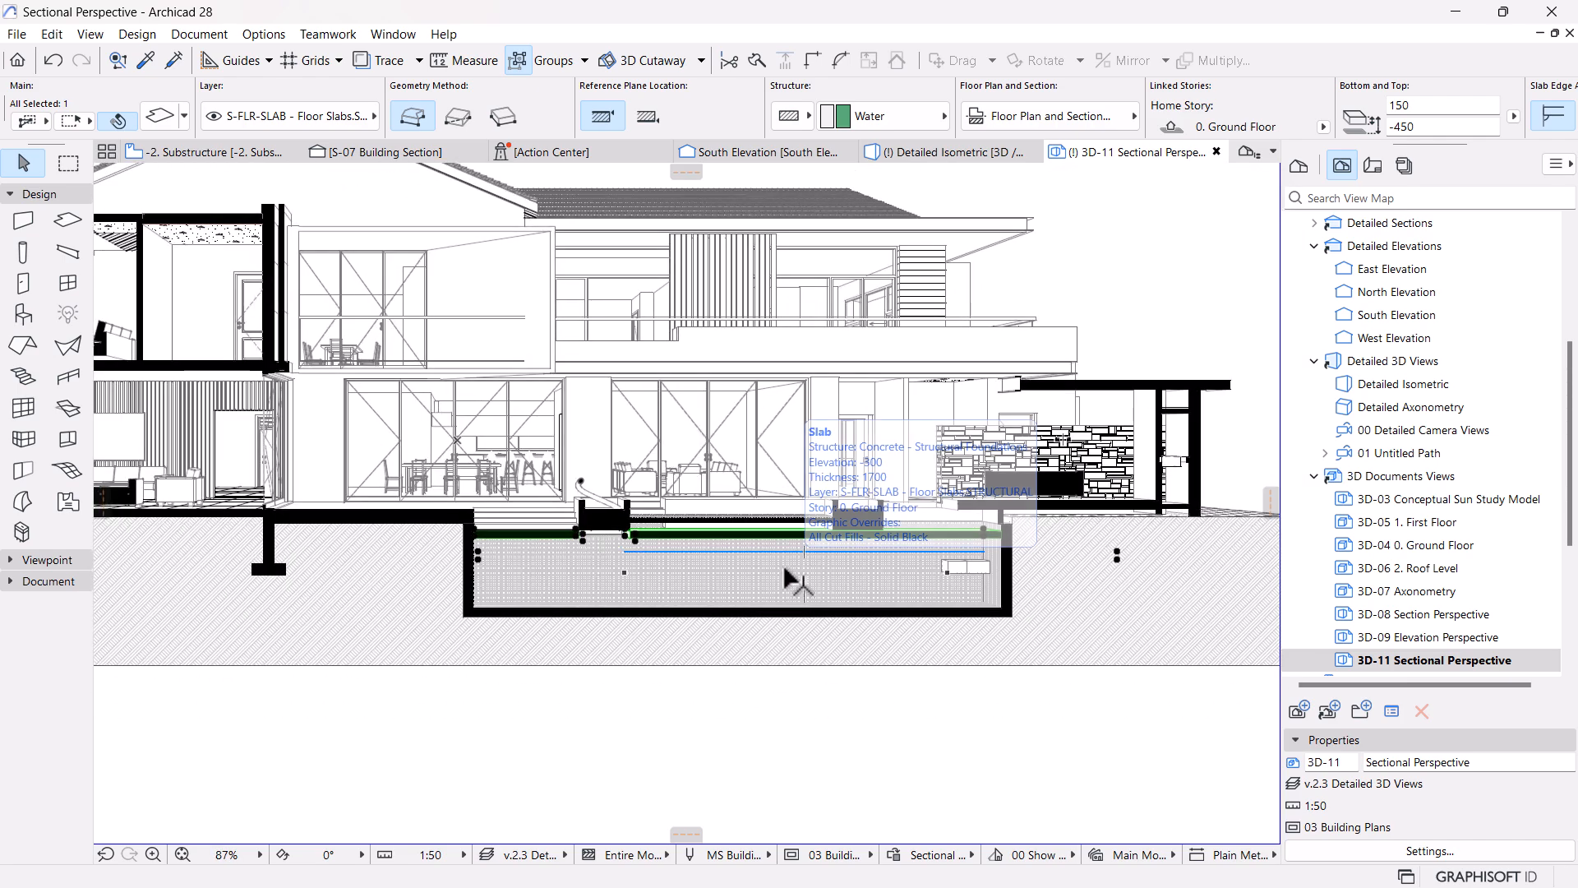
scroll(752, 616, up, 2)
scroll(748, 612, up, 1)
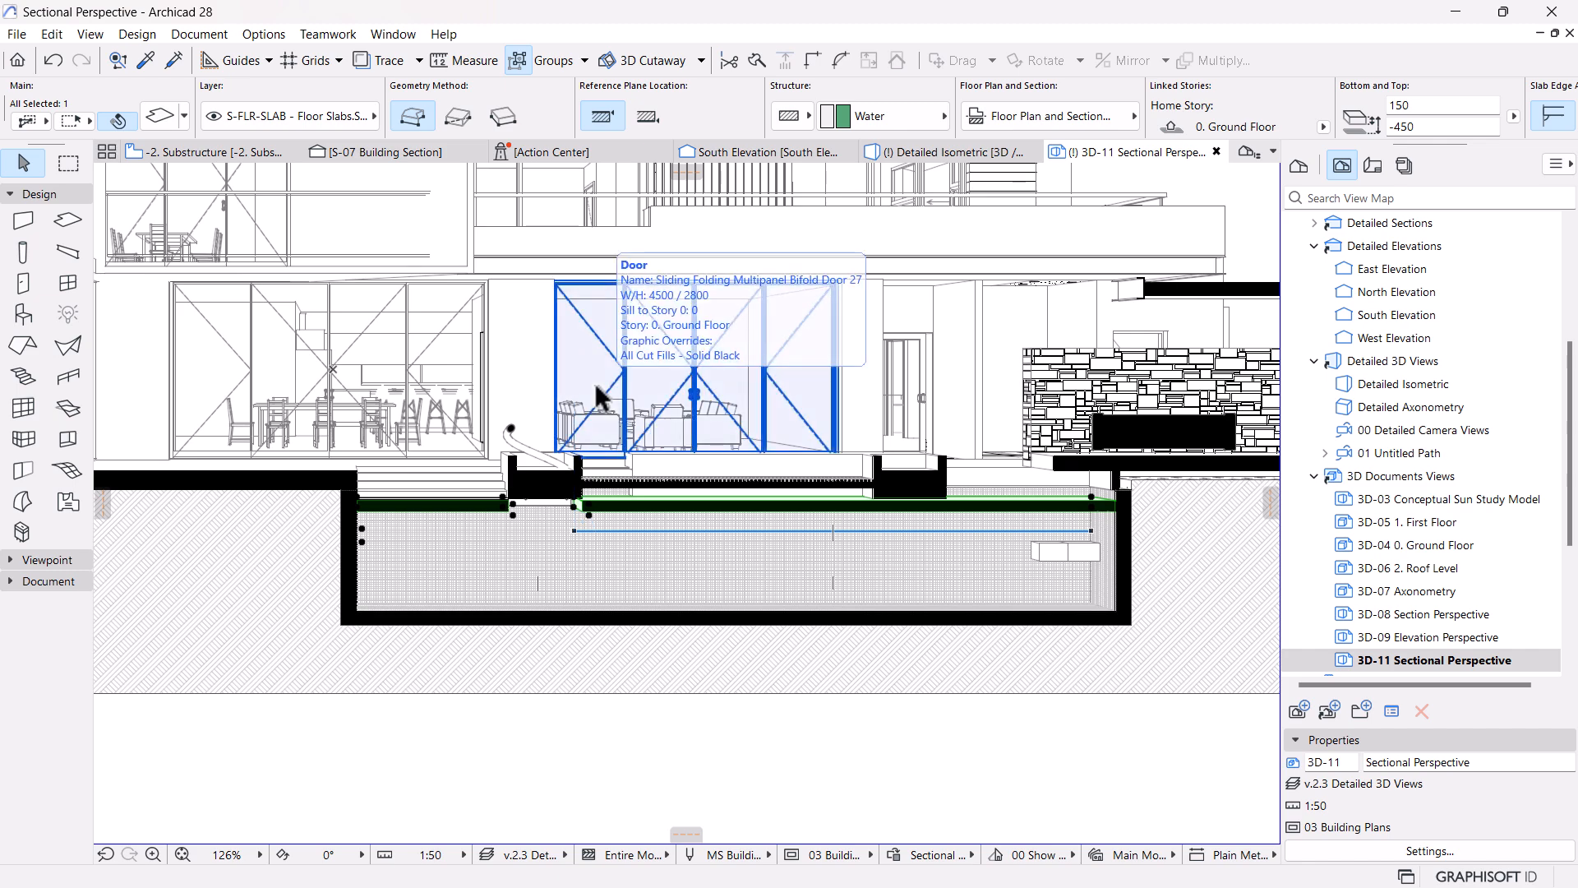
Create a layer named Water Pool and update the v.2.3 Detailed 3D Views layer combination with it shown
key(ctrl+l)
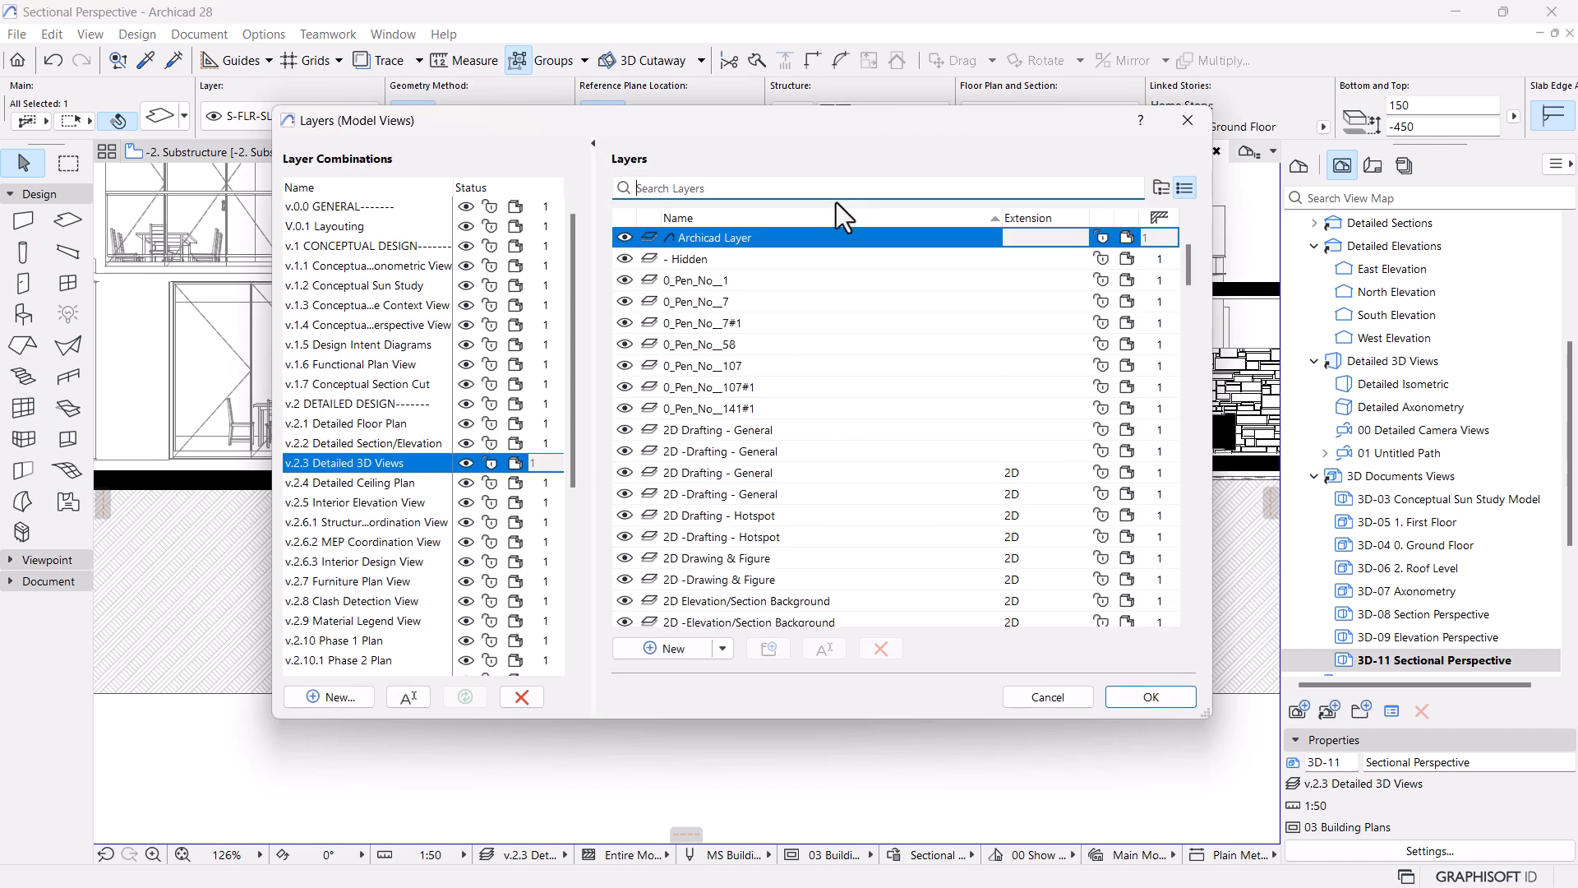
click(674, 648)
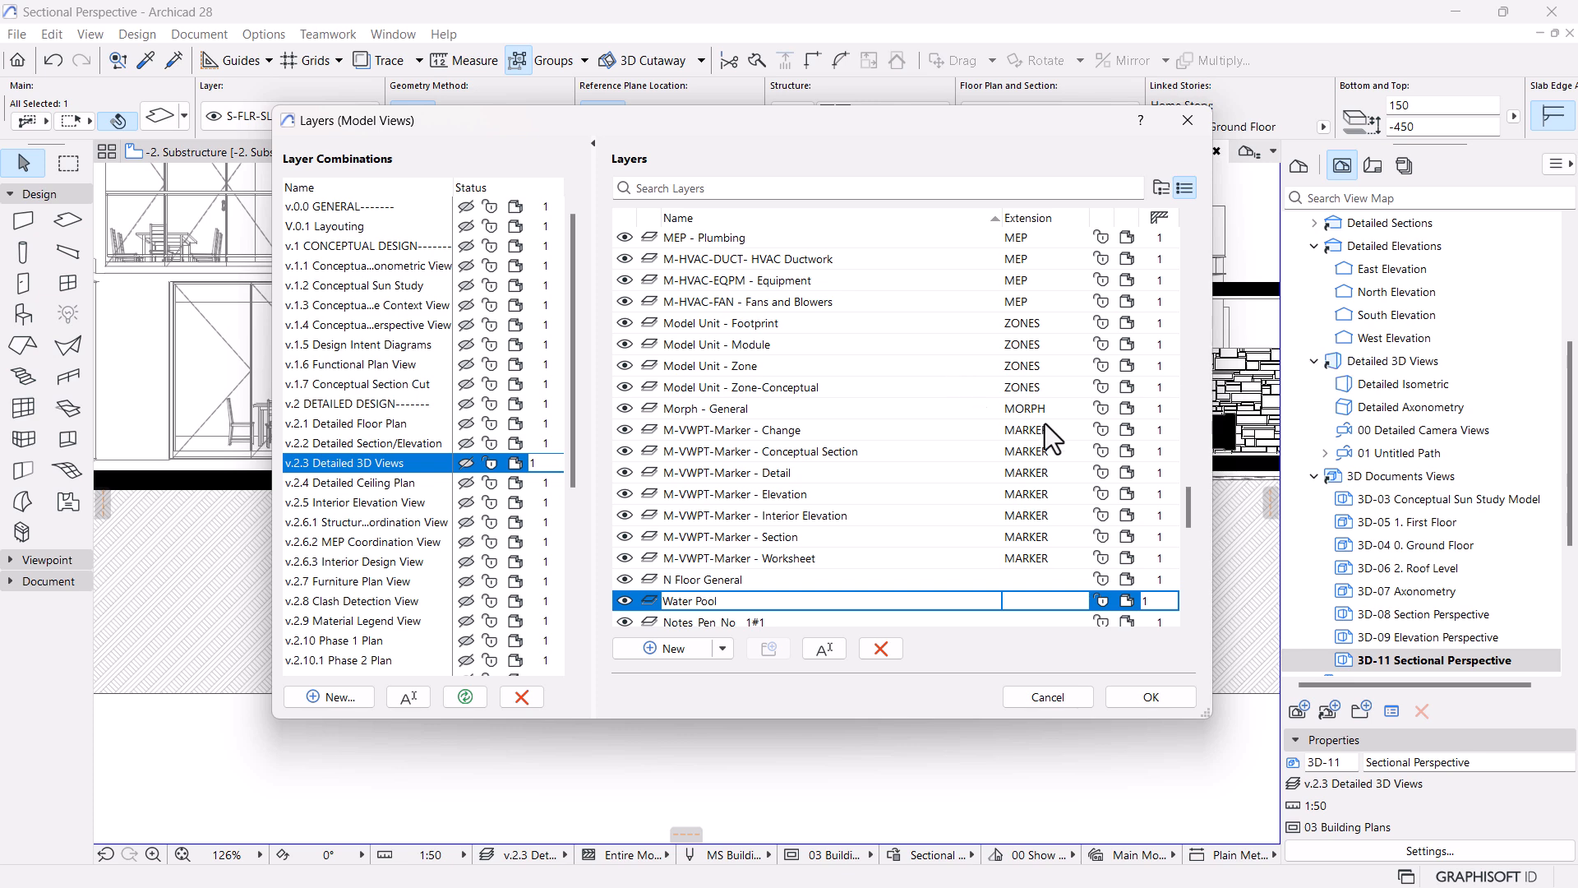
click(465, 464)
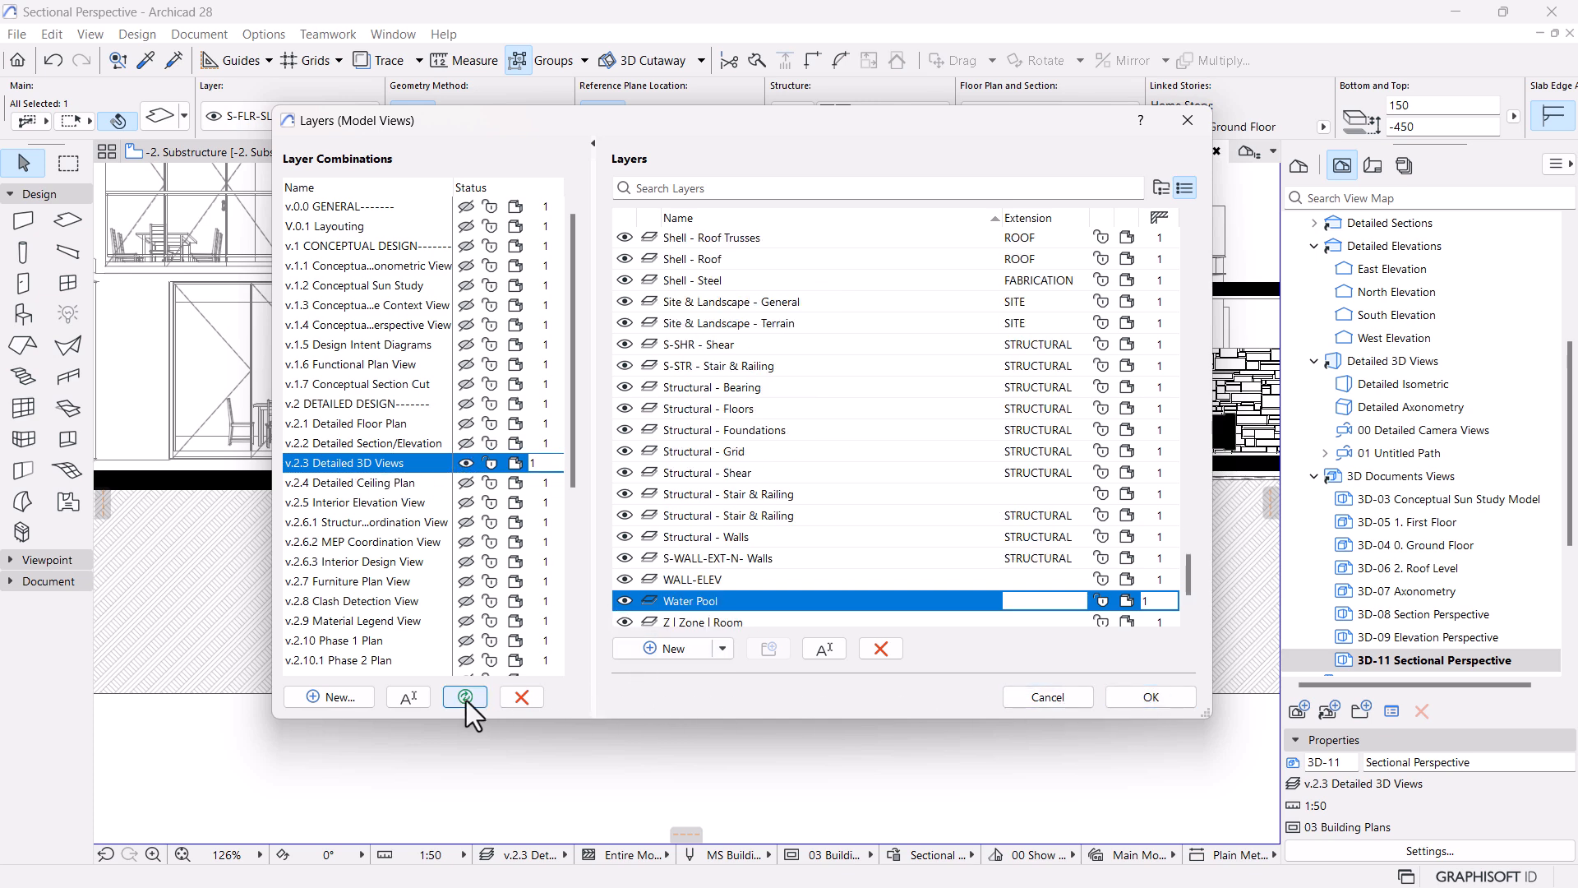
click(1149, 697)
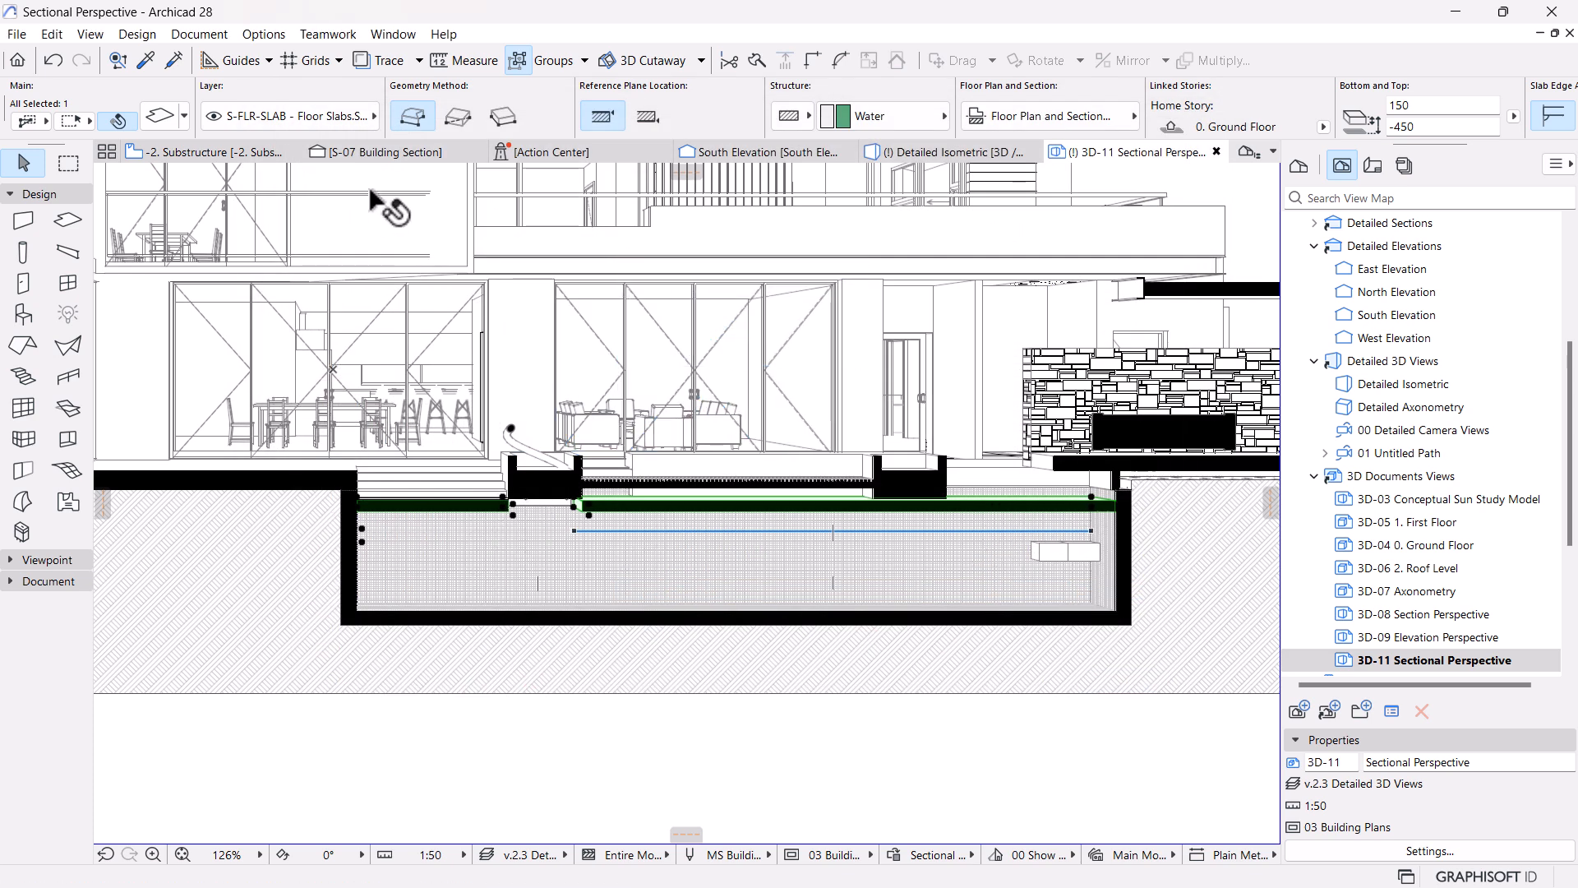
Assign the selected water slab to the Water Pool layer and fit the whole sectional perspective in view
click(346, 119)
text(wat)
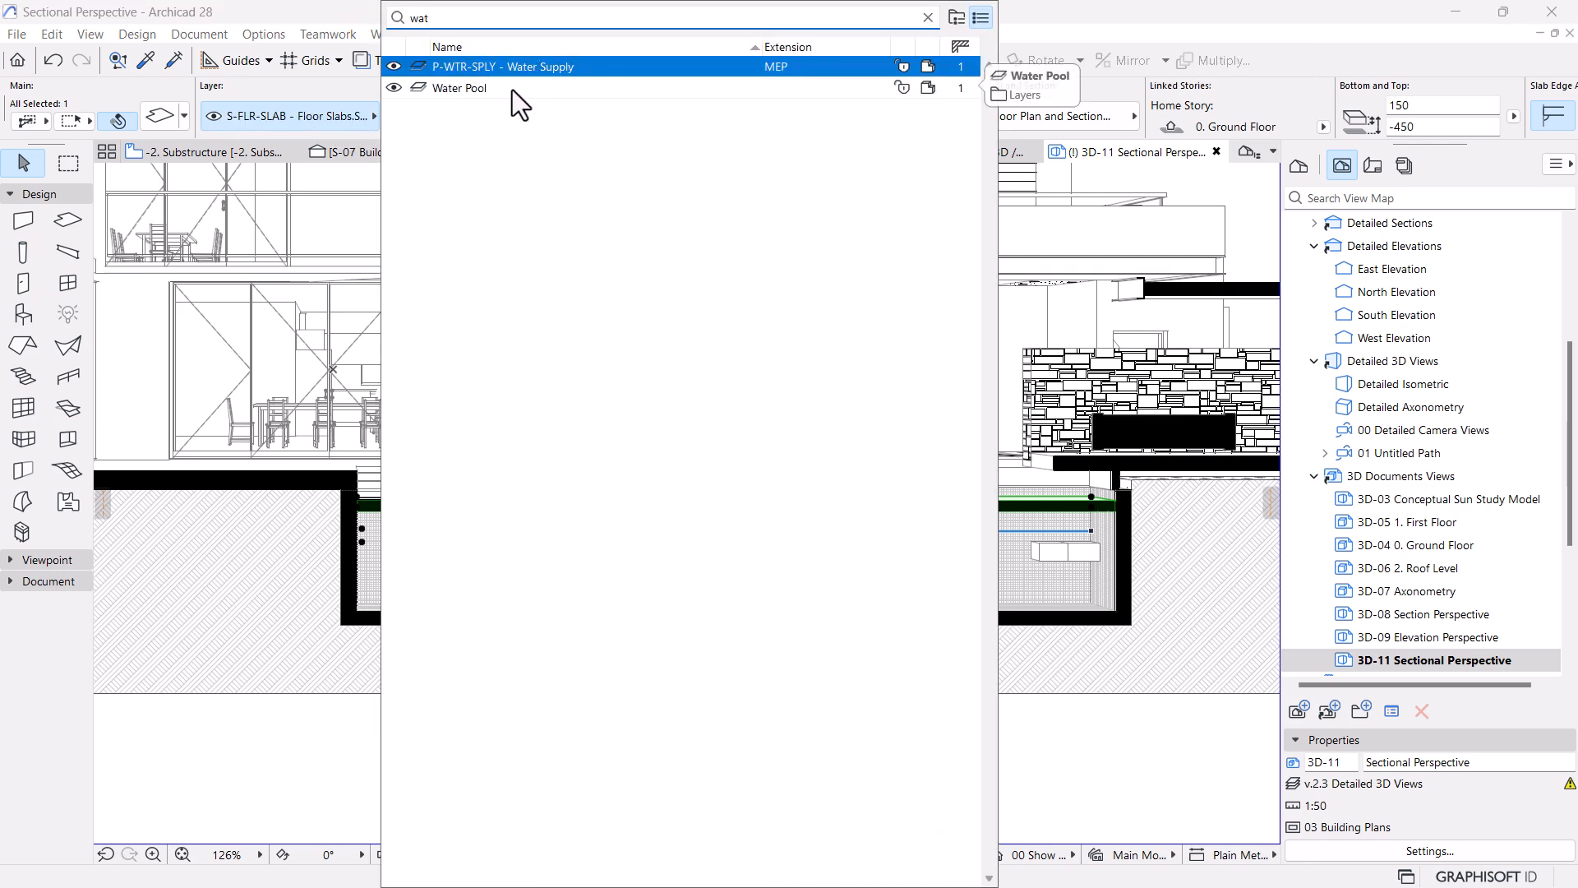
click(480, 89)
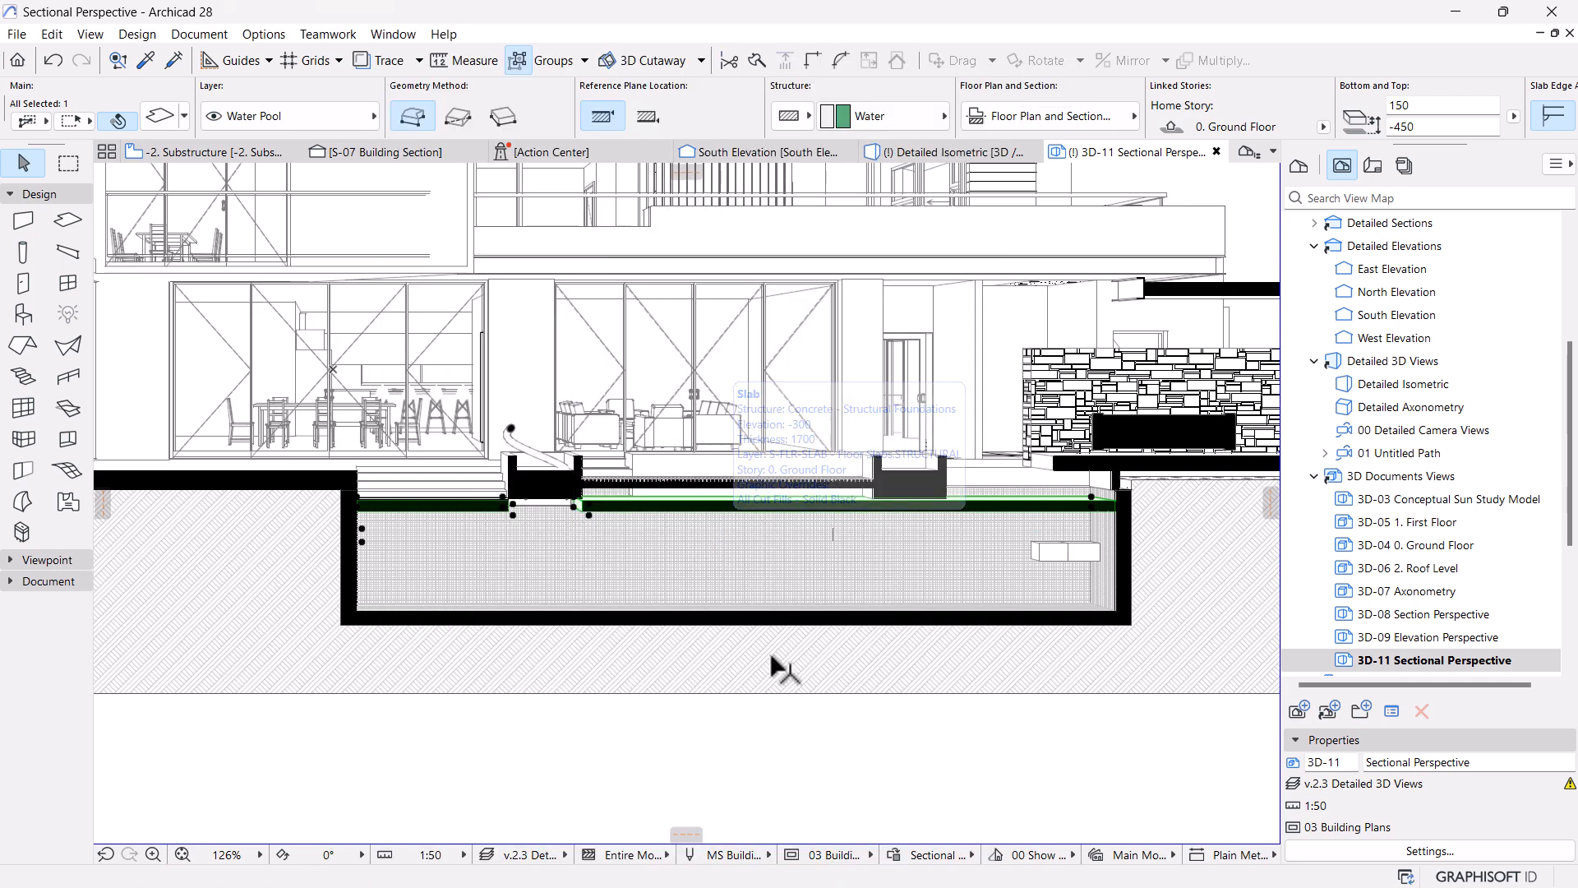
key(ctrl+apostrophe)
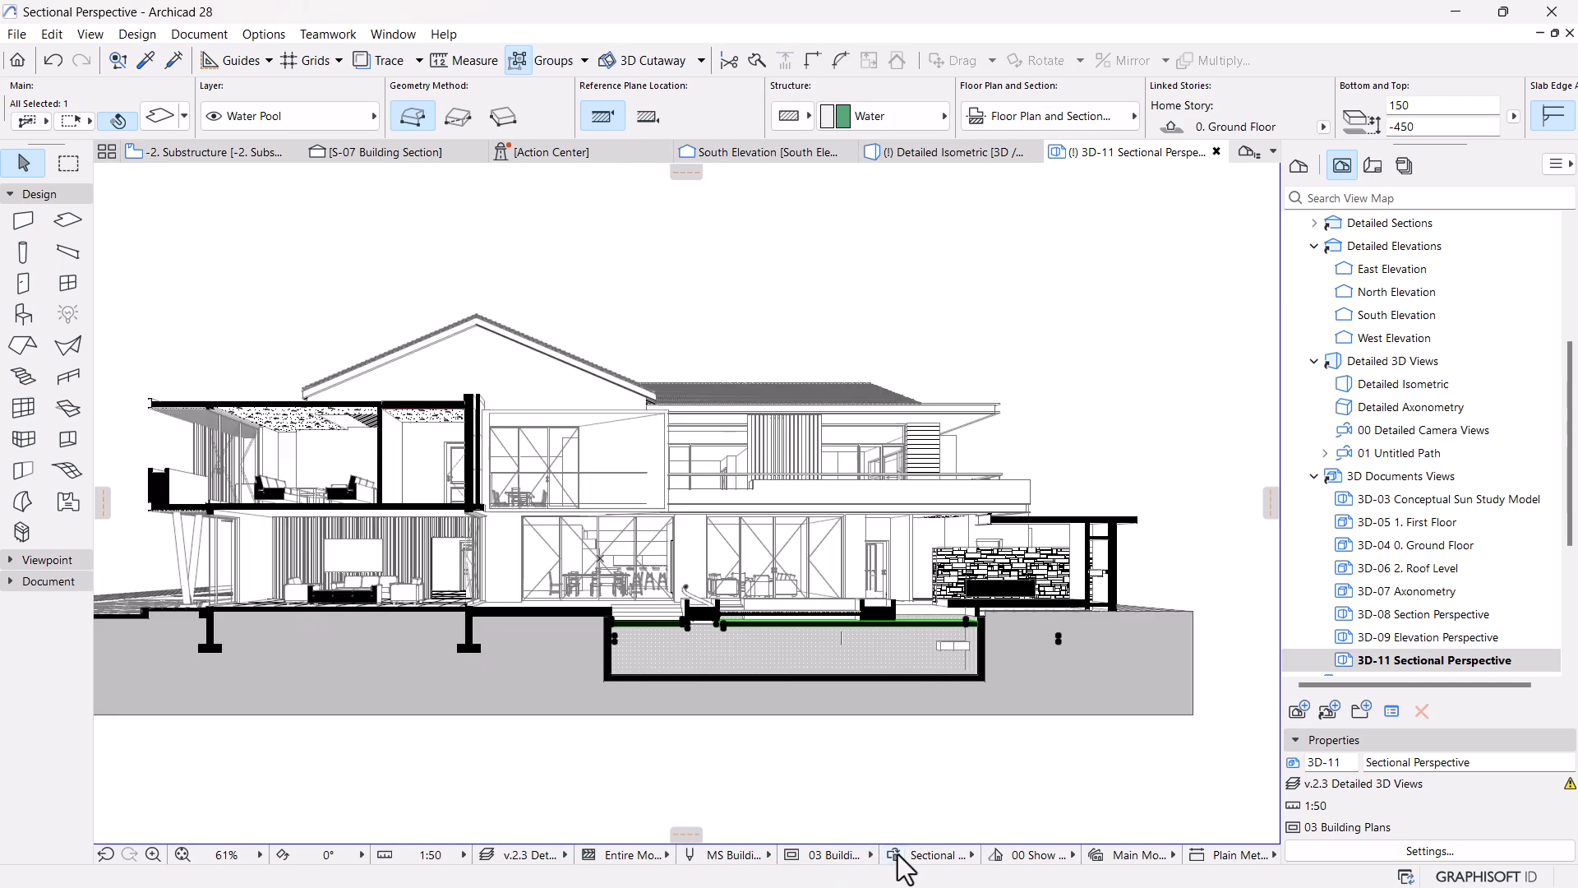
Open the All Cut Fills - Solid Black rule of the Sectional Perspective graphic override combination for editing
click(896, 855)
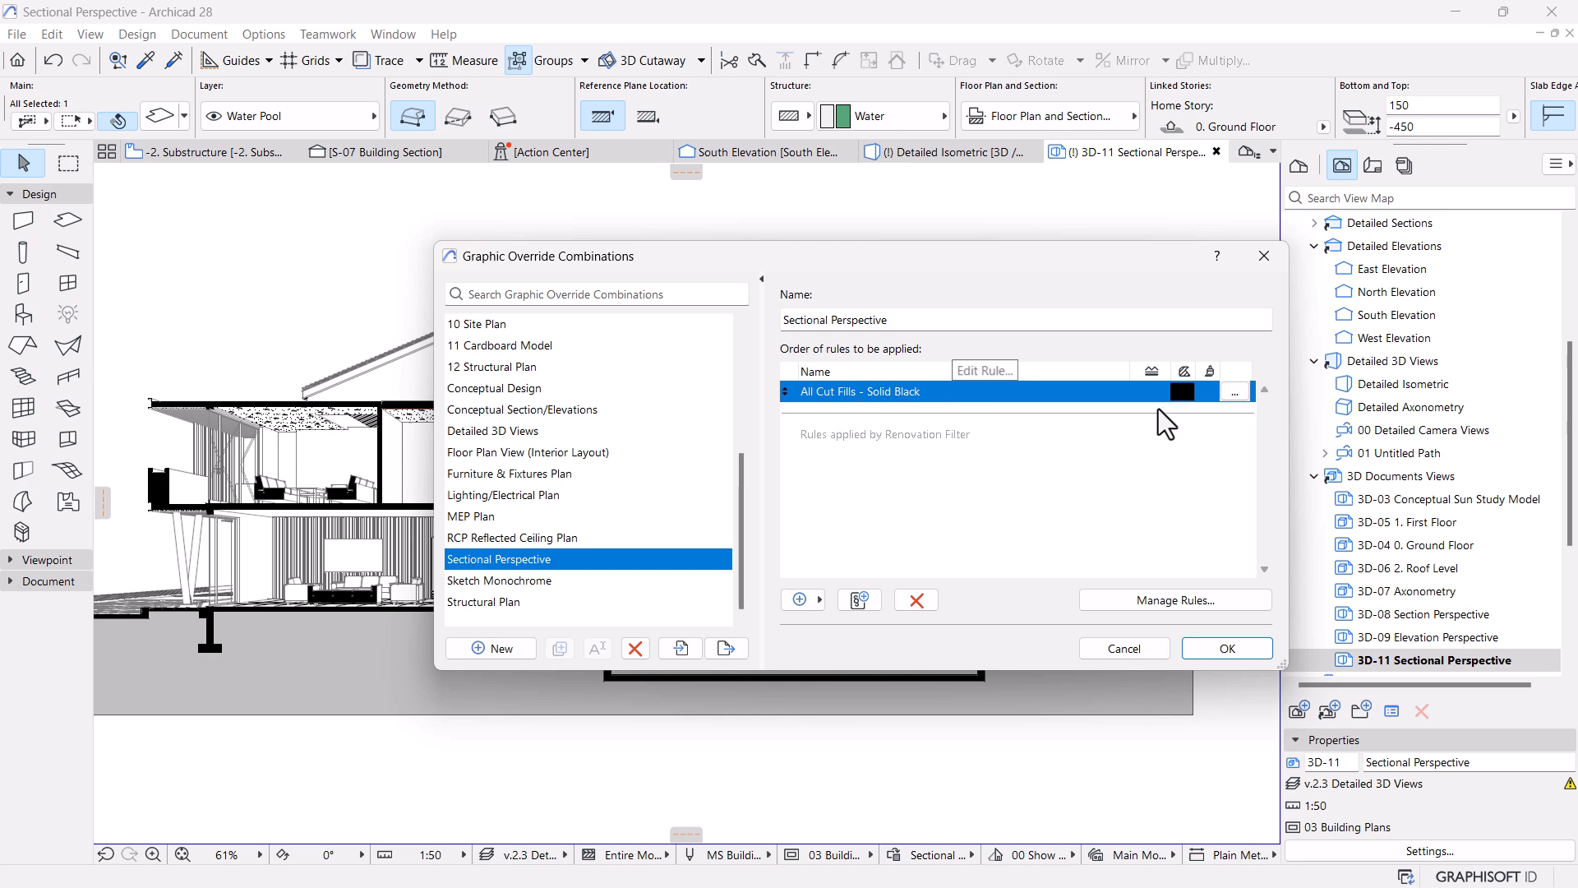
click(1235, 392)
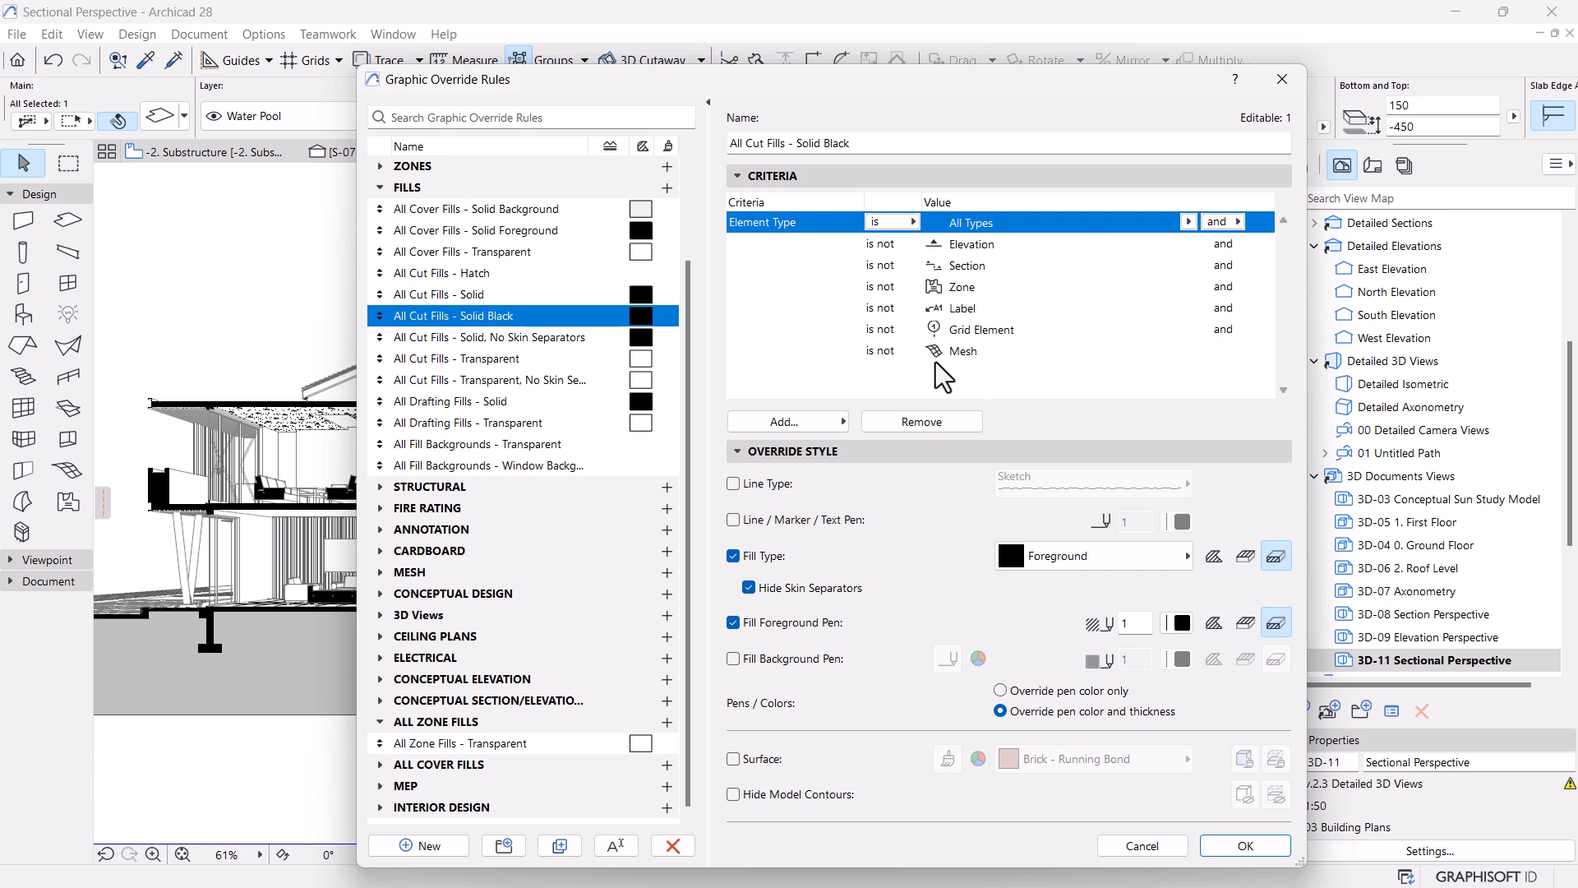
click(818, 423)
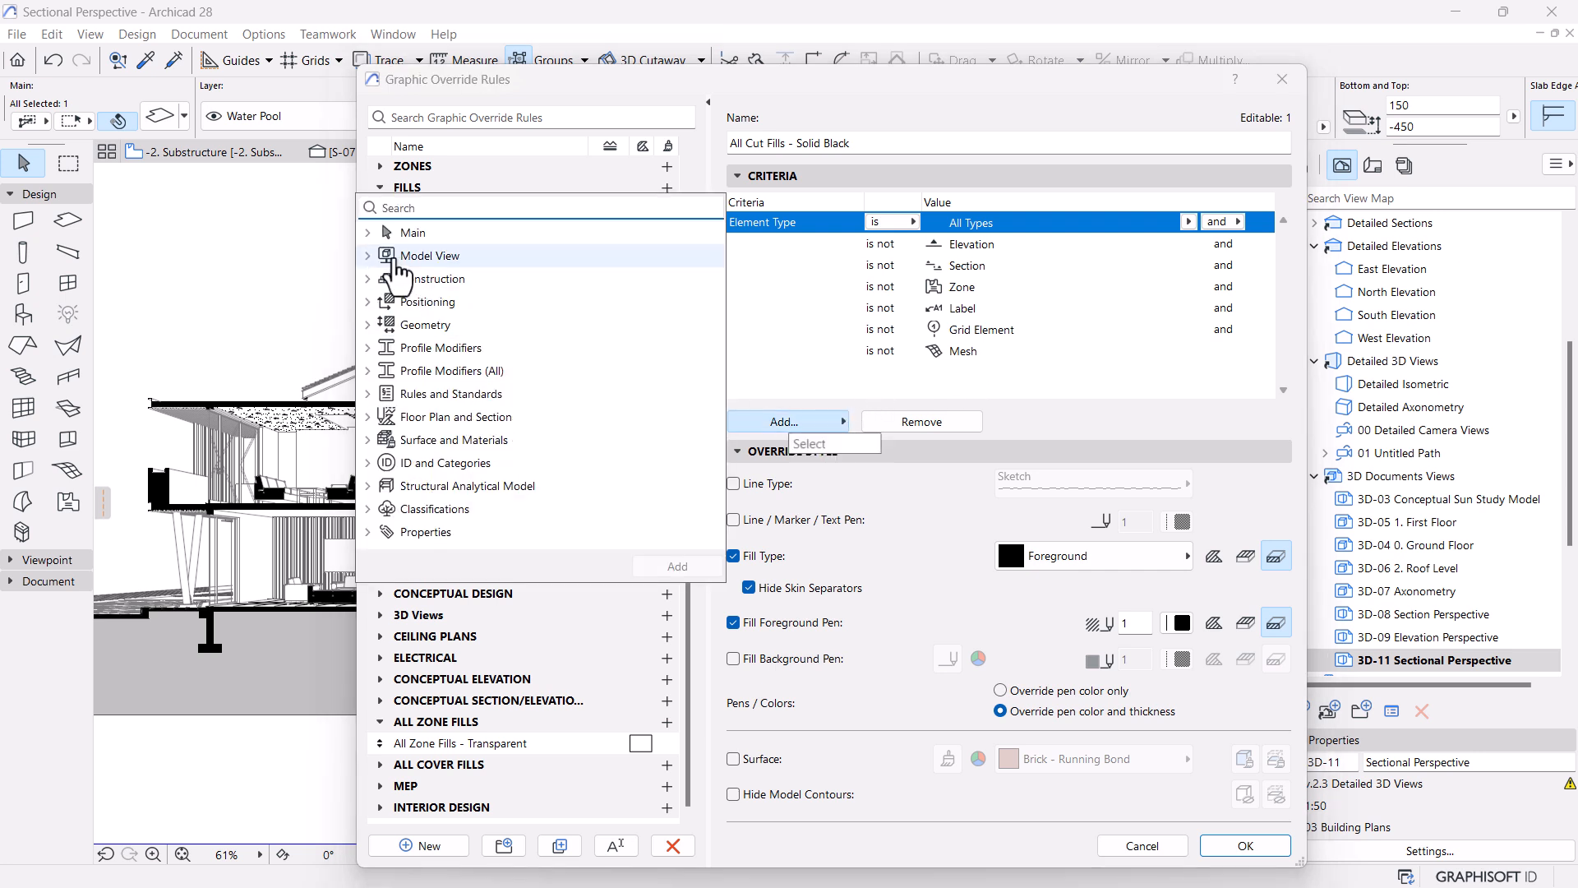
click(368, 233)
click(436, 256)
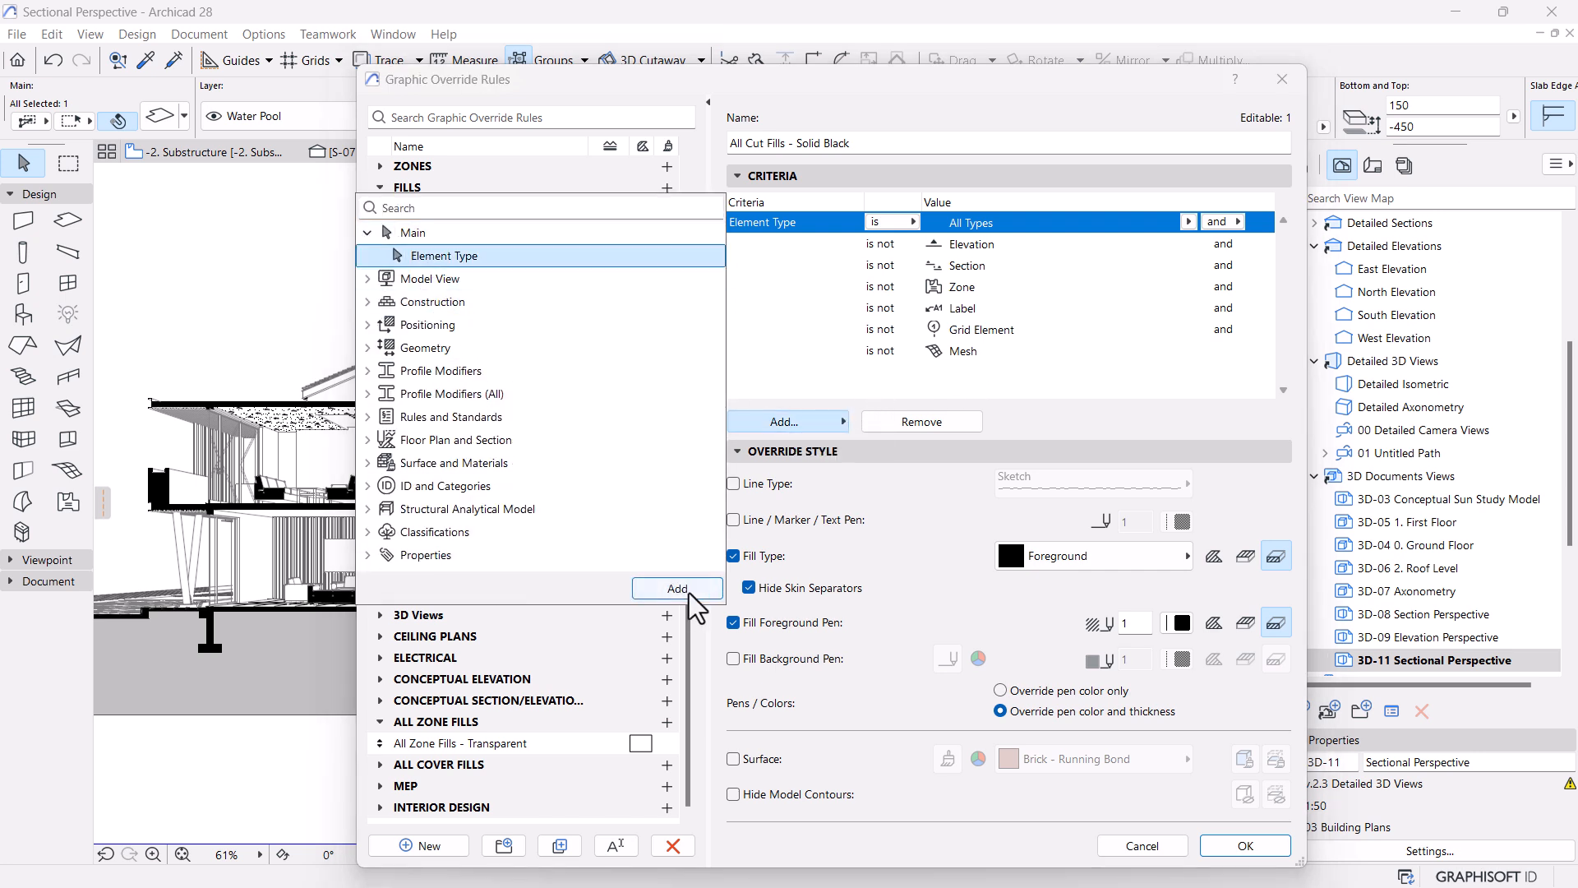
click(677, 590)
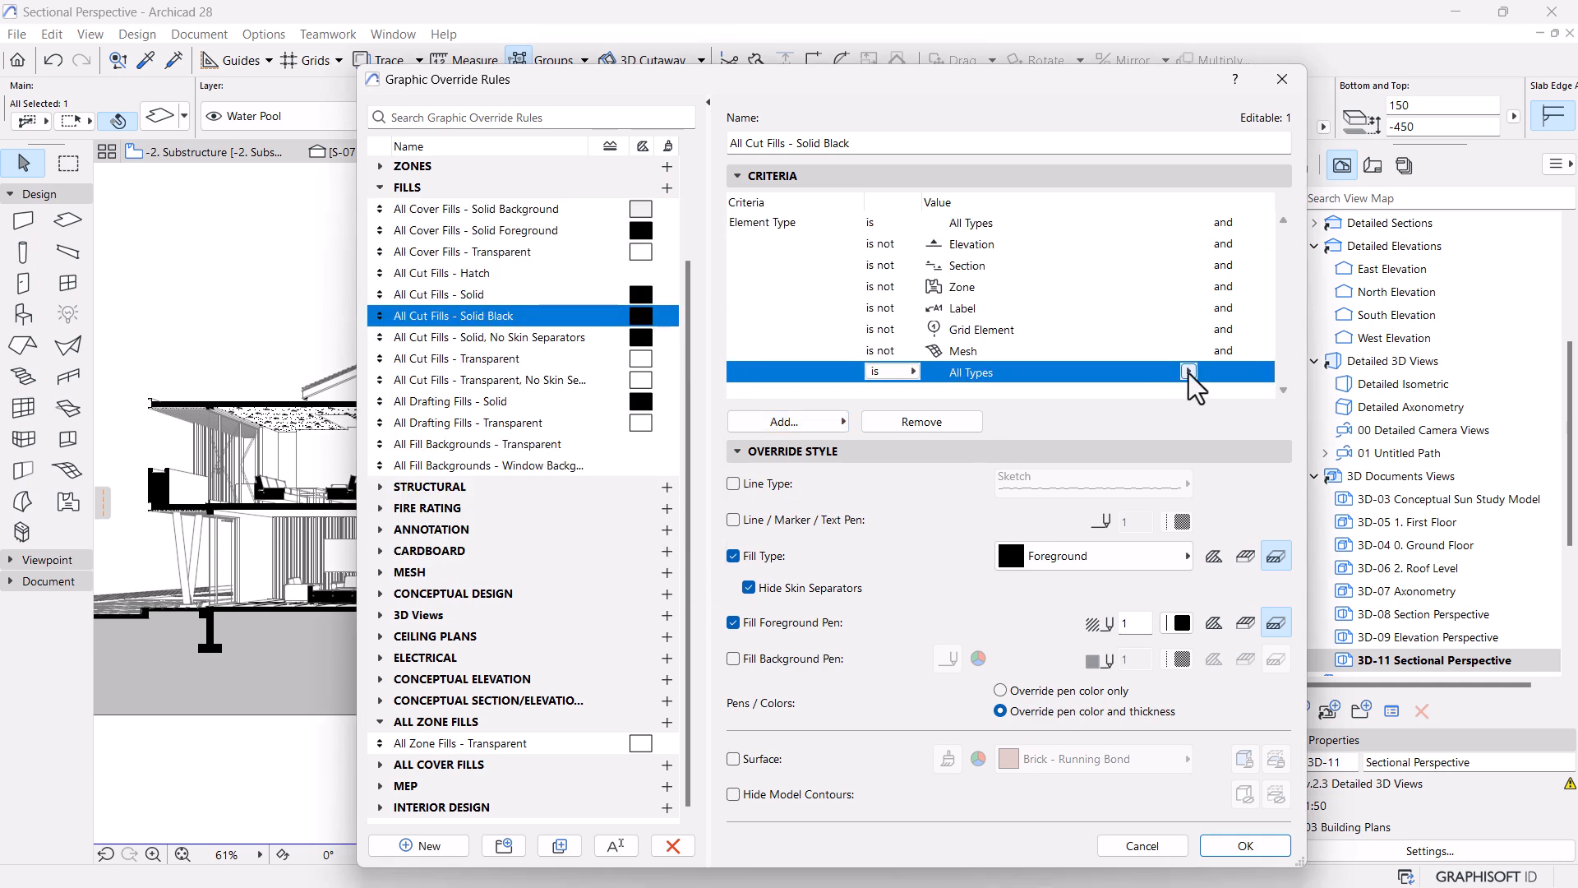
click(922, 421)
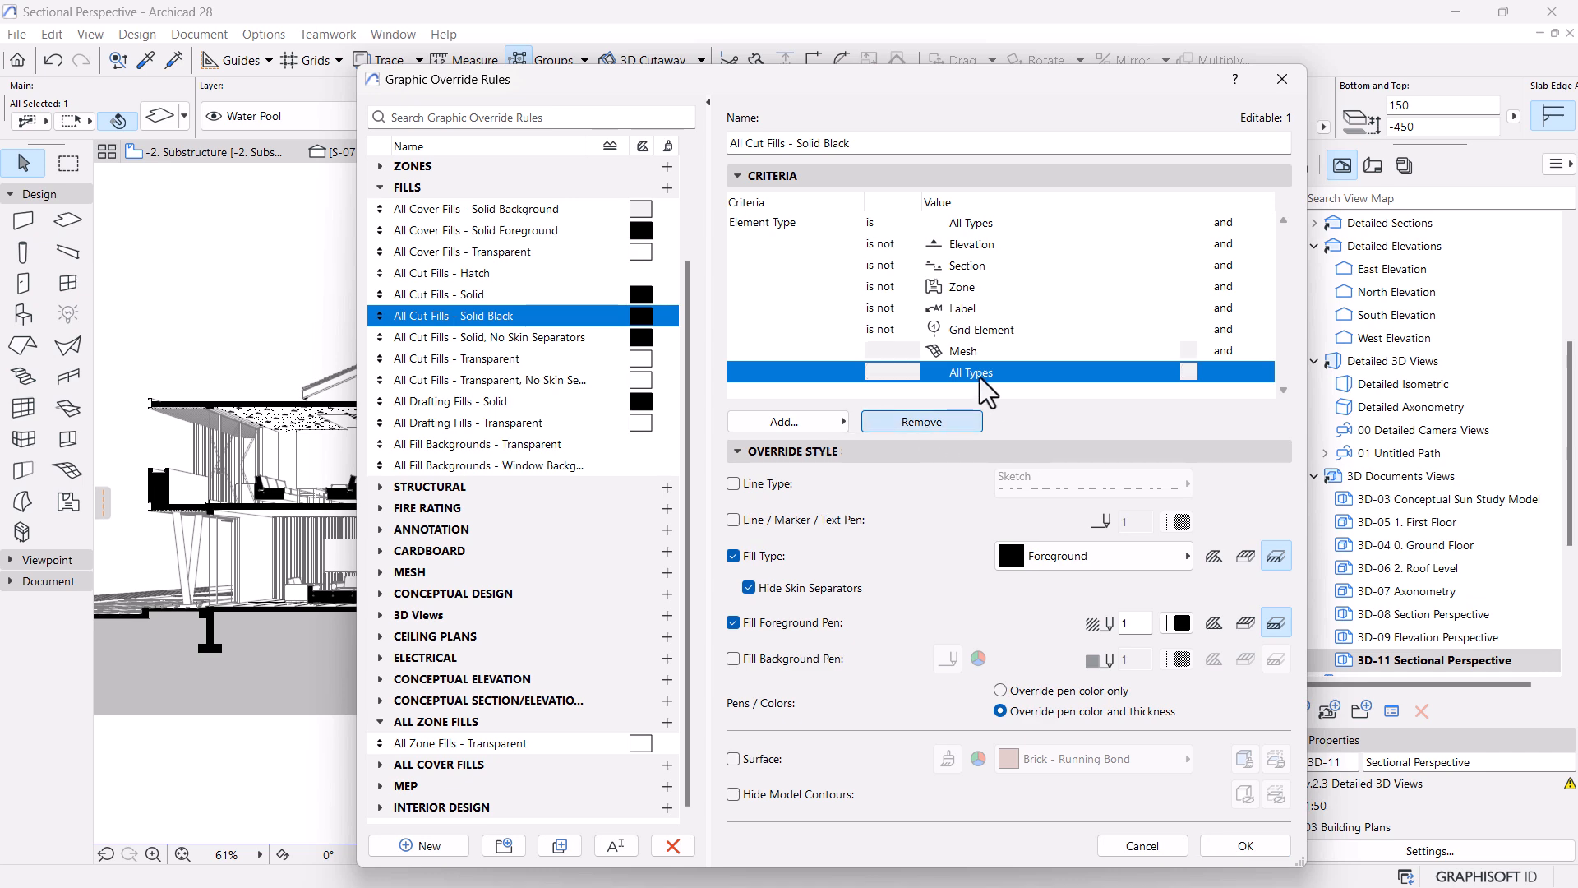
Add a Layer criterion to the All Cut Fills - Solid Black rule, set to is not Water Pool
click(804, 421)
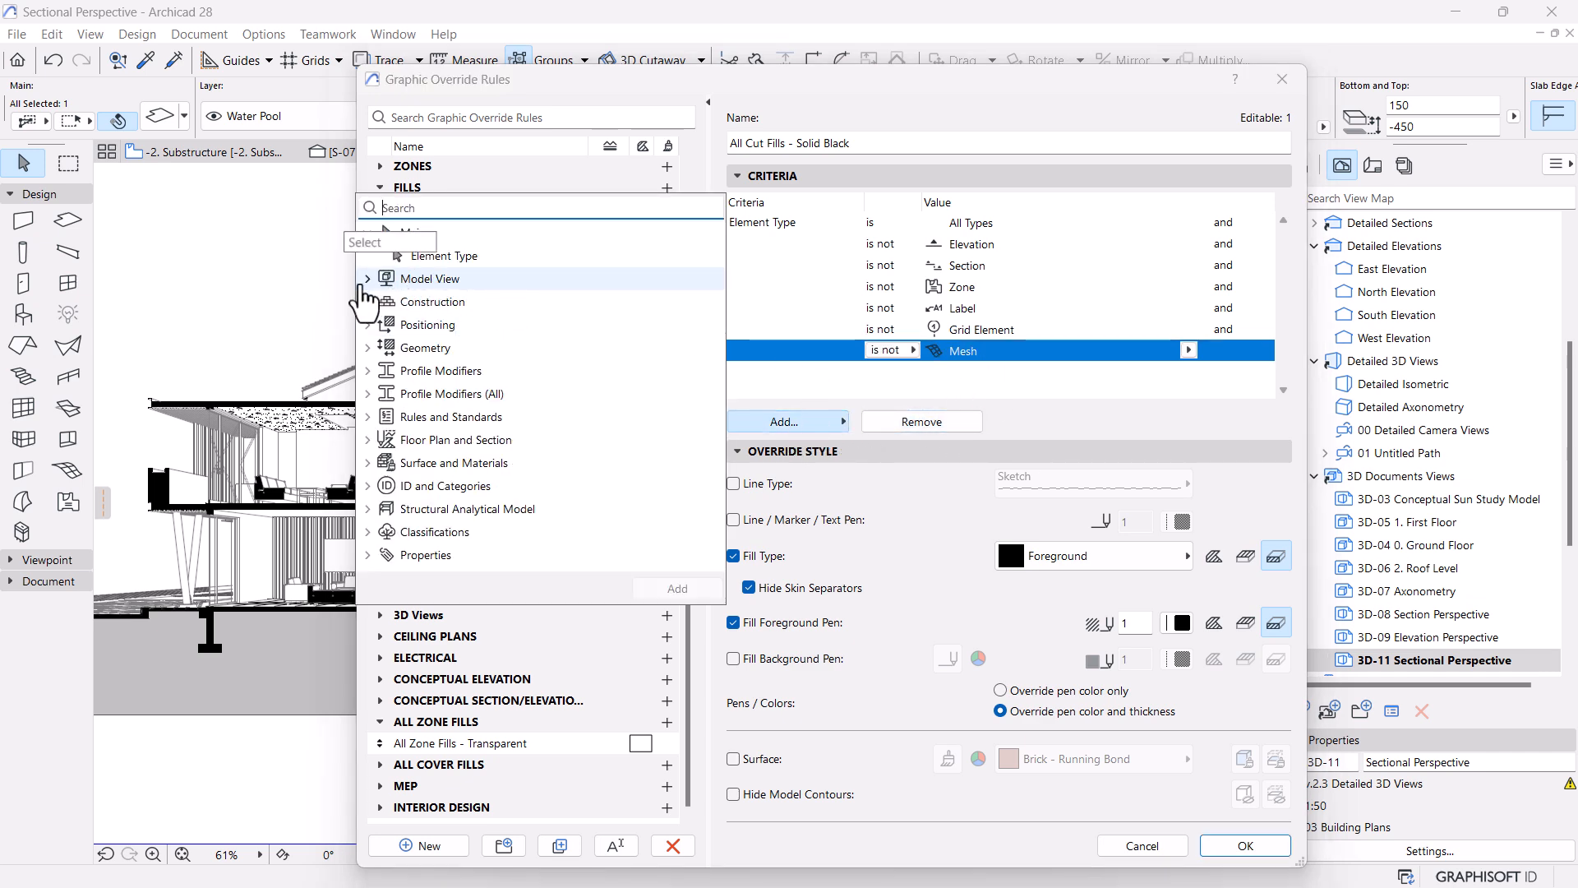
click(368, 280)
click(418, 349)
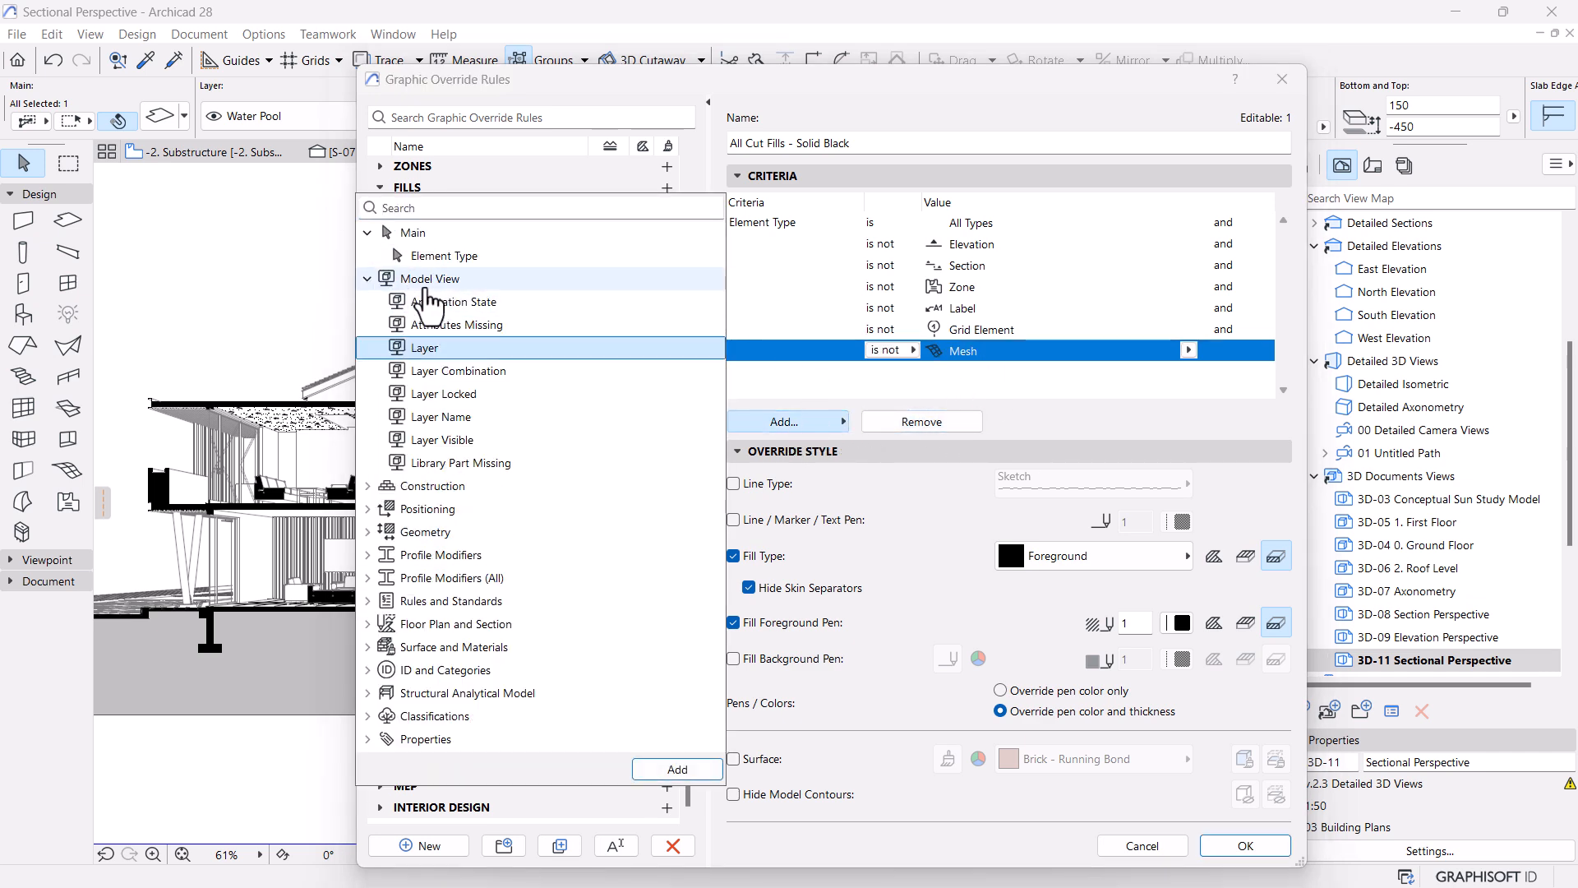
click(673, 770)
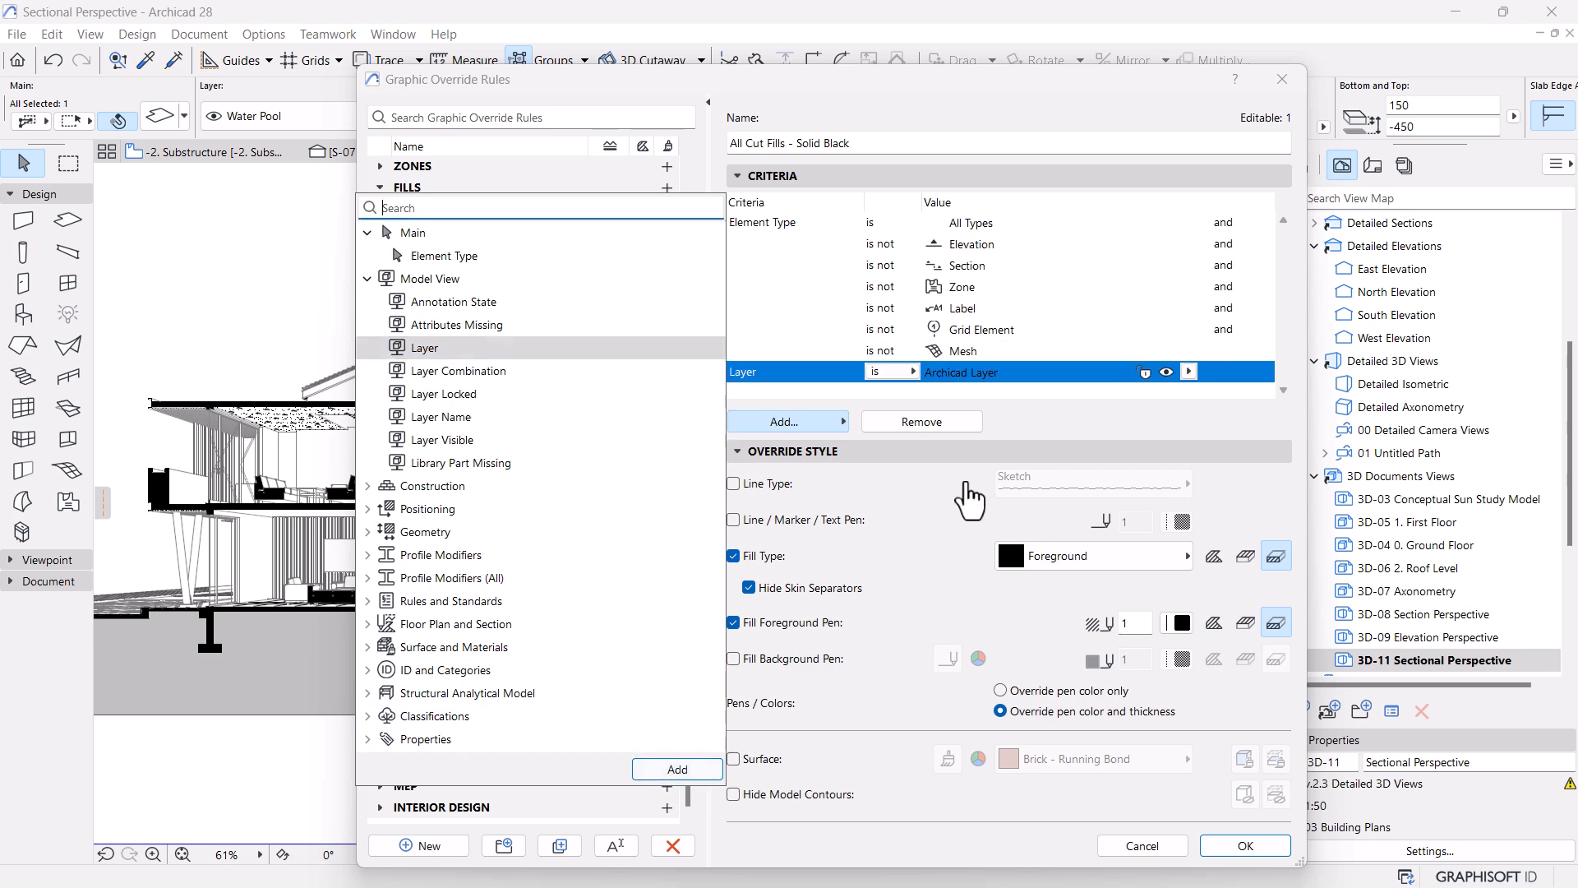
click(907, 374)
click(958, 394)
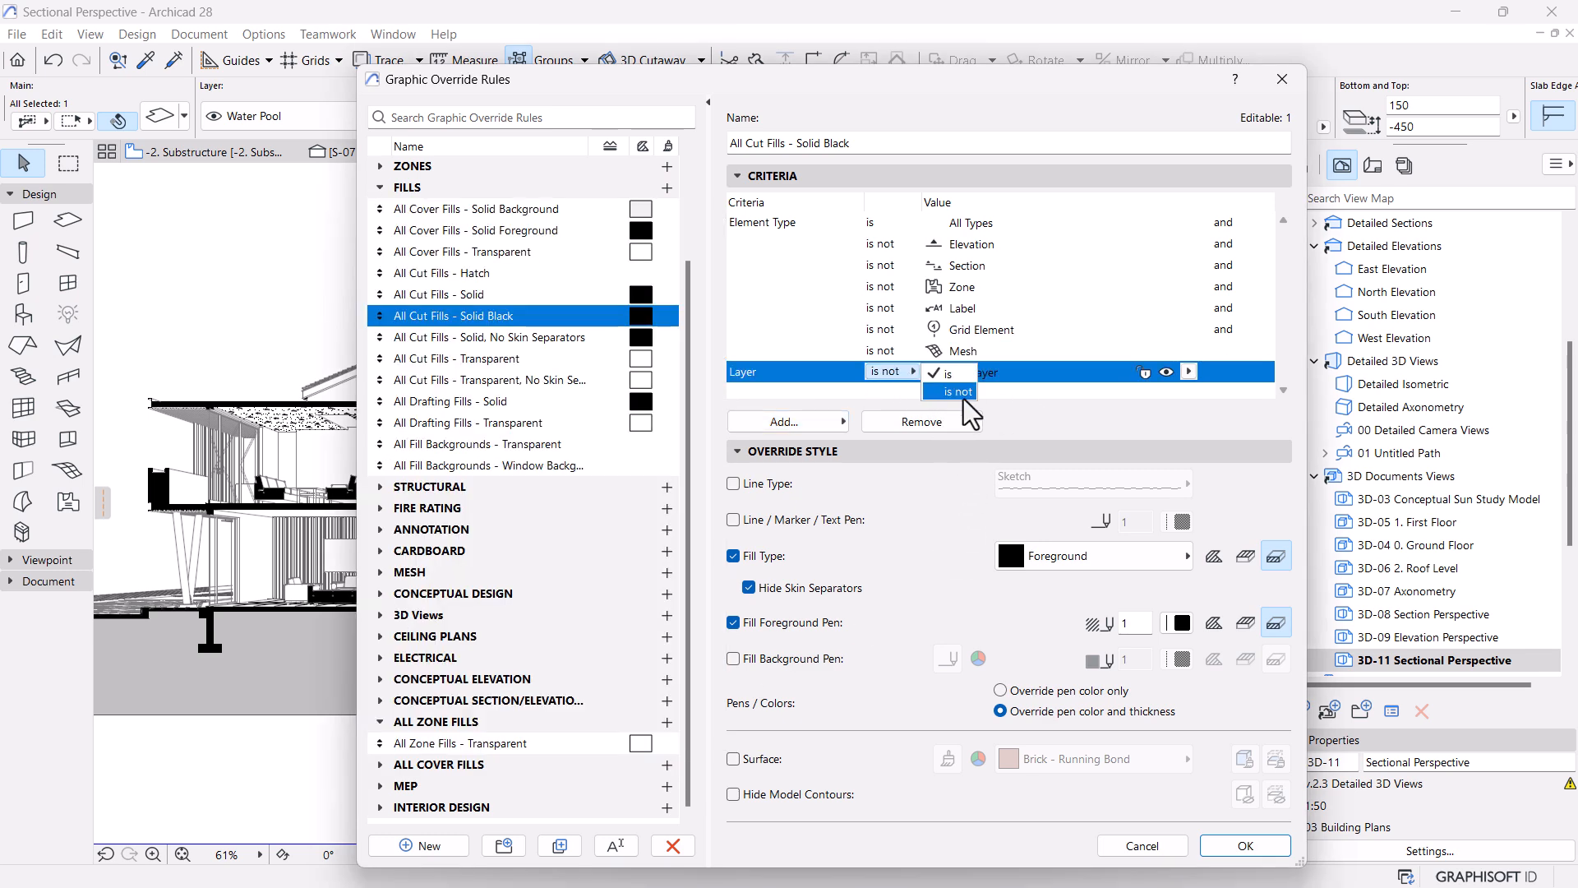
click(1189, 371)
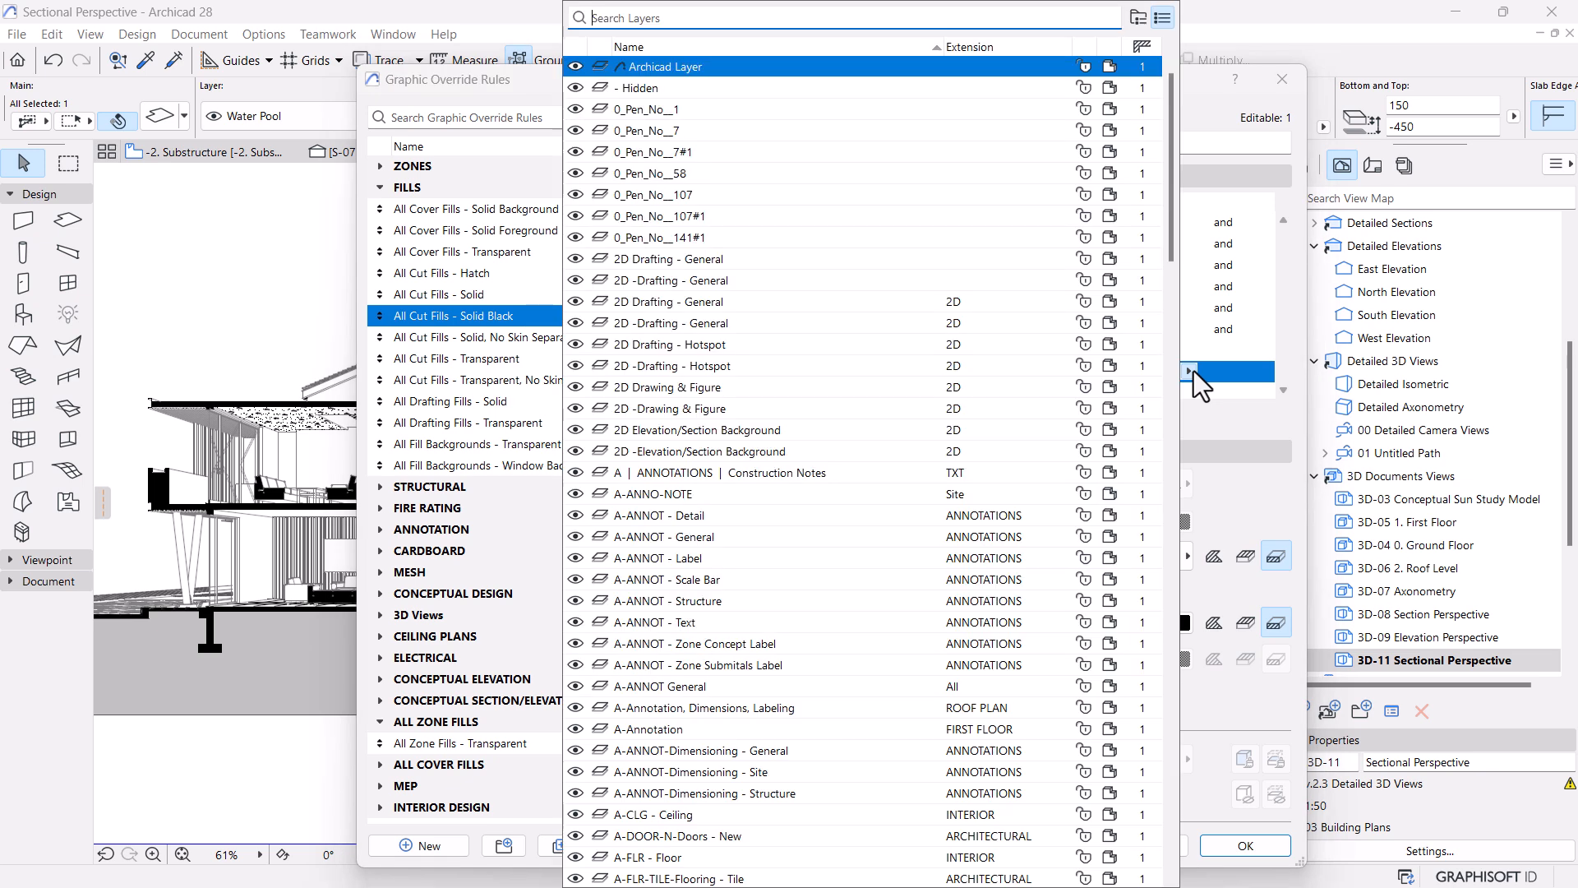
text(wate)
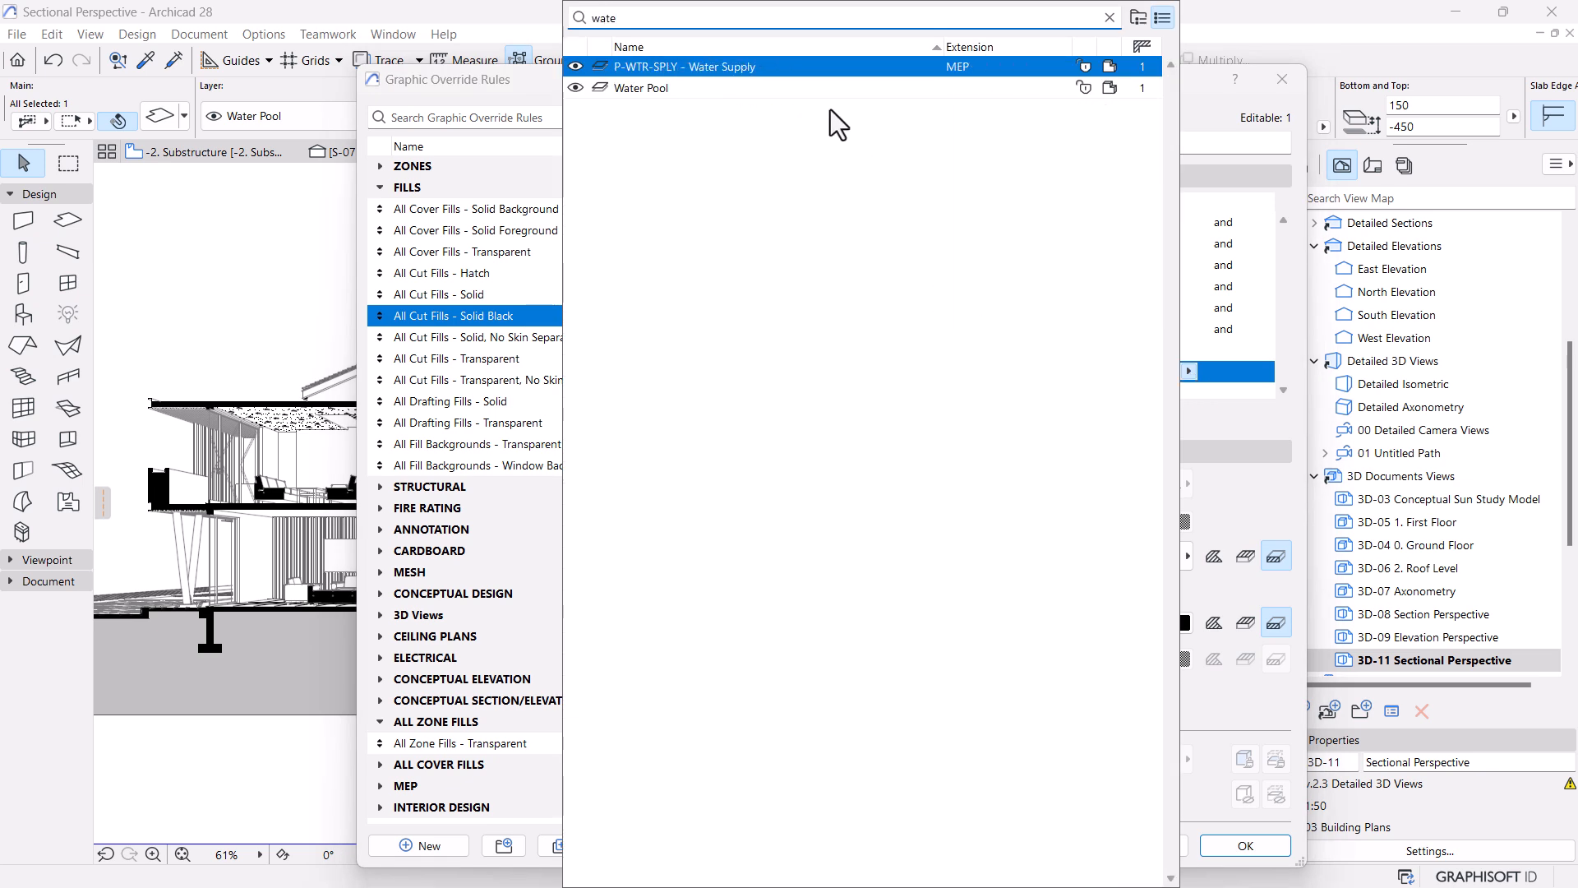
double_click(674, 88)
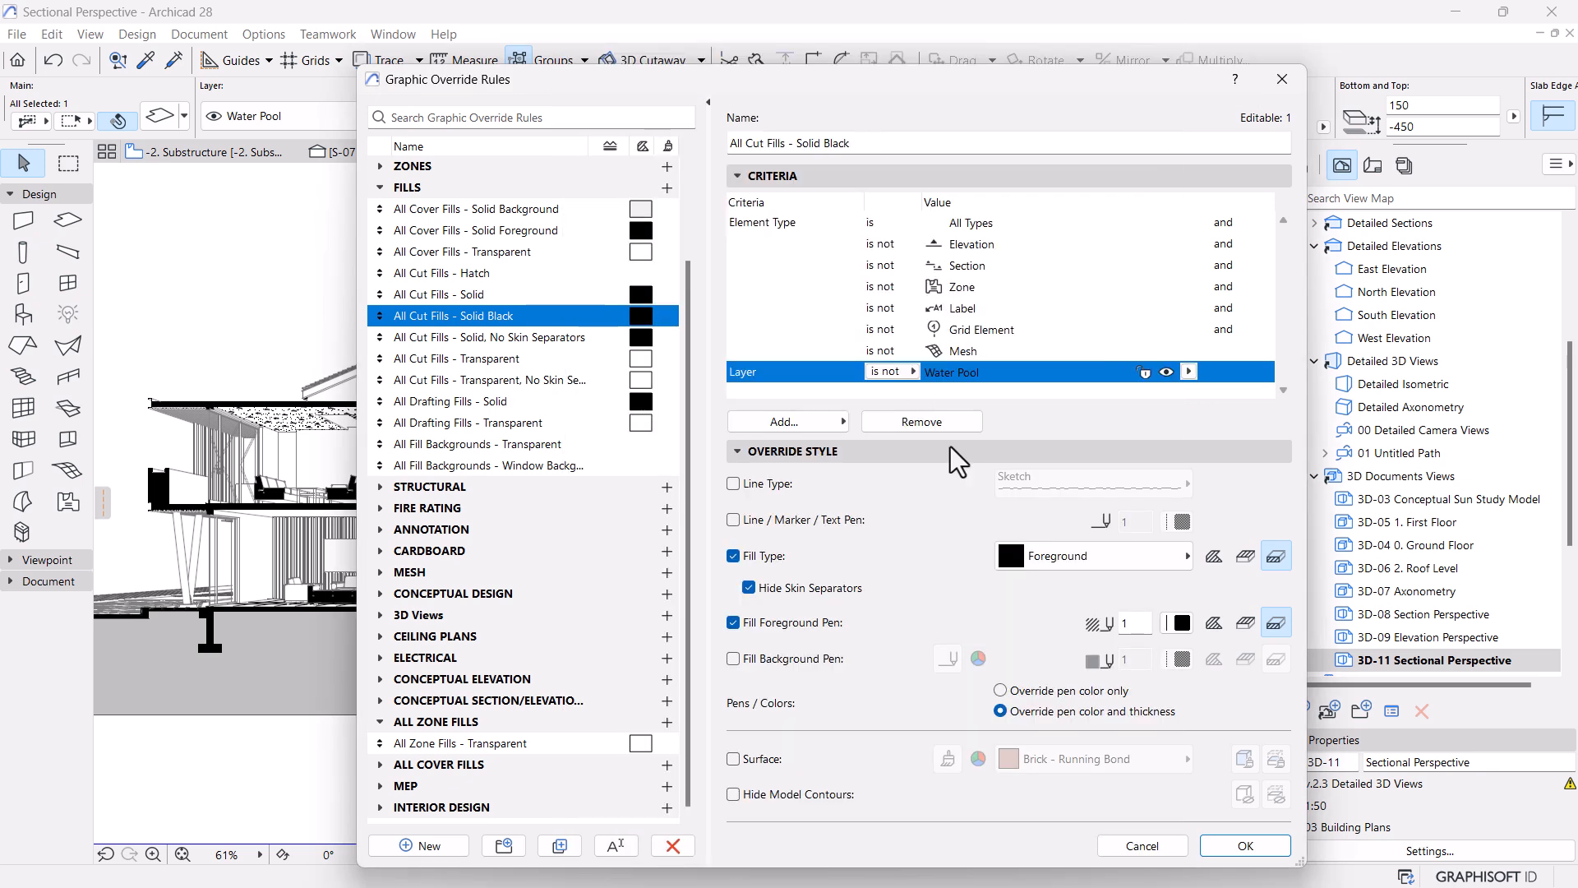
Check the mesh criterion and the and/or links between the rule's criteria, and accept the rule and the override combination
click(1216, 354)
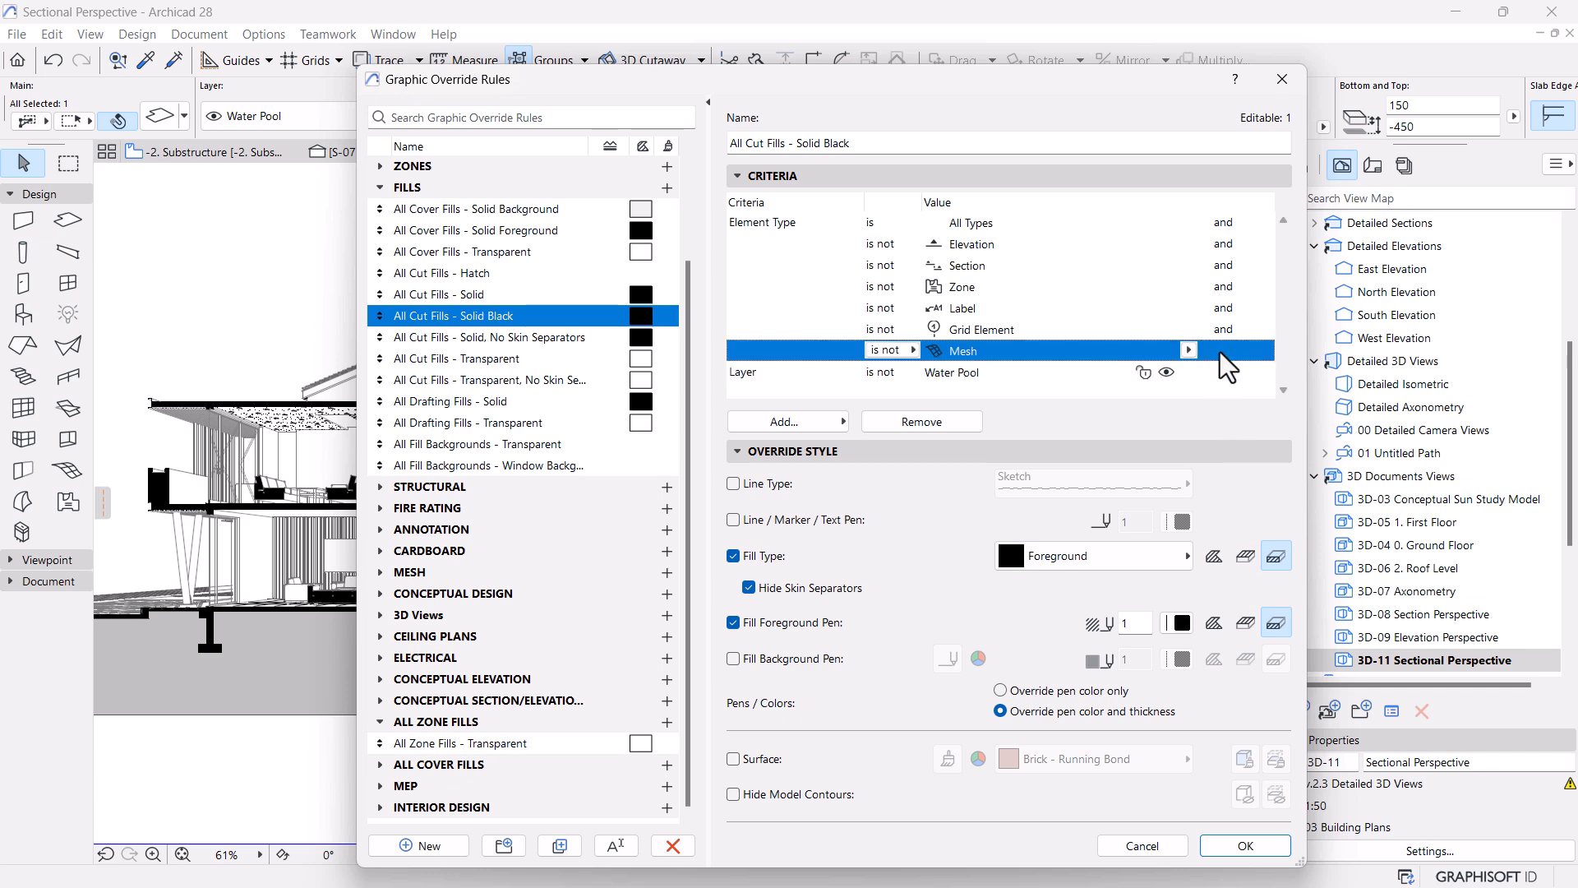
click(1189, 350)
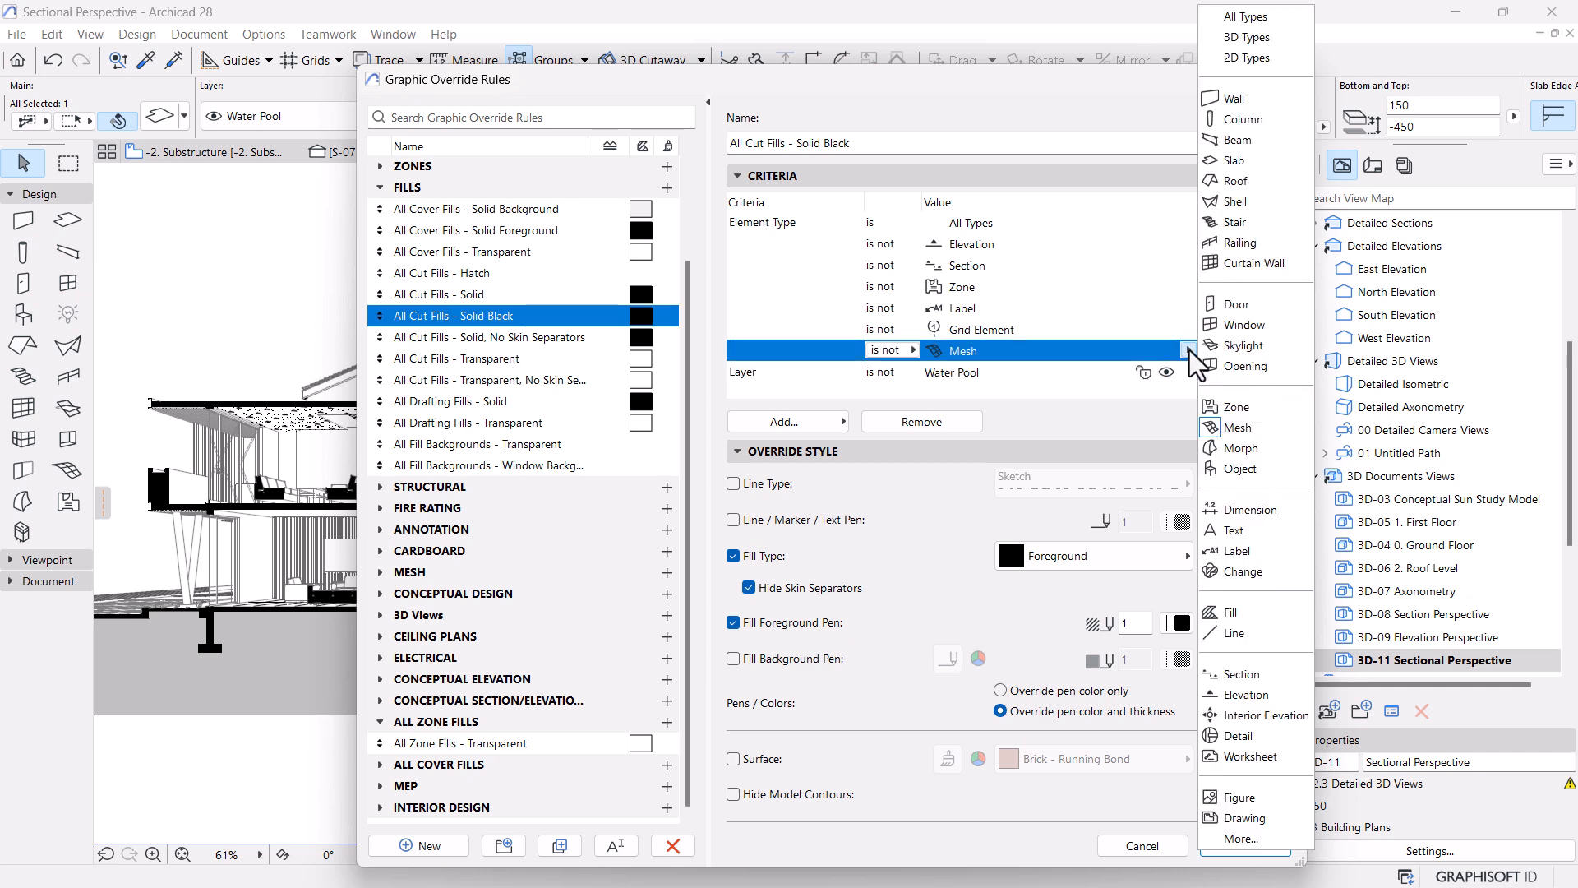
click(1134, 291)
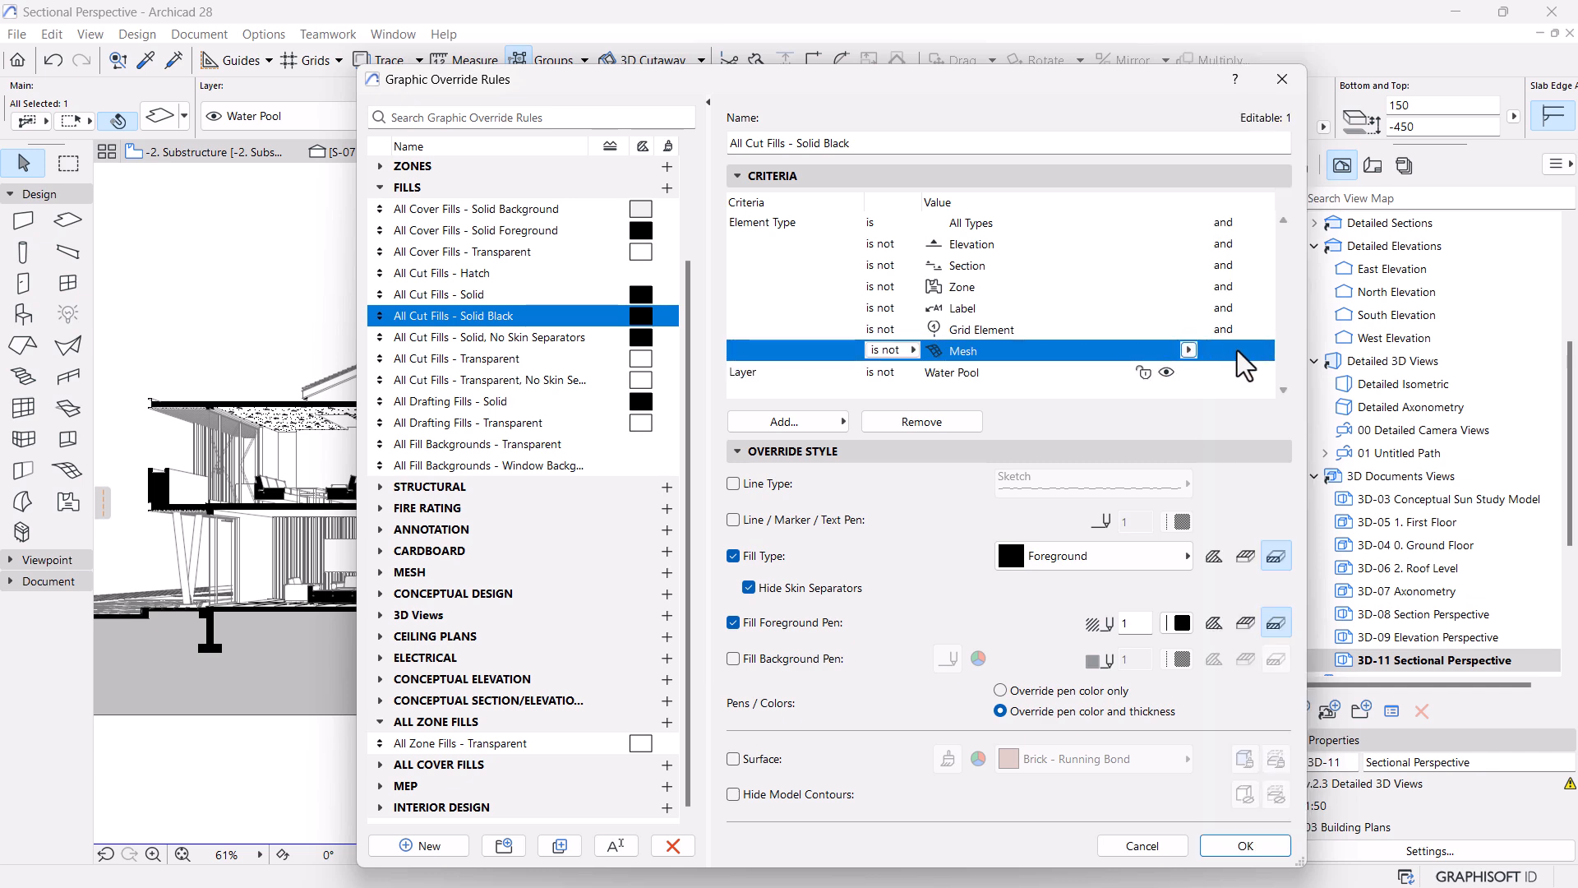
click(1223, 264)
click(1221, 265)
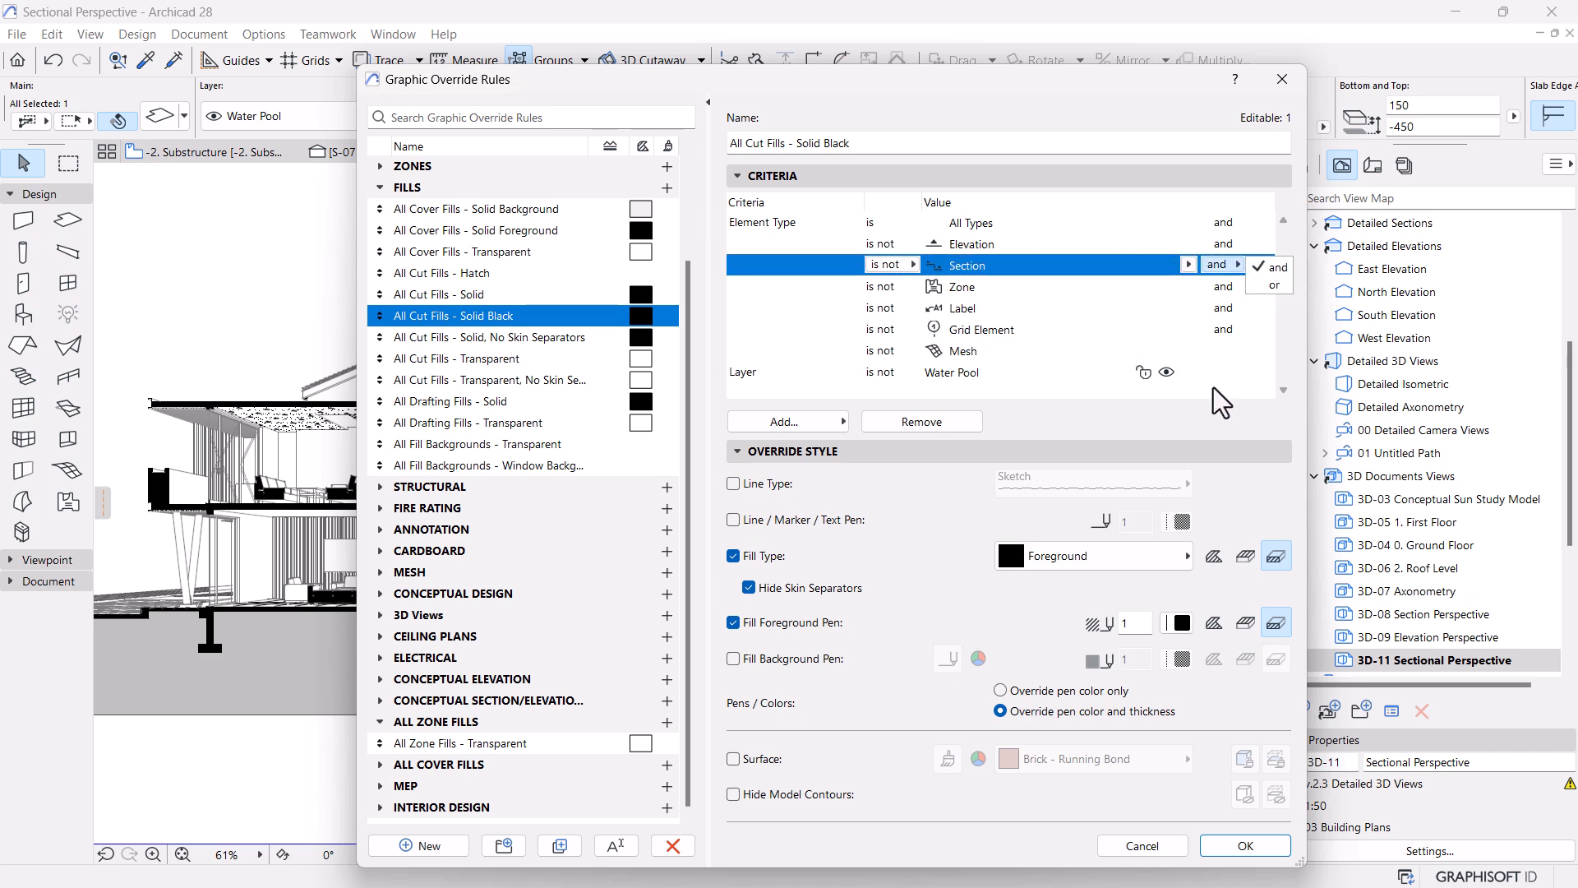
click(1246, 845)
click(1217, 648)
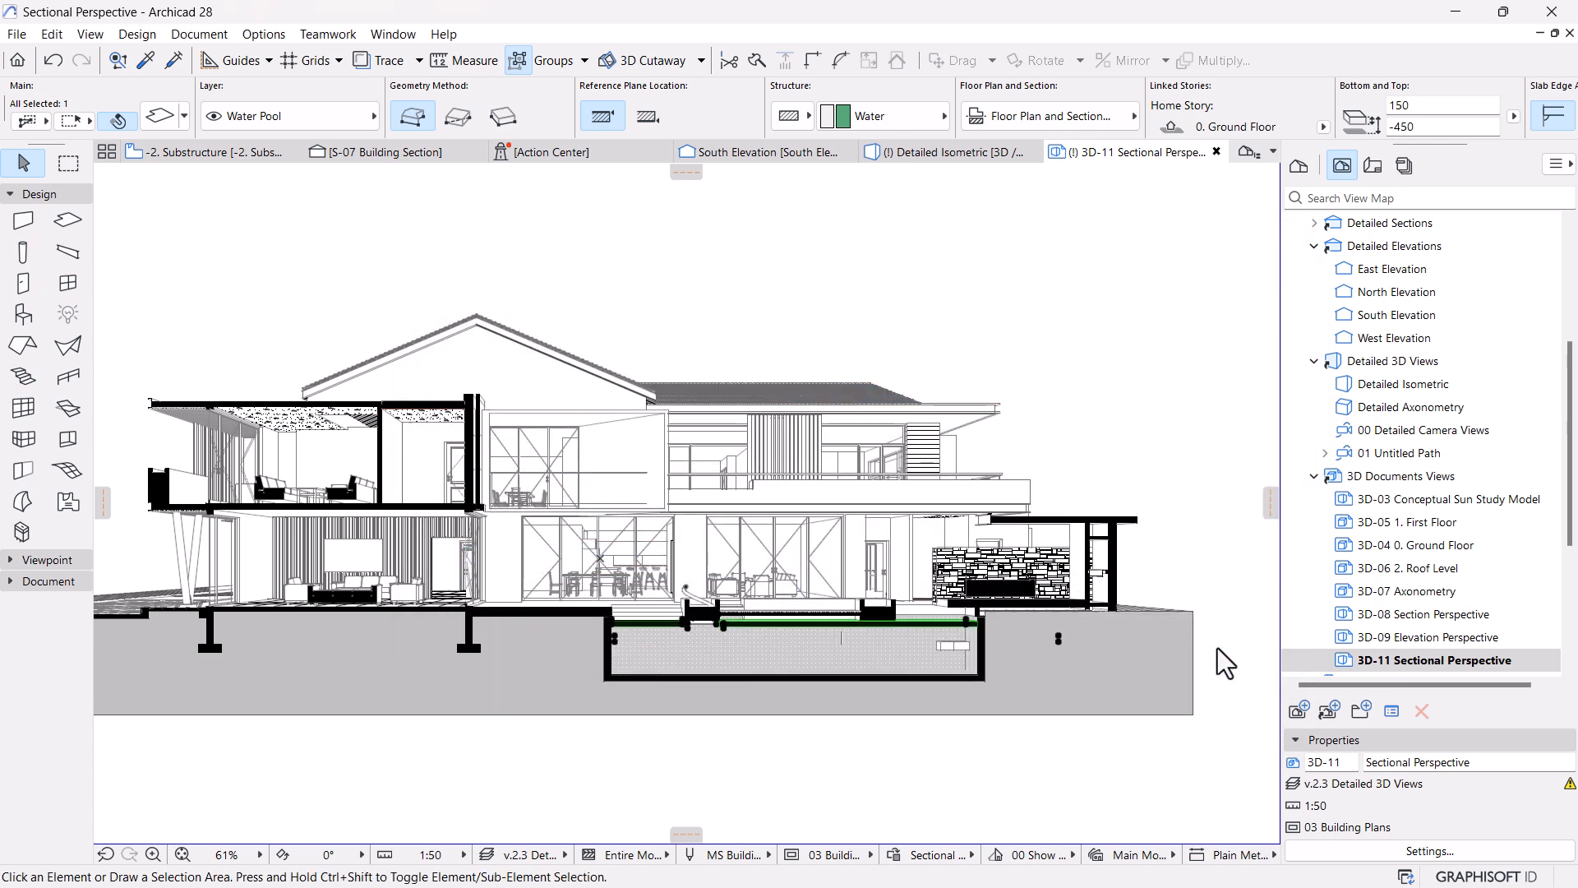
Deselect the water slab and examine the pool and the soil cut across the whole sectional perspective
click(1217, 650)
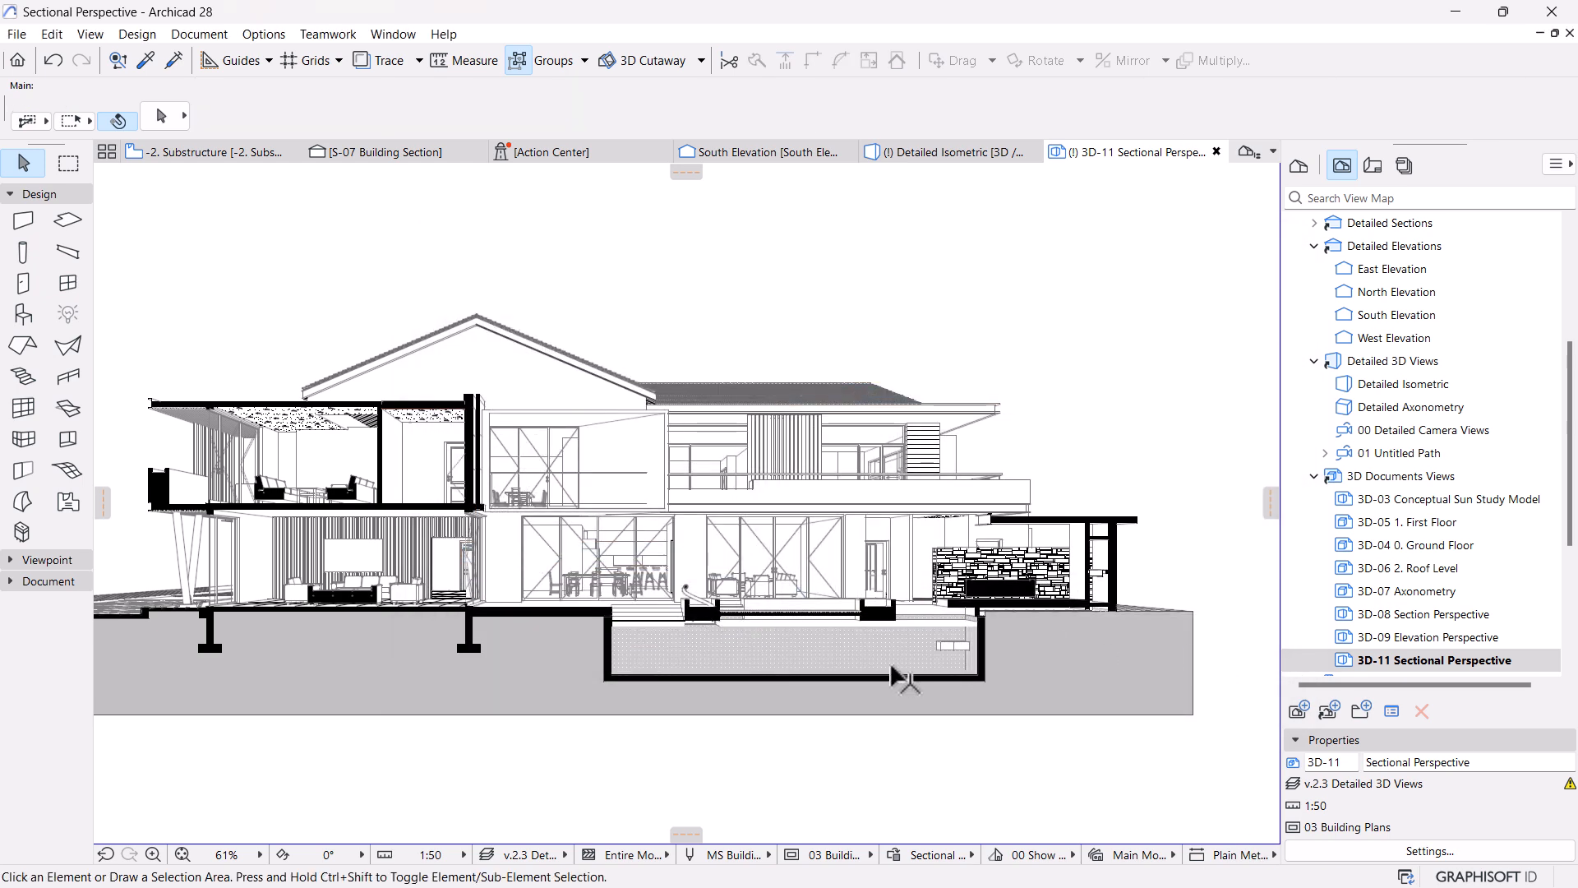
scroll(891, 663, up, 4)
scroll(446, 605, down, 4)
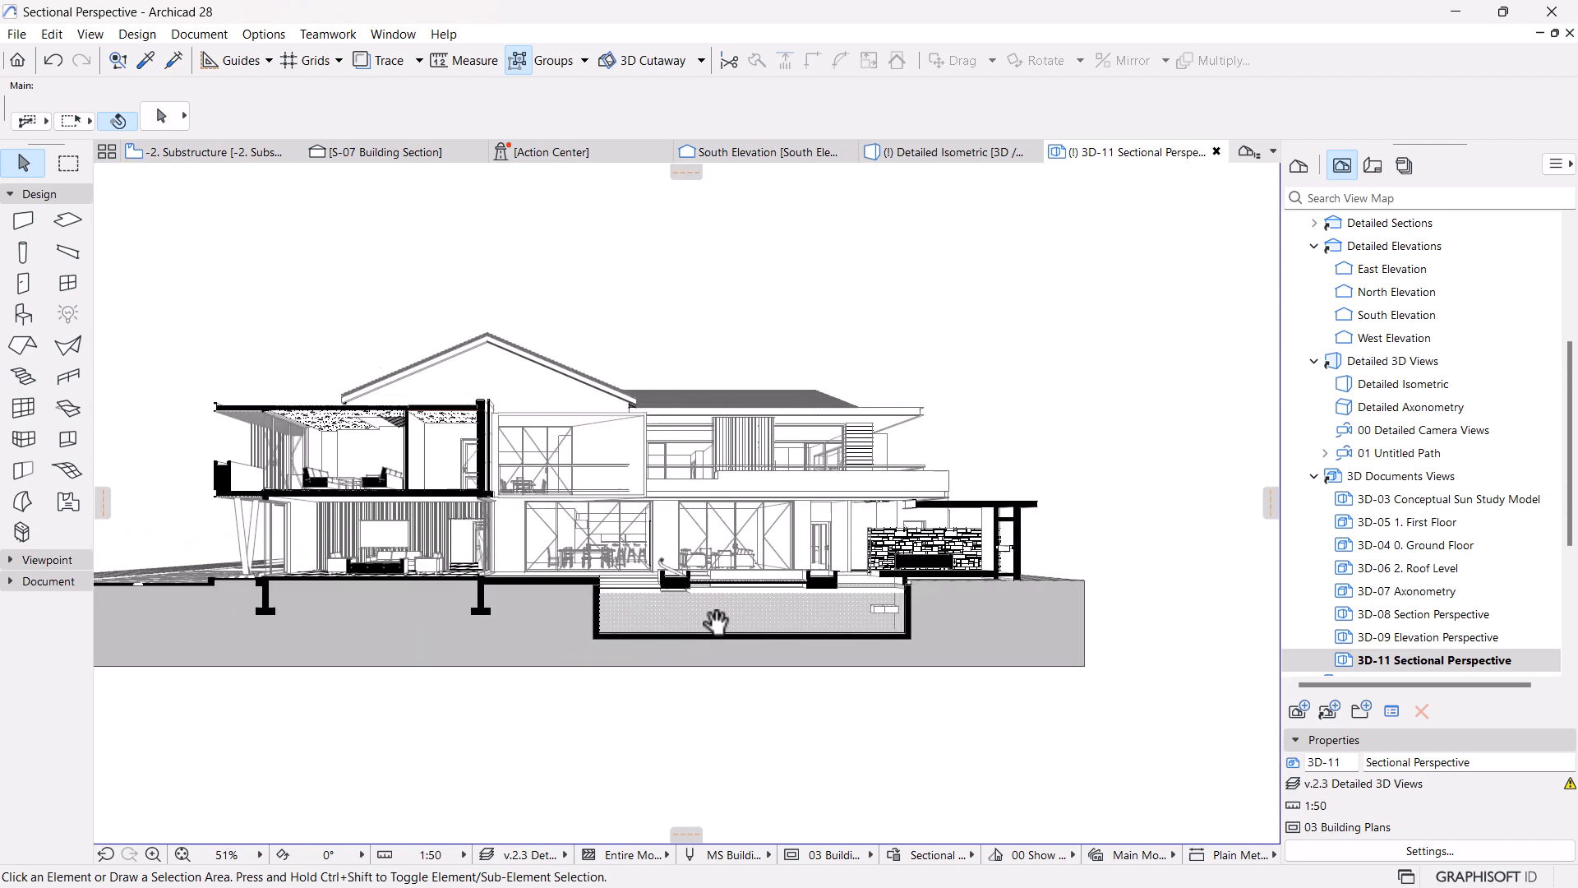
scroll(744, 621, up, 1)
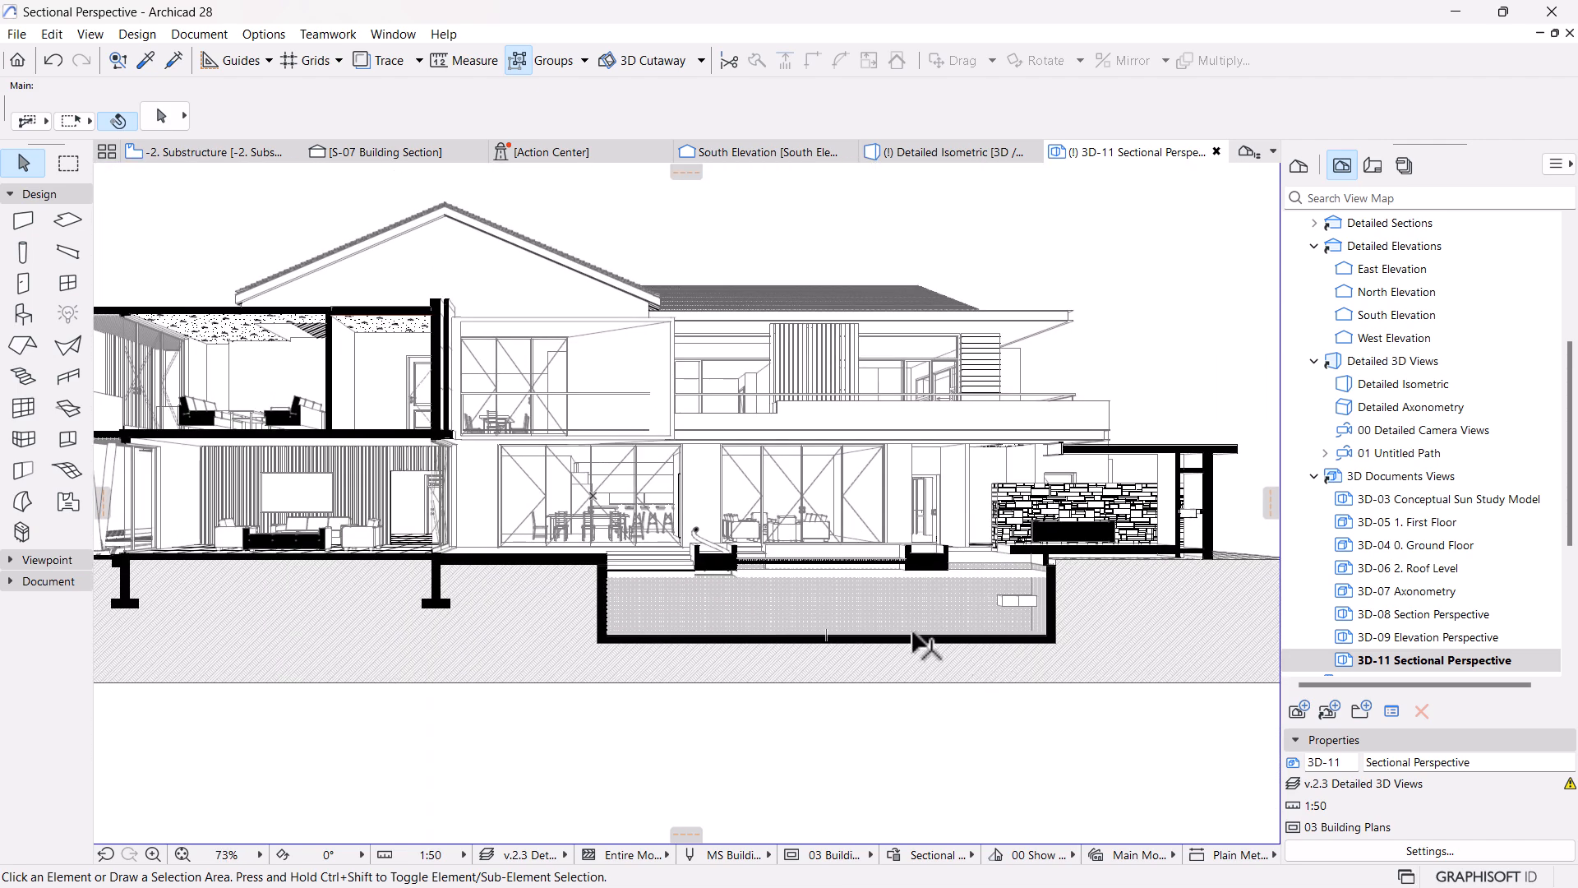
scroll(923, 645, down, 3)
middle_drag(815, 646, 823, 649)
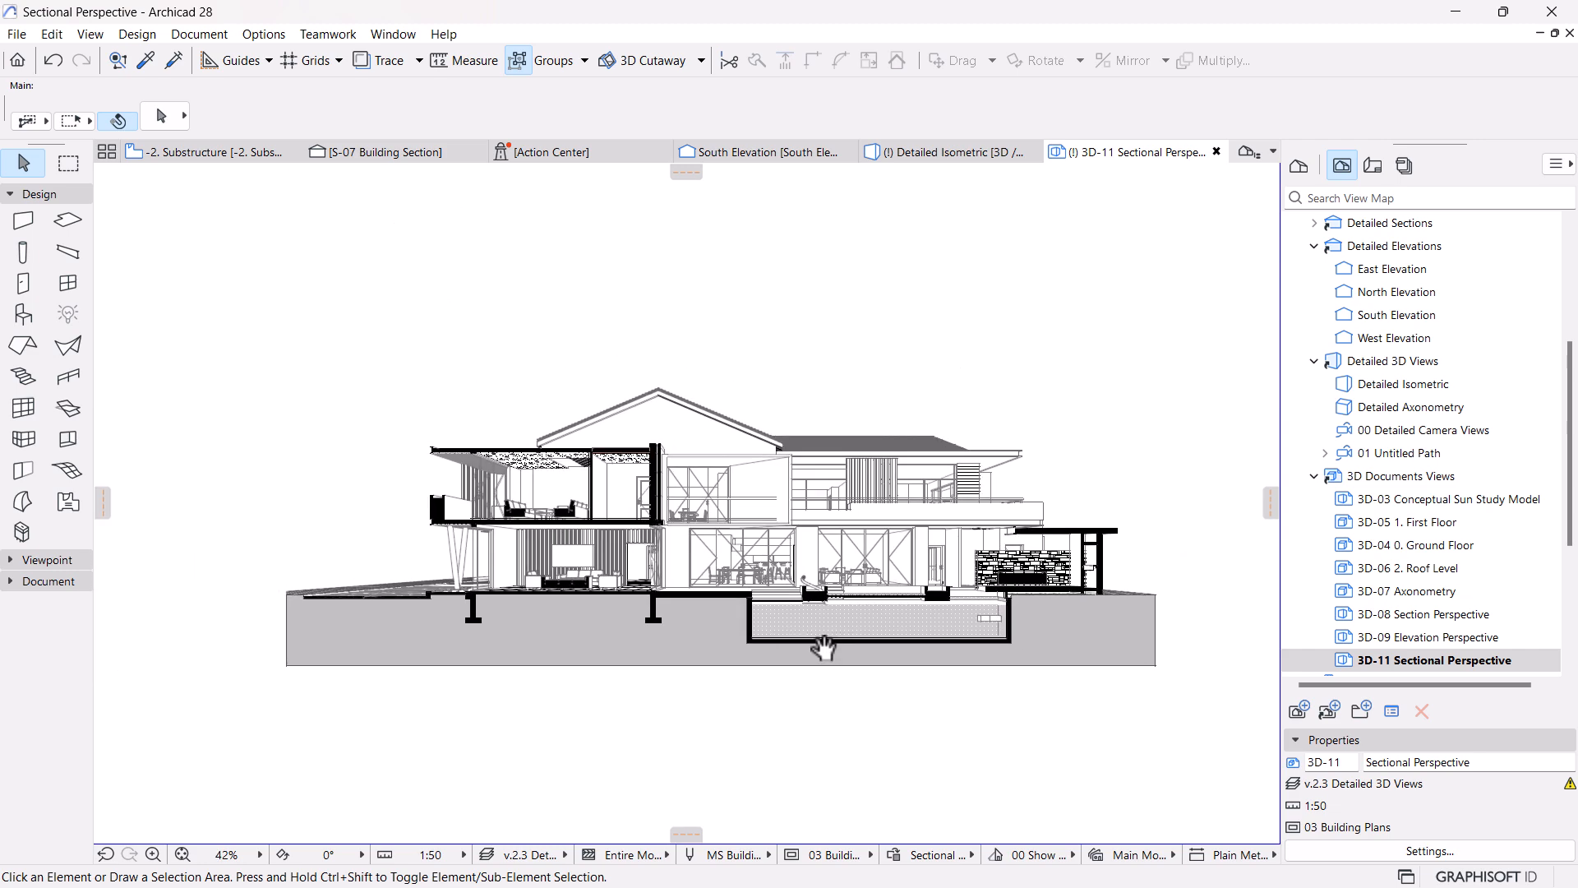
scroll(832, 643, up, 1)
middle_drag(919, 686, 786, 697)
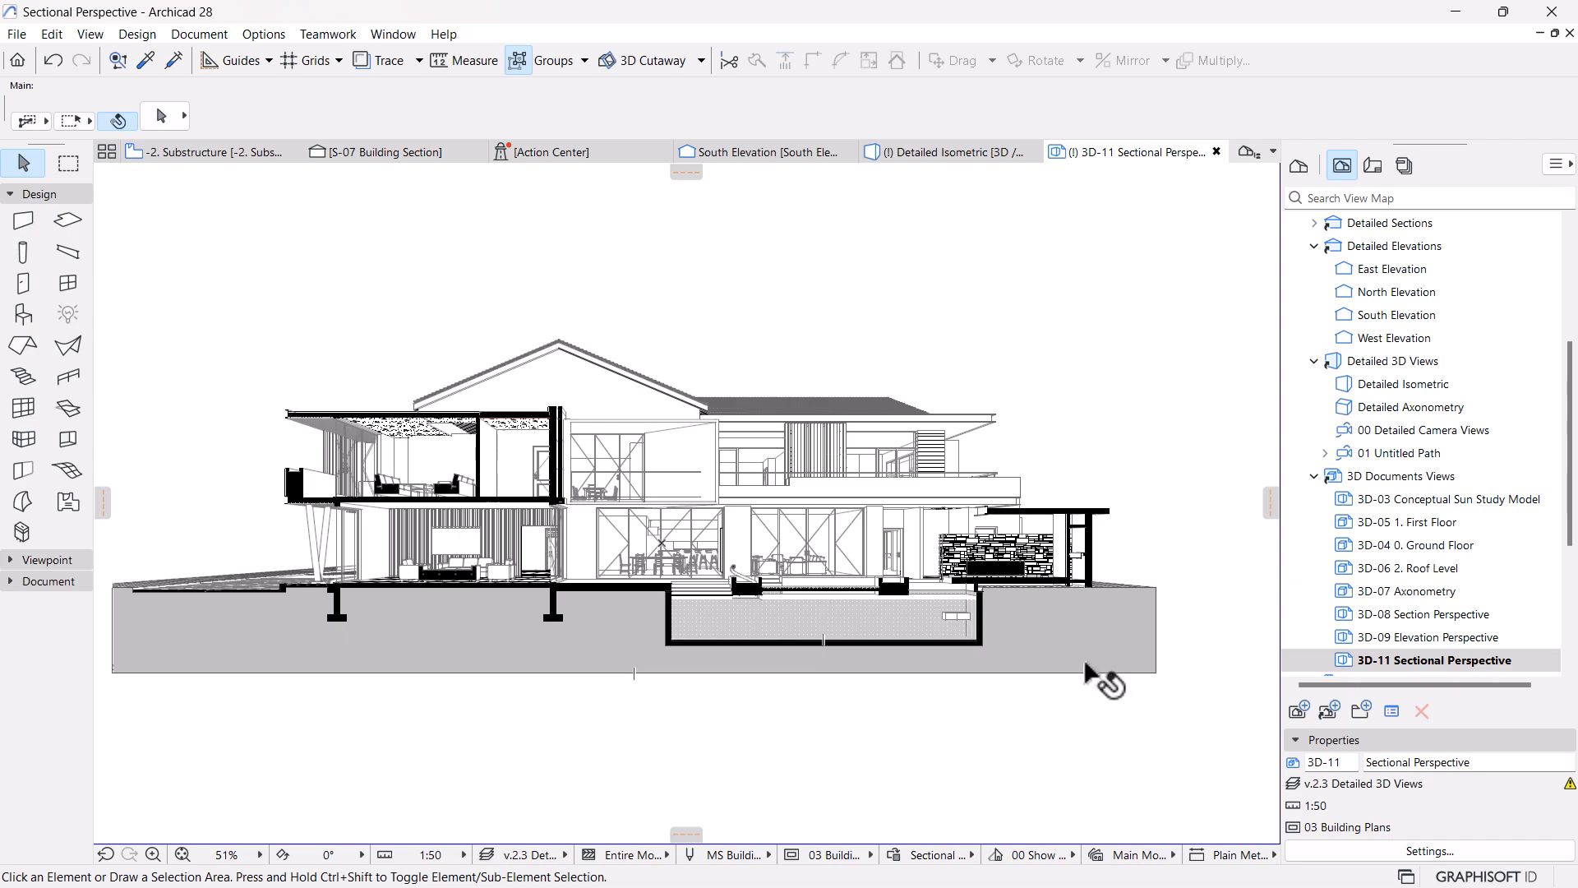
Inspect the junction of the pool wall, the soil and the floor slab below the stone wall, selecting the slabs there to check them
scroll(1087, 630, up, 8)
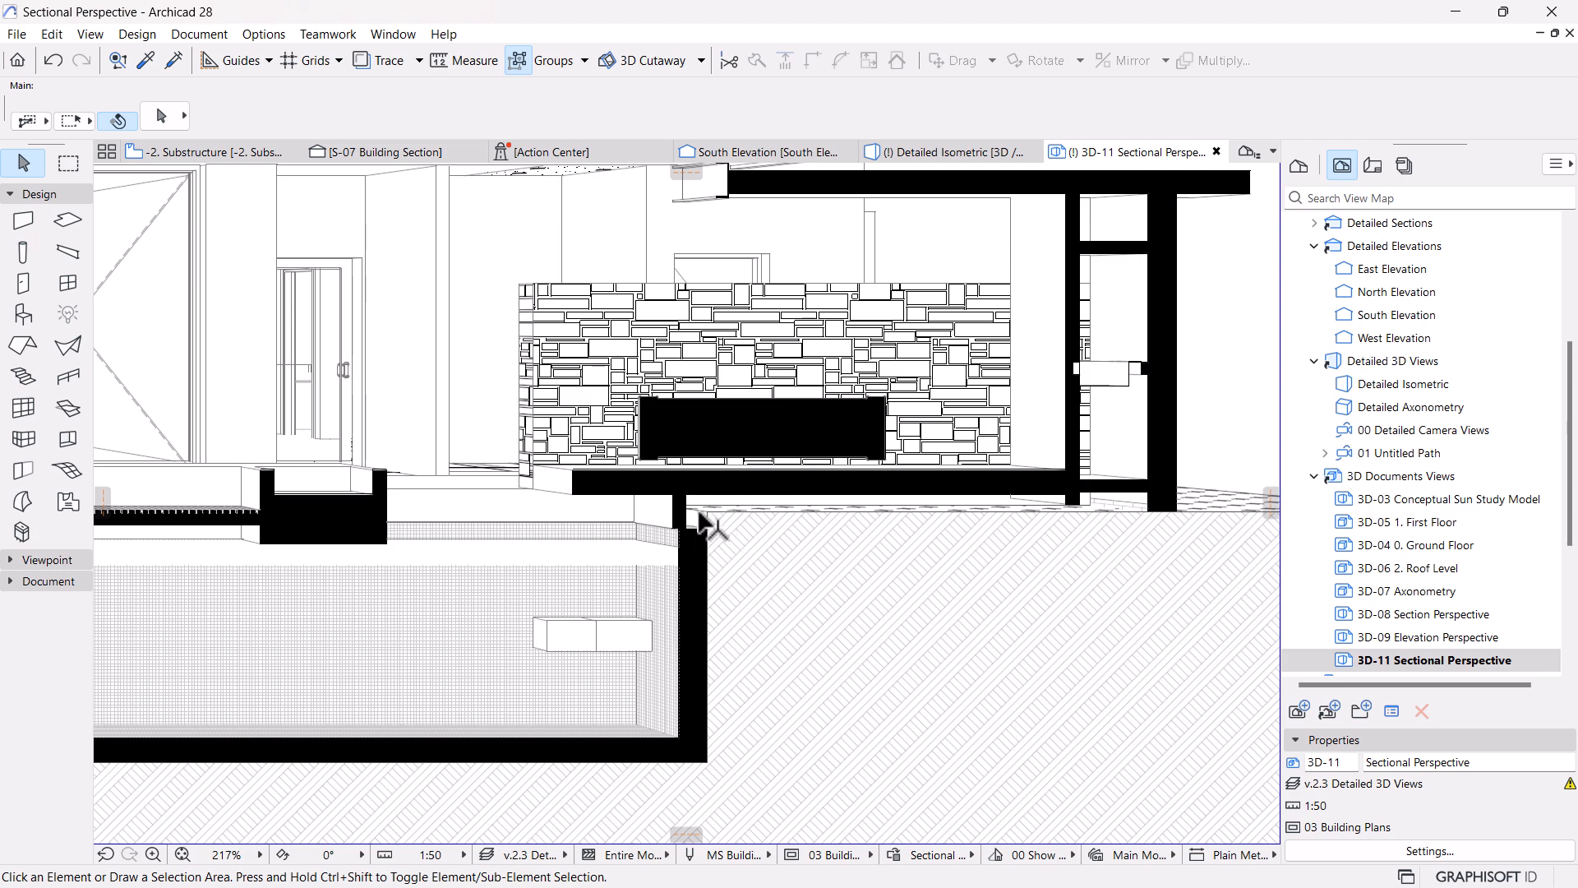
scroll(696, 544, down, 1)
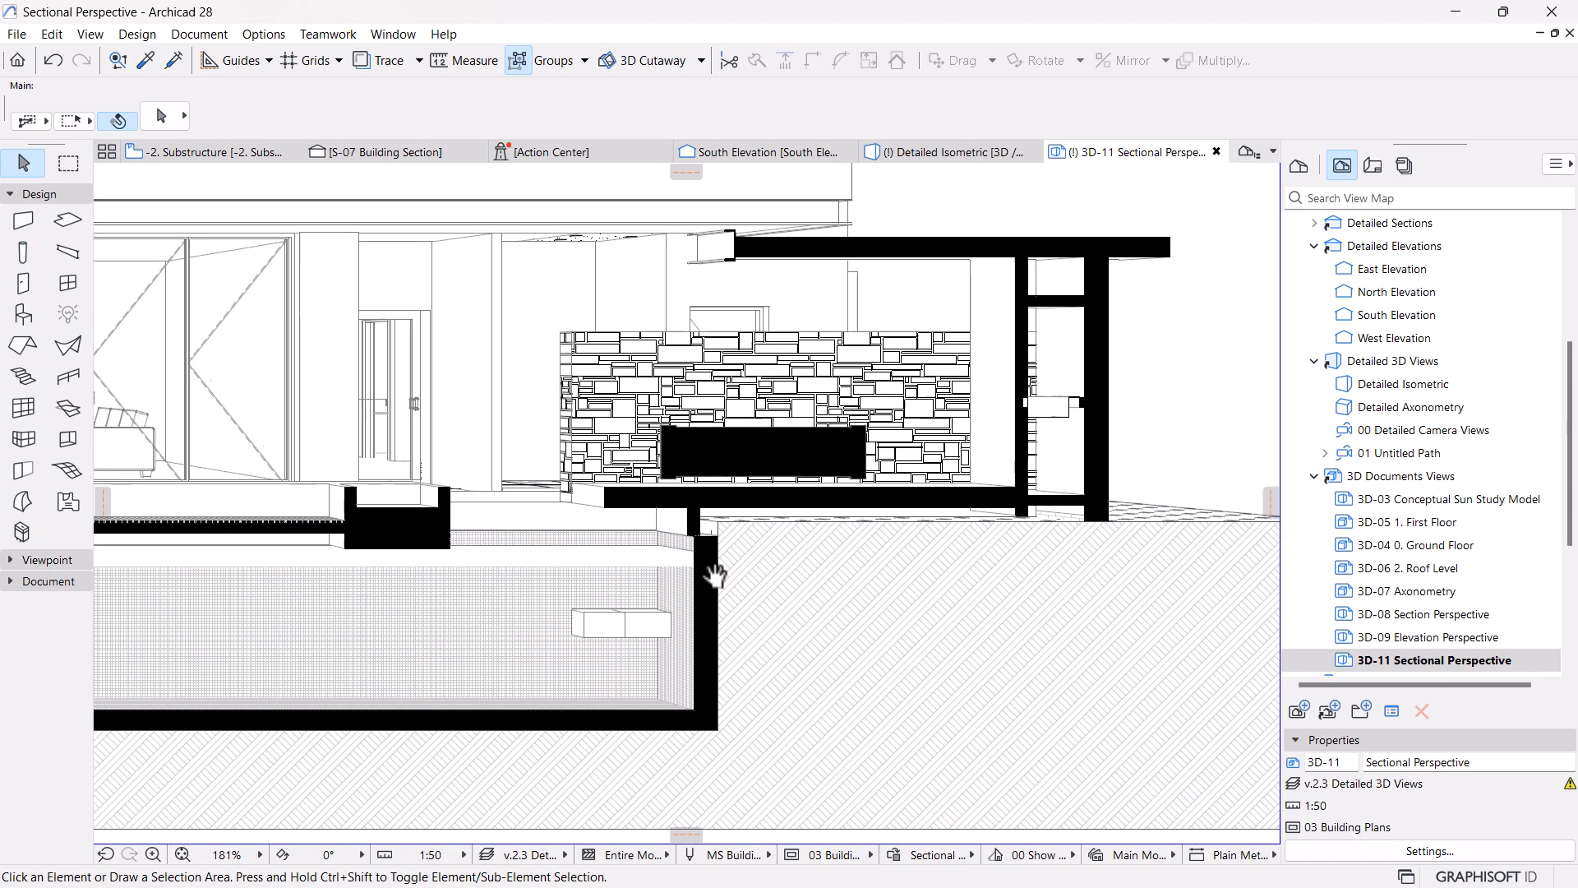
click(781, 577)
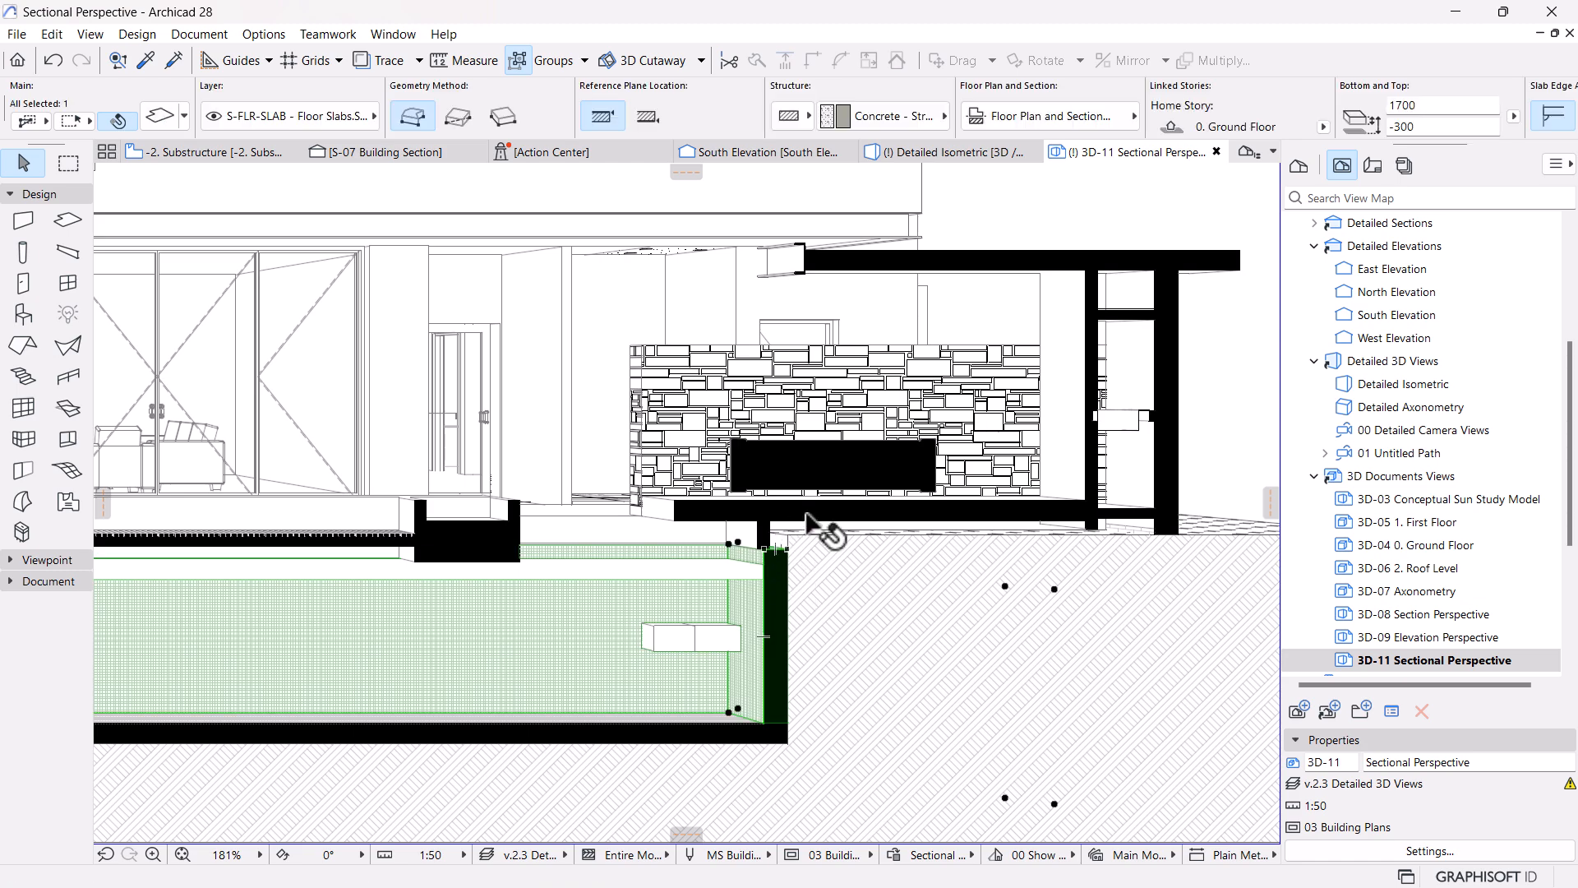
click(900, 515)
click(1032, 512)
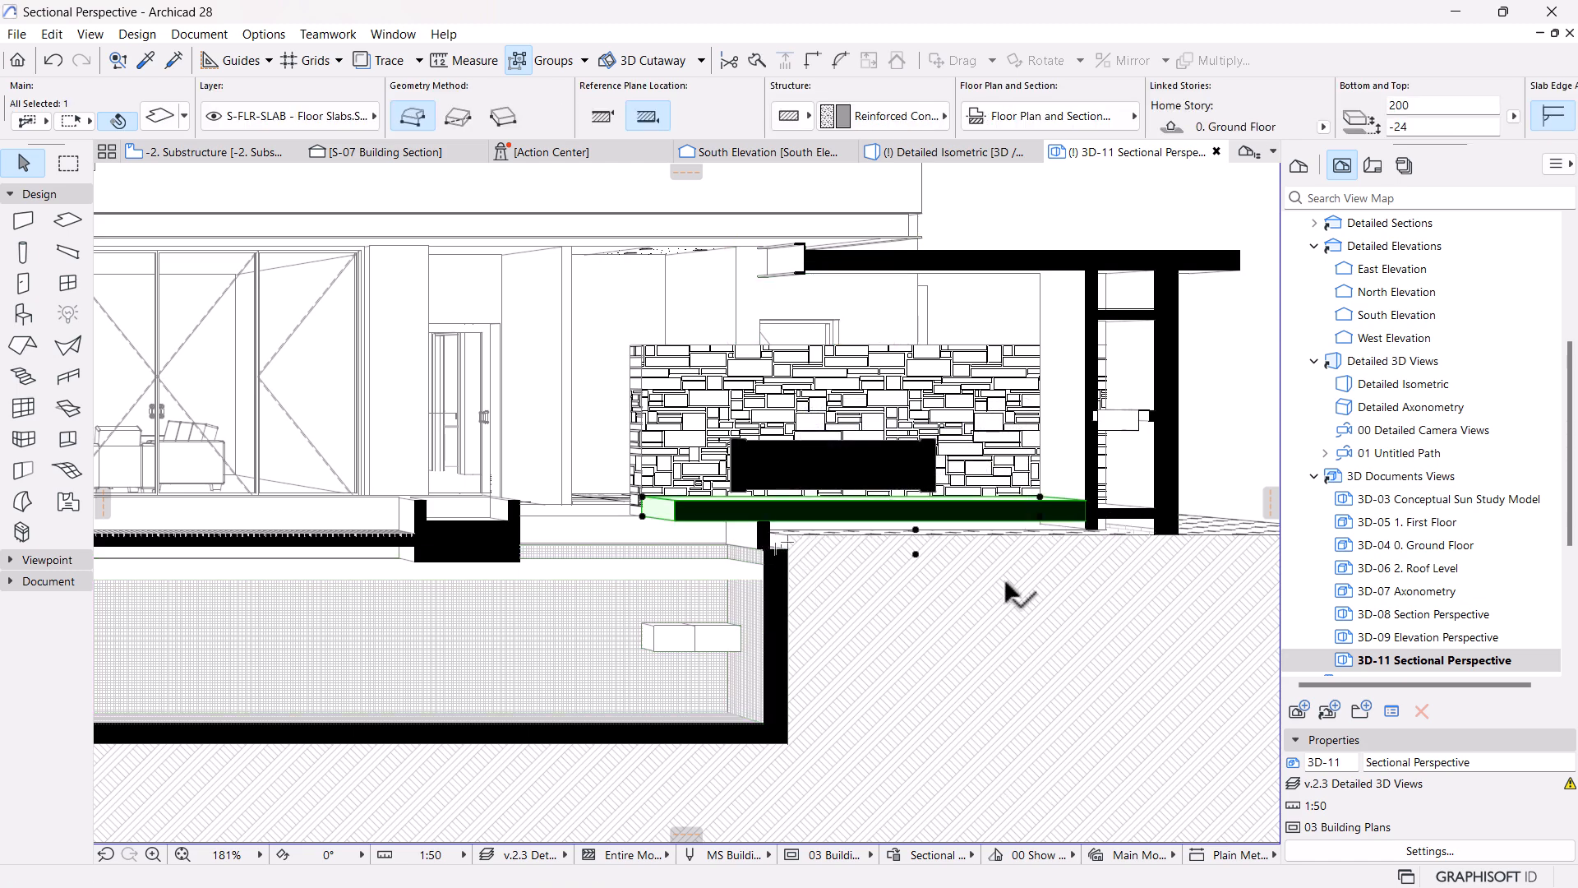
scroll(1004, 579, down, 5)
middle_drag(756, 594, 863, 585)
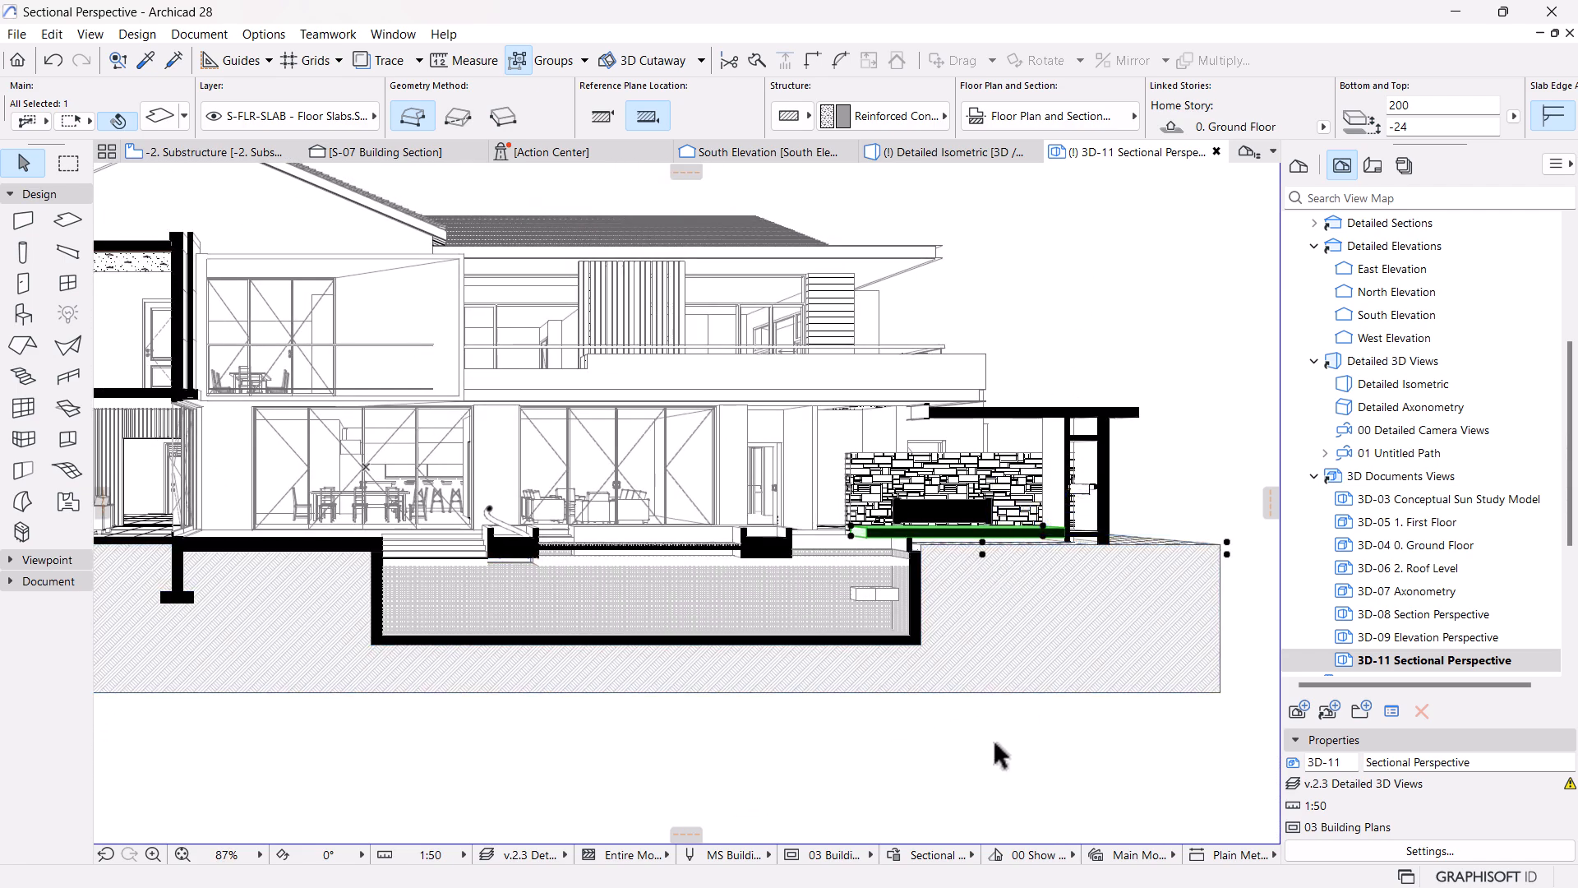
click(734, 769)
Examine the opening lines of the bifold doors on both floors of the sectional perspective
scroll(861, 707, down, 3)
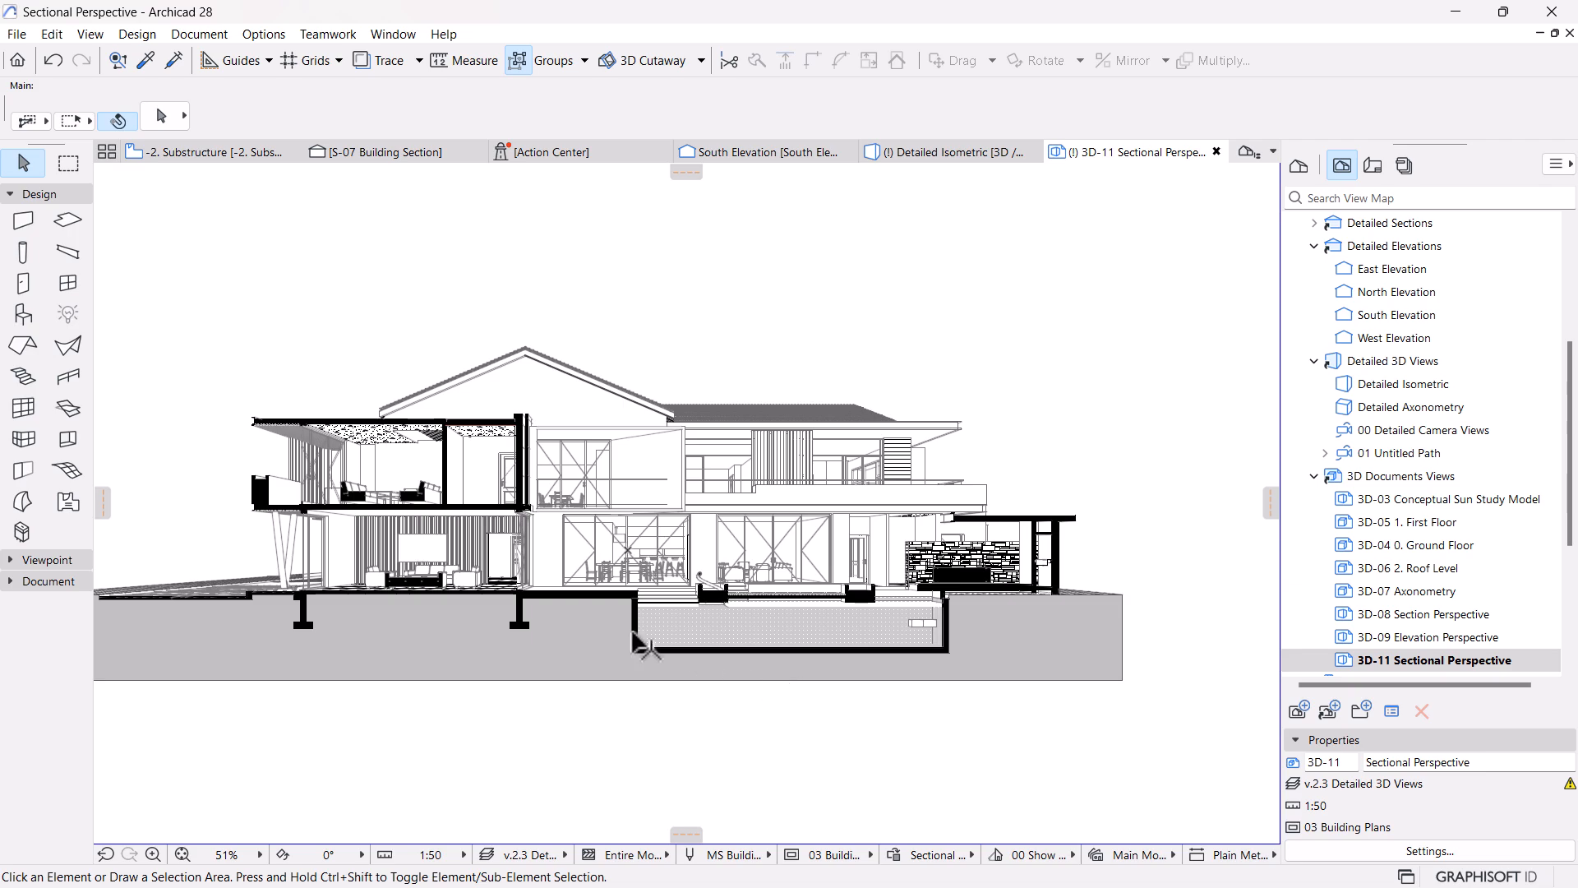
scroll(624, 534, up, 15)
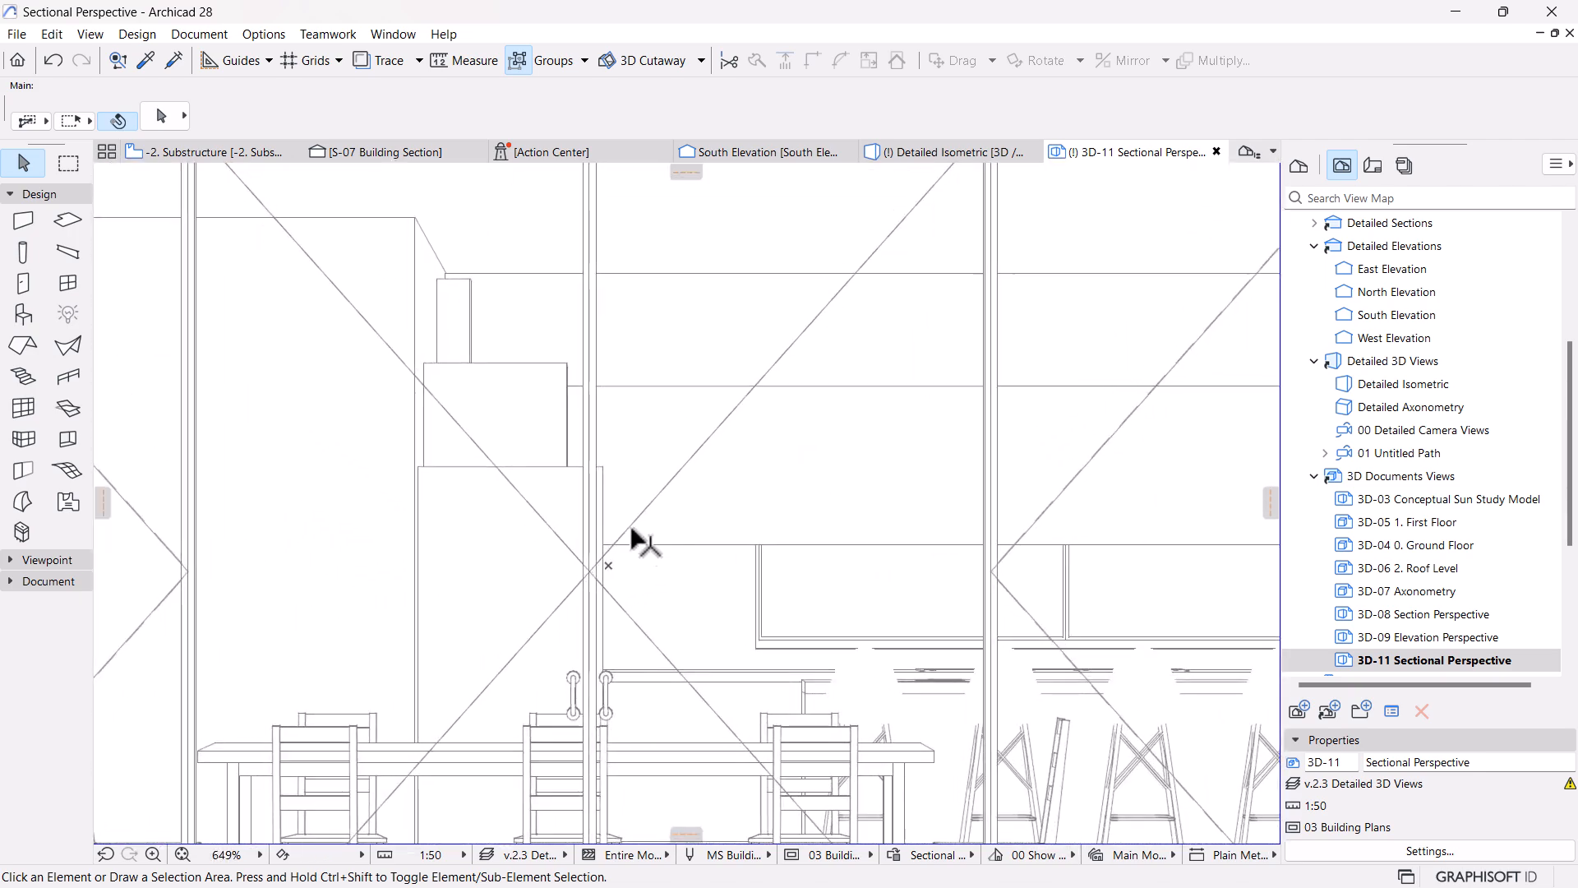
scroll(638, 546, down, 7)
scroll(937, 493, up, 5)
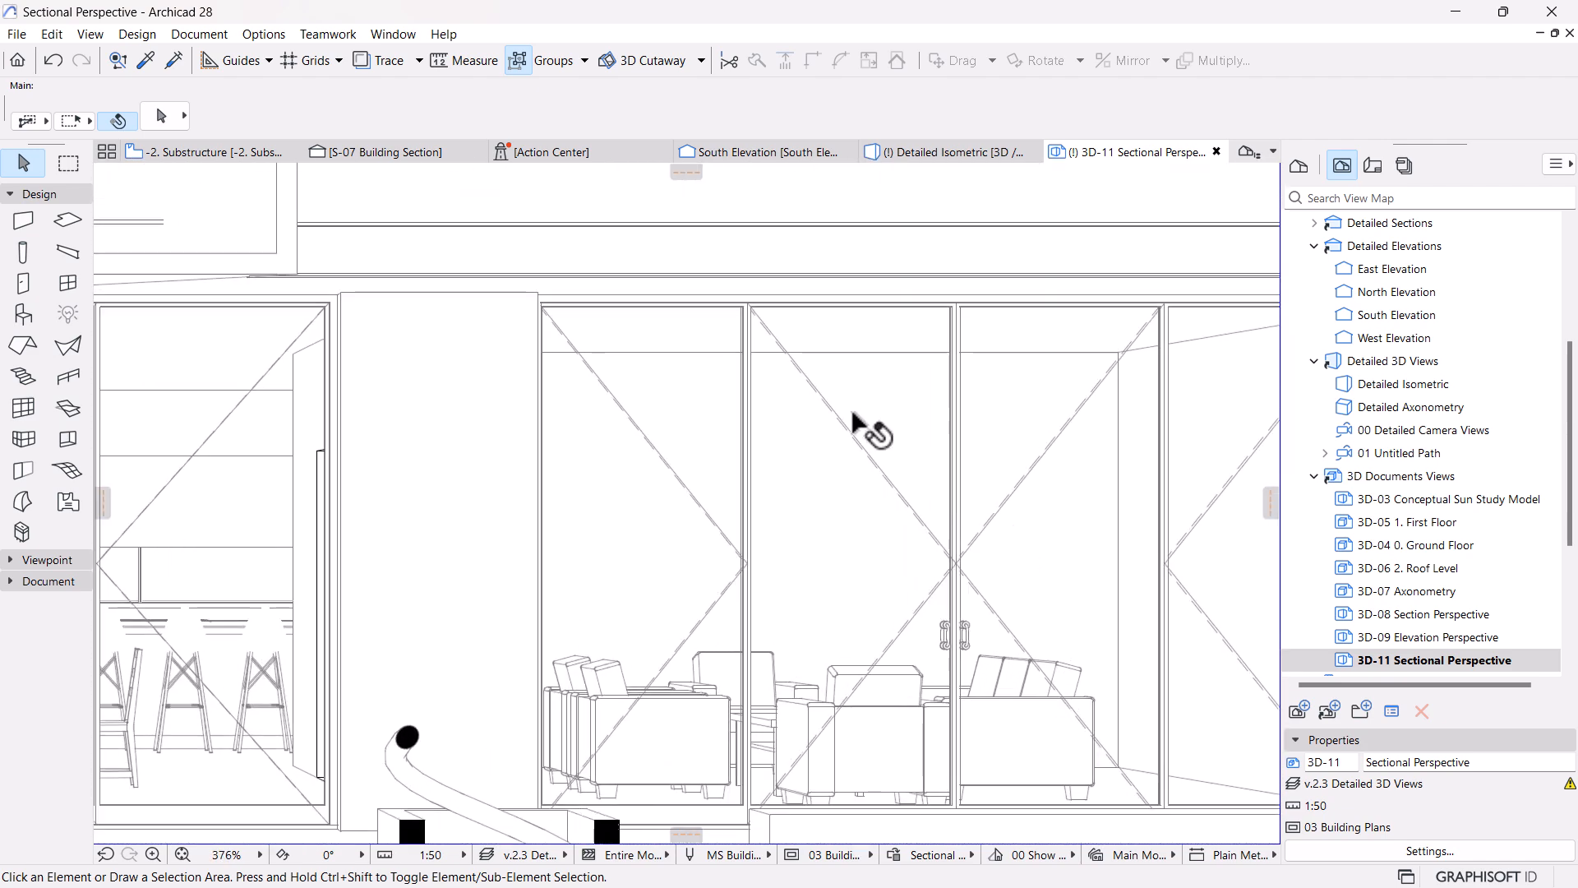
scroll(846, 469, down, 3)
scroll(933, 518, down, 4)
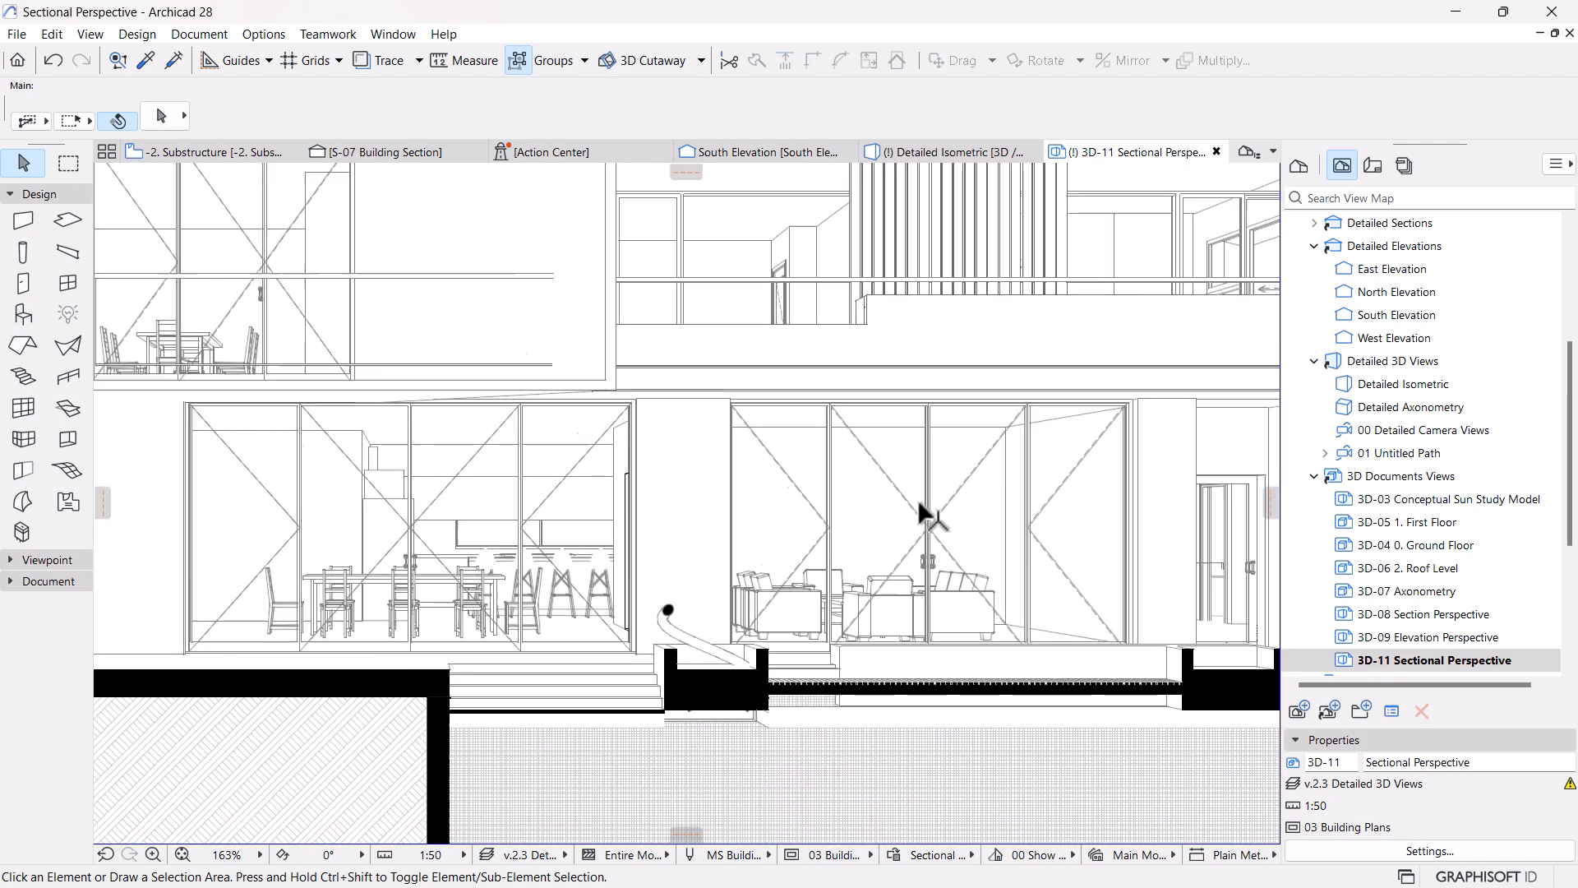
scroll(601, 403, up, 7)
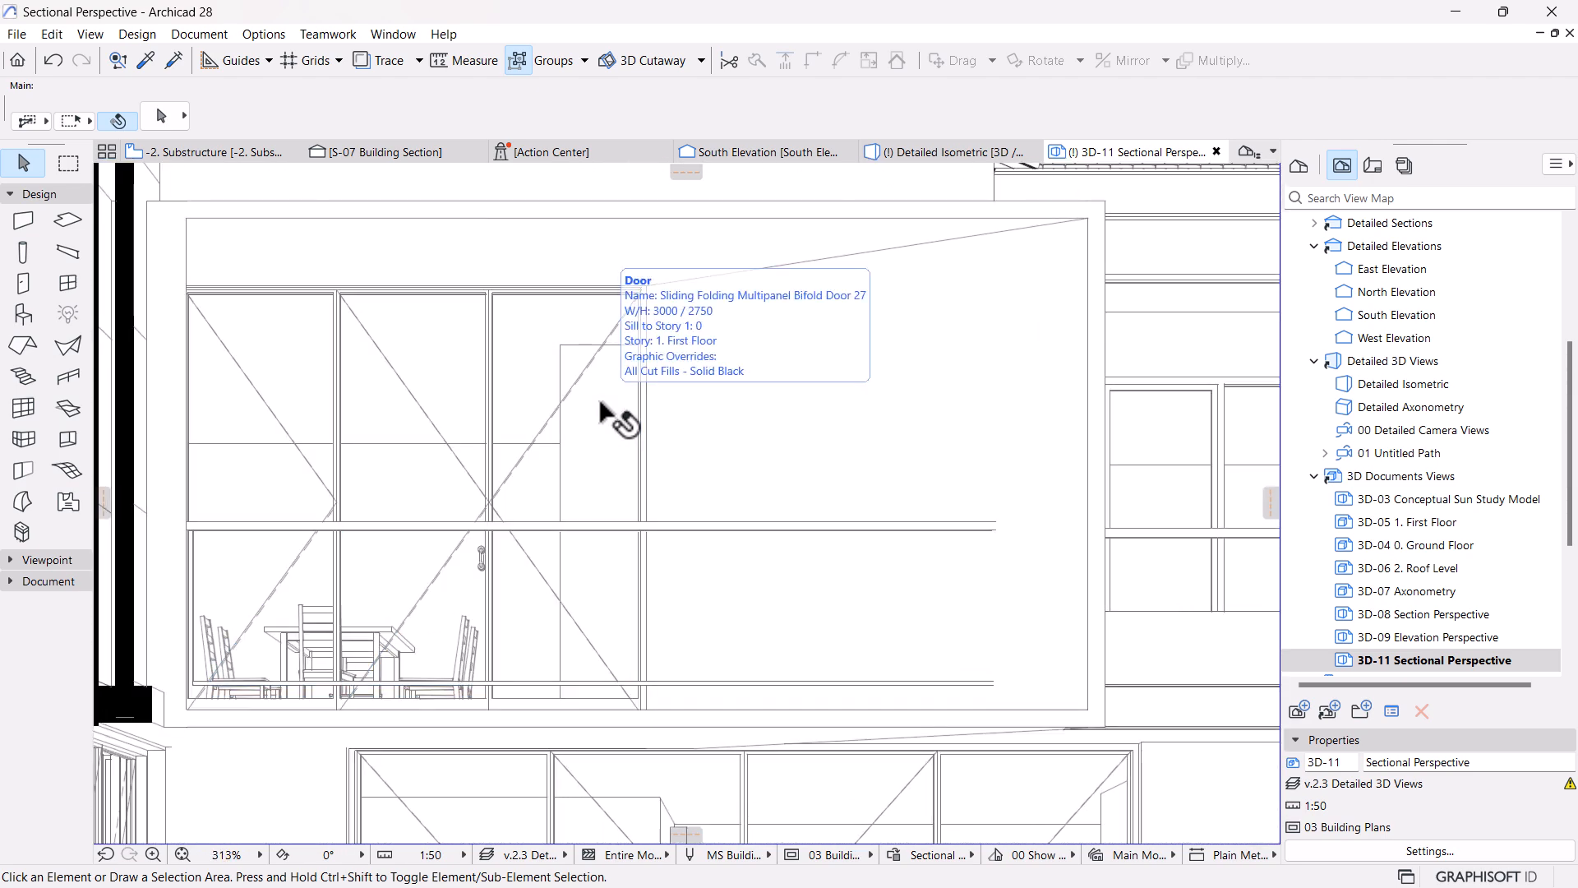
scroll(617, 415, down, 10)
scroll(667, 508, up, 10)
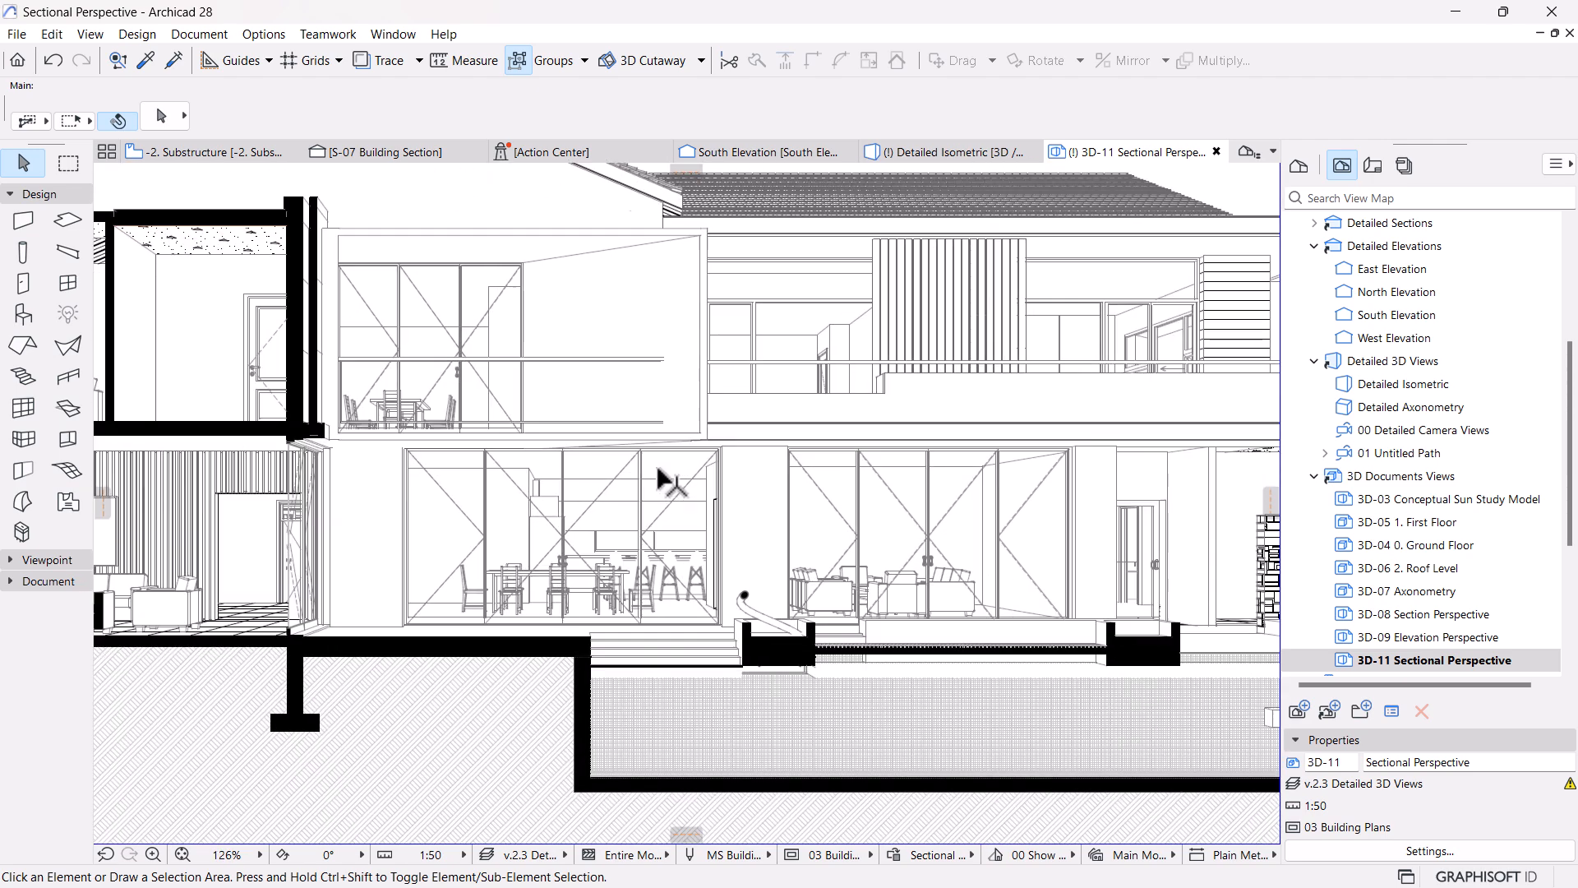
Select all doors in the sectional perspective and open their selection settings
click(974, 539)
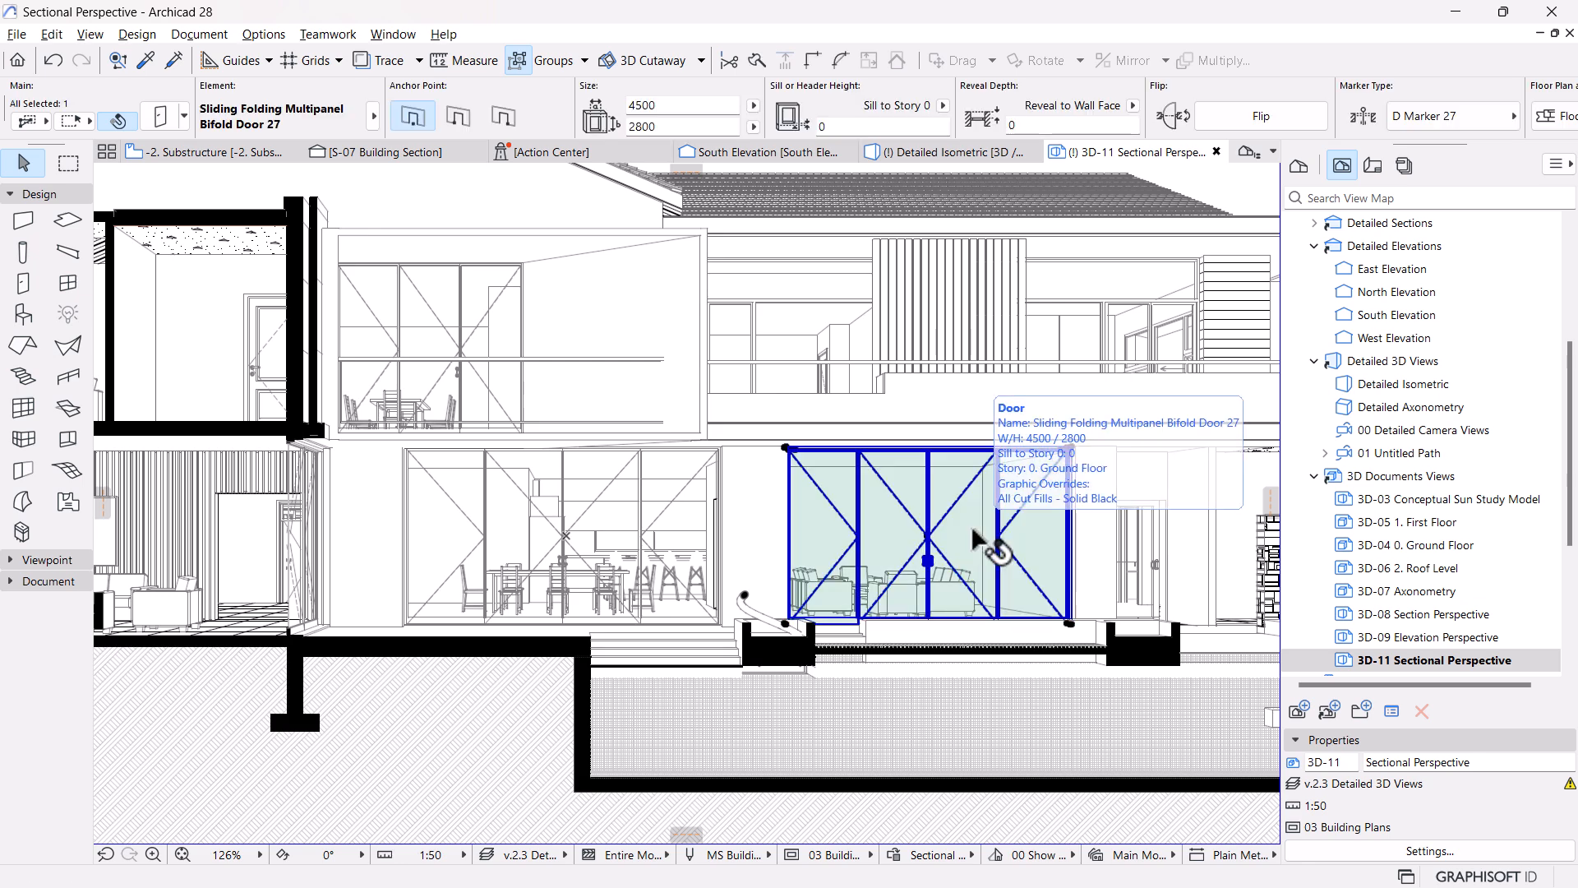
alt+click(972, 531)
key(ctrl+a)
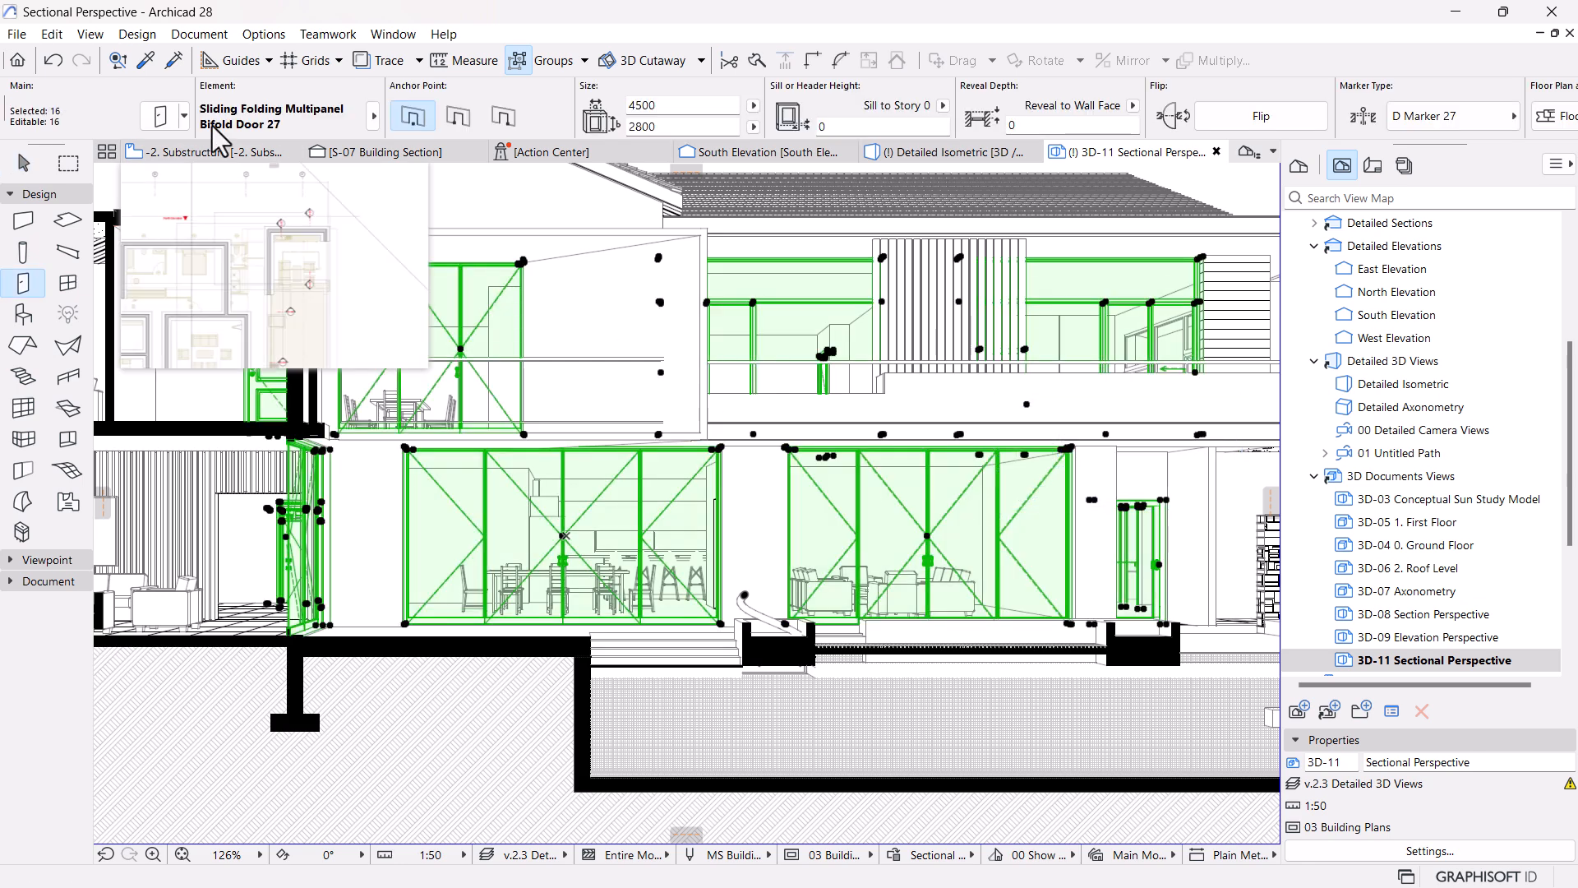
key(ctrl+t)
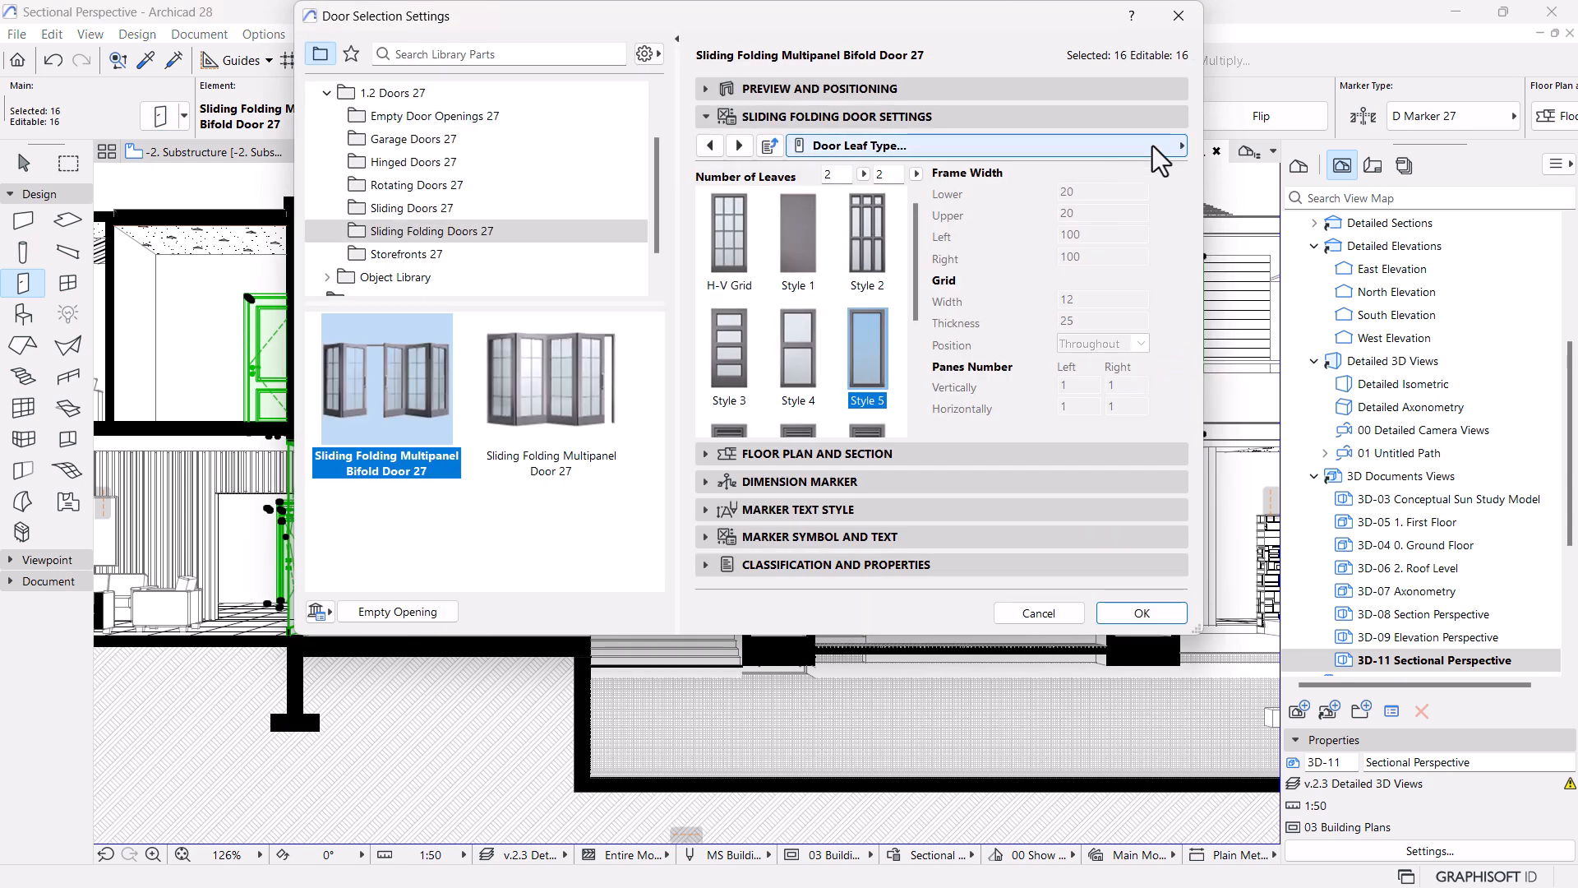
Override the model view options for the doors' 3D opening lines, set the opposite side to Dashed, and deselect the doors
click(1176, 148)
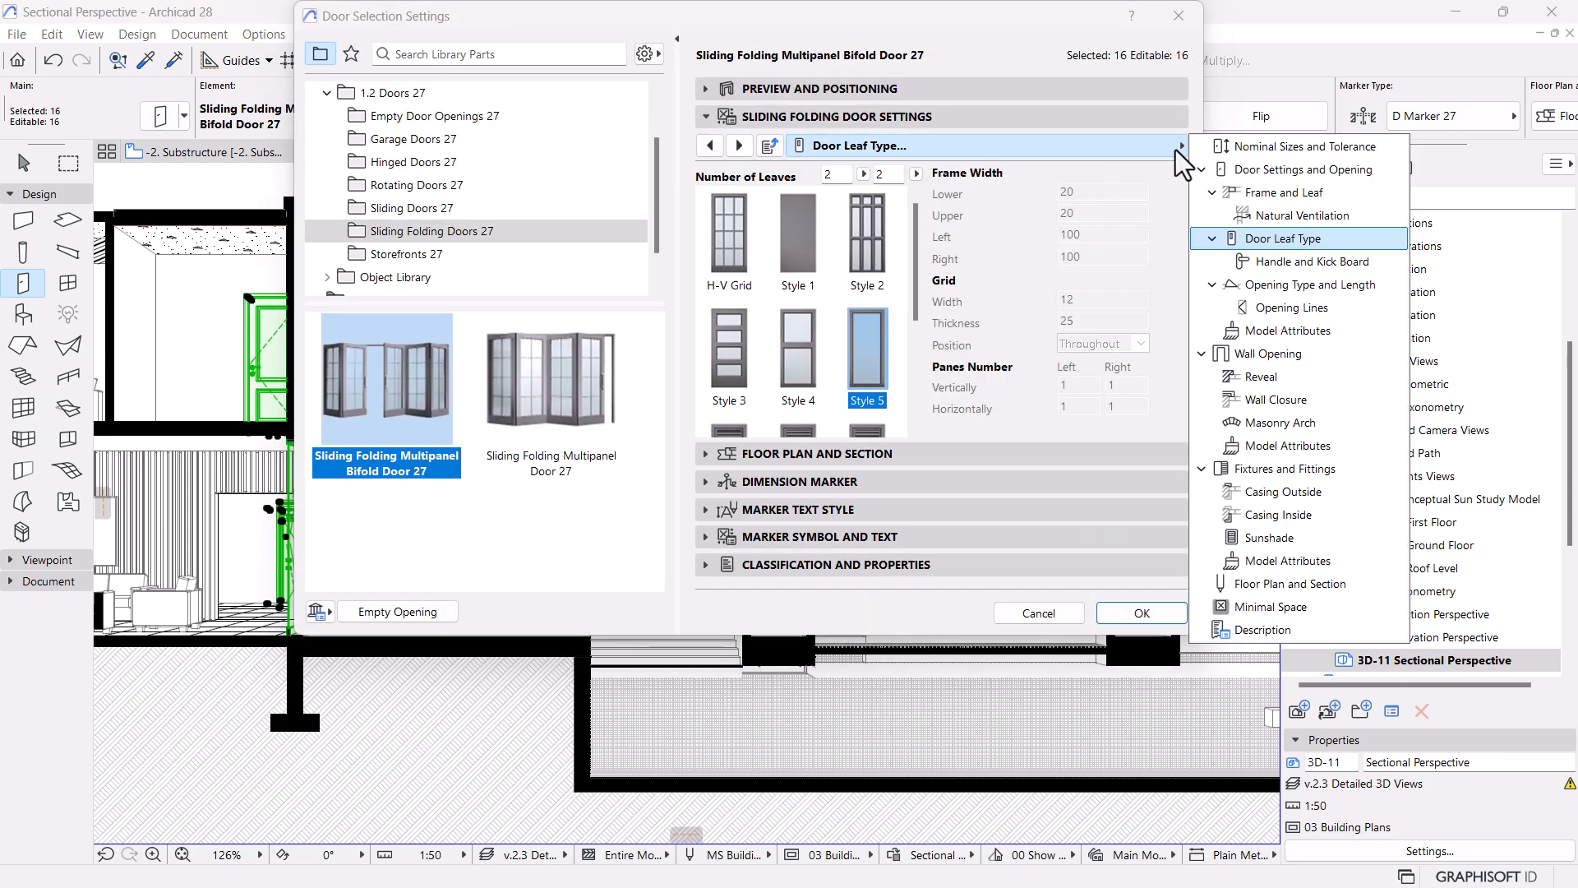
click(1287, 311)
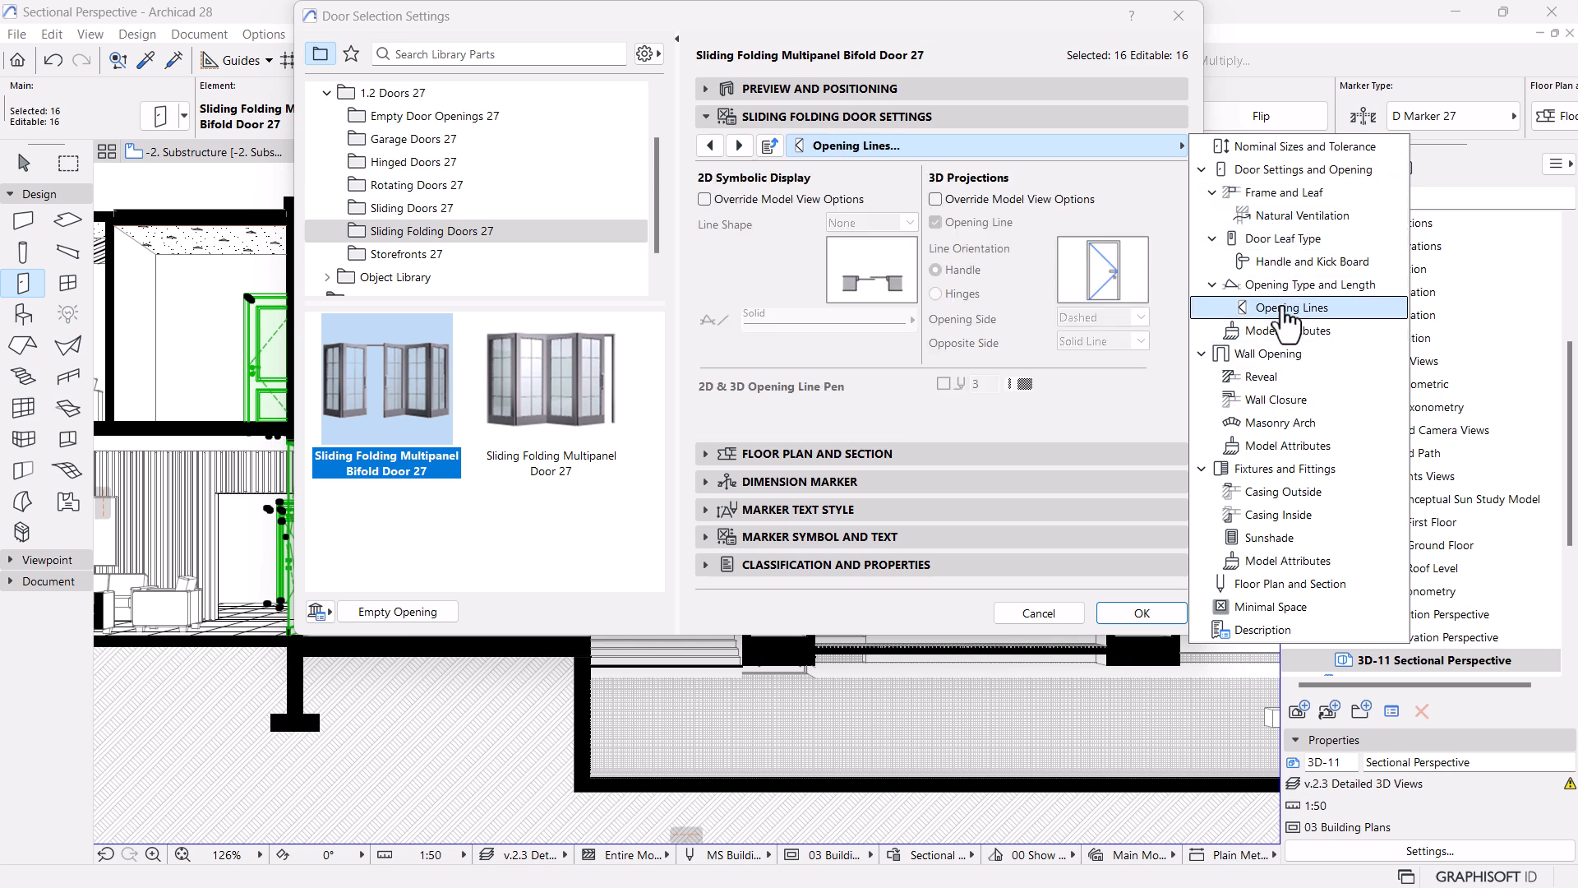
click(936, 200)
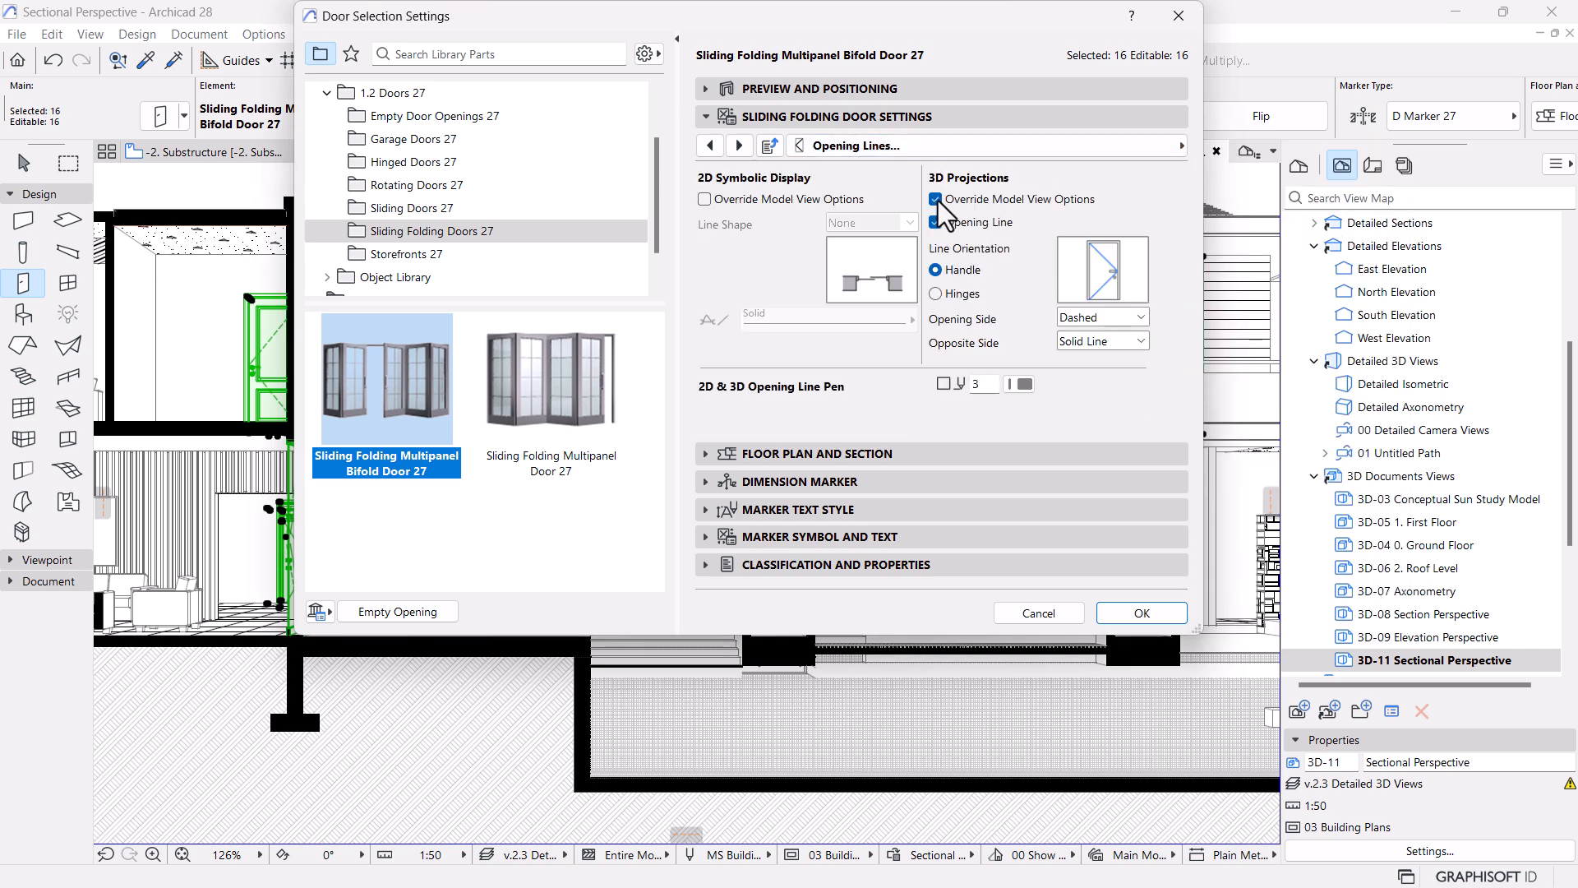
click(1140, 340)
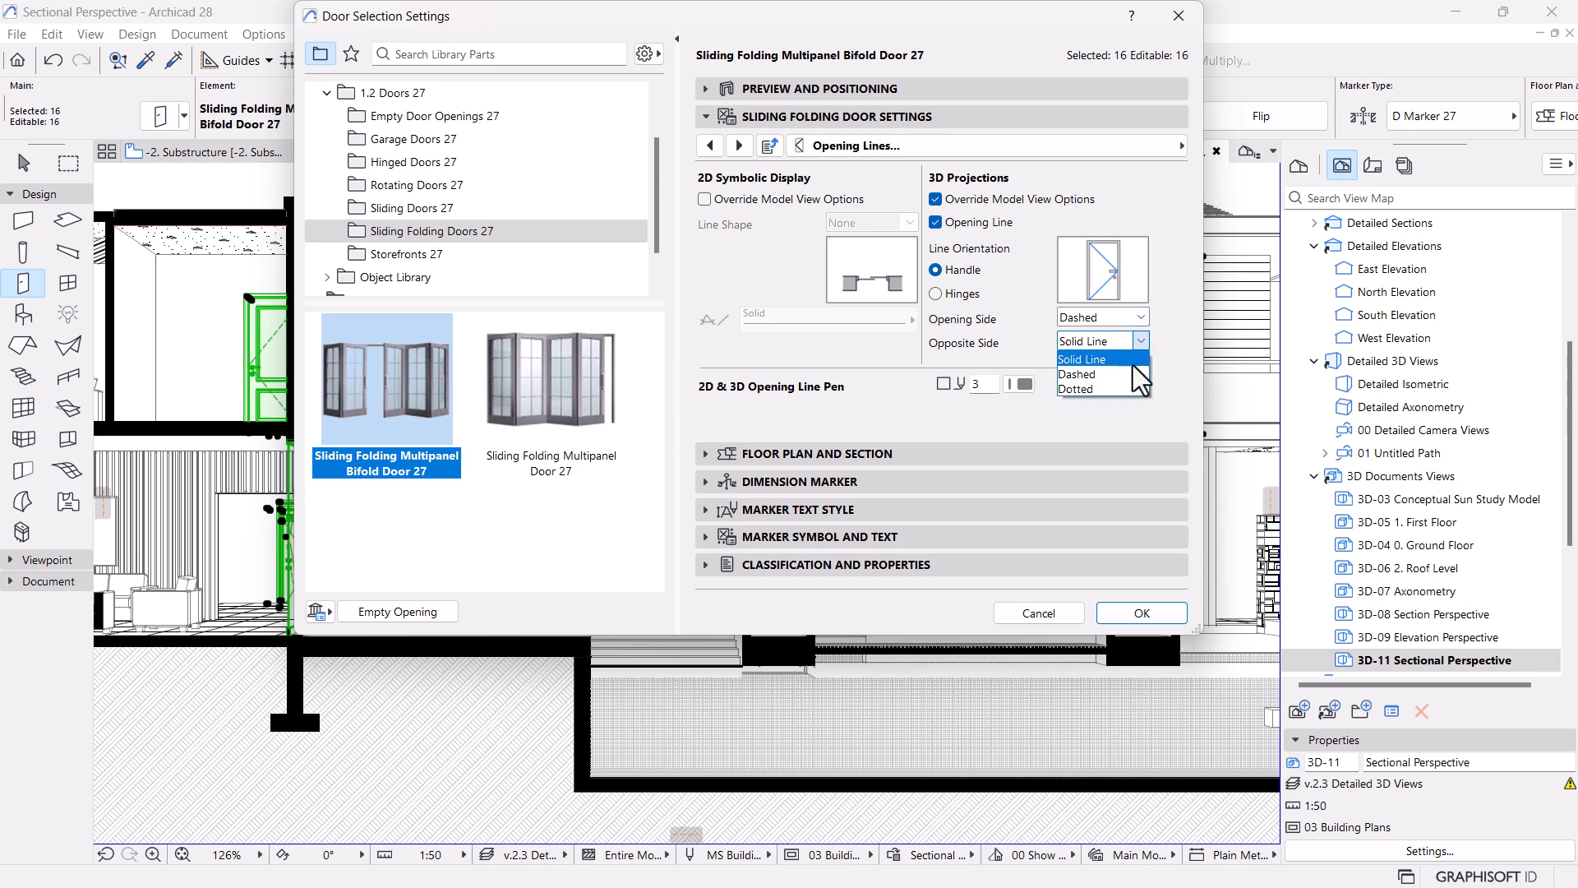
click(1077, 374)
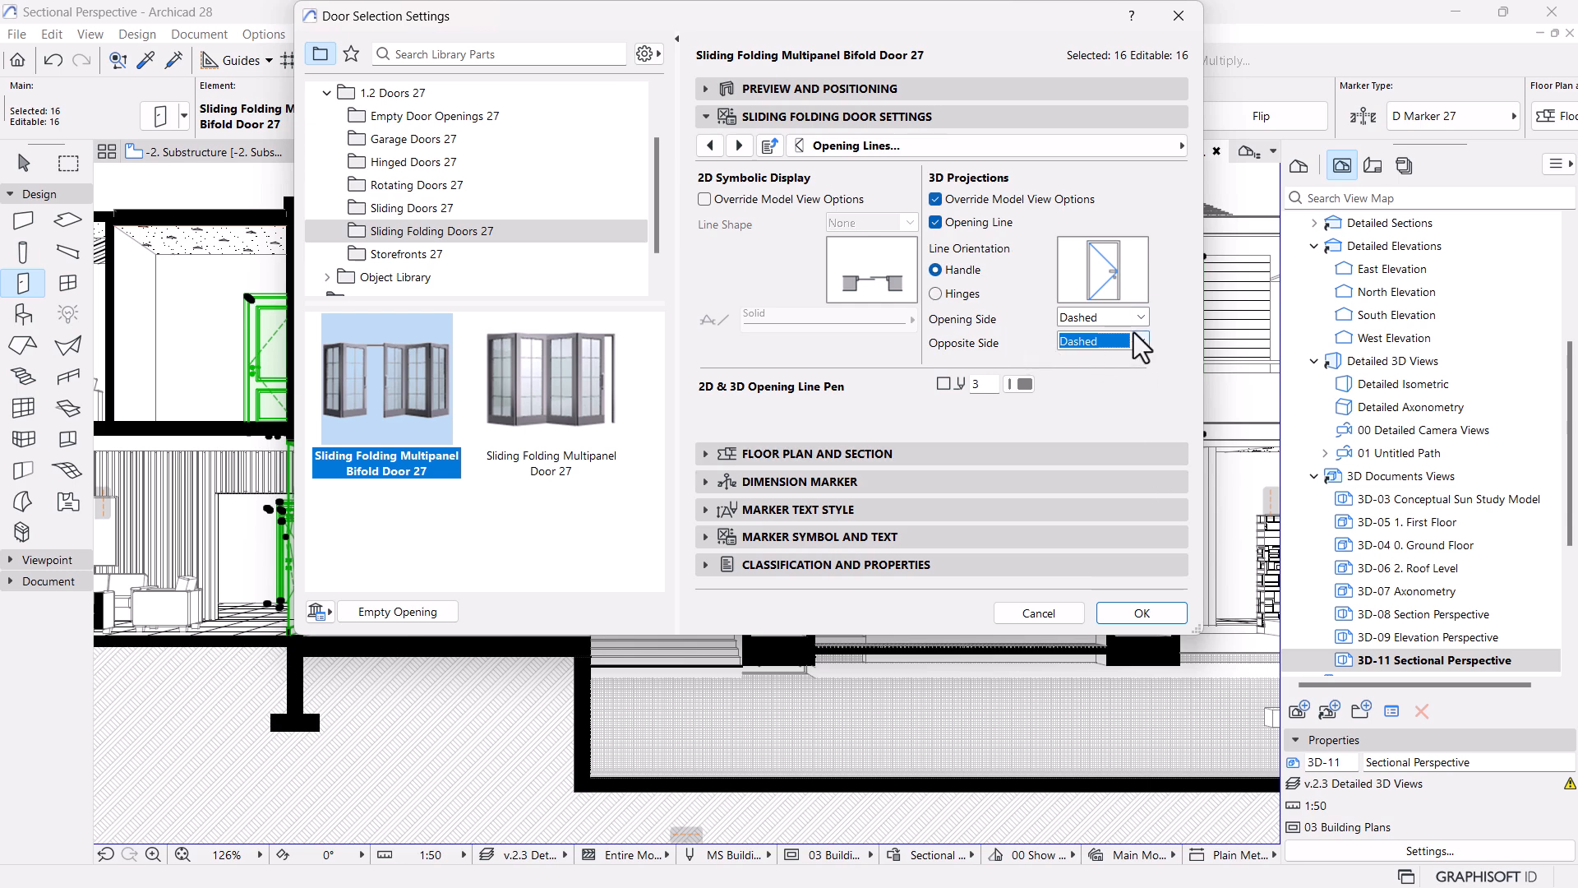
click(1142, 613)
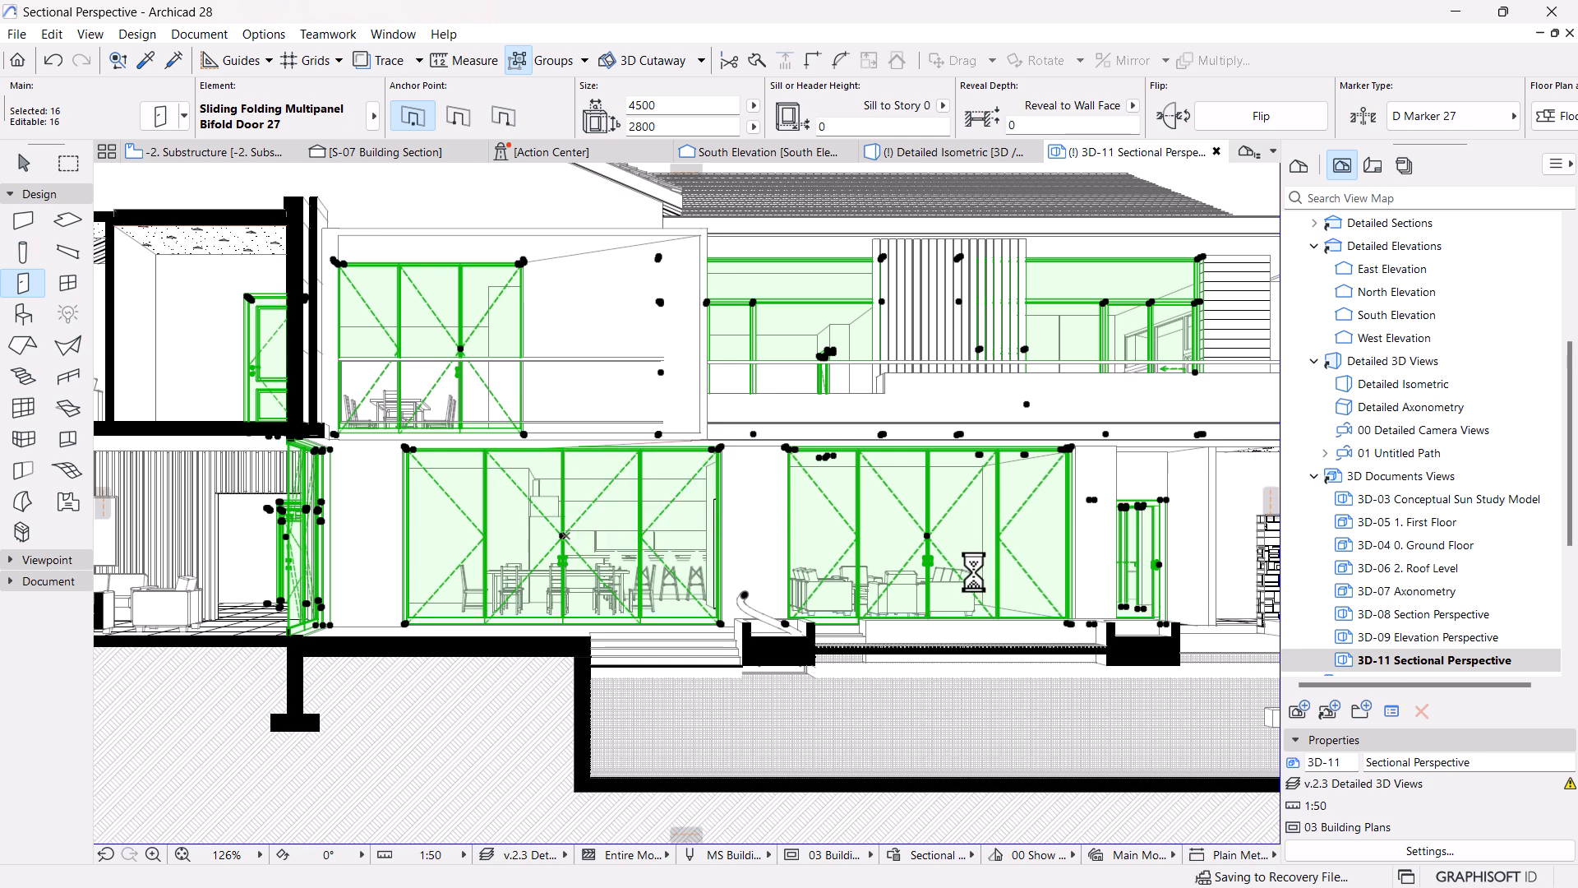
key(Escape)
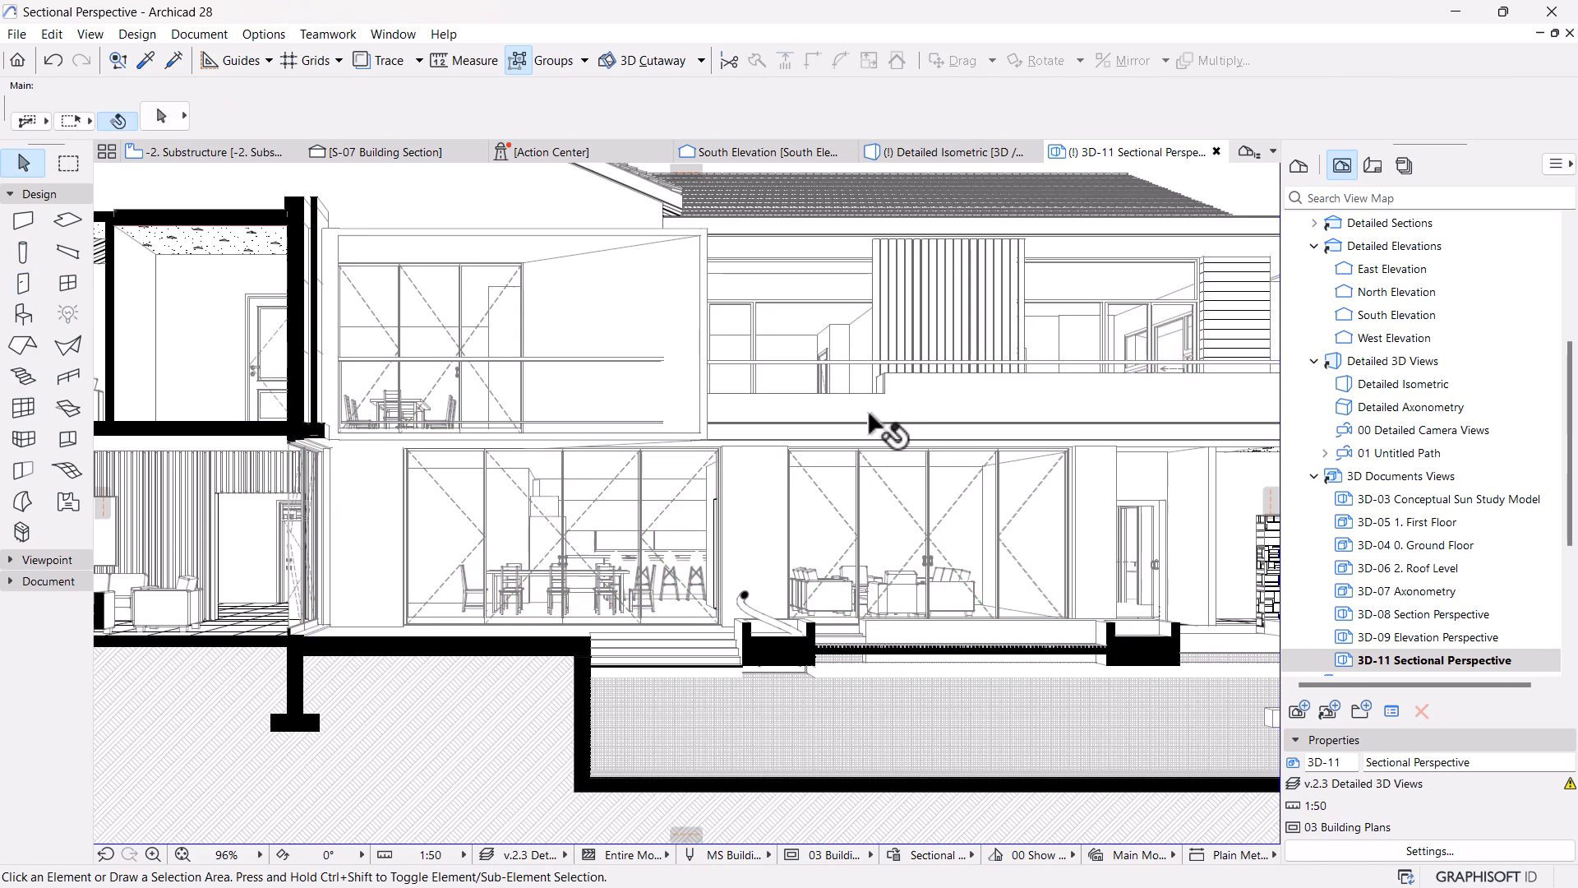
Inspect the opening lines on the bifold doors up close and within the whole sectional perspective
scroll(881, 423, down, 3)
scroll(727, 428, up, 4)
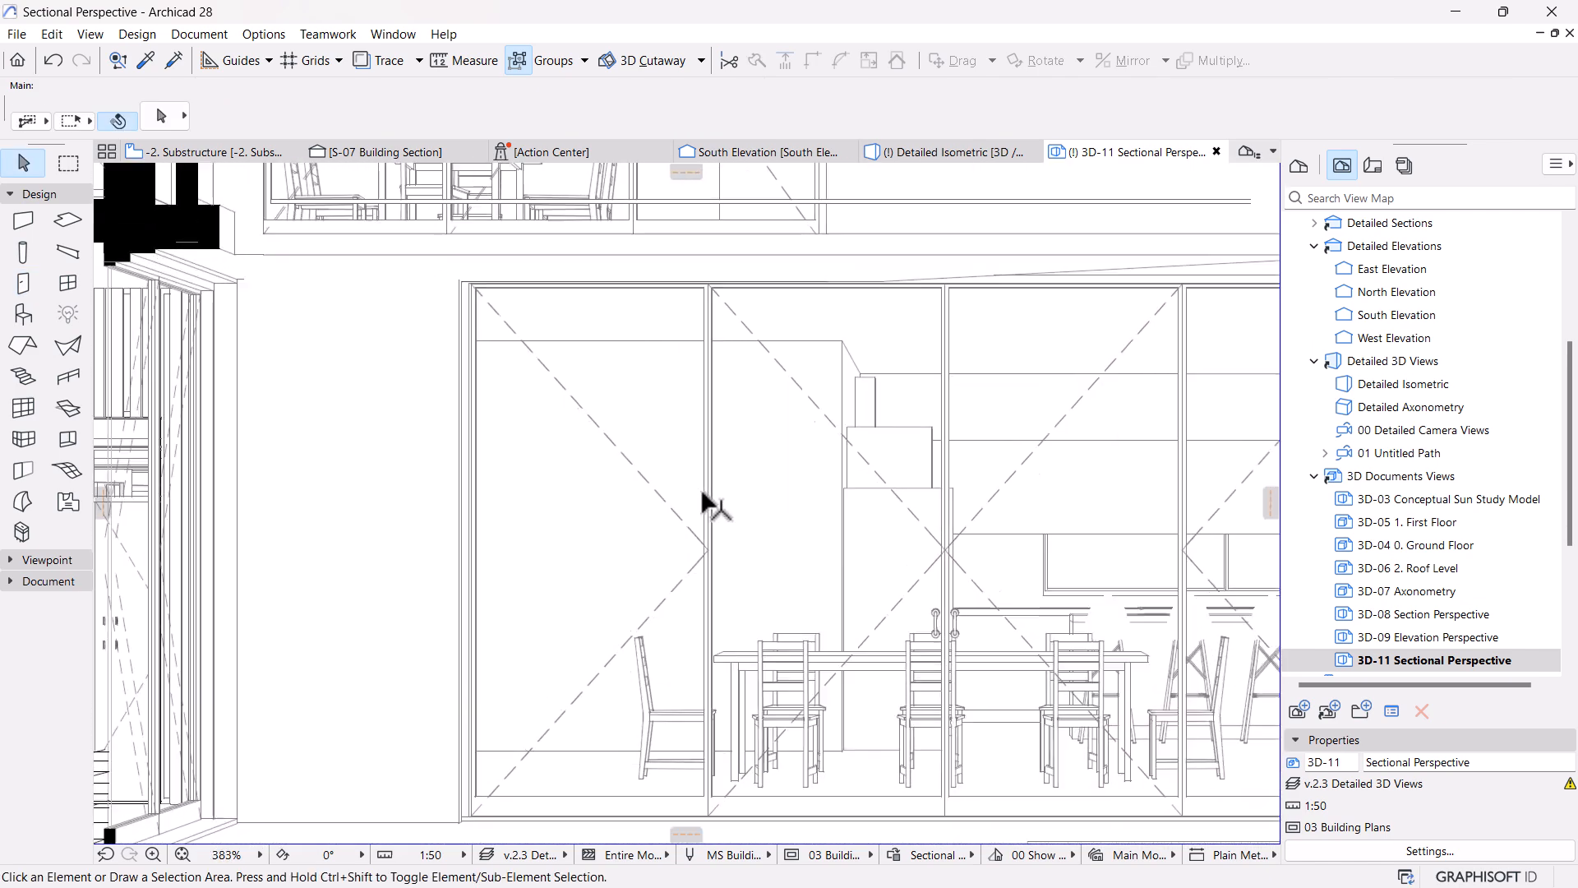
scroll(777, 493, down, 2)
middle_drag(777, 493, 705, 515)
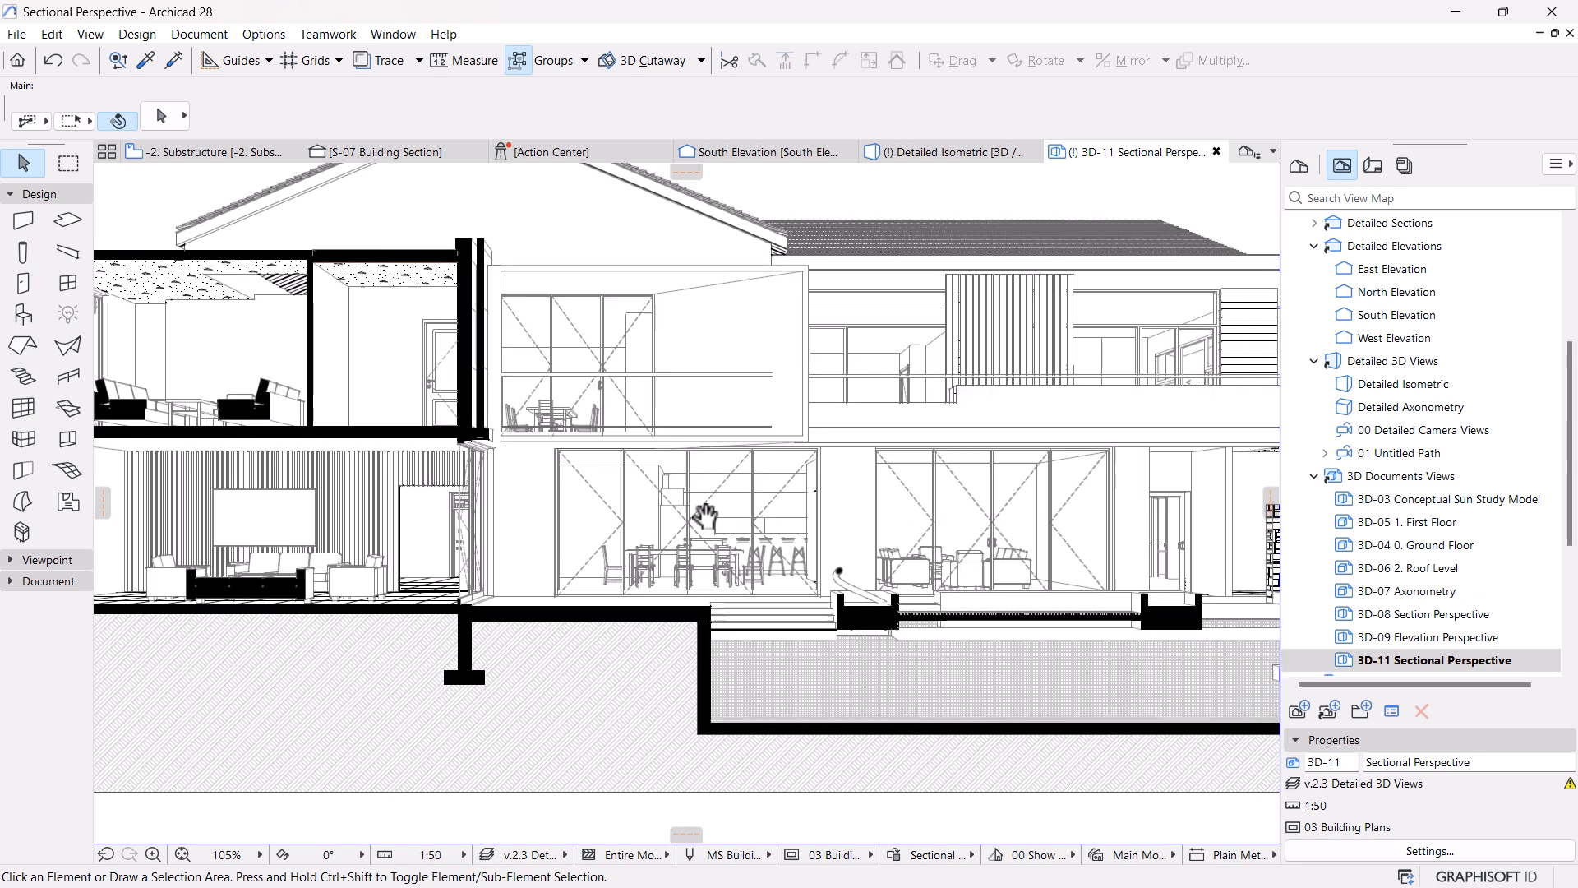
scroll(700, 513, down, 8)
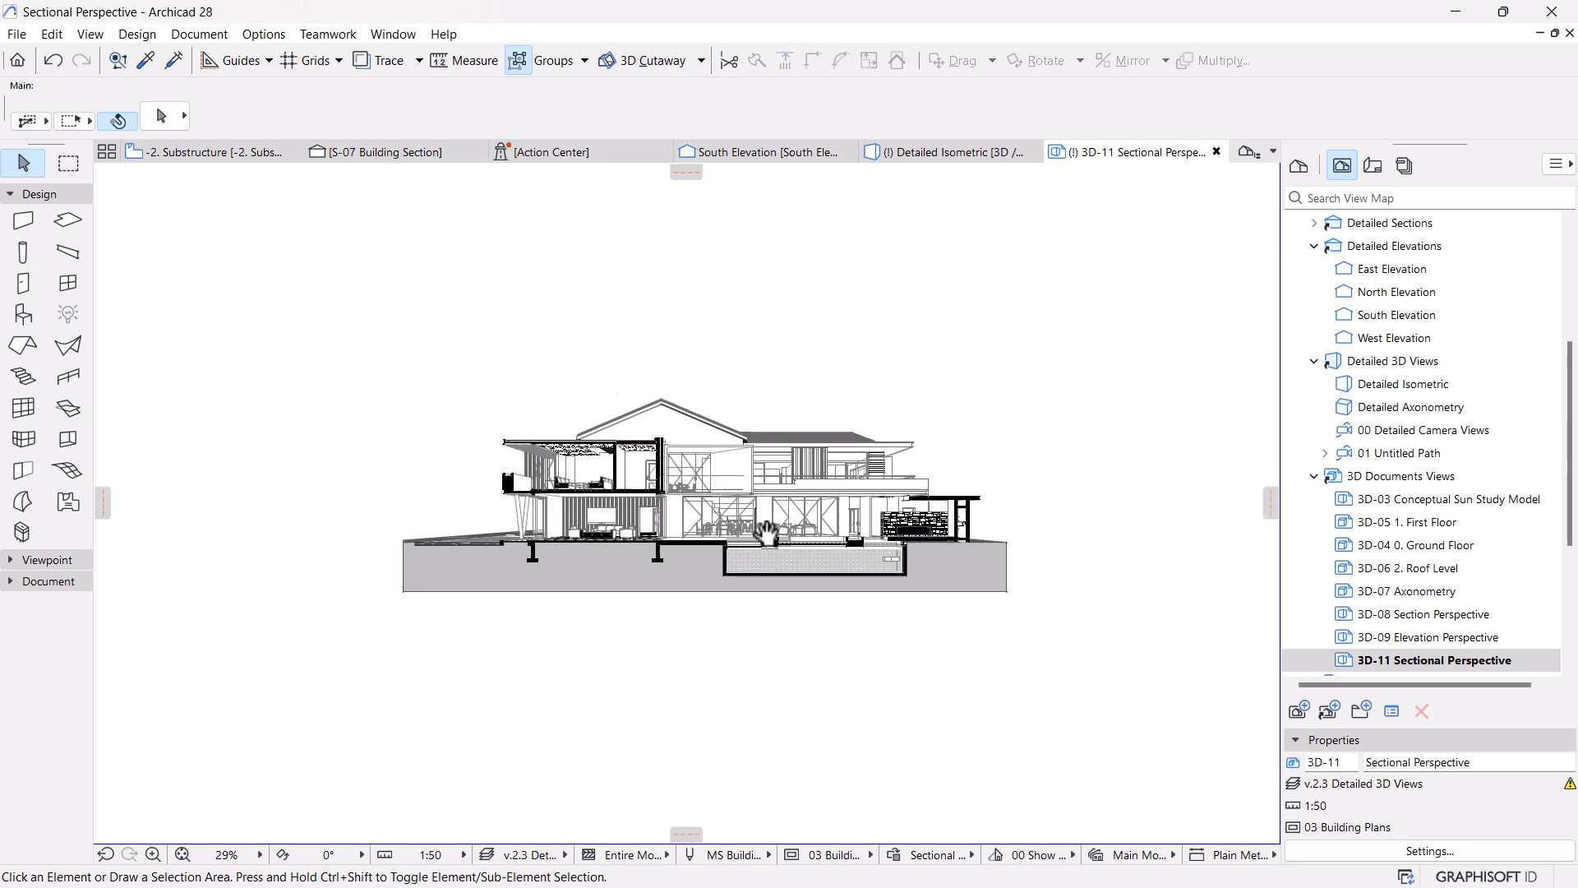
scroll(774, 550, up, 4)
scroll(851, 566, up, 1)
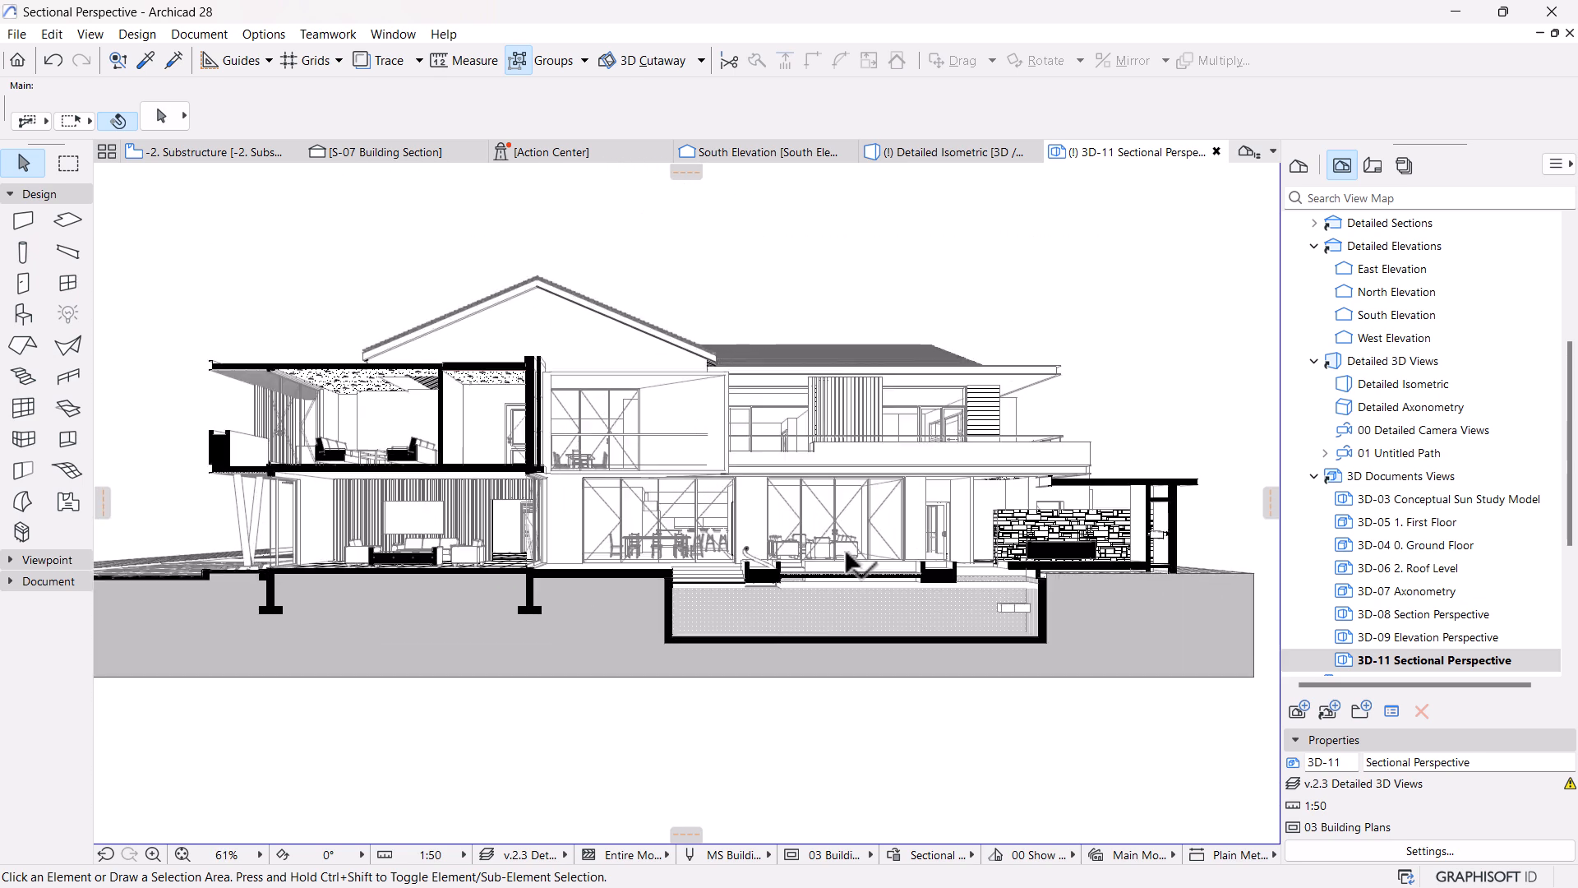
scroll(870, 542, up, 1)
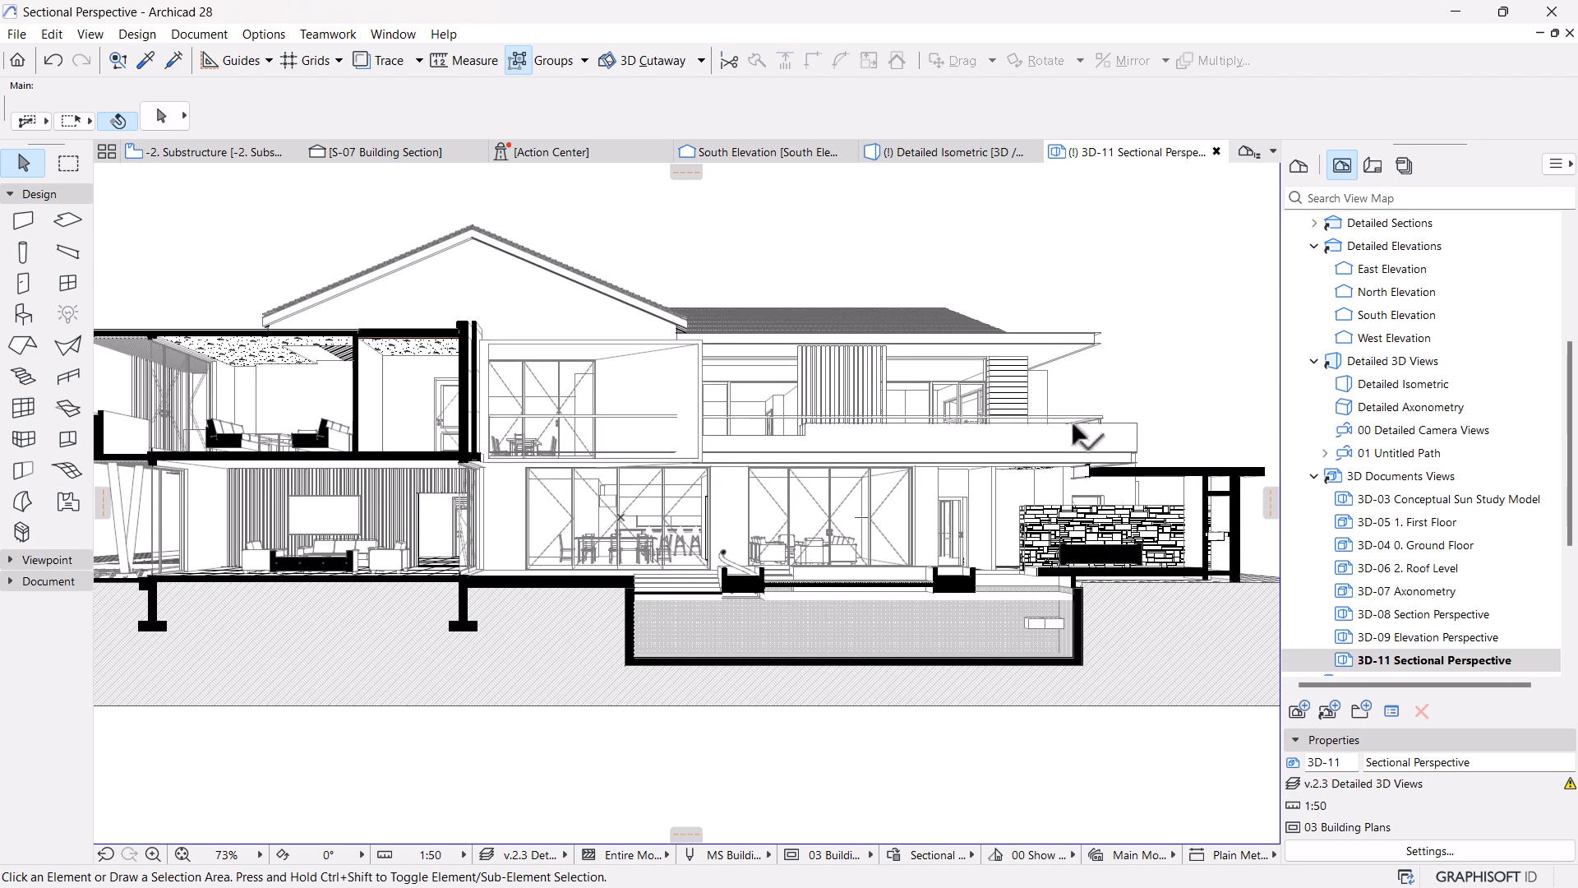
scroll(813, 463, up, 10)
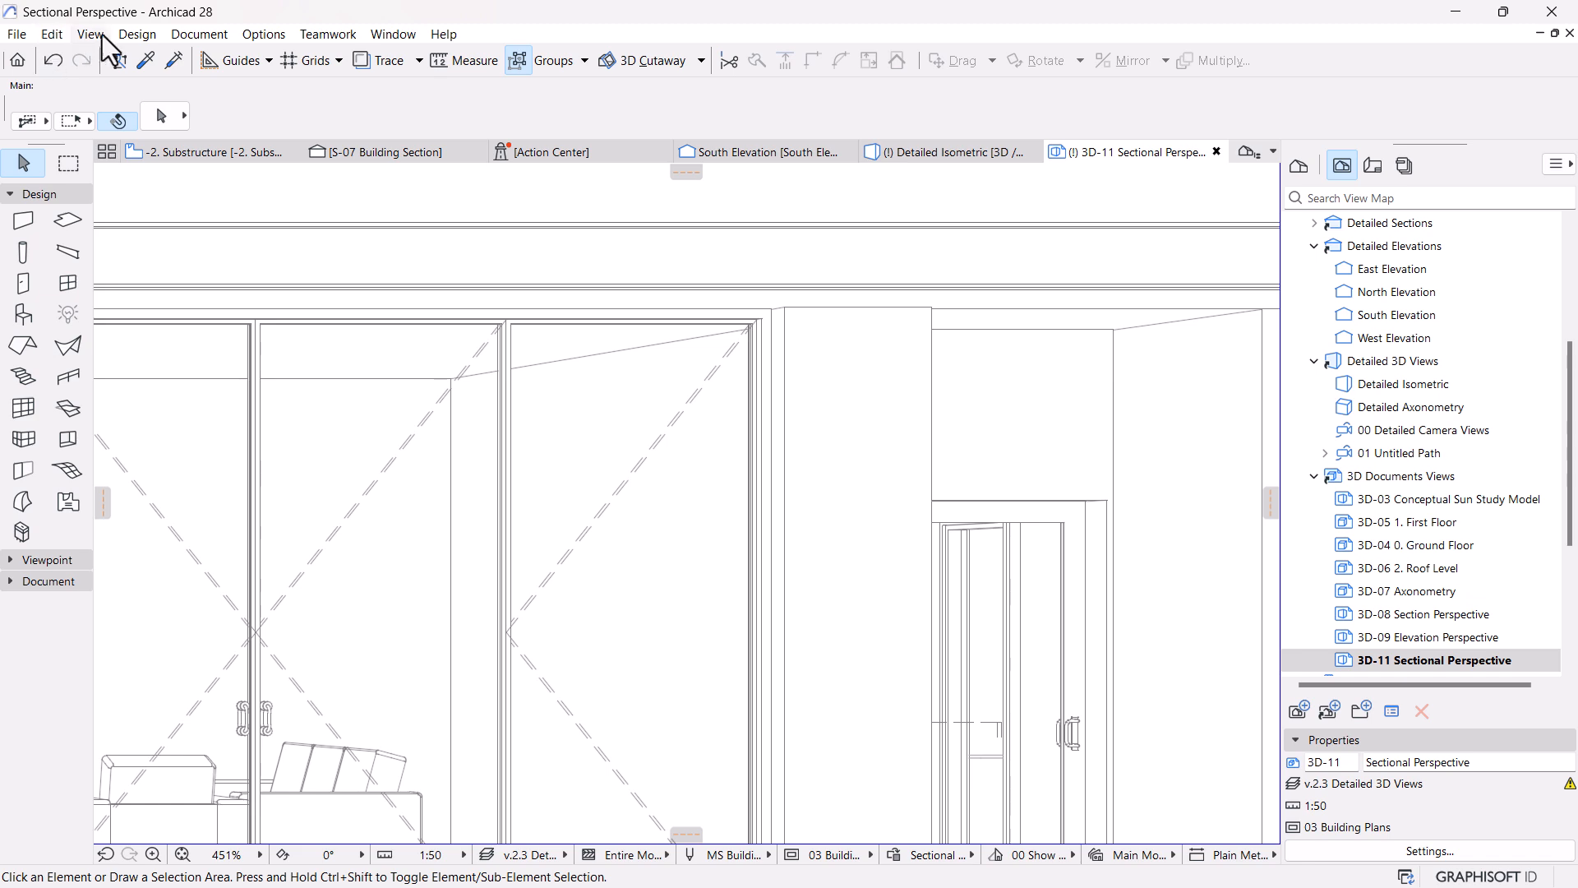
Turn on True Line Weight in the on-screen view options
click(90, 33)
click(92, 36)
click(92, 36)
mouse_move(125, 68)
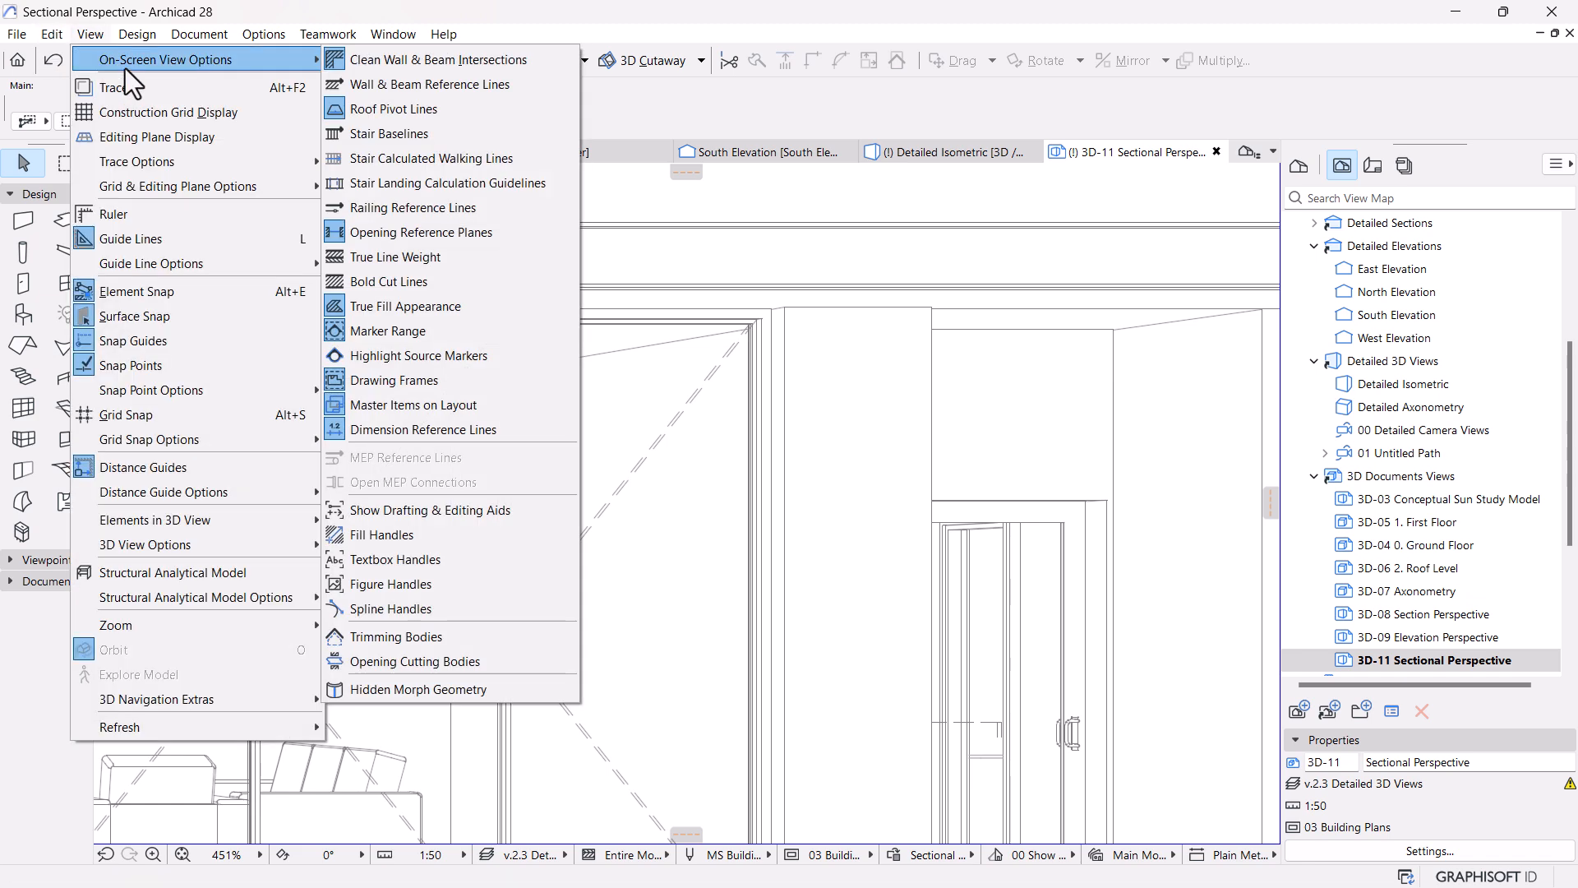
click(376, 258)
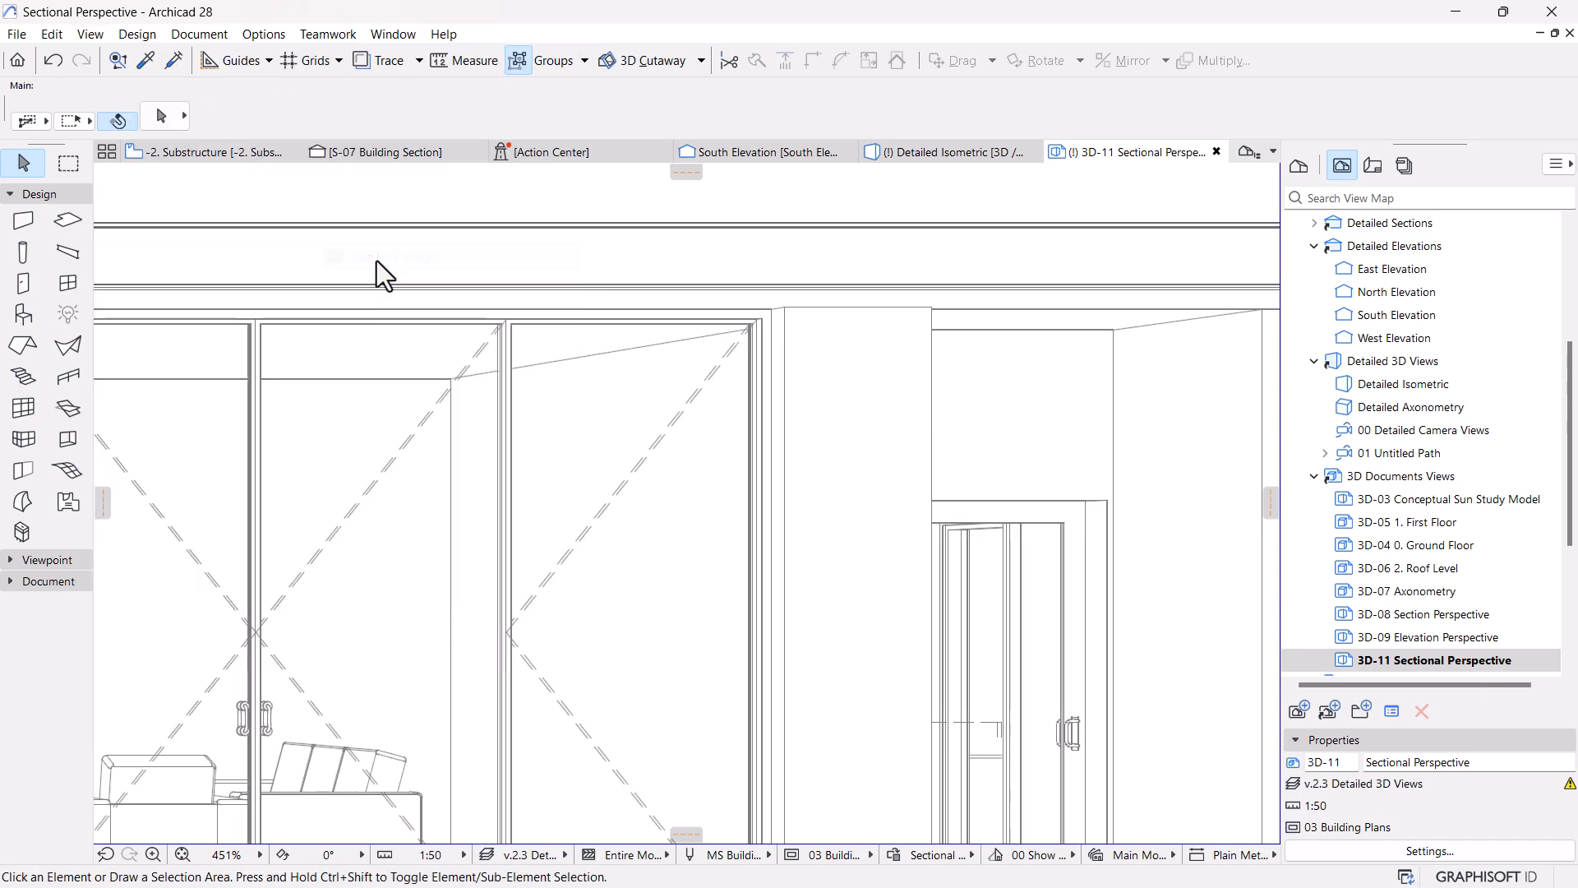
Examine the line weights of the bifold doors, the furniture and the cut structure on both floors
scroll(838, 380, down, 7)
scroll(1018, 321, up, 8)
scroll(1018, 306, down, 3)
scroll(865, 341, down, 5)
middle_drag(746, 360, 1047, 381)
middle_drag(578, 377, 909, 440)
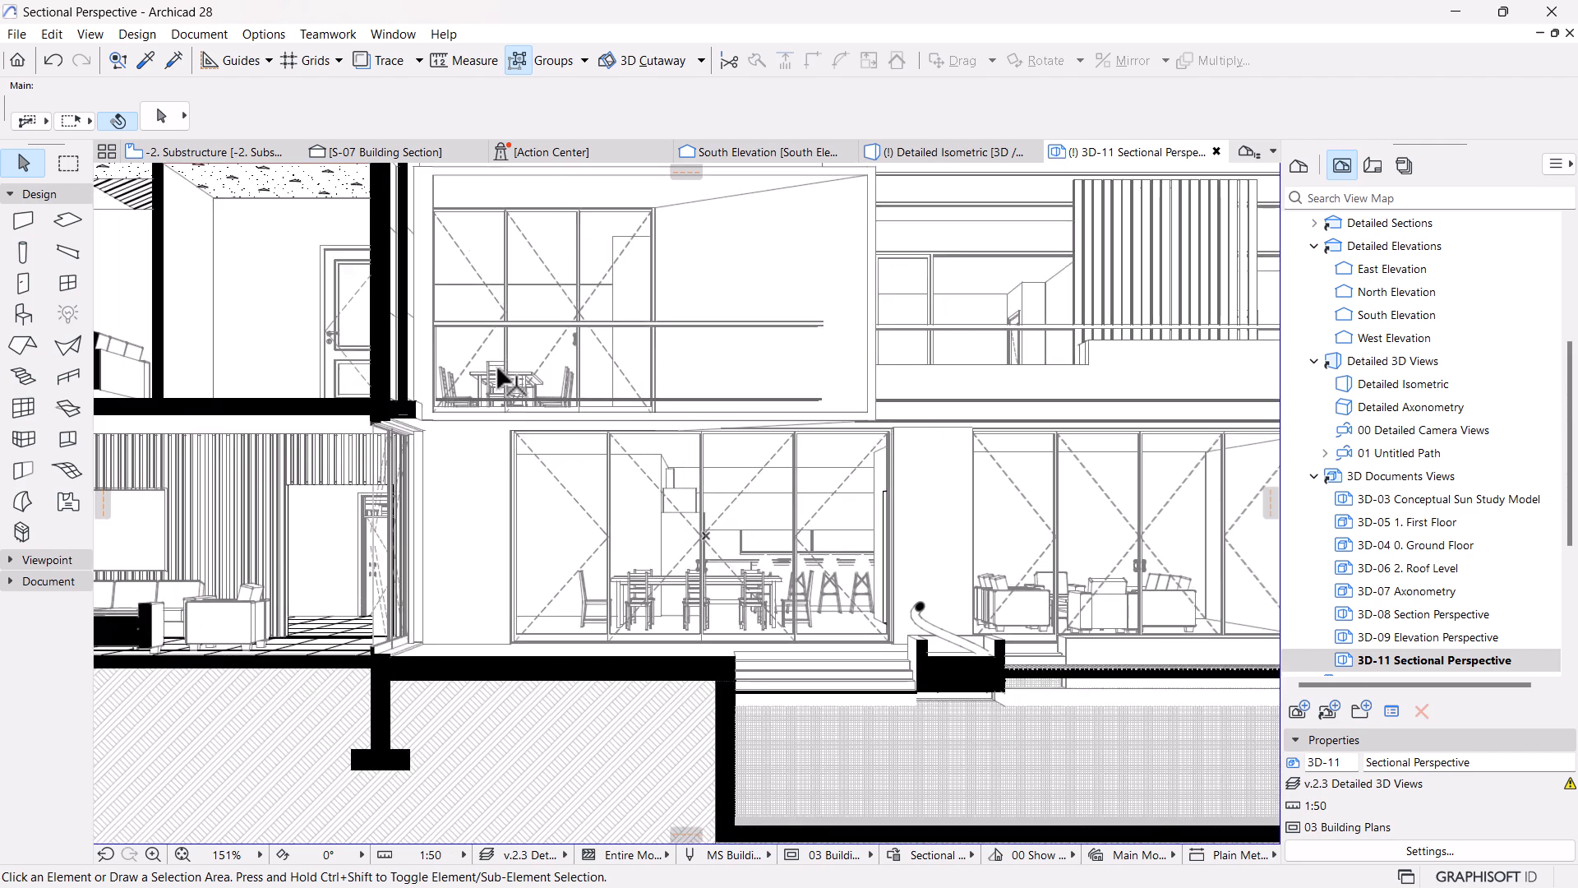
scroll(482, 362, up, 4)
scroll(791, 468, up, 4)
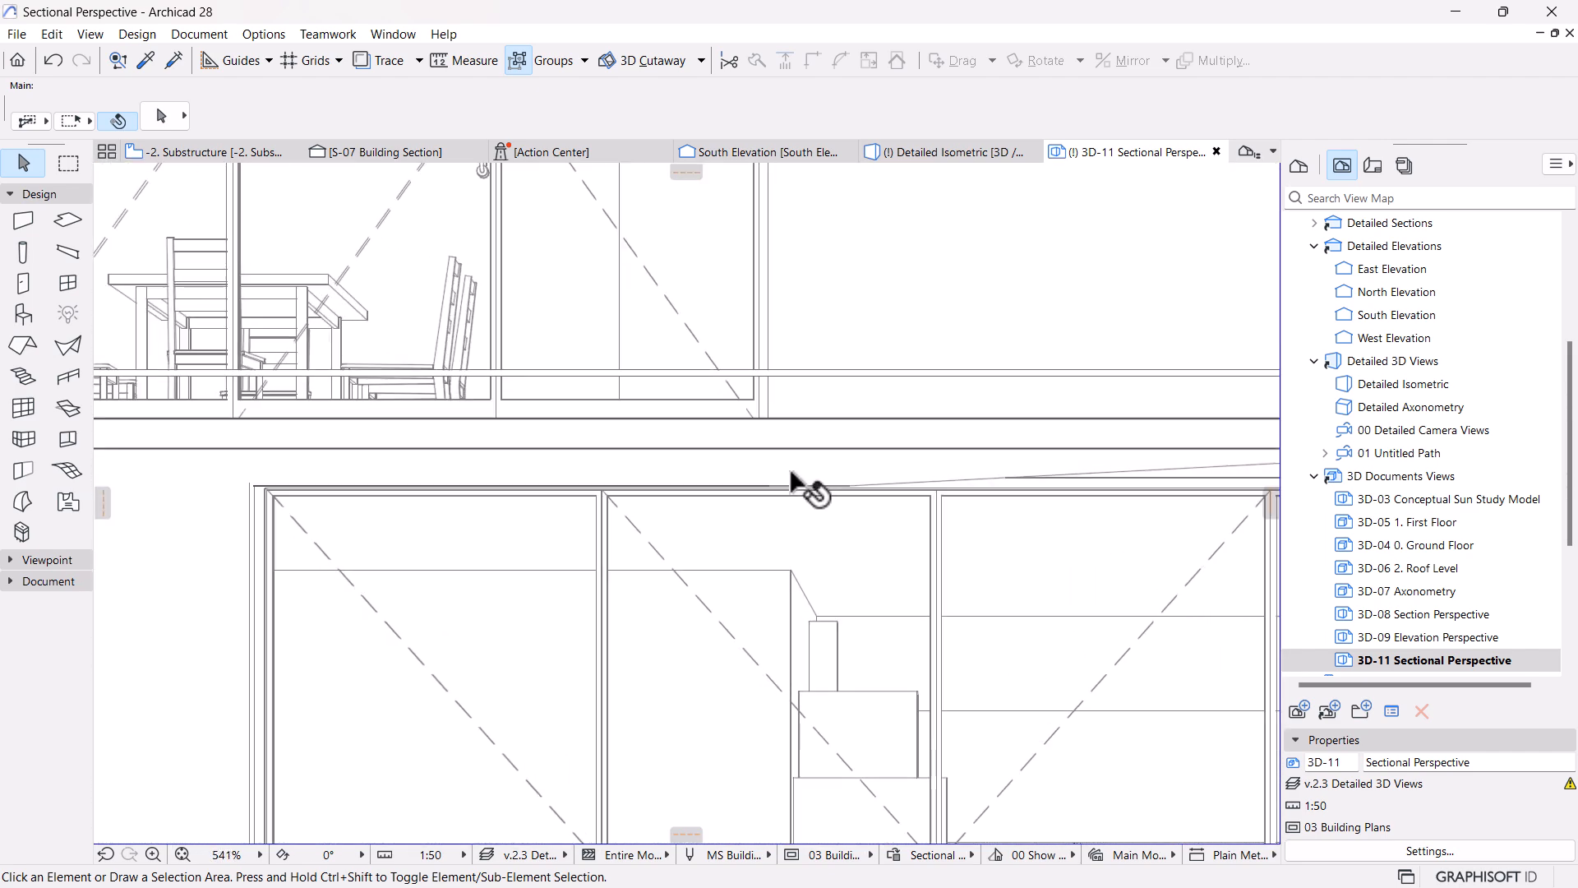
scroll(646, 423, down, 8)
scroll(1019, 460, up, 3)
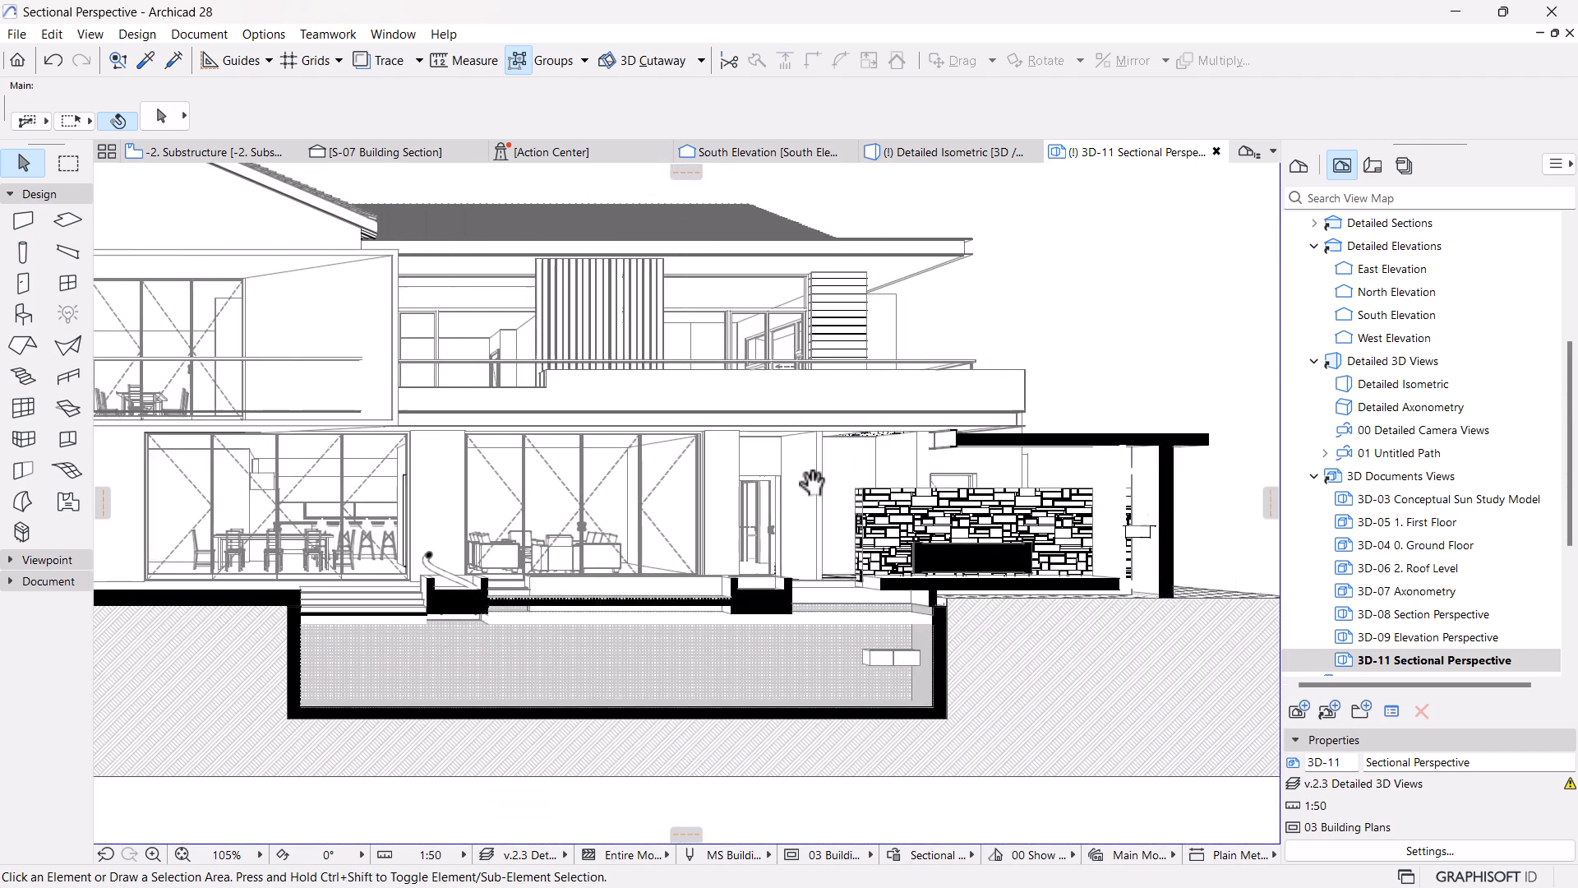
Check the line weights at the balcony edge, the roof and the stone wall, and review the whole sectional perspective
scroll(1074, 384, down, 1)
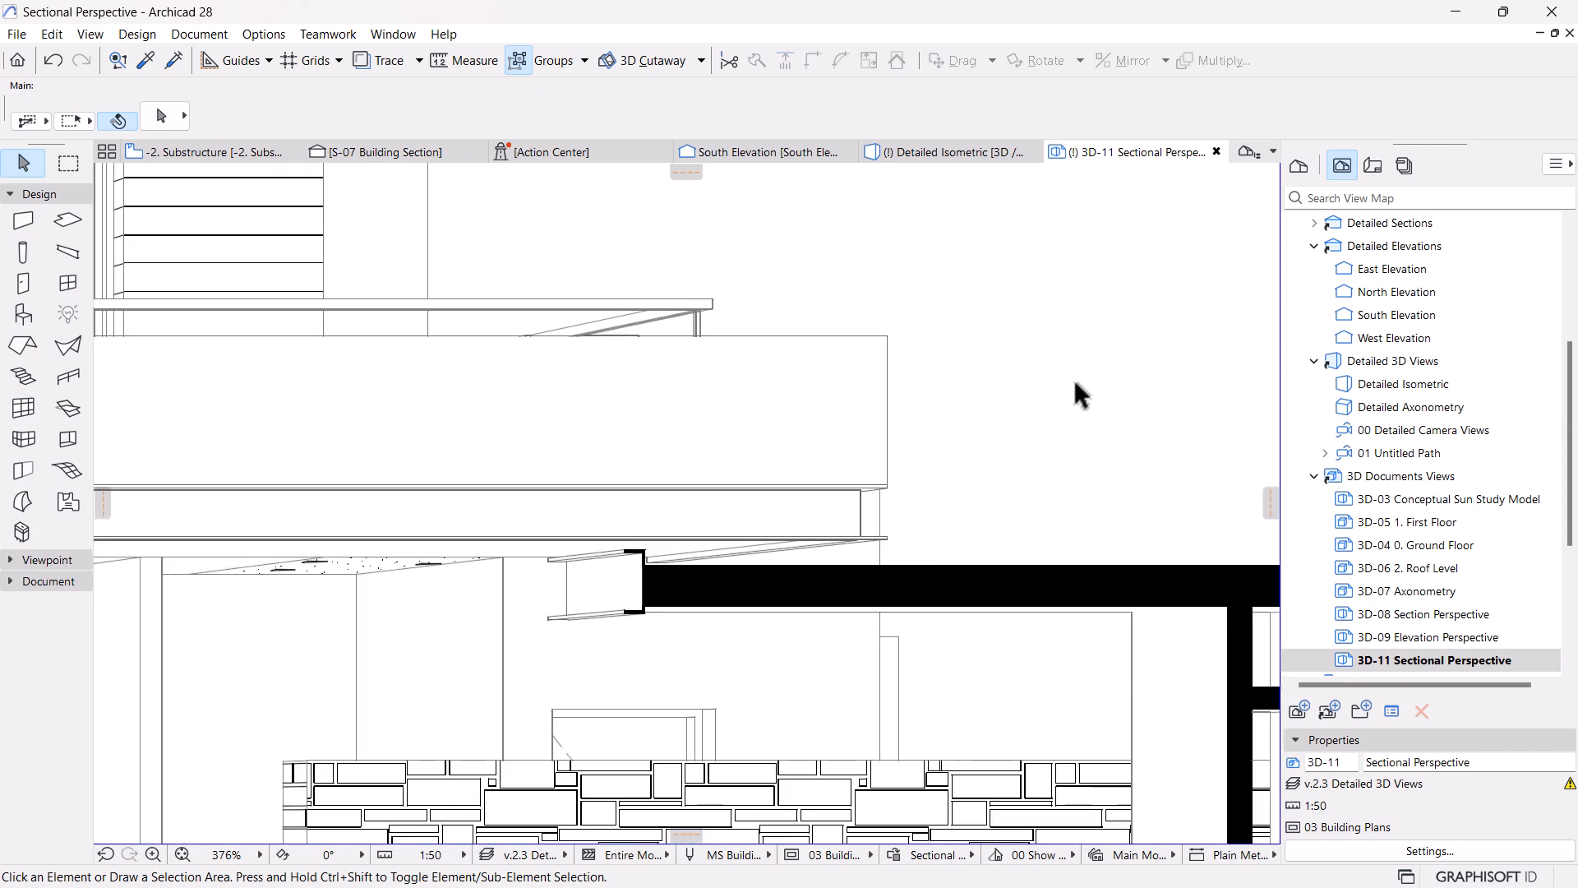
scroll(1072, 376, down, 3)
scroll(658, 337, up, 5)
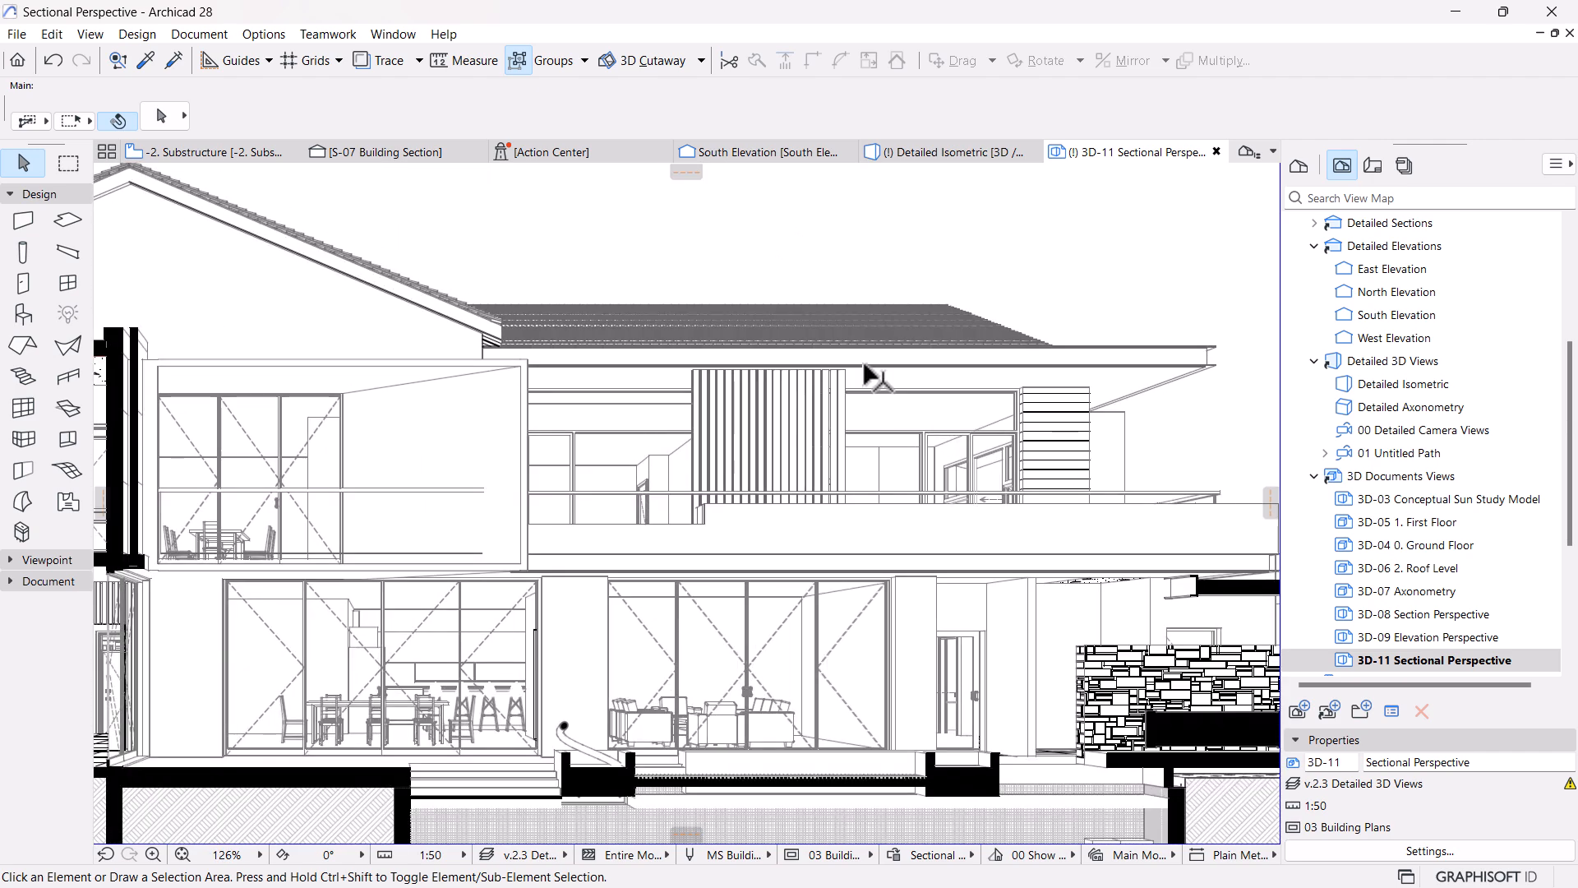
scroll(873, 376, down, 5)
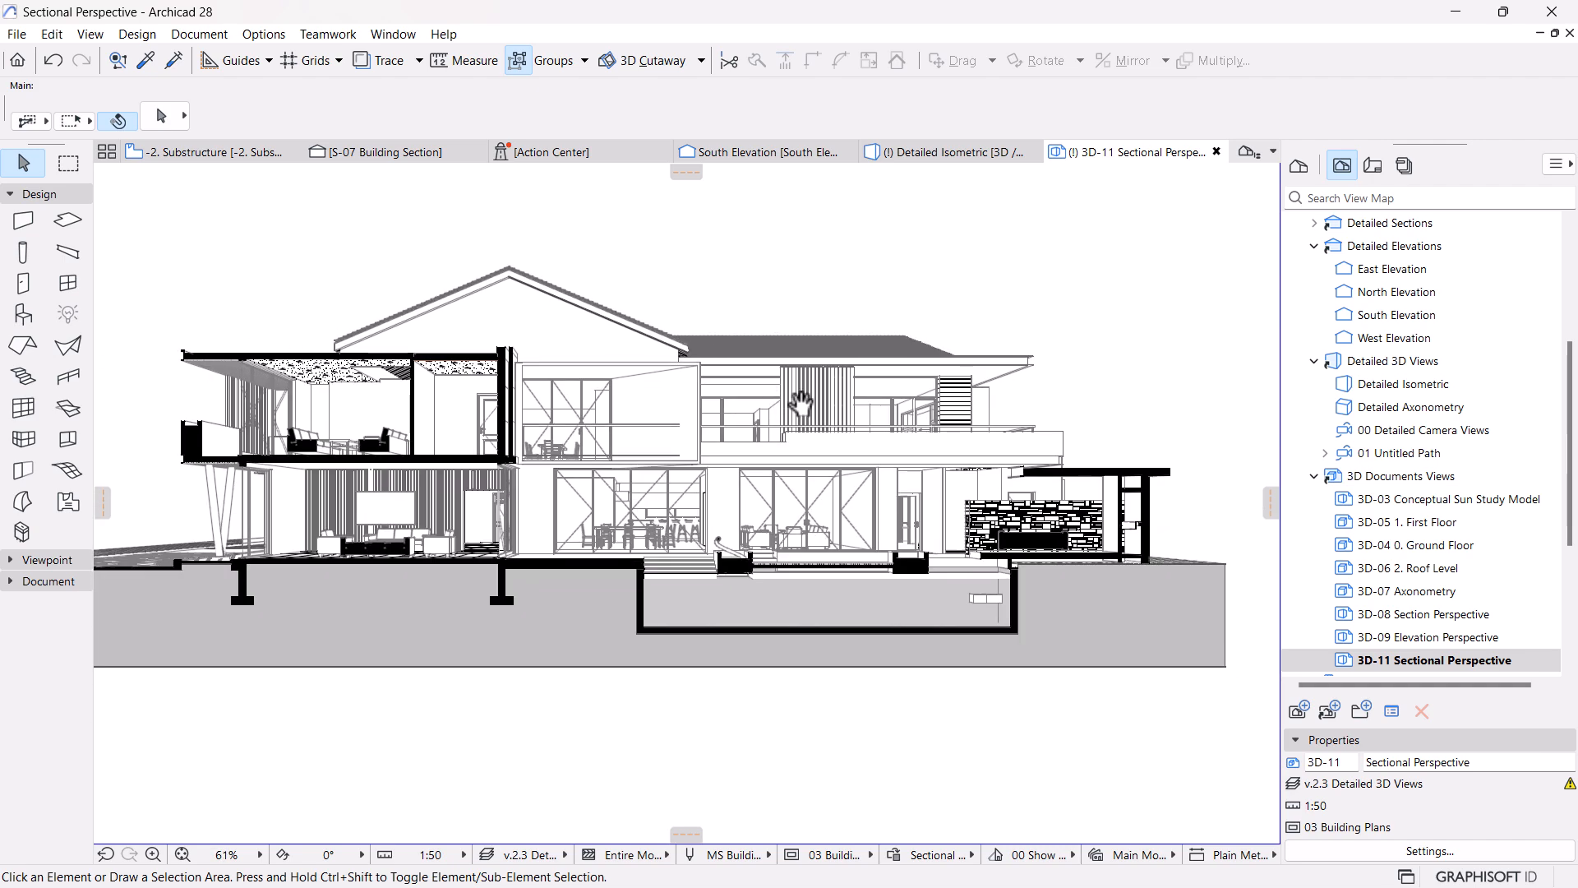
scroll(773, 444, up, 2)
scroll(774, 444, down, 3)
middle_drag(904, 518, 802, 542)
scroll(584, 567, up, 3)
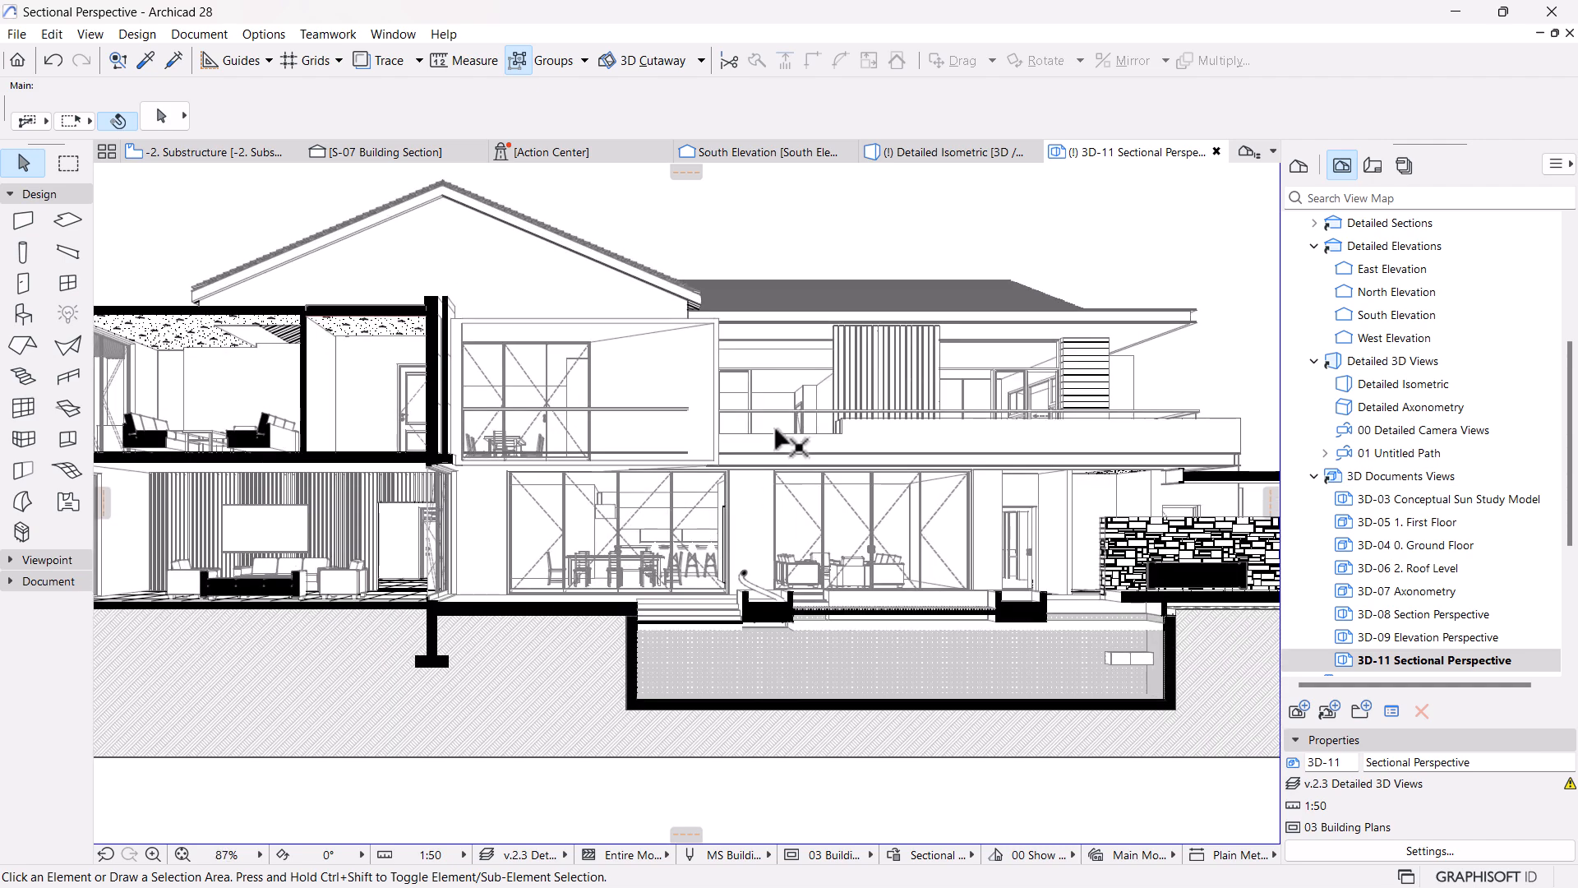
scroll(994, 447, down, 1)
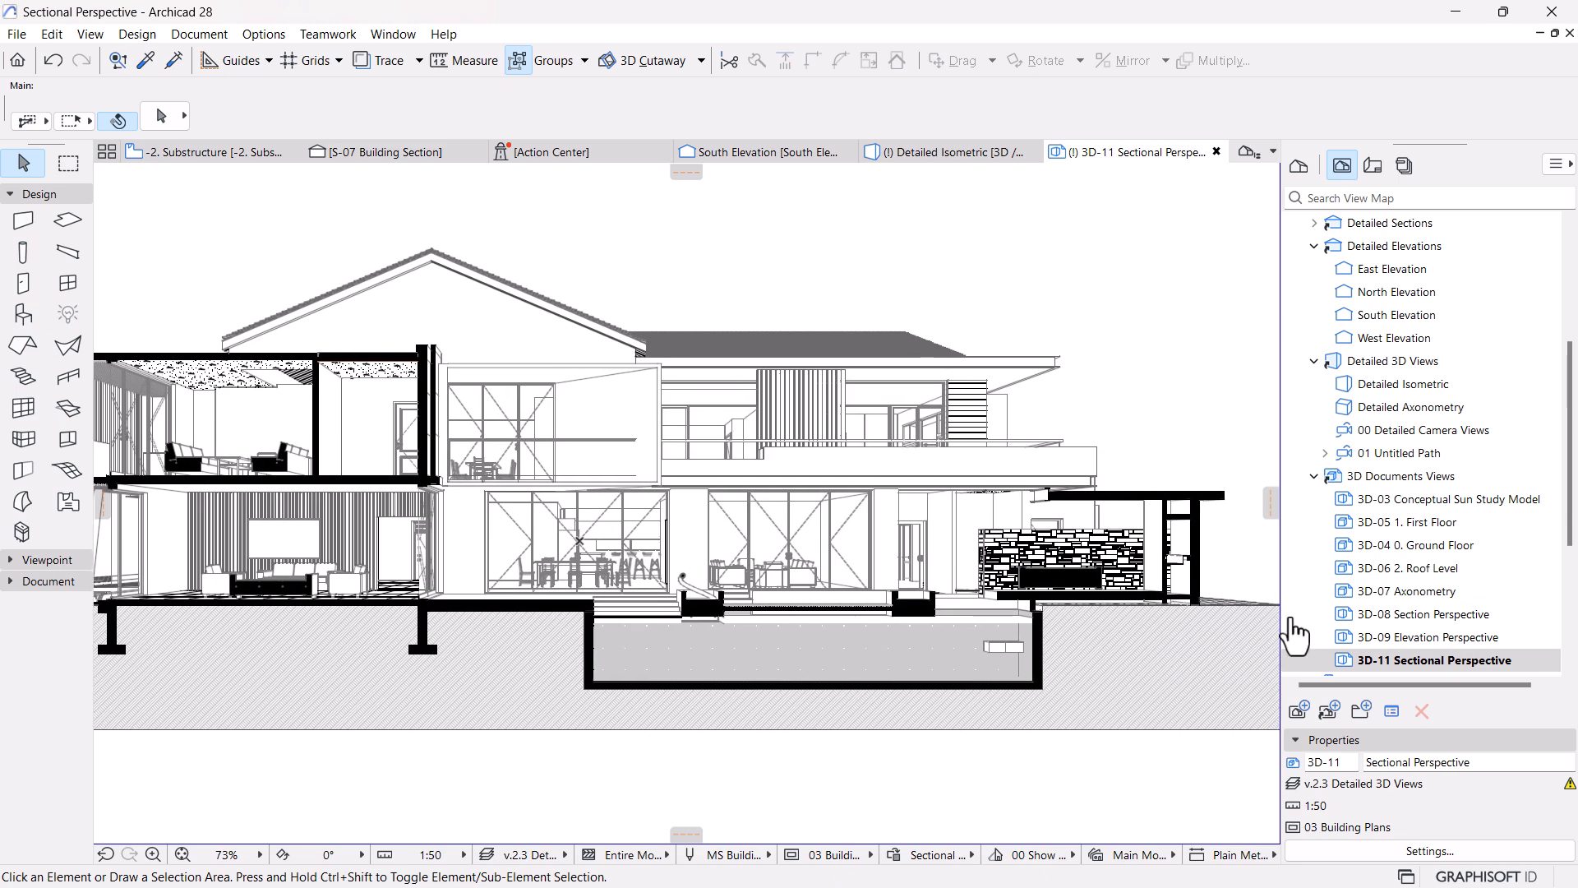
Set the uncut fill of the Sectional Perspective 3D document to Surface - Color Fill, Non-Shaded and review the coloured surfaces
right_click(1394, 667)
click(1389, 620)
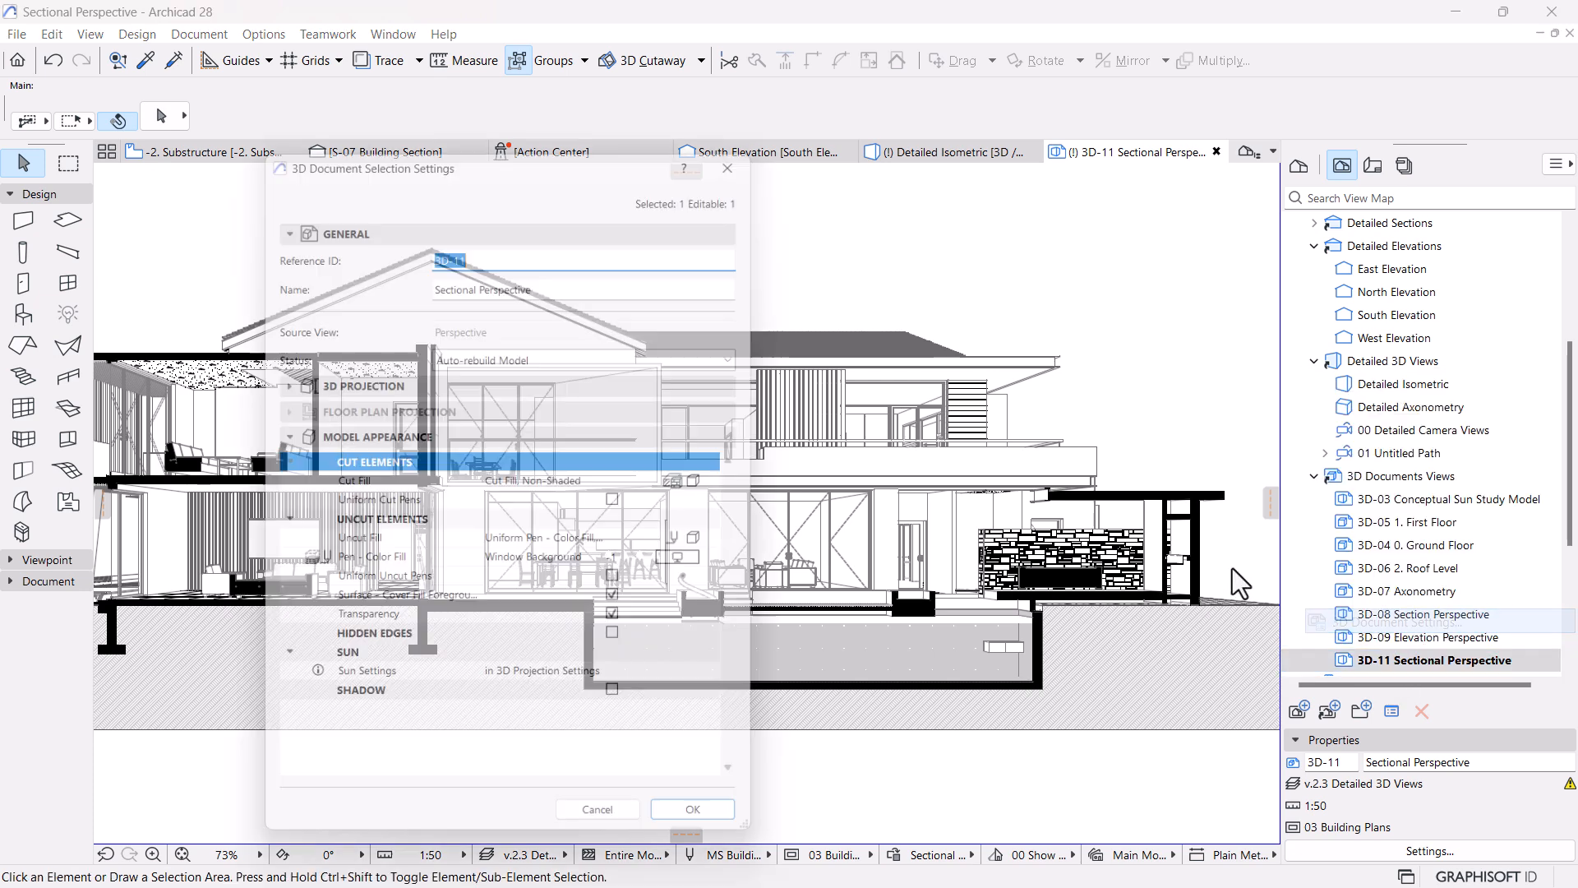
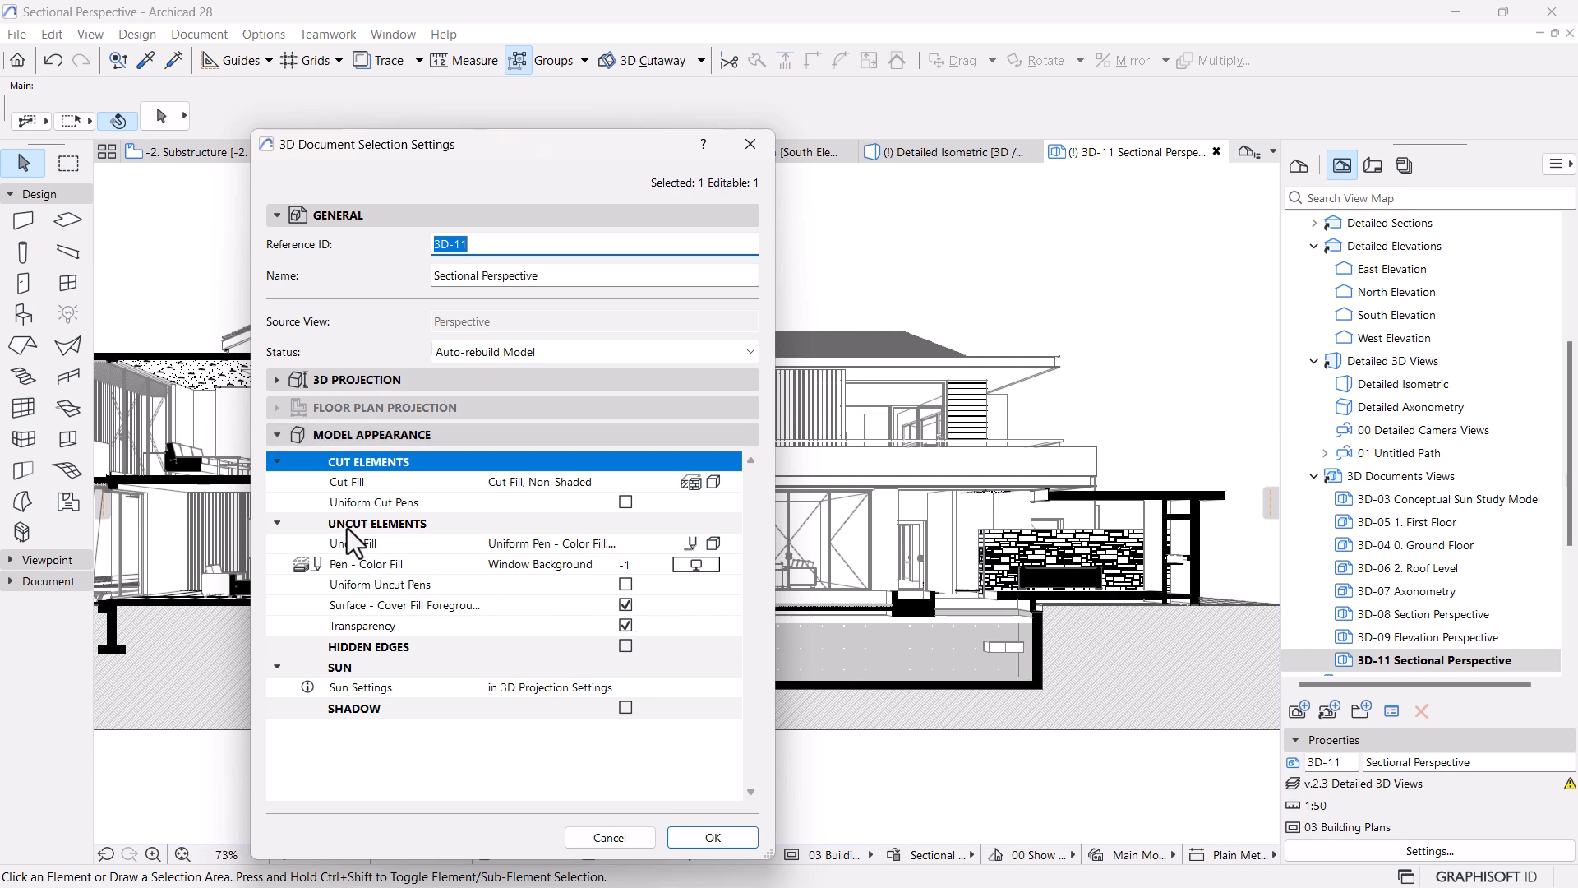
click(713, 546)
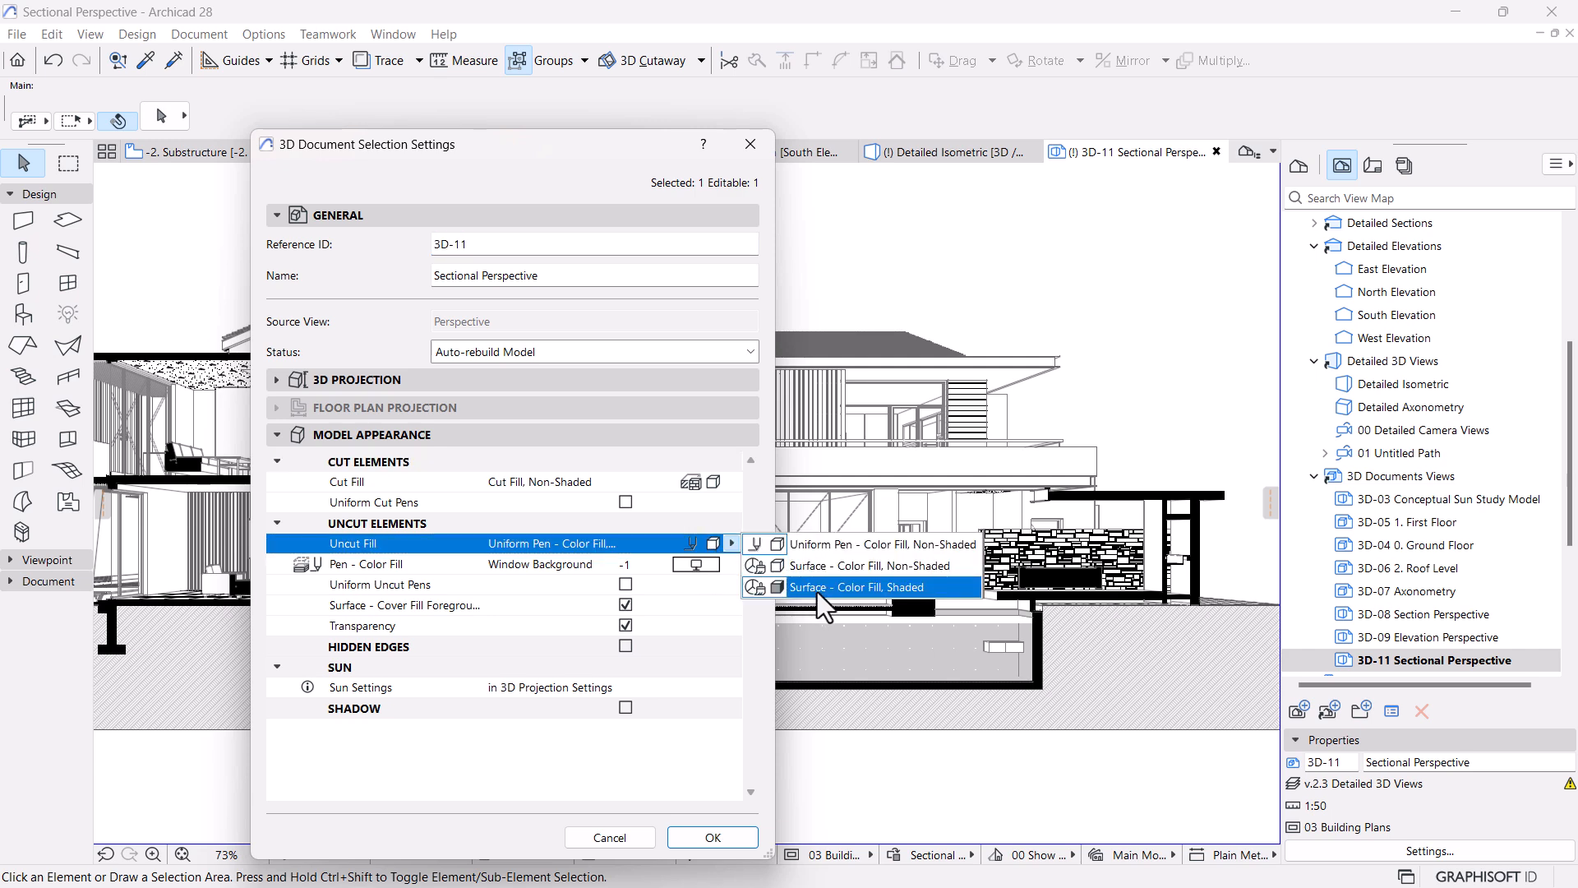
click(830, 566)
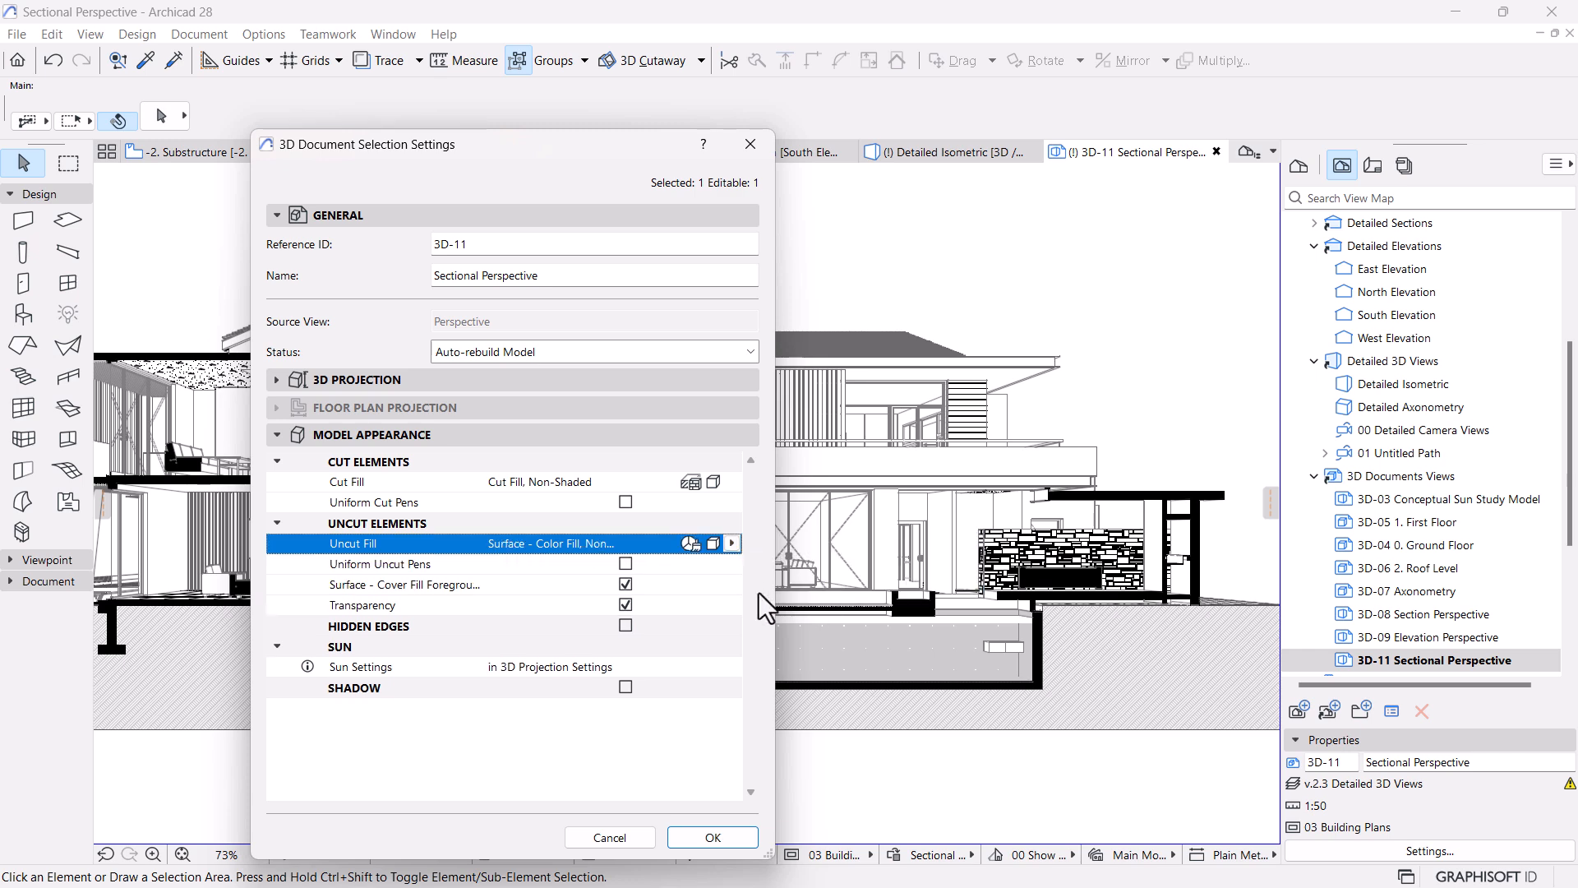
click(696, 839)
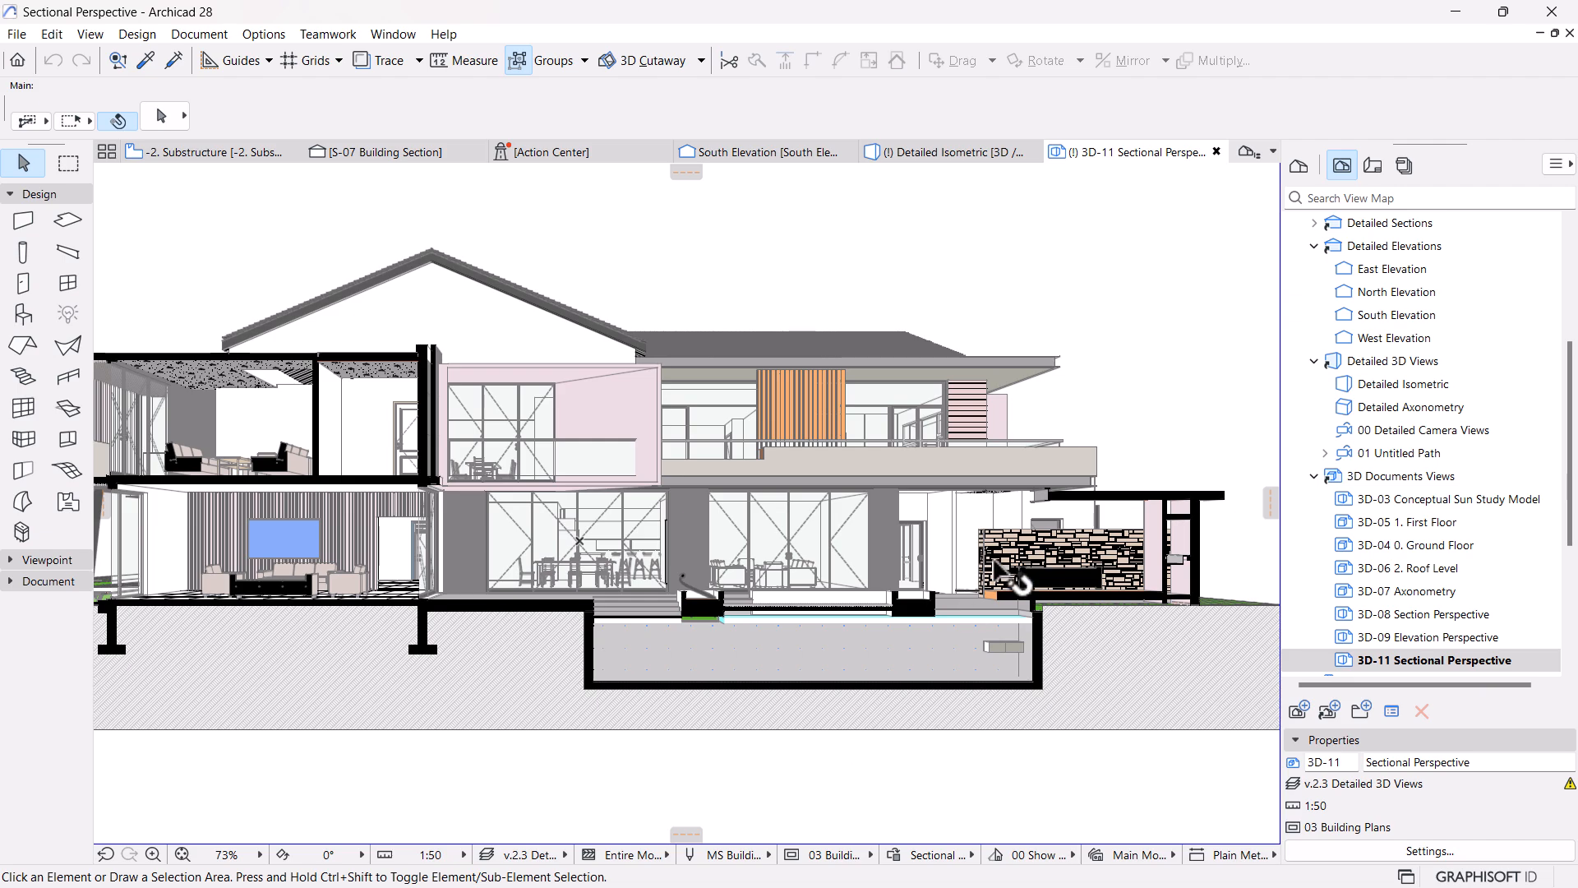
scroll(1005, 577, down, 3)
scroll(727, 612, up, 2)
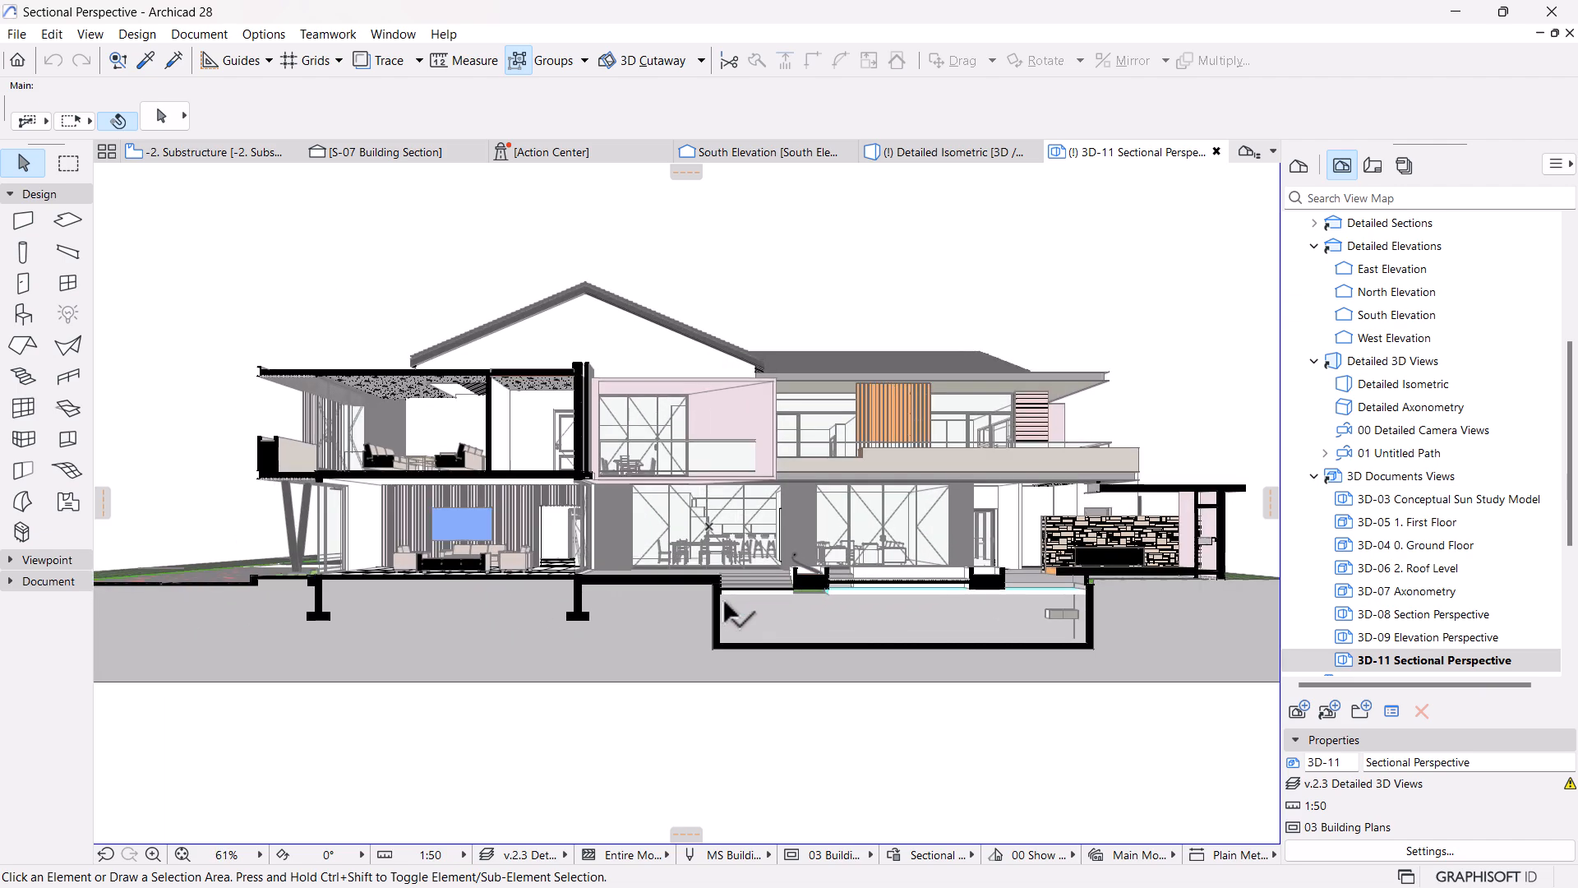
scroll(929, 616, up, 3)
scroll(947, 604, up, 2)
scroll(944, 598, up, 2)
scroll(944, 598, down, 5)
middle_drag(818, 592, 826, 605)
Change the Sectional Perspective's uncut fill to Surface - Color Fill, Shaded and look over the whole drawing
right_click(1384, 664)
click(1381, 625)
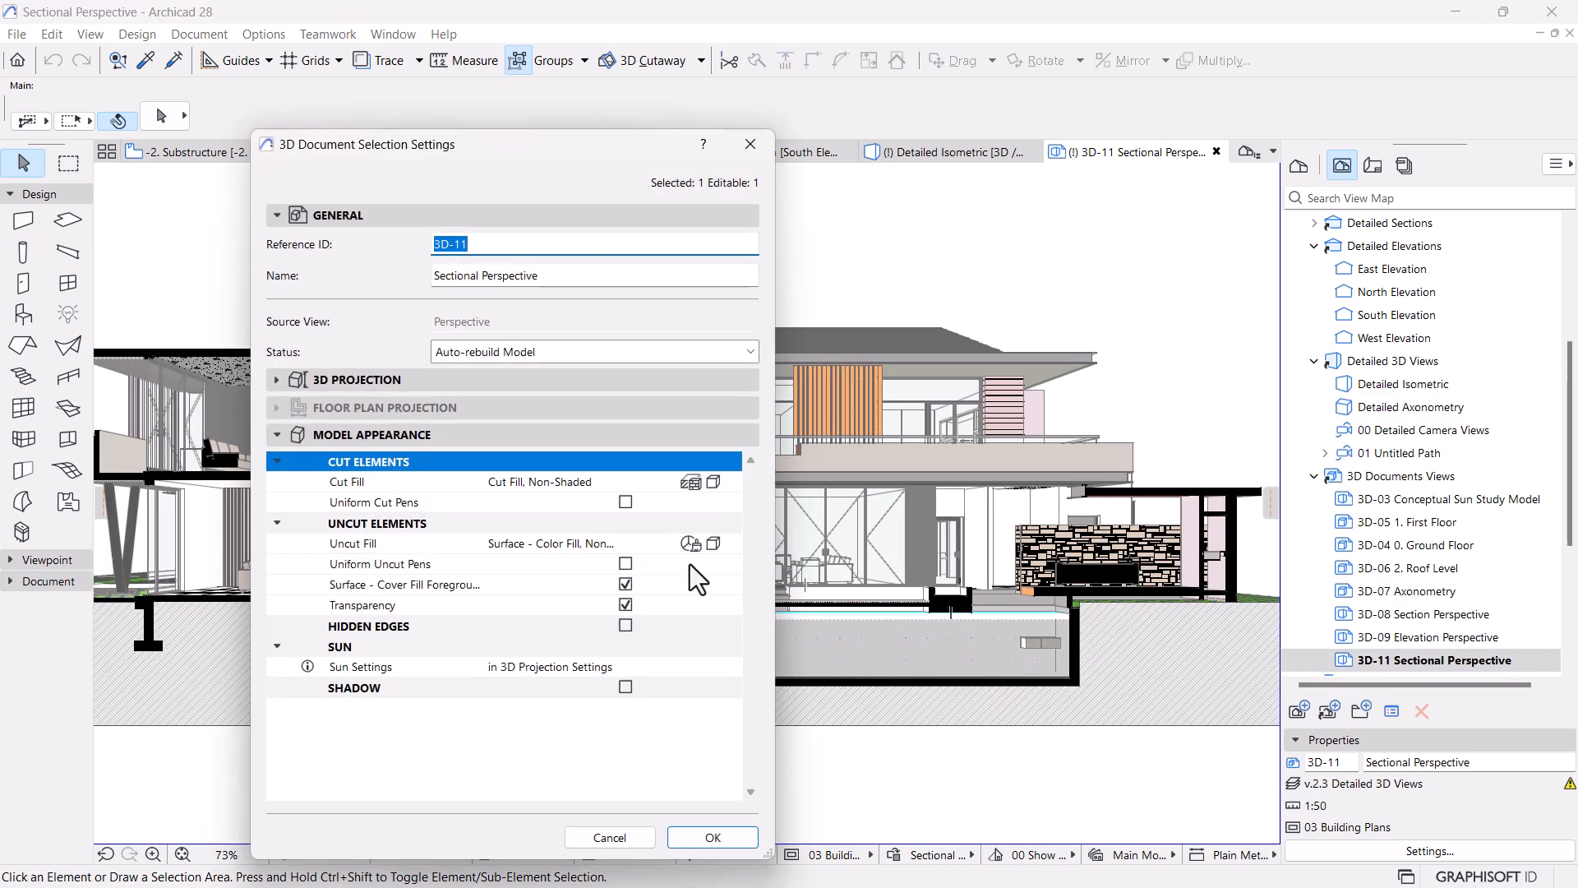
click(723, 544)
click(840, 590)
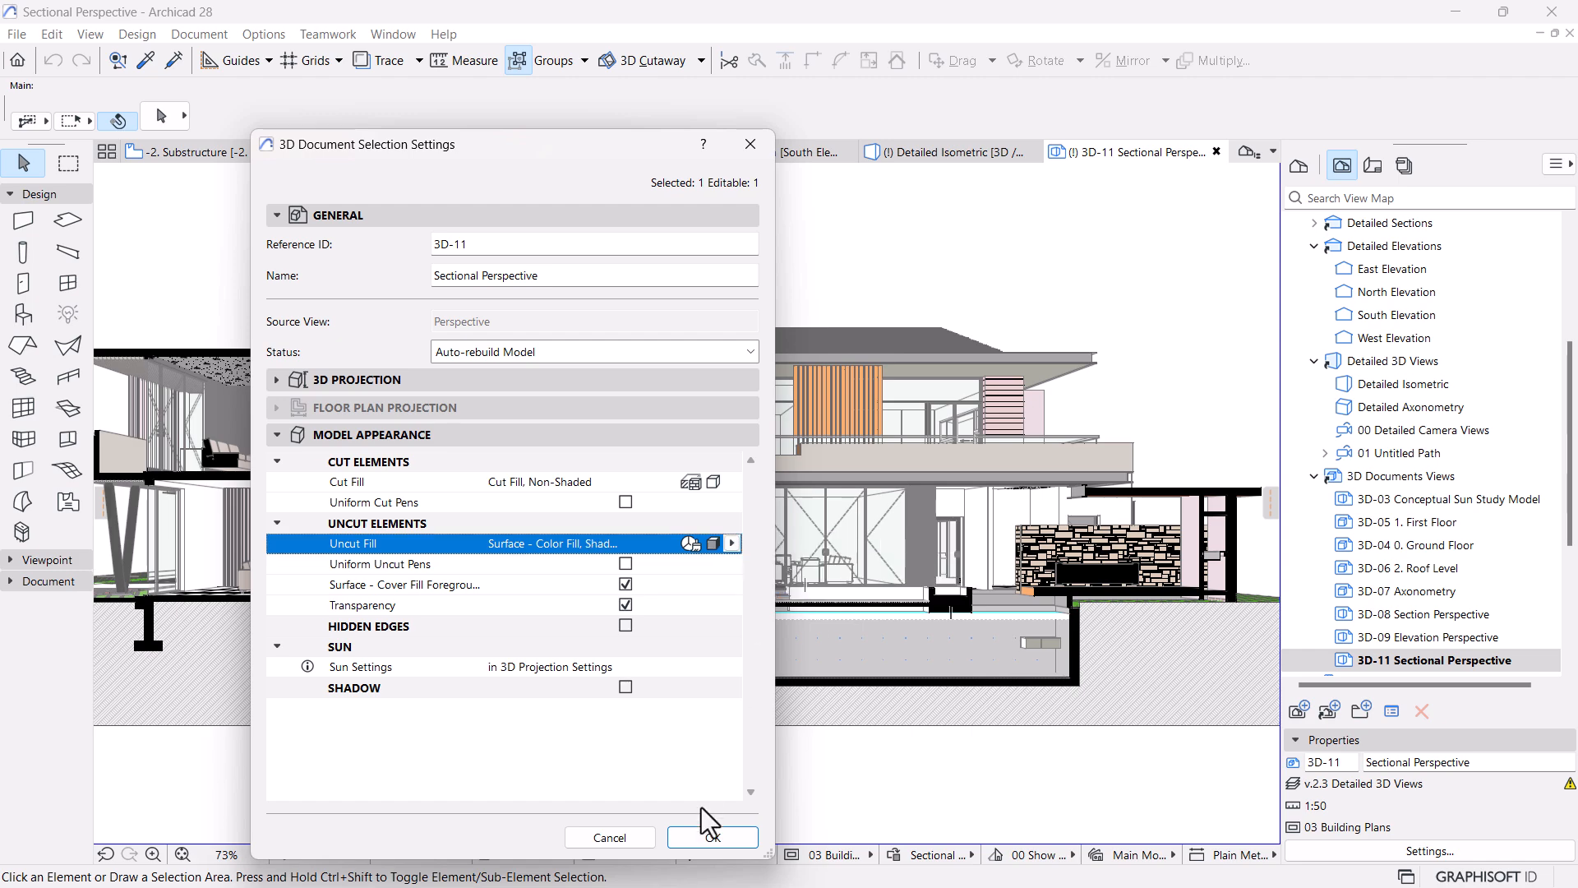
click(712, 837)
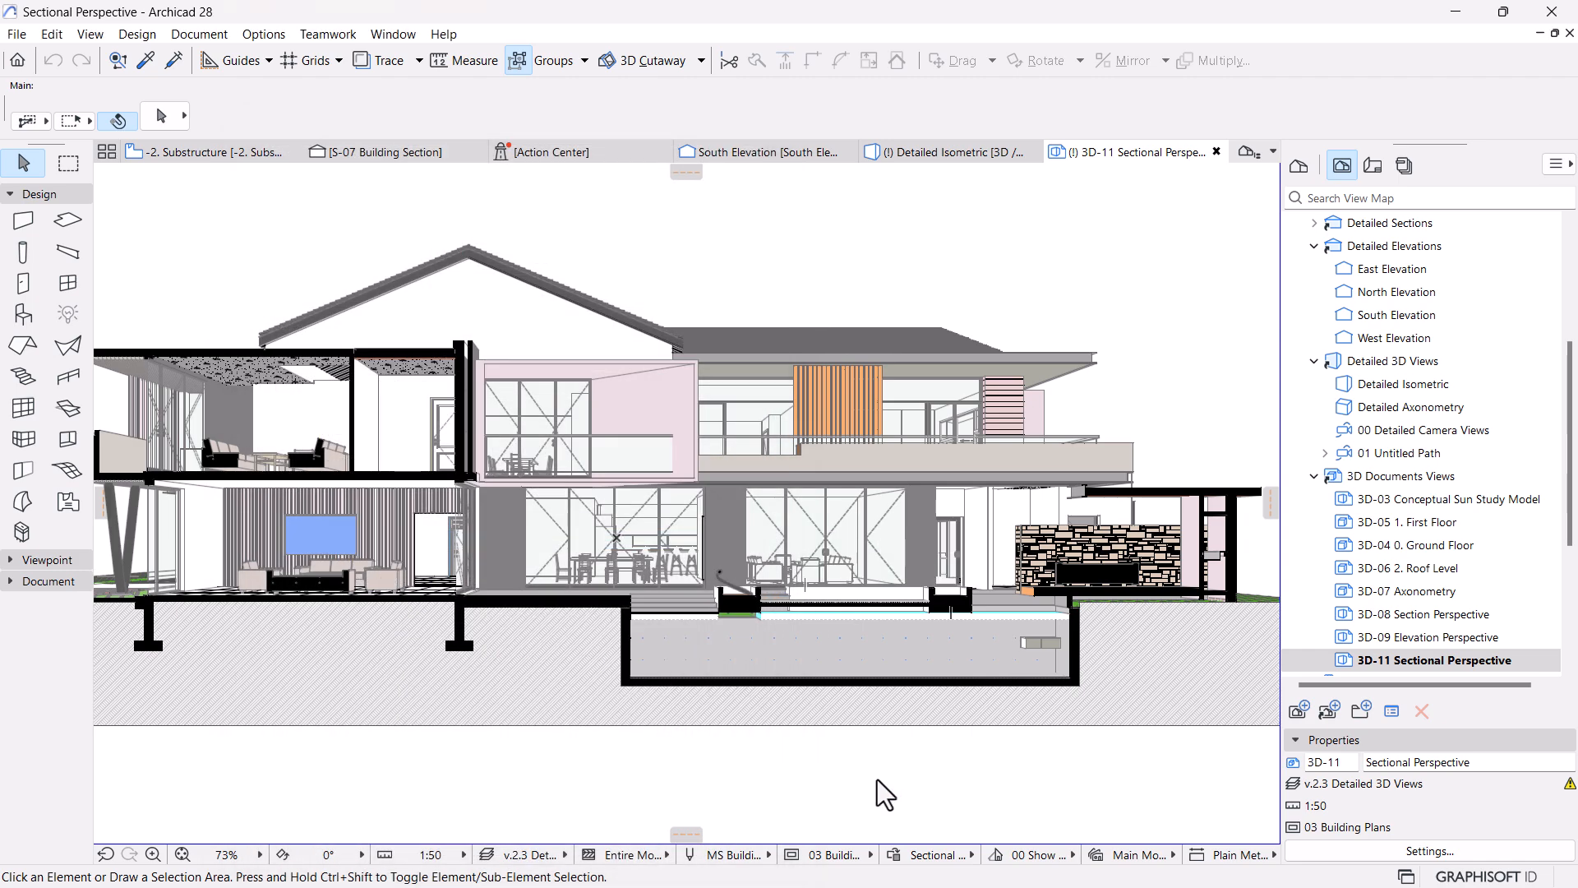
scroll(767, 554, down, 2)
scroll(768, 553, up, 2)
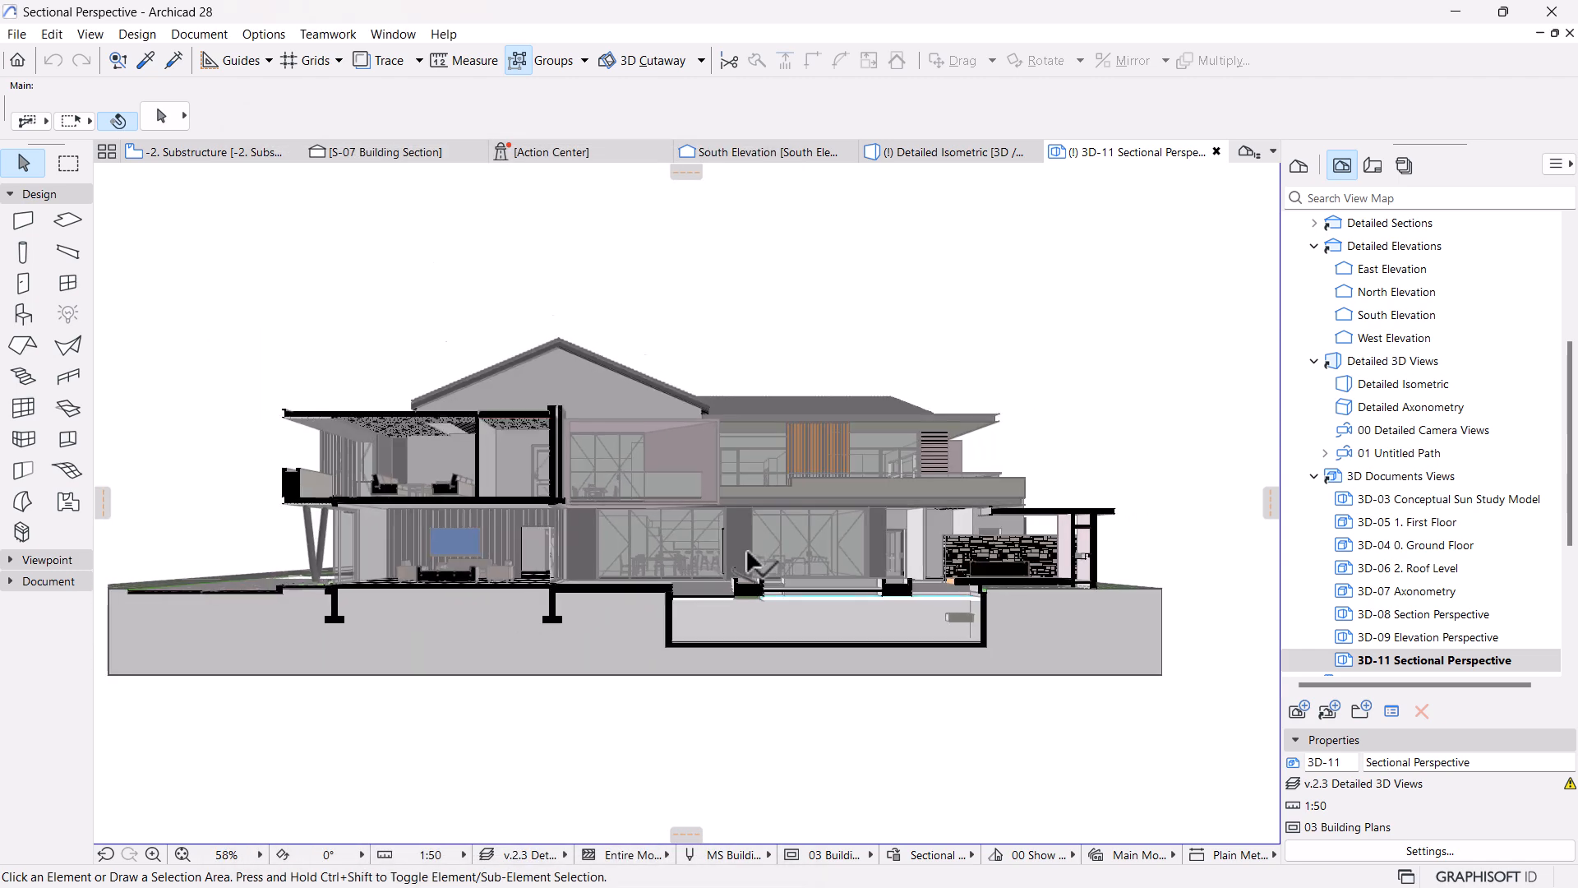
Return the Sectional Perspective's uncut fill to Uniform Pen - Color Fill, Non-Shaded
right_click(1432, 661)
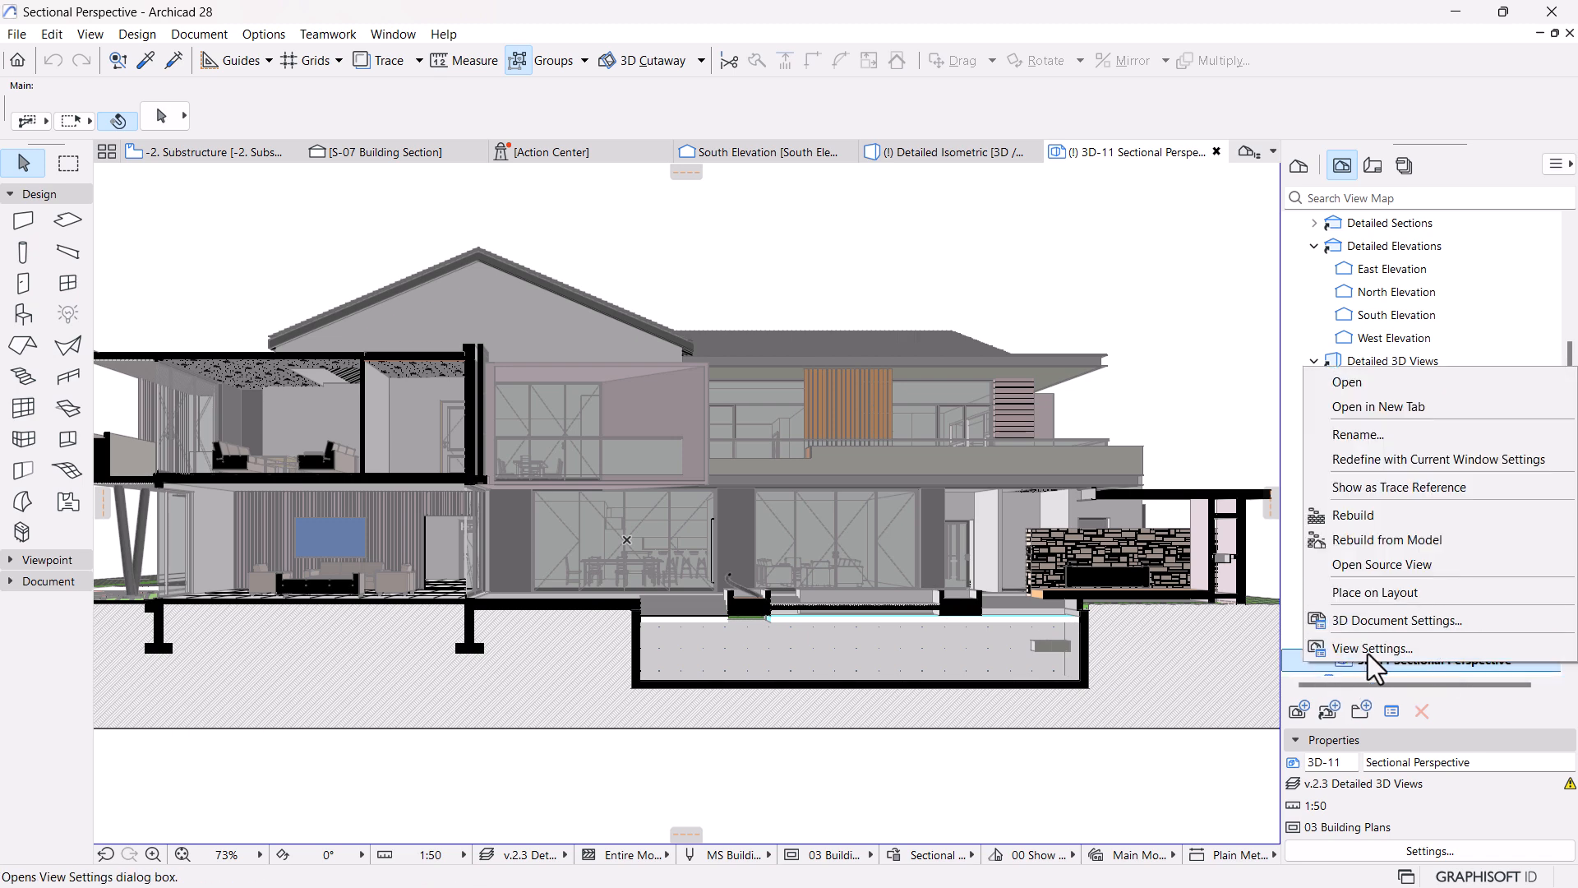
click(1414, 621)
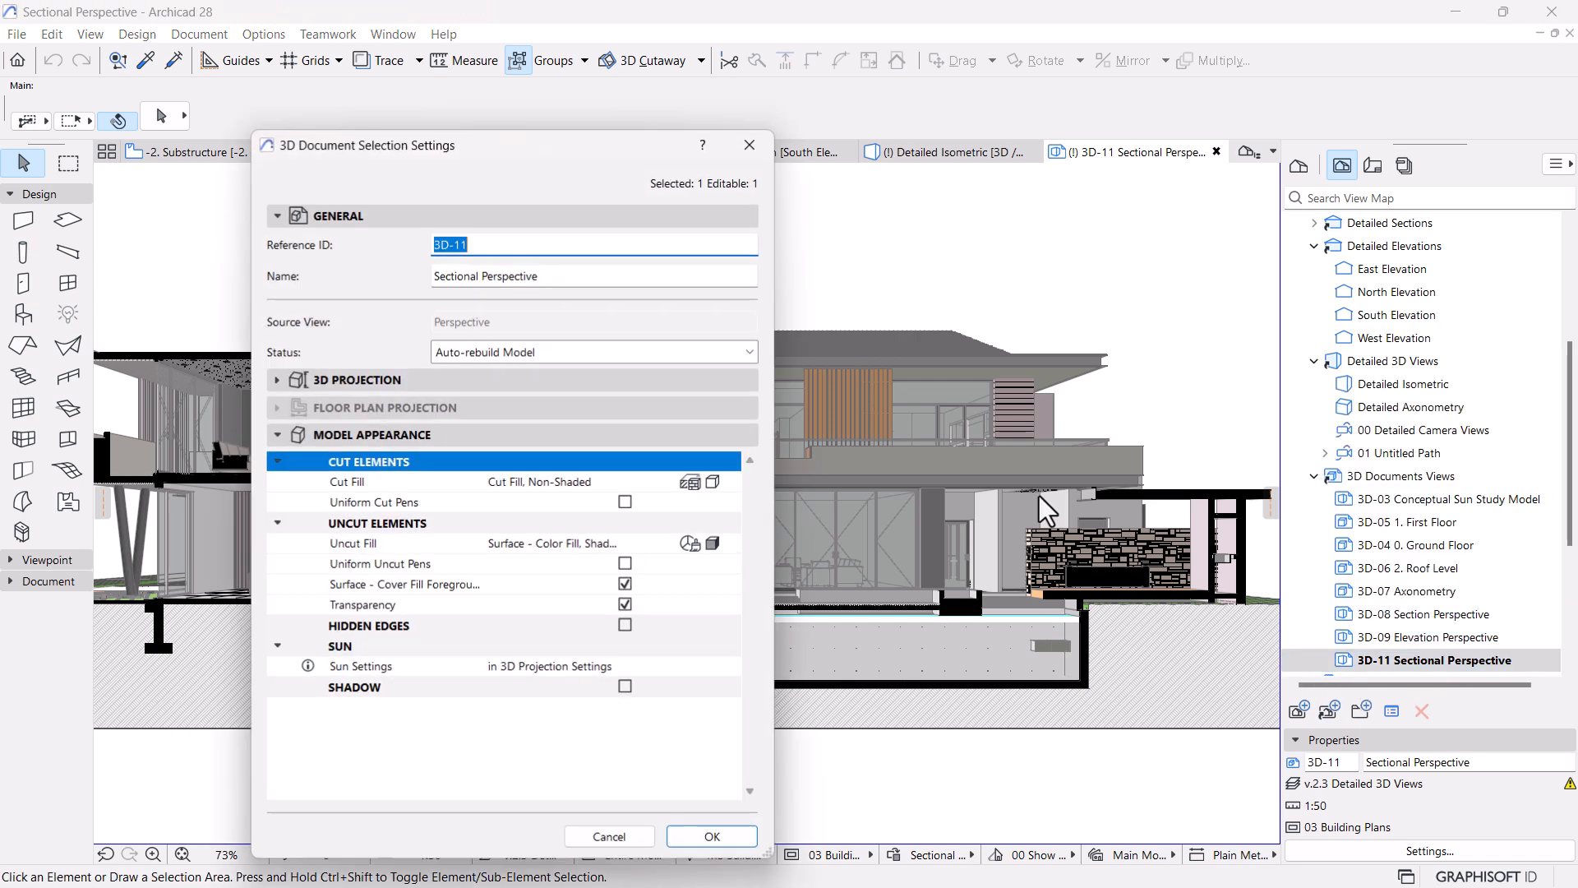
click(712, 544)
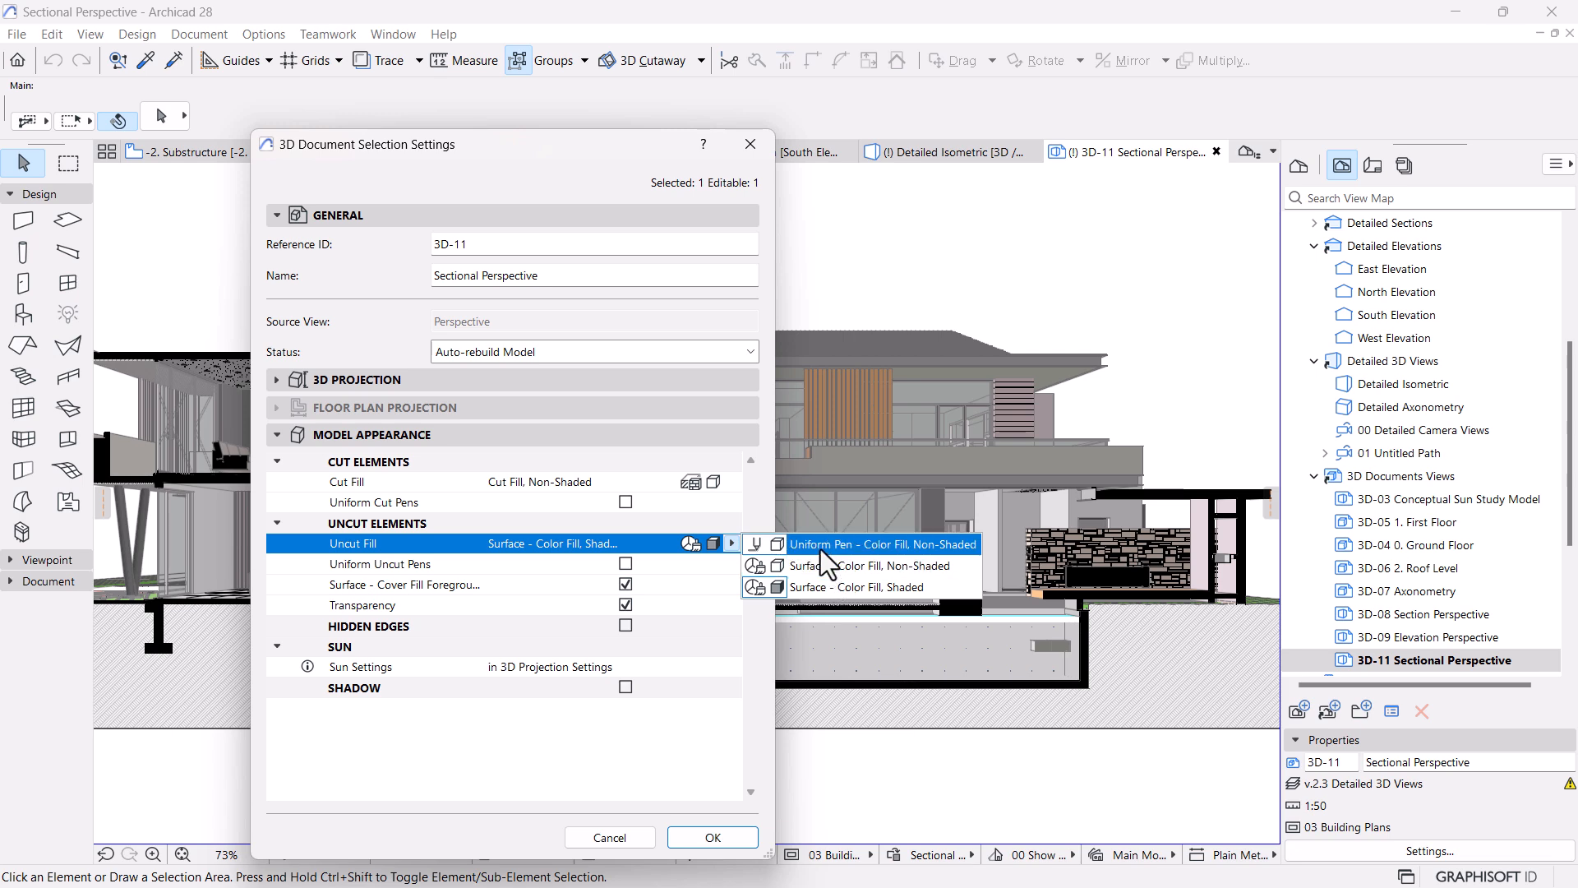
click(820, 547)
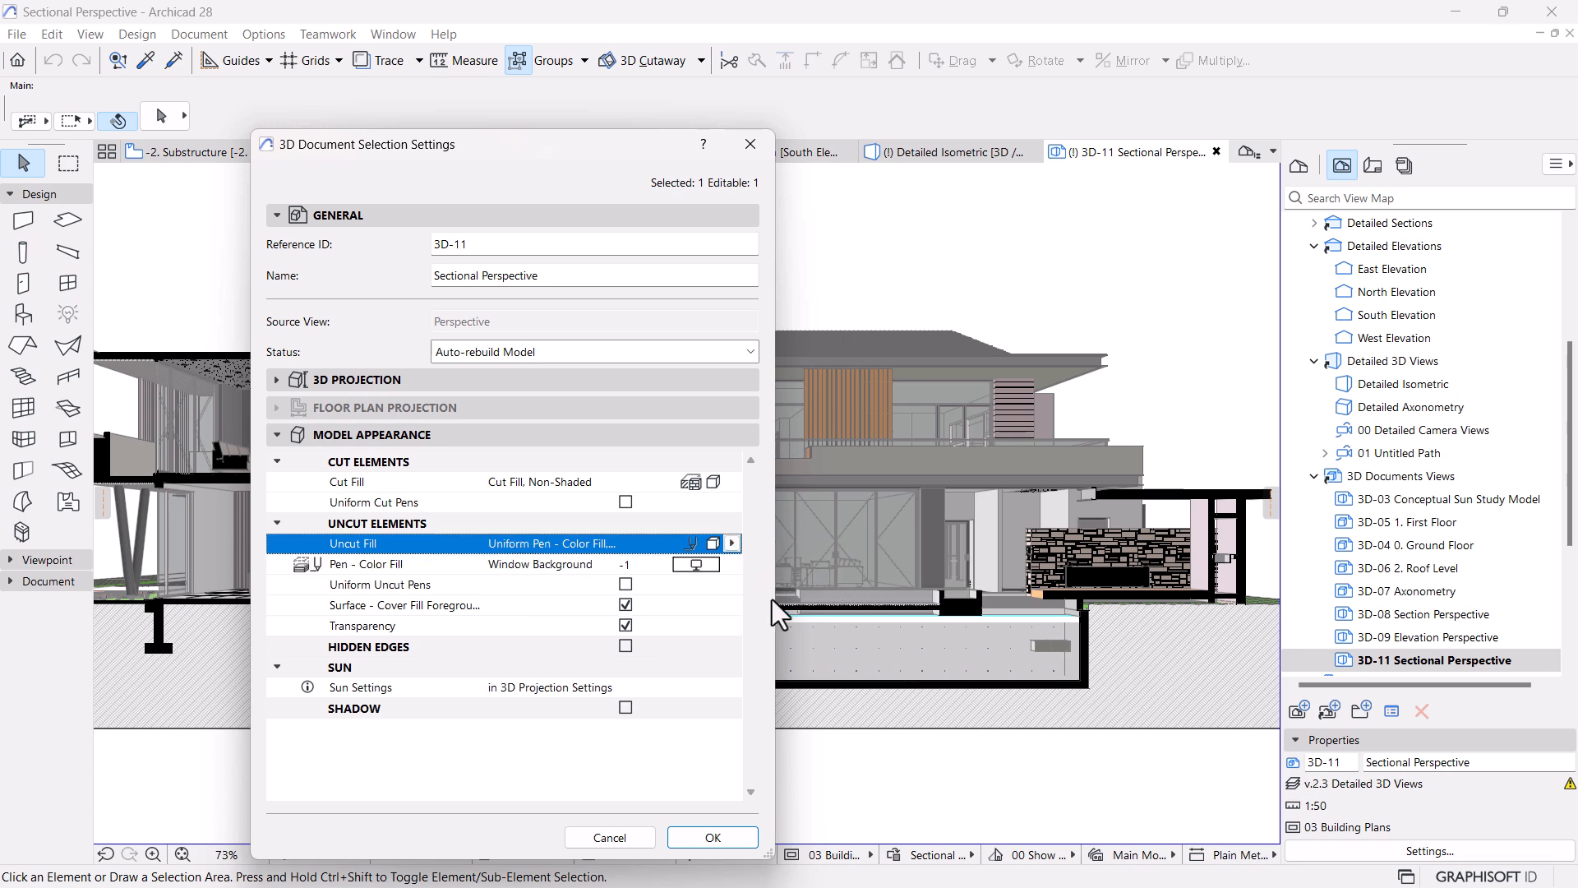
click(713, 837)
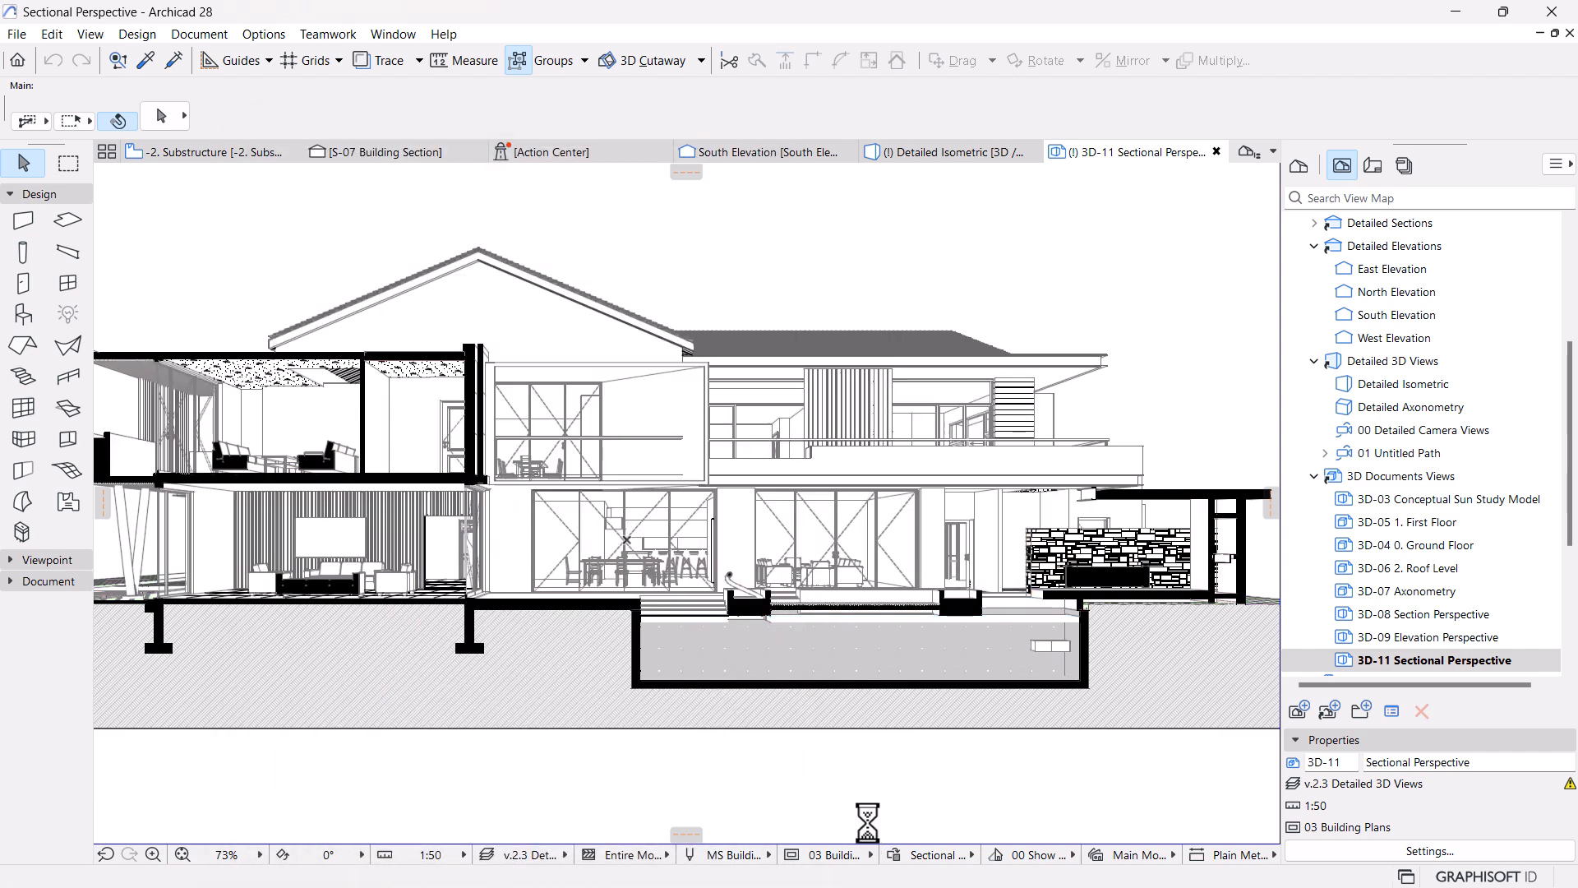
scroll(871, 505, down, 3)
scroll(799, 541, up, 3)
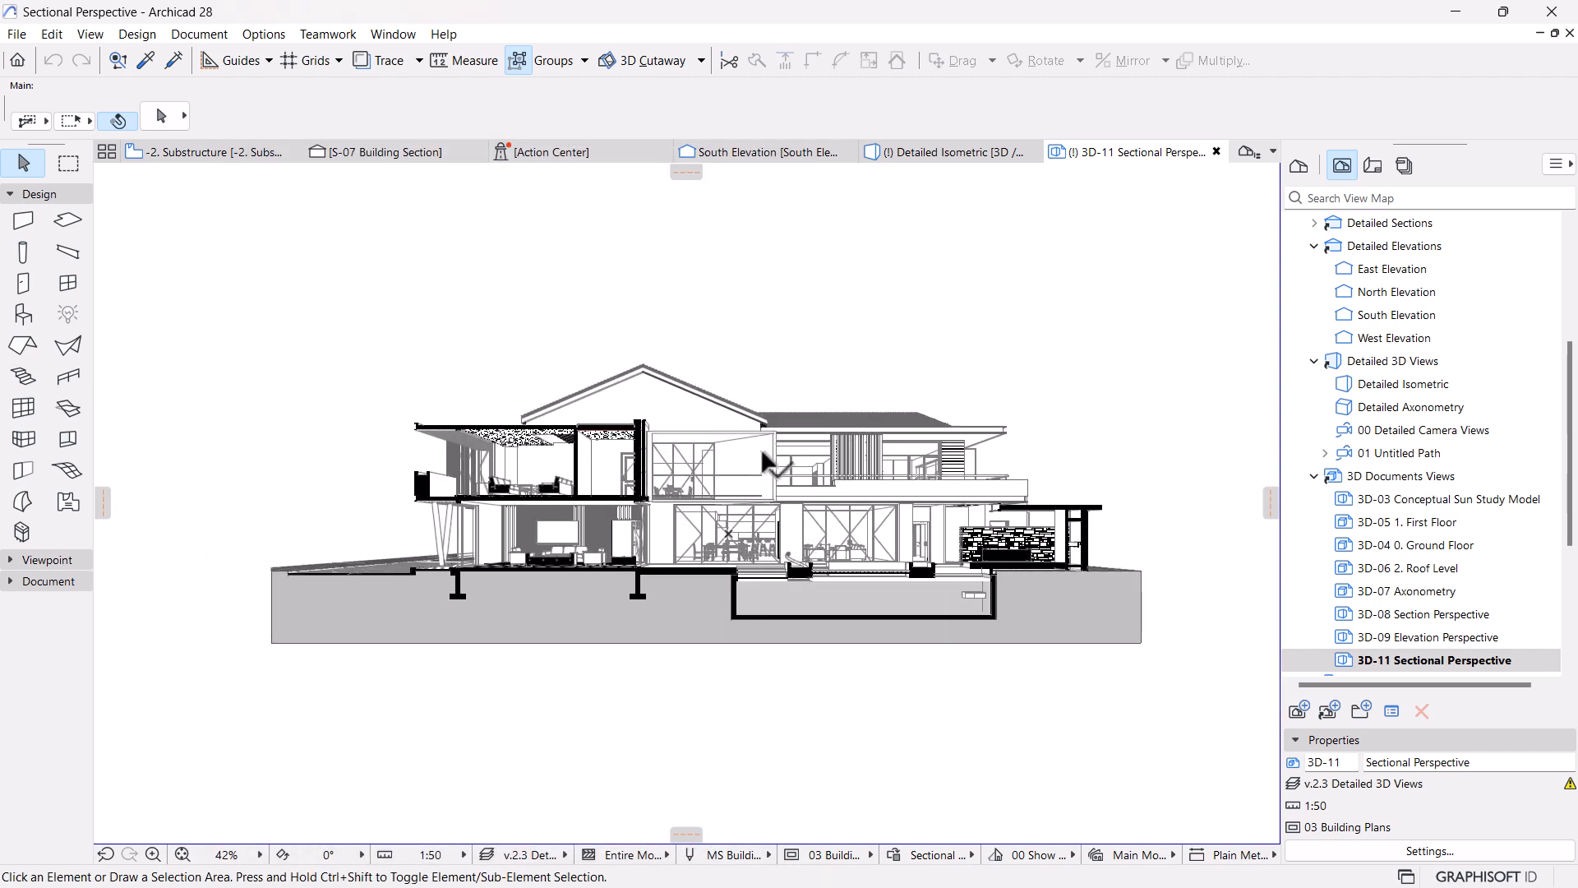
scroll(716, 549, down, 1)
middle_drag(720, 566, 738, 512)
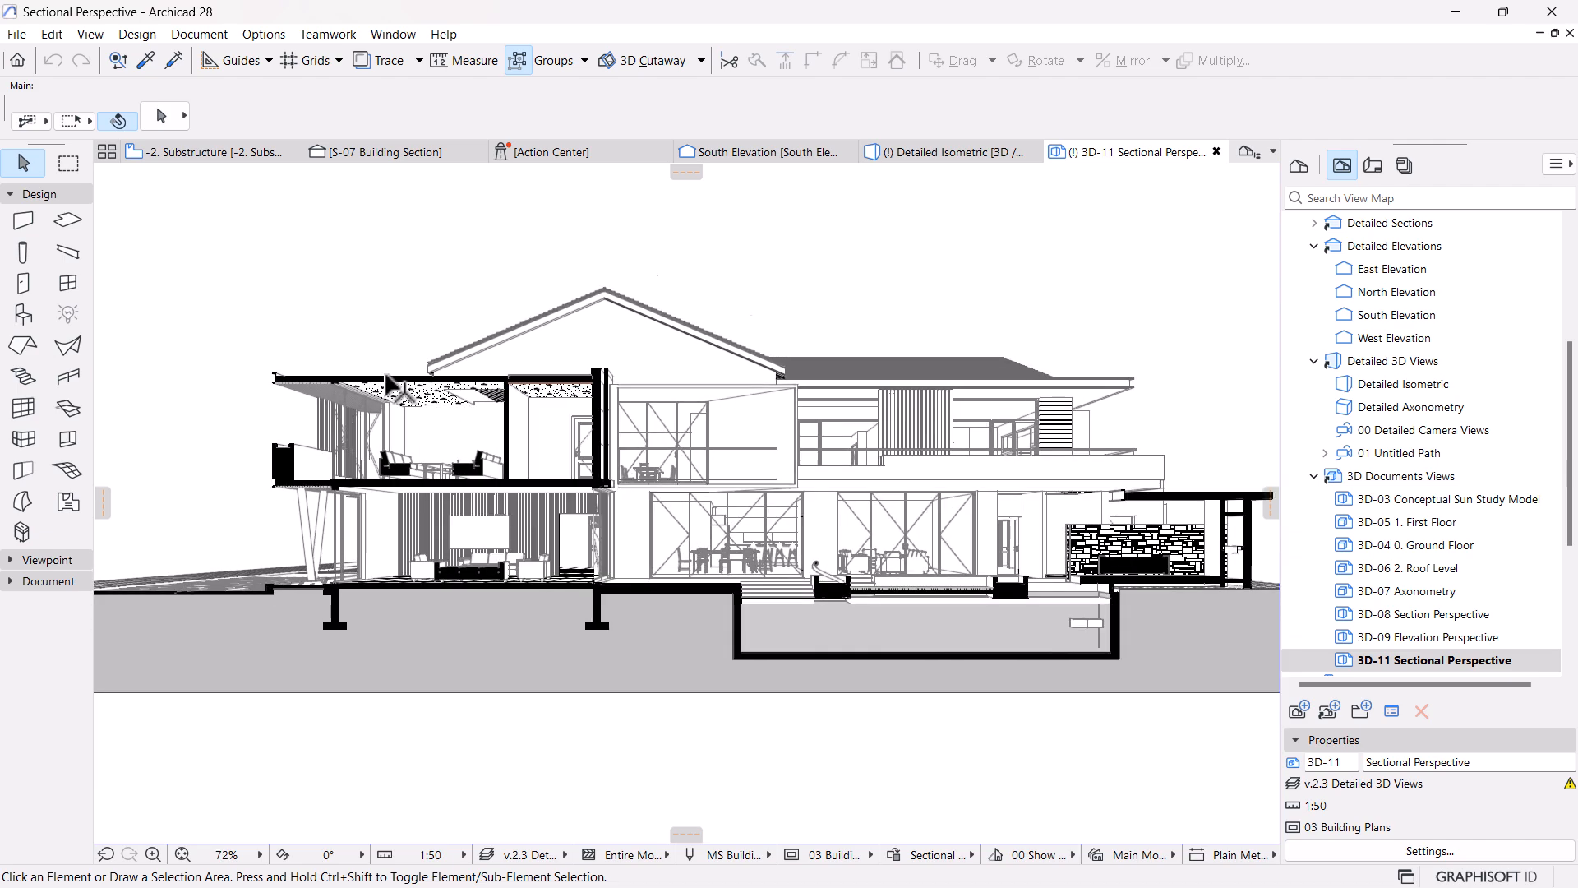
Override the bottom surface of the two first-floor ceiling slabs with Ceiling - Tile 60x60
scroll(451, 428, up, 8)
scroll(573, 452, down, 5)
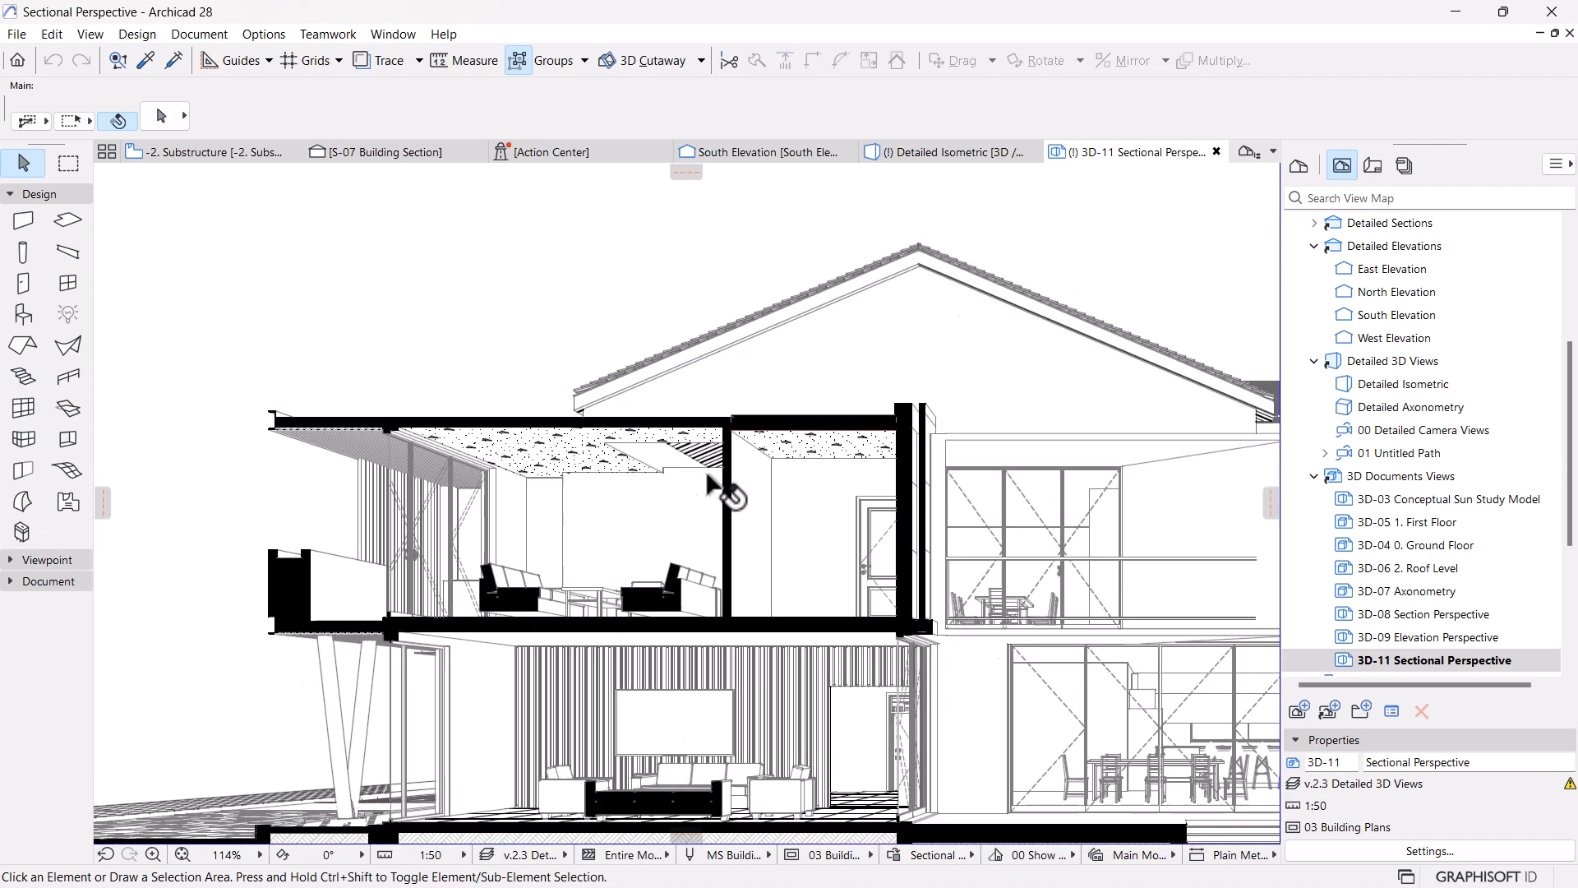
click(536, 475)
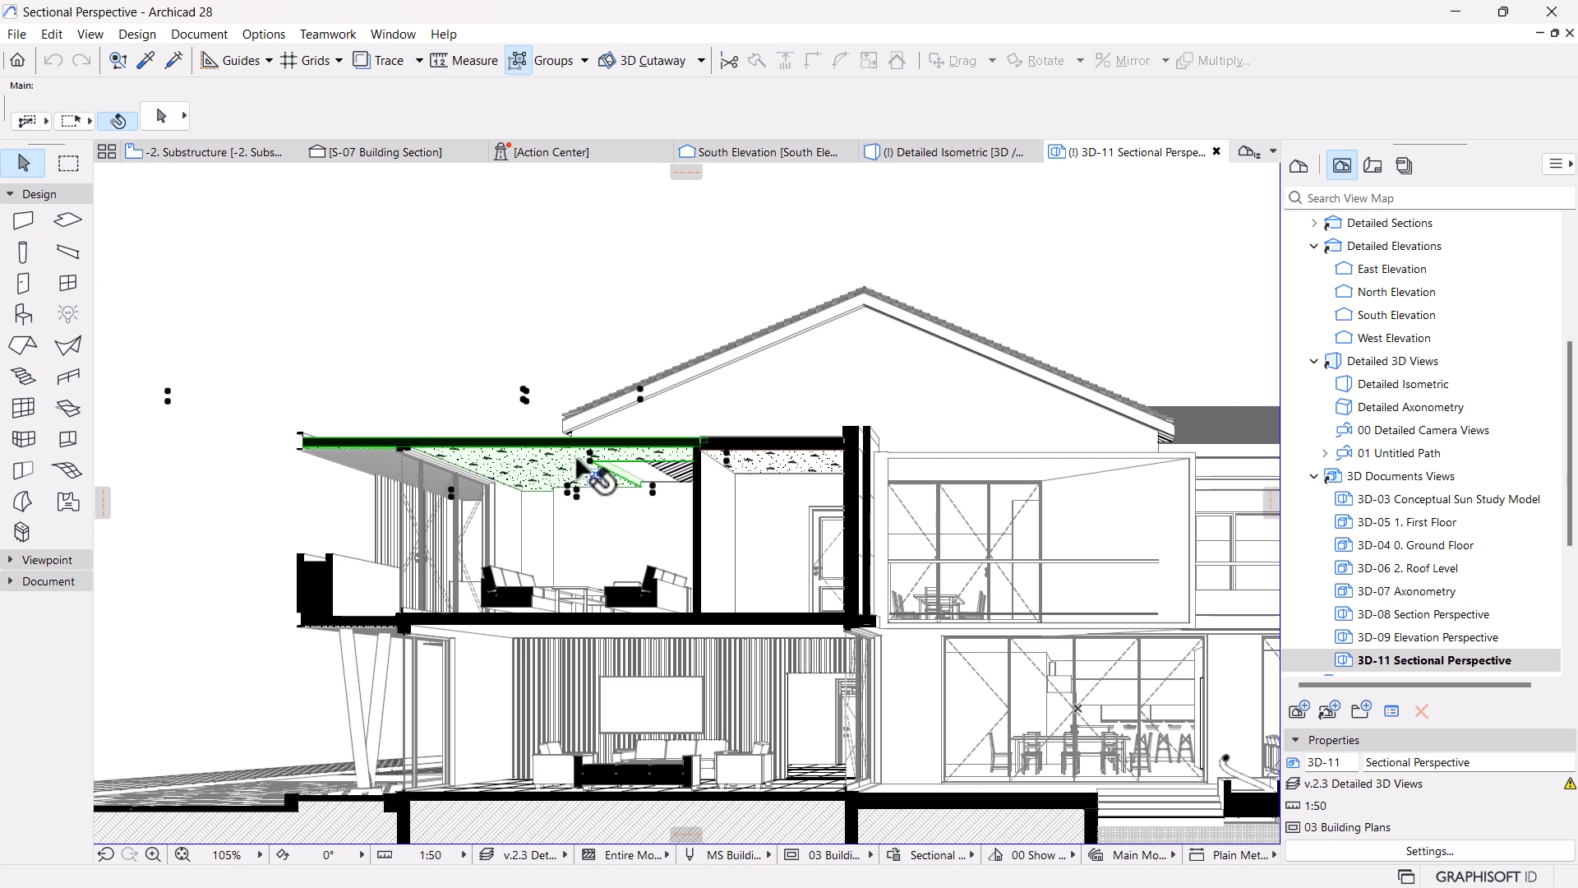
shift+click(779, 467)
click(159, 116)
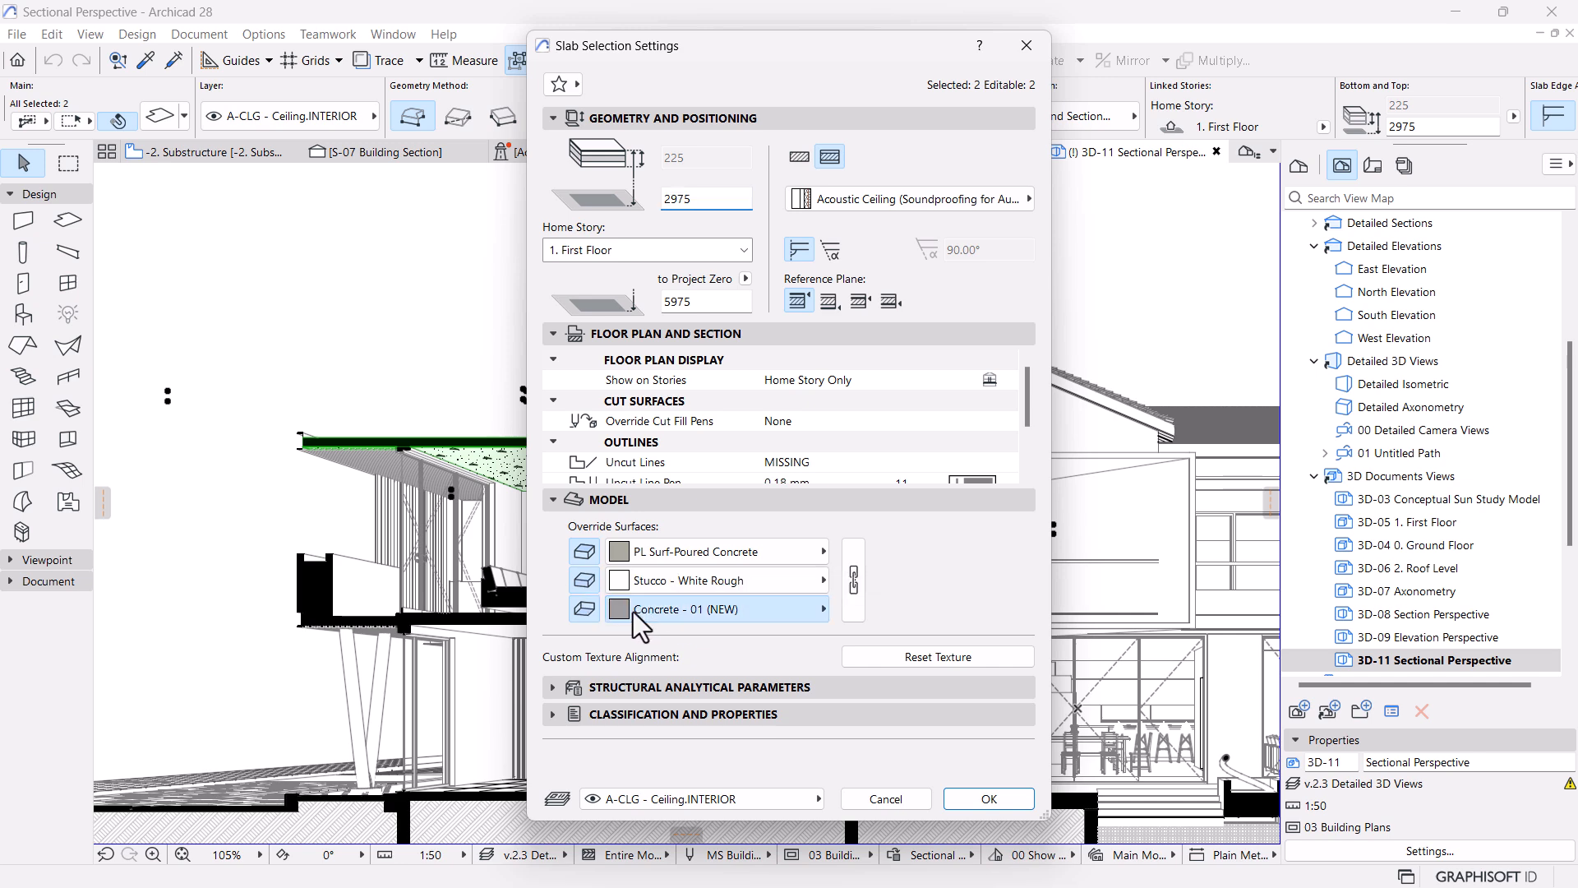
click(633, 611)
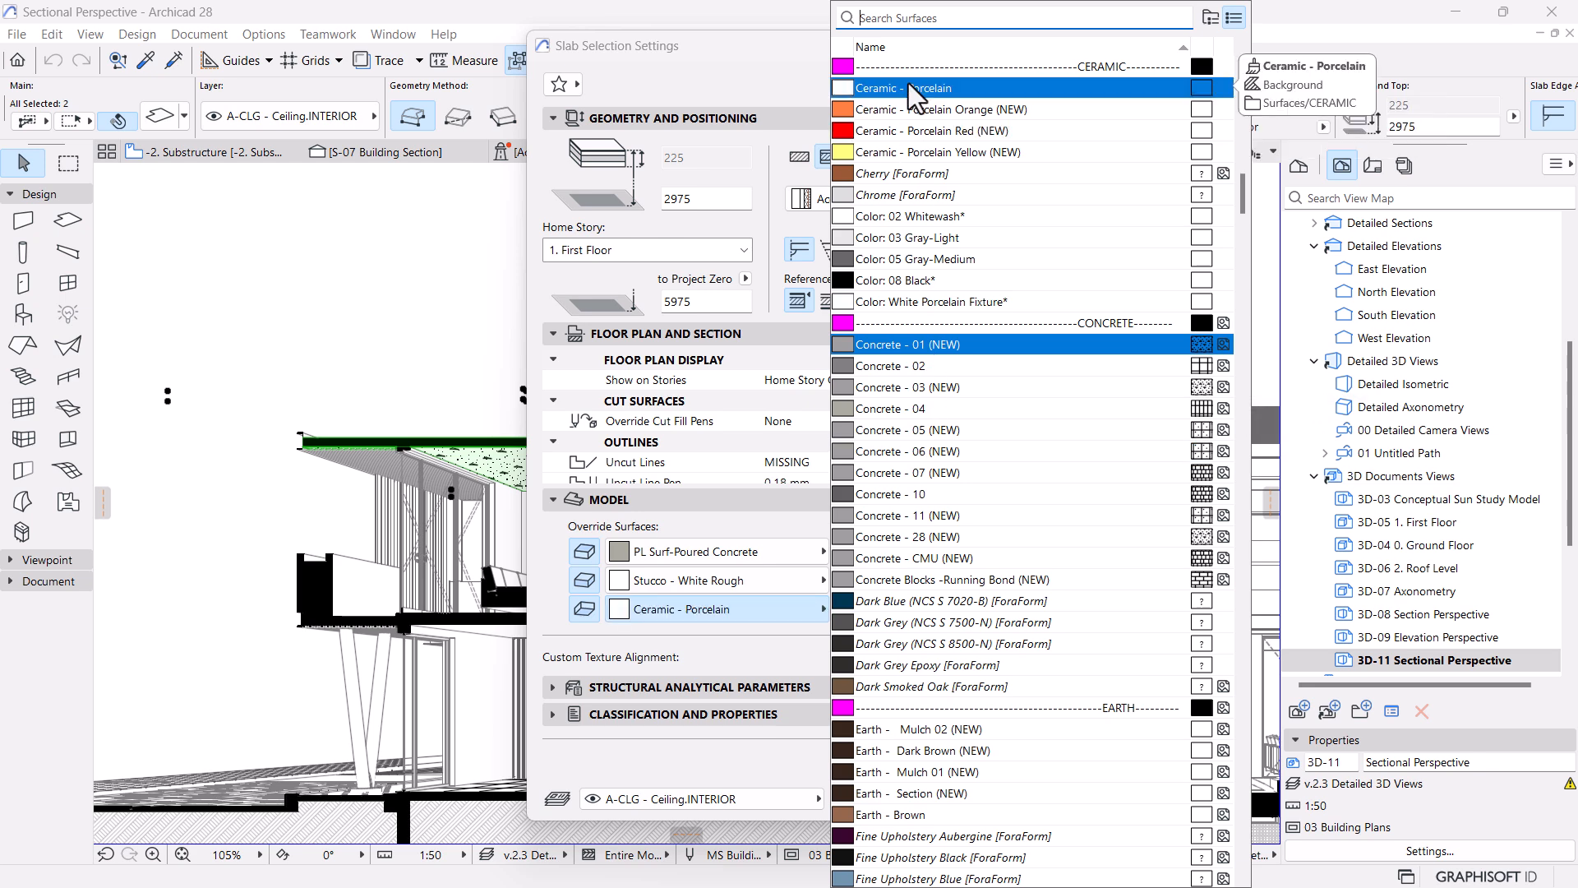
text(ceili)
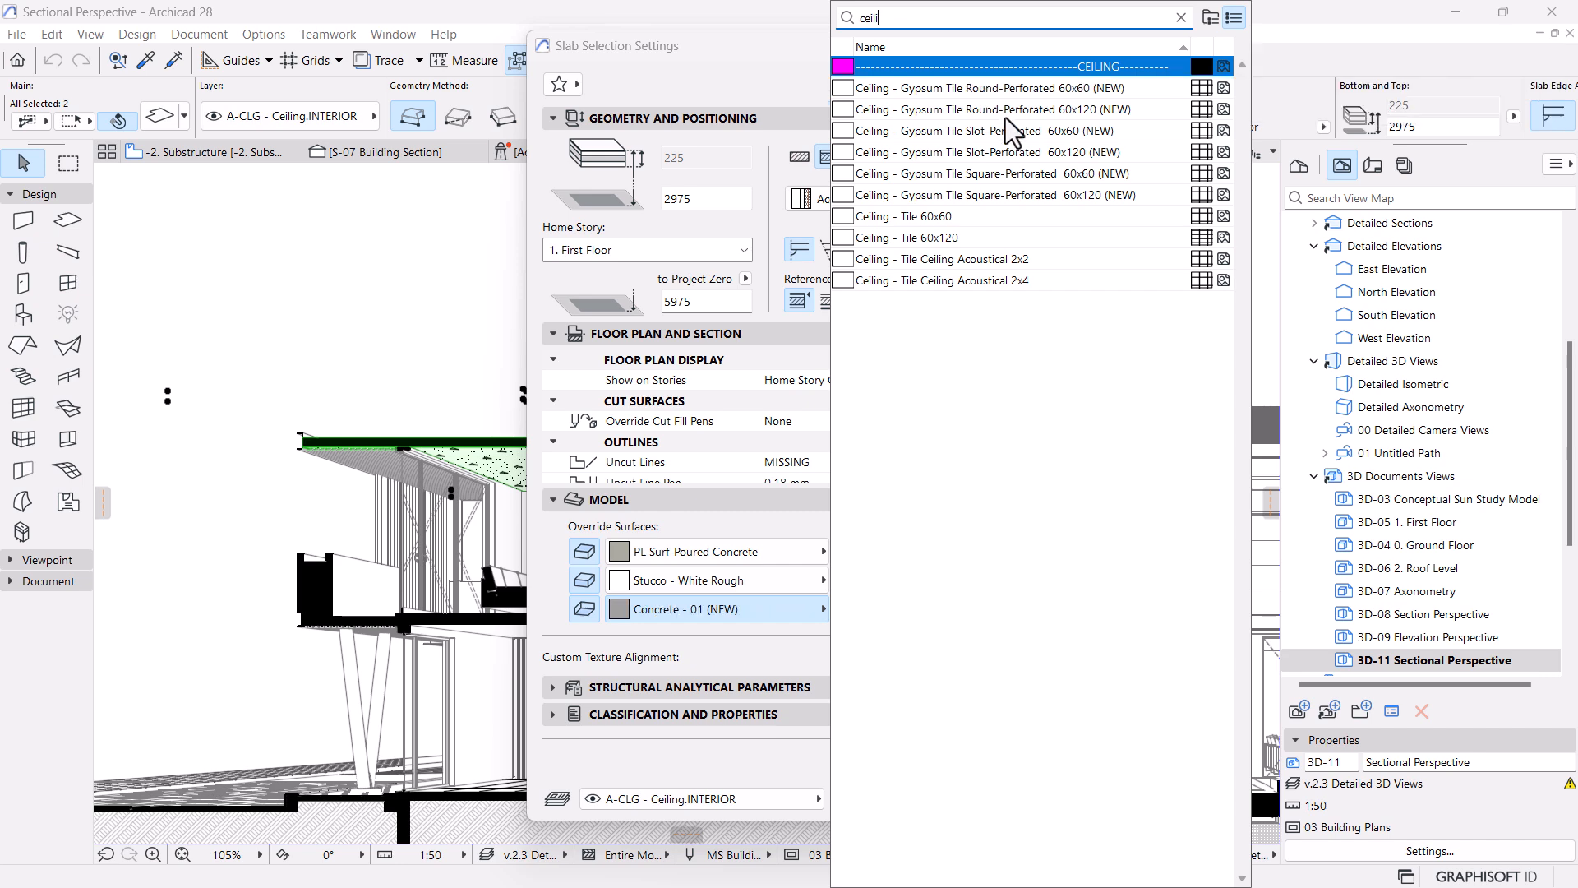
click(944, 216)
click(1009, 802)
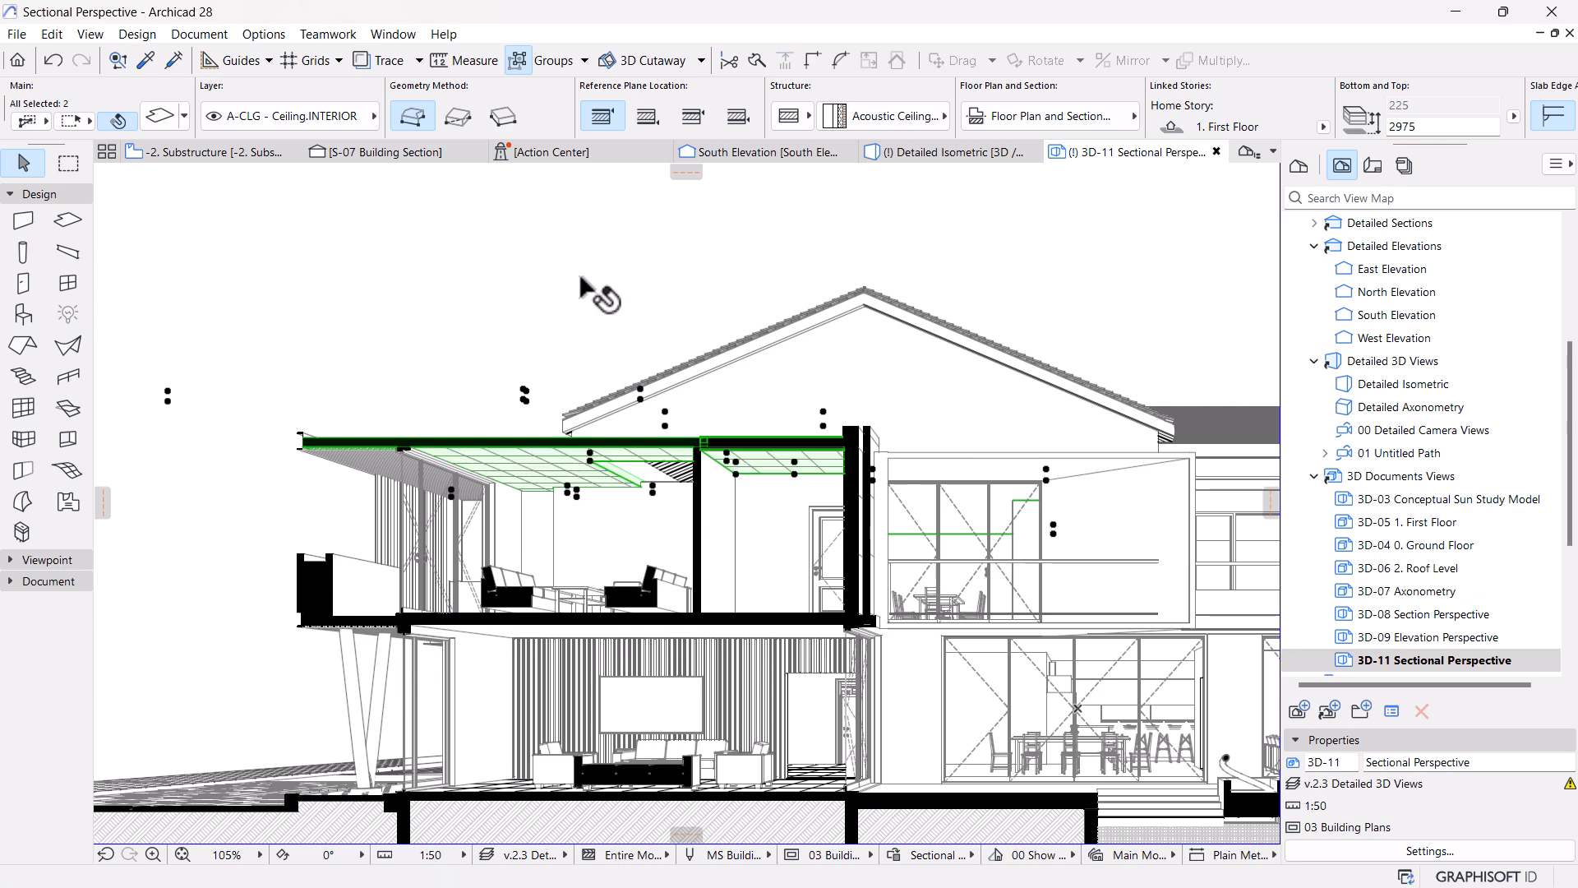
key(Escape)
scroll(622, 333, down, 3)
middle_drag(695, 514, 586, 474)
scroll(465, 506, up, 5)
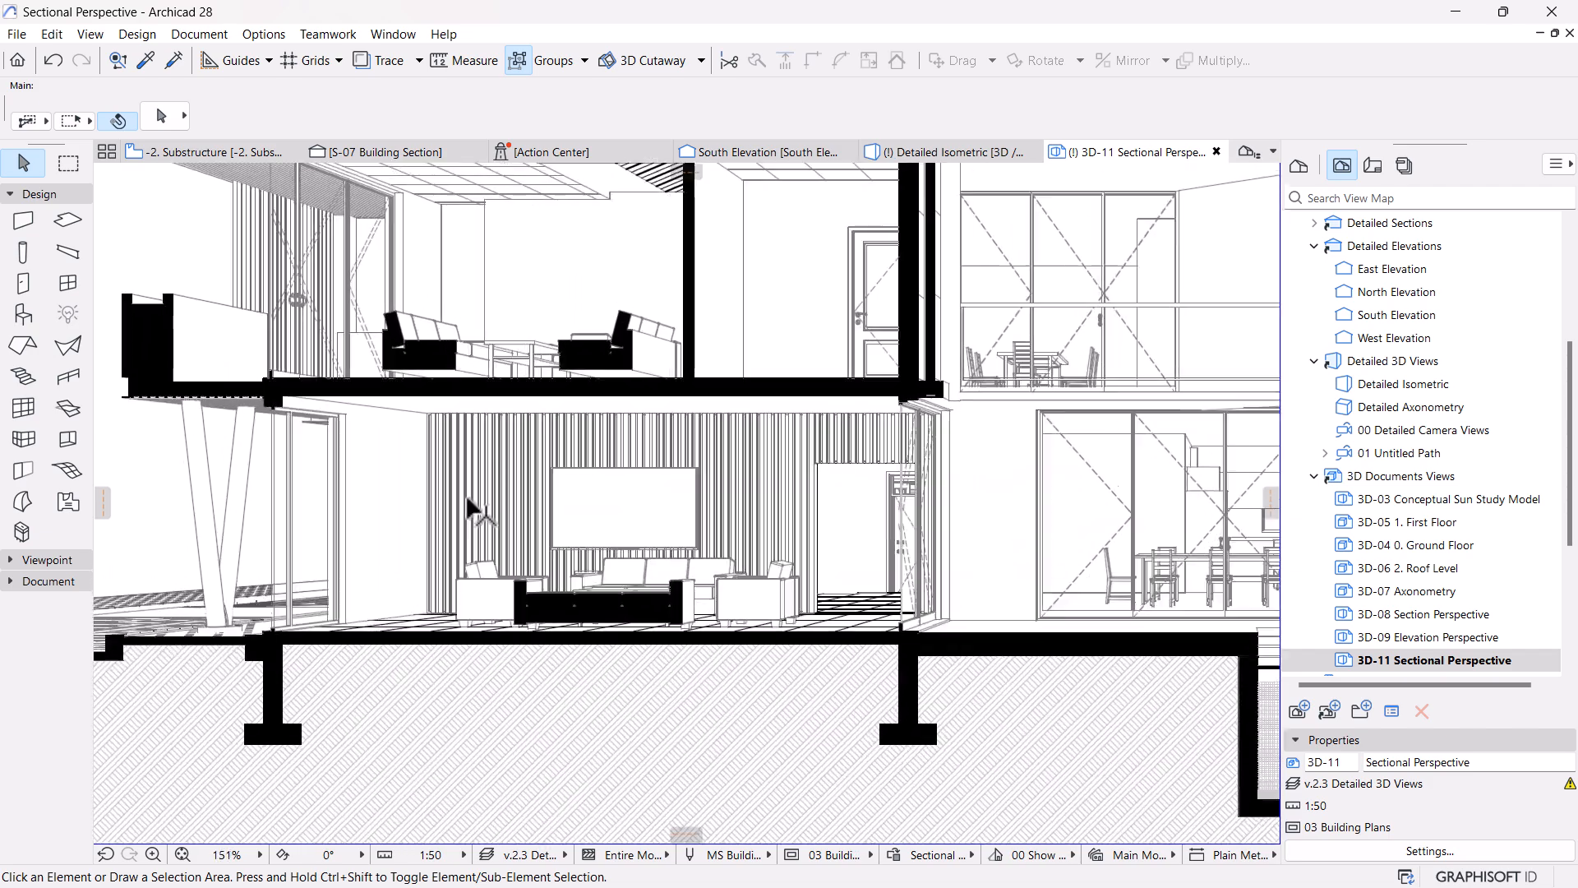
click(600, 380)
scroll(606, 364, down, 3)
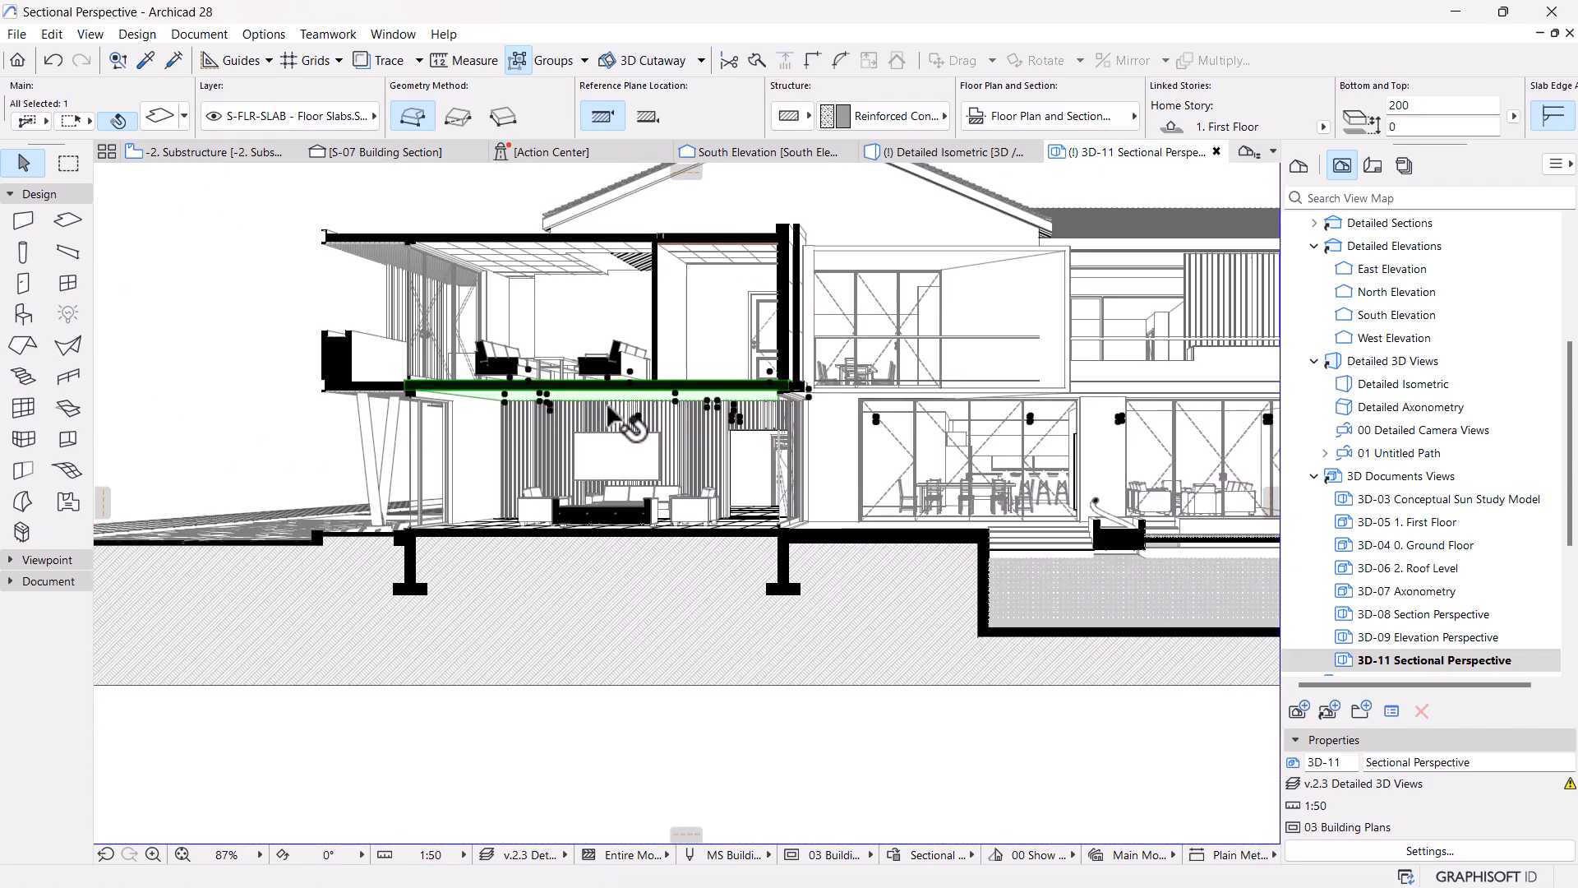
key(Escape)
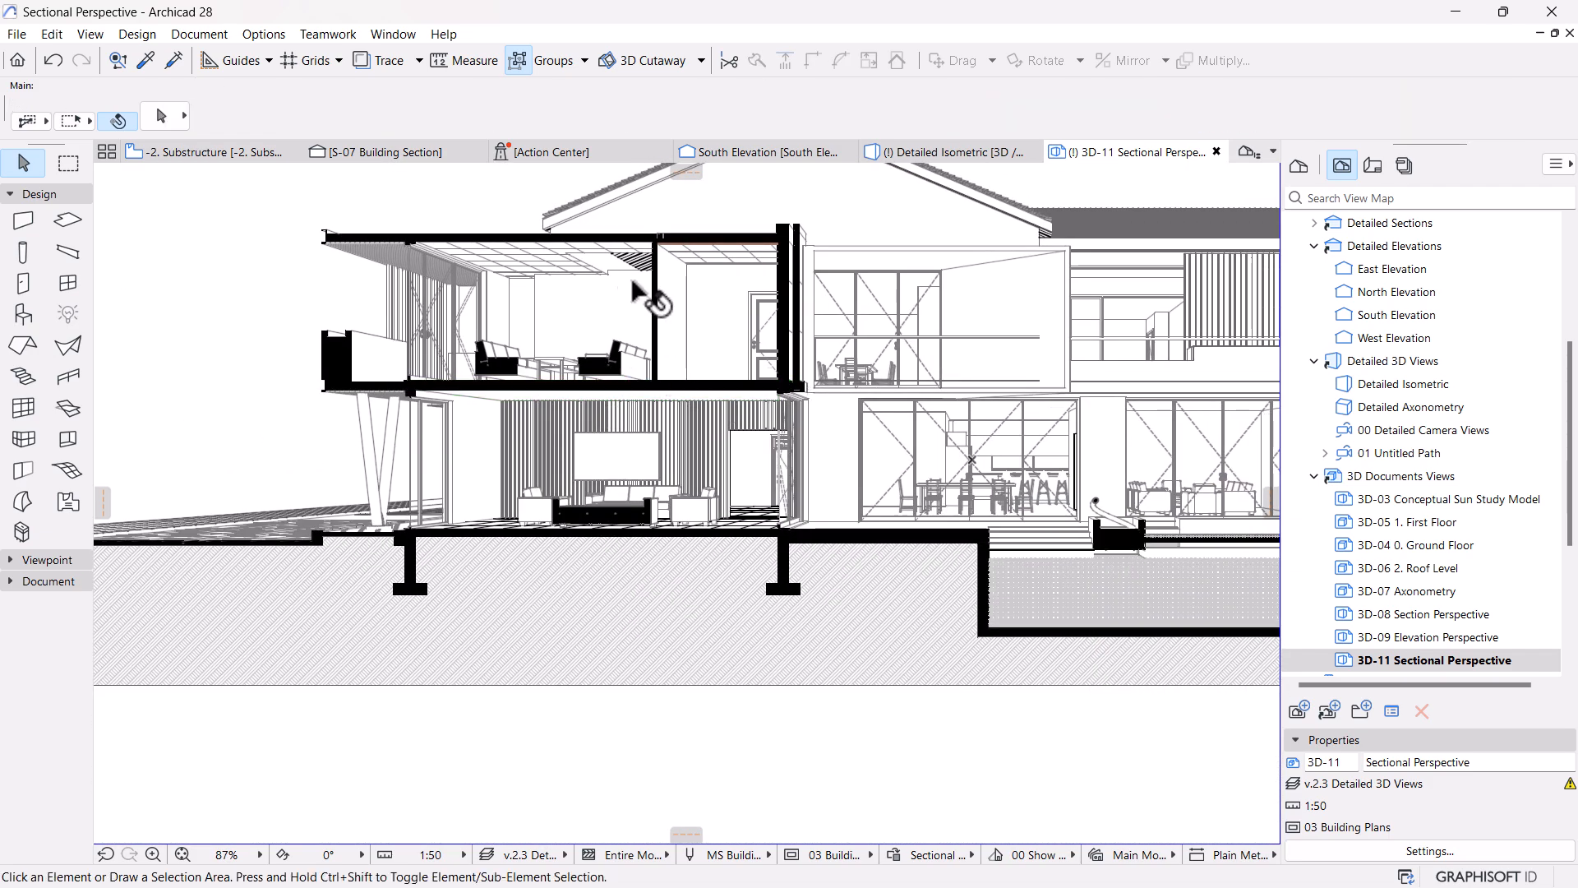
scroll(624, 271, up, 2)
click(526, 259)
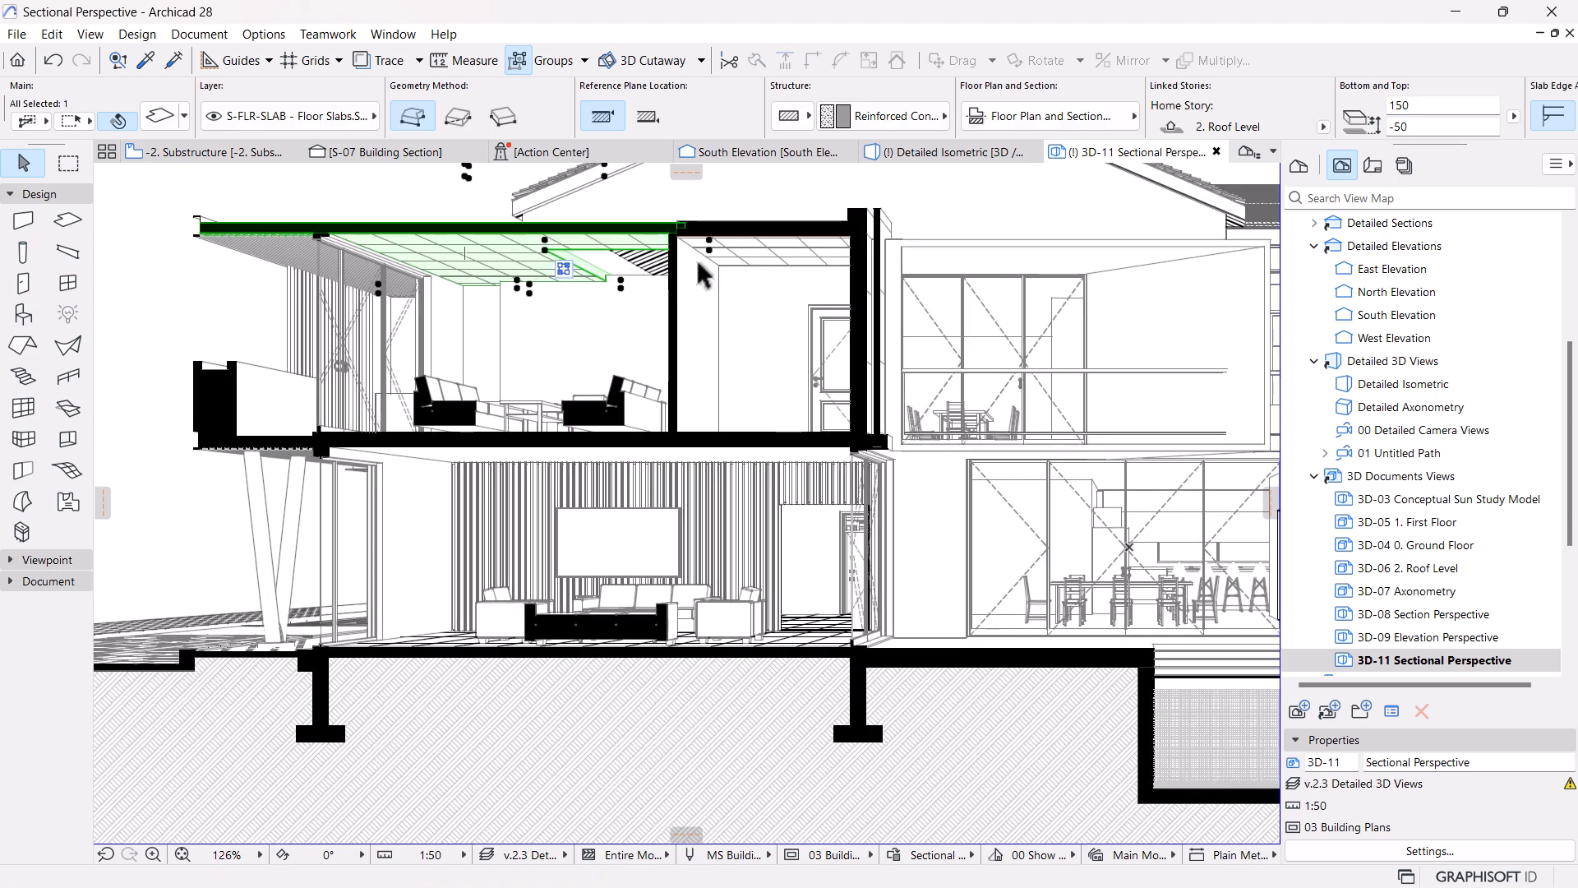
shift+click(764, 268)
key(Escape)
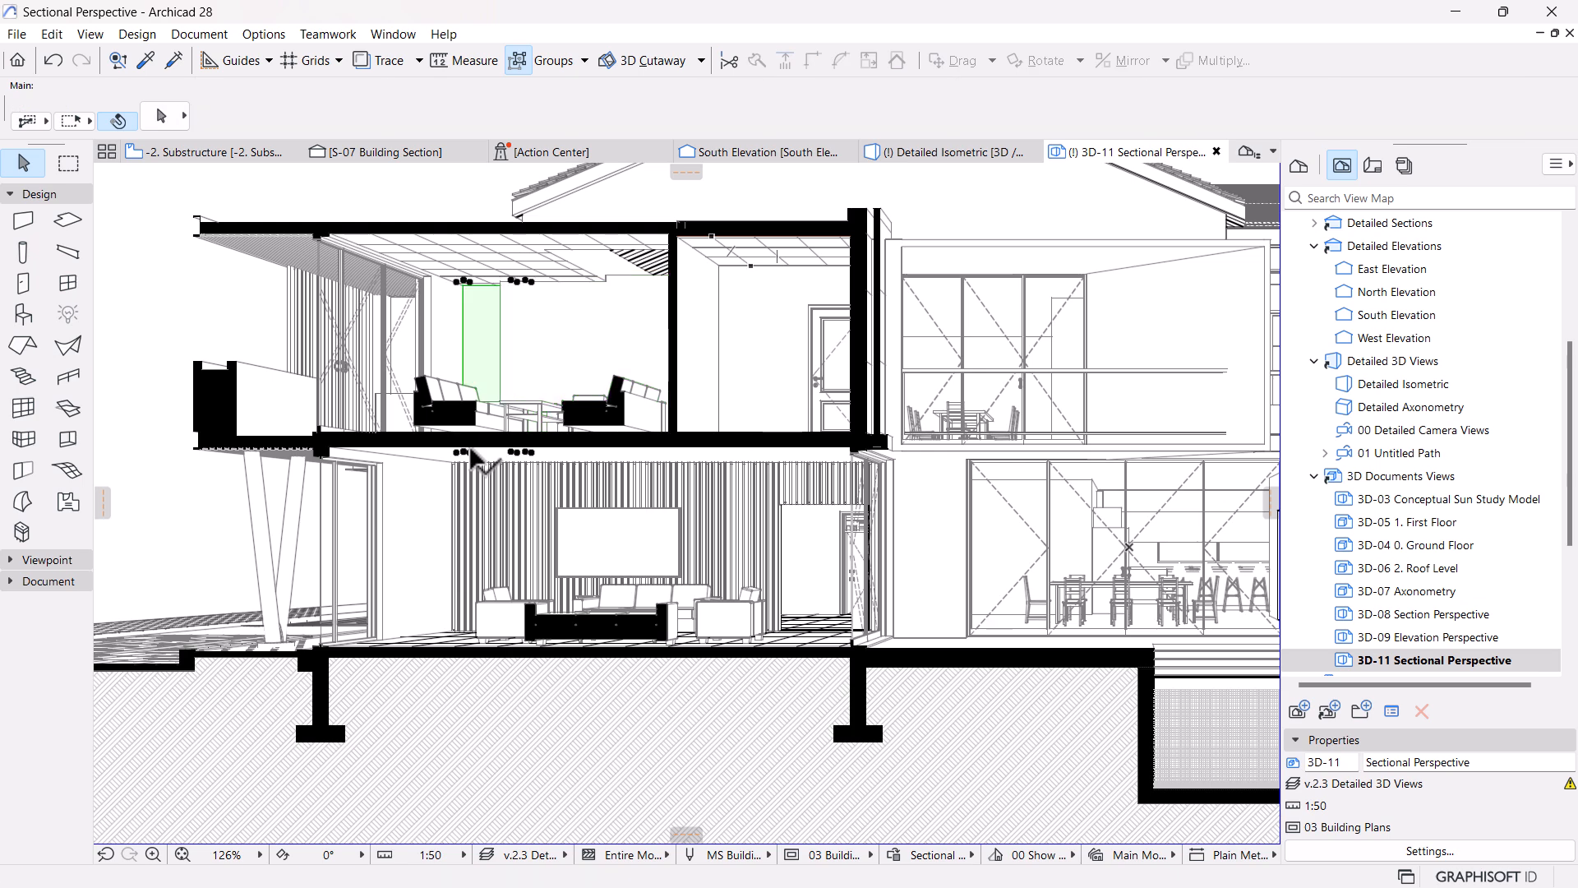
Check the override surfaces of the first-floor structural slab above the living room
scroll(722, 468, up, 4)
click(793, 440)
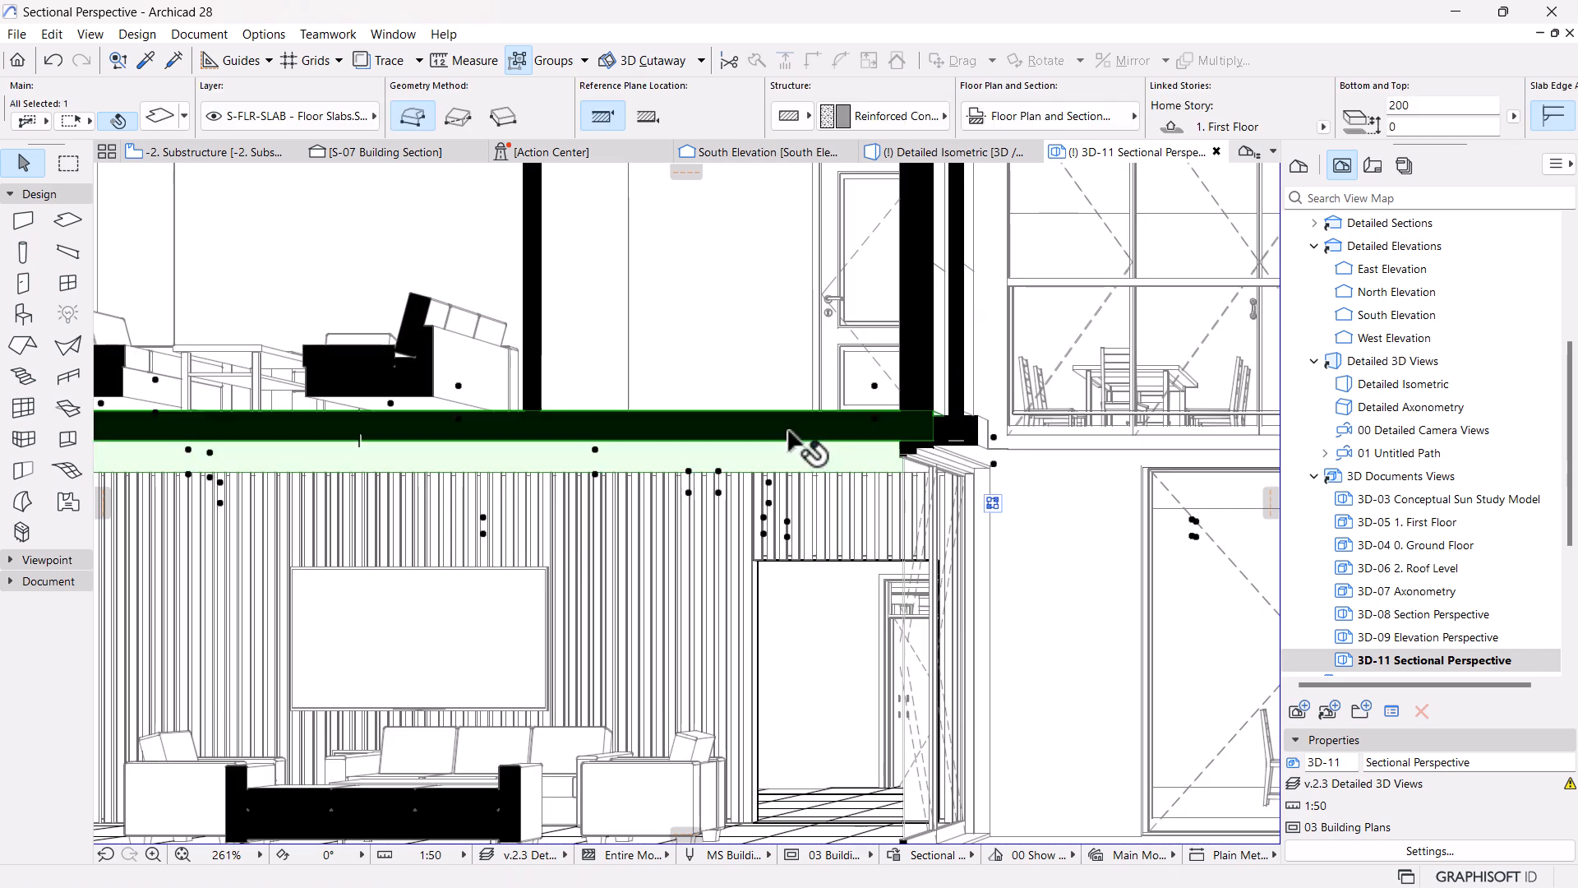
click(159, 116)
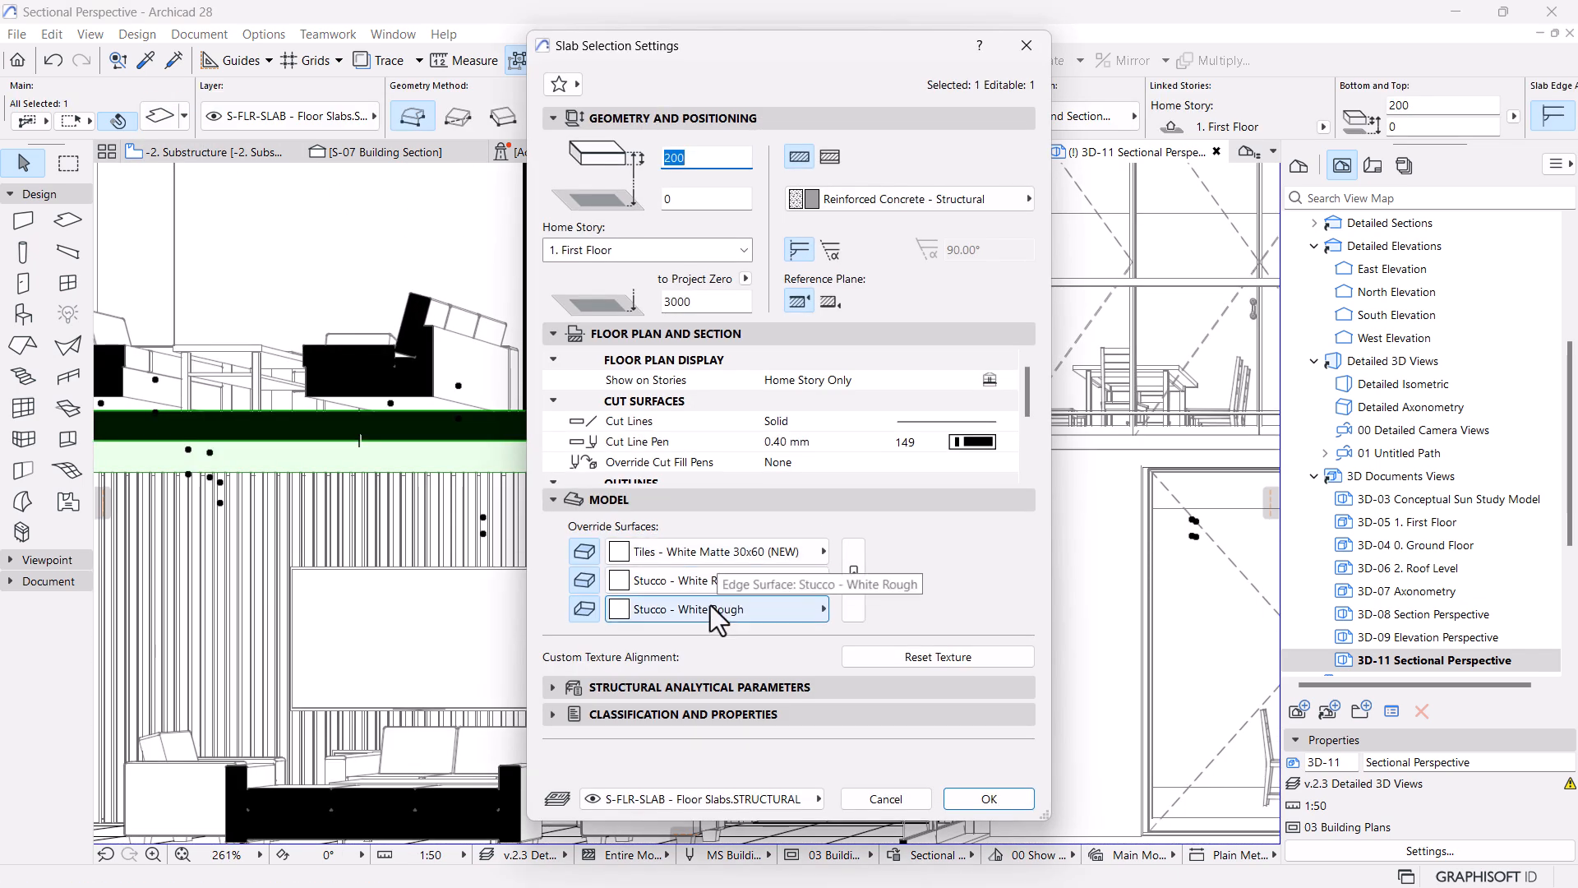
key(Return)
Override the bottom surface of the two first-floor ceiling slabs with Stucco - White Rough
scroll(799, 546, down, 6)
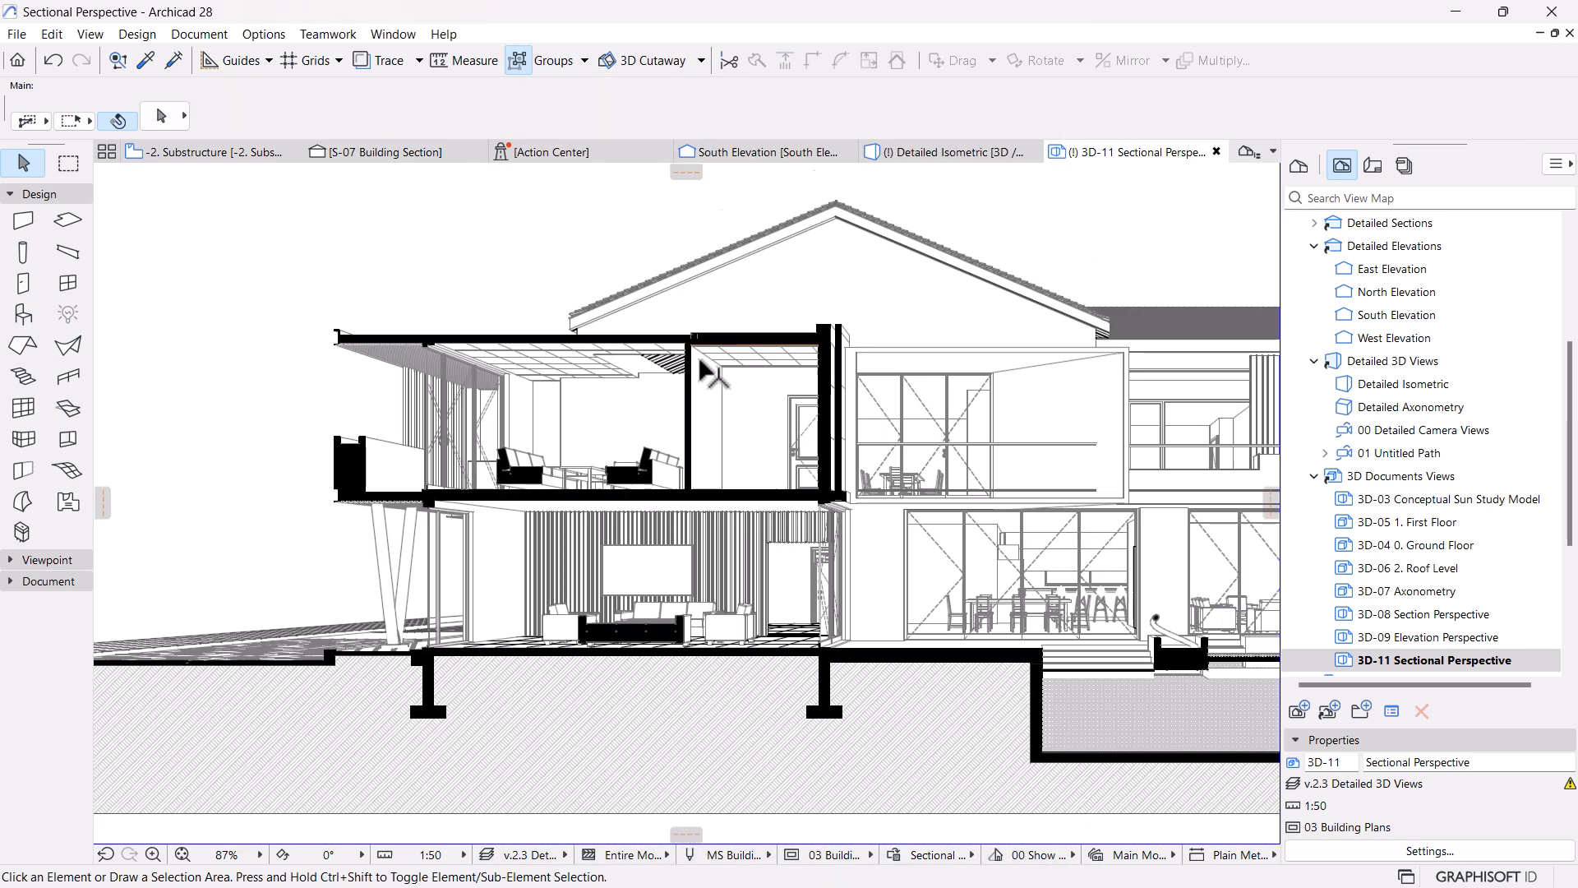
click(620, 387)
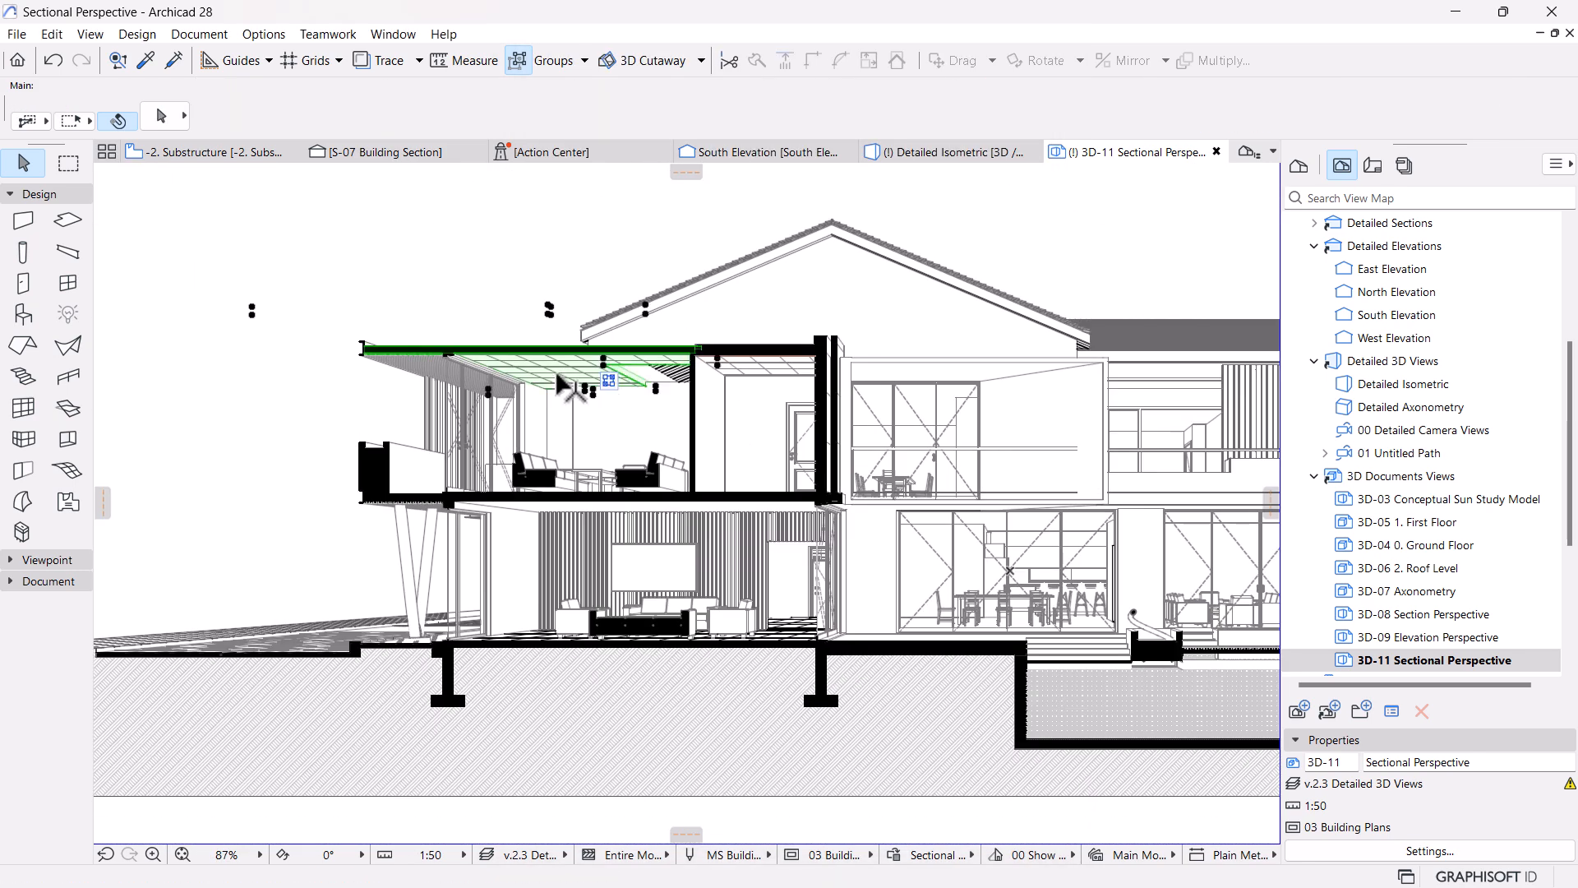
shift+click(760, 380)
click(159, 116)
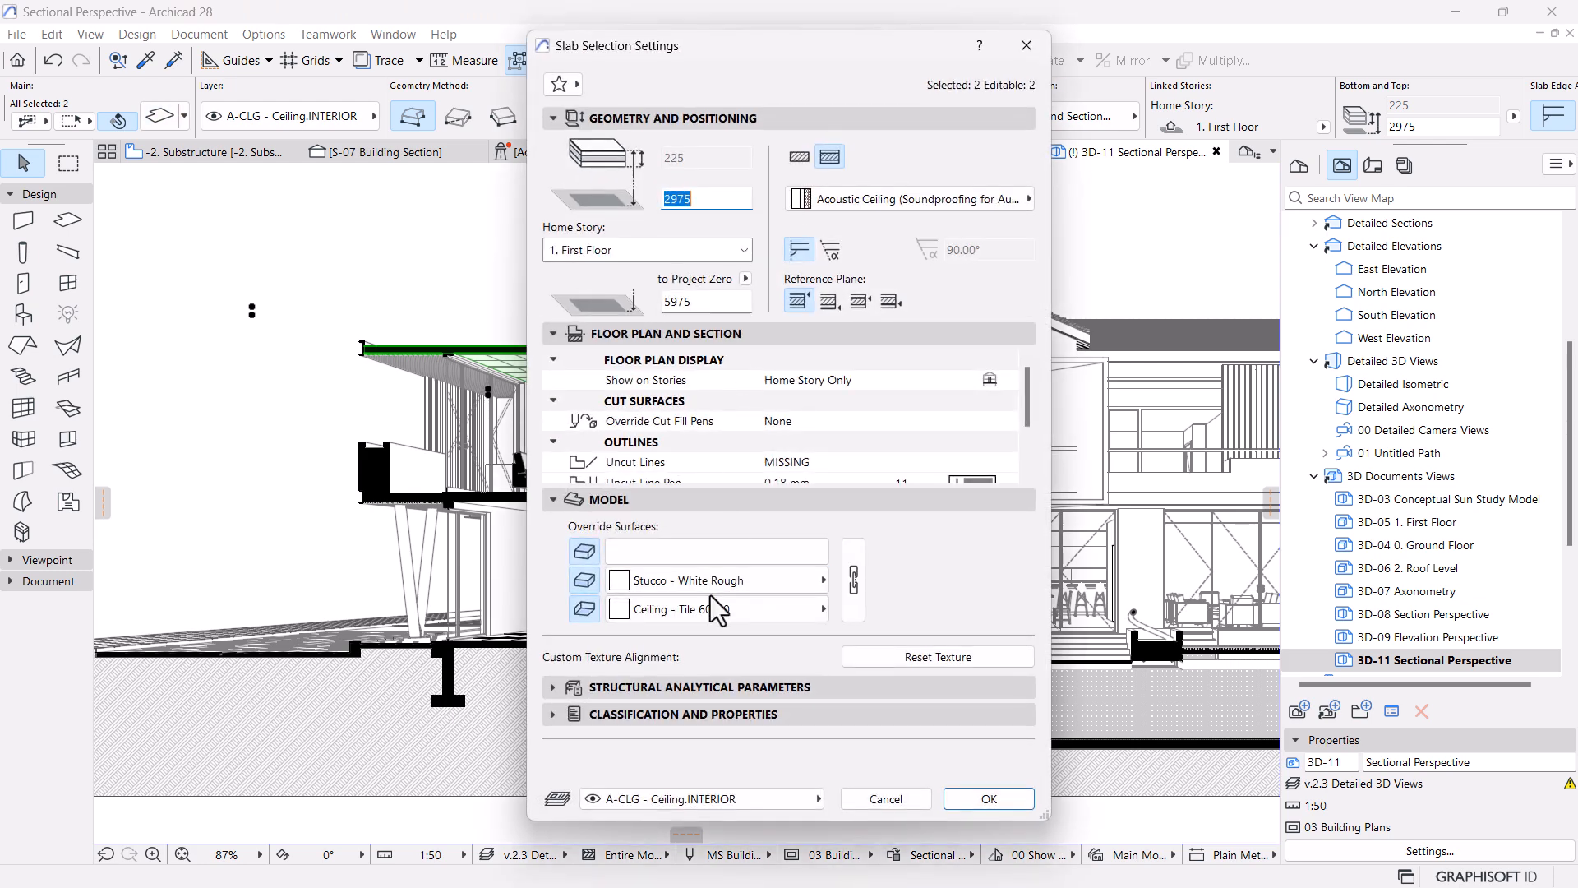
click(711, 609)
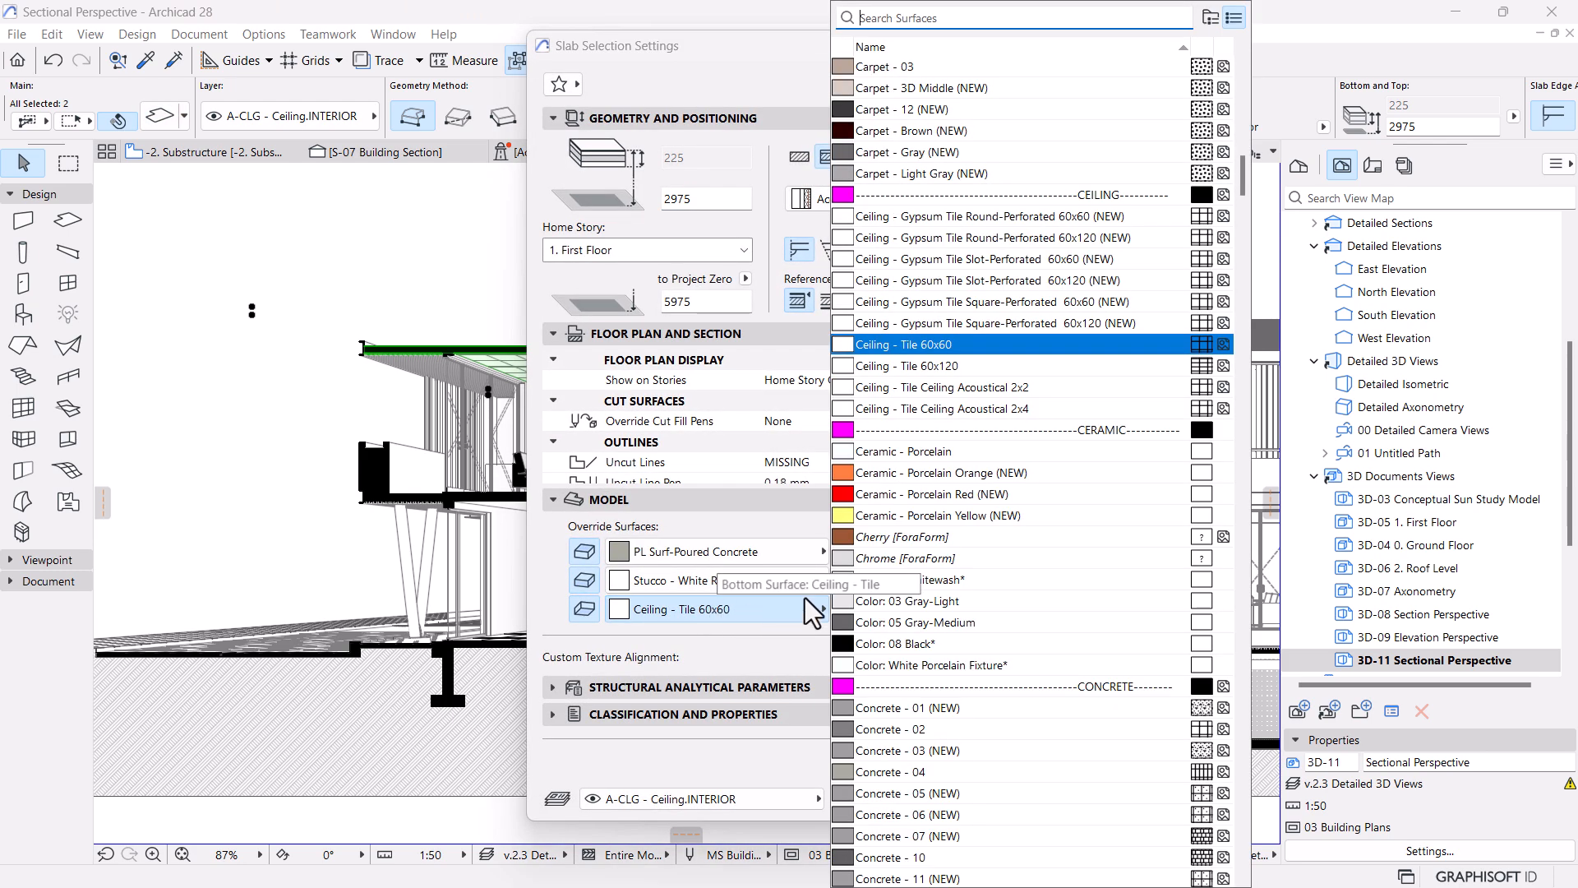
text(st)
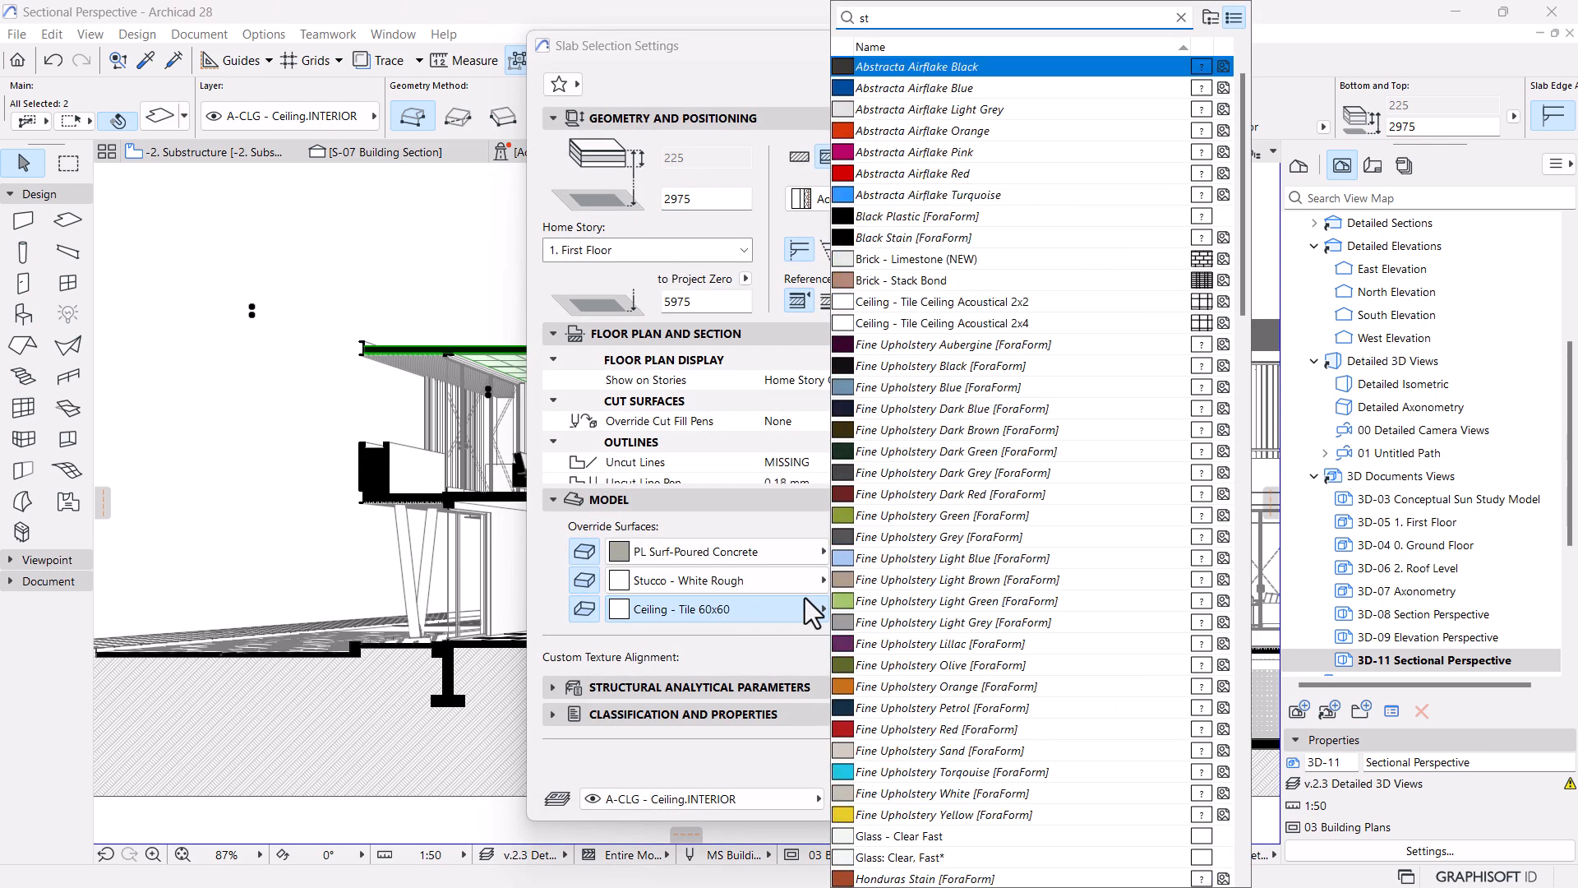
text(u)
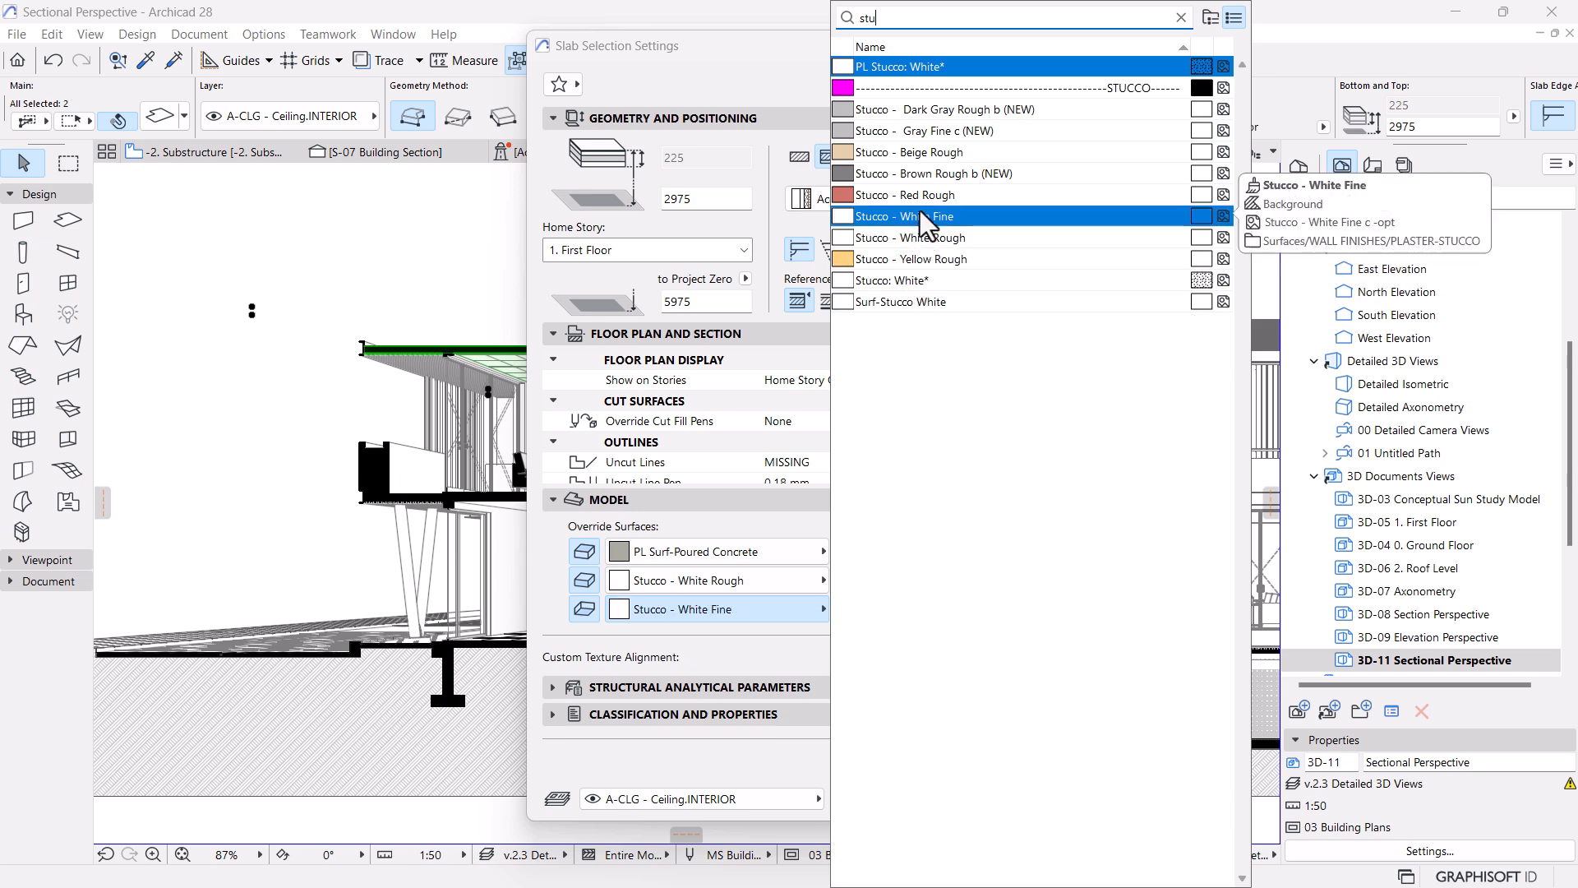
click(937, 238)
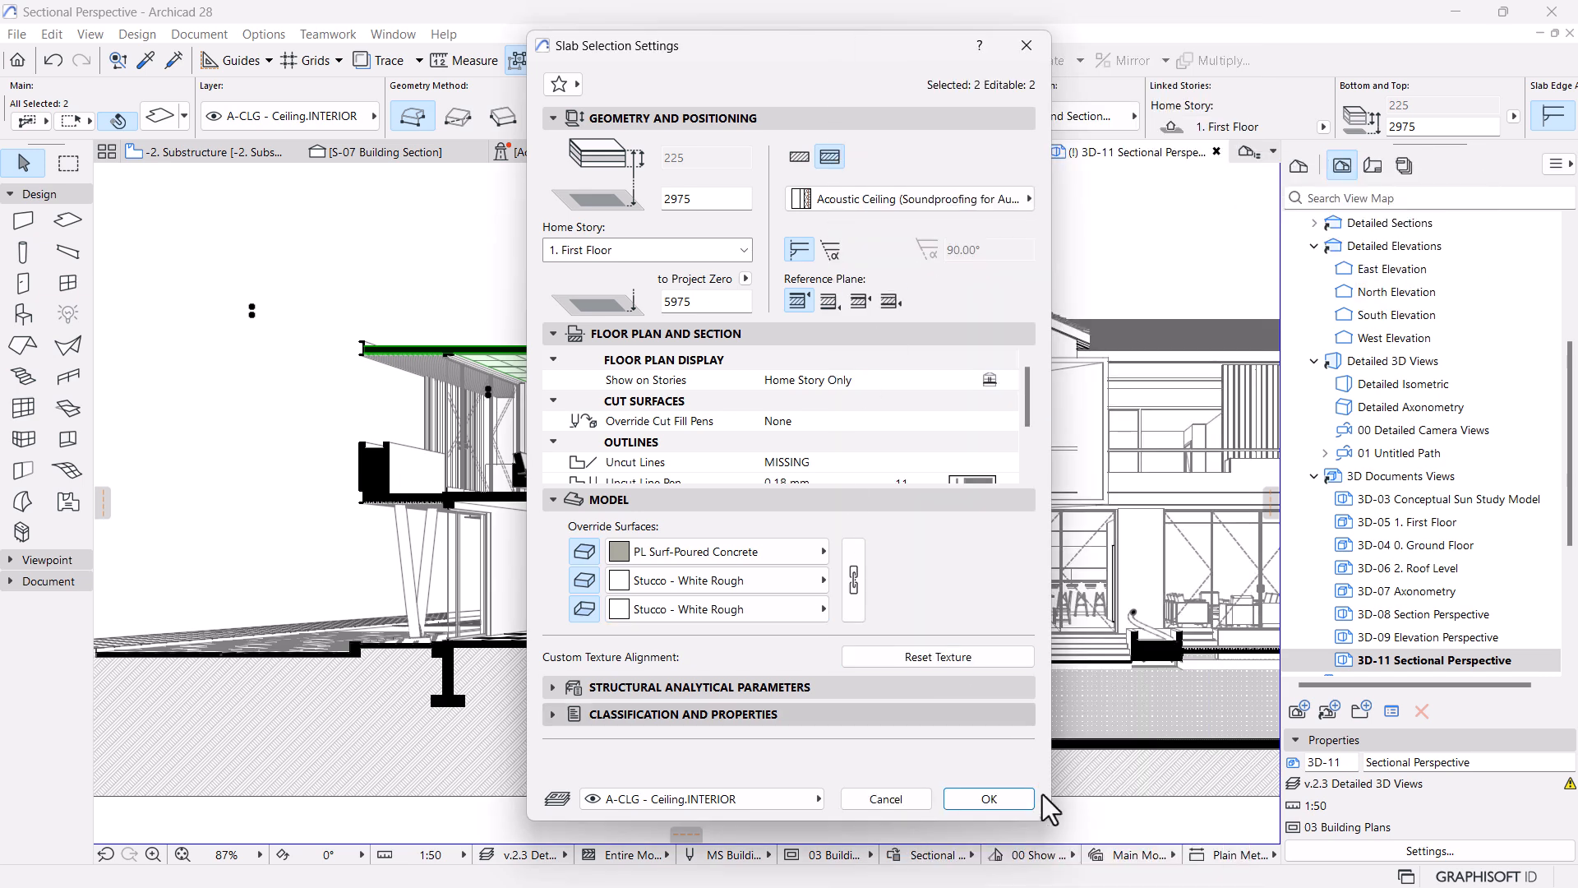
click(1016, 797)
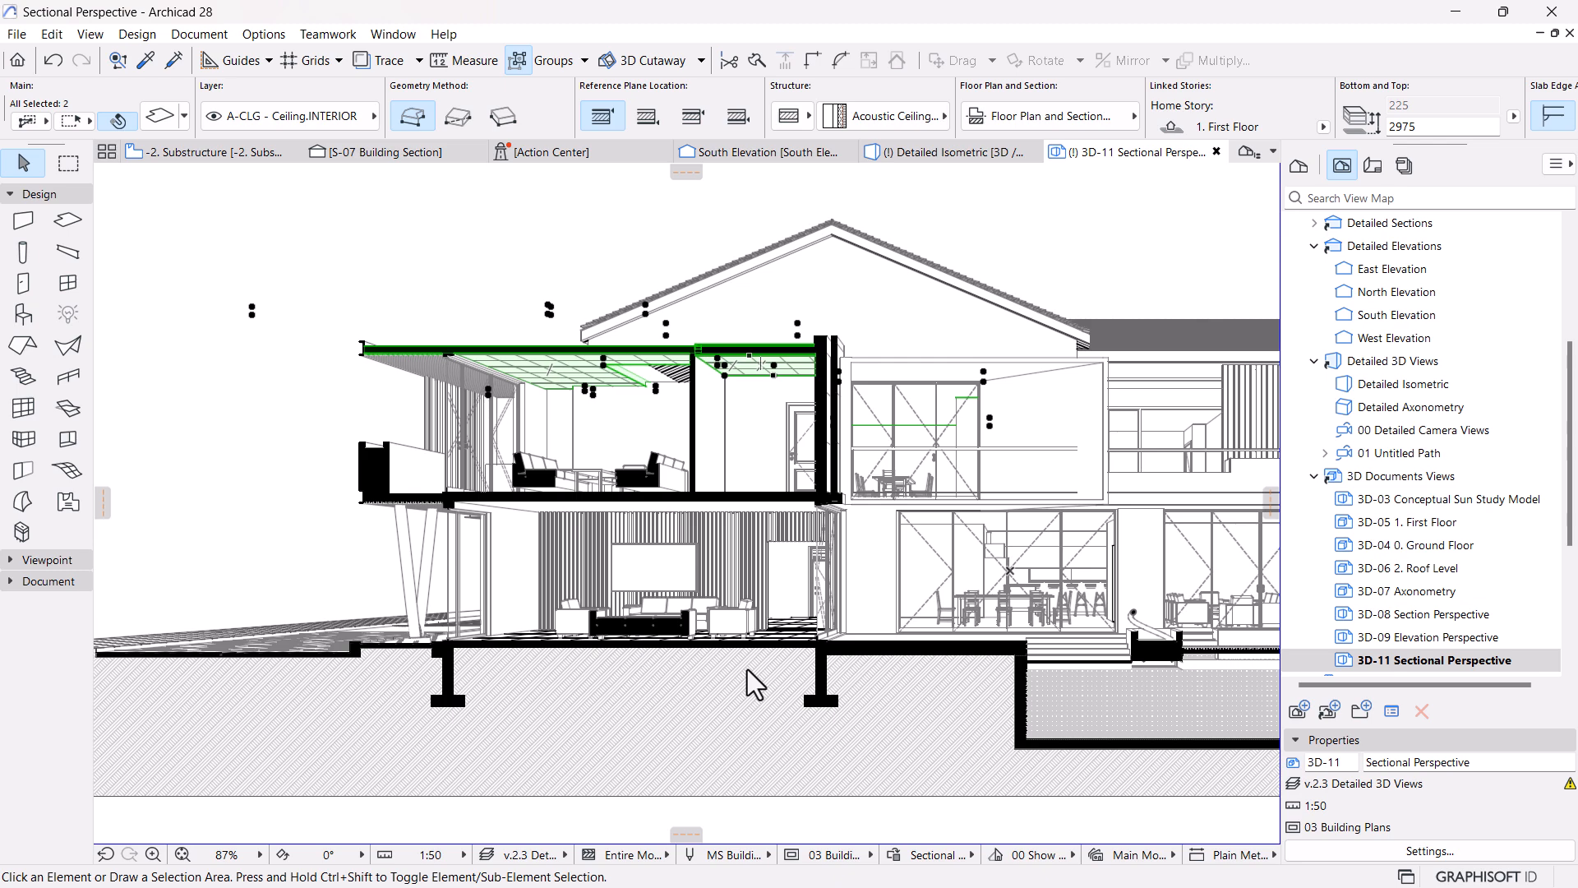
key(Escape)
Examine the whole sectional perspective, including the pool edge and the dining furniture seen through the ground-floor glazing
scroll(642, 413, down, 4)
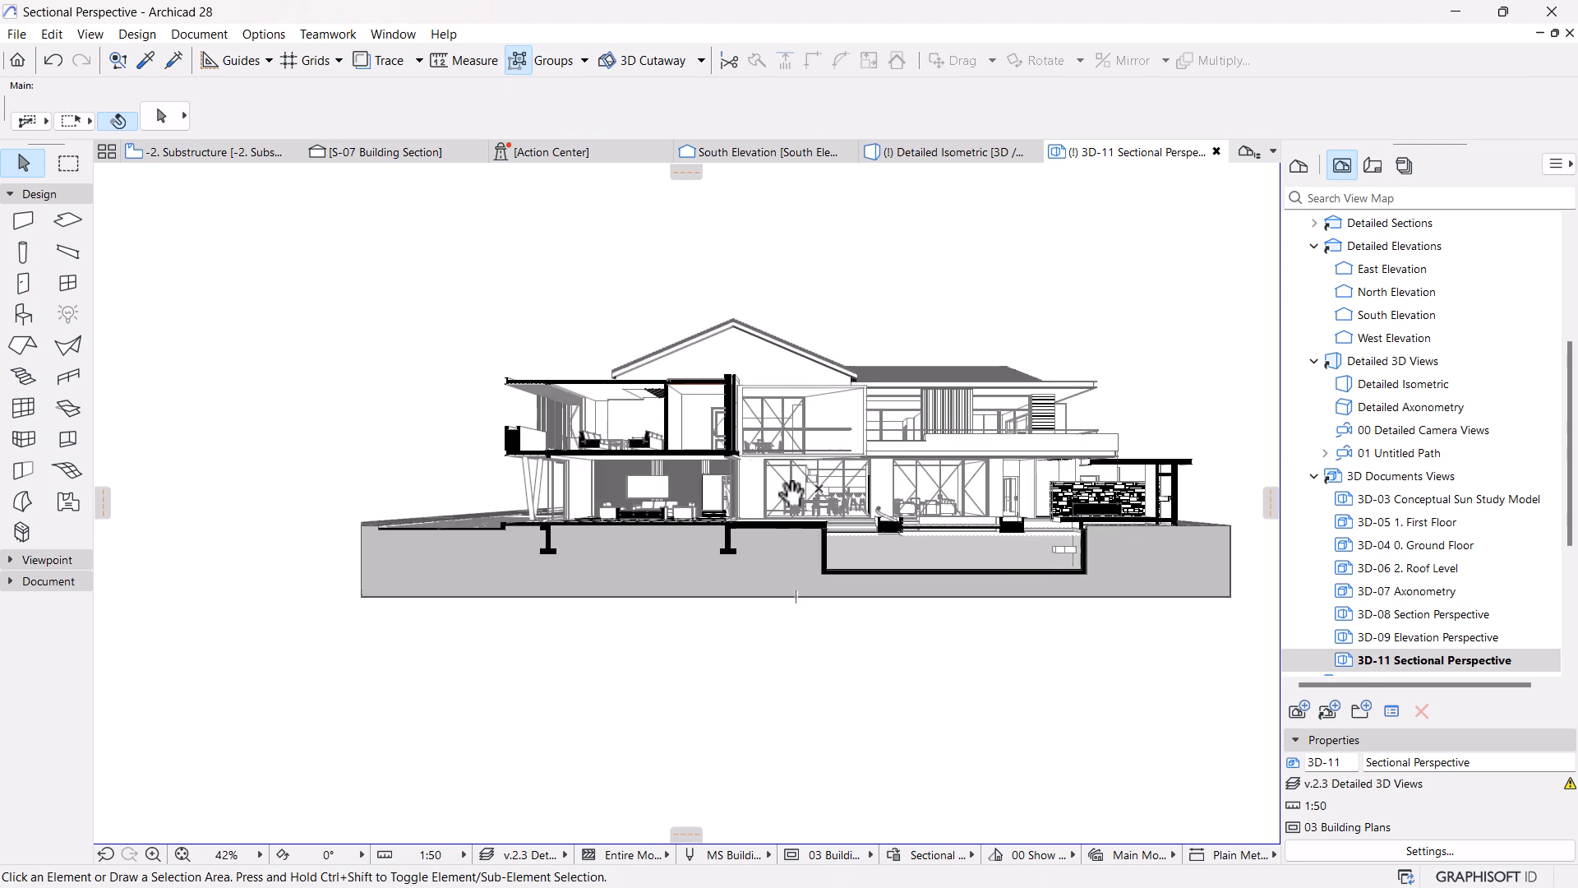
middle_drag(794, 479, 739, 495)
scroll(831, 515, up, 2)
middle_drag(928, 566, 830, 551)
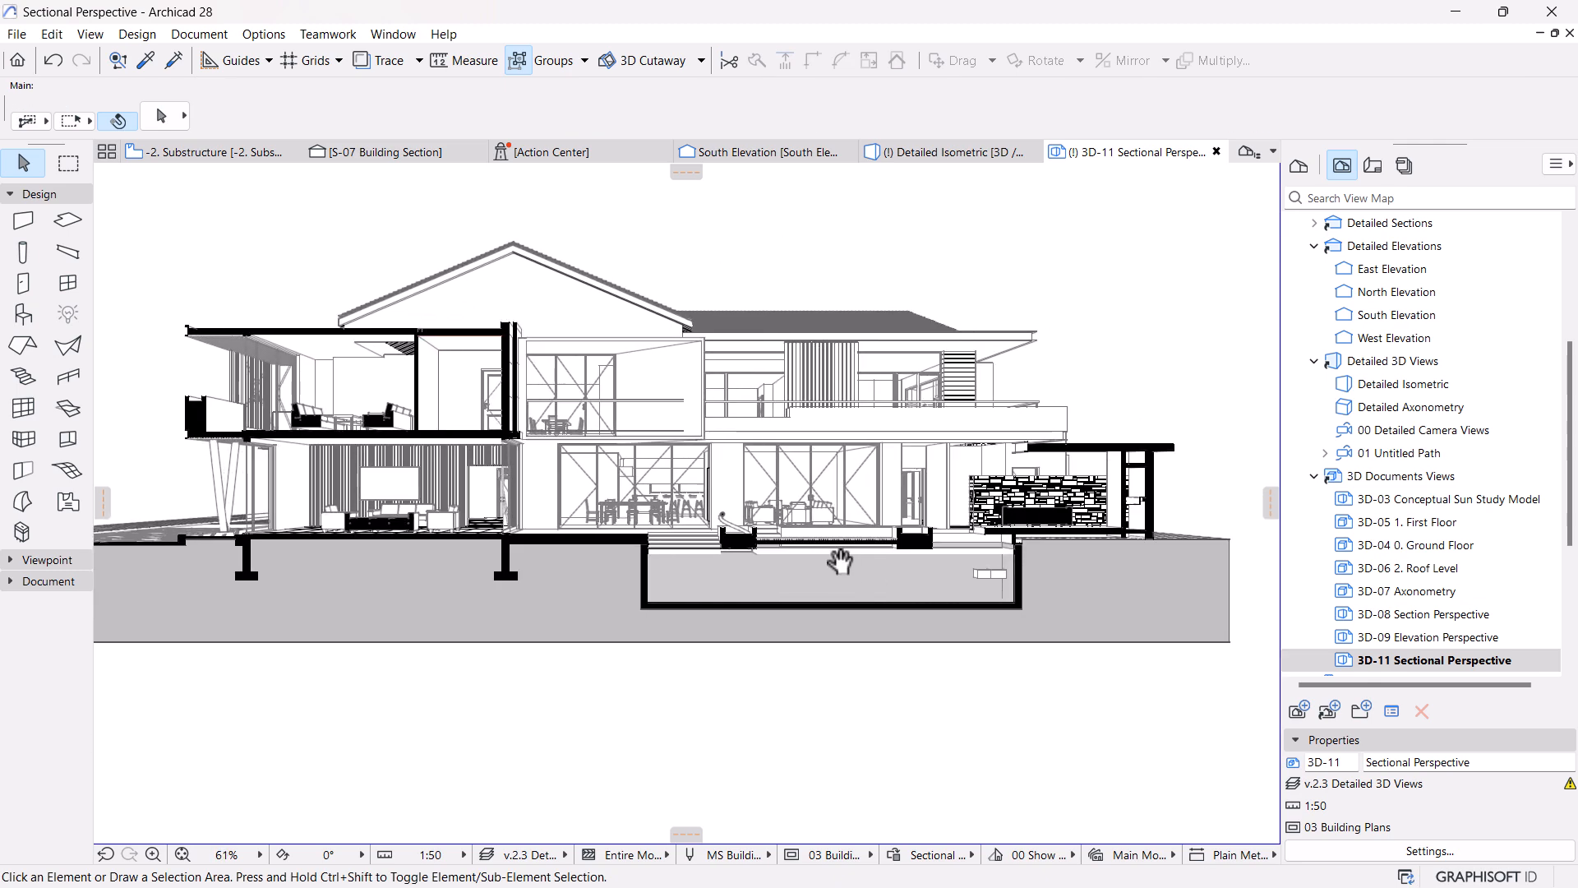
scroll(831, 551, down, 1)
middle_drag(627, 549, 637, 591)
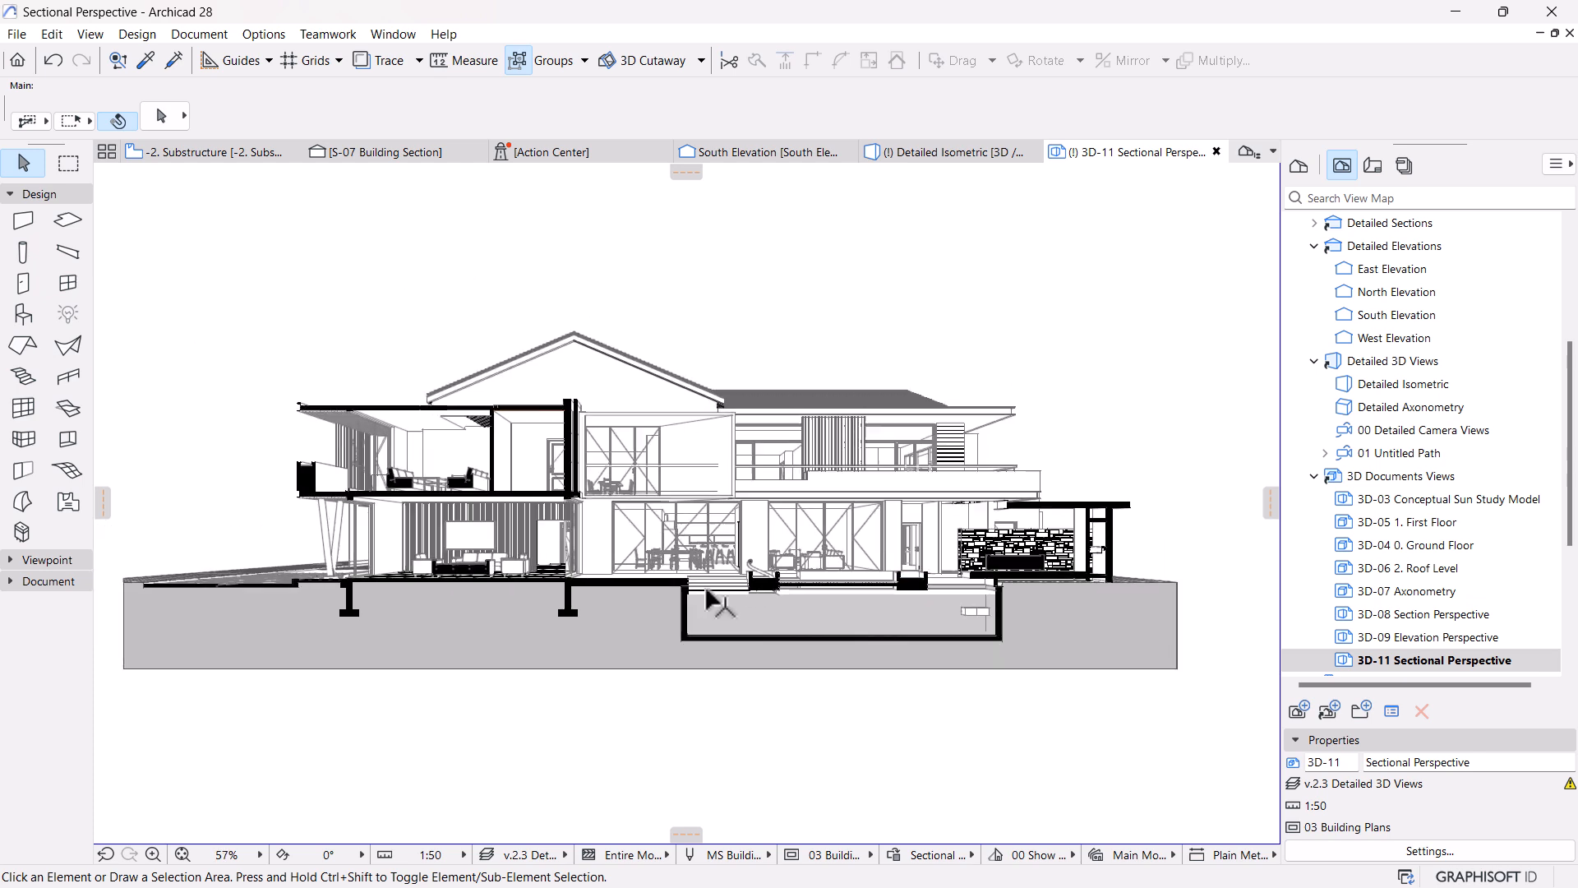
scroll(706, 590, up, 2)
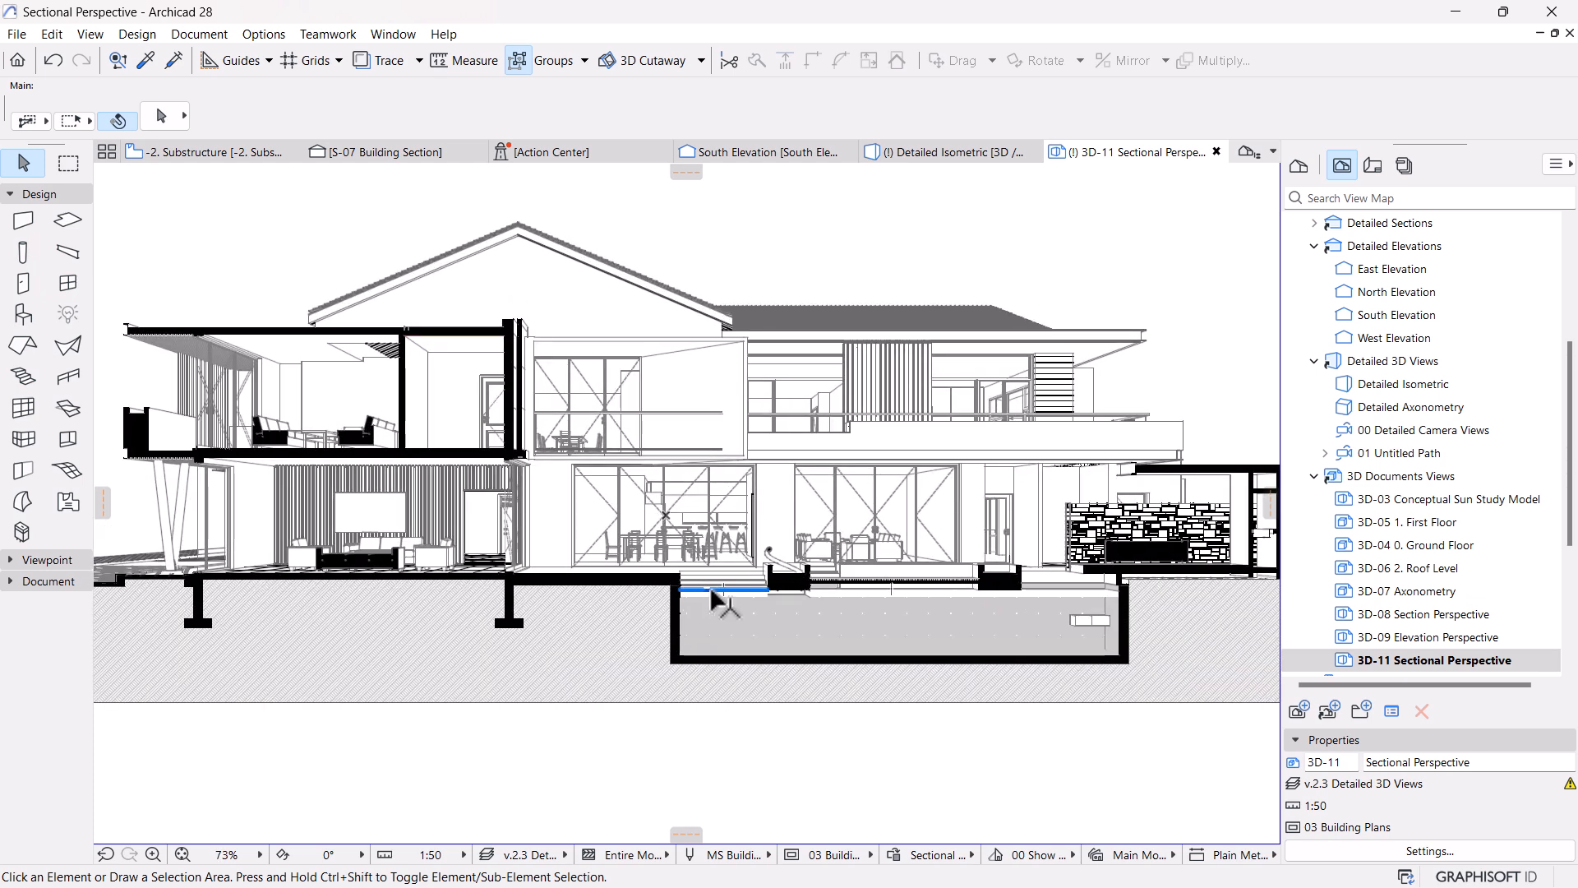
scroll(810, 631, up, 1)
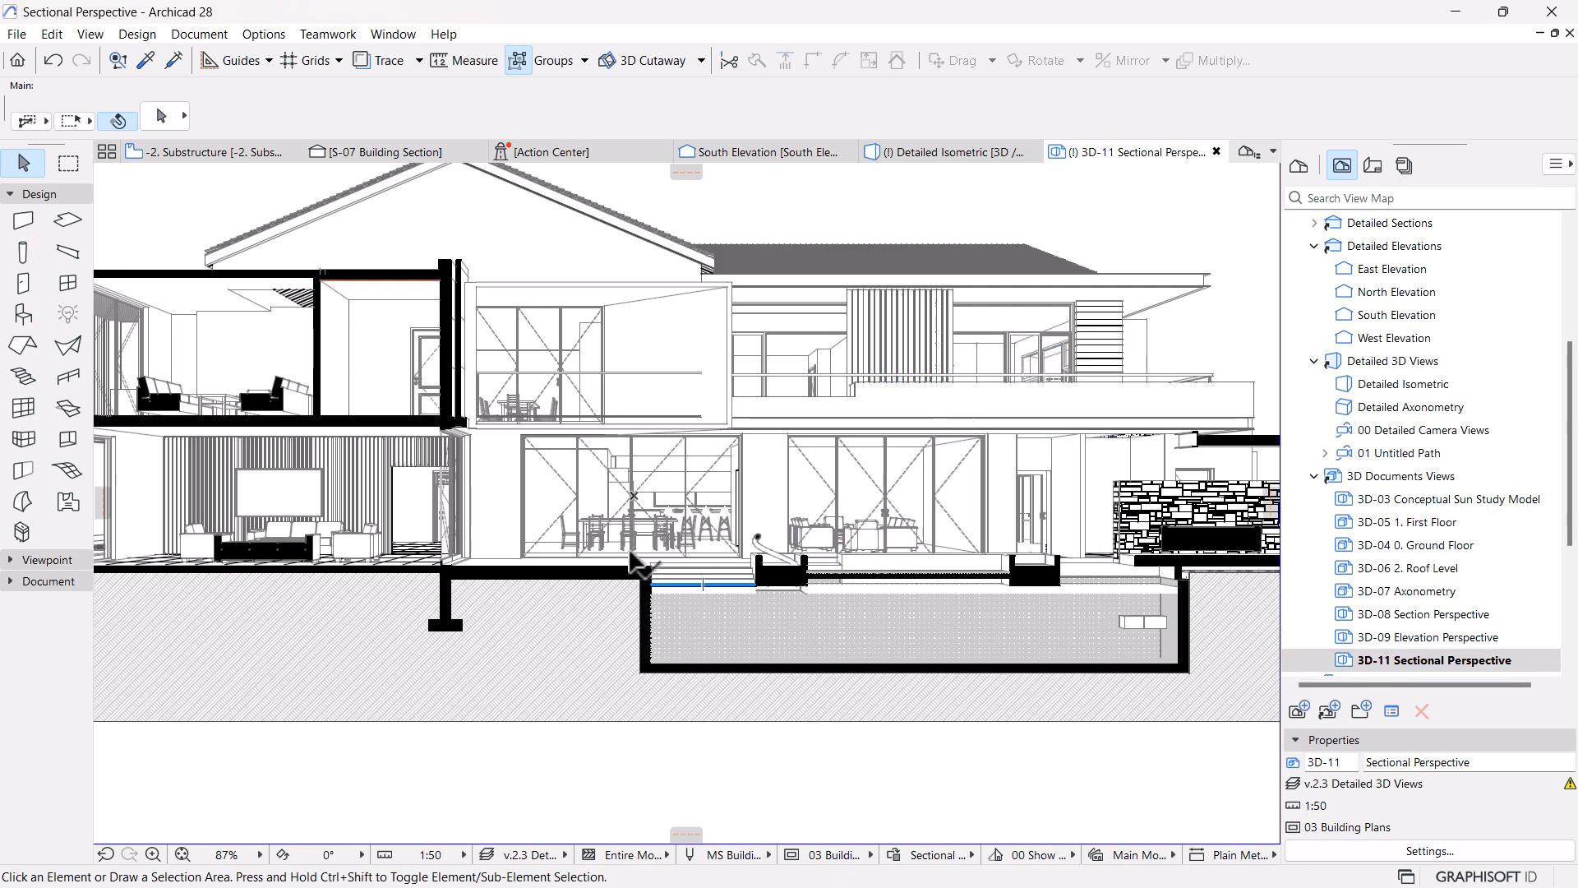
scroll(633, 538, up, 1)
scroll(632, 539, up, 1)
scroll(775, 504, up, 1)
scroll(750, 521, up, 1)
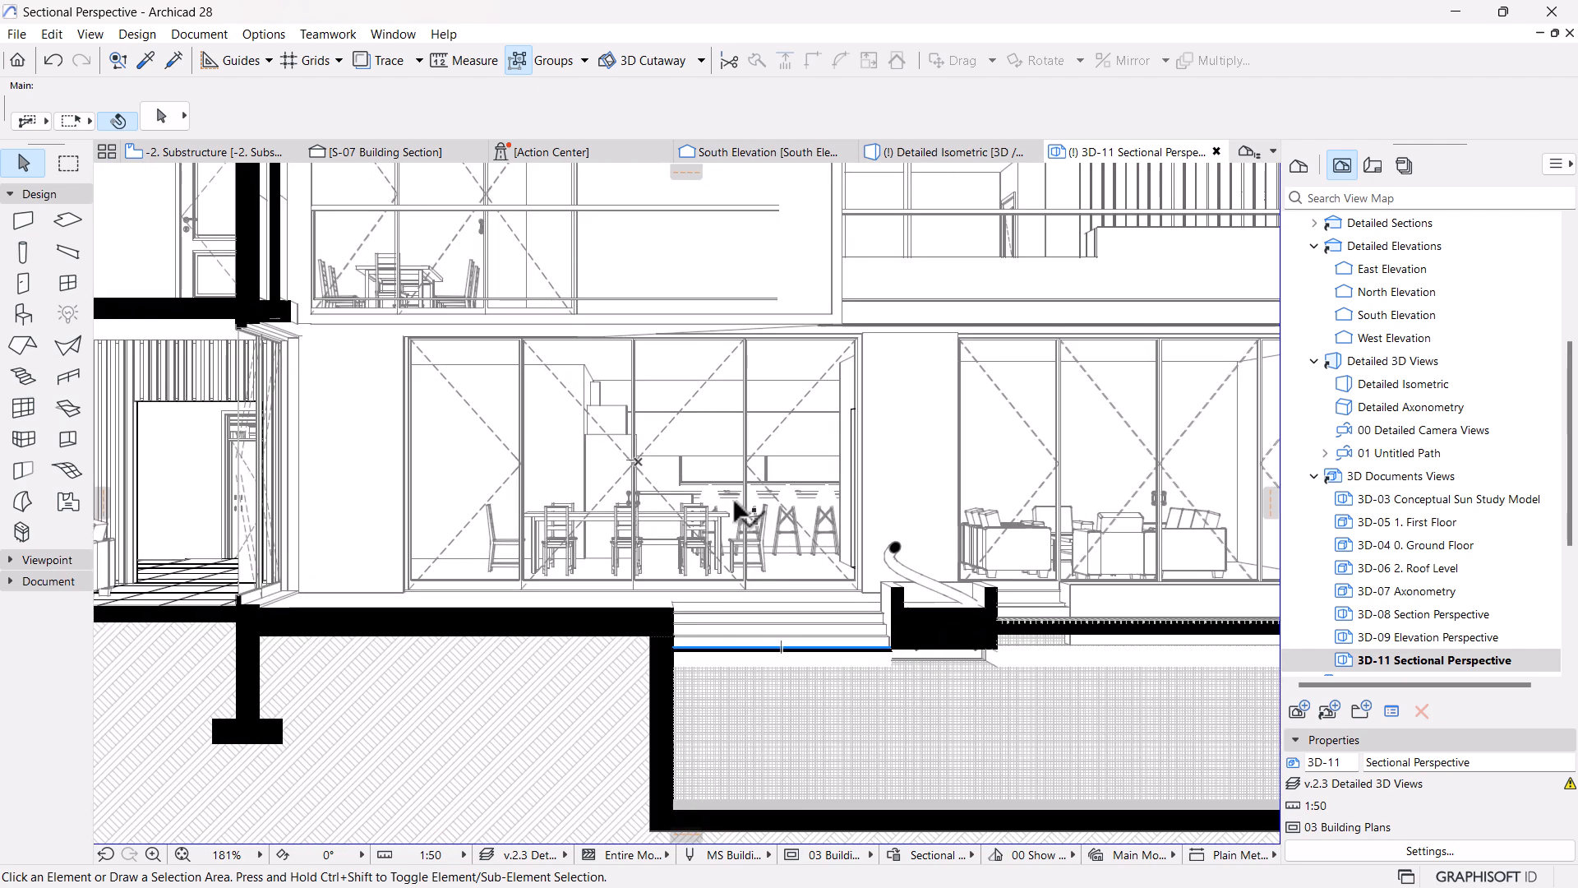
scroll(733, 497, down, 7)
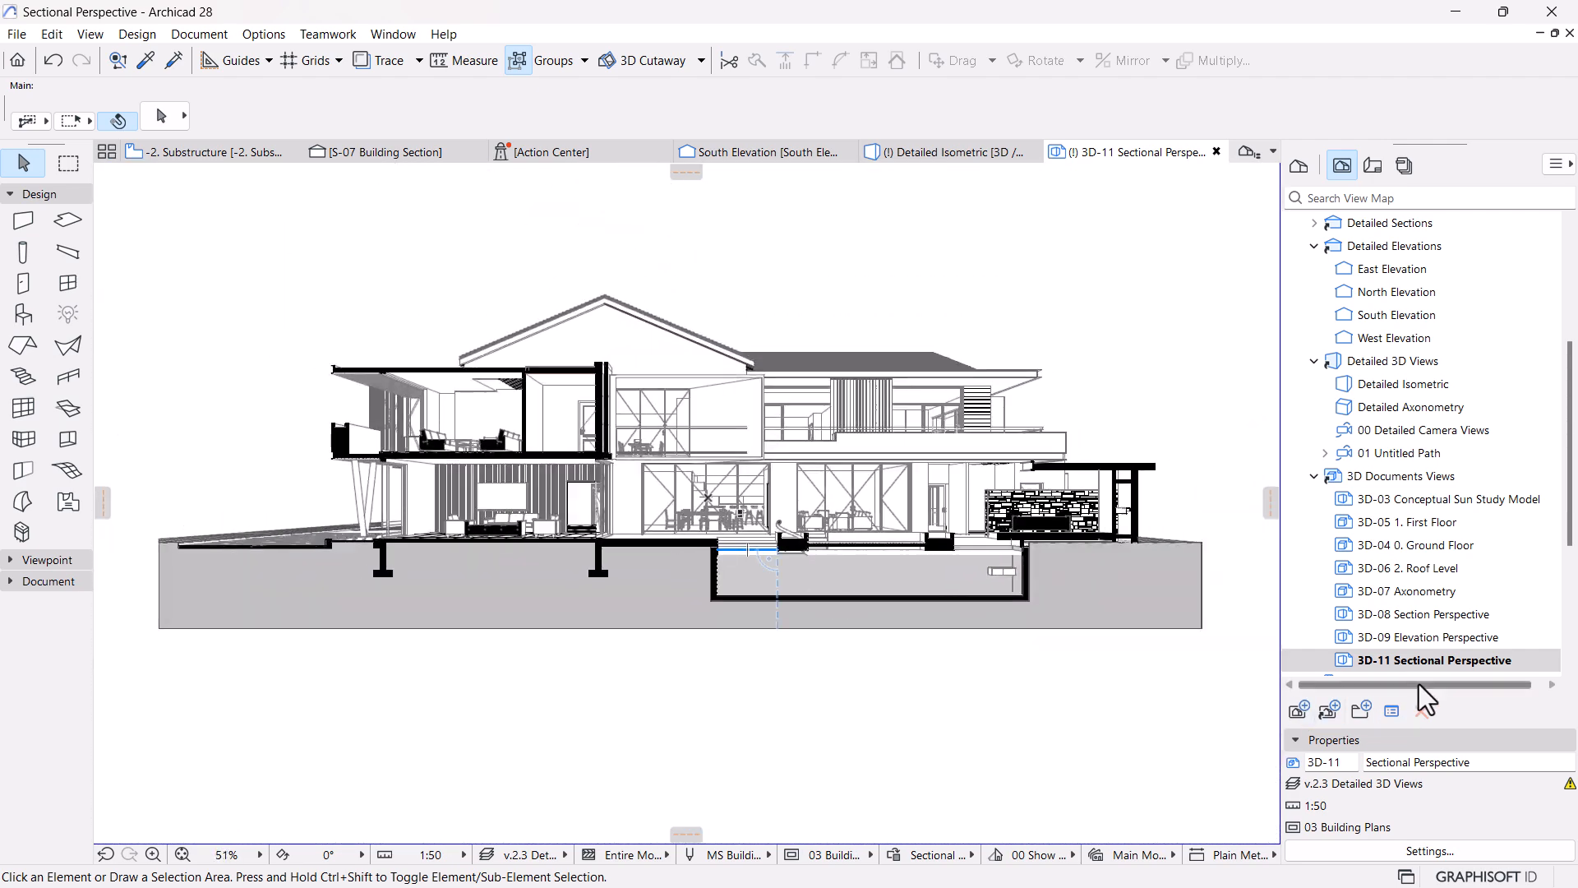
Turn off Transparency for the uncut elements of the 3D-11 Sectional Perspective document and inspect the glazing
right_click(1424, 672)
click(1389, 624)
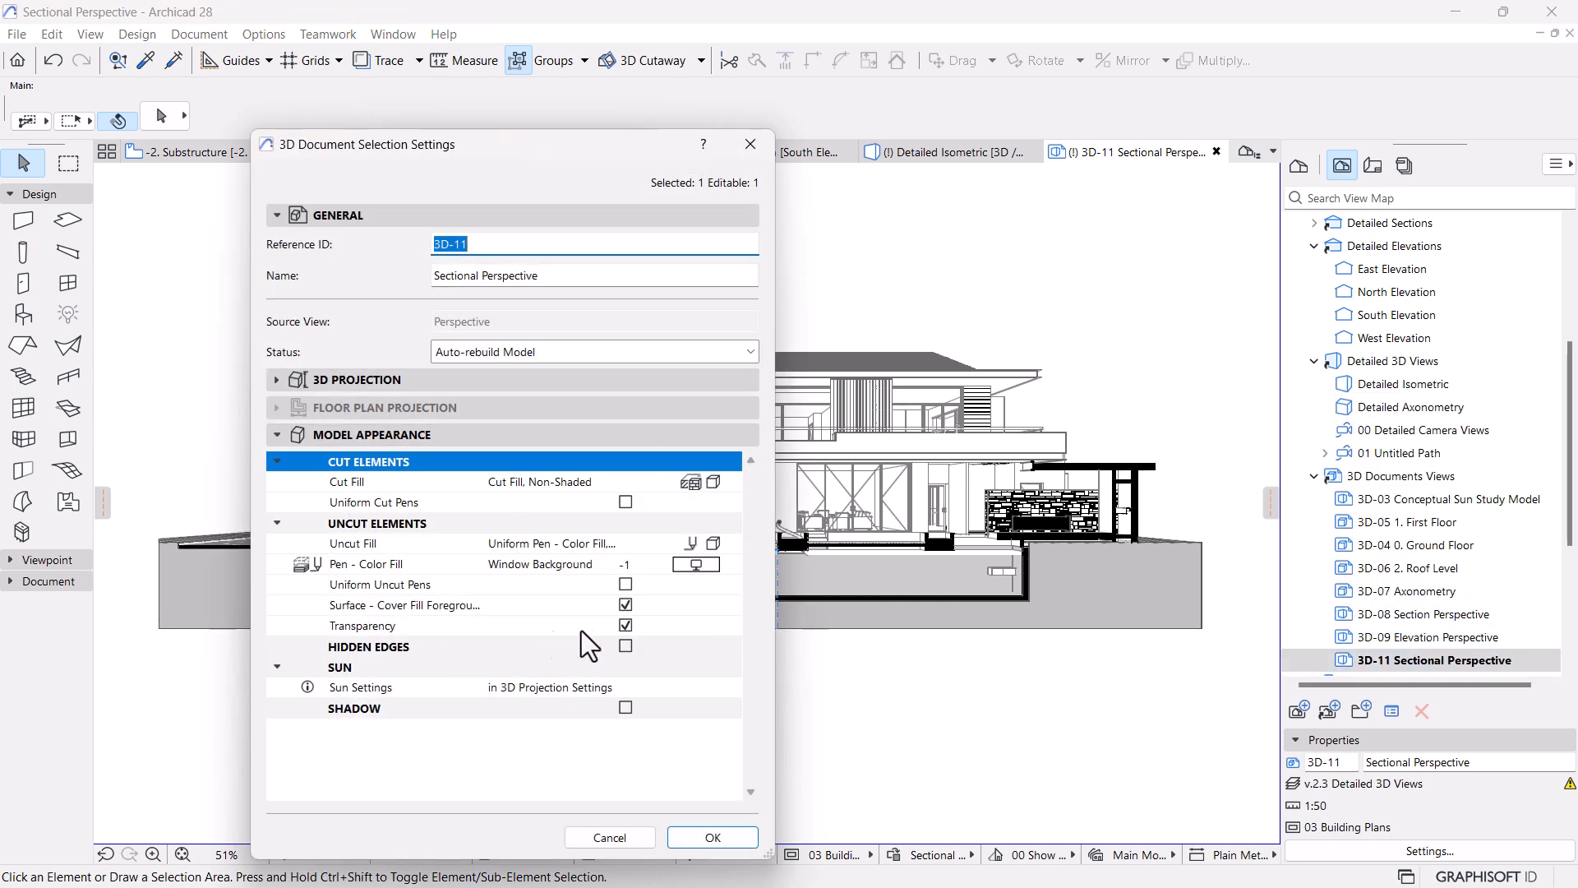
click(624, 625)
click(722, 836)
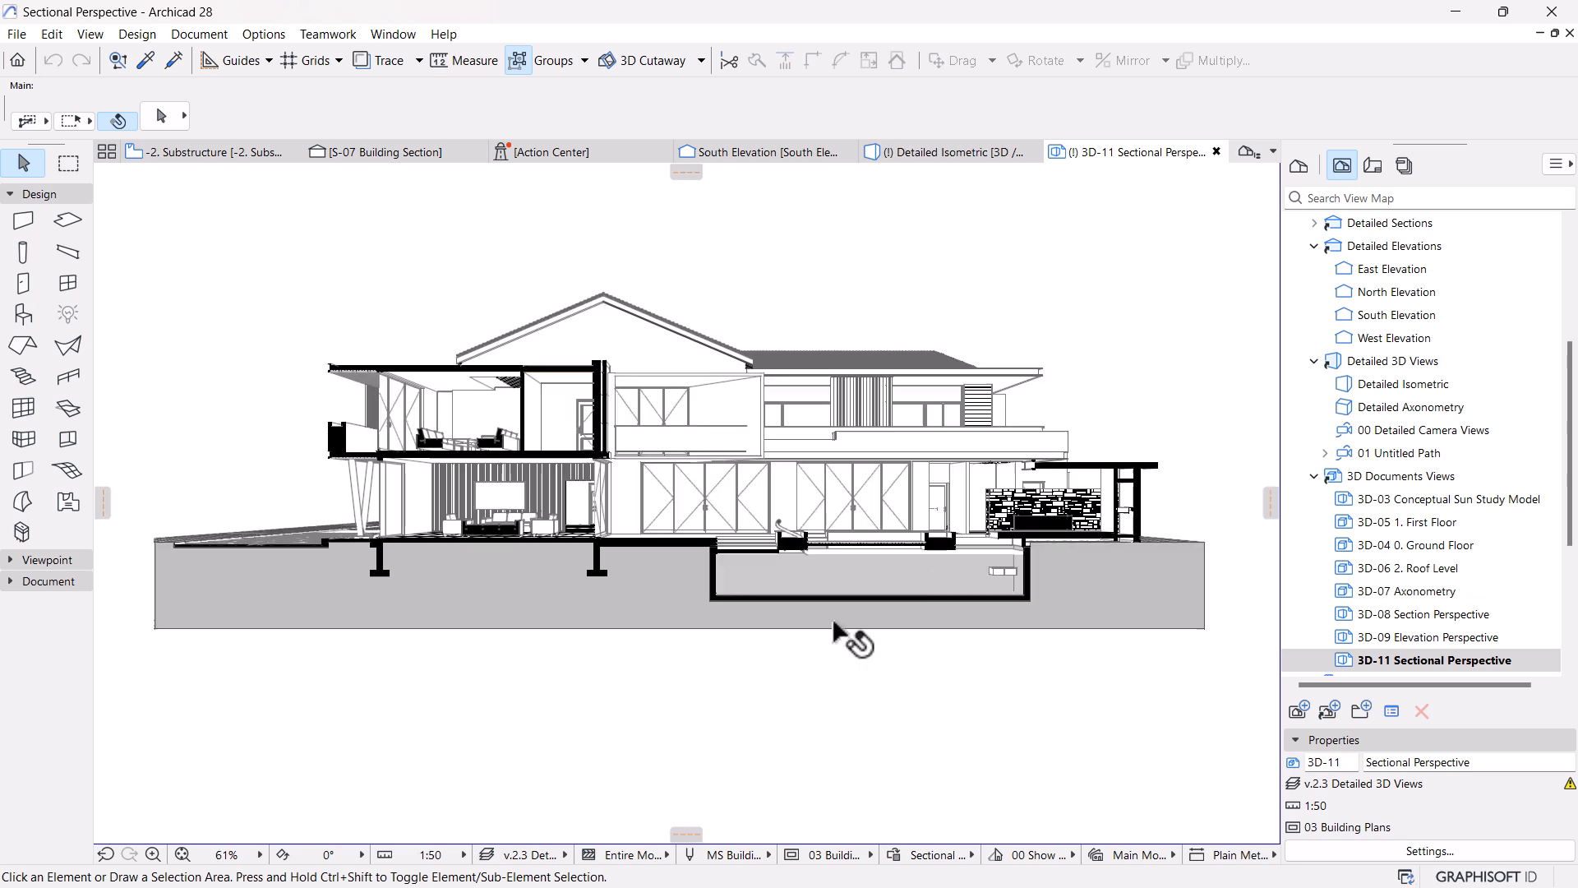
scroll(803, 666, up, 2)
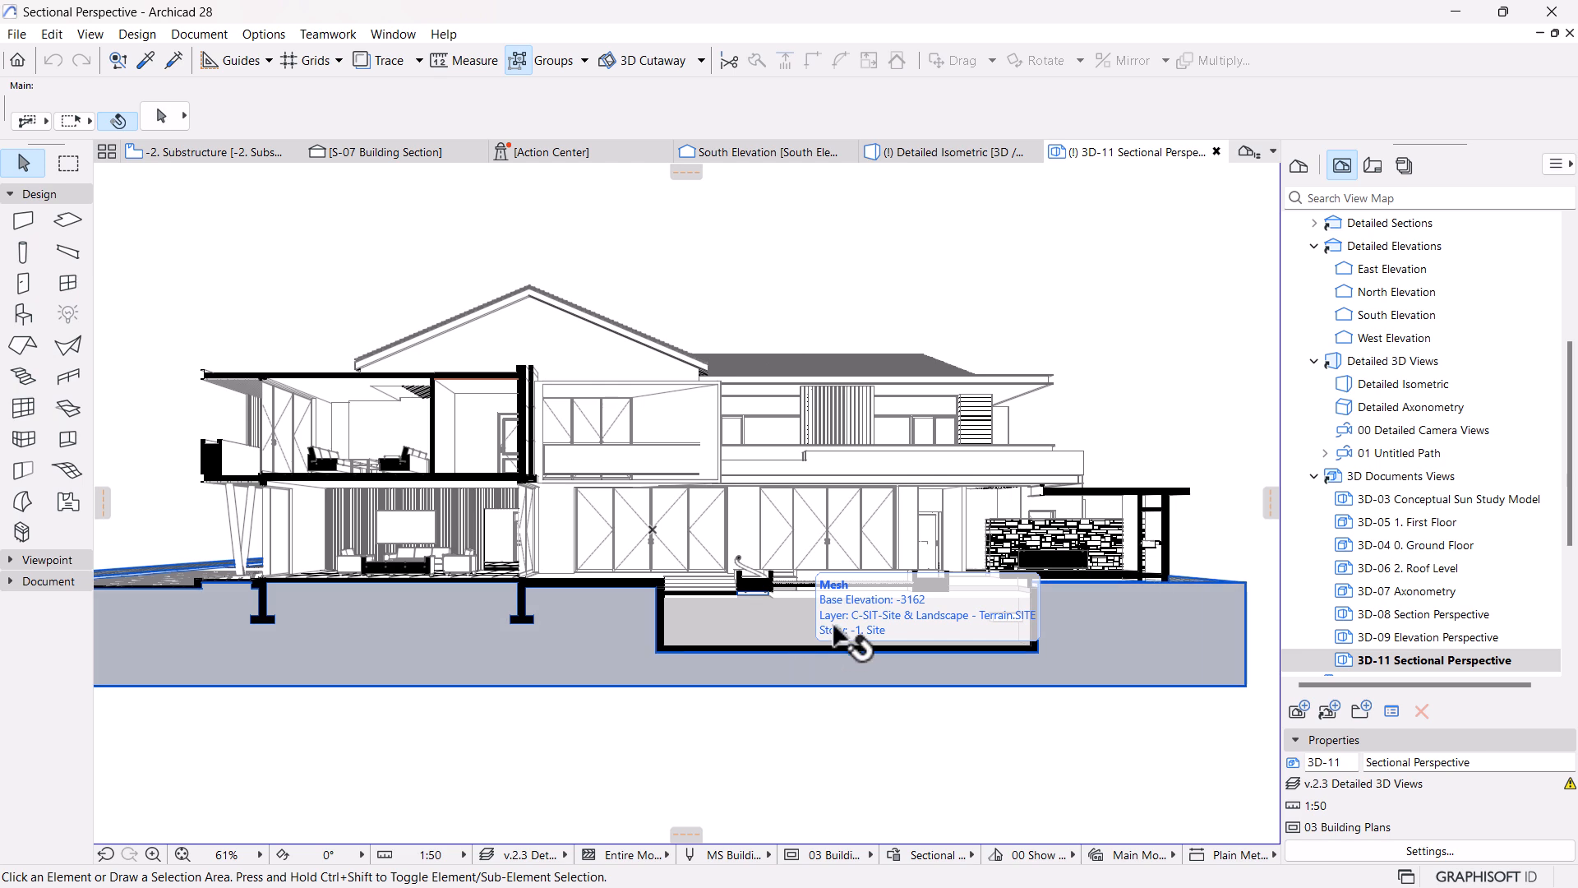
Turn Transparency back on for the uncut elements of the 3D-11 Sectional Perspective and review the drawing
right_click(1369, 662)
click(1385, 625)
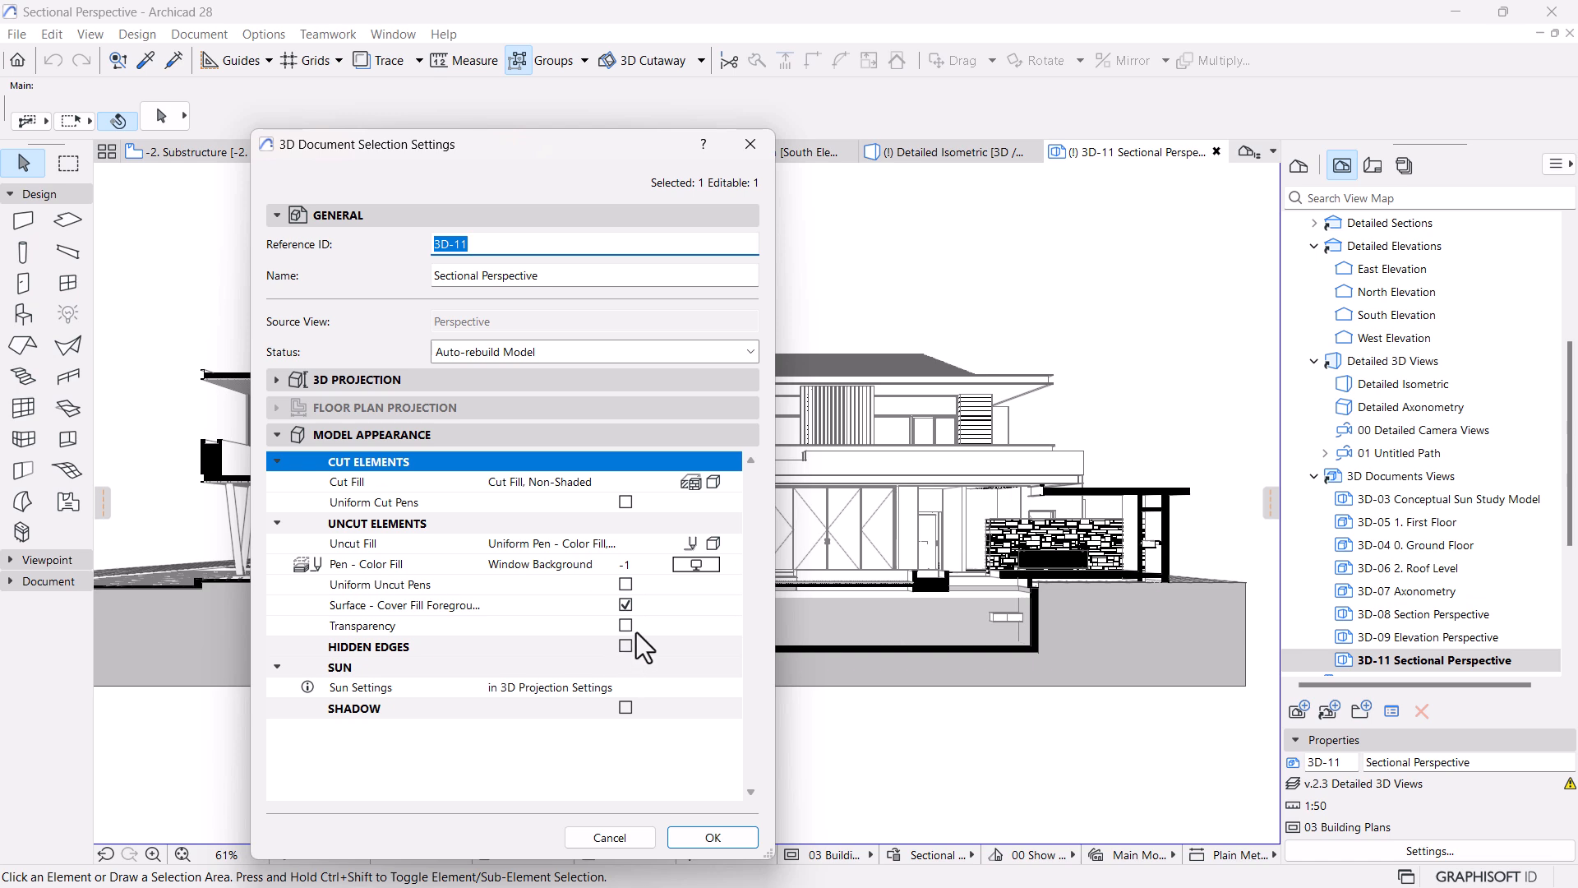
click(629, 628)
click(710, 836)
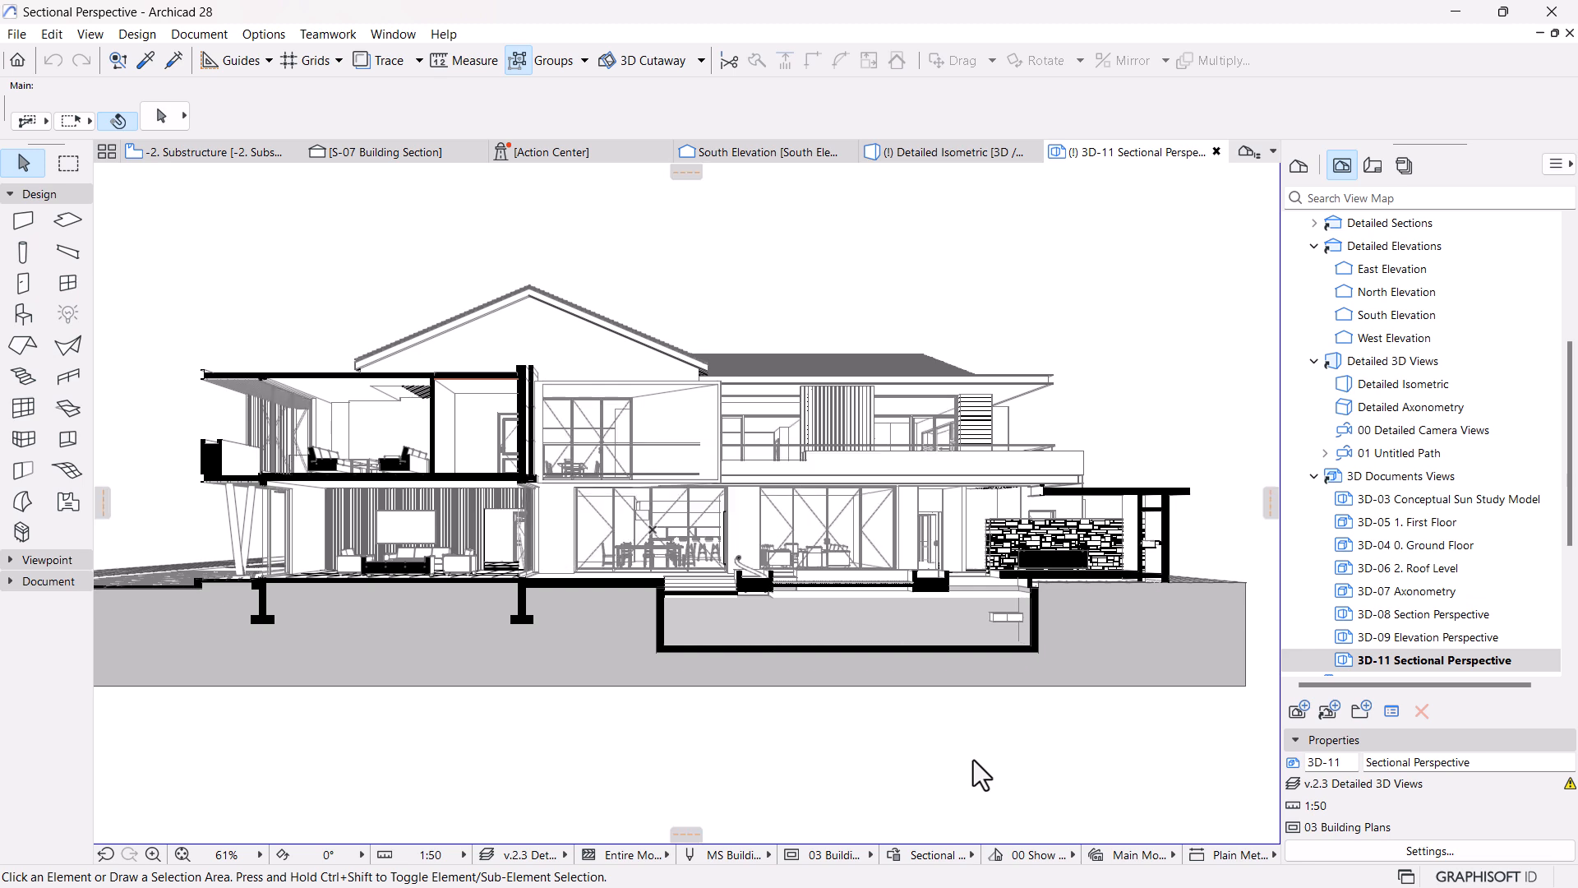
scroll(875, 697, down, 3)
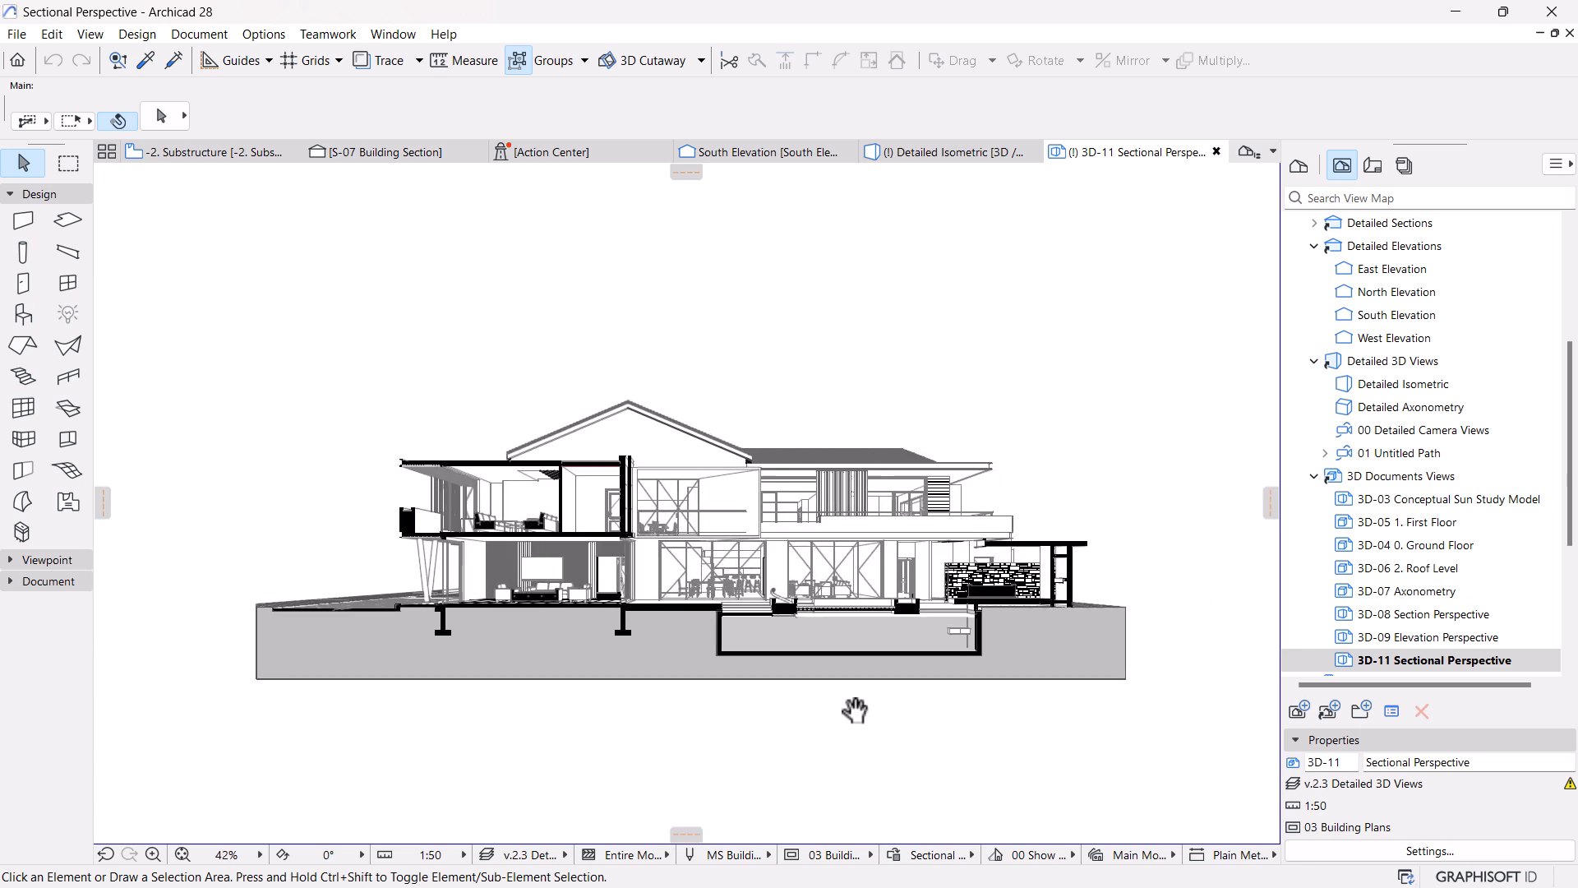
scroll(845, 682, up, 2)
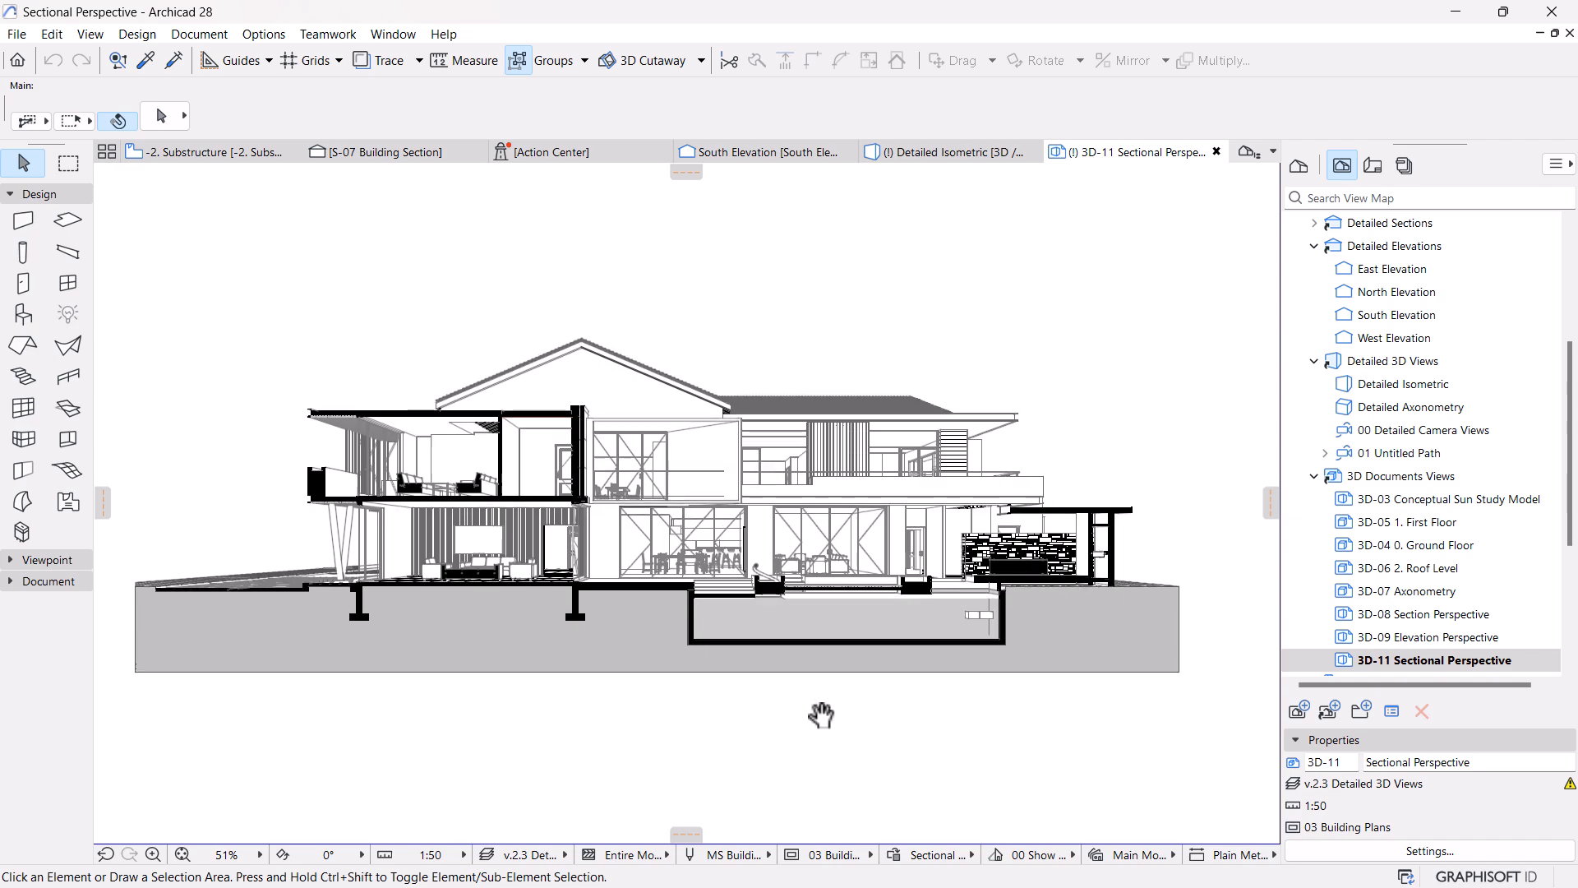
scroll(856, 634, up, 4)
middle_drag(857, 634, 714, 715)
scroll(713, 715, down, 3)
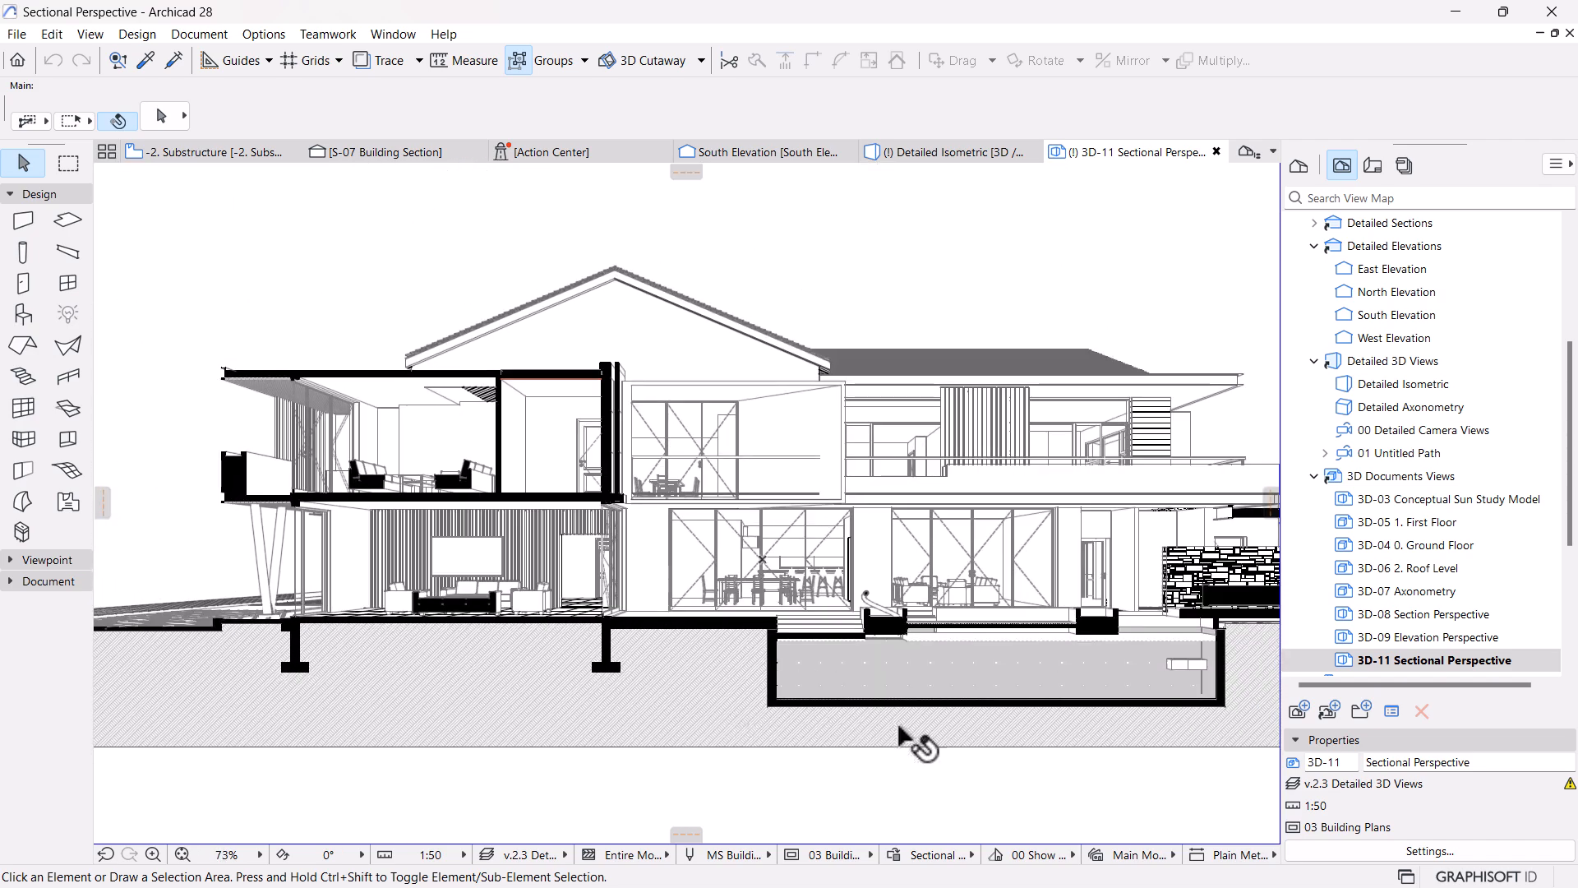
middle_drag(1078, 722, 1056, 719)
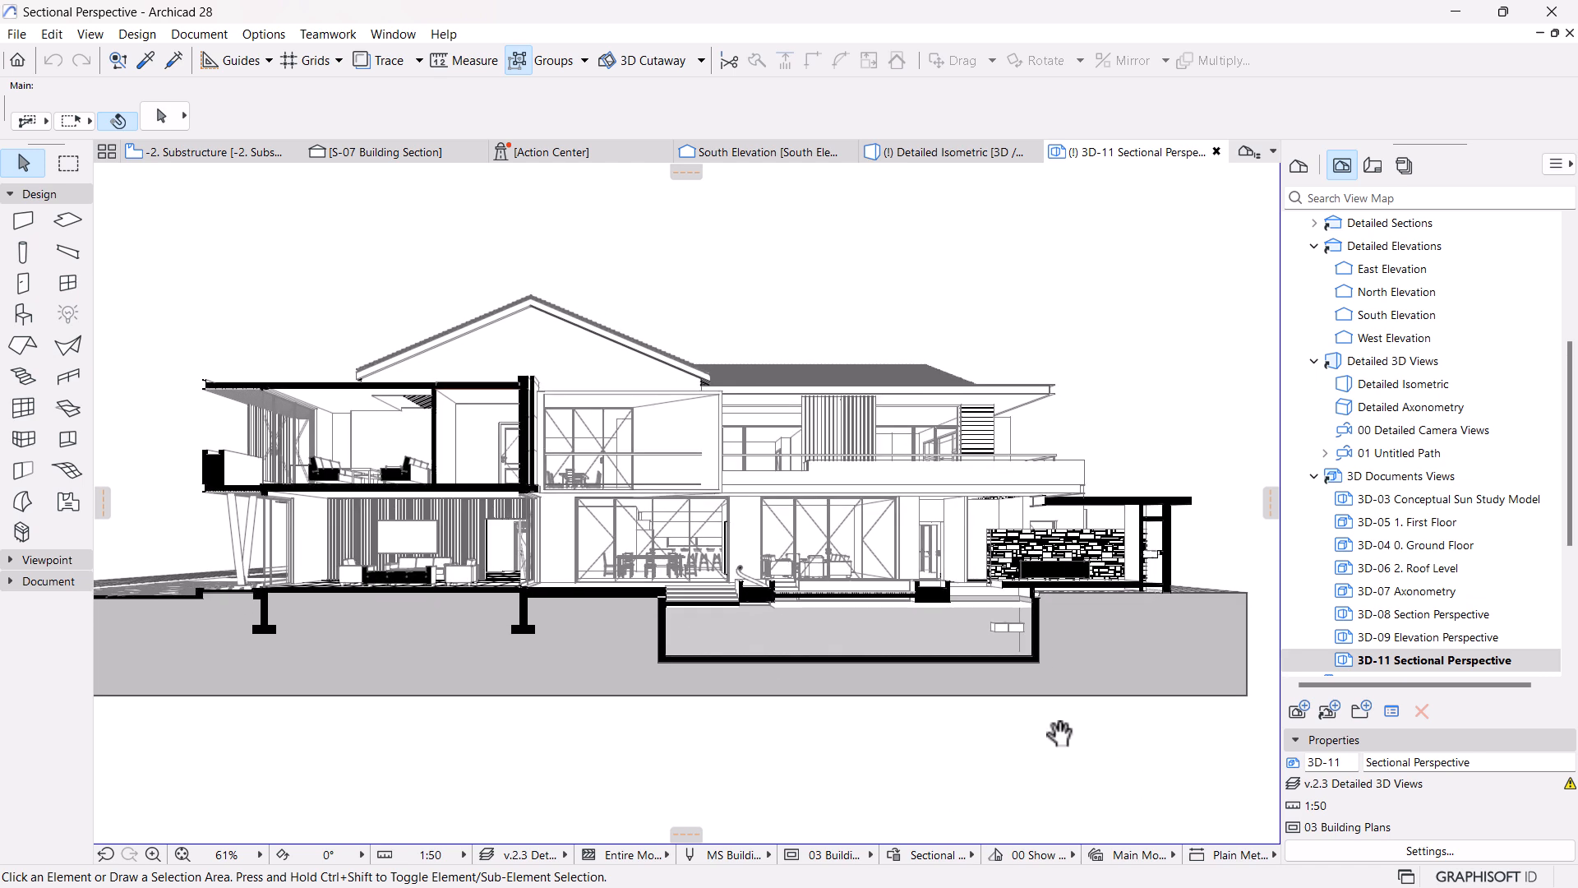
Switch to File Explorer and show the Sectional Perspective folder in TUTORIALS 2025, under MESOLIGHT GROUP's YOUTUBE CHANNEL folder, as large thumbnails
scroll(955, 717, down, 2)
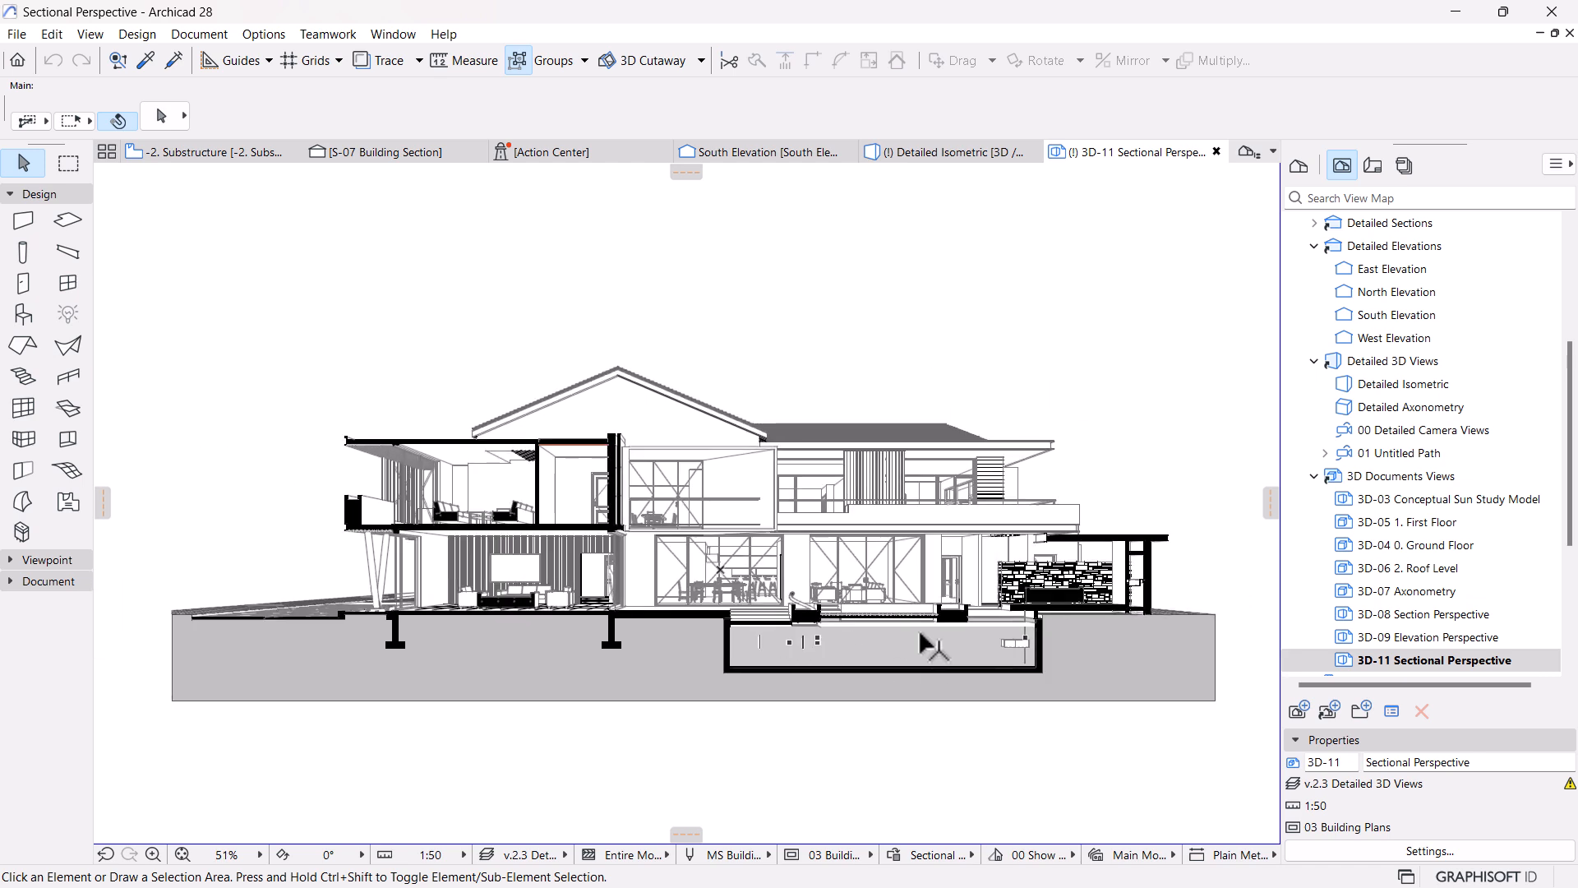
key(super)
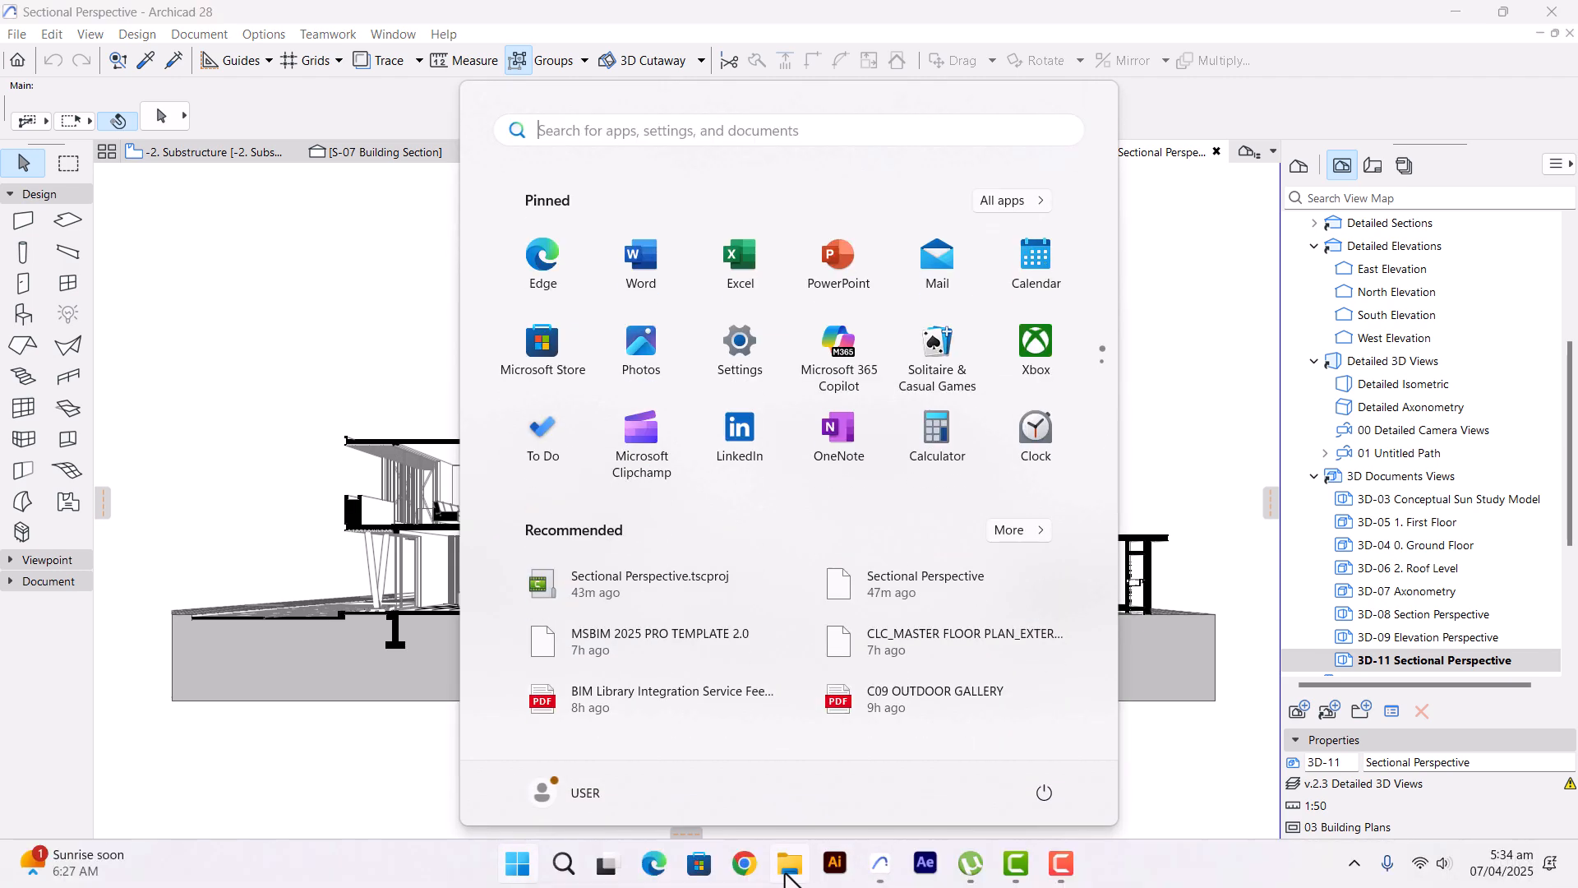
click(788, 865)
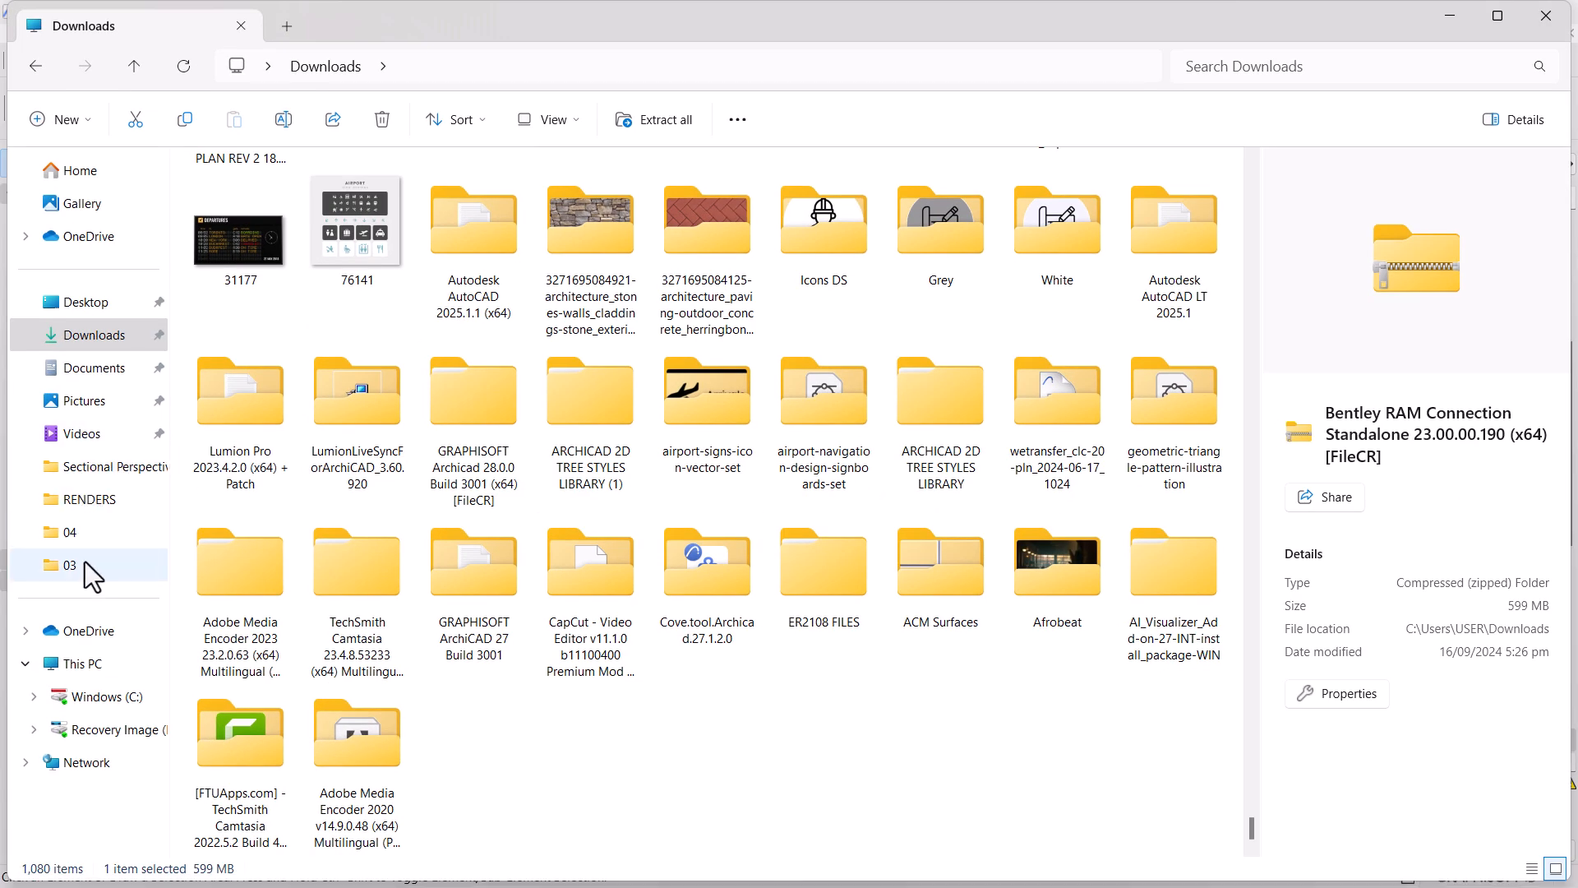
scroll(807, 376, up, 10)
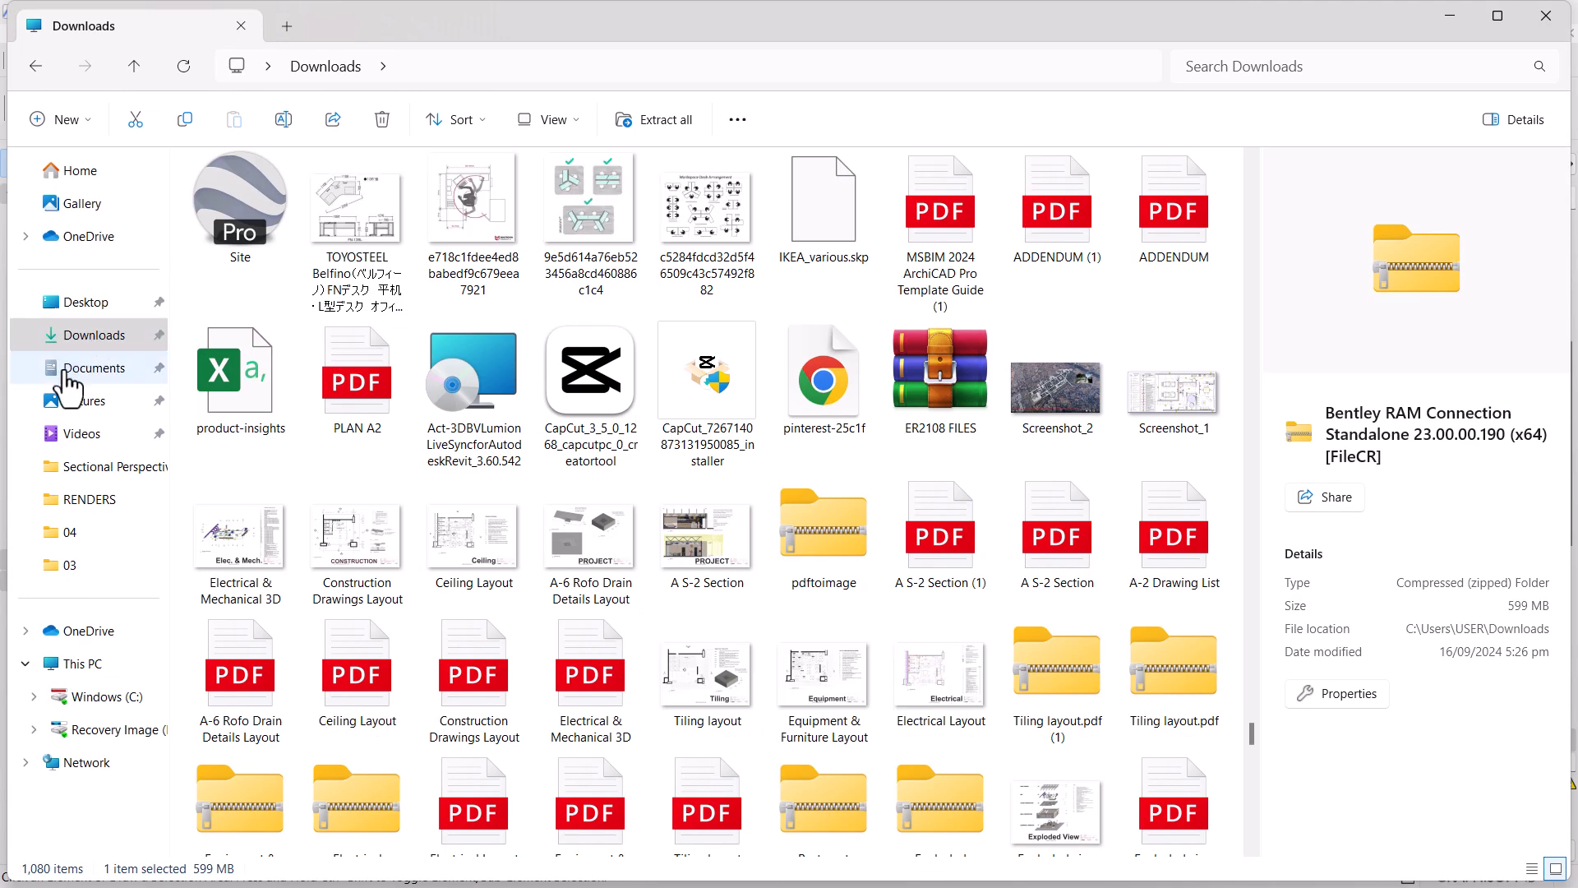
click(66, 371)
double_click(264, 466)
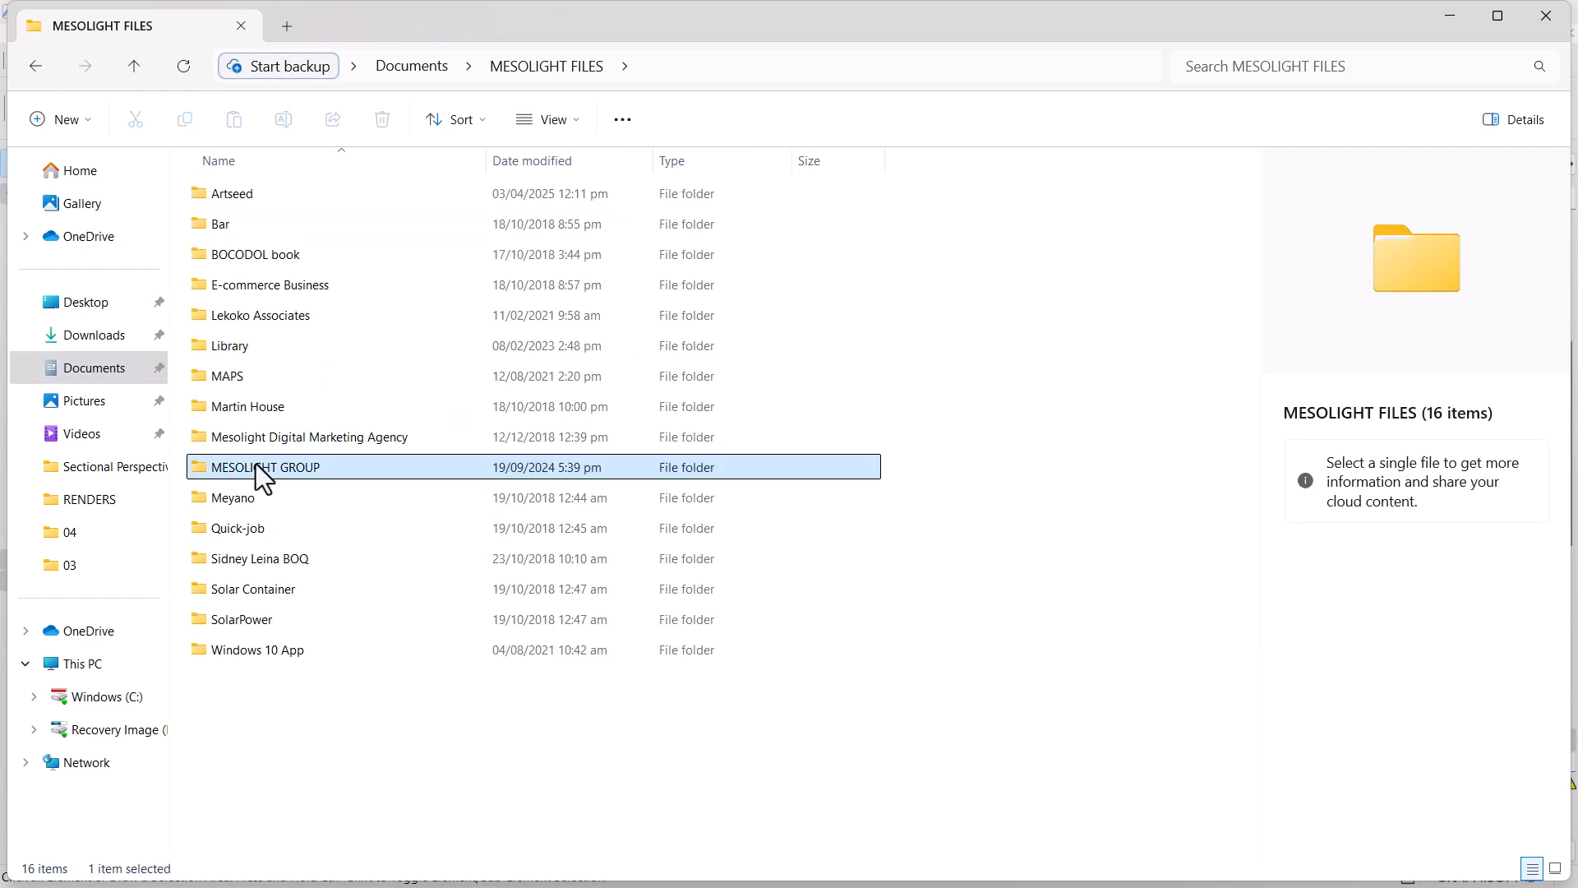
double_click(261, 467)
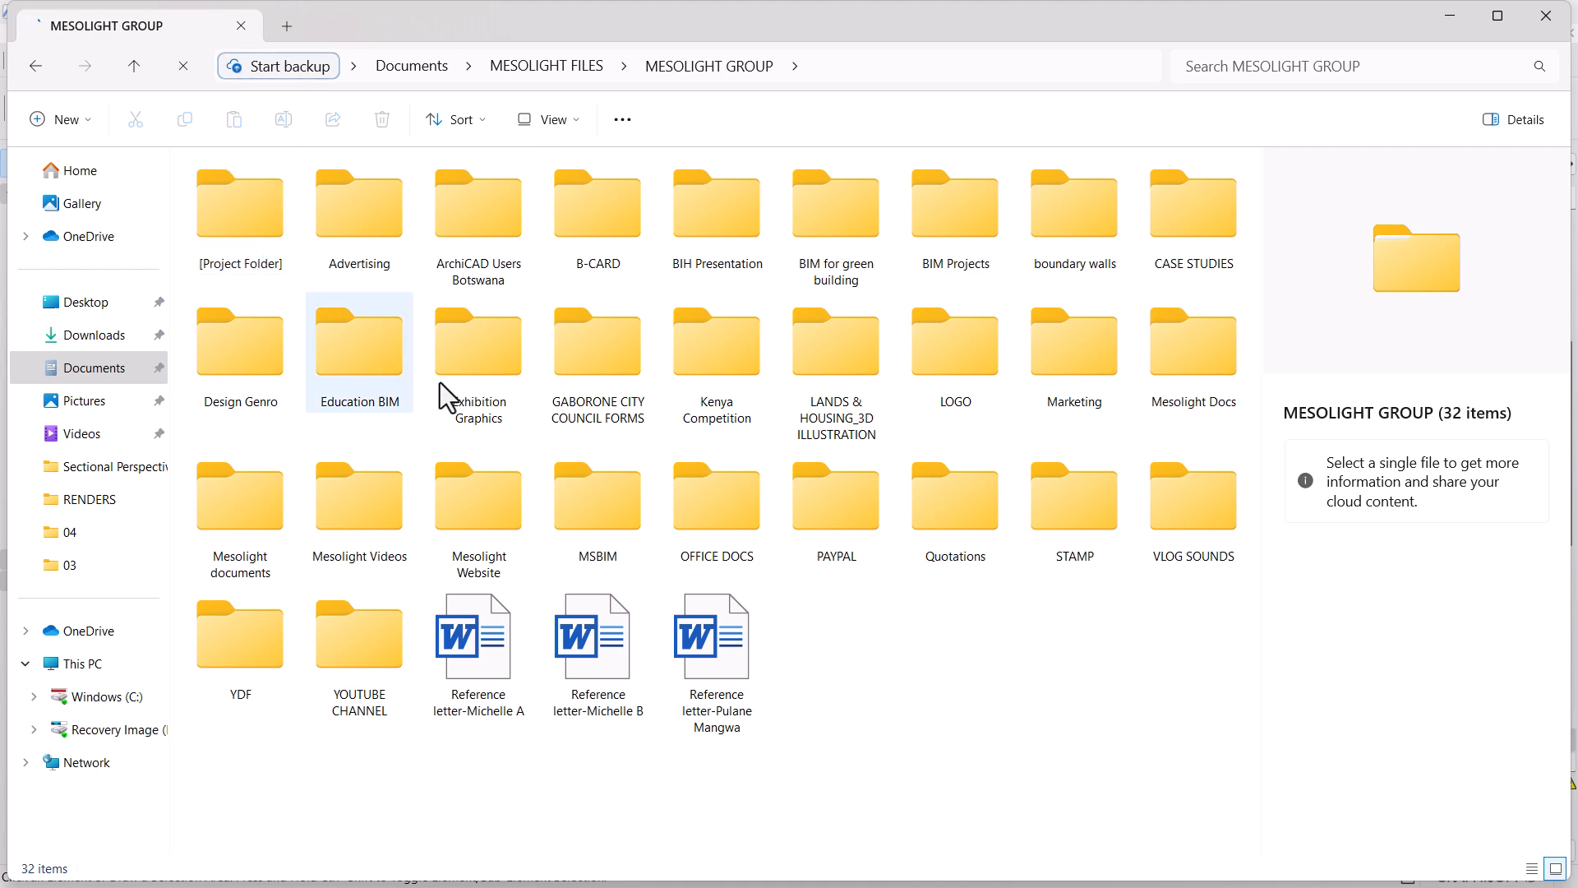
double_click(342, 661)
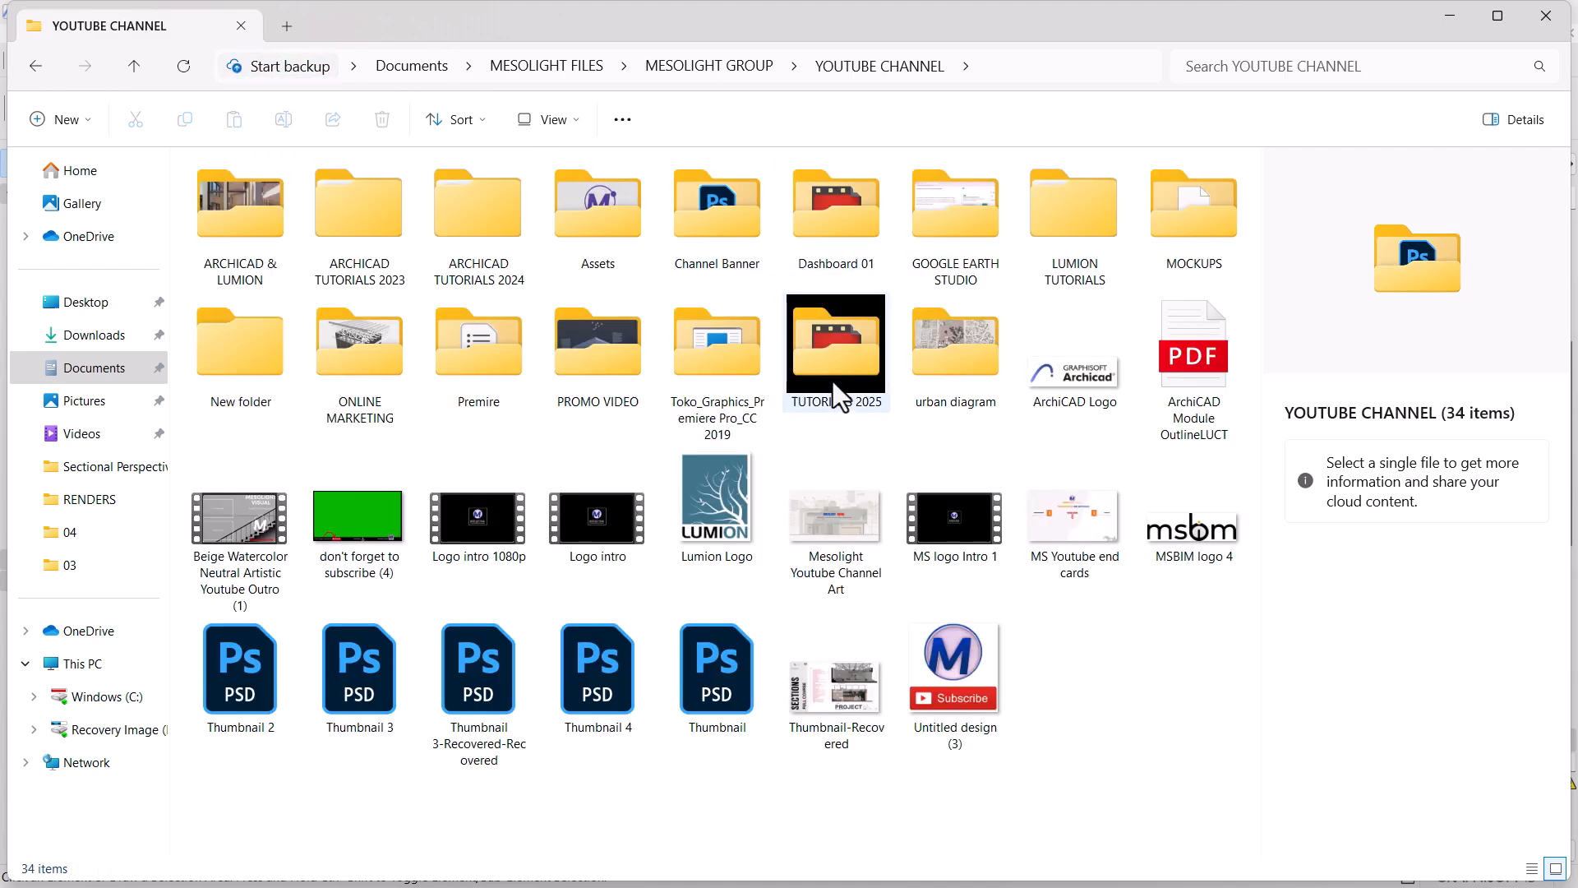
double_click(834, 354)
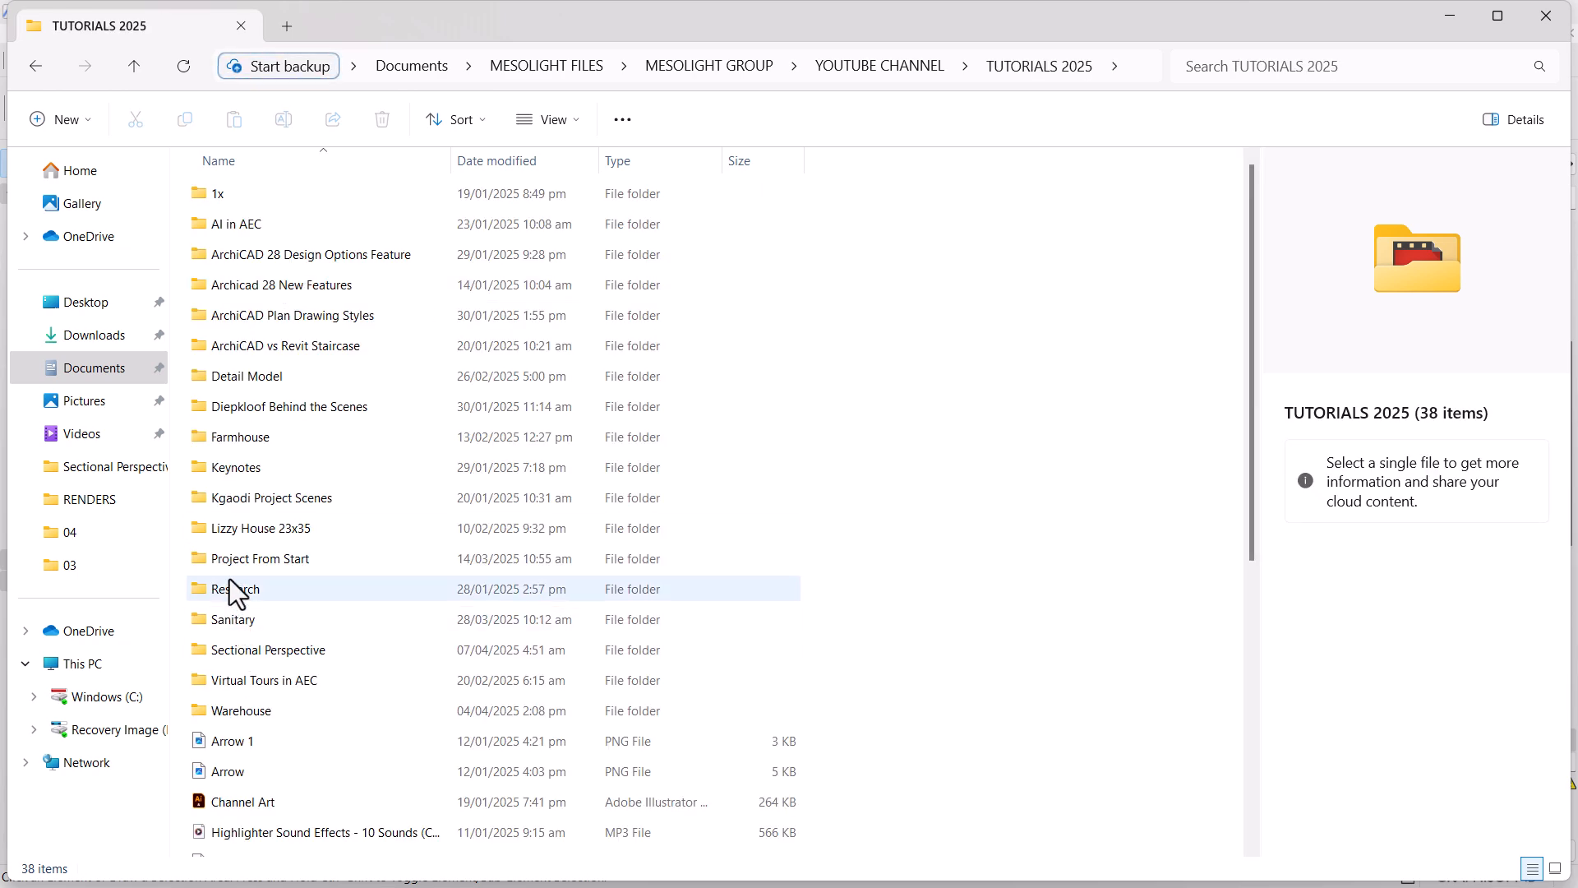
double_click(241, 651)
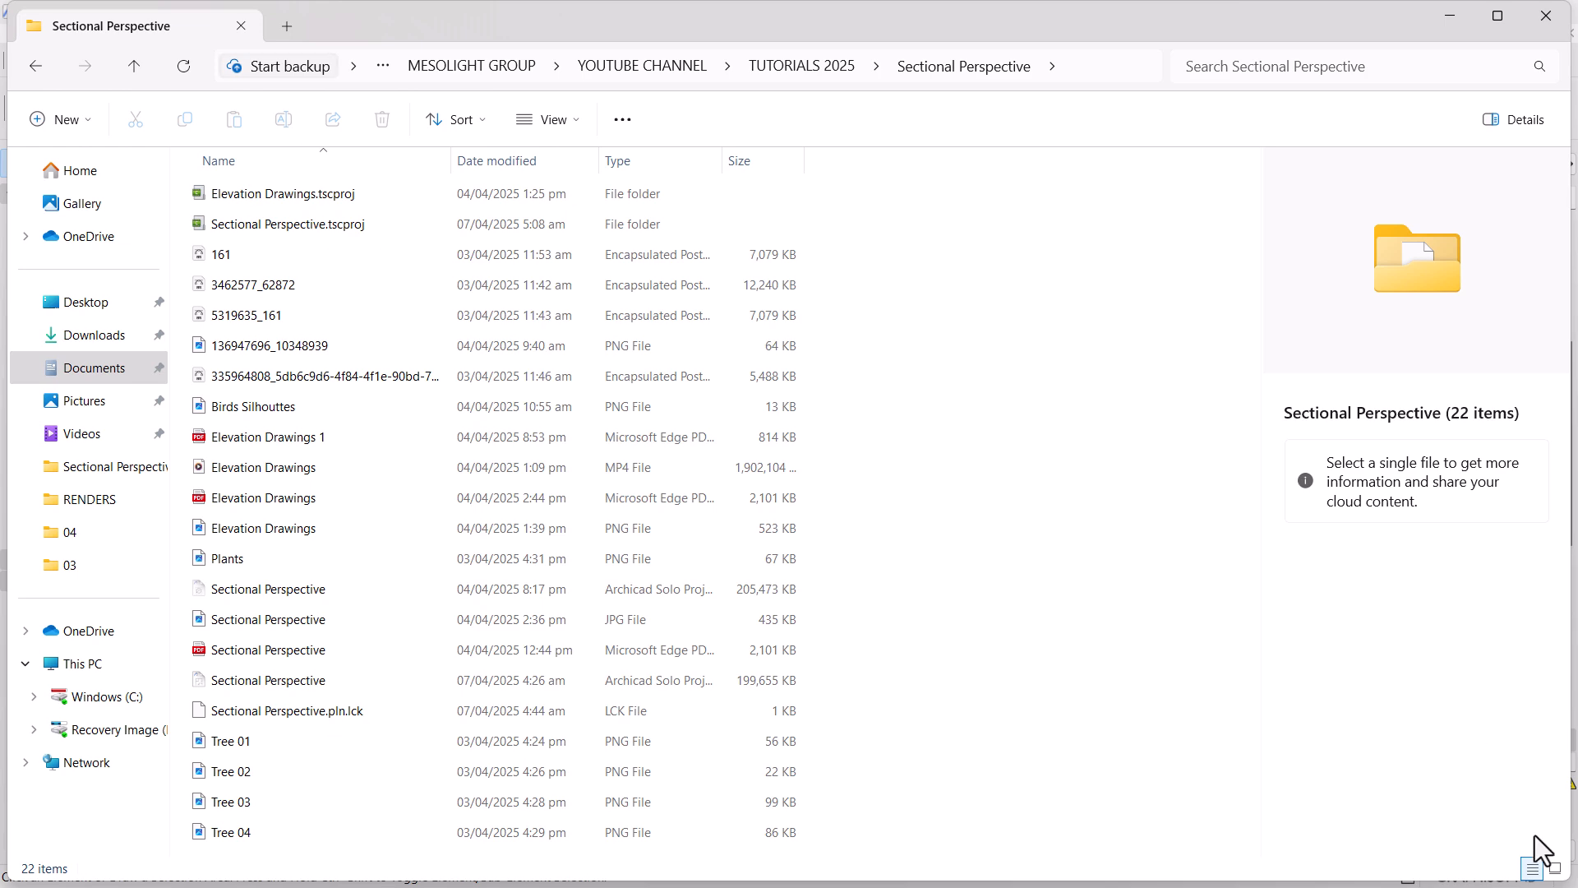
click(1555, 869)
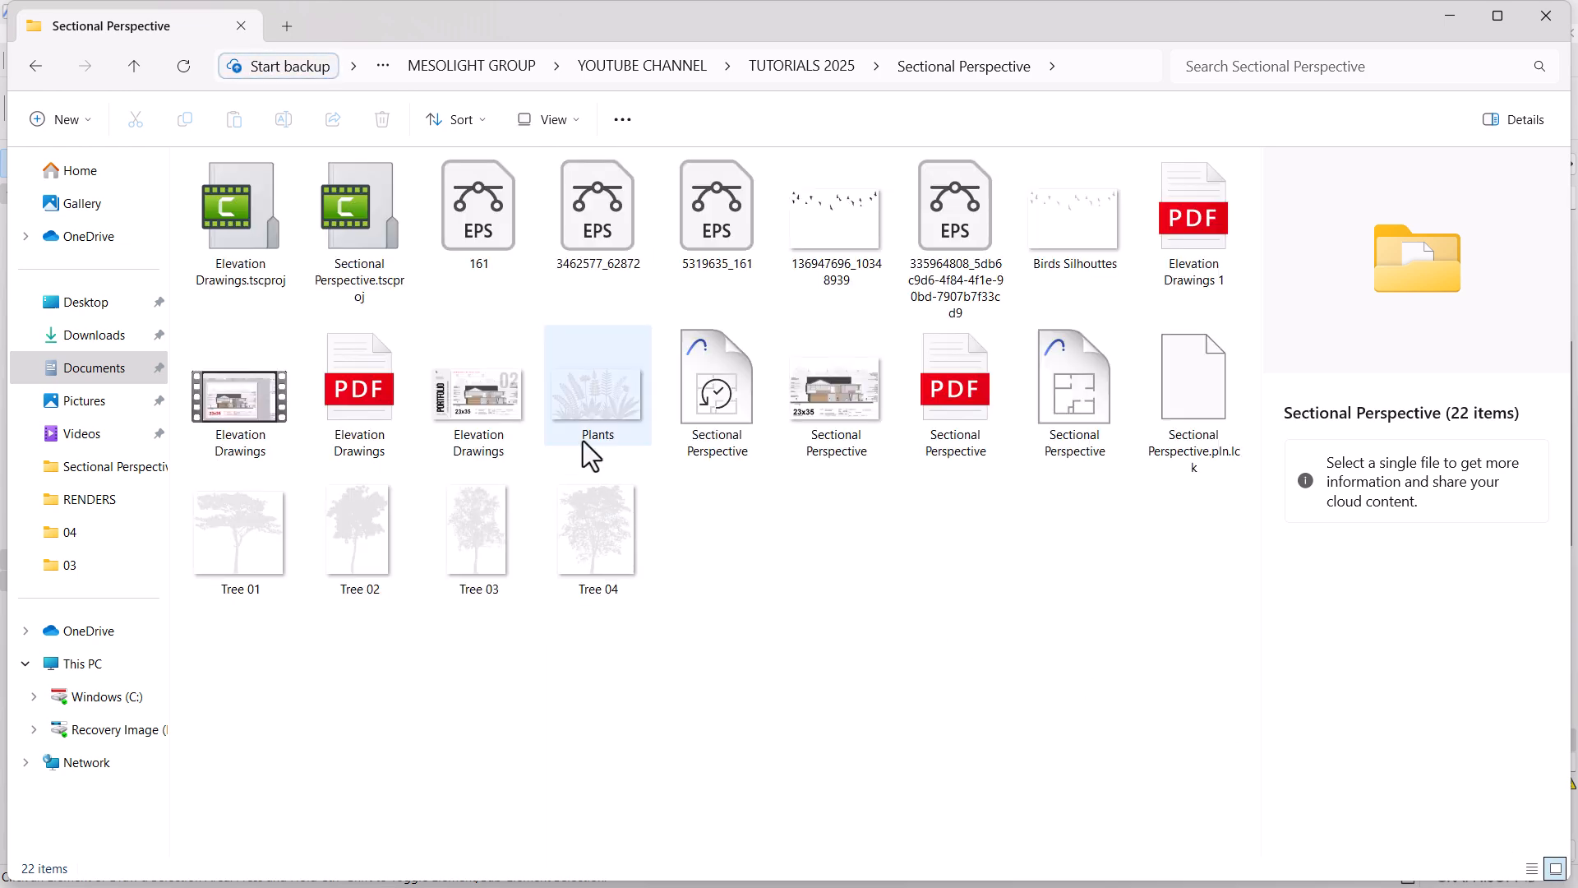
Preview the Plants, Tree 01, Tree 02 and Birds Silhouttes images, and switch back to Archicad
click(580, 410)
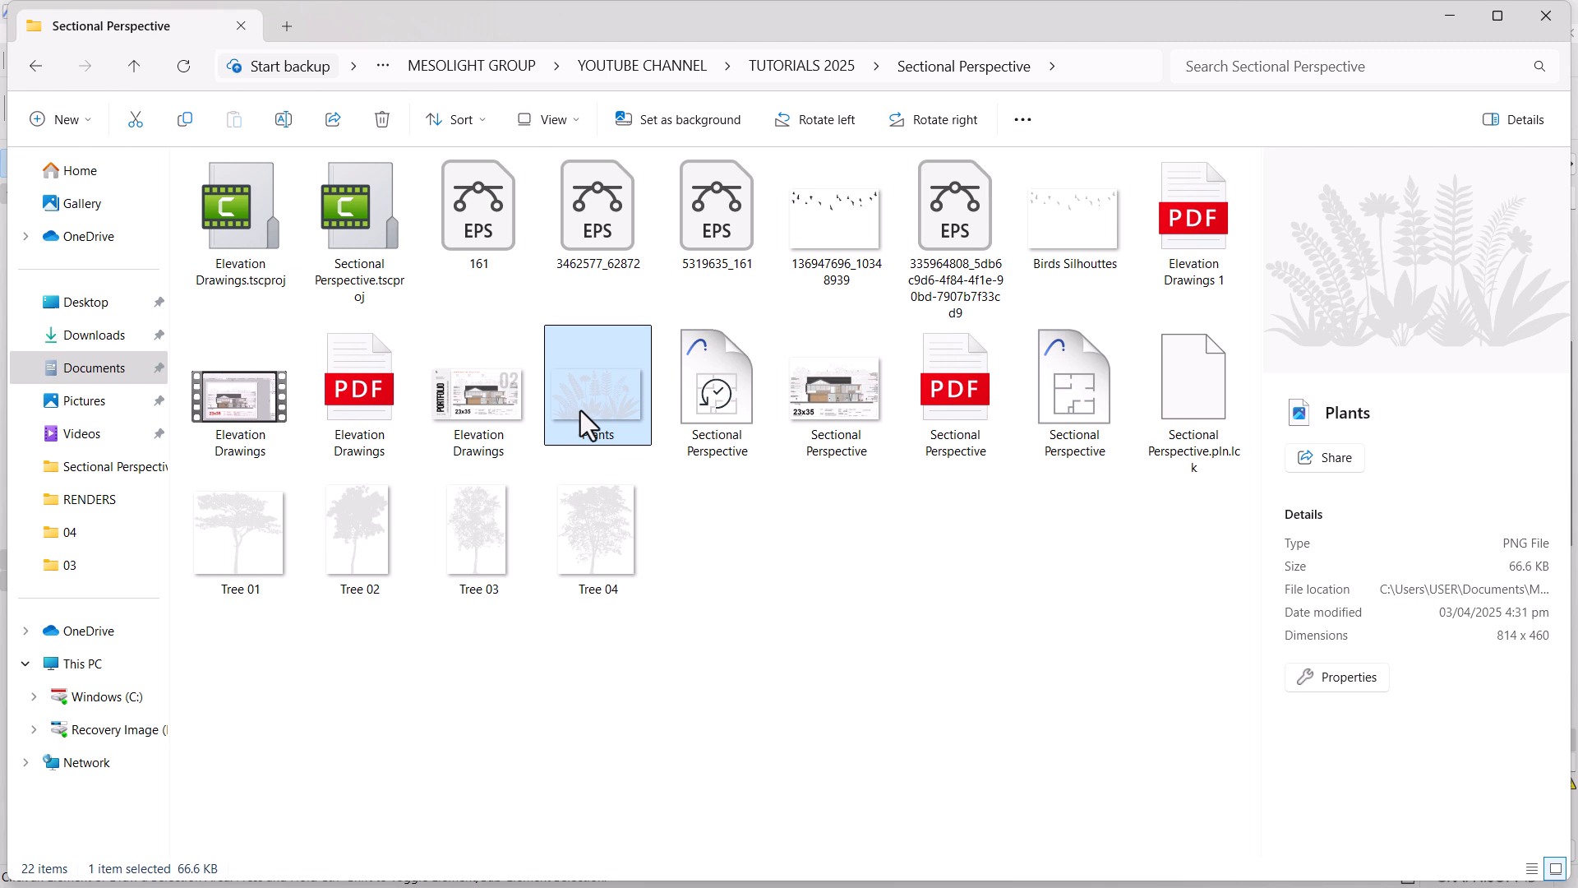
click(283, 585)
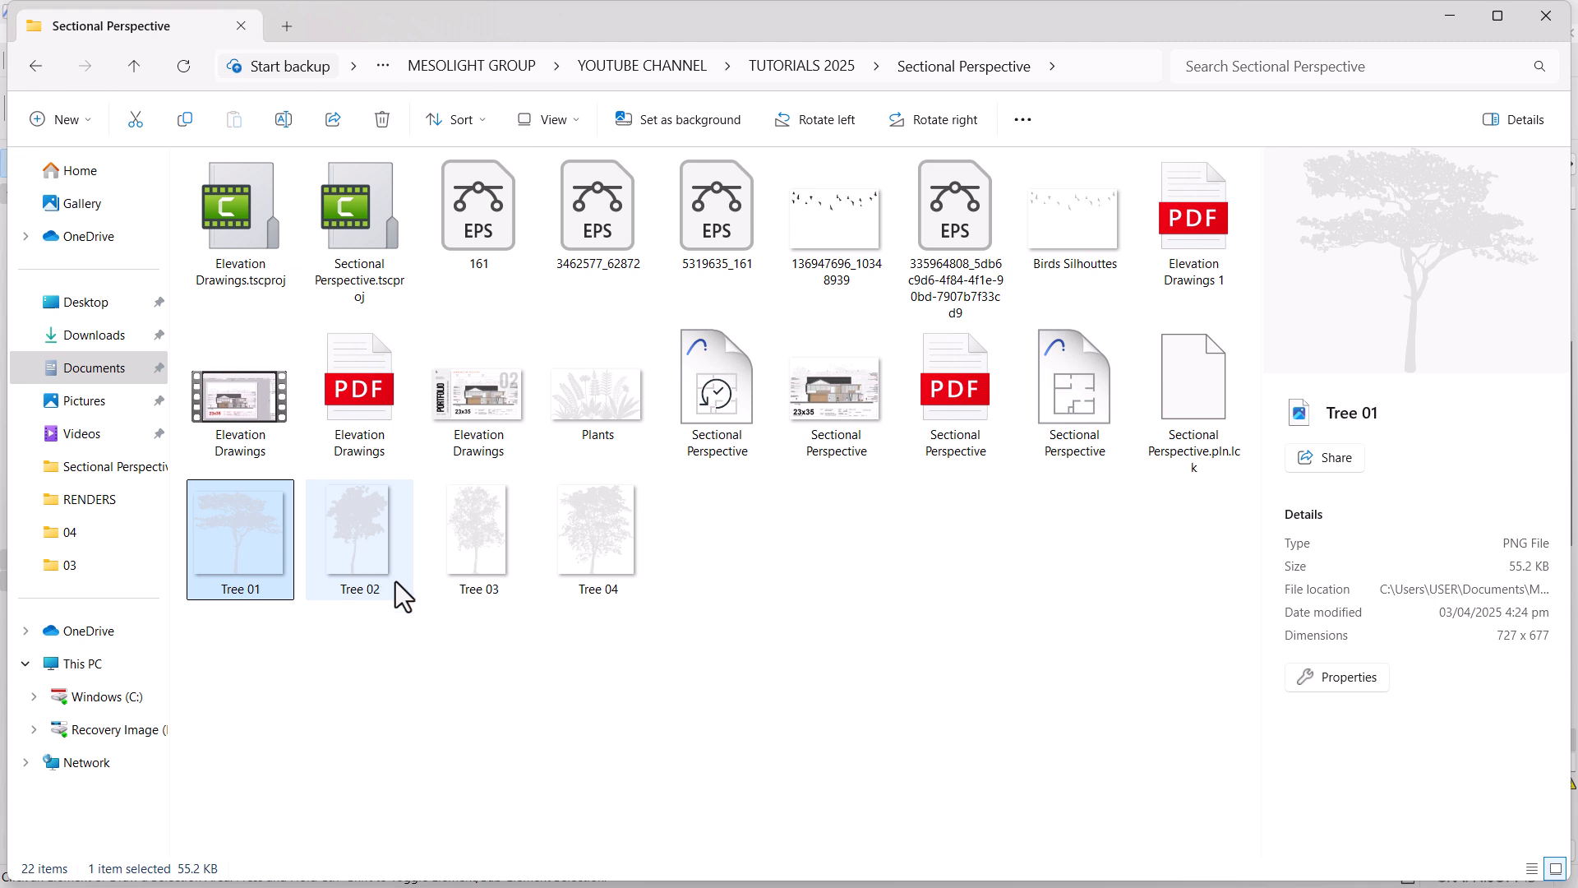
click(332, 561)
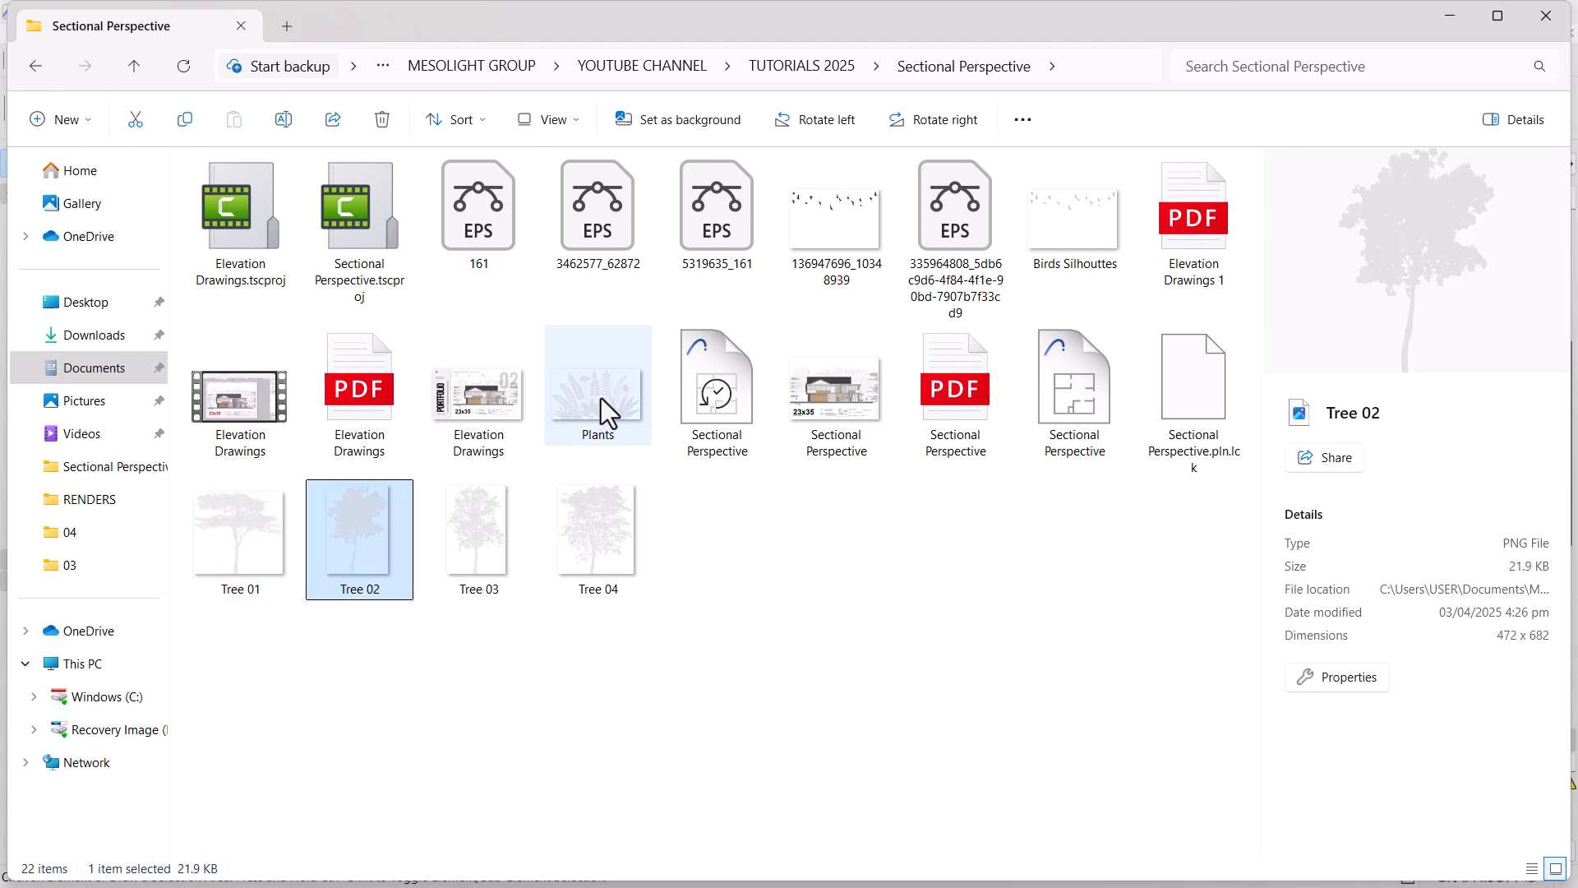
click(1072, 223)
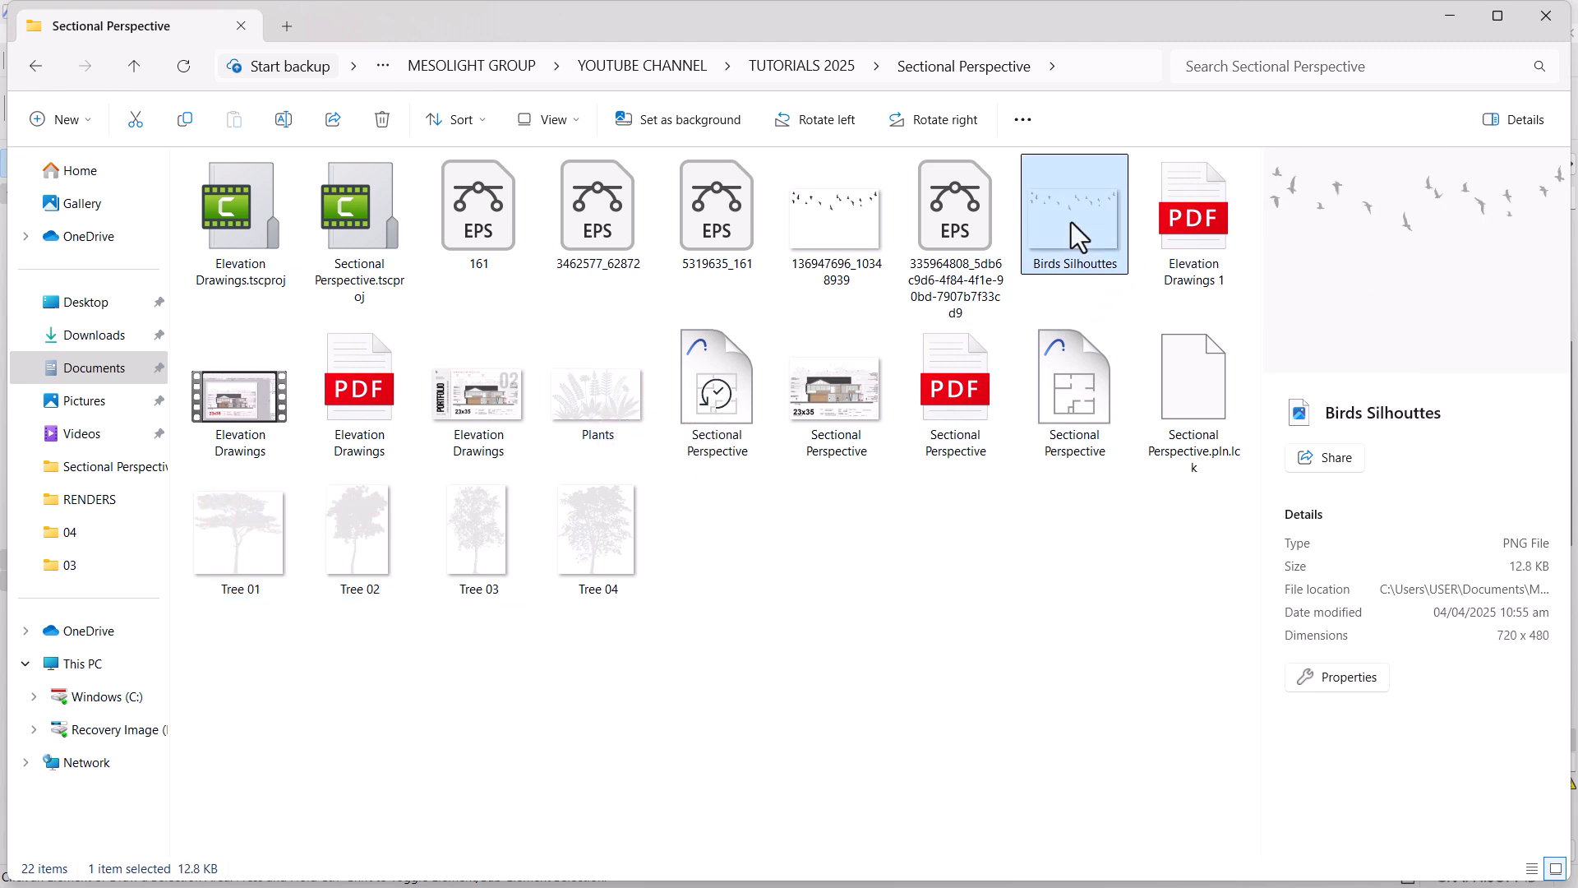
drag(219, 531, 727, 661)
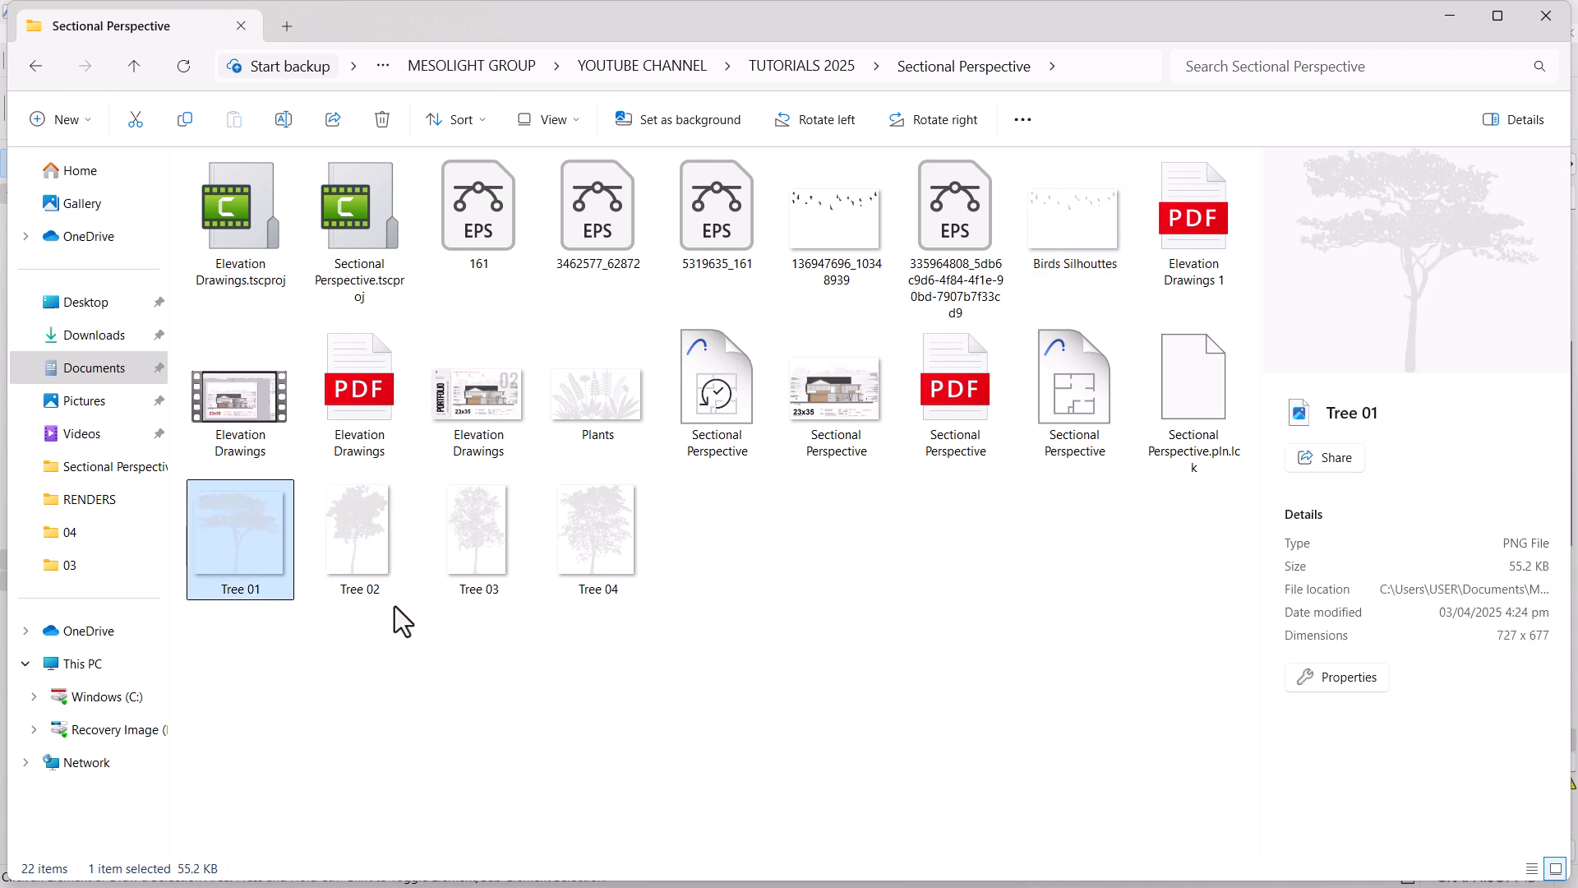
click(1441, 23)
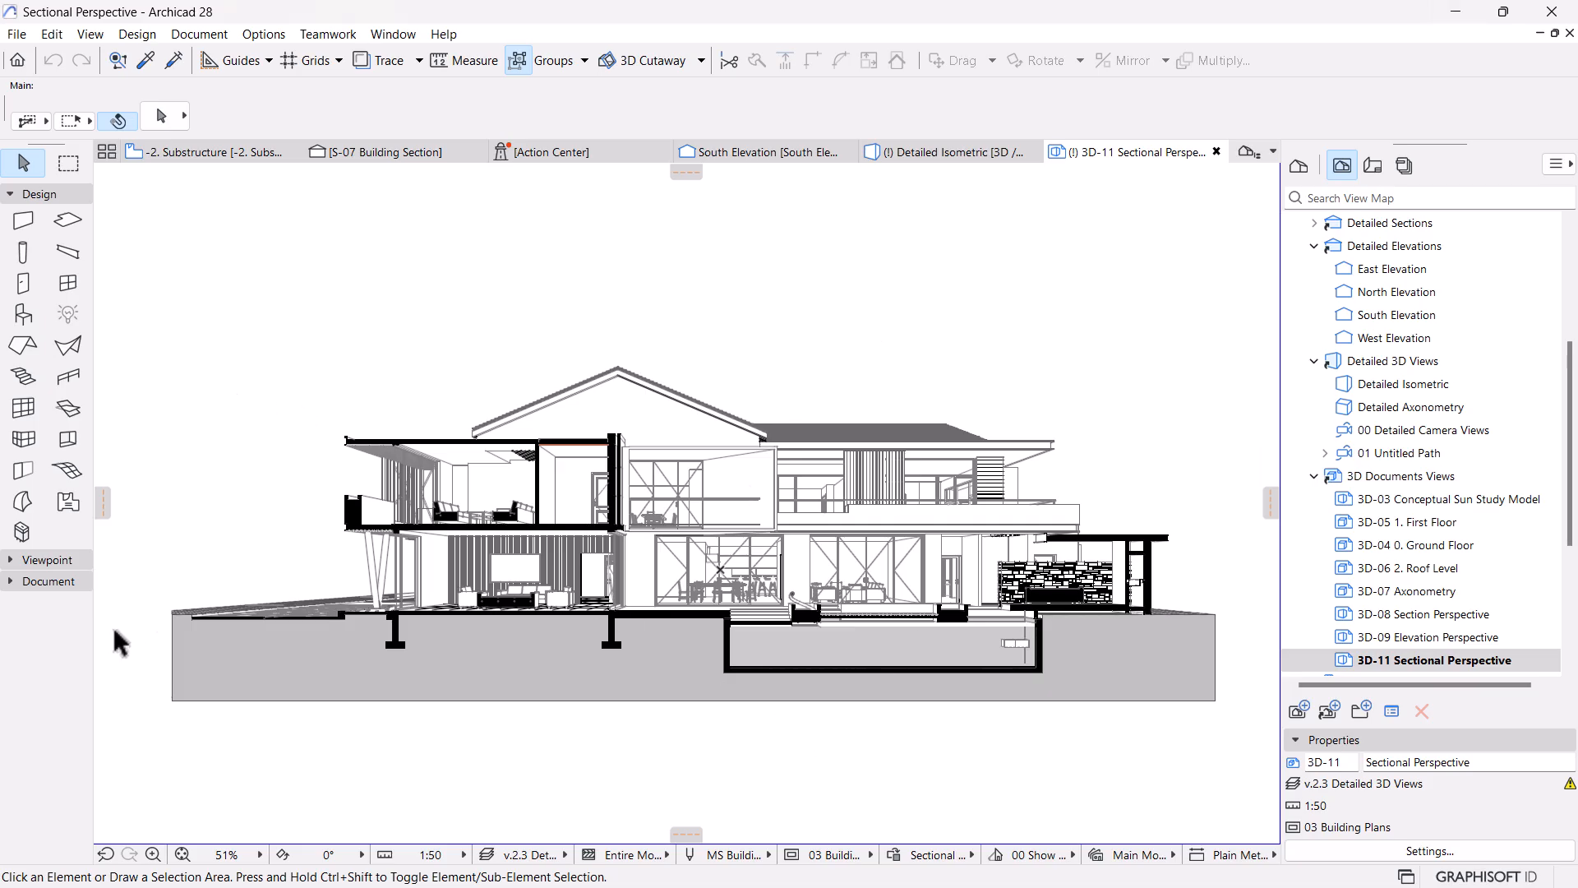
Start the Figure tool and open the image file browser from its default settings
click(13, 580)
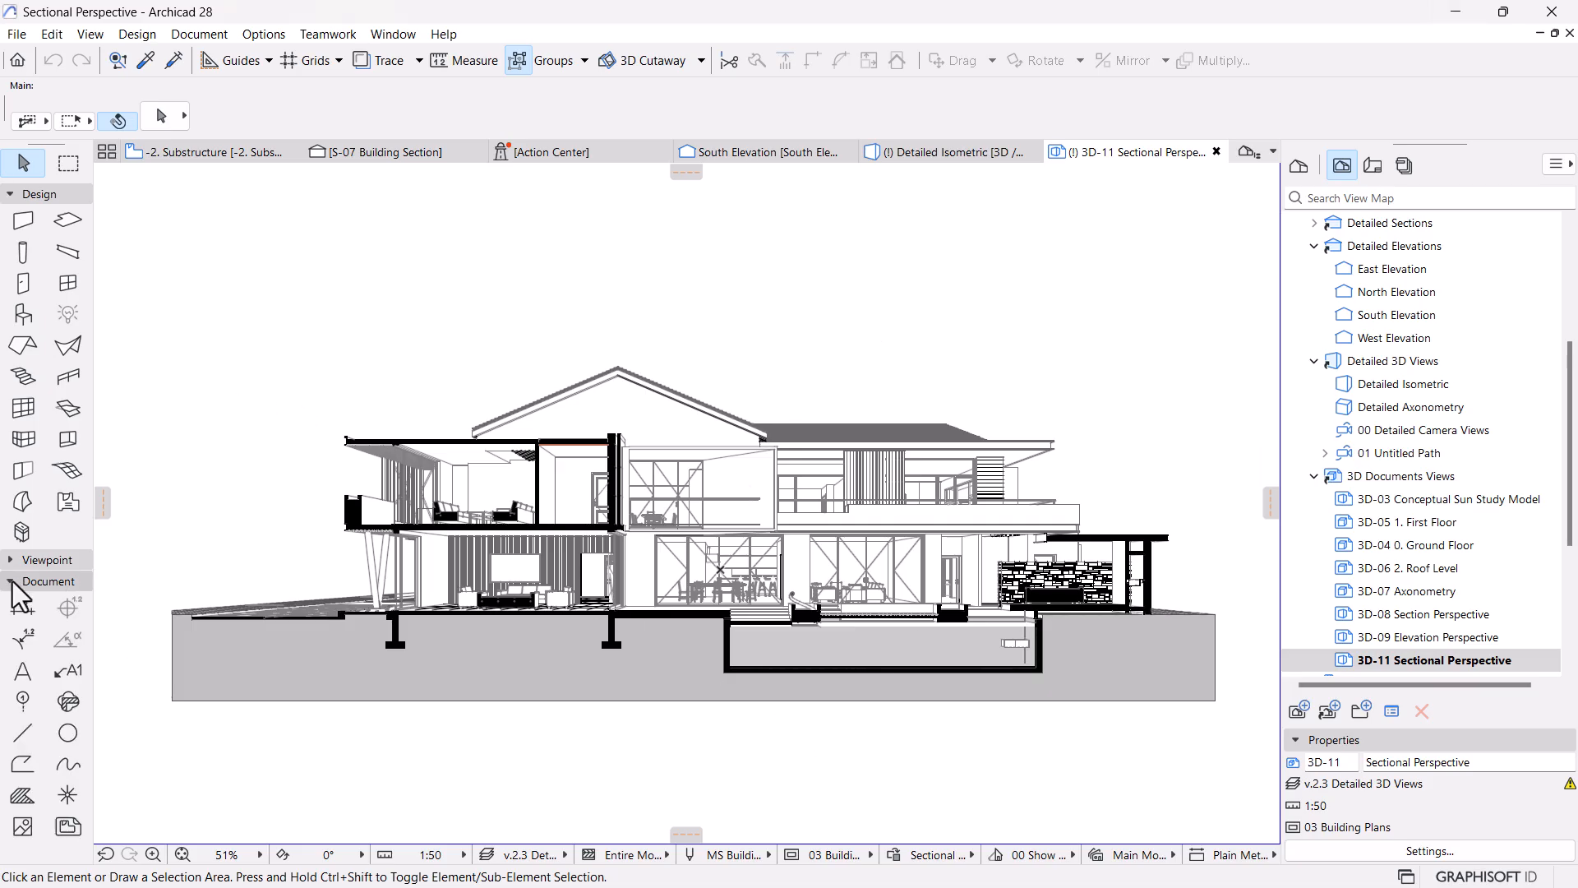
click(27, 834)
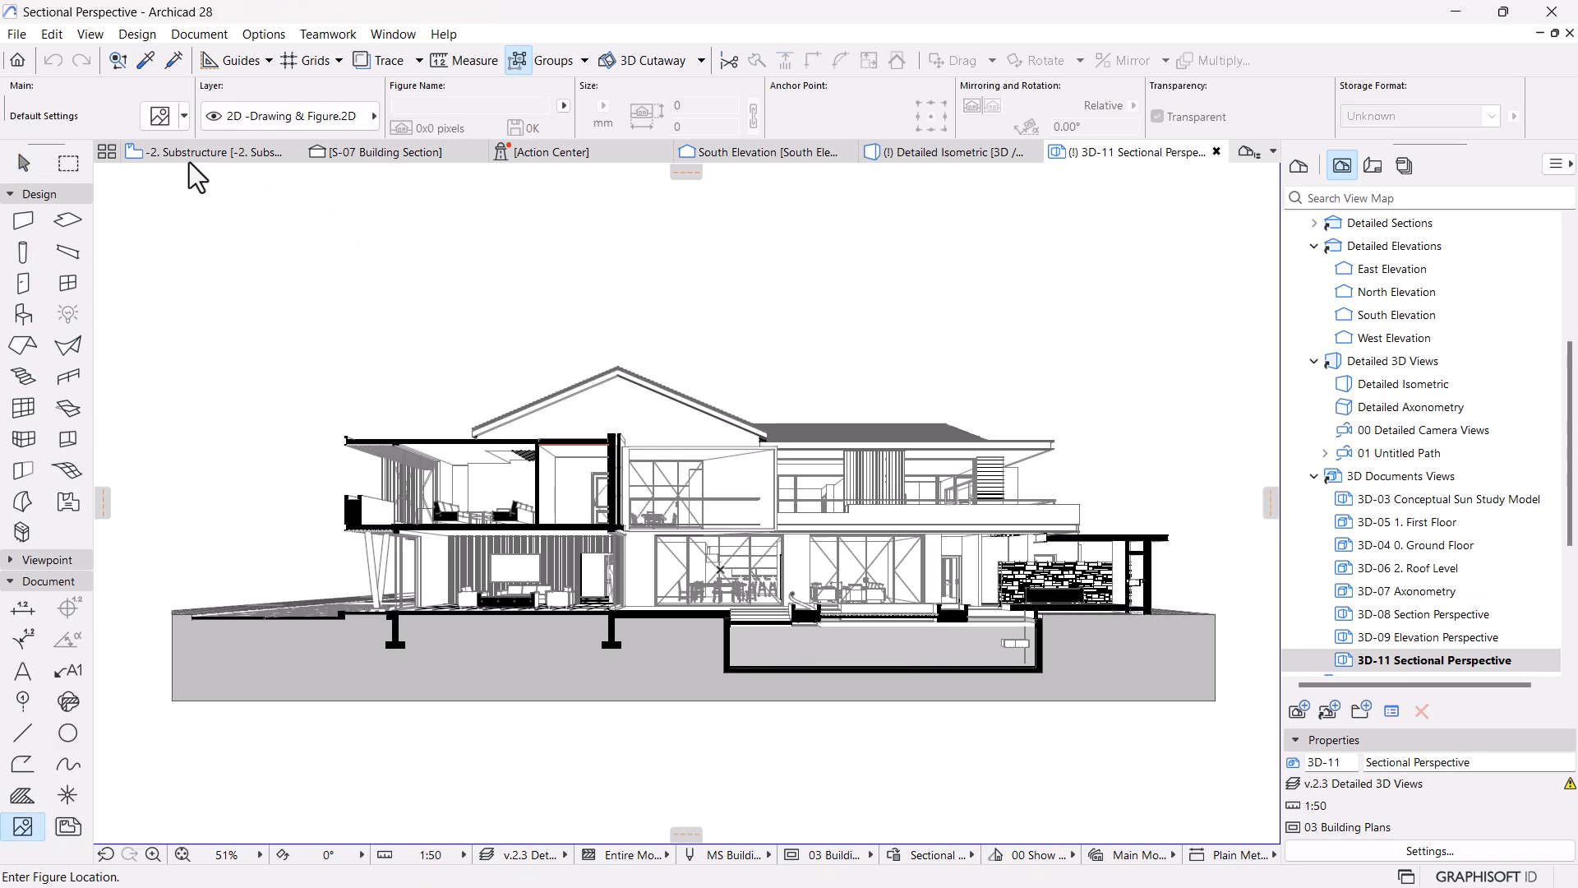
click(160, 116)
click(610, 241)
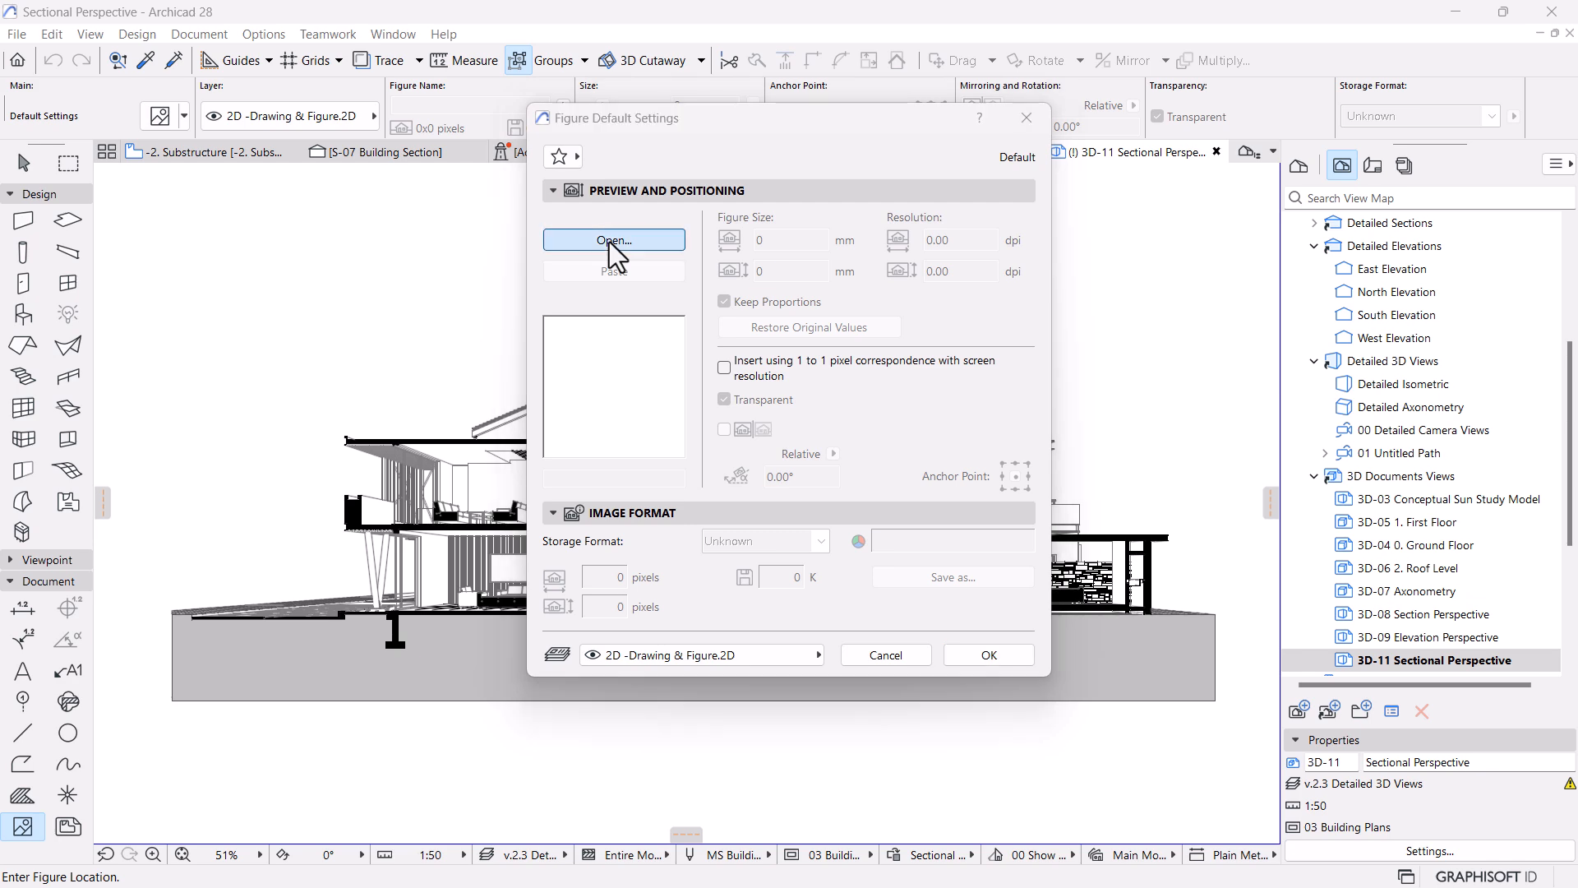
Browse through MESOLIGHT GROUP, YOUTUBE CHANNEL and TUTORIALS 2025 to the Sectional Perspective image folder
double_click(659, 425)
click(670, 425)
double_click(671, 431)
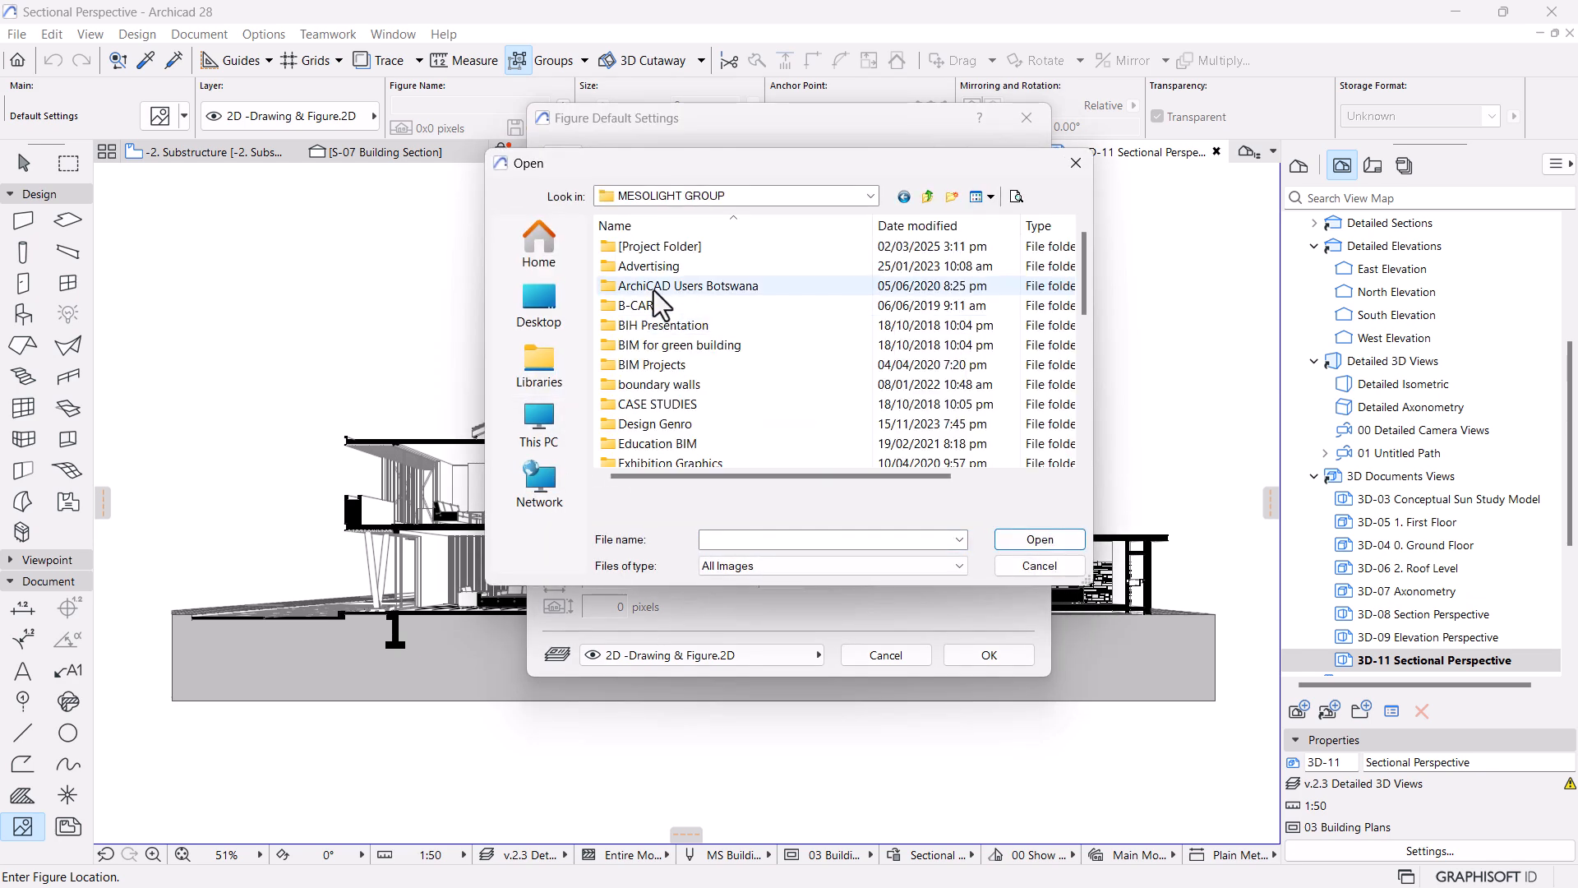
scroll(669, 442, down, 4)
double_click(655, 444)
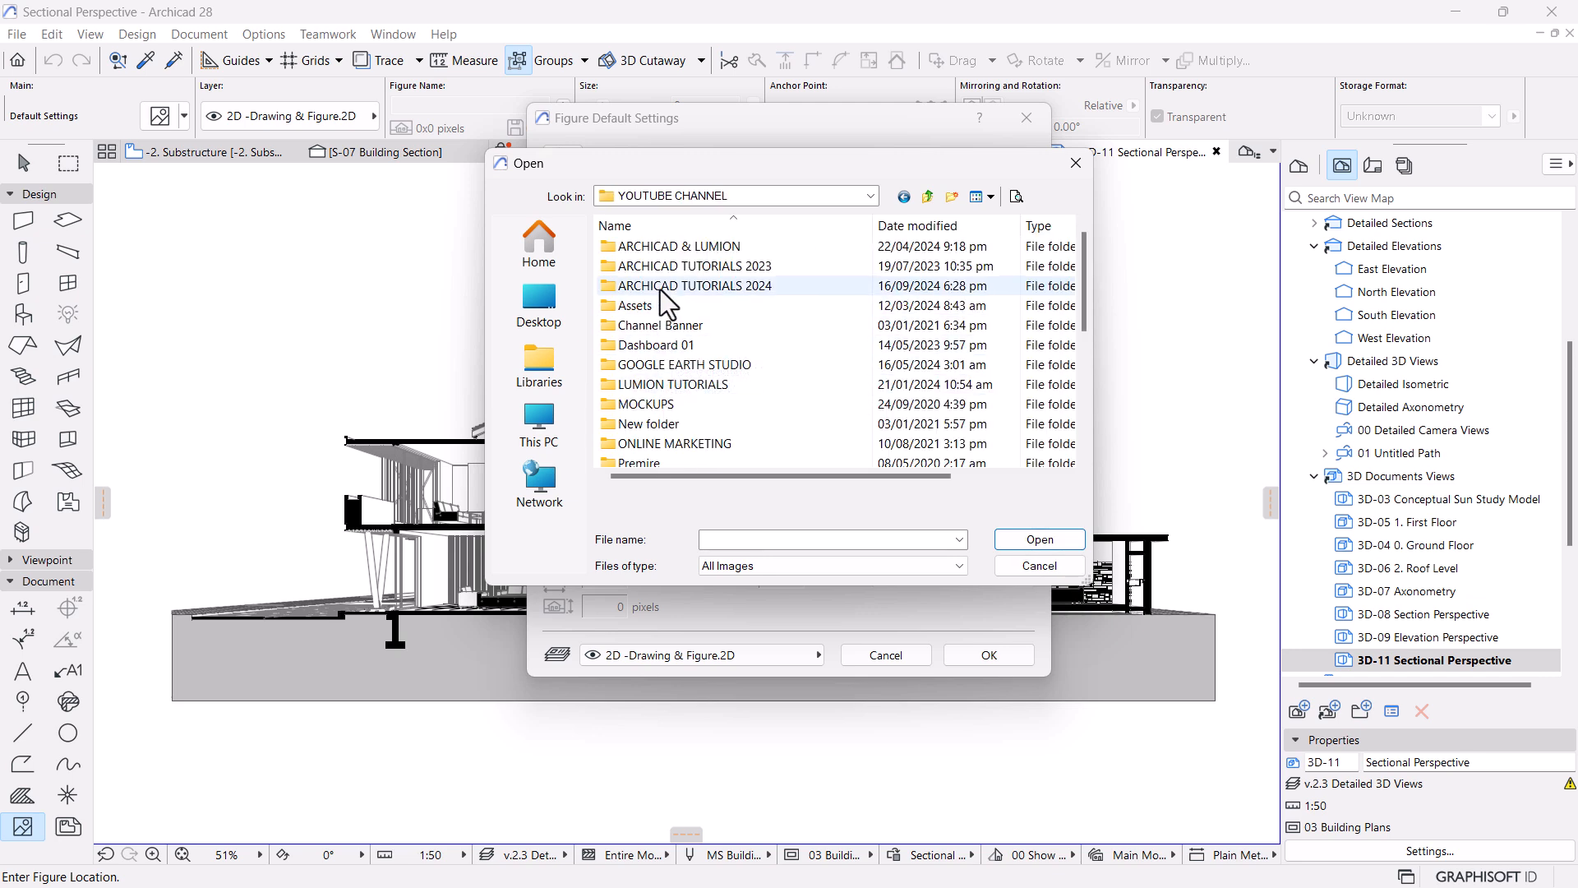
scroll(657, 413, down, 4)
double_click(682, 266)
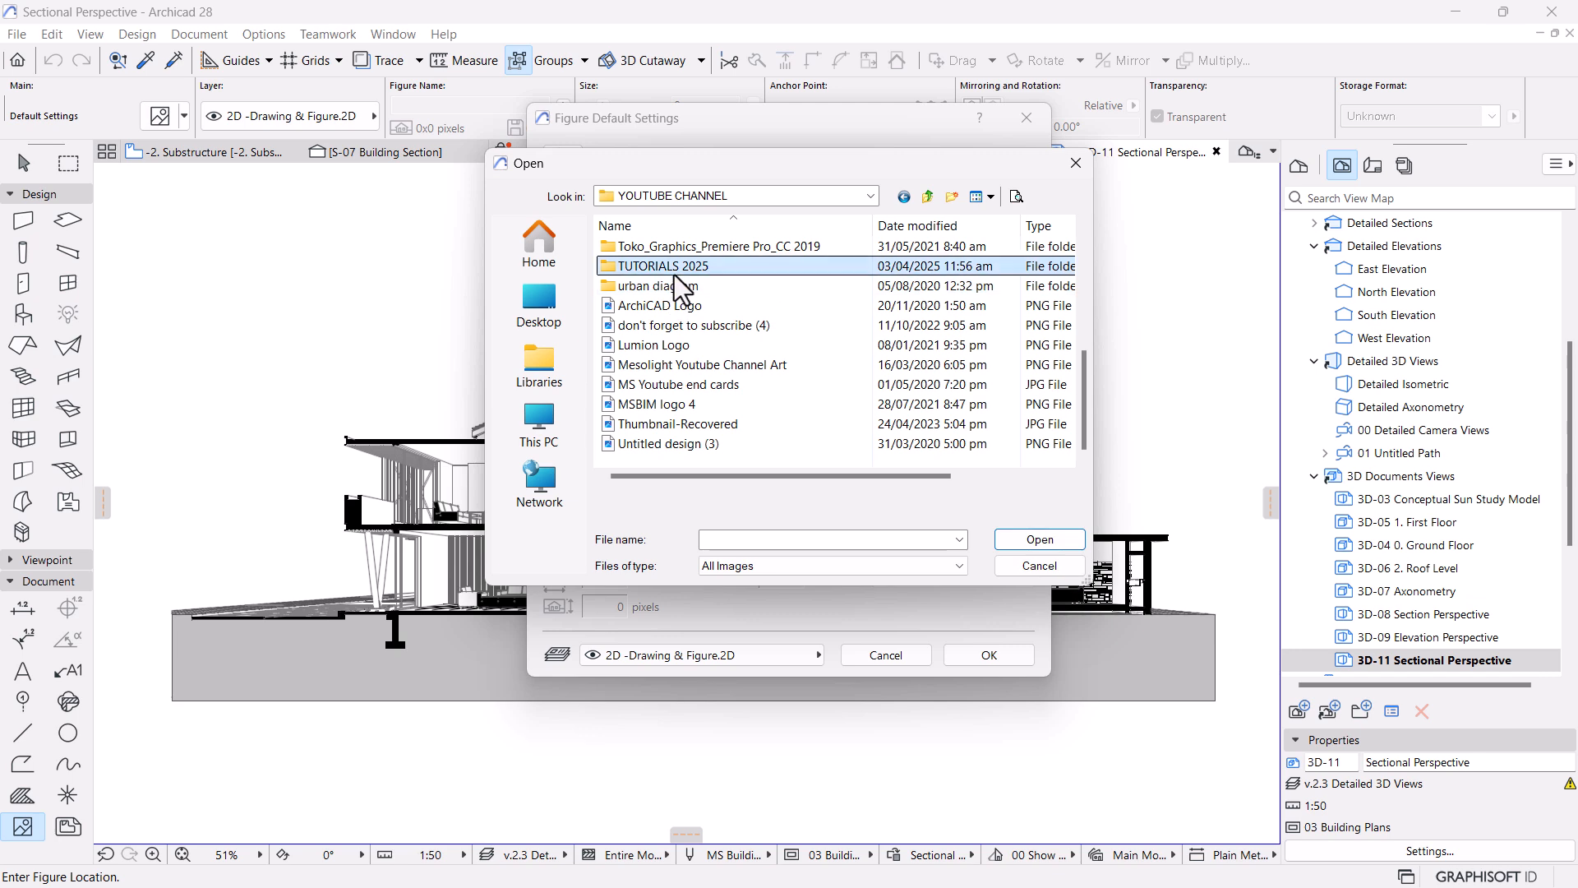
scroll(640, 267, up, 1)
double_click(640, 267)
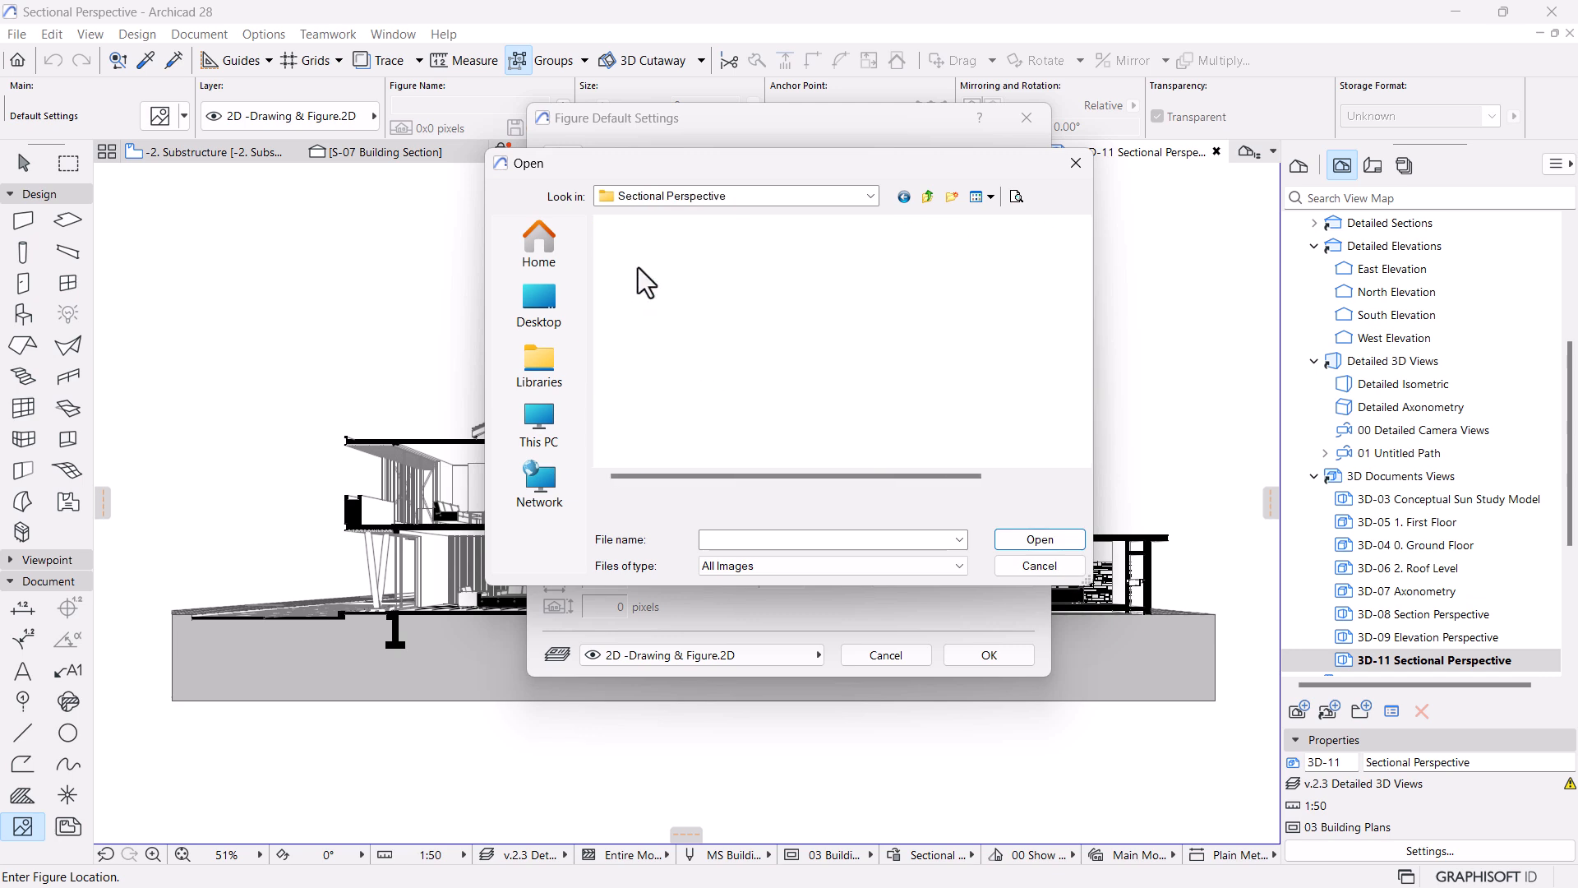
Load the Tree 04 image as the default figure and accept the figure settings
scroll(743, 443, down, 2)
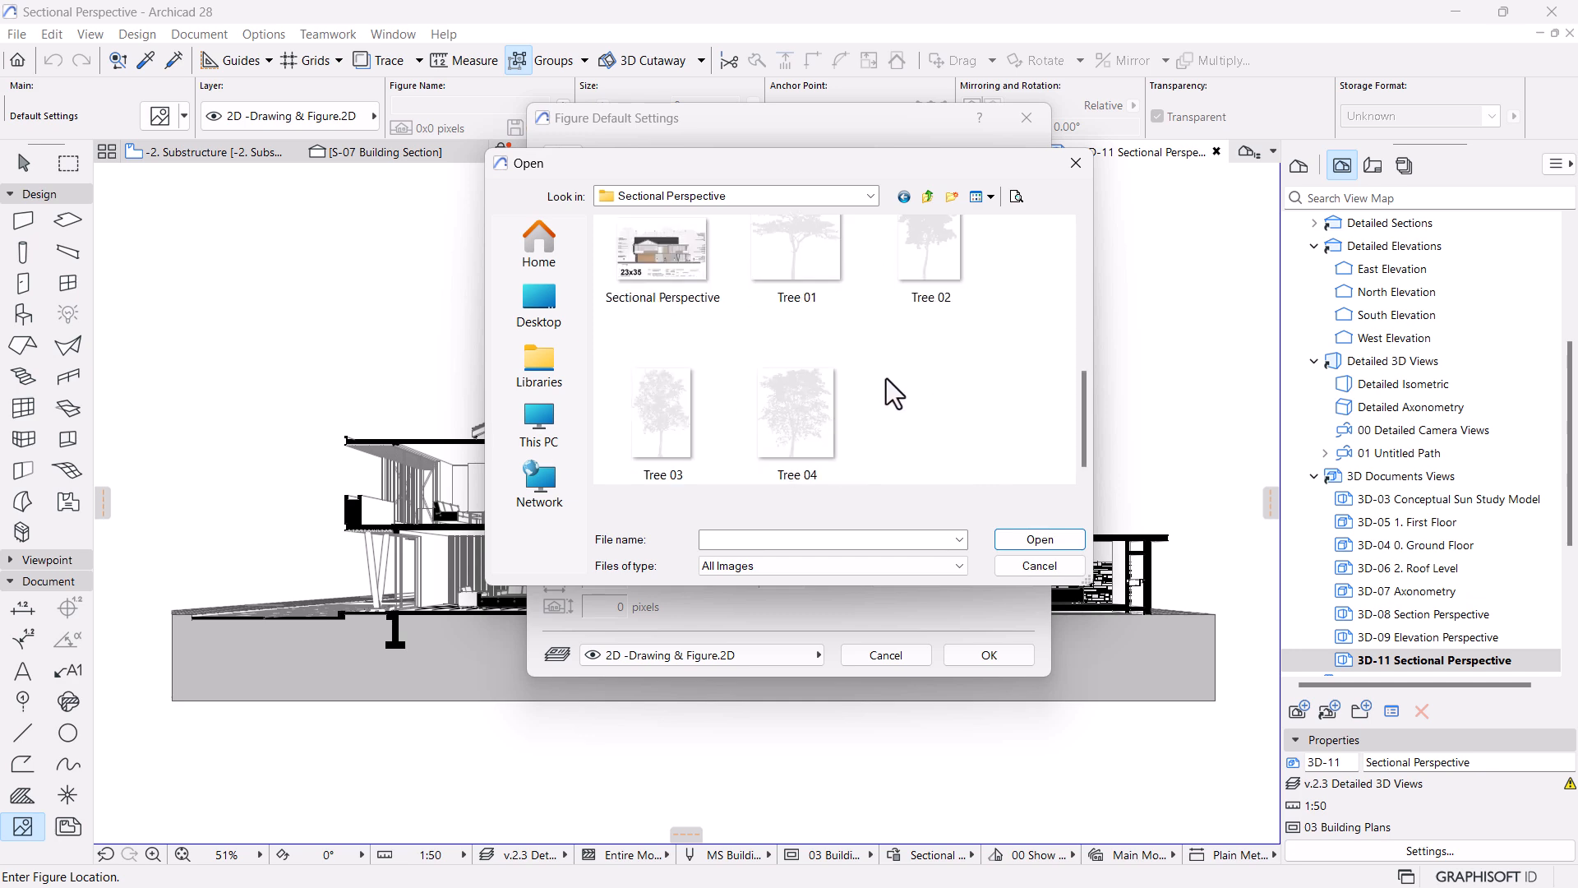
click(777, 426)
click(1039, 541)
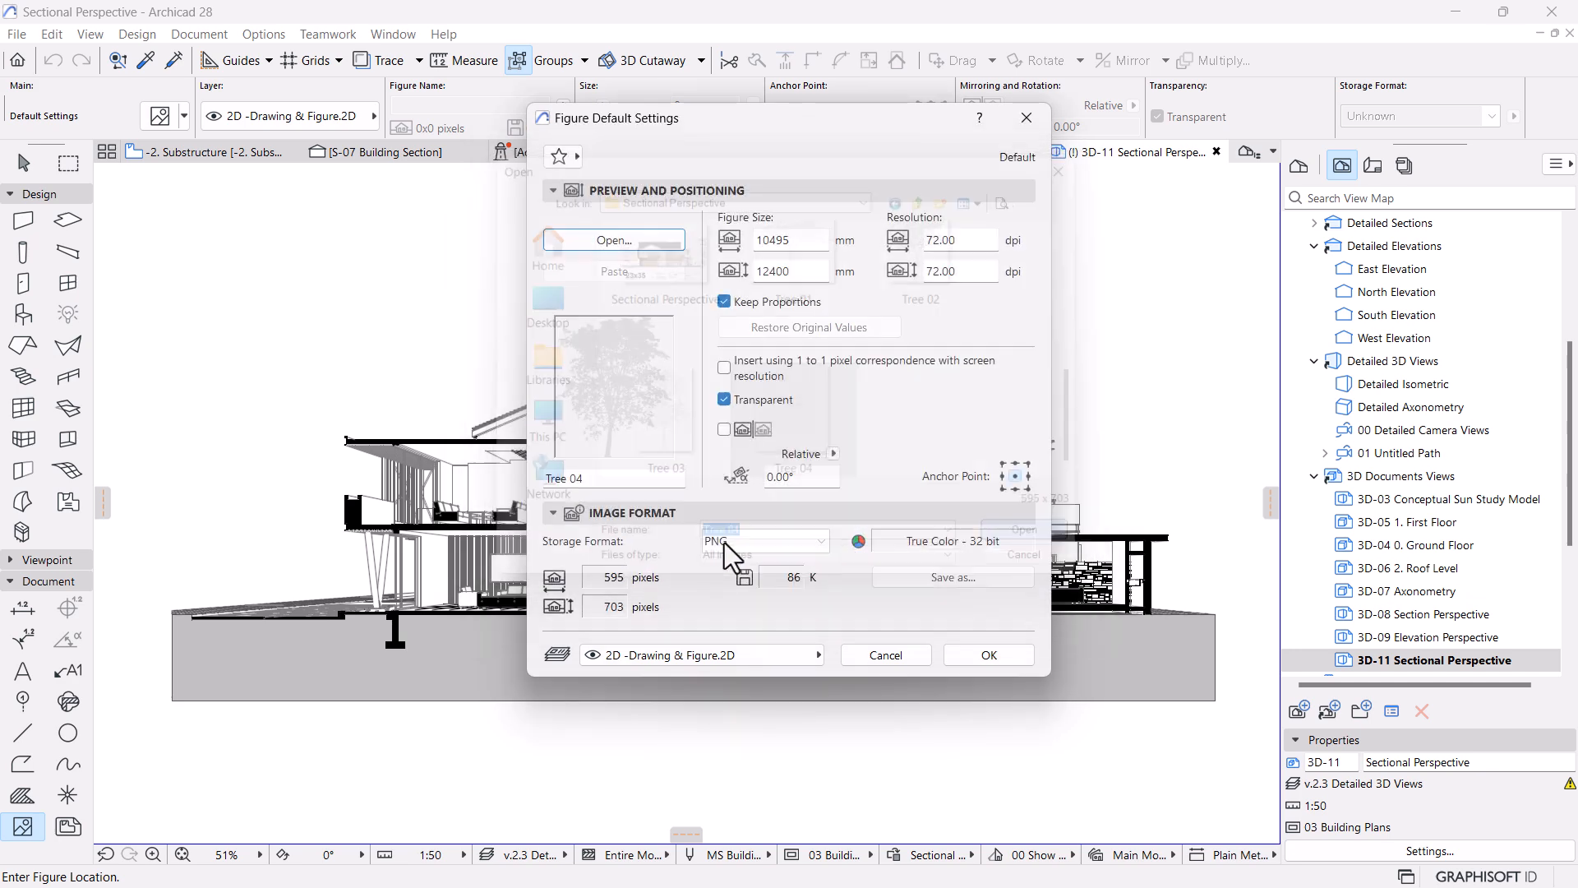
click(988, 655)
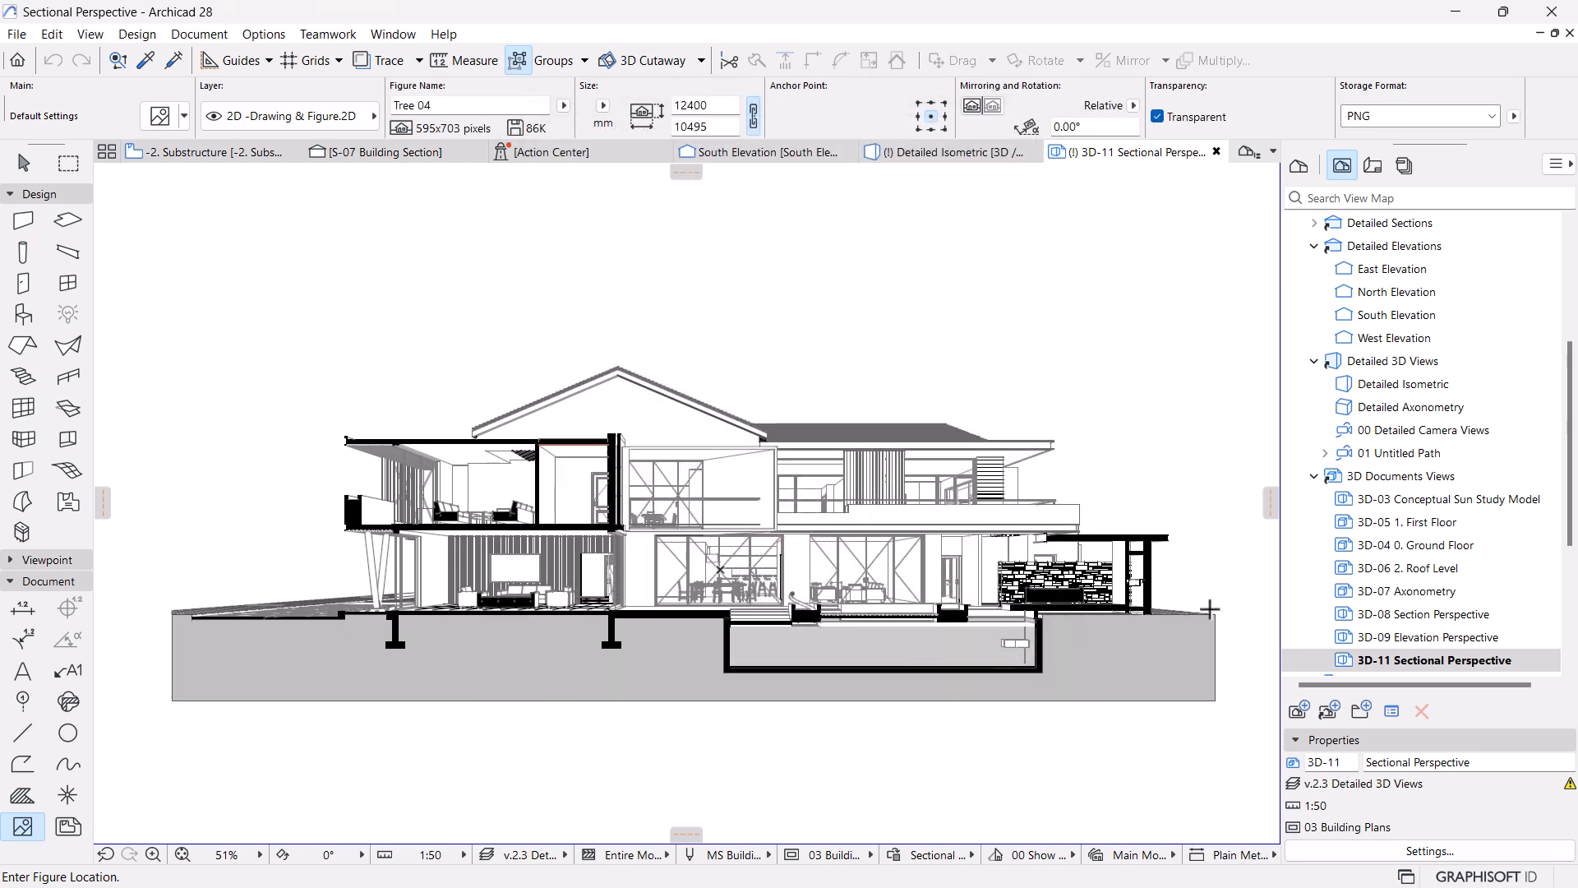
Place the Tree 04 figure at the right end of the house and move it up so its trunk base sits on the ground line
click(1172, 612)
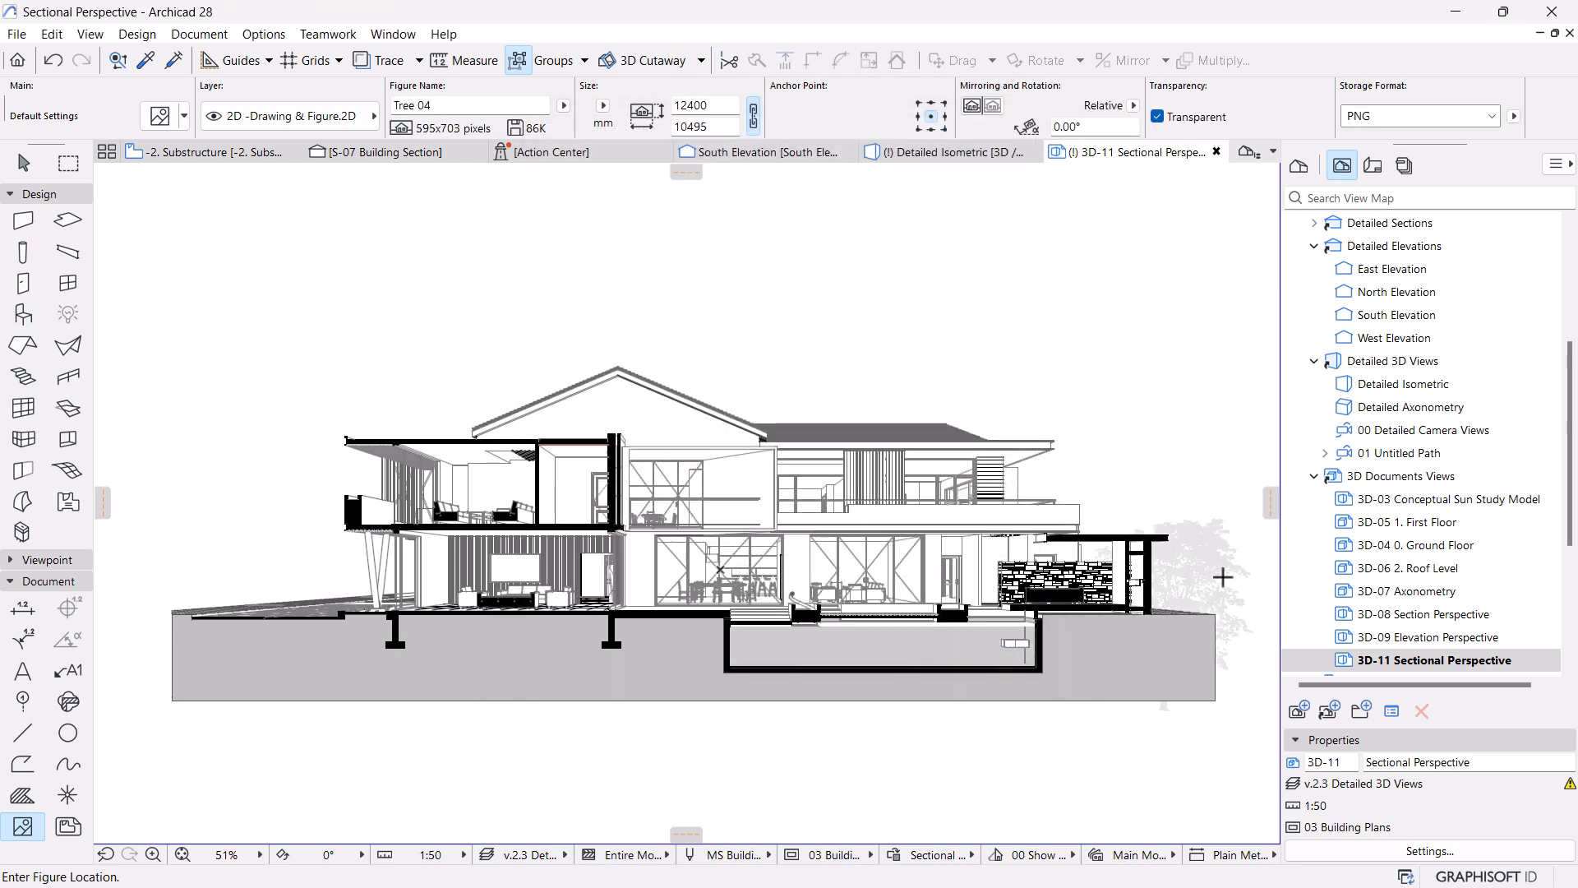
key(Escape)
click(1184, 695)
drag(1174, 711, 1173, 614)
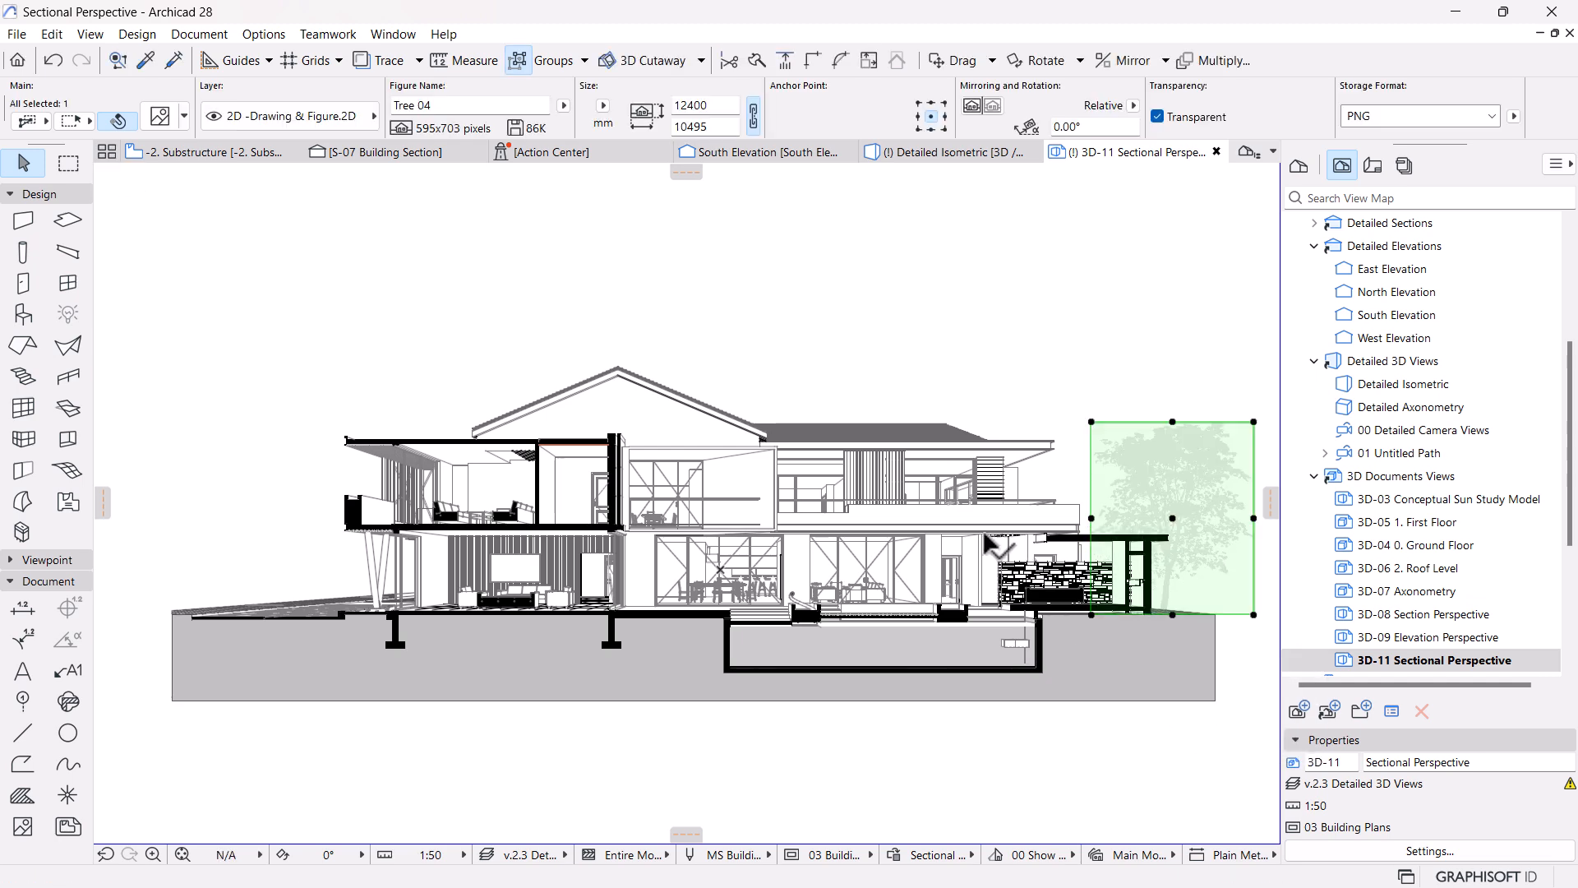
scroll(890, 498, down, 2)
middle_drag(835, 526, 806, 538)
scroll(905, 511, up, 2)
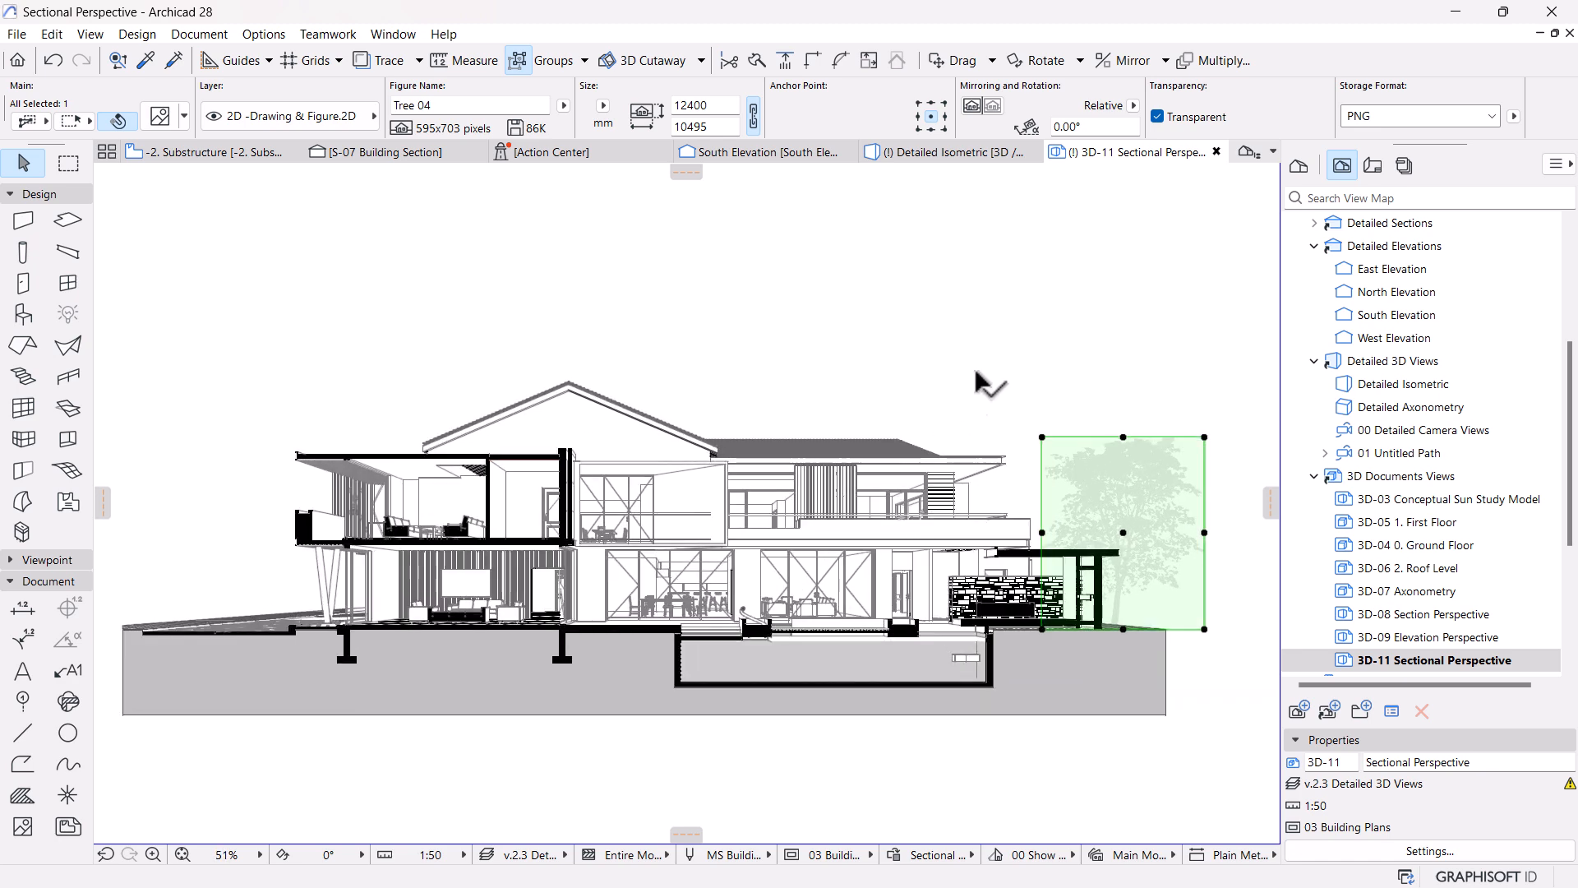
click(162, 510)
Restart the Figure tool with the Tree 03 image loaded as its default figure
click(22, 827)
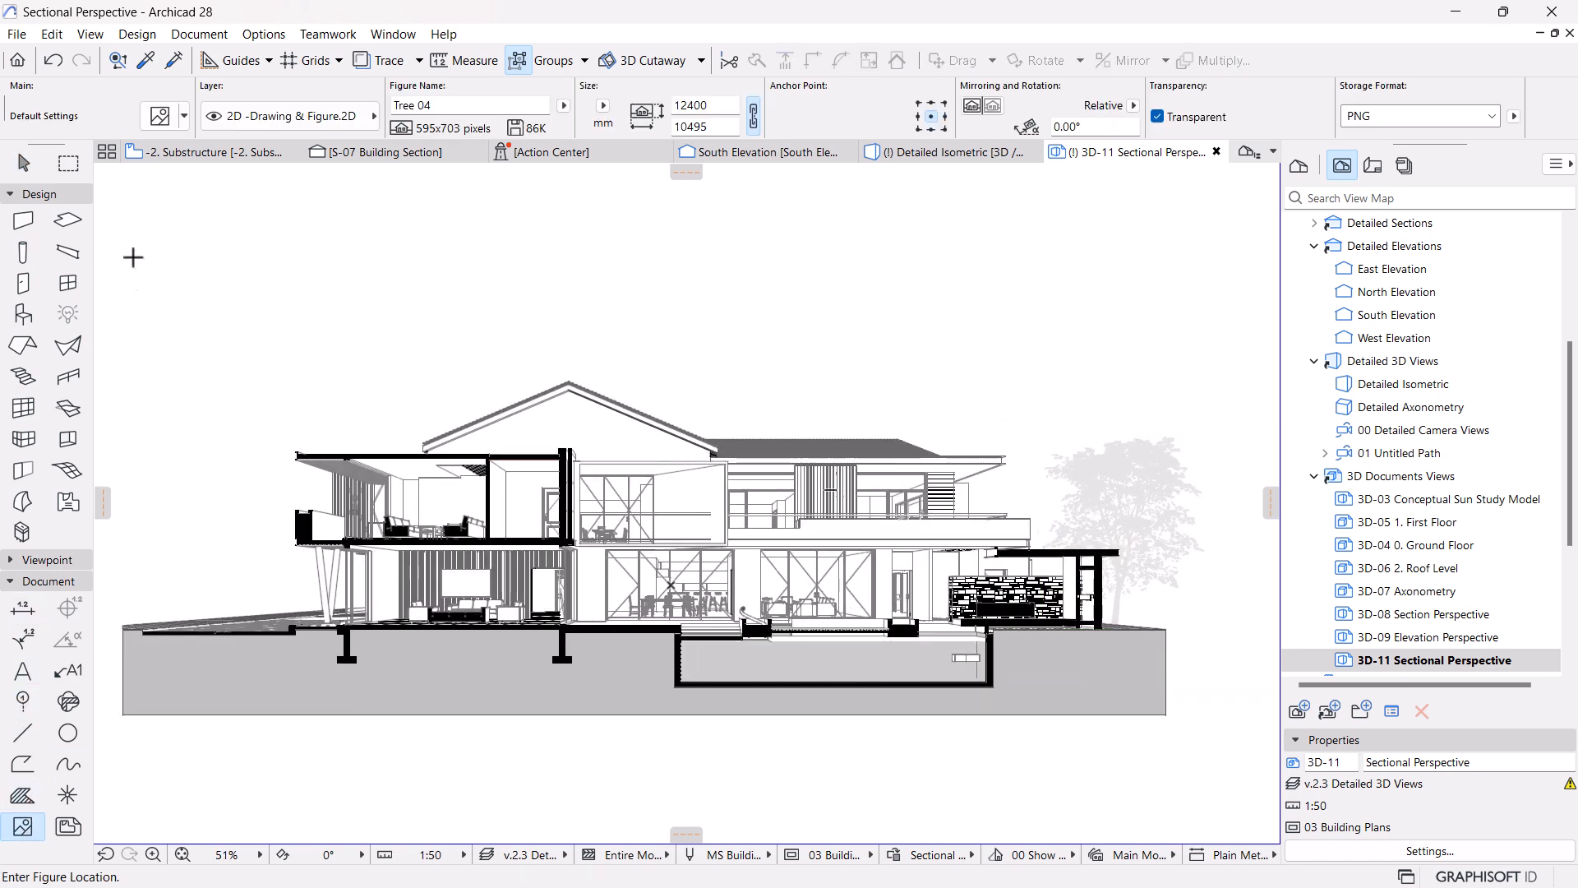
click(159, 116)
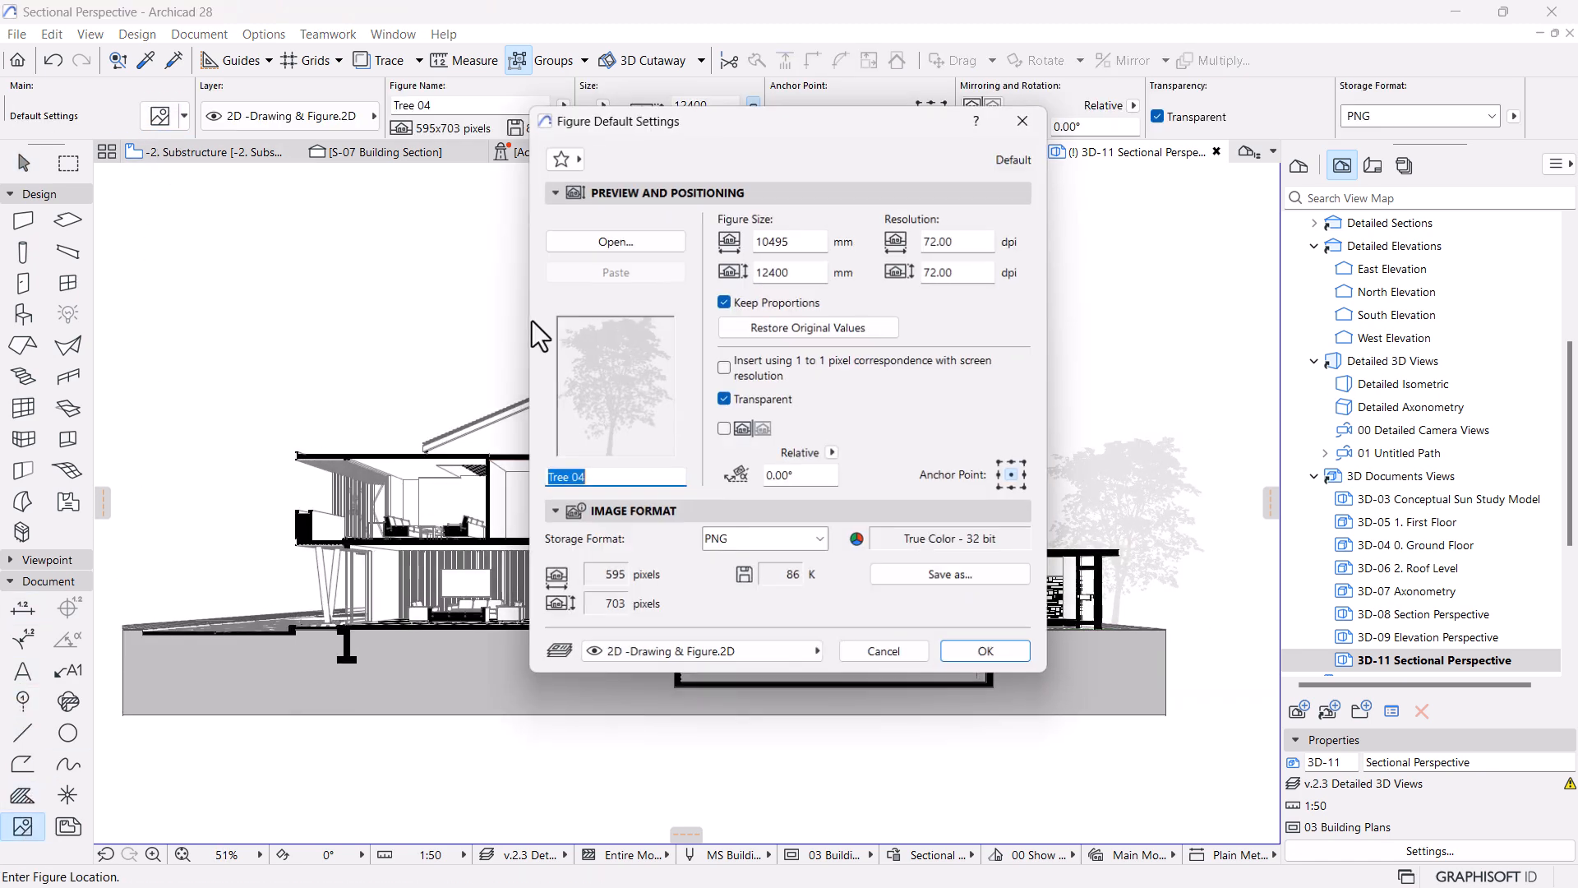
click(604, 240)
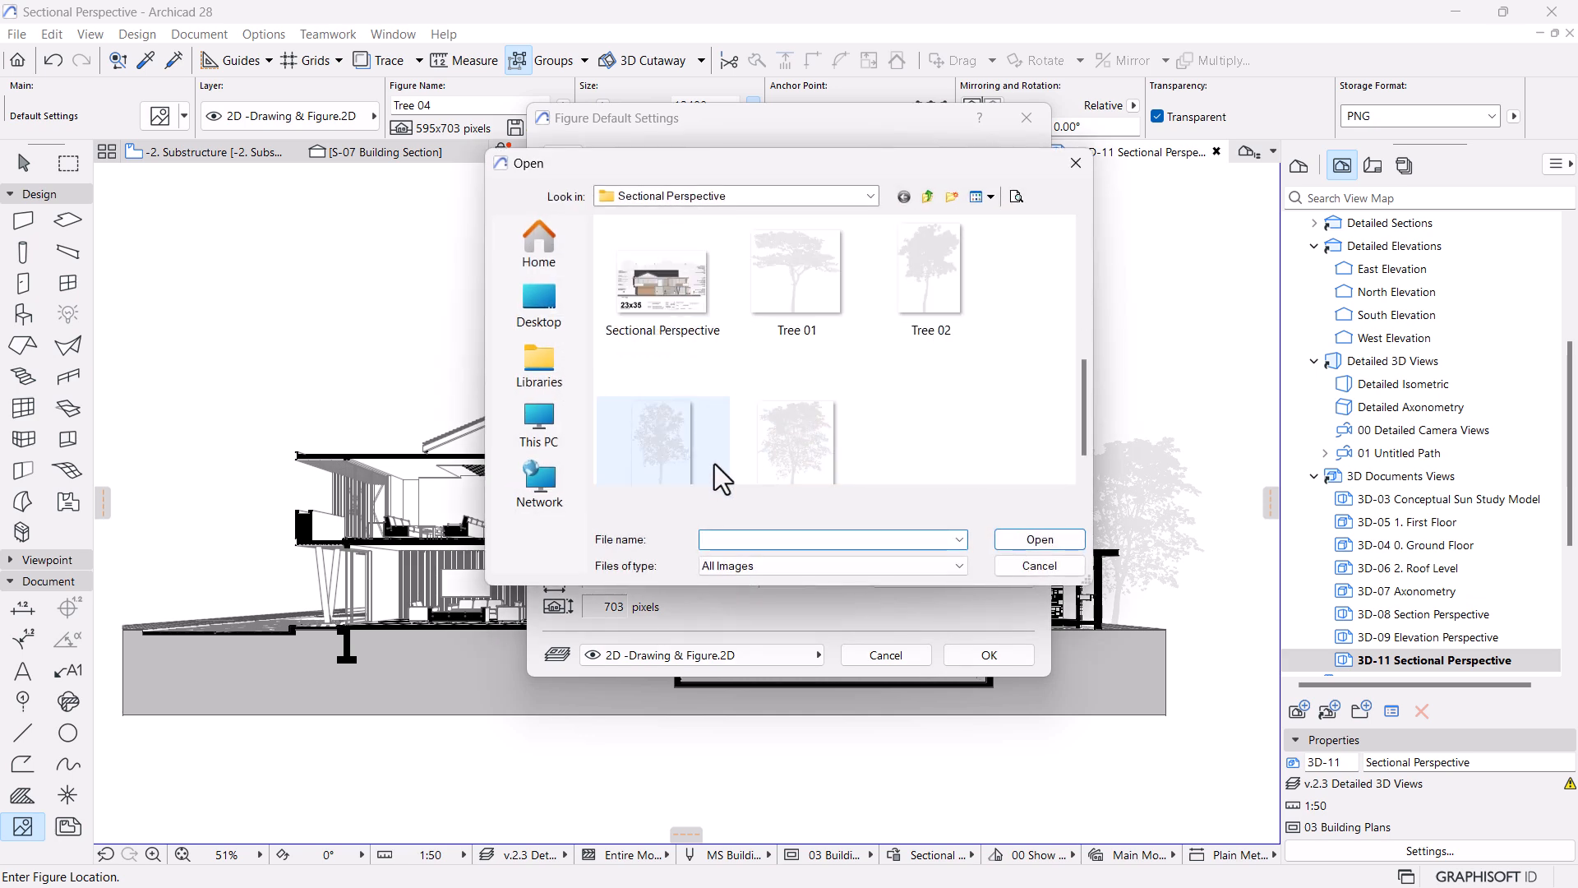
click(649, 446)
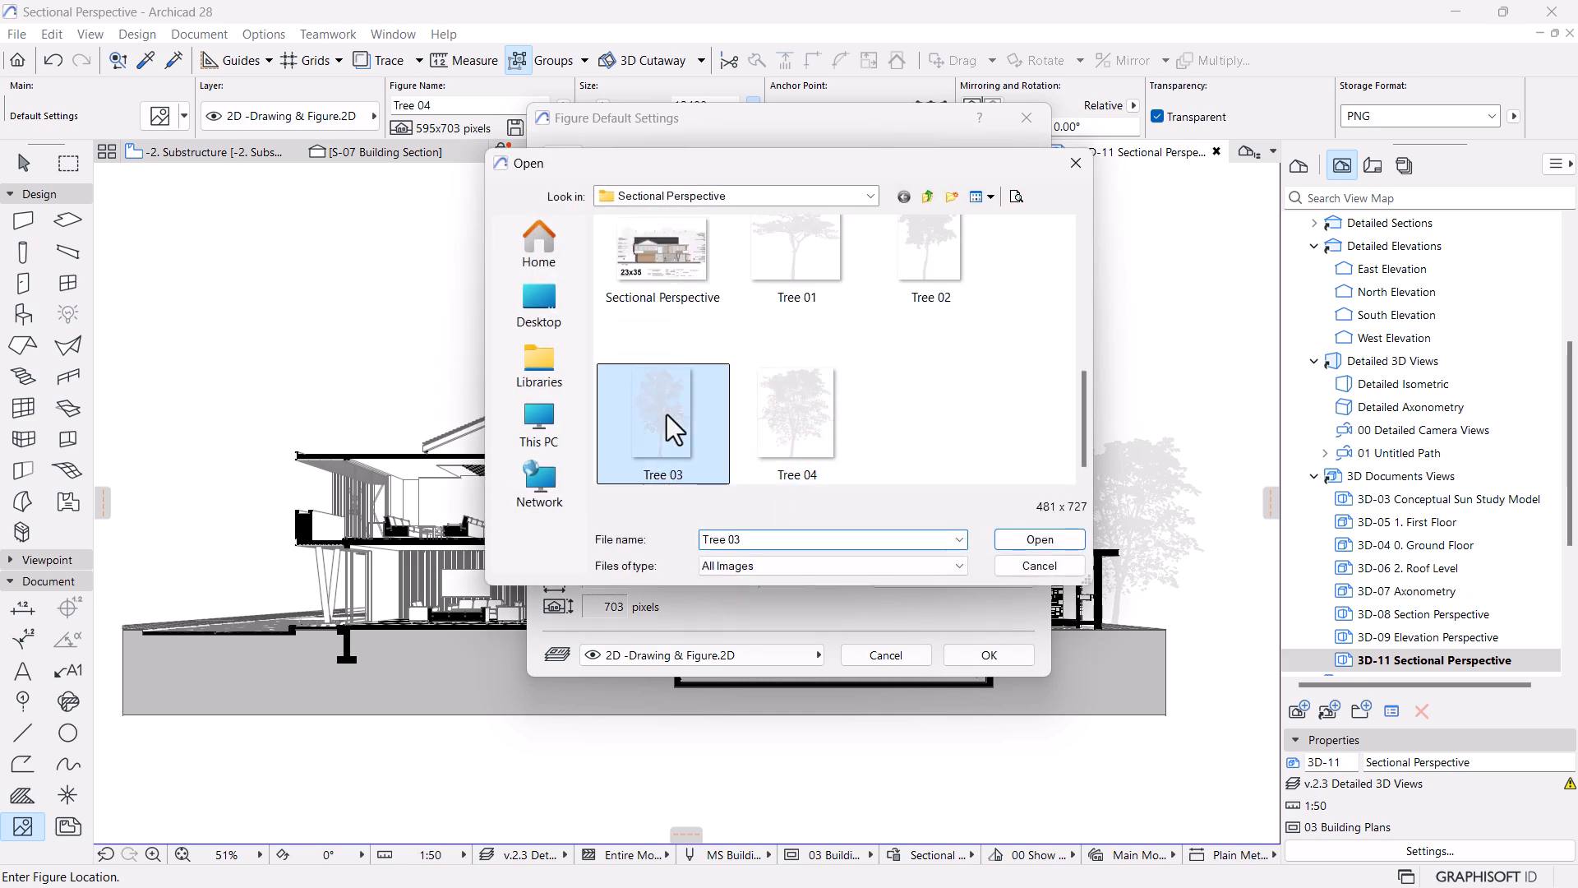
click(1029, 541)
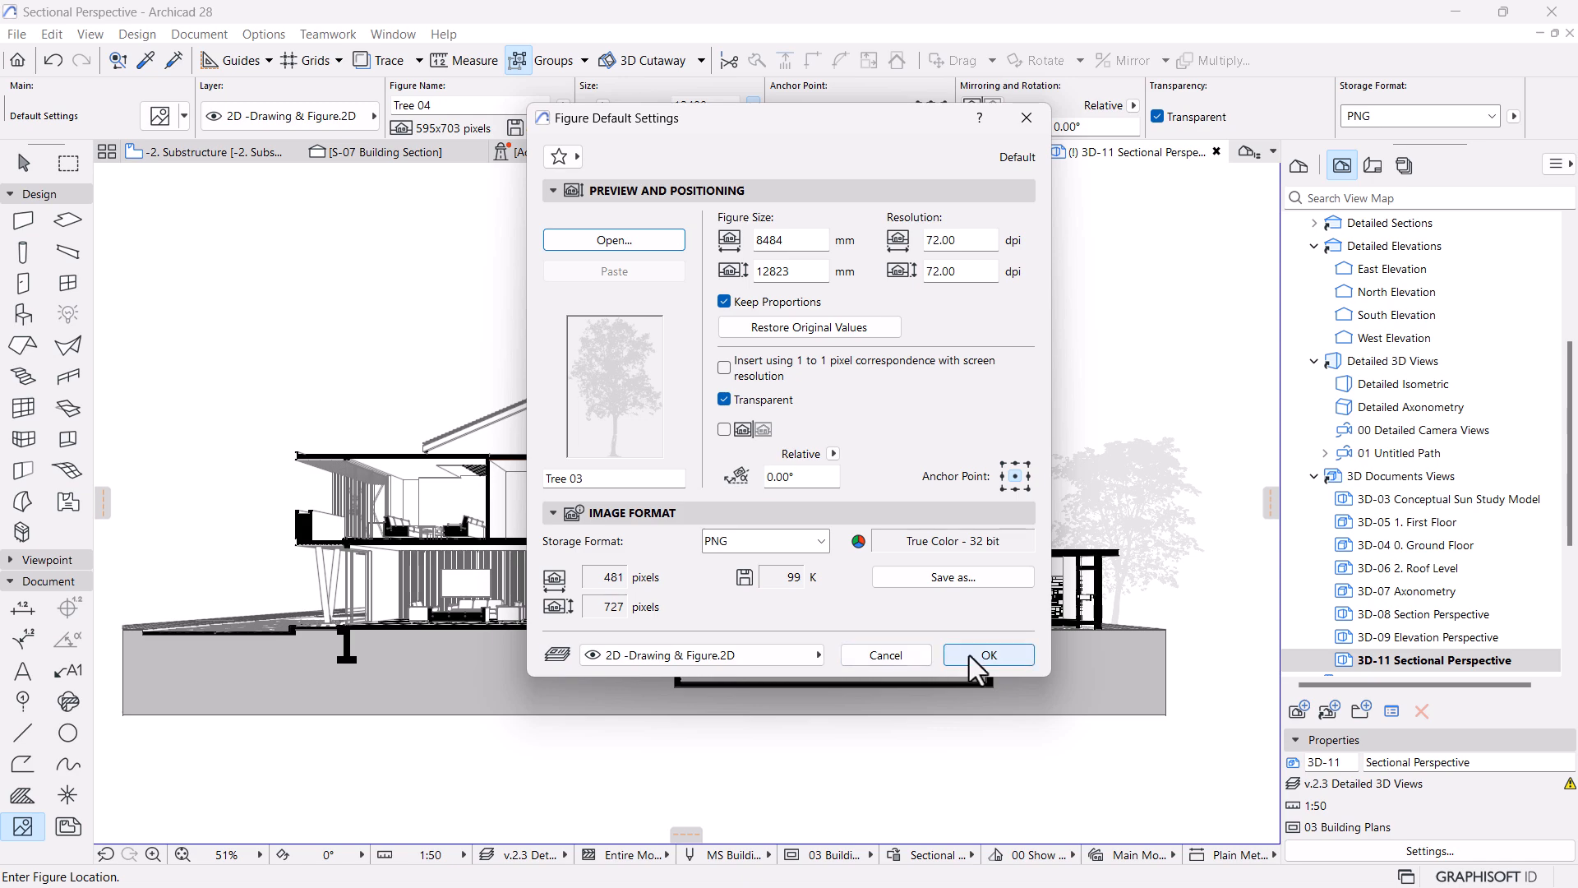
click(990, 655)
scroll(296, 625, up, 10)
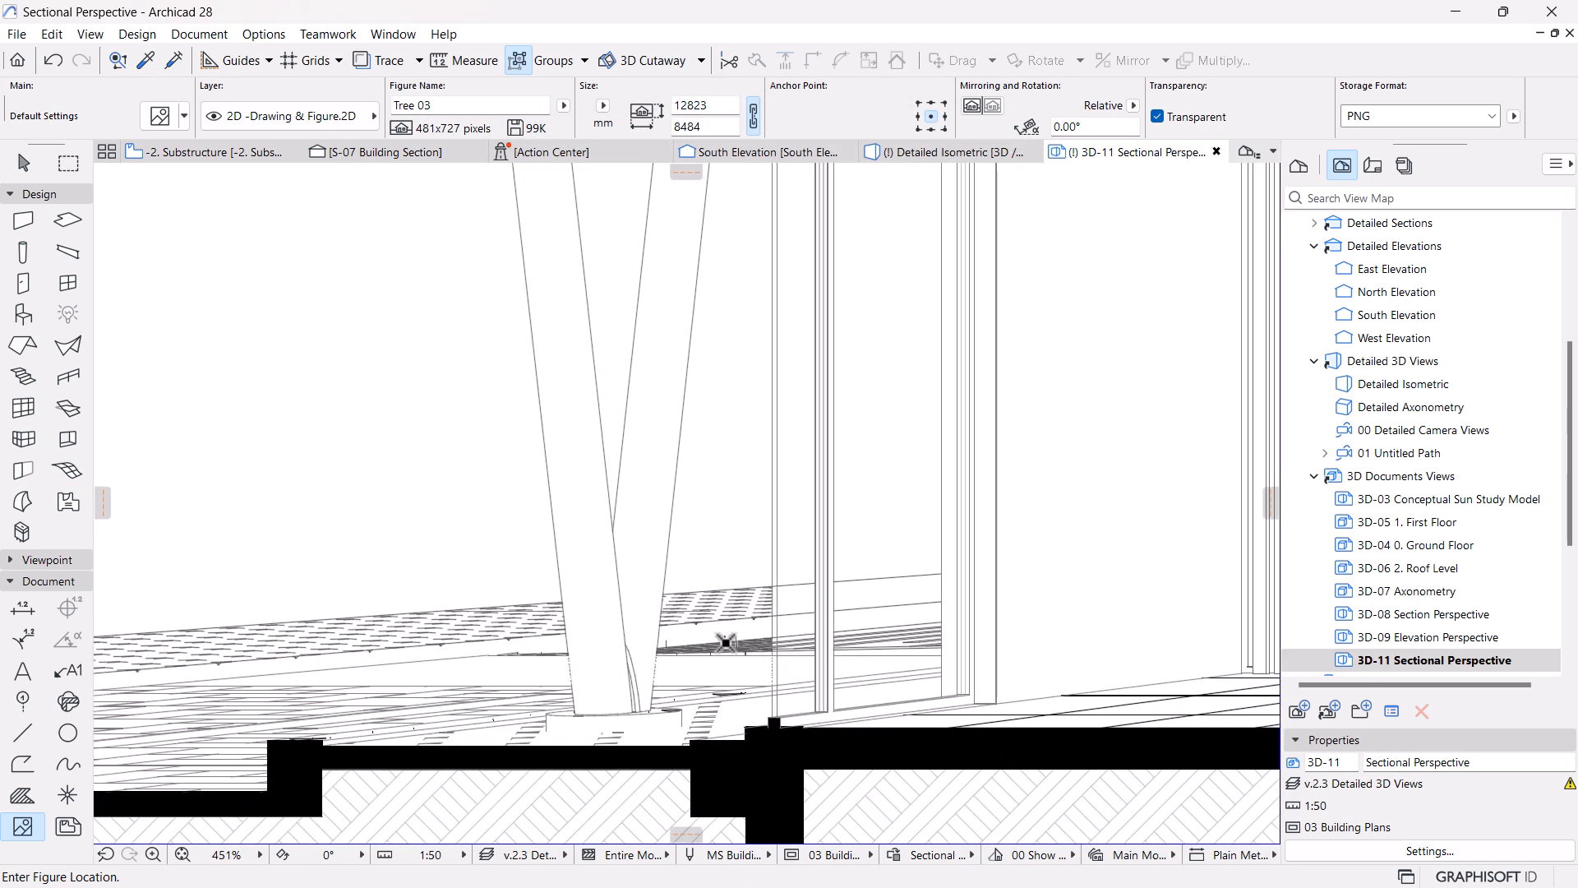
Place the Tree 03 figure by the V-shaped column at the house's left end and move it up so its base sits at ground level
click(728, 649)
key(Escape)
click(408, 458)
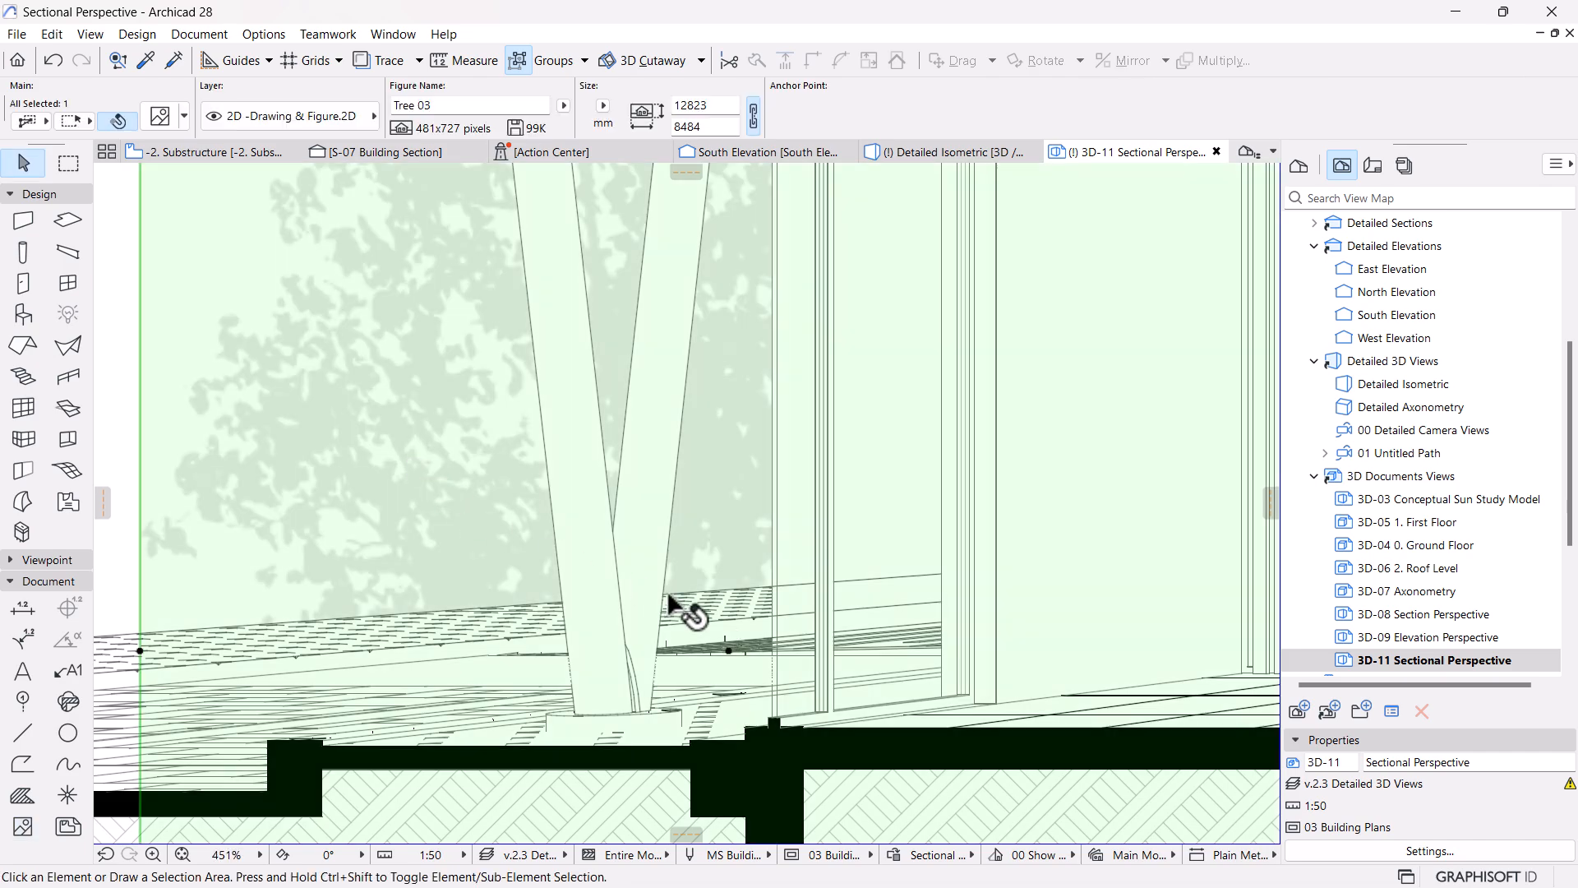
scroll(635, 485, down, 8)
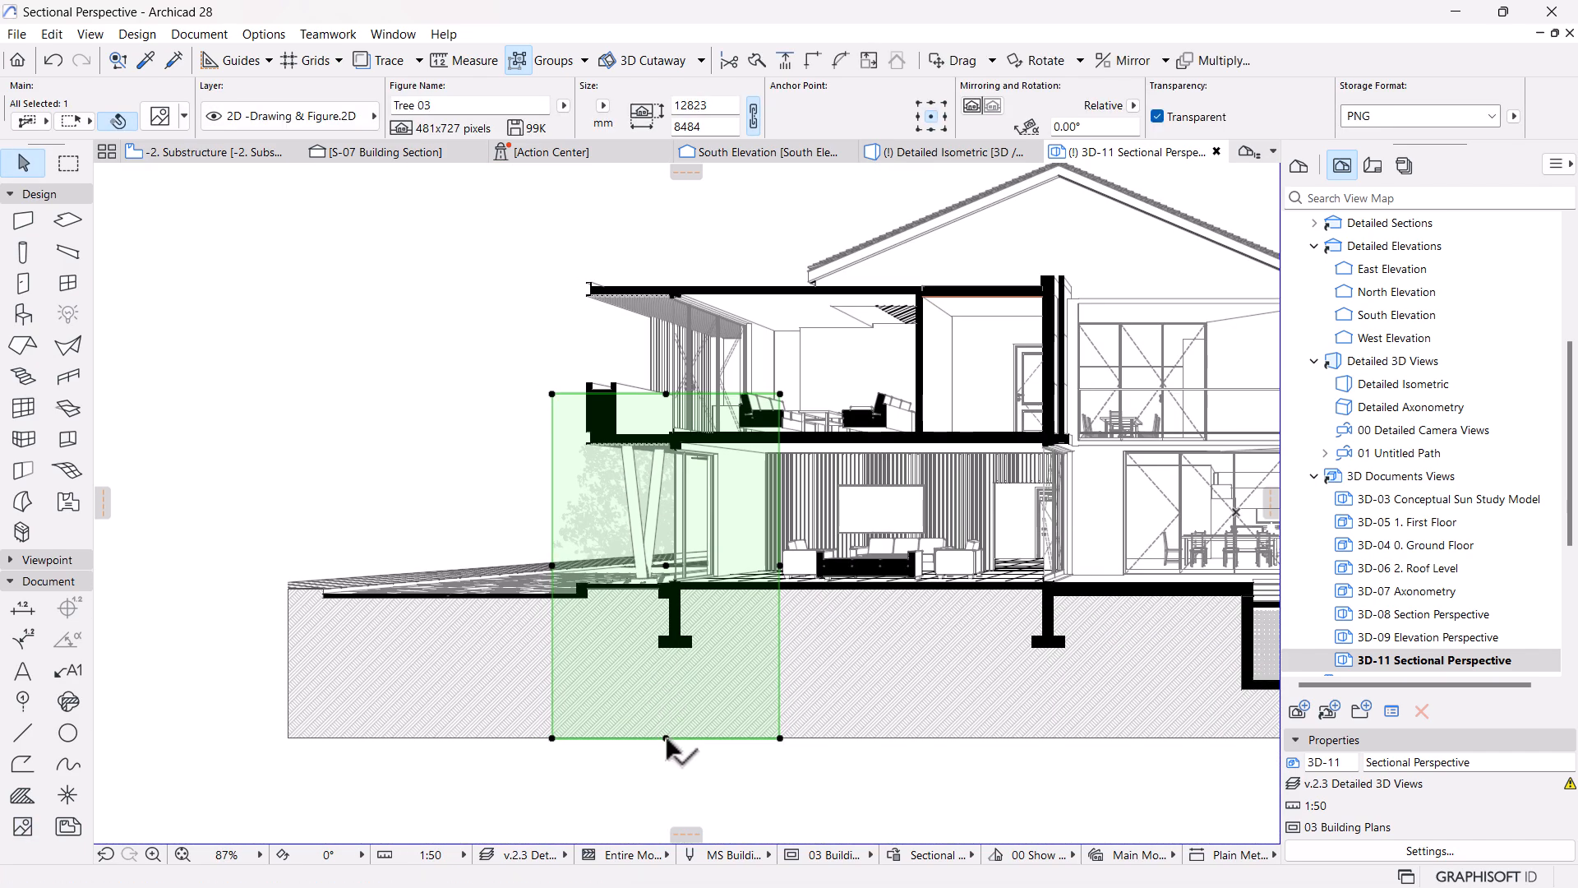
click(666, 738)
scroll(667, 586, up, 4)
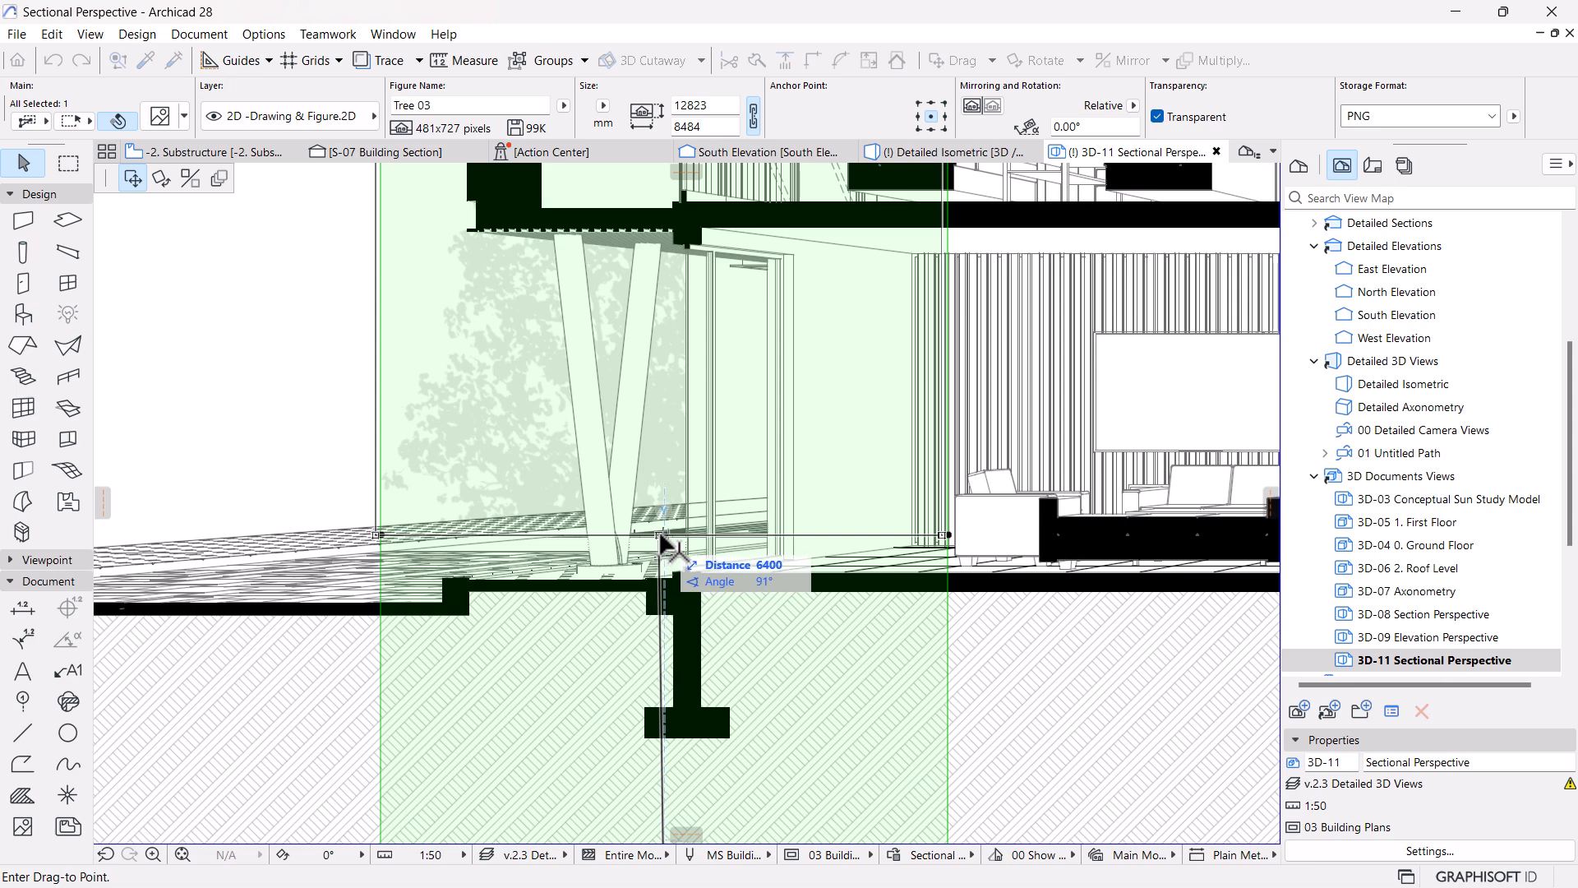
click(663, 539)
scroll(655, 564, down, 6)
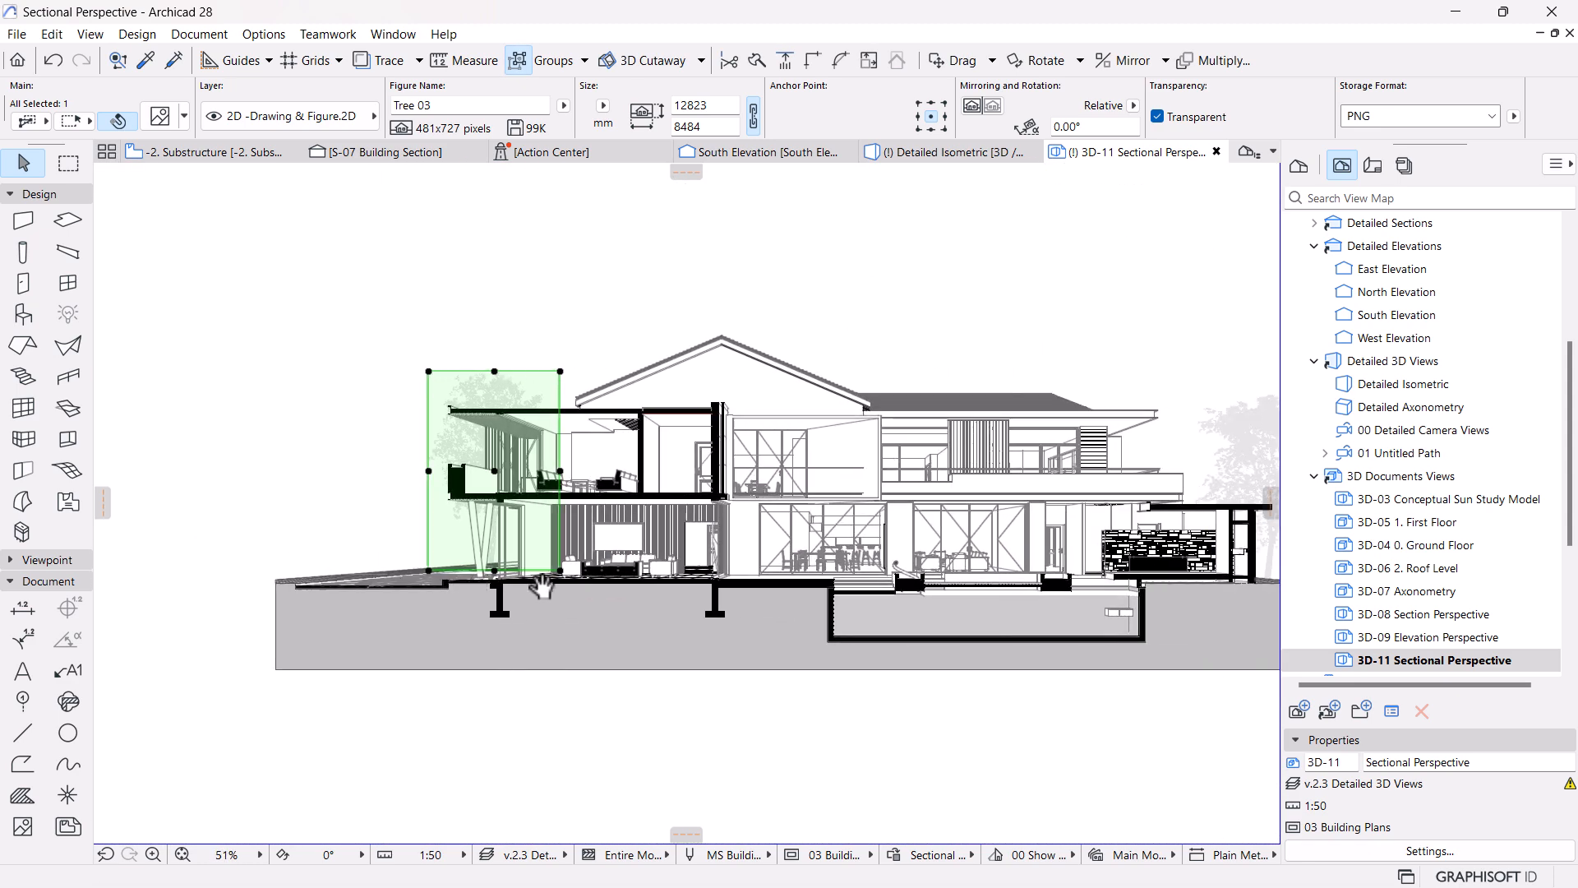
click(557, 757)
Restart the Figure tool and load the Tree 01 image as the default figure
scroll(494, 485, up, 3)
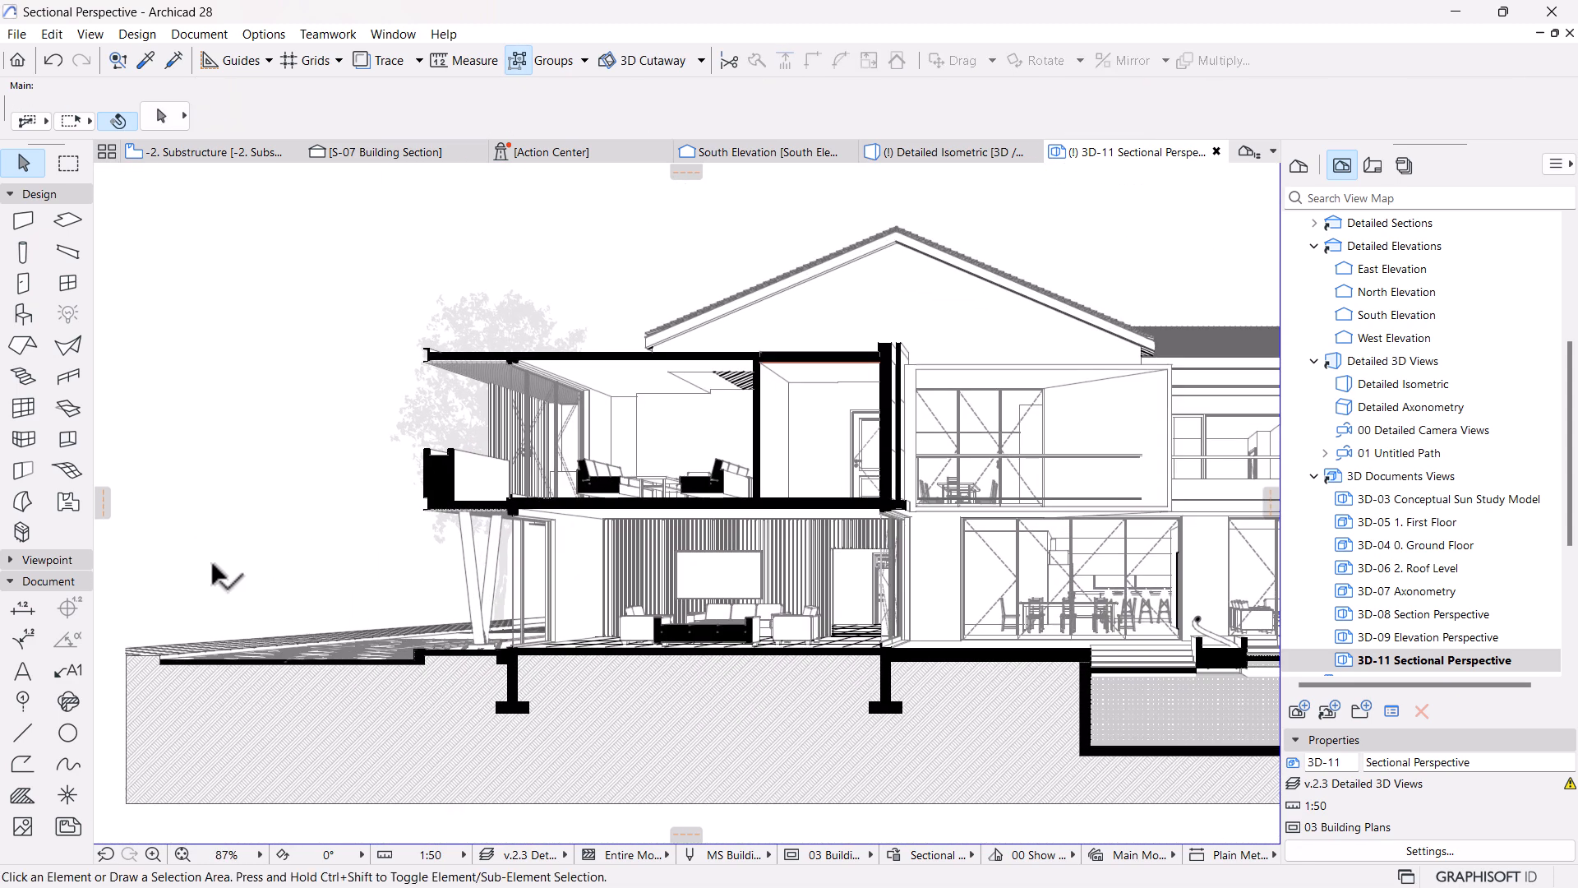
click(27, 830)
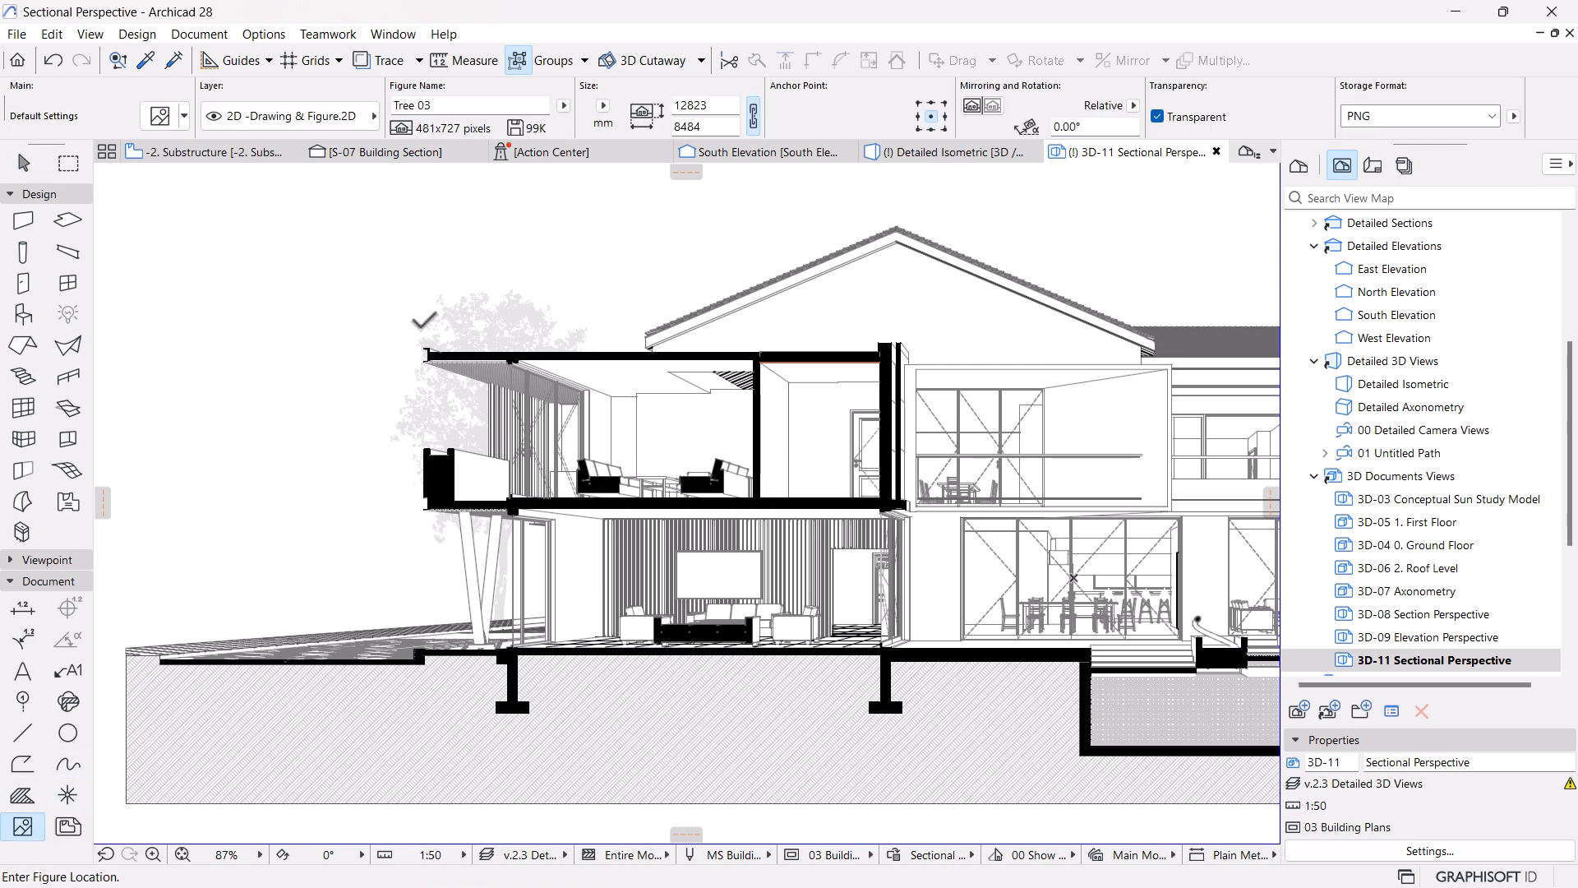
click(160, 115)
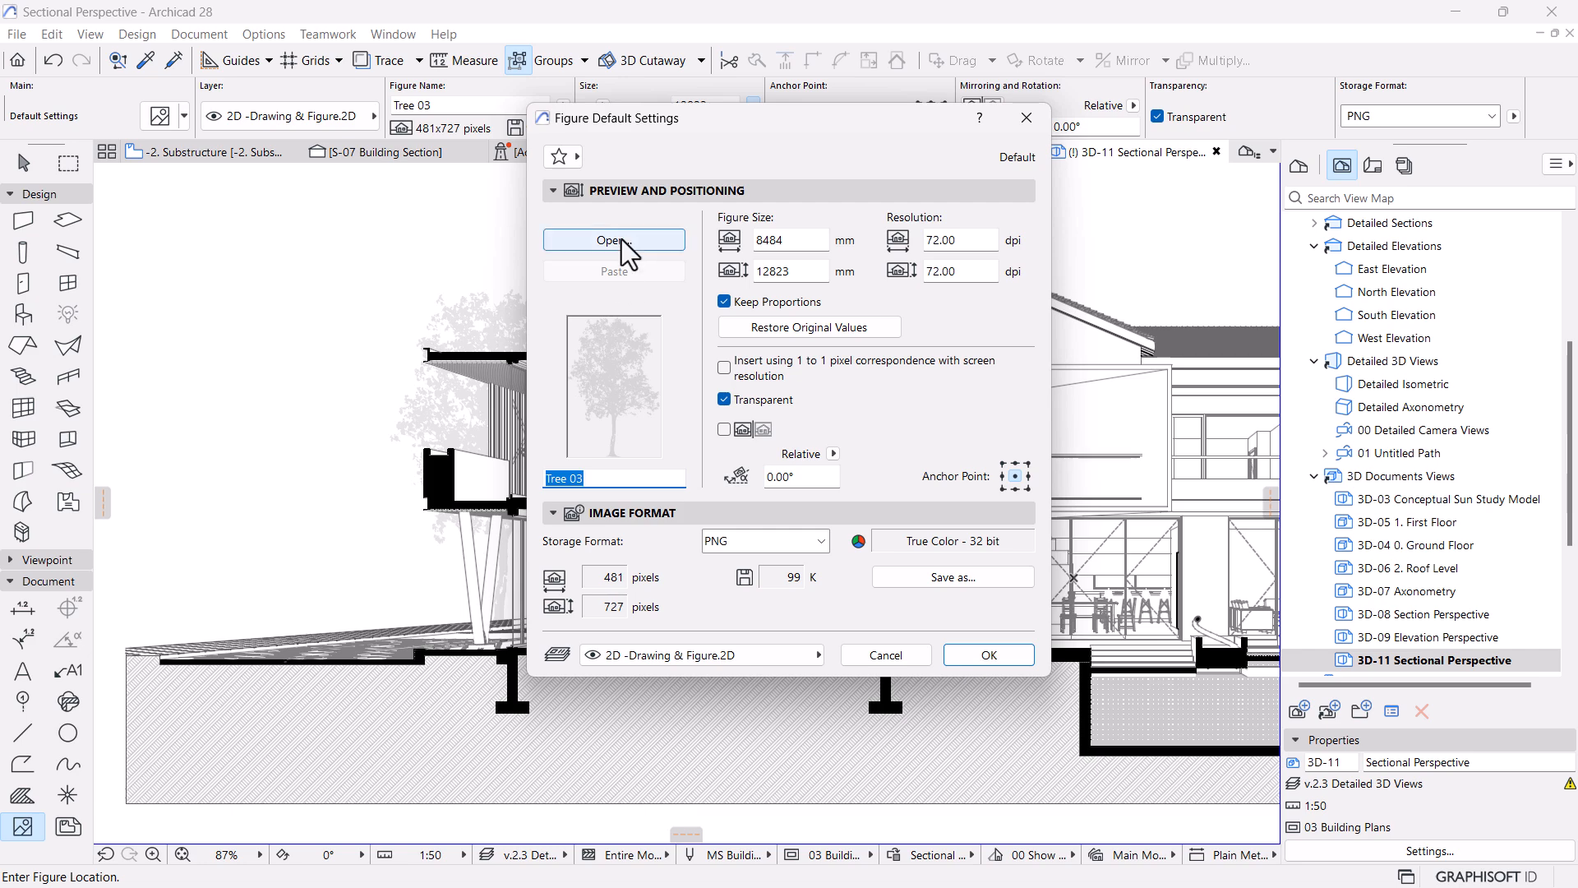
click(621, 239)
scroll(887, 351, down, 3)
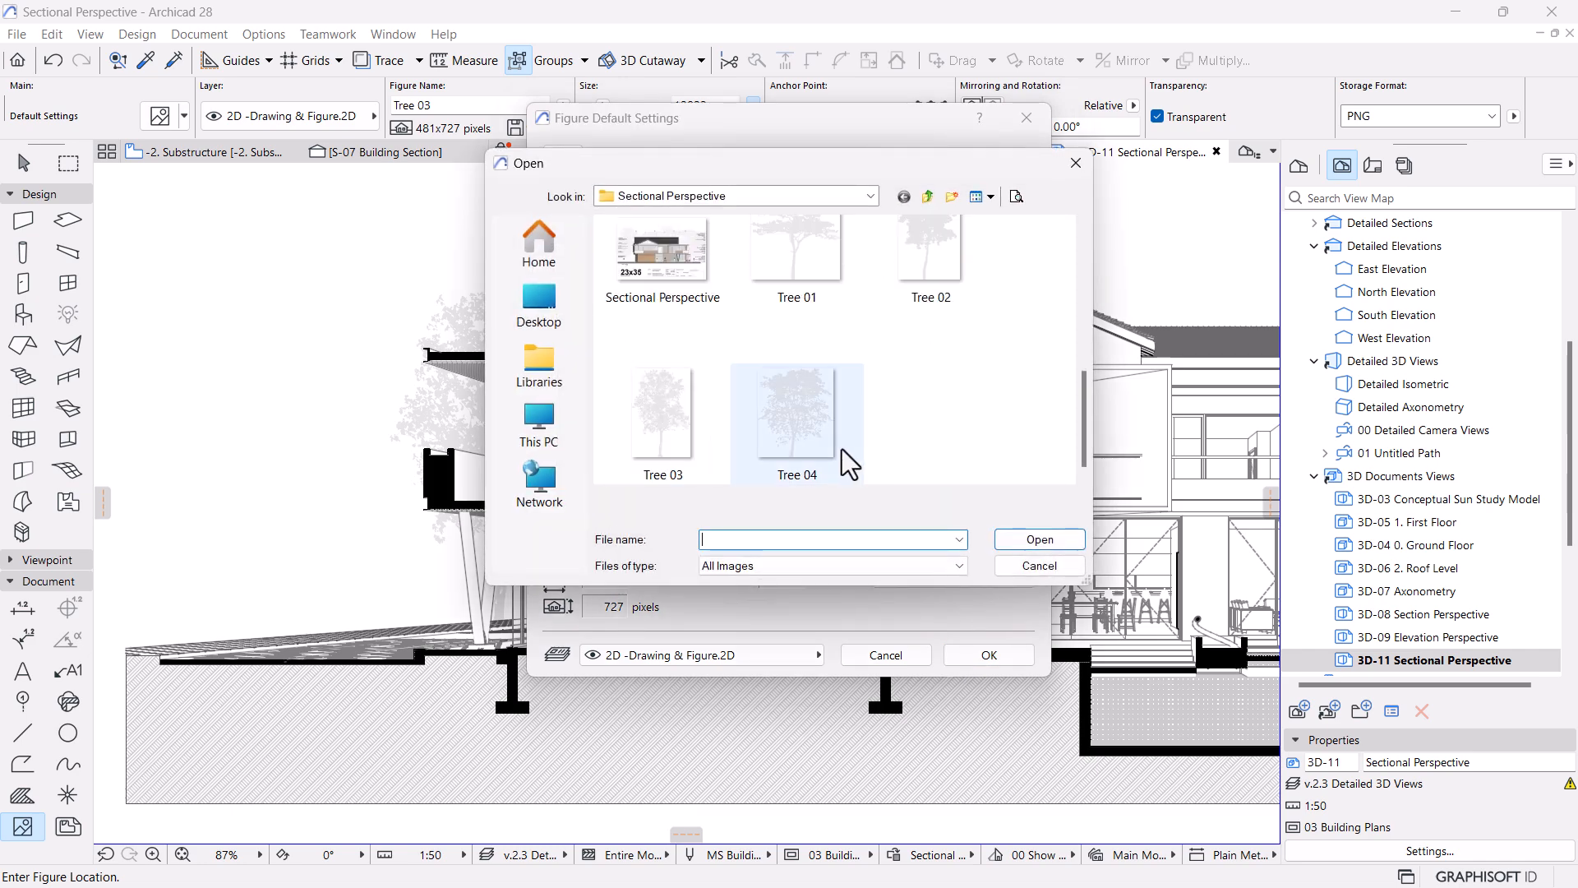
click(821, 346)
click(1039, 543)
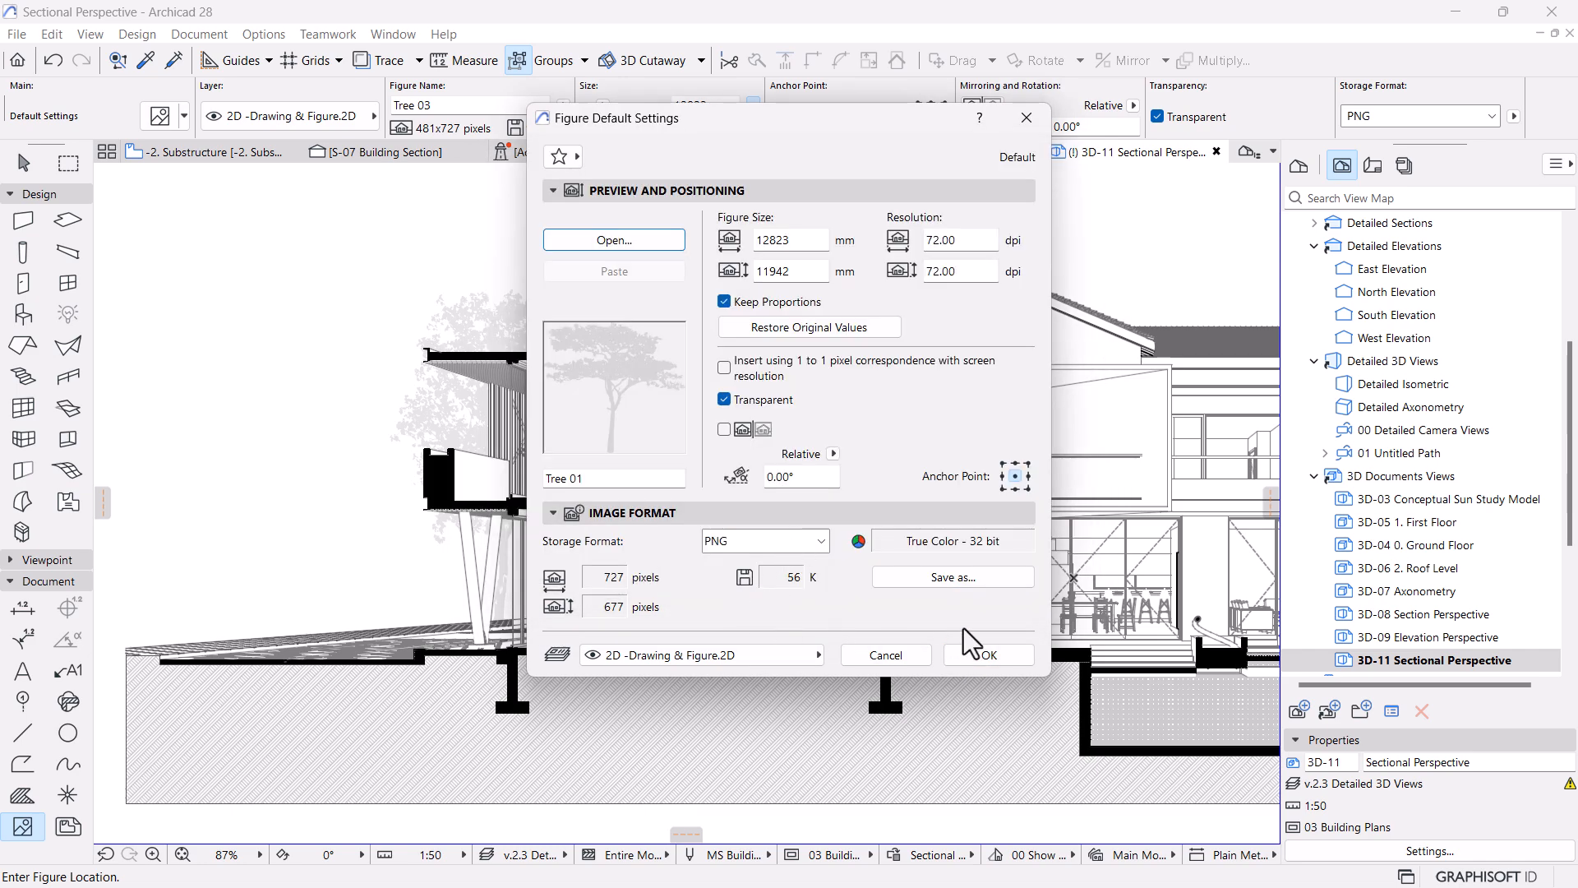
click(993, 653)
Place the Tree 01 figure at the right end of the site and move it behind the middle of the house, base on the floor line
scroll(473, 634, down, 3)
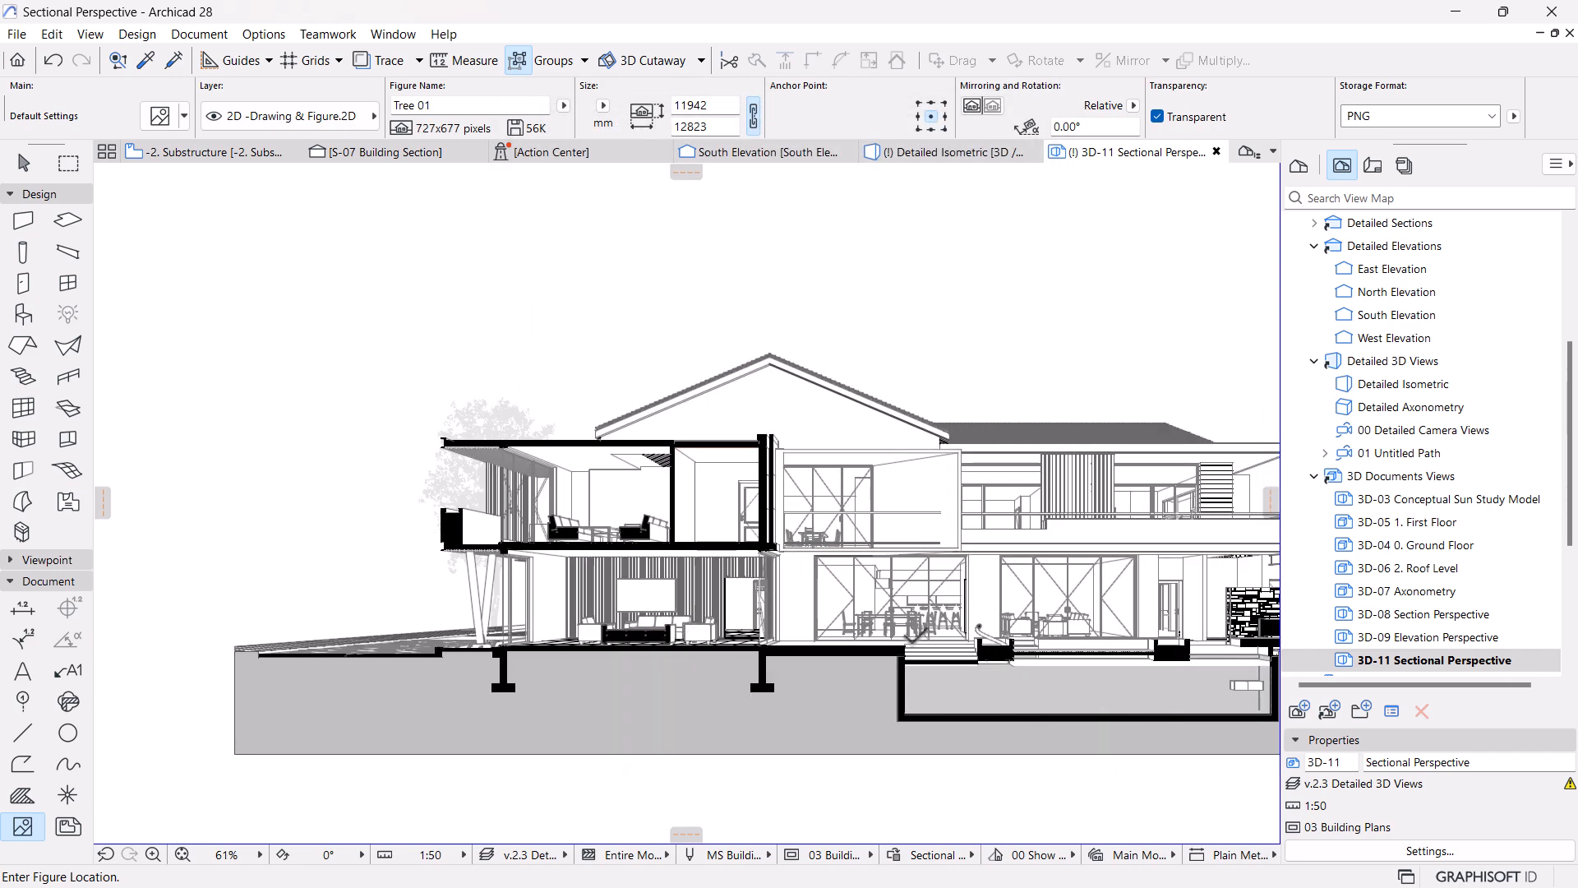
middle_drag(797, 596, 420, 563)
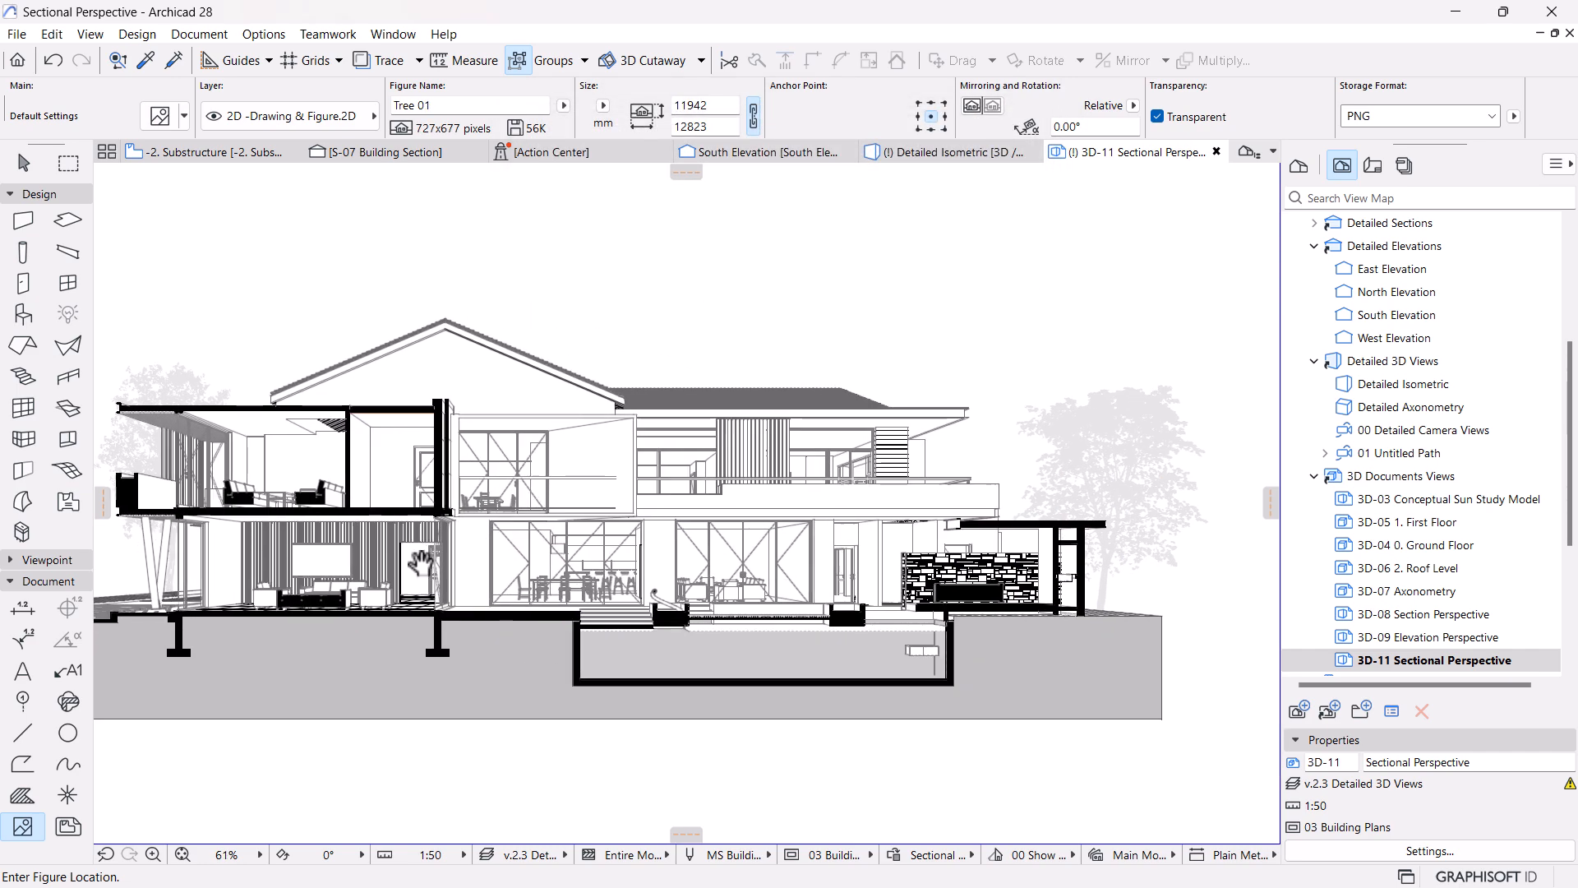
click(1147, 617)
key(Escape)
click(1177, 598)
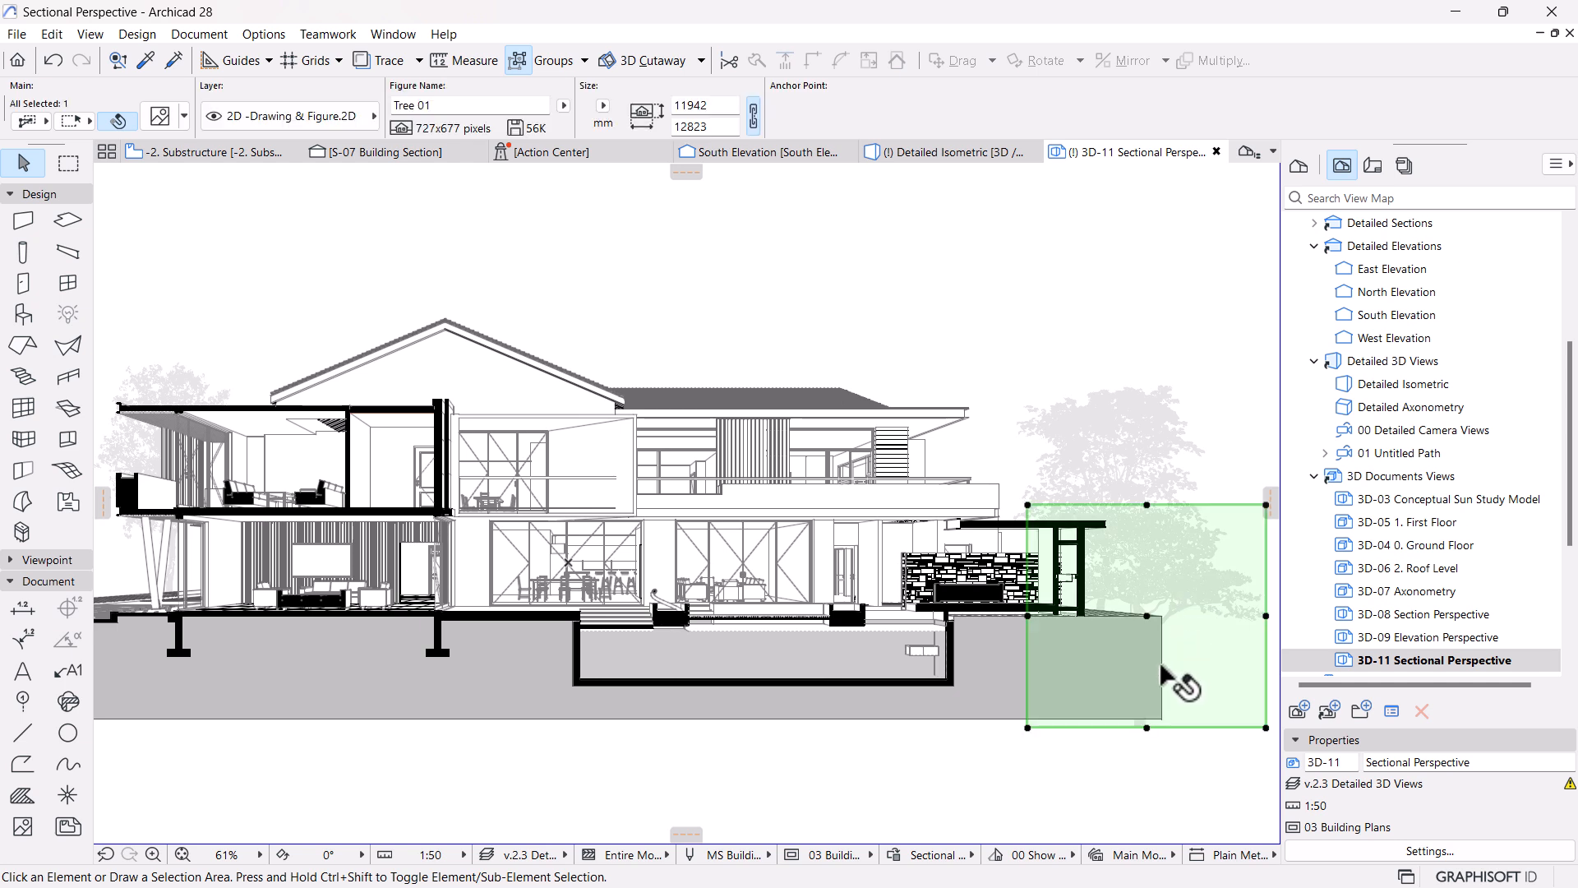
drag(1147, 727, 564, 611)
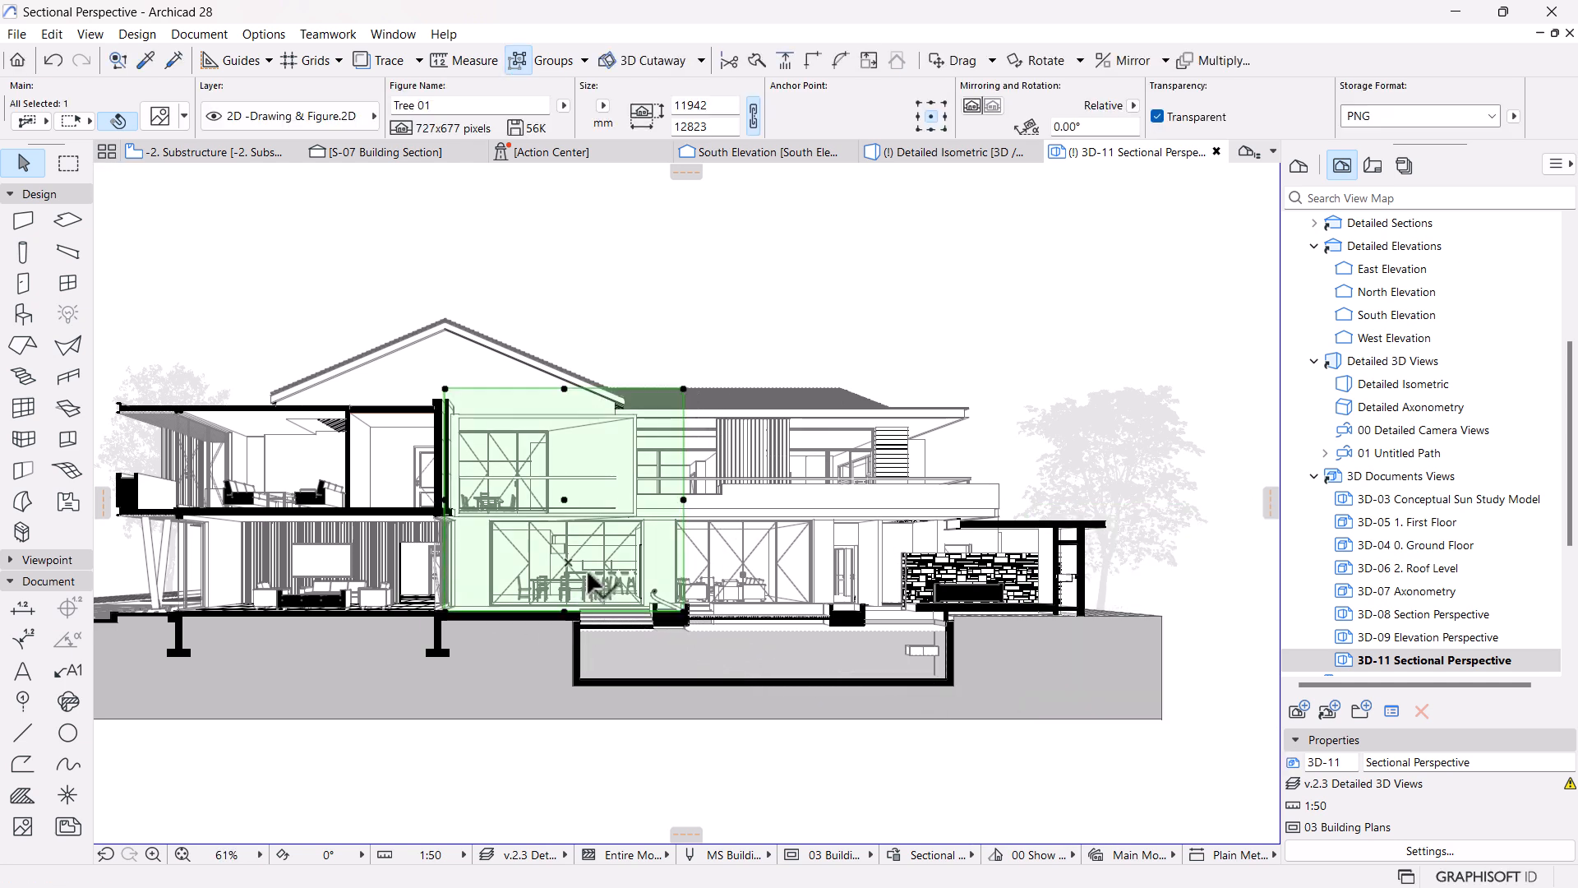
Graphically resize the Tree 01 figure from its base midpoint to about 18050 mm high so its crown rises above the roof
key(ctrl+k)
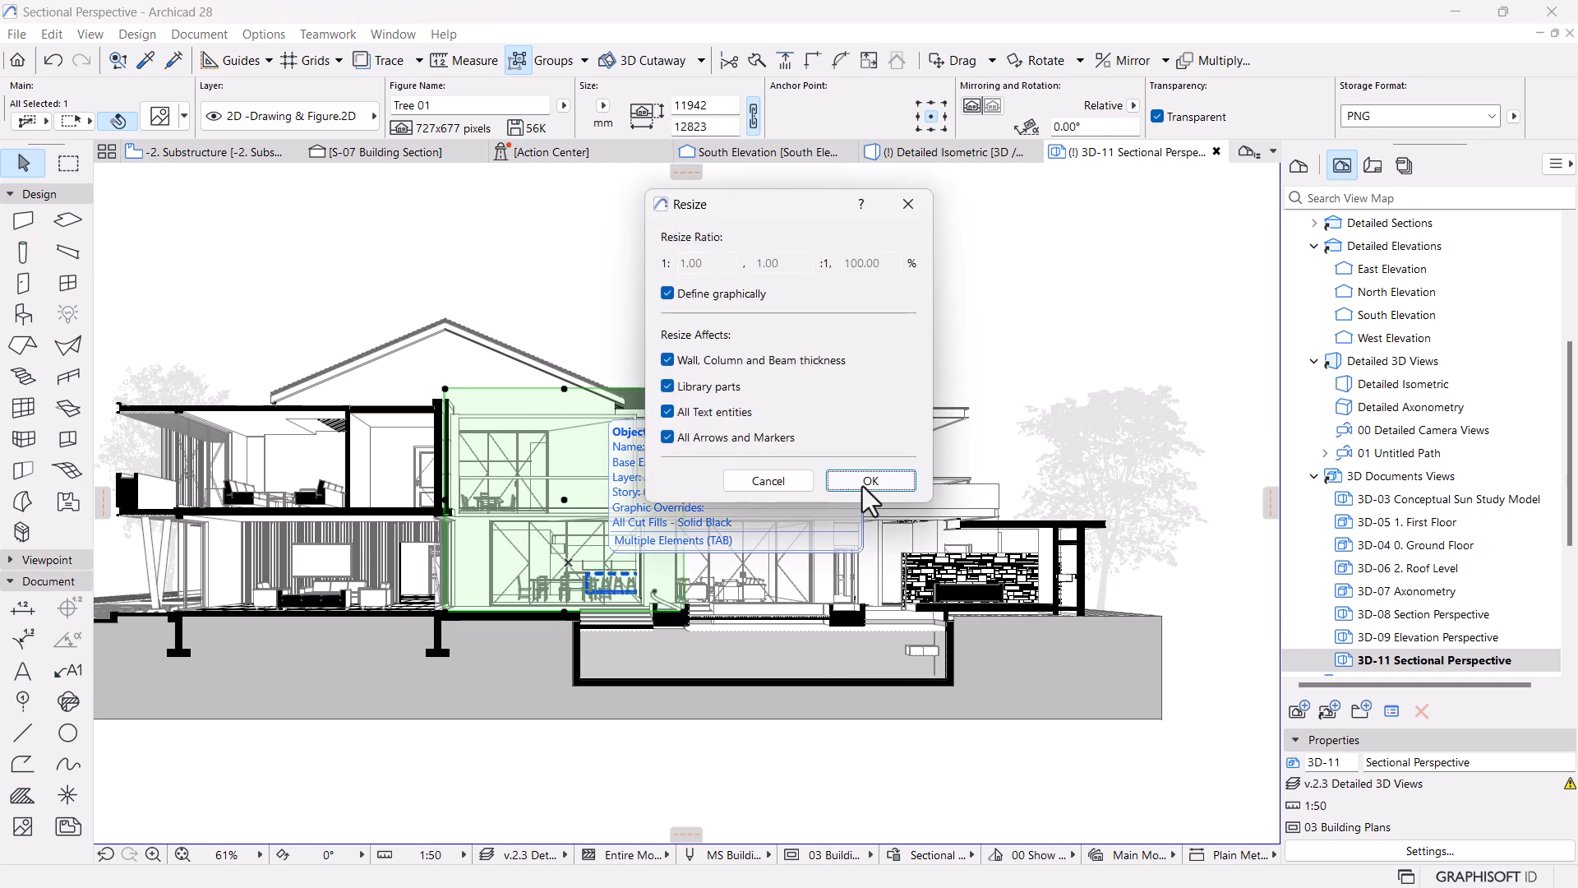
click(870, 481)
click(563, 611)
click(564, 389)
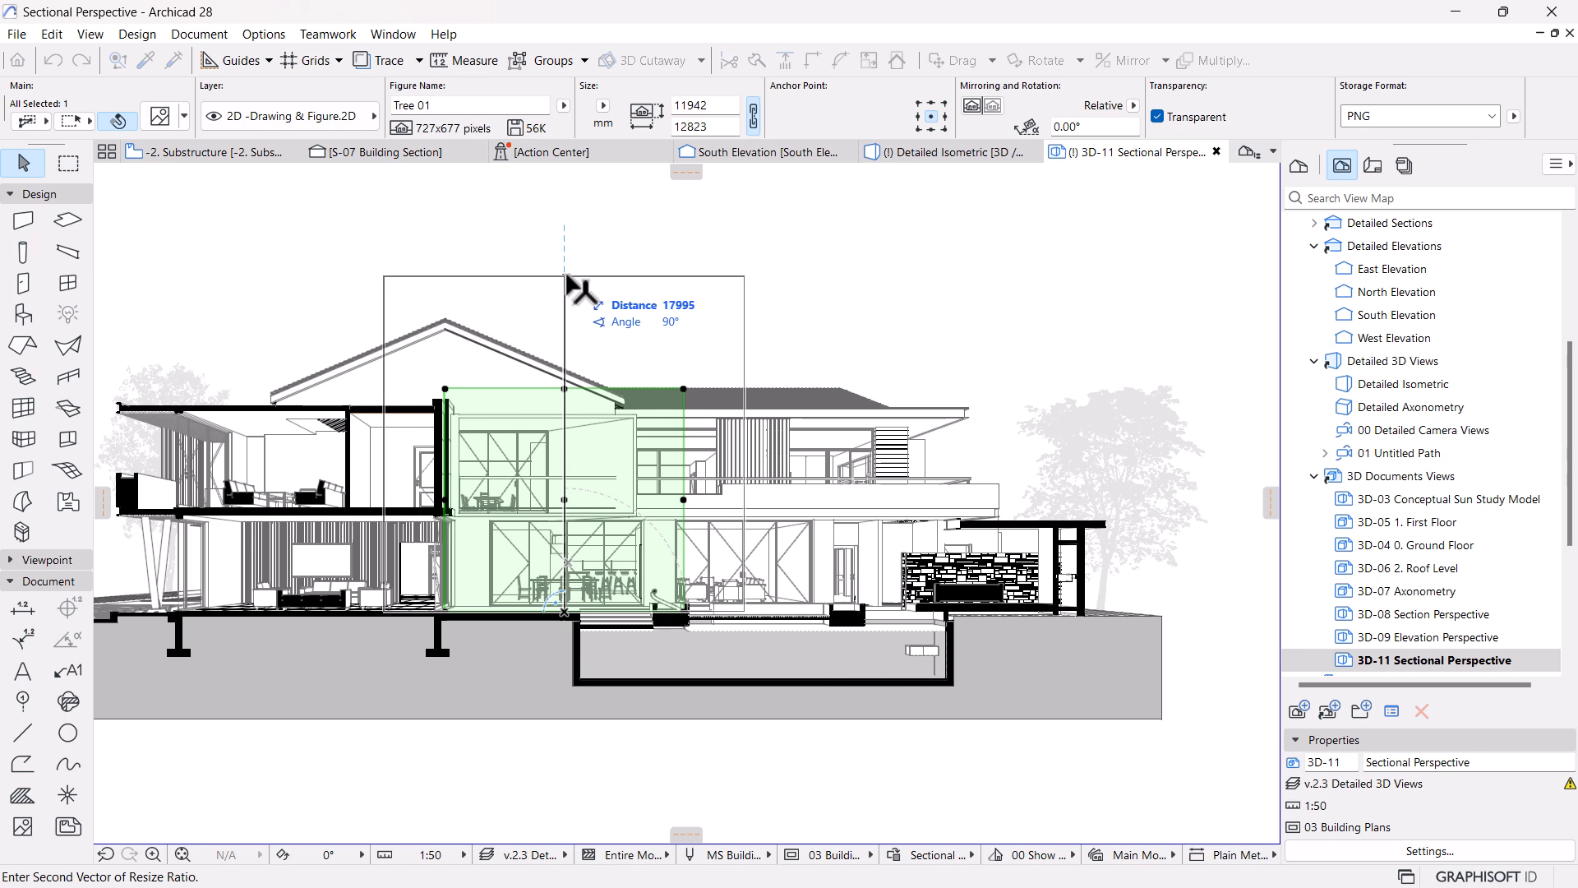
click(565, 273)
scroll(825, 356, down, 4)
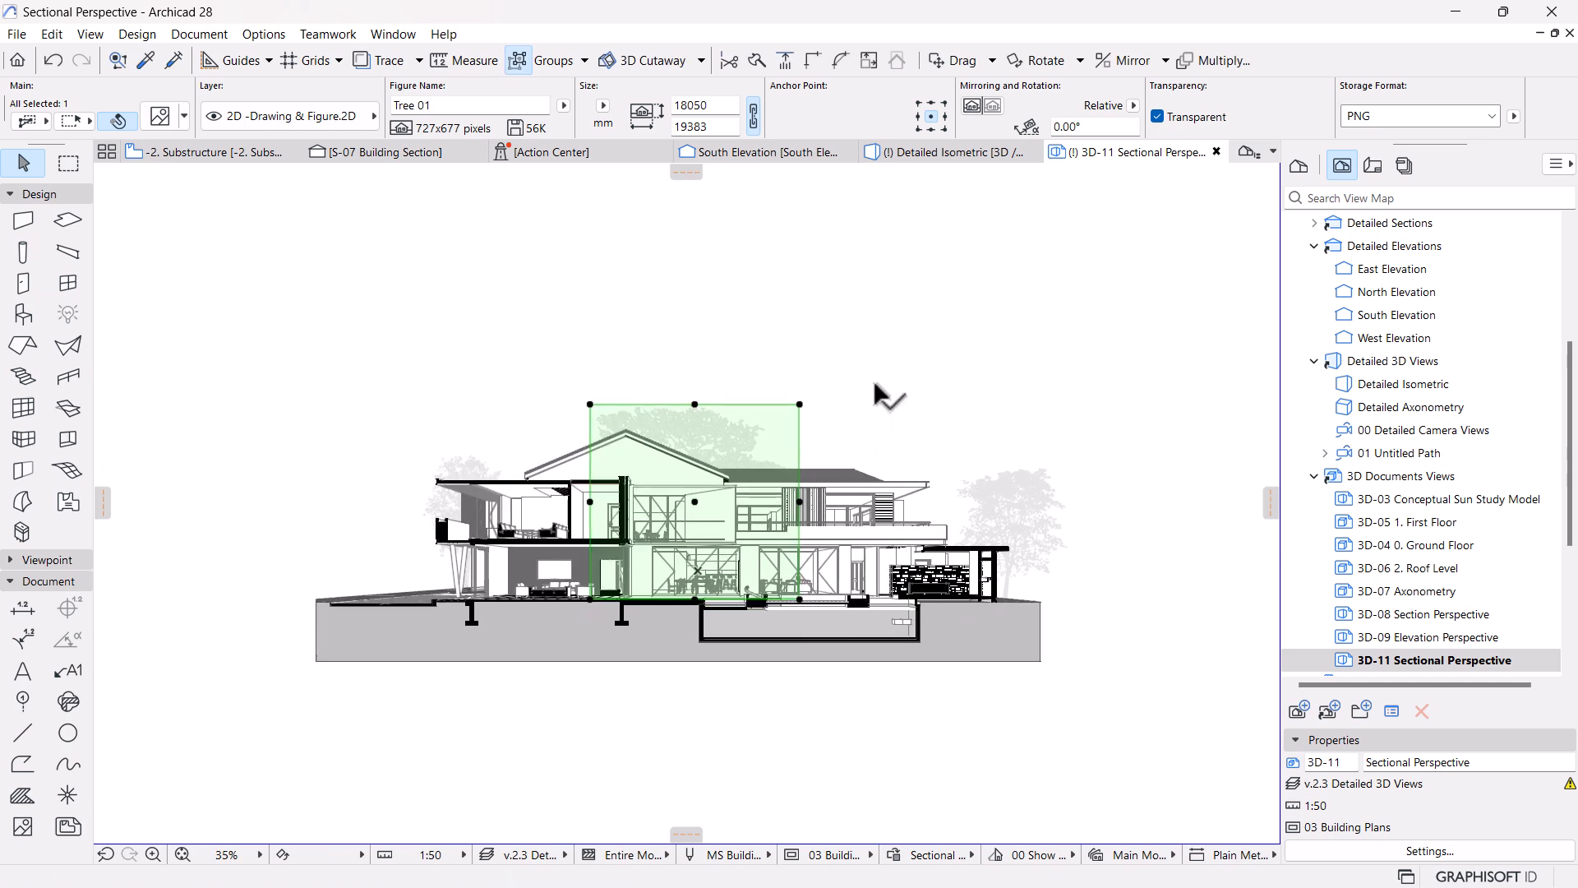
key(Escape)
Restart the Figure tool with the Tree 02 image loaded as its default figure
click(27, 824)
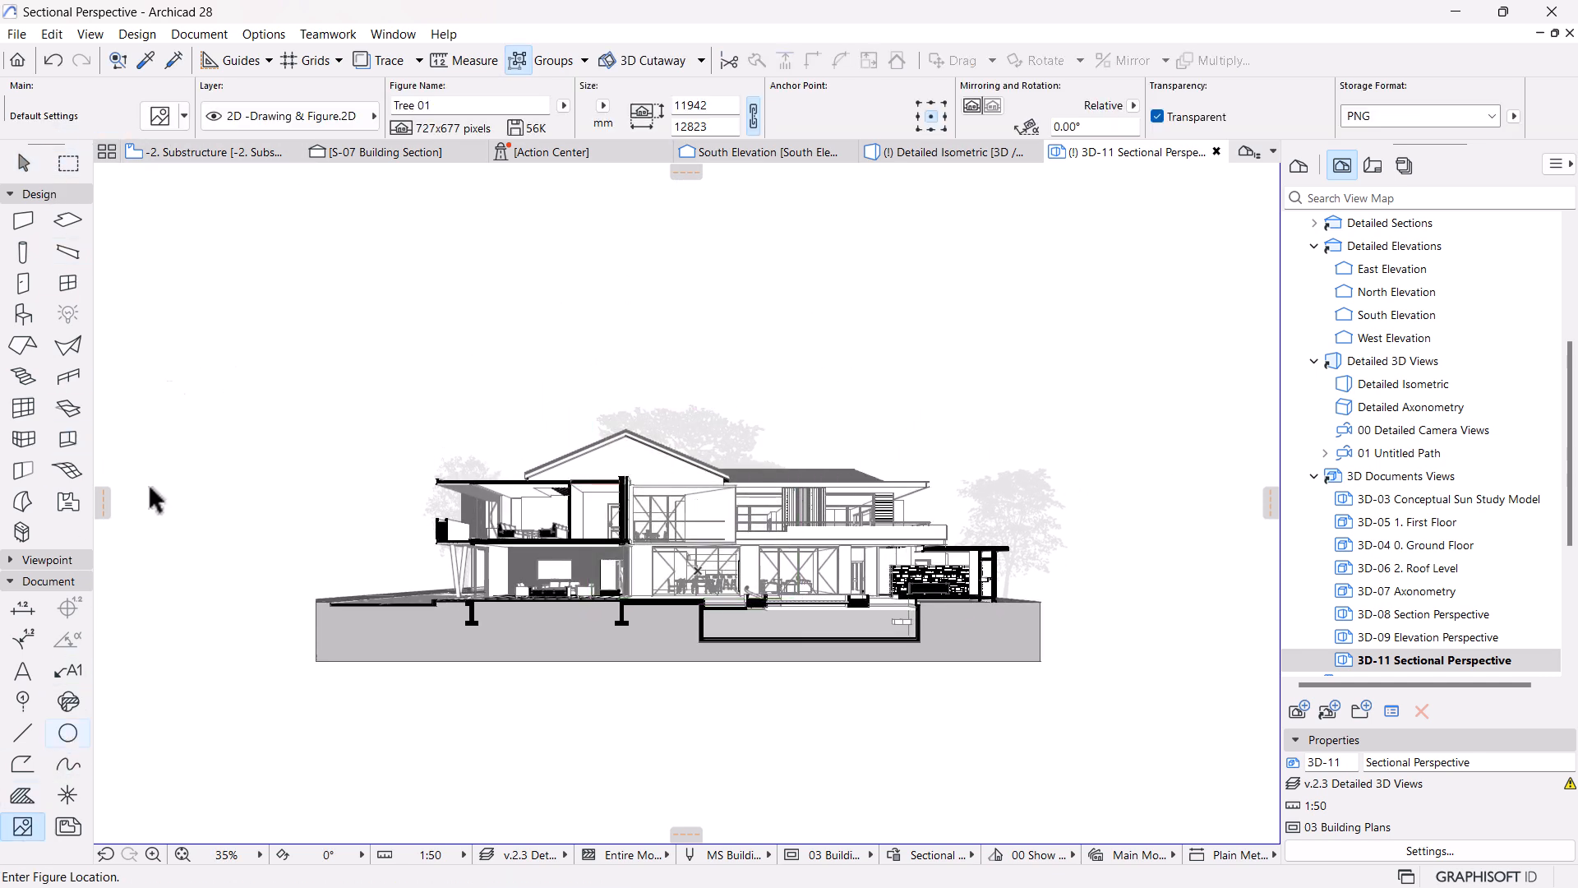
click(162, 113)
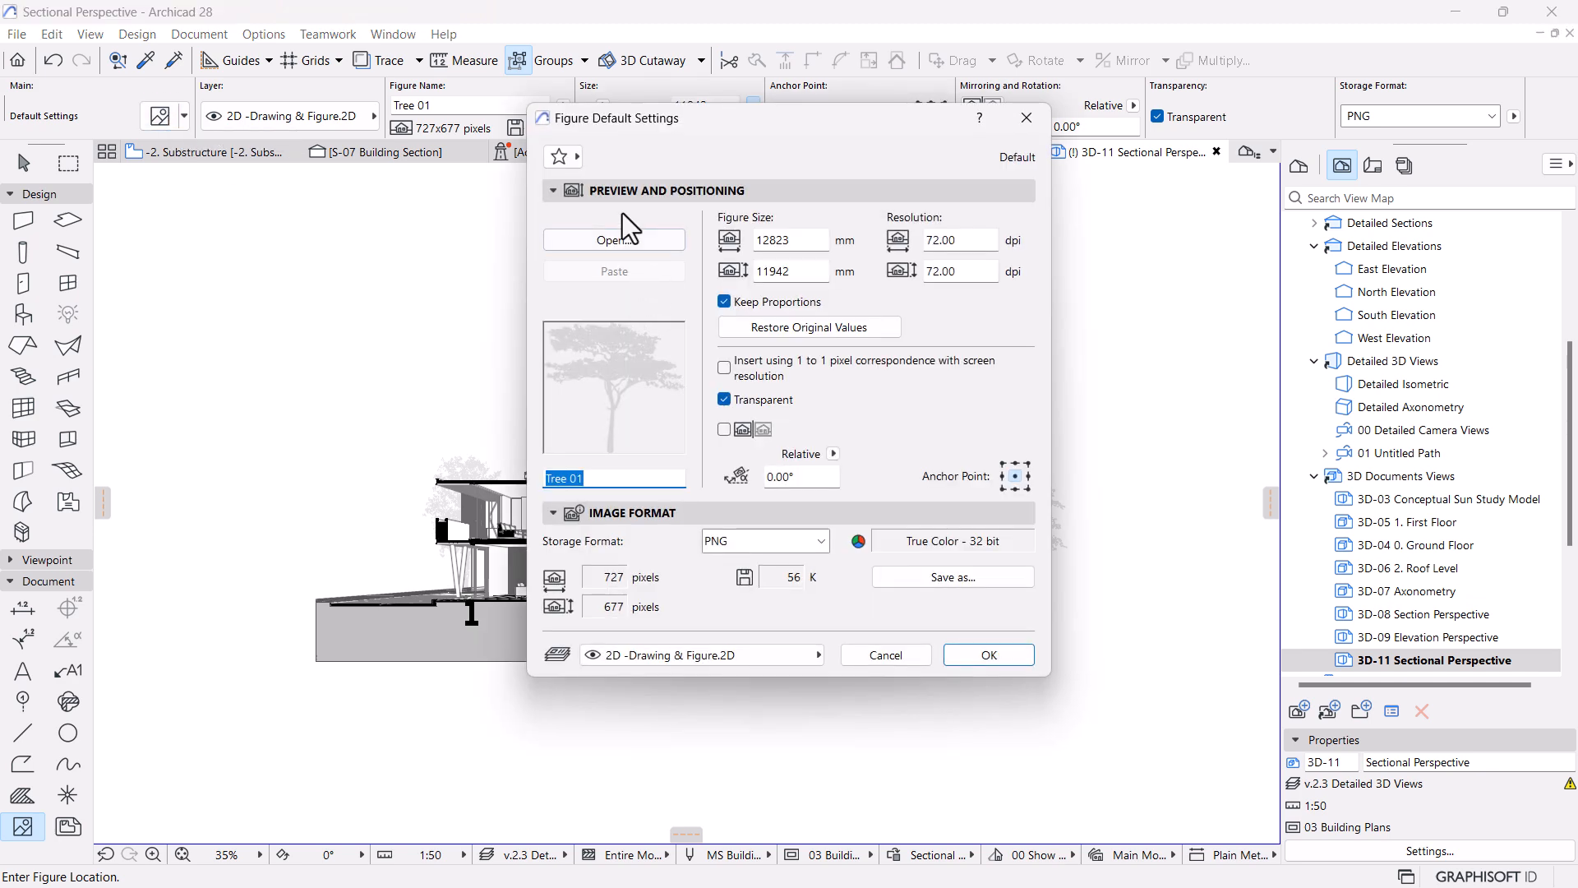
click(613, 241)
scroll(949, 493, down, 5)
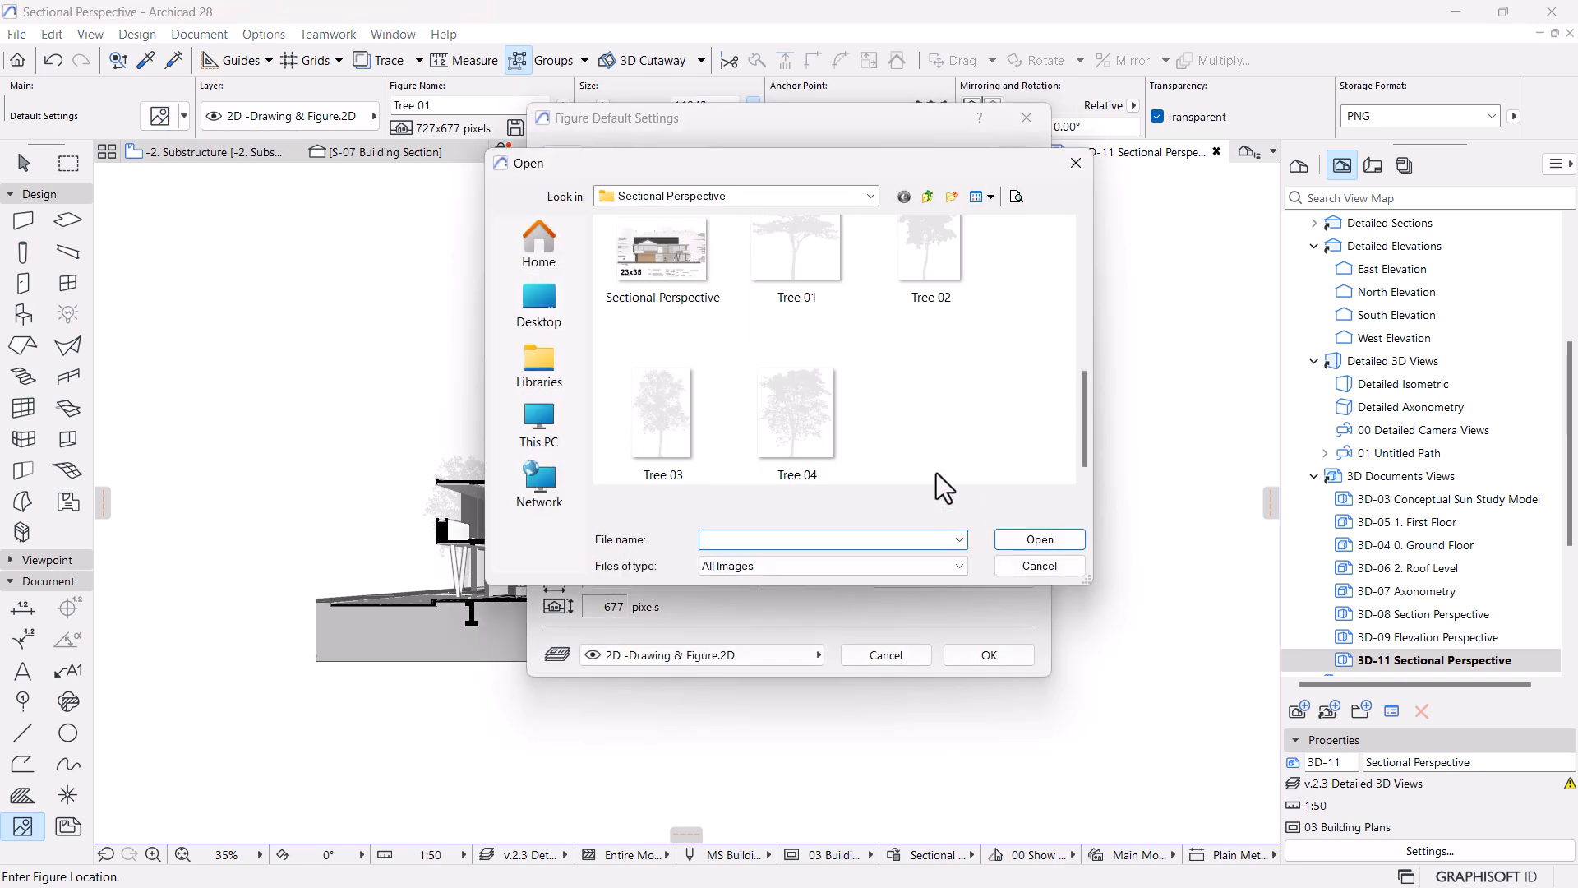
click(933, 271)
click(1032, 542)
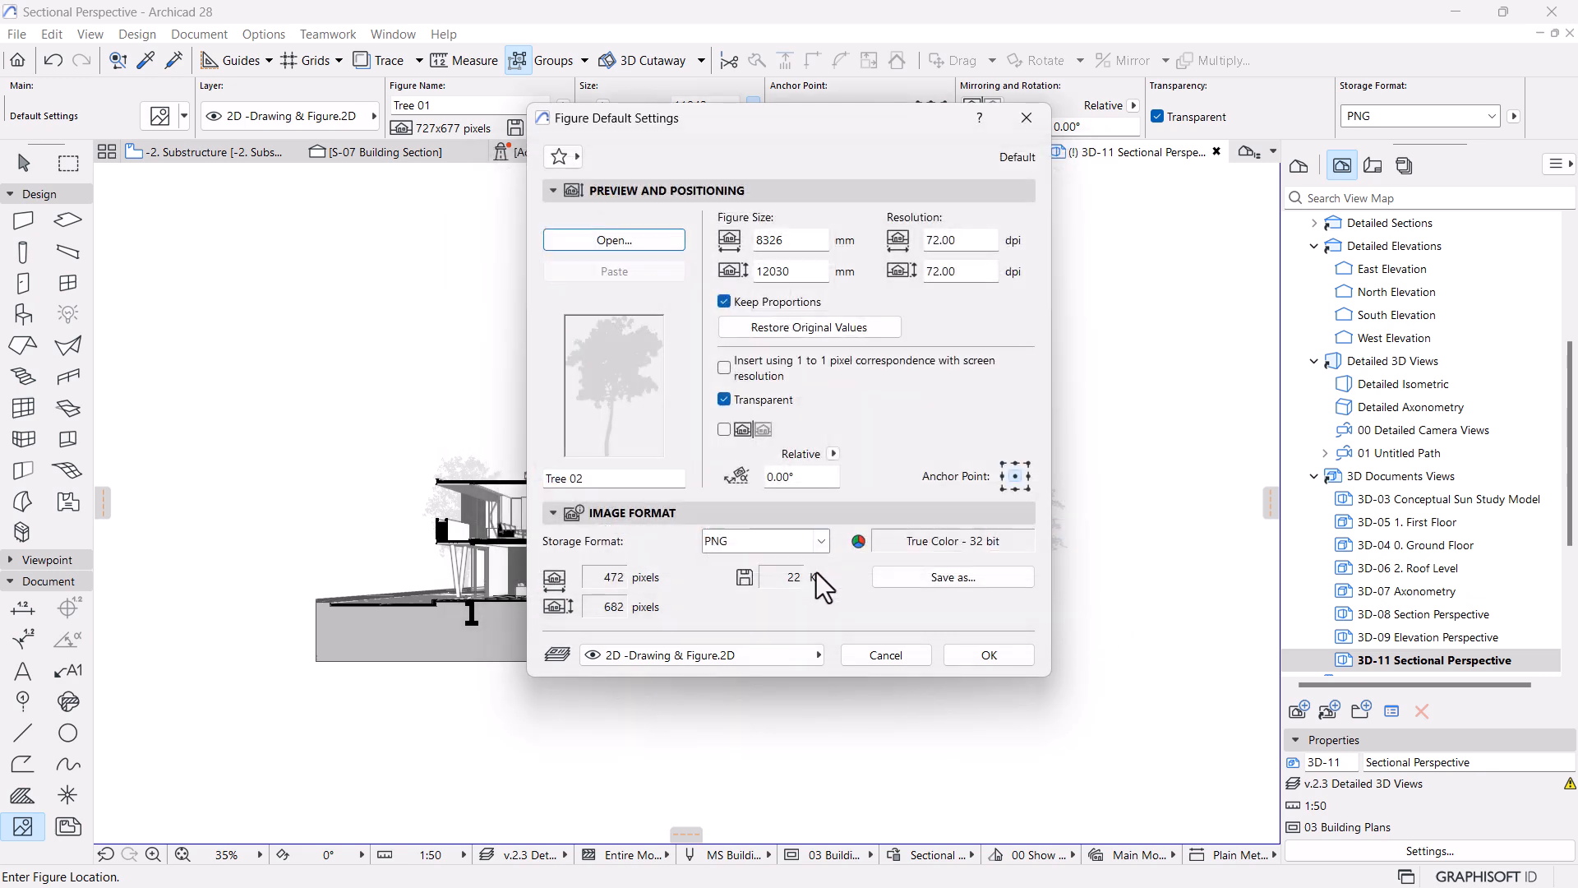
click(987, 655)
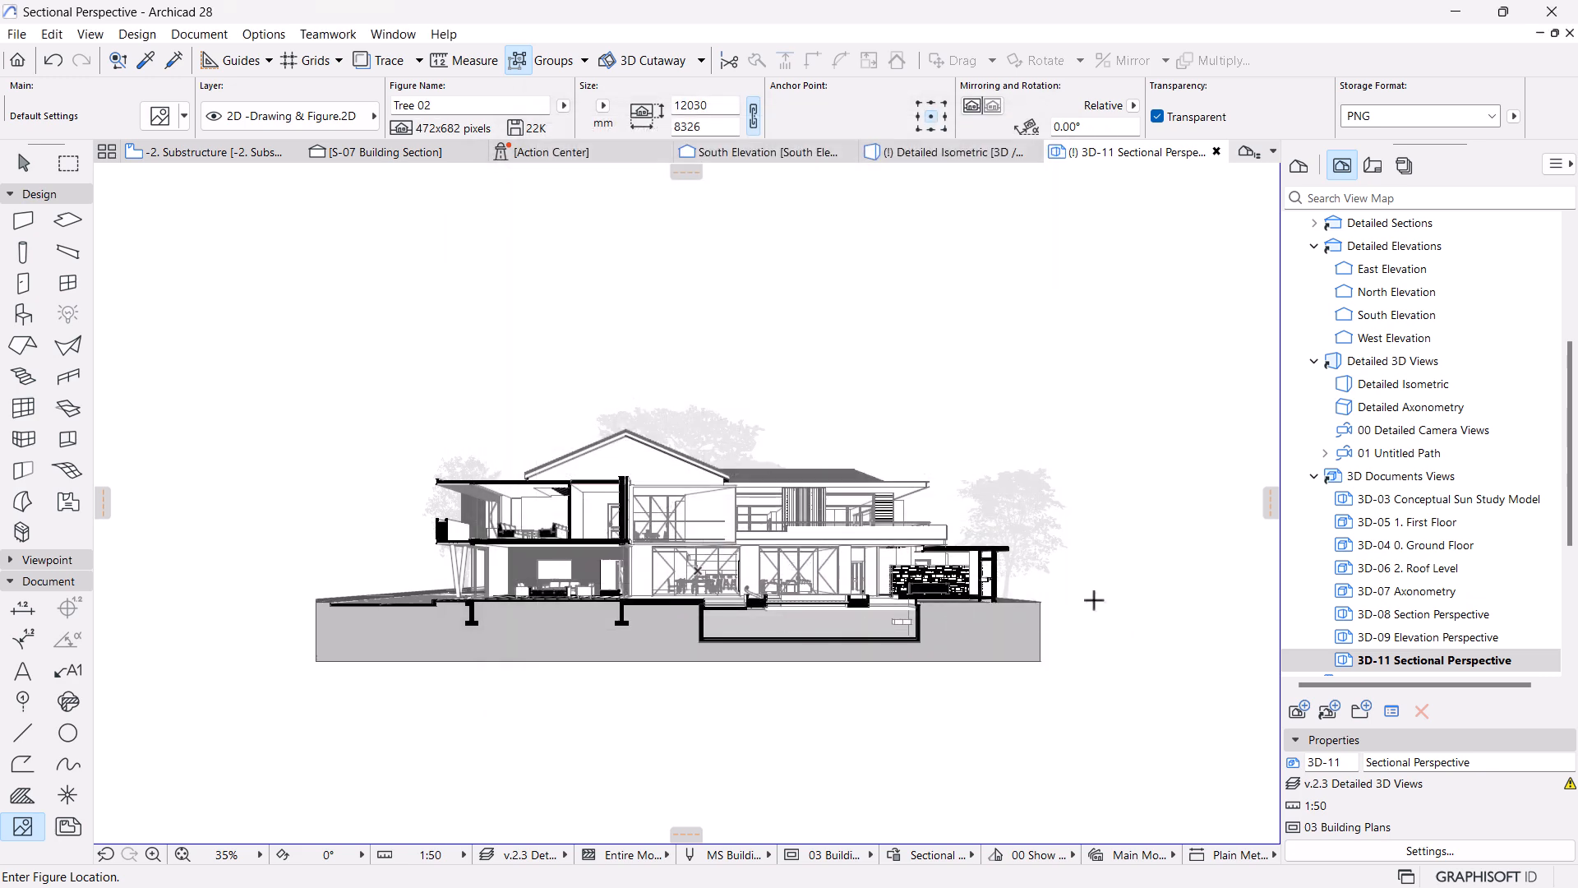
Place the Tree 02 figure right of the site and move it onto the ground line behind the stone-clad wall at the house's right end
click(1094, 599)
key(Escape)
click(1090, 644)
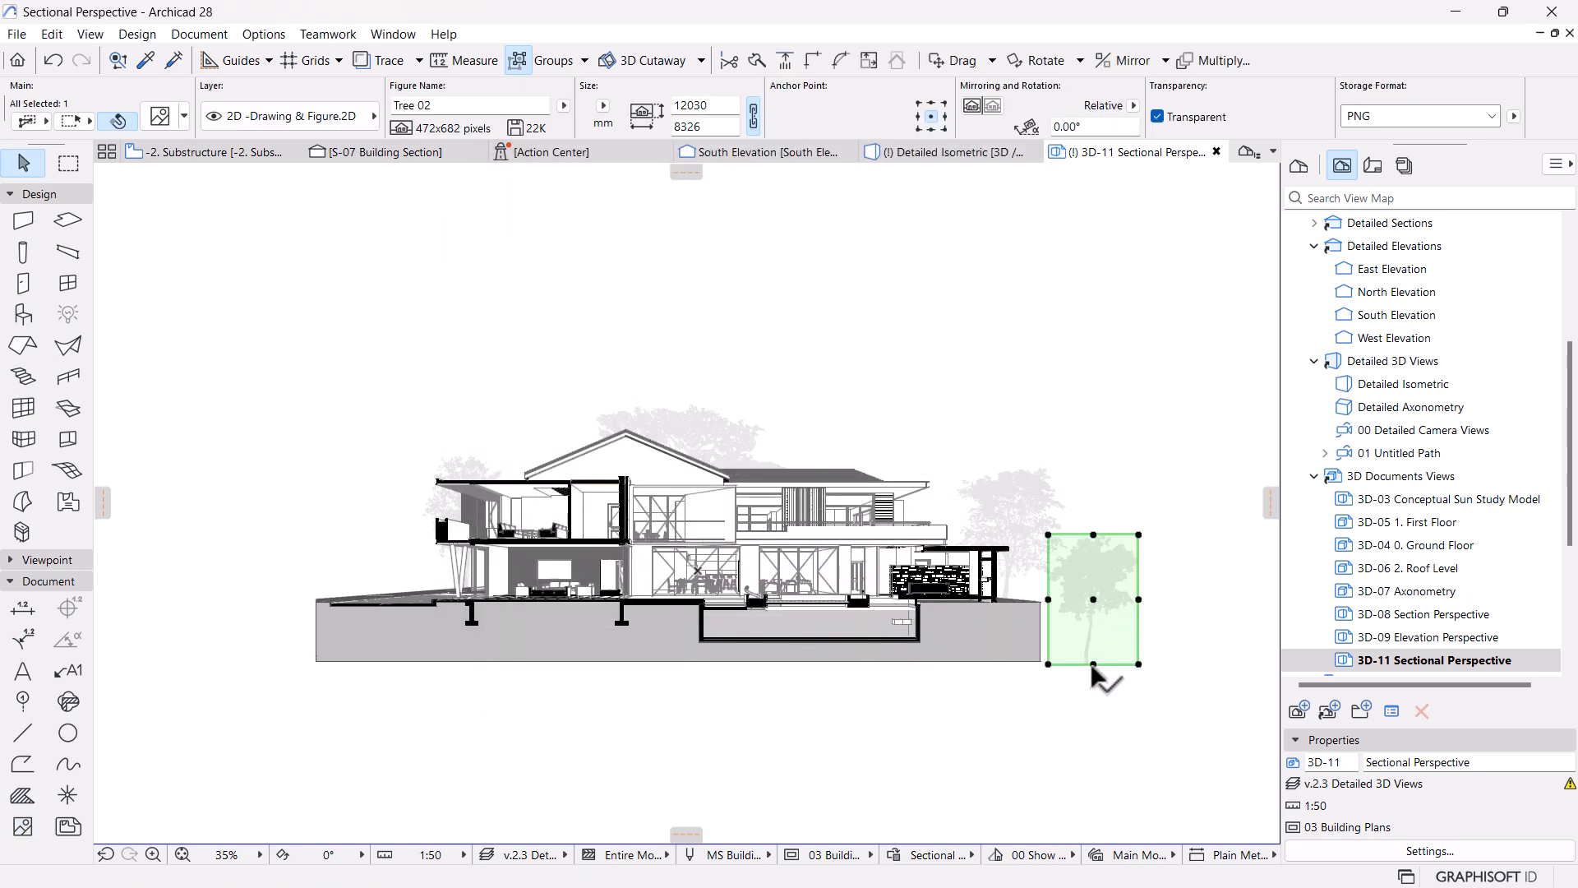
click(1093, 664)
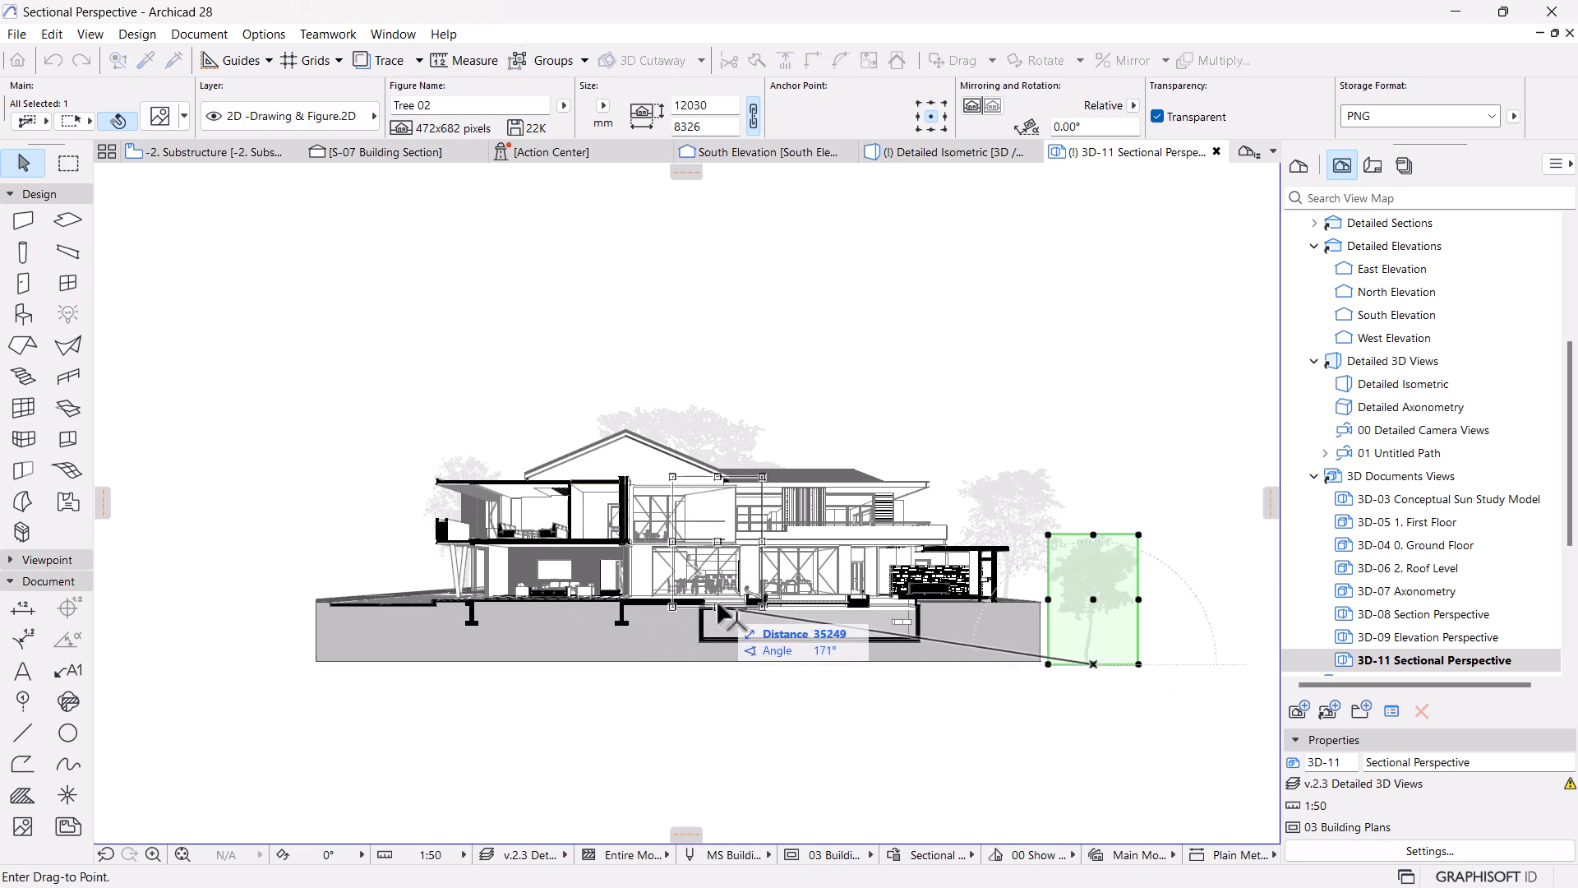
scroll(945, 612, up, 3)
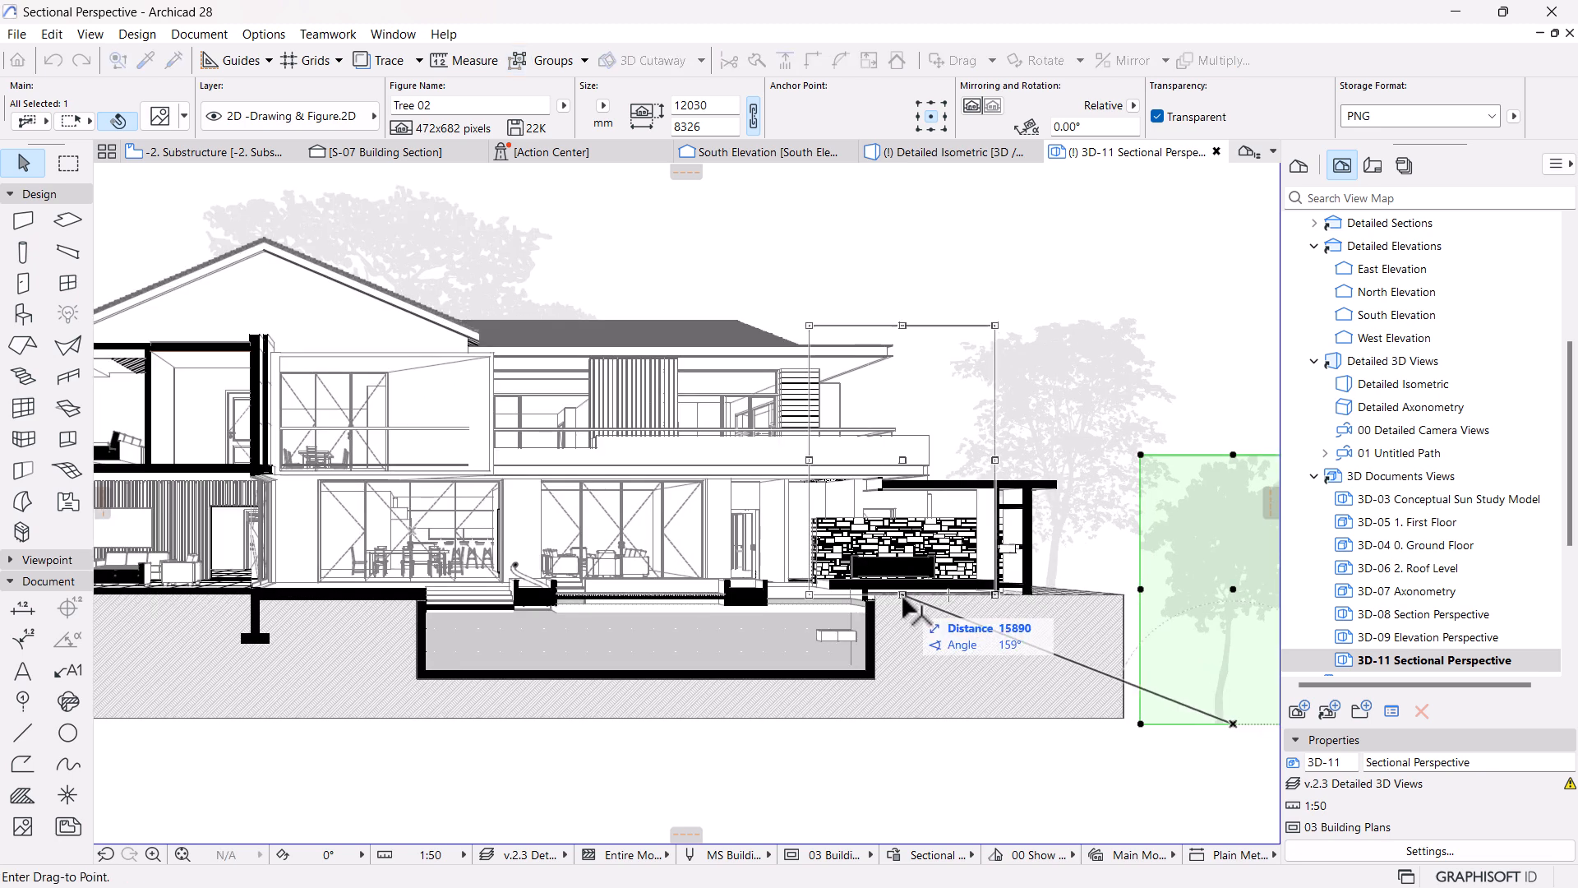
click(904, 602)
Graphically enlarge the Tree 02 figure from its base midpoint to about 18060 mm high
key(ctrl+k)
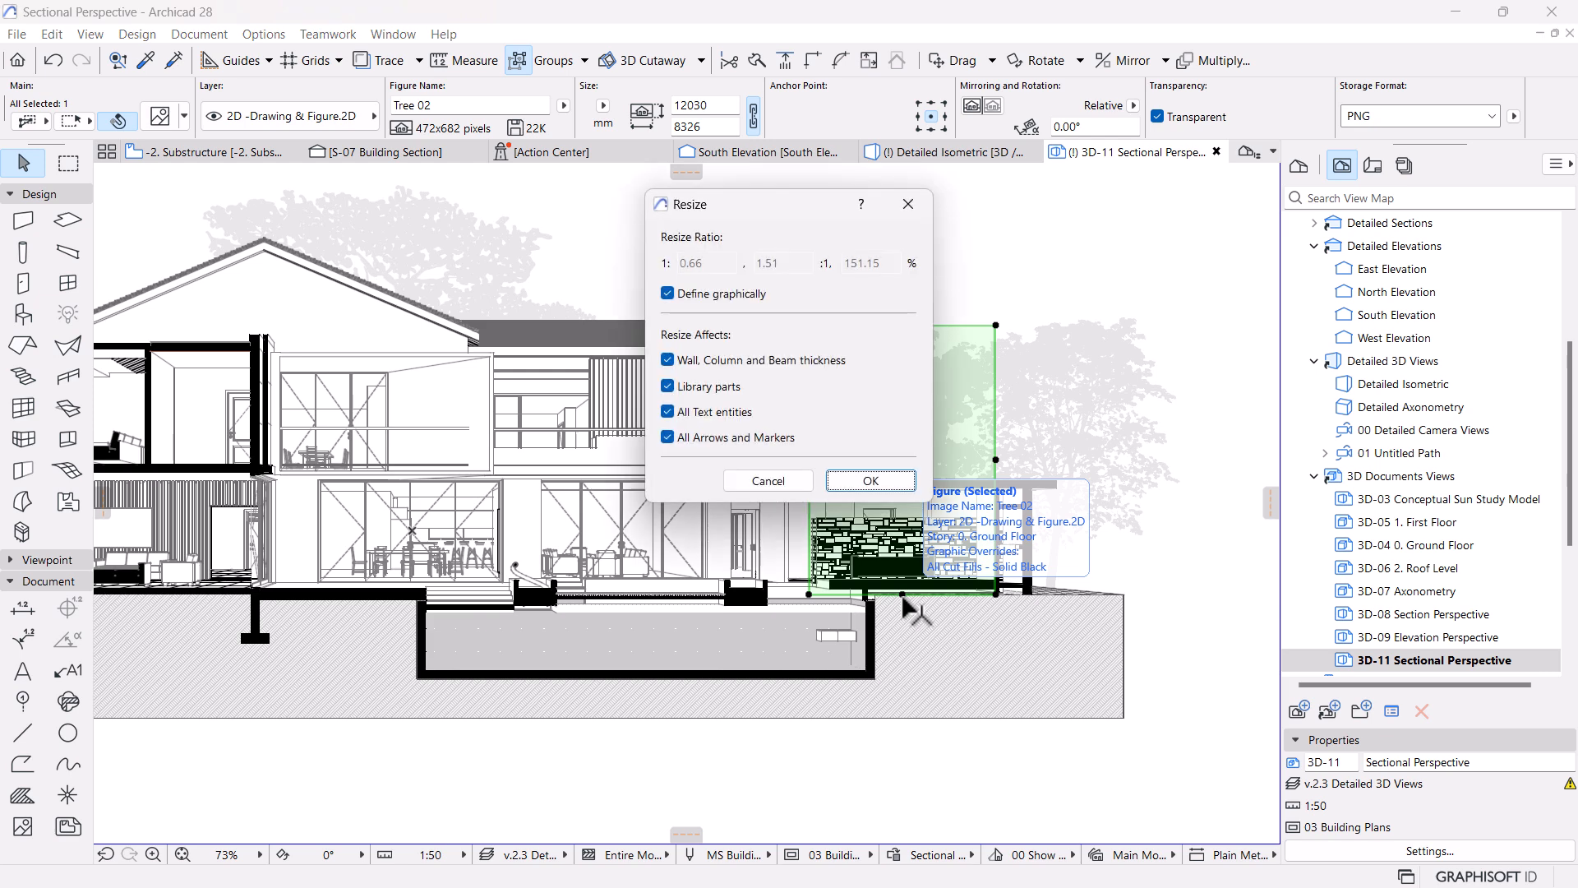
click(831, 483)
click(903, 593)
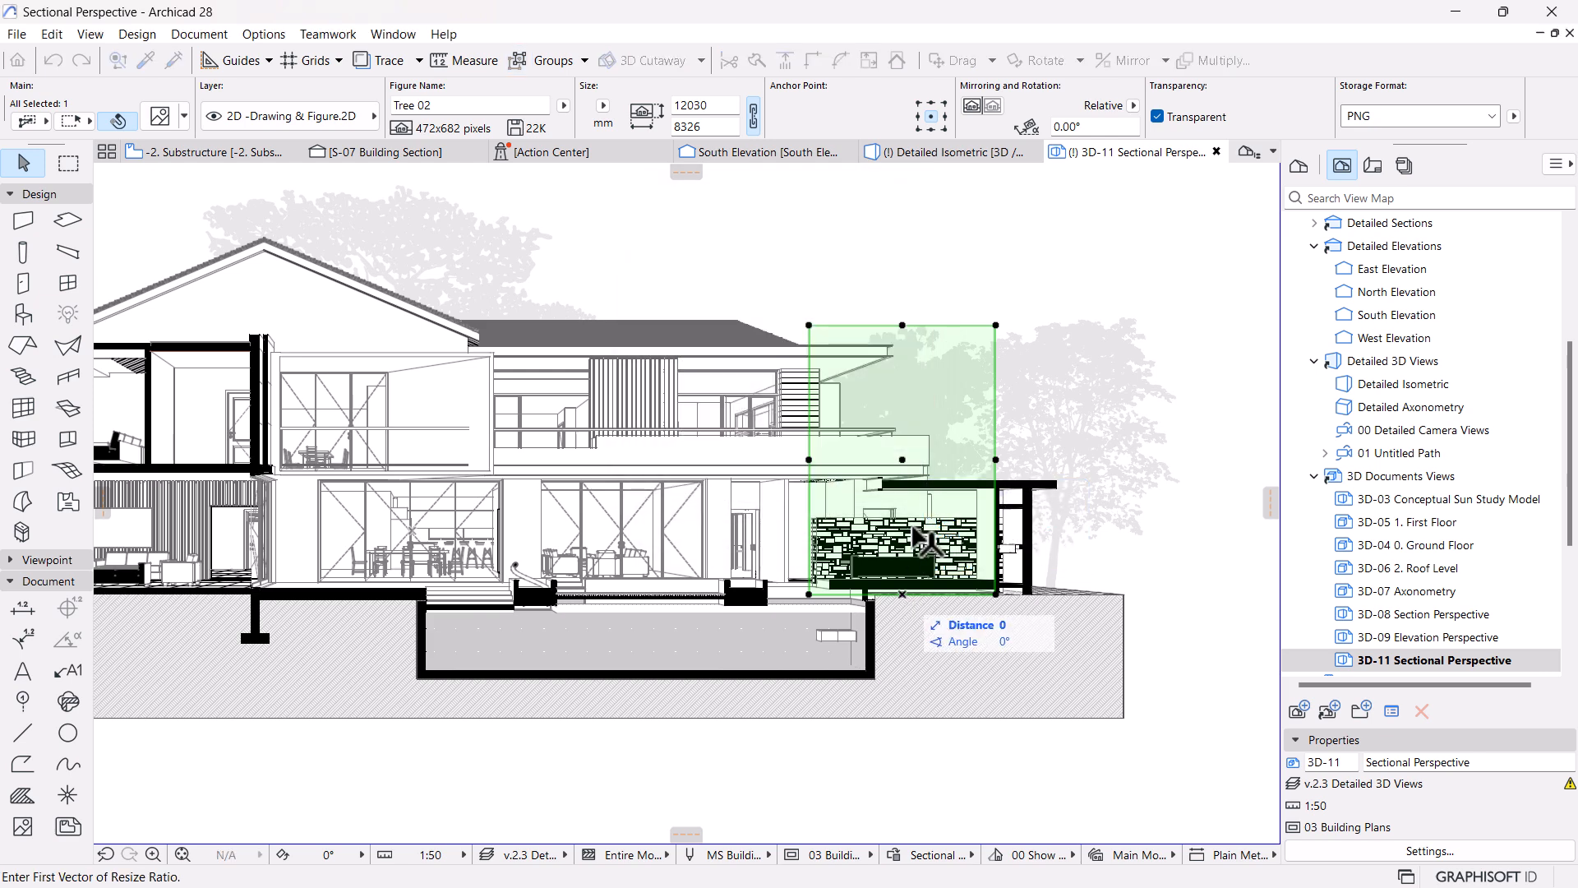
click(903, 324)
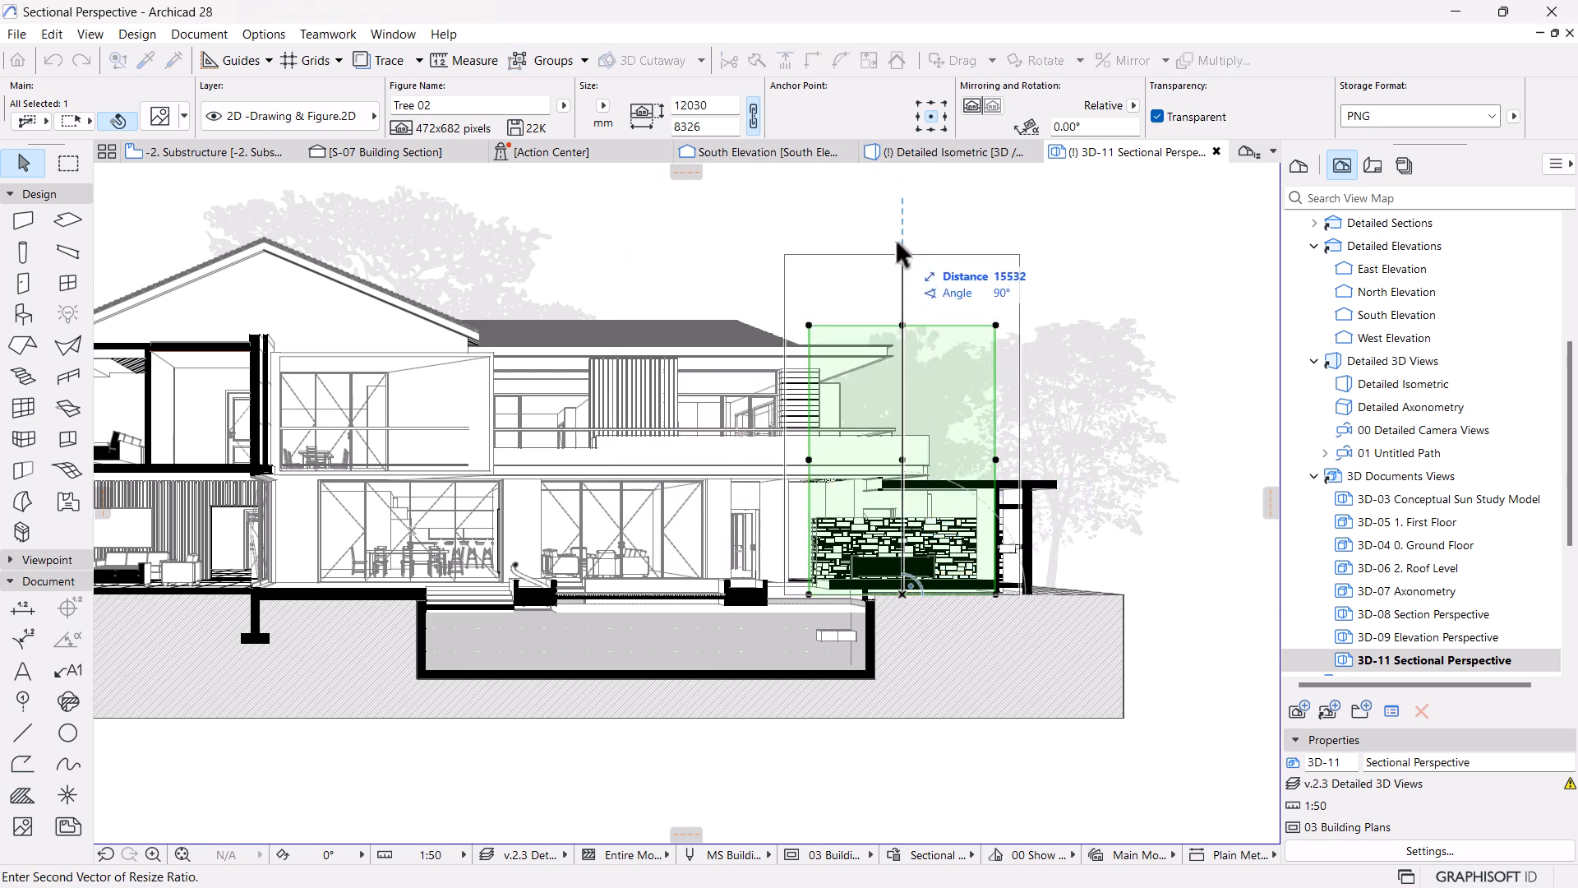
click(894, 183)
scroll(1038, 440, down, 5)
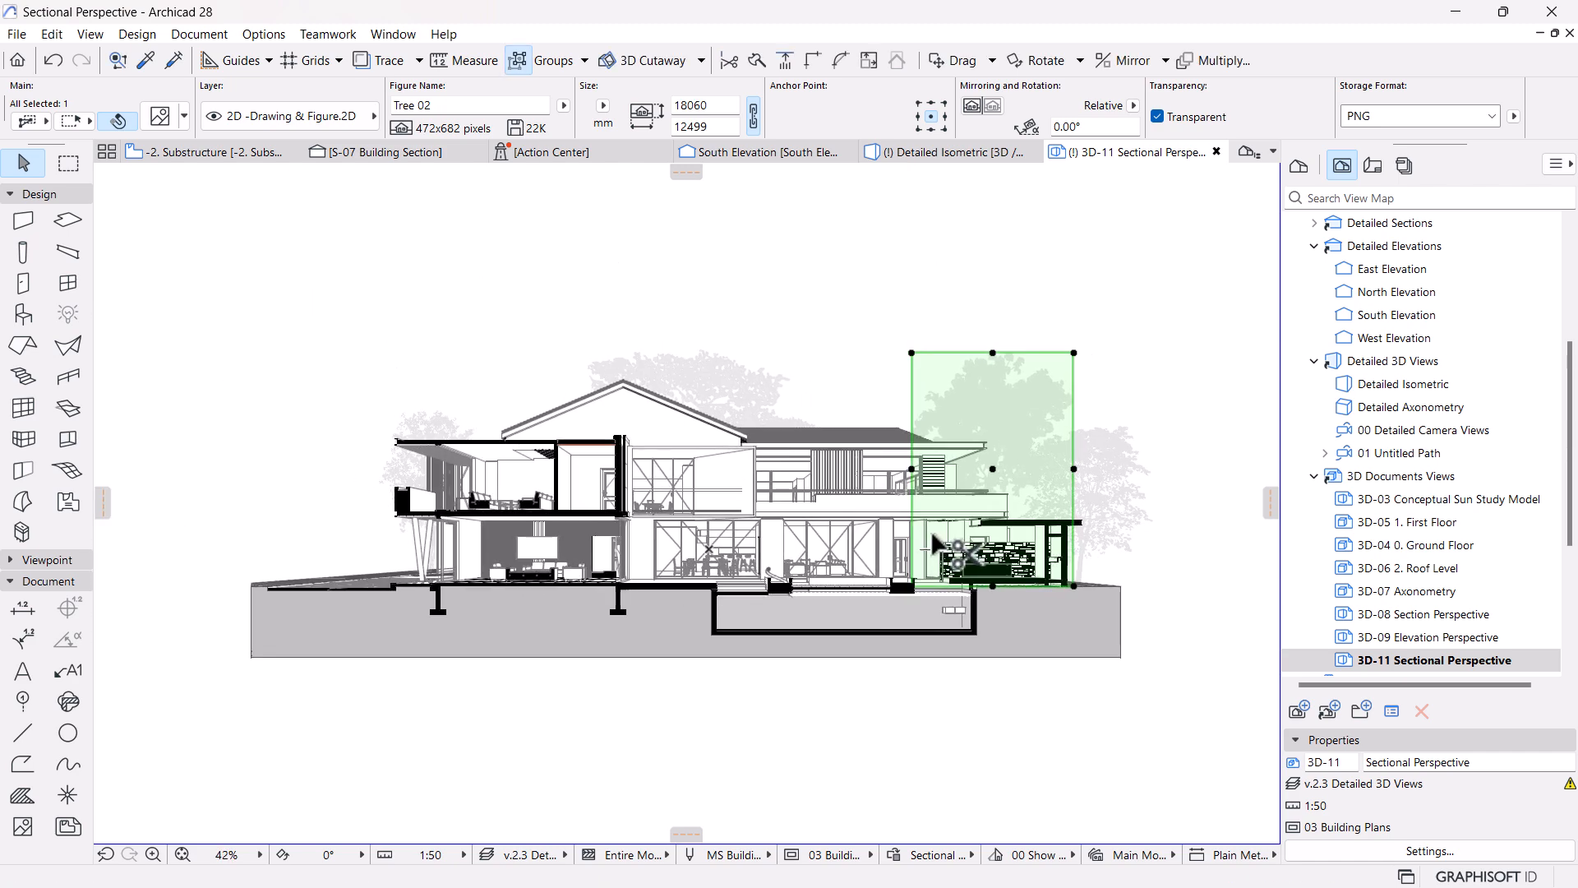
key(ctrl+d)
click(993, 586)
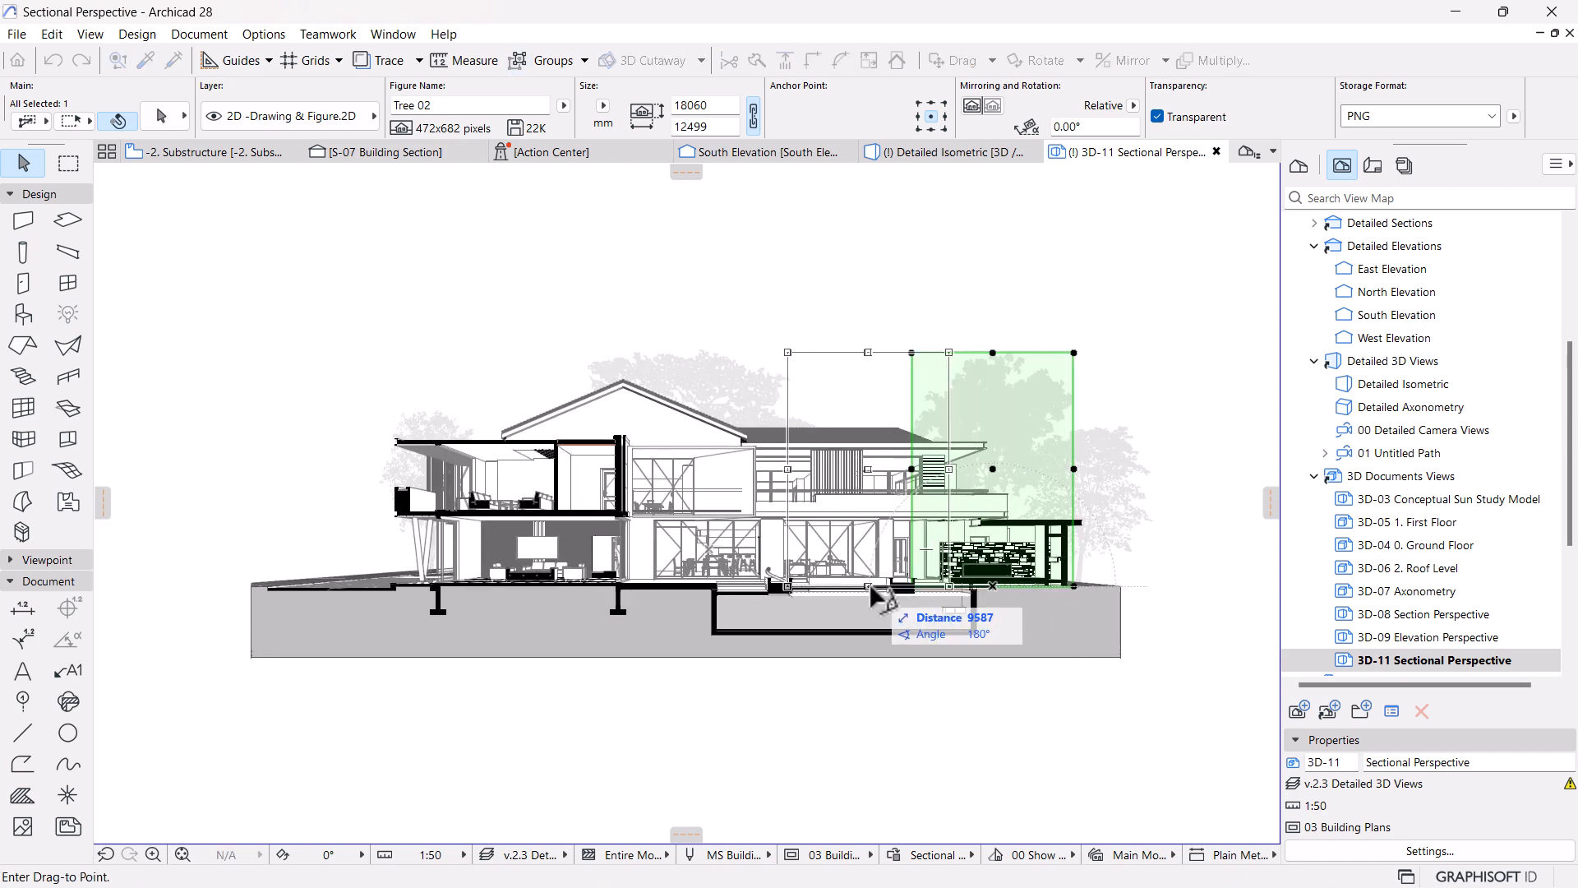
key(Escape)
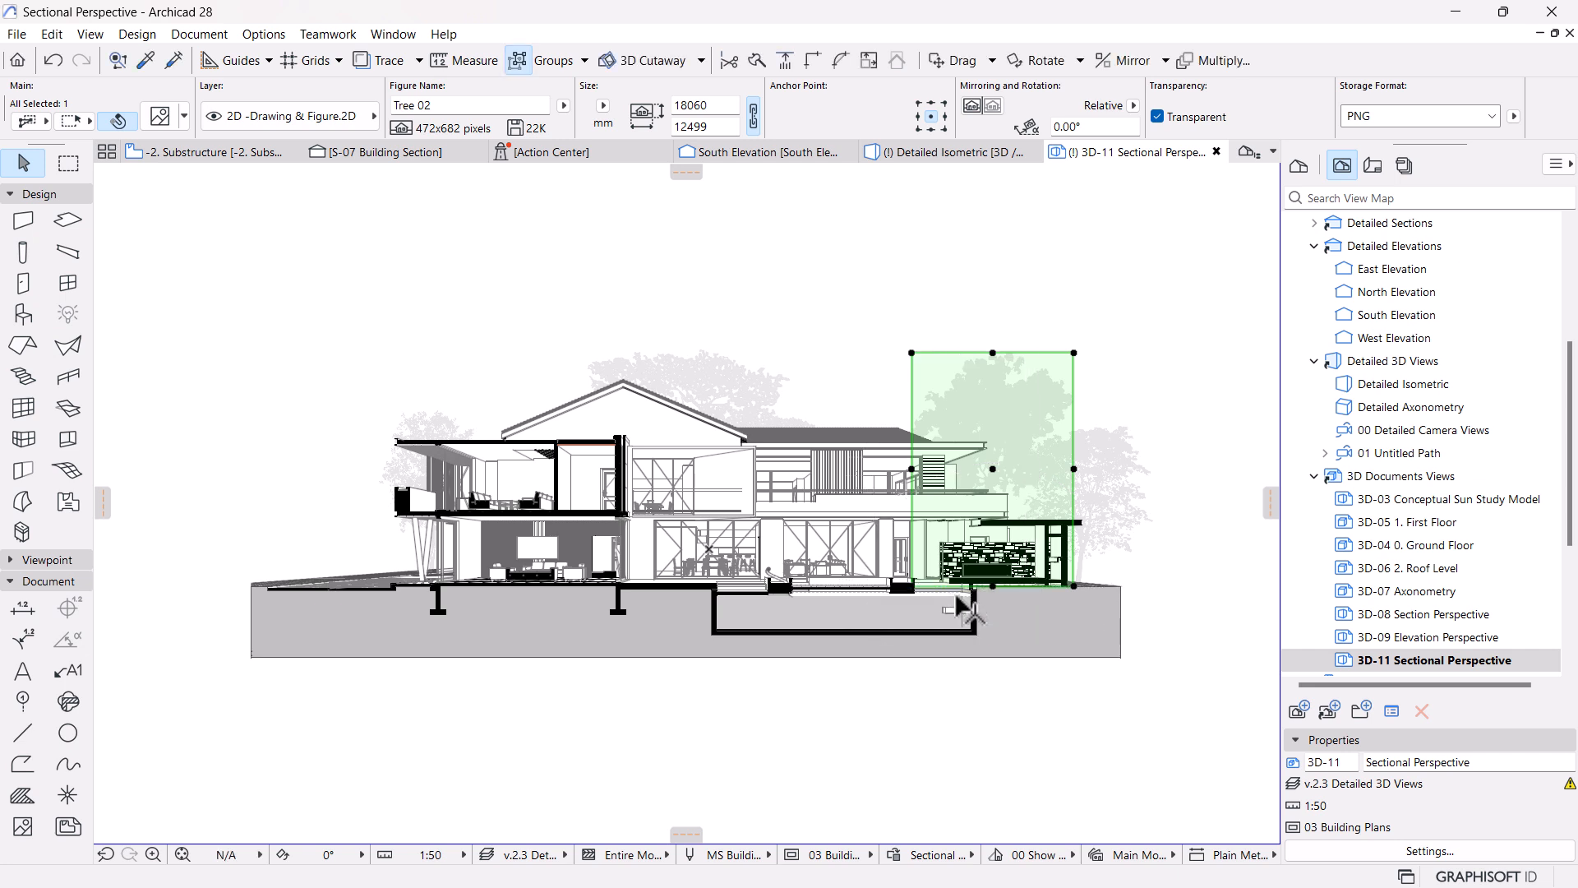
key(Escape)
Drag a copy of the Tree 02 figure horizontally along the ground line to behind the left wing of the house
click(999, 389)
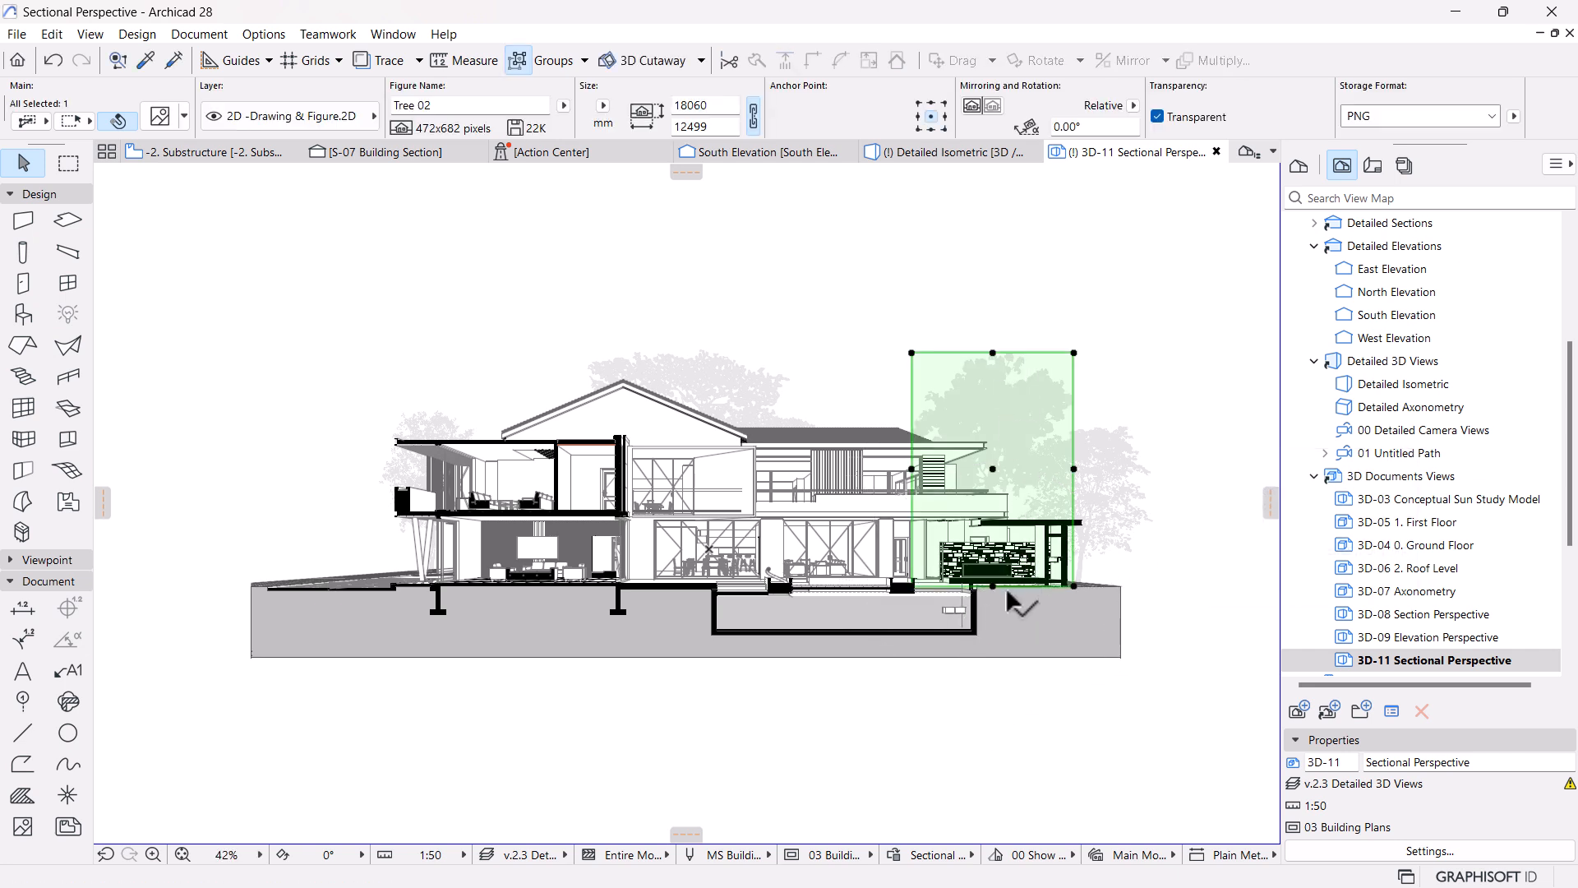
key(ctrl+d)
click(994, 585)
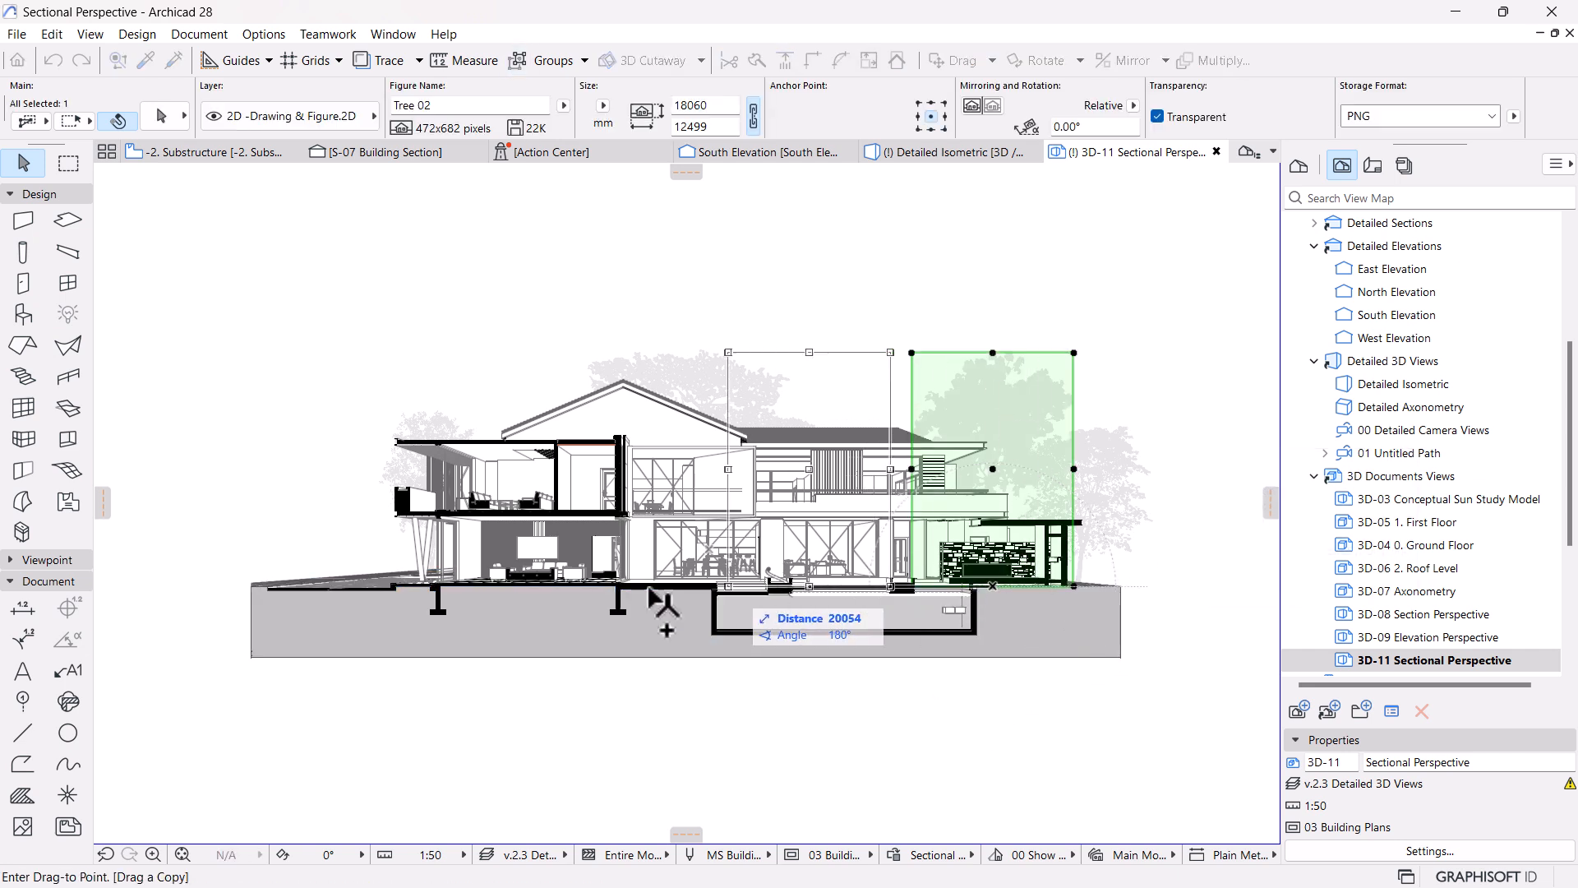
click(507, 585)
click(831, 223)
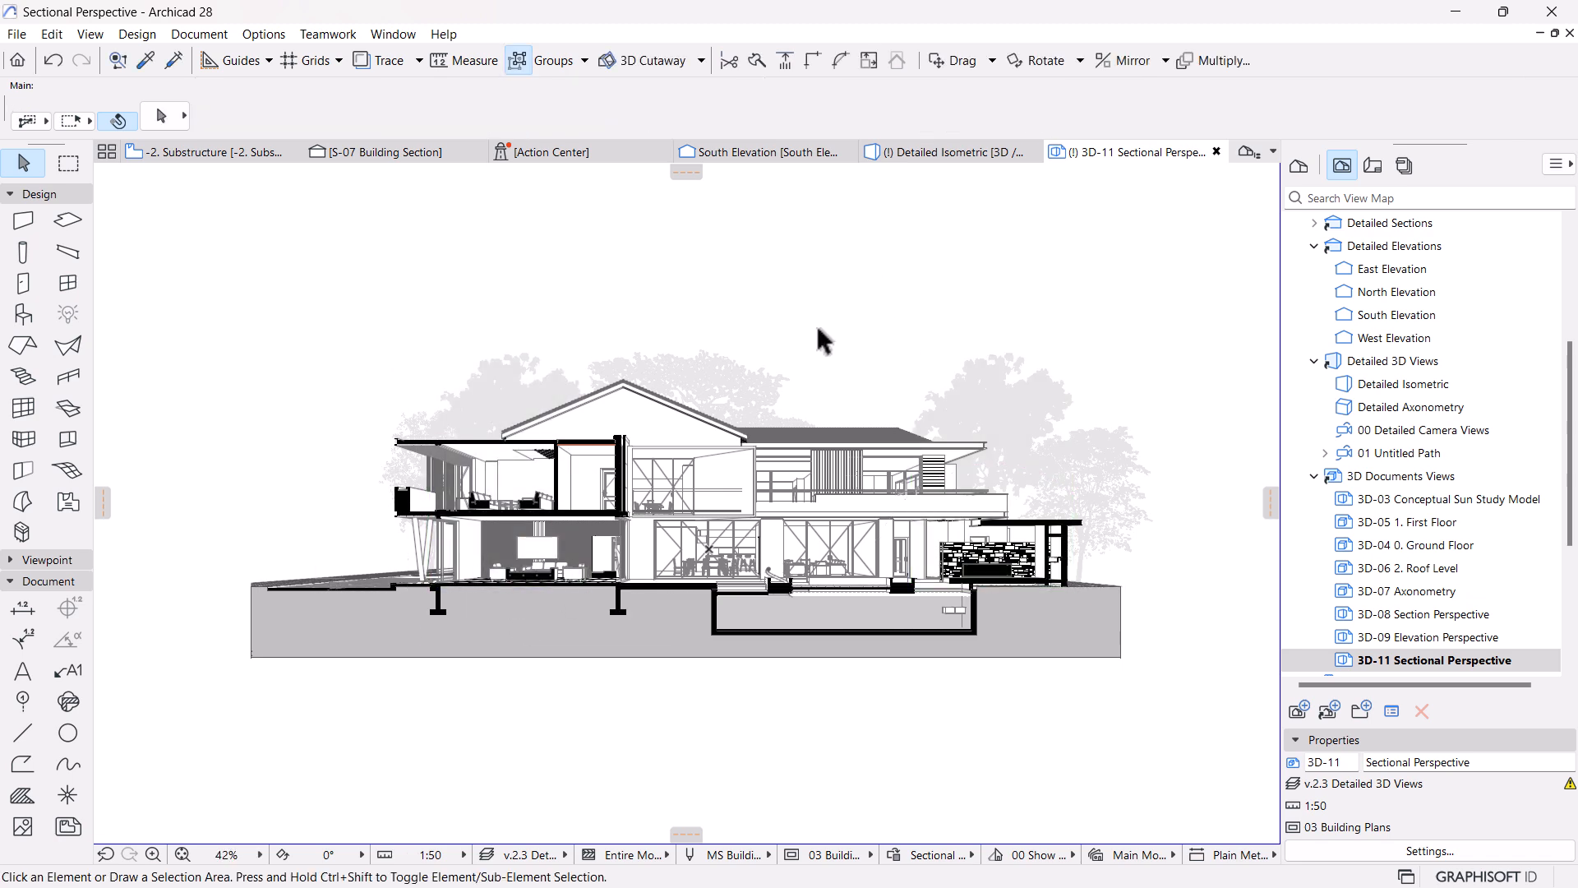
Copy the Tree 03 figure horizontally about 5100 mm outward from behind the house's left wing
scroll(818, 328, down, 1)
middle_drag(679, 398, 788, 439)
scroll(546, 518, up, 2)
click(590, 485)
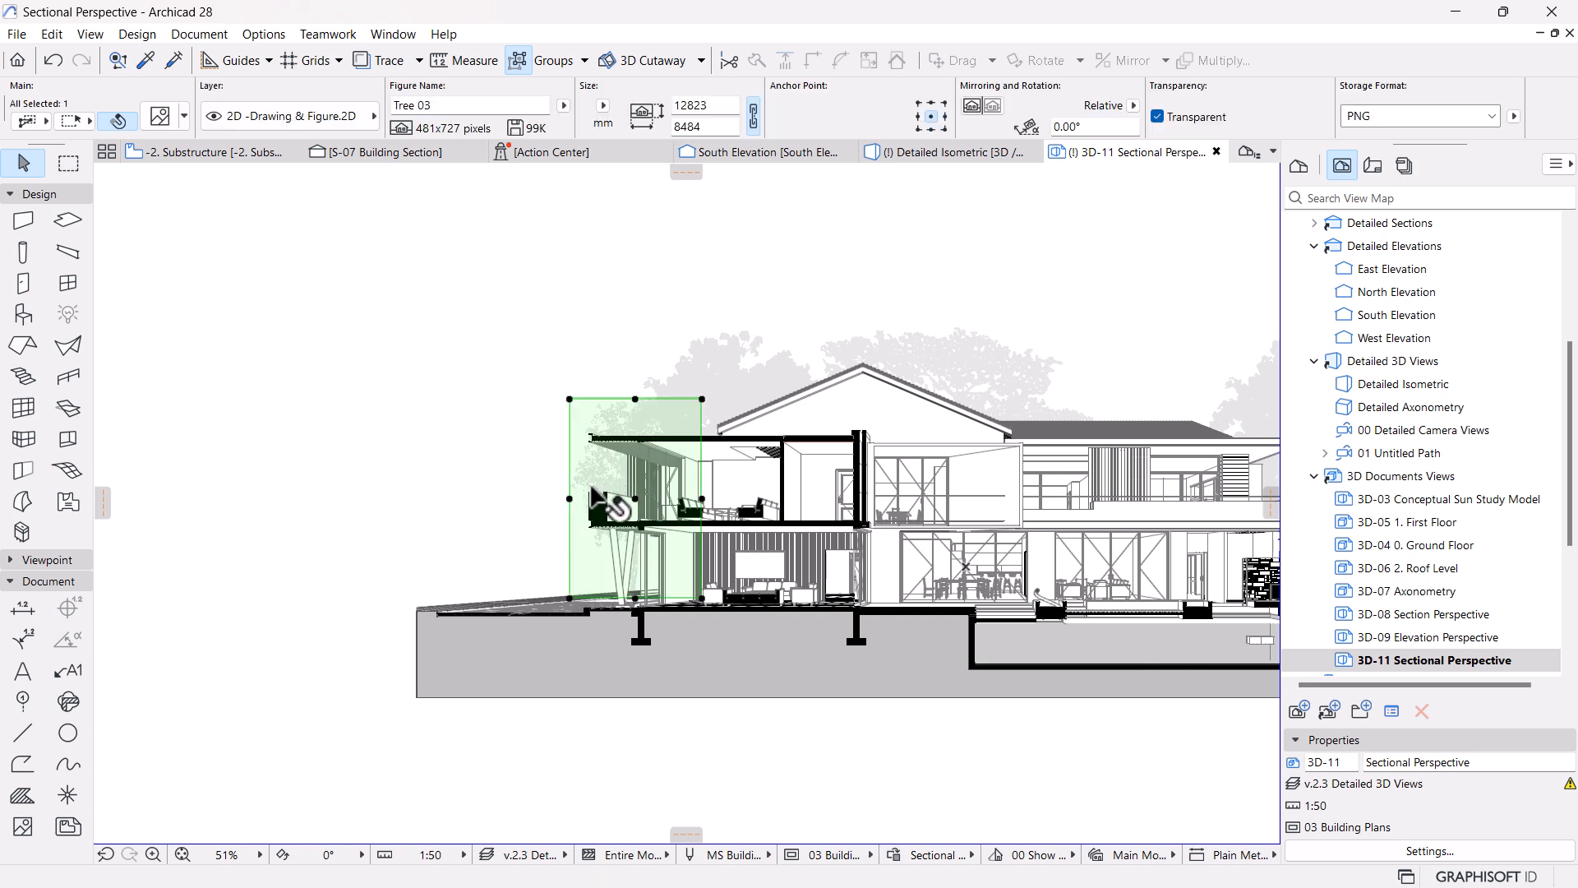
key(ctrl+d)
click(635, 598)
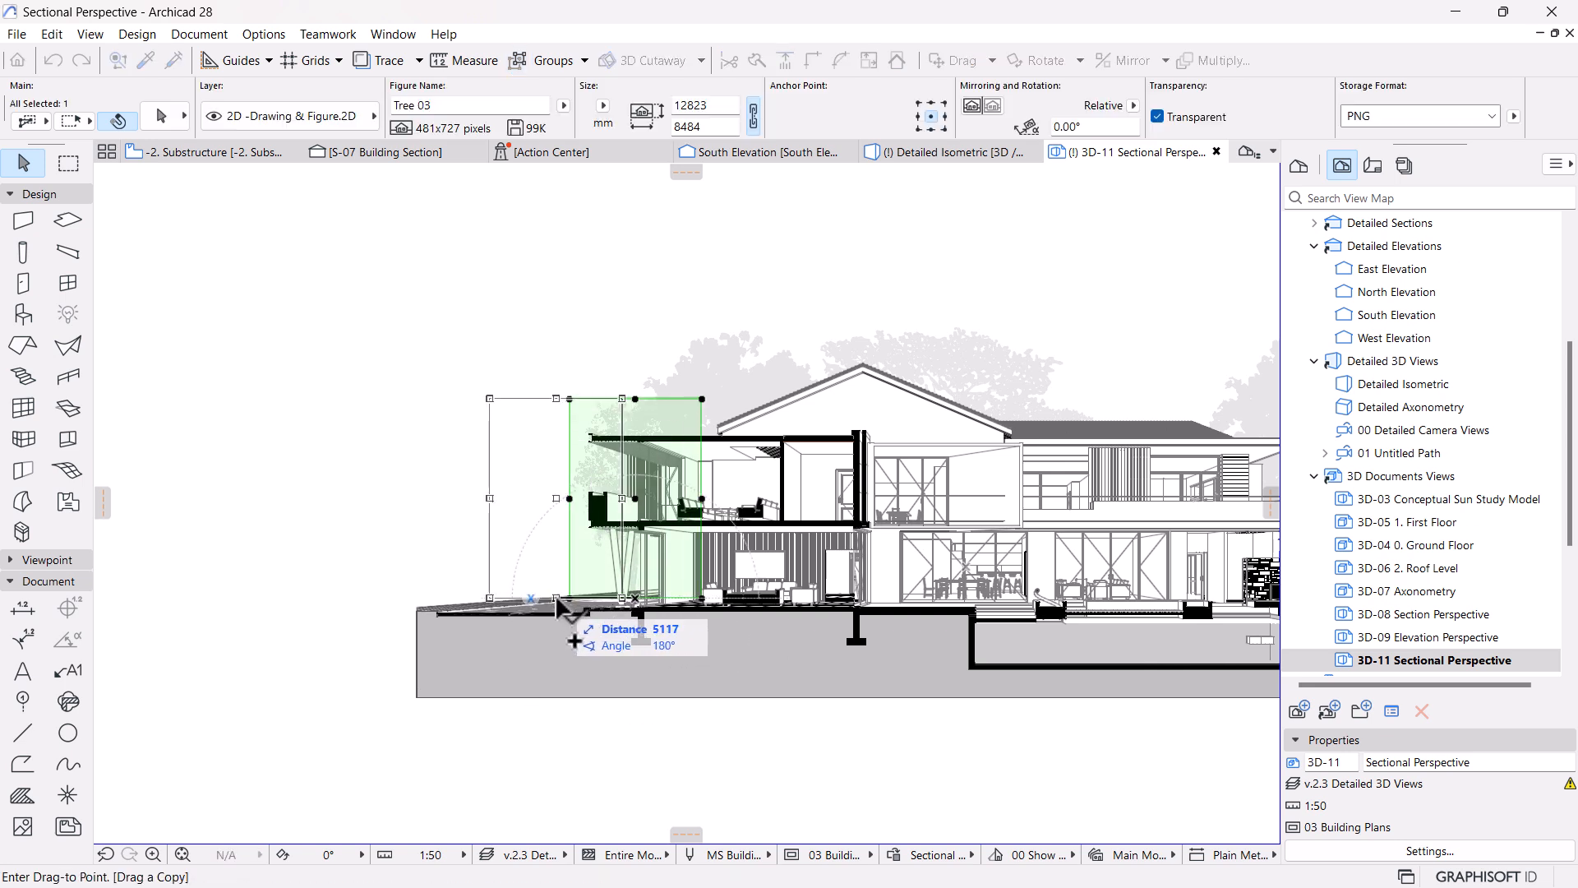
click(563, 613)
click(340, 398)
scroll(340, 398, down, 3)
middle_drag(757, 560, 733, 581)
scroll(672, 467, up, 3)
middle_drag(721, 497, 728, 527)
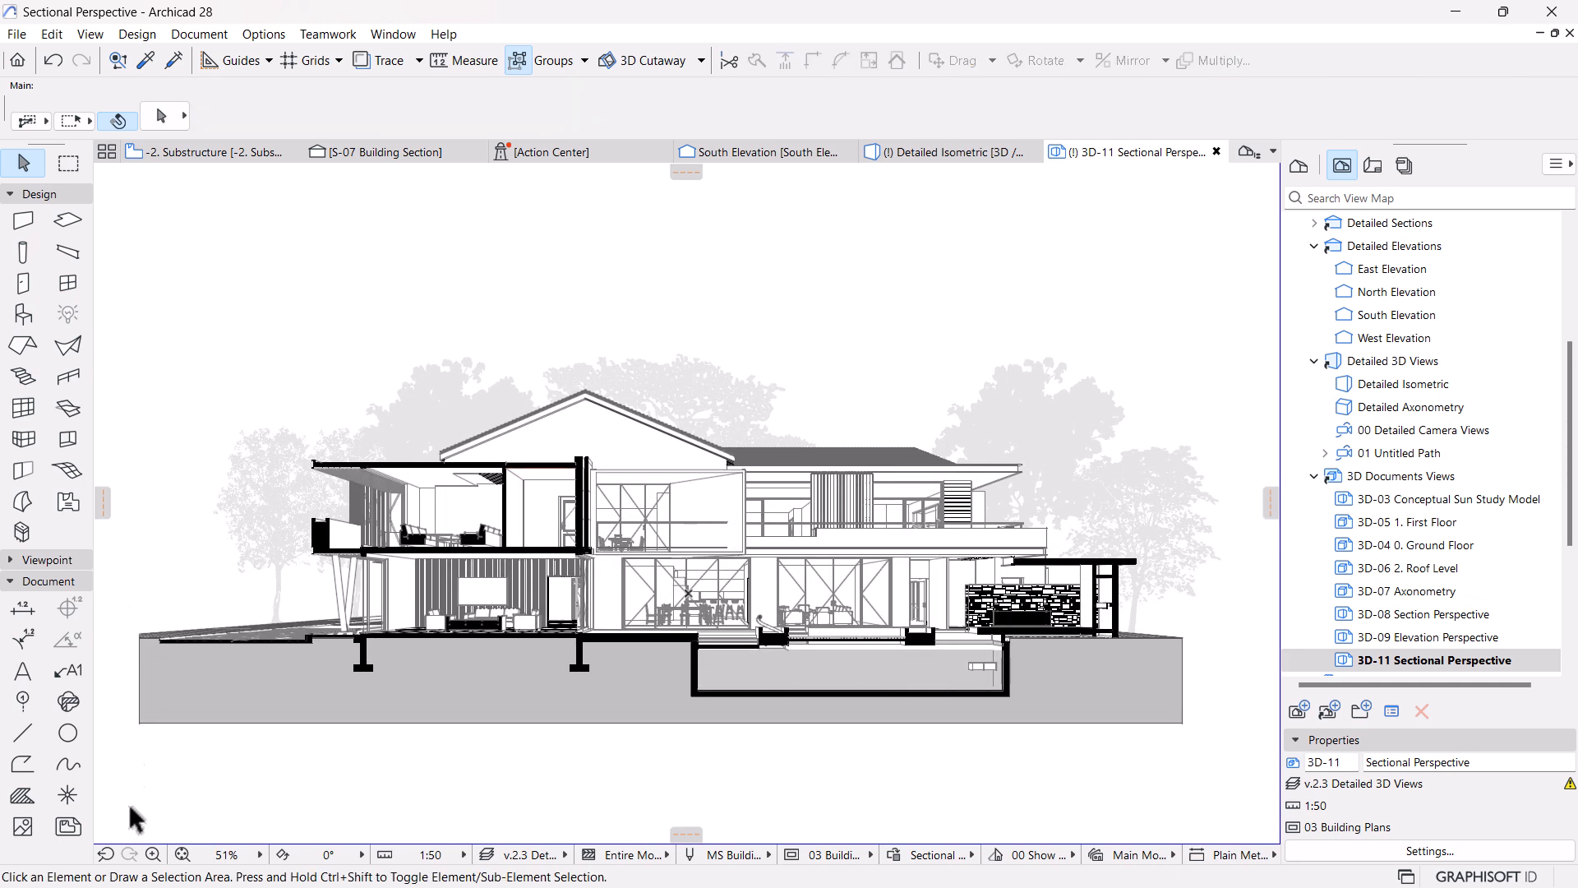
Load the Birds Silhouttes image as the default figure and place it in the sky above the roof
click(22, 826)
click(159, 116)
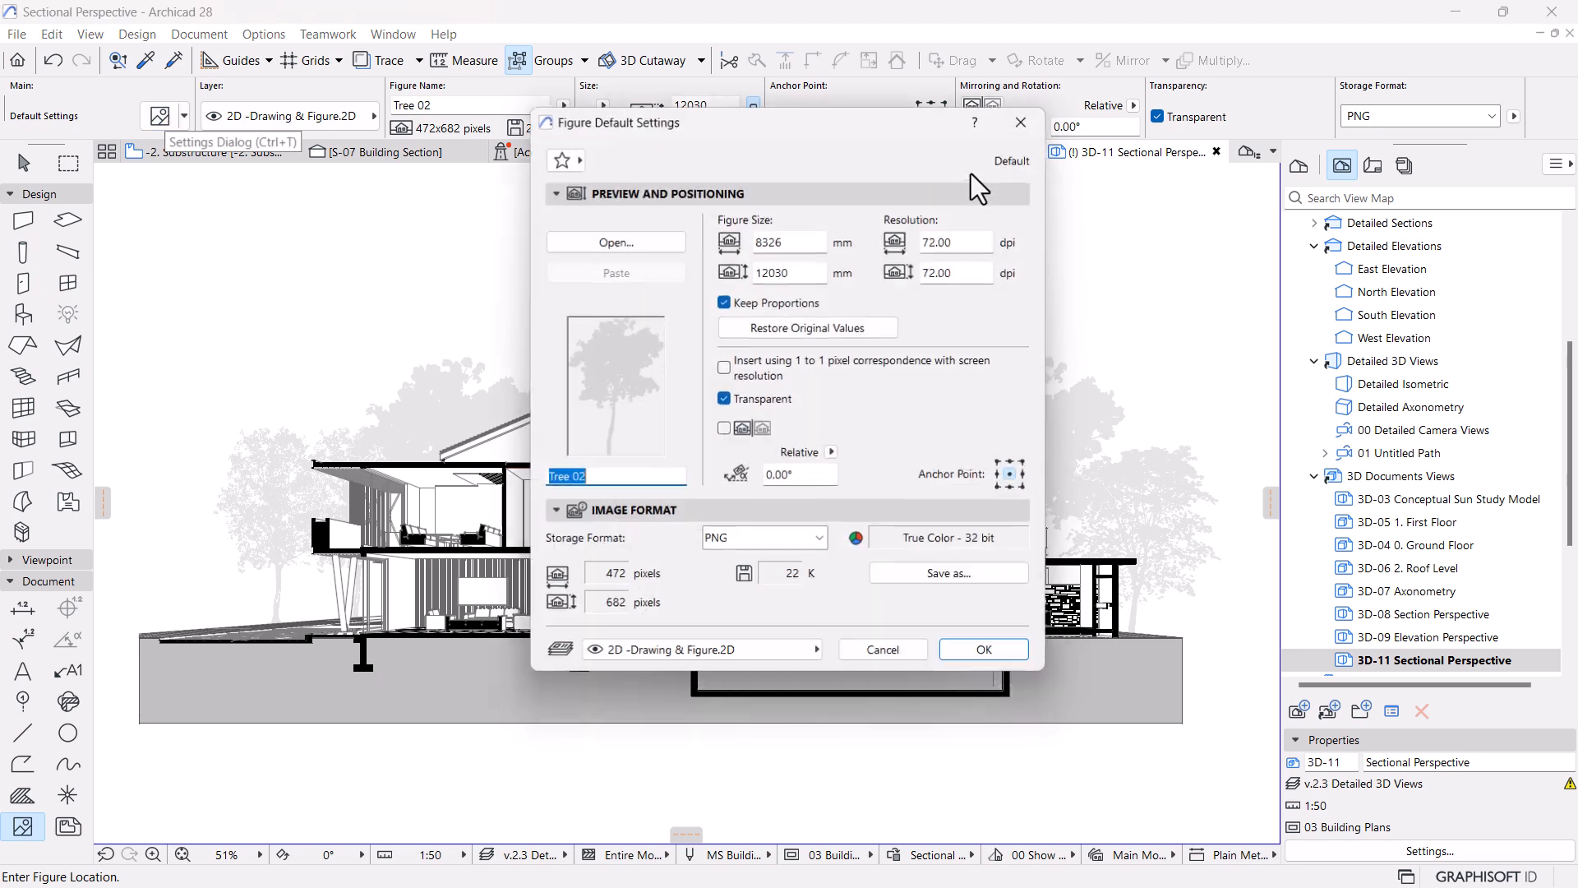
click(604, 242)
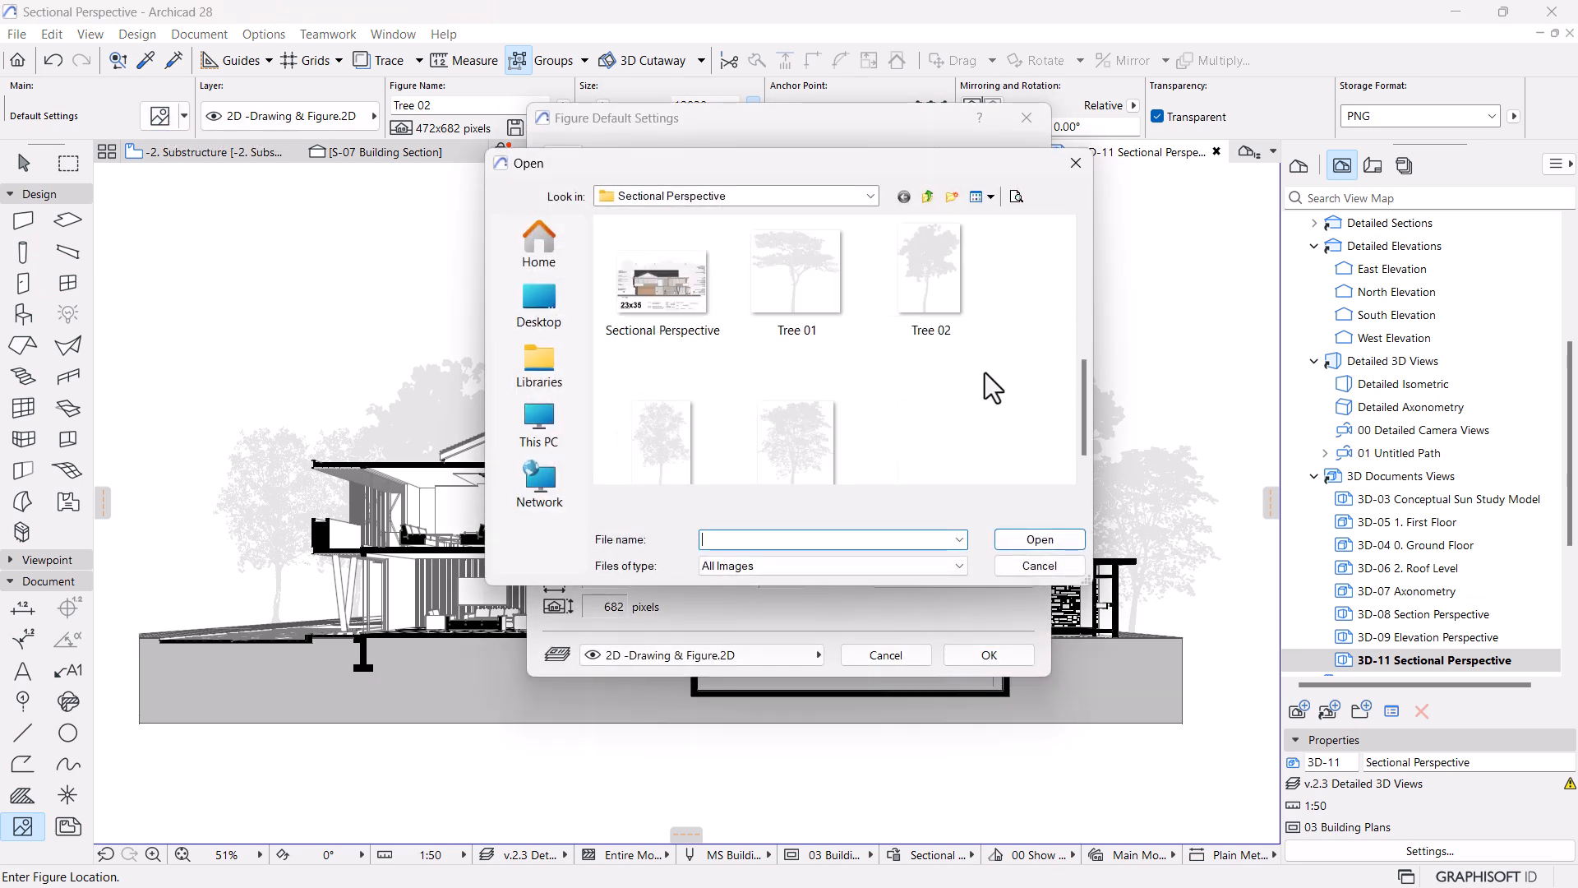
scroll(695, 436, down, 3)
click(656, 306)
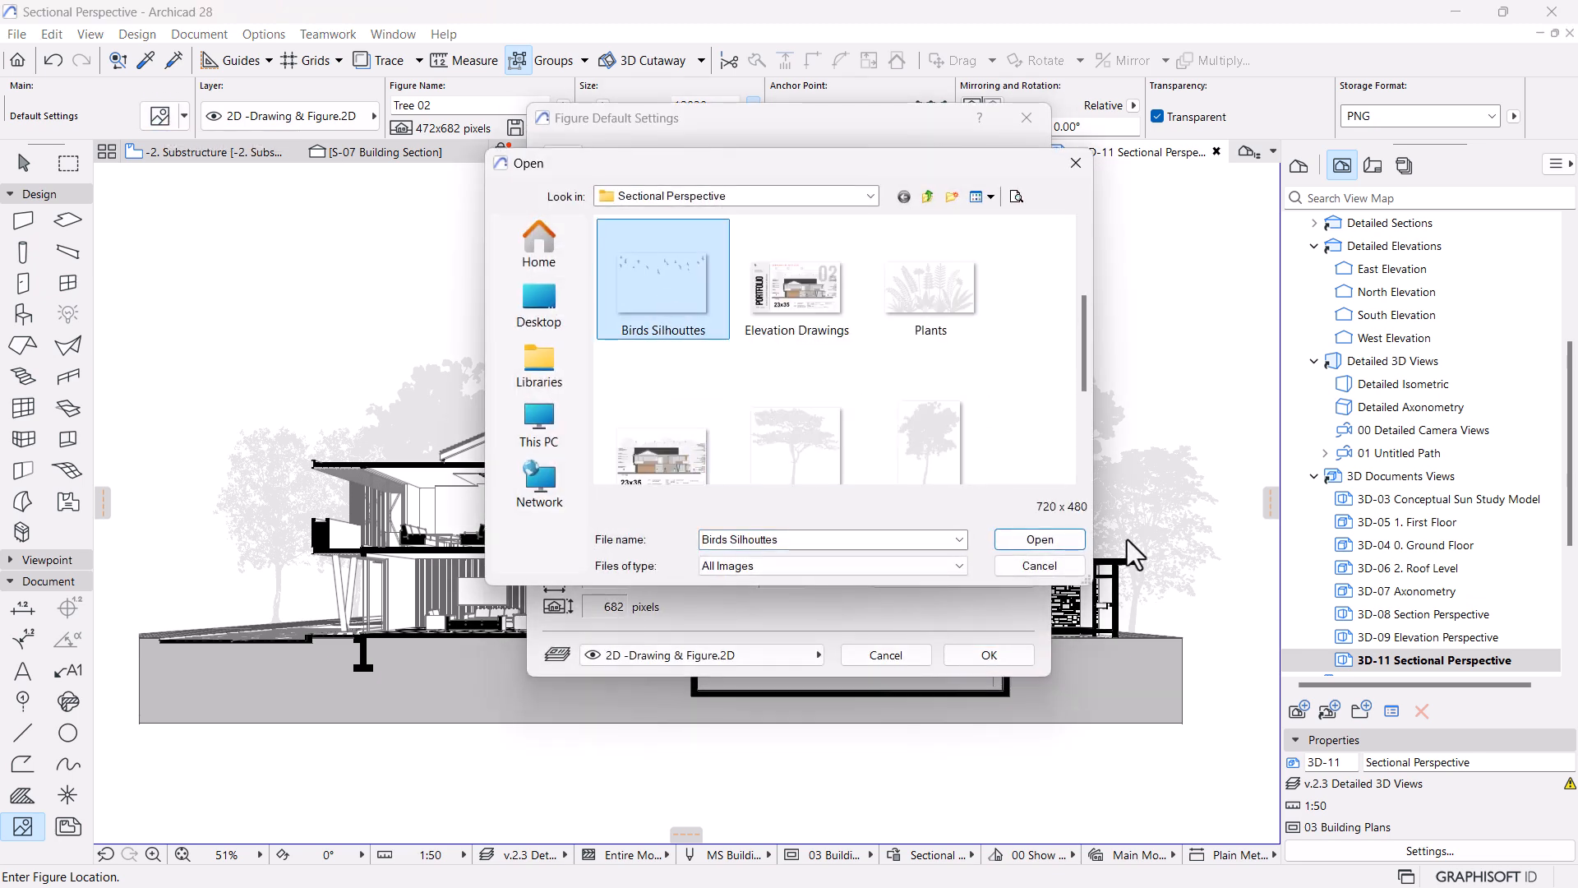
click(1040, 540)
click(994, 657)
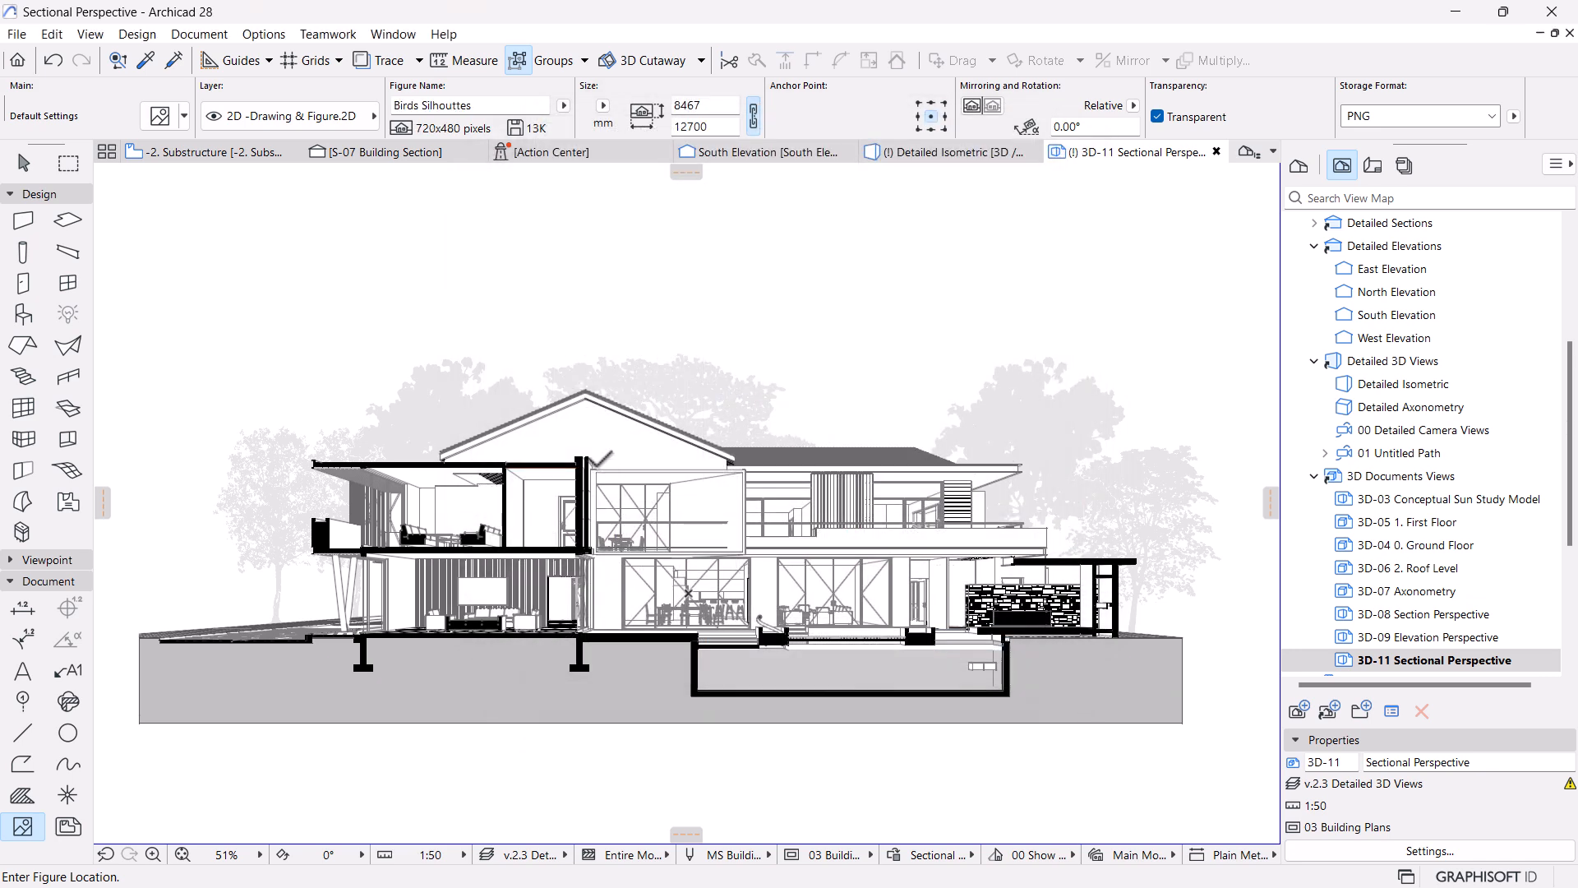
scroll(934, 288, down, 3)
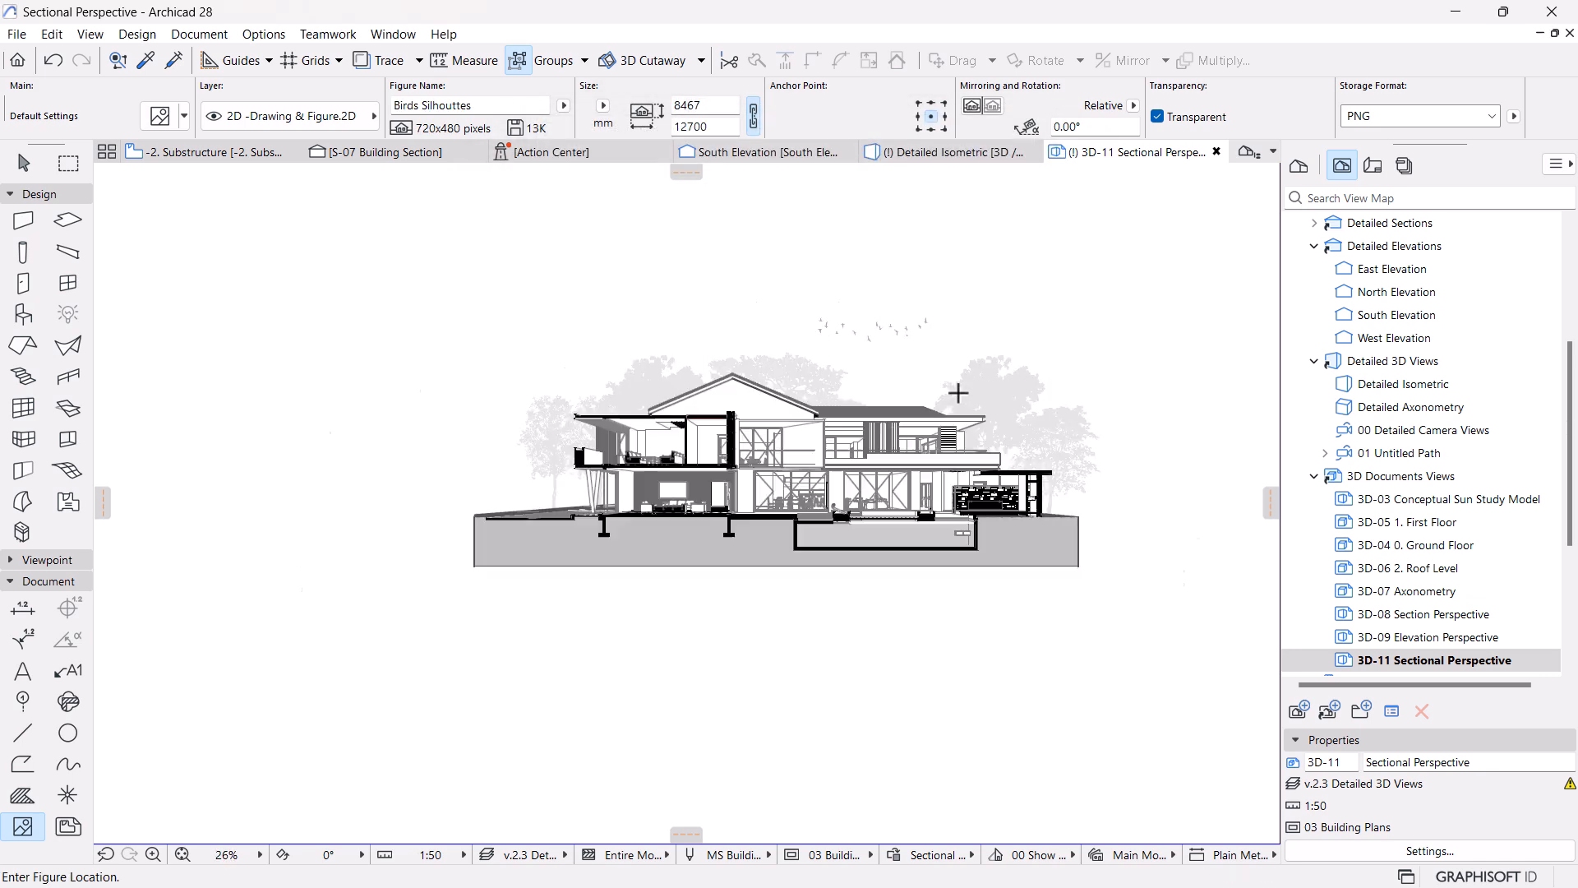
scroll(978, 386, up, 5)
scroll(951, 389, down, 2)
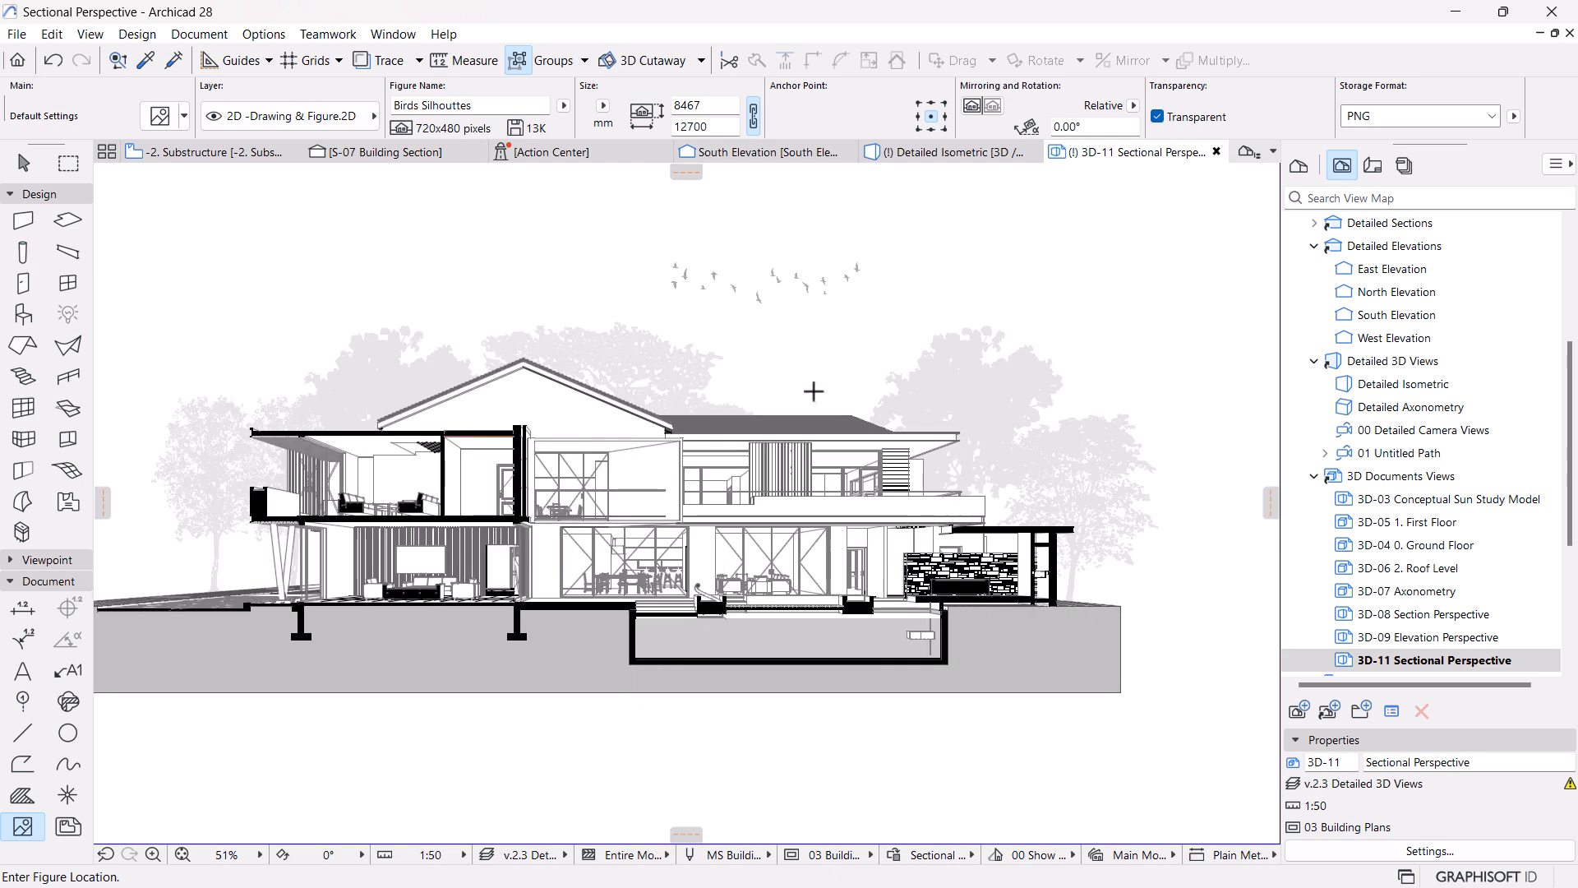
middle_drag(823, 401, 855, 414)
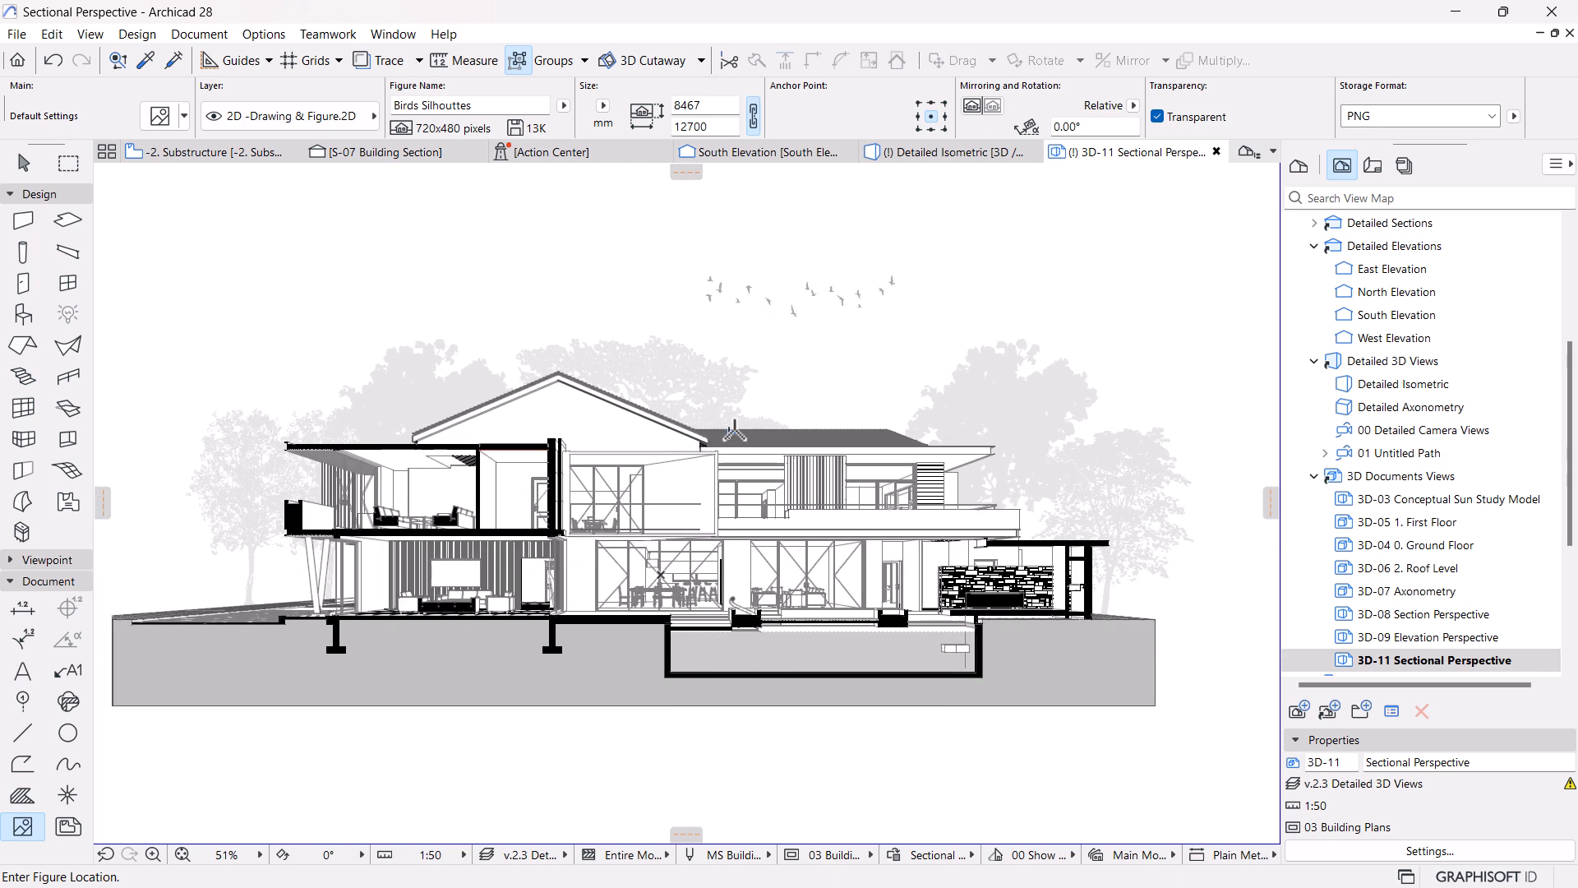
scroll(878, 415, up, 2)
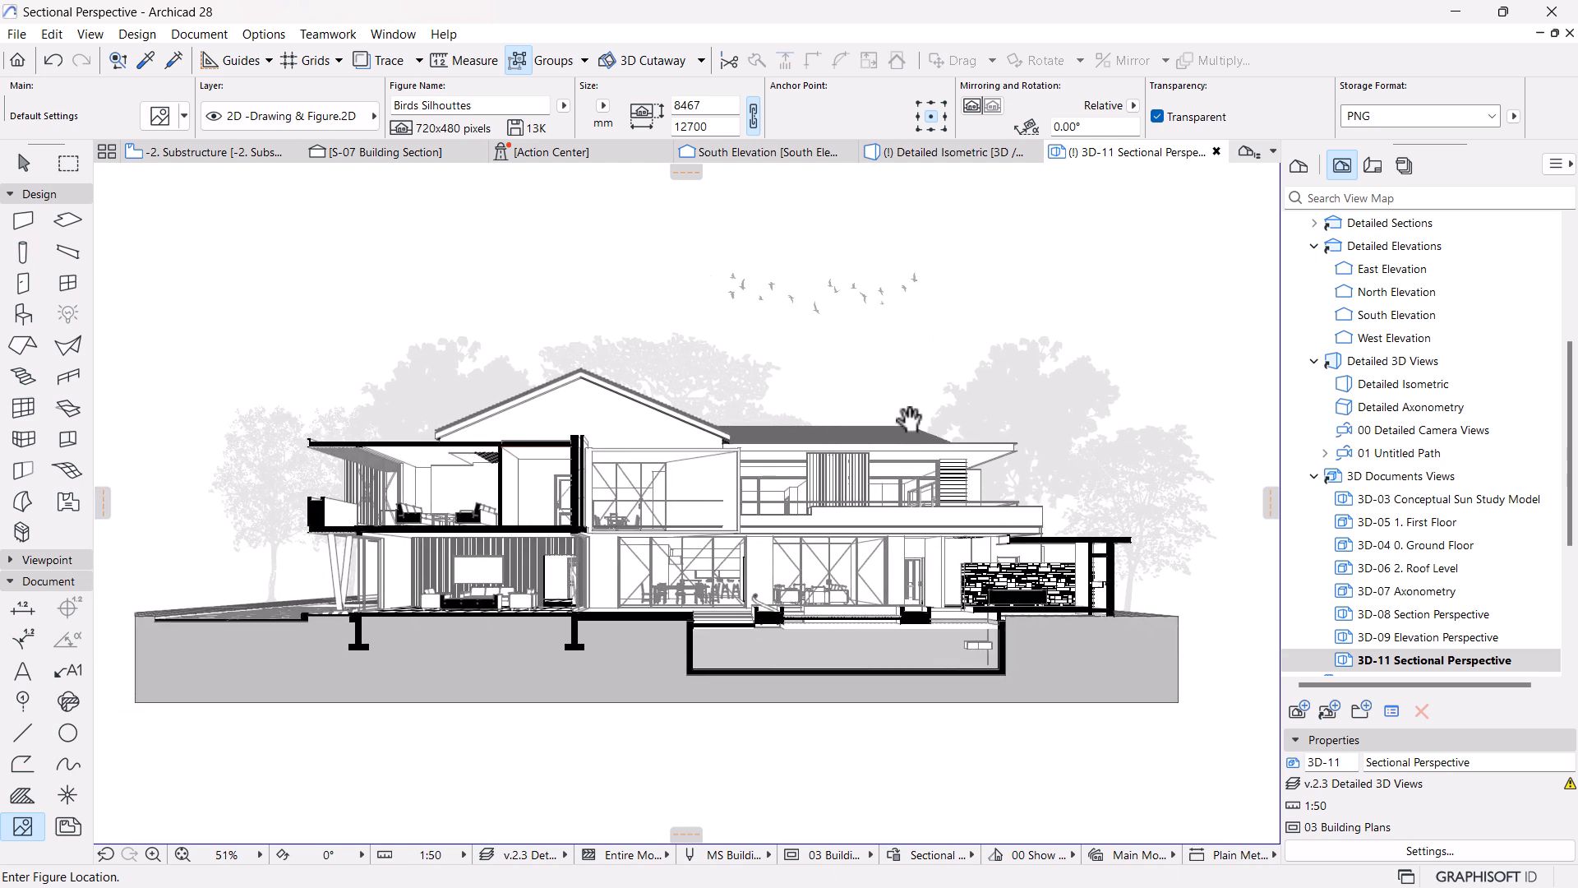
middle_drag(878, 415, 911, 415)
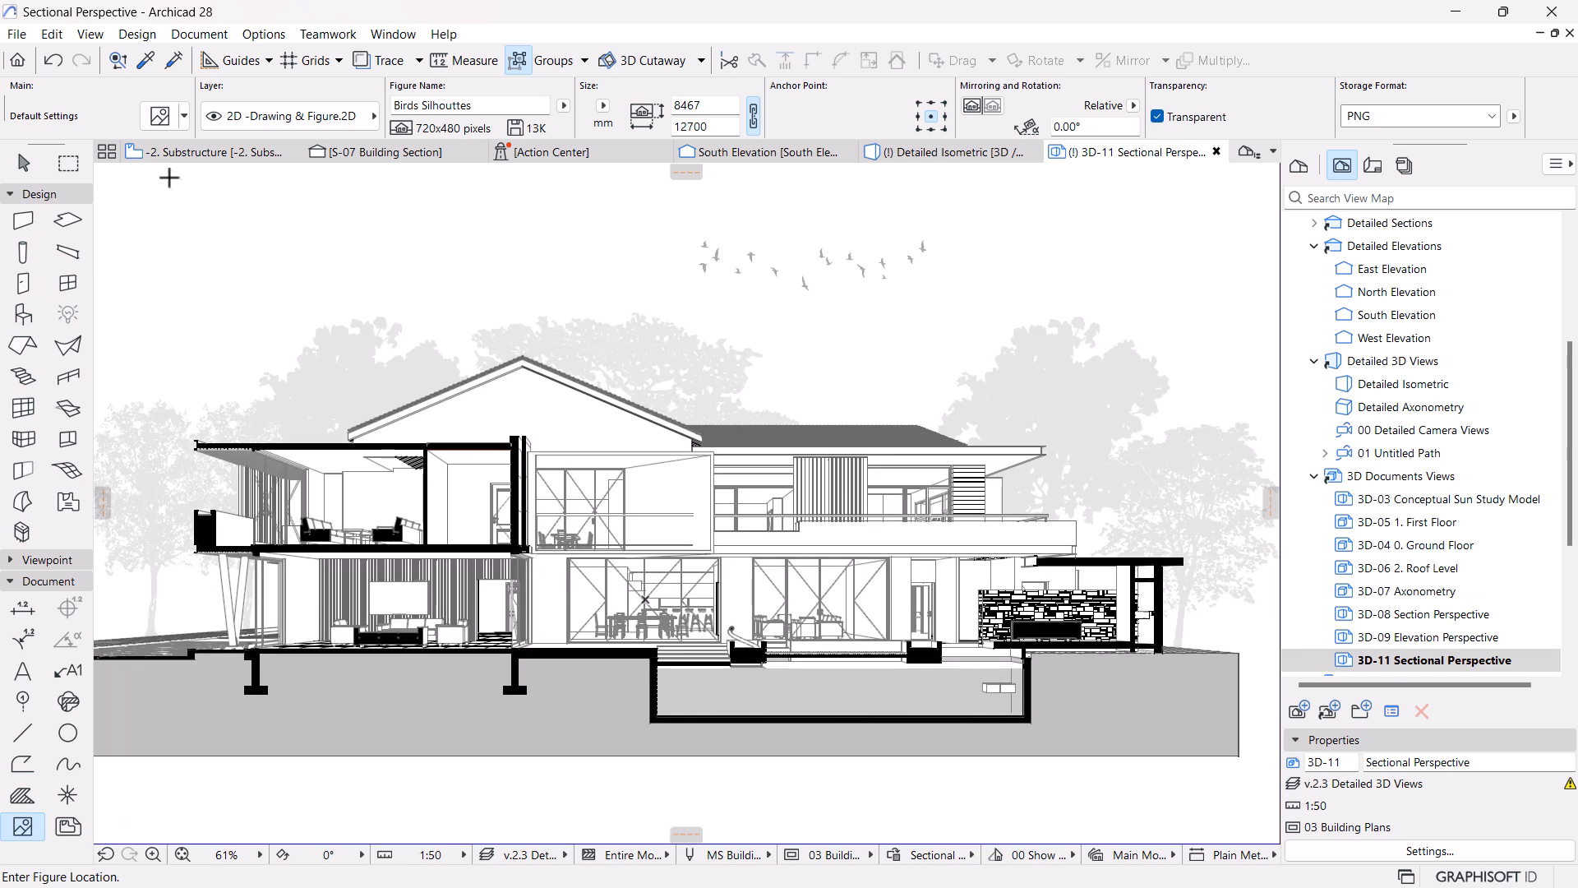
Load the Plants image as the default figure for the Figure tool
click(161, 116)
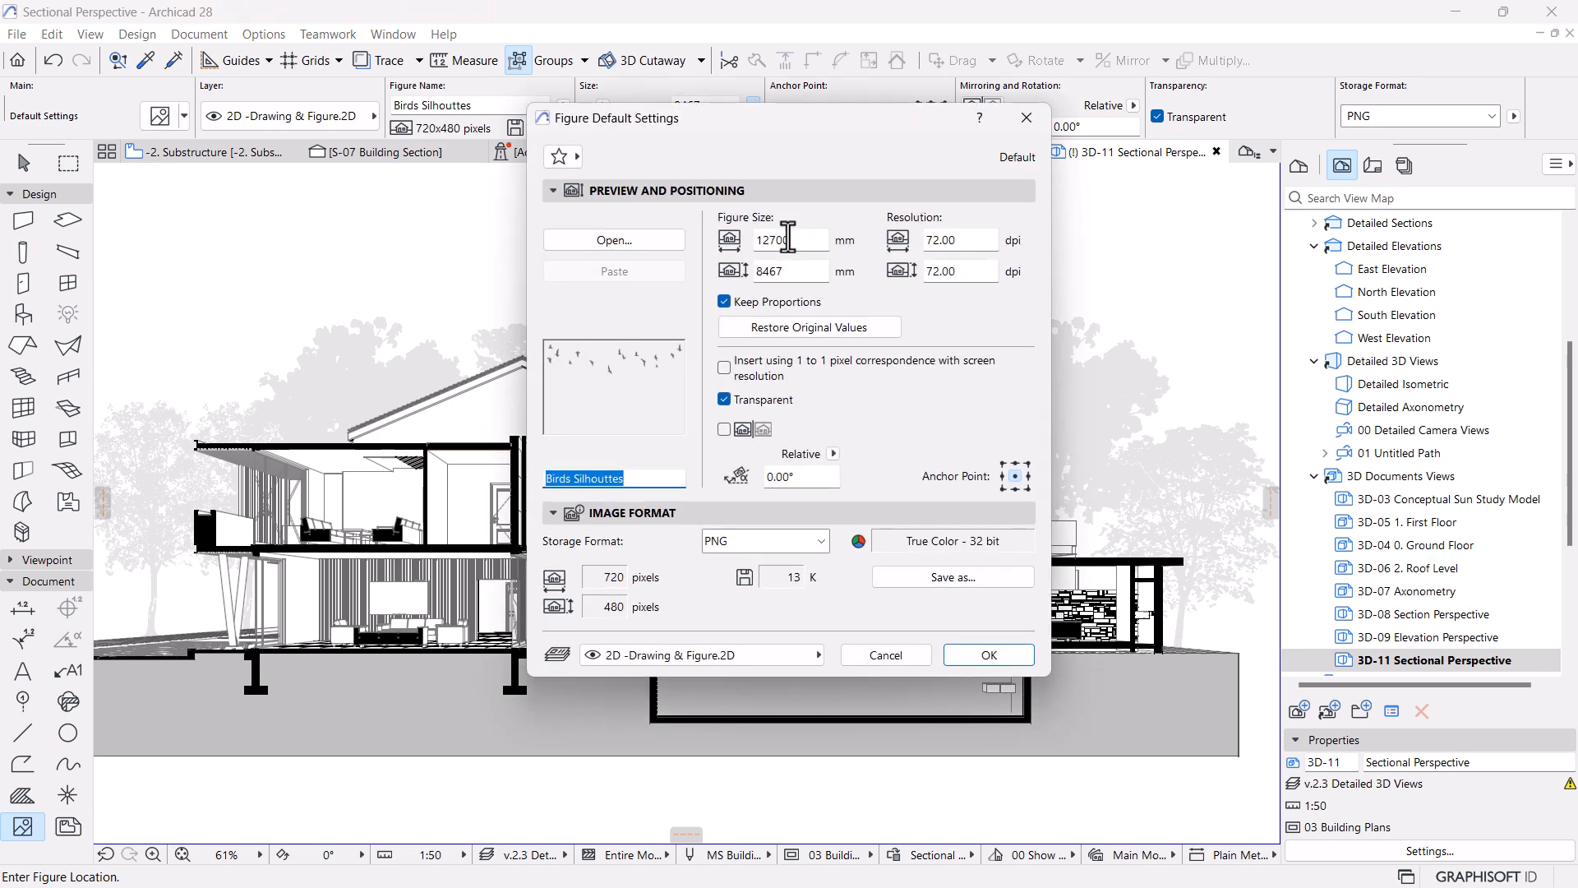
click(640, 235)
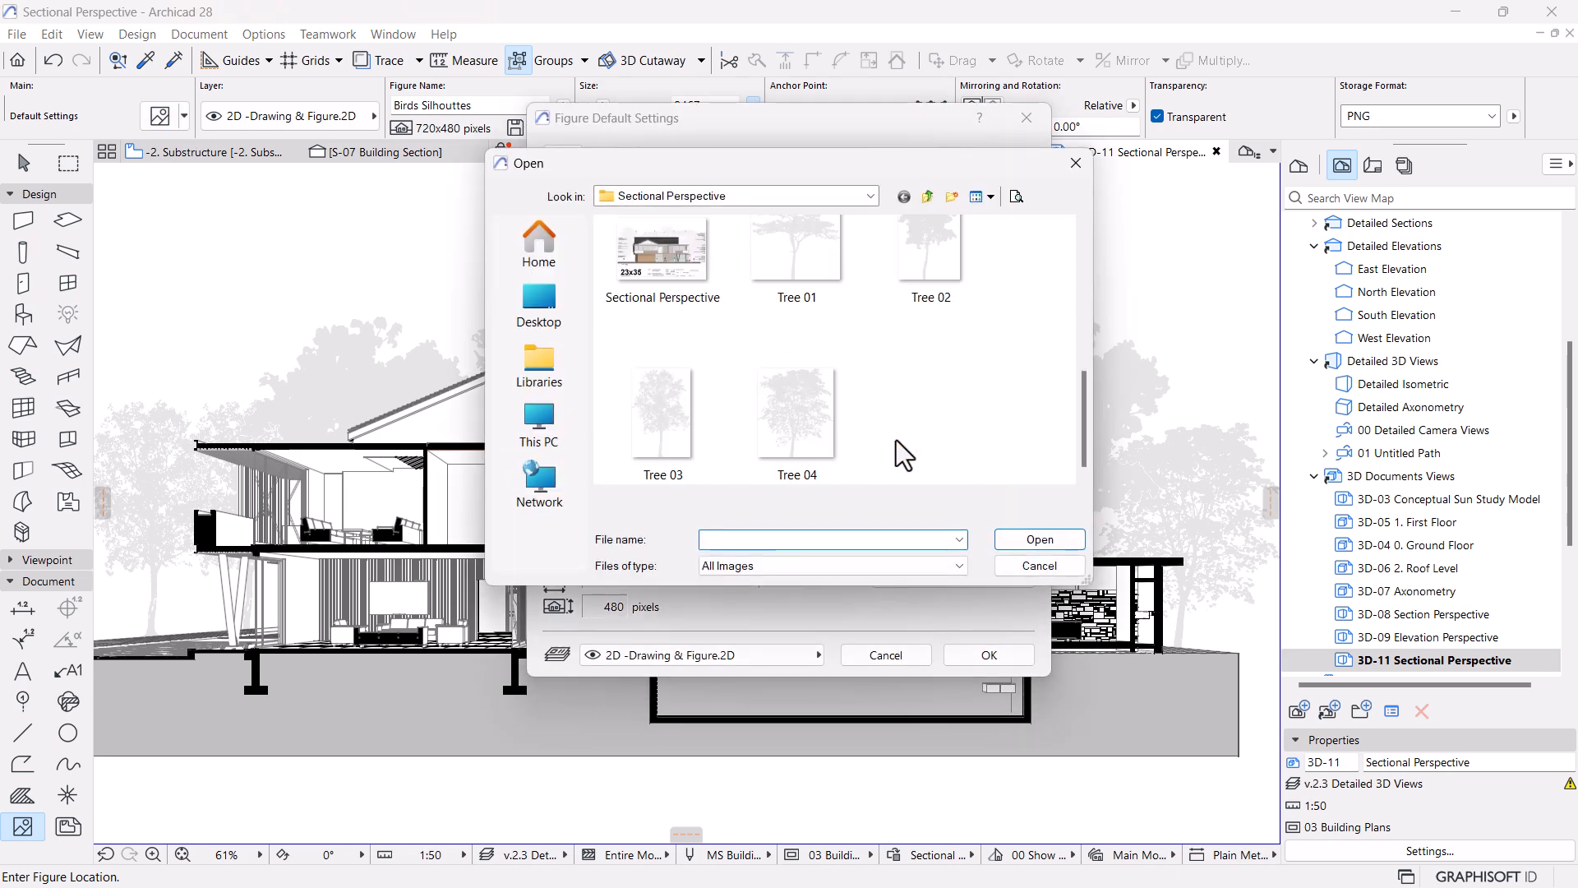
scroll(937, 280, up, 2)
click(929, 284)
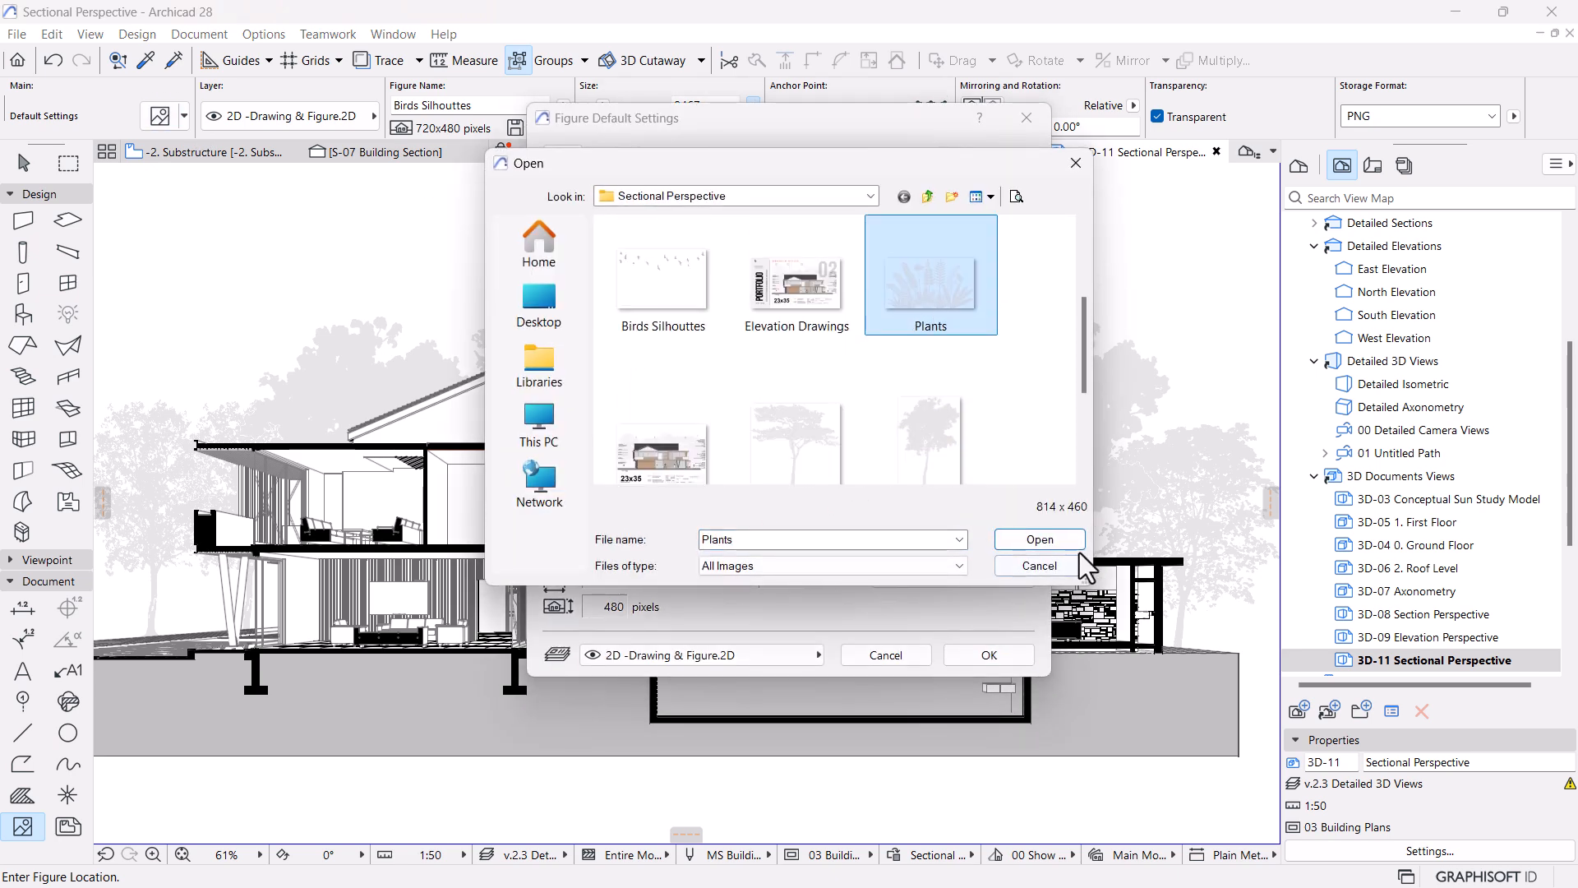
click(1040, 539)
click(990, 655)
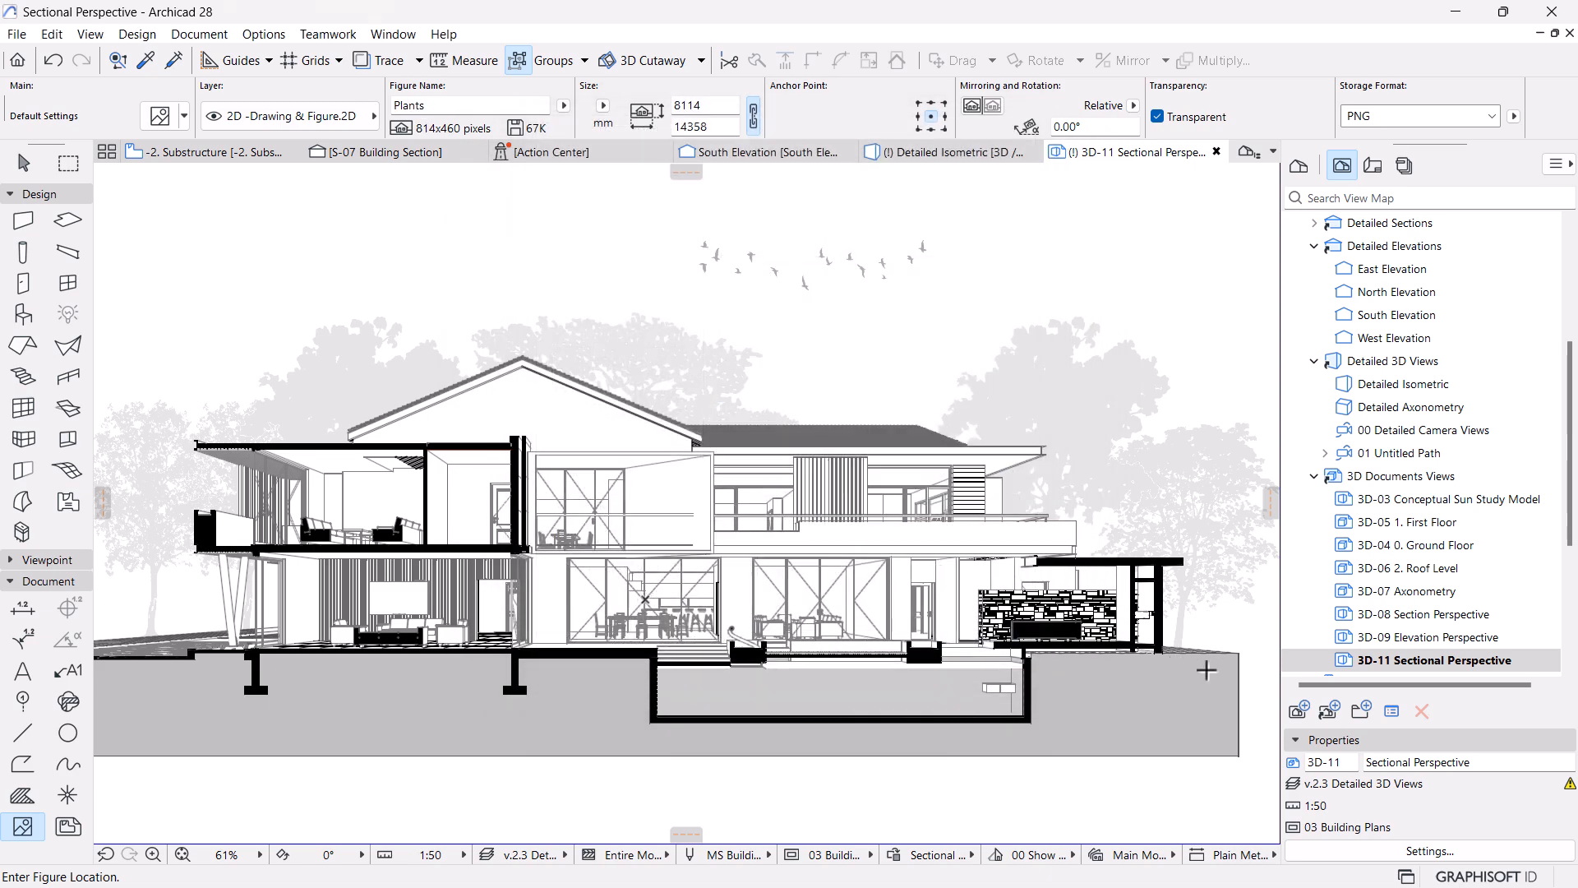
Place the Plants figure near ground level at the right end of the site, beyond the stone-clad wall
click(1196, 651)
scroll(1066, 625, down, 2)
middle_drag(1095, 643, 914, 617)
scroll(1027, 646, up, 4)
key(Escape)
Graphically shrink the Plants figure from its base midpoint to about 2199 mm high
click(1015, 676)
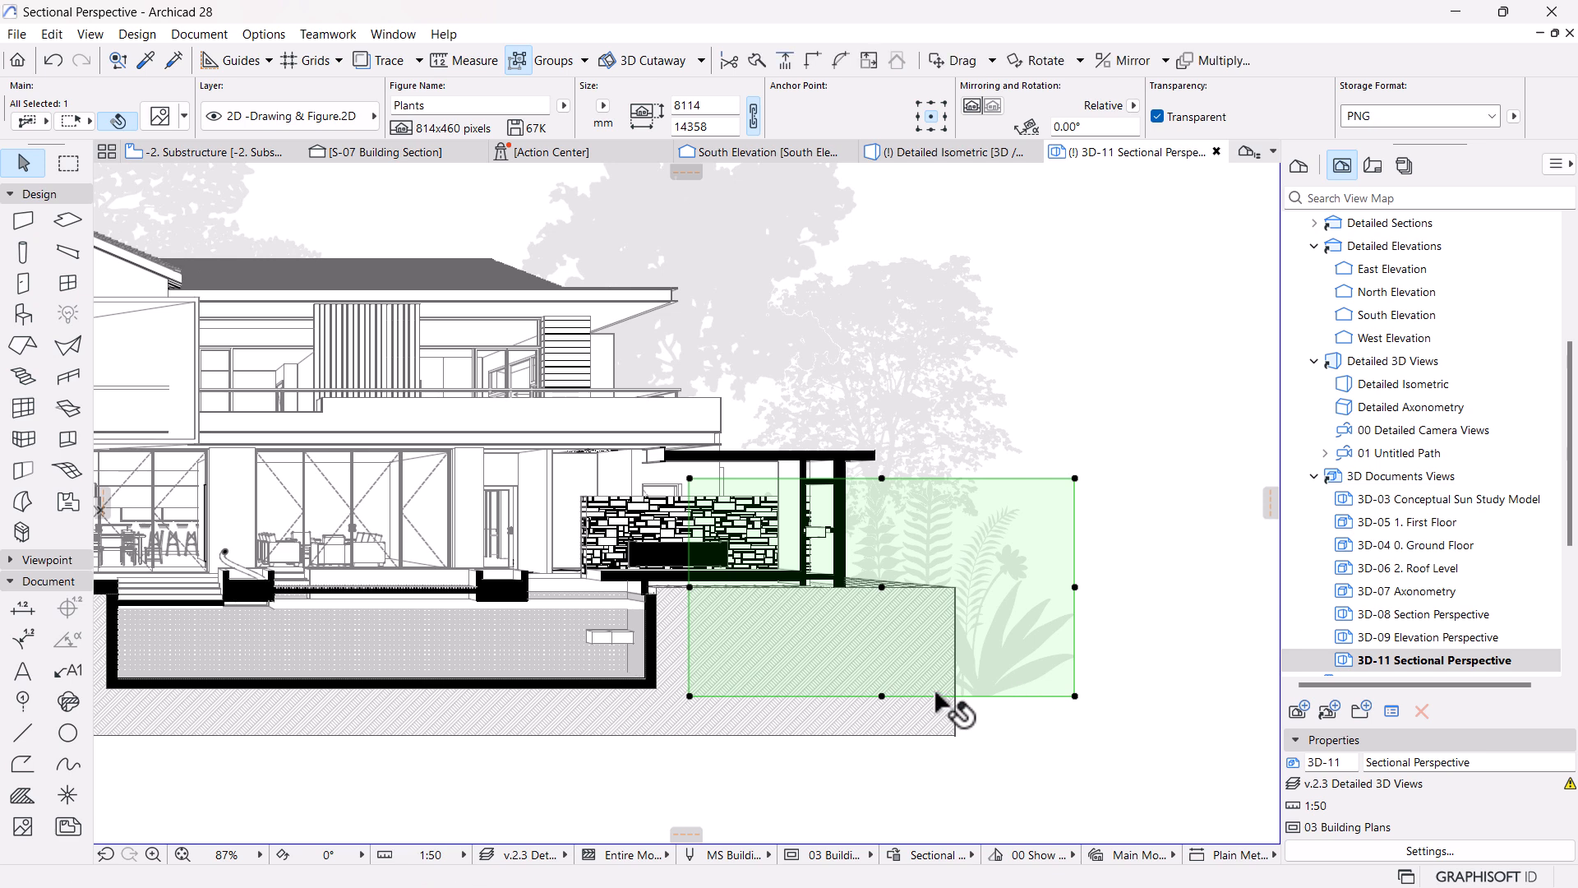
key(ctrl+k)
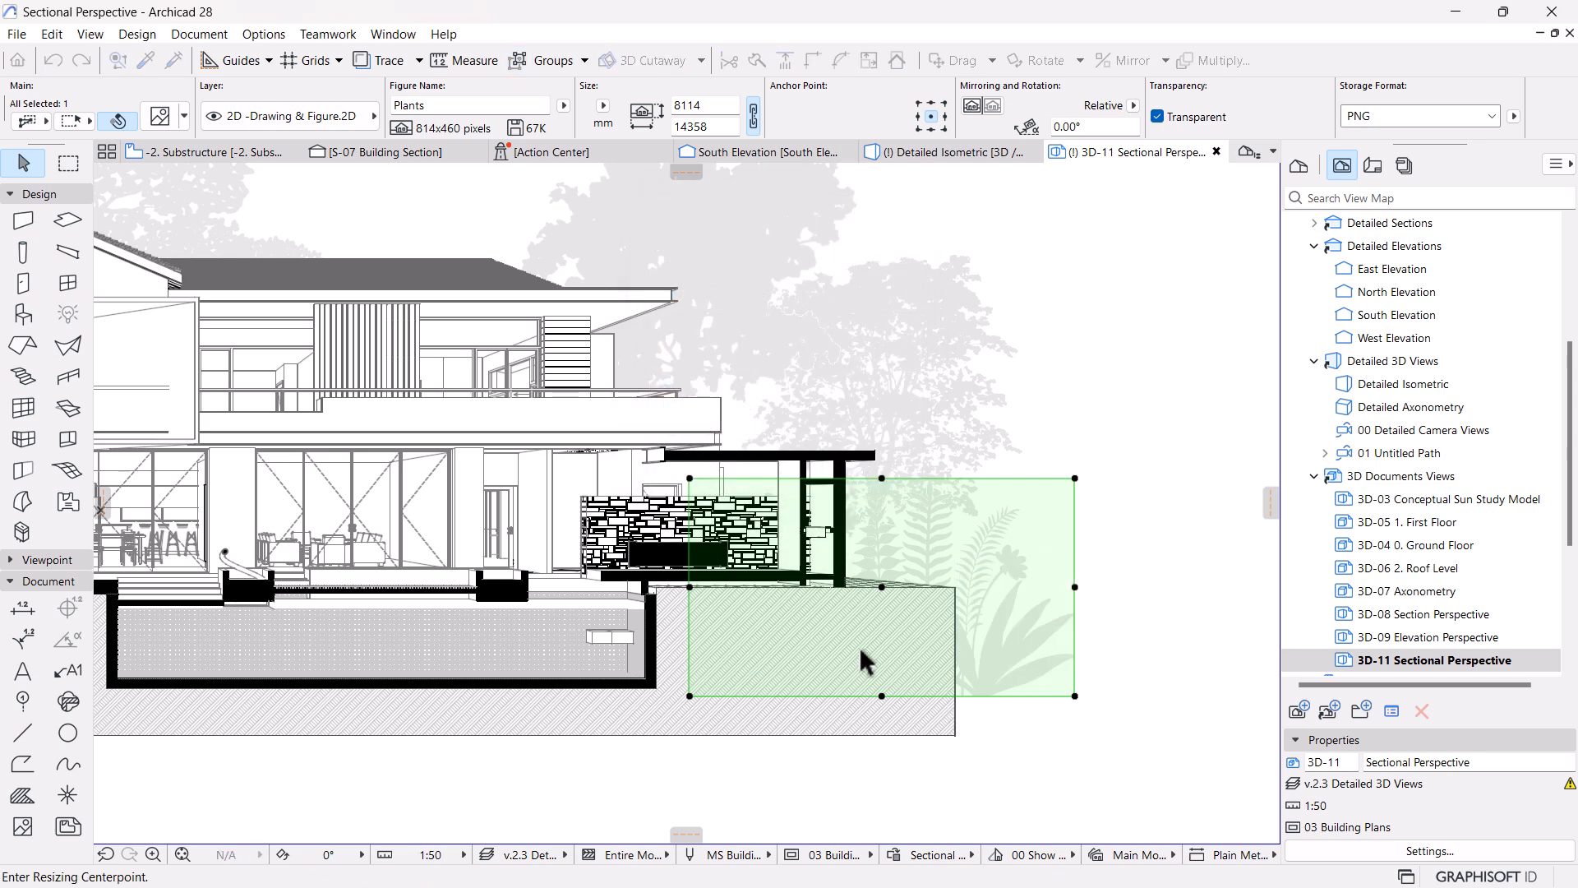
click(881, 696)
click(881, 478)
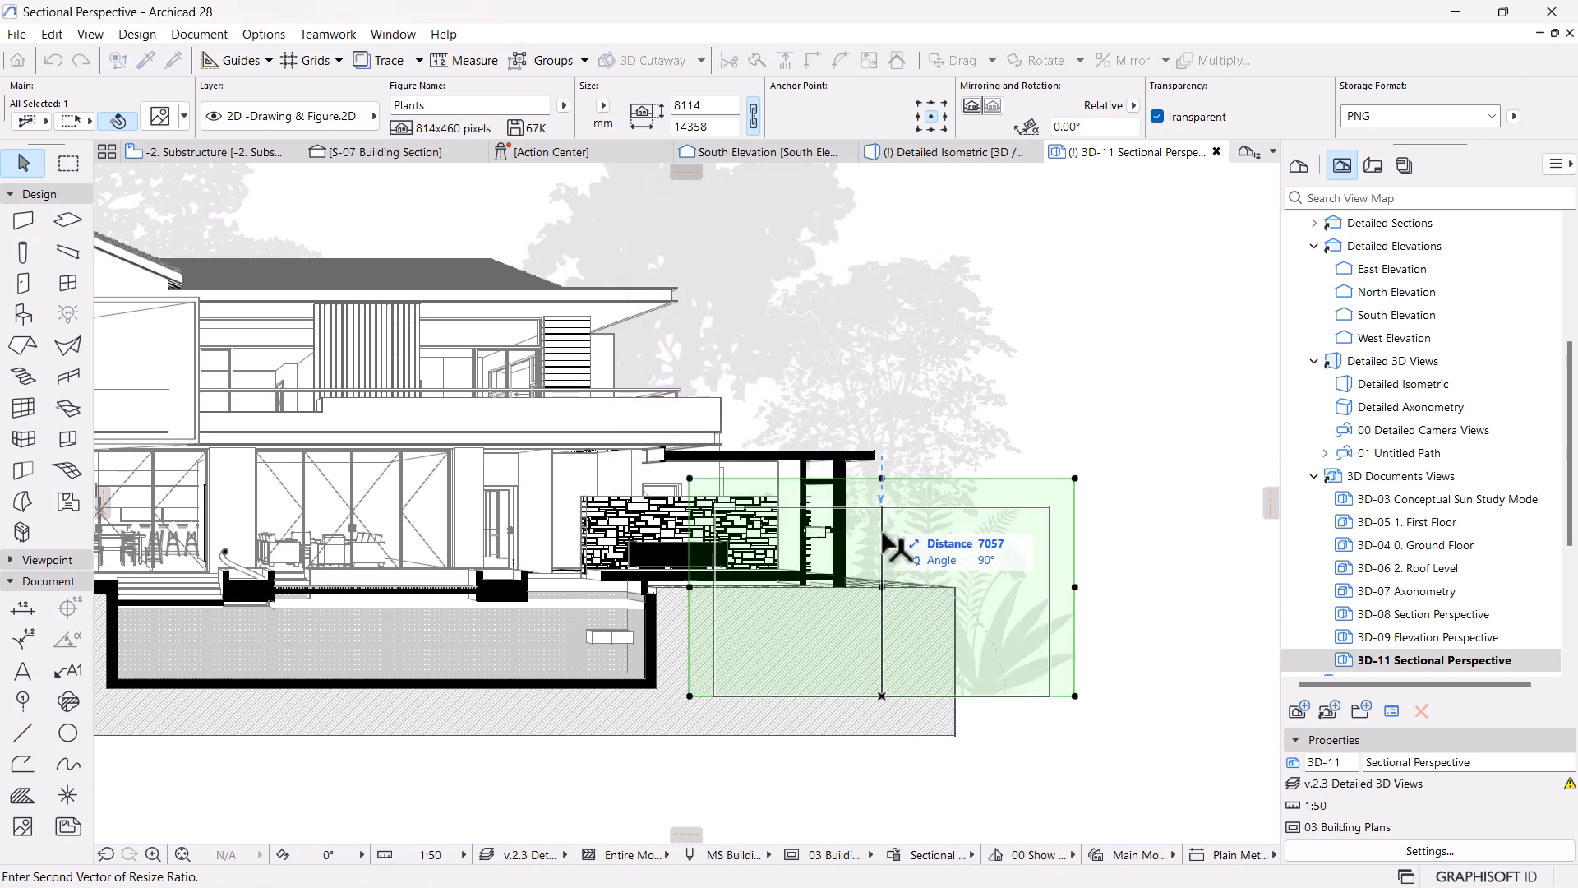
click(878, 636)
Move the Plants figure straight up by its base midpoint onto the ground line at the right end of the site
key(ctrl+d)
click(881, 696)
click(881, 587)
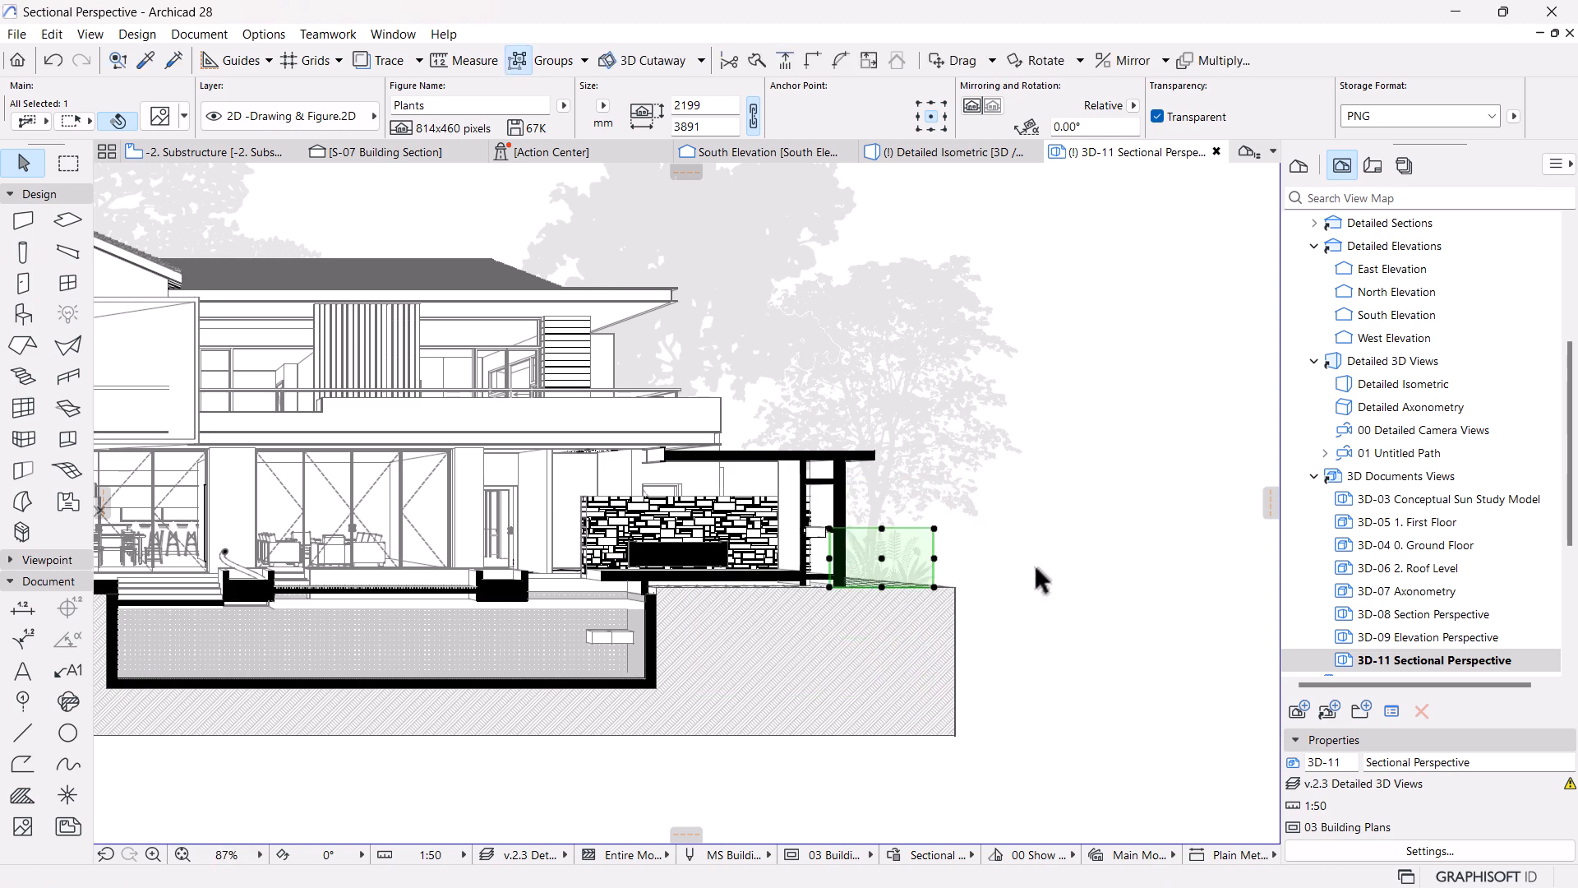
key(Escape)
scroll(1042, 563, down, 3)
middle_drag(899, 624, 1101, 613)
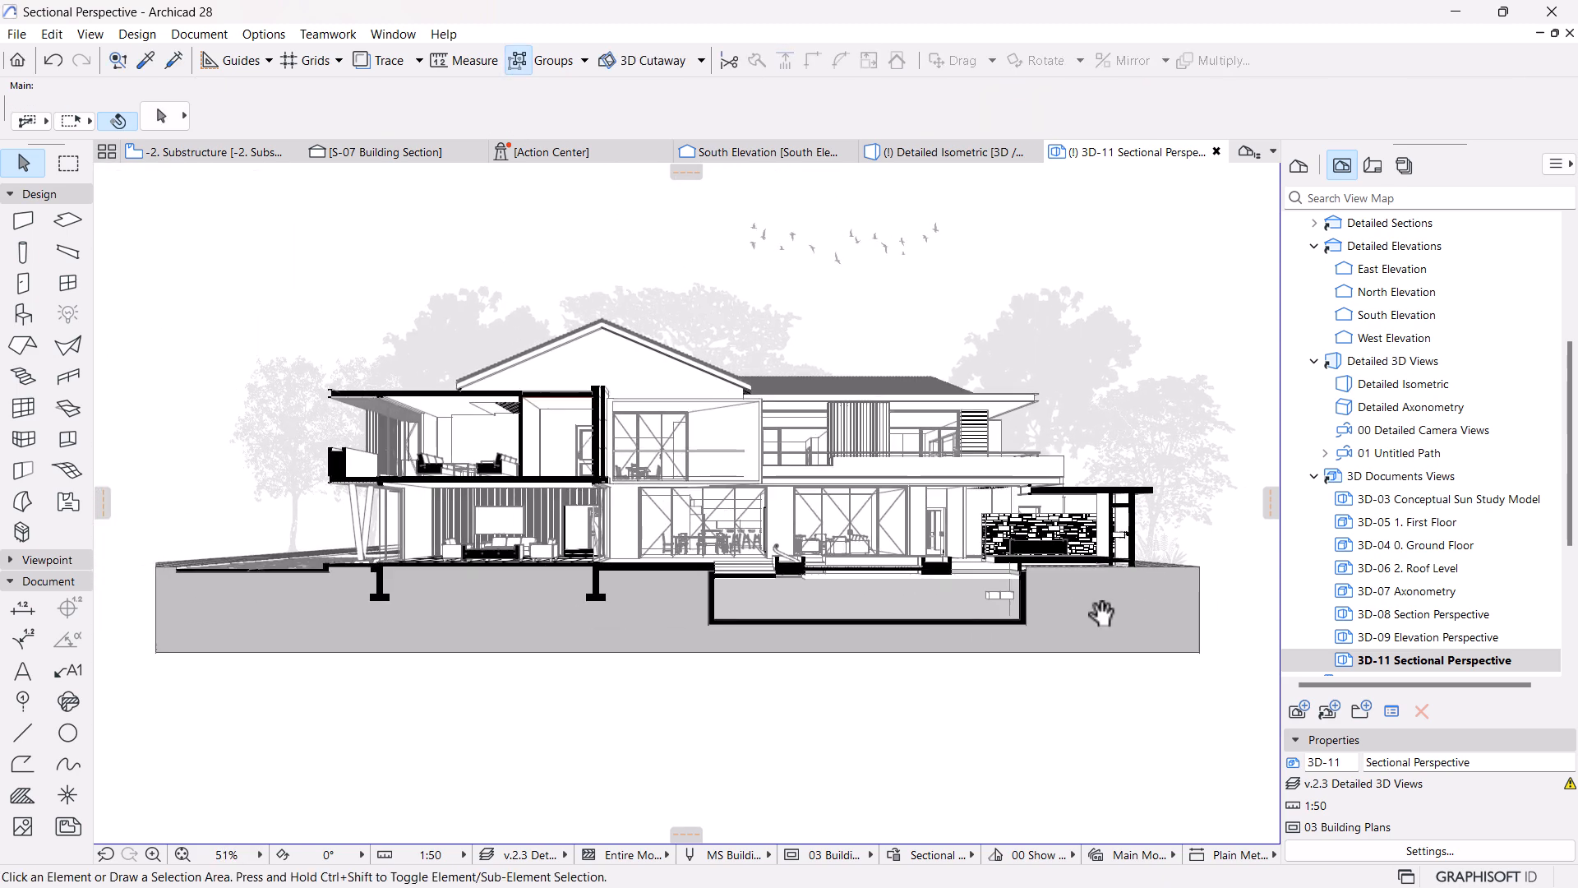
Copy the Plants figure from the right end of the site to the base of the leftmost tree on the paved terrace
click(1151, 549)
key(ctrl+d)
click(1157, 567)
scroll(304, 604, up, 5)
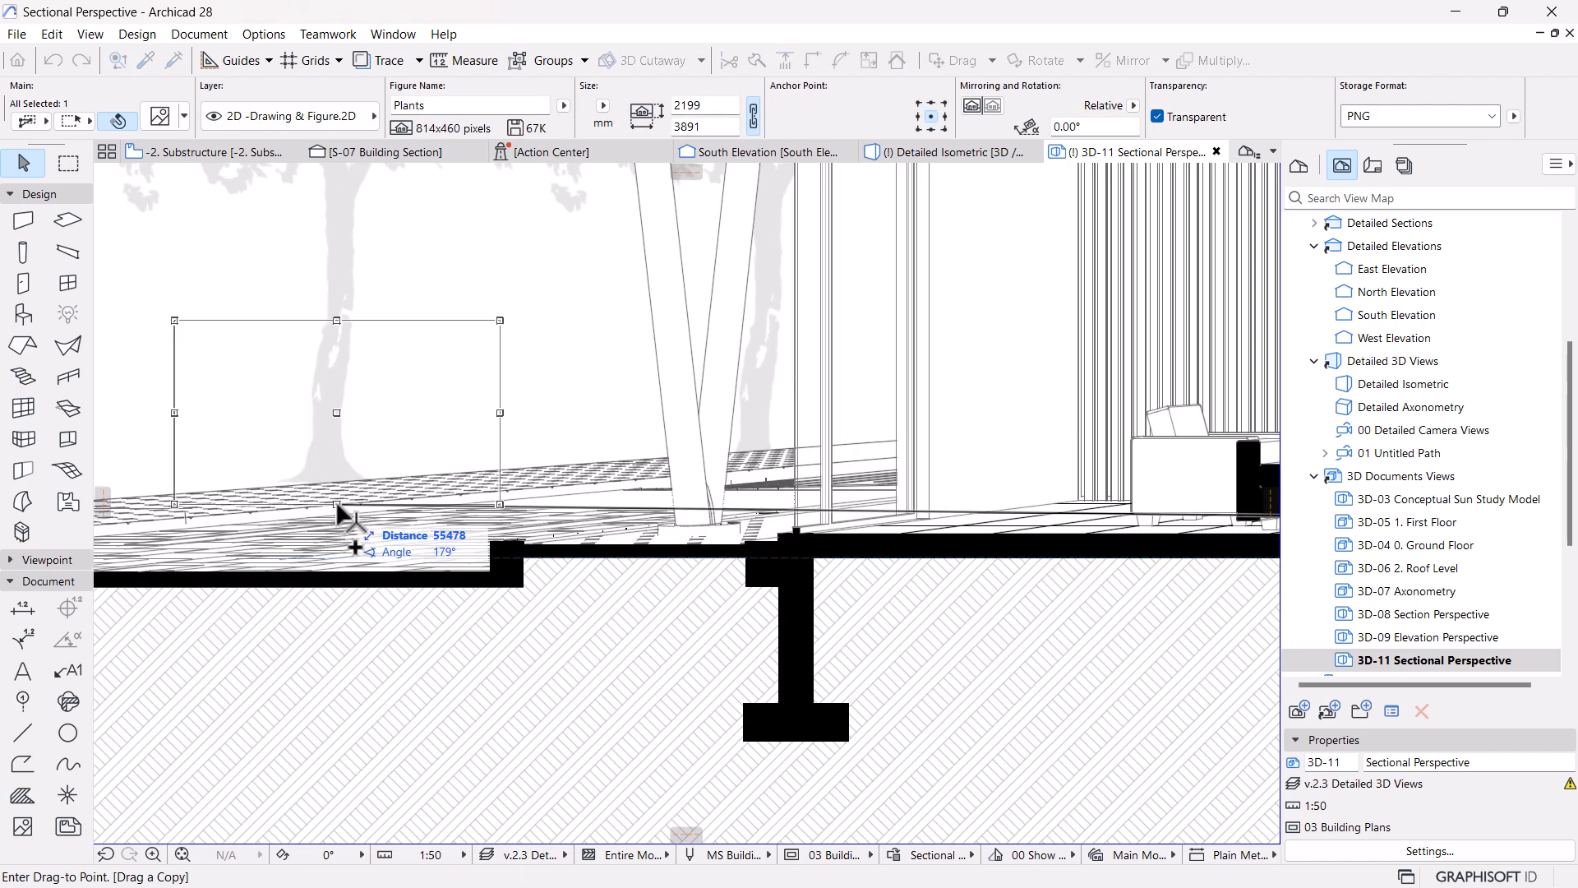
click(337, 504)
scroll(425, 530, down, 5)
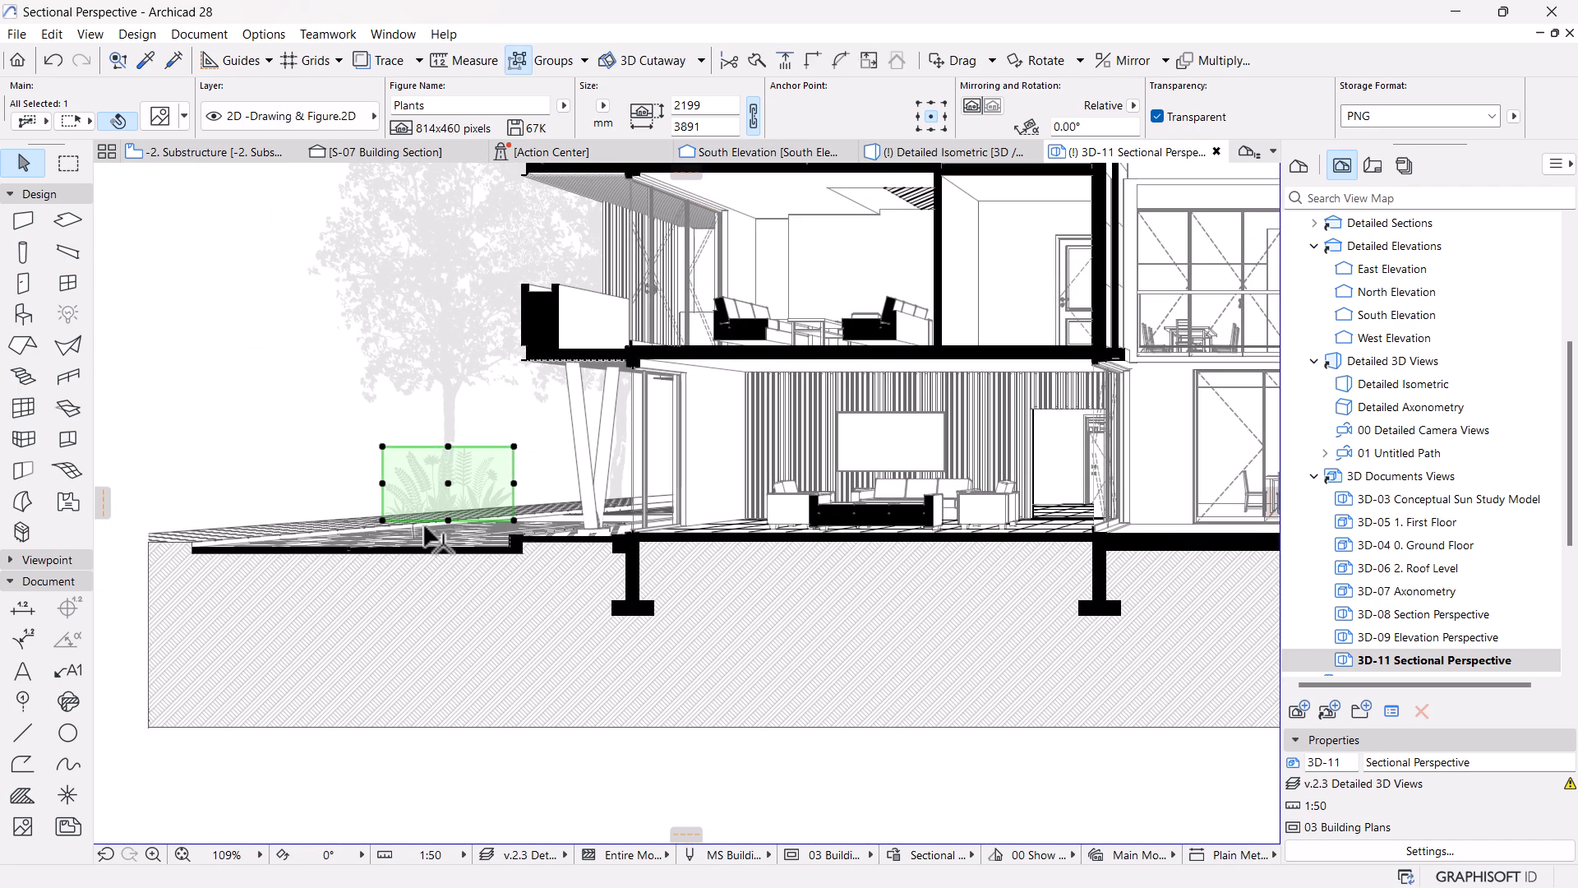
Add two copies of the Plants figure, one beside the slanted columns and one on the outer side of the tree trunk
scroll(425, 530, up, 1)
key(ctrl+d)
click(453, 519)
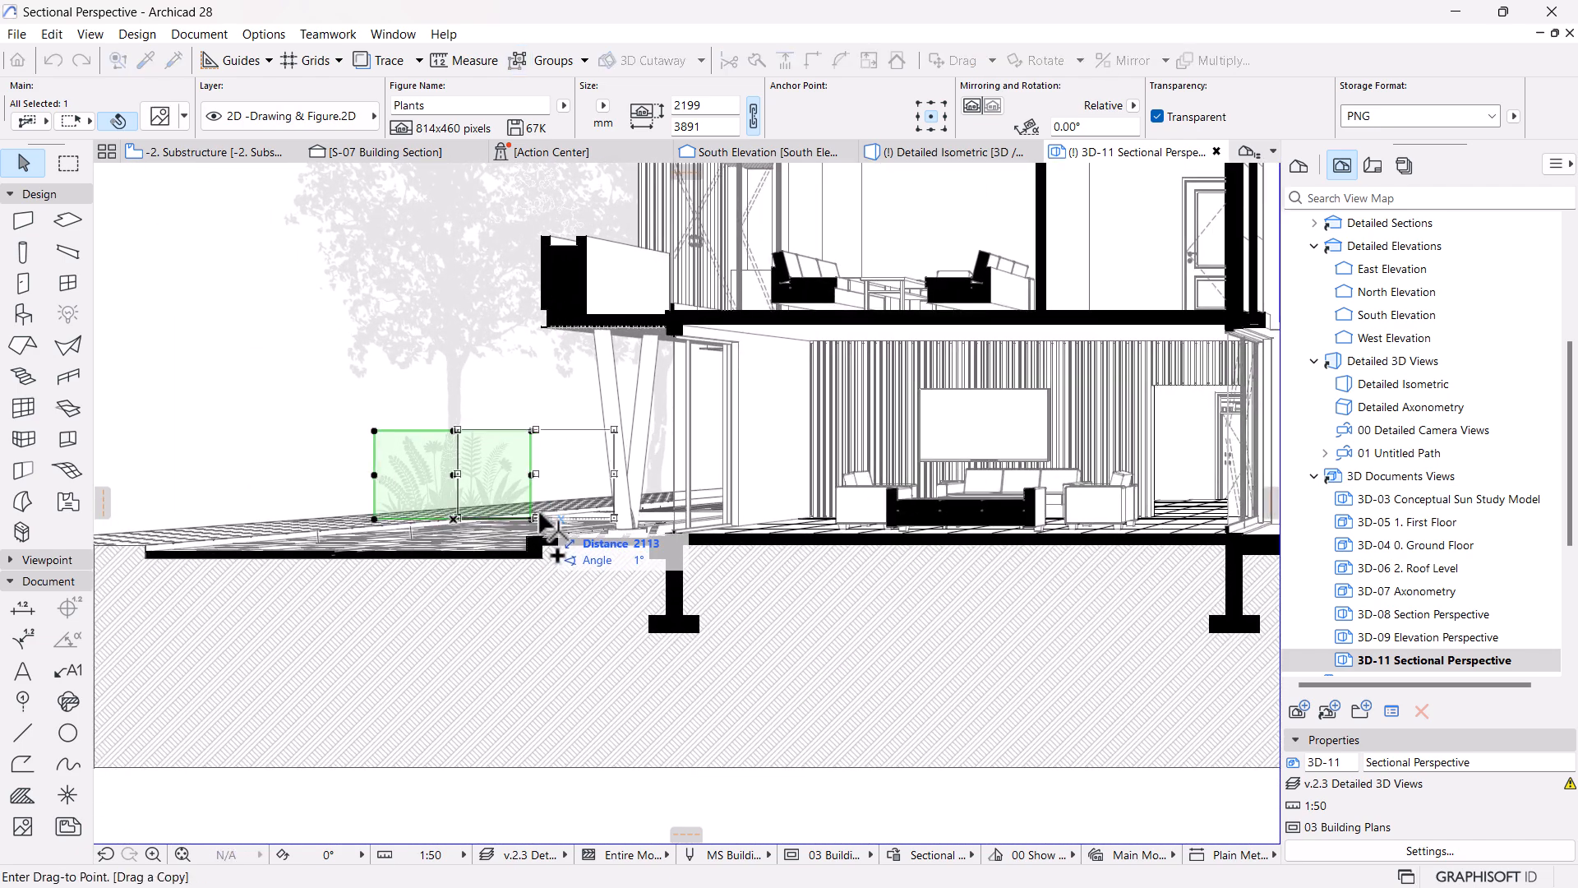
click(543, 514)
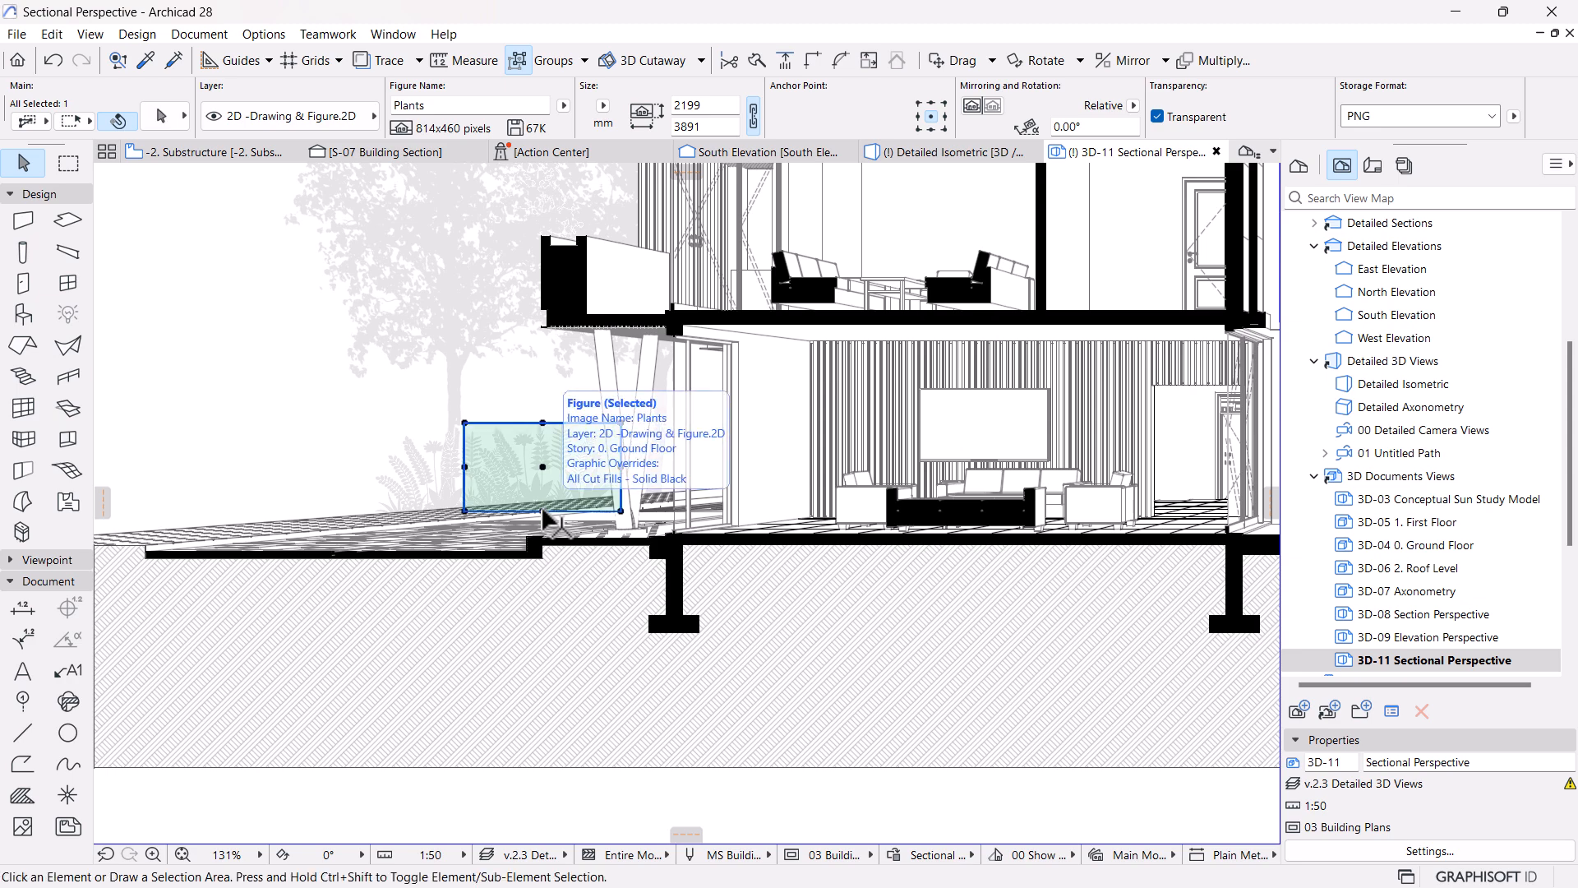
key(ctrl+d)
click(542, 512)
click(374, 518)
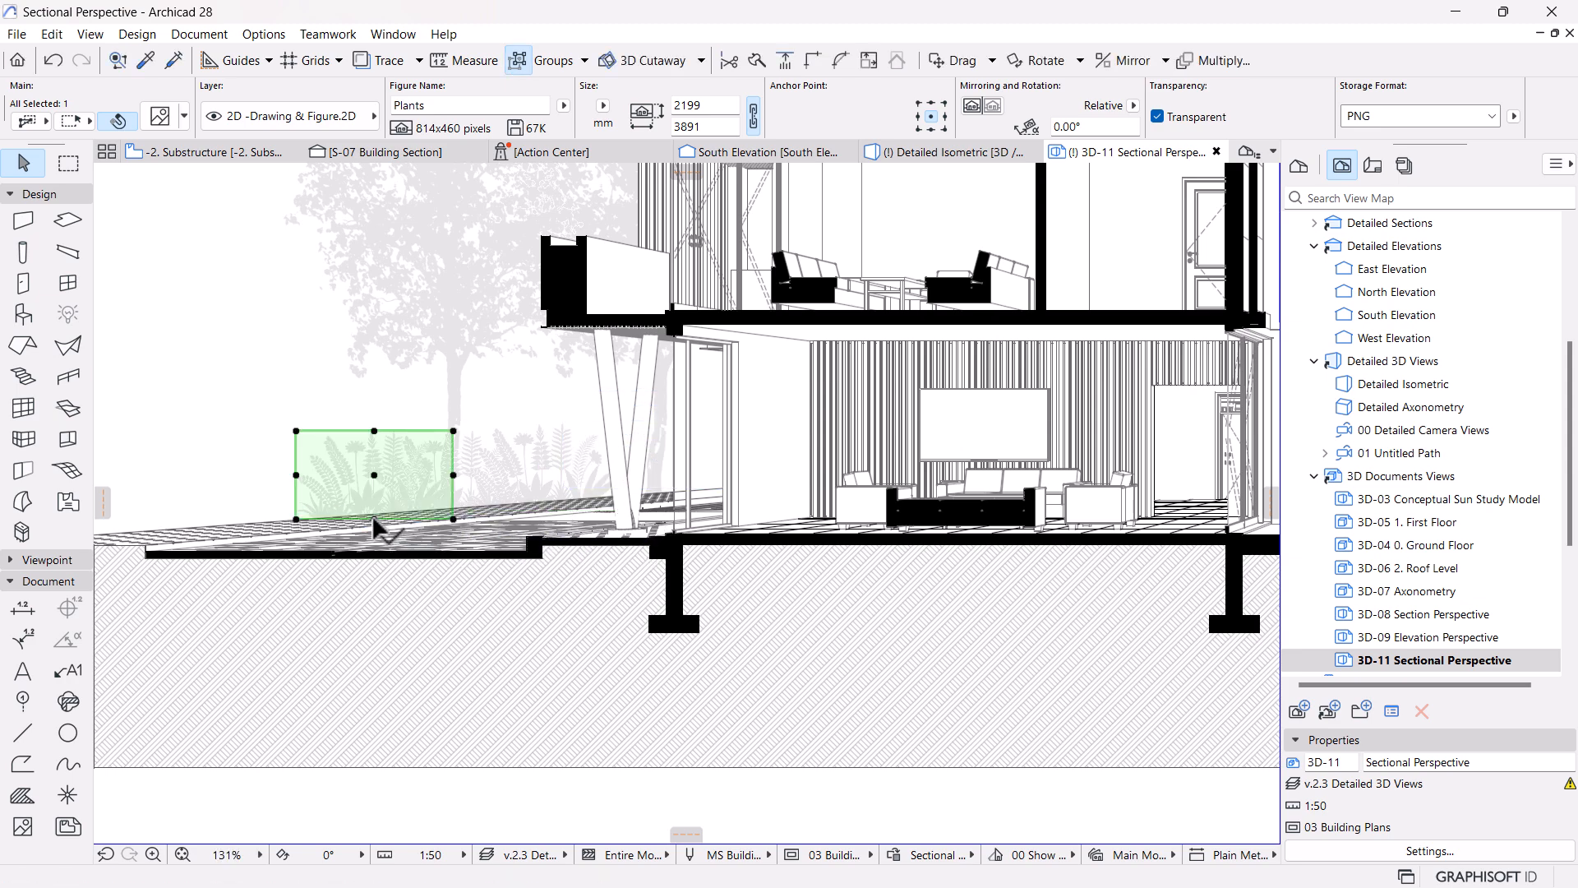
Add two more Plants copies down the terrace slope, continuing the row to the left edge of the site
scroll(357, 534, down, 2)
middle_drag(362, 538, 538, 538)
scroll(542, 519, up, 1)
scroll(544, 526, up, 1)
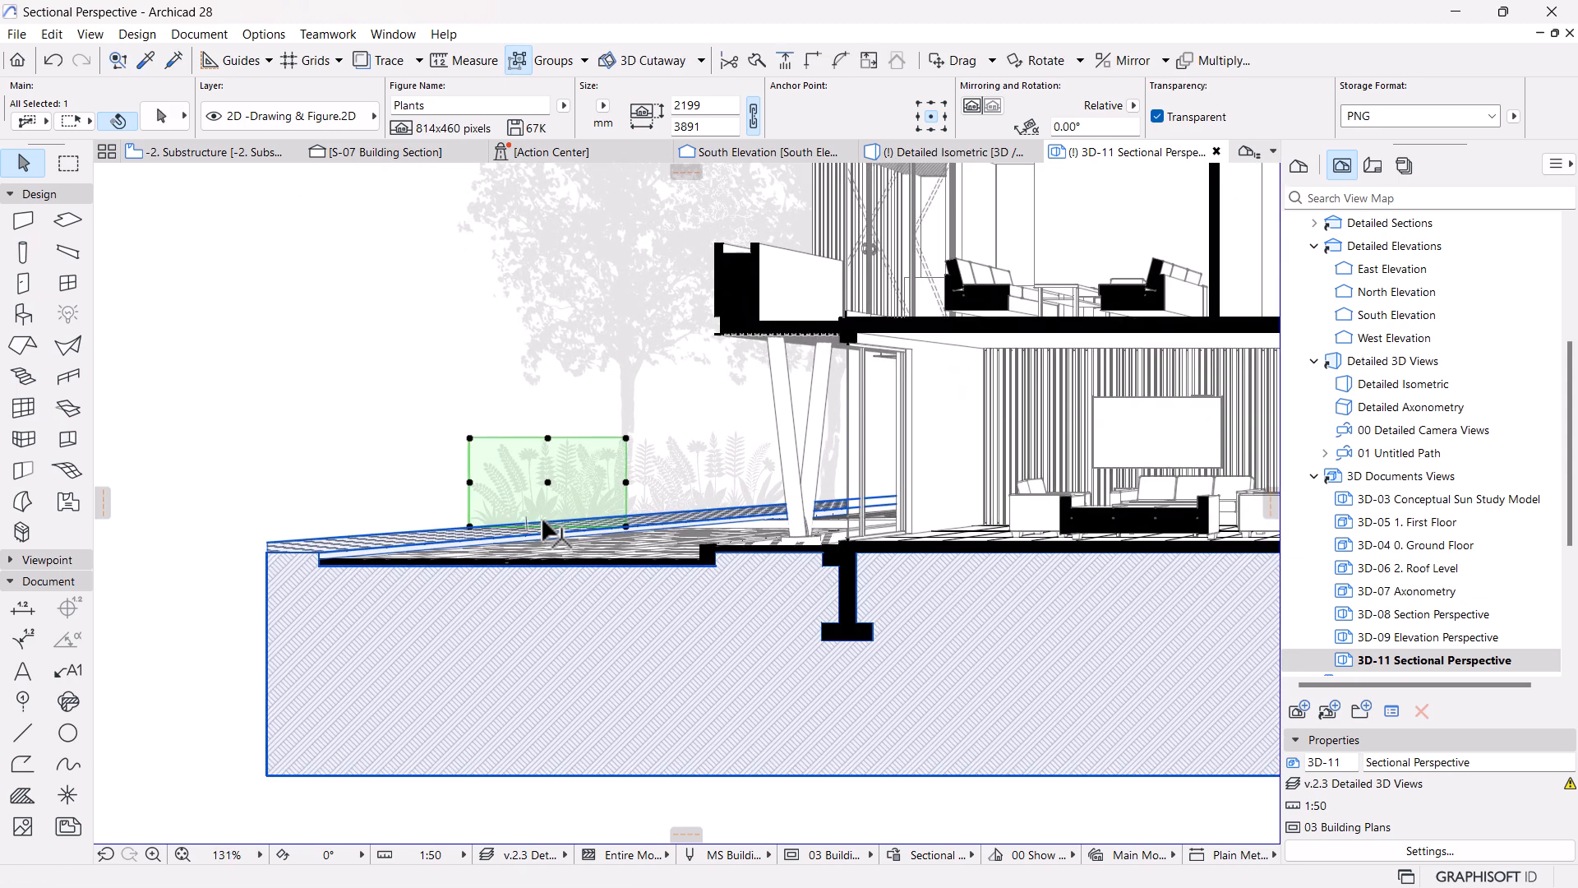
key(ctrl+d)
click(546, 526)
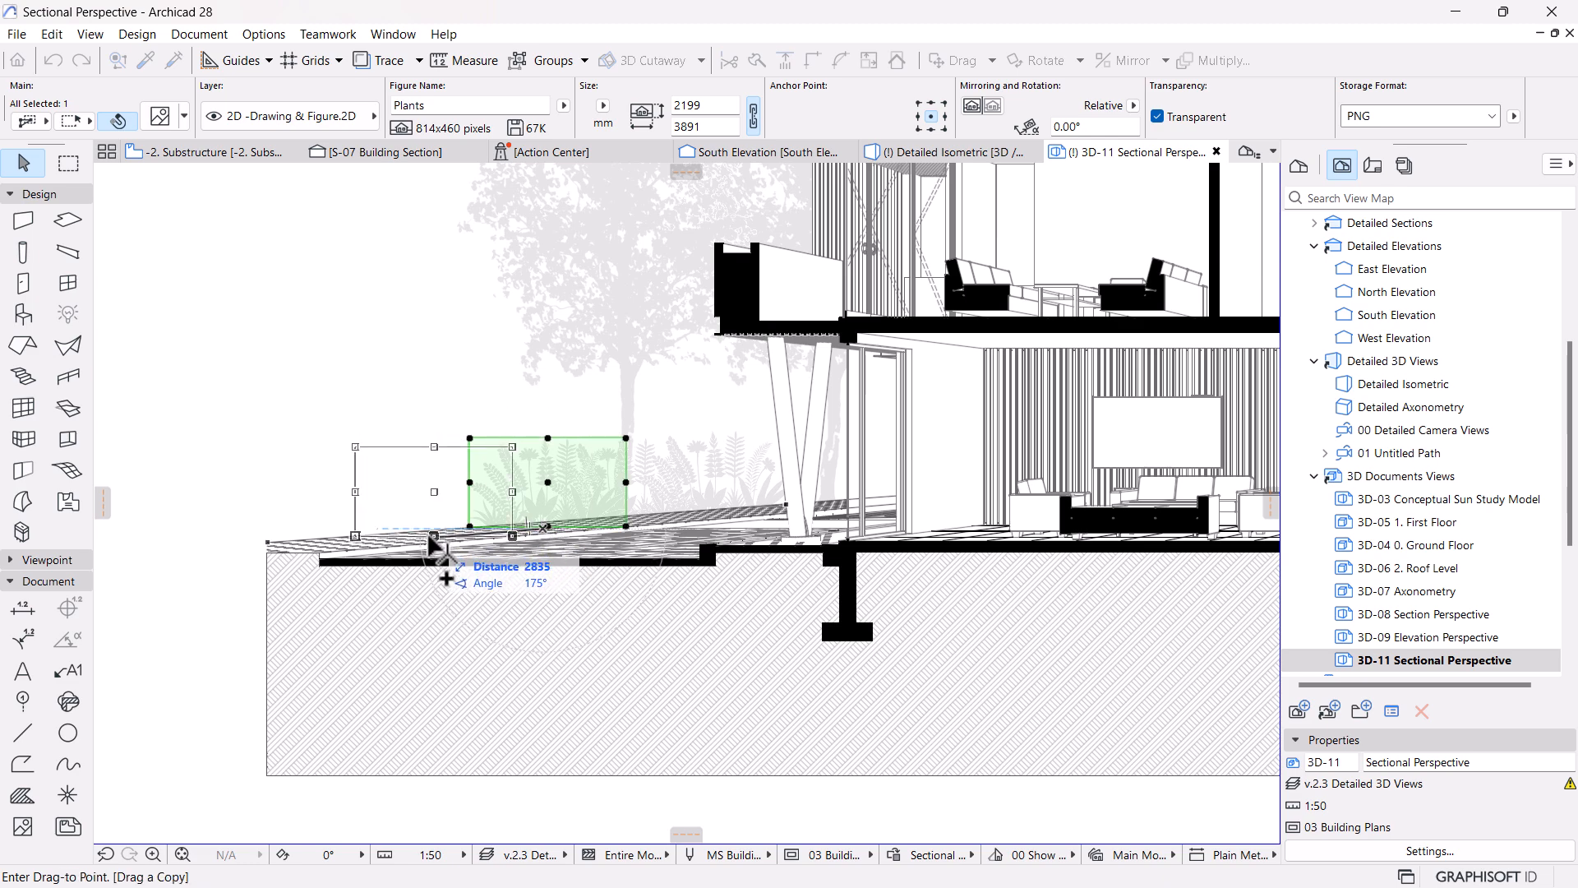
click(433, 535)
drag(433, 535, 329, 546)
scroll(354, 539, down, 4)
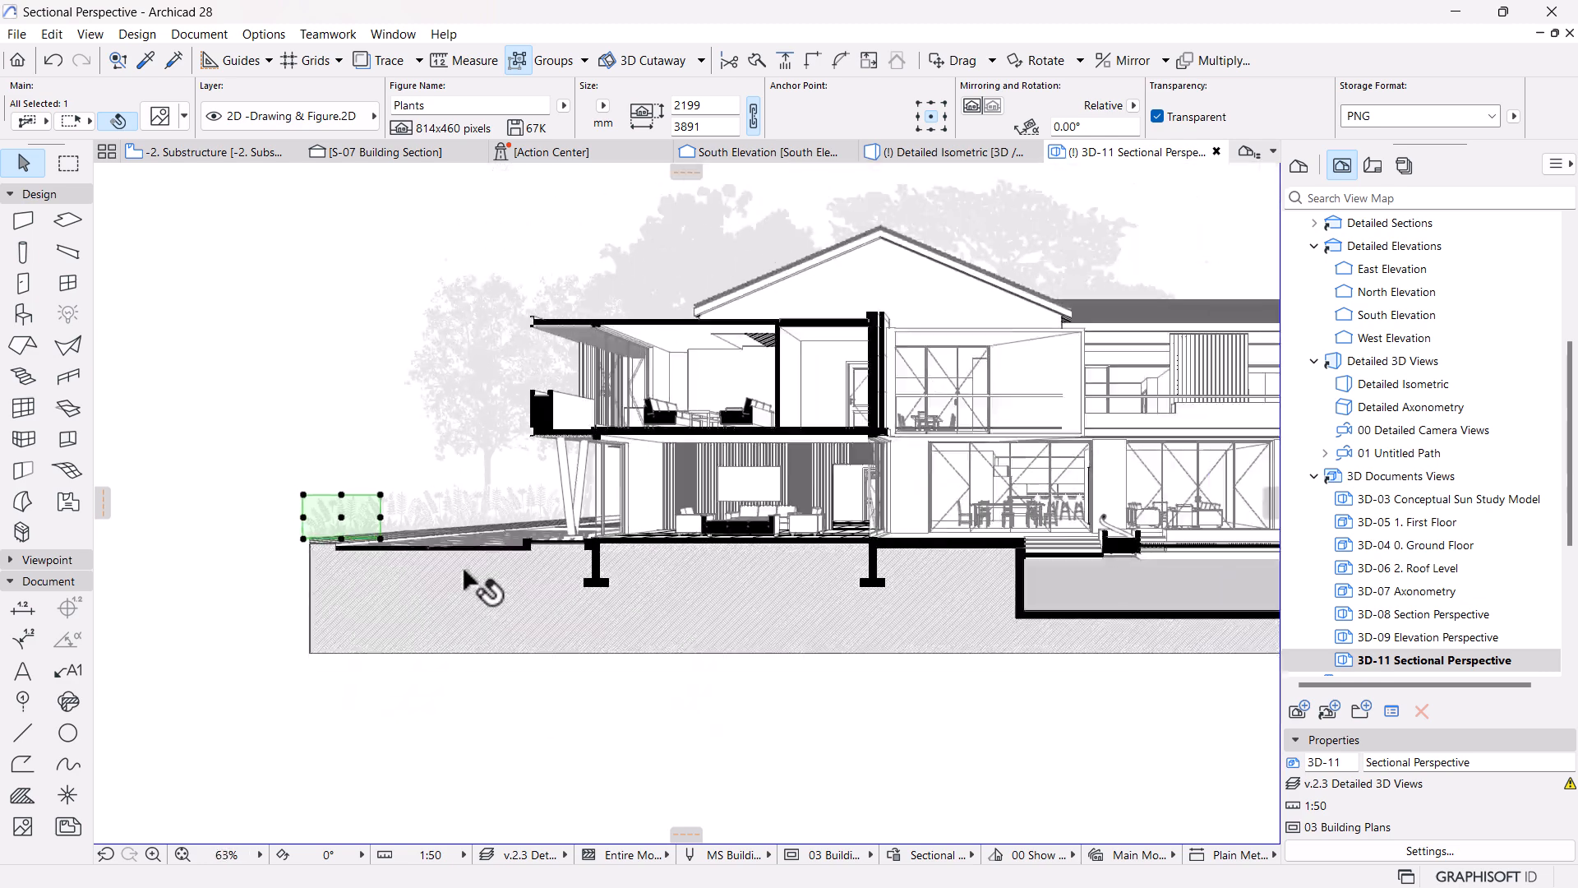
Graphically shrink the second Plants figure from the site's left edge, using its base midpoint as the resizing centre
key(Escape)
scroll(419, 509, up, 3)
click(437, 512)
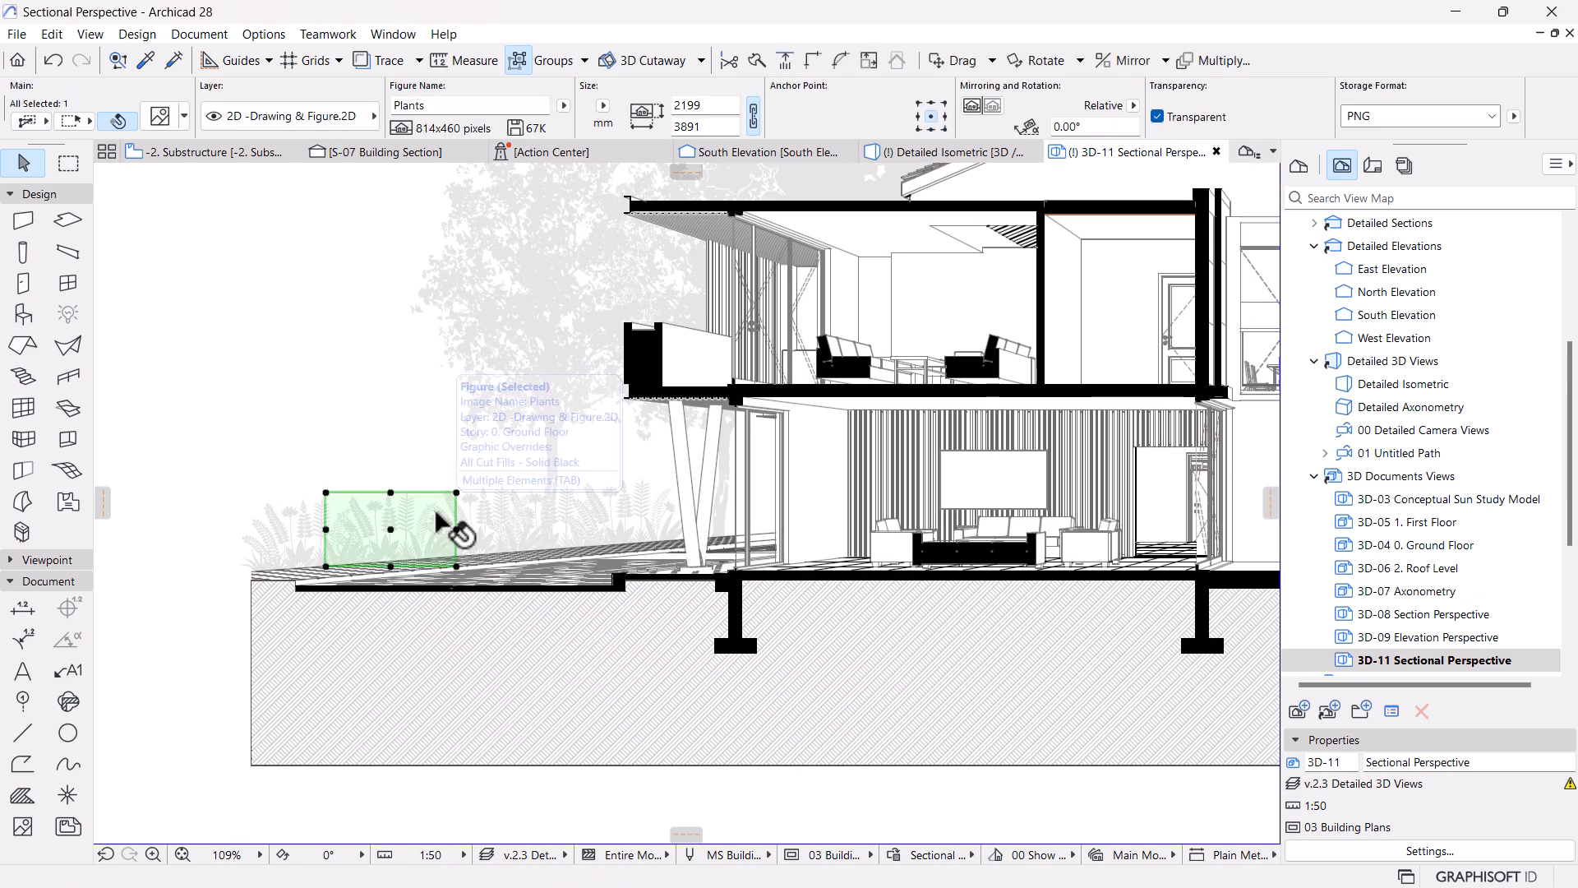
key(ctrl+k)
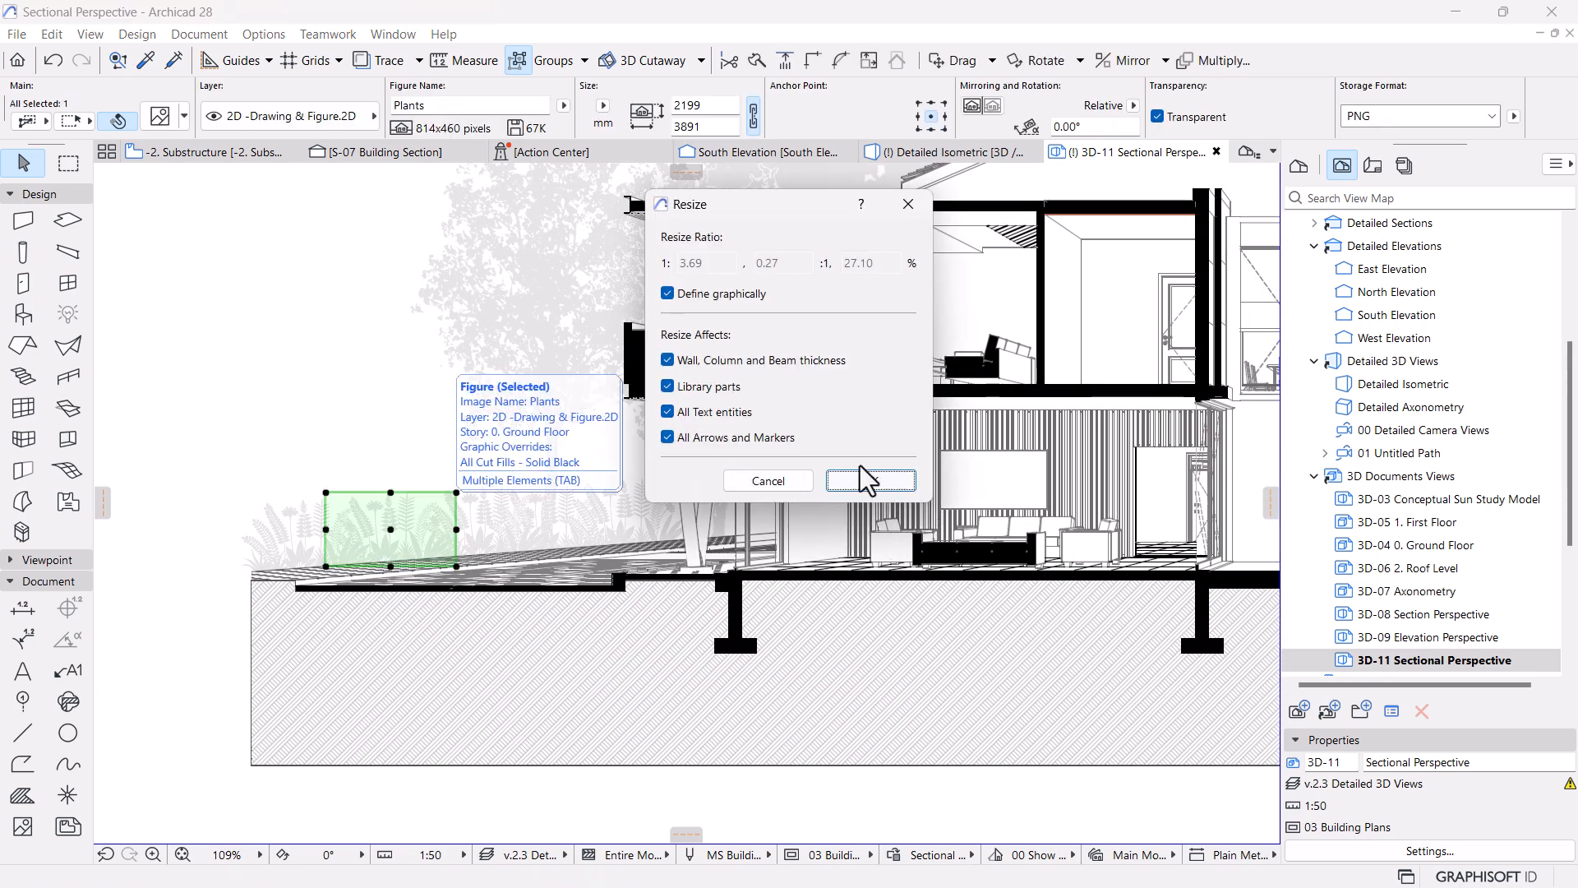
click(859, 465)
click(390, 566)
click(391, 491)
click(390, 511)
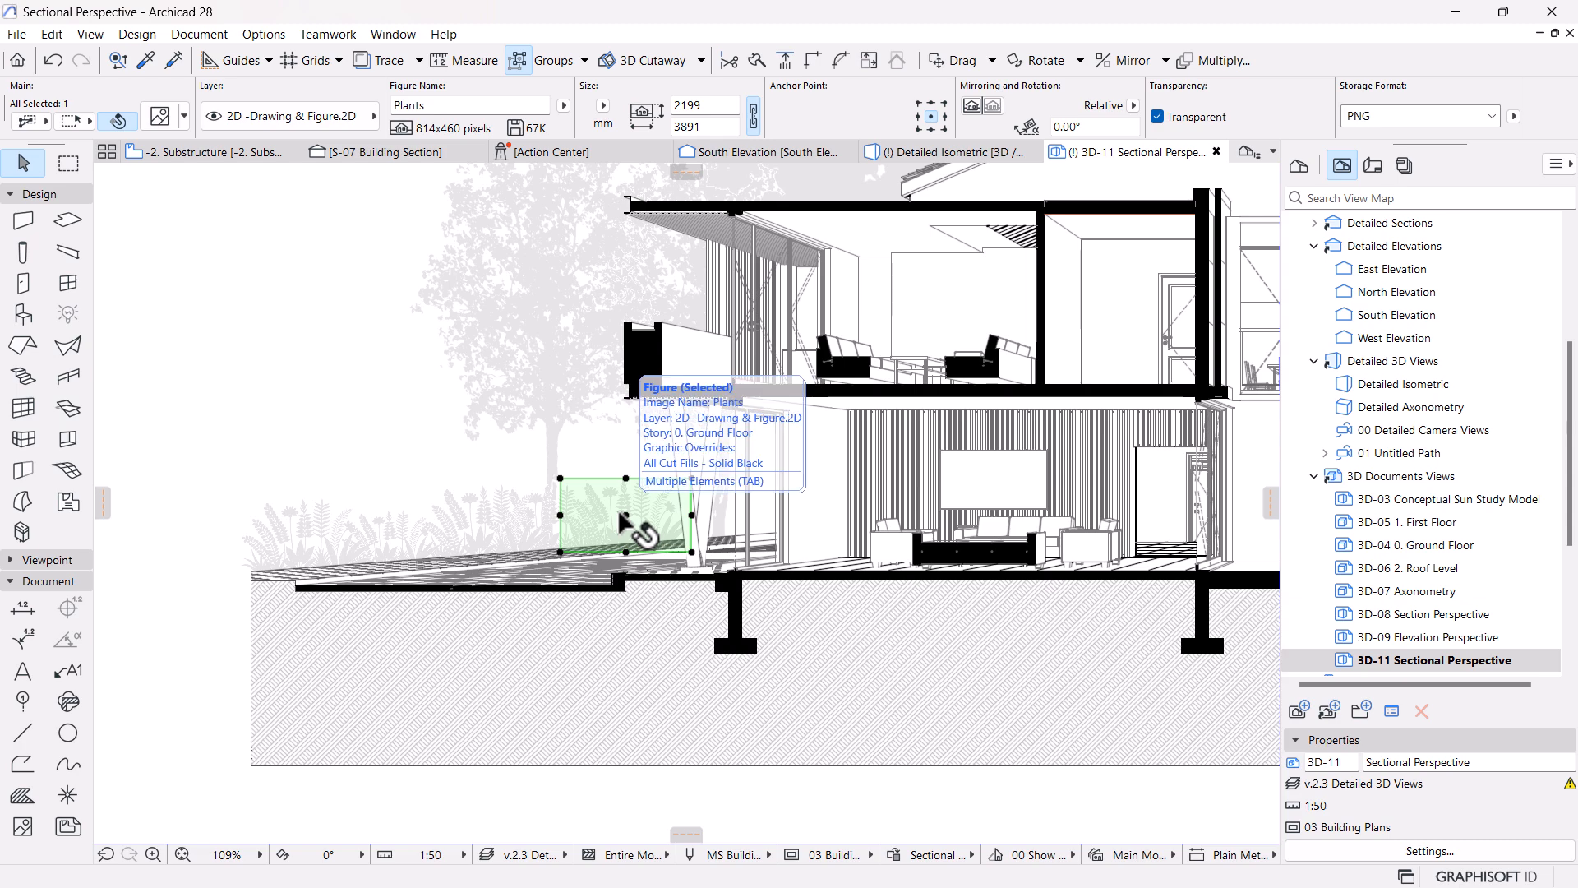
Graphically shrink the Plants figure beside the slanted columns from its base midpoint to about 1740 mm high
key(ctrl+k)
click(625, 551)
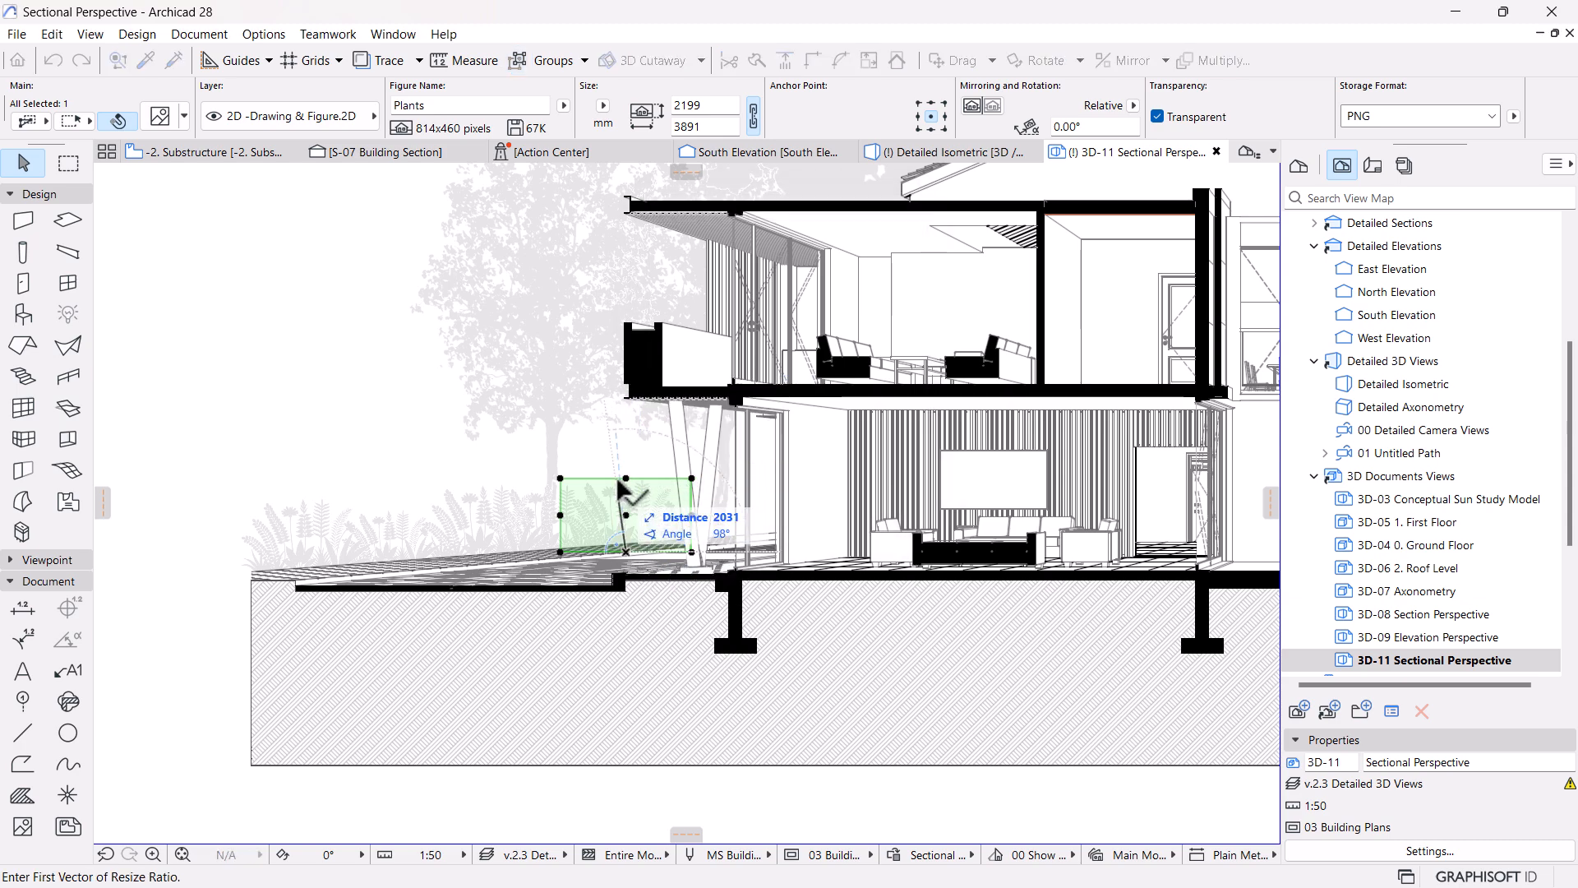
click(625, 399)
click(625, 502)
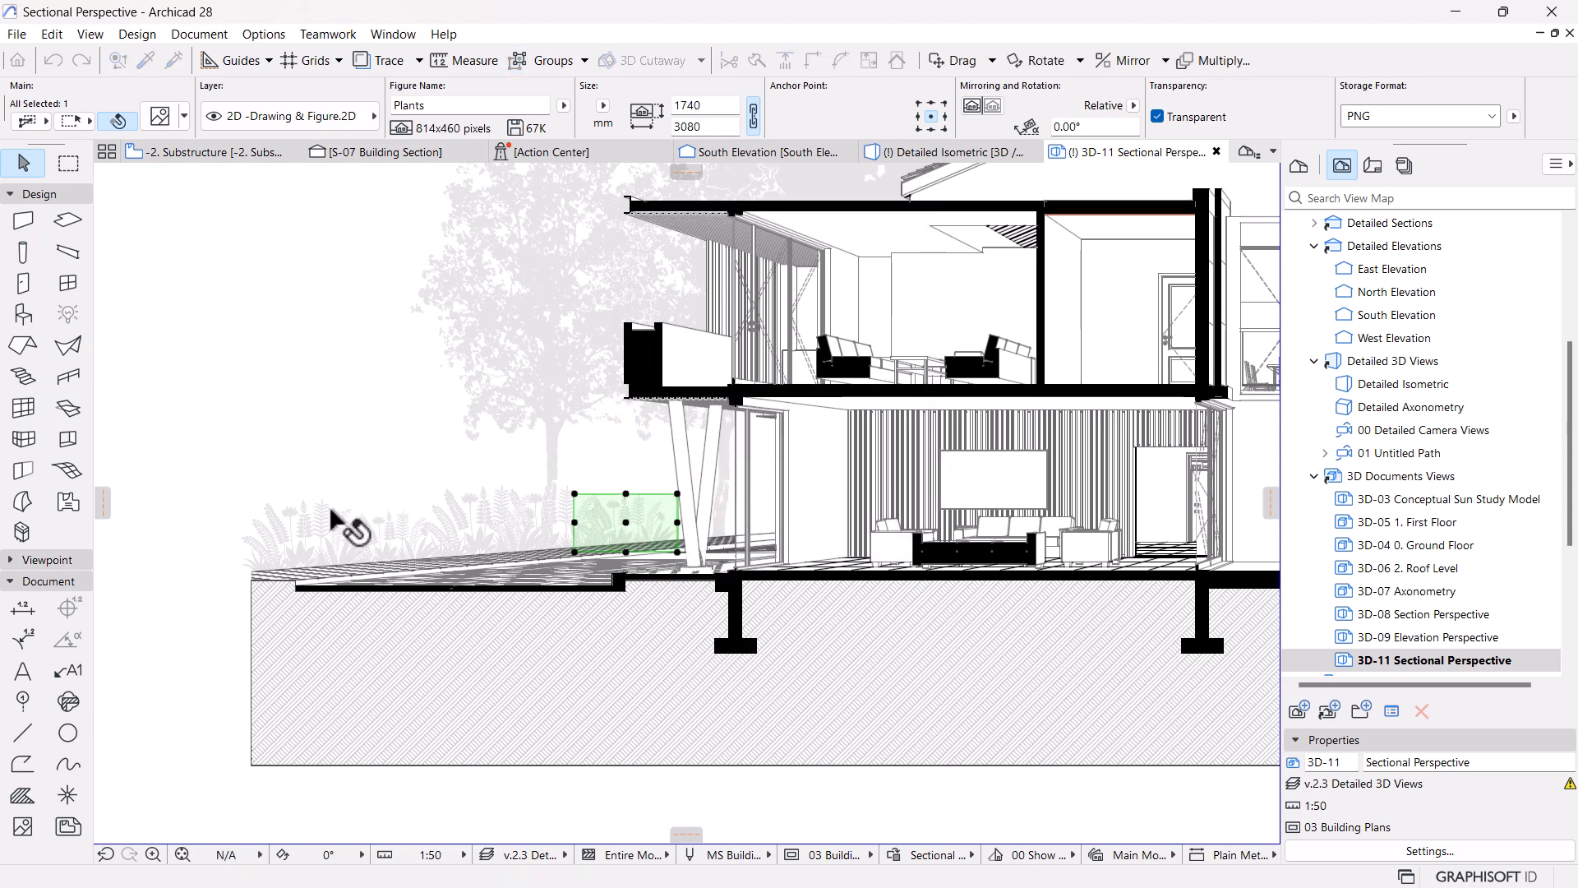
key(Escape)
scroll(526, 588, down, 5)
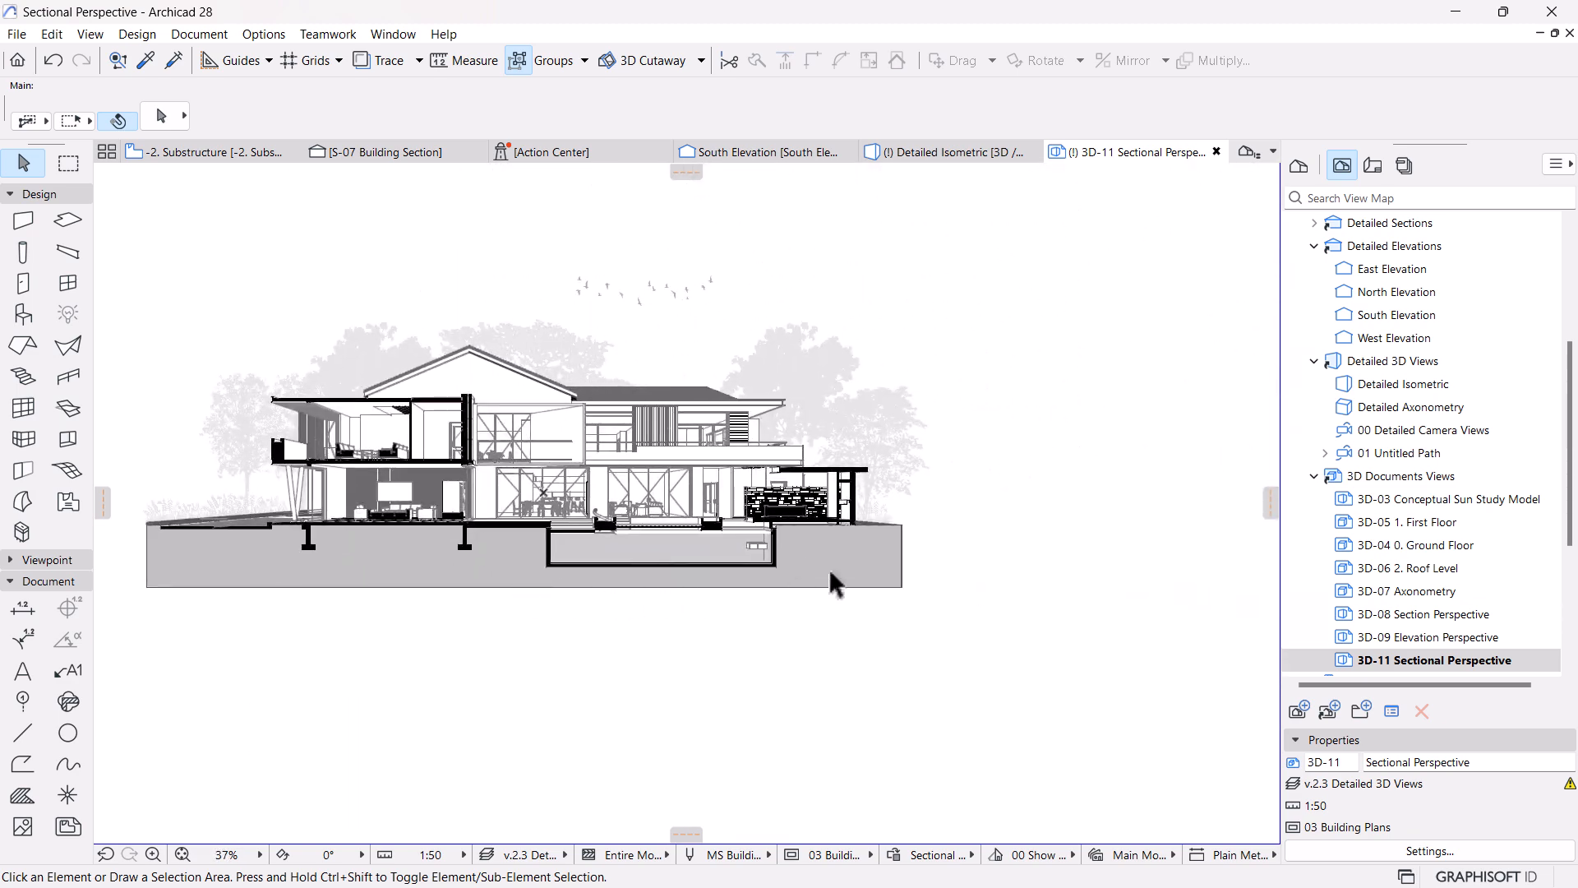
Place a copy of the Plants figure slightly further out along the ground line, beside the outer wall at the stone fireplace end
scroll(904, 511, up, 5)
click(870, 519)
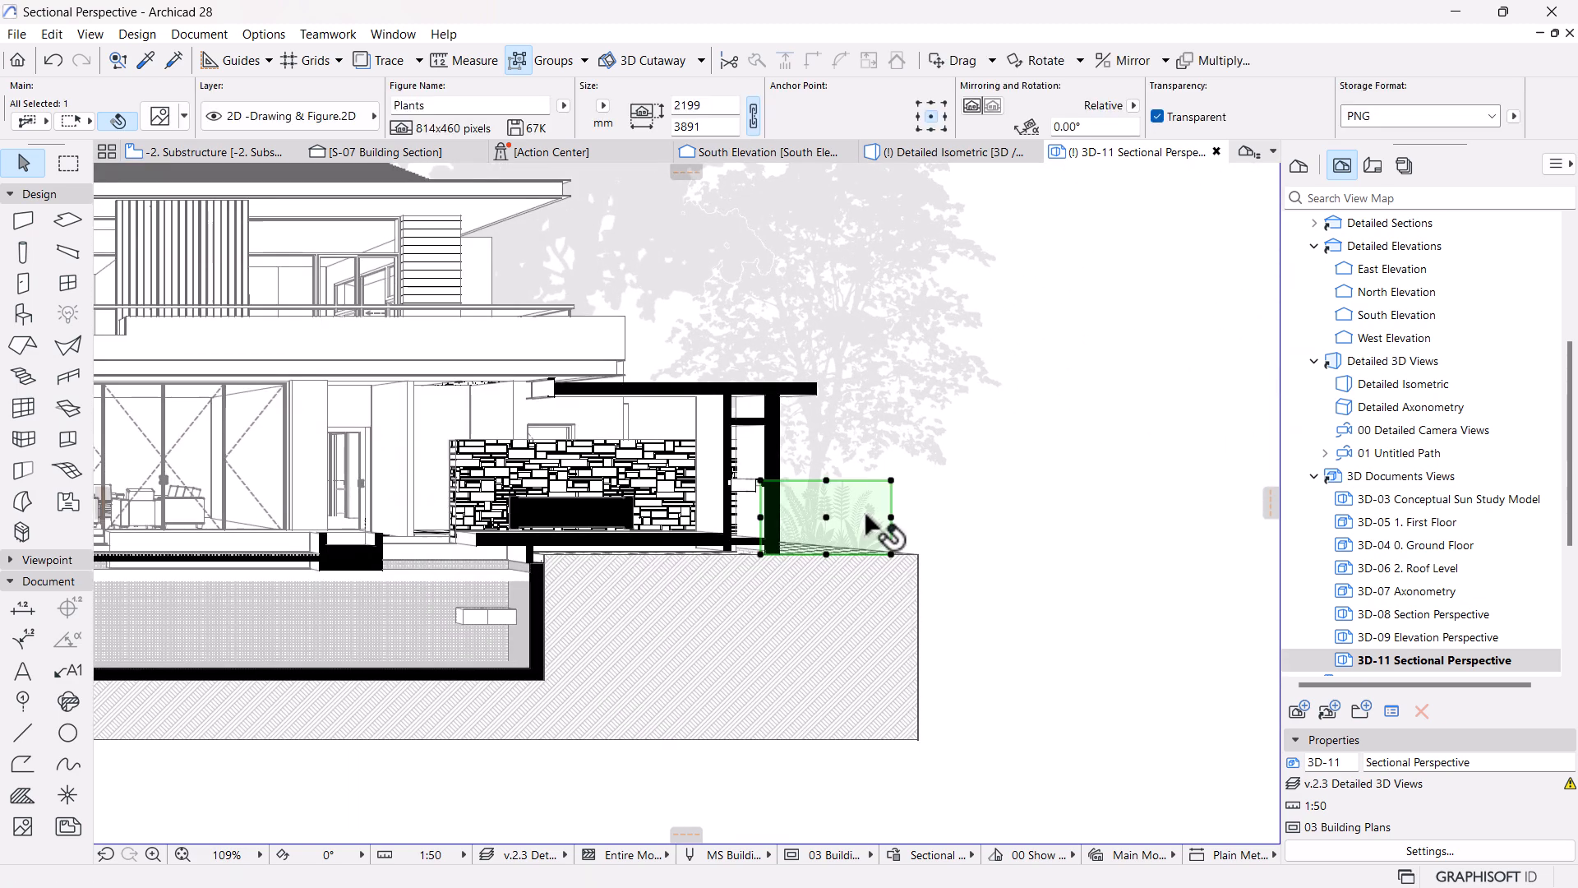
key(ctrl+d)
click(827, 555)
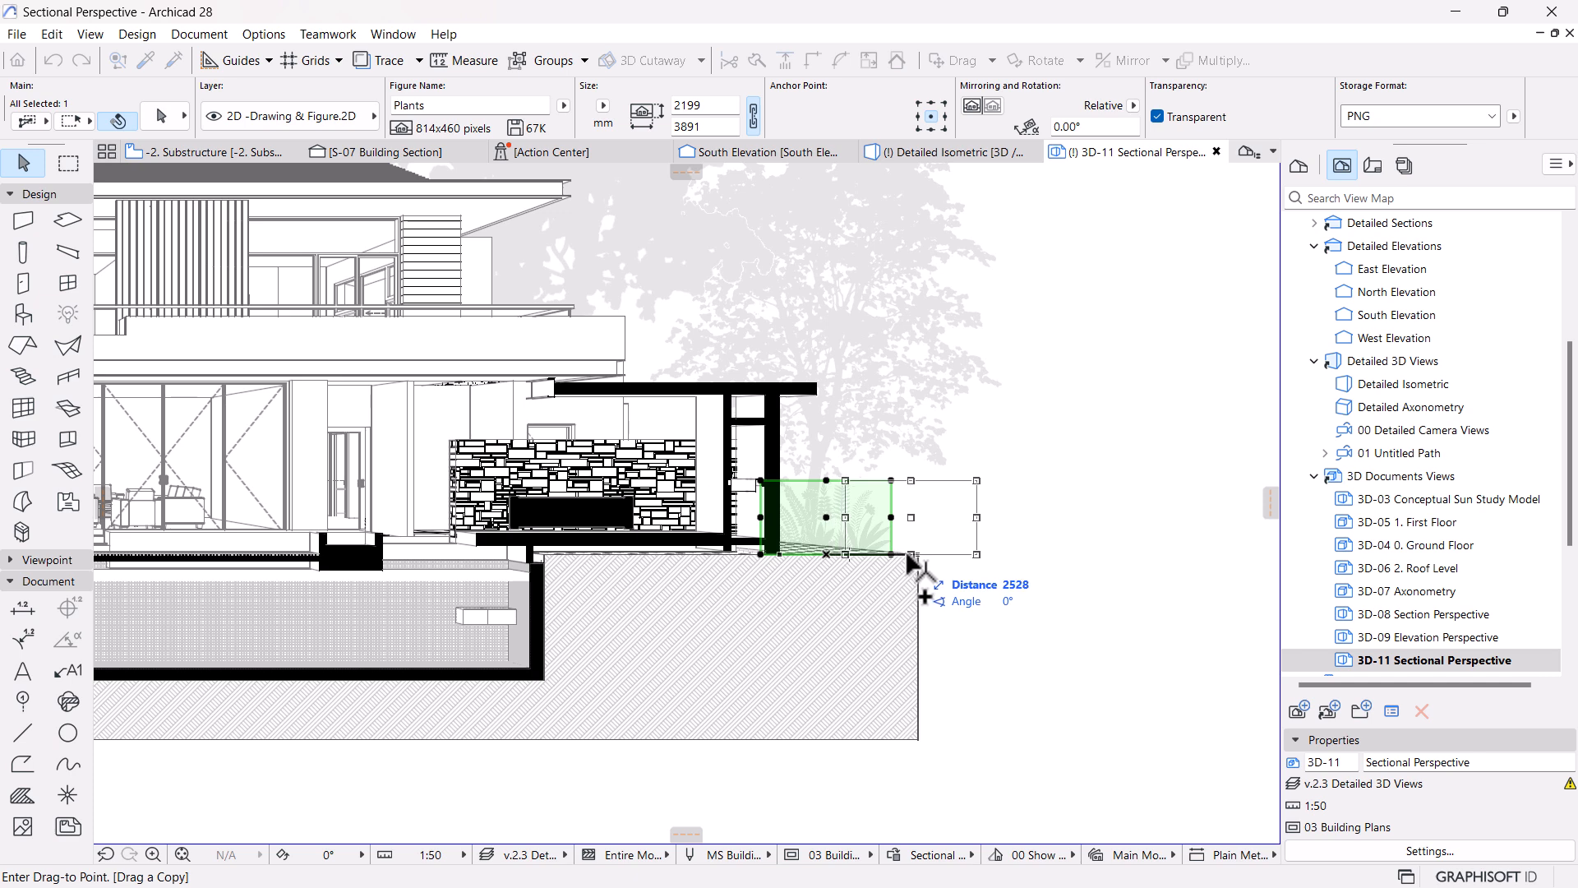
key(Escape)
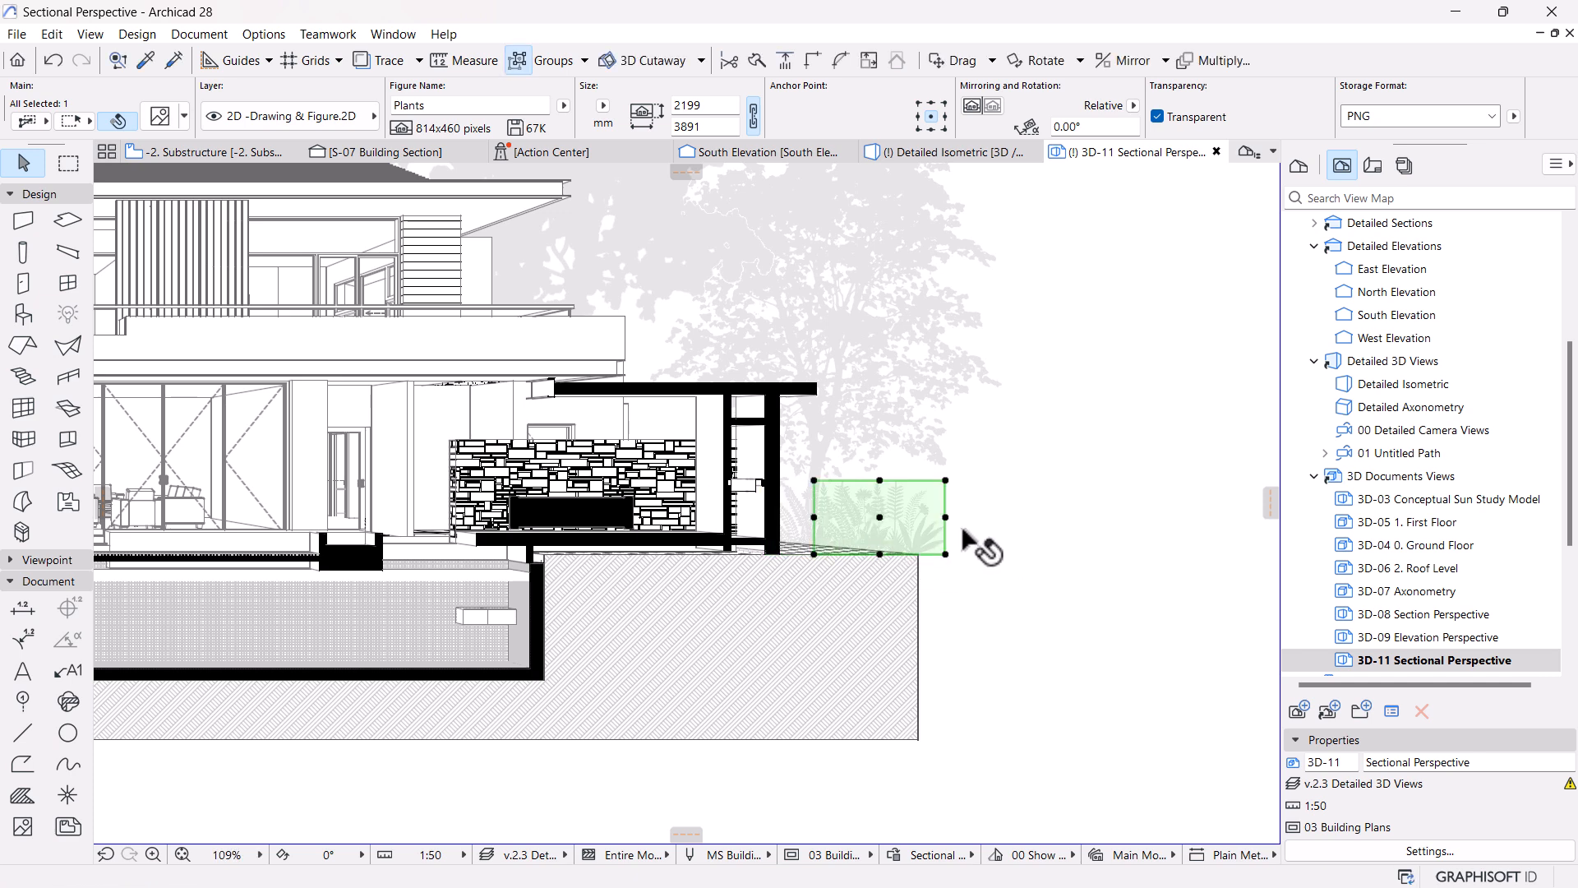
Graphically shrink the new outermost Plants figure at the fireplace end, using its base midpoint as the resizing centre
key(ctrl+k)
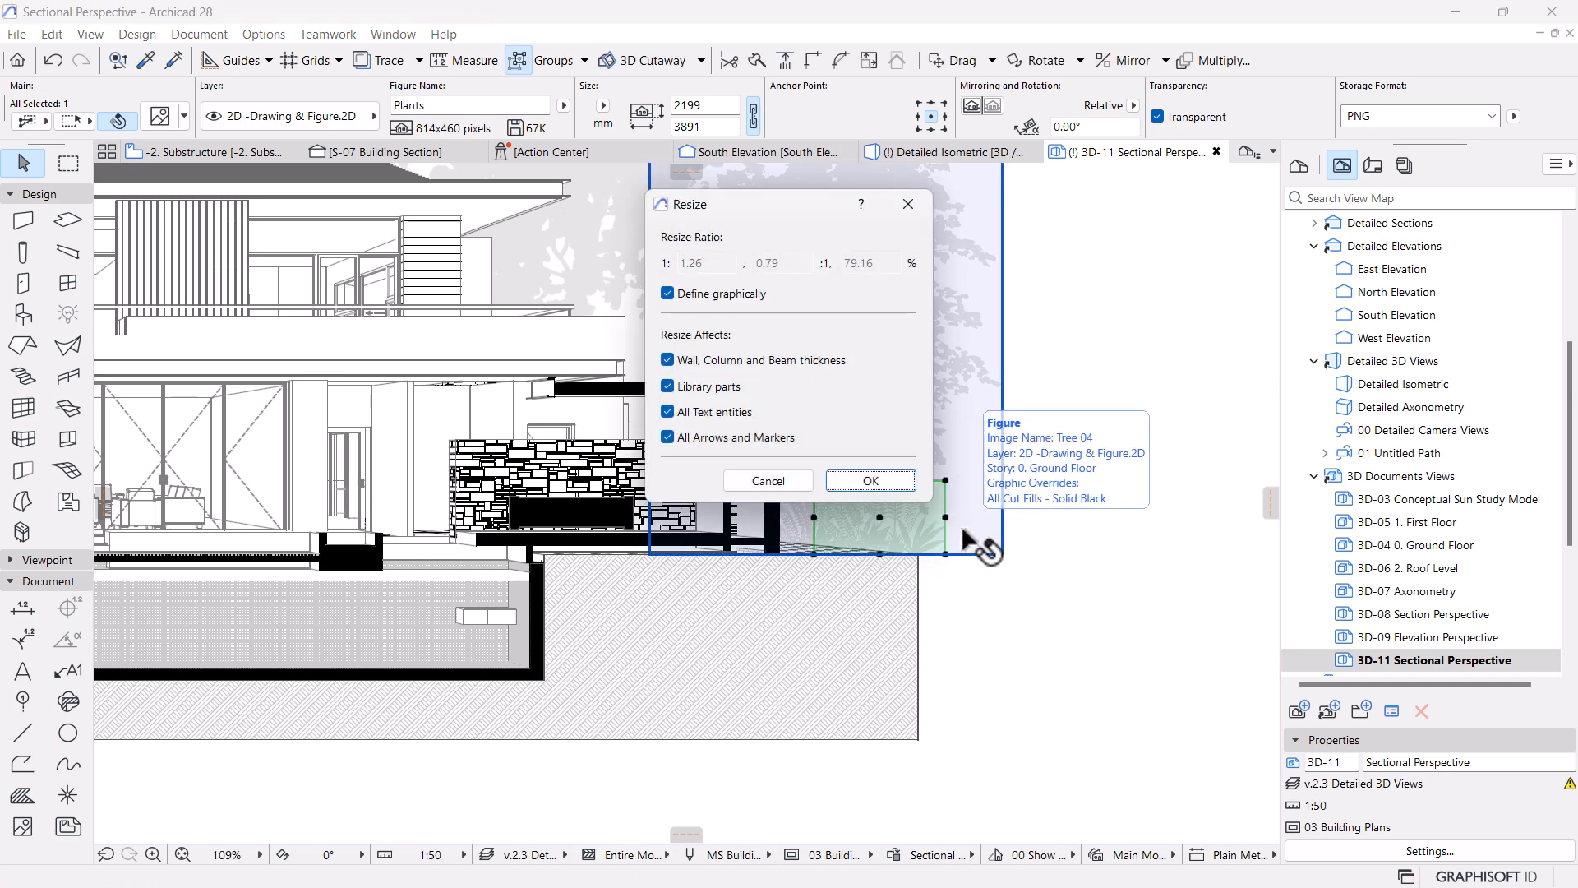
click(878, 485)
click(880, 553)
click(886, 490)
click(883, 506)
click(1117, 539)
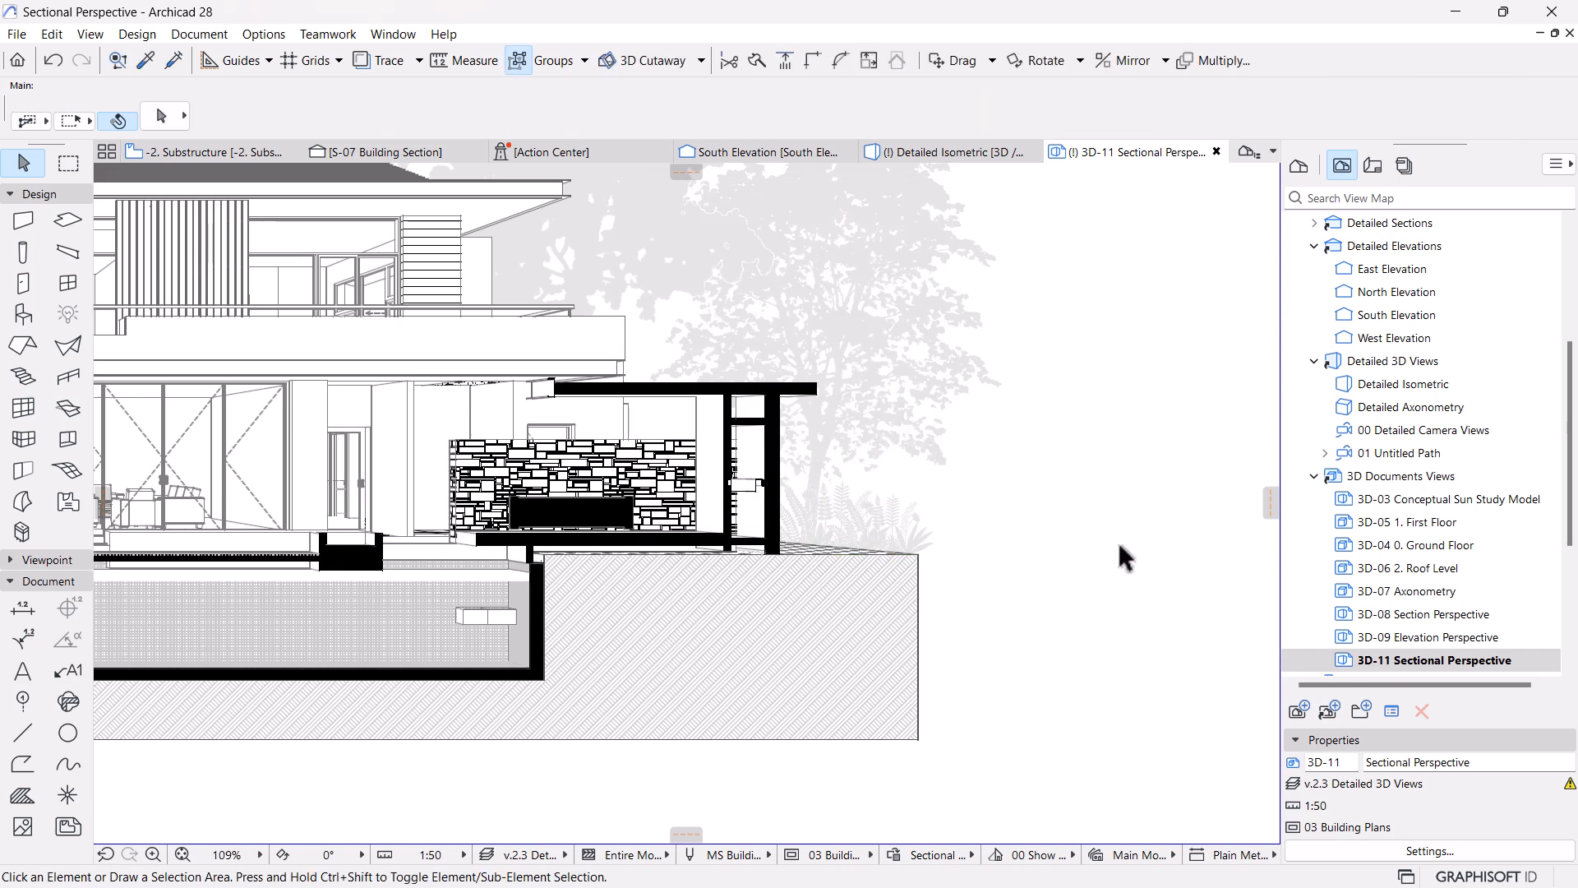
Choose MS Human Silhouette 12 from the loaded libraries as the default for the Object tool
scroll(1117, 540, down, 5)
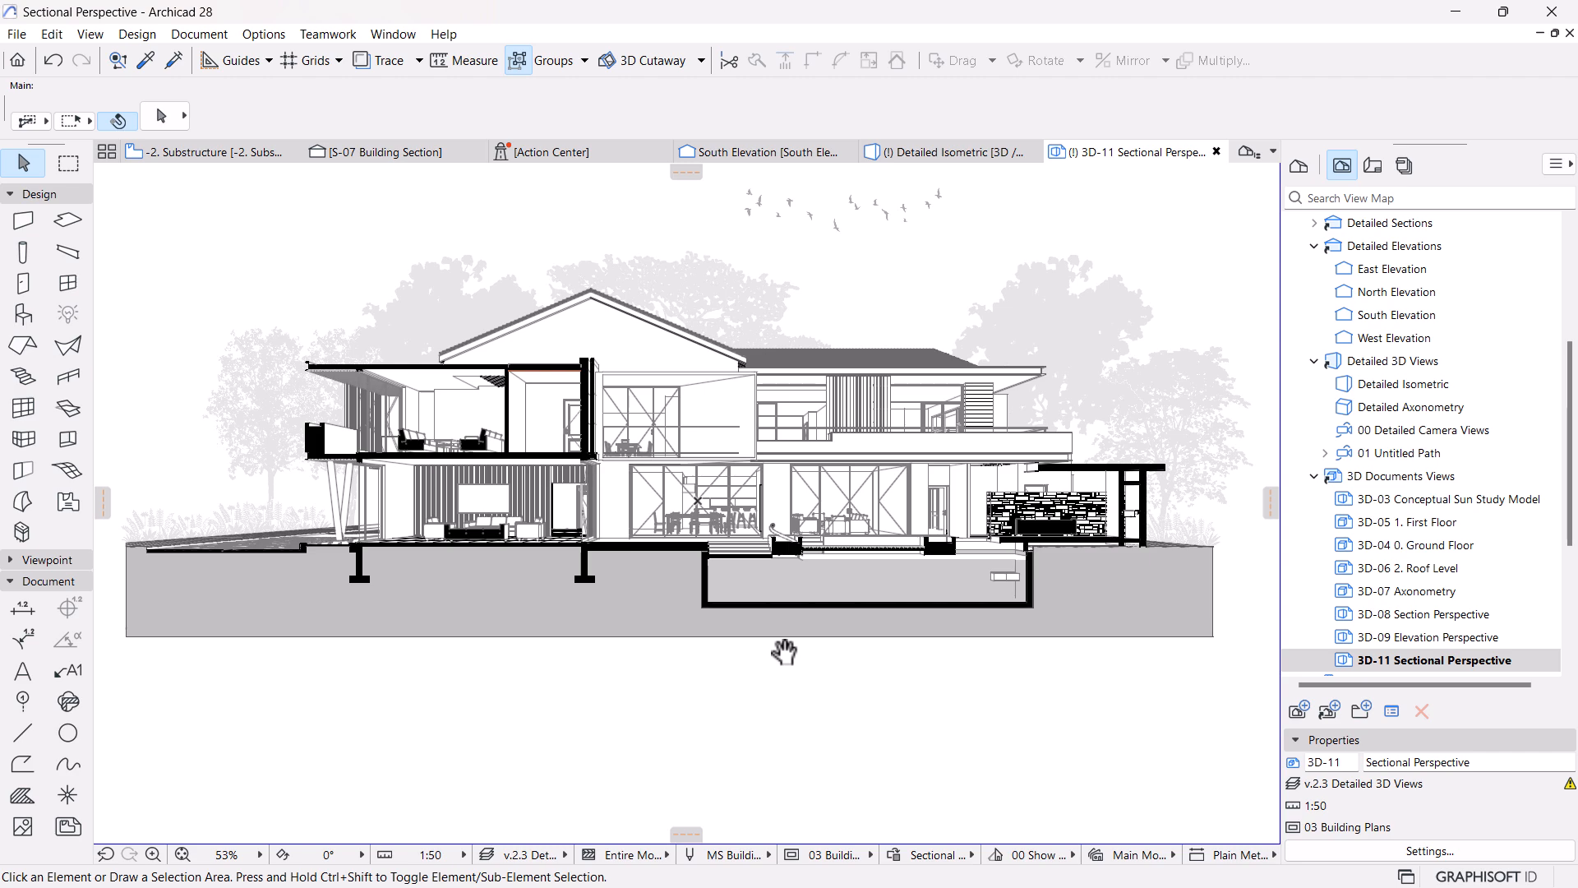
scroll(804, 662, down, 2)
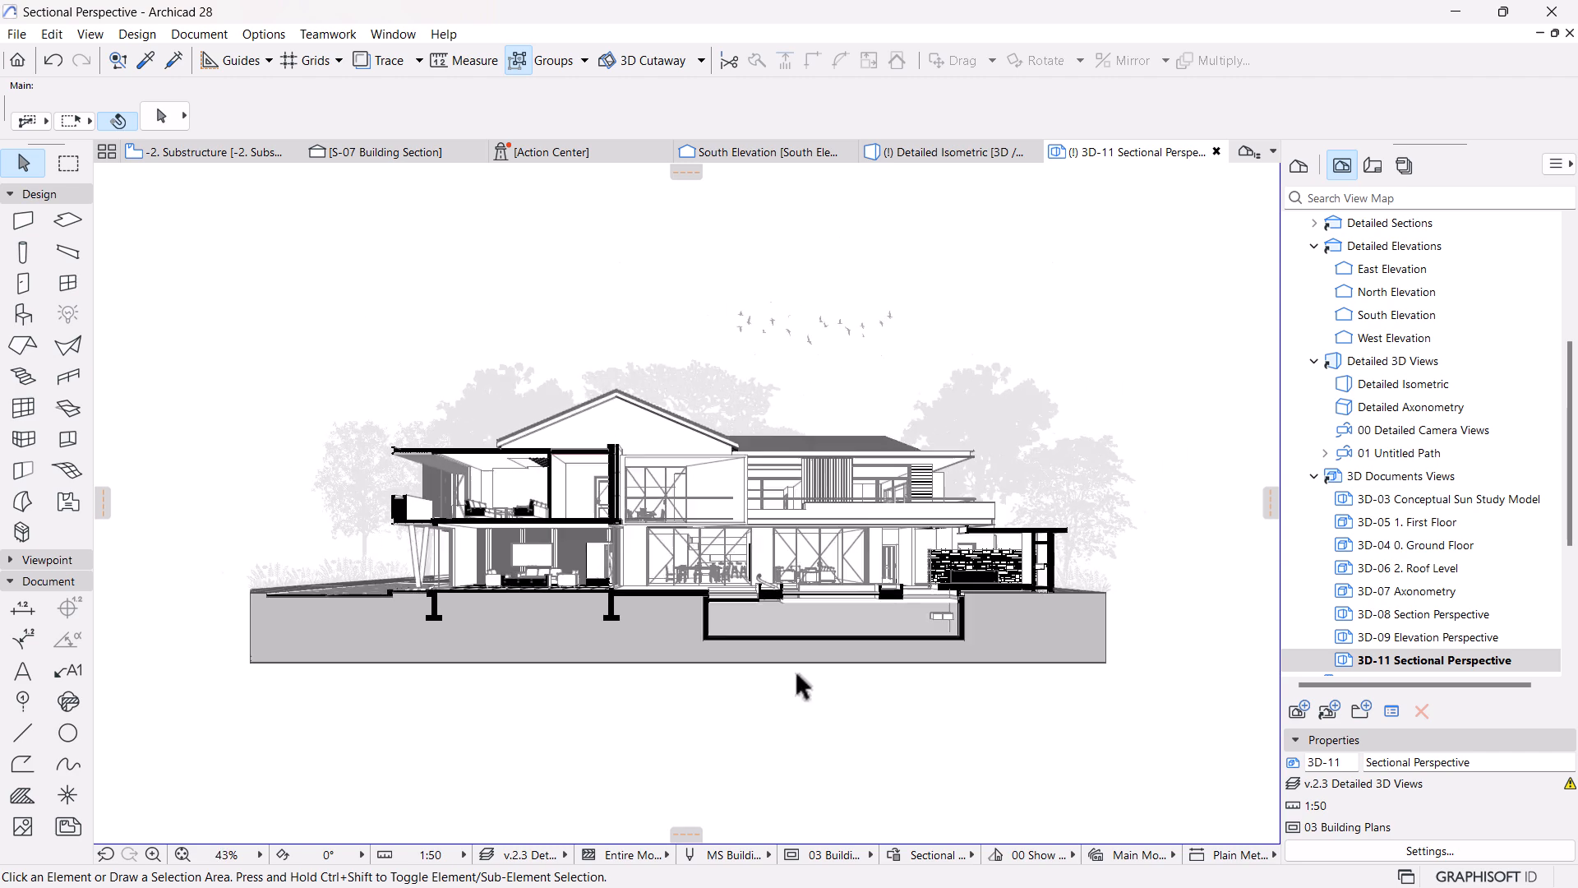
scroll(793, 667, up, 2)
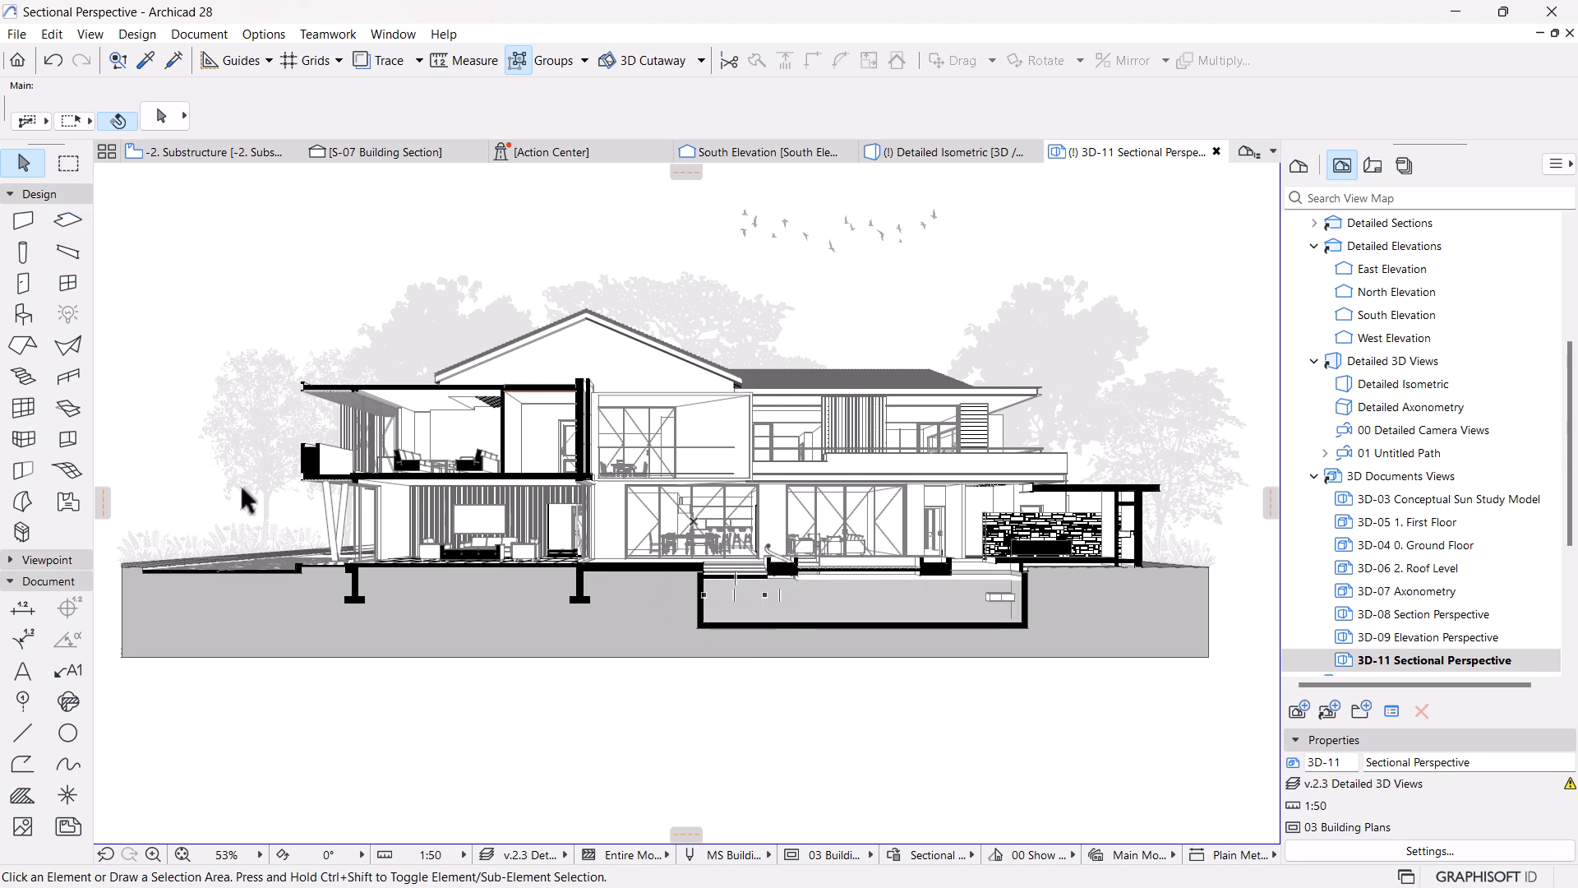
click(24, 316)
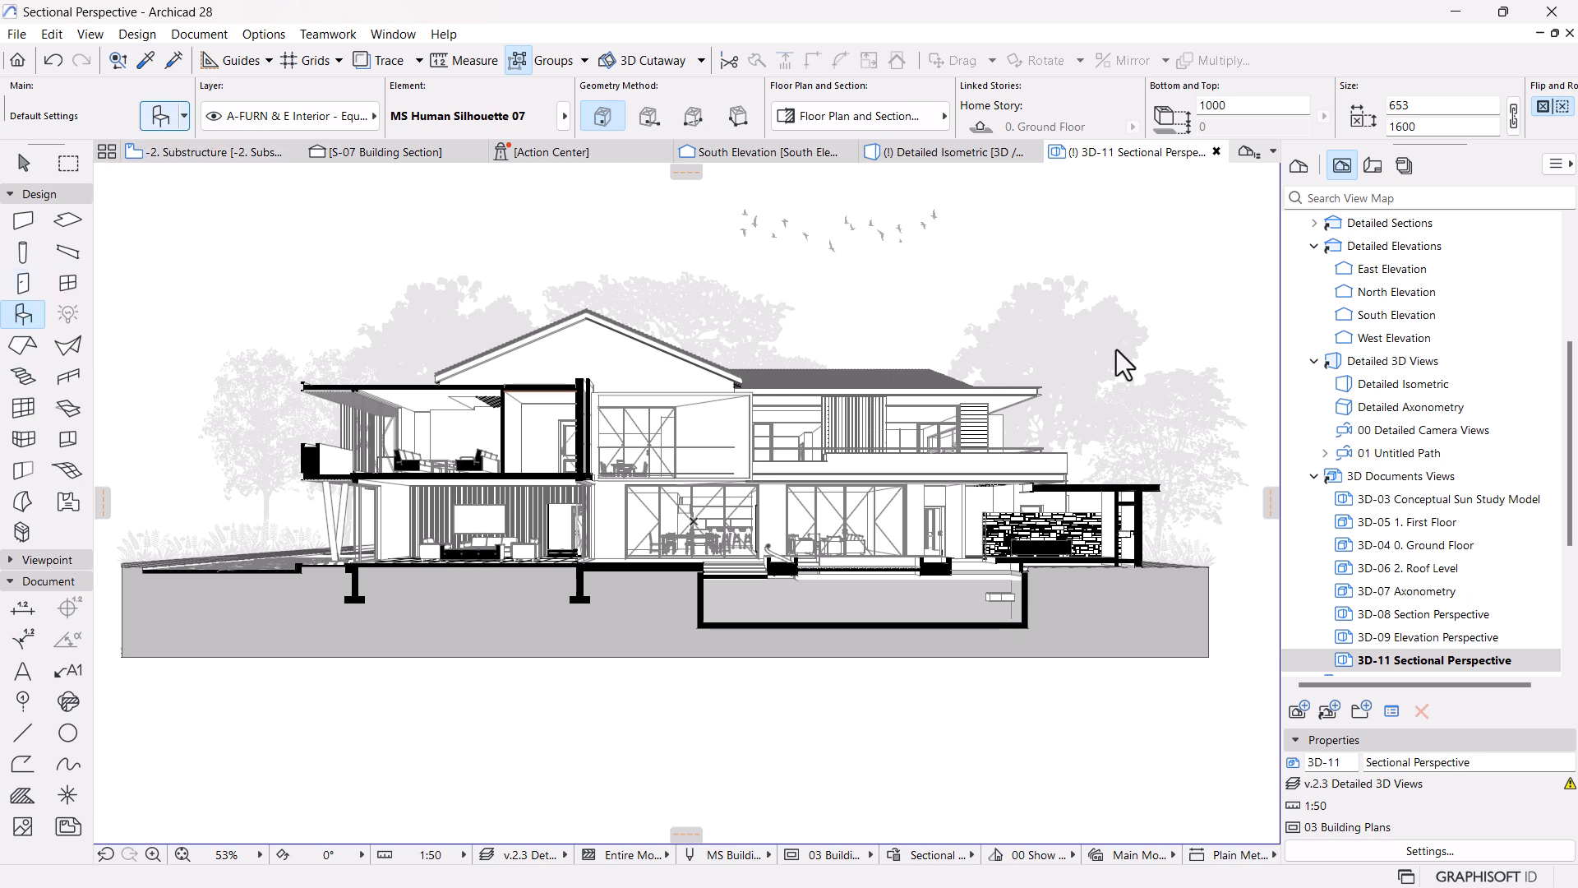
key(ctrl+t)
scroll(483, 630, down, 5)
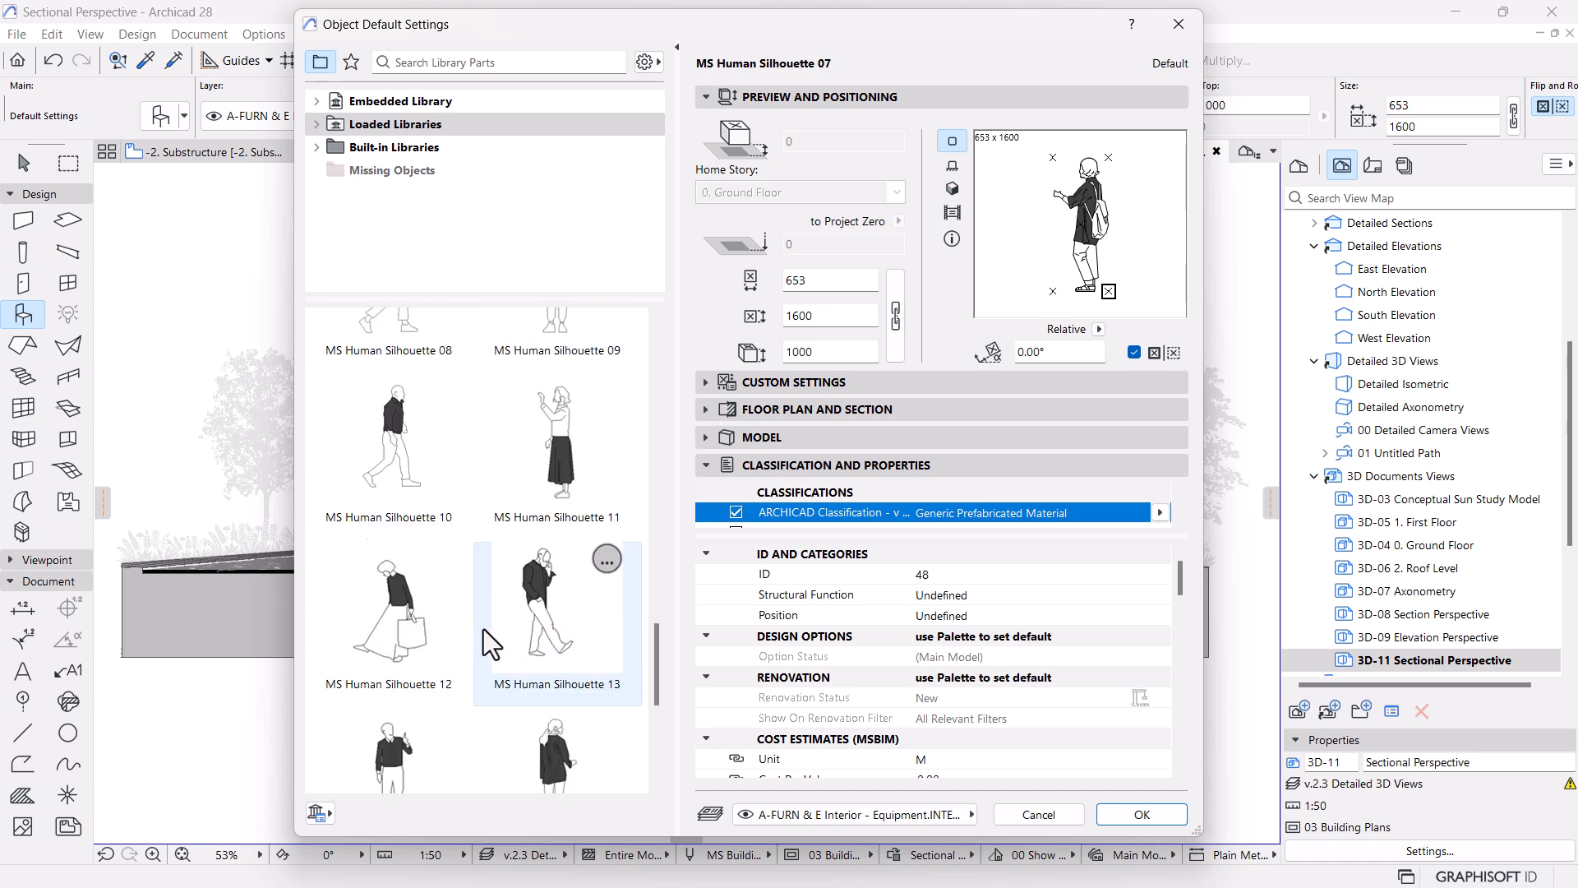
click(418, 511)
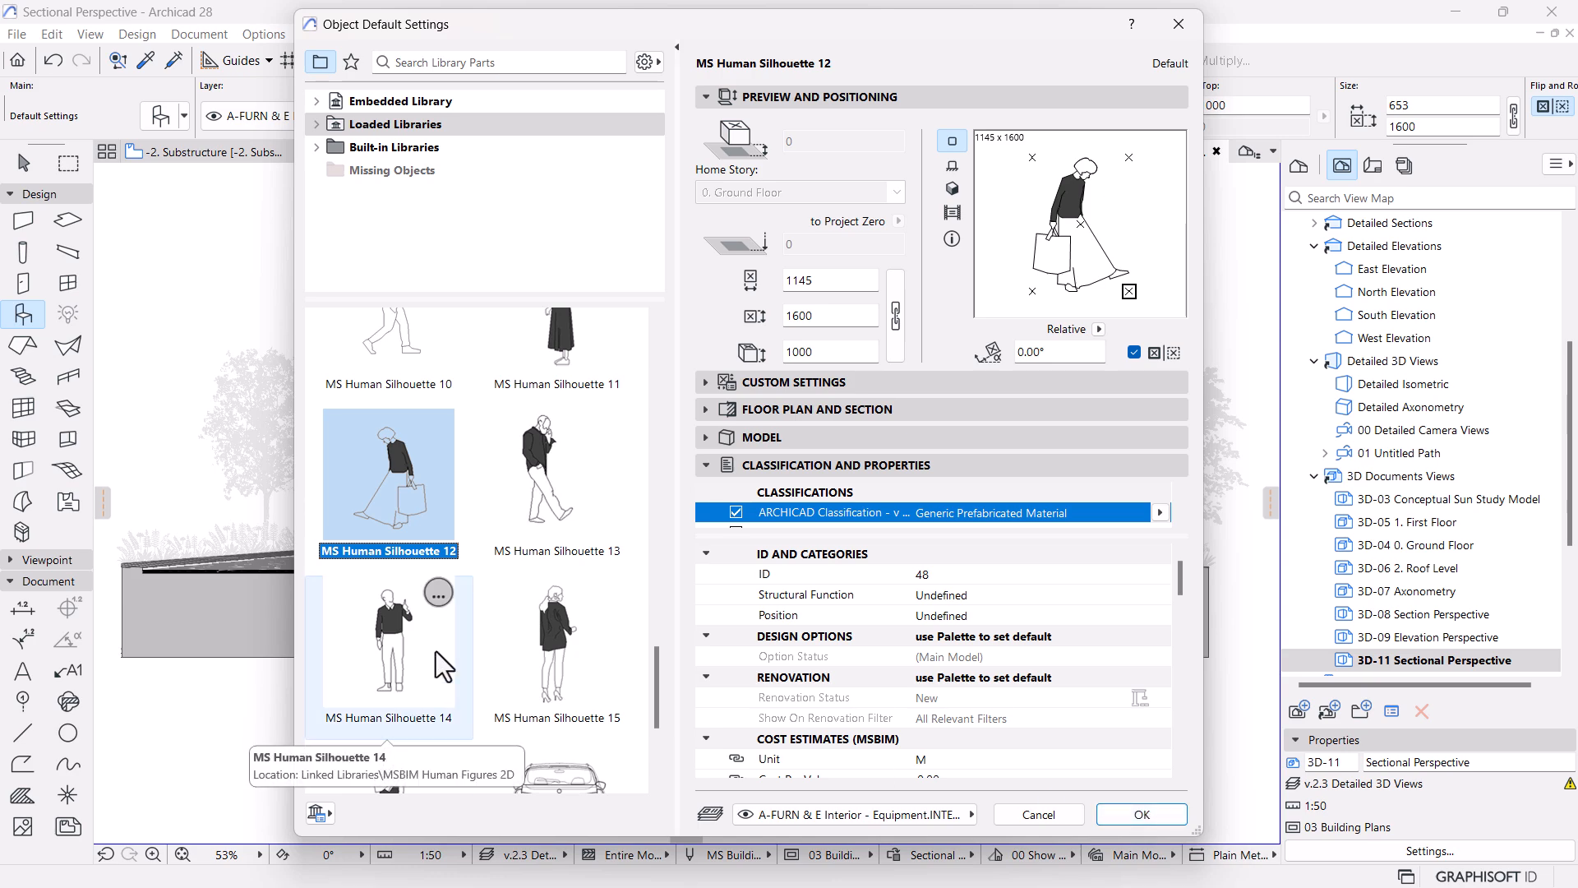
scroll(436, 651, down, 2)
click(1126, 810)
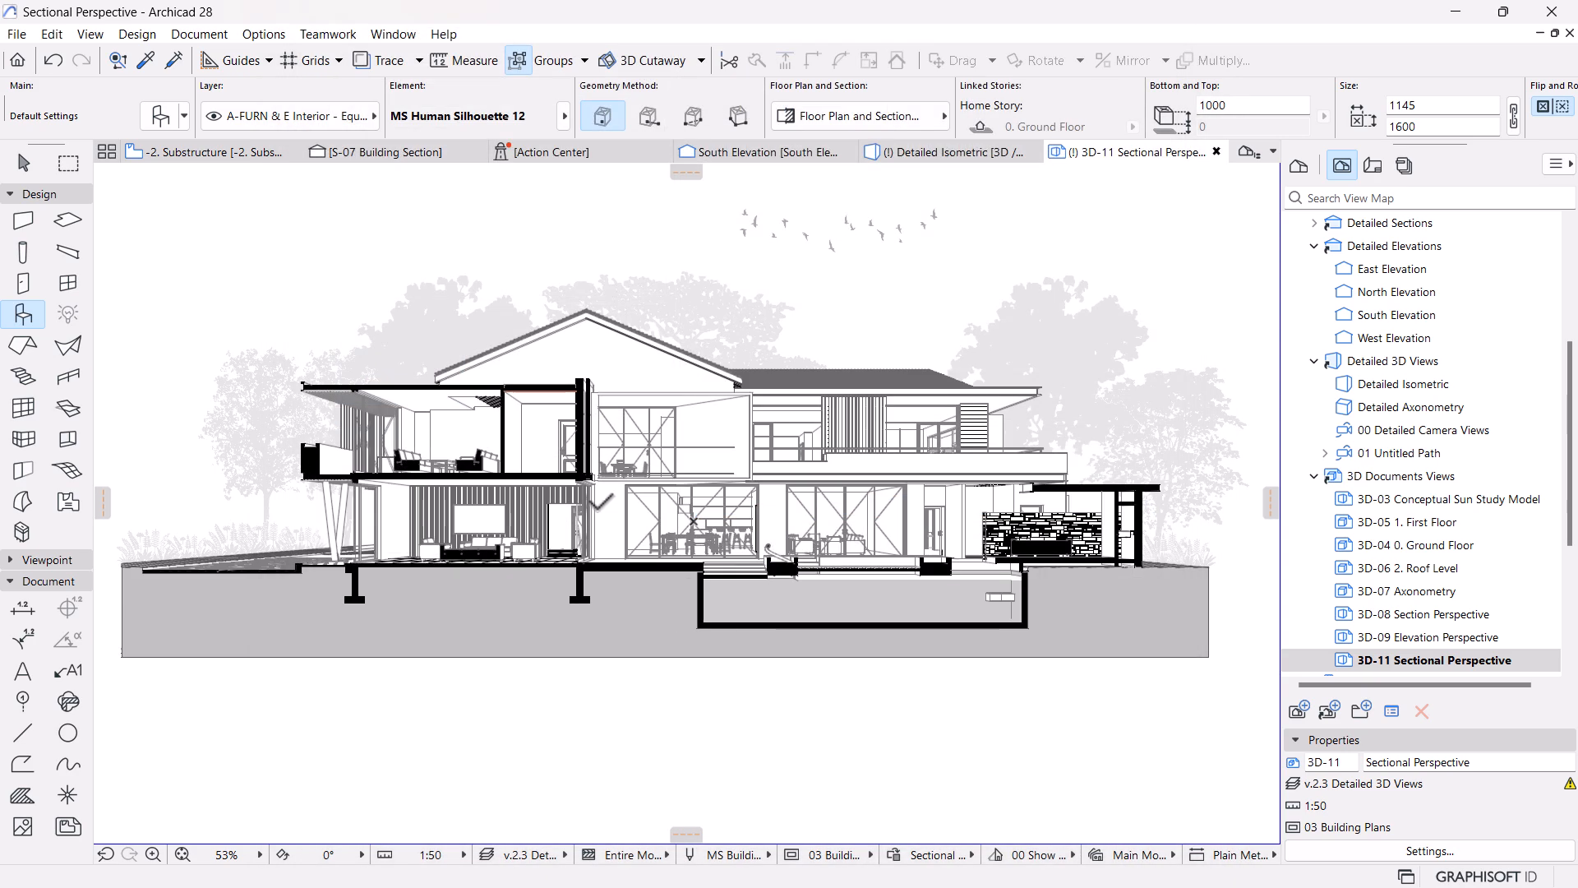
Place the MS Human Silhouette 12 object on the ground floor slab between the living room and the dining room glazing
scroll(697, 535, up, 8)
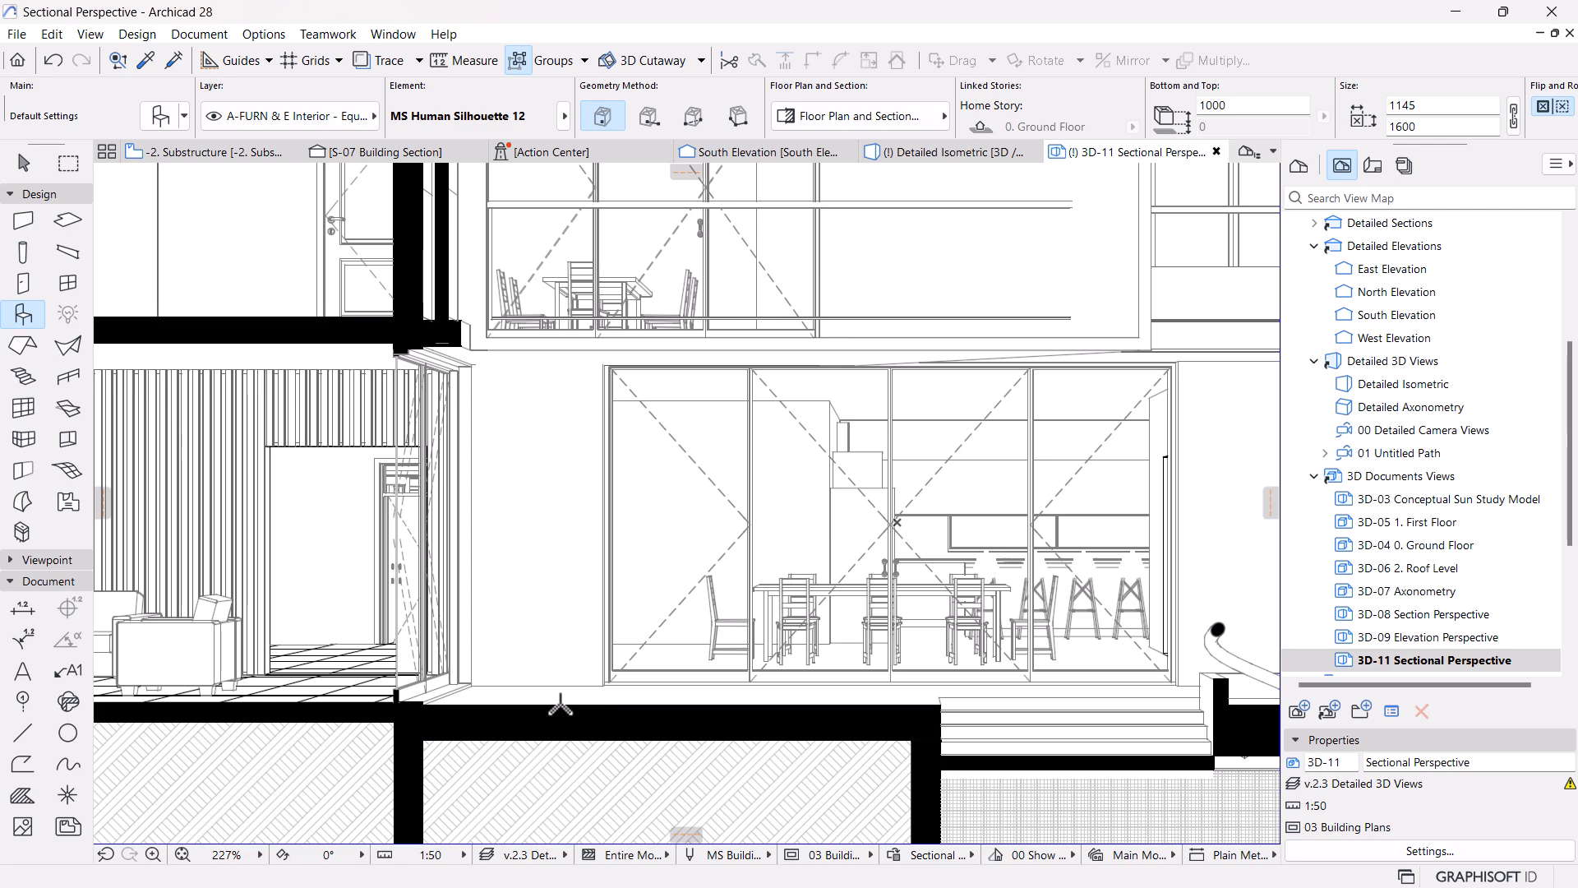
scroll(896, 522, down, 7)
scroll(863, 547, up, 7)
click(613, 549)
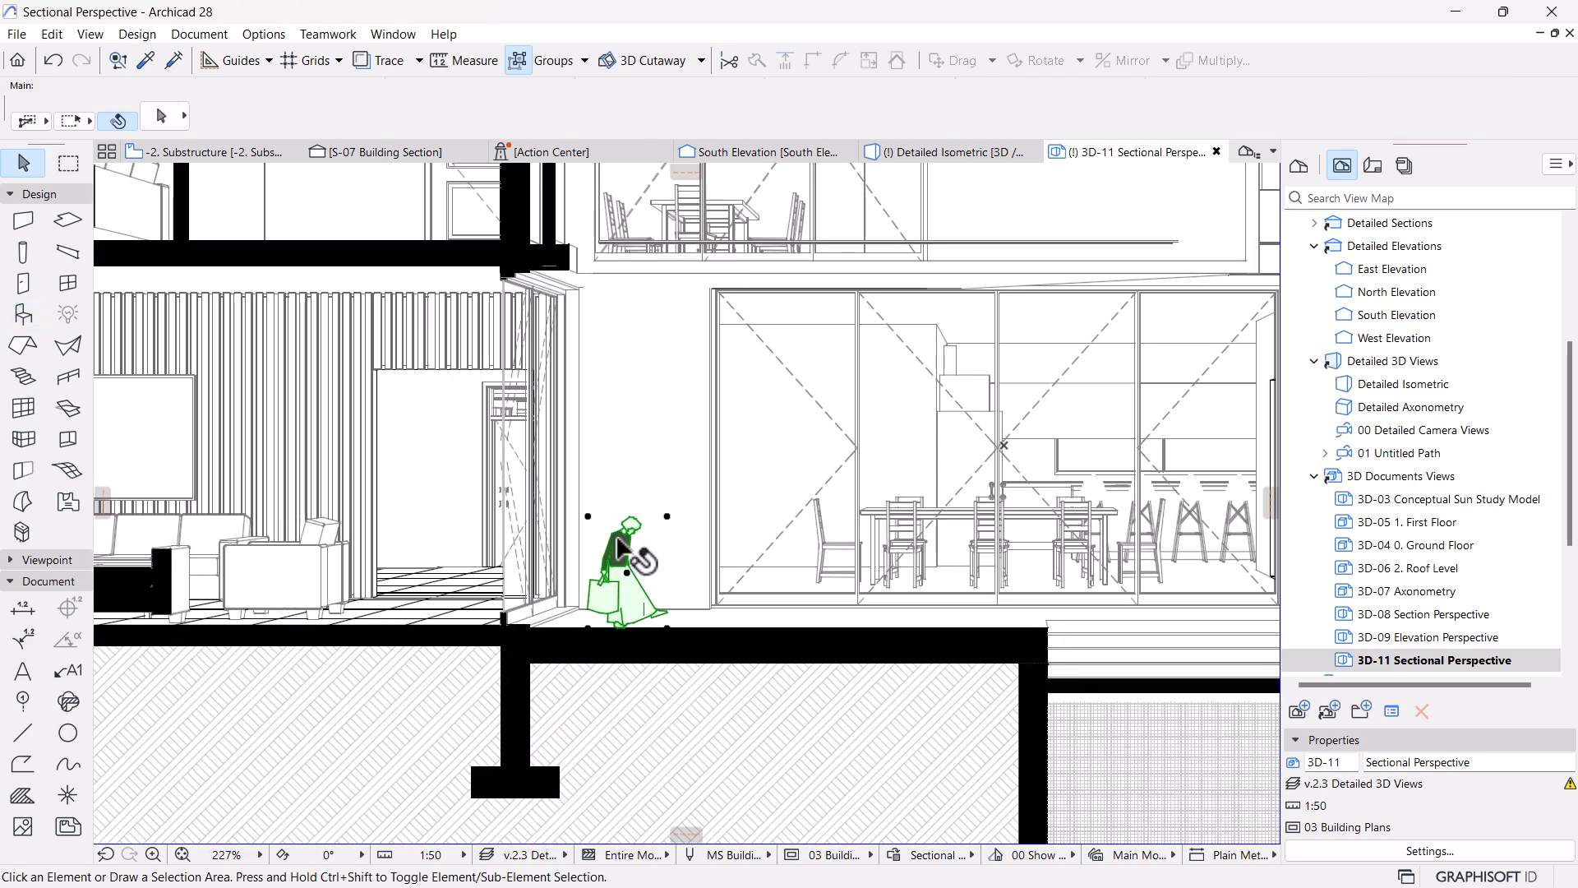
Graphically enlarge the MS Human Silhouette 12 figure from its lower corner on the dining side to about 2365 × 3305 mm
scroll(769, 526, down, 2)
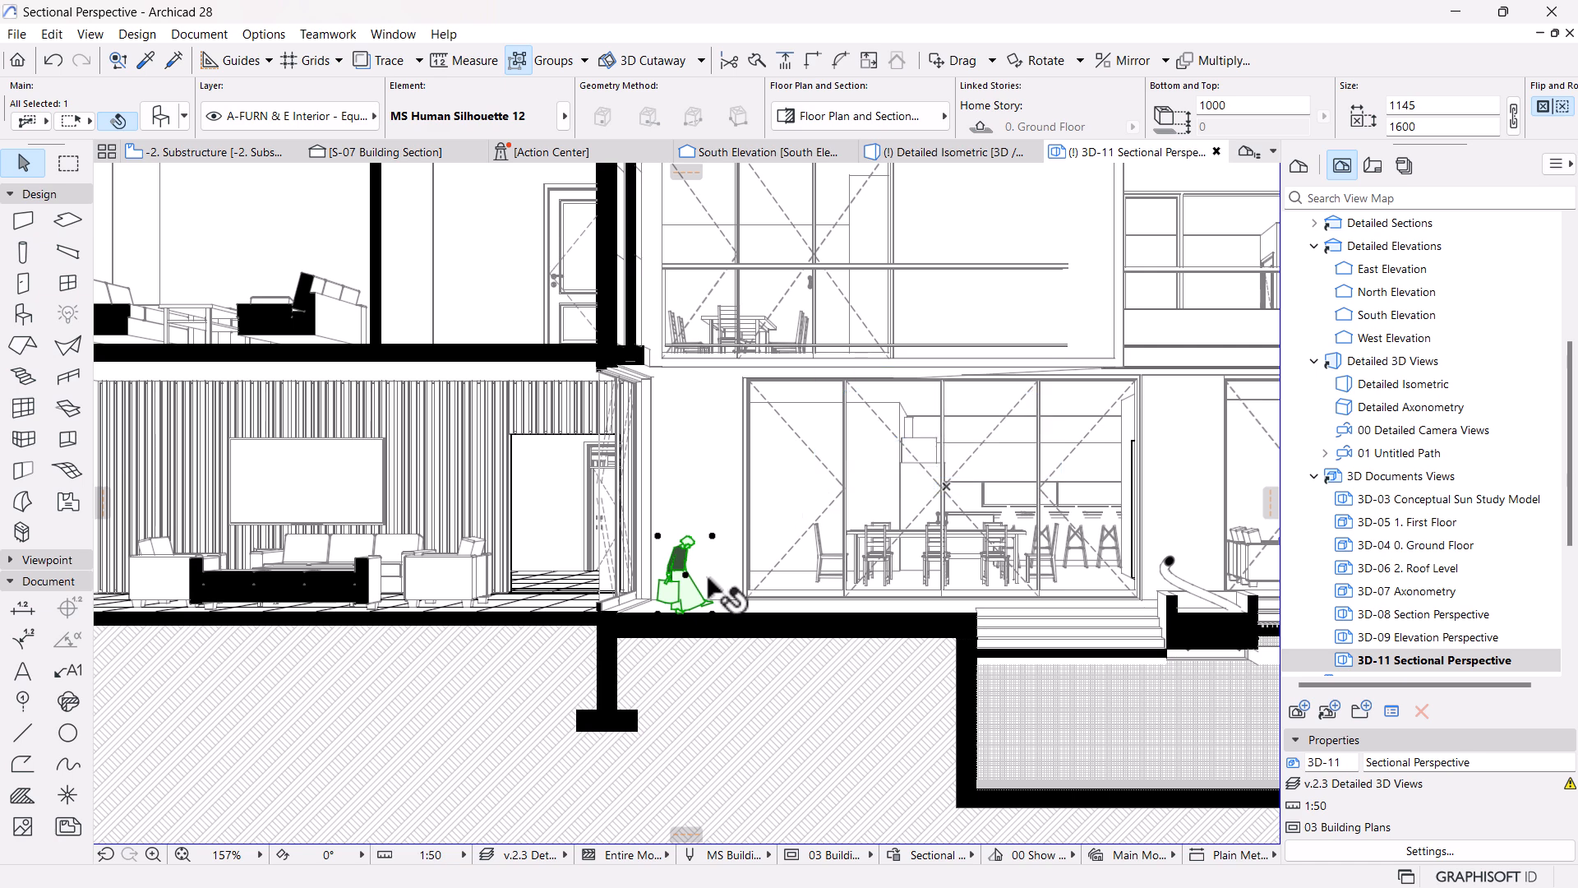
key(ctrl+k)
click(871, 481)
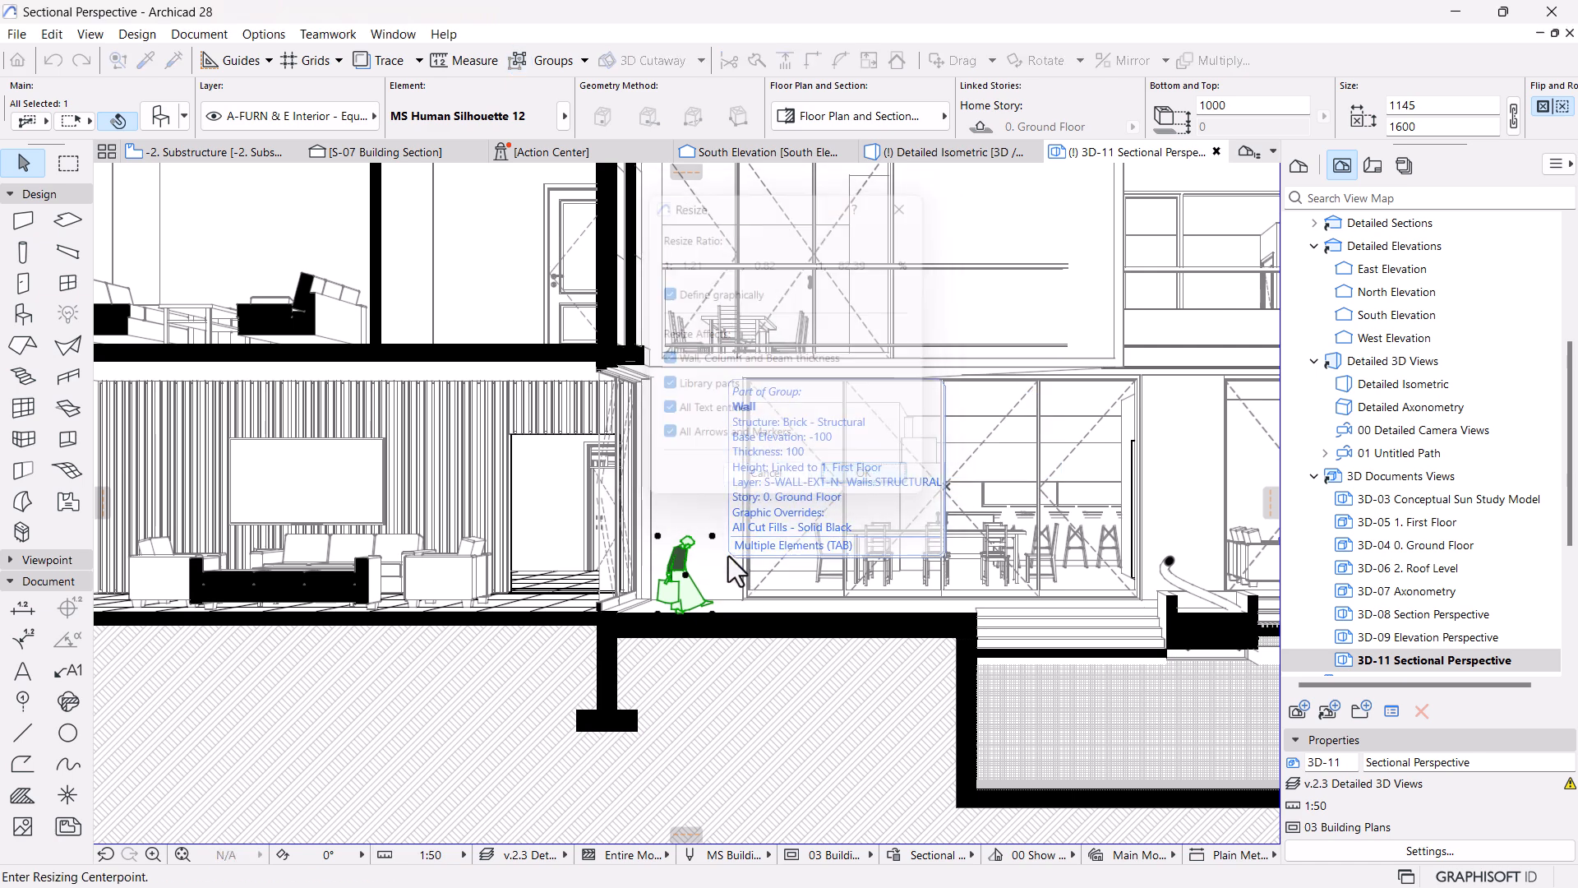
click(712, 615)
click(713, 535)
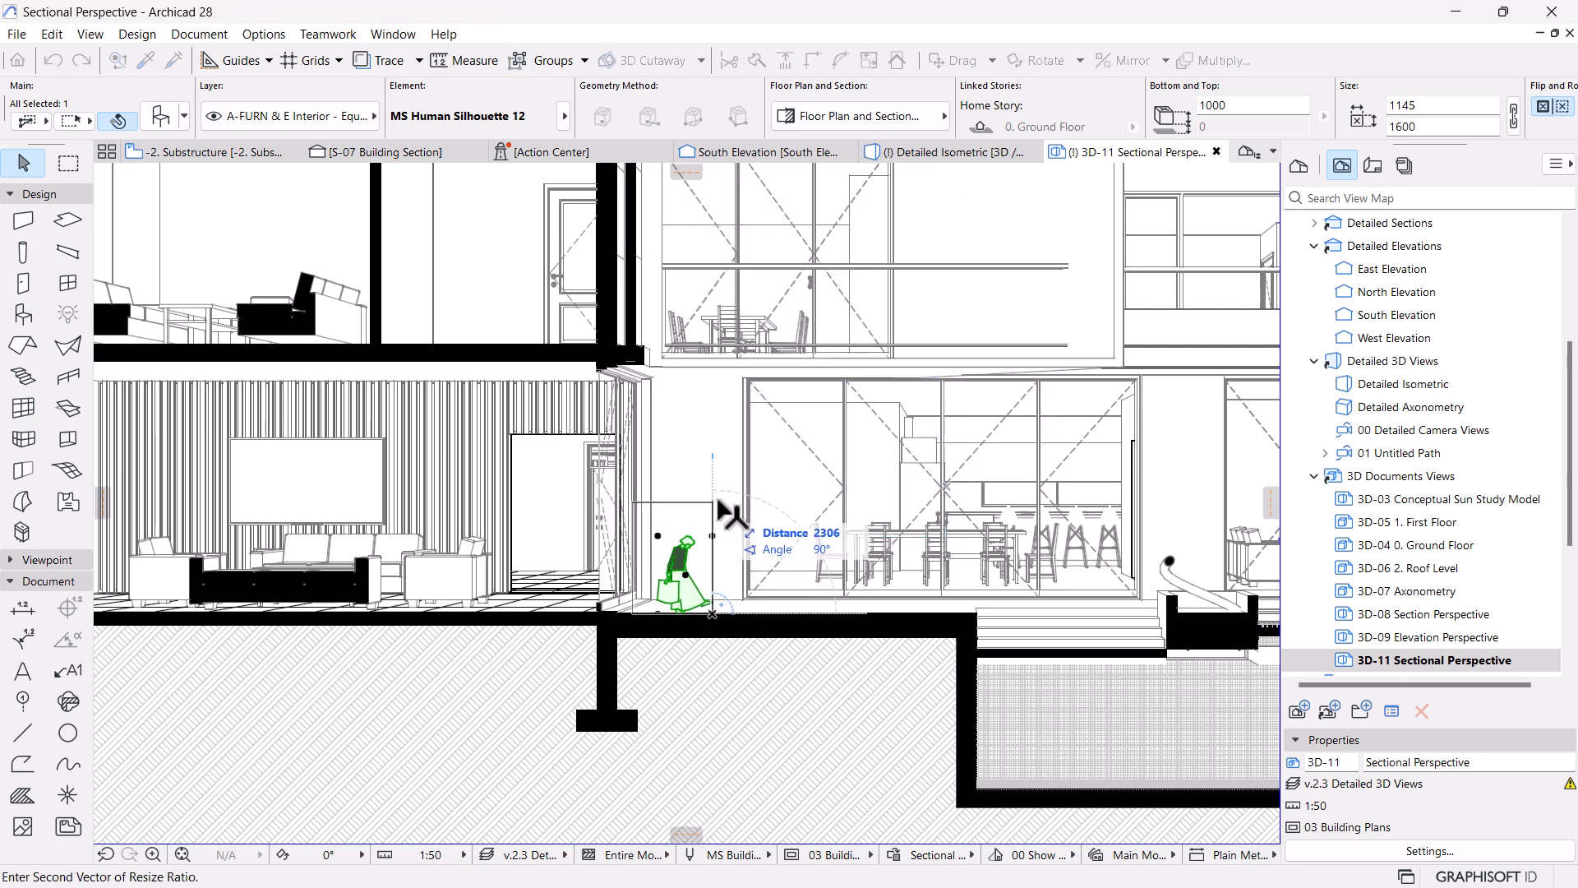
click(712, 453)
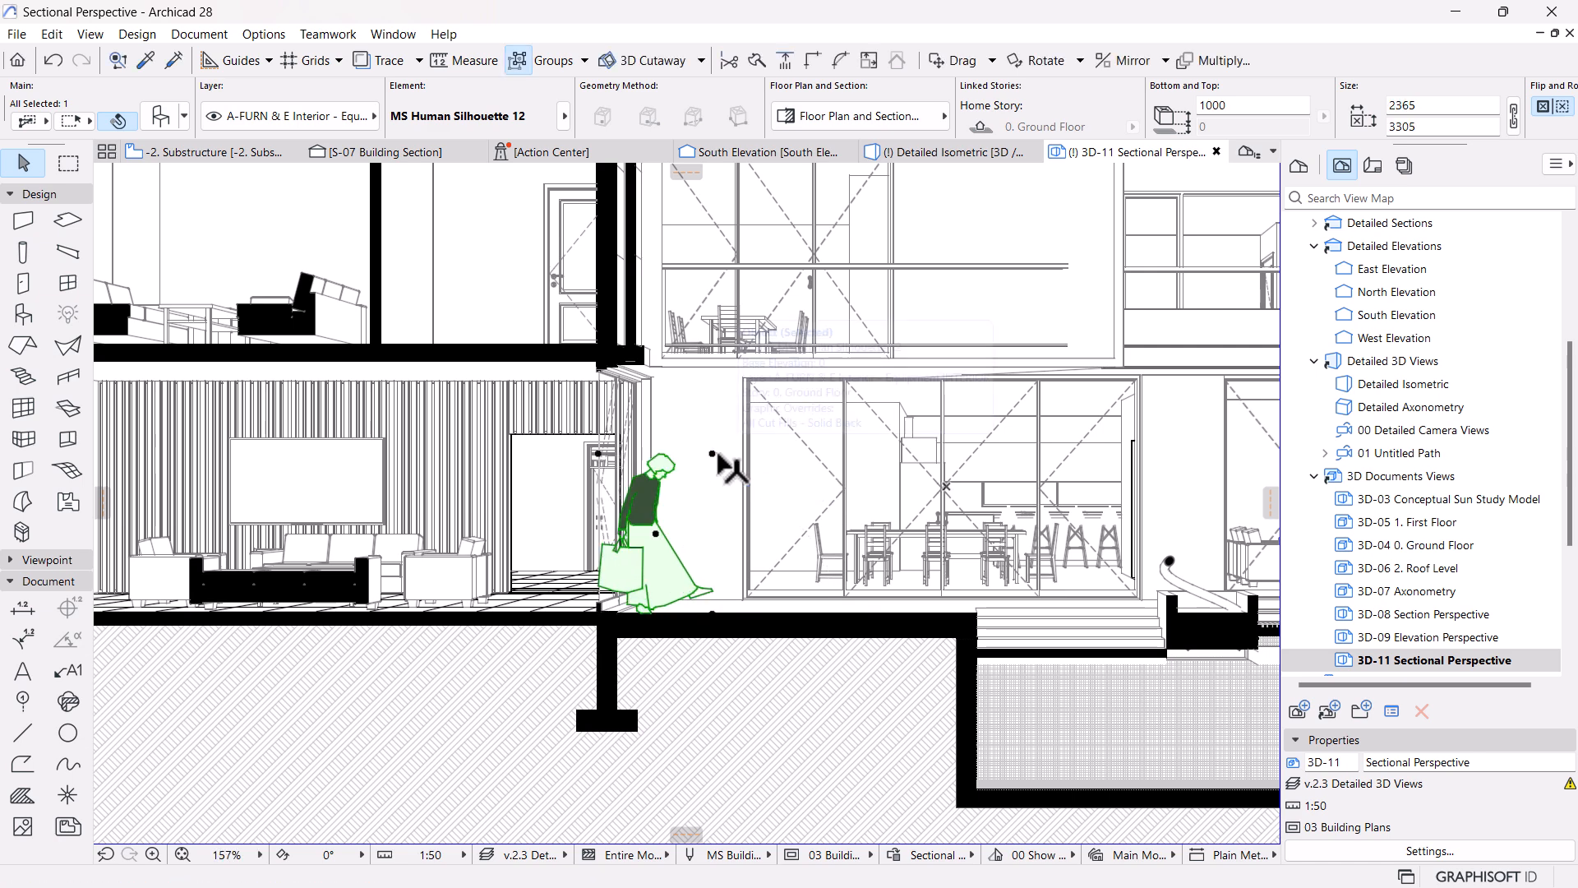
Move the enlarged silhouette with the bag along the floor line, away from the living room wall towards the dining room glazing
scroll(847, 567, down, 3)
middle_drag(836, 549, 760, 560)
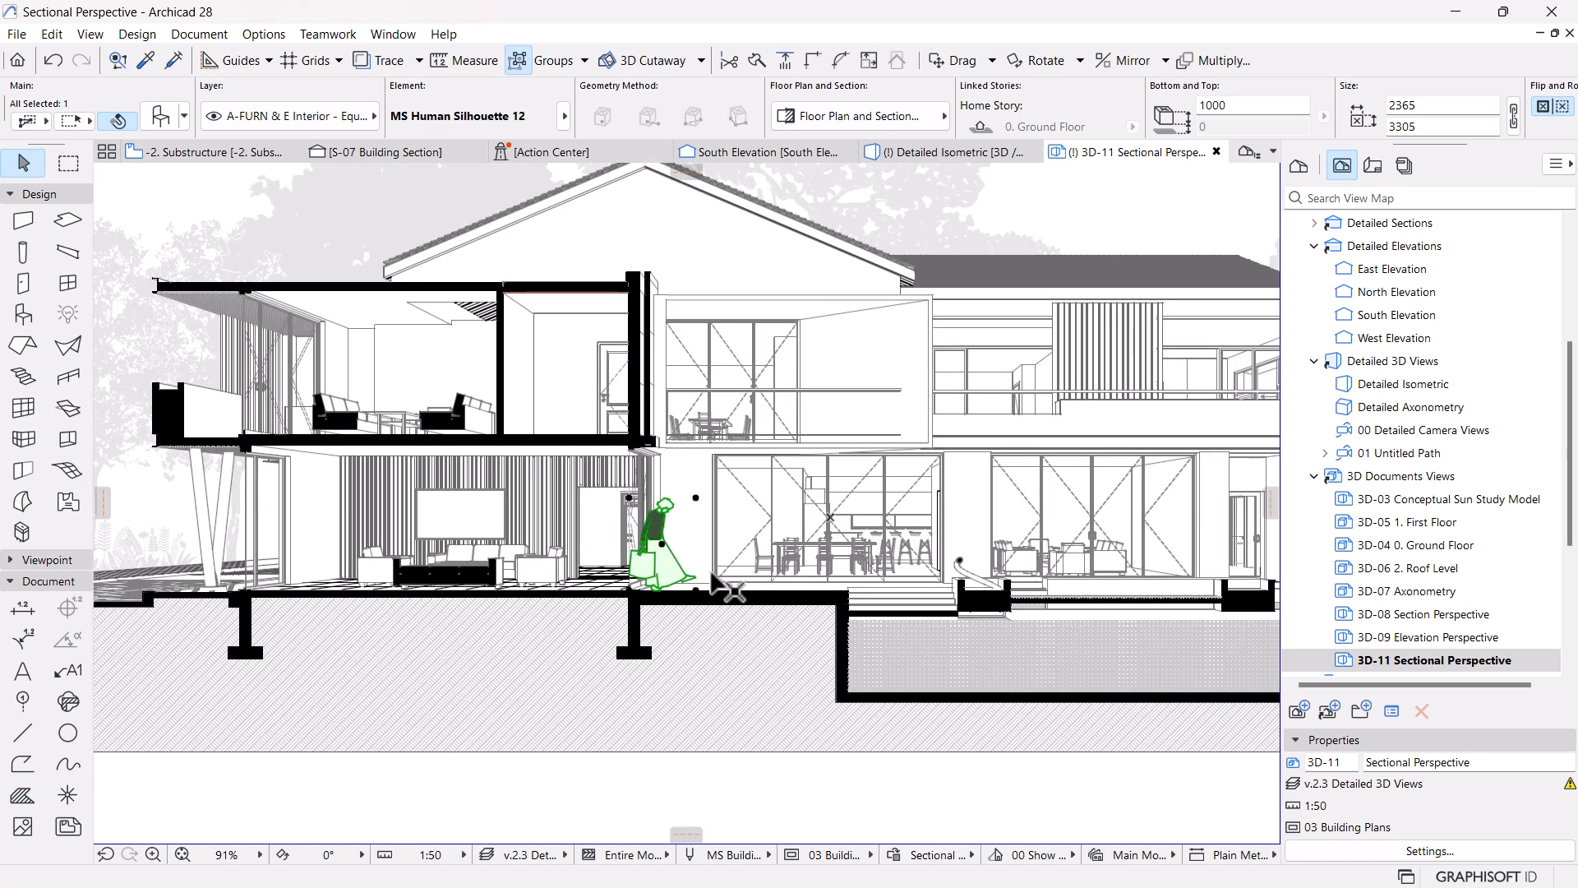
key(ctrl+d)
click(696, 590)
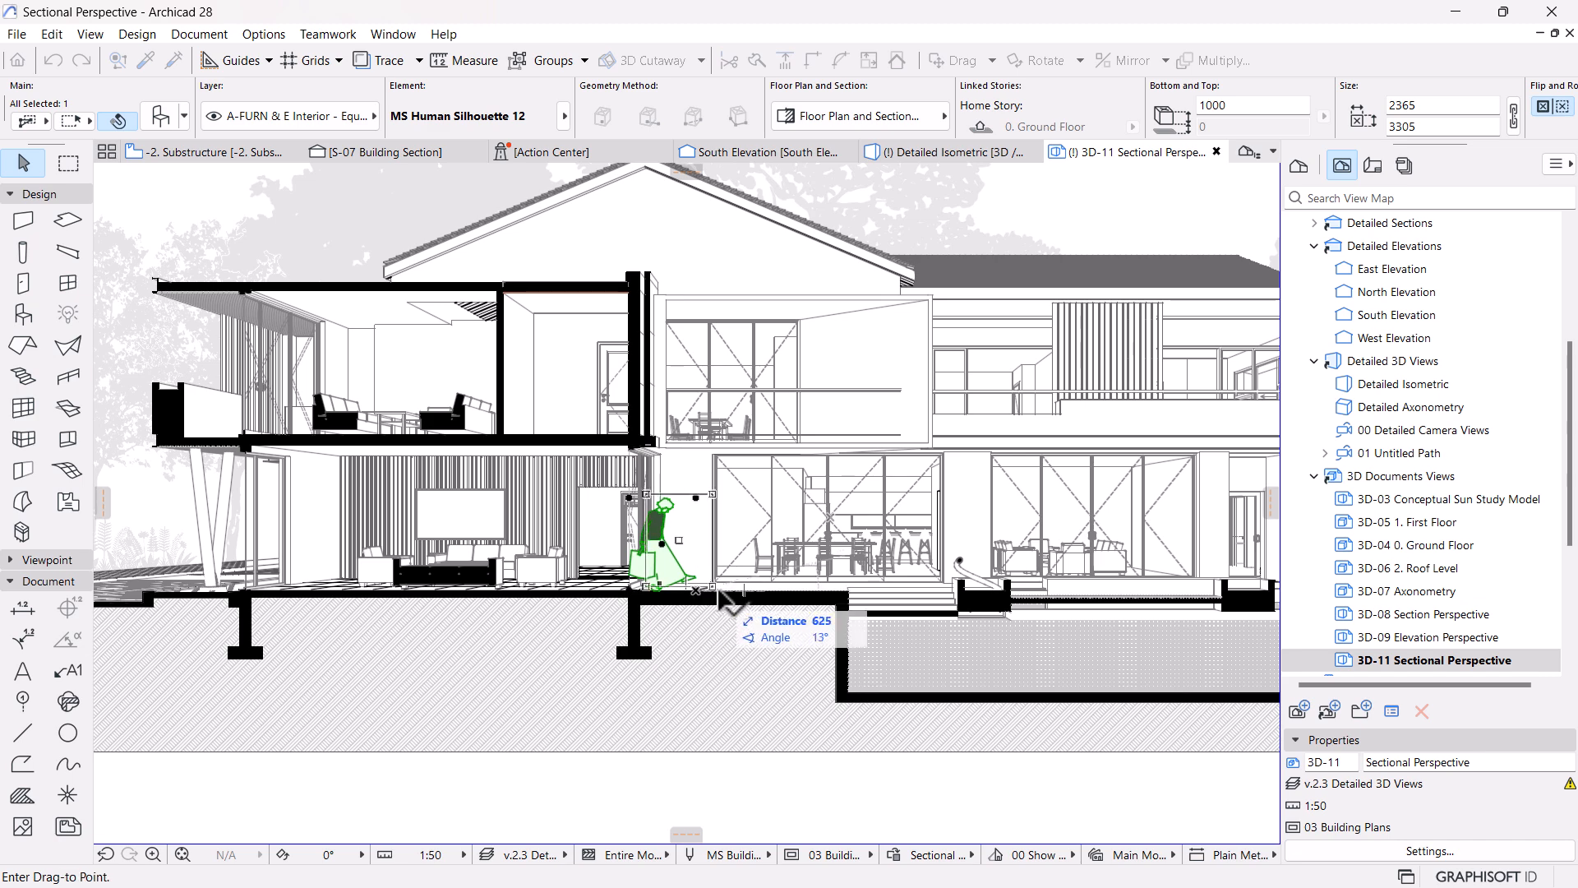
click(738, 590)
scroll(756, 604, down, 3)
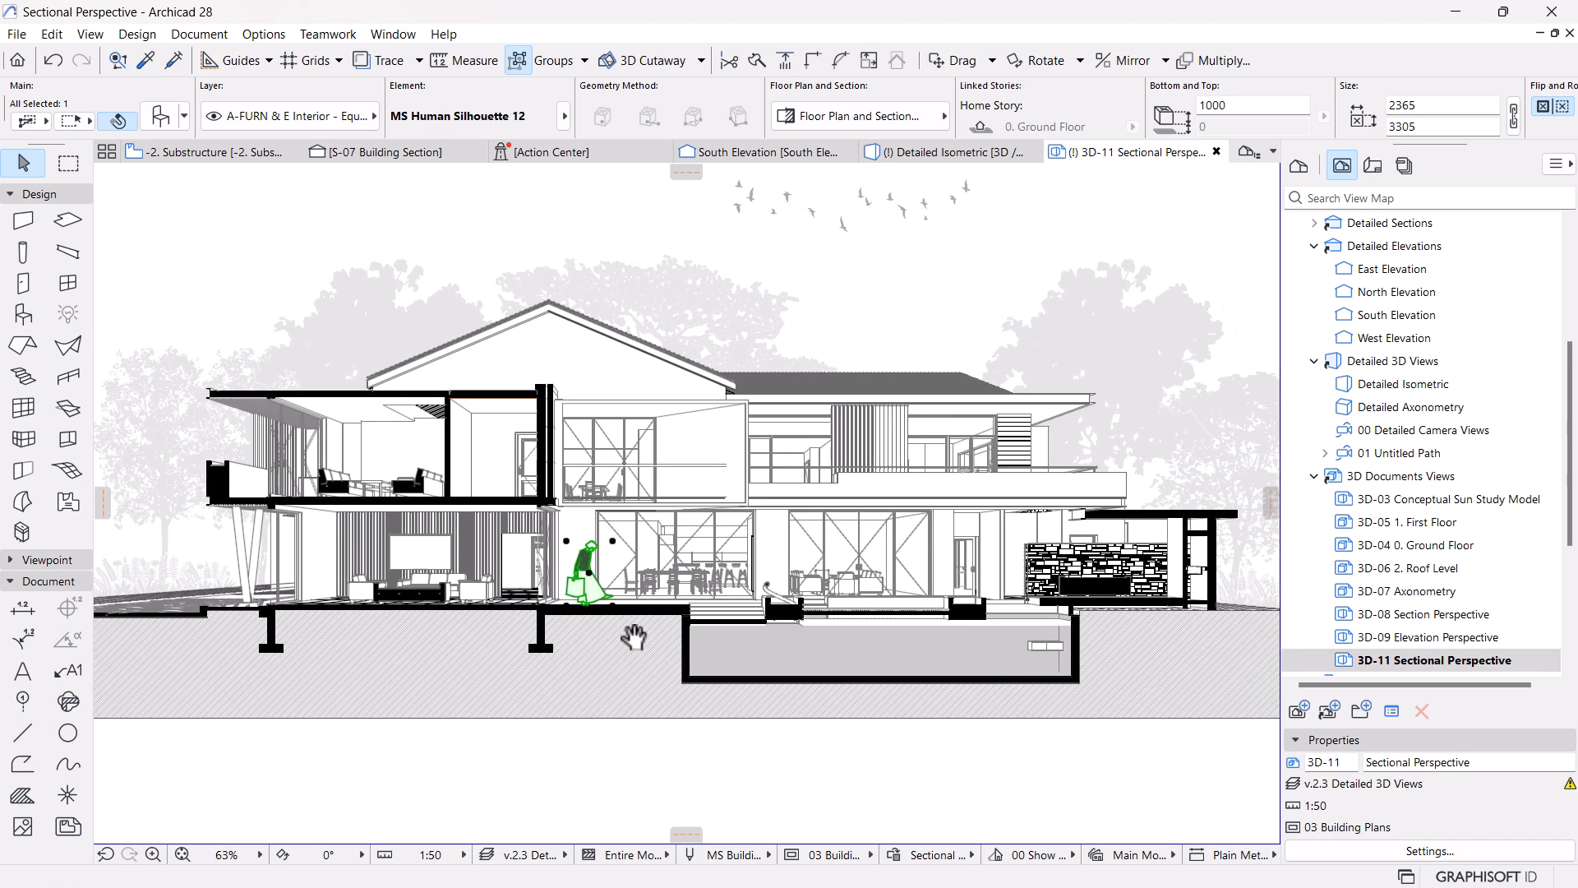
key(Escape)
middle_drag(760, 655, 895, 649)
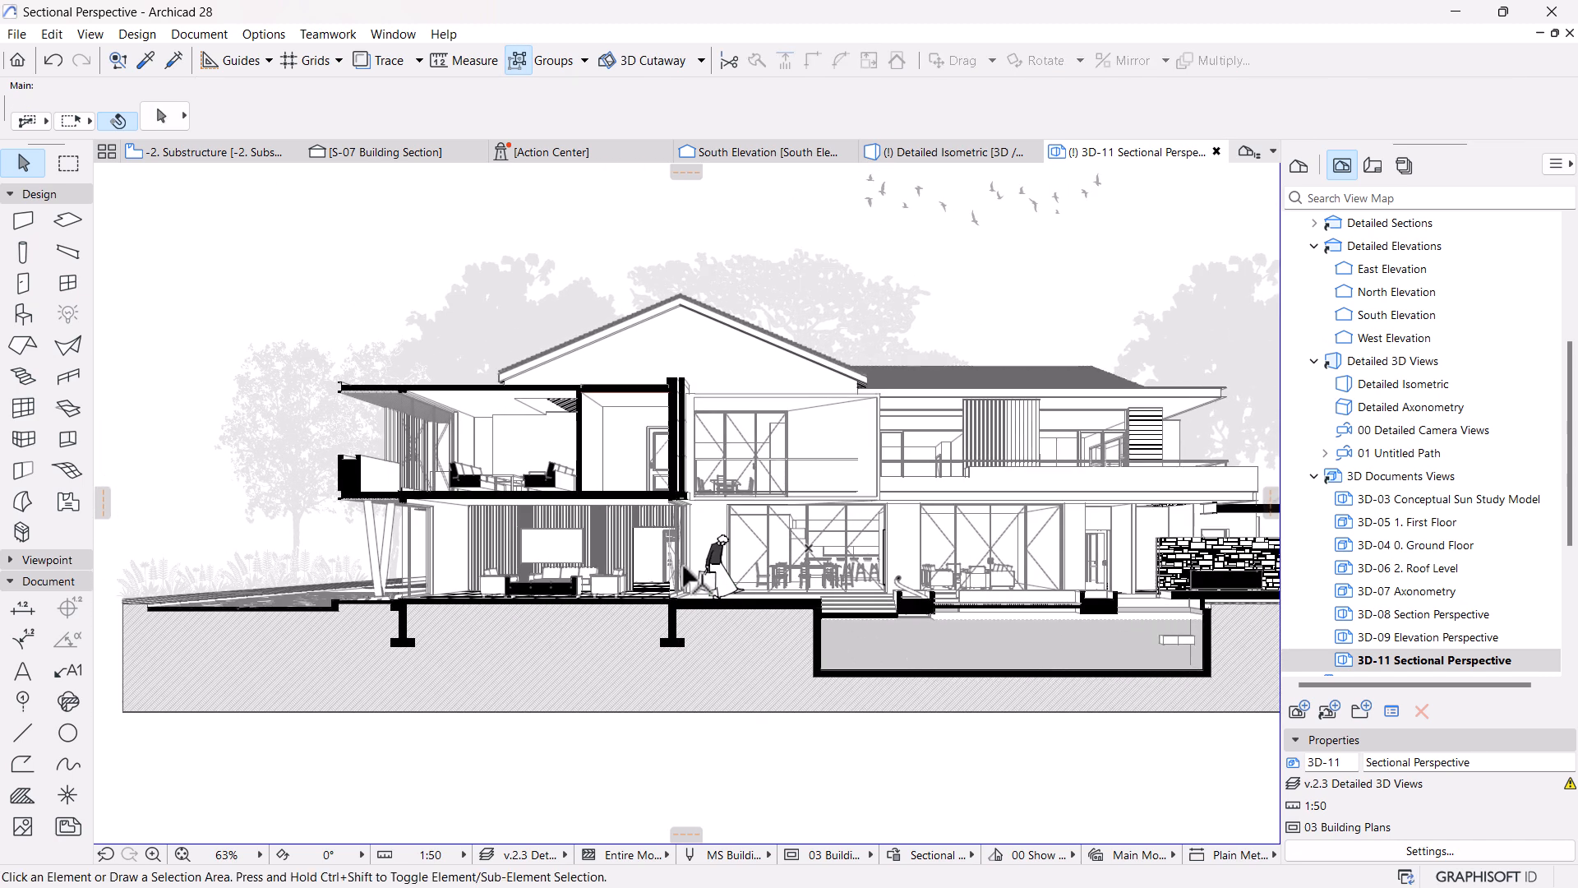
Place an MS Human Silhouette 15 object on the living room floor beside the doorway, behind the armchair
click(23, 314)
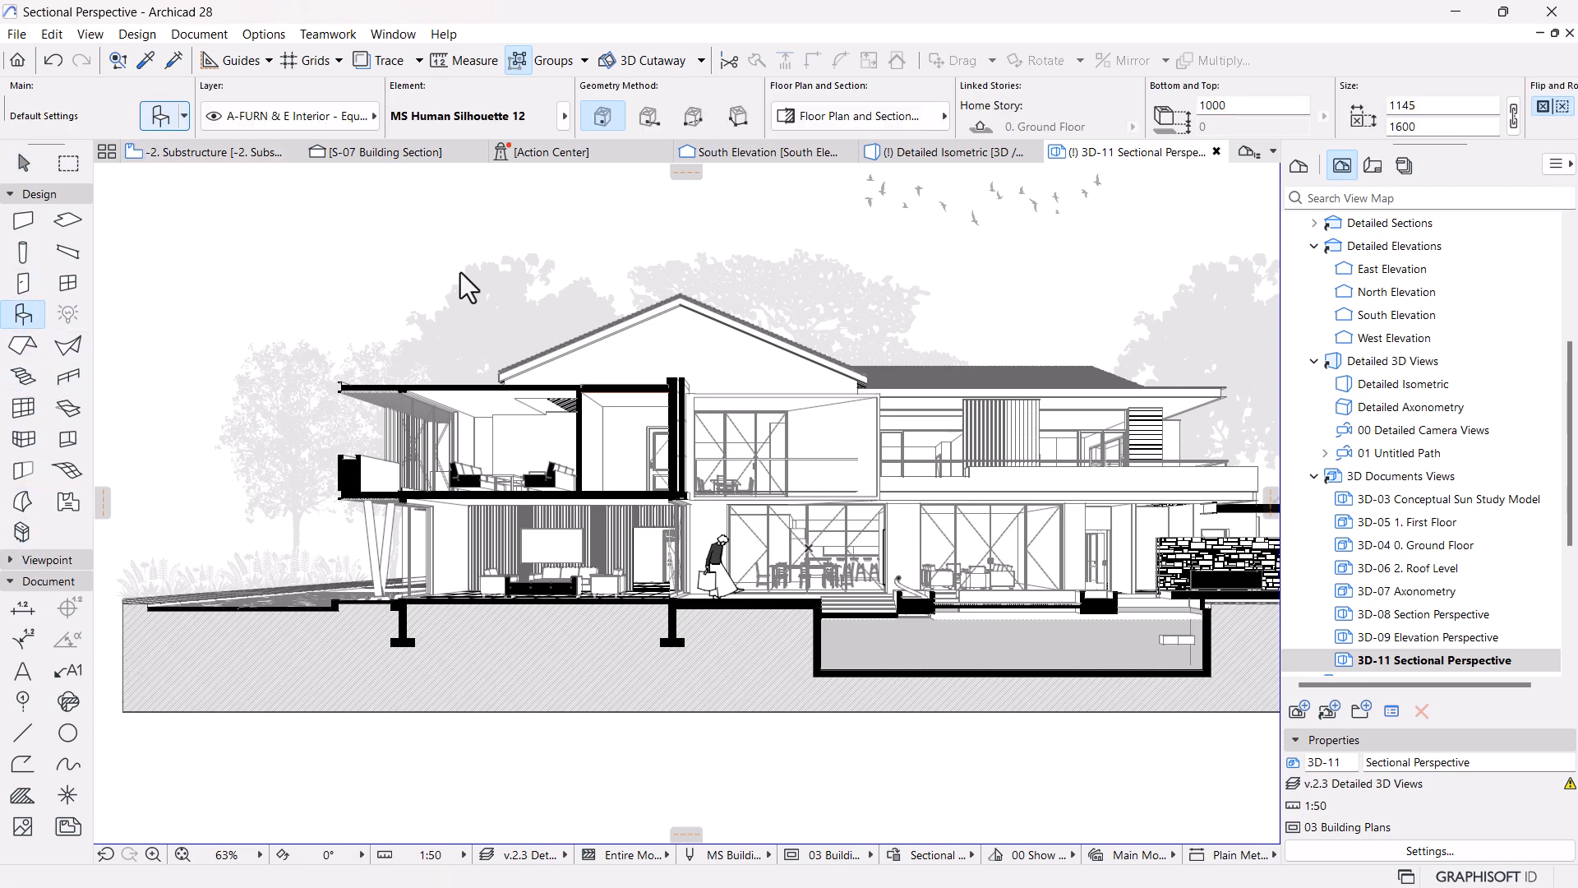
key(ctrl+t)
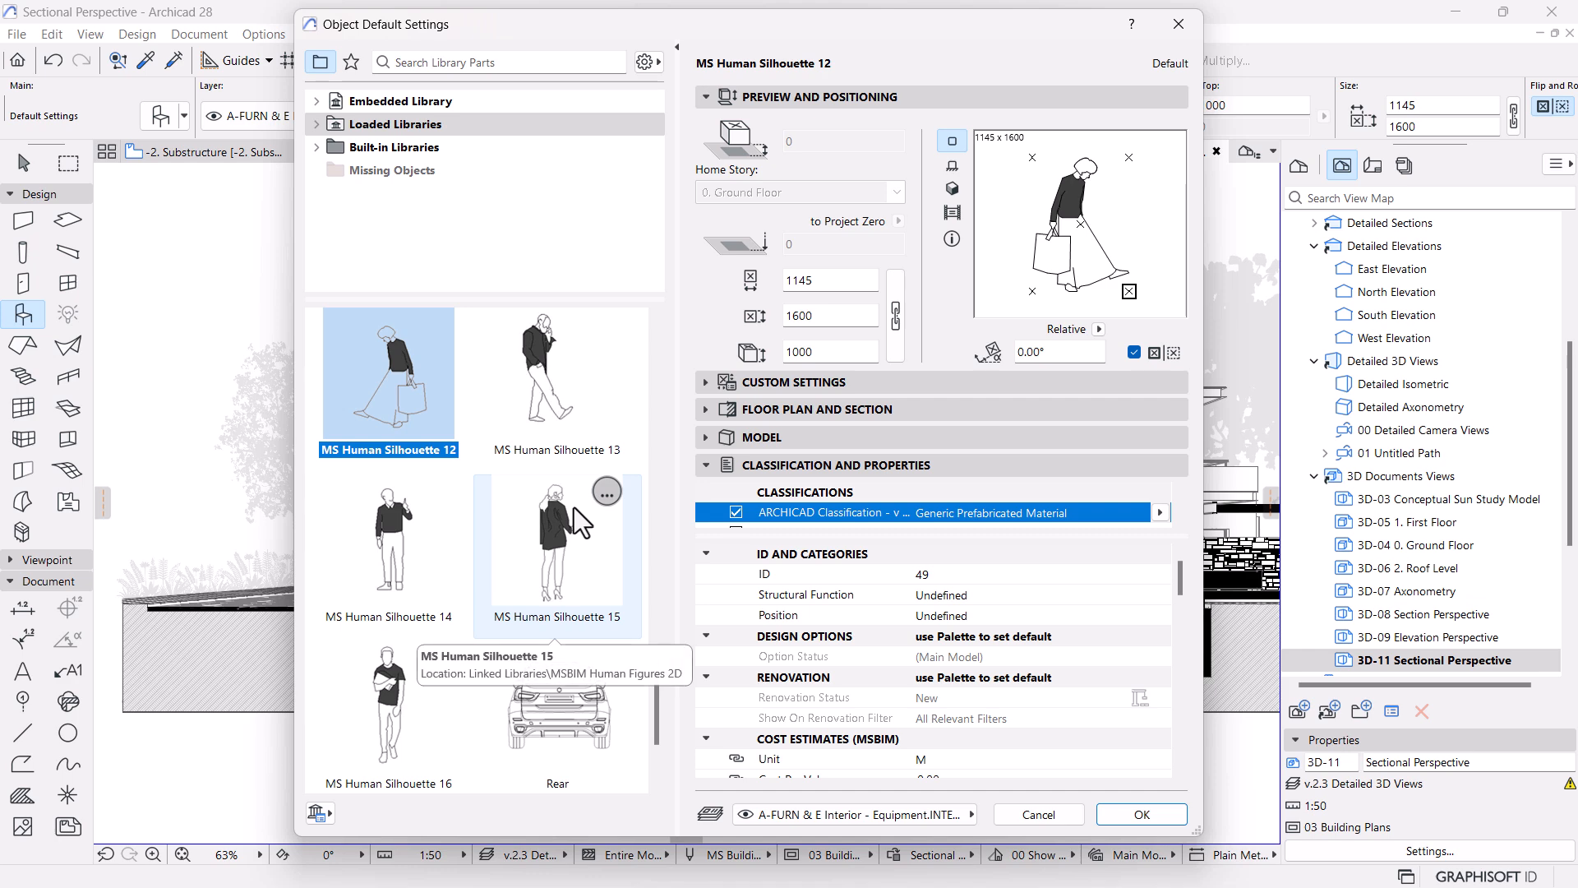
click(574, 506)
click(1141, 814)
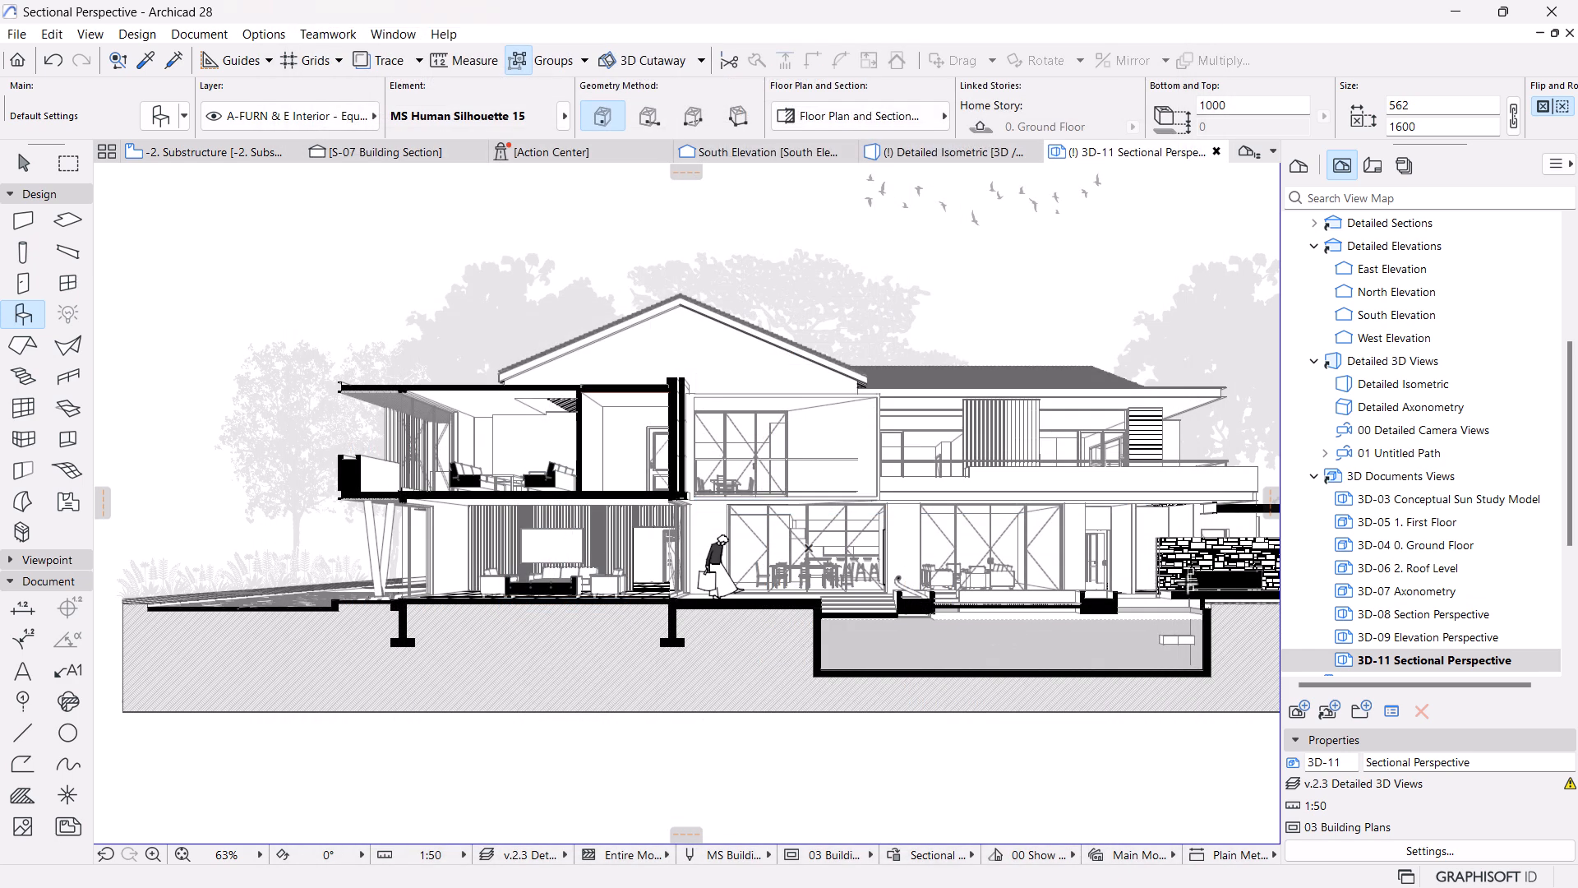
scroll(609, 567, up, 8)
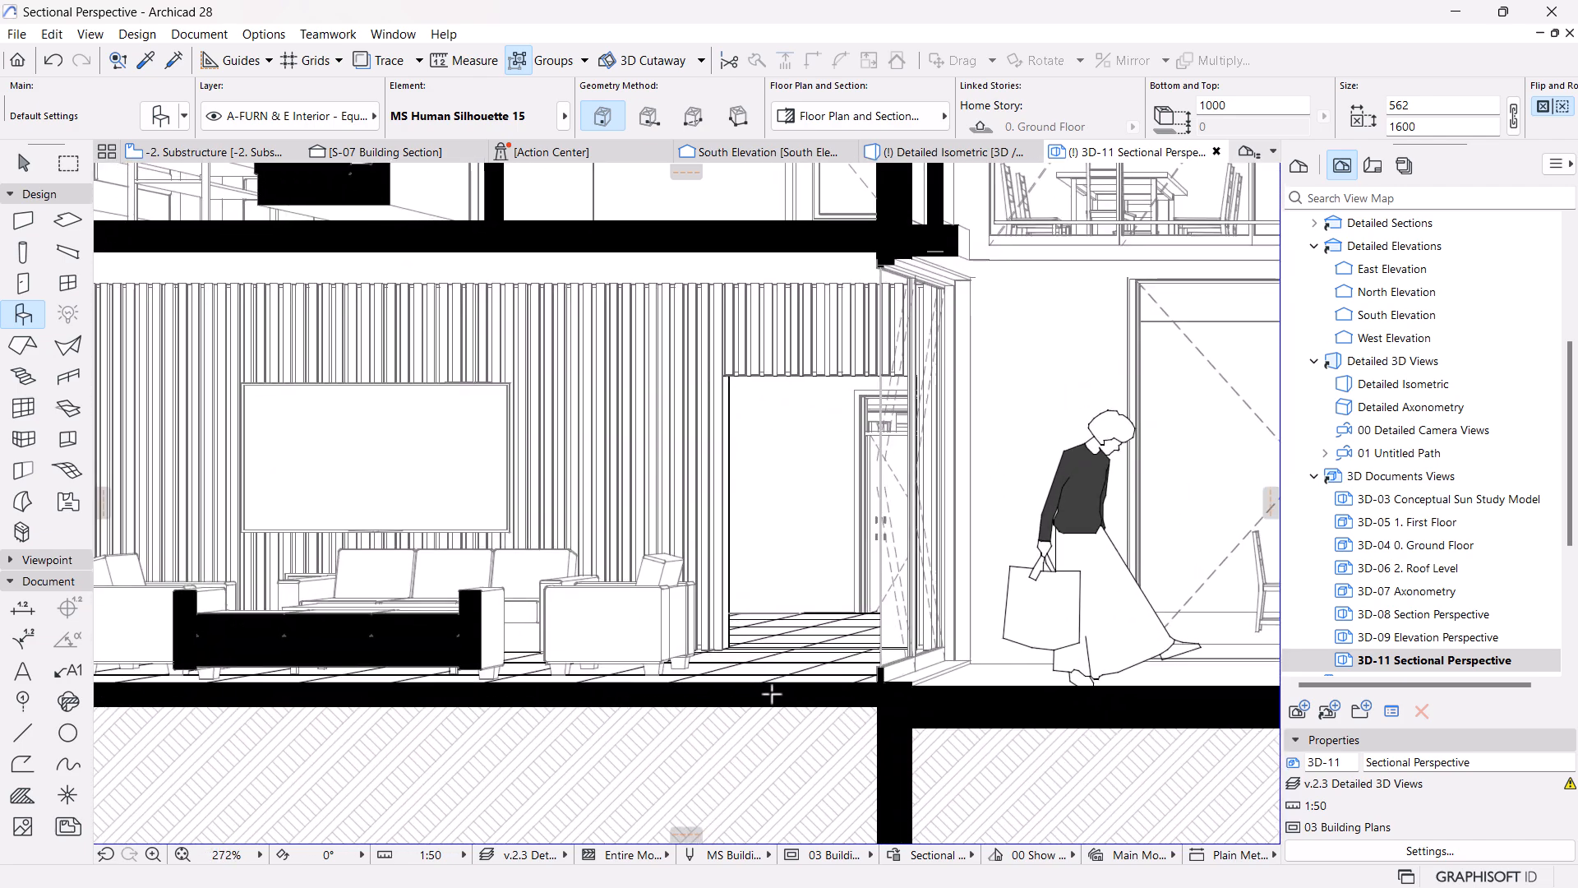
click(766, 667)
key(Escape)
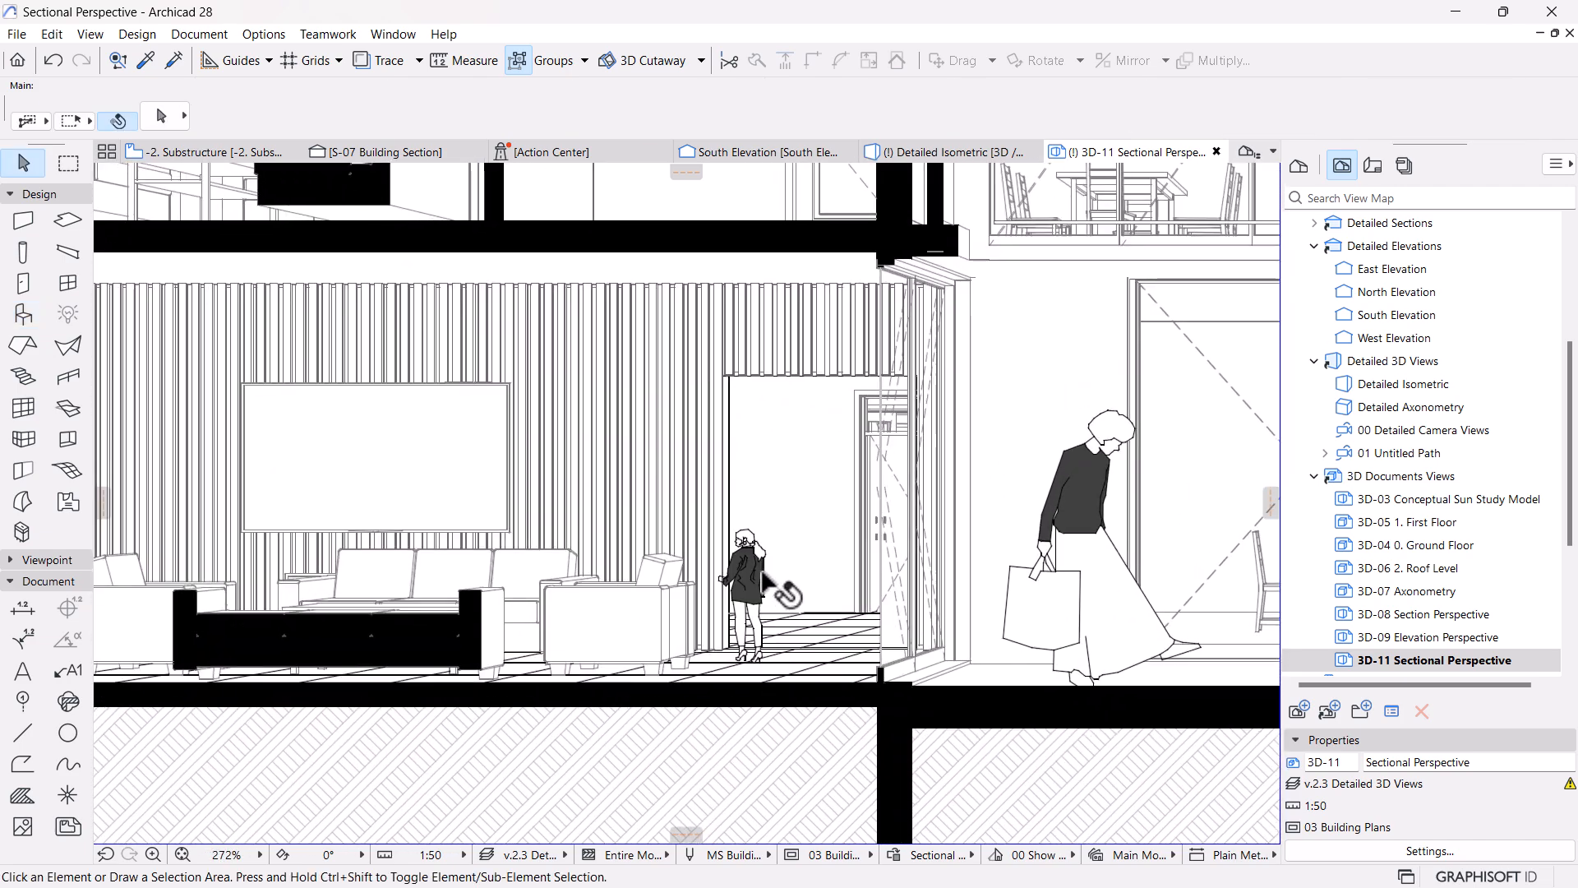
Graphically enlarge the MS Human Silhouette 15 figure from its lower corner on the doorway side to about 984 × 2801 mm
click(753, 562)
key(ctrl+k)
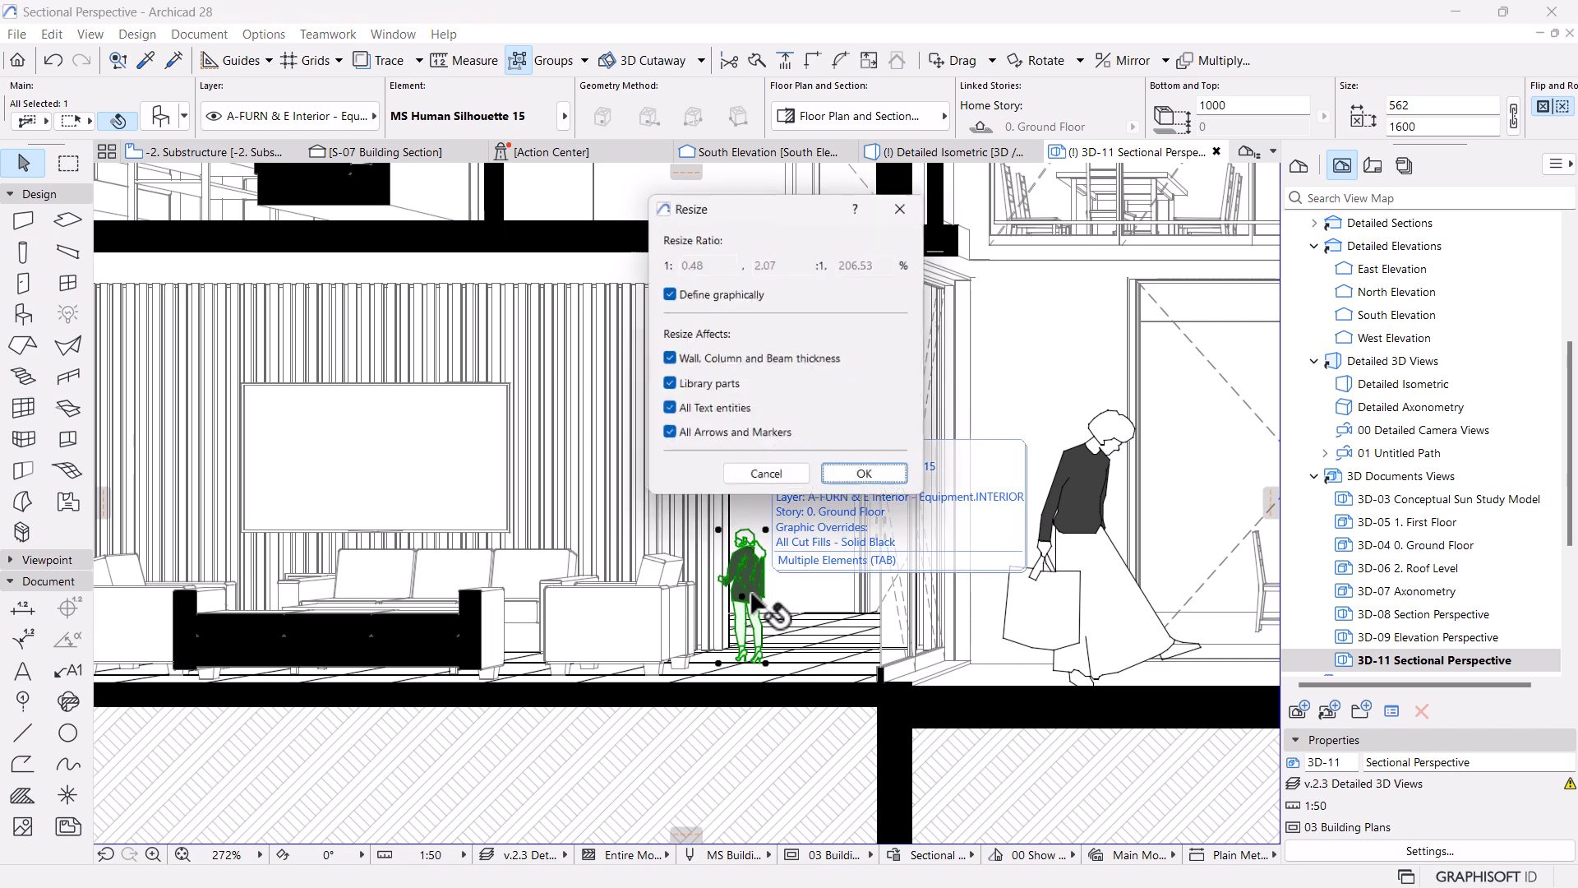
click(864, 485)
click(766, 663)
click(766, 530)
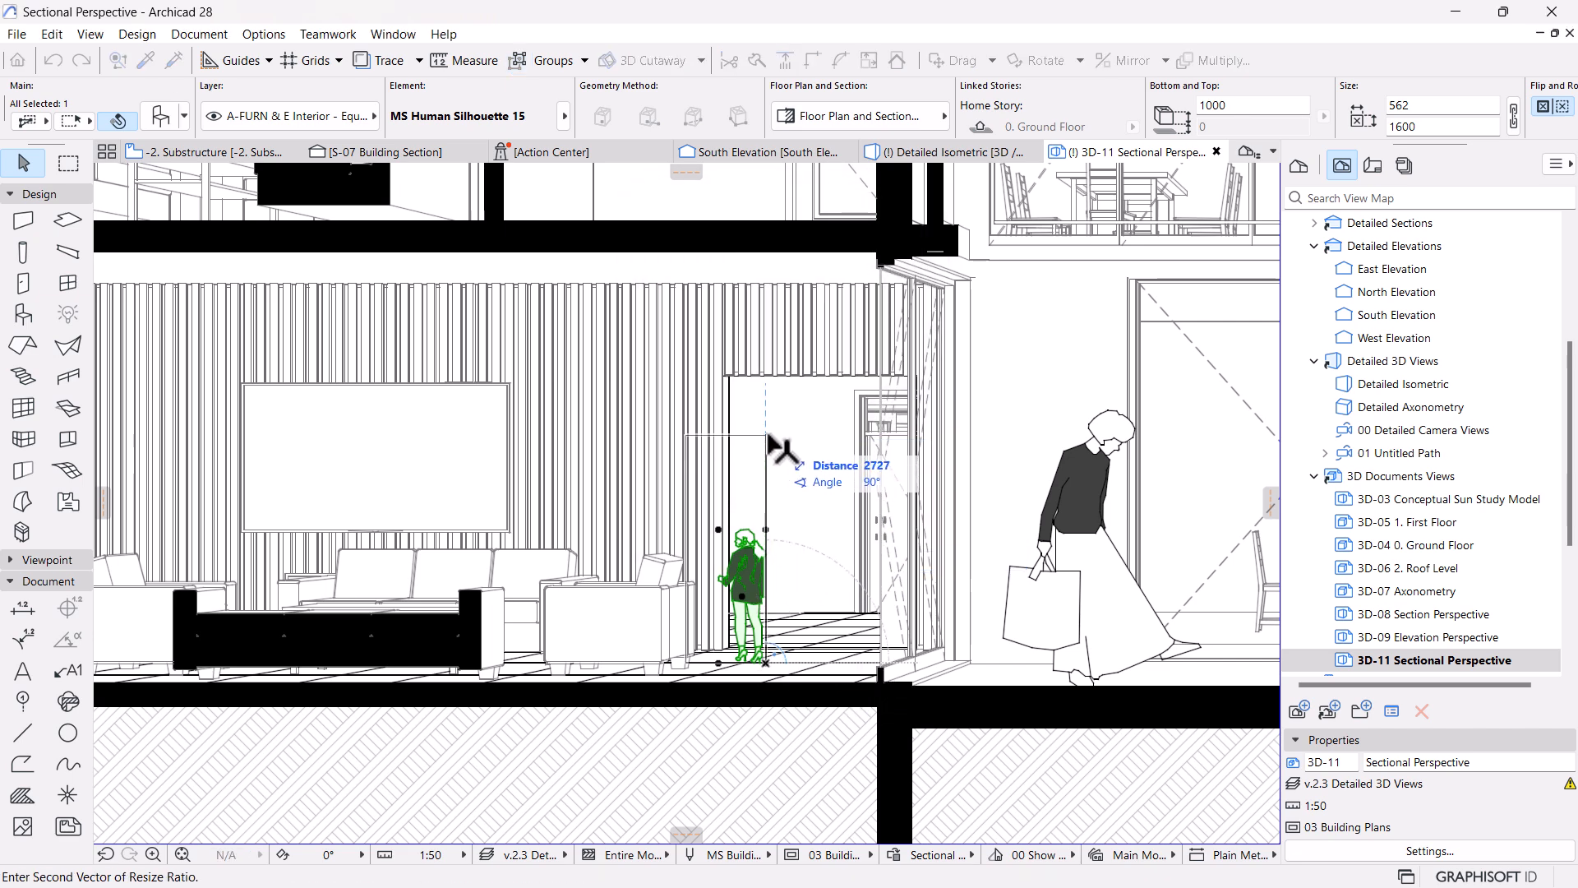
click(769, 432)
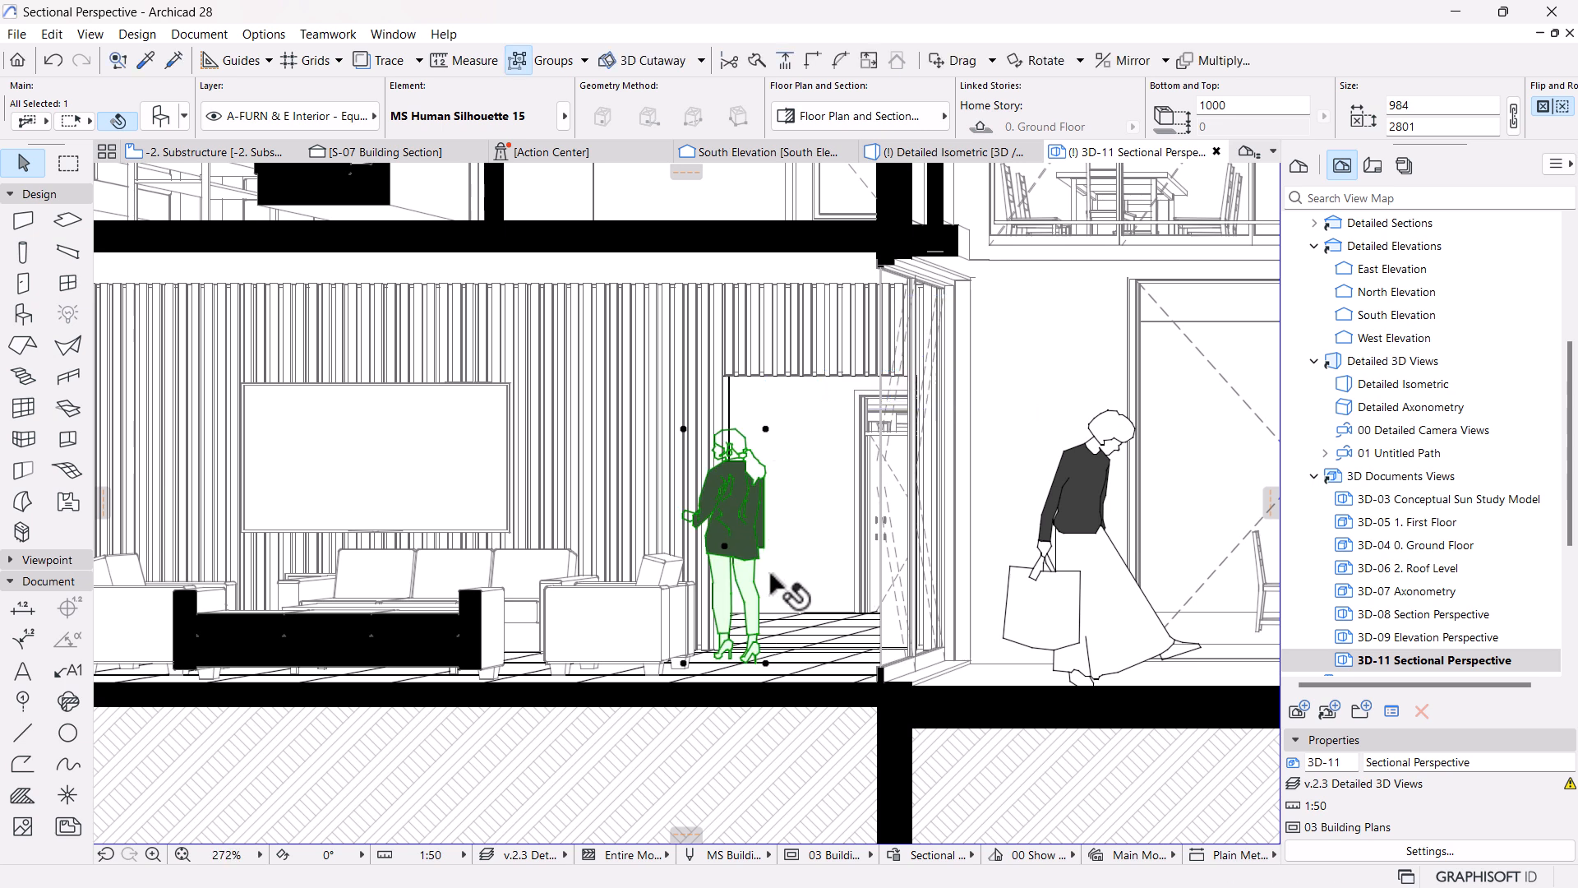
Move the MS Human Silhouette 15 figure horizontally along the living room floor so it stands within the doorway opening
key(ctrl+d)
click(766, 662)
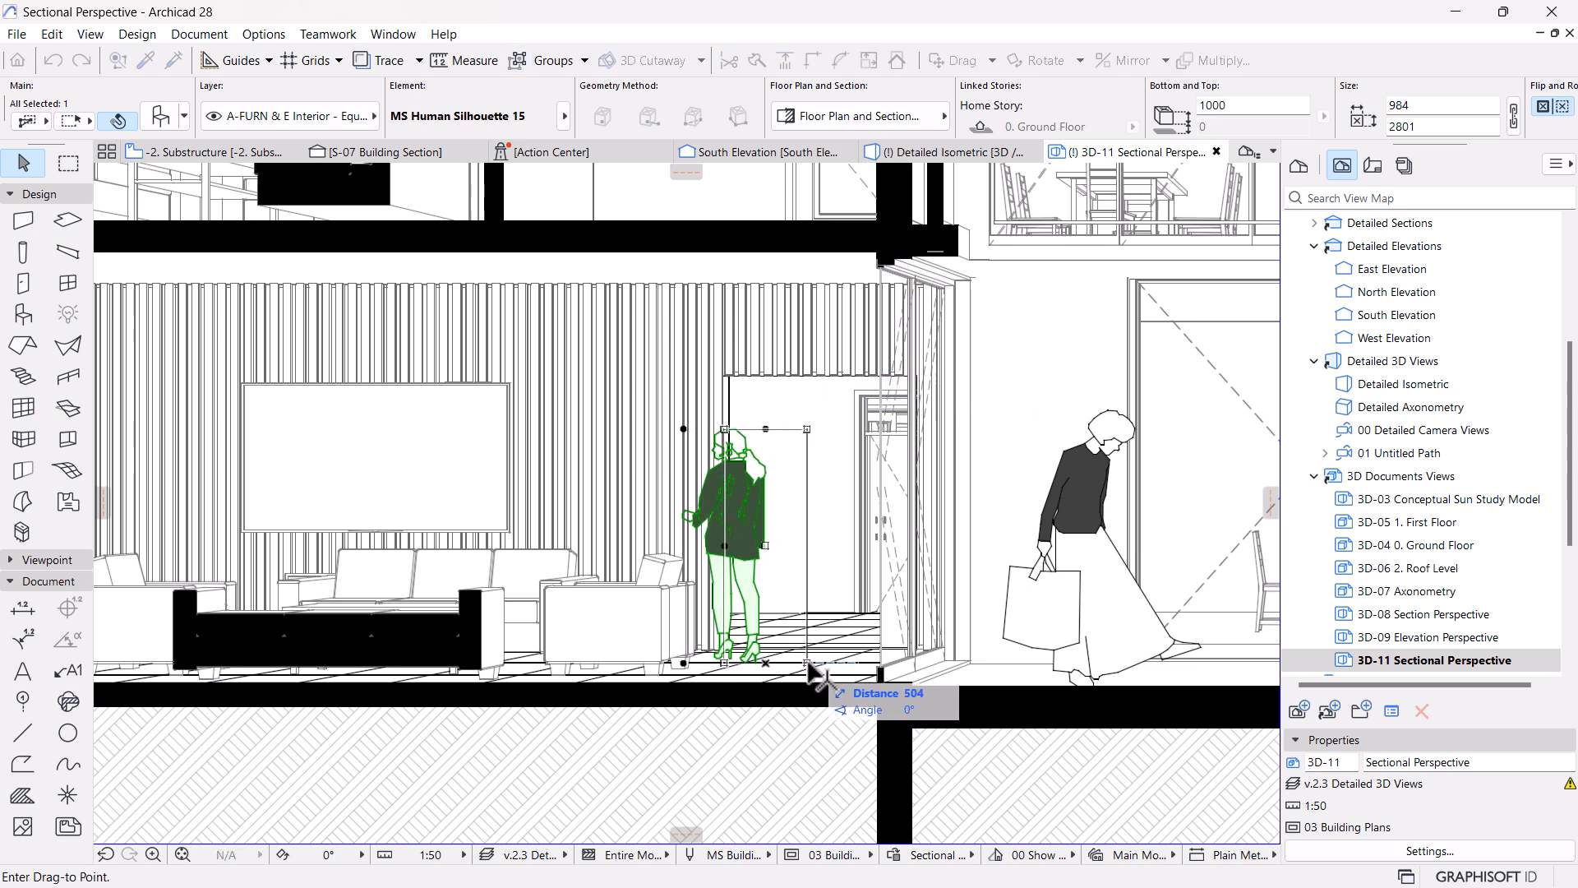
click(827, 663)
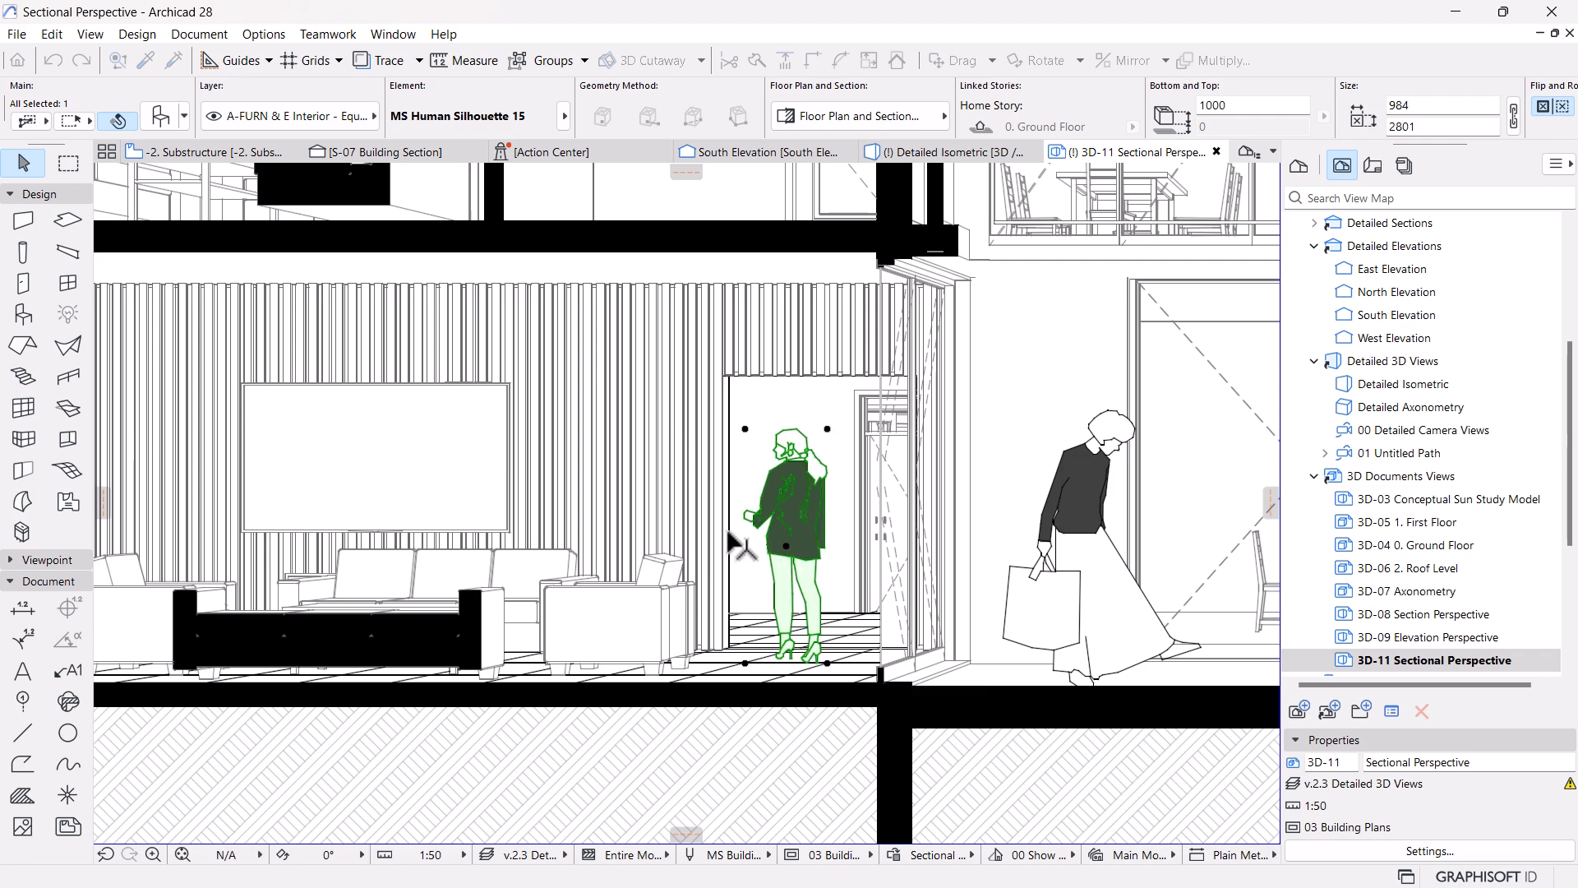
key(Escape)
scroll(723, 533, down, 3)
scroll(961, 460, down, 3)
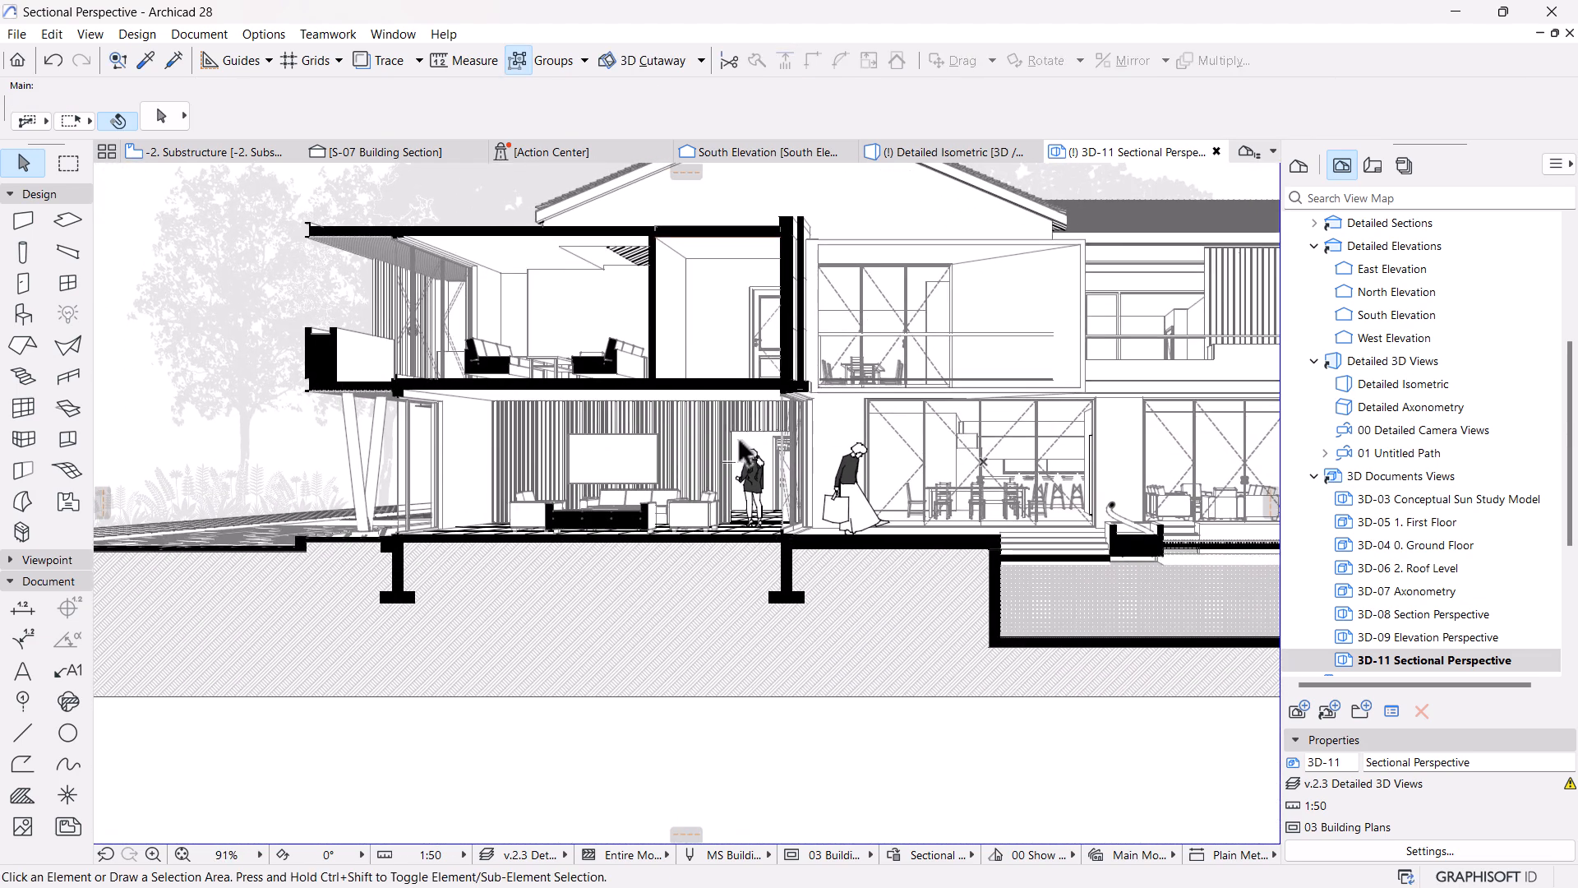
middle_drag(1200, 622, 928, 656)
scroll(954, 629, down, 3)
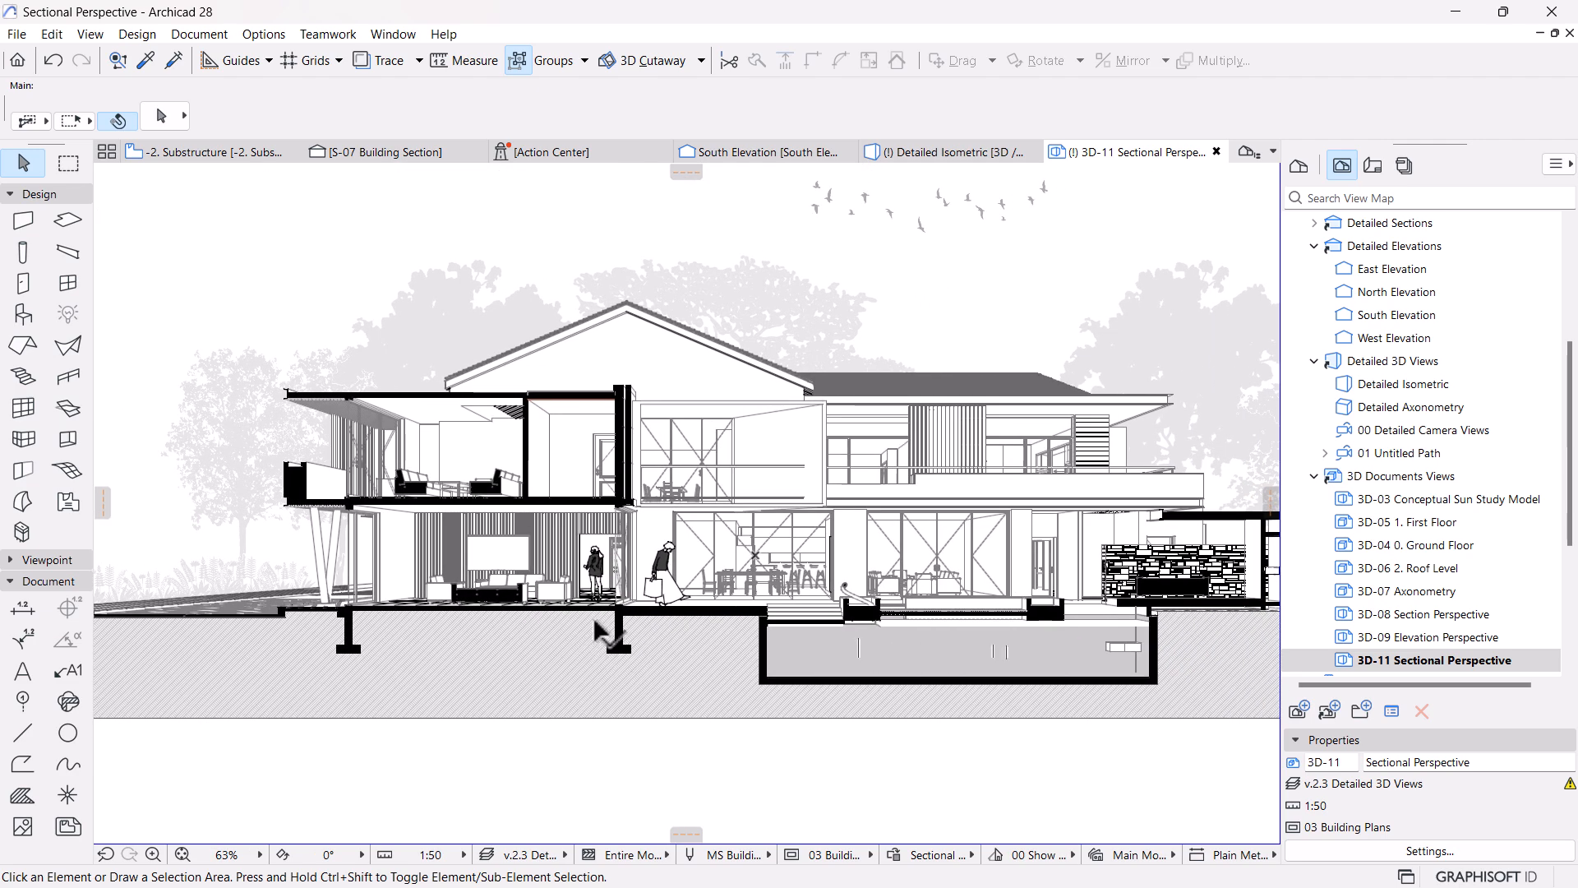
scroll(590, 618, up, 10)
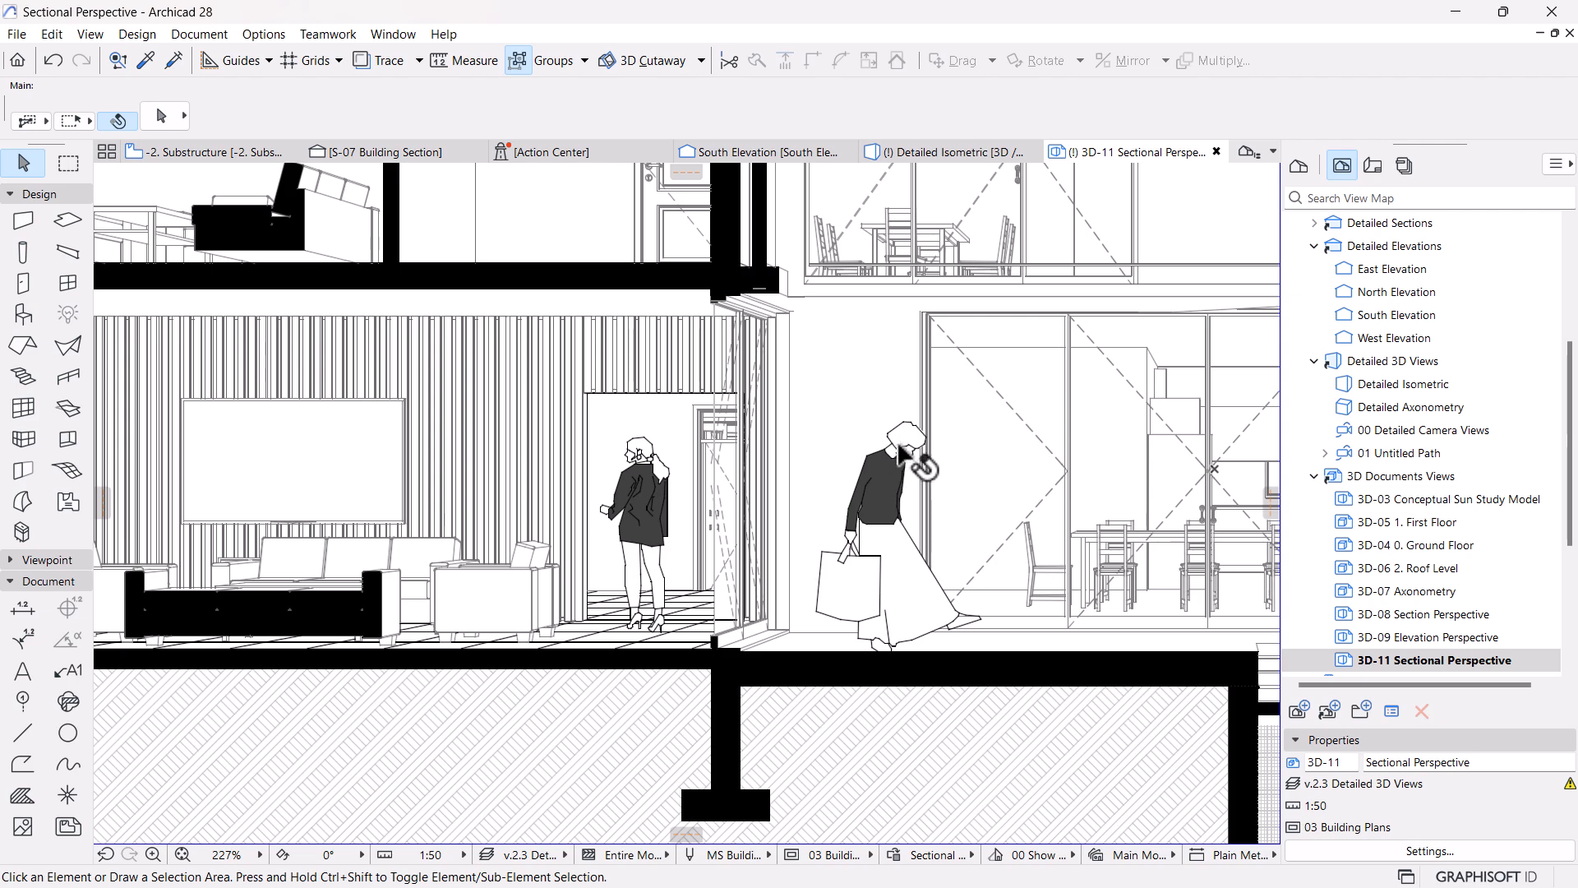
Examine the enlarged silhouettes in the living room doorway and outside the dining room glazing against the whole section
scroll(629, 493, down, 3)
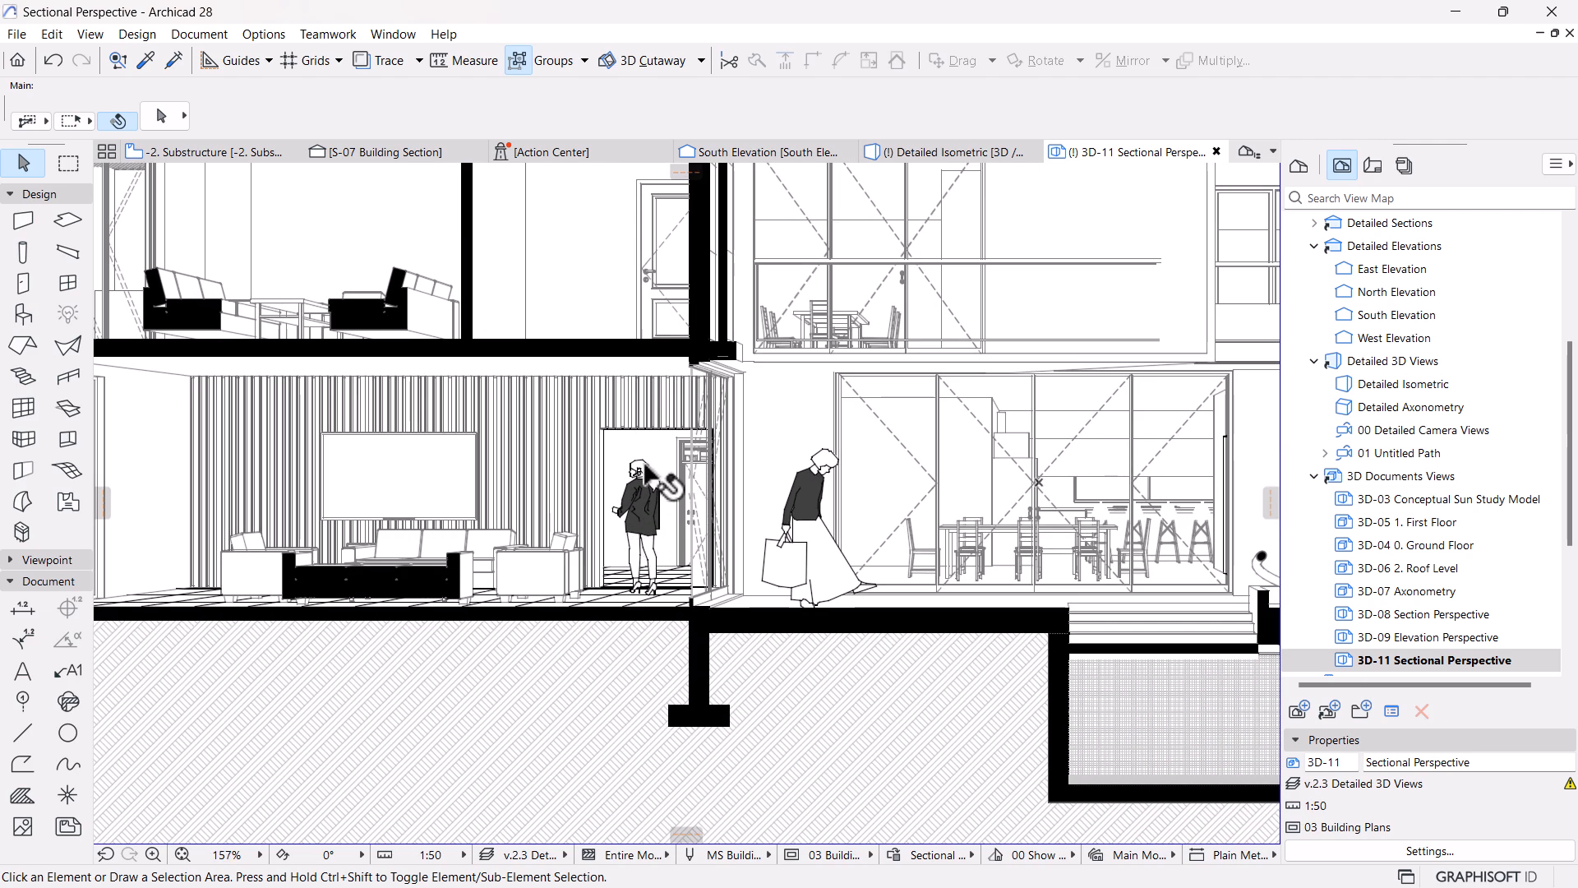
scroll(682, 567, down, 7)
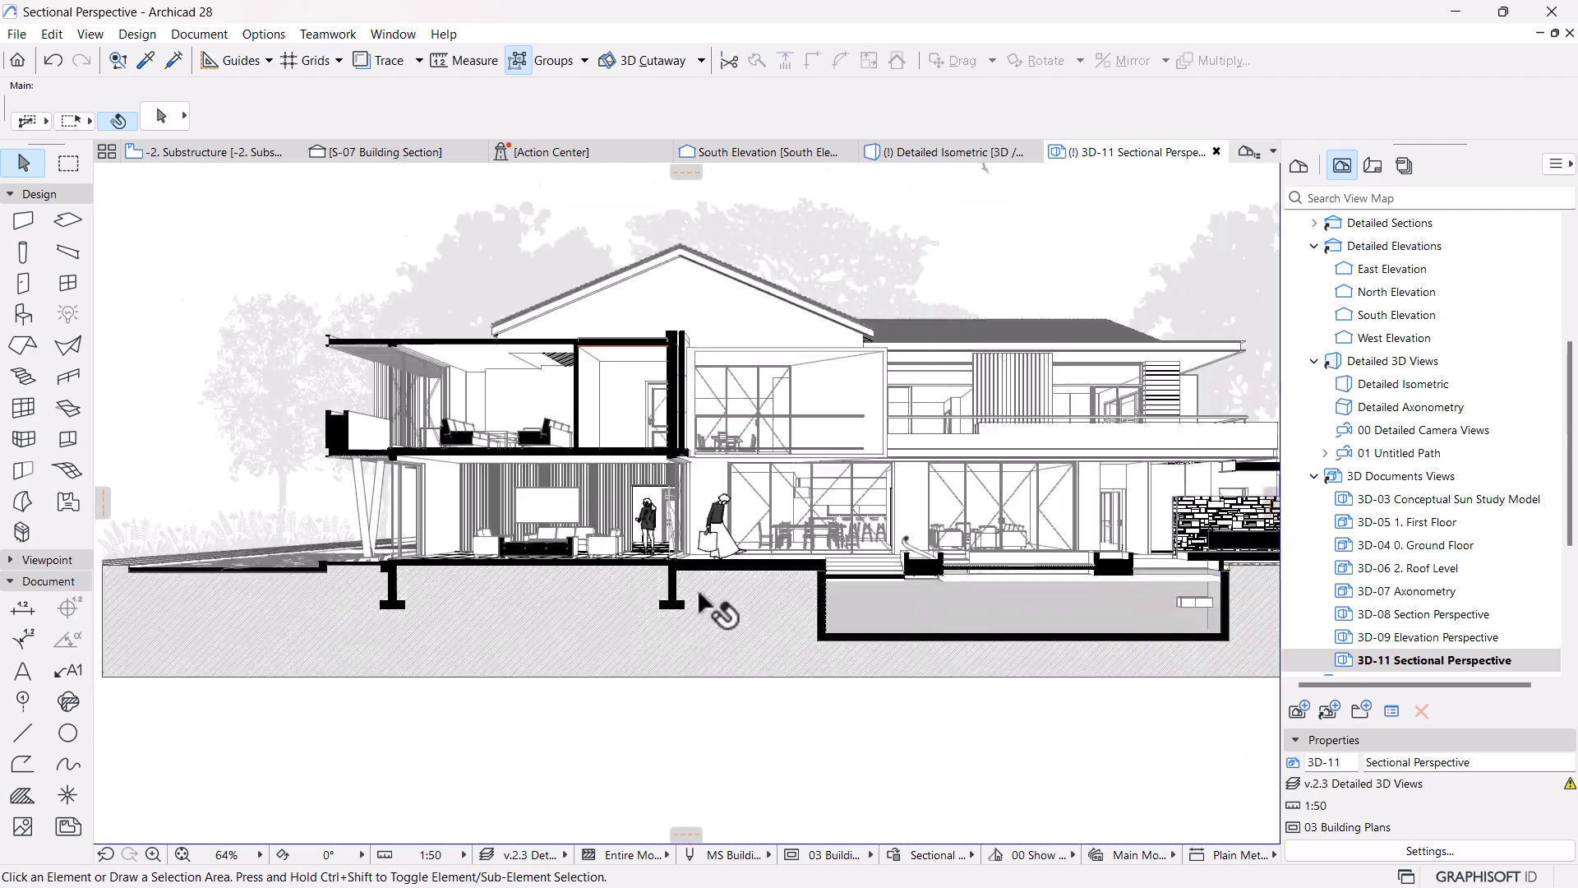
middle_drag(863, 641, 784, 652)
scroll(386, 543, up, 10)
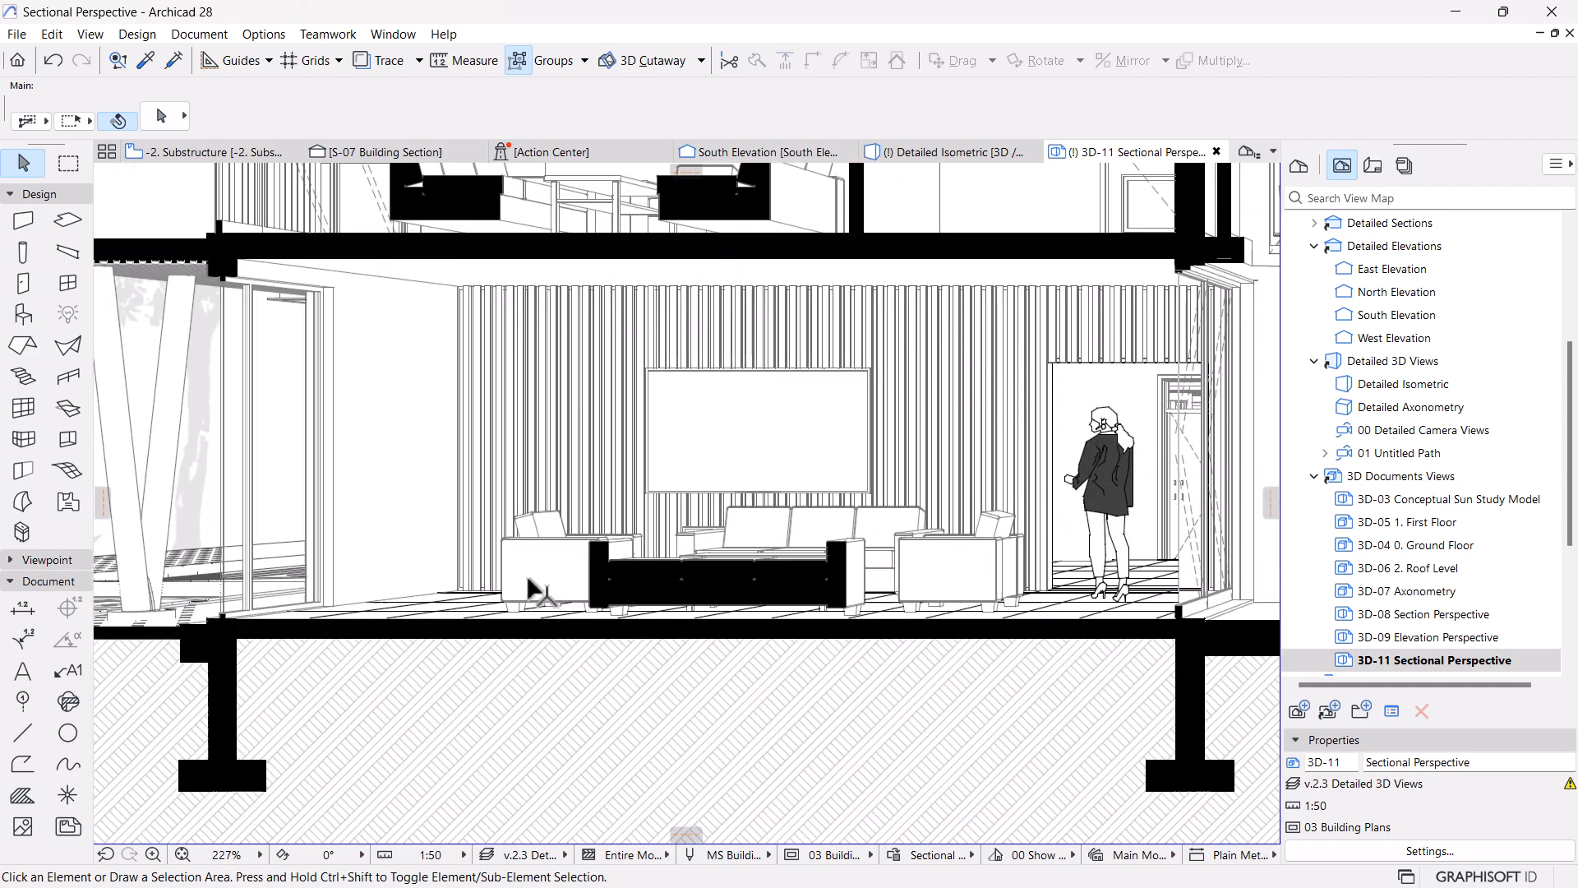
scroll(649, 596, down, 2)
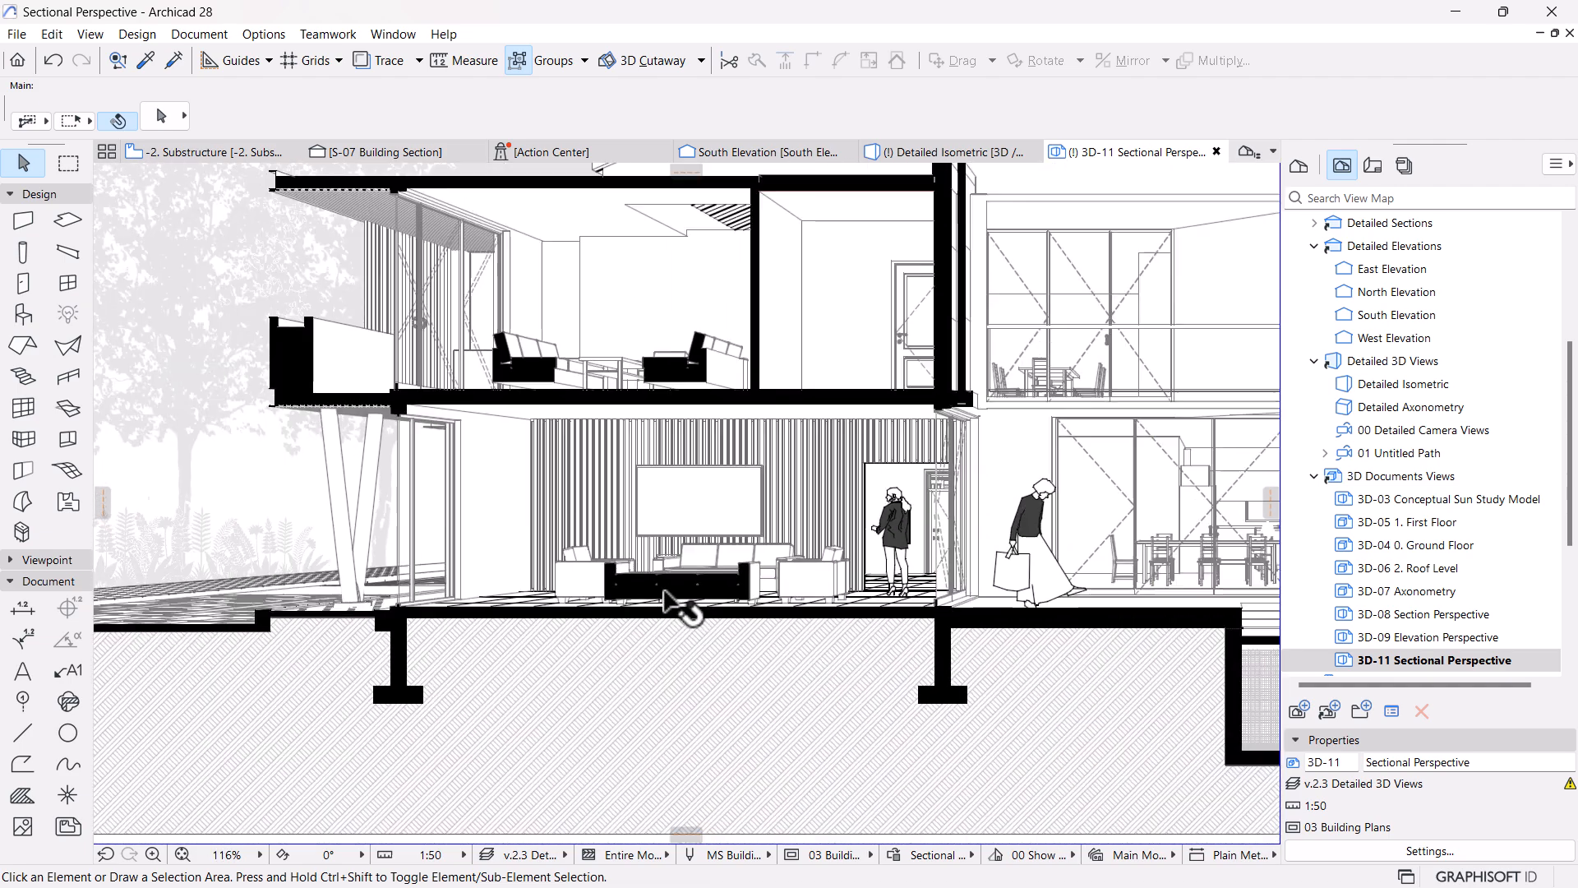
middle_drag(672, 627, 585, 622)
scroll(698, 622, down, 2)
middle_drag(974, 648, 801, 630)
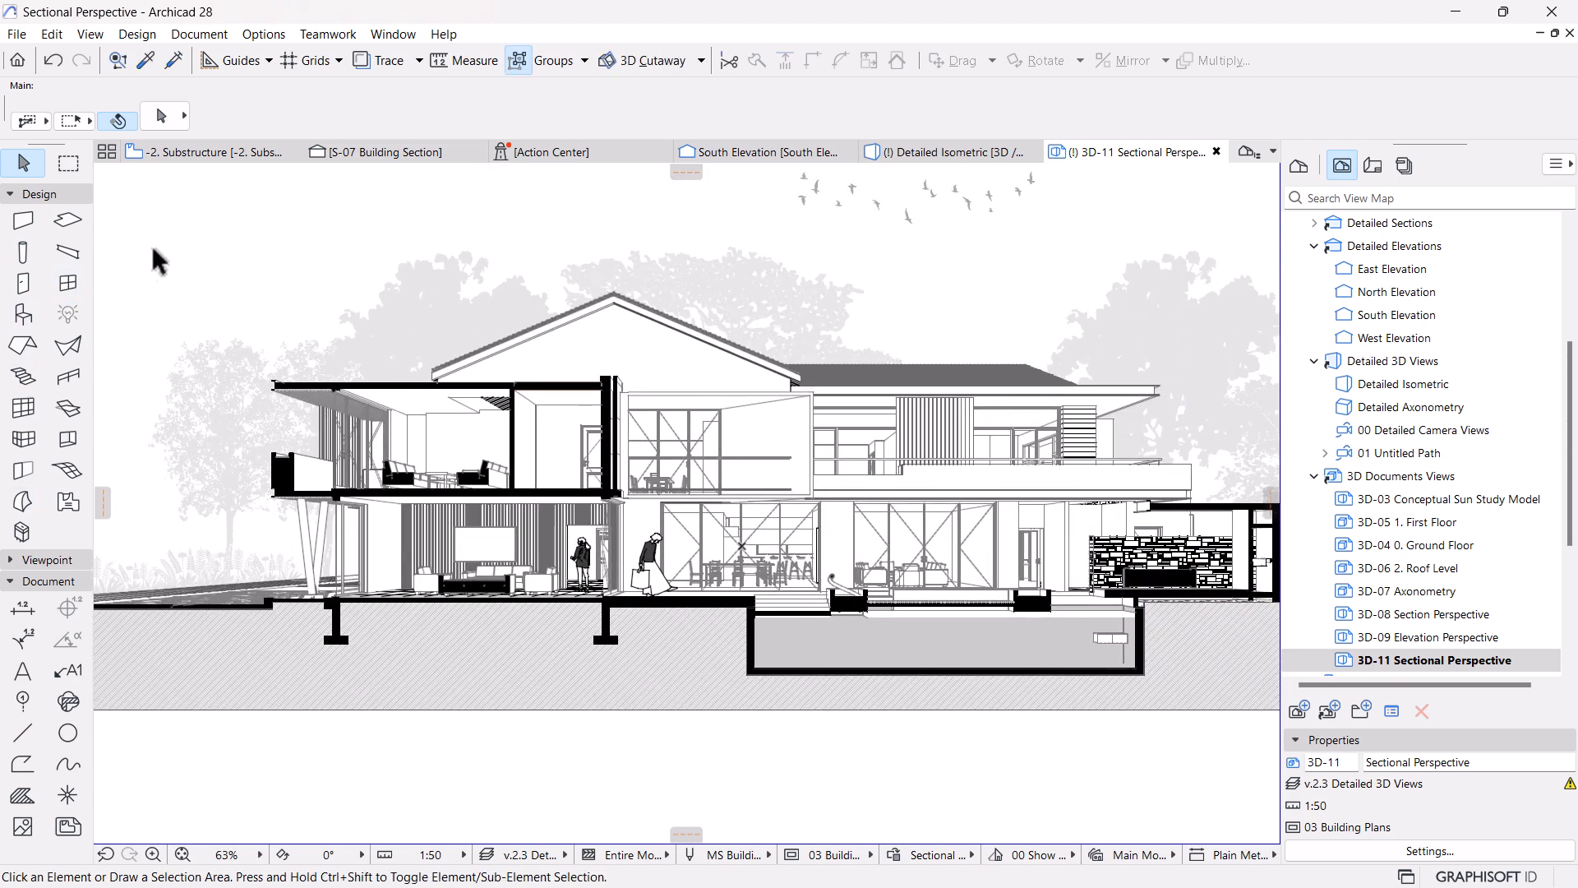
Place an MS Human Silhouette 14 object on the floor in front of the stone wall, beside the solid black block
click(23, 314)
key(ctrl+t)
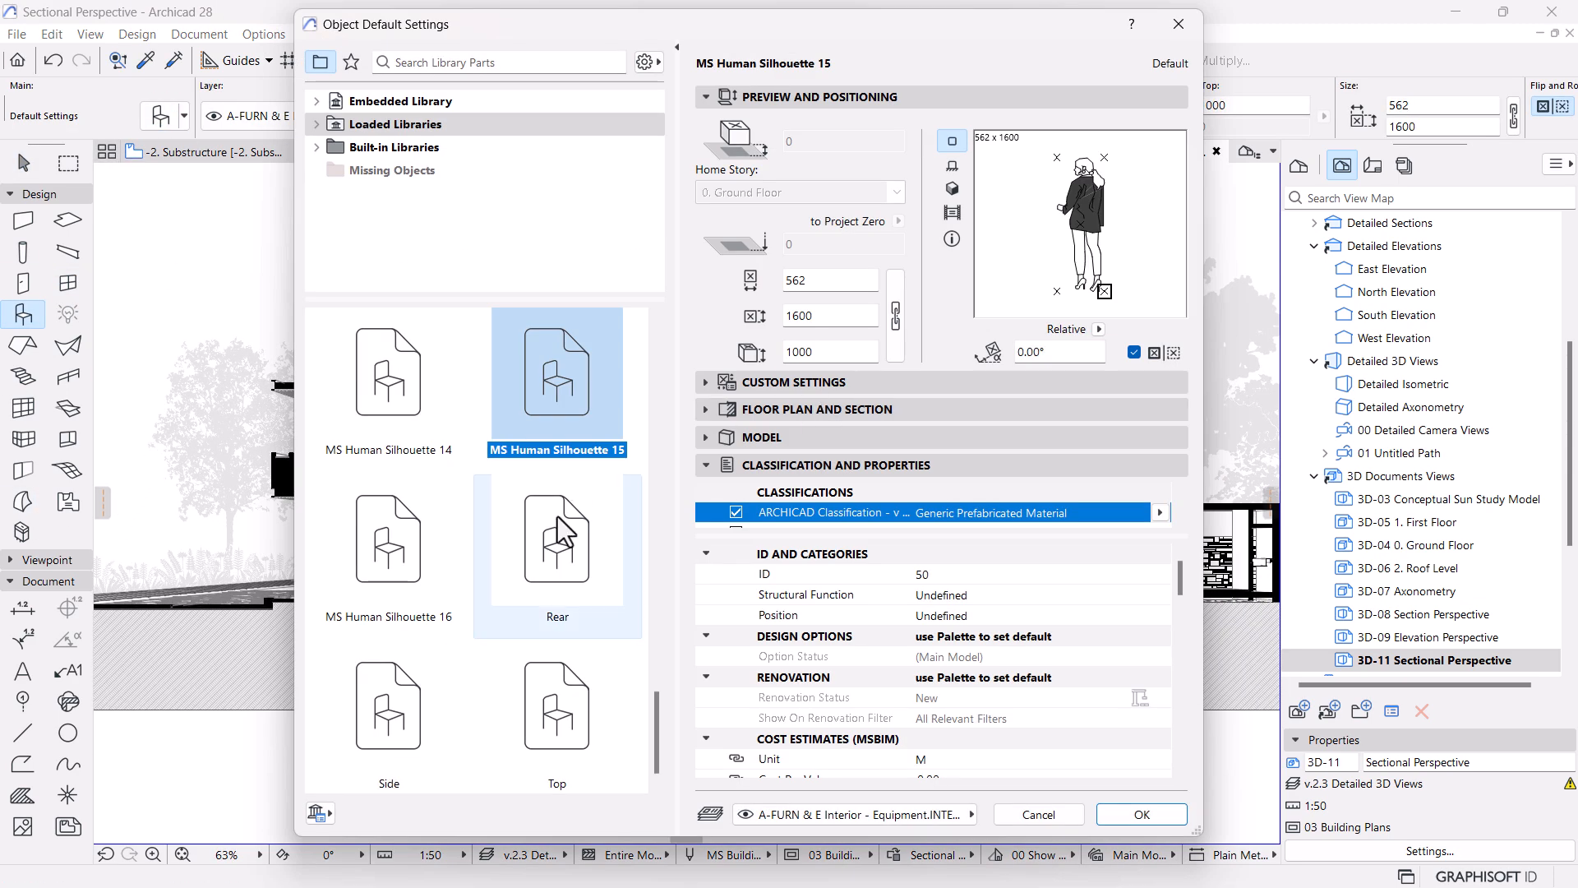
click(388, 374)
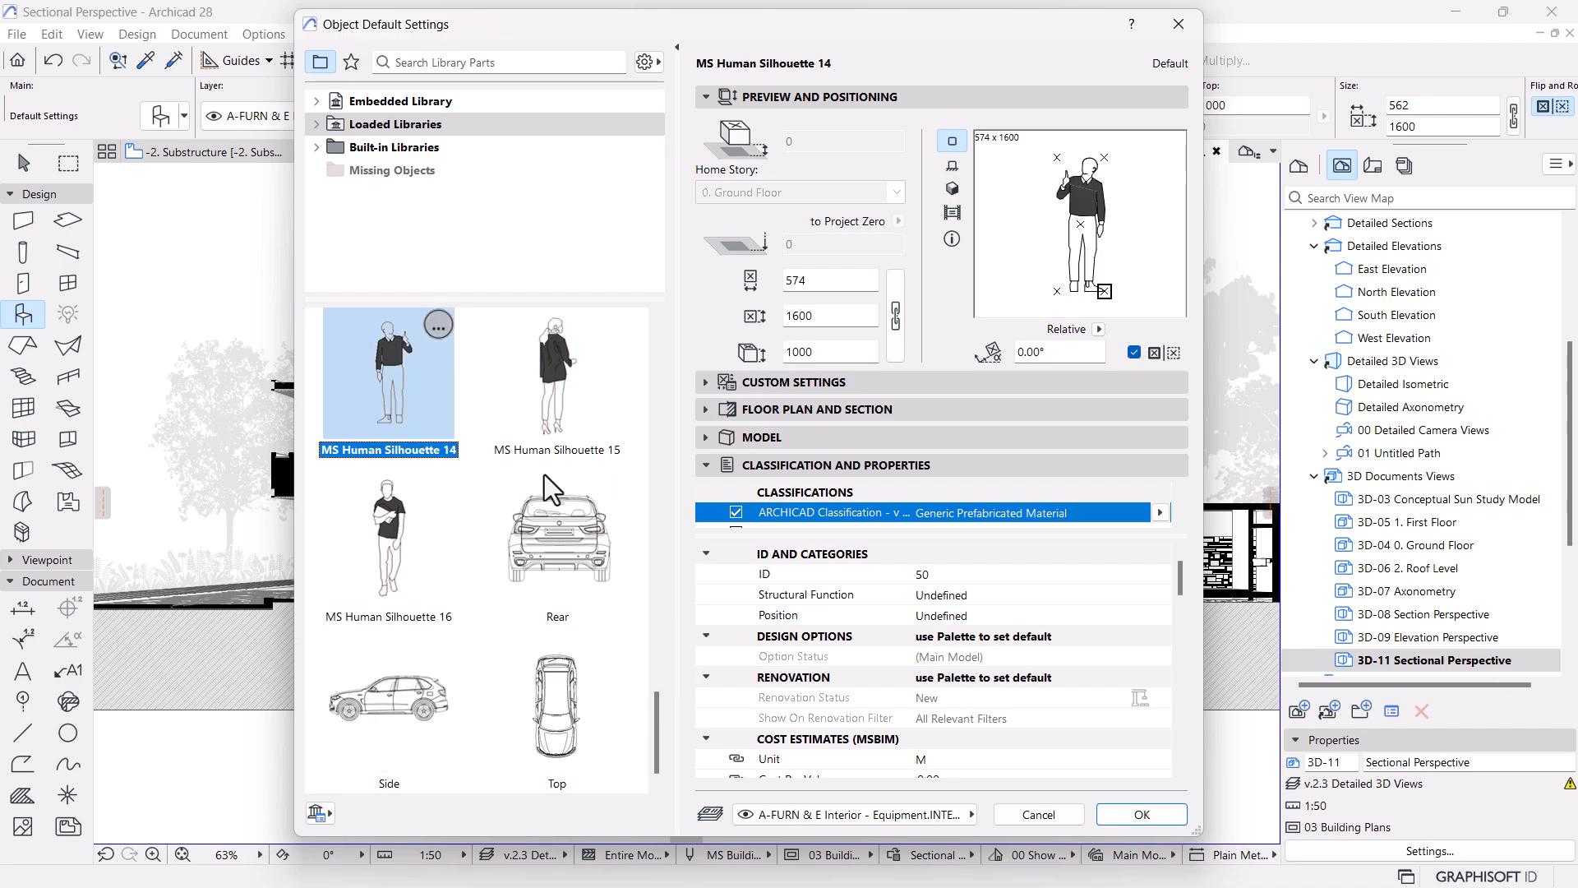
click(1142, 814)
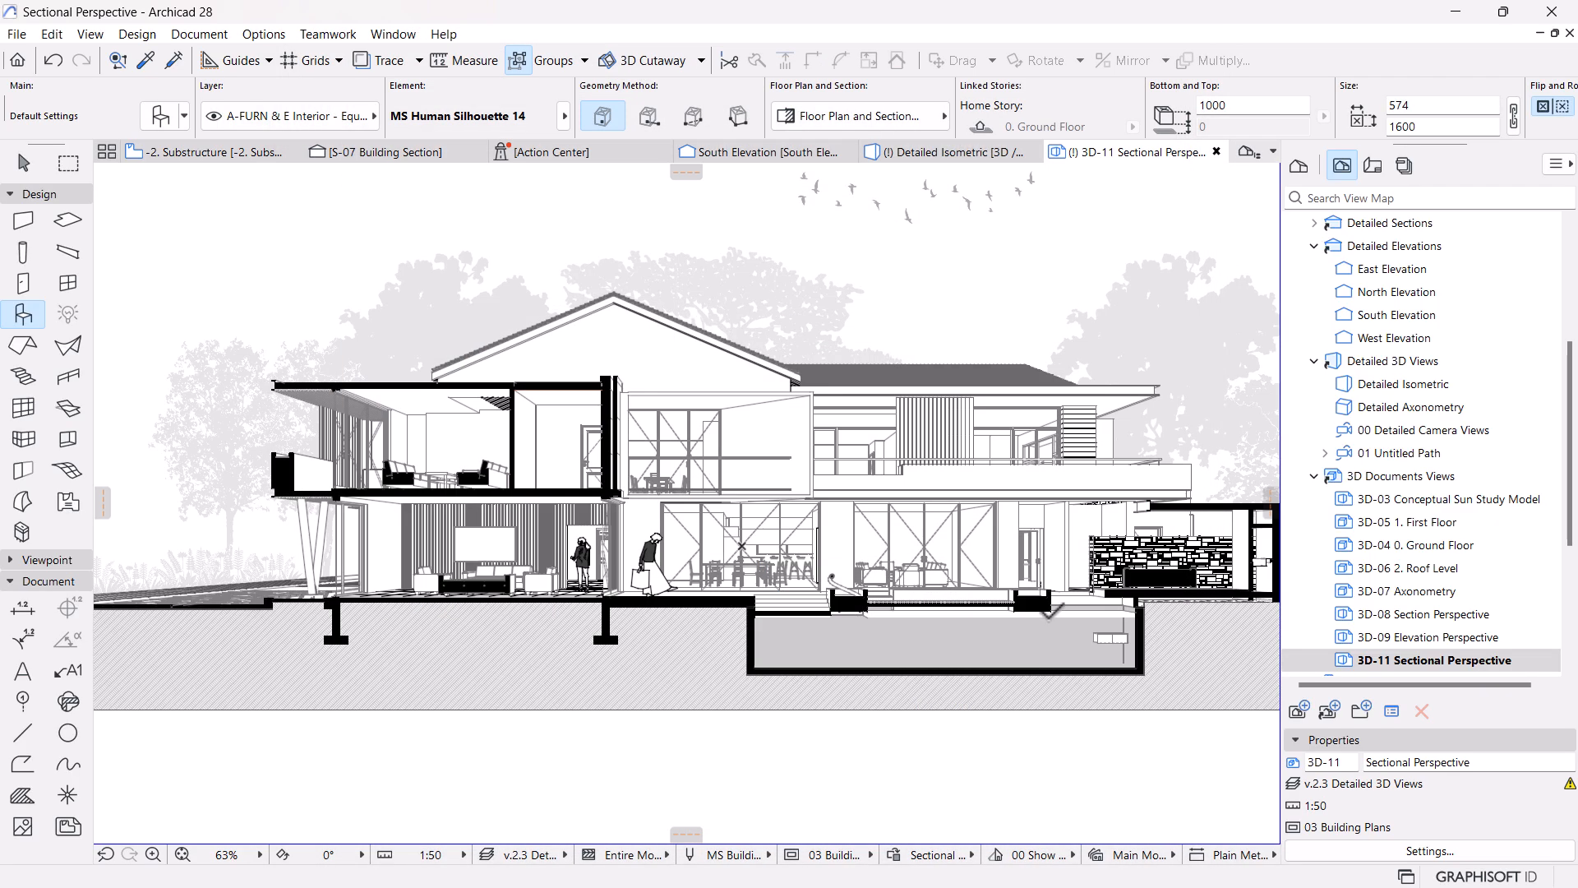
scroll(1204, 571, up, 7)
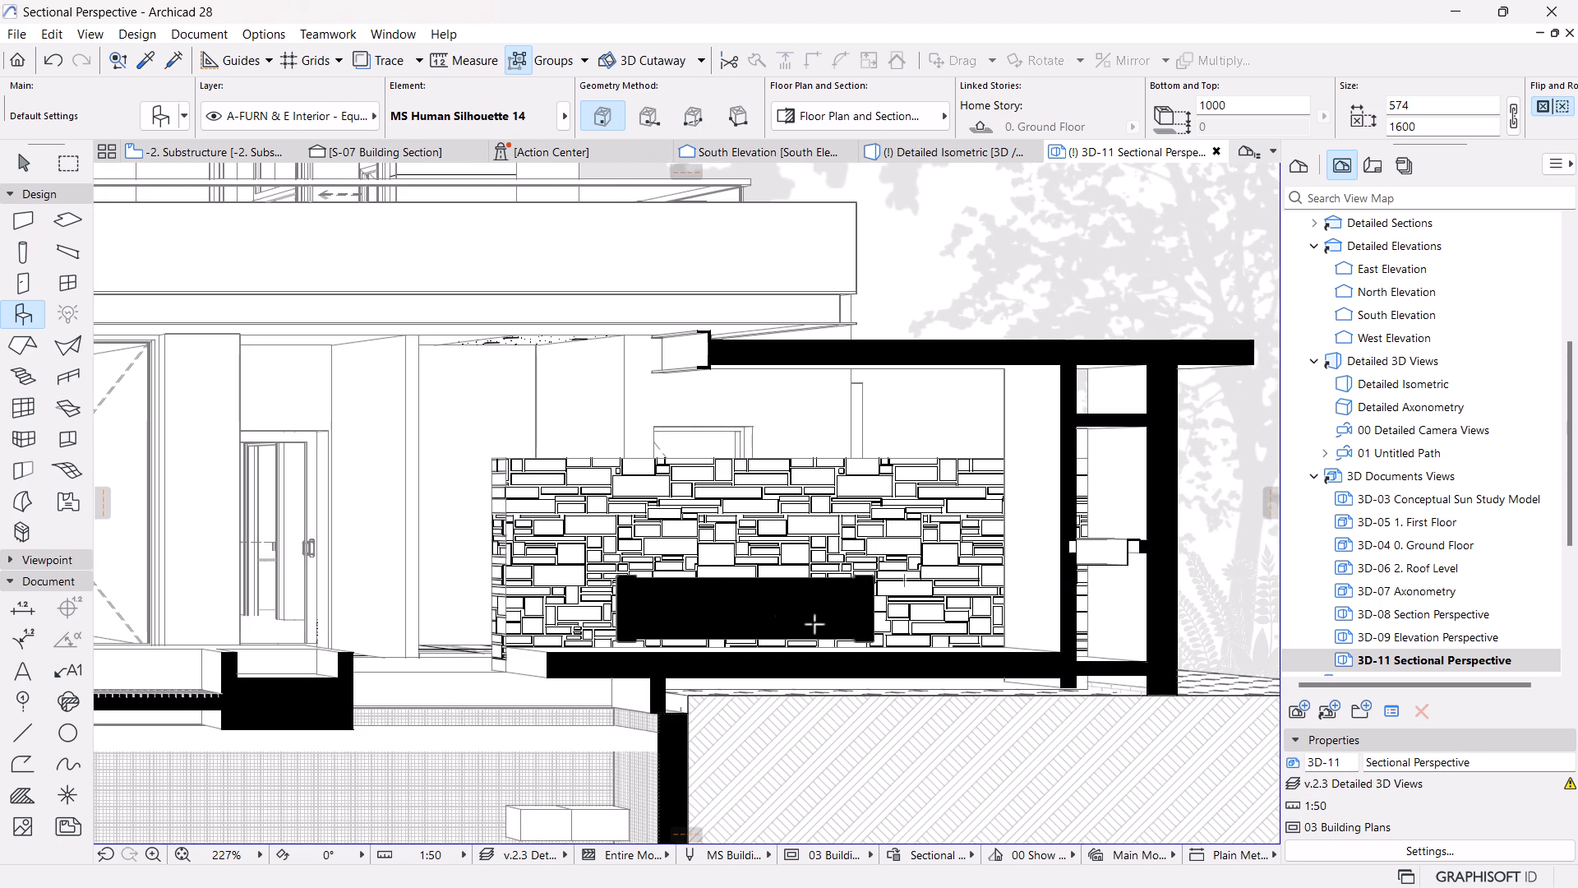
click(930, 655)
scroll(930, 650, up, 3)
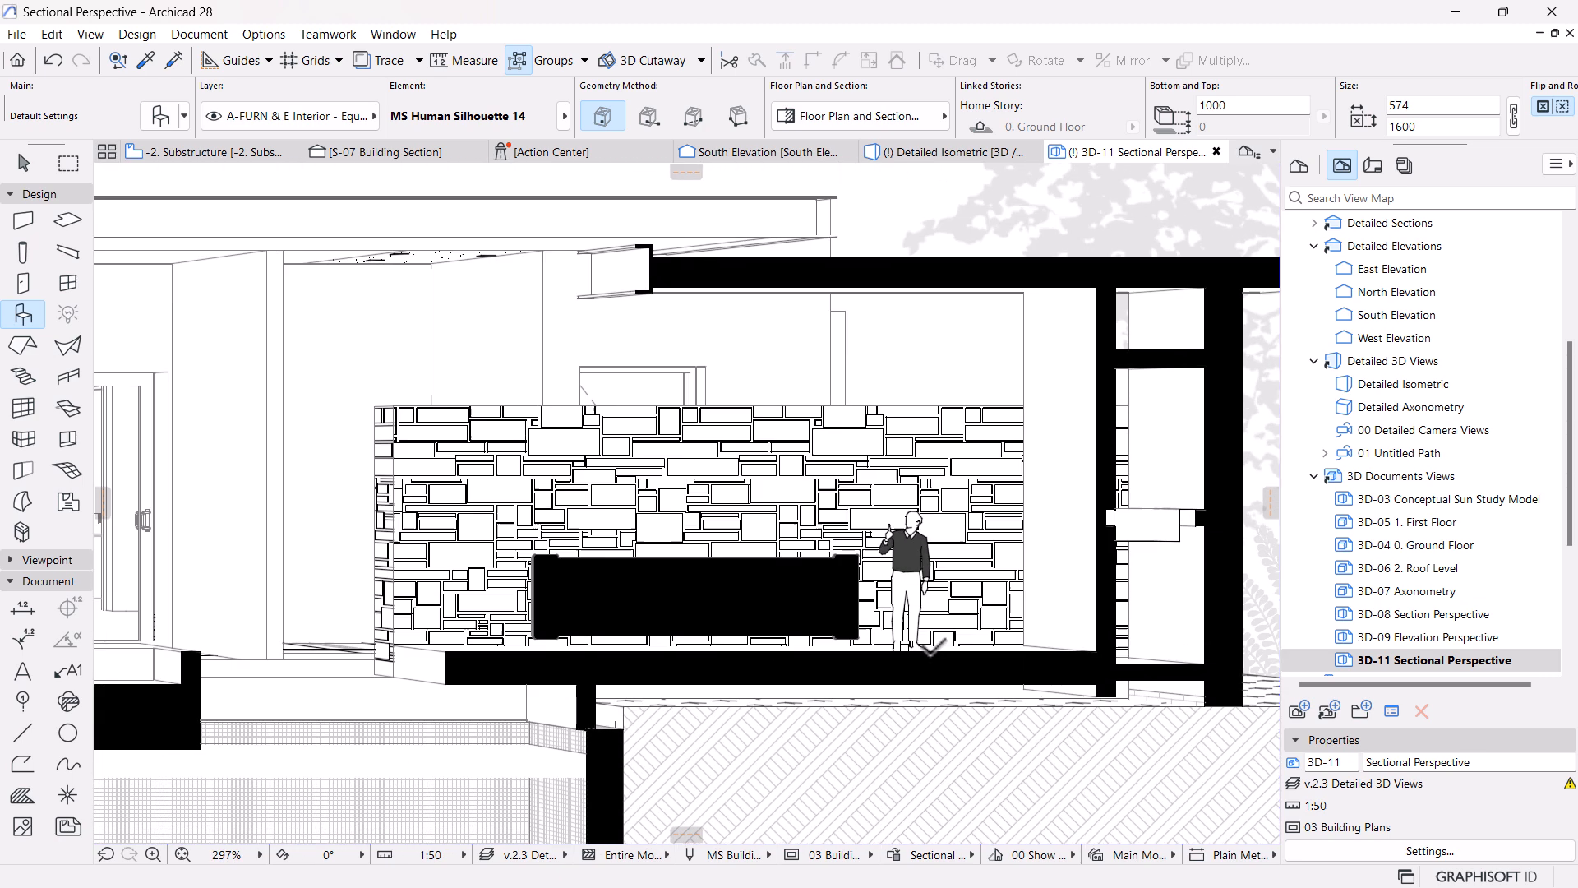
key(Escape)
Graphically enlarge the MS Human Silhouette 14 figure from its lower corner at the feet to about 789 × 2199 mm
click(899, 519)
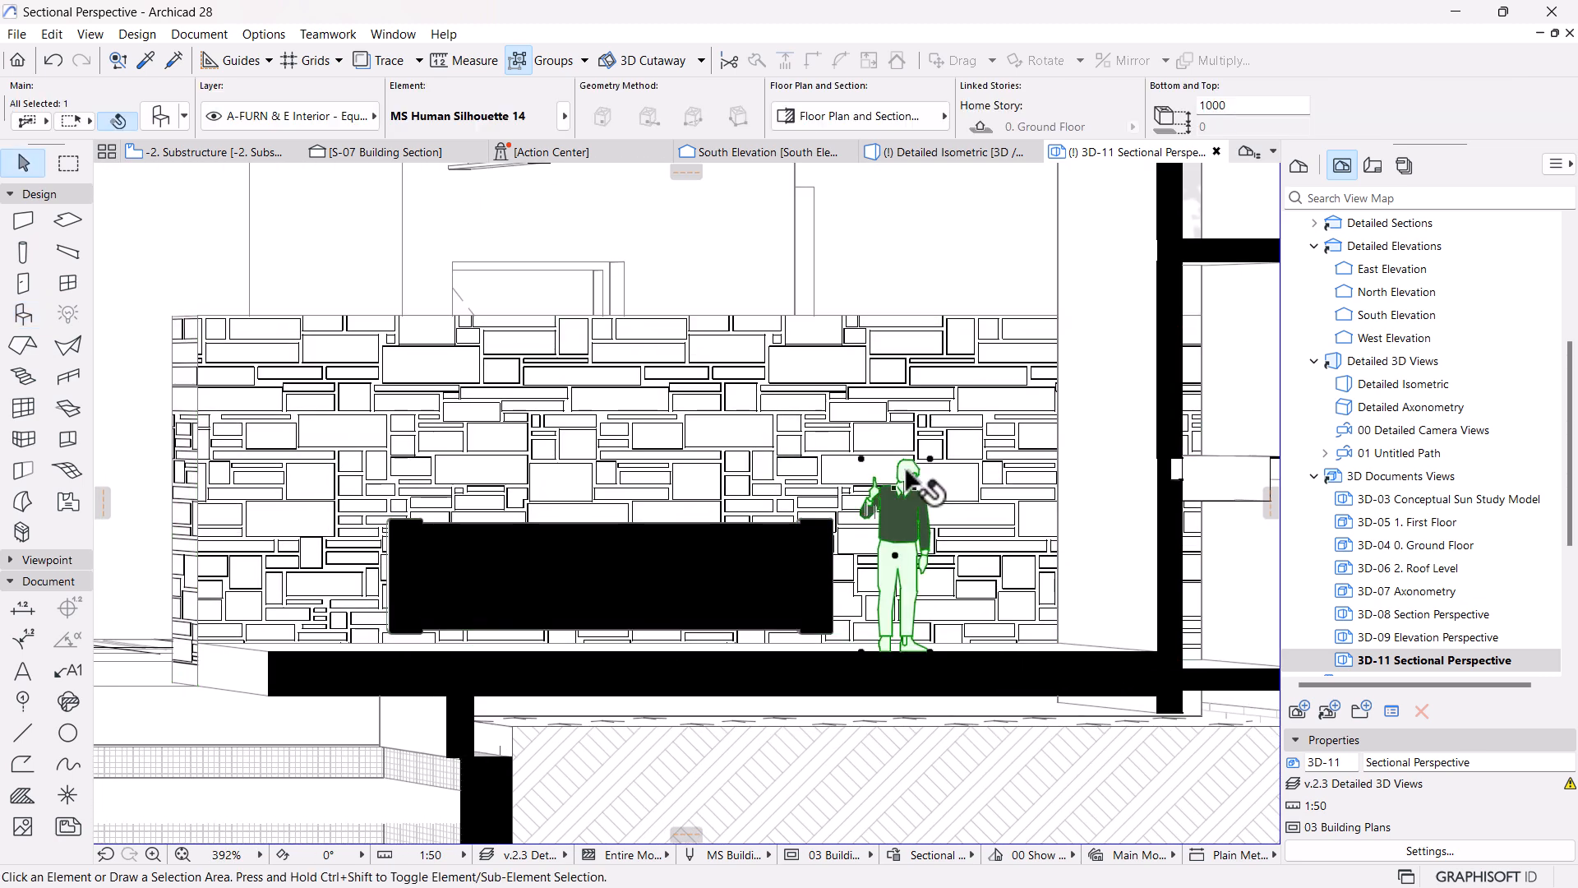
click(908, 485)
key(ctrl+k)
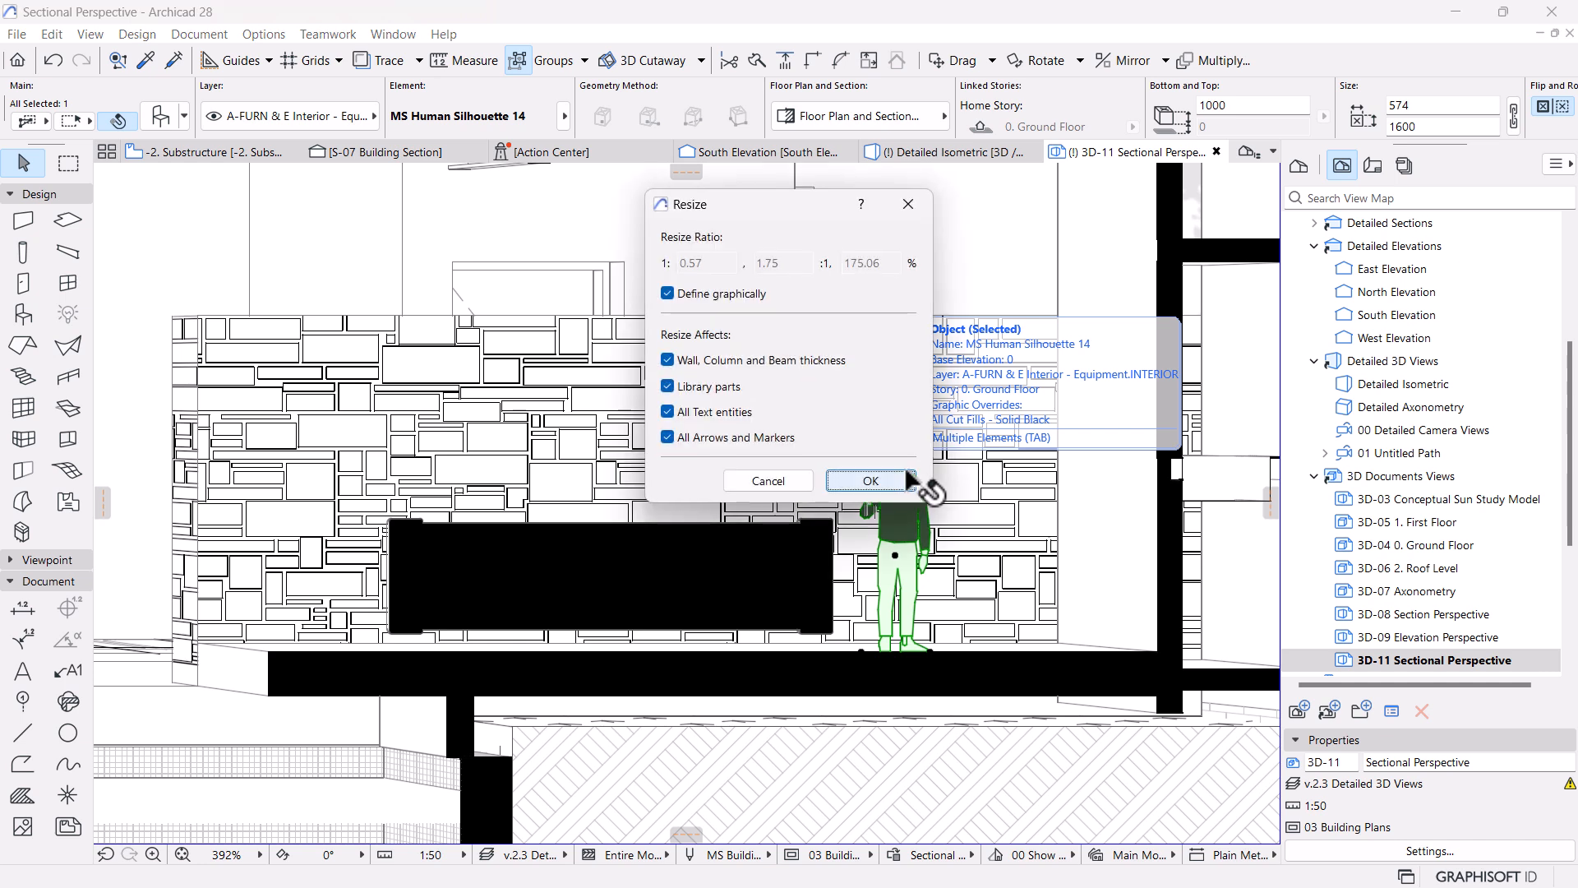
click(907, 477)
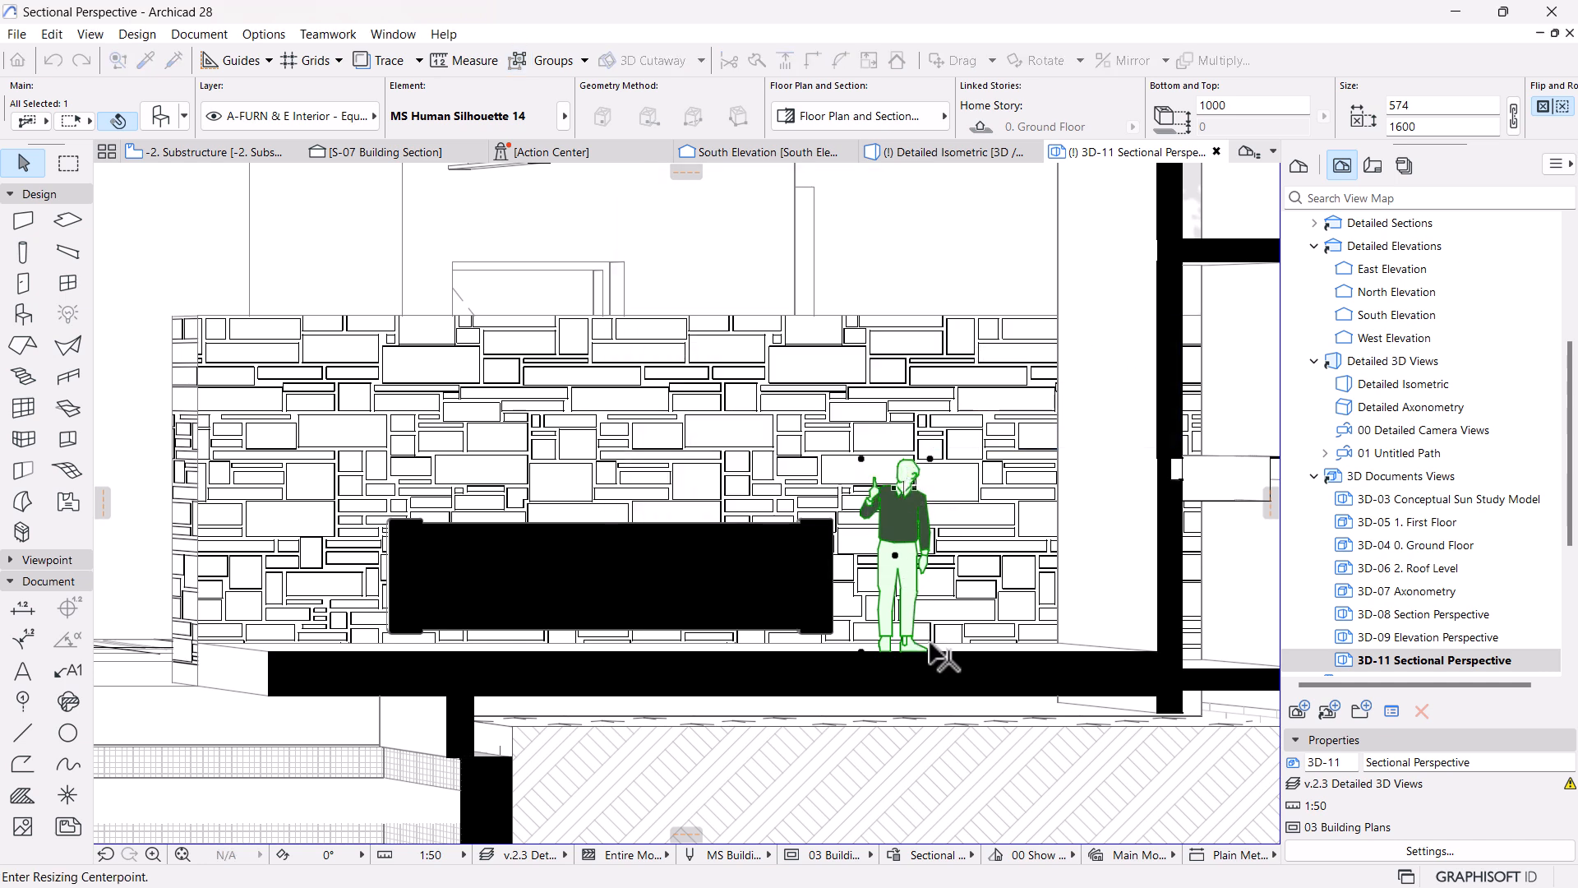
click(930, 651)
click(929, 458)
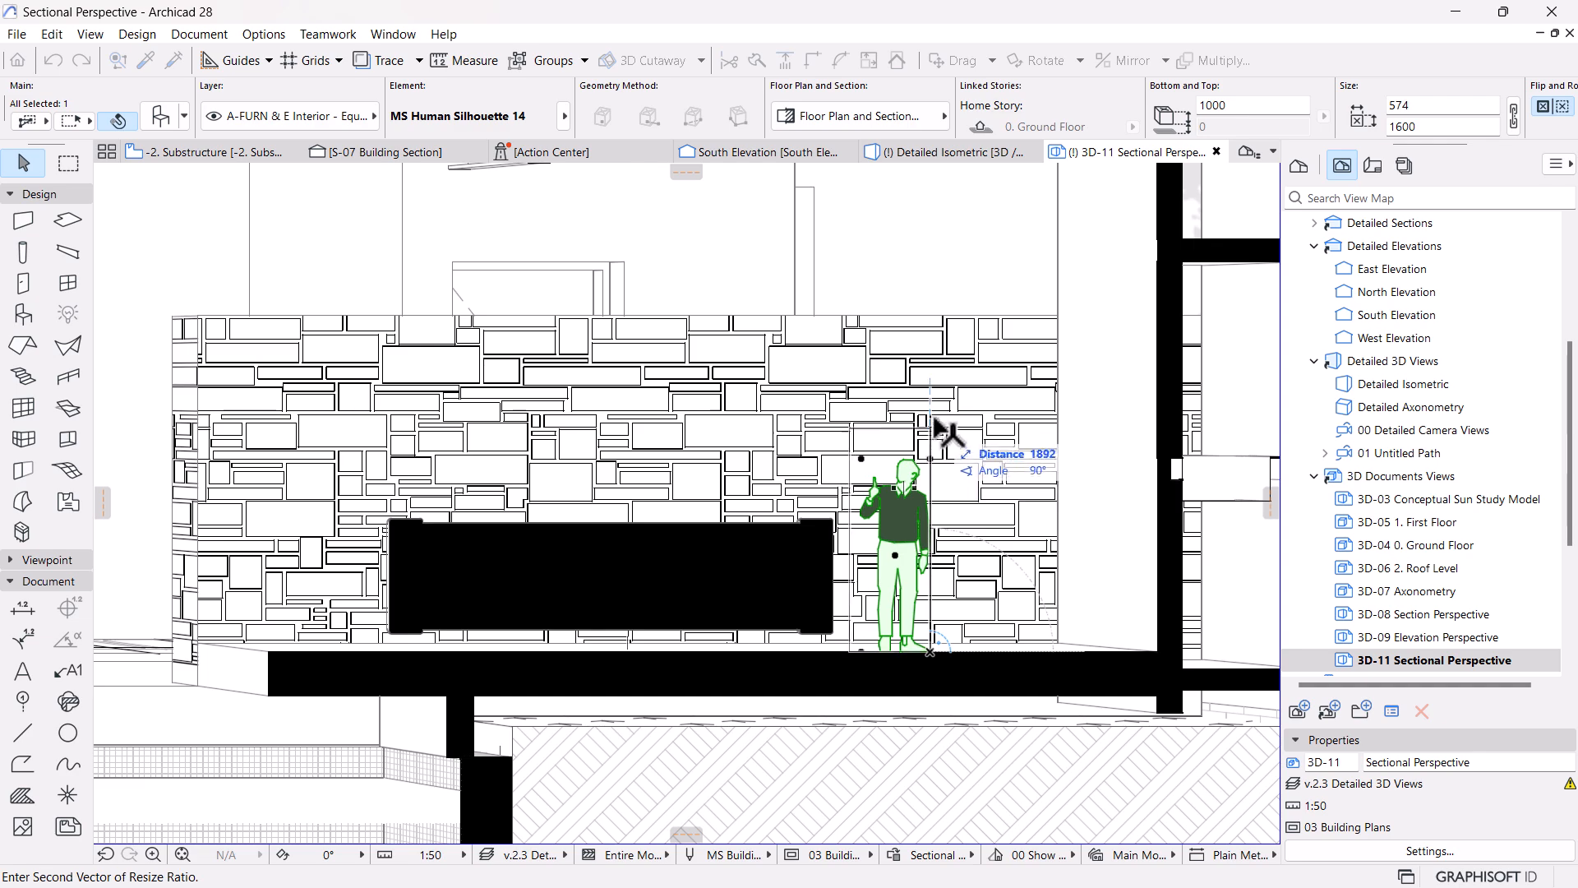
click(937, 392)
Enlarge the figure by the stone wall further from the same foot corner to about 933 × 2600 mm and deselect it
scroll(937, 393, down, 8)
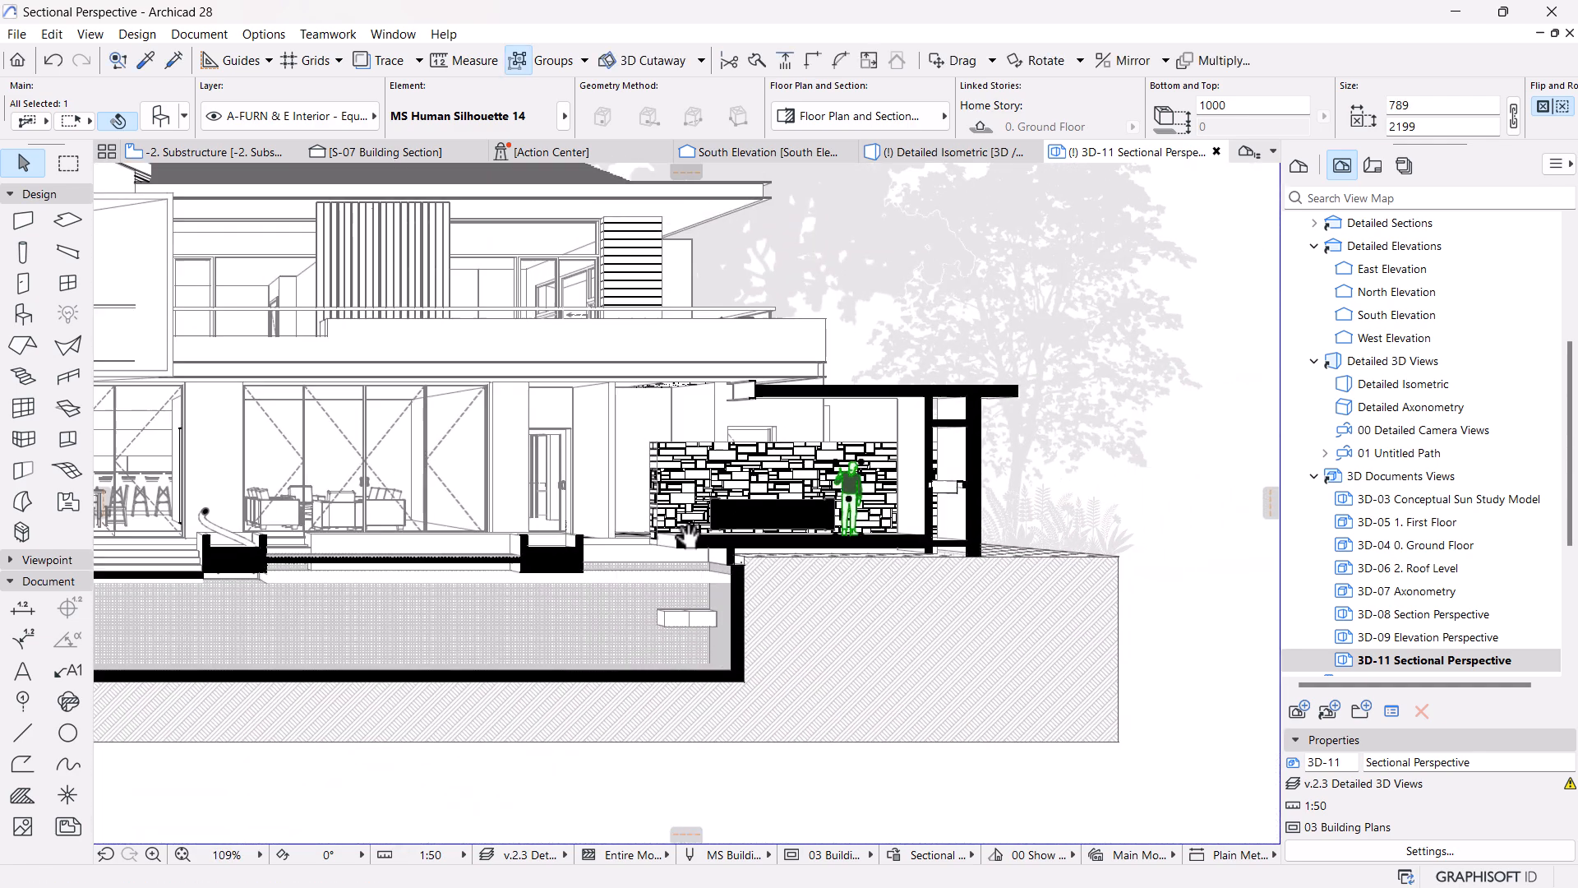
middle_drag(723, 715, 909, 535)
scroll(1113, 485, up, 5)
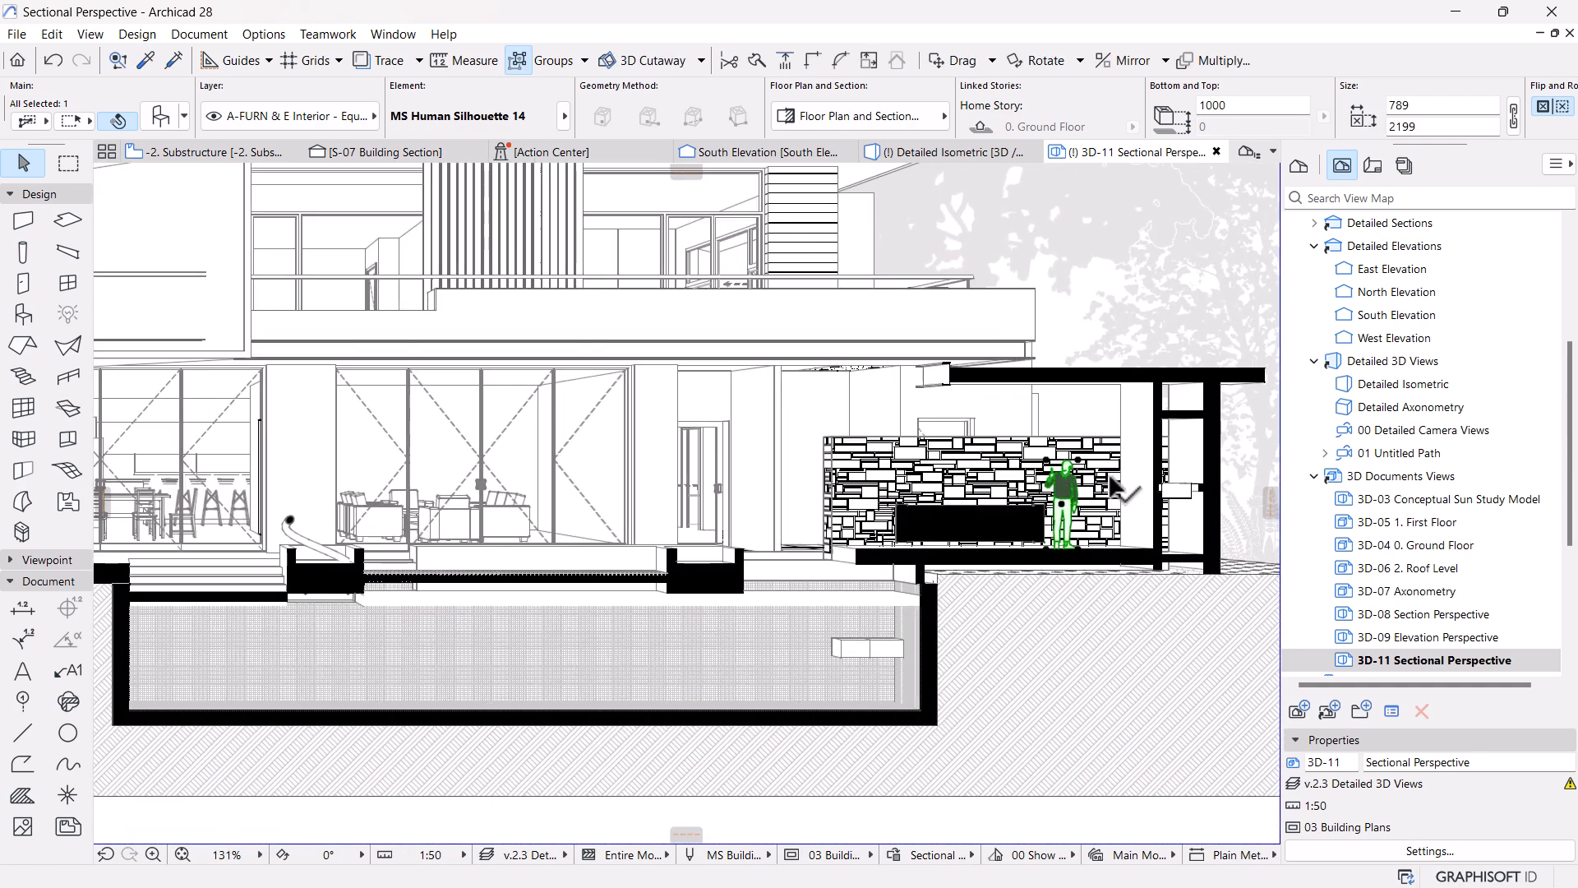
key(ctrl+k)
key(Return)
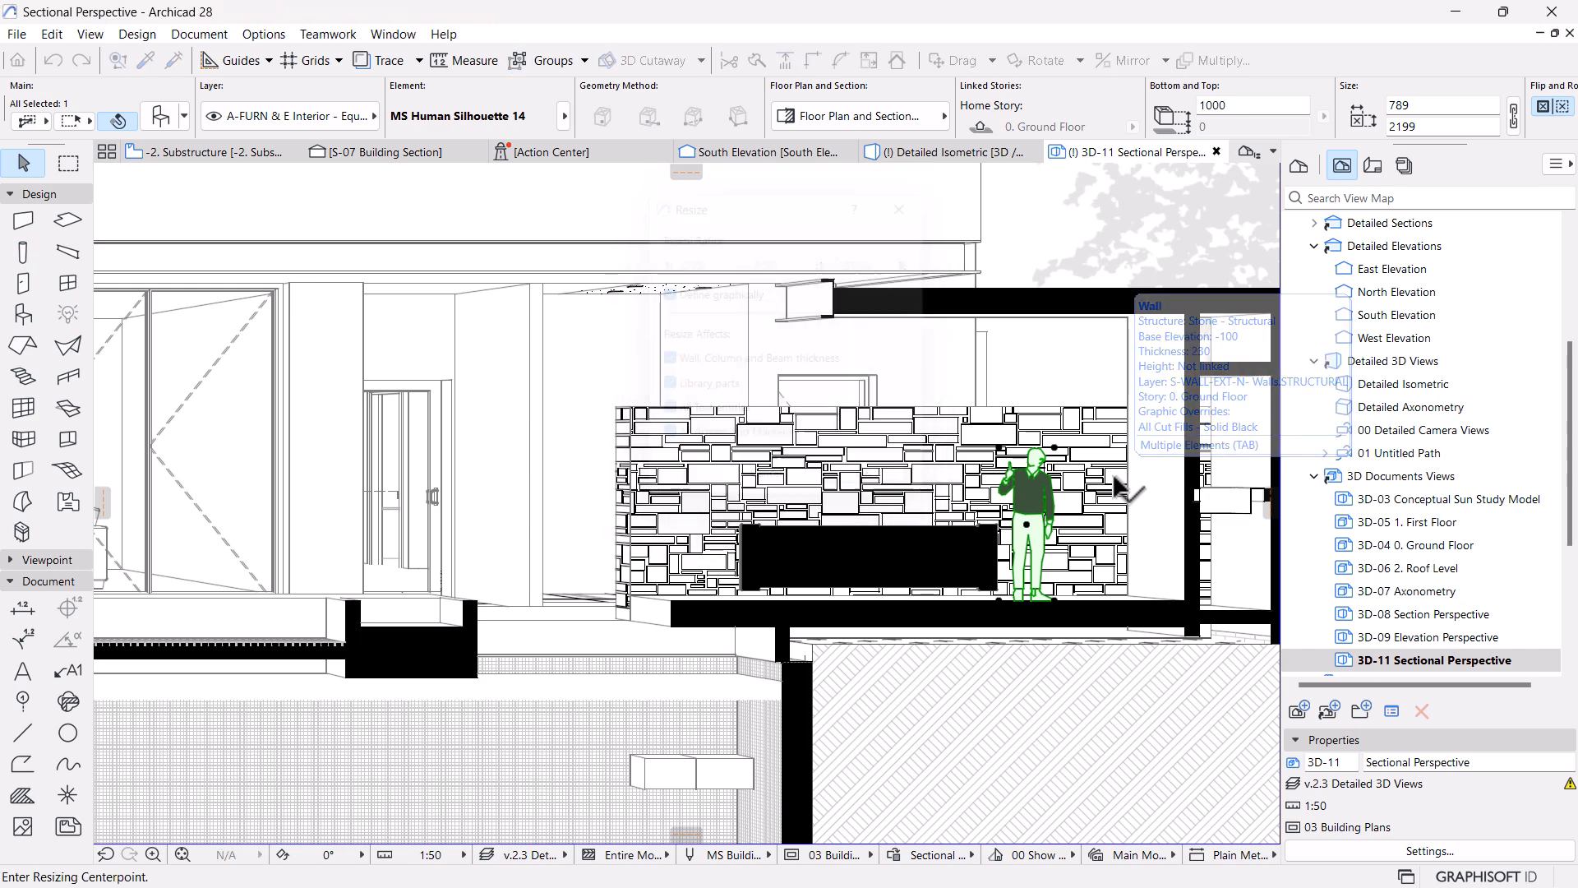
click(1054, 601)
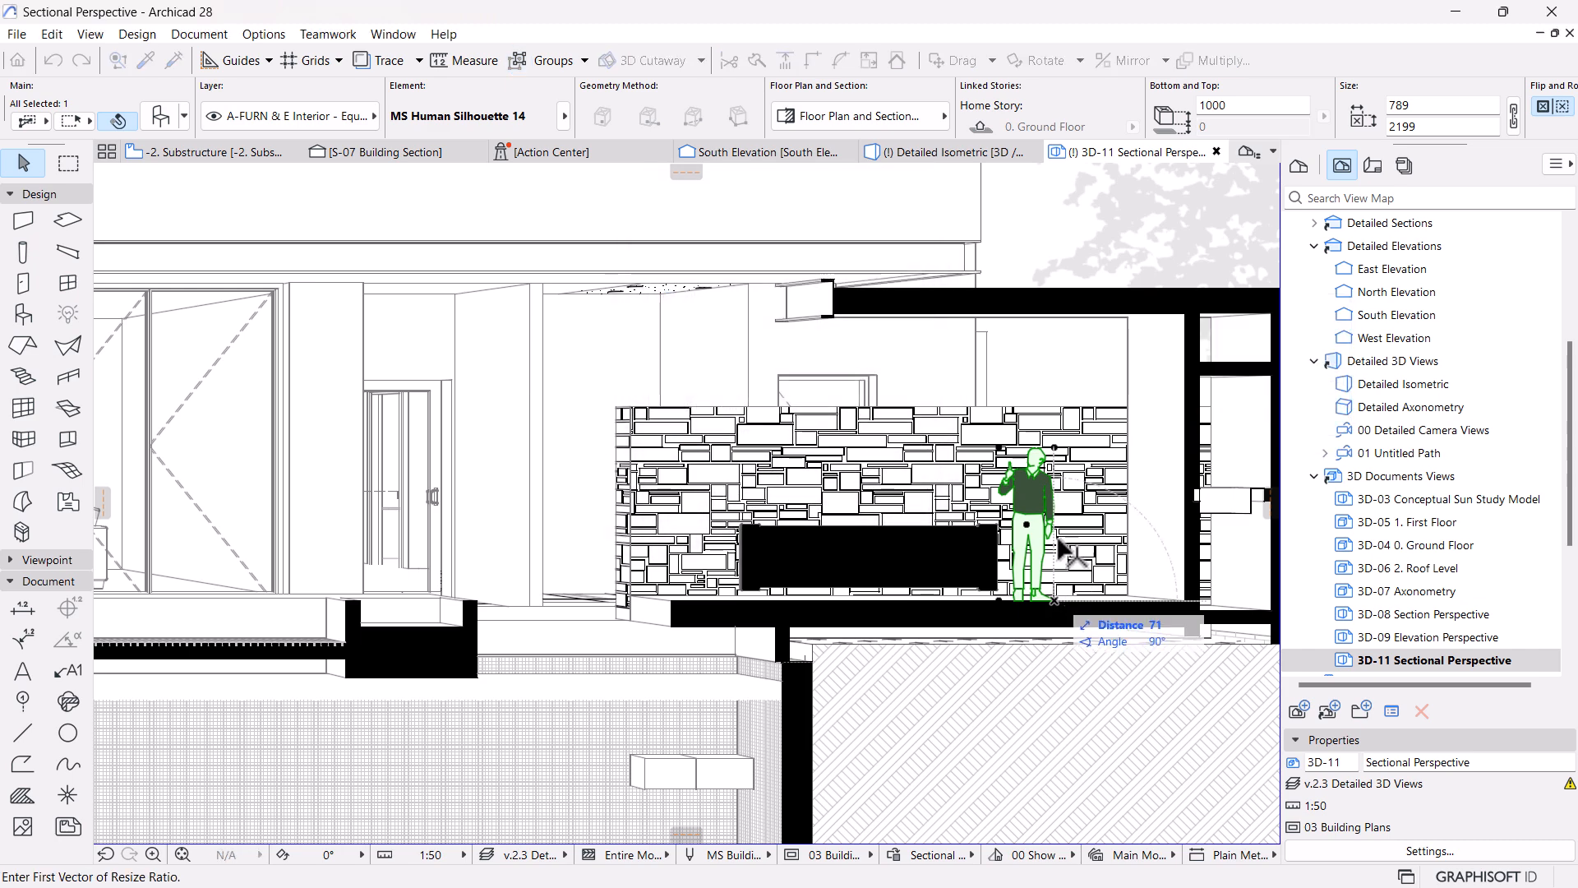
click(1054, 448)
click(1057, 420)
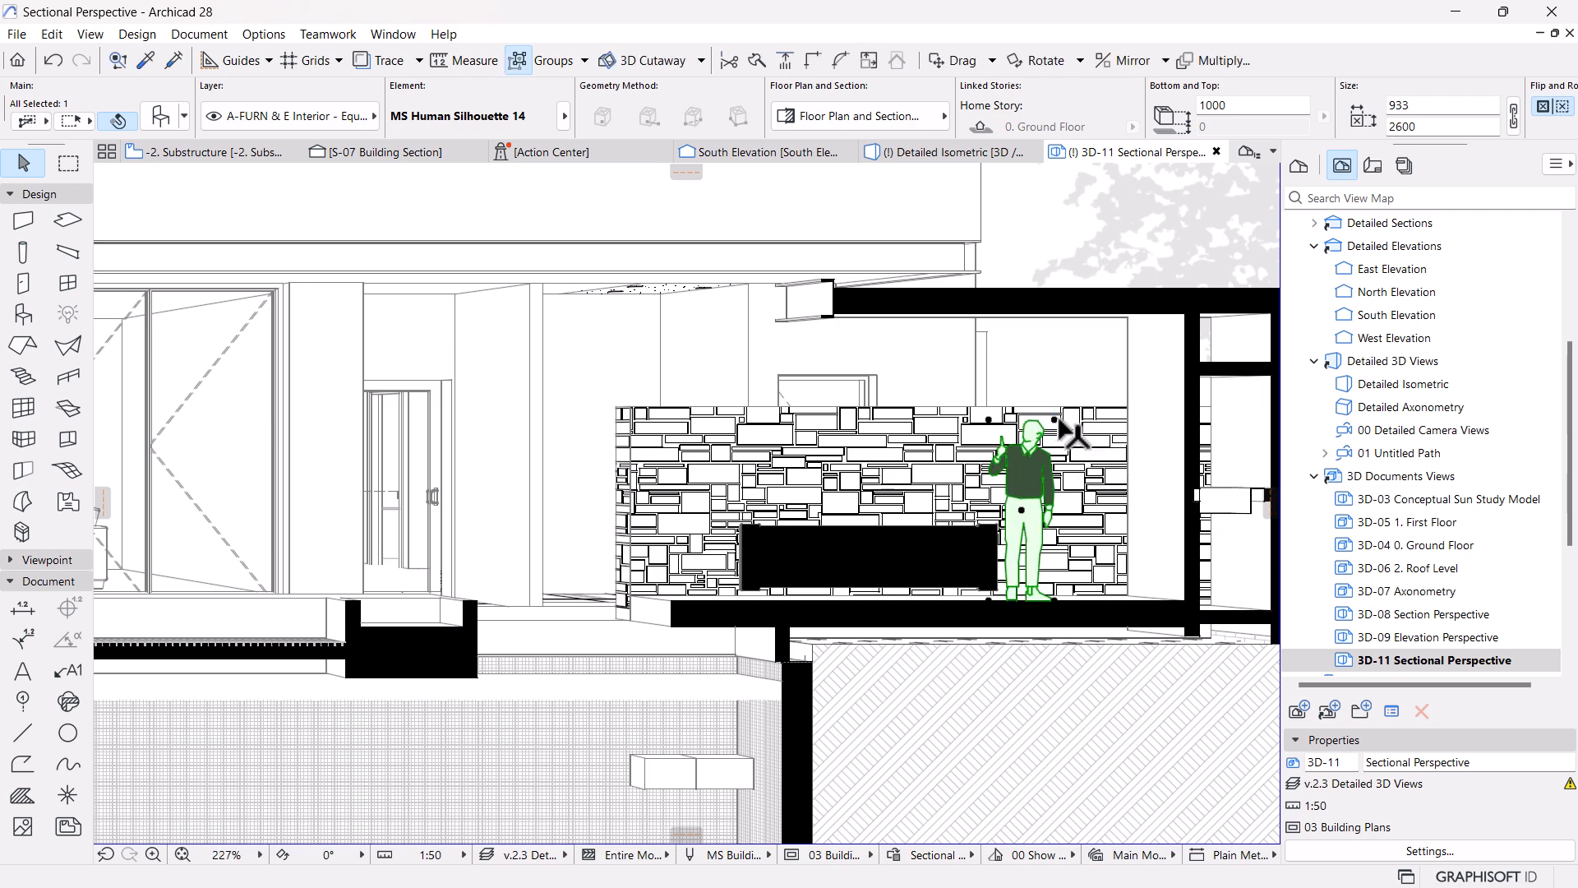
scroll(1067, 442, down, 4)
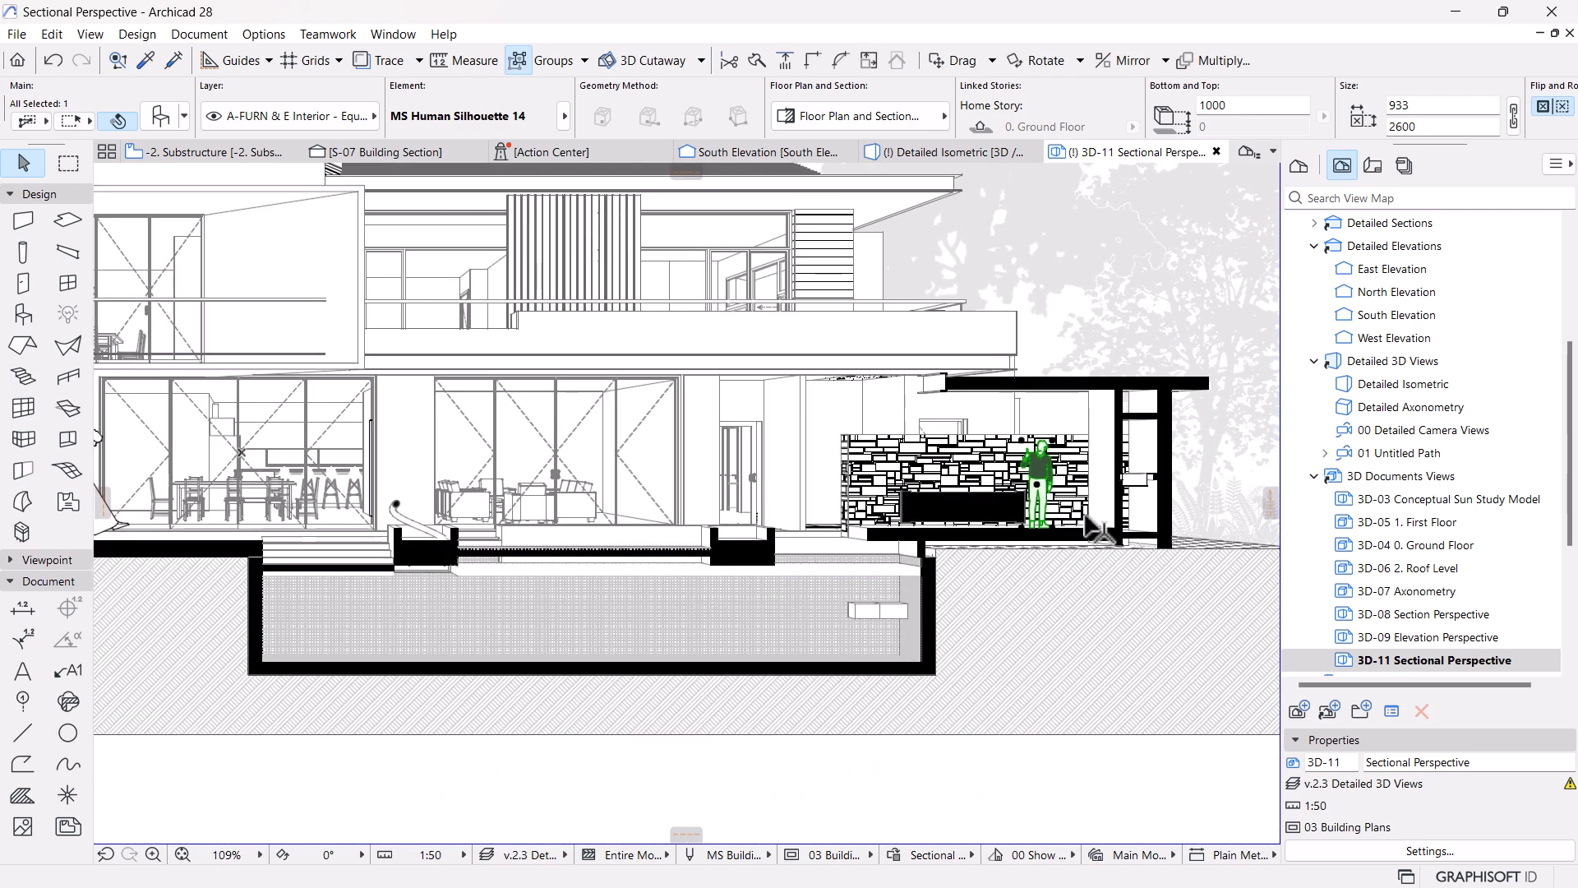
scroll(1068, 493, down, 3)
click(760, 723)
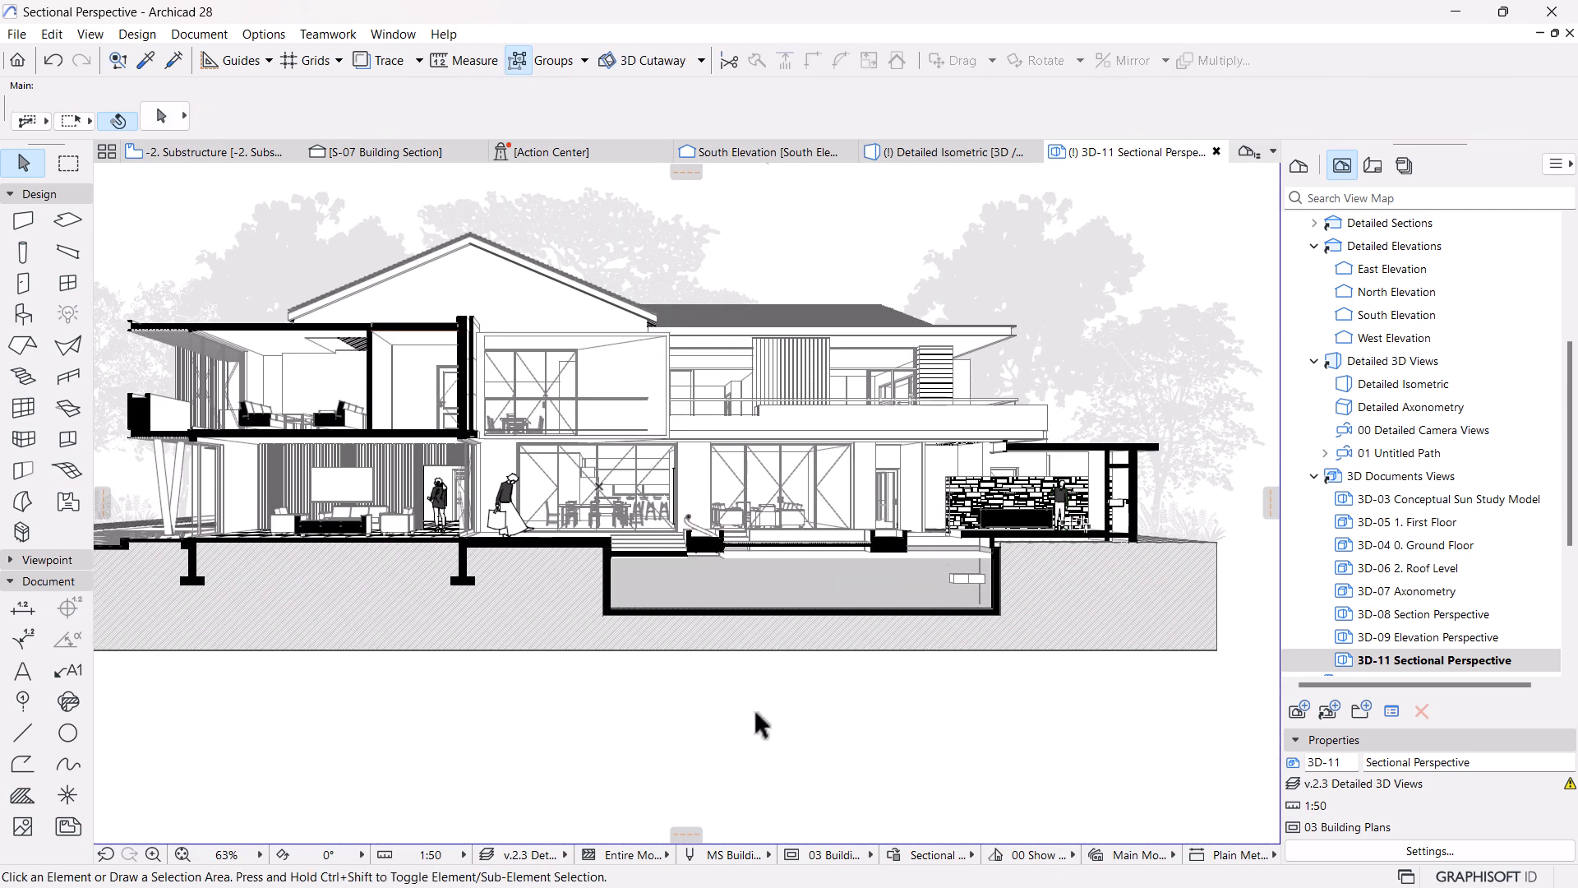
Place an MS Human Silhouette 13 object on the steps in front of the dining room and shift it towards the handrail
scroll(750, 612, up, 4)
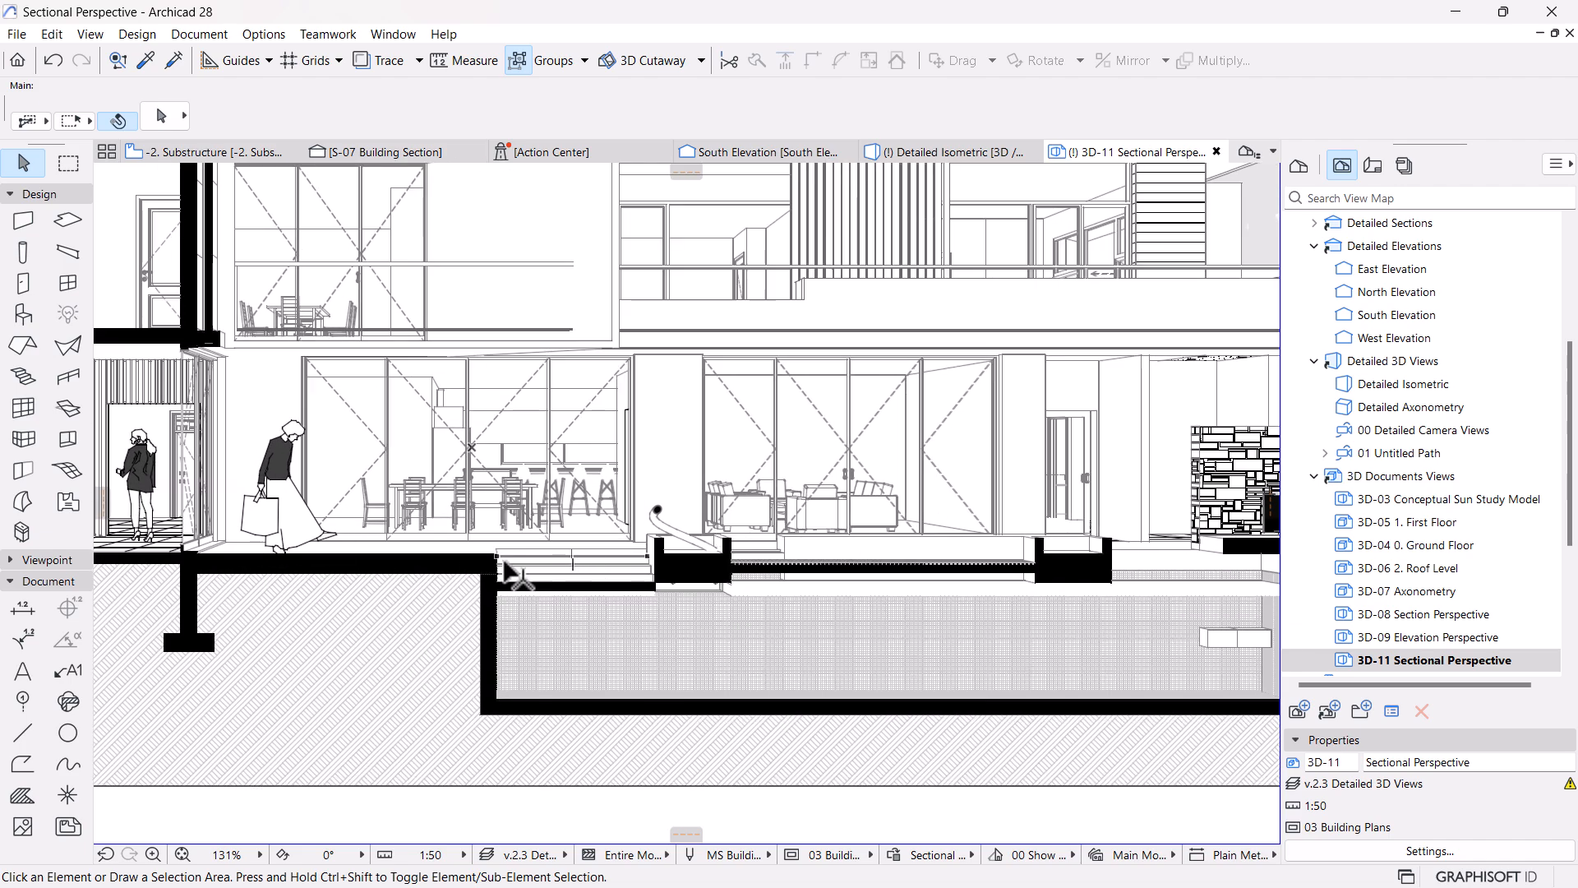
click(23, 314)
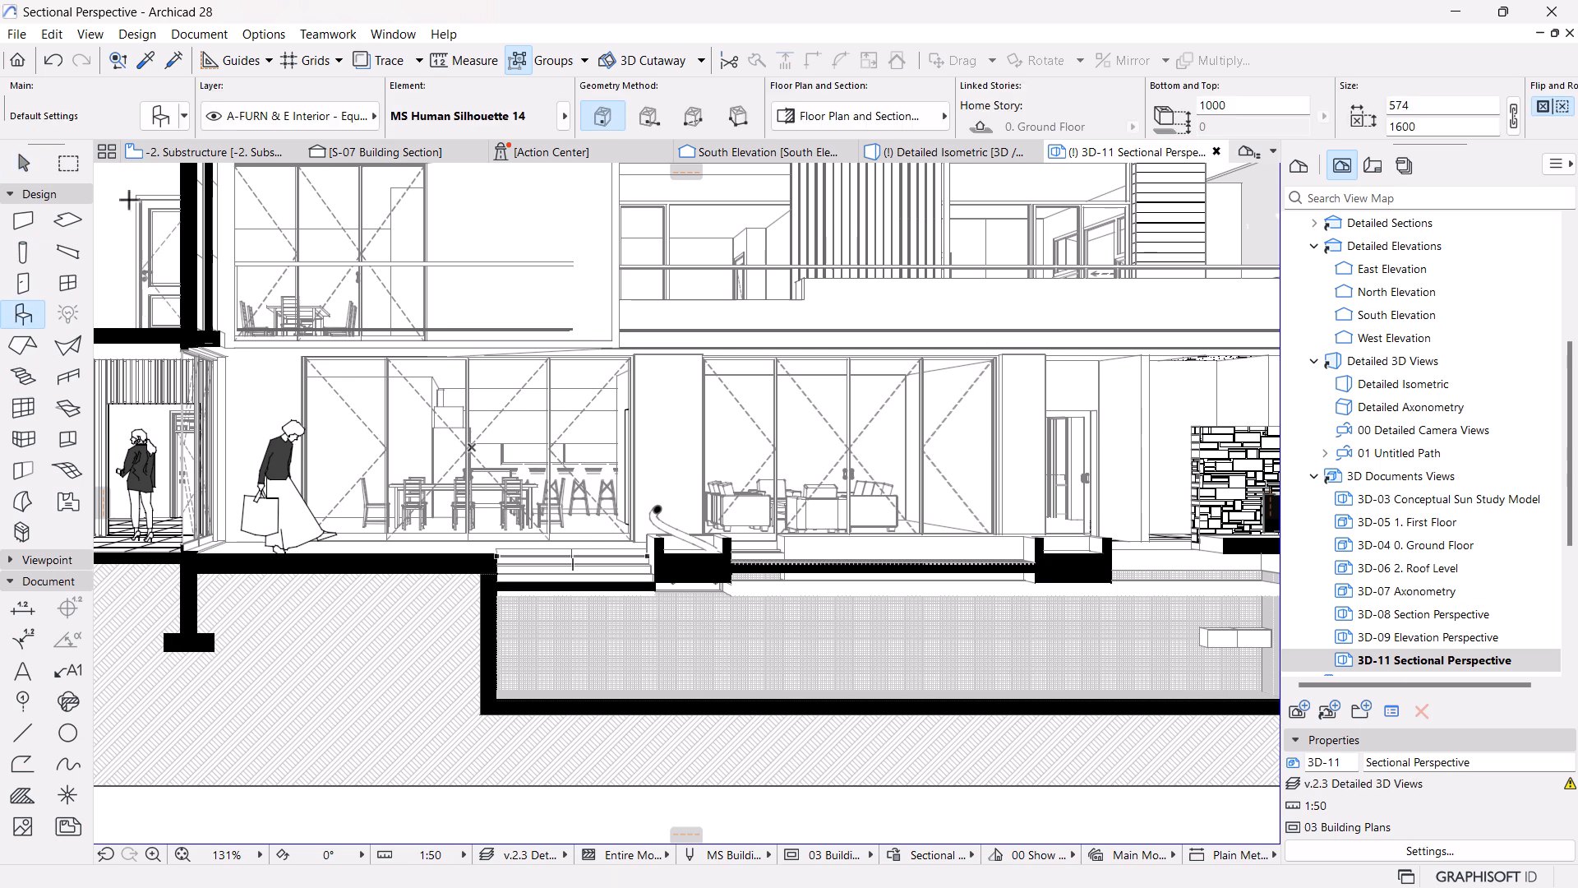
click(161, 119)
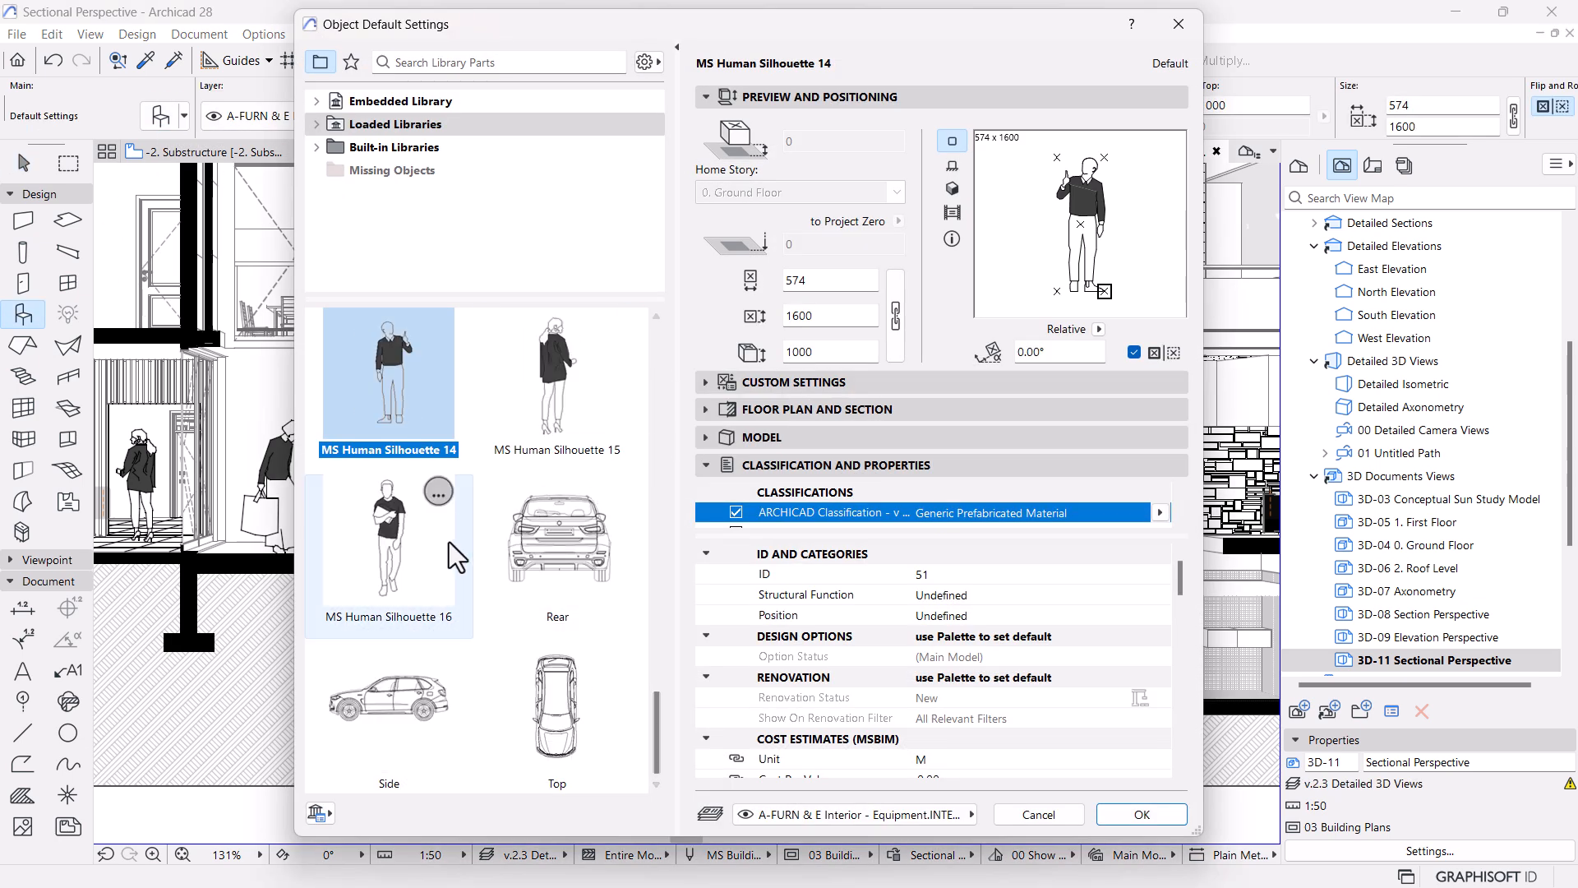
scroll(449, 540, up, 6)
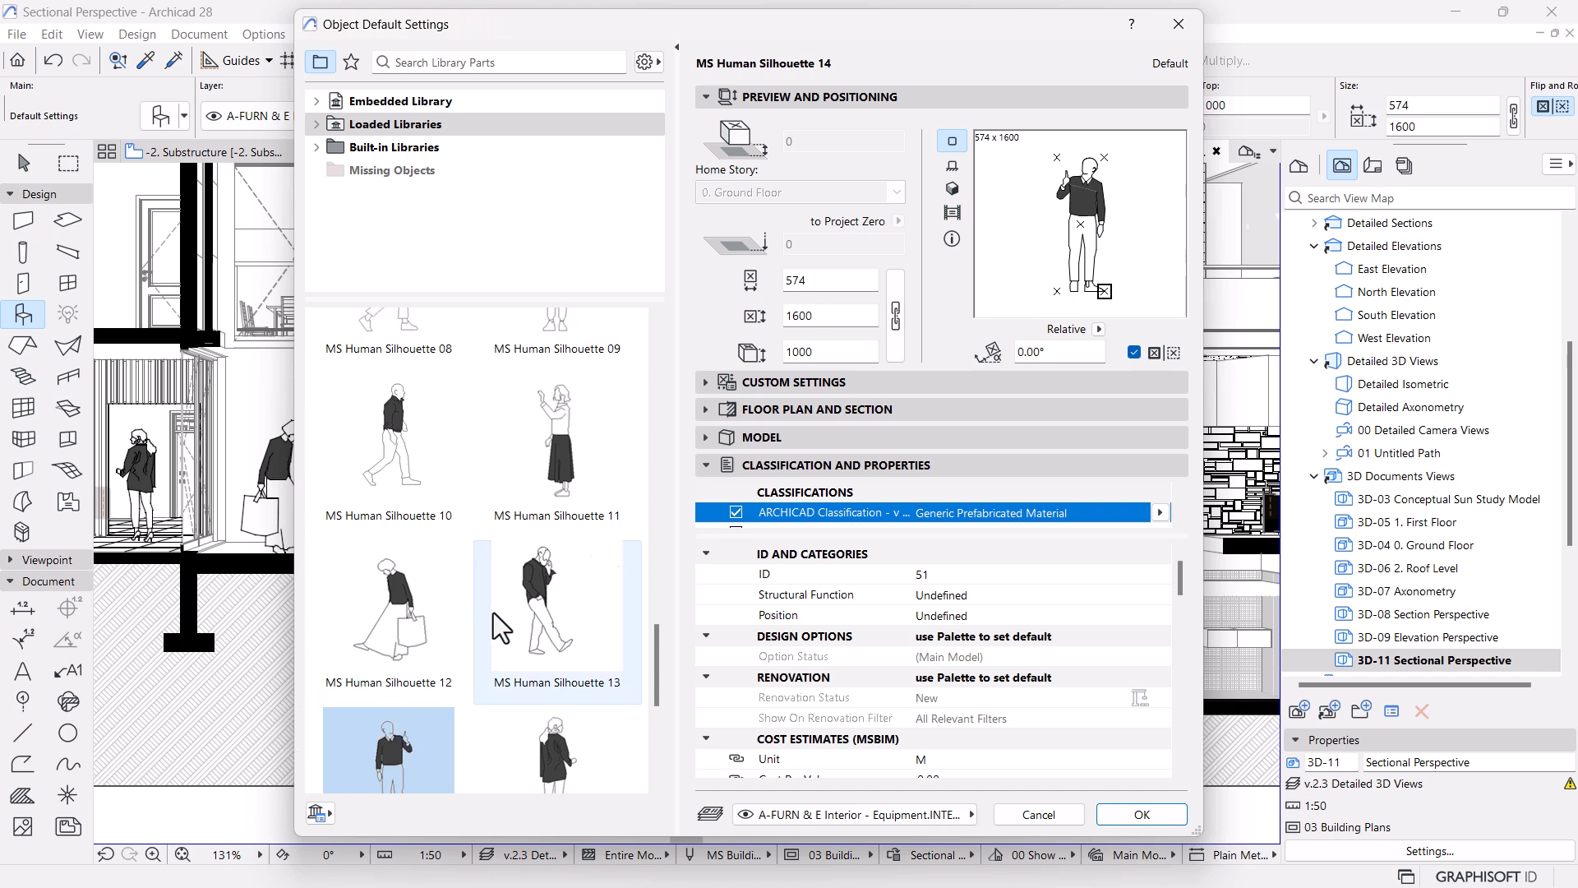
click(556, 622)
scroll(523, 477, up, 2)
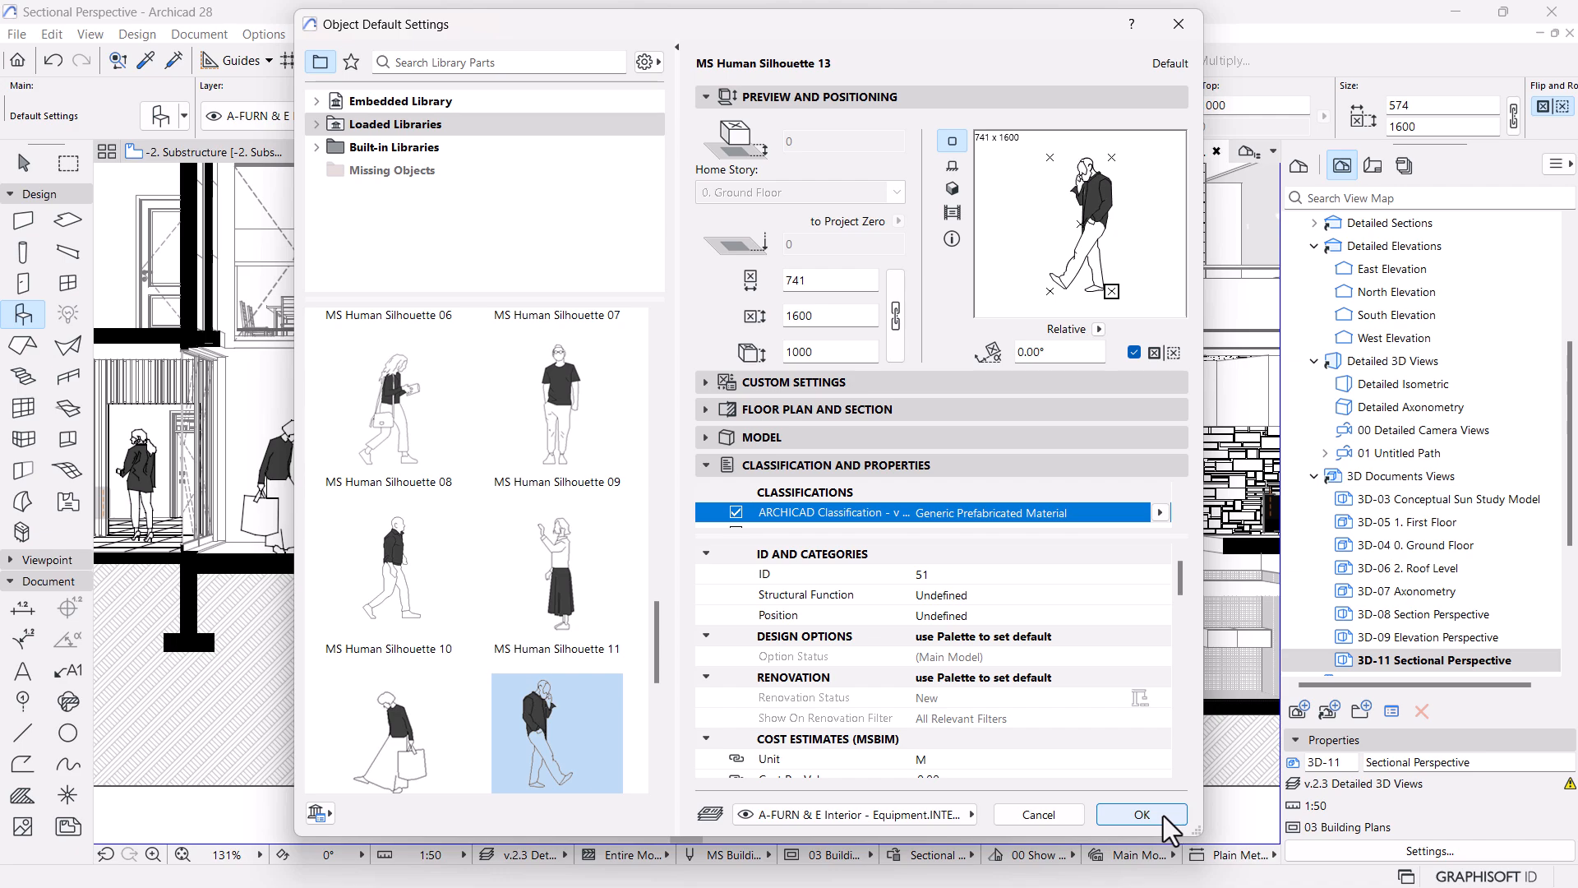
click(1142, 814)
scroll(606, 602, up, 8)
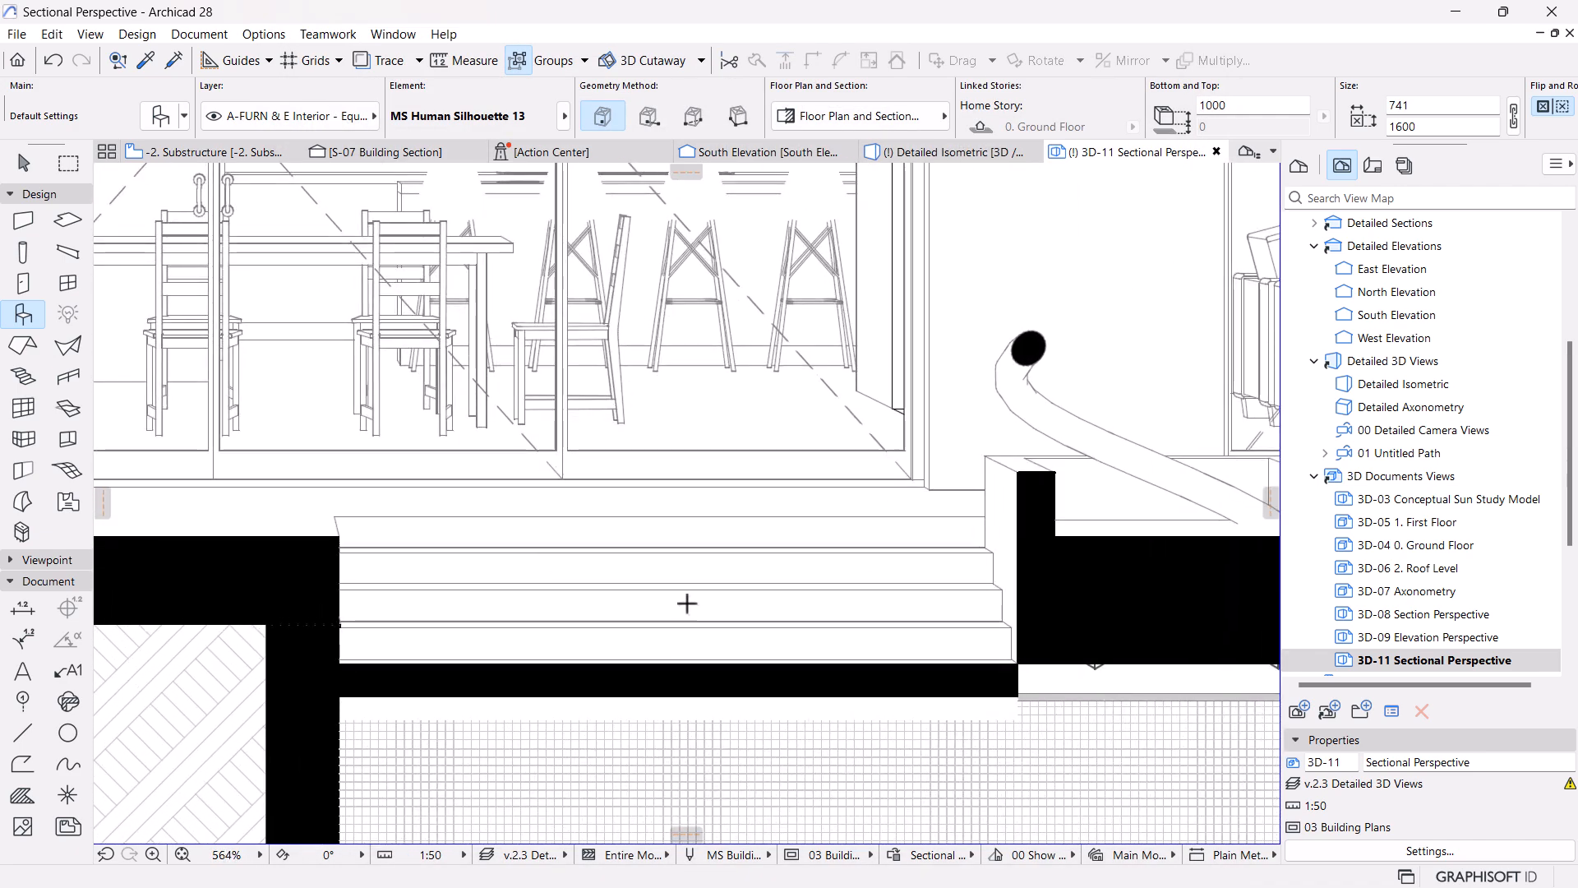
click(569, 579)
key(Escape)
click(543, 572)
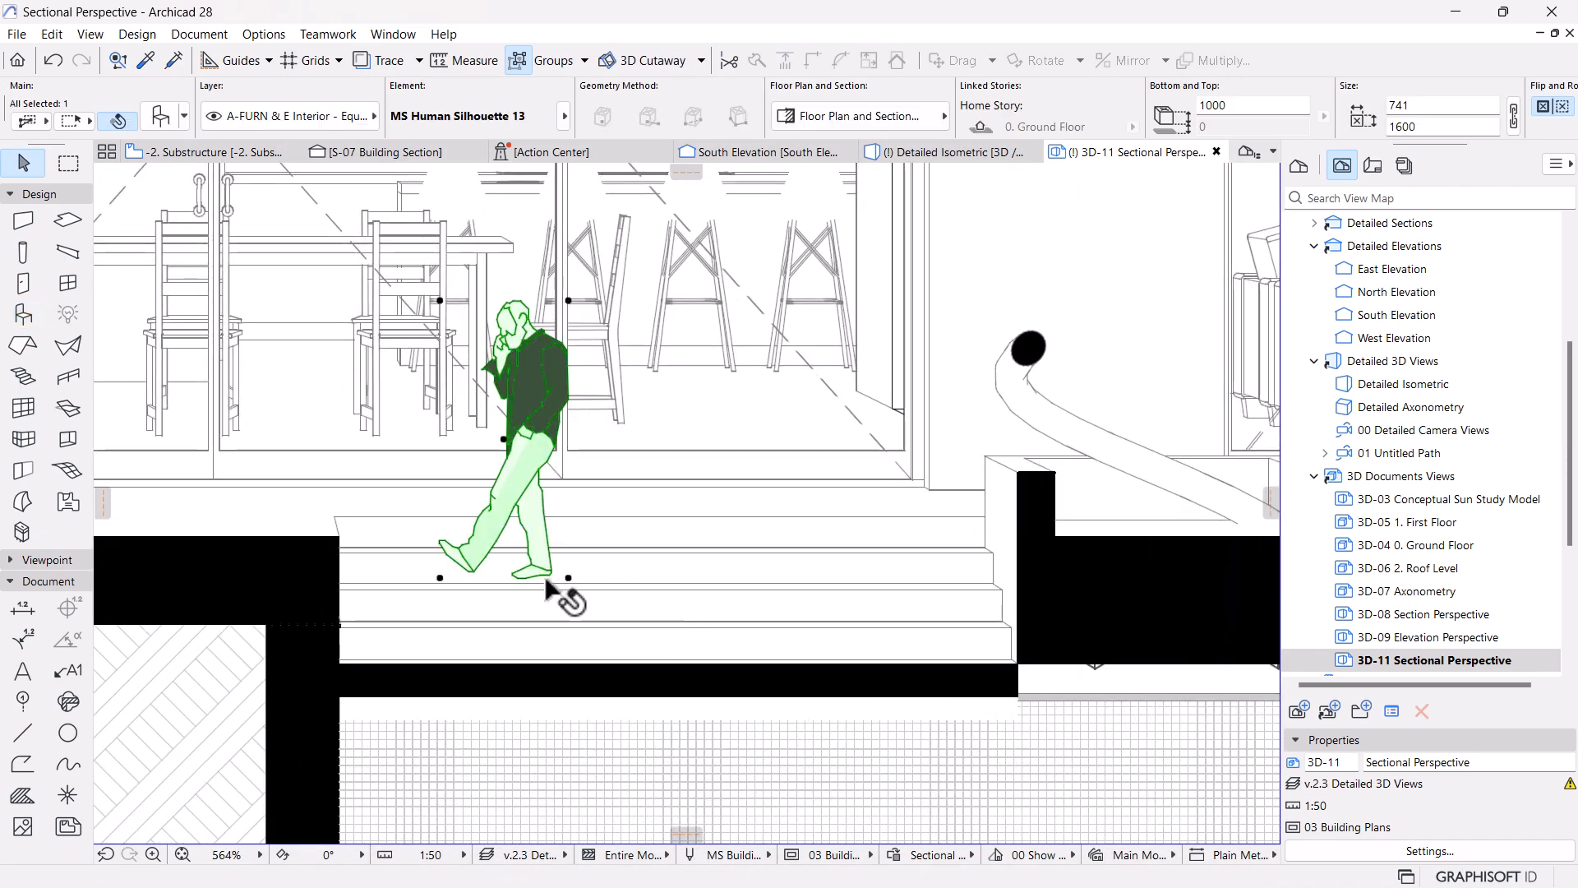
drag(568, 579, 729, 585)
Graphically enlarge the MS Human Silhouette 13 figure on the steps from its lower corner to about 1646 × 3554 mm
key(ctrl+k)
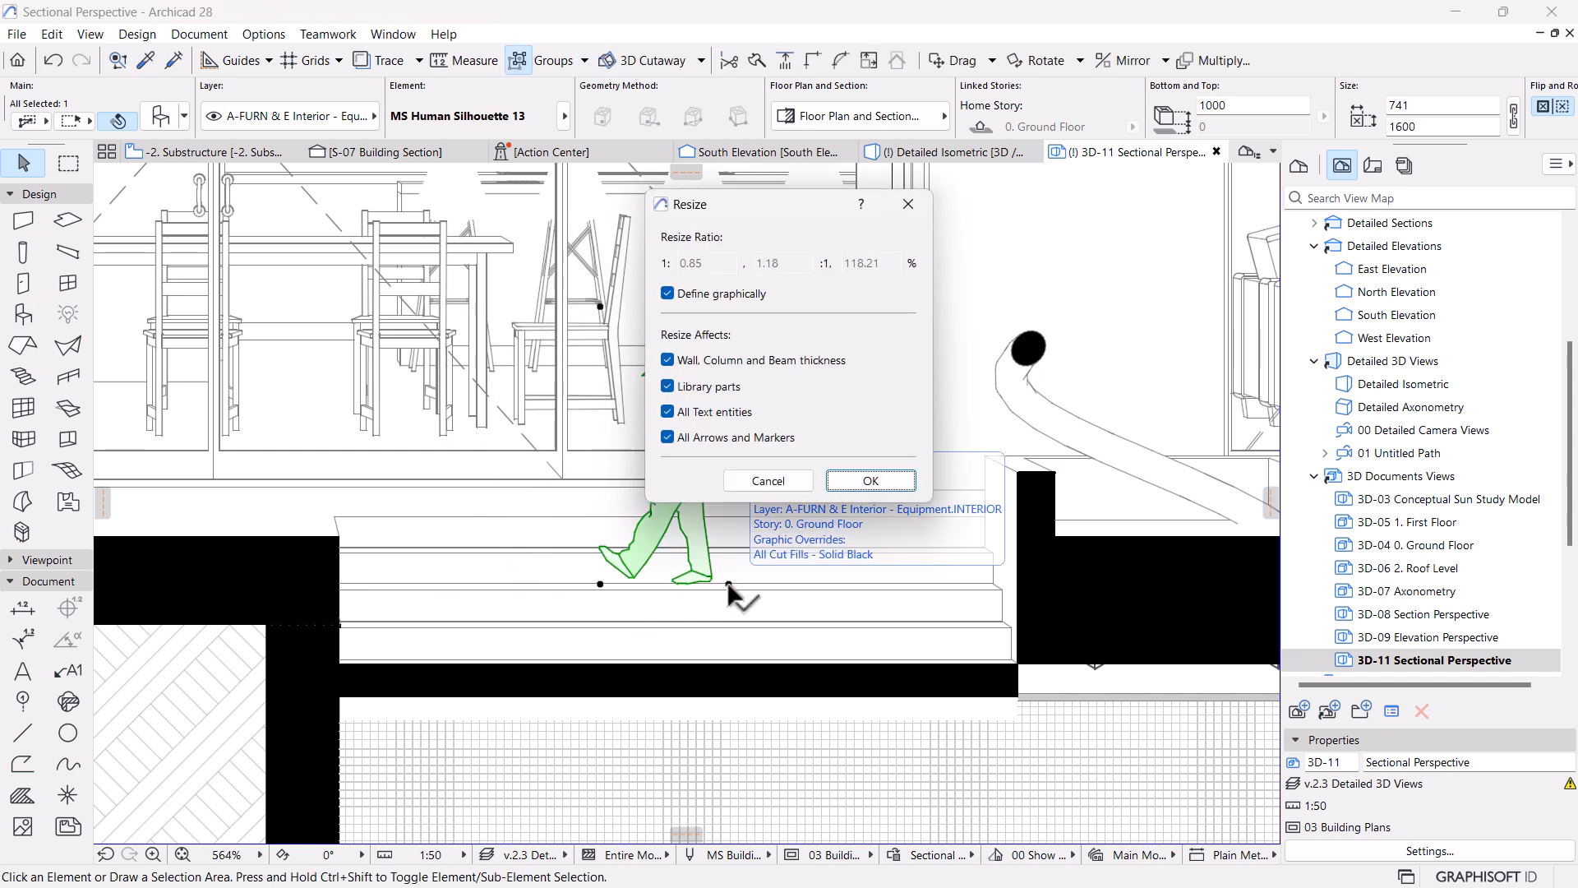
key(Return)
click(729, 584)
click(729, 306)
scroll(740, 582, down, 3)
scroll(744, 421, down, 3)
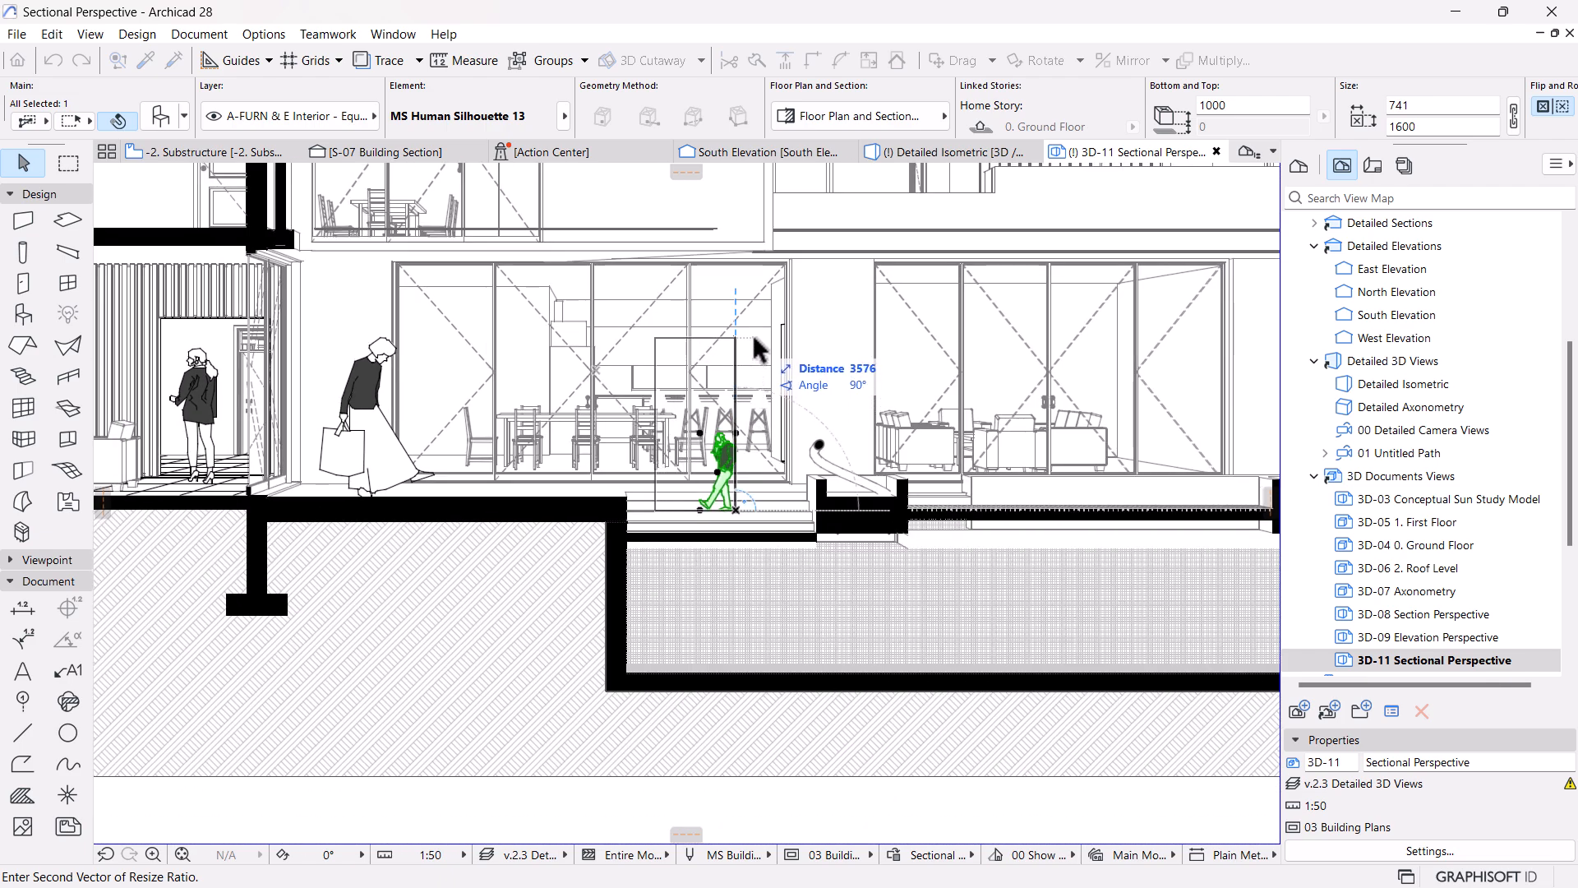
click(755, 339)
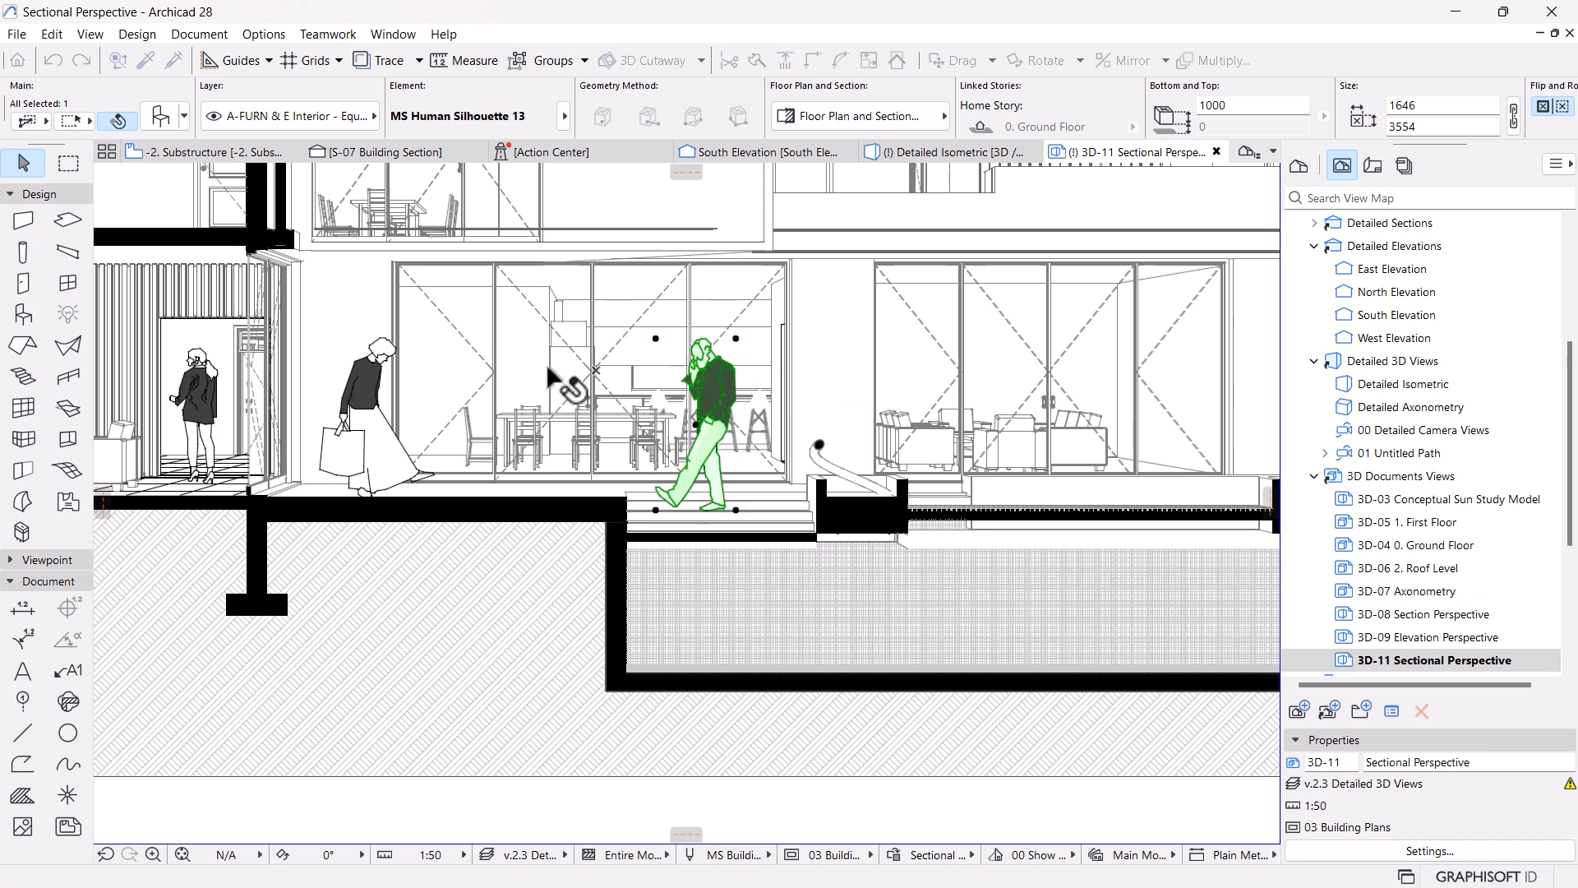
Move the enlarged walking figure horizontally about 479 mm along the steps towards the handrail and deselect it
scroll(763, 480, up, 2)
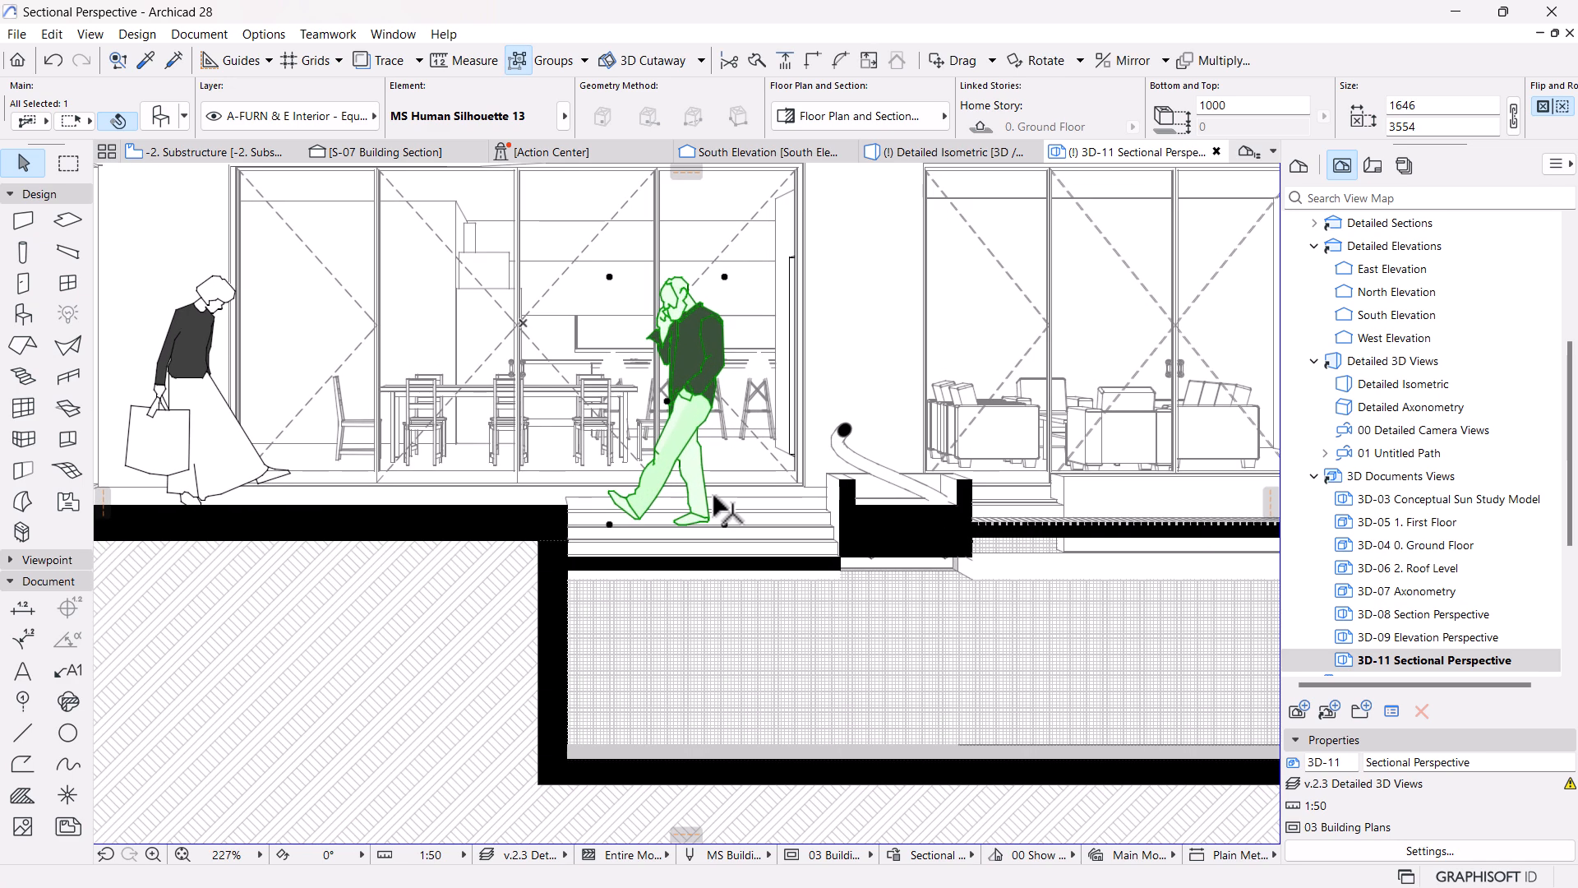
key(ctrl+d)
click(725, 524)
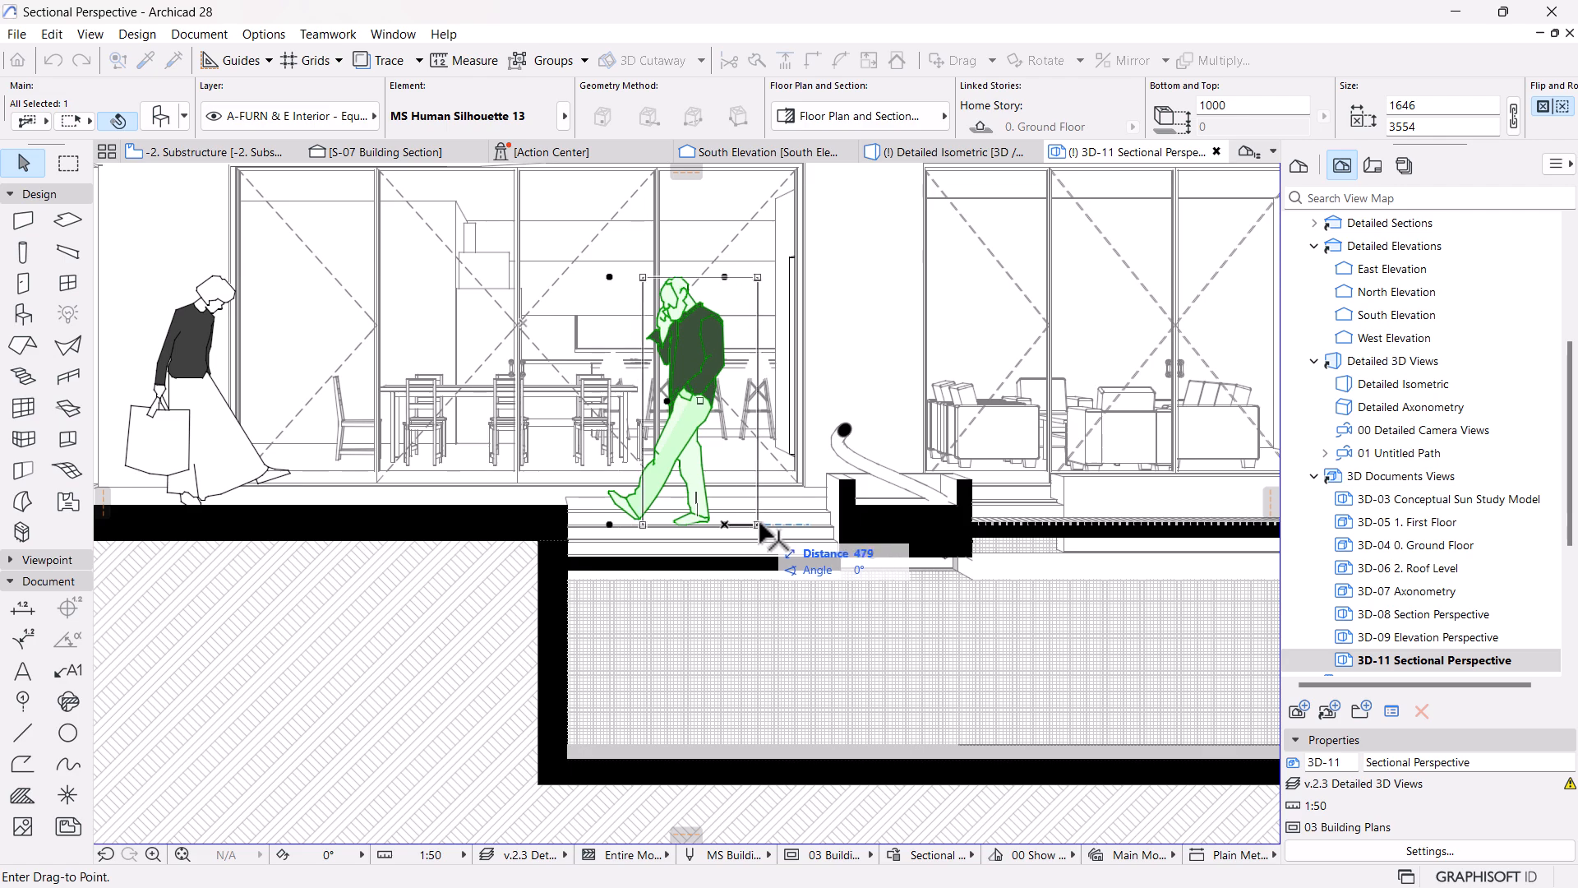
click(759, 523)
key(Escape)
scroll(631, 504, down, 8)
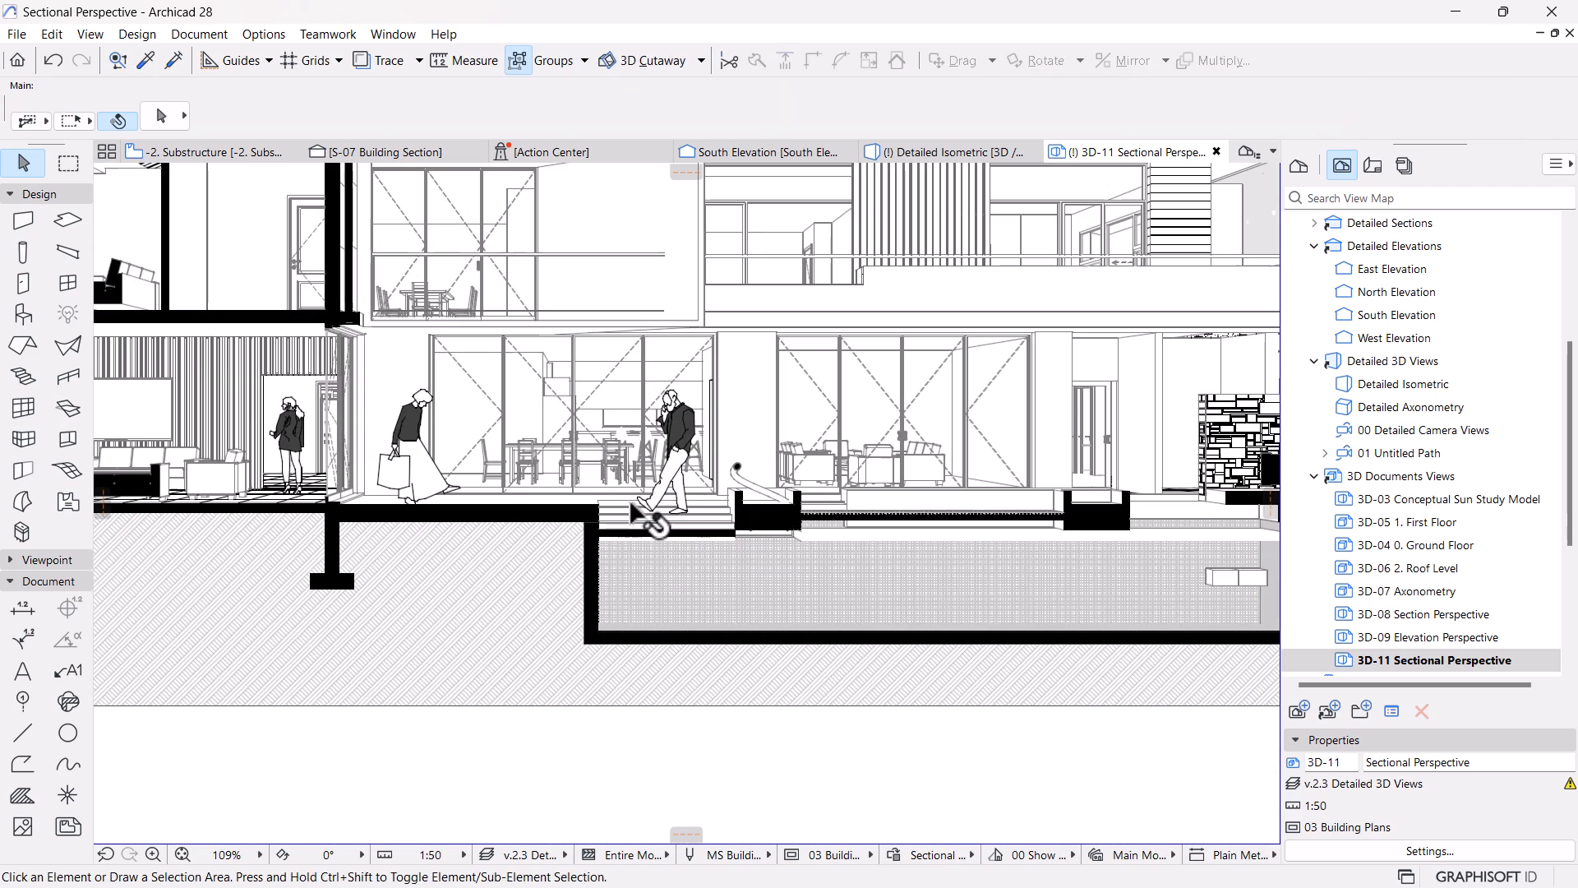
mouse_move(731, 585)
middle_down()
mouse_move(782, 567)
mouse_move(777, 612)
mouse_move(808, 634)
mouse_move(867, 625)
middle_up()
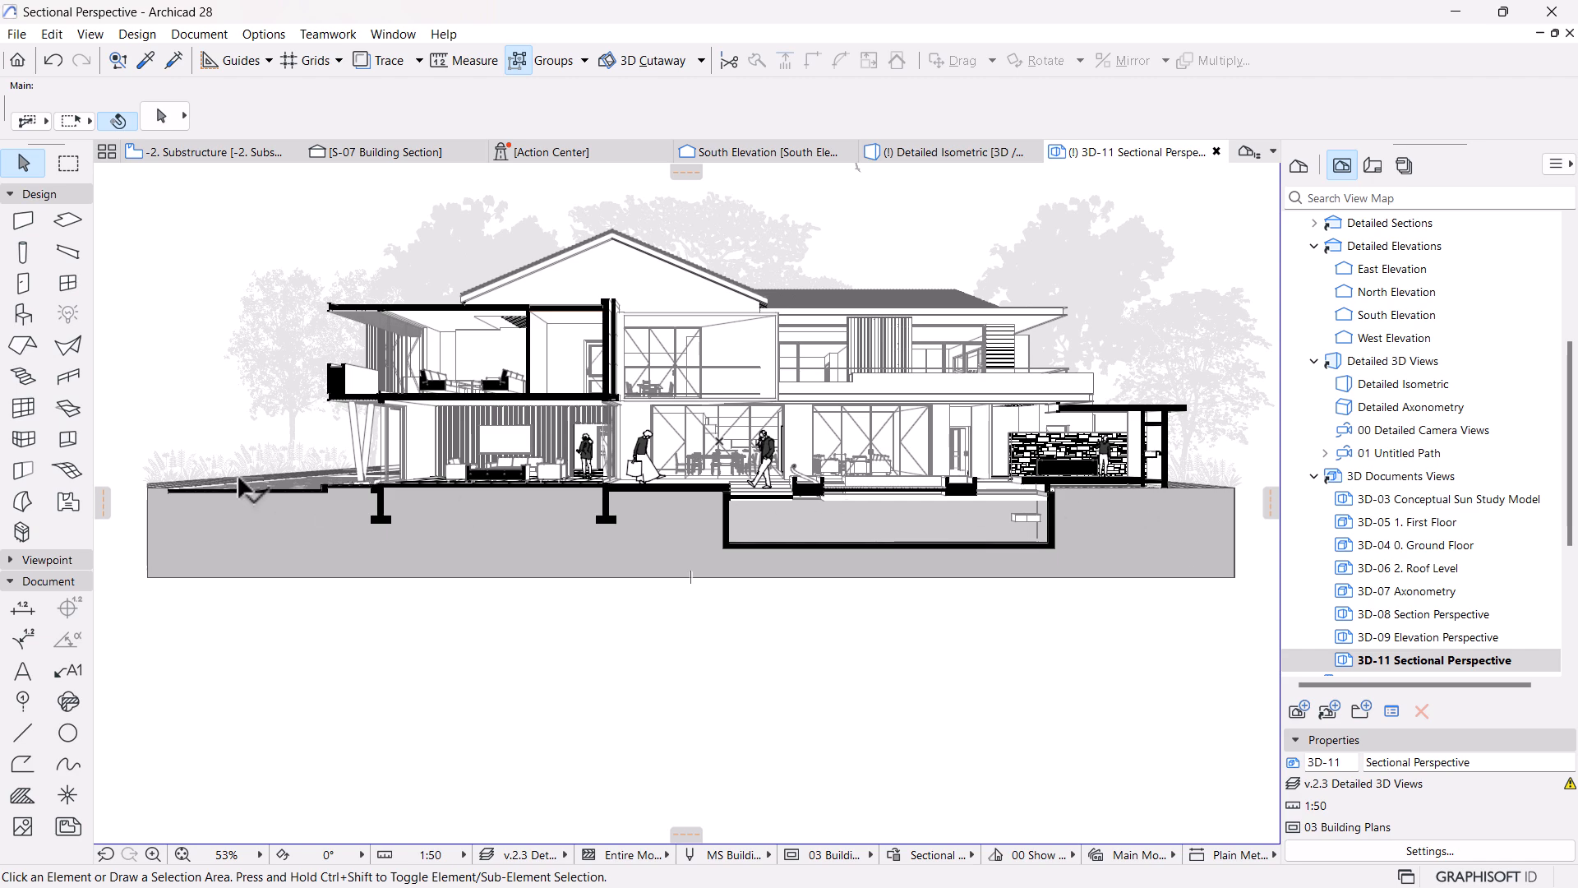
Place an MS Human Silhouette 03 object on the paved walkway outside, beside the V-shaped column
scroll(327, 472, up, 5)
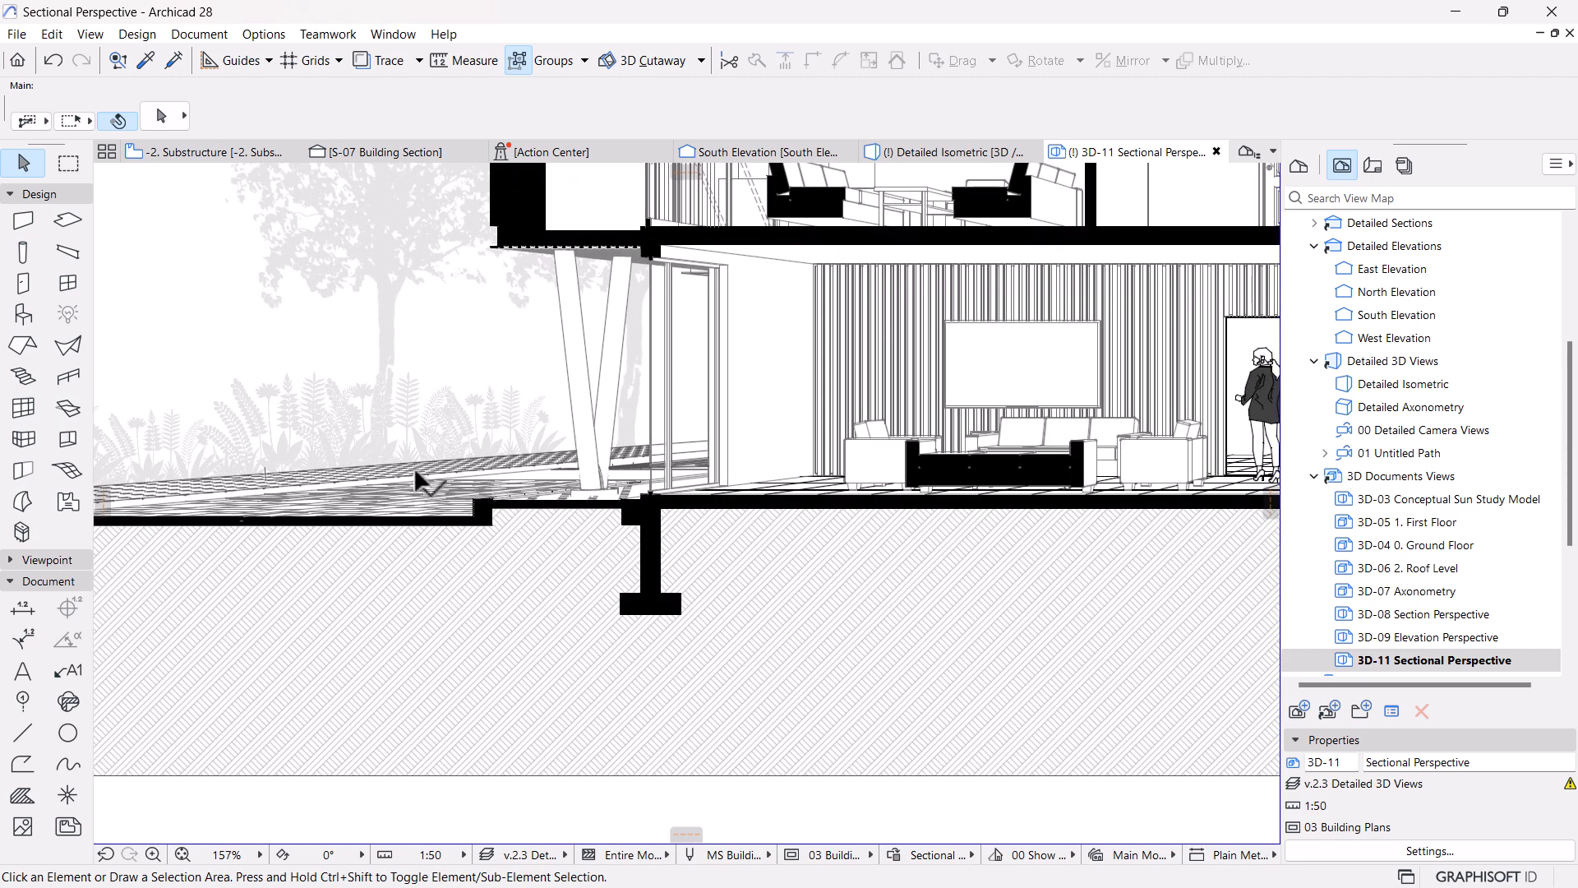
key(o)
key(ctrl+t)
scroll(431, 562, up, 6)
scroll(430, 562, up, 6)
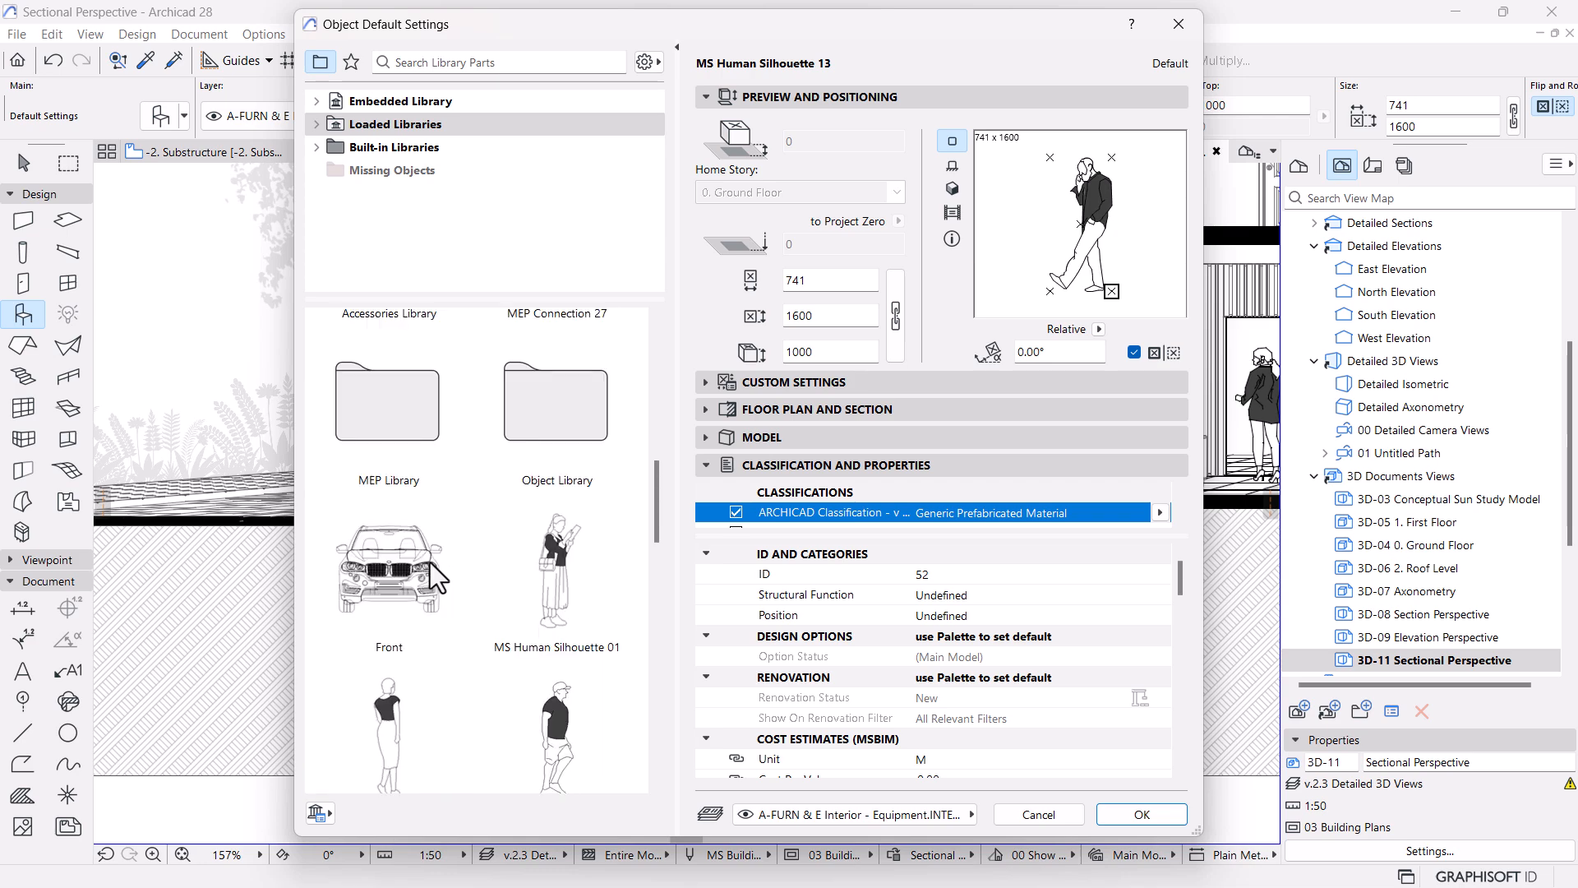
scroll(358, 626, down, 2)
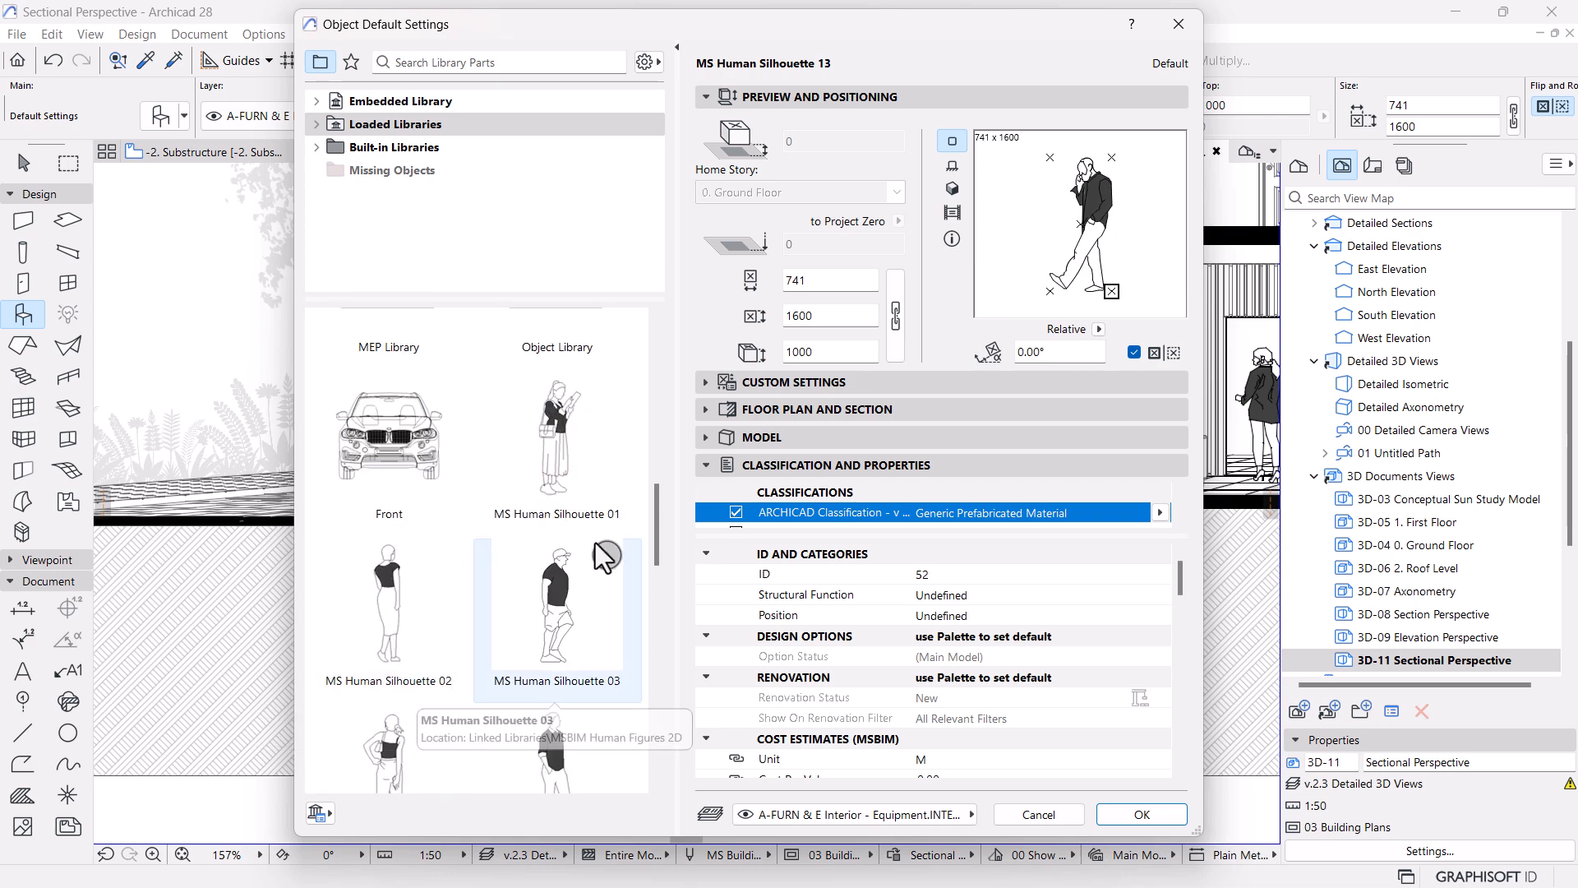
scroll(592, 549, down, 2)
click(567, 503)
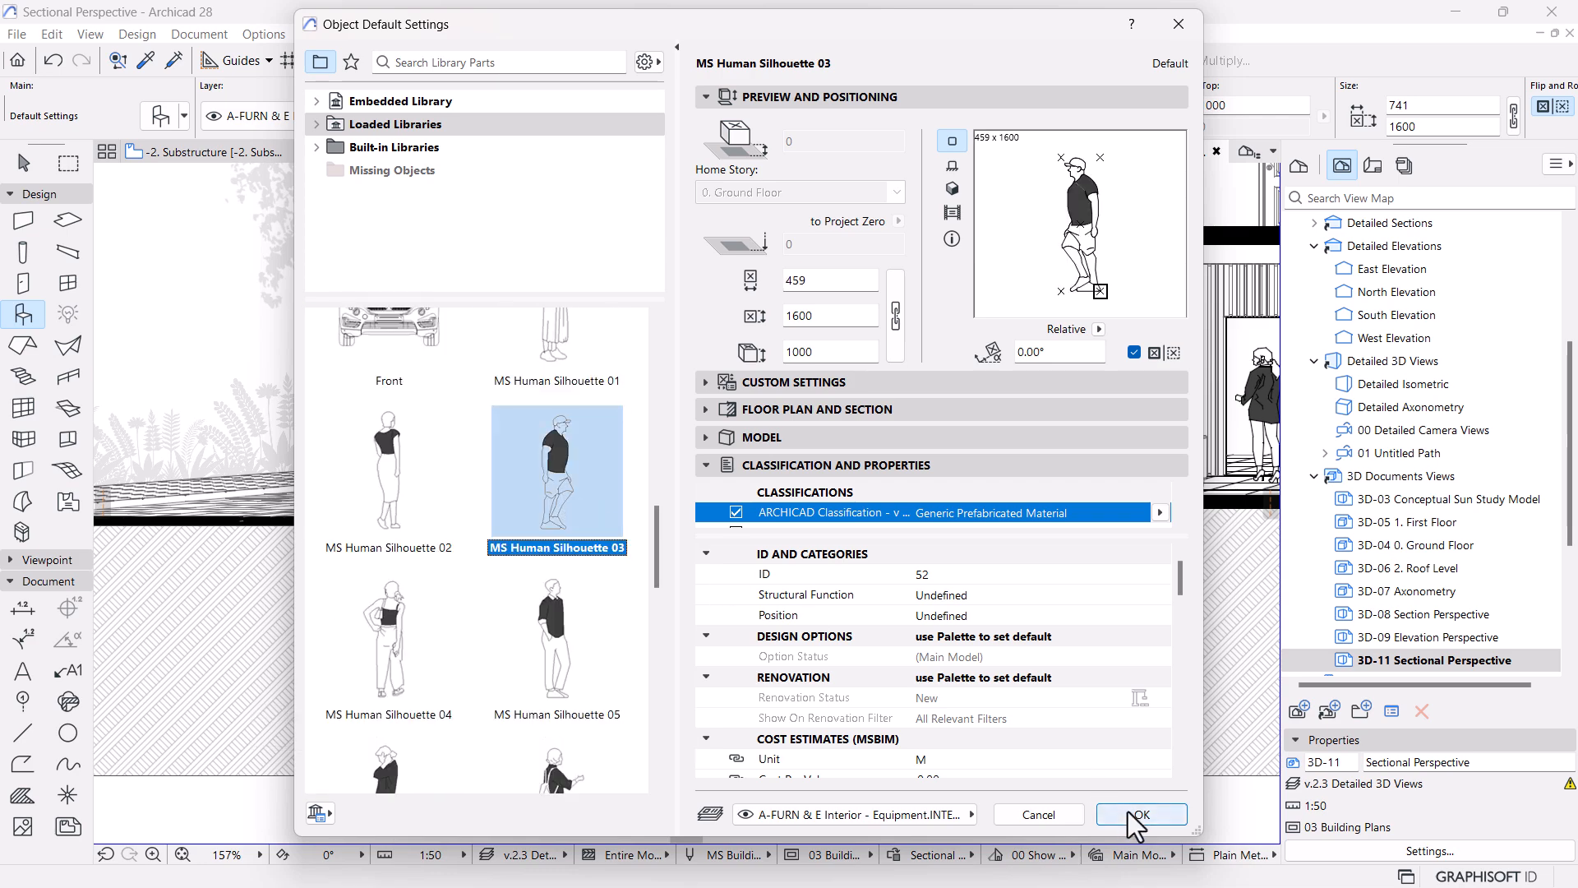
click(1140, 814)
click(368, 472)
scroll(364, 465, up, 2)
key(Escape)
Graphically enlarge the MS Human Silhouette 03 figure from its lower corner to about 916 × 3192 mm and deselect it
click(355, 408)
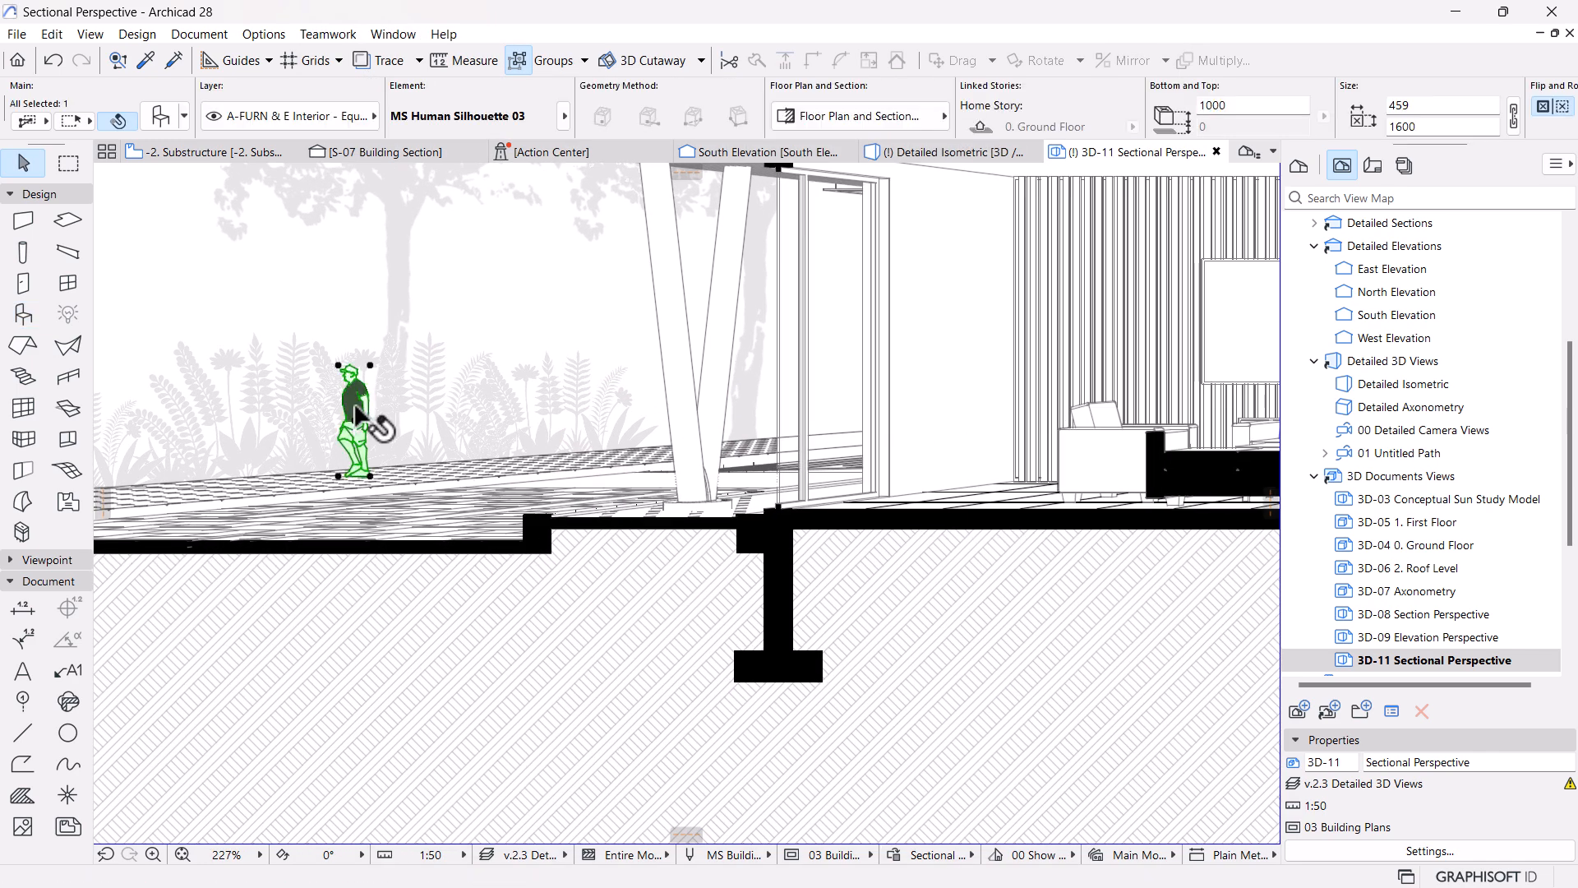
key(ctrl+k)
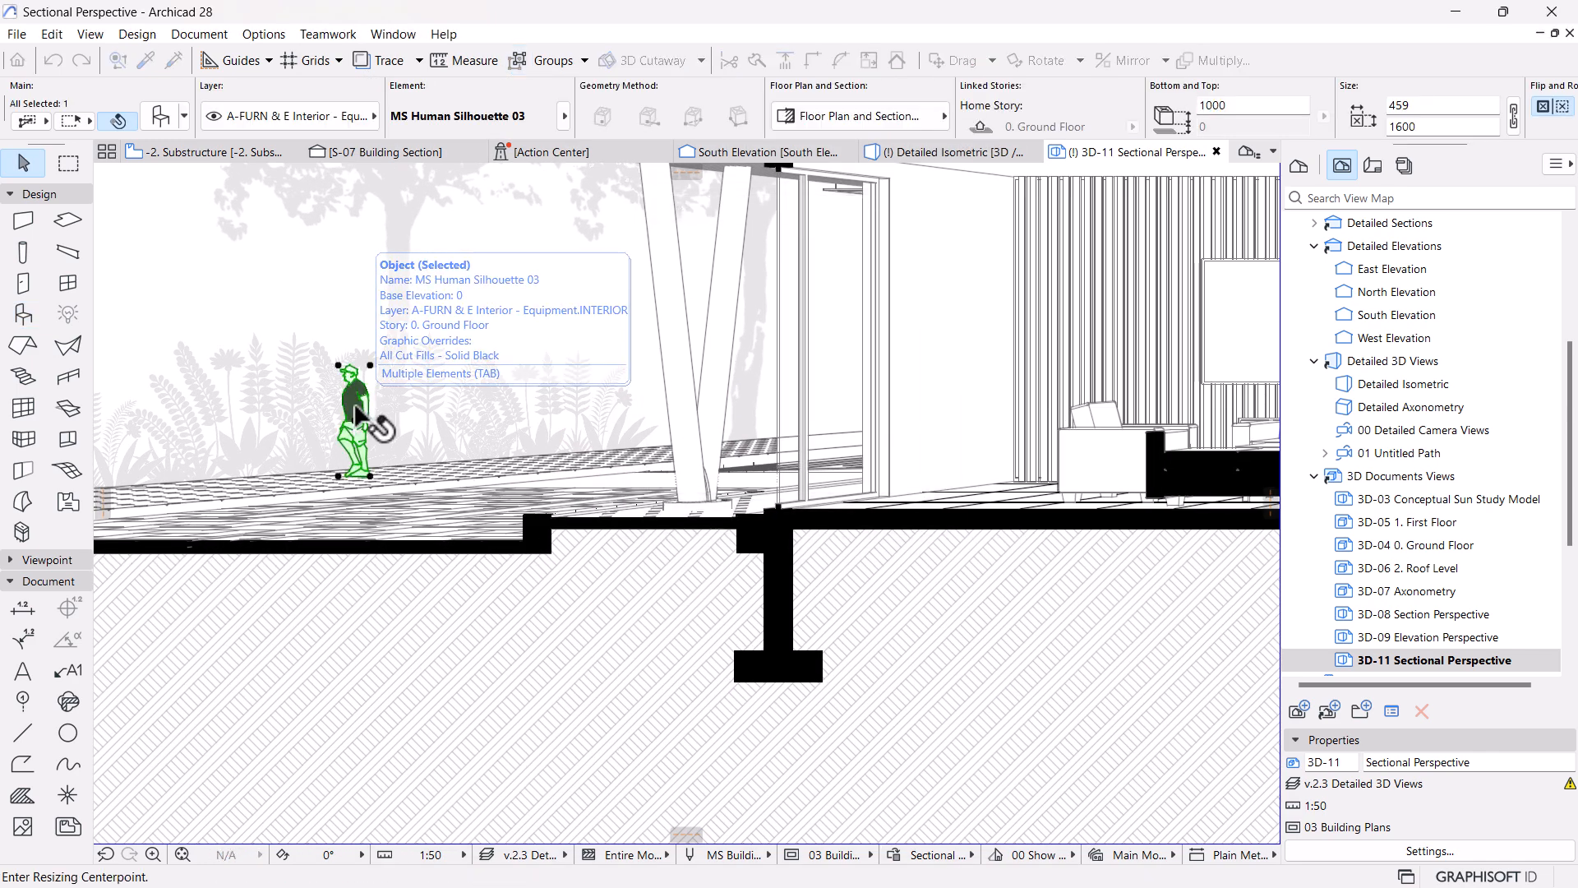
click(370, 475)
click(367, 368)
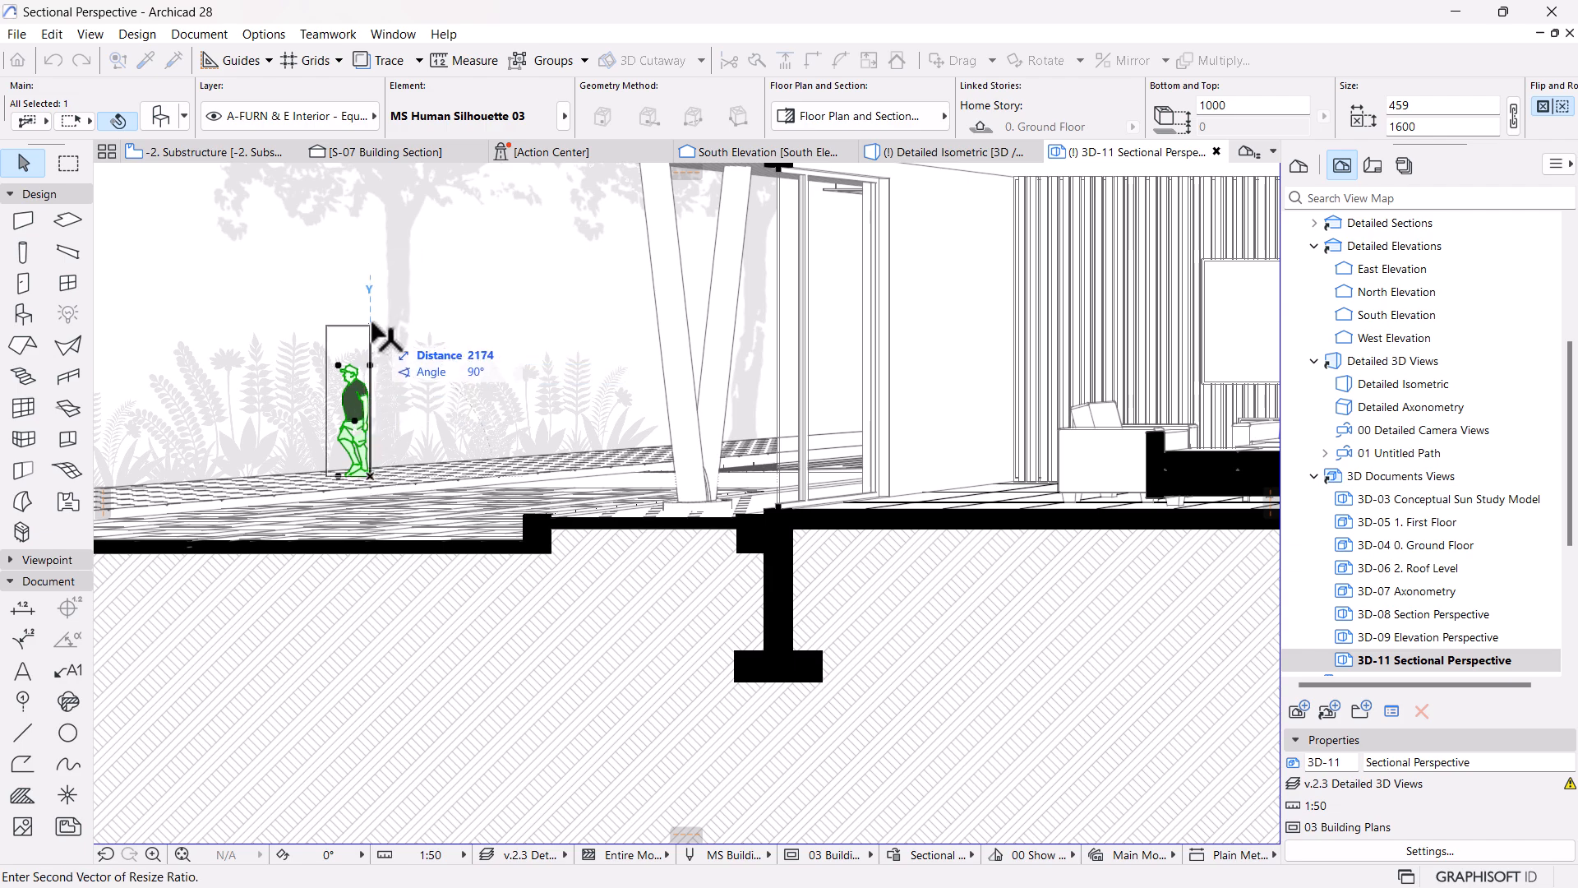
click(371, 254)
scroll(383, 337, down, 6)
middle_drag(387, 366, 308, 355)
click(330, 607)
Reduce the figure on the walkway from the same foot corner to about 839 × 2925 mm and deselect it
scroll(314, 400, up, 5)
scroll(308, 355, up, 2)
click(429, 406)
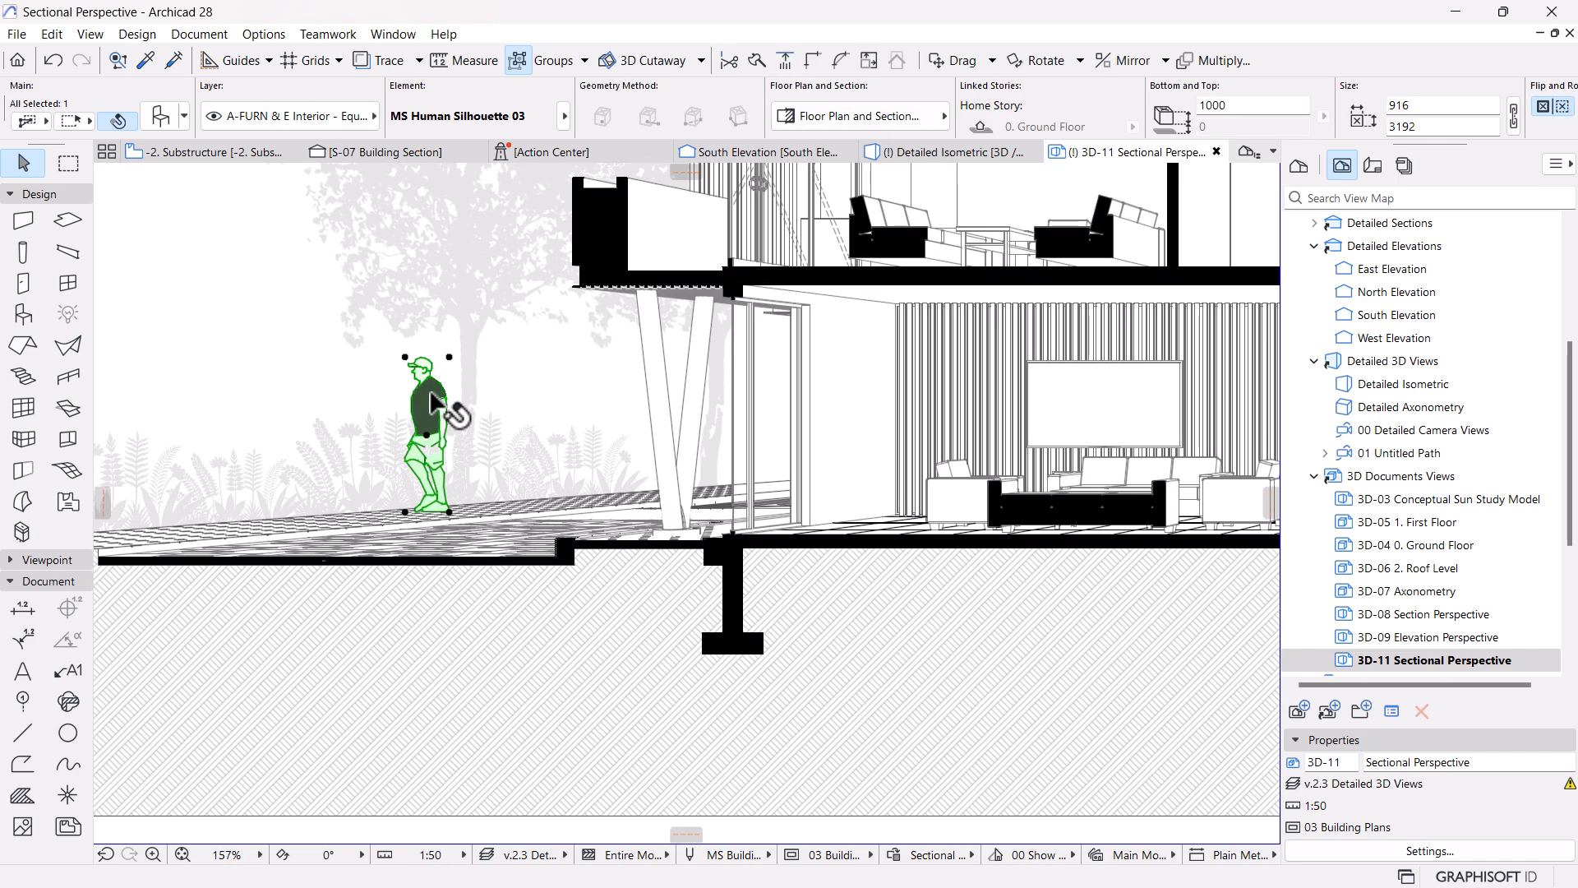
key(ctrl+k)
key(Return)
click(448, 511)
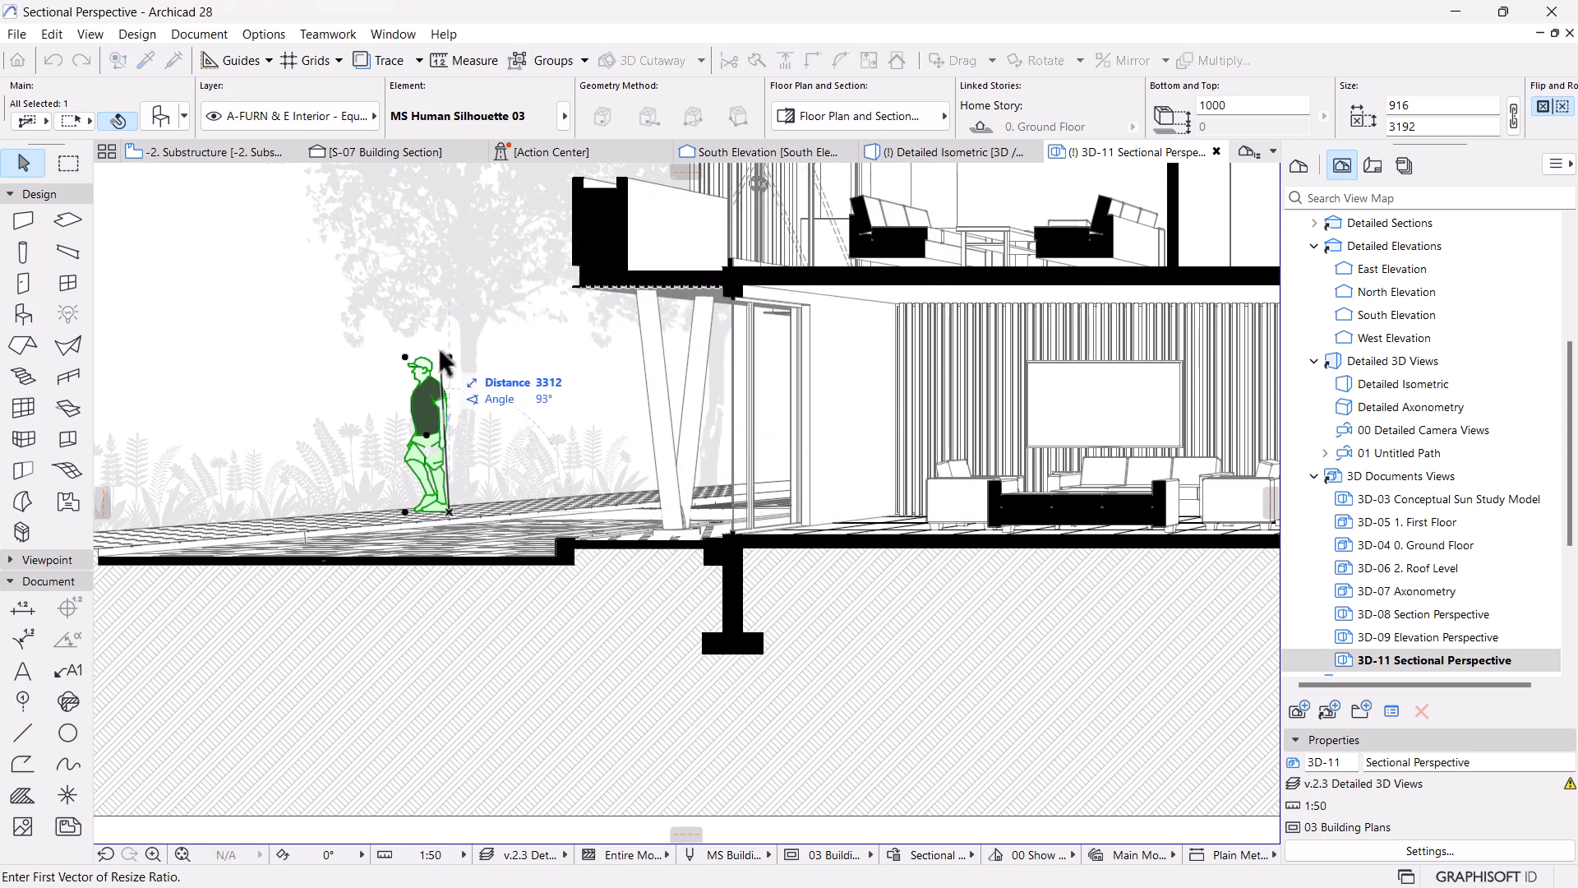
click(448, 357)
click(450, 370)
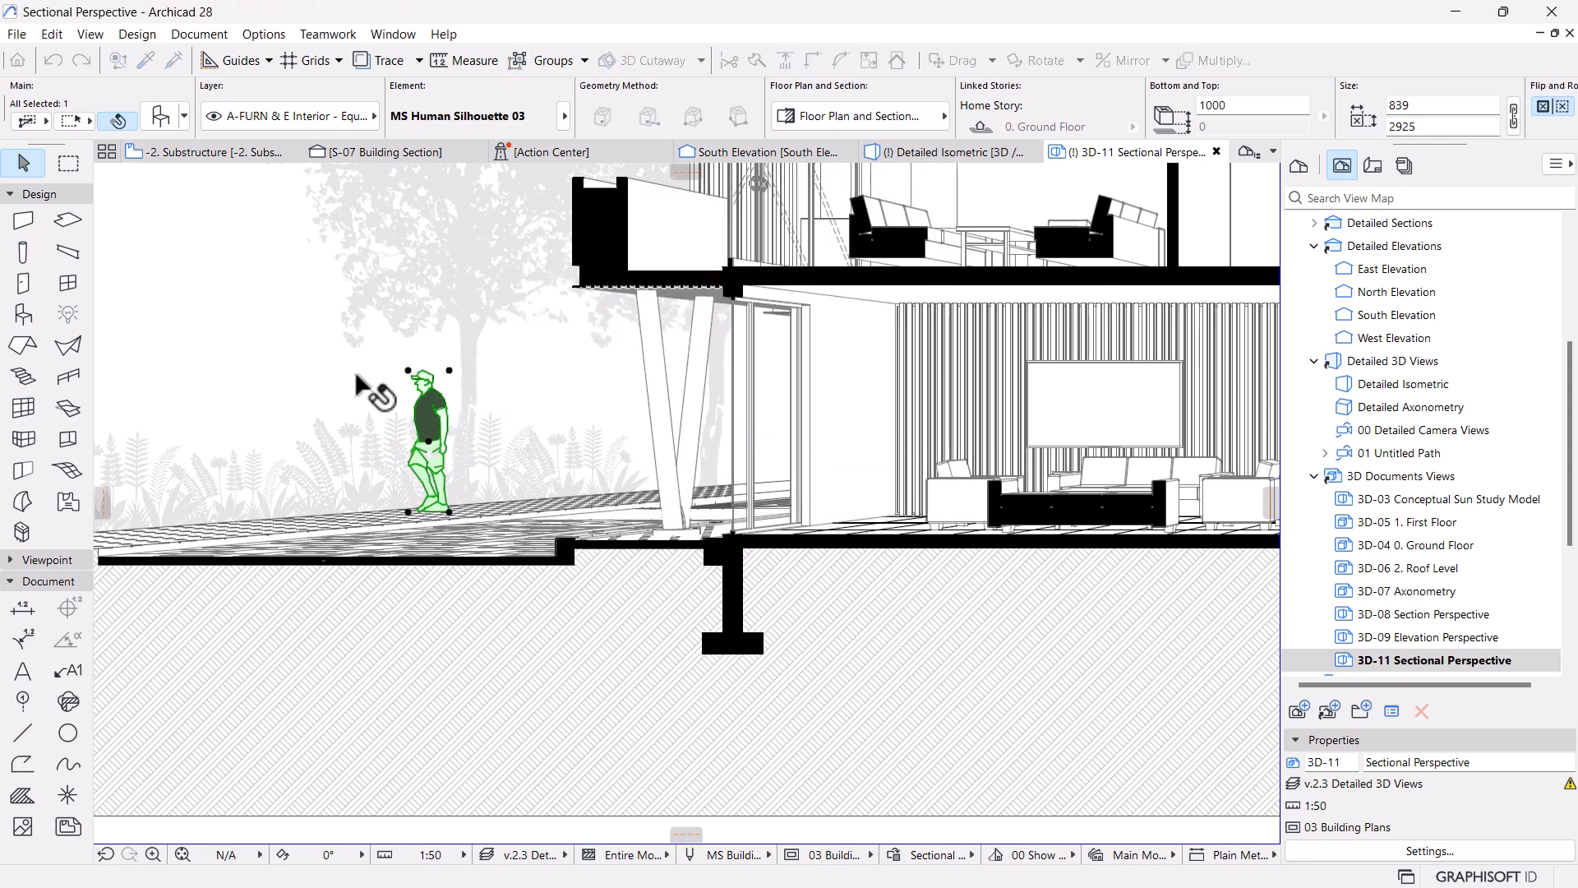
scroll(333, 393, down, 5)
click(489, 663)
Examine the placement and scale of the human figures across the whole sectional perspective
middle_drag(964, 639, 747, 654)
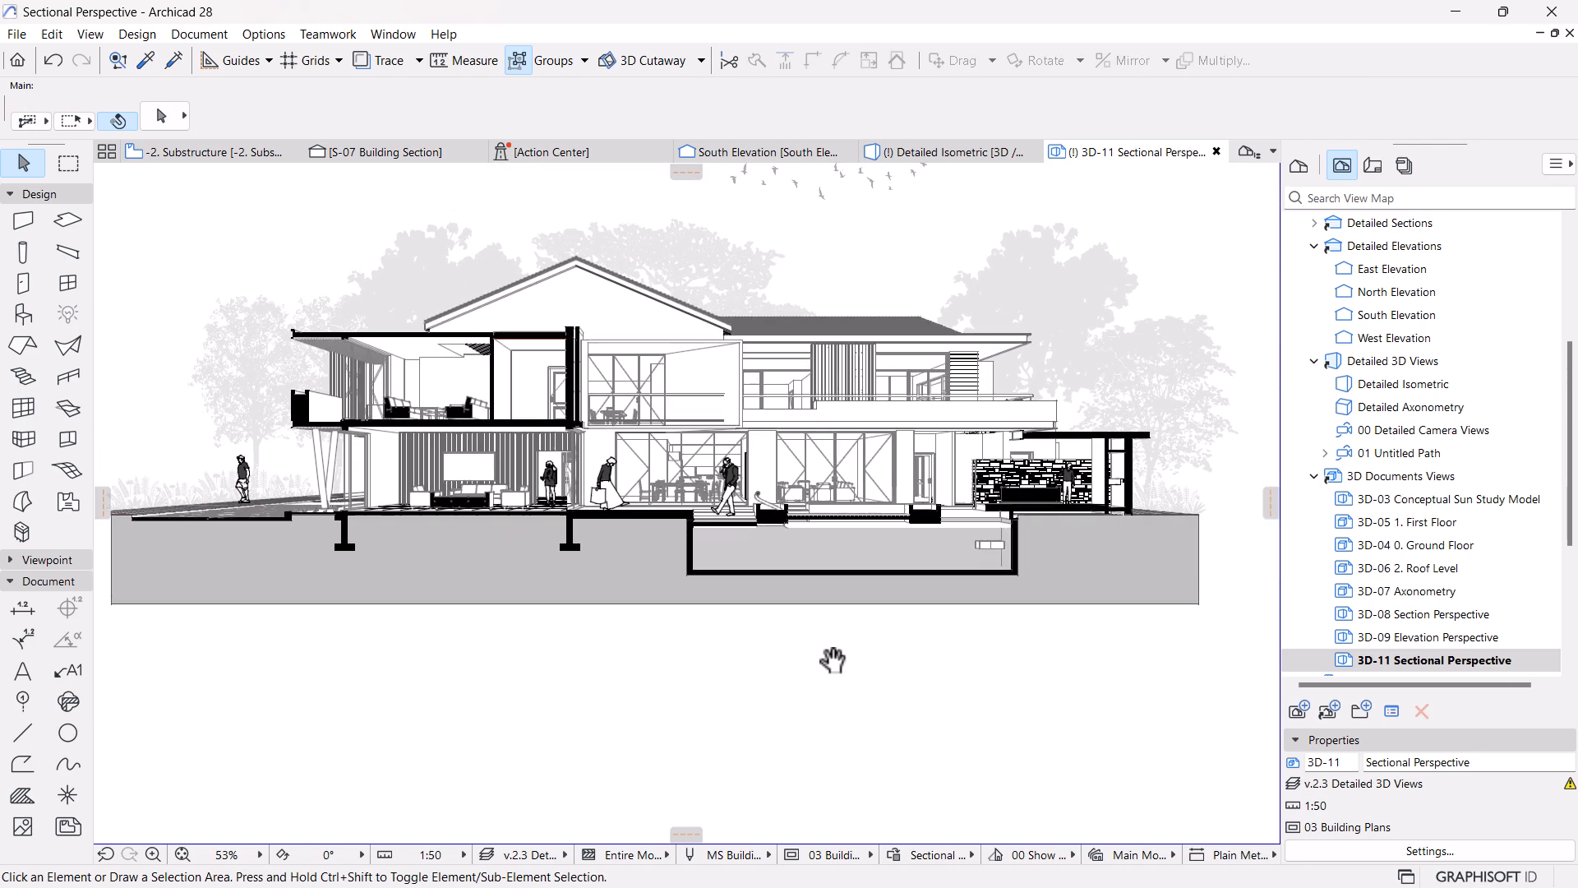
scroll(851, 344, up, 5)
scroll(847, 333, down, 5)
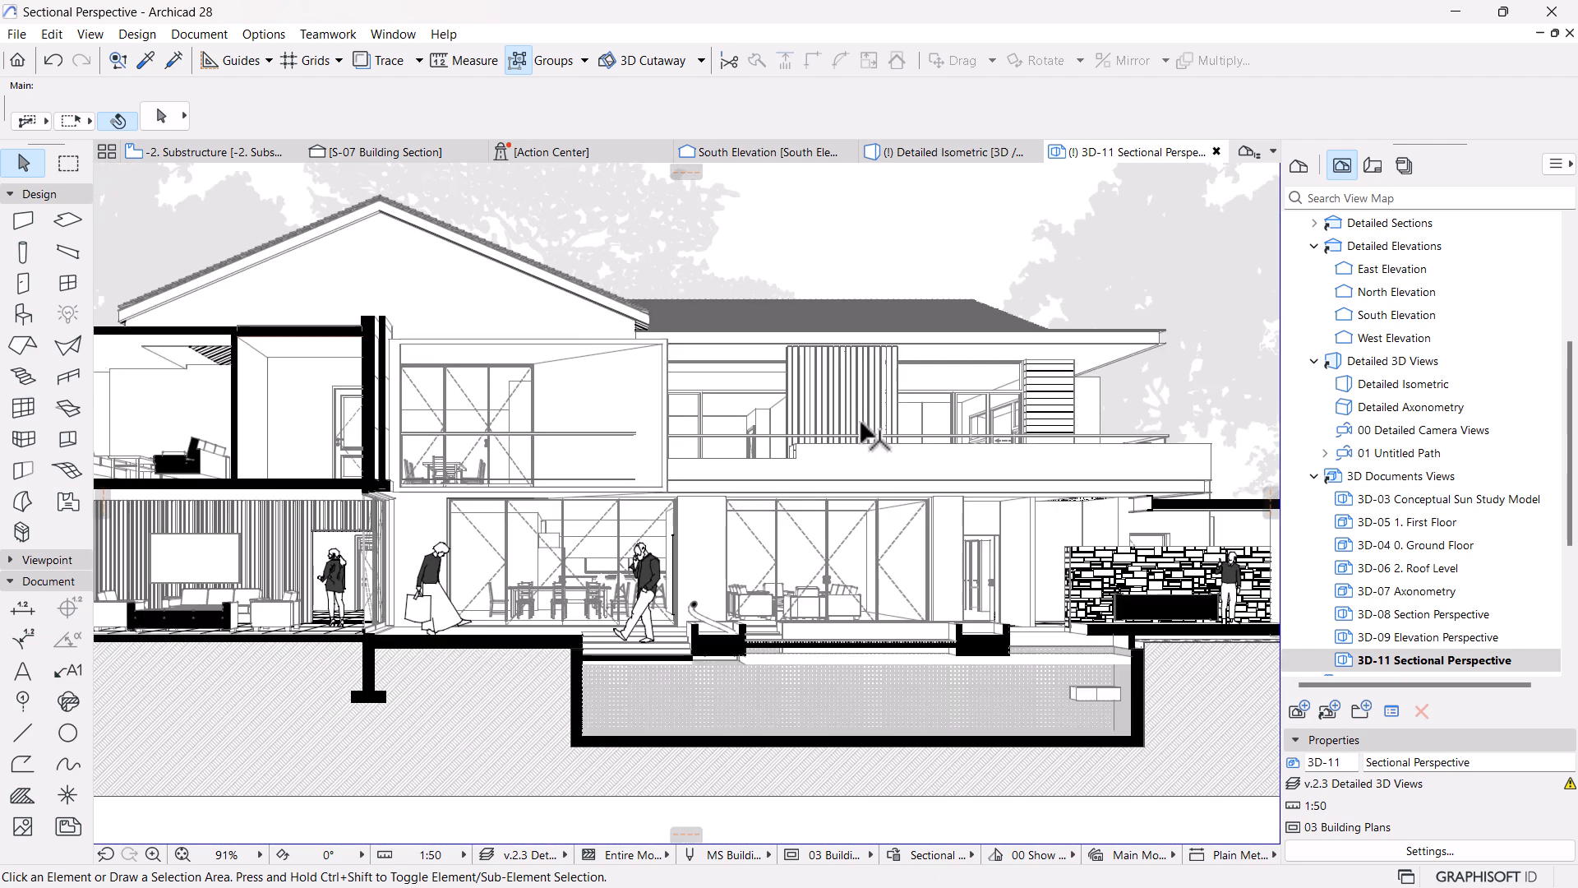
middle_drag(785, 509, 783, 498)
scroll(787, 520, down, 1)
scroll(738, 589, up, 1)
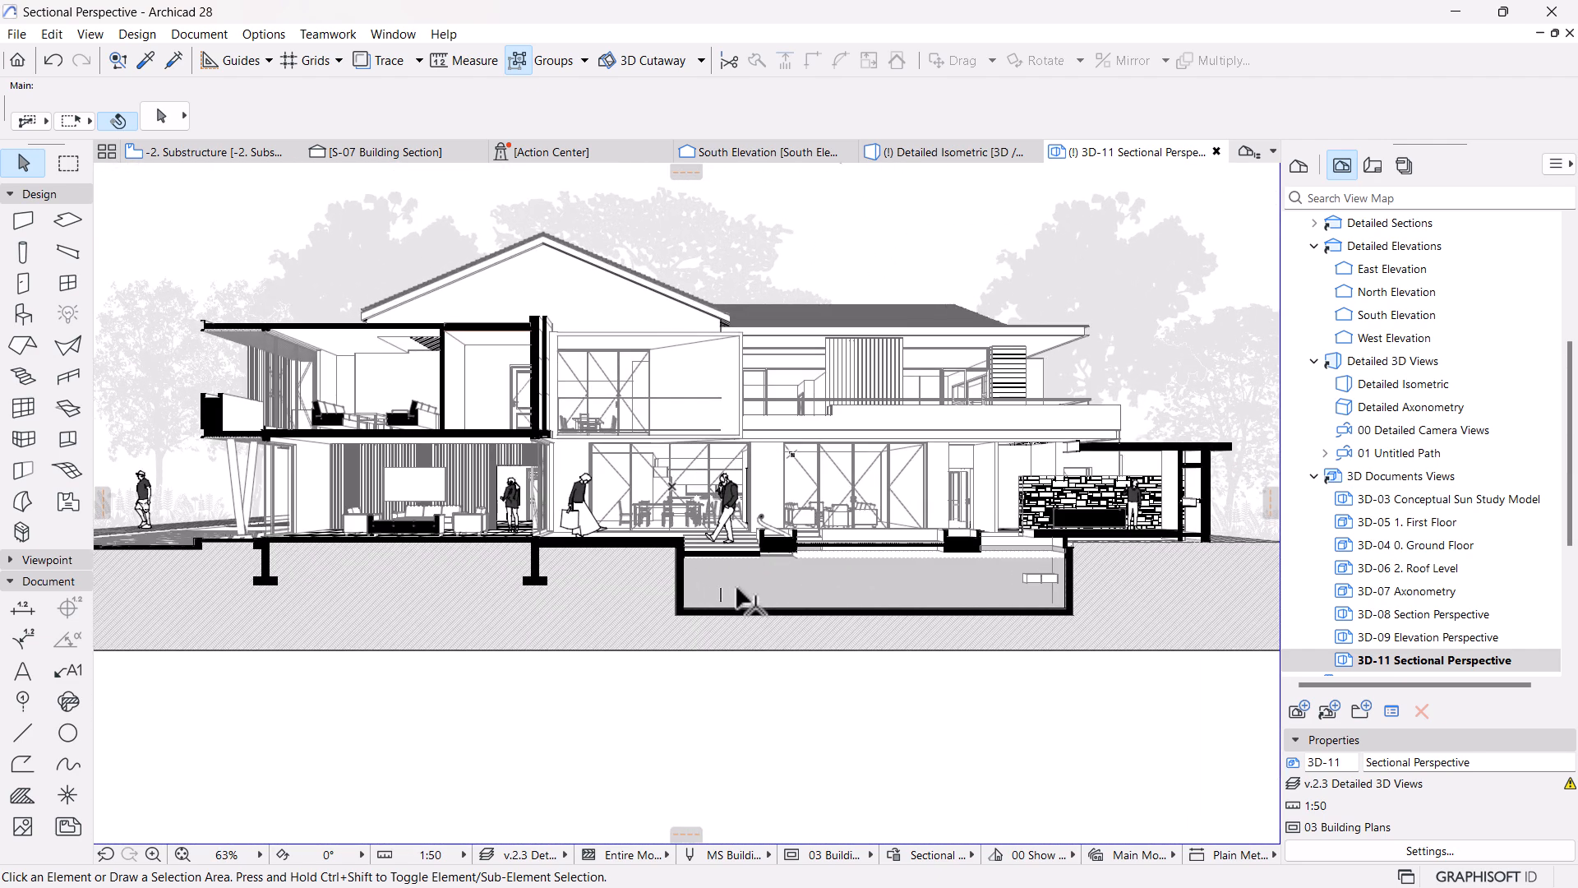
scroll(801, 666, down, 1)
mouse_move(801, 666)
middle_down()
mouse_move(796, 641)
mouse_move(791, 666)
middle_up()
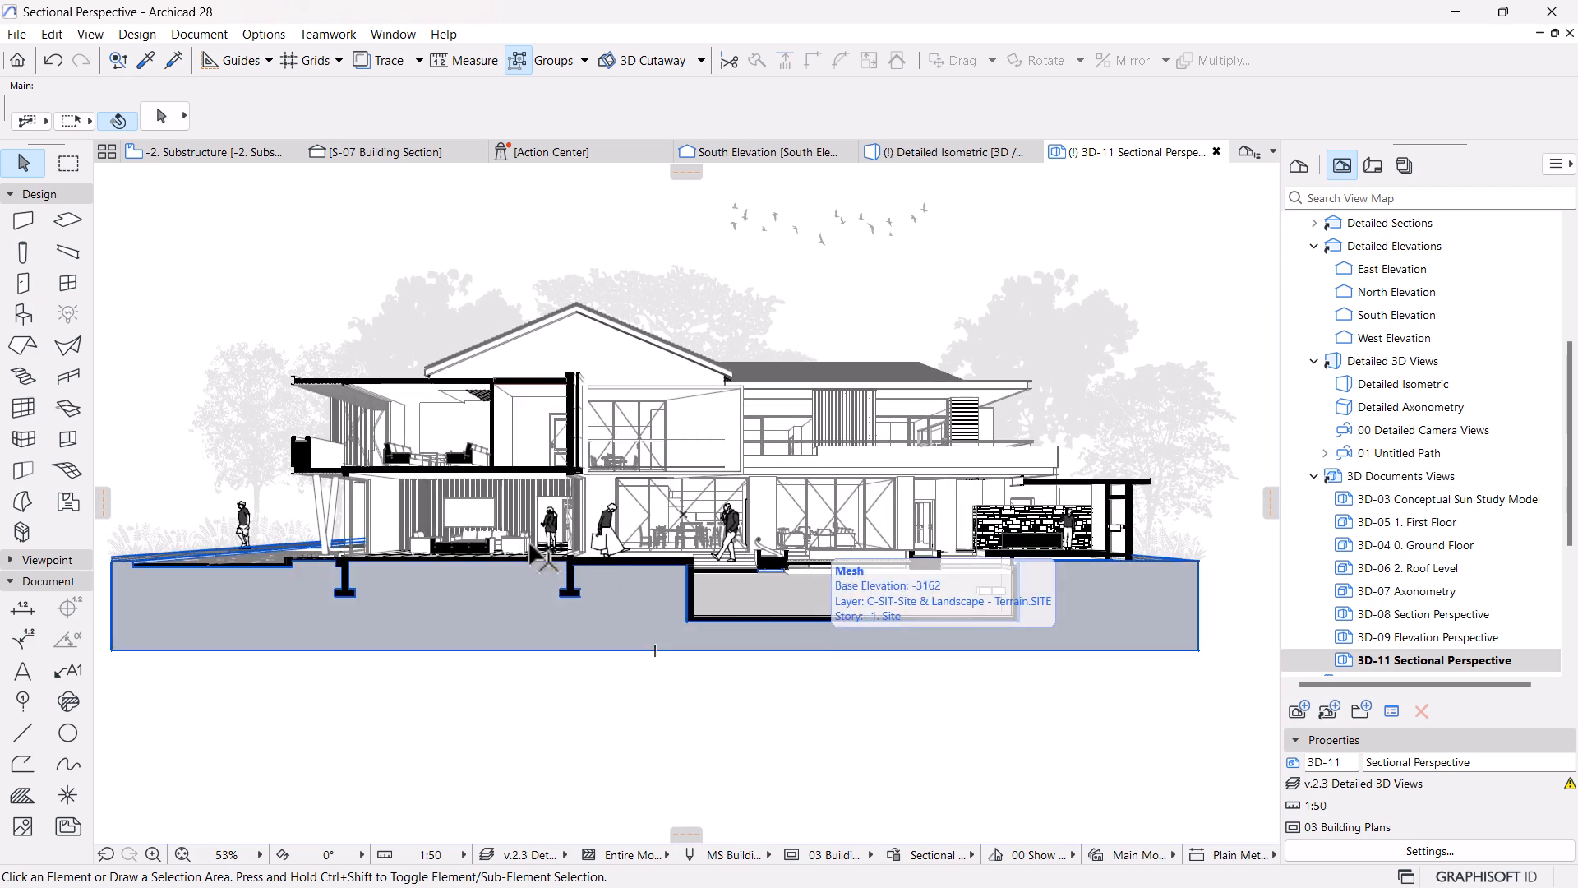
scroll(538, 559, up, 1)
scroll(539, 559, up, 1)
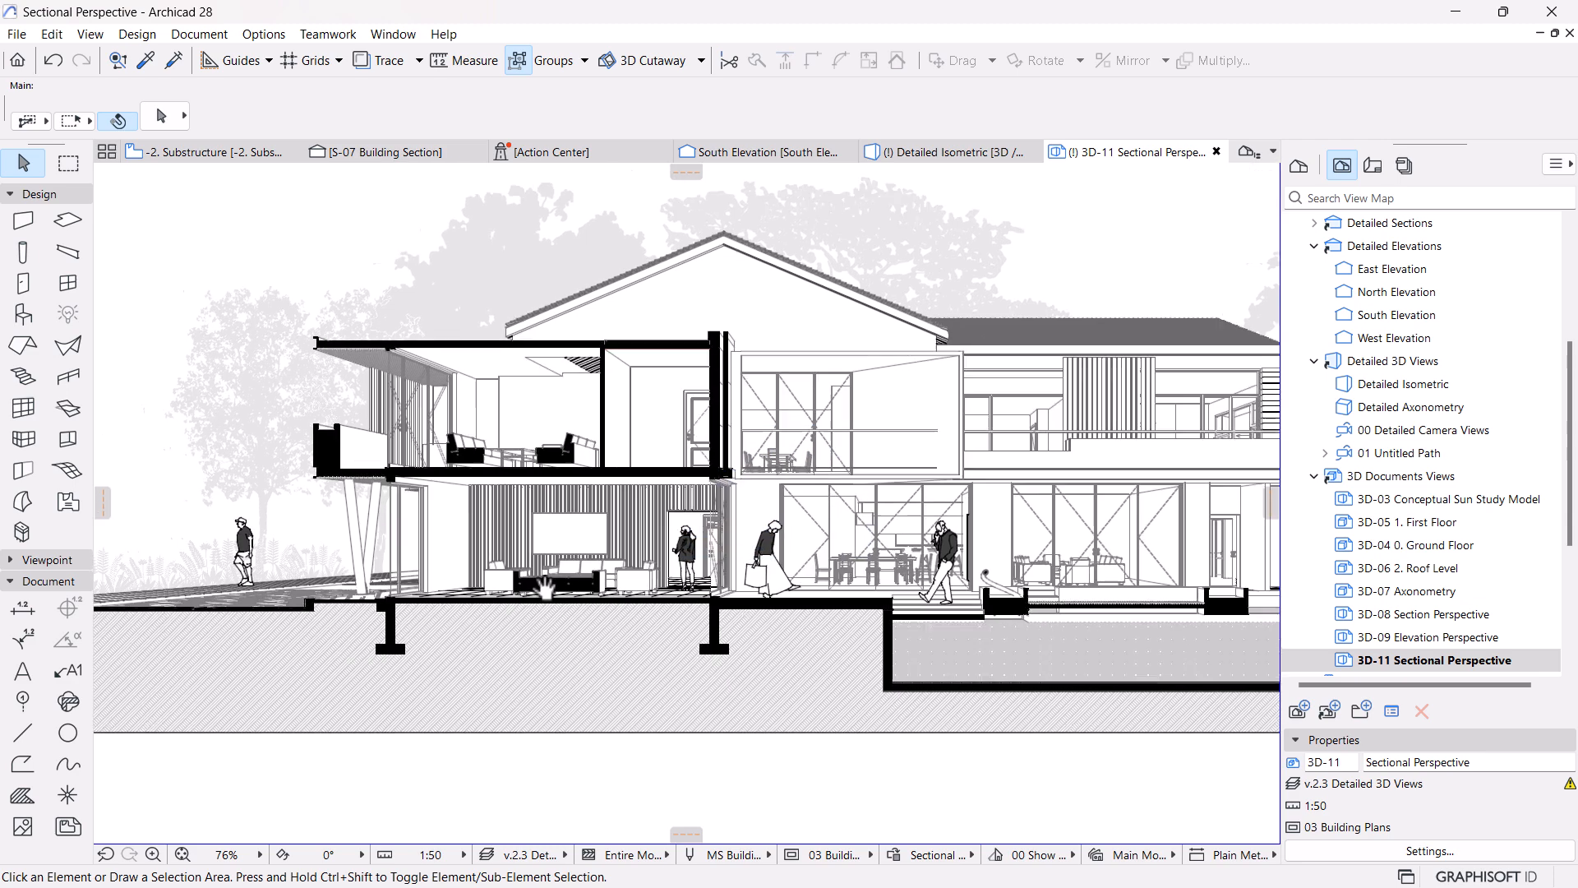
scroll(543, 585, up, 1)
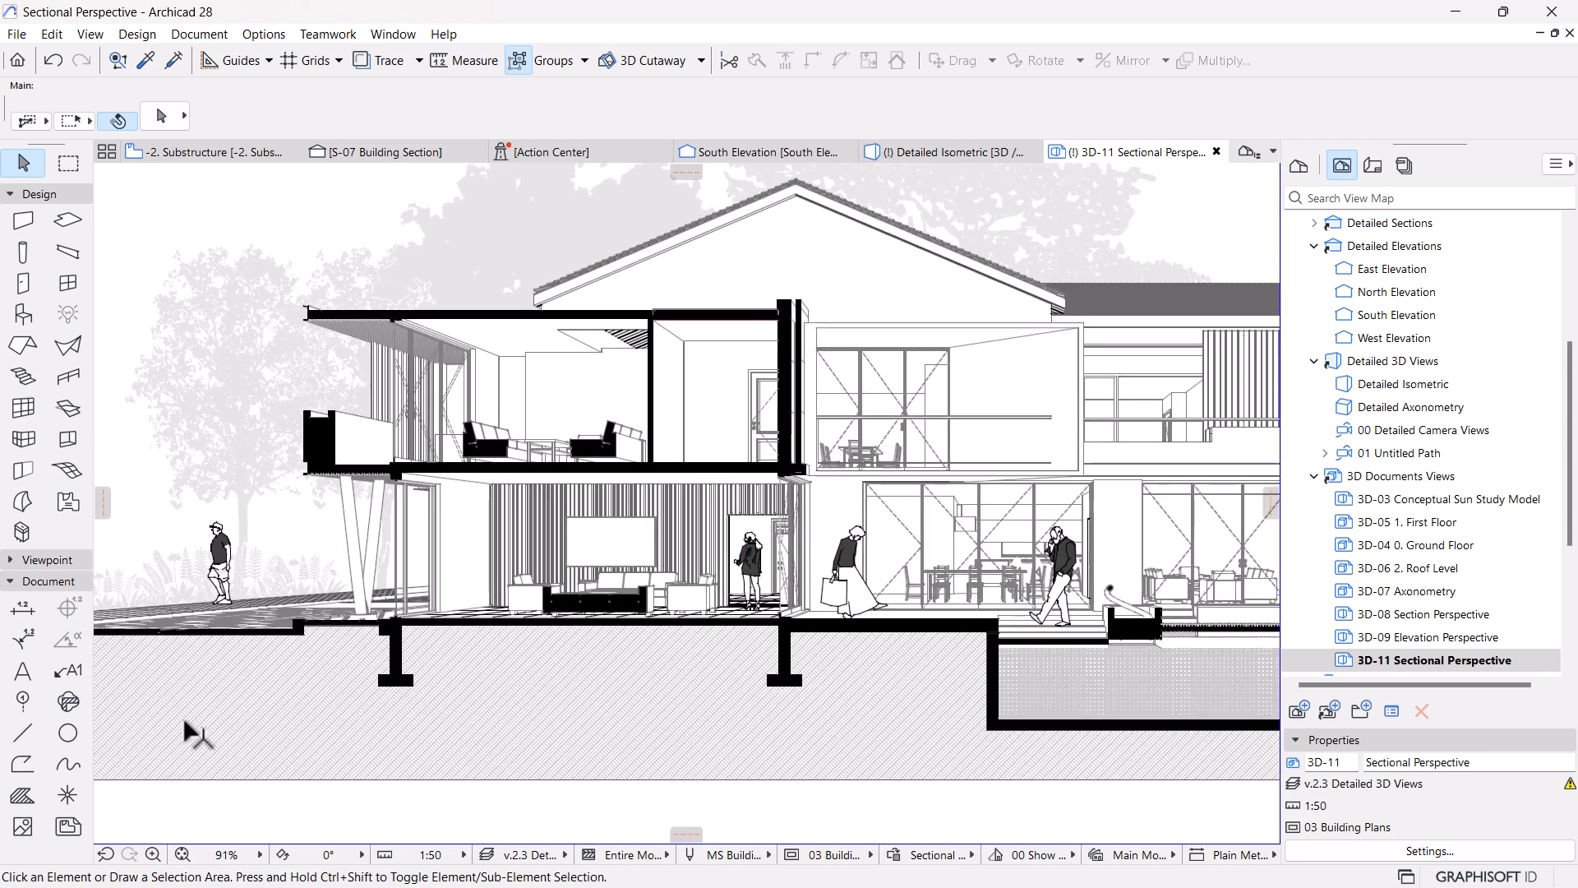
Add a text block reading FAMILY LOUNGE above the sofas in the upper-floor lounge
click(23, 670)
scroll(583, 358, up, 2)
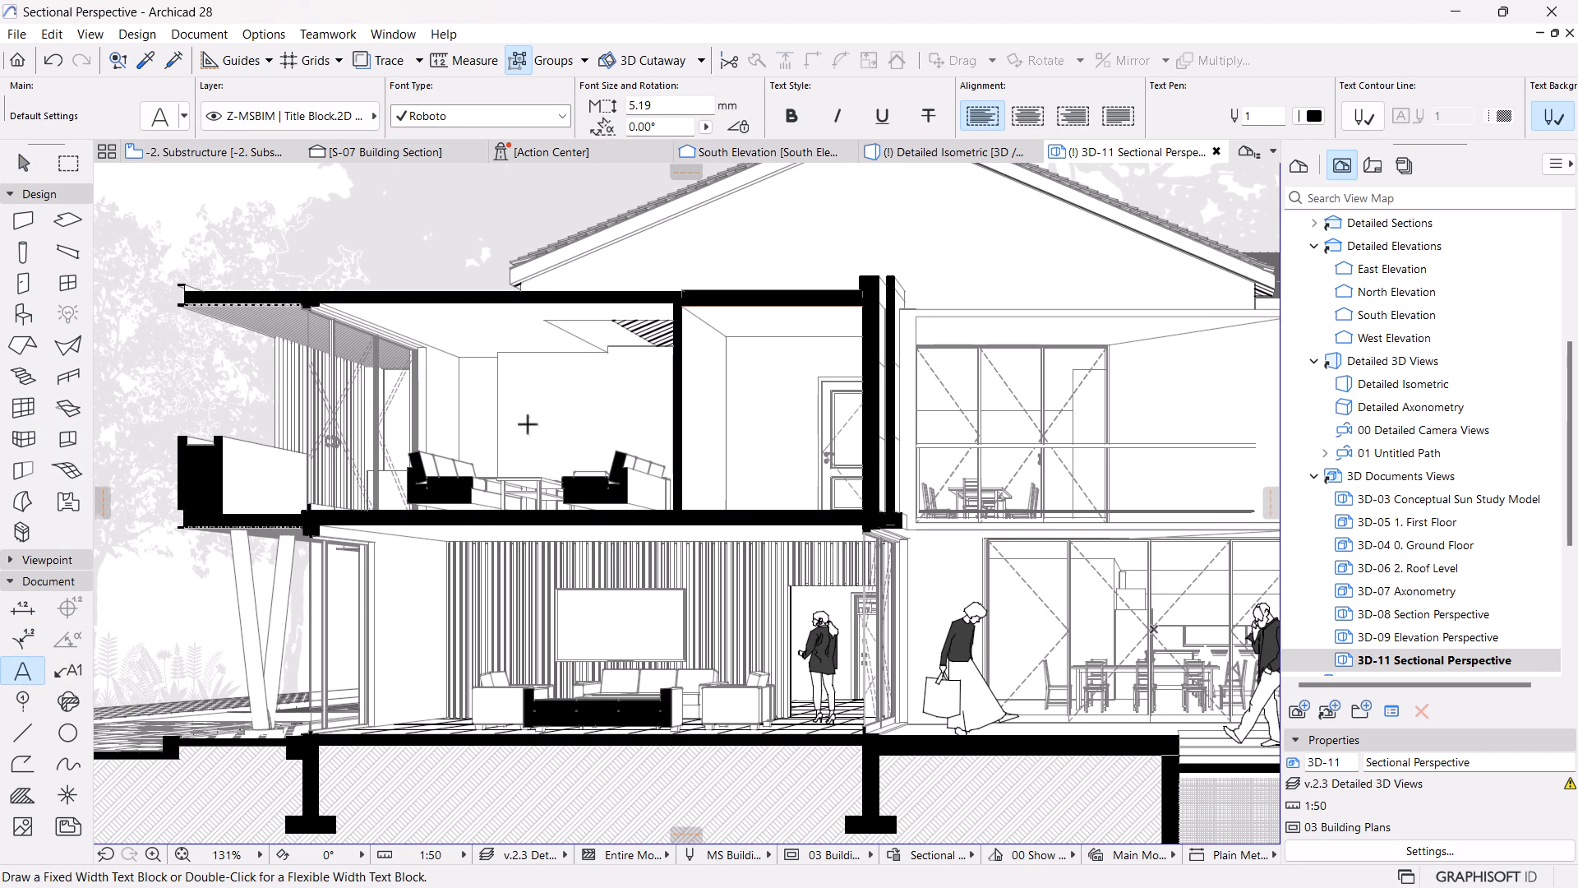
click(474, 408)
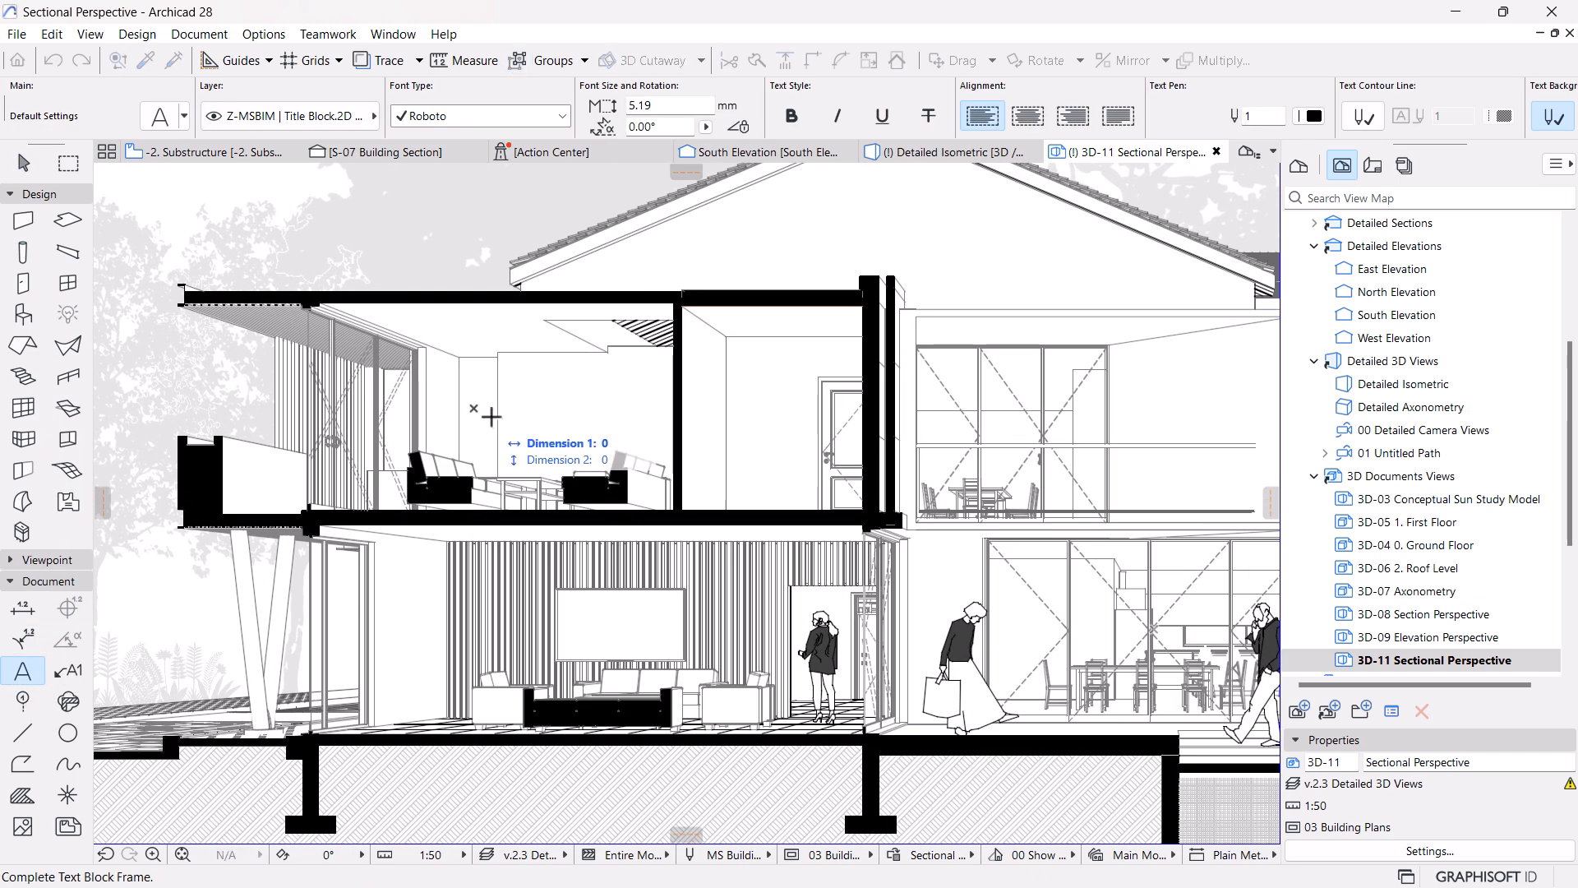
click(642, 444)
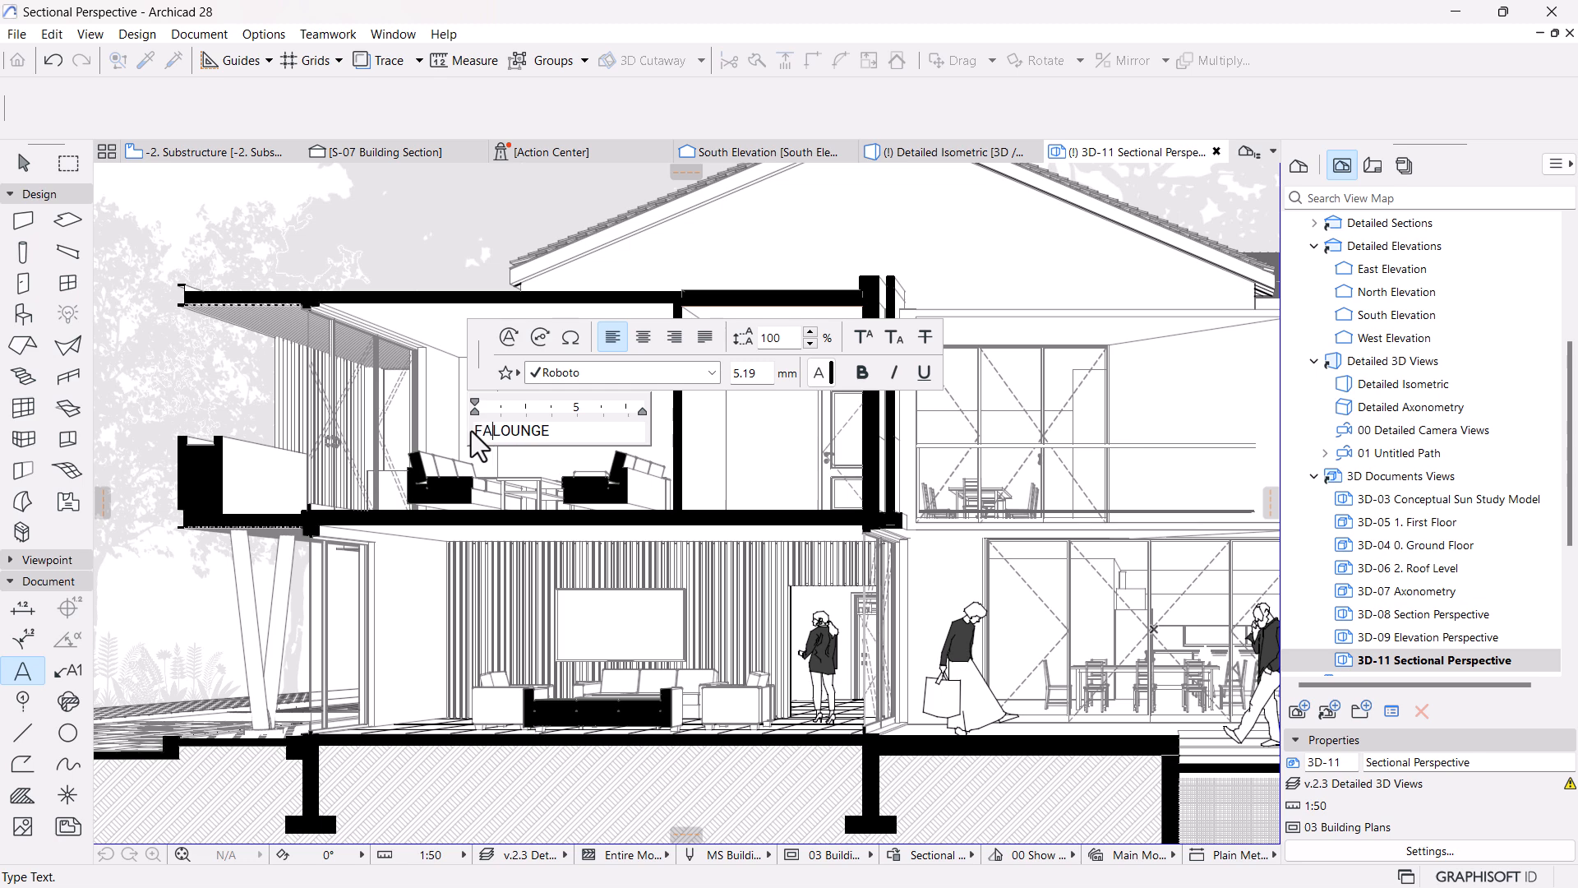
click(533, 549)
key(Escape)
Make the FAMILY LOUNGE text bold and narrow its text frame to fit the words
click(527, 438)
click(791, 116)
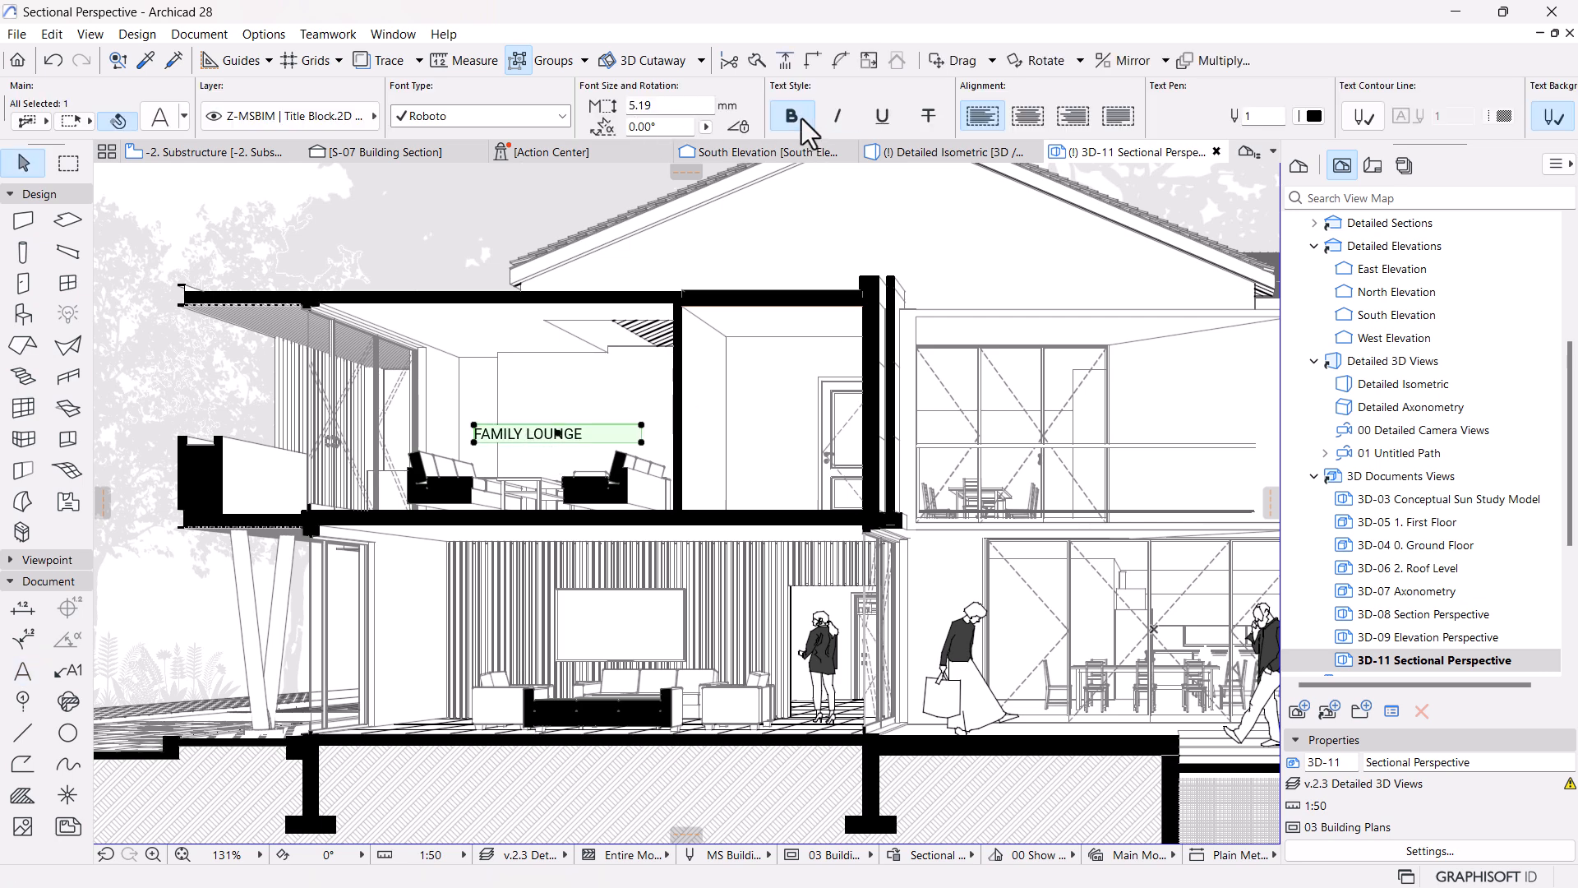
click(641, 442)
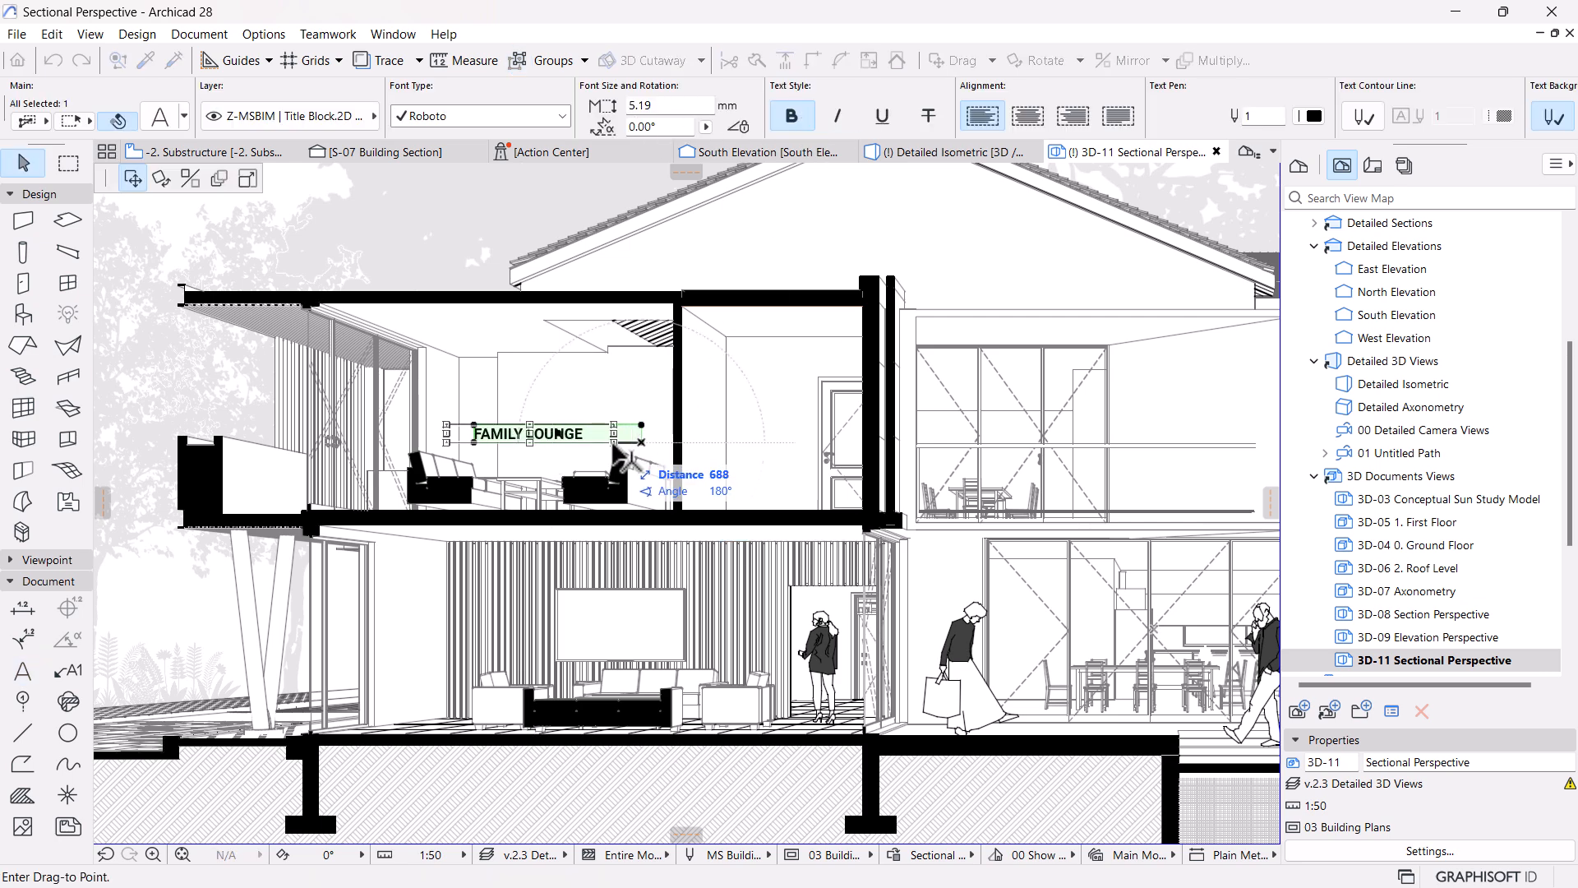
click(247, 179)
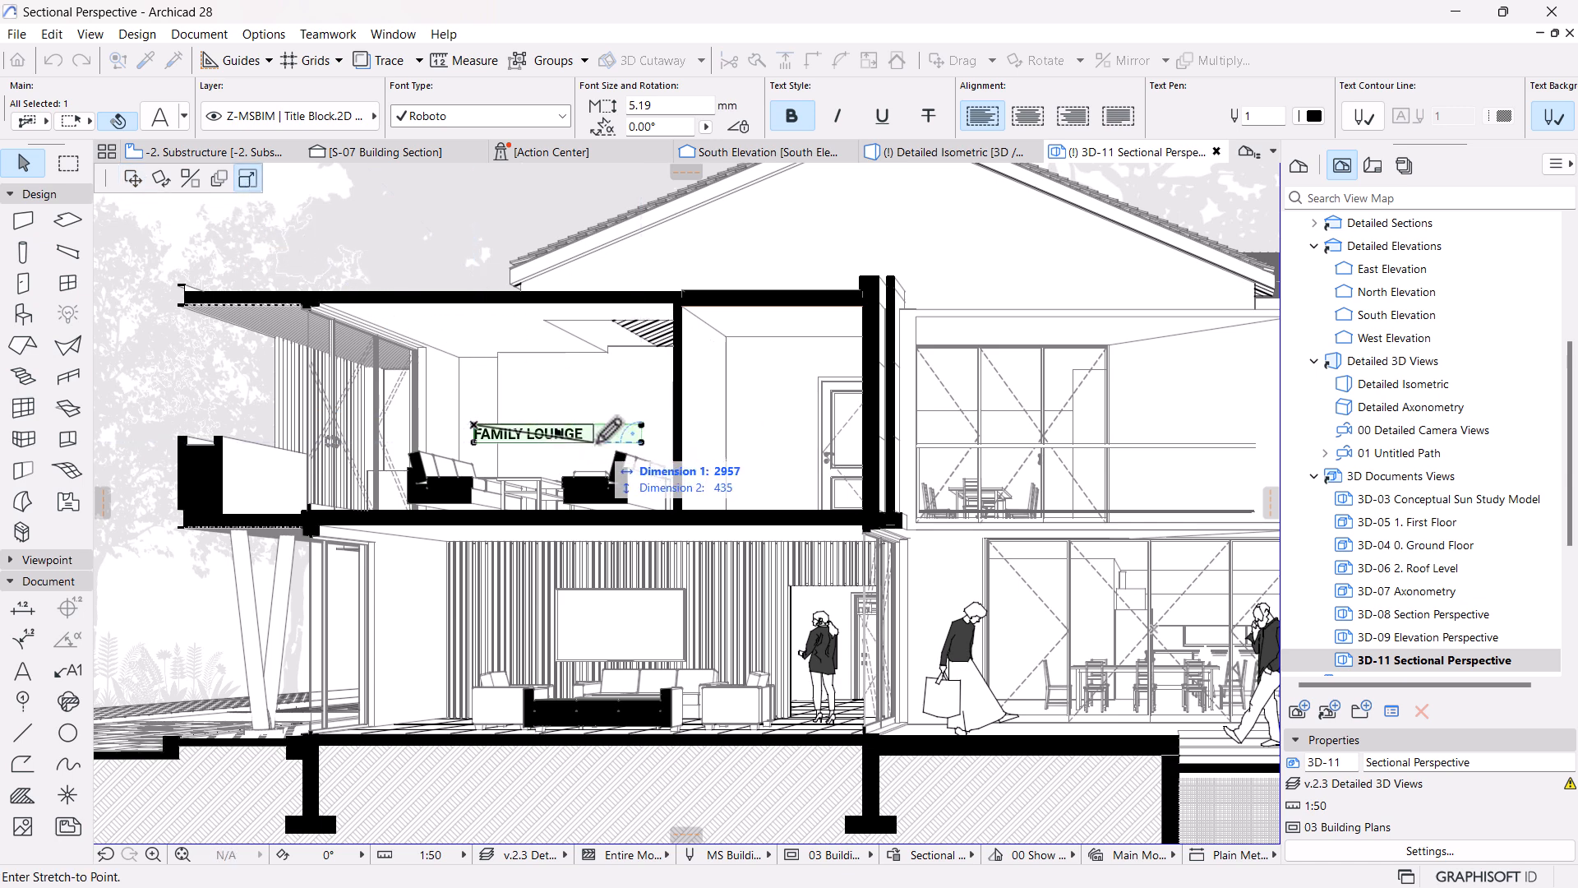
click(590, 441)
Move the FAMILY LOUNGE text horizontally towards the interior wall to sit between the sofas, and deselect it
key(ctrl+d)
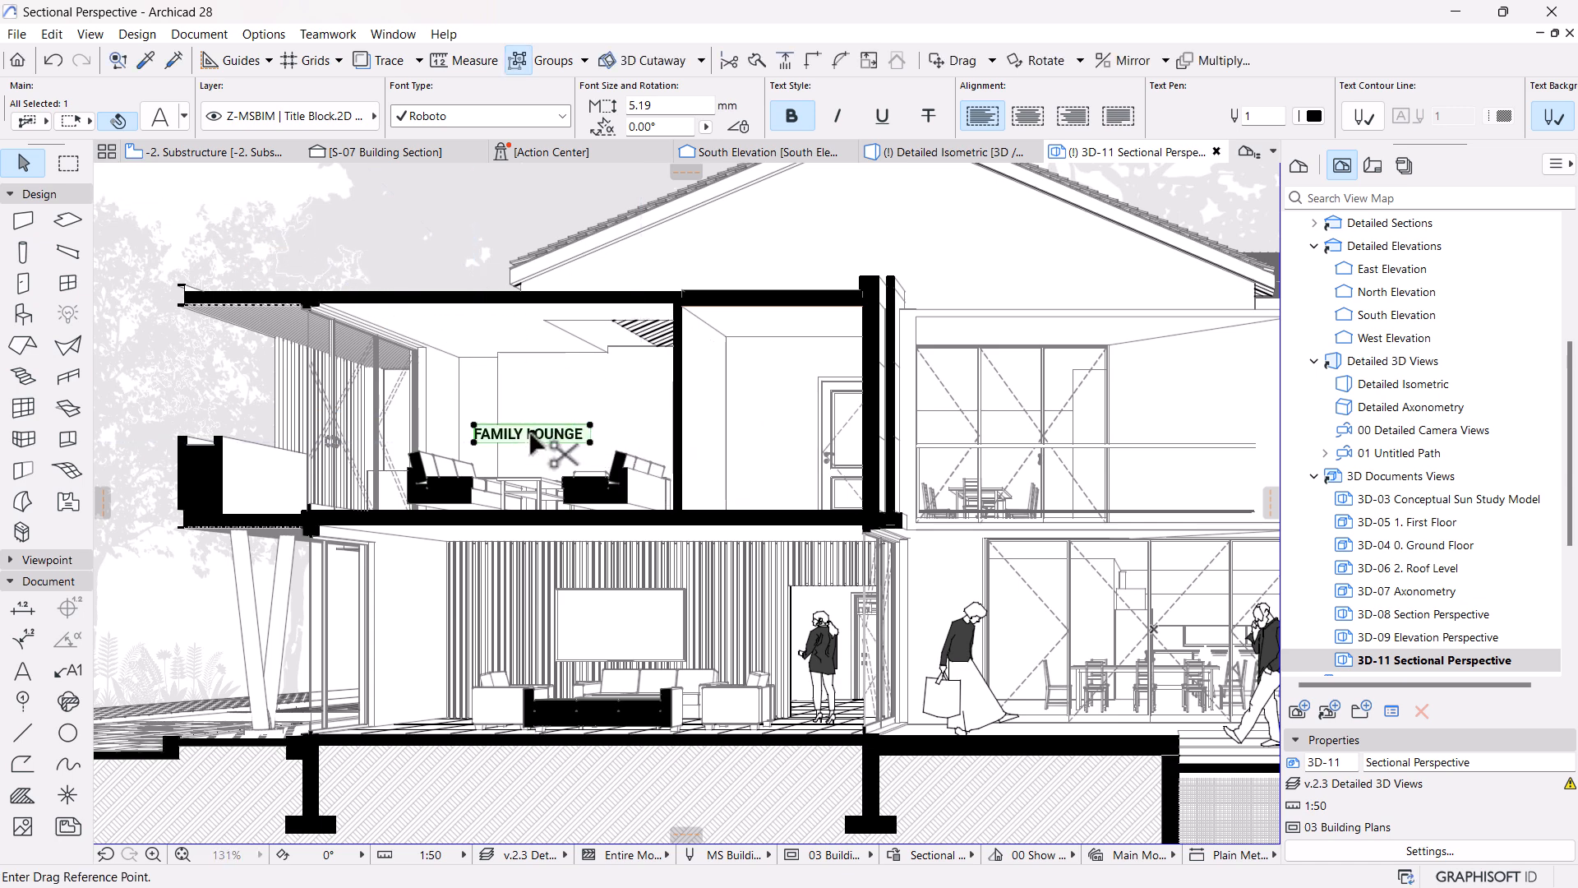
click(536, 440)
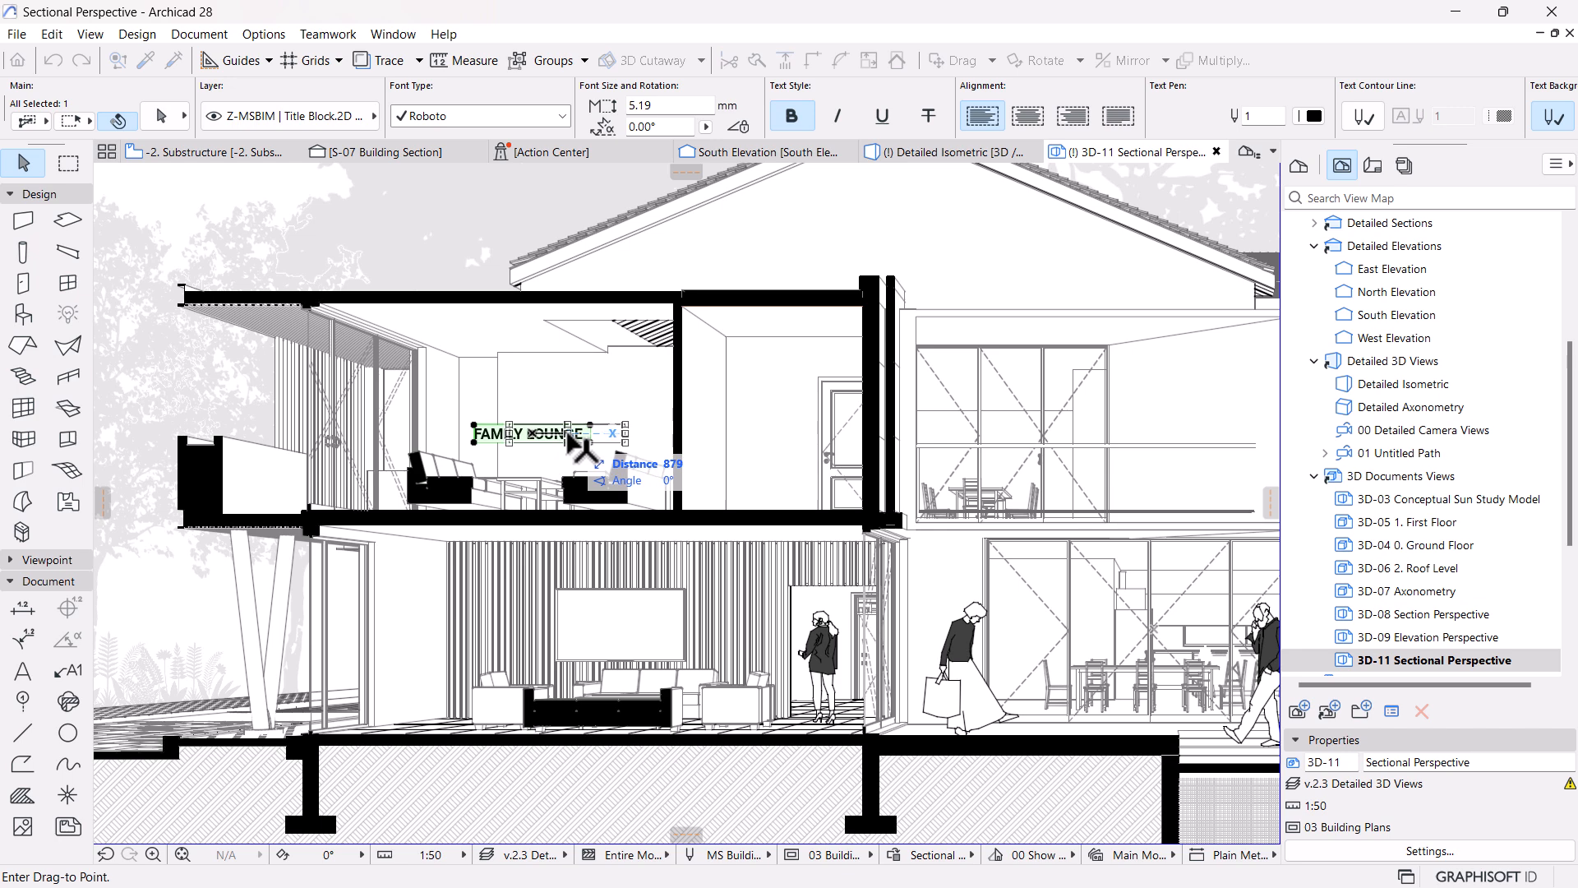
click(577, 446)
key(Escape)
Set the font size of the FAMILY LOUNGE text to 6.00 mm and deselect it
scroll(551, 549, down, 5)
middle_drag(548, 544, 545, 497)
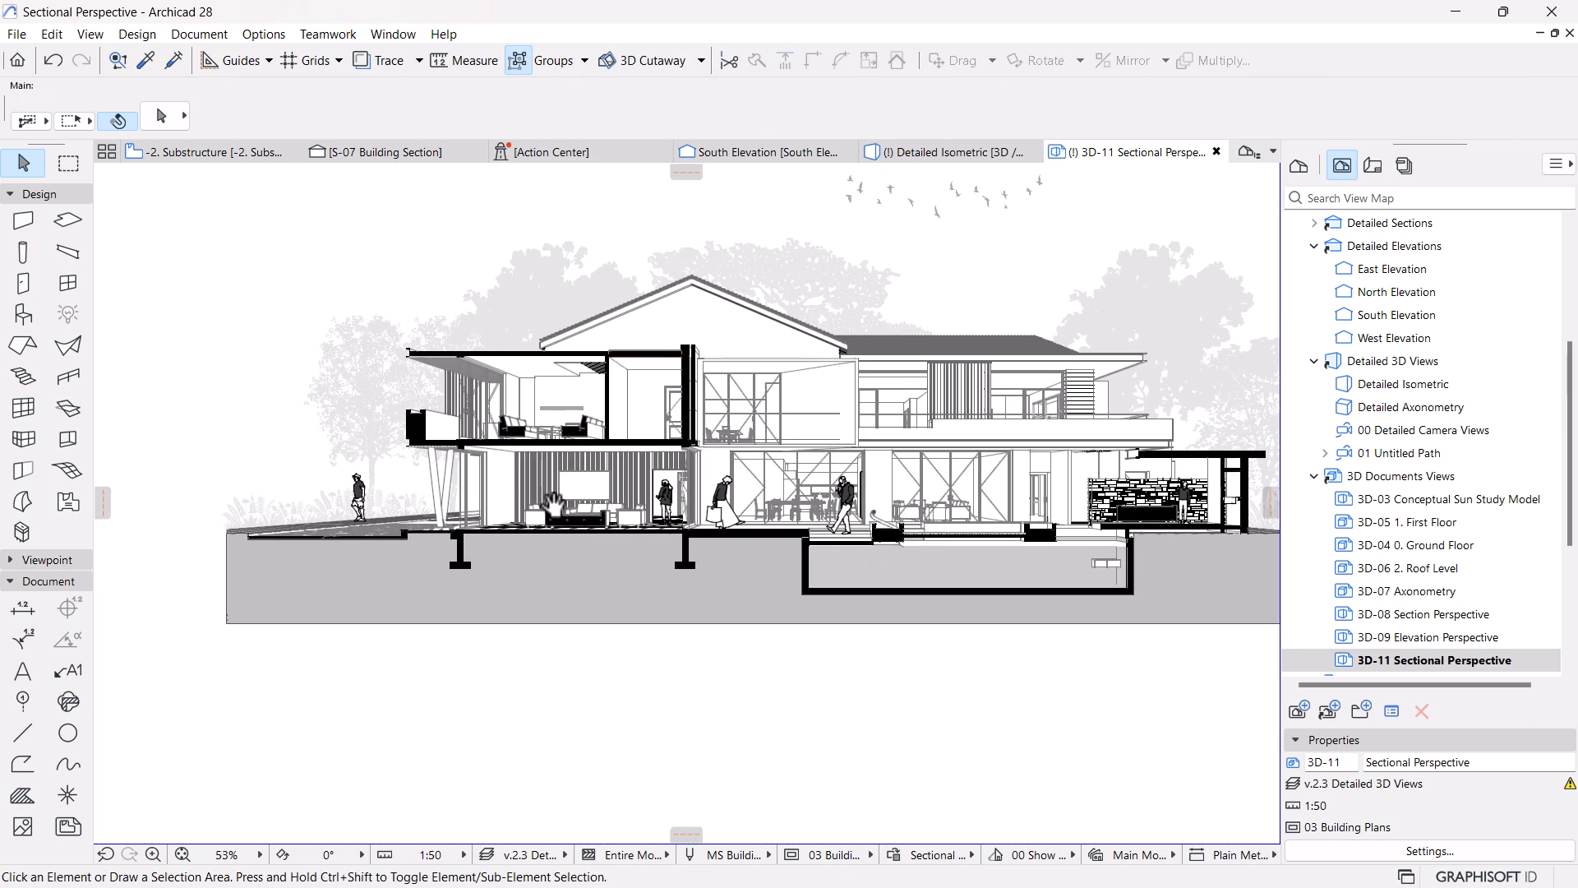
scroll(598, 492, up, 2)
middle_drag(956, 604, 821, 606)
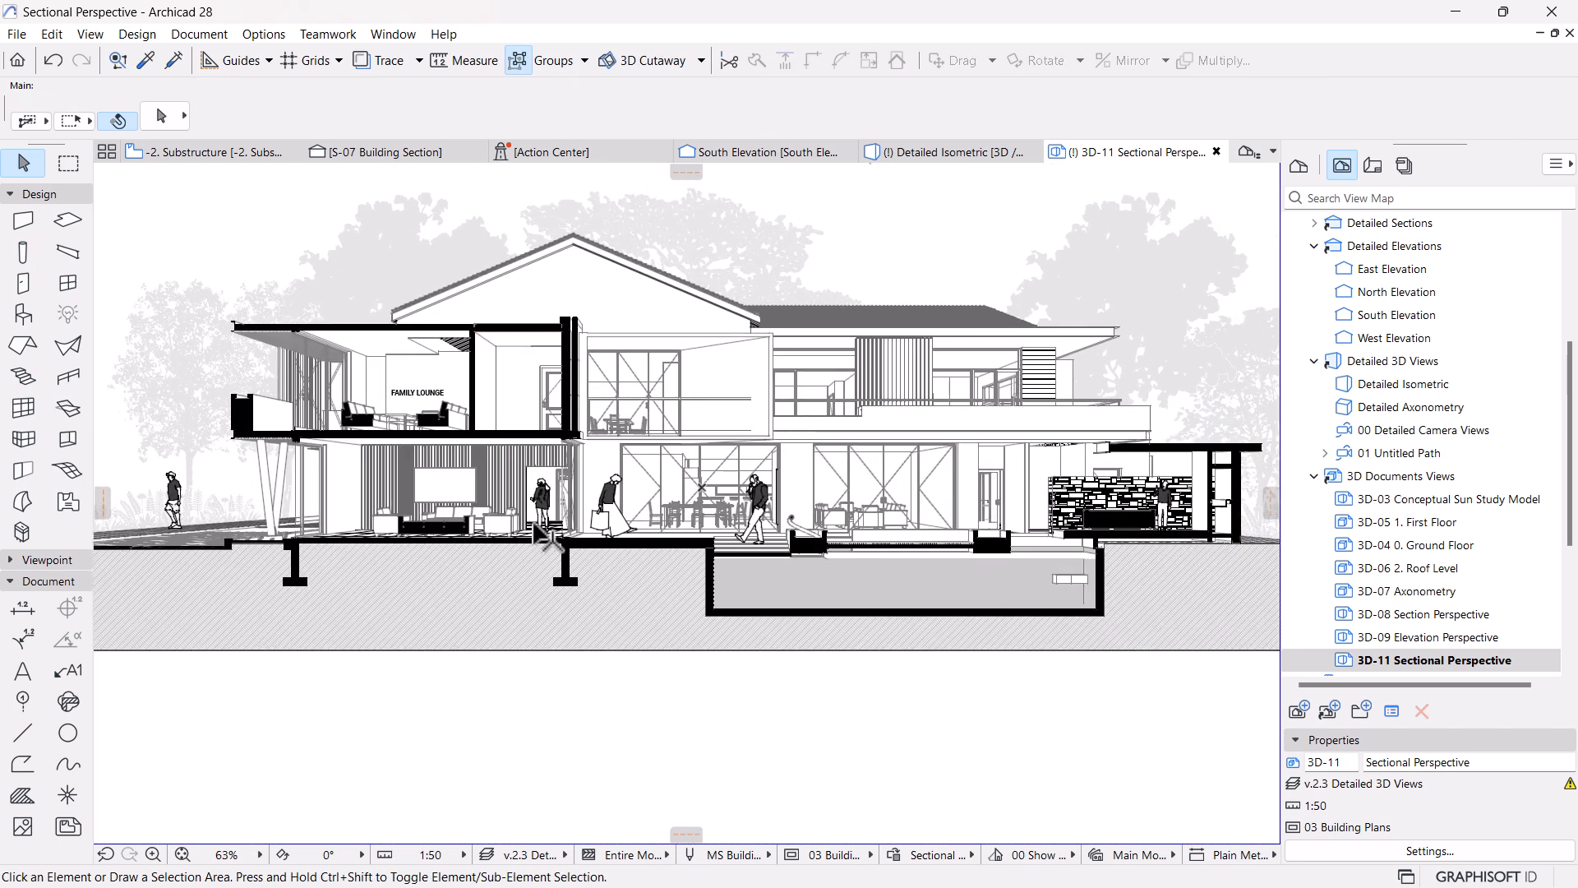
scroll(443, 482, down, 2)
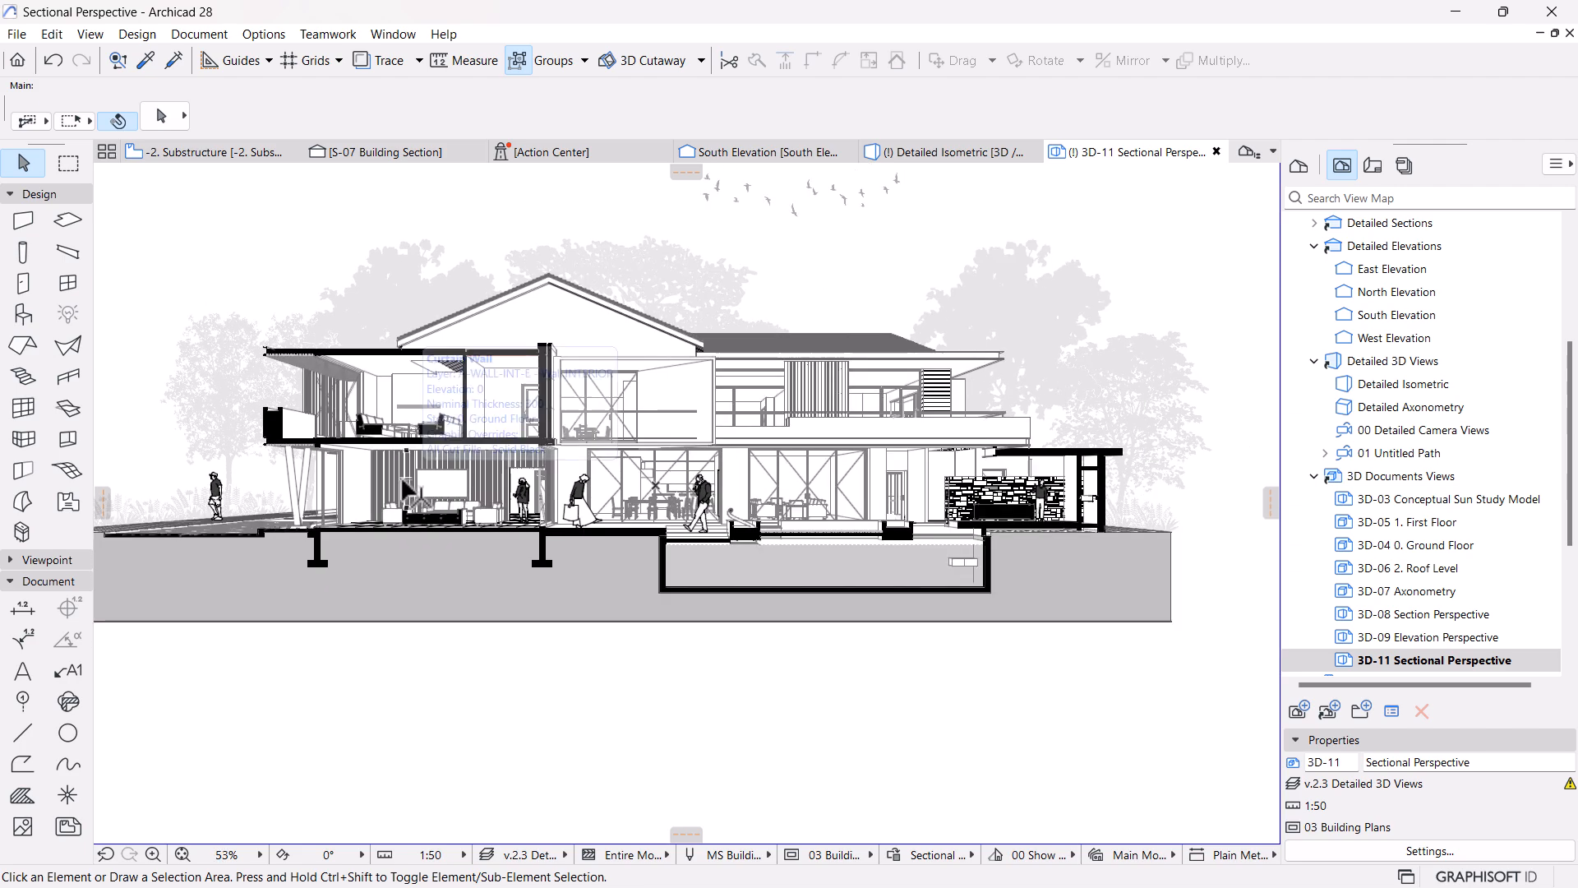
scroll(401, 476, up, 1)
scroll(360, 477, down, 2)
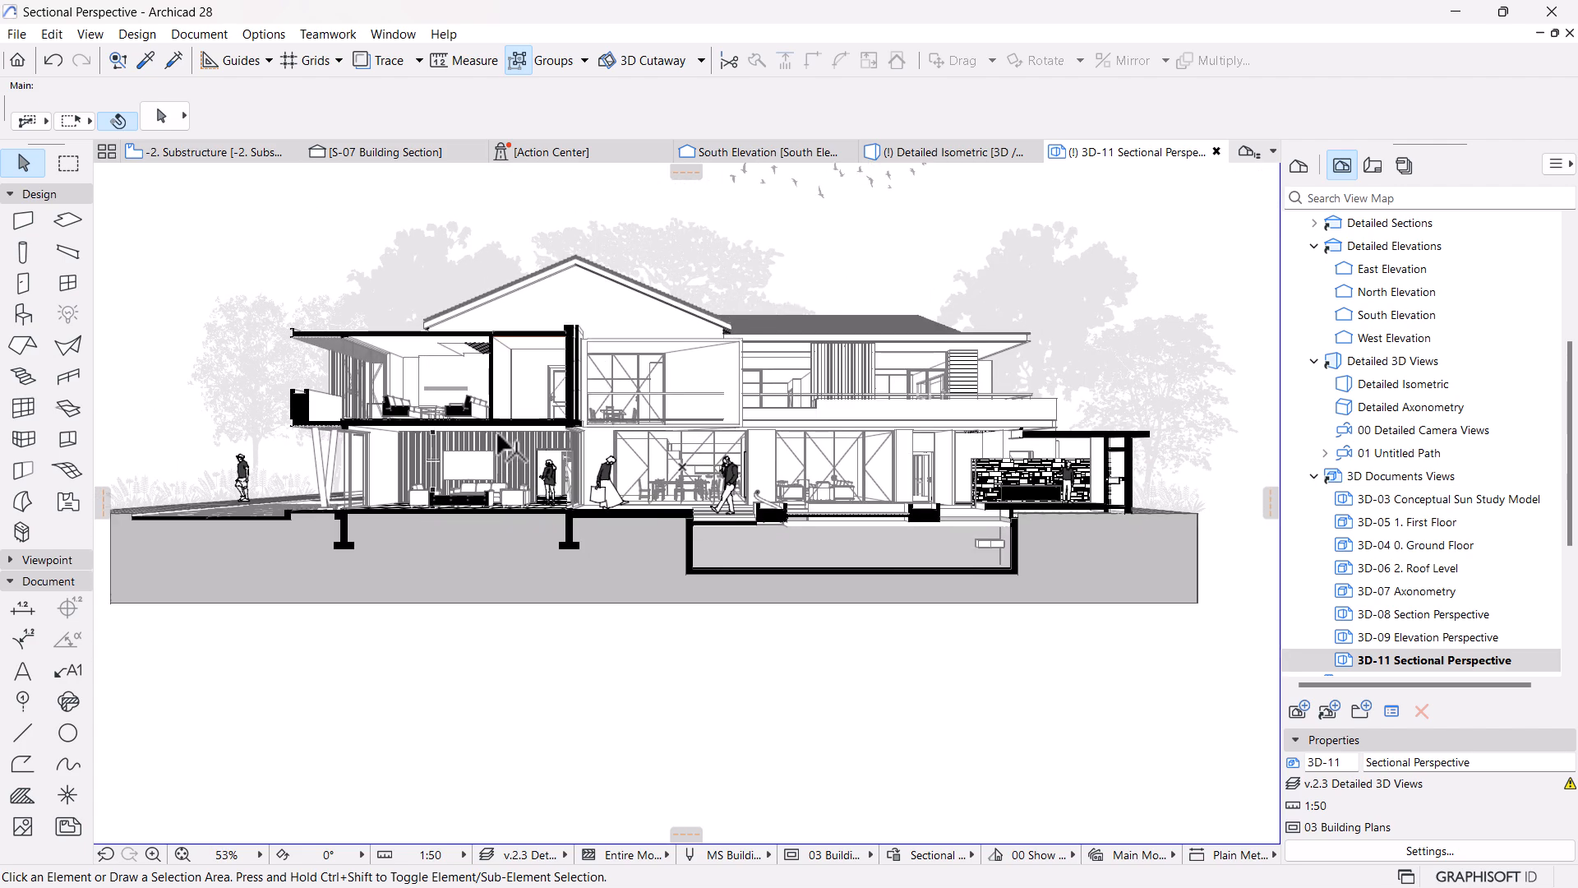
click(448, 390)
click(666, 105)
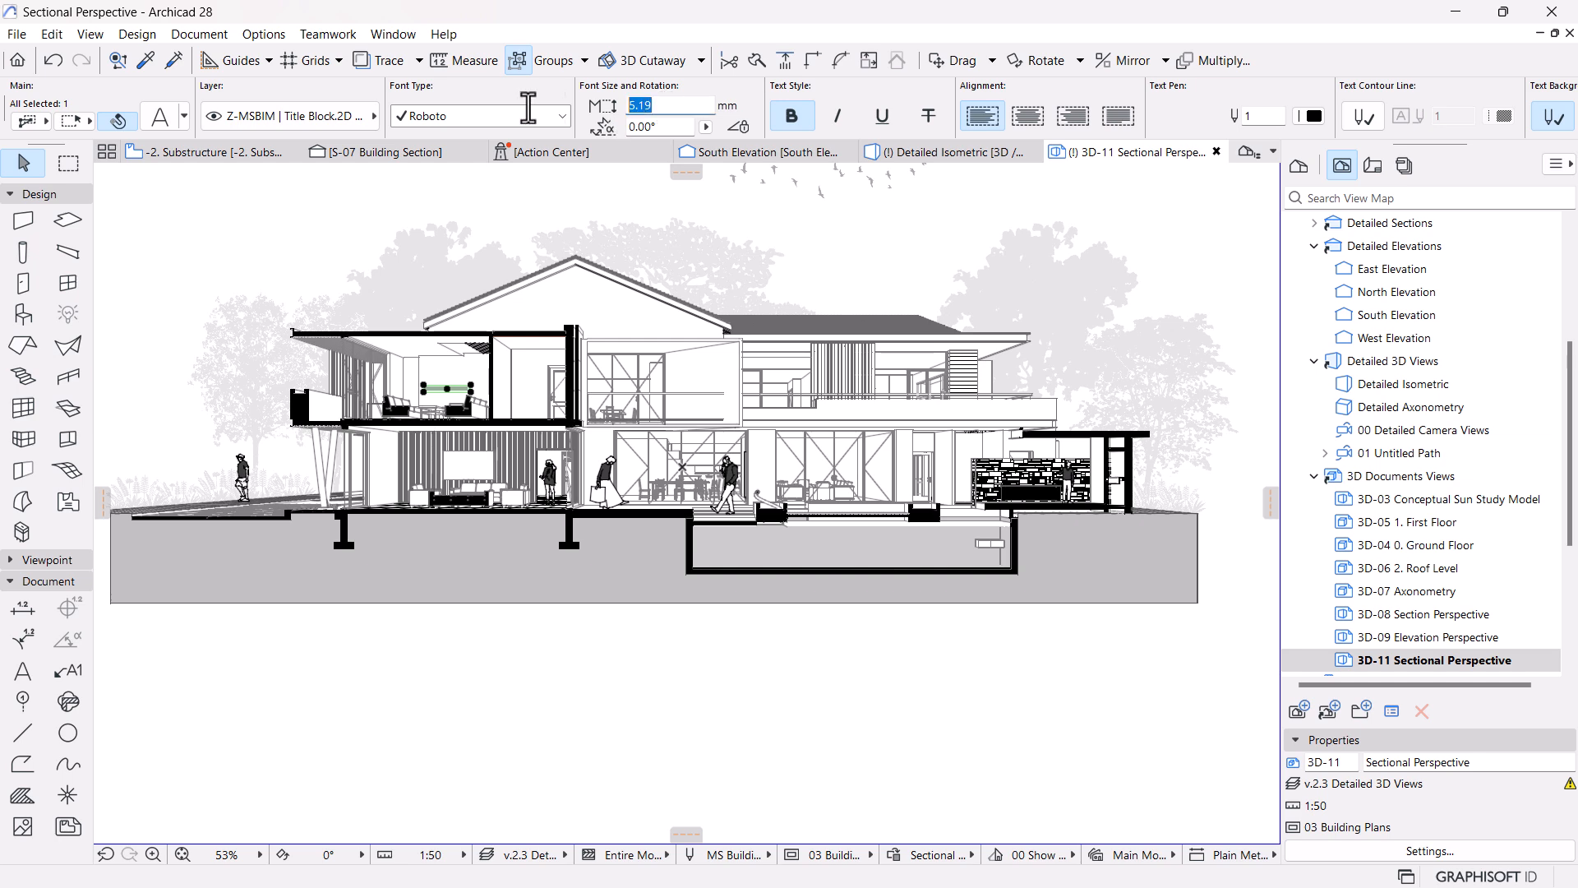
text(3)
key(Return)
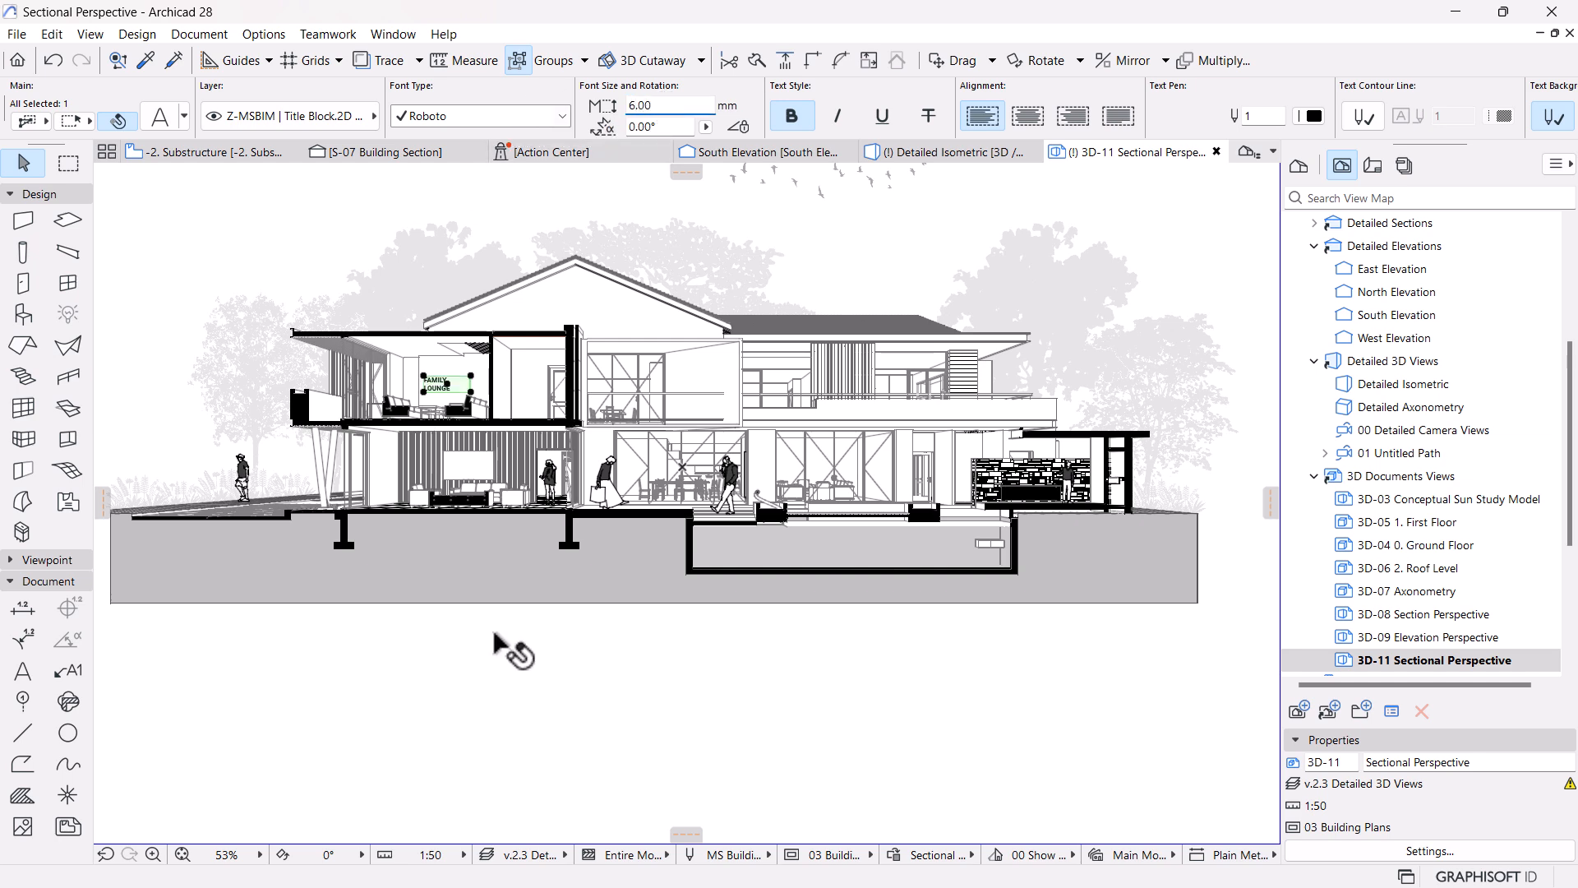
click(562, 773)
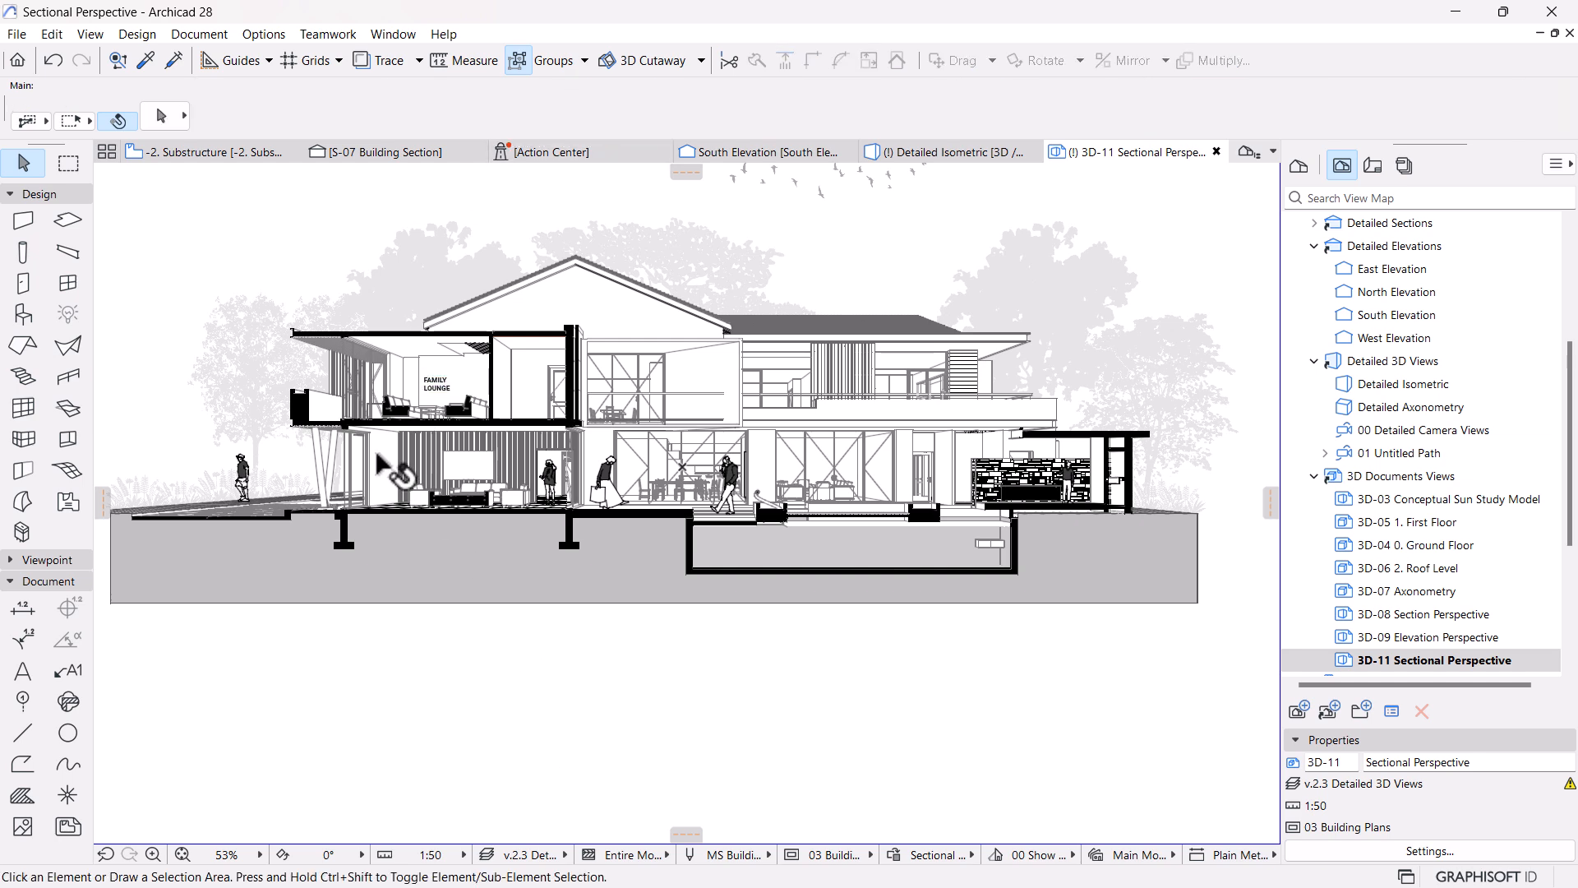
Copy the FAMILY LOUNGE text straight down into the ground-floor lounge and shift the copy horizontally onto the wall-mounted TV
scroll(381, 463, up, 4)
click(530, 332)
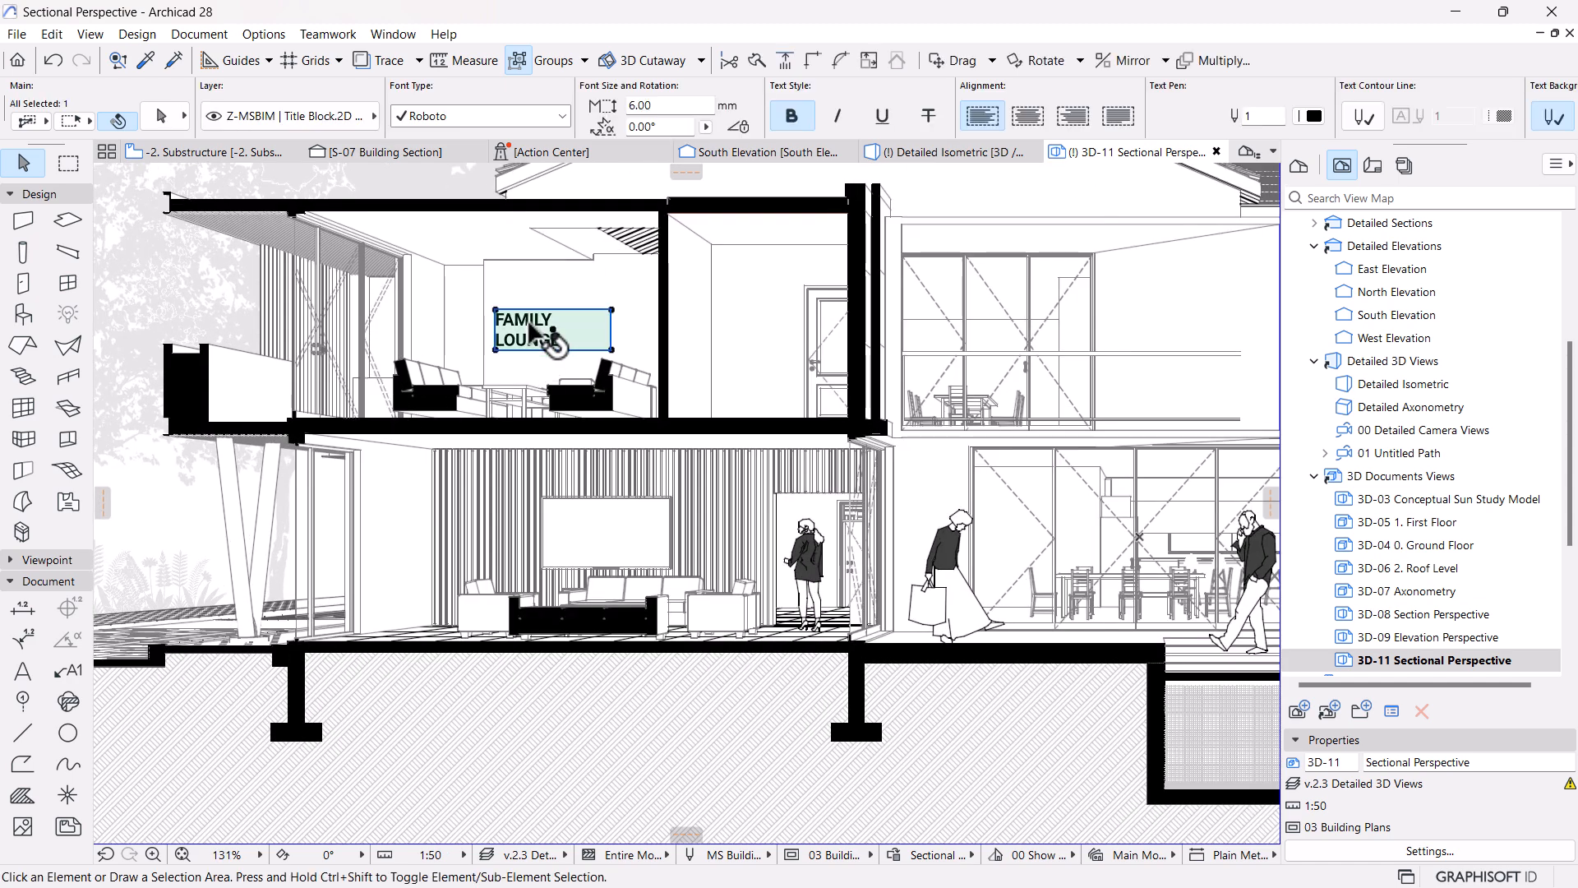
key(ctrl+shift+d)
click(529, 323)
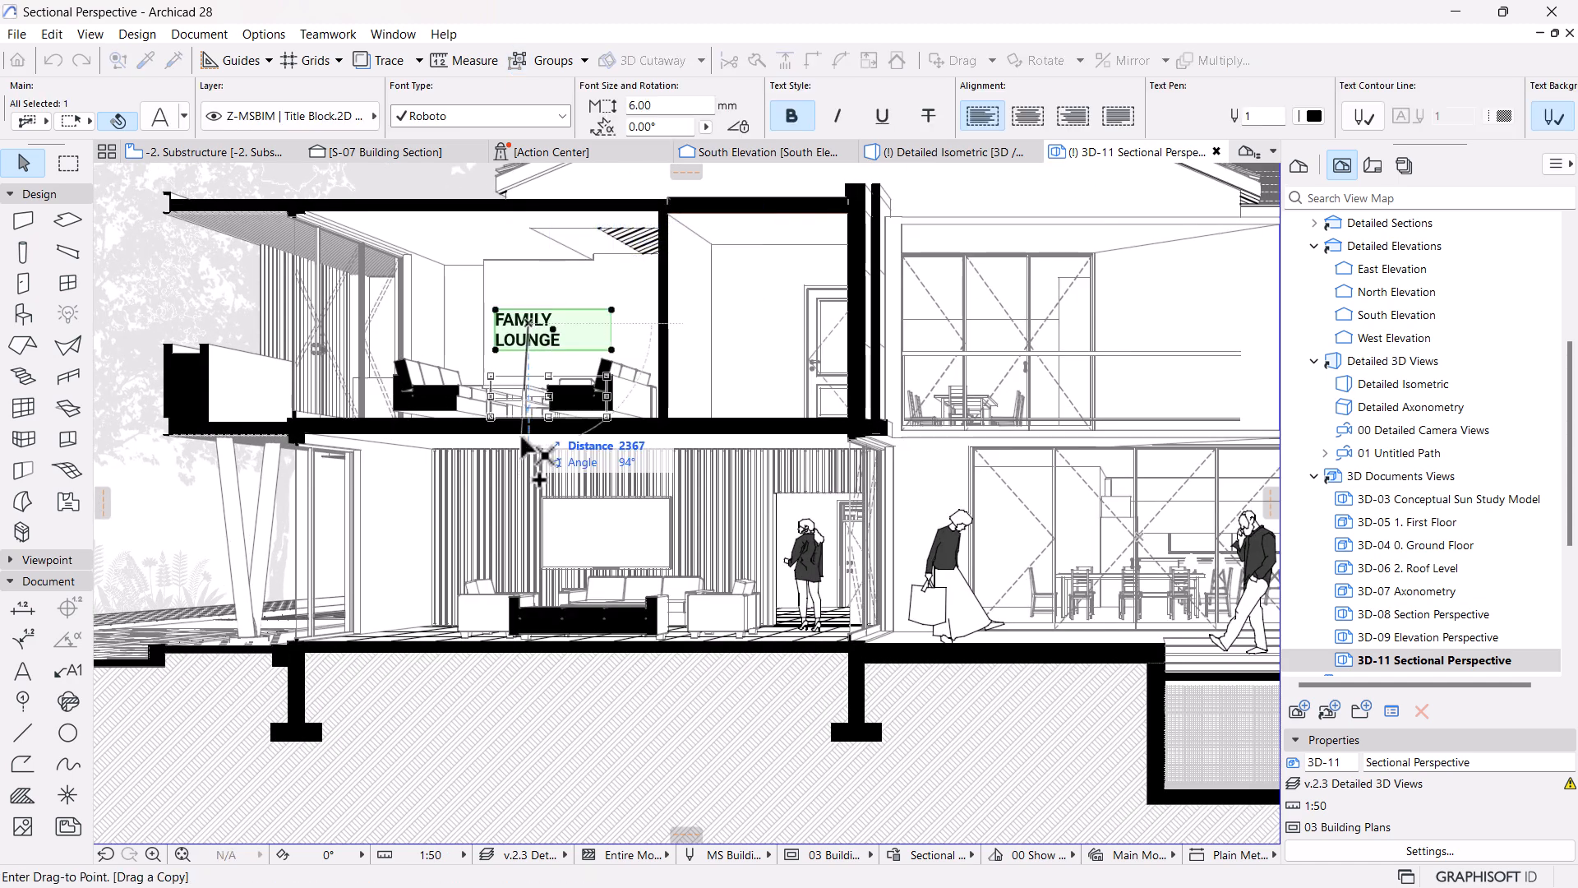
click(529, 531)
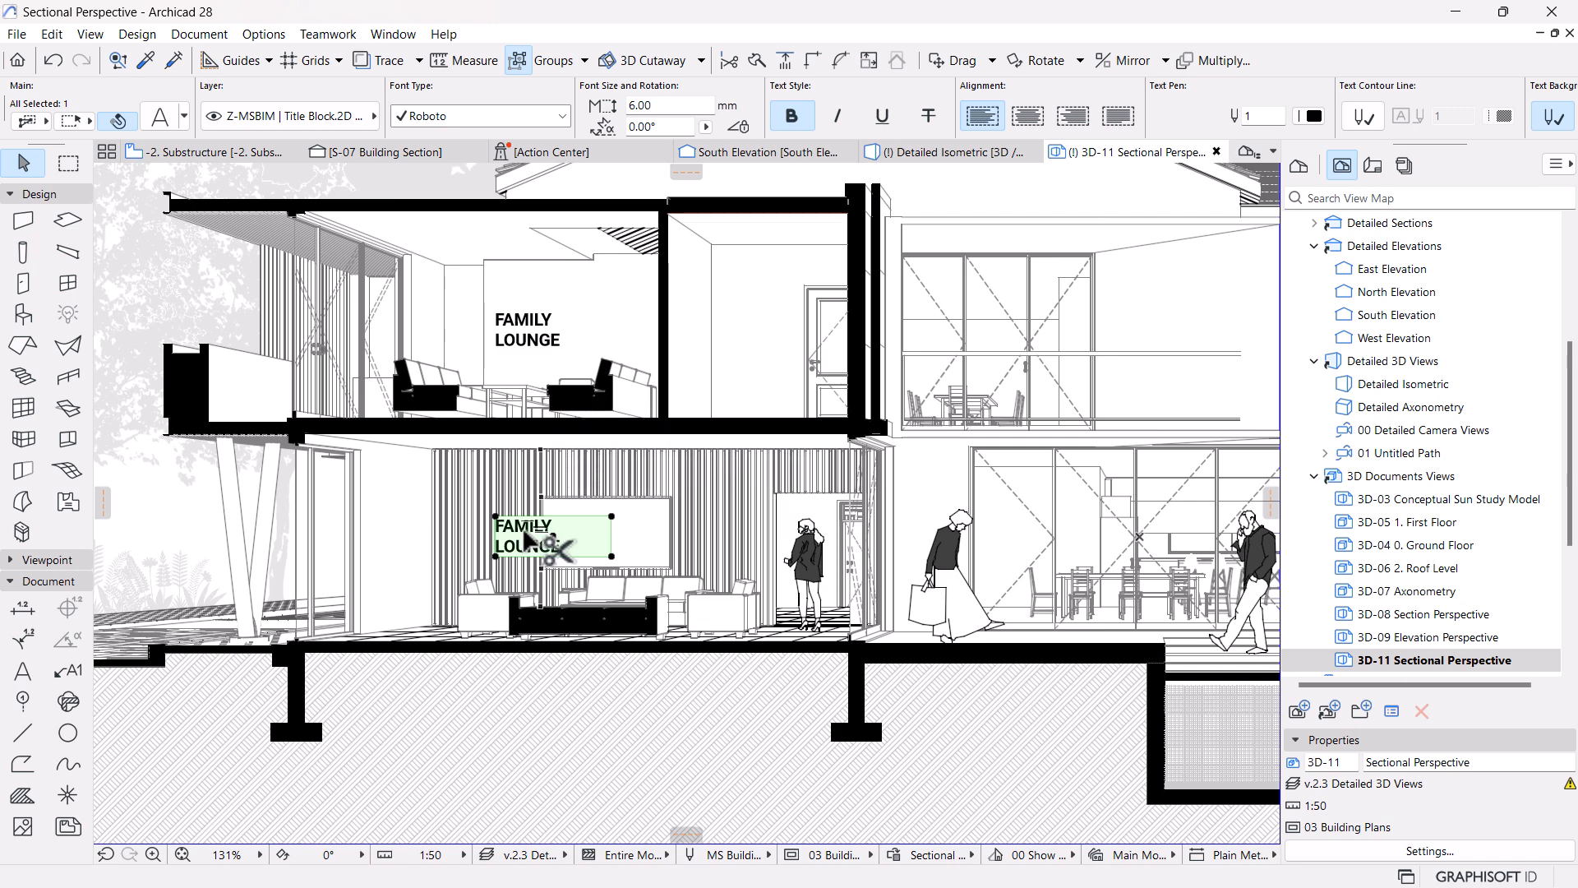
key(ctrl+d)
click(536, 541)
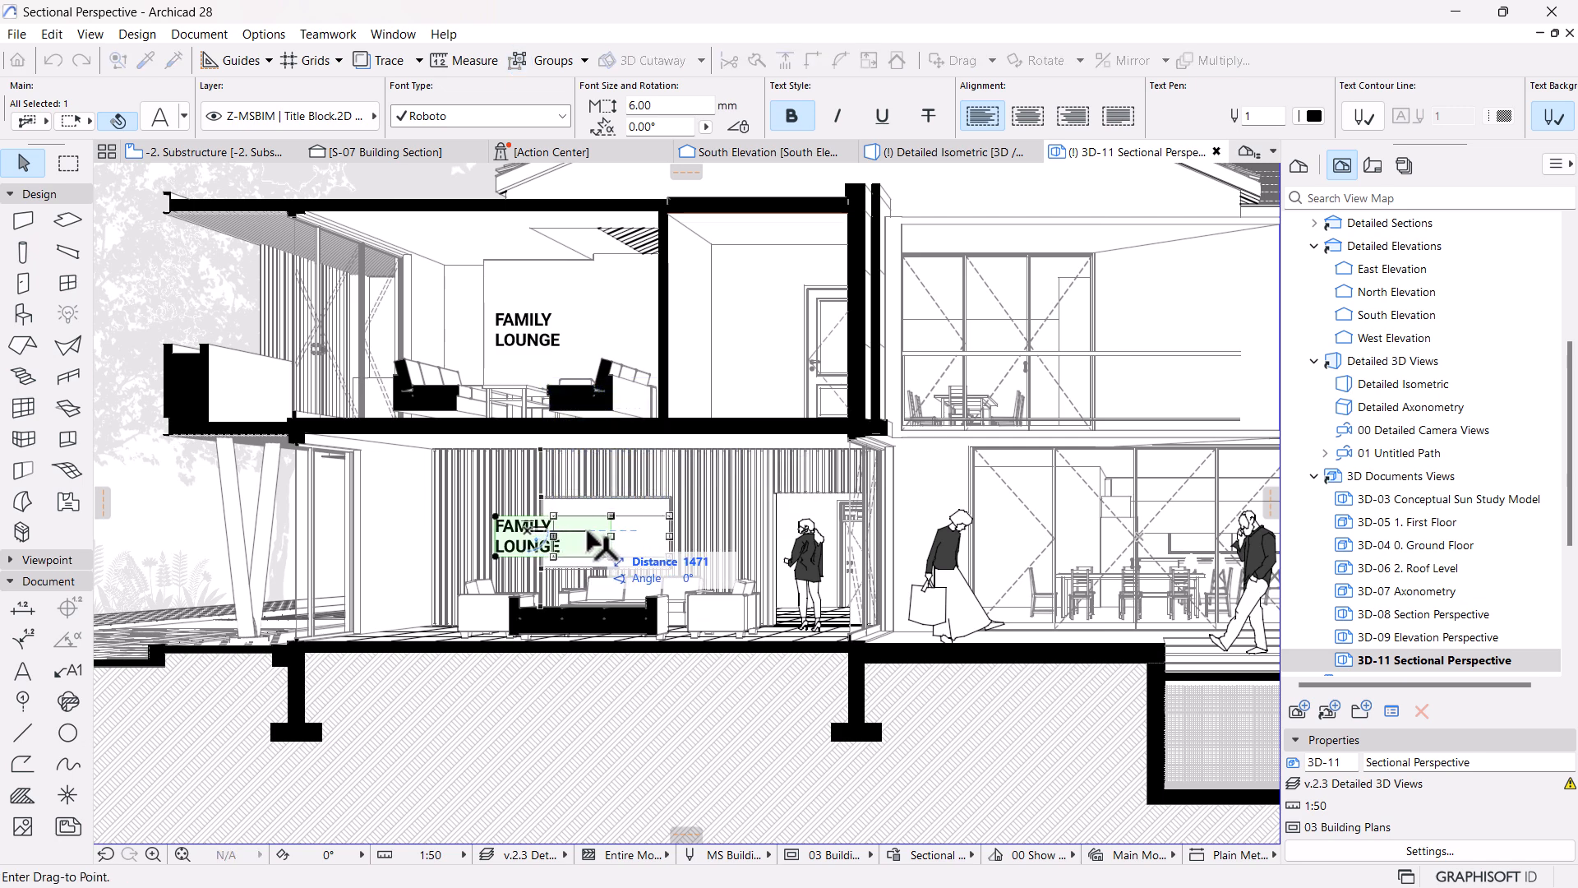
click(600, 542)
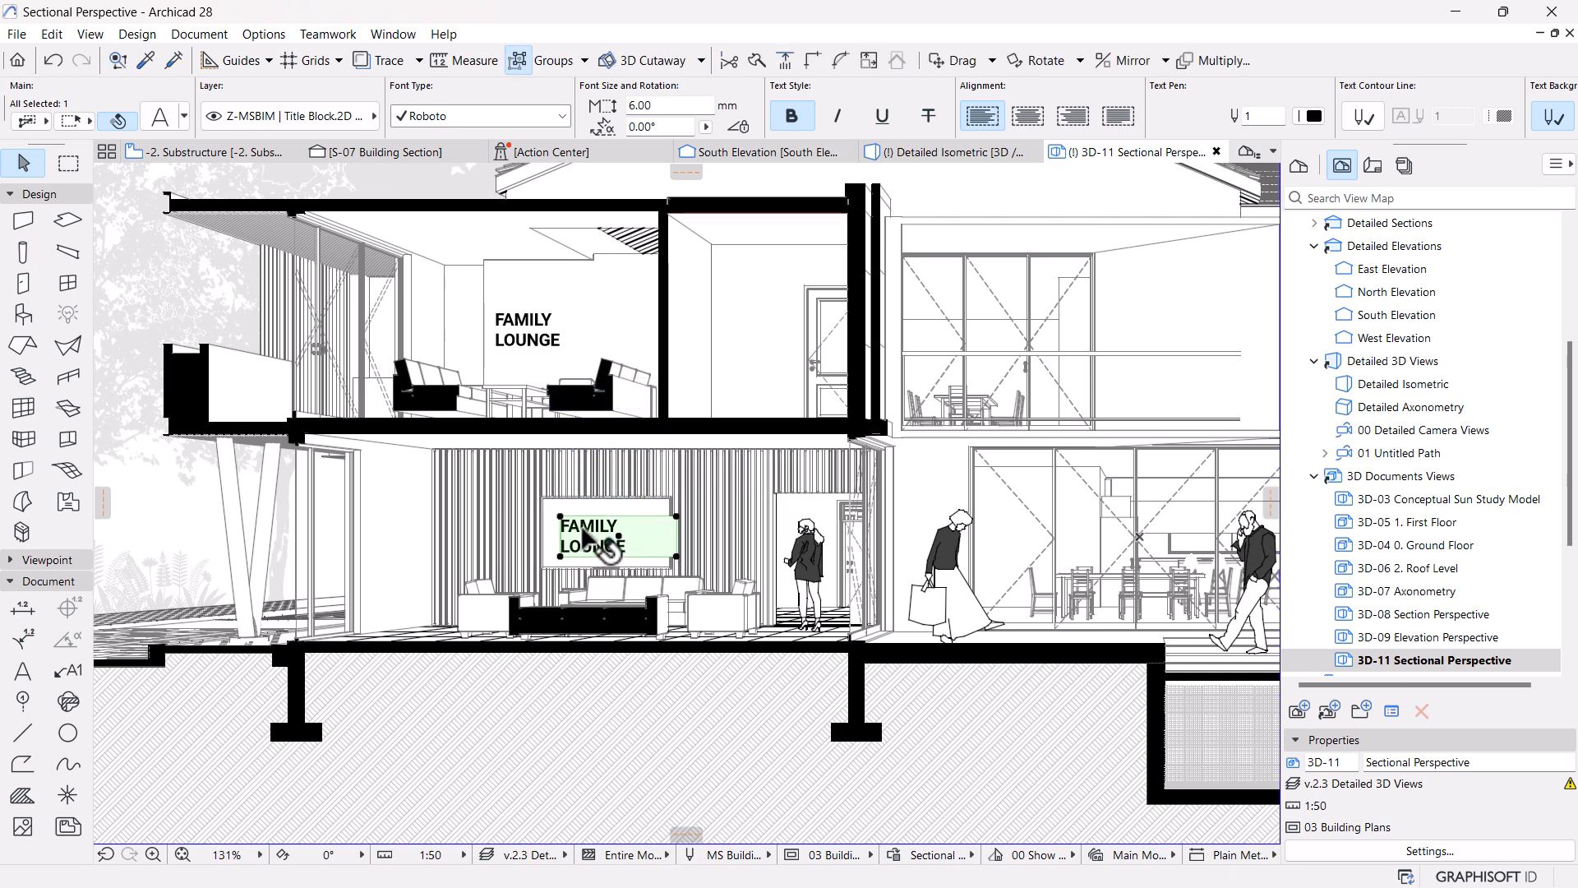
Replace the wording of the copied text in the ground-floor lounge with TV LOUNGE
double_click(600, 542)
drag(632, 549, 521, 516)
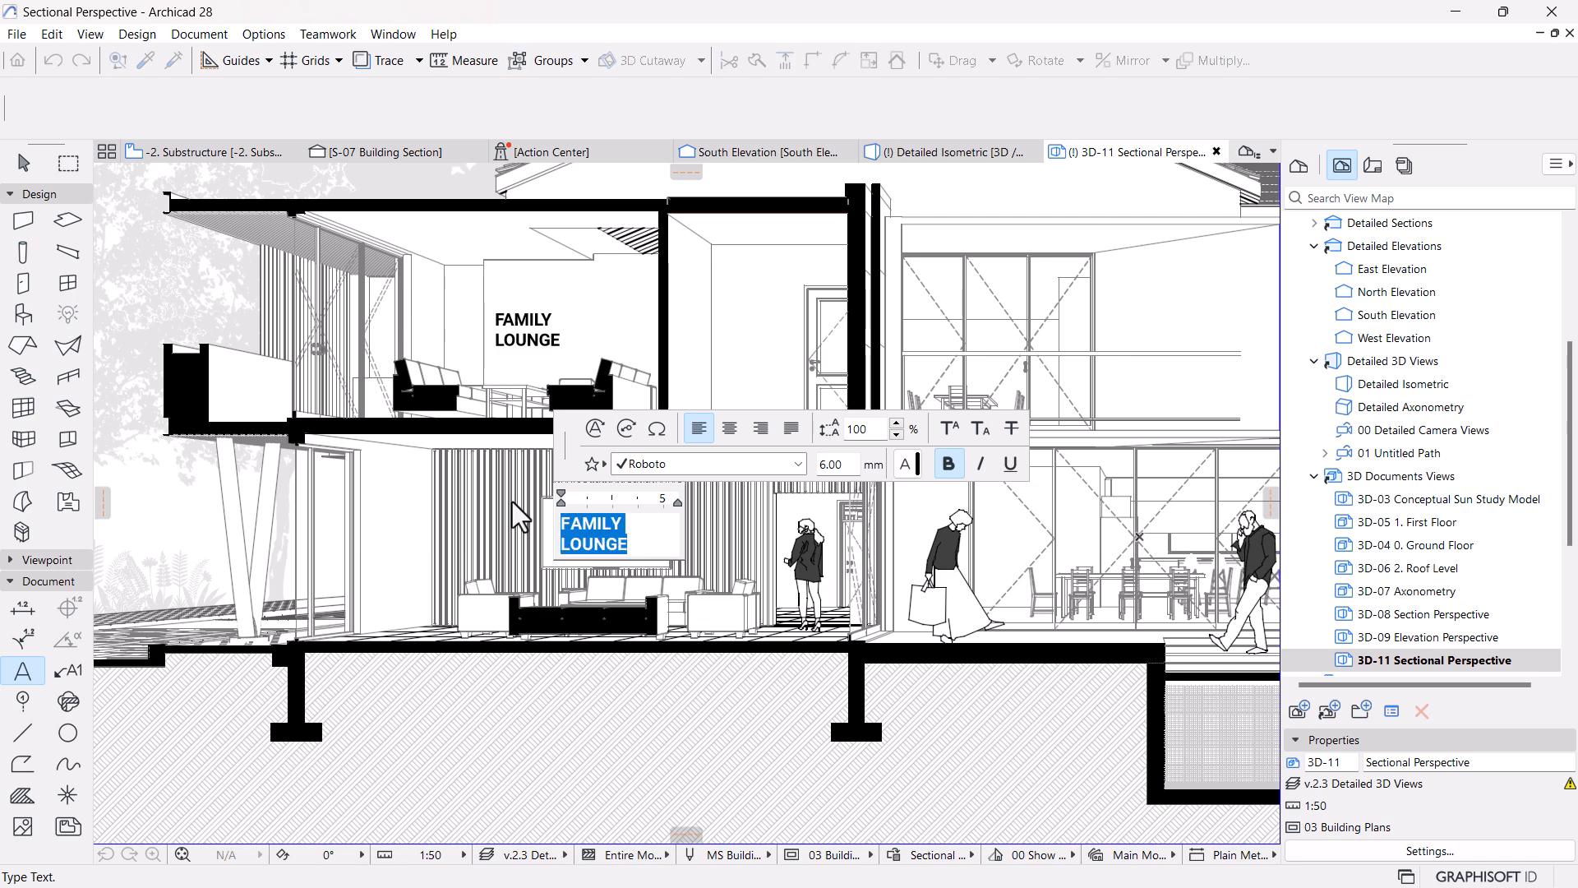
text(TV LOUNGE)
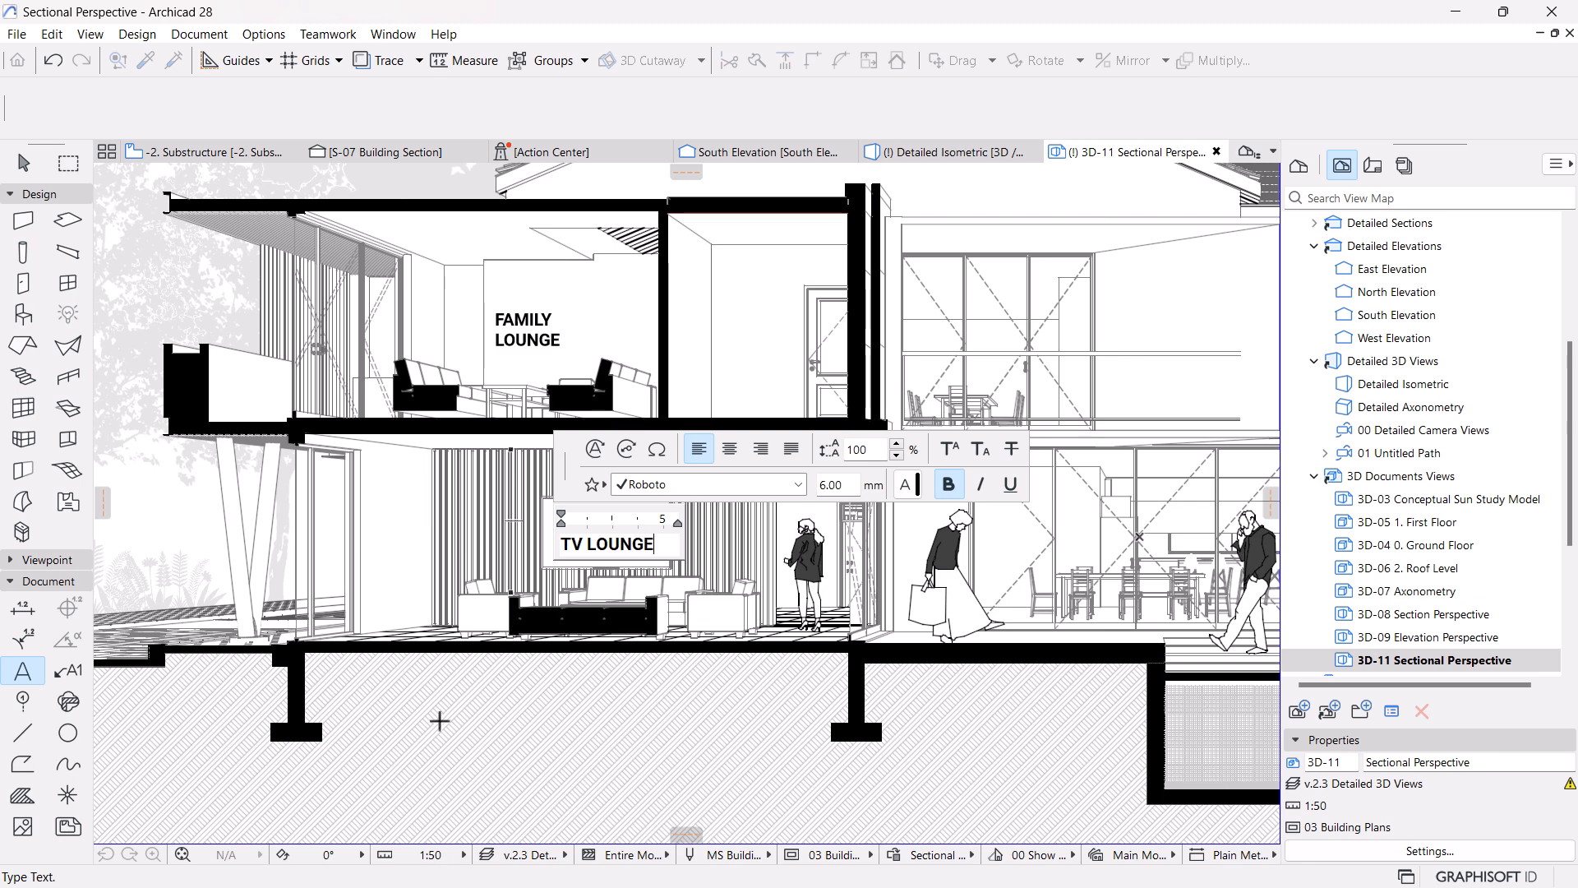
click(440, 720)
Narrow the TV LOUNGE text frame to fit the words, raise the text slightly within the TV outline, and deselect it
click(677, 558)
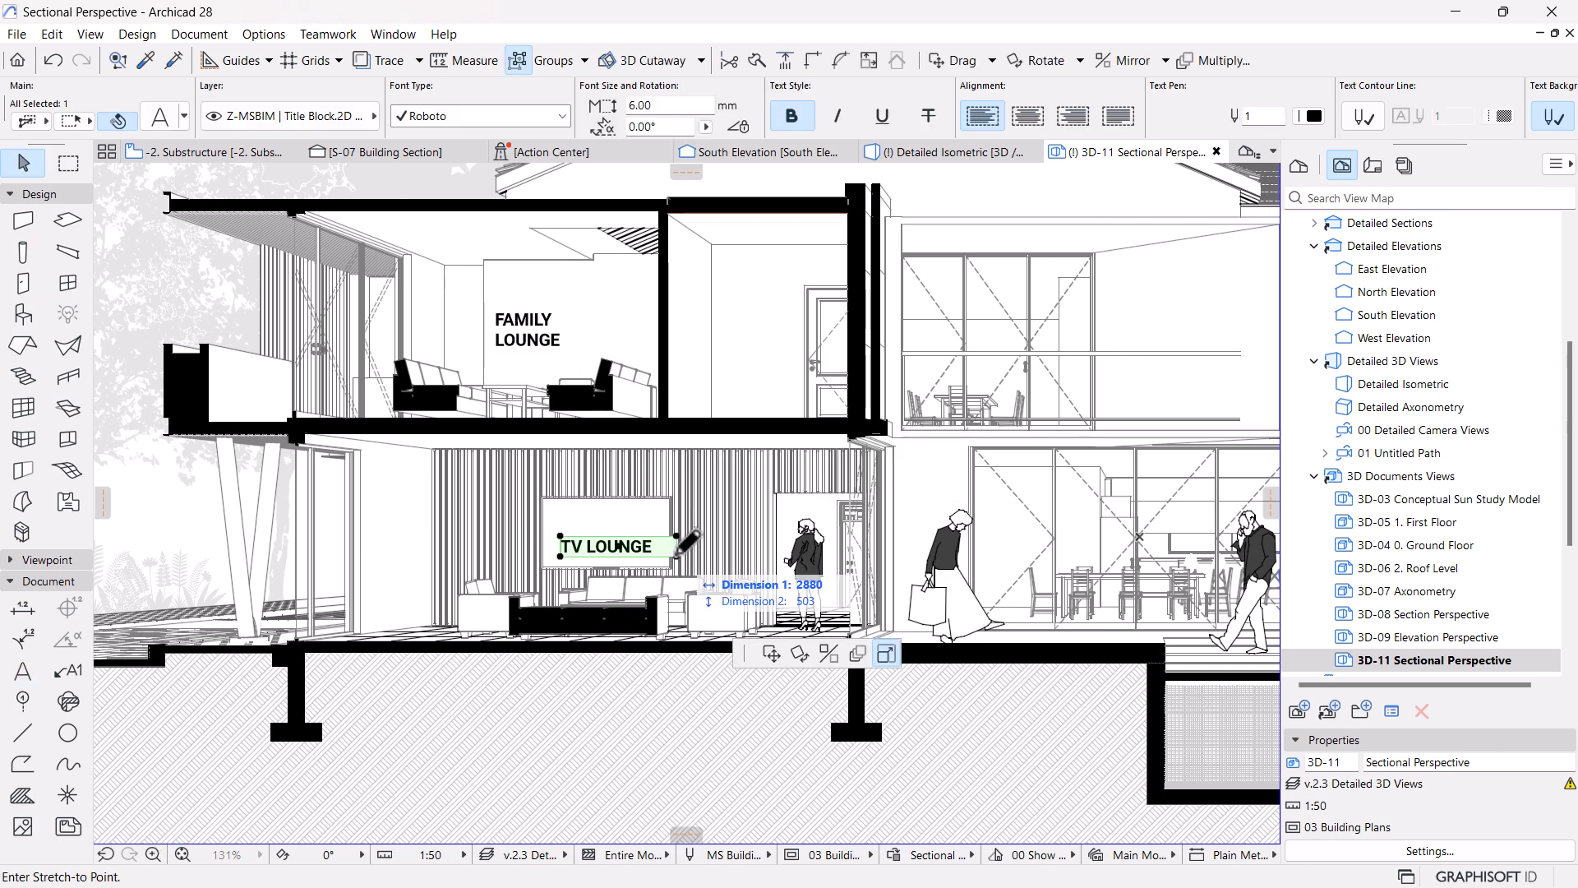
click(609, 550)
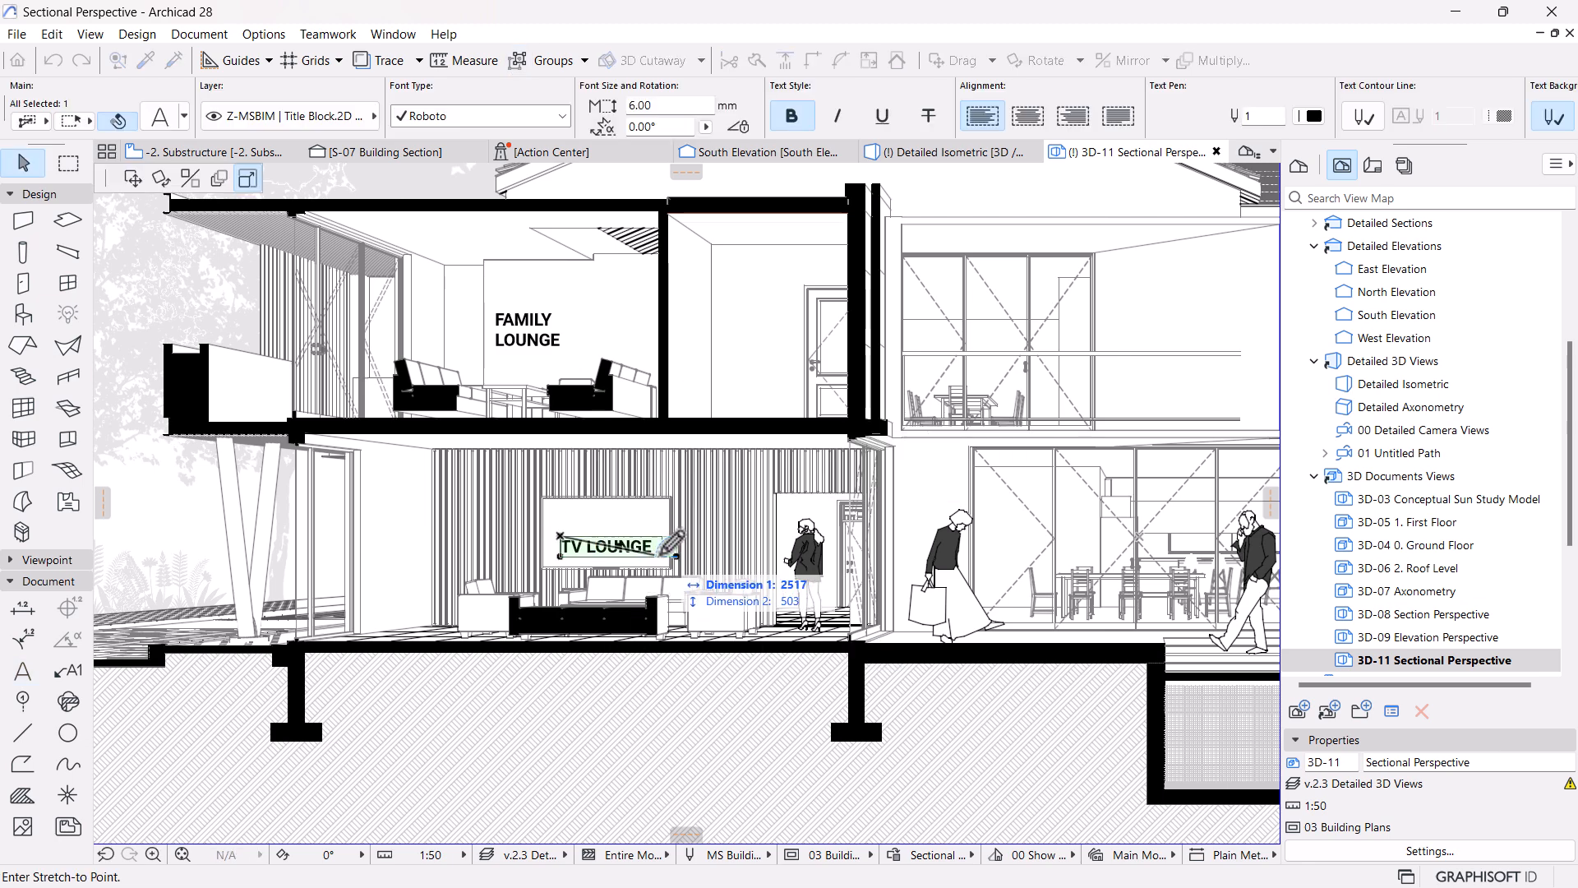
click(607, 538)
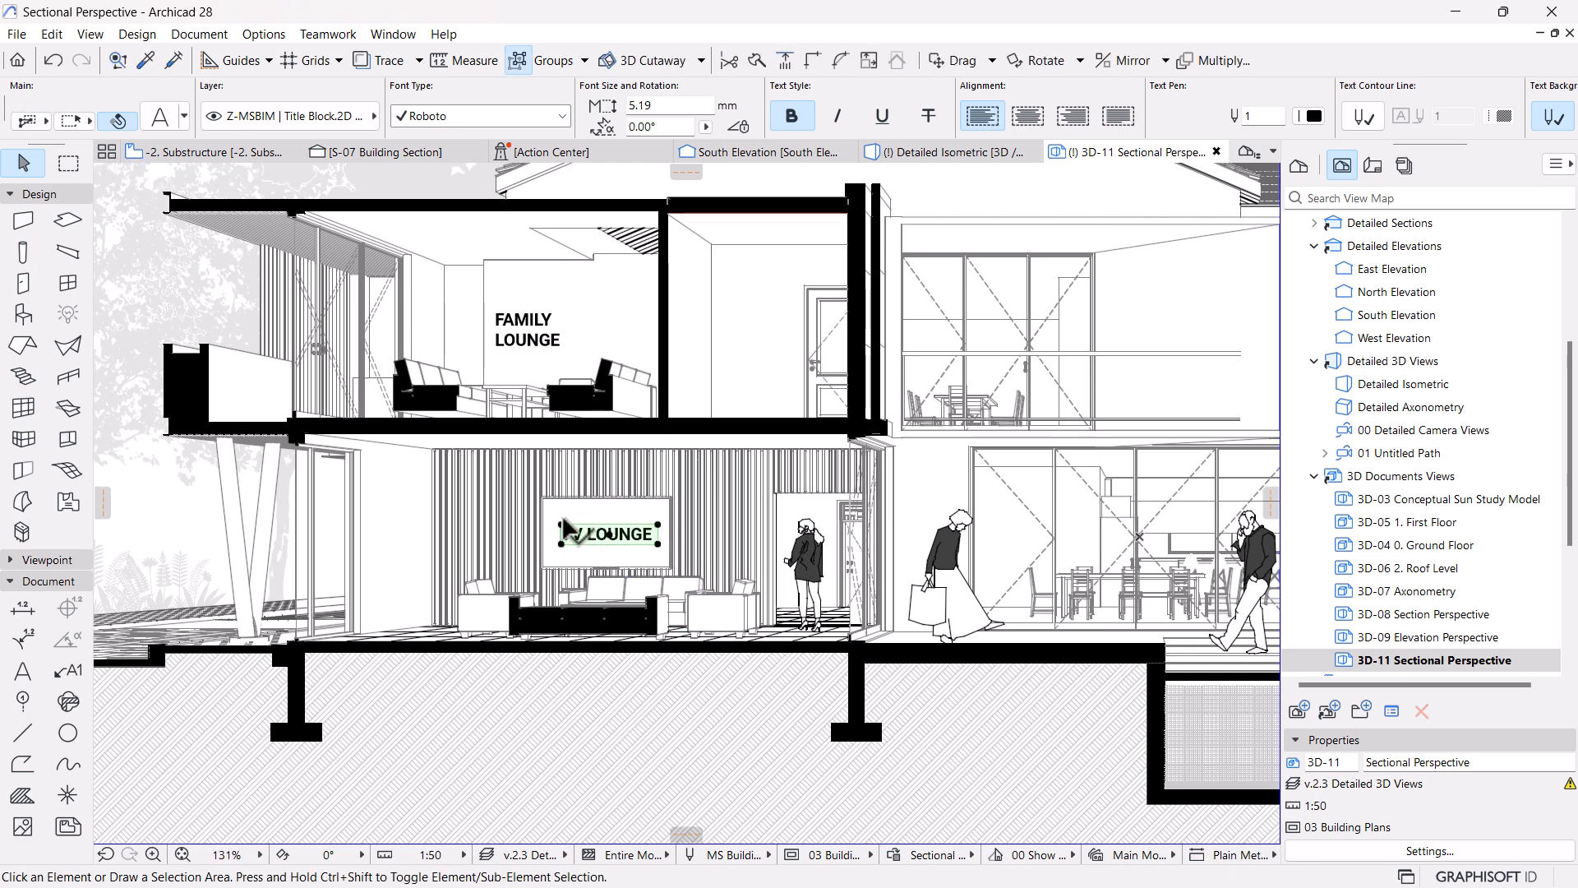
key(Escape)
Copy the TV LOUNGE text onto the stone wall of the covered outdoor area, above the solid black counter
scroll(567, 531, down, 5)
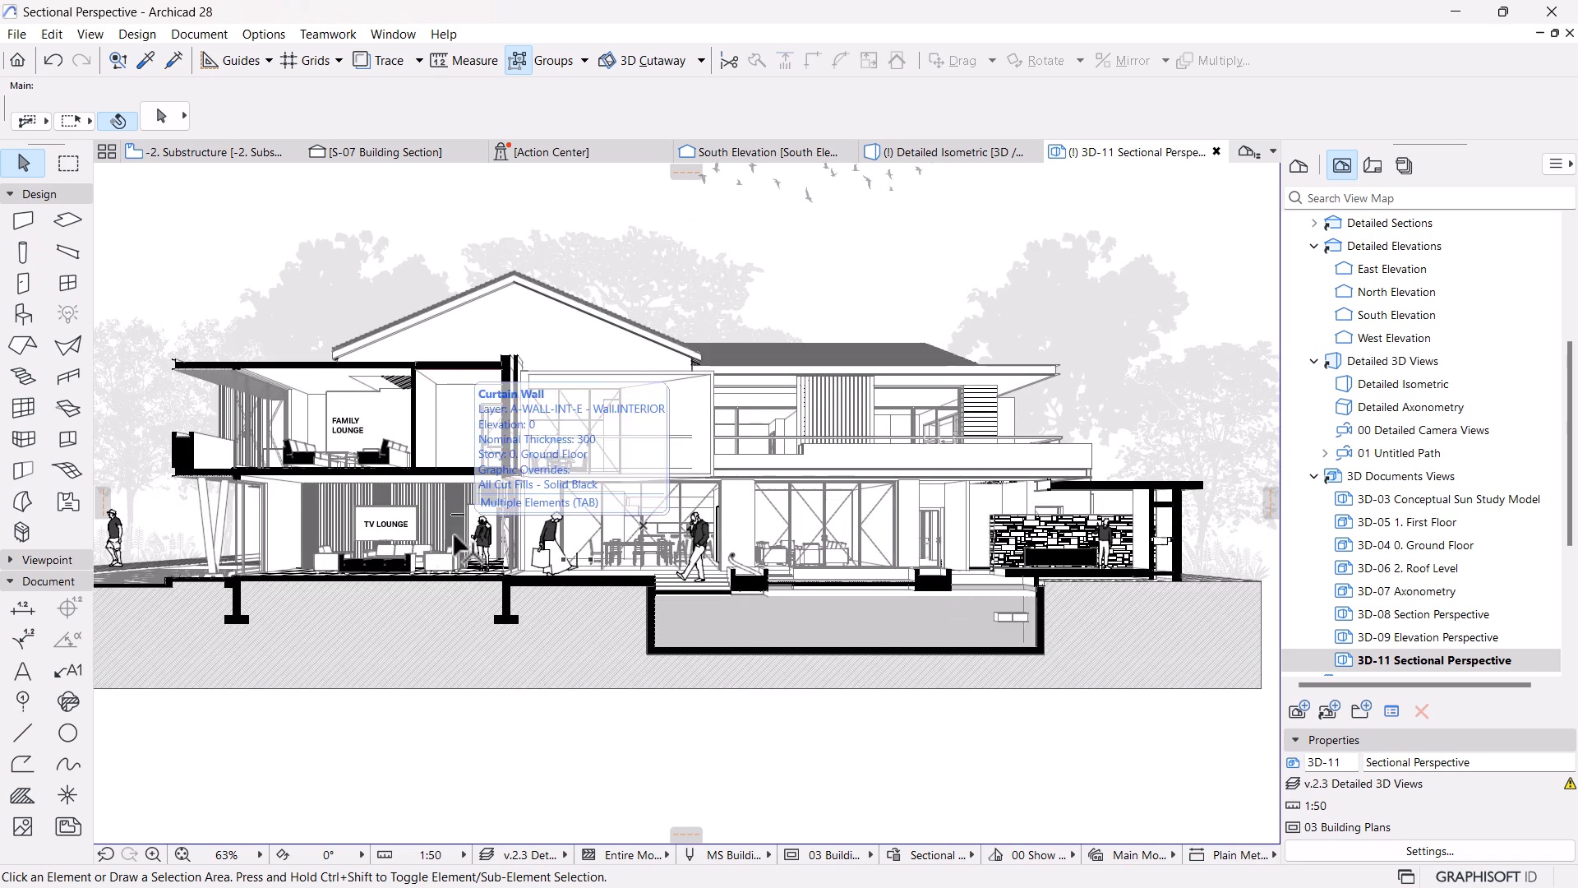
scroll(361, 475, up, 1)
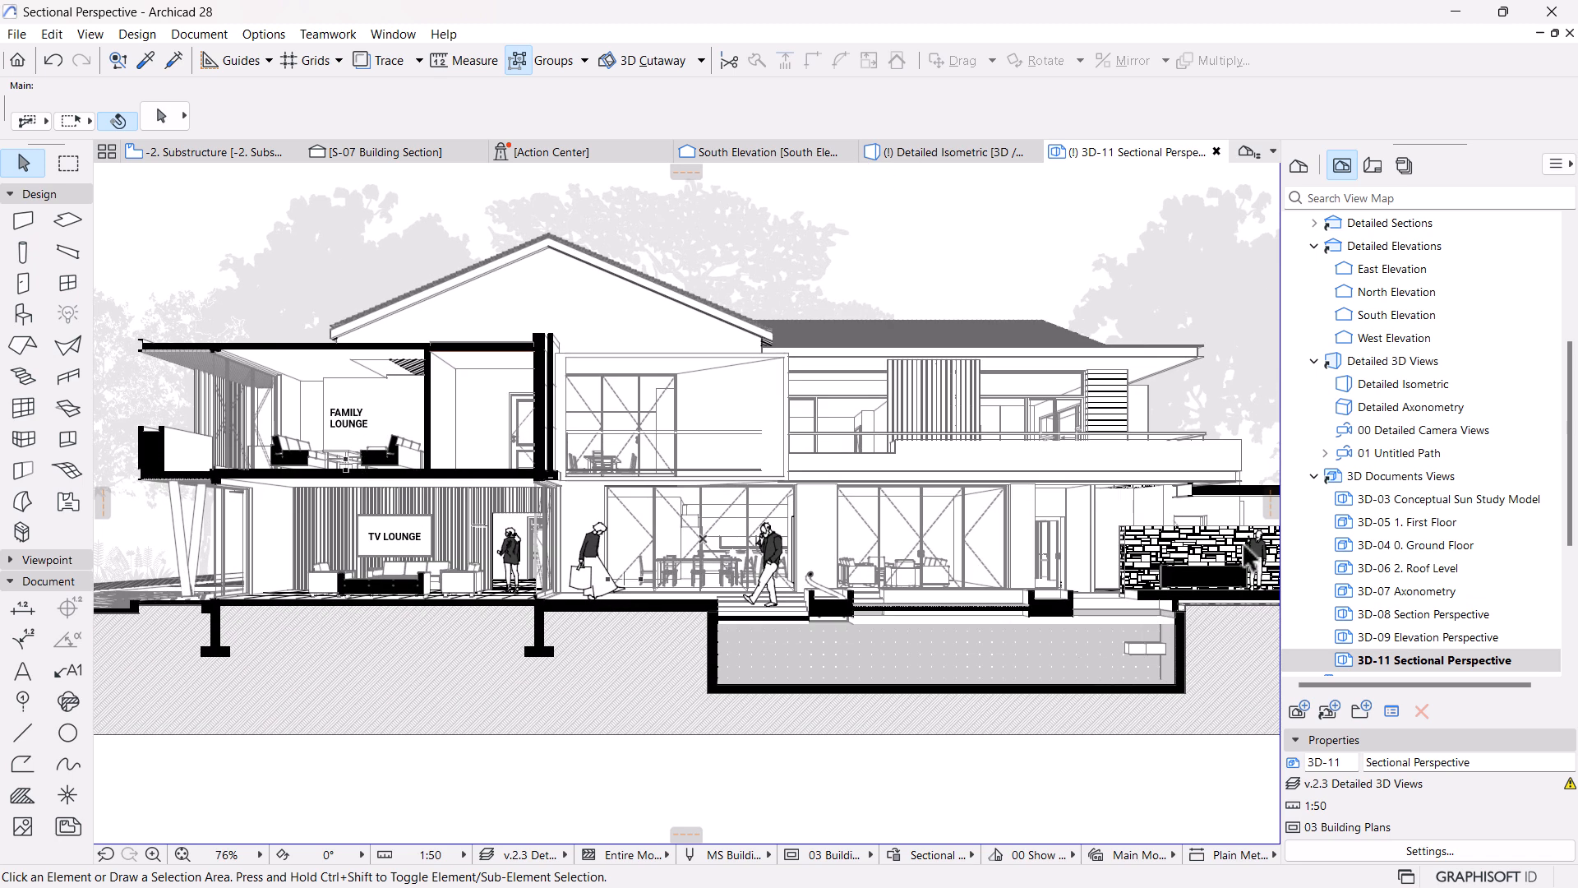
click(396, 540)
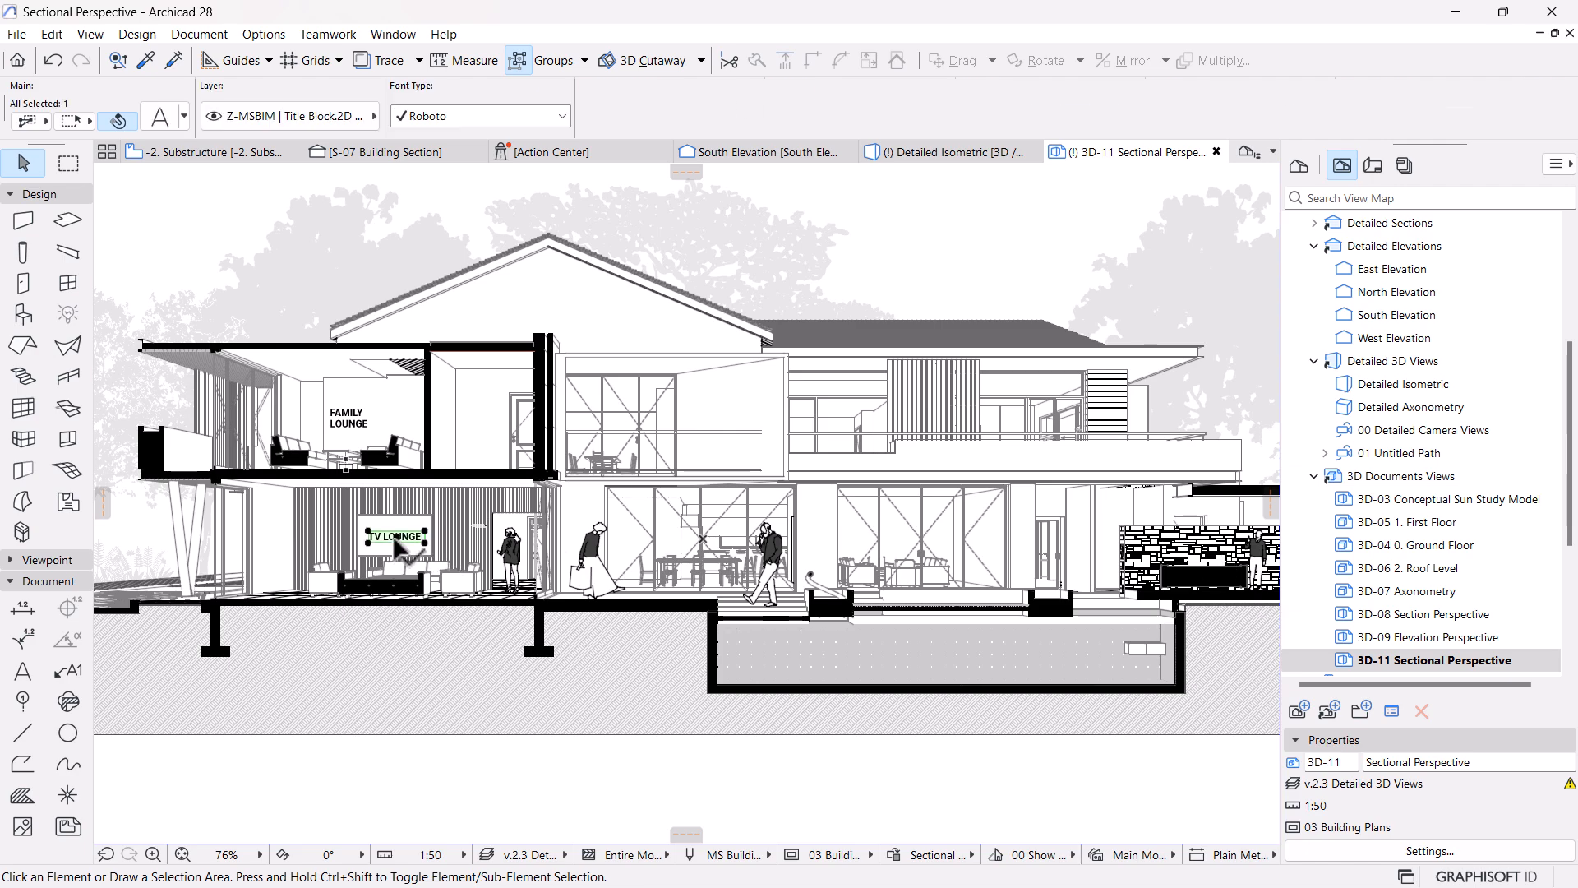
key(ctrl+shift+d)
click(423, 545)
middle_drag(869, 580, 692, 580)
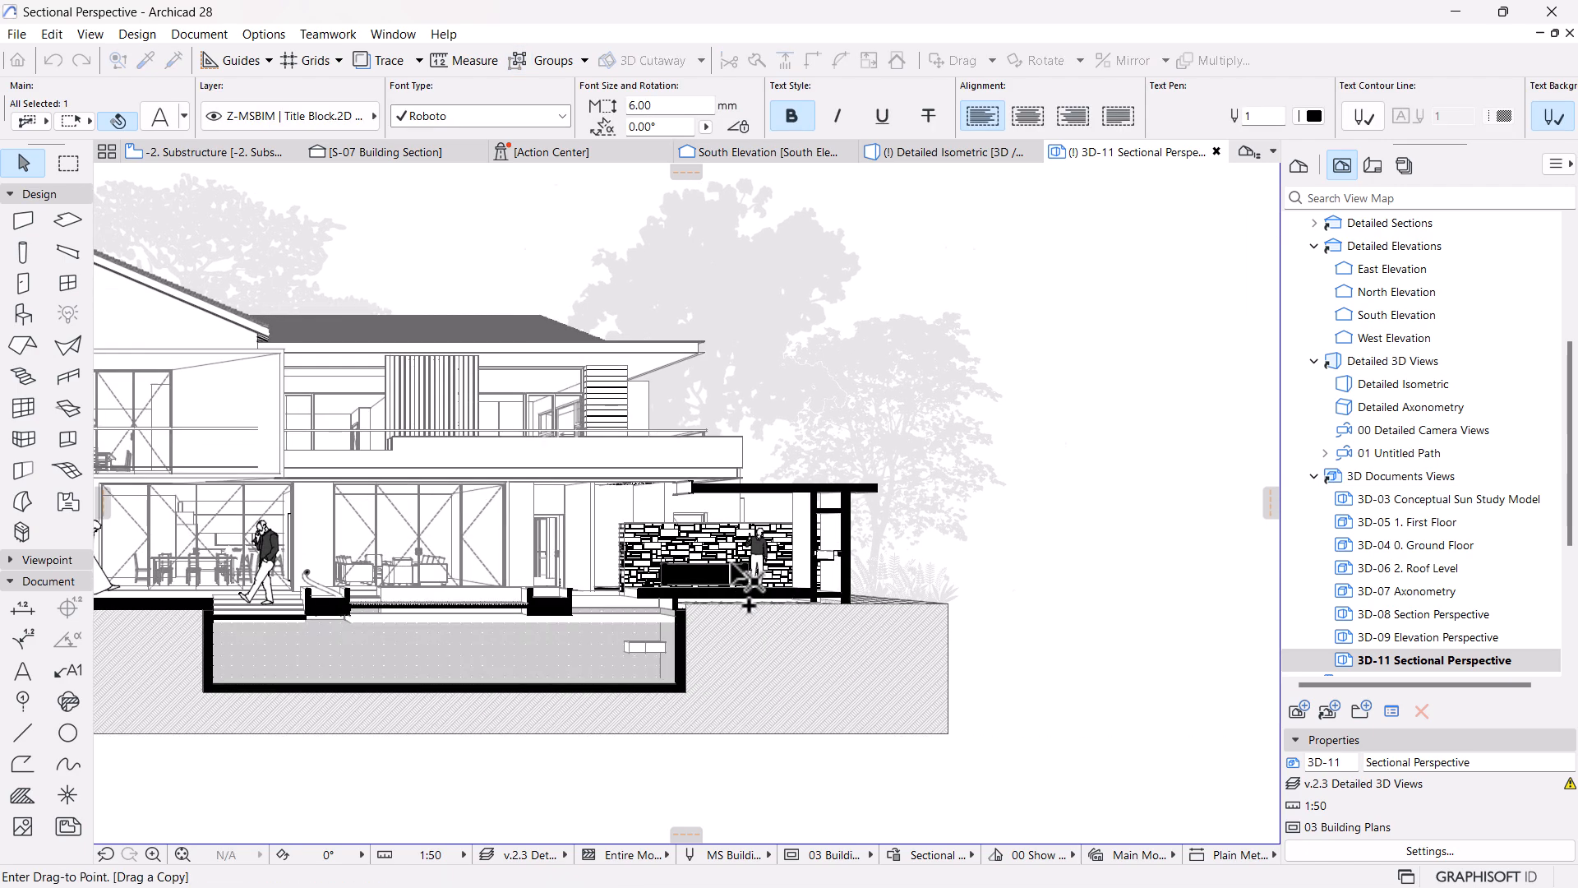
scroll(1217, 562, up, 6)
click(647, 532)
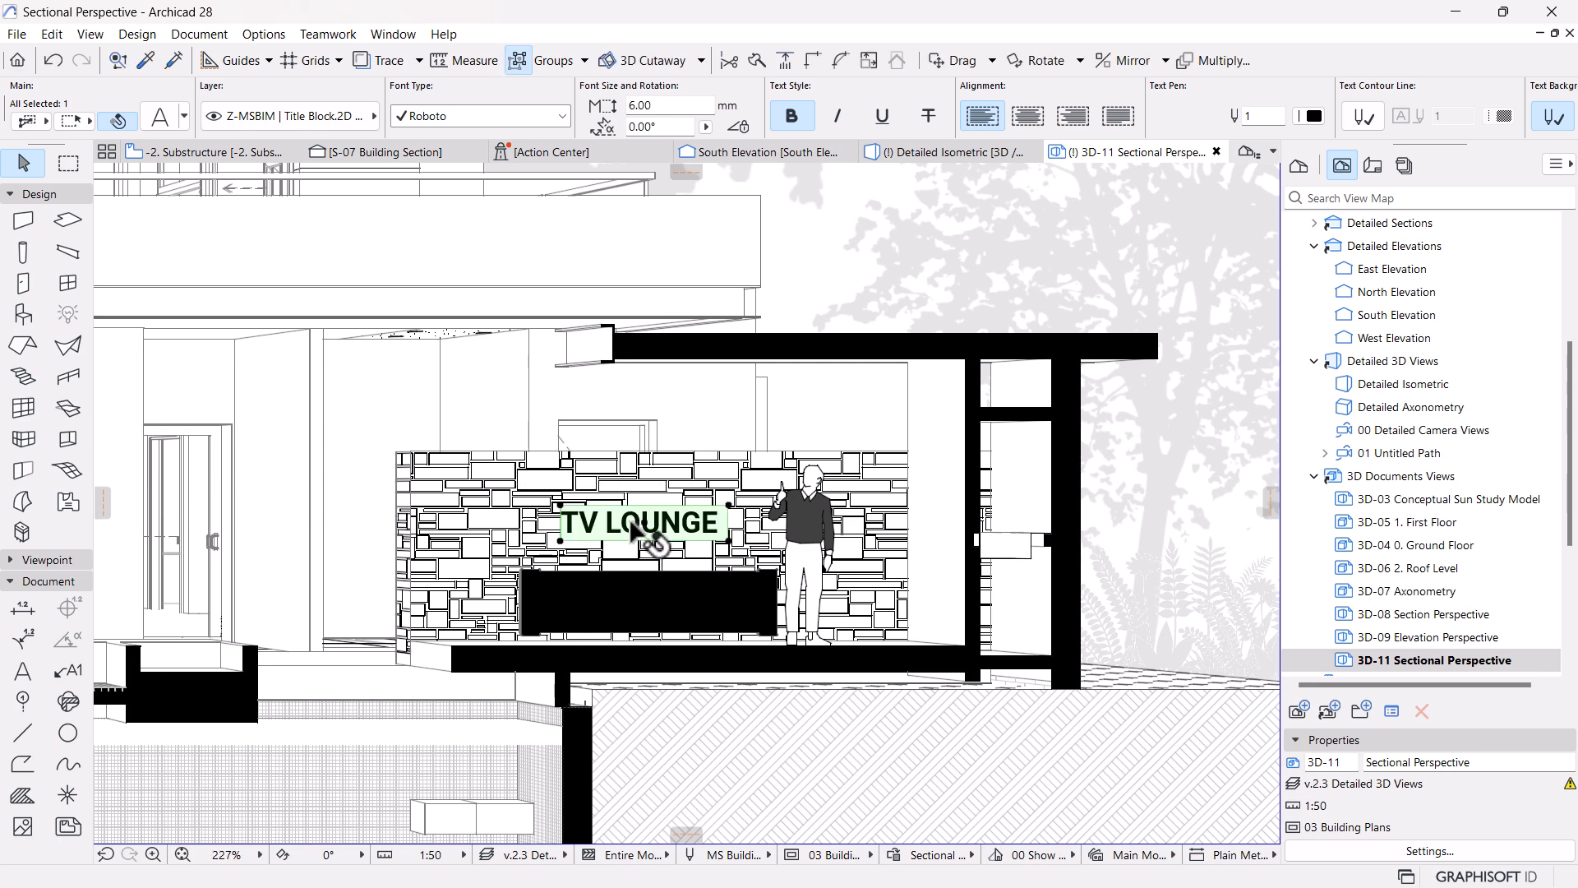
Replace the wording of the text on the stone wall with BABERQUE and deselect it
double_click(691, 523)
drag(722, 524, 518, 539)
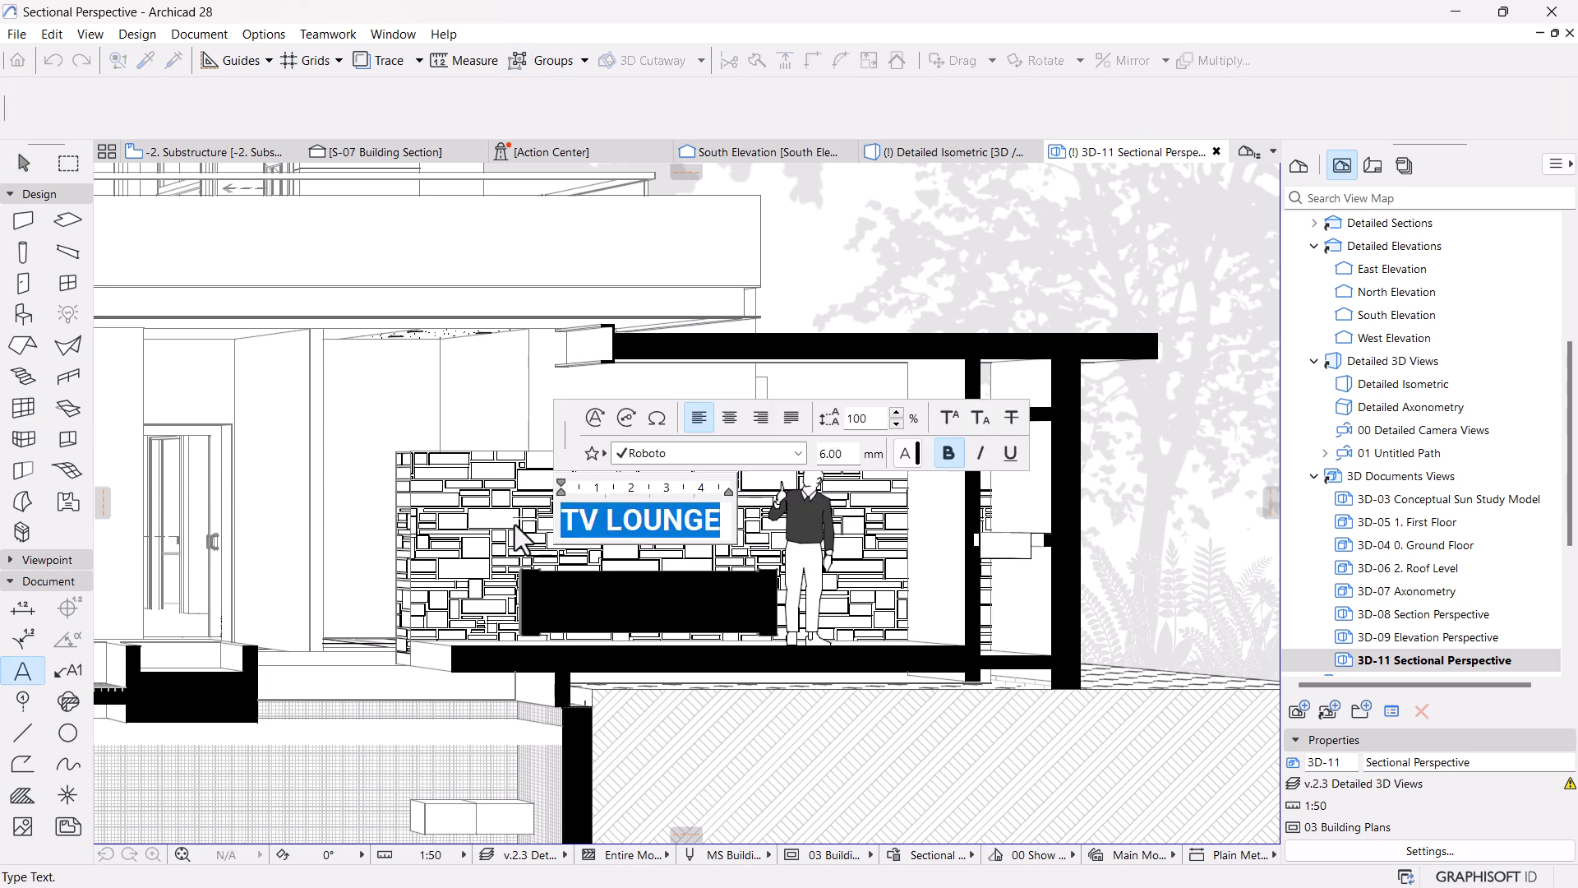
text(BABERQUE)
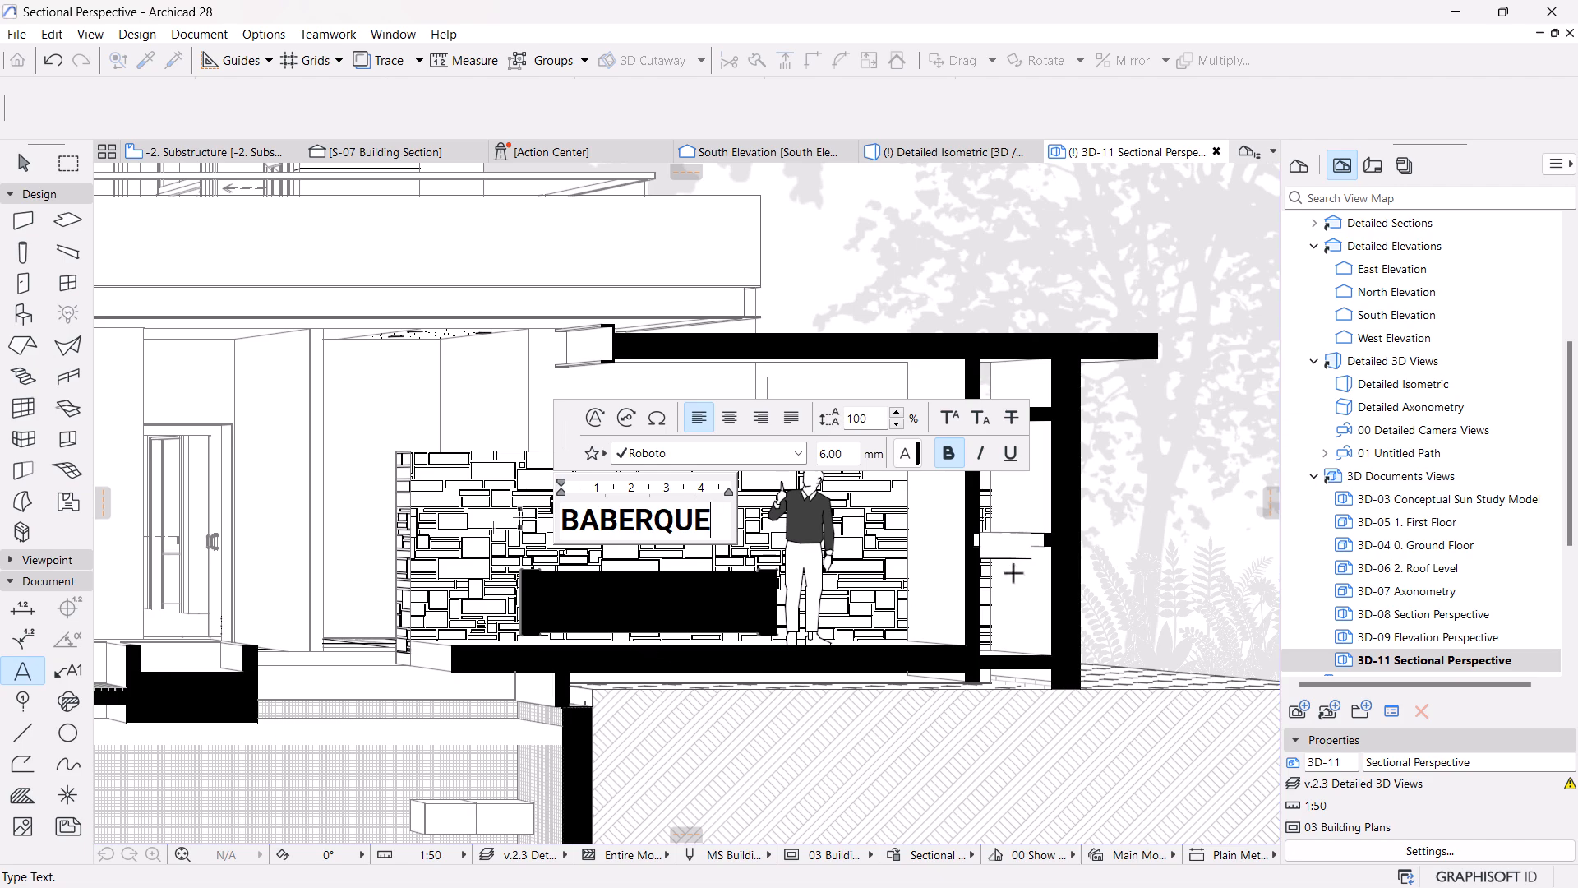
click(914, 592)
scroll(1021, 575, down, 3)
middle_drag(784, 600, 986, 585)
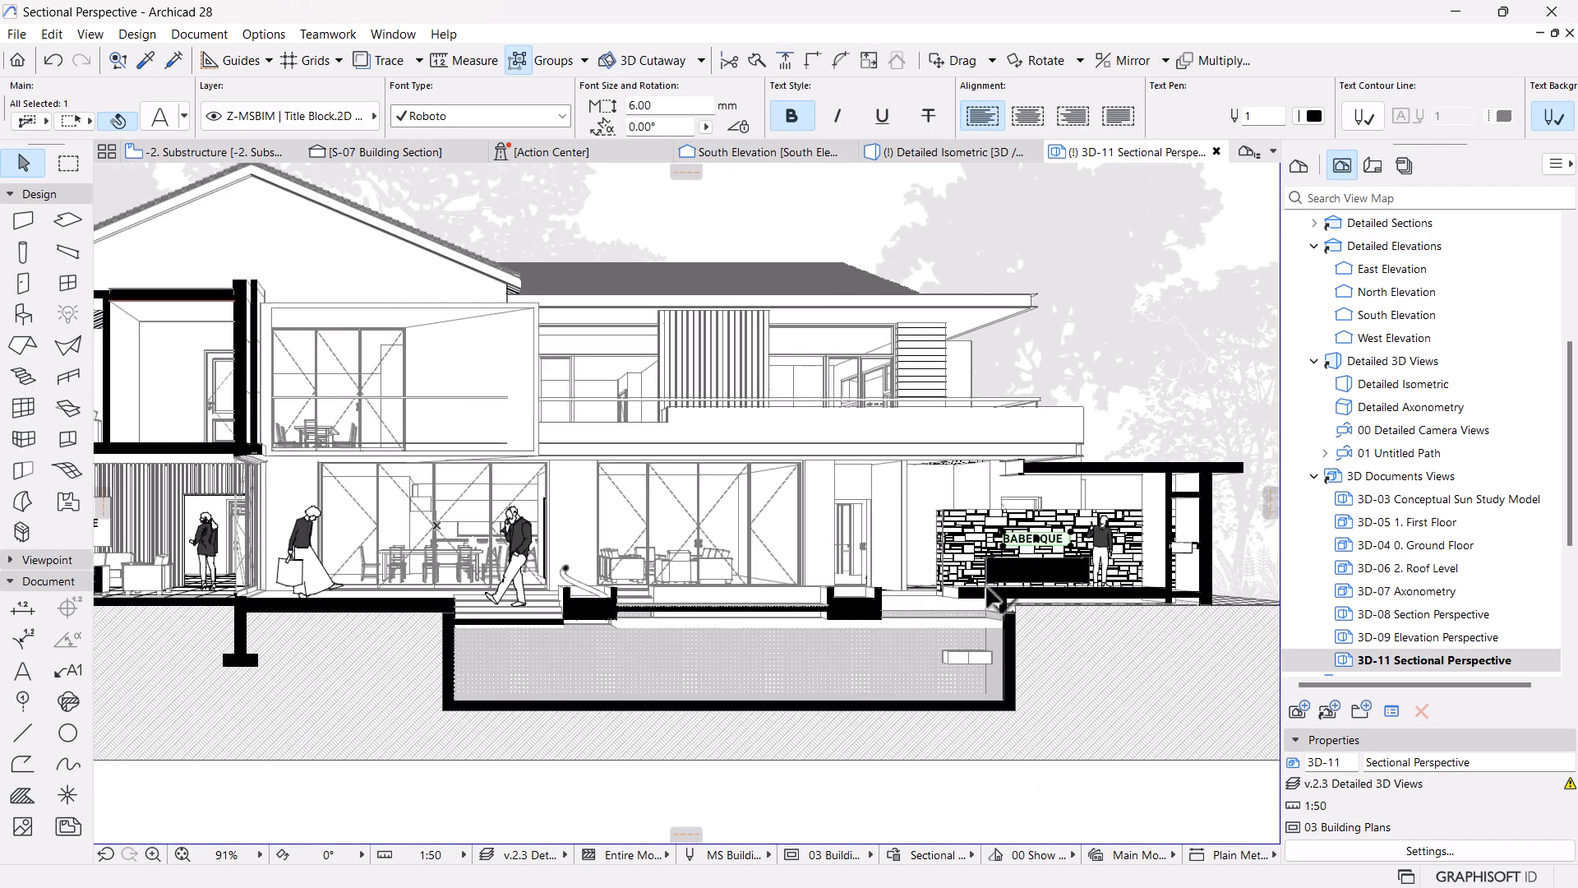
key(Escape)
Attach a text label to the roof surface at the peak of the gable roof using the Label tool
scroll(945, 592, down, 5)
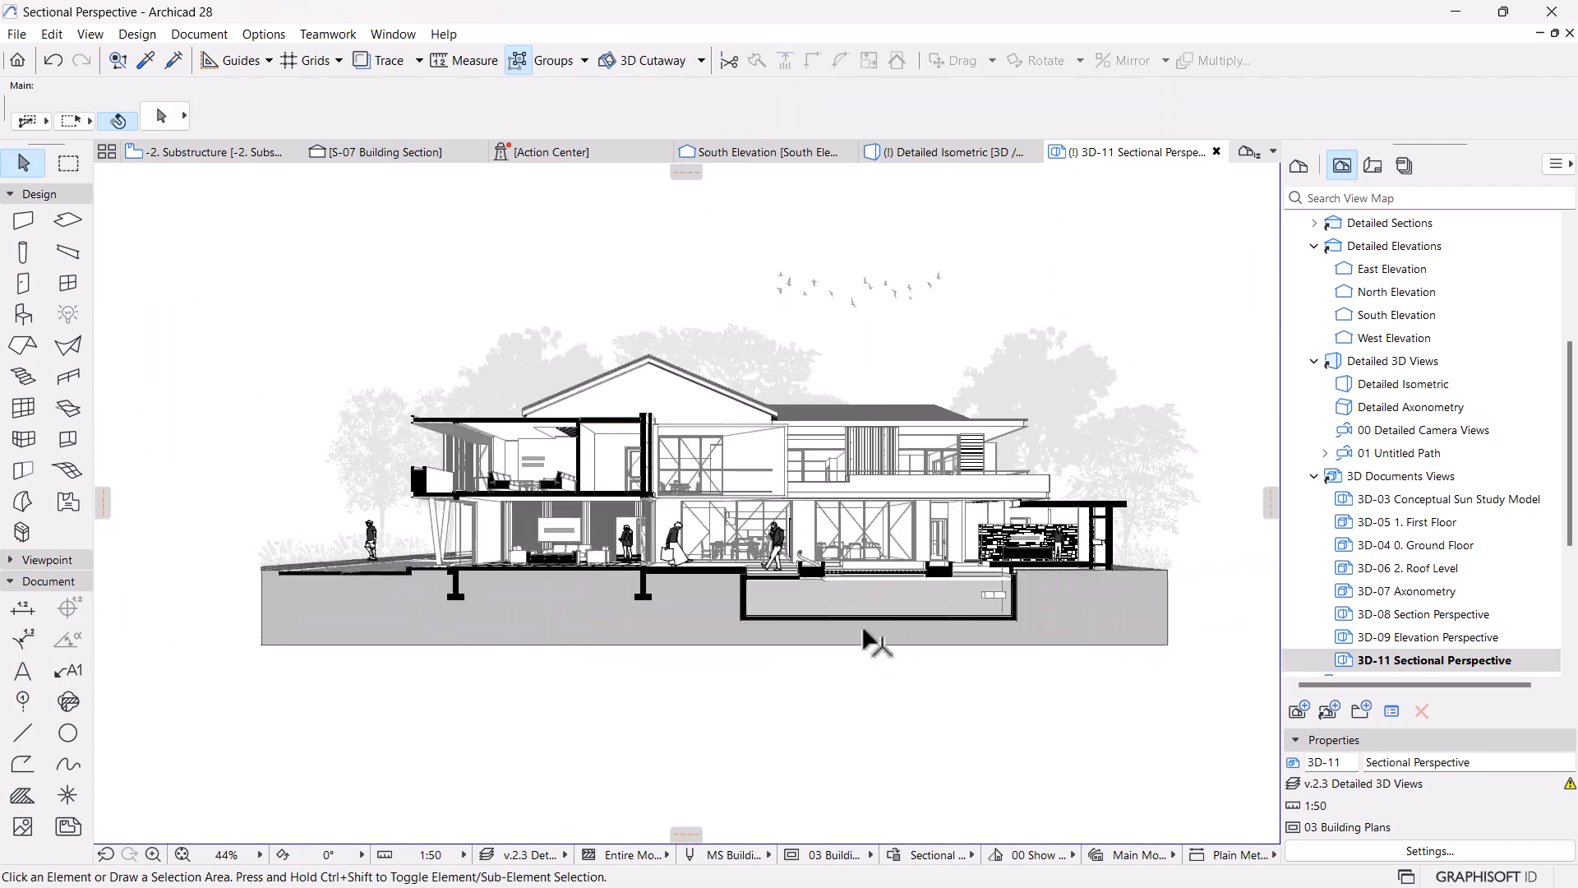
scroll(900, 643, up, 2)
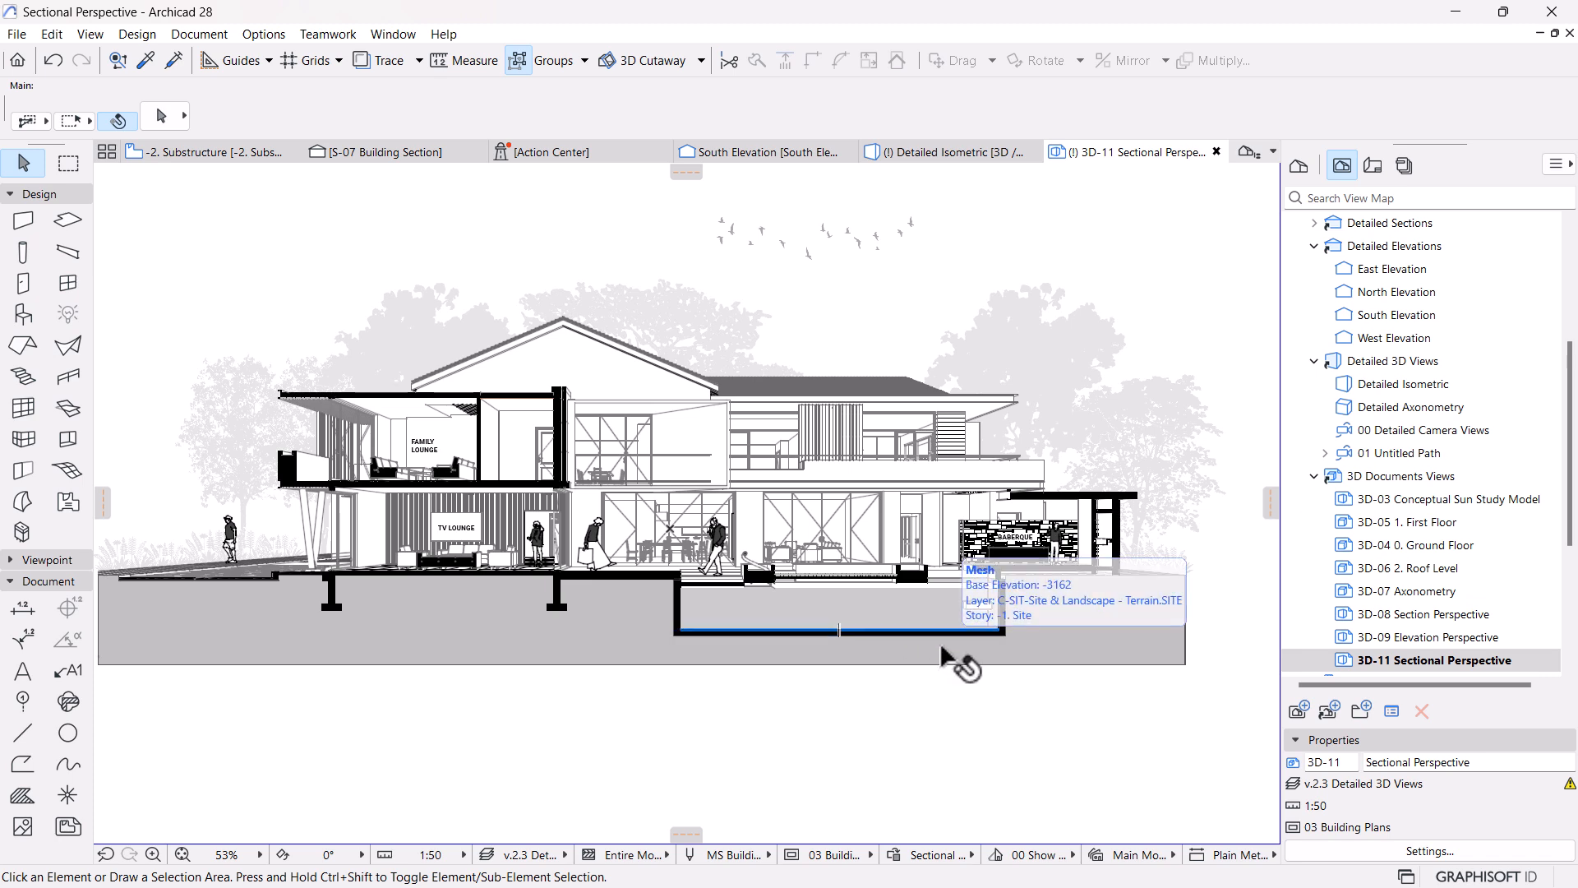
click(64, 676)
scroll(923, 353, up, 2)
scroll(591, 366, up, 2)
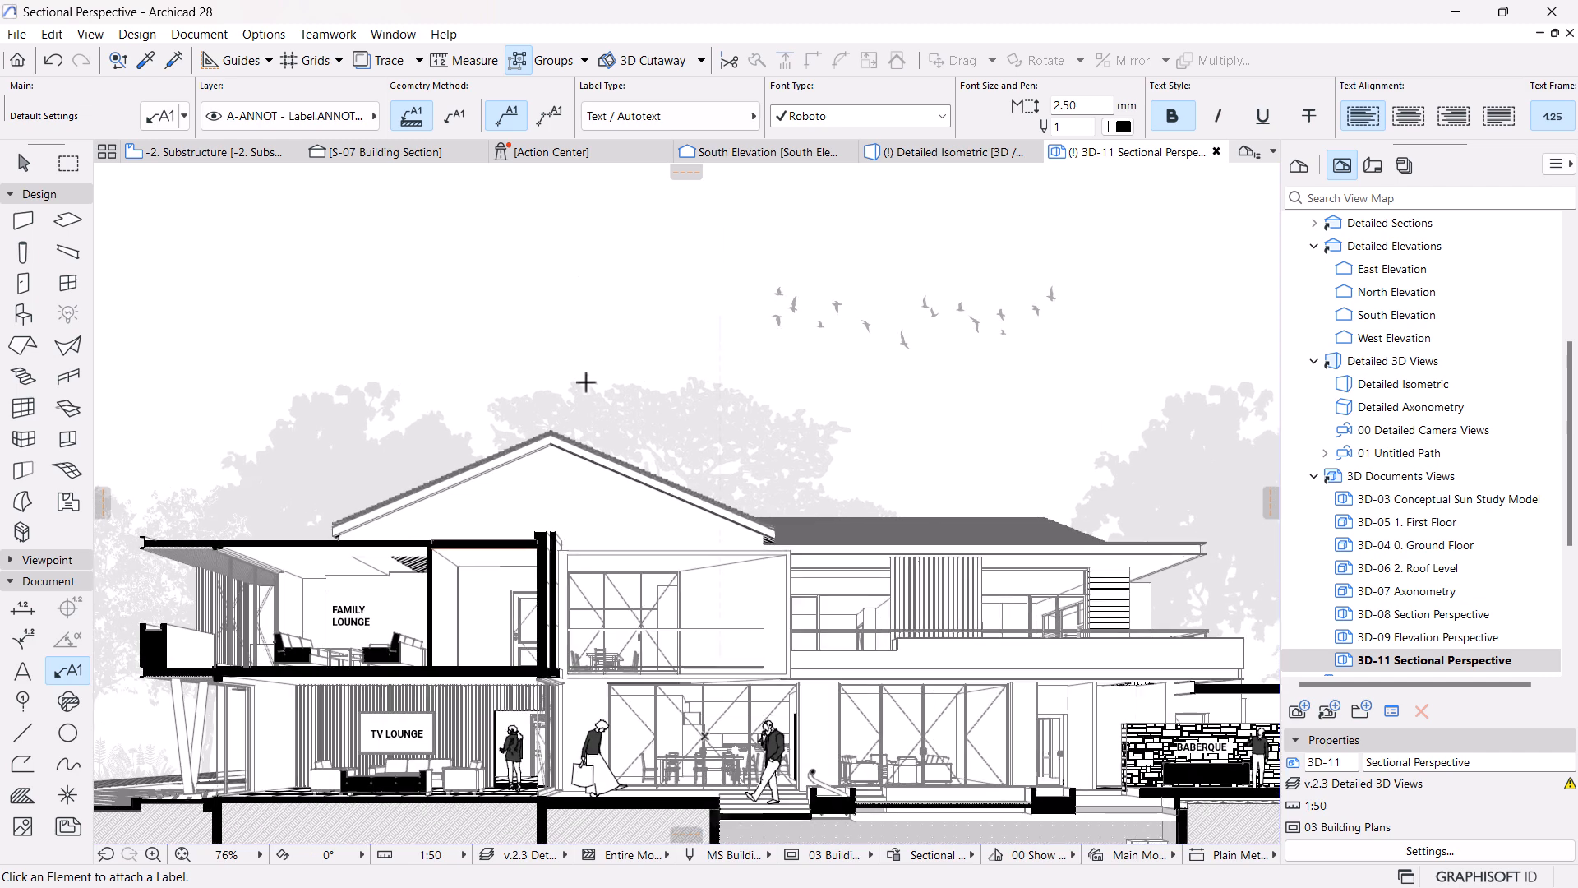
scroll(564, 394, up, 3)
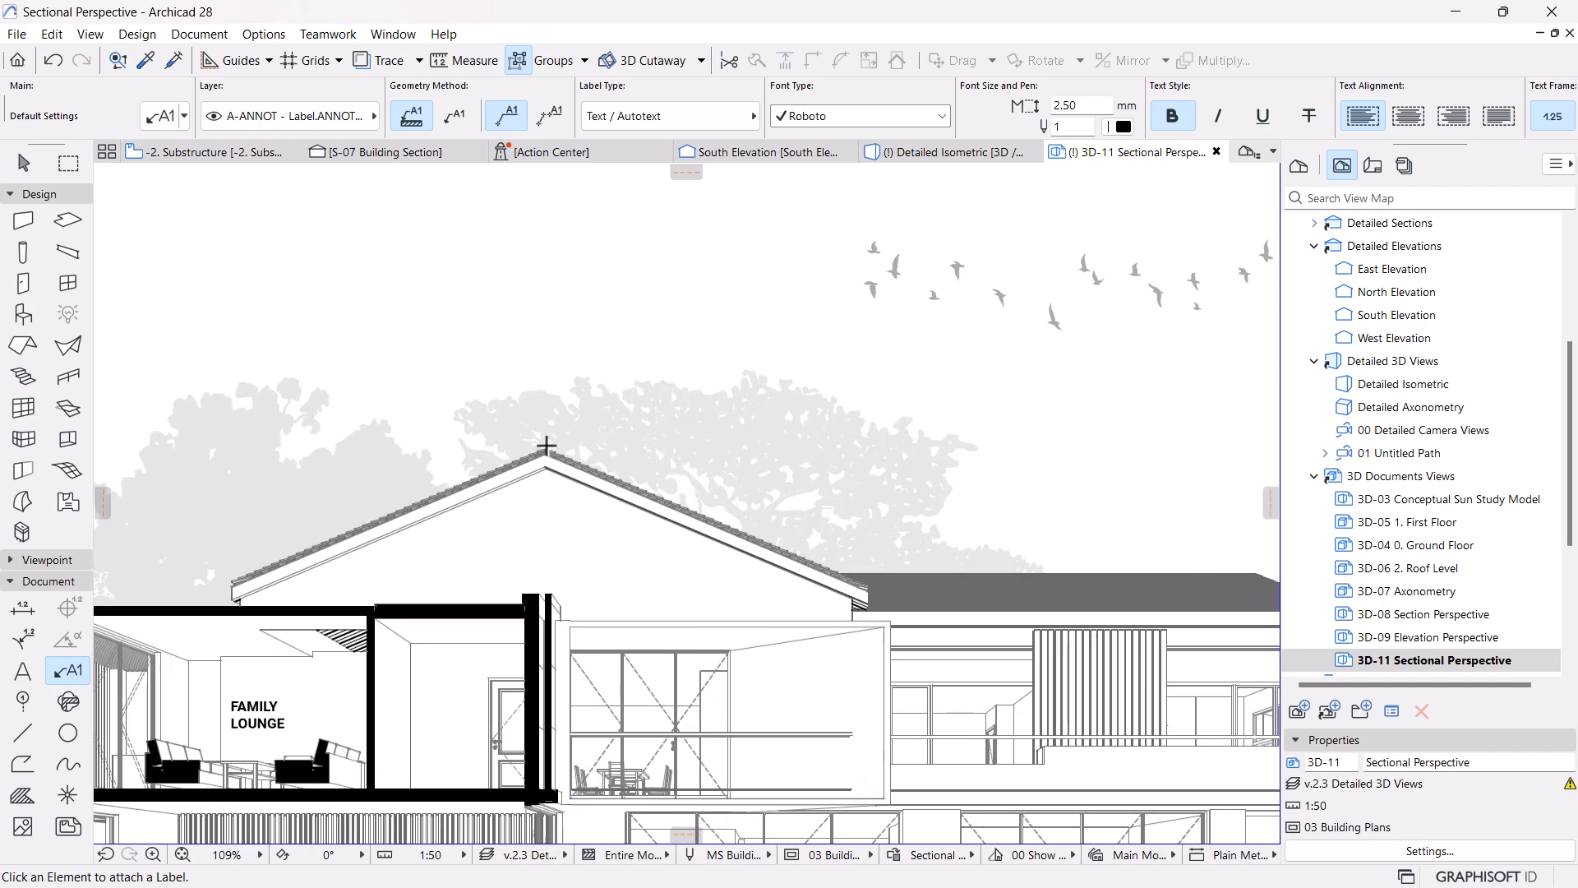
scroll(547, 444, up, 8)
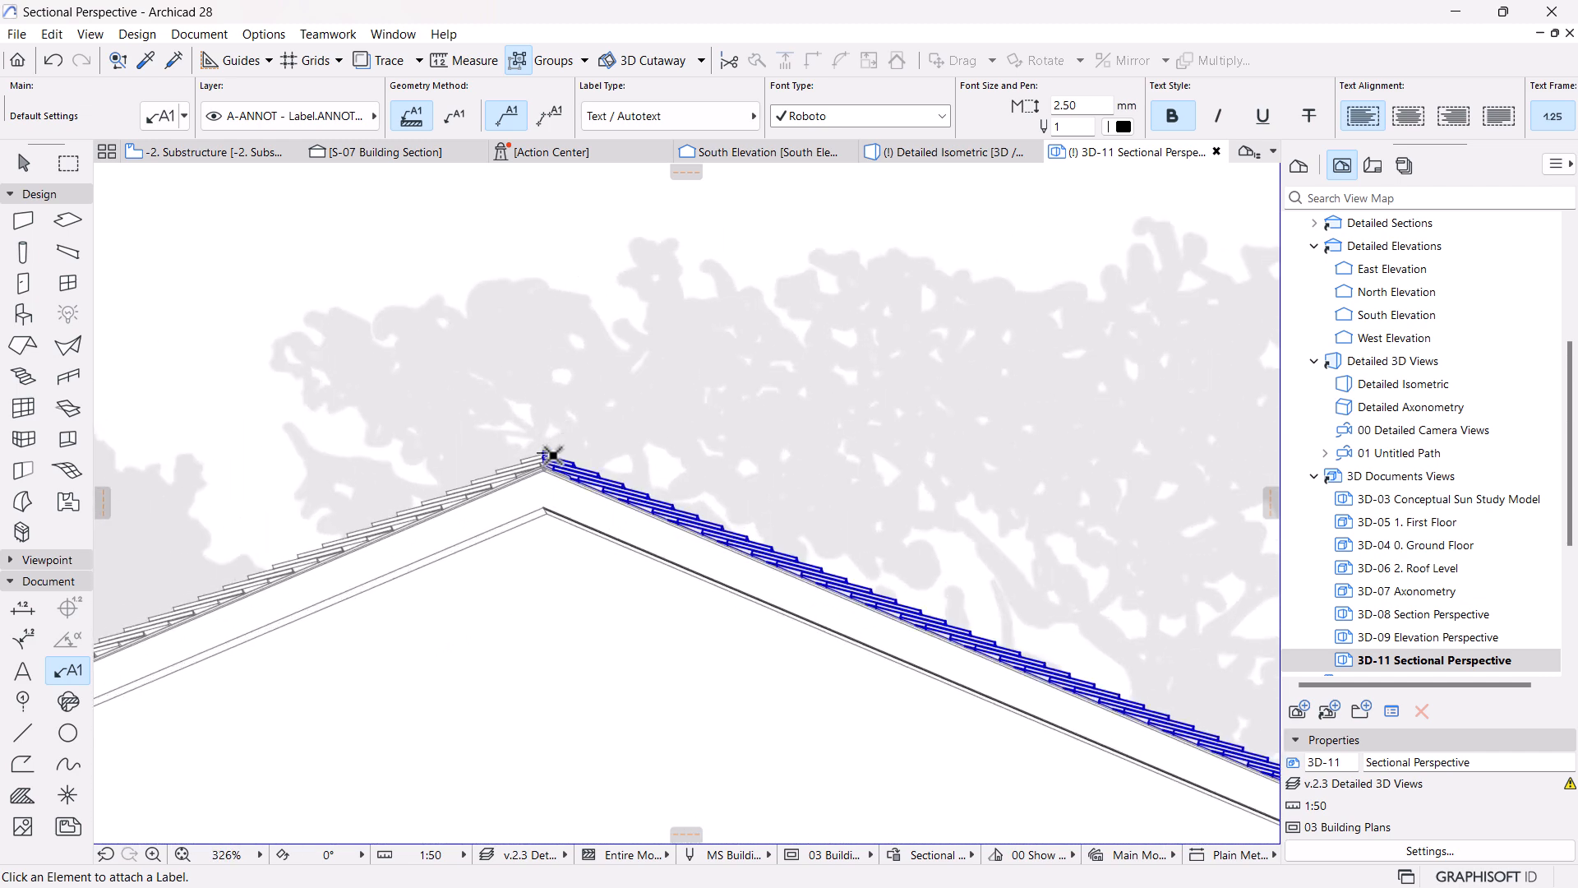
click(544, 454)
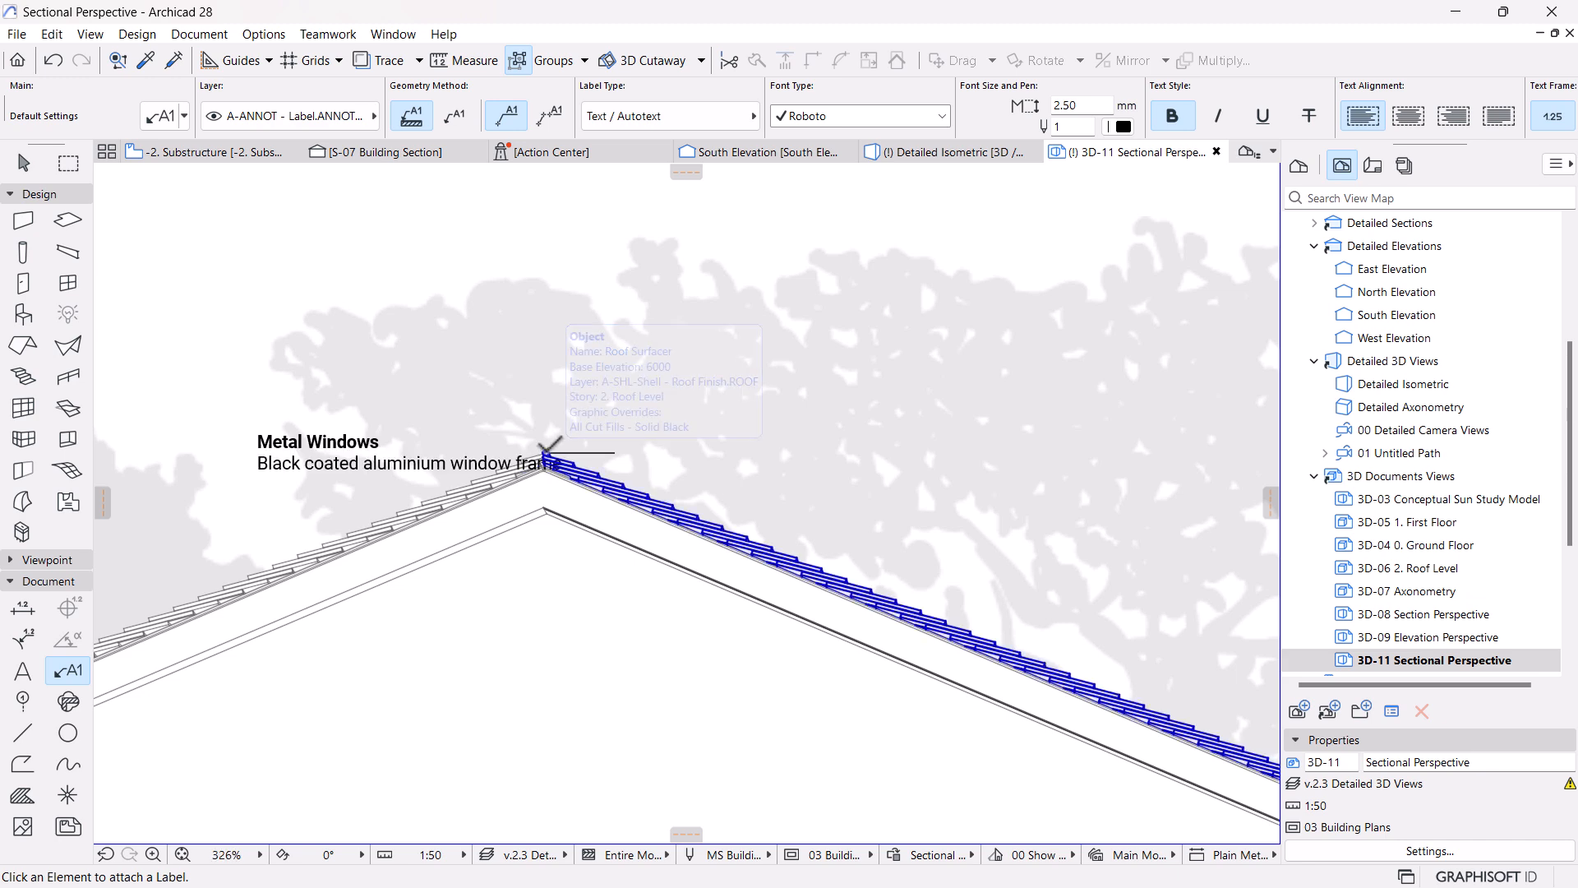
click(593, 337)
scroll(580, 350, down, 3)
key(Escape)
Move the roof label's text horizontally about 38200 mm, over the trees beyond the outdoor cooking area, keeping its leader on the ridge
click(369, 428)
click(355, 446)
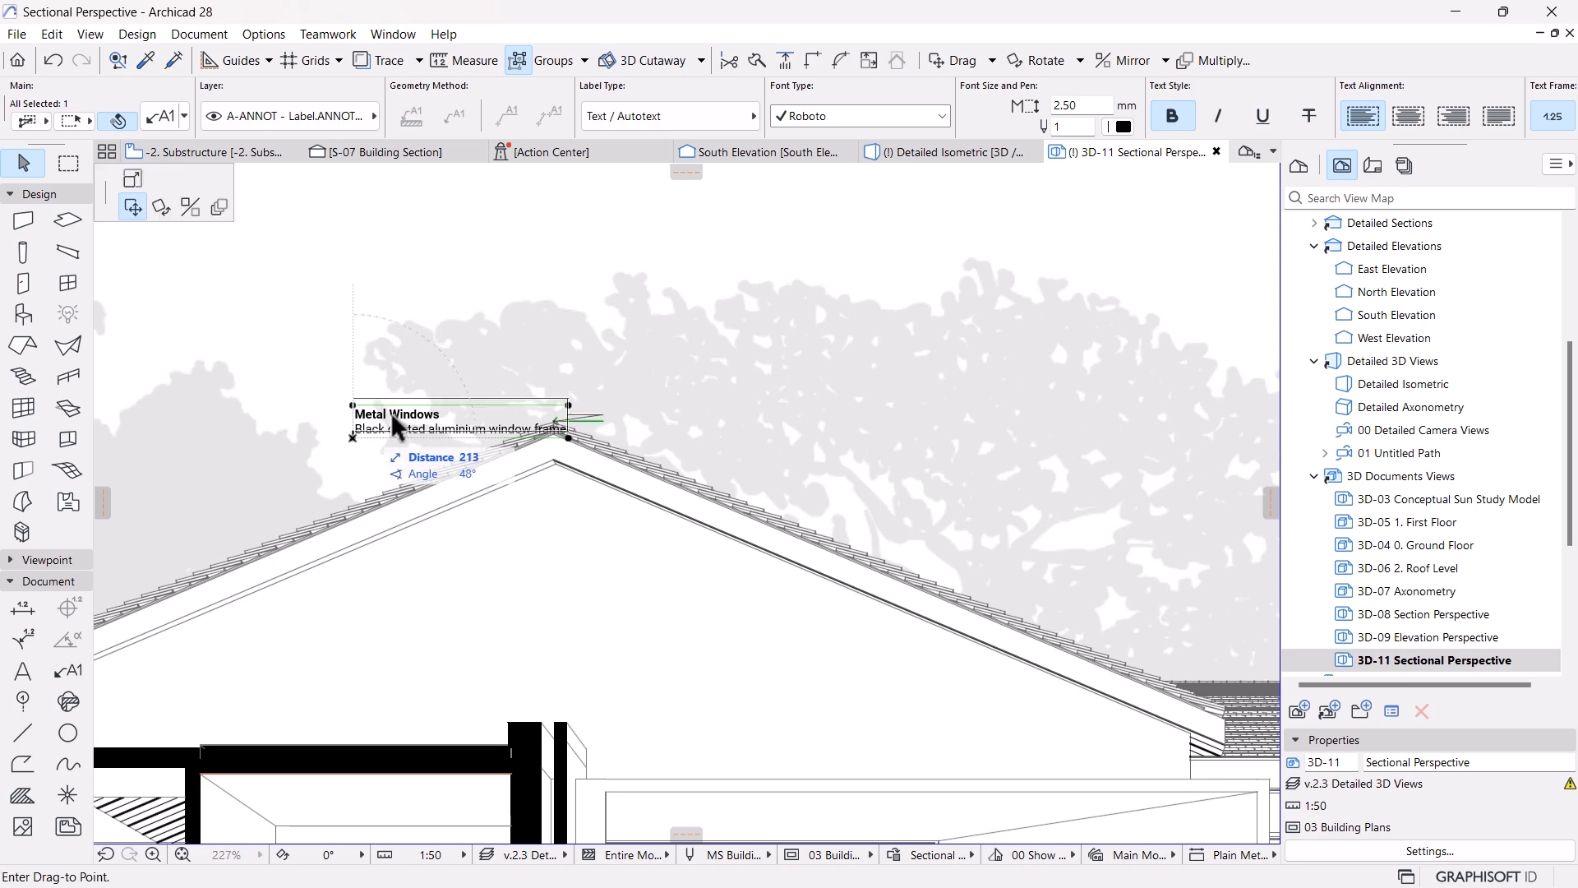
scroll(713, 386, down, 3)
middle_drag(718, 405, 531, 382)
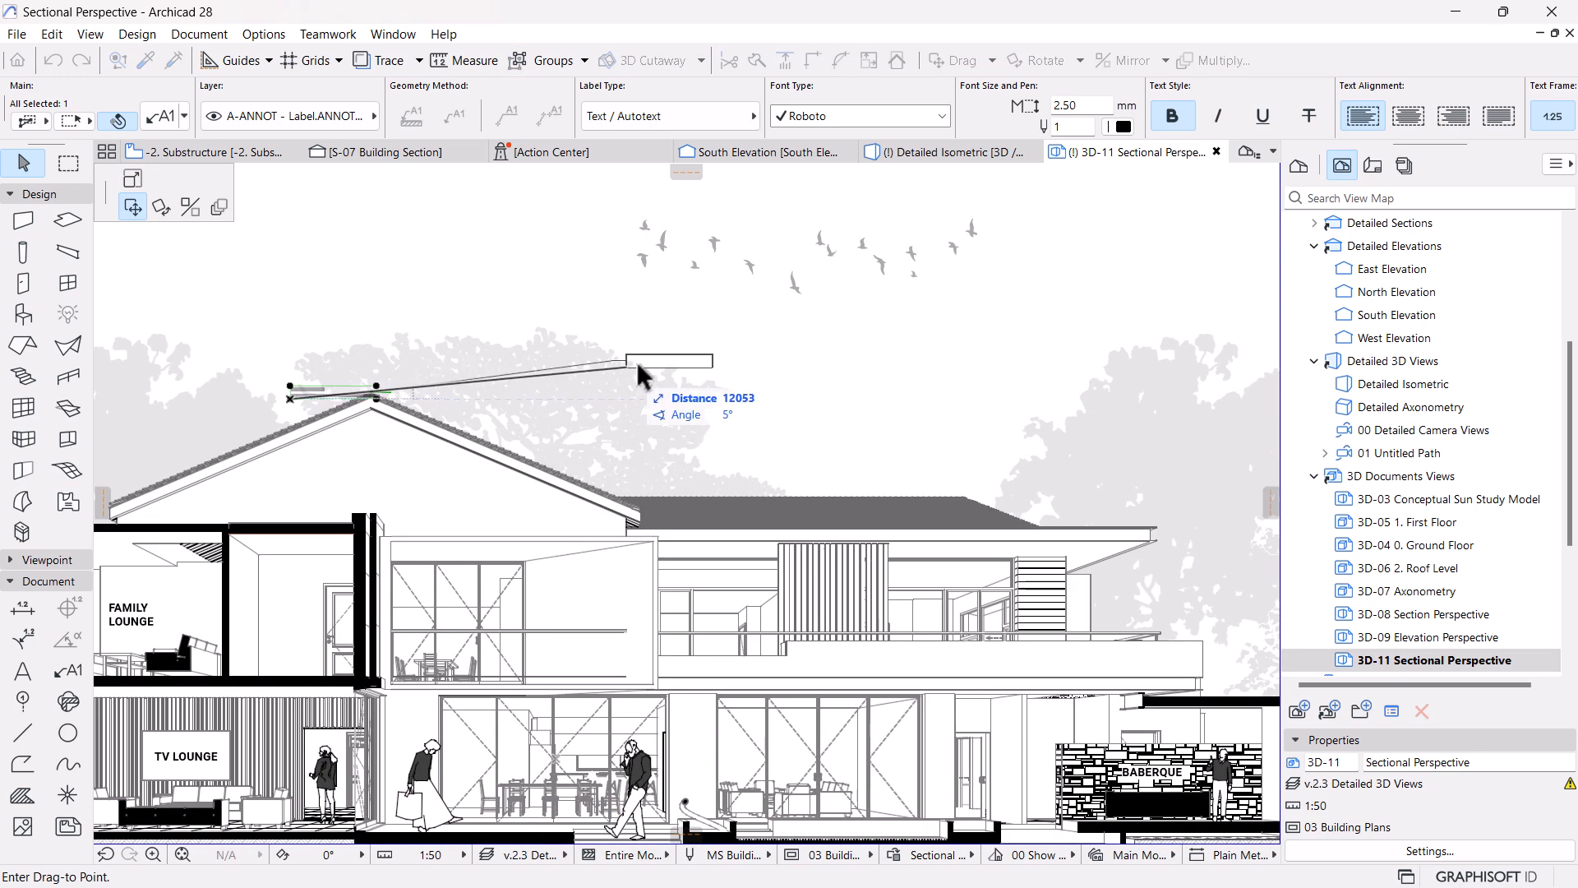
scroll(748, 334, down, 2)
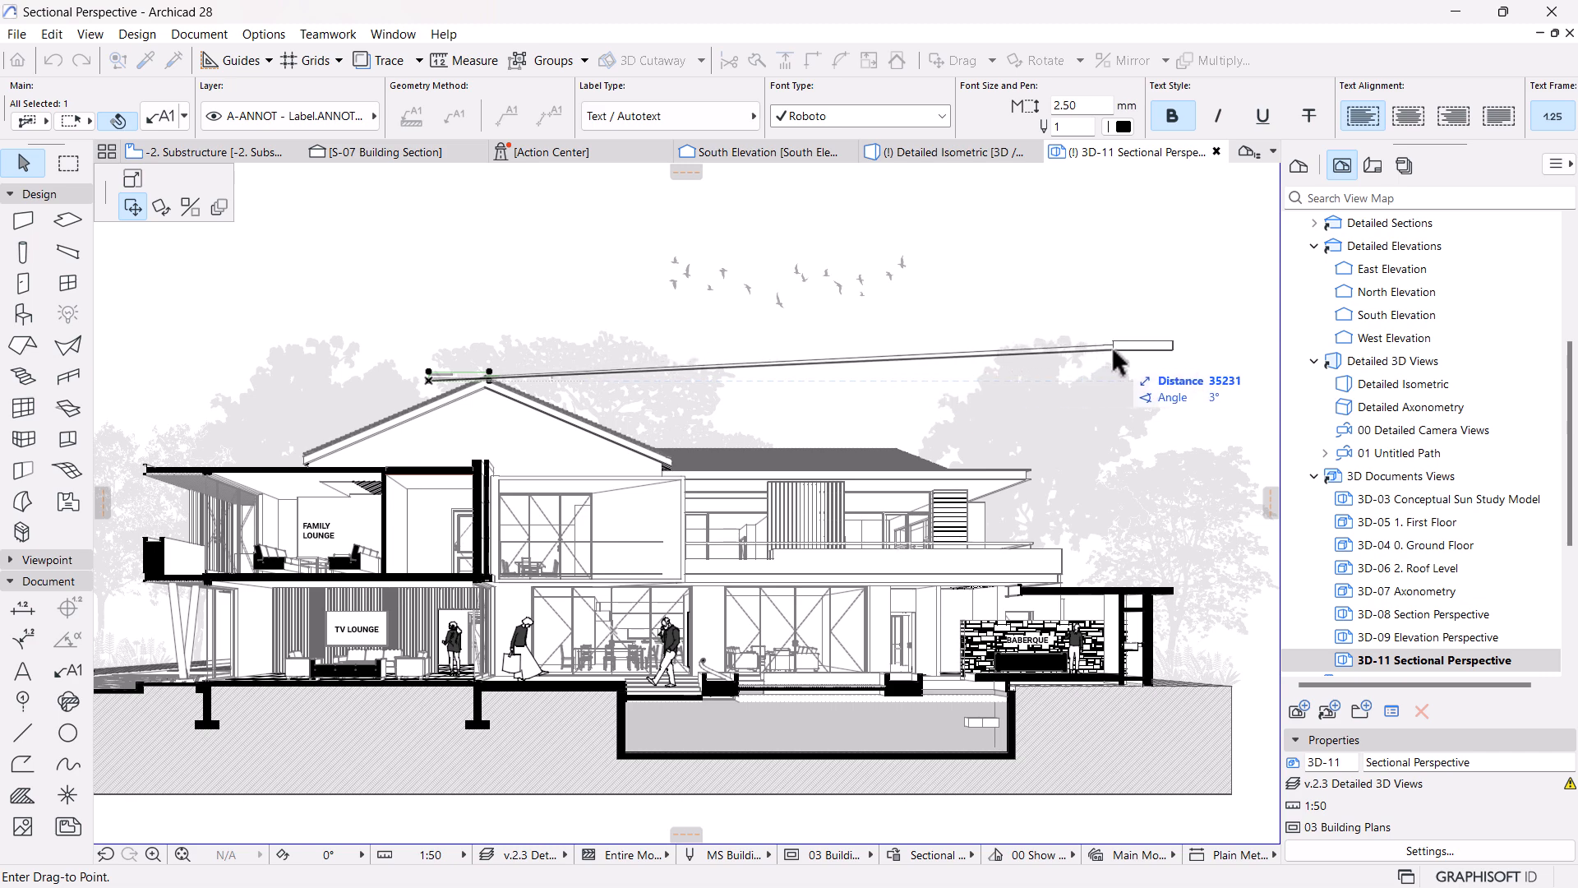
scroll(1069, 353, down, 2)
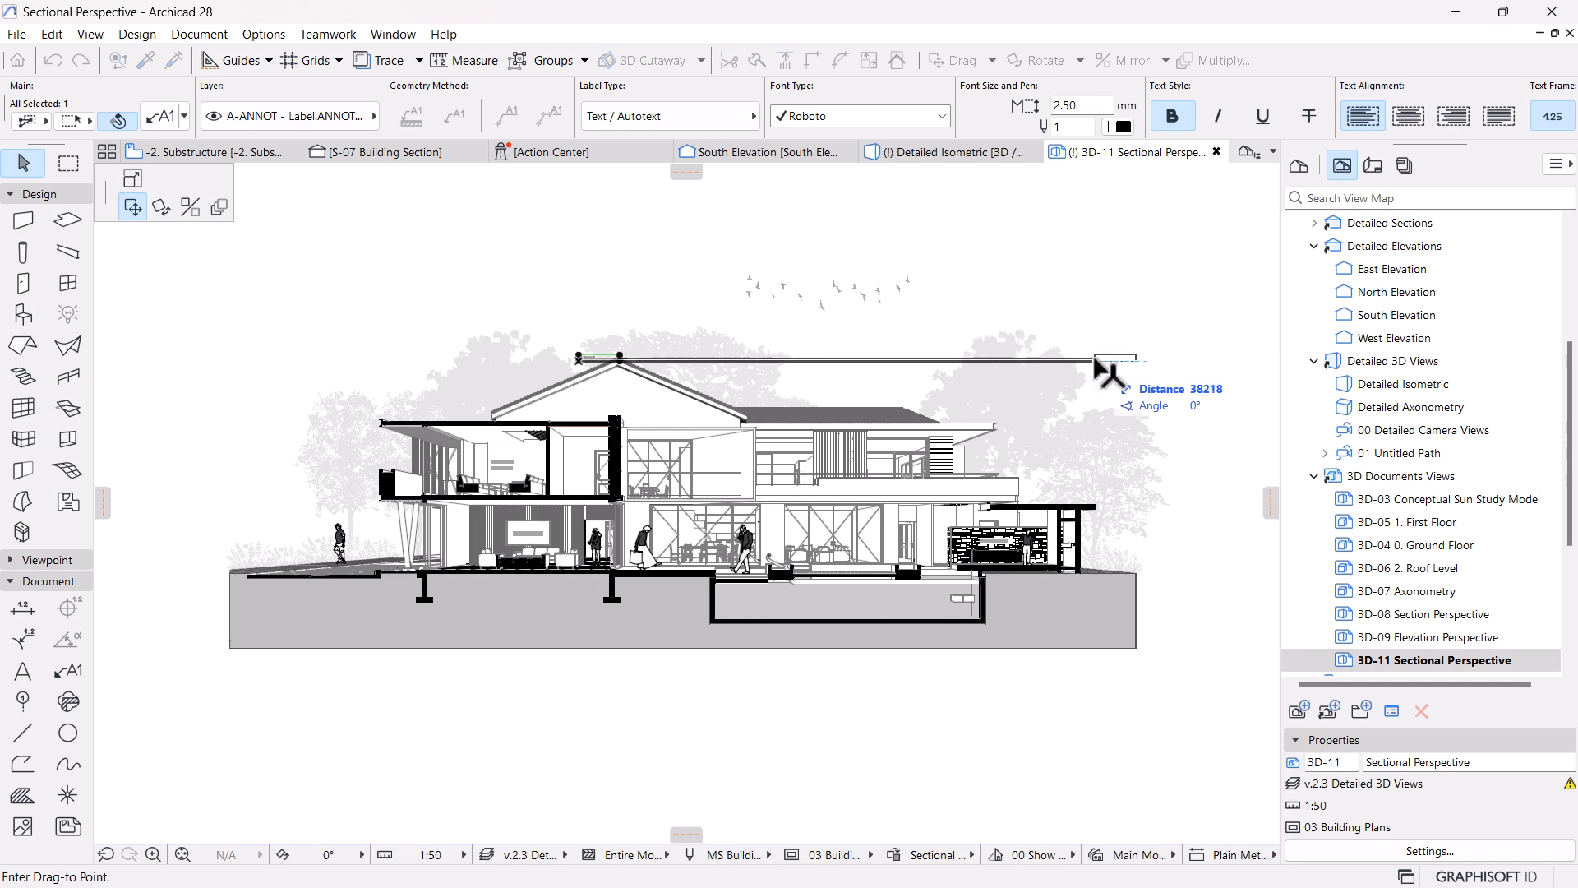
click(1099, 358)
scroll(944, 411, up, 2)
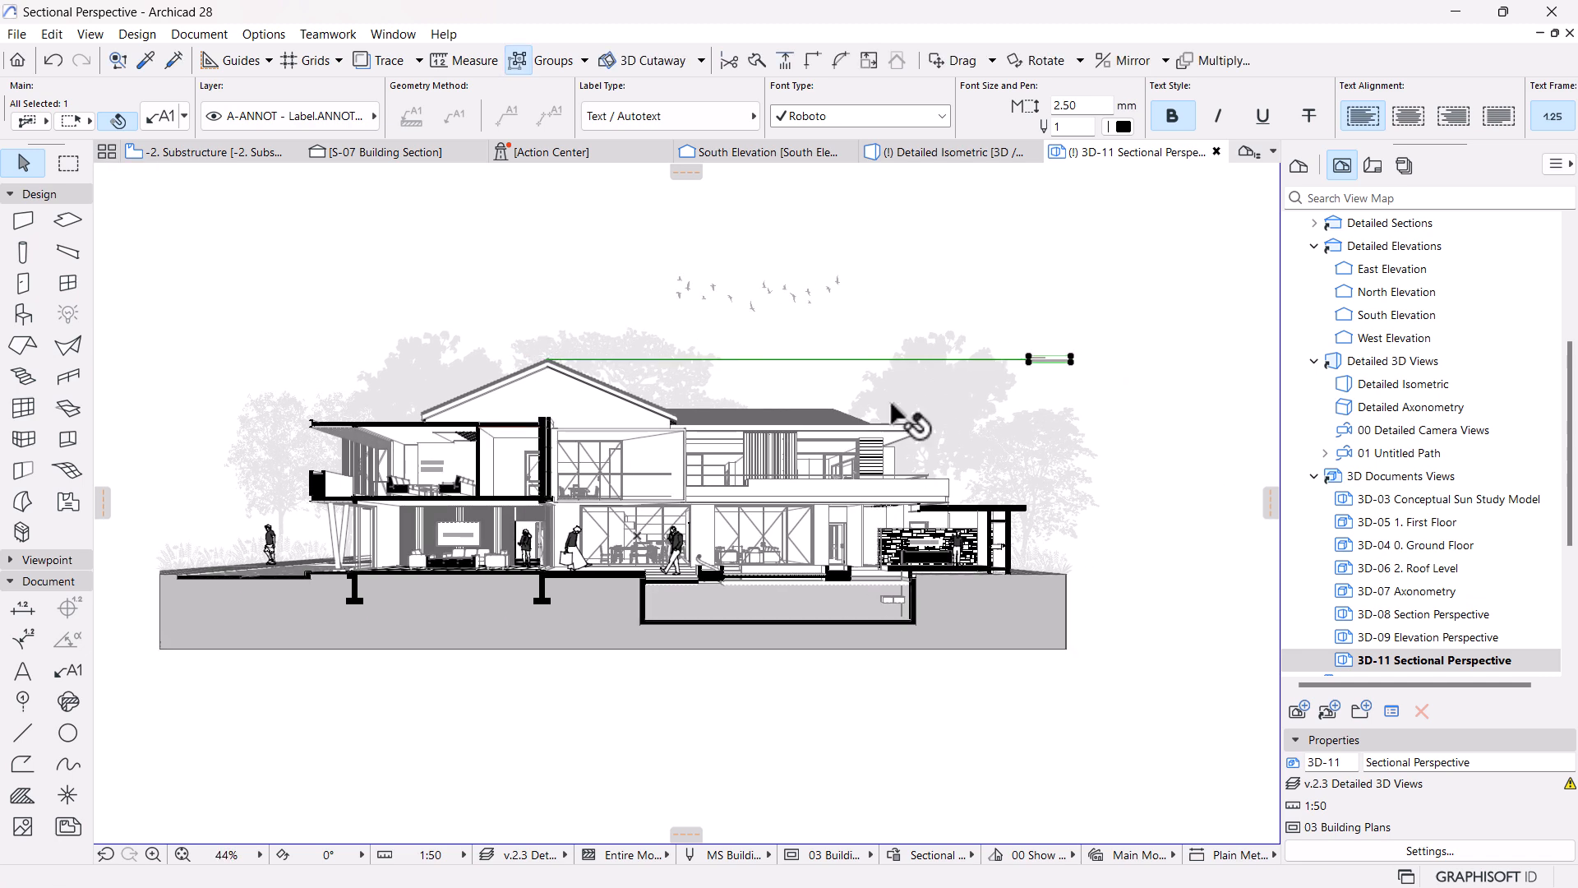
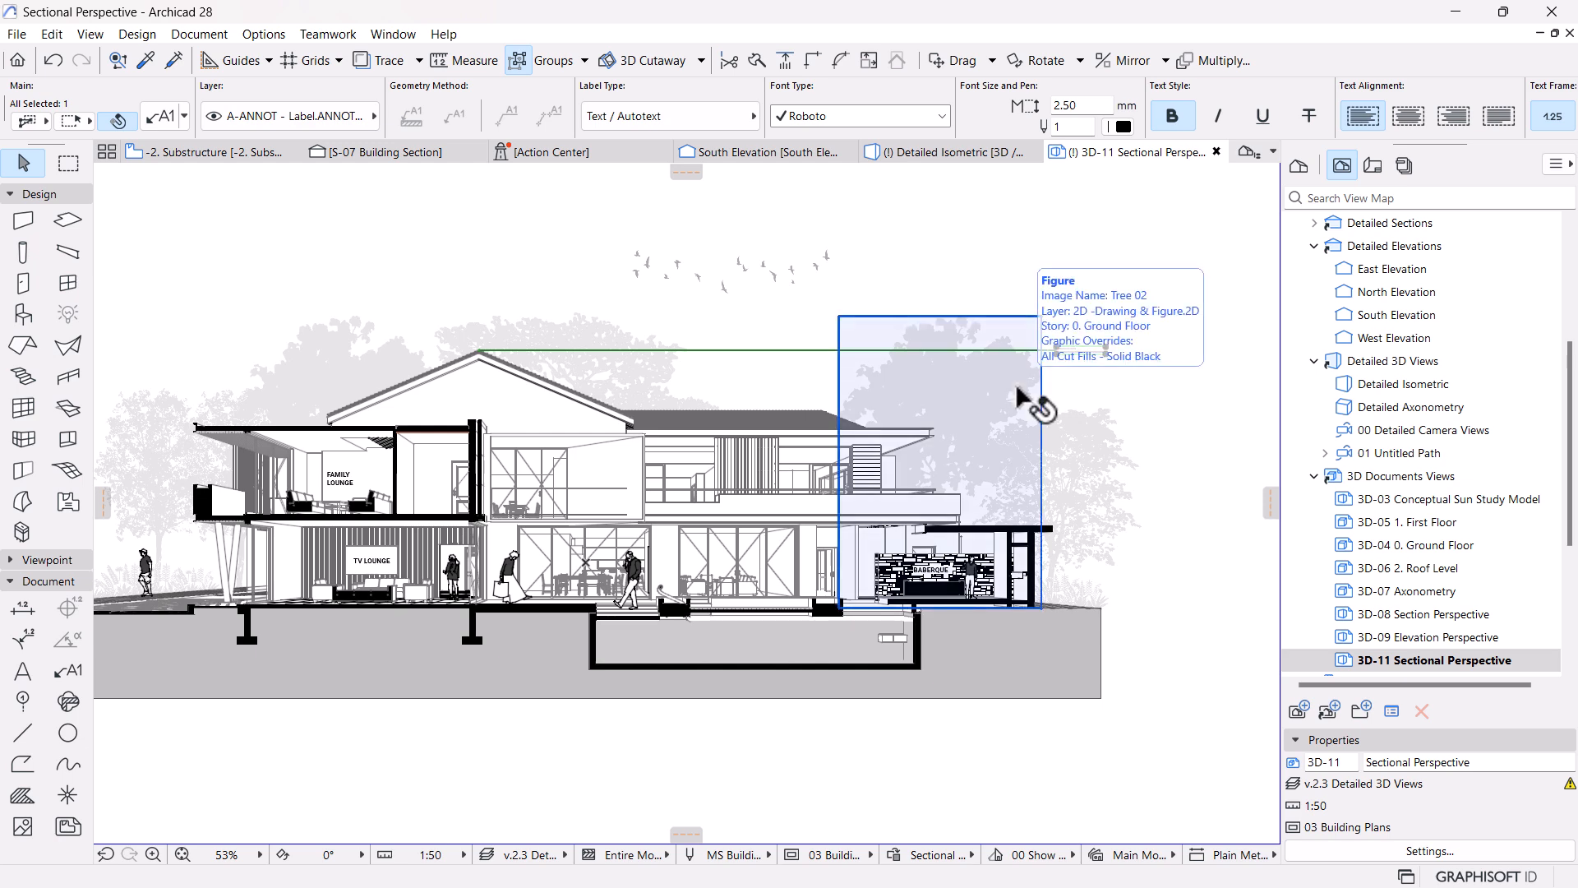
middle_drag(1151, 523, 1153, 498)
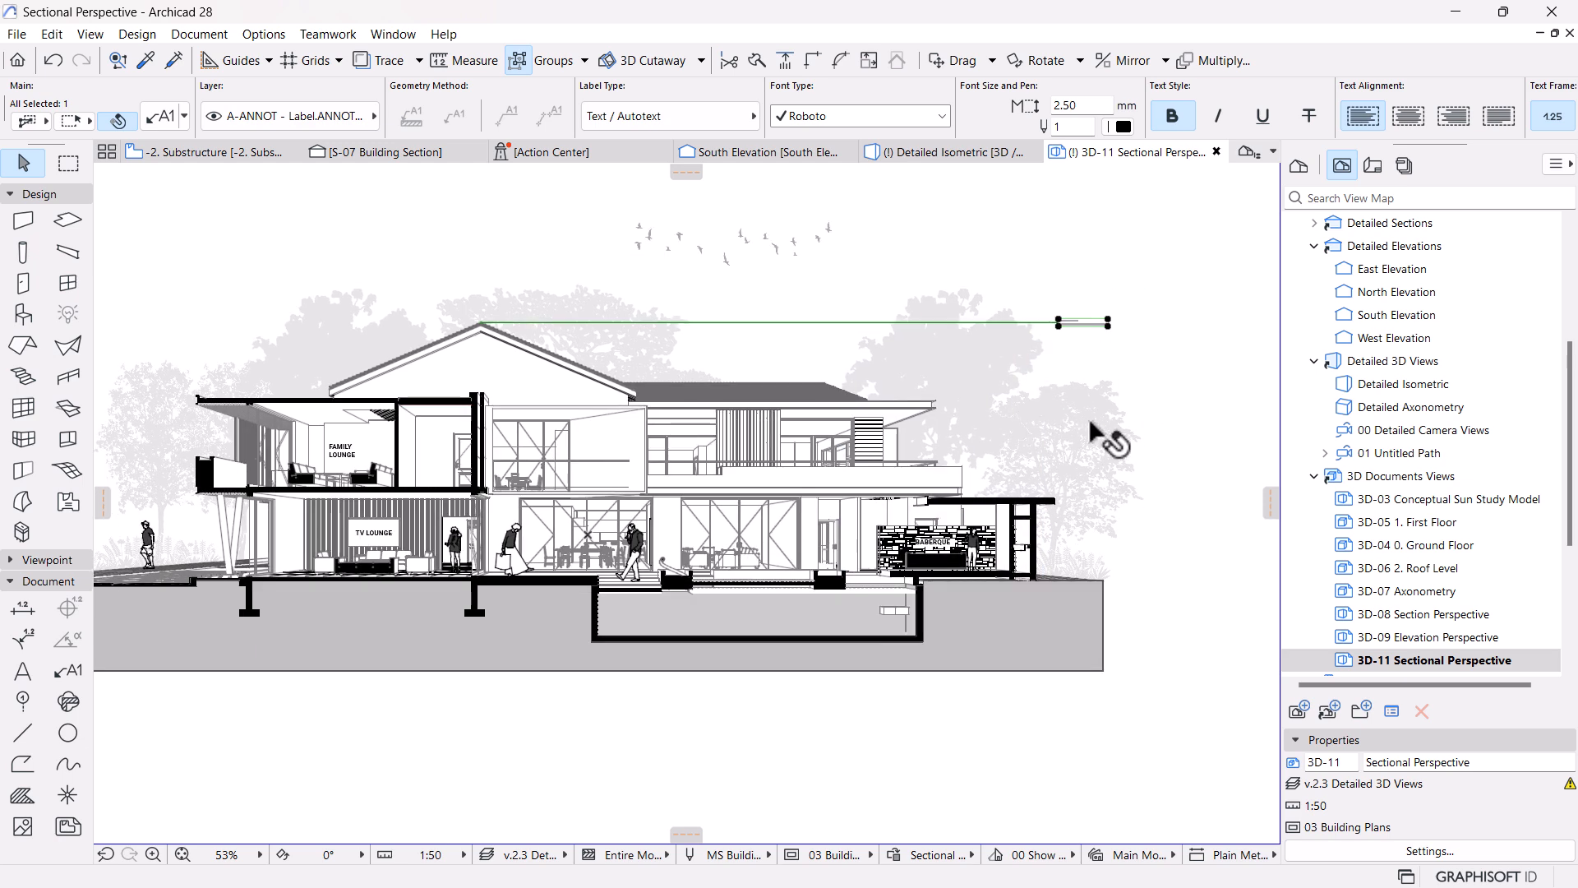
scroll(1028, 383, down, 3)
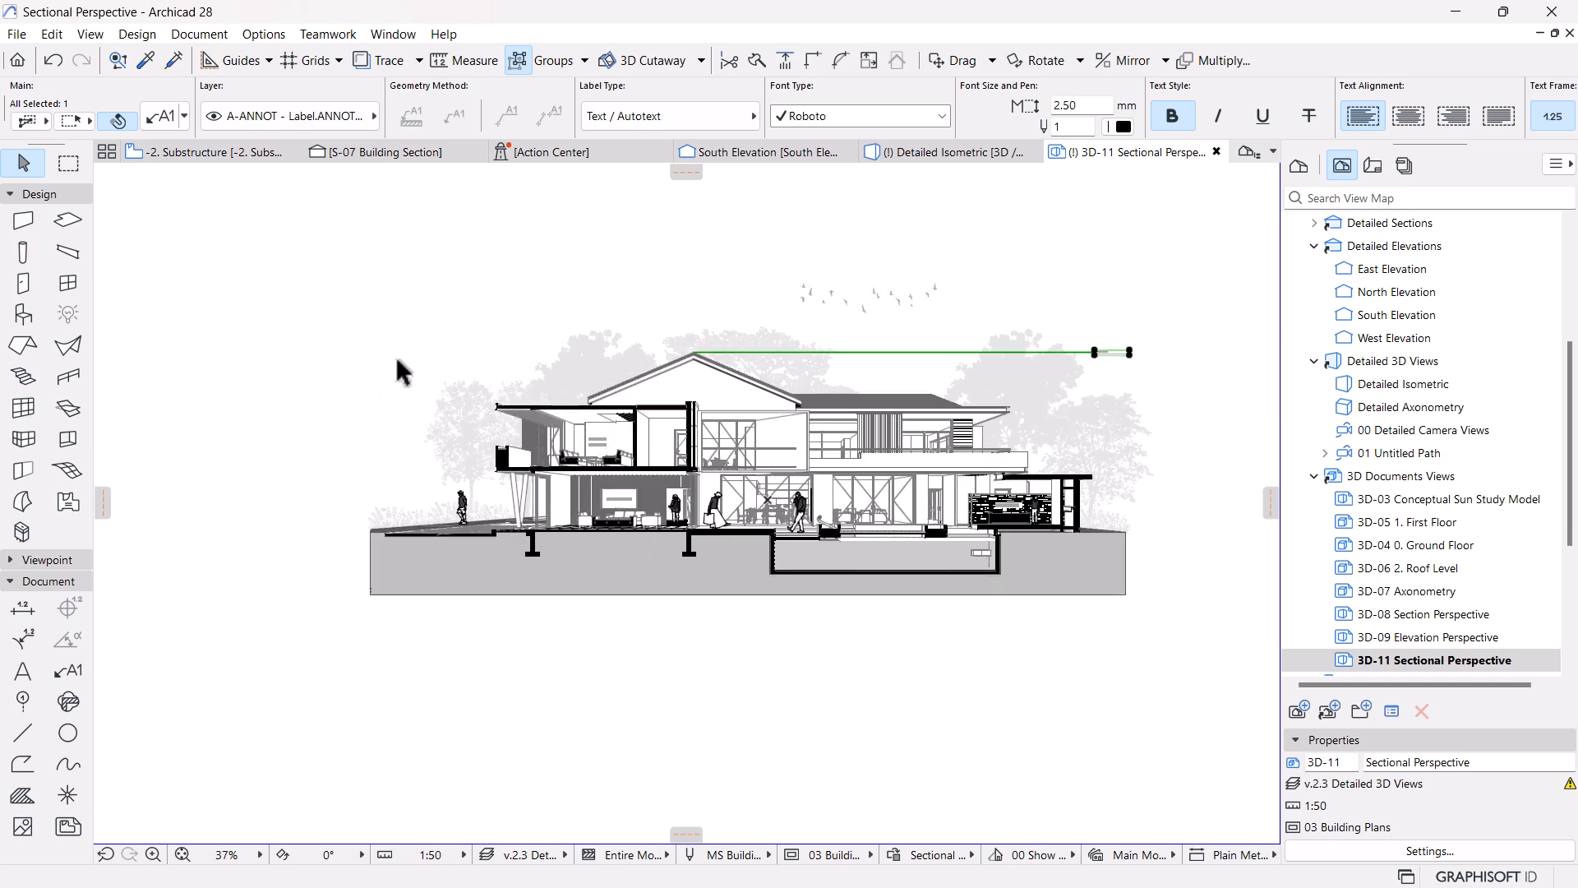
scroll(462, 395, up, 3)
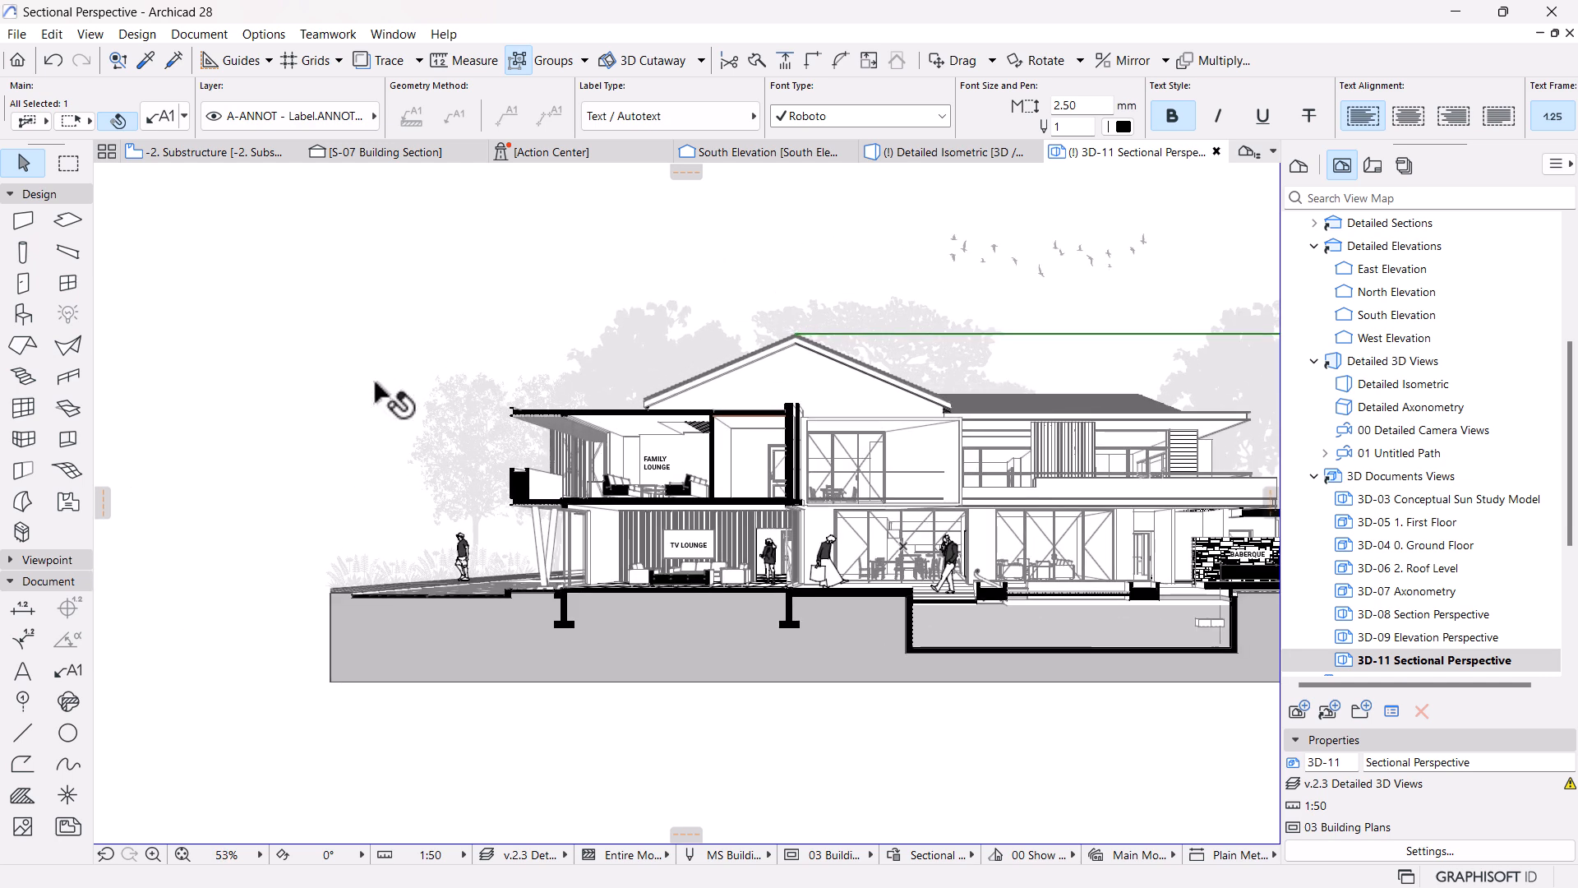
scroll(349, 419, down, 1)
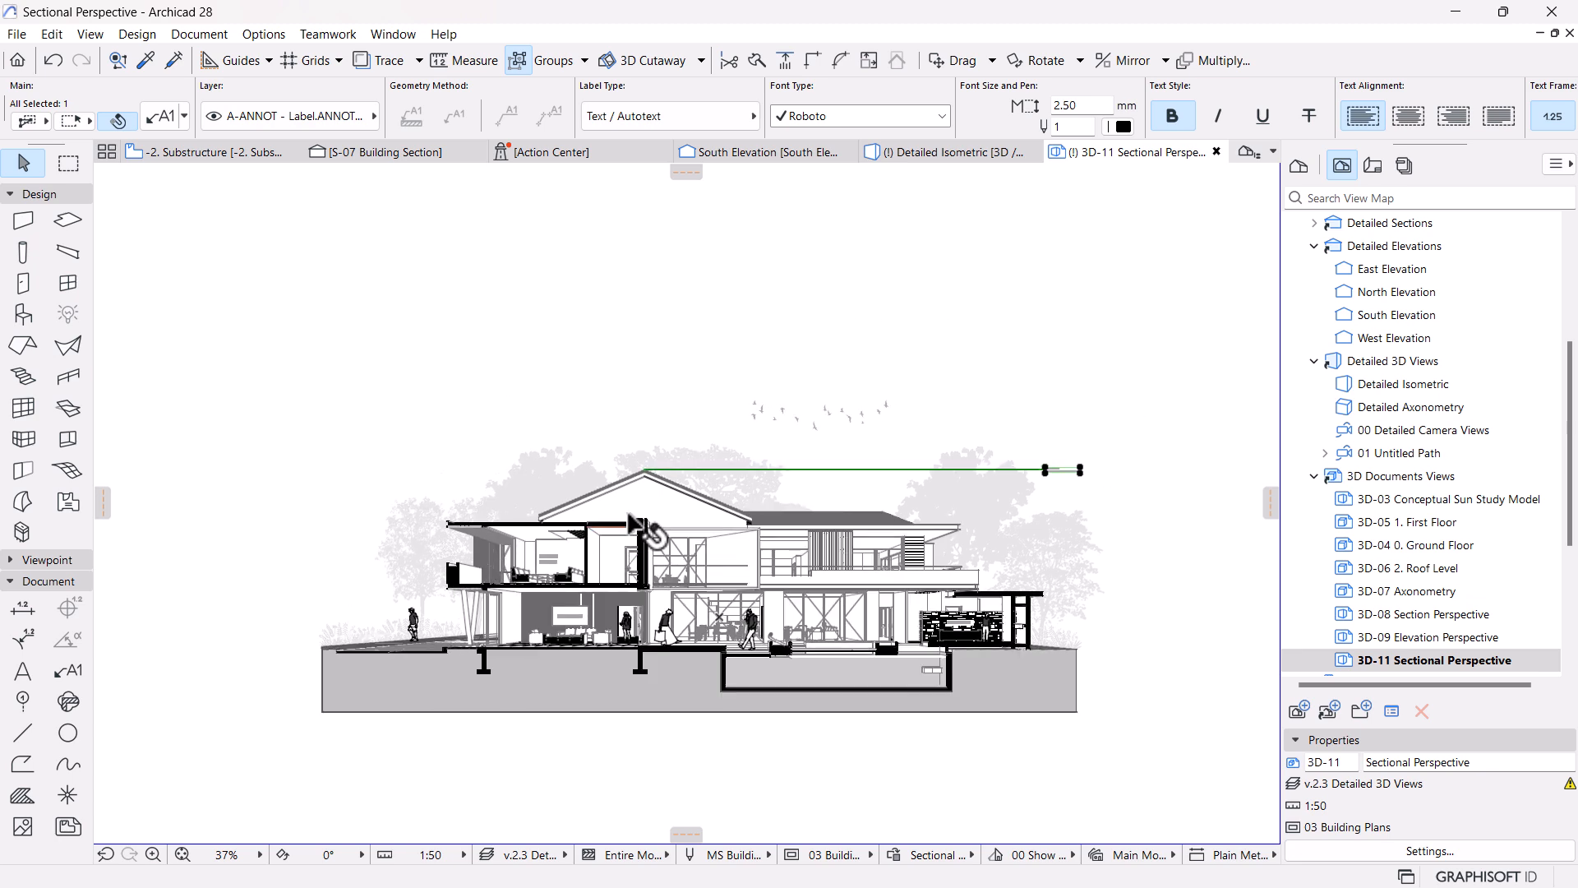
scroll(396, 573, up, 1)
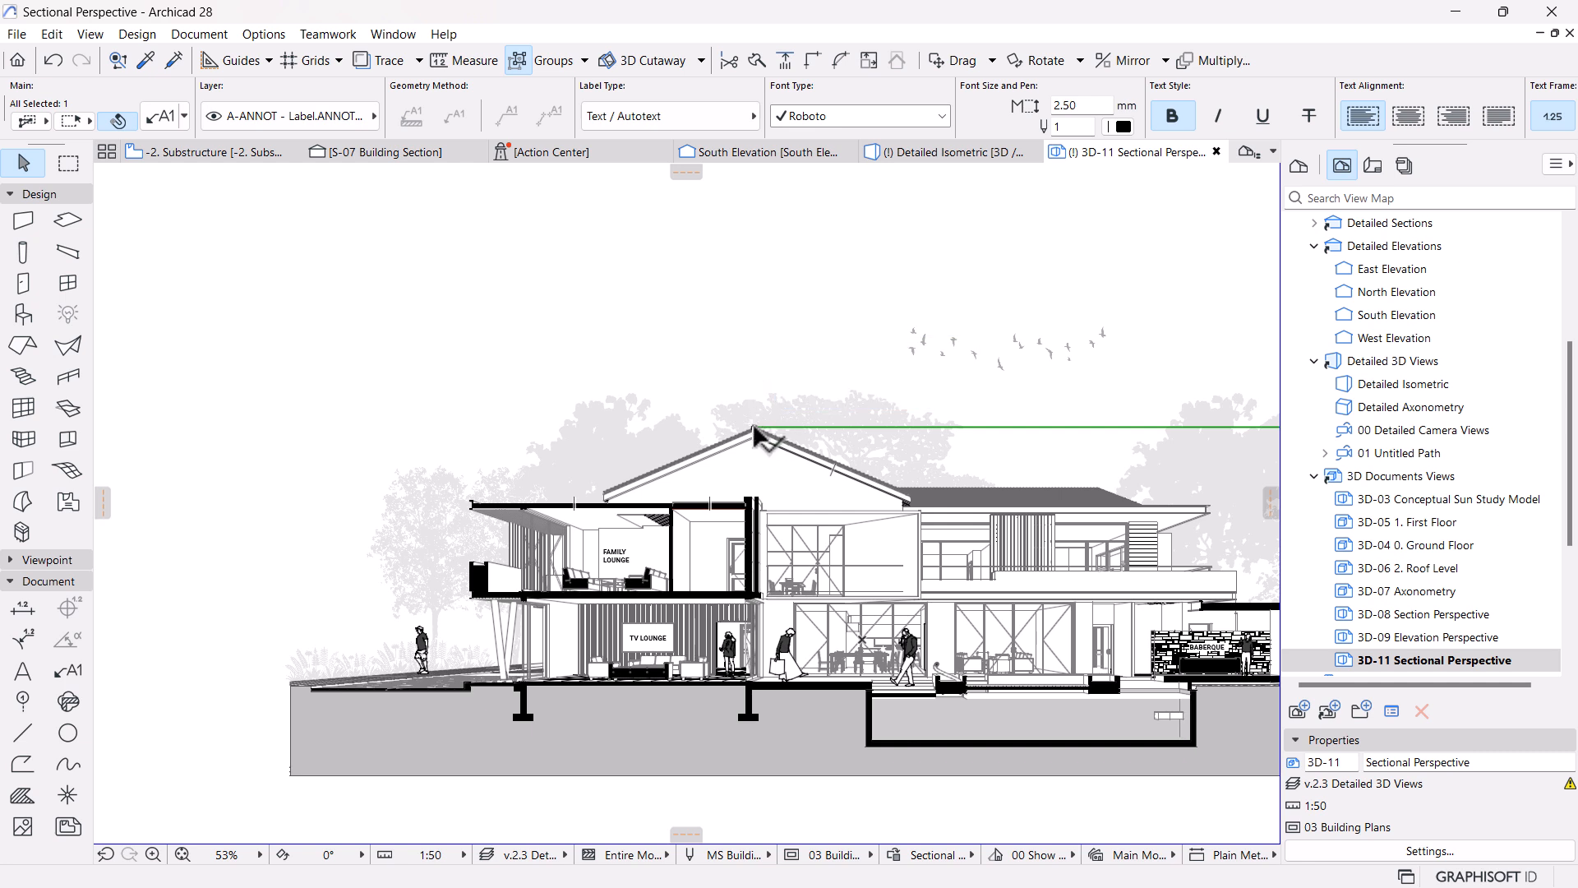
Mirror the roof label about a vertical axis through the gable ridge so its text sits on the opposite side of the house
click(755, 428)
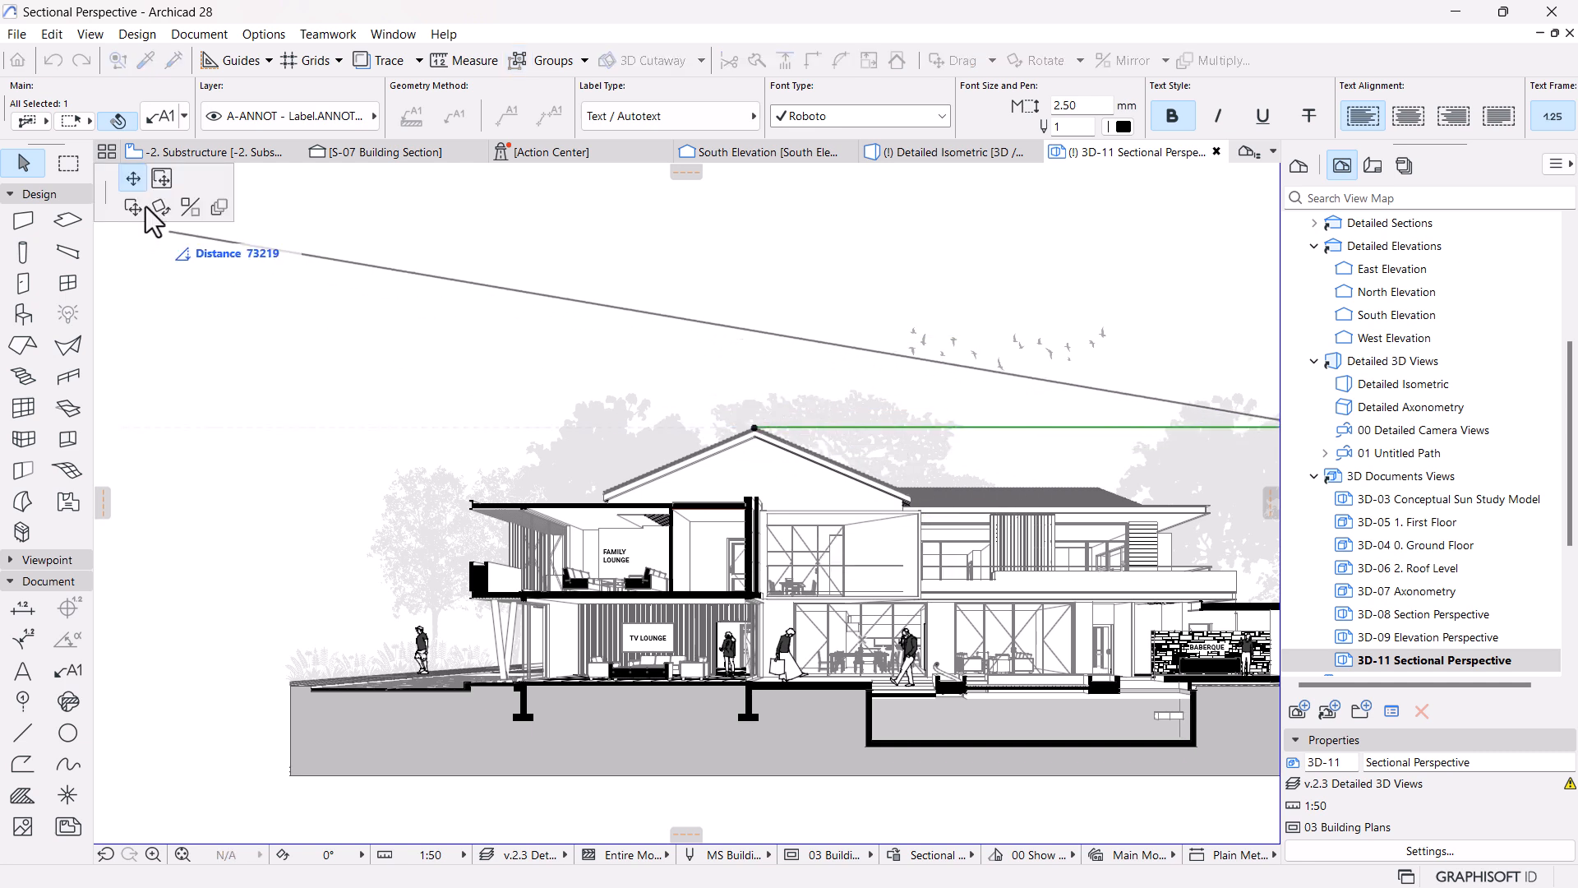
click(189, 207)
click(754, 428)
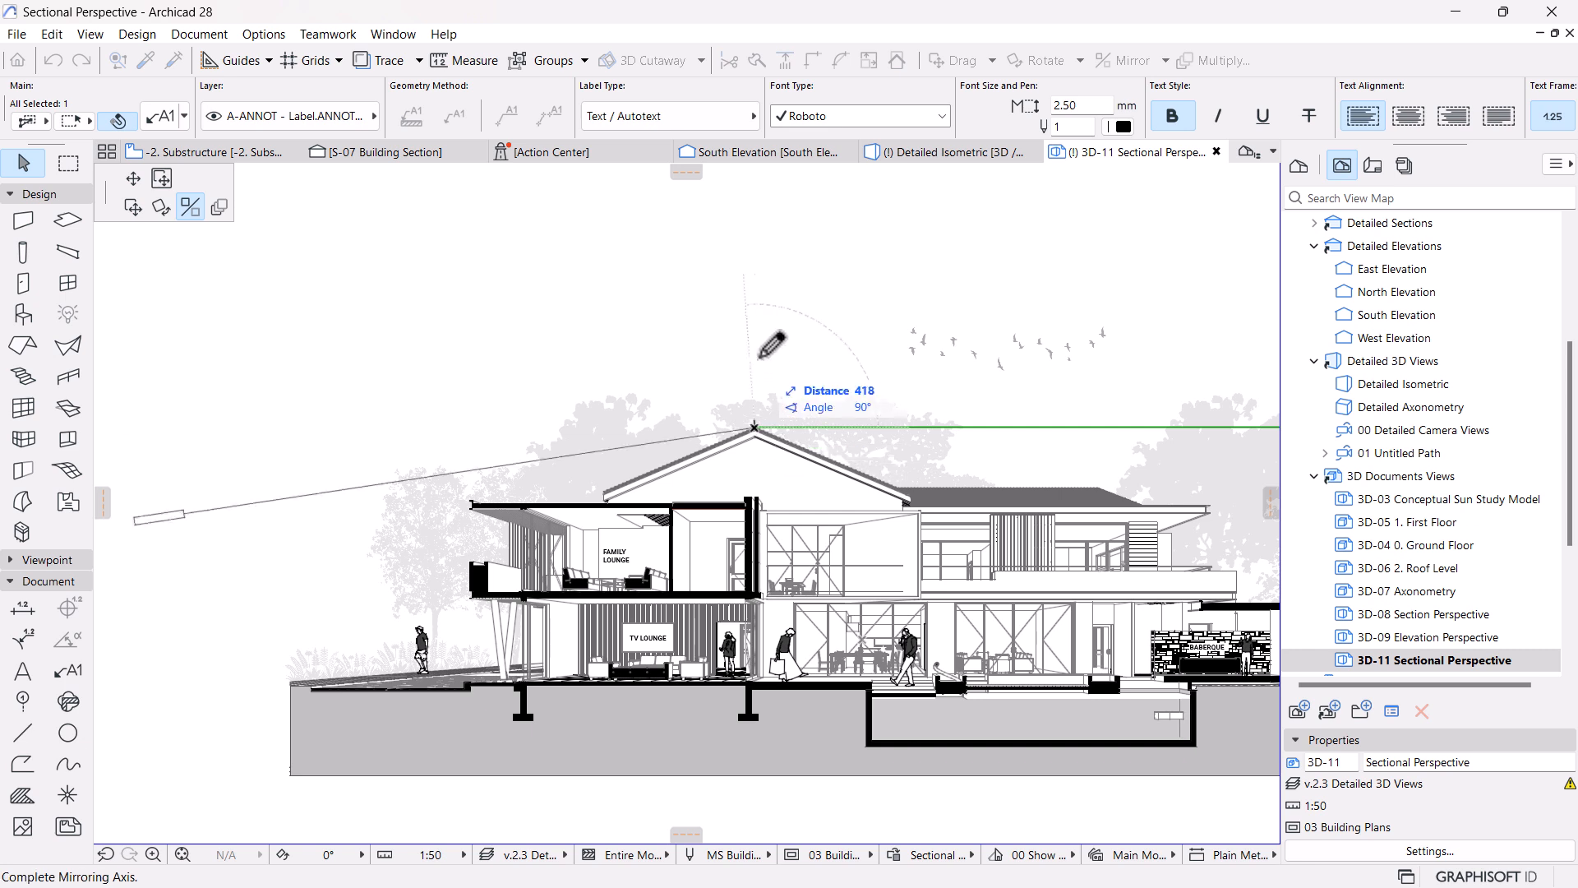
click(771, 344)
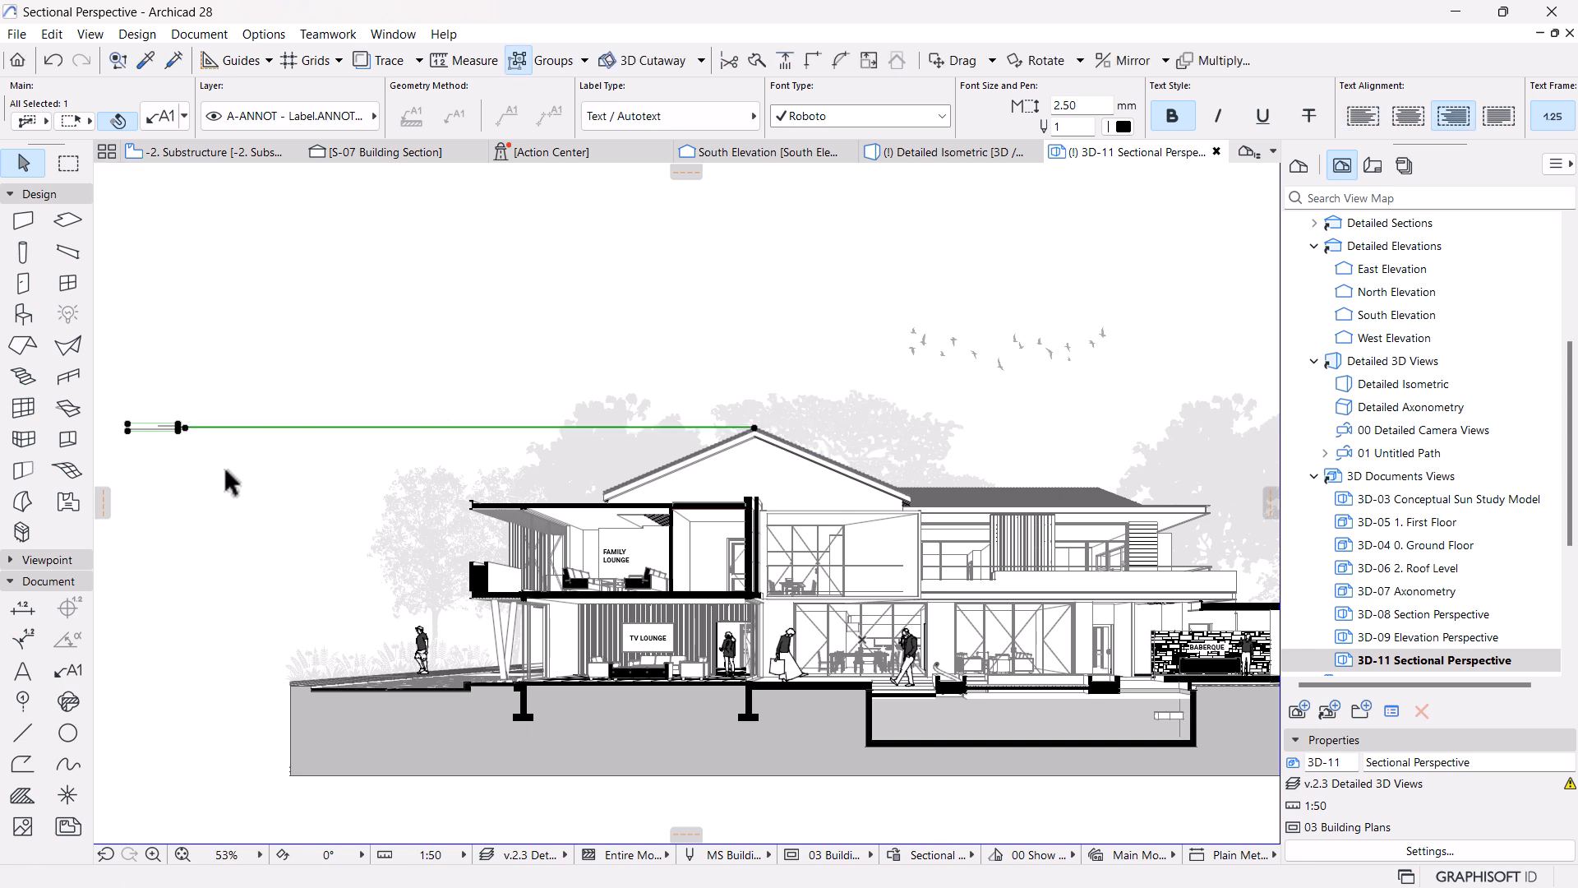
Move the mirrored label's text horizontally towards the house, aligning its outer edge with the end of the black ground line
click(128, 427)
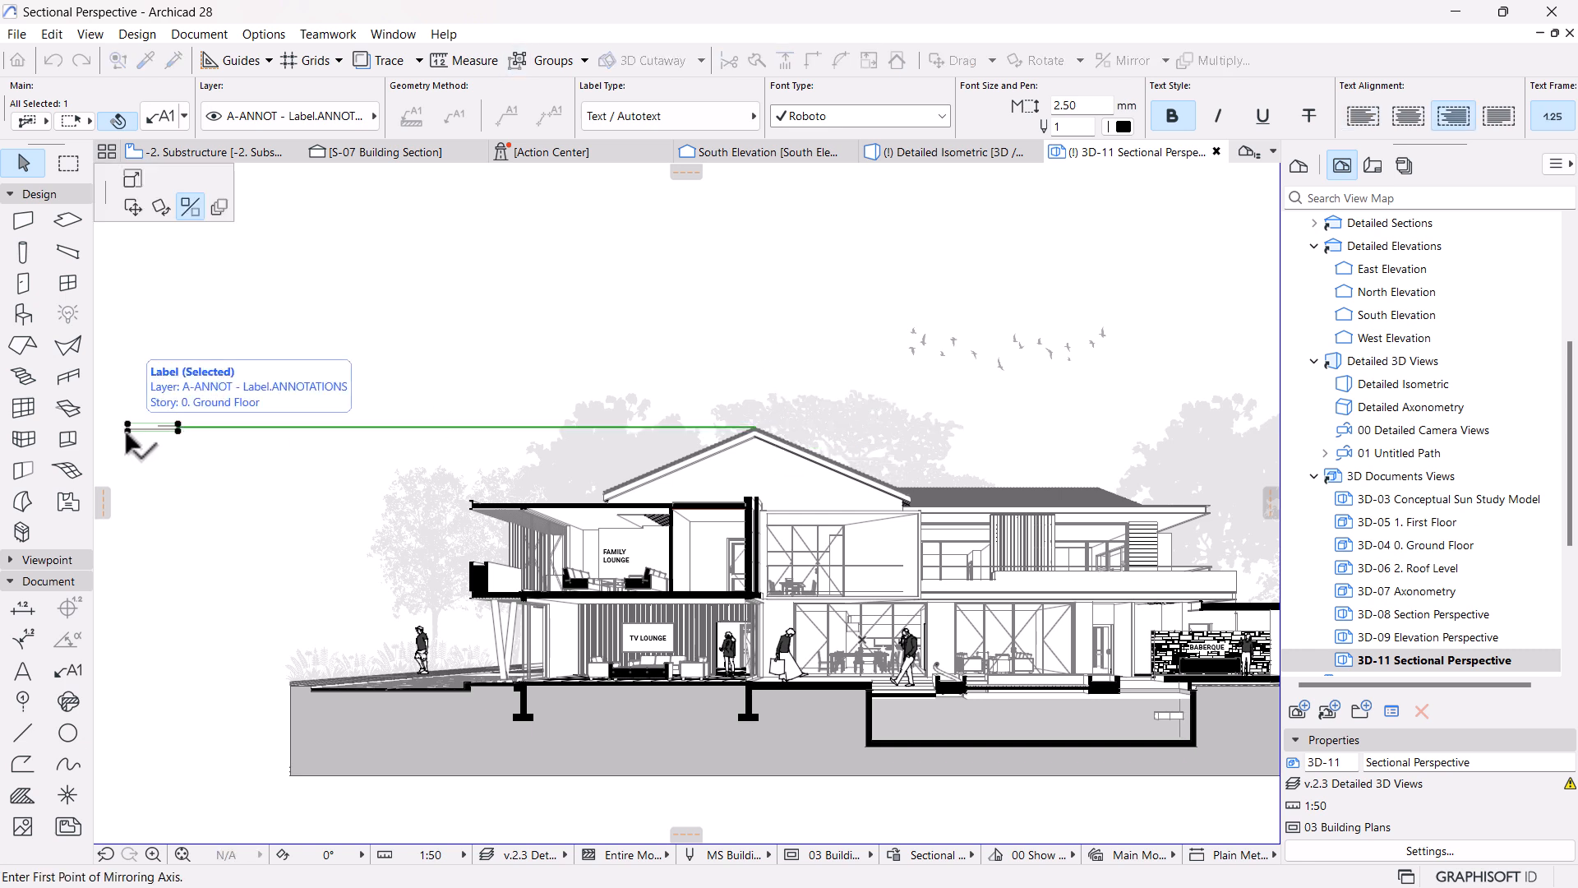
click(132, 207)
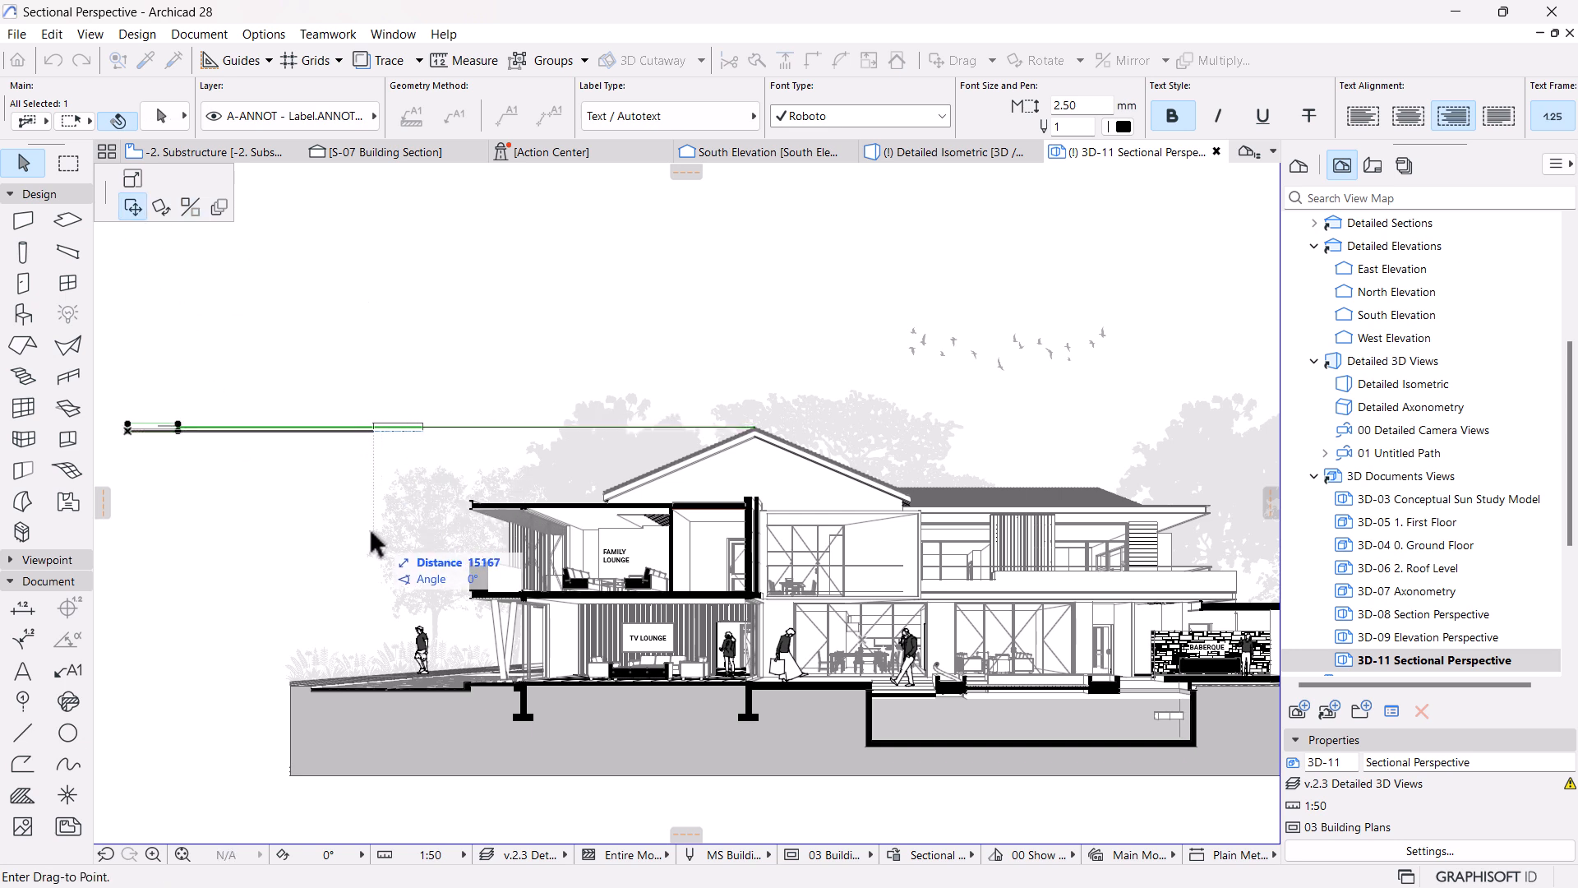
click(312, 684)
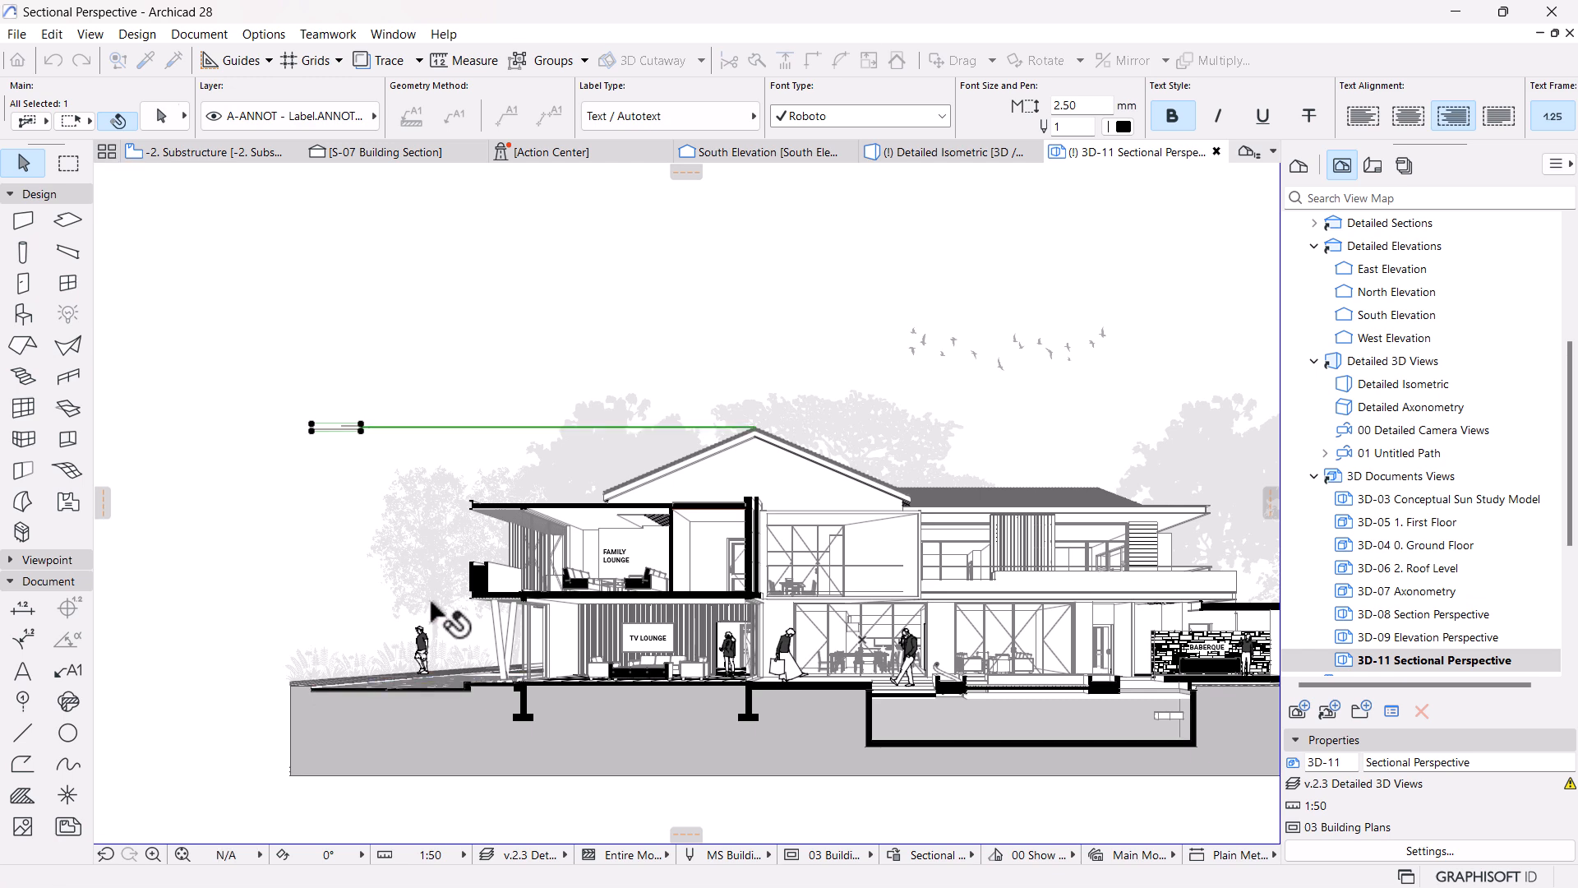
Replace the roof label's text with the title and description autotexts of keynote RF-10 Concrete Slate Tiles from RF ROOF
scroll(333, 421, up, 3)
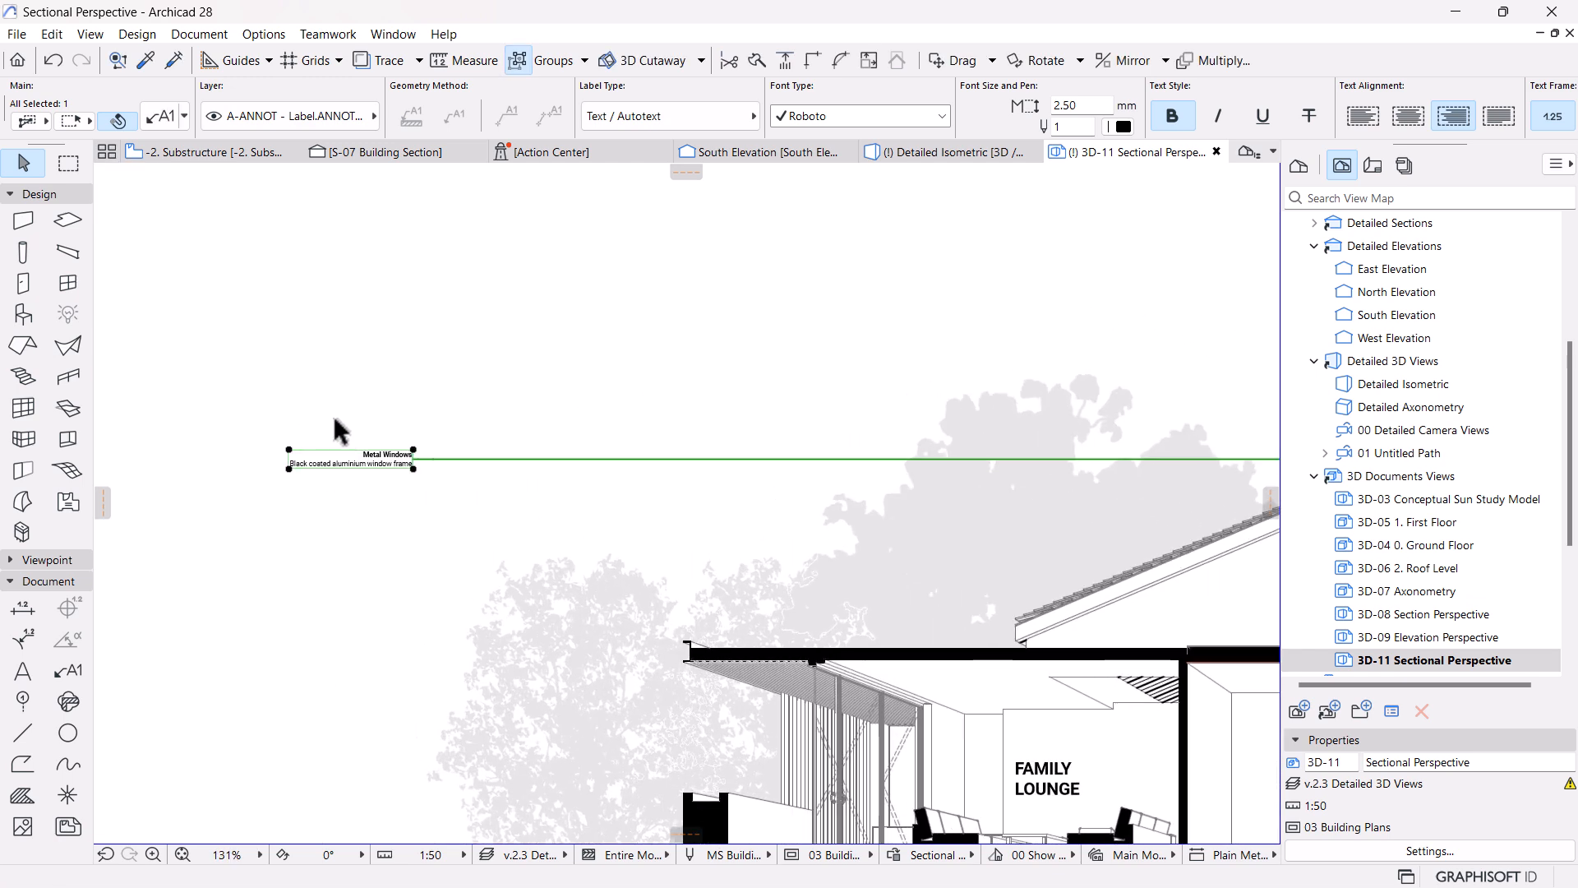
scroll(338, 423, up, 5)
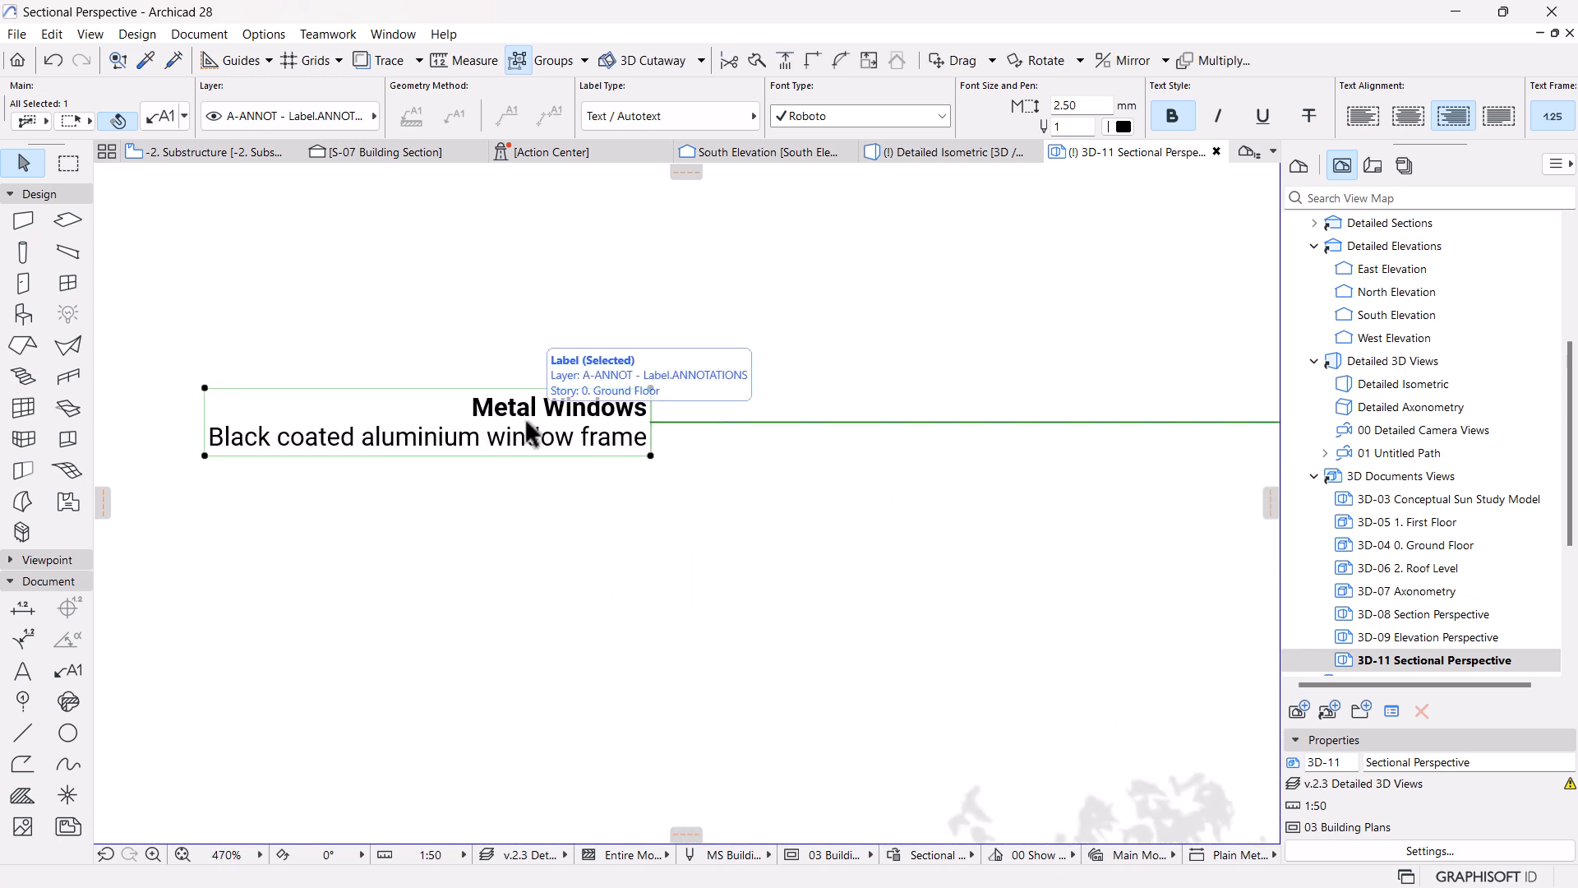
double_click(531, 432)
key(BackSpace)
key(BackSpace)
key(BackSpace)
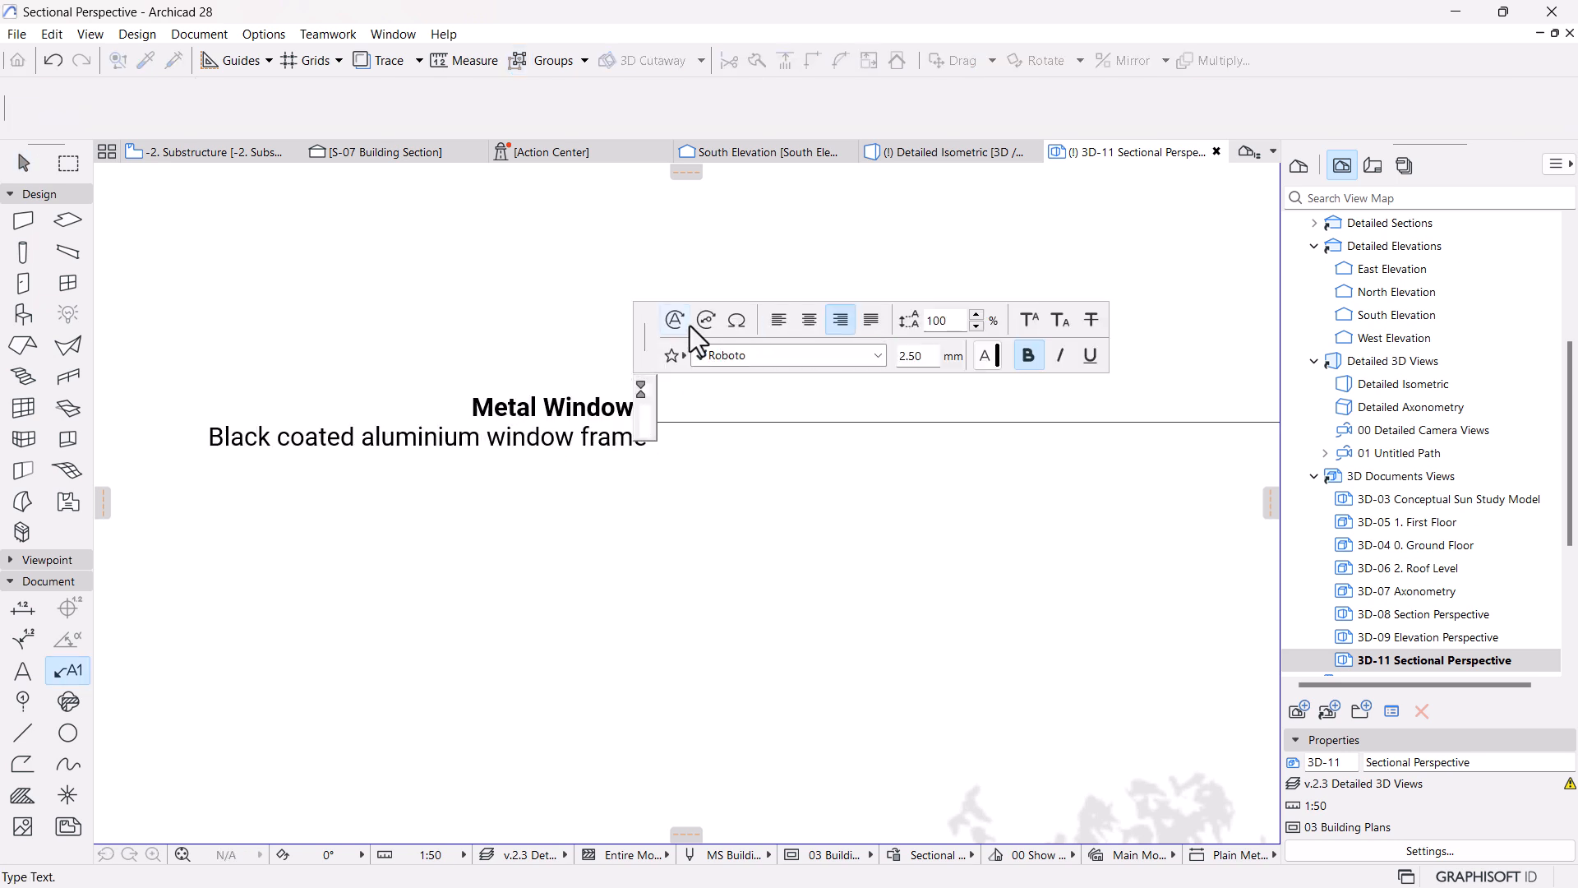
click(705, 319)
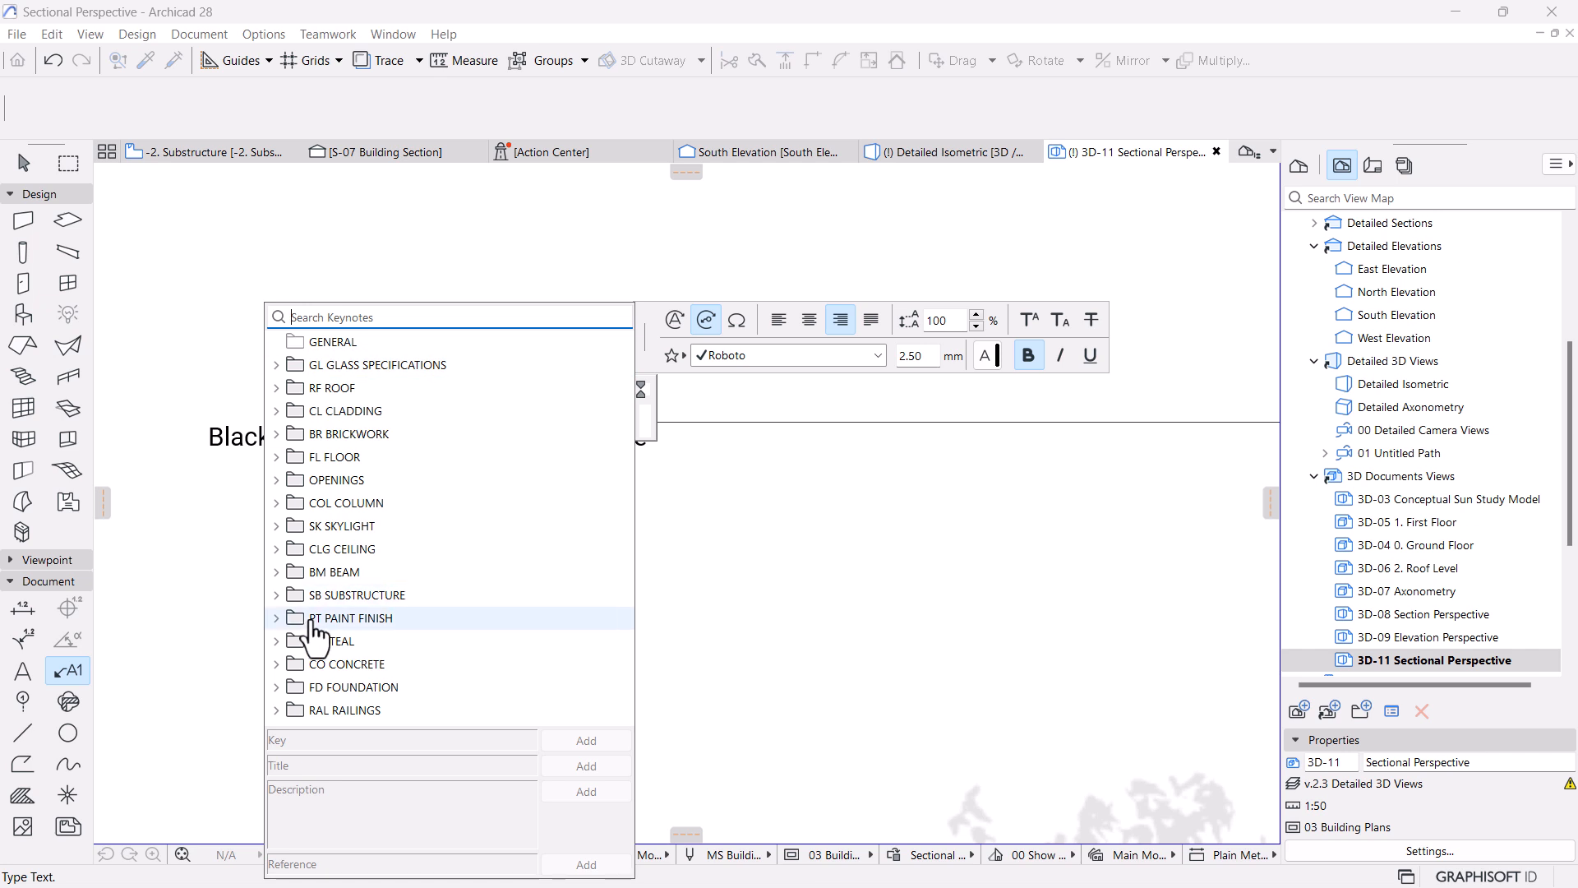
click(296, 388)
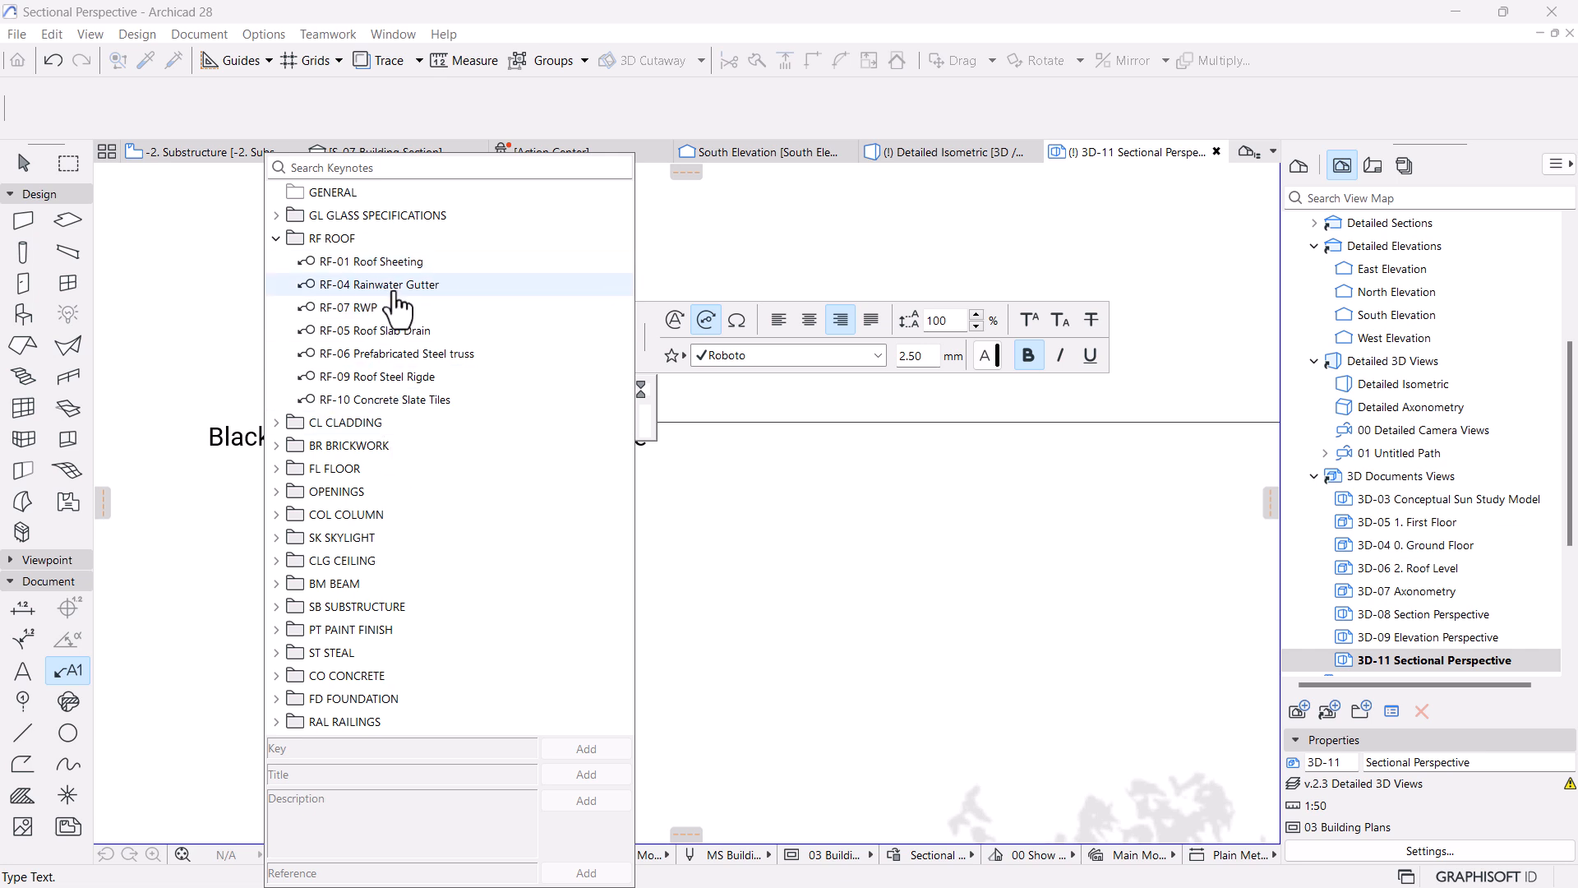
click(379, 400)
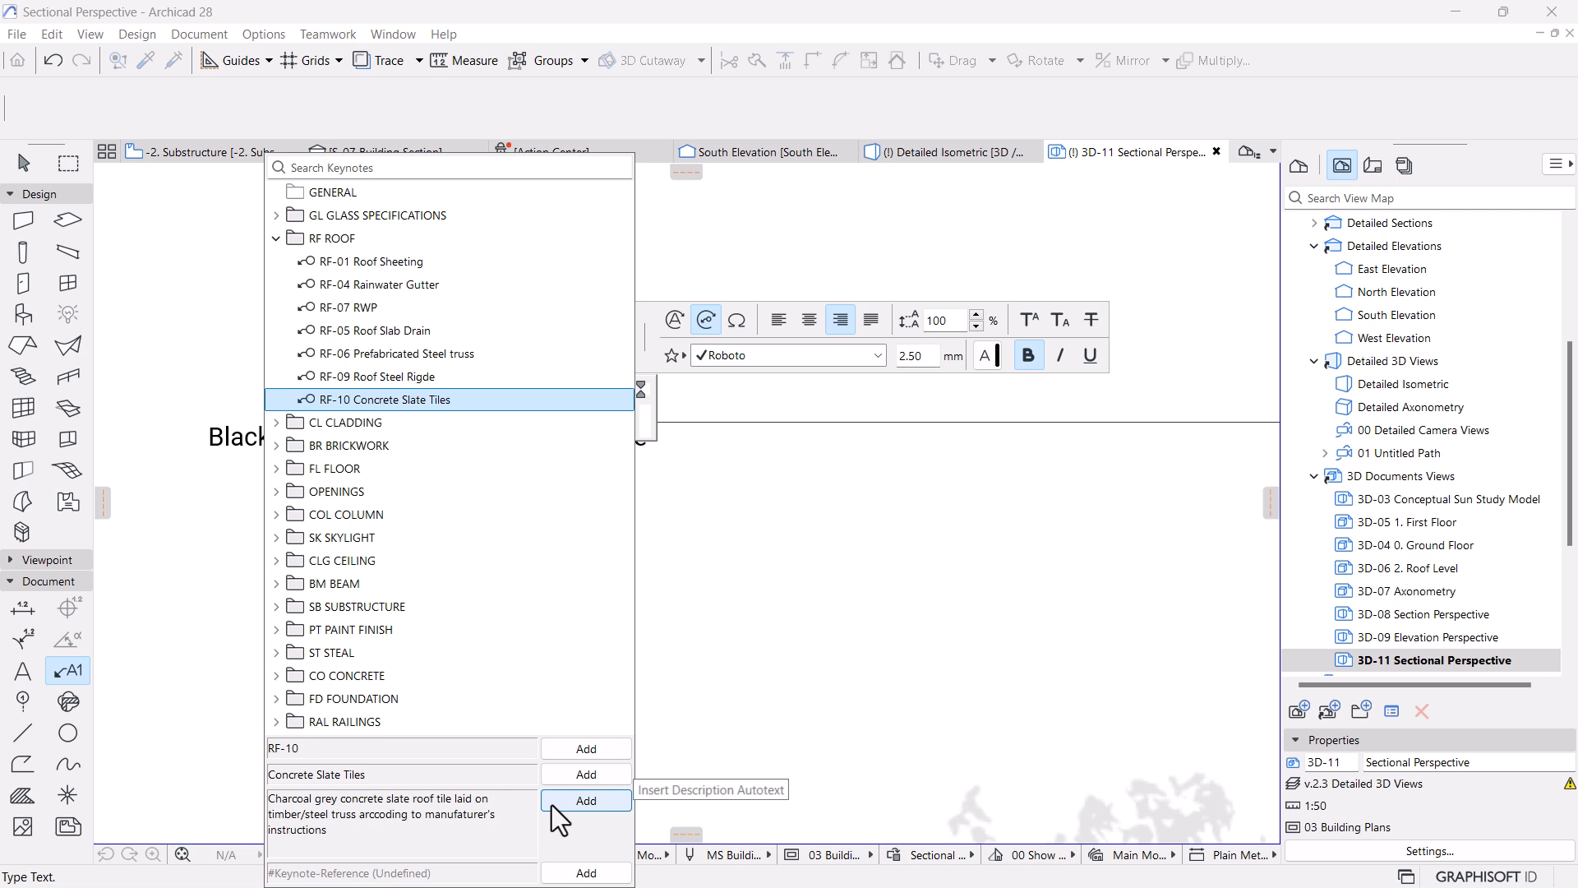
click(570, 777)
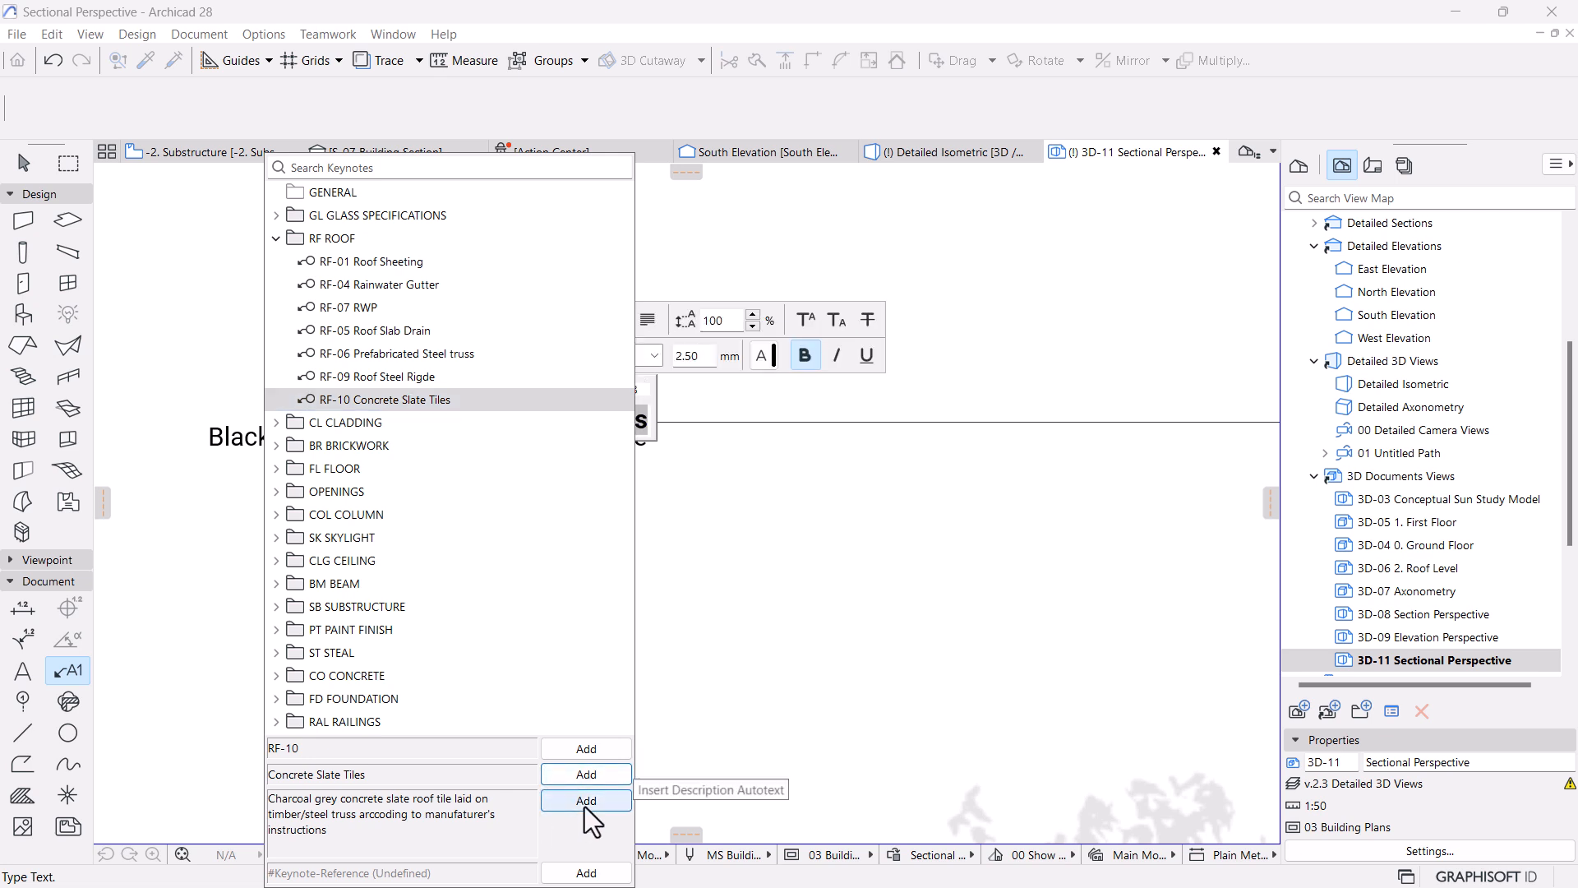
click(584, 801)
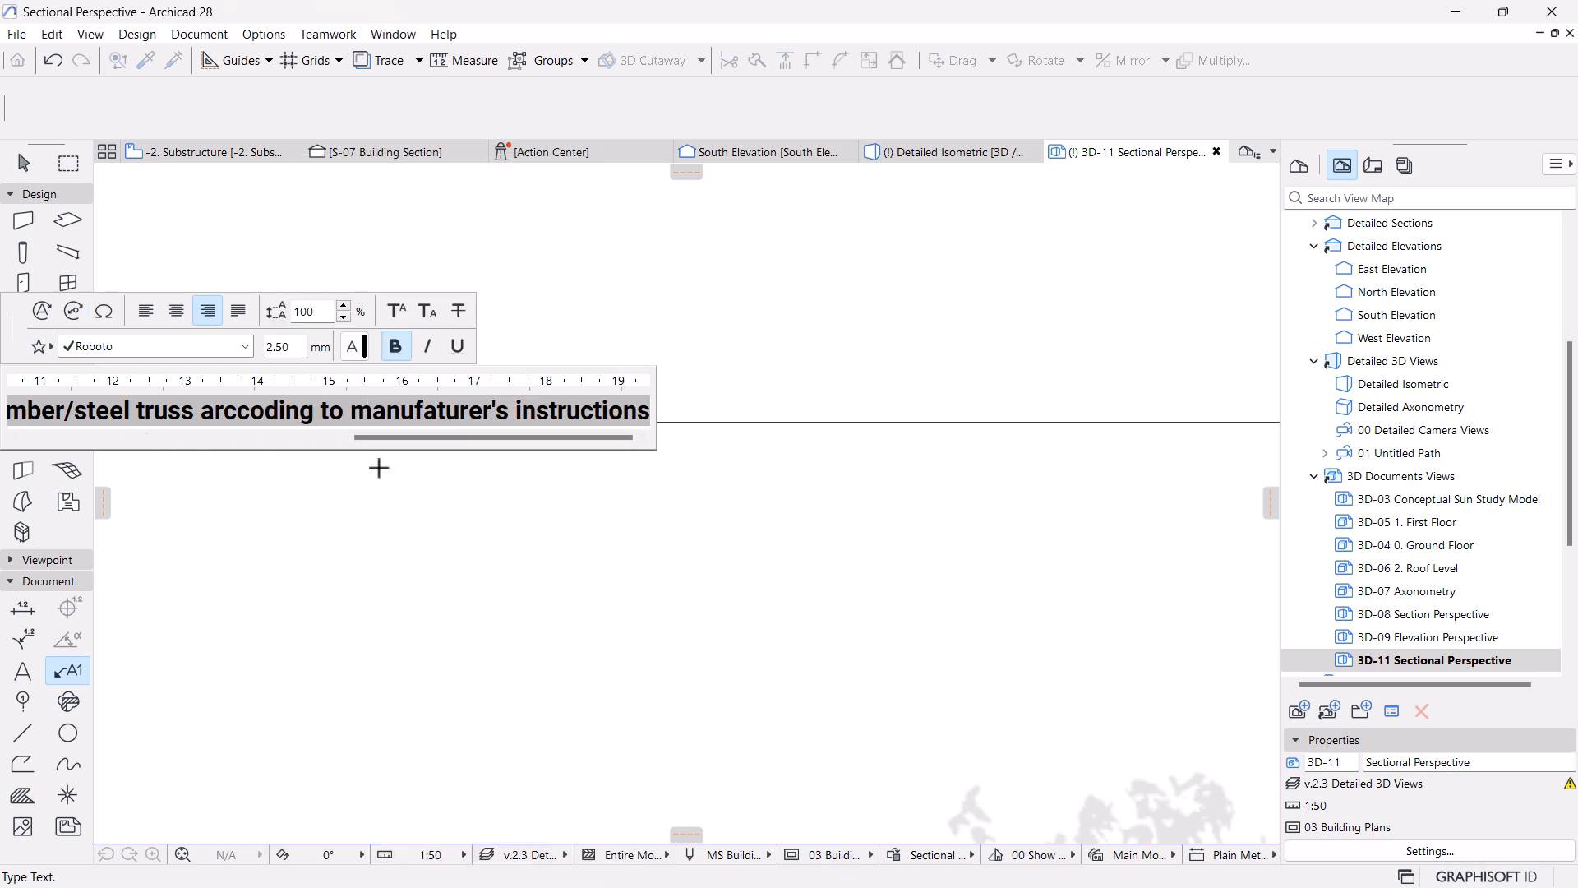
Put the keynote description on its own line below the Concrete Slate Tiles title, remove its bold style and finish editing
drag(406, 442, 88, 443)
click(187, 405)
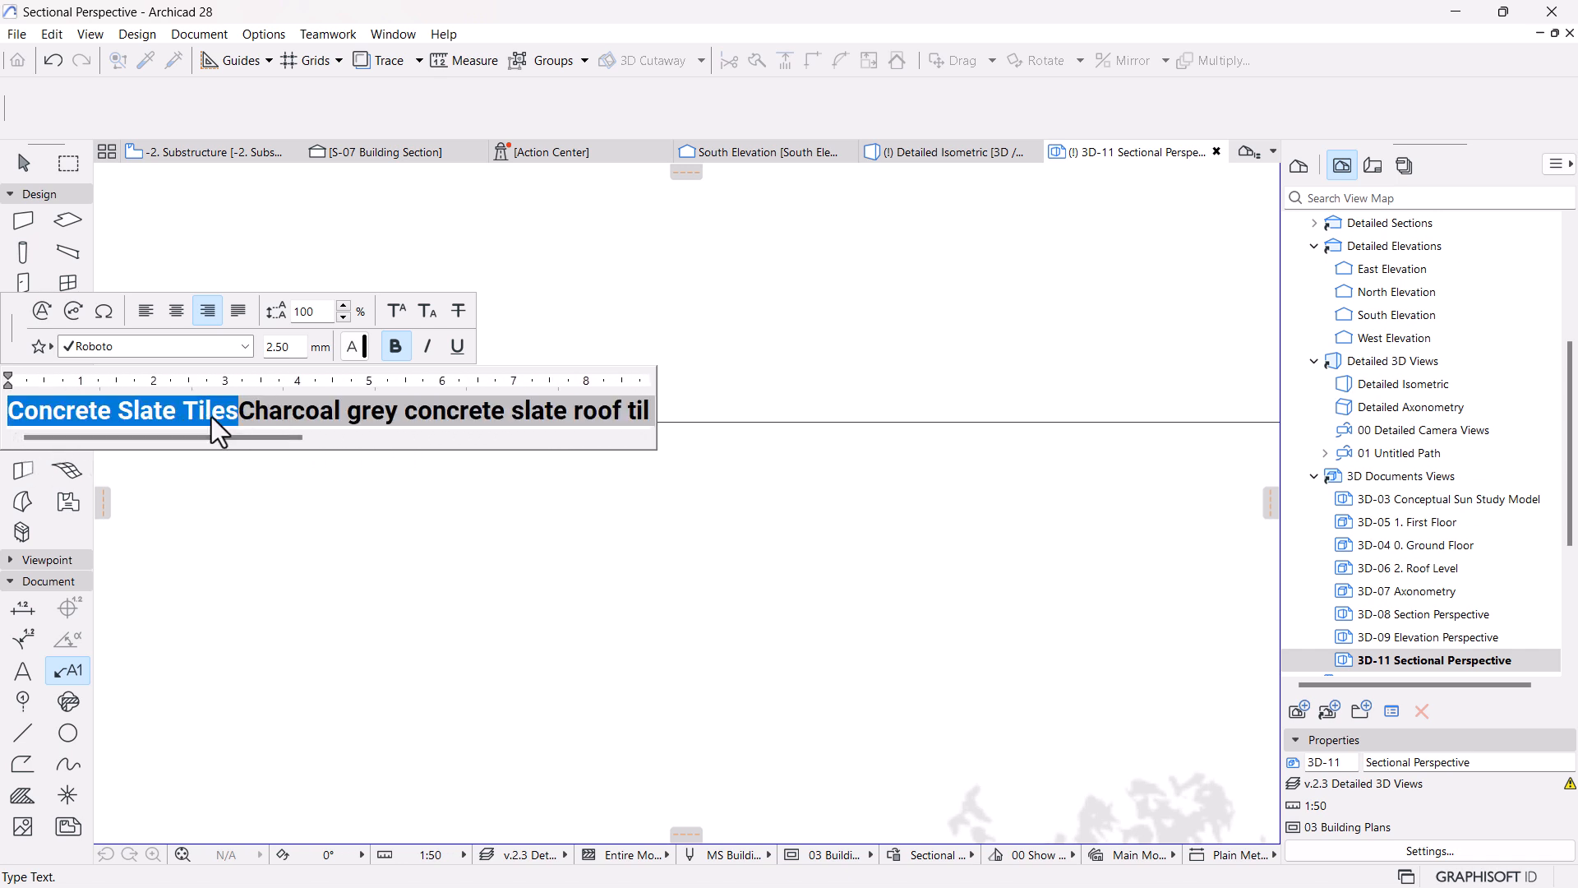
click(237, 410)
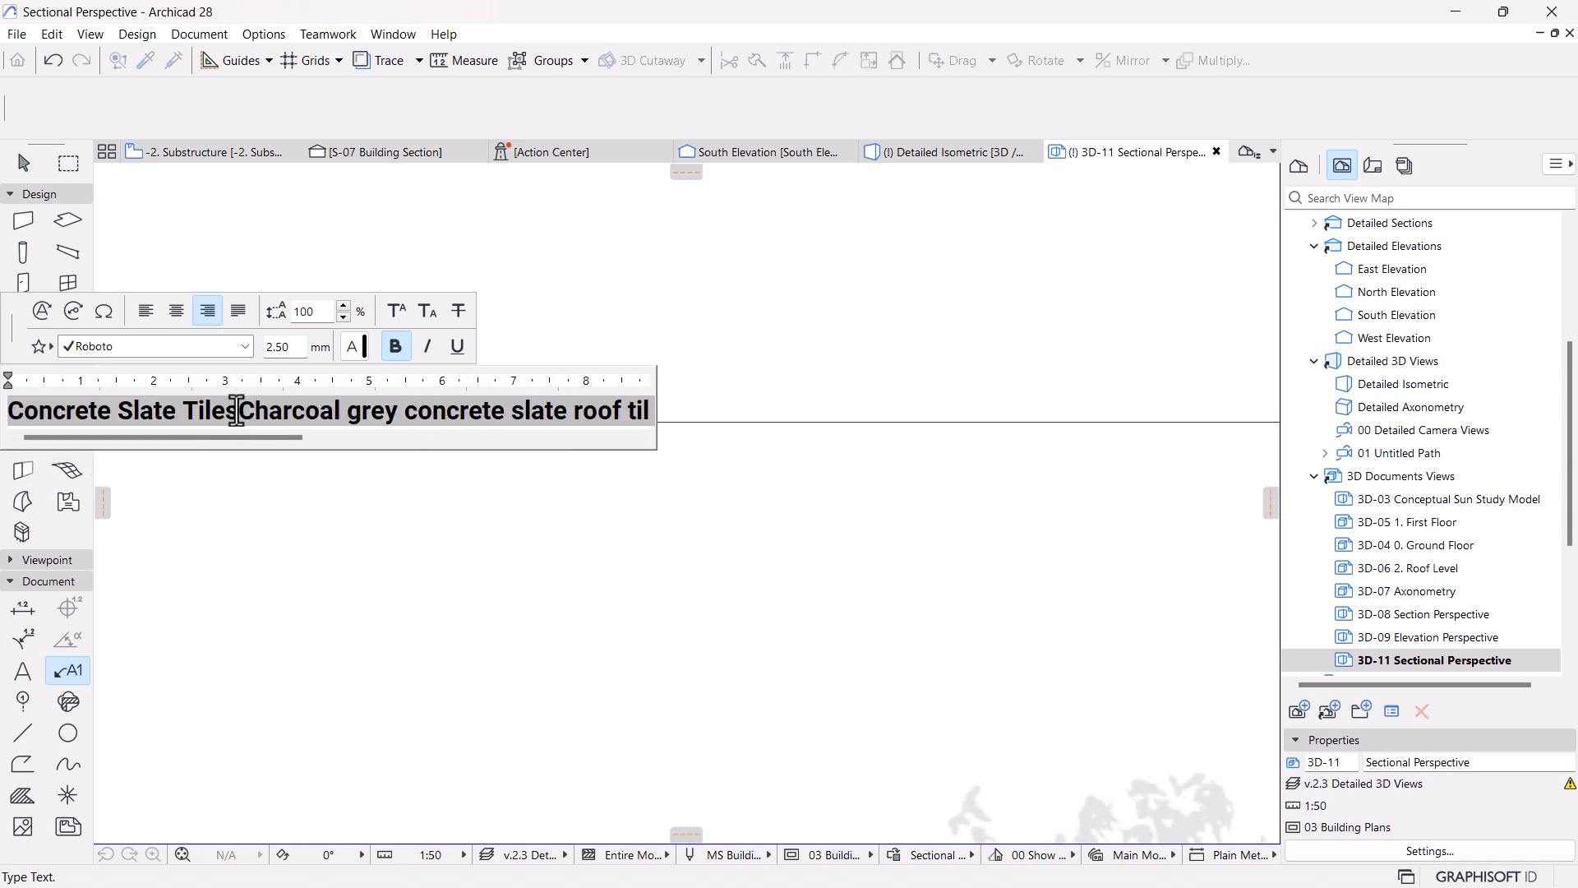
key(Return)
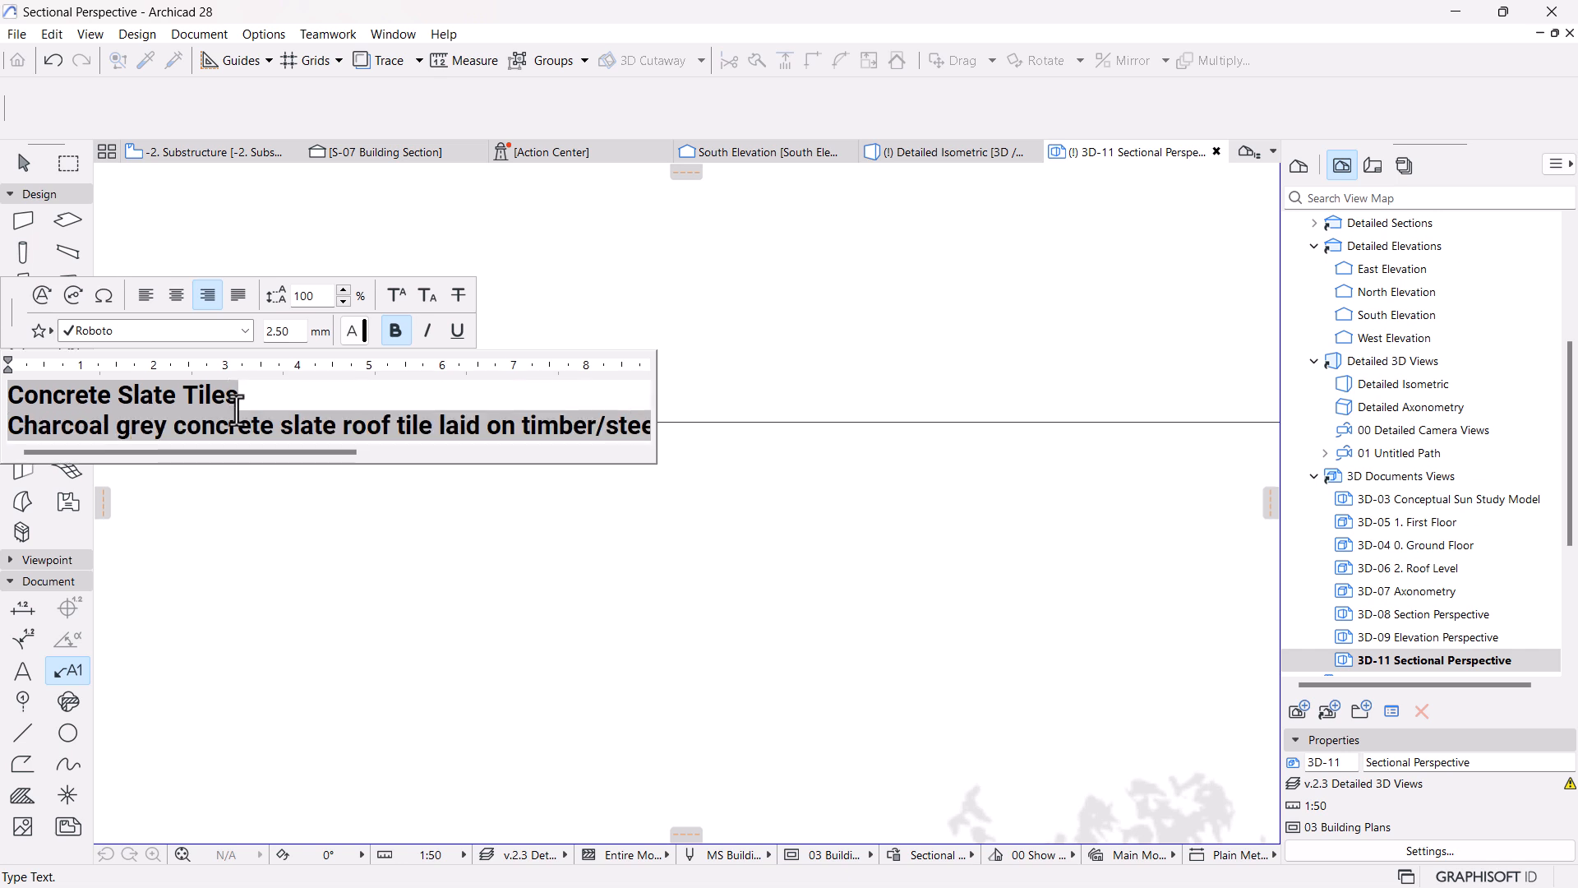
triple_click(535, 427)
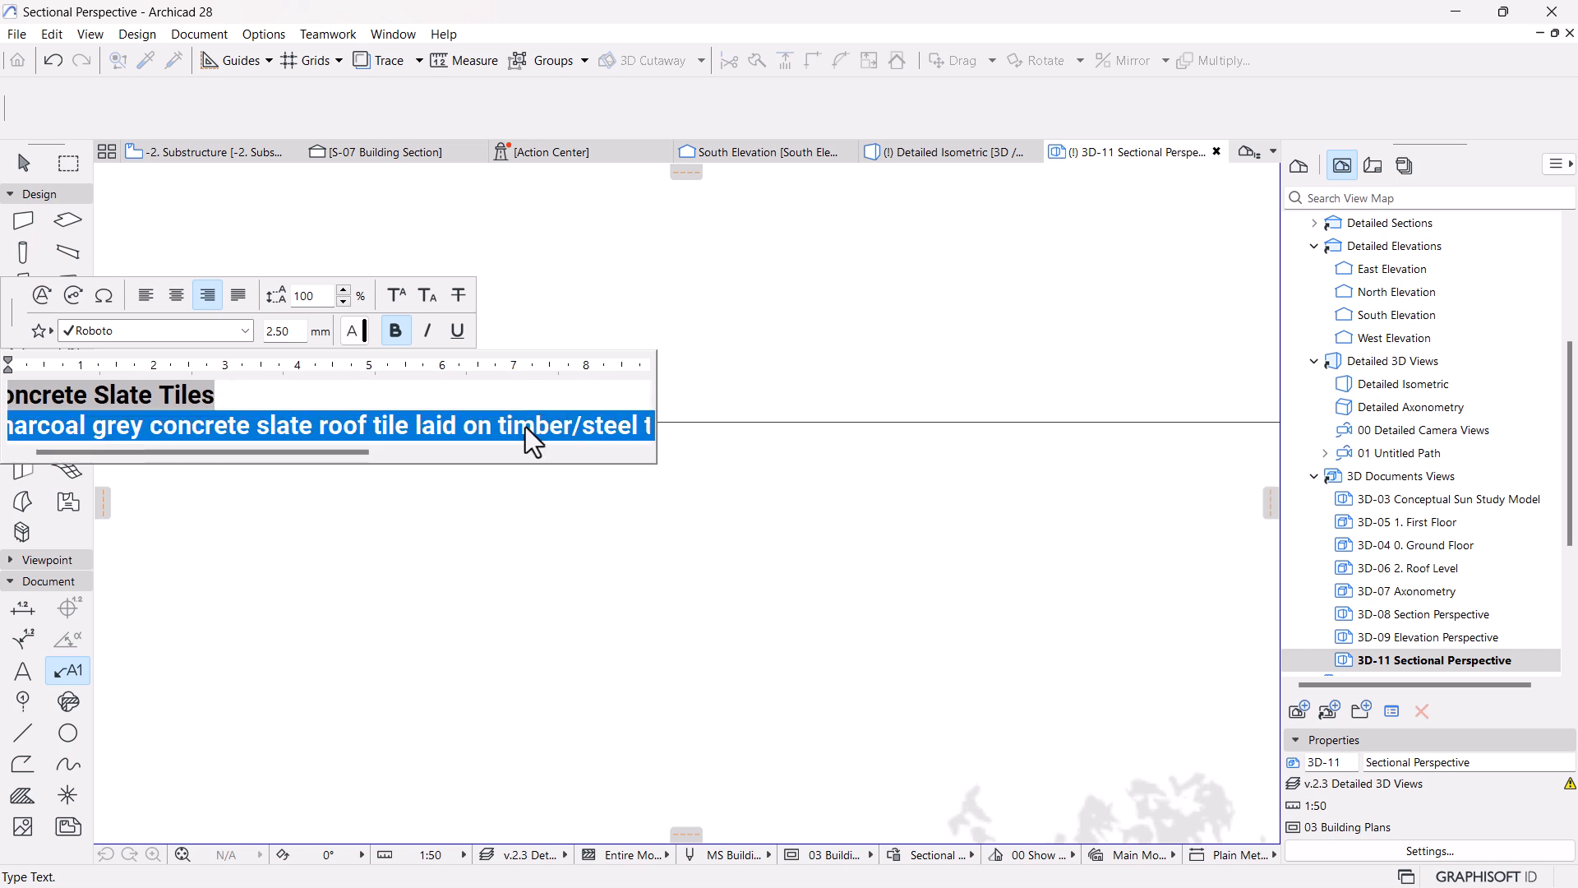
click(395, 330)
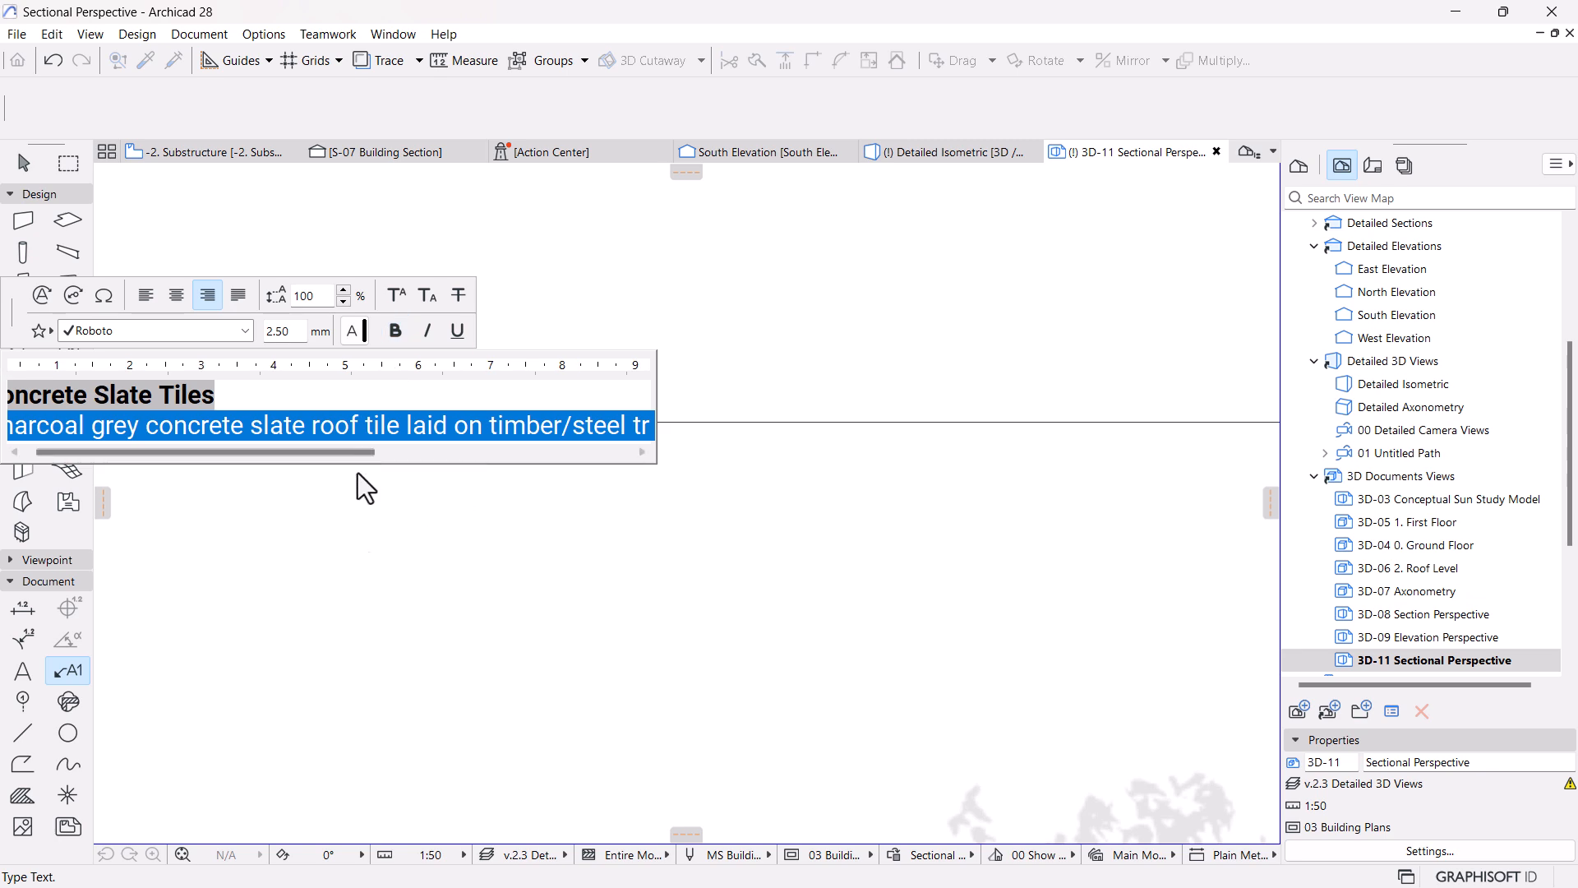
click(303, 585)
Set the Concrete Slate Tiles label's font size to 5 mm and deselect it
scroll(600, 578, down, 5)
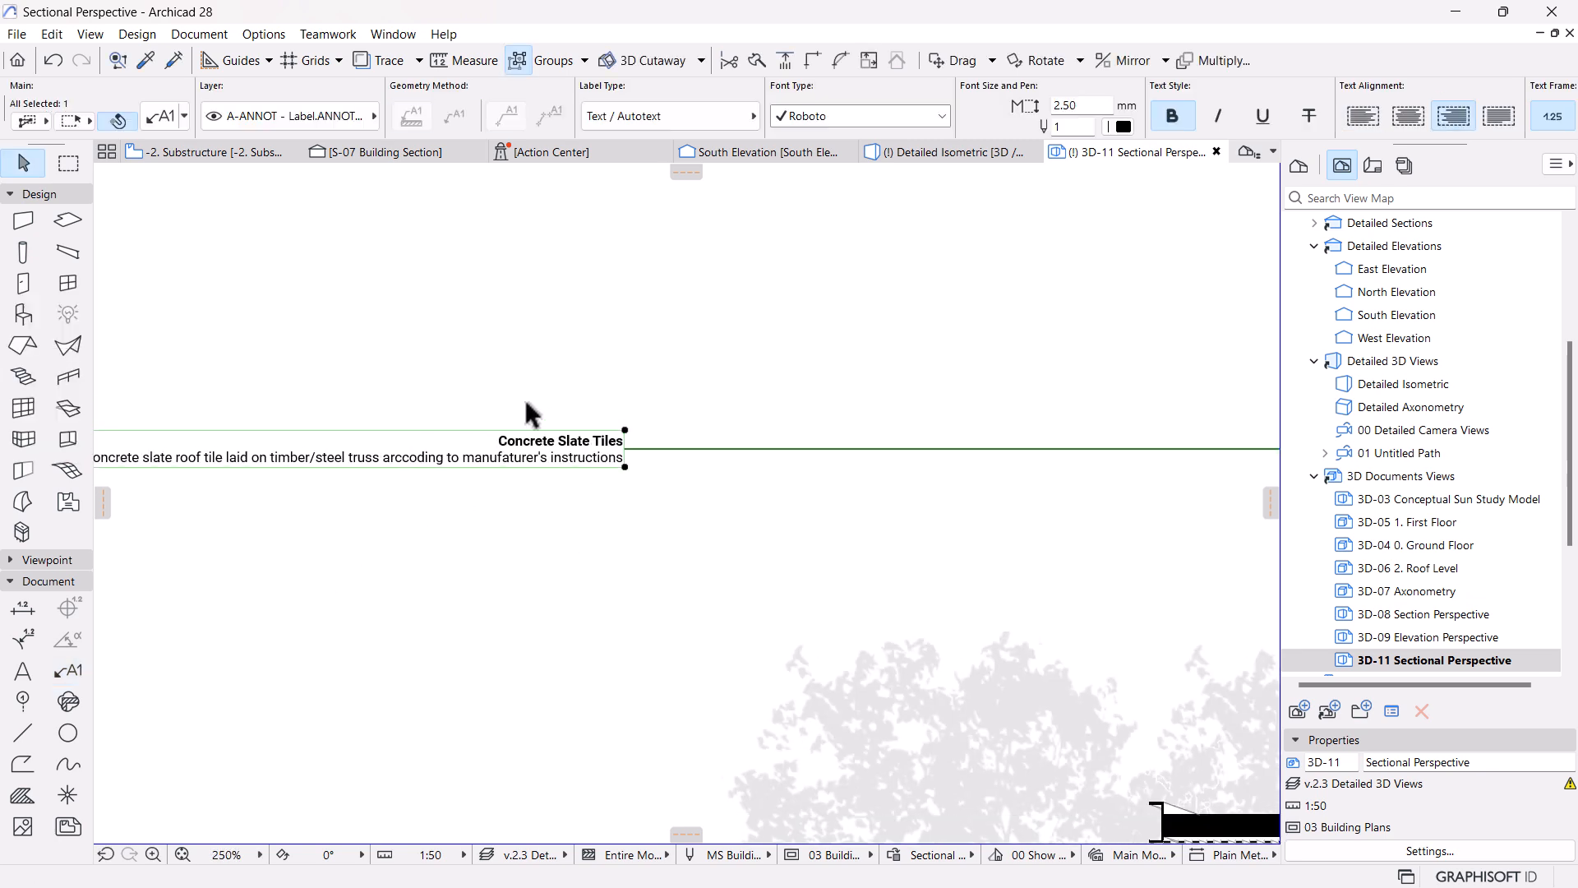
scroll(448, 435, down, 3)
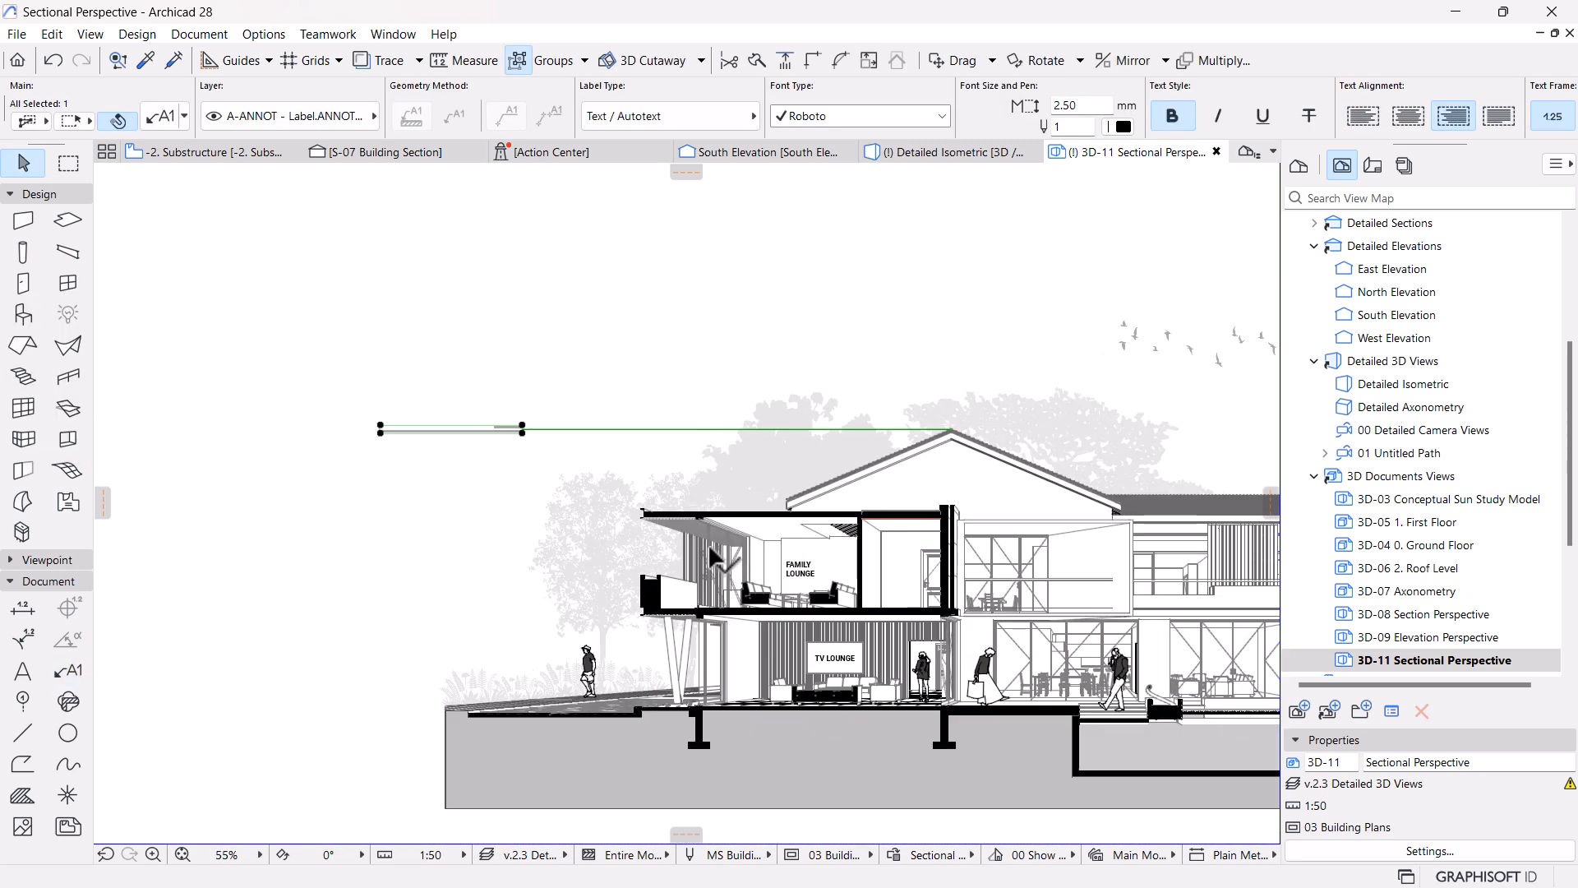
scroll(552, 565, down, 3)
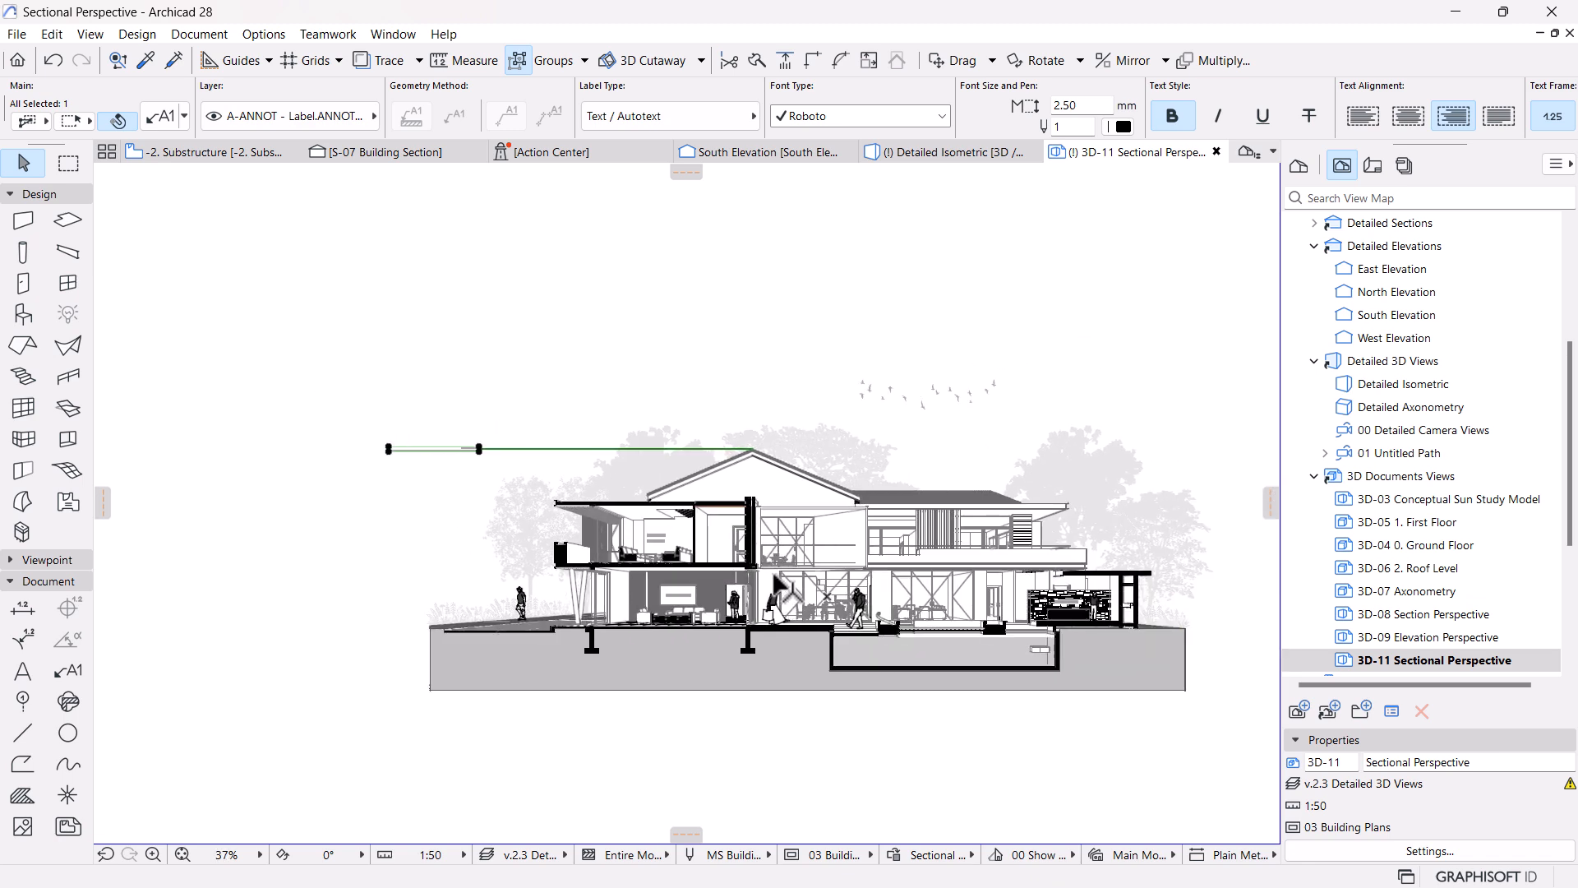
click(1071, 104)
text(5)
key(Return)
click(704, 345)
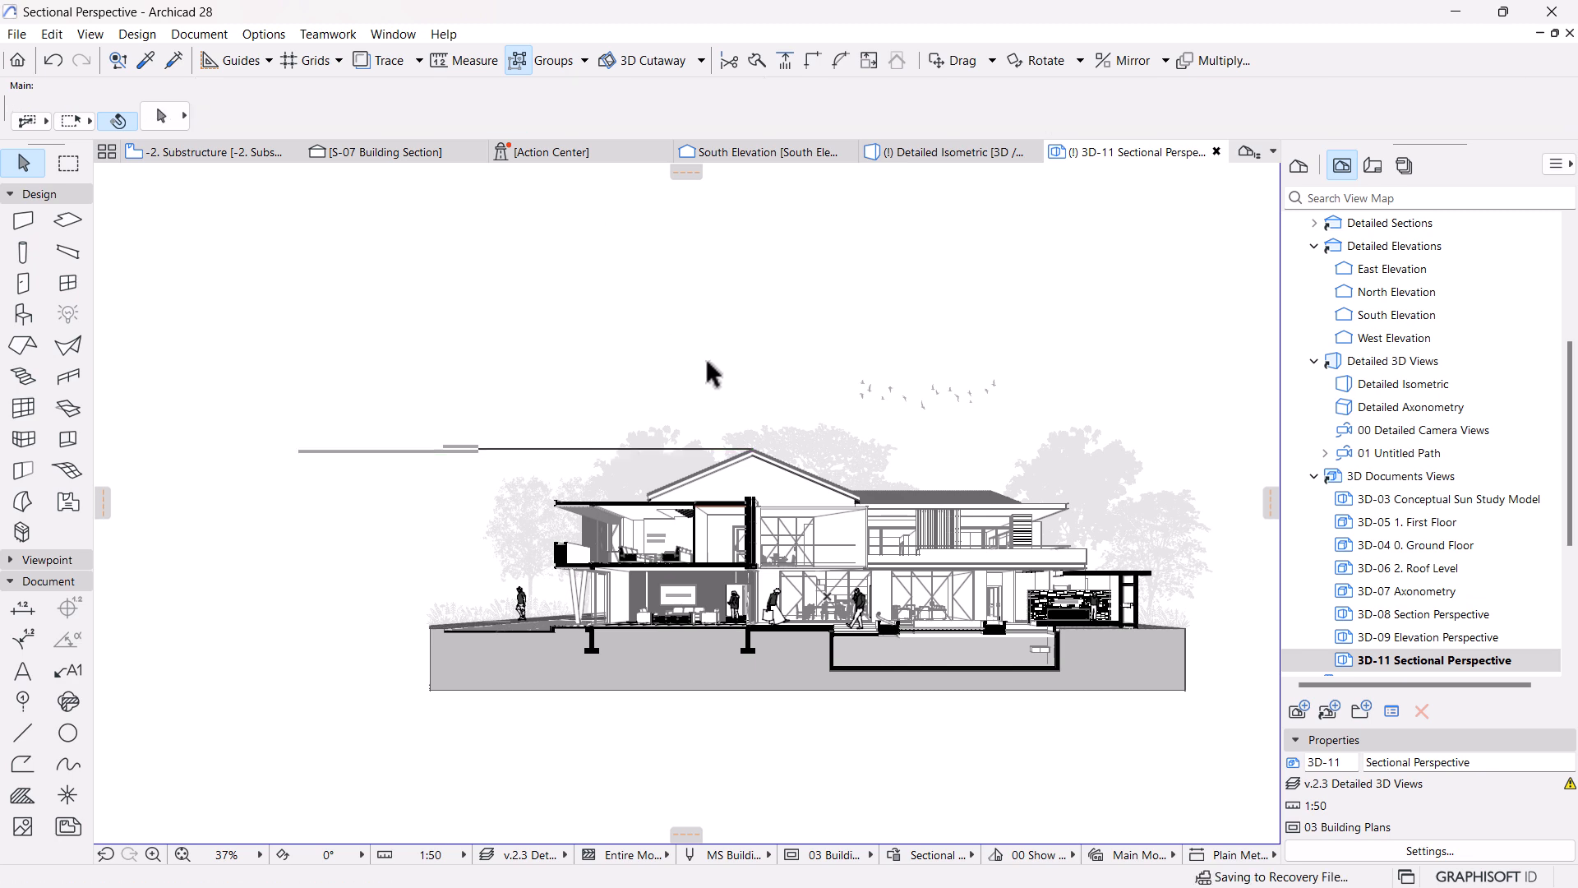
Reselect the Concrete Slate Tiles label and set its font size to 6 mm
scroll(704, 575, up, 5)
scroll(575, 535, down, 3)
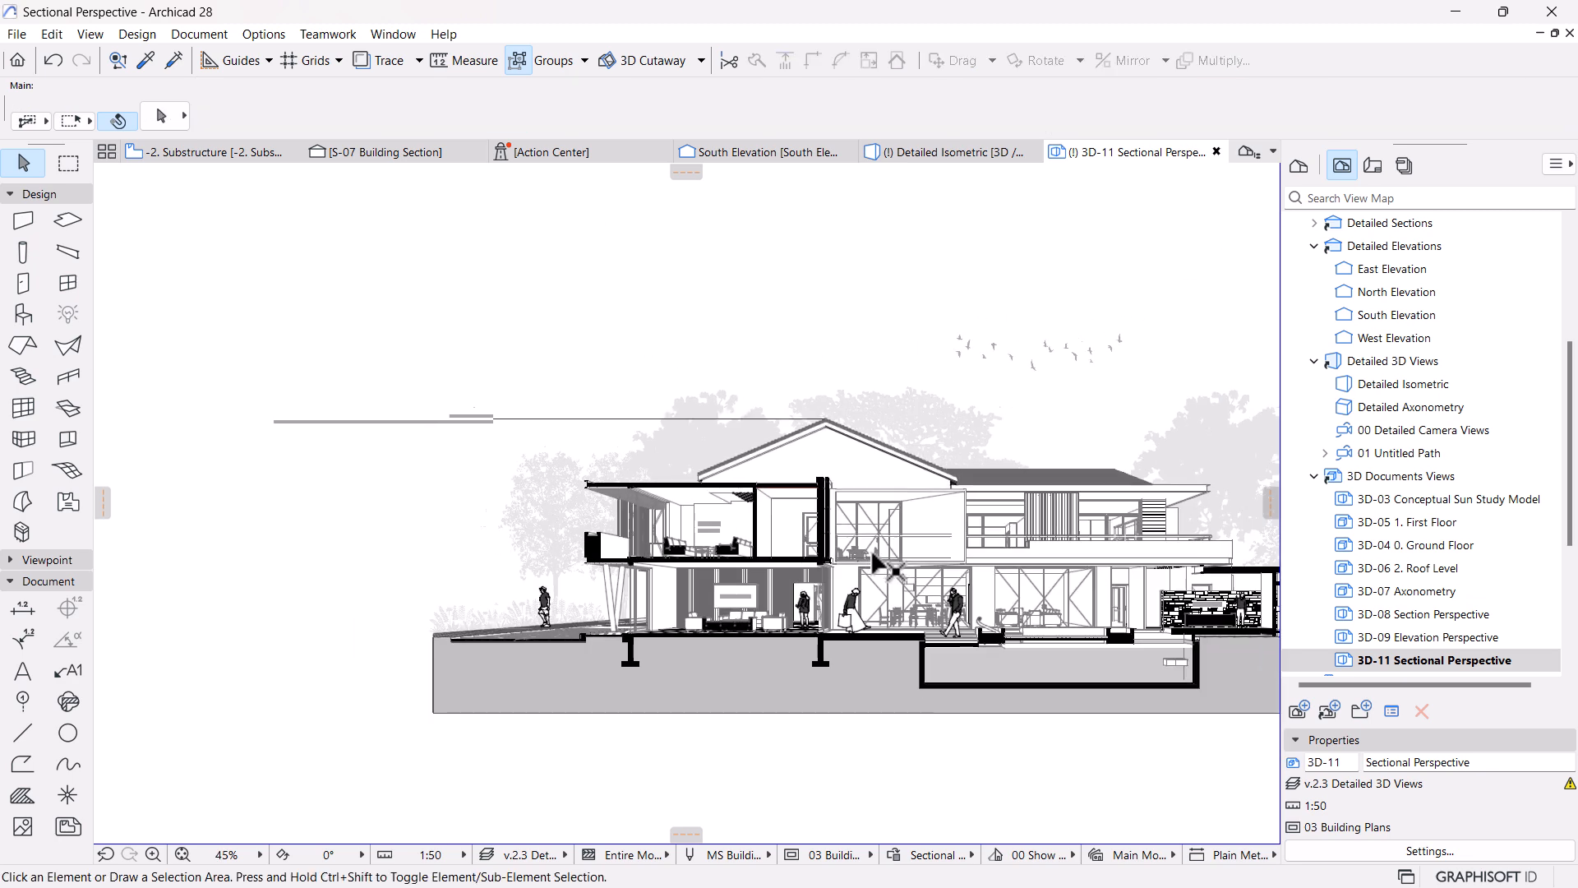
click(408, 431)
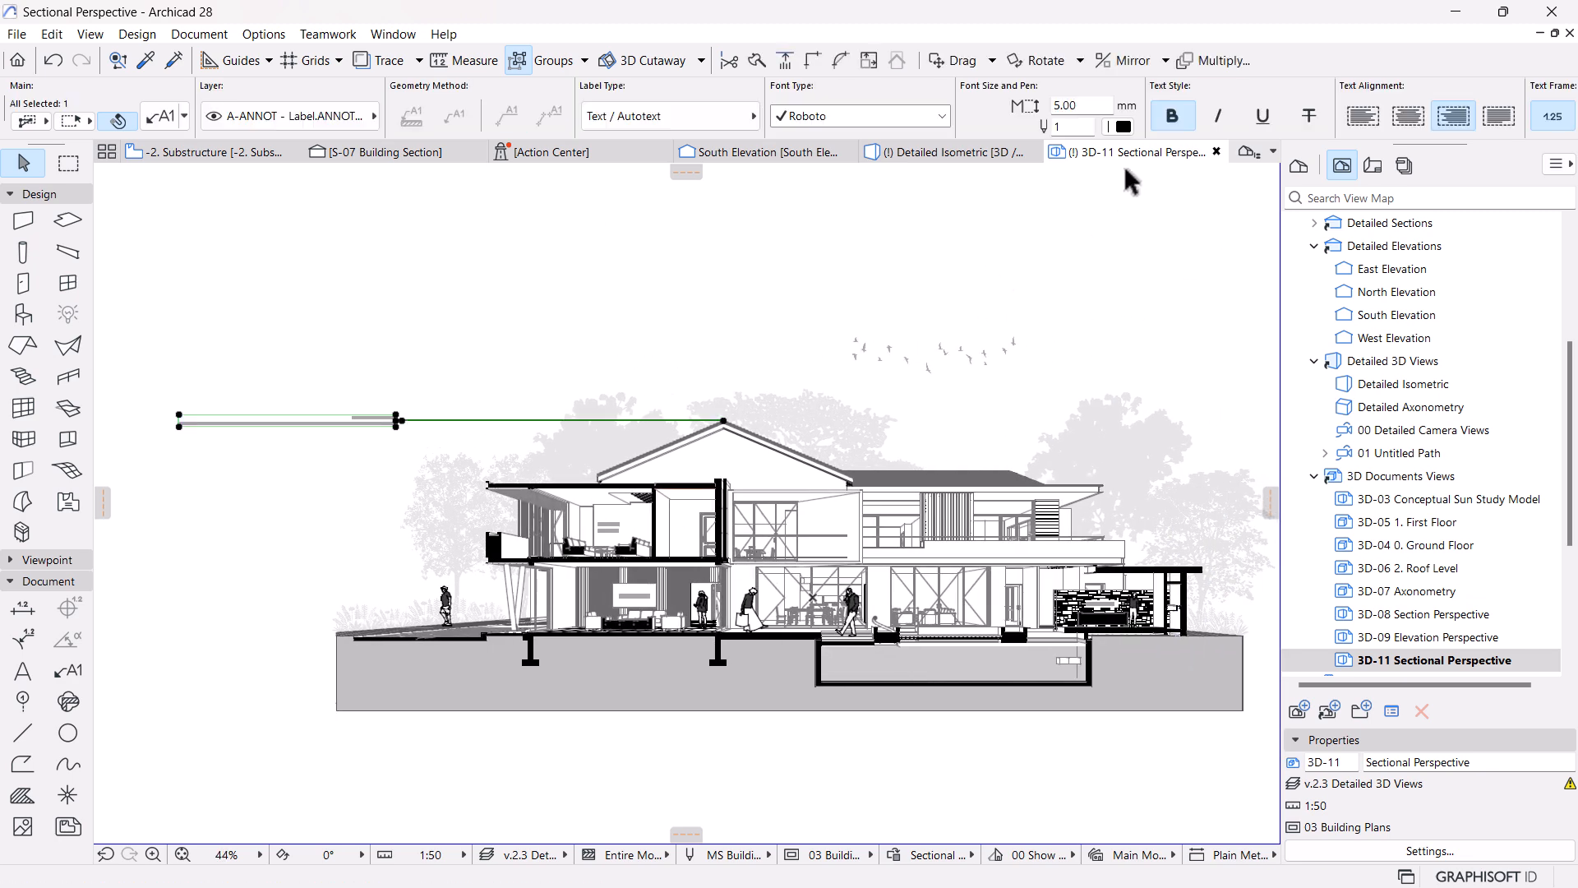
click(1068, 105)
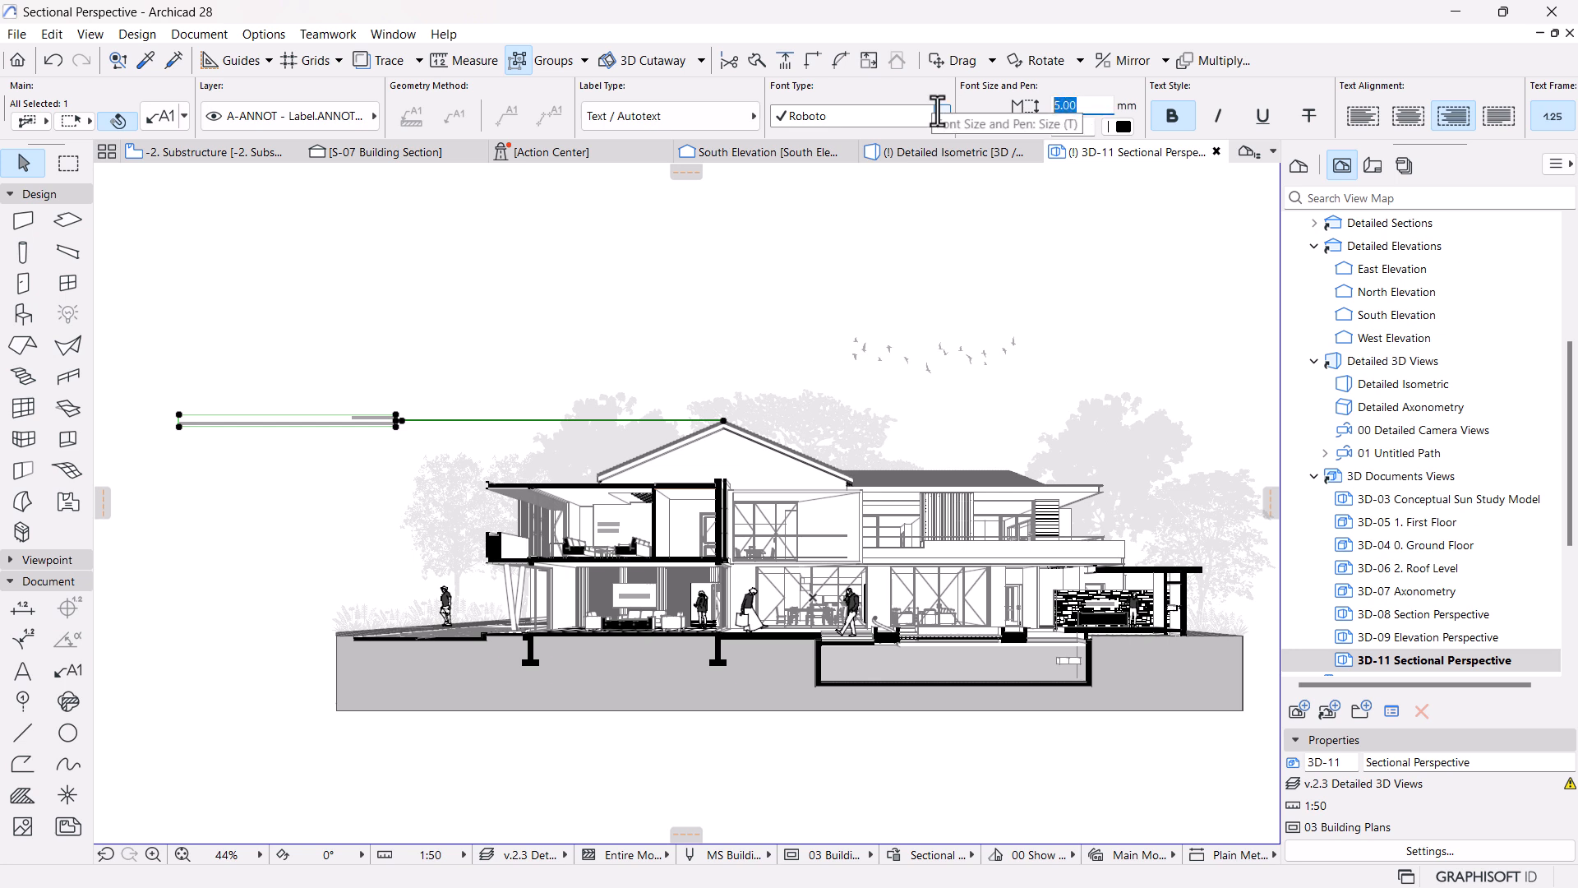
text(6.00)
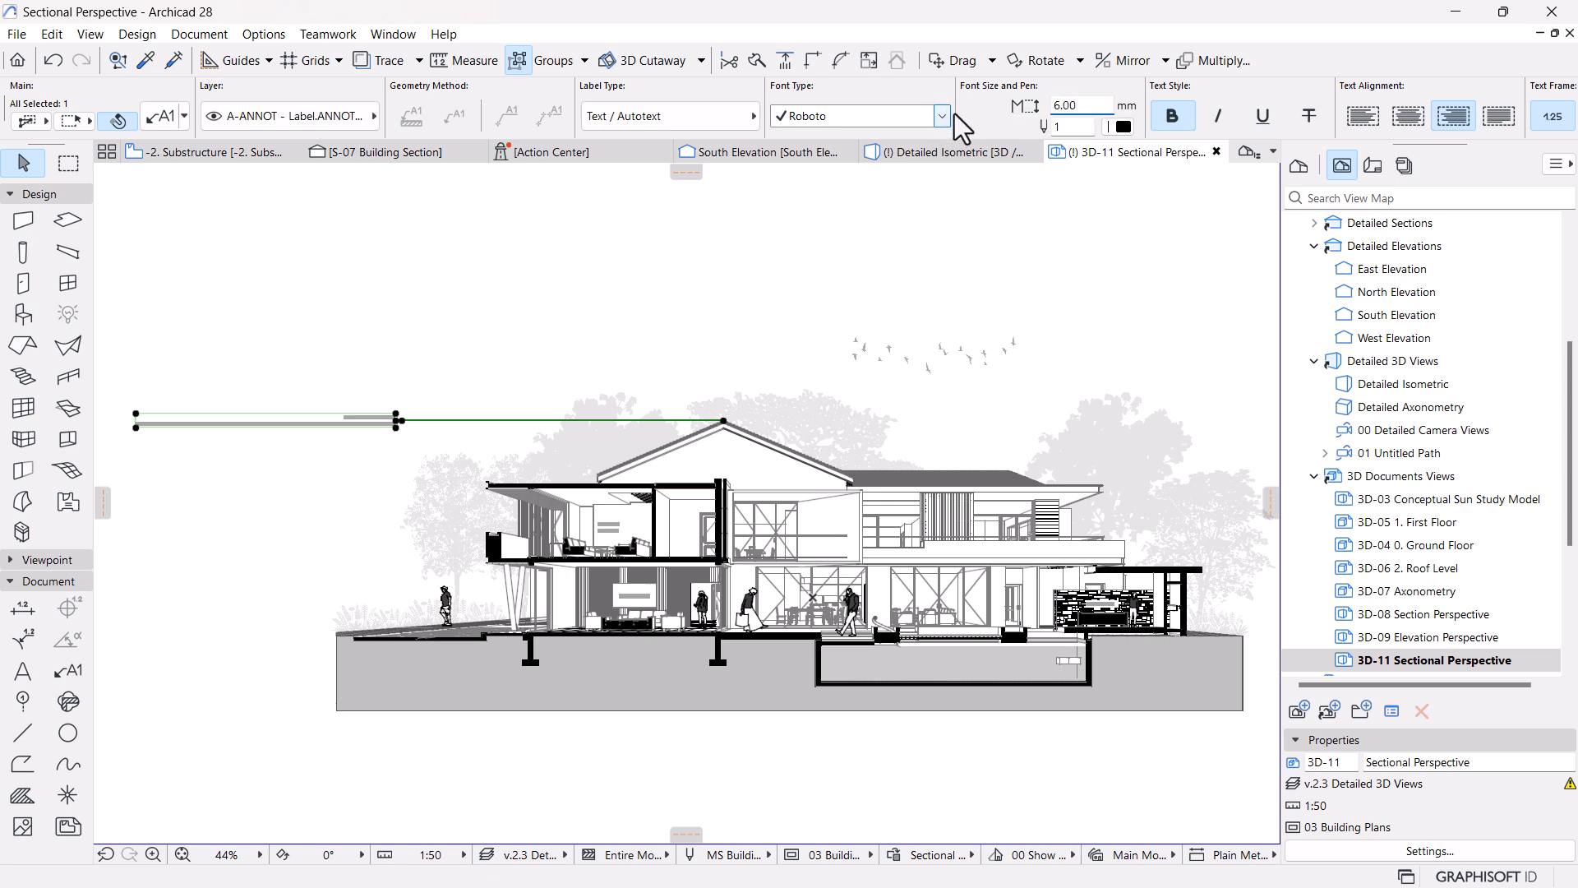
Set the Concrete Slate Tiles label's font size to 7 mm and deselect it
drag(1106, 106, 871, 110)
text(7)
key(Return)
click(713, 329)
scroll(713, 345, down, 3)
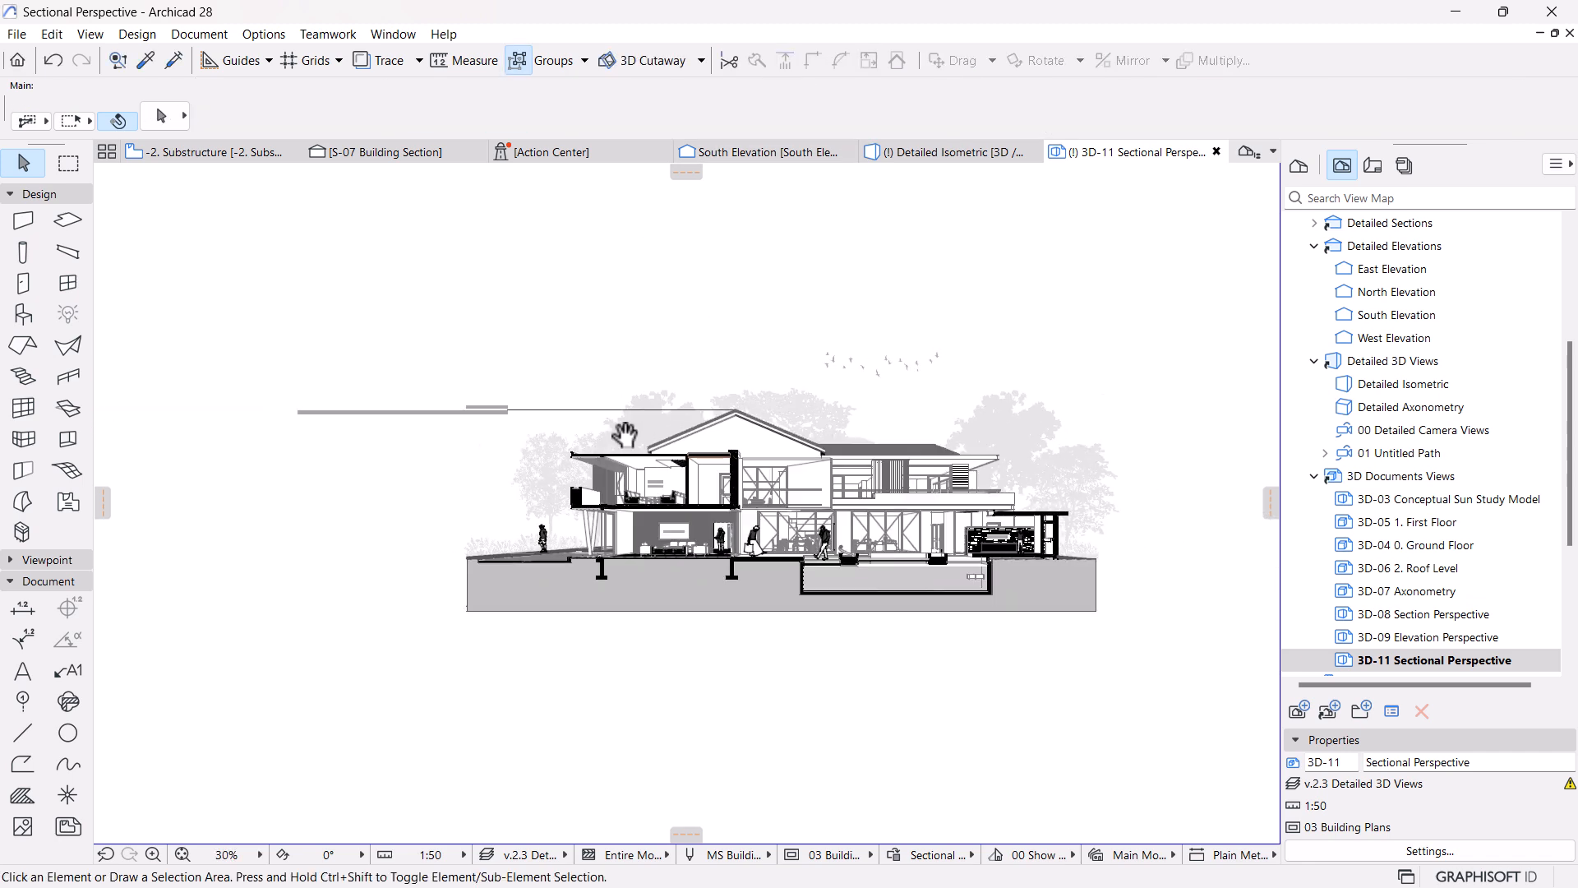
Set the font size of the TV LOUNGE, FAMILY LOUNGE and BABERQUE texts together to 7 mm
scroll(558, 435, up, 2)
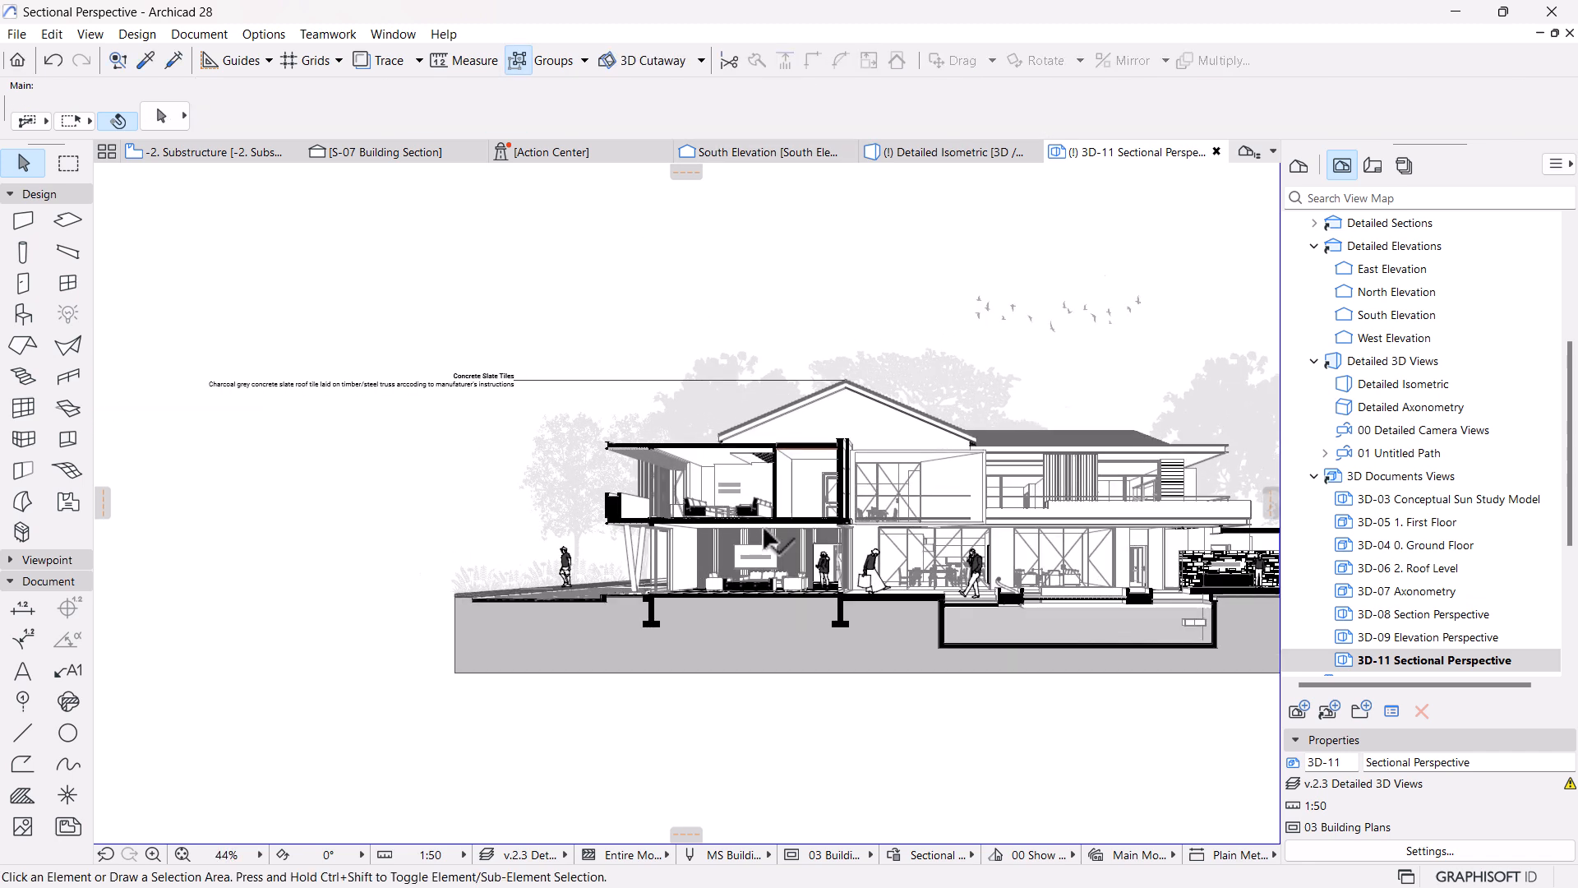
scroll(764, 531, up, 2)
scroll(732, 536, down, 2)
middle_drag(731, 536, 614, 552)
scroll(619, 564, up, 2)
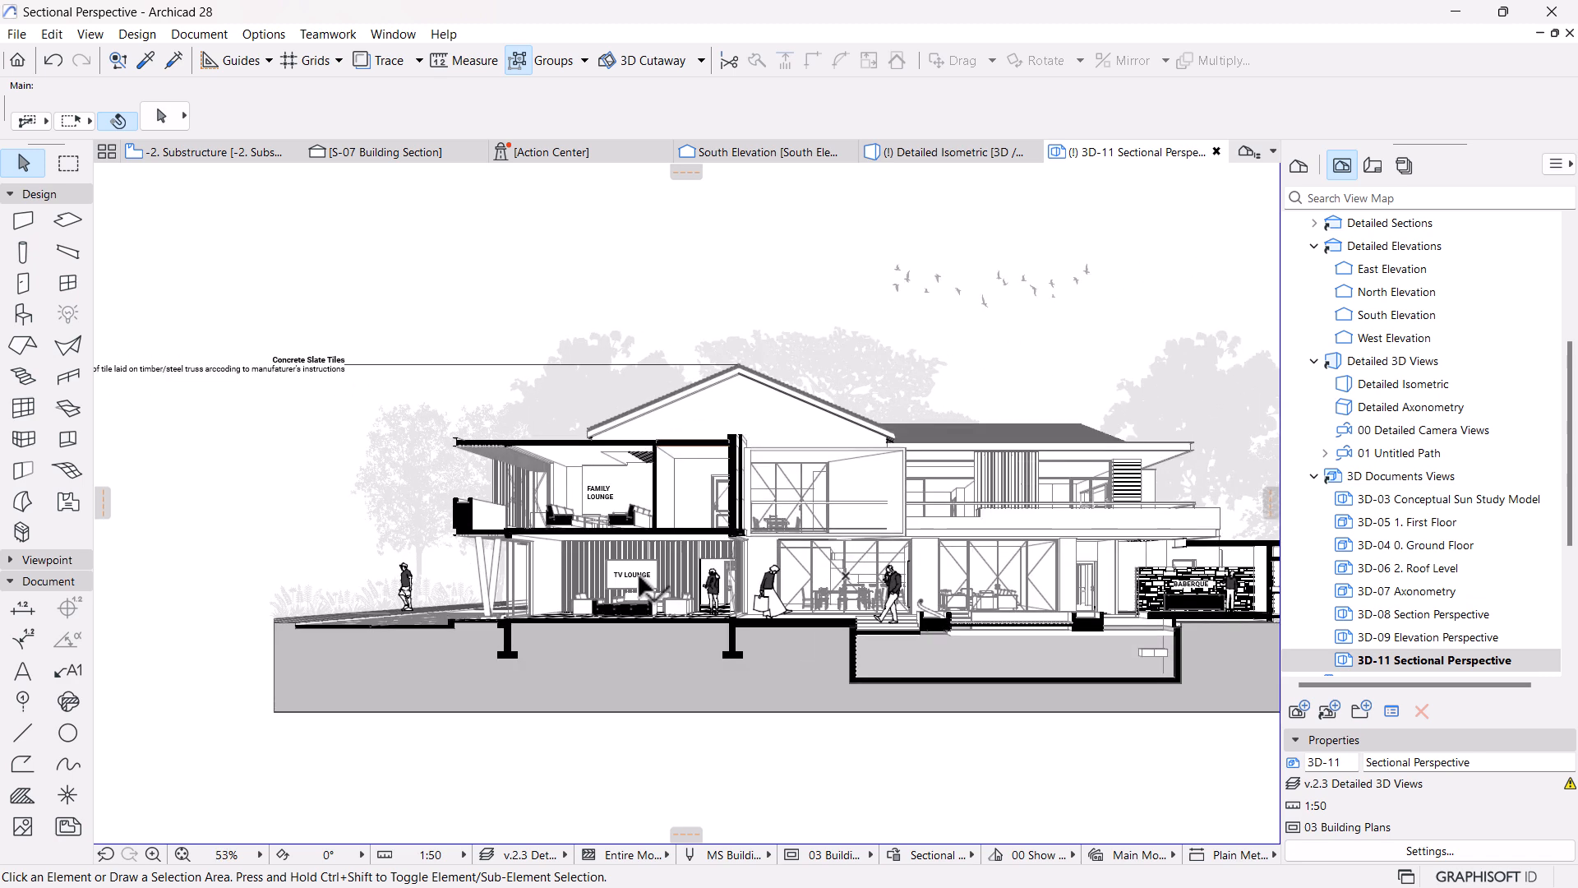
click(618, 570)
shift+click(598, 498)
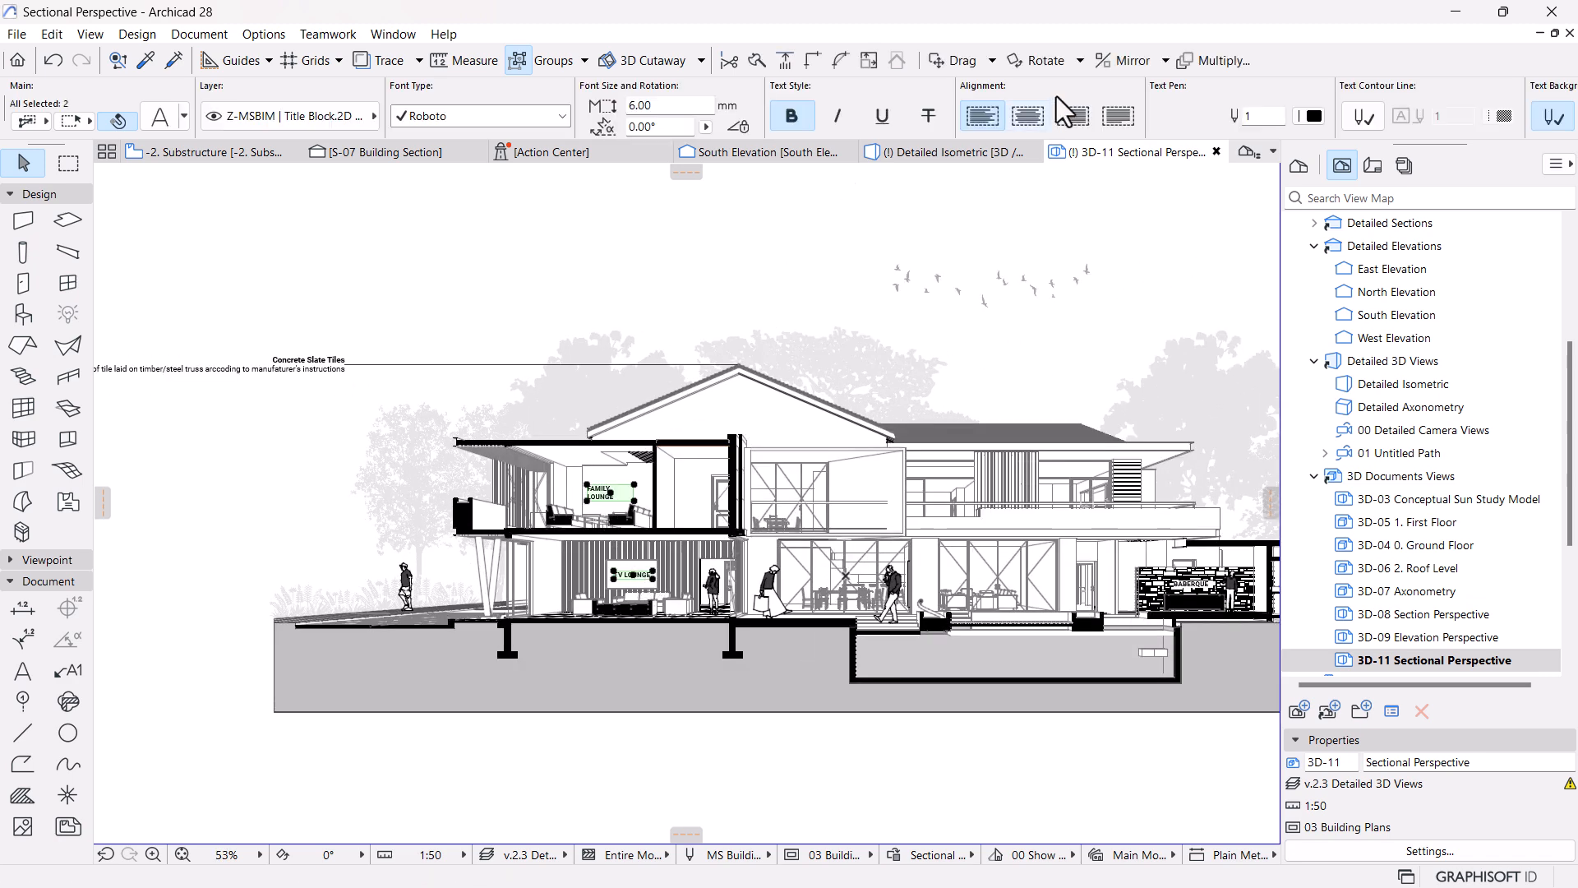
shift+click(1189, 584)
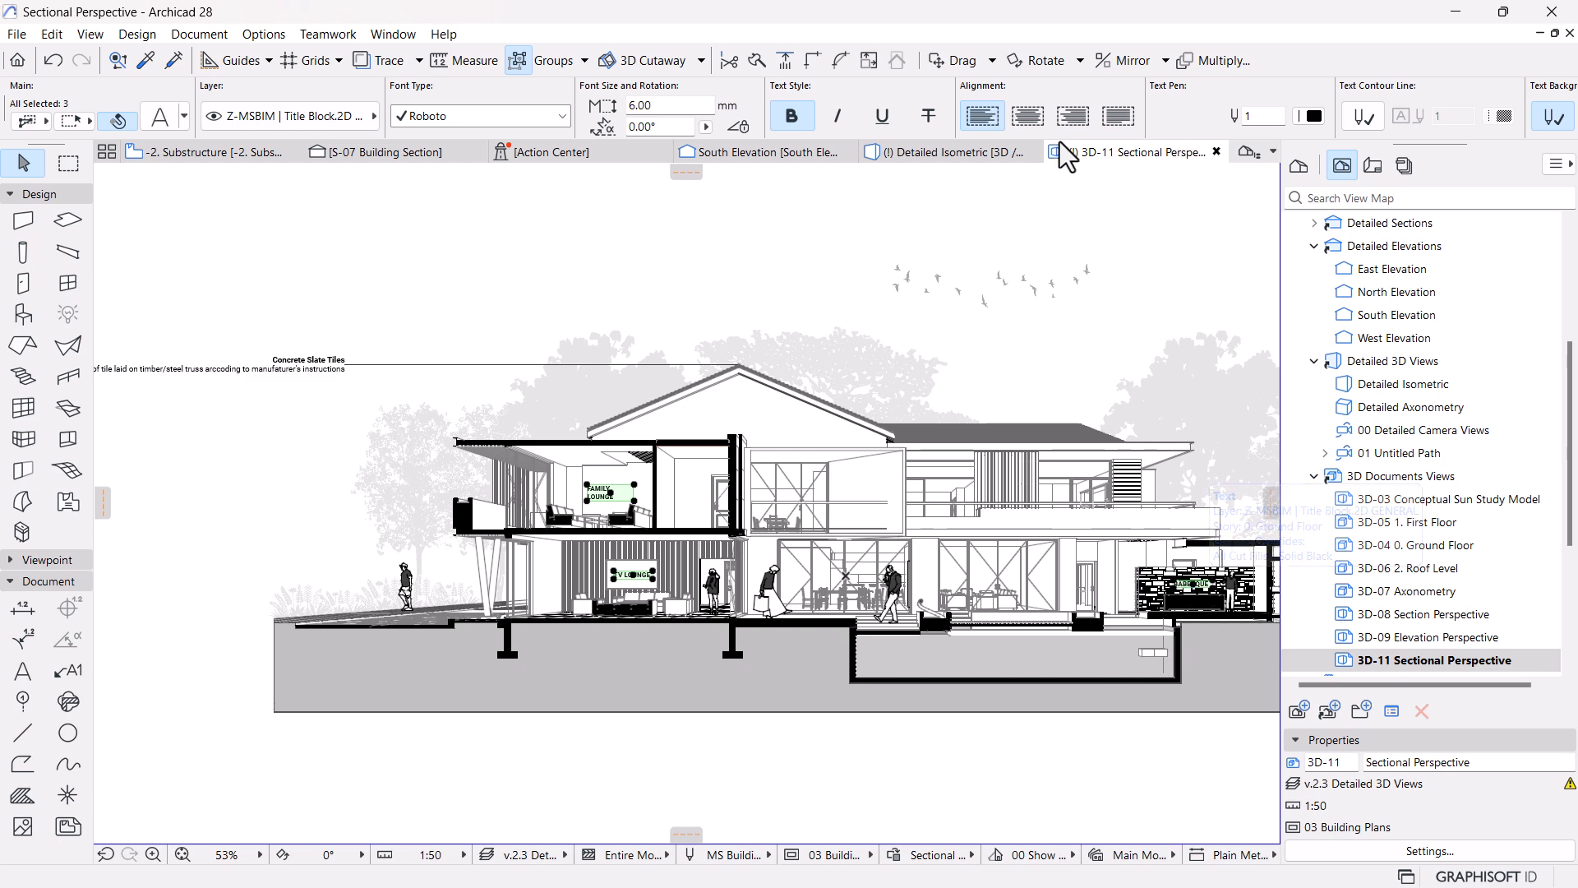
click(651, 105)
text(7)
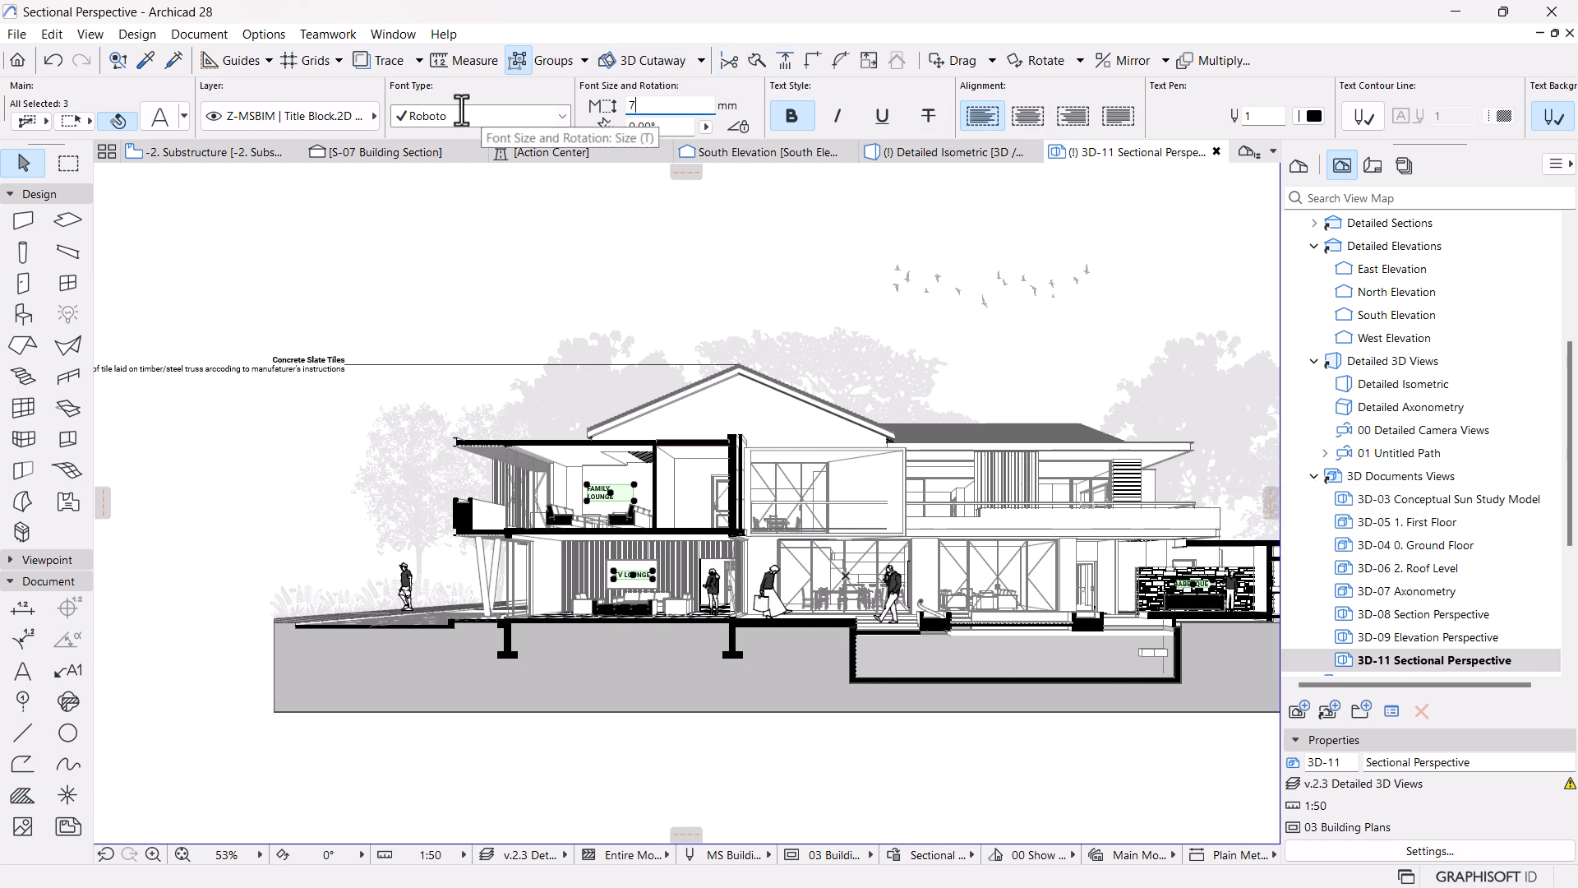
key(Return)
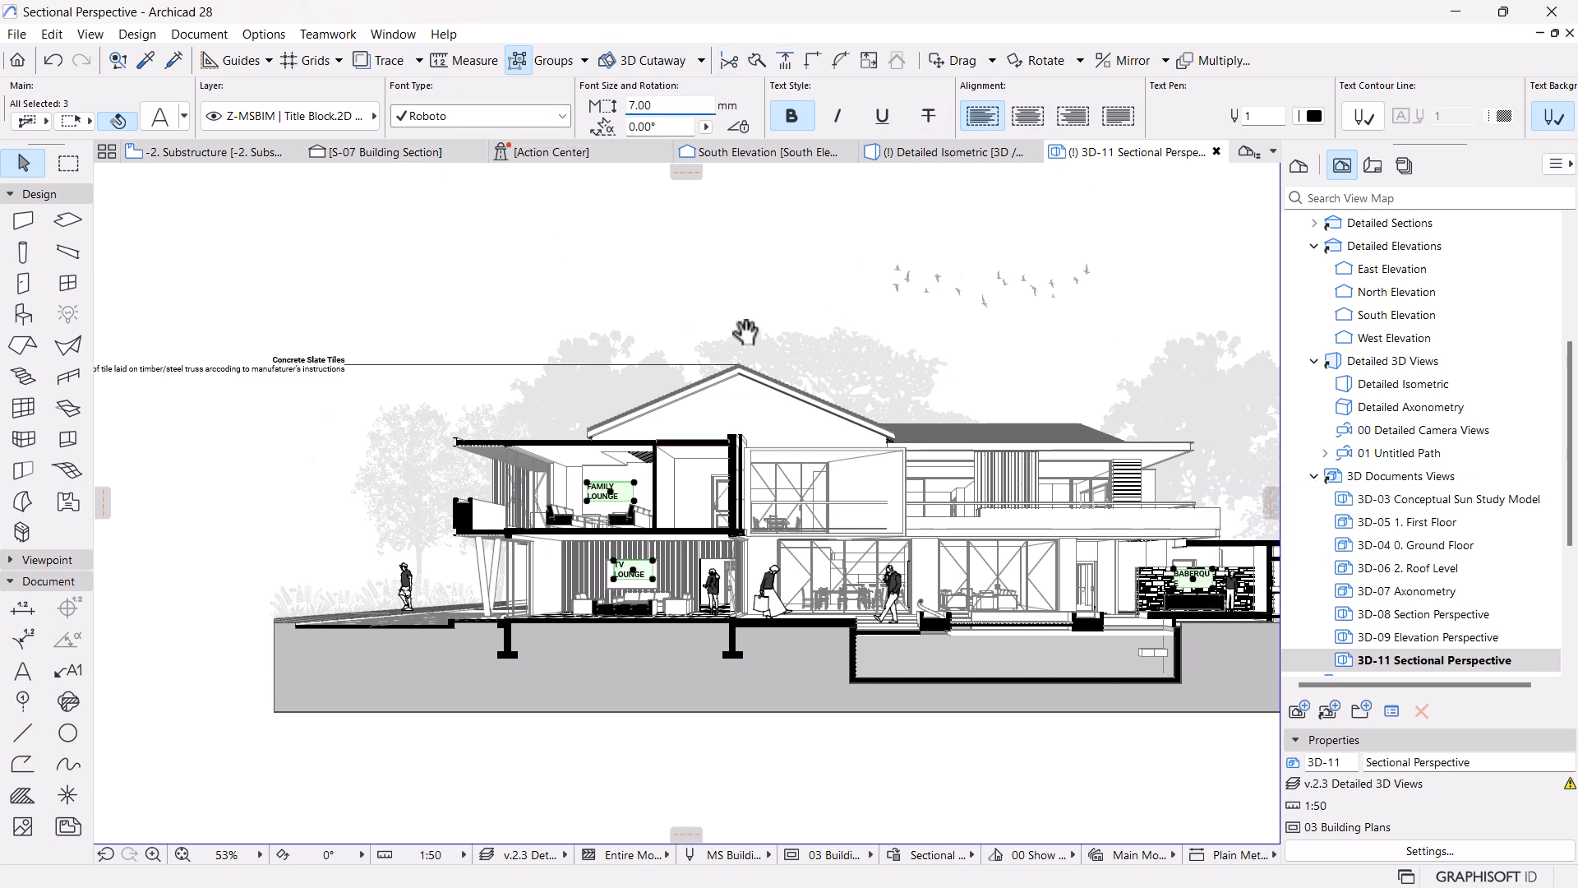
middle_drag(1188, 556, 804, 479)
scroll(804, 479, up, 4)
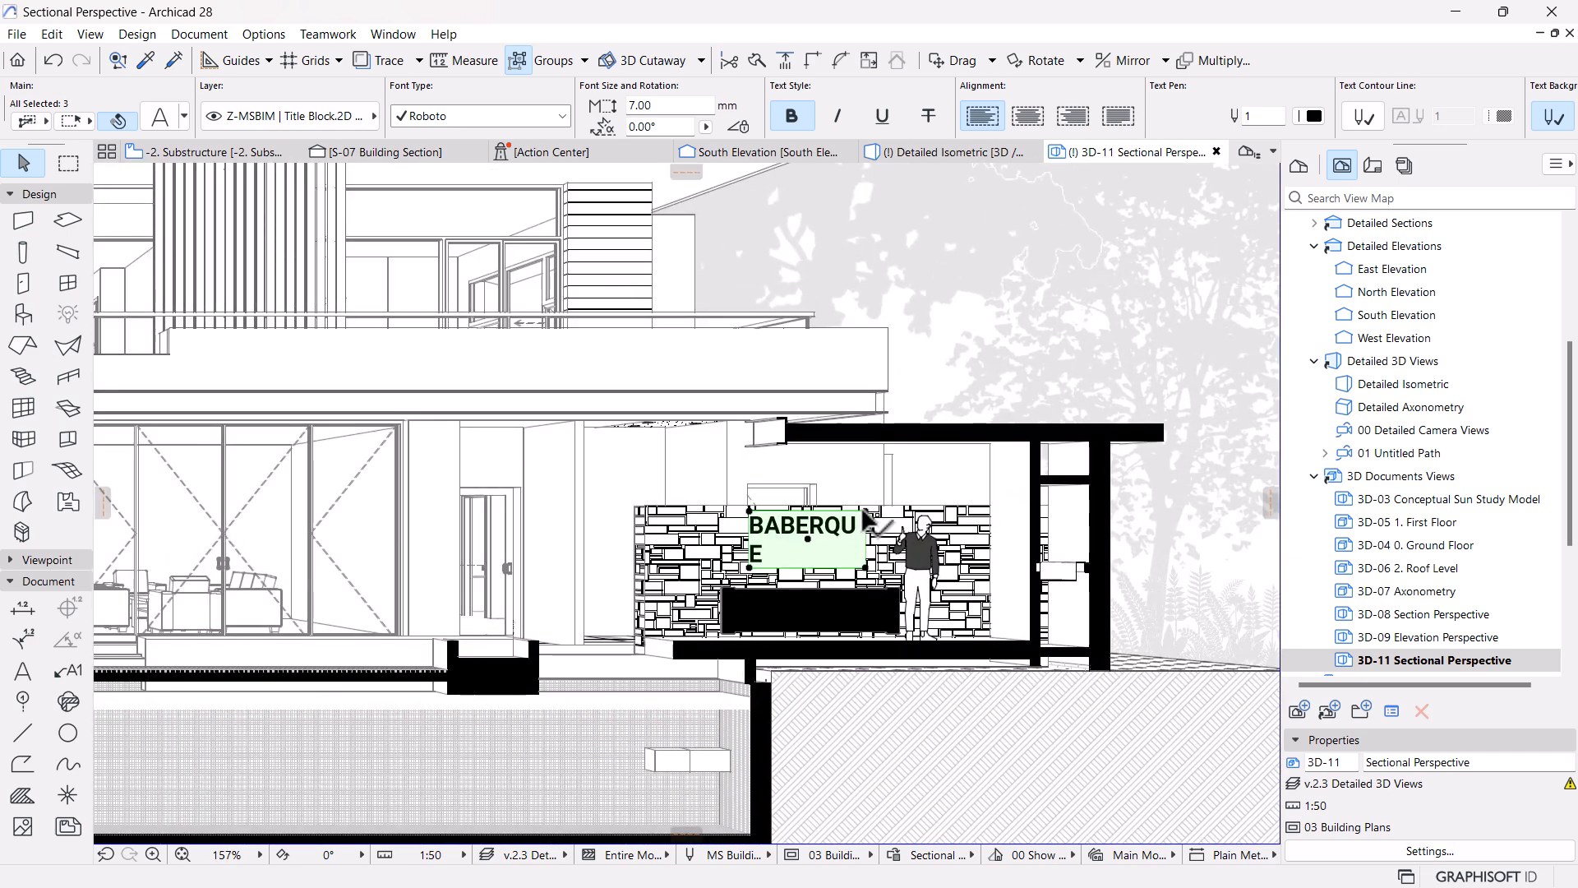
Widen the BABERQUE text box so the word fits on a single line
key(ctrl+m)
click(247, 178)
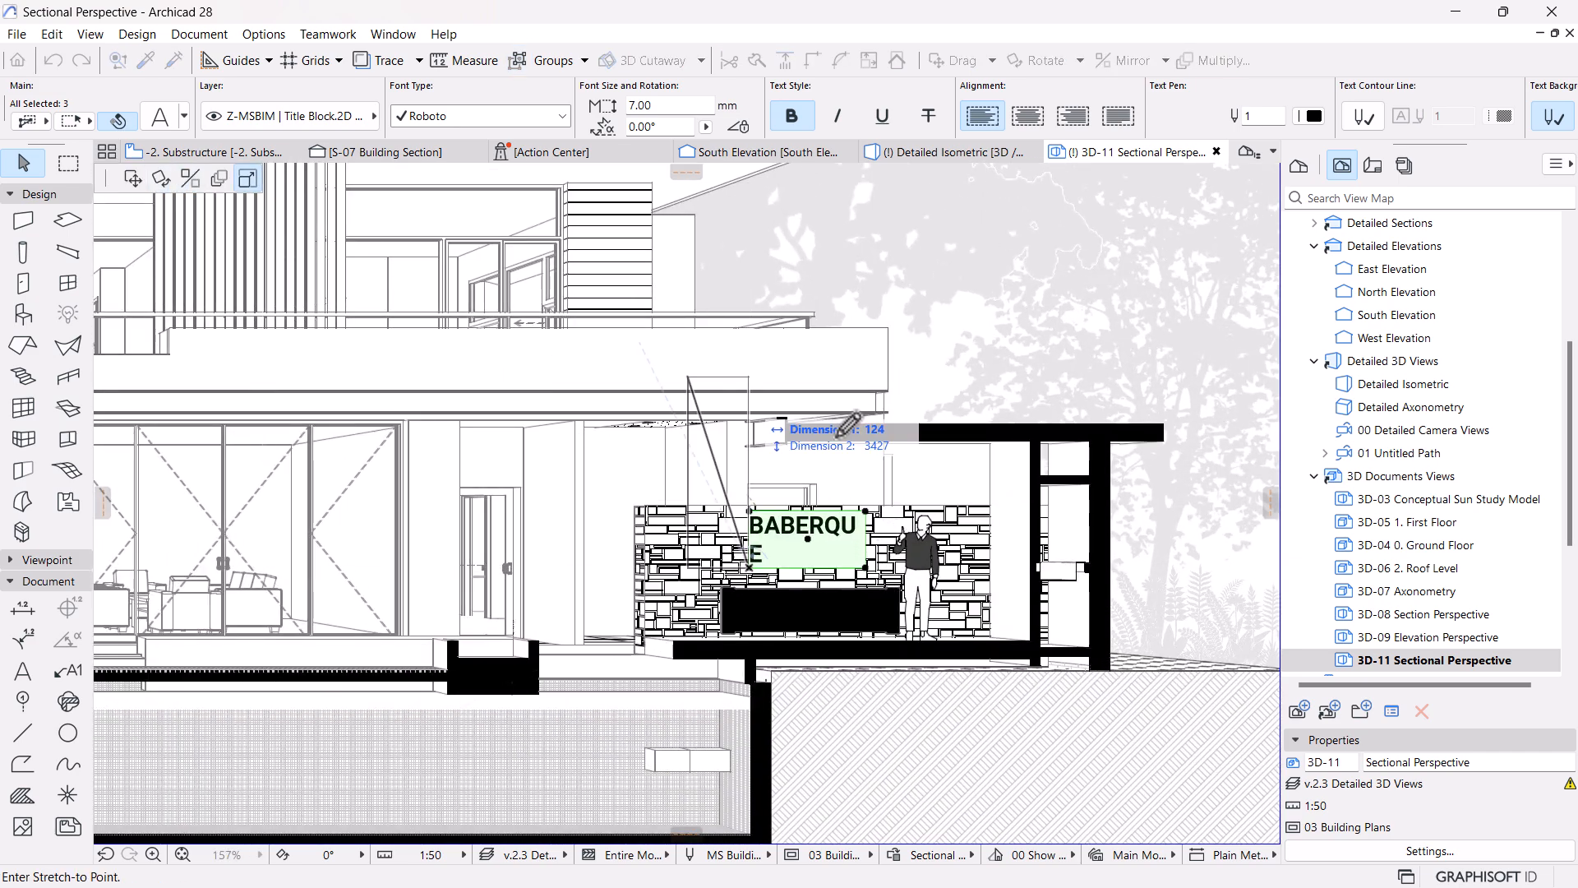
click(901, 539)
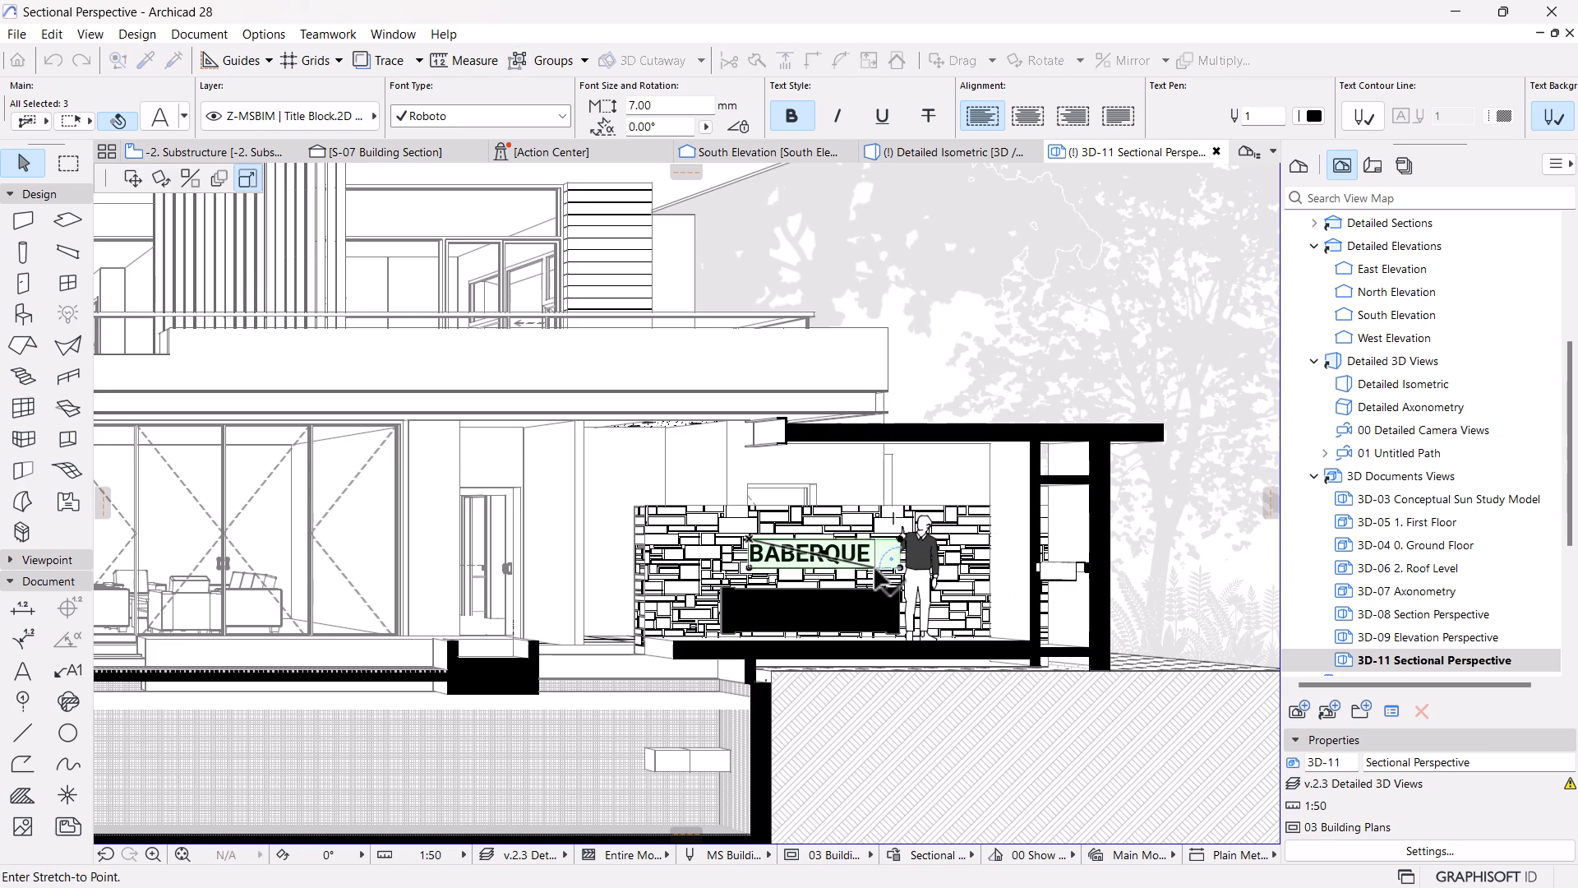
Move the TV LOUNGE text slightly down within the white wall panel and deselect it
scroll(953, 565, down, 1)
scroll(951, 557, down, 4)
middle_drag(479, 549, 813, 539)
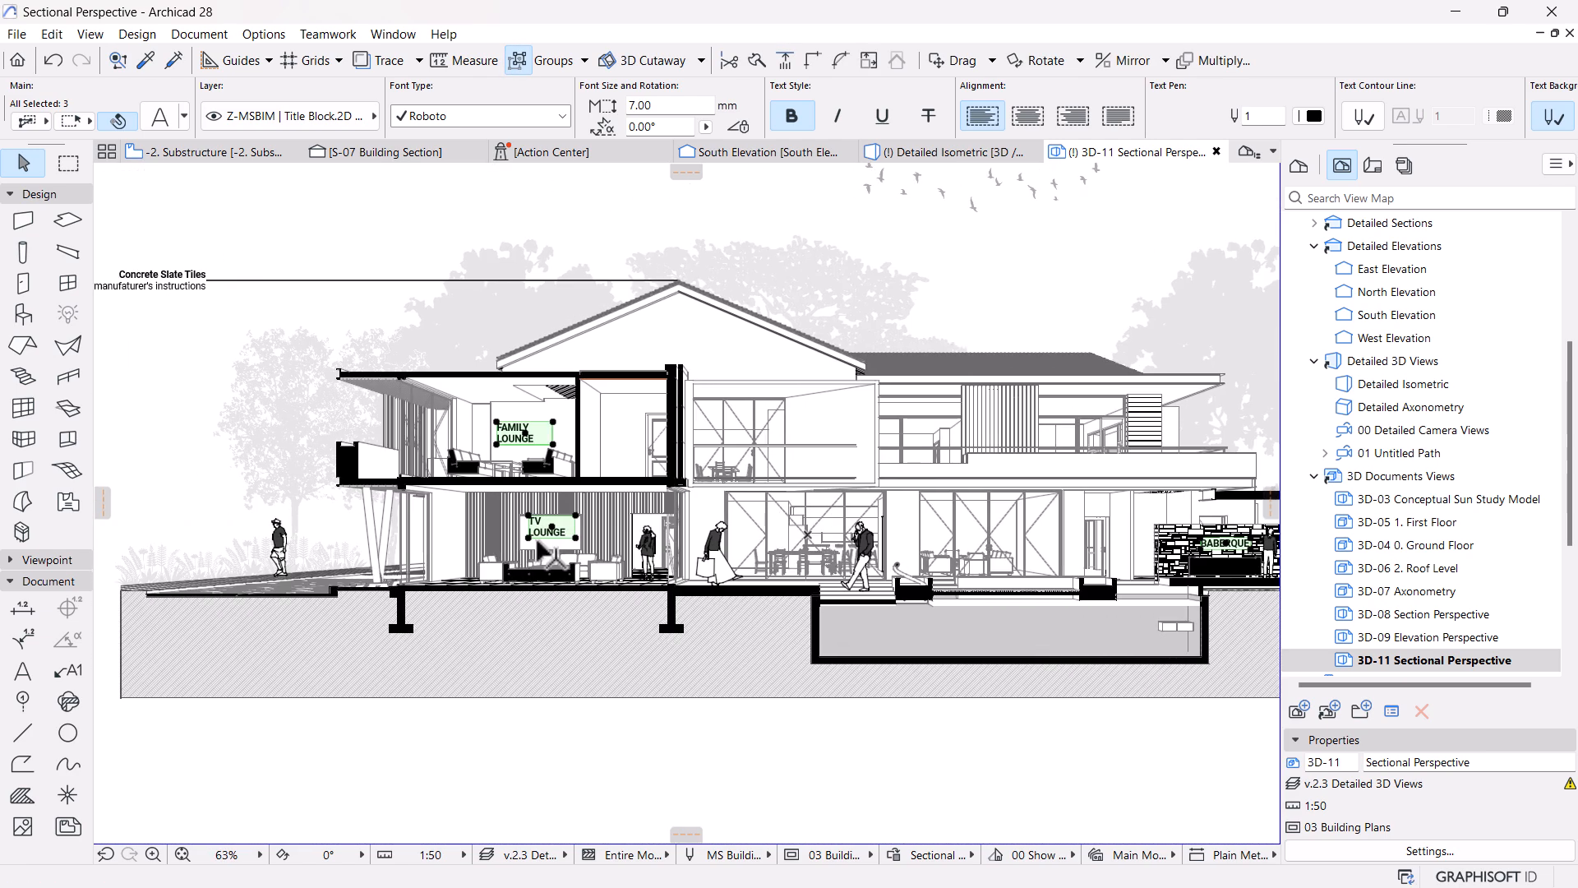
scroll(538, 539, up, 4)
key(Escape)
click(567, 516)
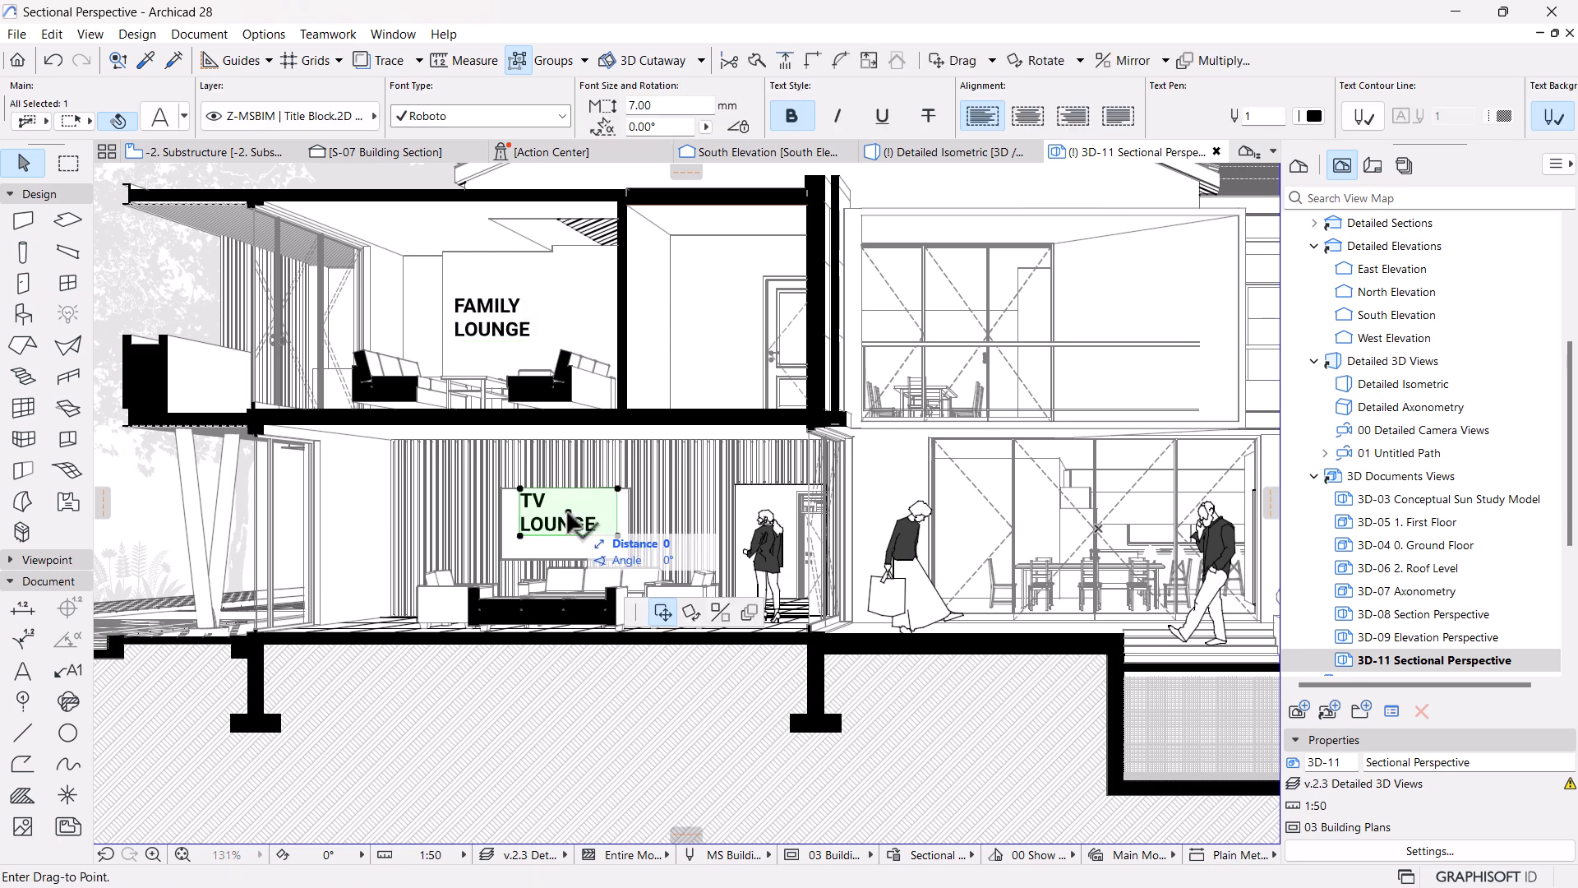
click(568, 512)
click(575, 530)
key(Escape)
Narrow the Concrete Slate Tiles label's text box to about 11350 mm so its description wraps onto several lines
scroll(580, 457, down, 5)
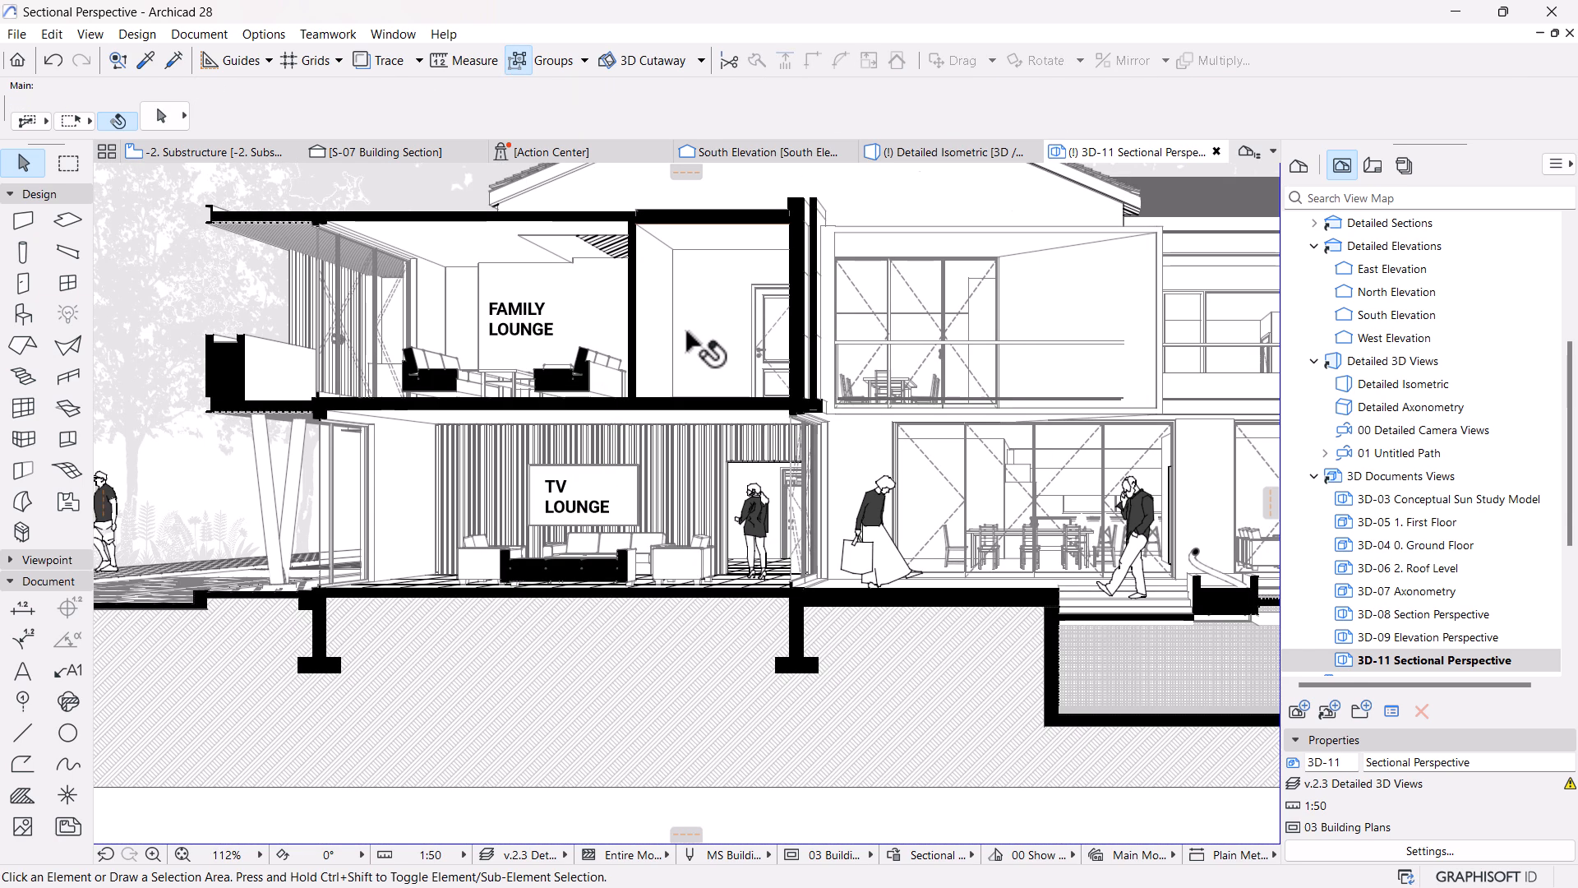
middle_drag(580, 457, 589, 527)
scroll(589, 530, down, 3)
middle_drag(491, 514, 474, 521)
scroll(315, 398, up, 3)
click(274, 395)
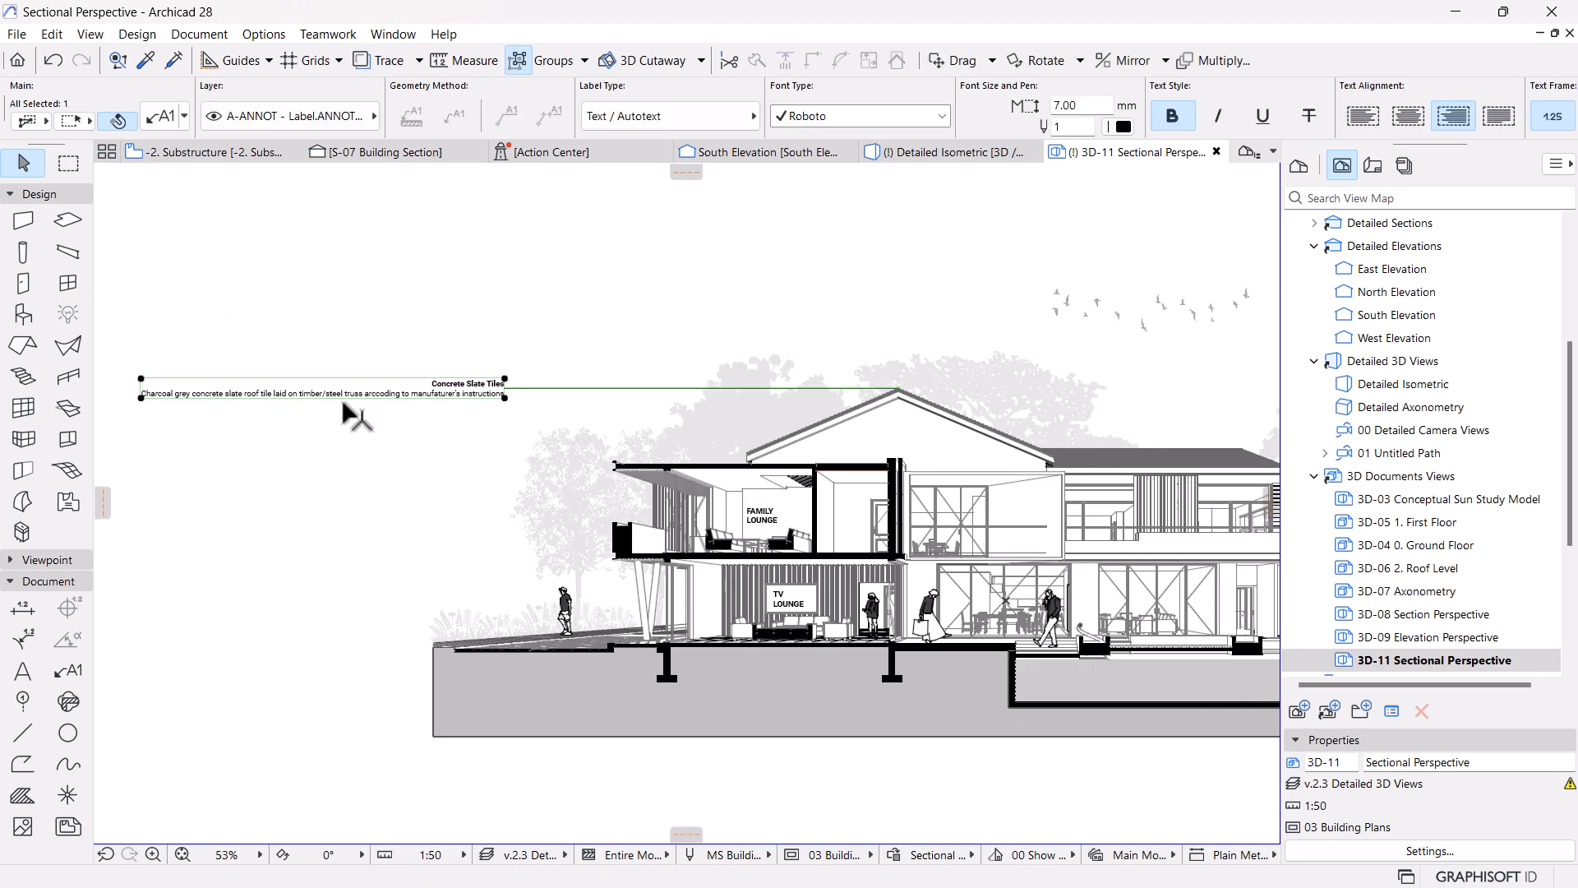
click(141, 397)
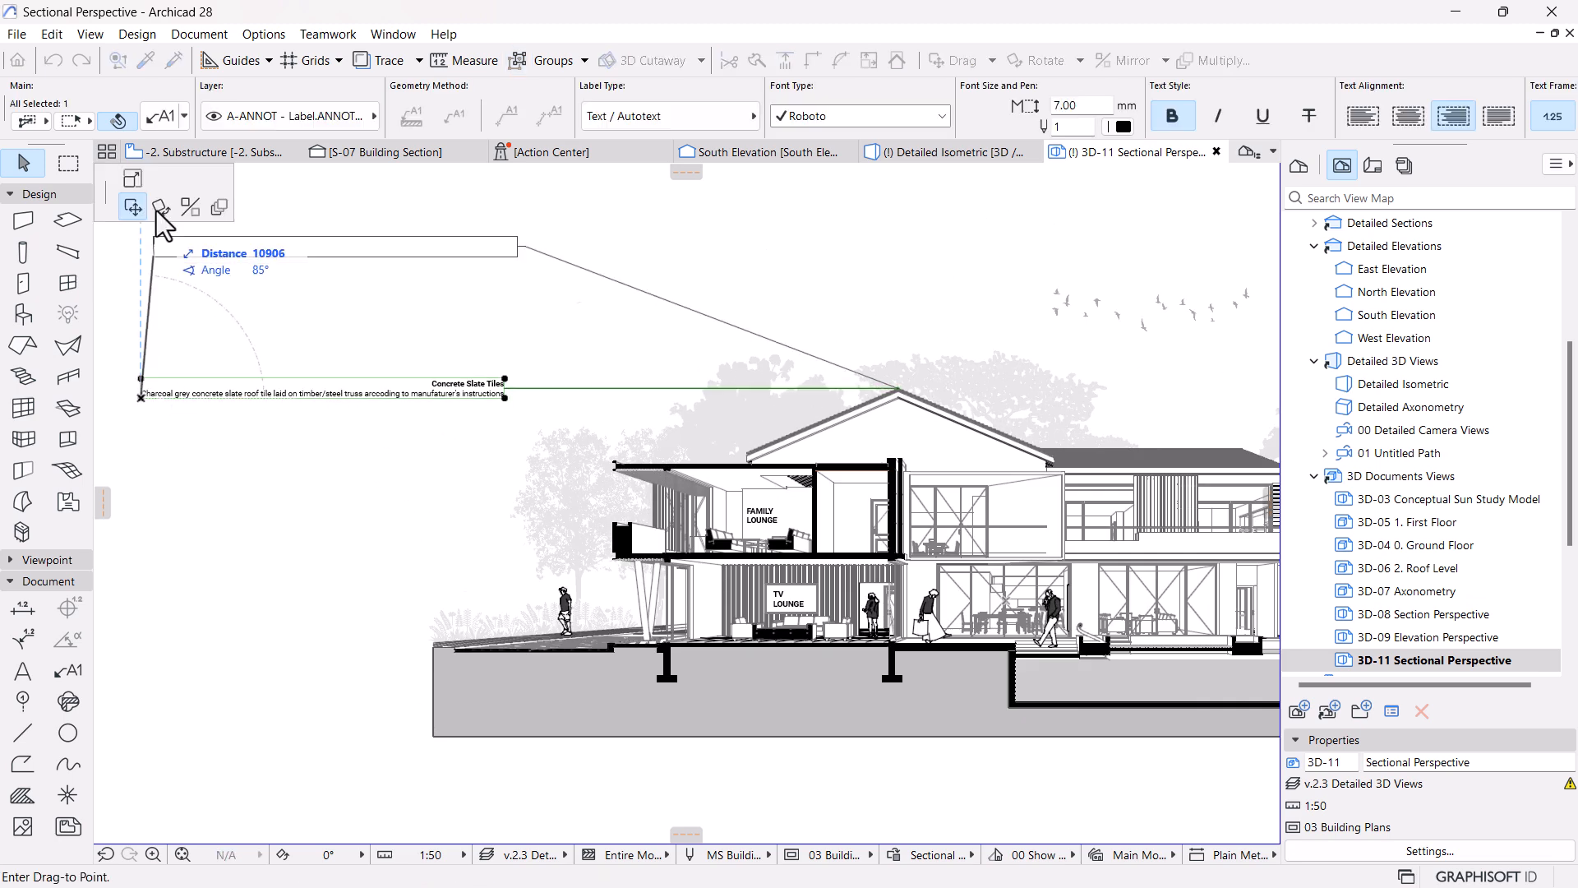
click(133, 178)
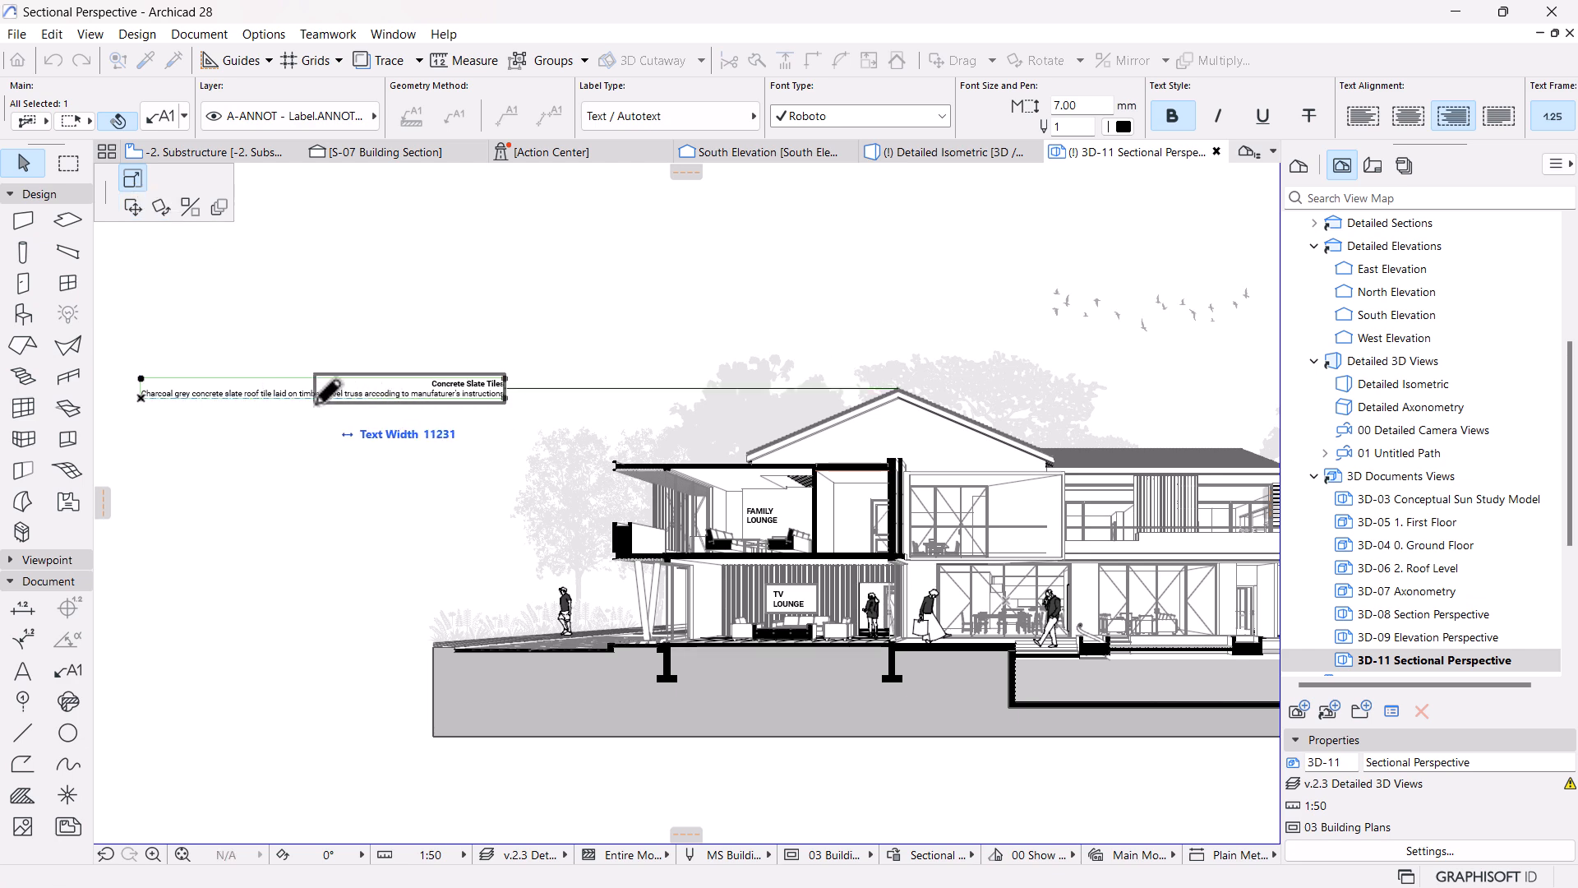
click(307, 461)
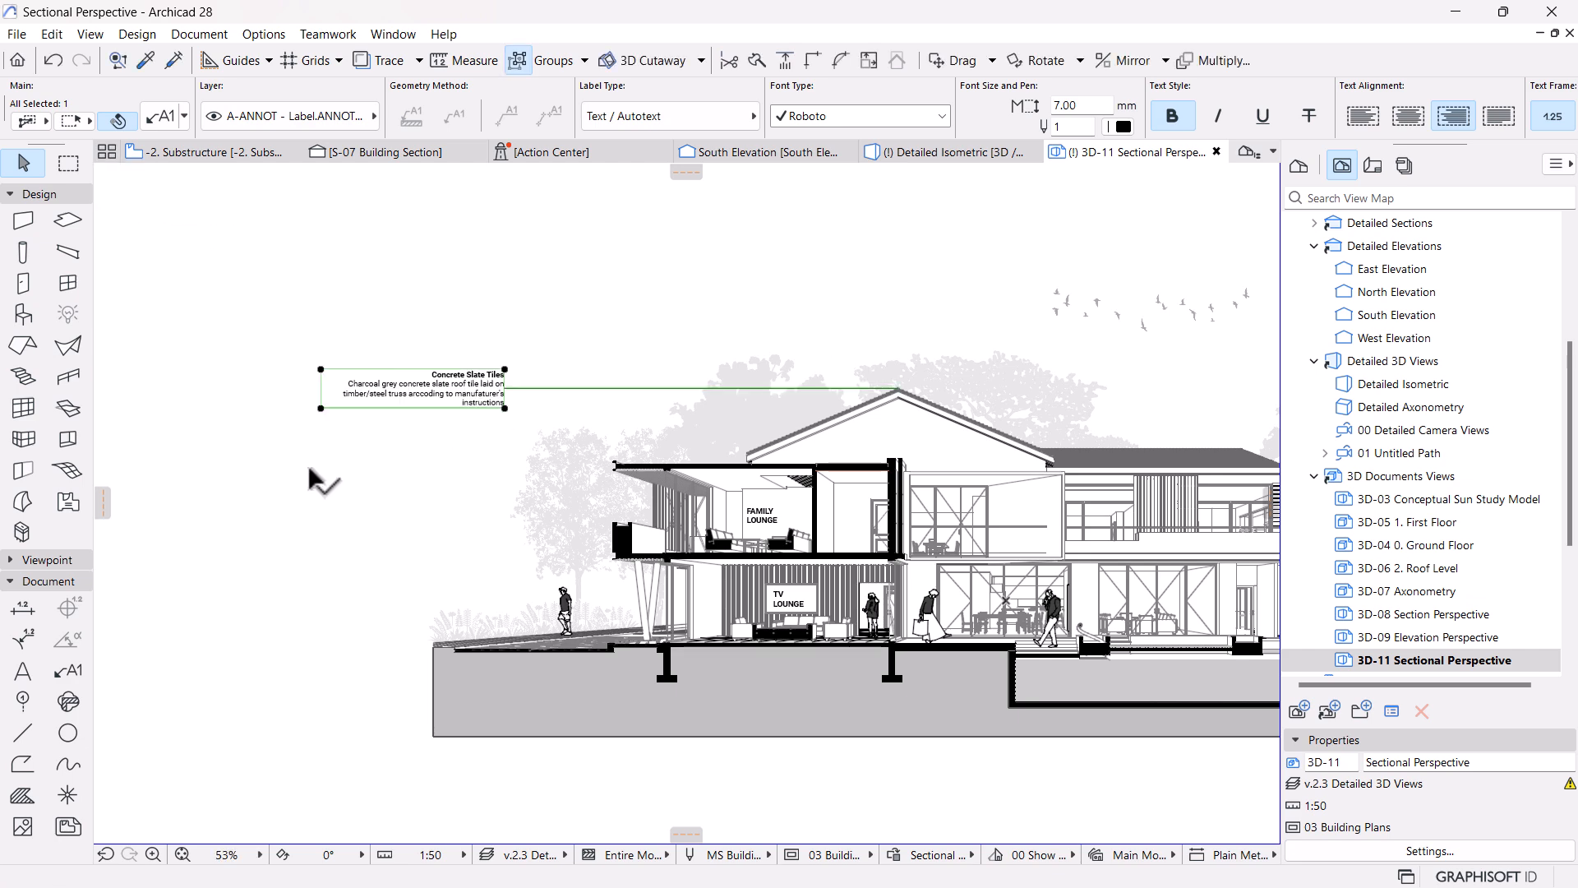
click(307, 461)
Left-align the Concrete Slate Tiles label and move it so its left edge lines up with the ground section's left edge
scroll(474, 403, down, 2)
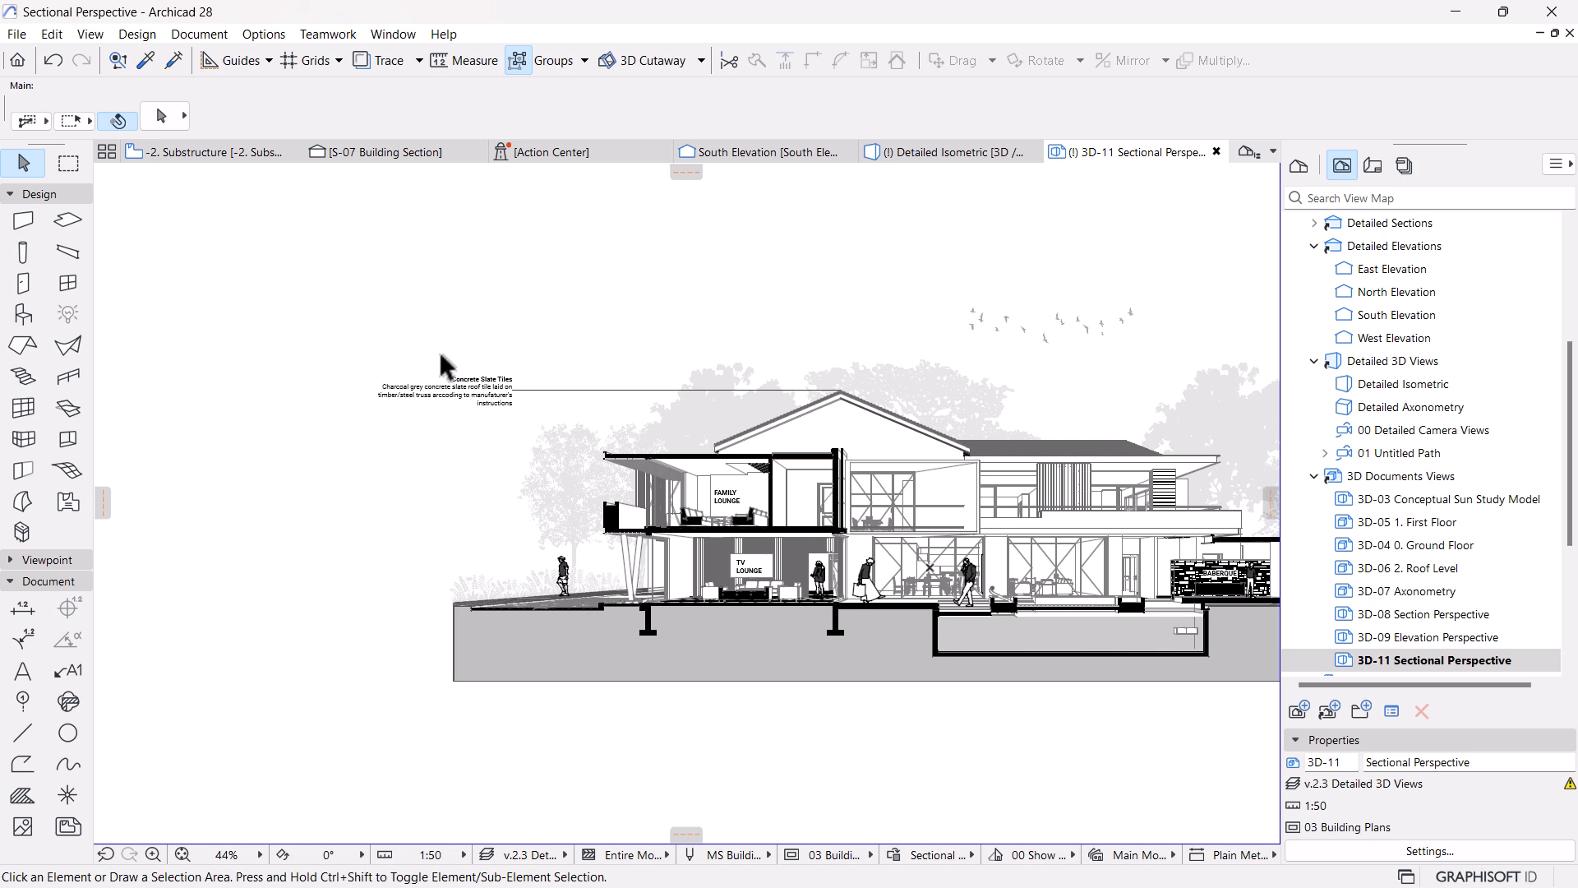
click(491, 392)
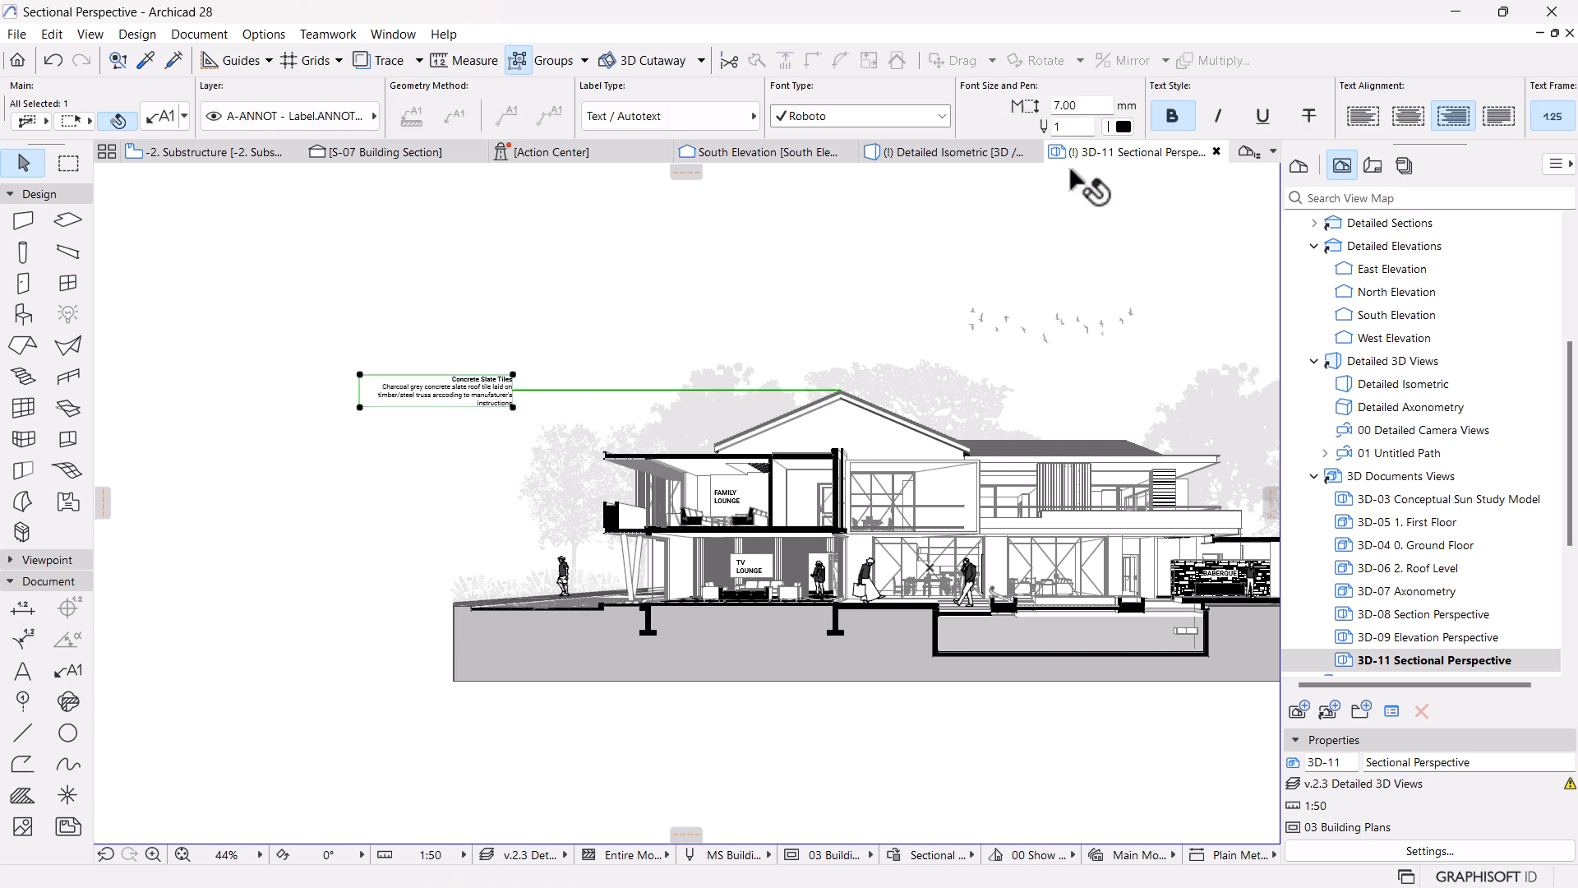
click(1363, 117)
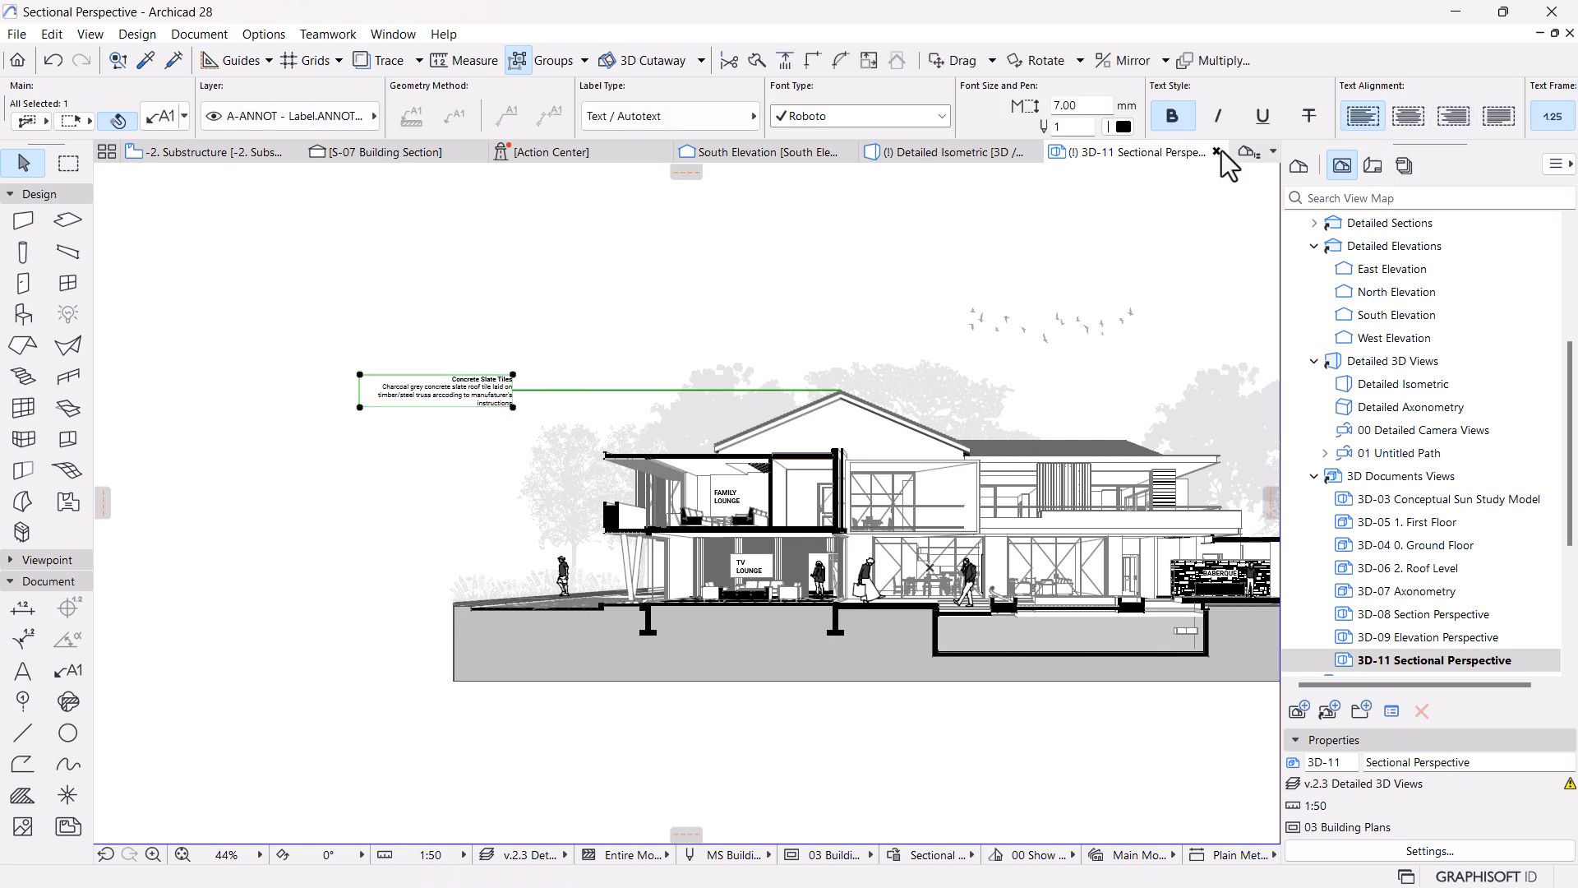
click(362, 376)
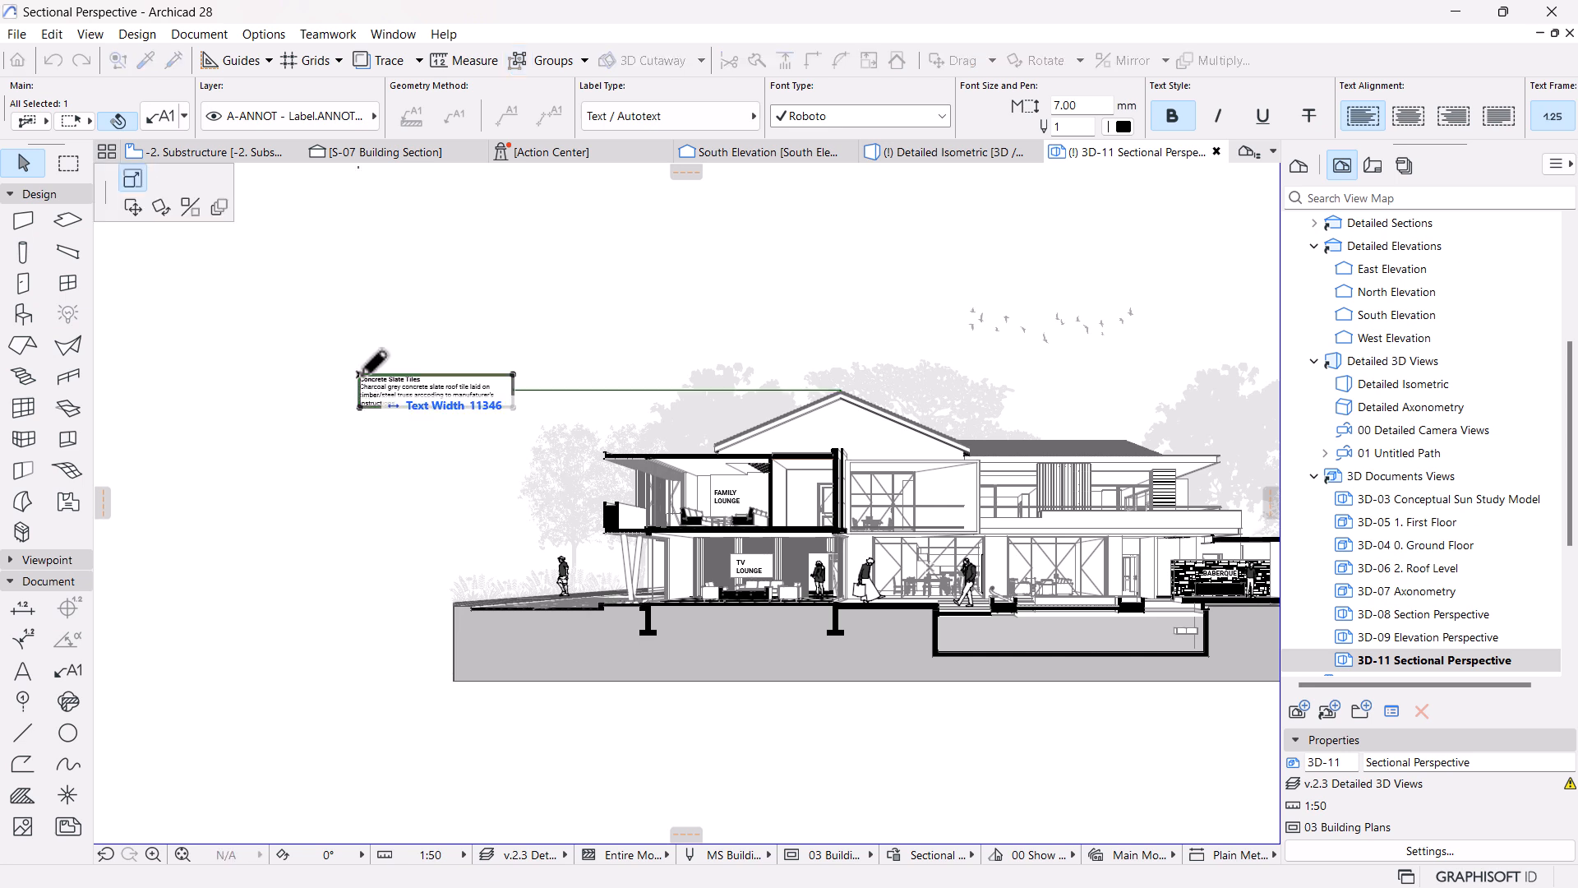
click(131, 209)
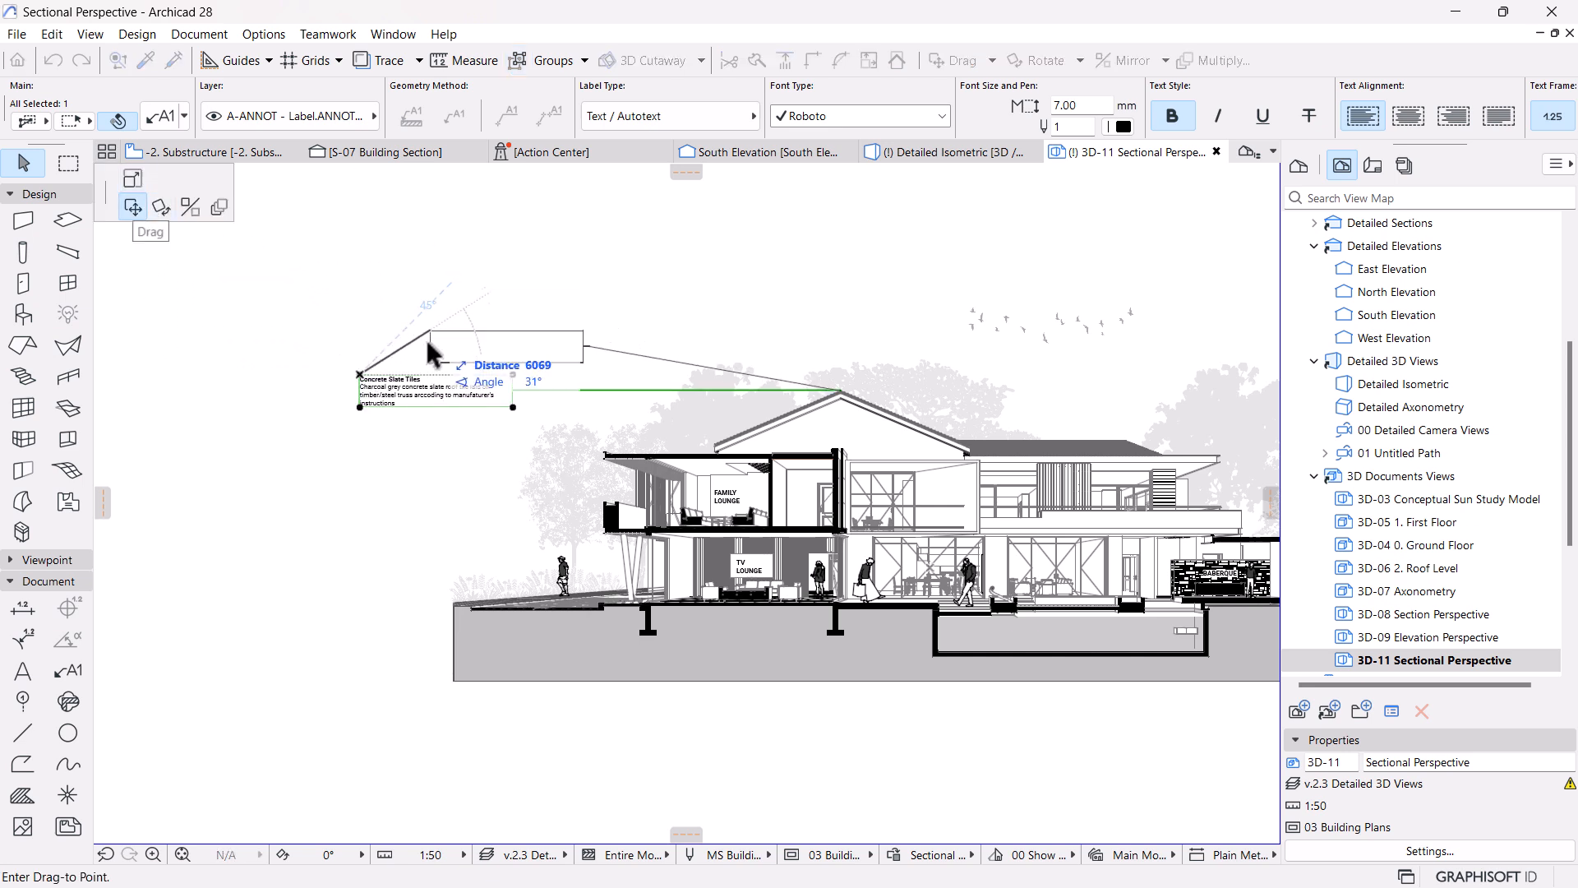
click(452, 609)
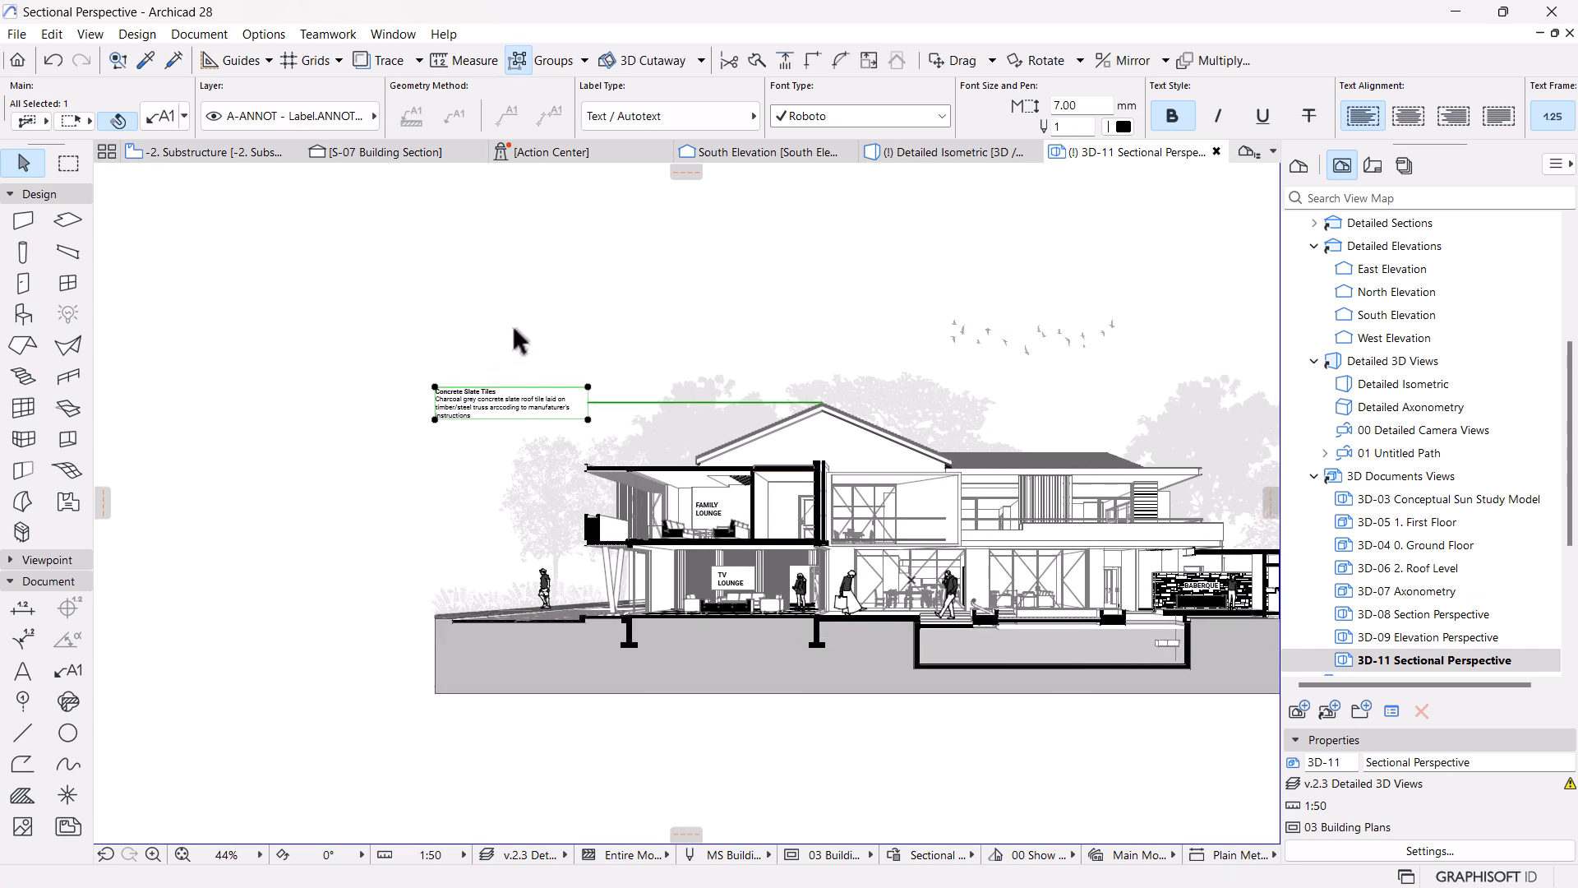
click(512, 326)
Move the Concrete Slate Tiles label text straight up by about 1200 mm, keeping the leader tip on the roof ridge
scroll(372, 426, up, 2)
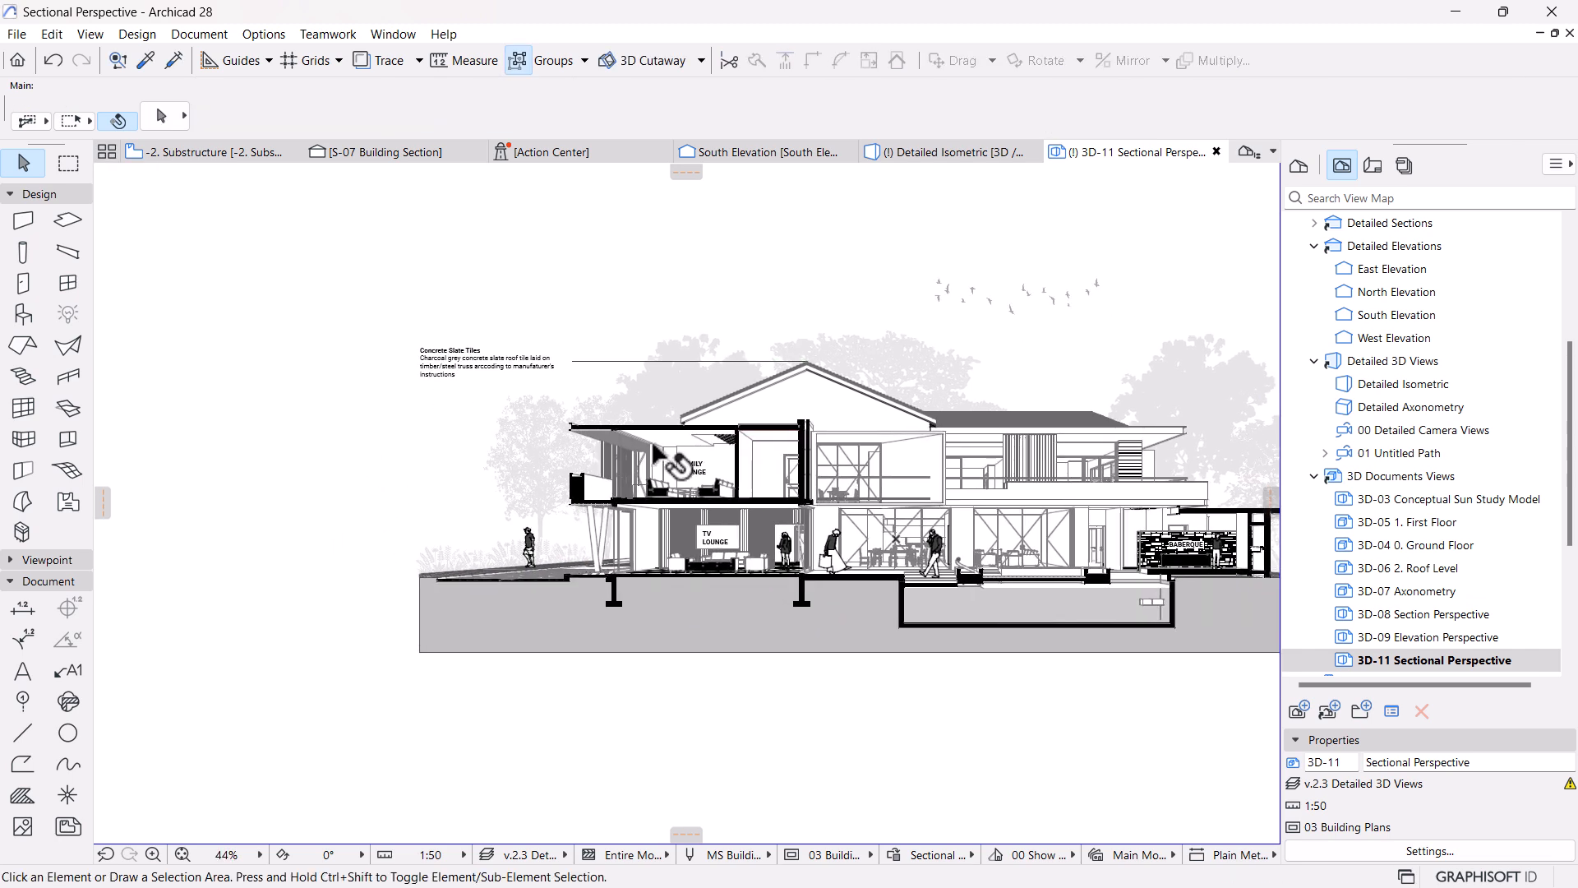
click(579, 369)
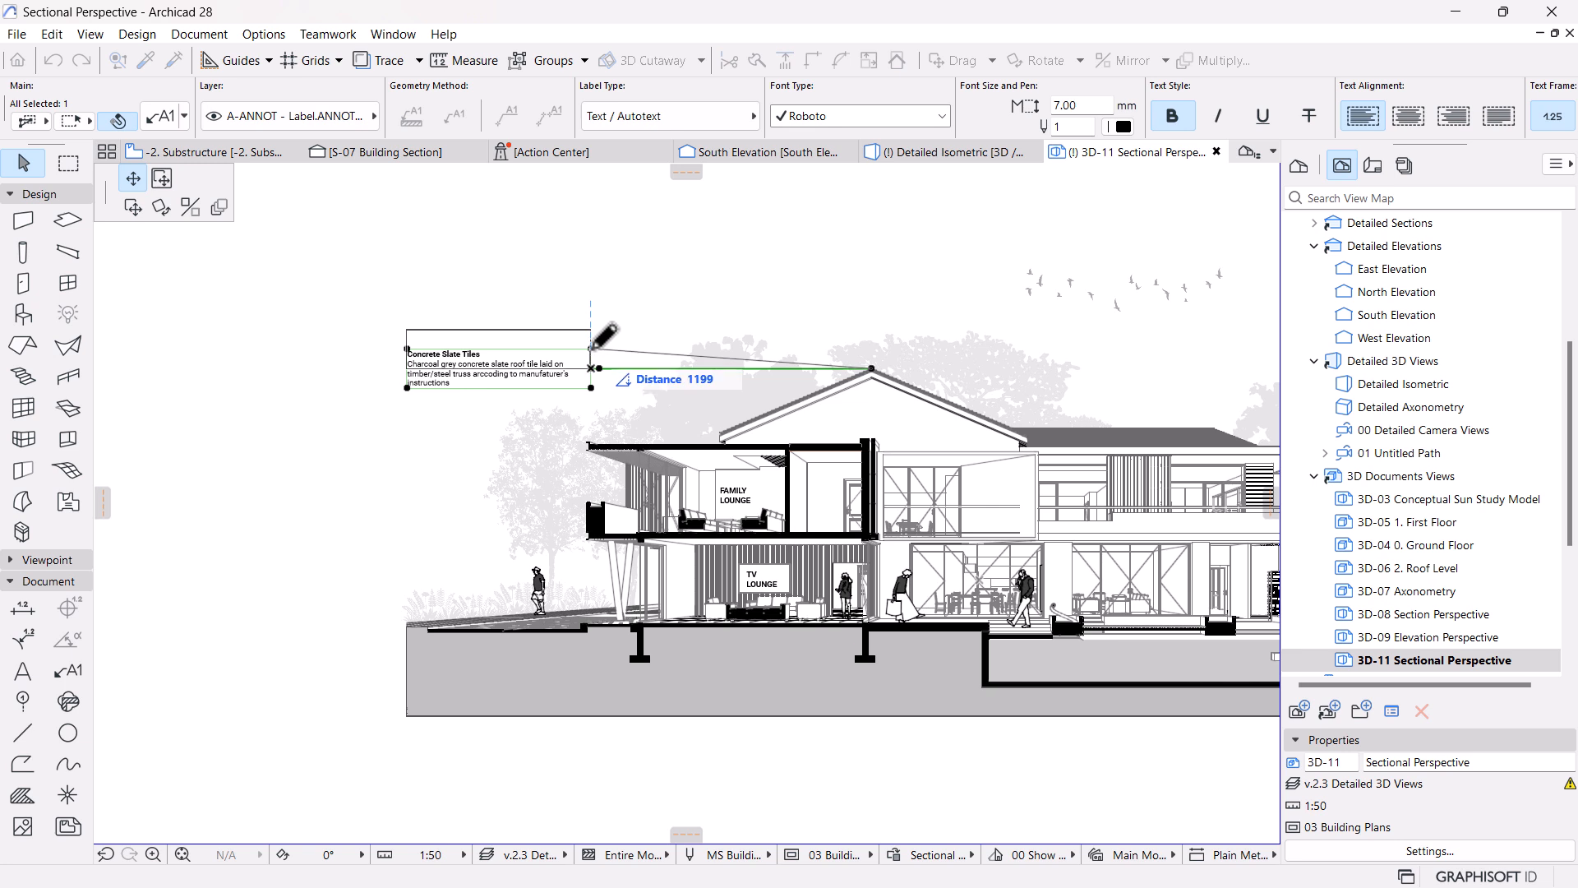
click(592, 347)
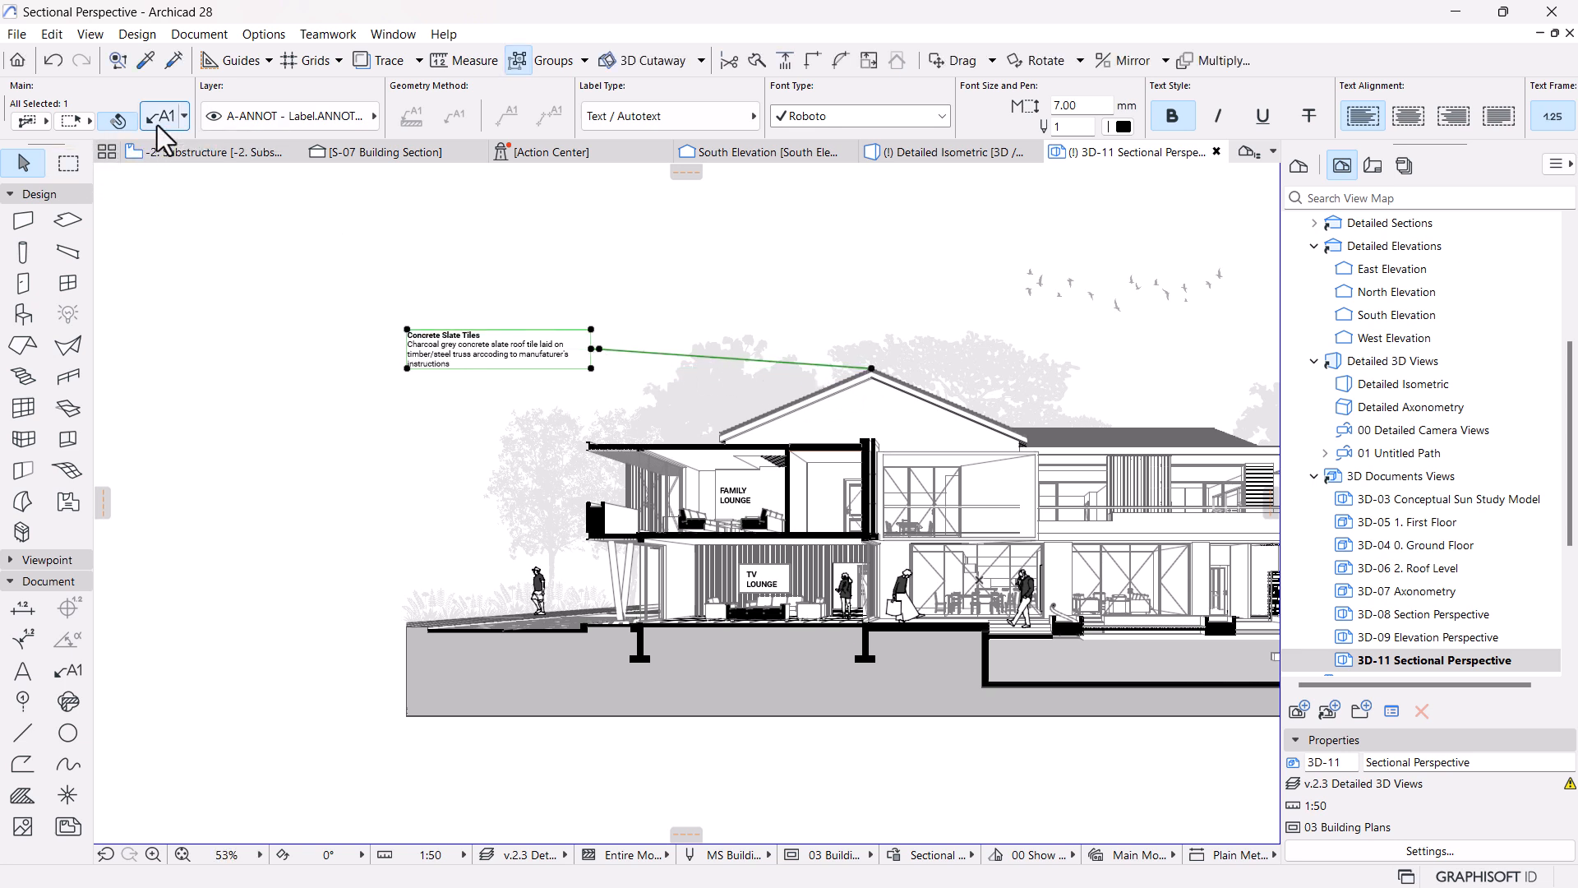
Set the Concrete Slate Tiles label's leader angle to 70° in its pointer settings
key(ctrl+t)
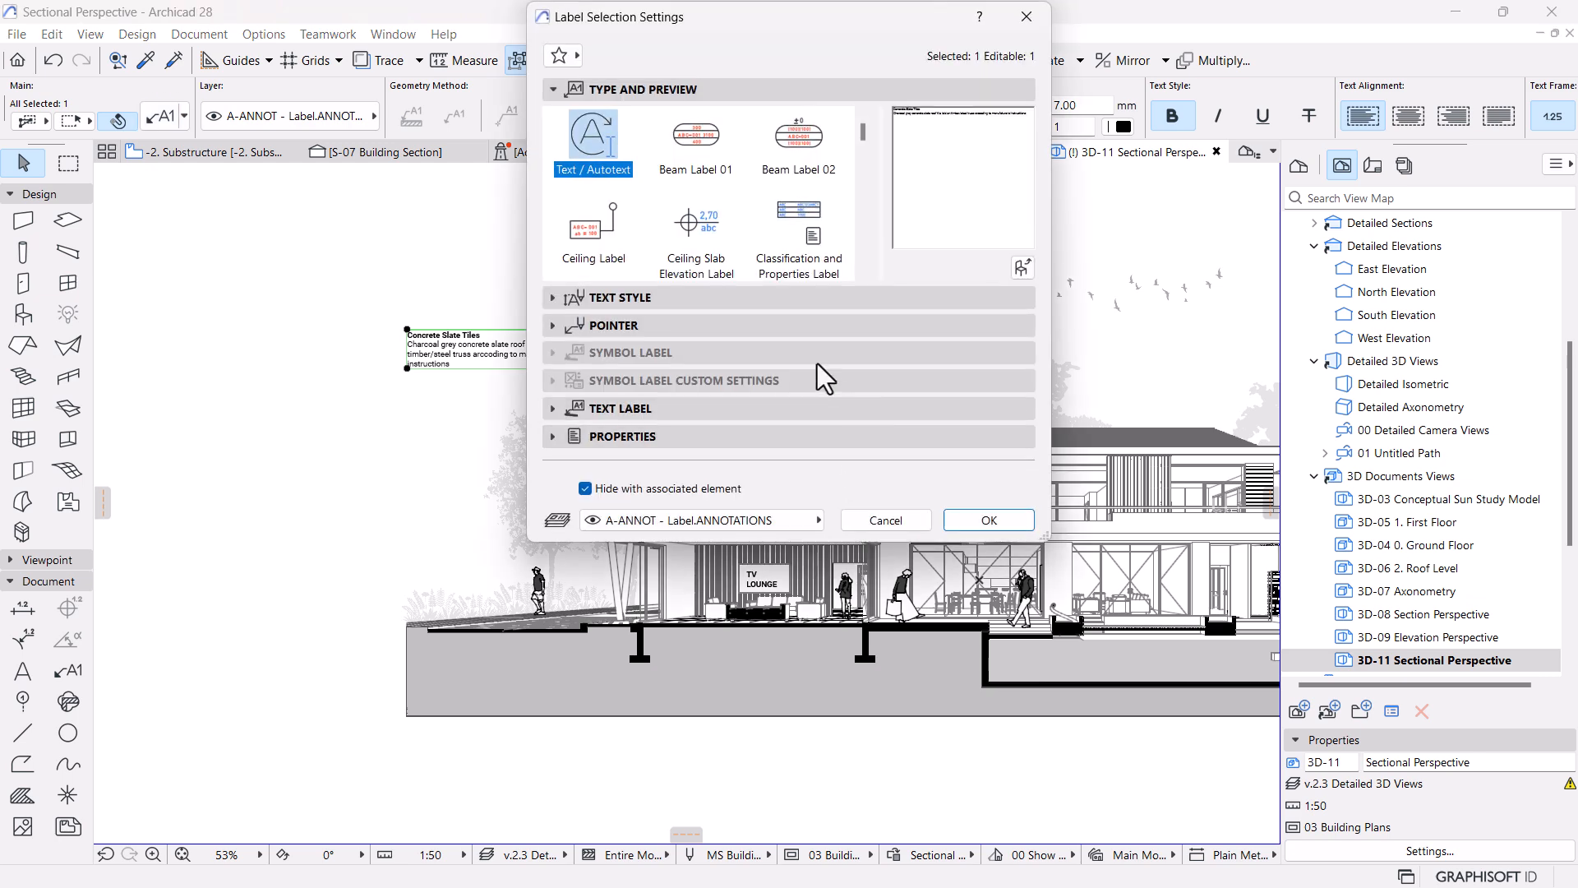
click(559, 327)
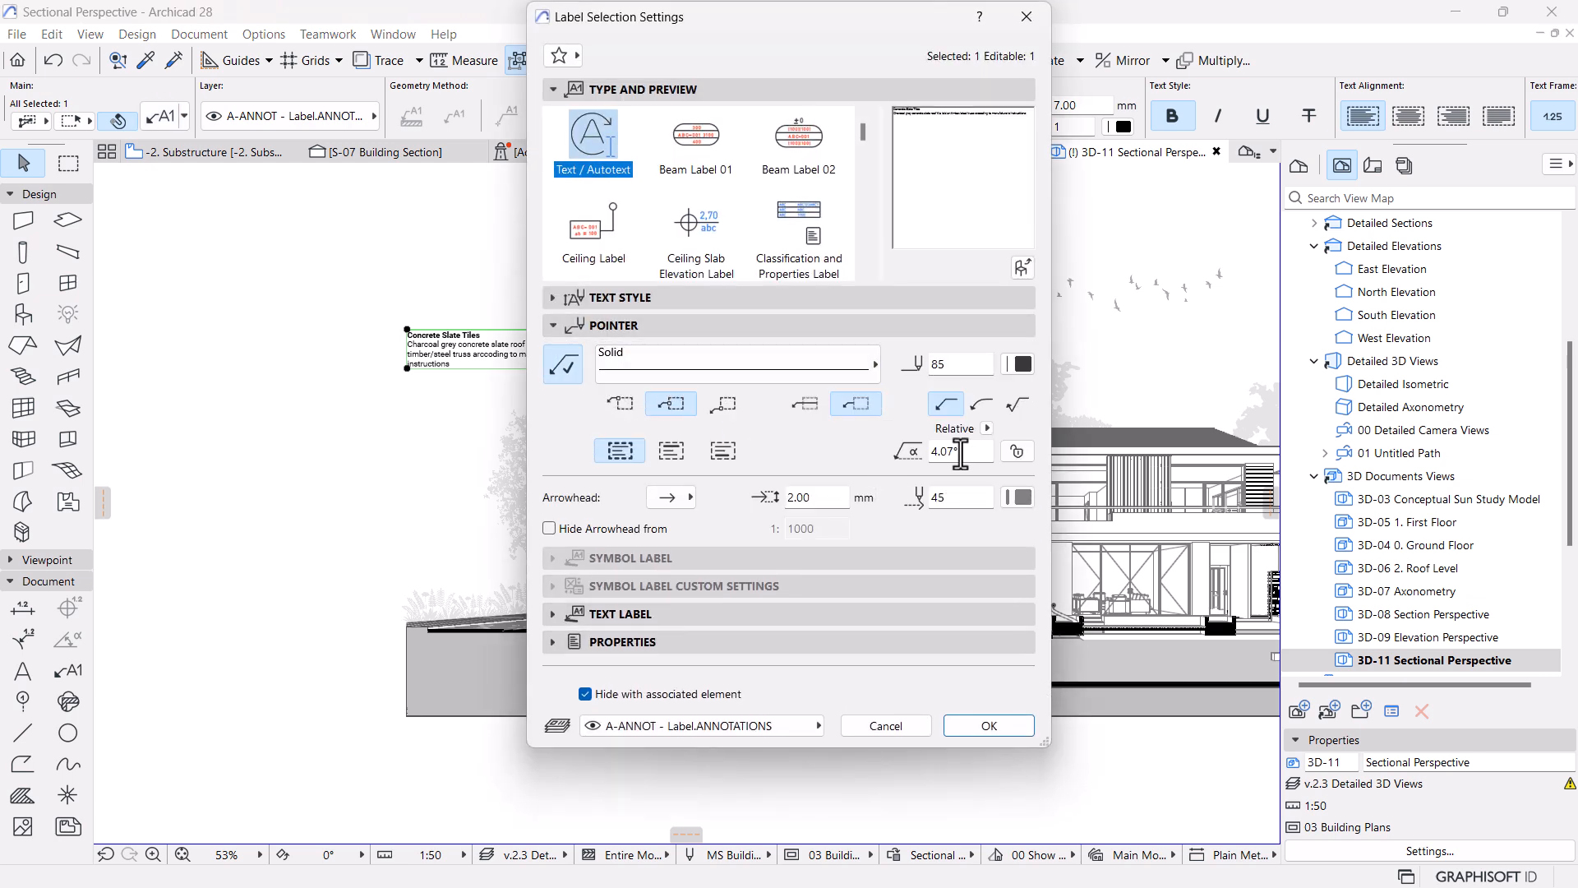
text(70)
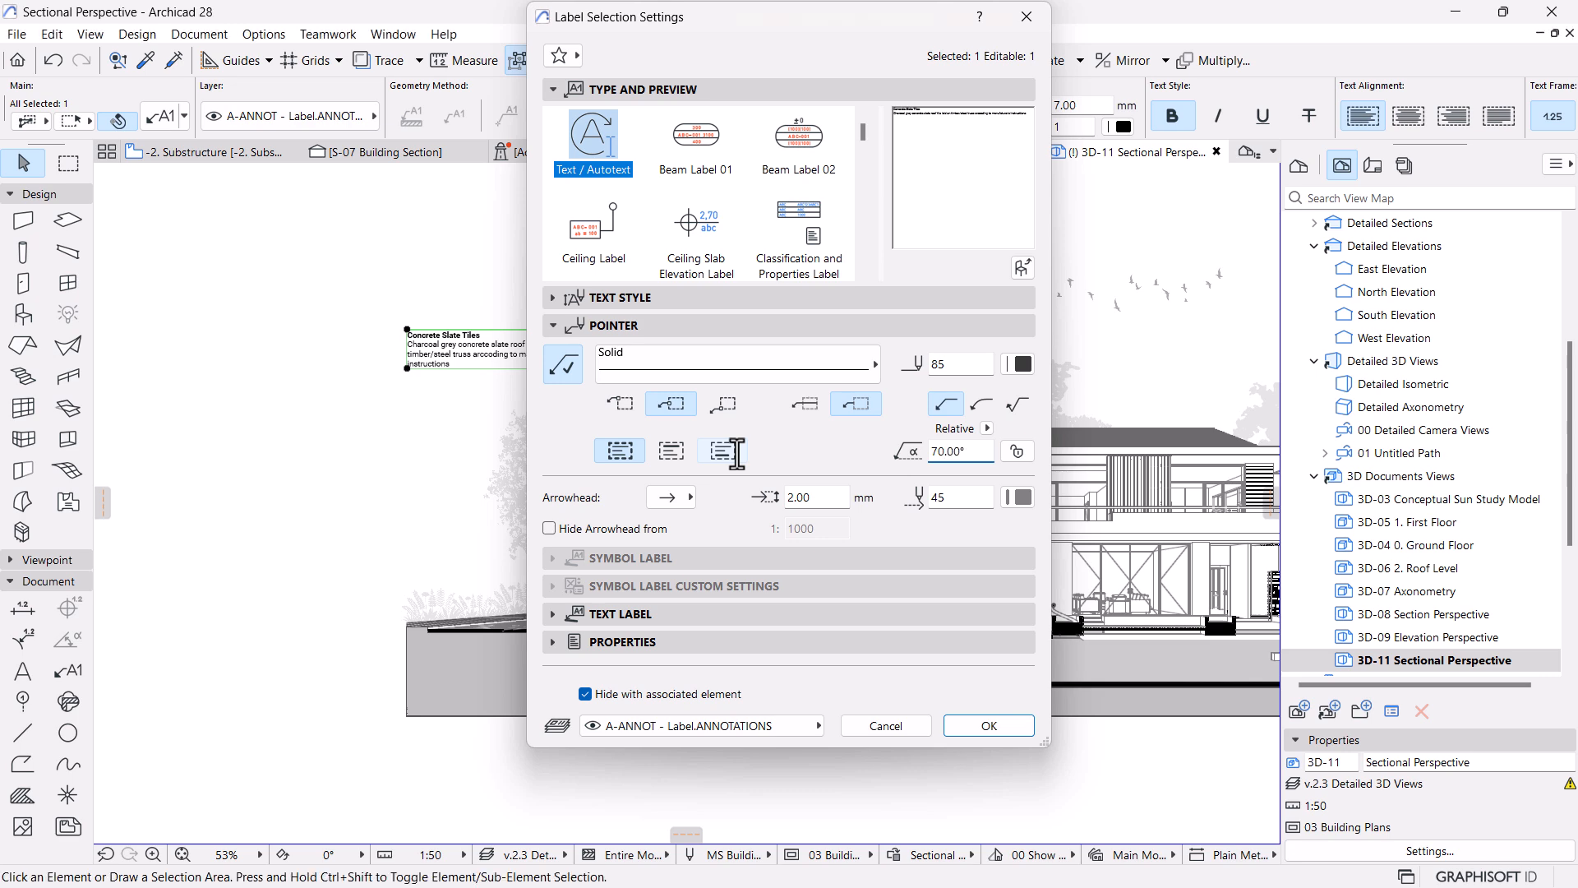
key(Return)
scroll(739, 284, down, 2)
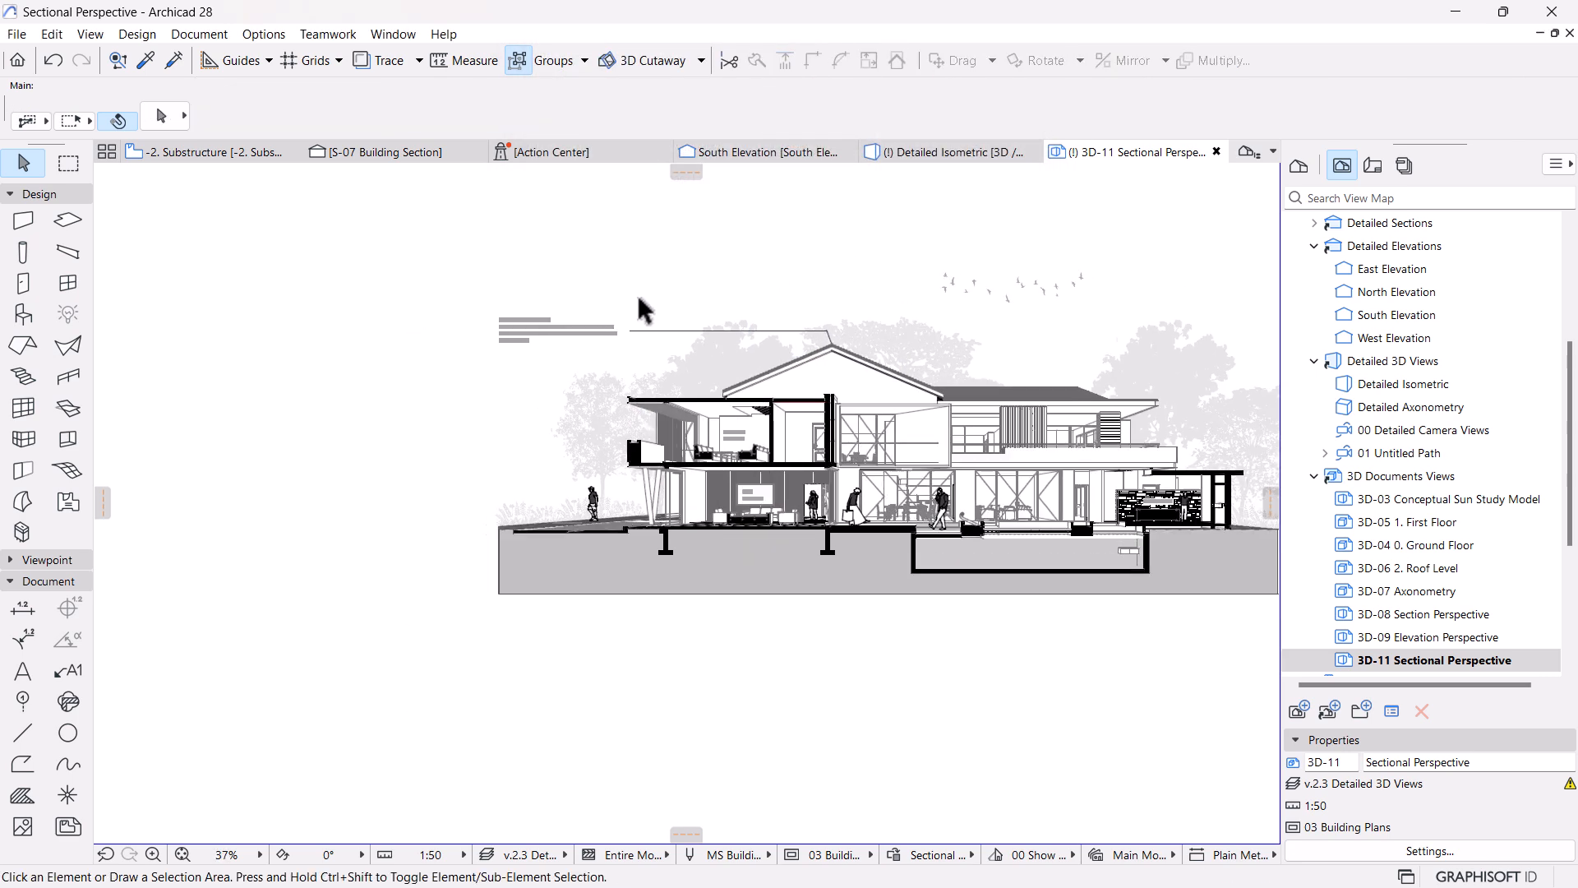
Reselect the Concrete Slate Tiles label, set its leader angle to 60° and deselect it
click(612, 361)
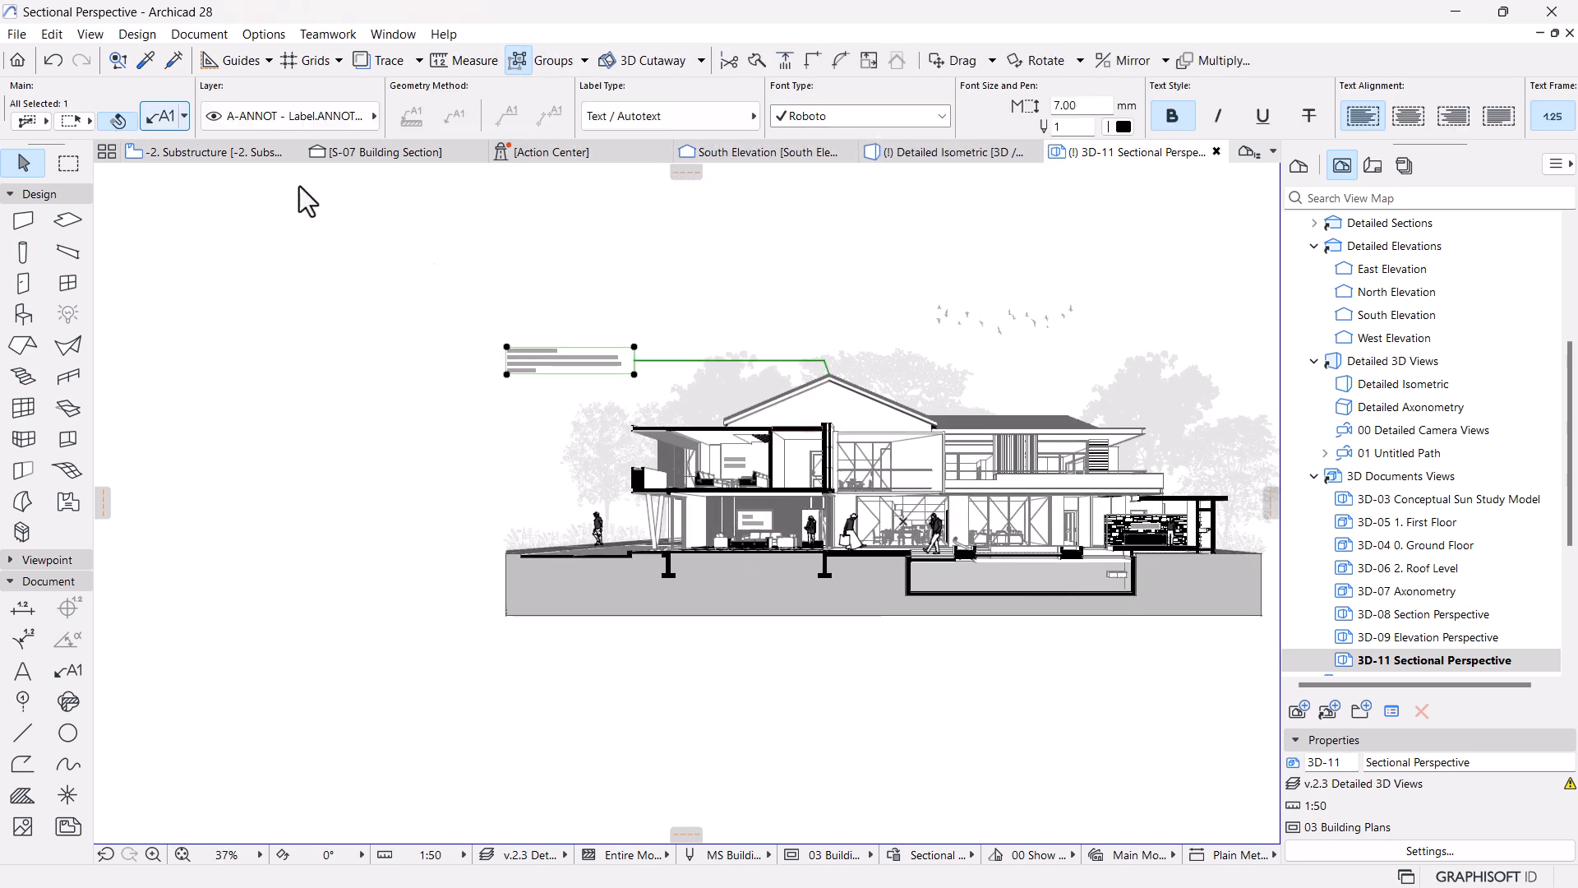
key(ctrl+t)
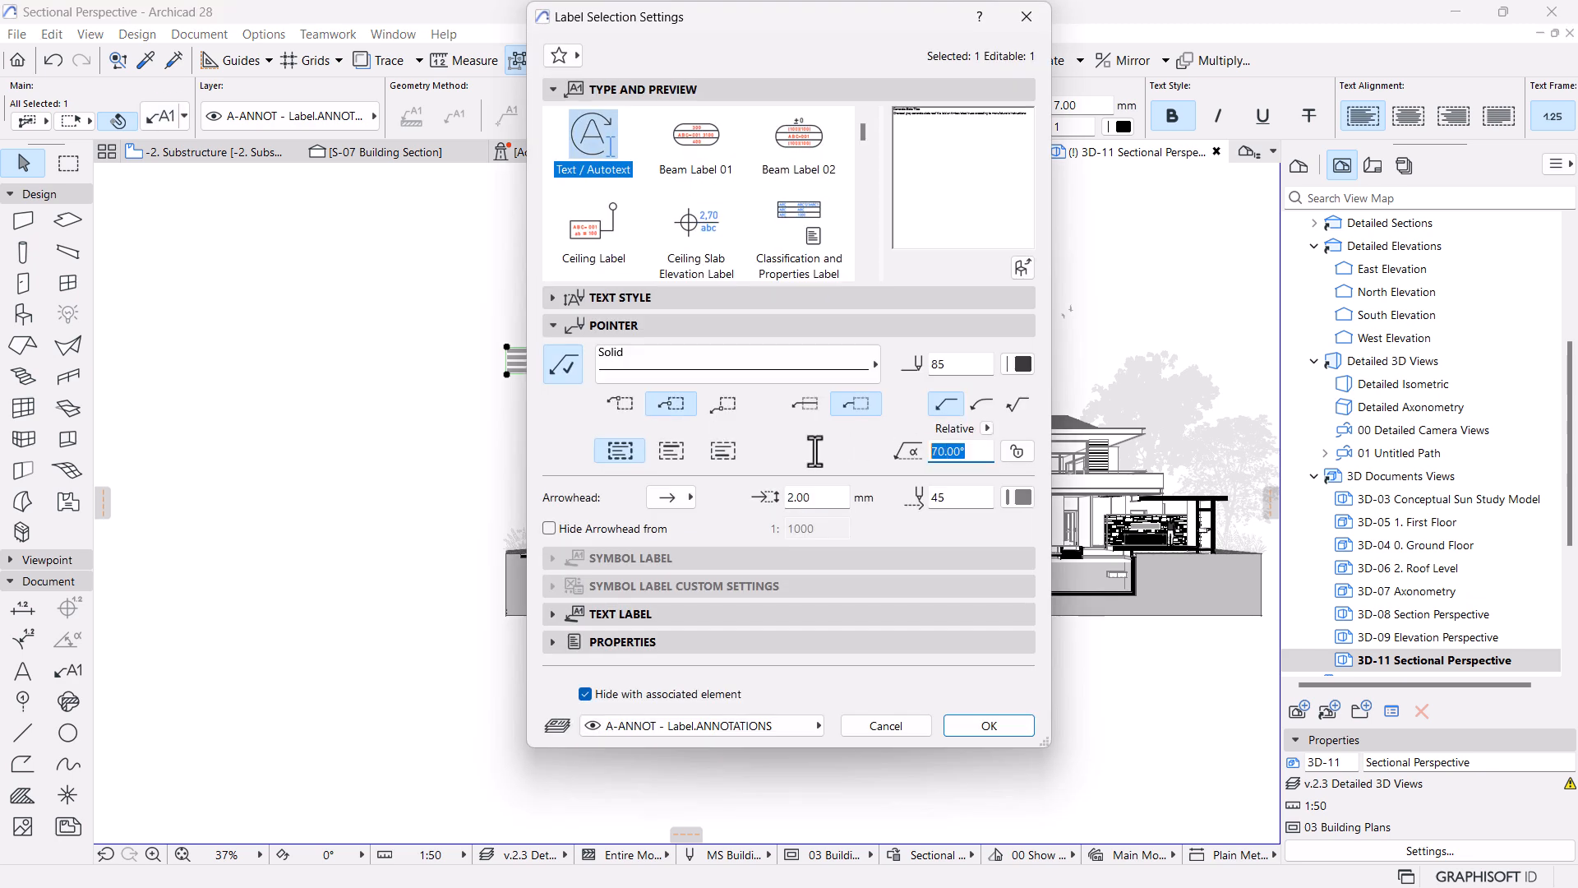
text(0)
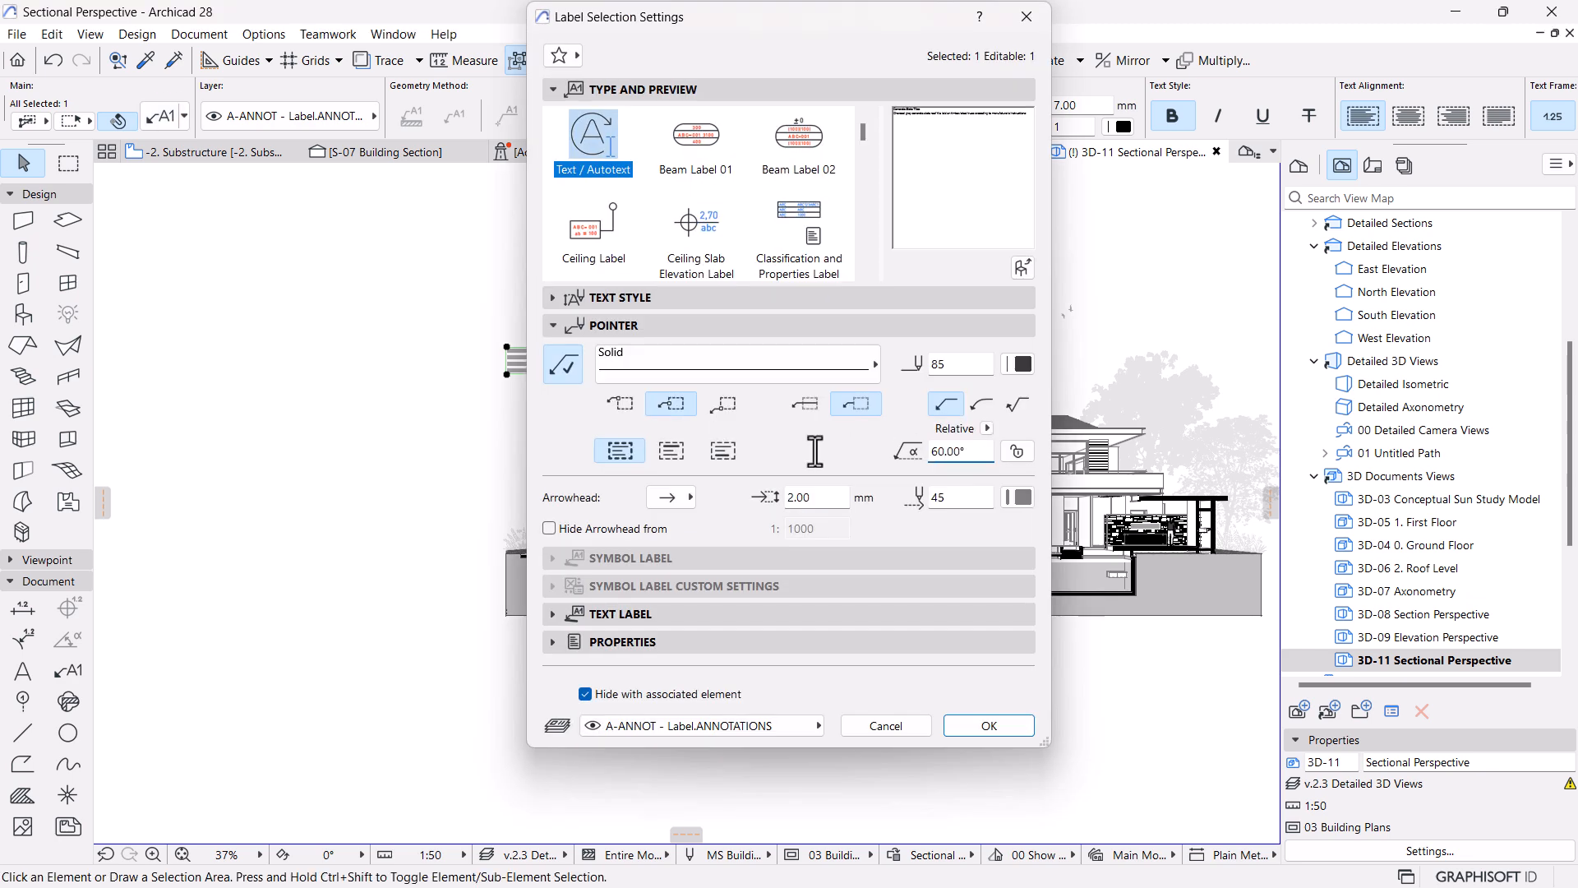
key(Return)
key(Escape)
Copy the Concrete Slate Tiles label's settings and place a new label pointing to the flat roof slab above the Family Lounge
scroll(777, 485, down, 2)
scroll(764, 473, up, 5)
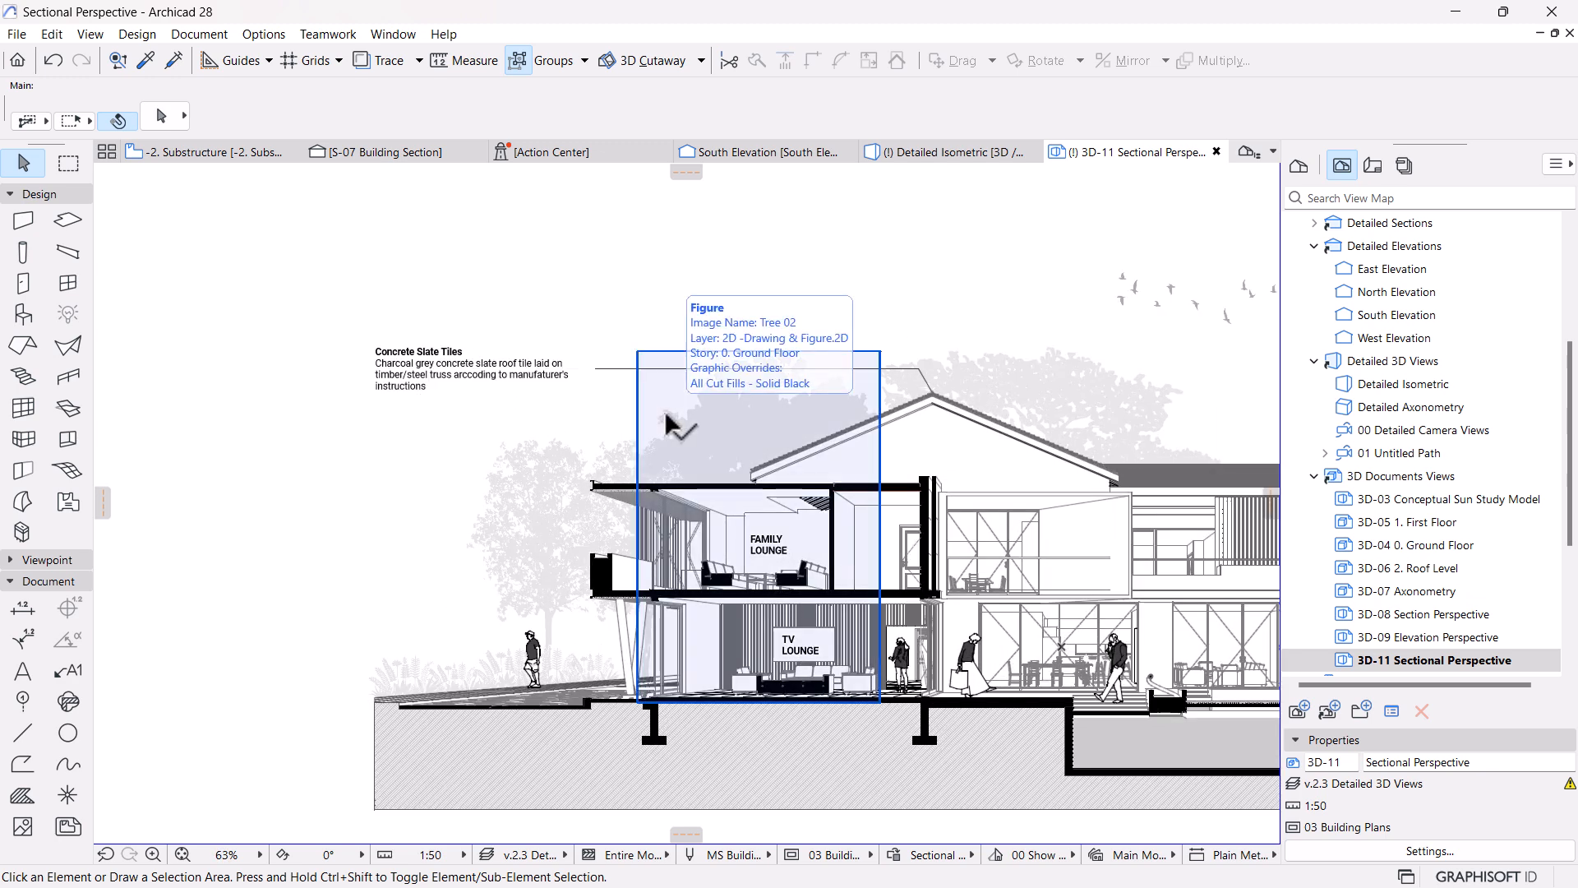
alt+click(621, 369)
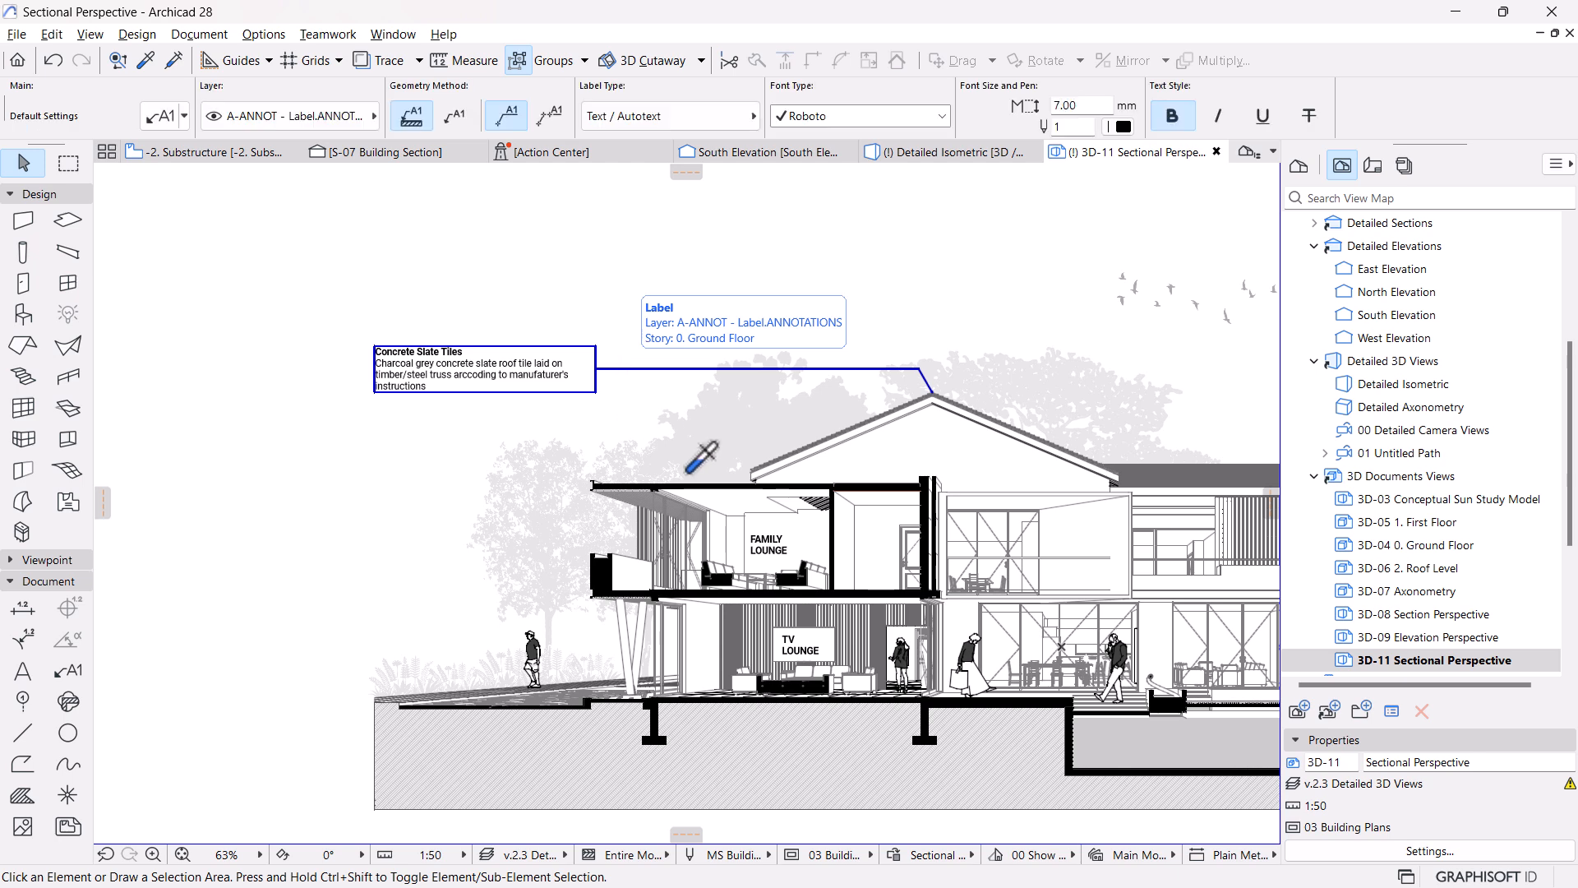
click(726, 487)
click(318, 476)
Move the new label's text up so it sits just below the Concrete Slate Tiles label
click(287, 472)
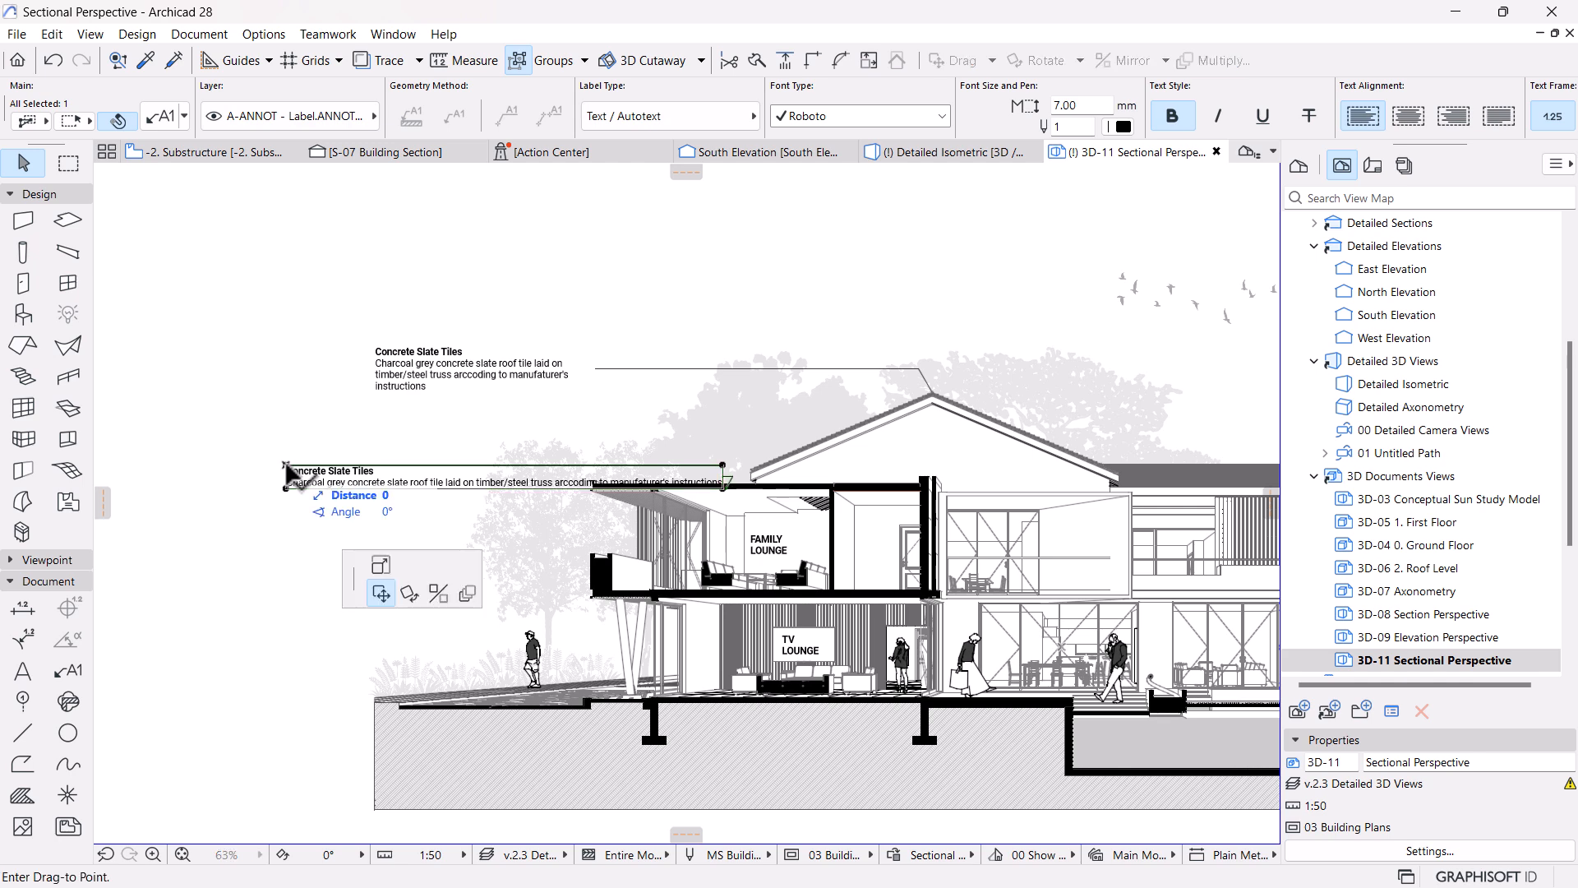
click(379, 591)
click(295, 406)
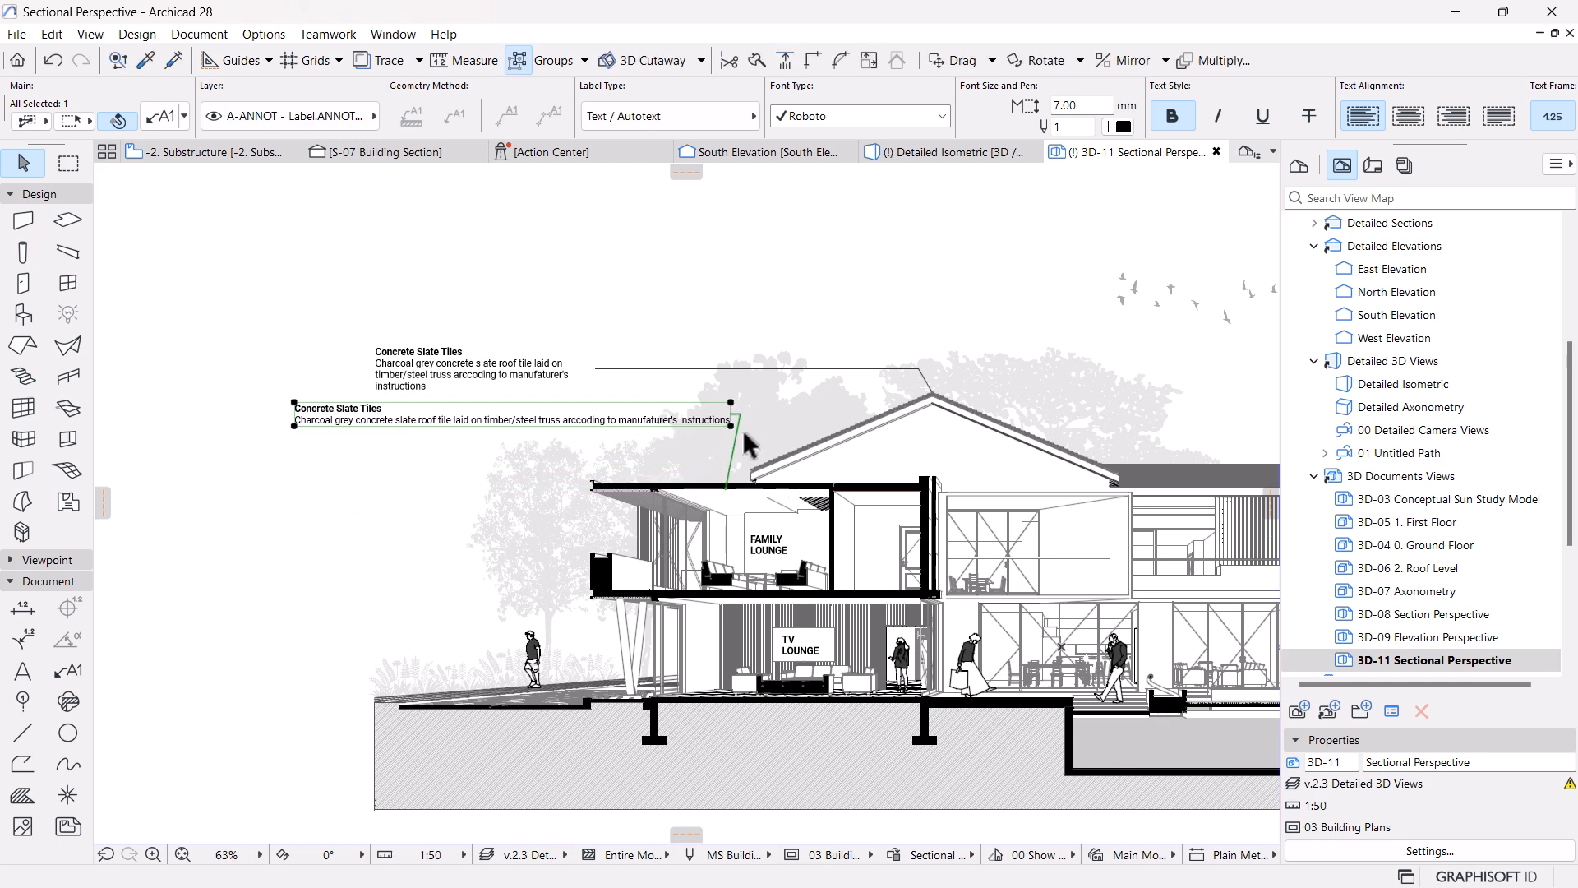
Replace the roof slab label's text with the title and description of keynote FL-01 Concrete Floor Slab
double_click(406, 413)
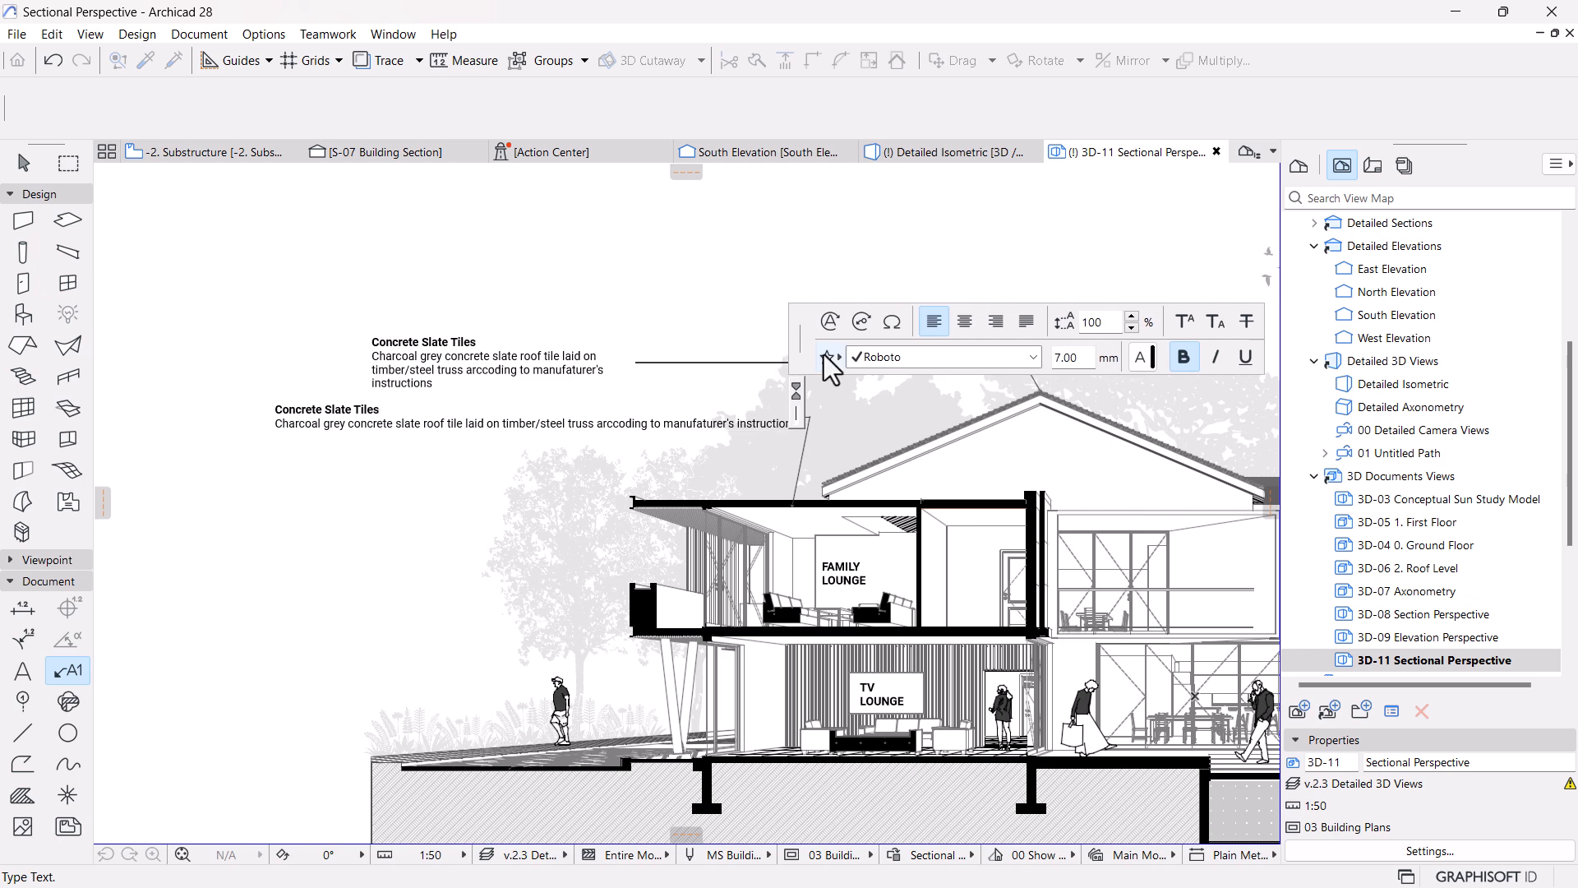
click(860, 326)
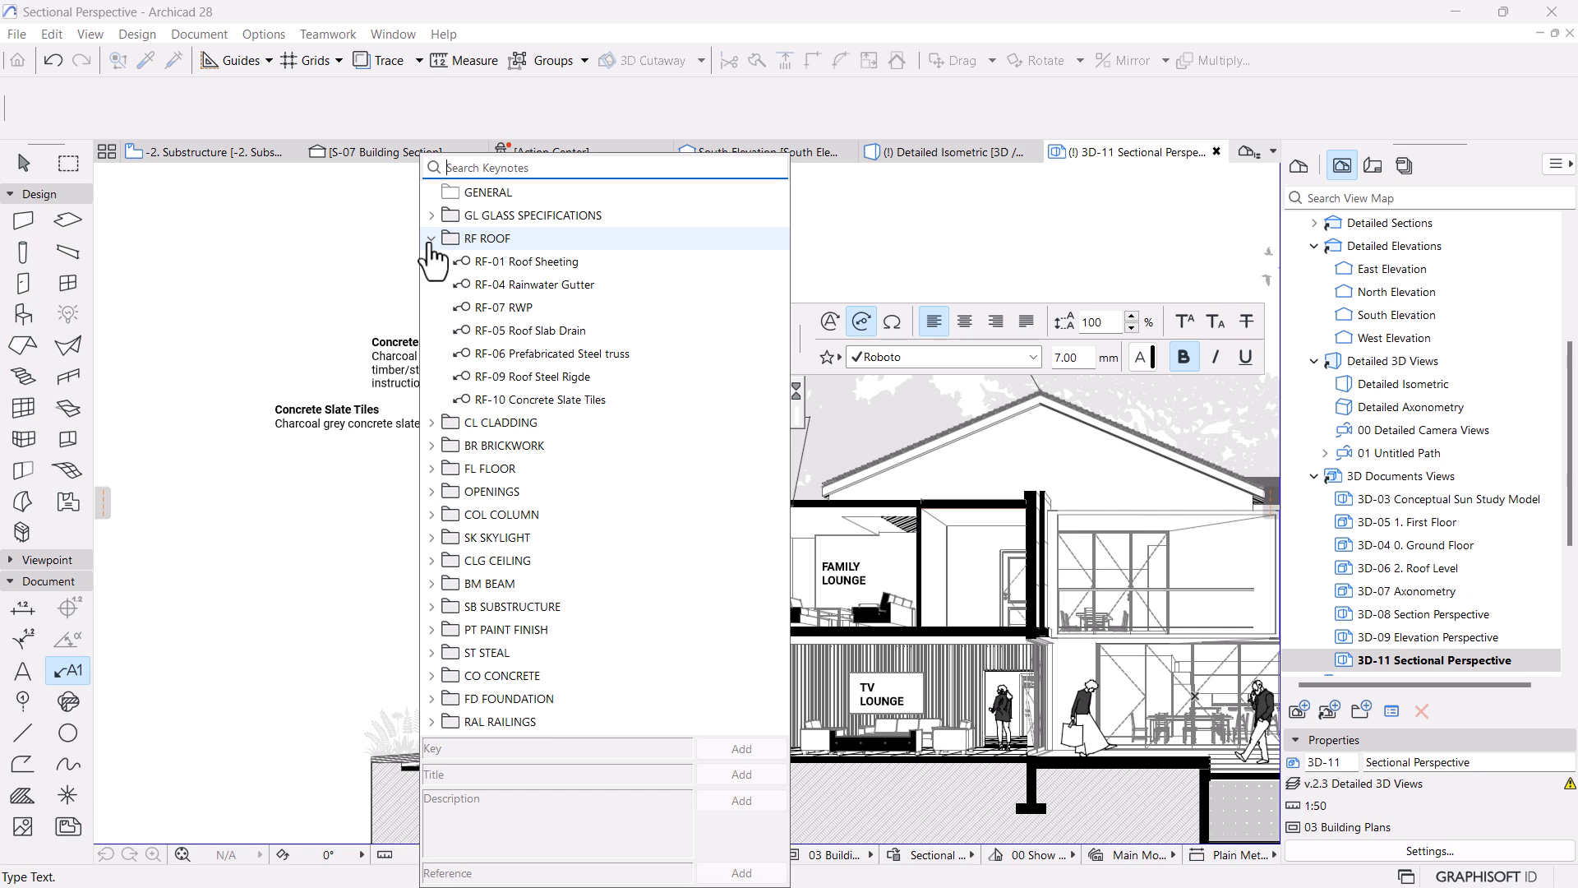
click(531, 337)
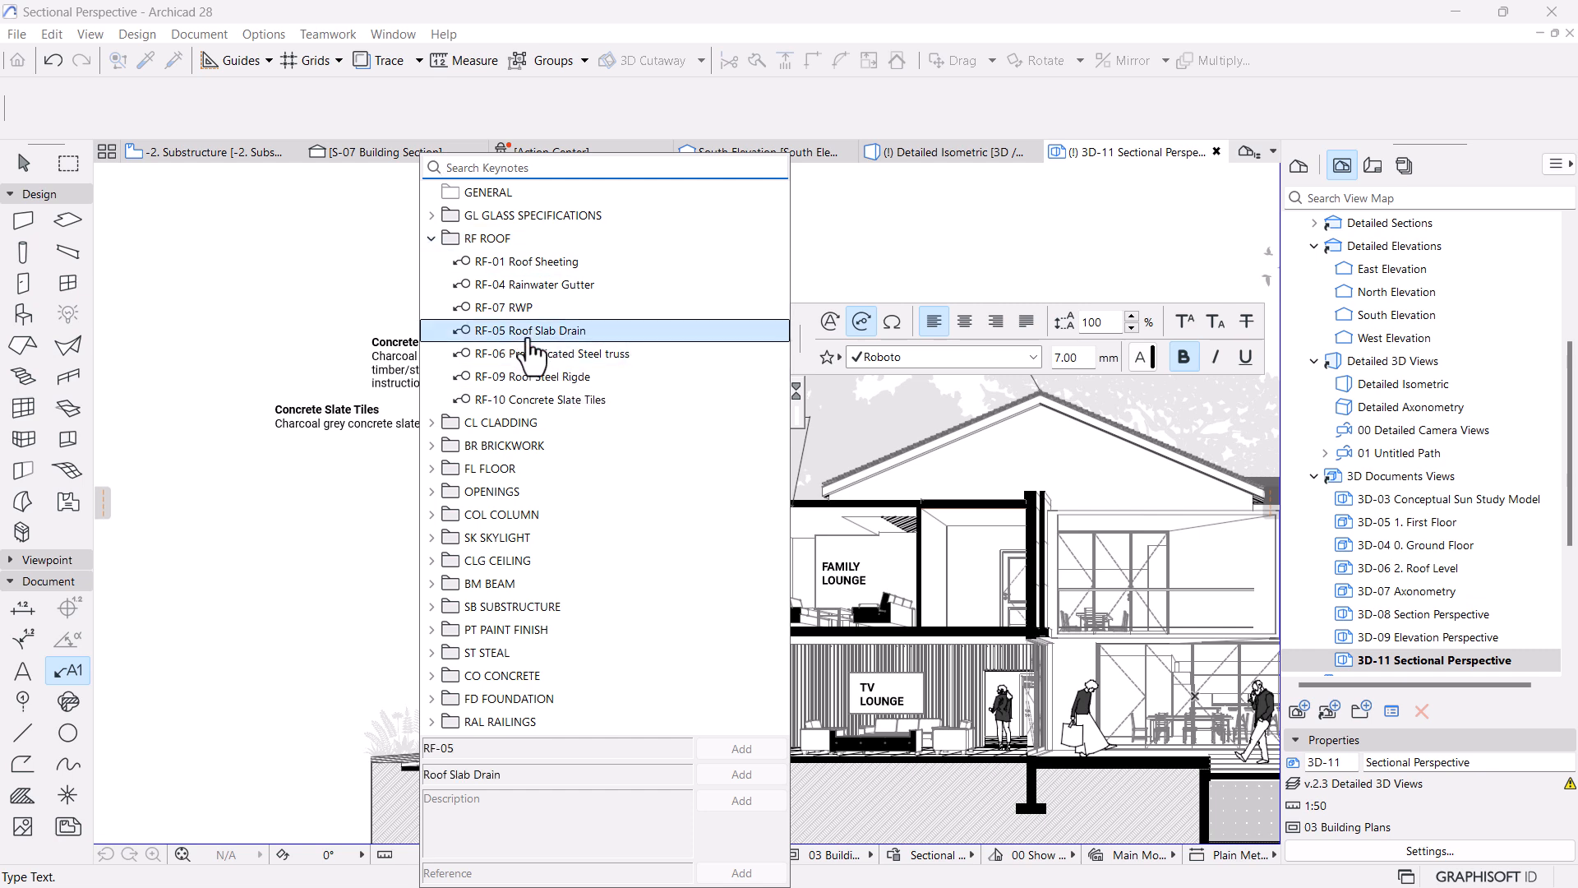
click(431, 469)
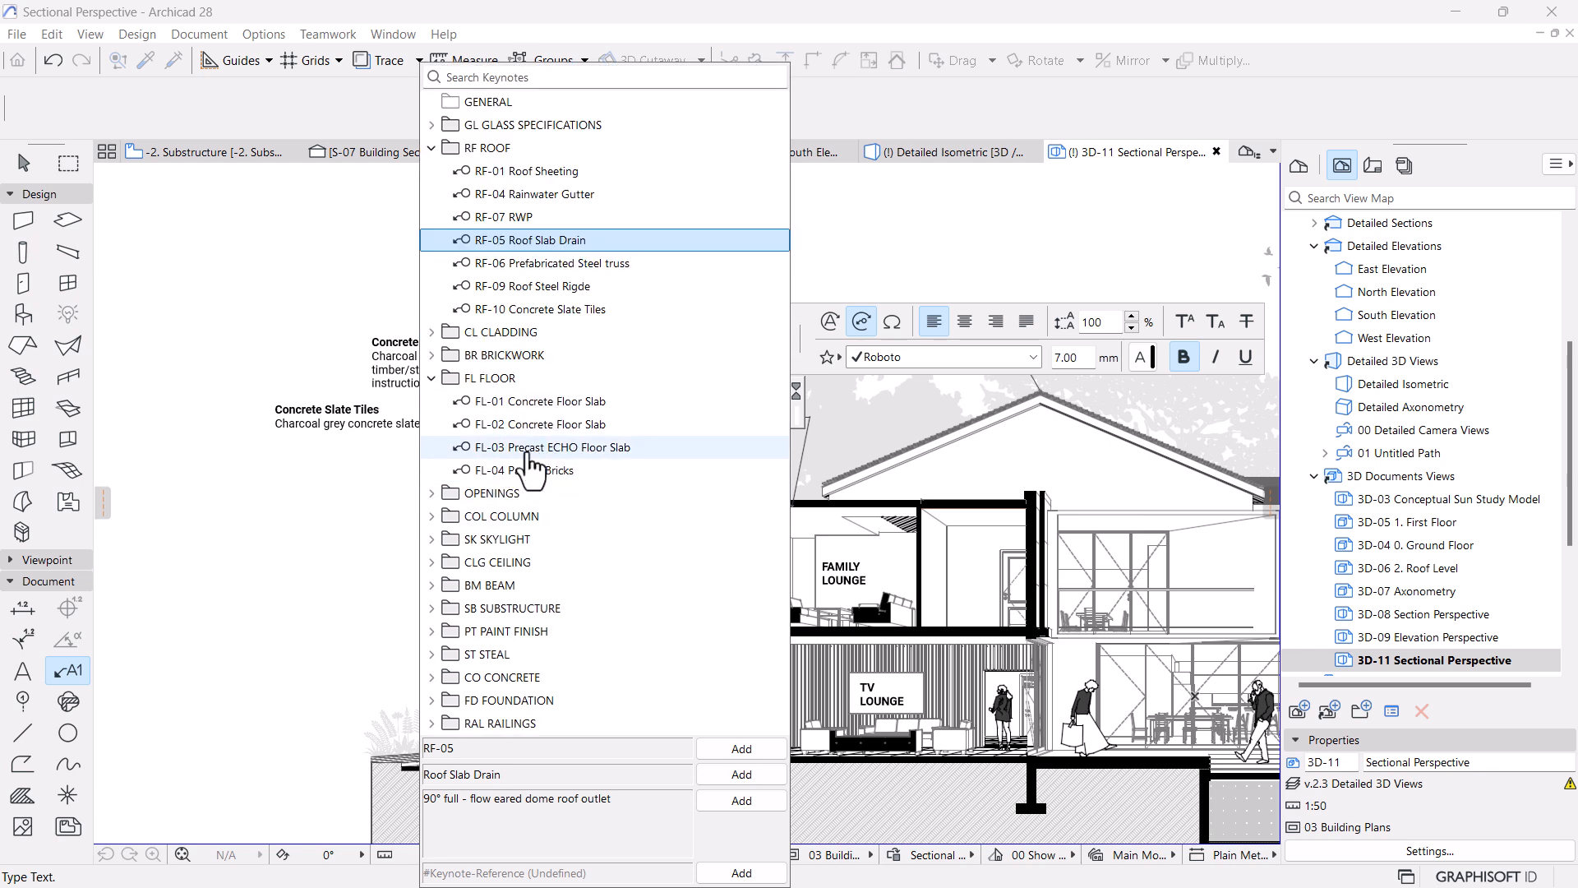
click(543, 408)
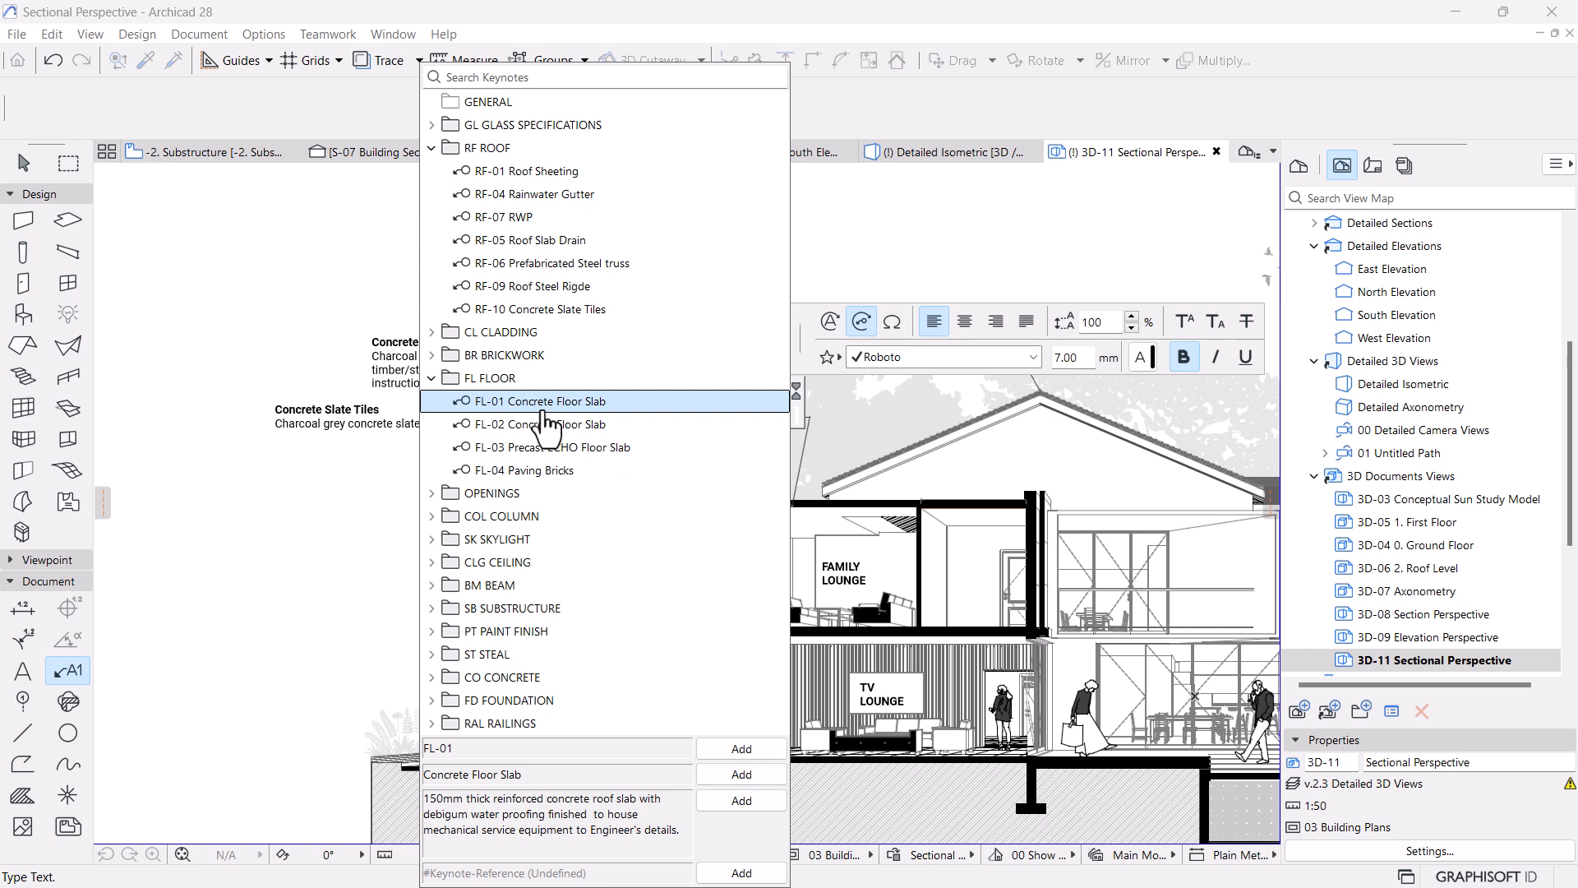
click(740, 773)
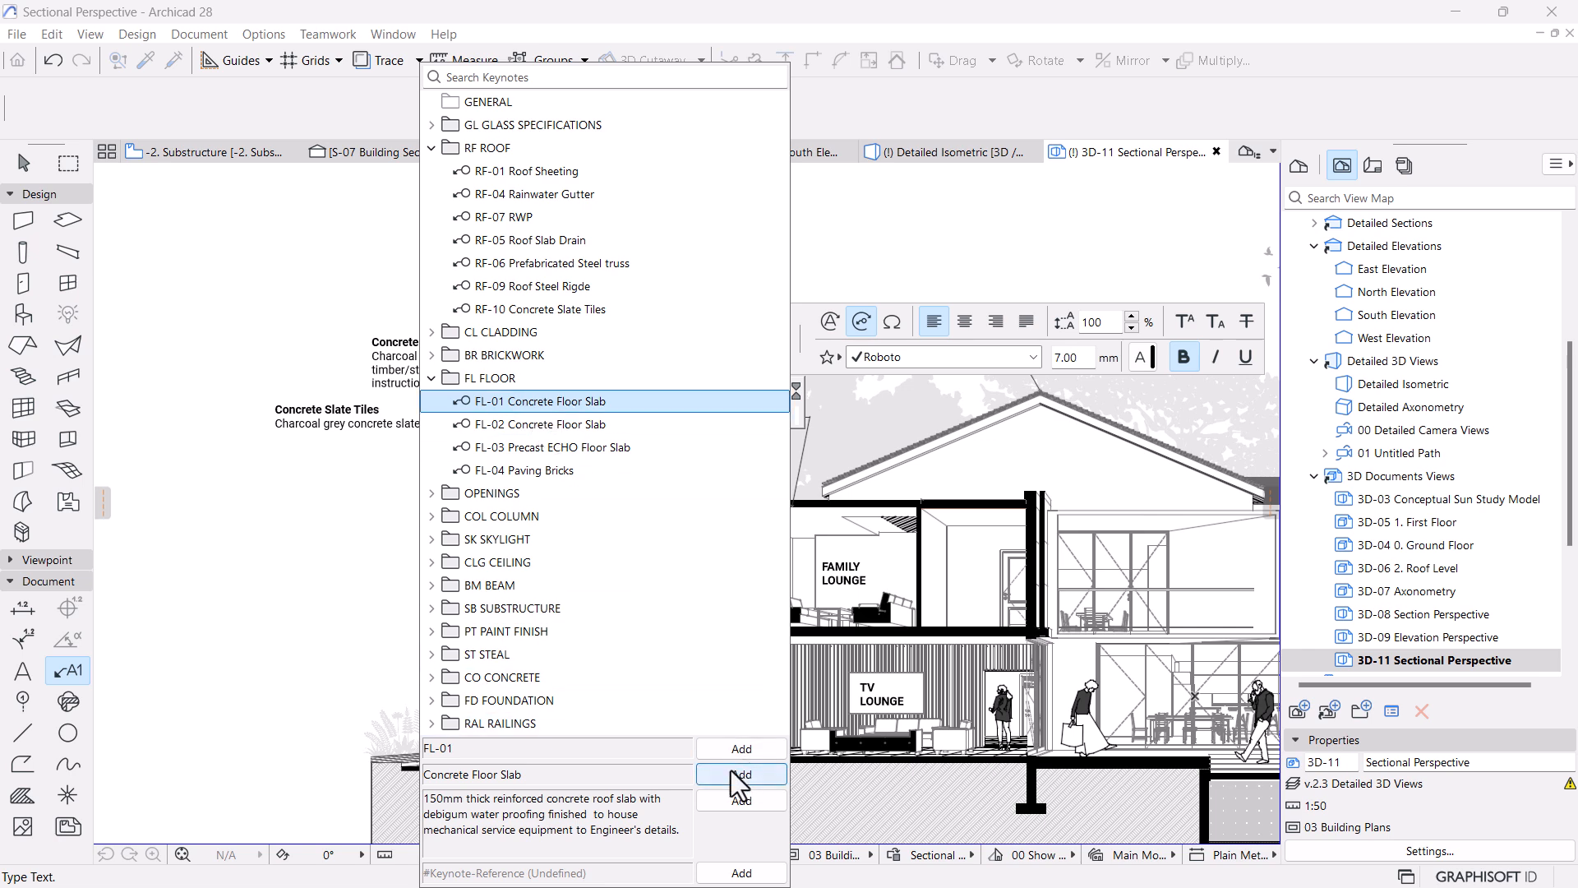
click(757, 801)
Remove bold from the Concrete Floor Slab label's description, put it on its own line below the title and finish the text edit
click(213, 403)
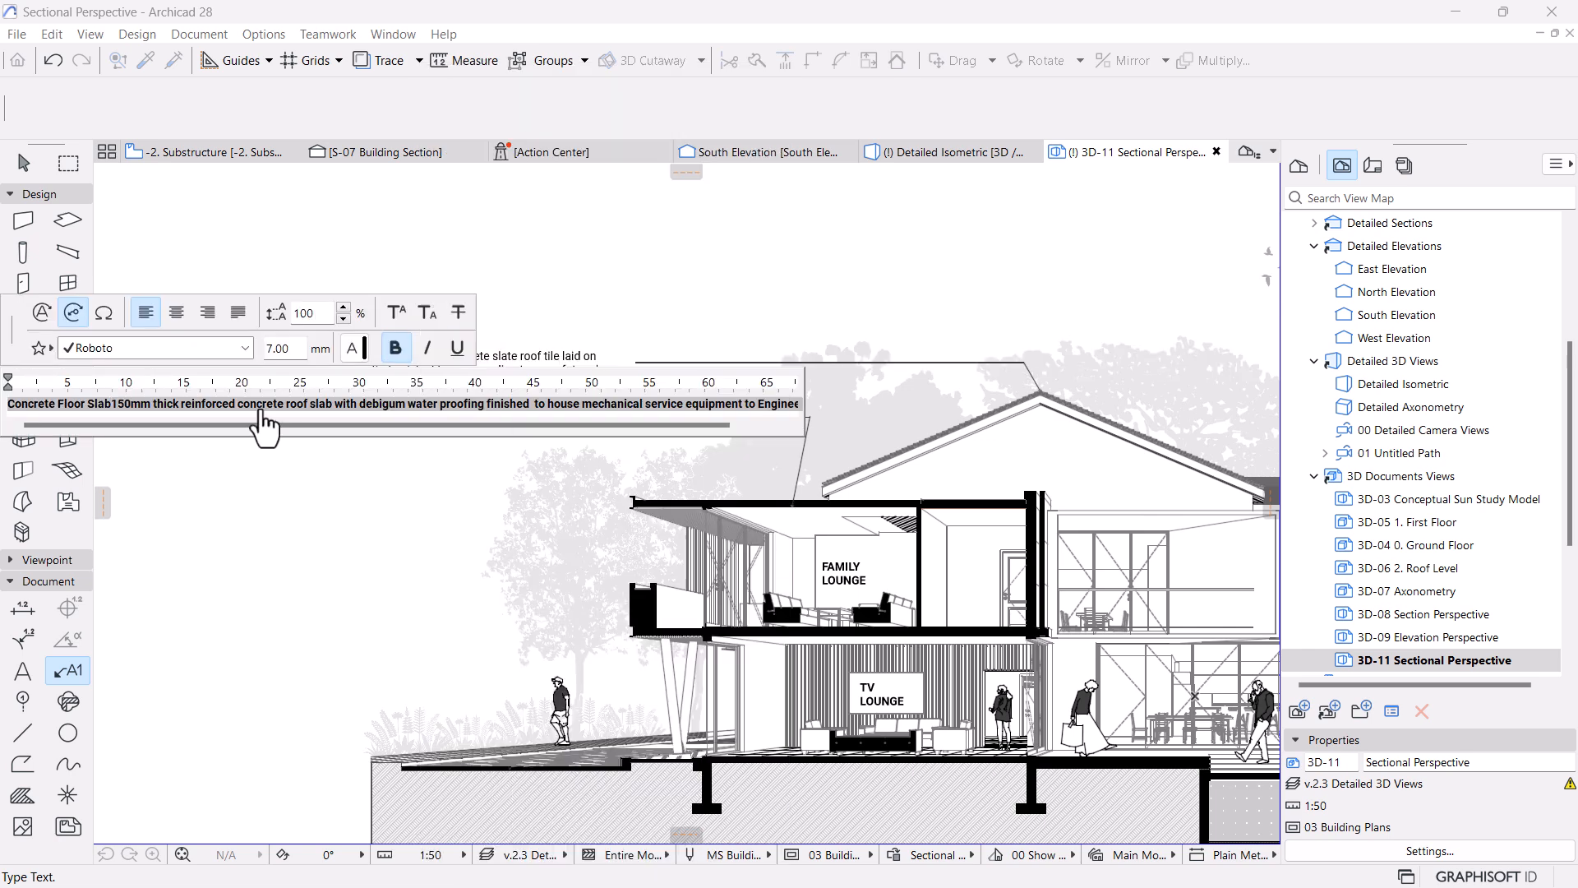
click(150, 408)
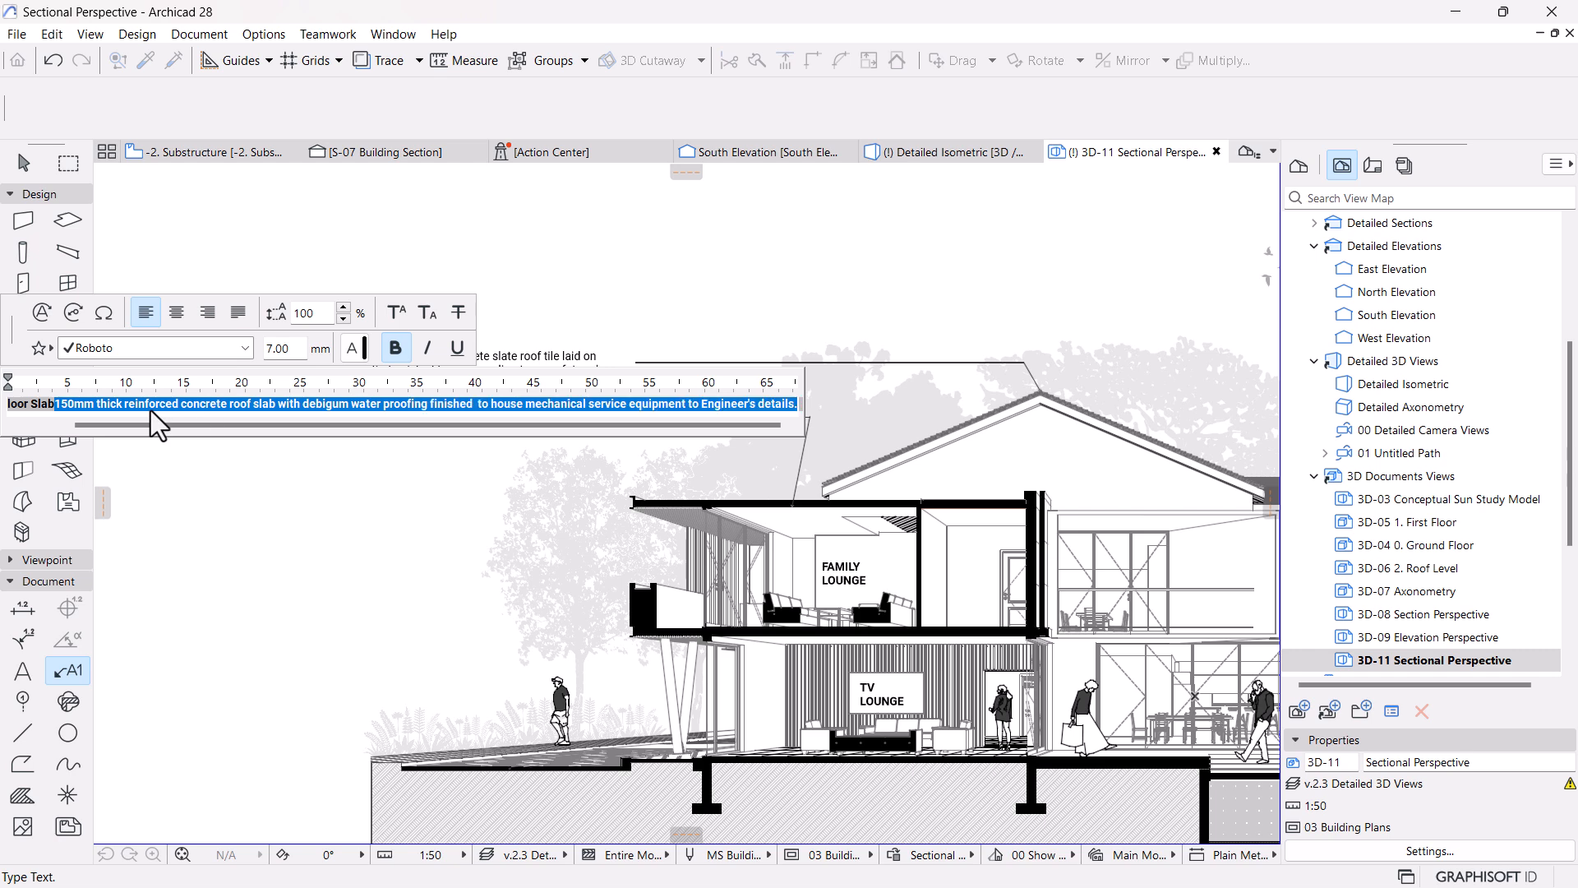
click(396, 347)
click(79, 404)
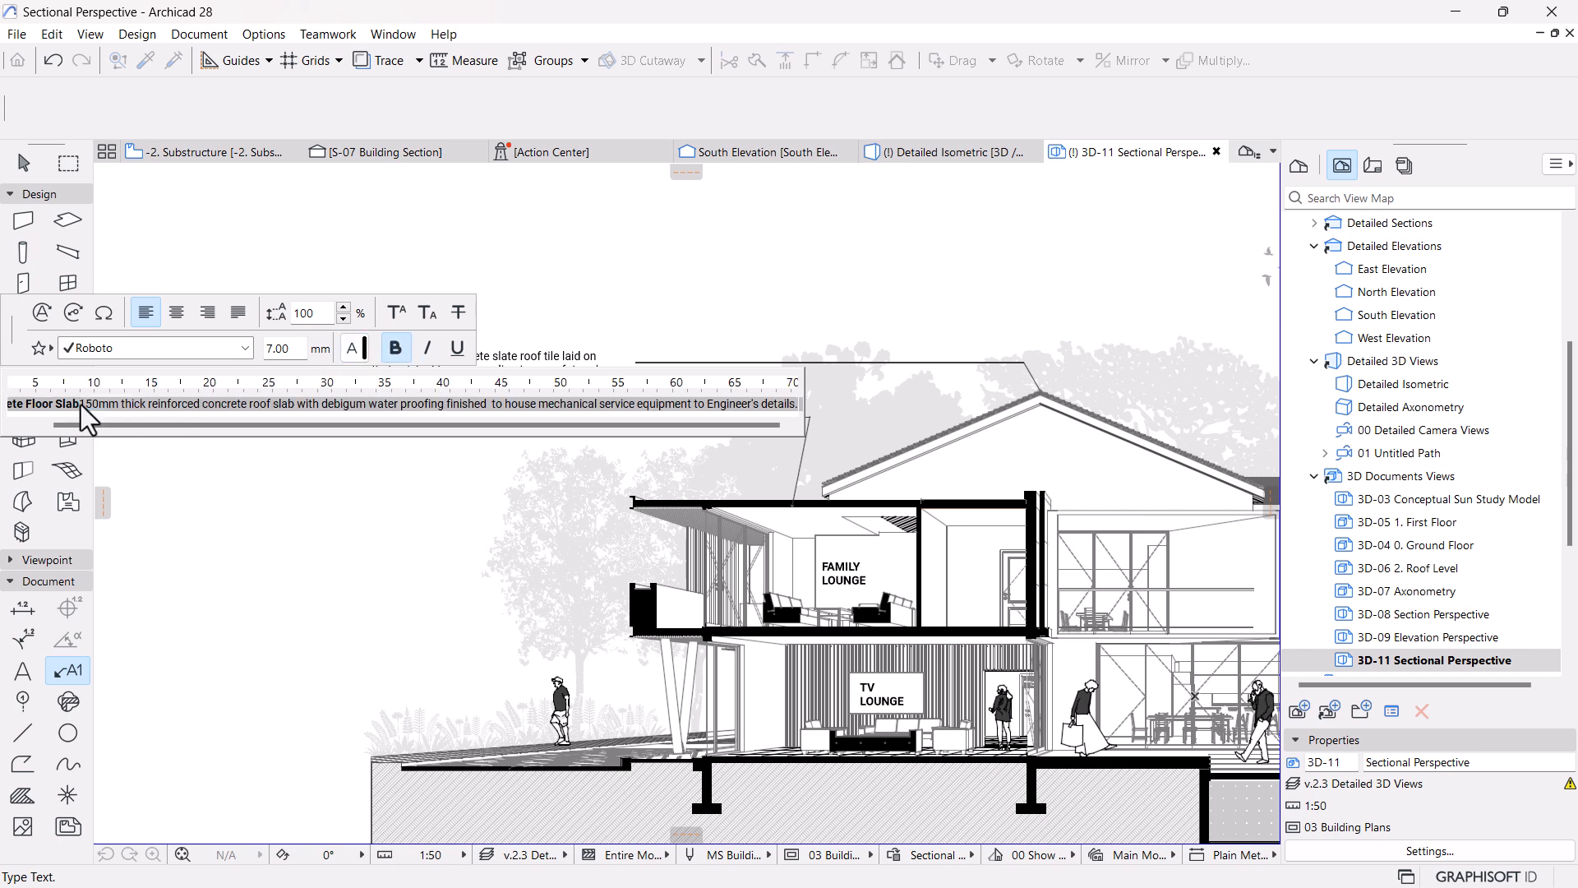
key(Return)
click(364, 636)
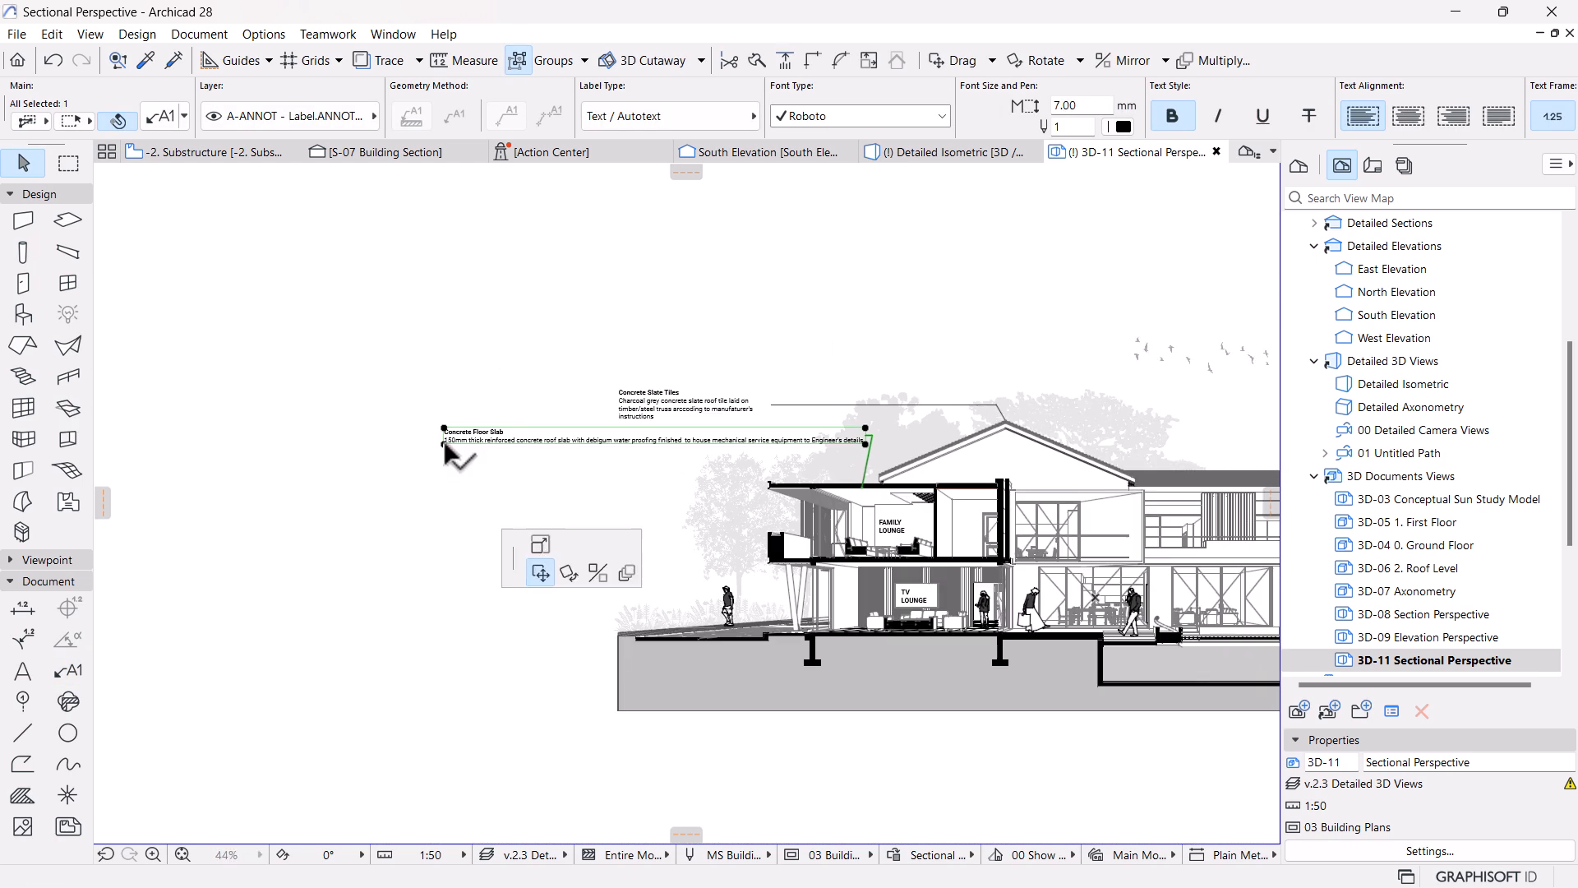
Narrow the Concrete Floor Slab label's text box from its left edge so the description wraps onto three lines
click(445, 443)
click(133, 179)
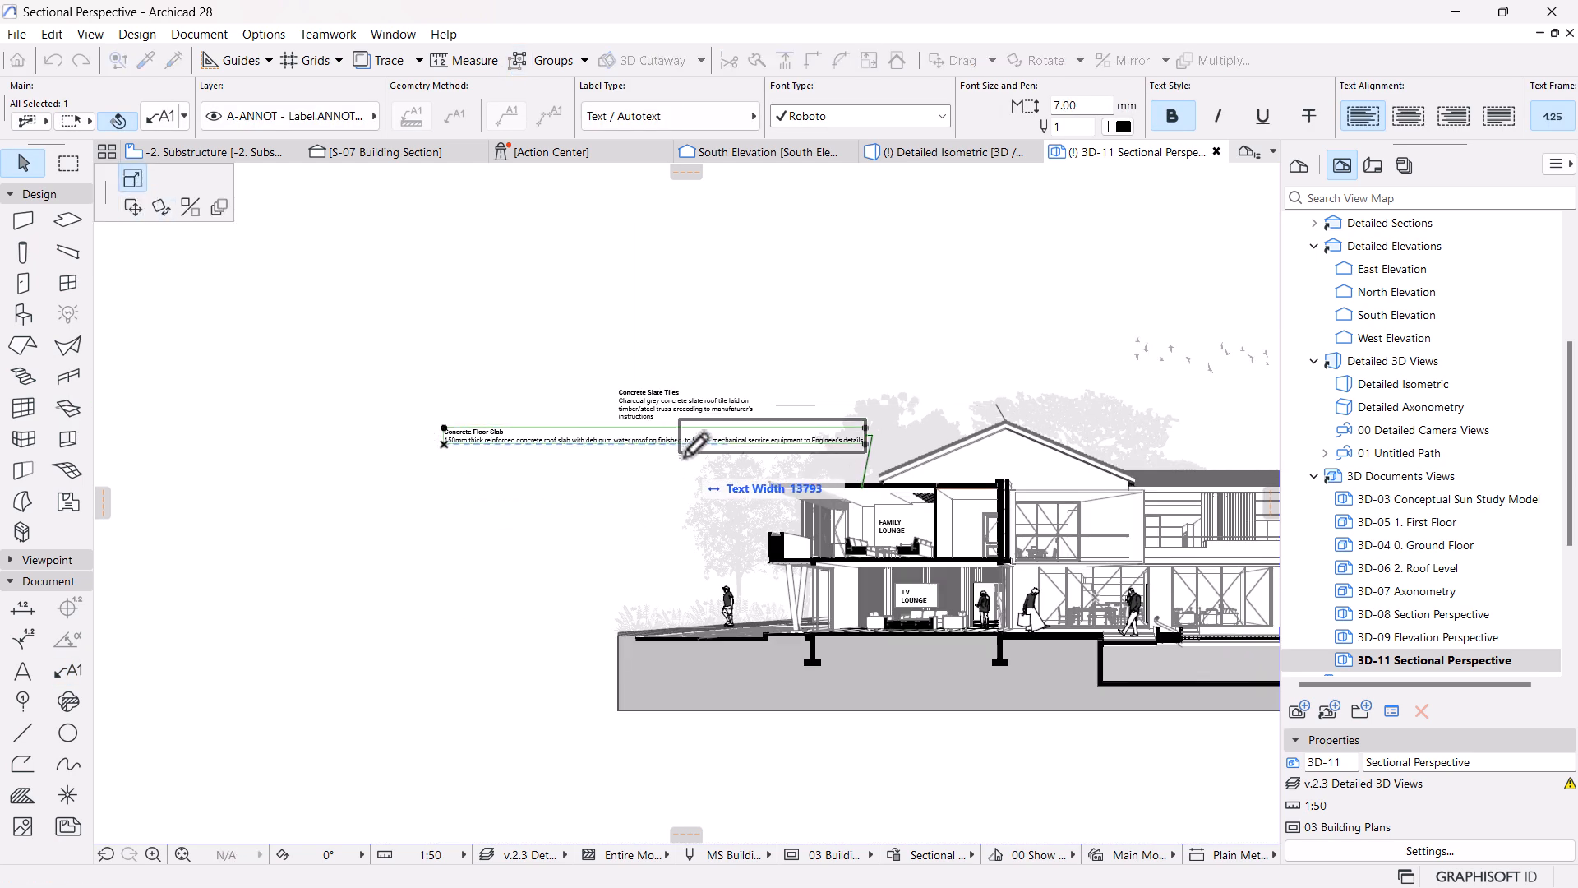
click(710, 442)
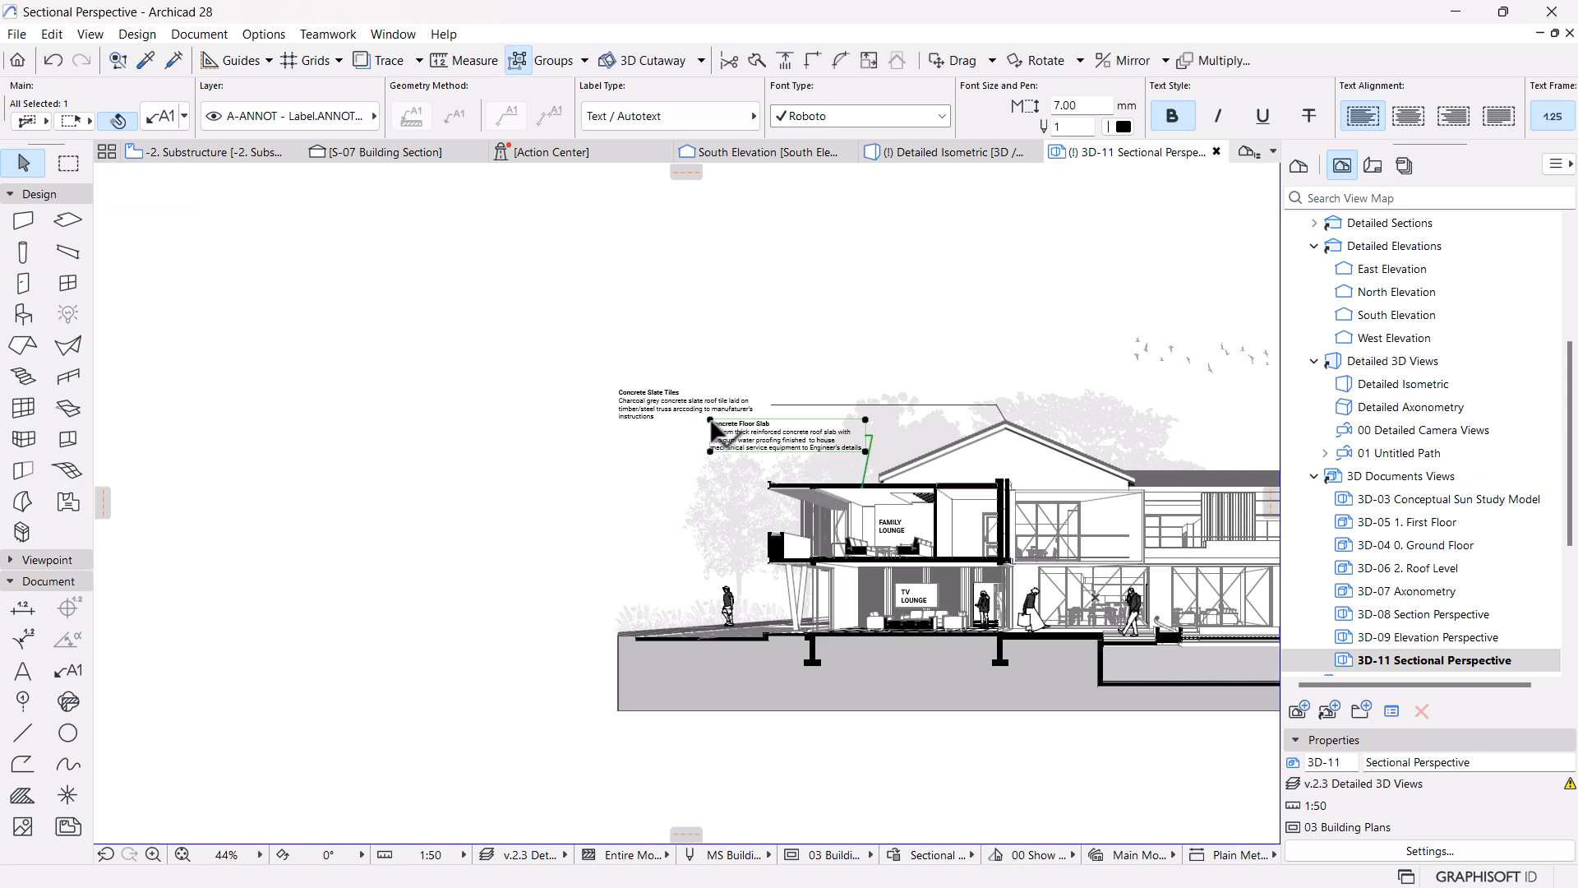
Move the Concrete Floor Slab label so it sits left-aligned with a small gap beneath the Concrete Slate Tiles label
click(711, 434)
click(132, 207)
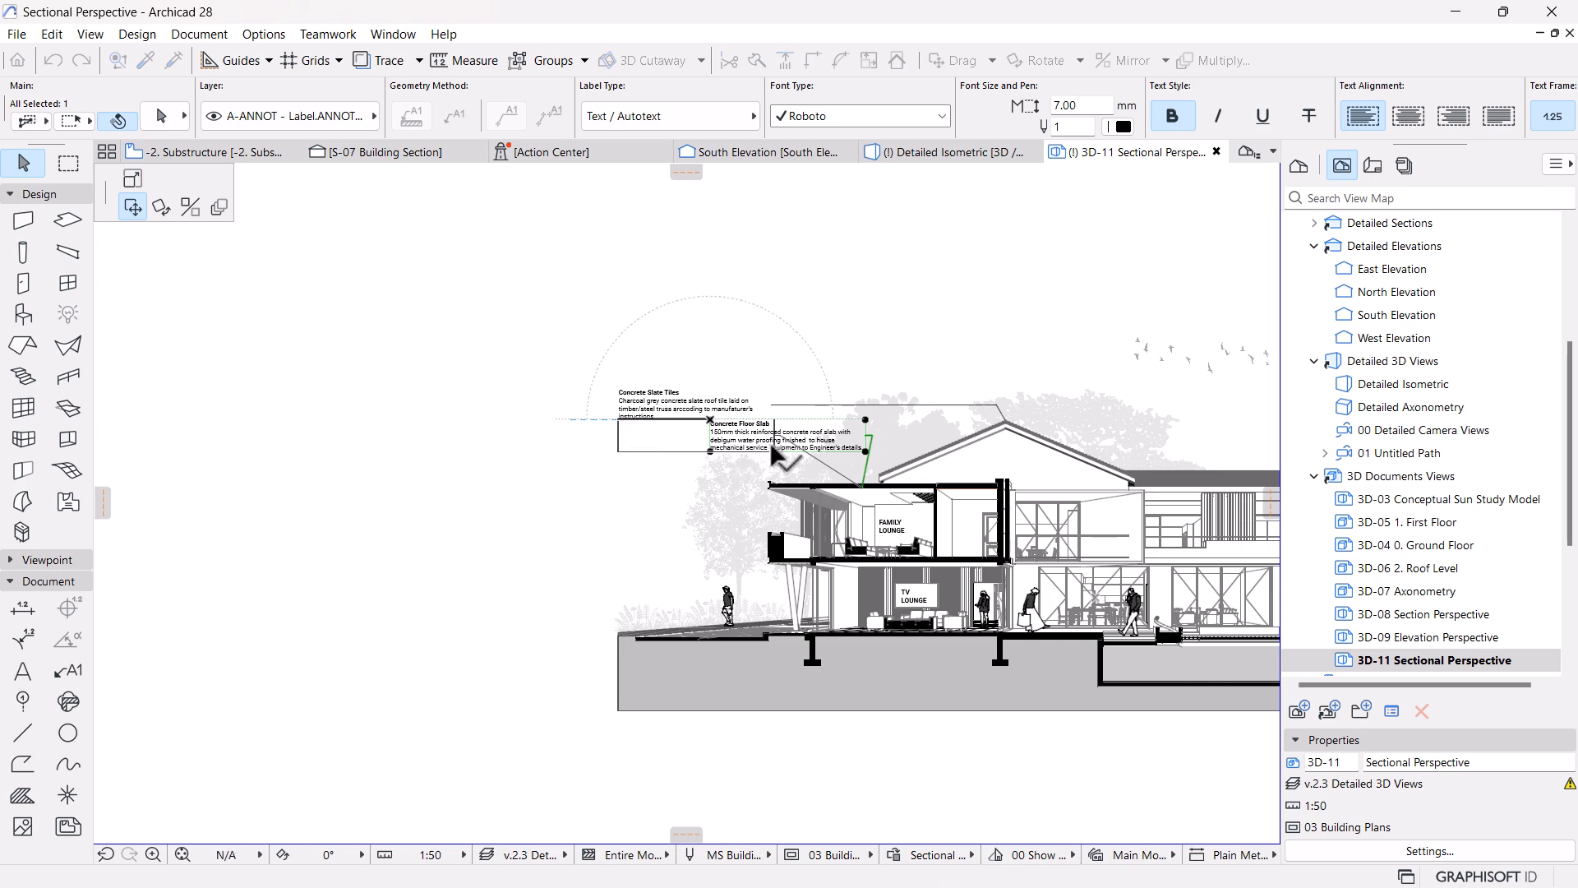
click(621, 432)
scroll(621, 429, up, 5)
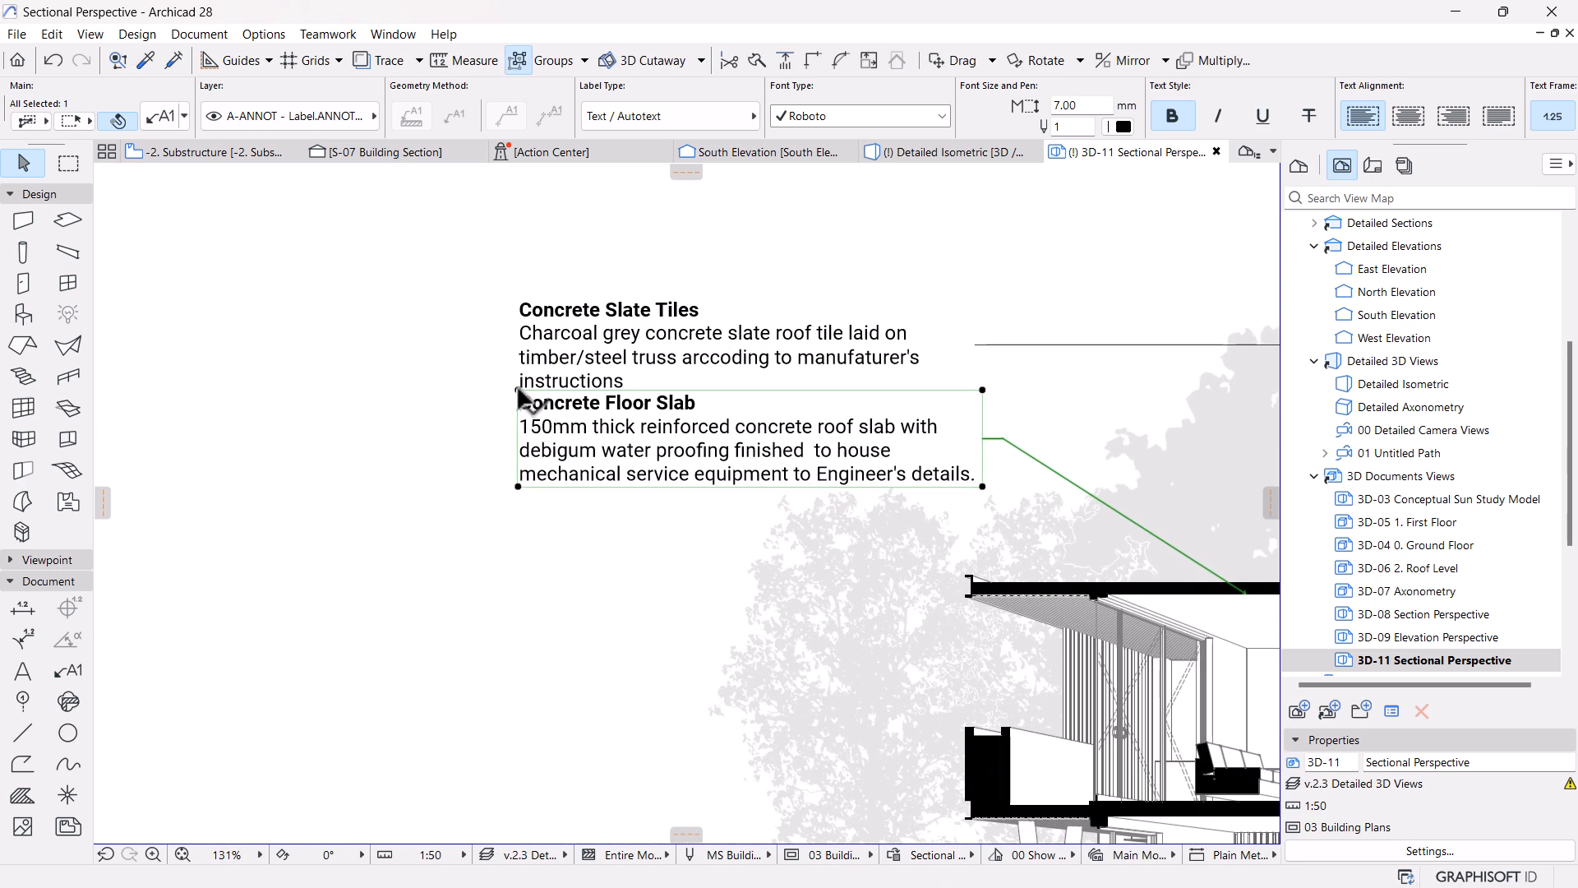
click(517, 390)
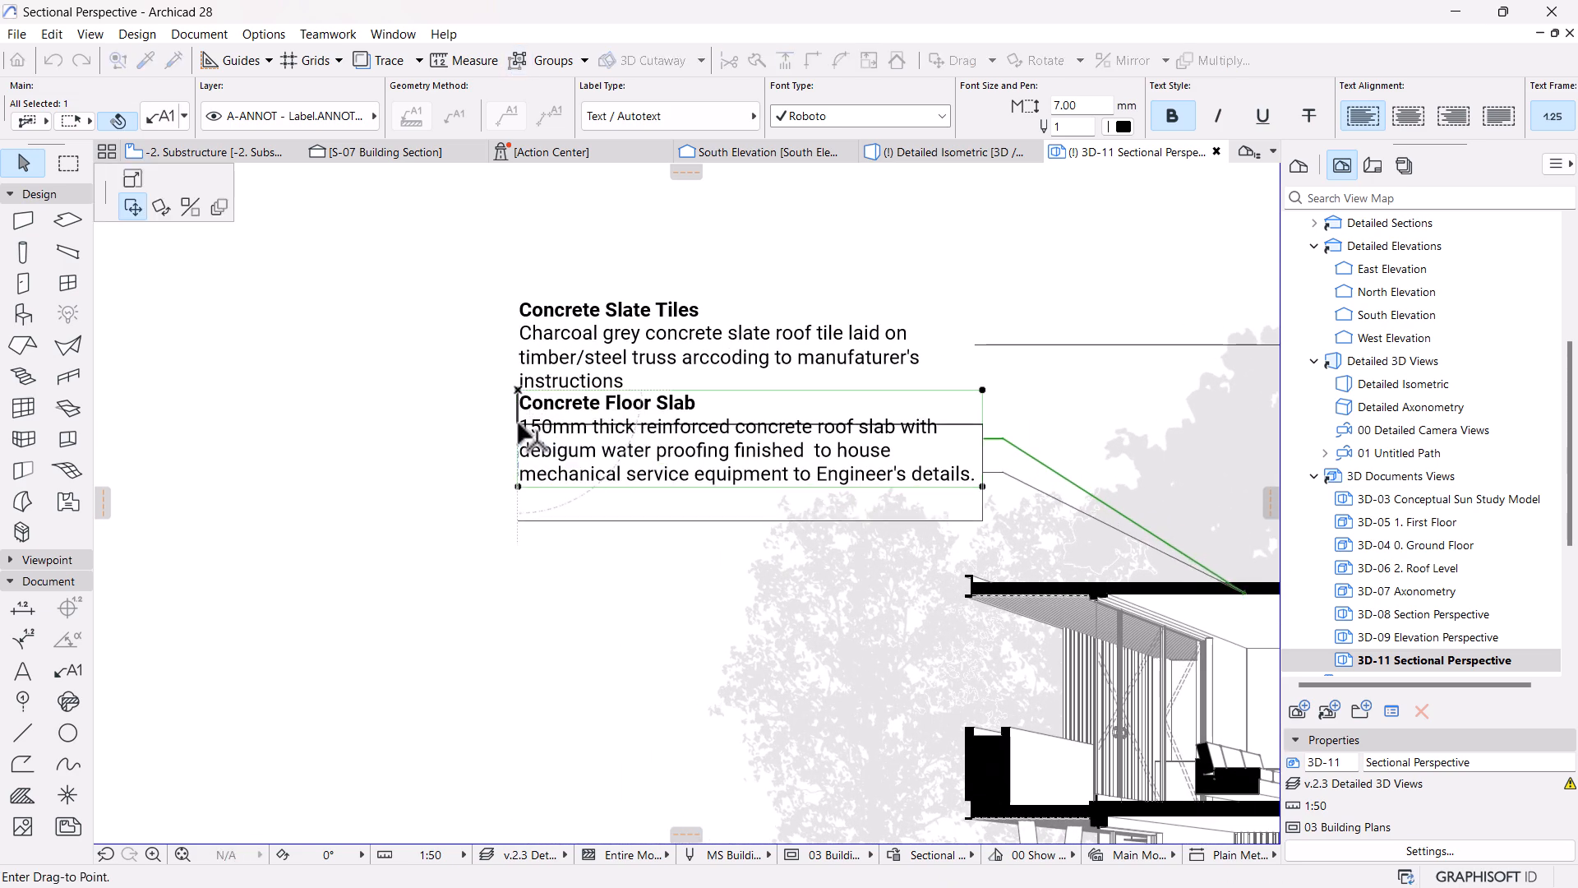
click(526, 434)
scroll(416, 438, down, 5)
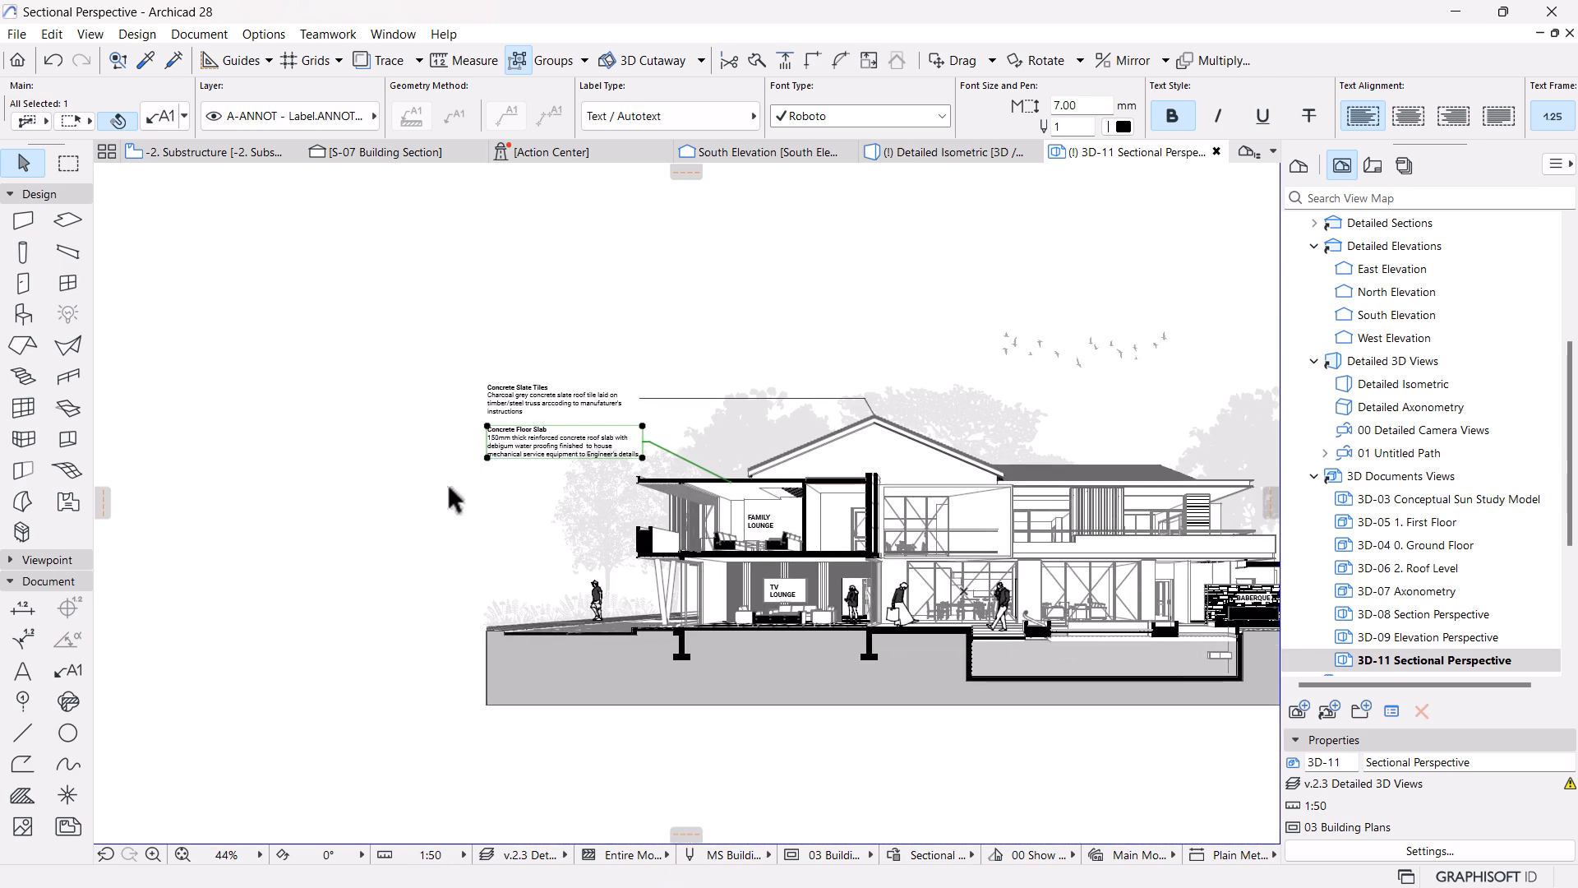
Set the Concrete Floor Slab label's pointer angle to 60°
scroll(567, 444, up, 2)
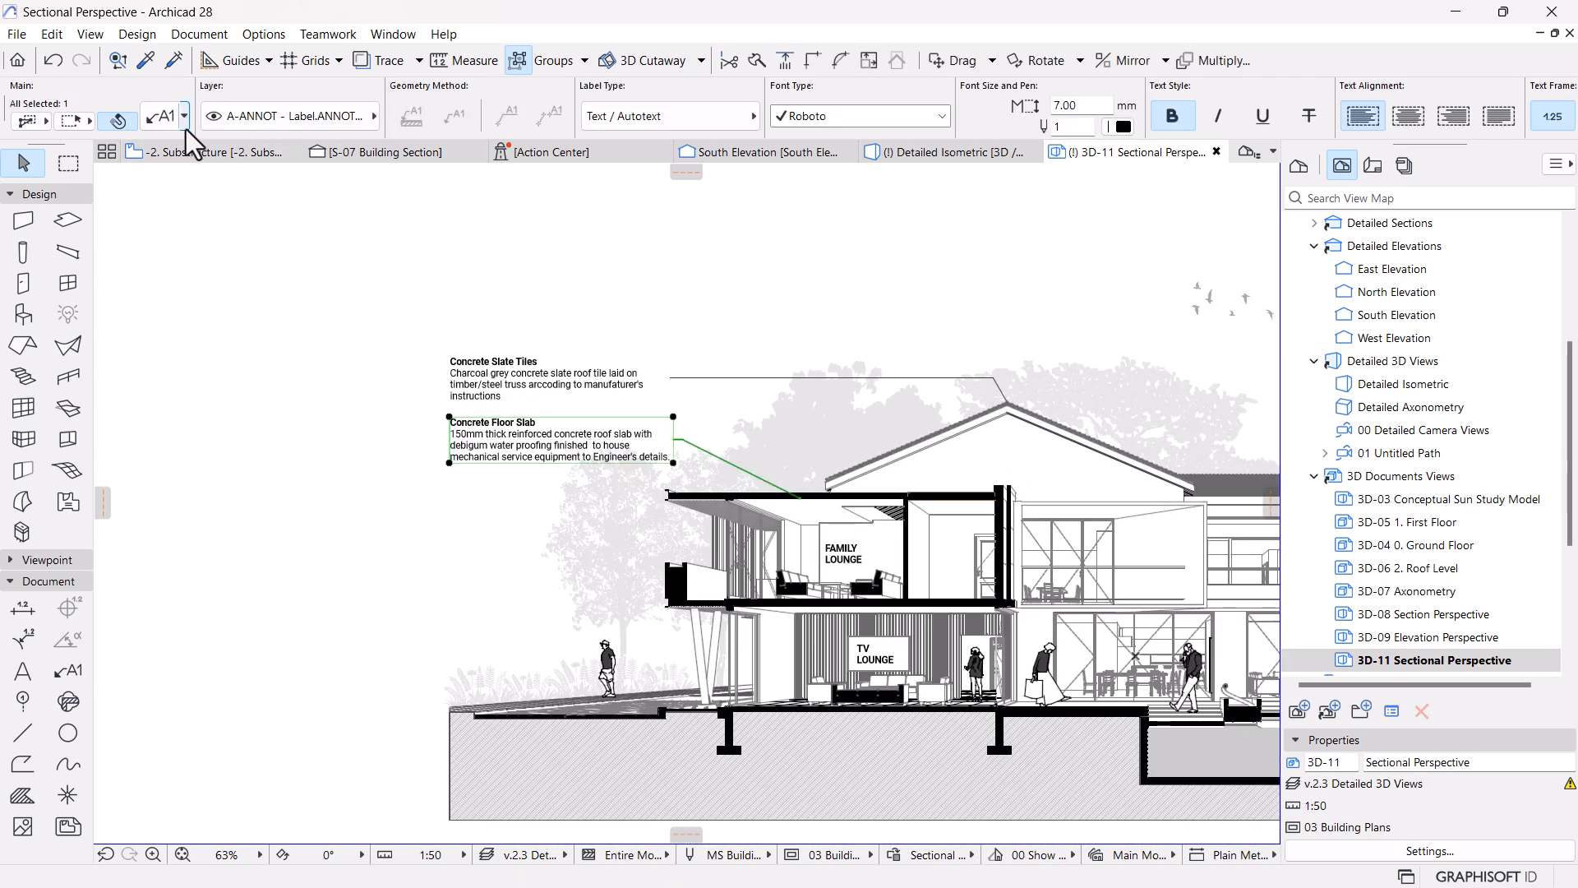
key(ctrl+t)
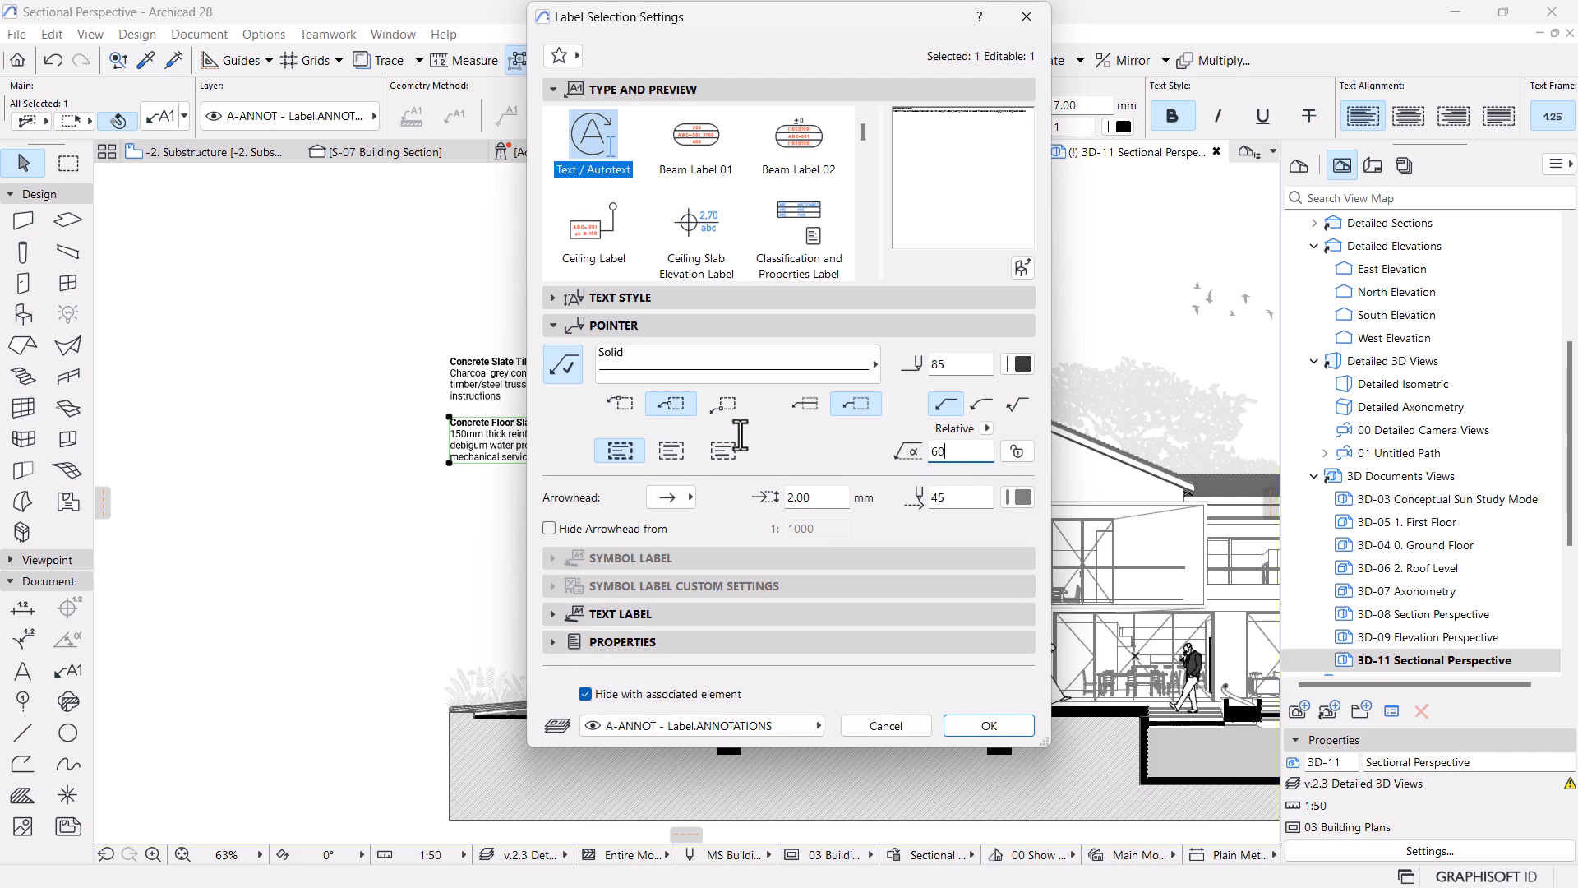
key(Return)
key(Escape)
scroll(740, 435, down, 1)
middle_drag(714, 473, 714, 444)
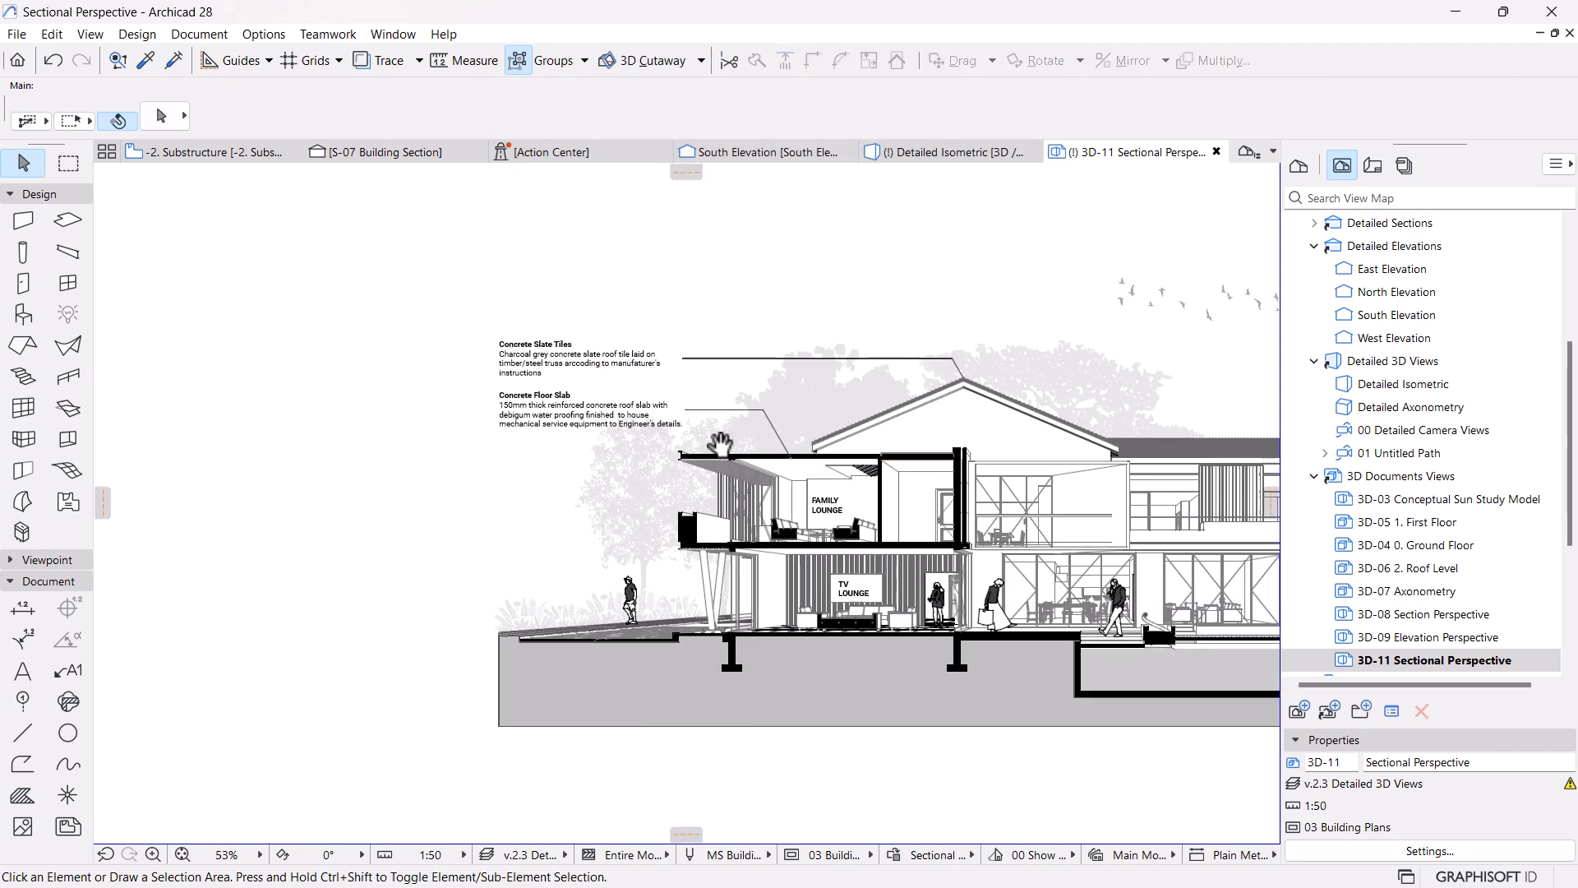
Place a new label on the outer edge of the roof slab, using the Concrete Floor Slab label's settings
scroll(580, 451, up, 2)
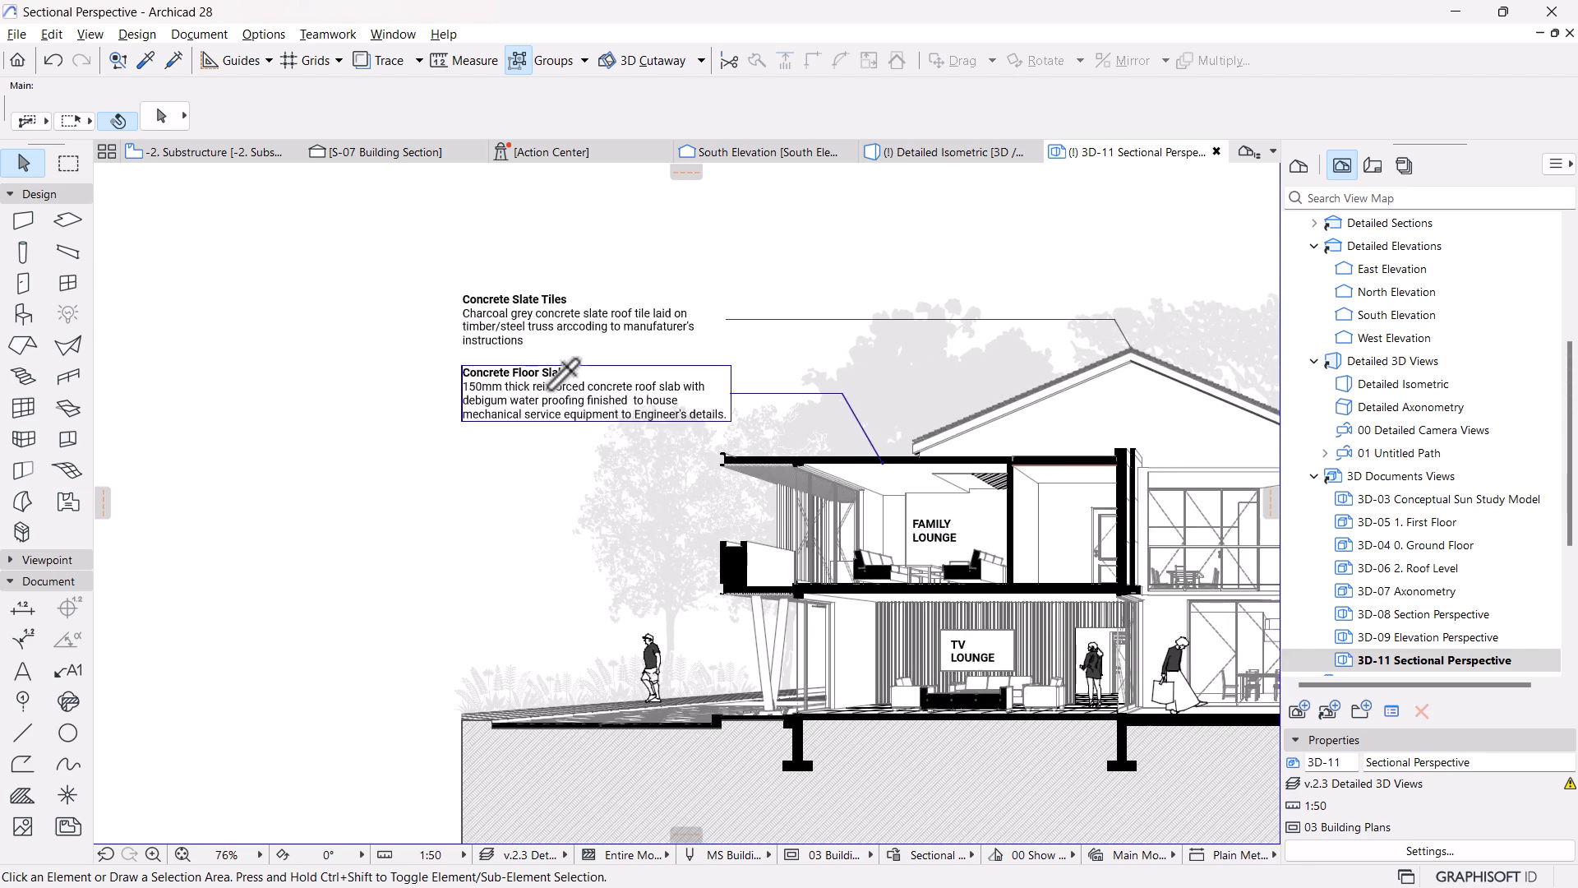
alt+click(552, 388)
scroll(627, 450, up, 3)
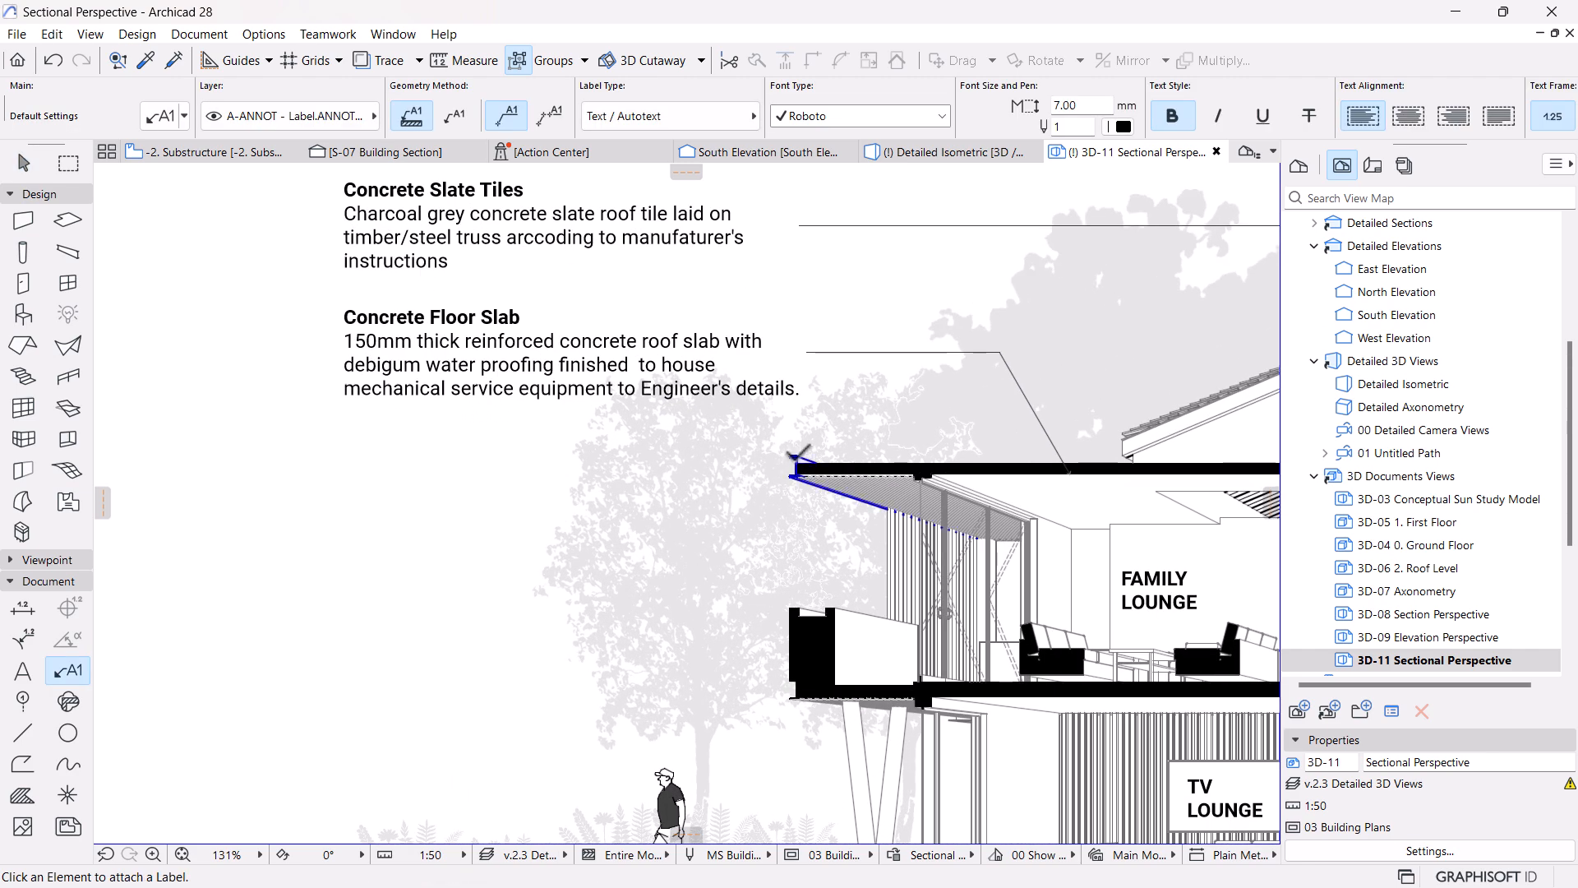
click(792, 457)
scroll(640, 444, down, 3)
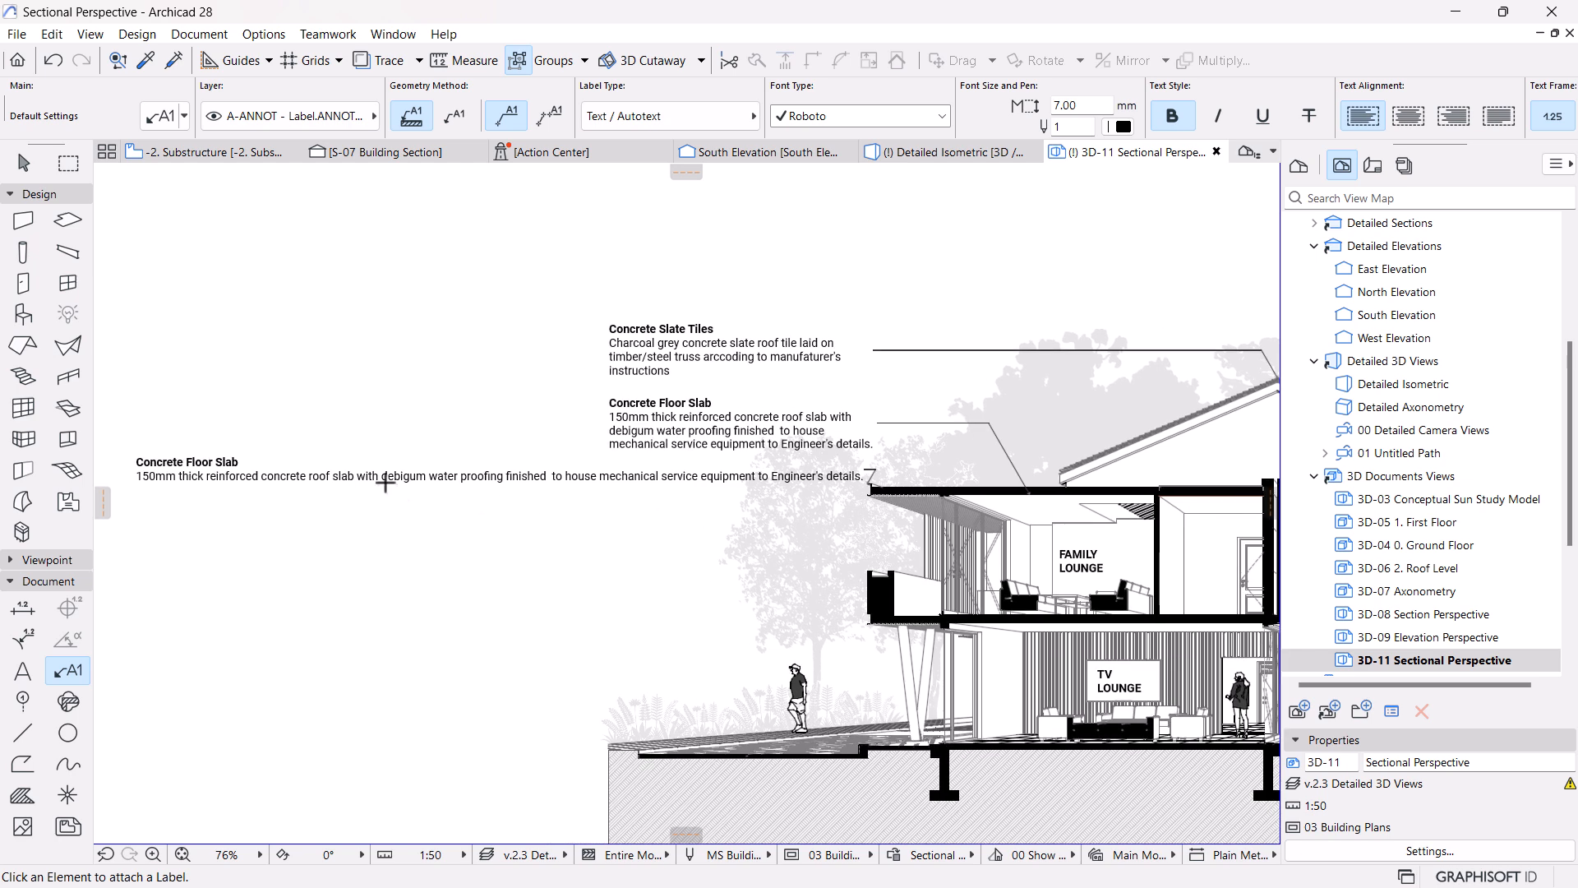
key(Escape)
click(319, 476)
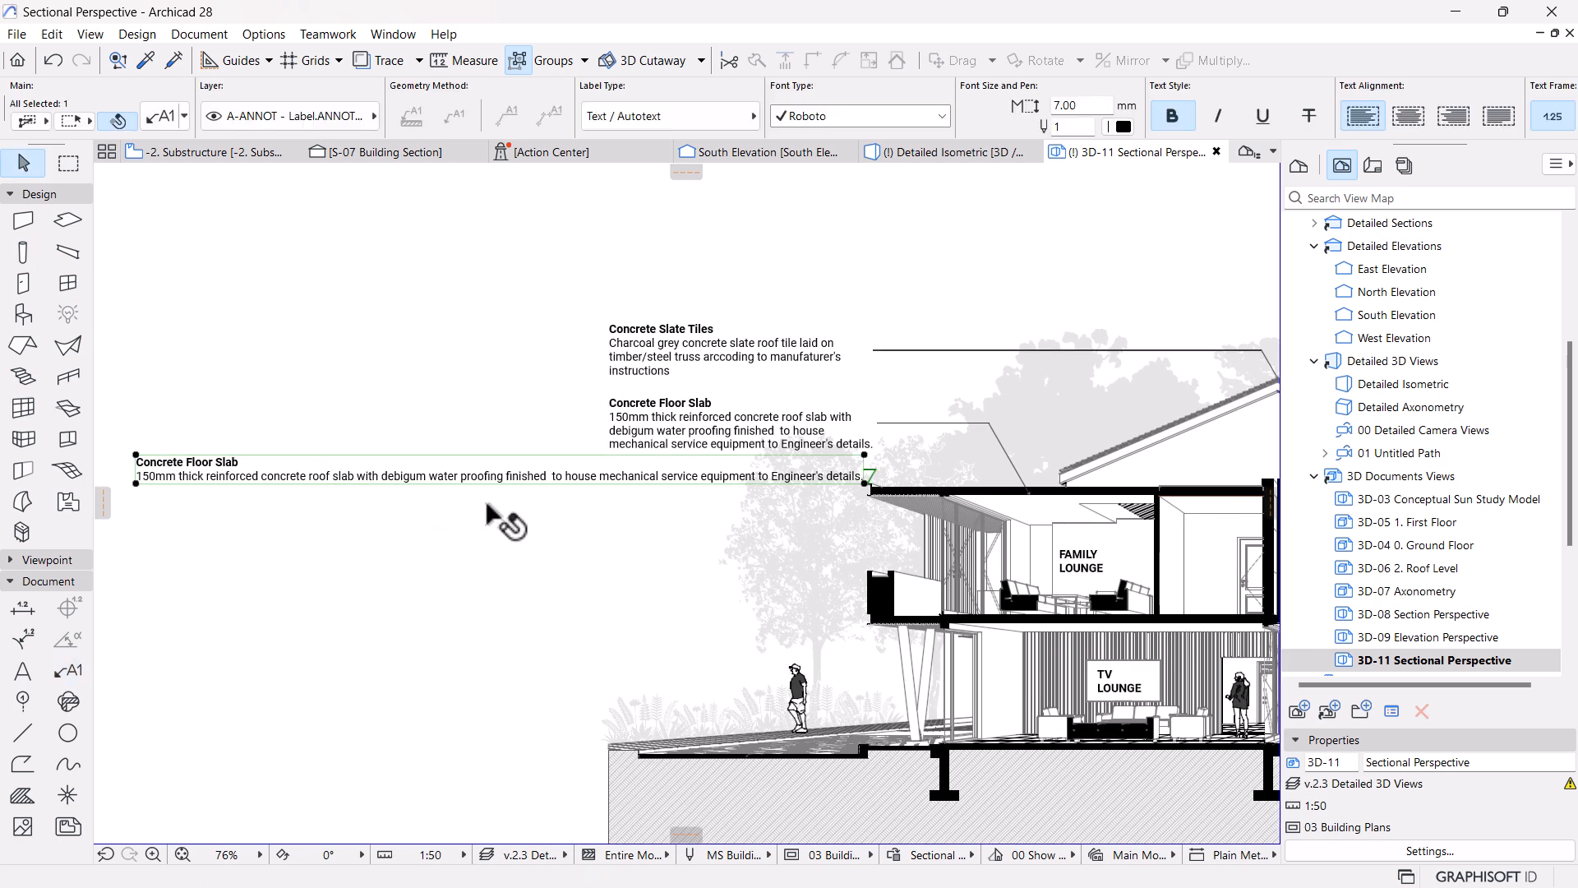
Replace the new label's text with the title and description of keynote ST-09 Steel UPN200
double_click(244, 477)
key(End)
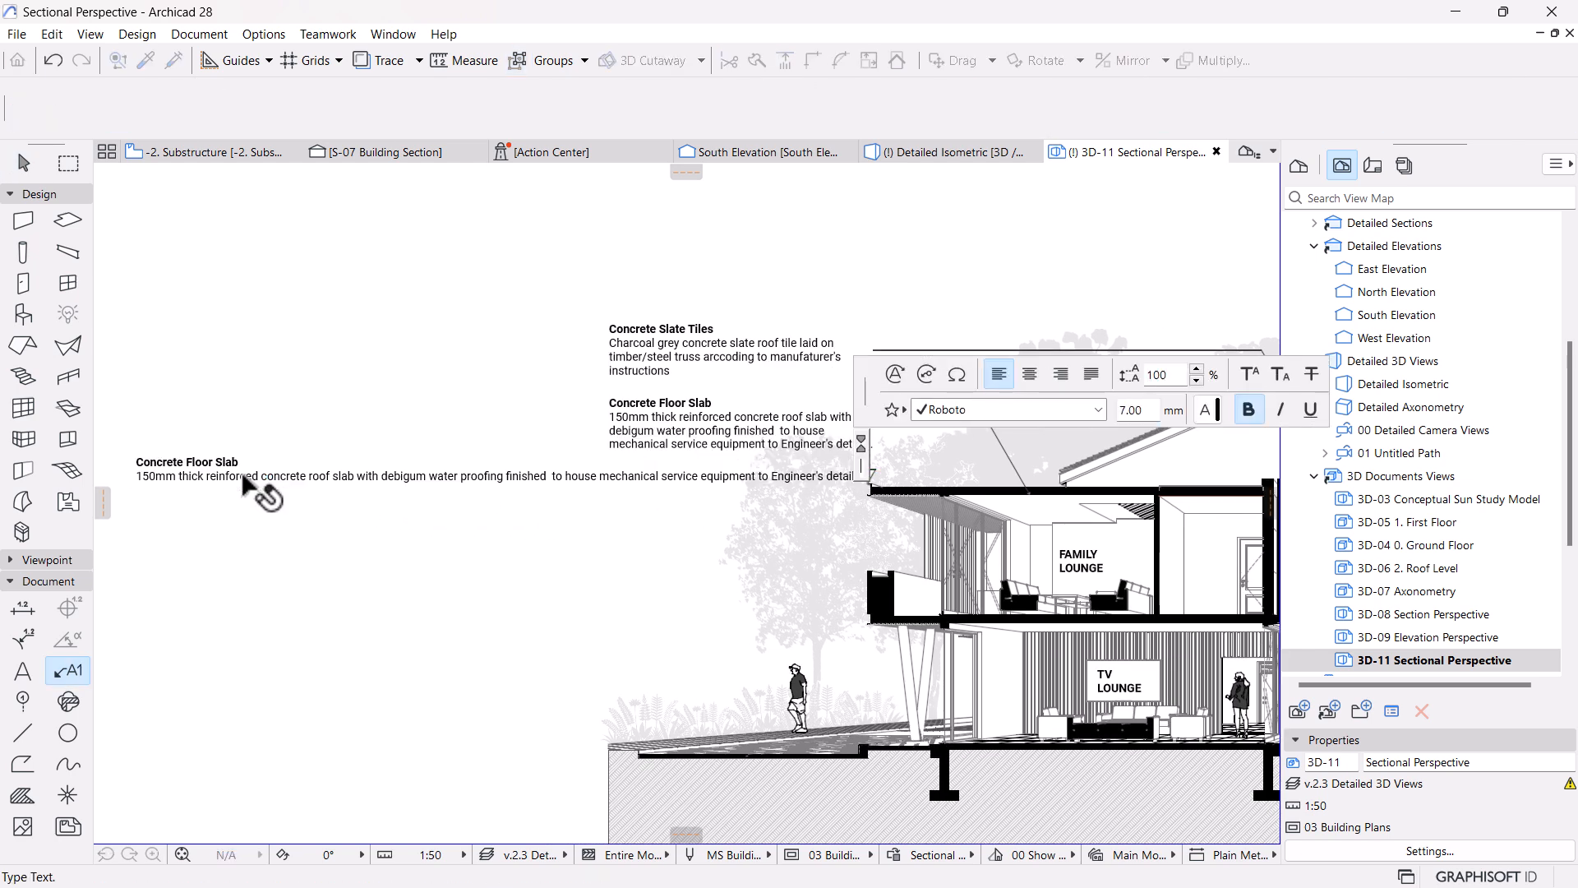
click(925, 377)
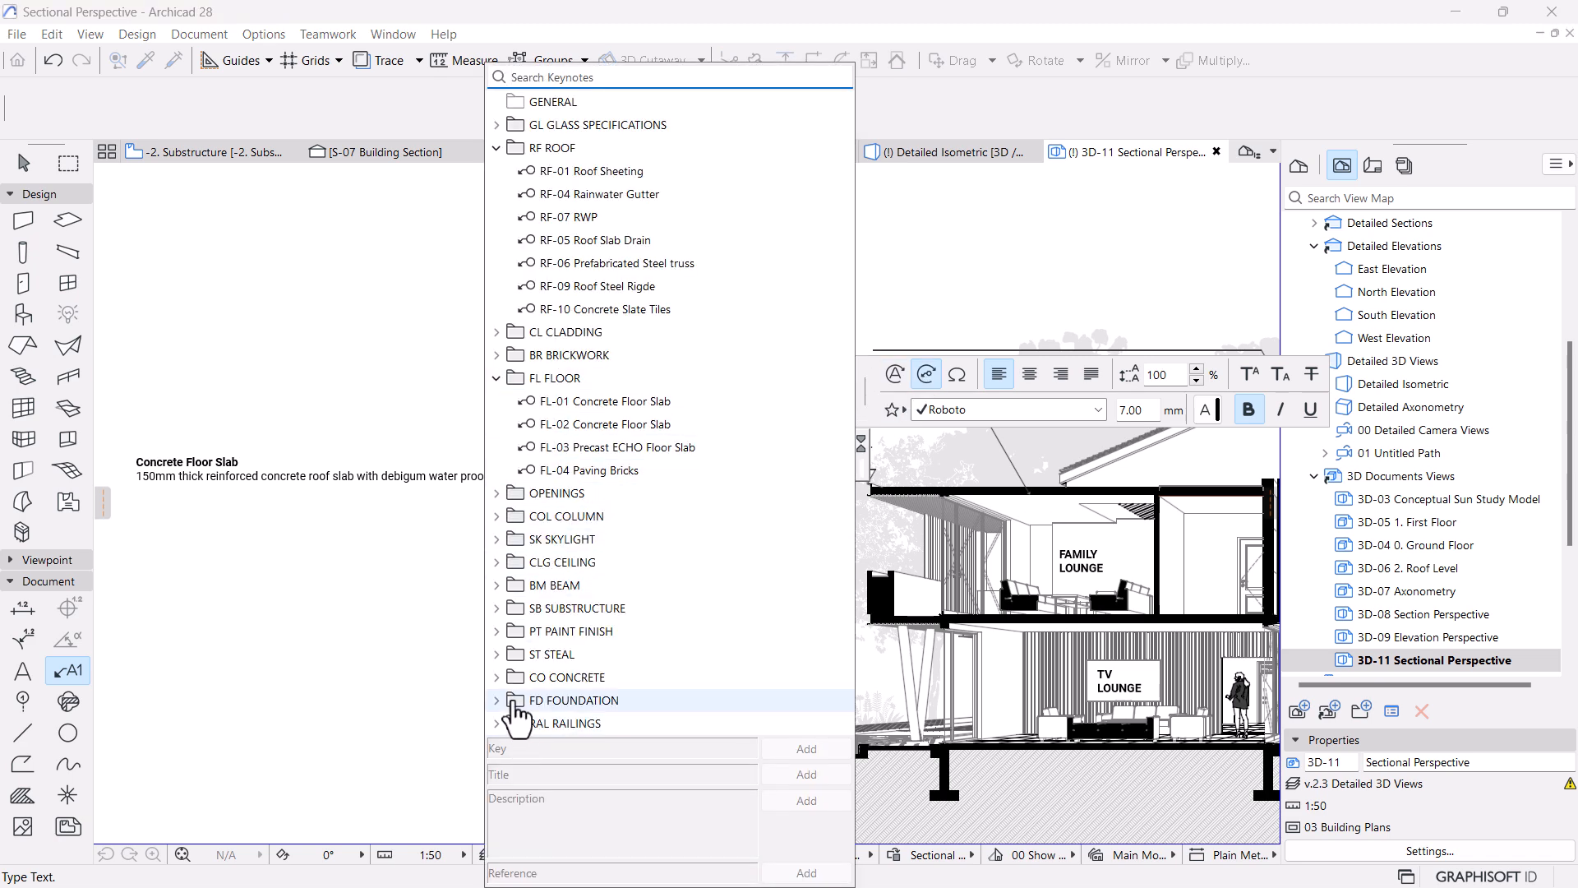
click(497, 655)
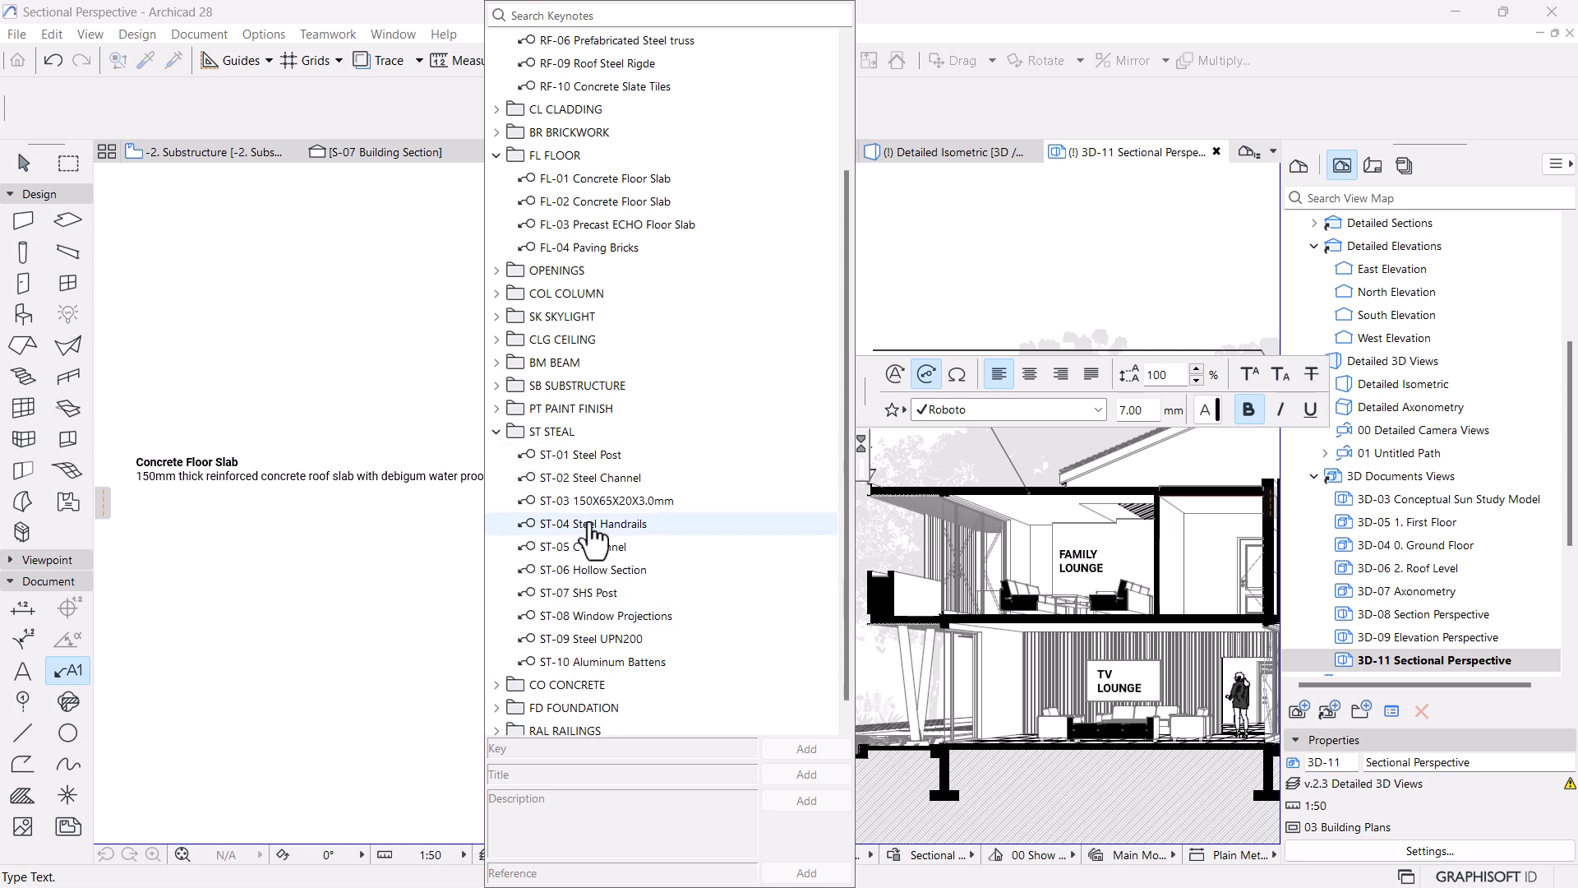
click(619, 640)
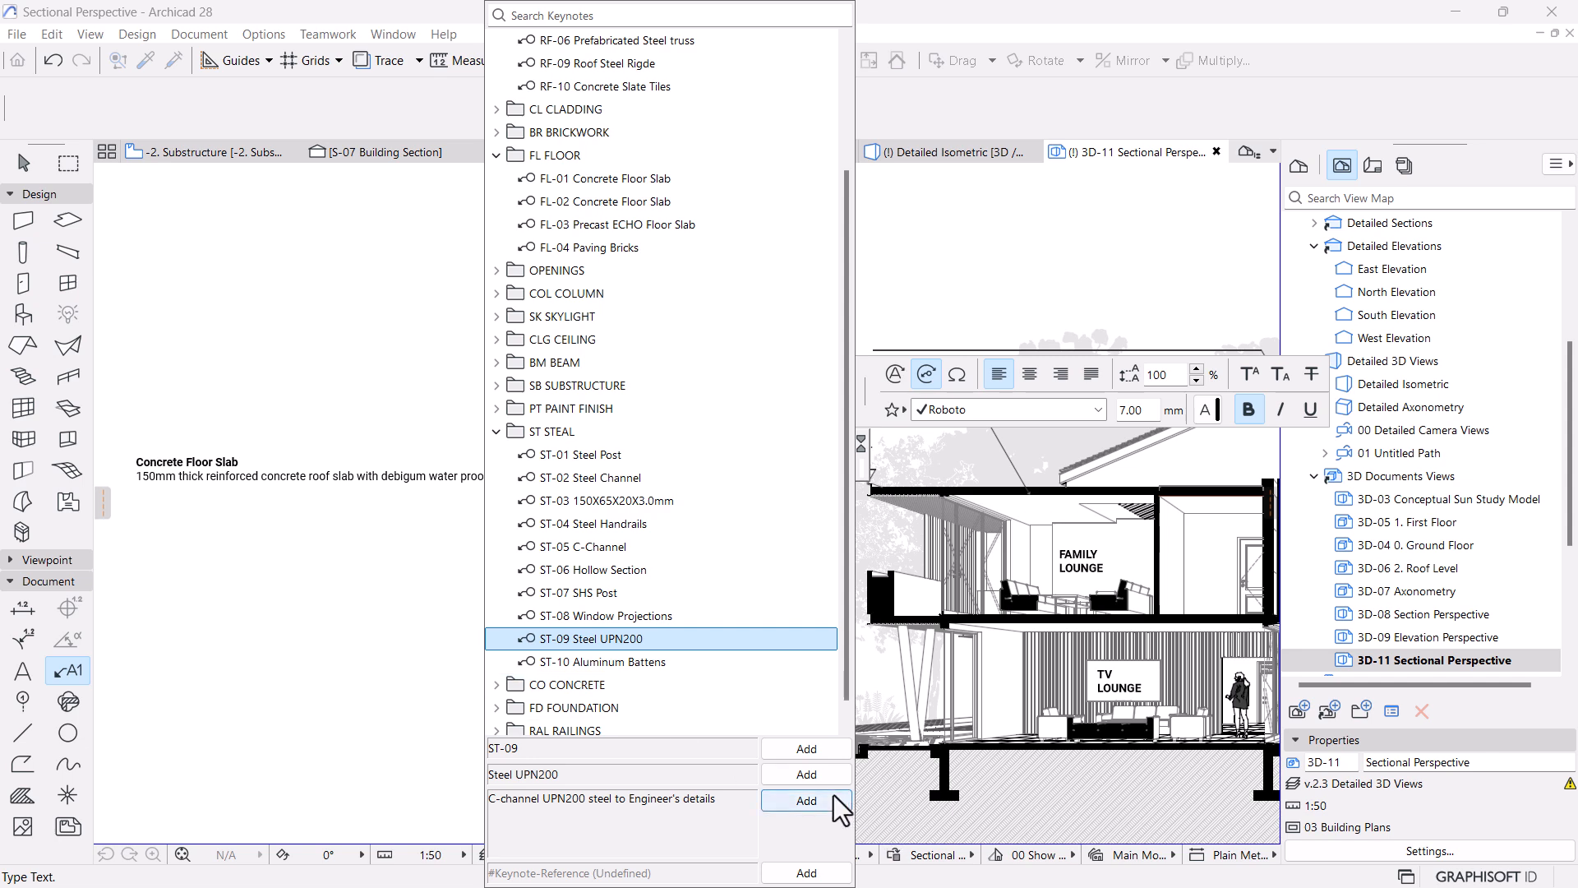
click(808, 798)
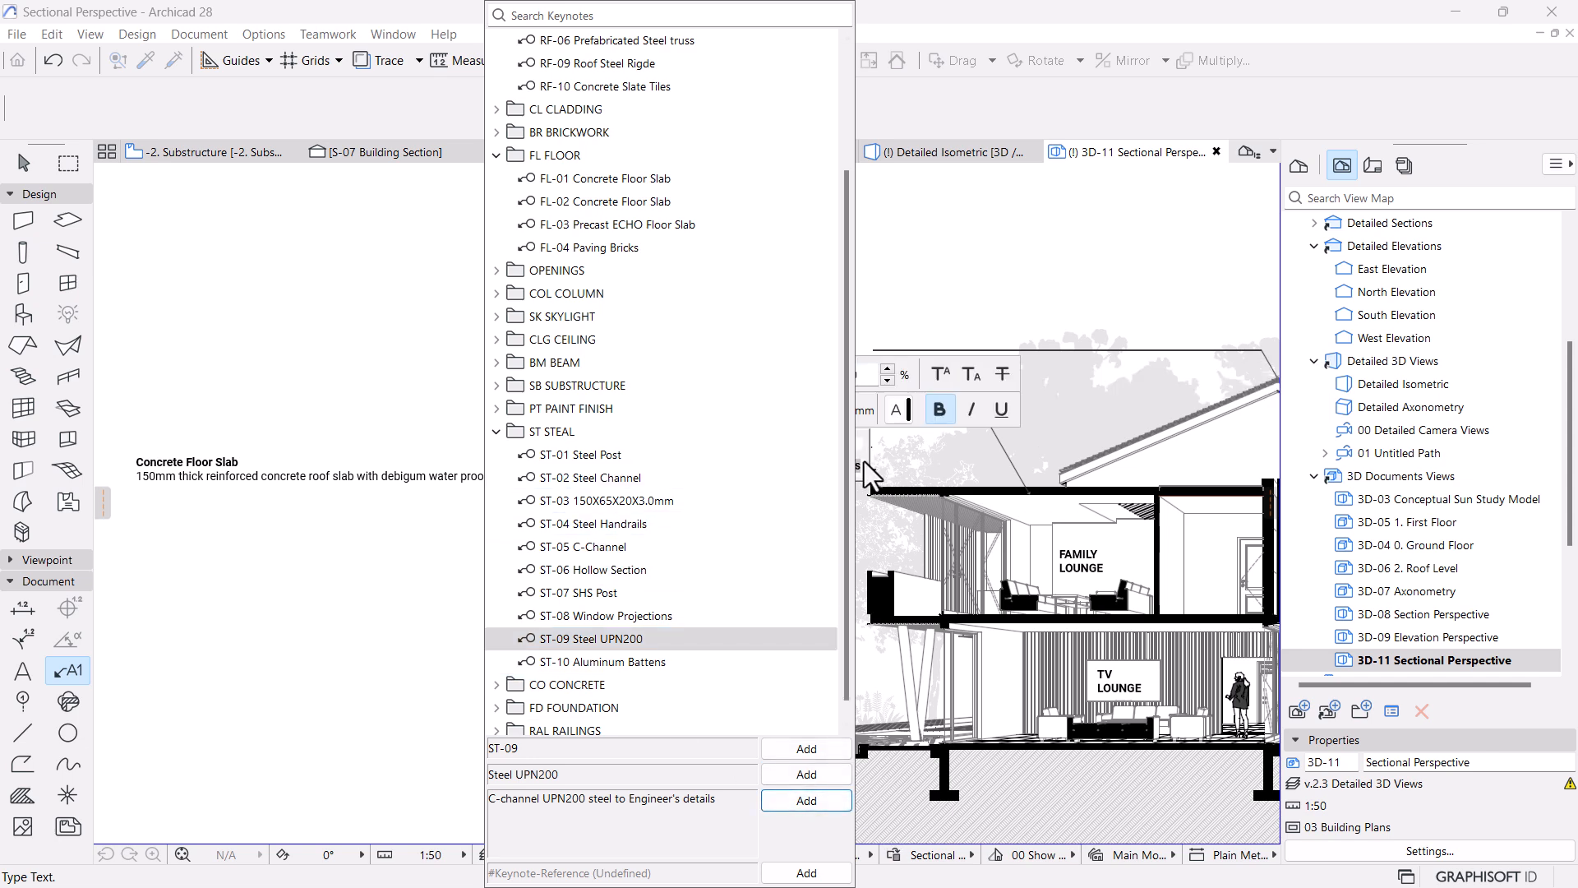
Put the C-channel description in regular weight on its own line below the bold Steel UPN200 title
click(864, 461)
click(763, 470)
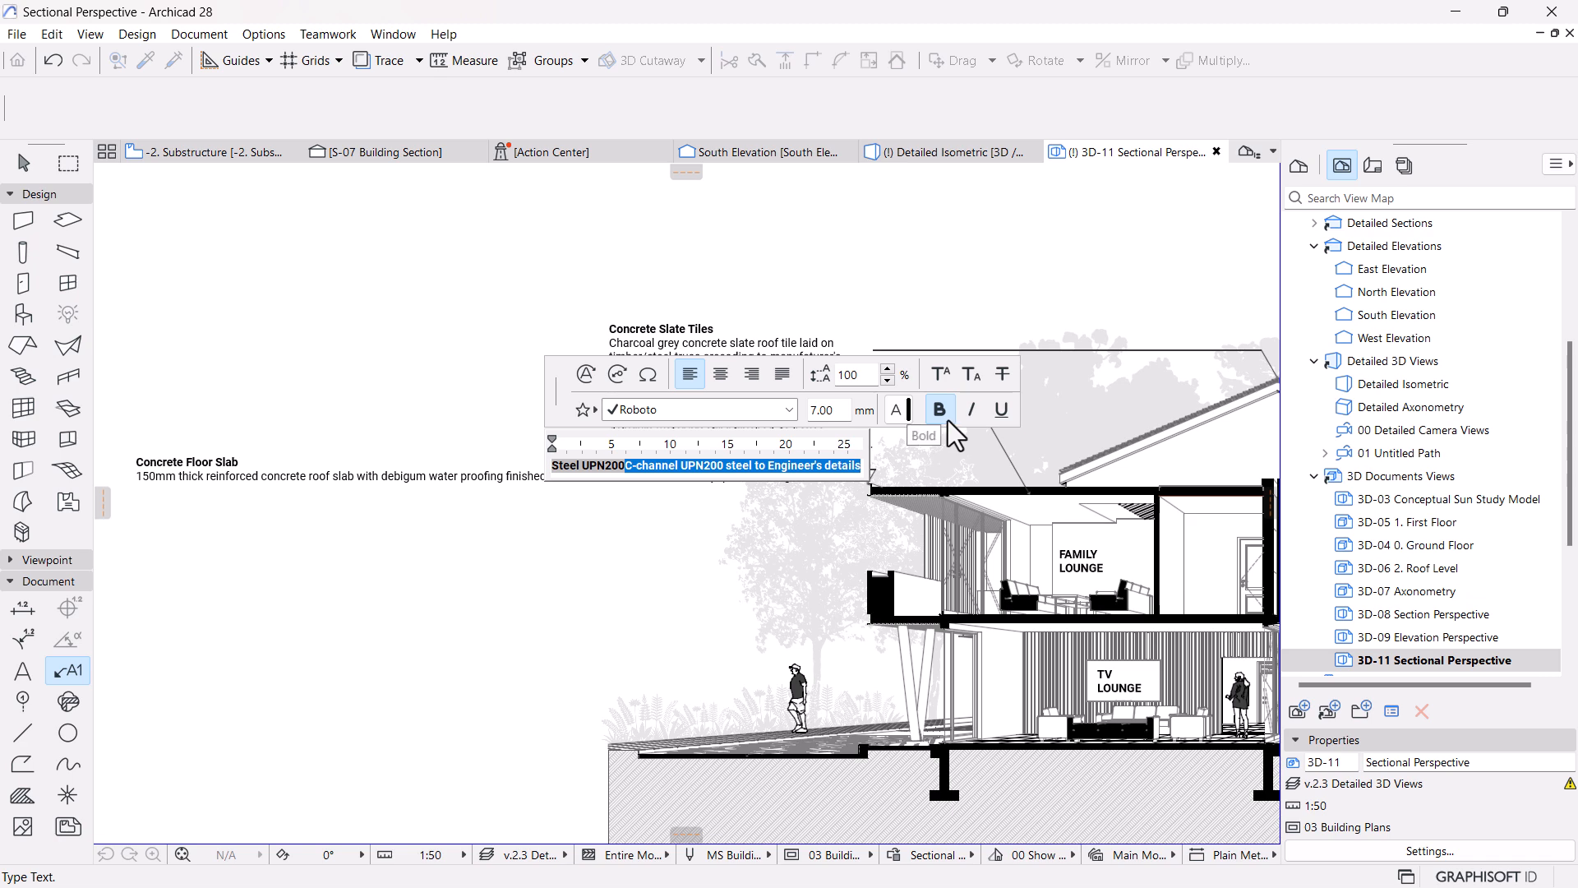
click(635, 470)
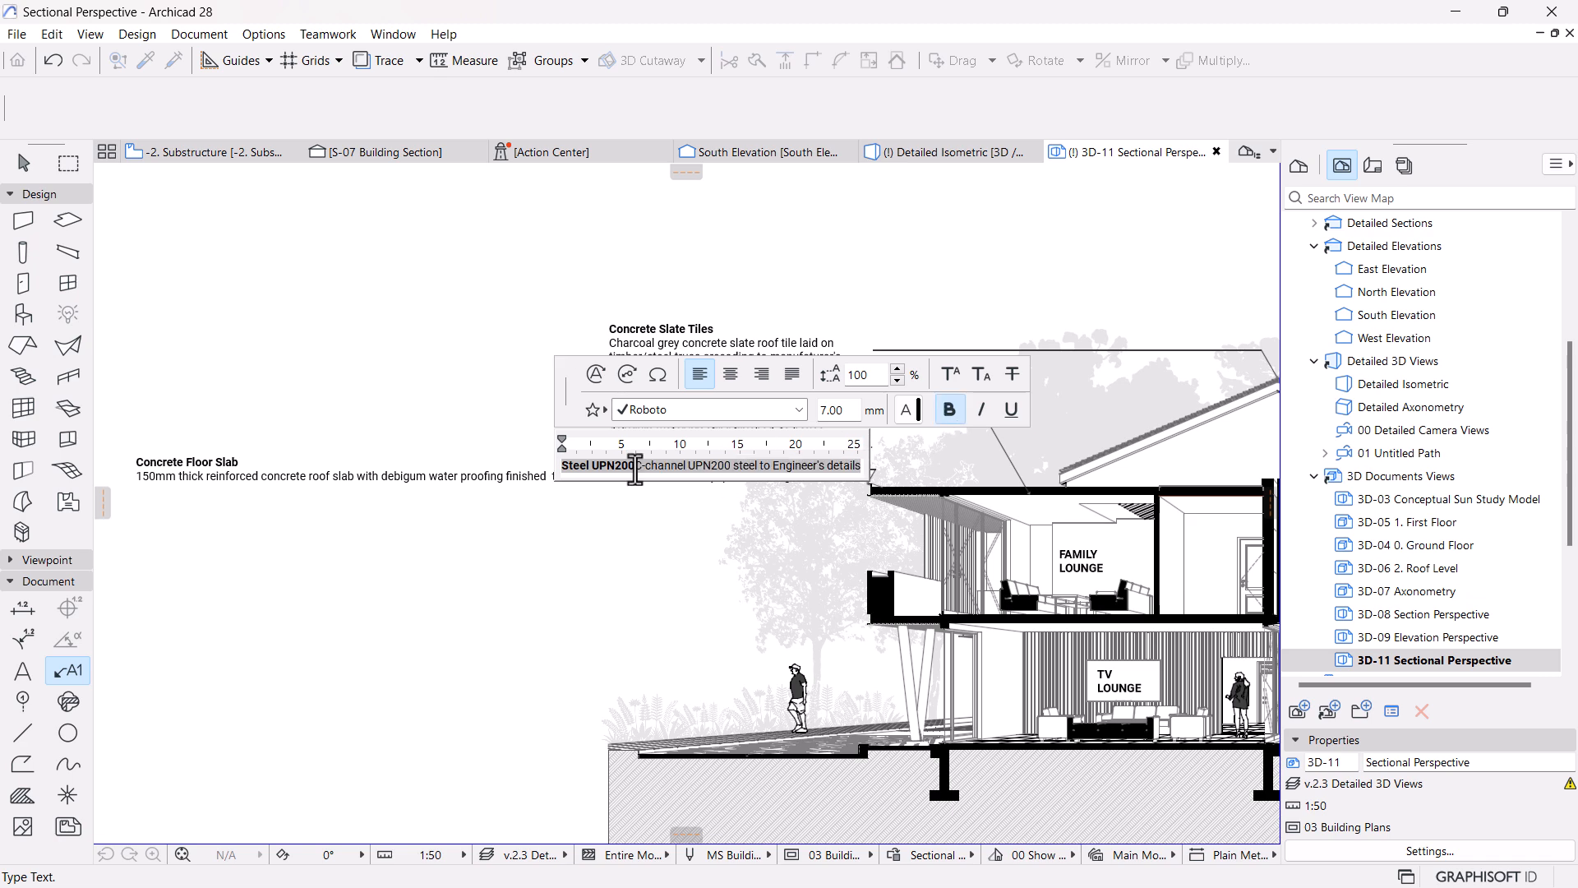
text(Steel UPN200)
key(Return)
click(672, 536)
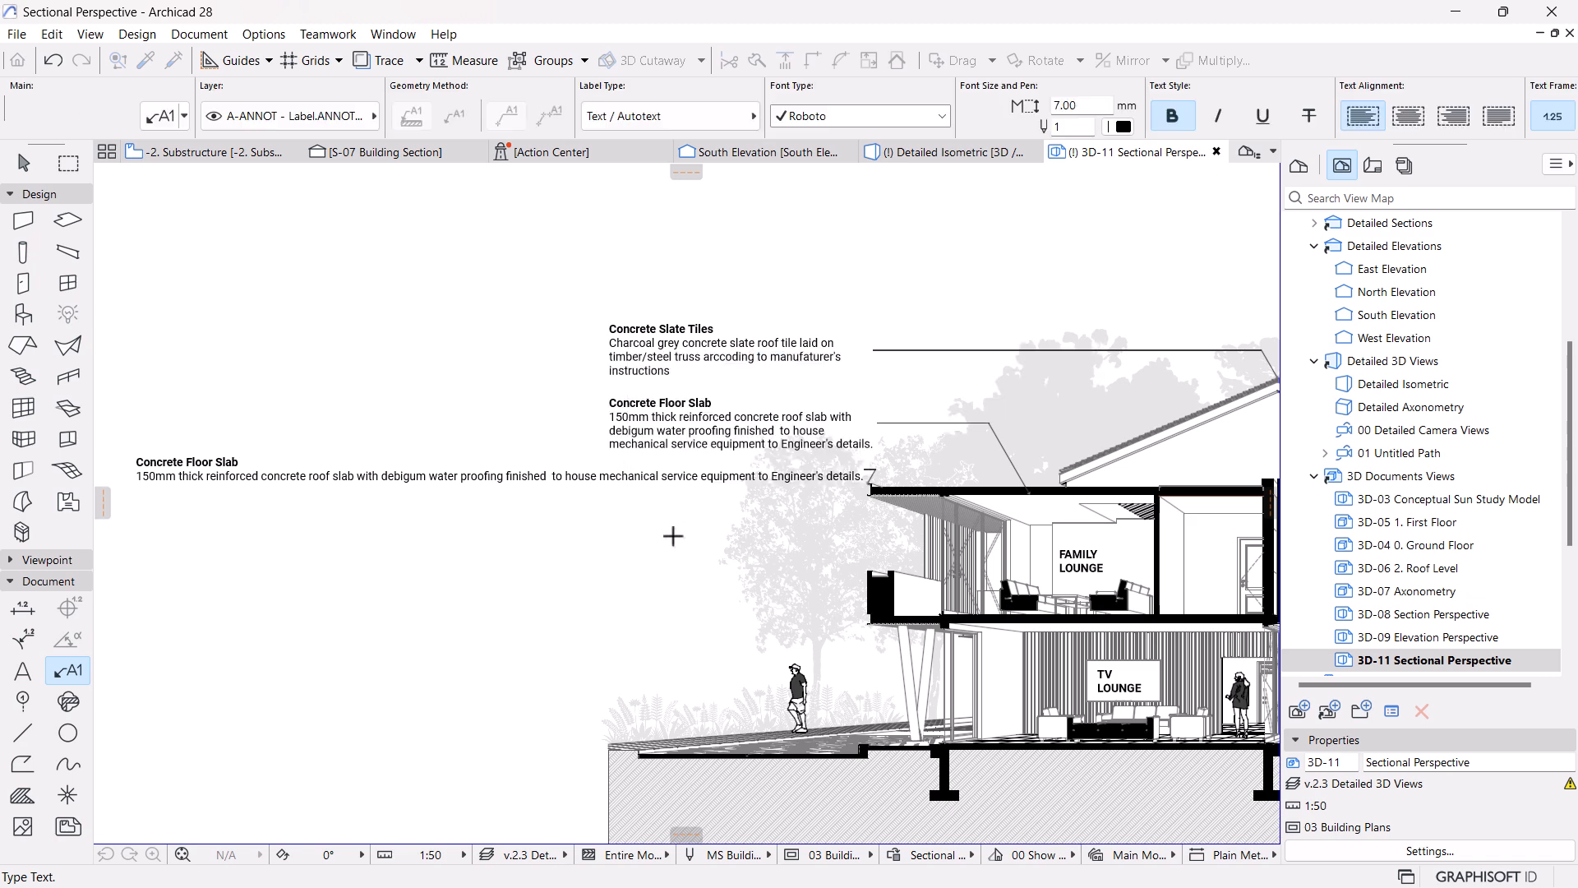
Narrow the Steel UPN200 label's text width to about 6468 so its description wraps
click(633, 483)
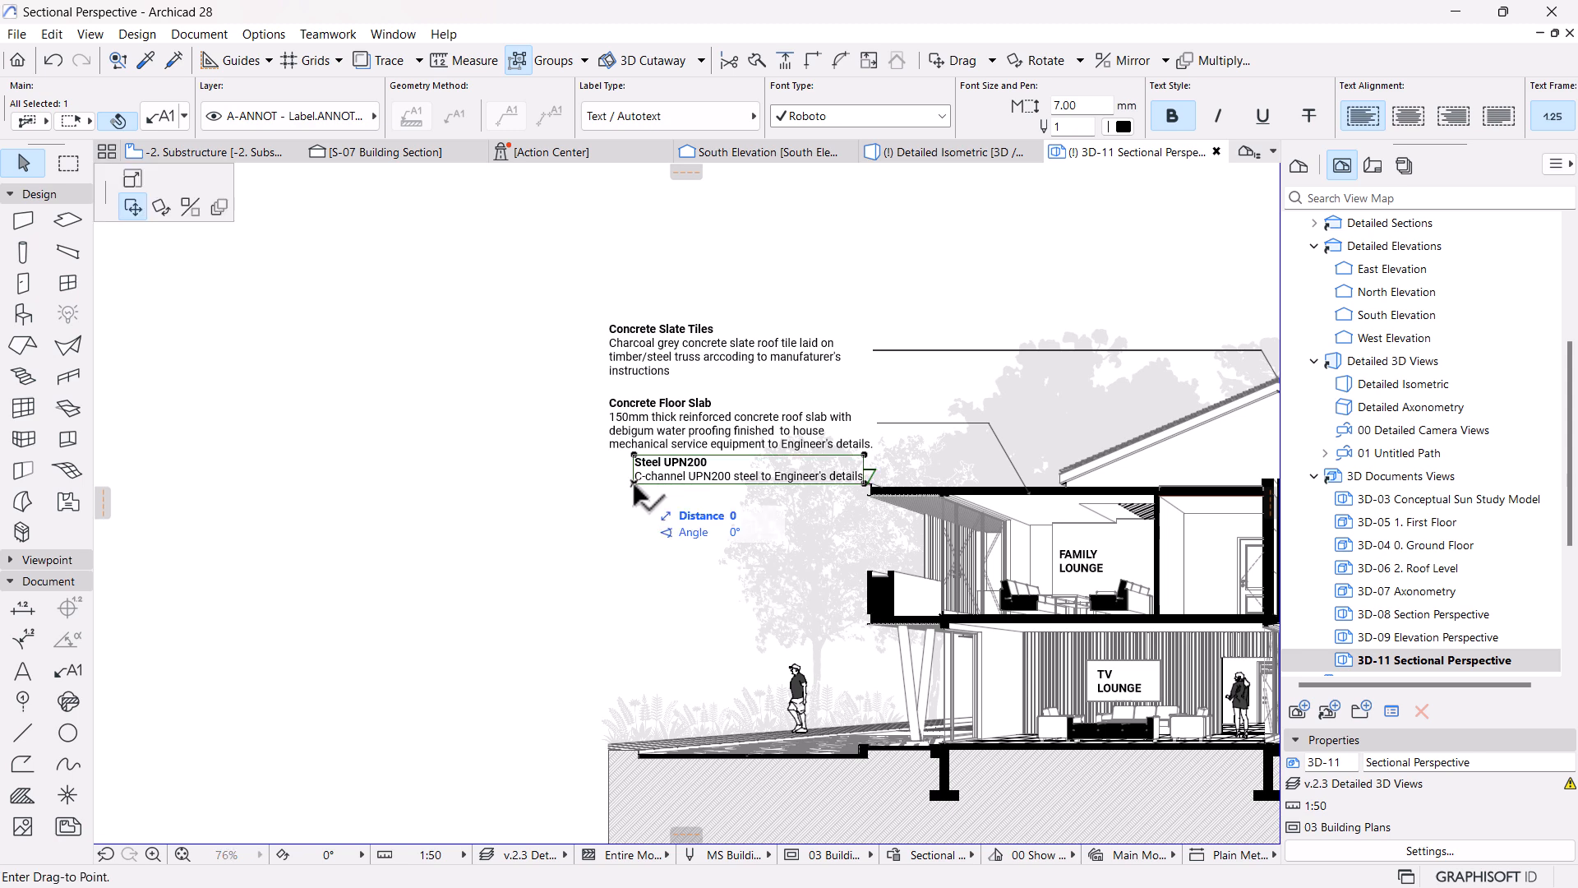
click(133, 183)
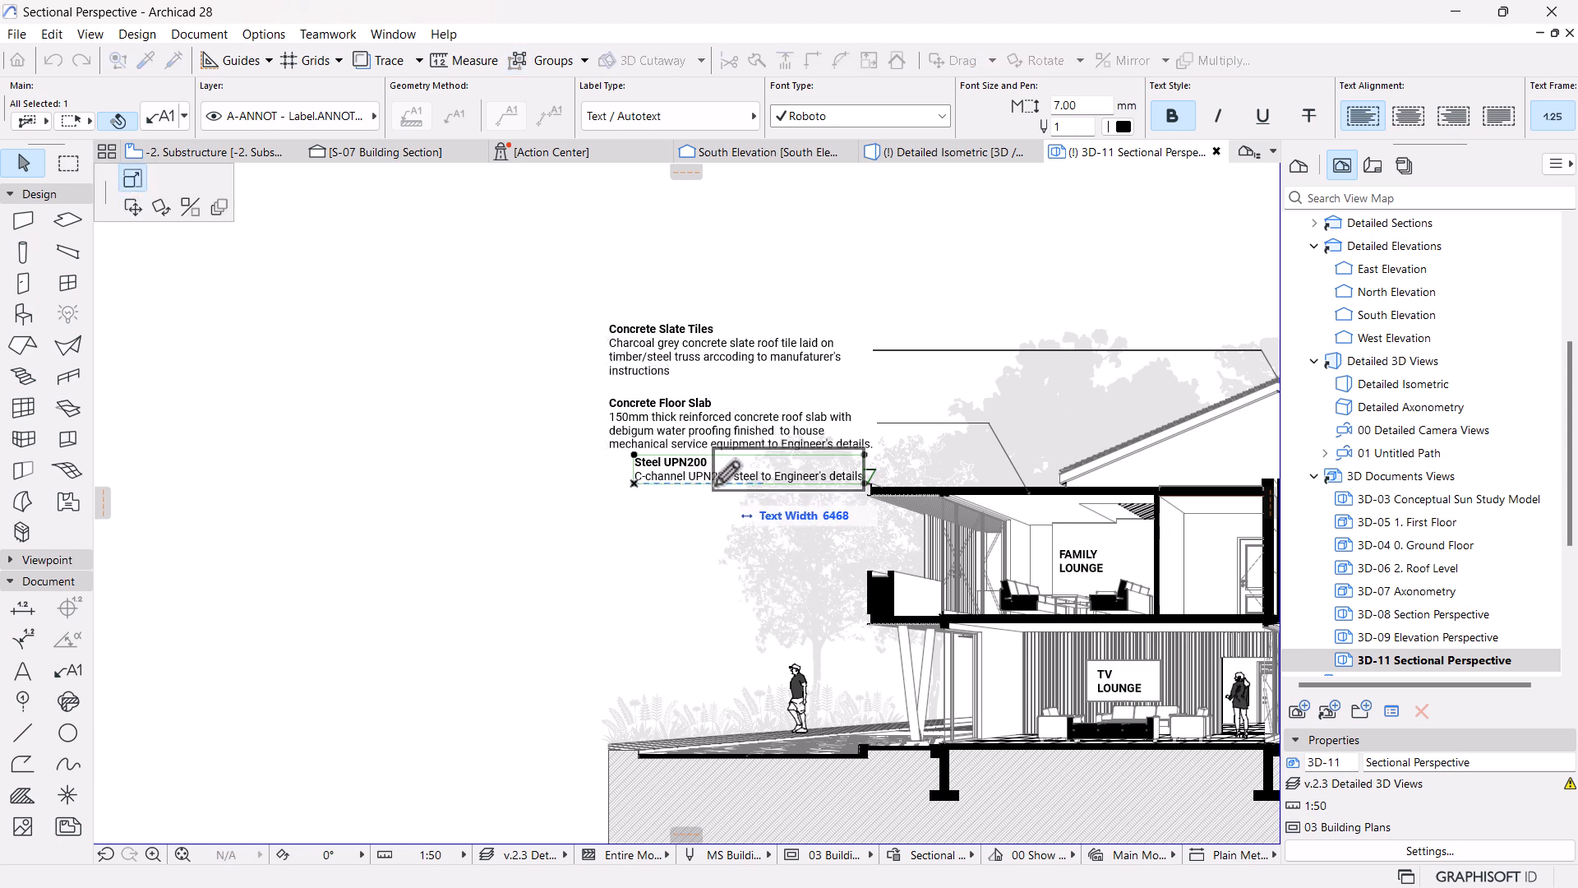
click(715, 459)
Move the Steel UPN200 label so it is left-aligned with a small gap beneath the Concrete Floor Slab label
click(715, 454)
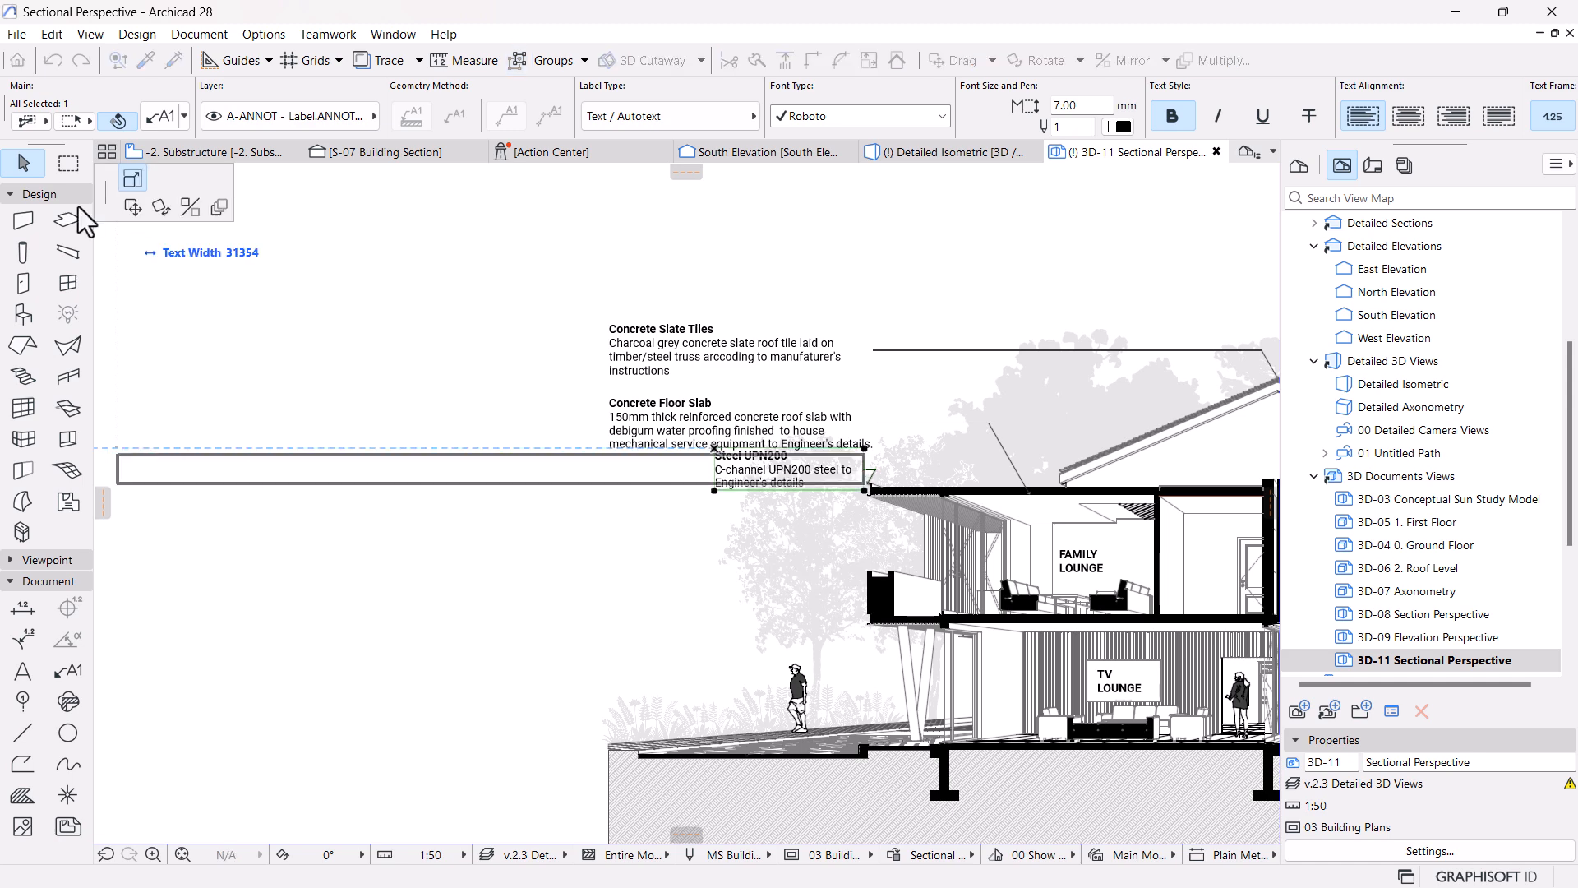
click(131, 207)
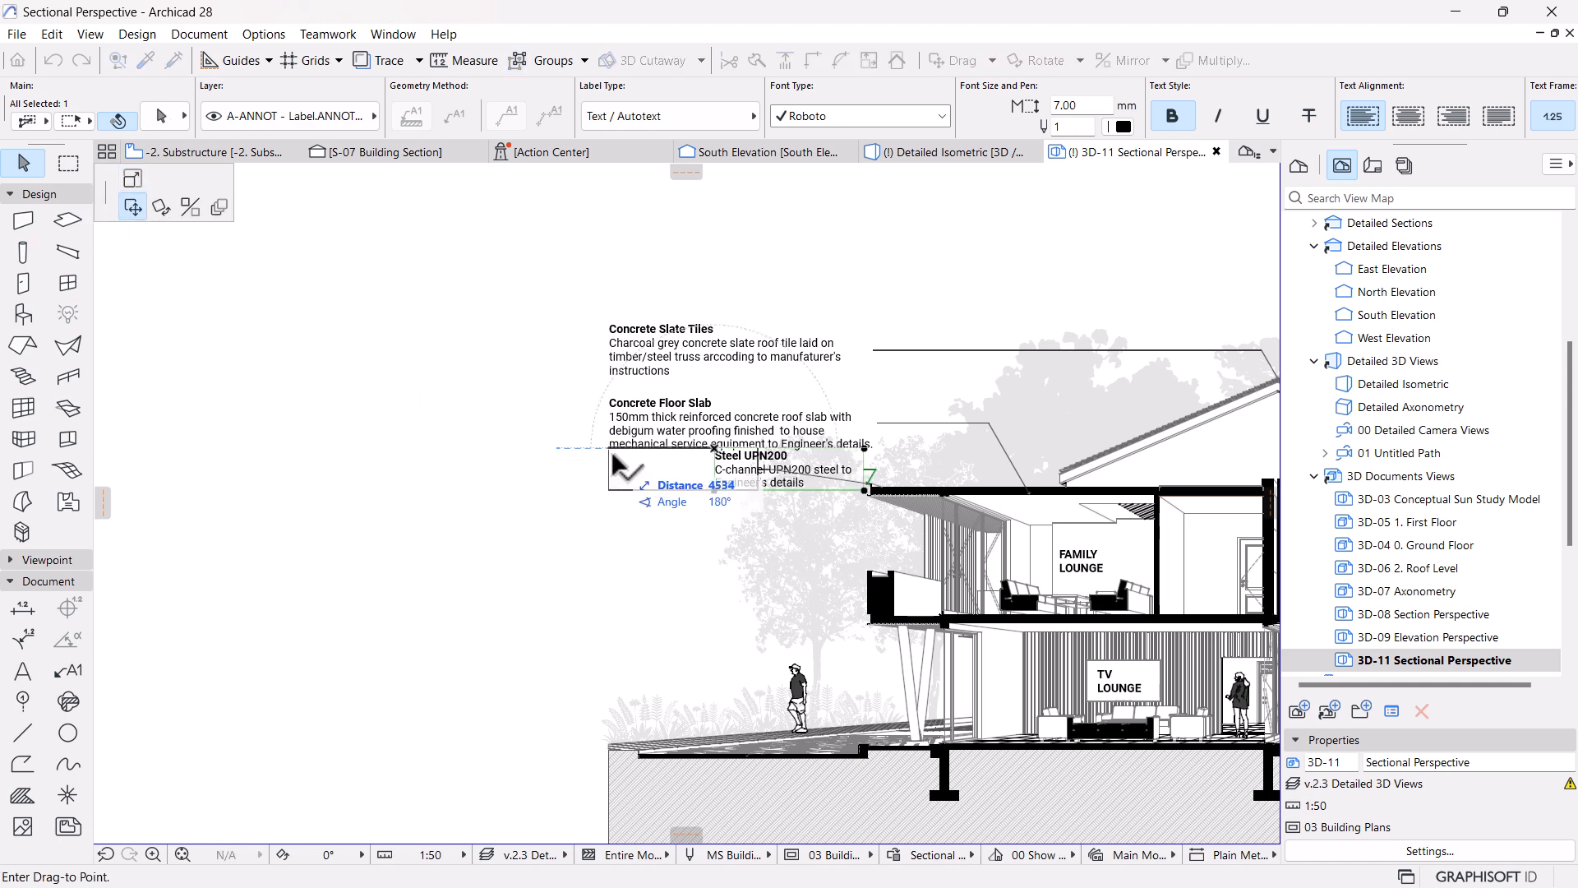
click(615, 460)
scroll(688, 485, up, 2)
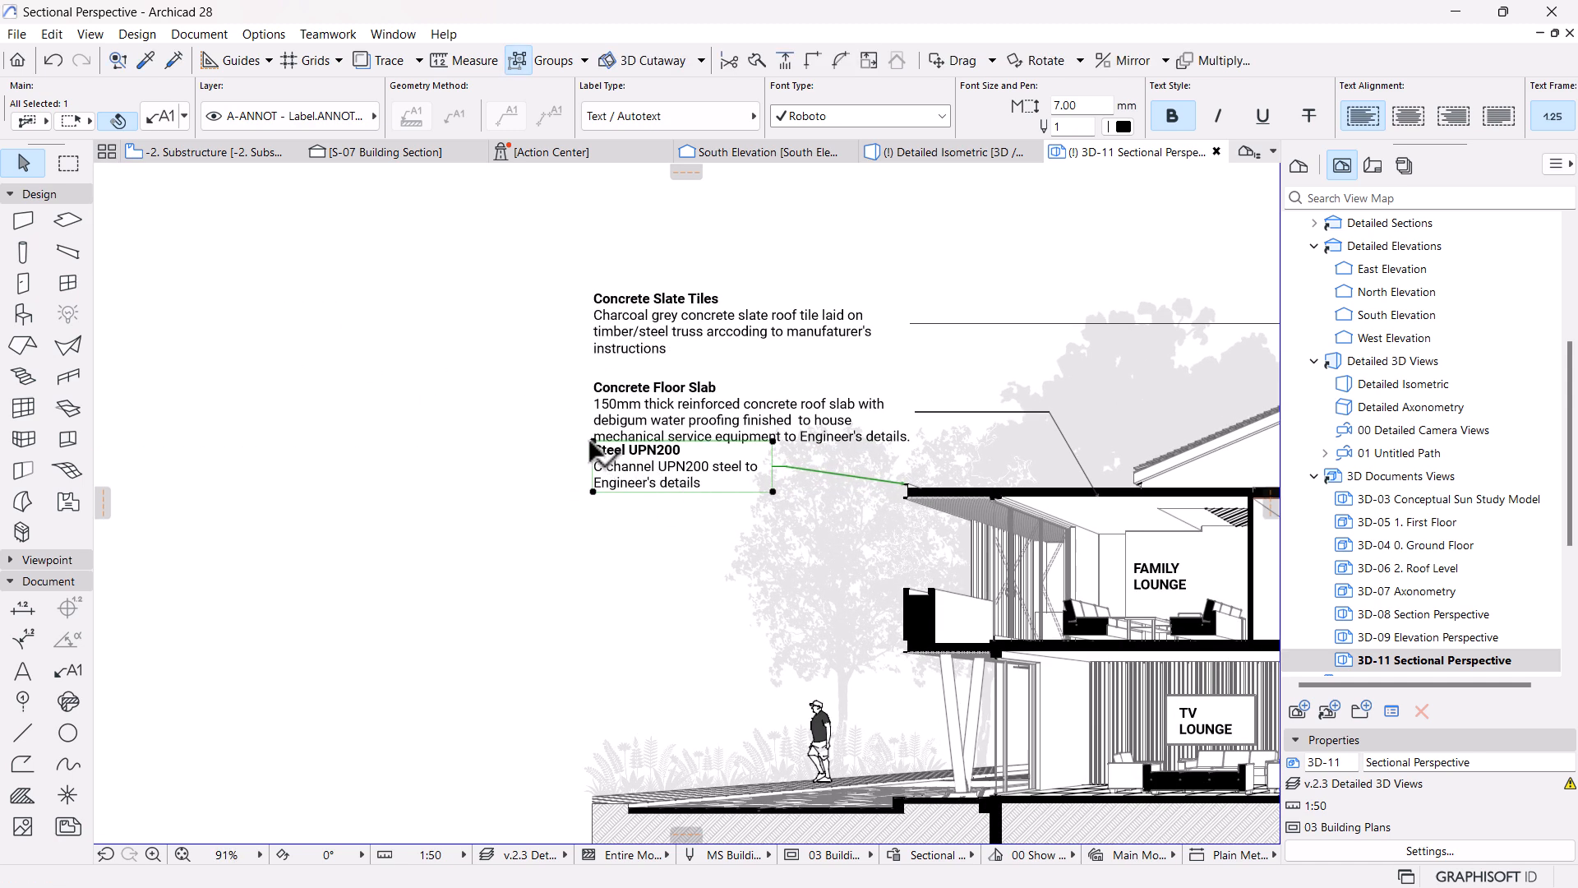
click(594, 442)
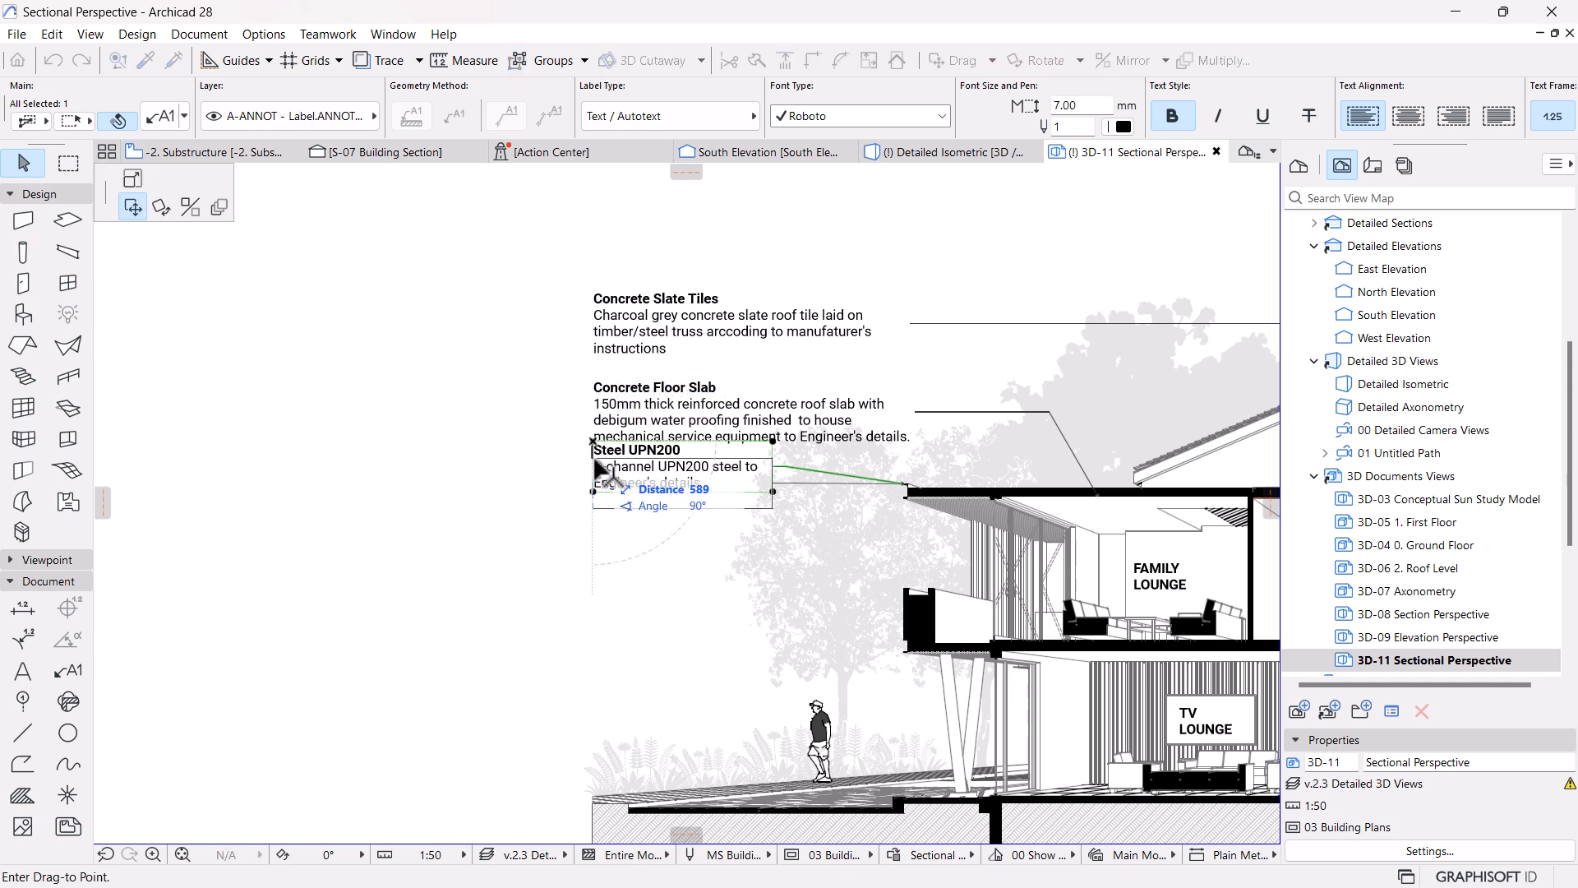
click(595, 467)
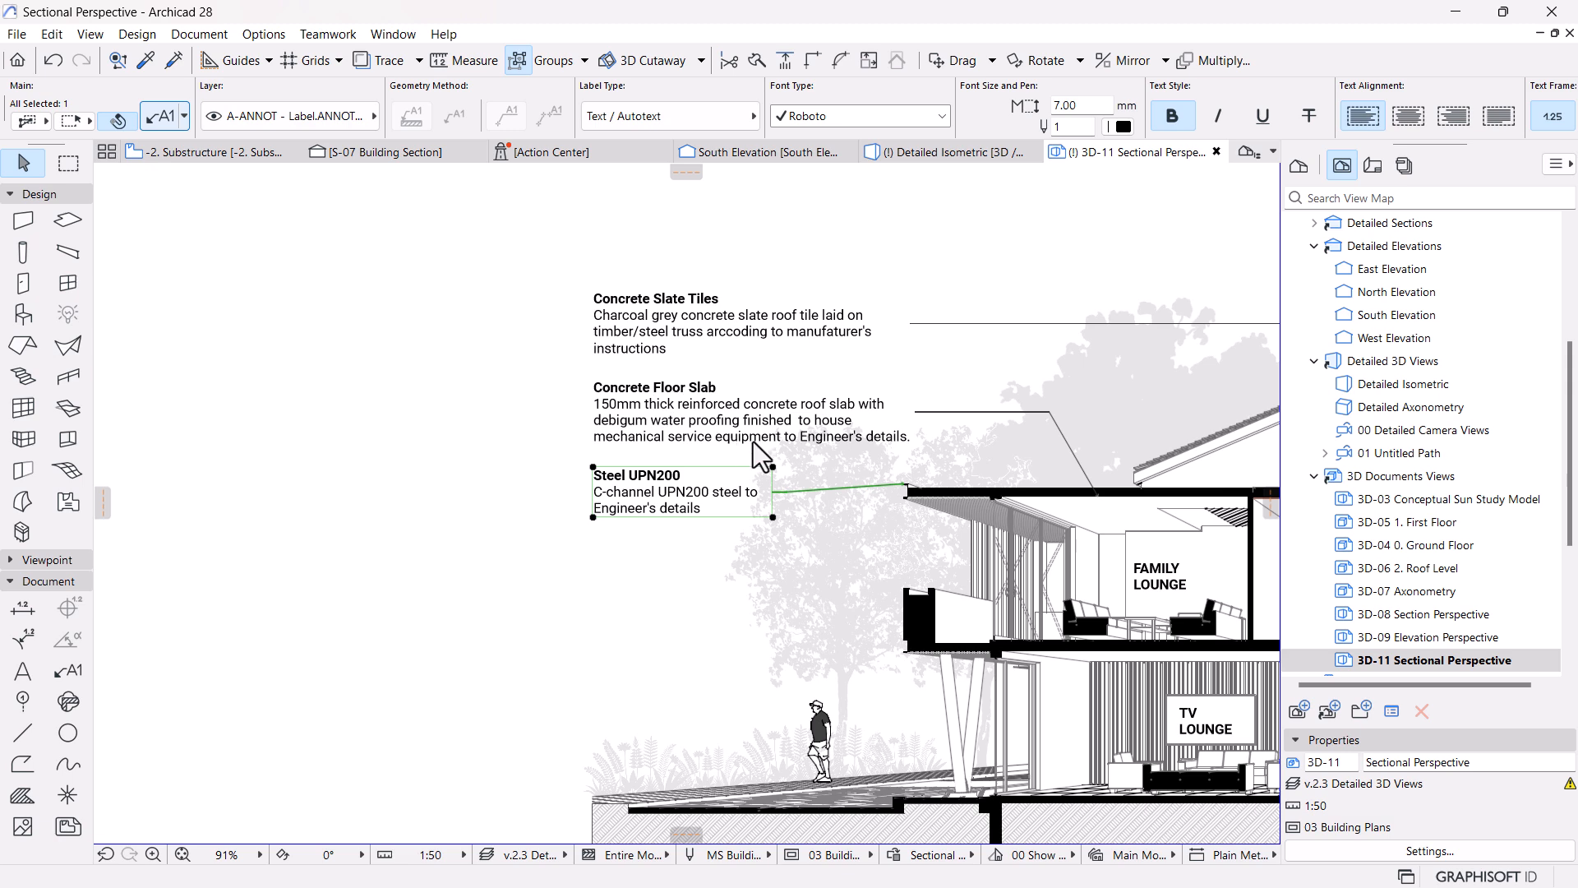
Set the Steel UPN200 label's pointer angle to 60°
key(ctrl+t)
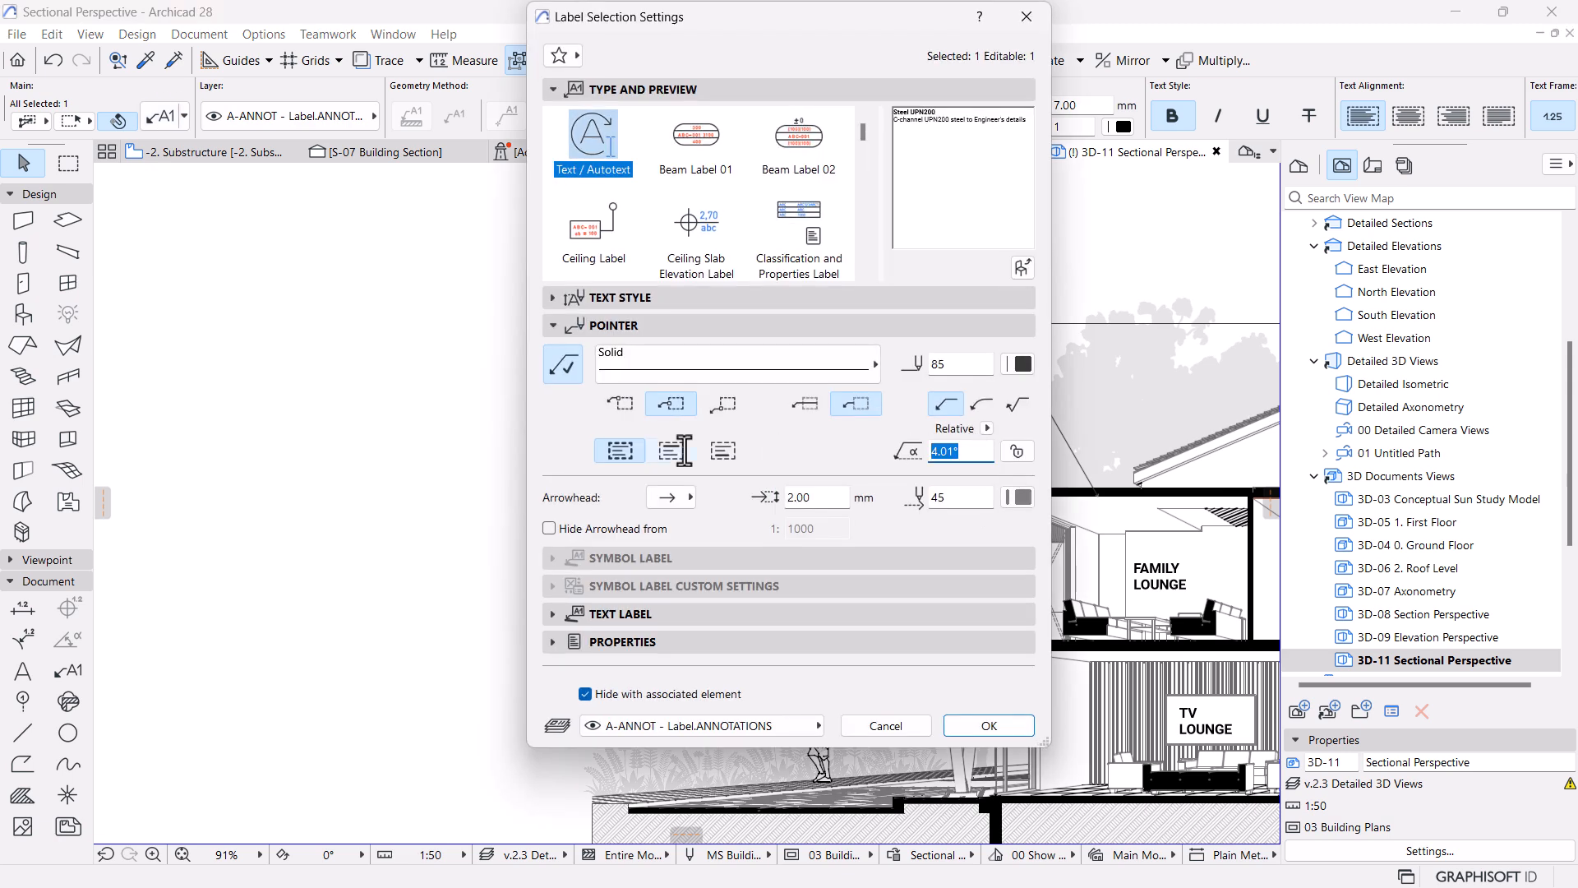
text(0)
key(Return)
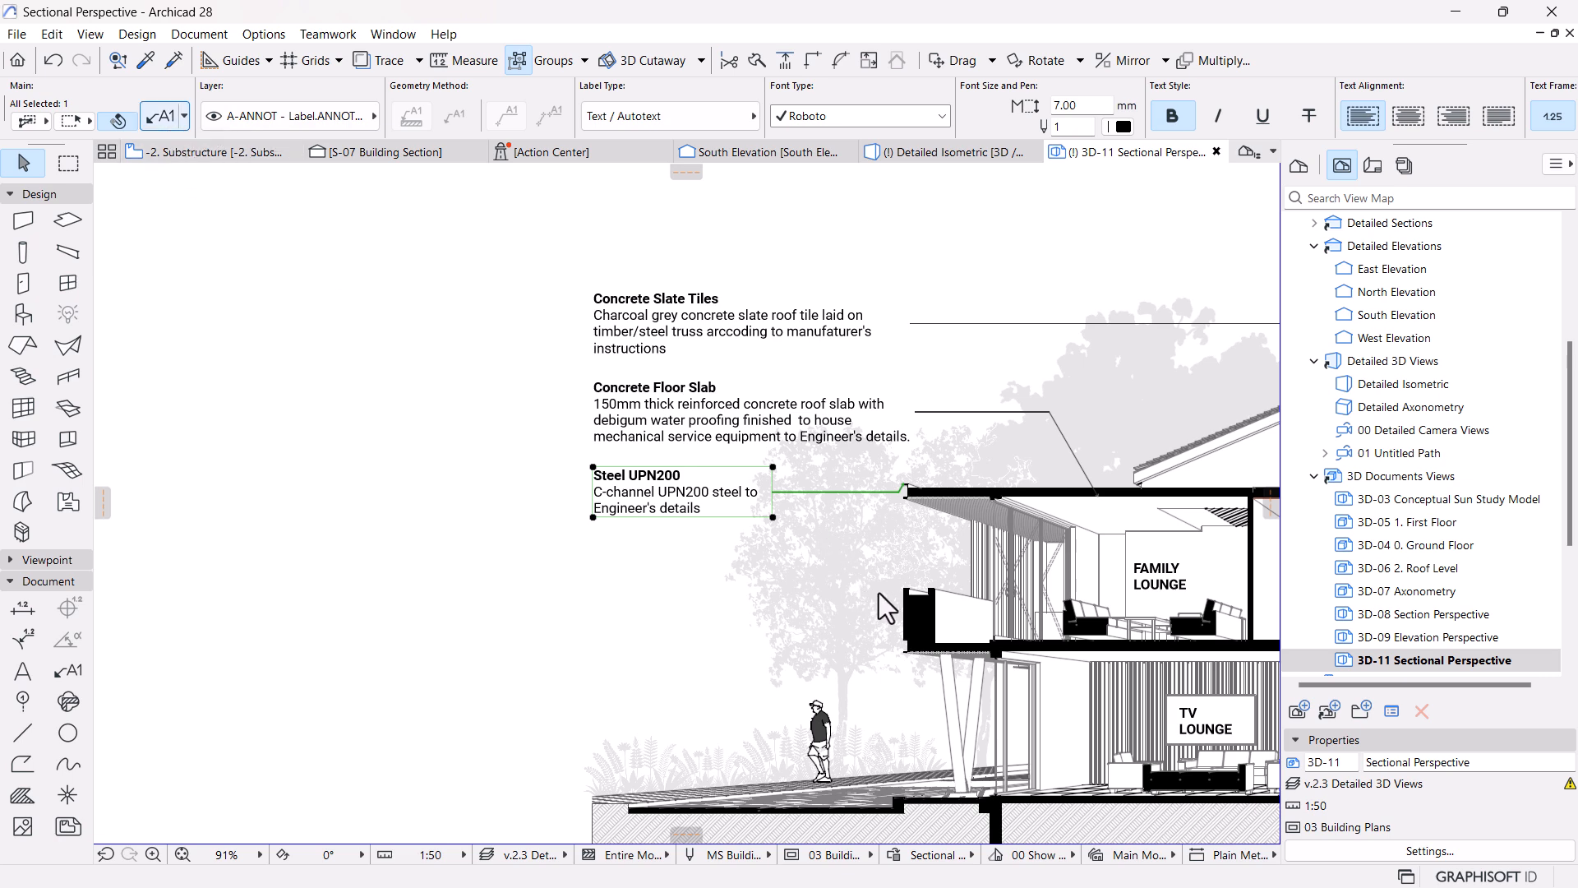
Make the Steel UPN200 label's pointer horizontal with an angle of 0°
key(ctrl+t)
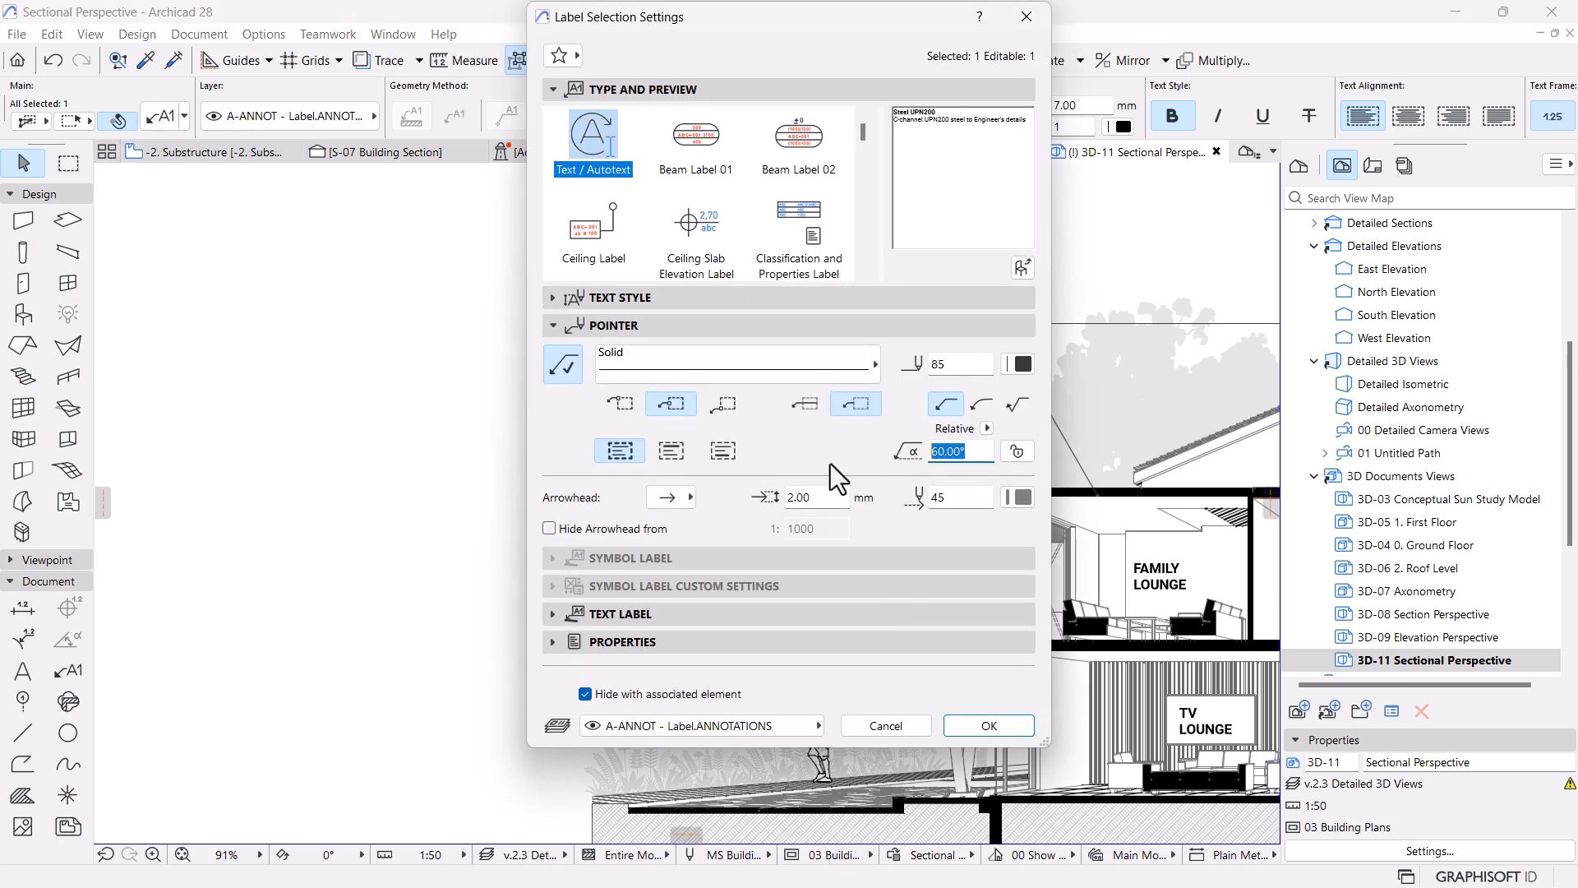
text(0)
key(Return)
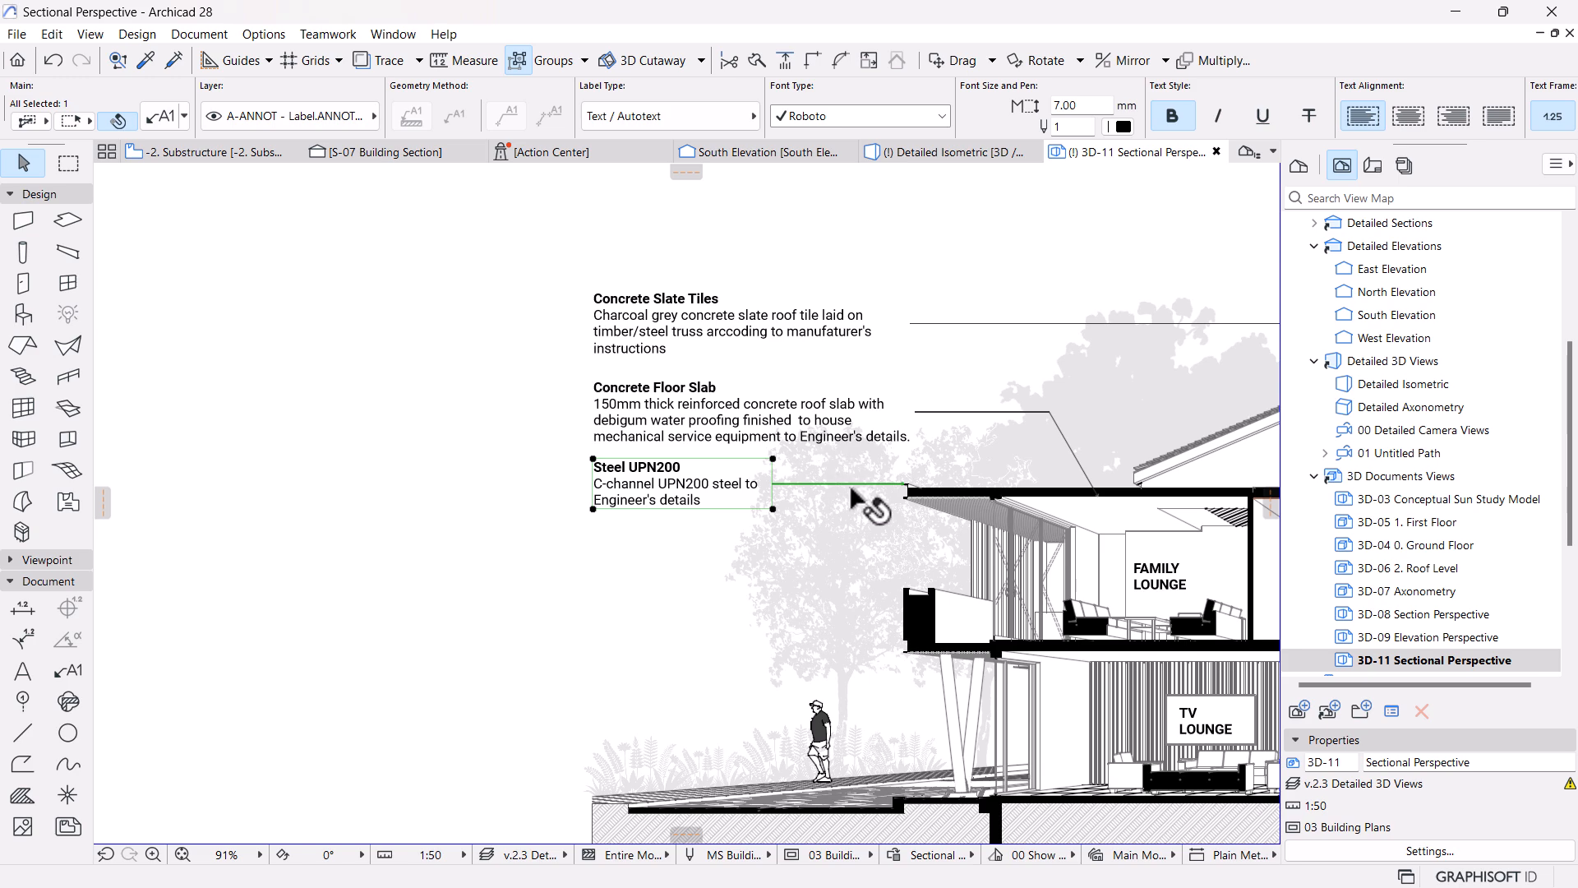
scroll(846, 475, up, 3)
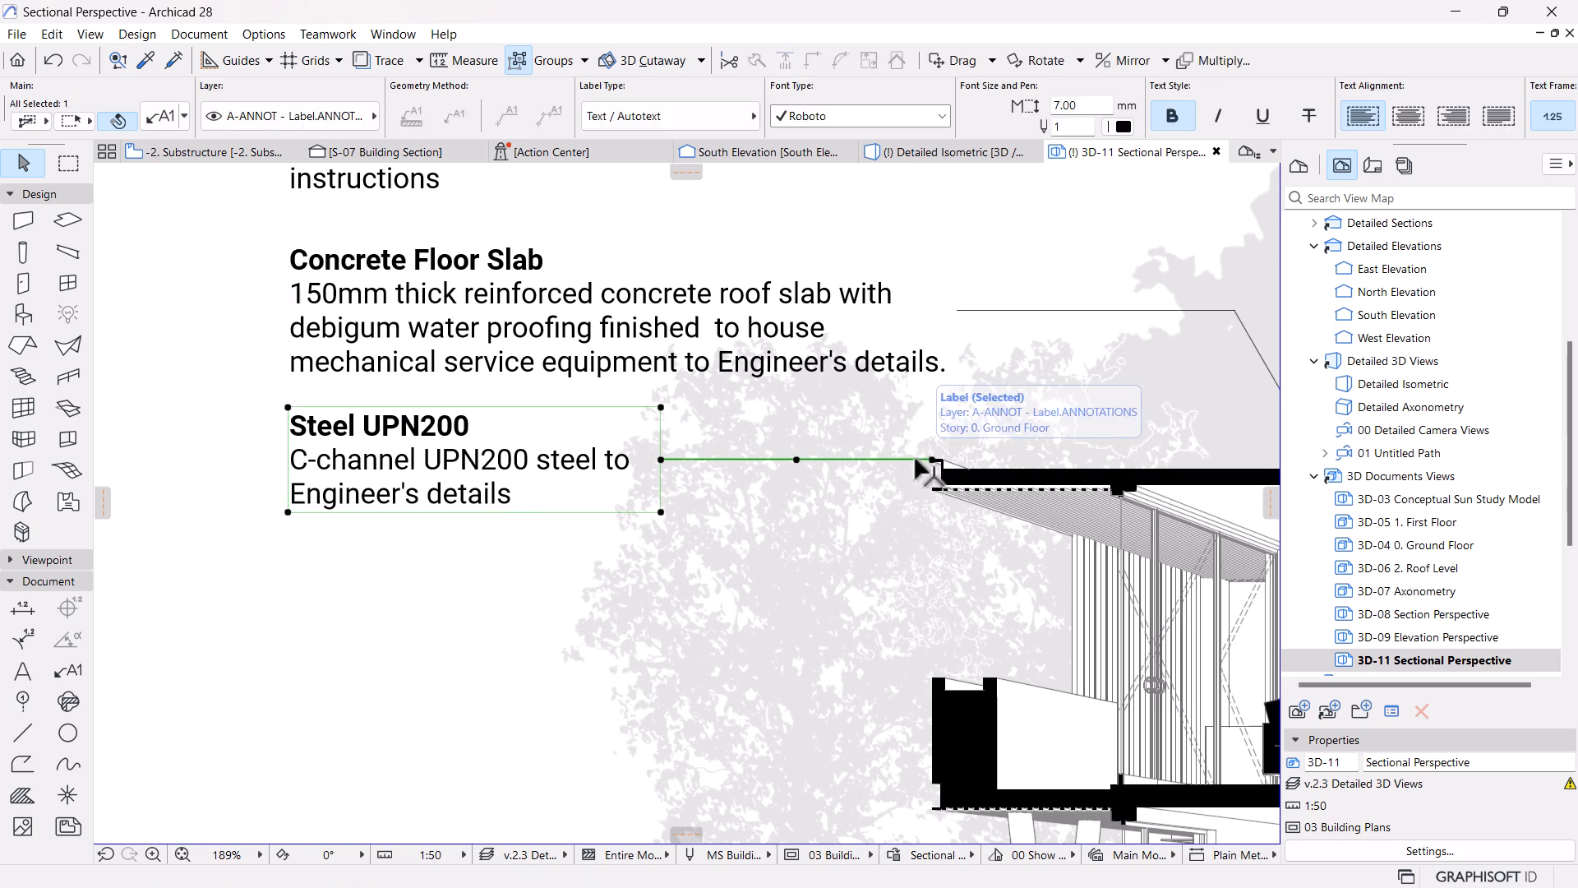
click(932, 461)
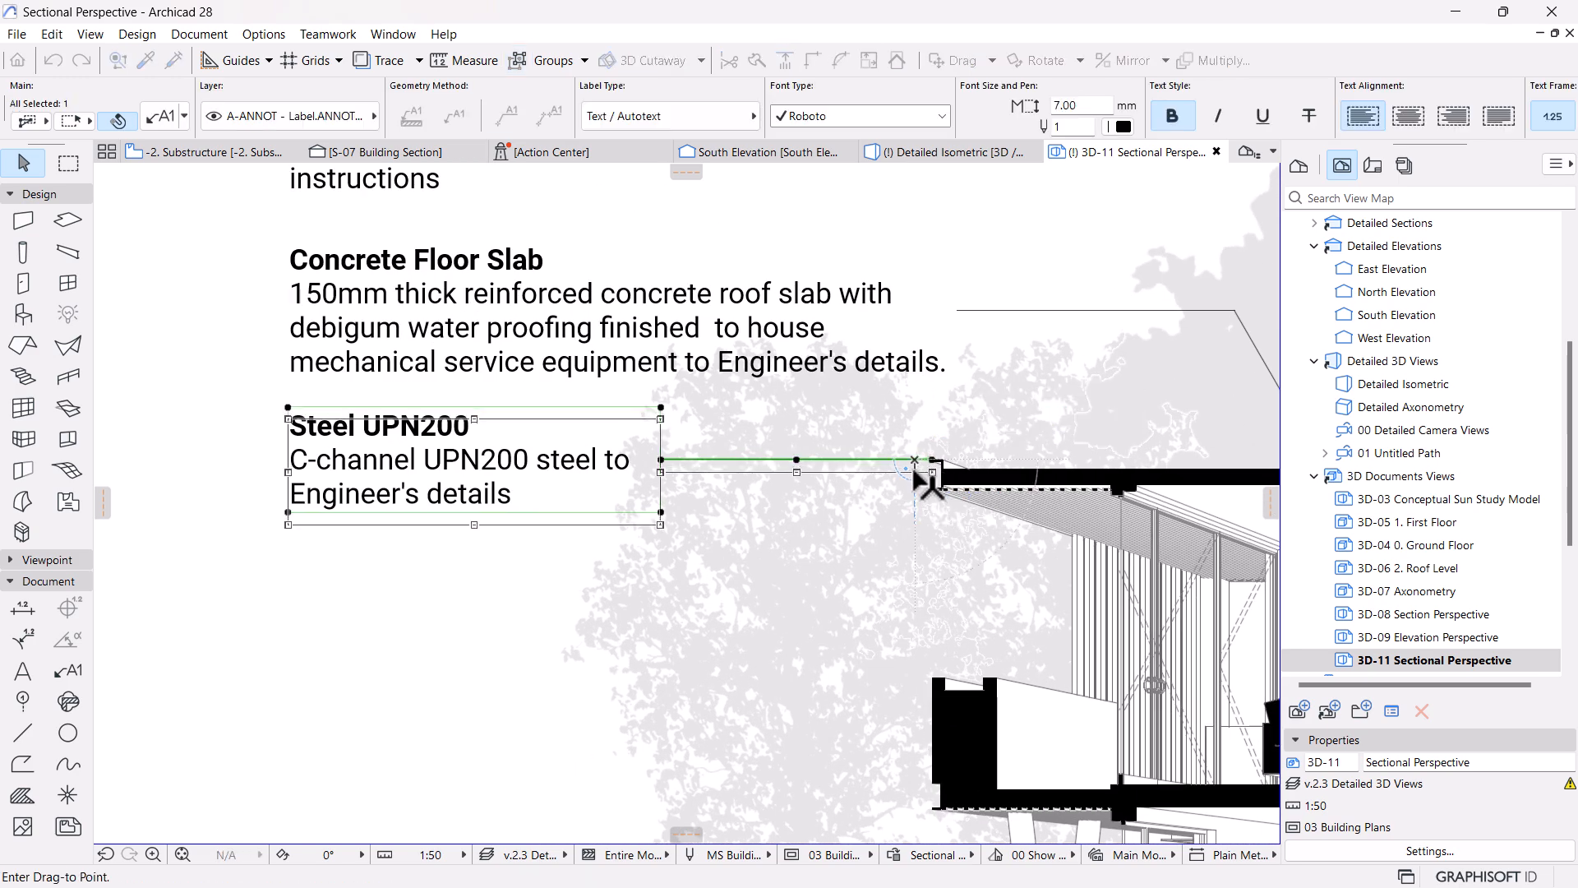
key(Escape)
key(Escape)
scroll(752, 419, down, 3)
scroll(752, 419, down, 2)
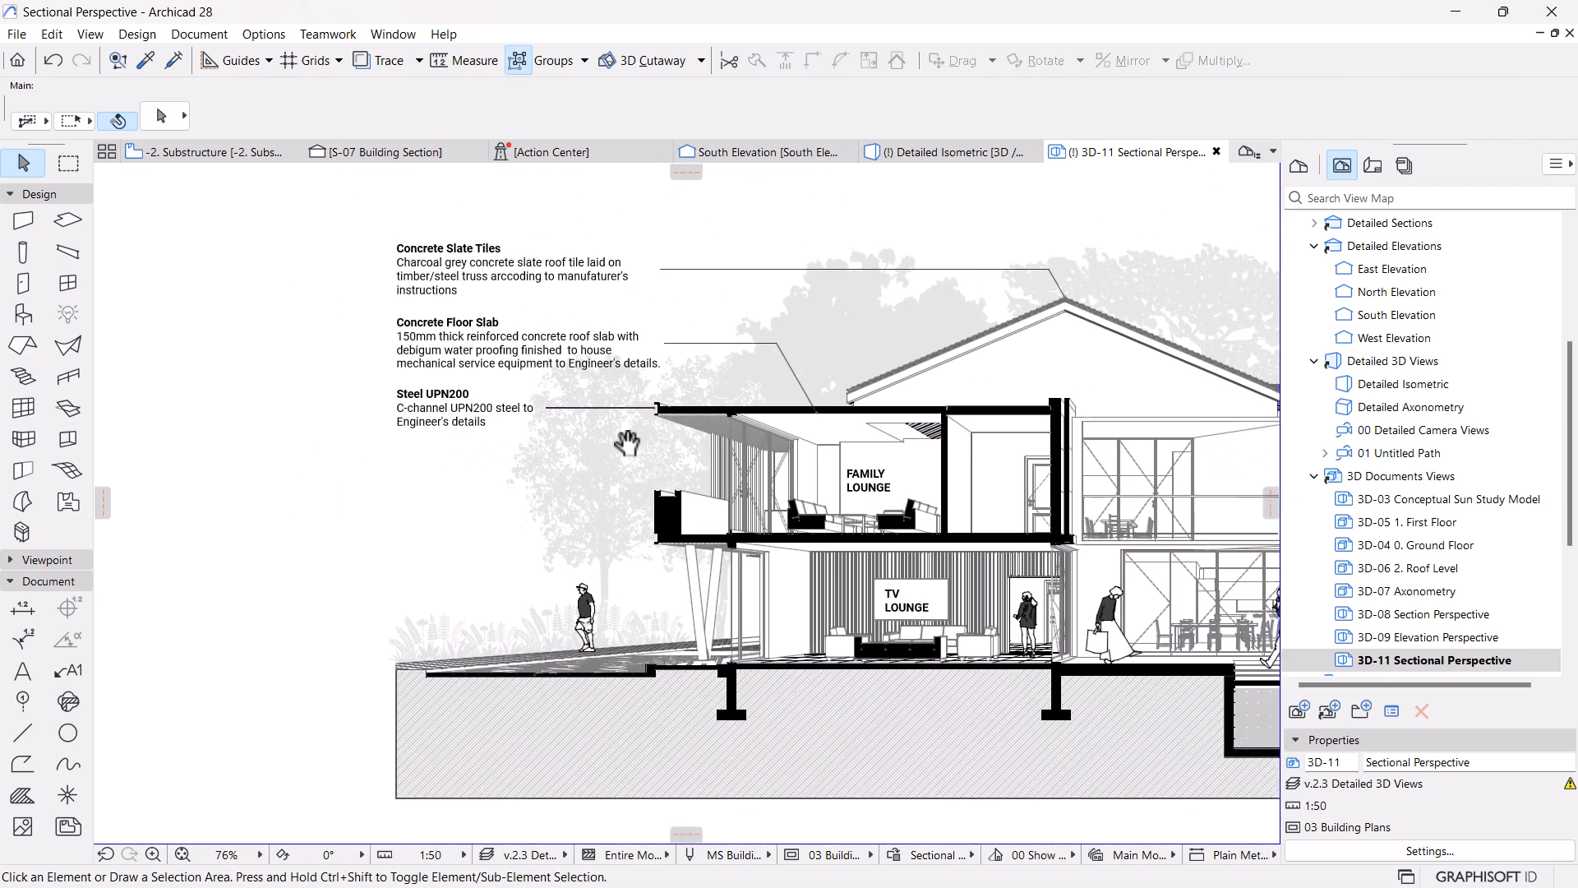
Move the leader tip of the Concrete Floor Slab label onto the top edge of the roof slab
scroll(647, 357, up, 1)
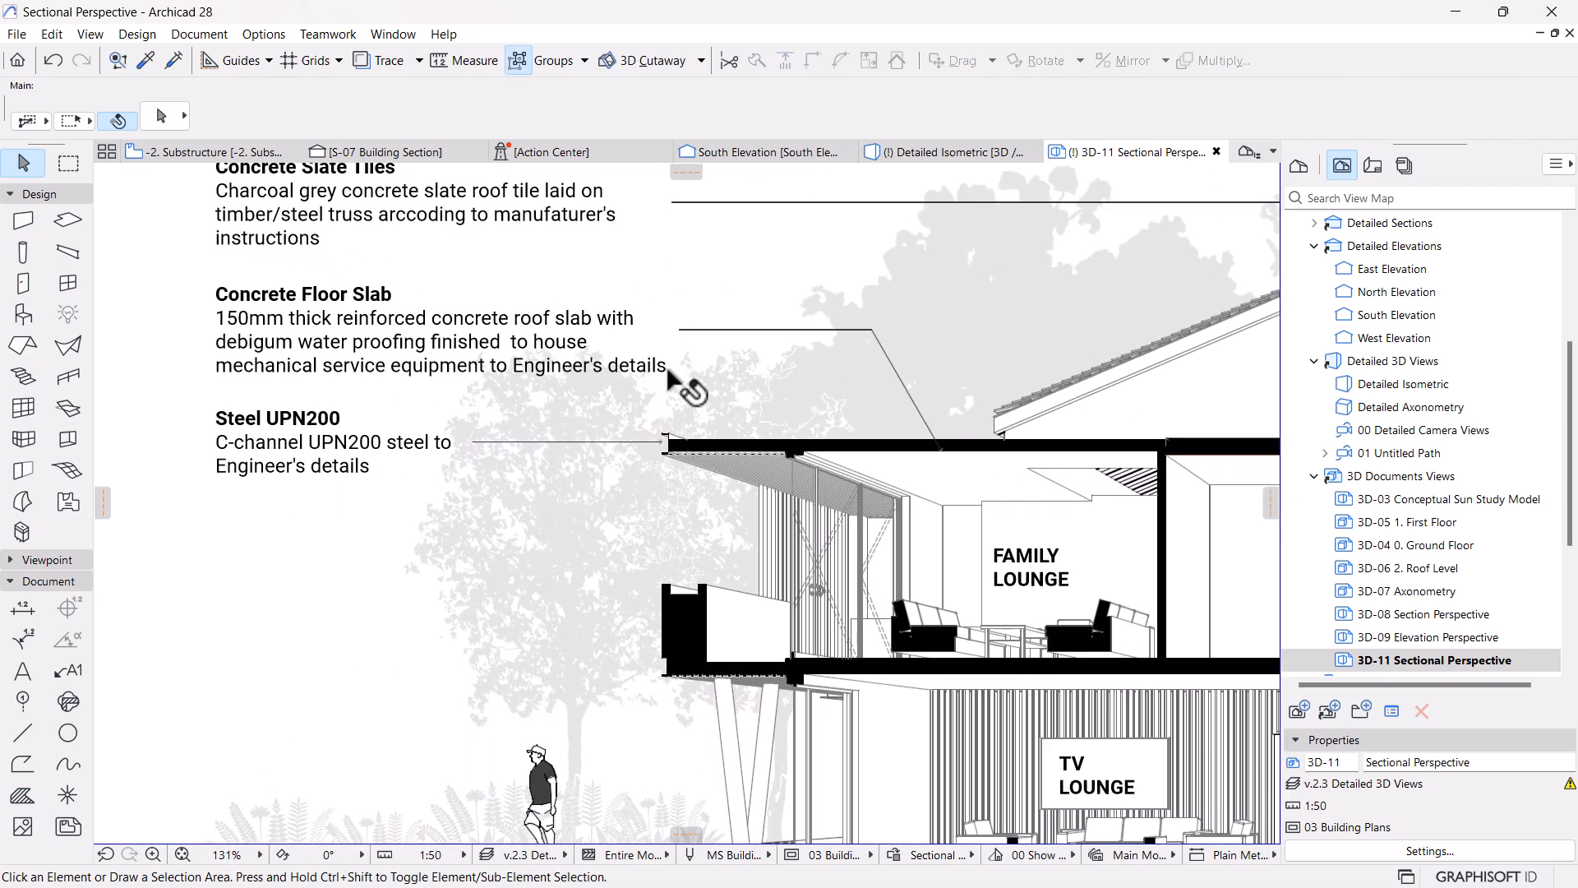
click(916, 404)
click(941, 444)
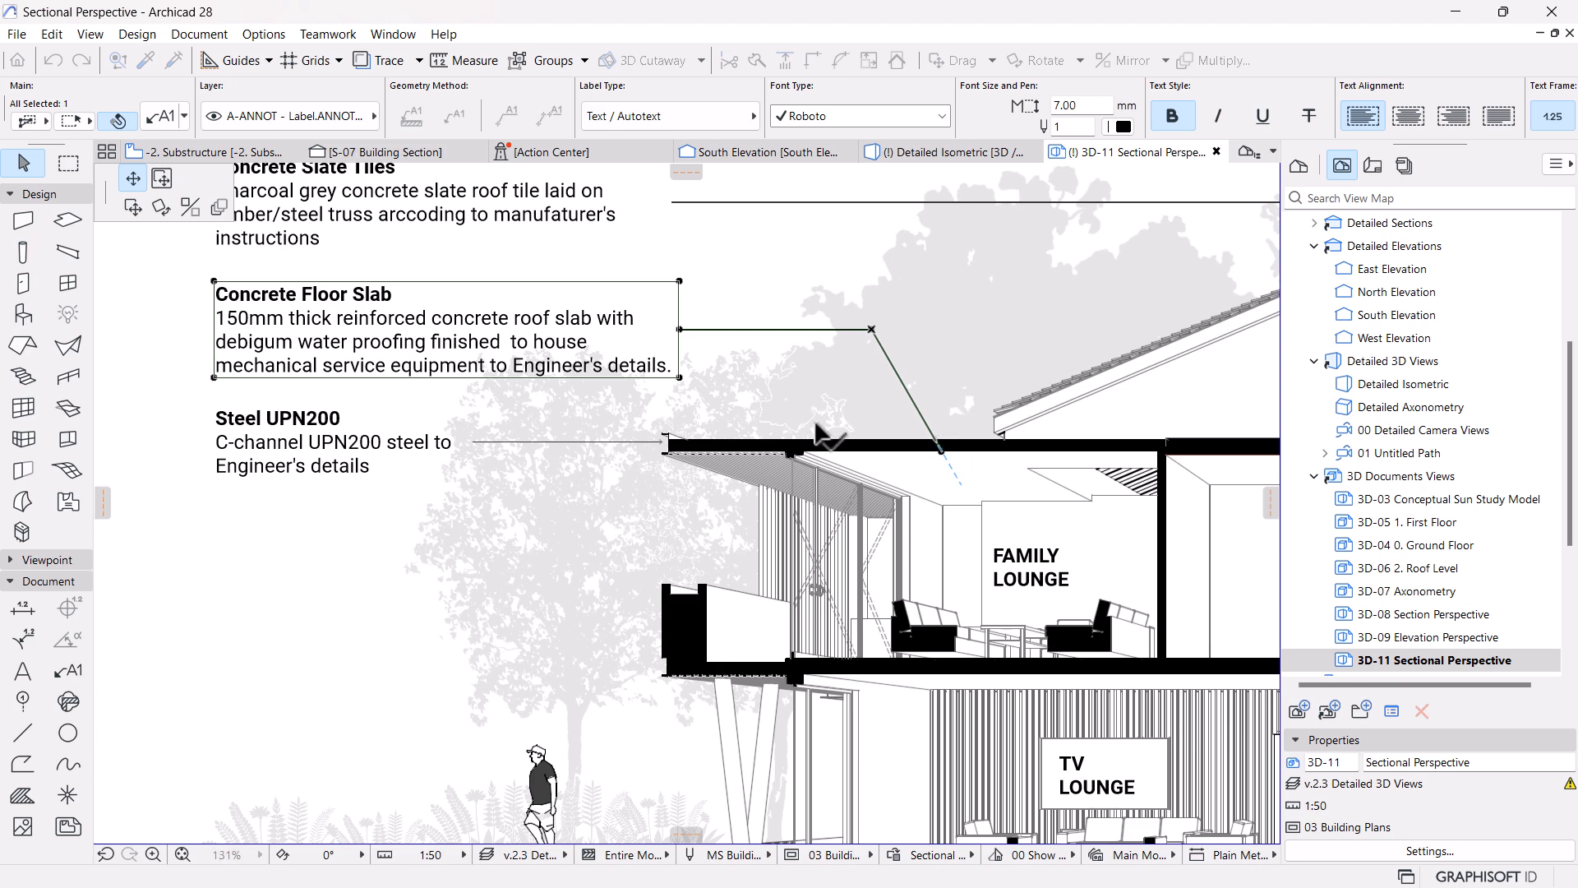
scroll(835, 433, down, 2)
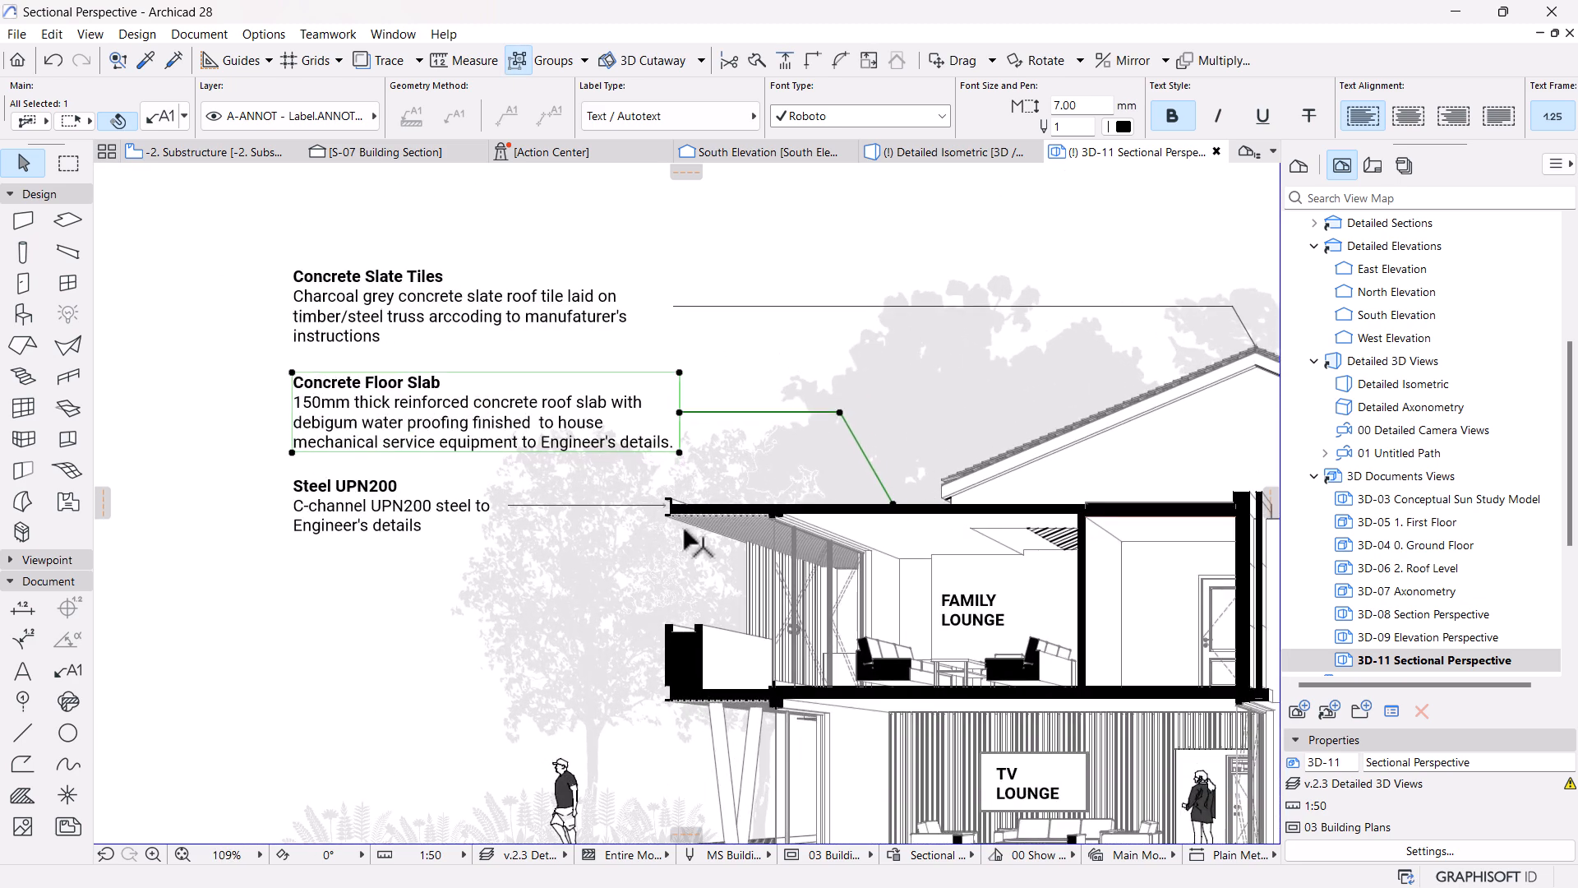
key(Escape)
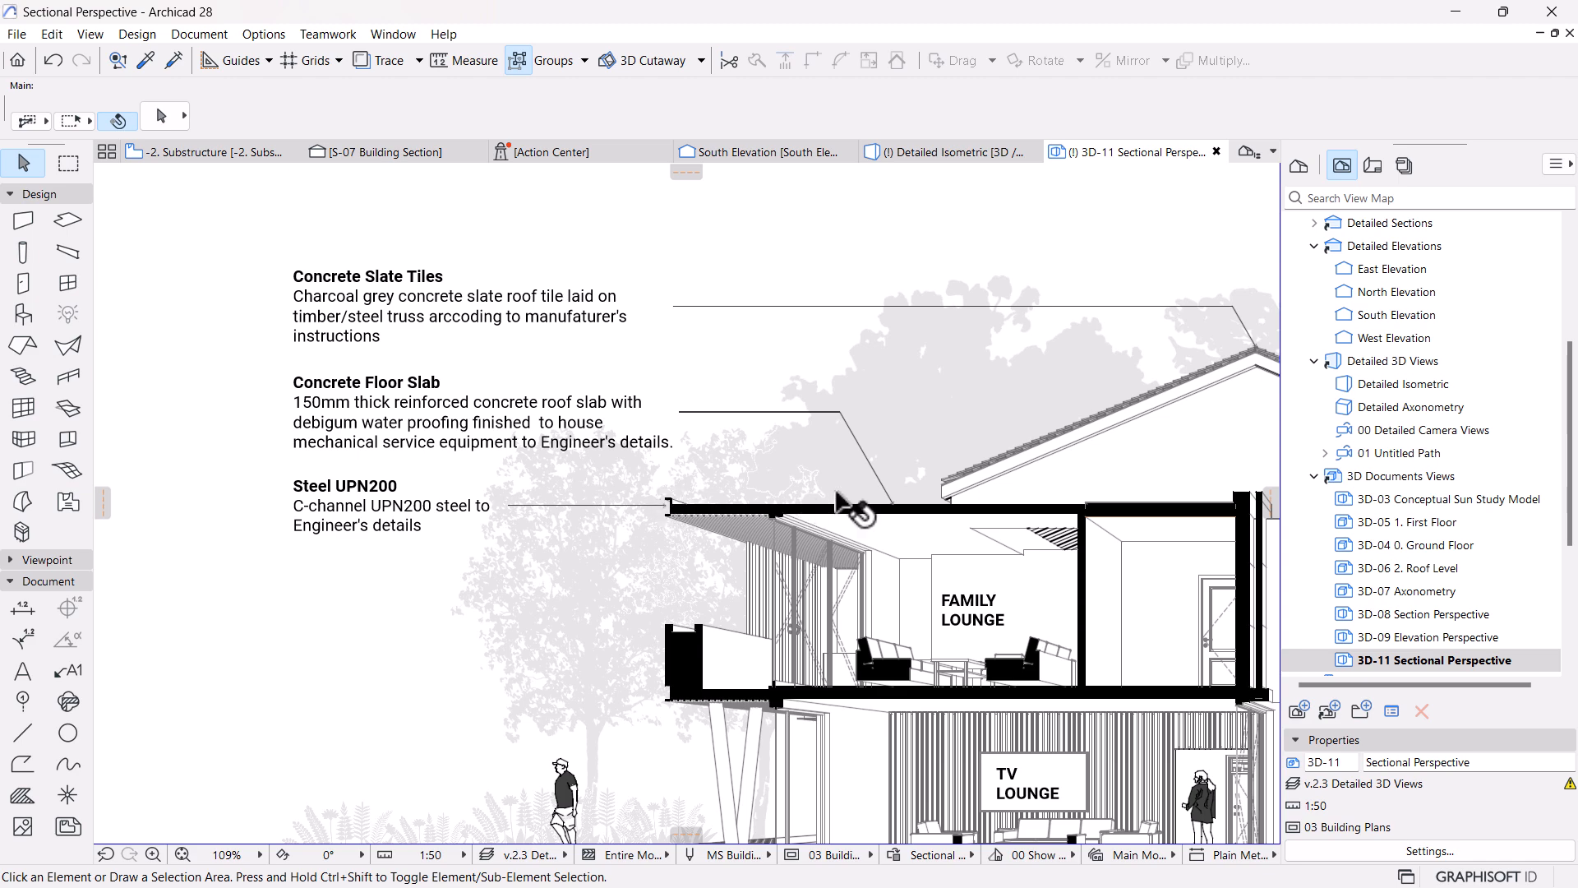
Give the pointers of the Concrete Slate Tiles, Concrete Floor Slab and Steel UPN200 labels open arrowheads with a size of 7.00 mm
scroll(942, 502, down, 1)
middle_drag(929, 508, 827, 516)
scroll(863, 518, down, 1)
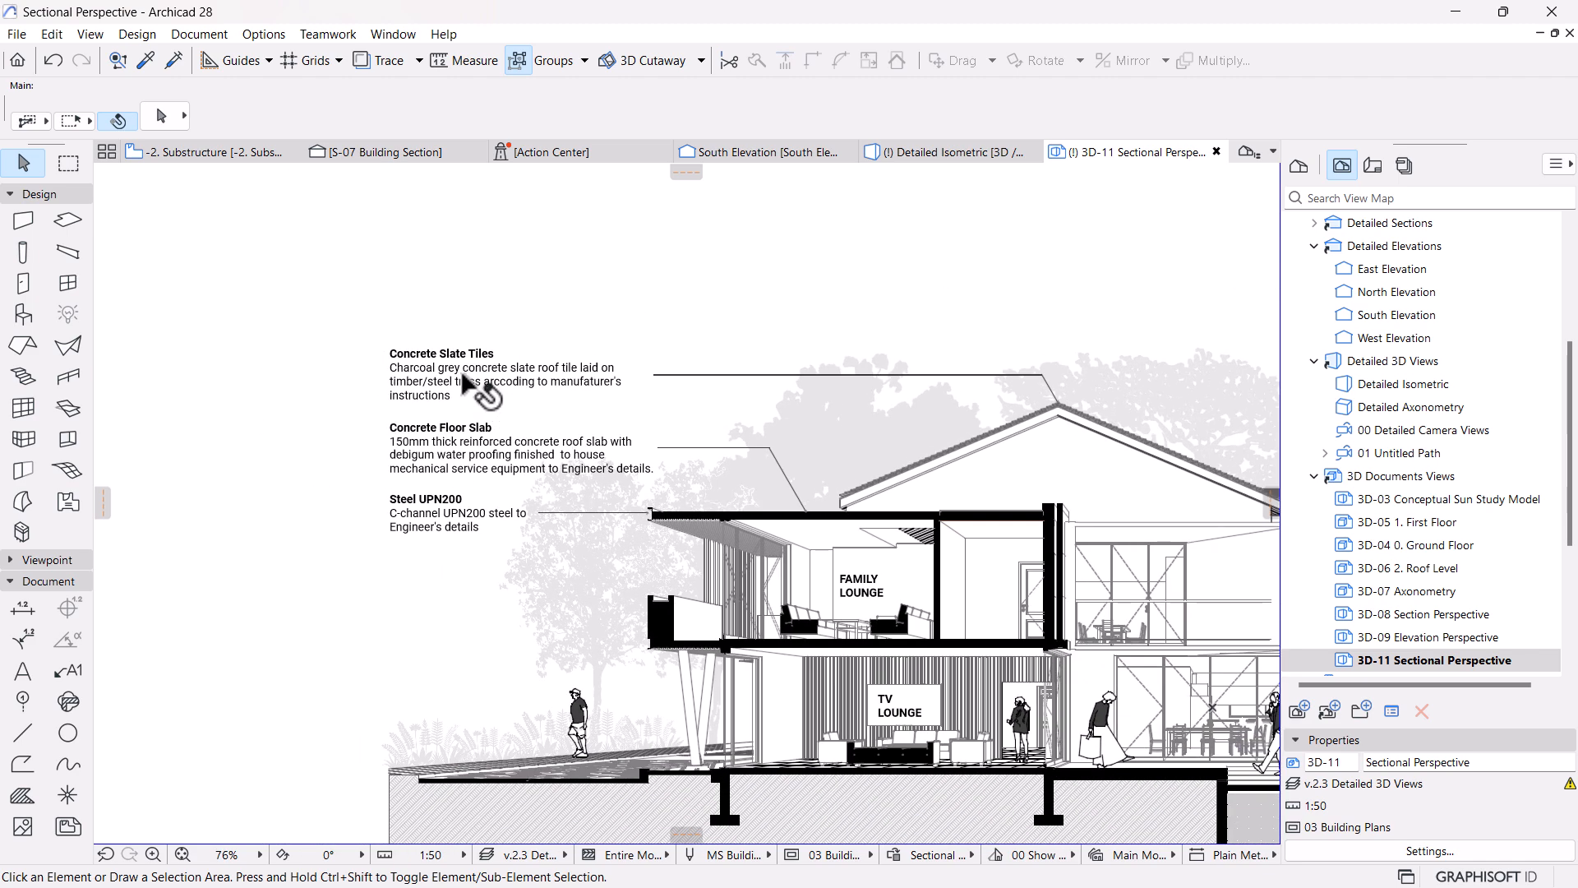
click(464, 382)
shift+click(430, 463)
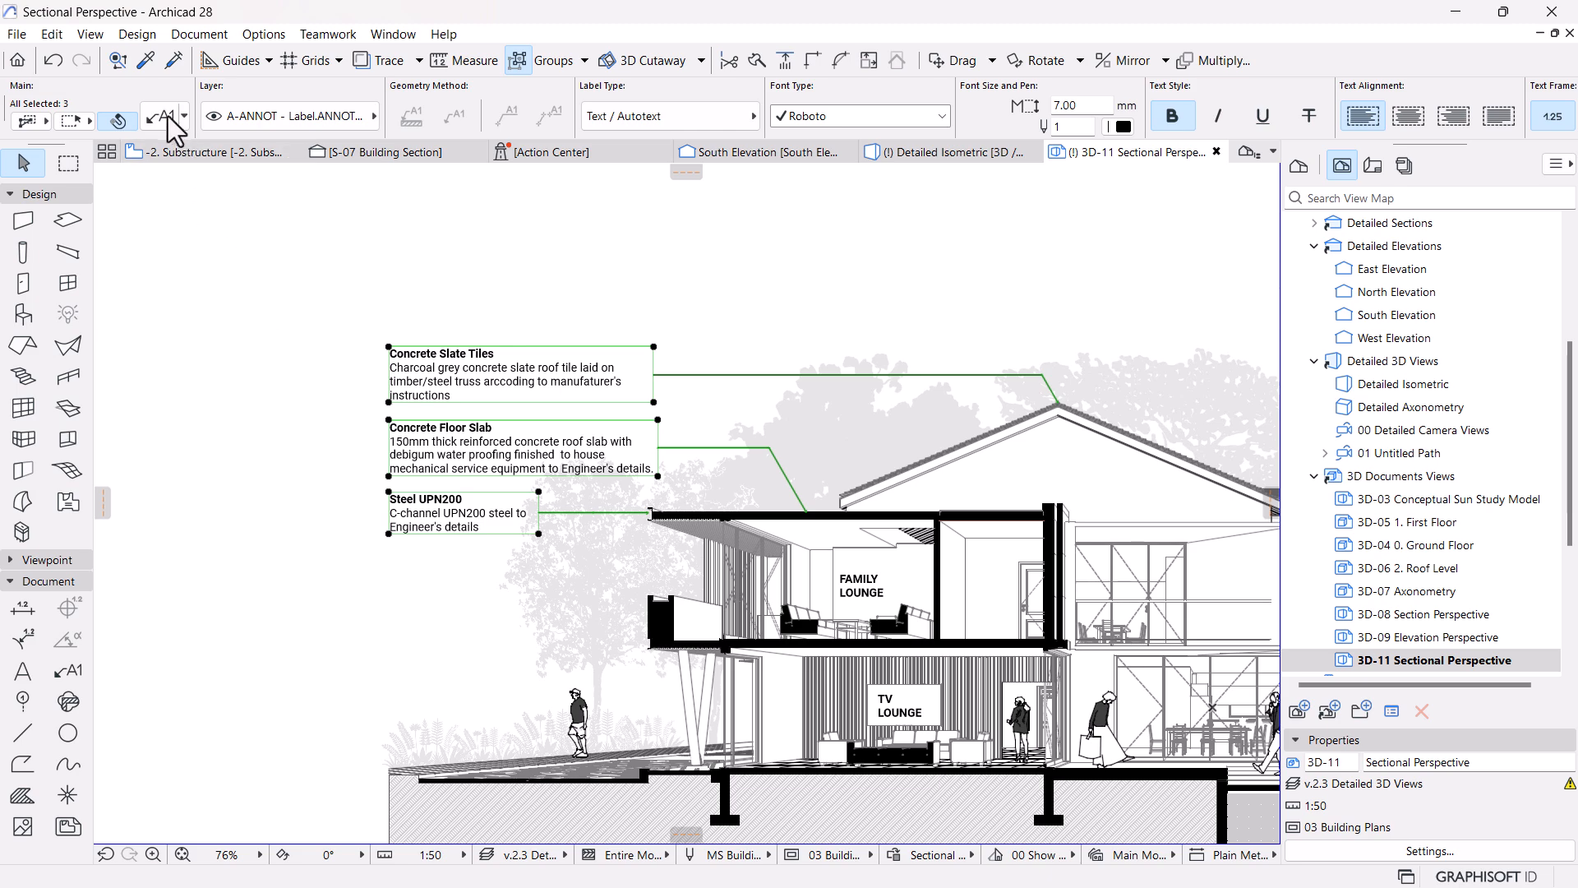
key(ctrl+t)
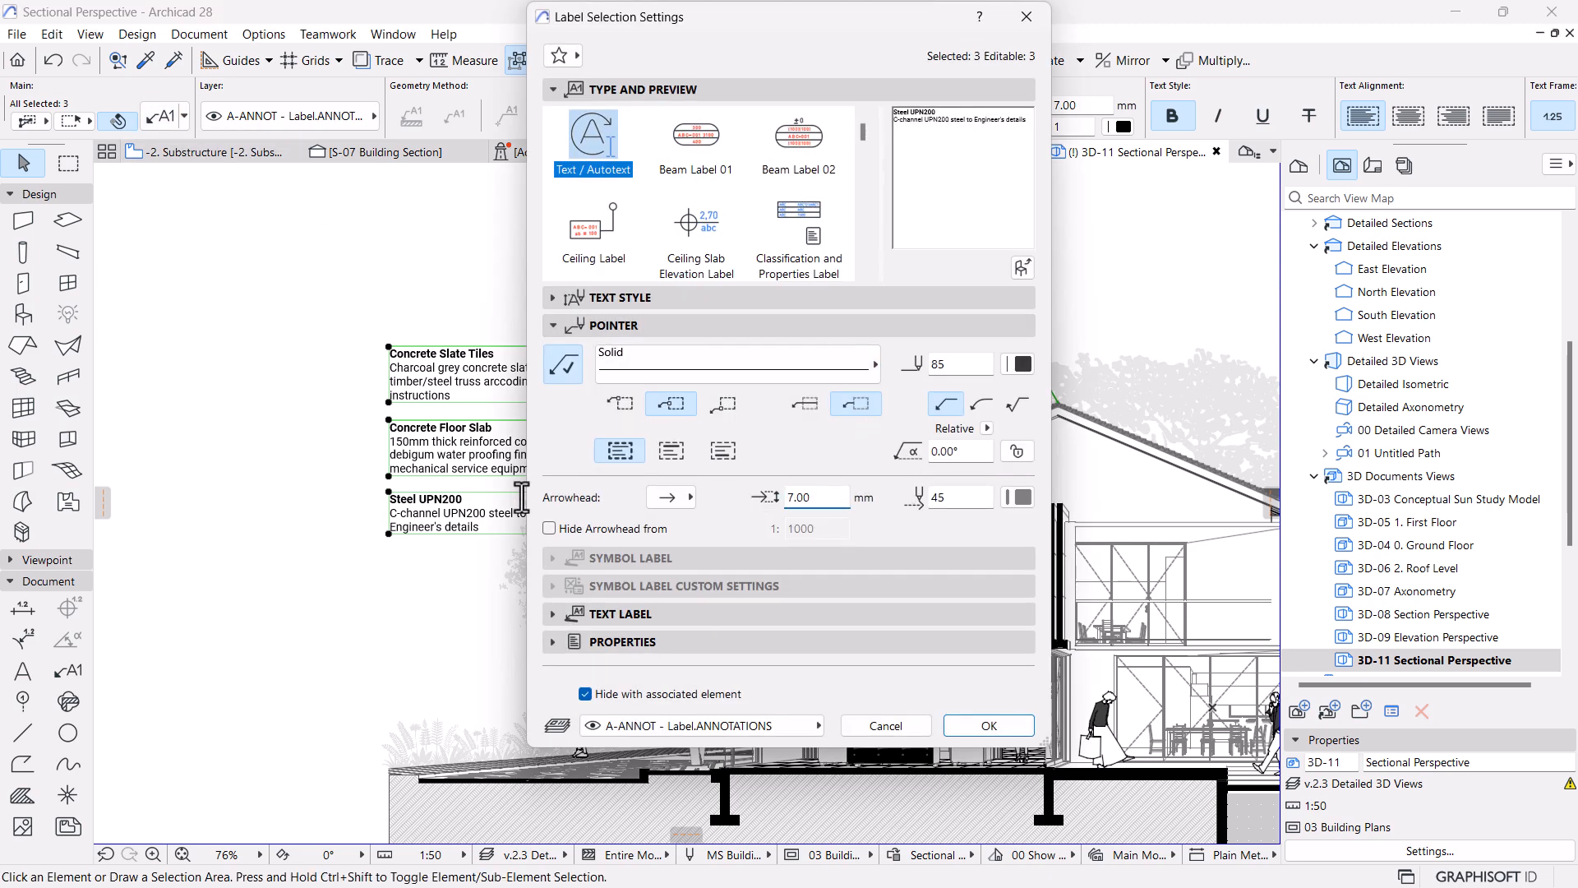
key(Return)
key(Escape)
Set the arrowhead pen of all three labels to the black pen 41
scroll(743, 563, down, 1)
scroll(678, 498, up, 2)
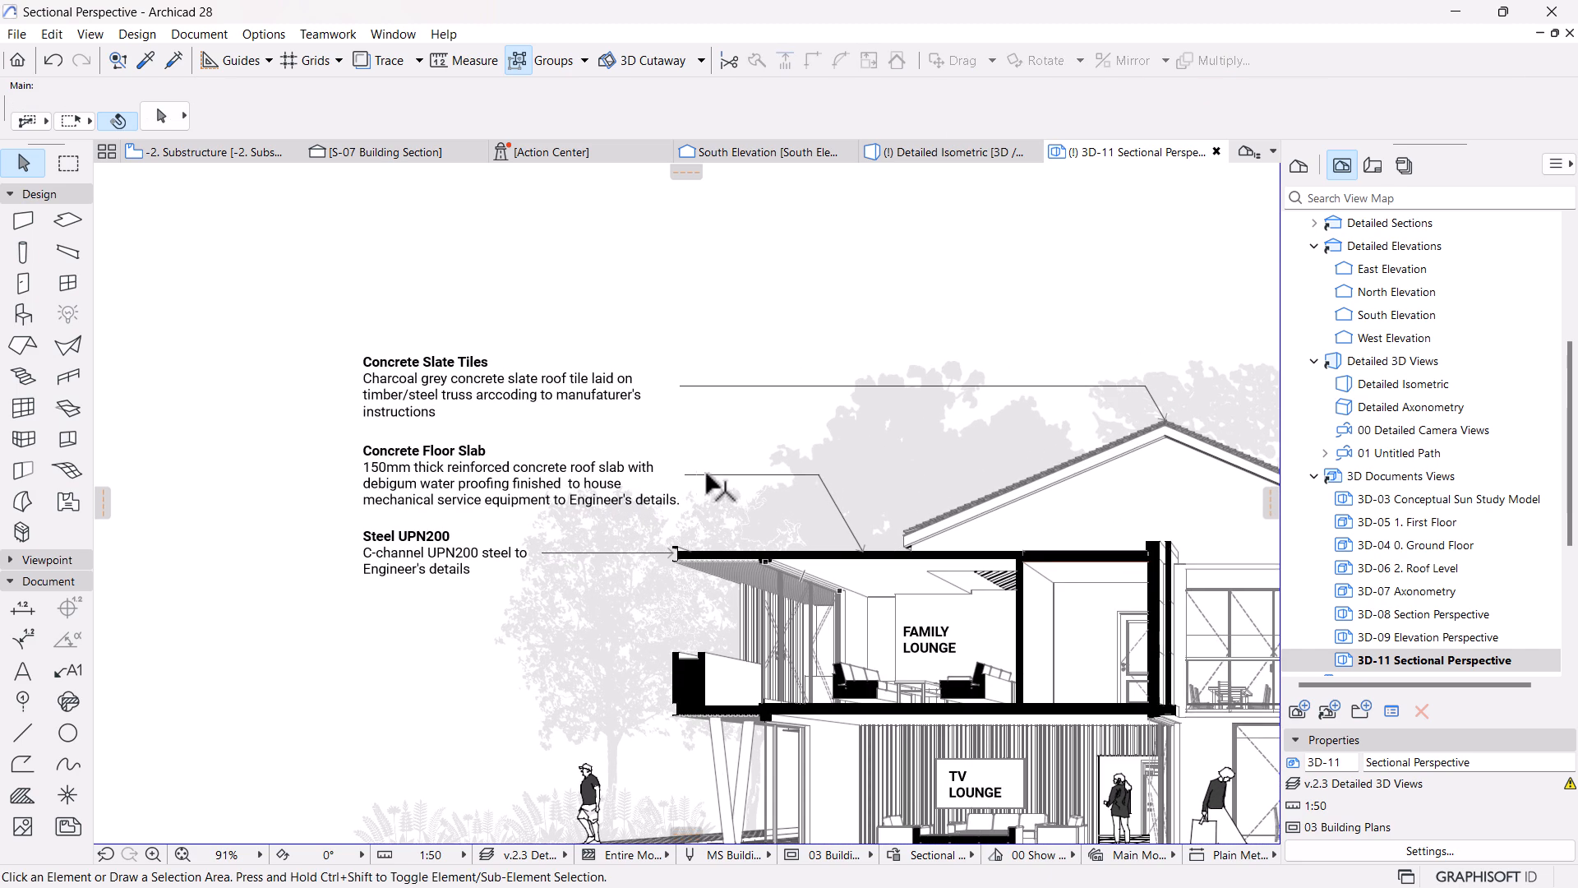
click(450, 567)
shift+click(456, 497)
shift+click(453, 401)
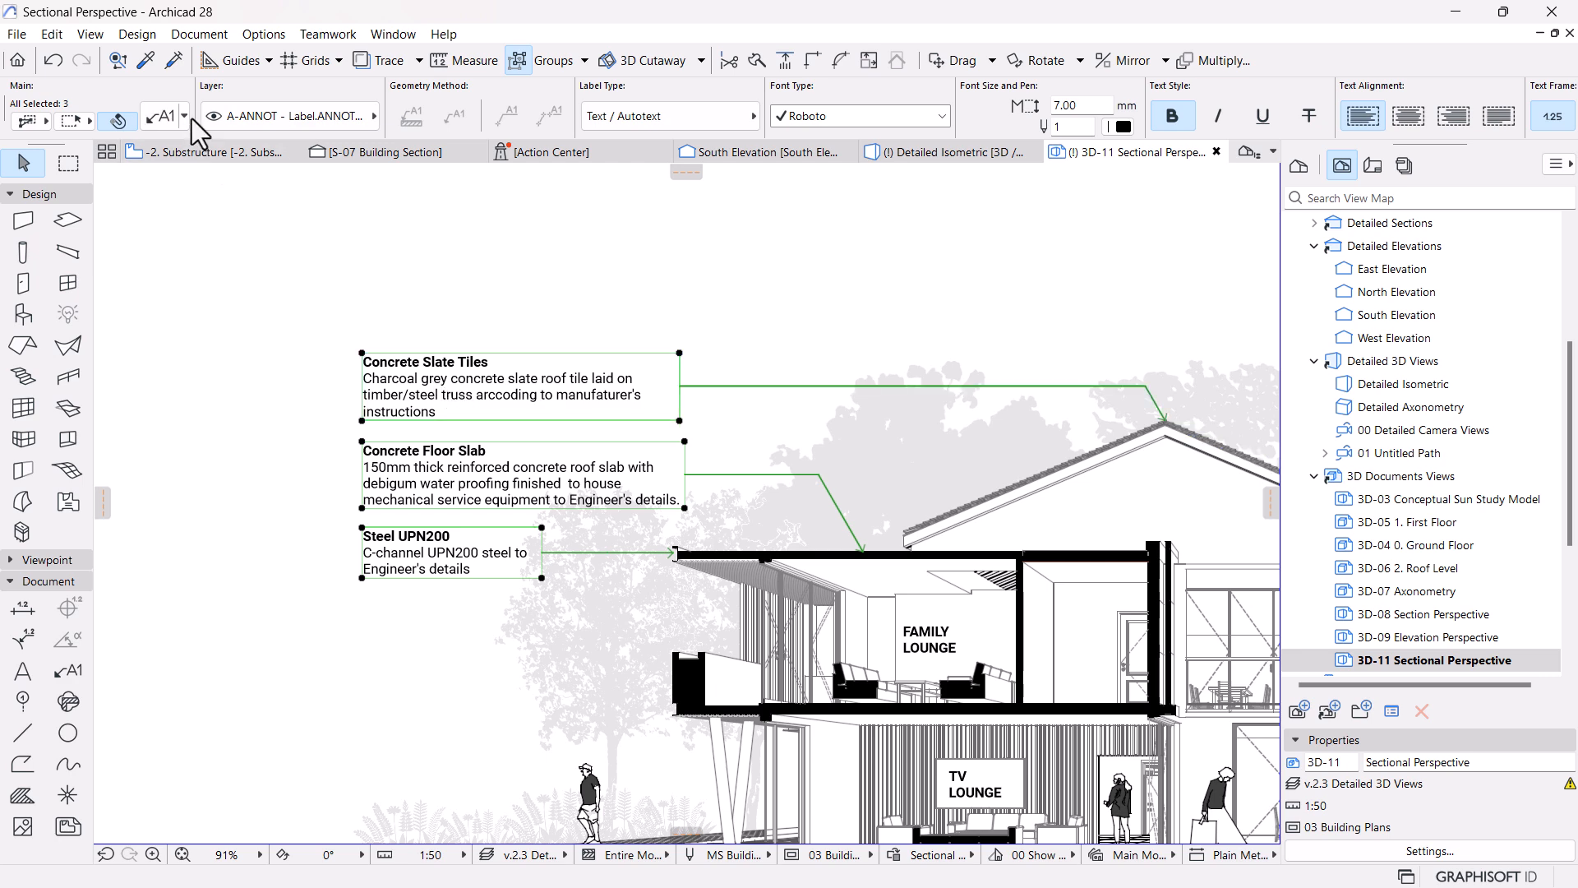
key(ctrl+t)
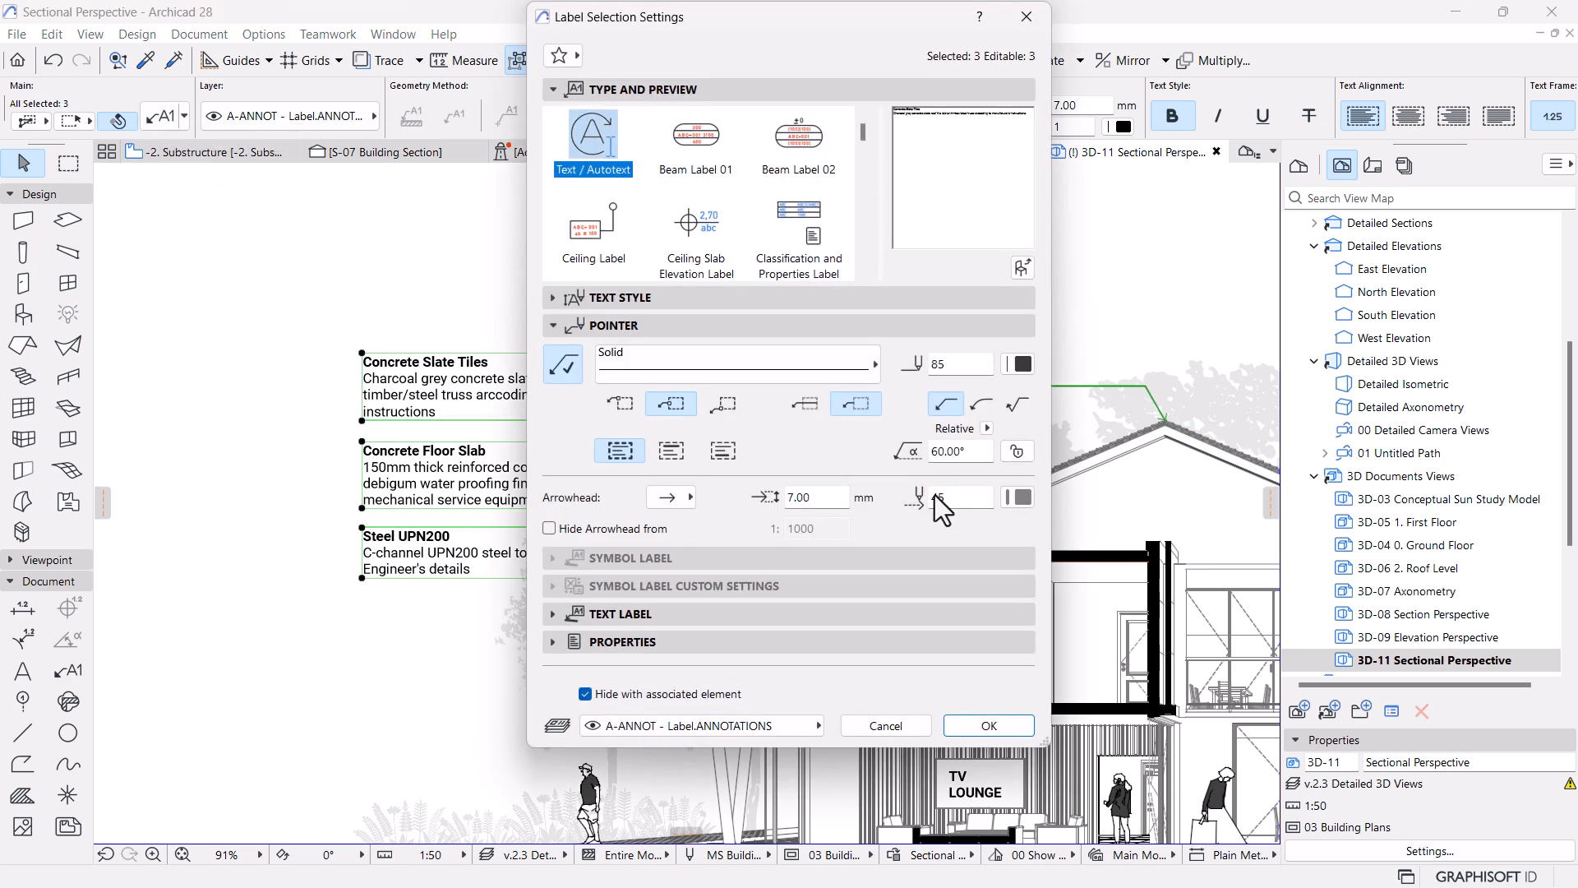
click(1021, 498)
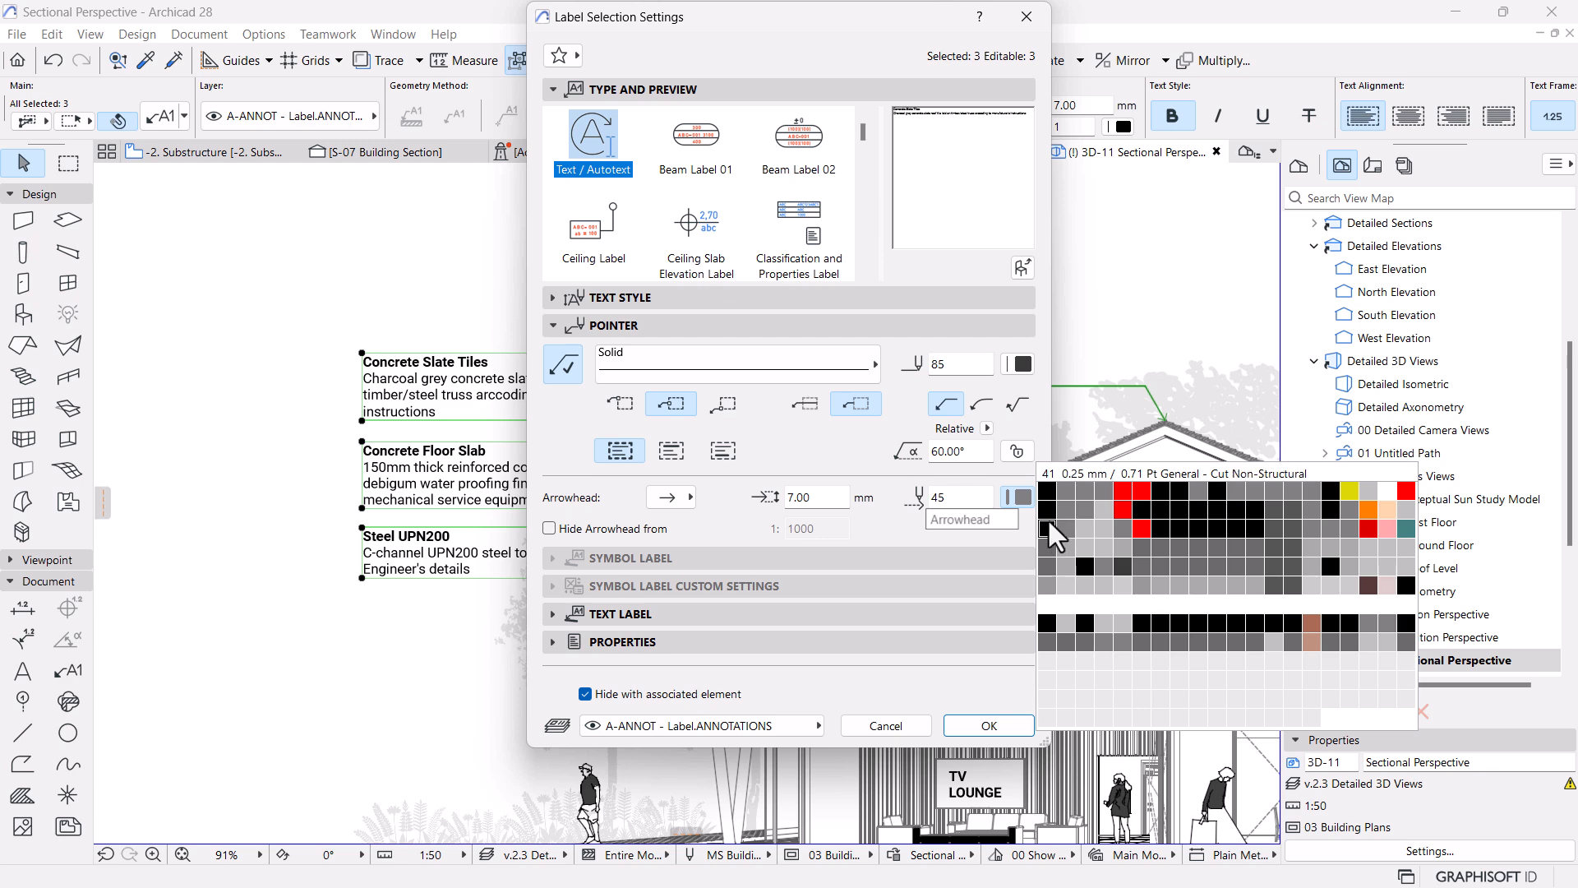
click(1048, 528)
click(989, 725)
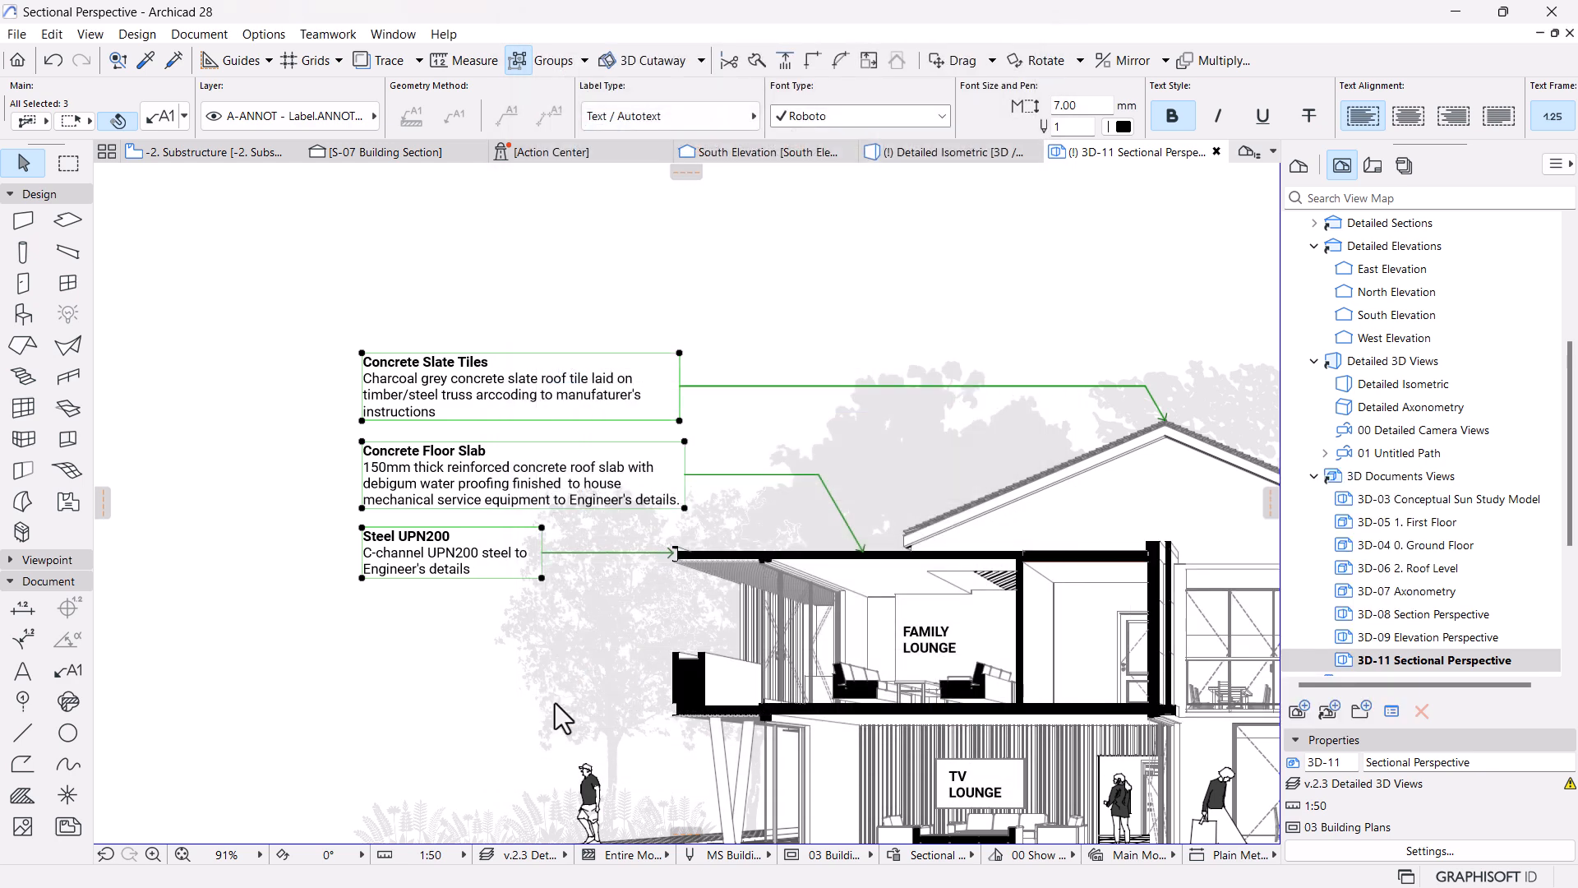
click(593, 659)
Place a new label on the upper-floor post with the Steel UPN200 label's settings, left-aligned beneath the existing labels
scroll(606, 452, down, 5)
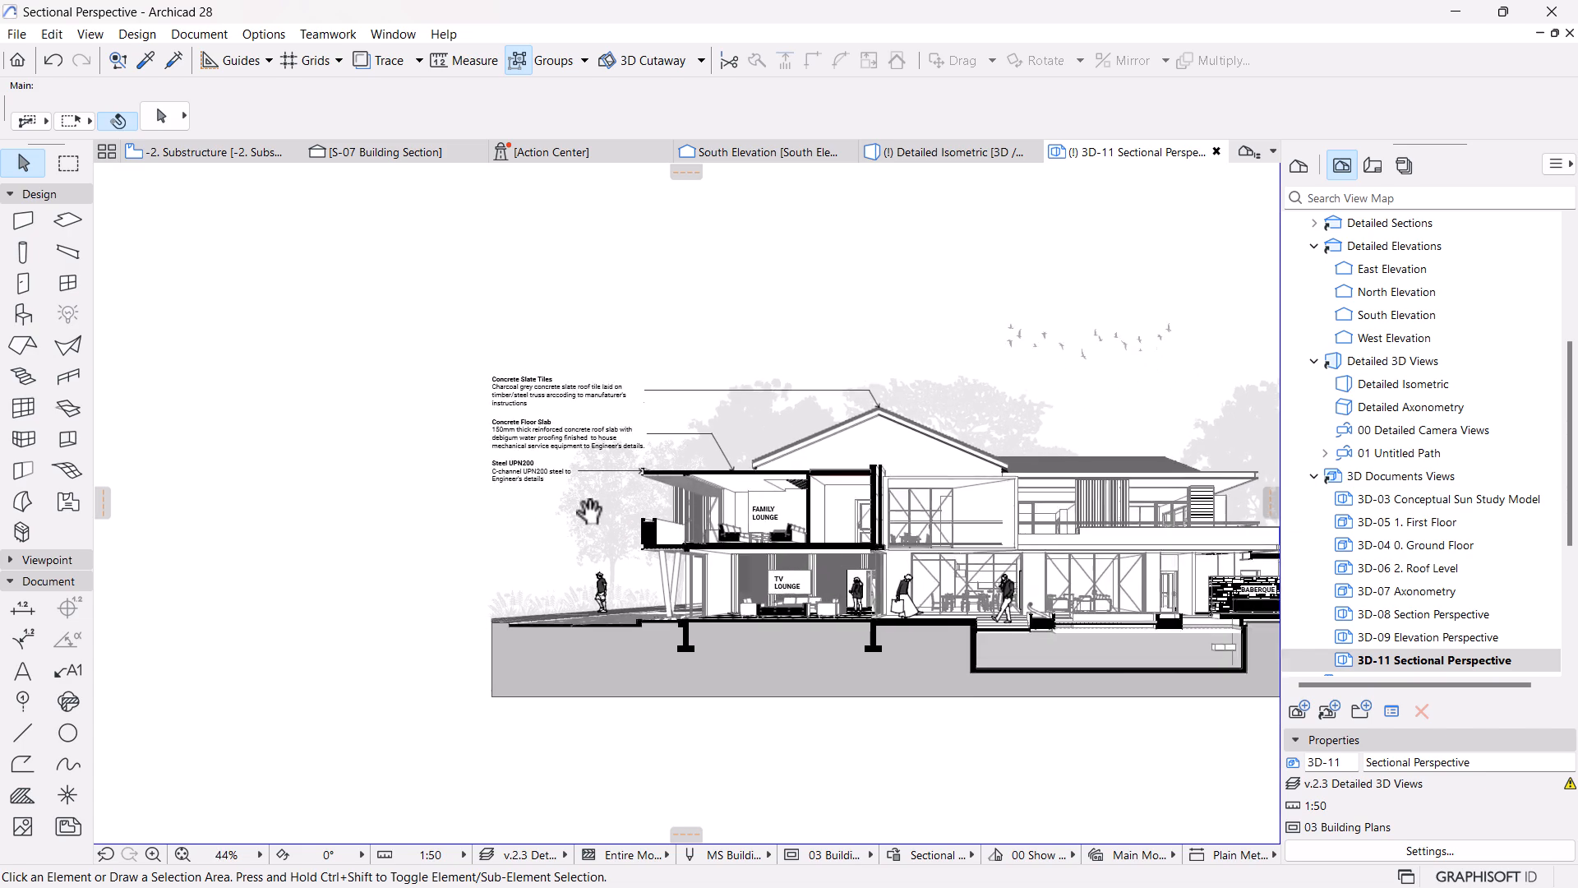
scroll(599, 457, up, 6)
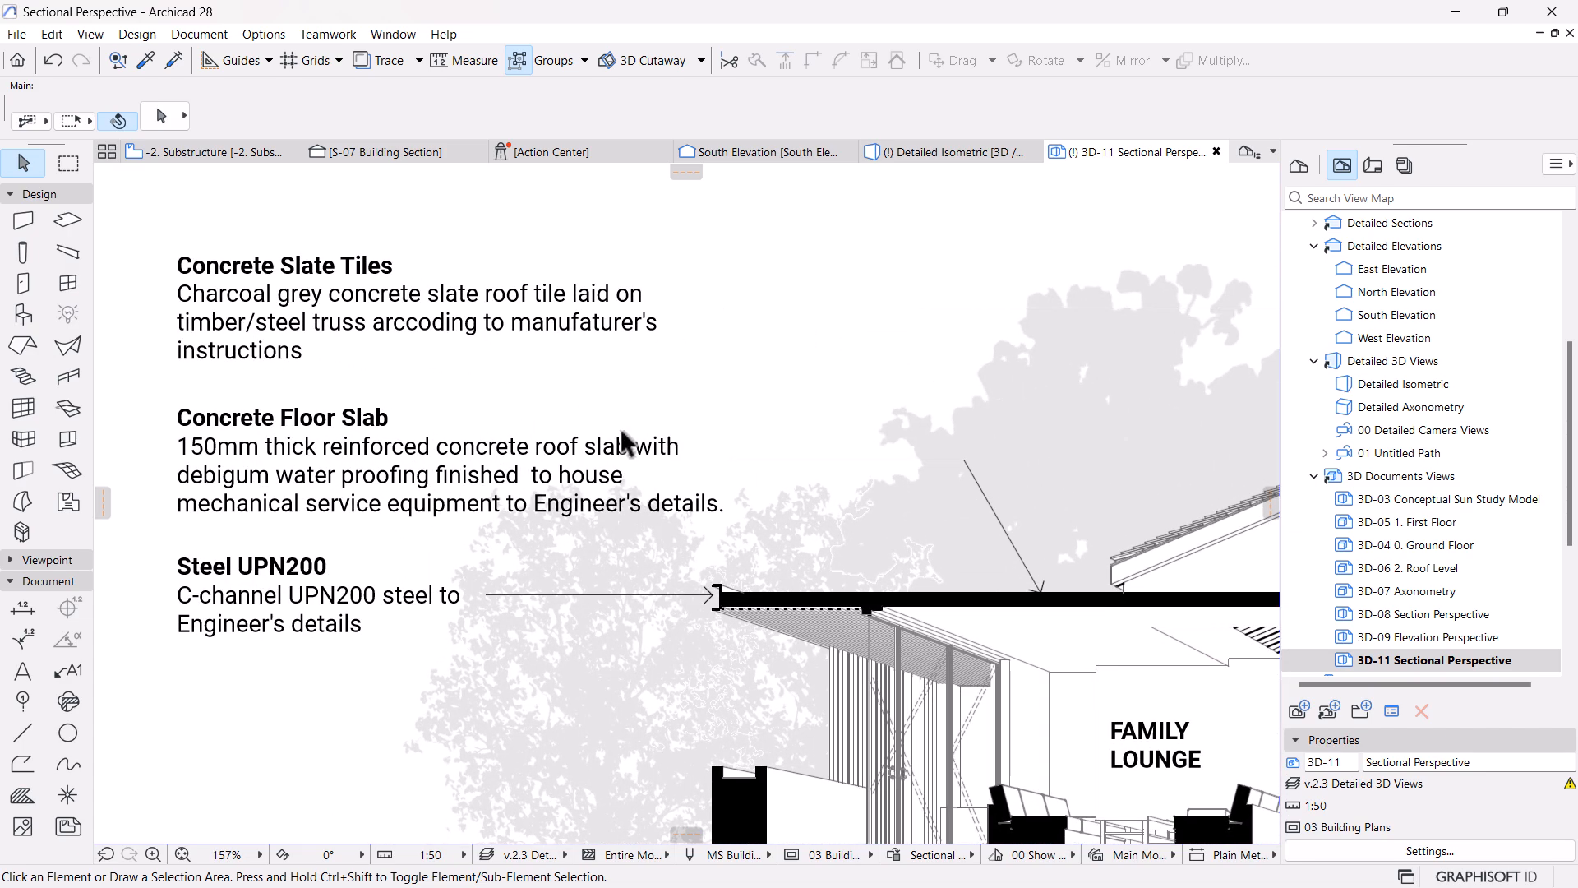
scroll(838, 703, up, 7)
scroll(654, 511, down, 11)
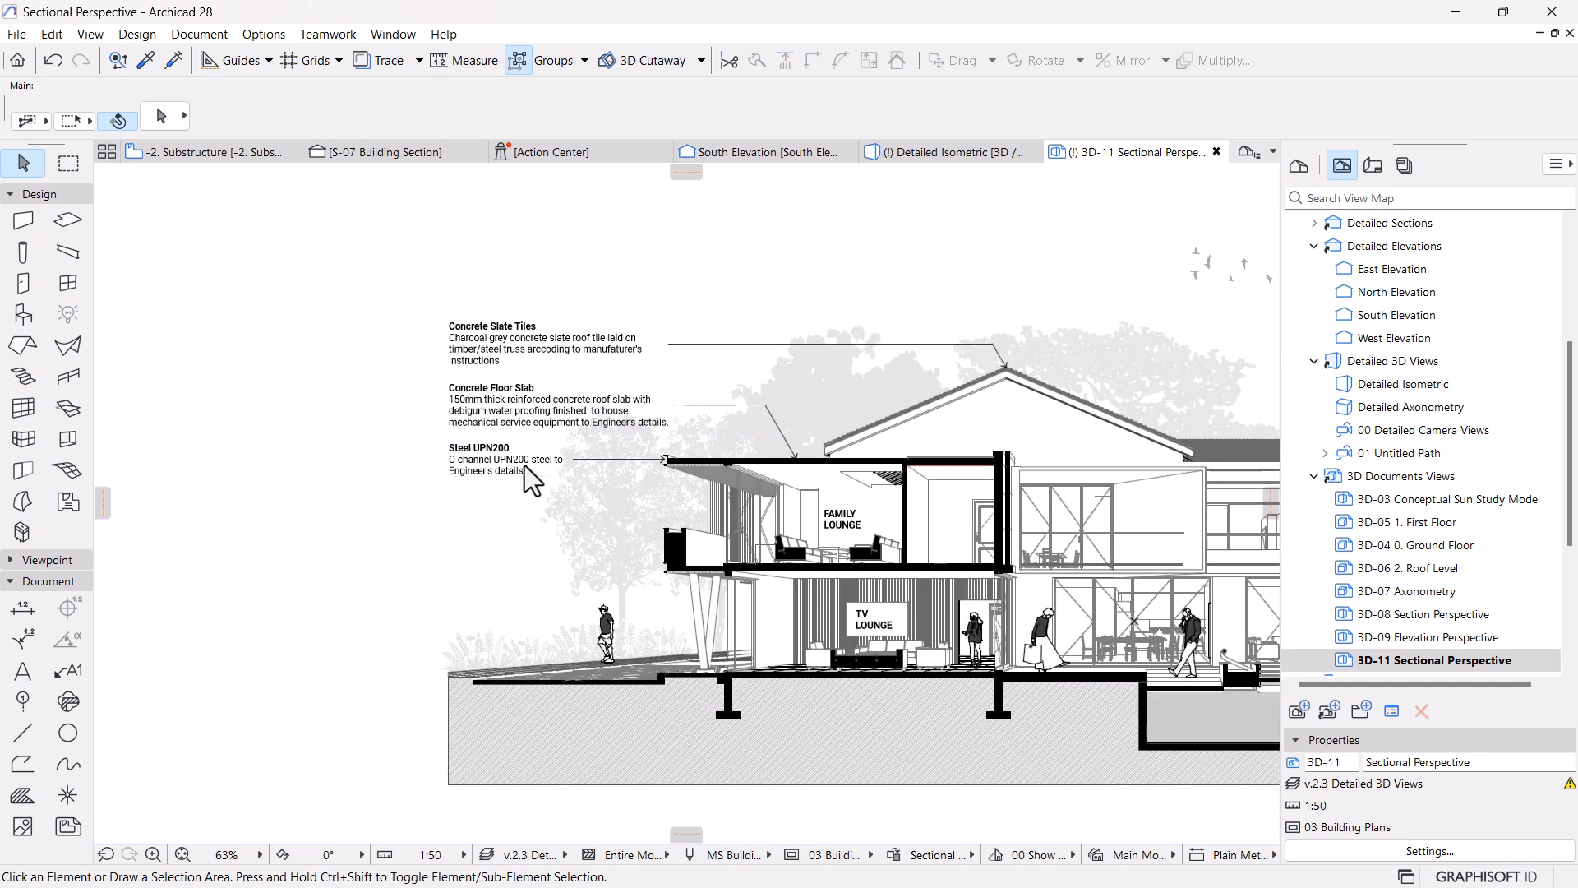
alt+click(649, 549)
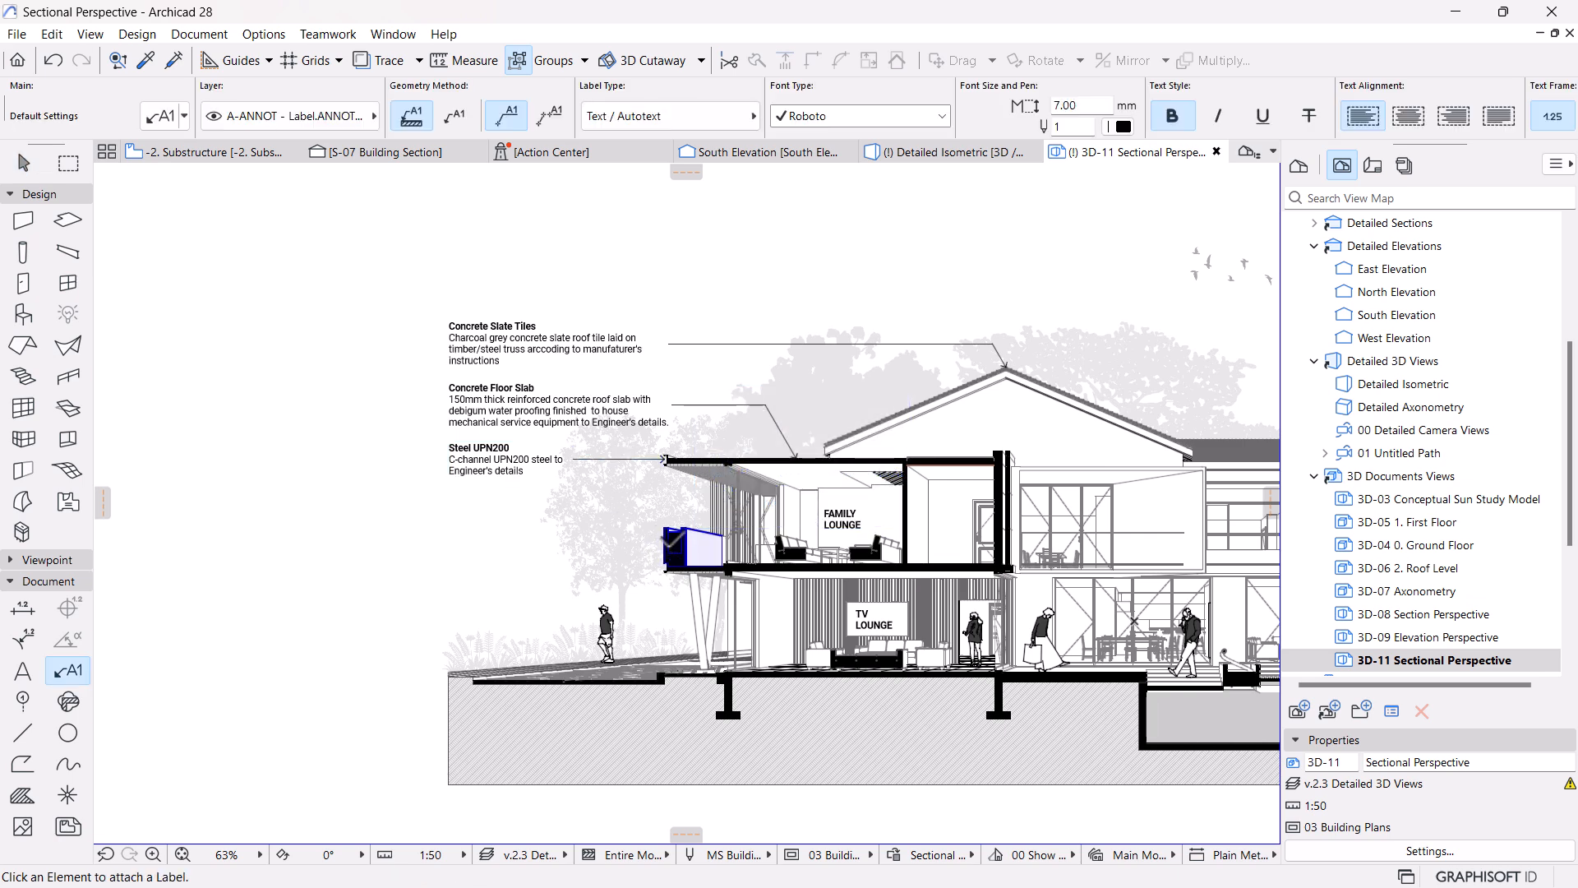
click(714, 508)
key(Escape)
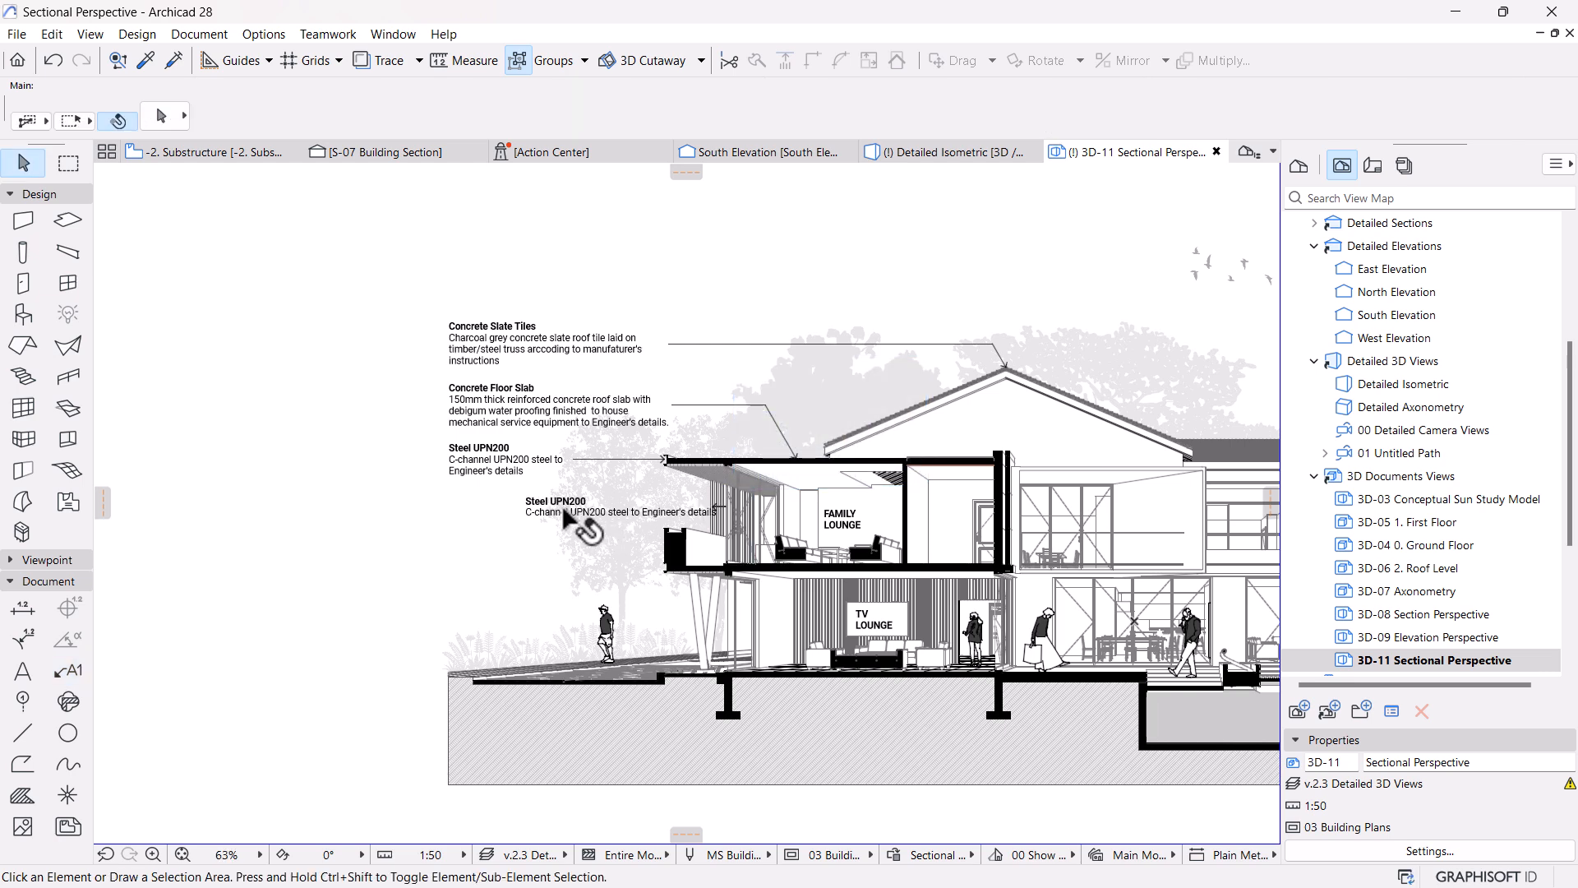
click(526, 497)
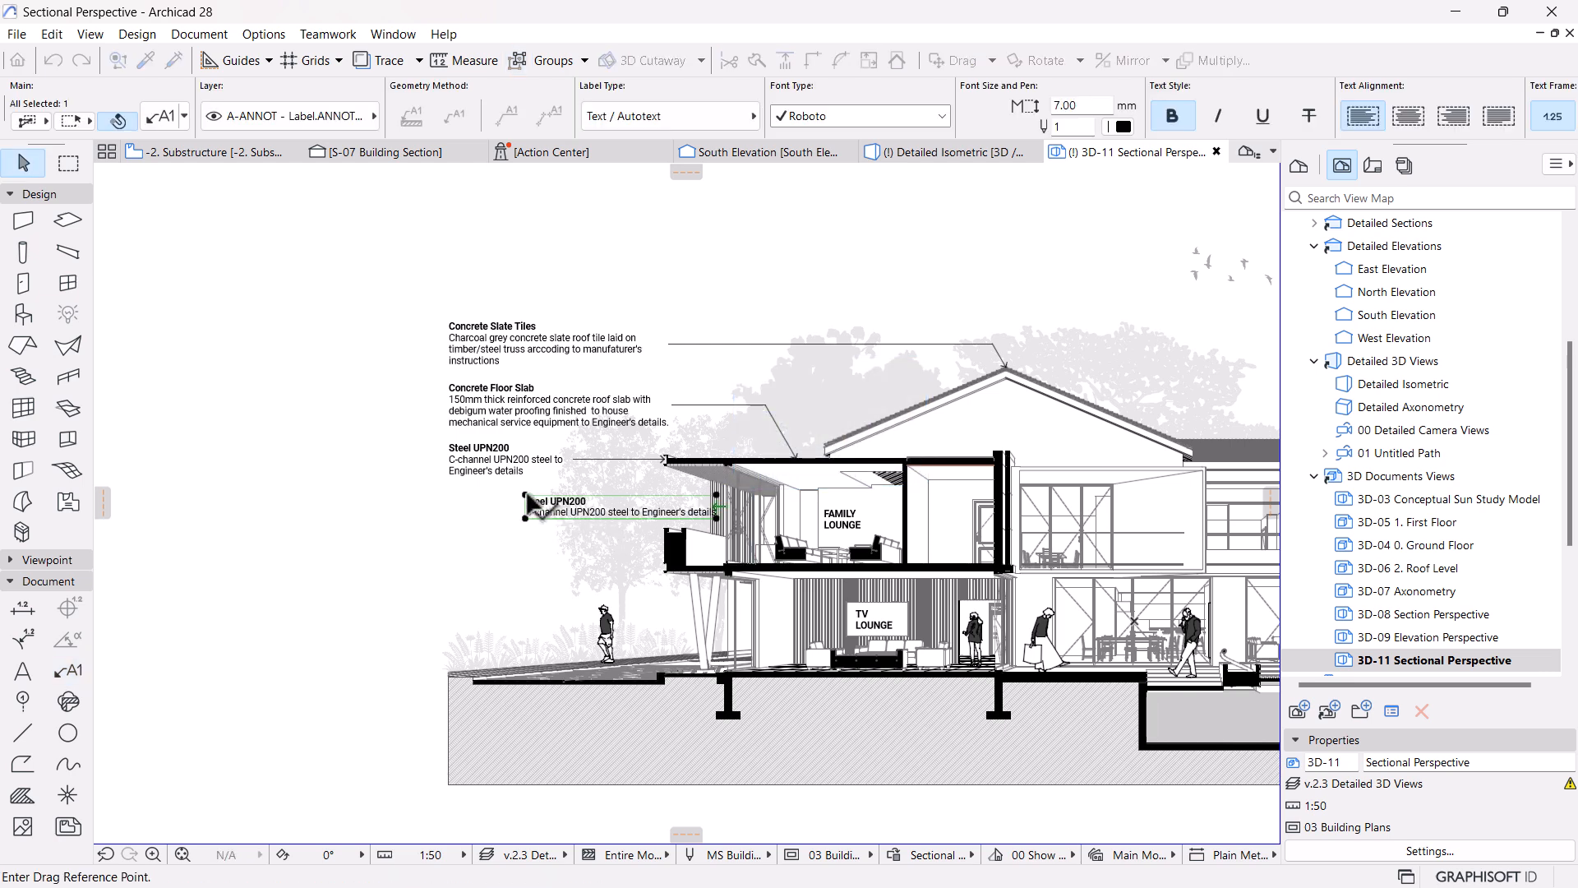
click(455, 482)
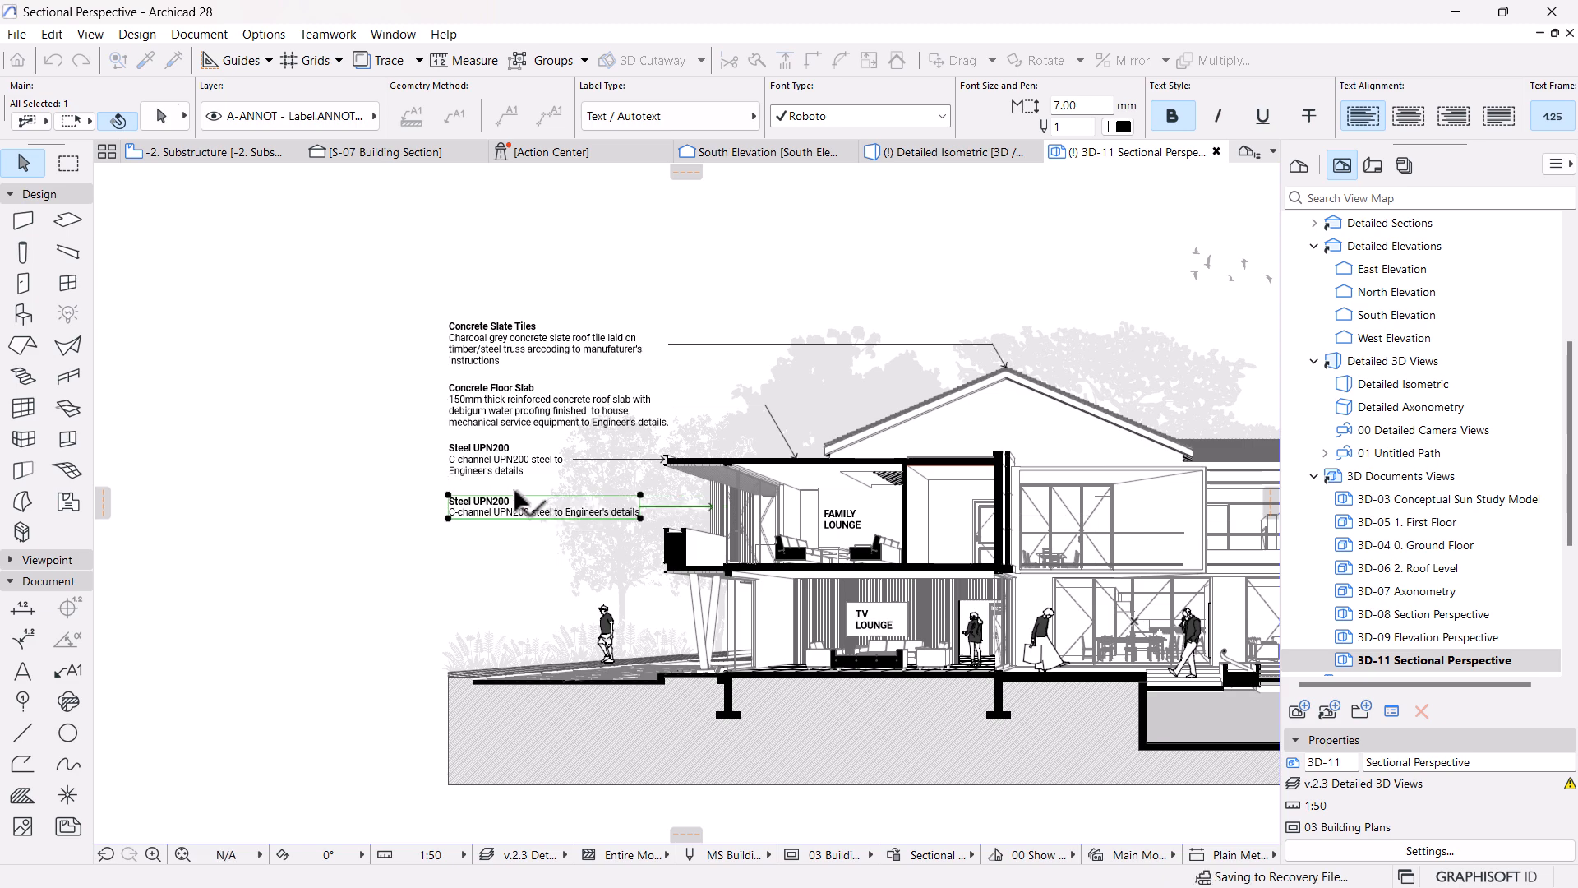
Replace the new label's text with the title and description of keynote ST-07 SHS Post
scroll(464, 526, up, 4)
double_click(467, 539)
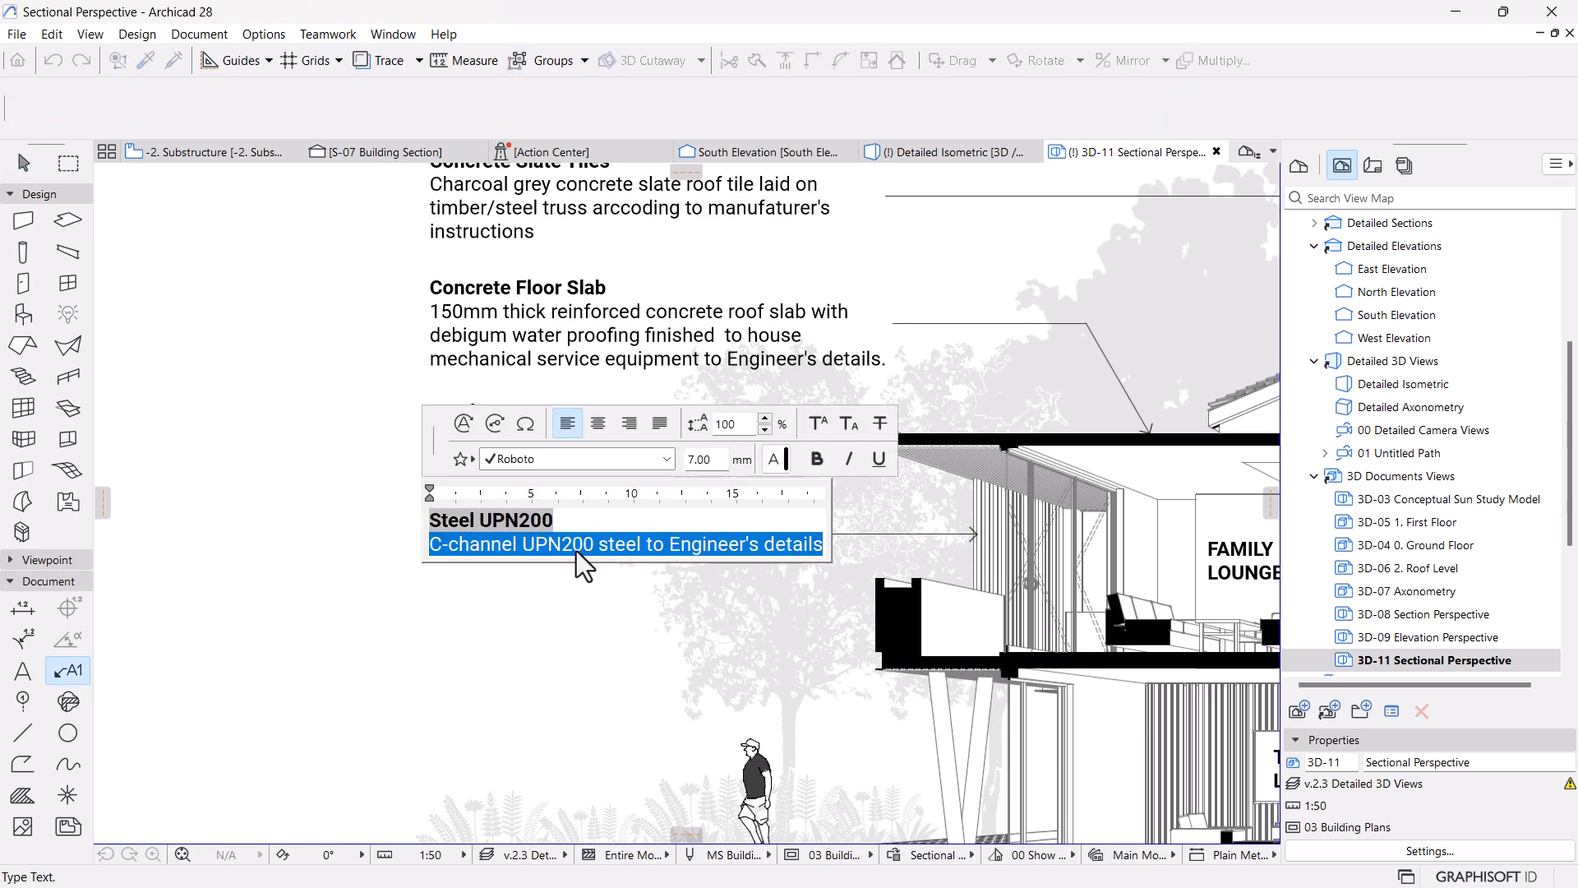
click(591, 544)
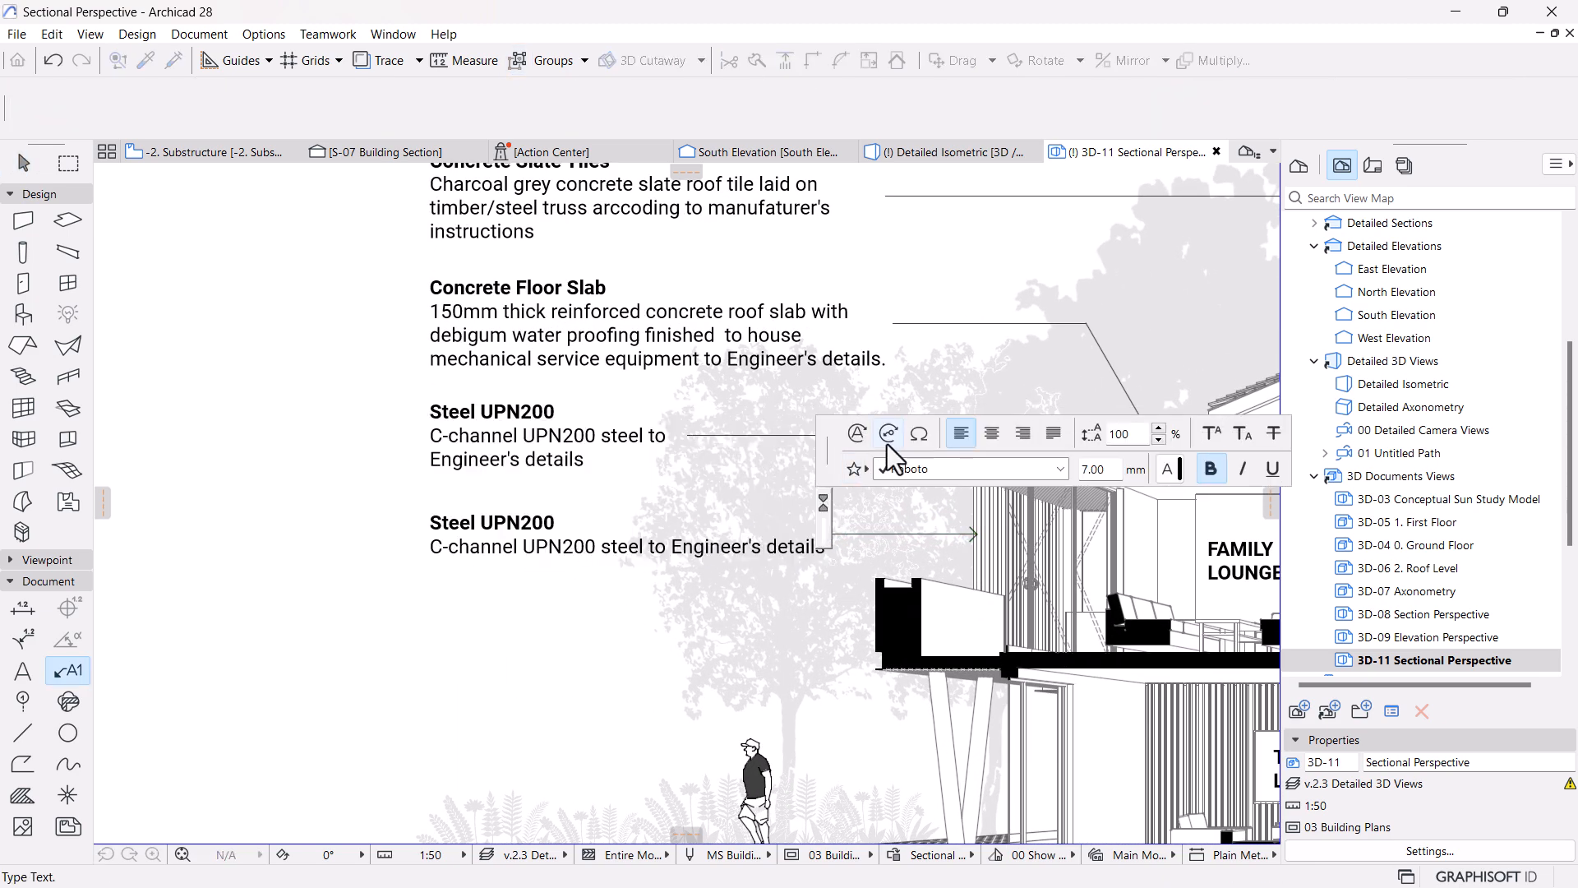
click(887, 433)
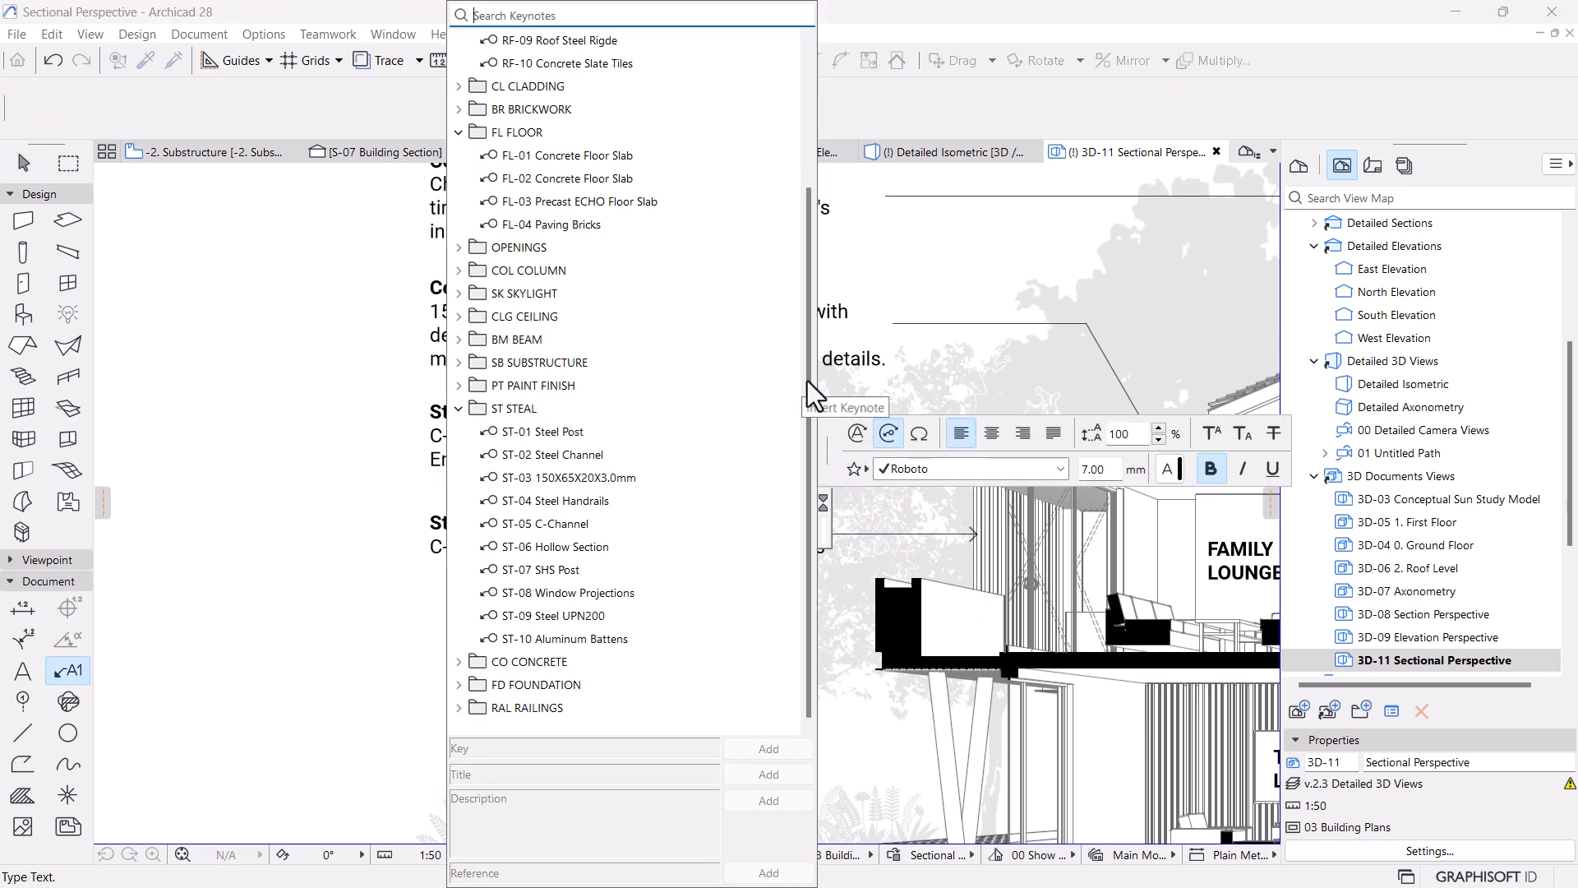
click(534, 571)
click(769, 774)
click(769, 800)
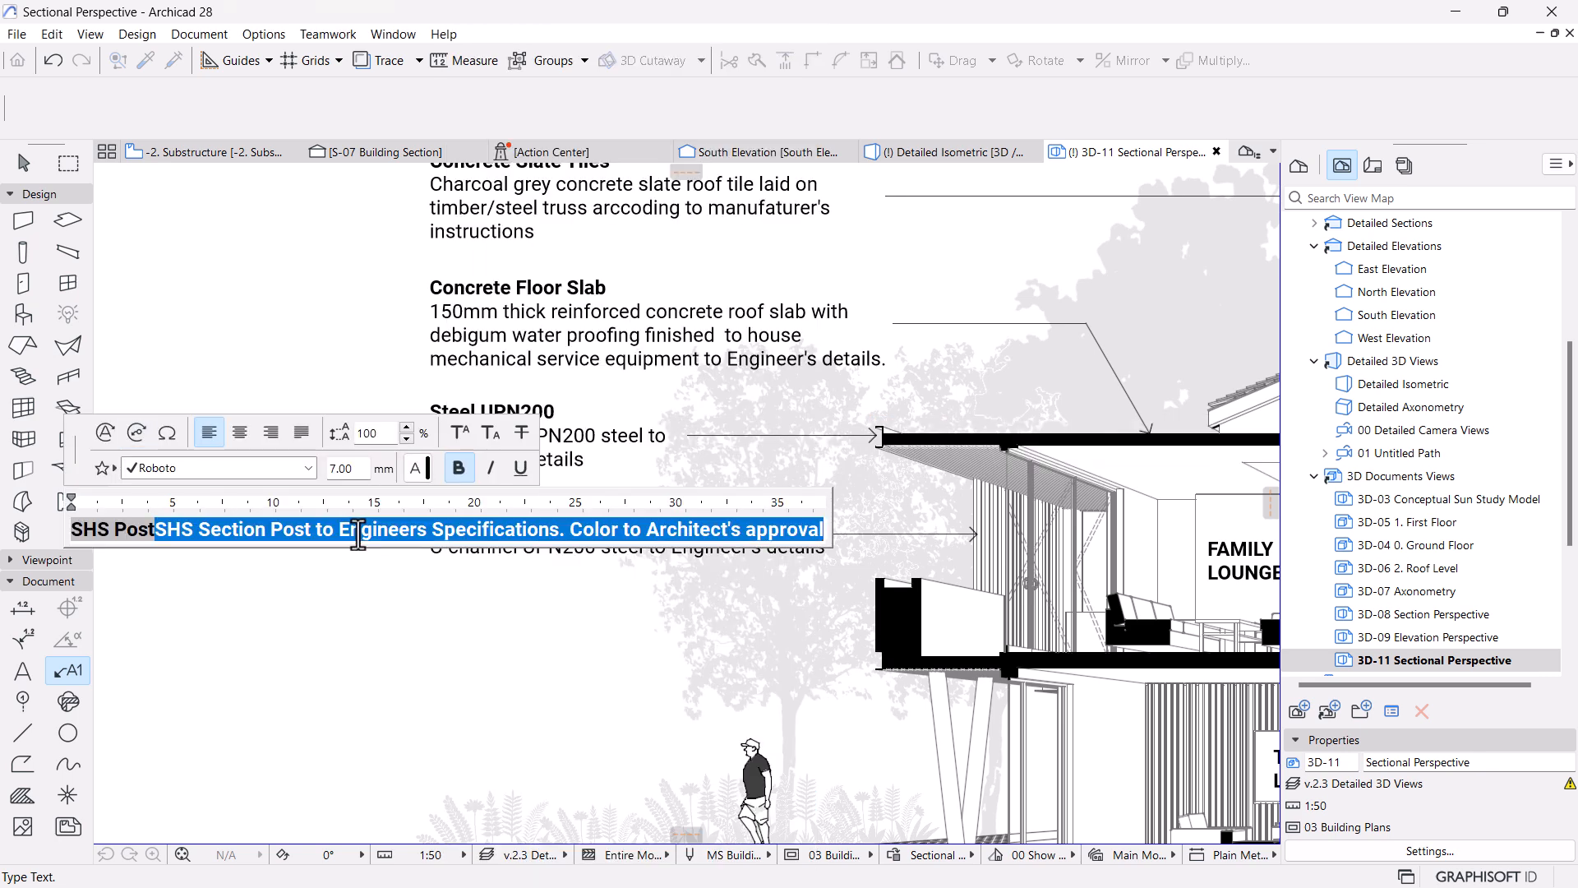
Remove bold from the SHS Post description and put it on its own line below the title
click(459, 468)
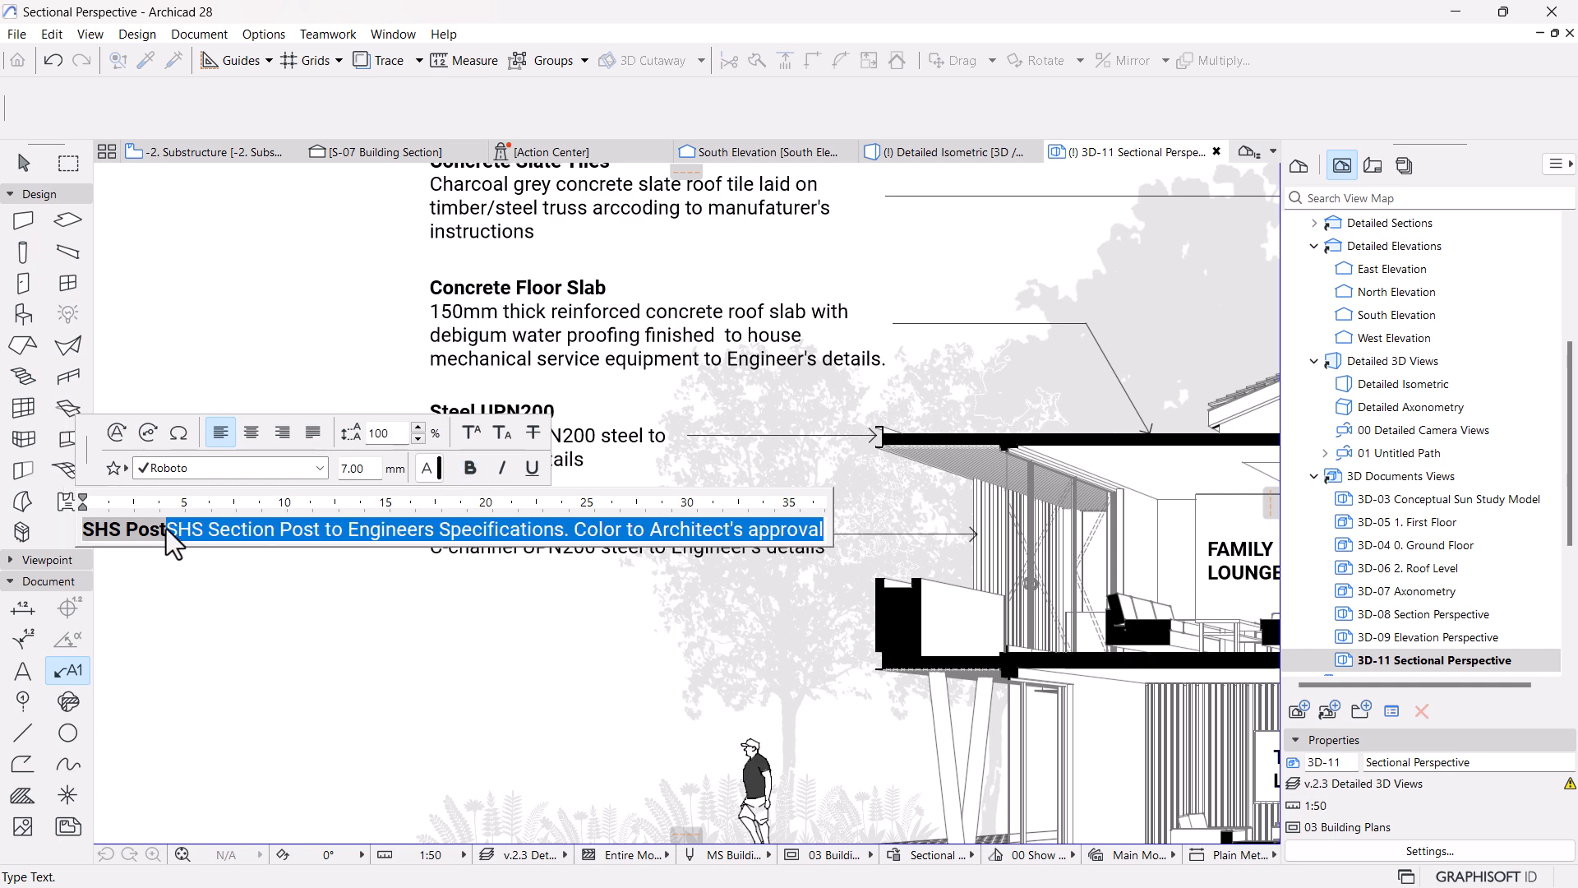
click(166, 530)
key(Return)
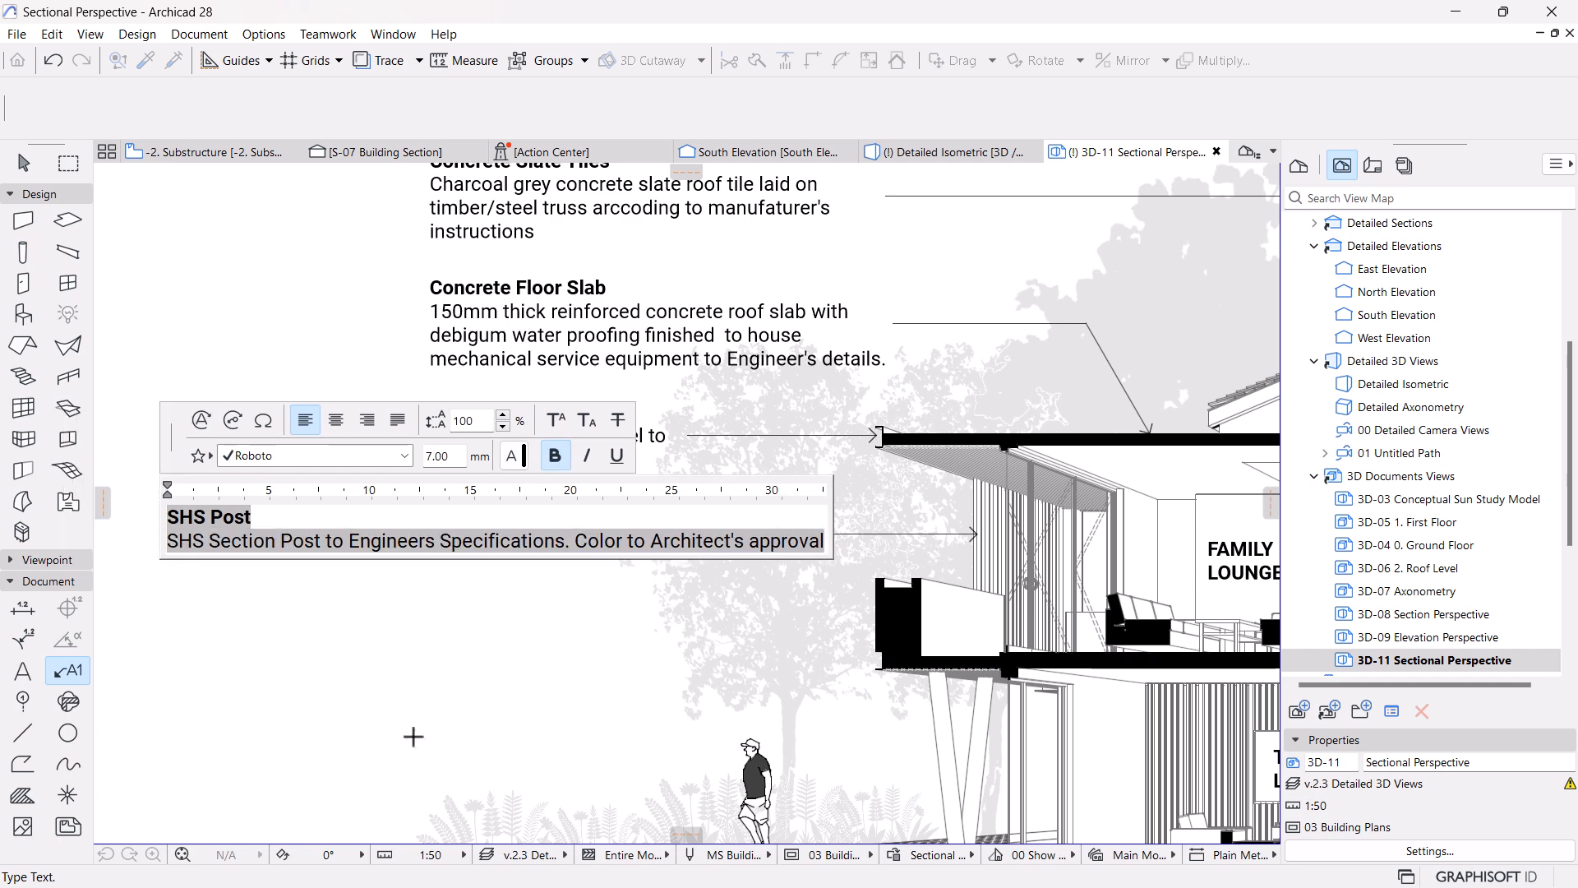
key(Escape)
Narrow the SHS Post label's text width so its description wraps onto three lines
click(166, 509)
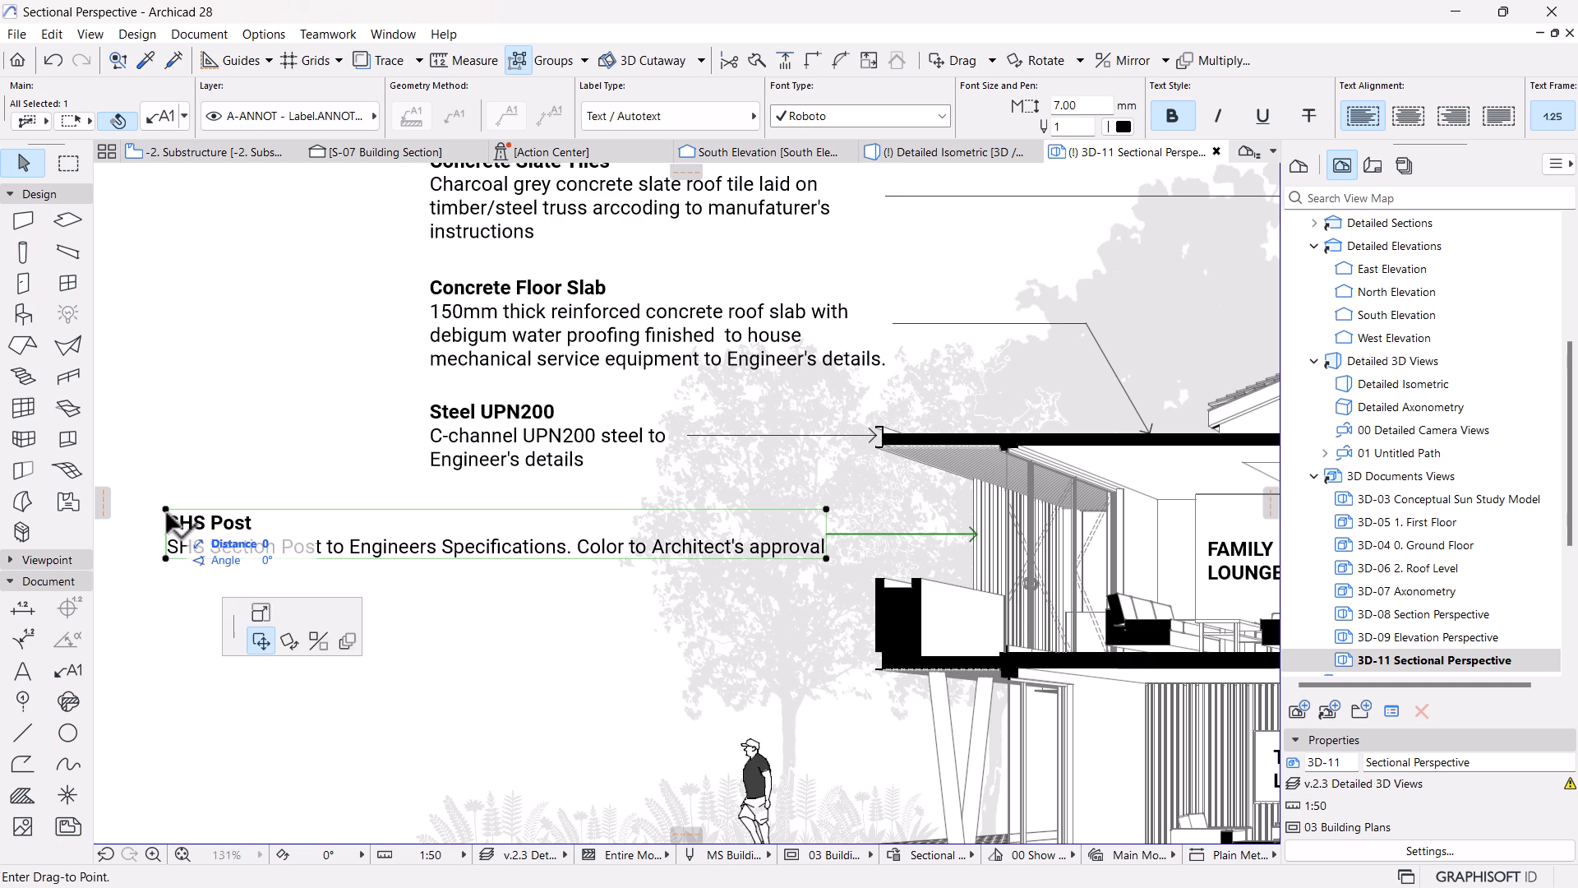
click(132, 179)
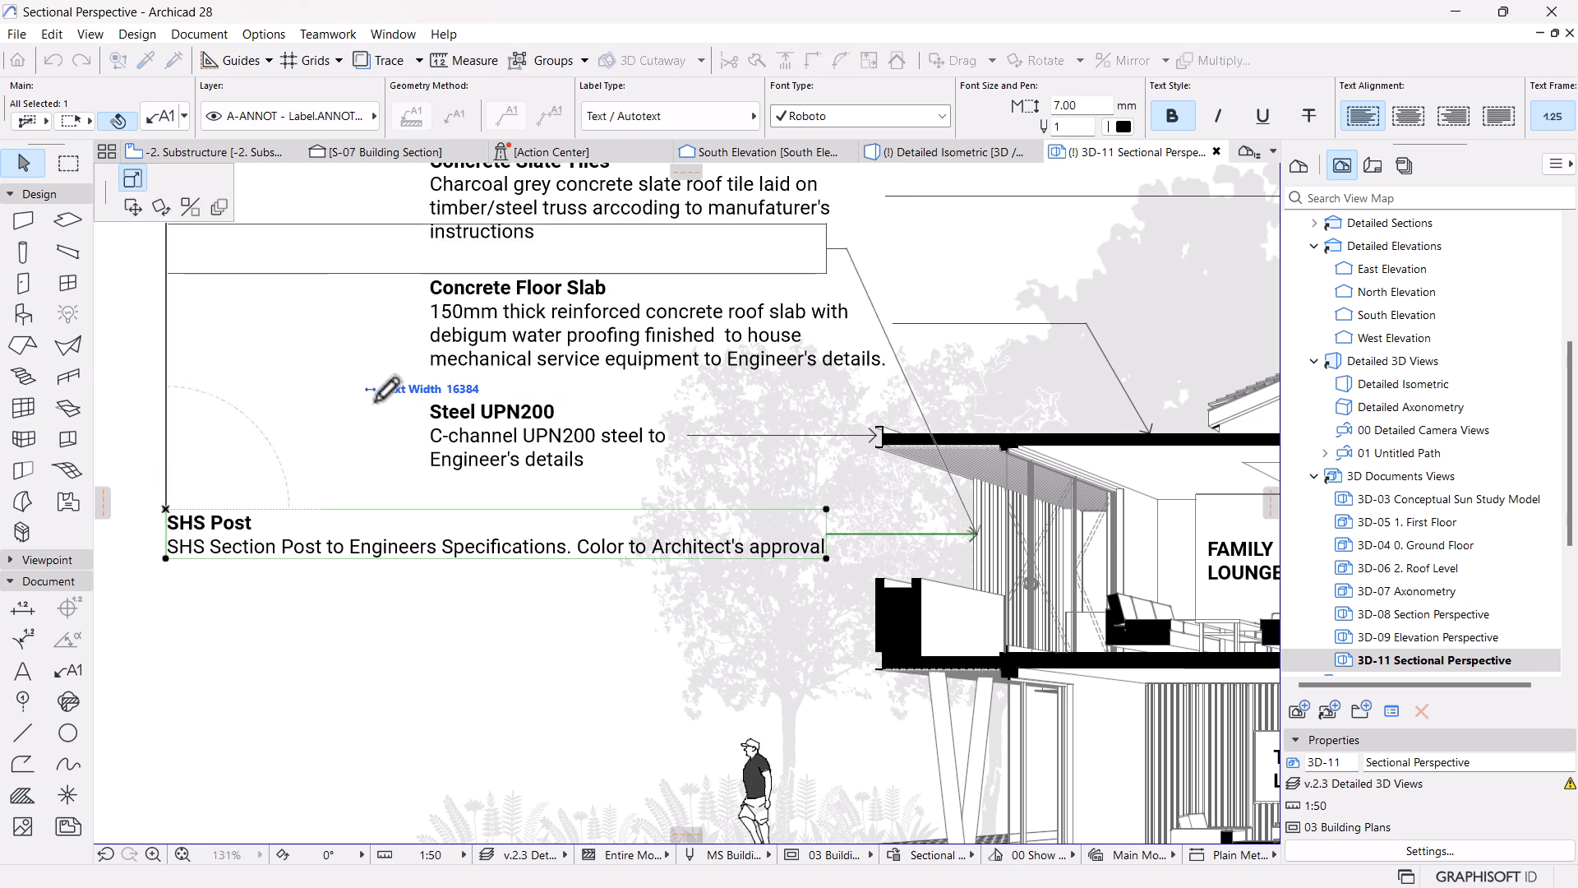
click(517, 486)
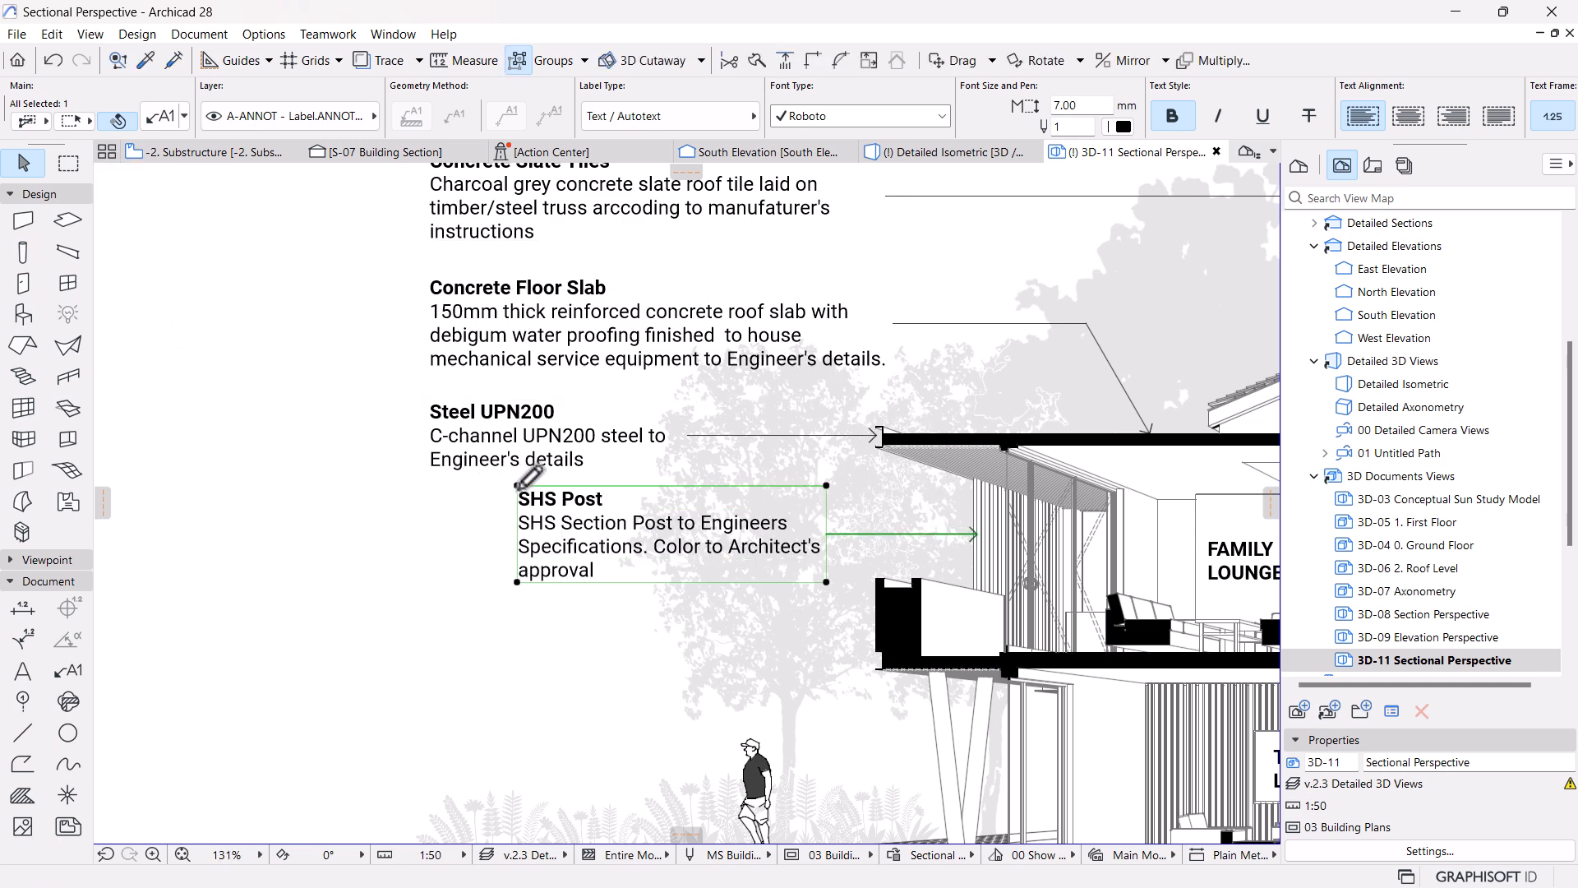
Left-align the SHS Post label with the labels above and lower it by about 320 to leave a gap beneath Steel UPN200
click(516, 486)
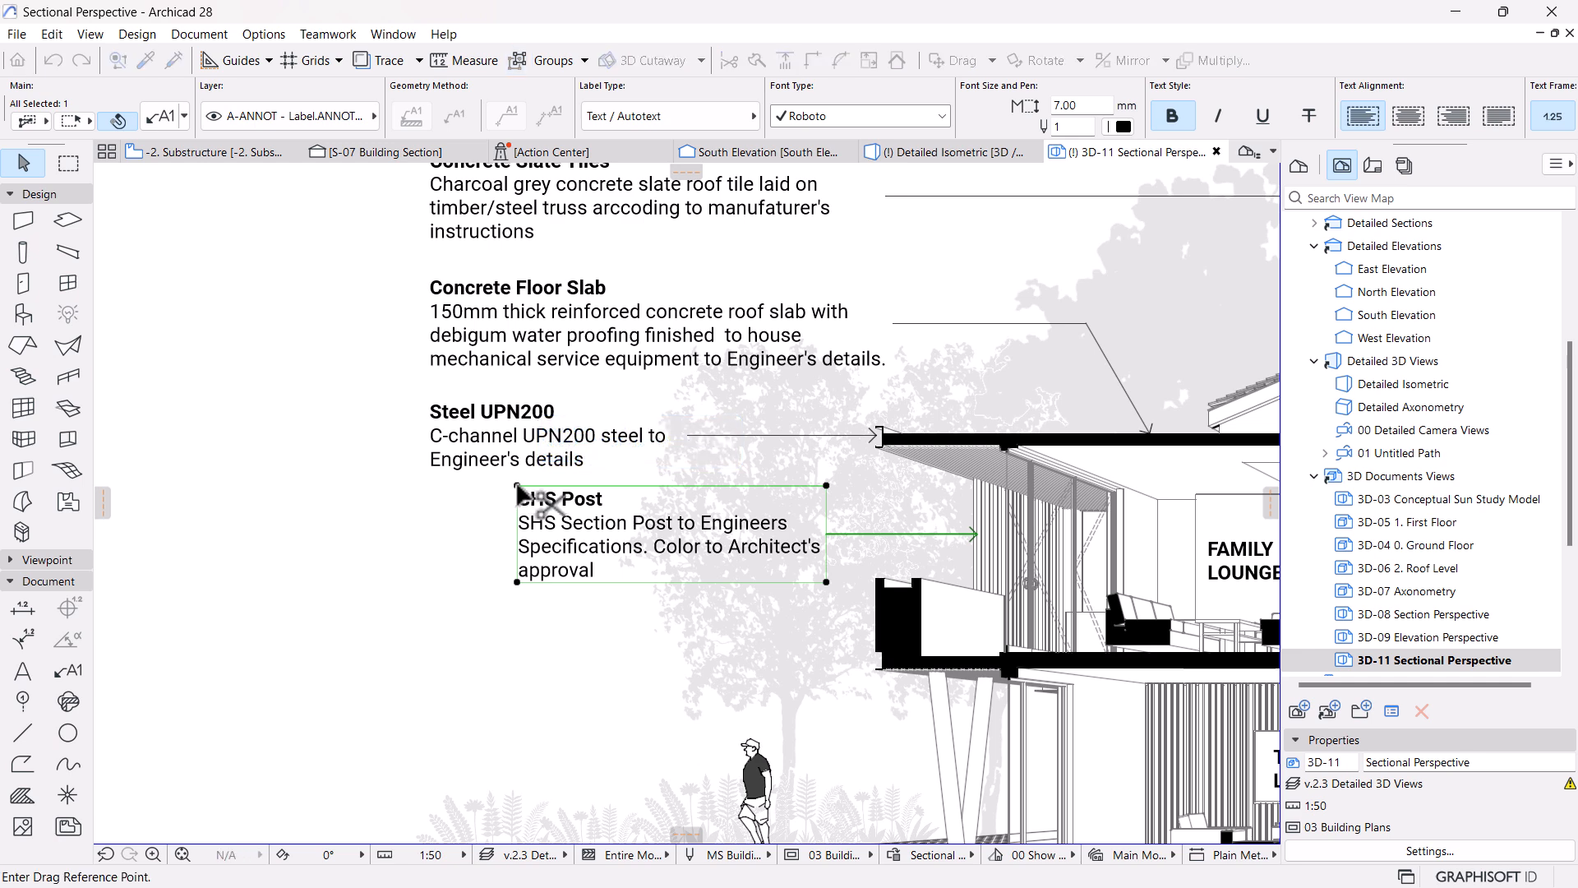
click(429, 486)
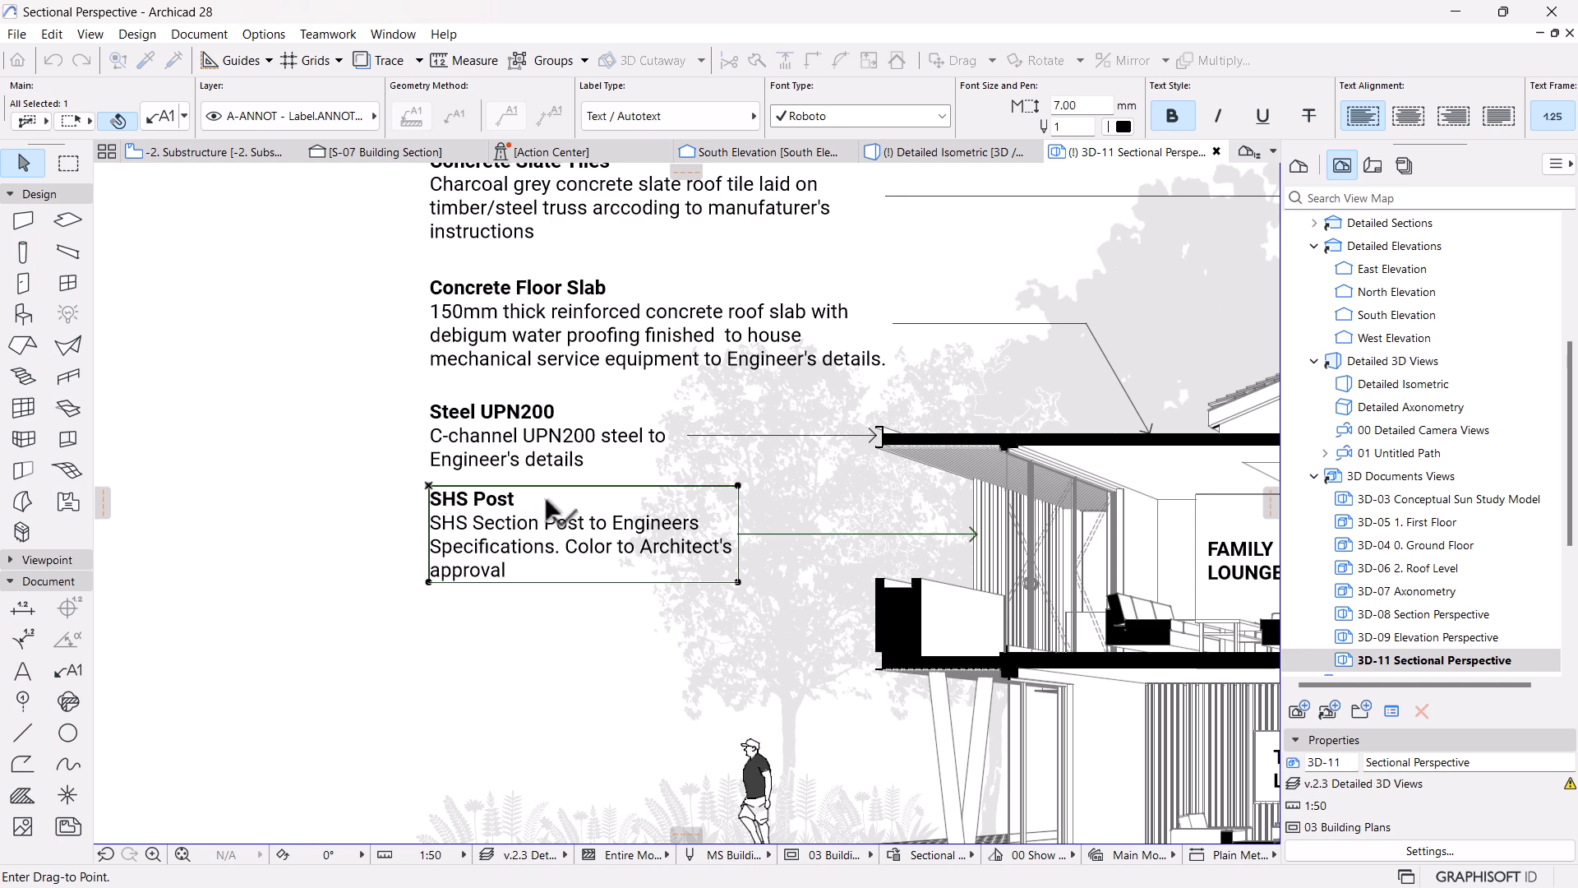
key(ctrl+d)
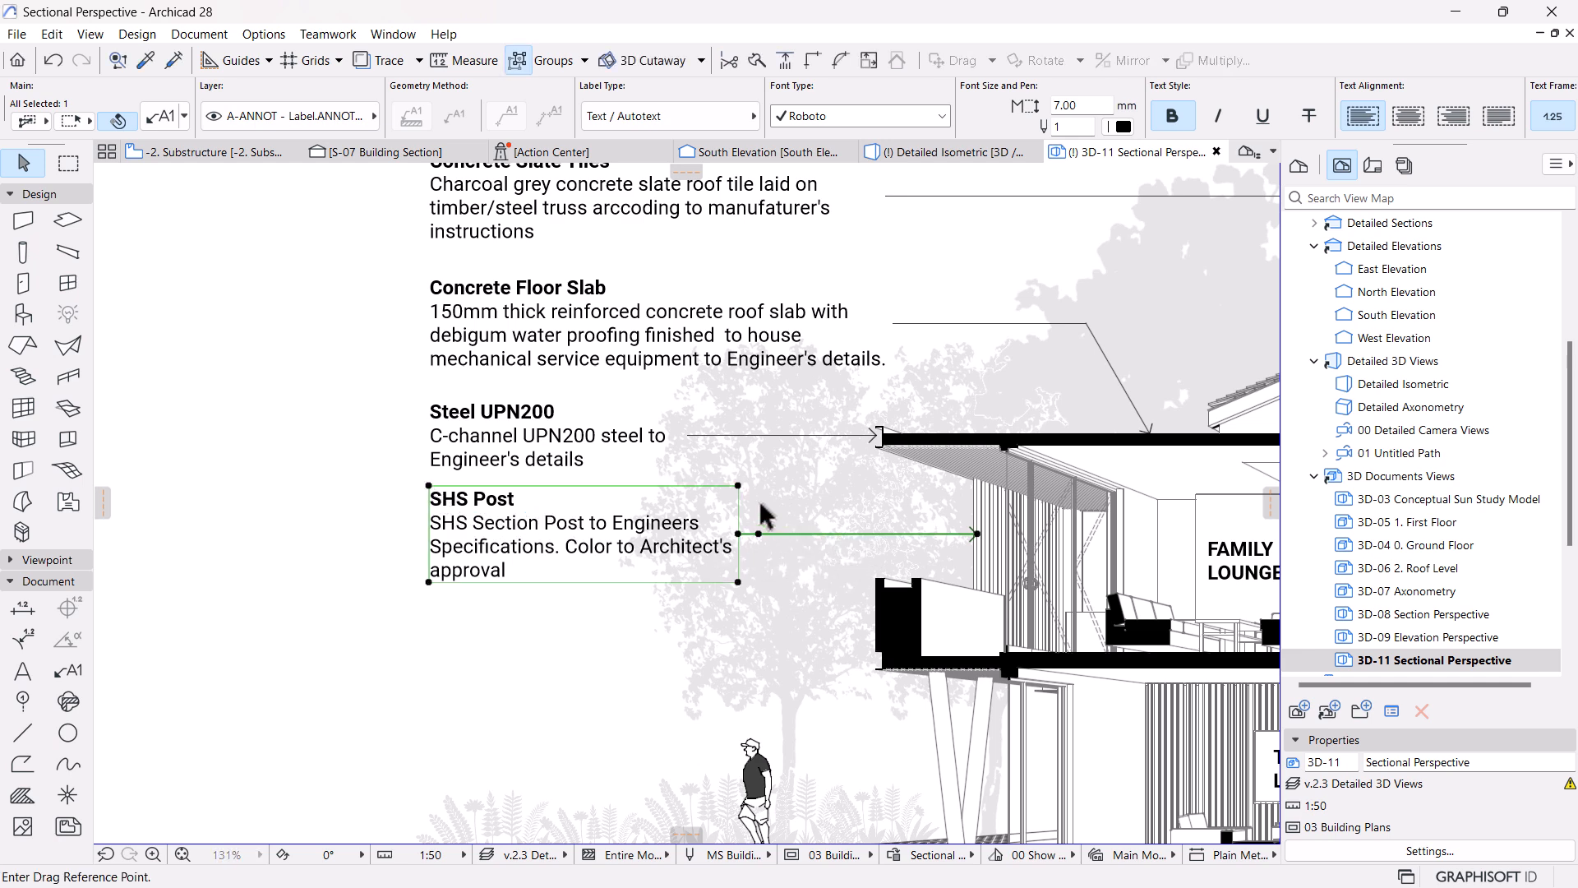
click(738, 486)
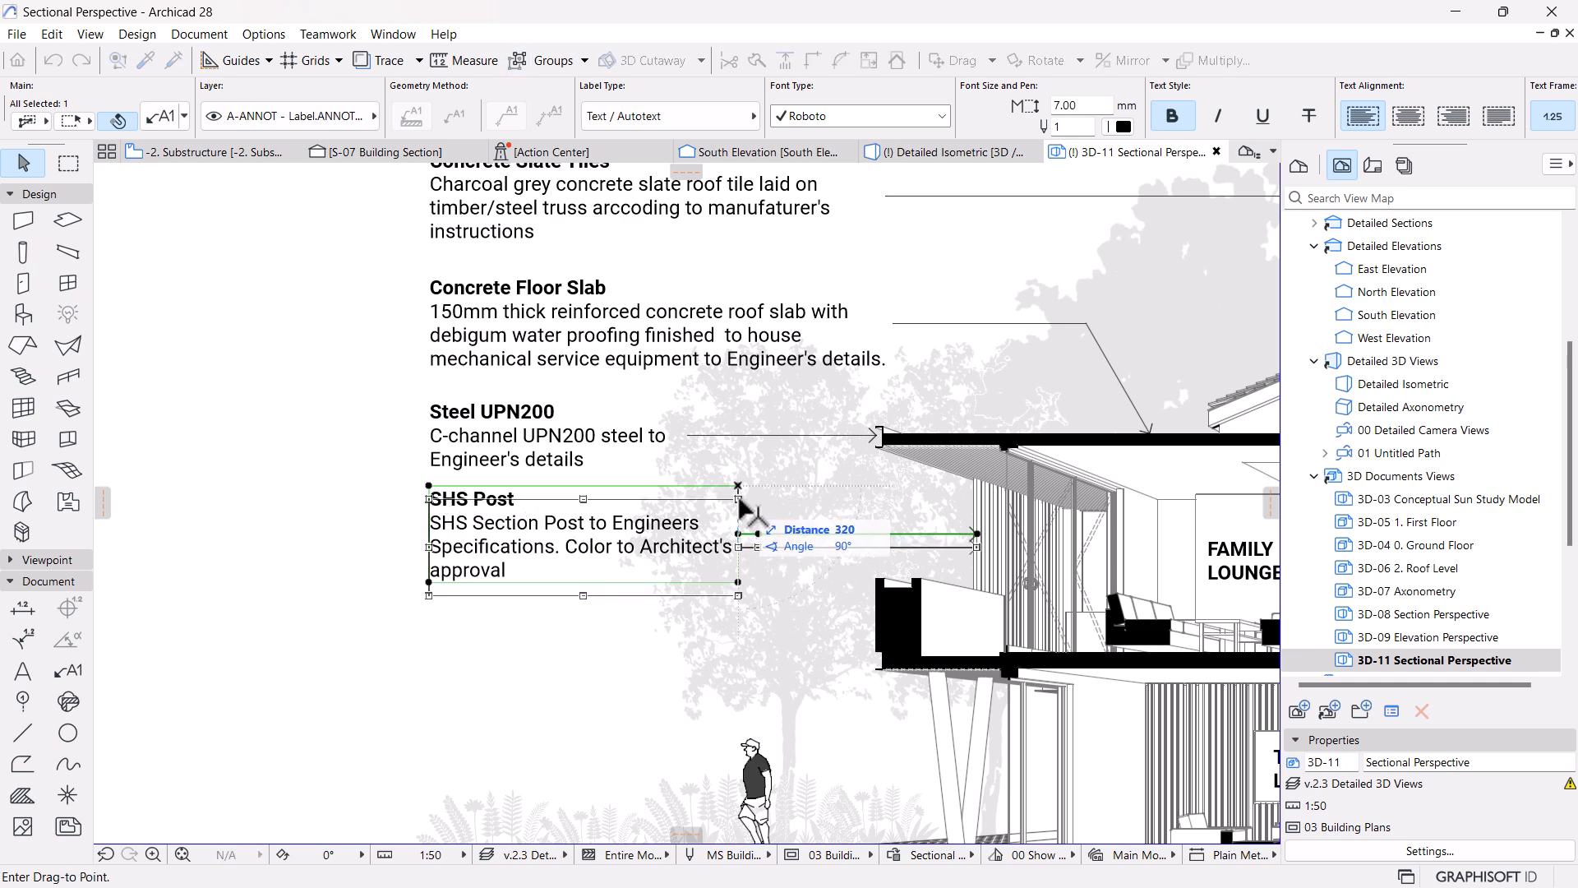
click(738, 499)
click(425, 508)
scroll(425, 507, down, 4)
scroll(469, 567, up, 2)
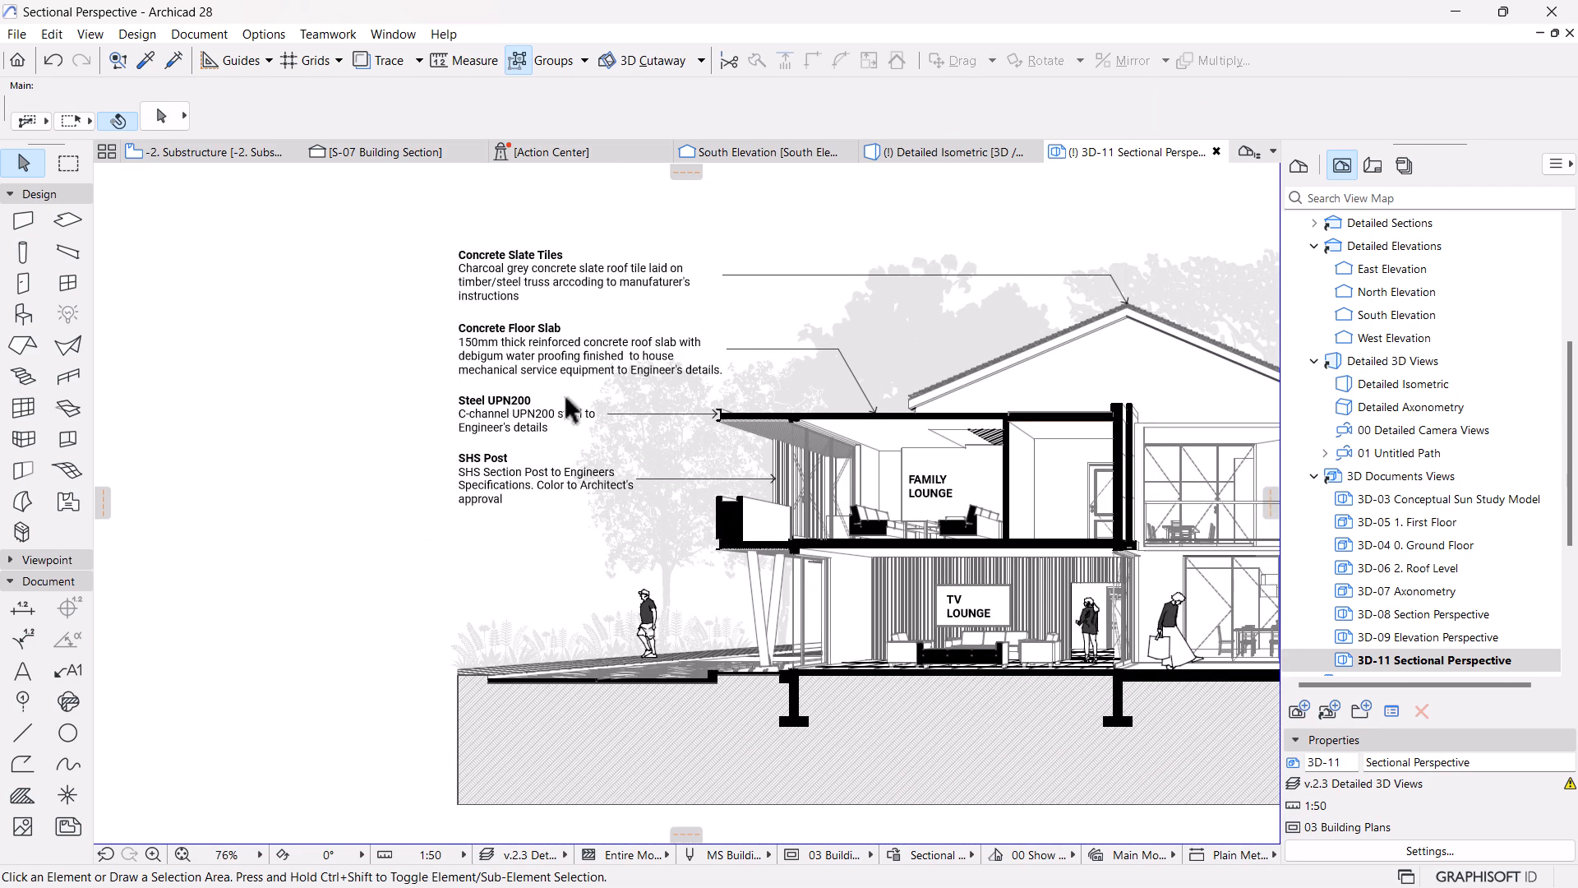
scroll(494, 428, up, 2)
middle_drag(490, 423, 503, 483)
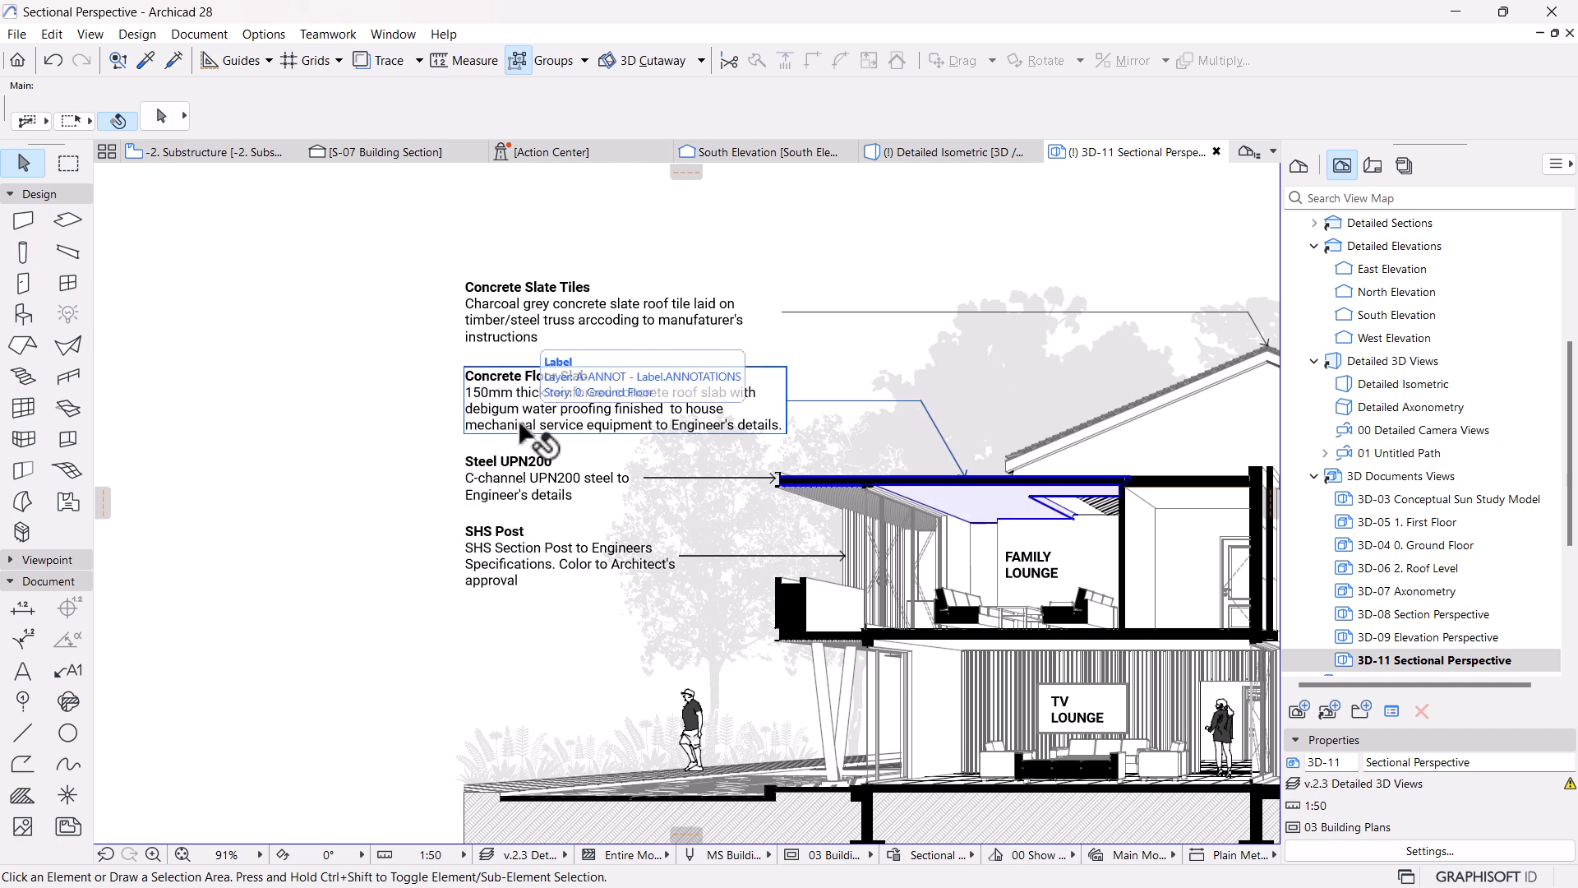
middle_drag(583, 513, 581, 551)
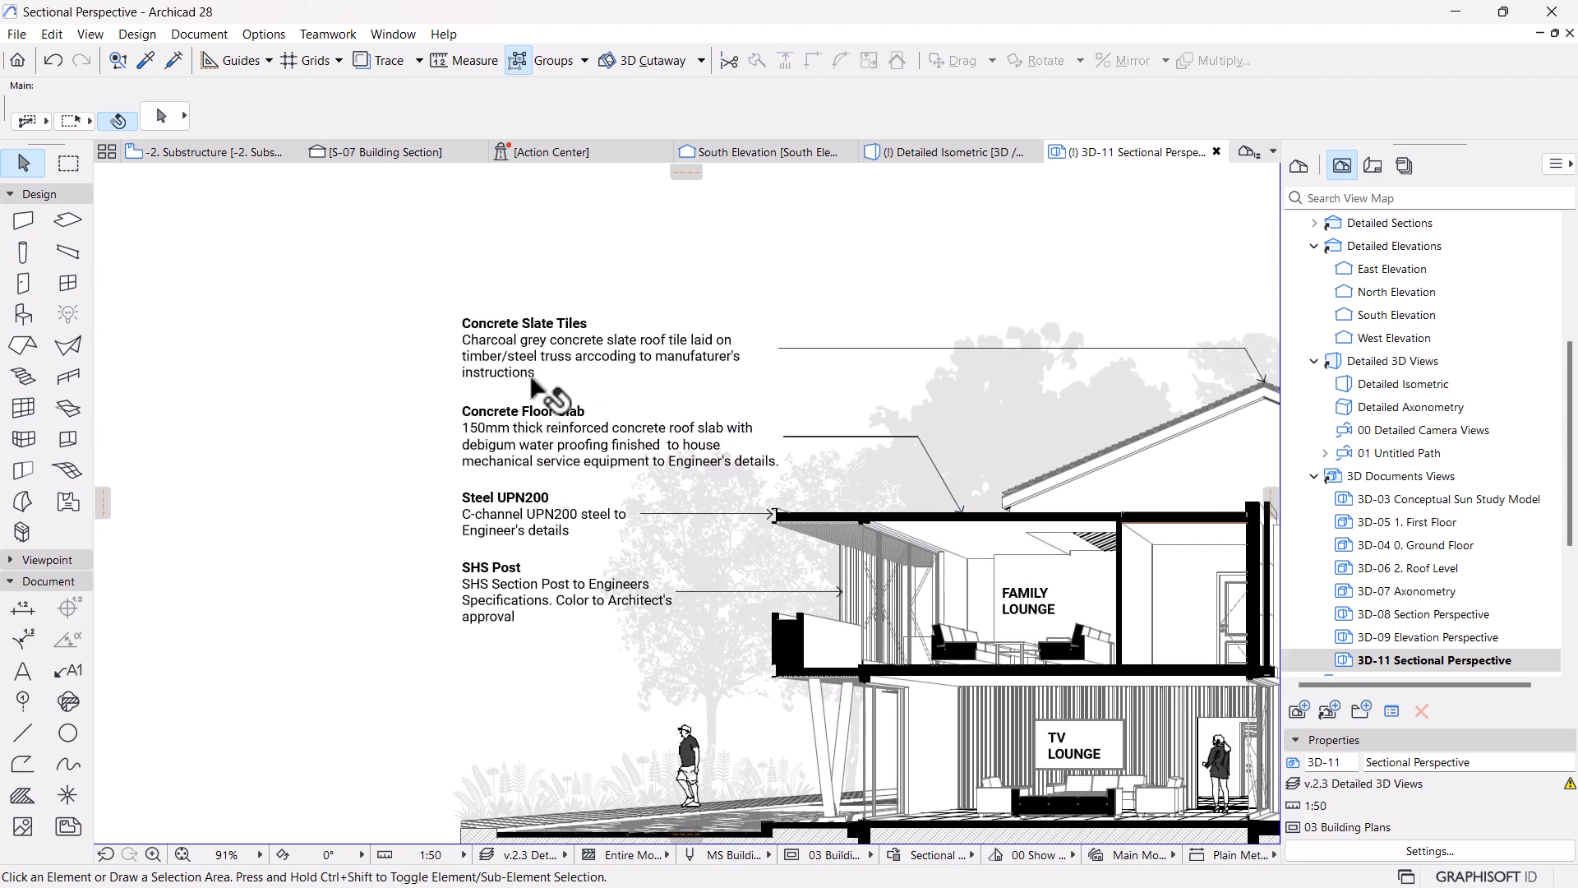
Place a new label with the SHS Post label's settings, attached to the planter at the first floor's outer edge
middle_drag(492, 577, 498, 470)
scroll(567, 575, down, 2)
middle_drag(674, 590, 693, 541)
scroll(618, 512, up, 1)
scroll(618, 511, up, 1)
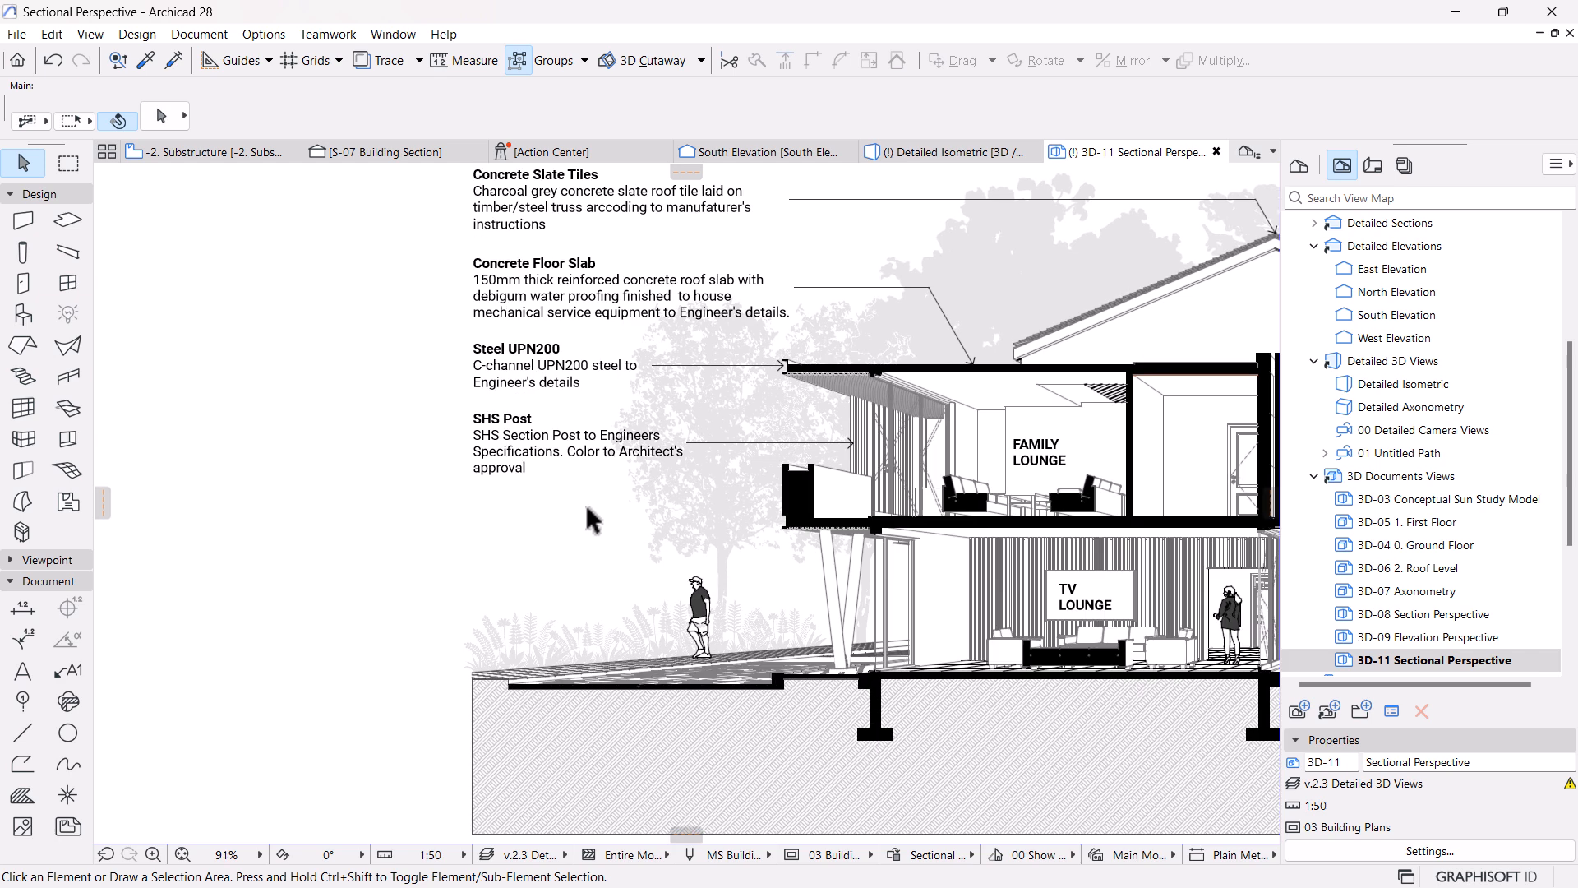
alt+click(618, 482)
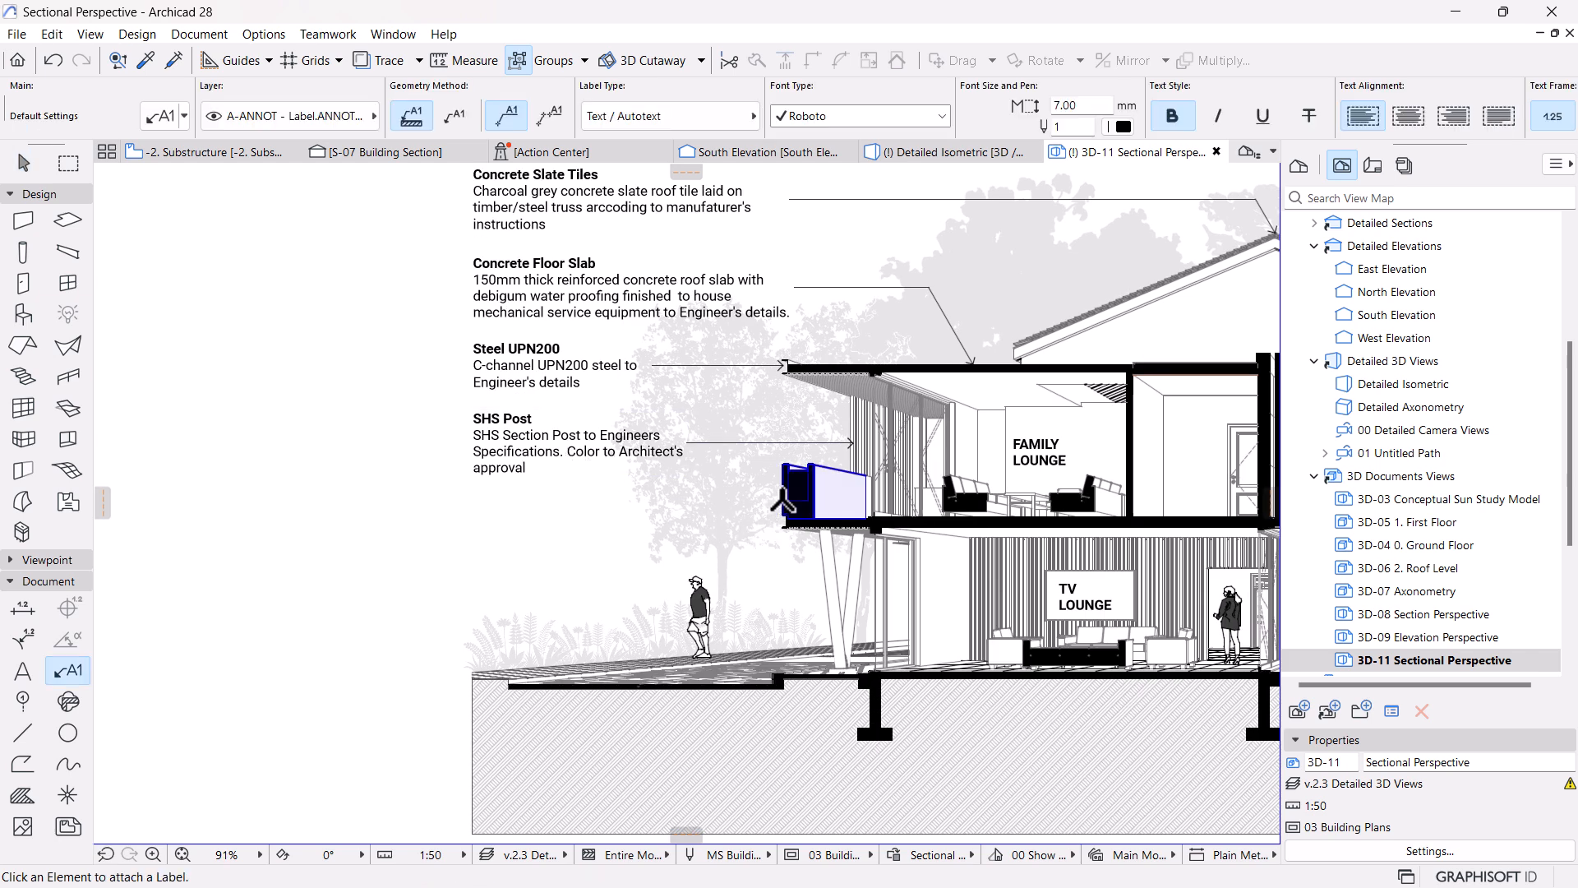
click(785, 498)
key(Escape)
Narrow the planter label's text width so its description wraps onto three lines
click(335, 493)
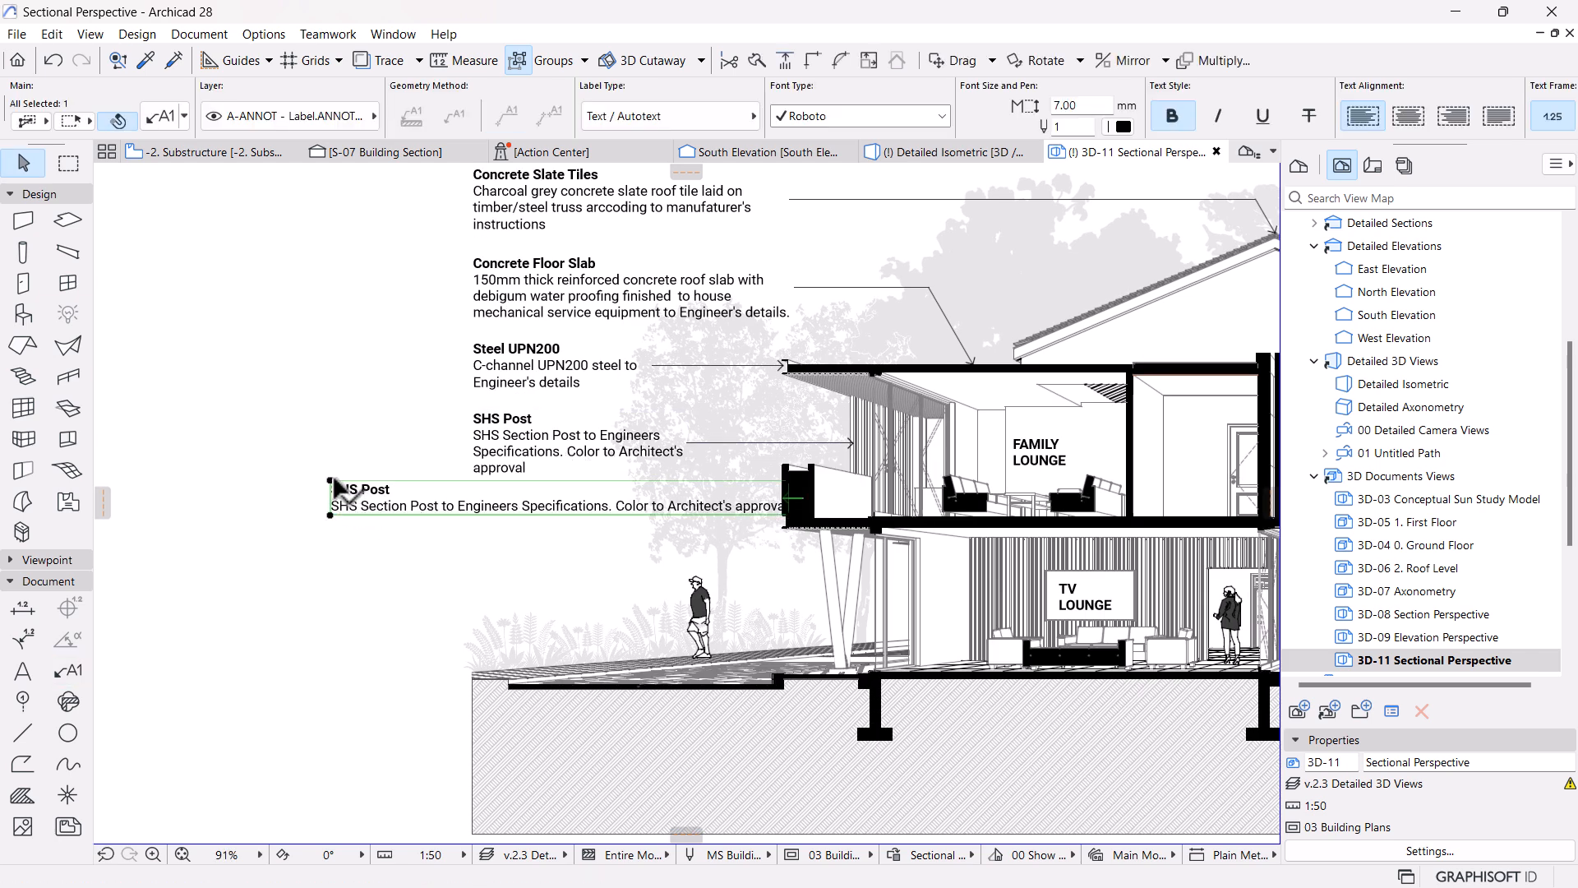
click(332, 480)
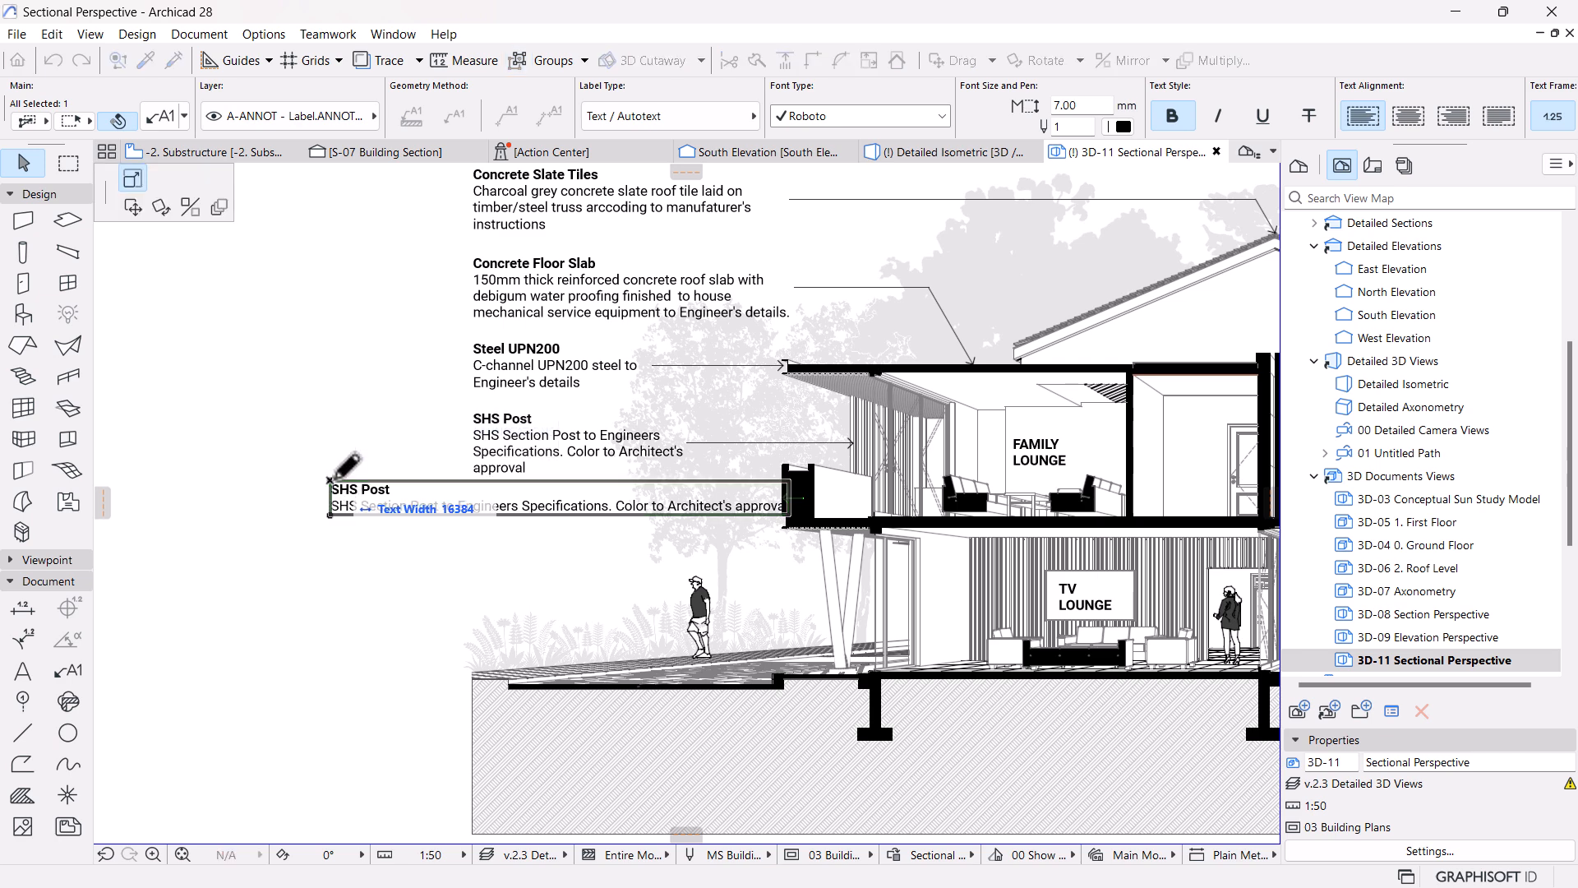
click(544, 475)
Move the planter label under the SHS Post label, roughly in line with the labels above and with a gap between them
click(533, 465)
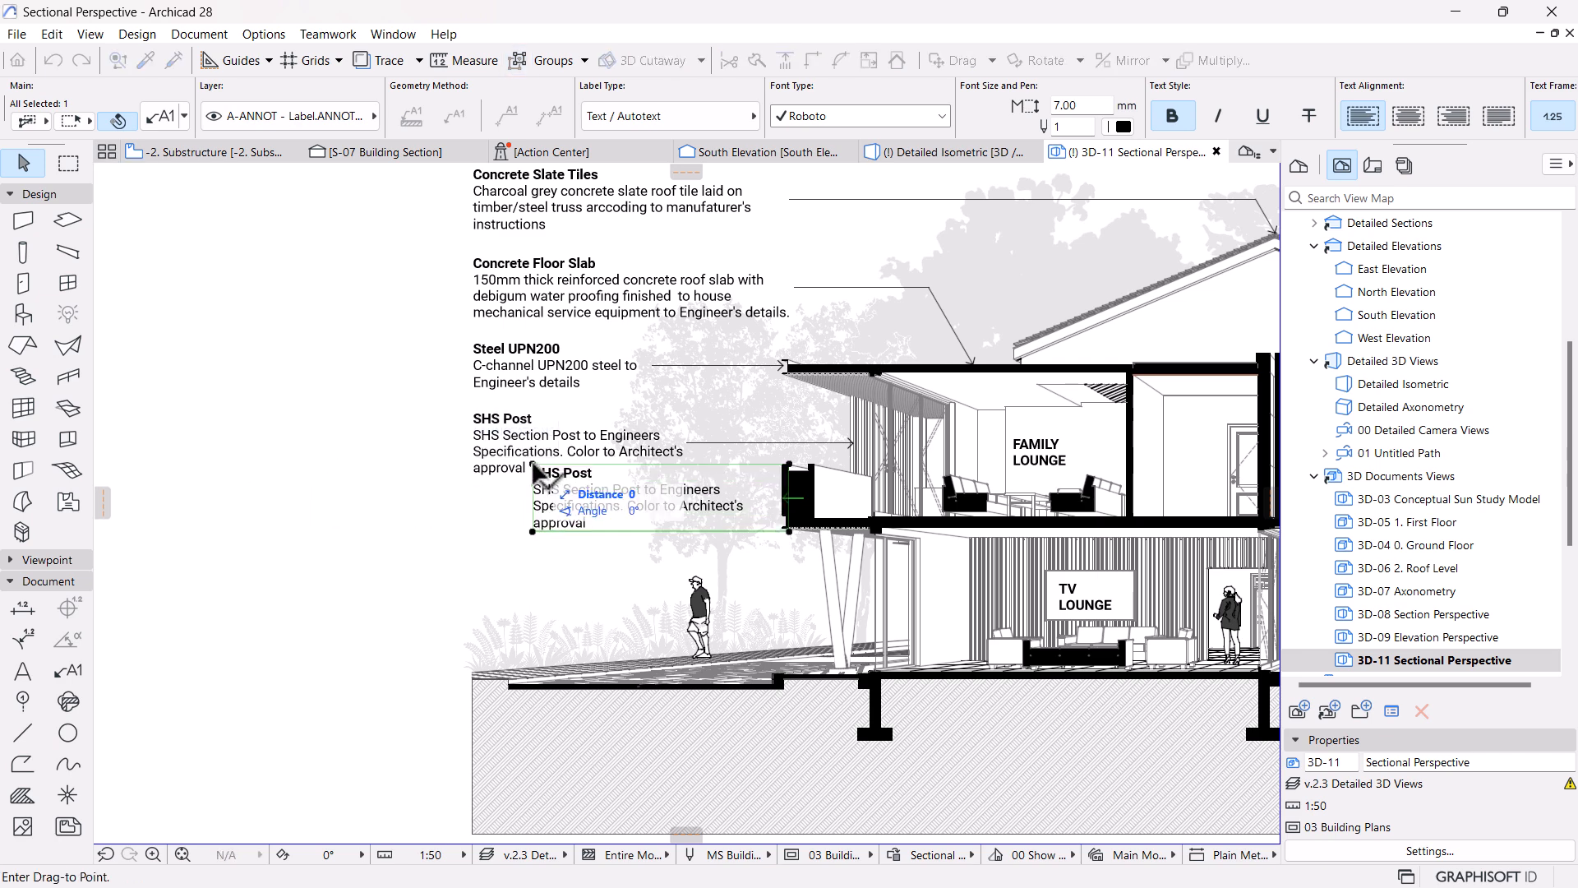
click(475, 481)
scroll(475, 481, up, 3)
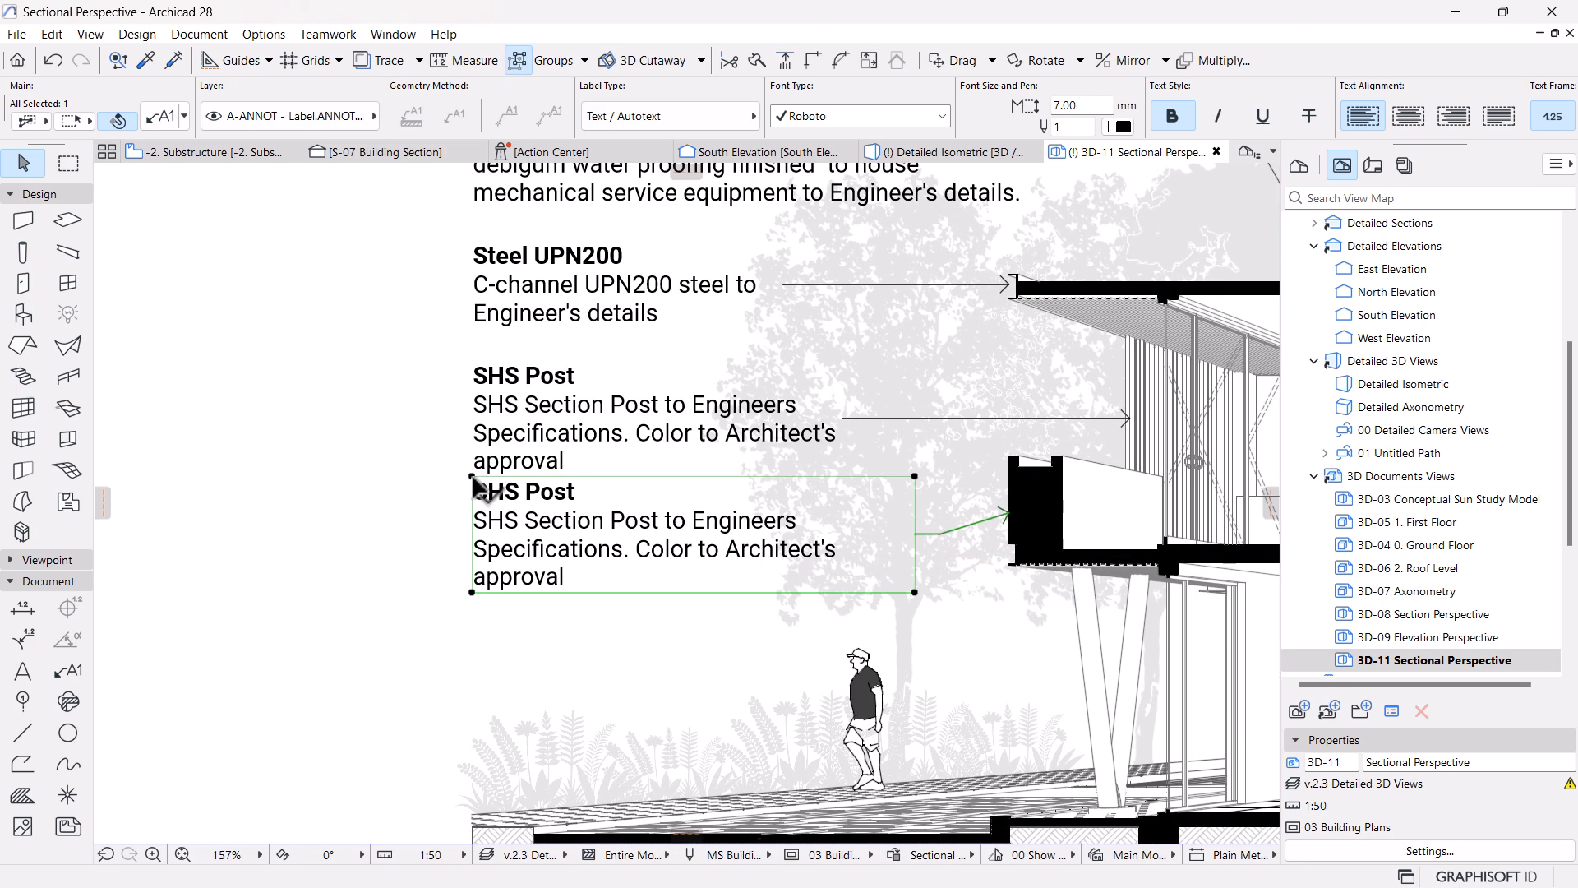
click(473, 477)
click(131, 208)
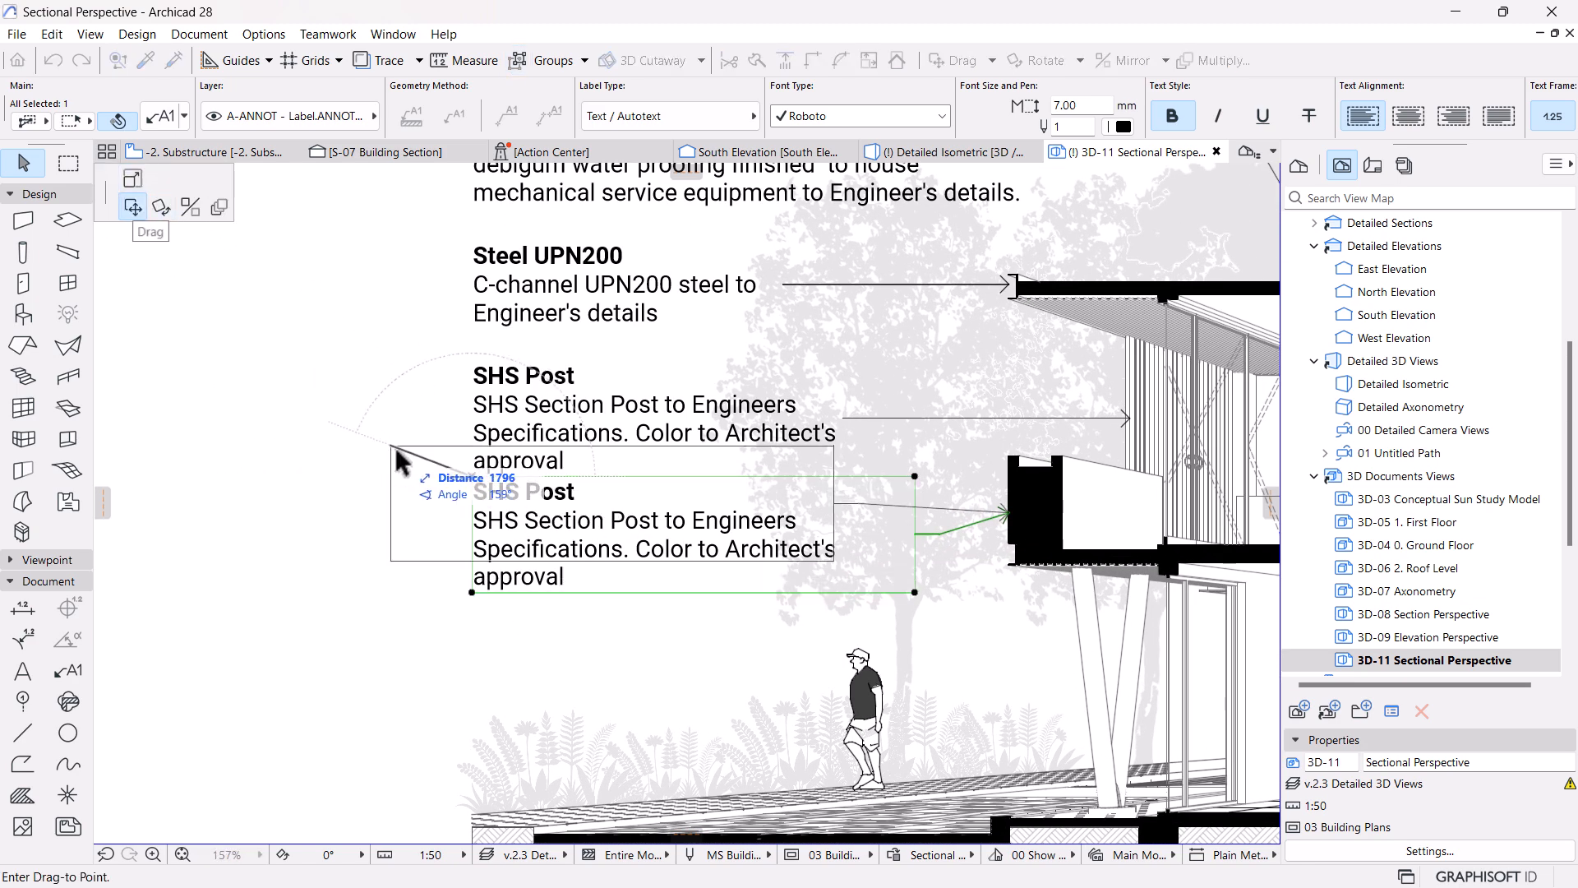
click(481, 522)
scroll(592, 633, down, 3)
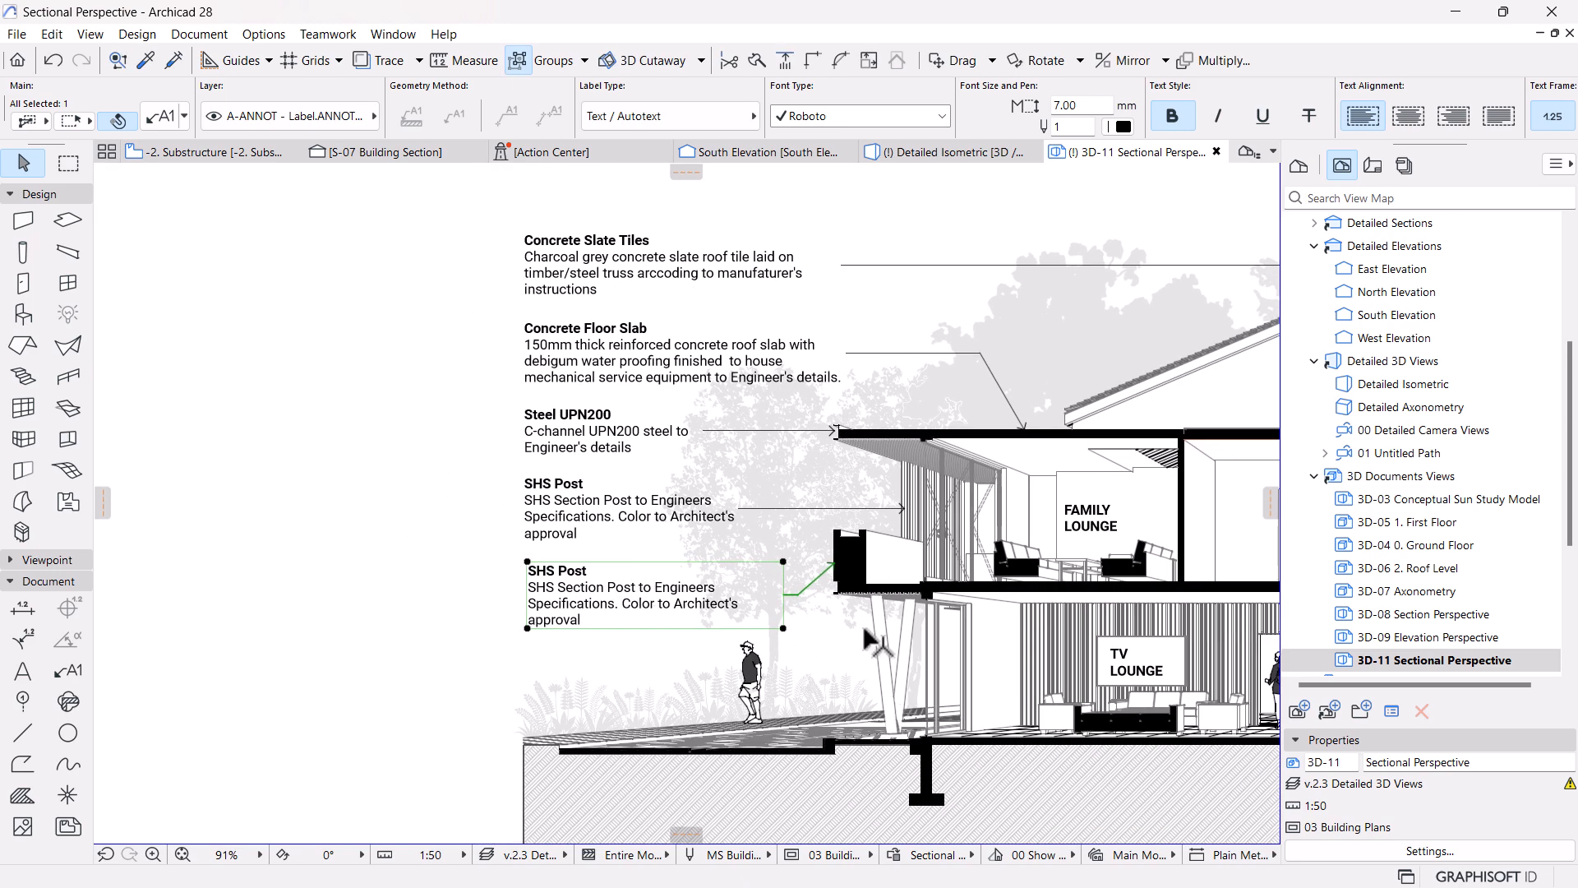
key(Escape)
Open the project keynotes and add a new keynote to the RAL RAILINGS folder
click(199, 34)
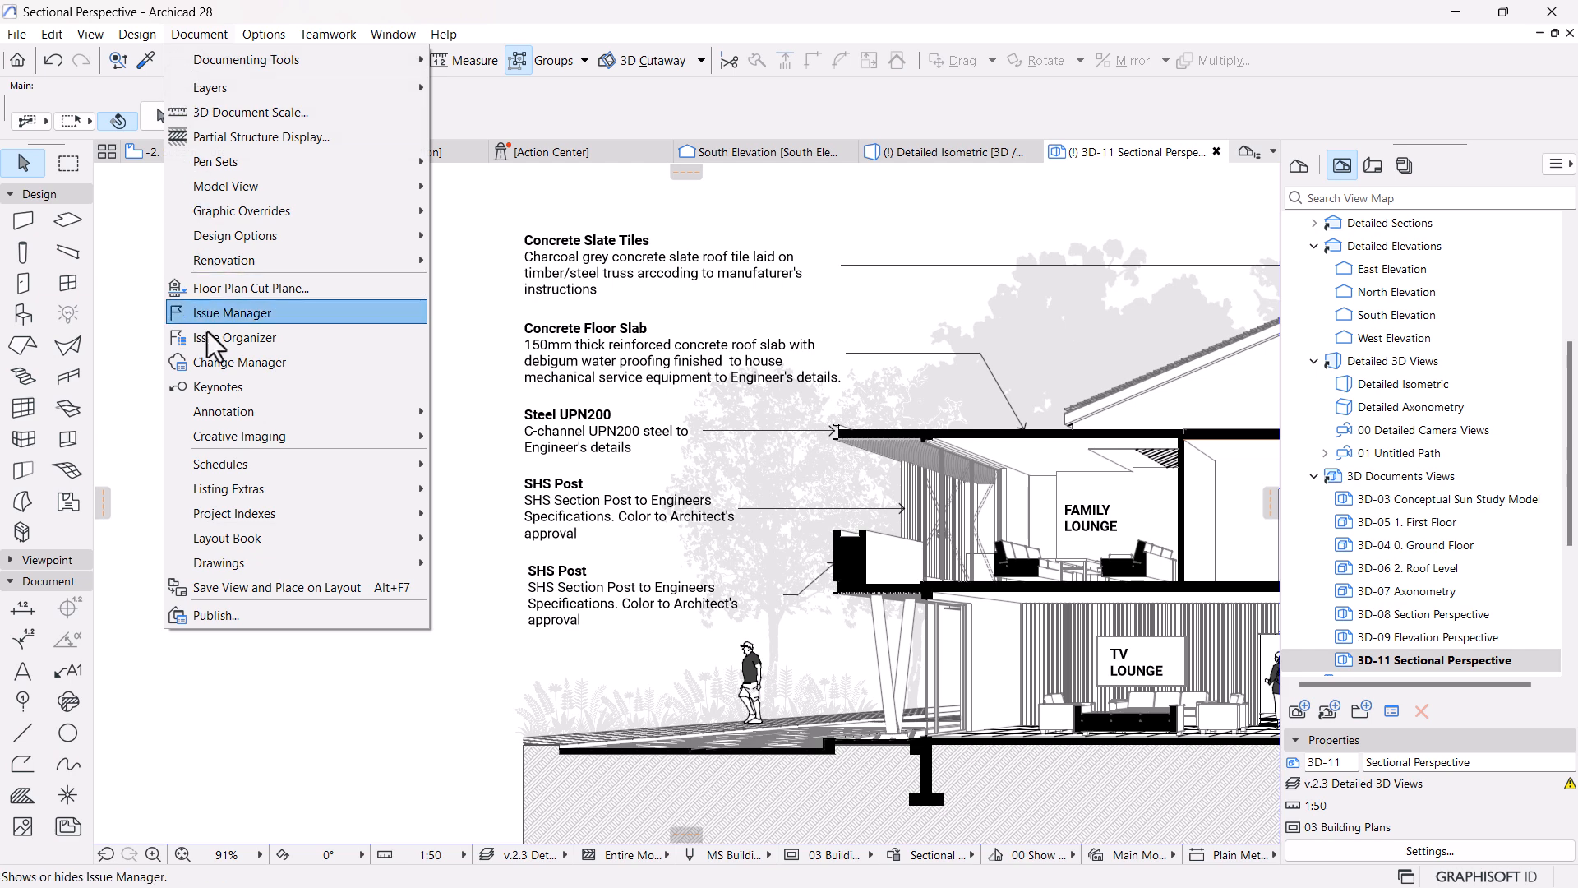
click(218, 386)
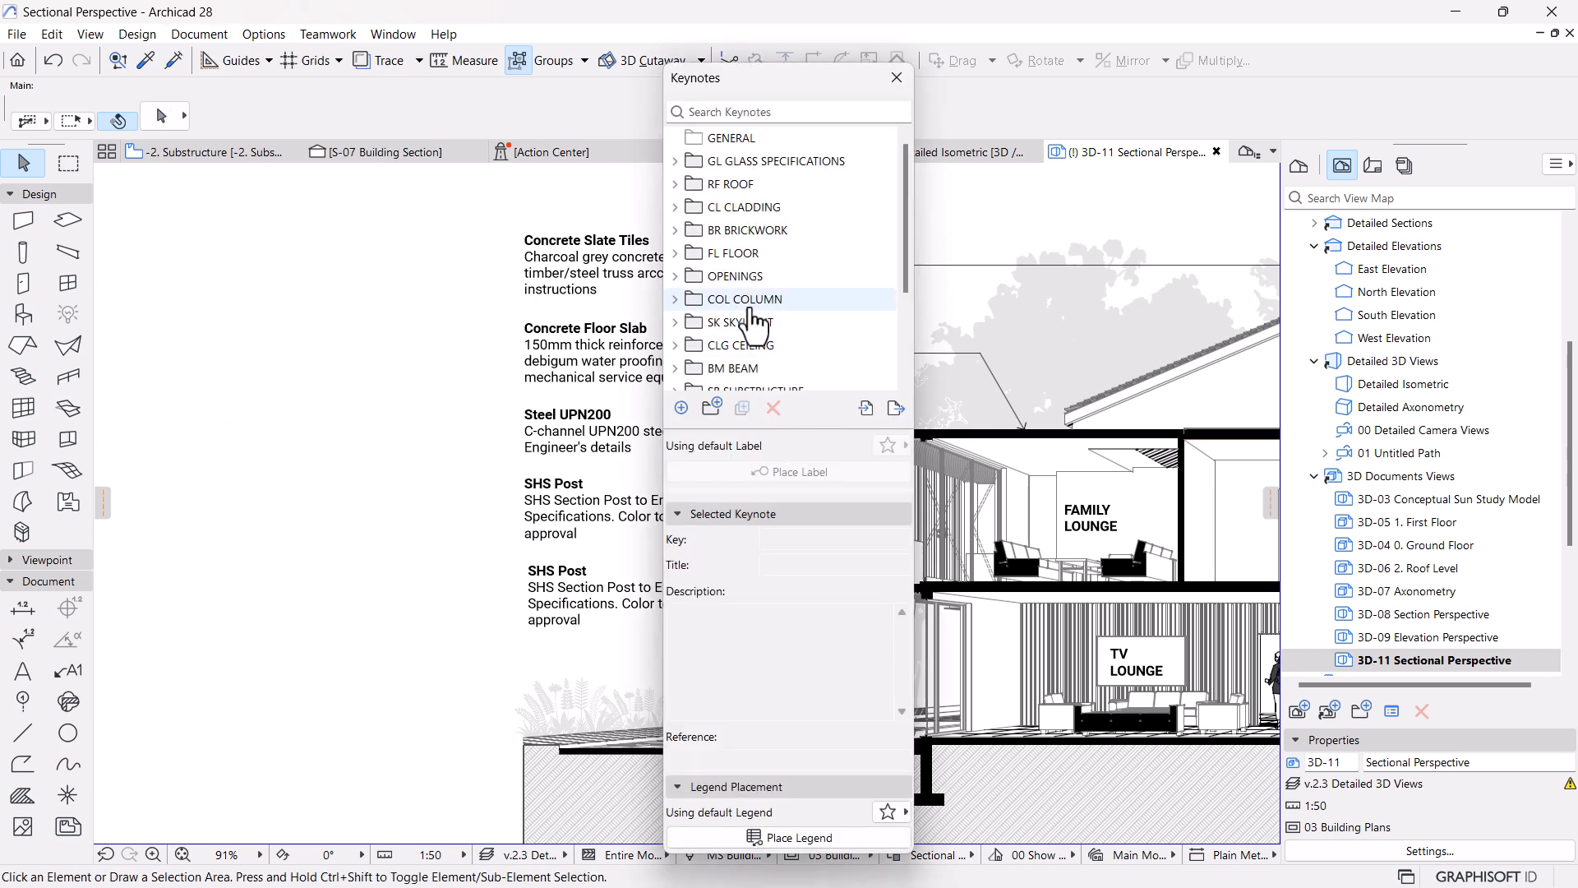
scroll(752, 325, down, 3)
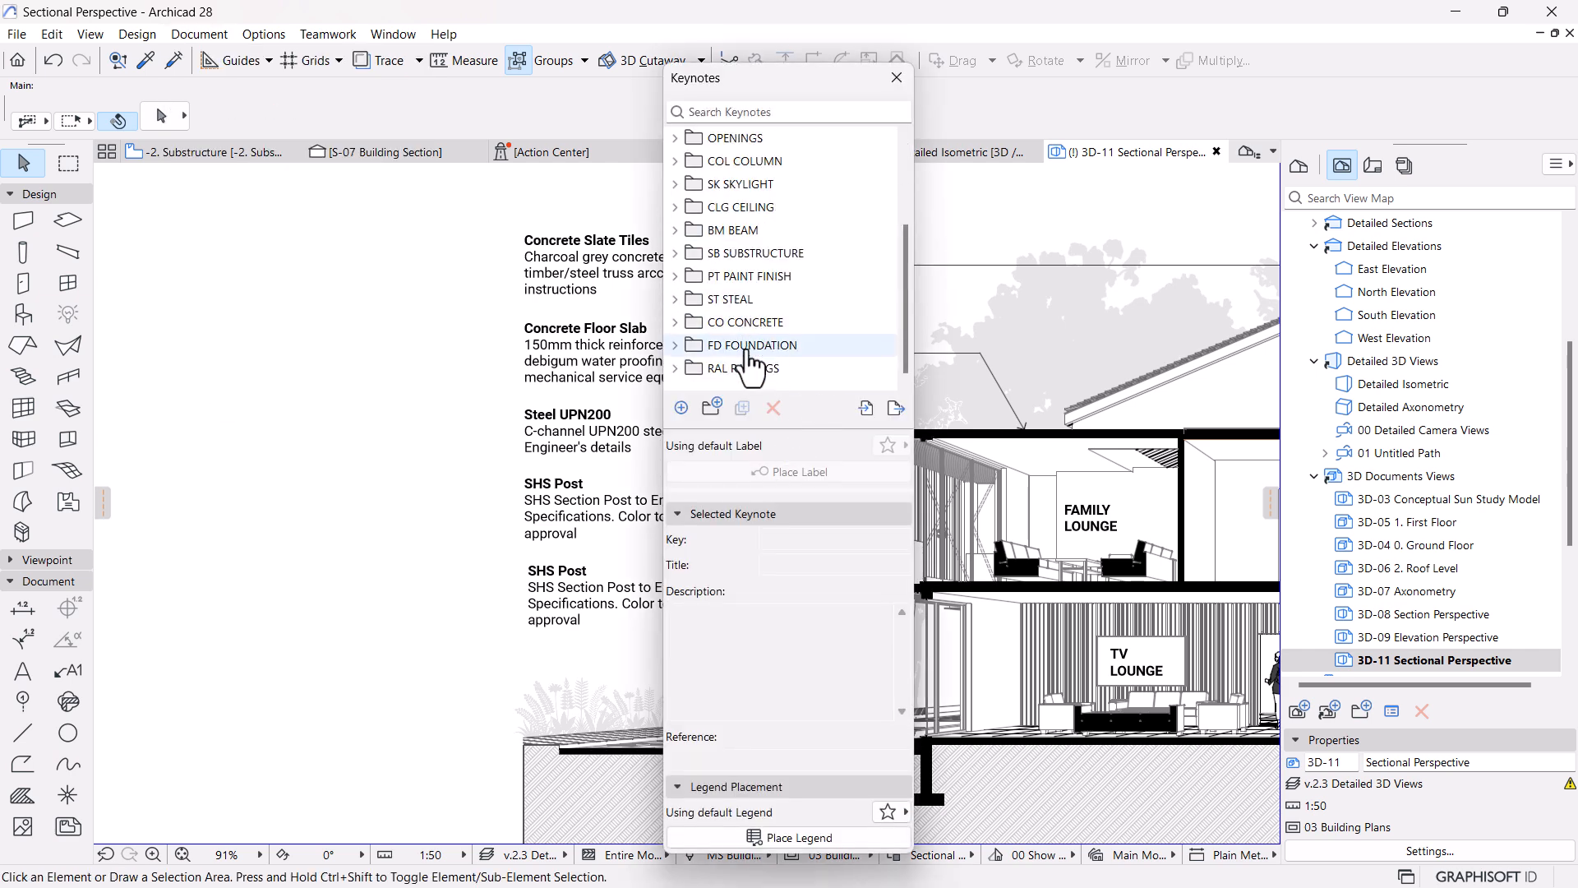
click(691, 374)
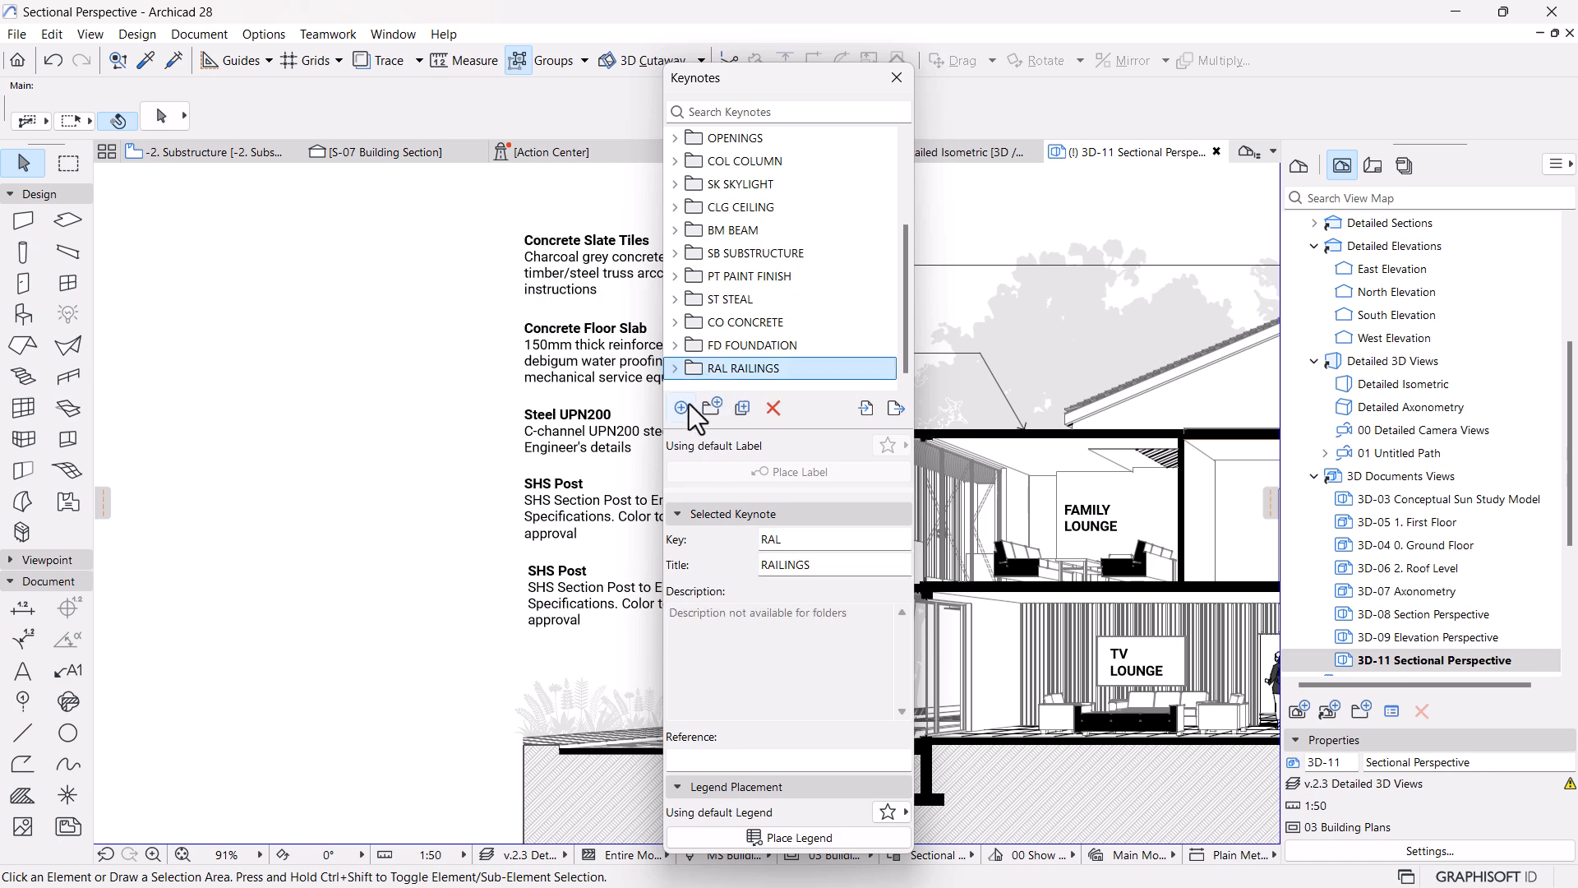
click(675, 367)
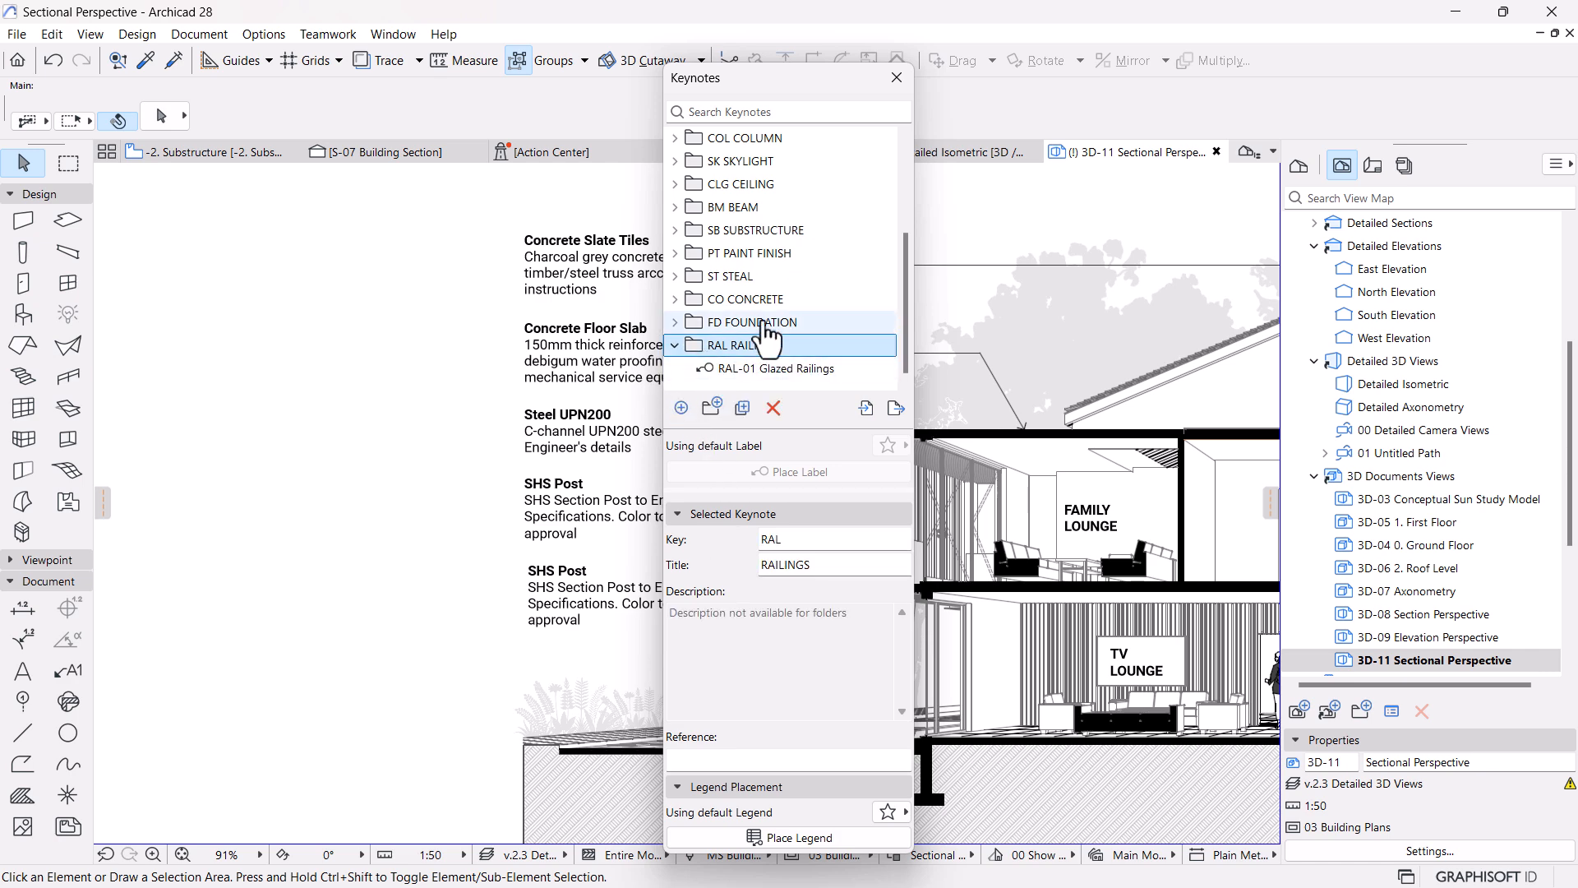
click(681, 409)
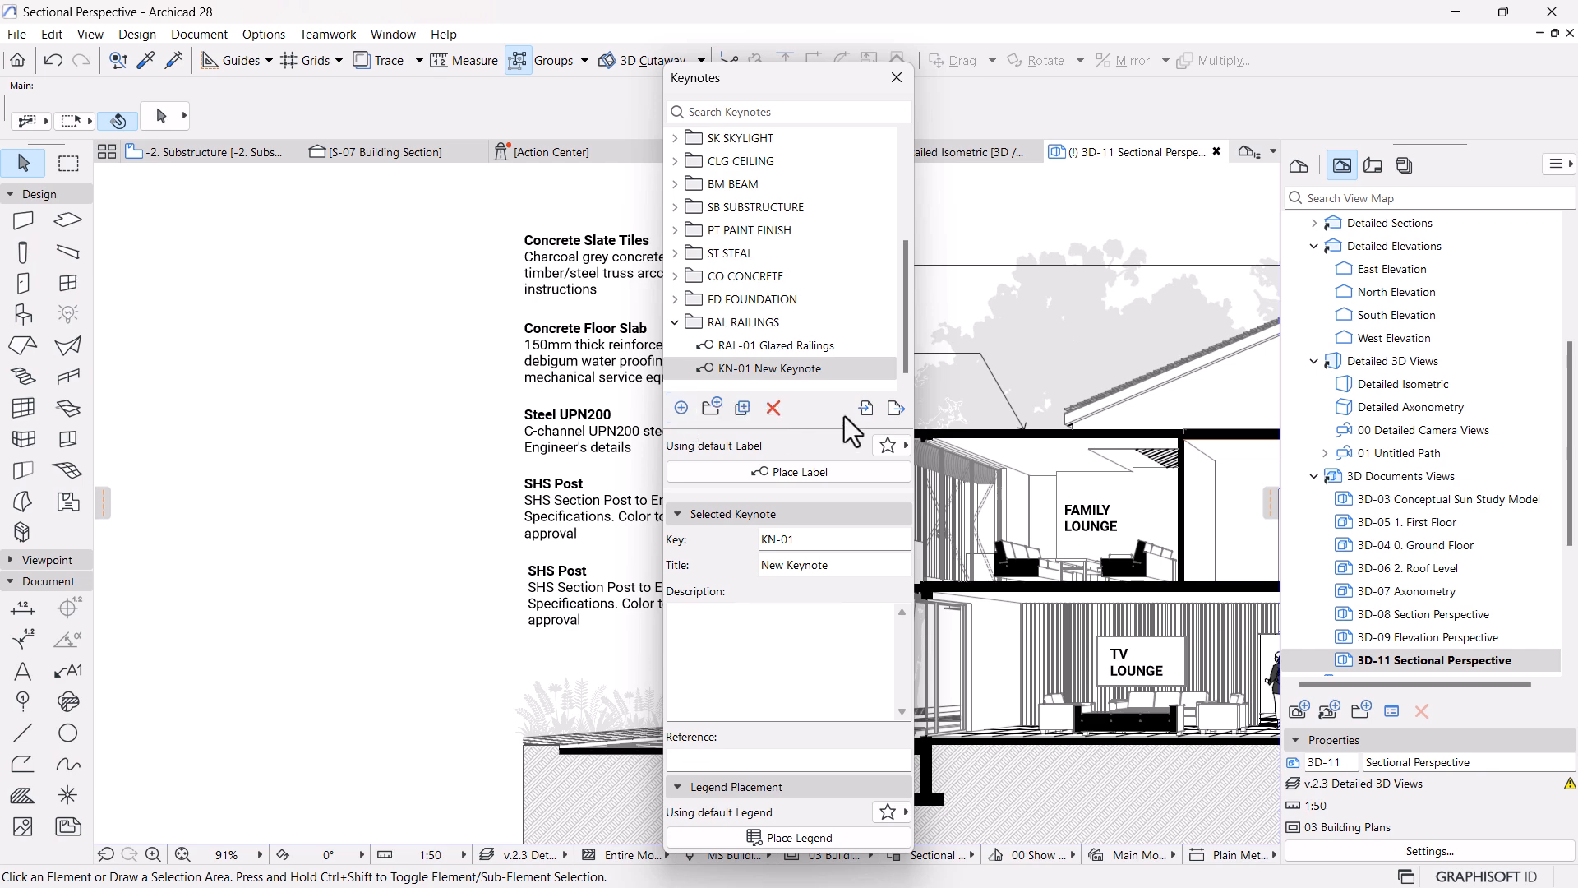
Title the new keynote Balustrate Planter and set its key to RAL-02
drag(832, 564, 713, 564)
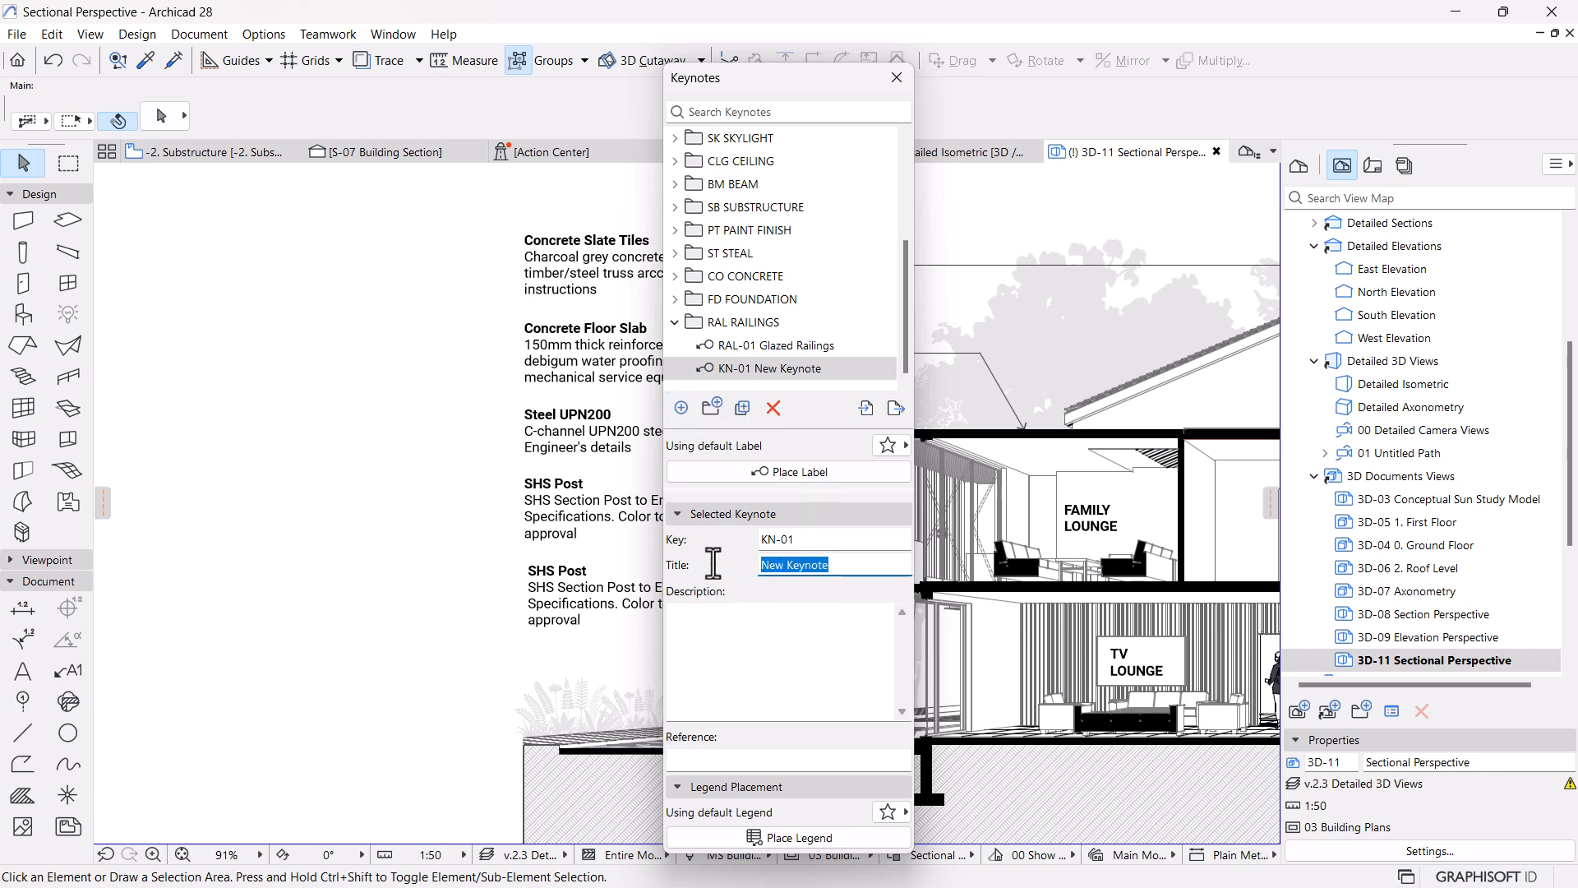
text(b)
click(763, 564)
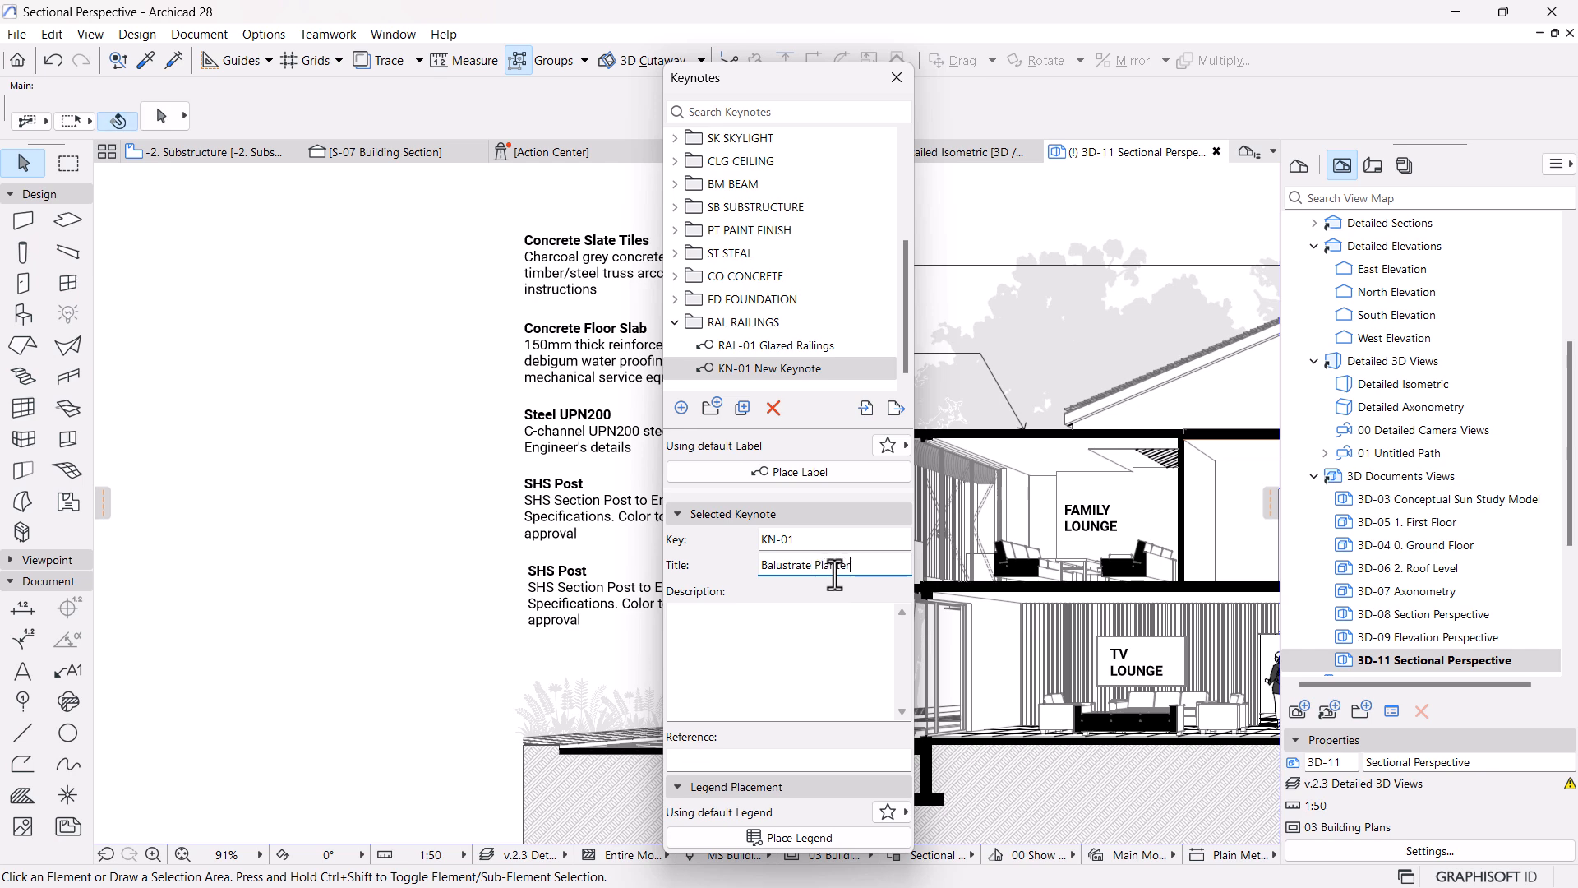
click(741, 631)
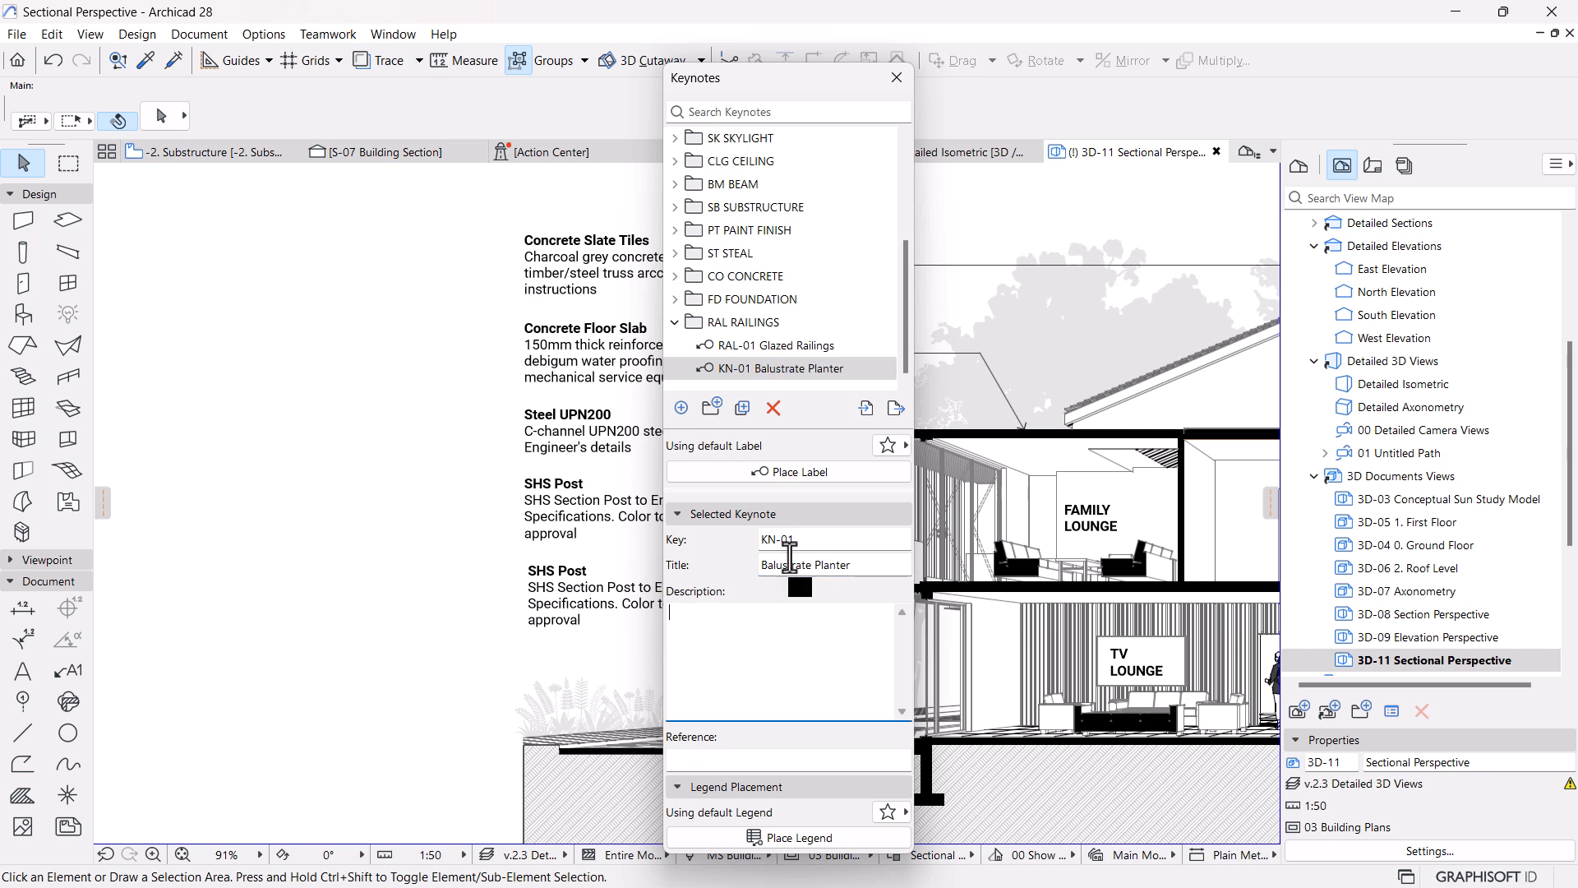
drag(809, 538, 658, 534)
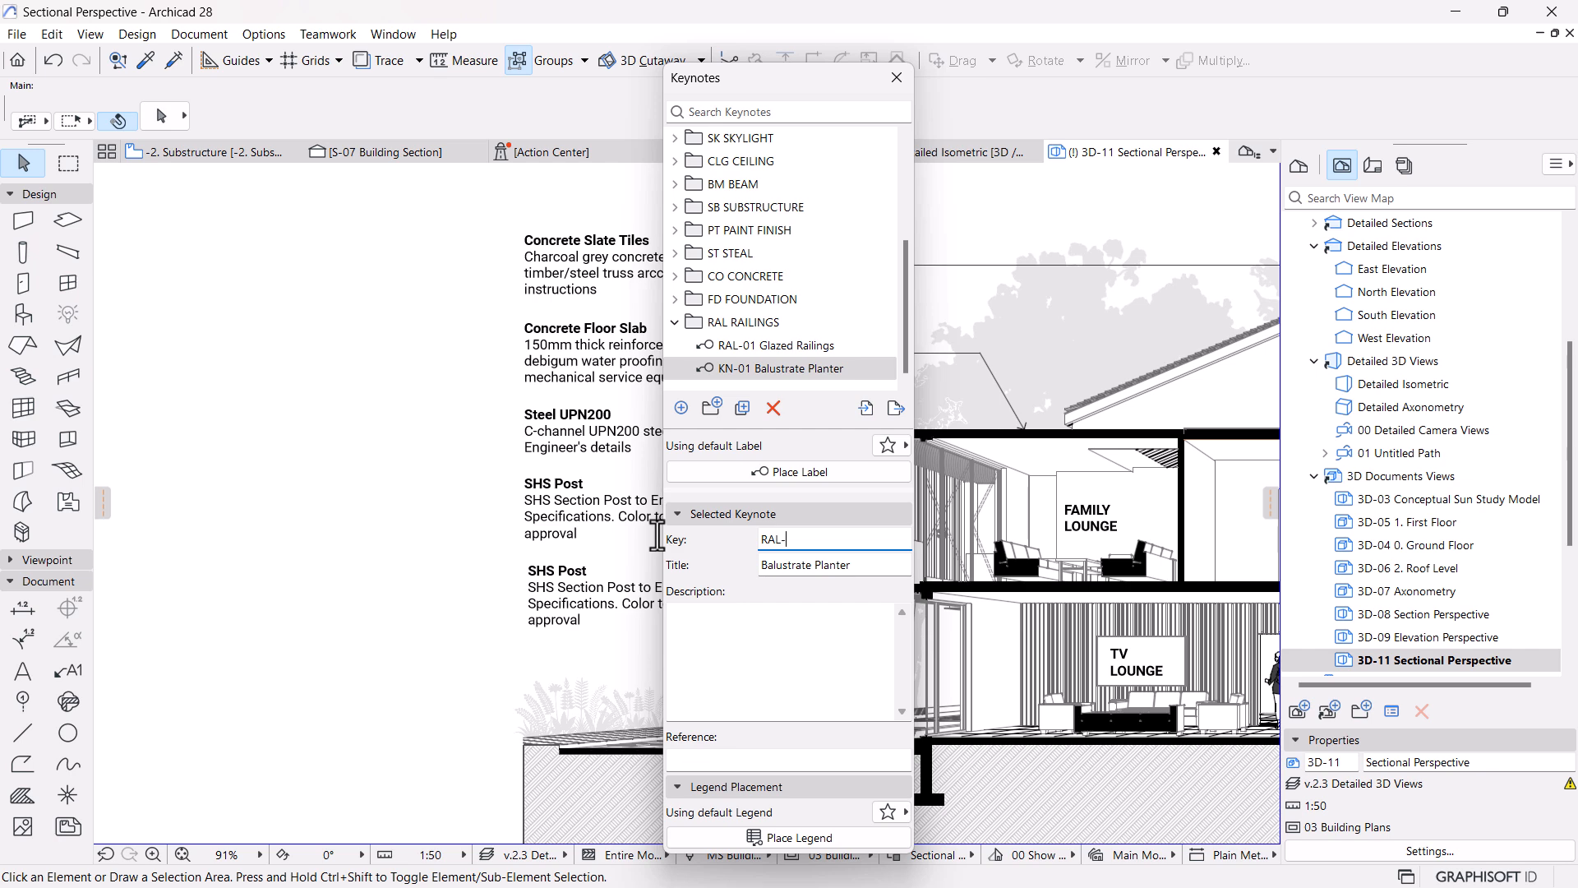
Enter the RAL-02 description "1200 mm high concerete balustrate planter to manufacturer's specification" and close the keynotes
click(809, 626)
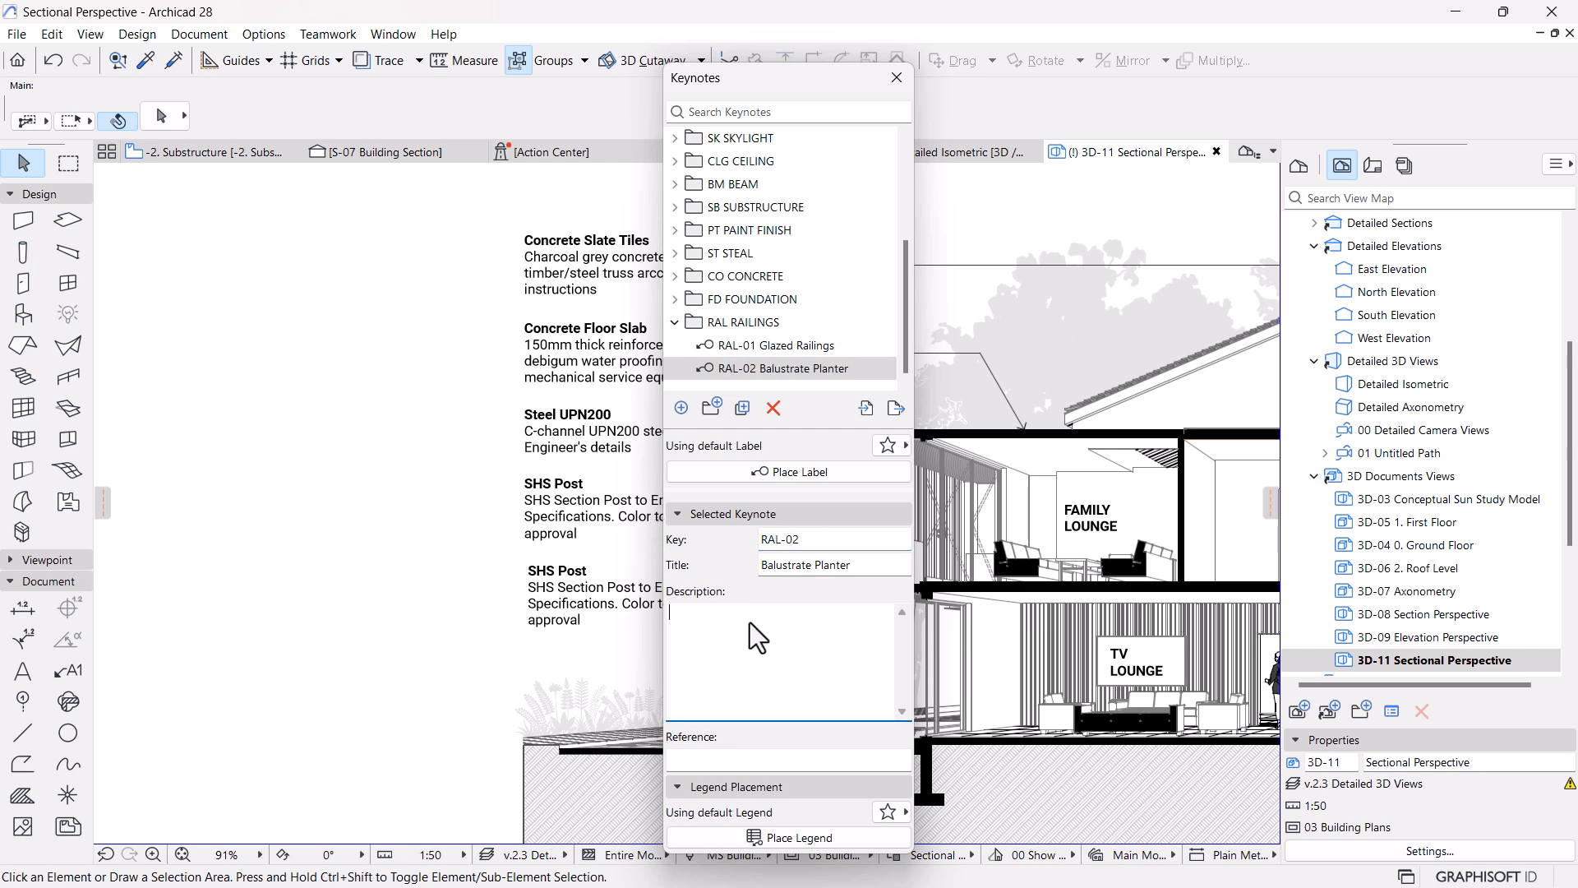
mouse_move(777, 90)
mouse_down()
mouse_move(752, 54)
mouse_move(596, 66)
mouse_move(586, 91)
mouse_up()
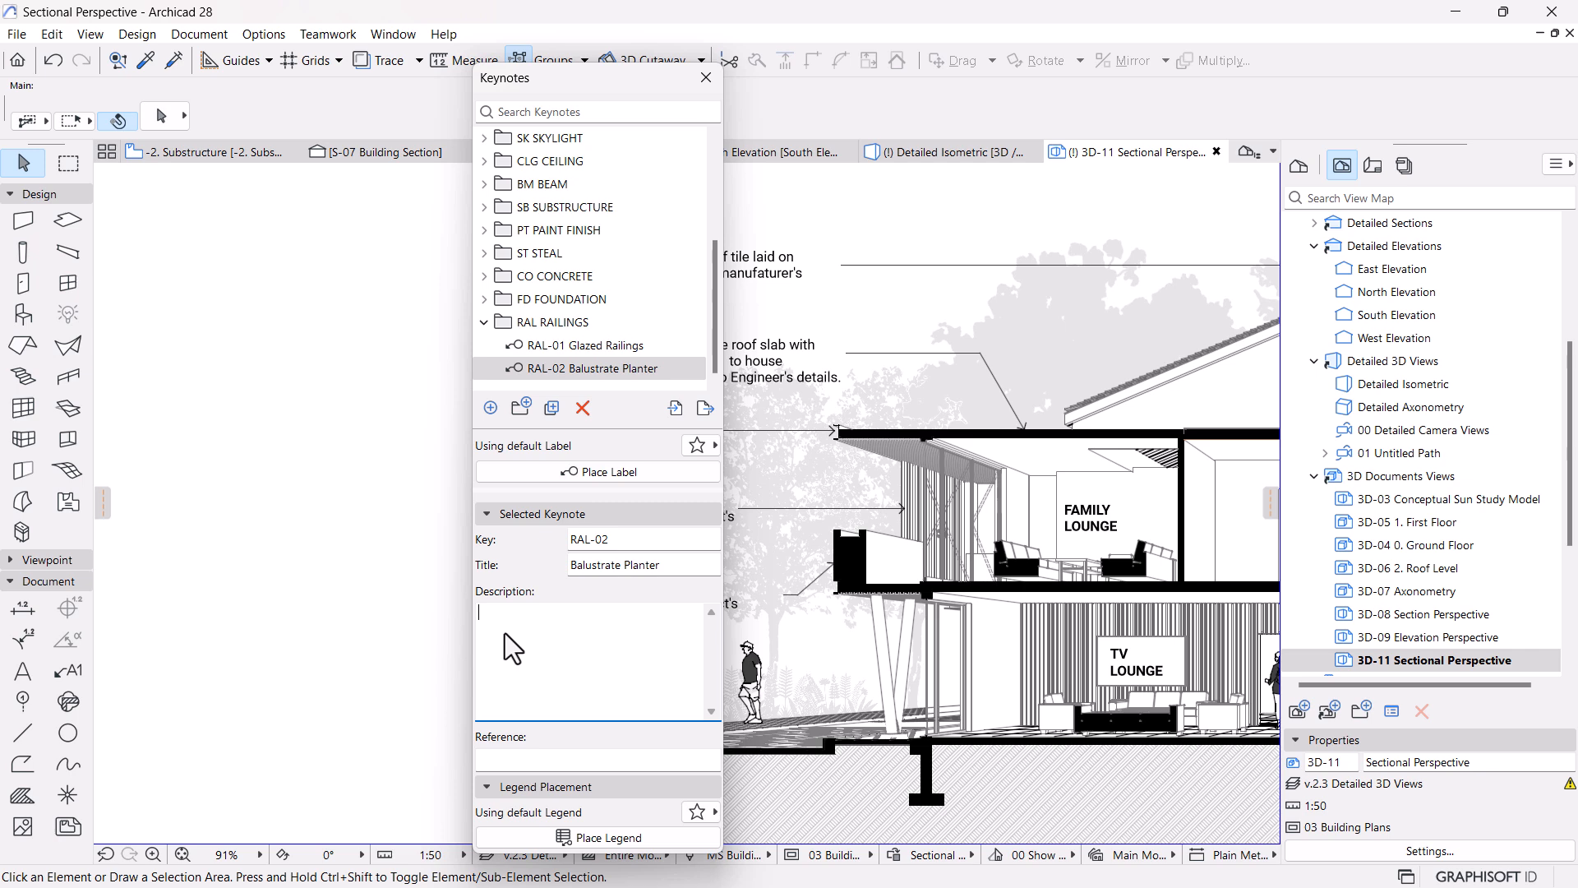
text(mm)
text(high )
text(conc)
text(erete )
text(balust)
text(ar)
key(BackSpace)
key(BackSpace)
text(rate )
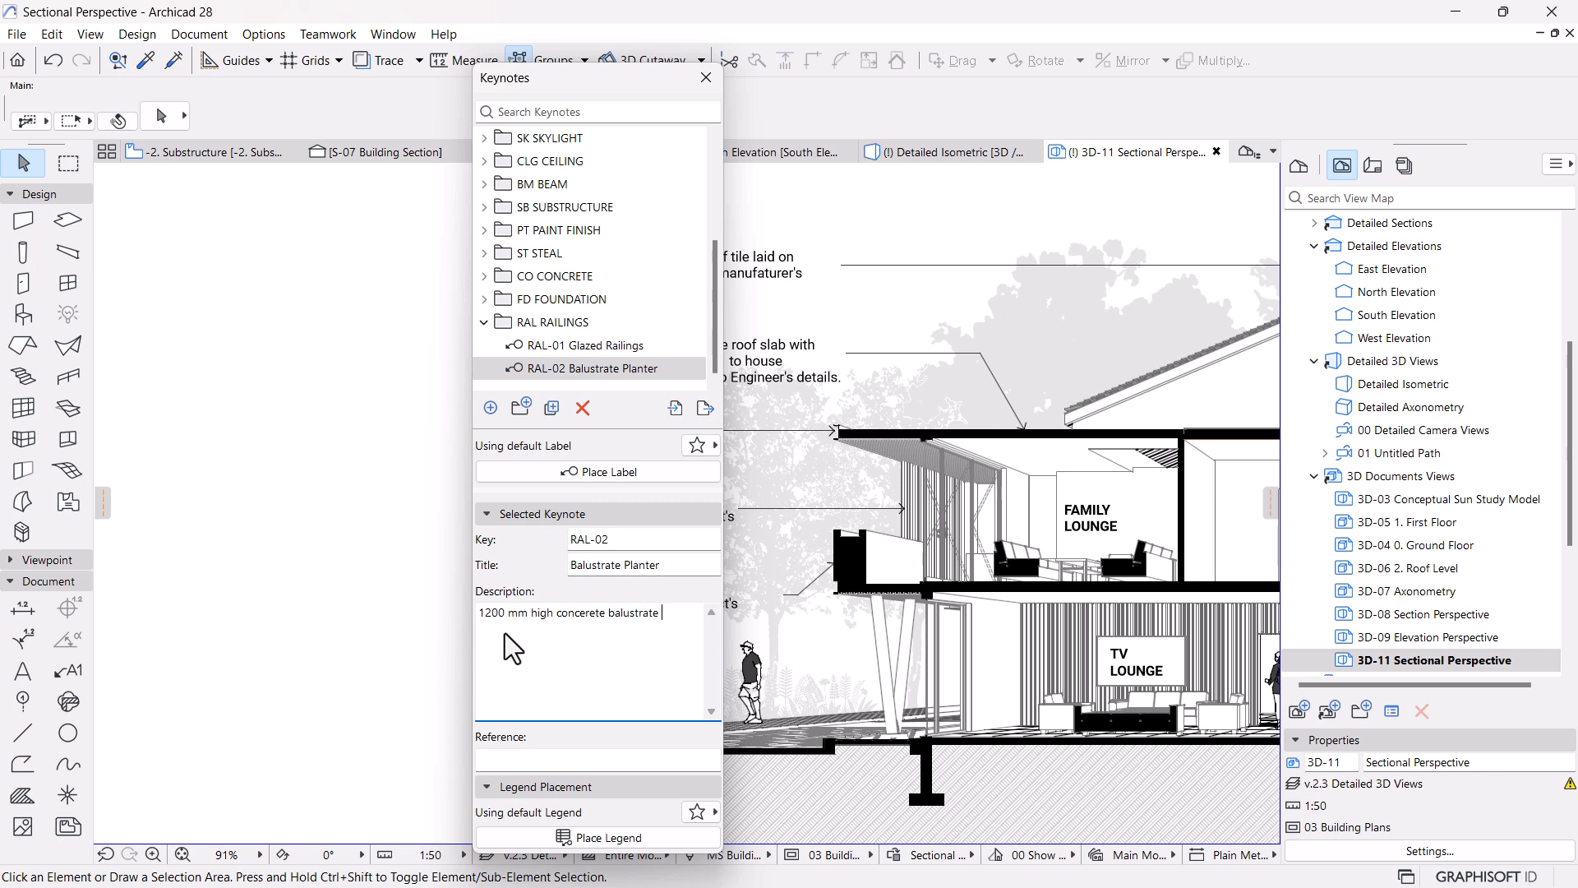
text(planter)
text(to manufacturer; s)
key(BackSpace)
key(BackSpace)
key(BackSpace)
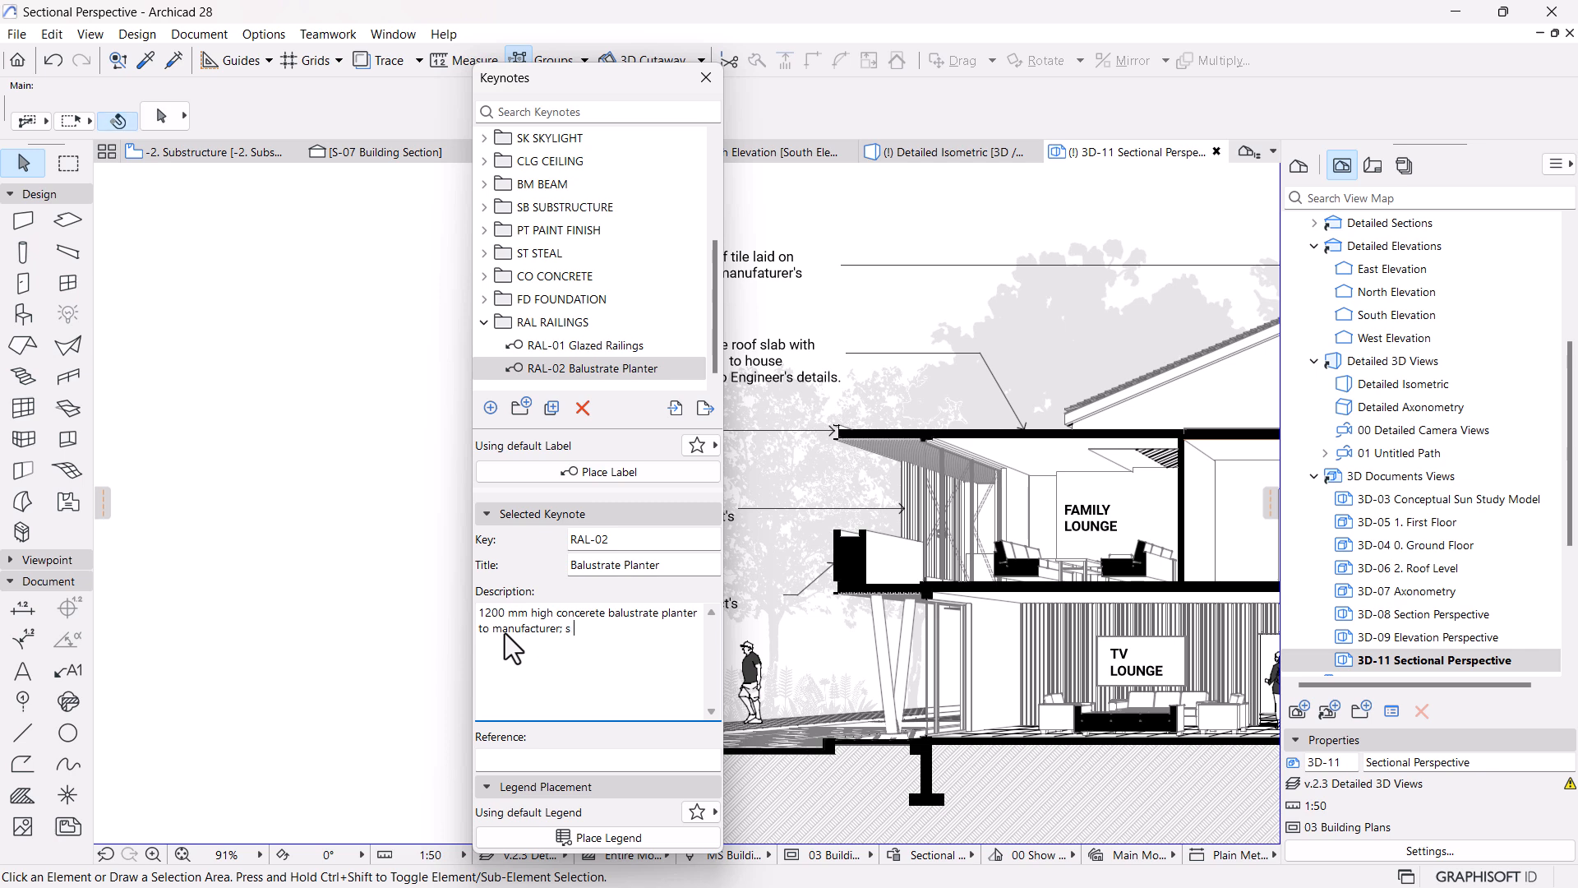
text('s specification)
click(863, 657)
click(705, 78)
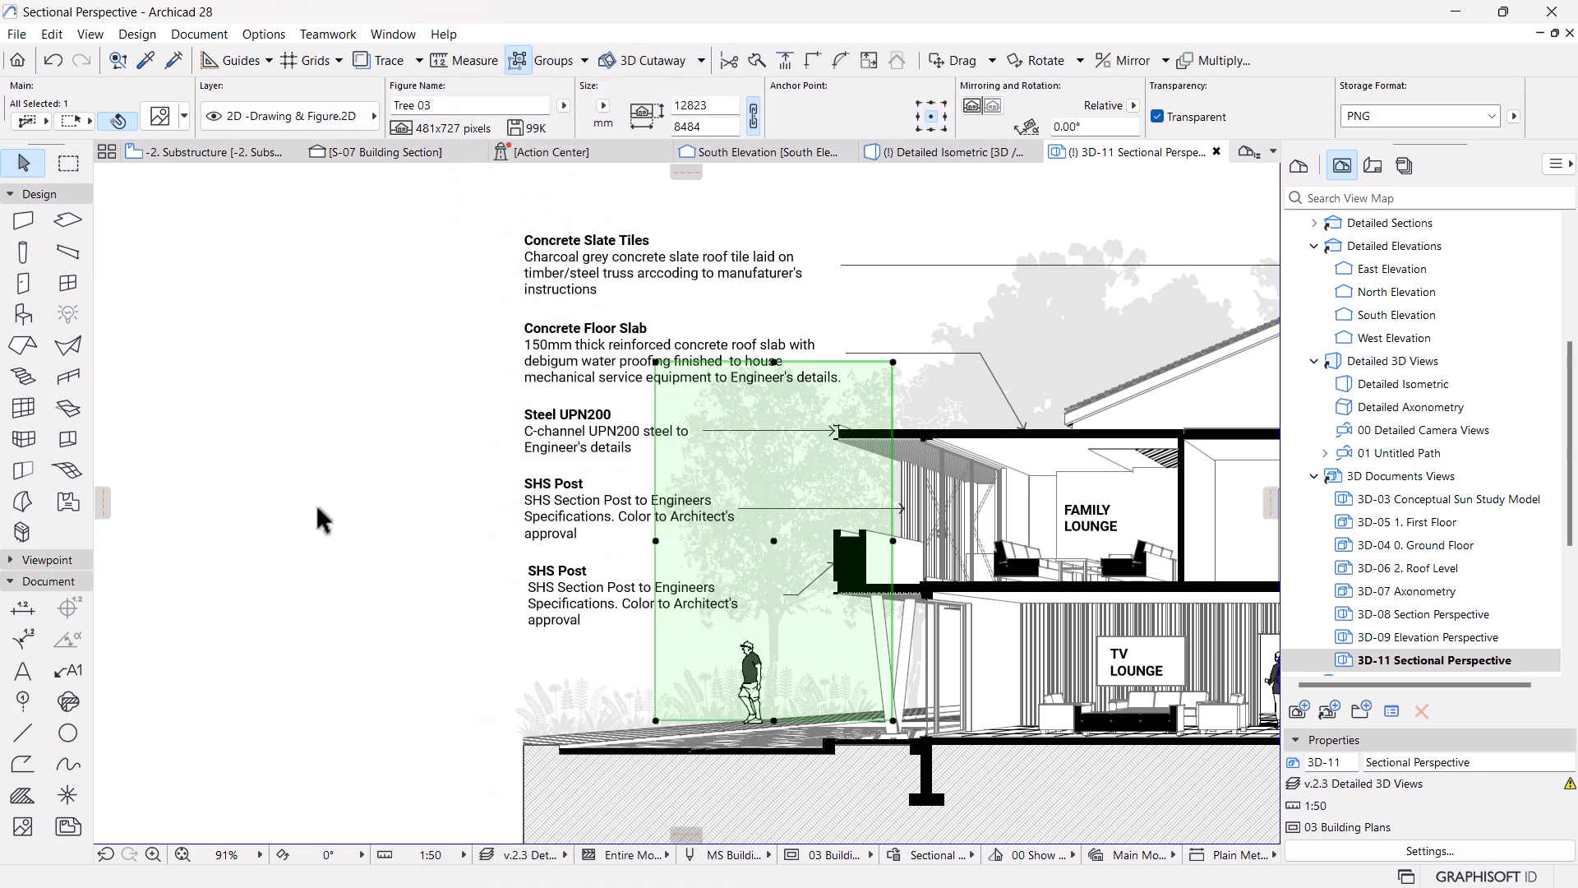
click(324, 518)
Replace the planter label's text with the title and description of keynote RAL-02 Balustrate Planter
click(576, 592)
double_click(576, 590)
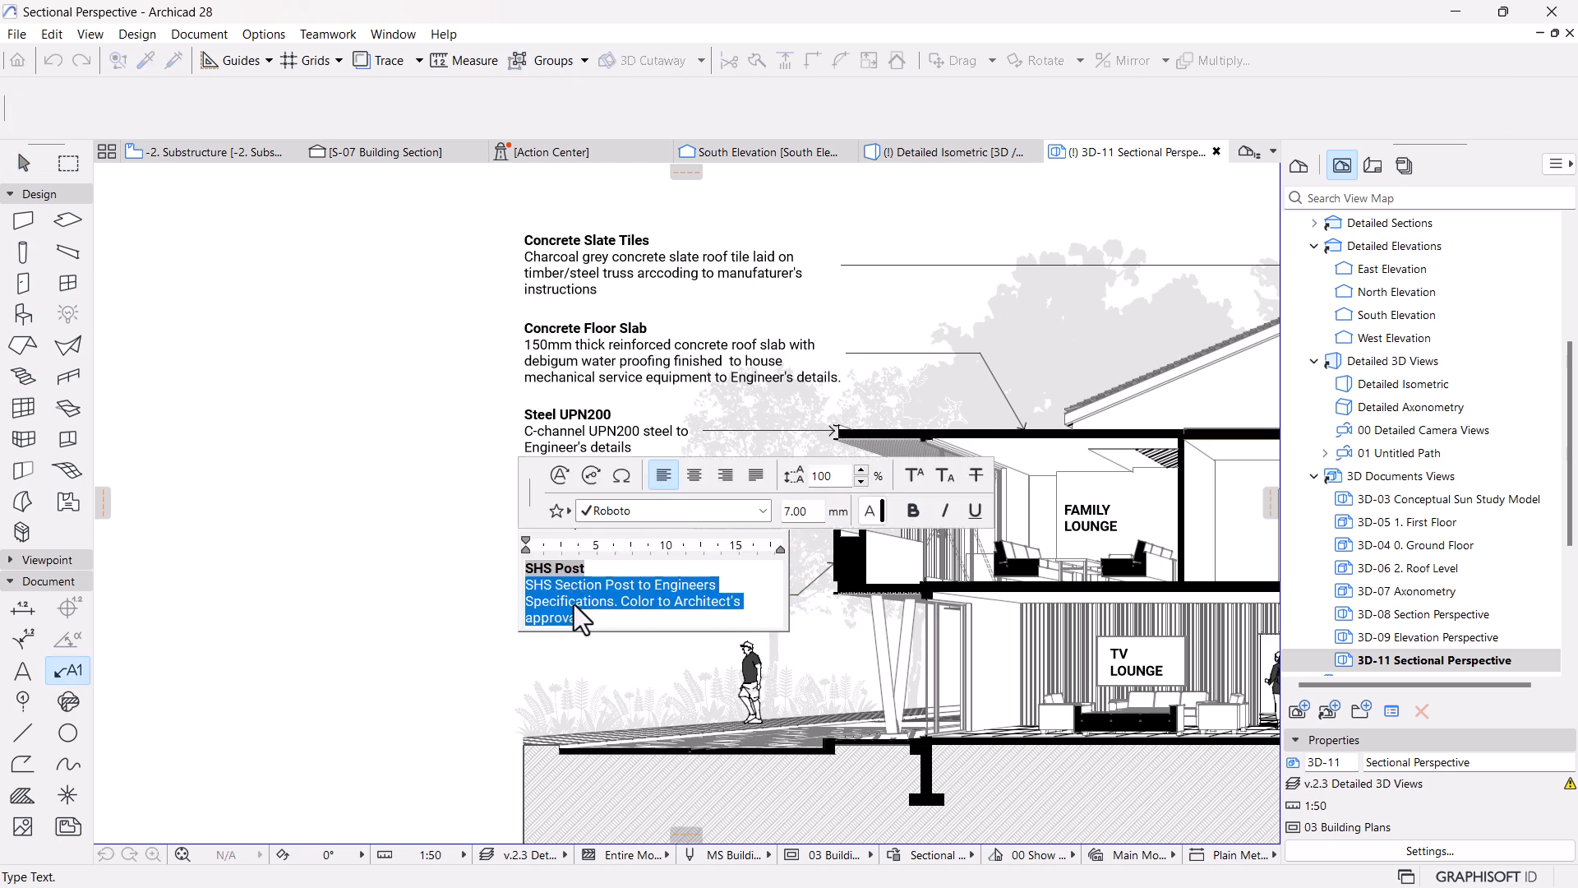
key(Delete)
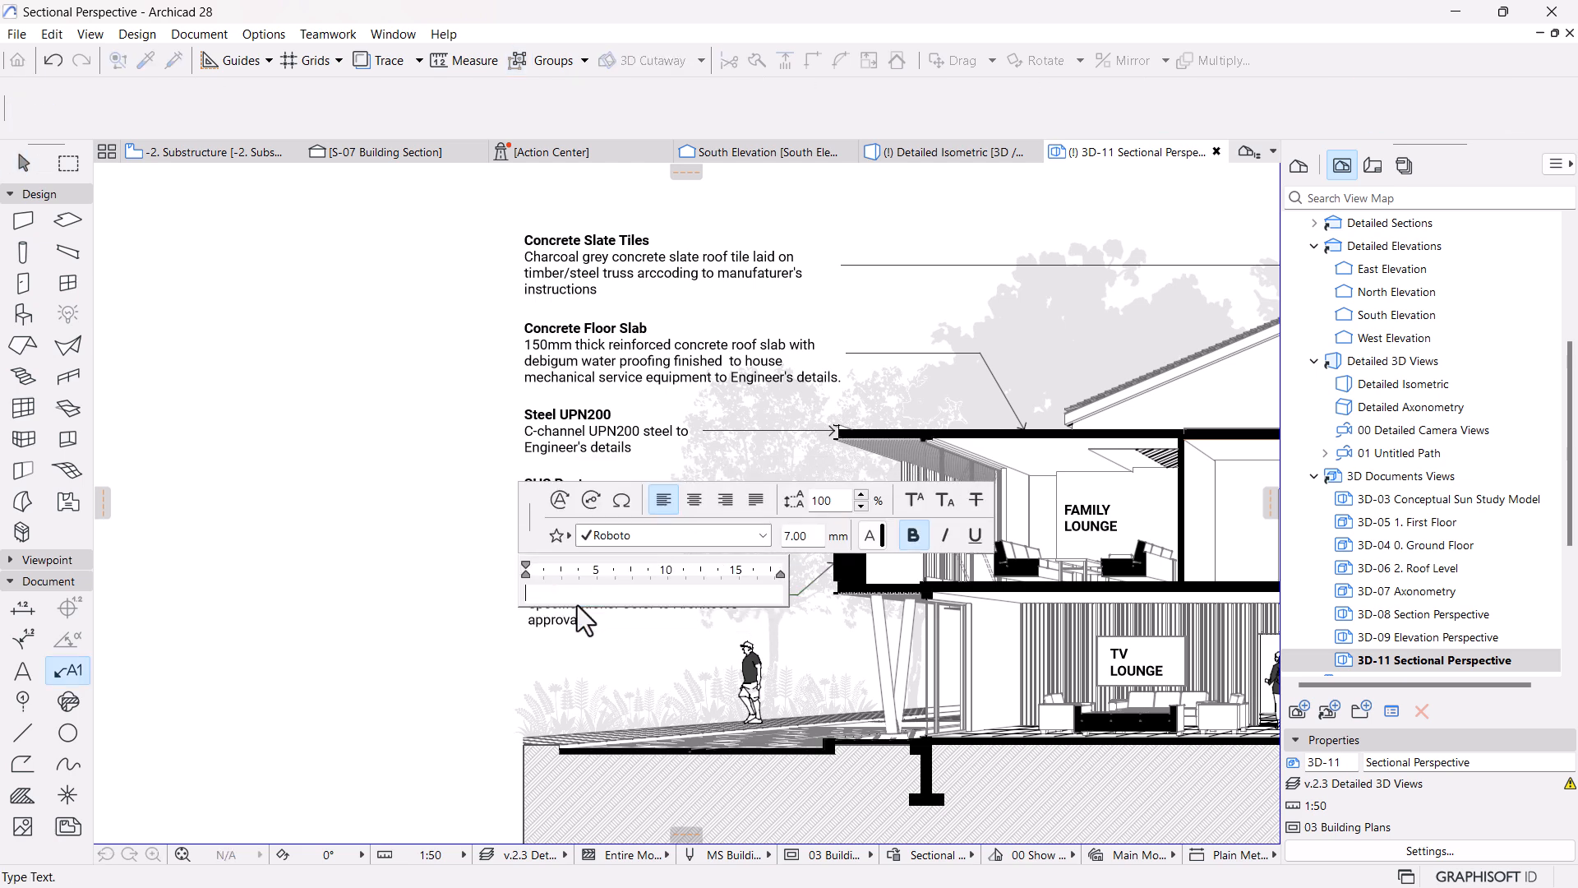
click(593, 501)
click(161, 708)
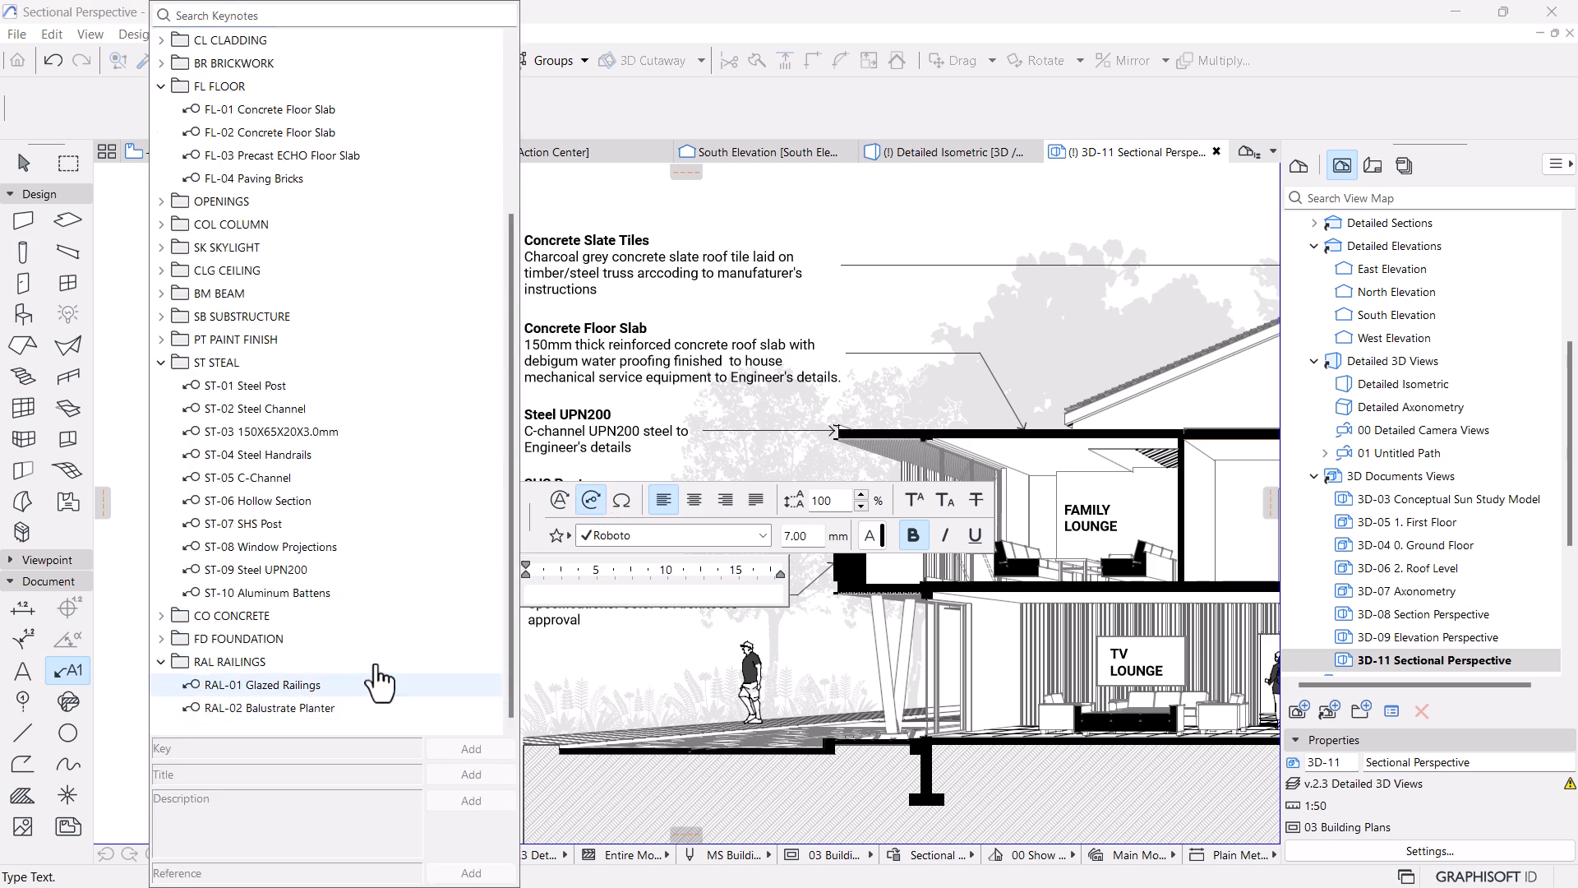
click(277, 708)
click(470, 774)
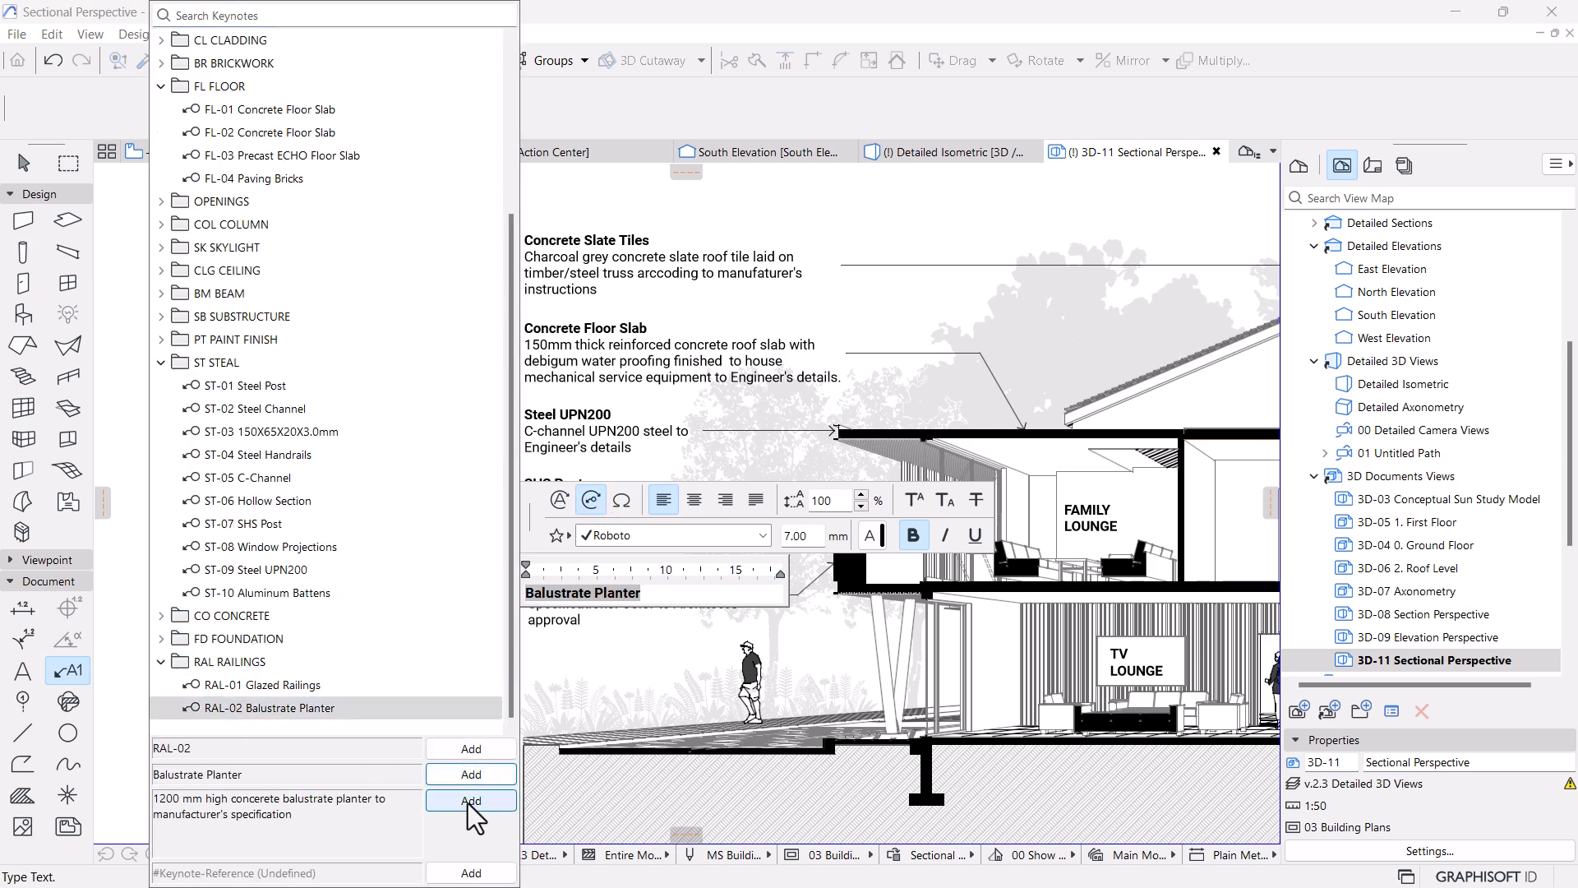
click(471, 800)
Remove bold from the Balustrate Planter description and put it on its own line below the title
drag(642, 578, 711, 610)
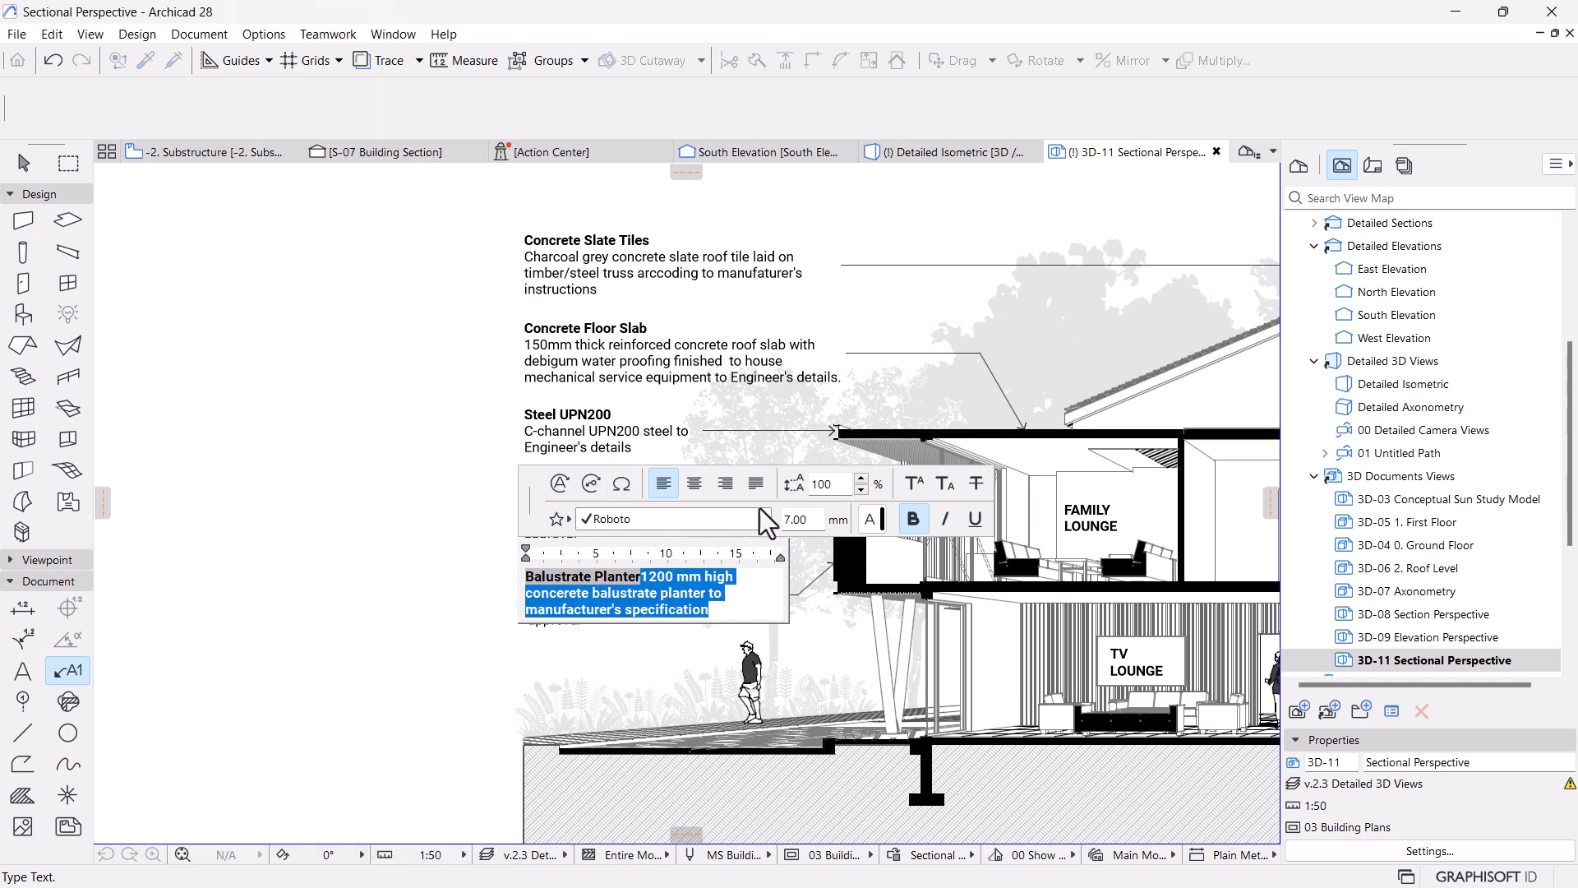
click(916, 527)
click(647, 576)
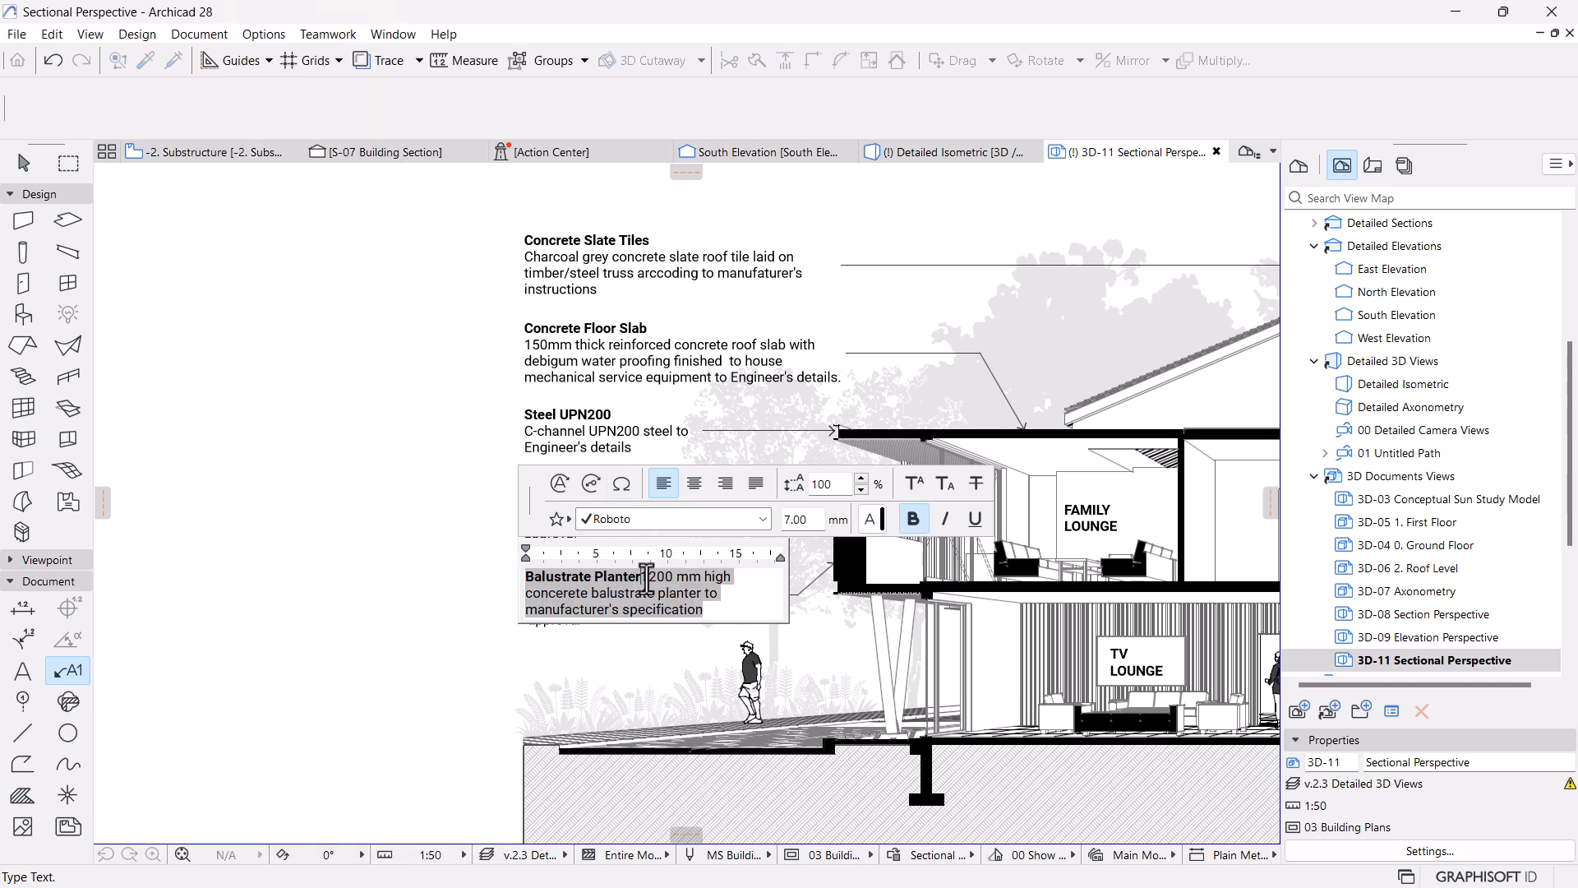
key(Return)
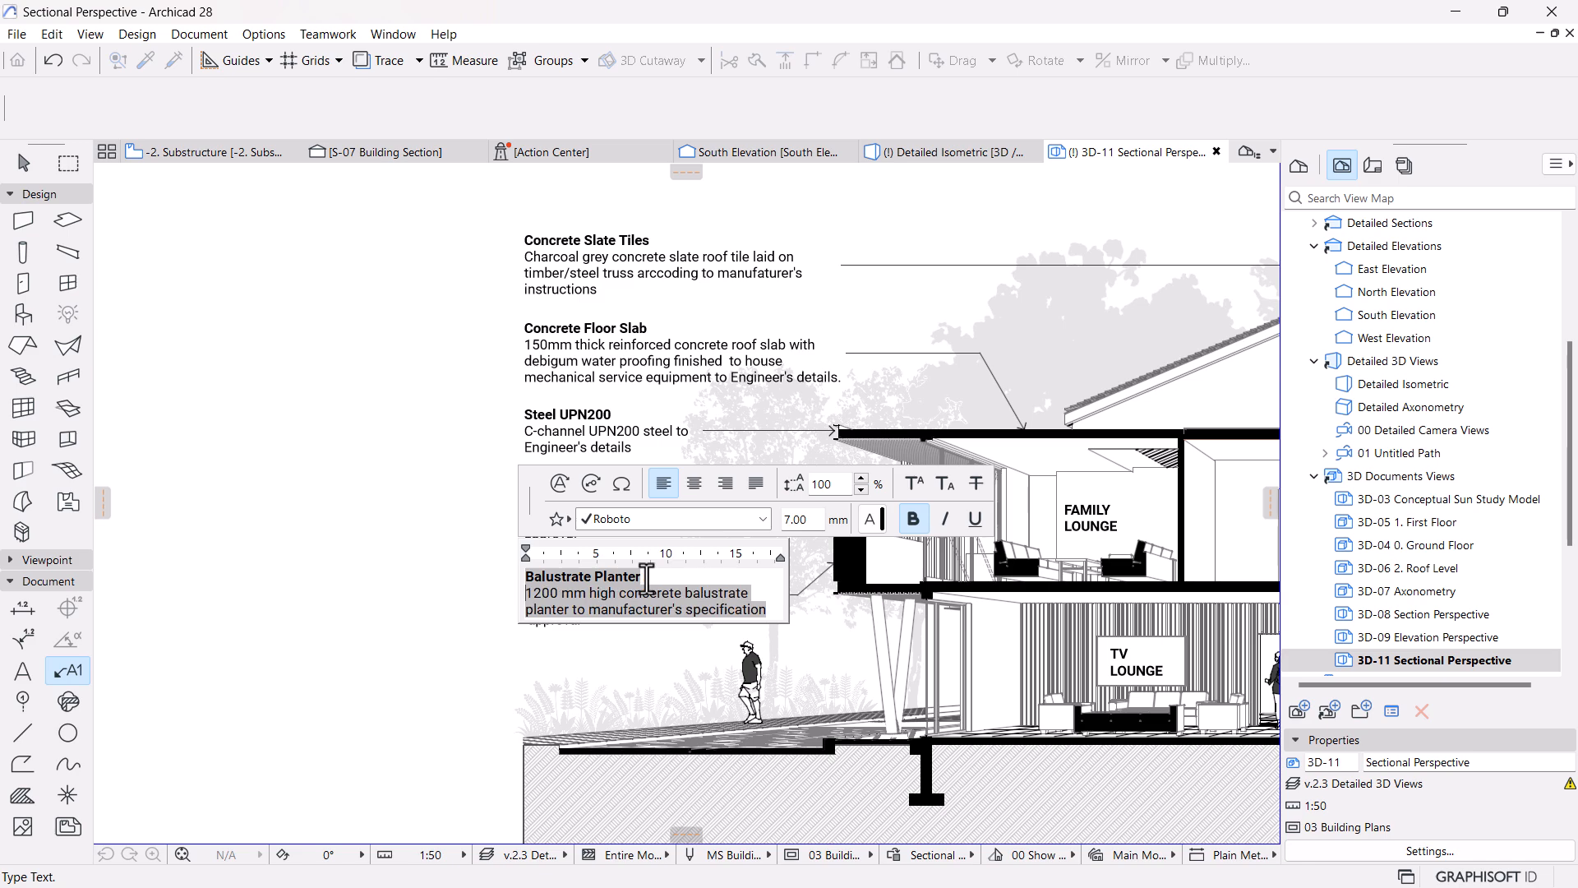
click(503, 630)
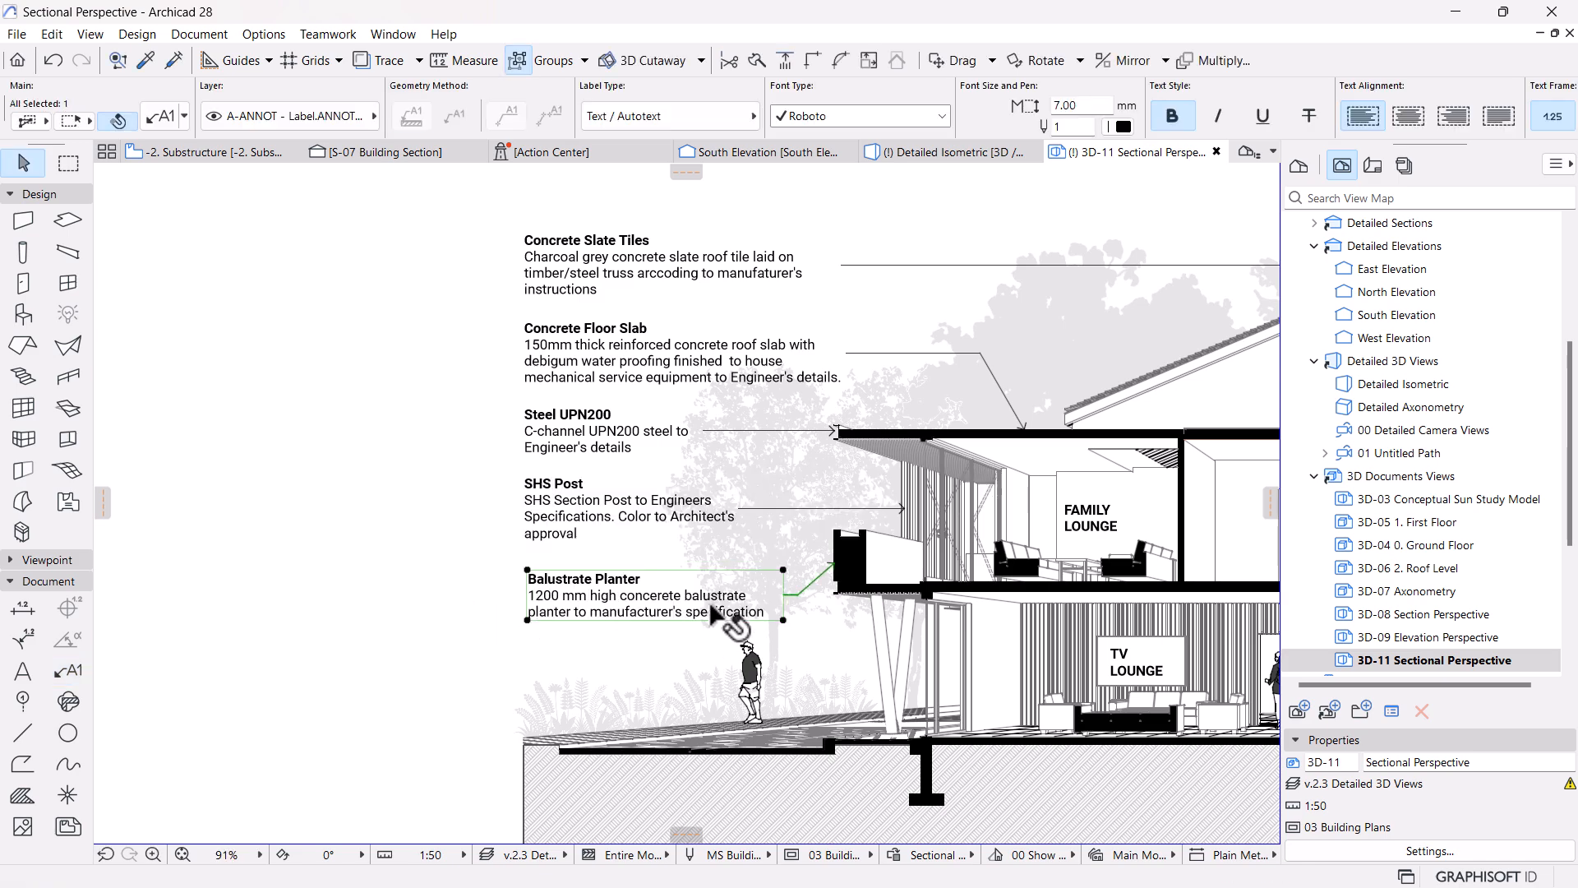
key(Escape)
Place another label with the existing label settings, attached to the slanted post beneath the first floor's outer edge
scroll(526, 608, down, 5)
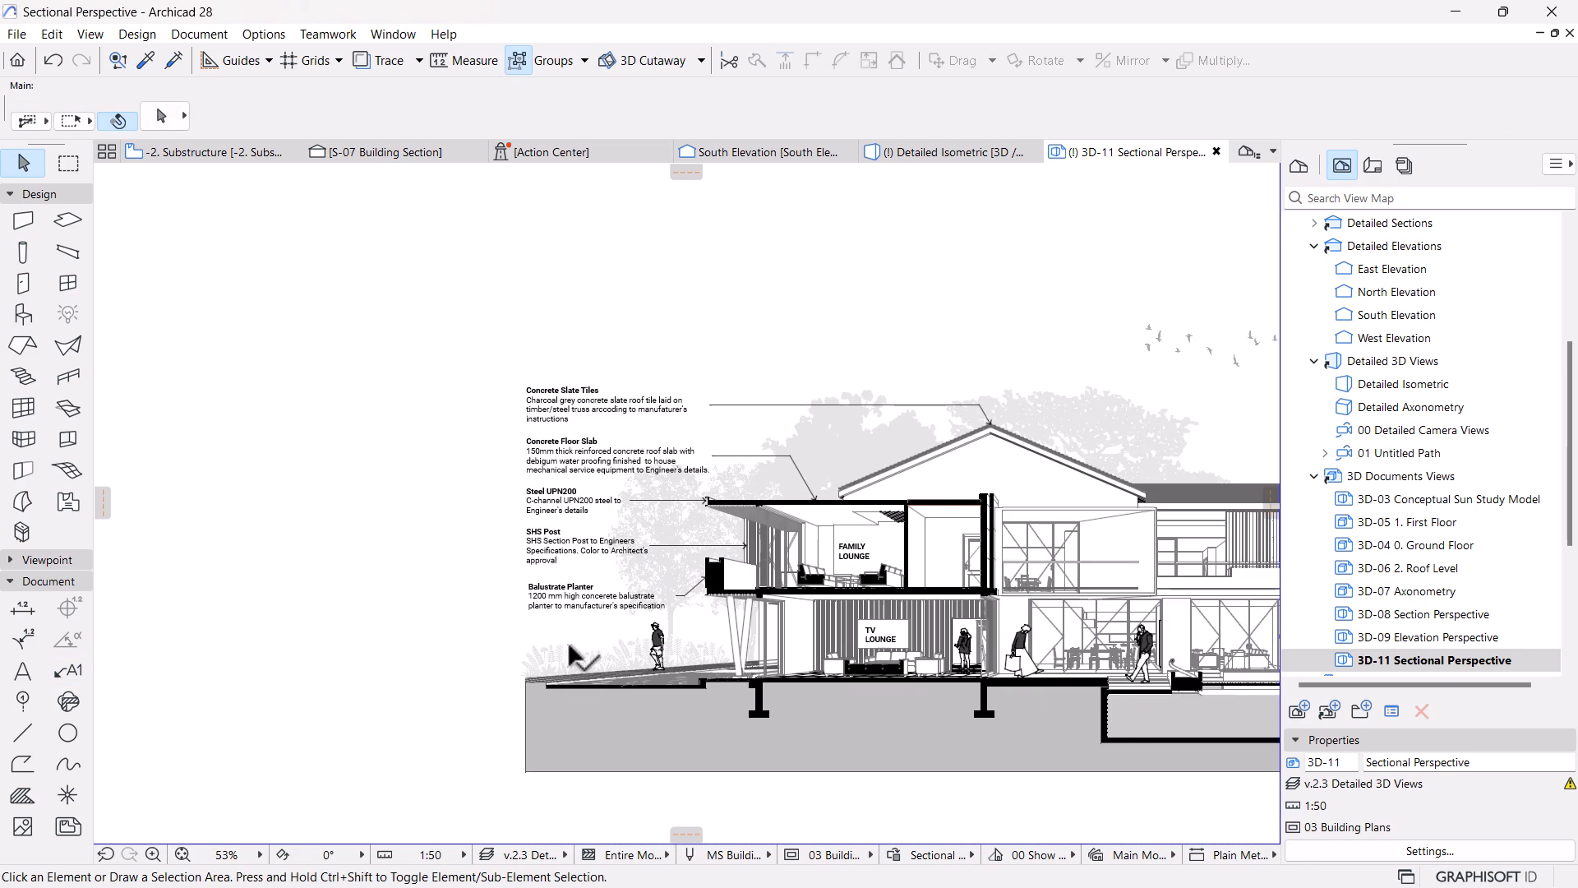
scroll(487, 590, up, 5)
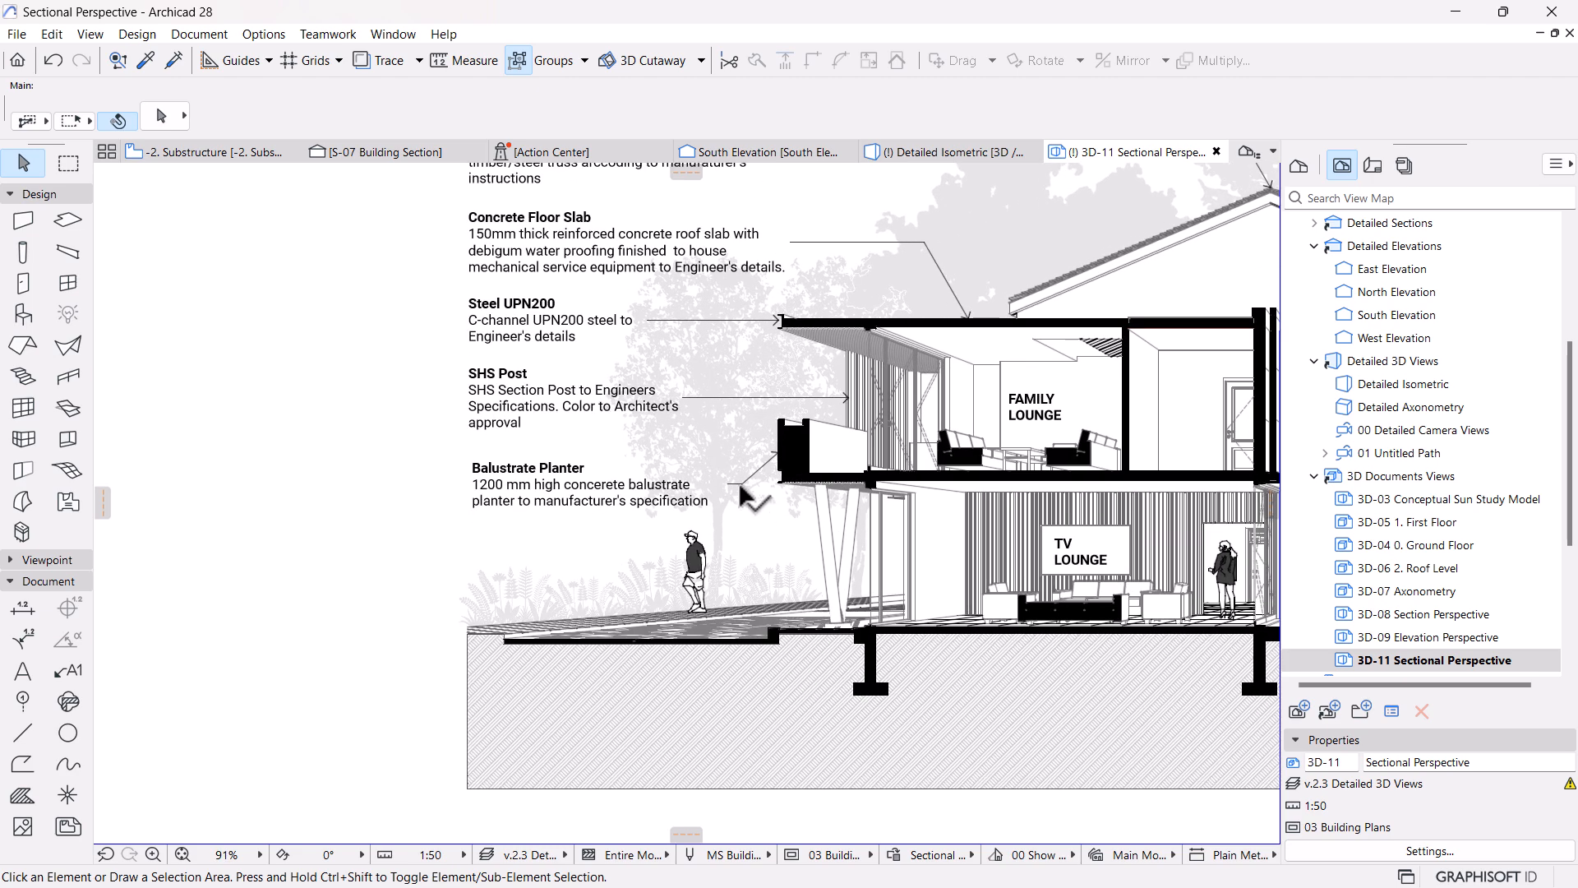
alt+click(745, 480)
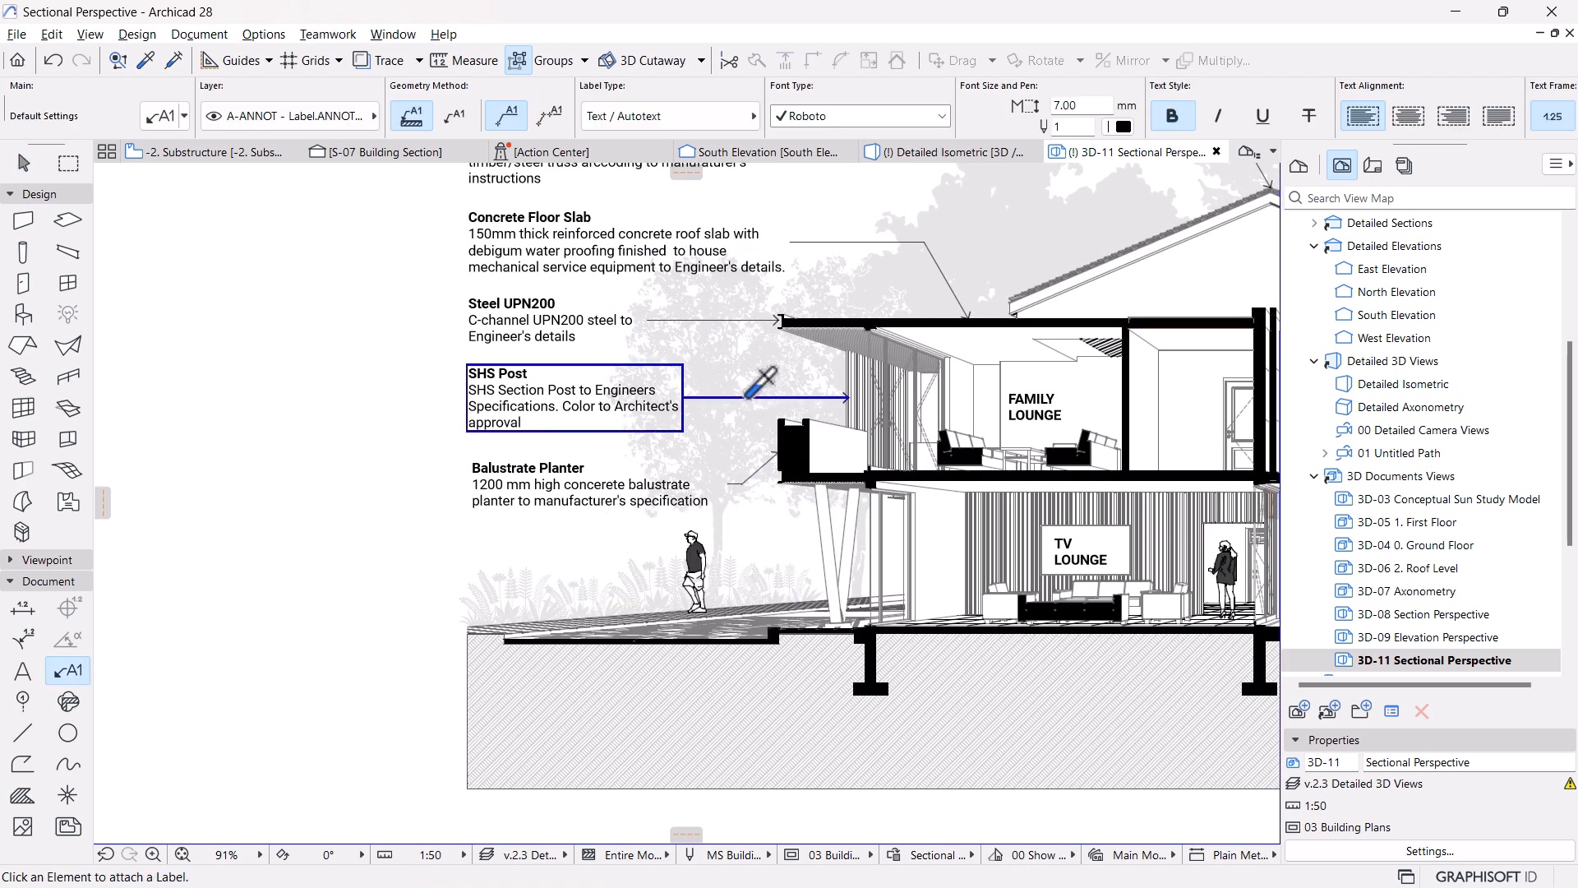
click(828, 571)
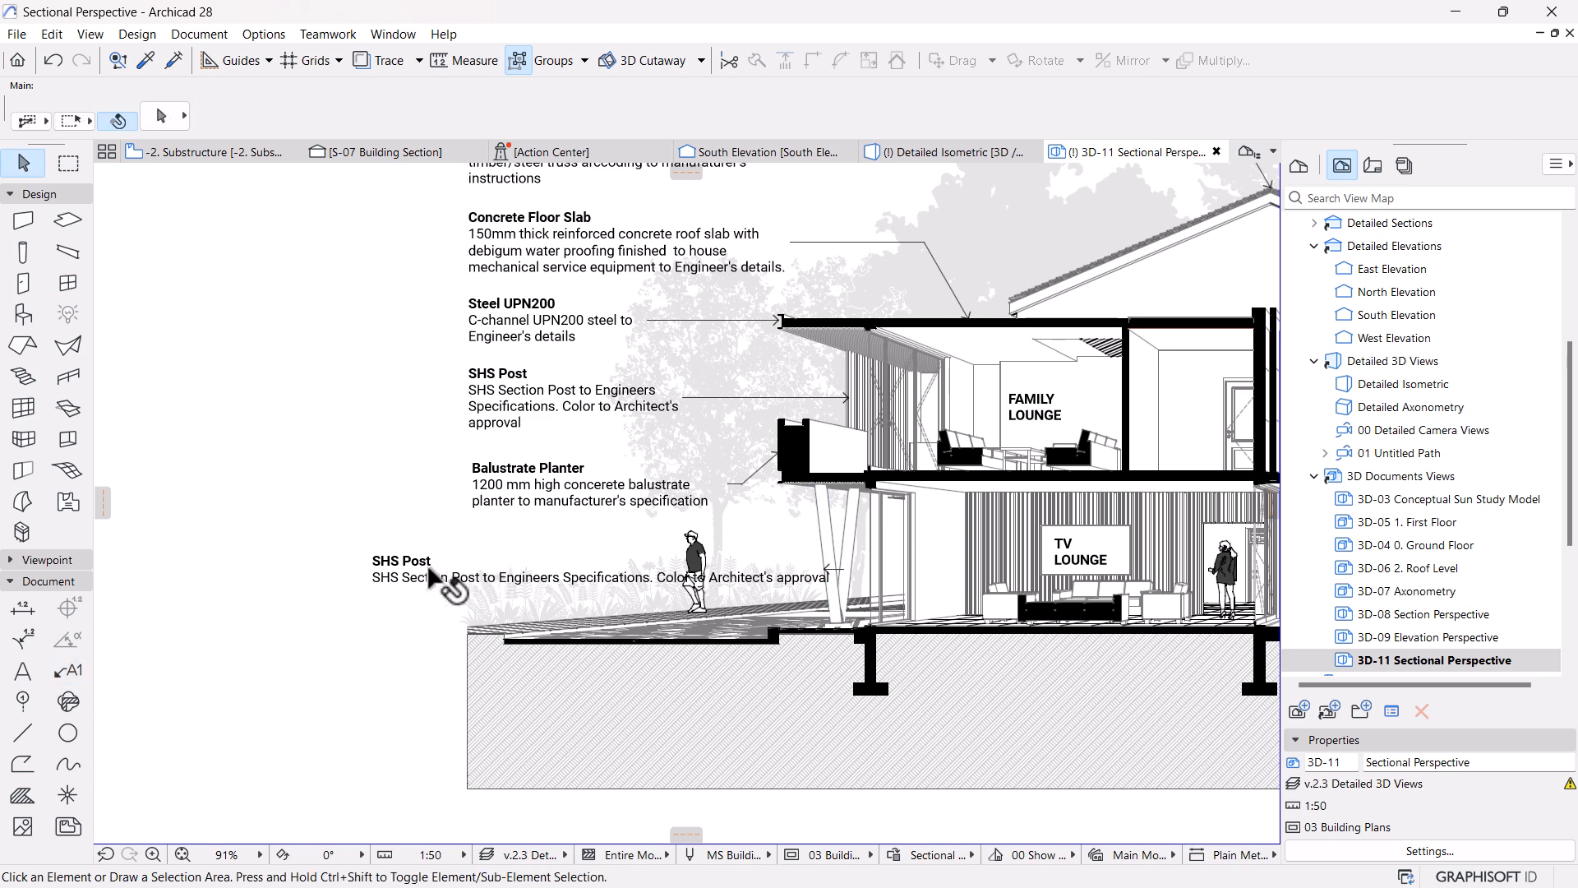
Replace the slanted post label's text with keynote ST-07 SHS Post's bold title and its non-bold description on the line below
shift+click(397, 567)
double_click(397, 573)
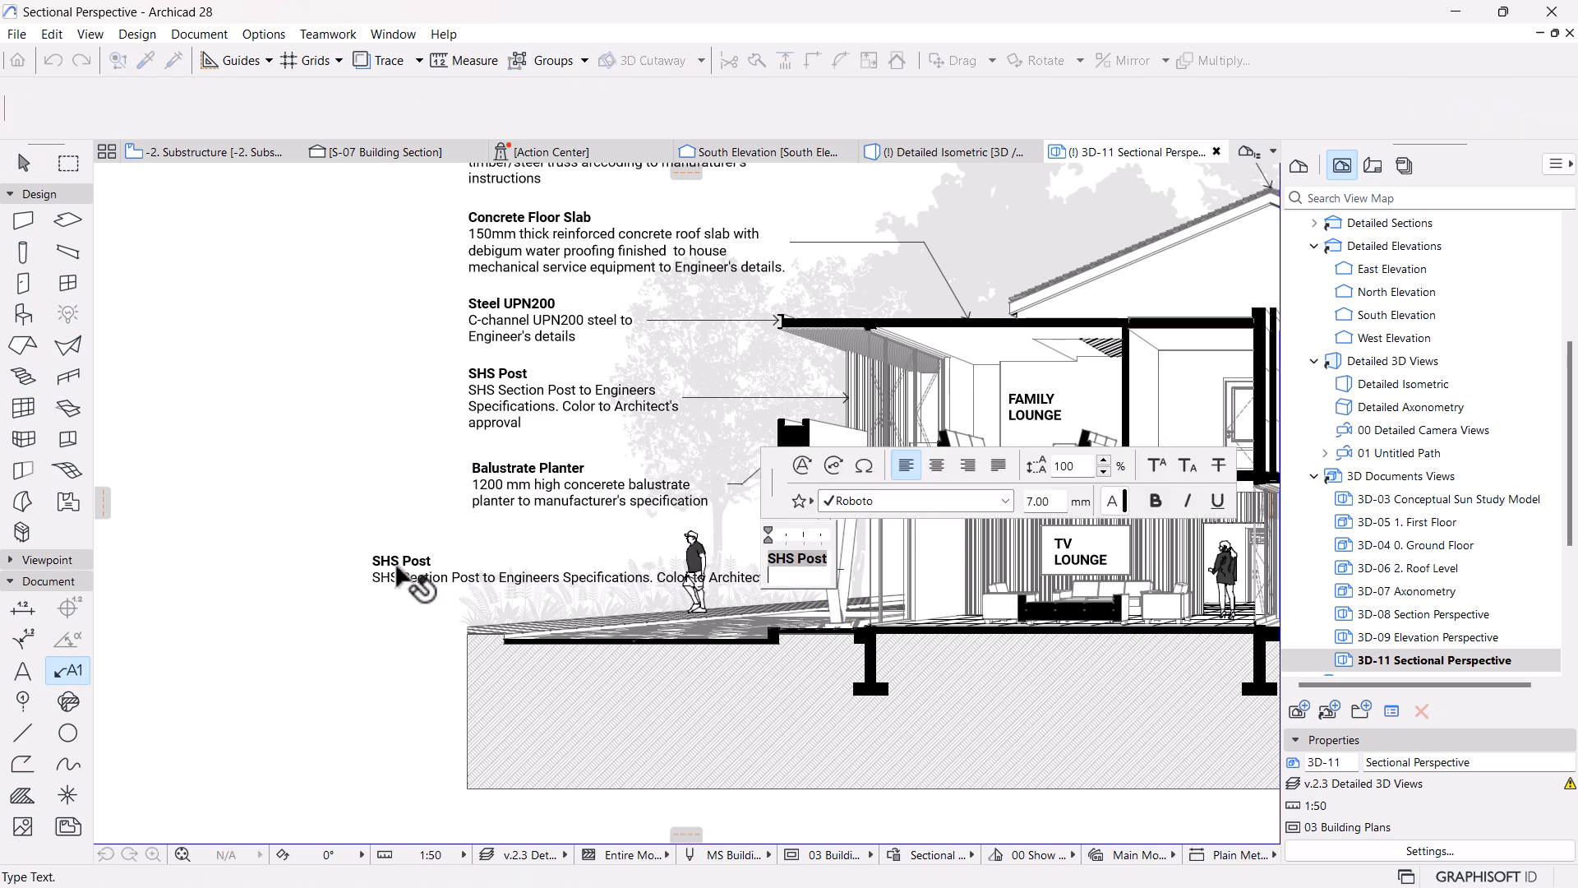
click(899, 476)
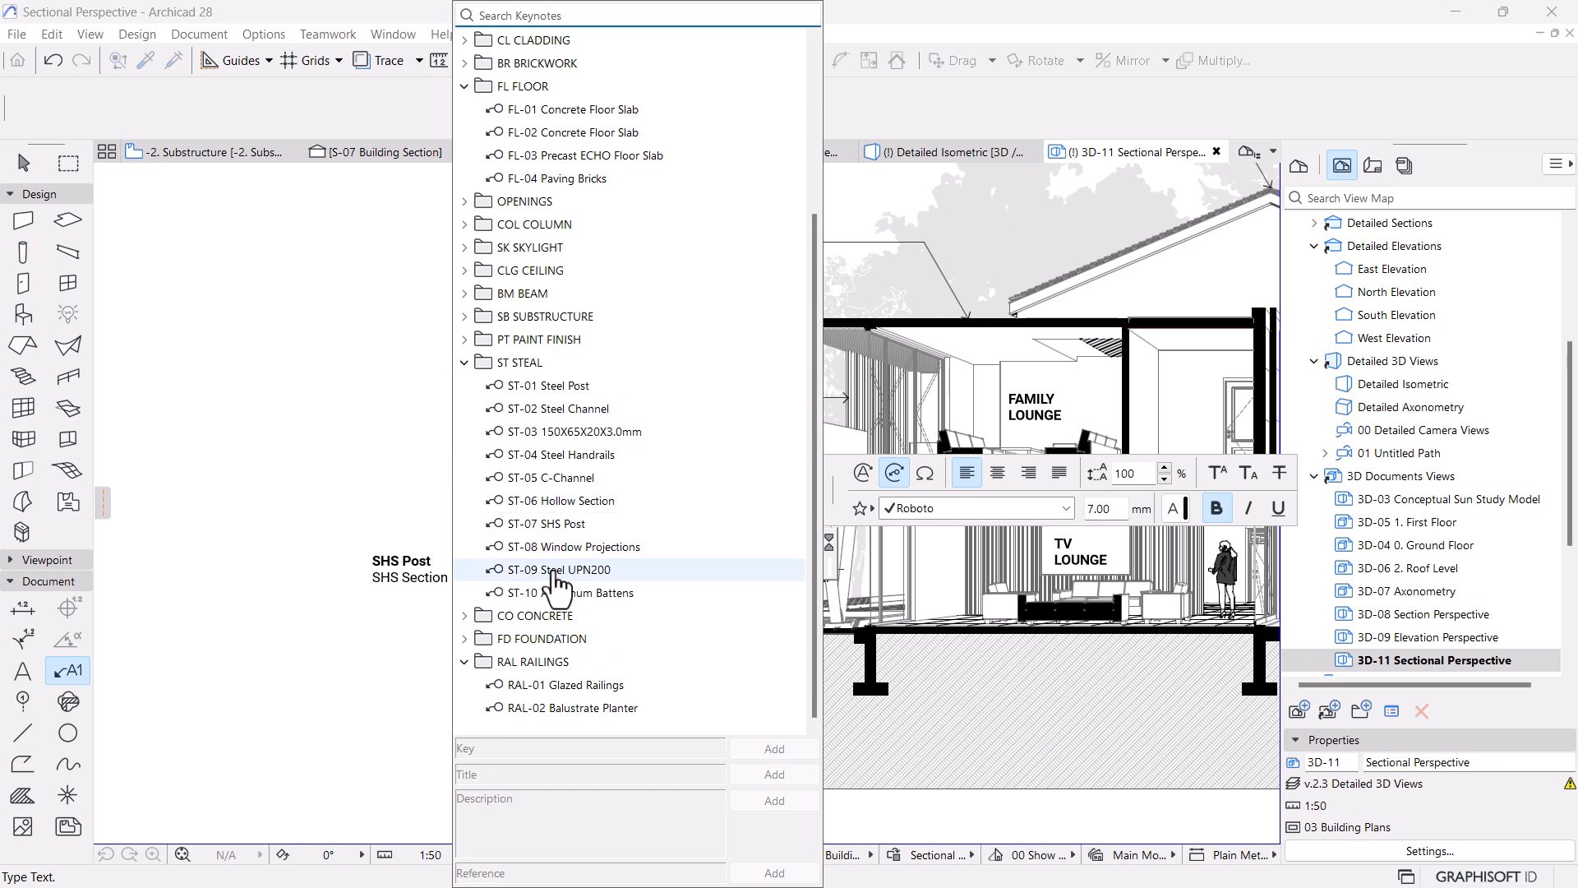
click(544, 530)
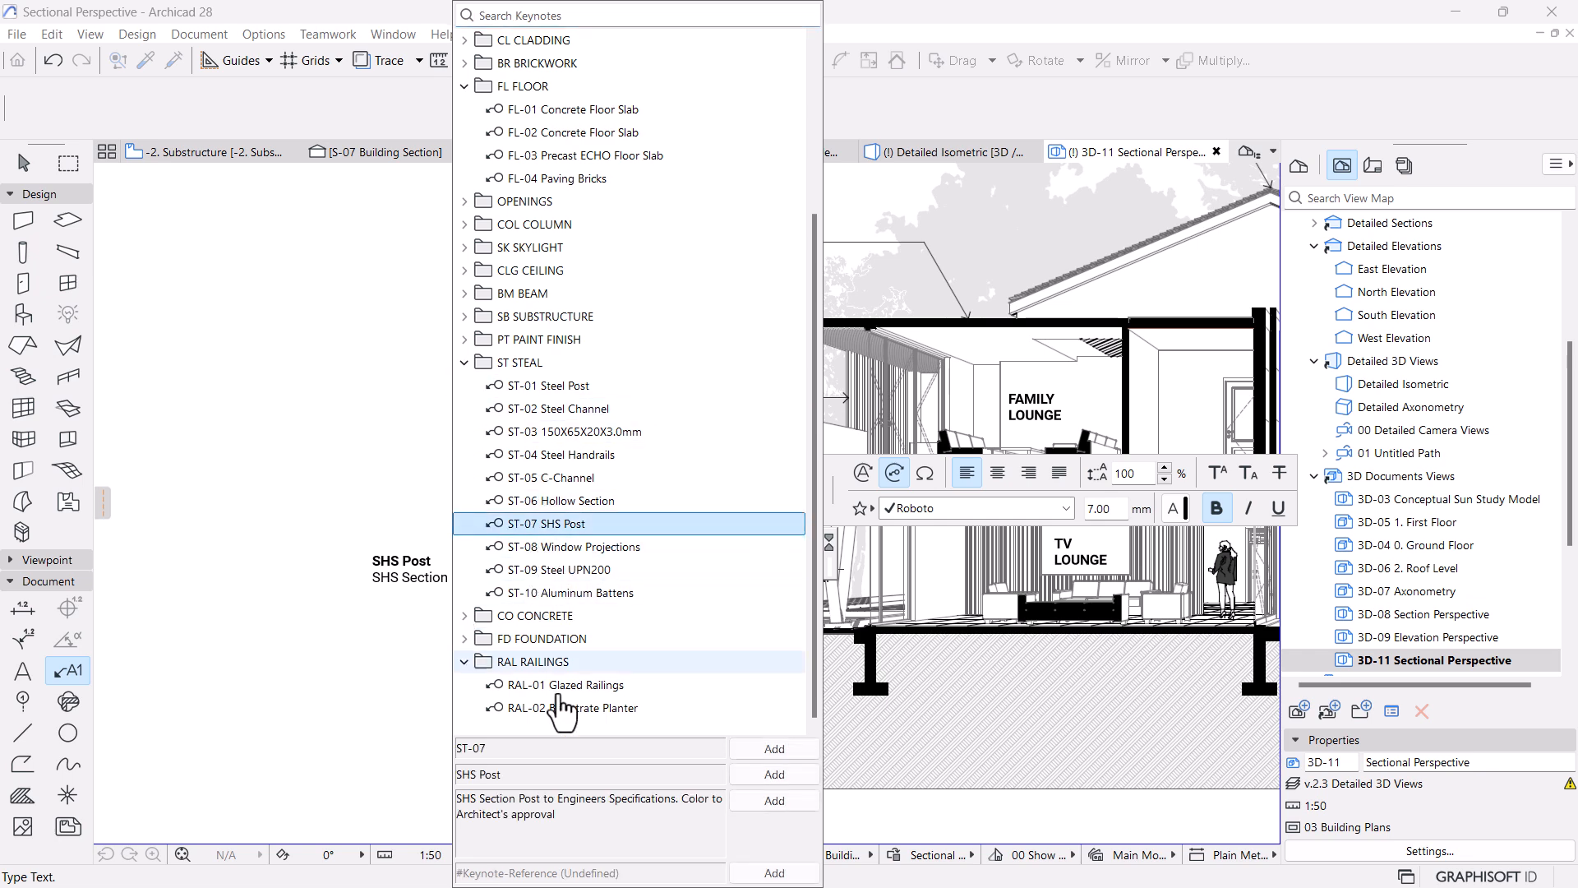
click(772, 800)
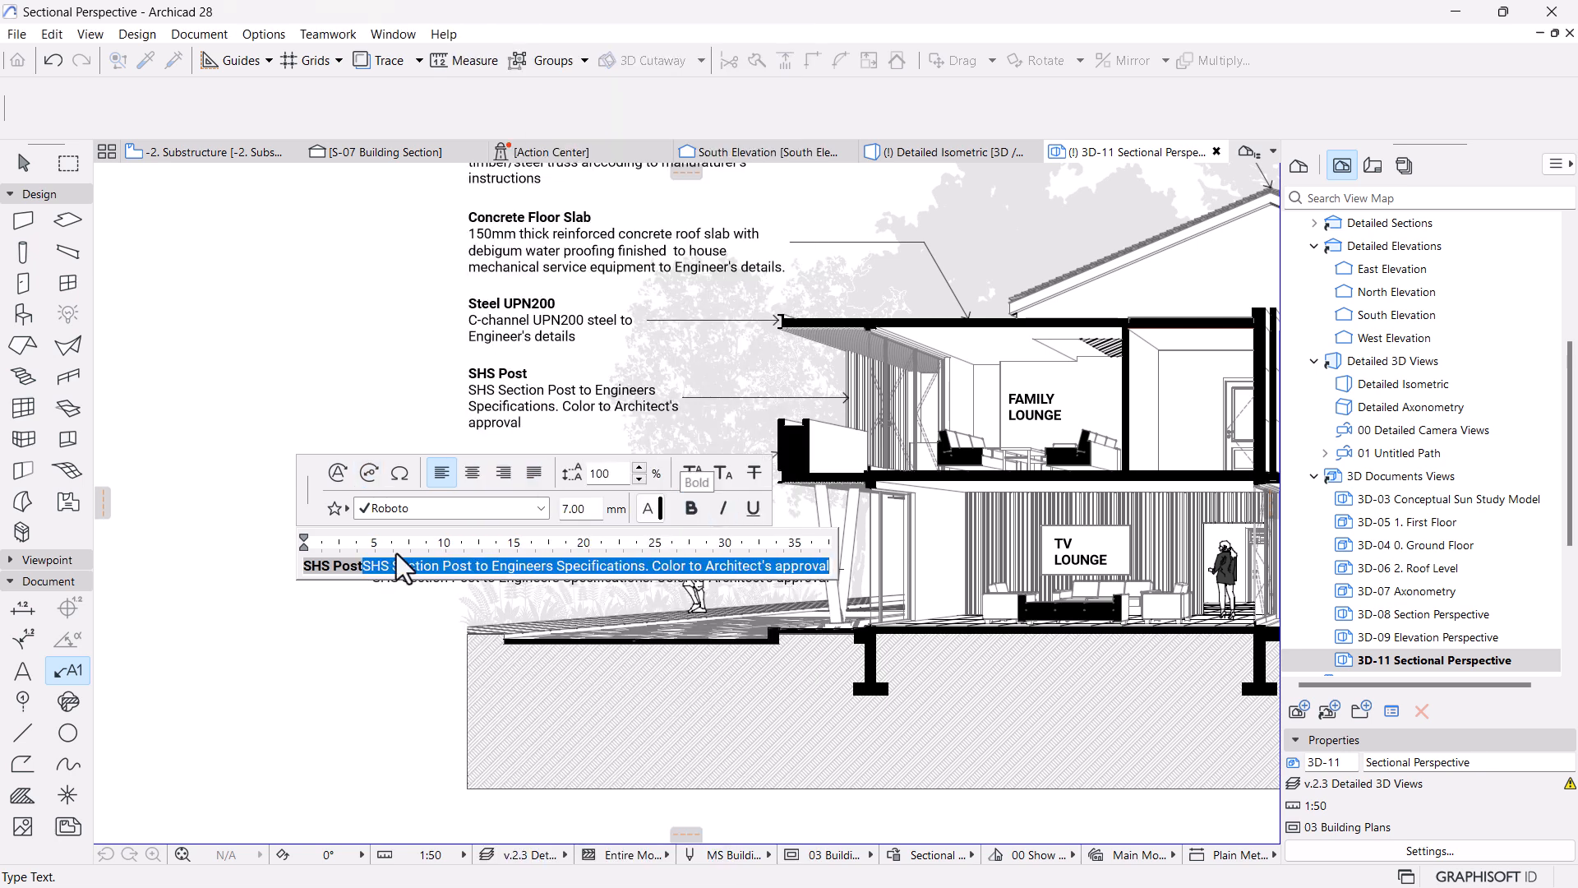
key(ctrl+b)
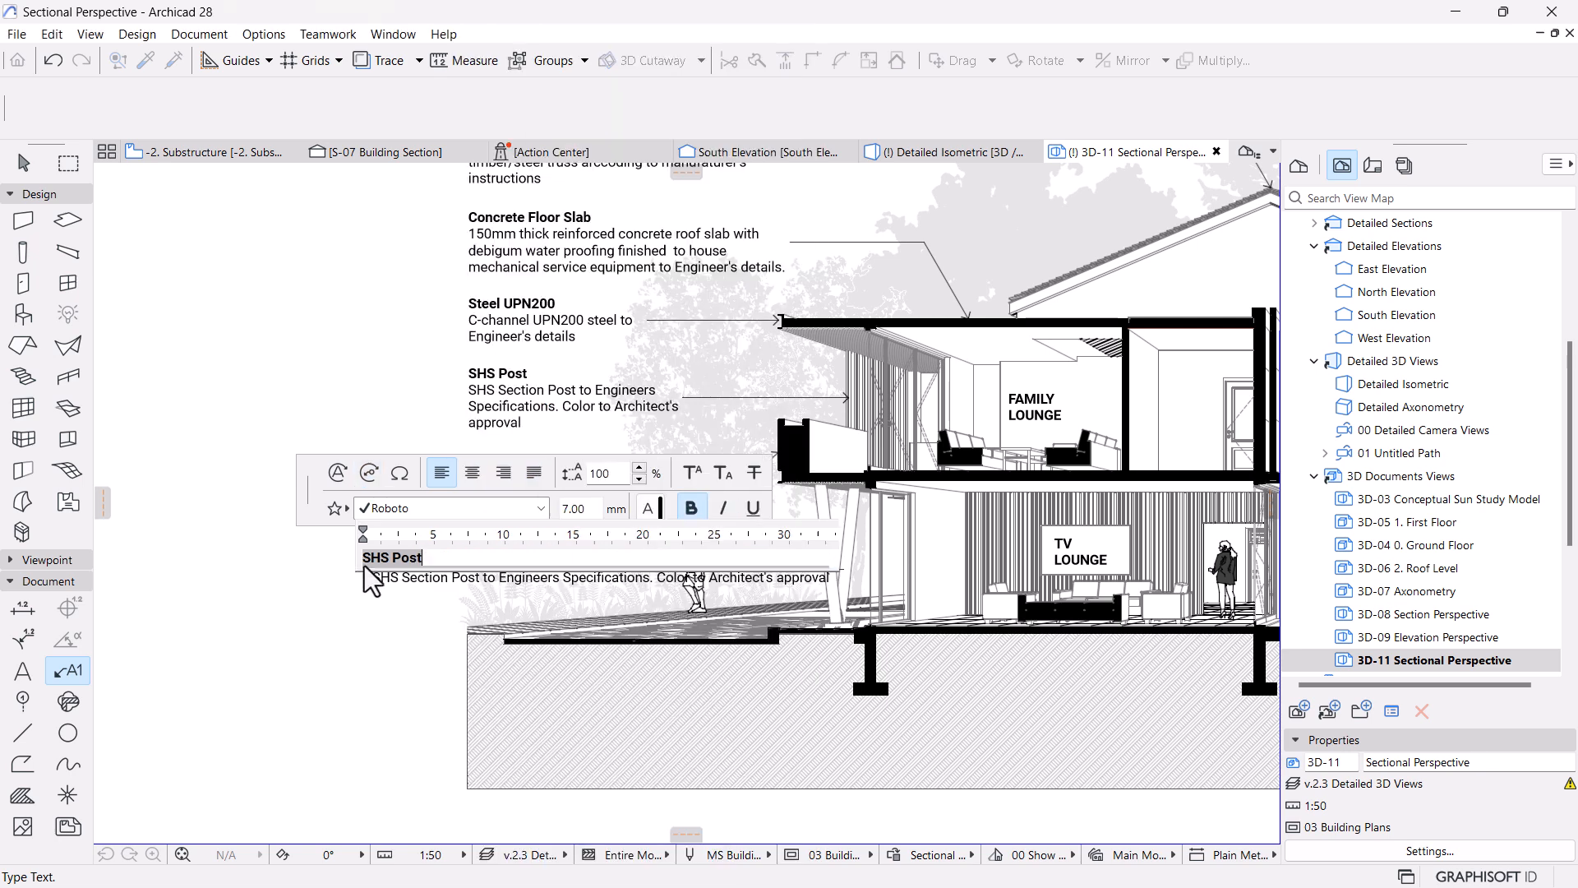
click(358, 632)
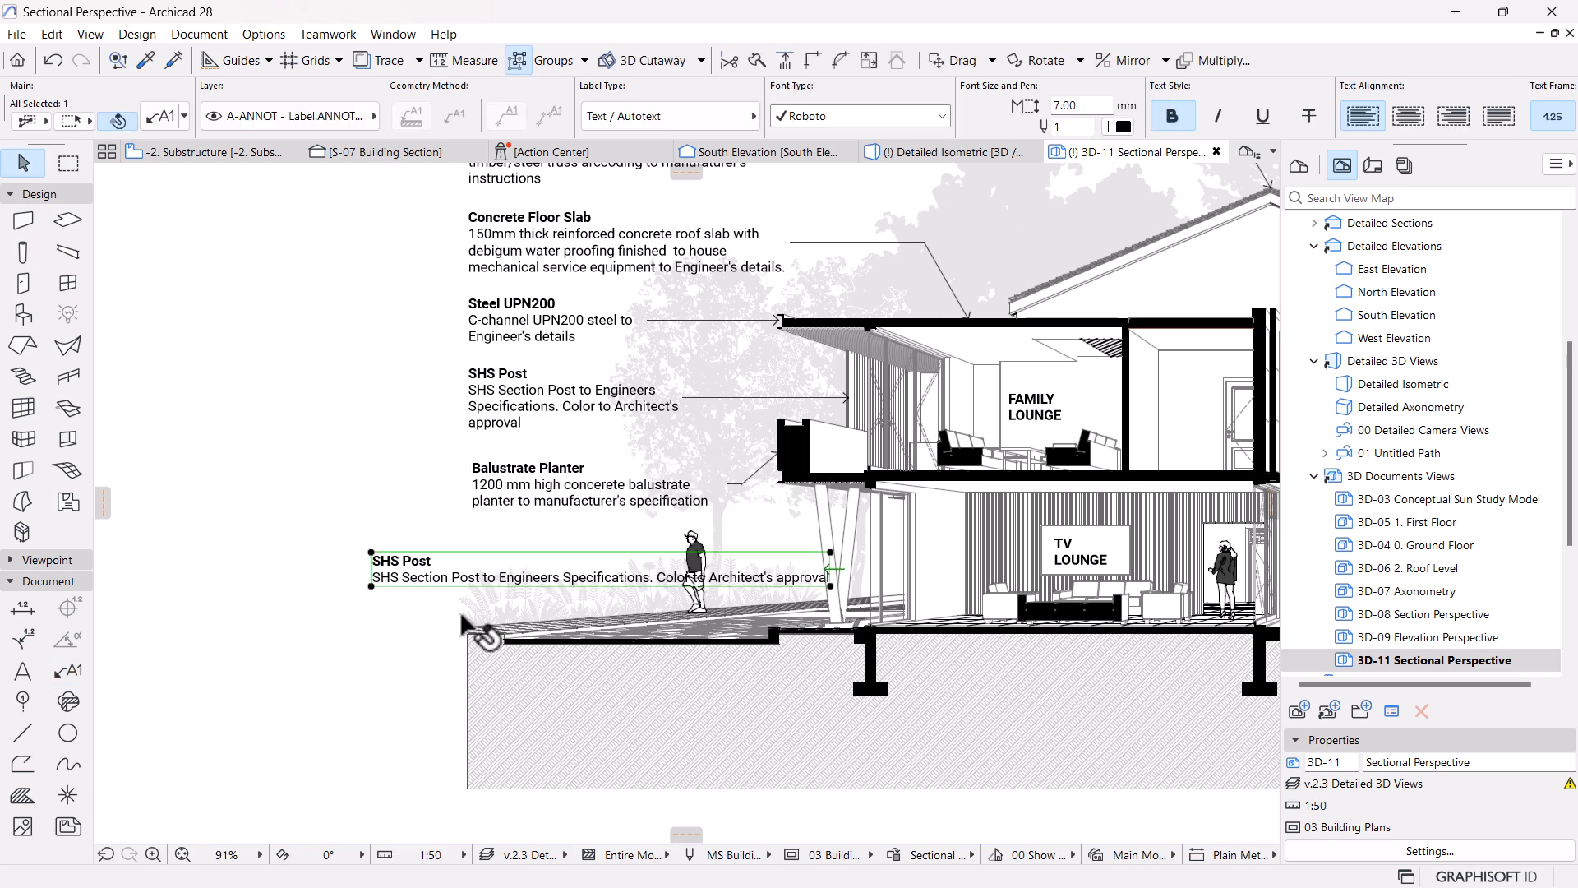
Narrow the lower SHS Post label so its description wraps onto three lines, and align it beneath the Balustrate Planter label
click(371, 586)
click(131, 178)
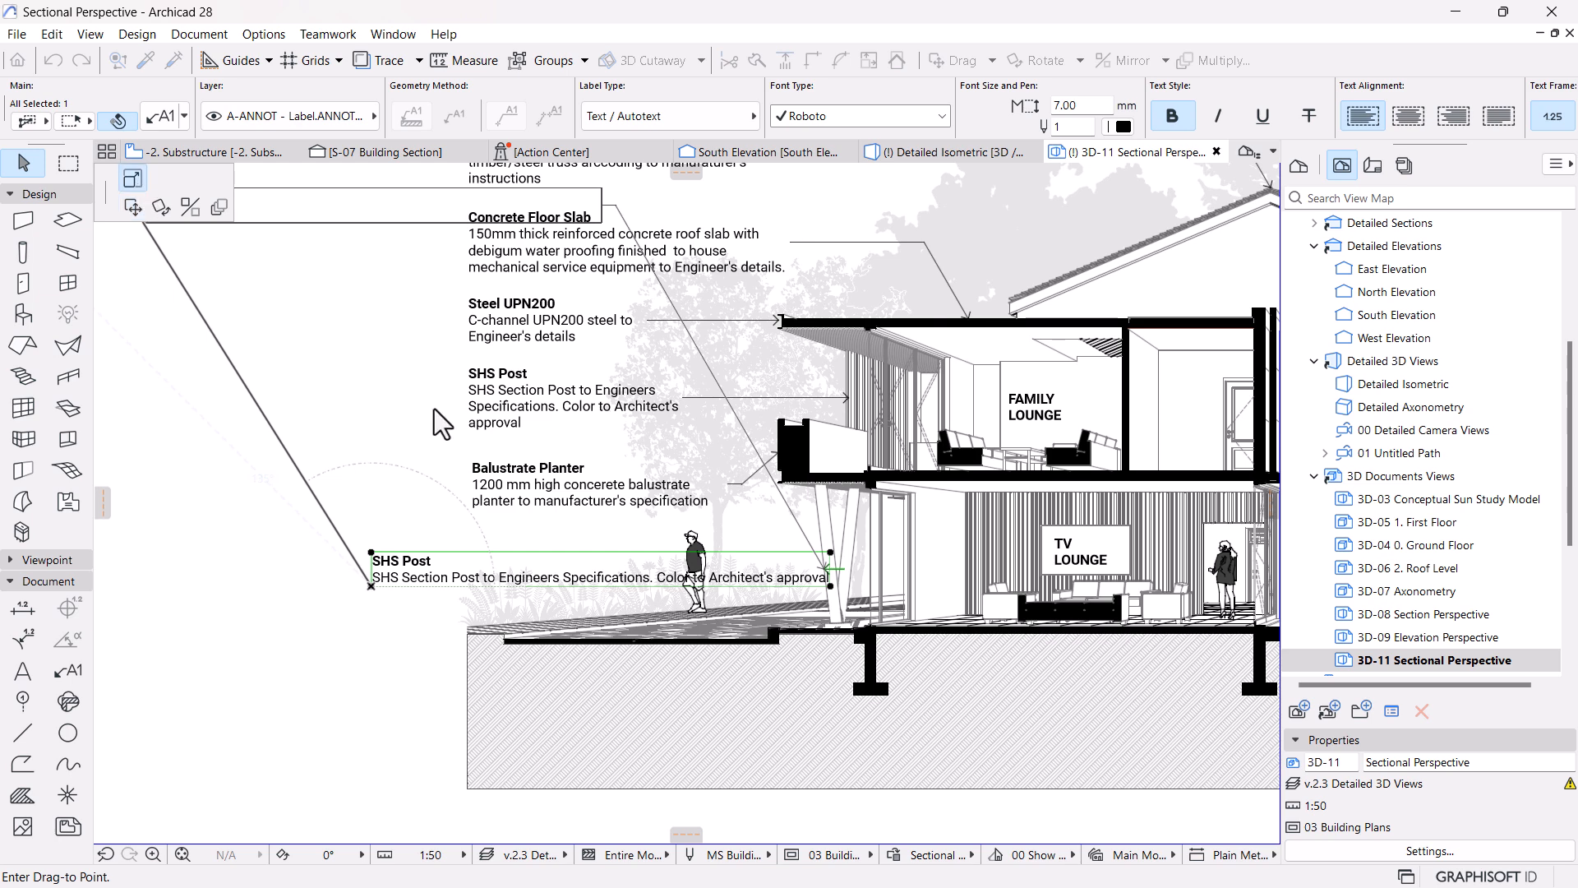
click(618, 537)
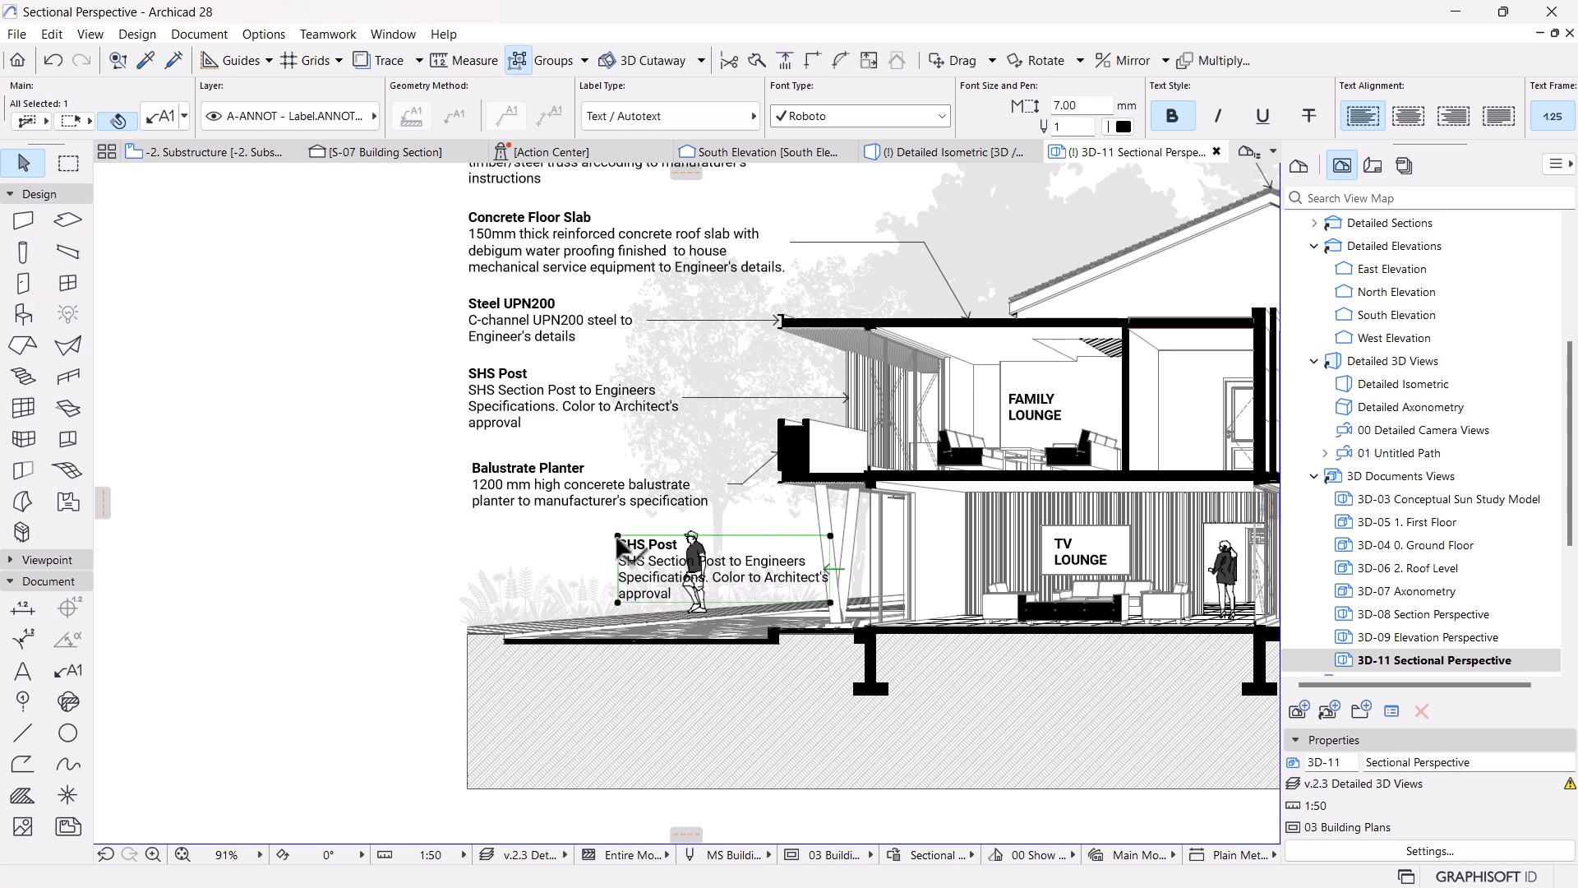
click(618, 539)
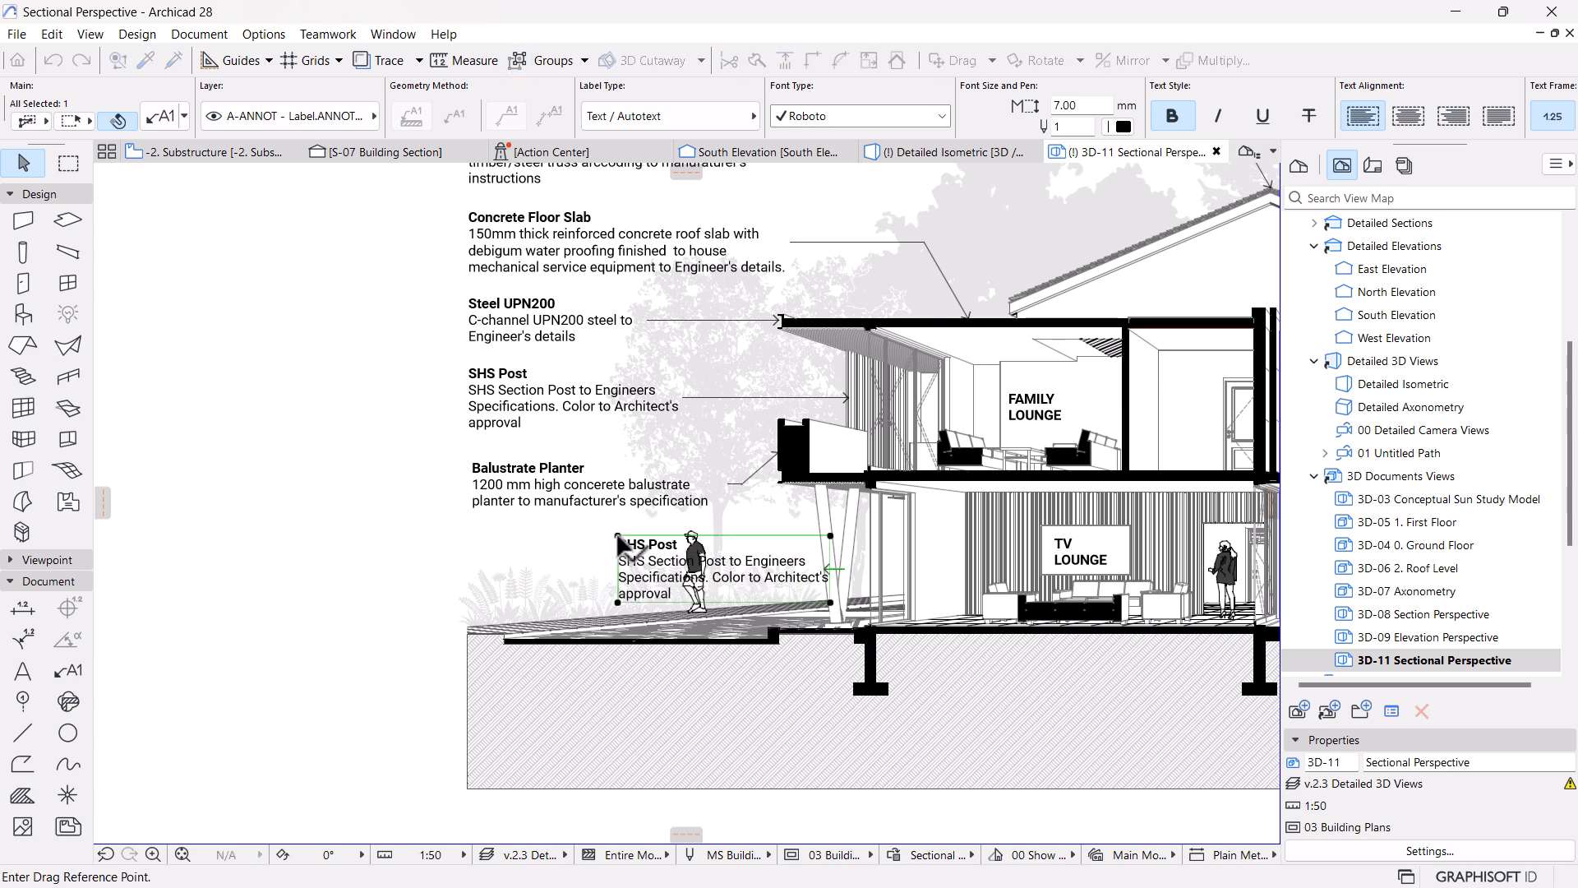
click(470, 501)
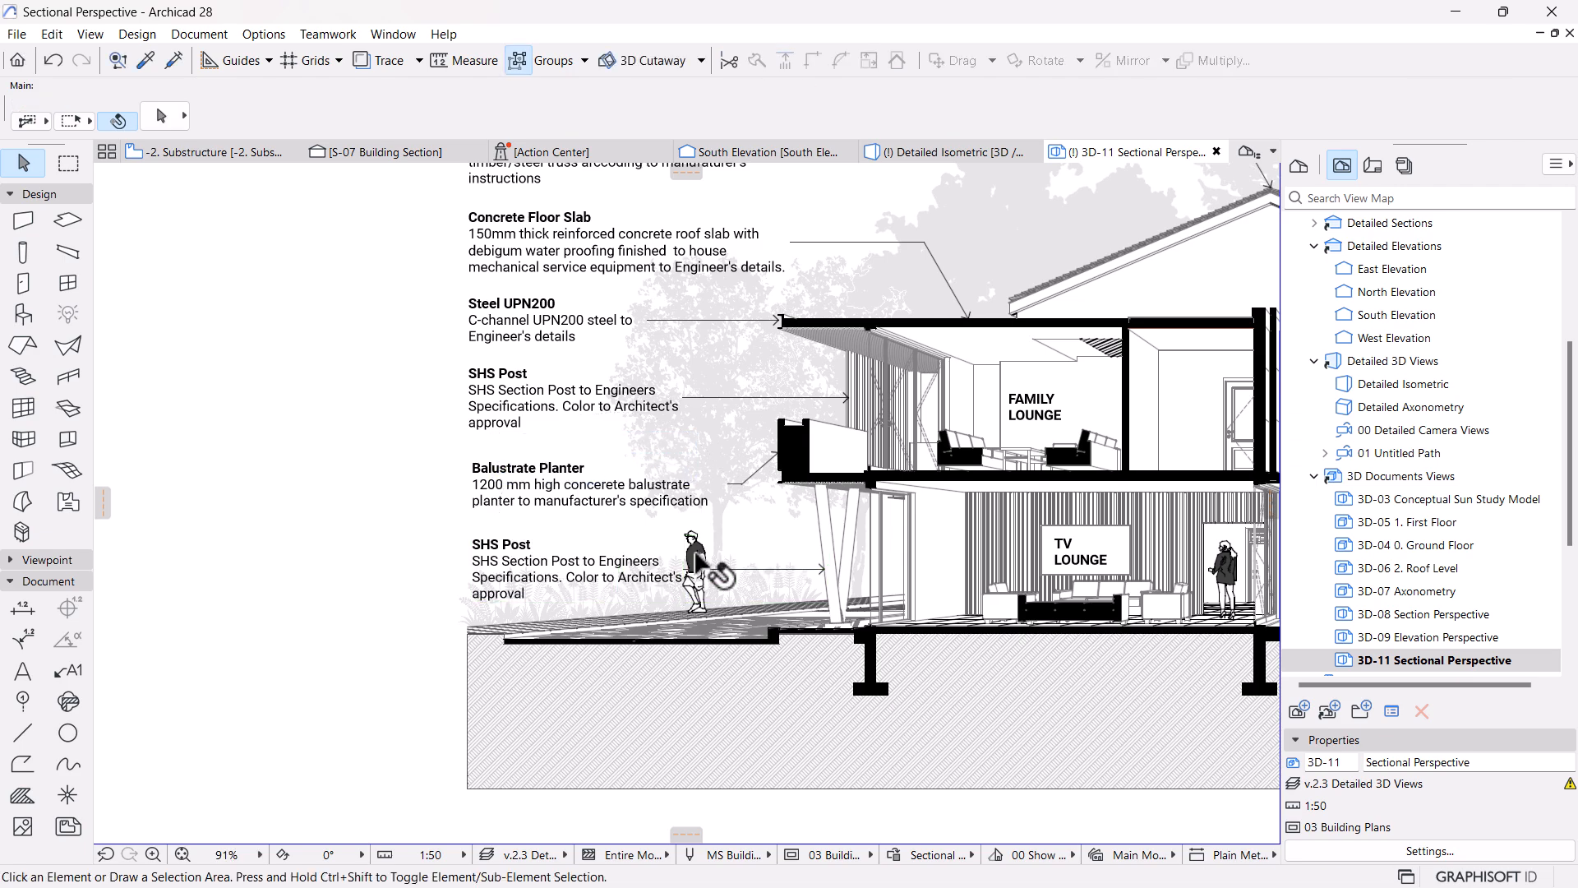
Move the human silhouette beside the lower SHS Post label horizontally toward the house, clear of the label's text
scroll(629, 571, down, 1)
middle_drag(629, 571, 547, 559)
scroll(666, 580, up, 3)
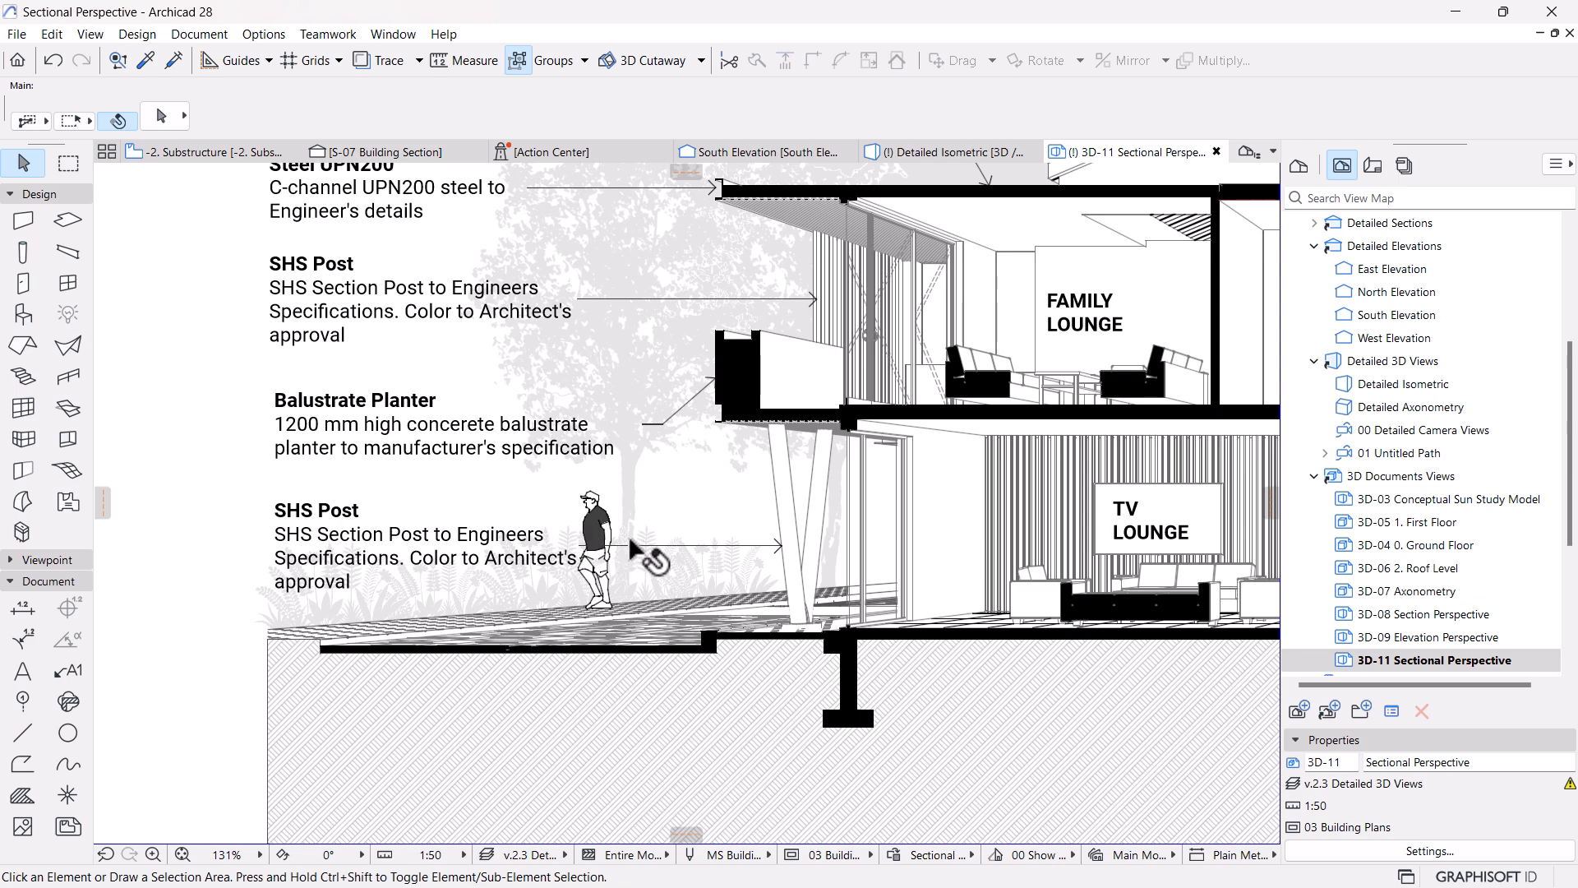
middle_drag(616, 542, 657, 566)
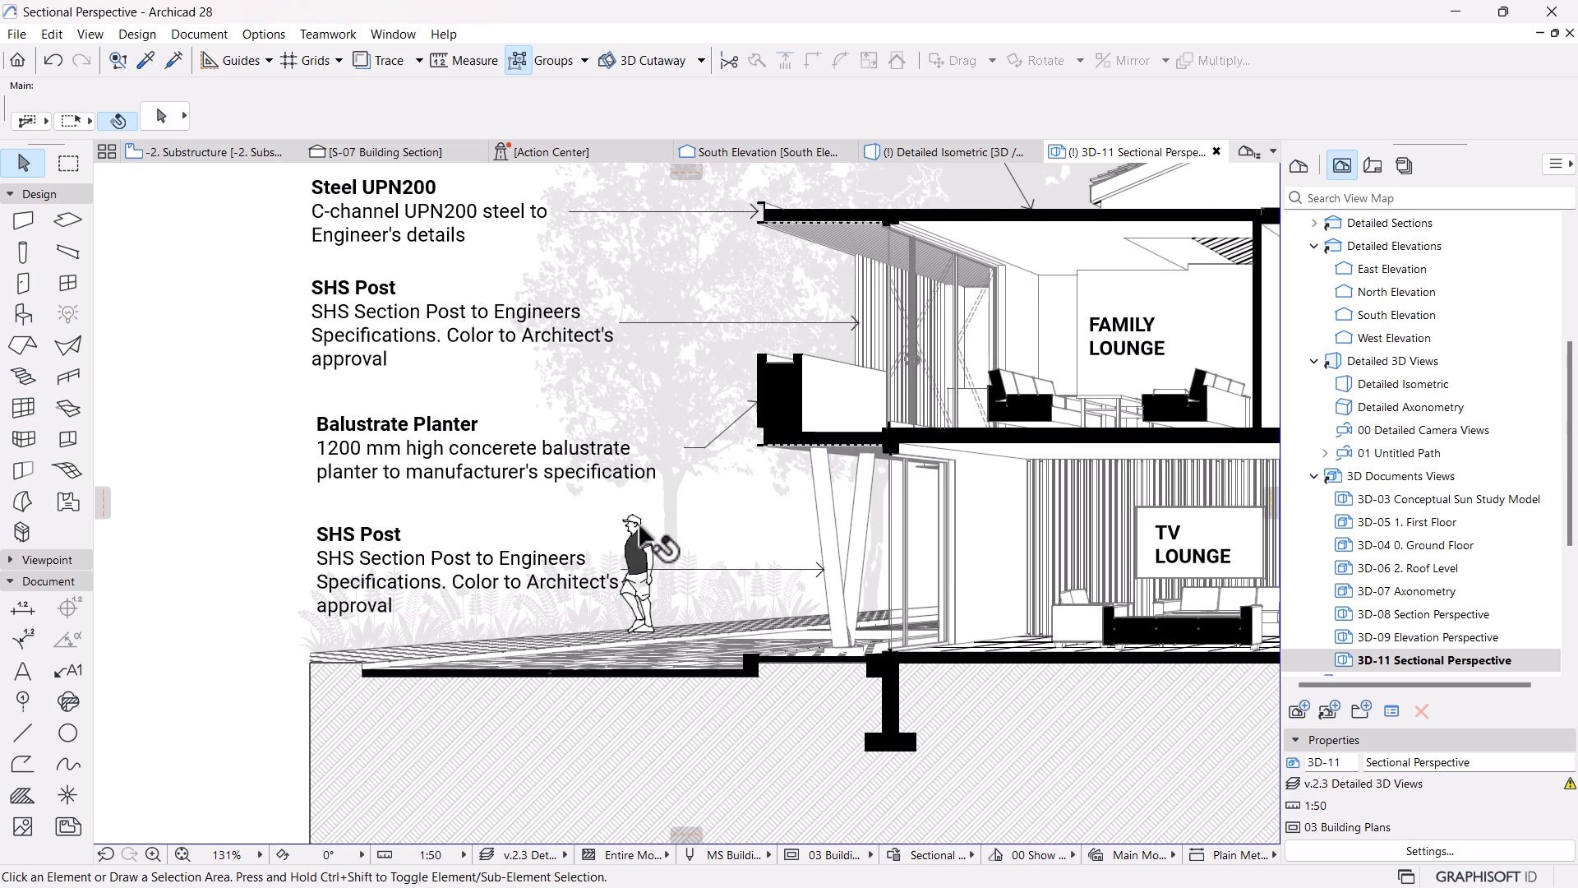
click(639, 528)
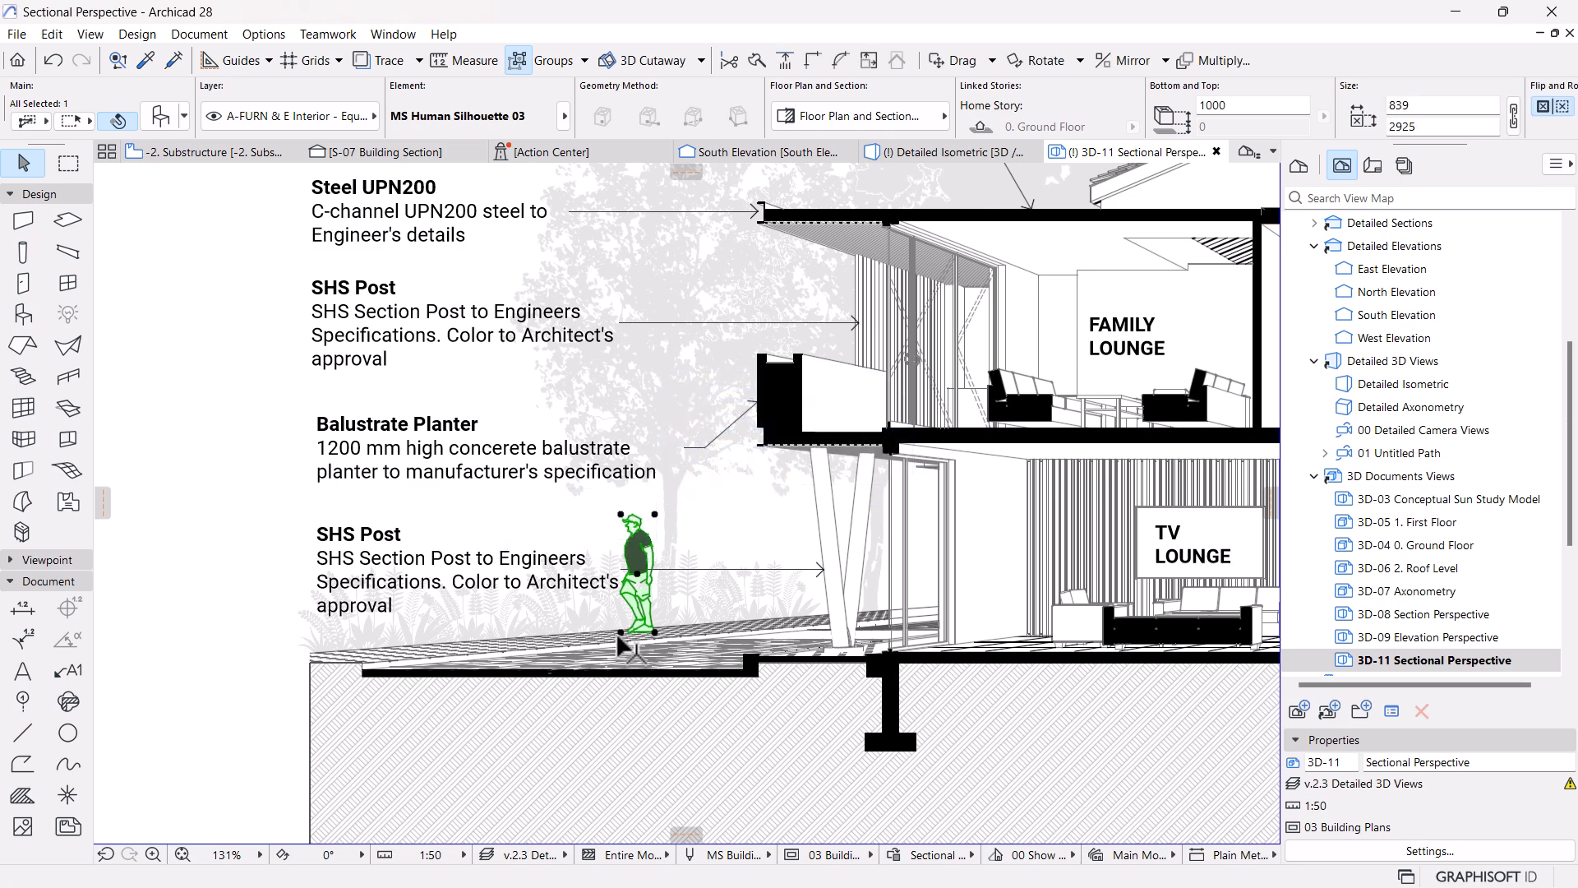
scroll(616, 639, up, 3)
key(ctrl+d)
click(670, 630)
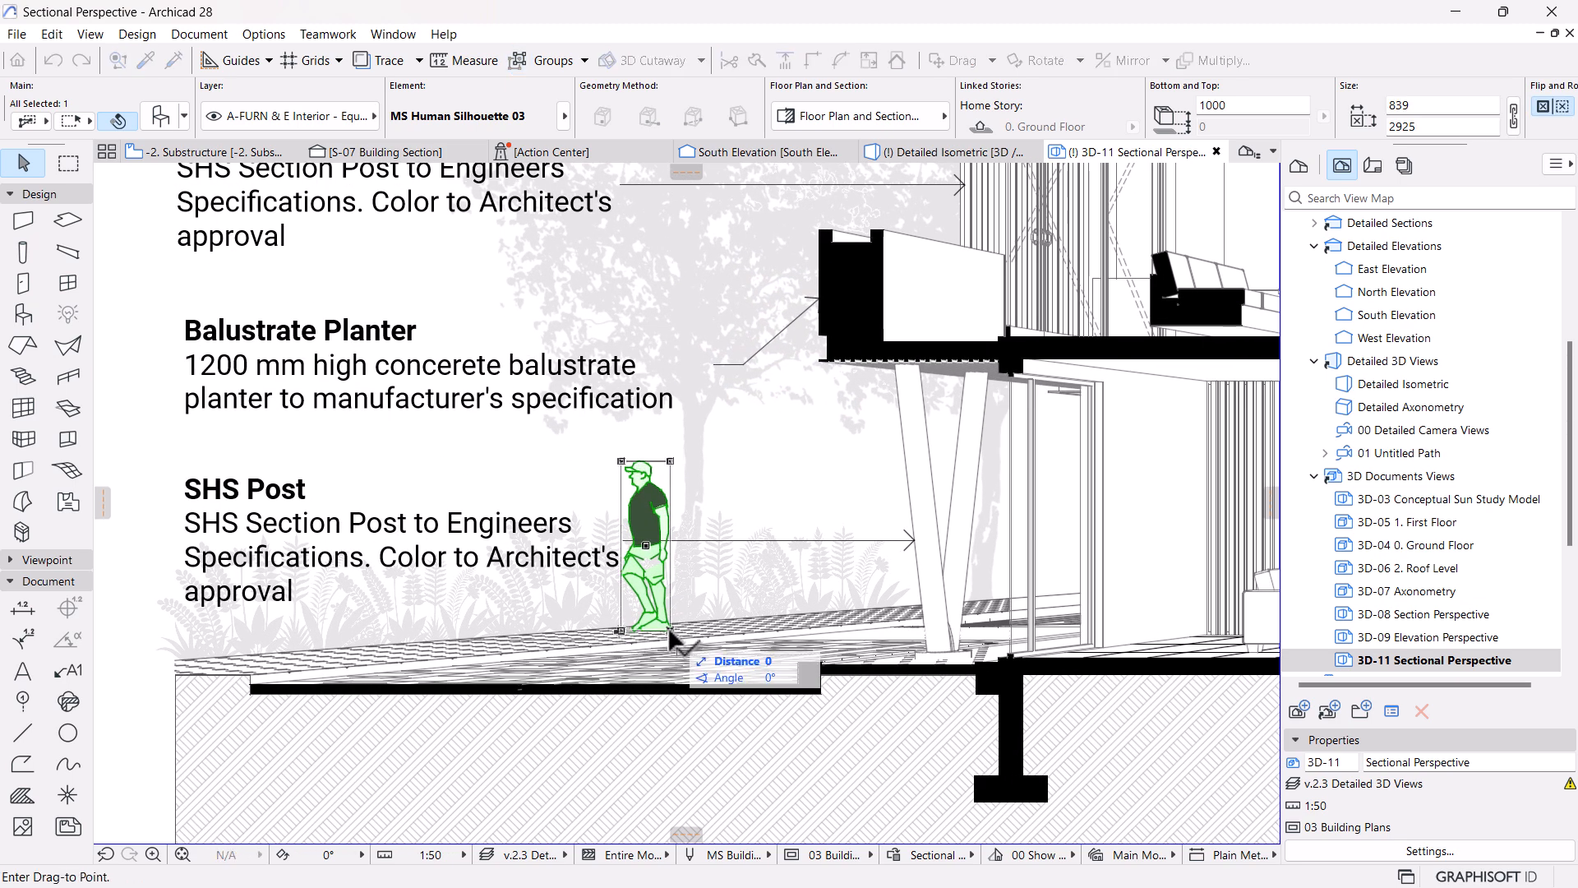
click(700, 629)
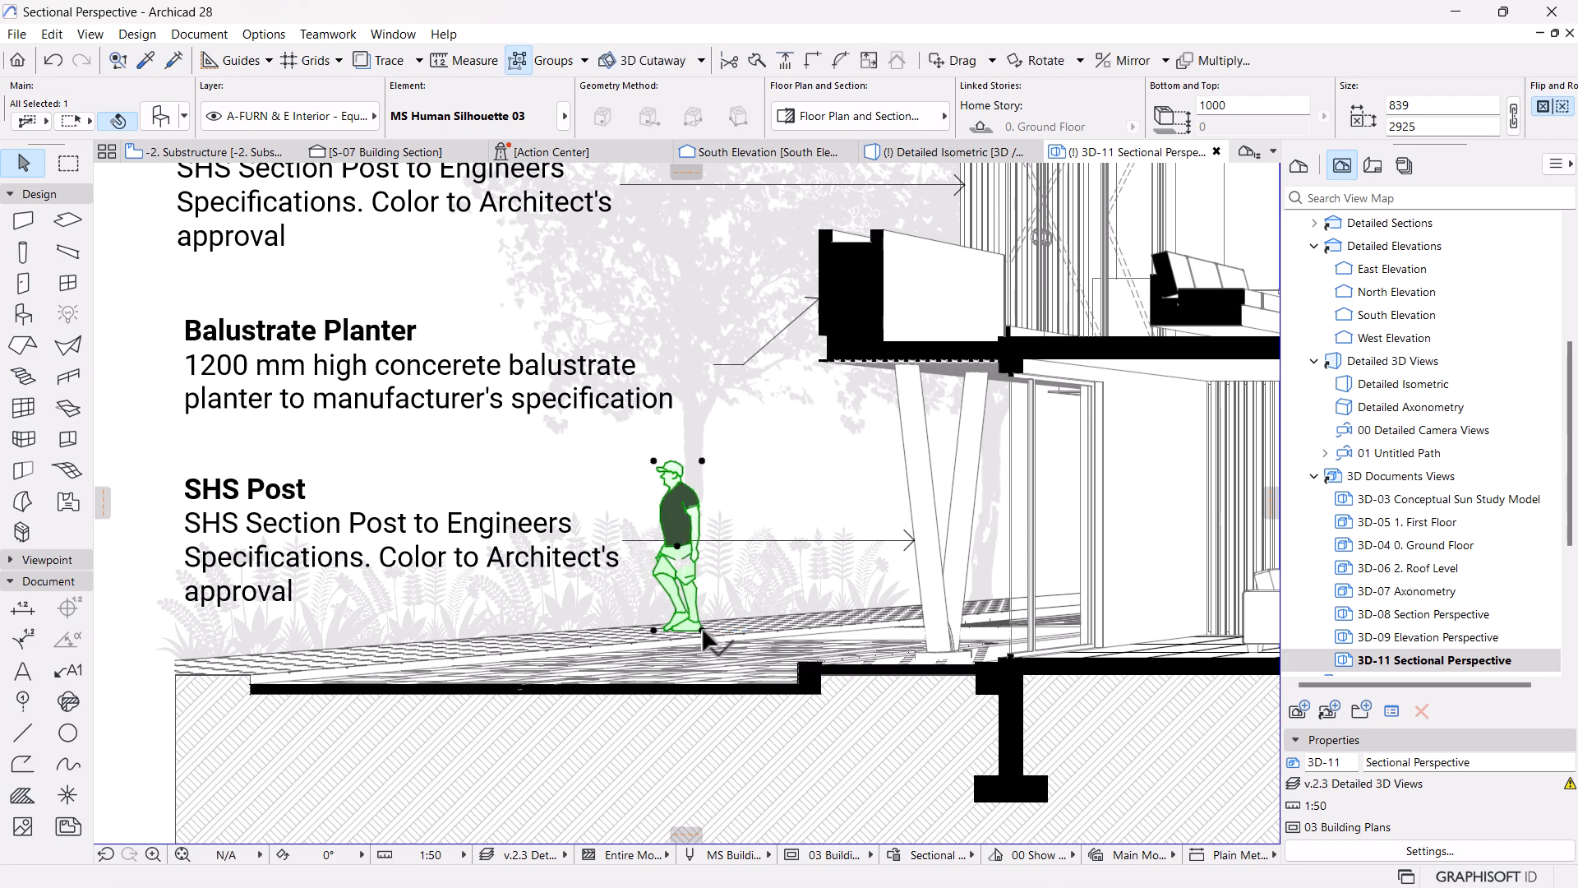
key(Escape)
Examine the whole sectional perspective, checking the finished labels and the part of the house without annotations
scroll(688, 533, down, 6)
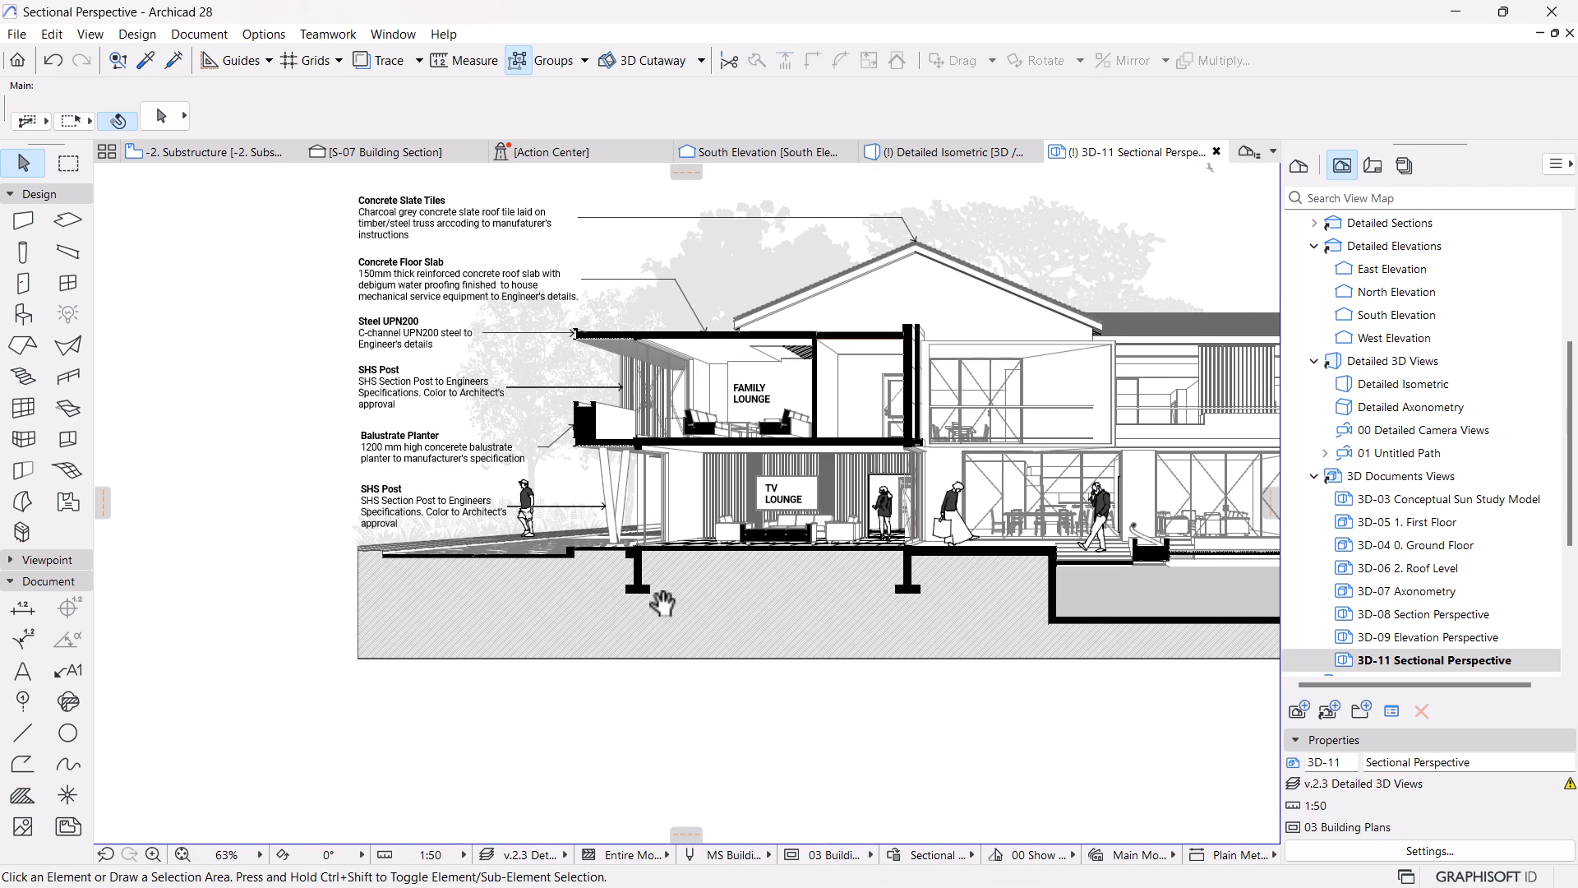
scroll(689, 544, up, 6)
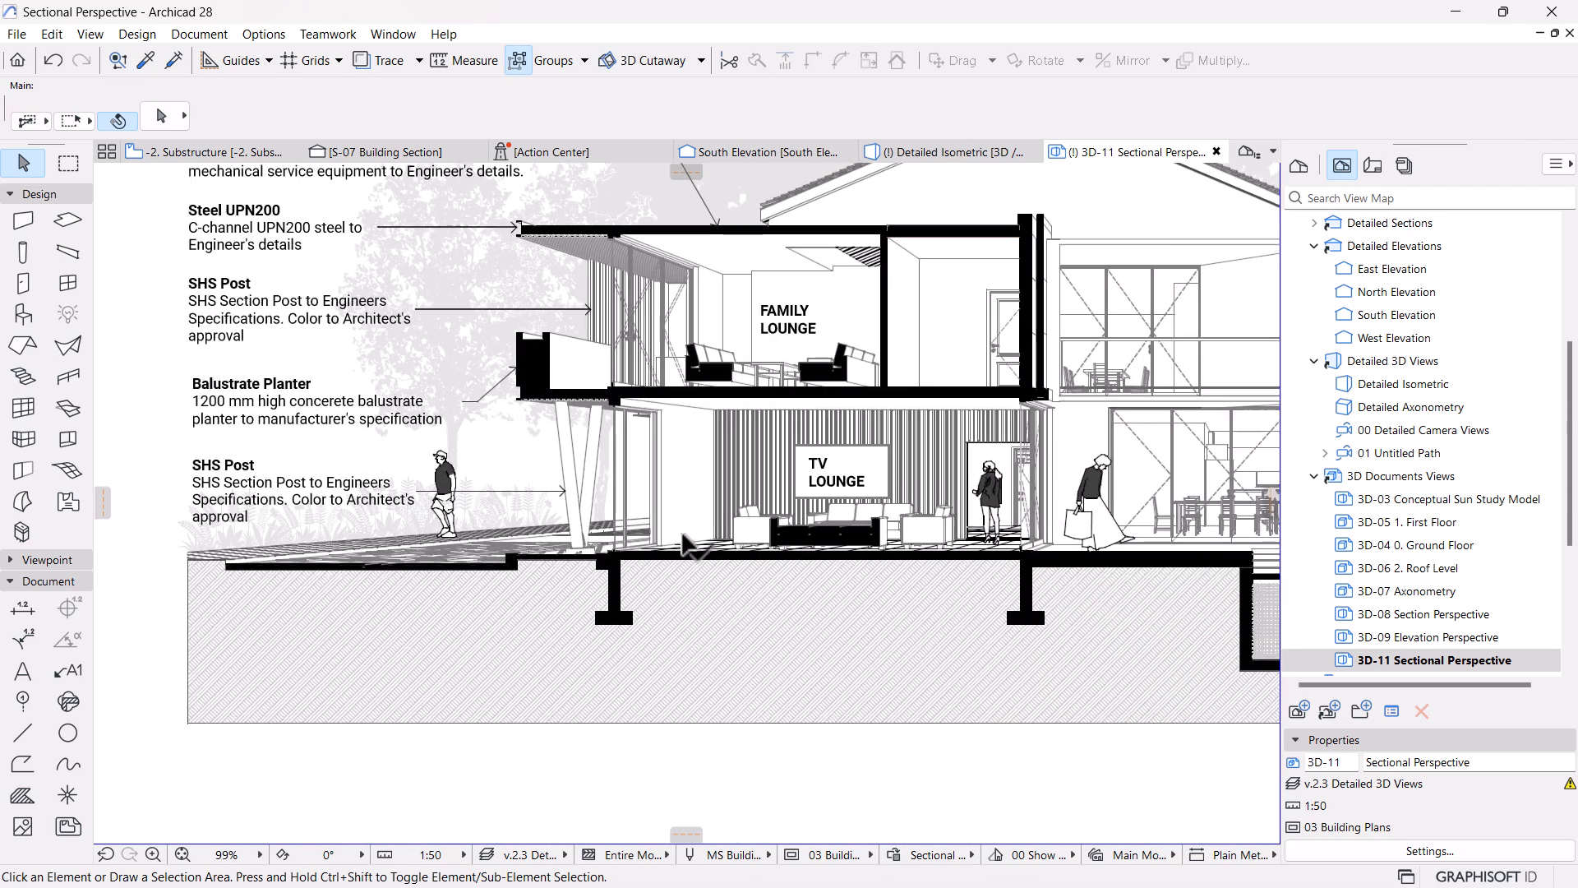
scroll(683, 534, down, 7)
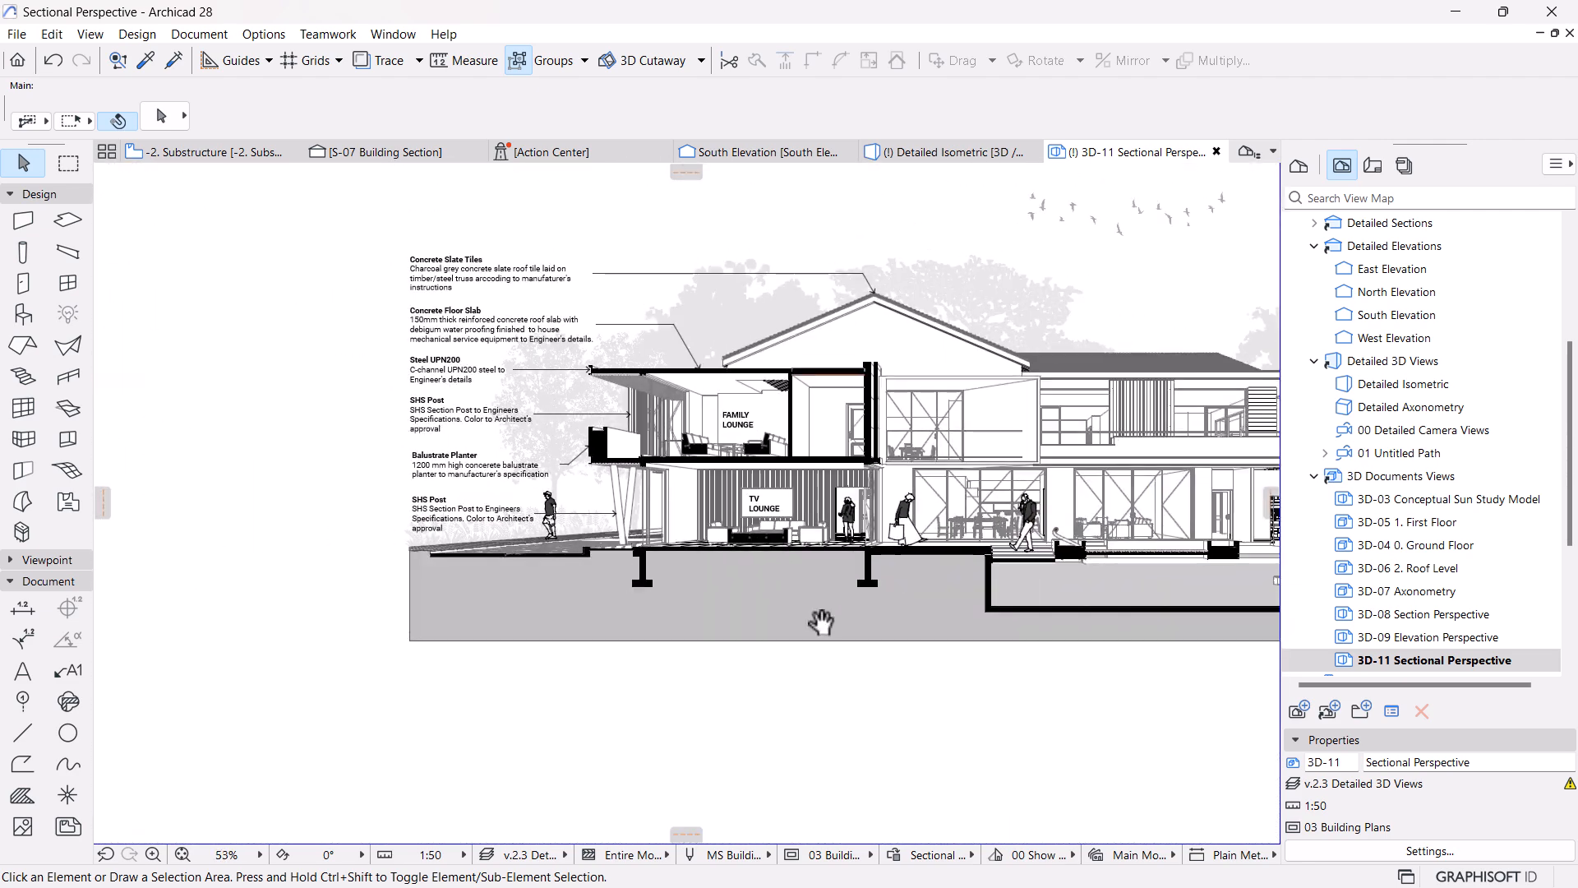
scroll(697, 645, down, 1)
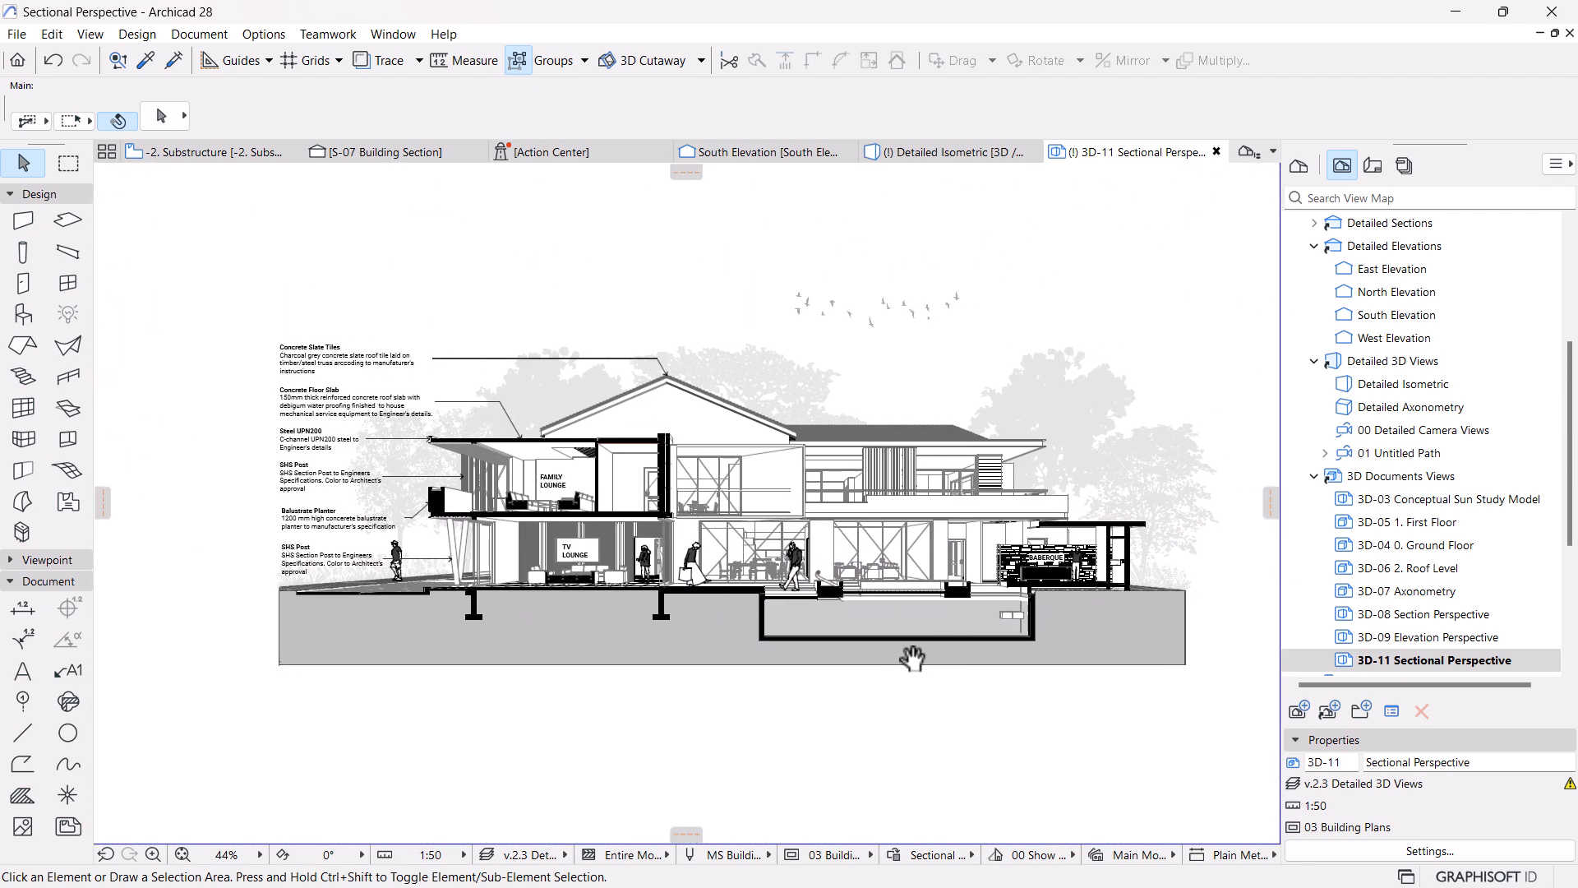
scroll(697, 496, up, 1)
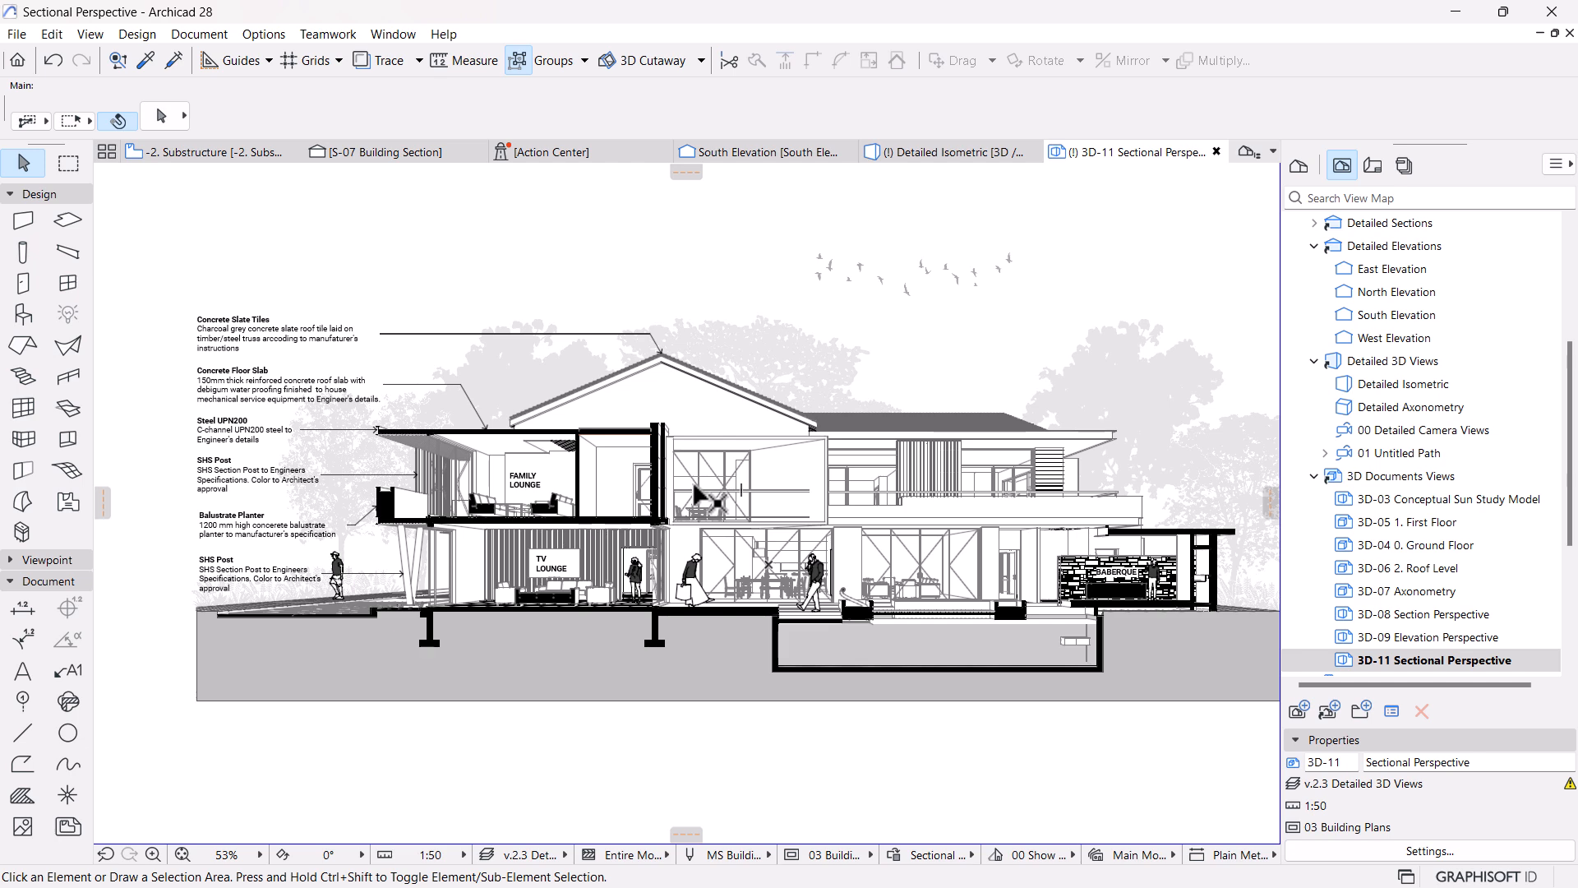
scroll(697, 496, down, 2)
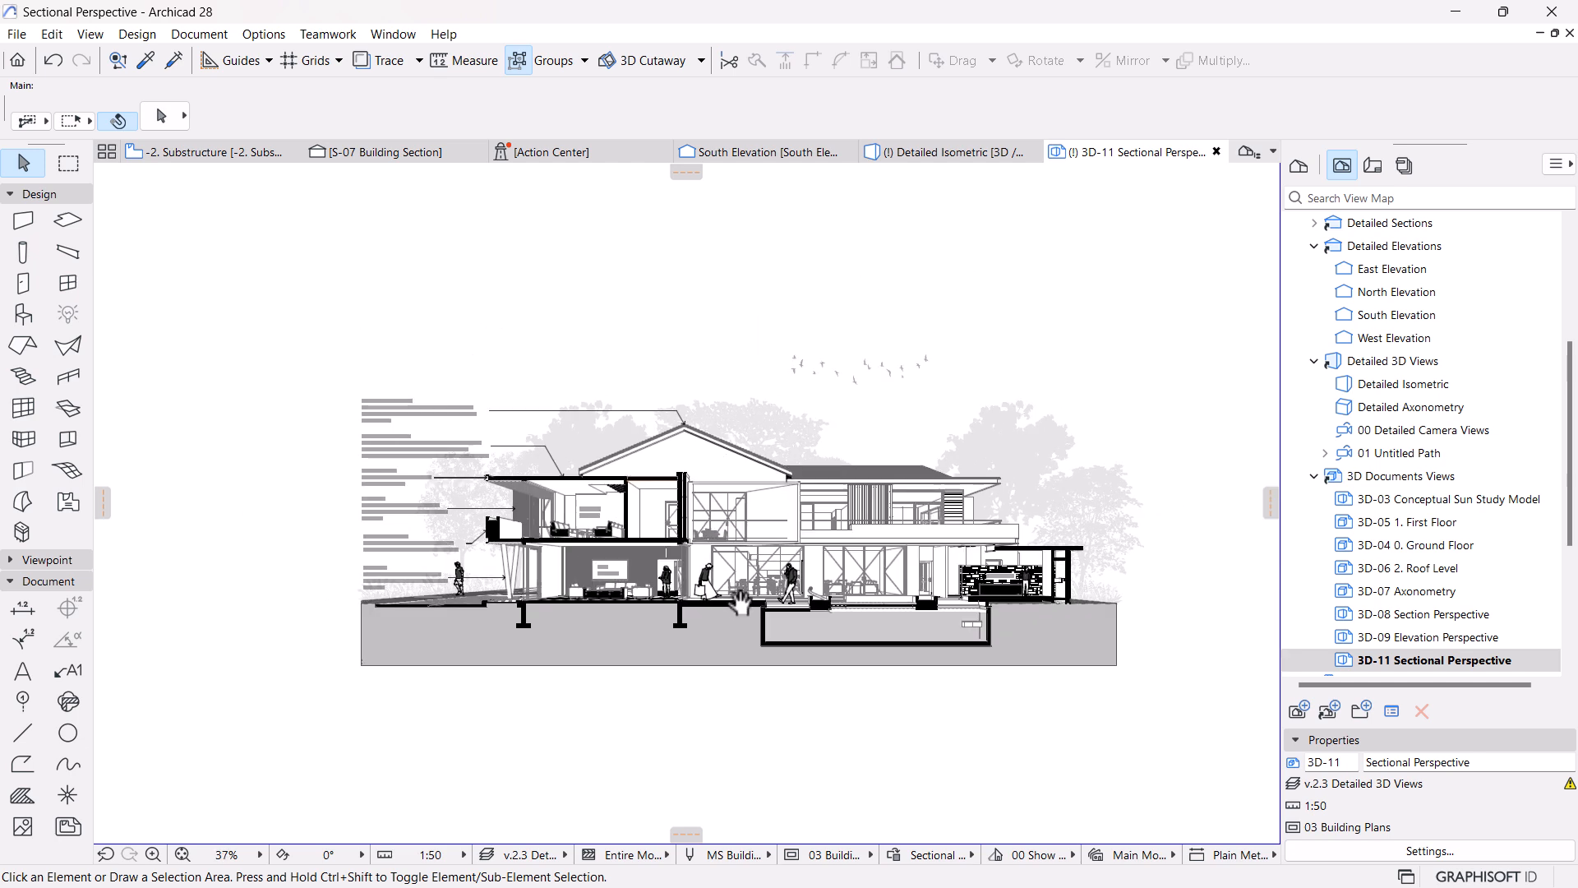
middle_drag(741, 602, 743, 576)
scroll(818, 582, up, 1)
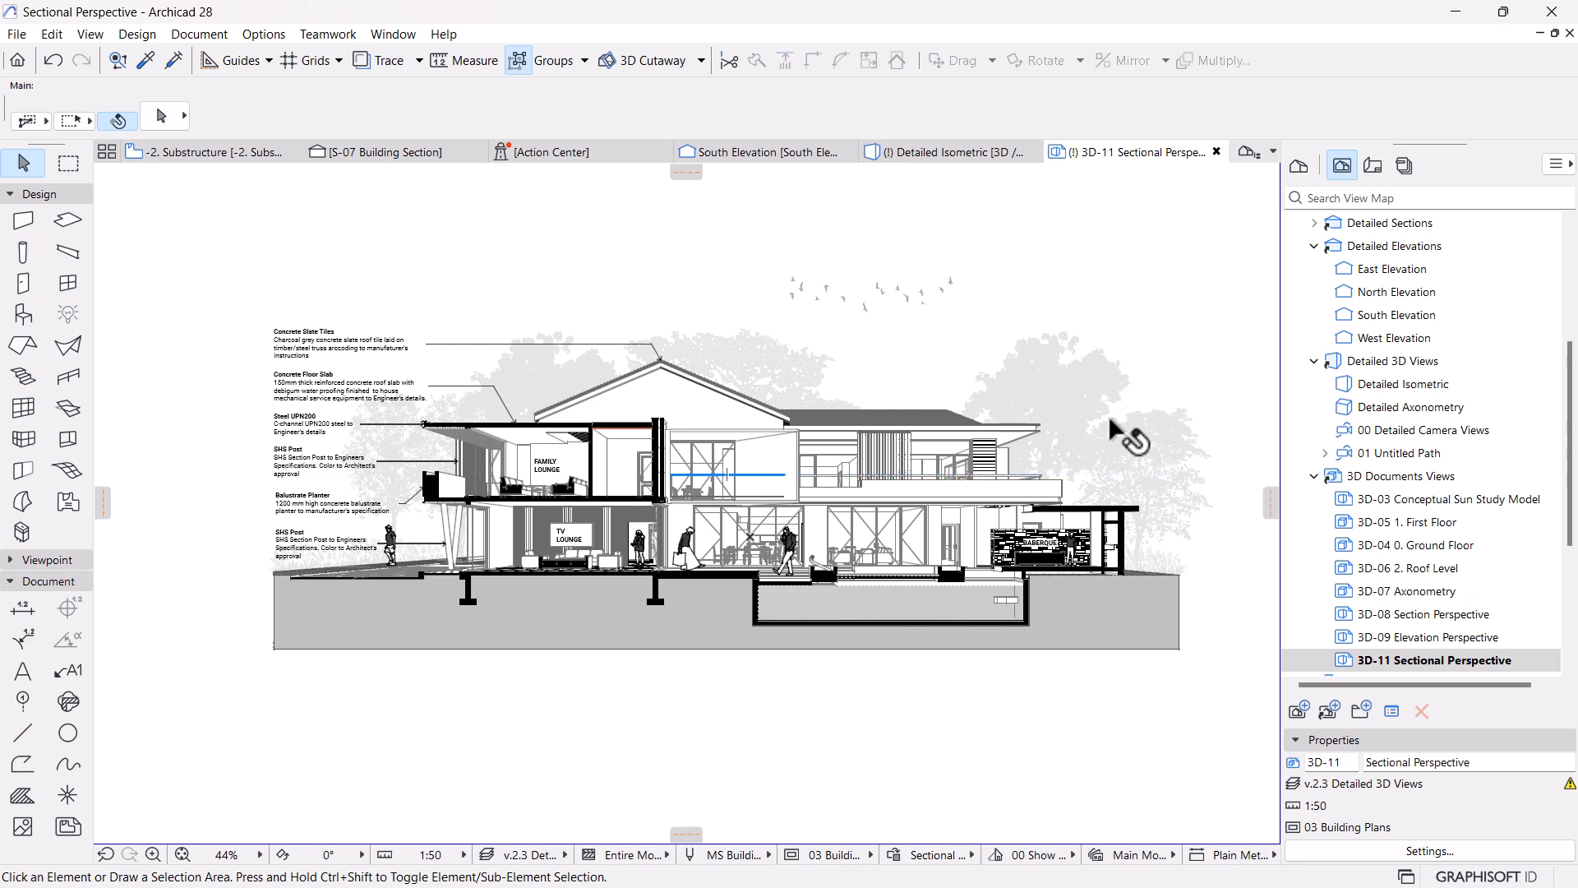
scroll(786, 500, up, 2)
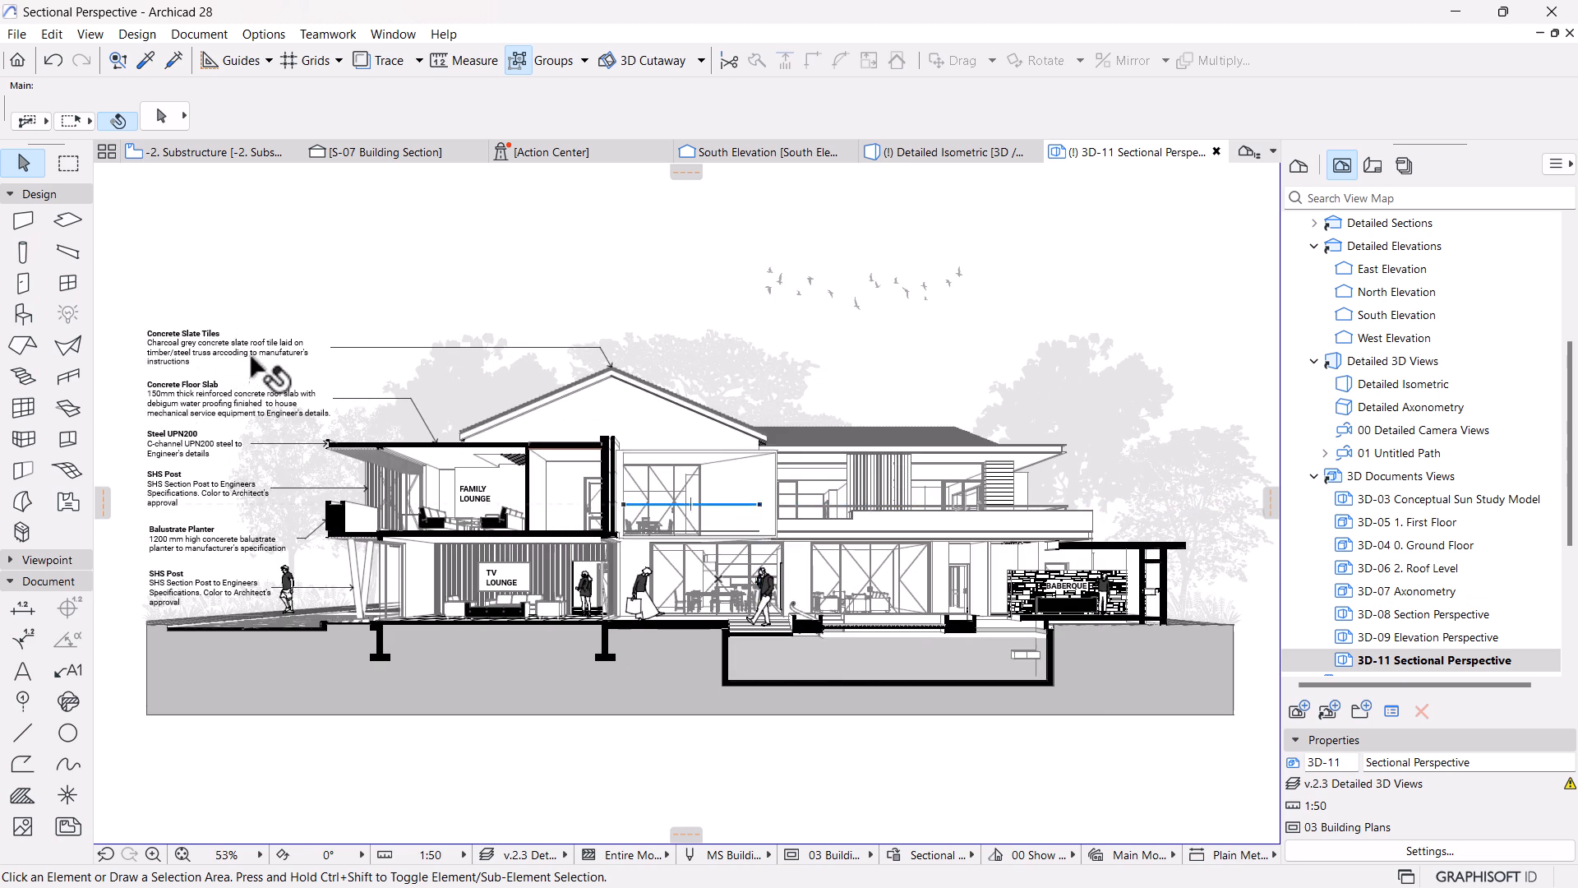
middle_drag(1151, 425, 1033, 420)
scroll(1109, 417, down, 2)
middle_drag(977, 477, 973, 526)
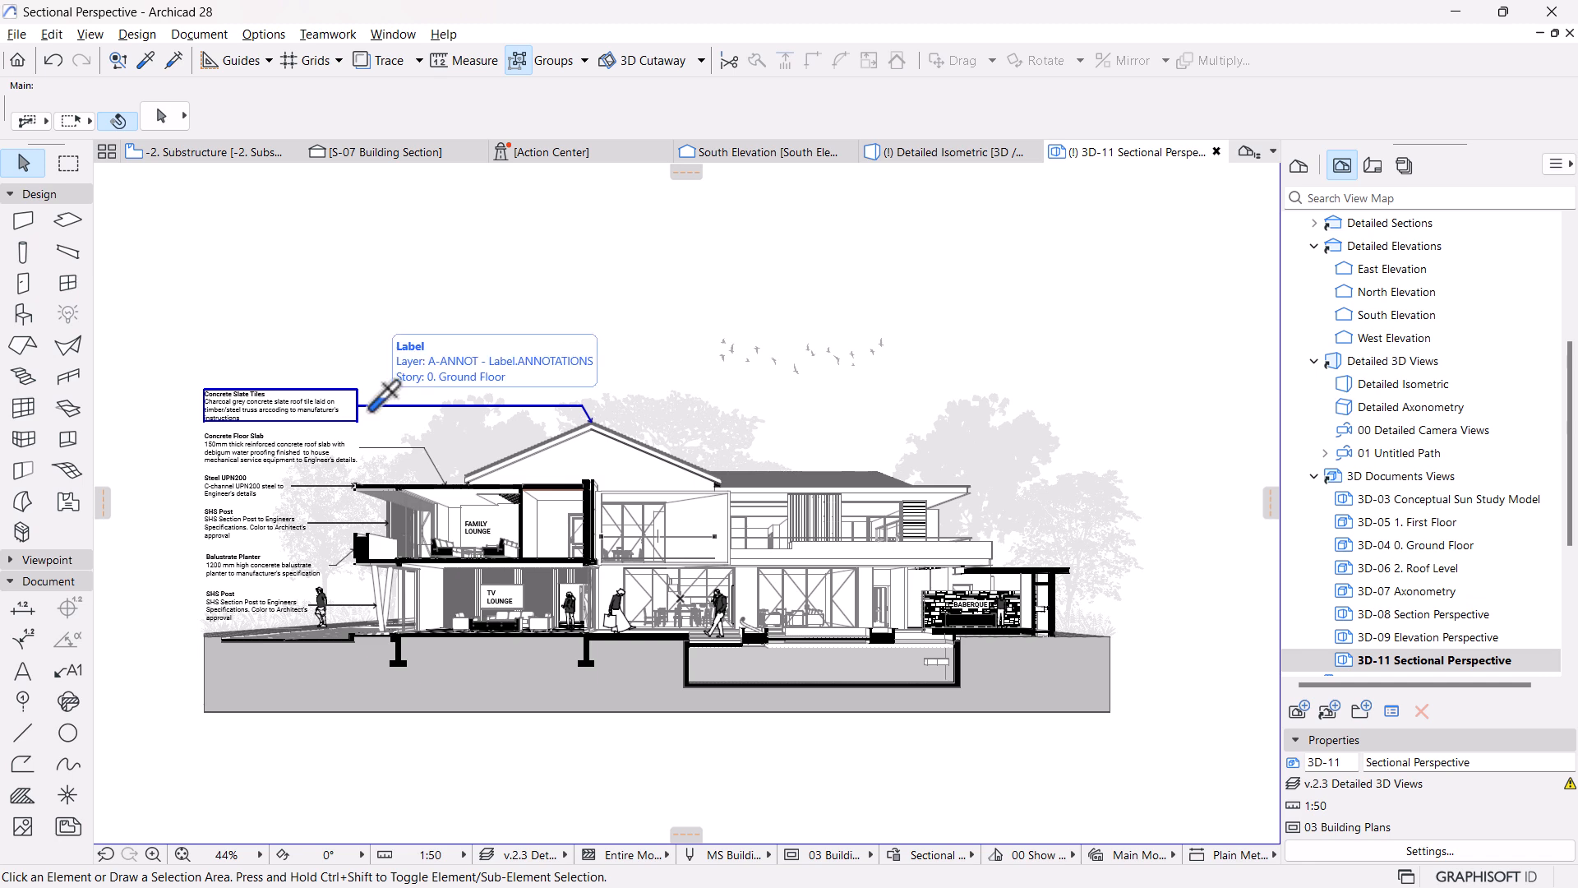
Place a label with the Concrete Slate Tiles label's settings, attached to the vertical battens on the first floor facade
alt+click(430, 405)
scroll(889, 455, up, 4)
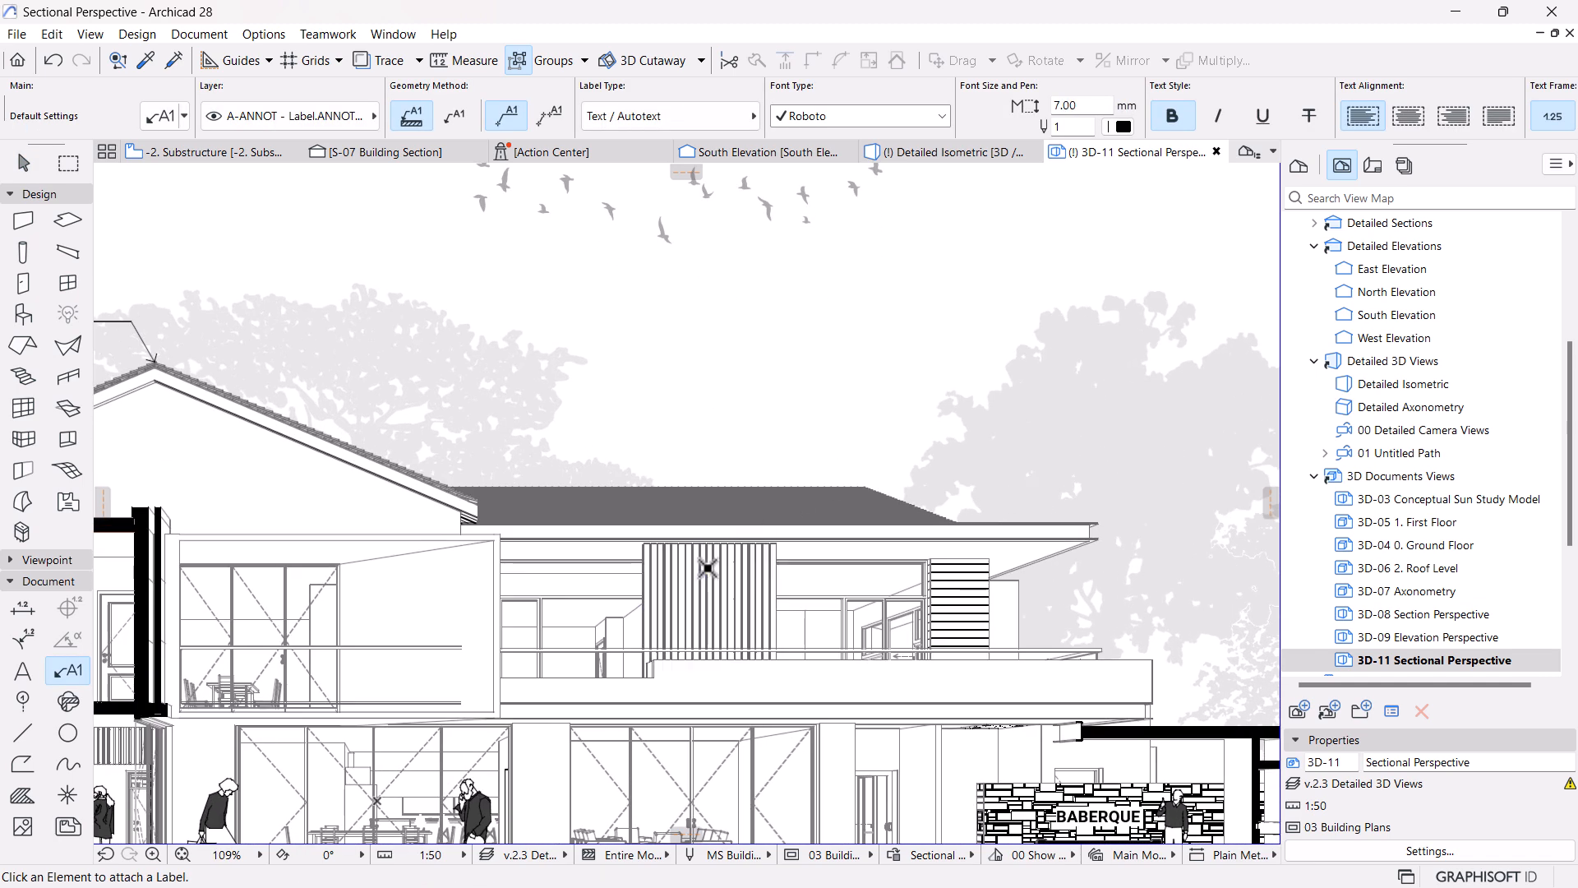
key(Escape)
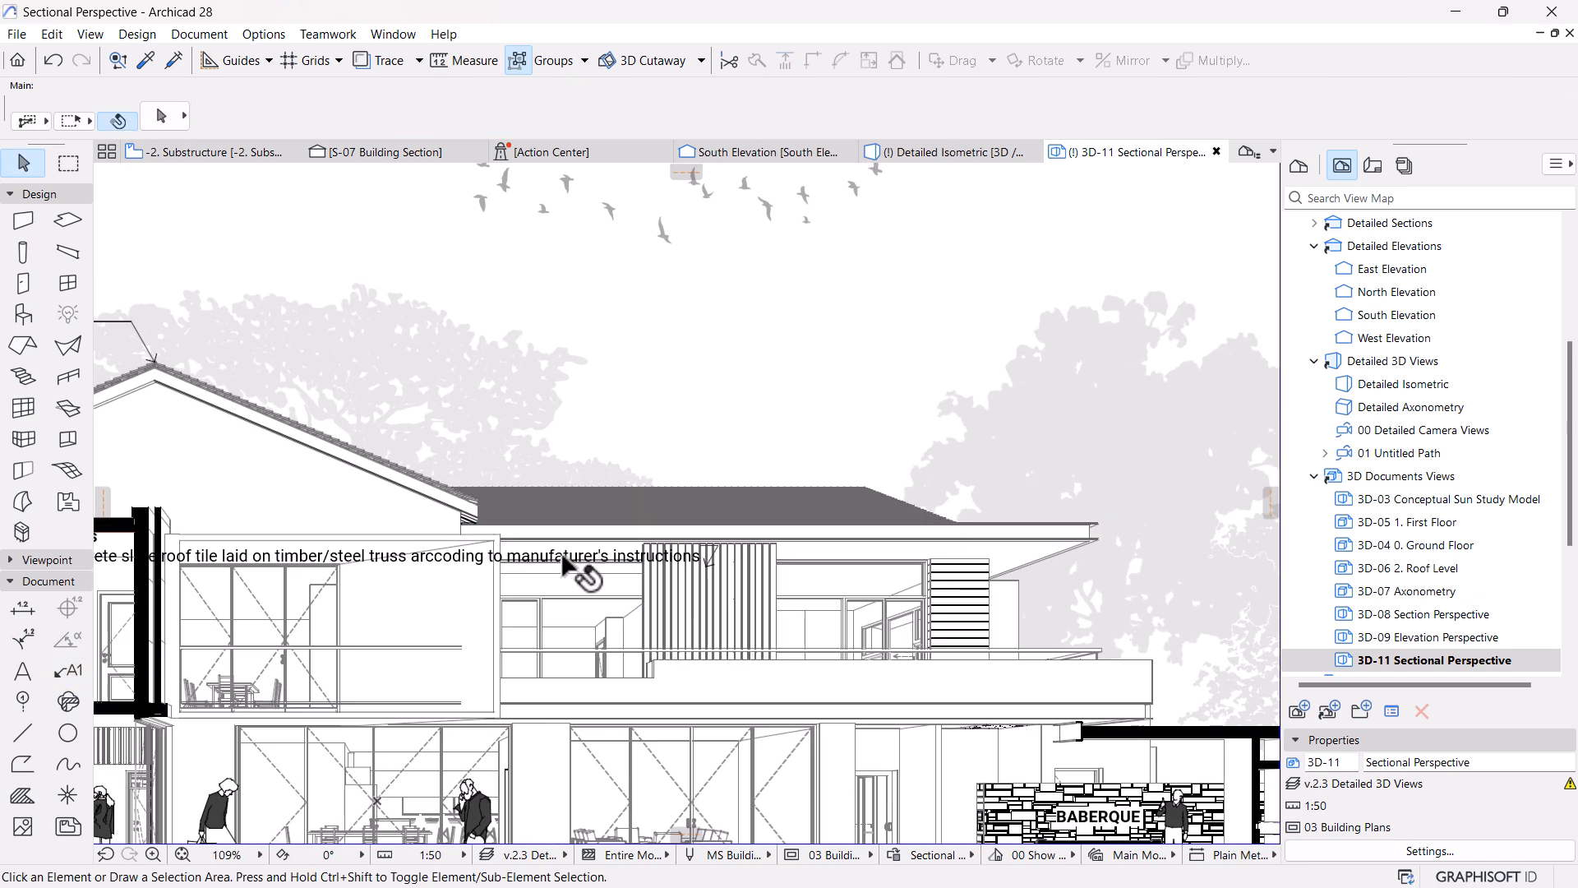
Mirror the battens label about a vertical axis through the arrow end of its text box so the text extends outward
click(653, 558)
click(612, 557)
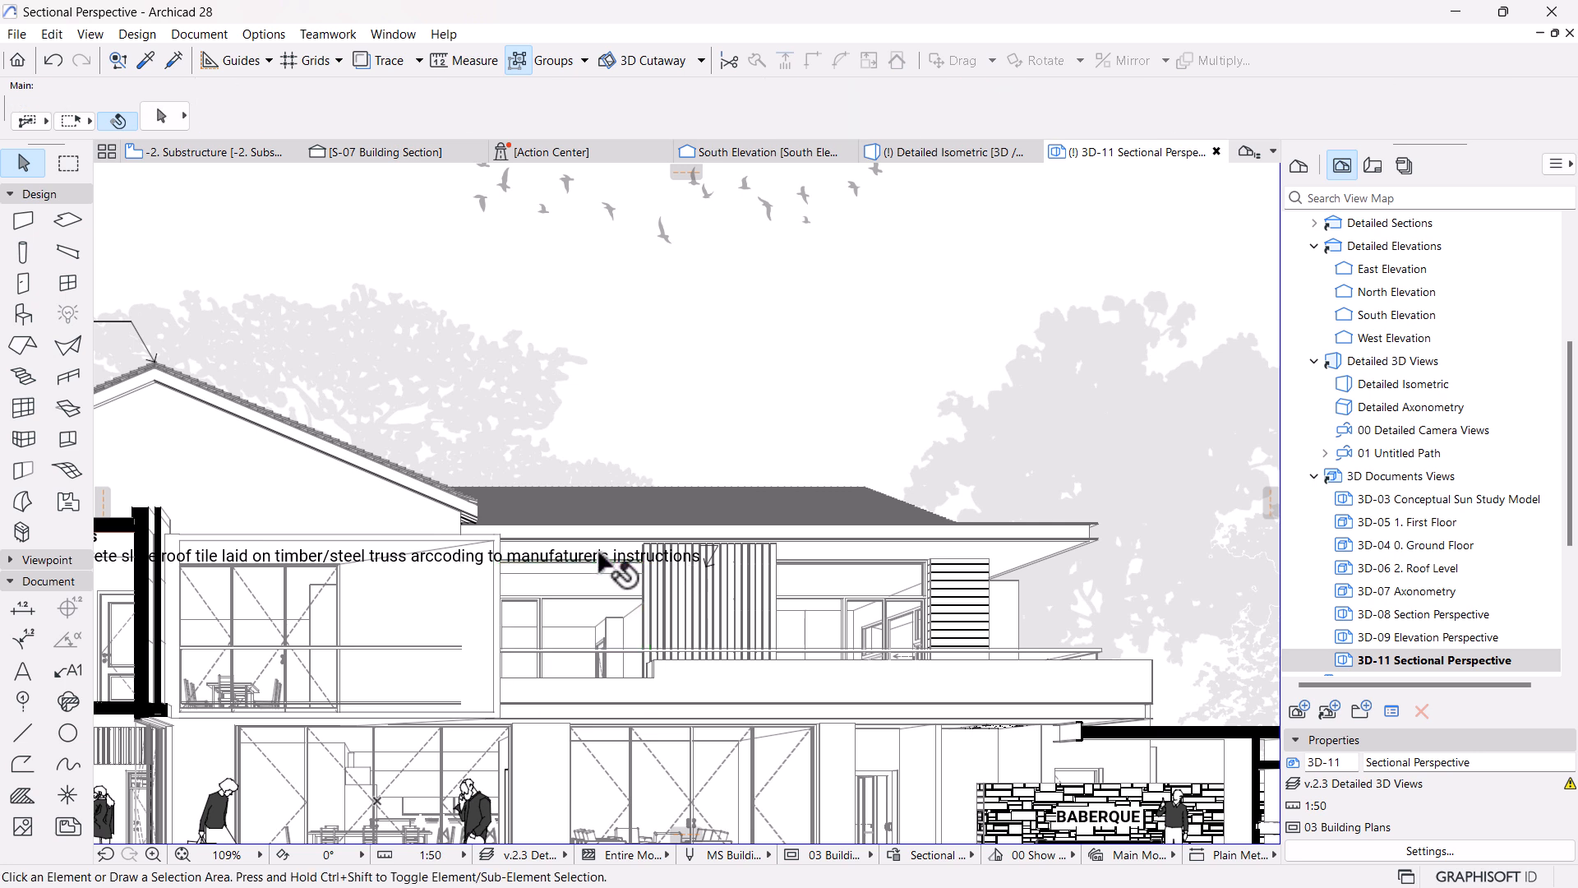
click(700, 566)
click(190, 178)
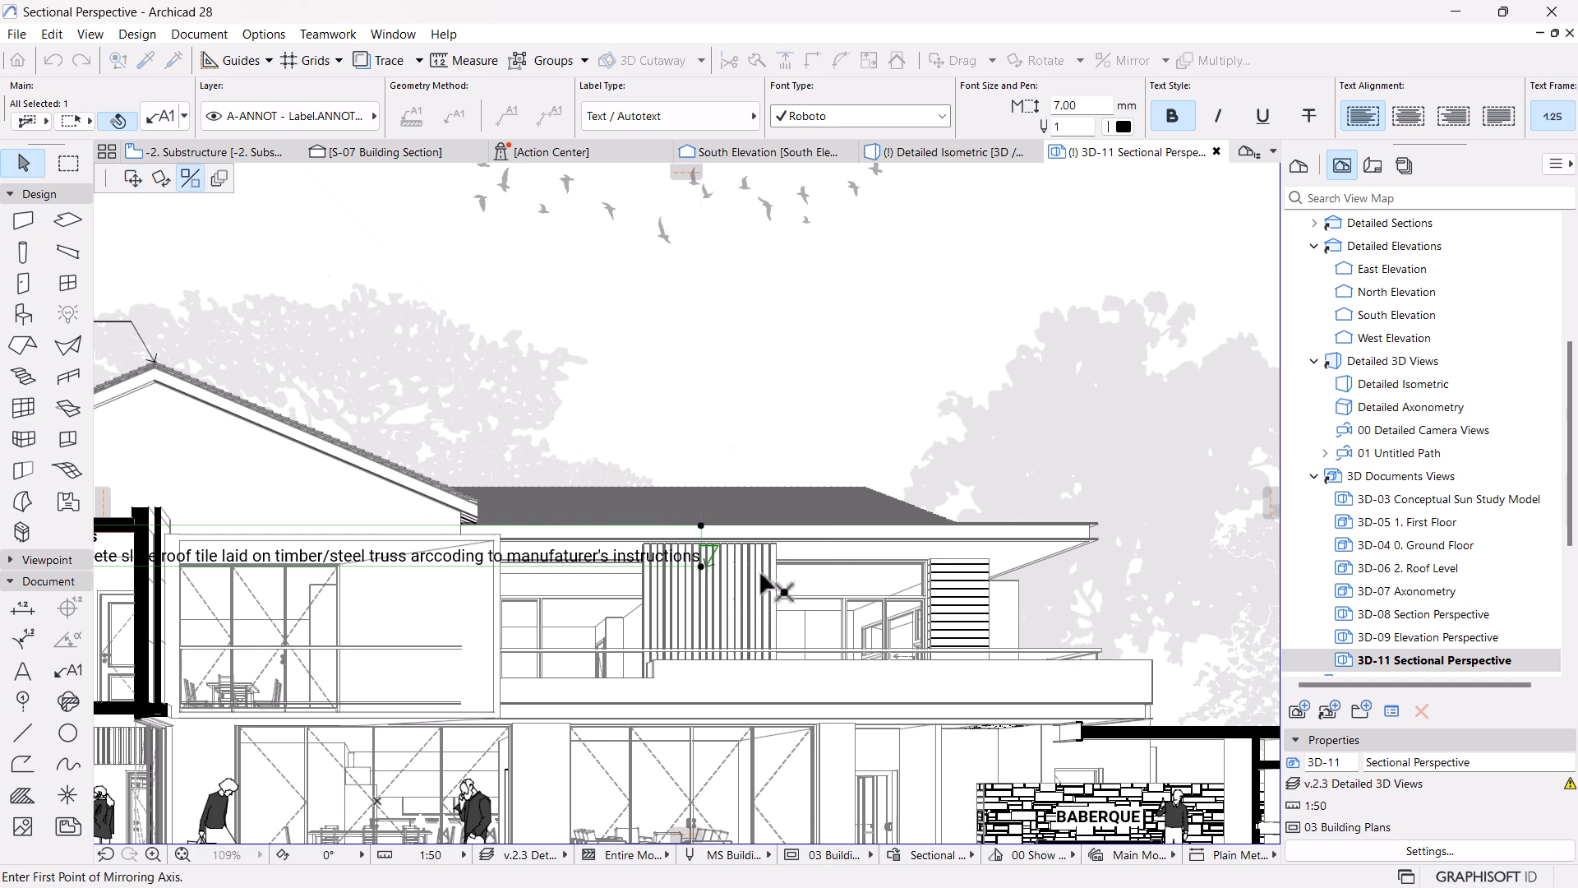
click(701, 567)
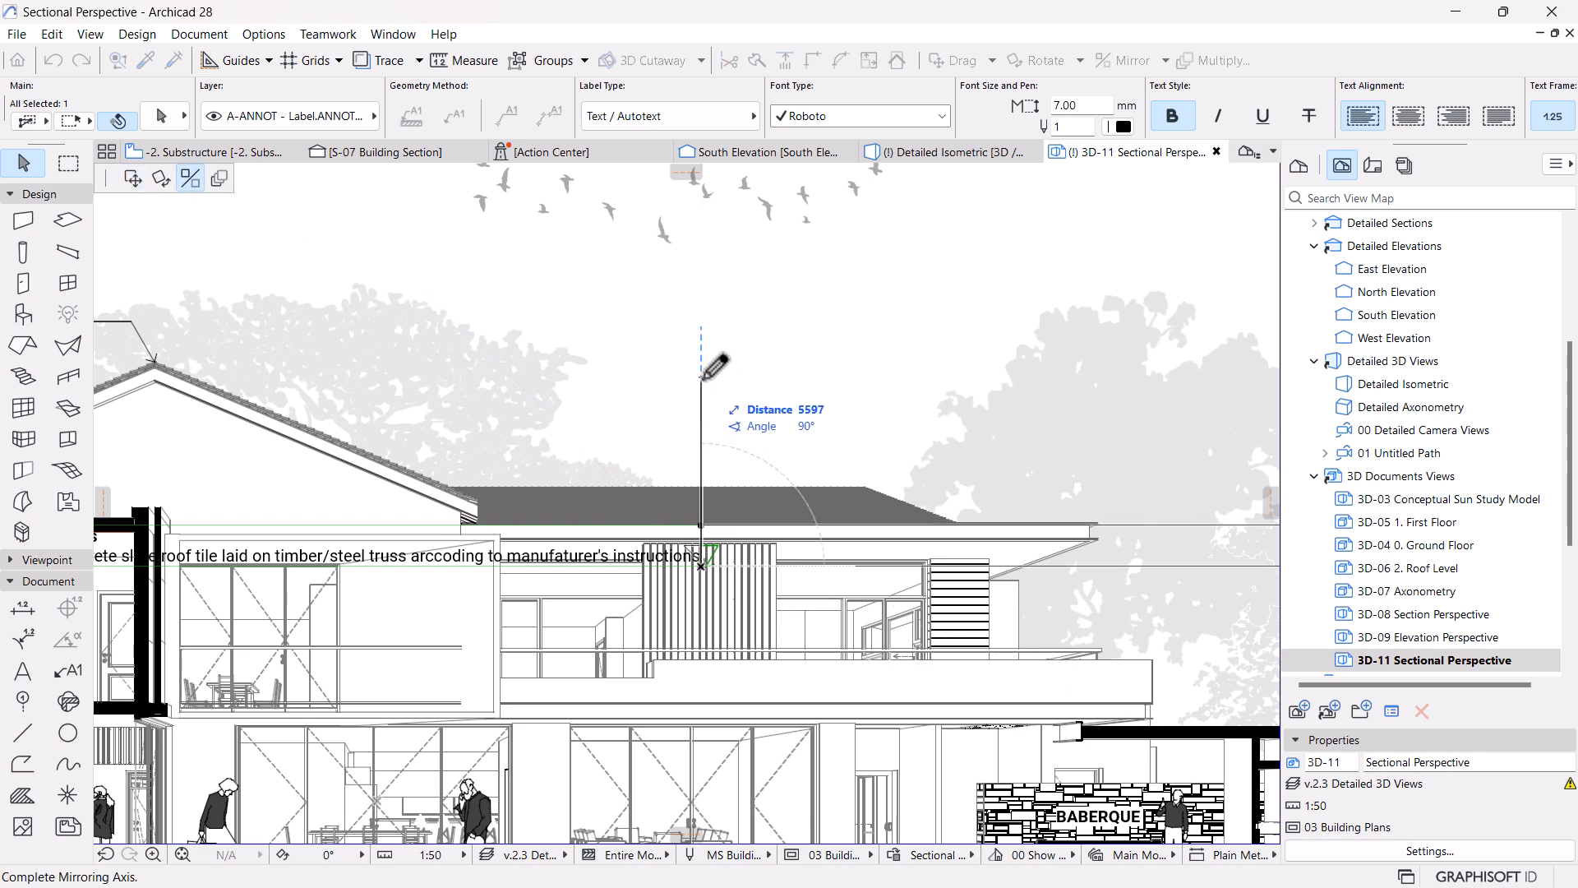
click(701, 370)
scroll(669, 456, down, 3)
middle_drag(761, 530, 750, 577)
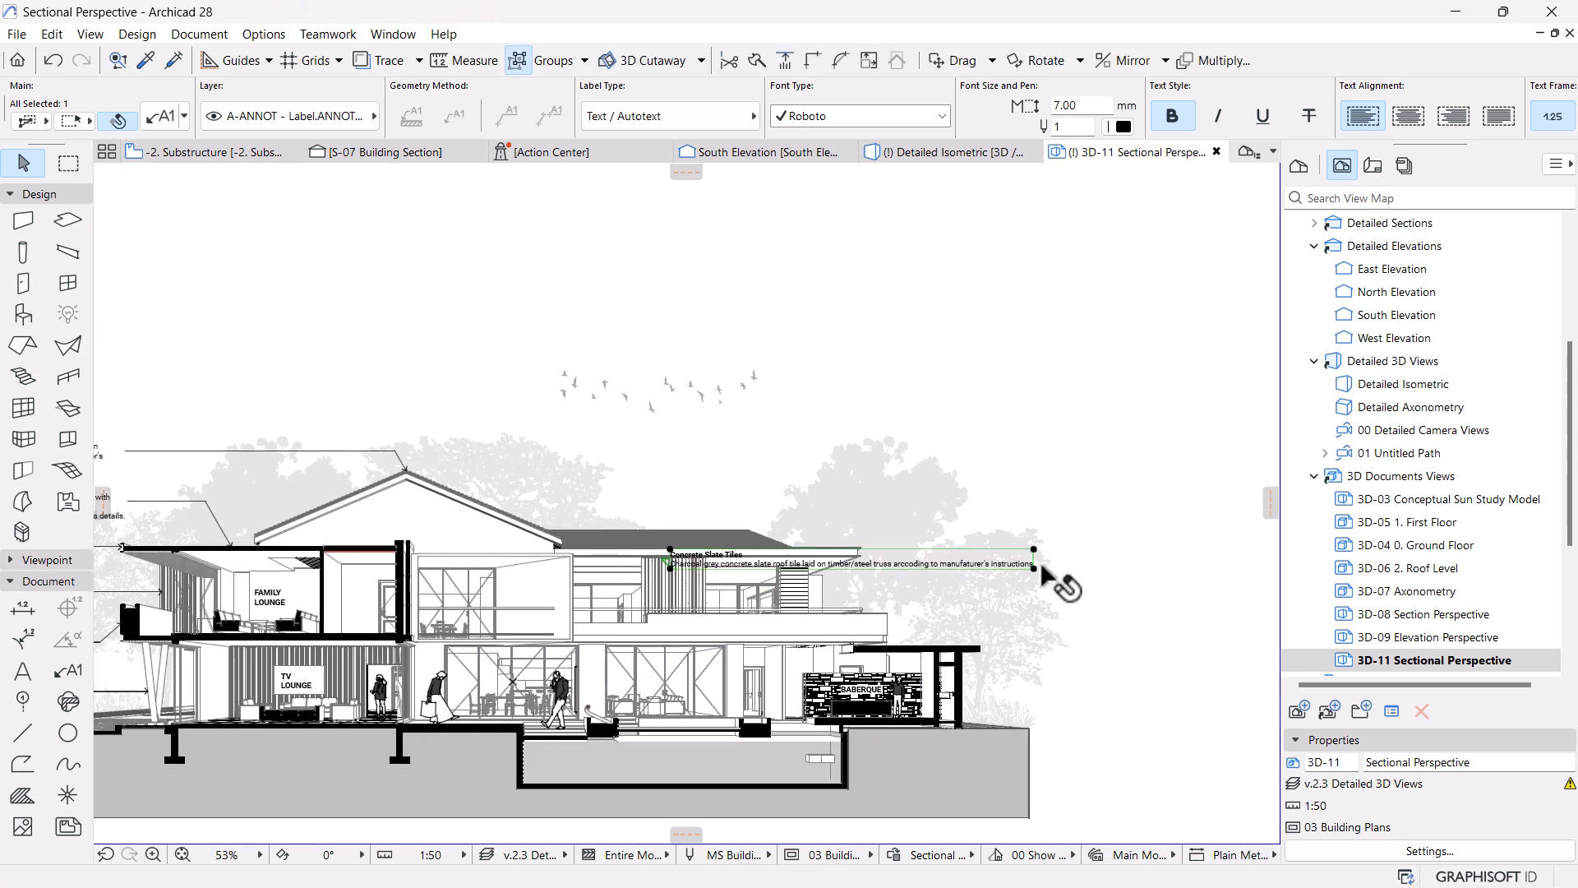
Replace the battens label's text with the title and description of the ST-10 Aluminum Battens keynote
double_click(877, 558)
key(ctrl+b)
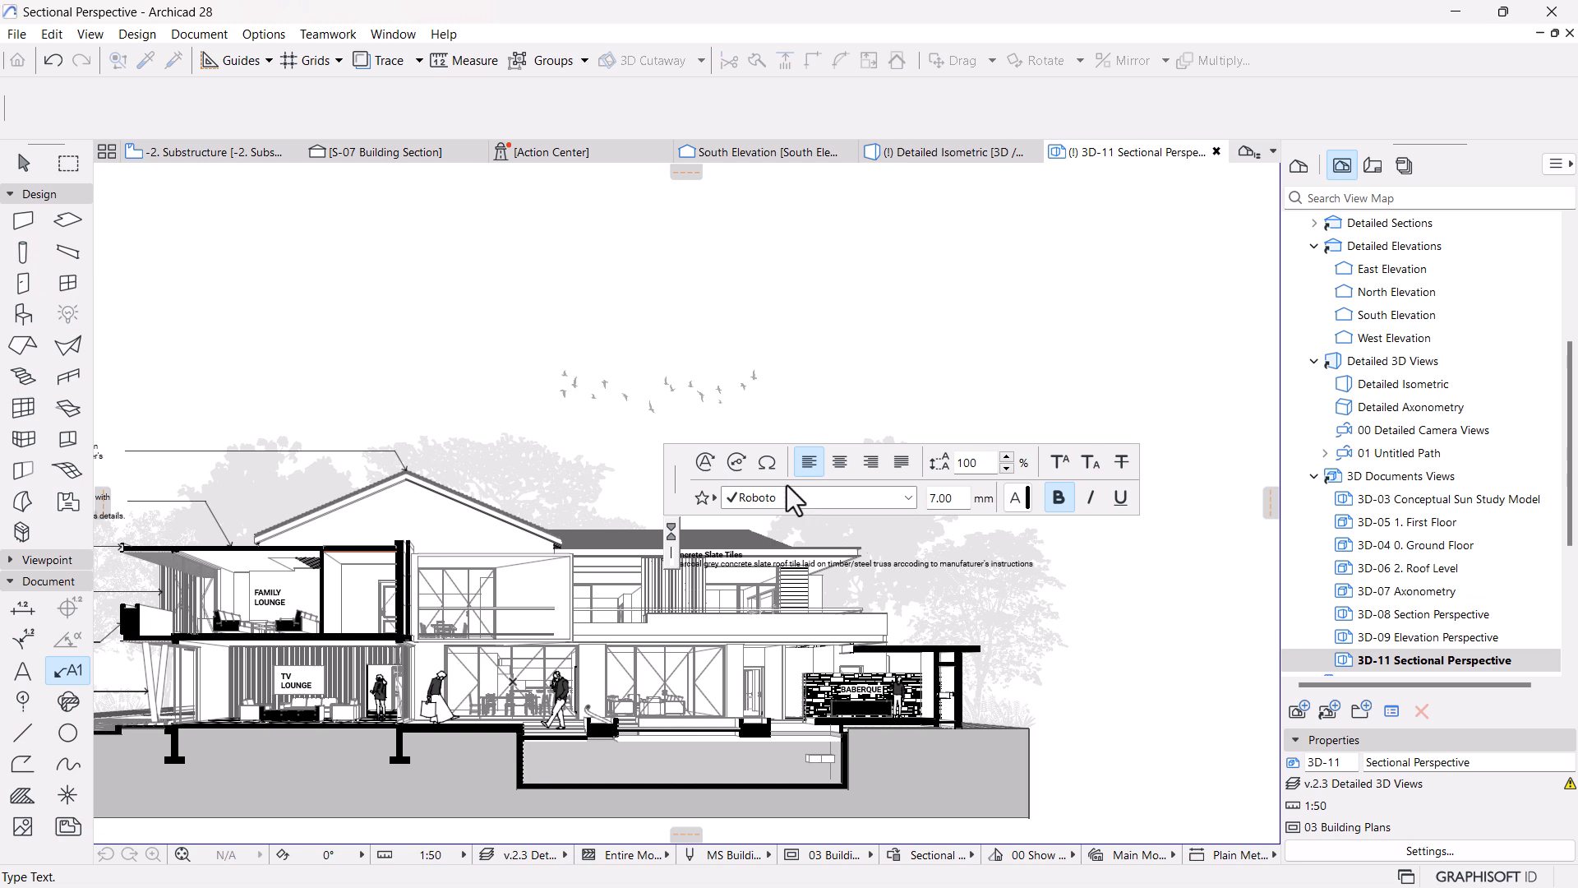
click(733, 463)
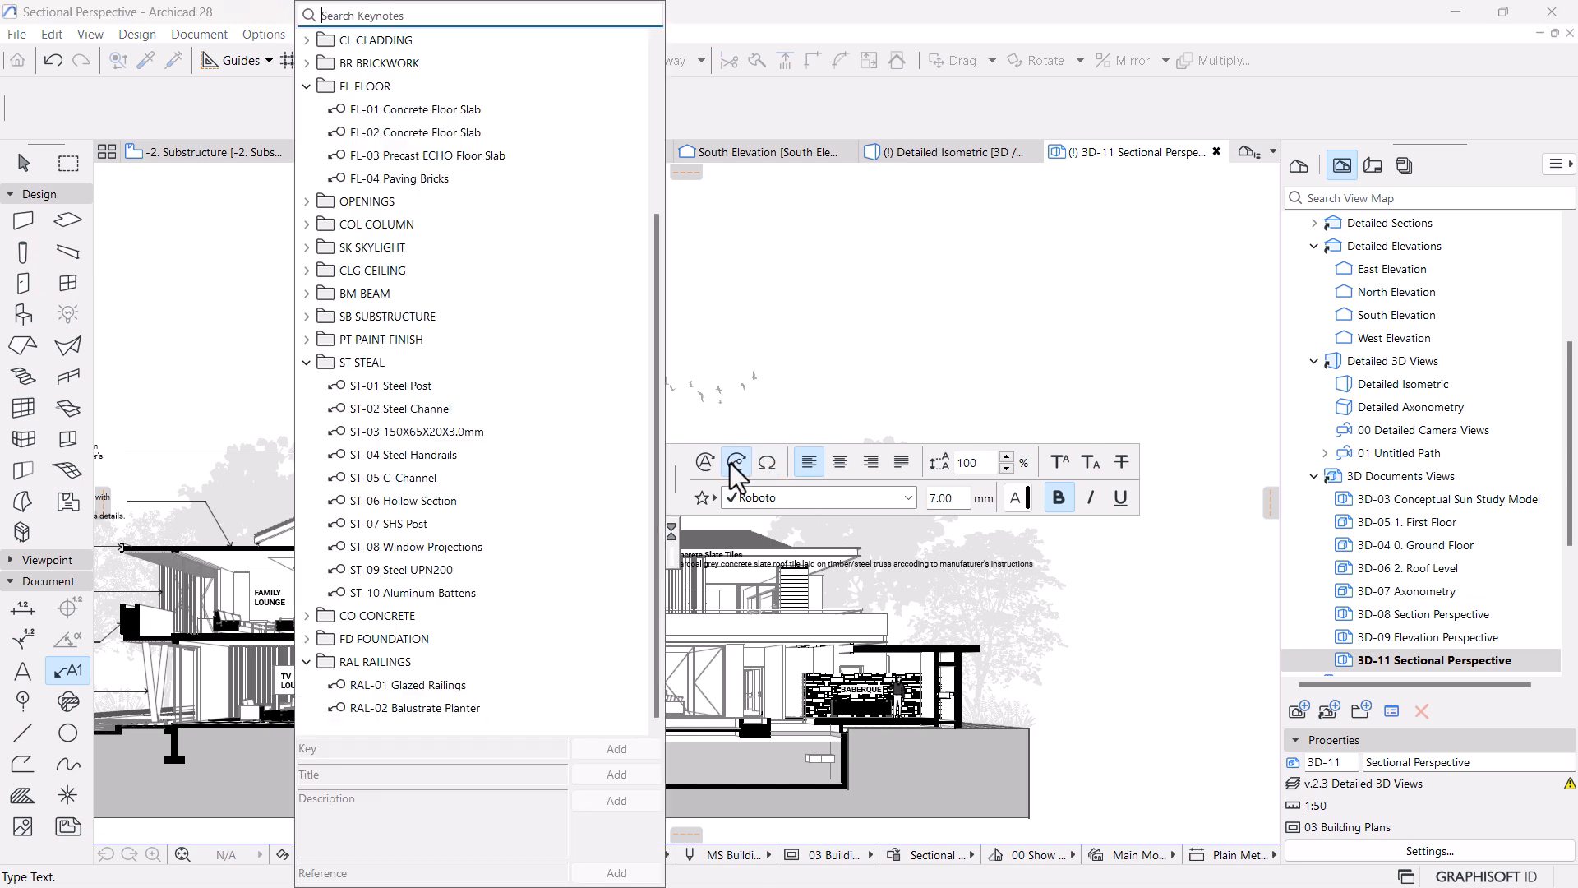
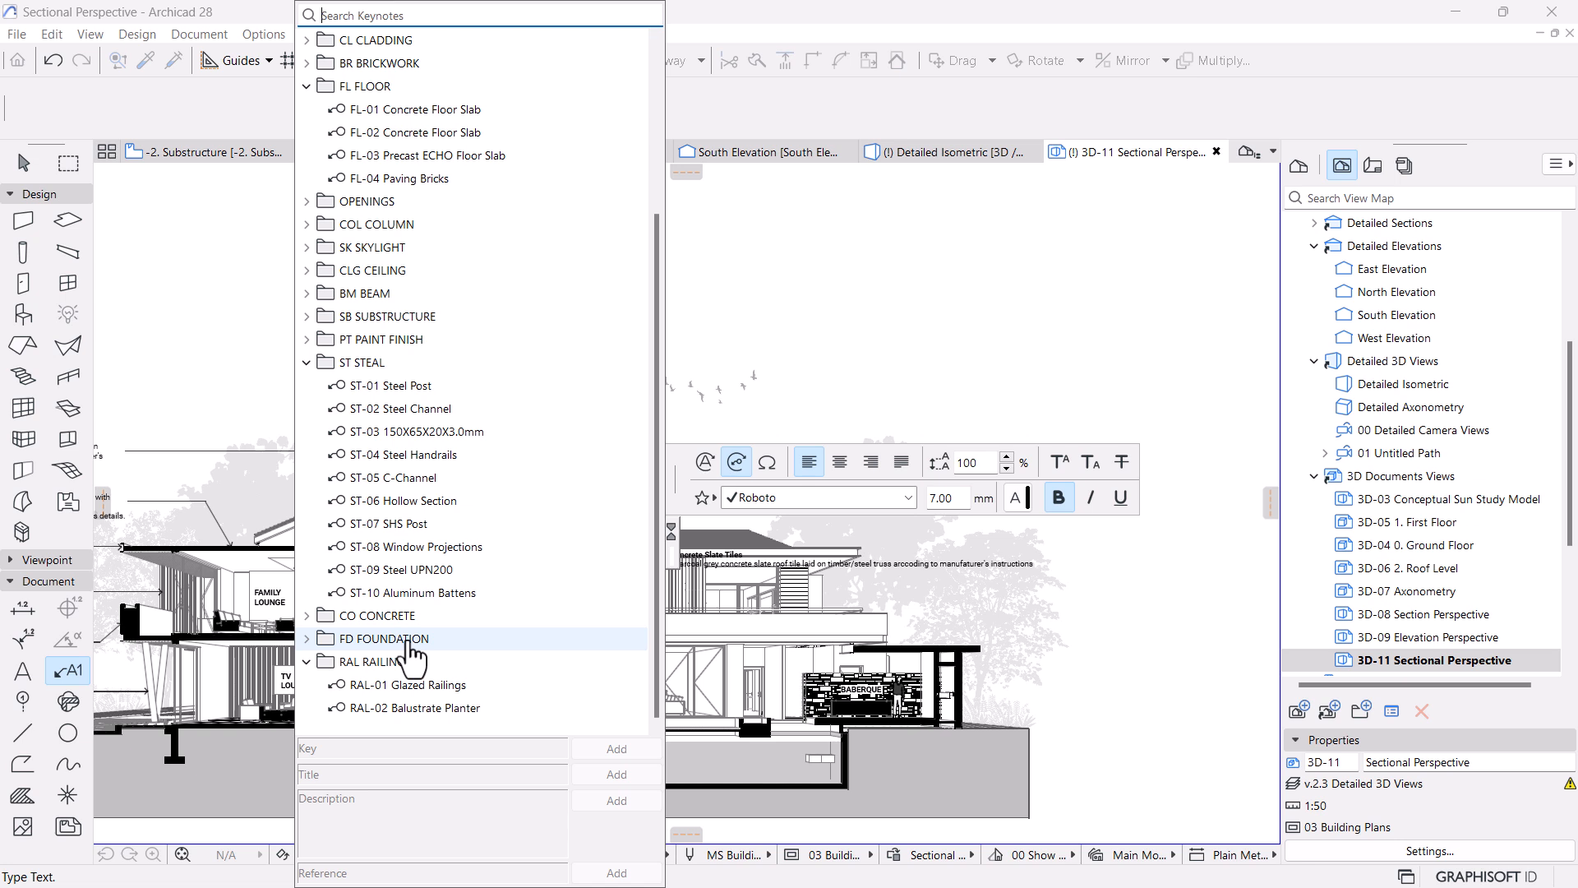
click(415, 593)
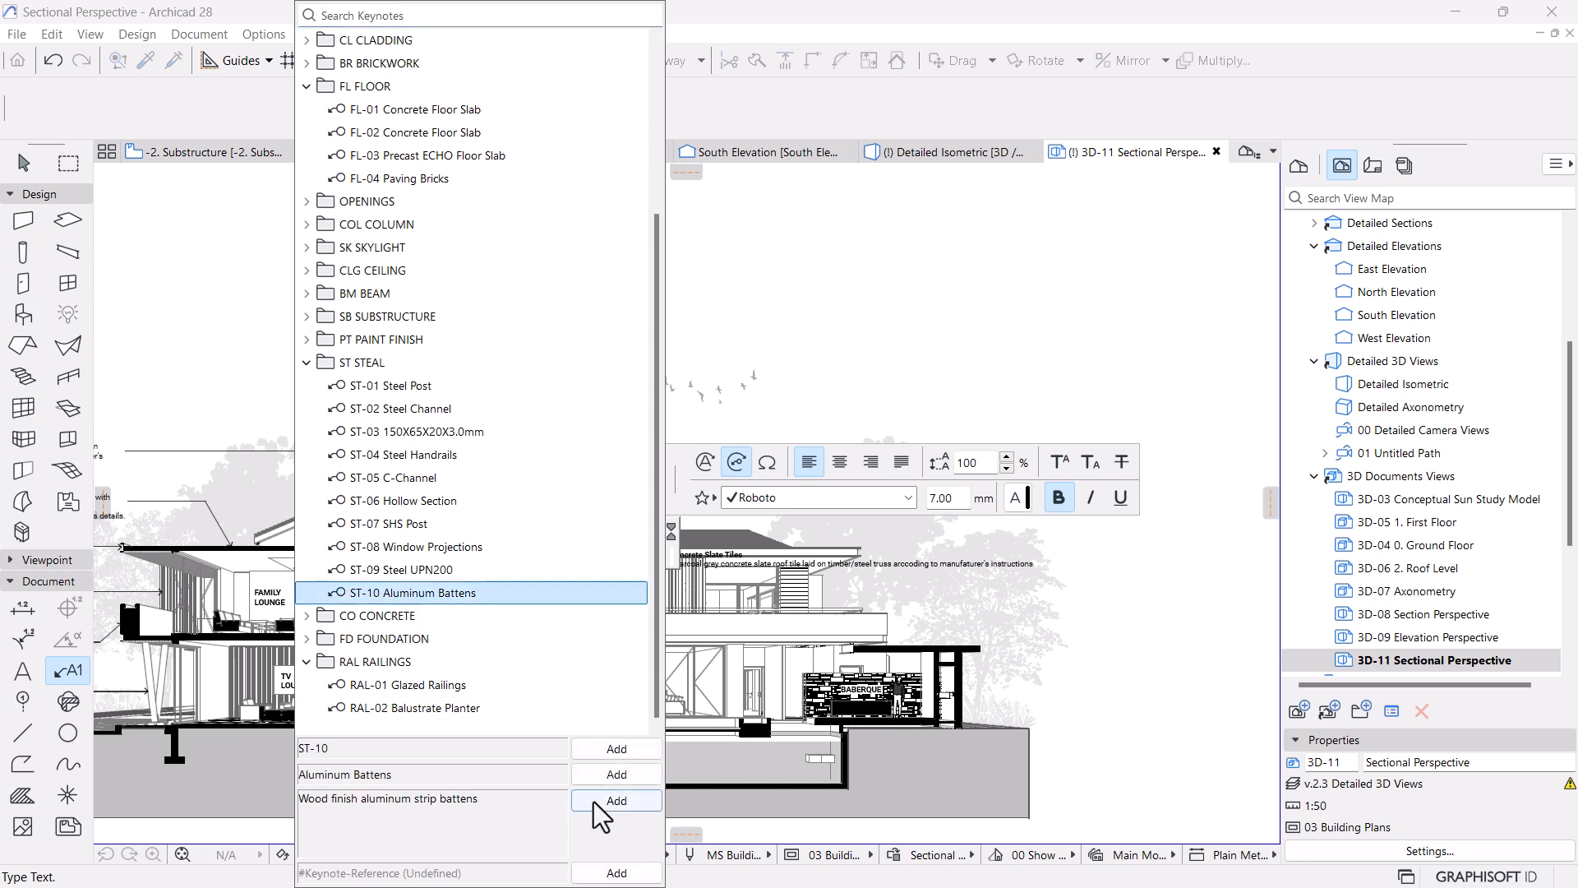
click(617, 773)
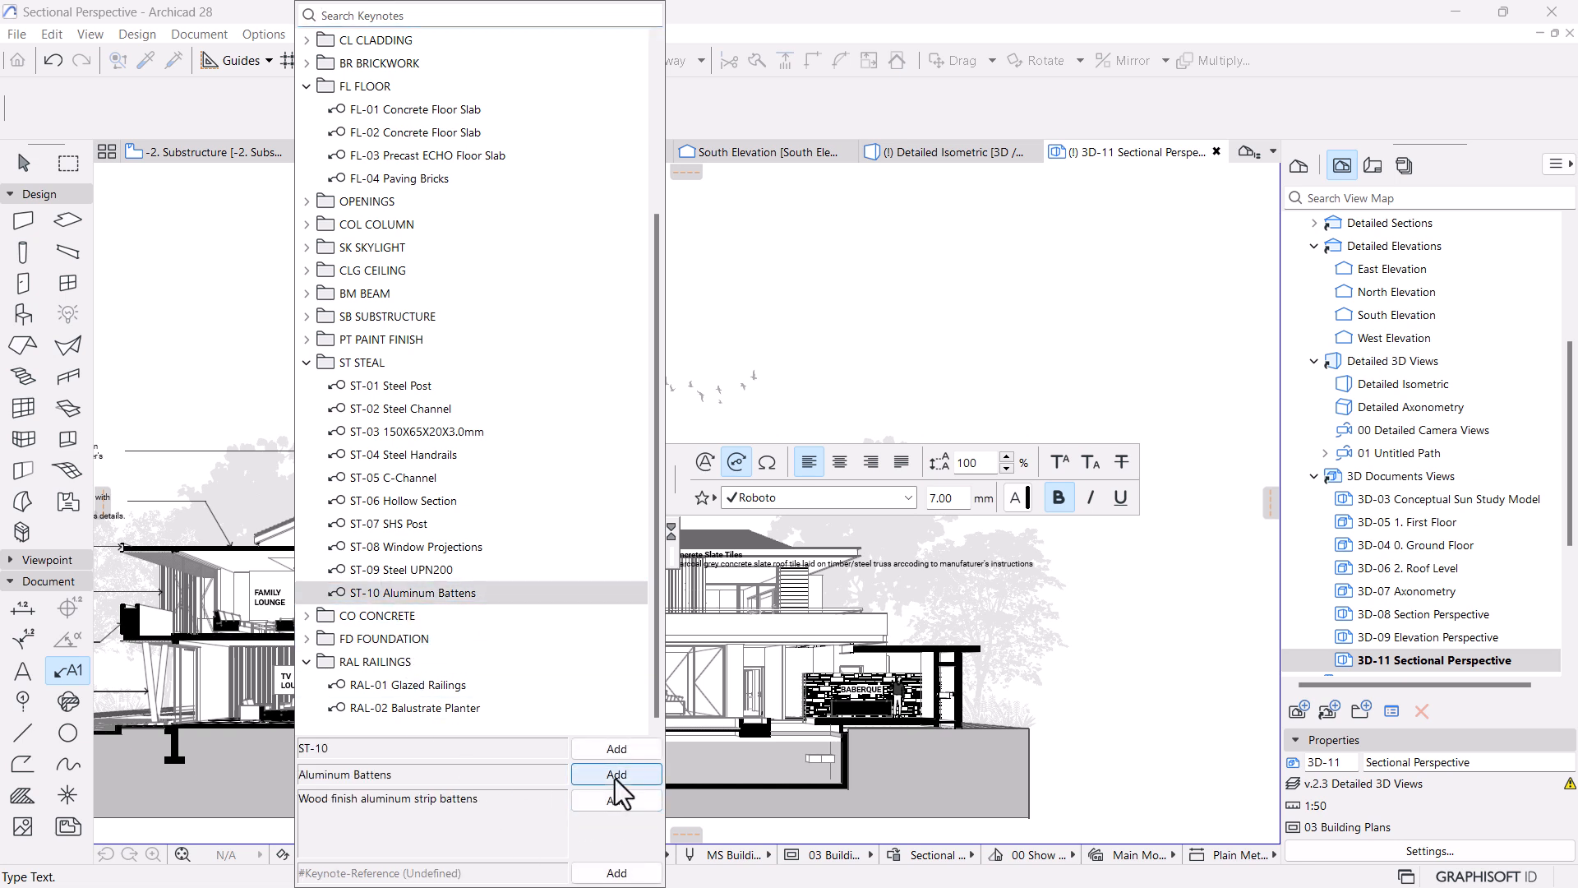
click(615, 800)
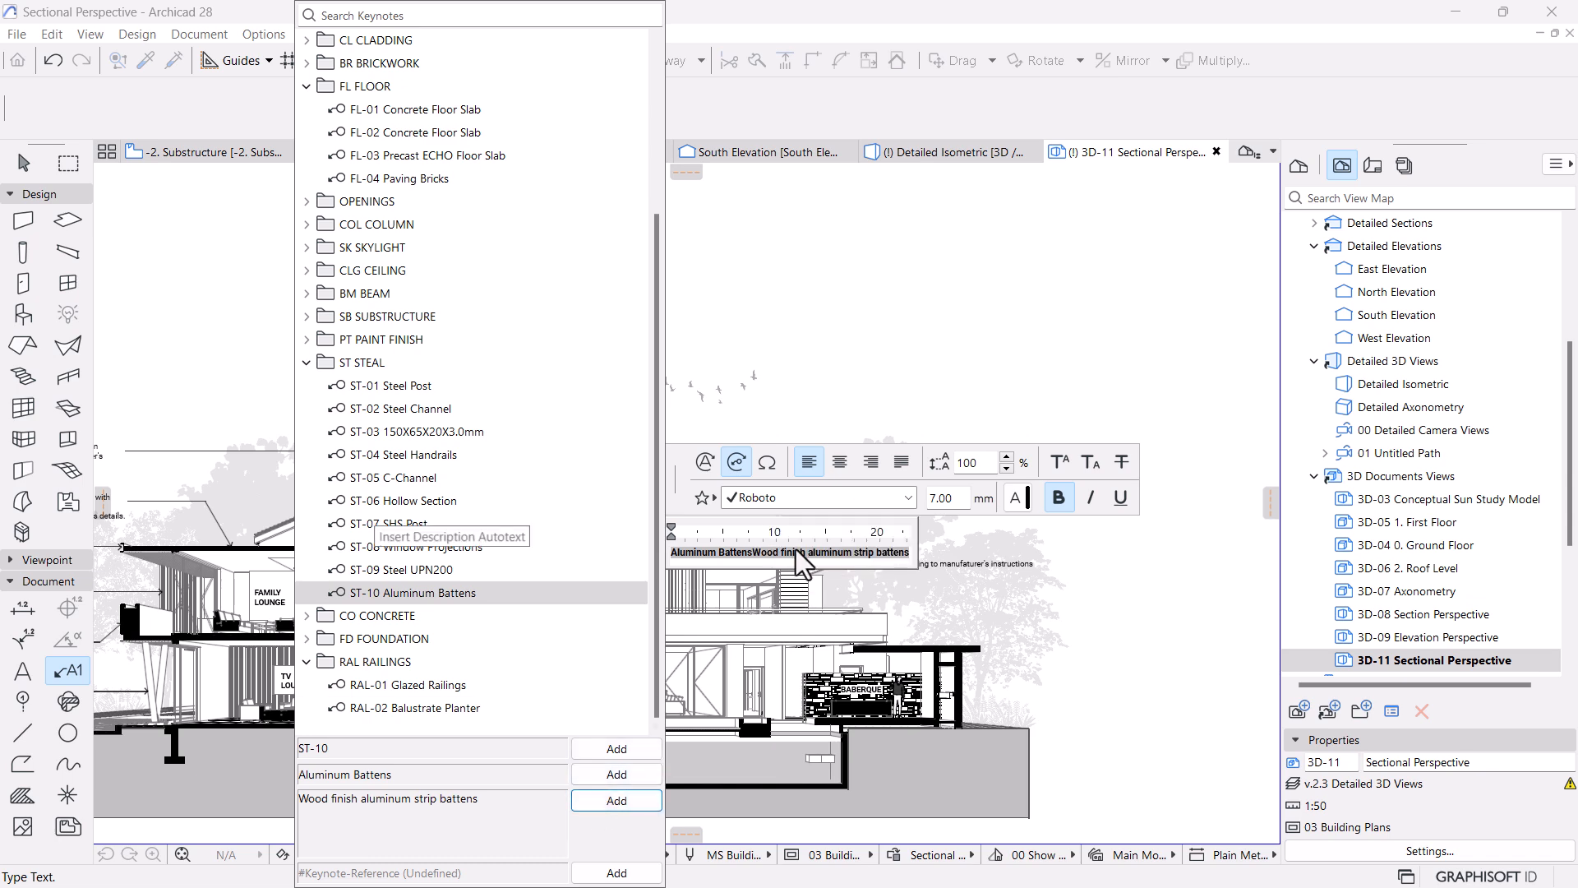
Remove the bold from the Aluminum Battens description and put it on its own line below the title
click(1060, 506)
click(751, 556)
key(Return)
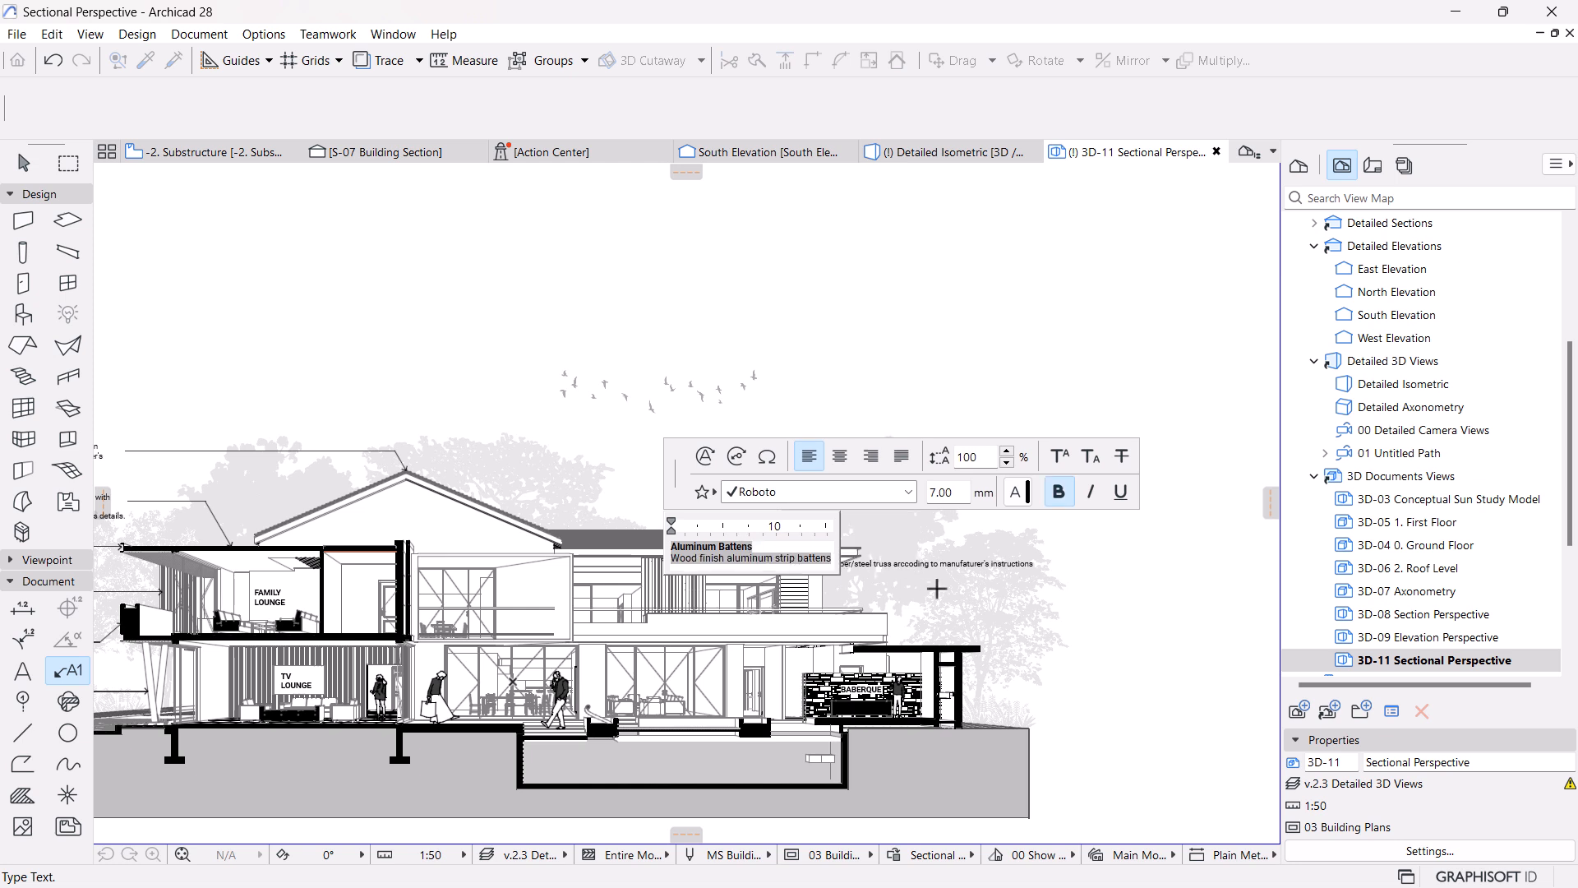
click(1111, 622)
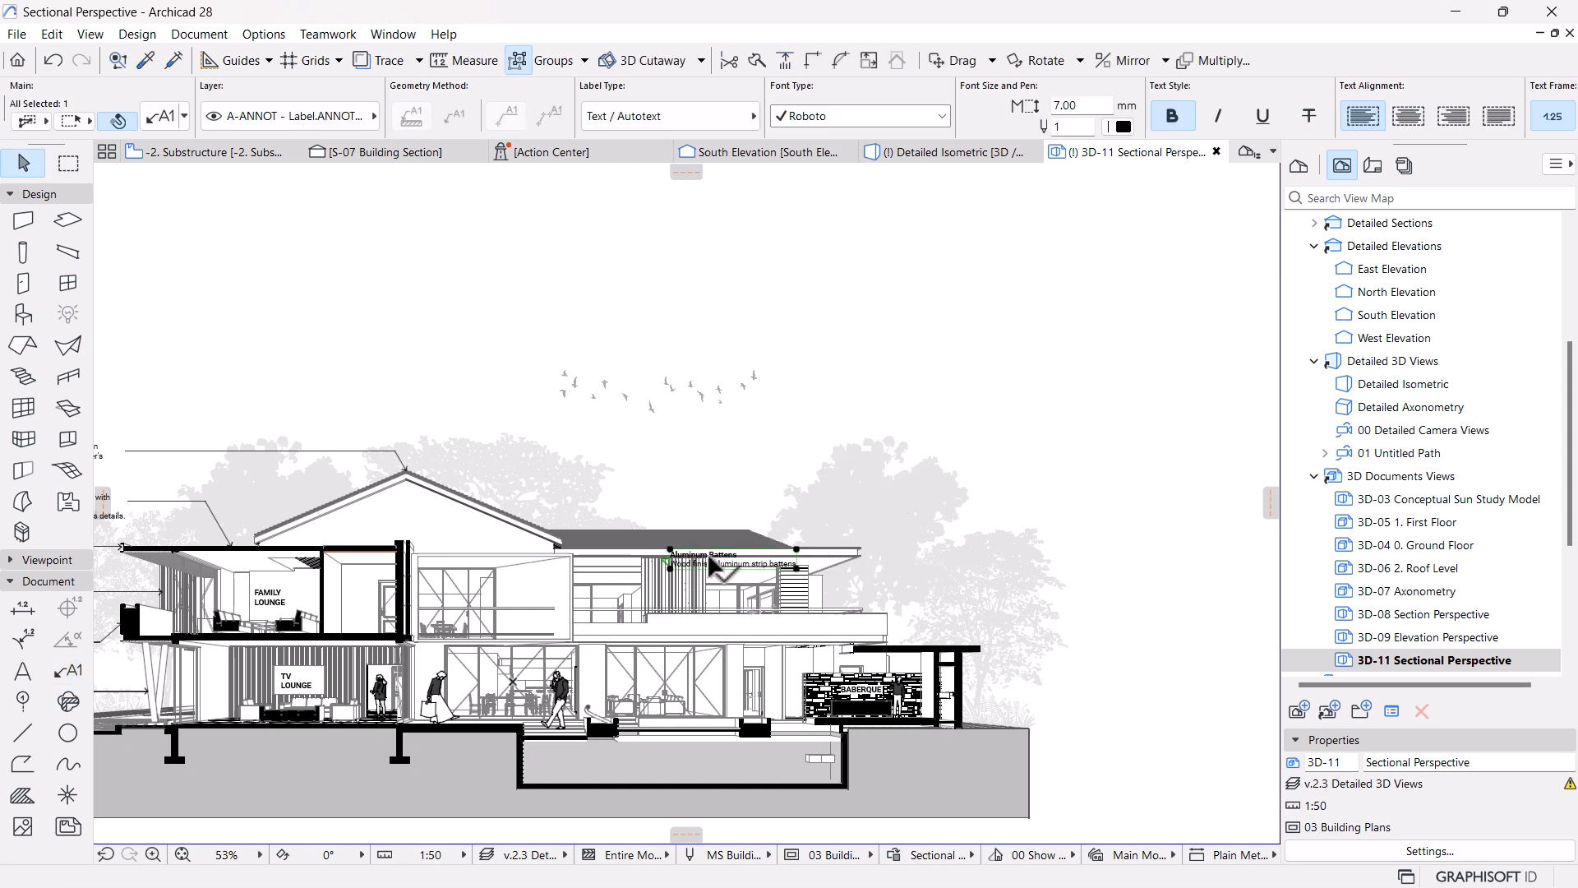
Move the Aluminum Battens label's text above the roof and outward, aligning its outer edge with the end of the cut ground
key(ctrl+m)
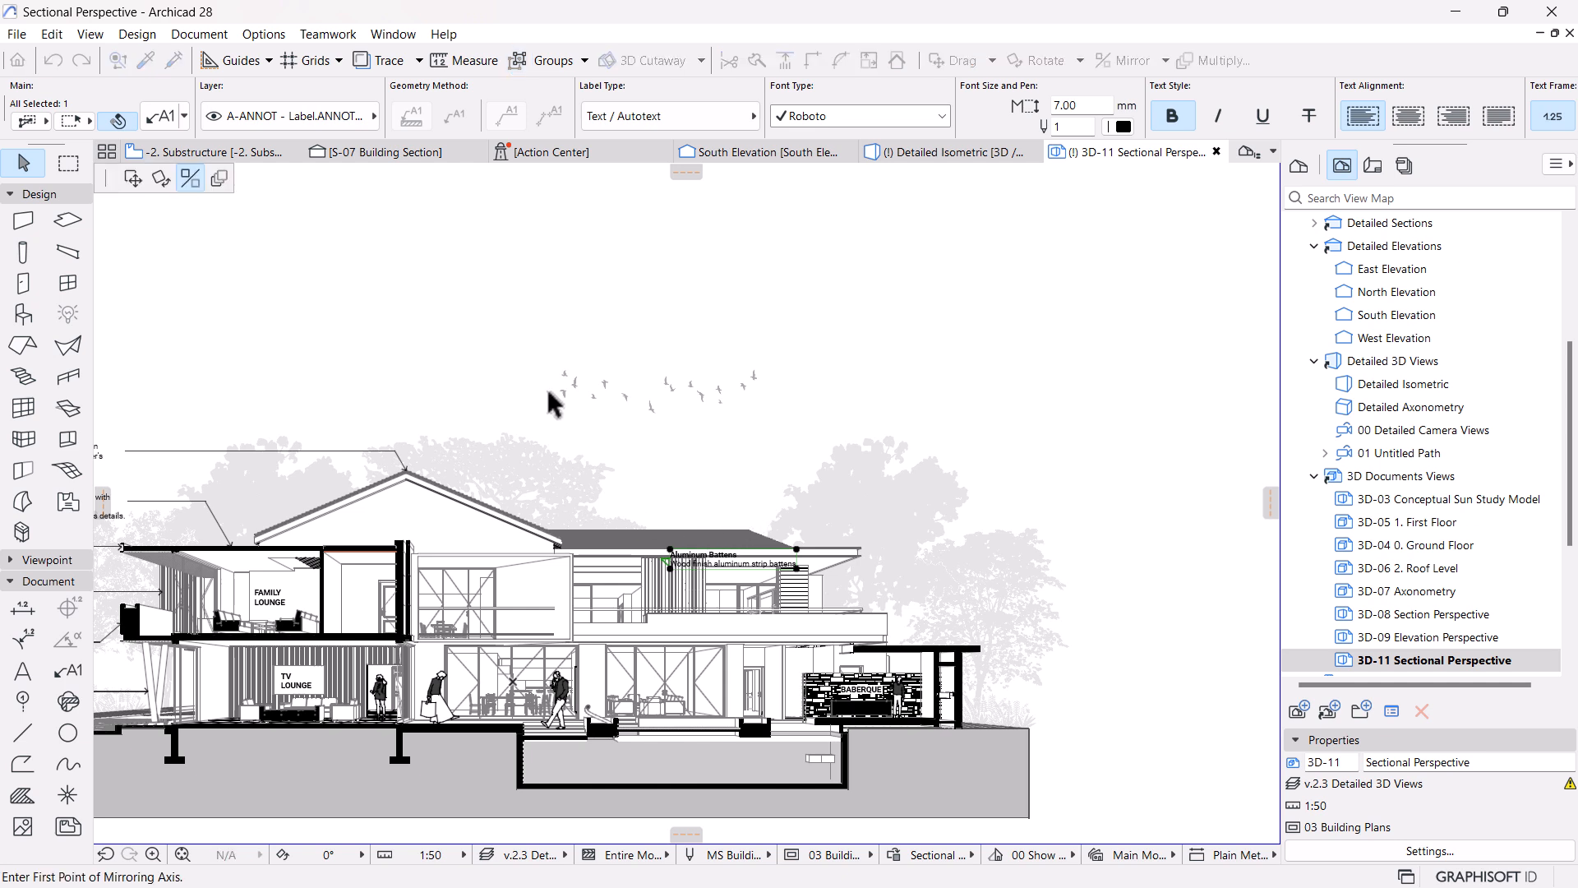
click(131, 180)
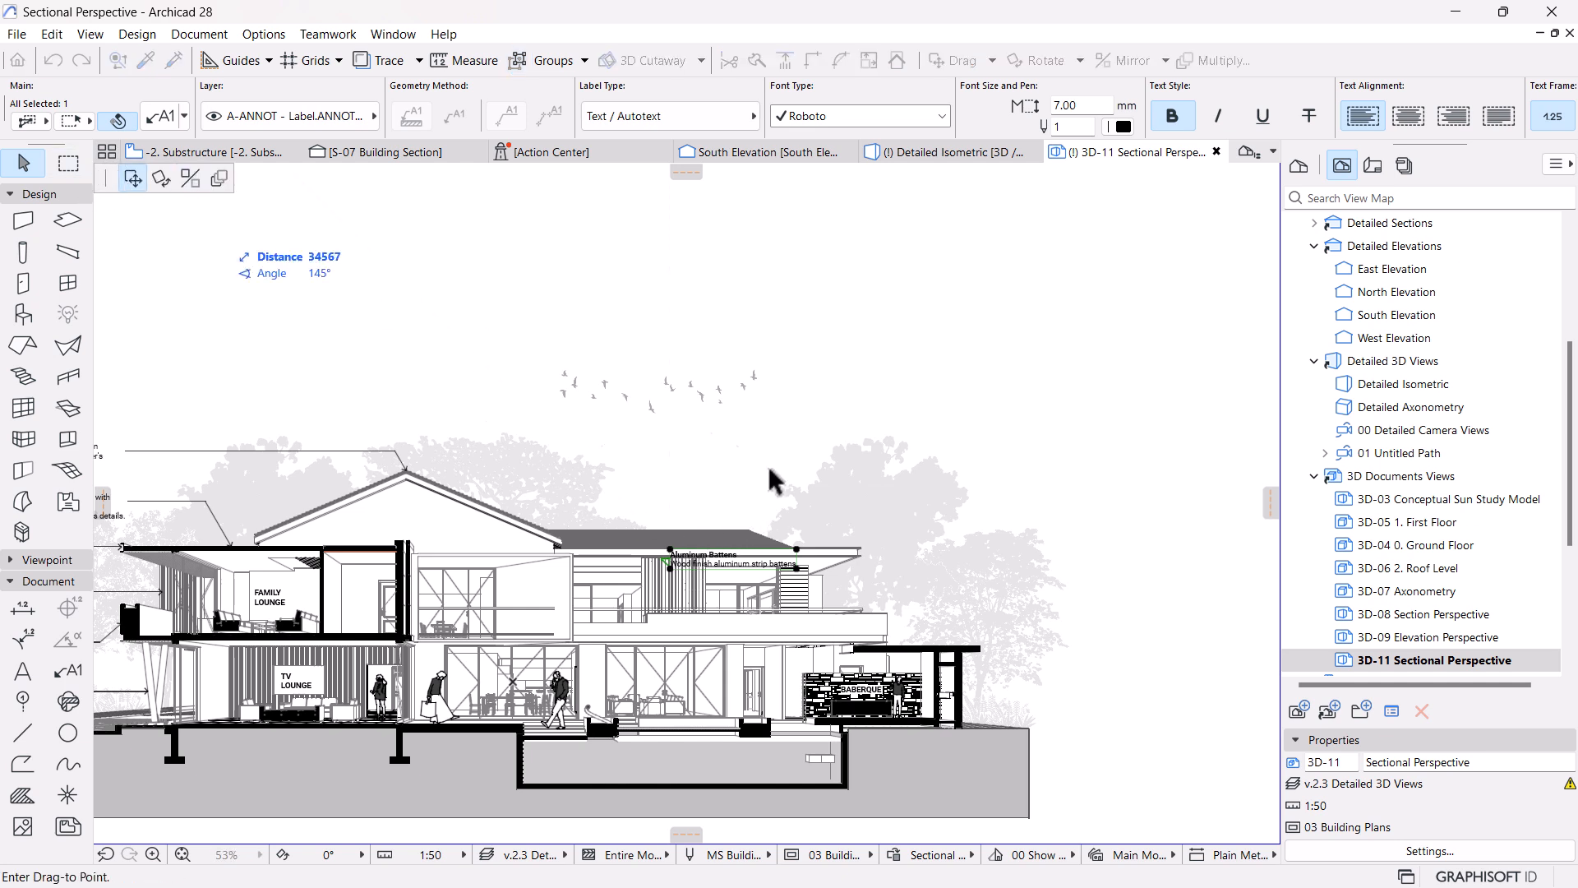
click(863, 476)
scroll(978, 594, up, 3)
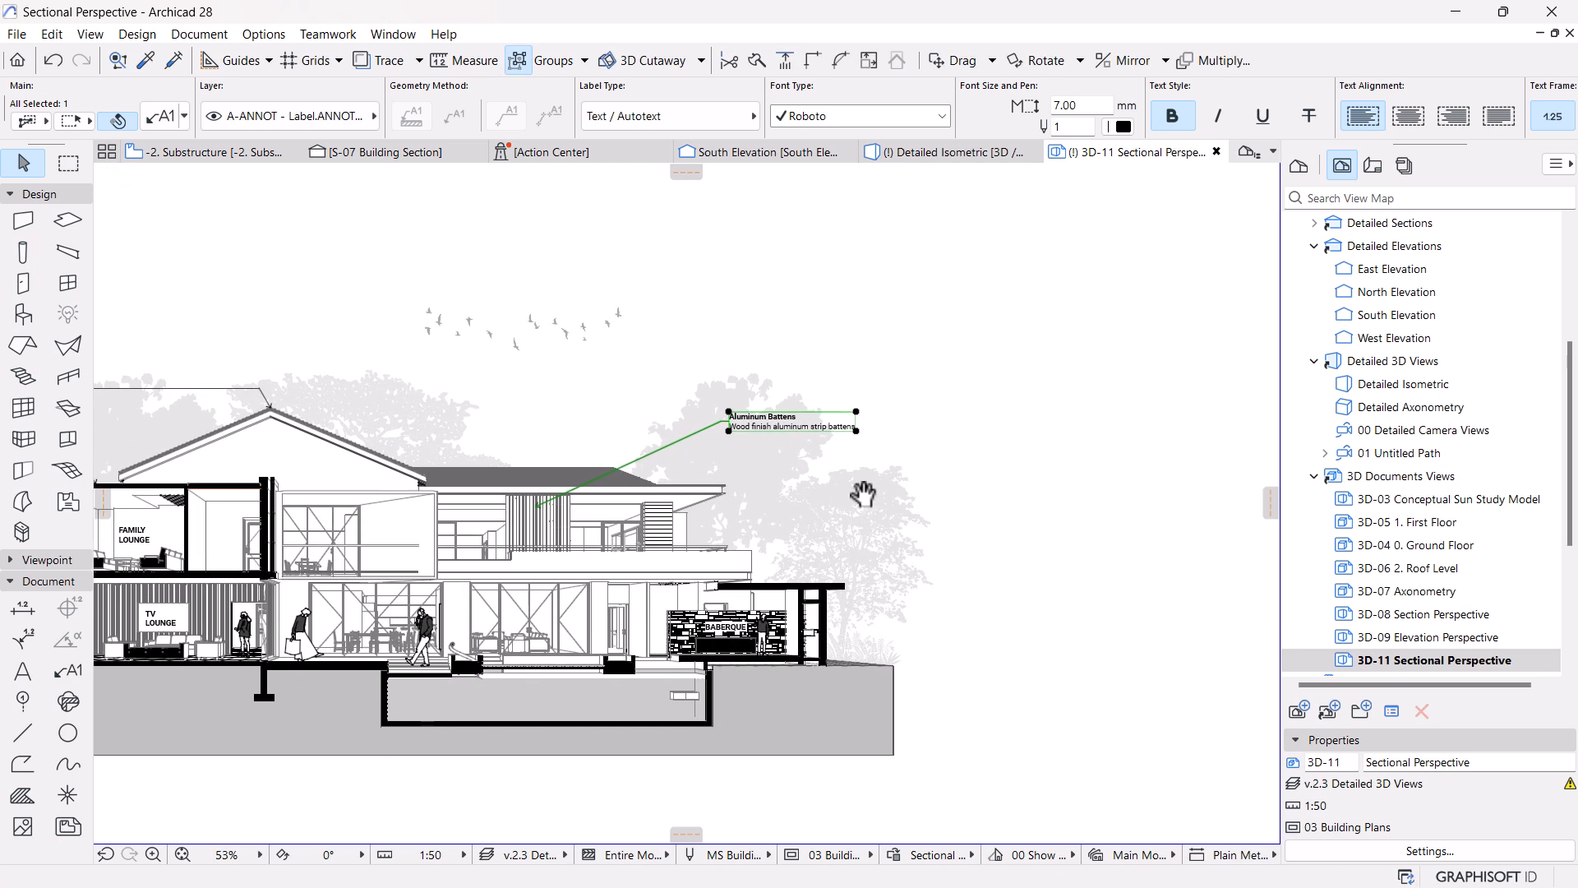
key(ctrl+d)
click(855, 407)
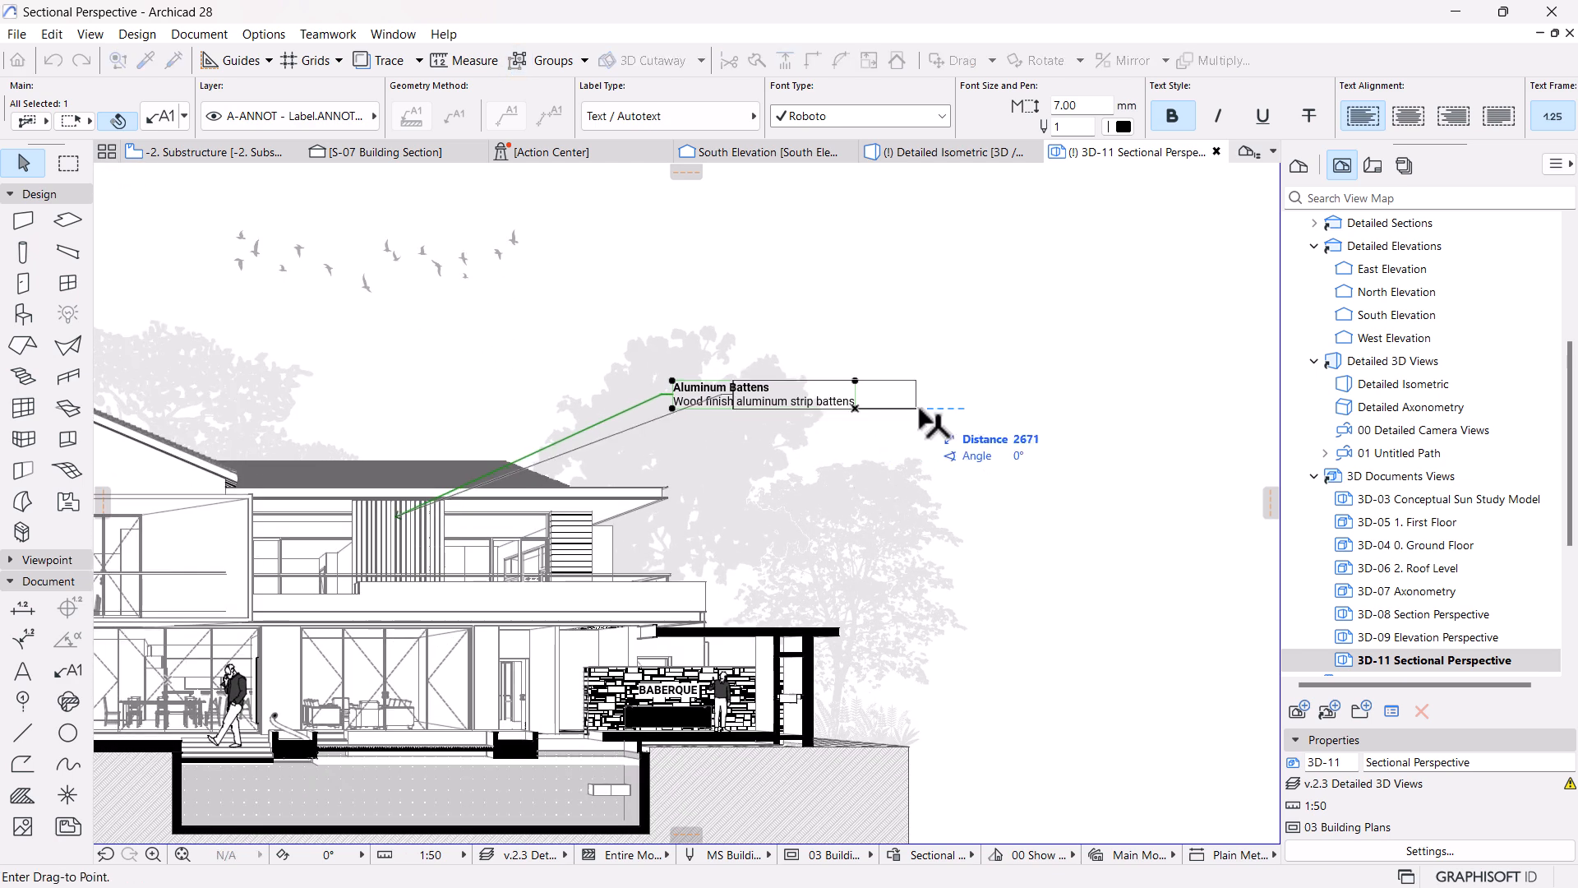
click(908, 748)
scroll(994, 392, down, 1)
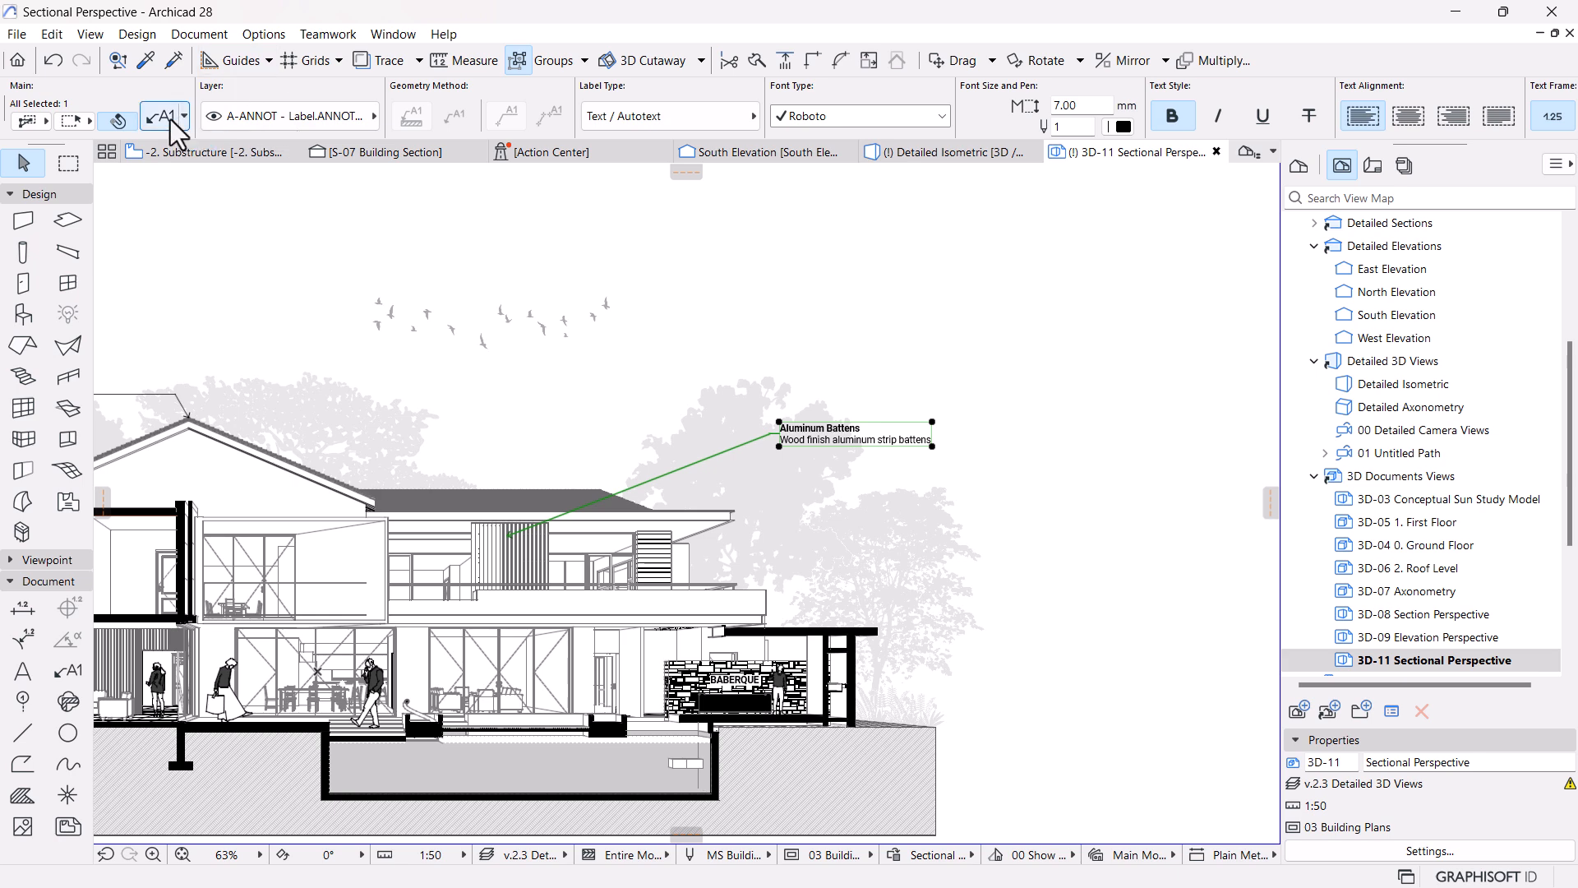
Set the Aluminum Battens label's leader angle to 60° and right-align its text
key(ctrl+t)
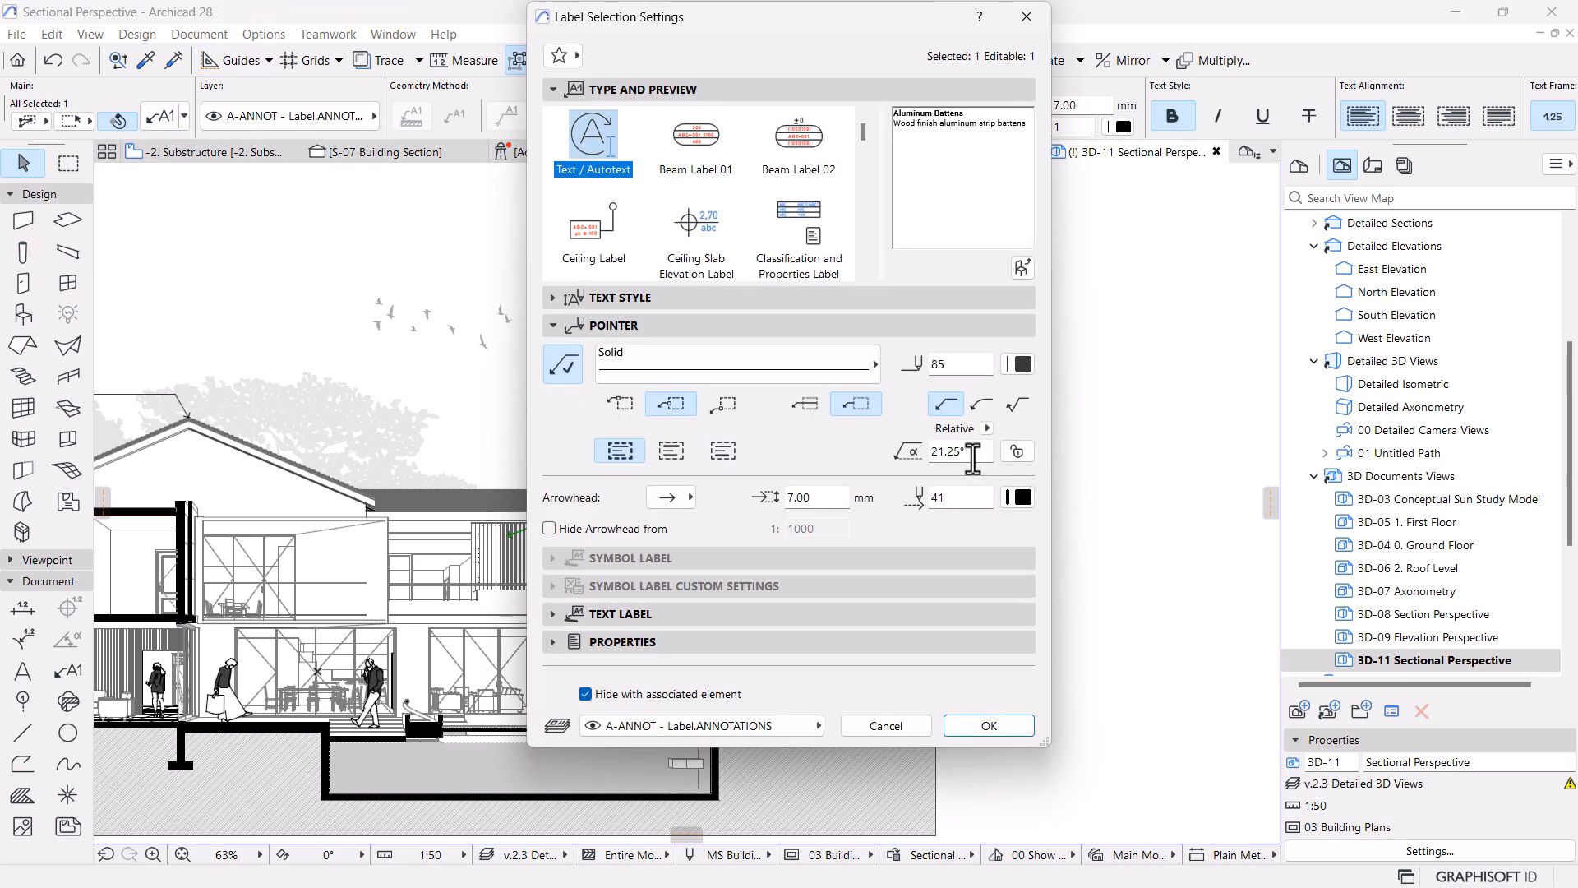
text(60)
key(Return)
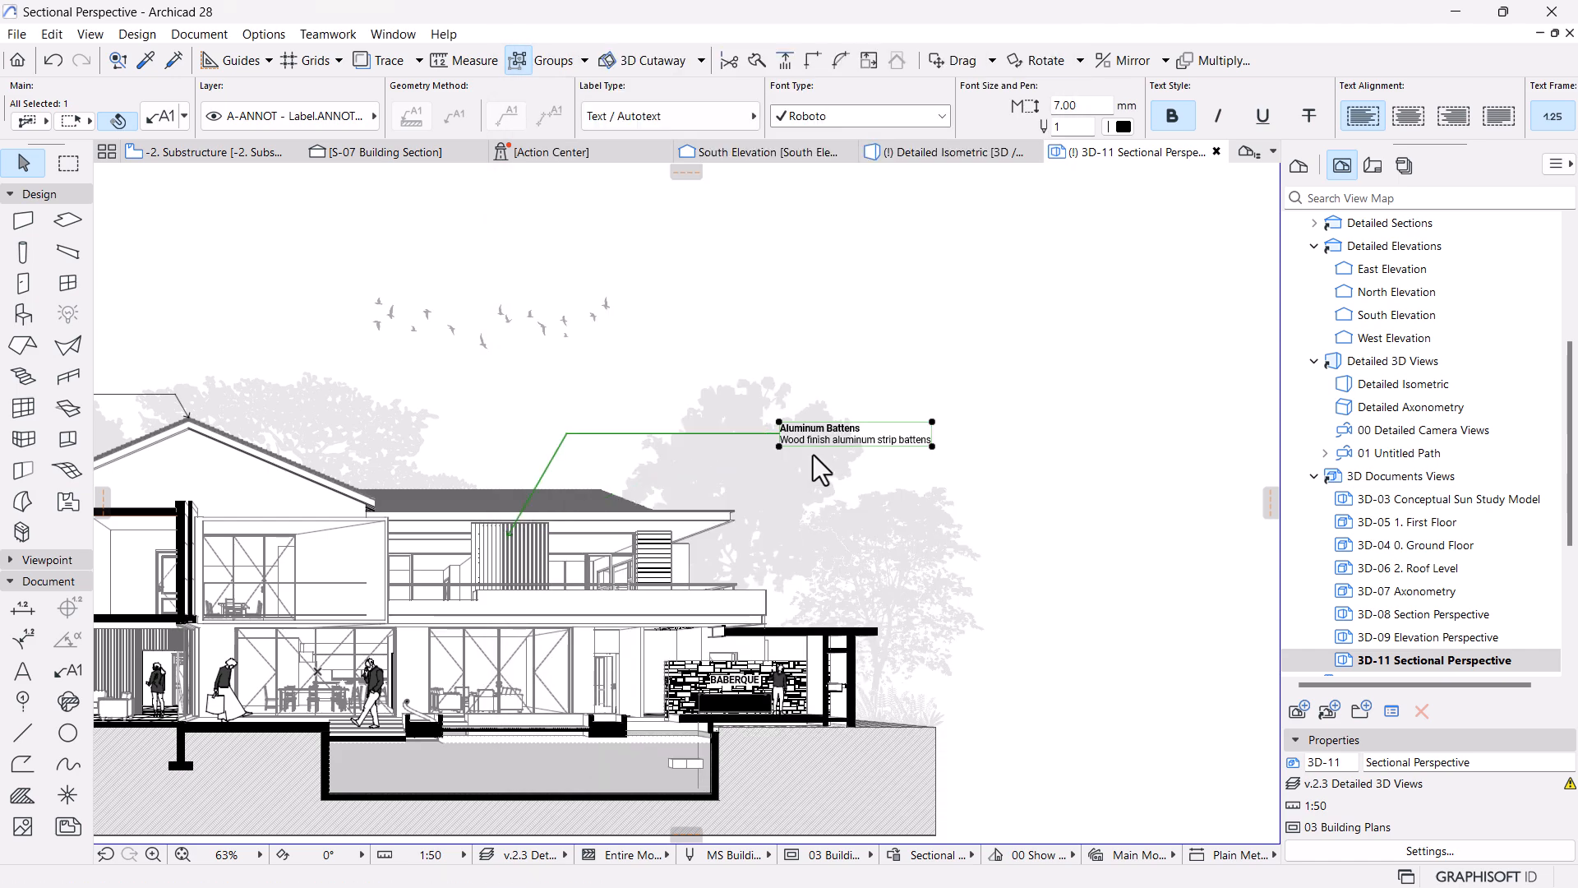
scroll(812, 455, down, 1)
middle_drag(744, 504, 877, 458)
scroll(1060, 386, up, 2)
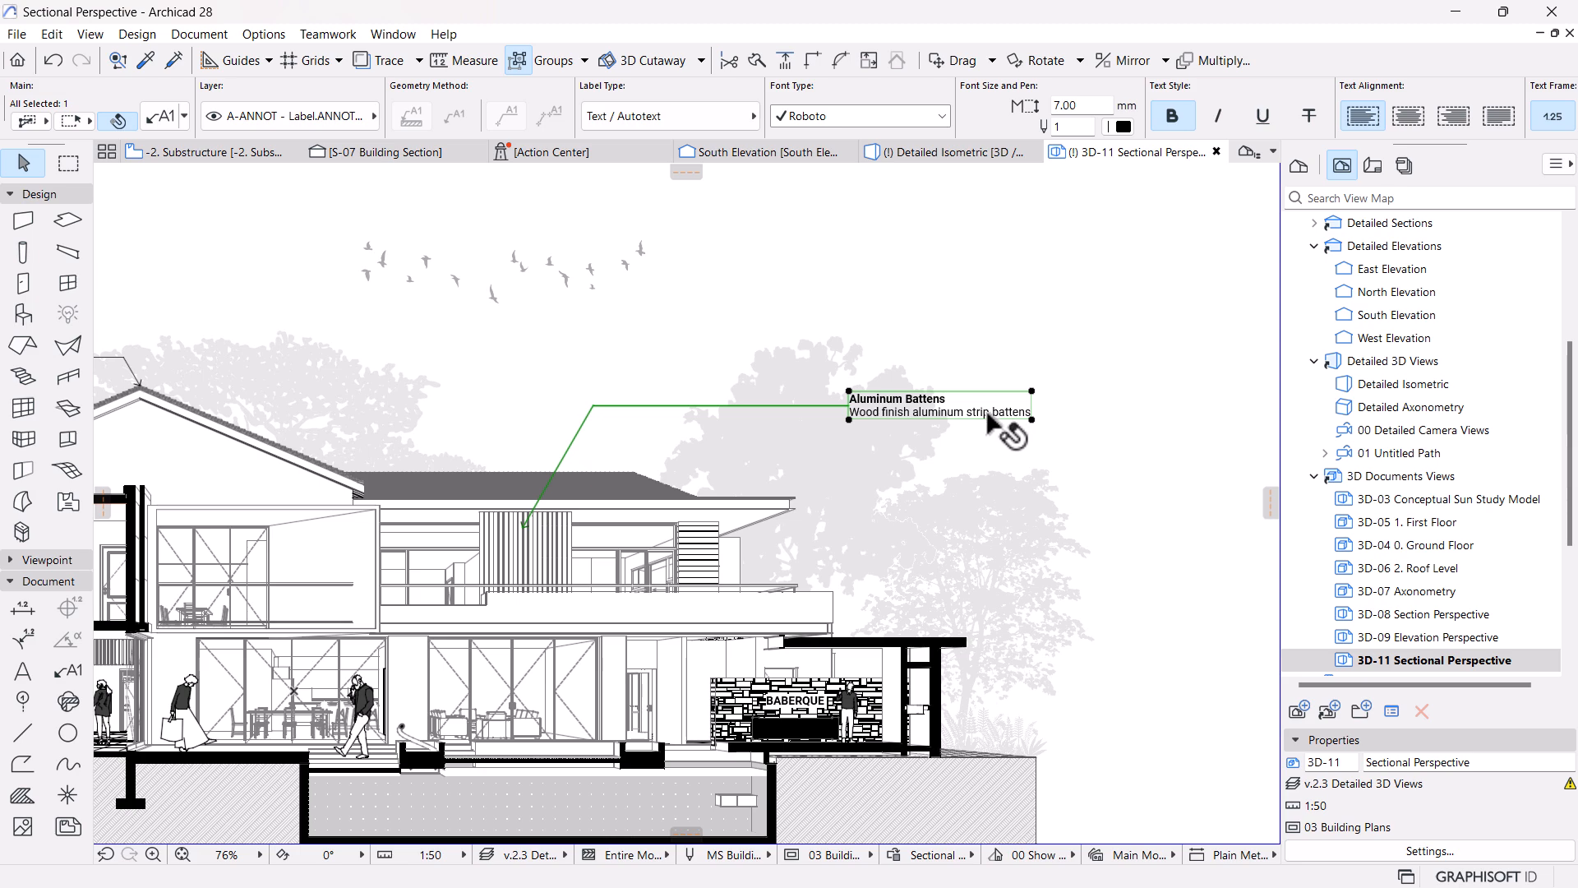
click(1453, 115)
scroll(894, 453, down, 3)
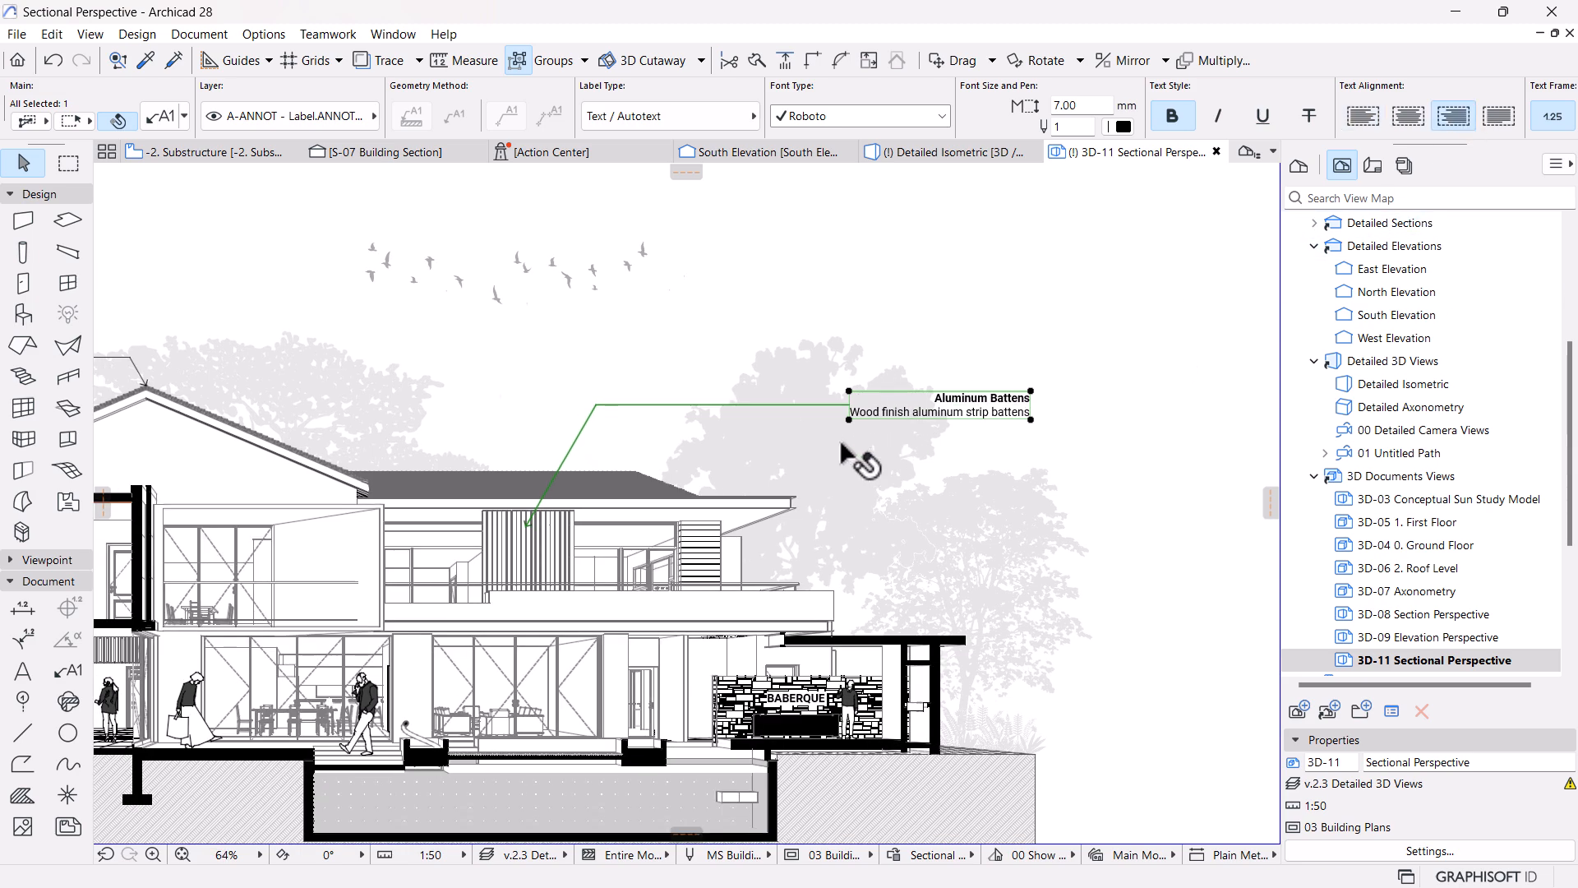
click(913, 473)
Place a label with the Aluminum Battens label's settings, pointing at the first floor glazing beside the battens
scroll(913, 473, up, 3)
middle_drag(912, 474, 846, 480)
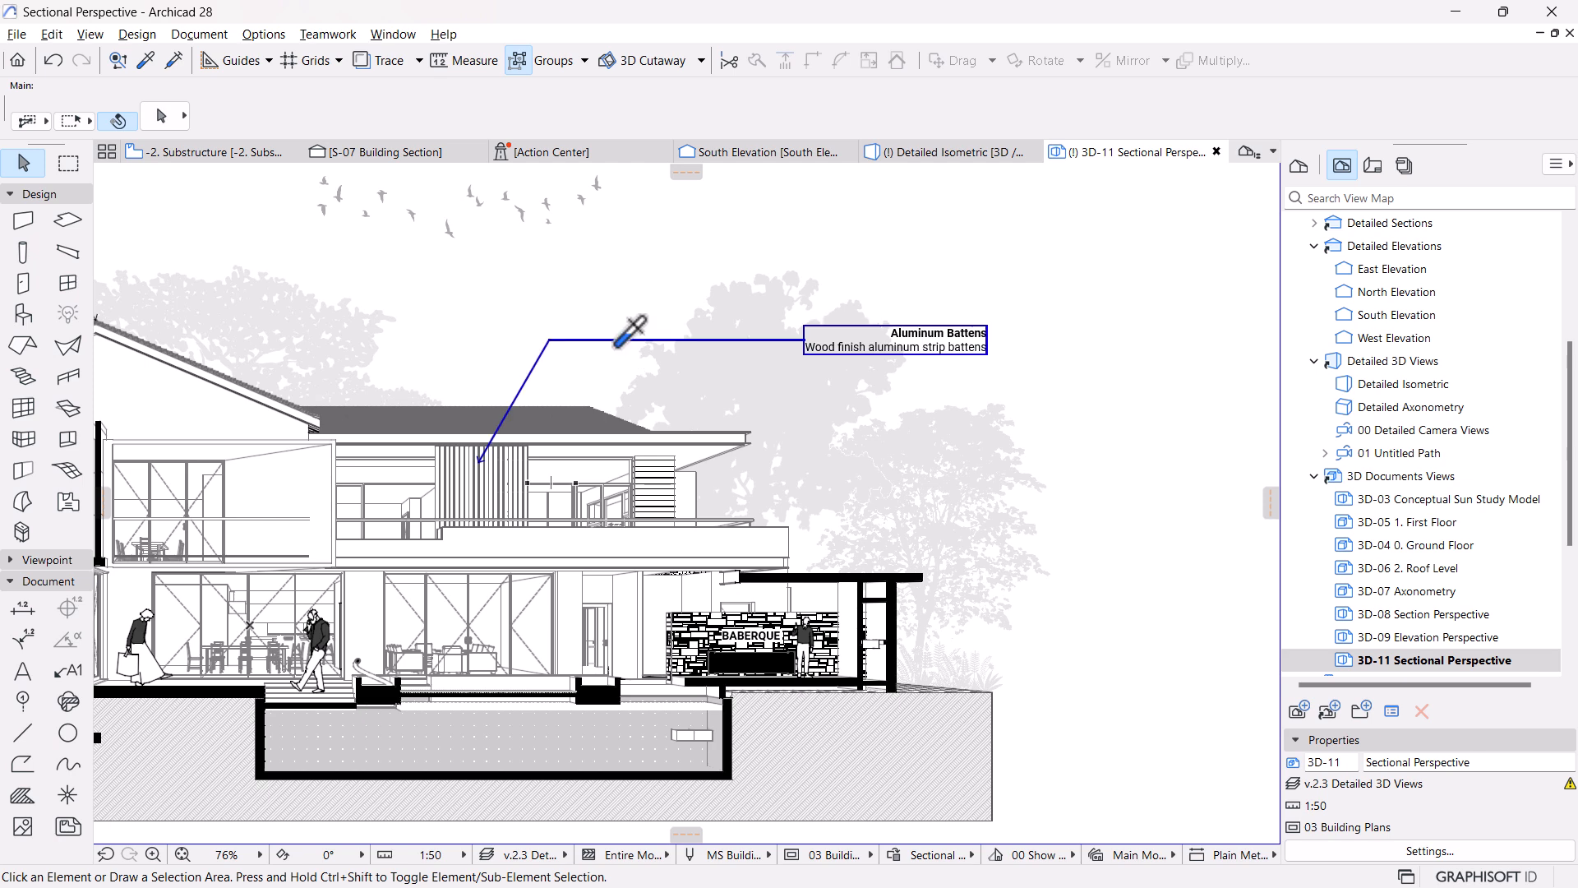
alt+click(632, 340)
click(777, 470)
Replace the new label's text with the title and description of the OP-02 Glazed Doors keynote from the Openings group
triple_click(764, 464)
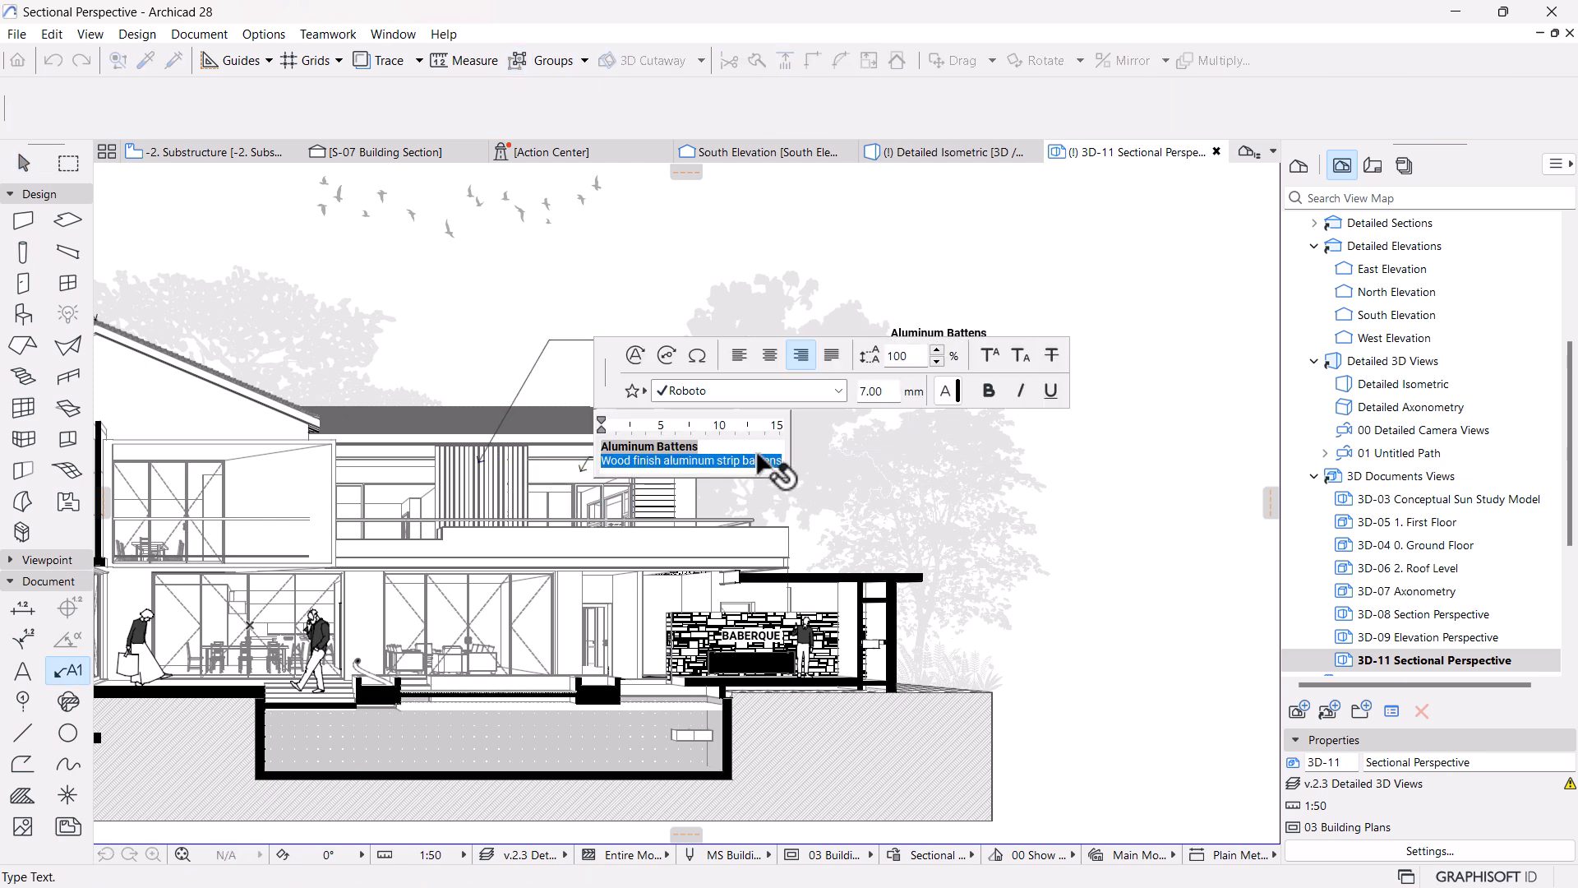
click(665, 362)
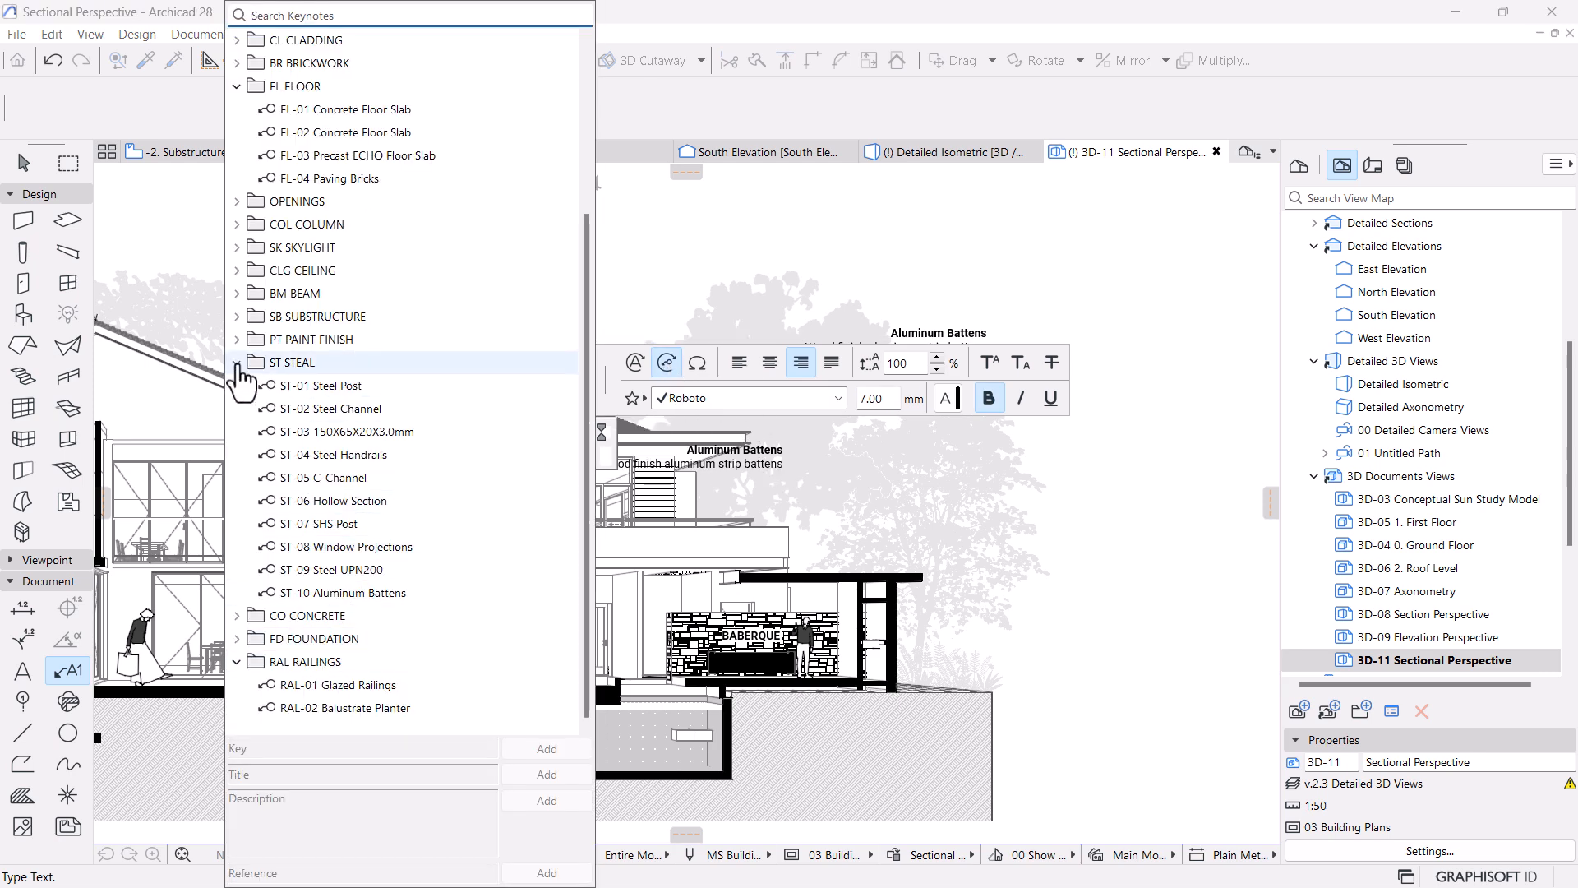
click(237, 362)
click(237, 317)
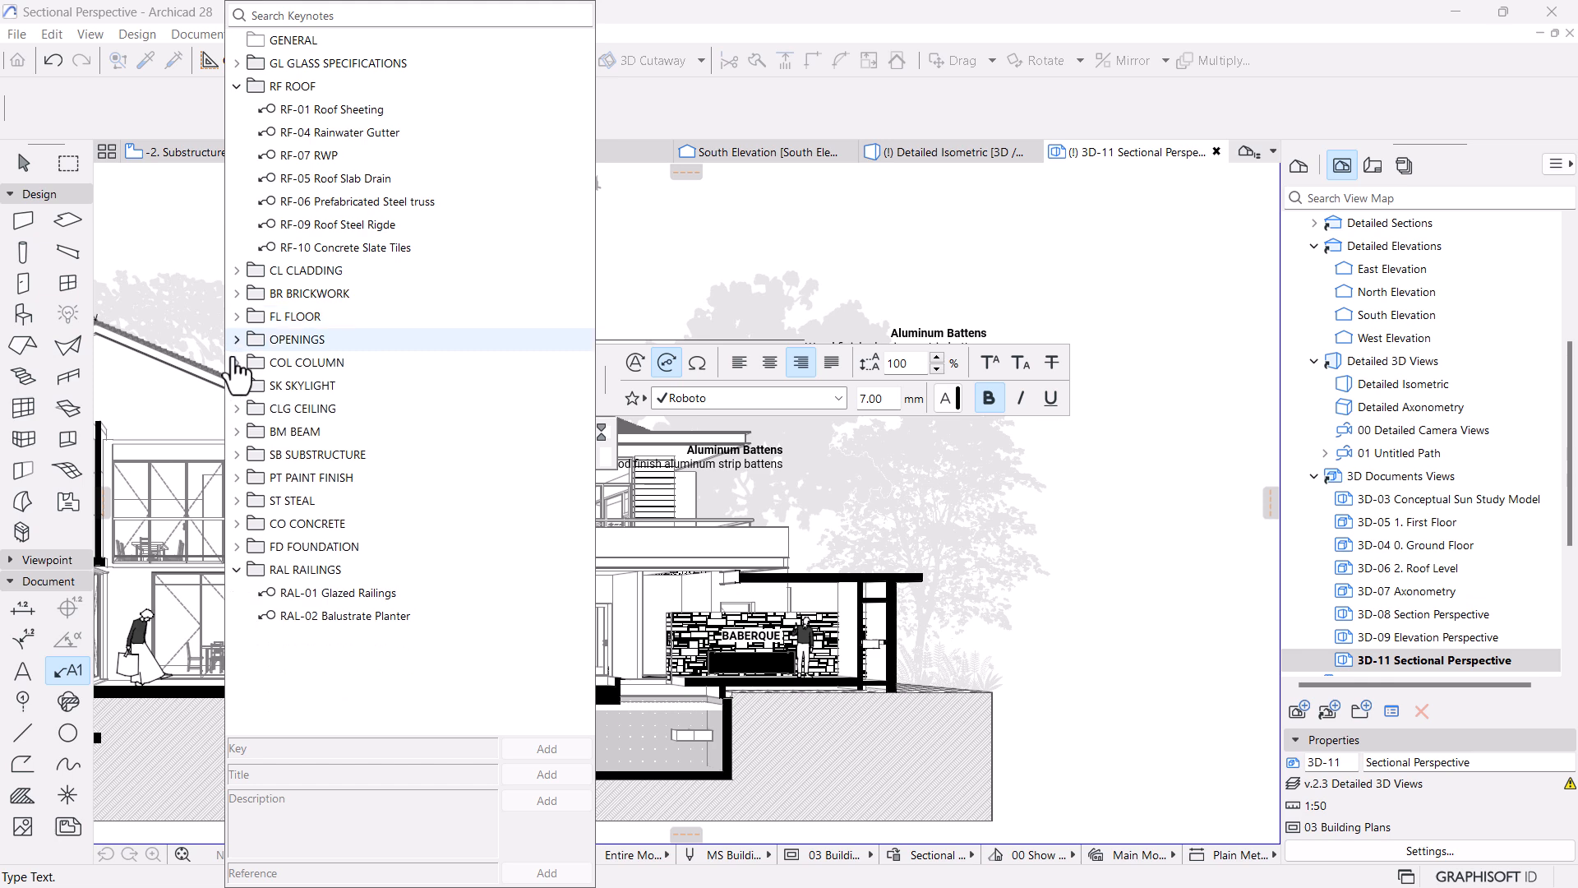
click(239, 570)
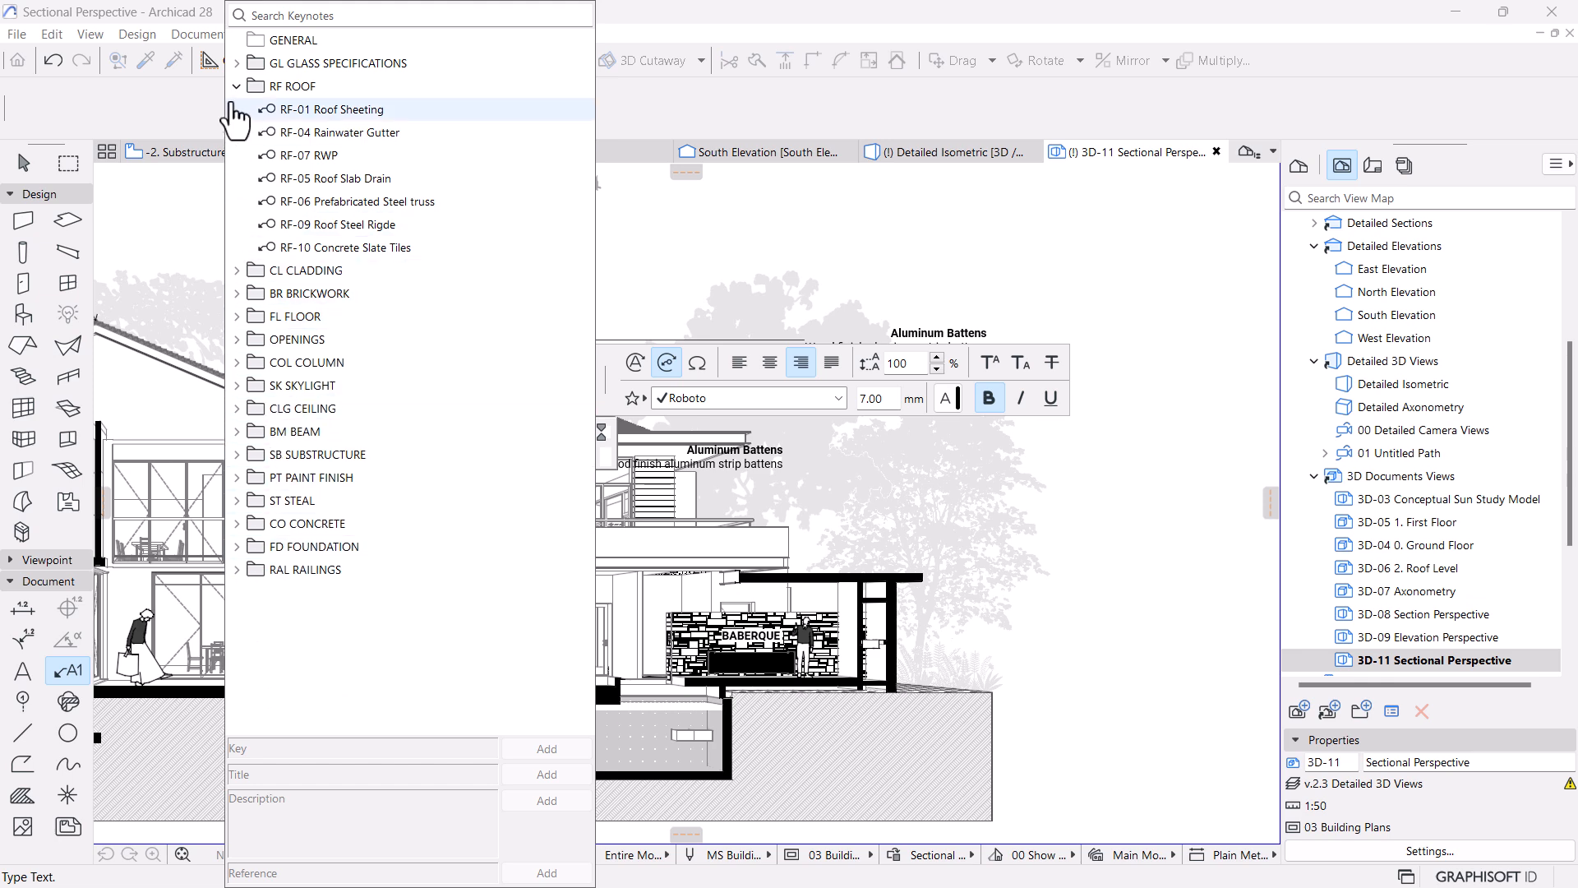
click(237, 87)
click(236, 179)
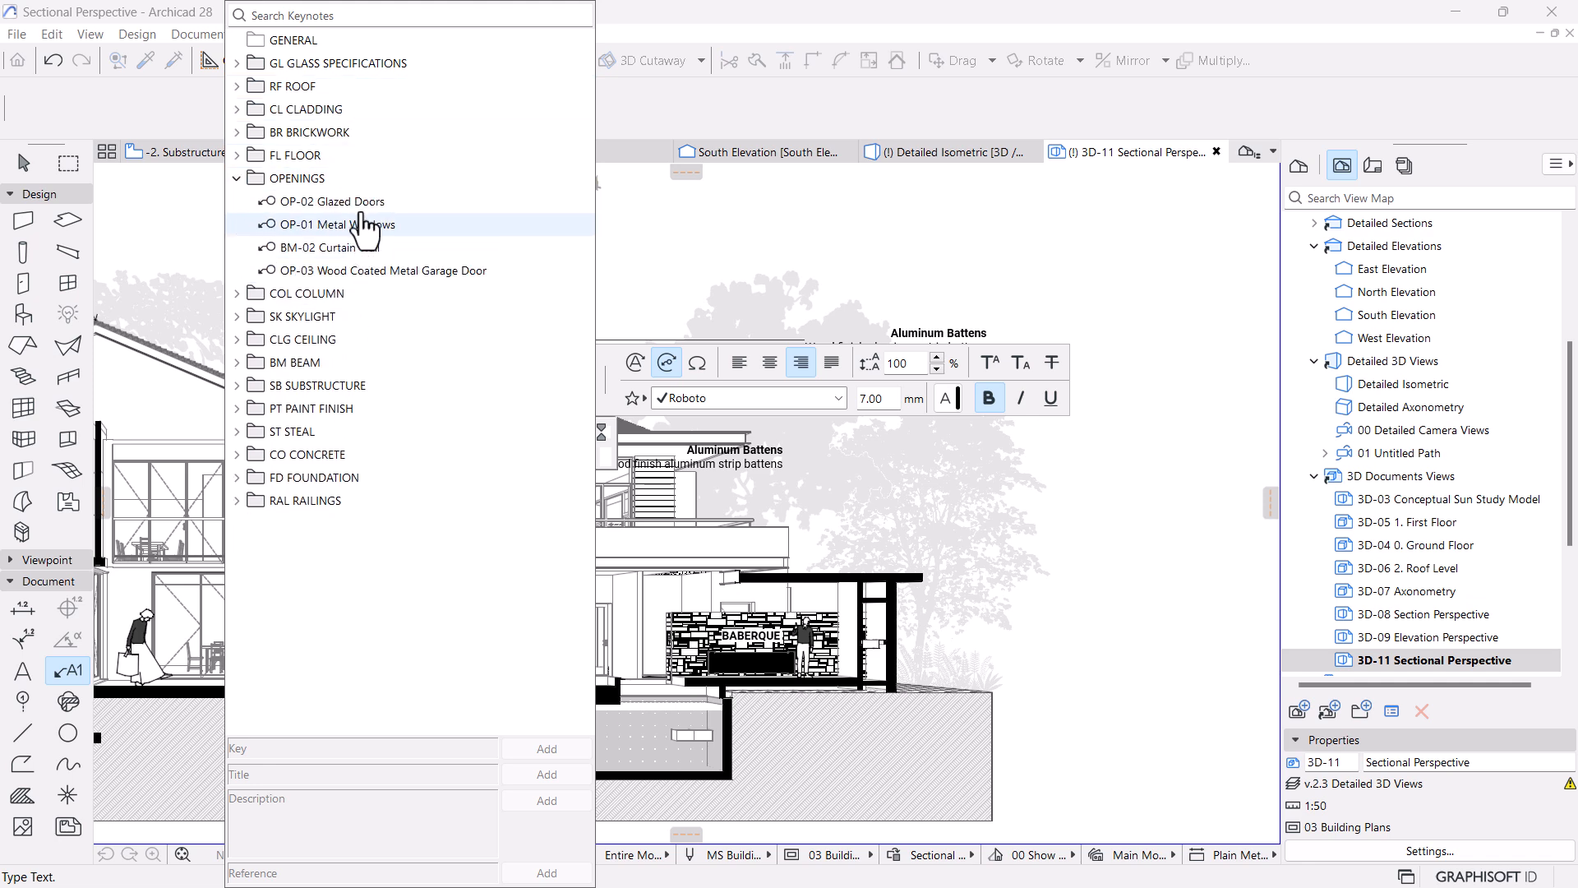
click(345, 201)
click(546, 774)
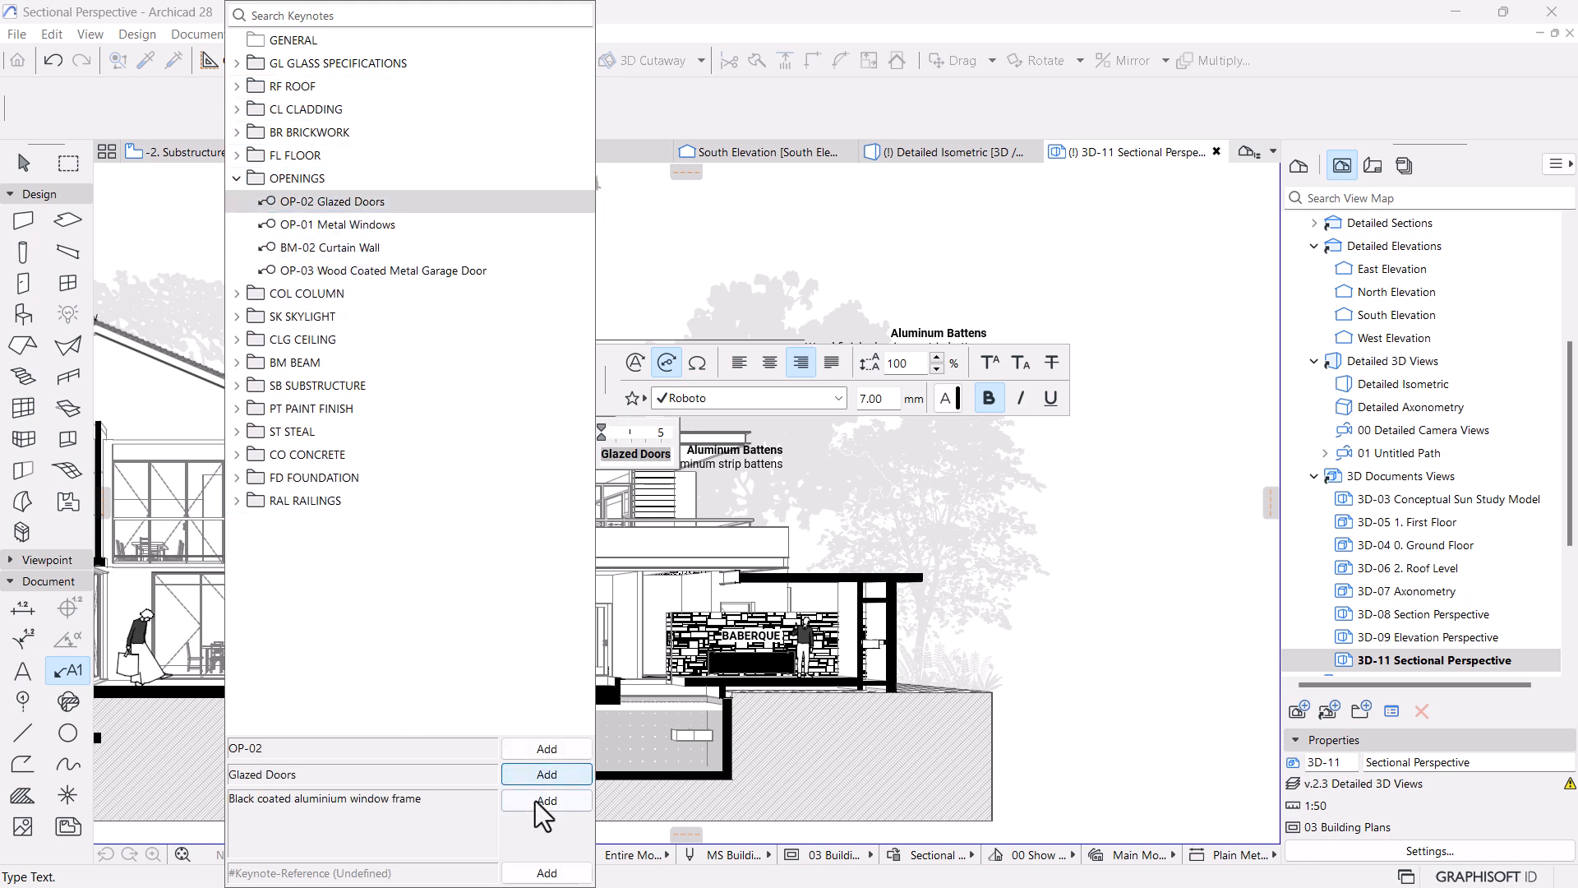
click(539, 801)
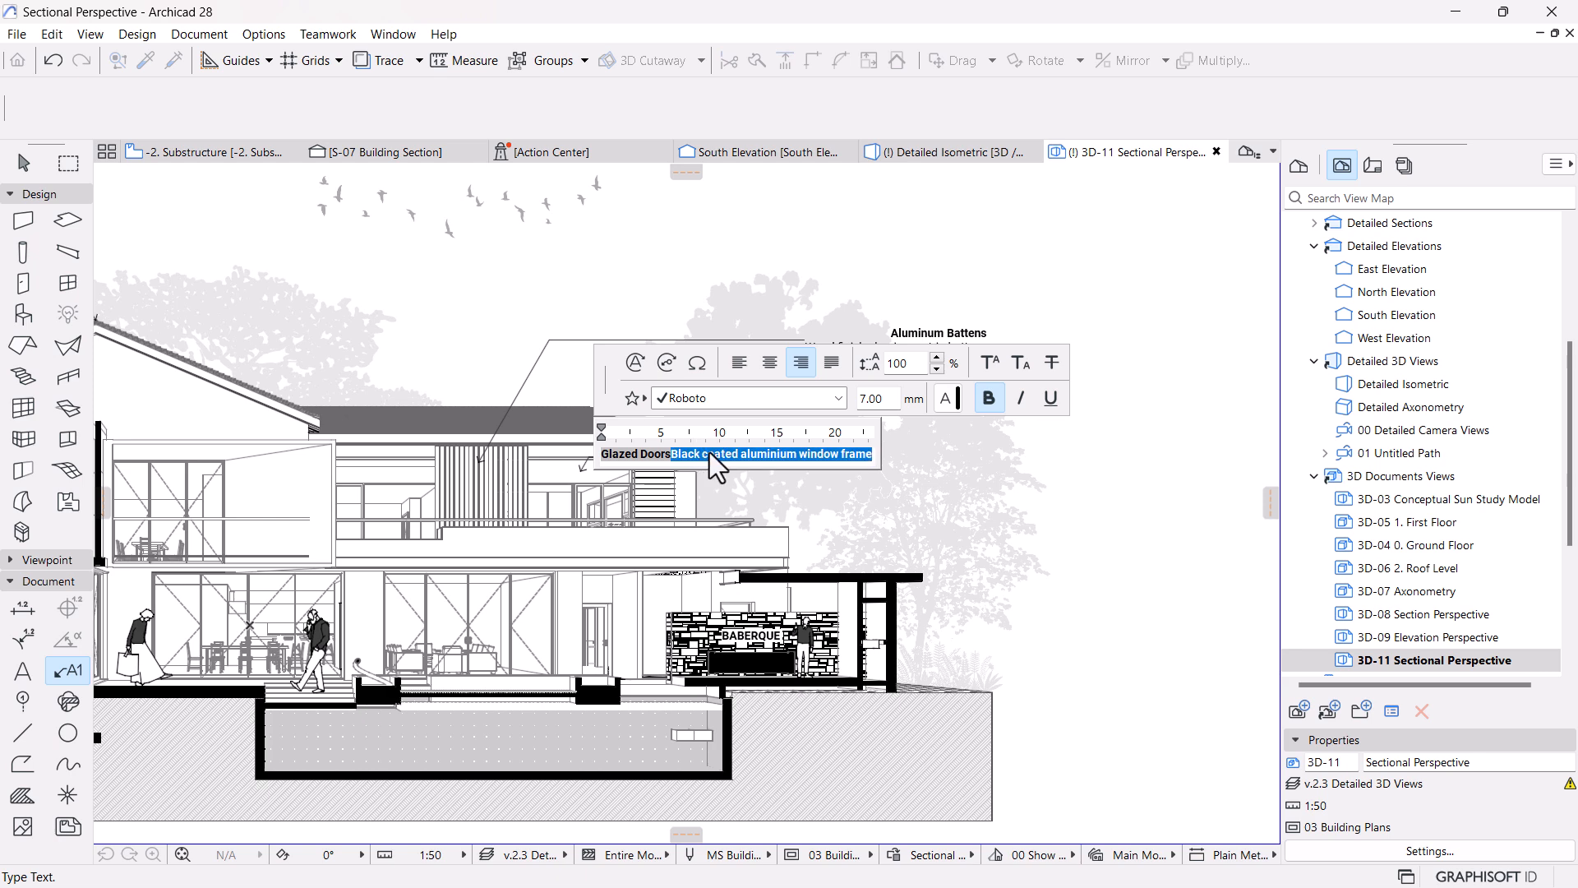
Make the Glazed Doors description regular weight and start it on a new line below the title
click(982, 395)
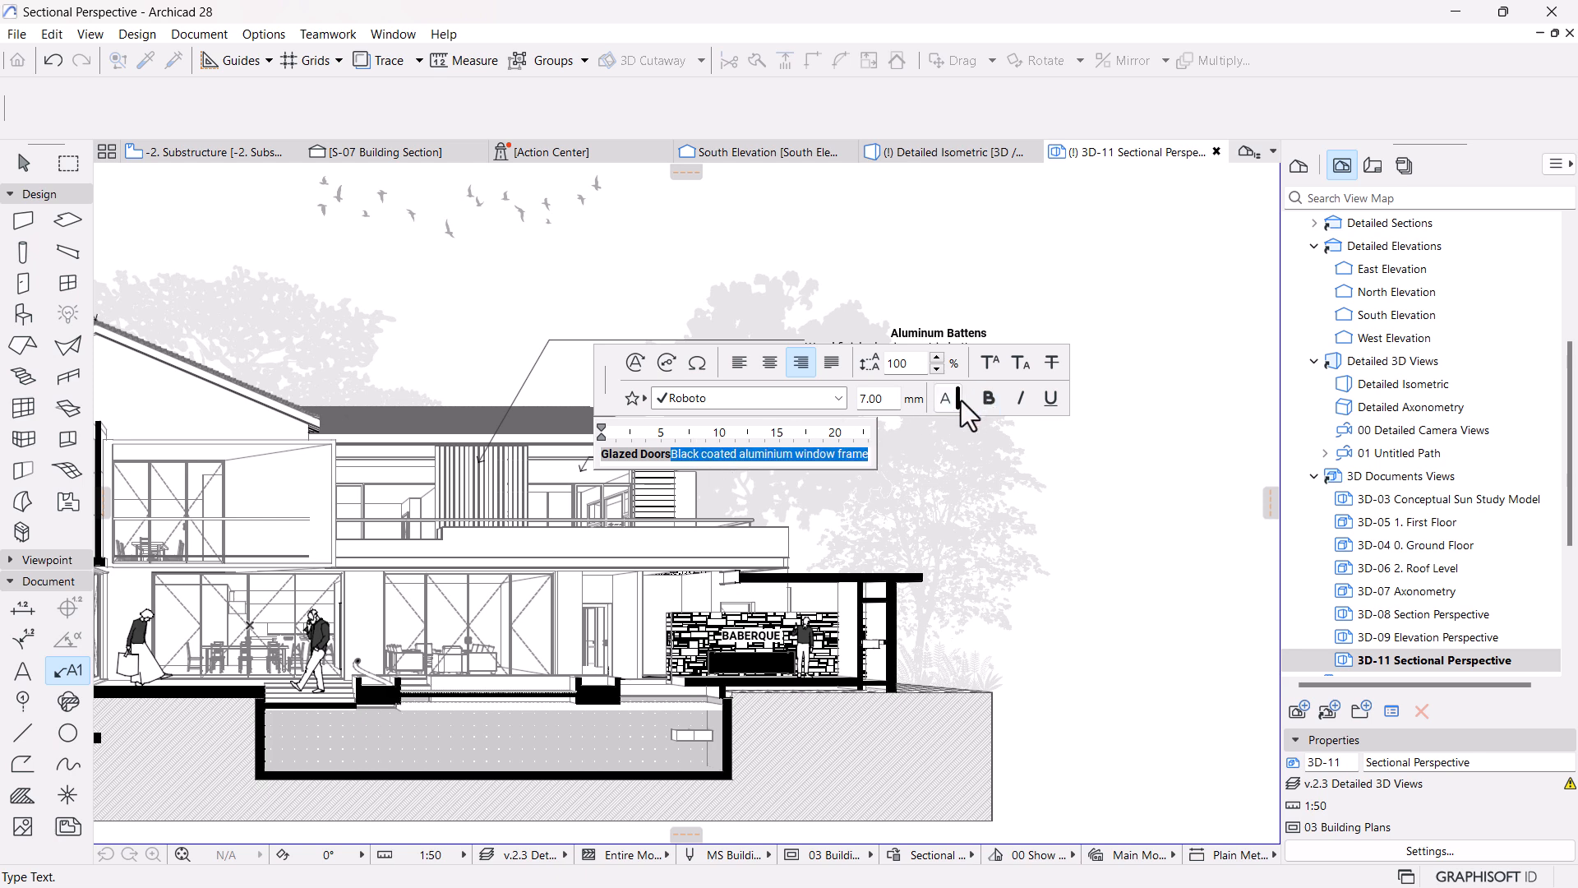
click(670, 454)
key(Return)
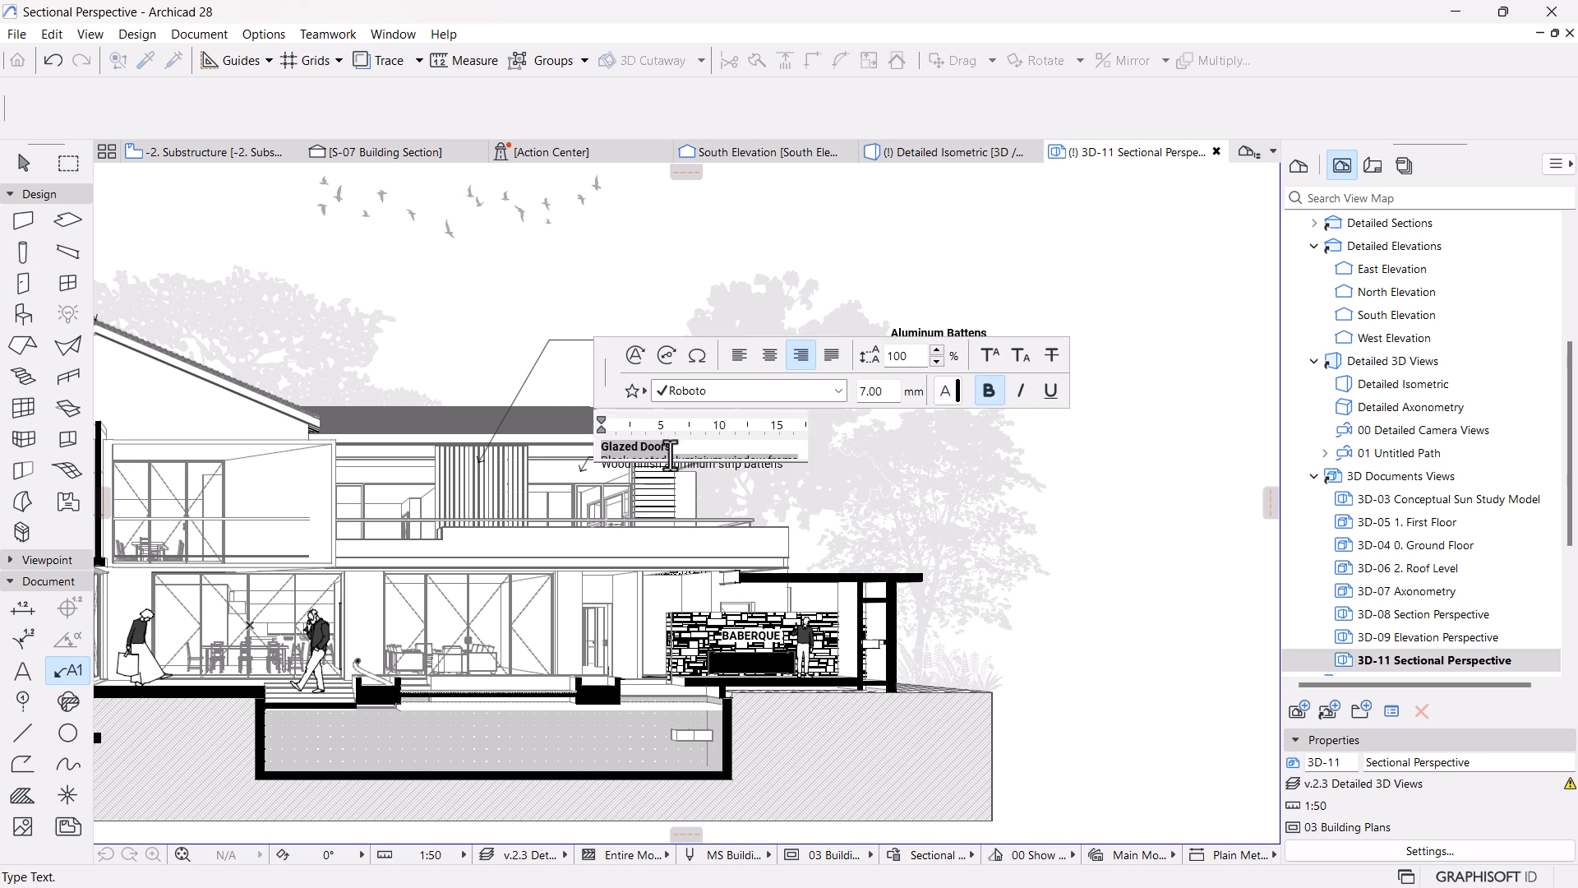
click(794, 499)
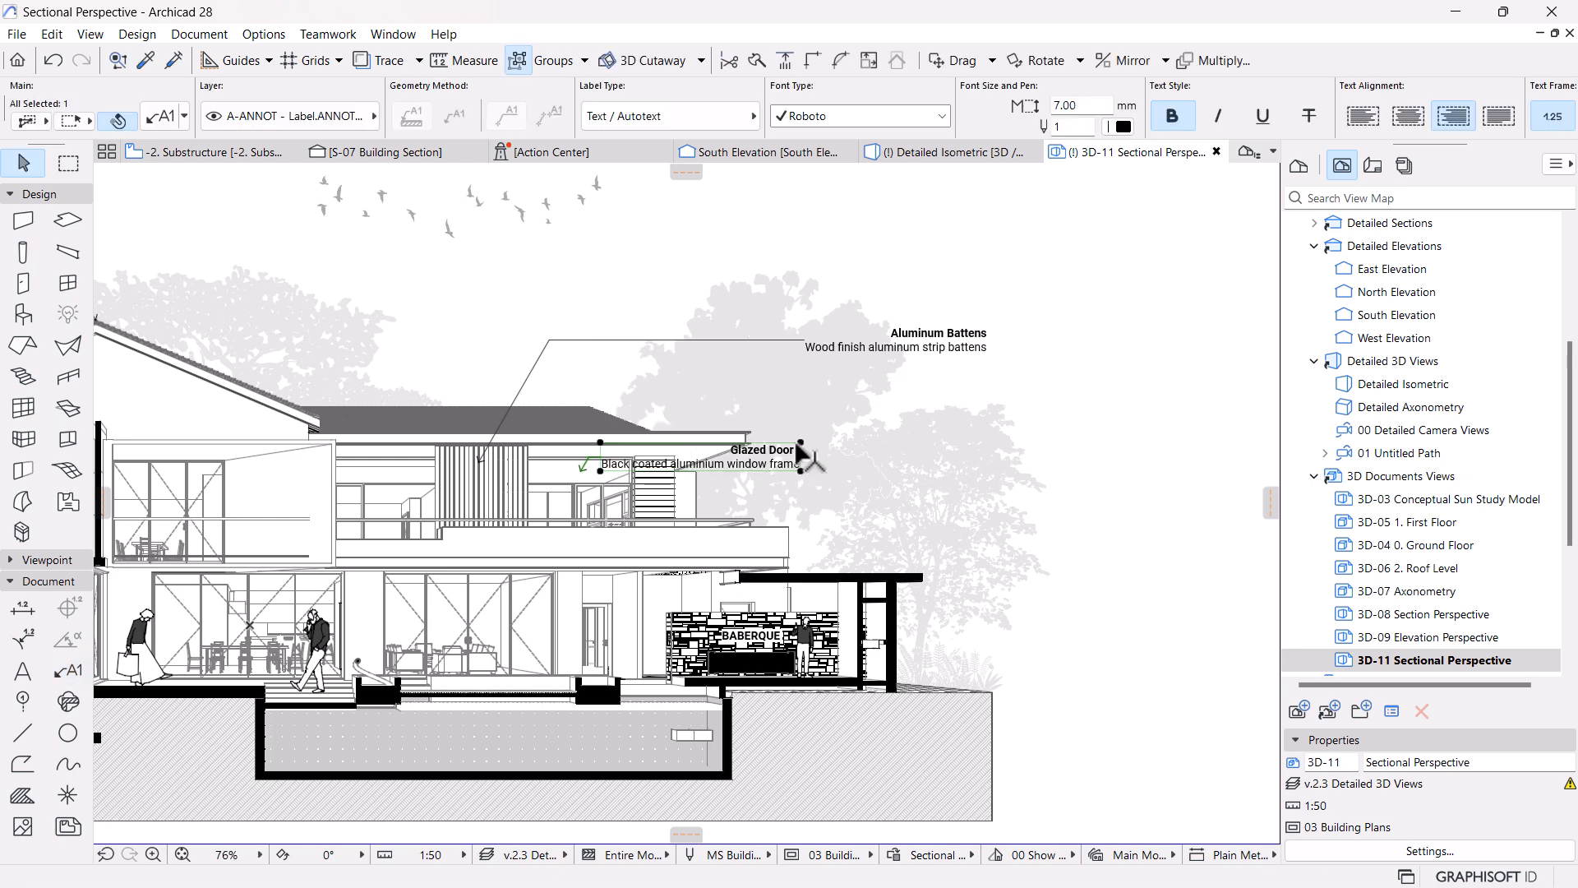
Move the Glazed Doors label's text horizontally outward so its outer edge lines up with the Aluminum Battens label
drag(803, 444, 992, 443)
click(990, 442)
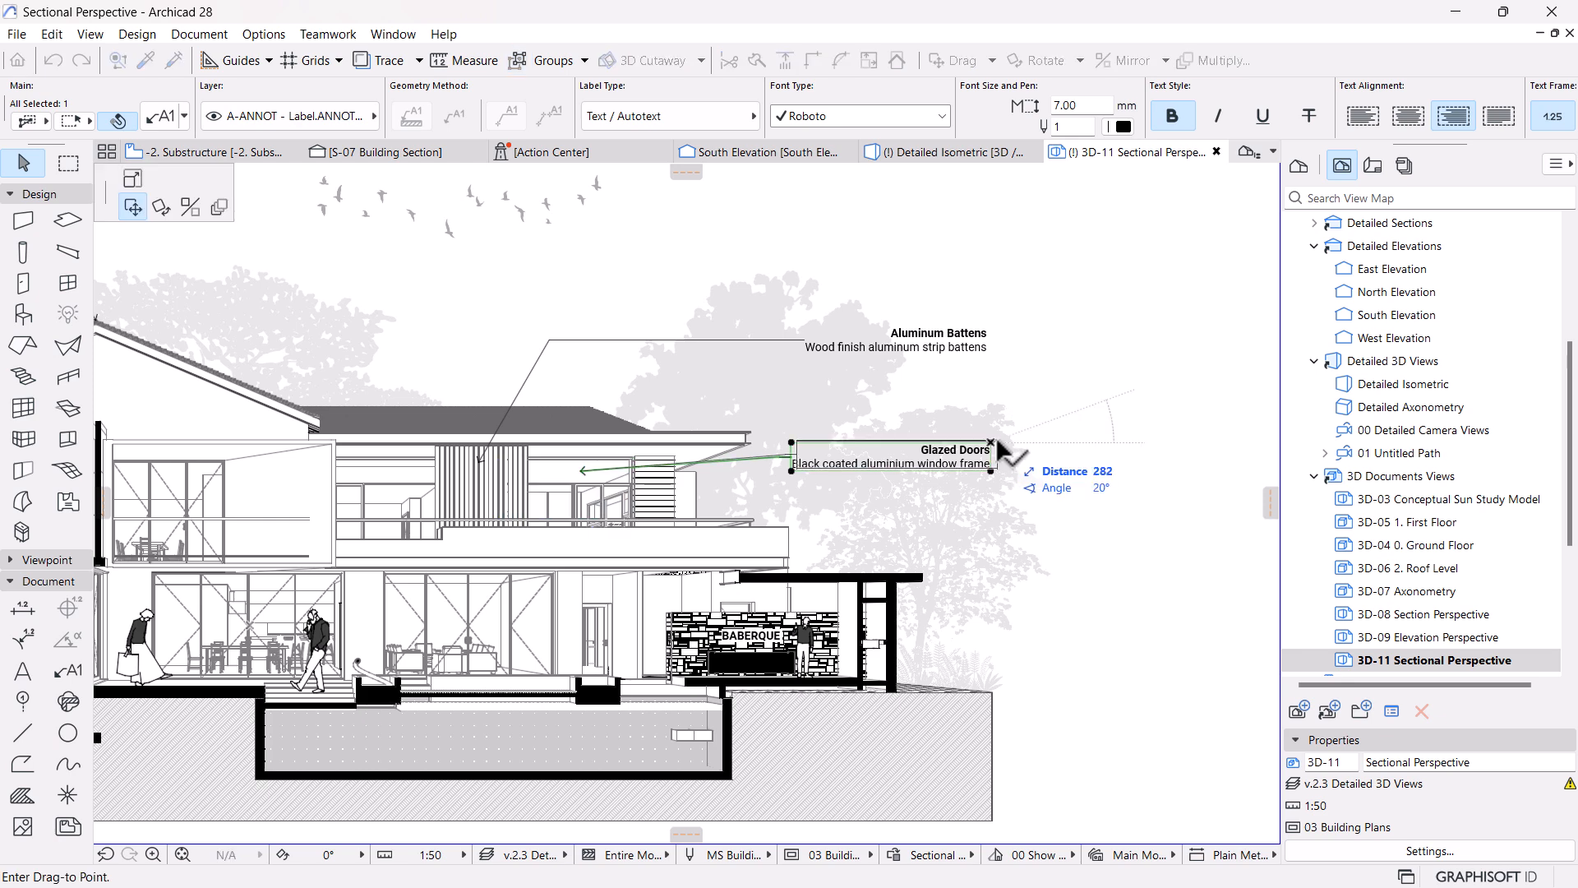
click(986, 362)
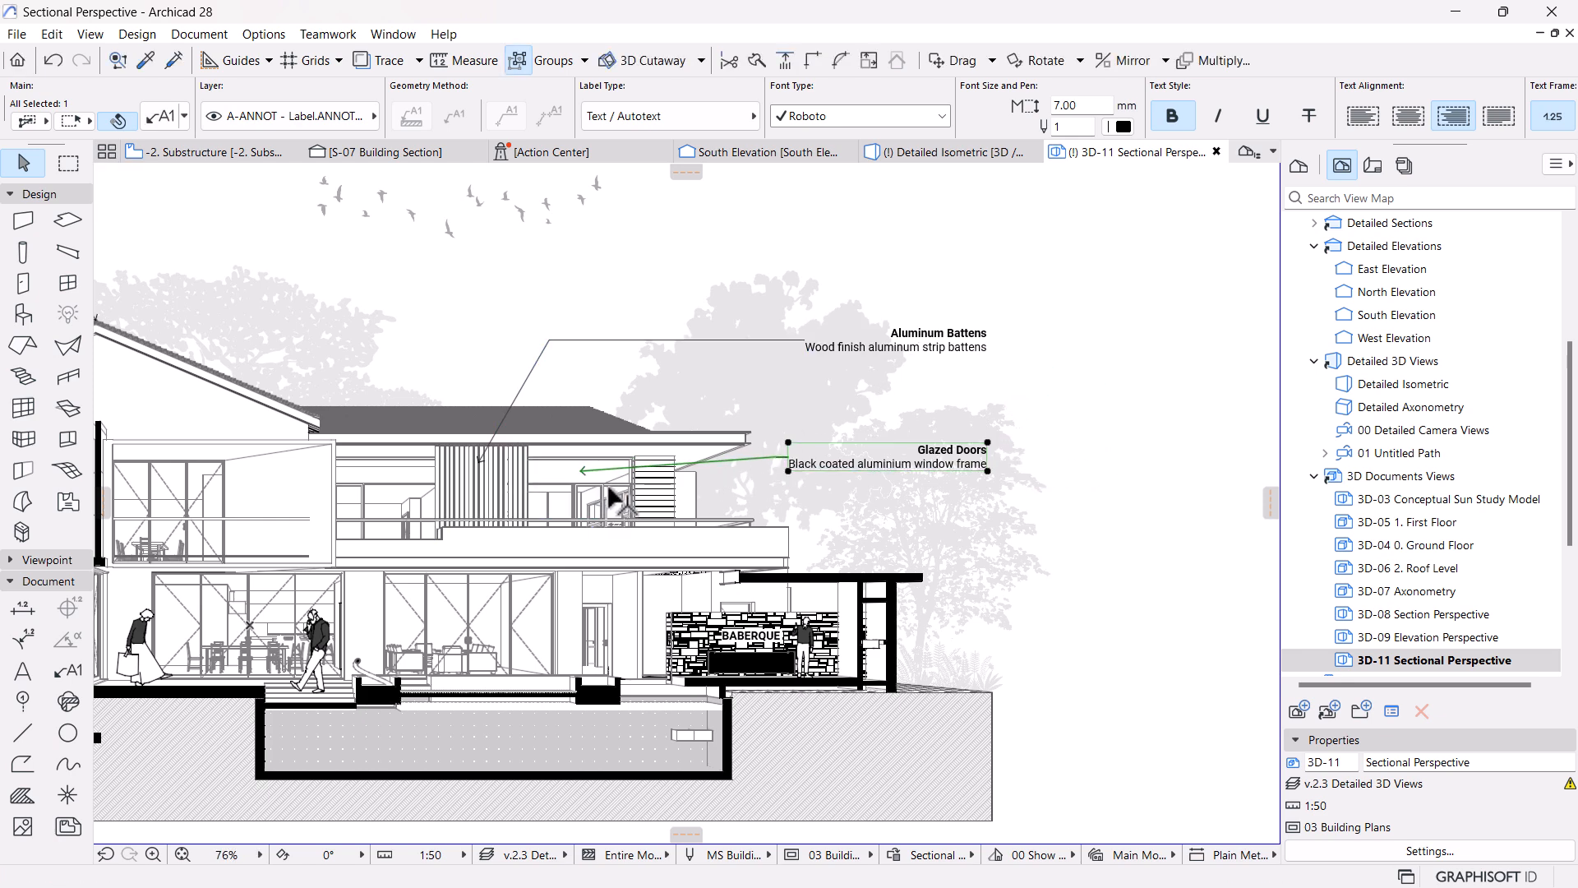
Set the Glazed Doors label's leader angle to 45°
click(162, 116)
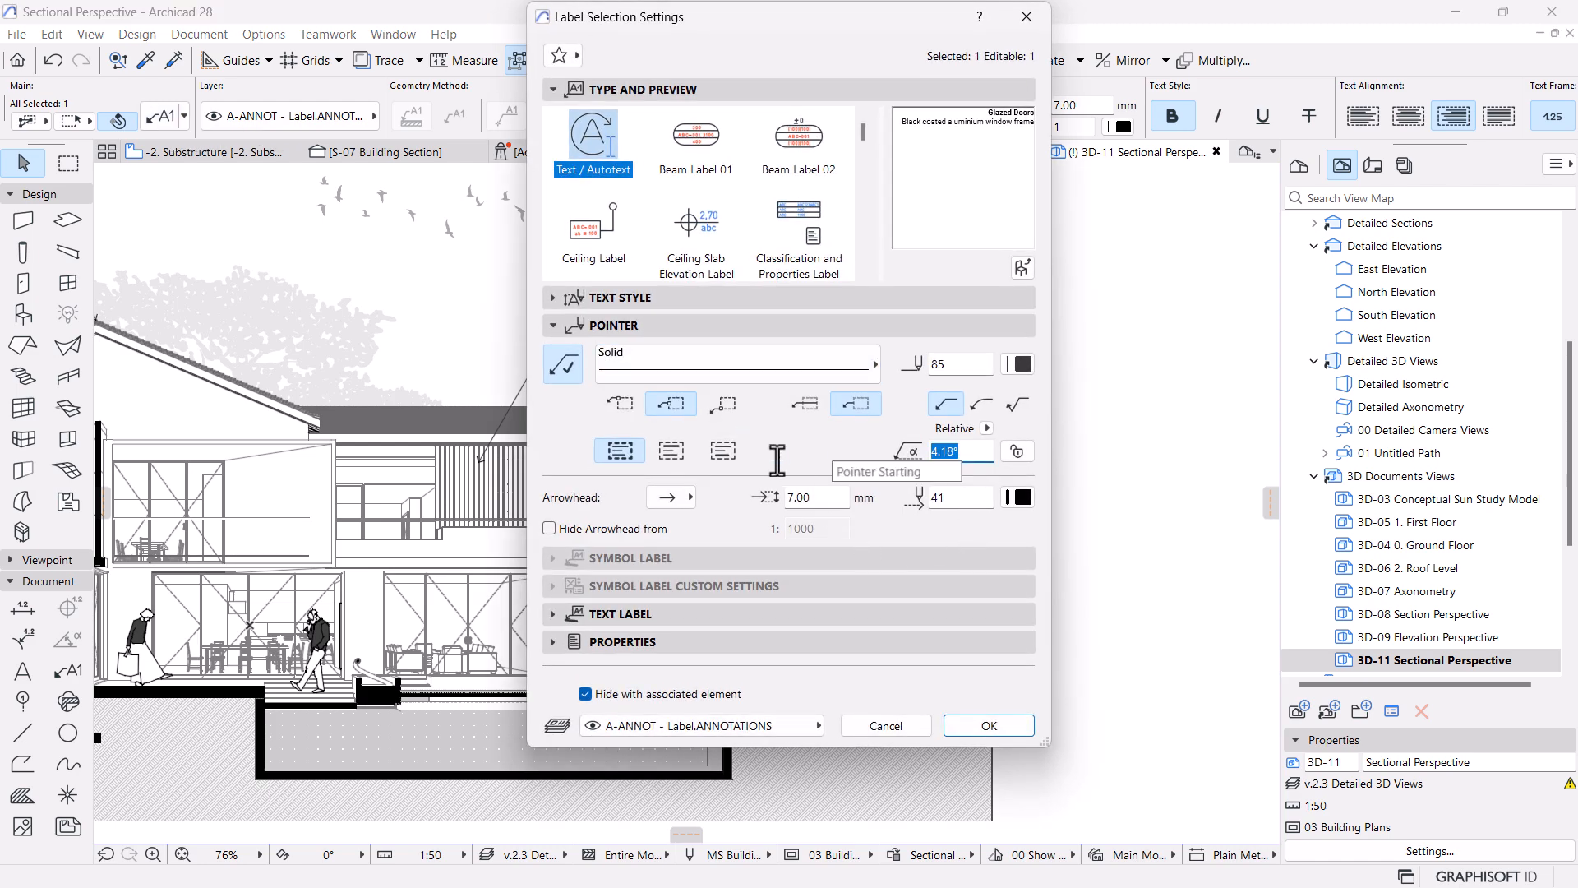
text(45)
key(Return)
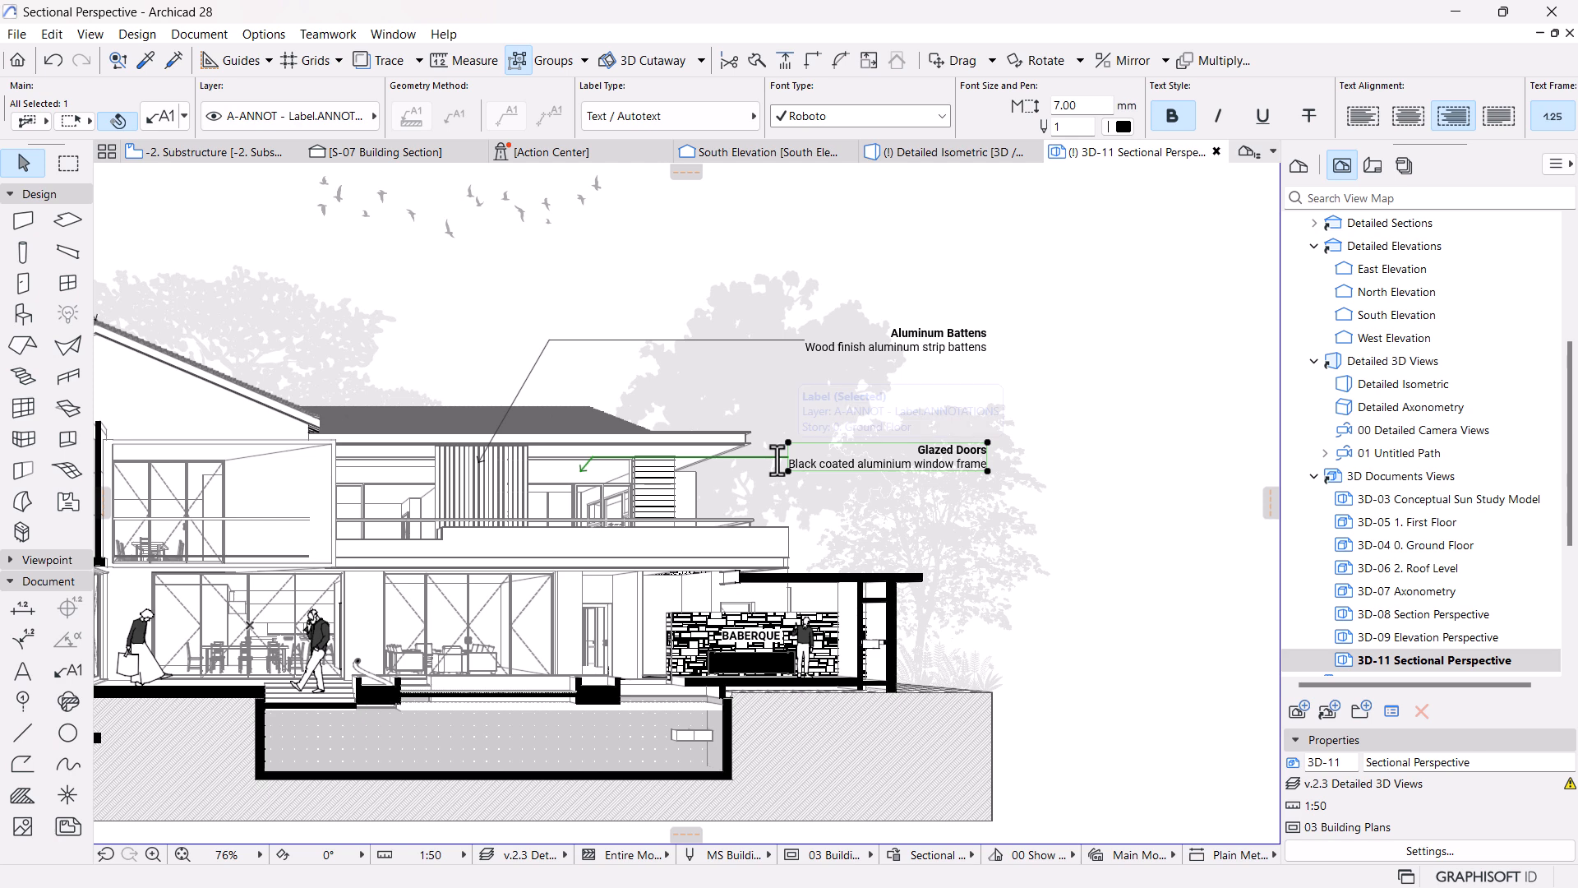
Narrow the Glazed Doors label's text box so its description wraps onto two lines
click(987, 471)
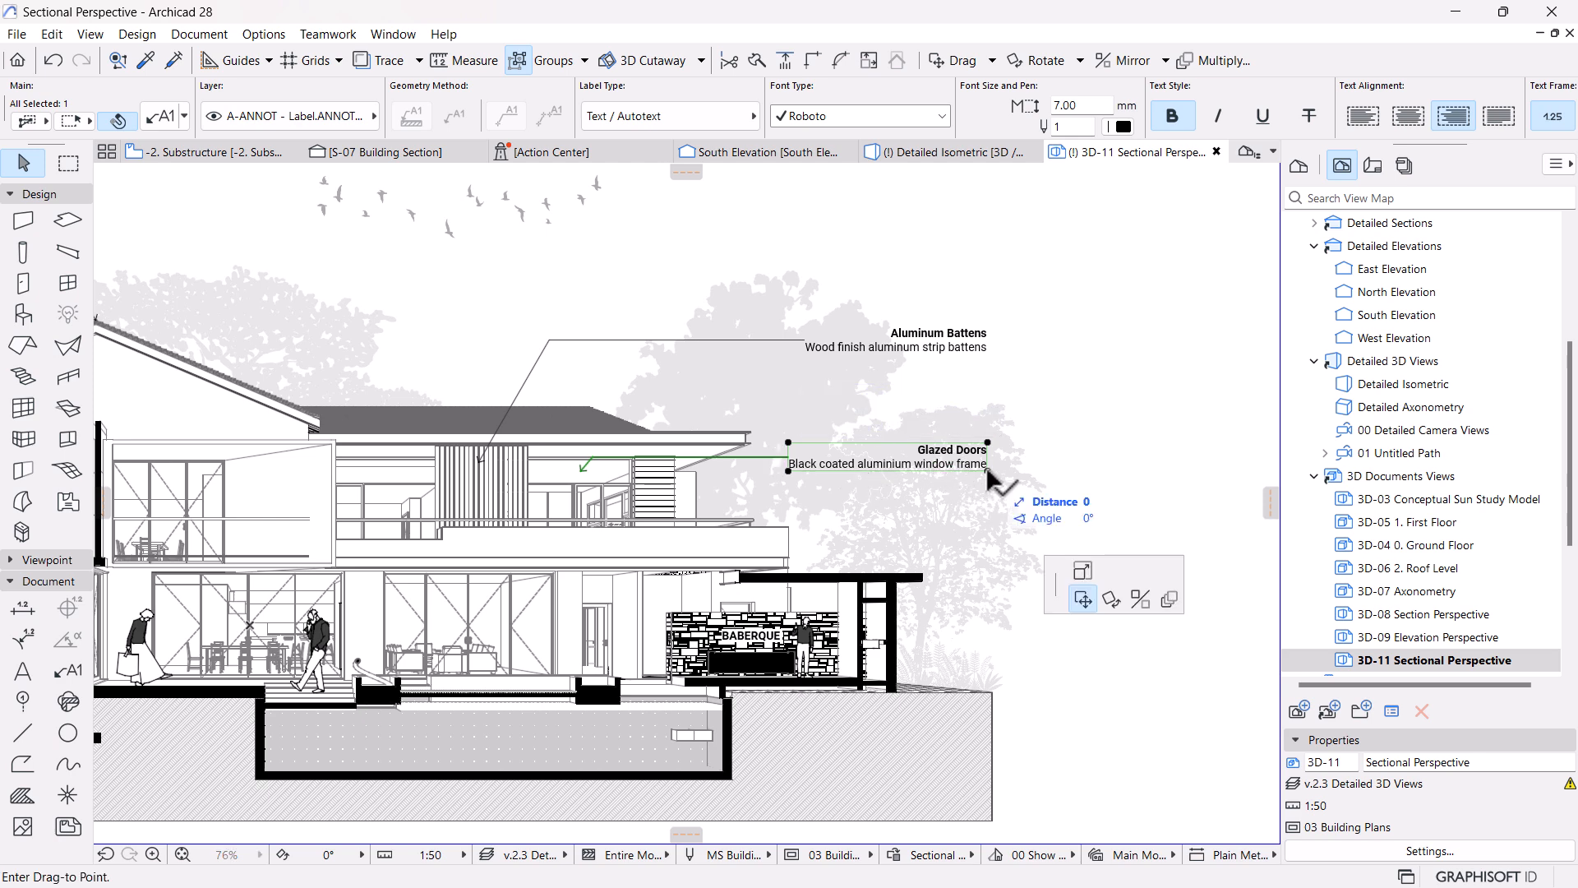
click(129, 197)
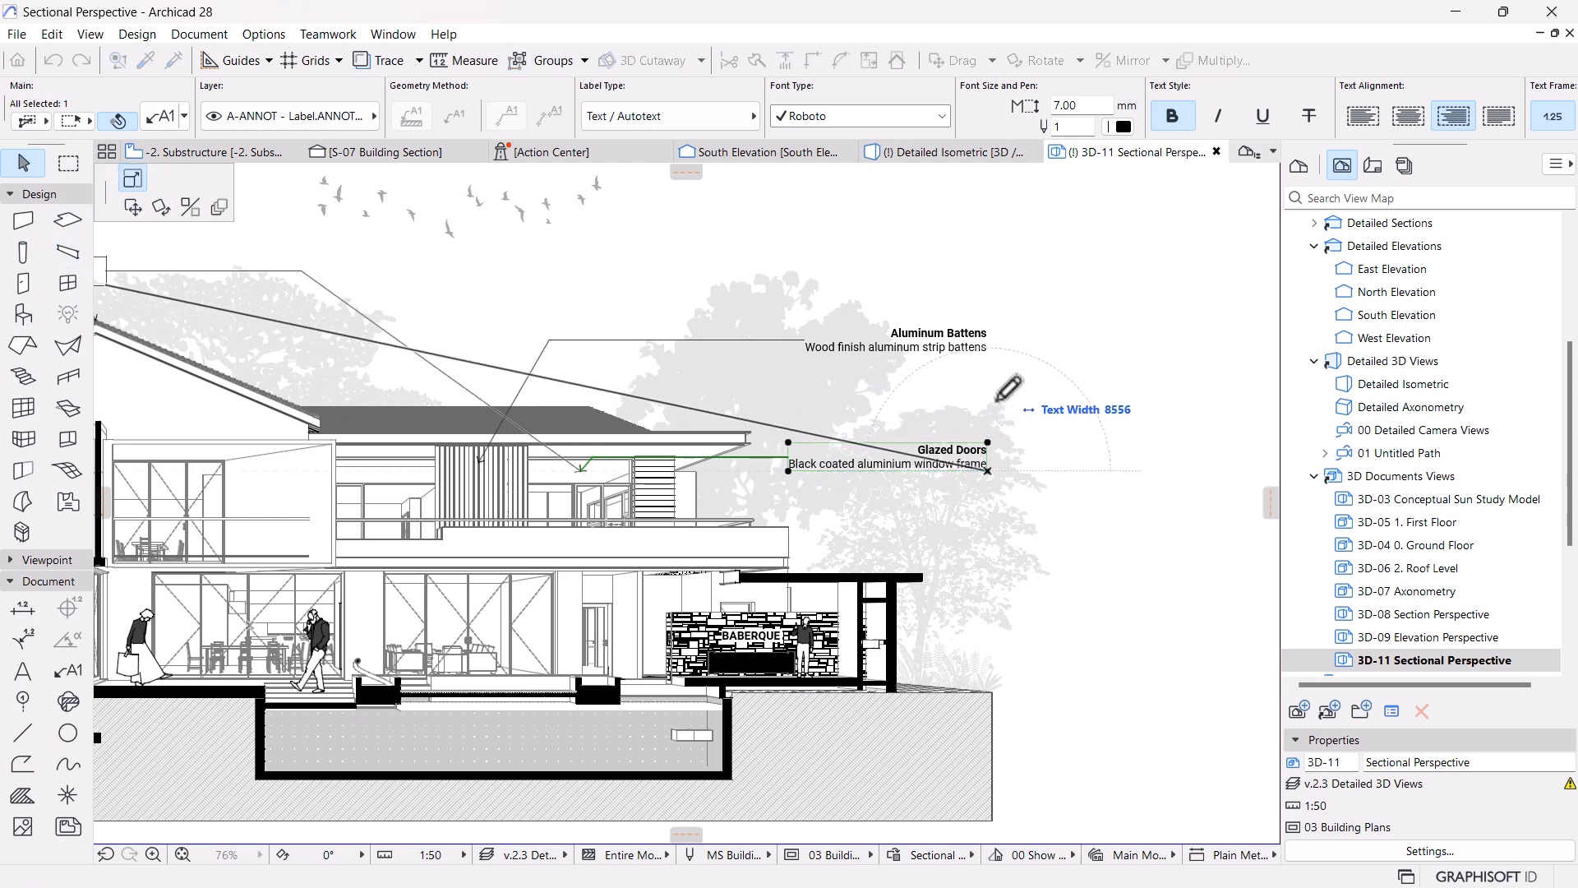
click(945, 467)
Finish narrowing the Glazed Doors label, align its outer edge with the Aluminum Battens label and move it up closer beneath that label
click(943, 435)
click(133, 206)
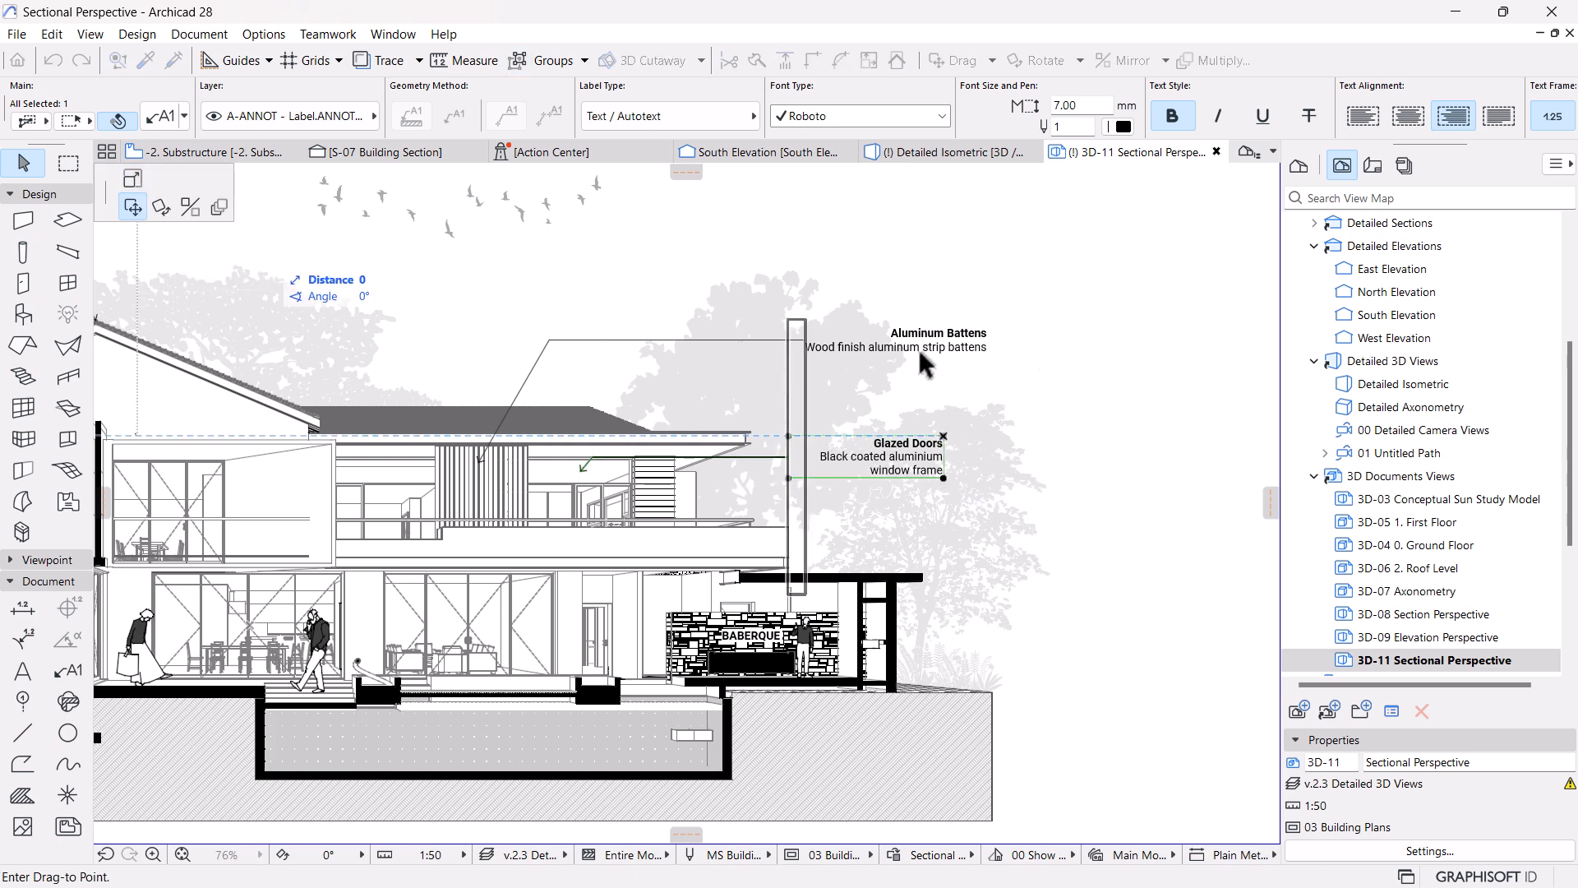
click(990, 364)
click(987, 437)
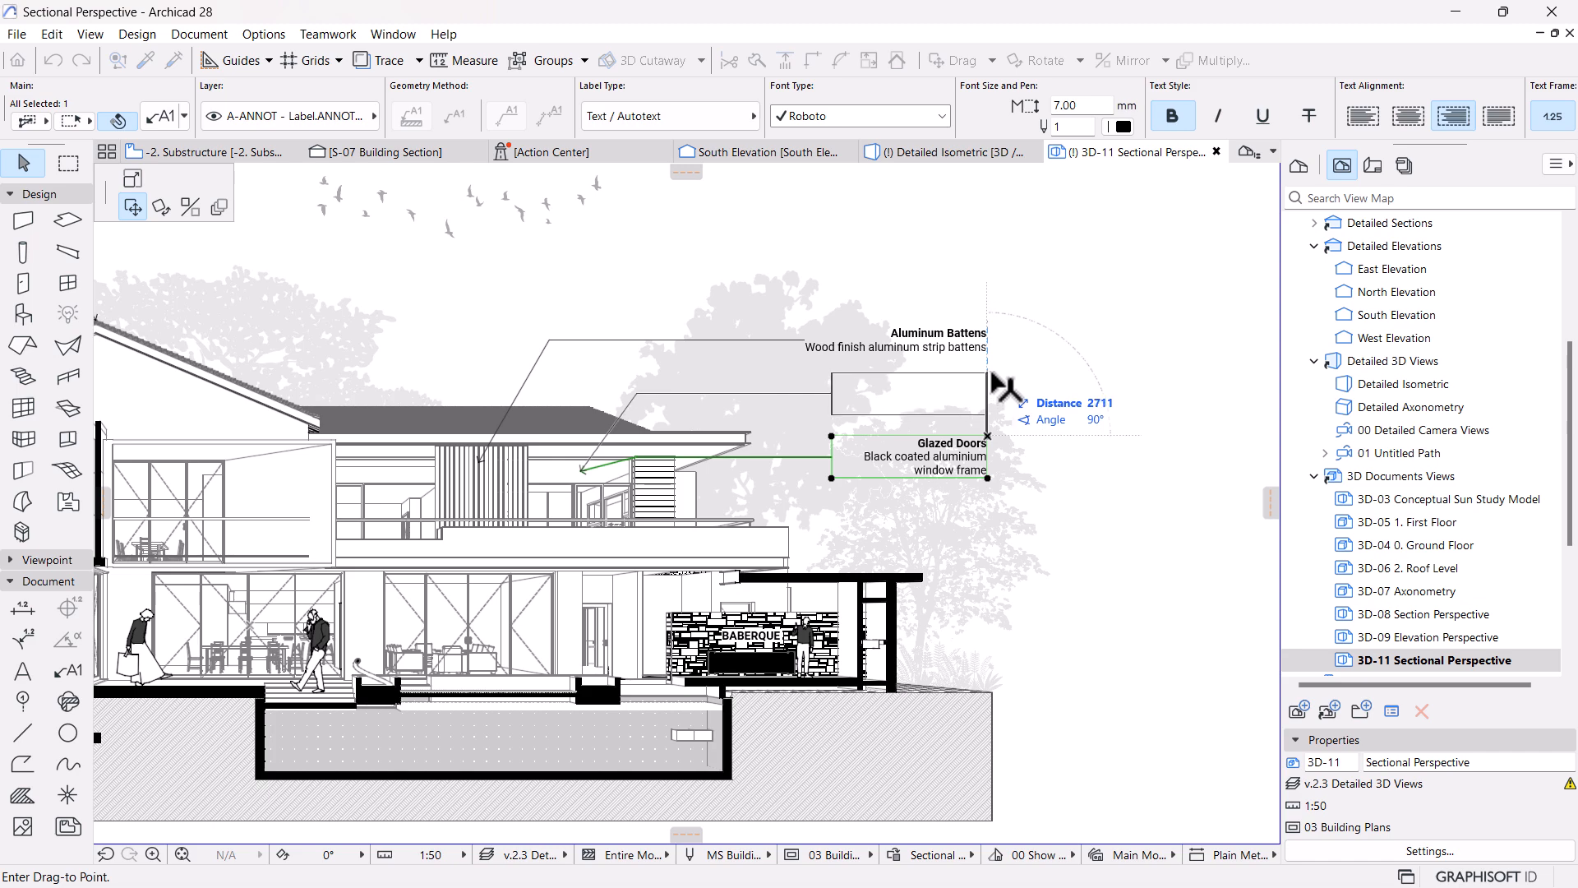
click(988, 373)
scroll(978, 441, down, 2)
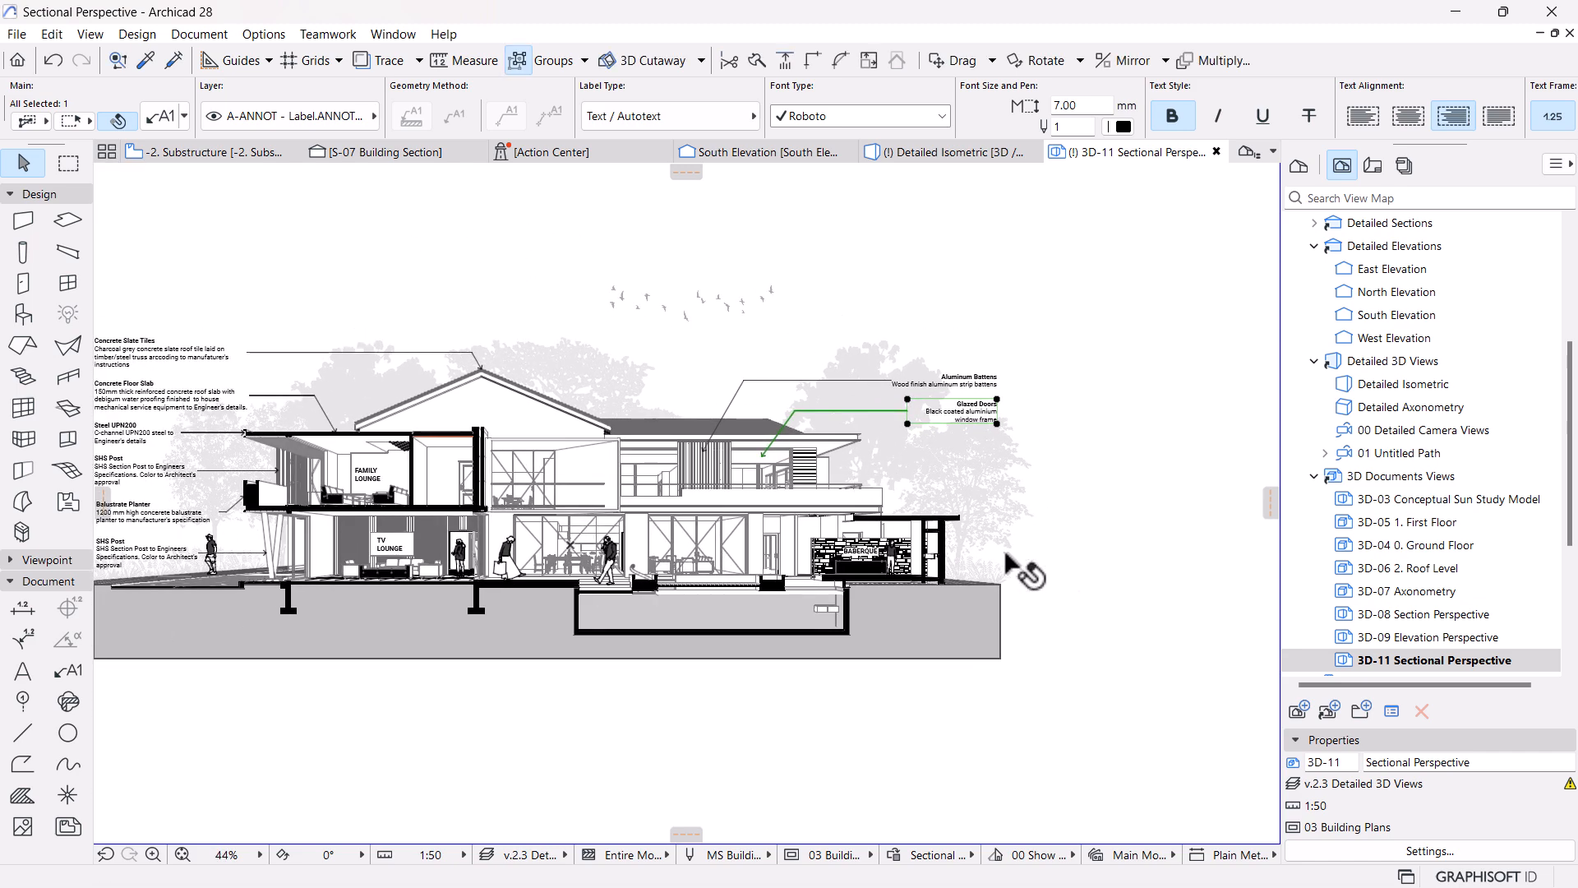
click(1068, 604)
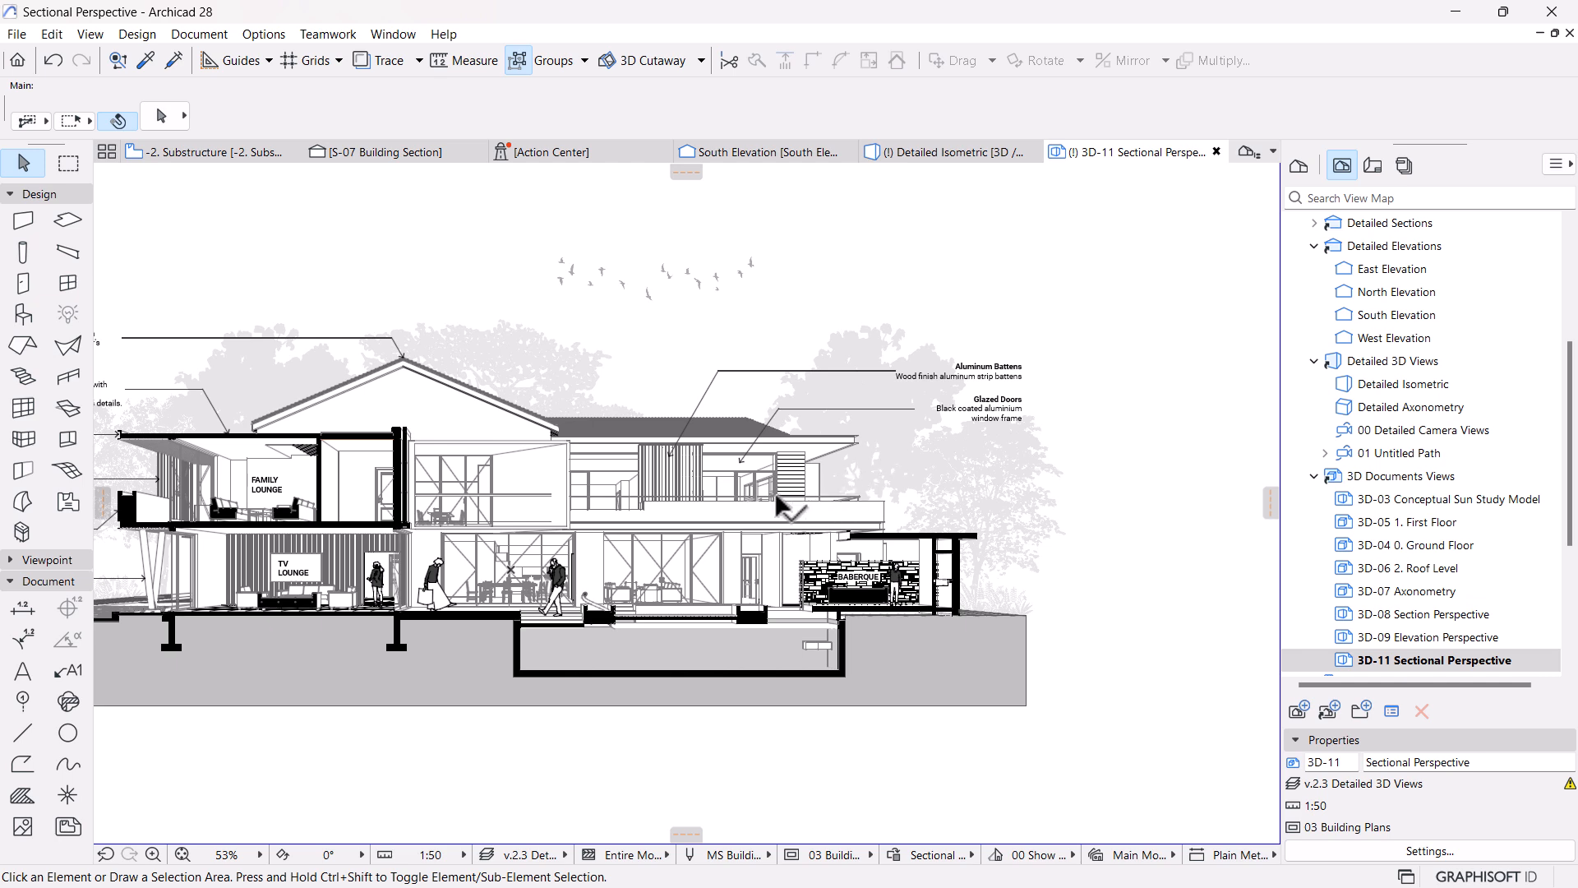
Place another label with its leader pointing at the upper balcony railing and its text below the Glazed Doors label
drag(777, 503, 777, 511)
scroll(808, 485, up, 3)
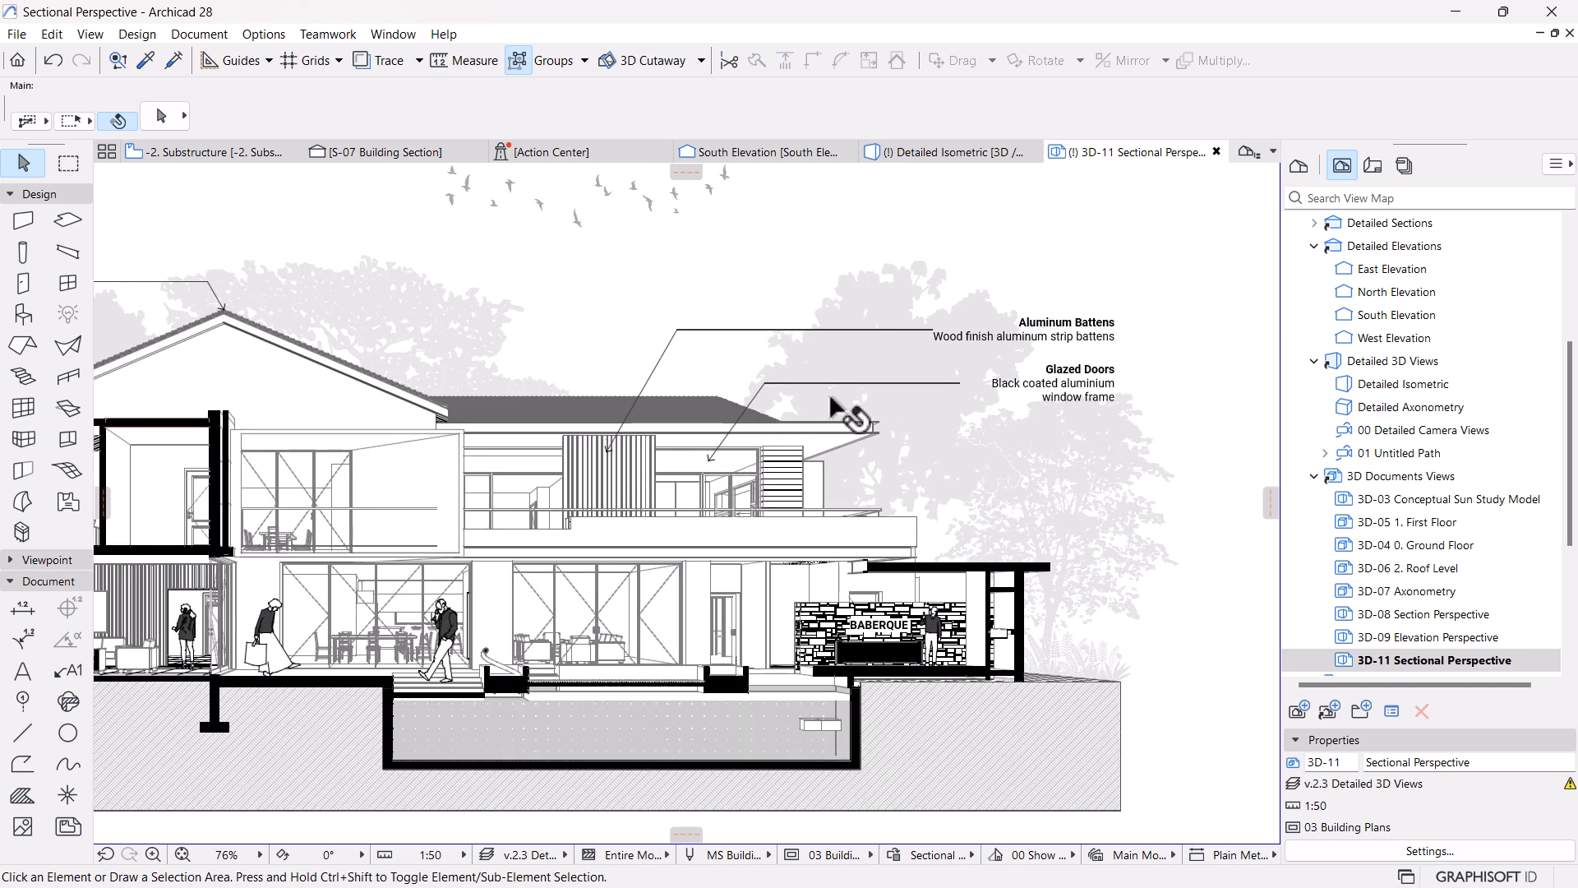
alt+click(830, 393)
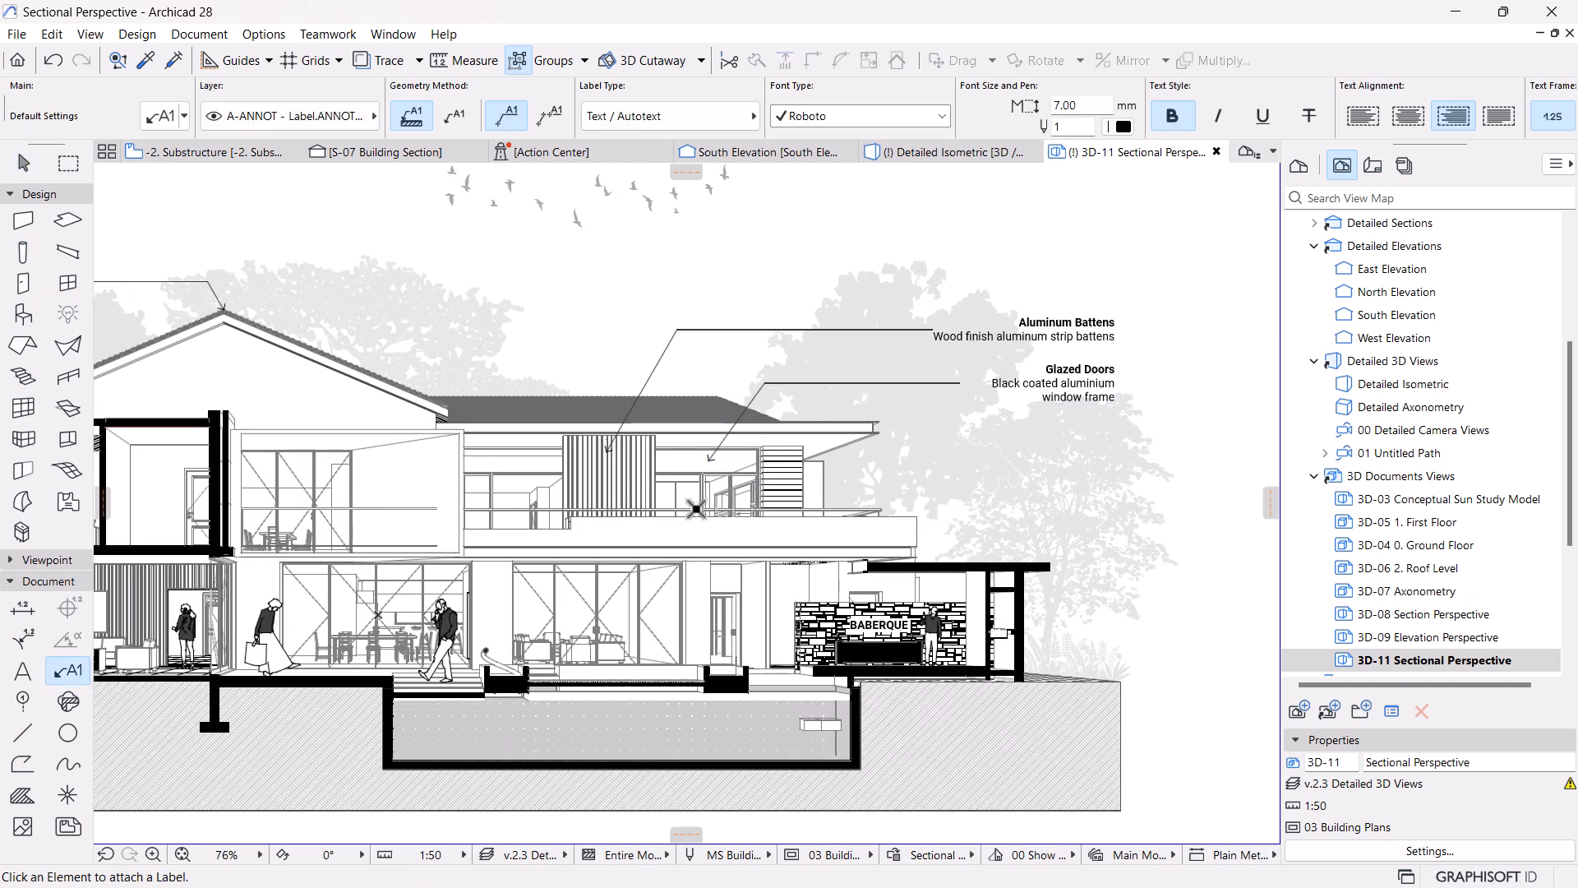
click(745, 512)
click(966, 493)
click(966, 494)
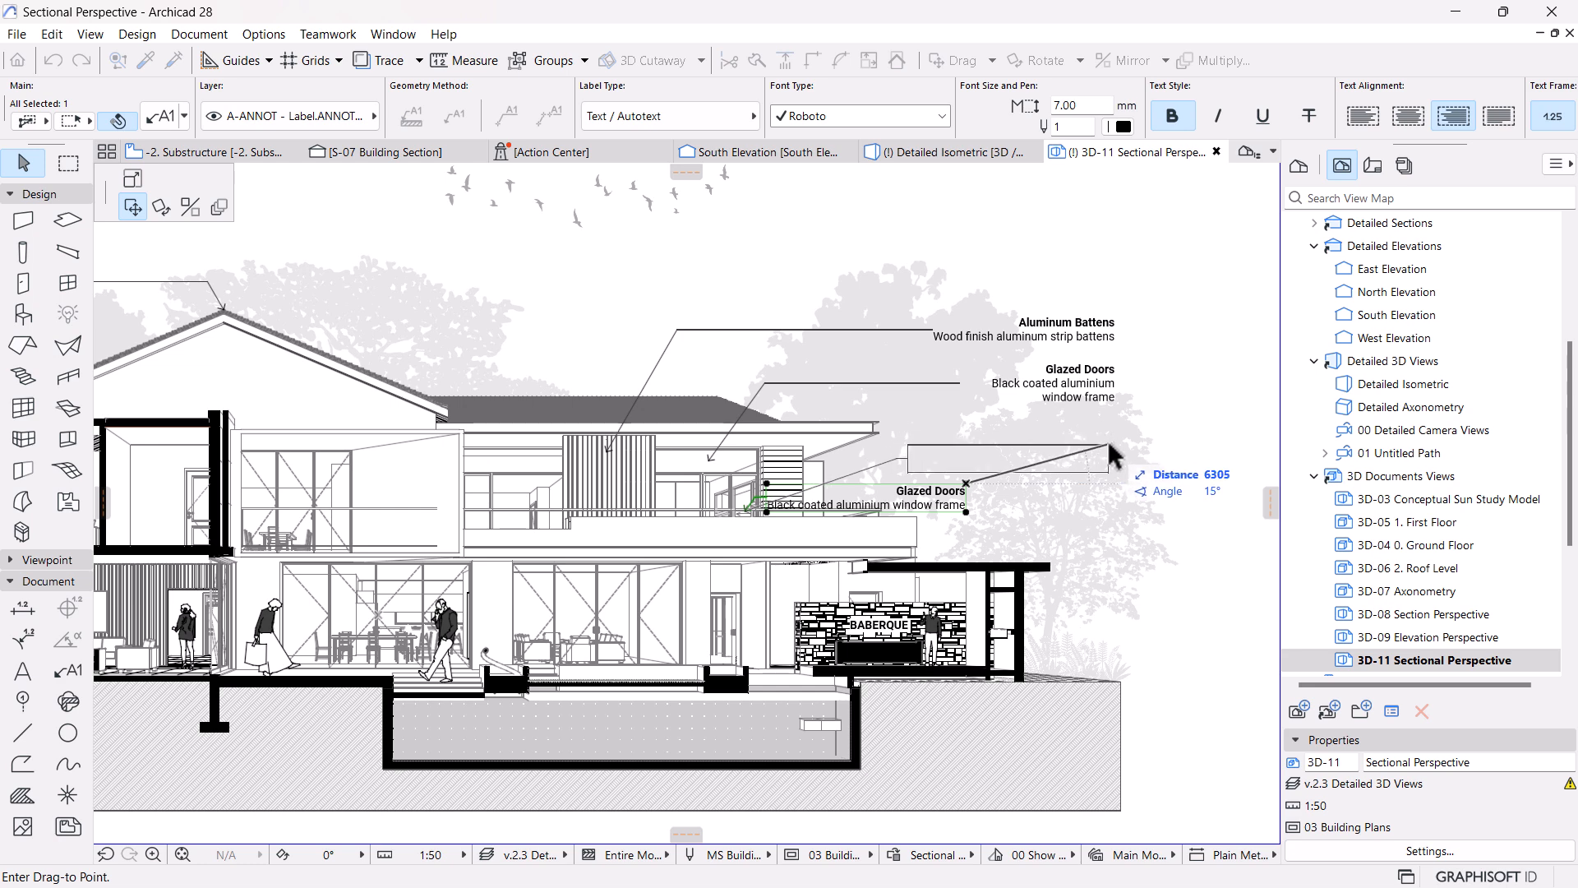
click(1111, 443)
Replace the new label's text with the title and description of the RAL-01 Glazed Railings keynote
double_click(979, 459)
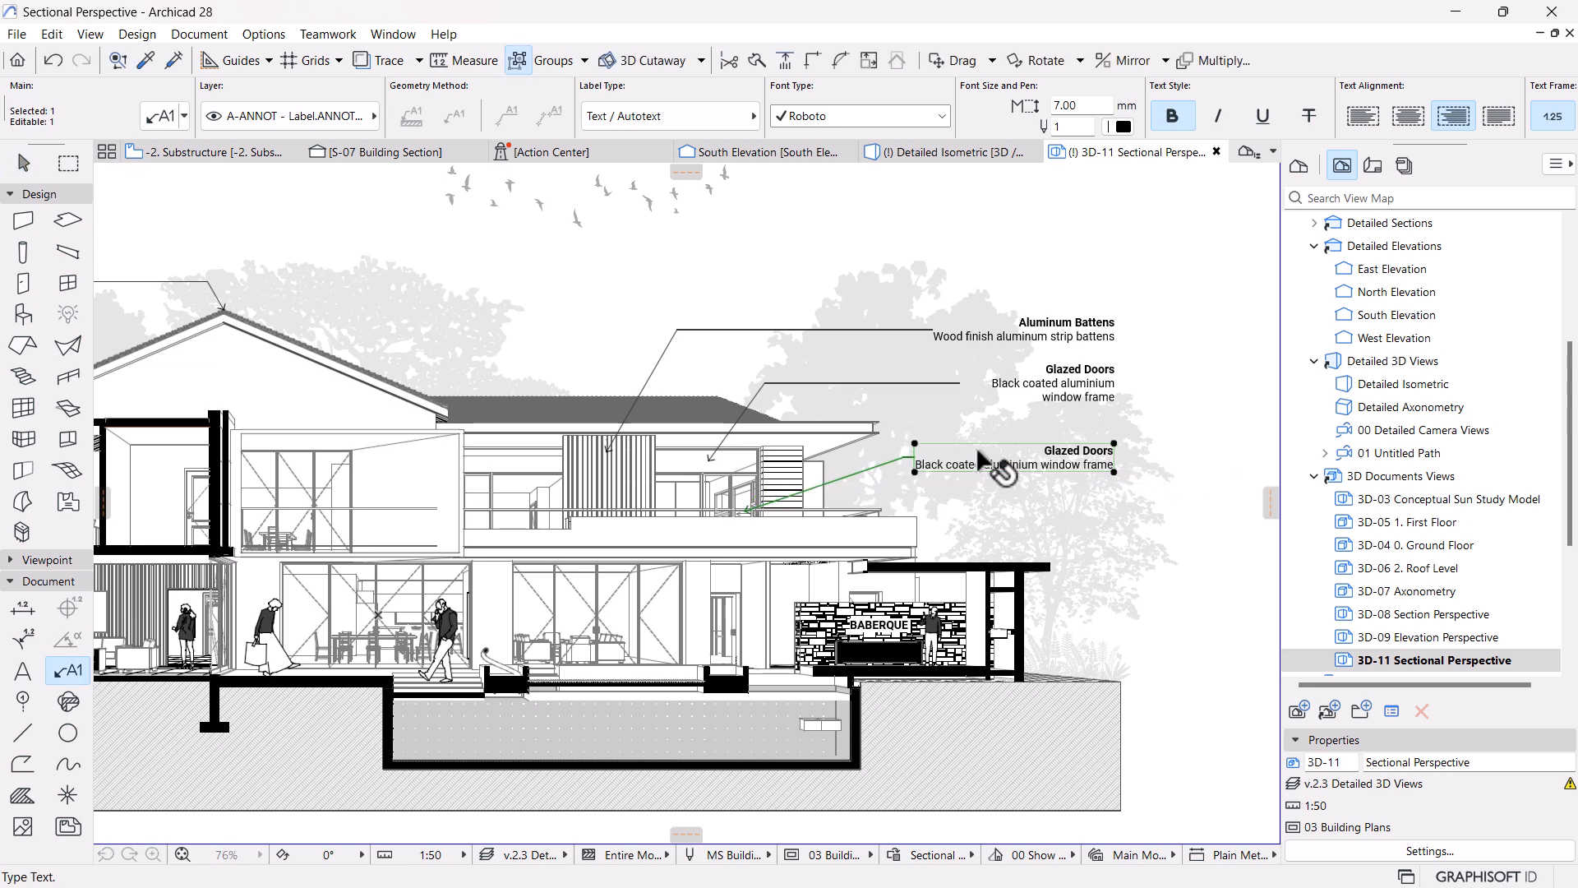
triple_click(980, 458)
key(BackSpace)
key(BackSpace)
key(BackSpace)
key(BackSpace)
key(BackSpace)
key(BackSpace)
key(BackSpace)
key(BackSpace)
key(BackSpace)
key(BackSpace)
key(BackSpace)
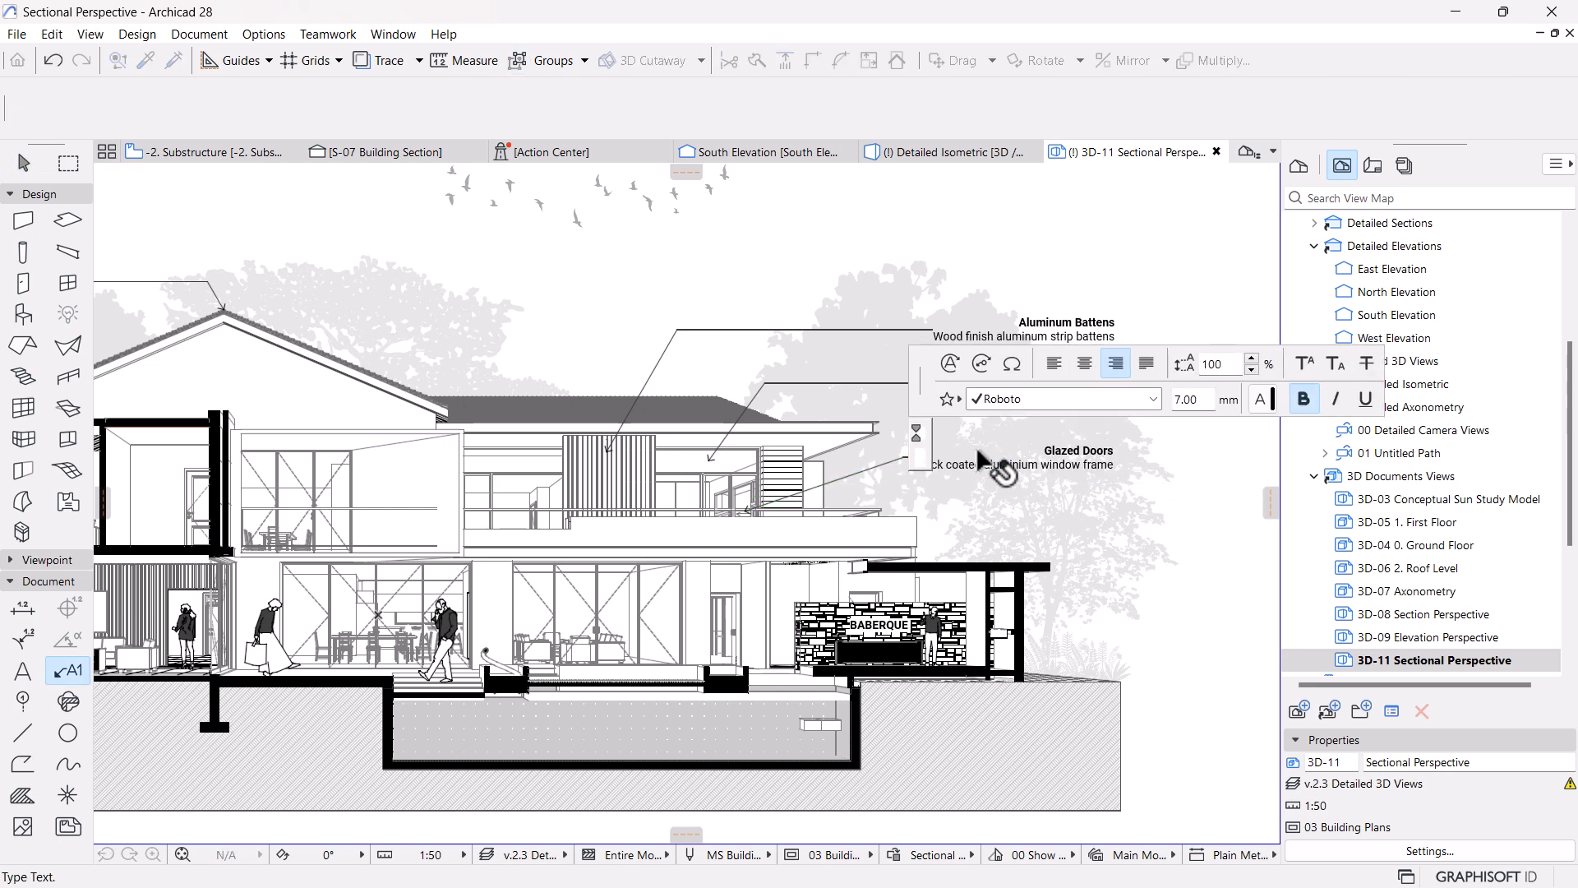
click(980, 362)
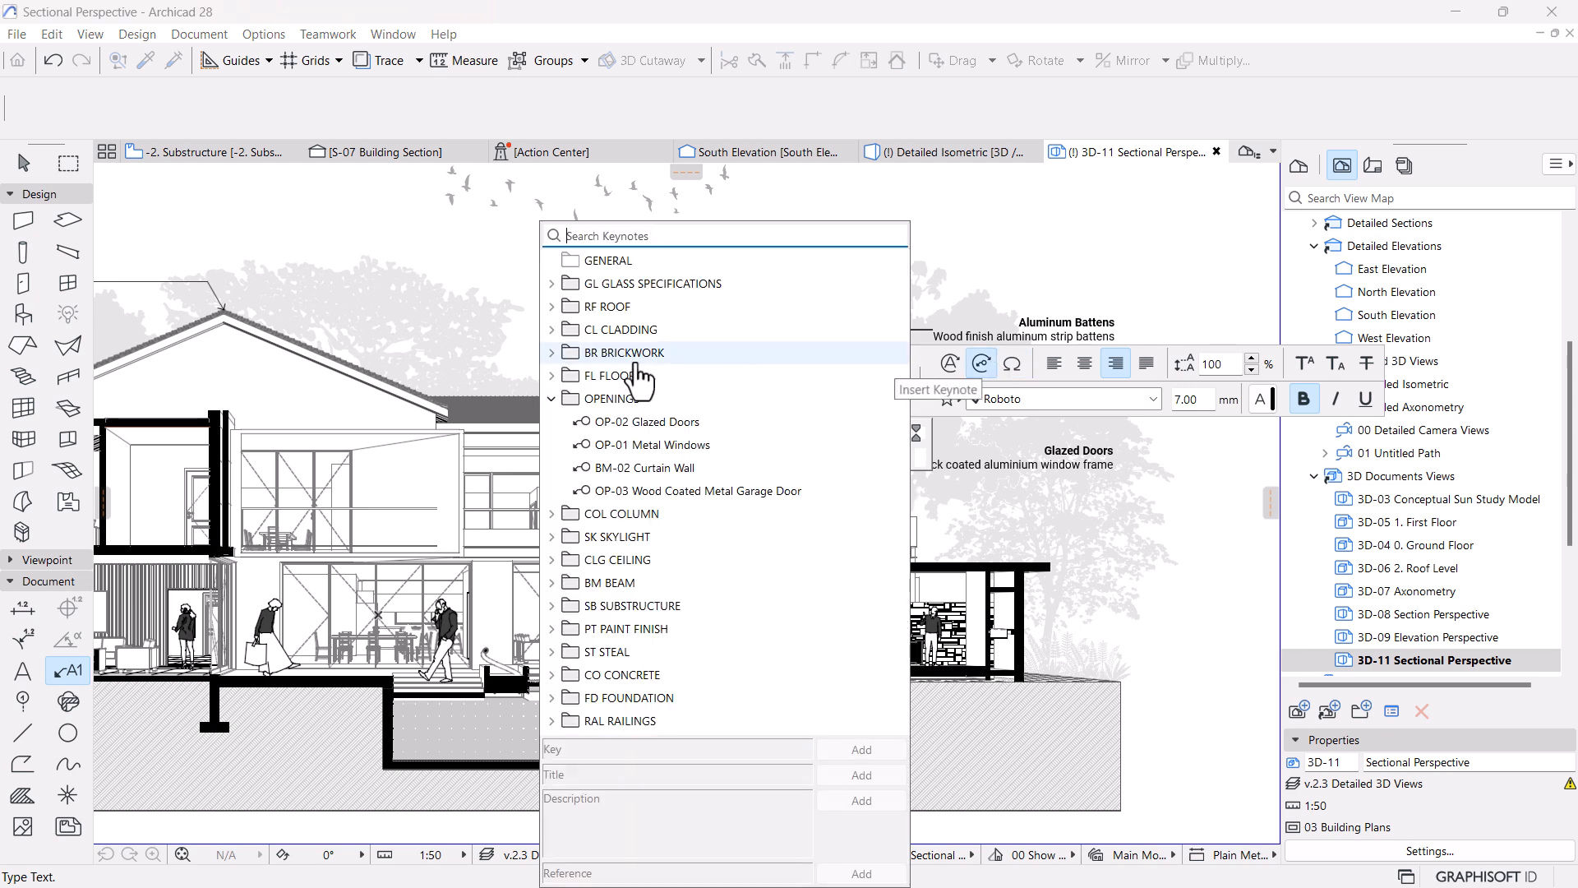
click(551, 398)
click(551, 629)
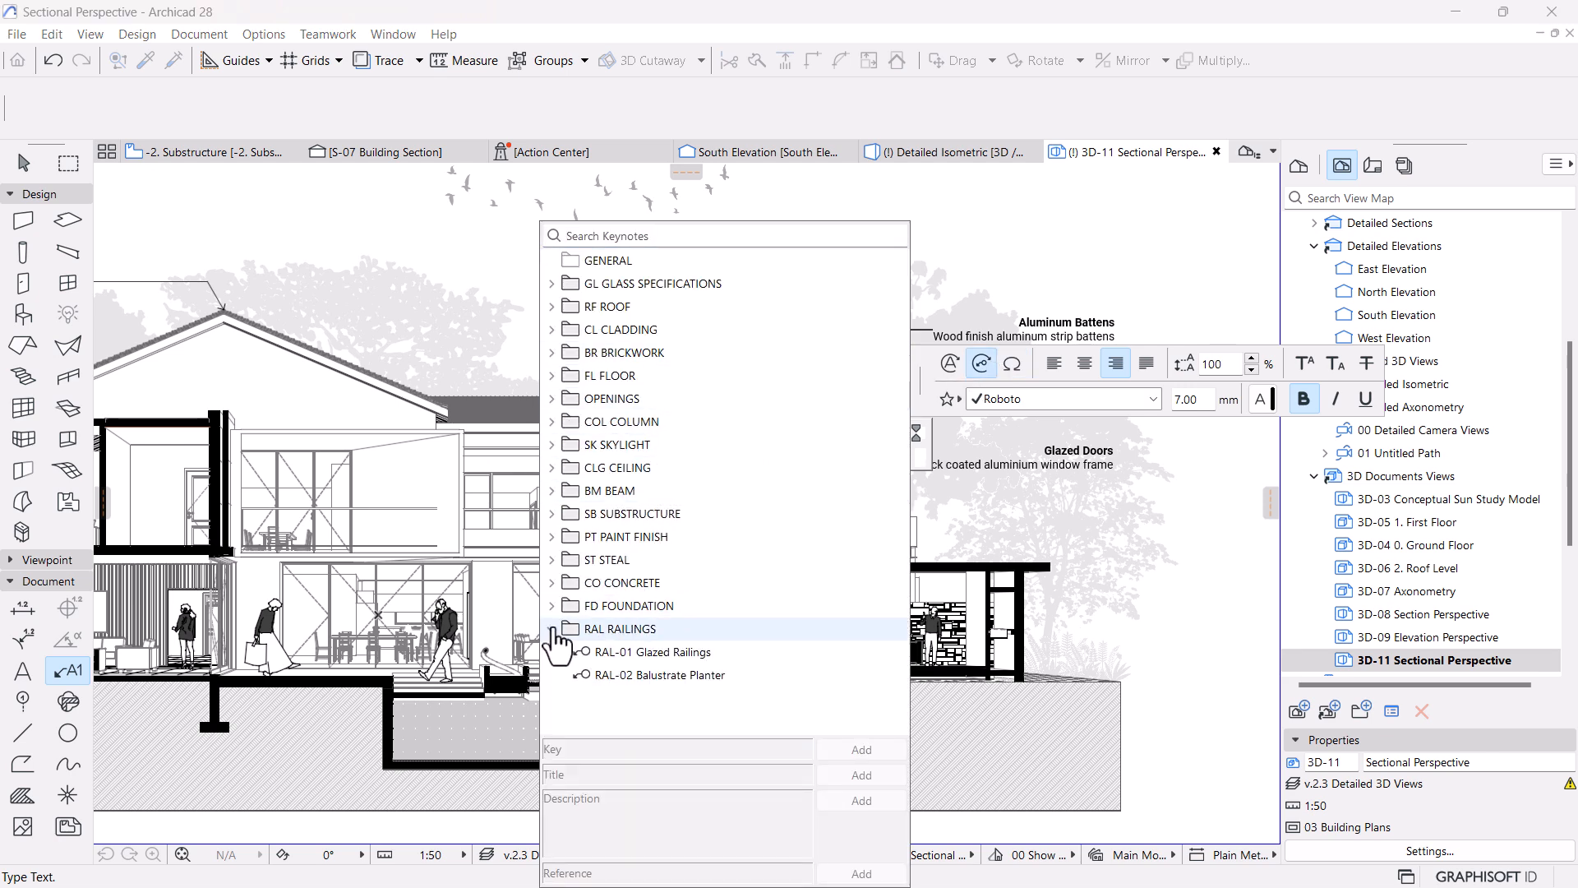
click(649, 652)
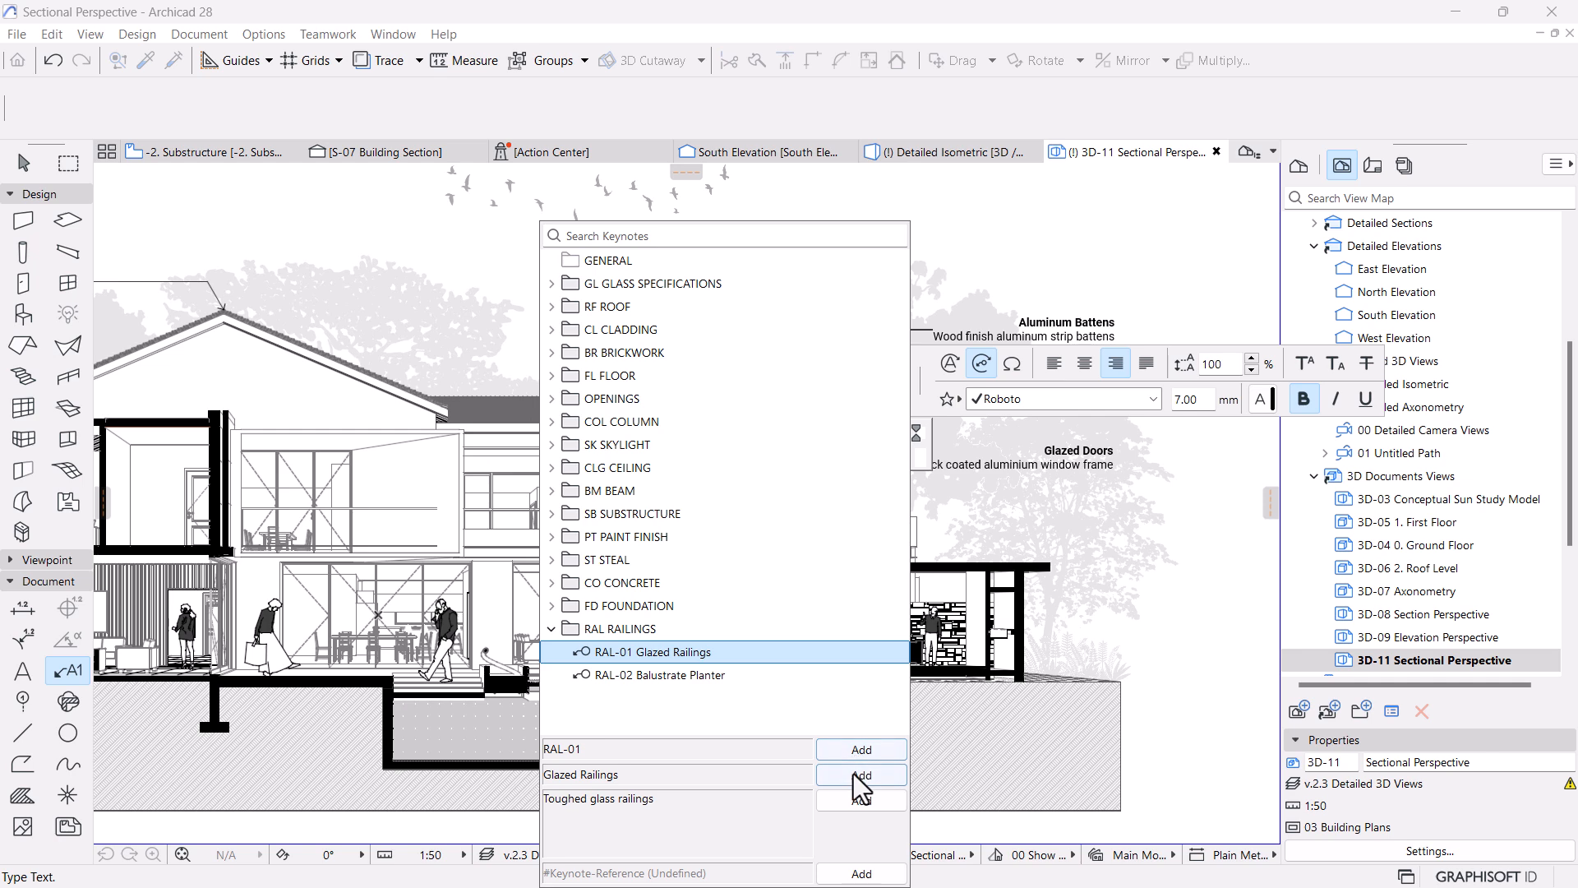
click(859, 775)
click(859, 799)
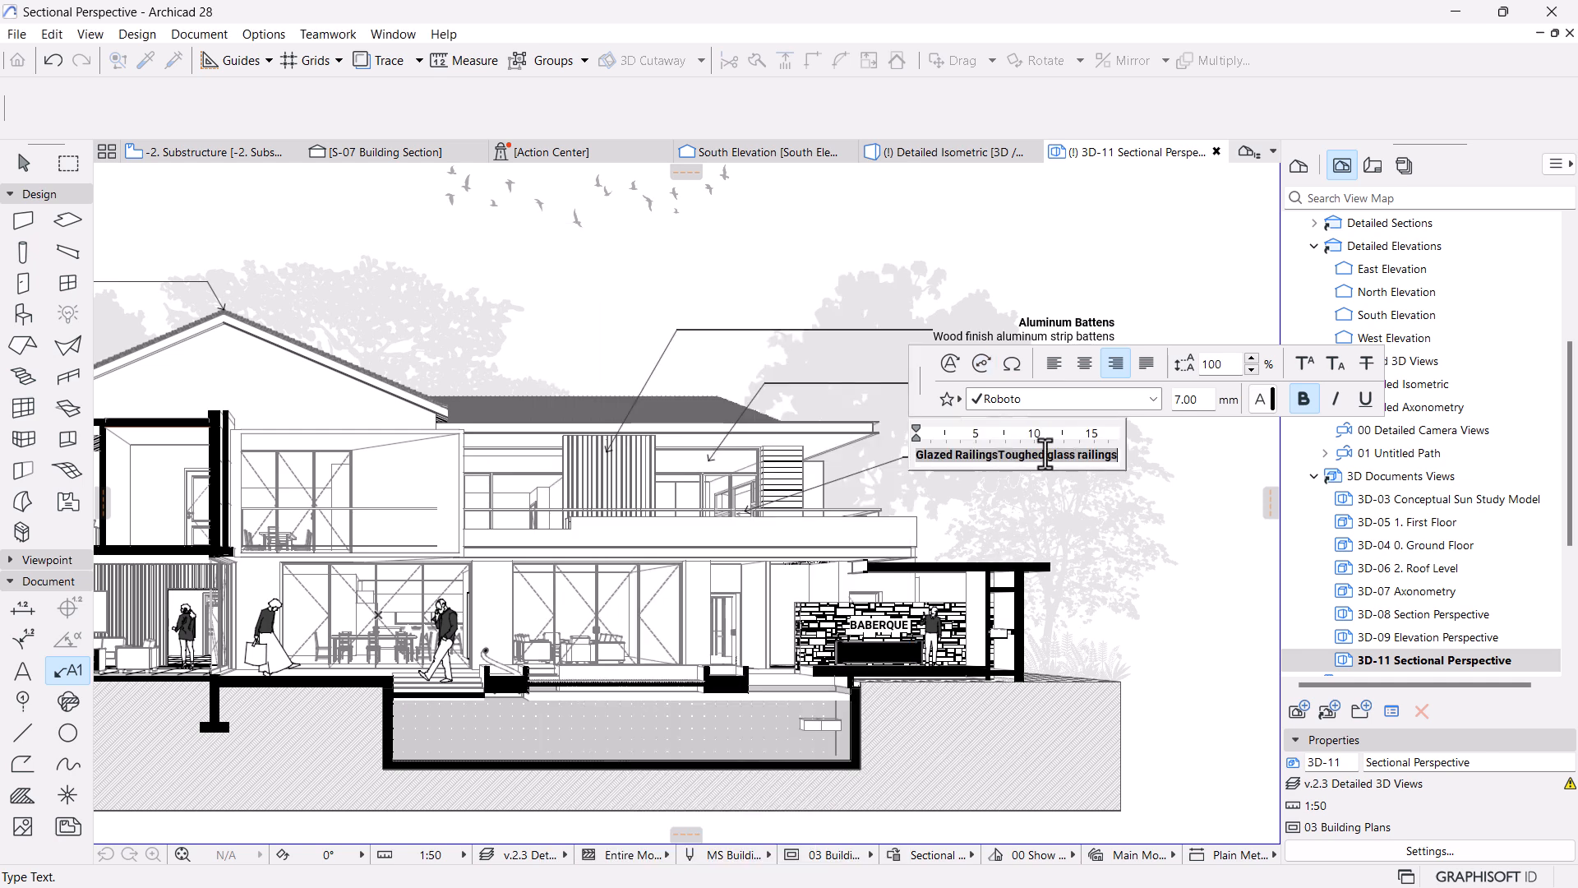
Make the description "Toughed glass railings" regular weight and start it on a new line below the Glazed Railings title
click(1046, 454)
click(1297, 403)
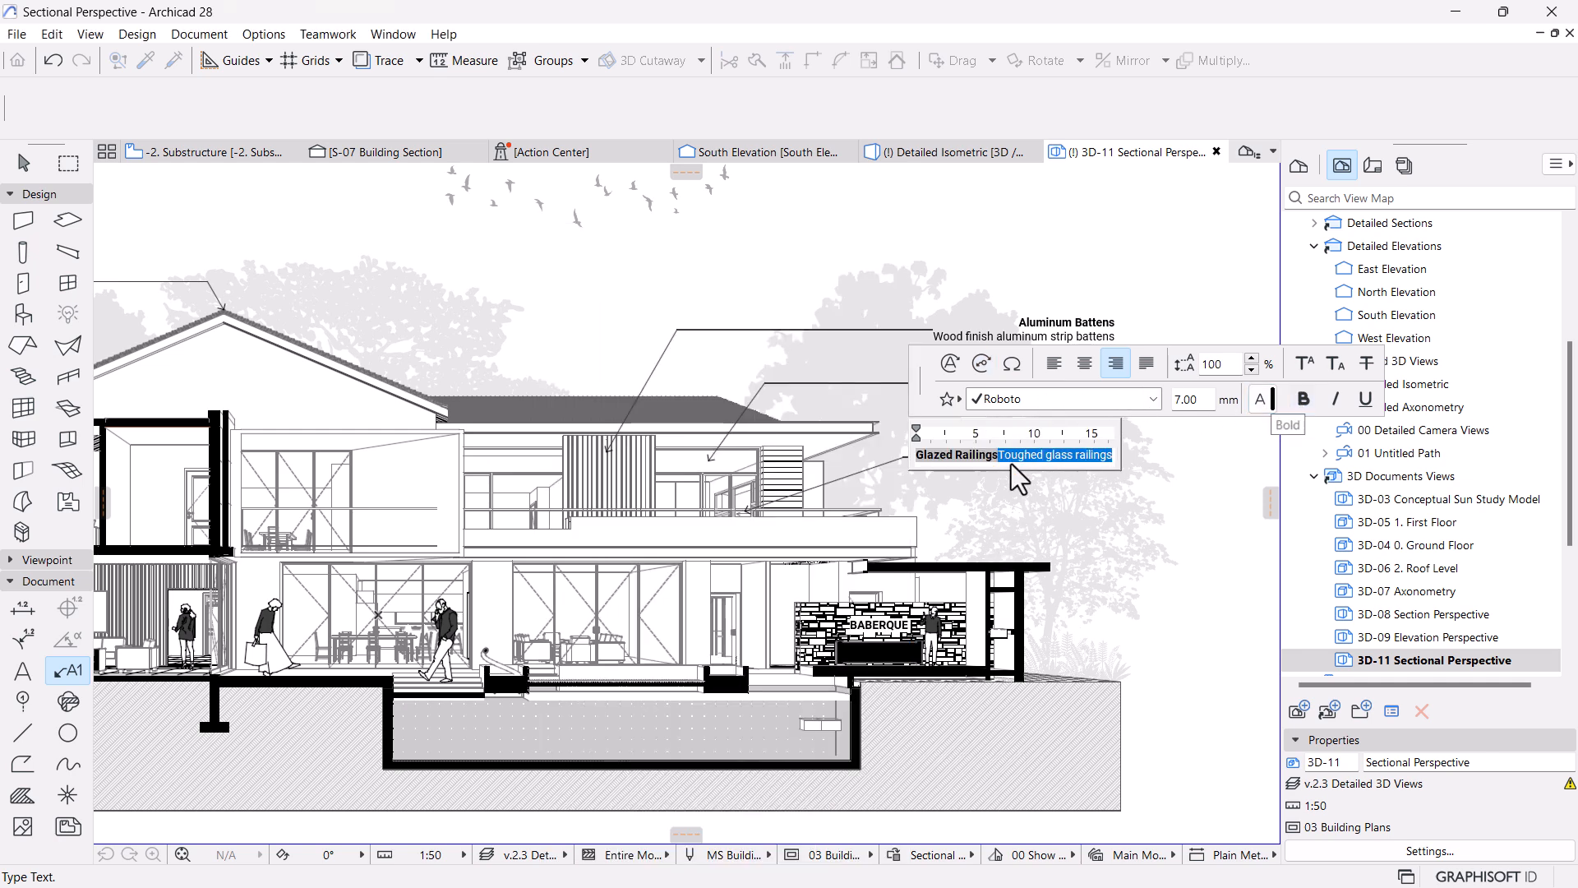
click(998, 455)
key(Return)
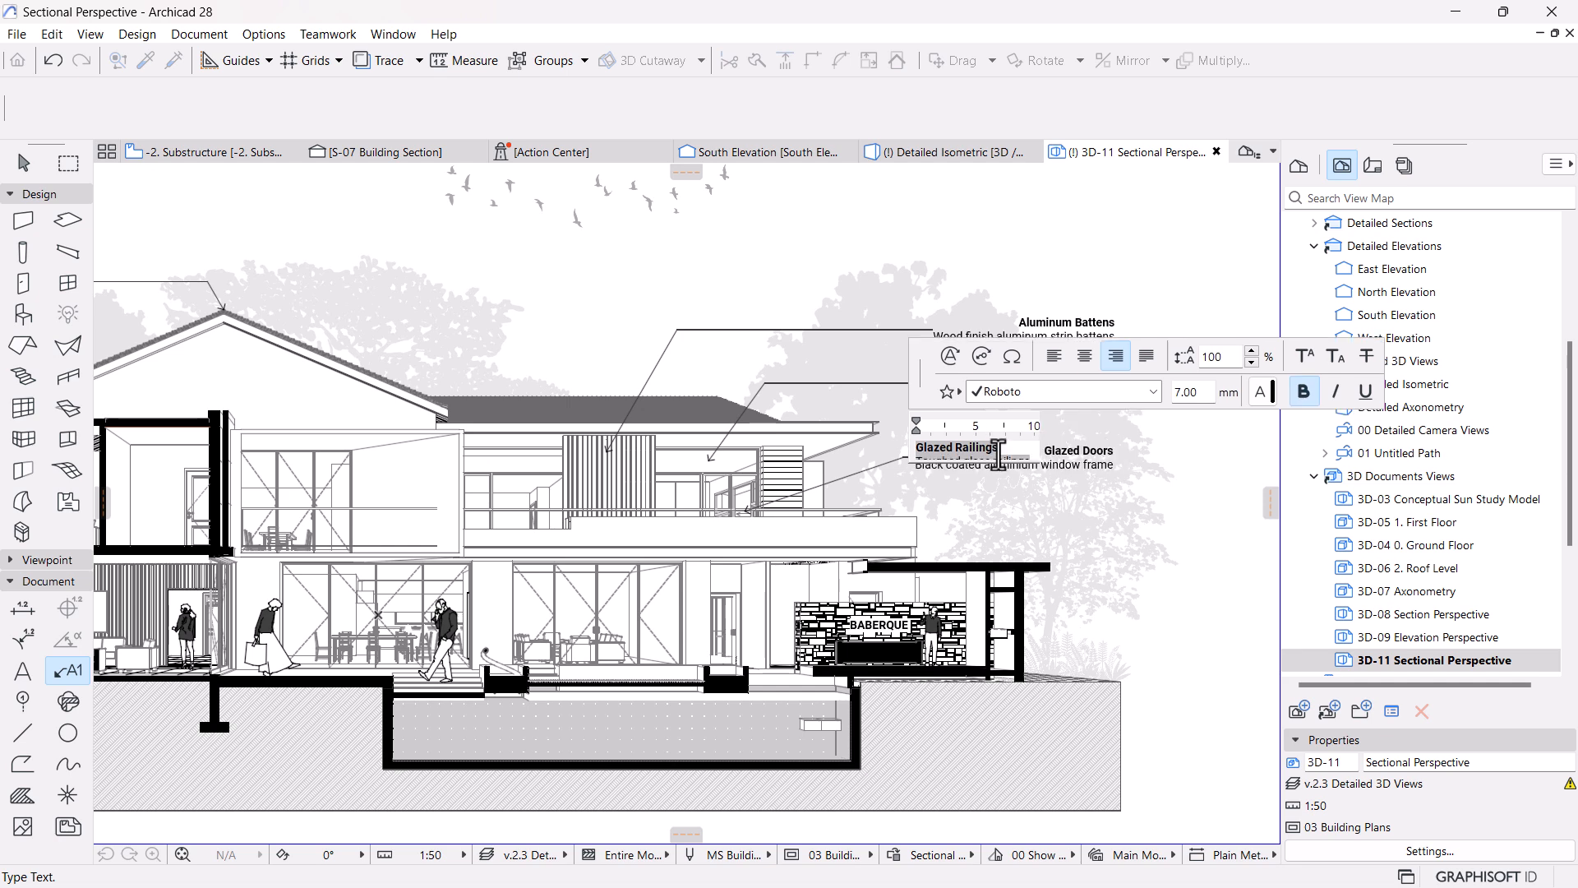
click(1083, 545)
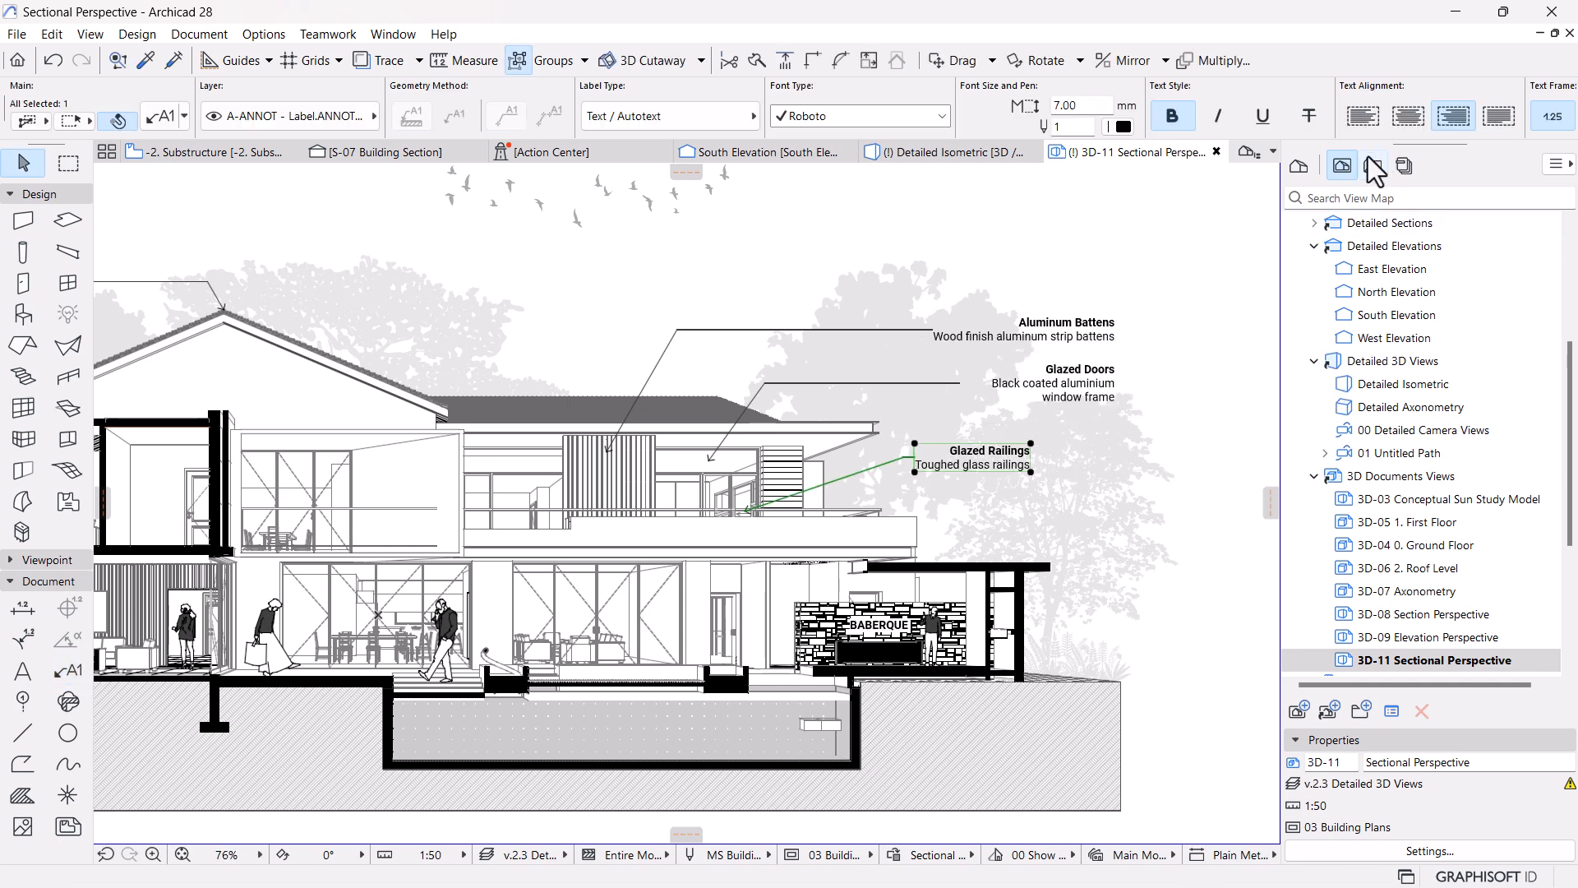
Align the Glazed Railings label's outer edge with the labels above and raise its text slightly toward the Glazed Doors label
click(1032, 443)
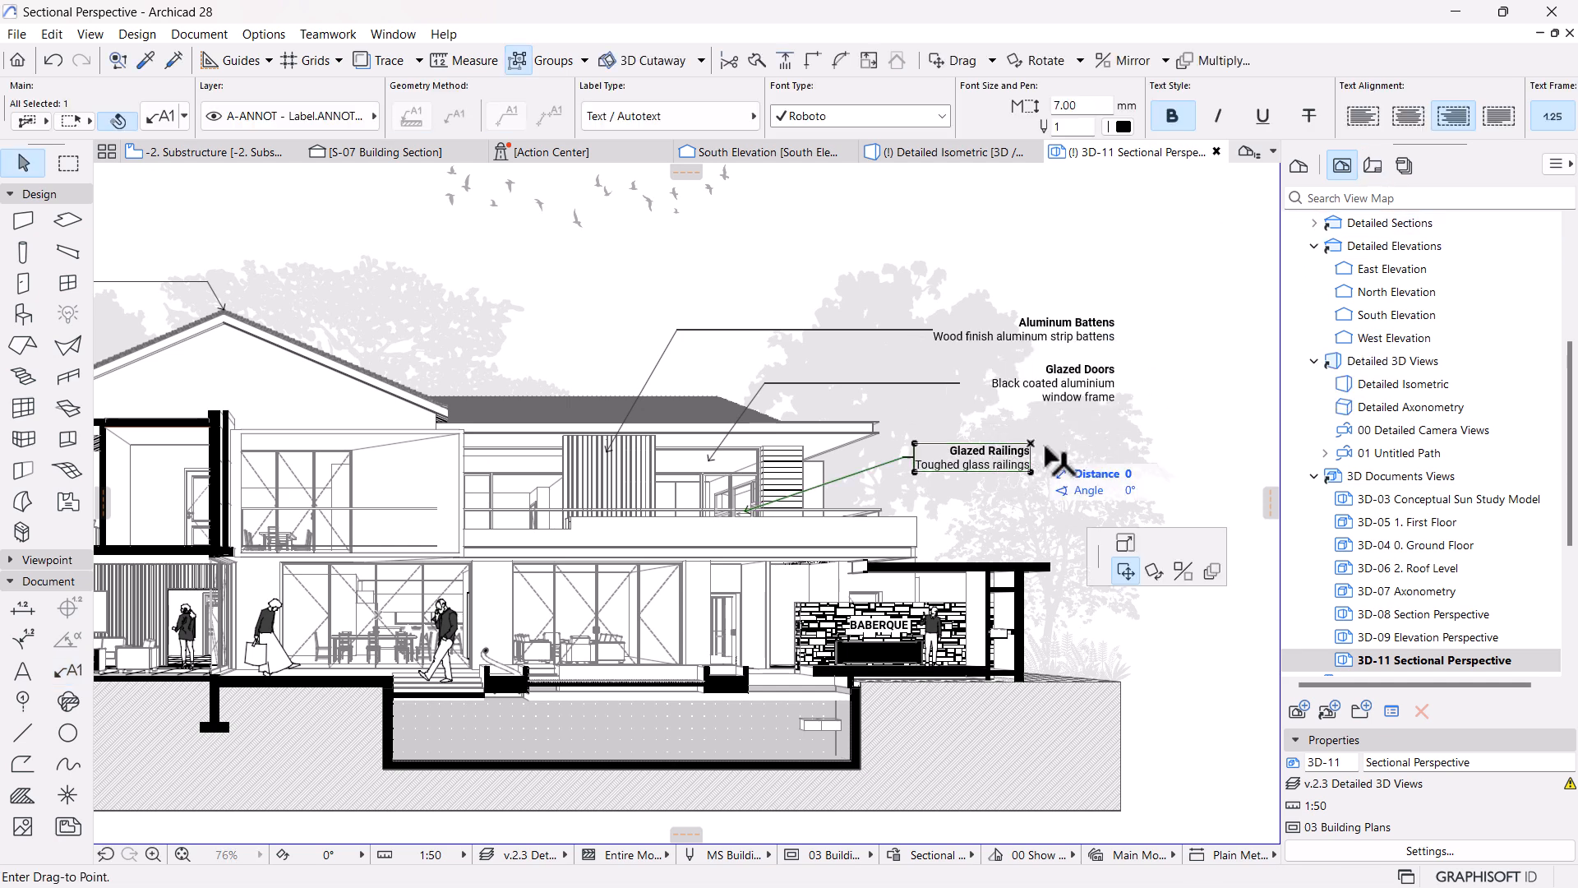
click(1117, 445)
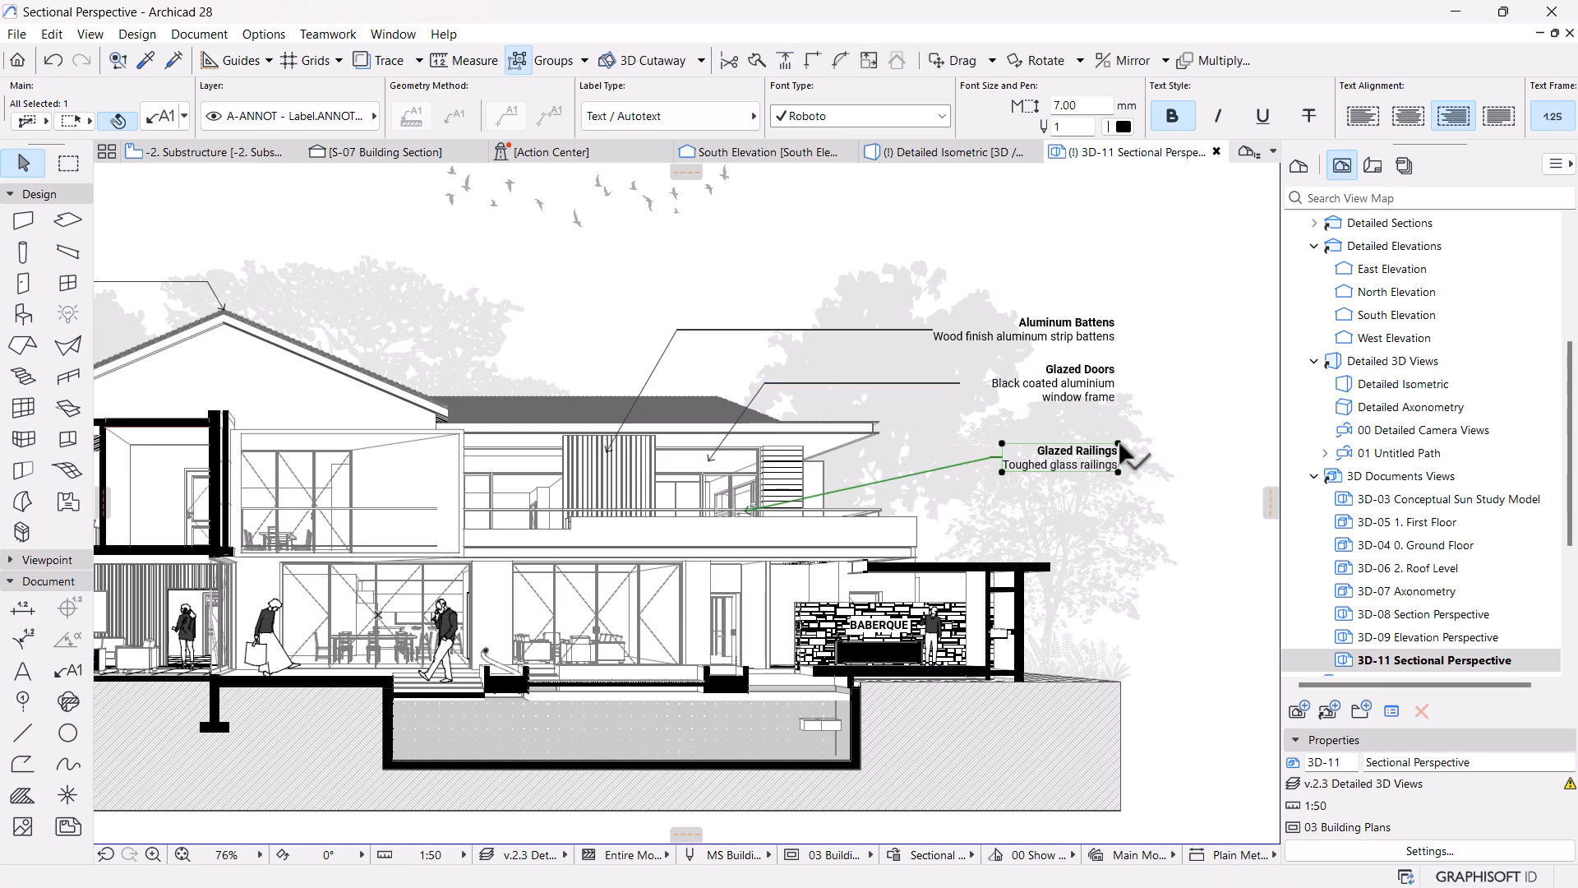
click(1118, 444)
shift+click(1114, 403)
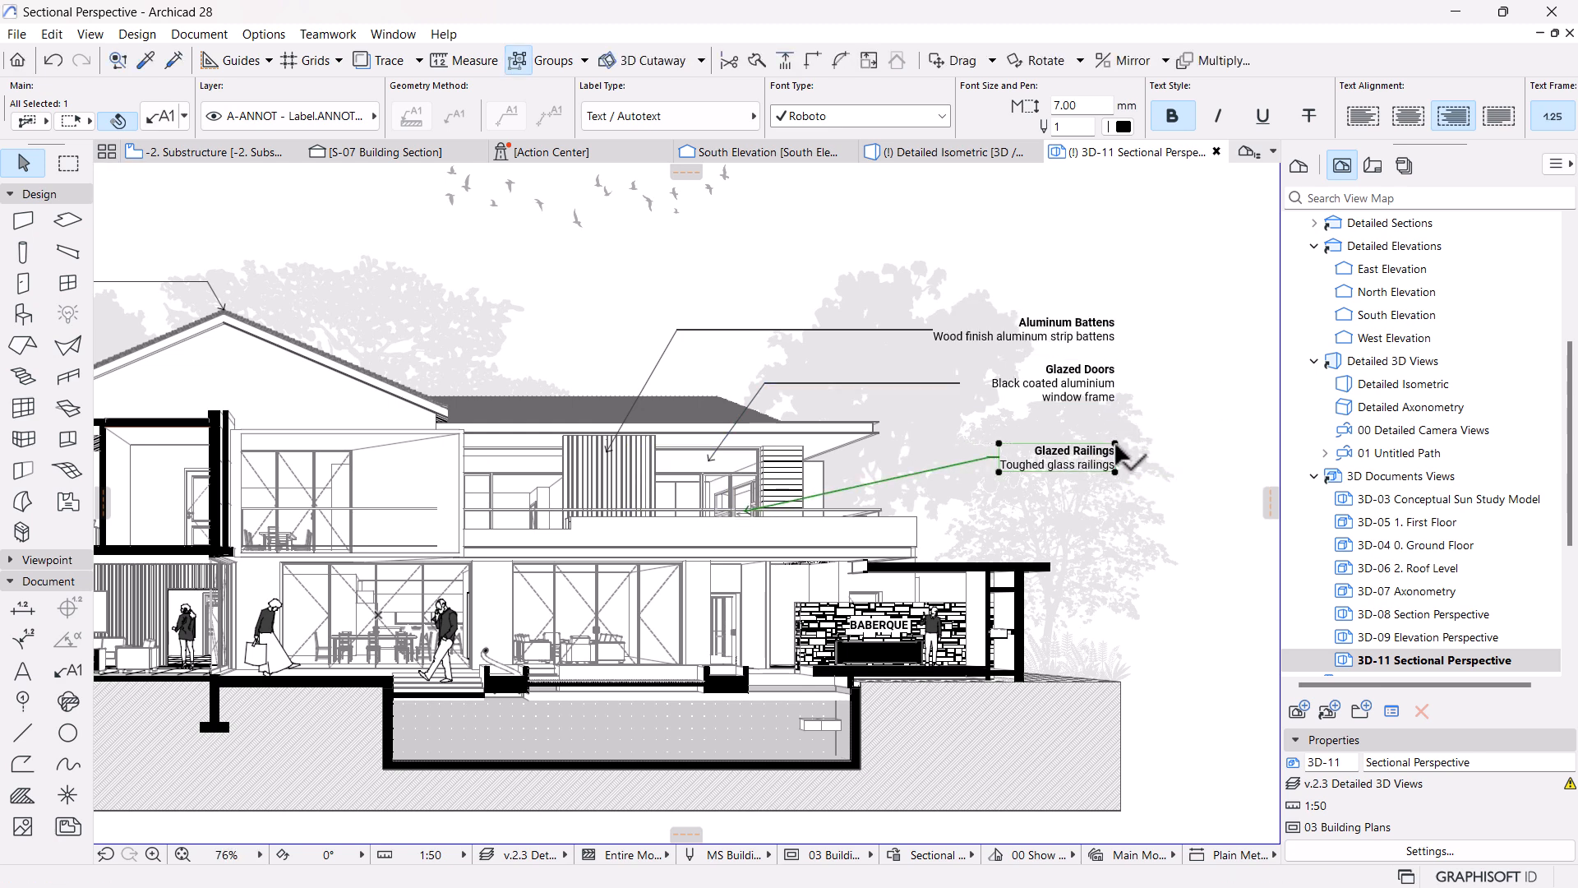
click(1116, 445)
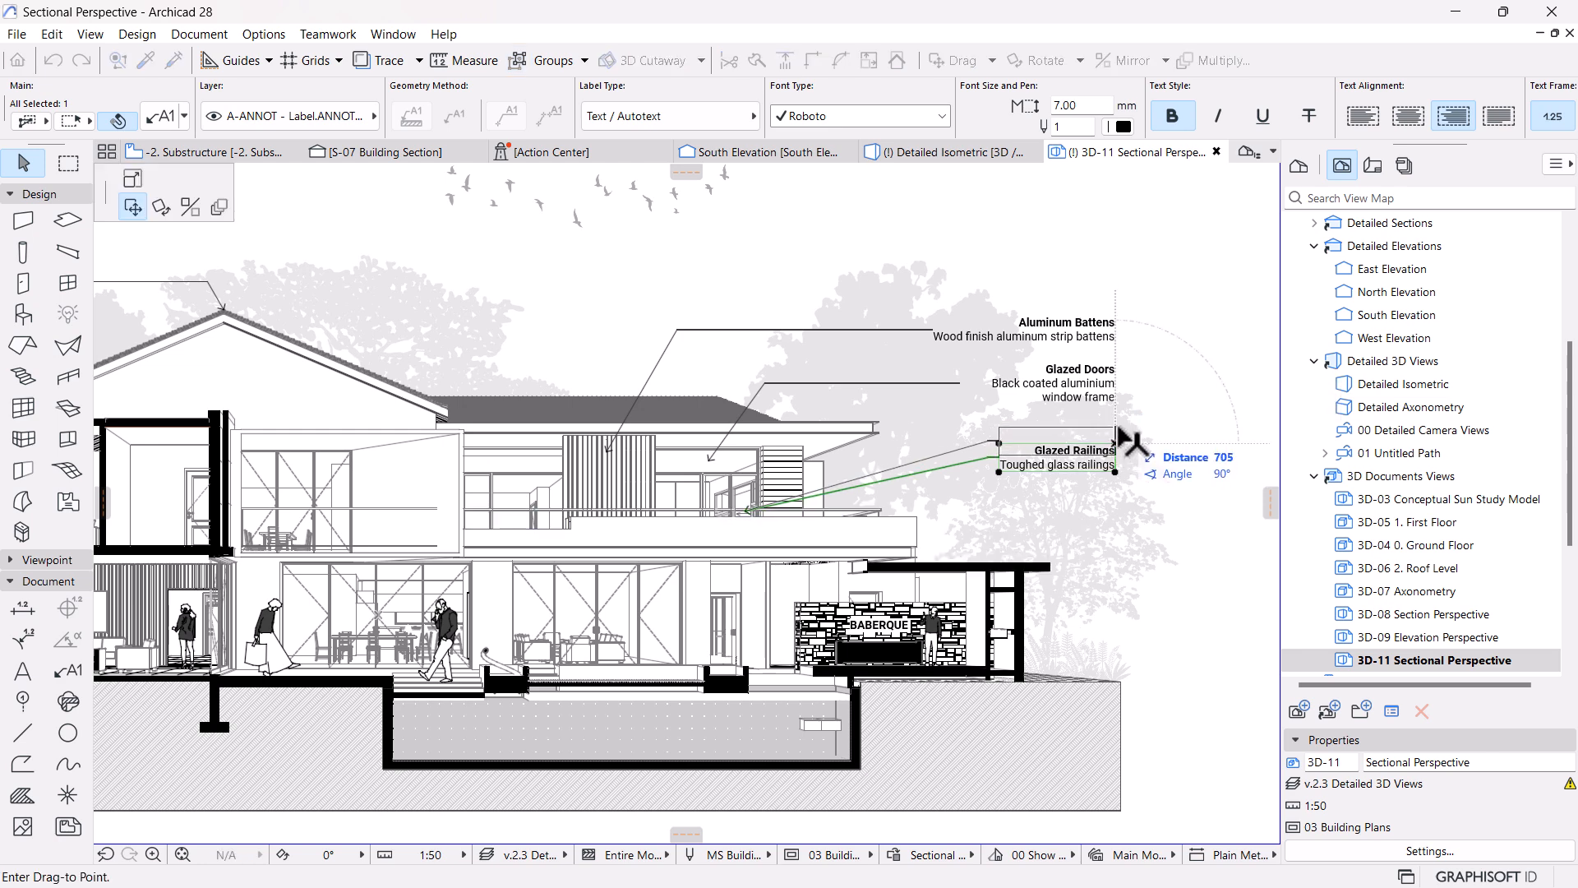
click(1126, 441)
Set the Glazed Railings label's leader angle to 60°
middle_drag(914, 488, 872, 503)
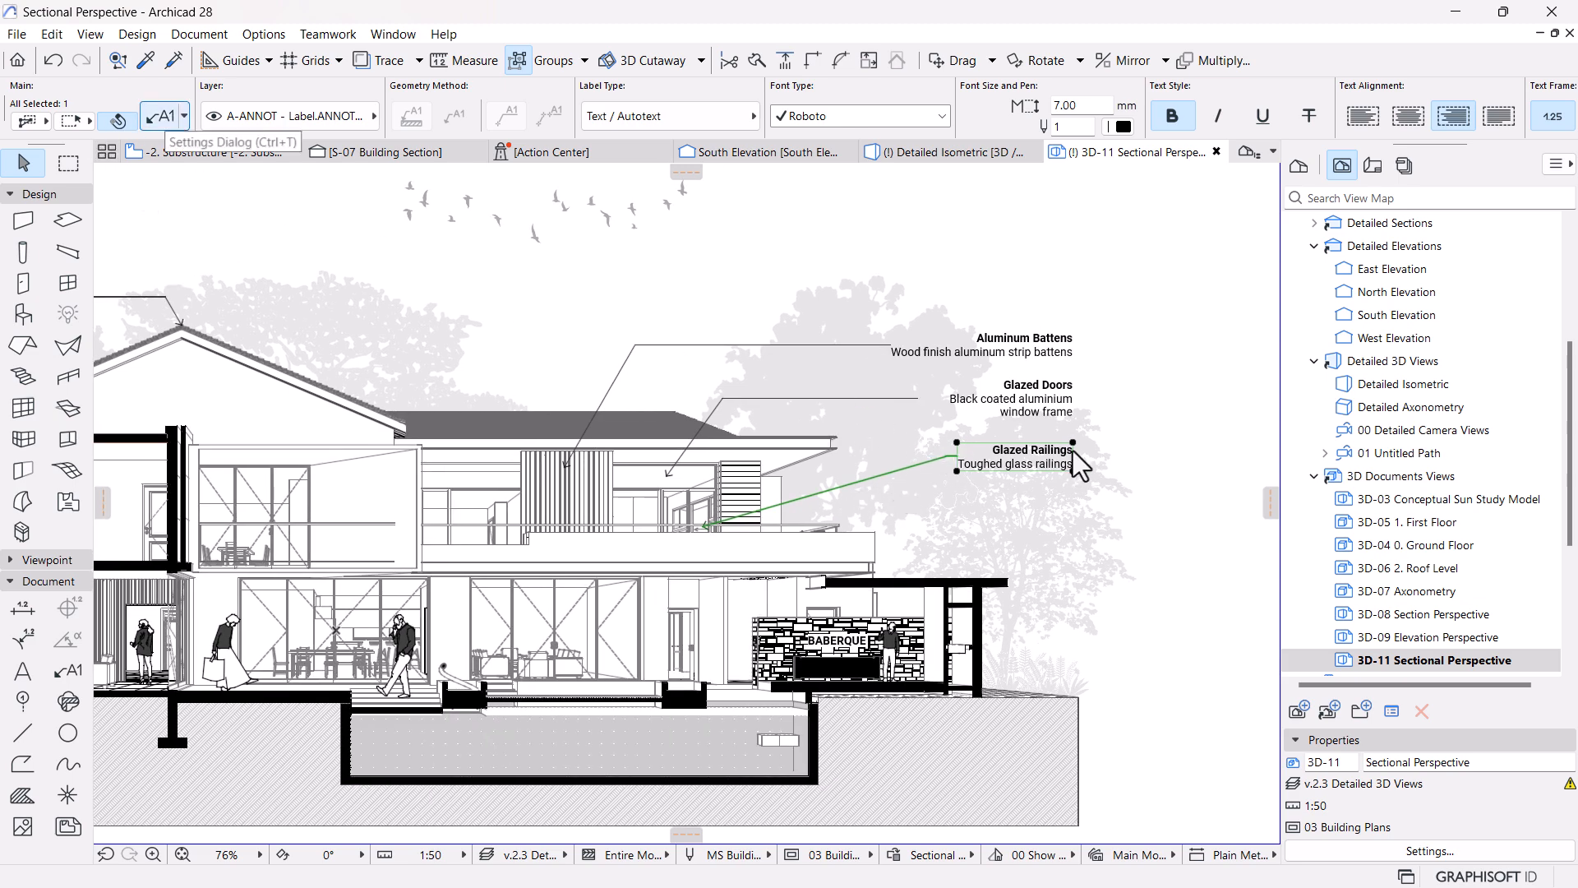
key(ctrl+t)
double_click(950, 452)
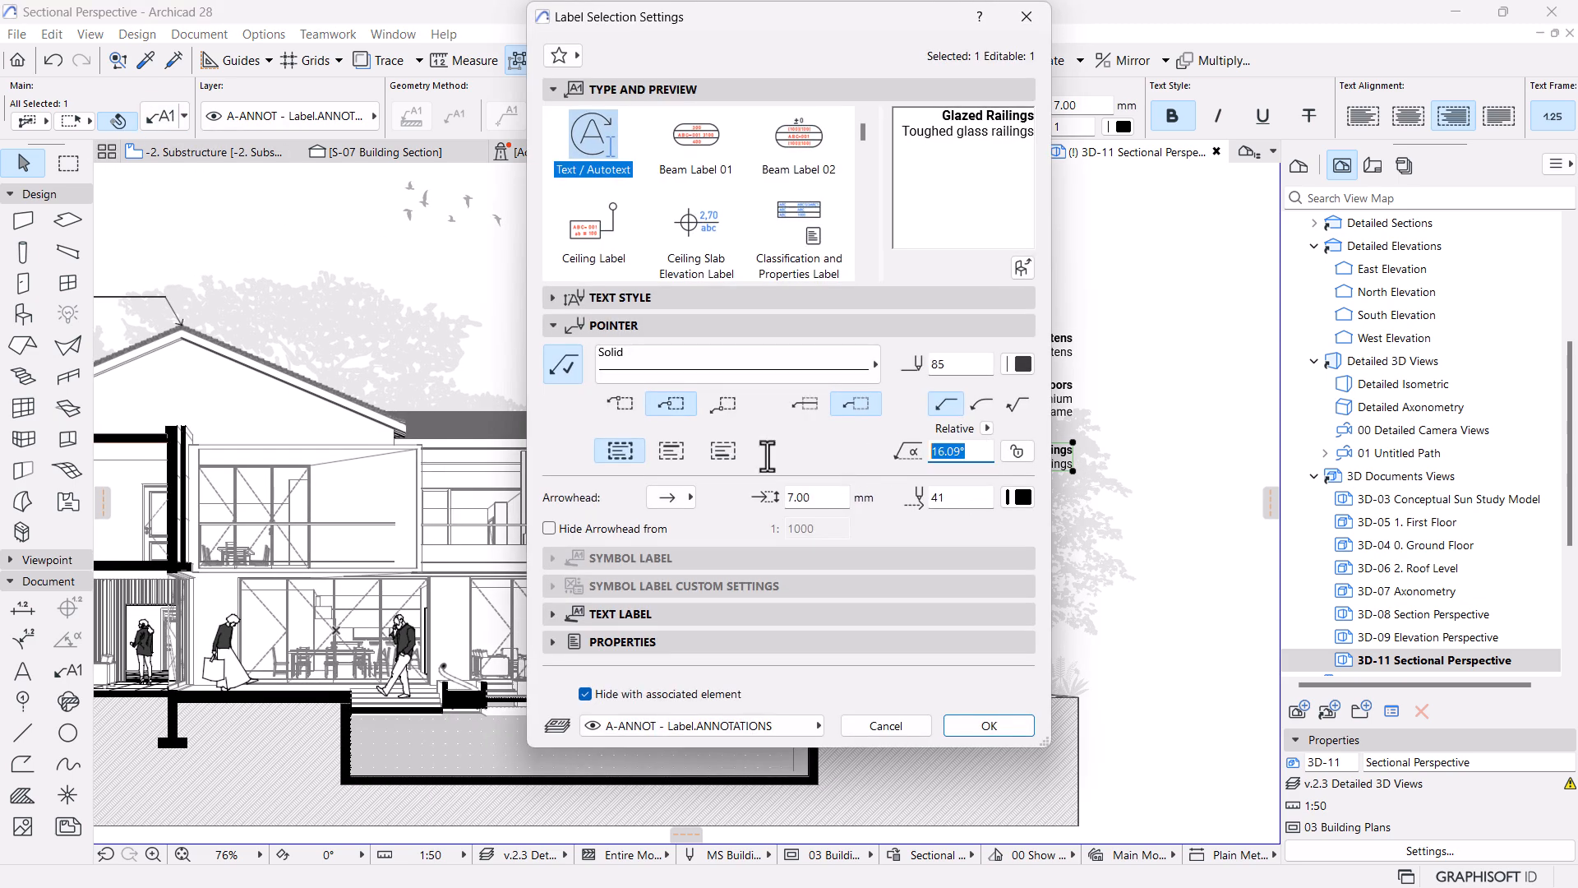
text(60)
key(Return)
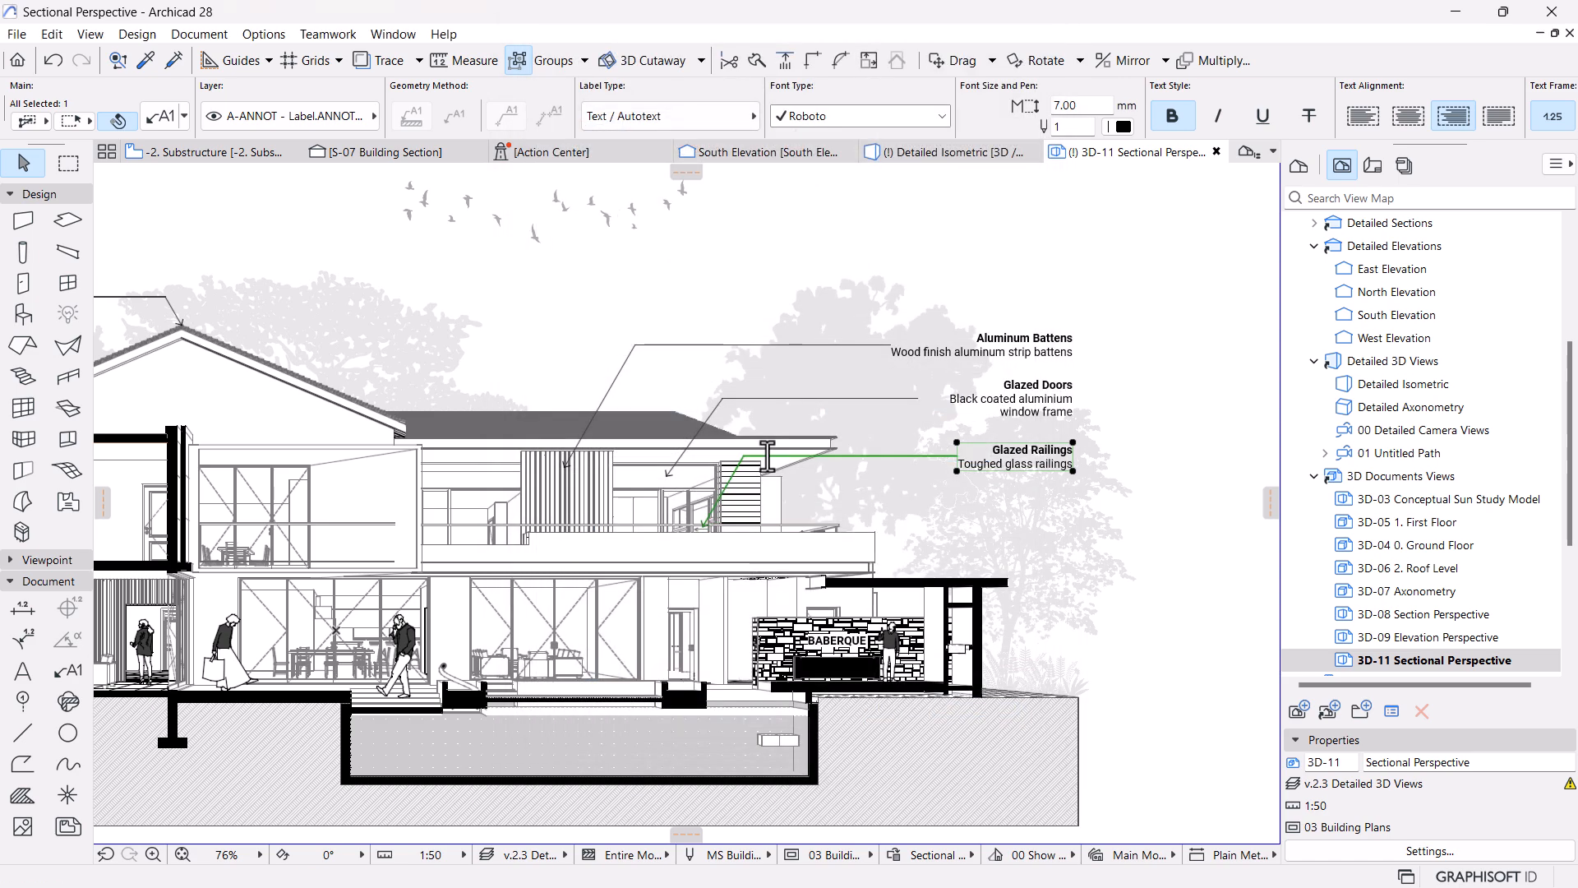
Examine the annotated sectional perspective as a whole and up close to compare label positions on both sides of the house
scroll(822, 497, down, 2)
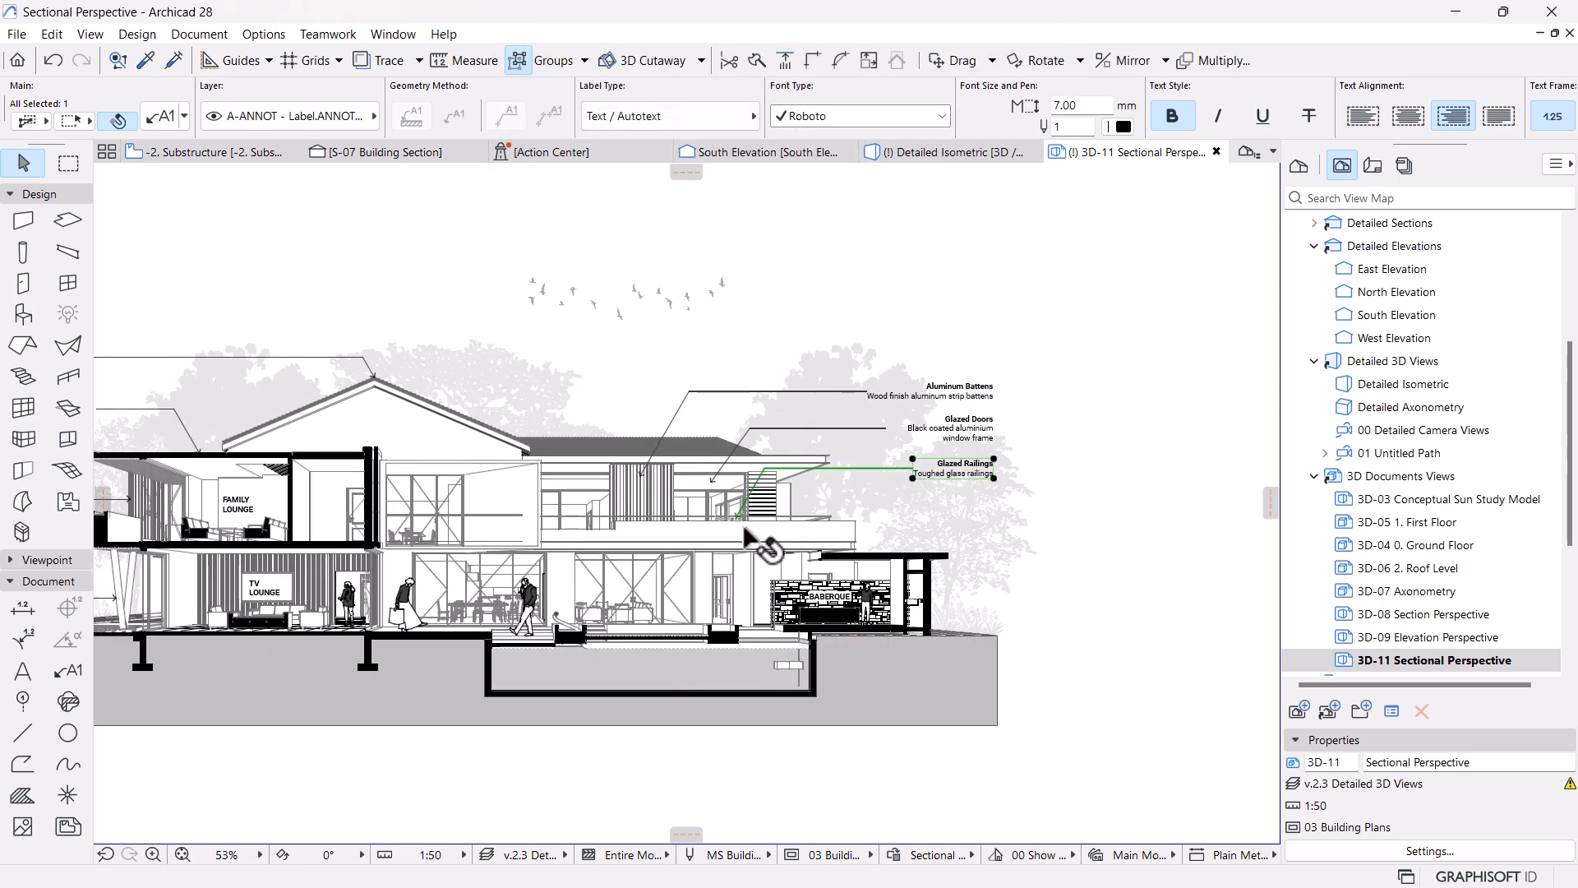
scroll(768, 536, down, 1)
click(742, 753)
middle_drag(763, 520, 766, 510)
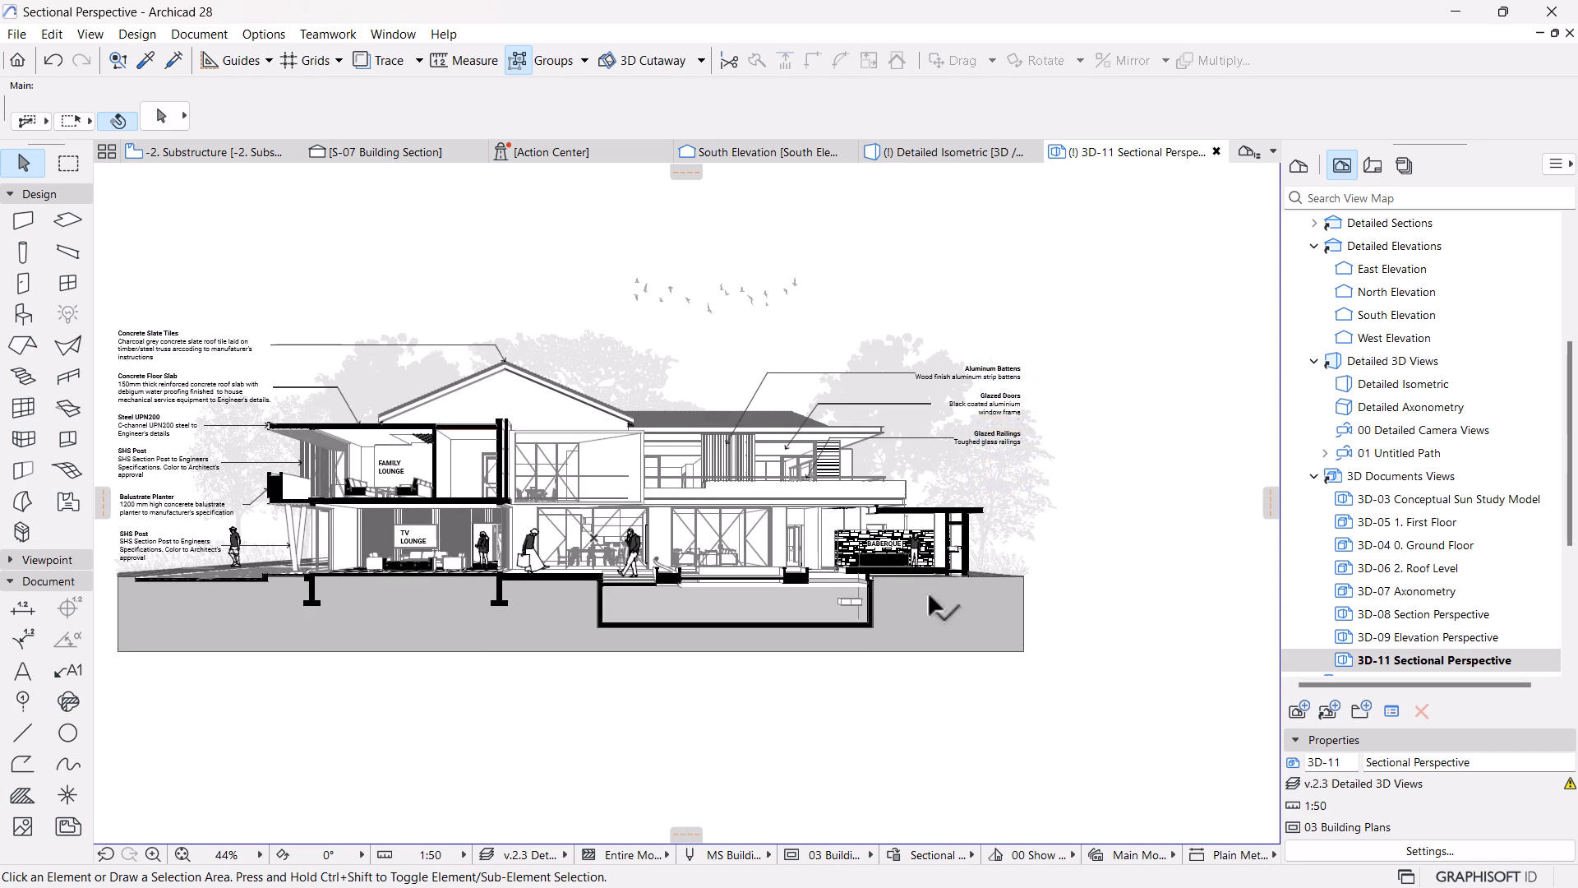
scroll(949, 518, up, 2)
scroll(949, 518, up, 3)
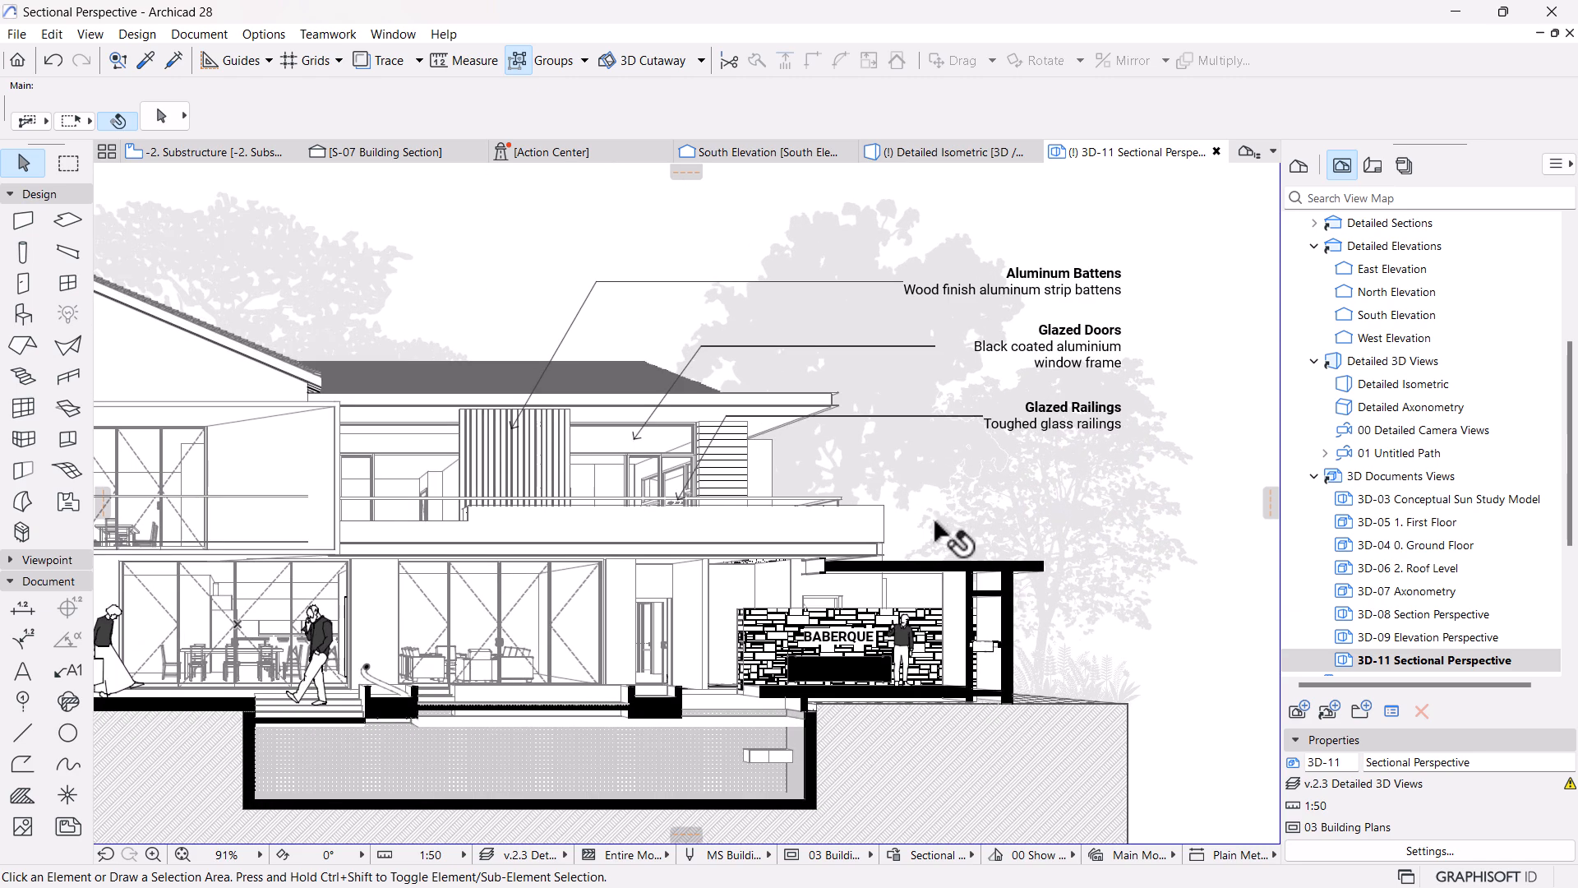
middle_drag(937, 544, 936, 563)
scroll(936, 564, down, 4)
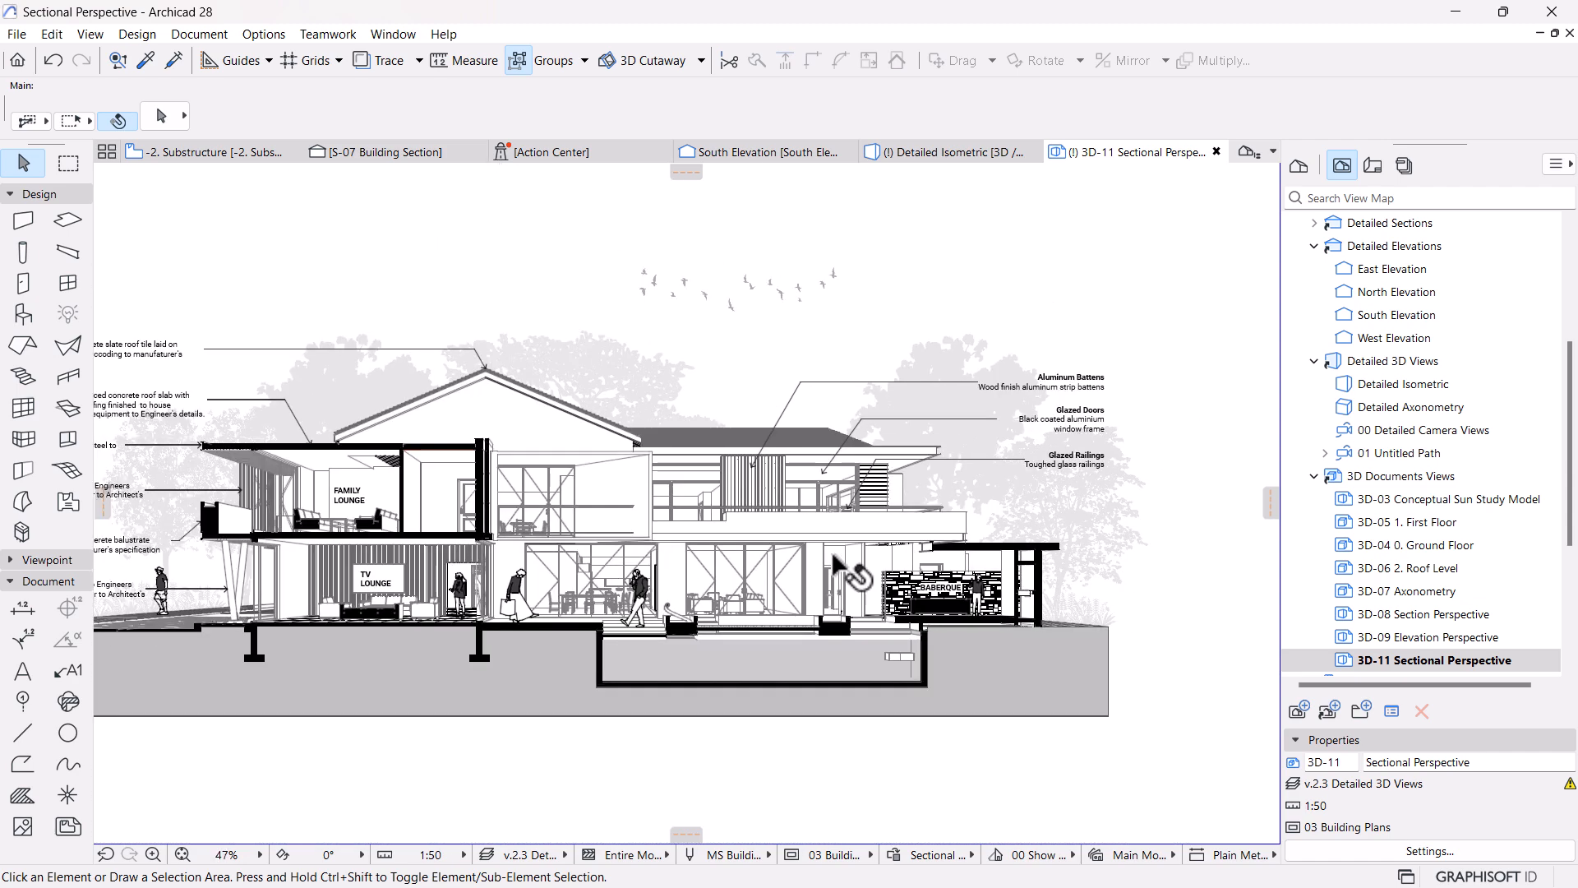
scroll(884, 557, up, 1)
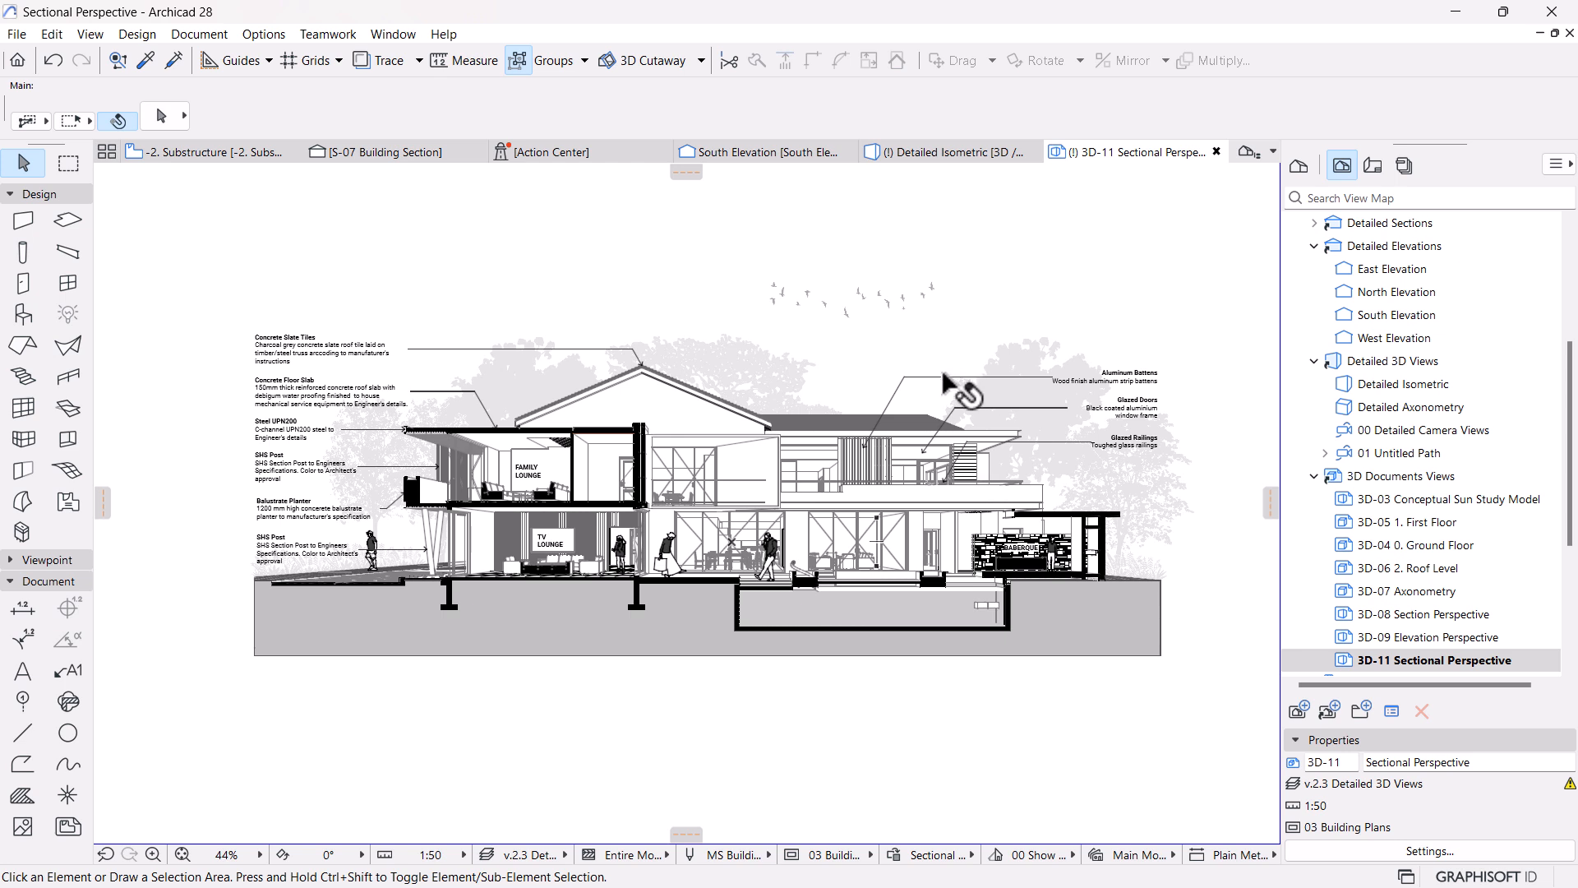
Move the Aluminum Battens label's text straight up, level with the Concrete Slate Tiles label on the opposite side
click(1157, 374)
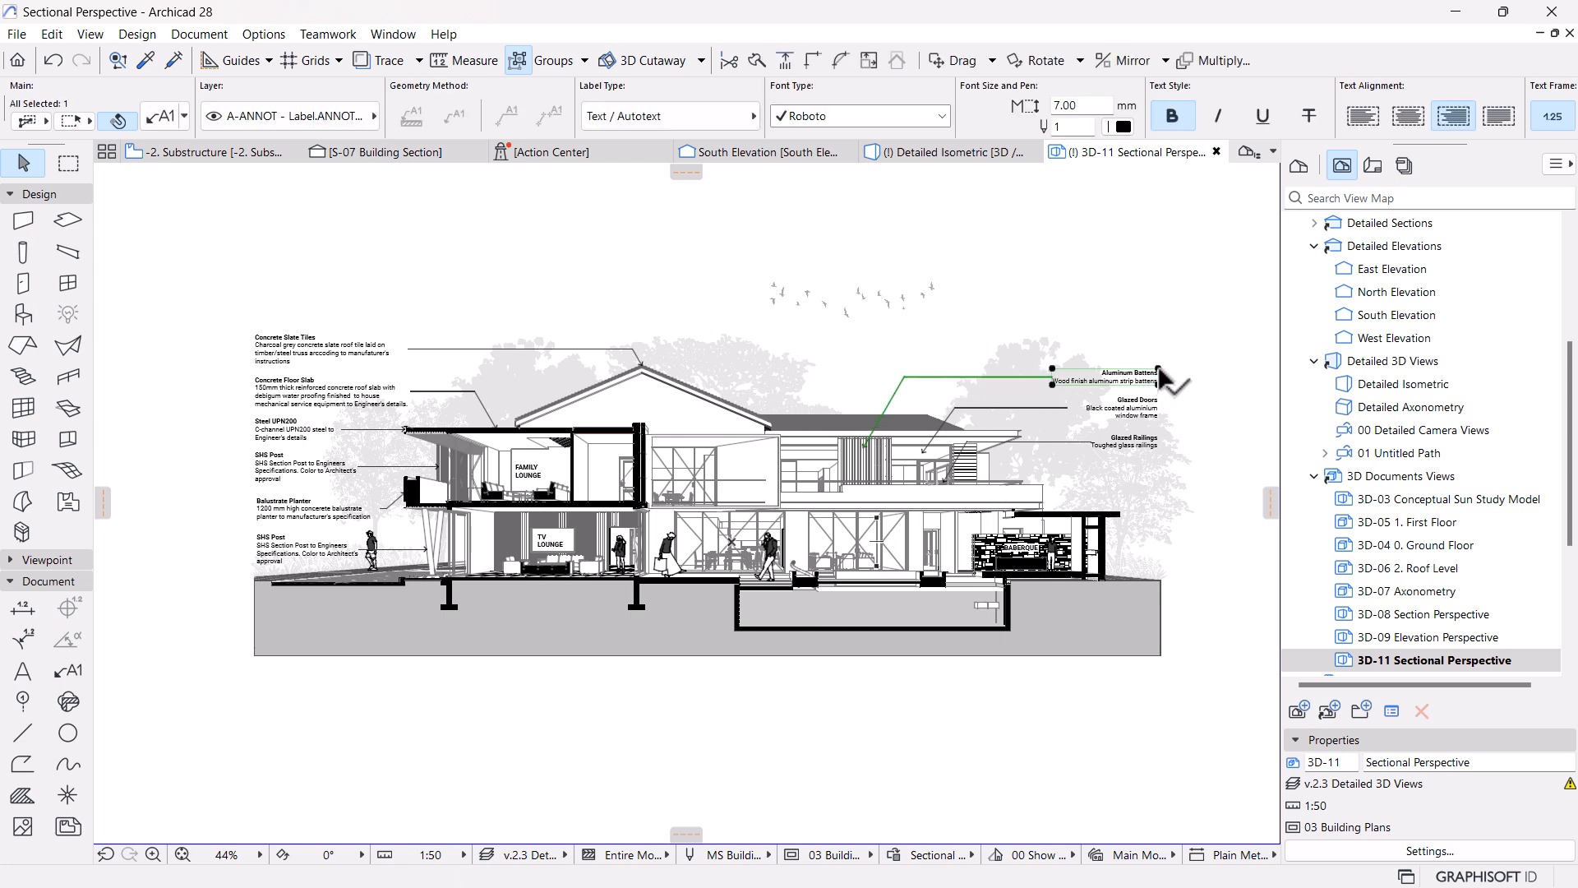
click(1158, 371)
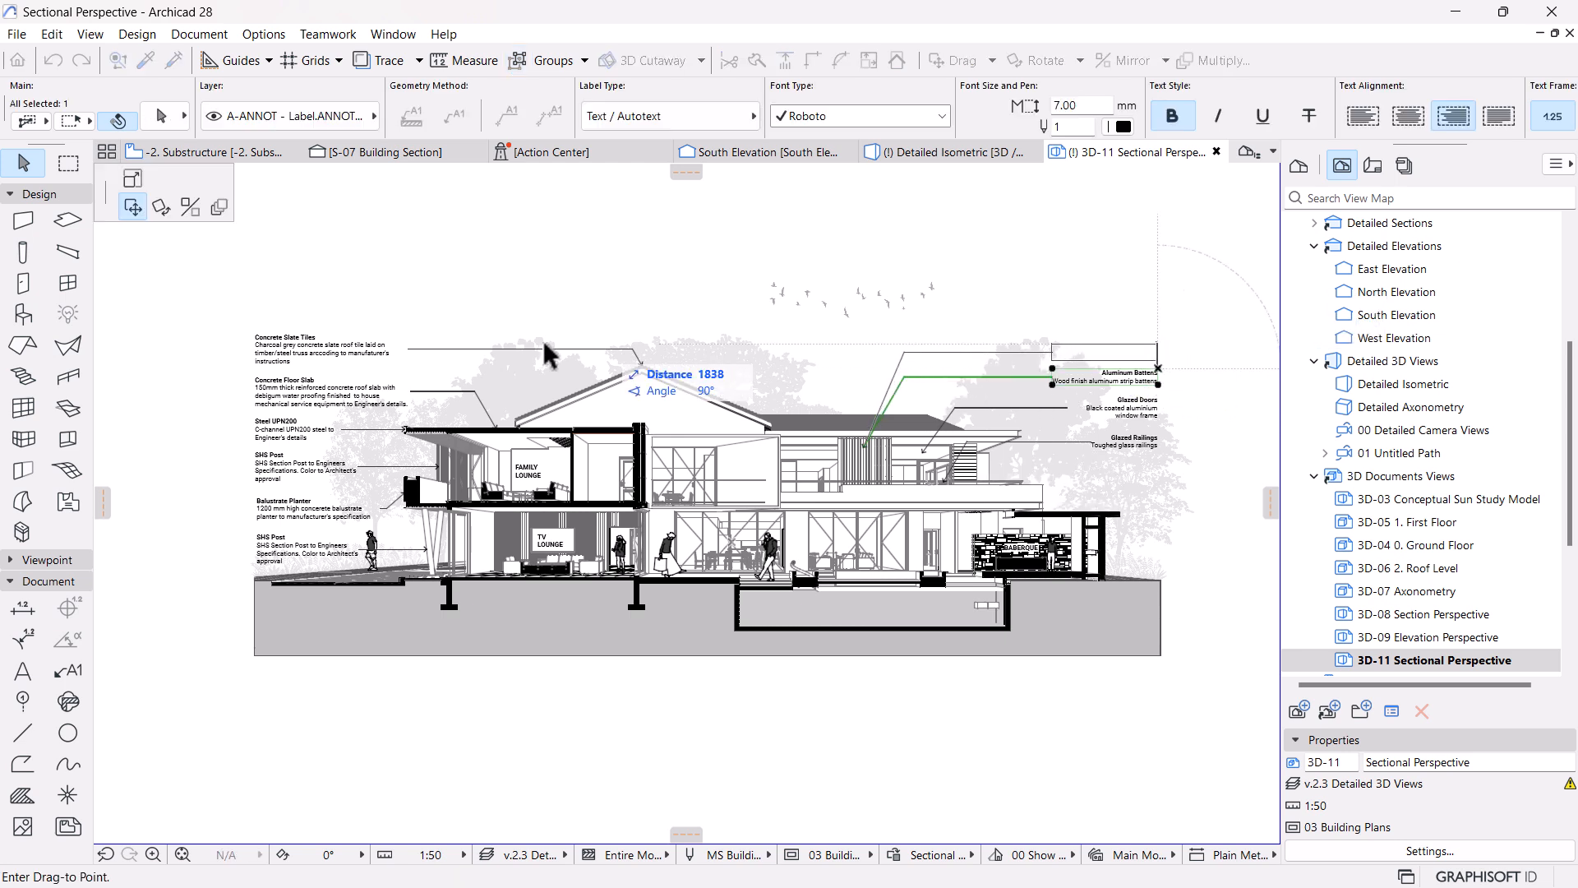
click(255, 334)
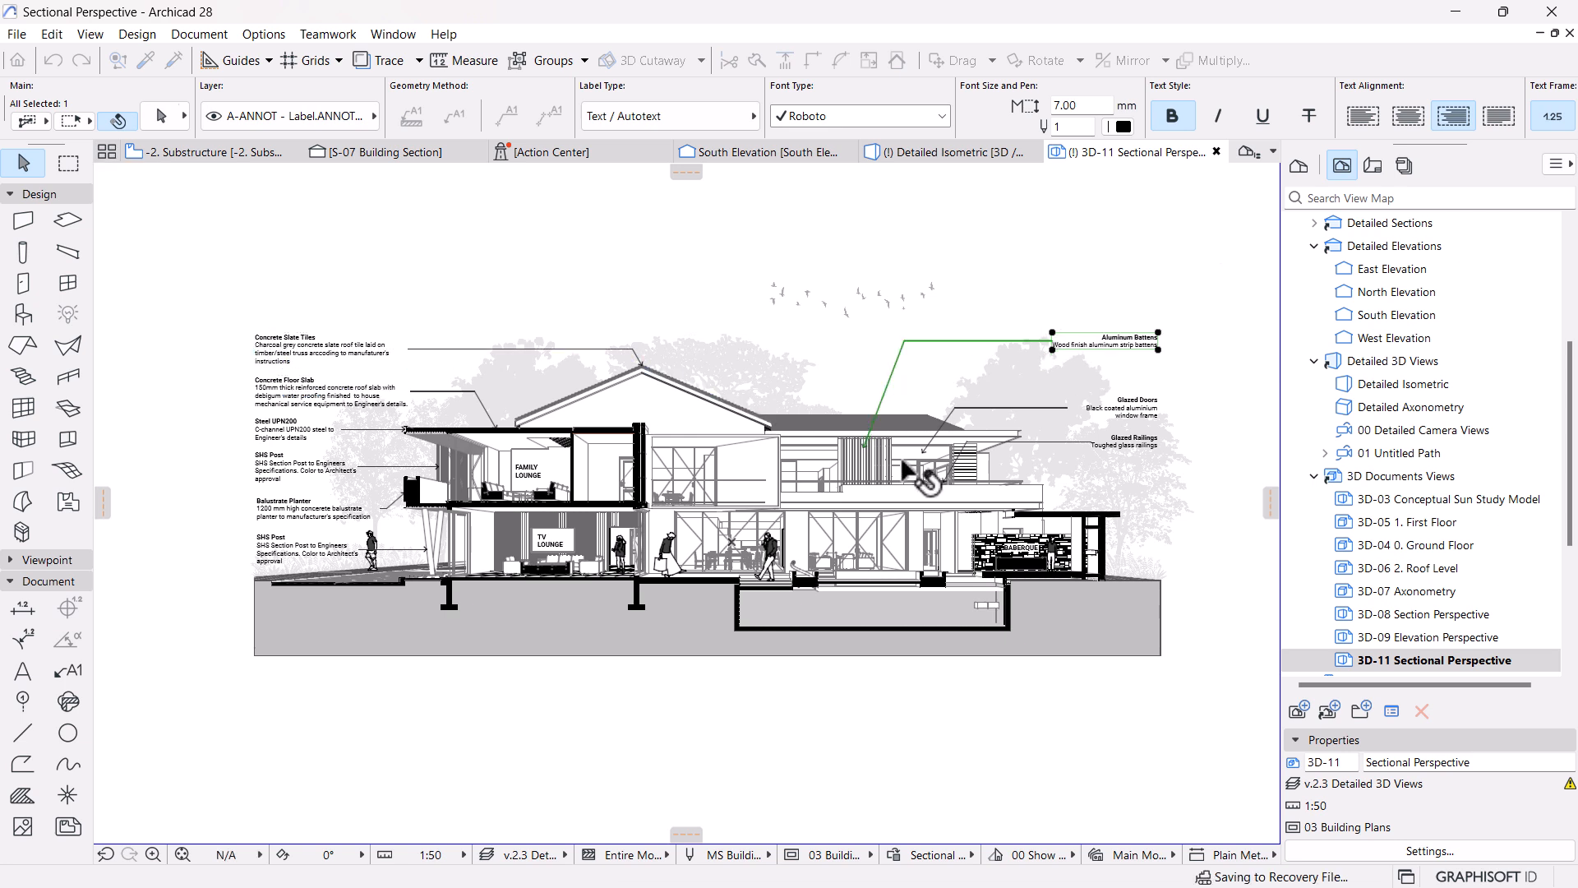
Move the Glazed Doors label's text straight up, level with the Concrete Floor Slab label on the opposite side
click(1130, 408)
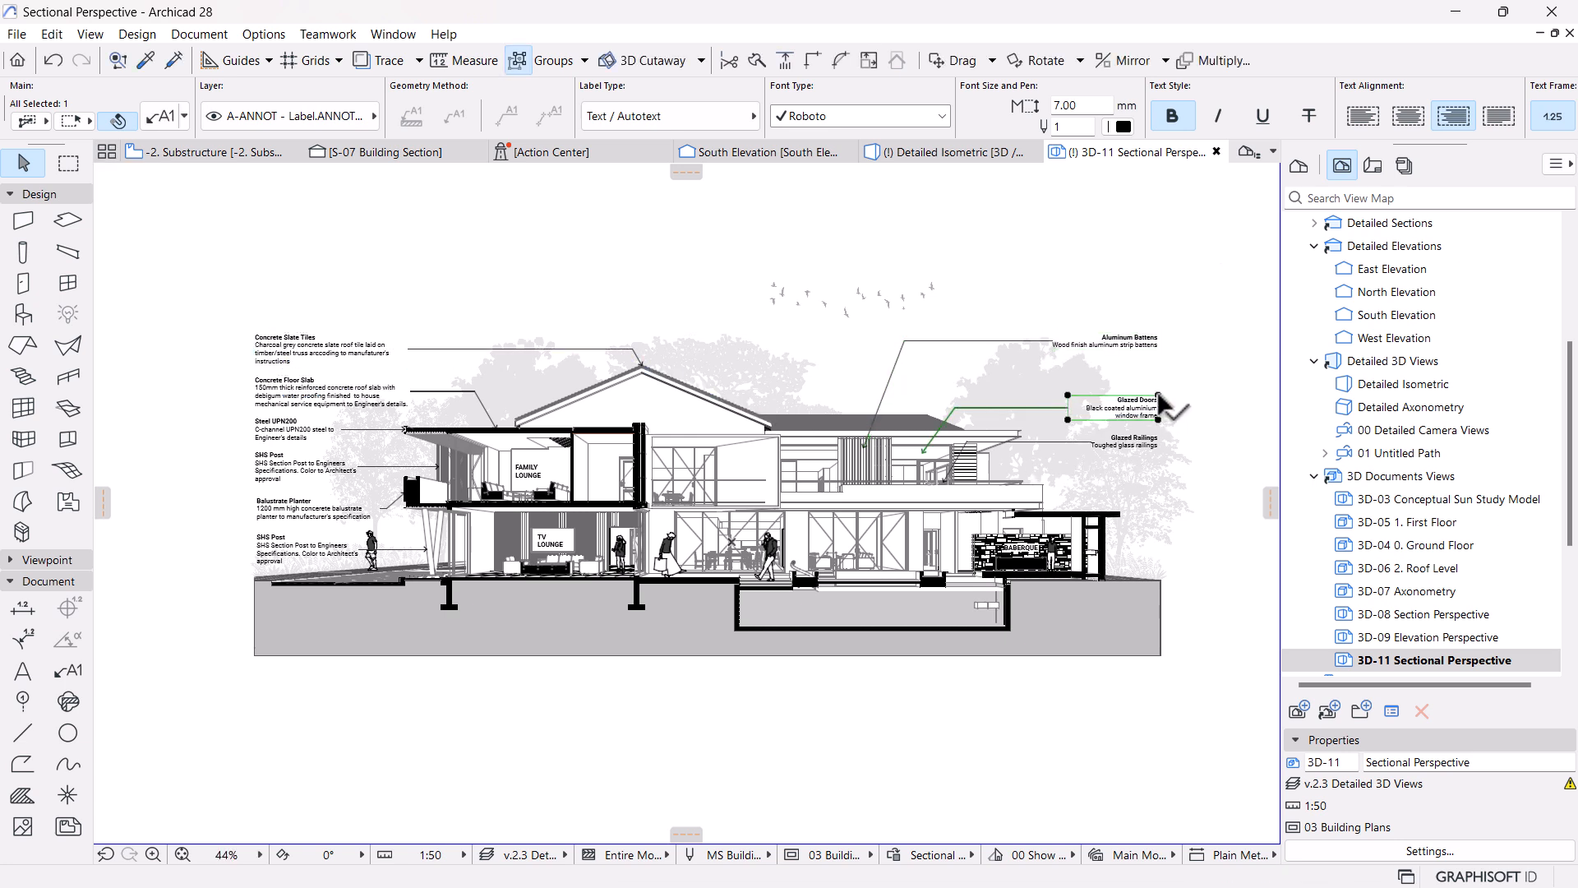
click(1157, 399)
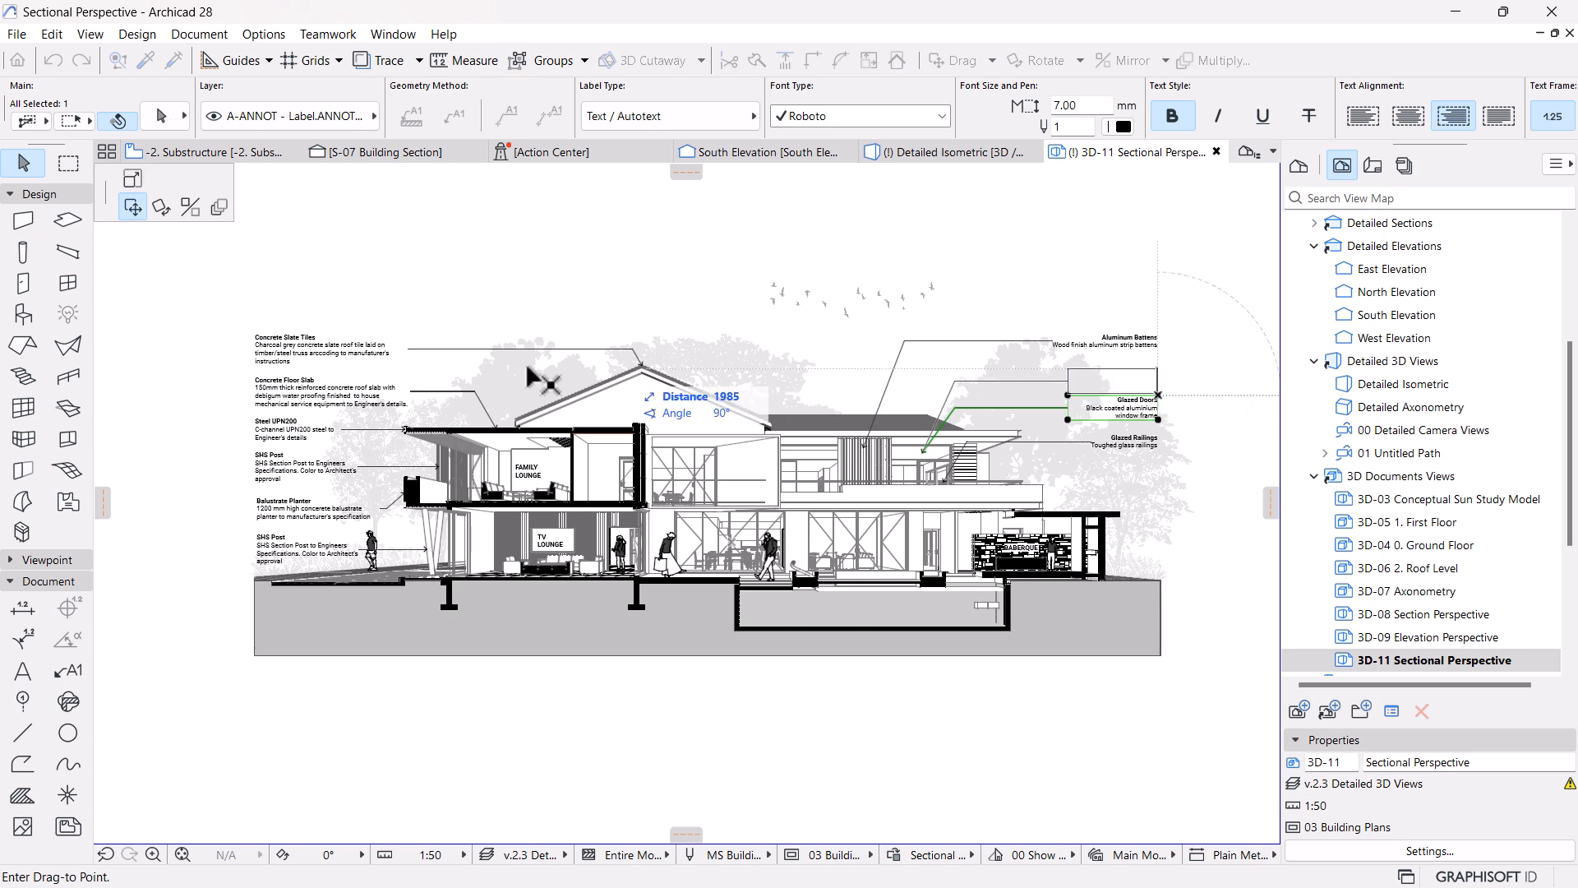
click(265, 377)
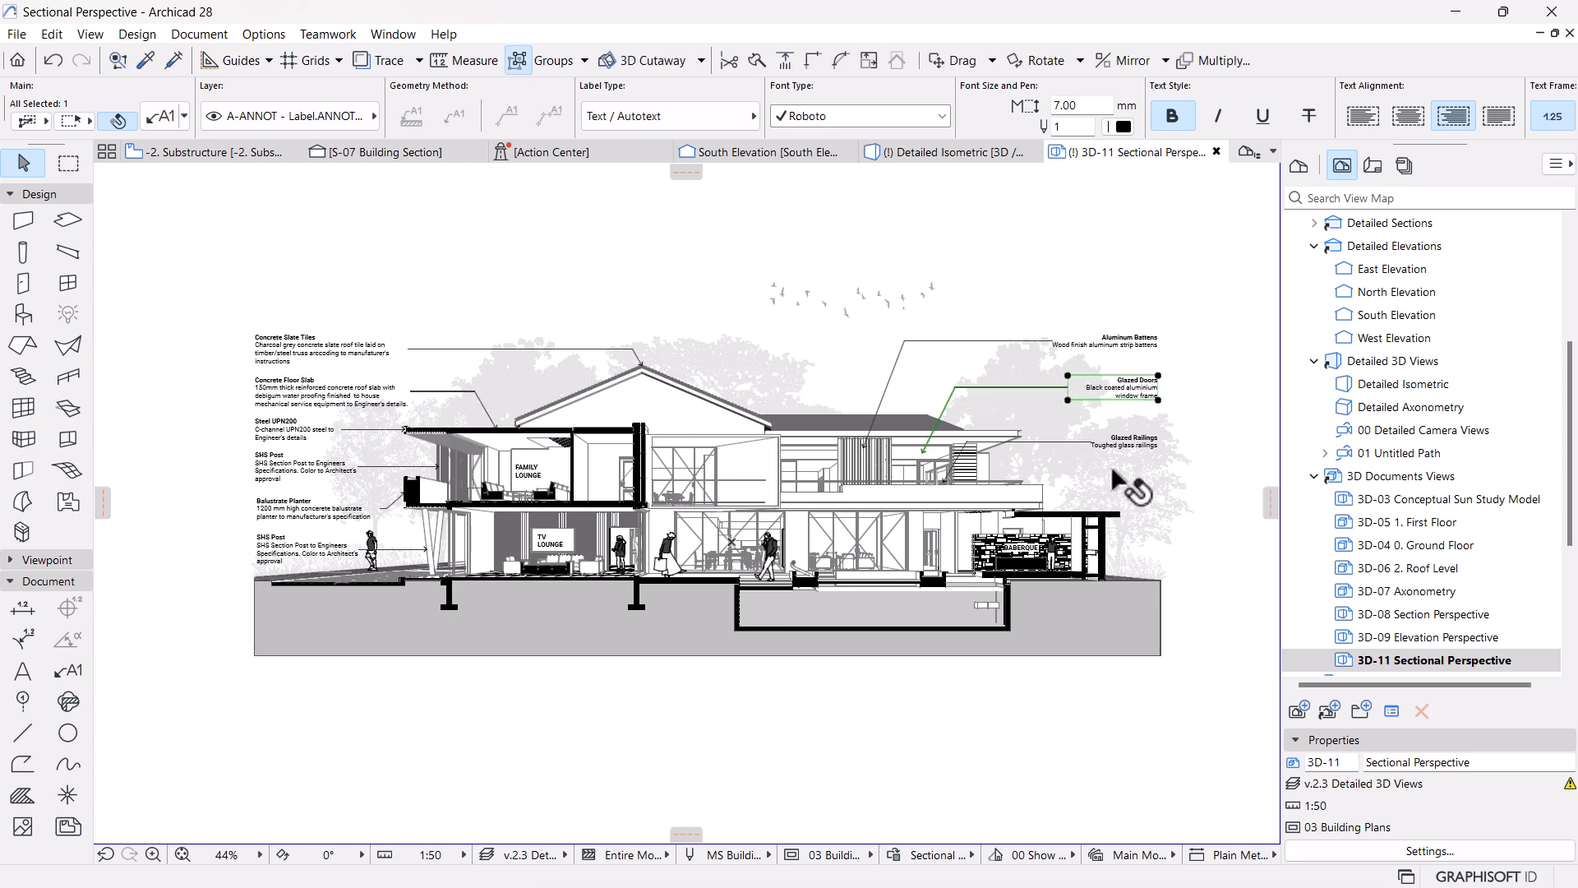
Move the Glazed Railings label's text straight up, level with the Steel UPN200 label on the opposite side
click(1139, 440)
click(1157, 433)
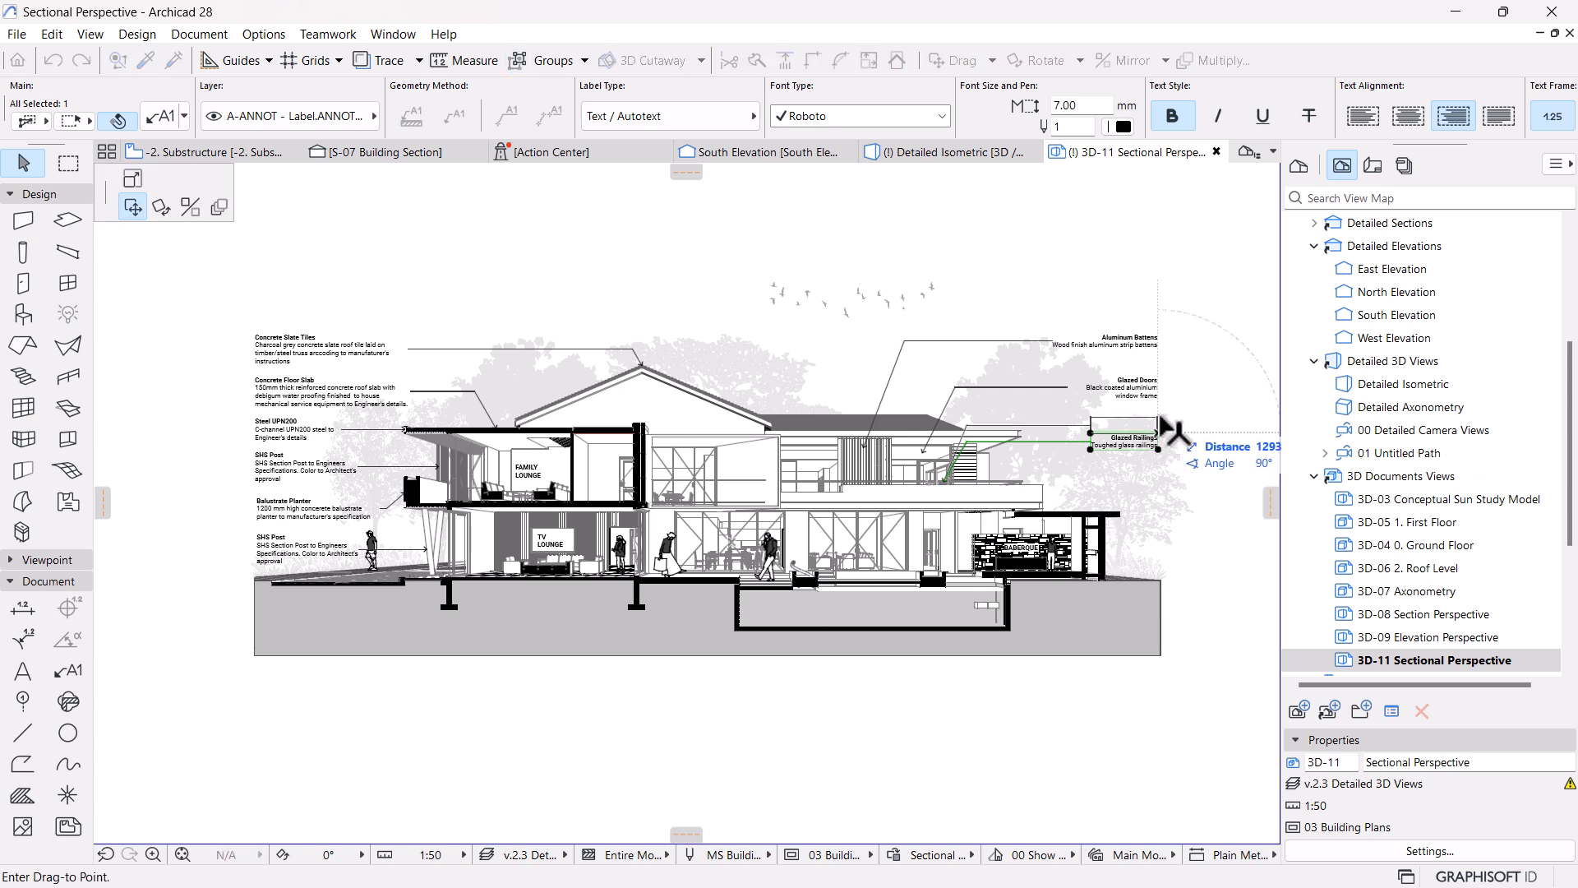
click(264, 429)
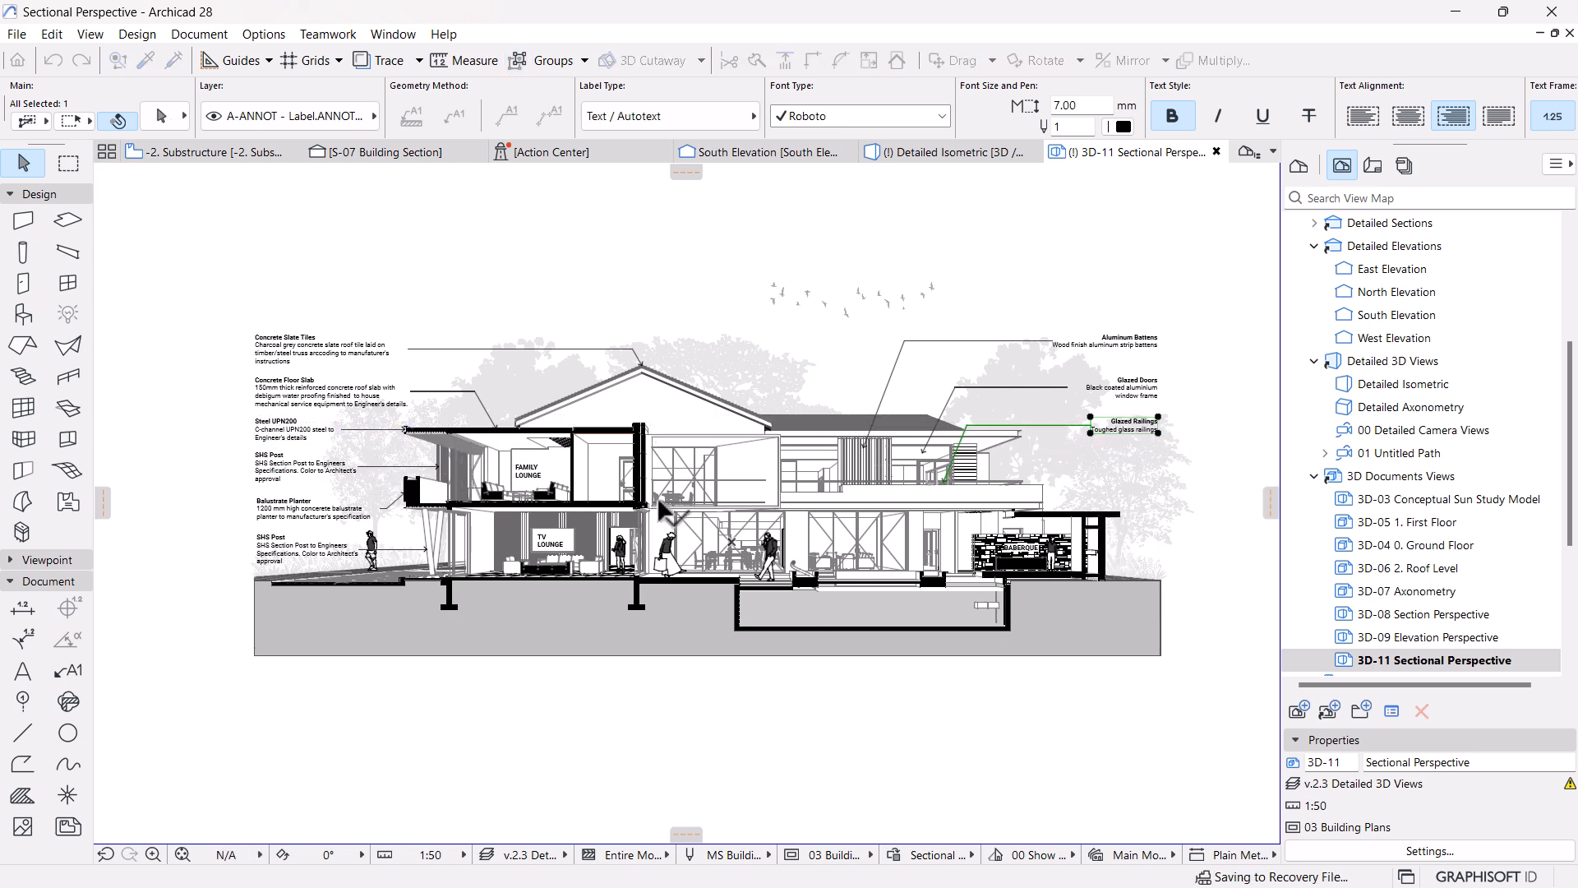
key(Escape)
Examine the sectional perspective's labels and leaders up close and as a whole to check the levelled alignment
middle_drag(789, 708, 782, 655)
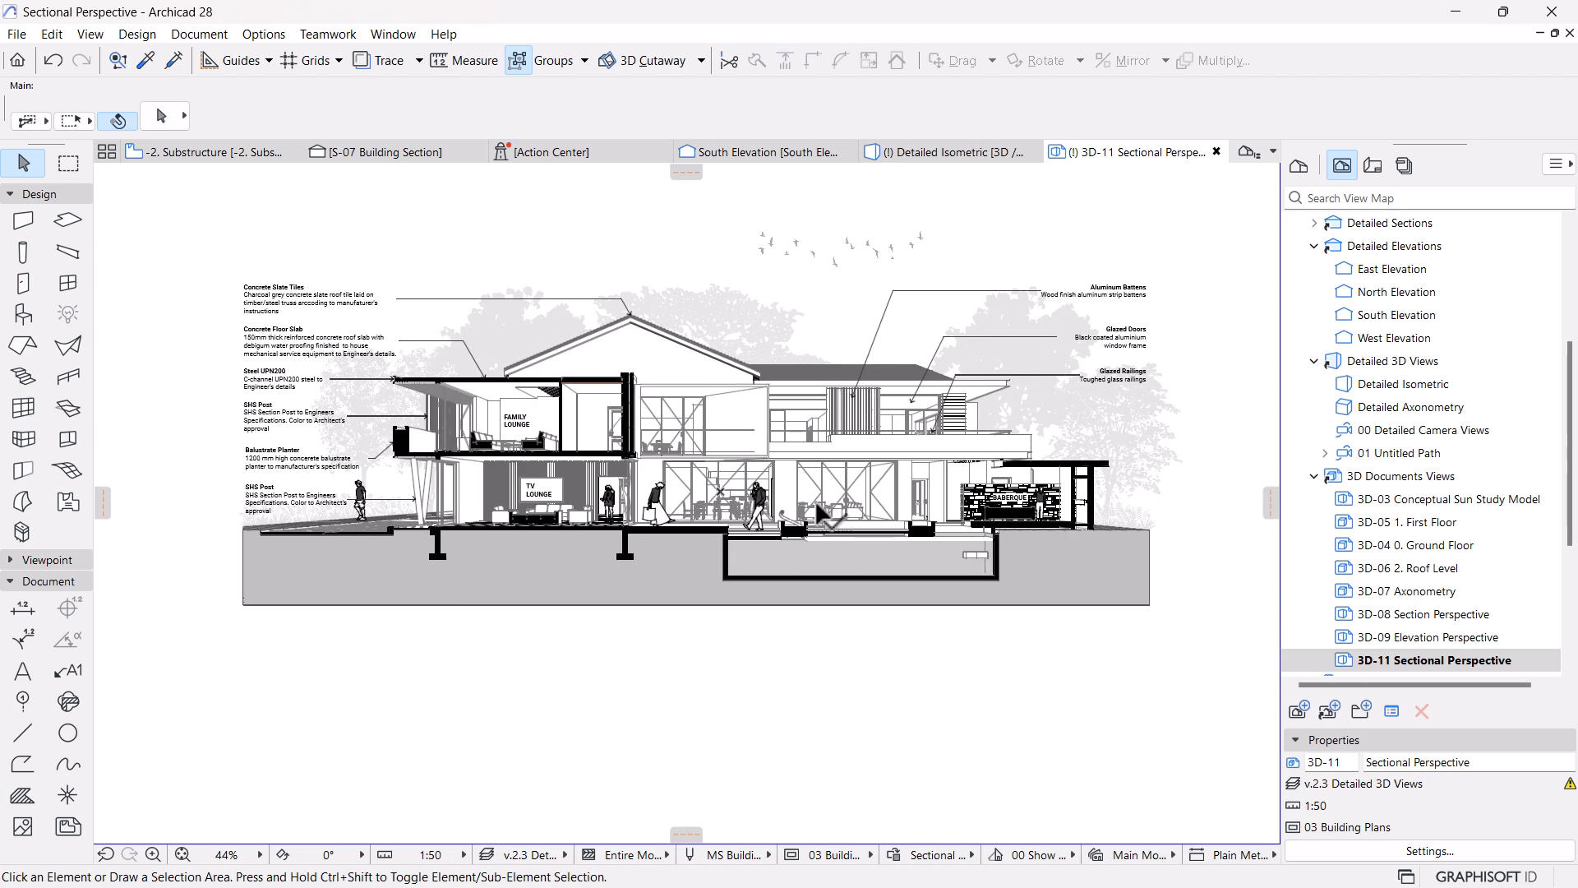
scroll(830, 590, up, 1)
middle_drag(831, 589, 784, 654)
scroll(824, 616, down, 1)
scroll(748, 654, up, 1)
scroll(750, 662, up, 1)
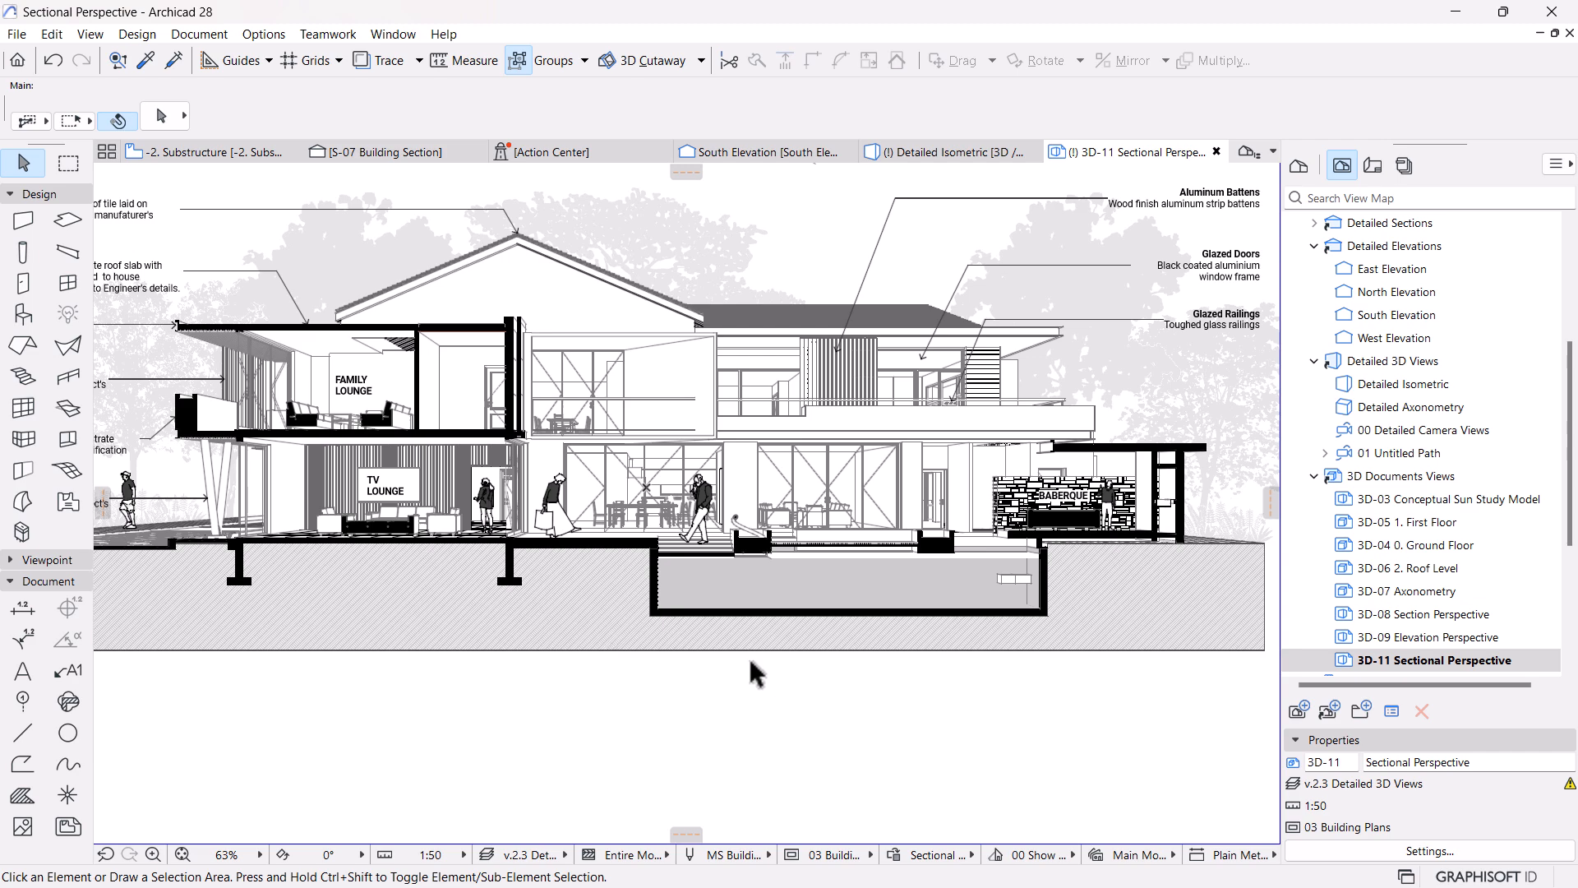
scroll(750, 661, down, 1)
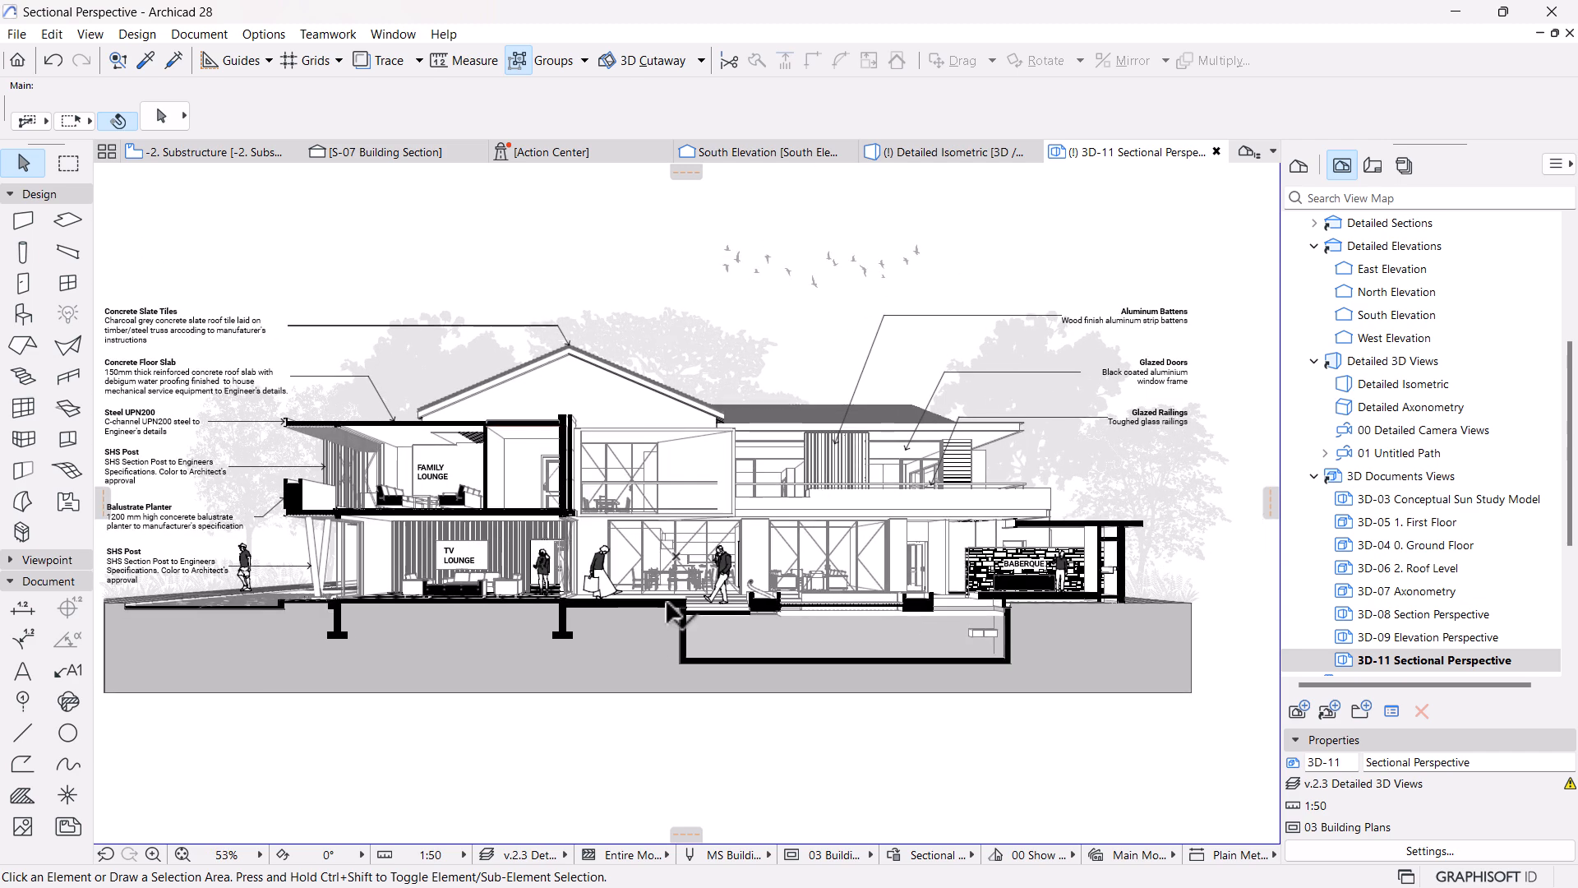
scroll(810, 604, down, 1)
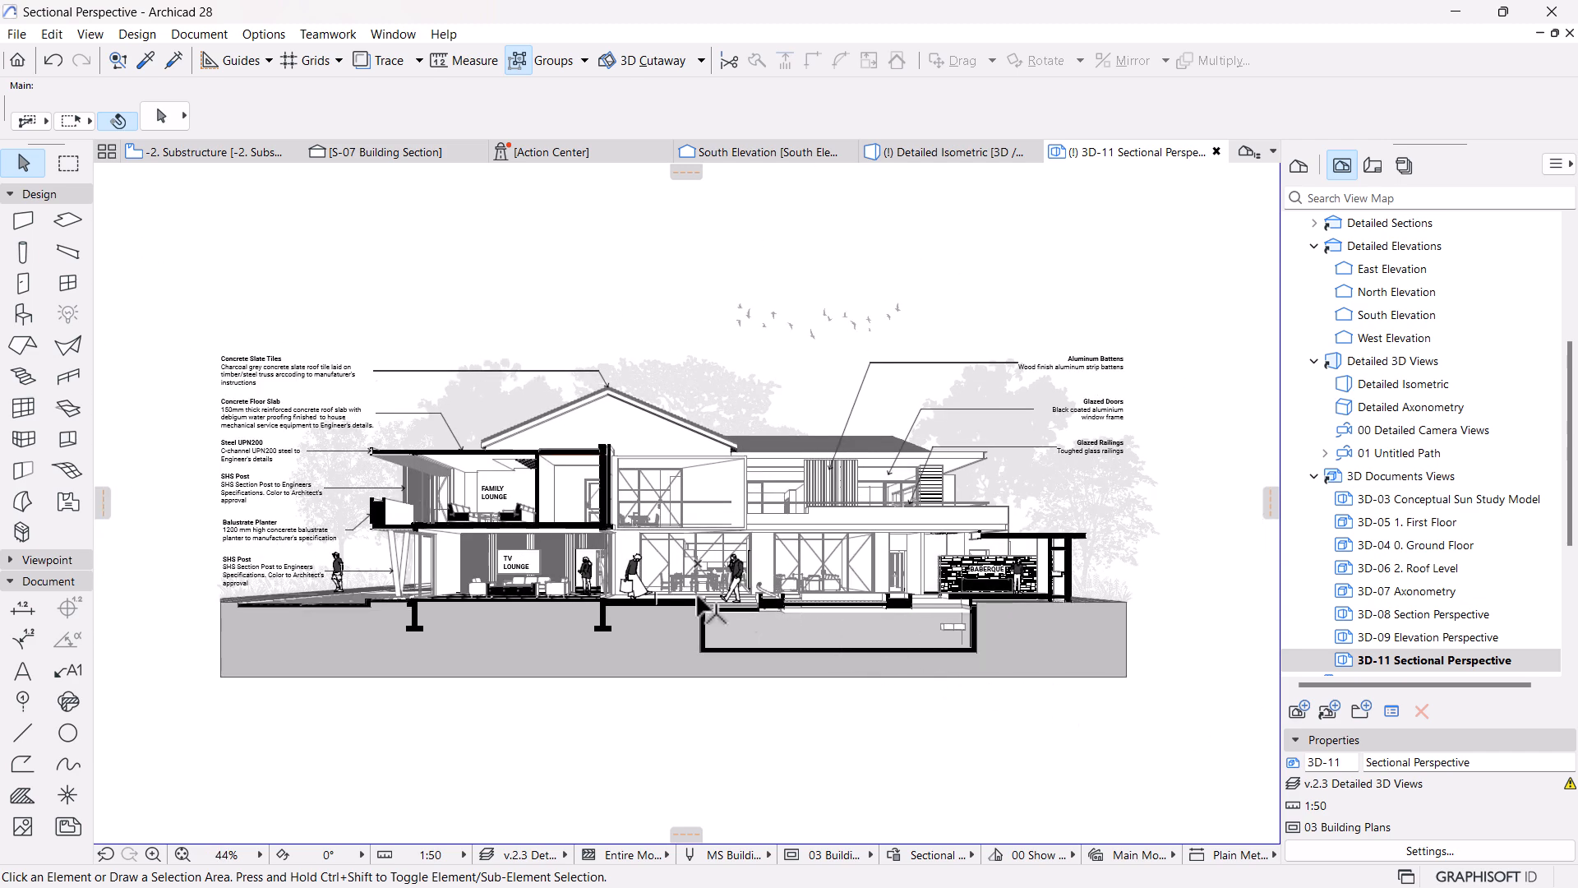
scroll(715, 625, down, 1)
Turn on shadows for the 3D-11 Sectional Perspective document, with the % 25 fill for shadow polygons and fill pen 1
click(1388, 662)
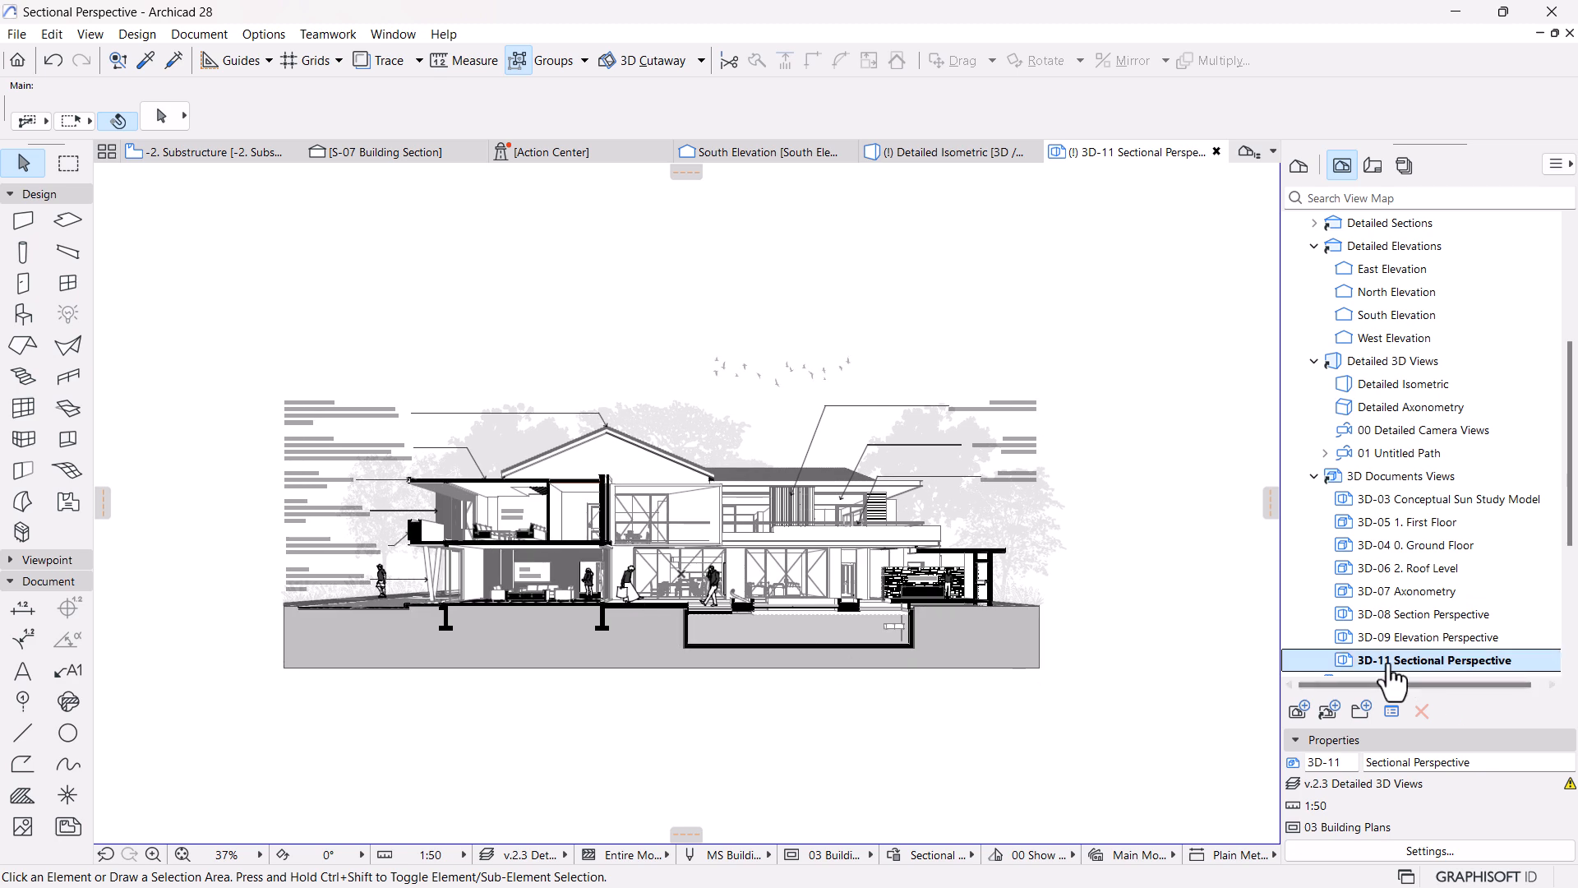
right_click(1418, 664)
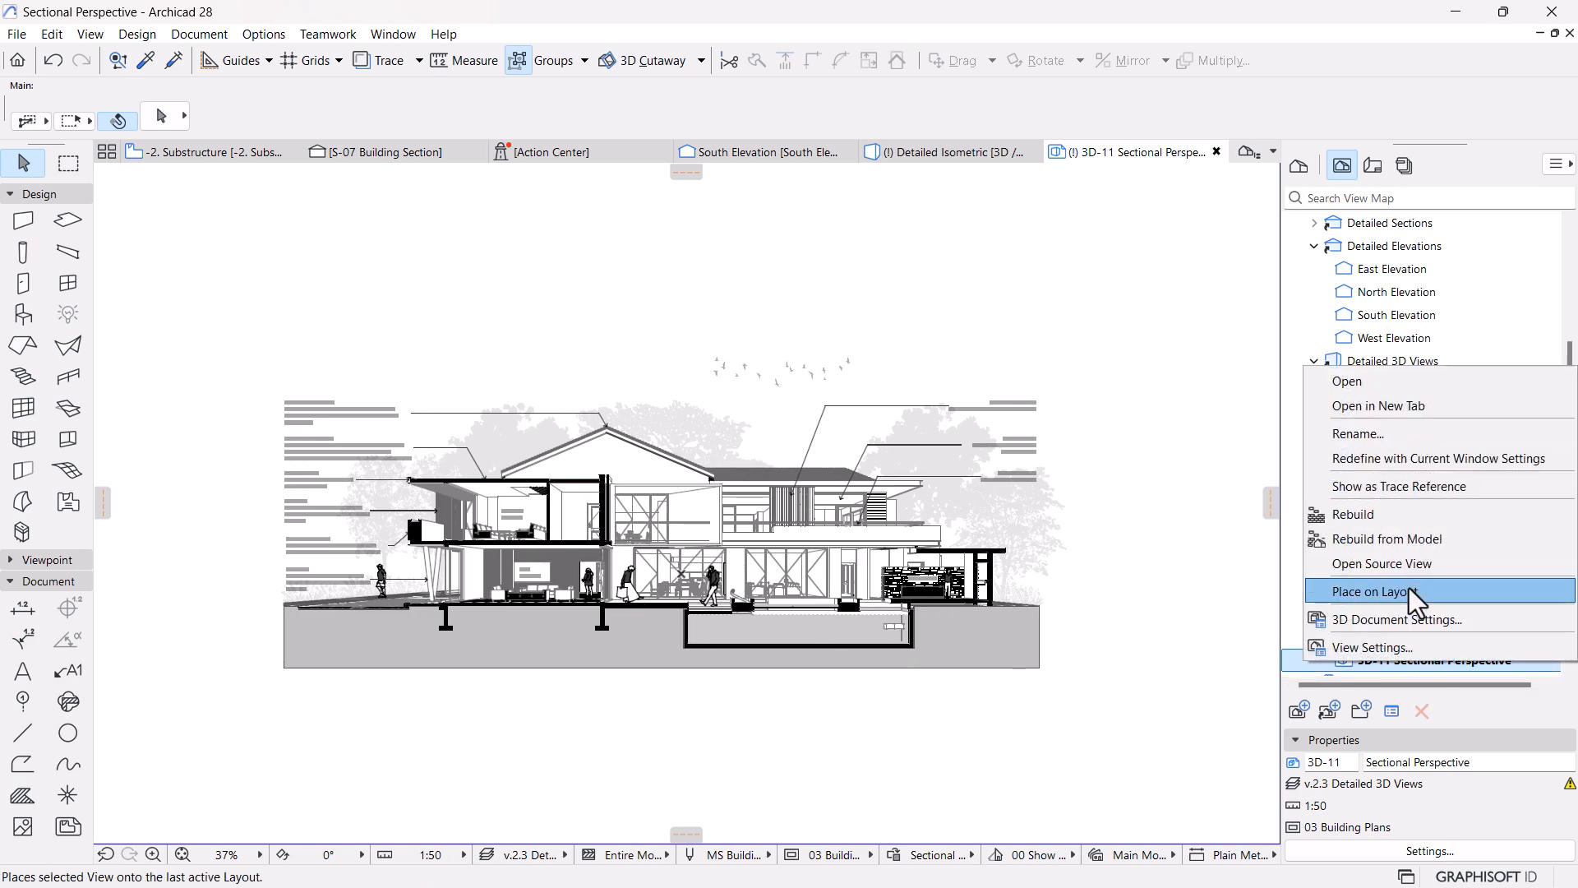
click(1374, 618)
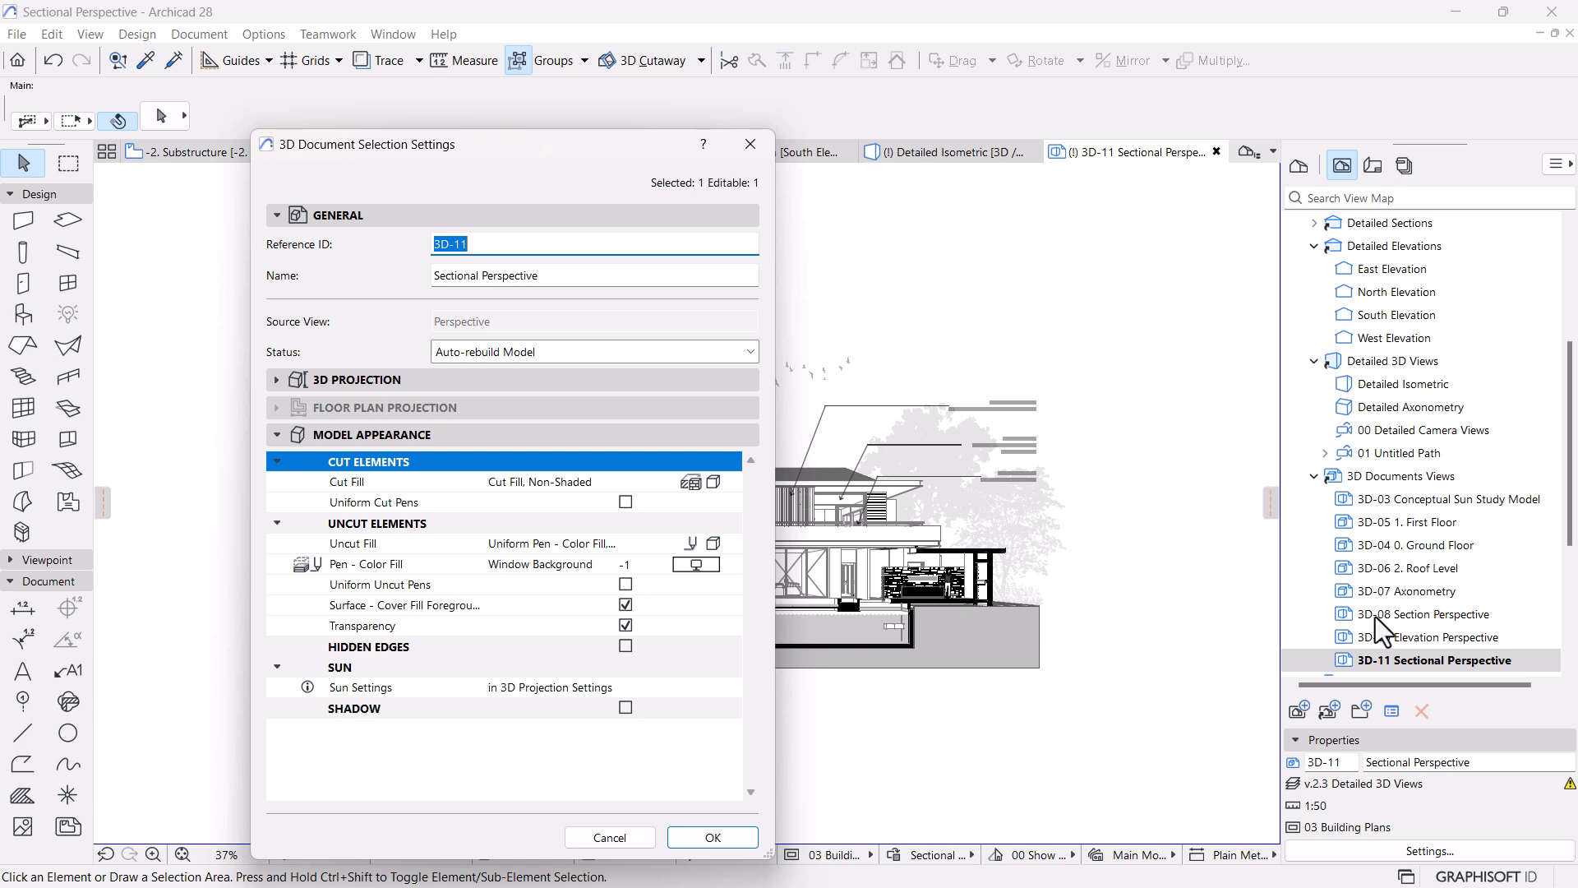
click(624, 705)
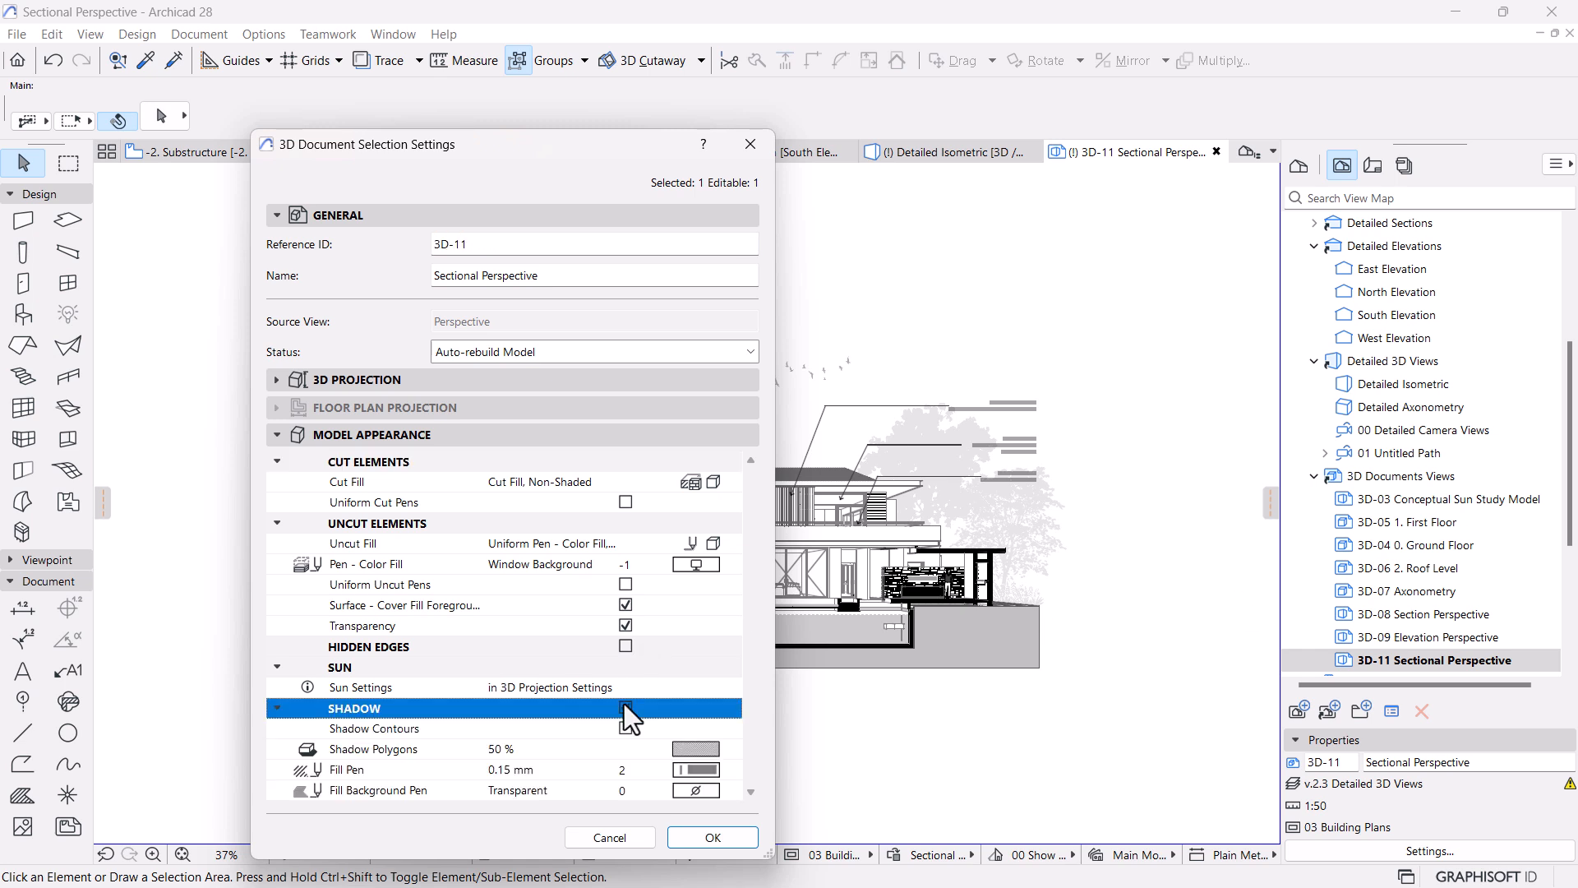
click(699, 771)
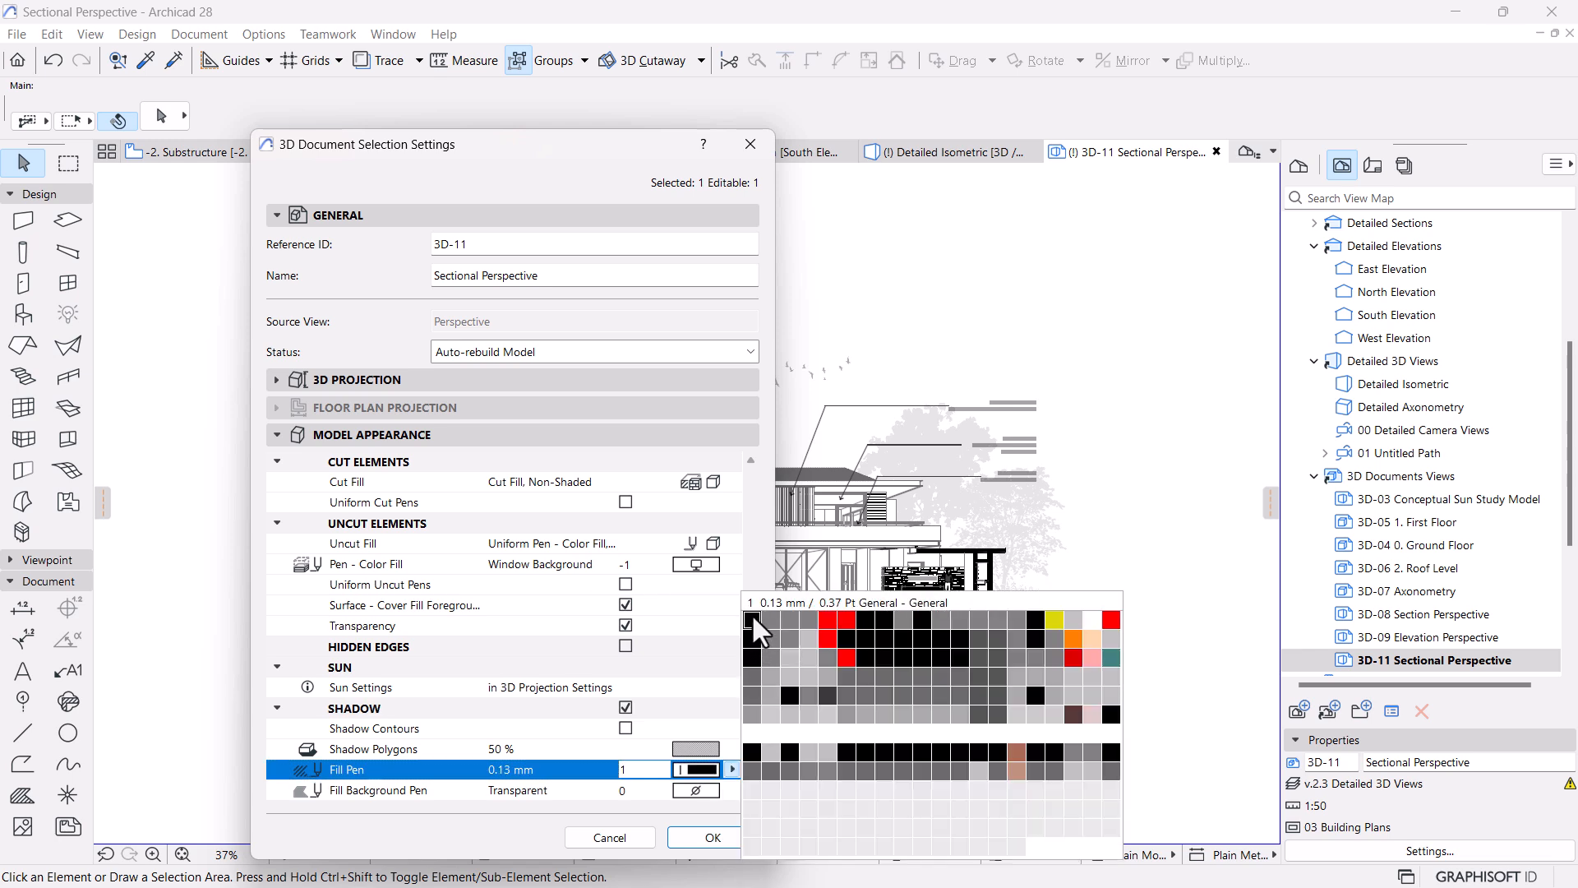
click(751, 613)
click(700, 749)
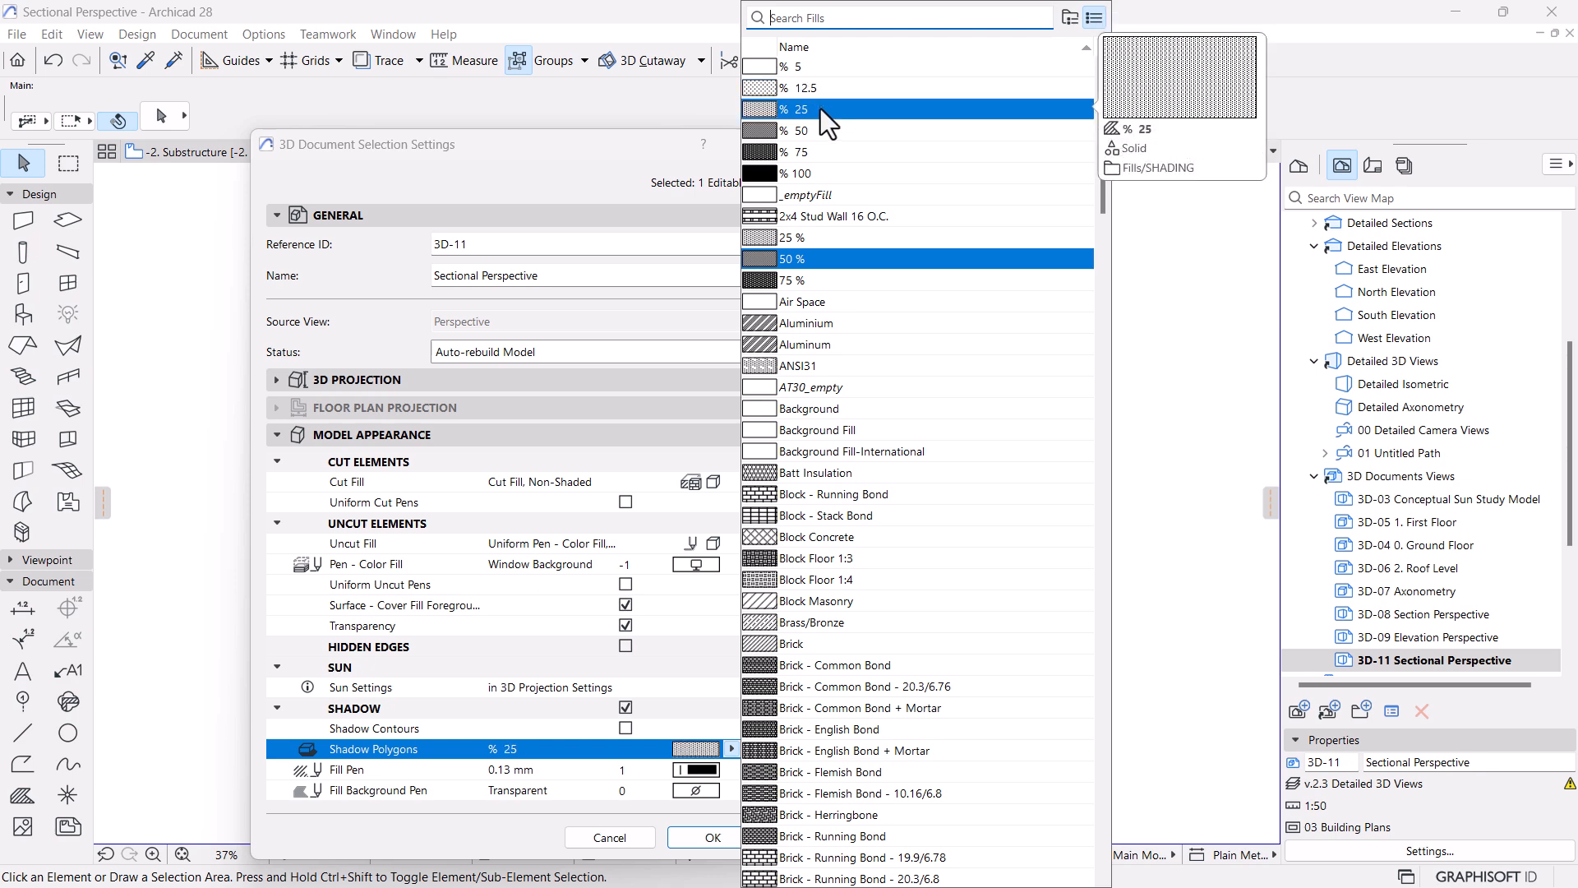
click(820, 109)
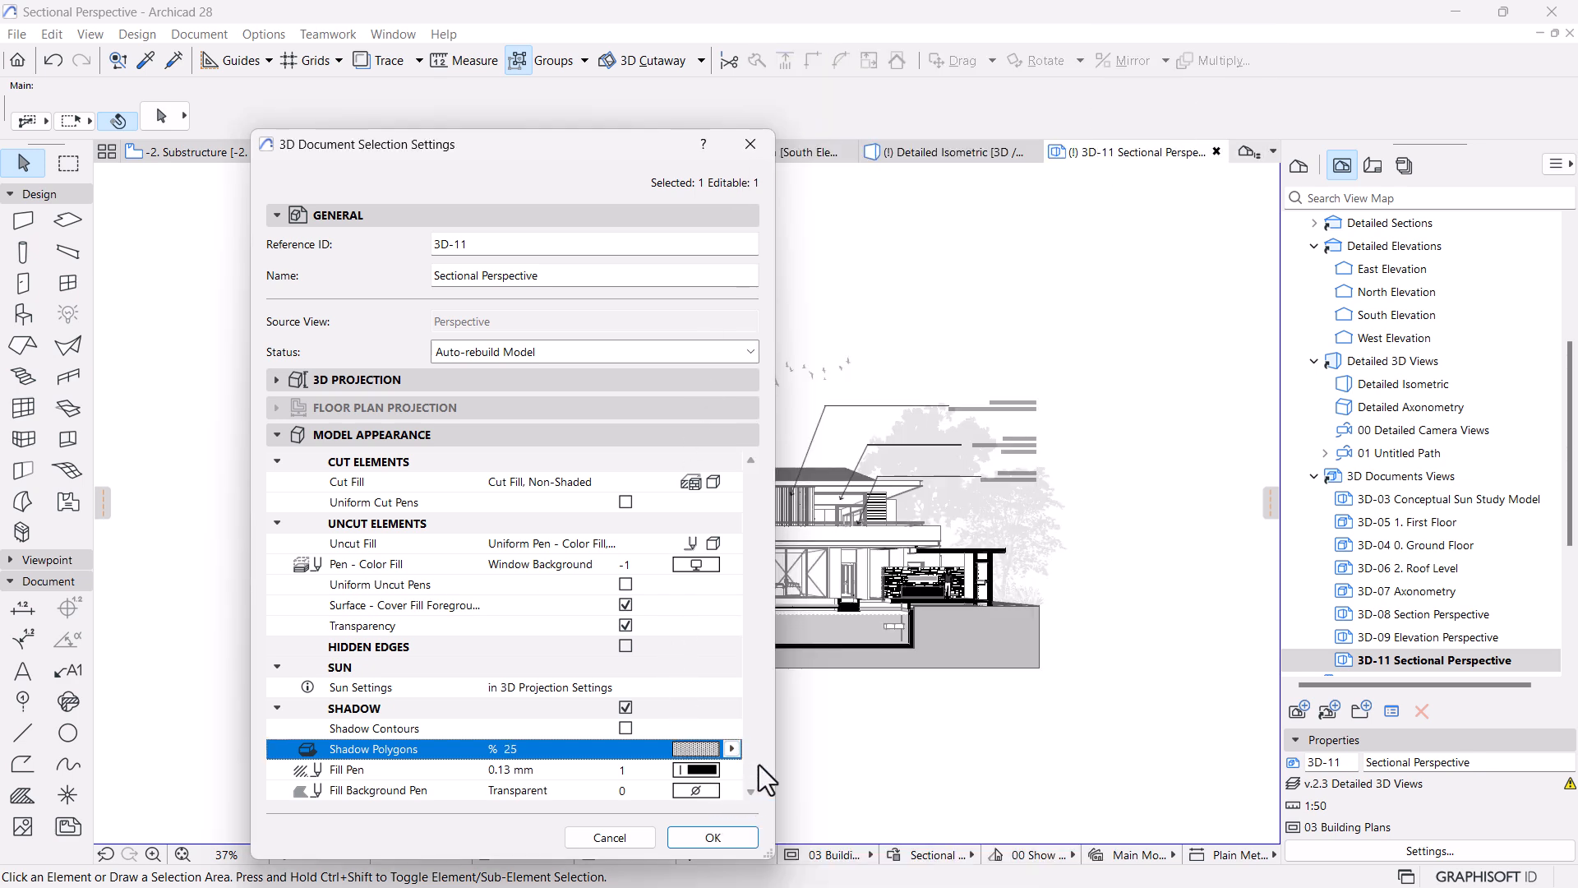
click(713, 837)
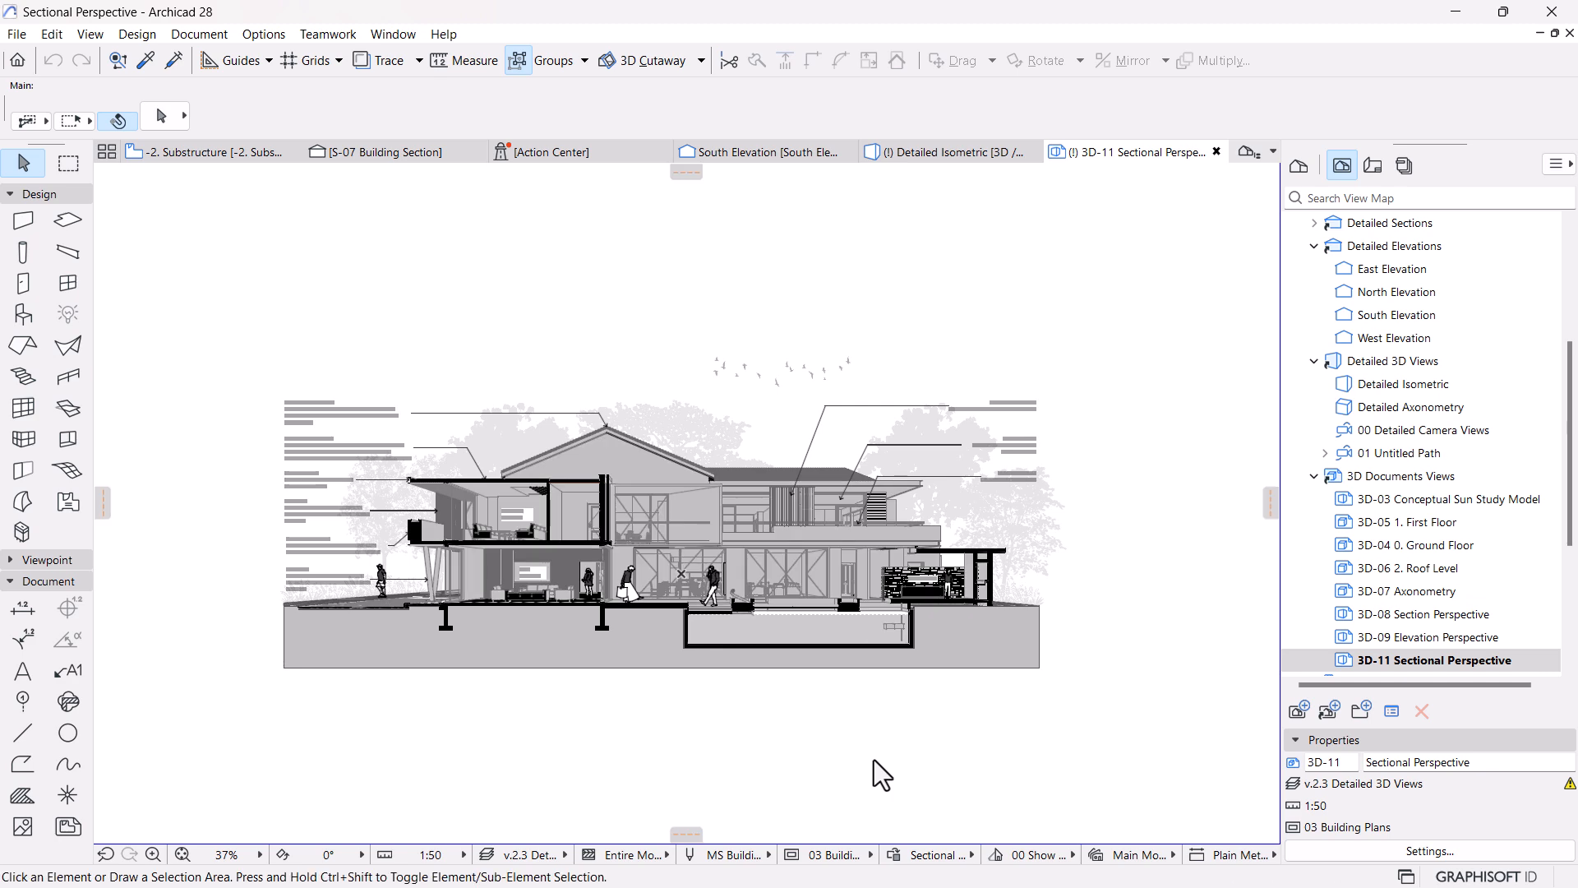
scroll(662, 553, up, 3)
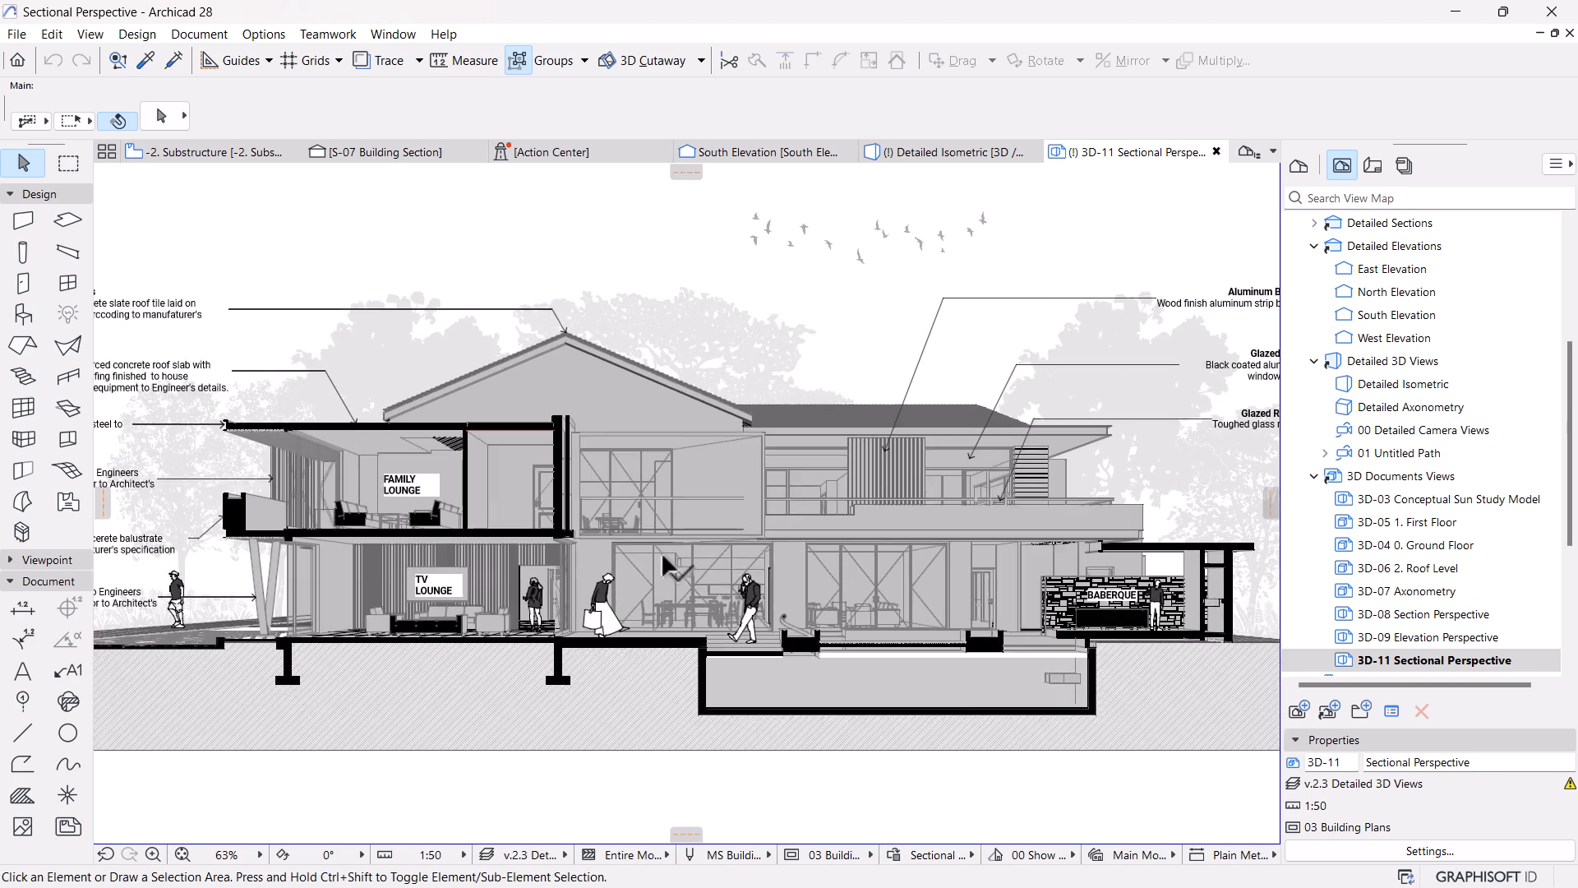
scroll(740, 571, down, 2)
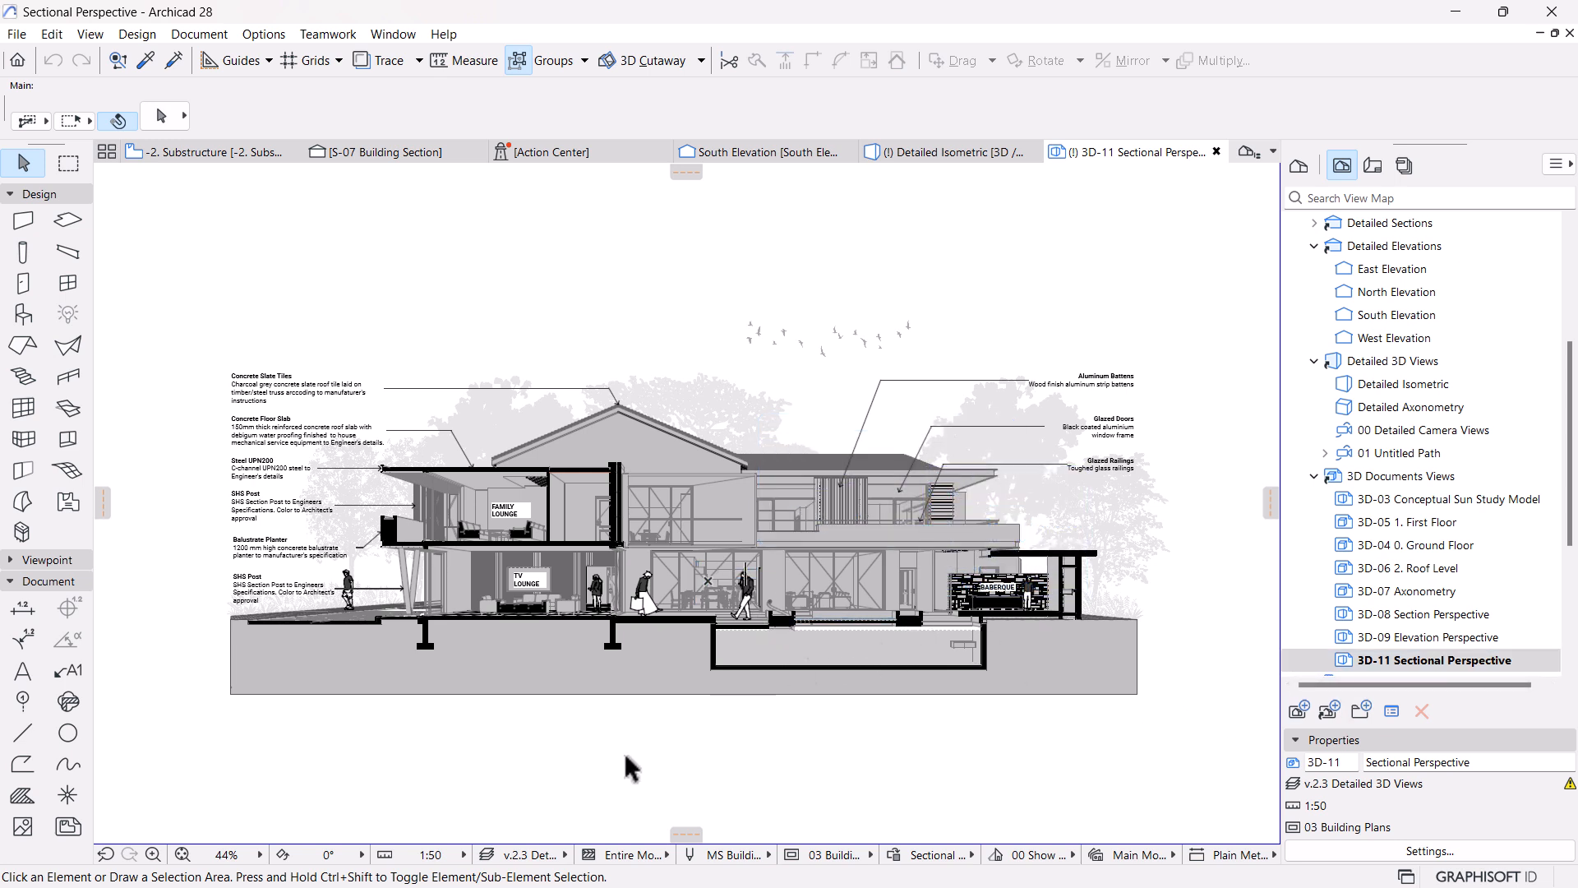
right_click(1410, 666)
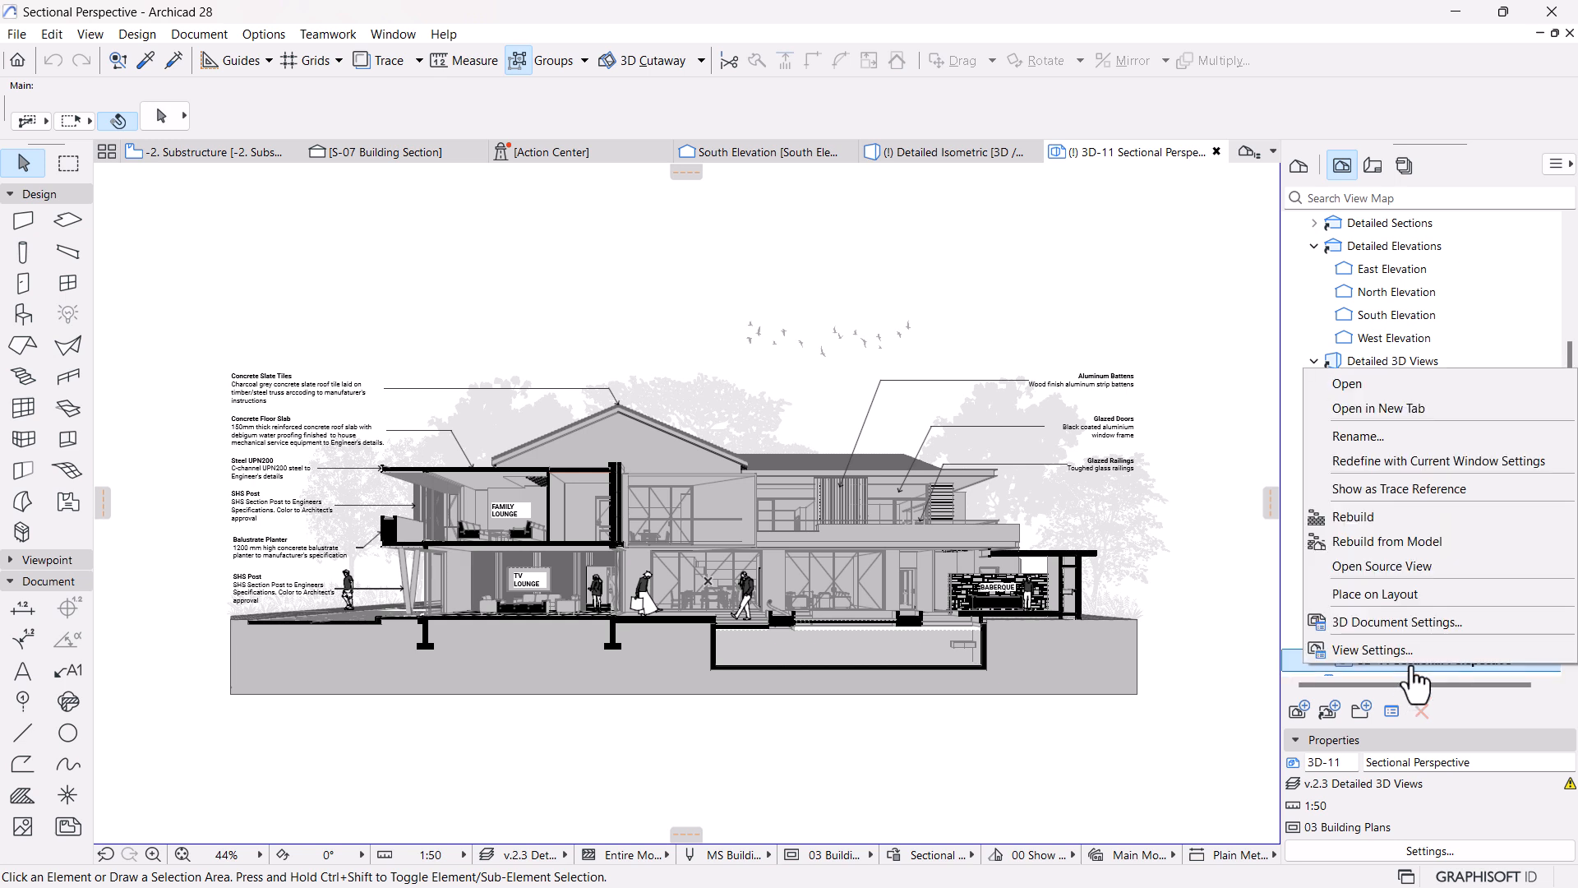
click(1397, 623)
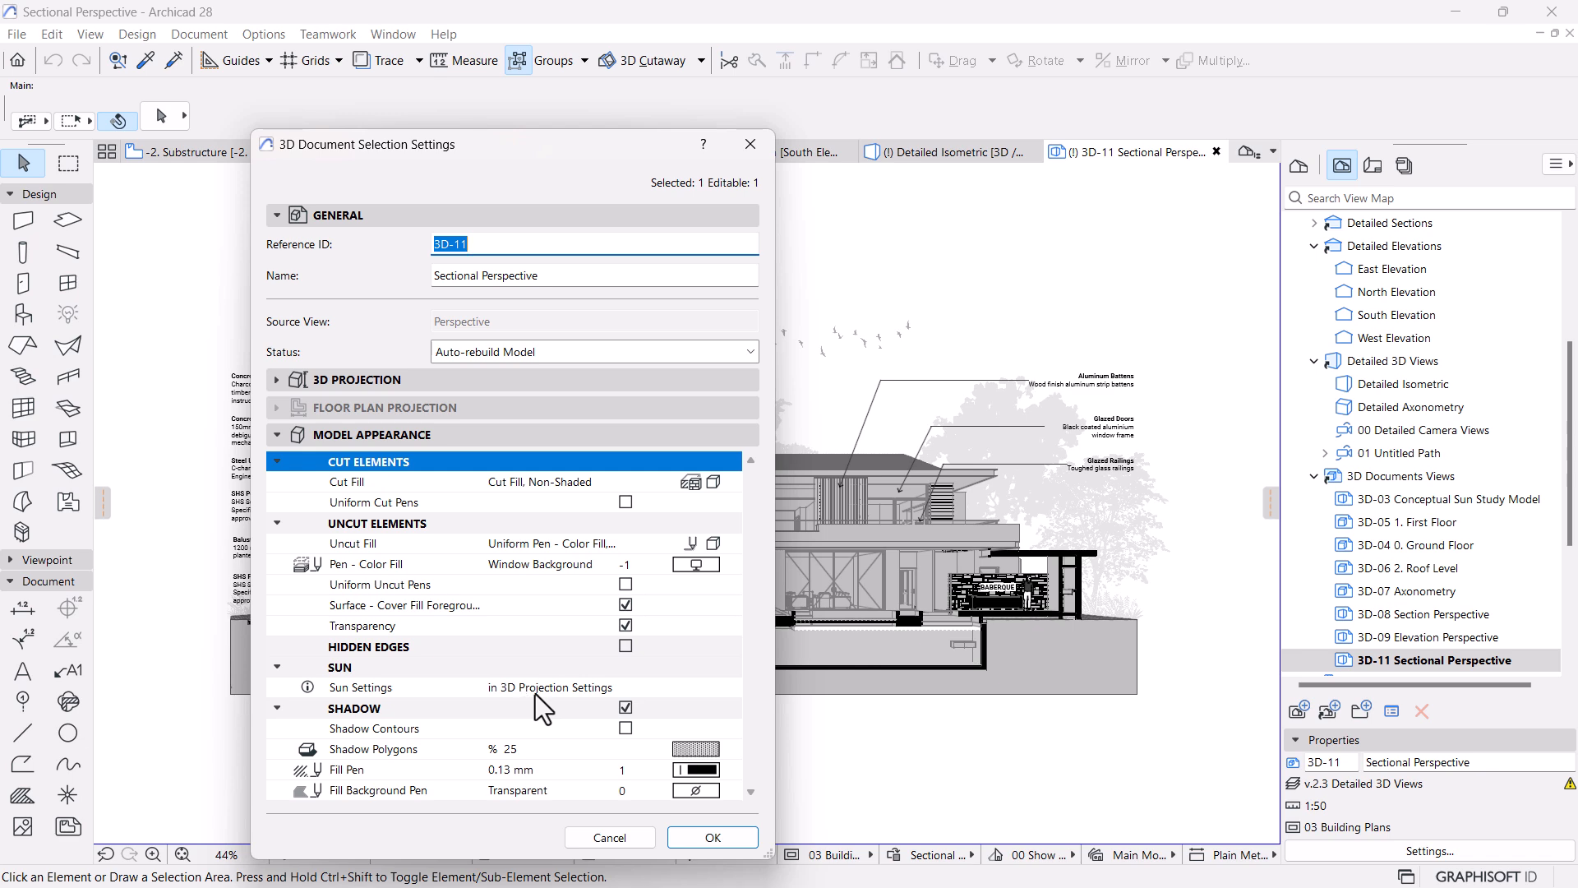
click(609, 838)
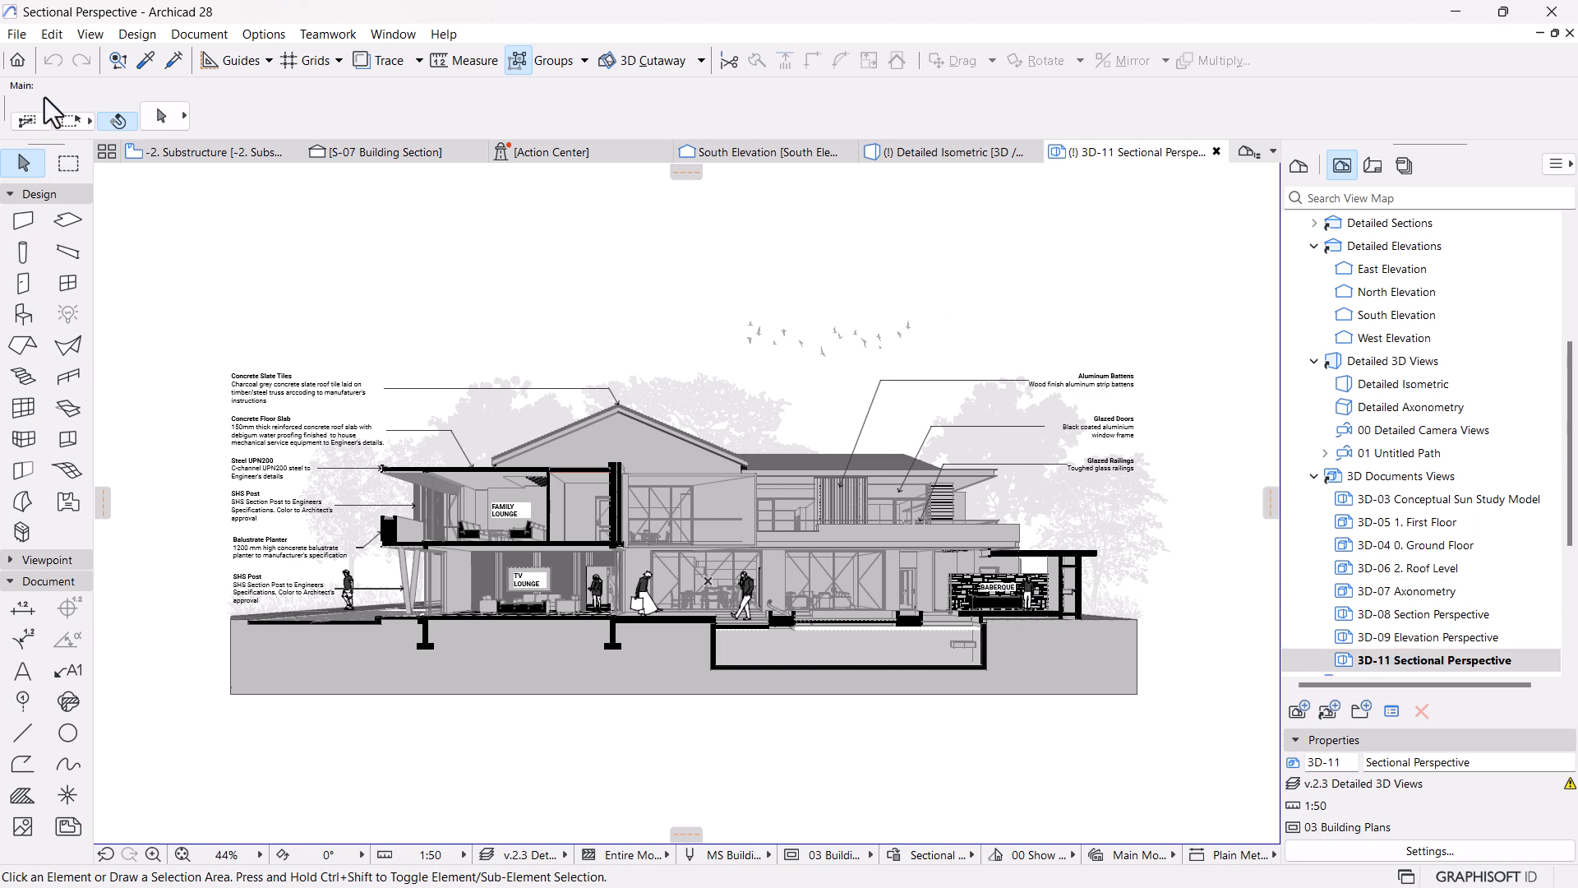
Set the perspective's camera azimuth to 200° and the custom sun azimuth to 60° in the 3D projection settings
click(90, 33)
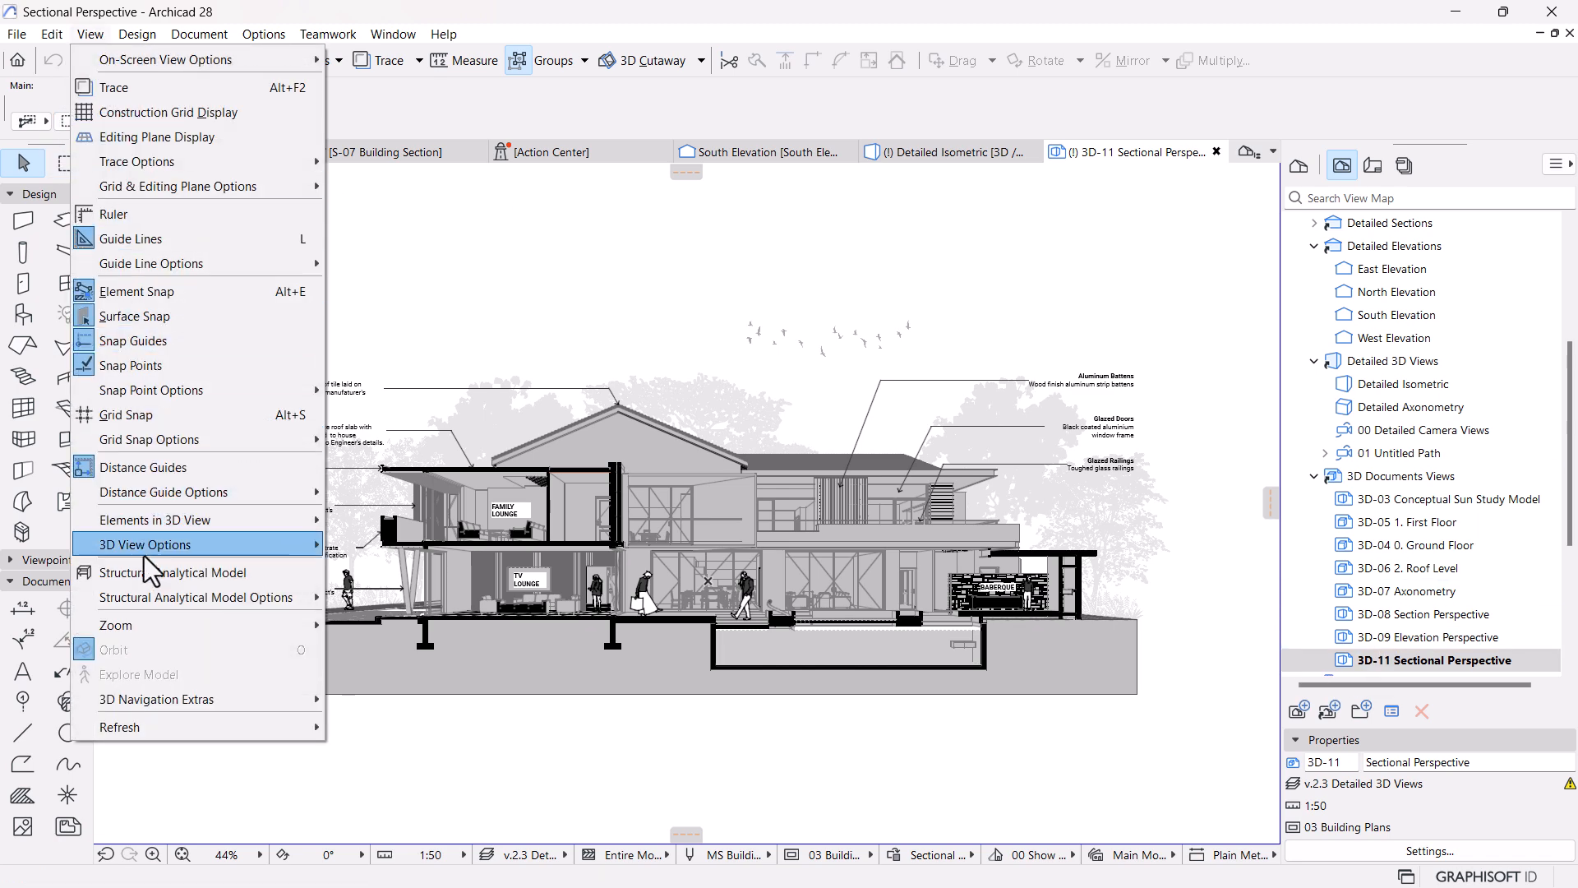
mouse_move(145, 550)
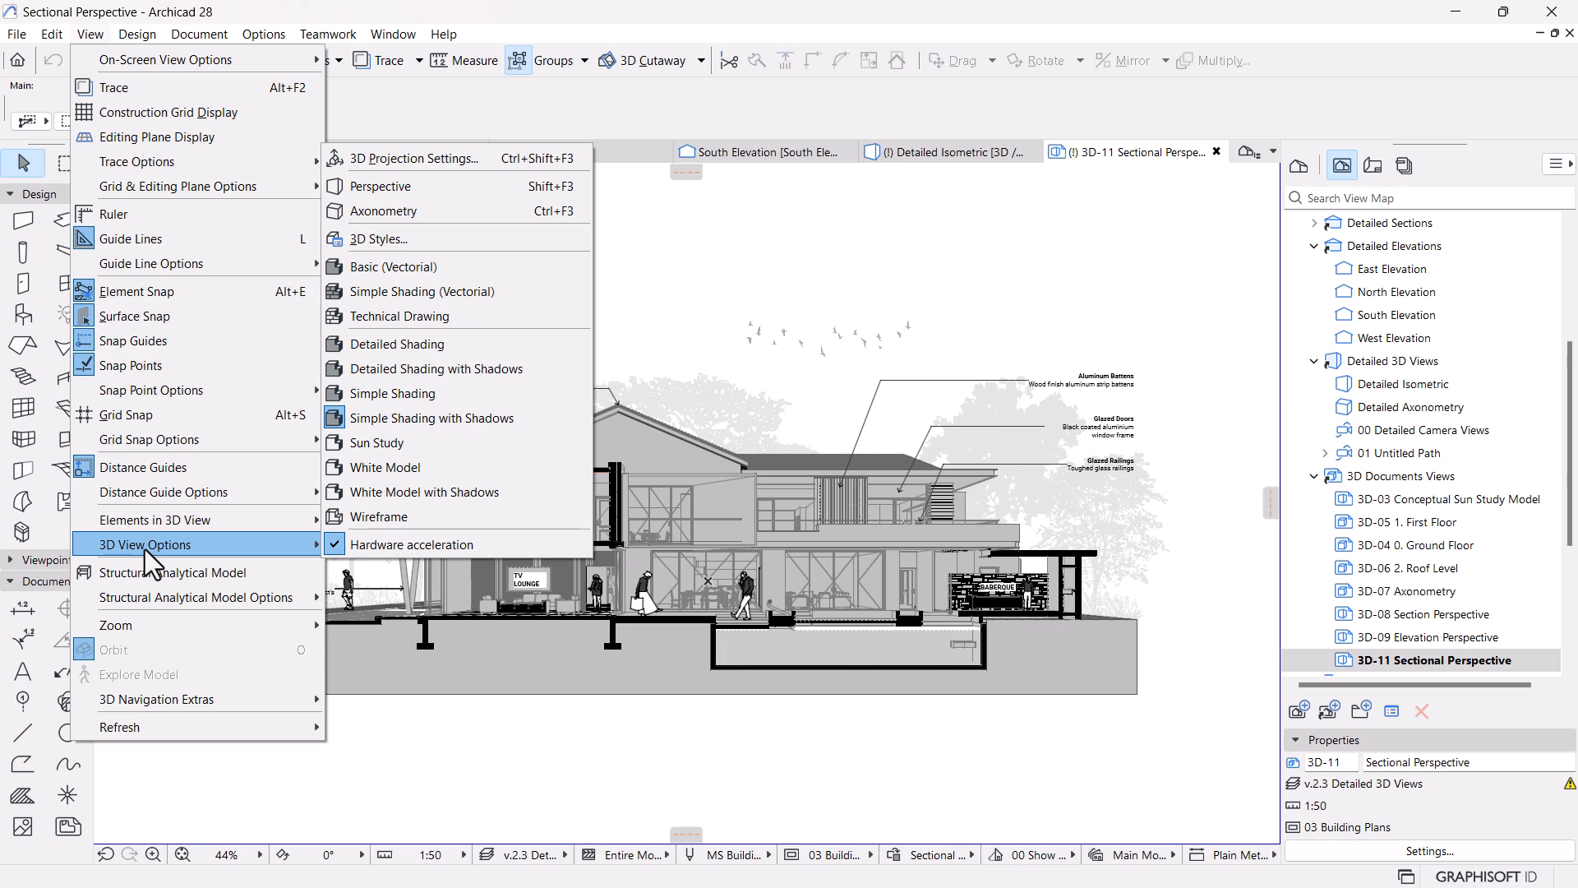
click(392, 162)
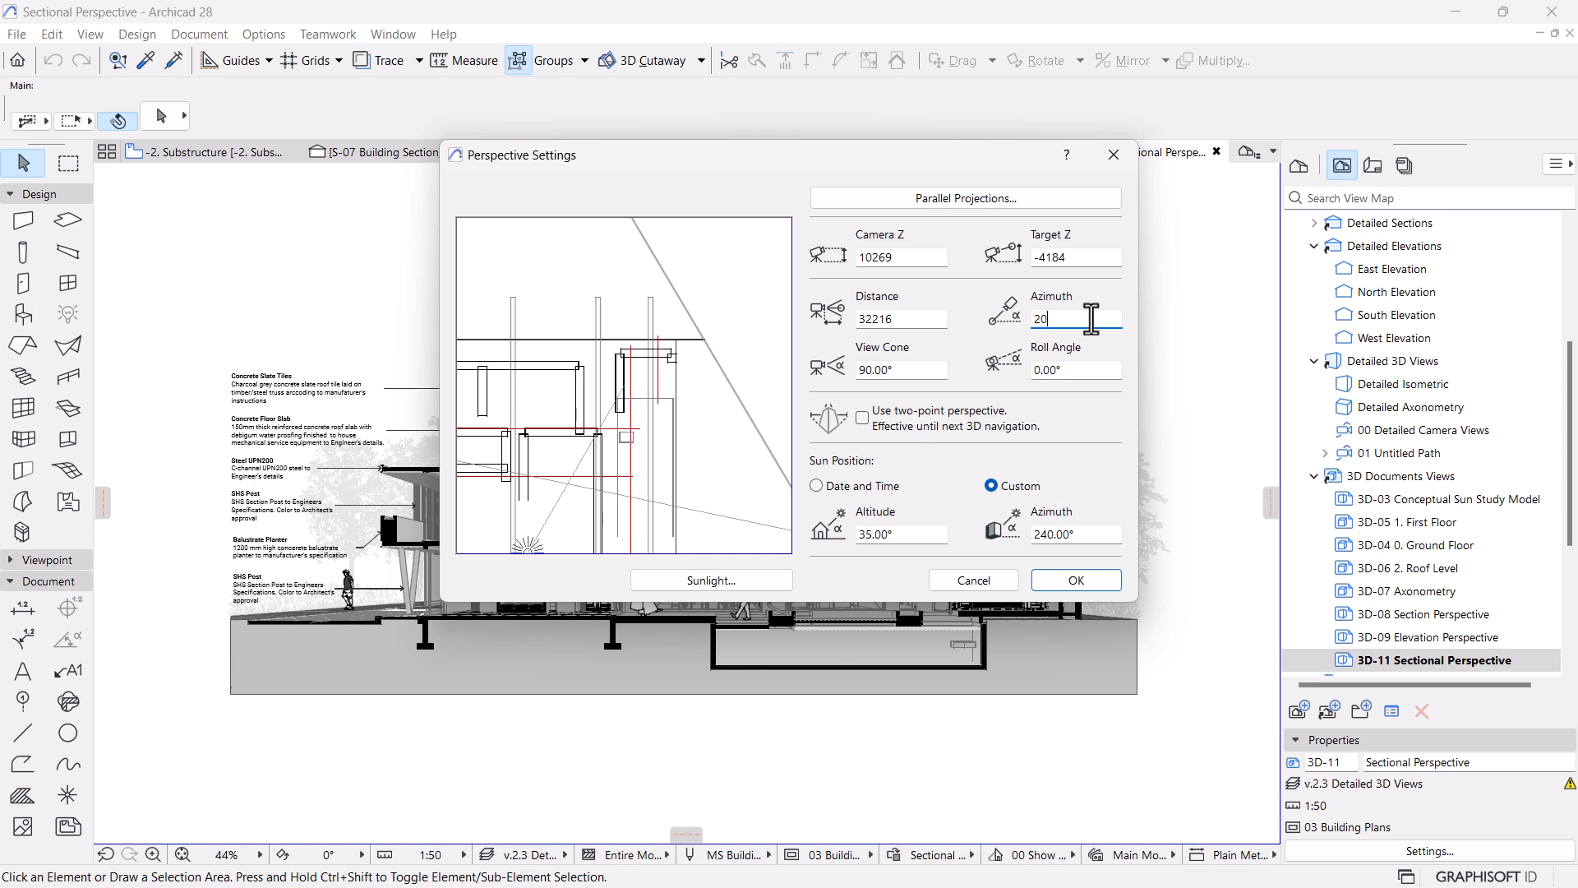
click(1083, 535)
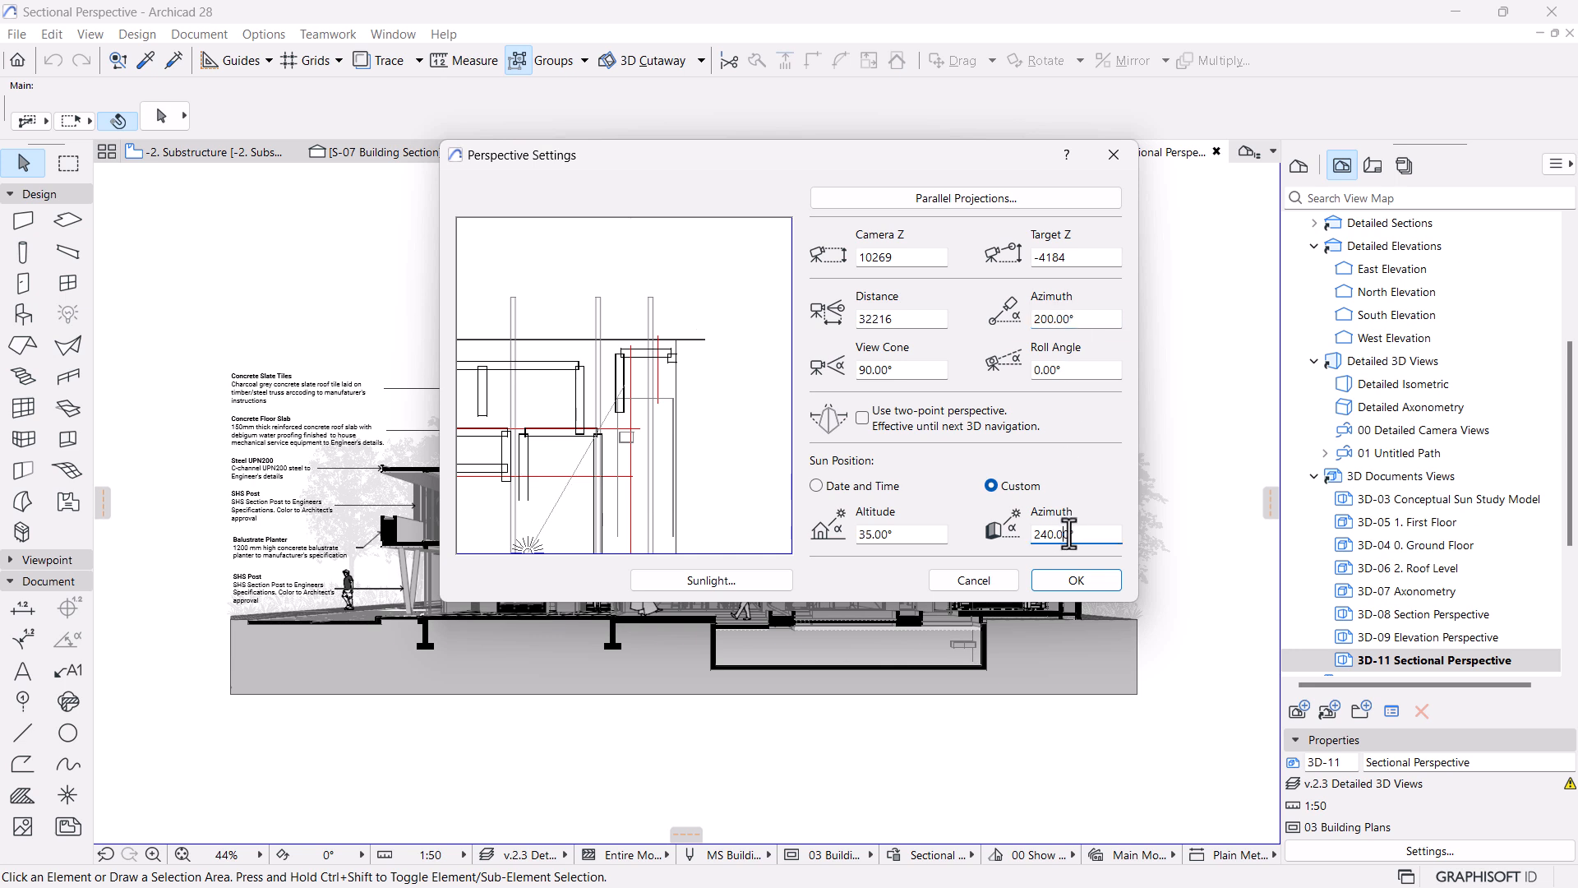
drag(1084, 534, 1018, 535)
text(60)
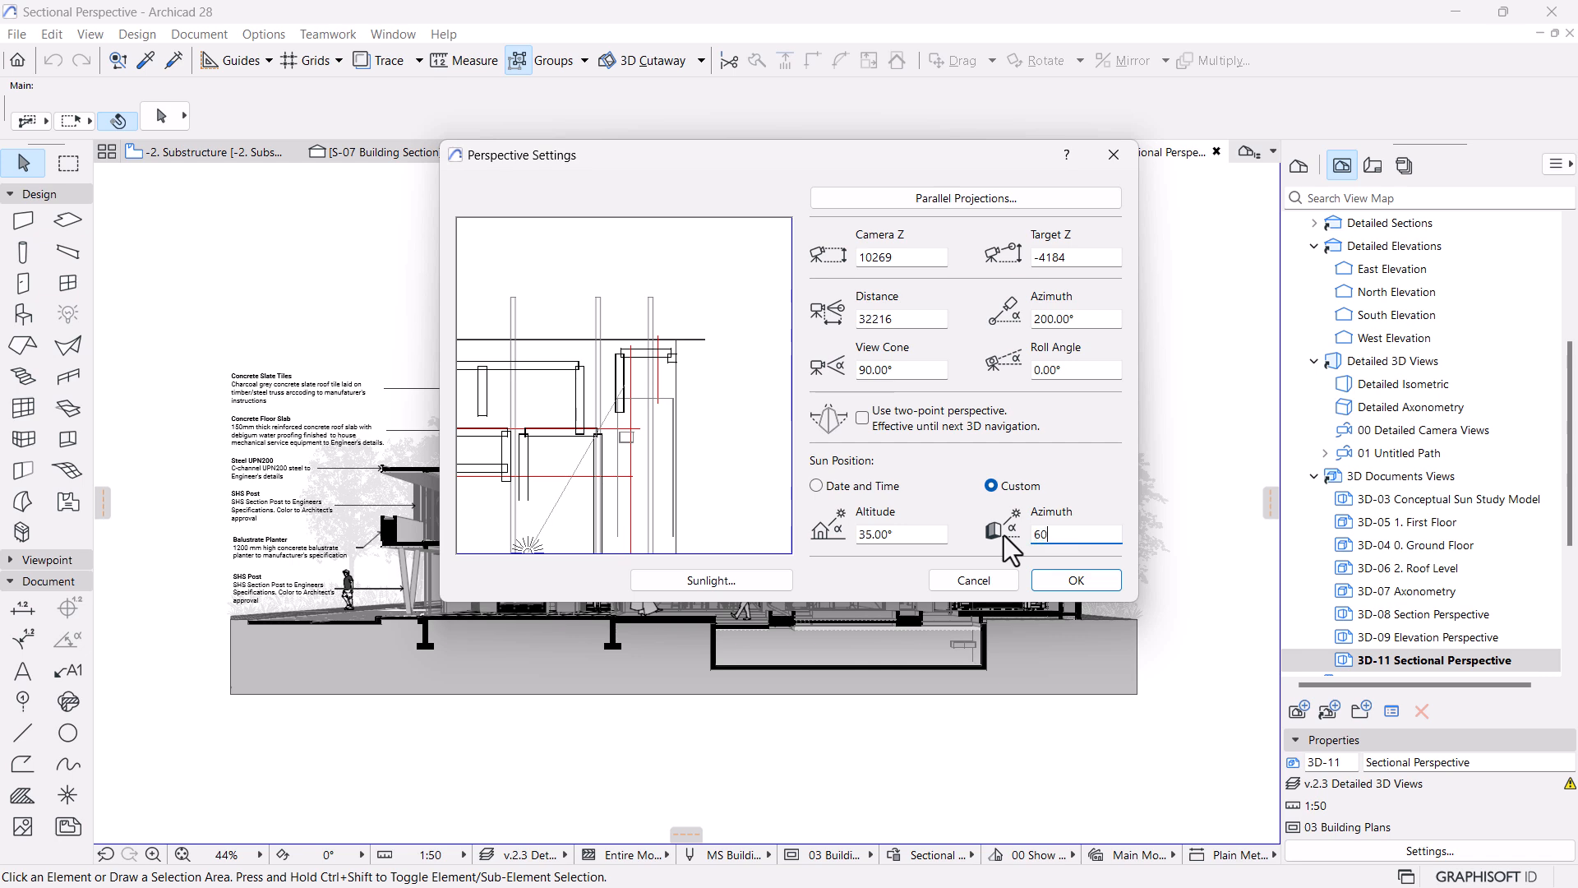
click(1069, 580)
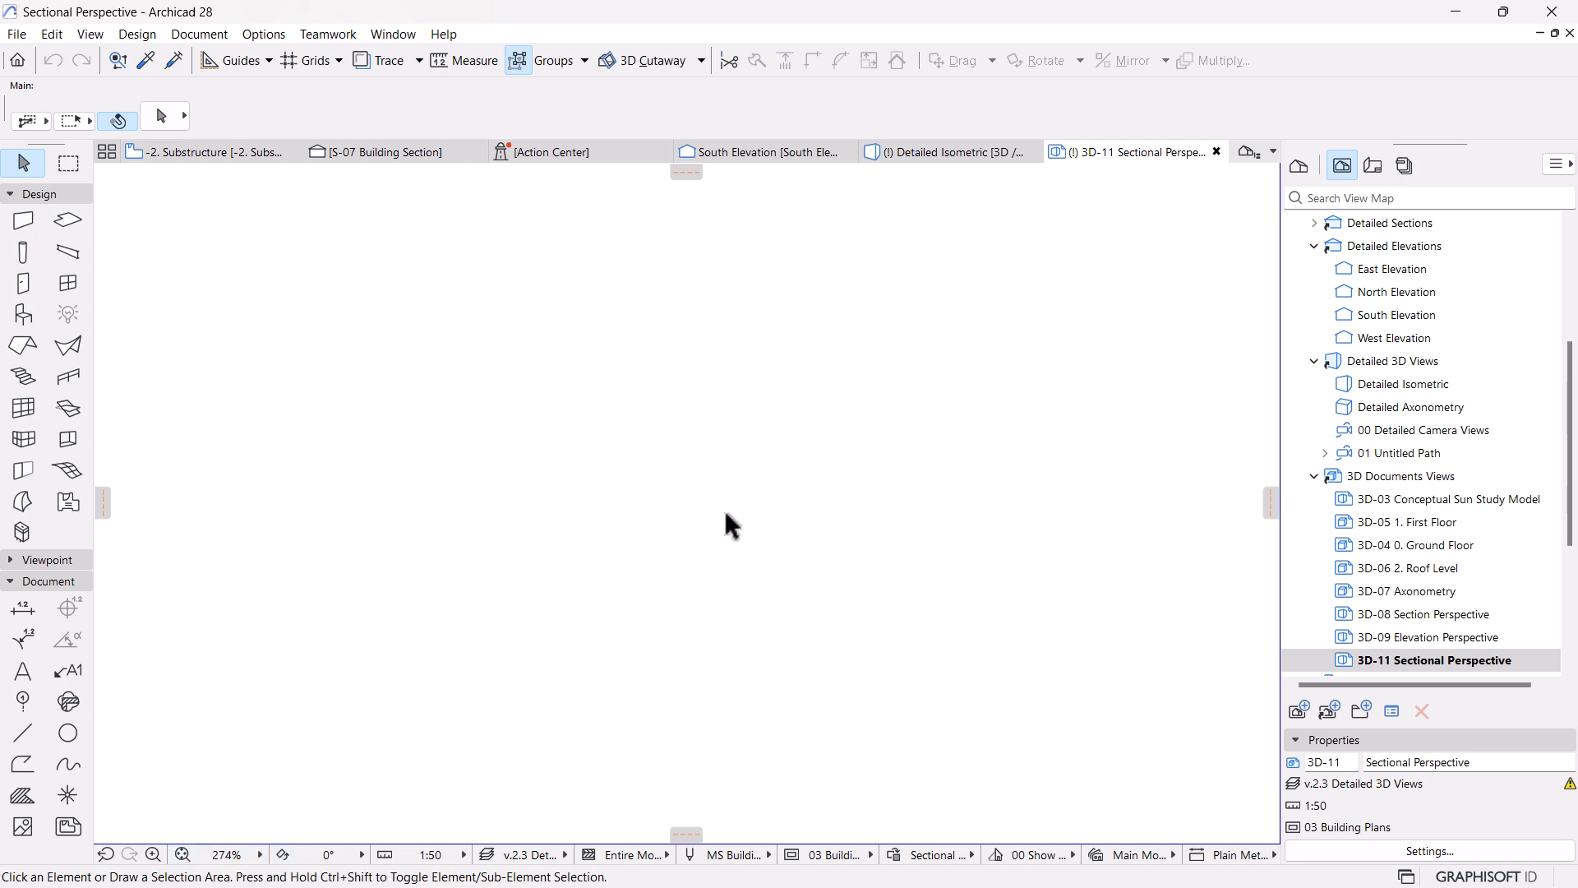
scroll(726, 515, up, 1)
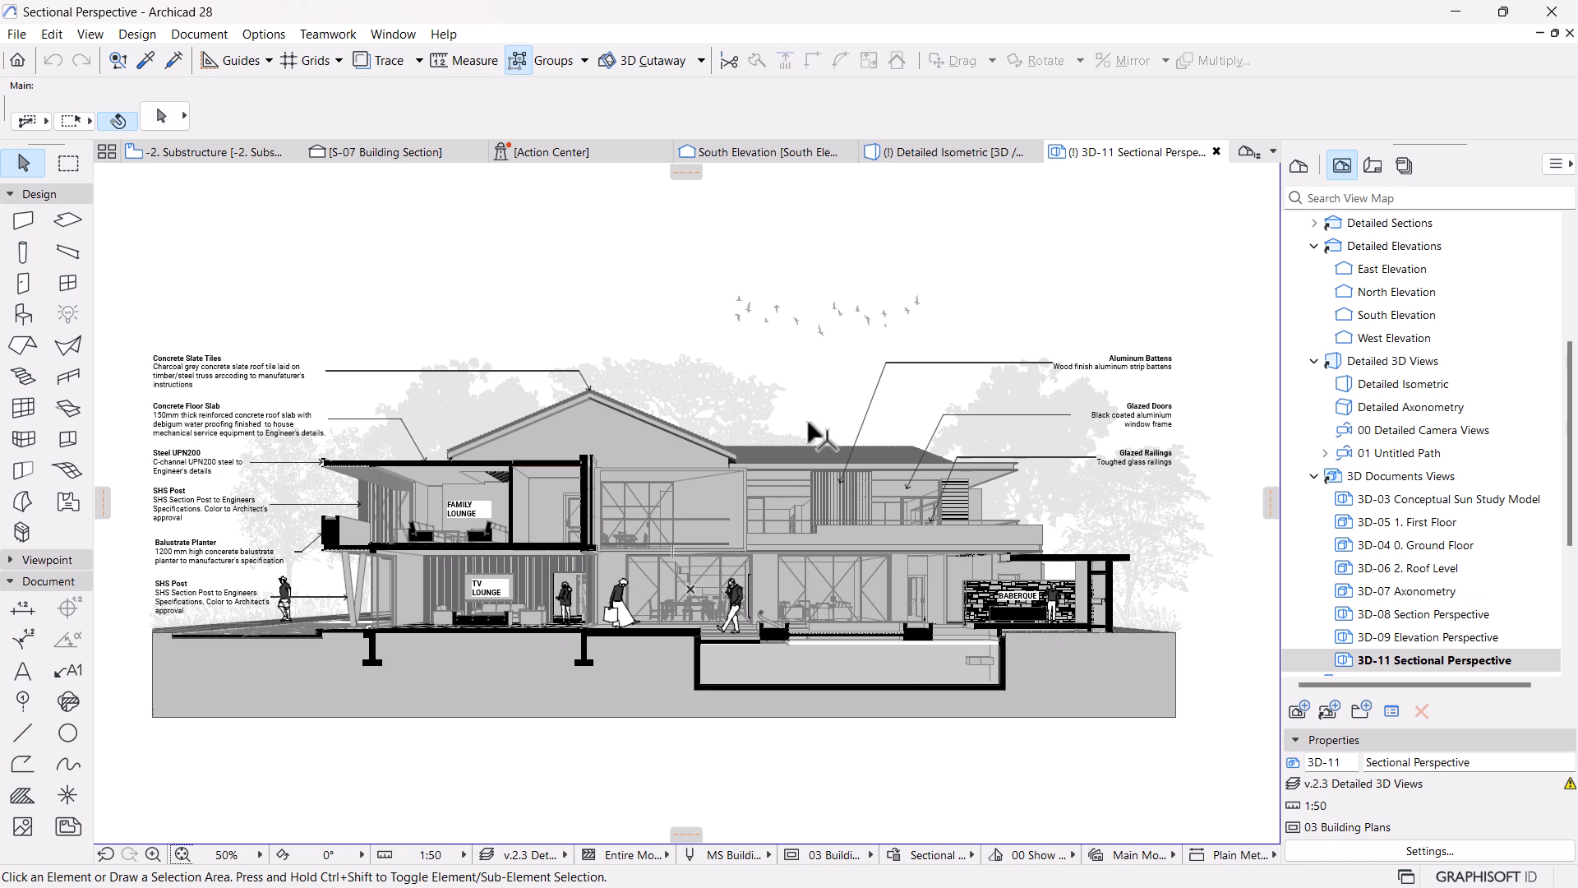
scroll(807, 422, down, 1)
scroll(681, 486, up, 1)
click(681, 488)
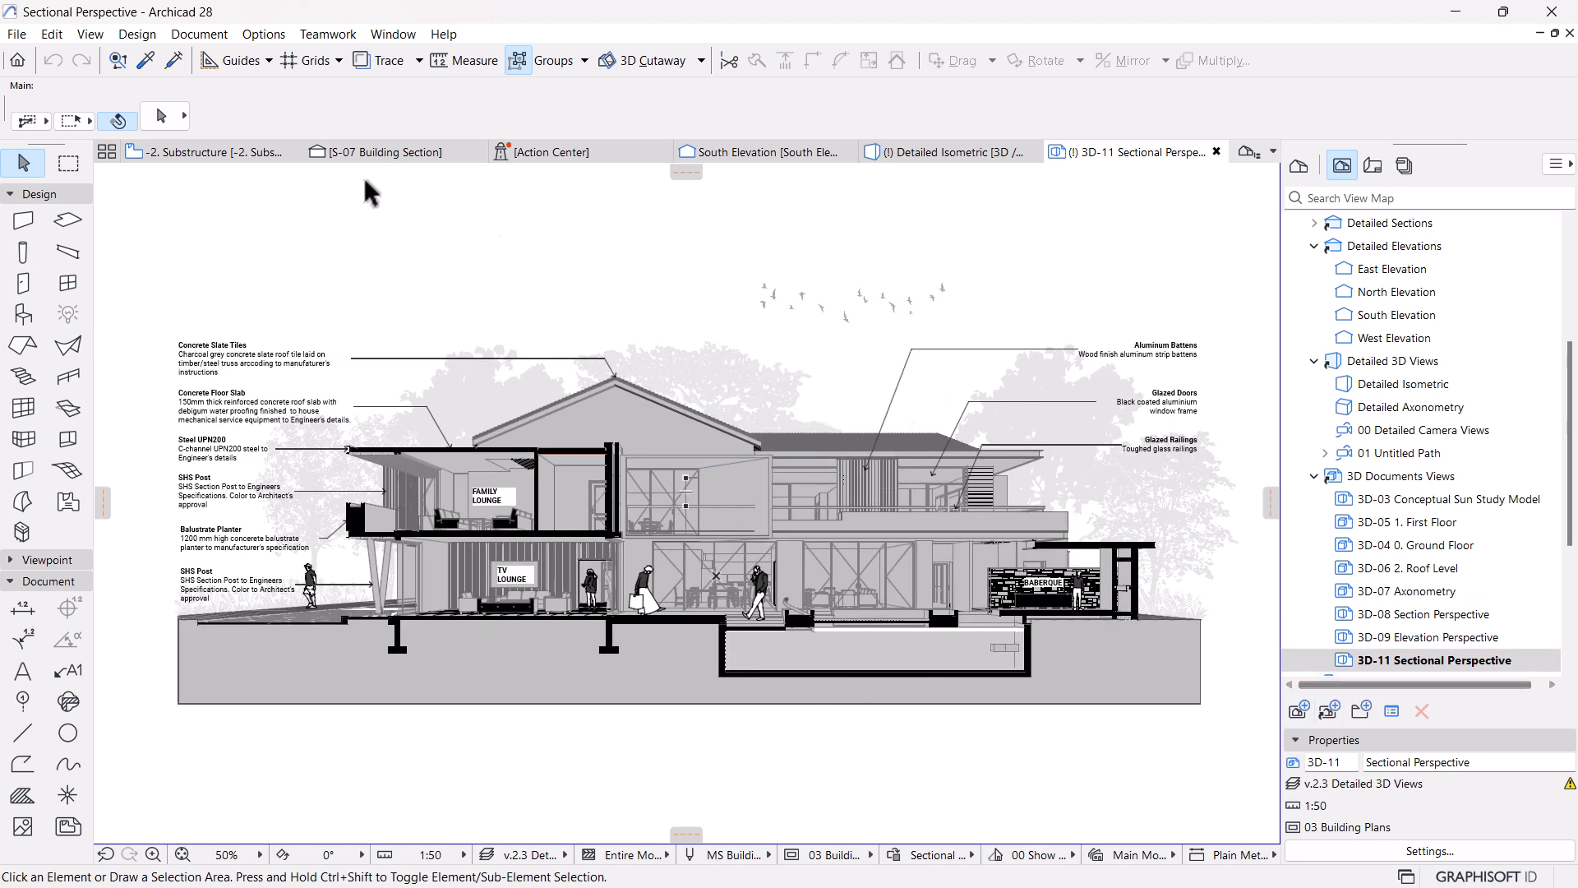
Open the Detailed Isometric view and orbit around the house to examine how the sun casts its shadows
click(91, 34)
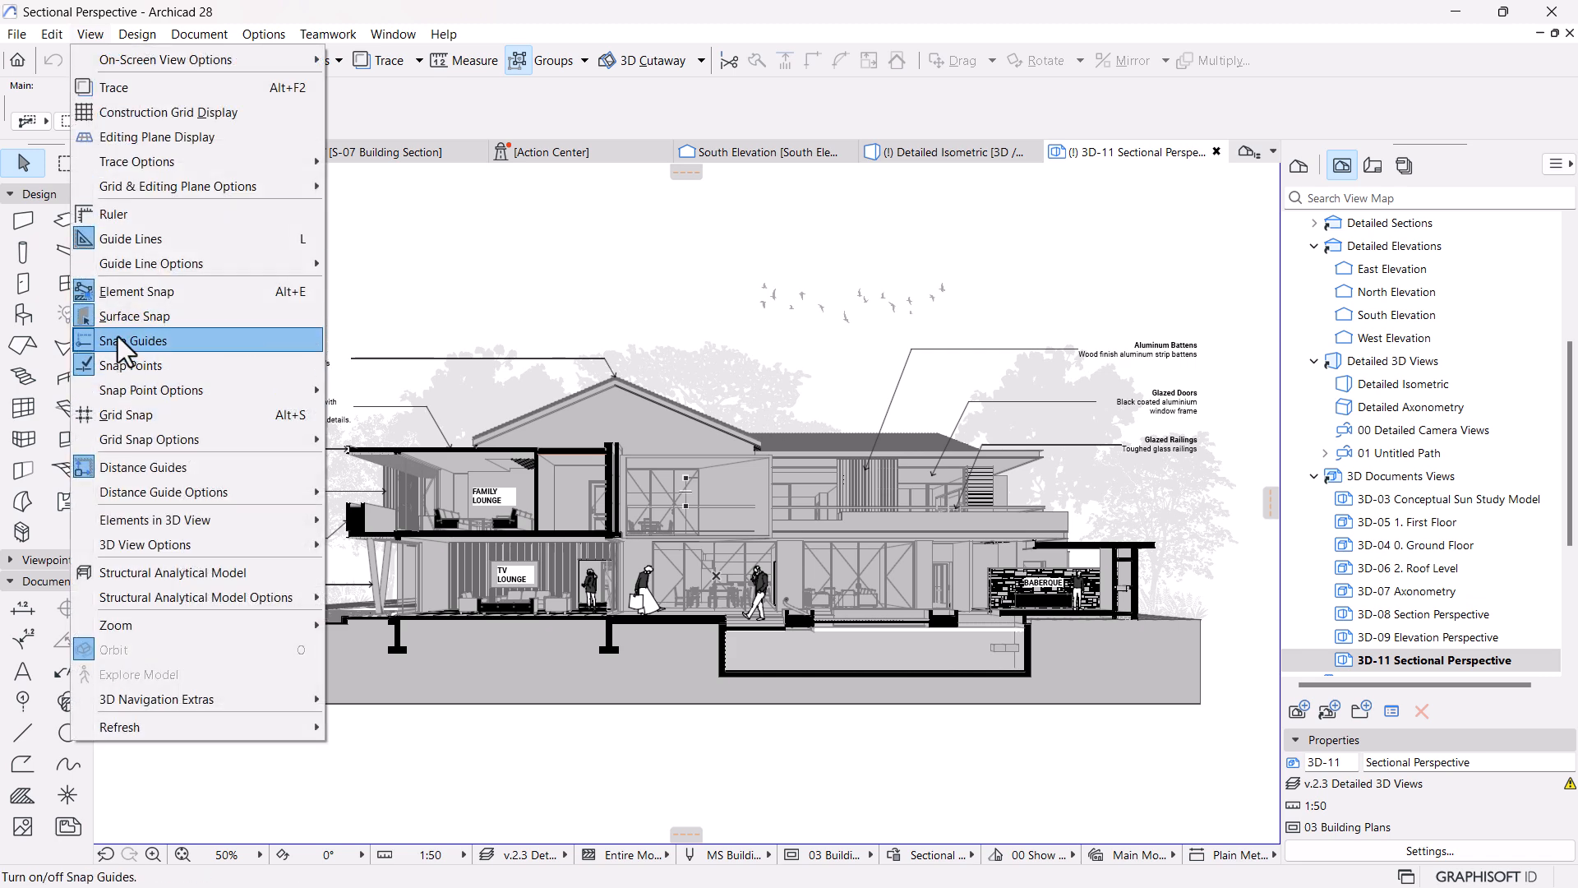
double_click(1403, 389)
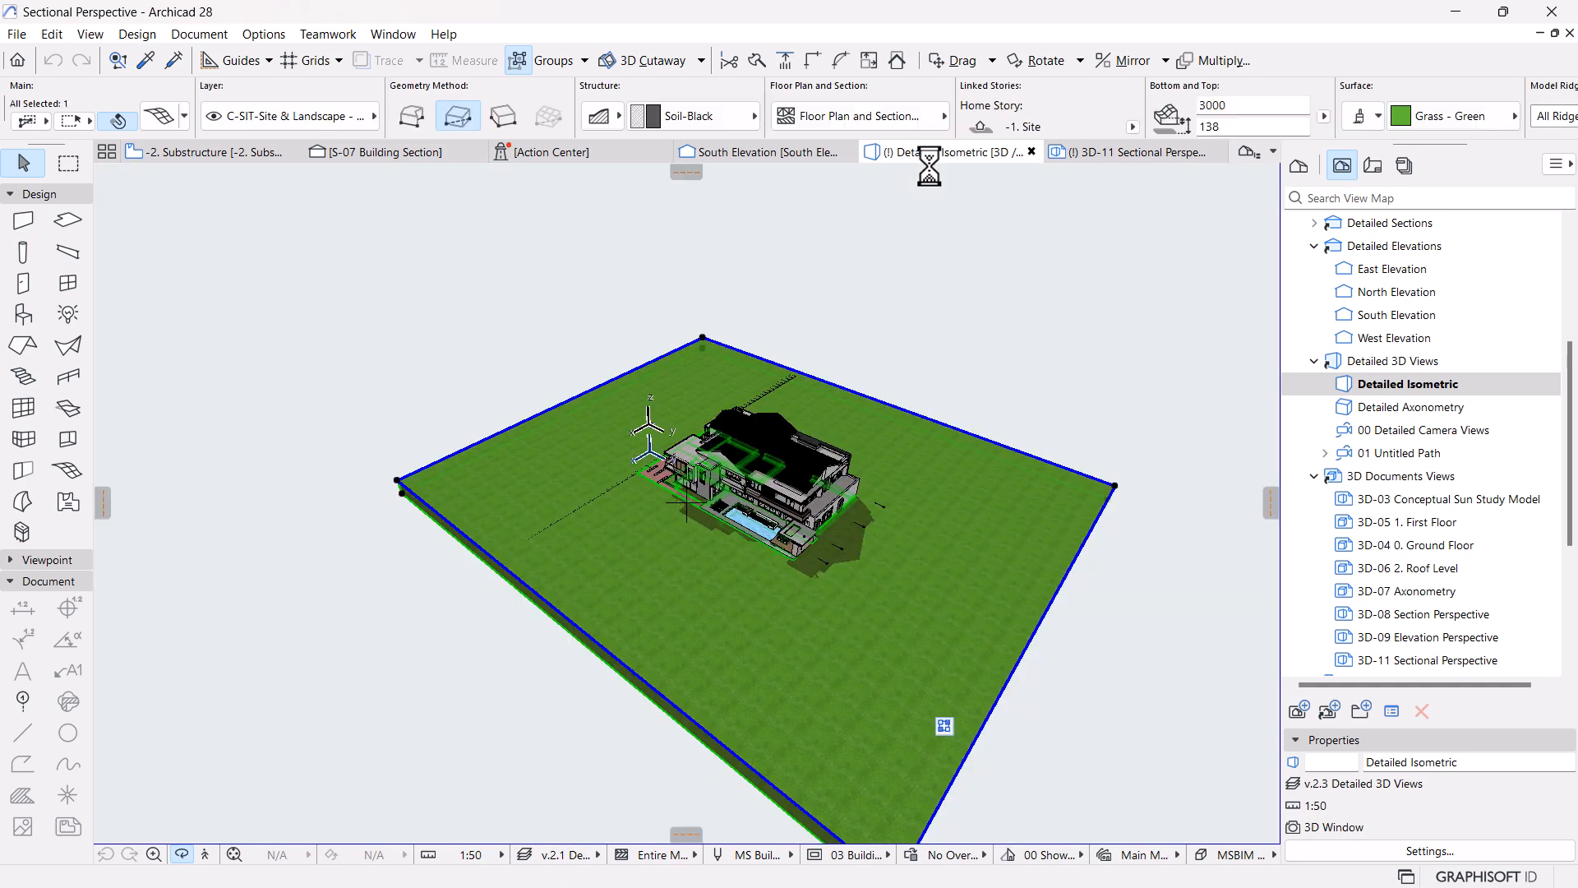
scroll(733, 486, up, 5)
shift+middle_drag(609, 539, 840, 587)
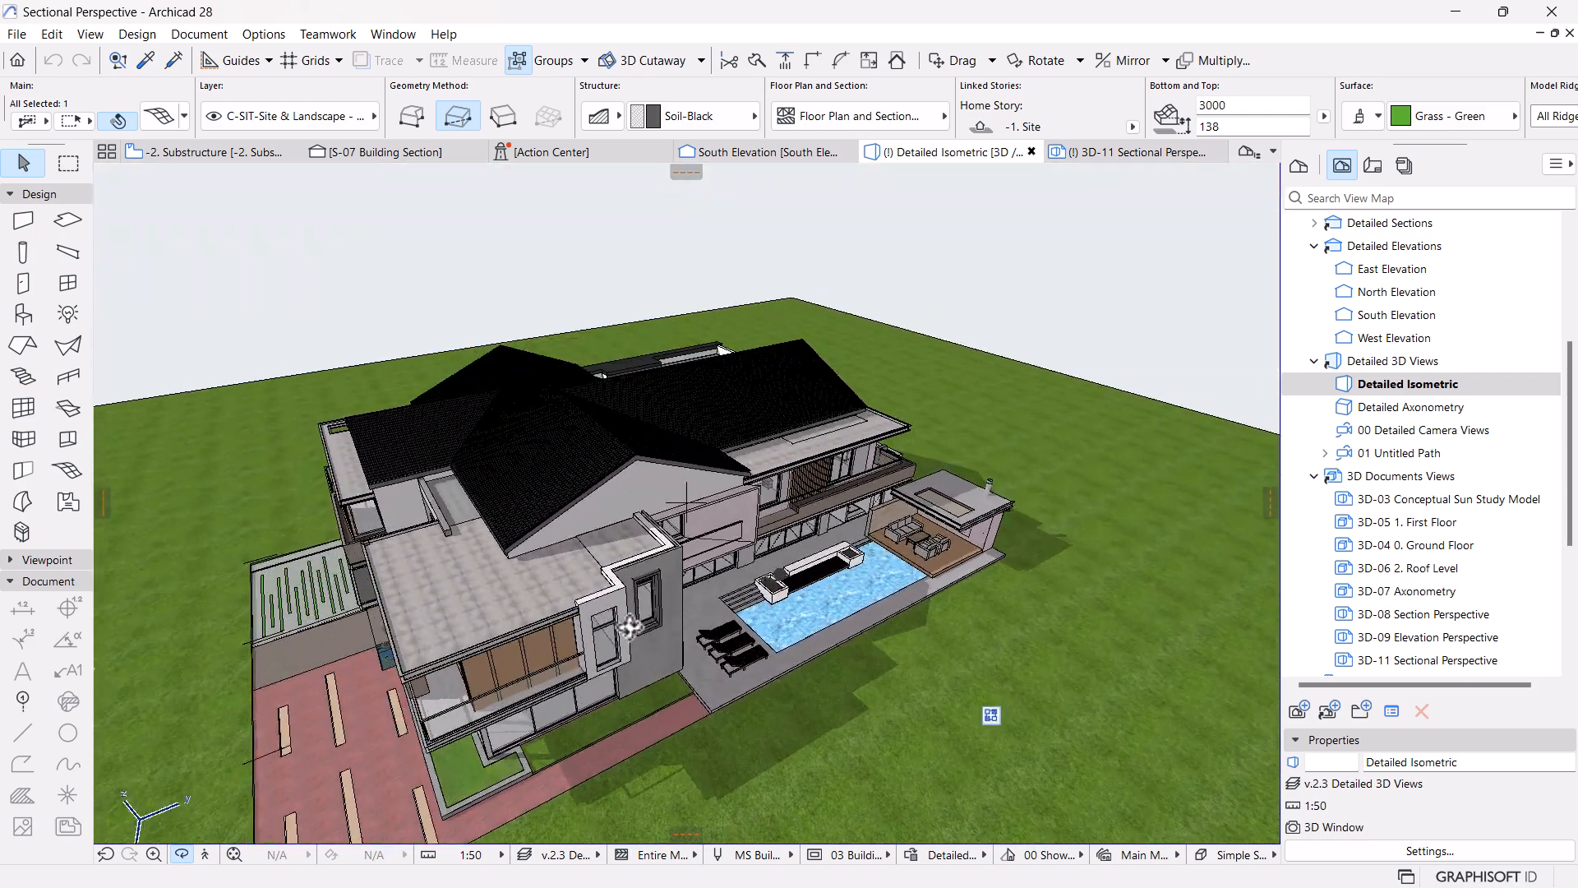
shift+middle_drag(628, 624, 689, 579)
shift+middle_drag(997, 614, 440, 502)
shift+middle_drag(539, 680, 964, 655)
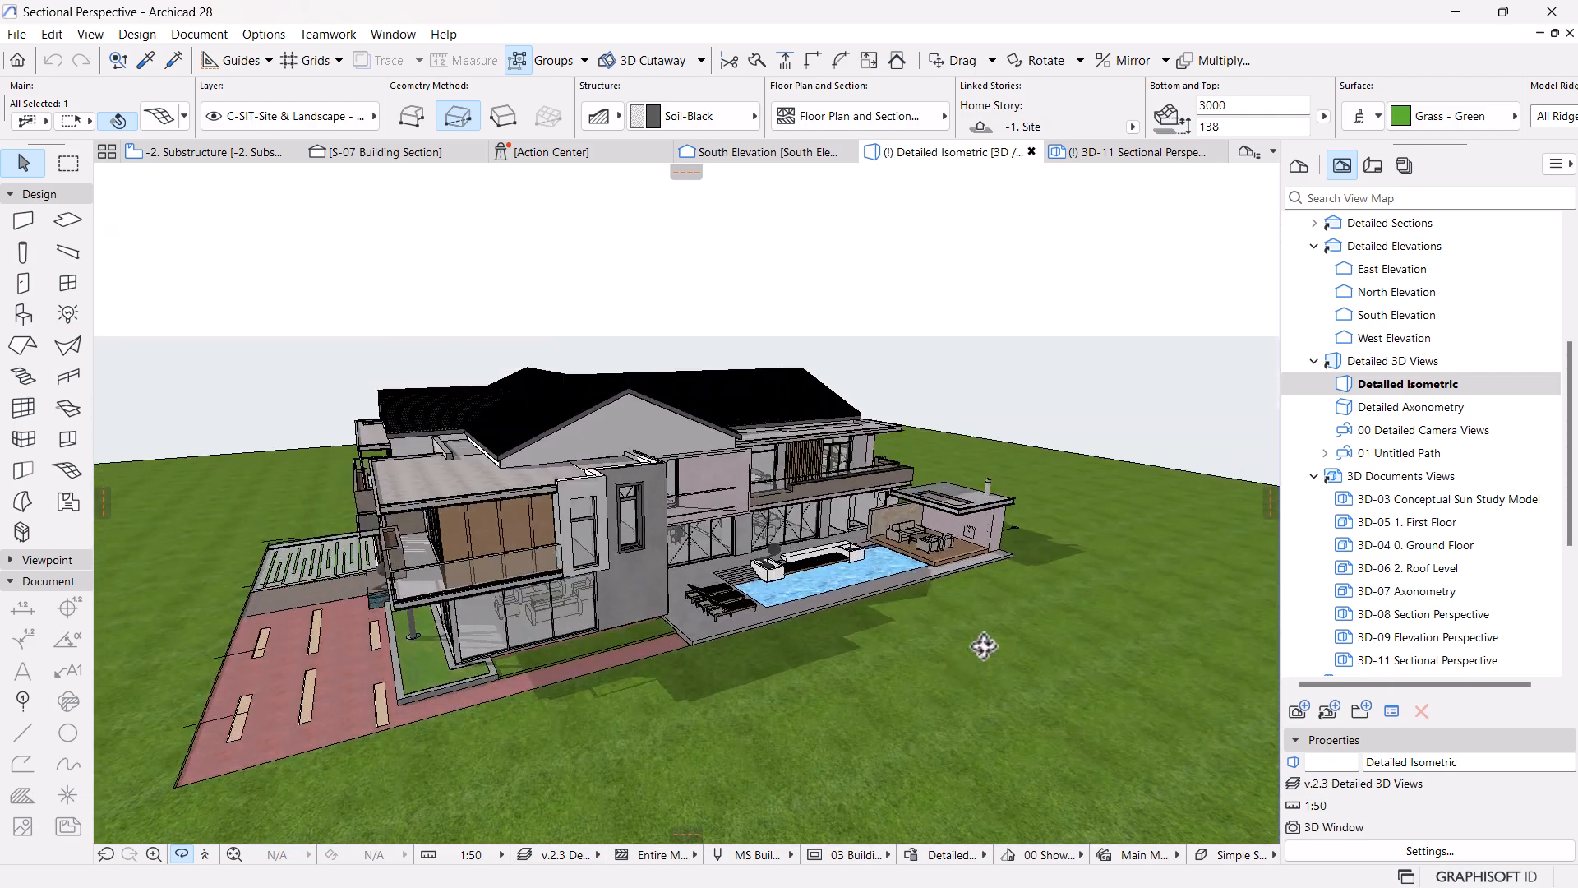
right_click(1378, 386)
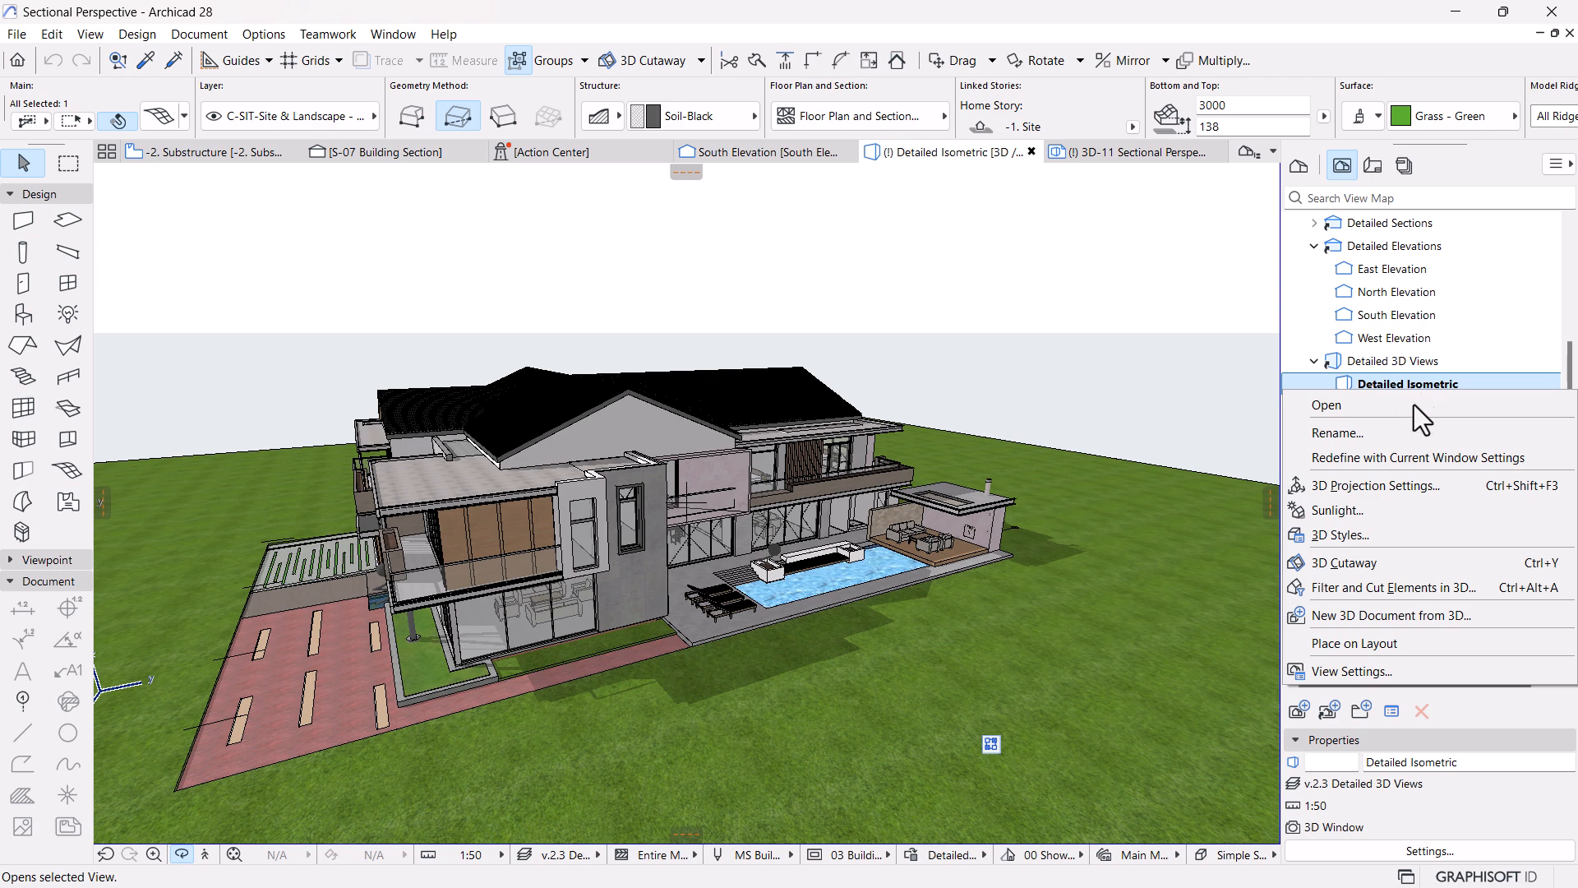
click(1359, 489)
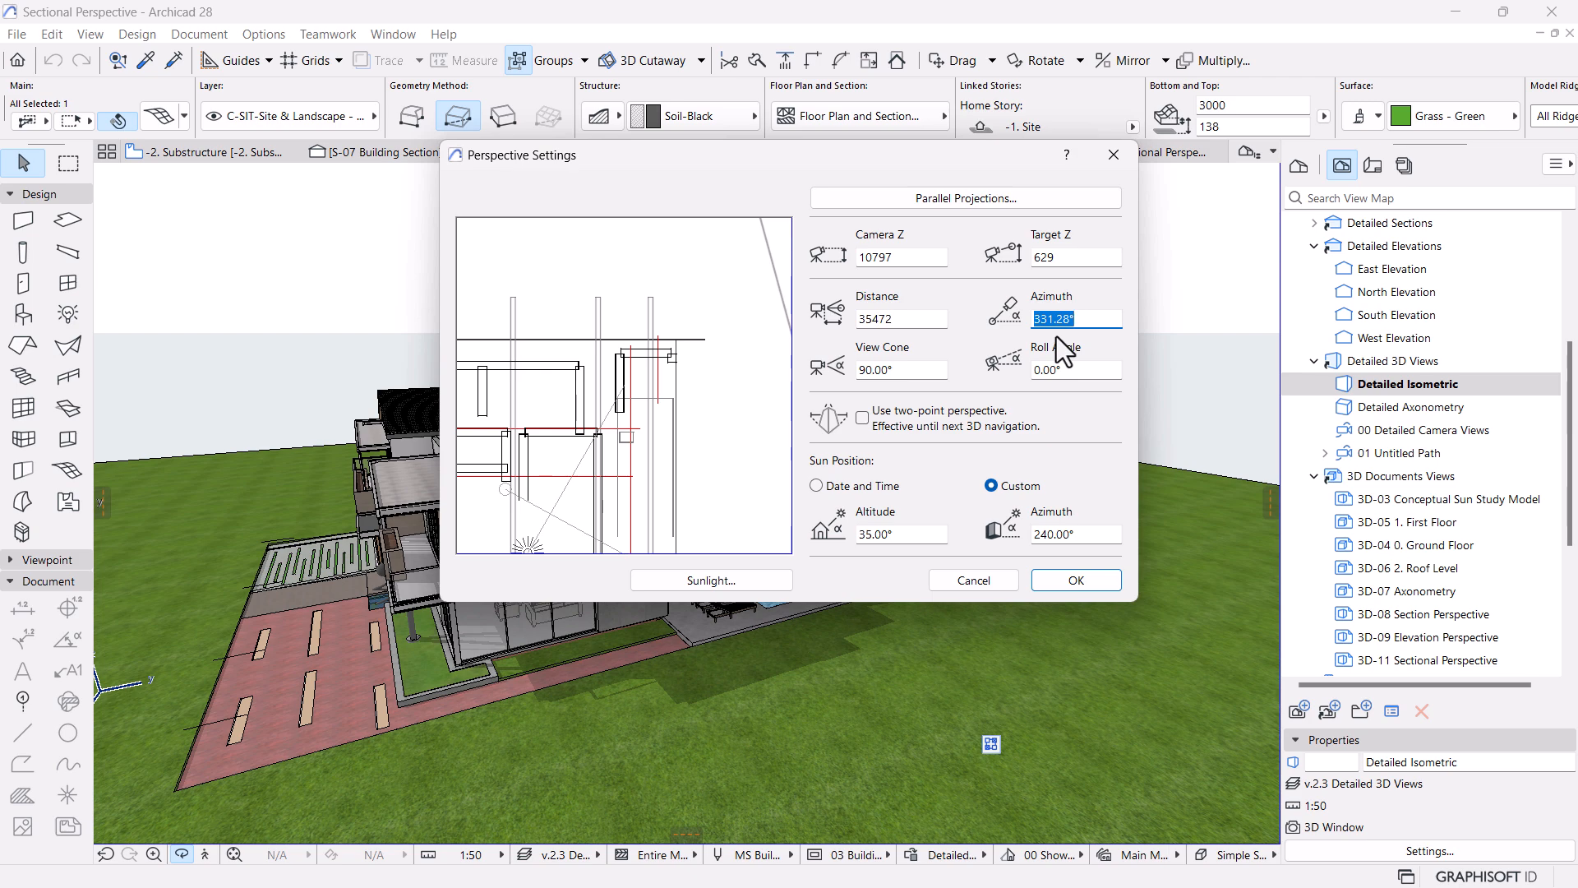
click(992, 585)
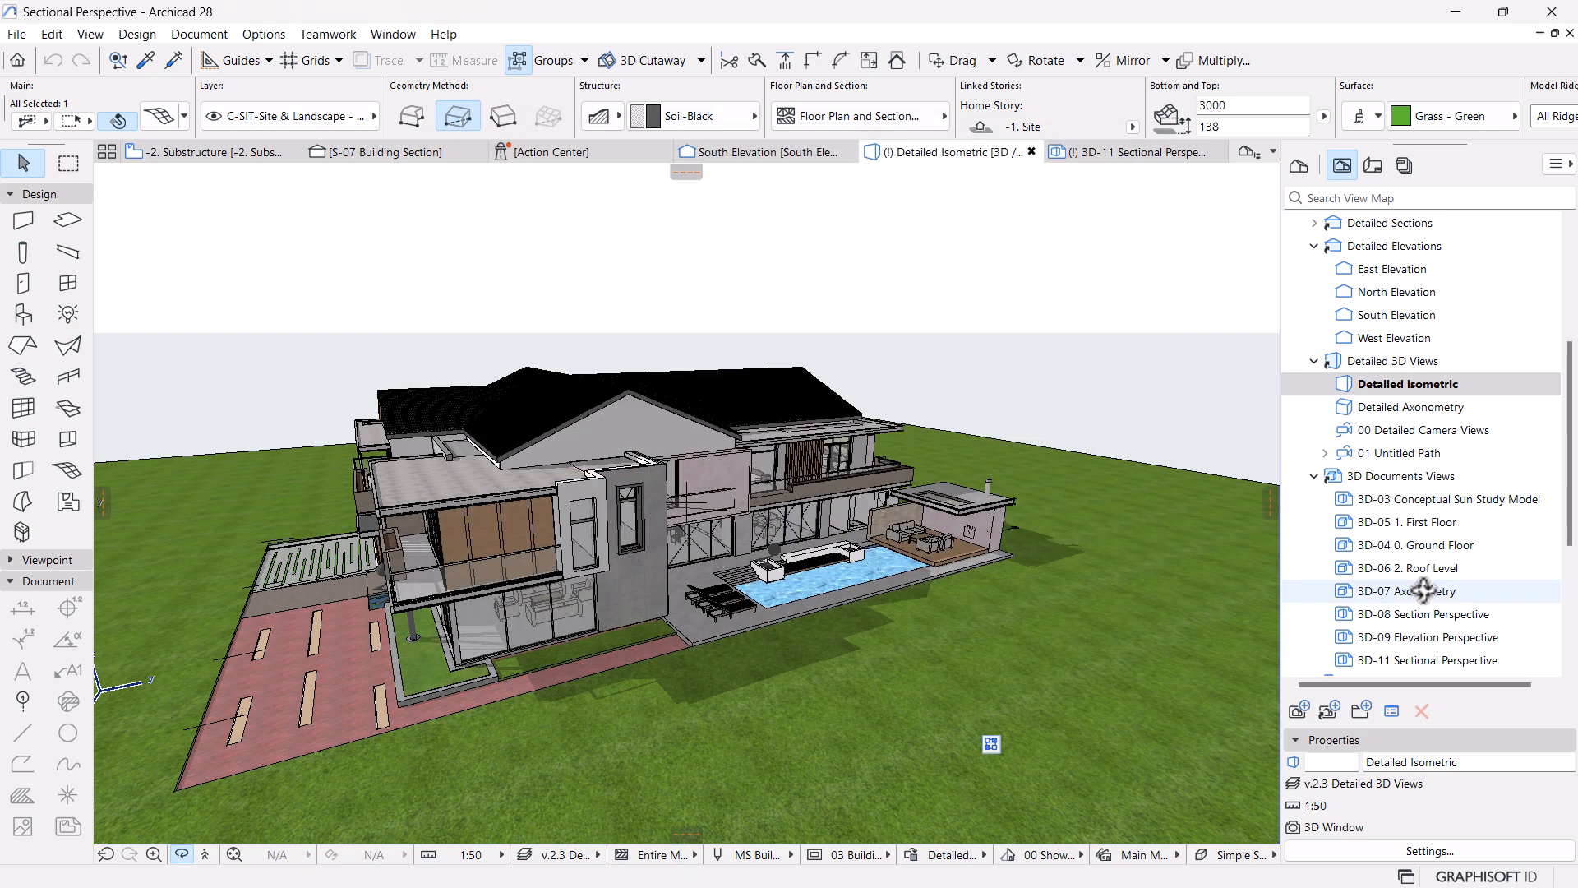
Reopen the 3D-11 Sectional Perspective document
scroll(1416, 636, down, 2)
double_click(1404, 522)
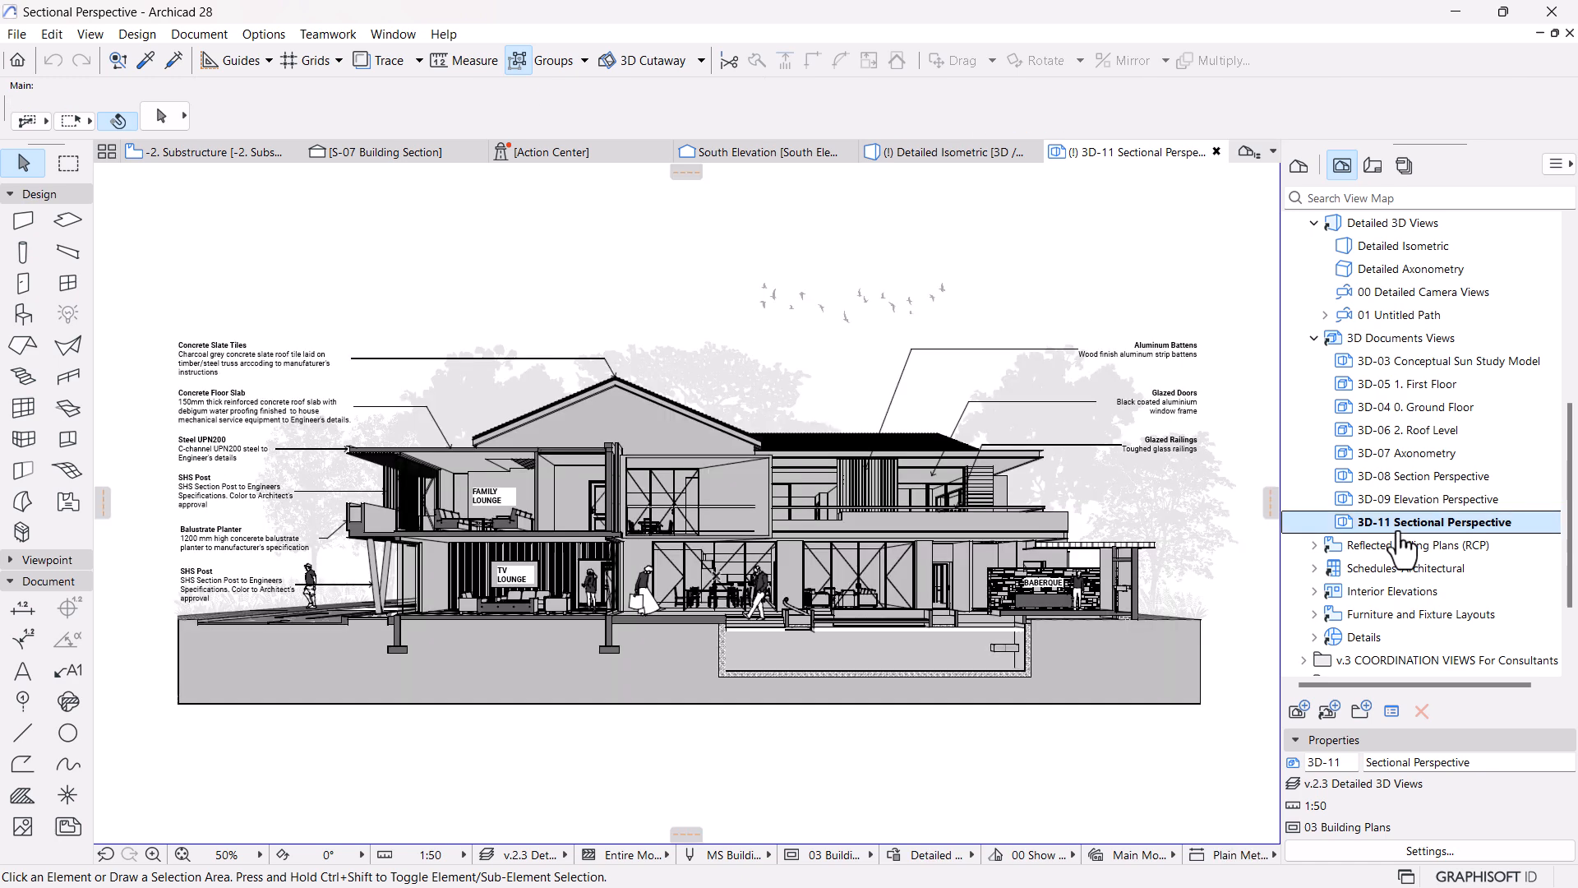
Set the perspective's camera azimuth to 2°, the custom sun altitude to 45° and the sun azimuth to 60° in the 3D projection settings
right_click(1407, 540)
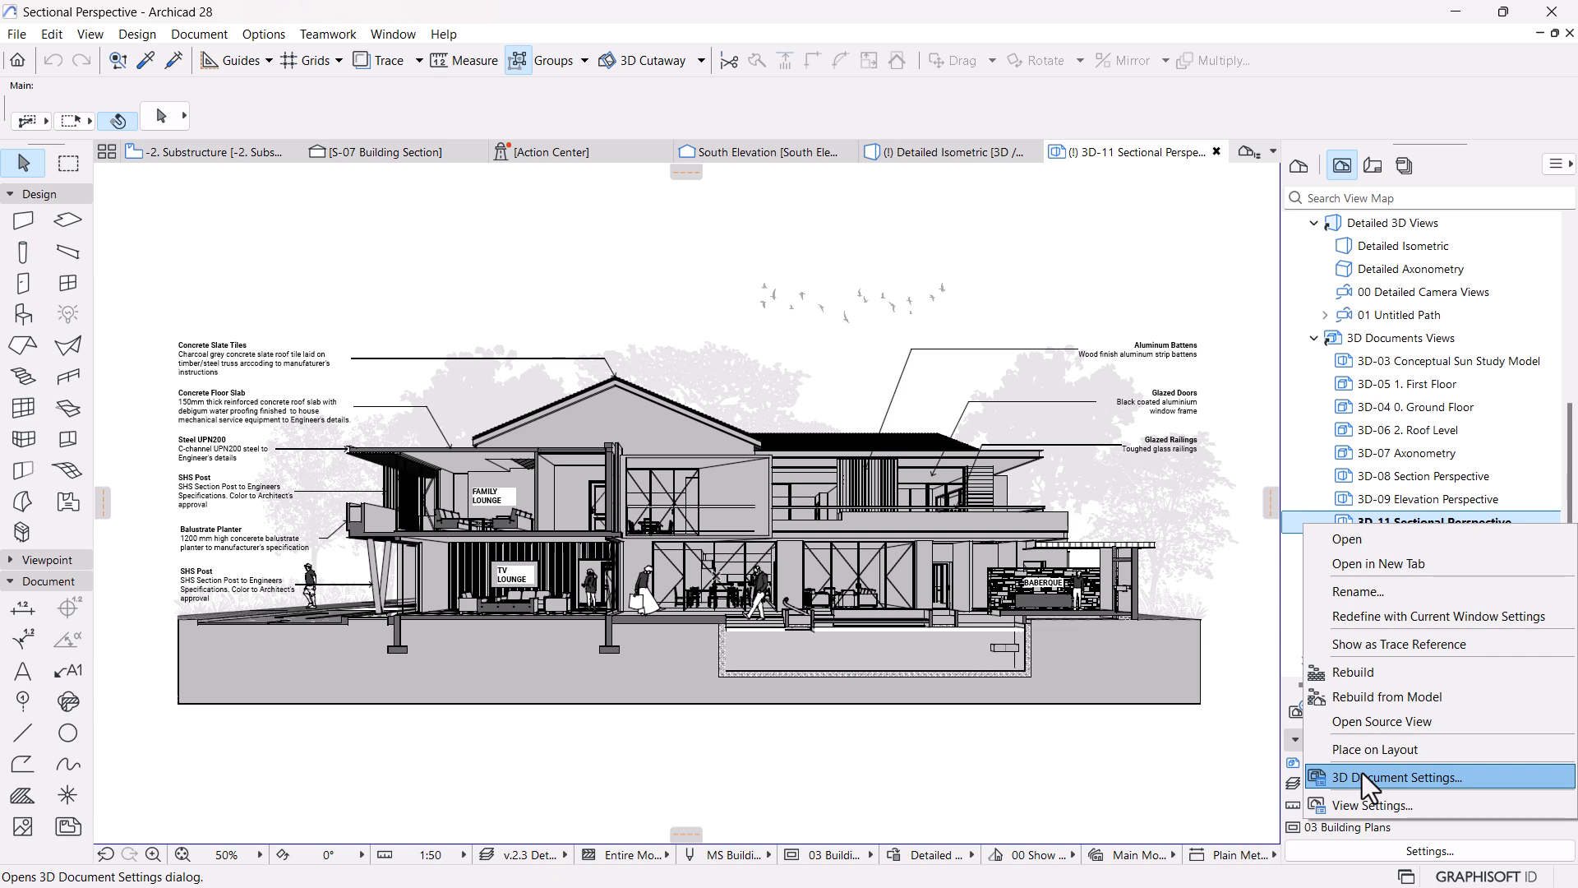
click(723, 299)
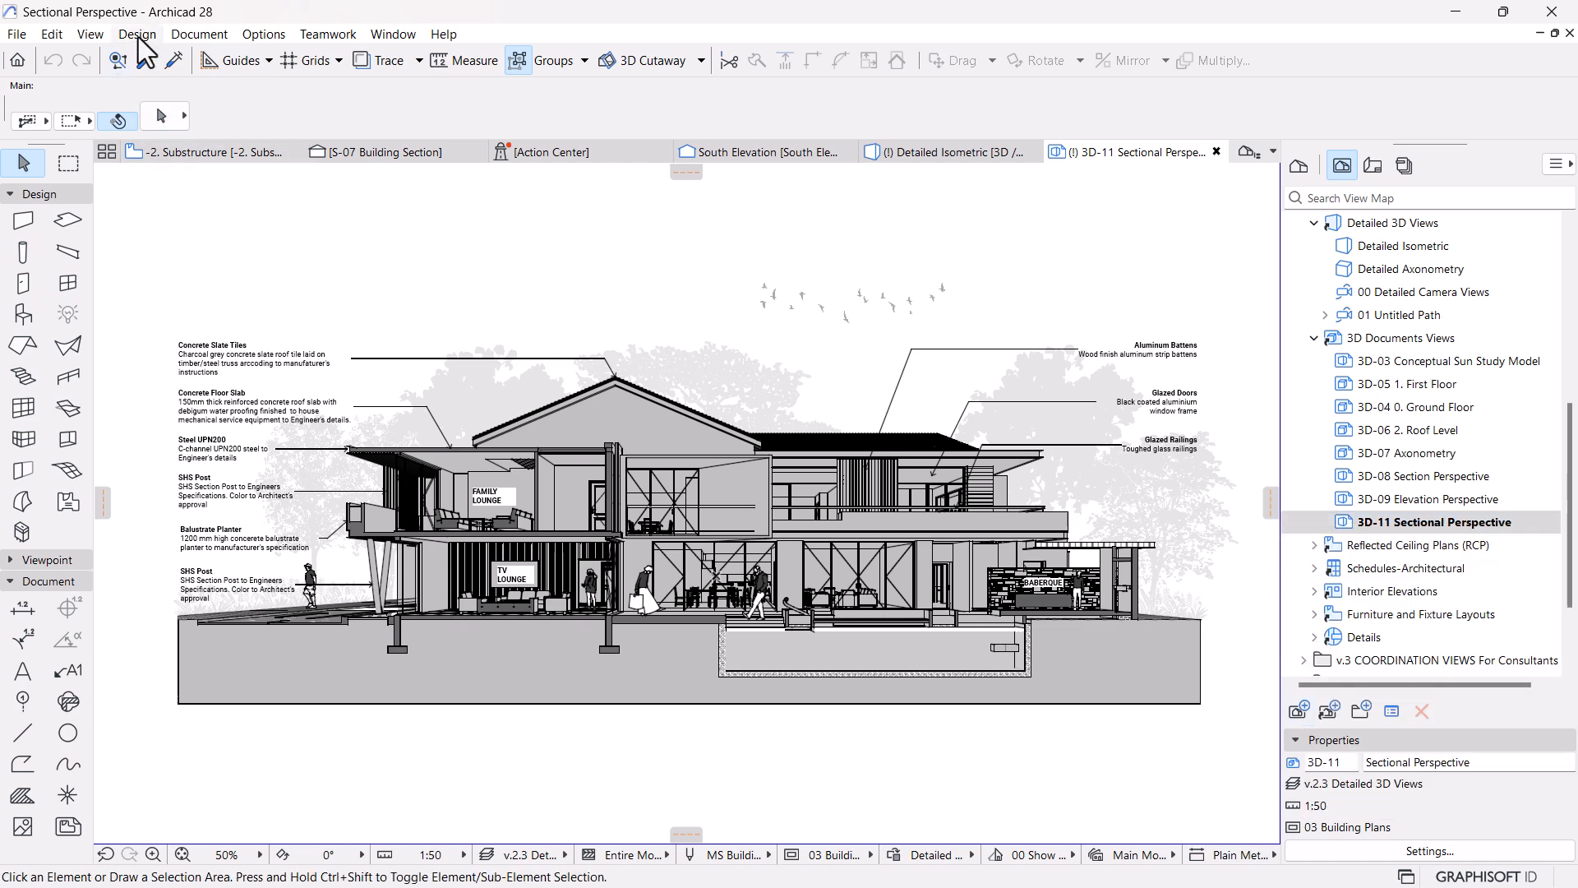
click(86, 33)
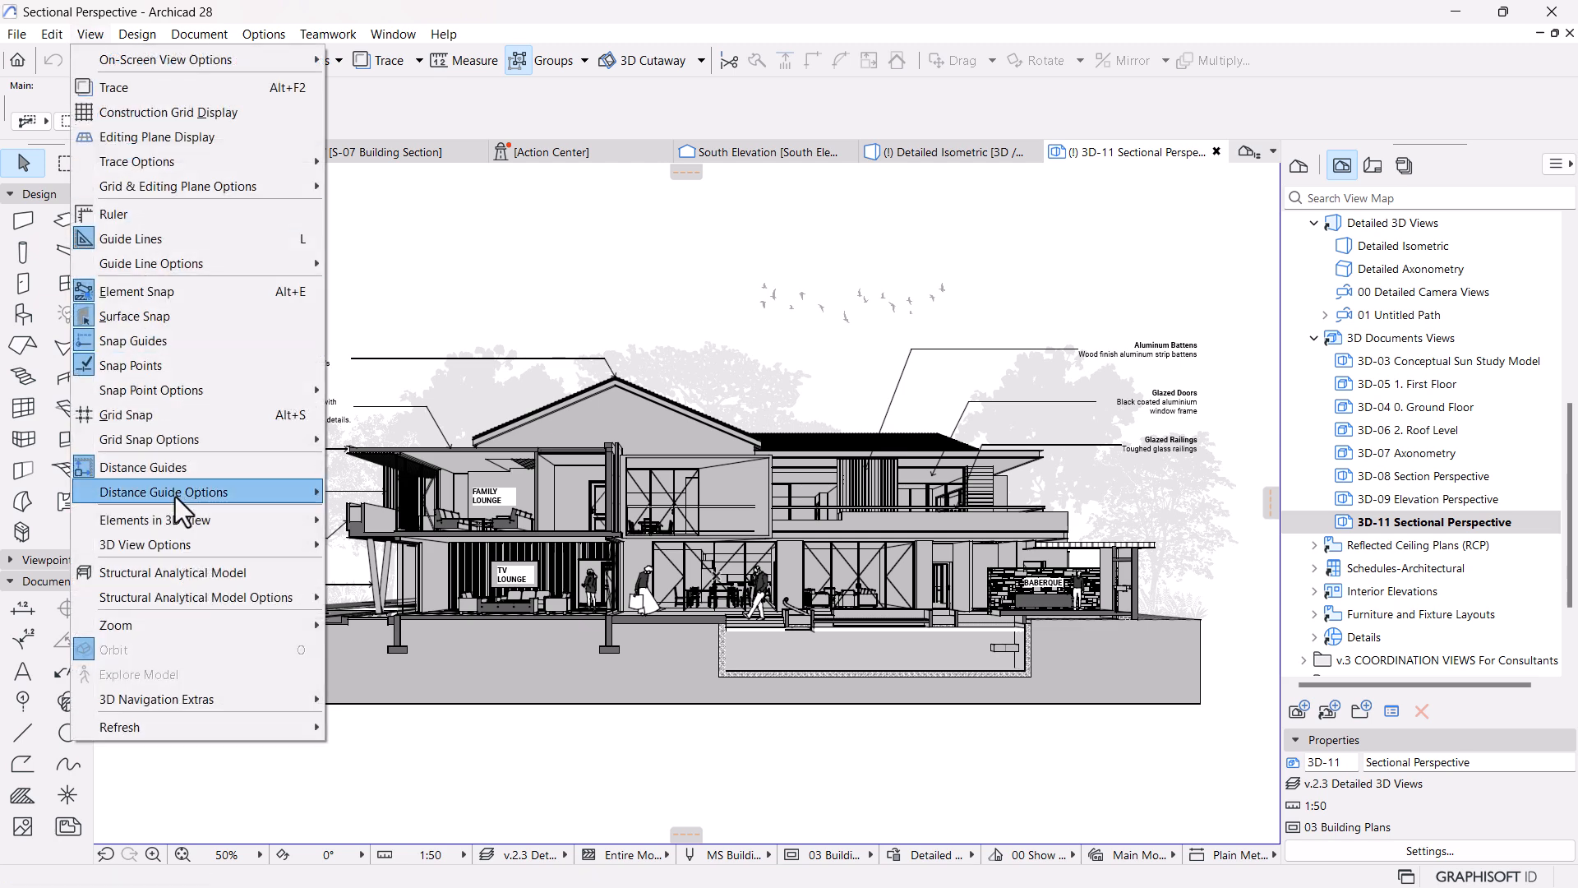
mouse_move(166, 544)
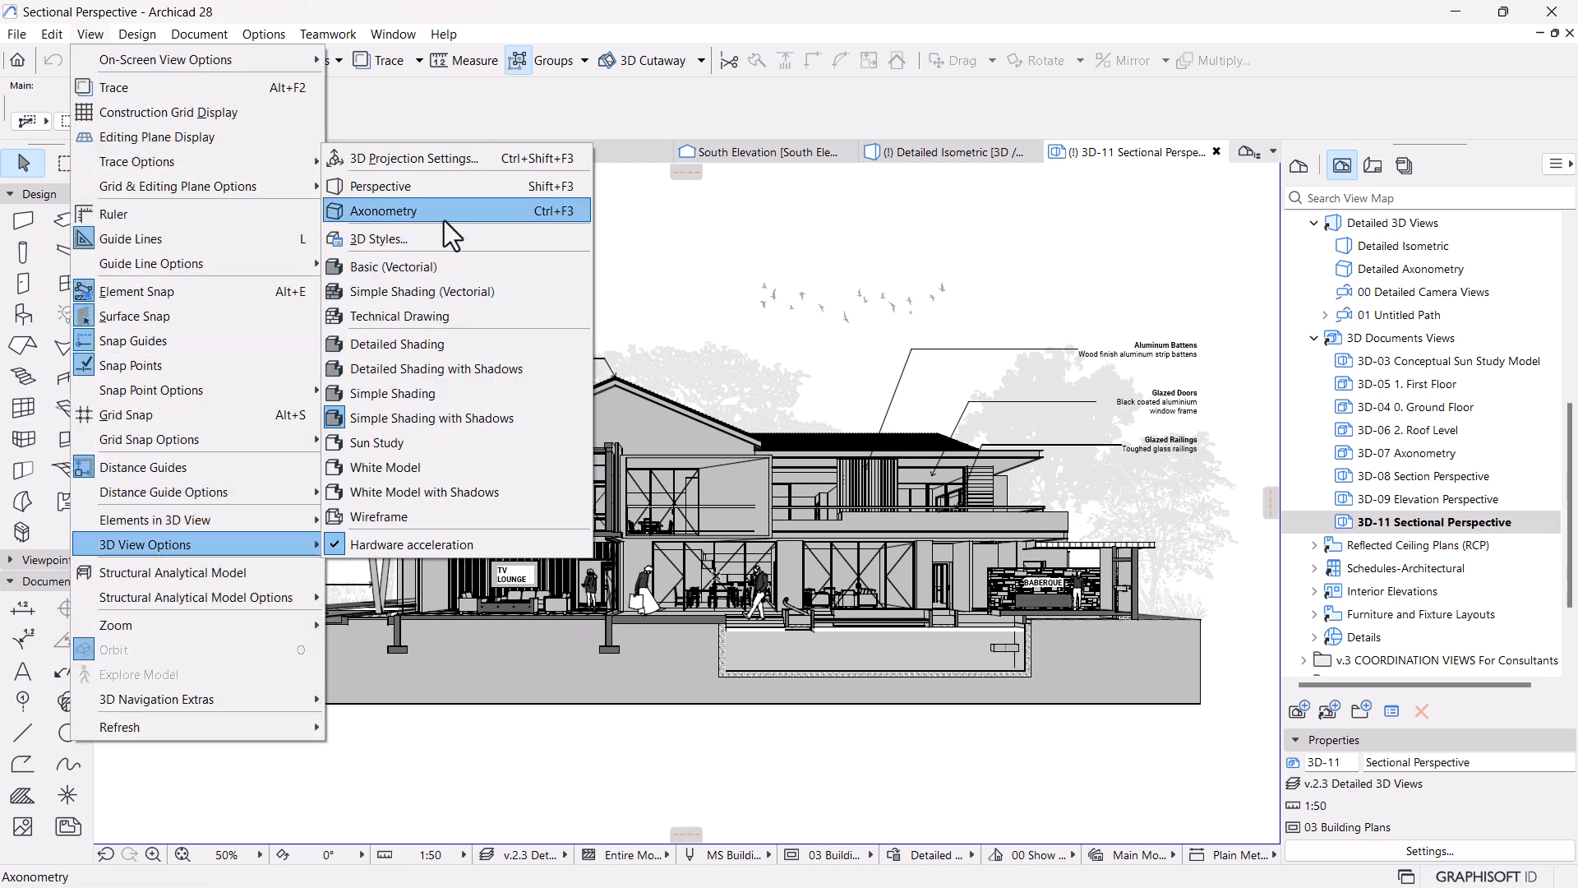
click(412, 159)
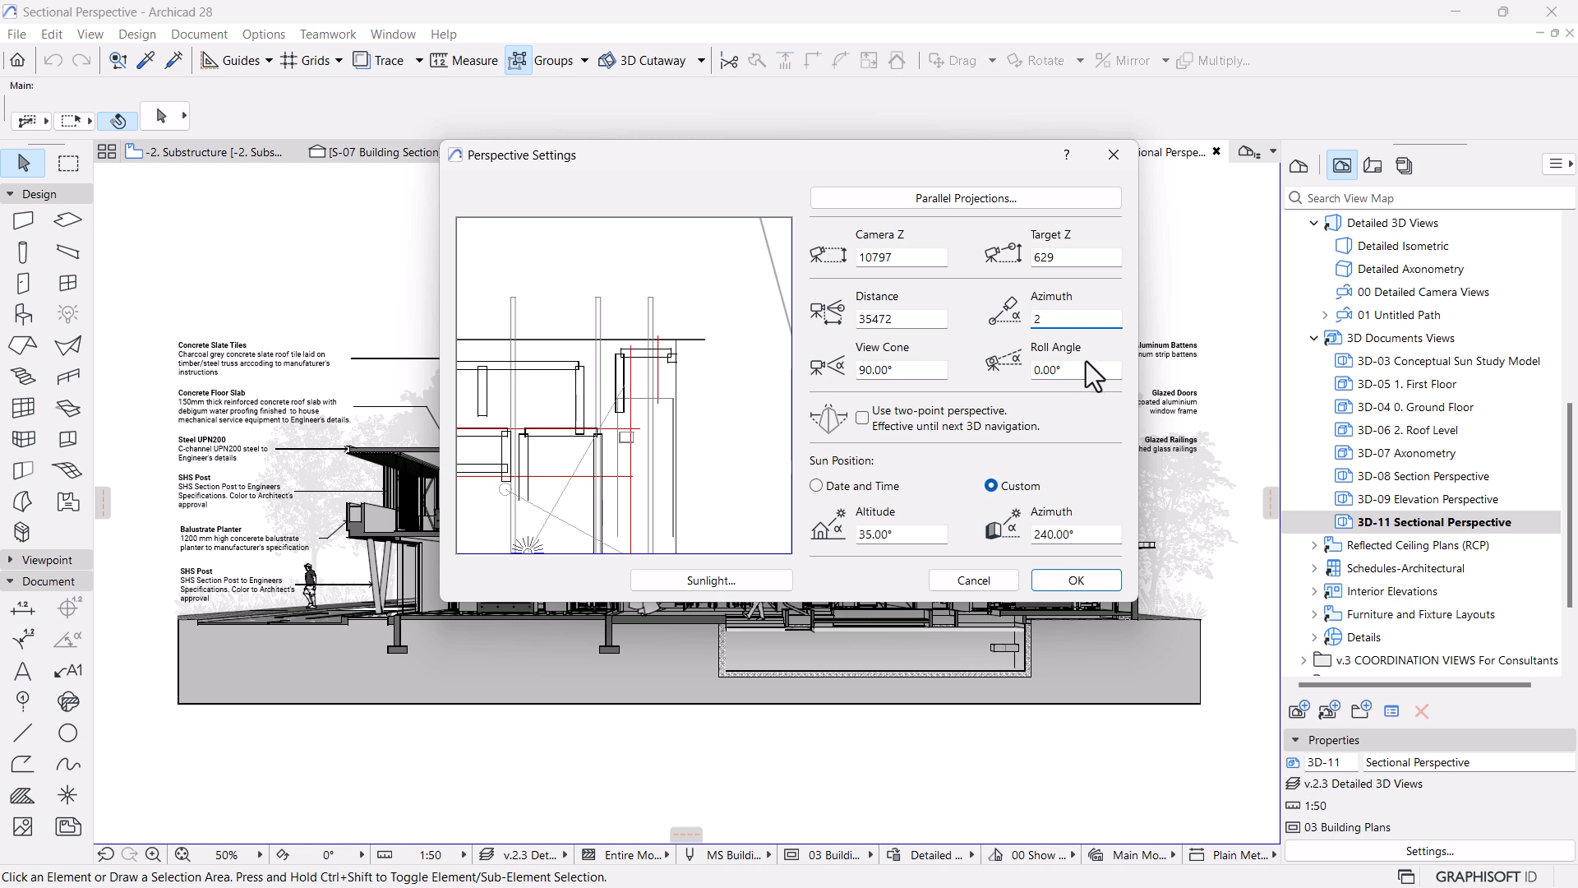
click(1083, 536)
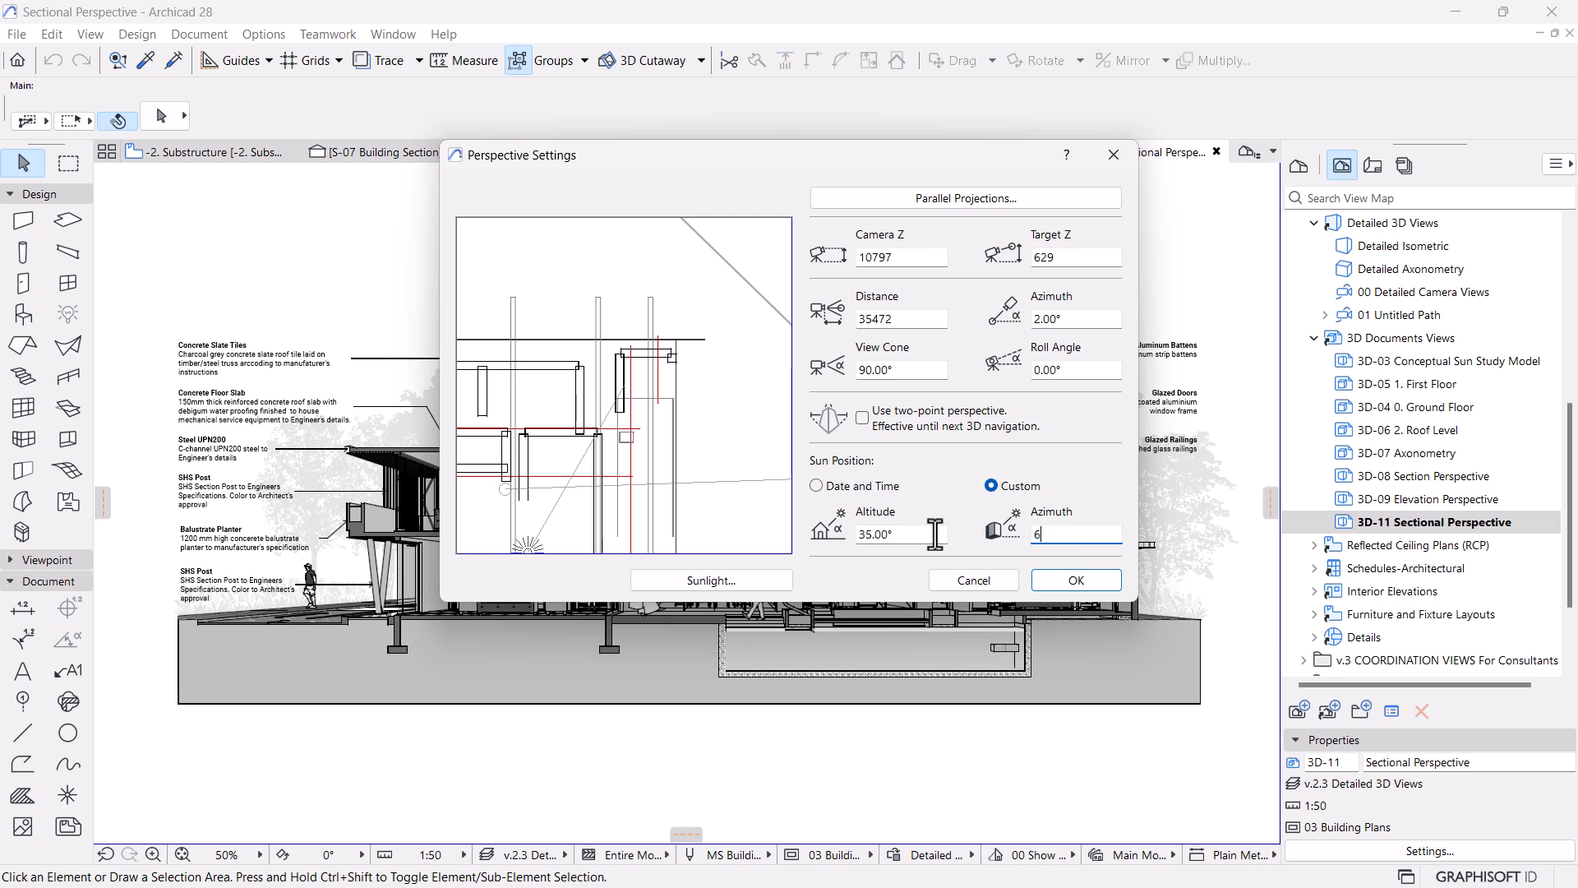
click(902, 536)
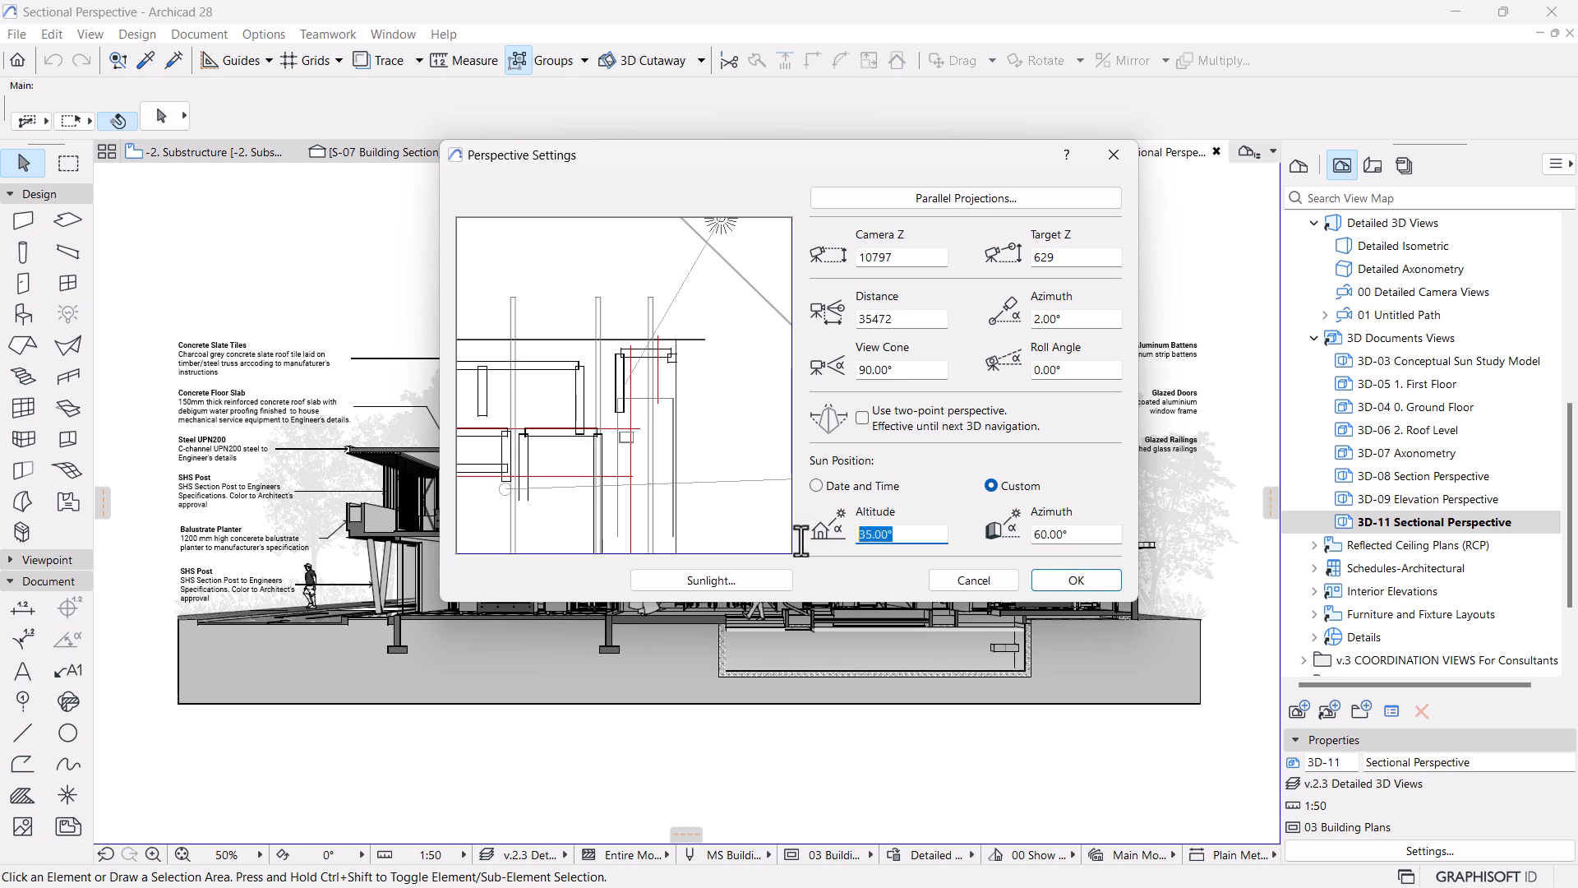
text(45)
click(1067, 544)
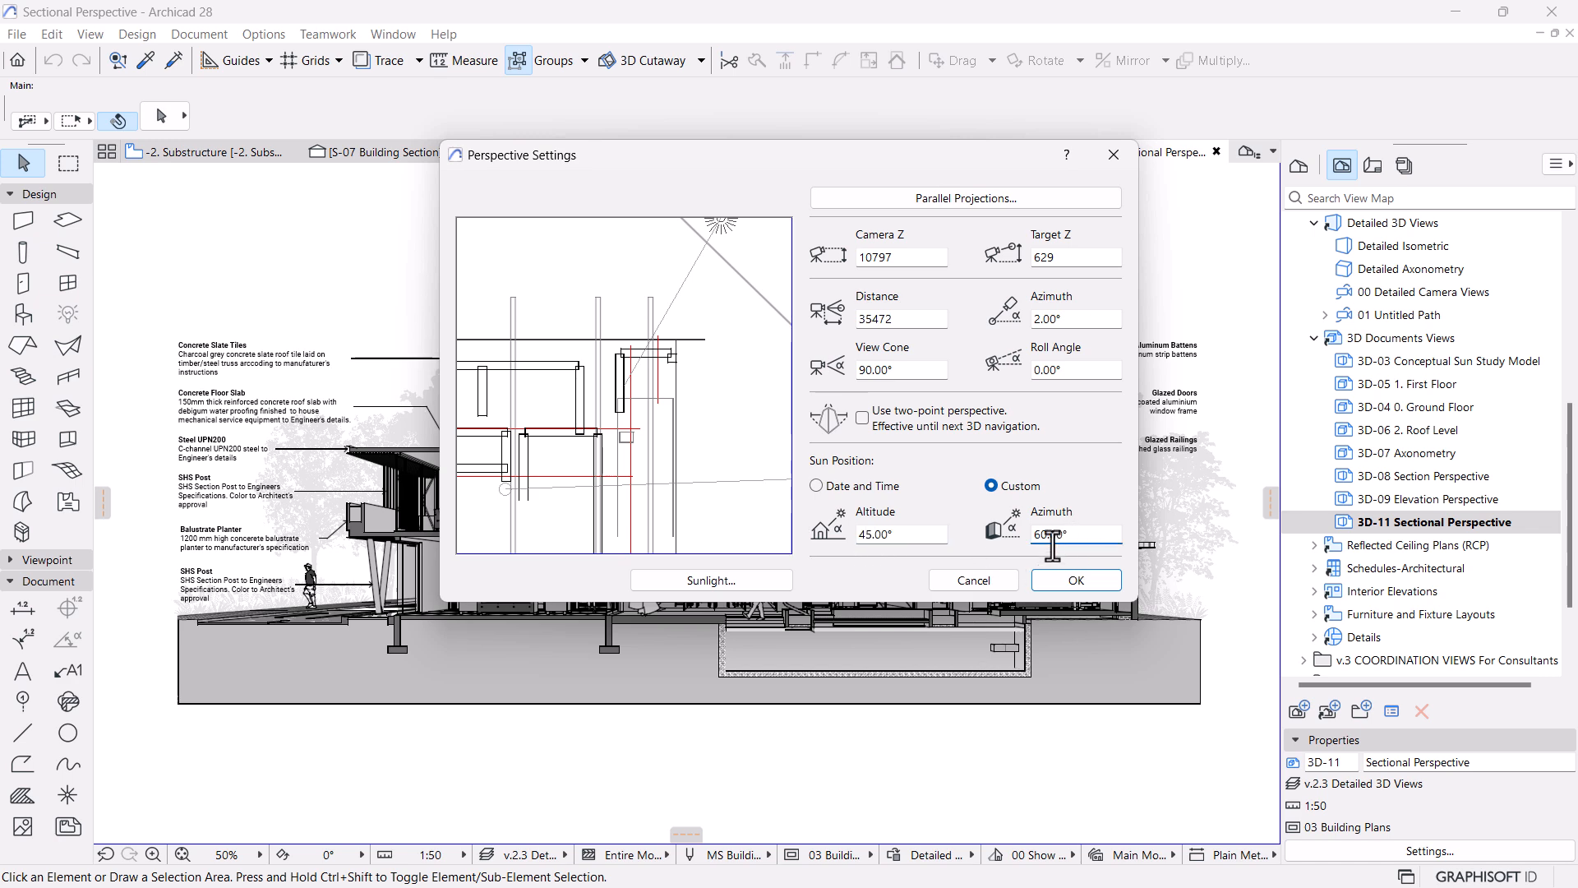
click(1074, 580)
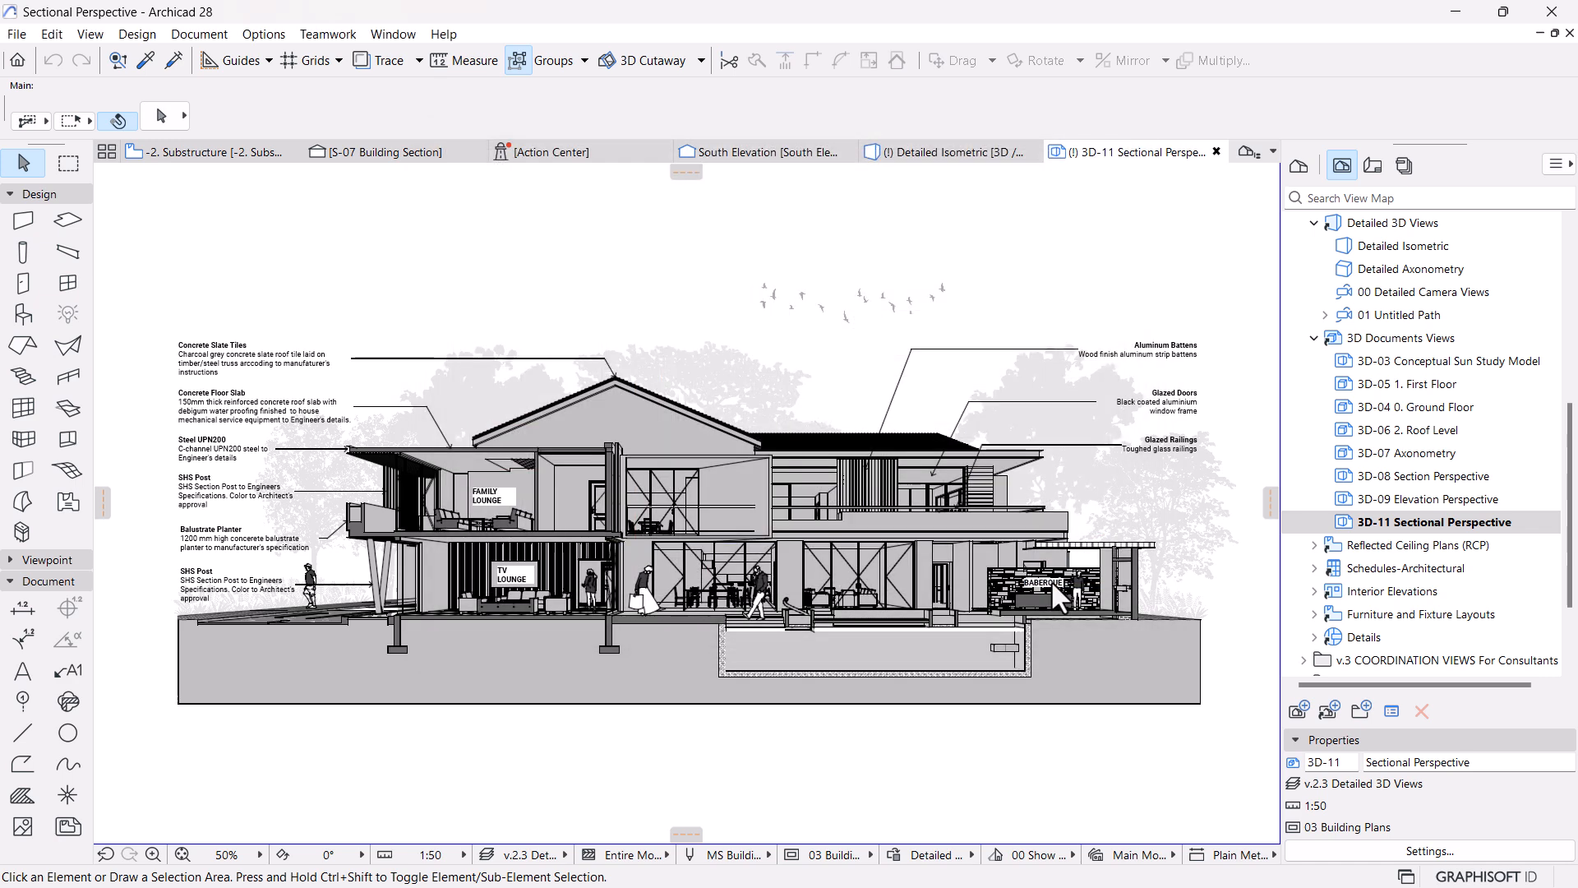
Examine the shadows, cut surfaces and keynote labels across the whole sectional perspective
scroll(689, 490, up, 3)
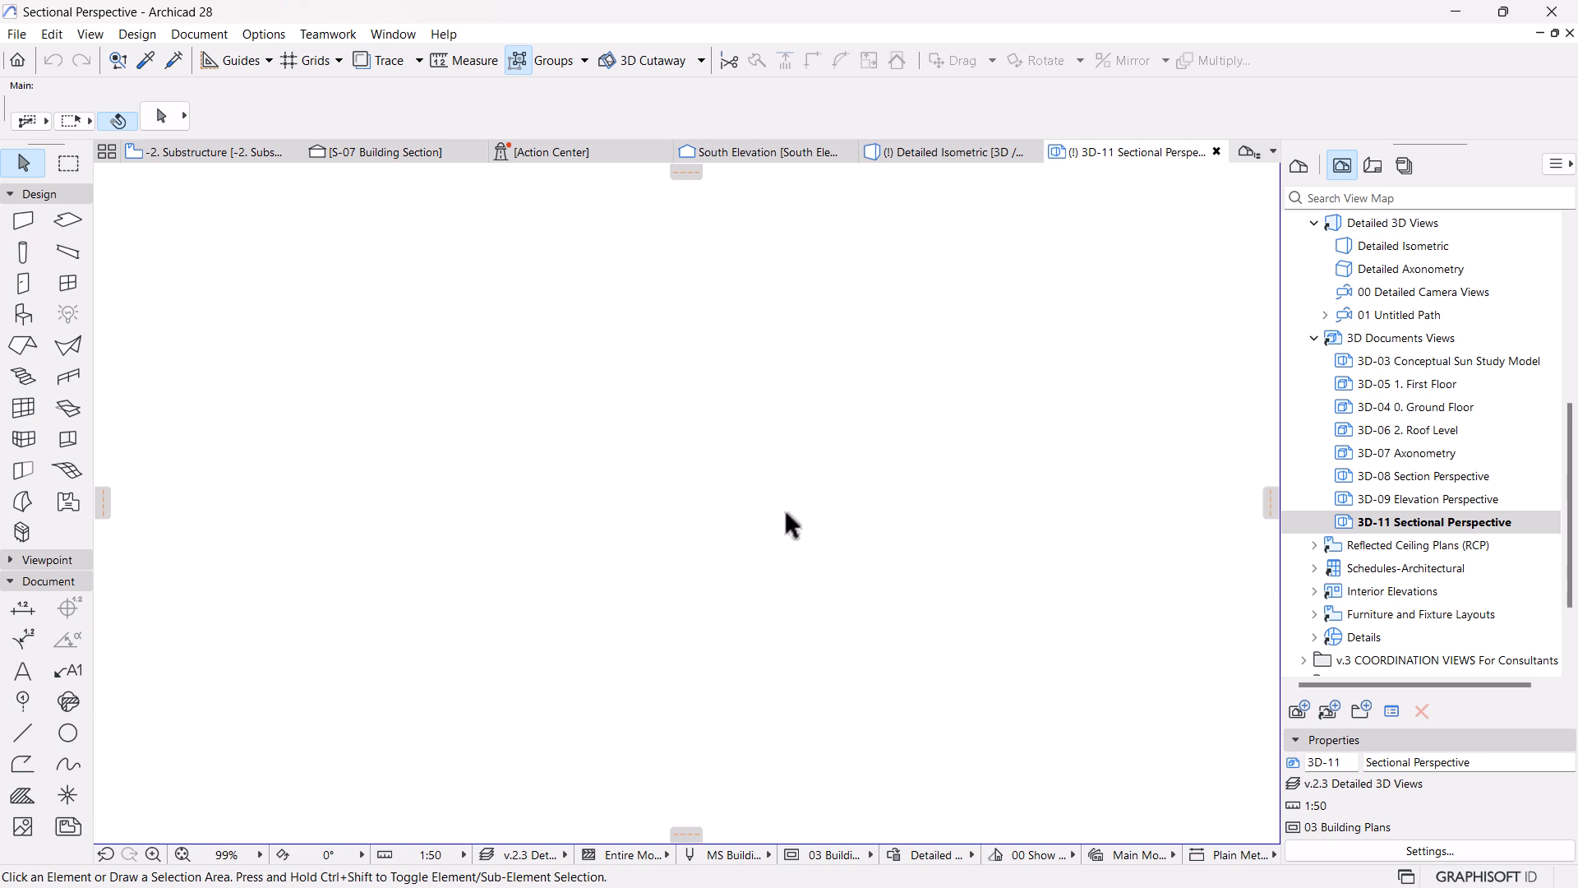
click(183, 855)
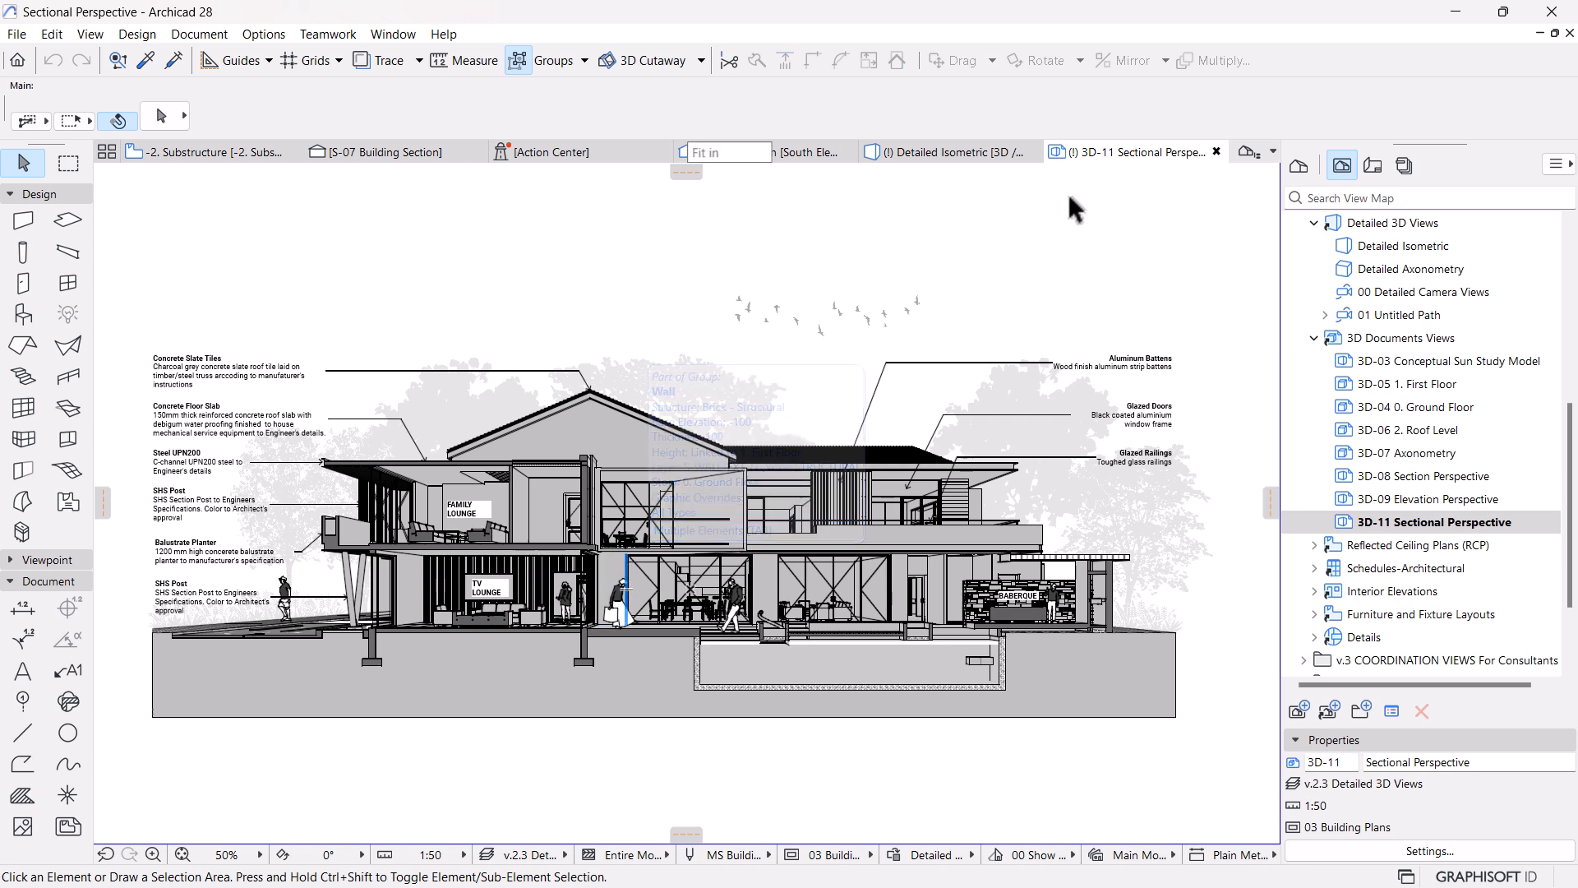
mouse_move(742, 156)
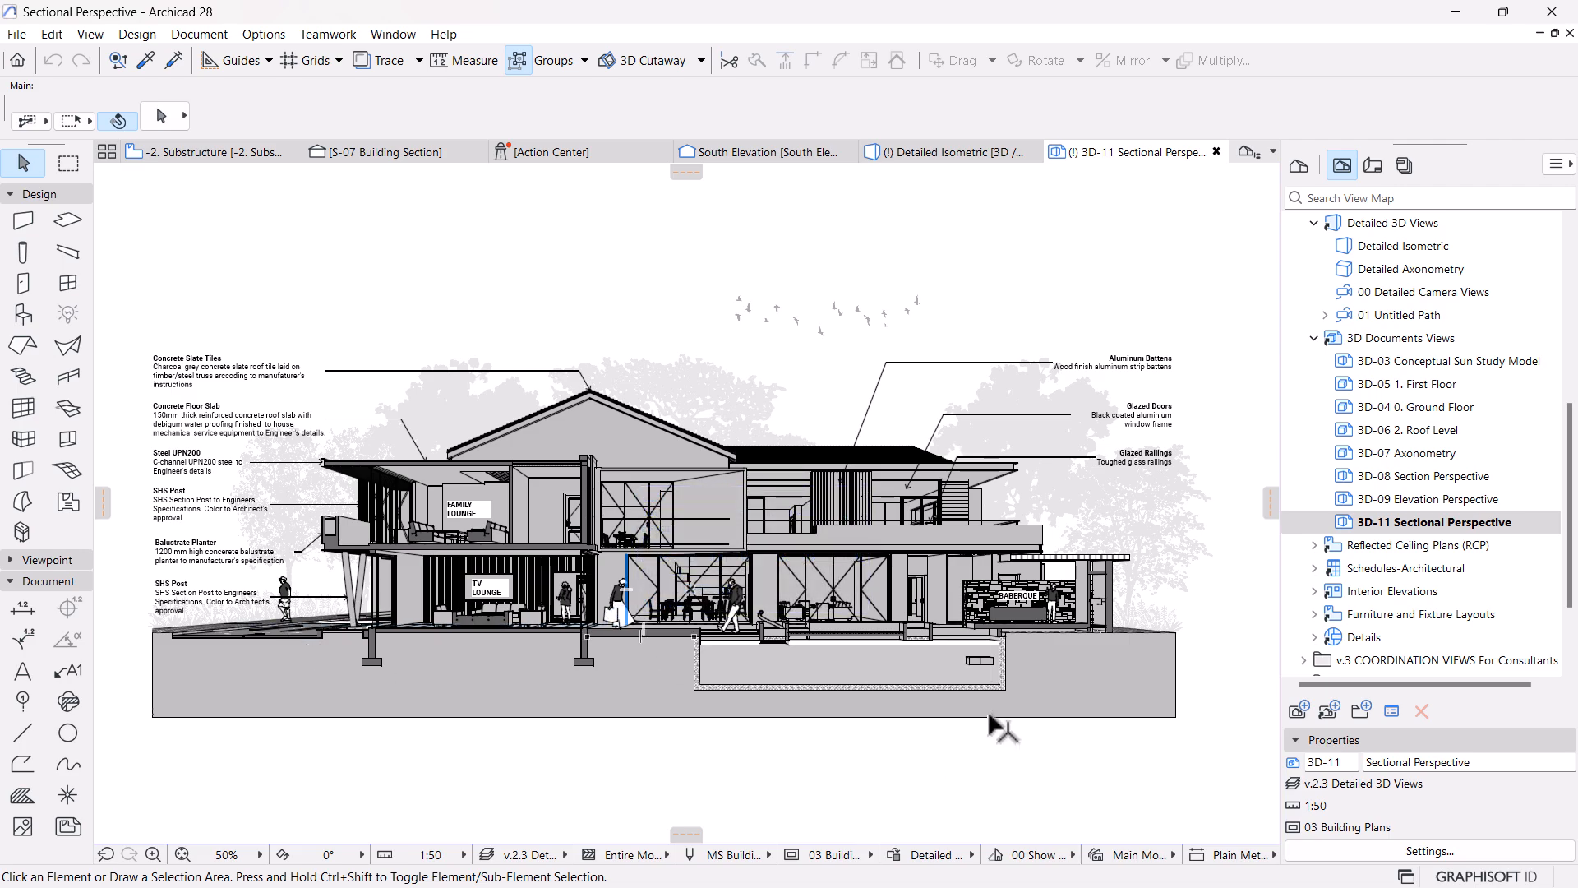
scroll(990, 723, up, 4)
scroll(992, 719, down, 4)
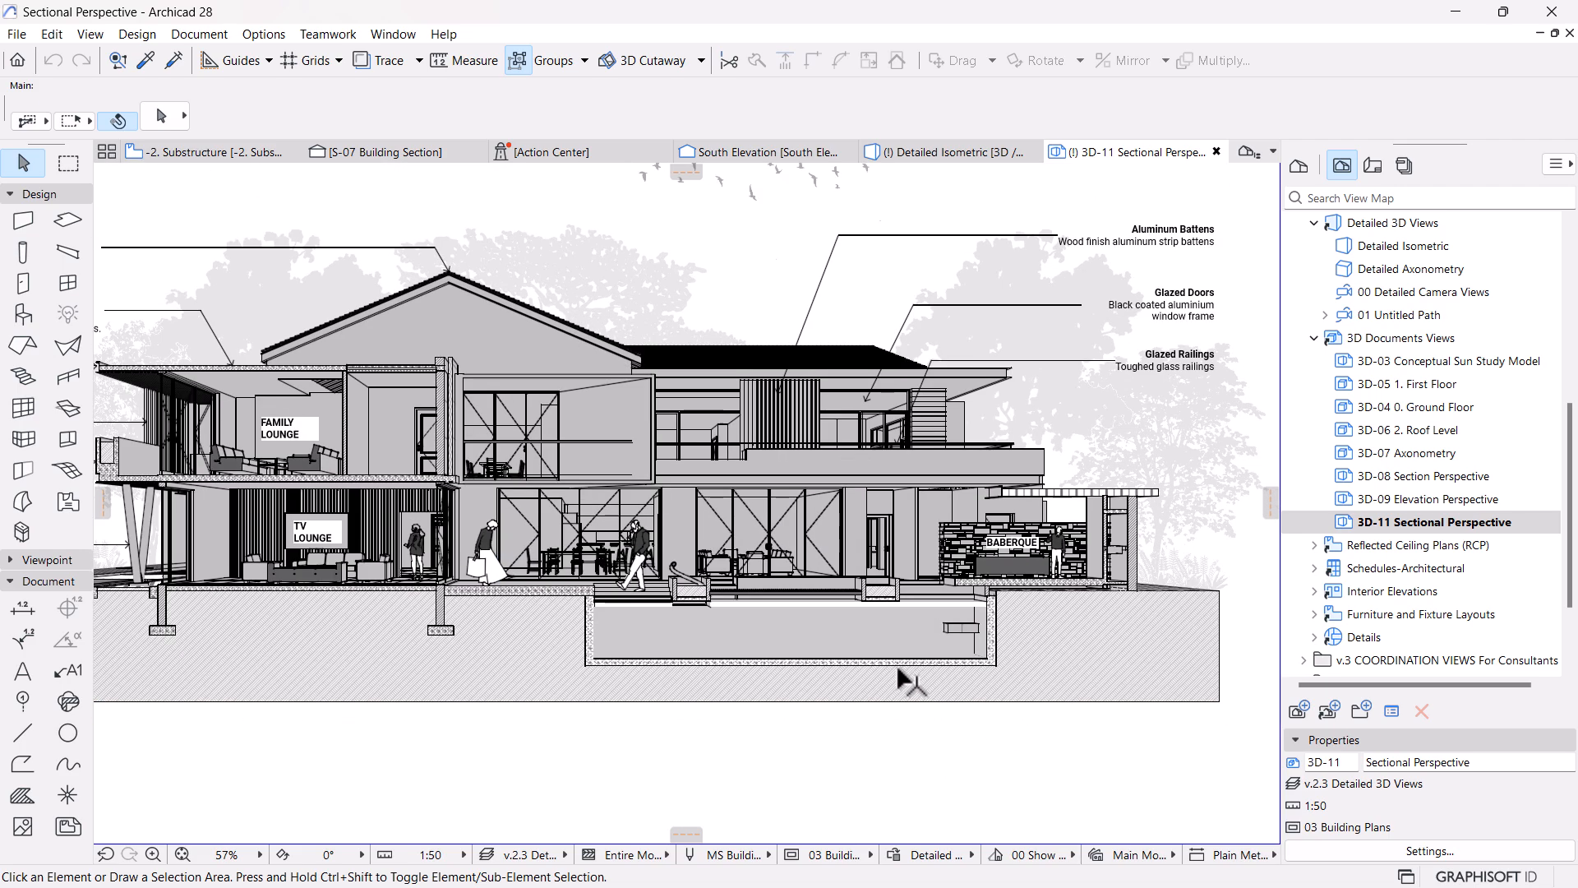
scroll(779, 612, up, 2)
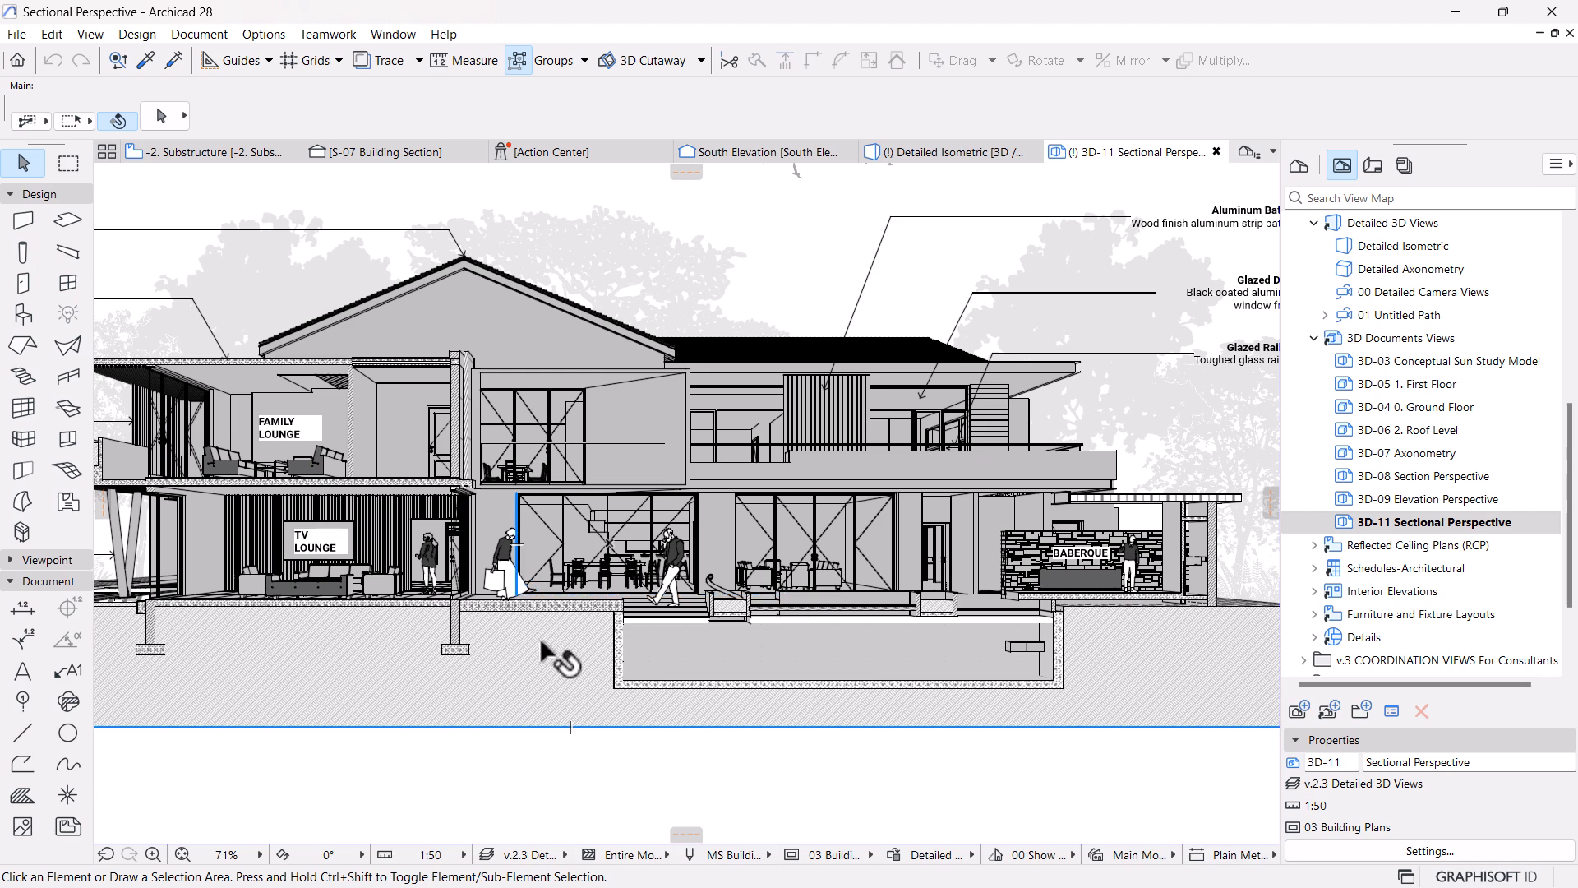
scroll(553, 649, down, 3)
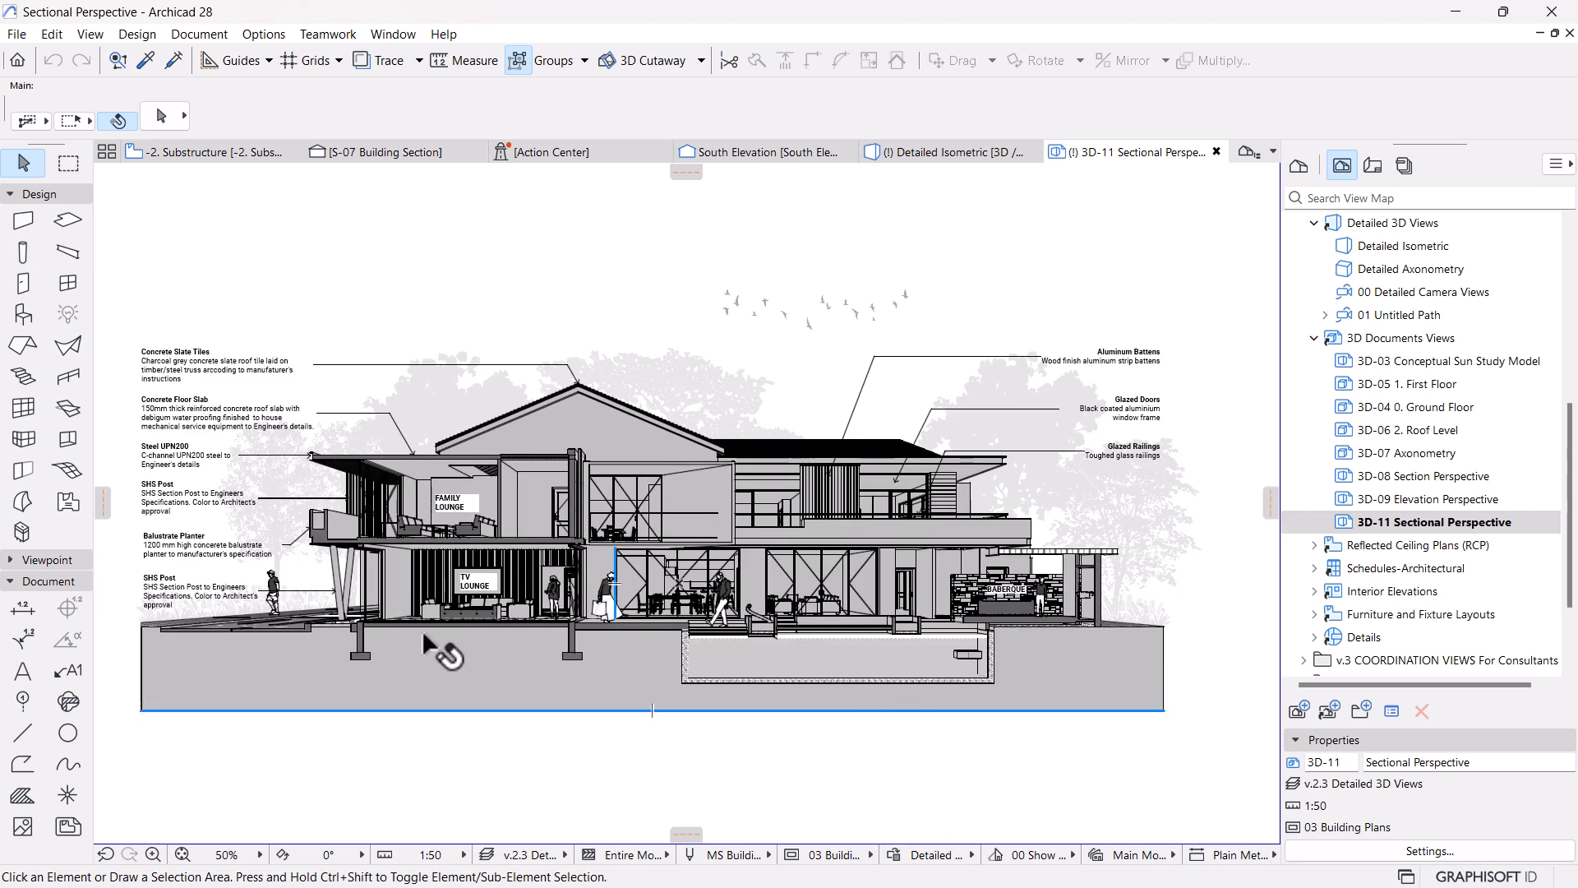
scroll(419, 635, up, 4)
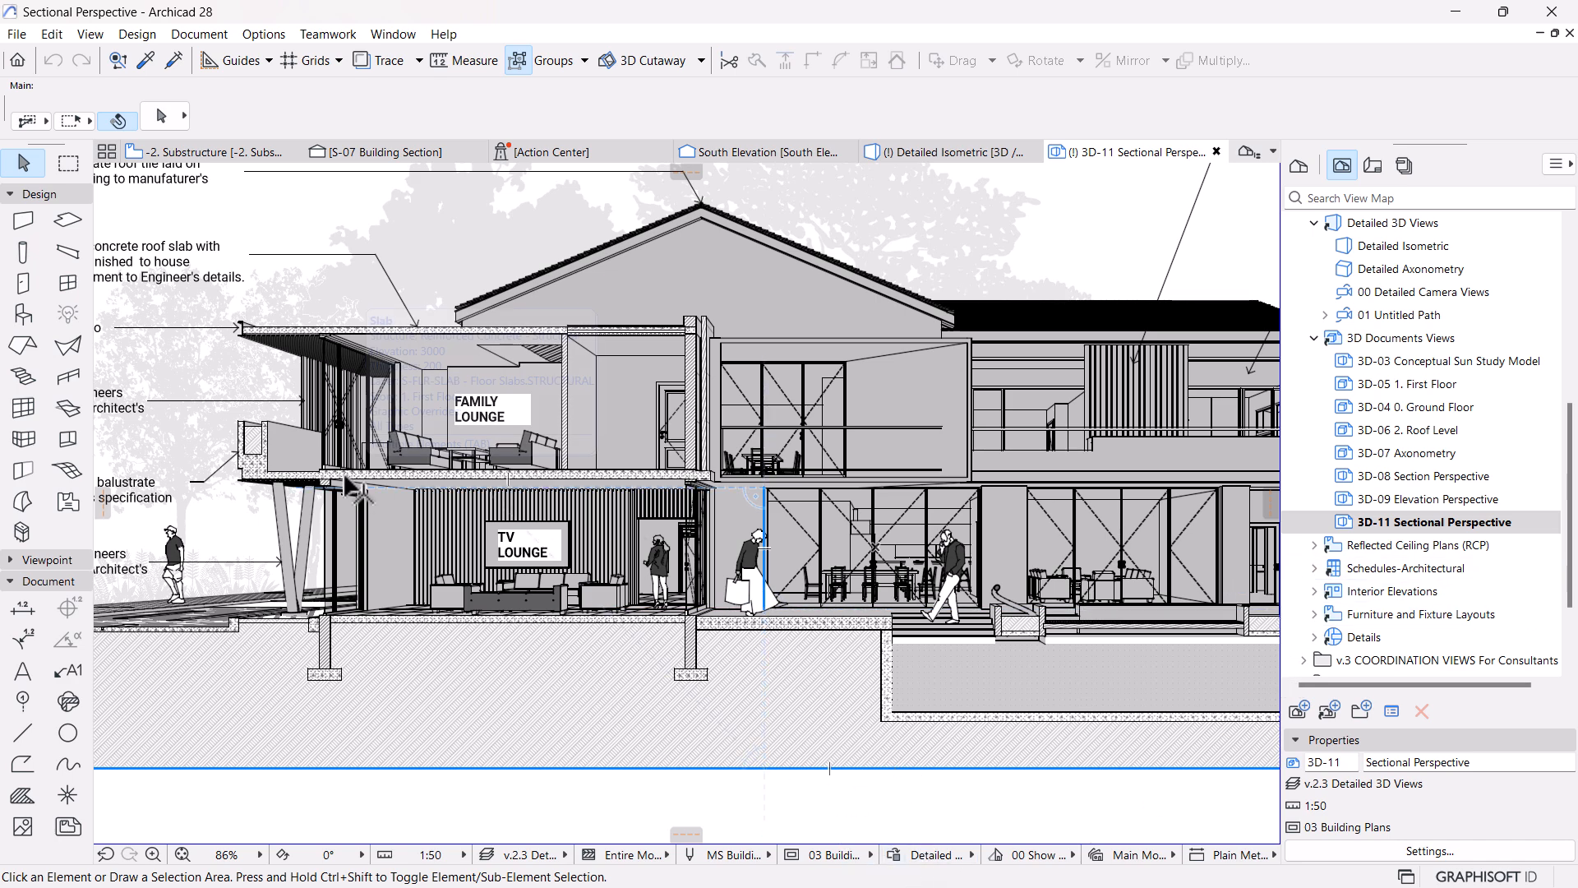
middle_drag(484, 532, 653, 533)
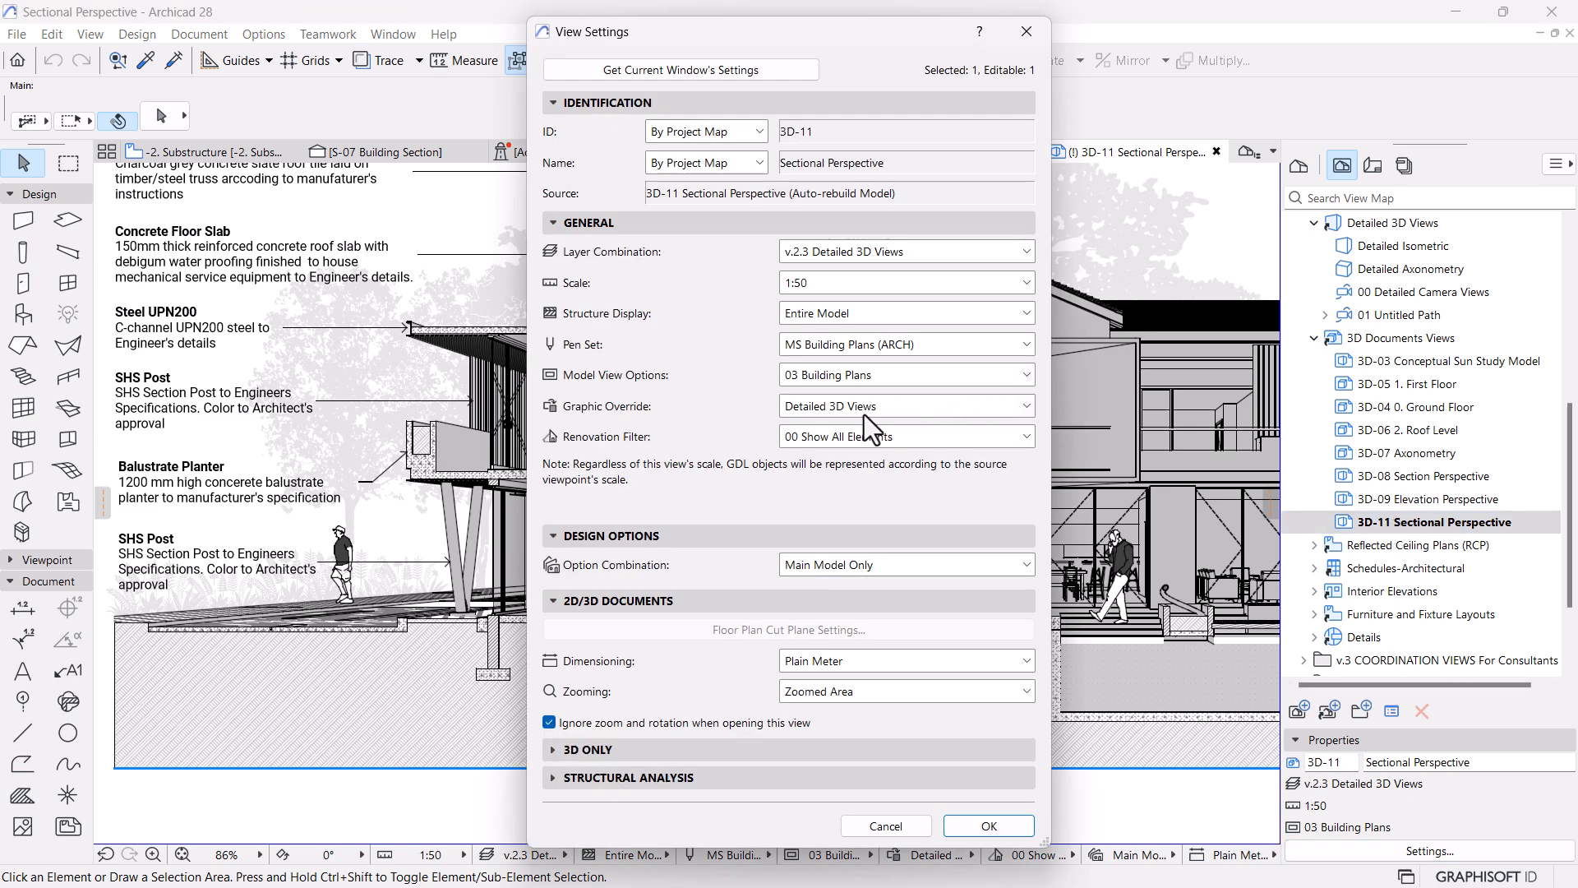
Set the 3D-11 view's graphic override to Sectional Perspective and check the cut elements in the drawing
click(886, 408)
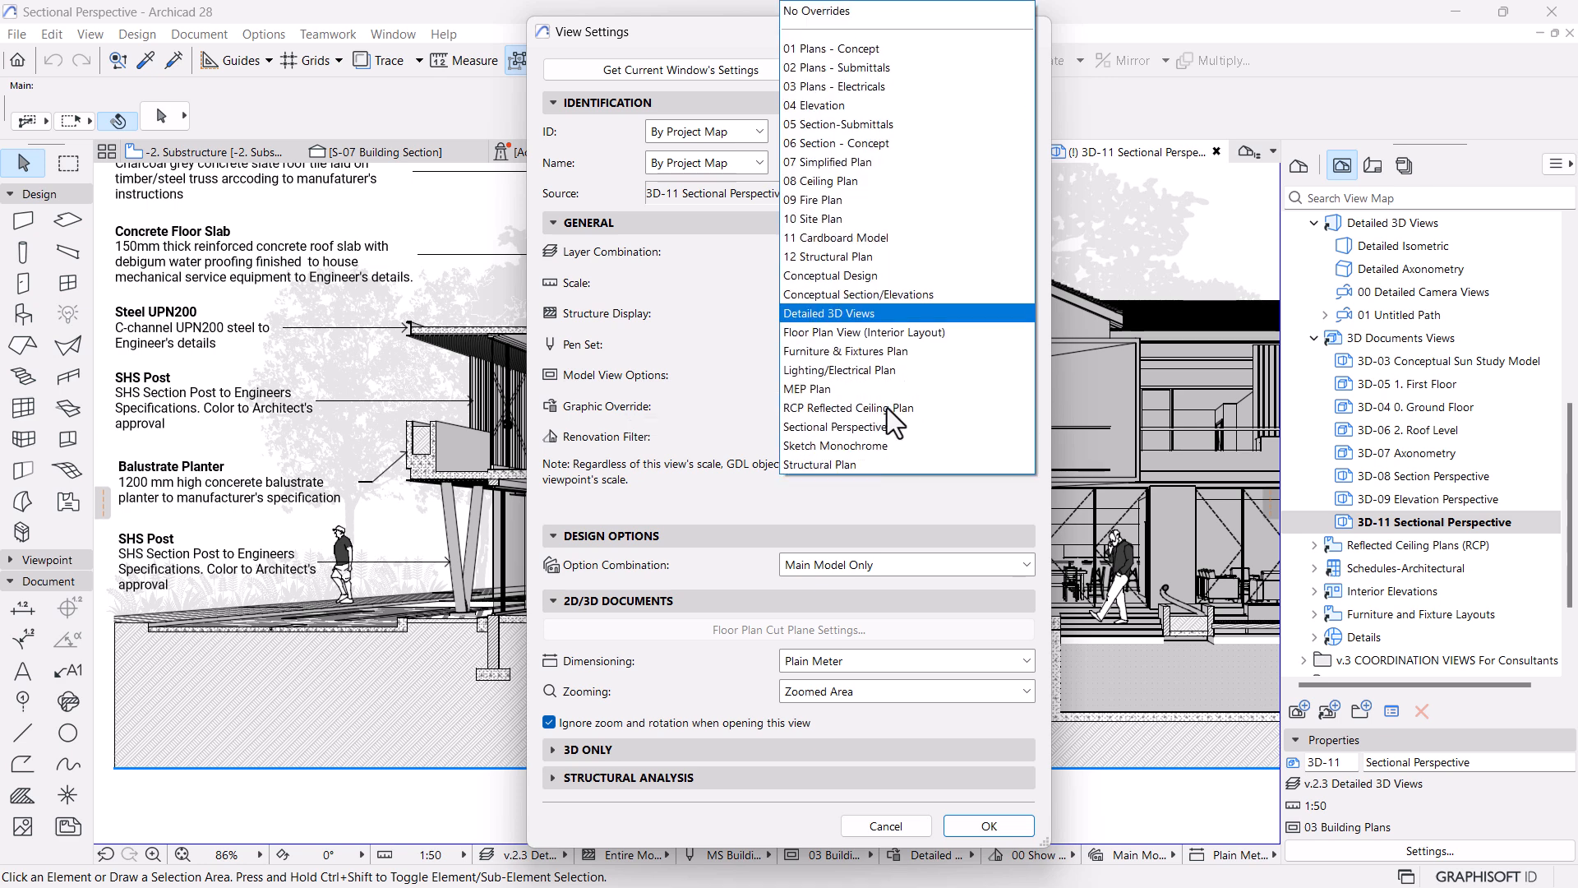
click(825, 428)
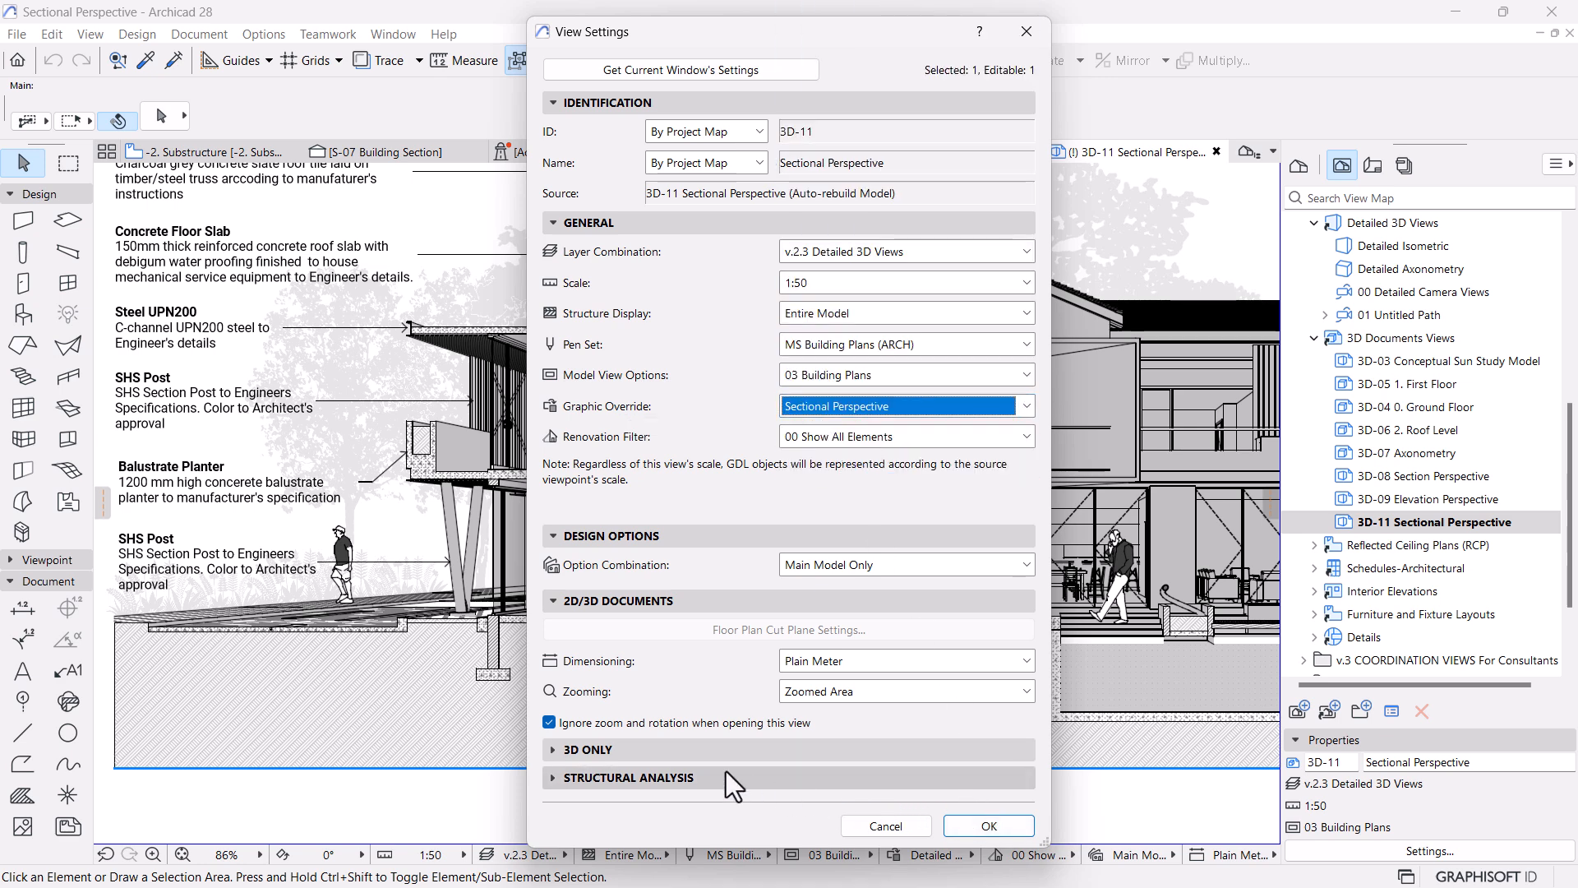
click(561, 748)
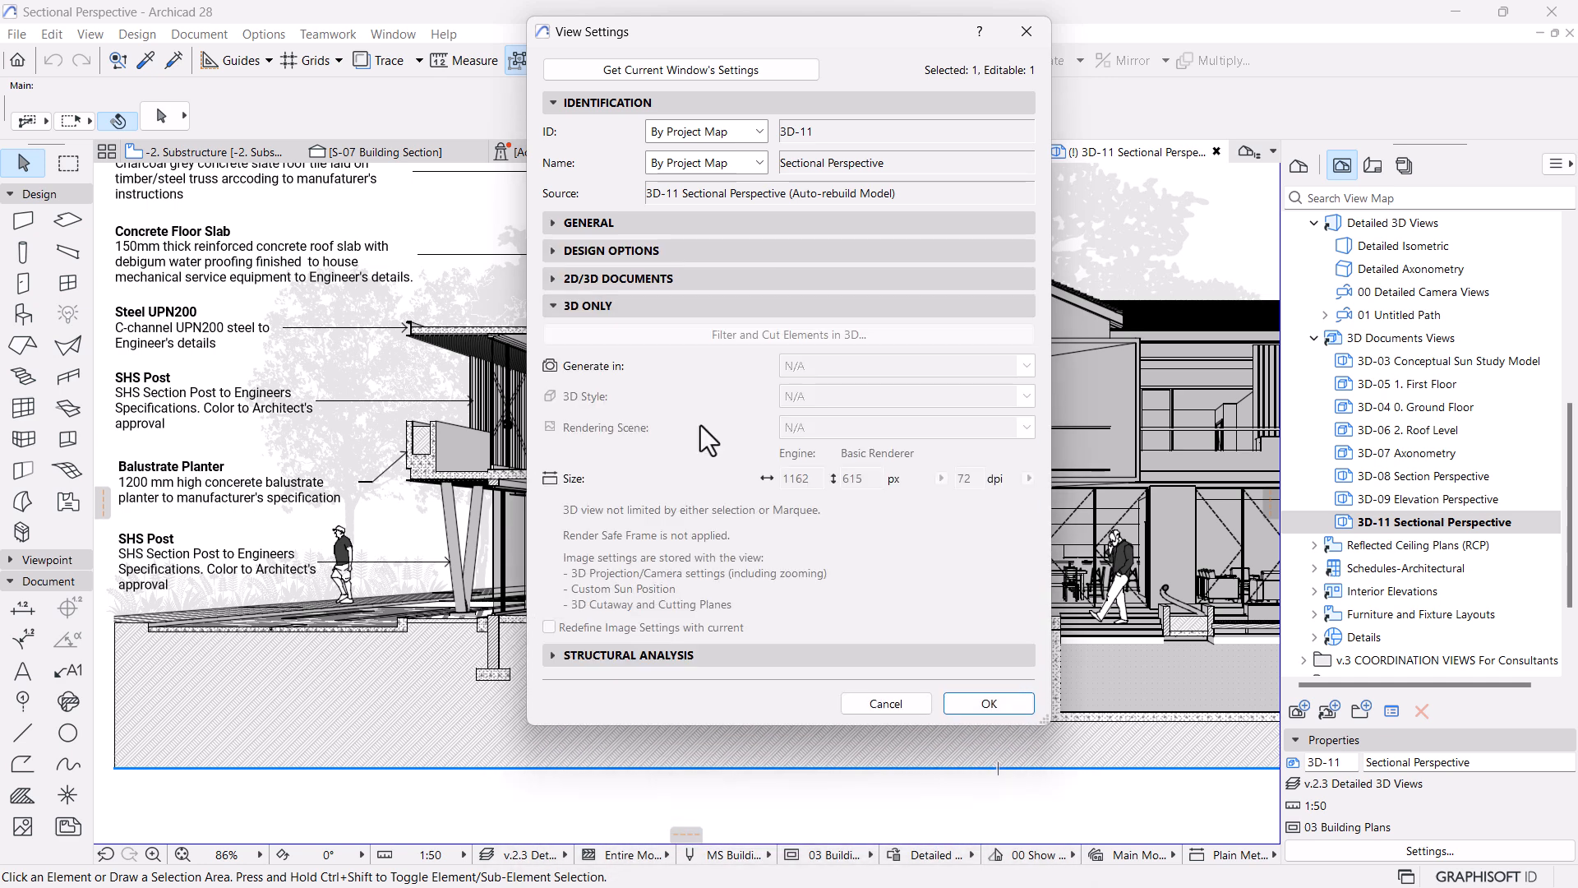
click(990, 705)
scroll(899, 668, down, 5)
scroll(757, 609, up, 4)
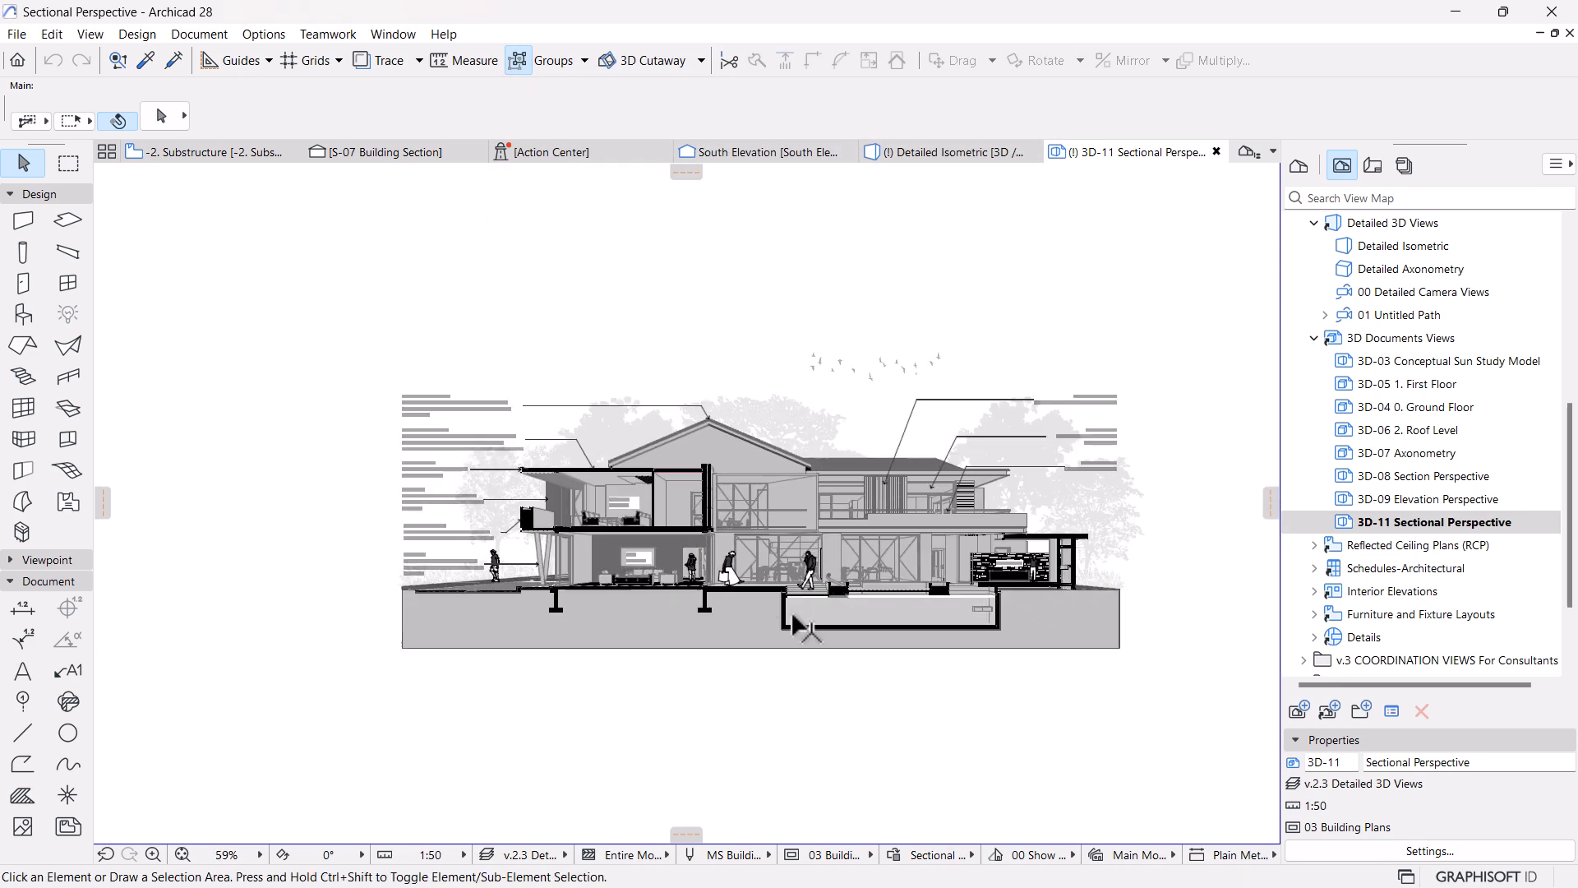
scroll(751, 635, down, 1)
middle_drag(651, 593, 564, 618)
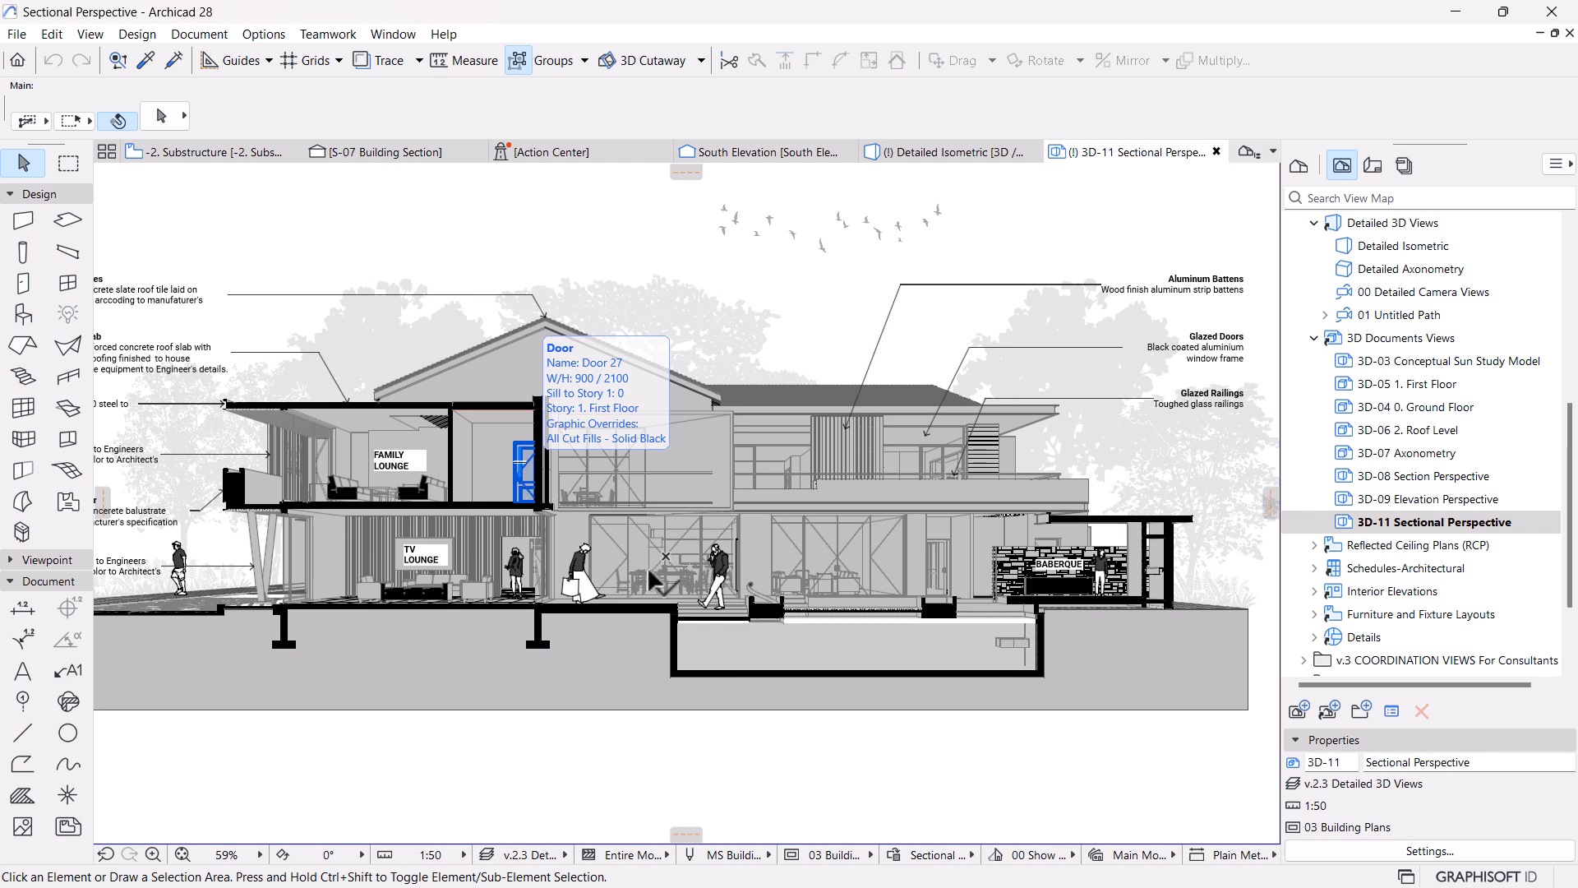
scroll(649, 566, up, 1)
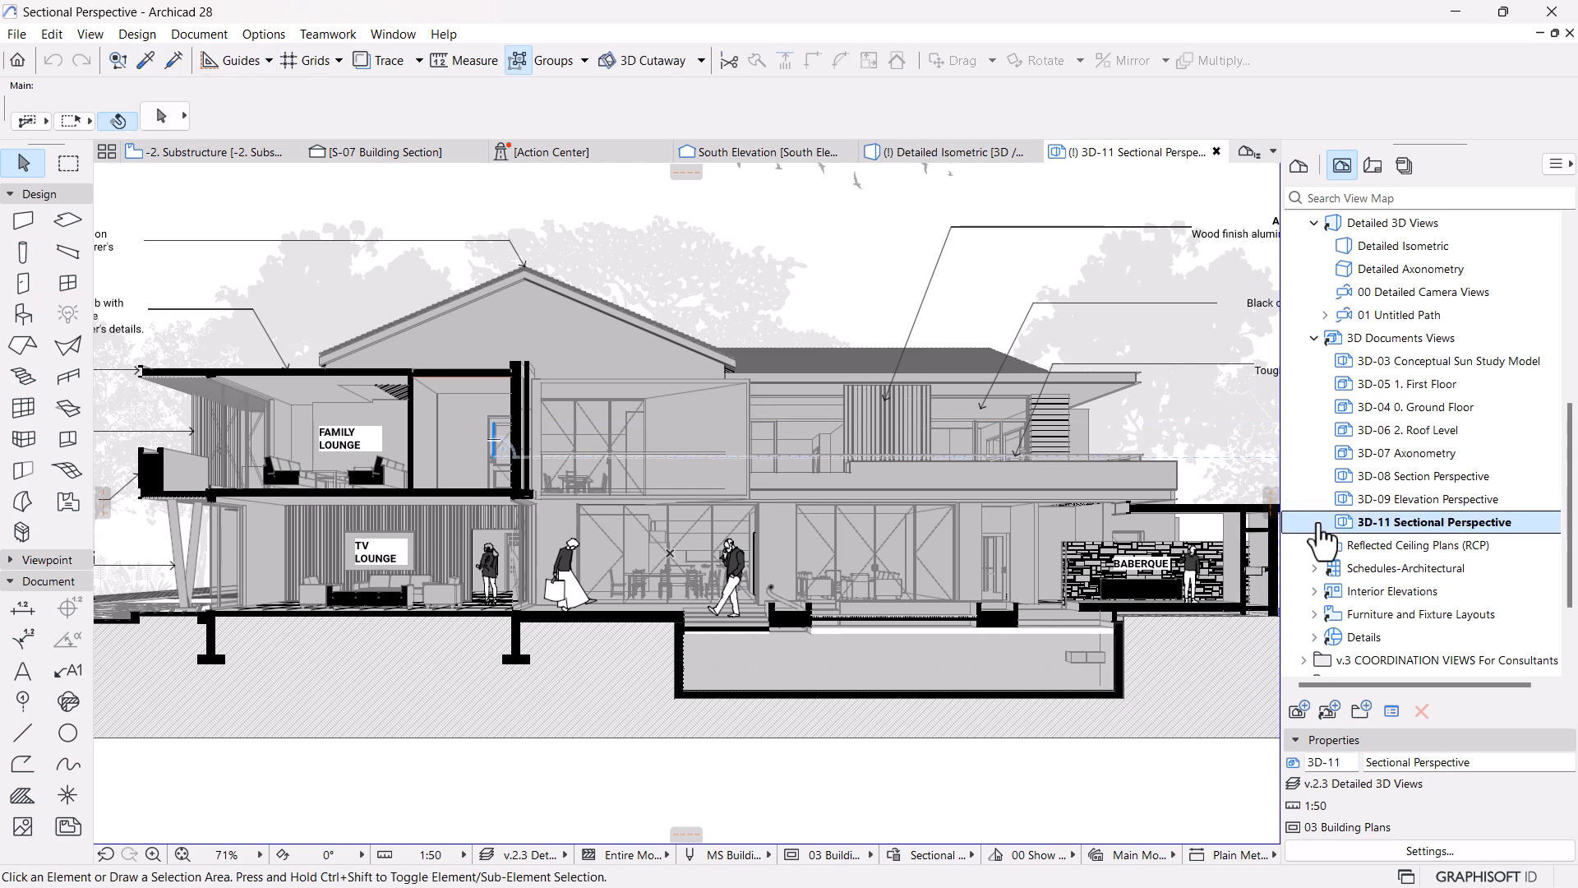
Switch the Detailed Isometric view's 3D projection from perspective to a parallel isometric axonometry
right_click(1383, 246)
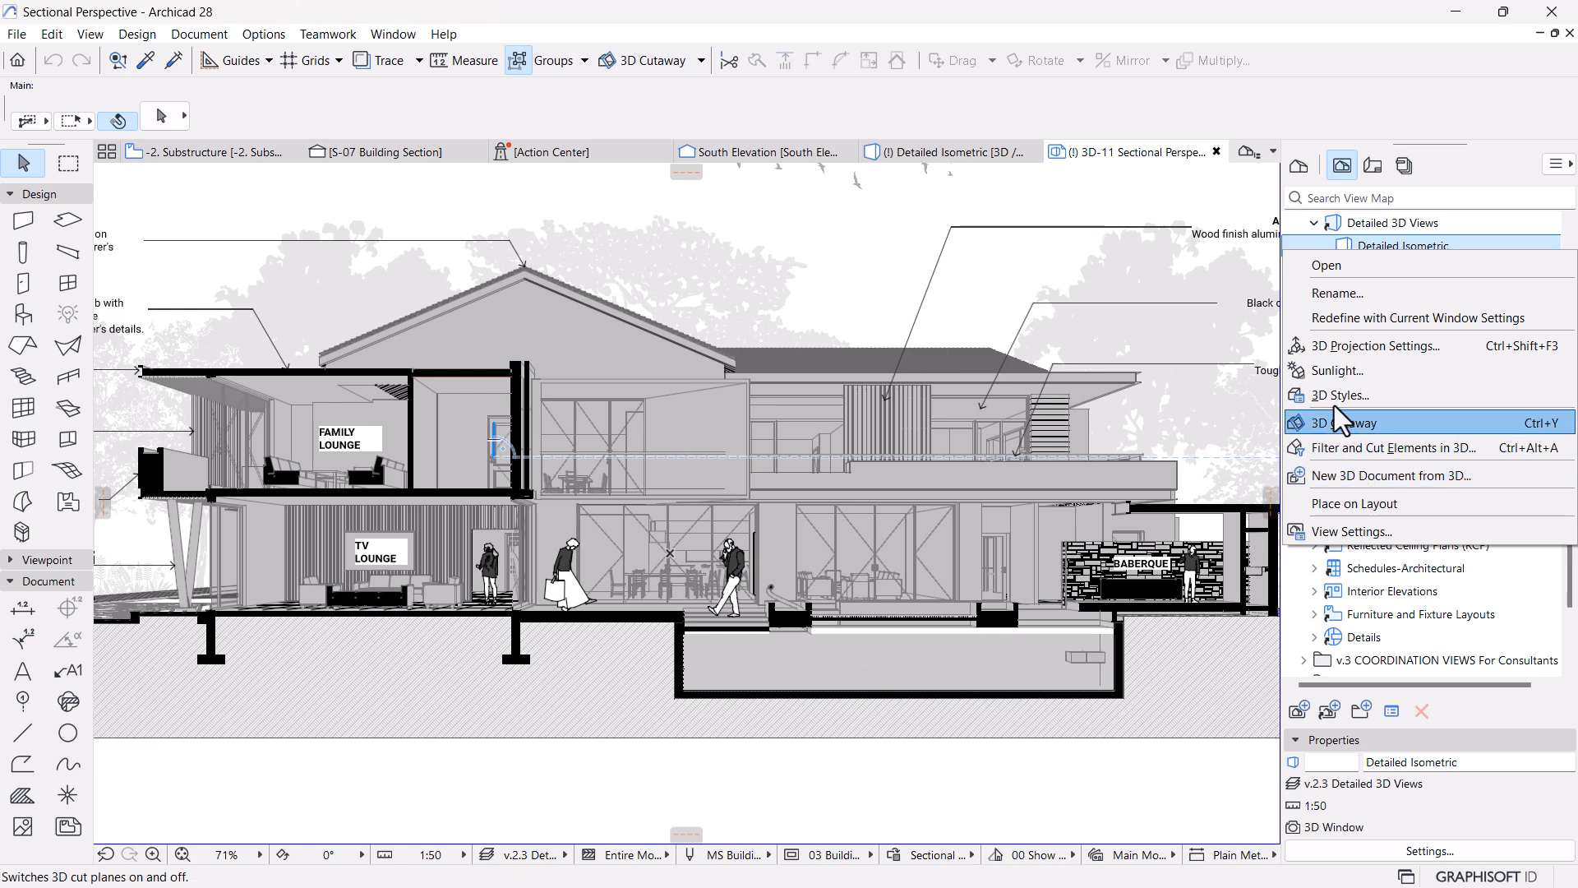
click(1364, 345)
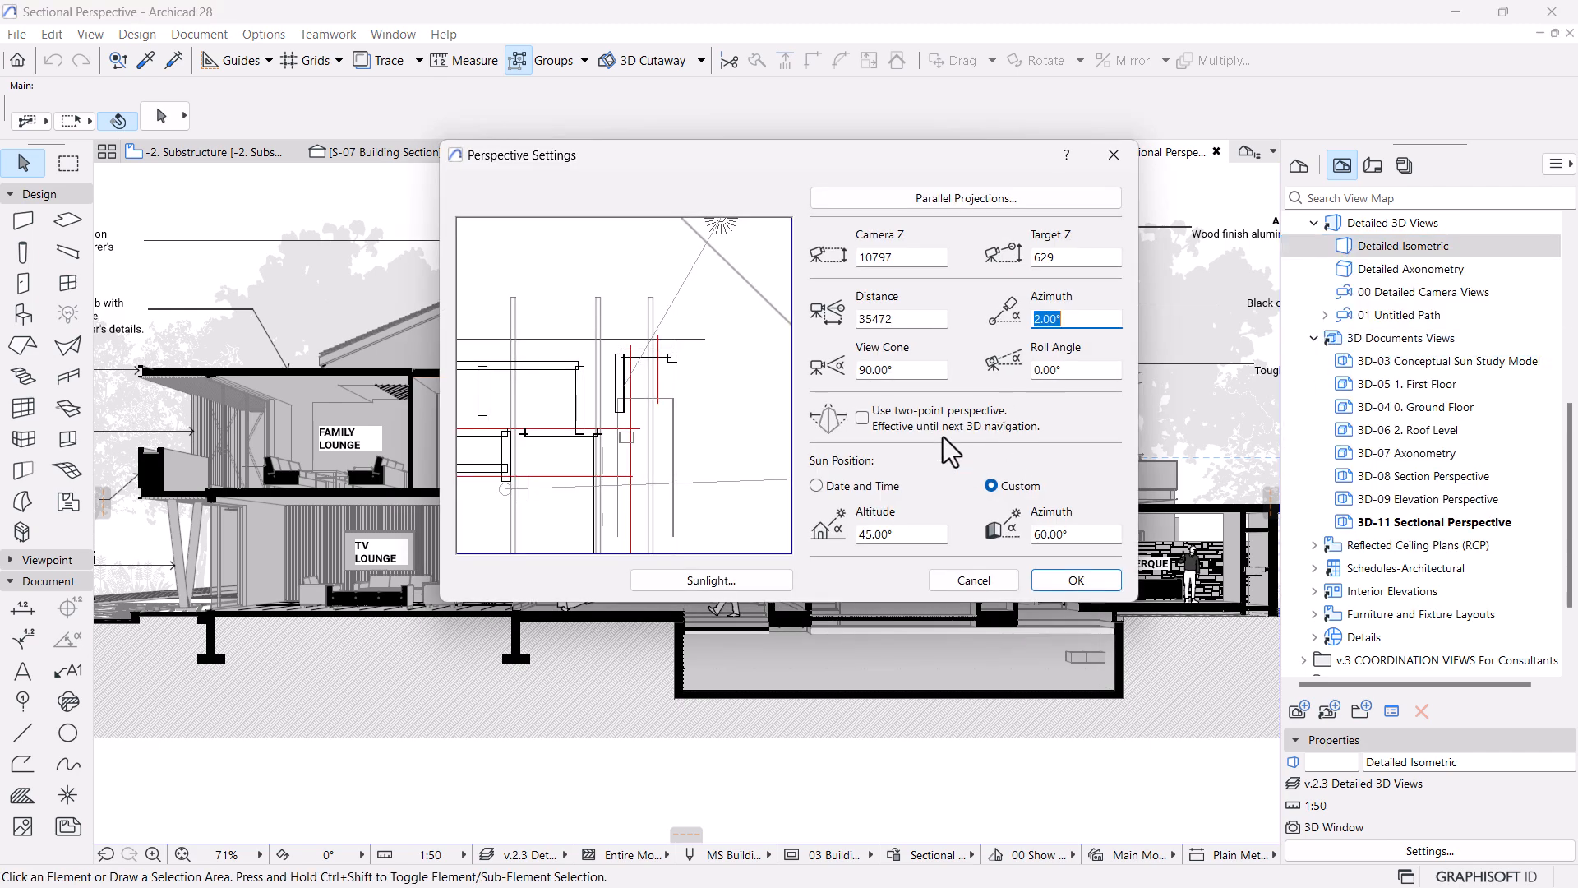
click(962, 200)
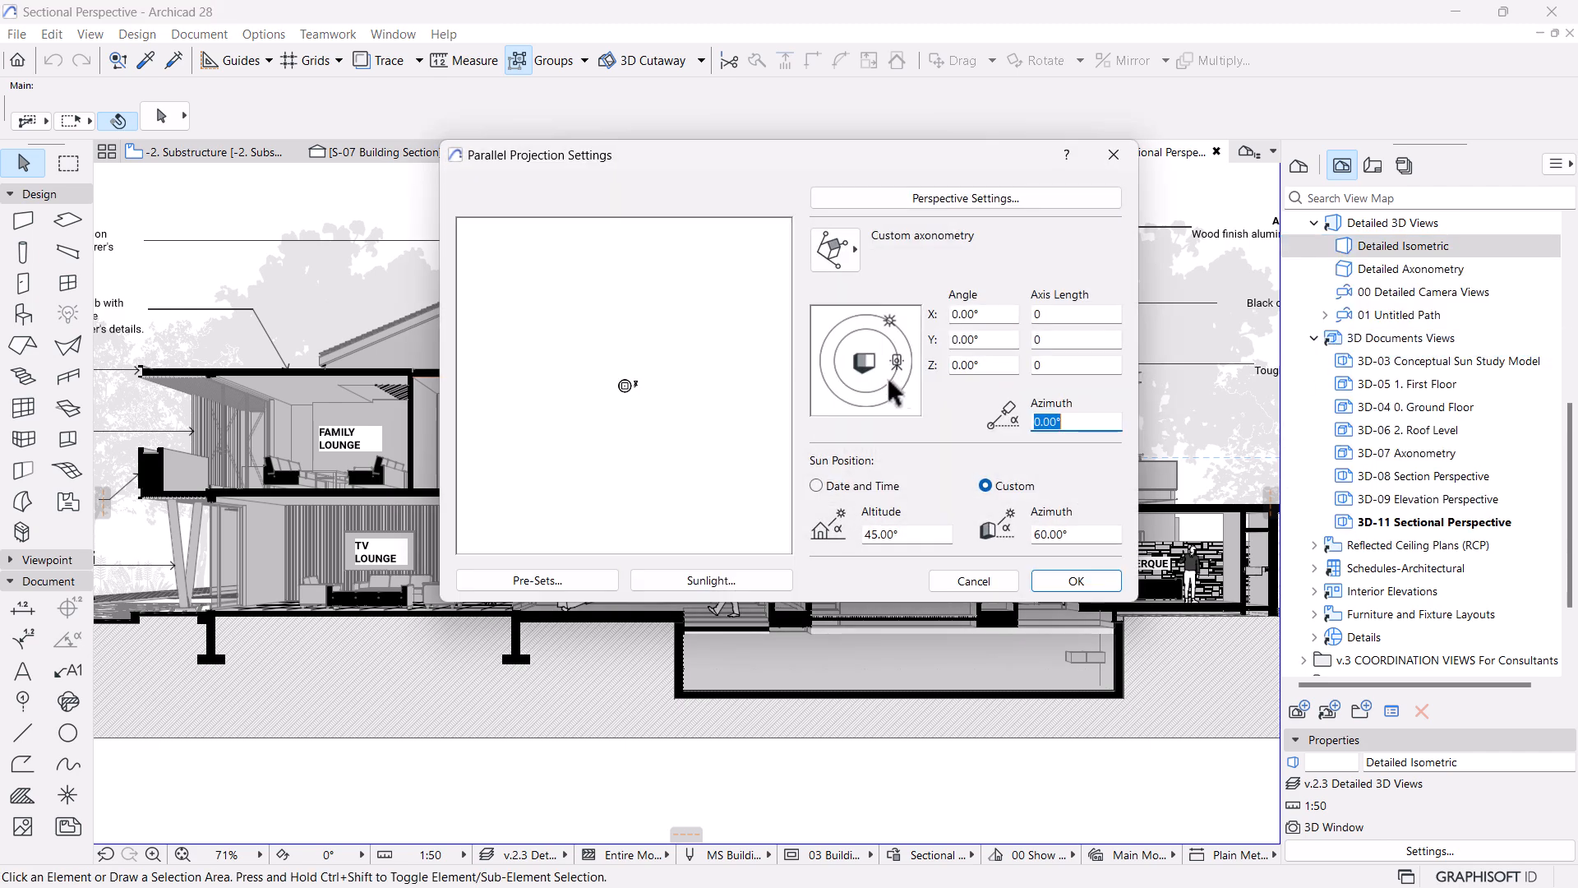
click(837, 258)
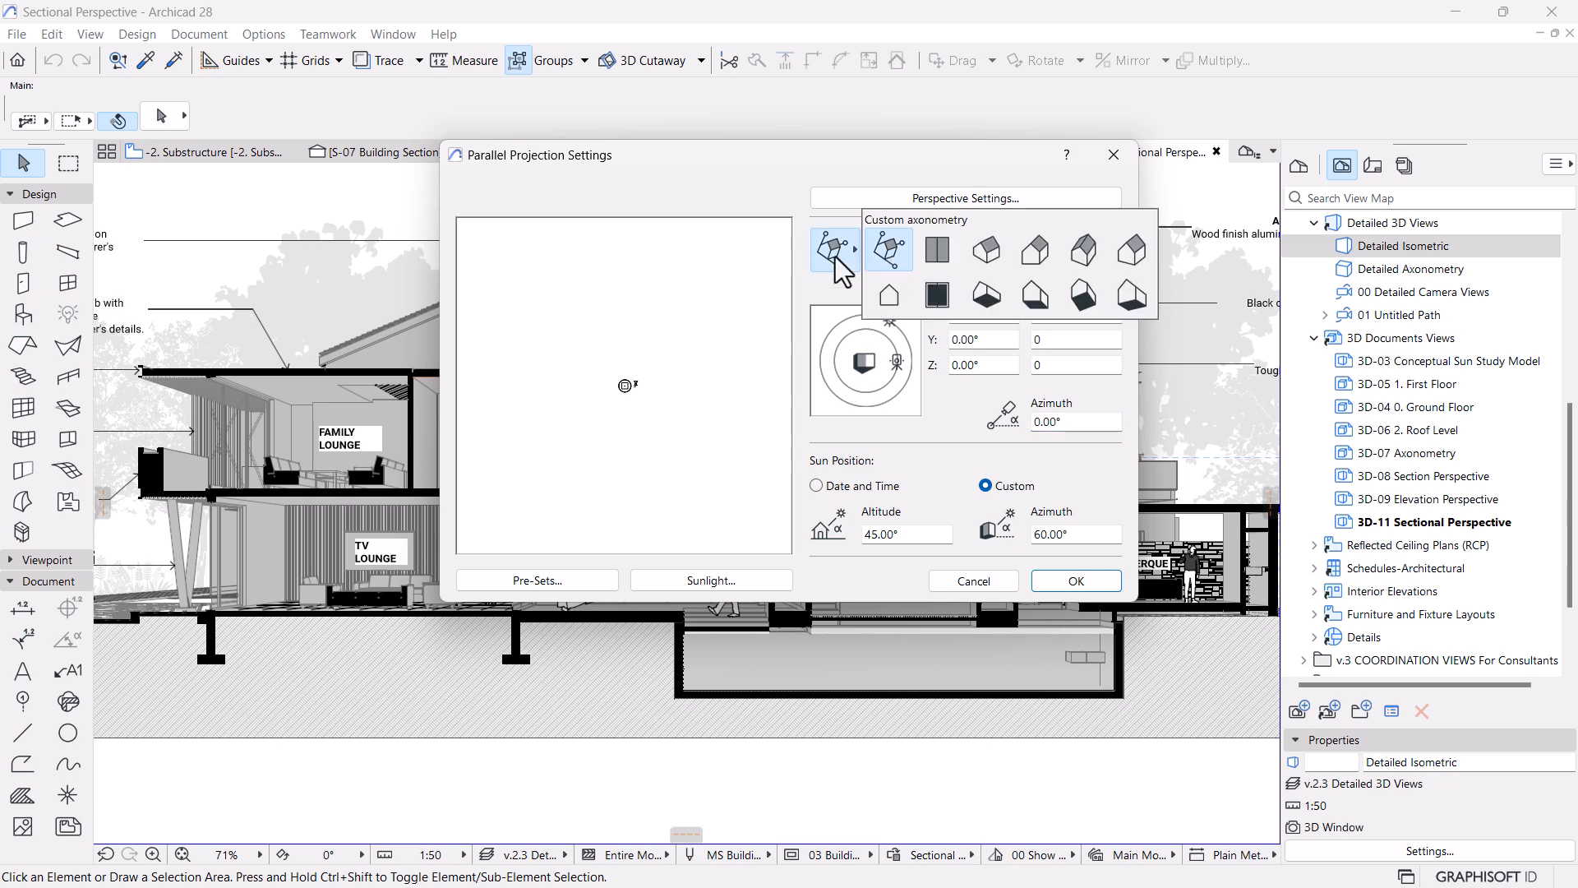
click(989, 256)
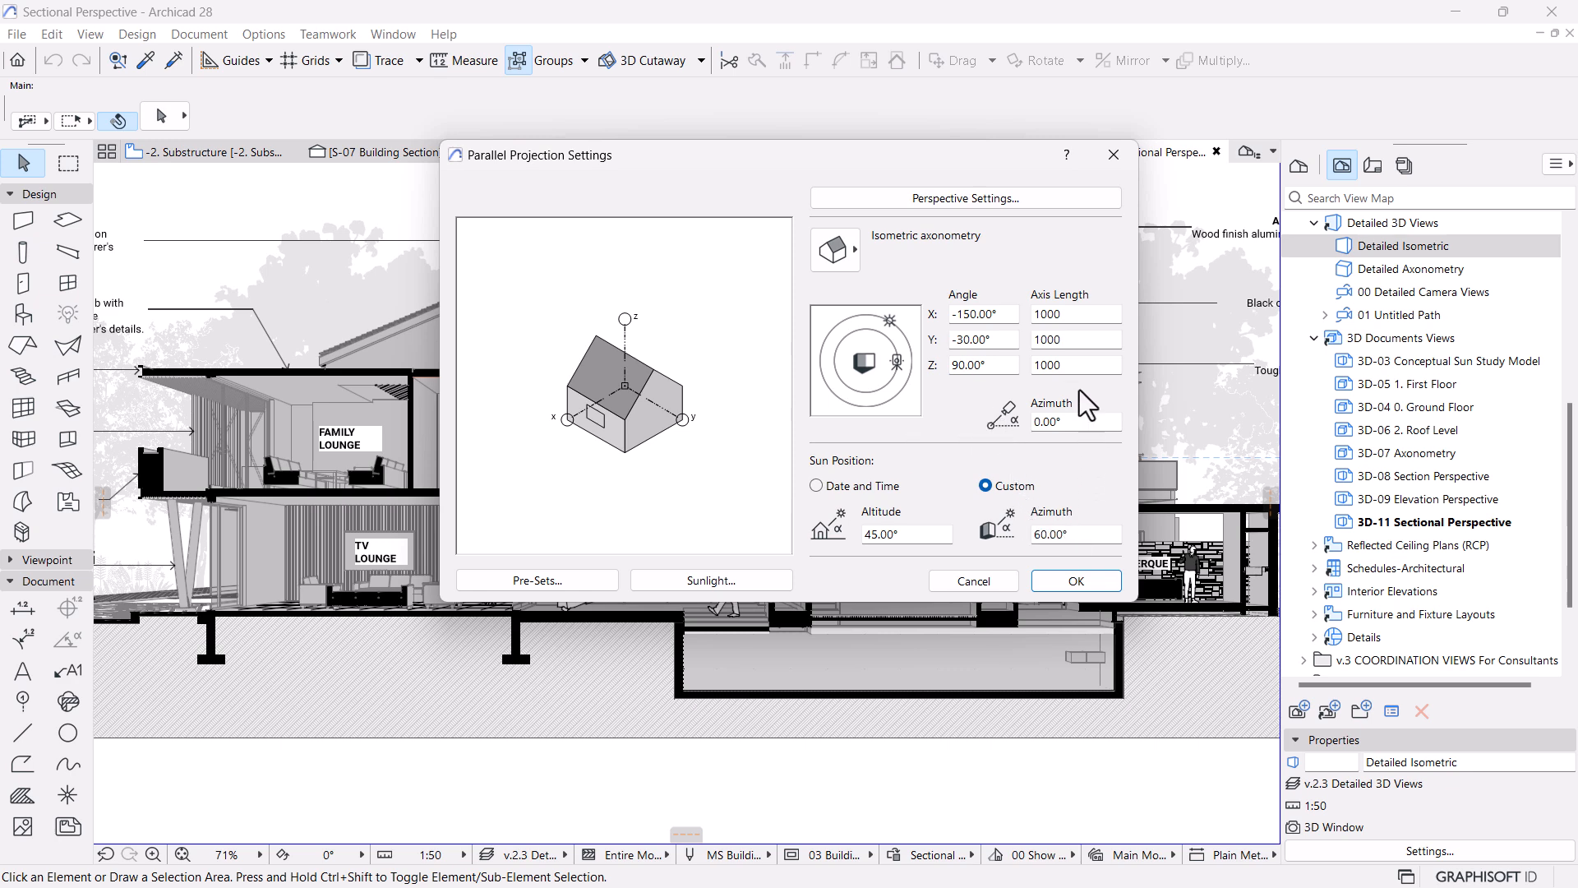
Set the axonometry's camera azimuth to 355°, sun altitude to 30° and sun azimuth to 260°, and fit the updated drawing in view
drag(899, 535, 817, 534)
click(1074, 534)
mouse_move(896, 361)
mouse_down()
mouse_move(902, 331)
mouse_move(909, 396)
mouse_move(876, 409)
mouse_move(862, 308)
mouse_move(895, 354)
mouse_move(859, 407)
mouse_up()
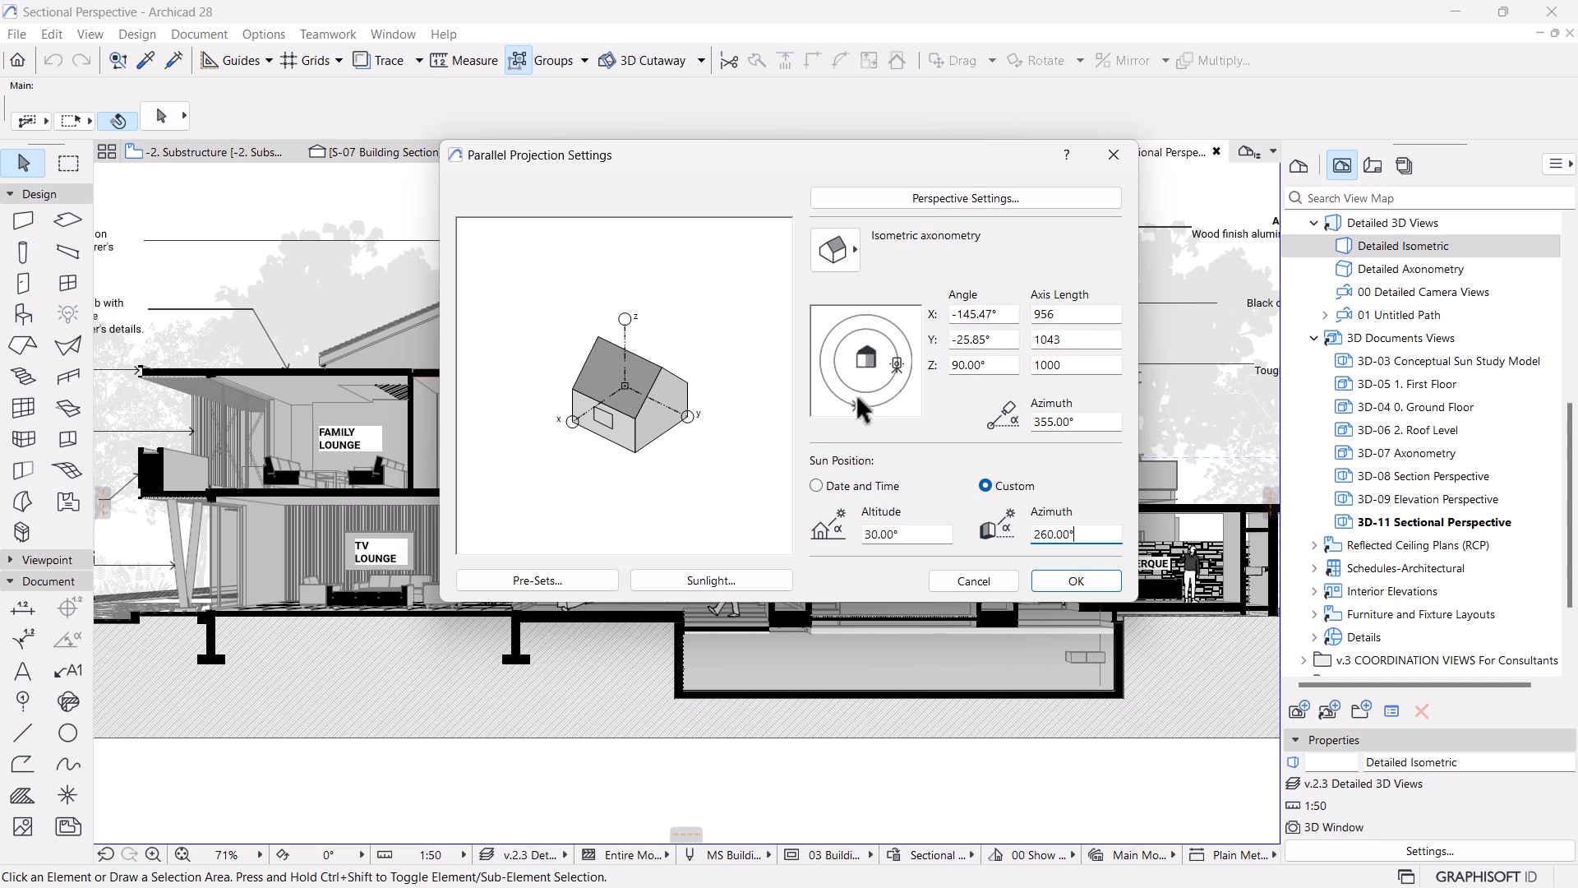
click(1068, 584)
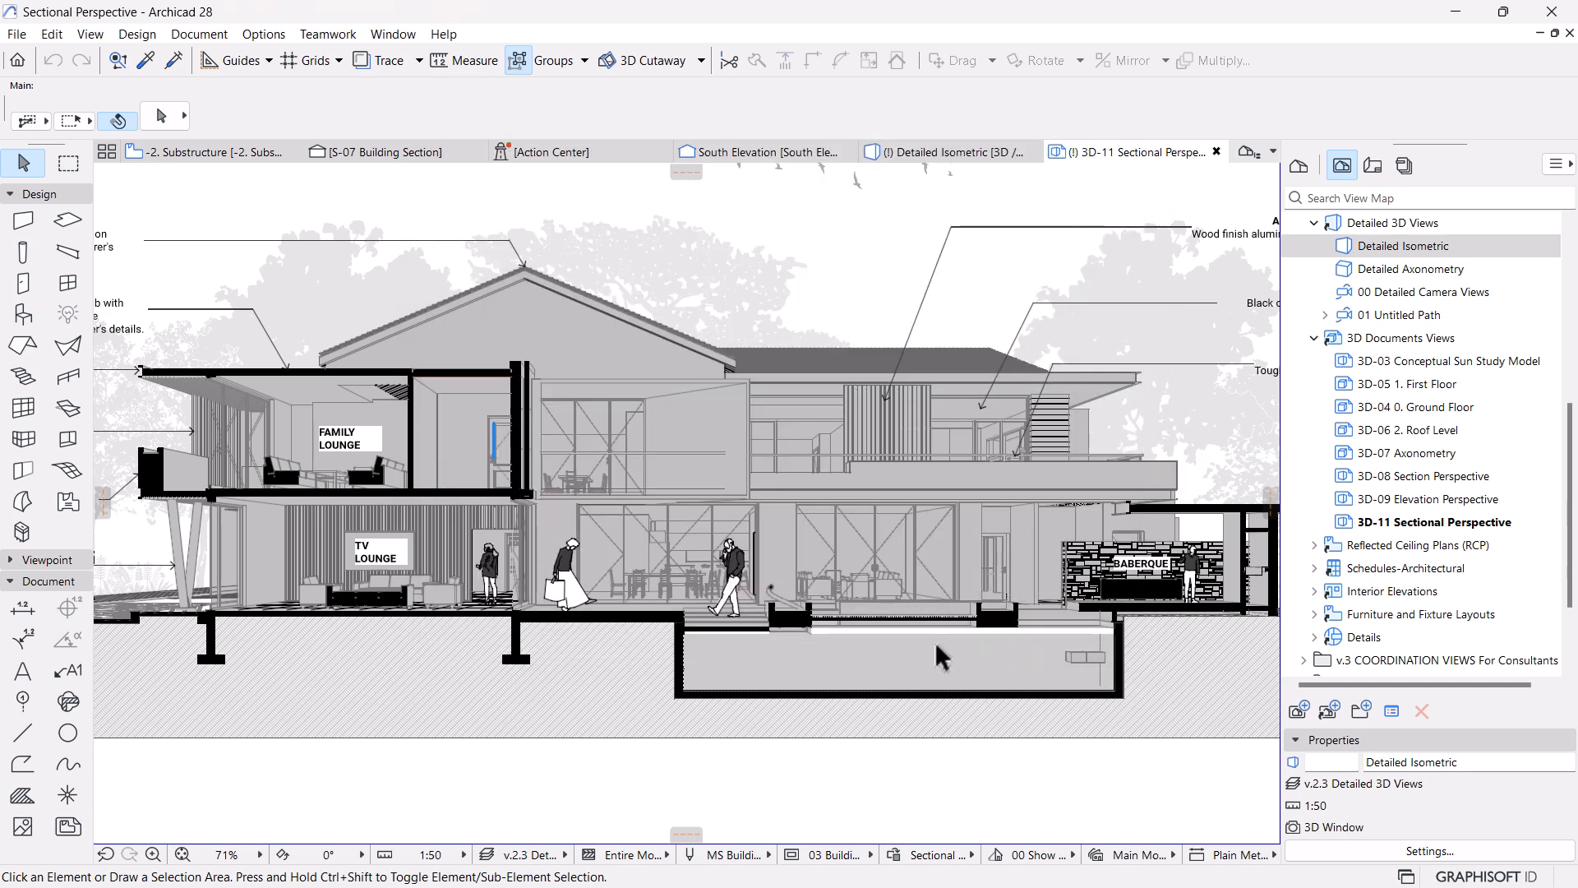
scroll(763, 531, up, 3)
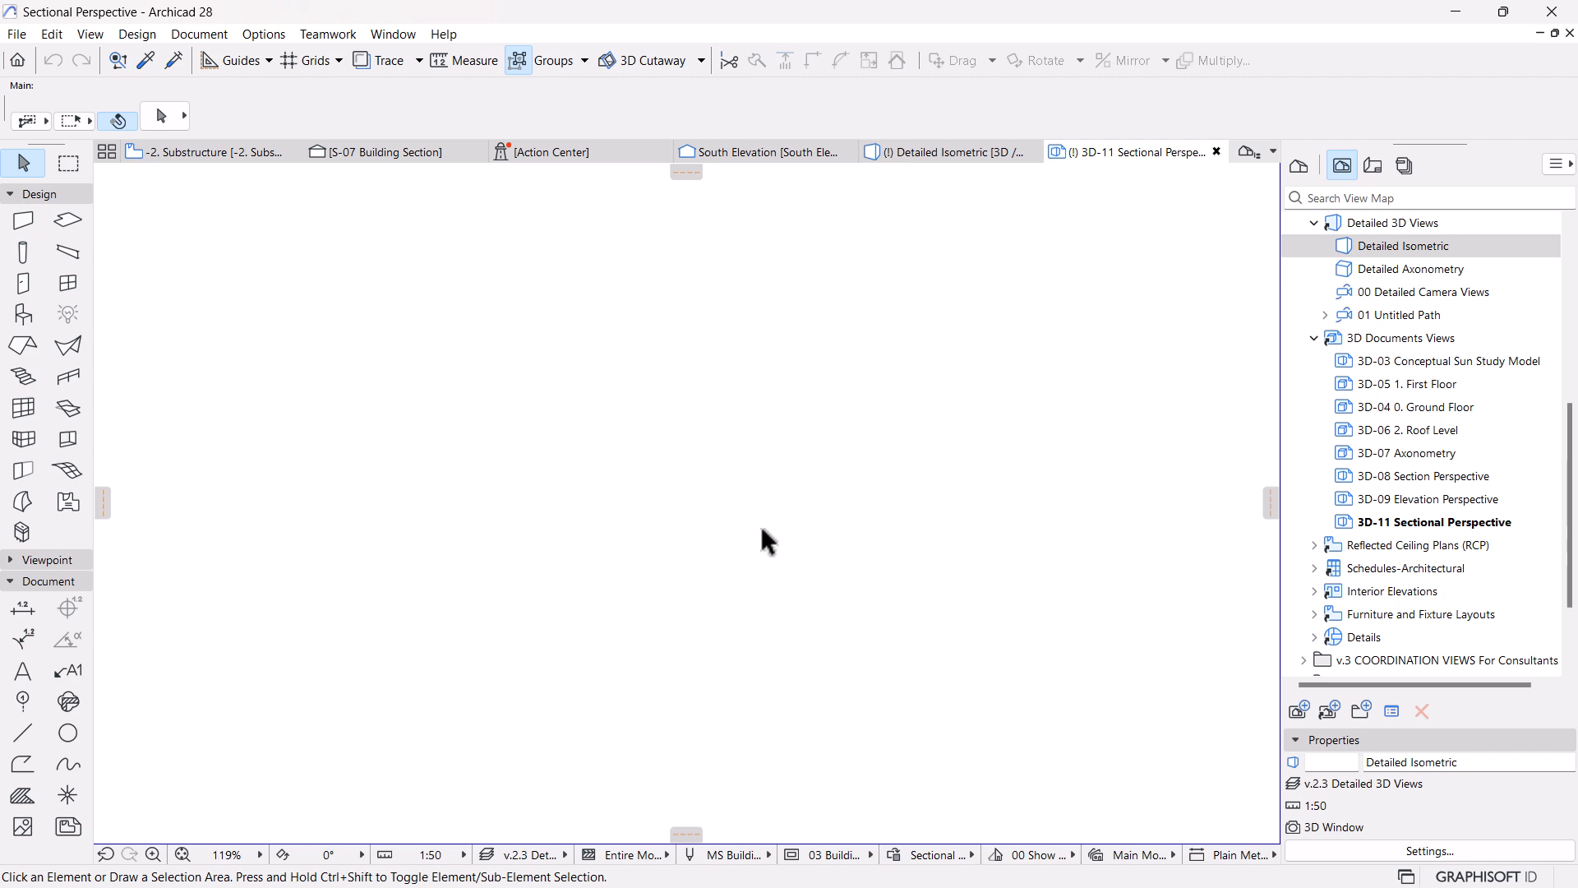
click(183, 854)
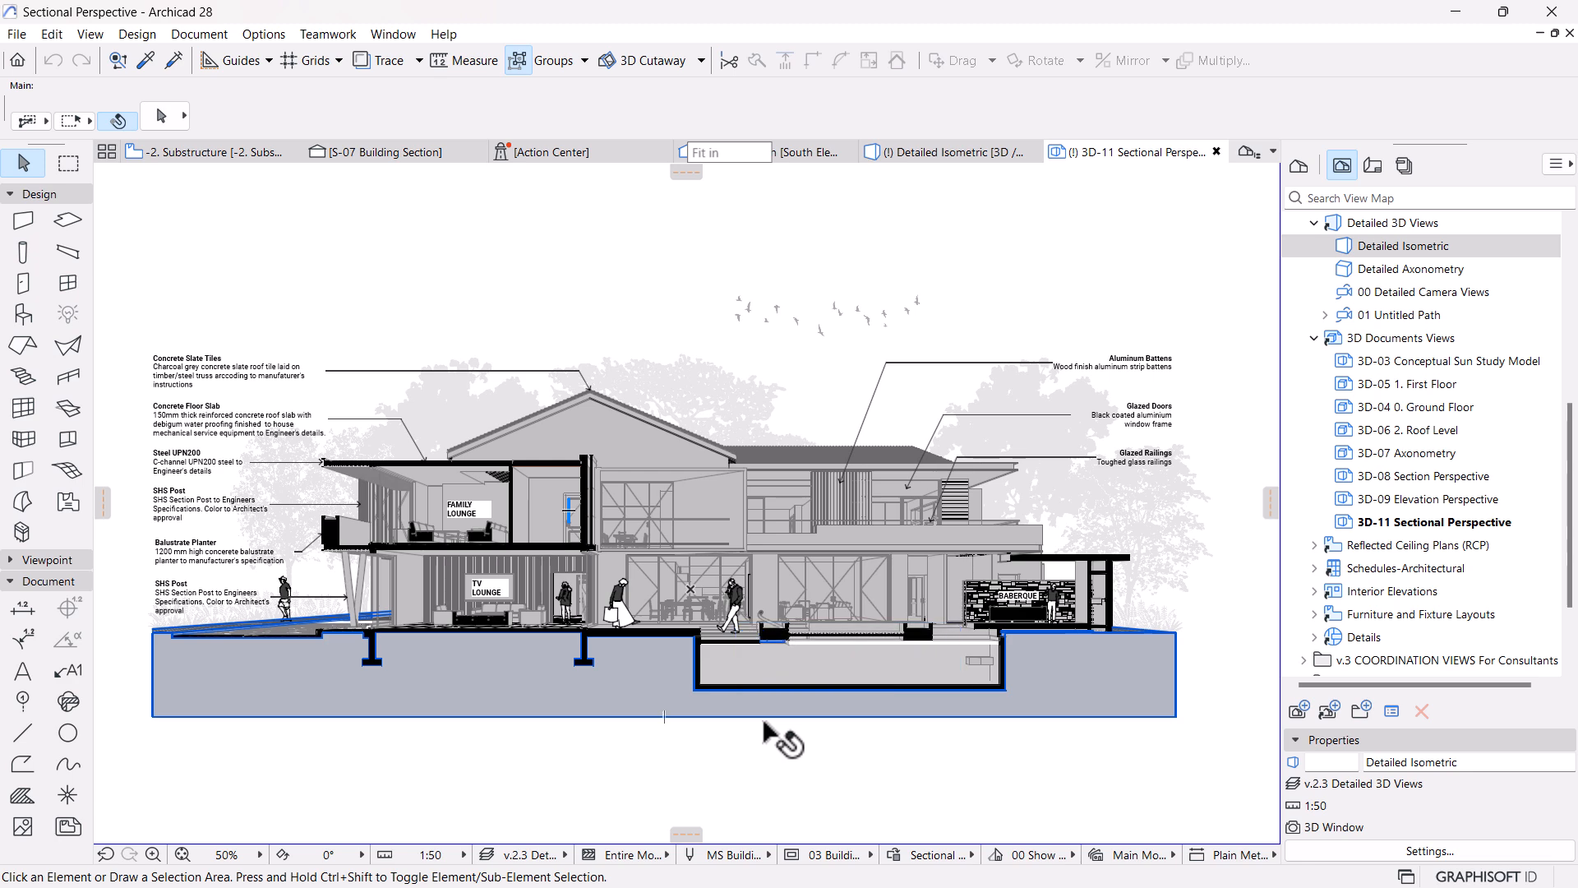
Redefine the 3D-11 Sectional Perspective view with the current window settings and check the drawing
right_click(1414, 526)
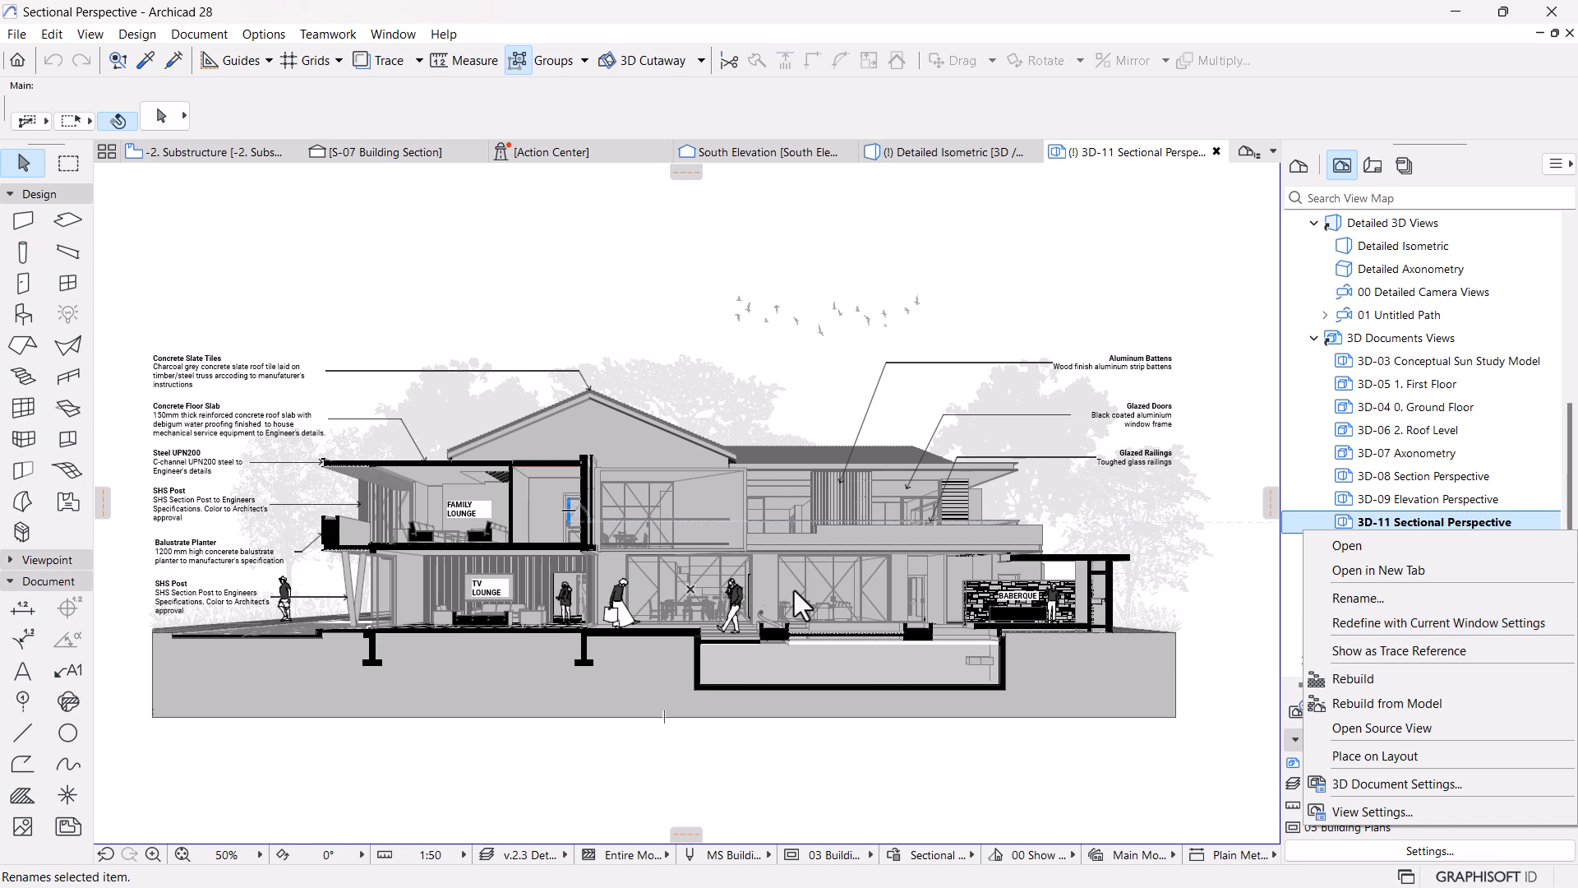
click(1407, 621)
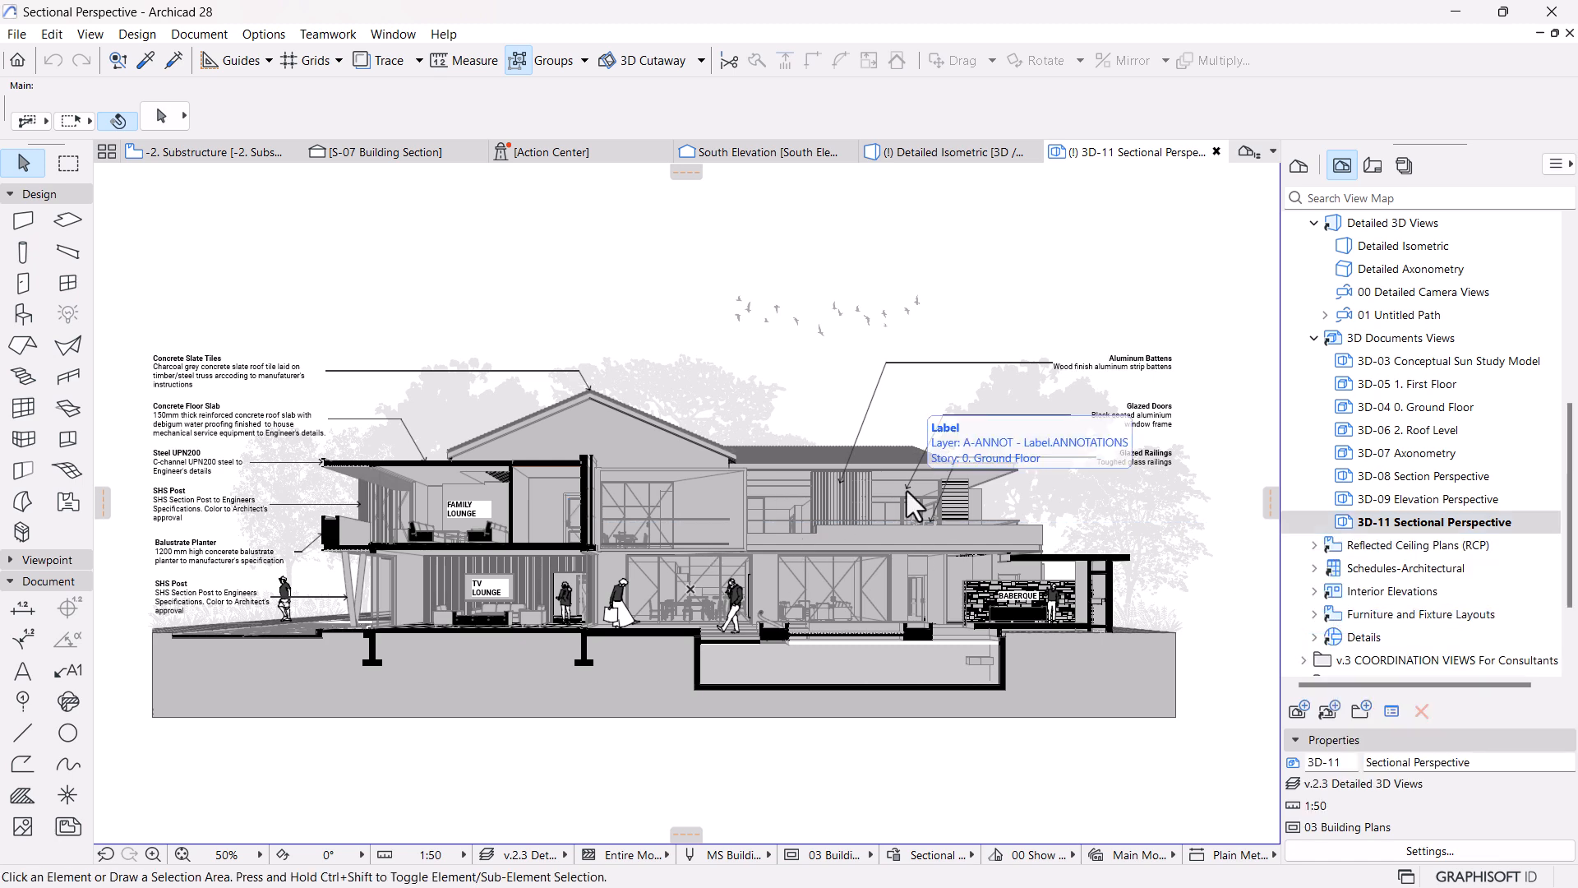
scroll(826, 501, down, 2)
scroll(828, 521, up, 3)
Review the sun and shadow options in the 3D-11 Sectional Perspective's 3D document settings without applying any changes
click(1379, 526)
right_click(1380, 528)
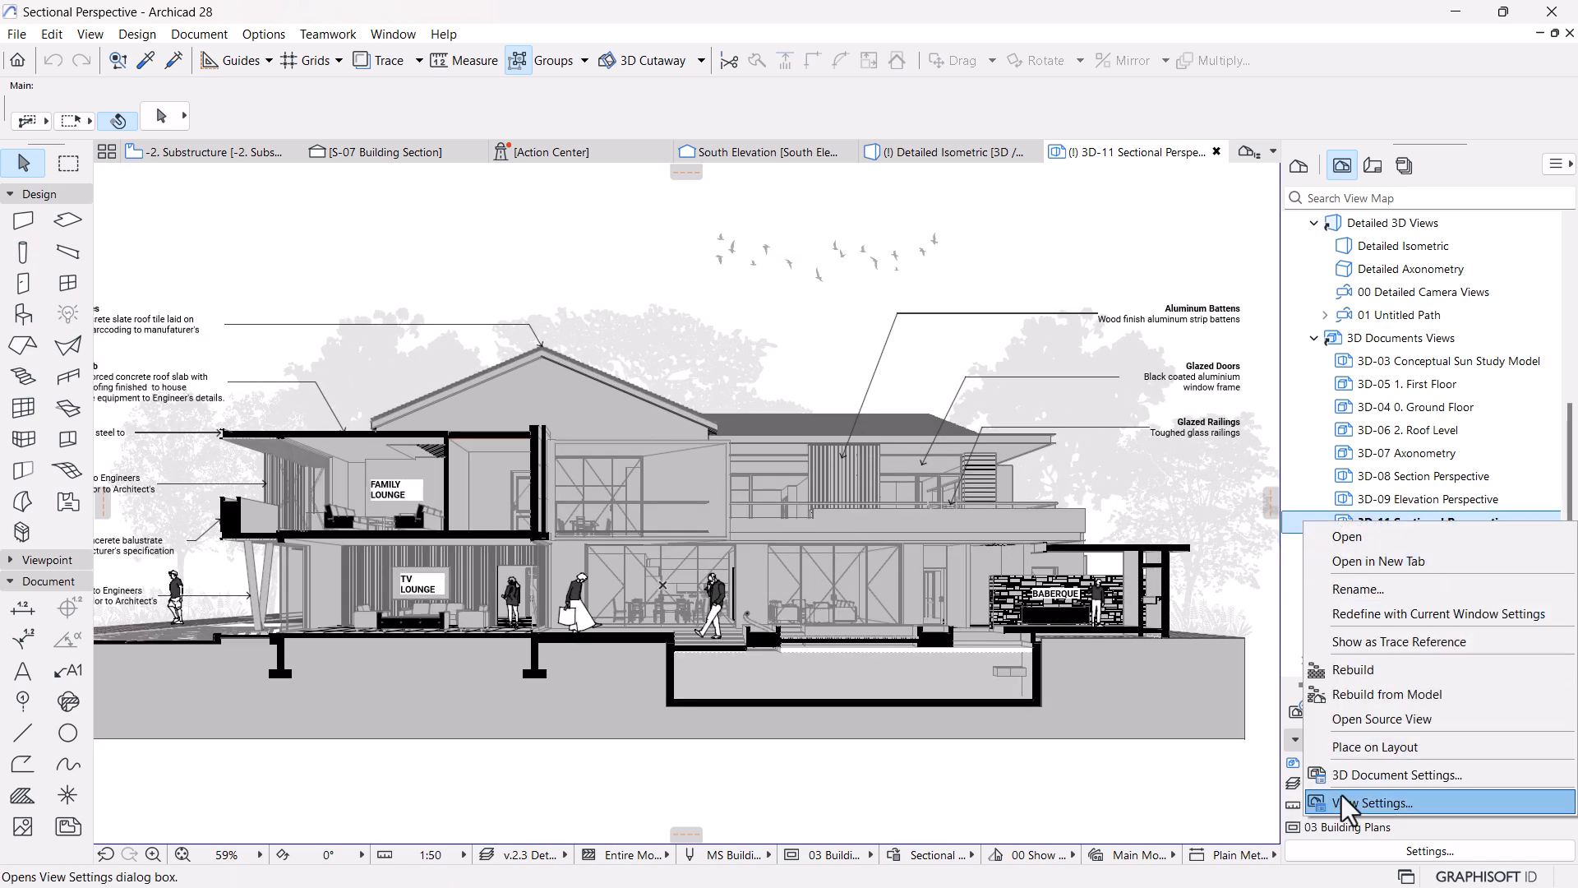
click(1379, 776)
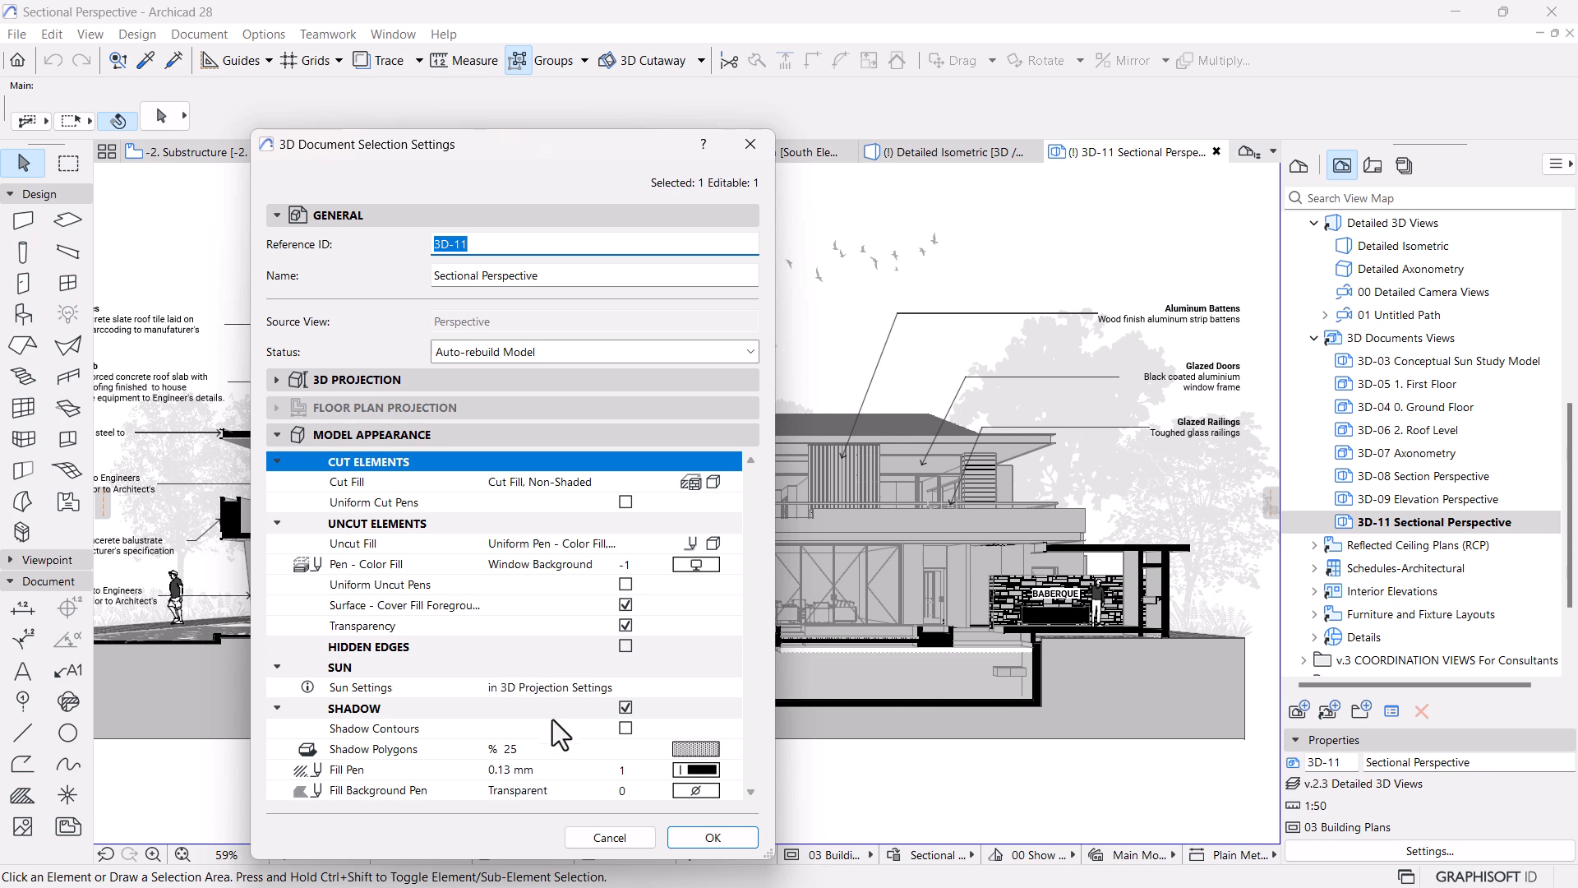
click(536, 692)
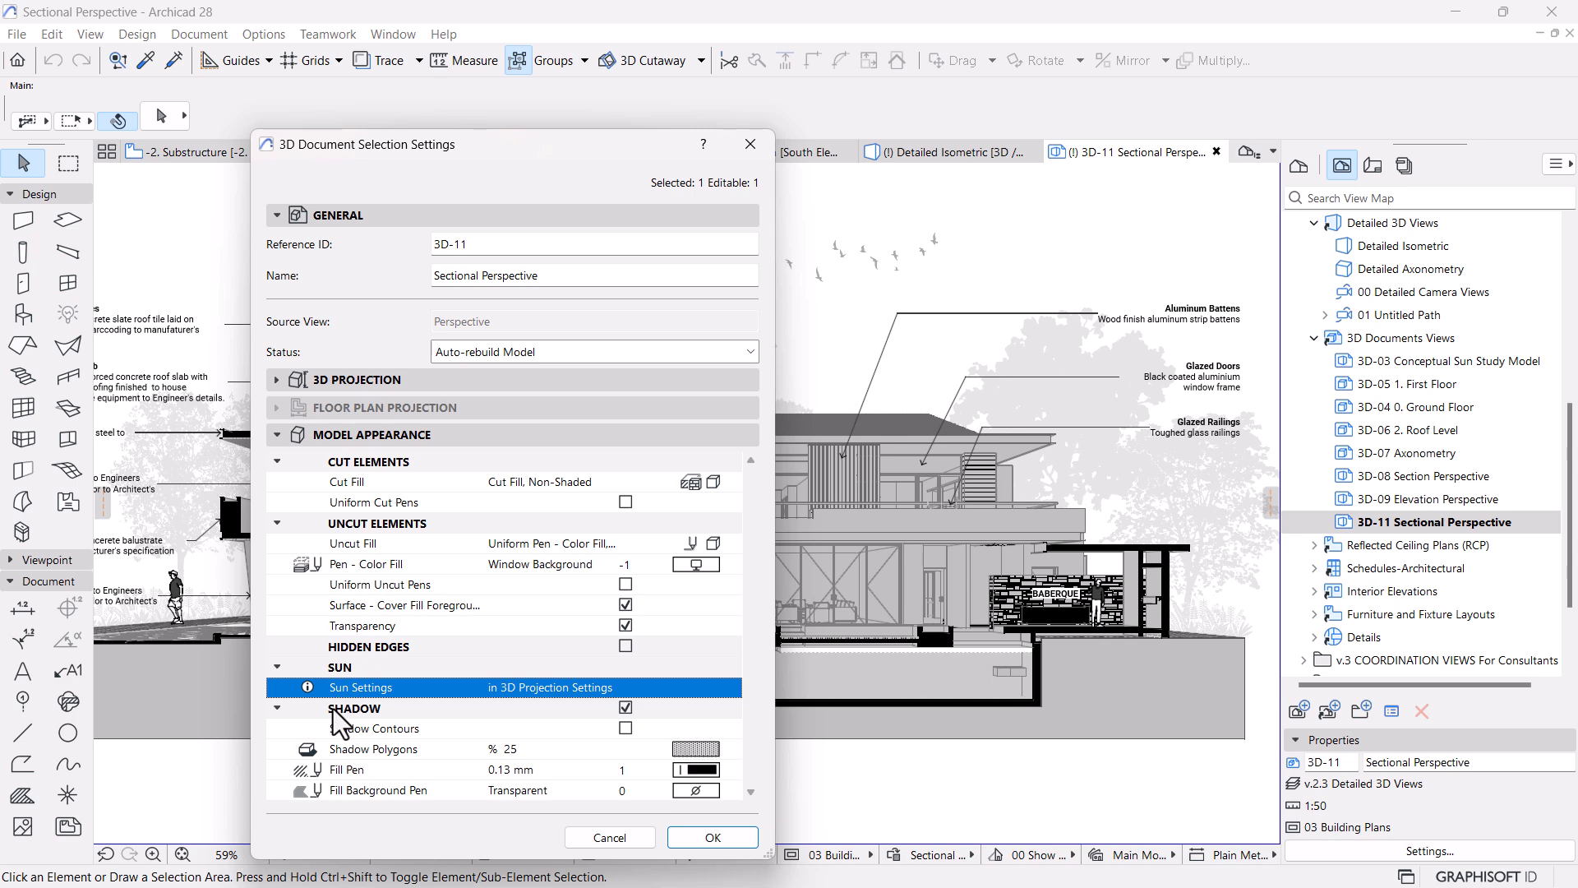
click(624, 707)
click(625, 728)
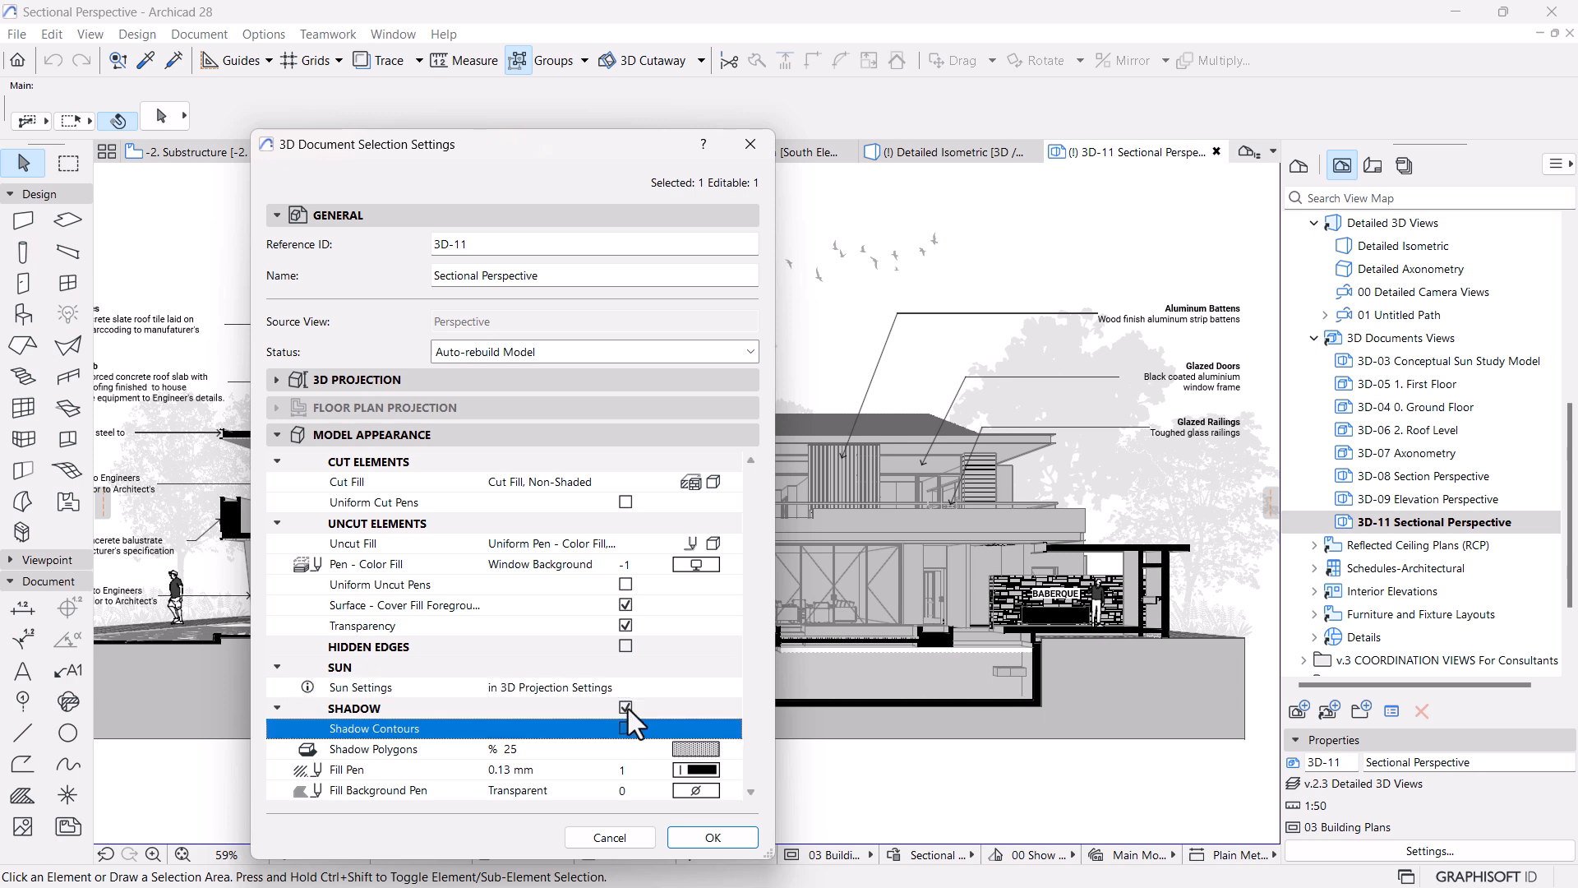
click(626, 708)
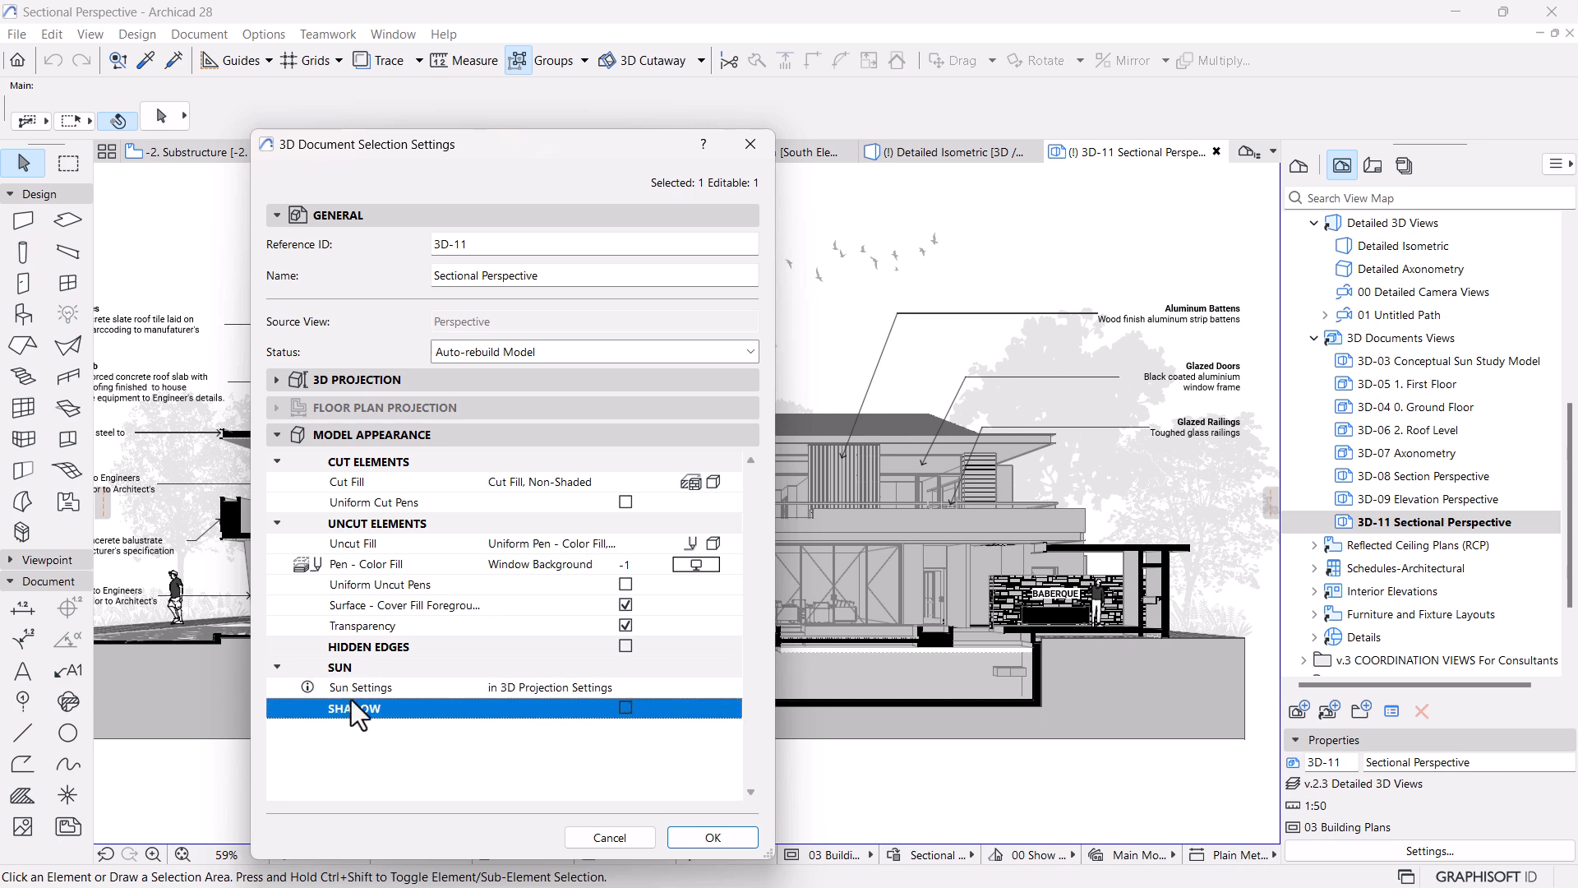
click(626, 707)
click(306, 687)
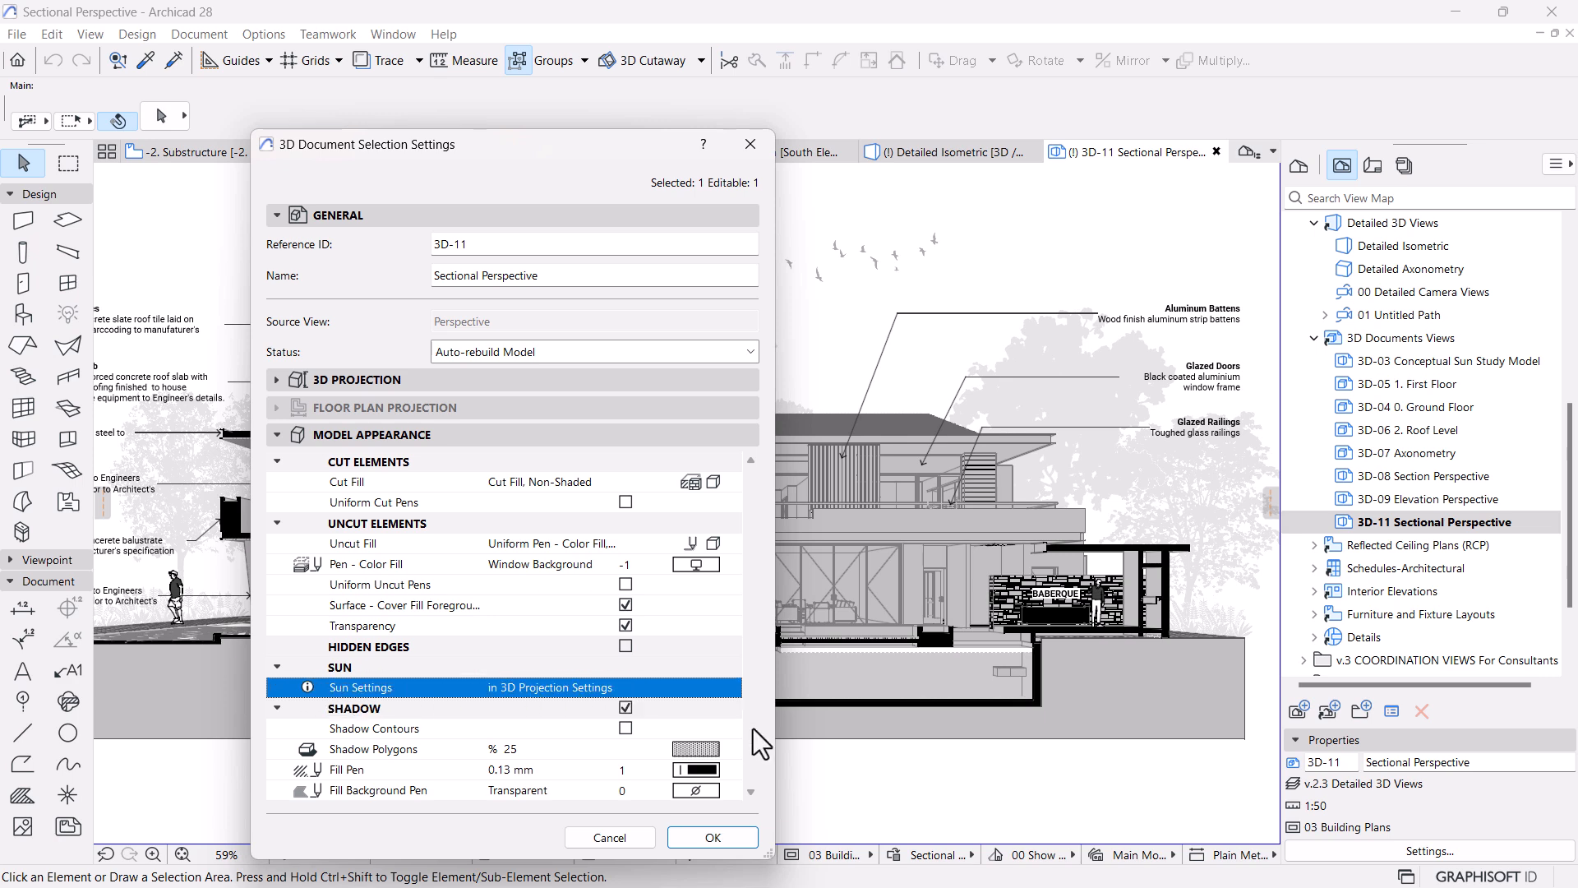
click(609, 838)
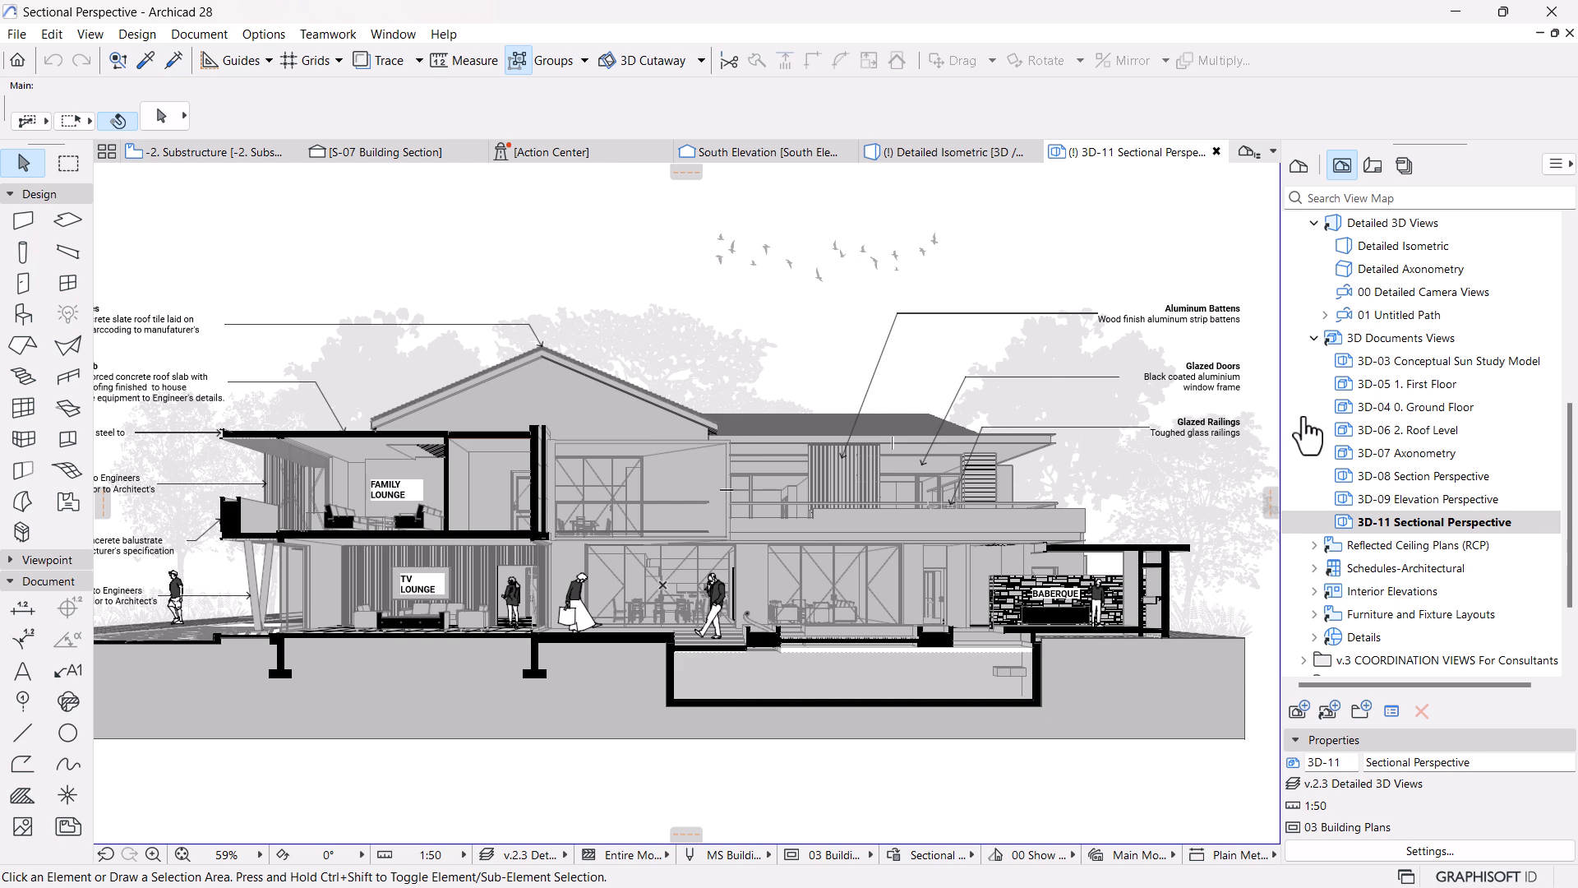
Open the Detailed Isometric view and try a custom parallel projection with a sun azimuth of 175°
double_click(1369, 250)
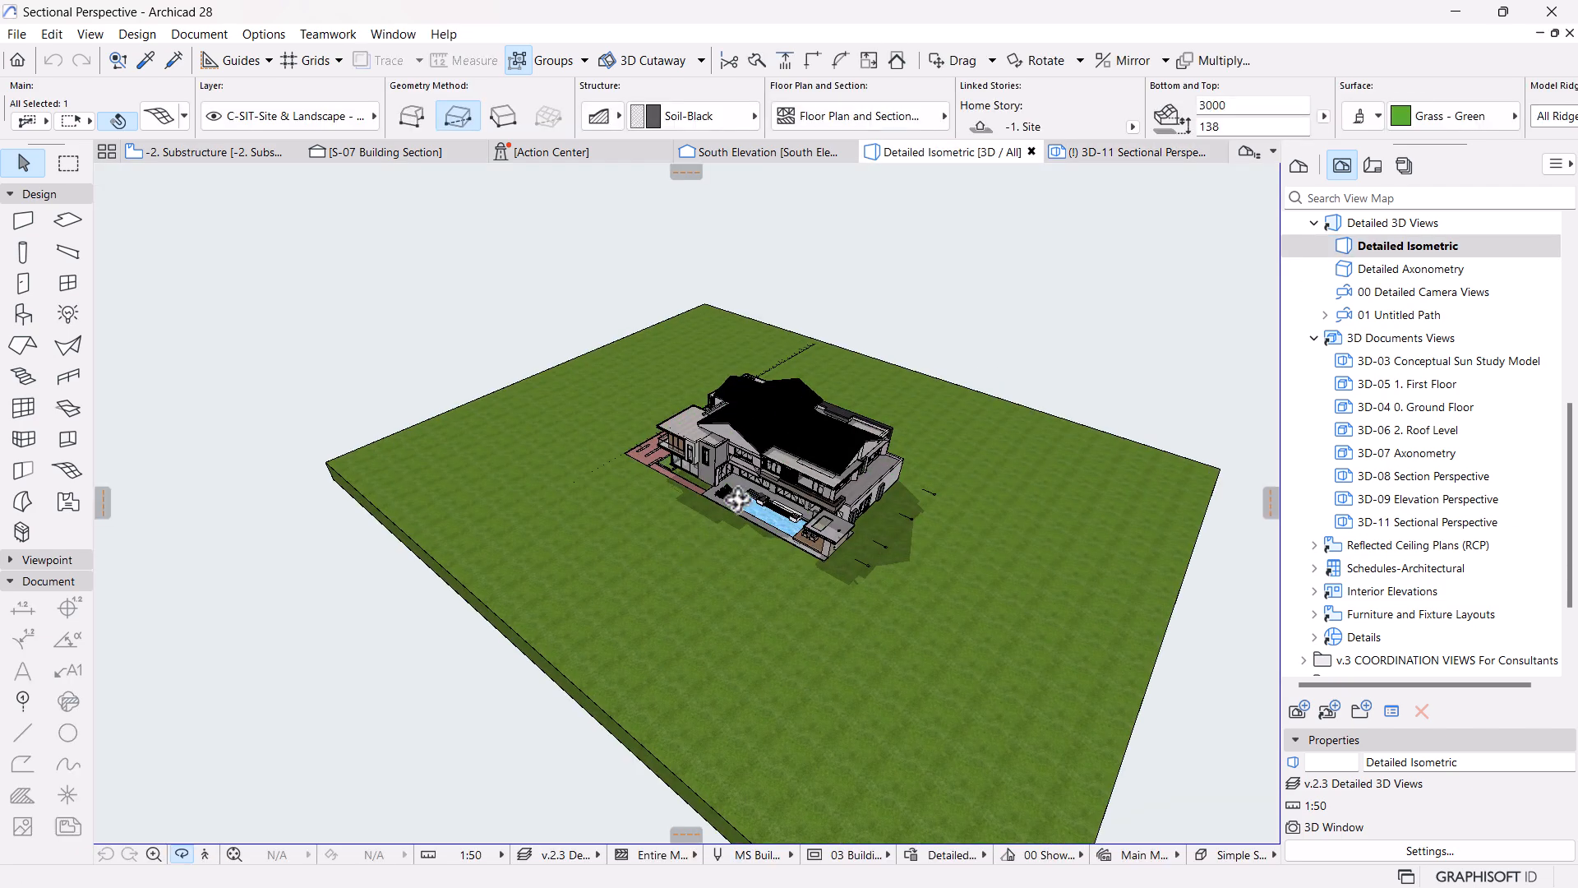
scroll(717, 518, up, 2)
shift+middle_drag(623, 509, 1115, 452)
middle_drag(874, 403, 609, 489)
scroll(728, 479, up, 2)
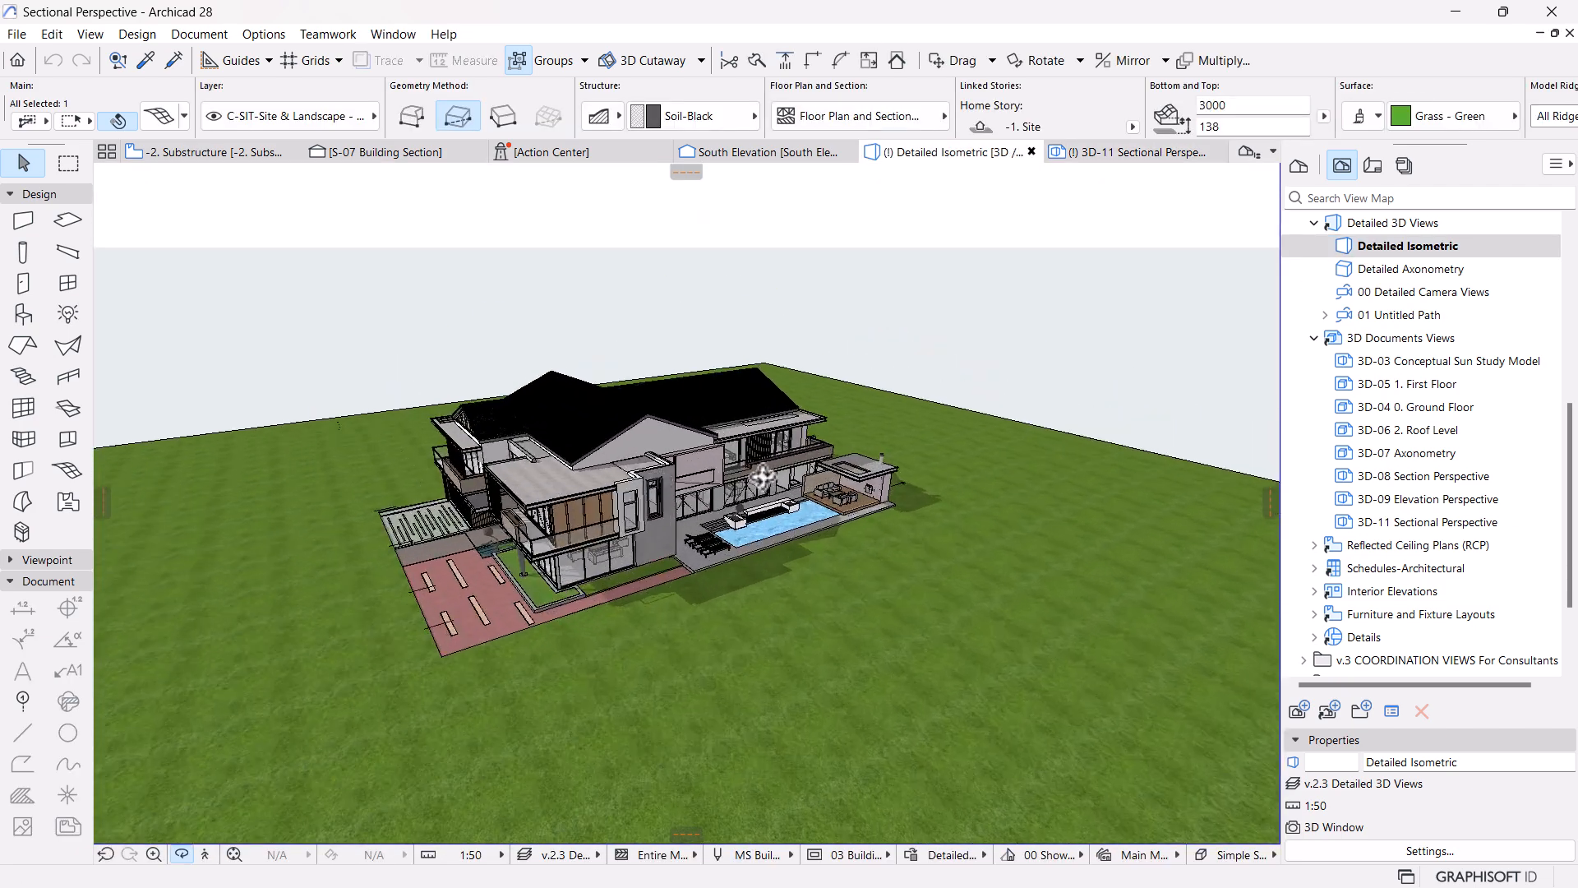
scroll(728, 479, up, 3)
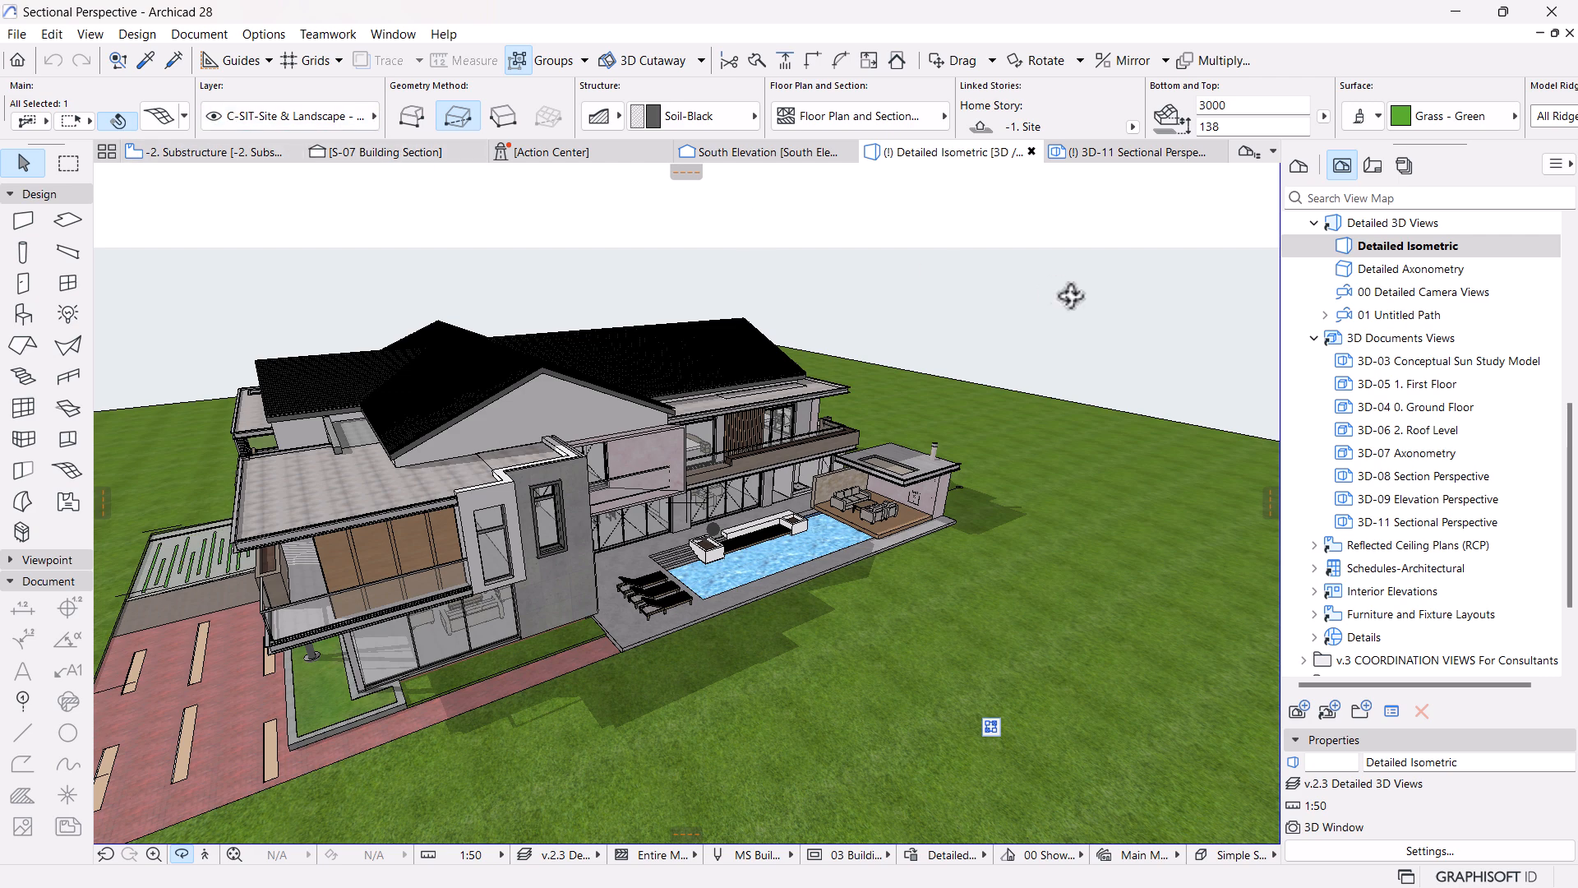
right_click(1384, 247)
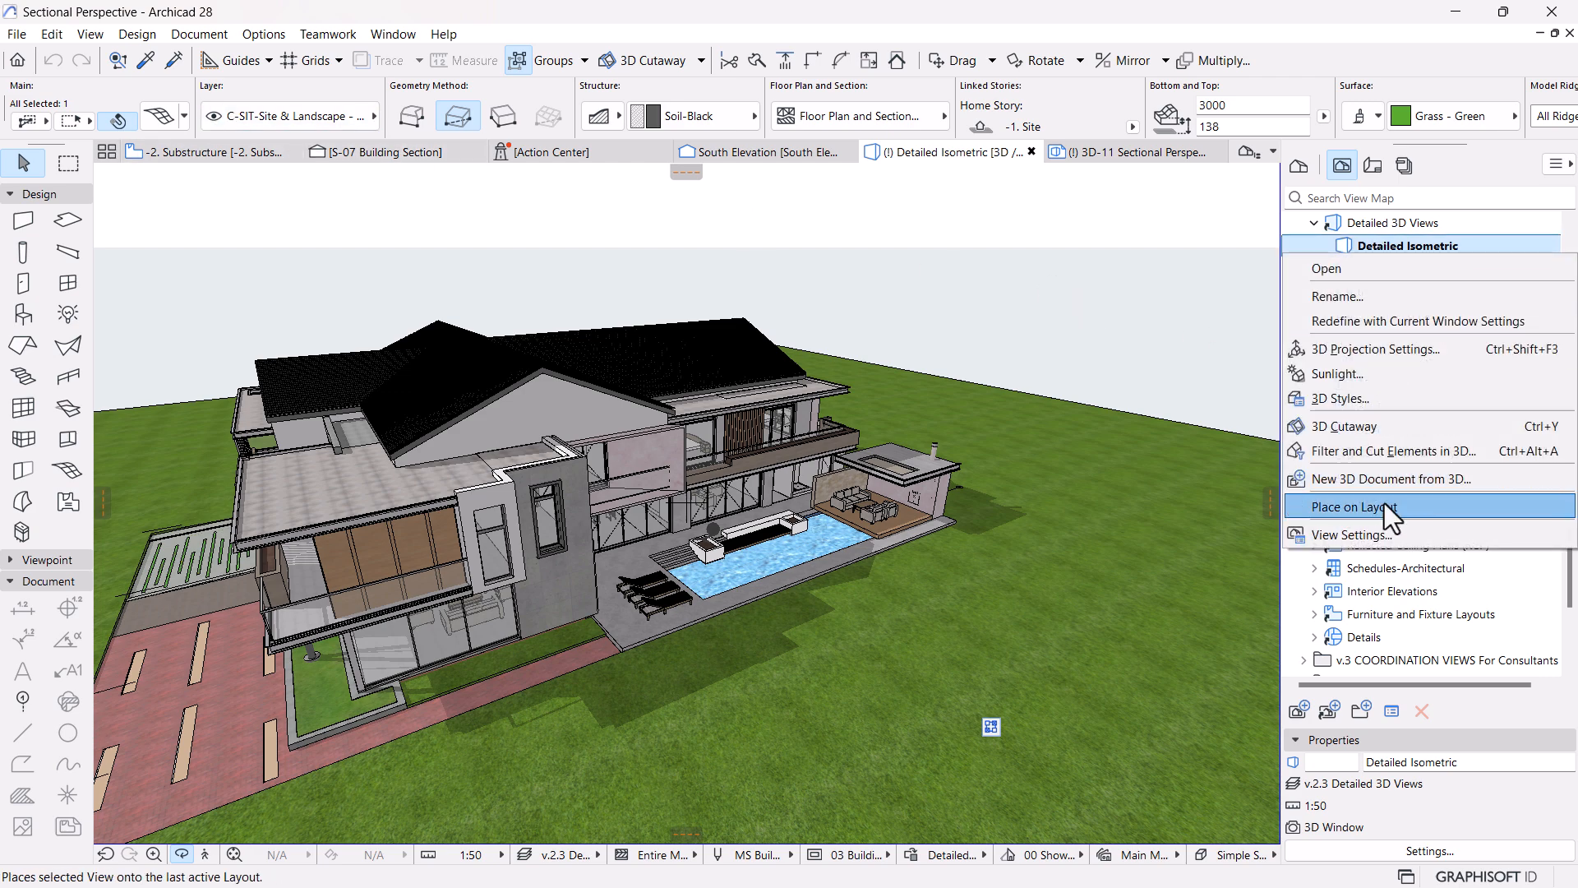
click(1336, 352)
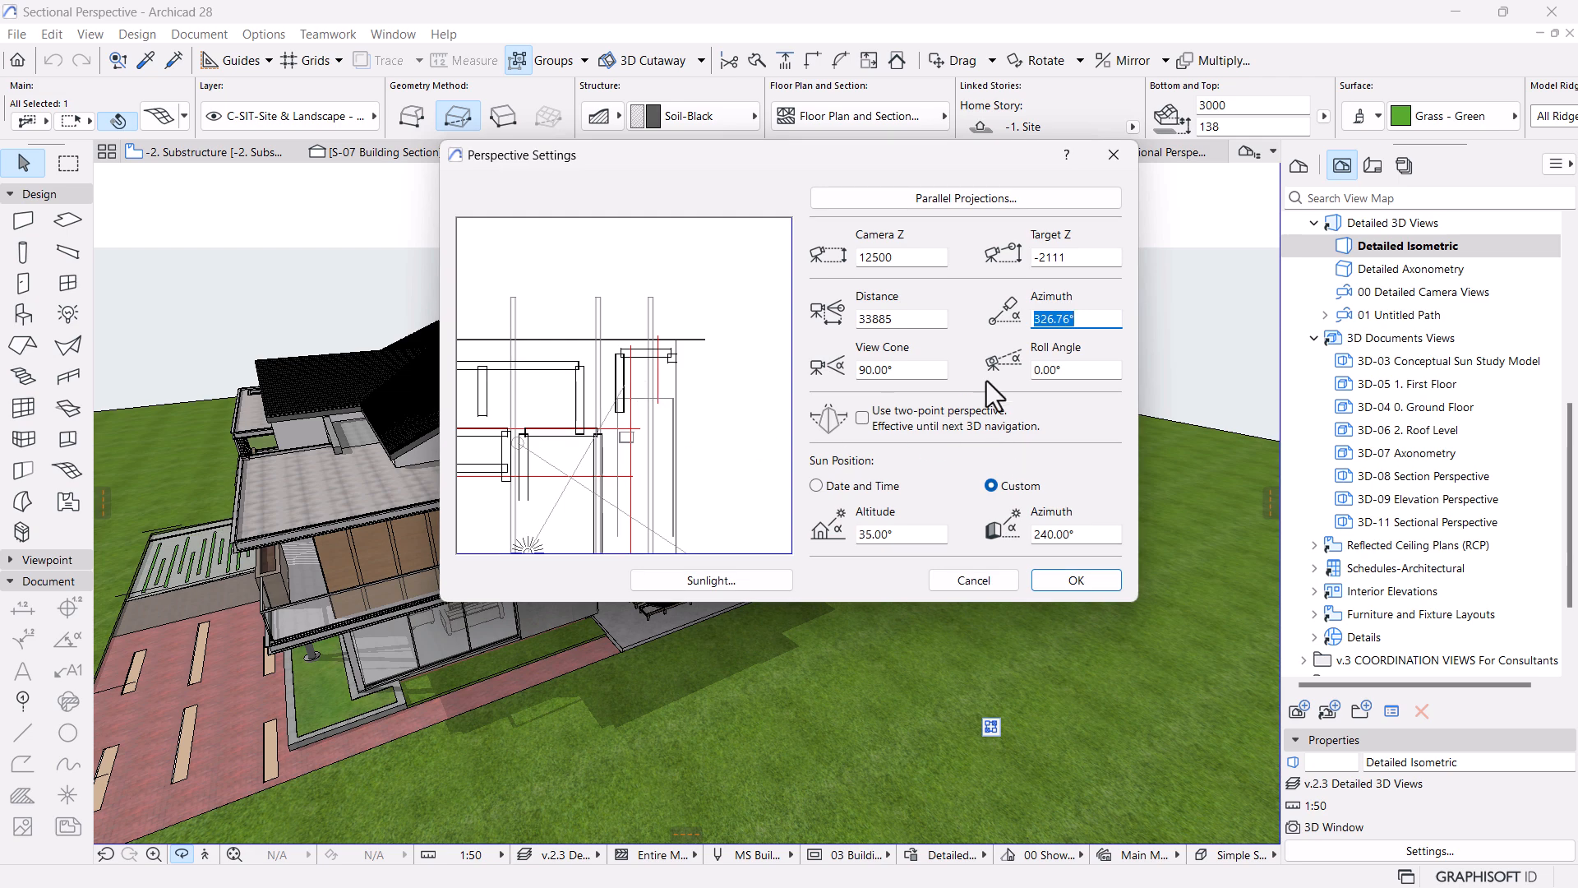
click(965, 202)
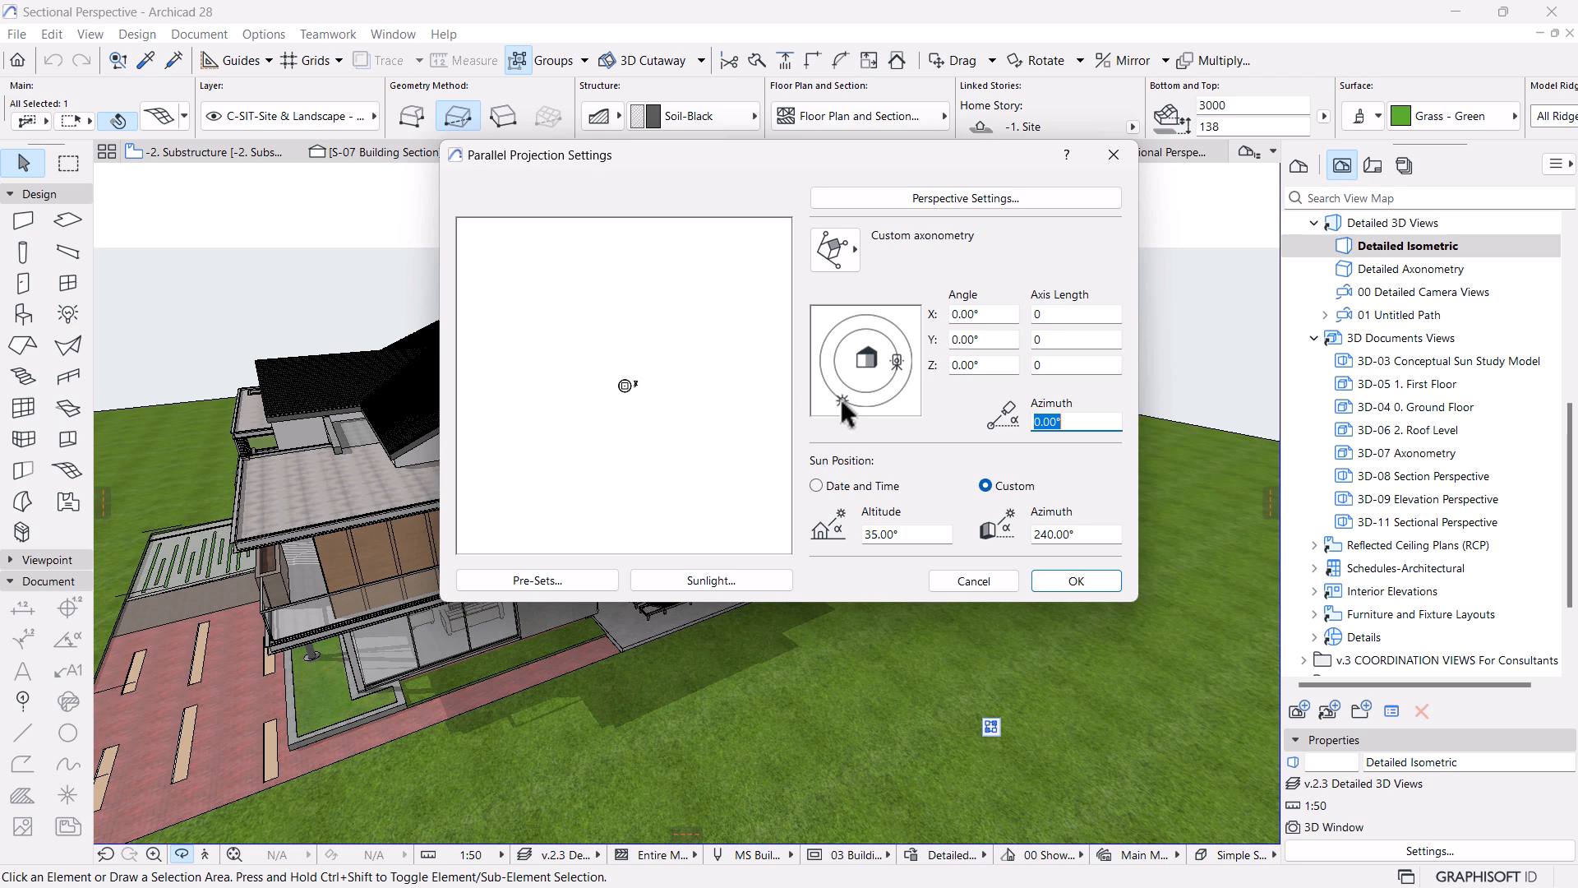
drag(842, 404, 820, 362)
click(1070, 574)
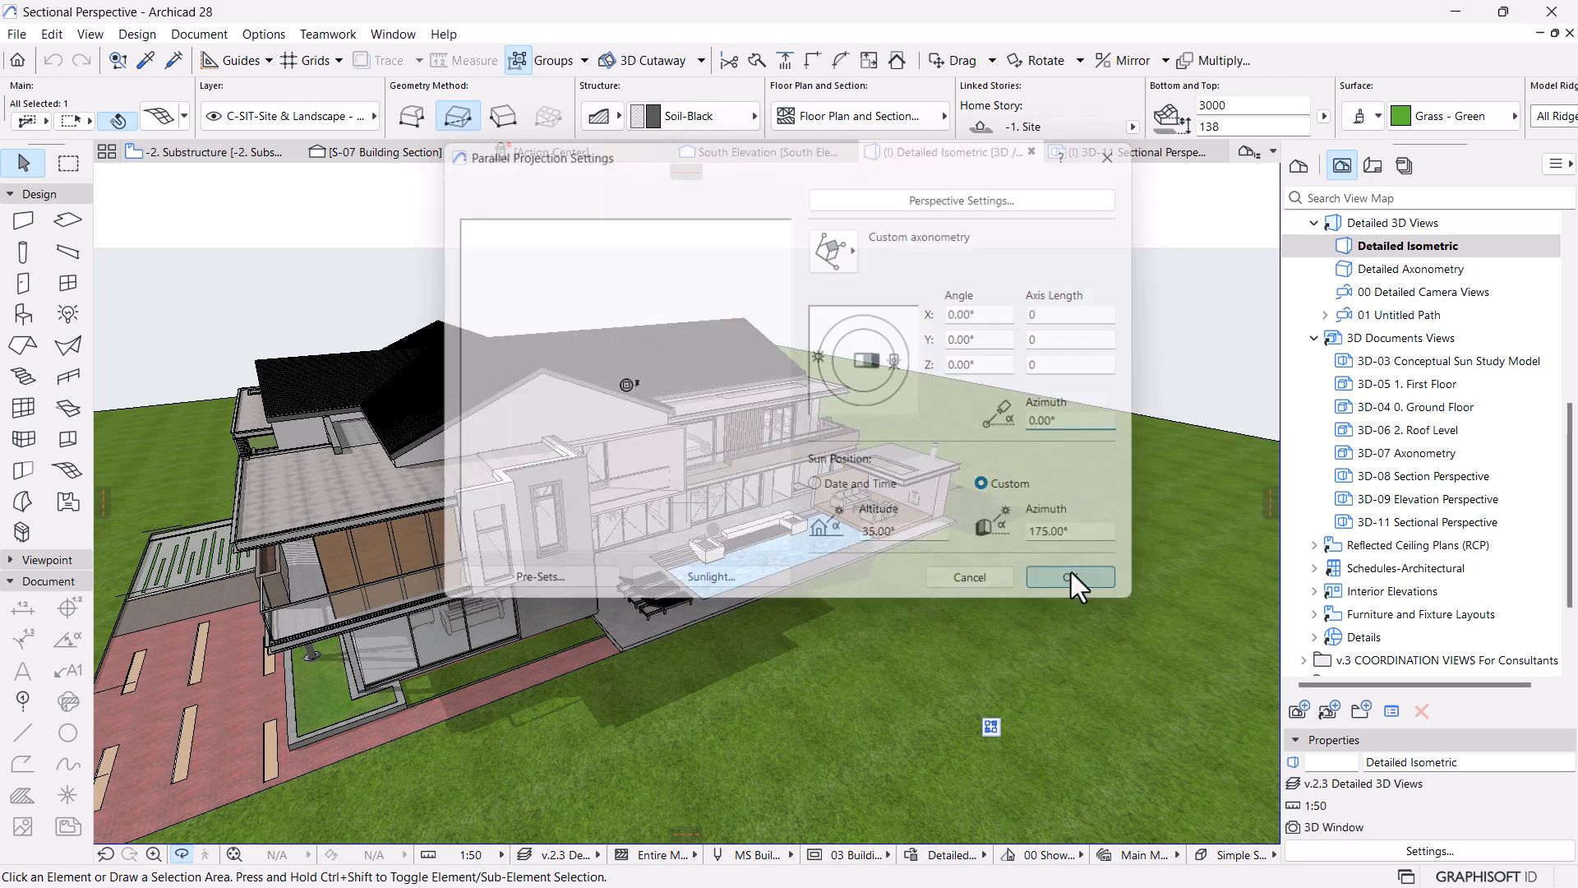
drag(737, 504, 708, 497)
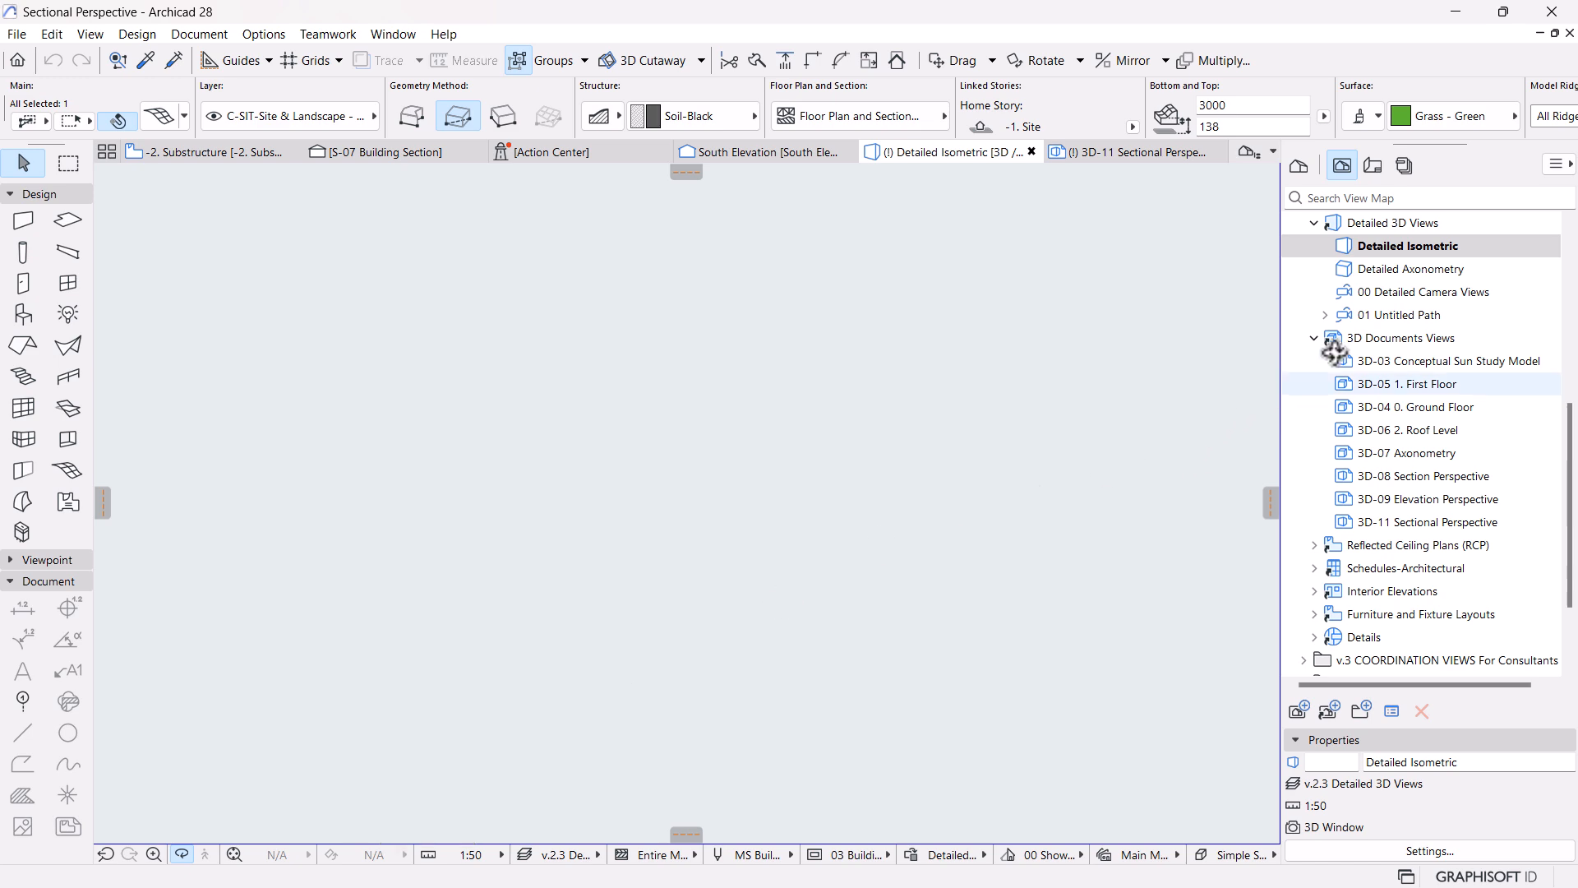
Reload the saved Detailed Isometric view and frame the house closely from the pool side
click(1419, 248)
right_click(1420, 250)
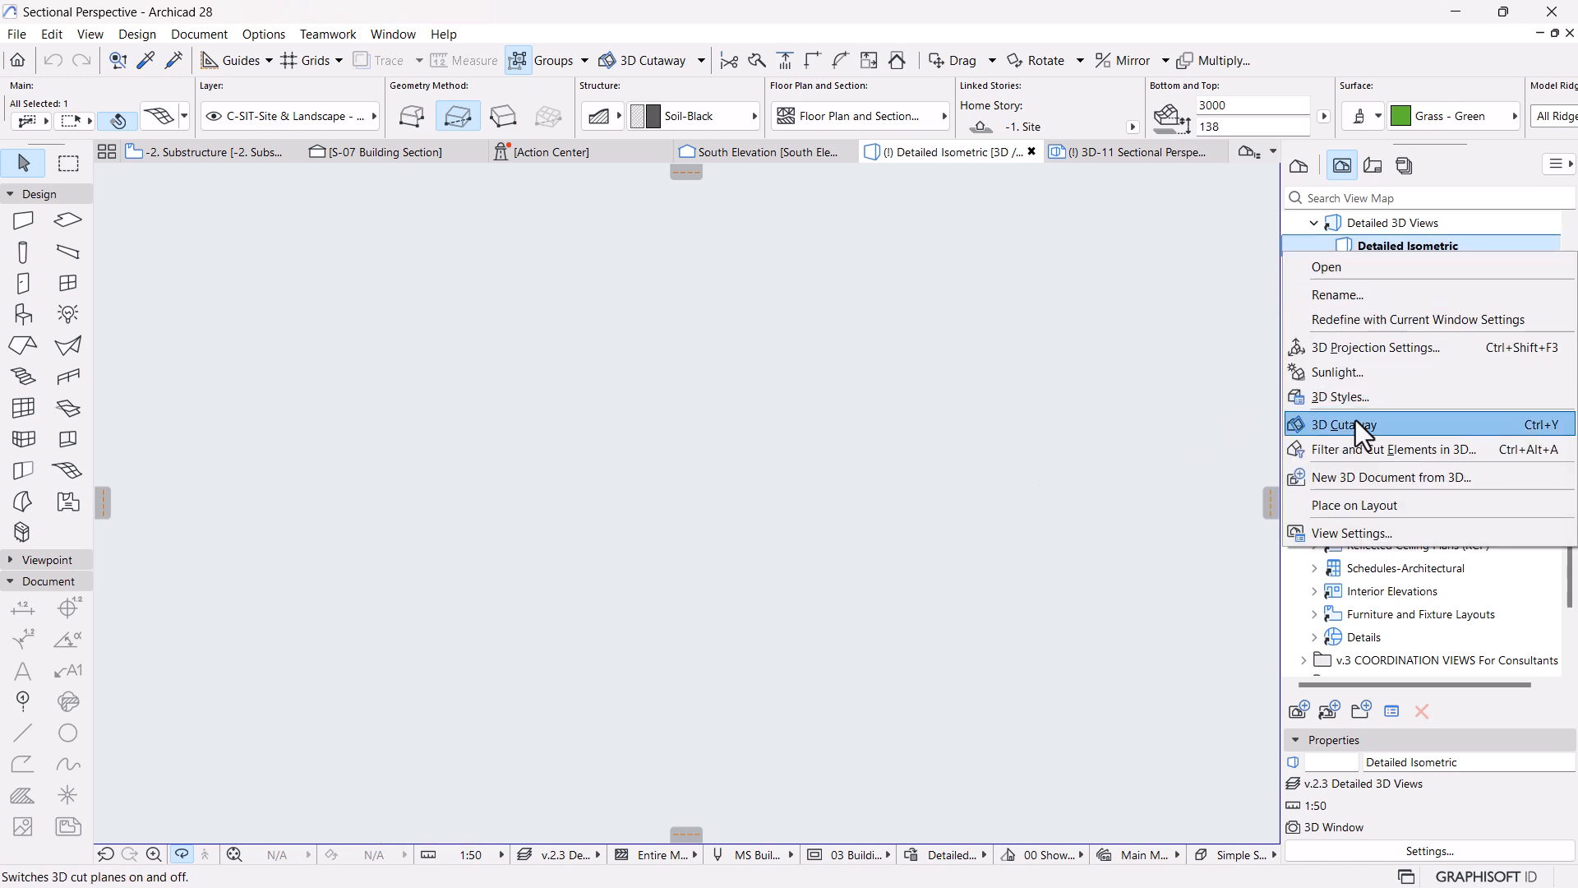
click(1152, 332)
double_click(1372, 271)
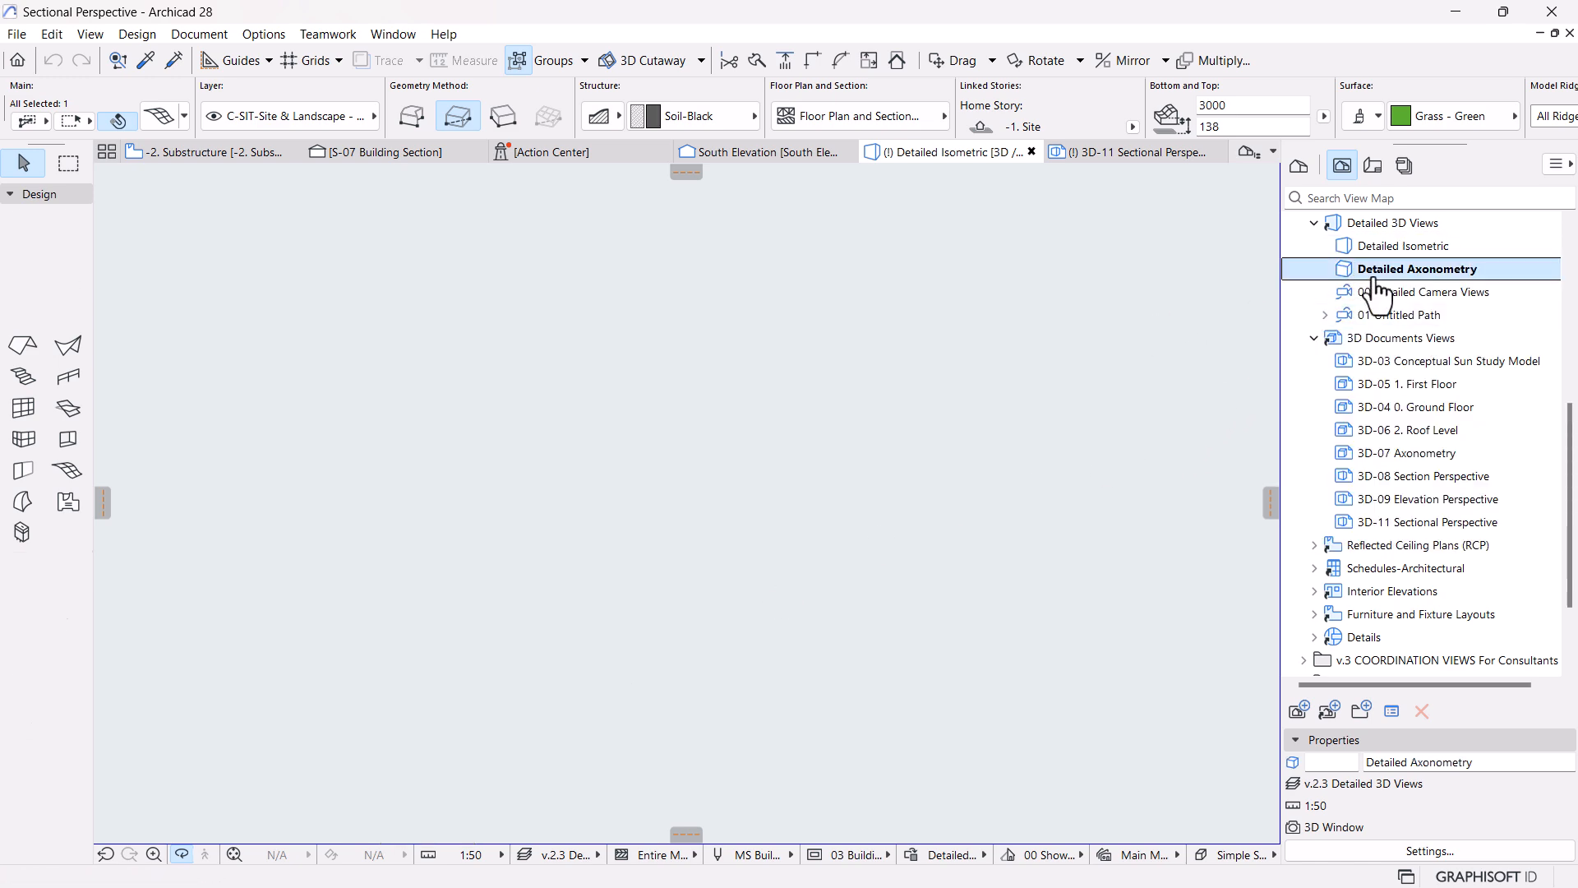
click(1395, 245)
double_click(1394, 246)
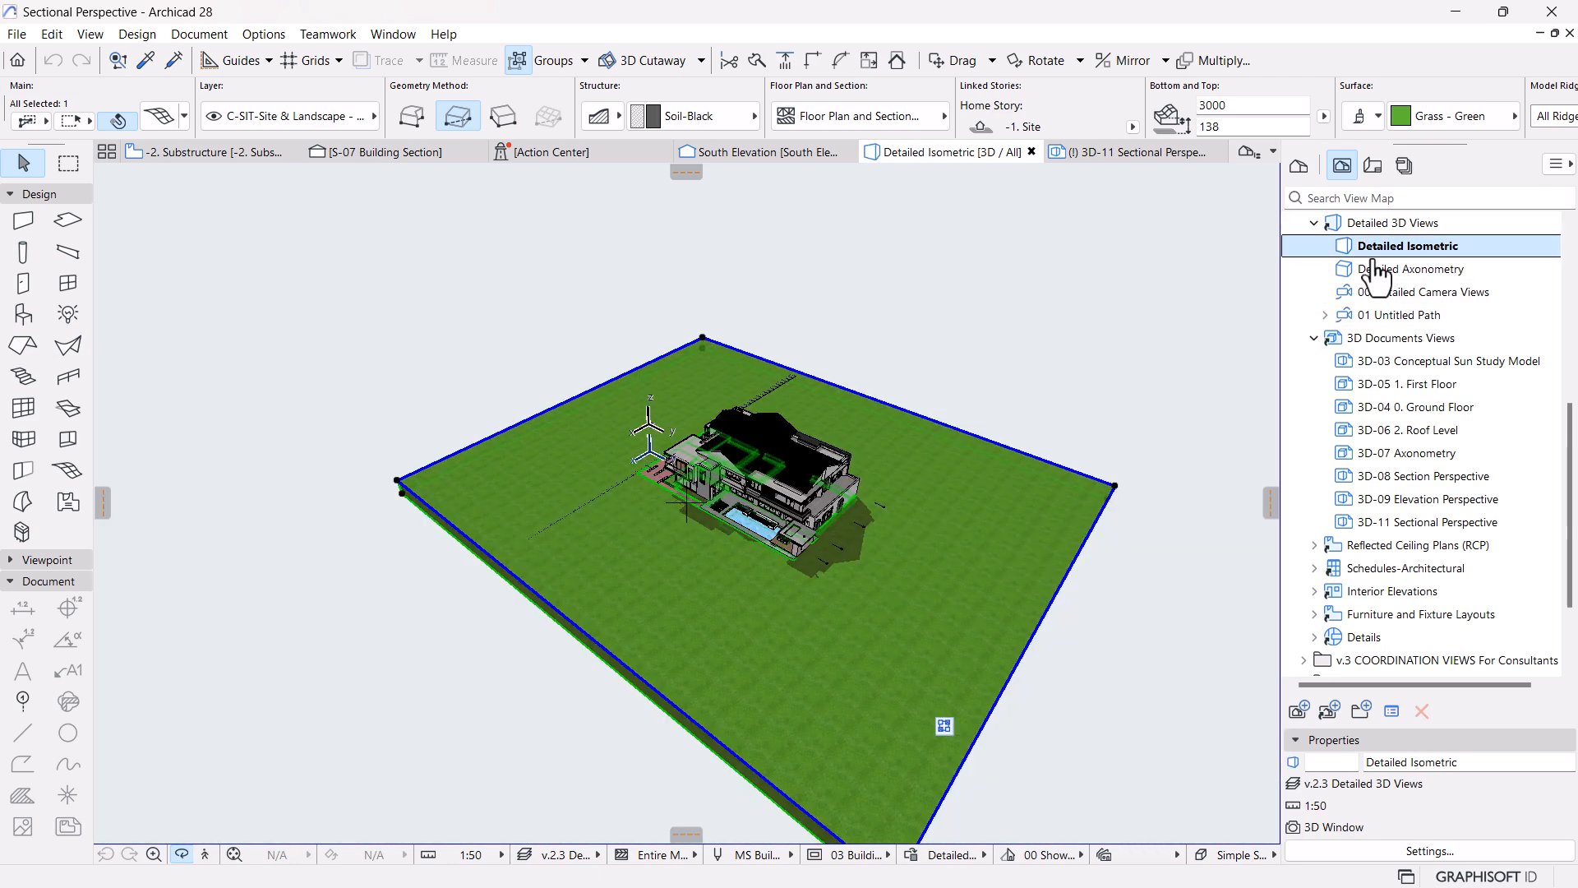
scroll(784, 484, up, 10)
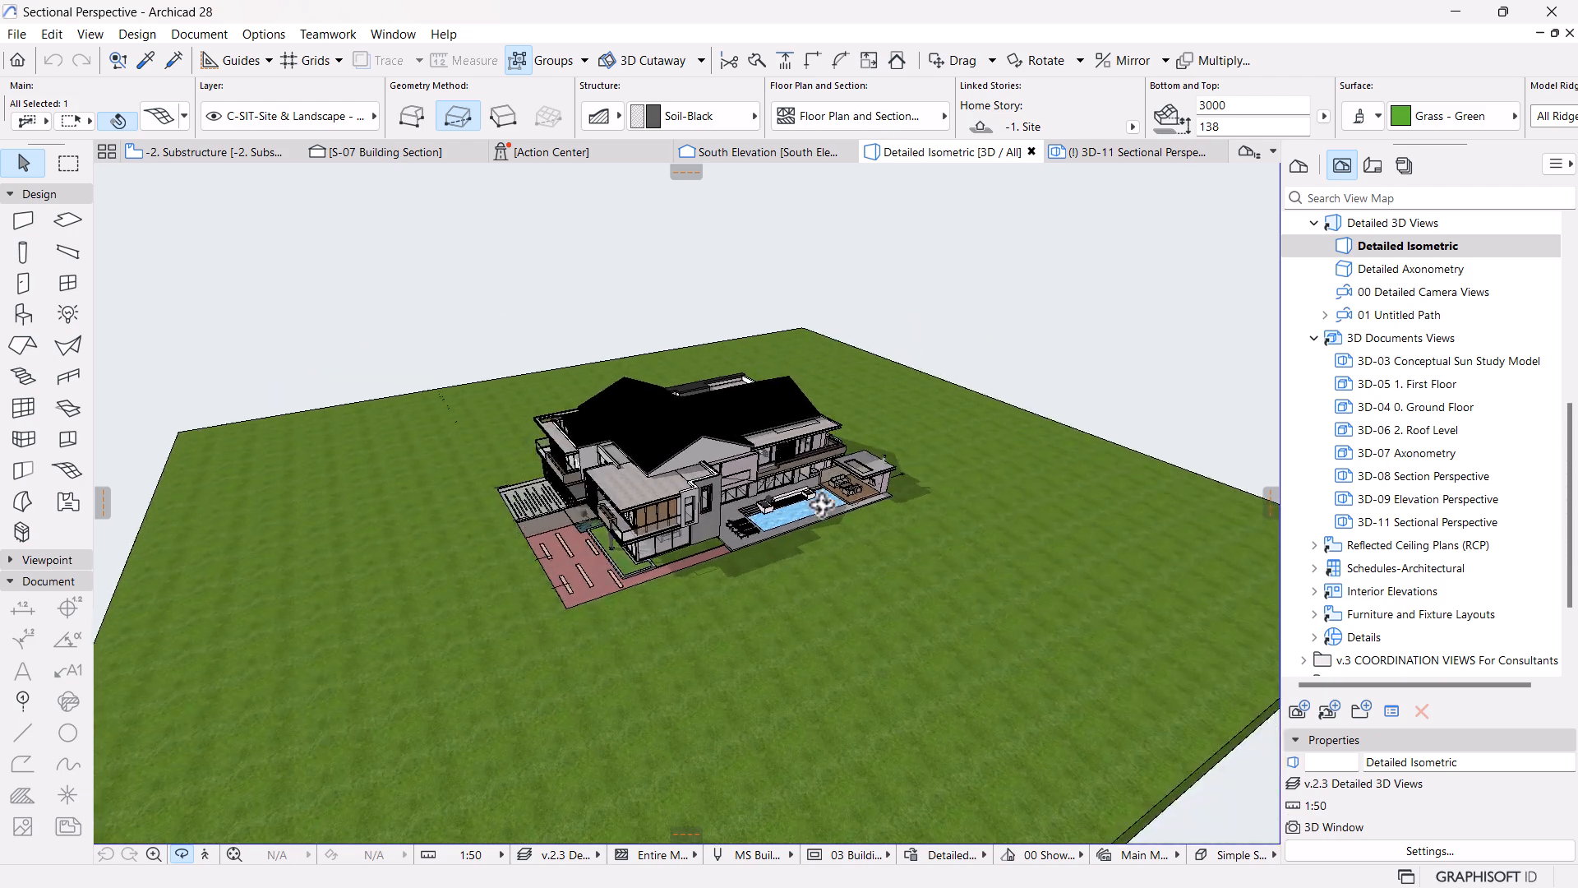
Deselect the site mesh and examine the sun position in the Detailed Isometric view's 3D projection settings
click(1395, 247)
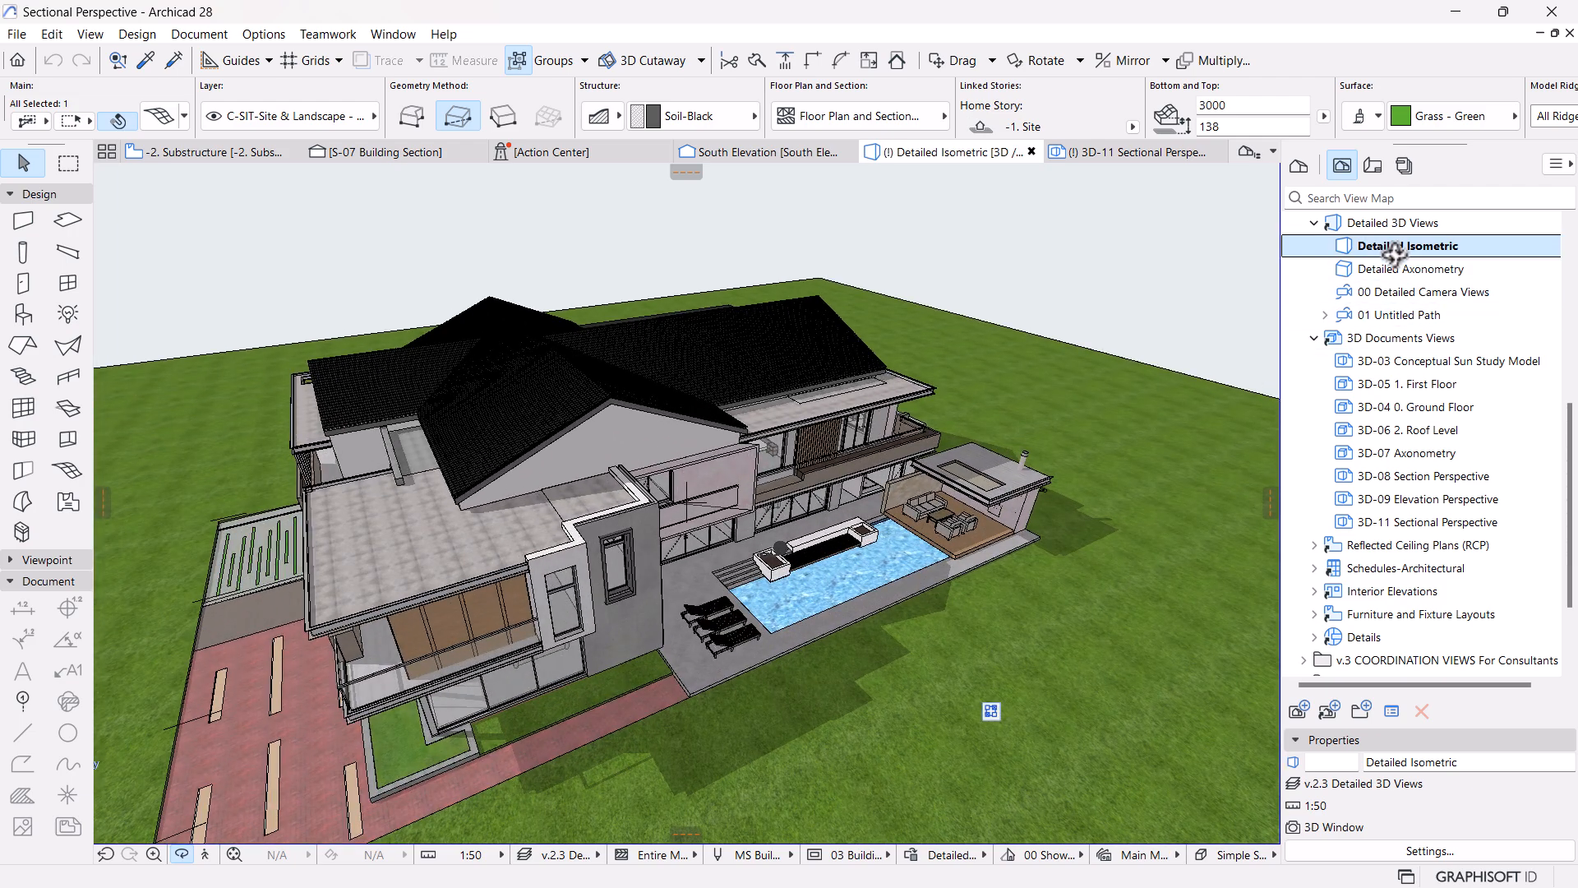
right_click(1395, 247)
right_click(1084, 250)
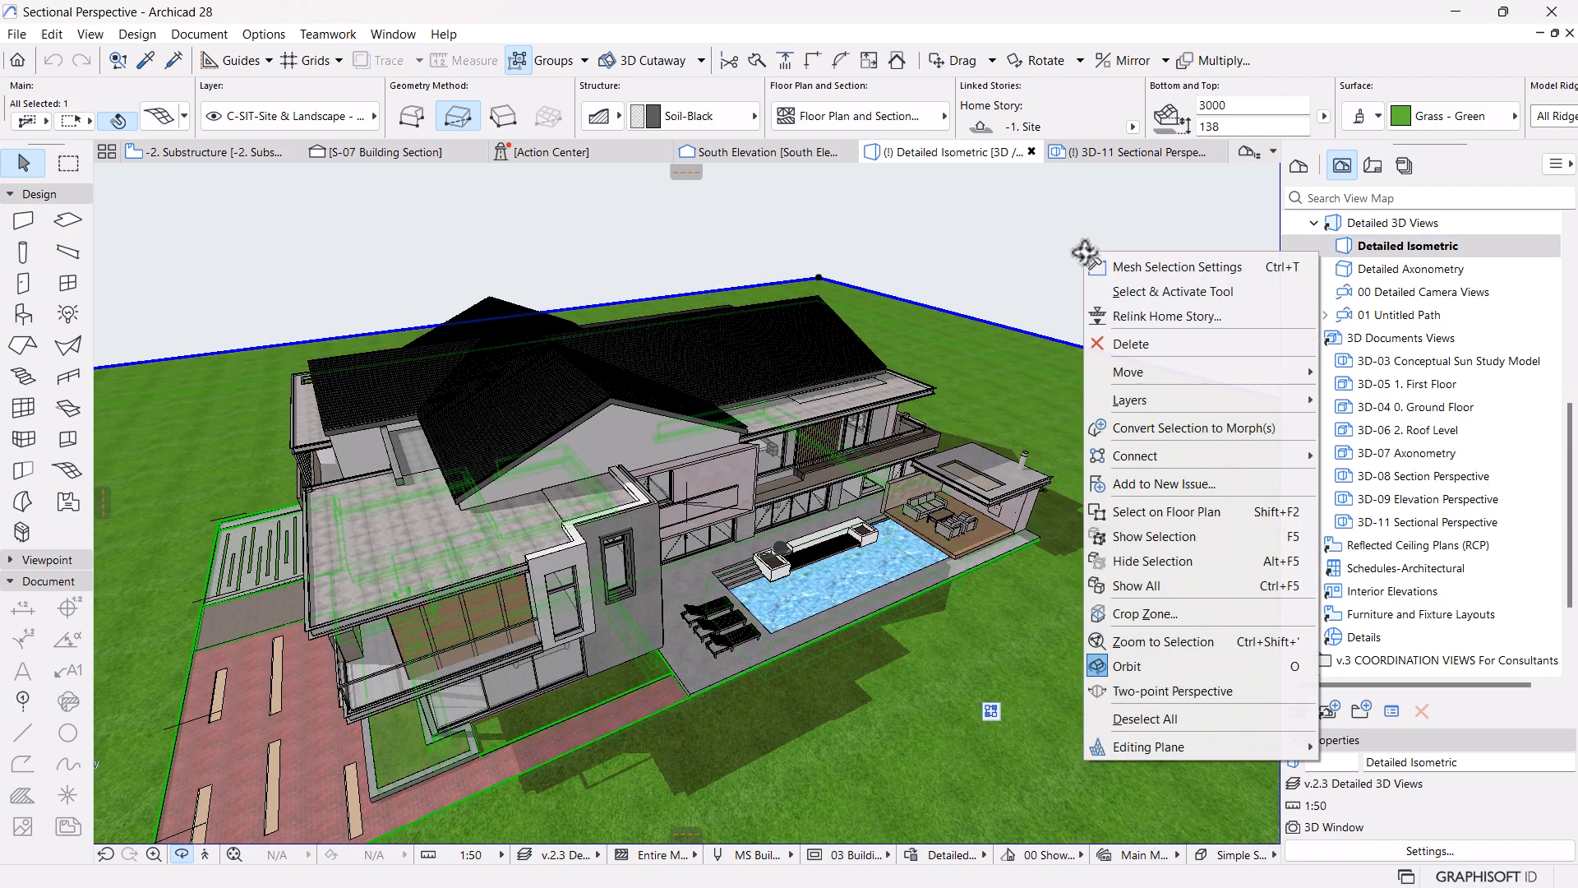
click(1064, 235)
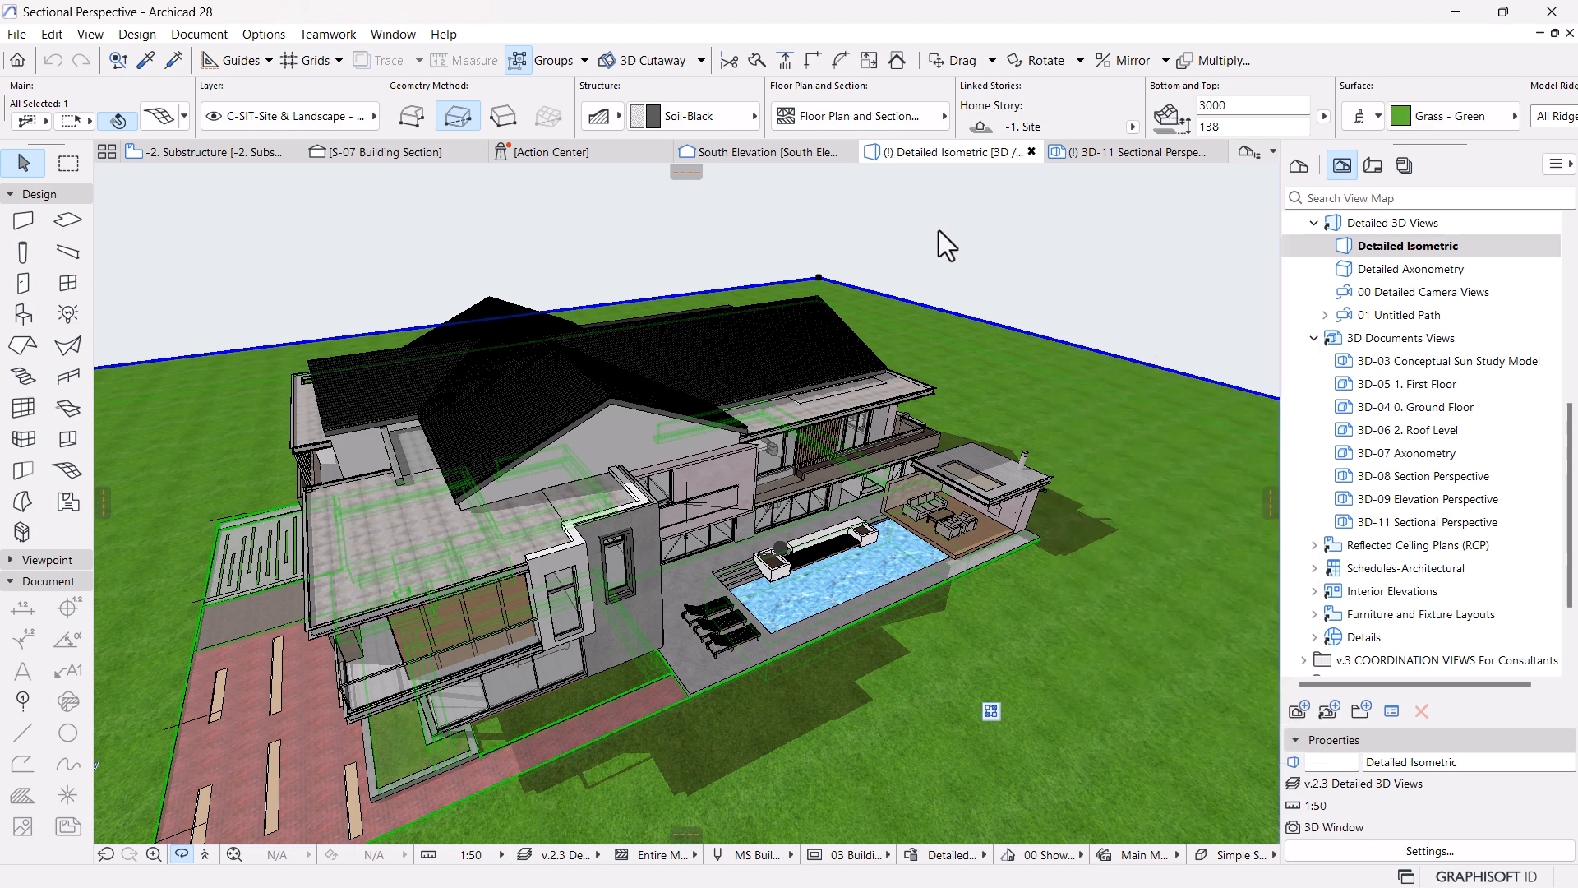
click(1032, 227)
right_click(1041, 211)
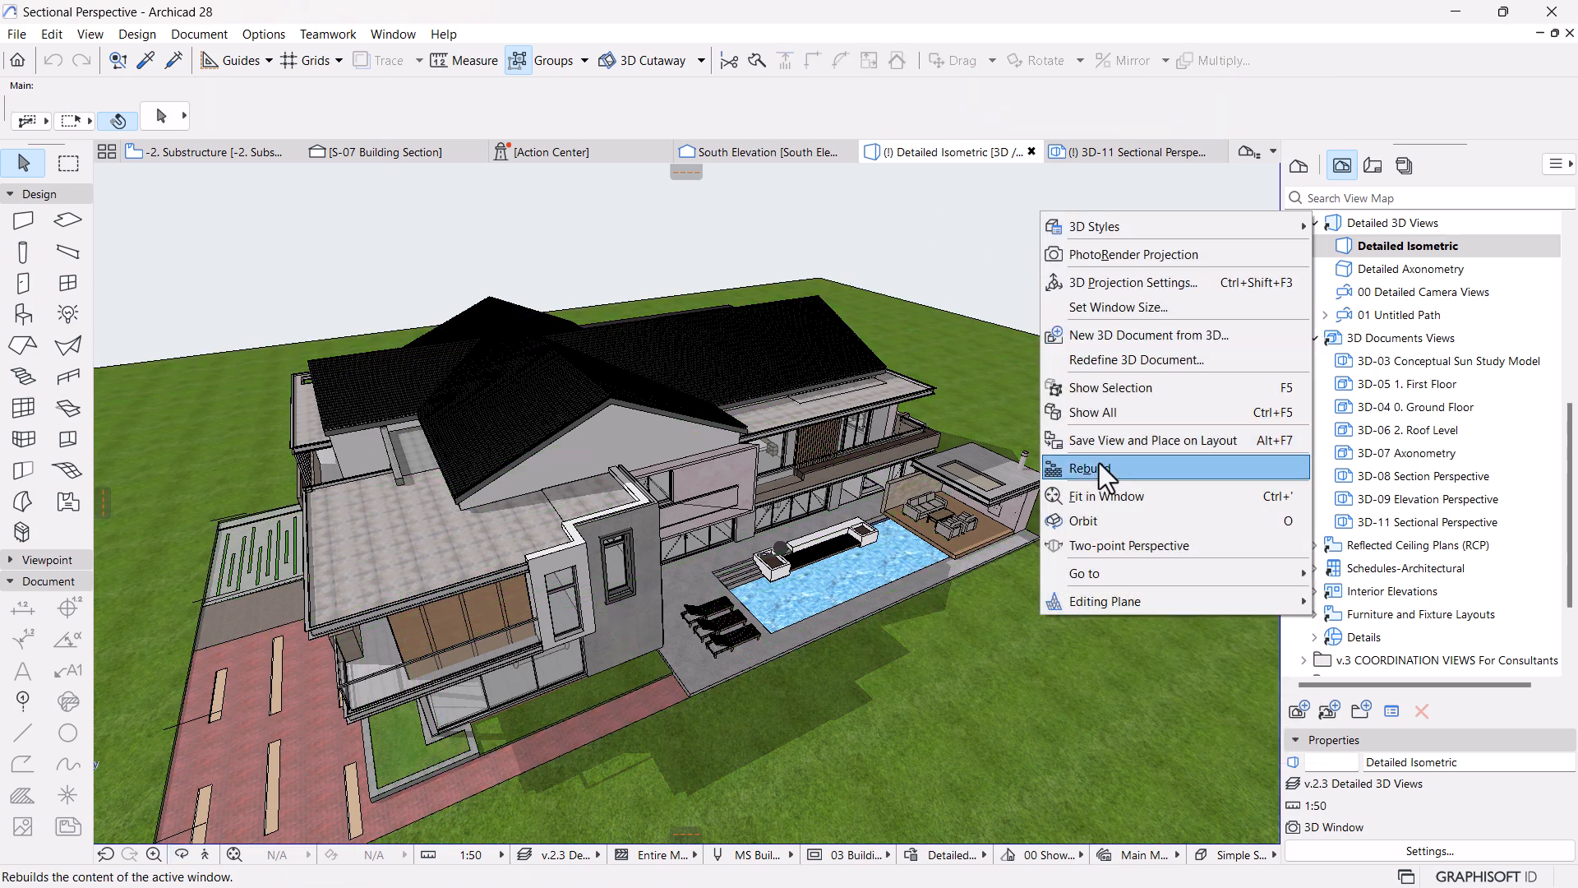
click(1144, 291)
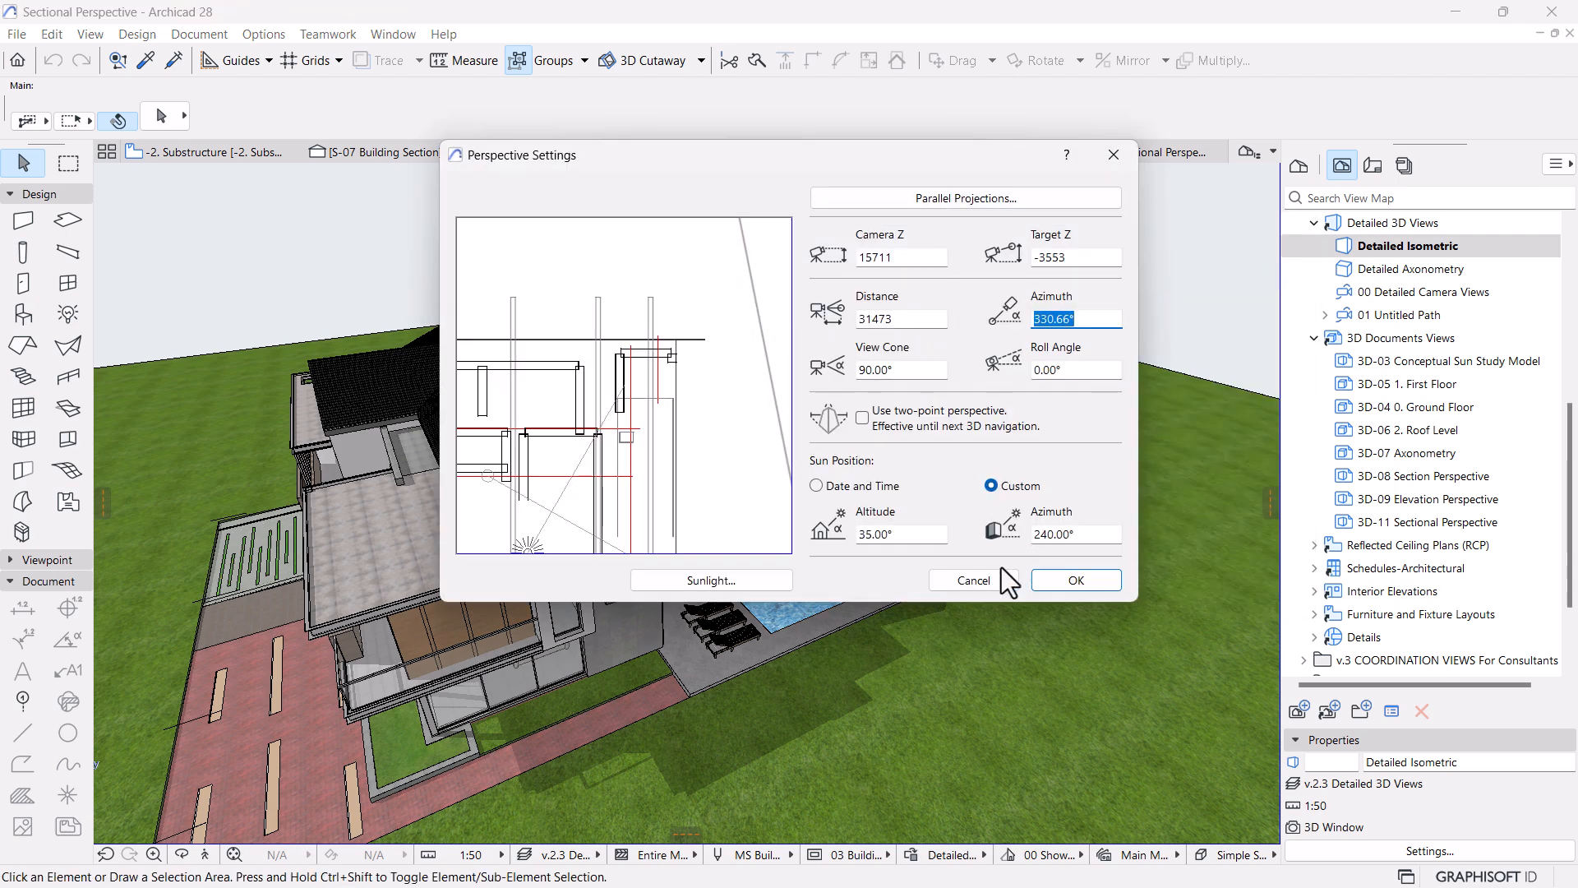
click(1044, 580)
Open the 3D-11 Sectional Perspective and examine the available commands for redefining it from the current 3D window
click(1386, 525)
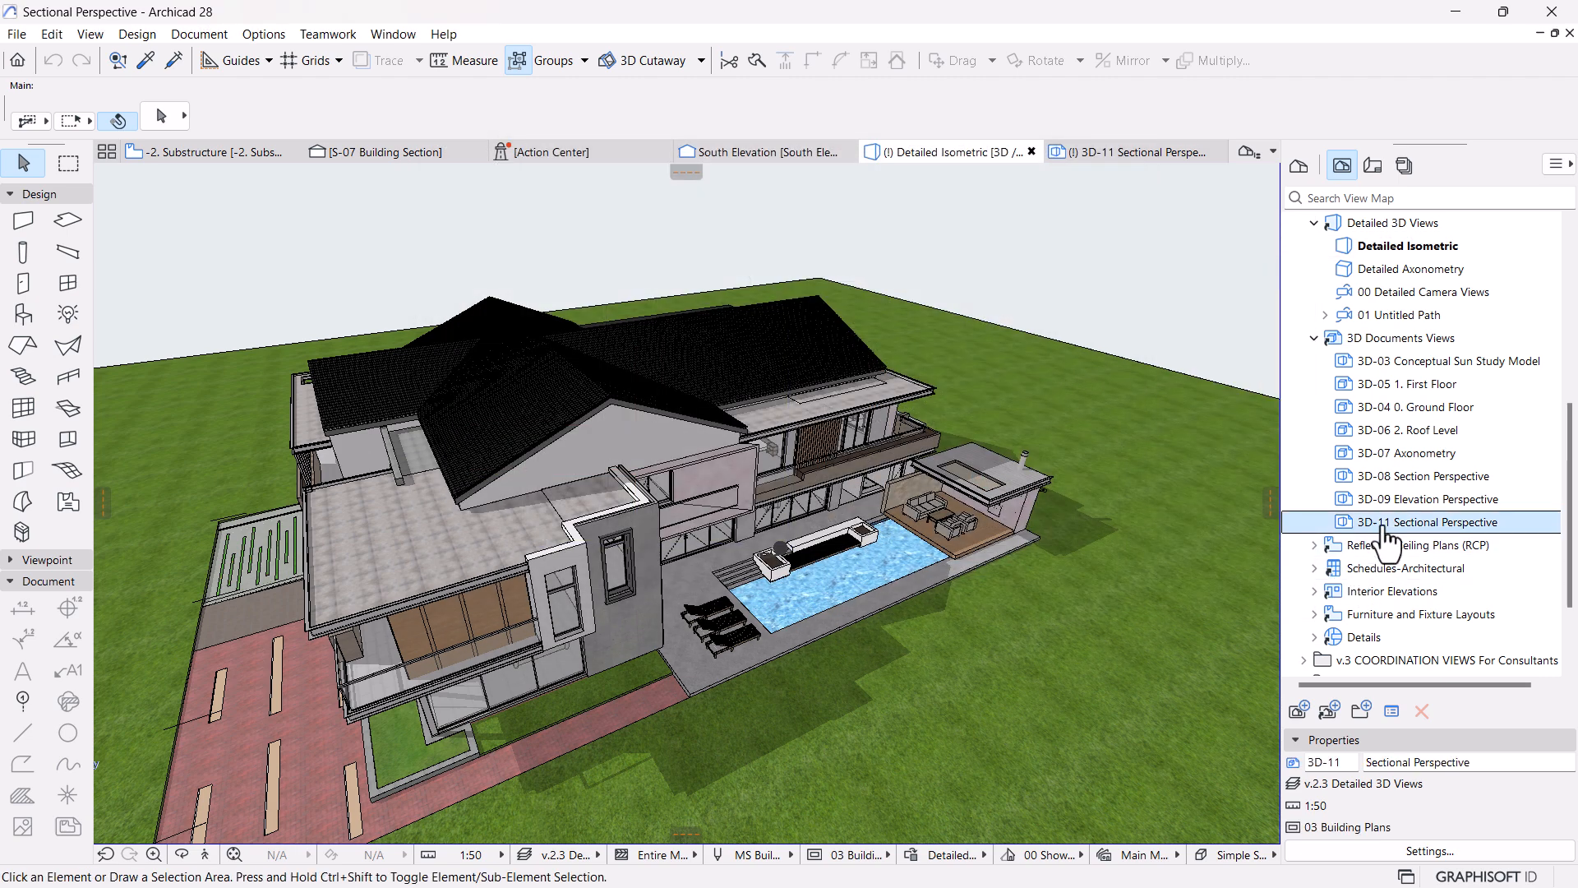
double_click(1384, 530)
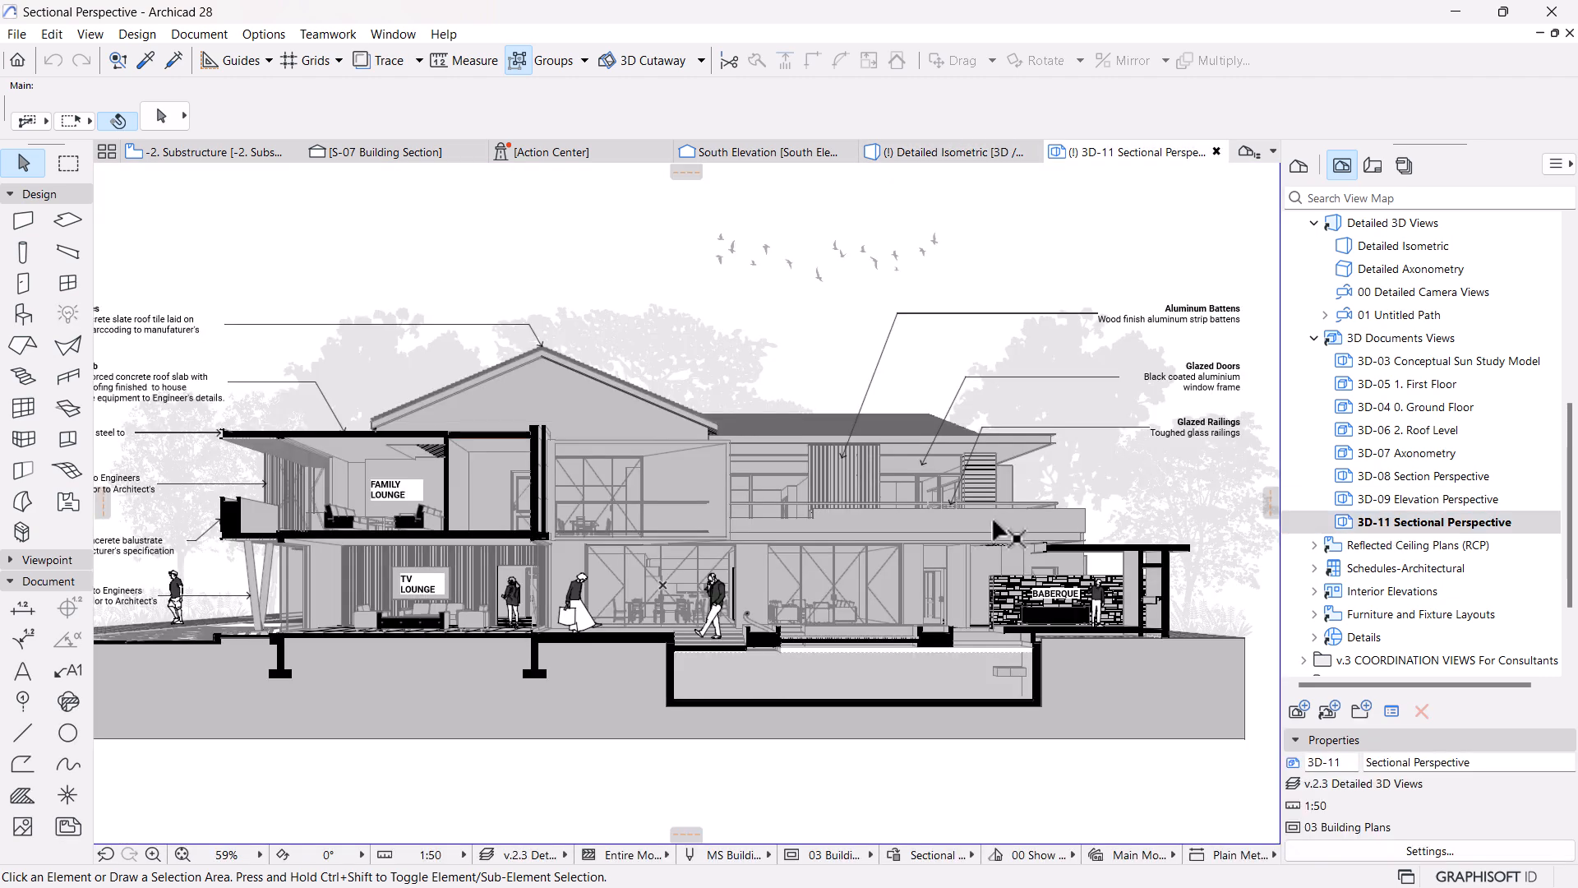
right_click(1037, 271)
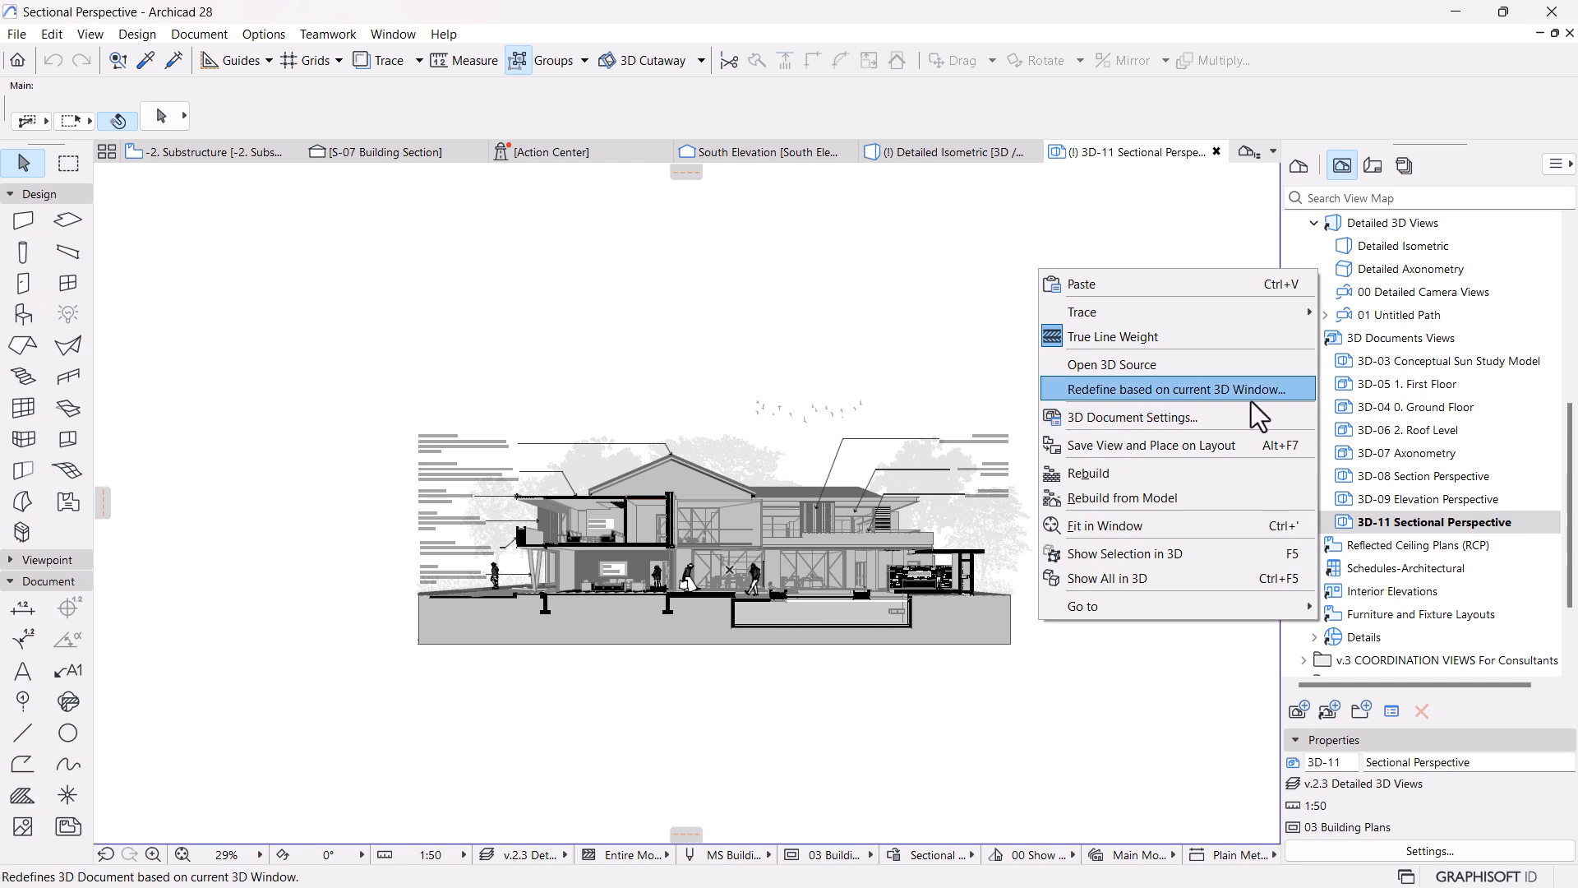
click(1022, 490)
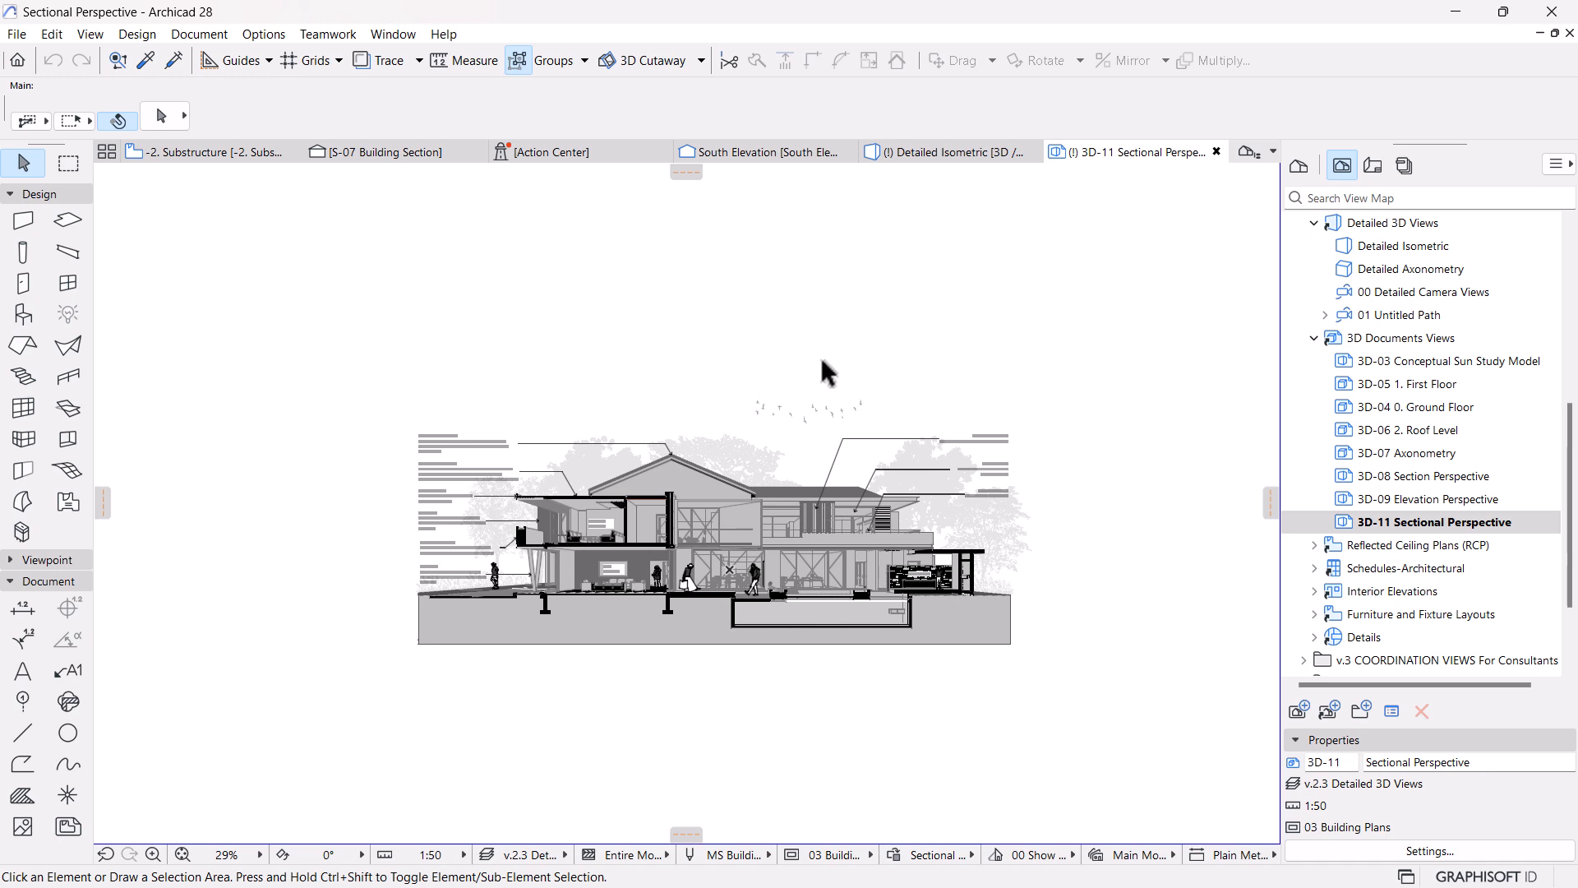
Switch the Detailed Isometric 3D window's projection settings to an isometric axonometry with a custom sun azimuth of 280°
key(F3)
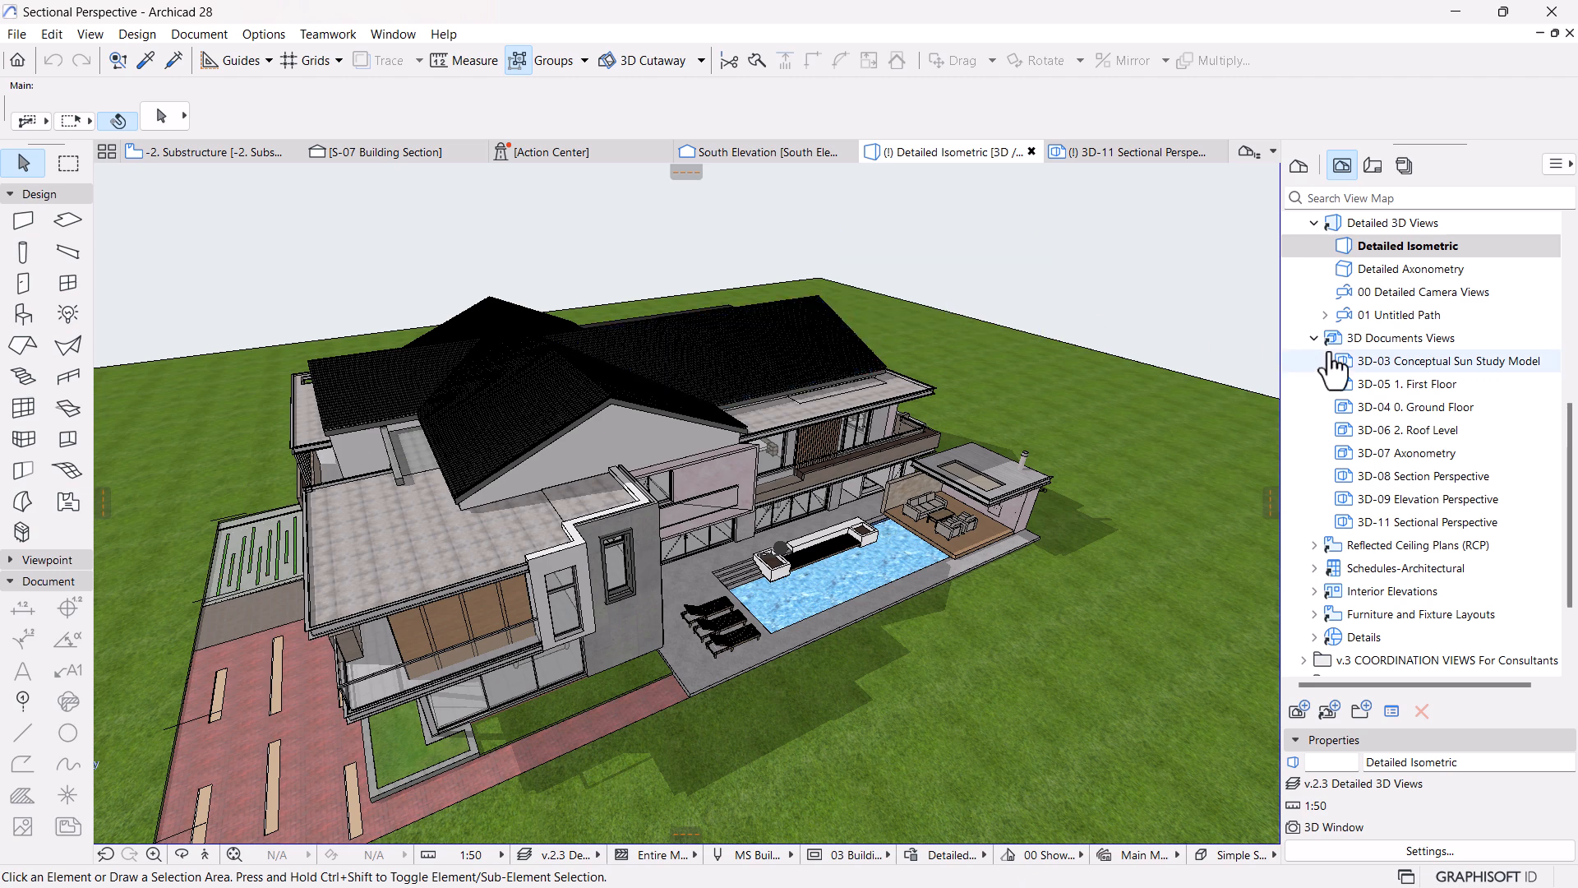
key(ctrl+shift+F3)
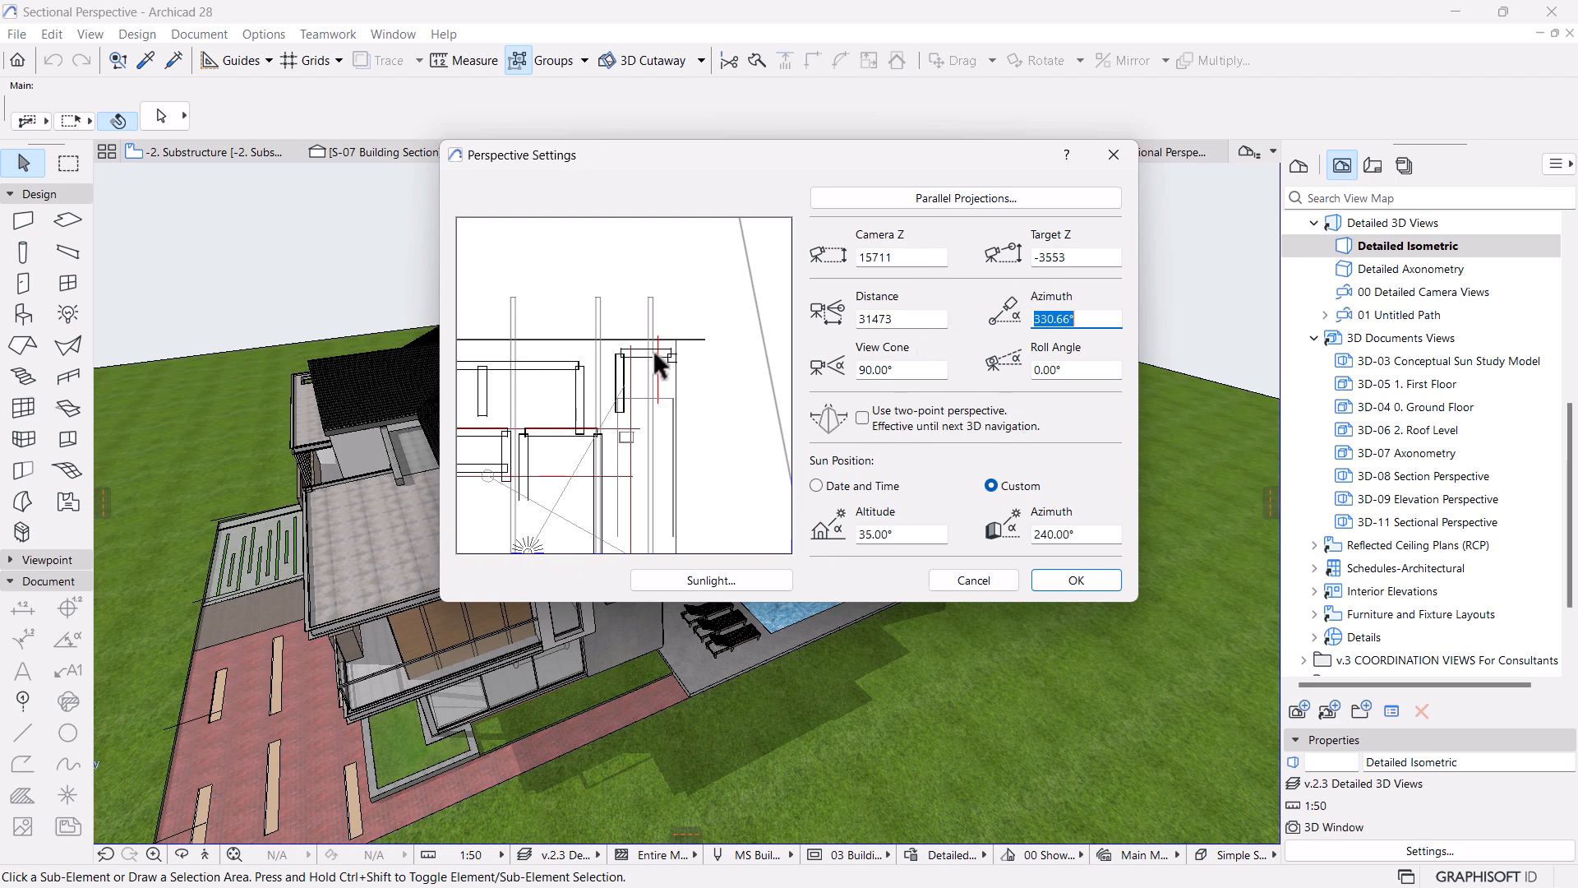
drag(526, 547, 704, 493)
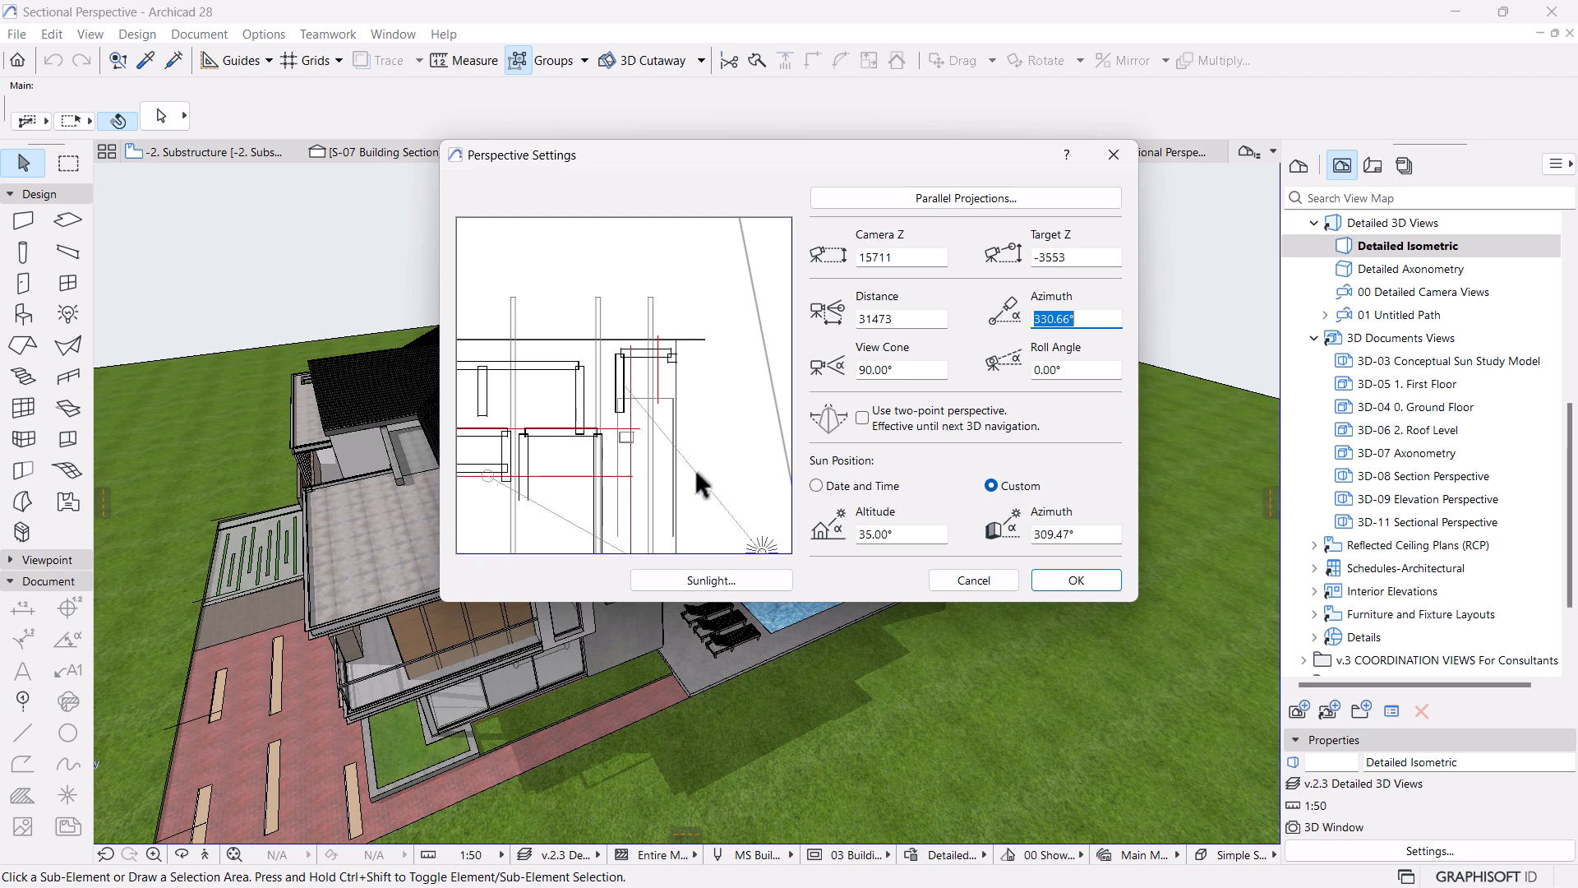
click(990, 200)
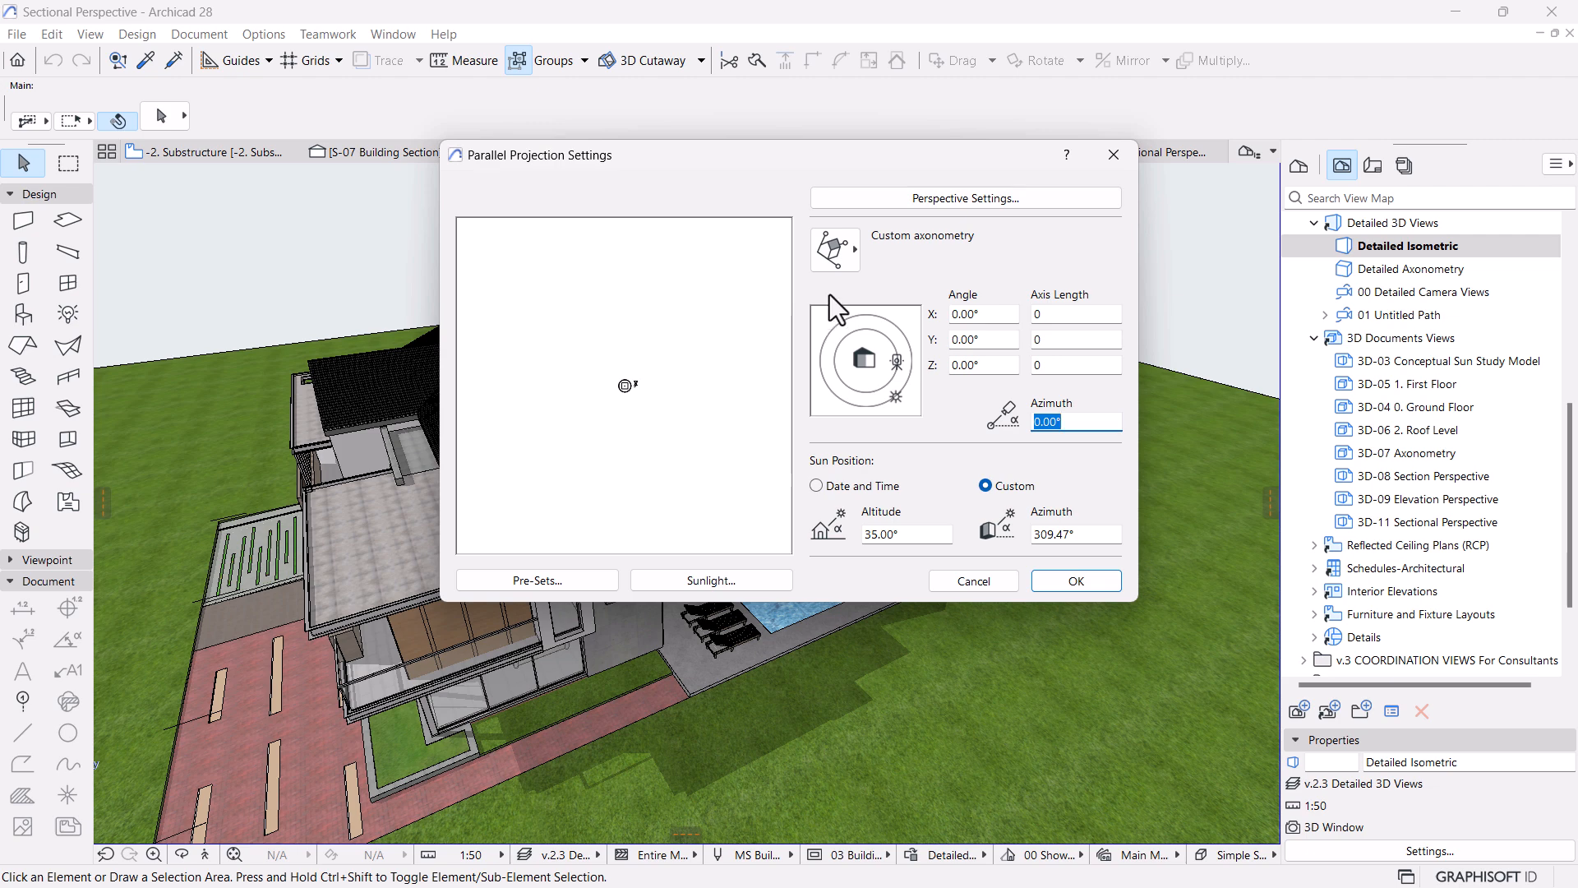
click(836, 251)
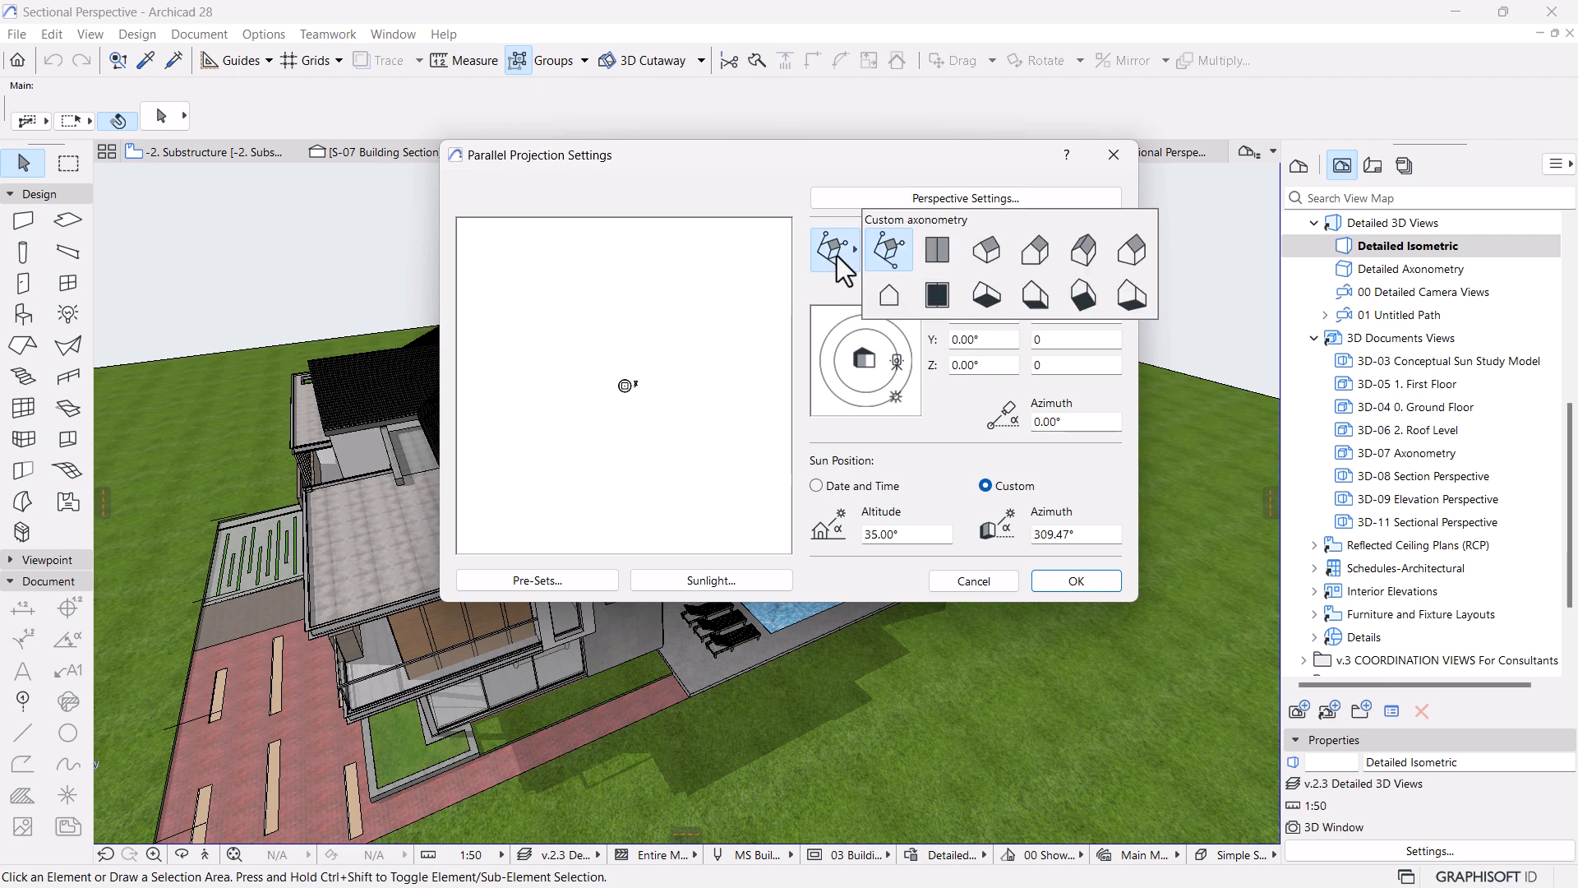
click(981, 260)
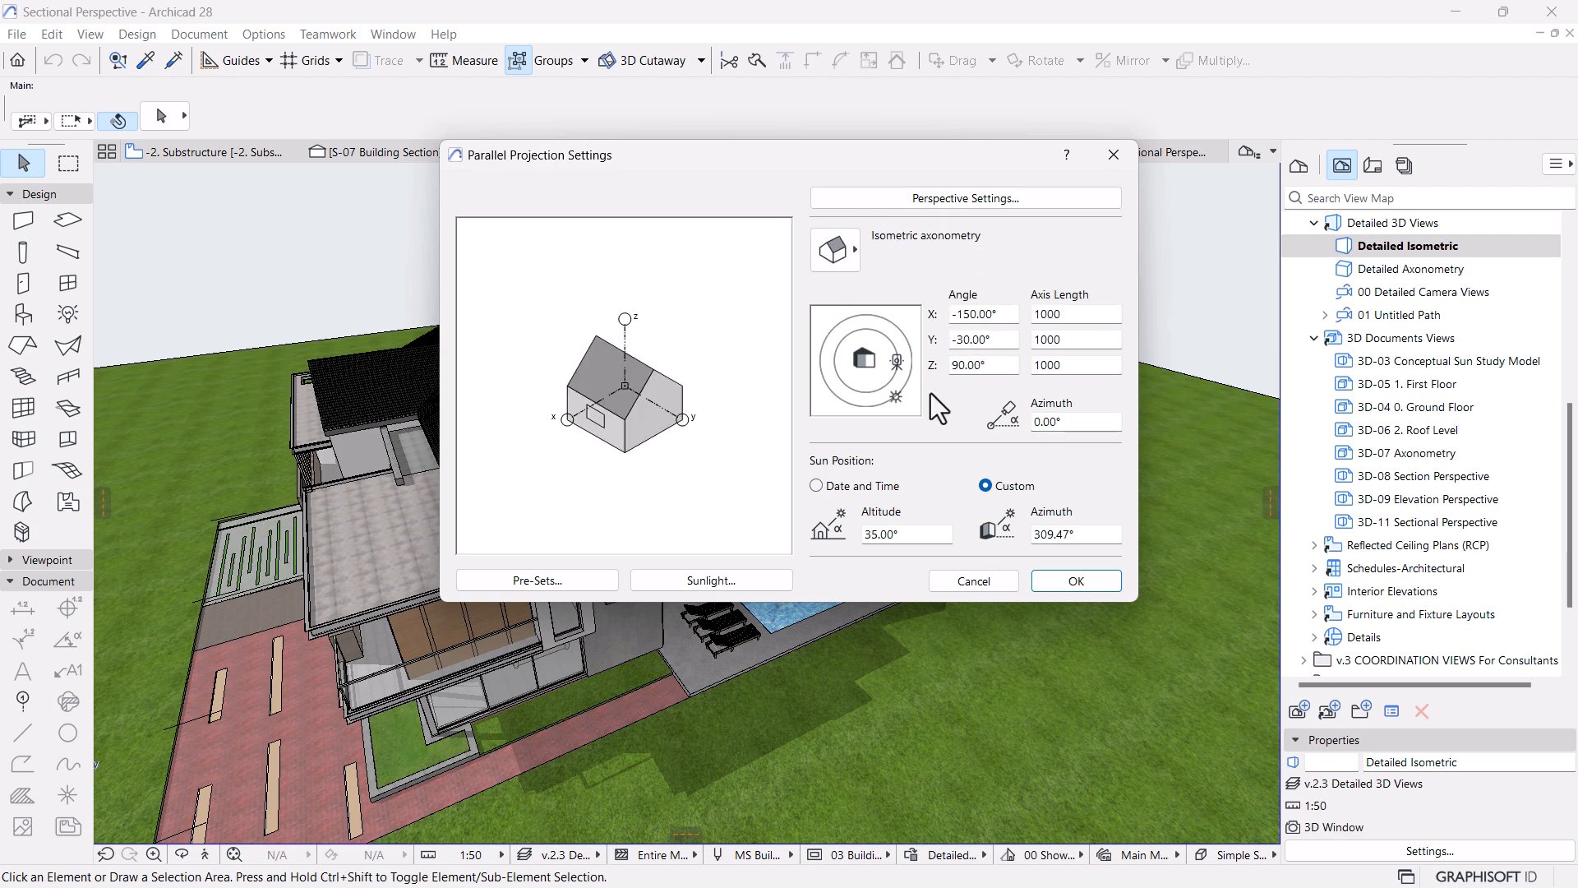
mouse_move(896, 397)
mouse_down()
mouse_move(863, 403)
mouse_move(876, 409)
mouse_up()
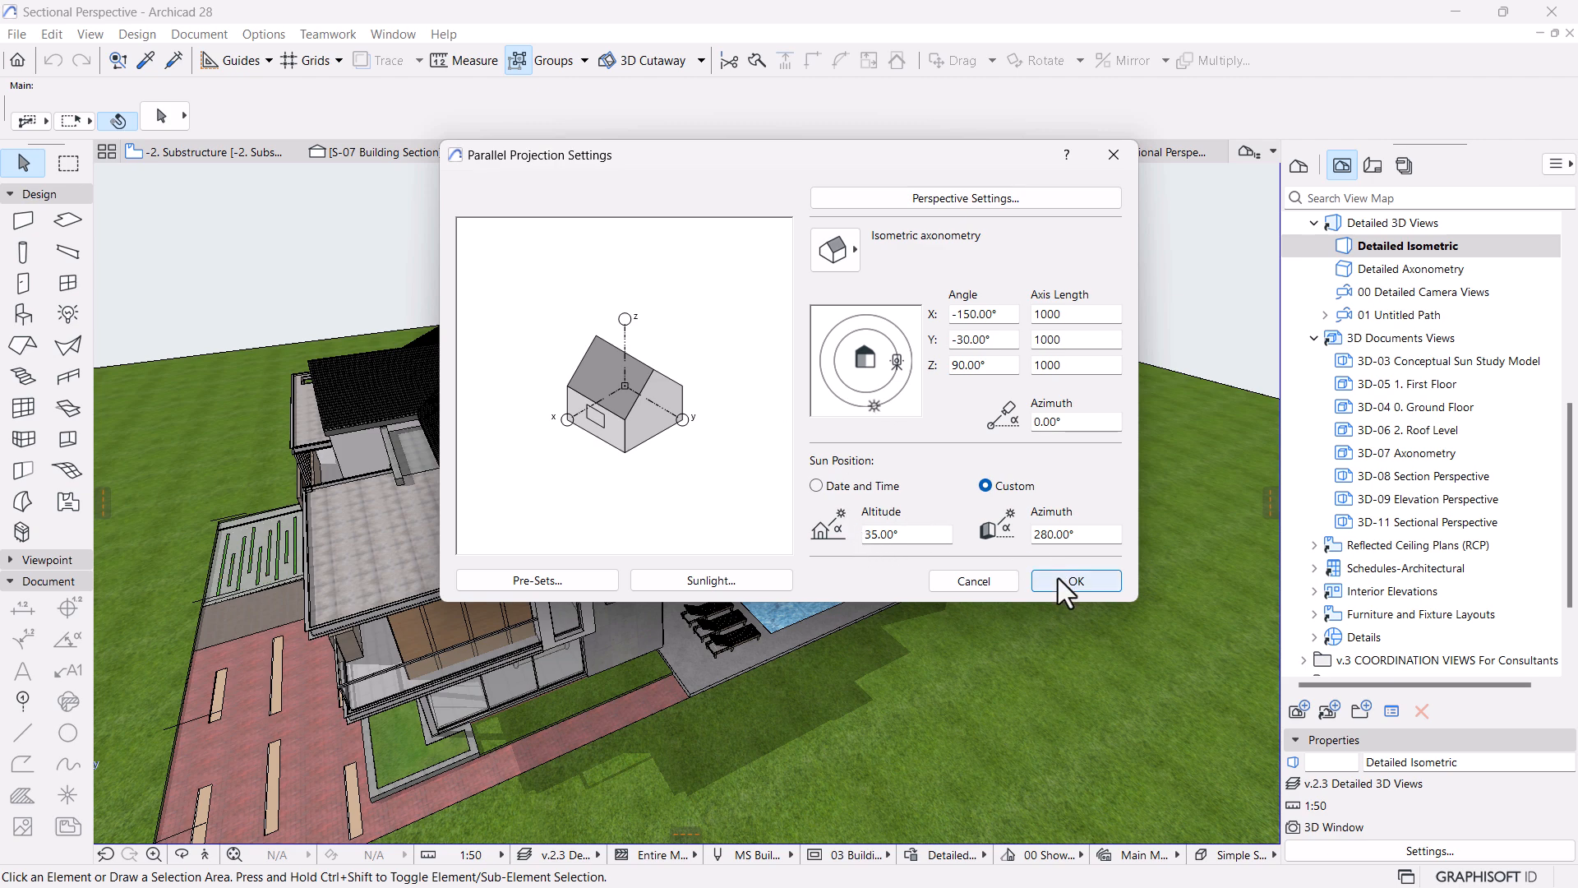
Check the sunlight settings without changing them, and apply the parallel projection to the 3D window
click(737, 578)
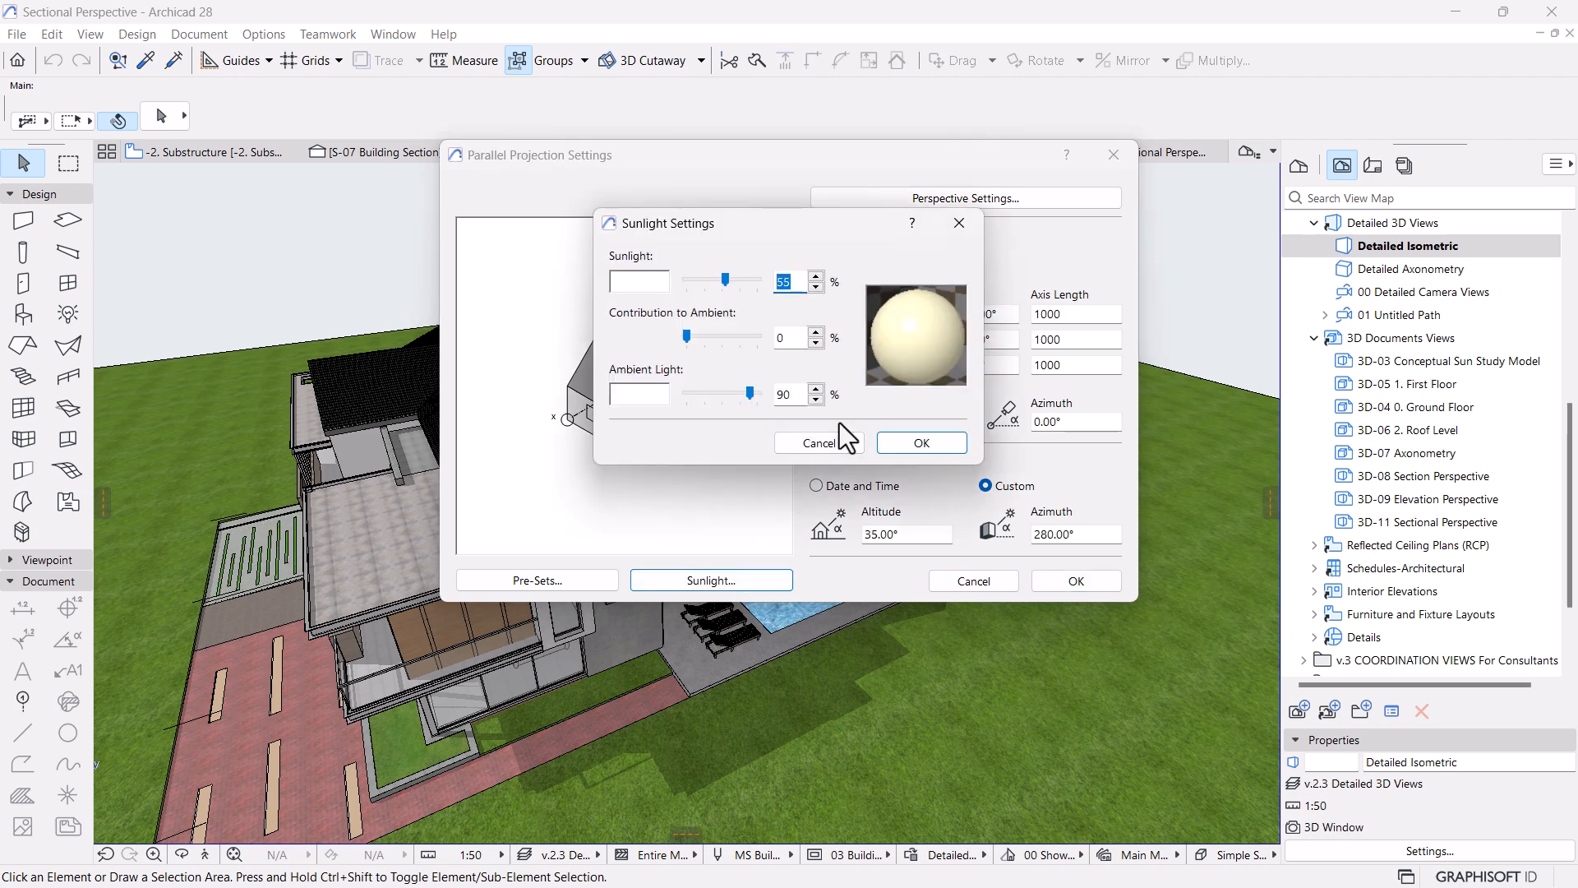
click(818, 442)
click(1052, 575)
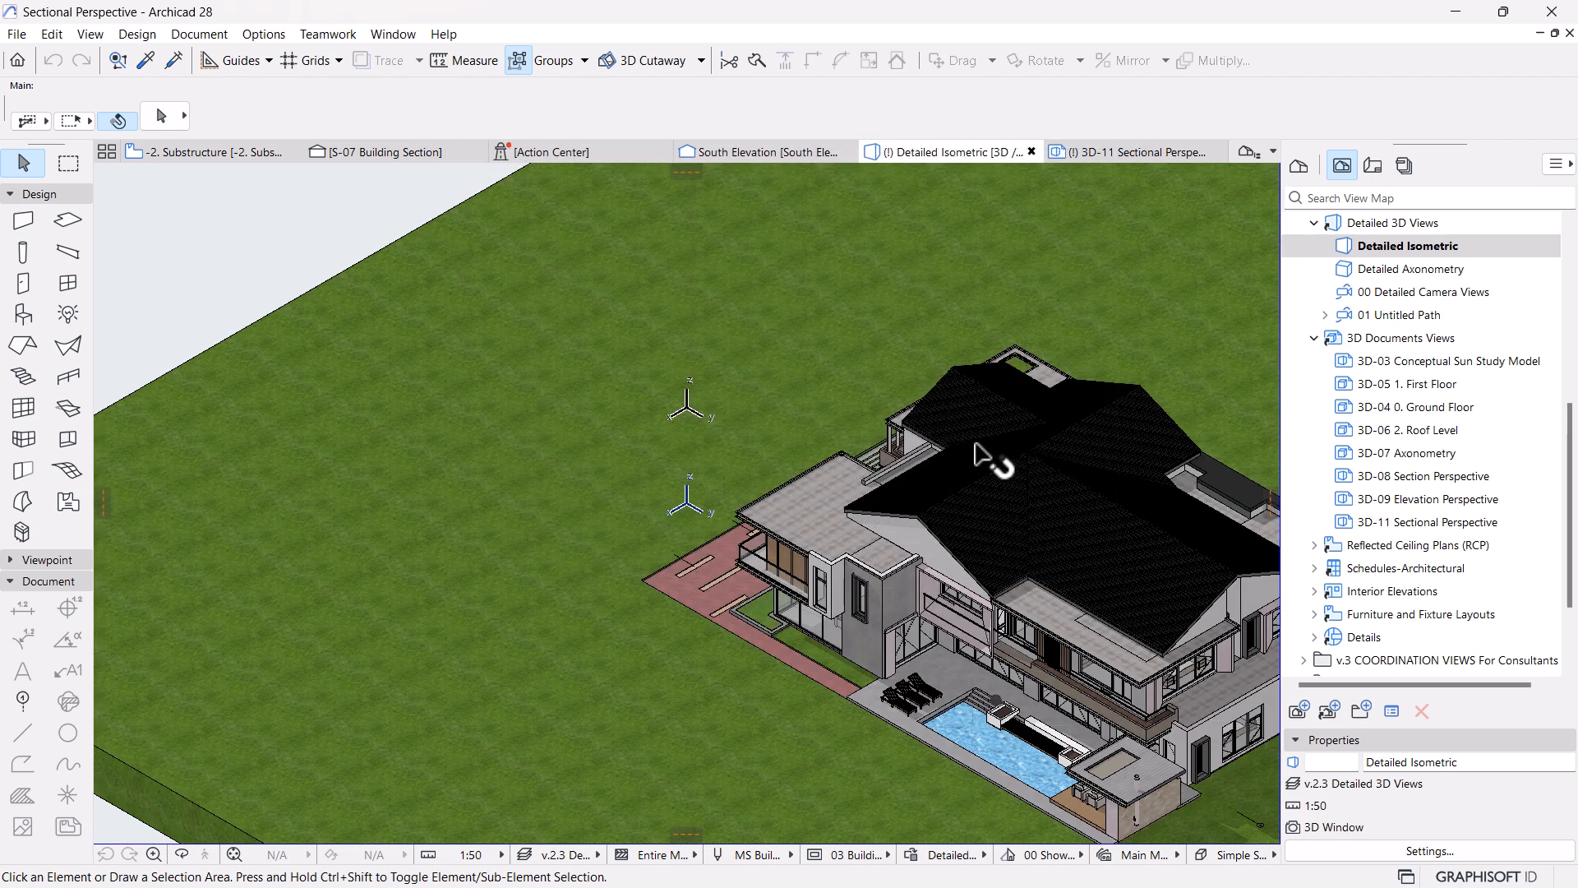
scroll(753, 366, down, 3)
scroll(1052, 616, up, 3)
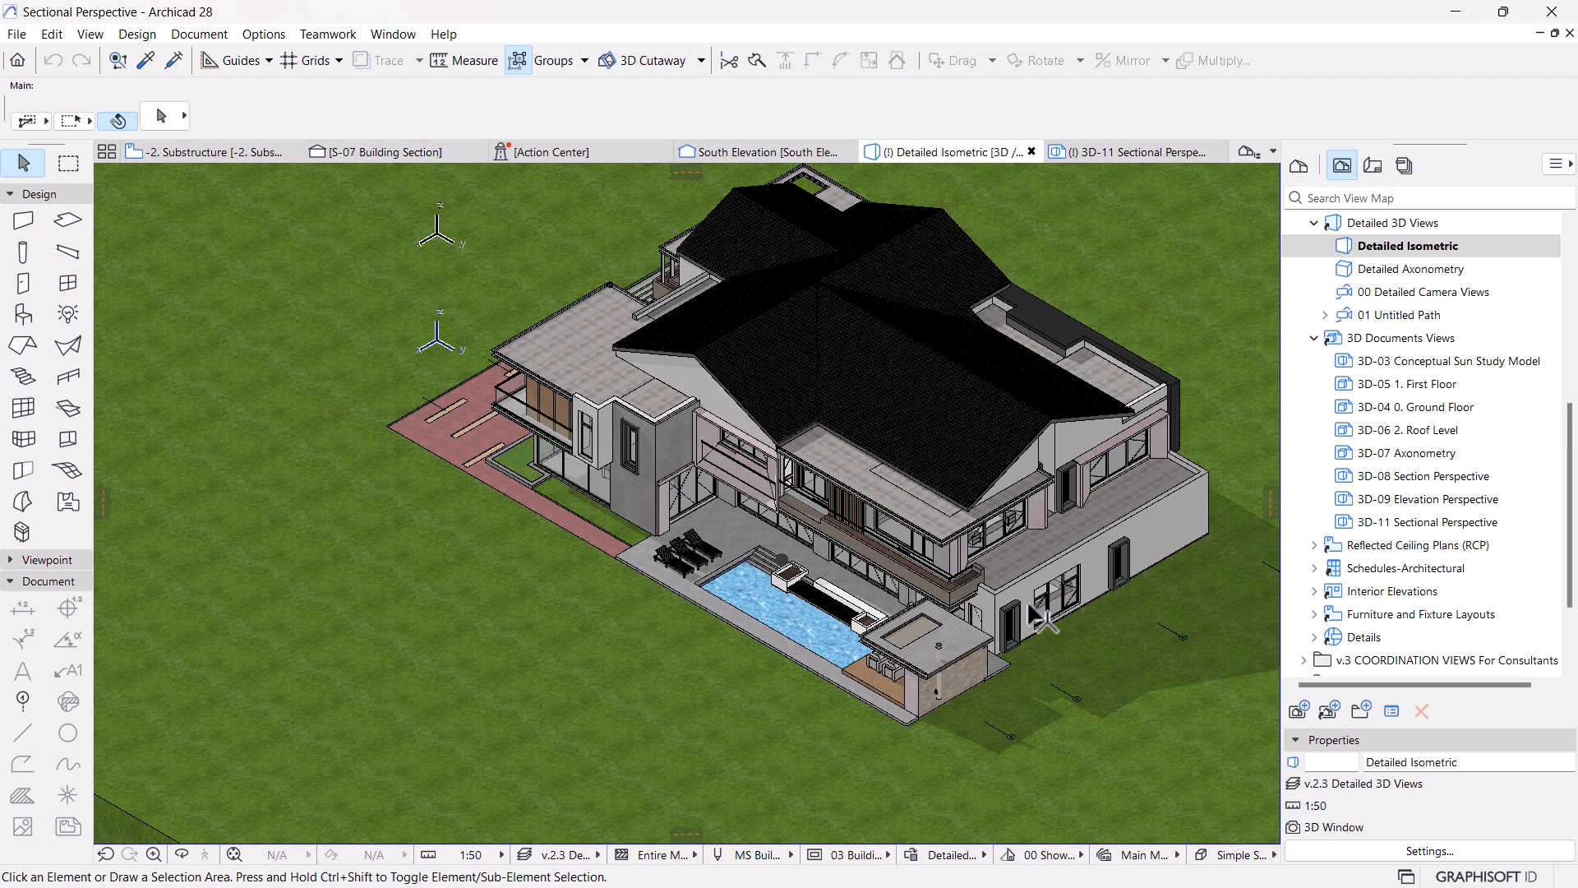
Open the 3D-11 Sectional Perspective and examine the shading and keynotes across the whole house section
double_click(1399, 524)
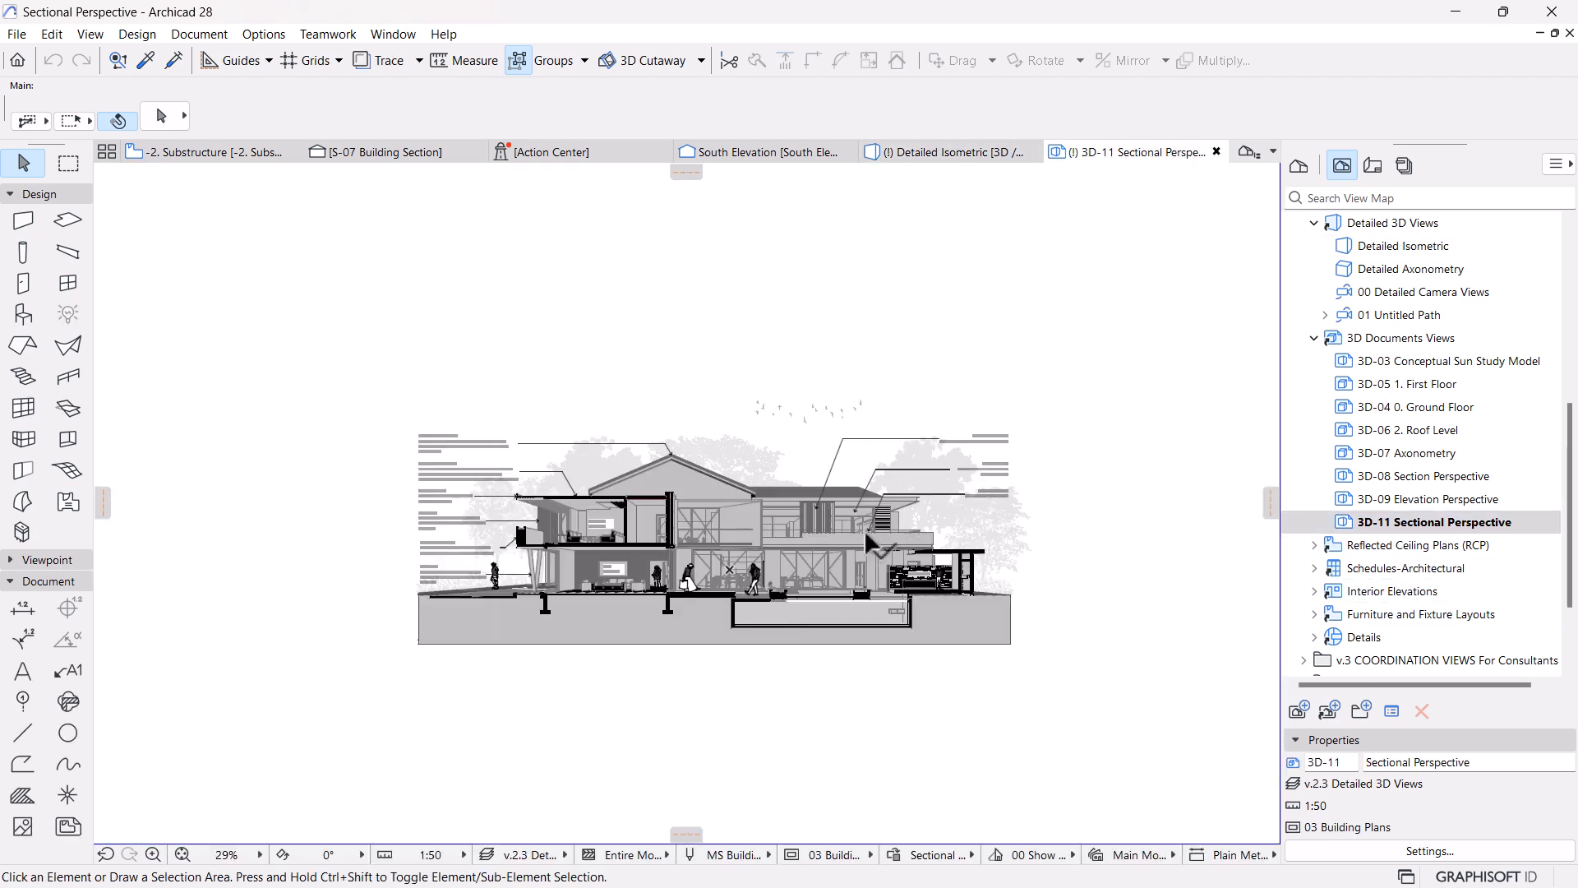
scroll(781, 566, up, 3)
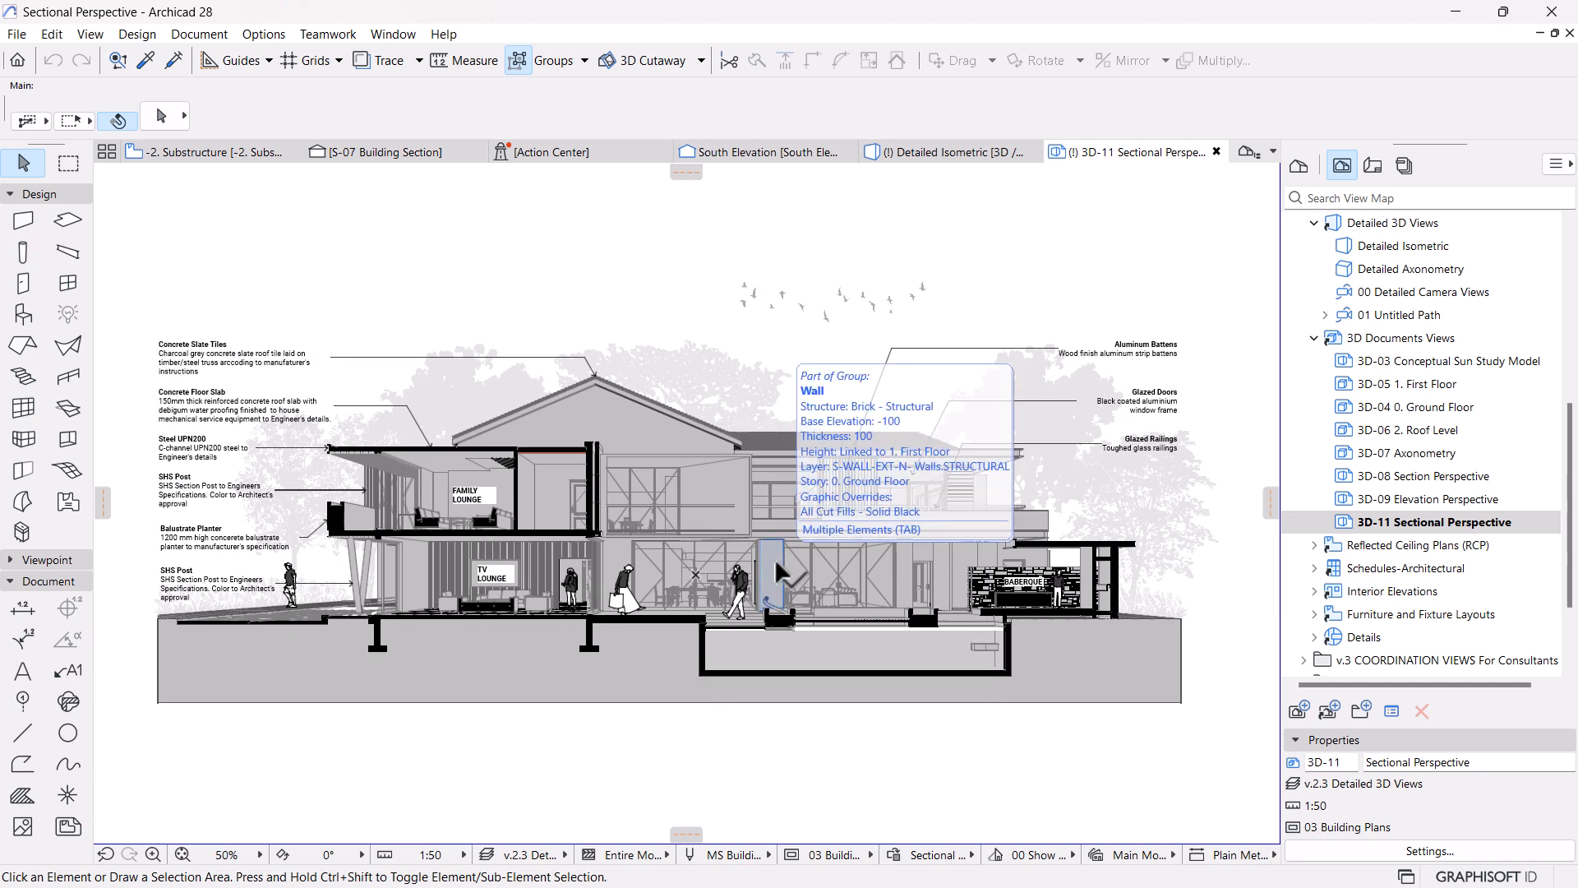
scroll(775, 563, up, 1)
mouse_move(771, 544)
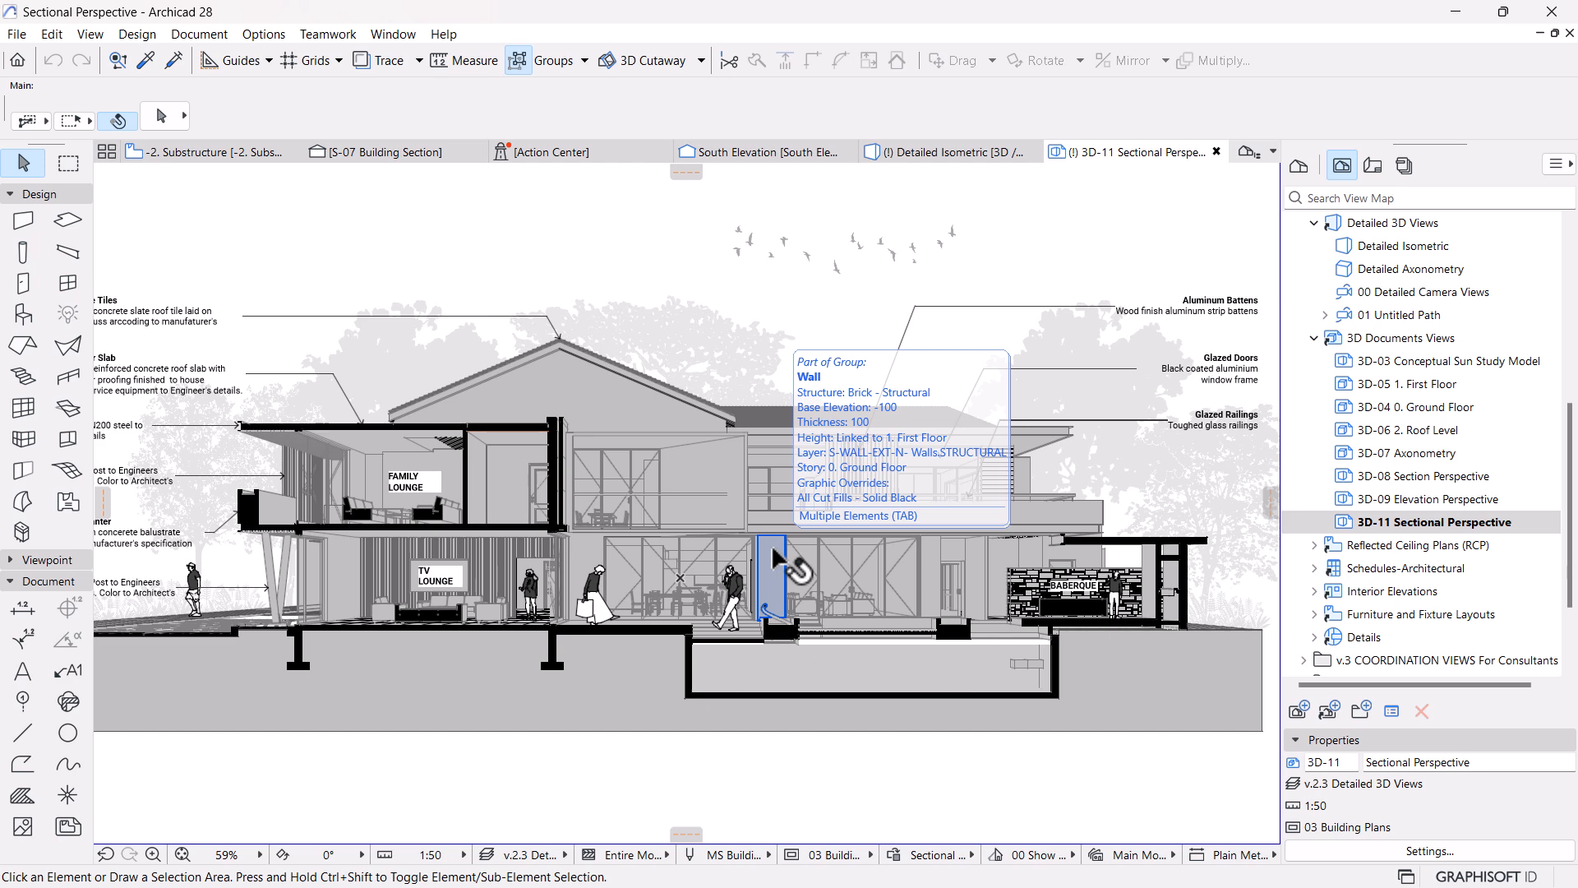
scroll(633, 551, down, 2)
middle_drag(646, 480, 664, 498)
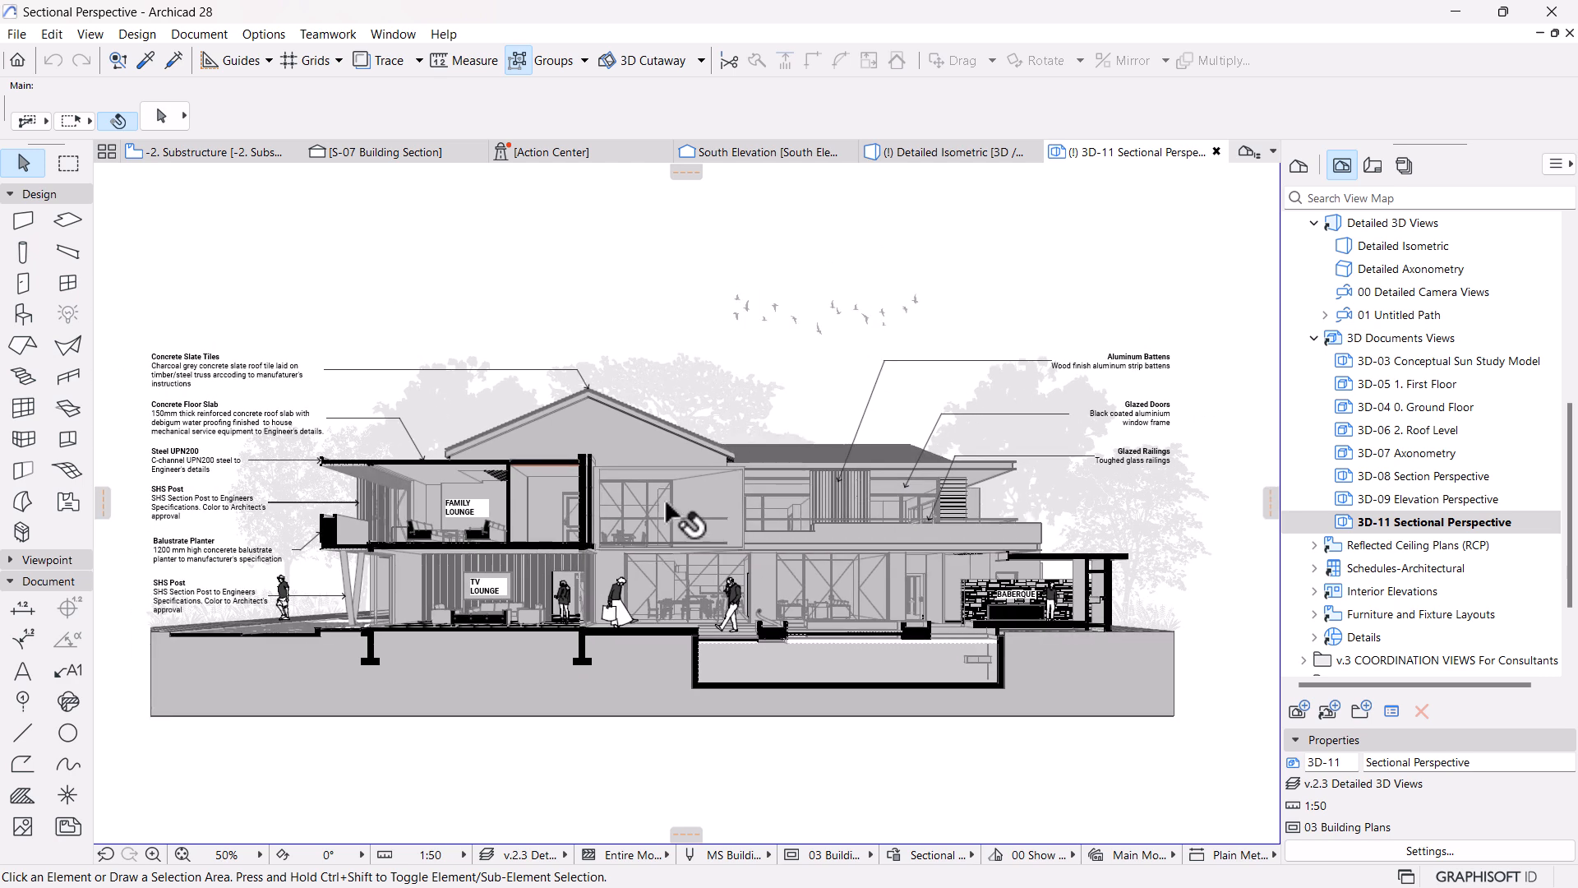
Open the 3D document settings of 3D-11 Sectional Perspective and examine the source of its sun position under Model Appearance
right_click(1403, 535)
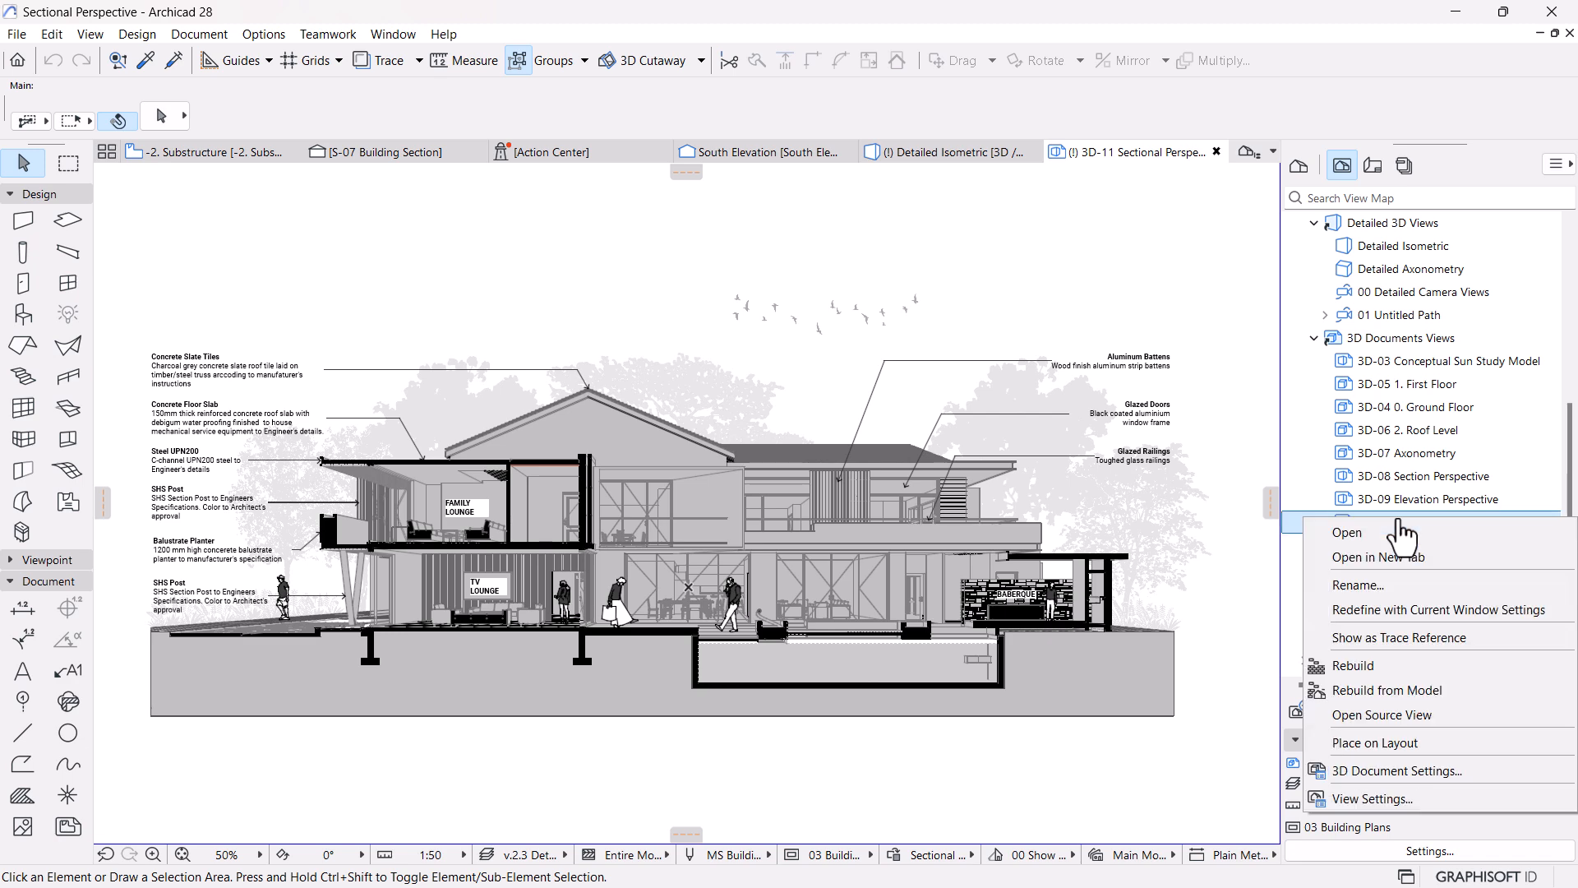
click(1407, 773)
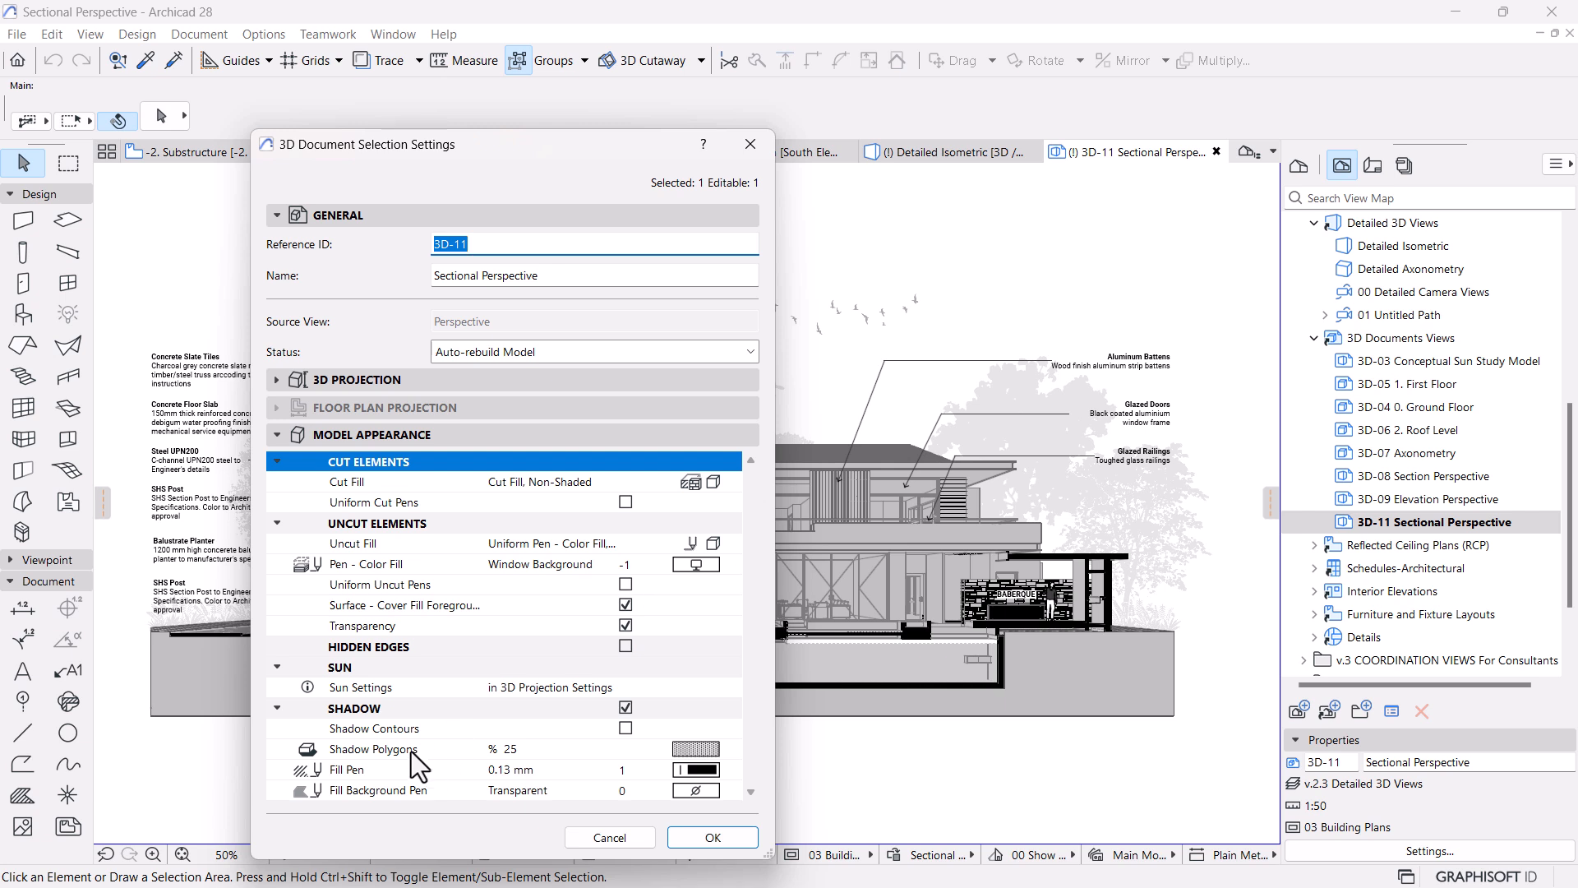
click(544, 690)
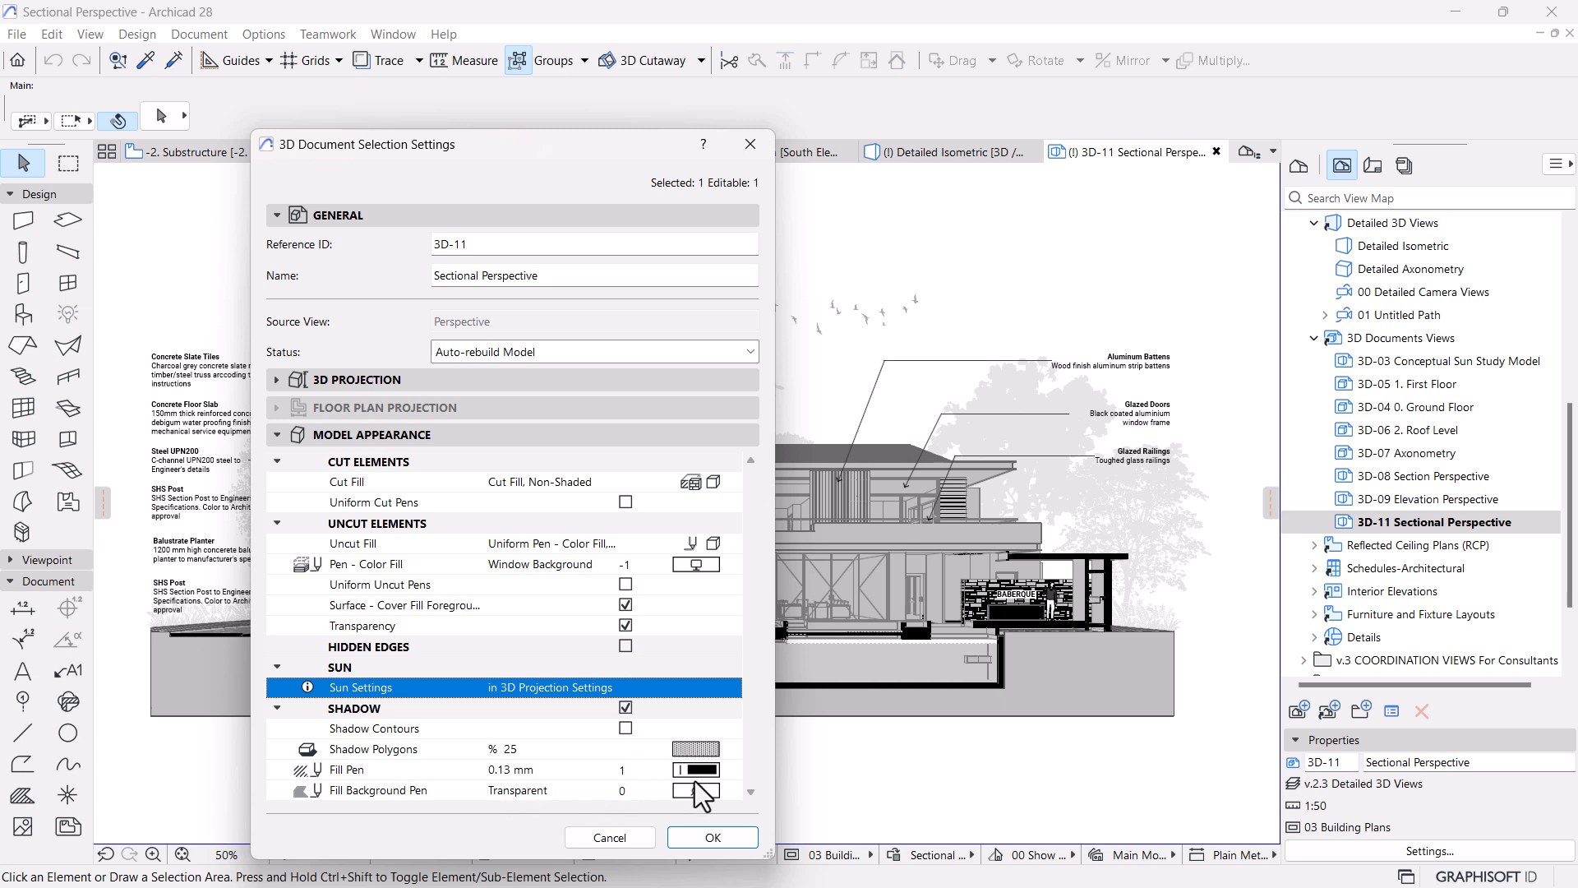
Set the Sectional Perspective 3D document's shadow polygon fill to % 12.5 and apply the settings
click(698, 751)
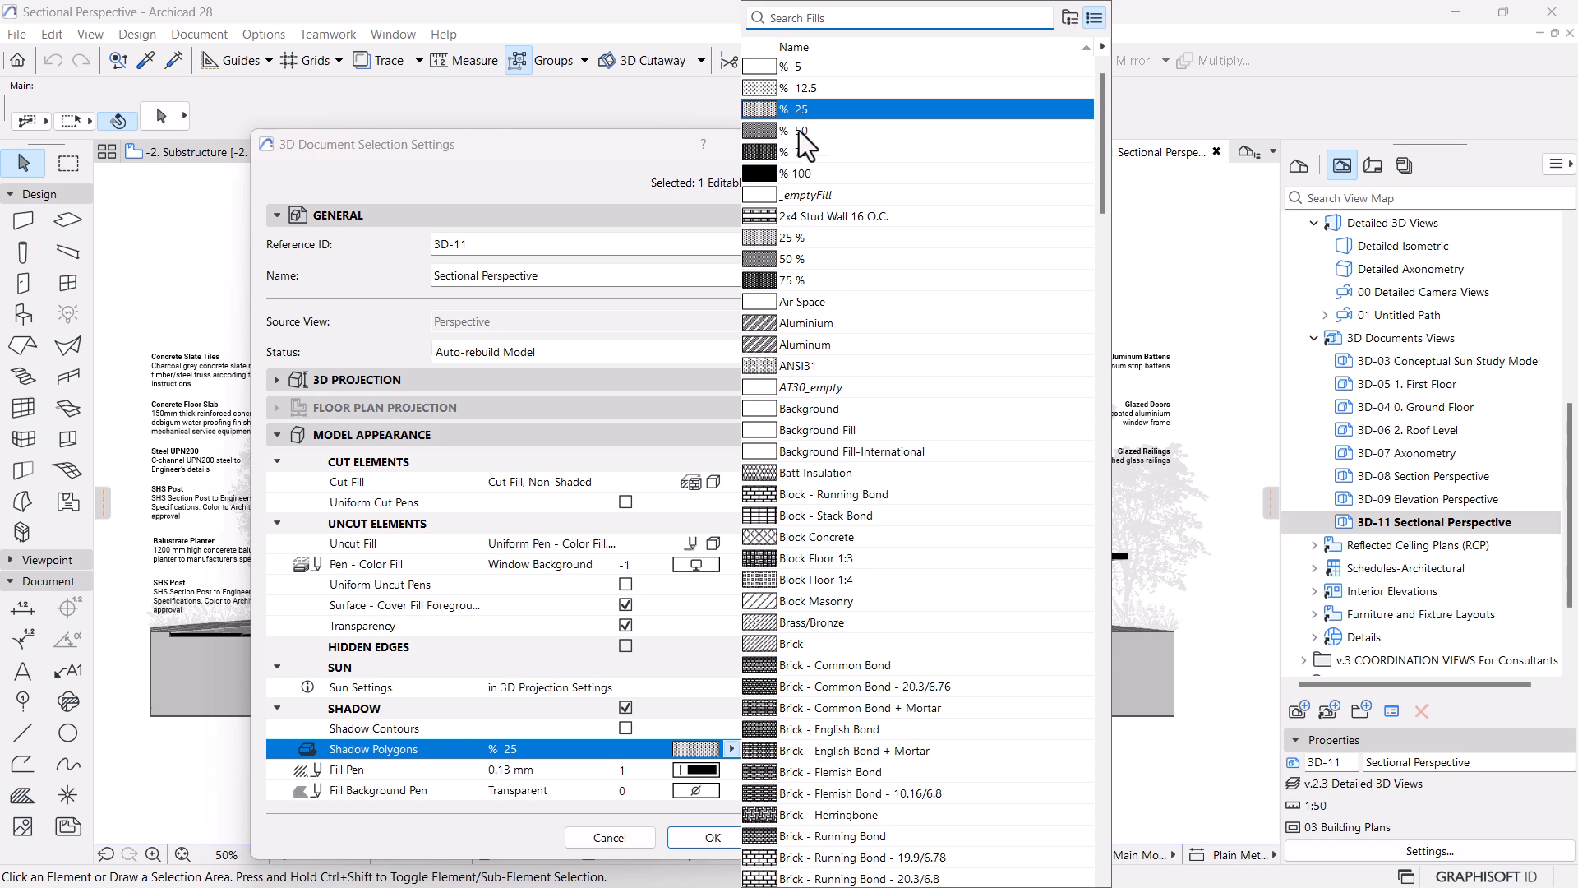
click(791, 87)
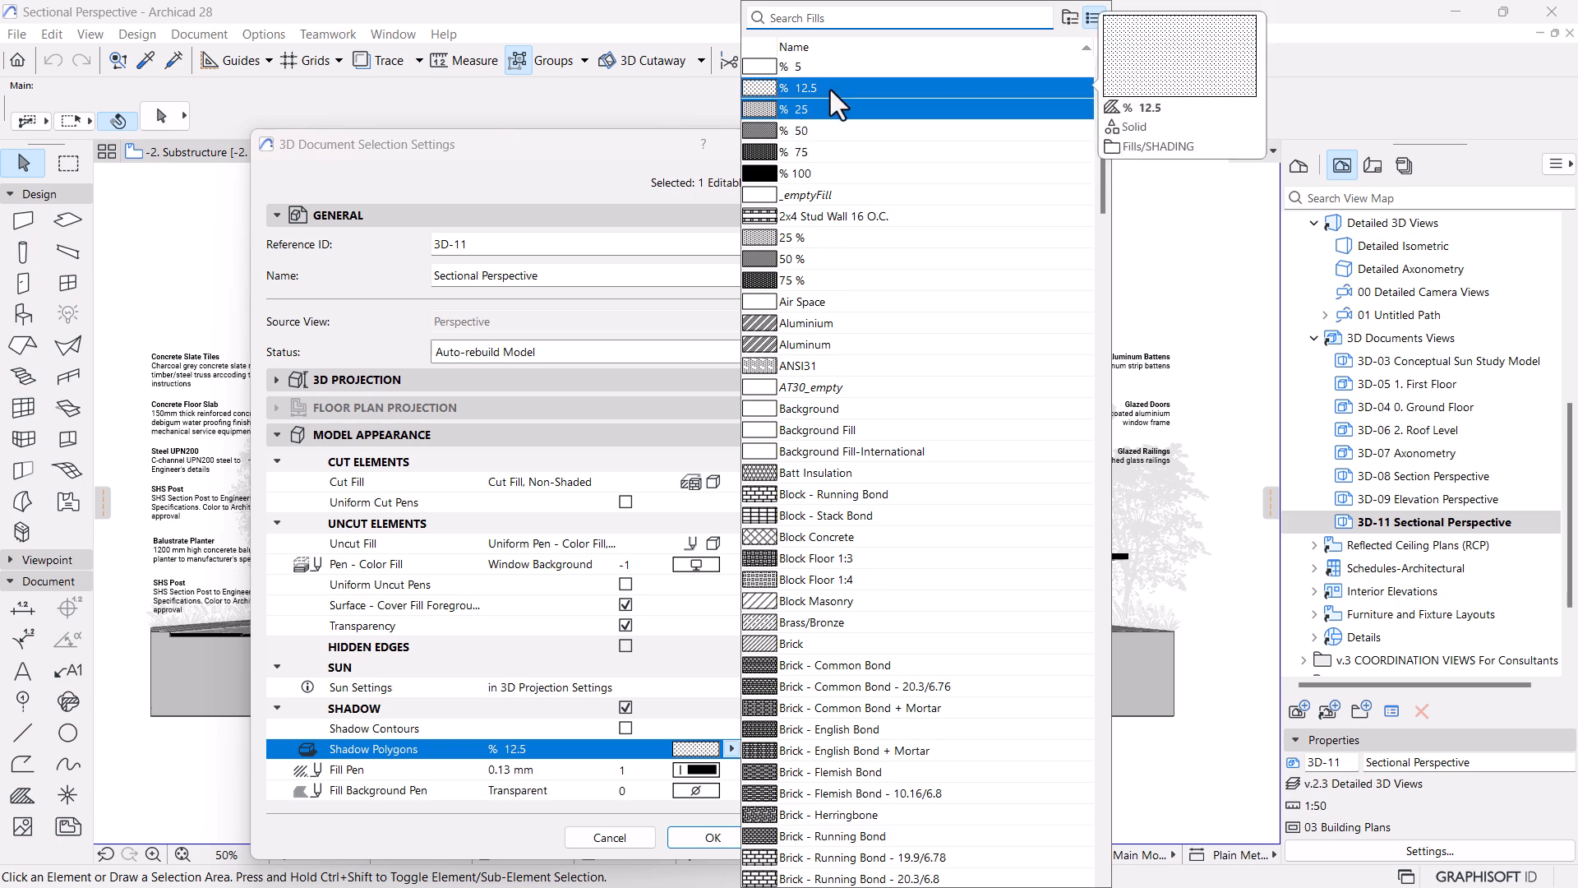
click(830, 90)
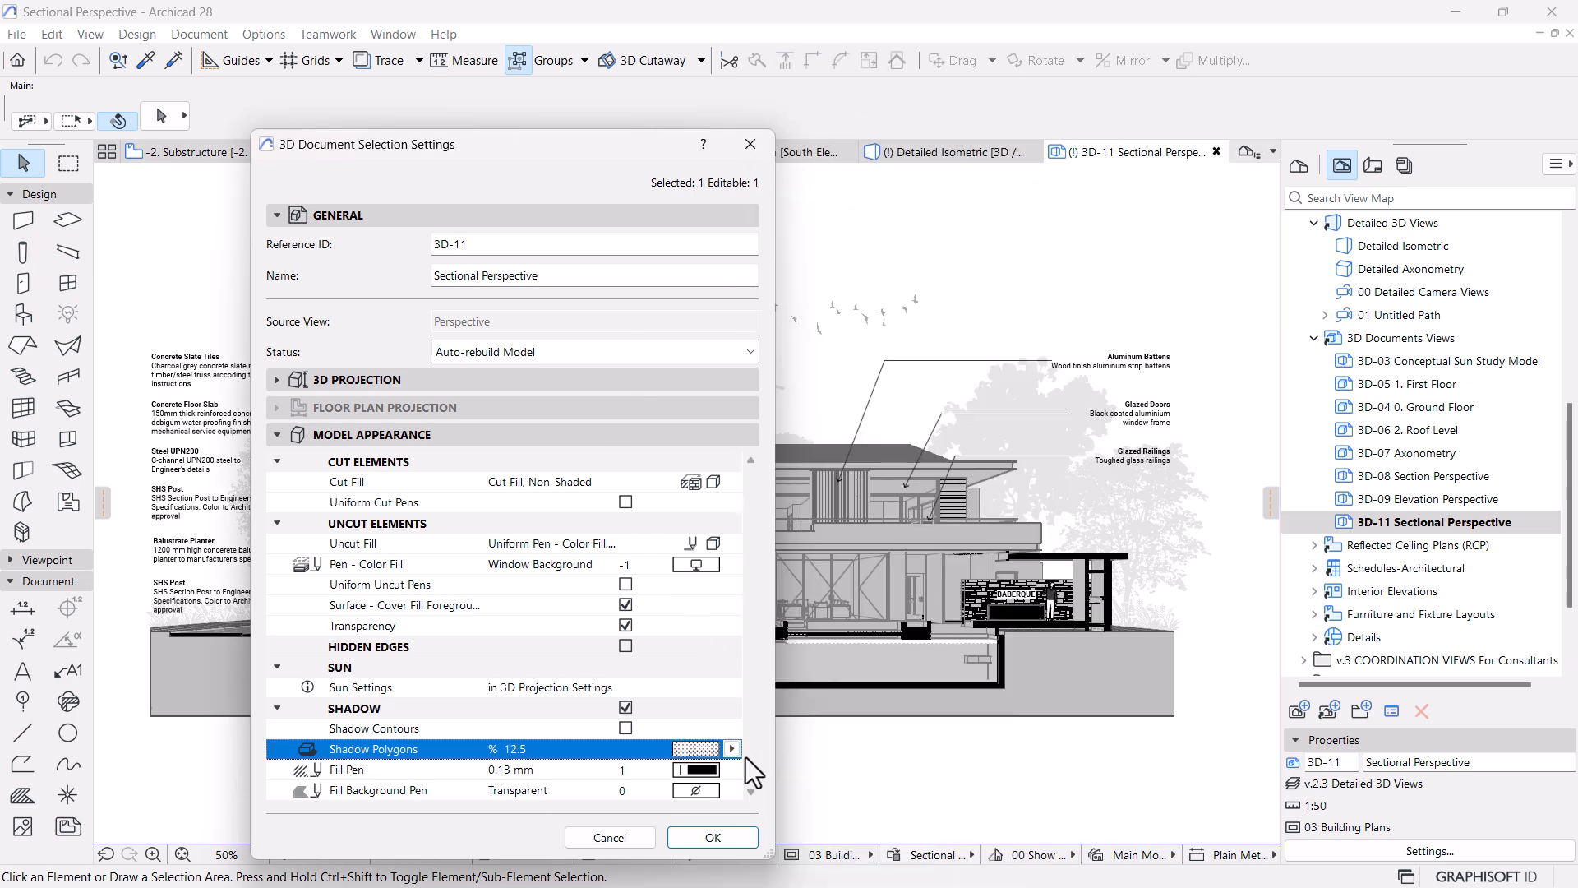
click(716, 838)
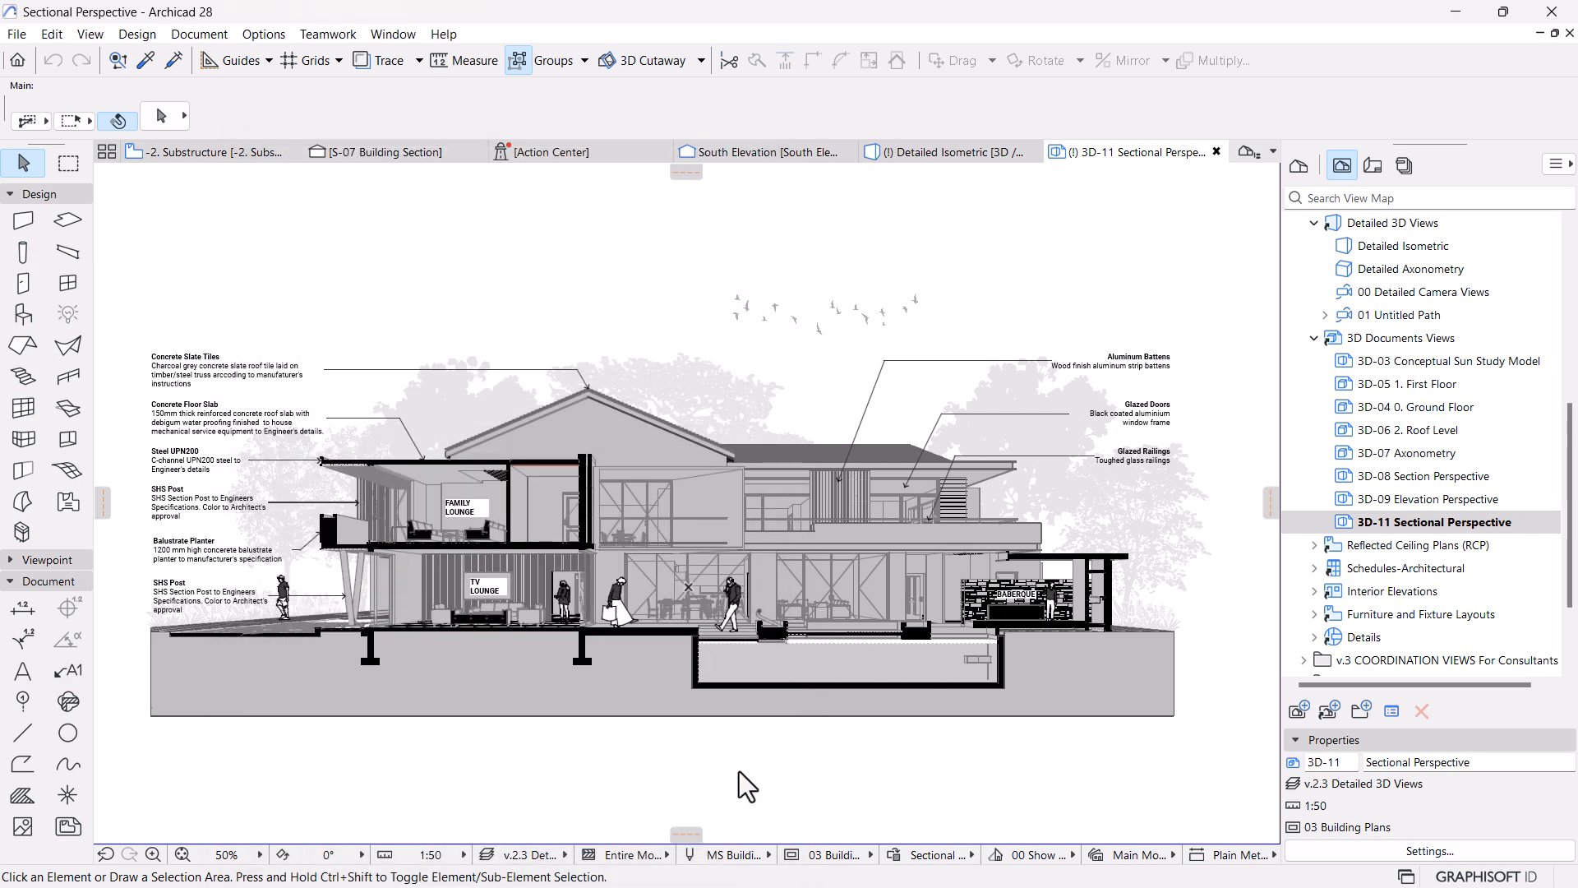
scroll(781, 629, down, 1)
scroll(781, 628, up, 1)
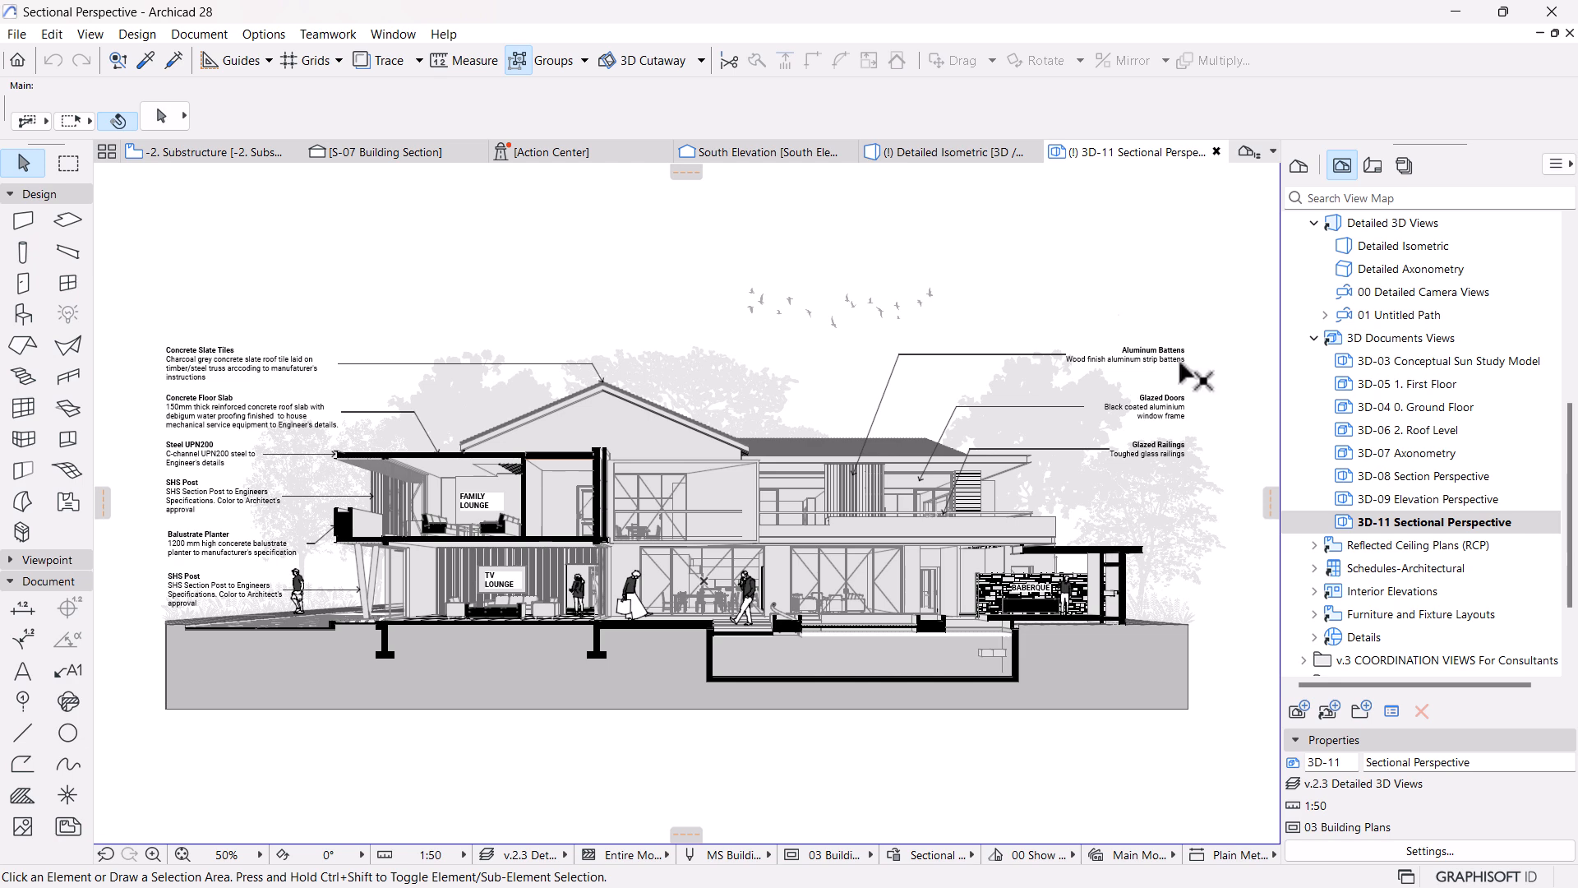
In the Sectional Perspective document's 3D projection settings, set the custom sun azimuth to 45° and apply the change
right_click(1402, 524)
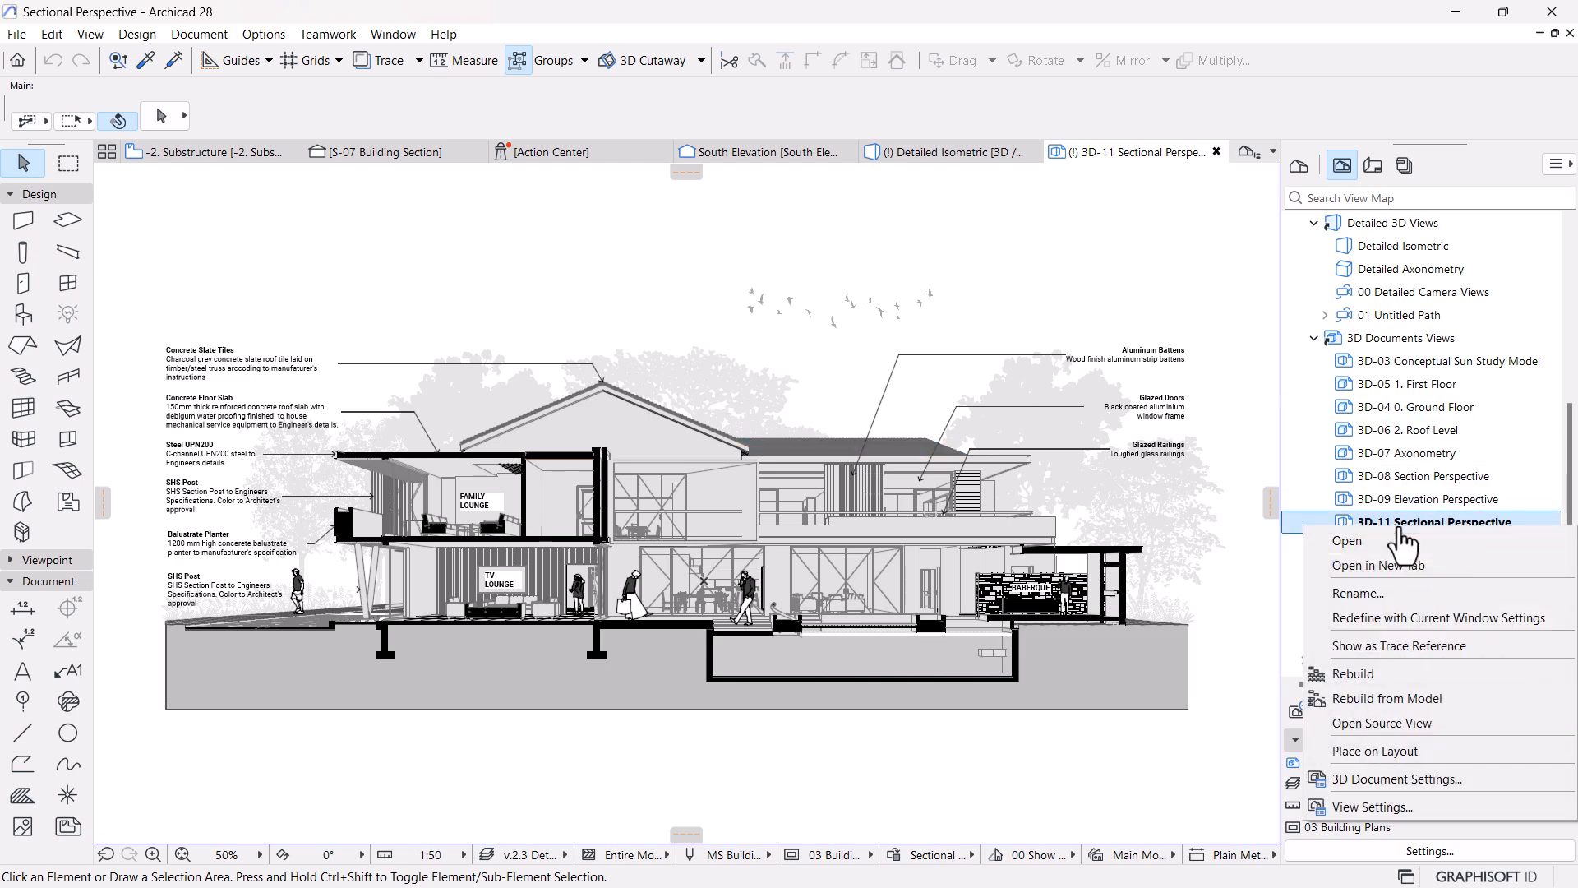
click(1363, 781)
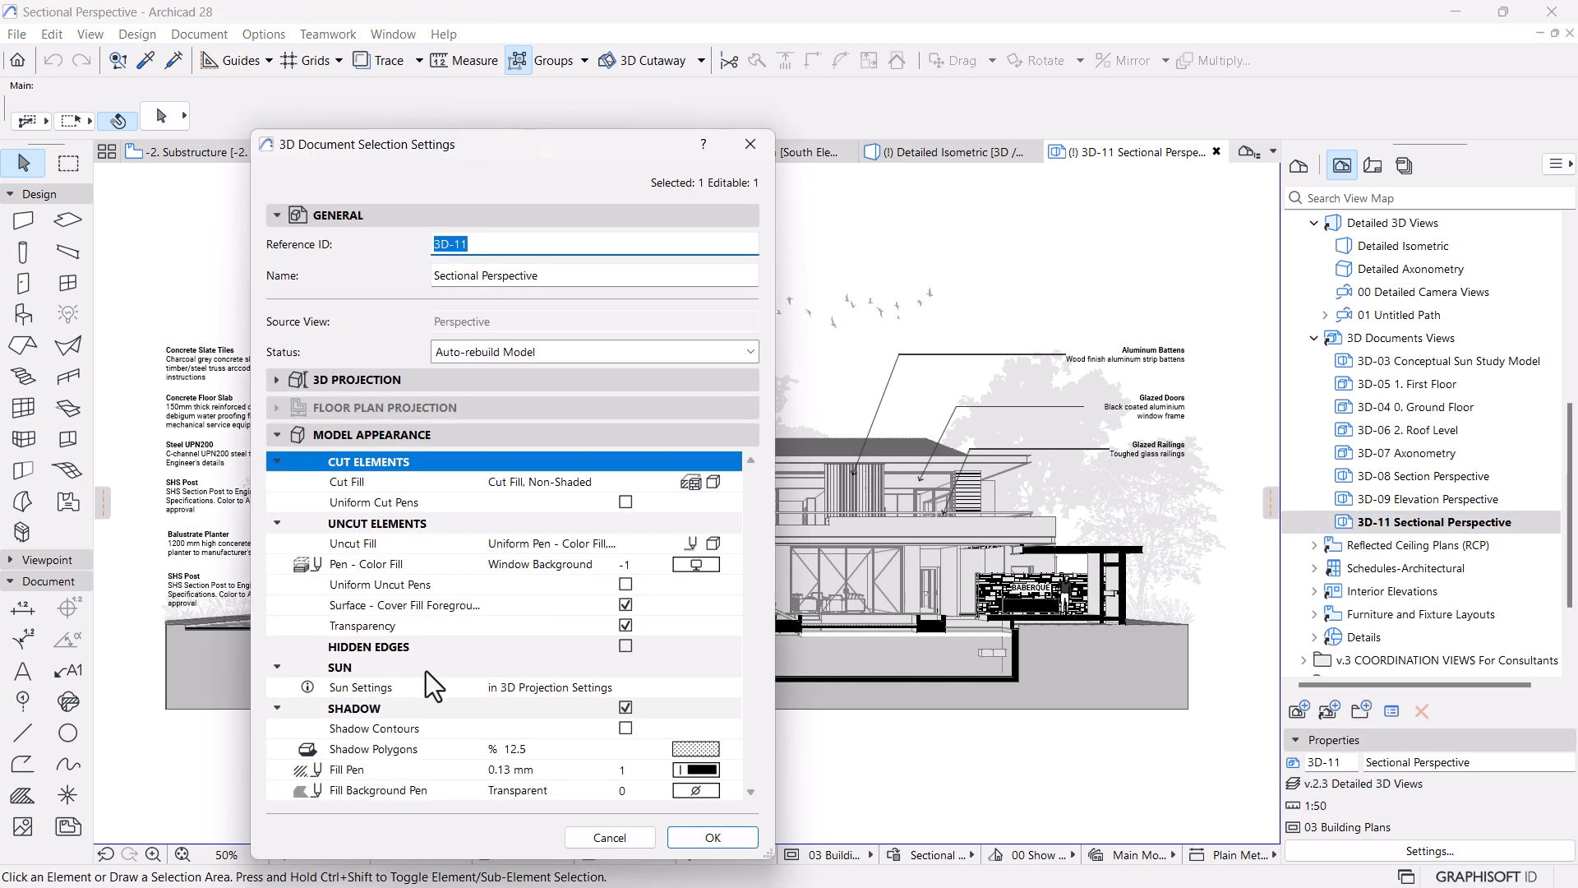
click(276, 380)
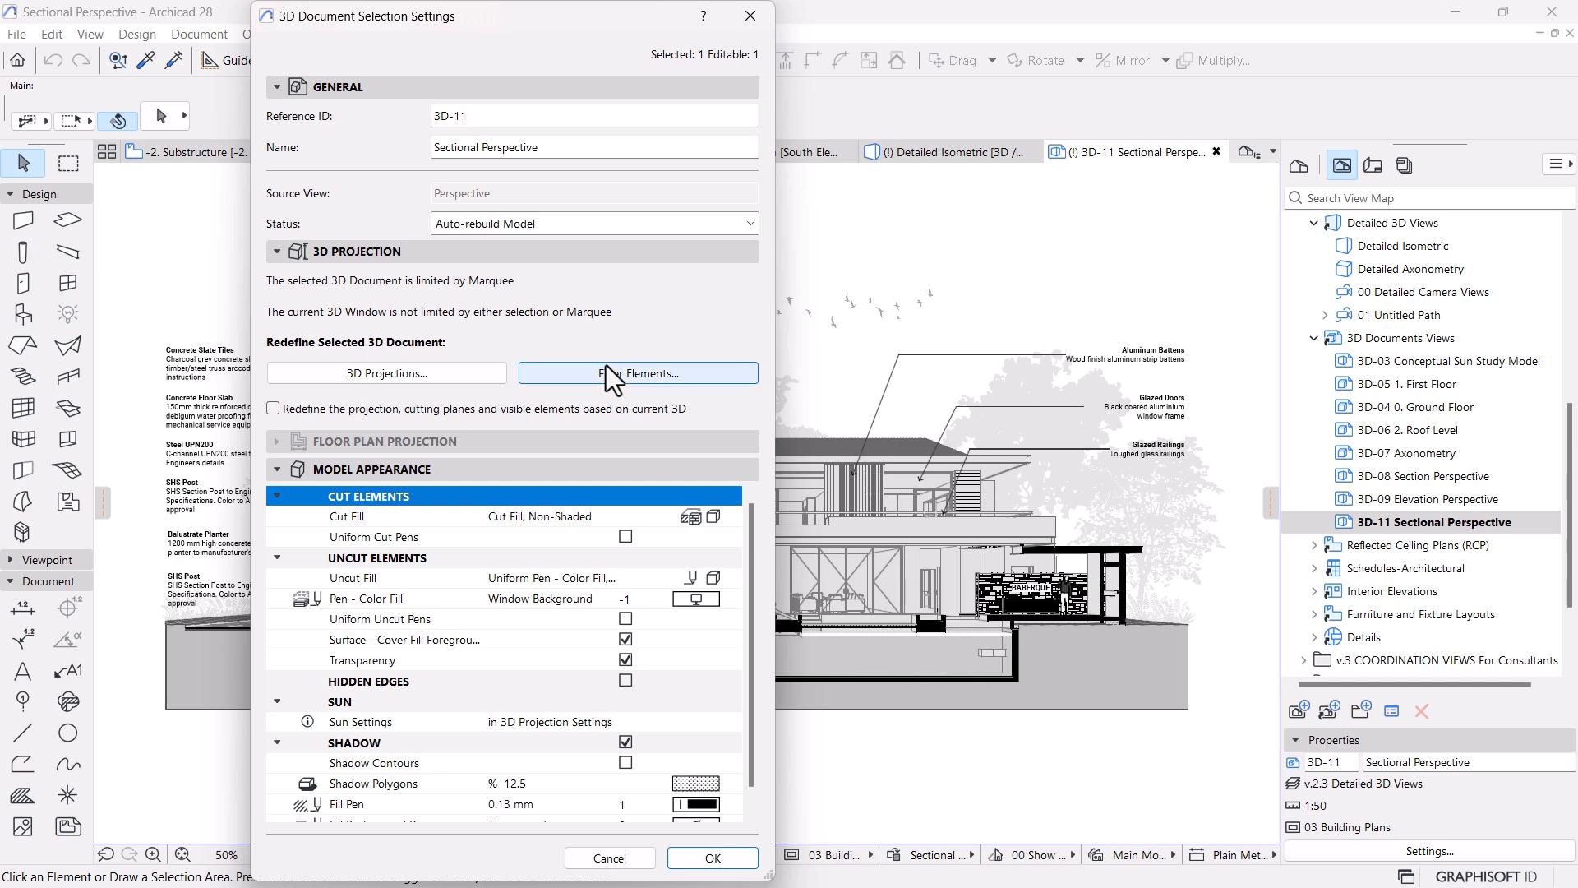
click(389, 380)
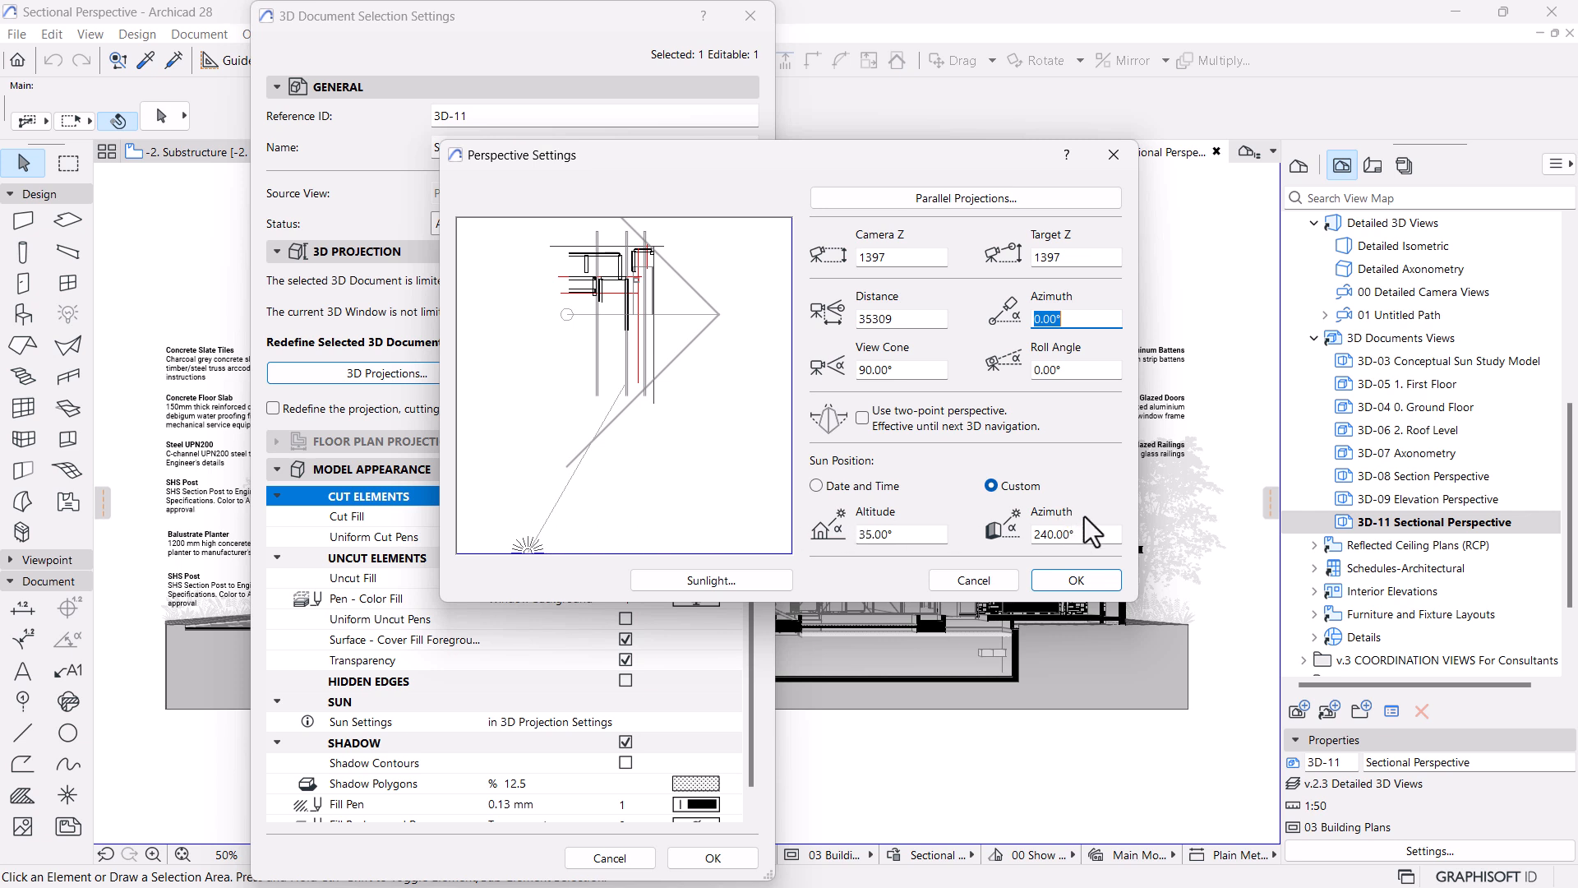
click(1095, 535)
text(60)
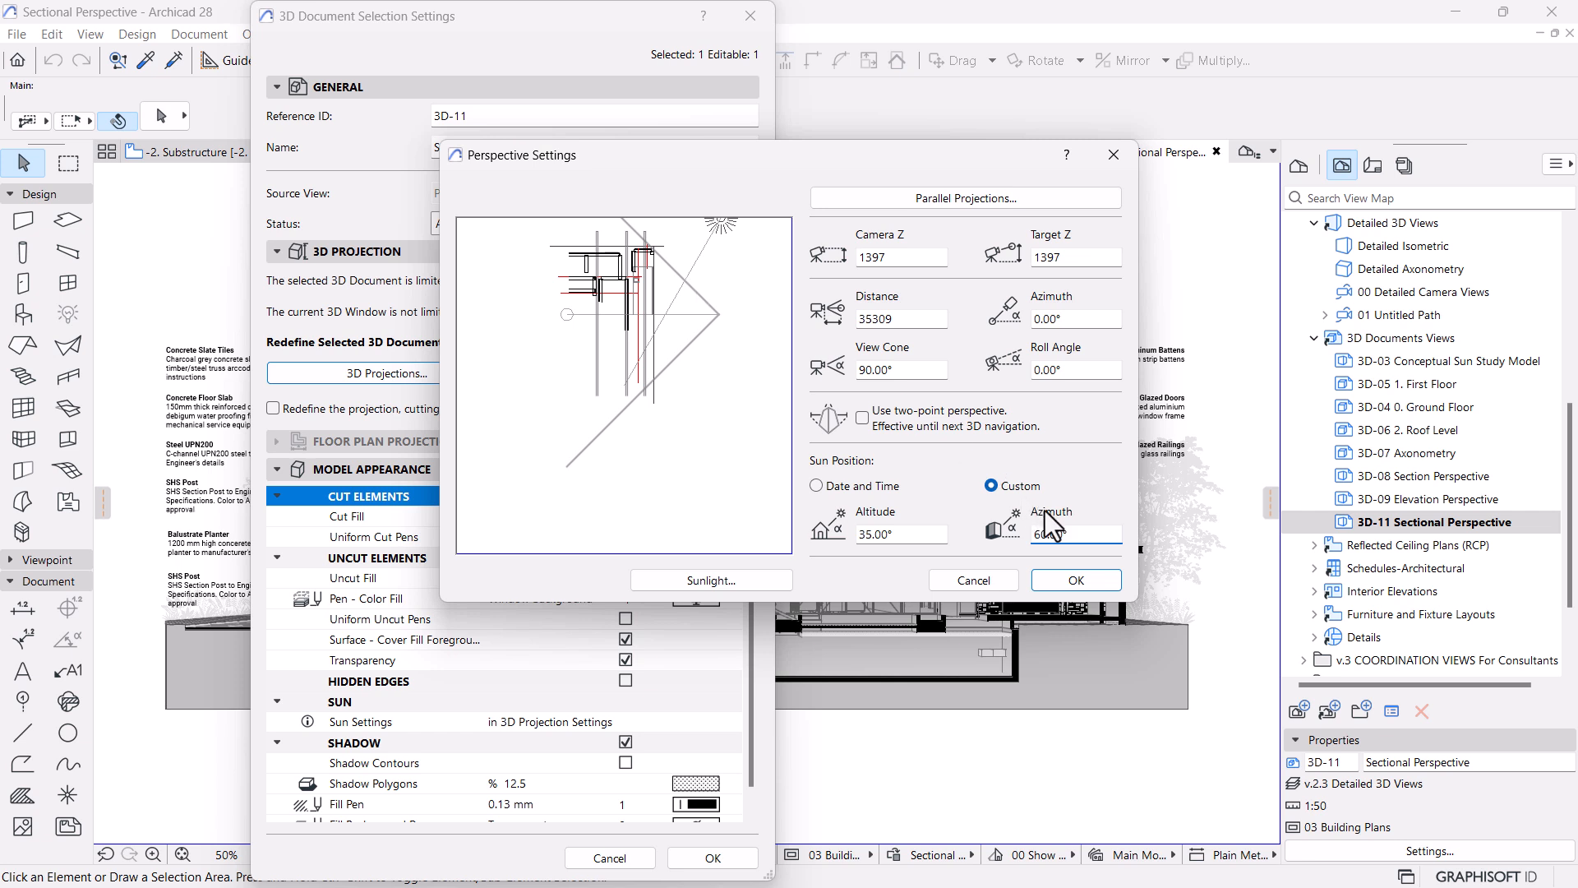
drag(1074, 534, 942, 534)
text(45)
click(891, 534)
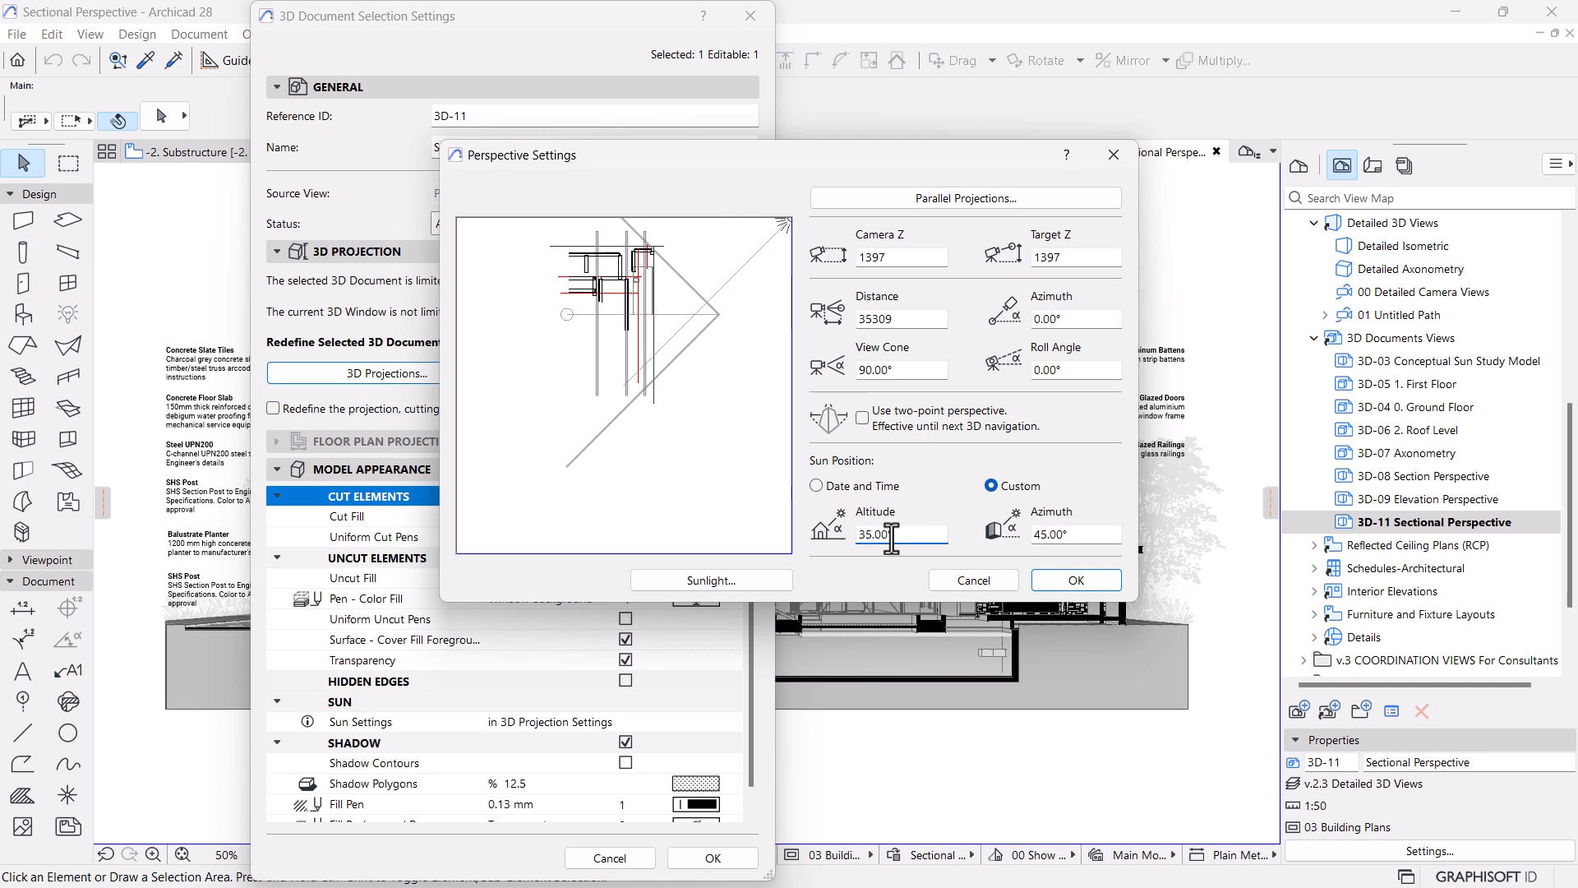
click(1106, 585)
click(715, 856)
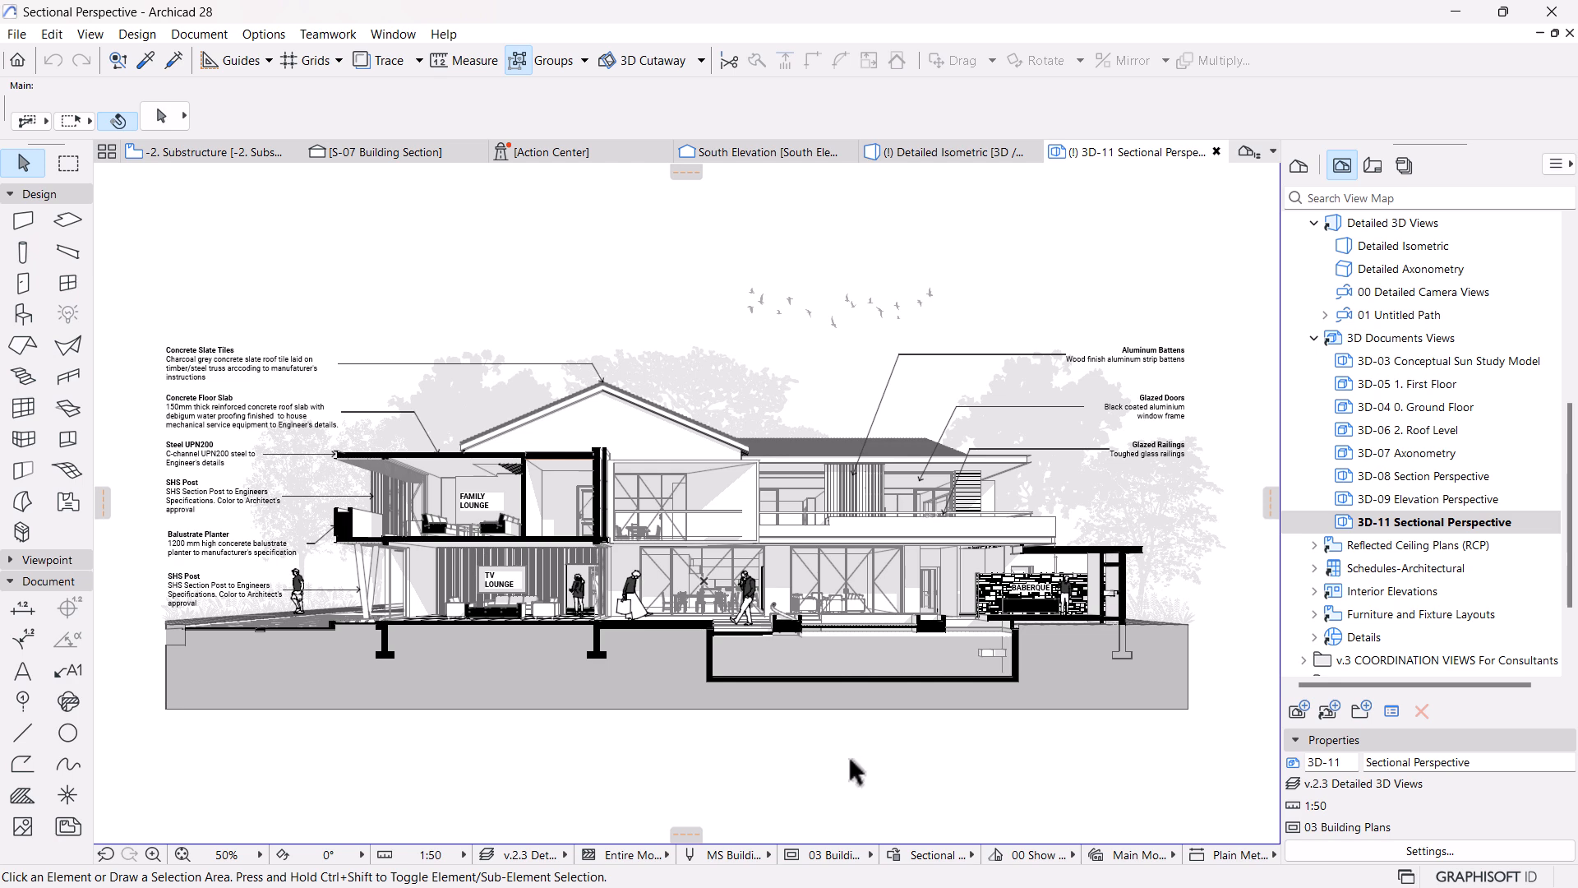
Examine the shadows and sunlight across the interior rooms, facade and pool in the sectional perspective
scroll(793, 723, up, 3)
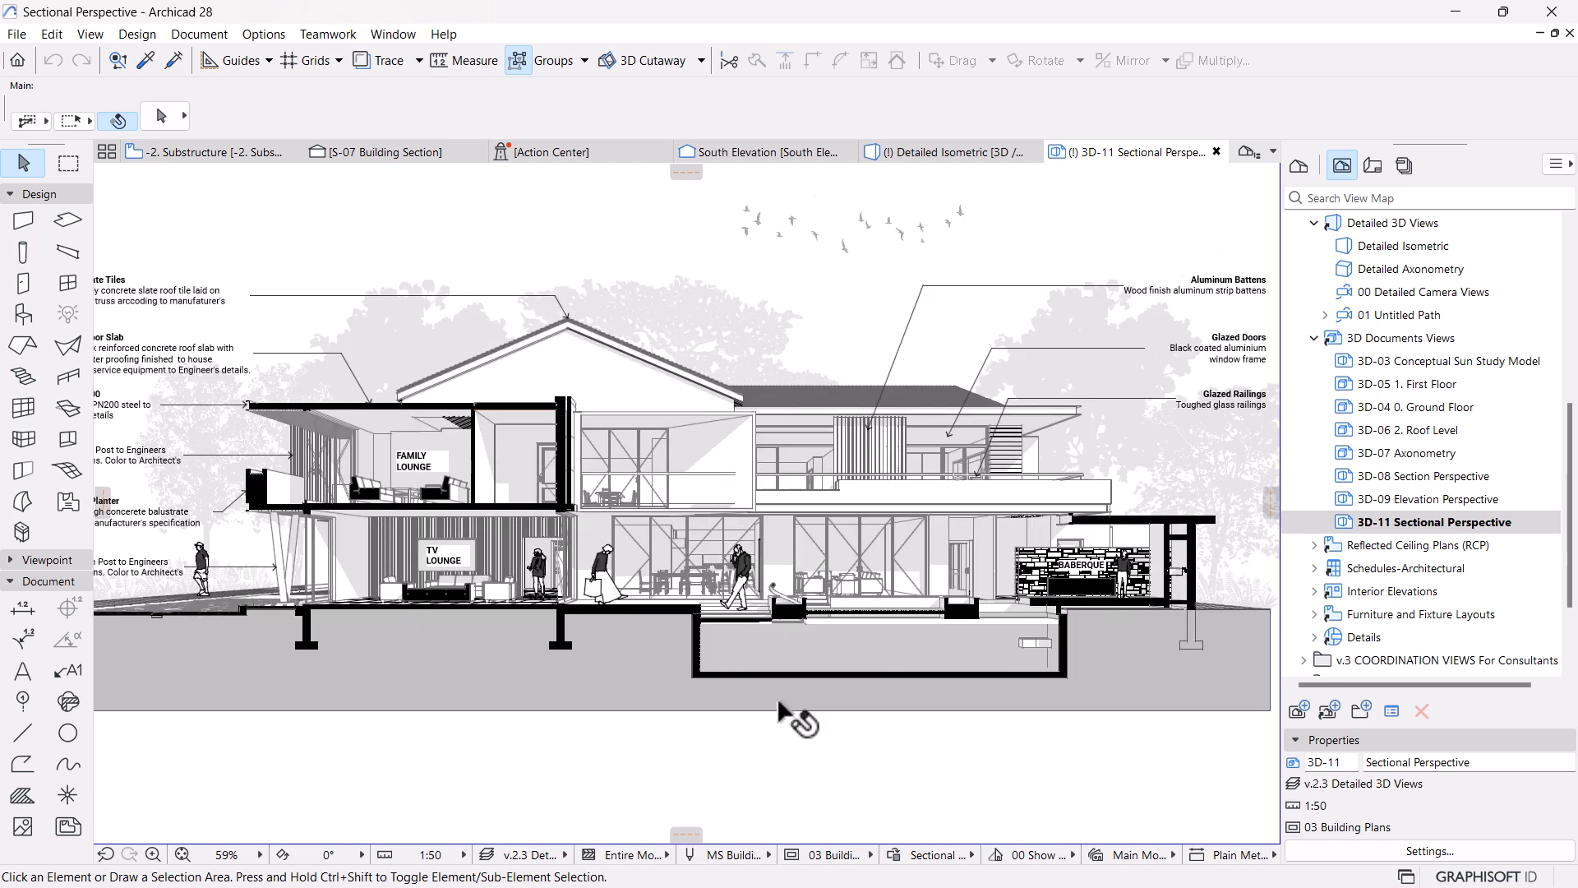
scroll(583, 644, down, 3)
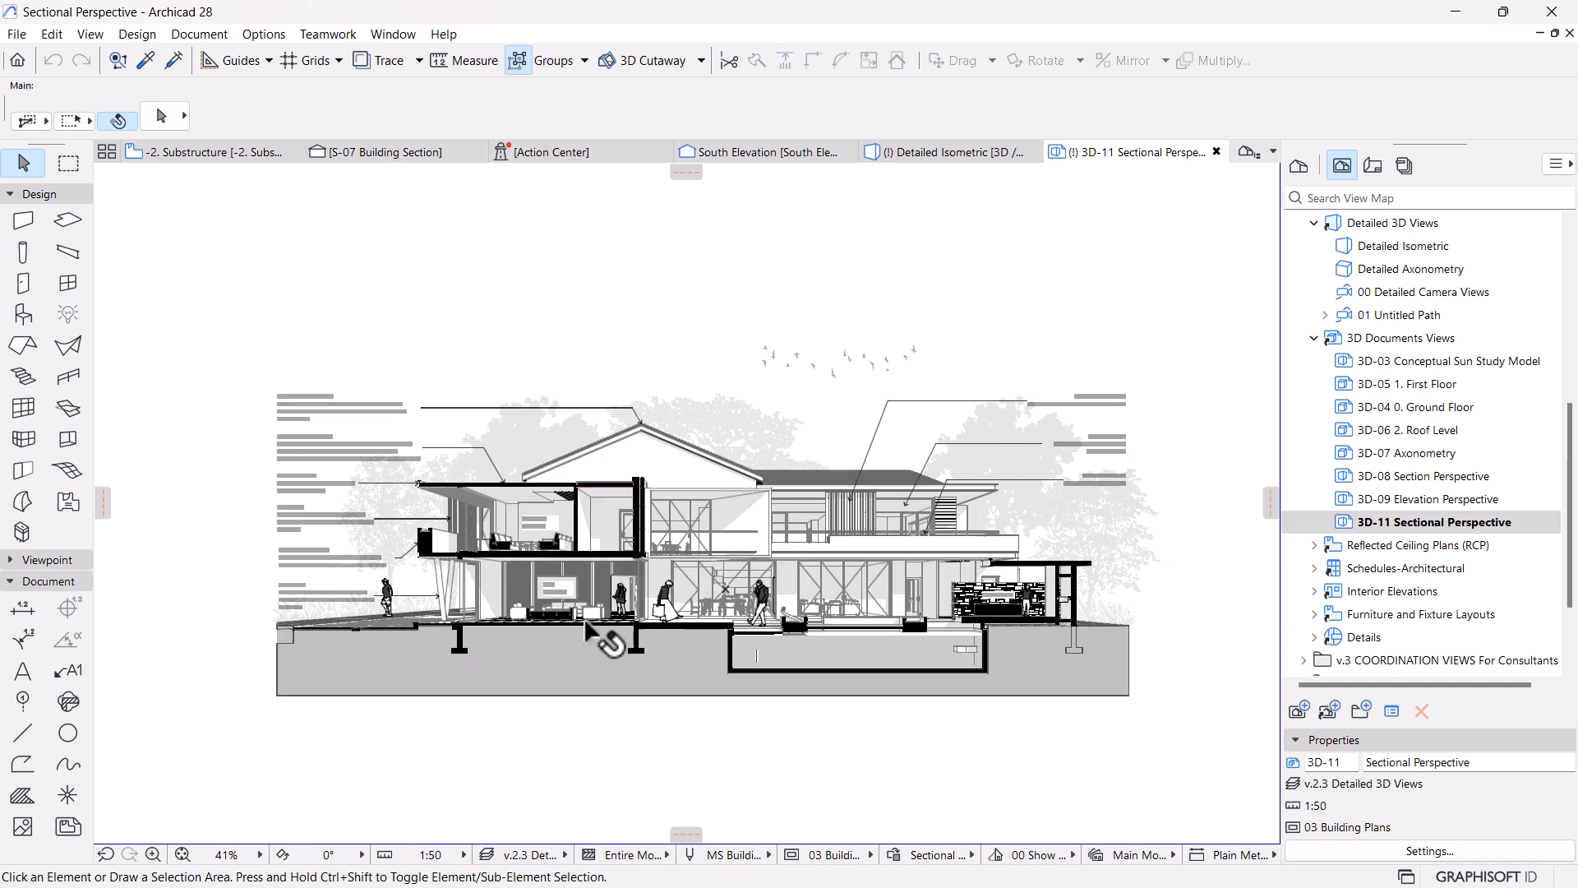
scroll(590, 625, up, 3)
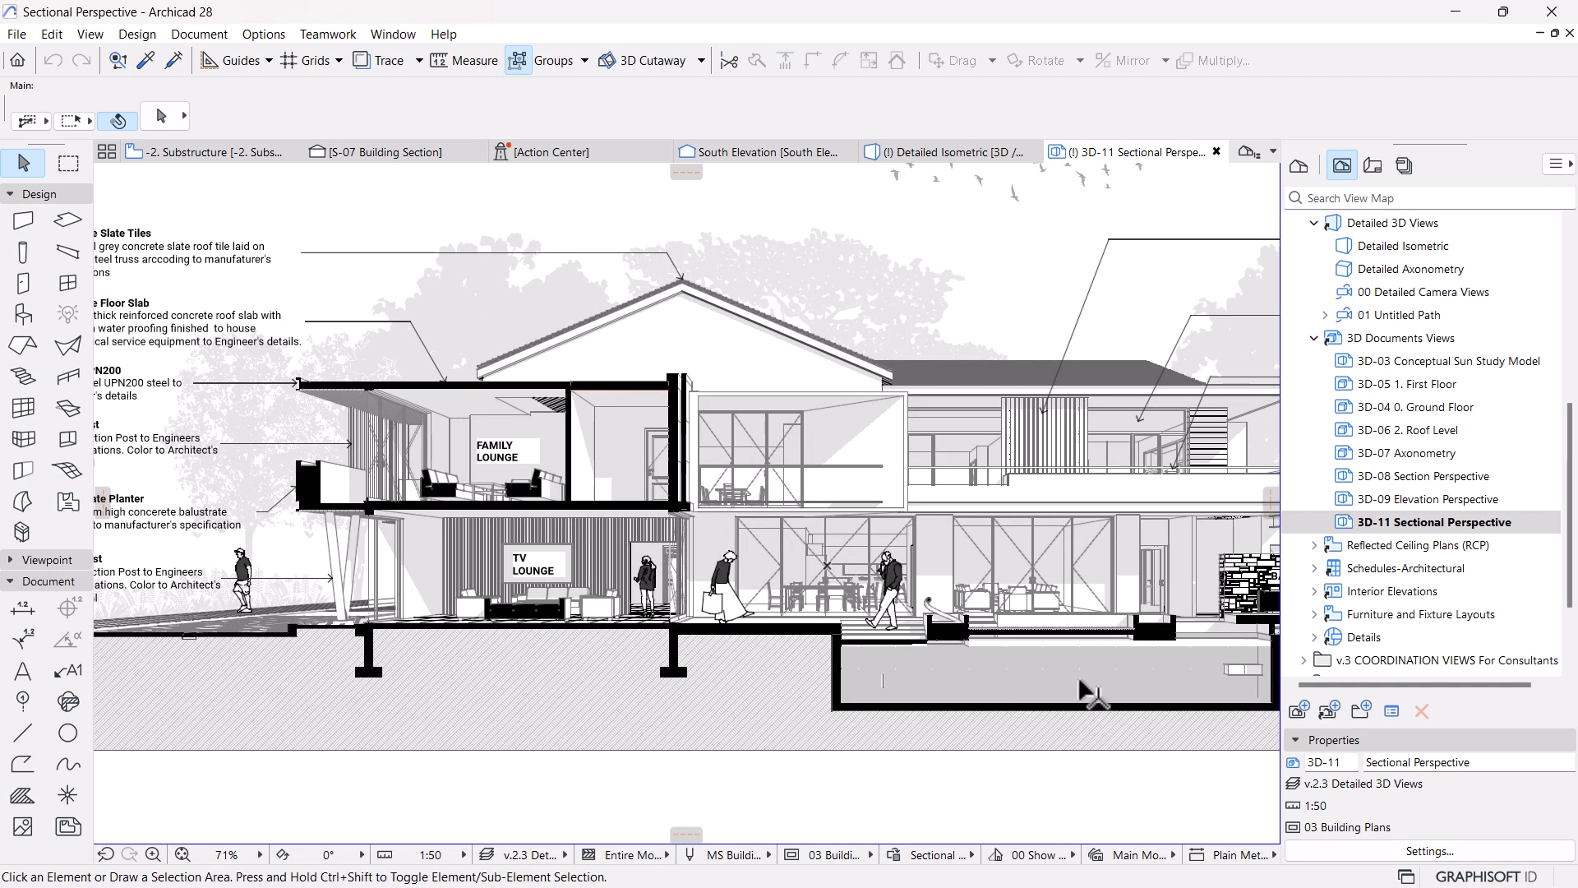
scroll(801, 637, down, 3)
scroll(549, 581, up, 1)
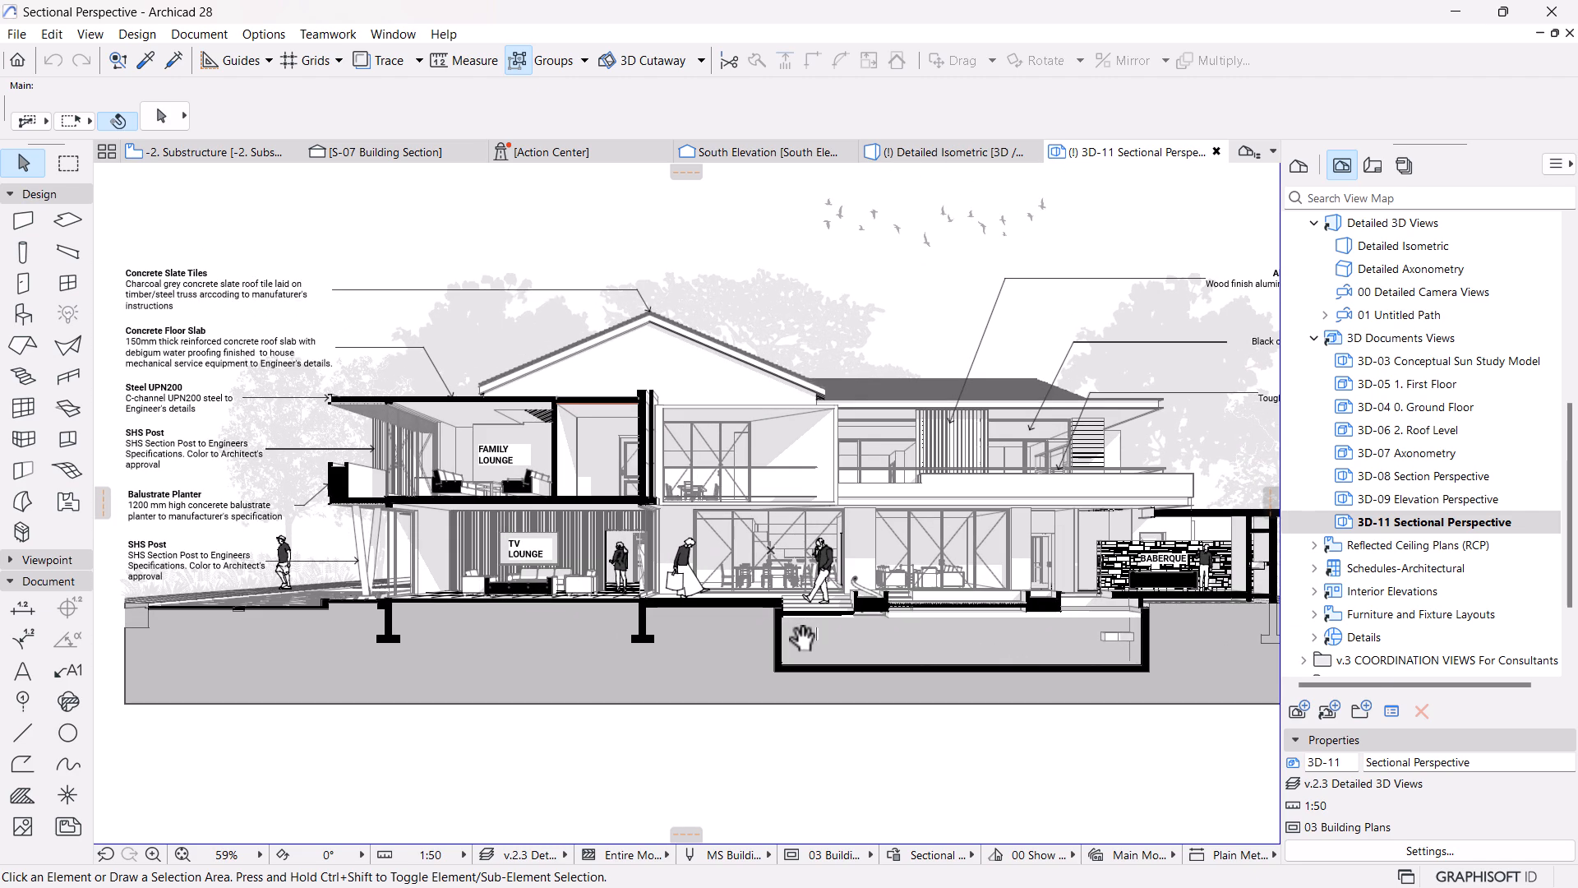
scroll(549, 580, up, 1)
scroll(765, 657, down, 1)
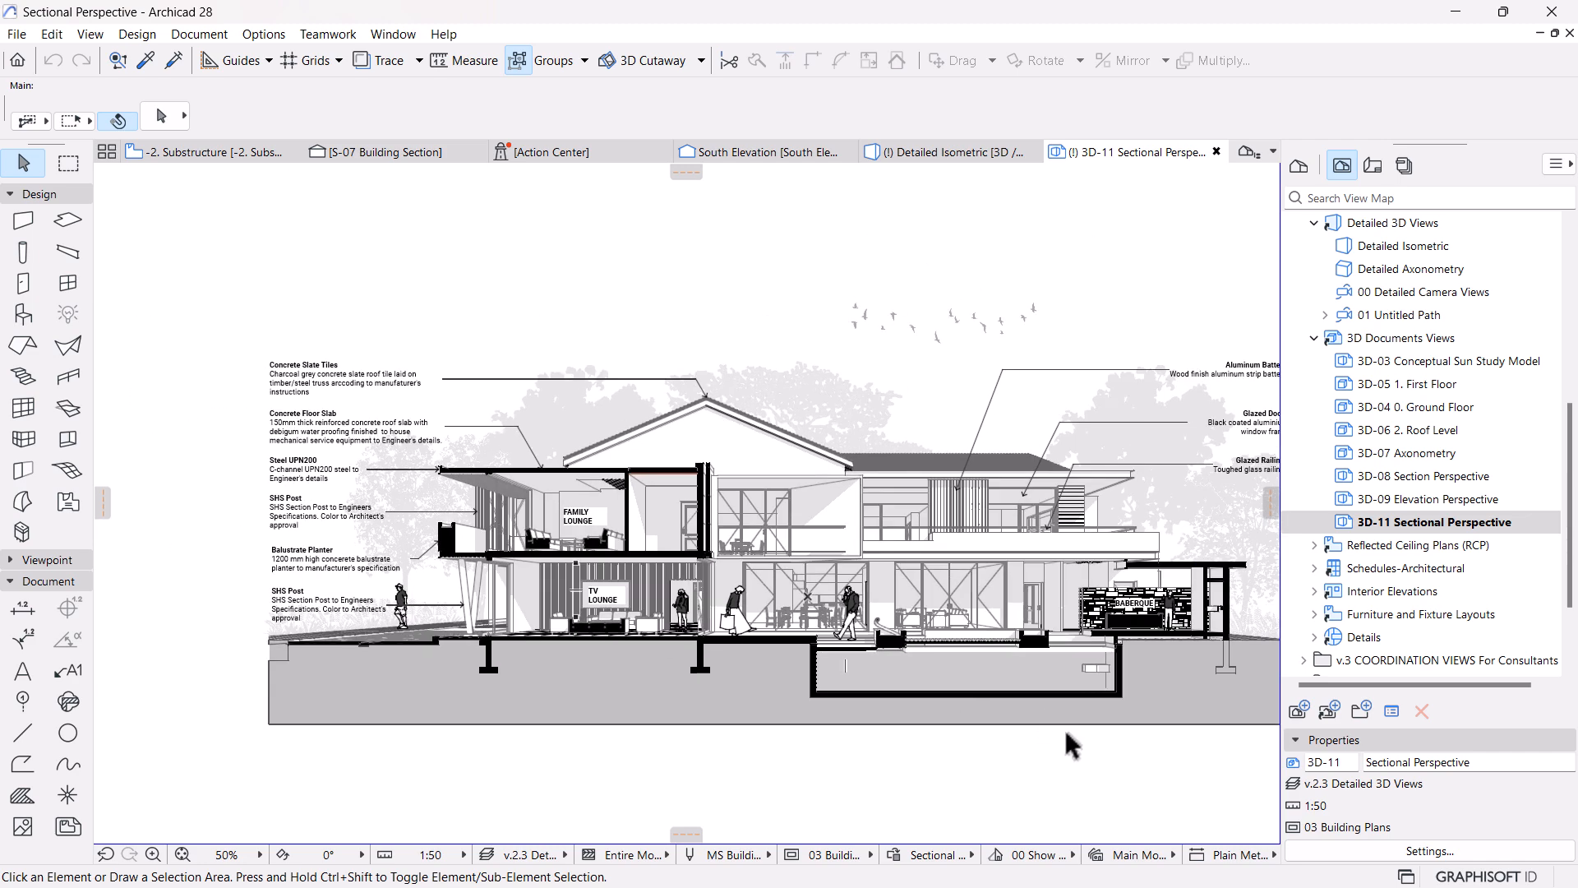
scroll(883, 732, down, 1)
scroll(801, 641, up, 1)
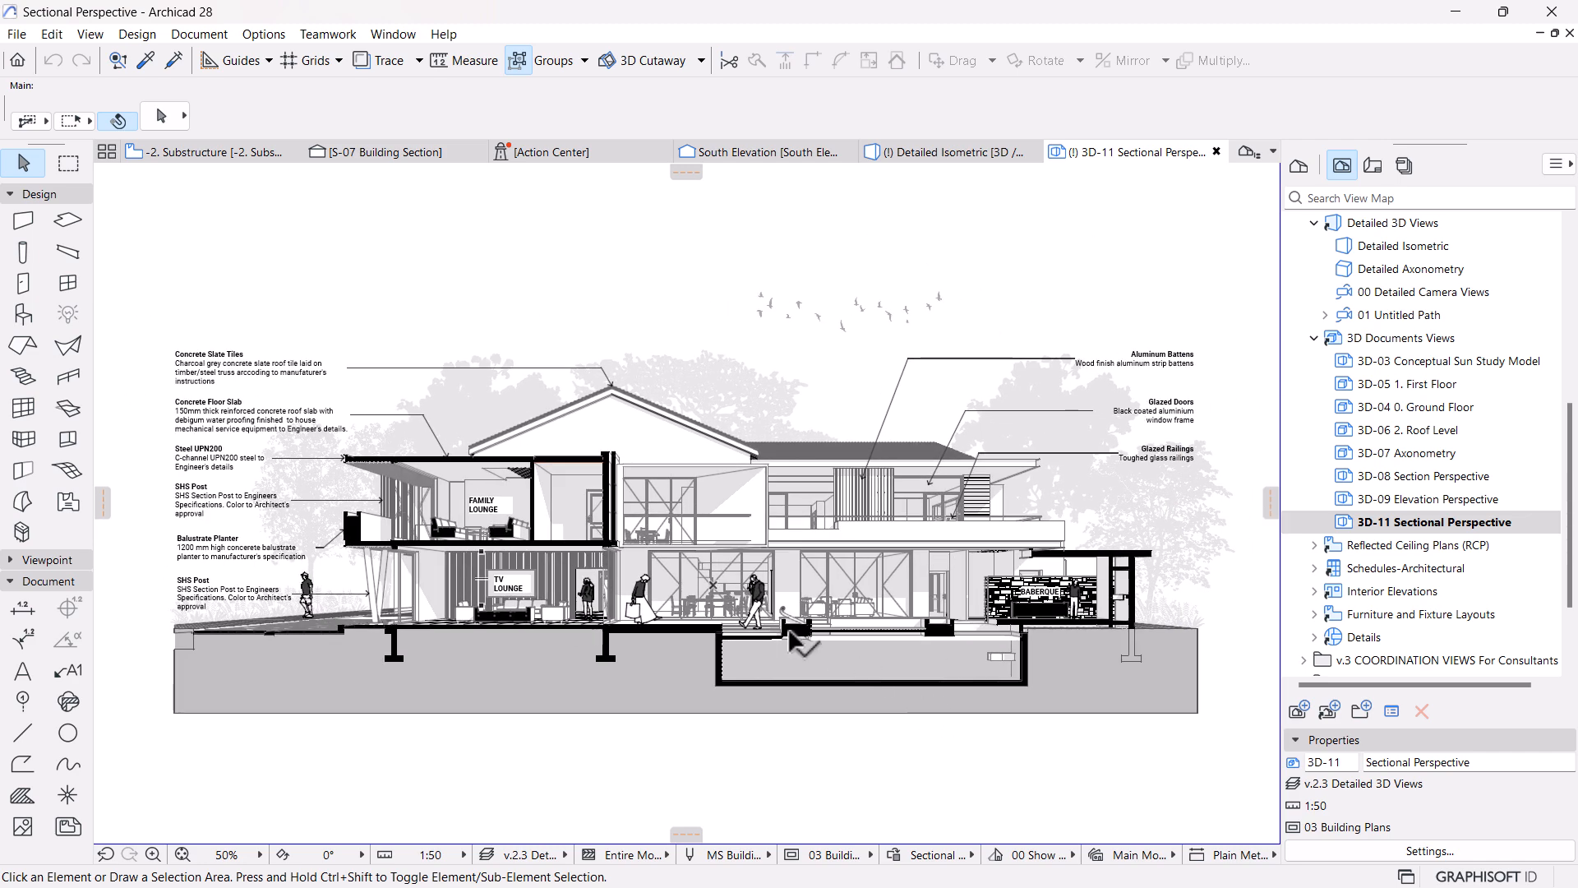
scroll(855, 592, up, 1)
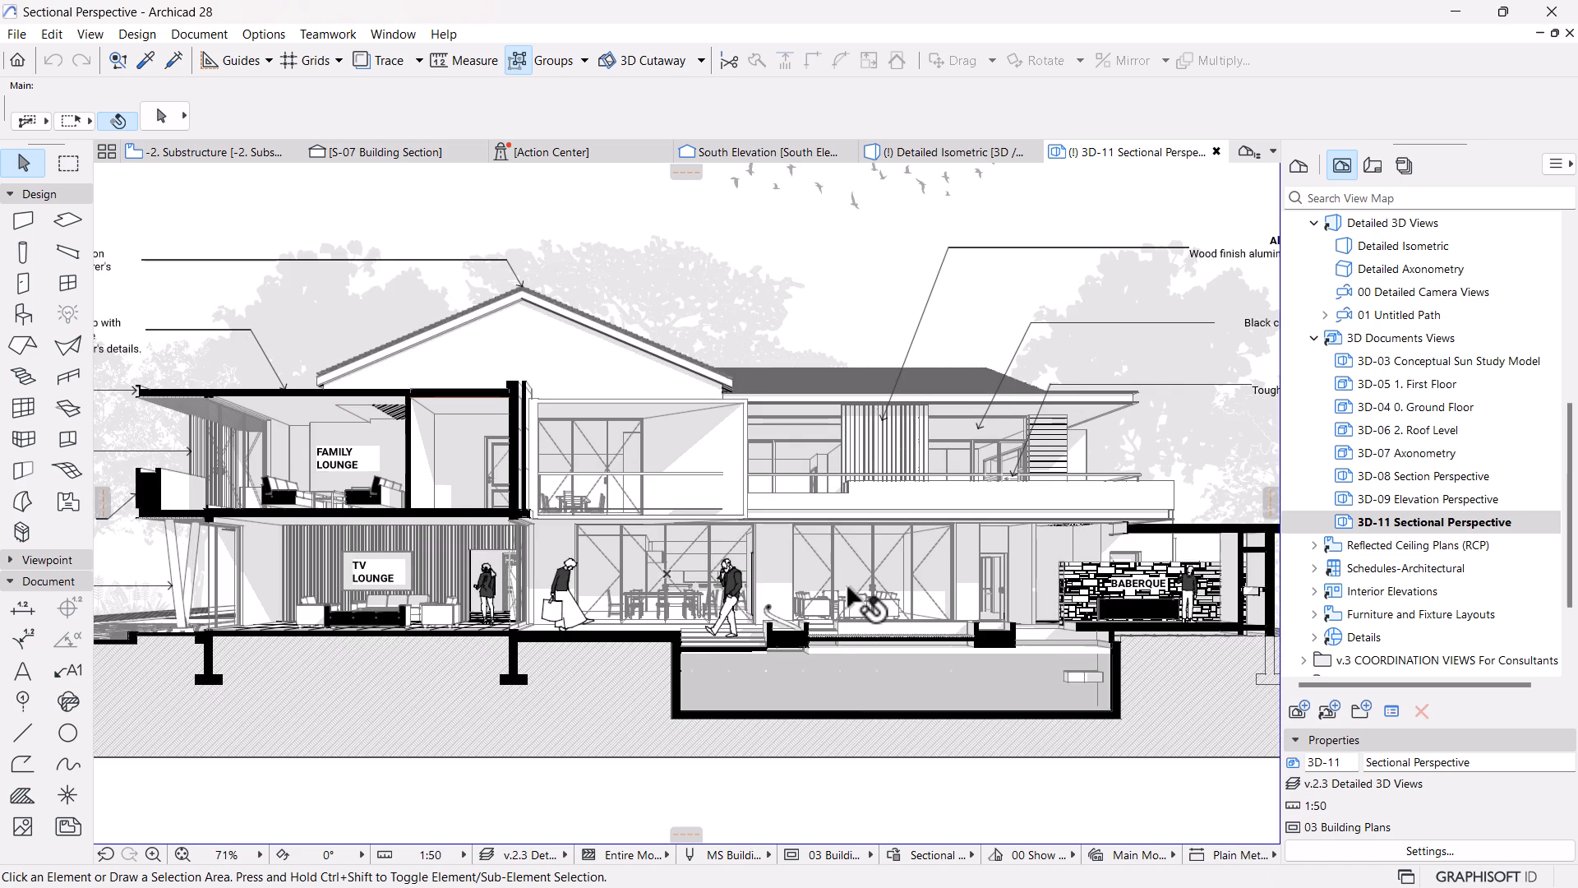
middle_drag(576, 612, 603, 651)
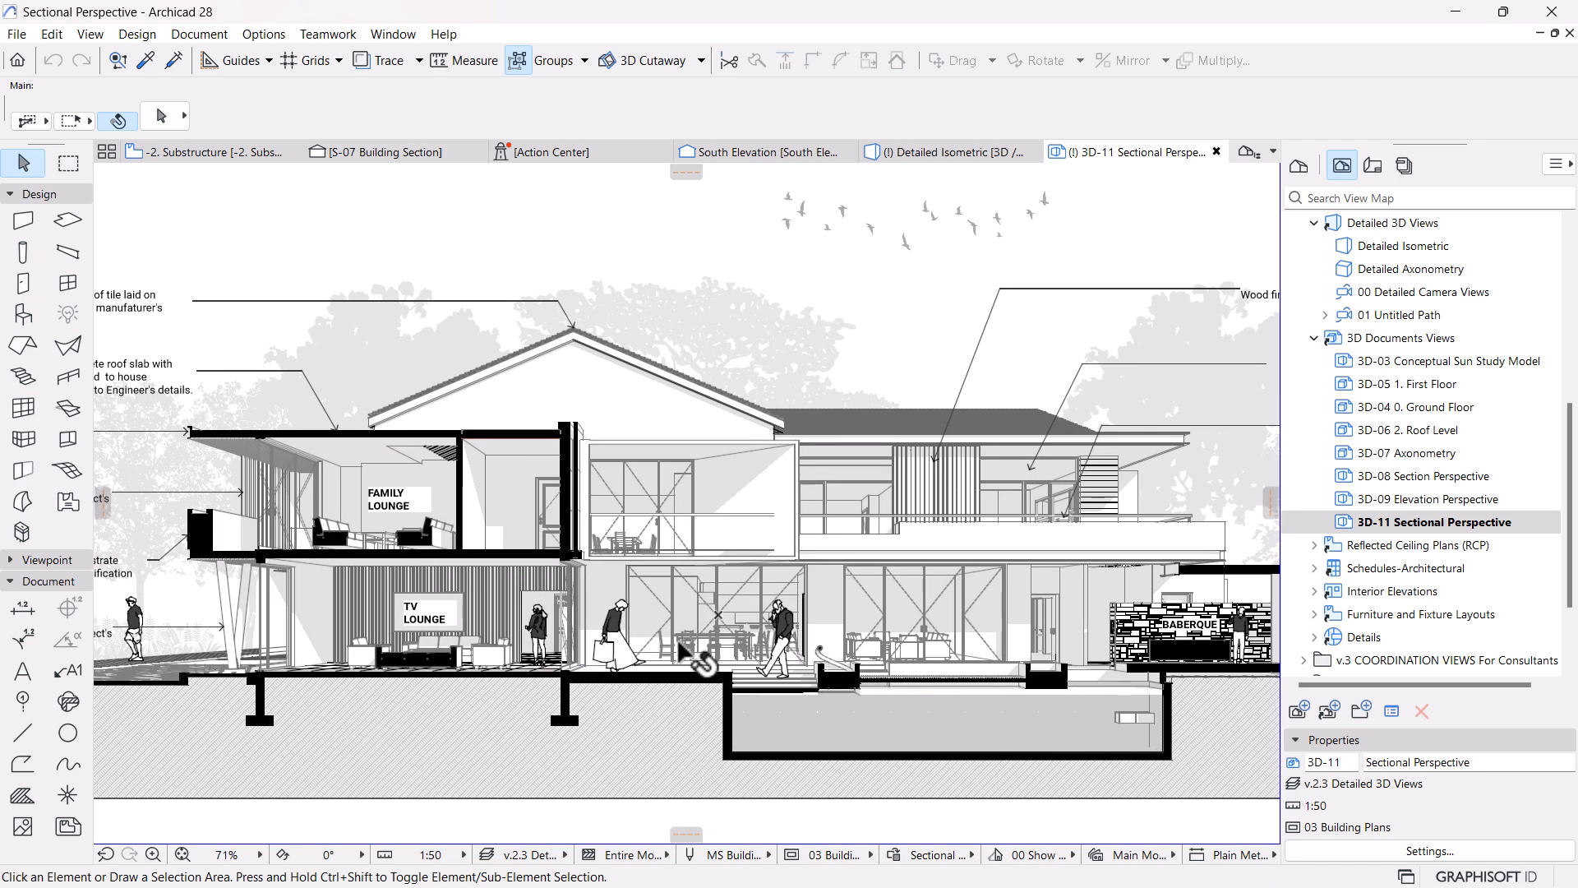
middle_drag(1017, 613, 1002, 612)
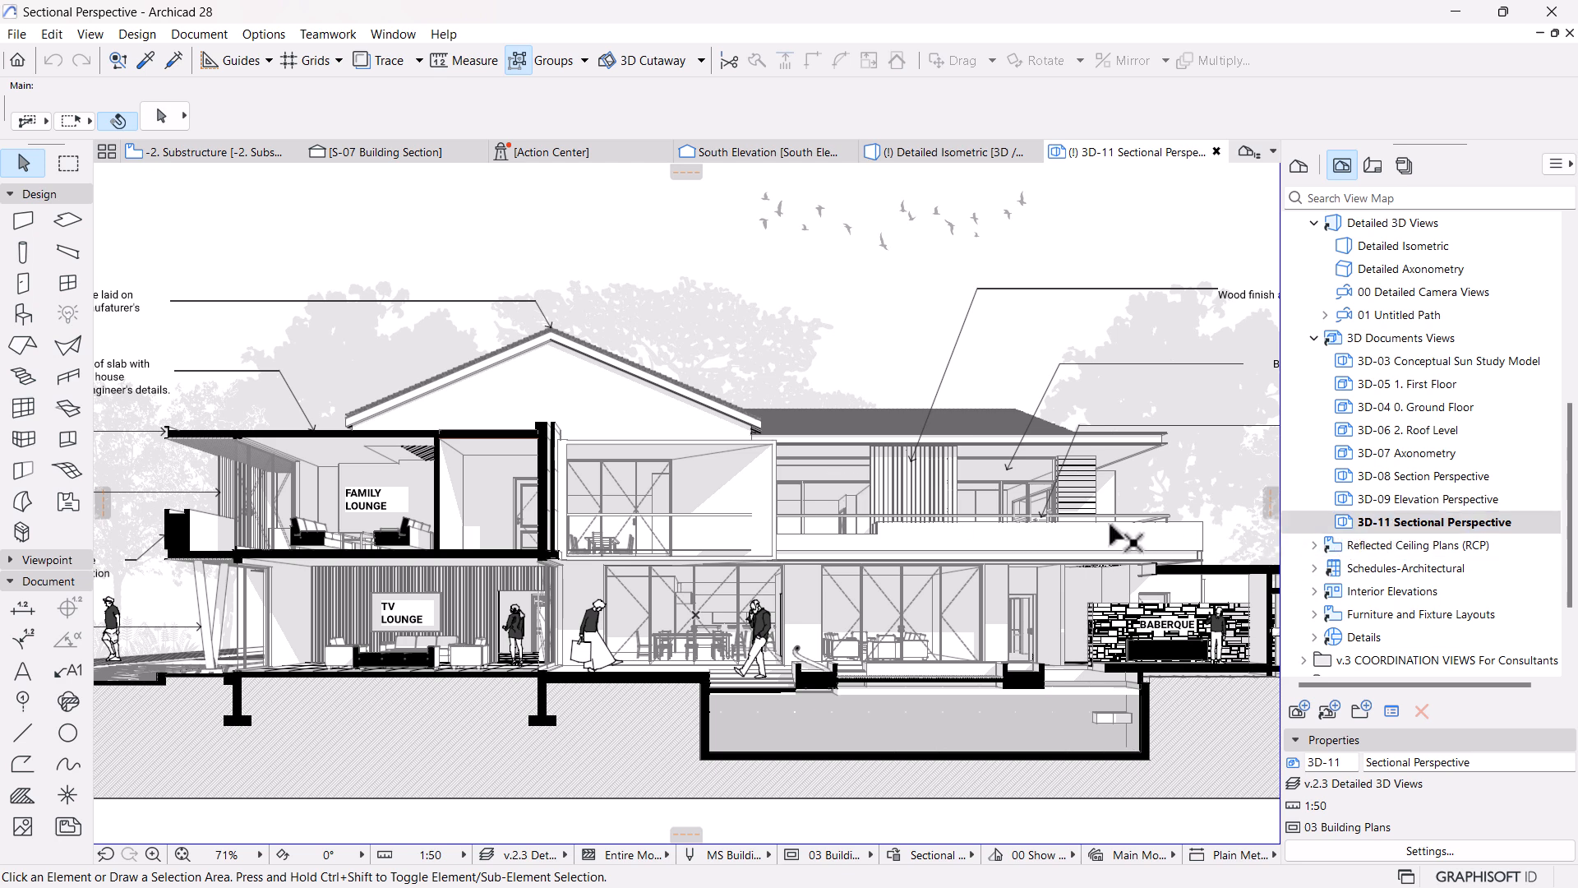
Change the Sectional Perspective document's cut fill to Surface - Color Fill, Non-Shaded and apply it
click(1451, 530)
right_click(1402, 530)
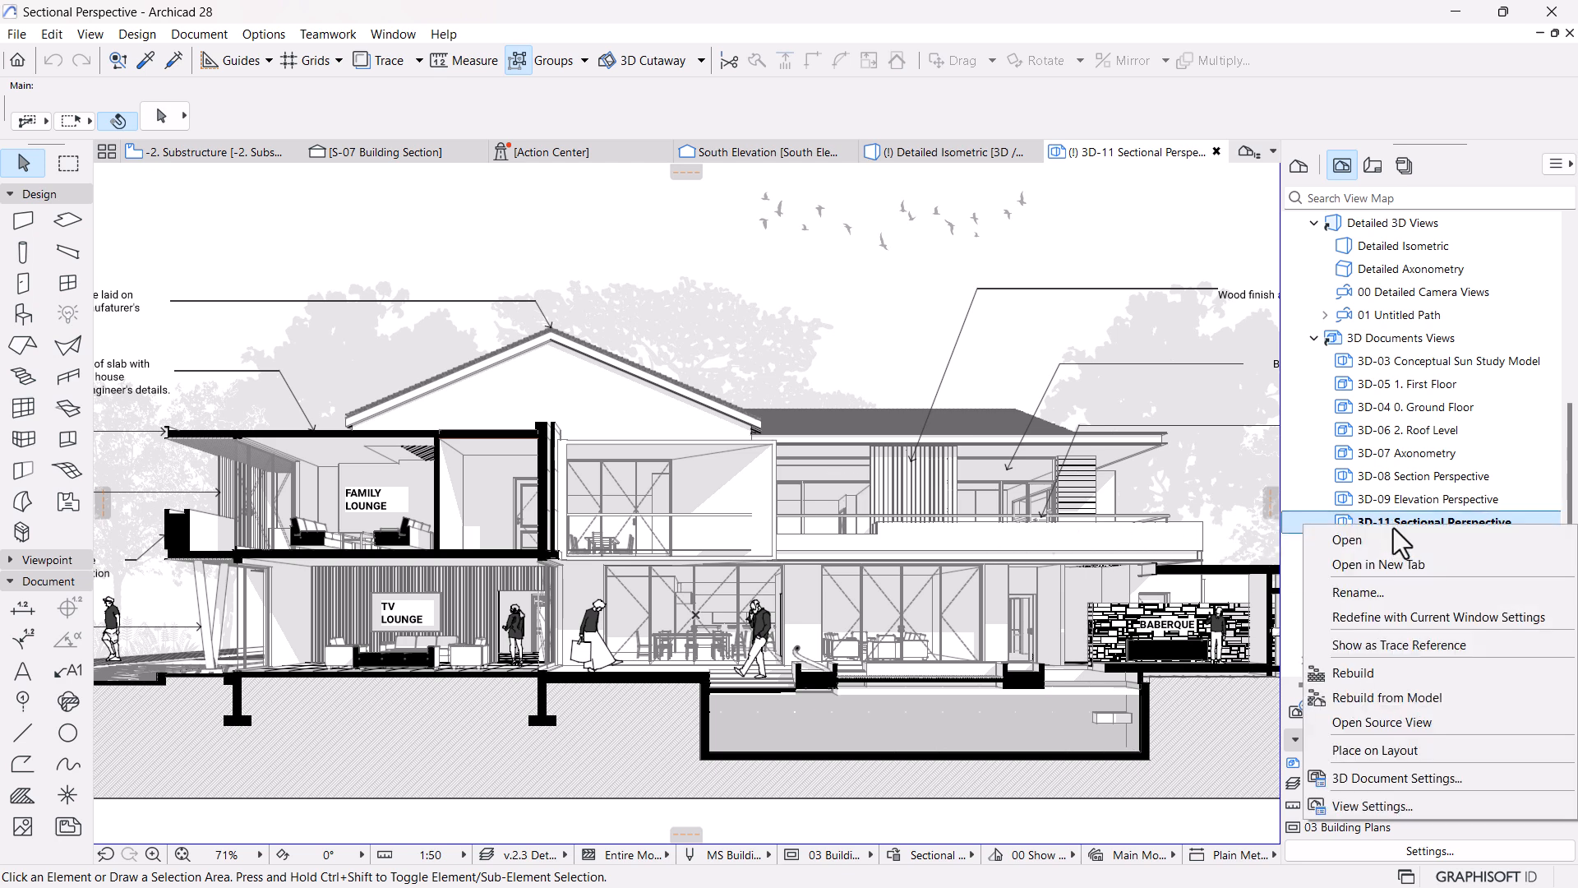
click(1397, 777)
click(722, 536)
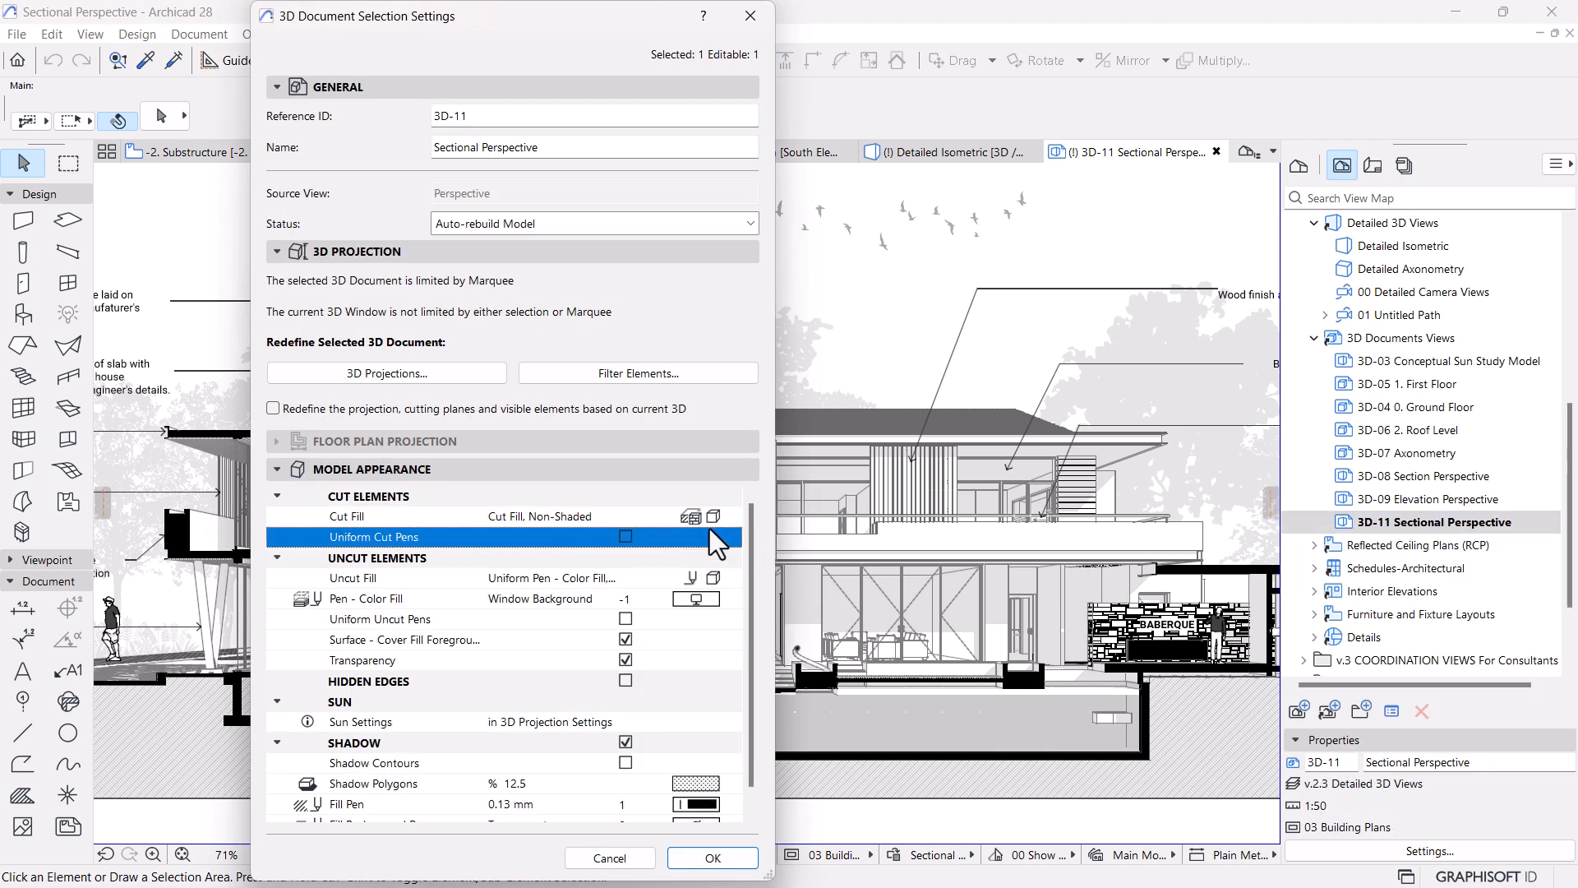
click(715, 518)
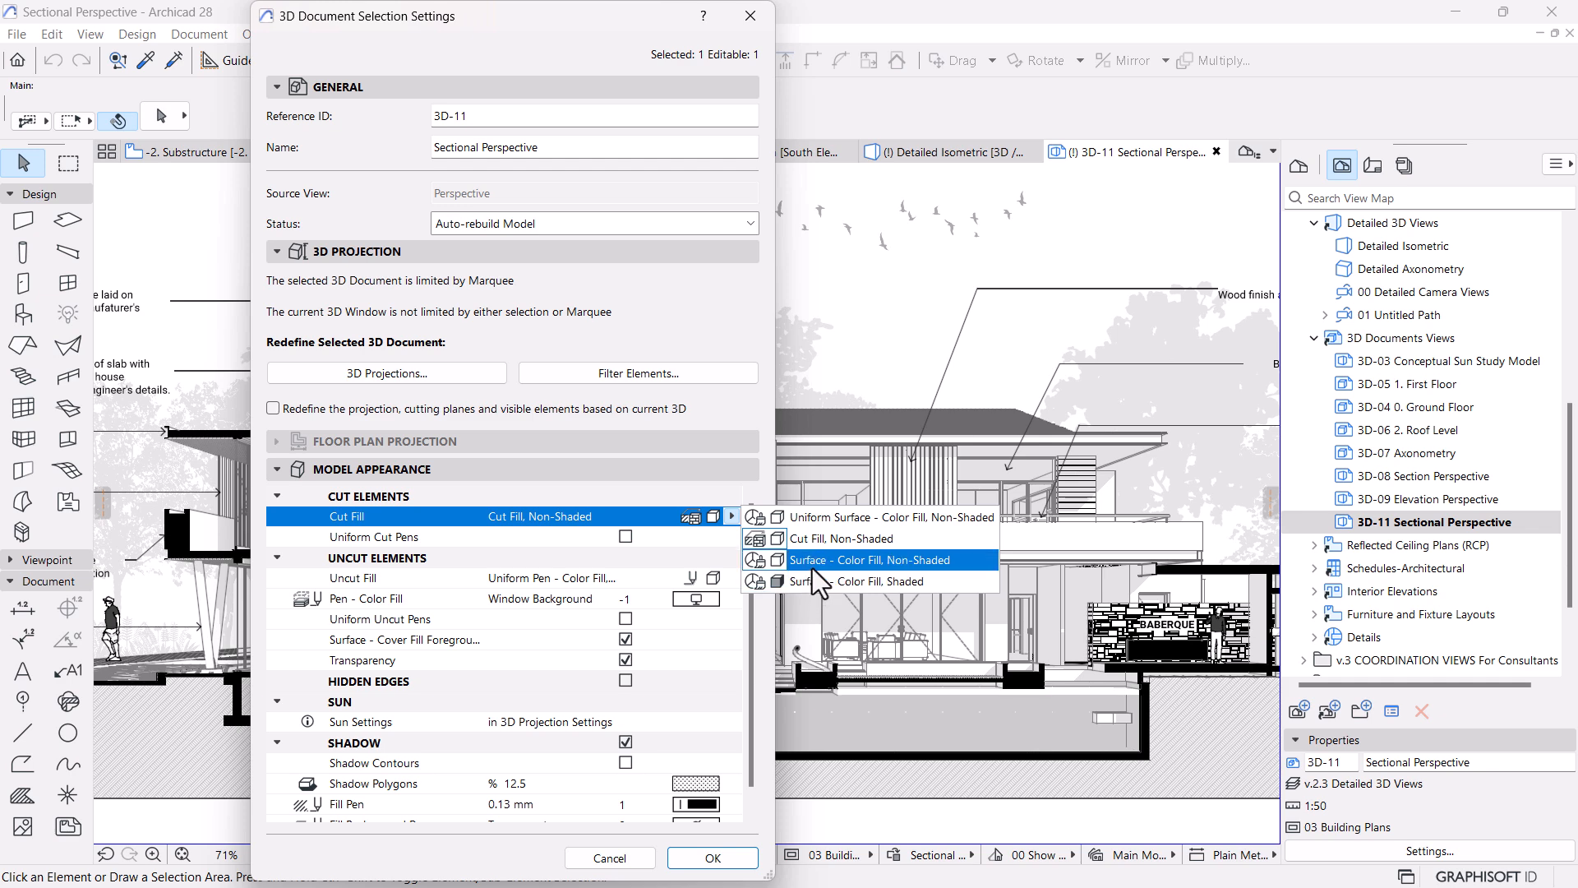
click(812, 565)
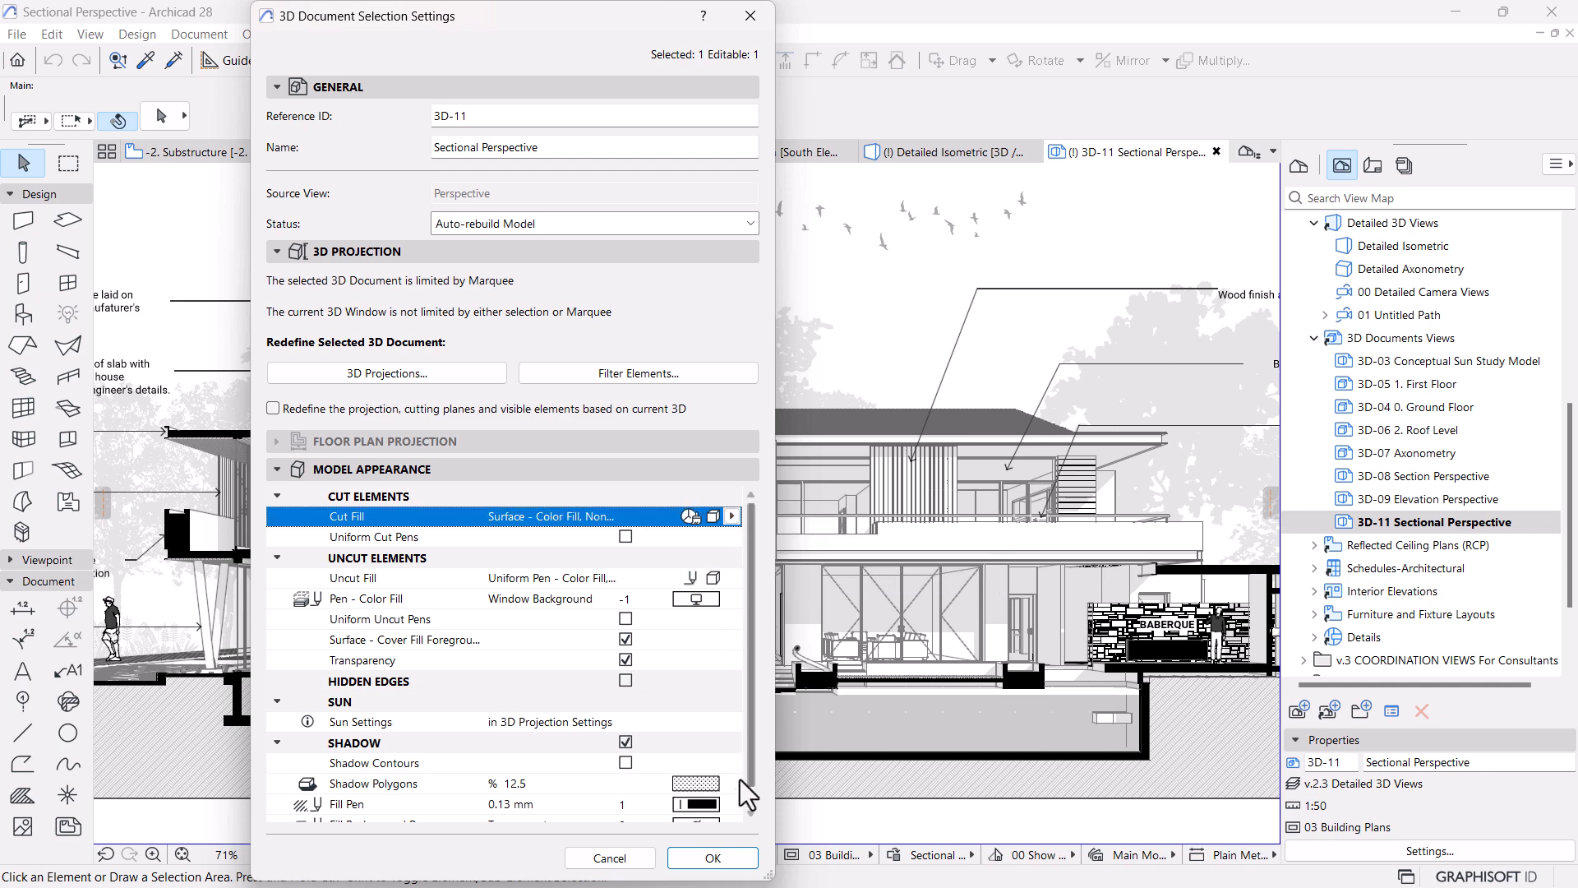
click(712, 858)
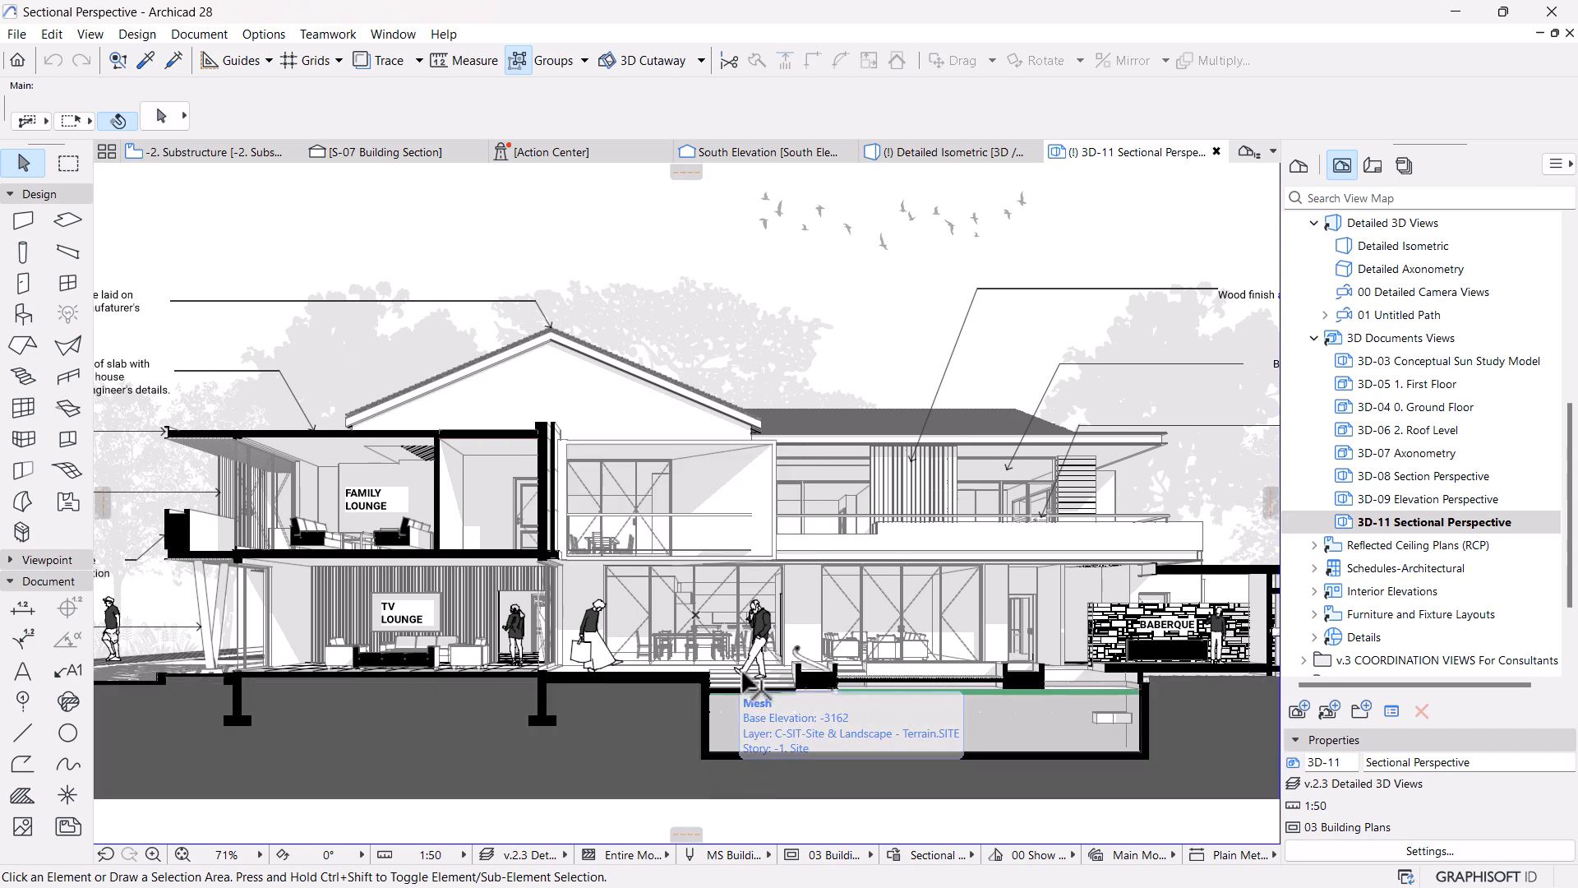
Examine the cut ground fill around the pool and foundations, and check the terrain mesh at the footing beneath the barbecue area
scroll(550, 736, up, 3)
scroll(707, 618, down, 3)
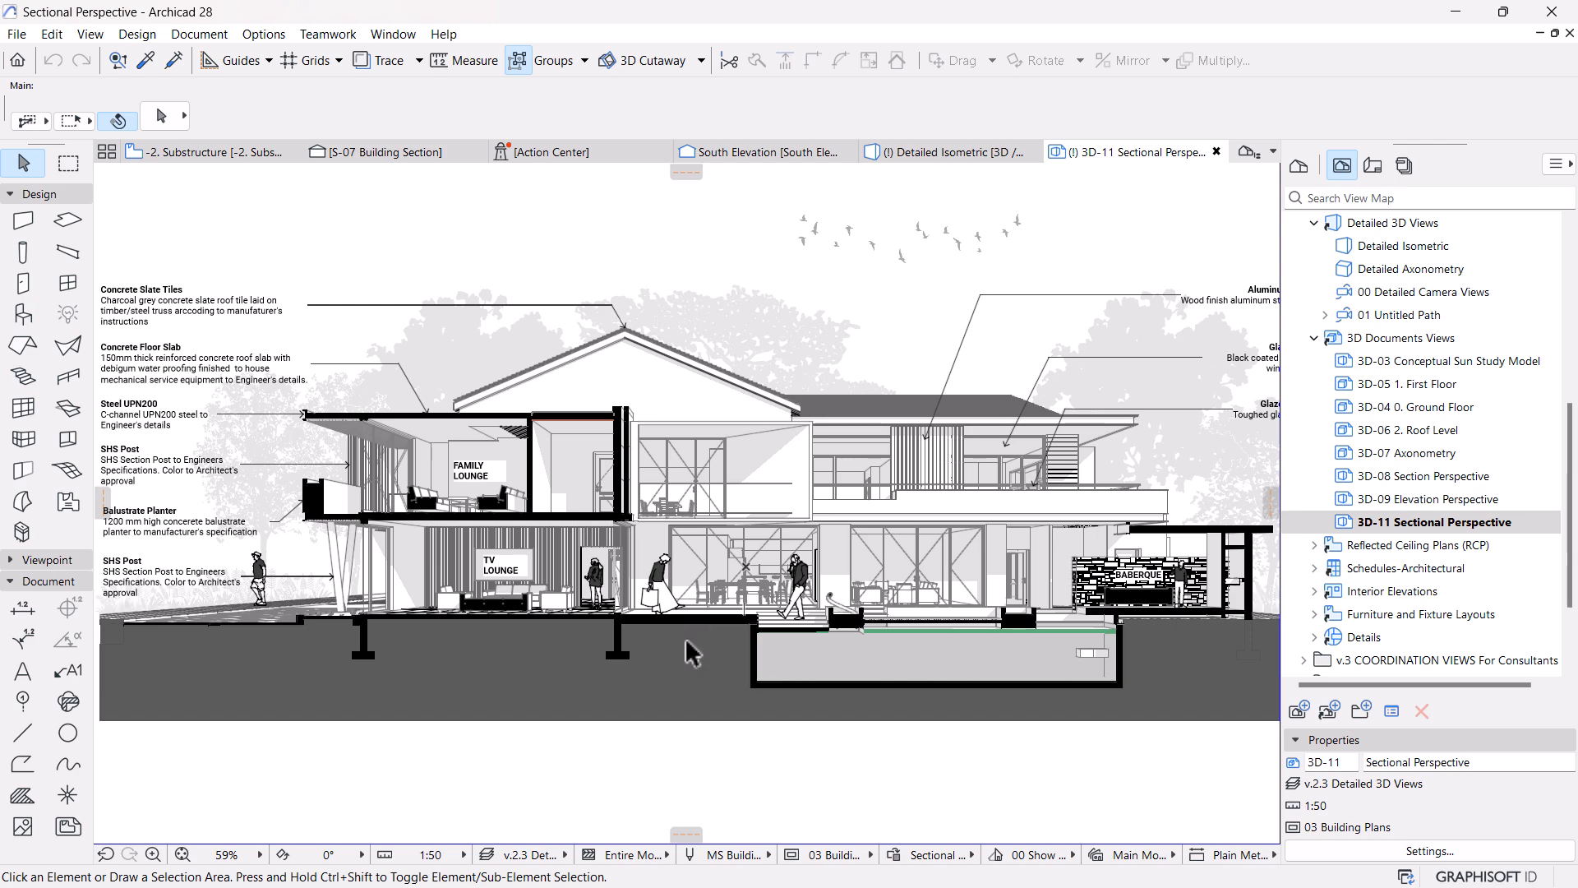
scroll(645, 688, down, 1)
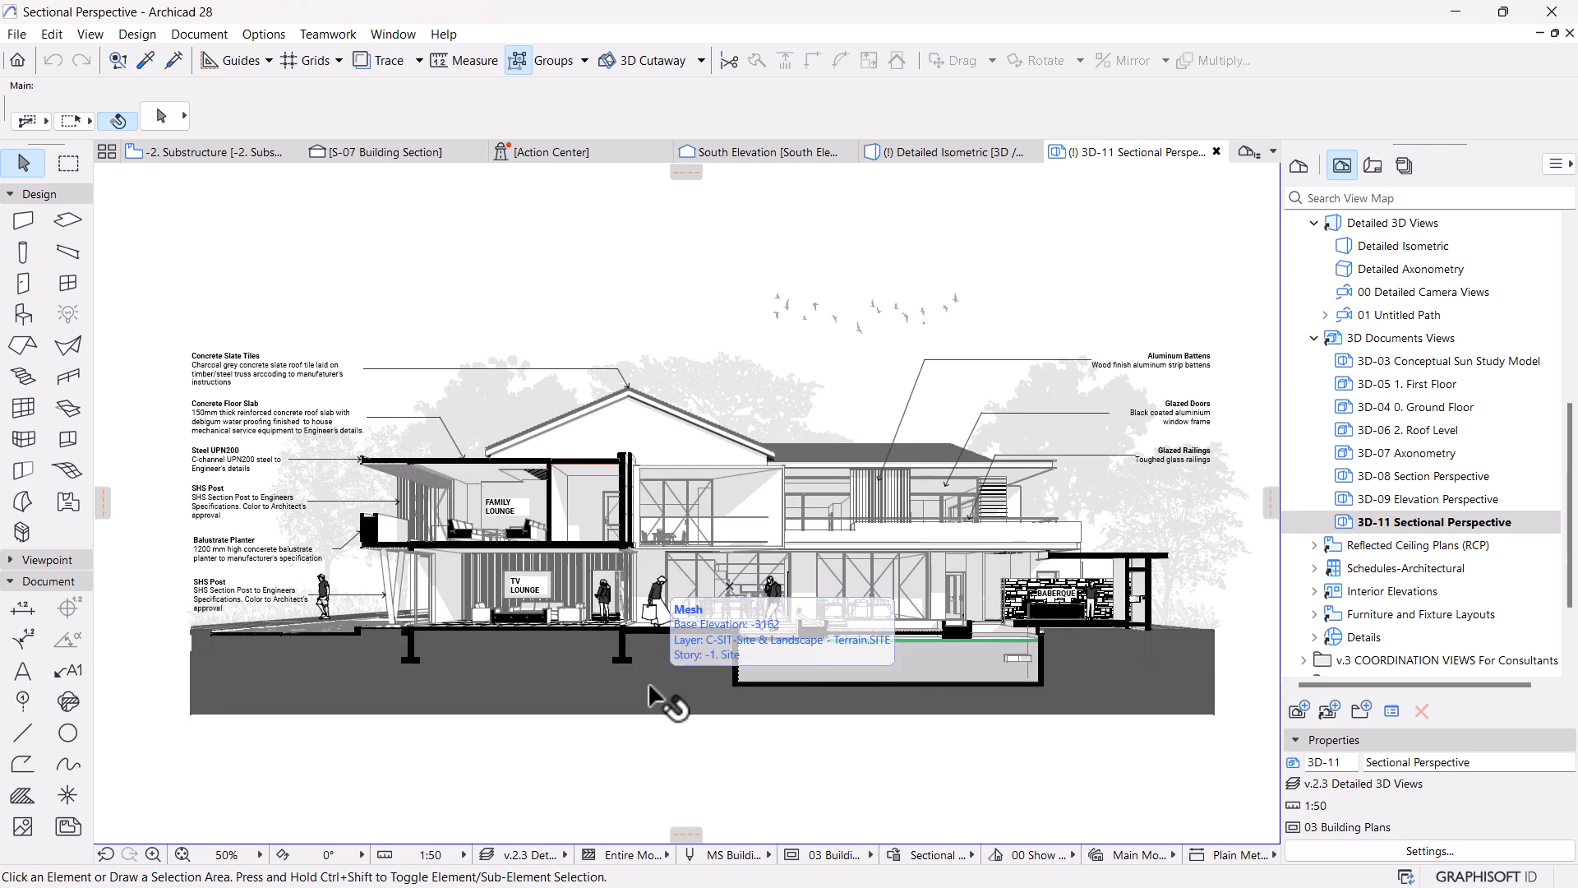
scroll(1157, 697, up, 3)
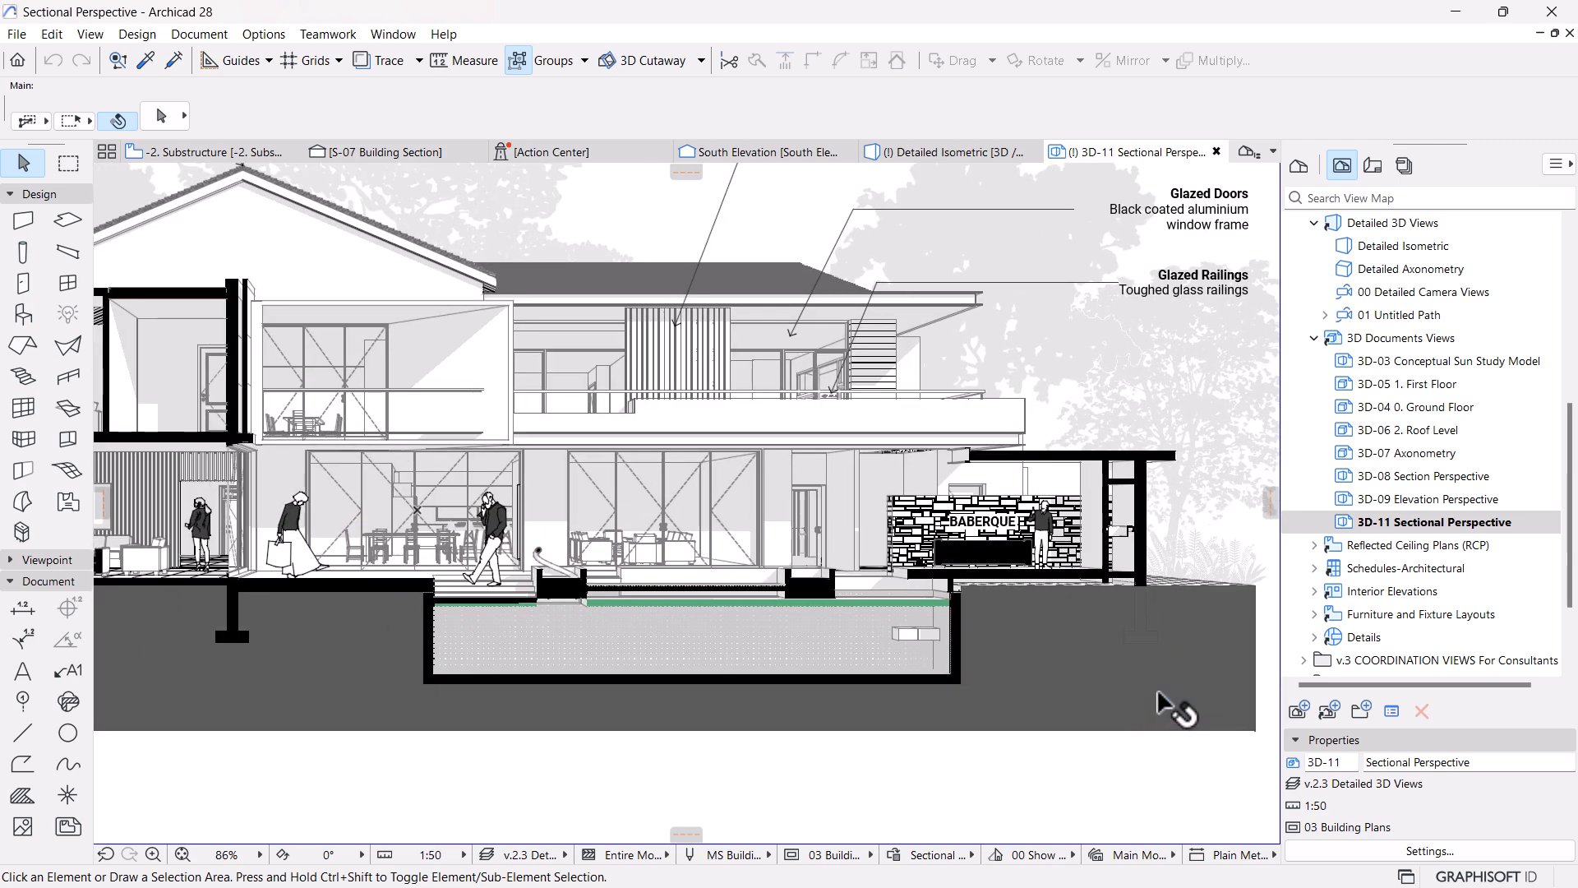
scroll(1161, 700, down, 3)
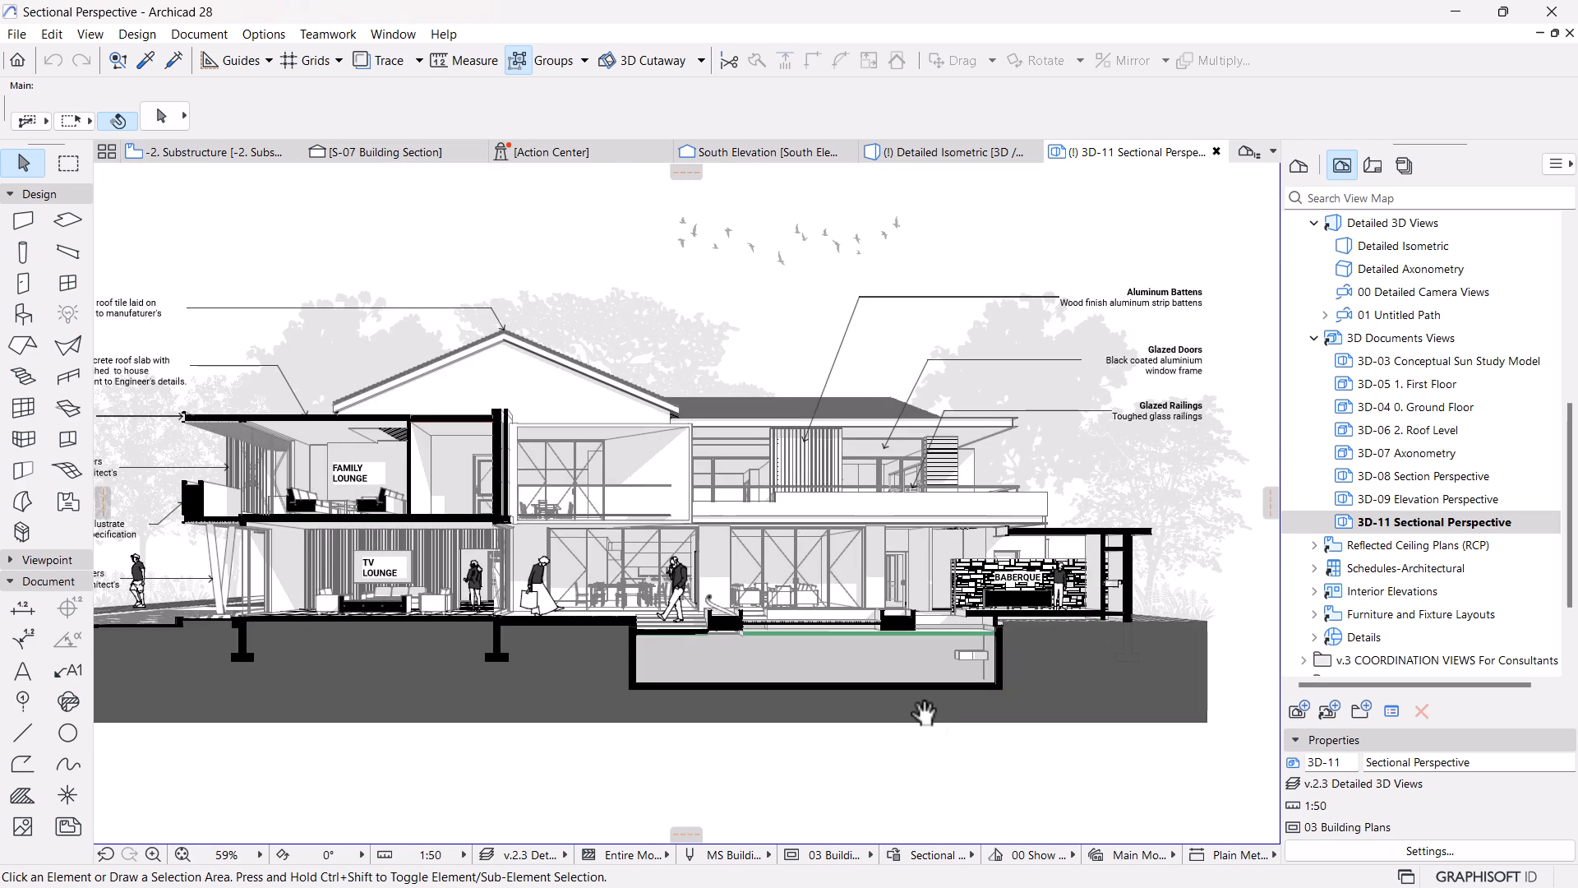
scroll(706, 708, down, 2)
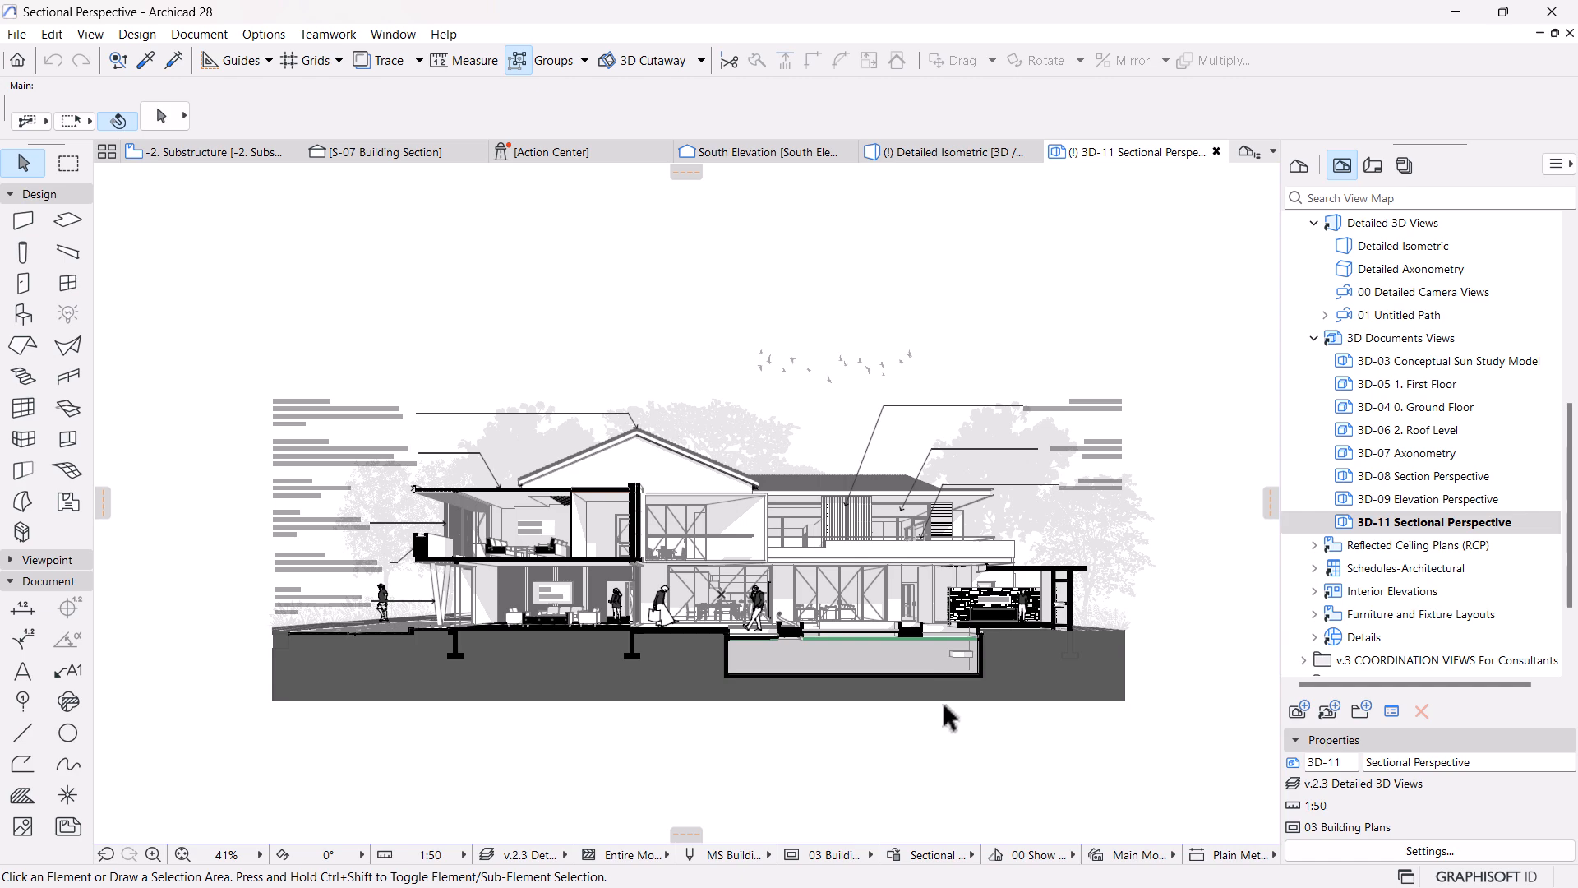
scroll(891, 644, up, 8)
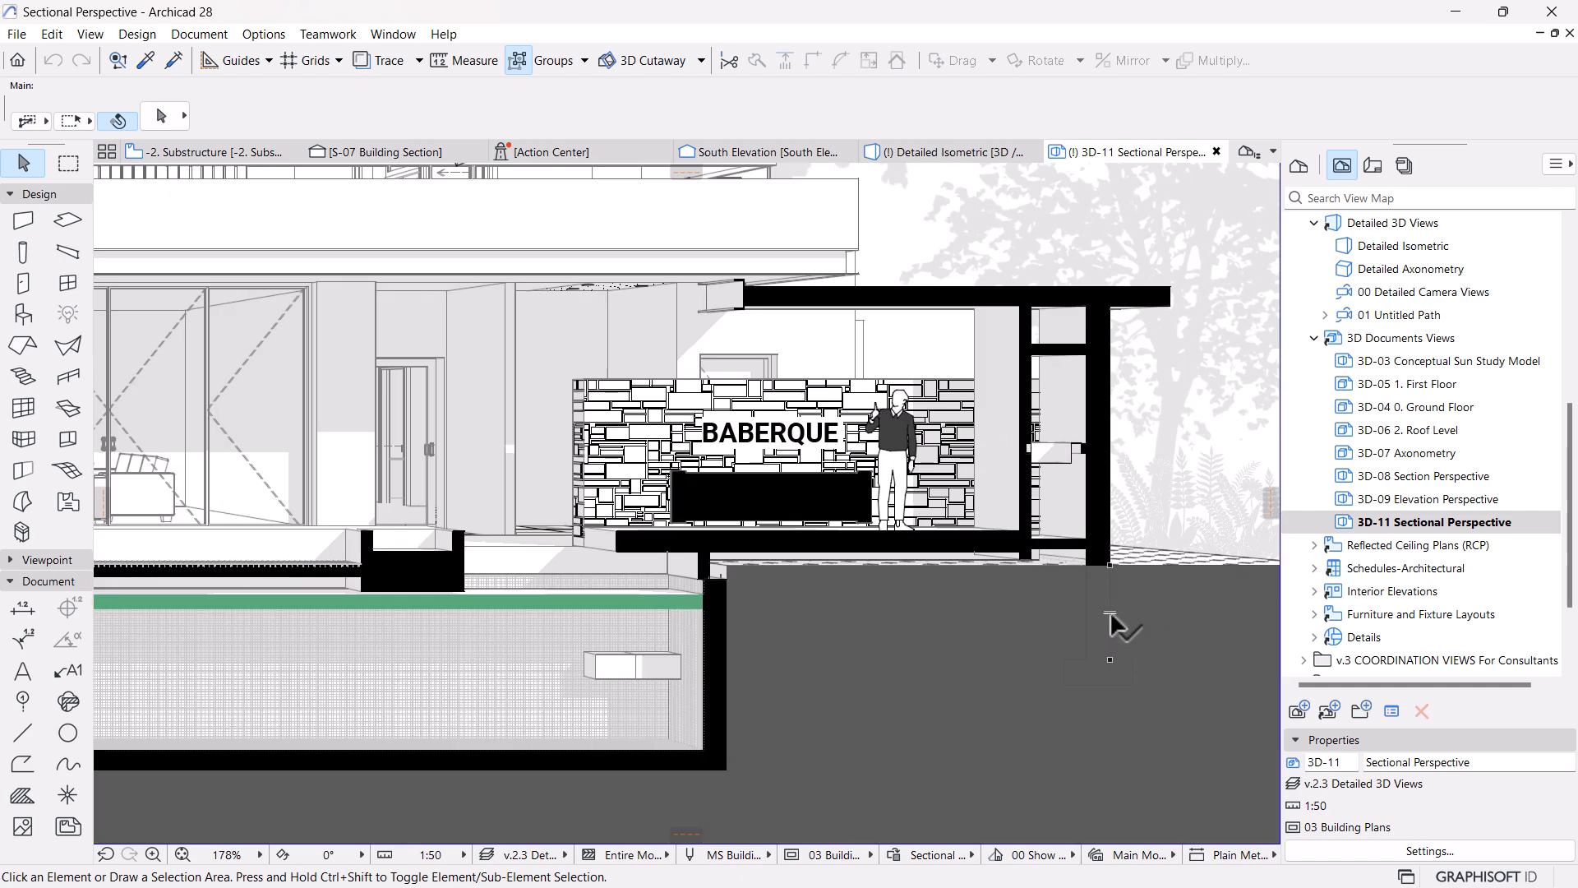
click(1110, 617)
key(Escape)
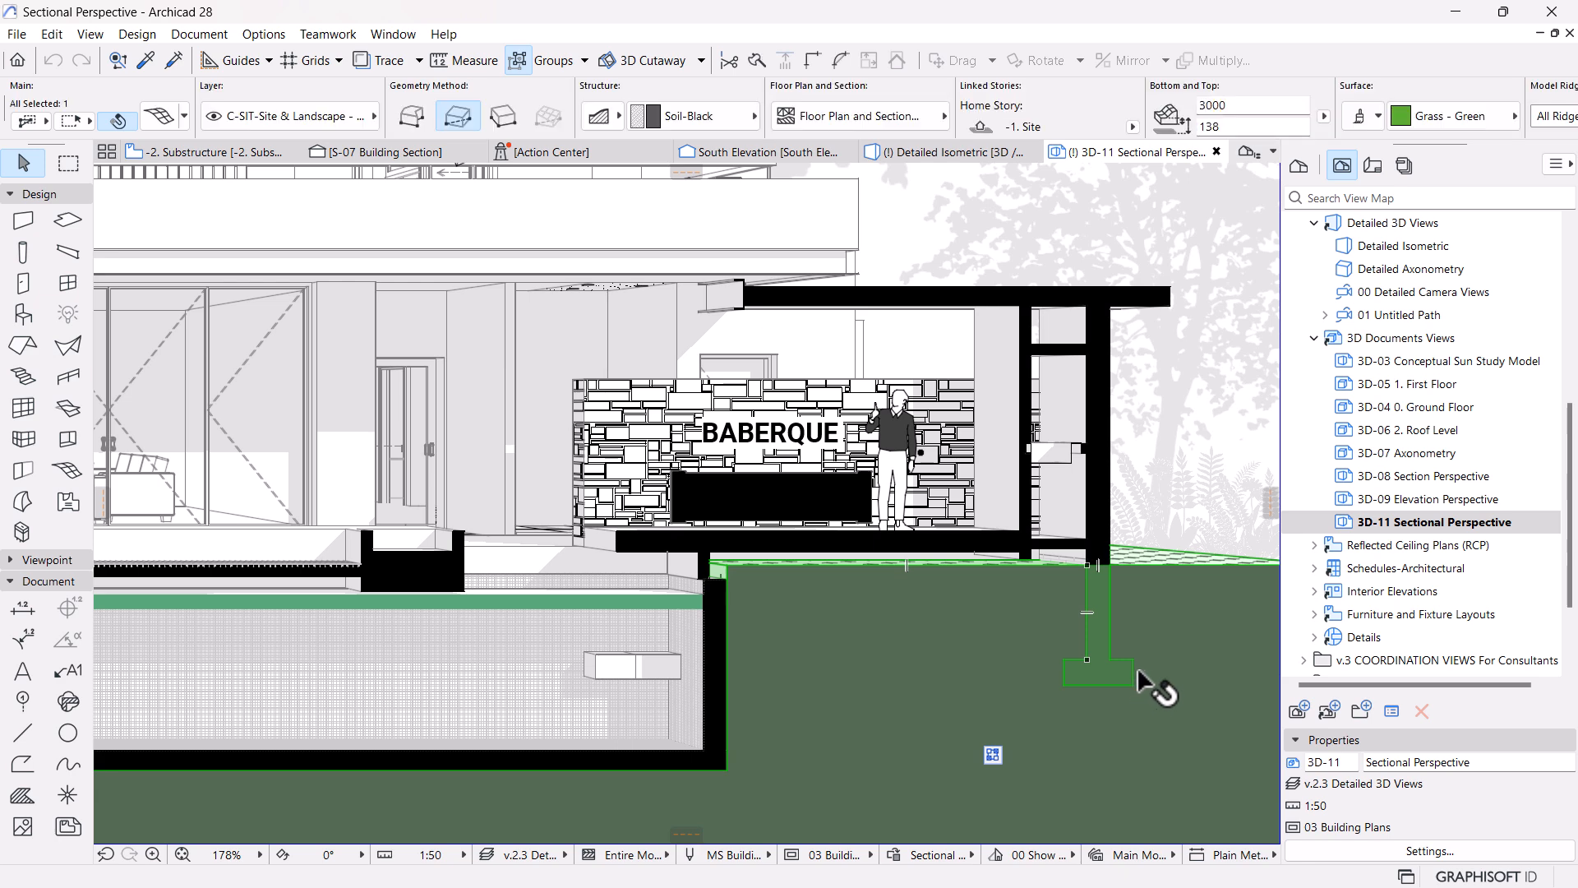
key(Escape)
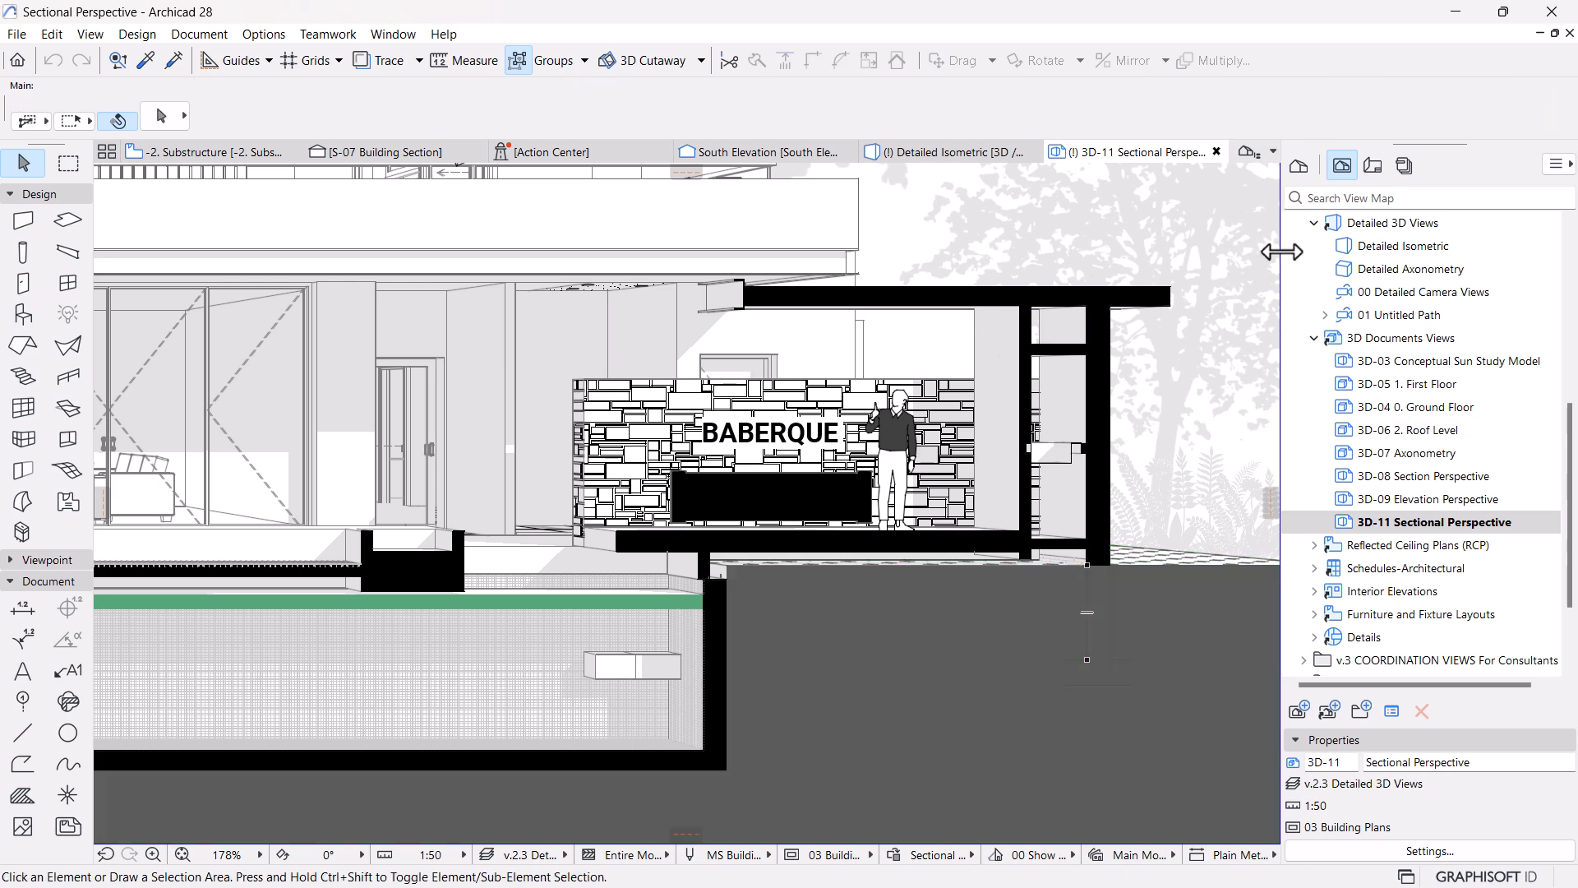
In the -2. Substructure plan, add the footing walls around the barbecue area as operators for a solid element subtraction
click(195, 153)
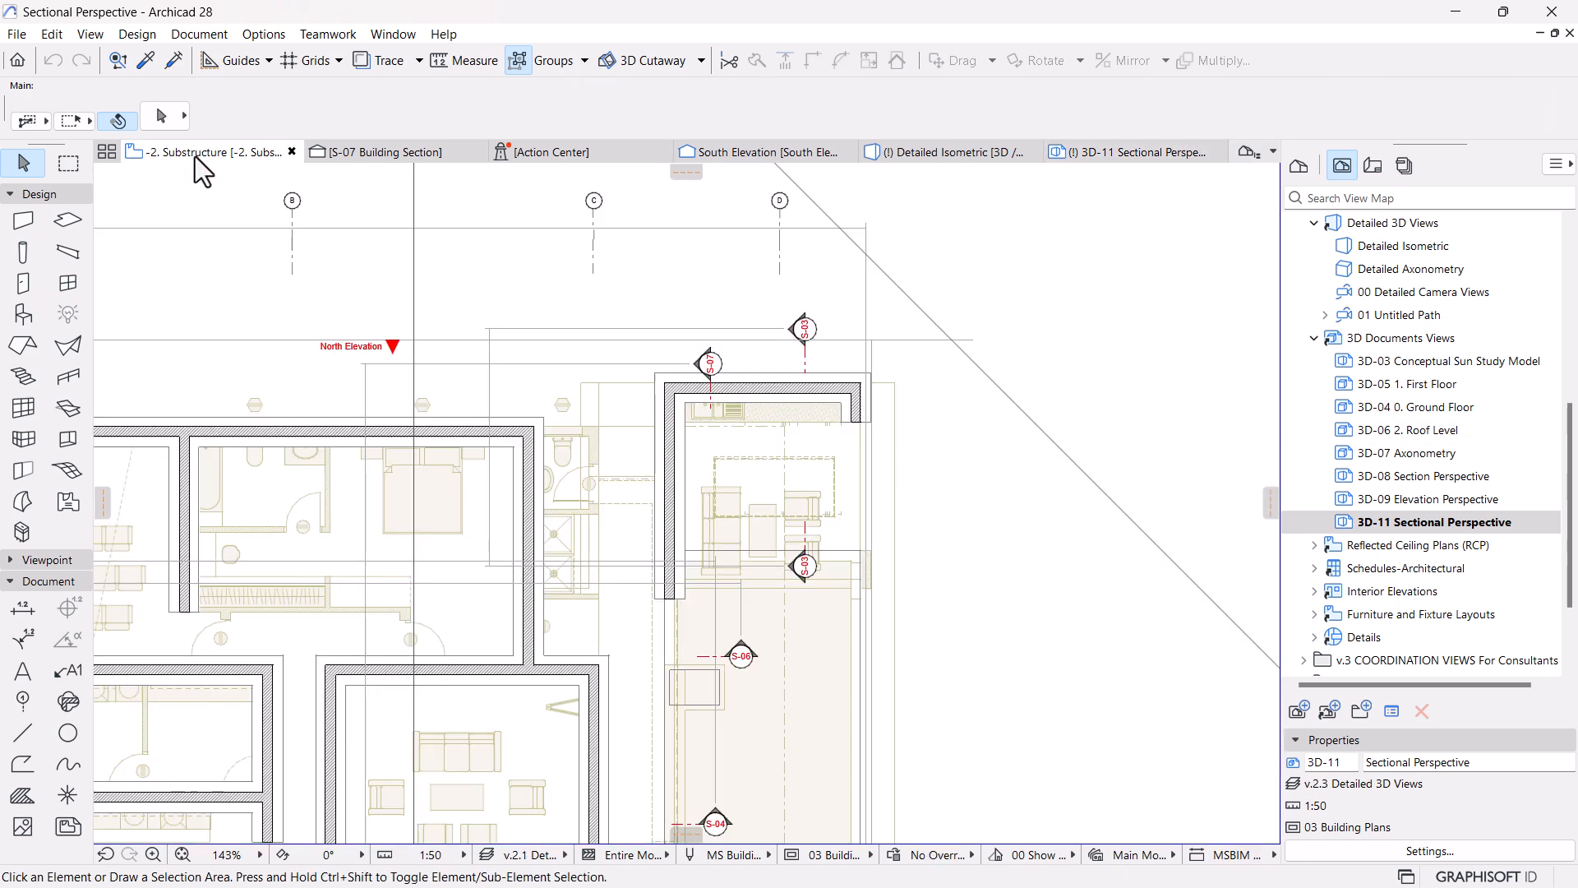
click(854, 404)
shift+click(672, 444)
right_click(1025, 237)
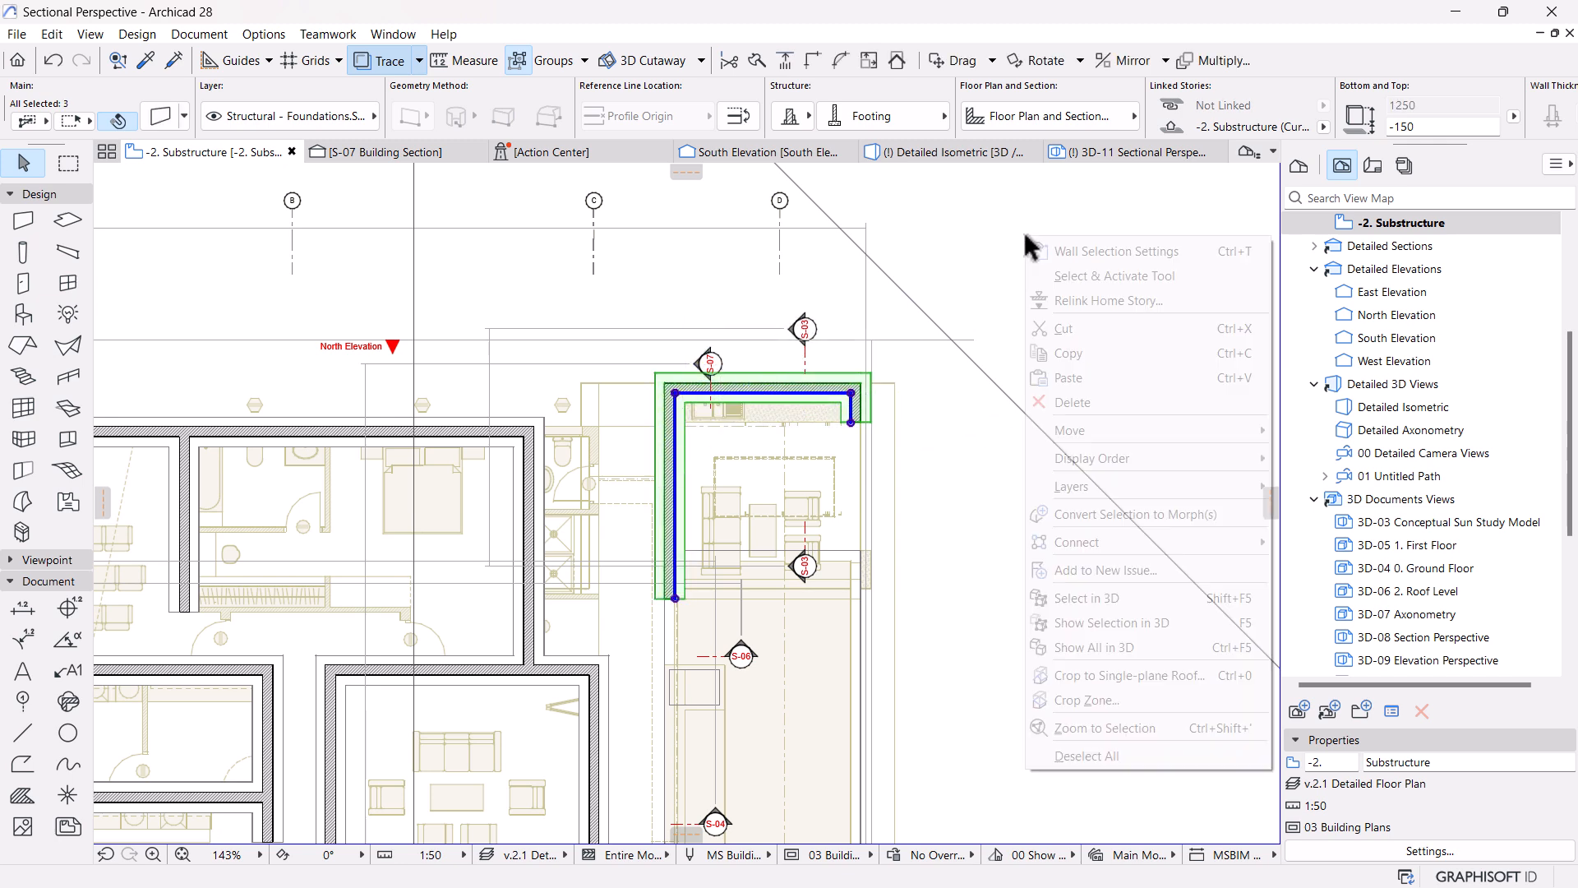
mouse_move(1089, 541)
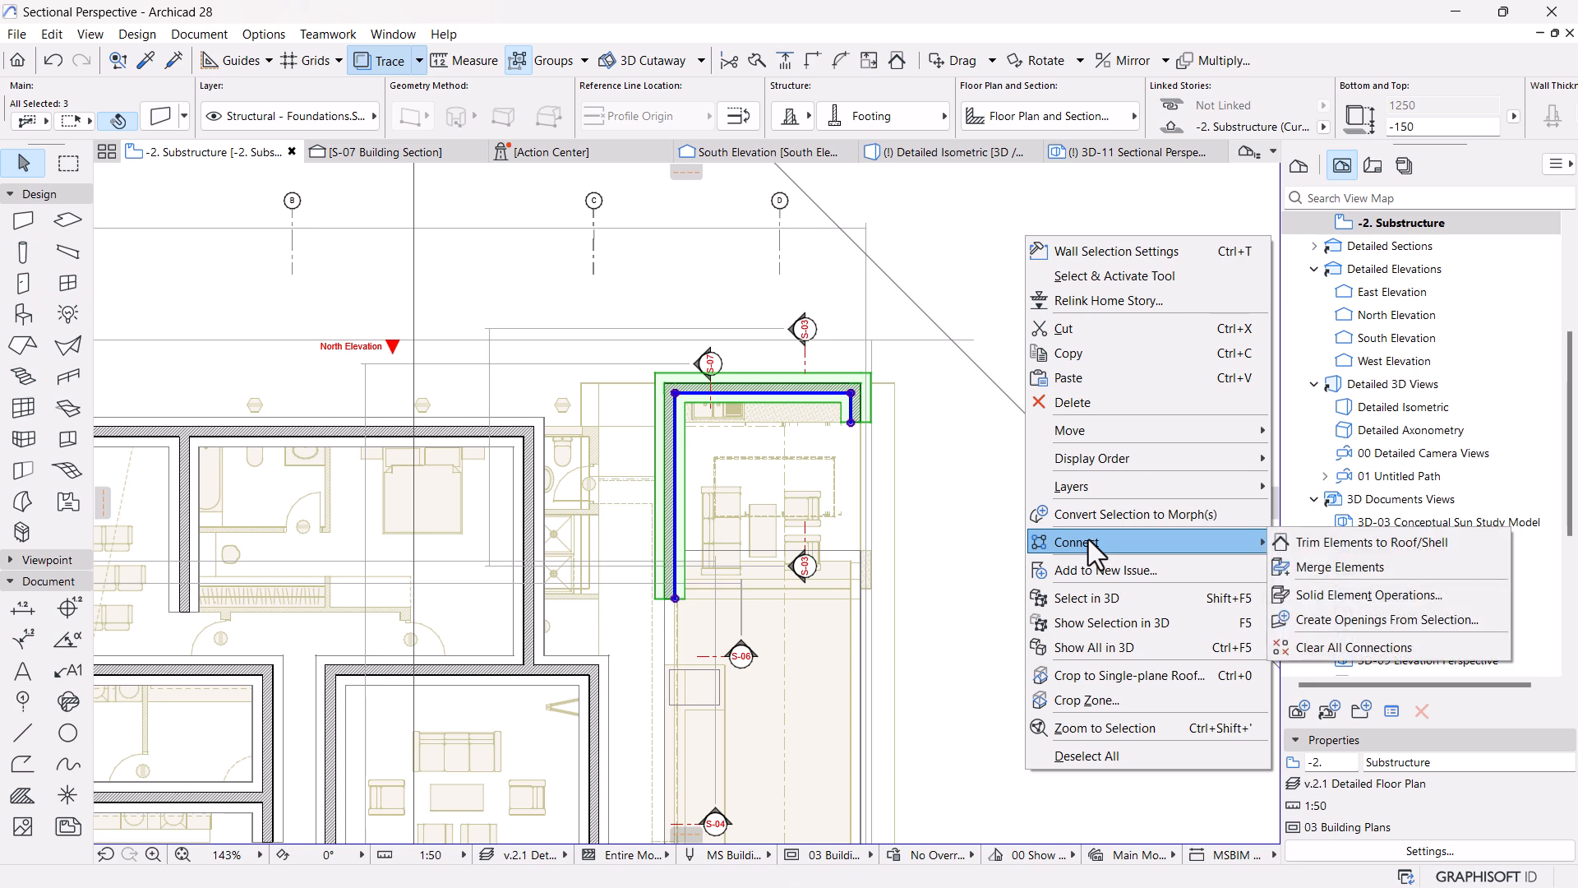
click(1324, 595)
click(1146, 310)
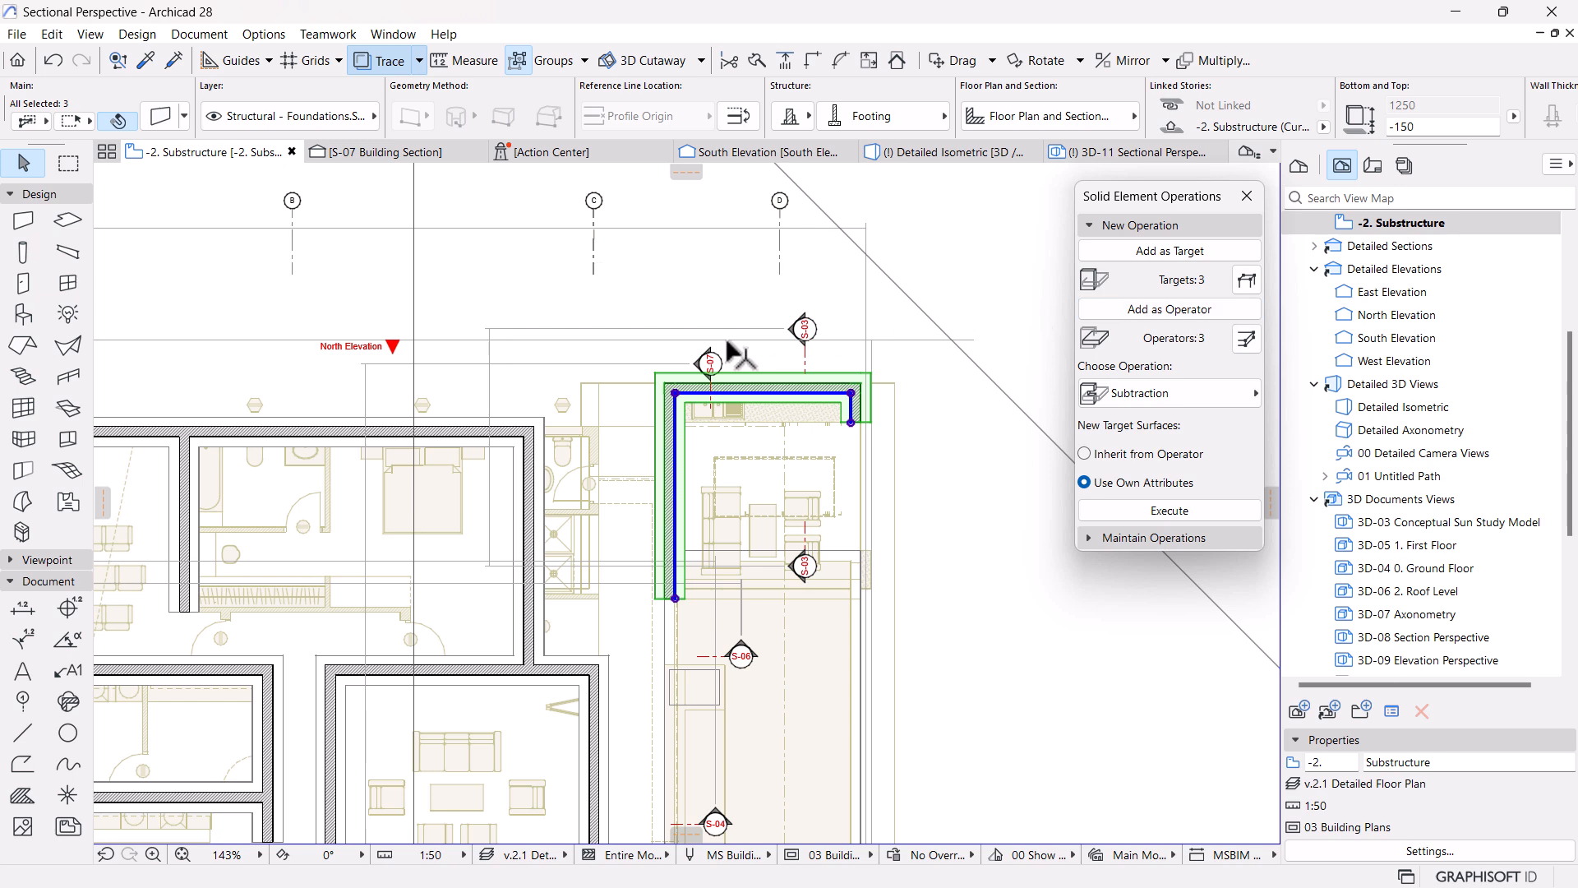
scroll(726, 342, down, 4)
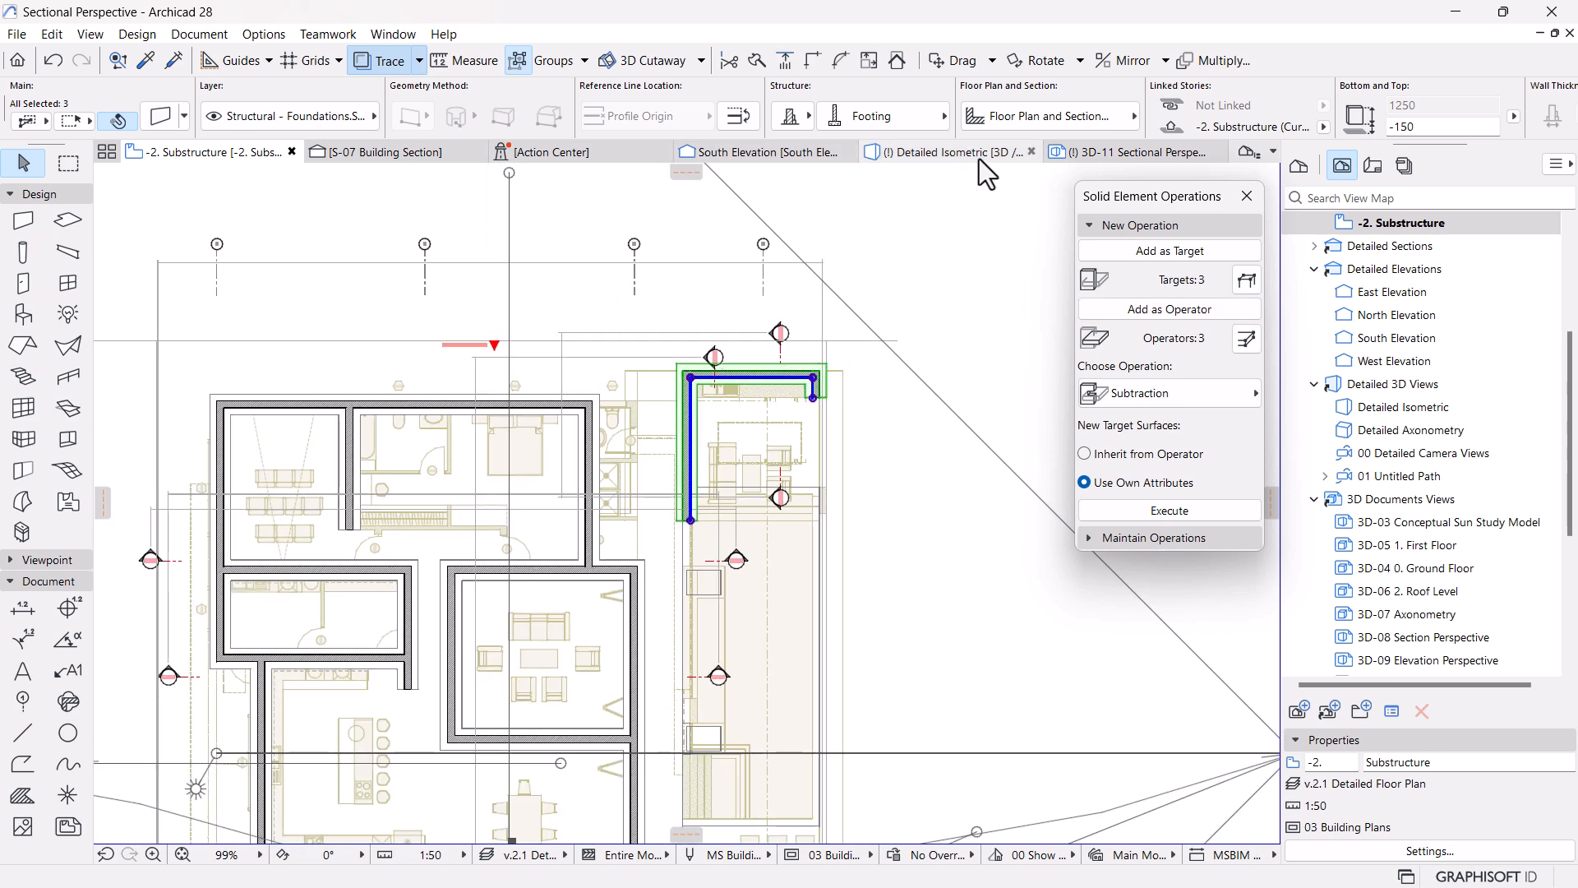
In the 3D-11 Sectional Perspective, add the terrain mesh as the target and execute the subtraction using its own surface attributes
click(1088, 154)
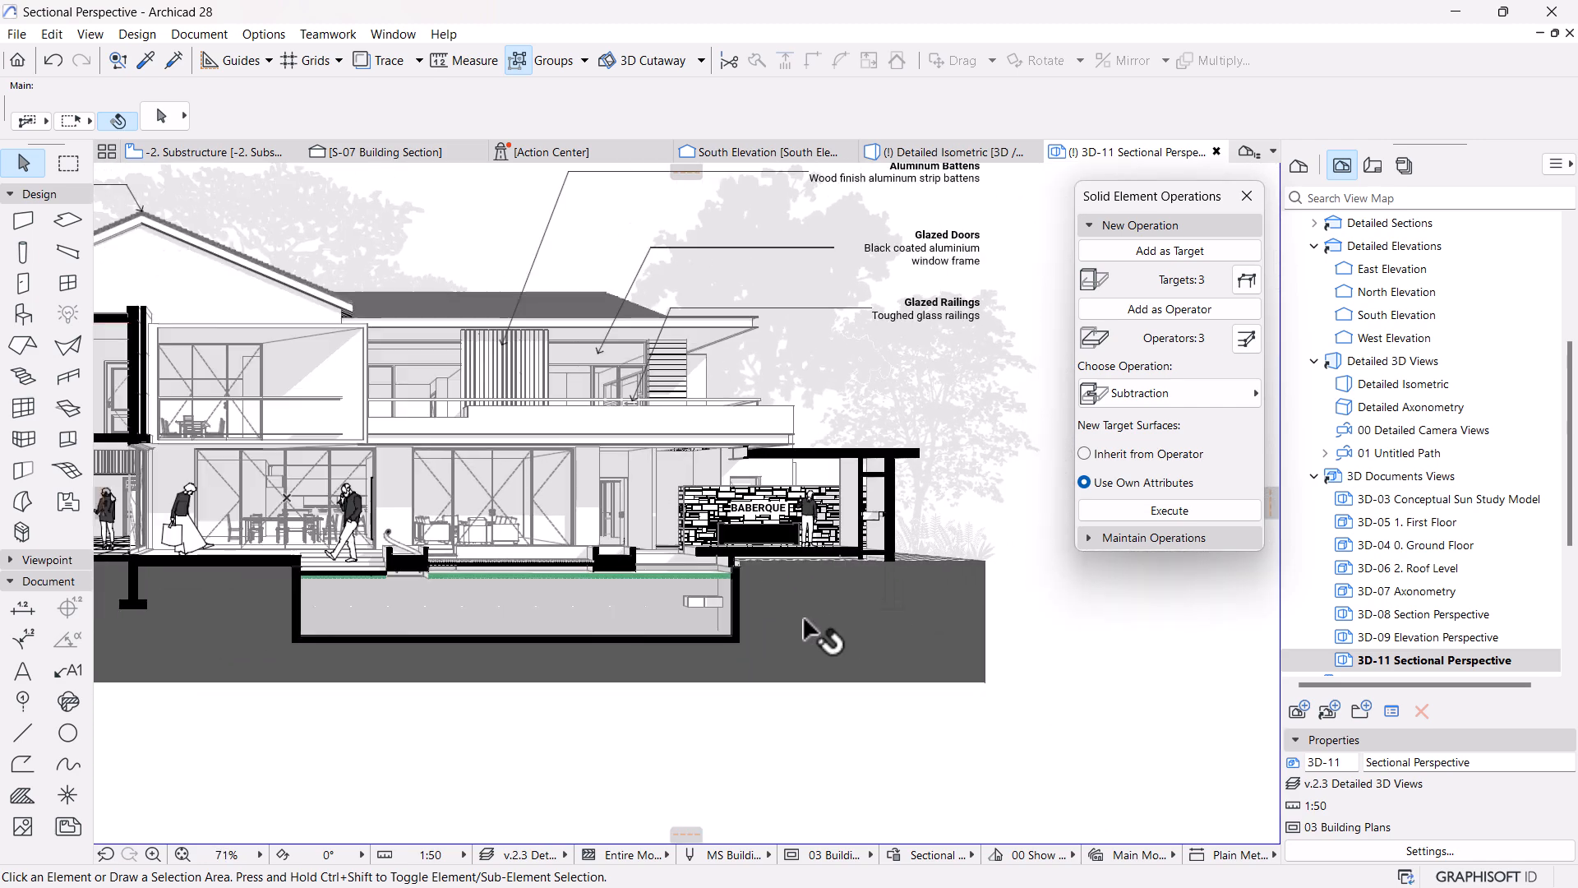
click(818, 628)
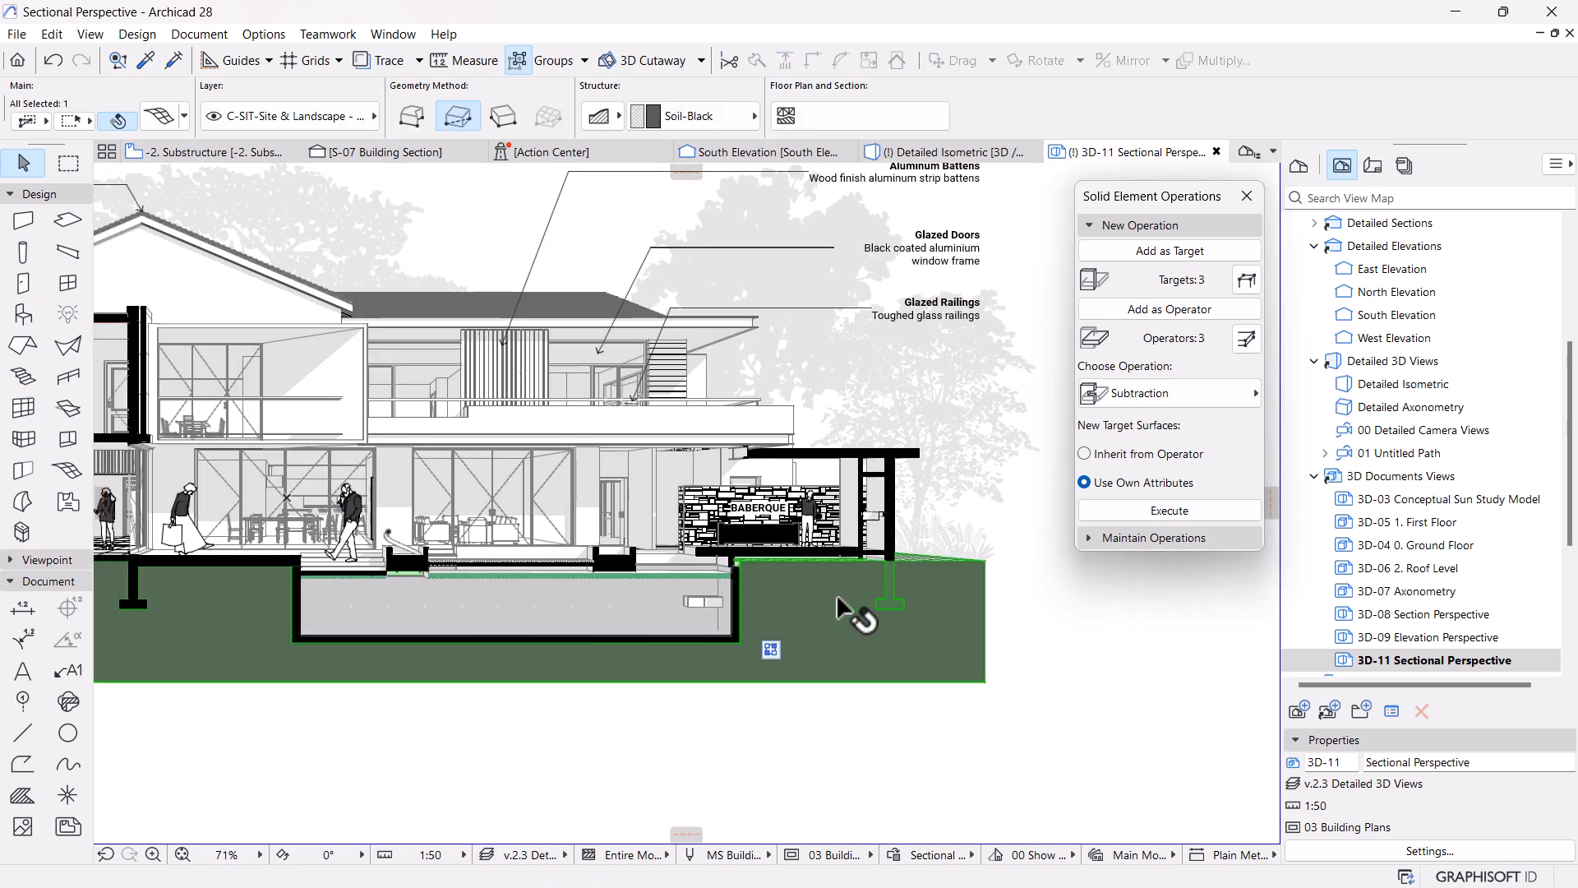
click(1185, 255)
click(1152, 510)
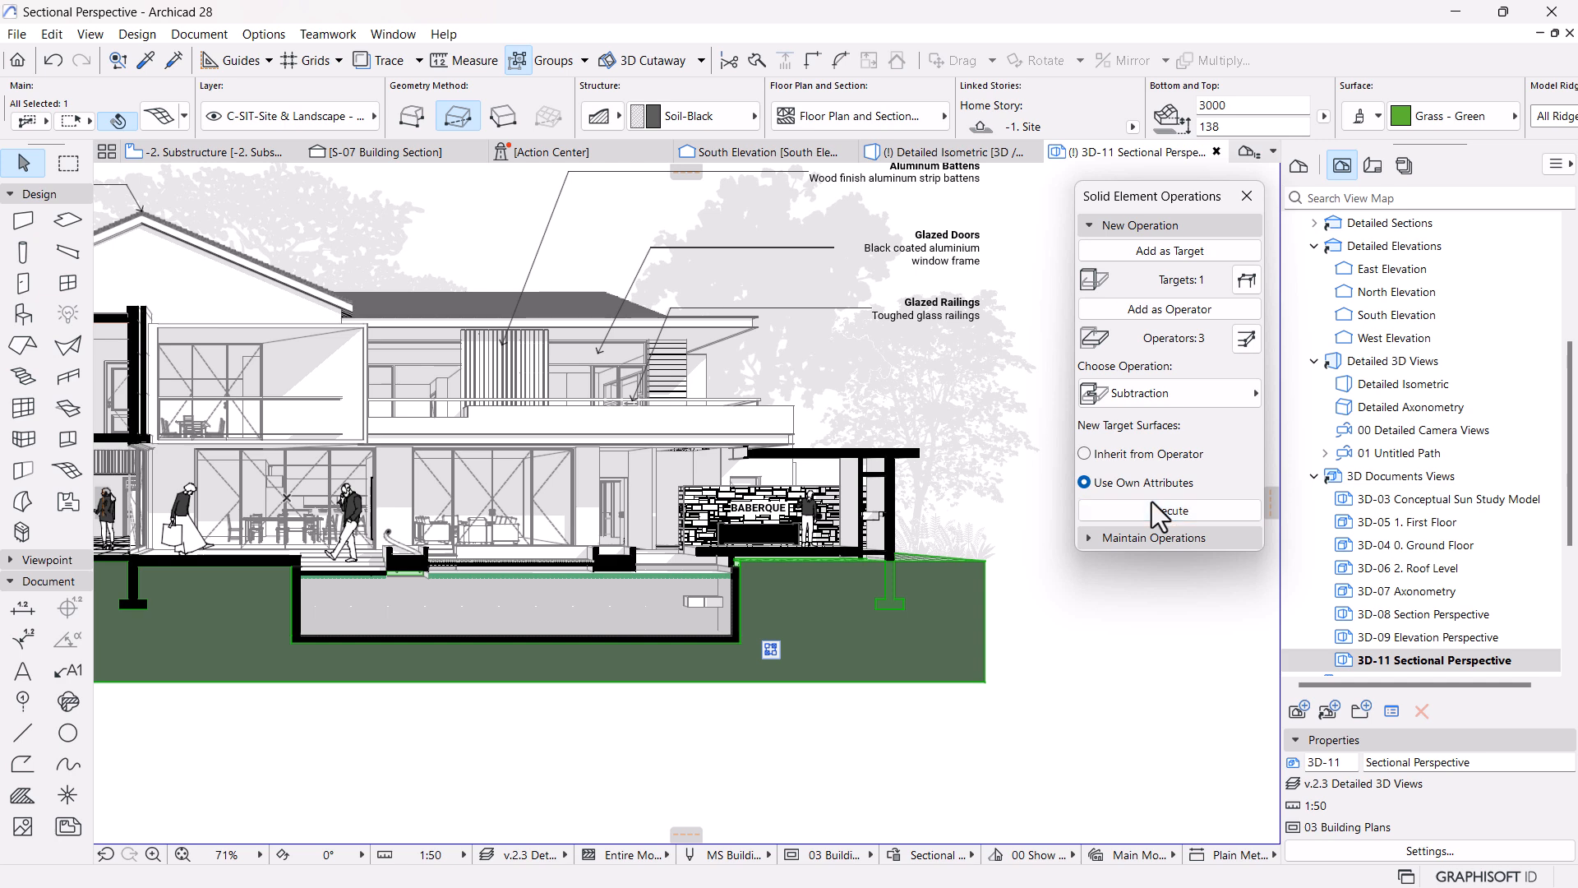
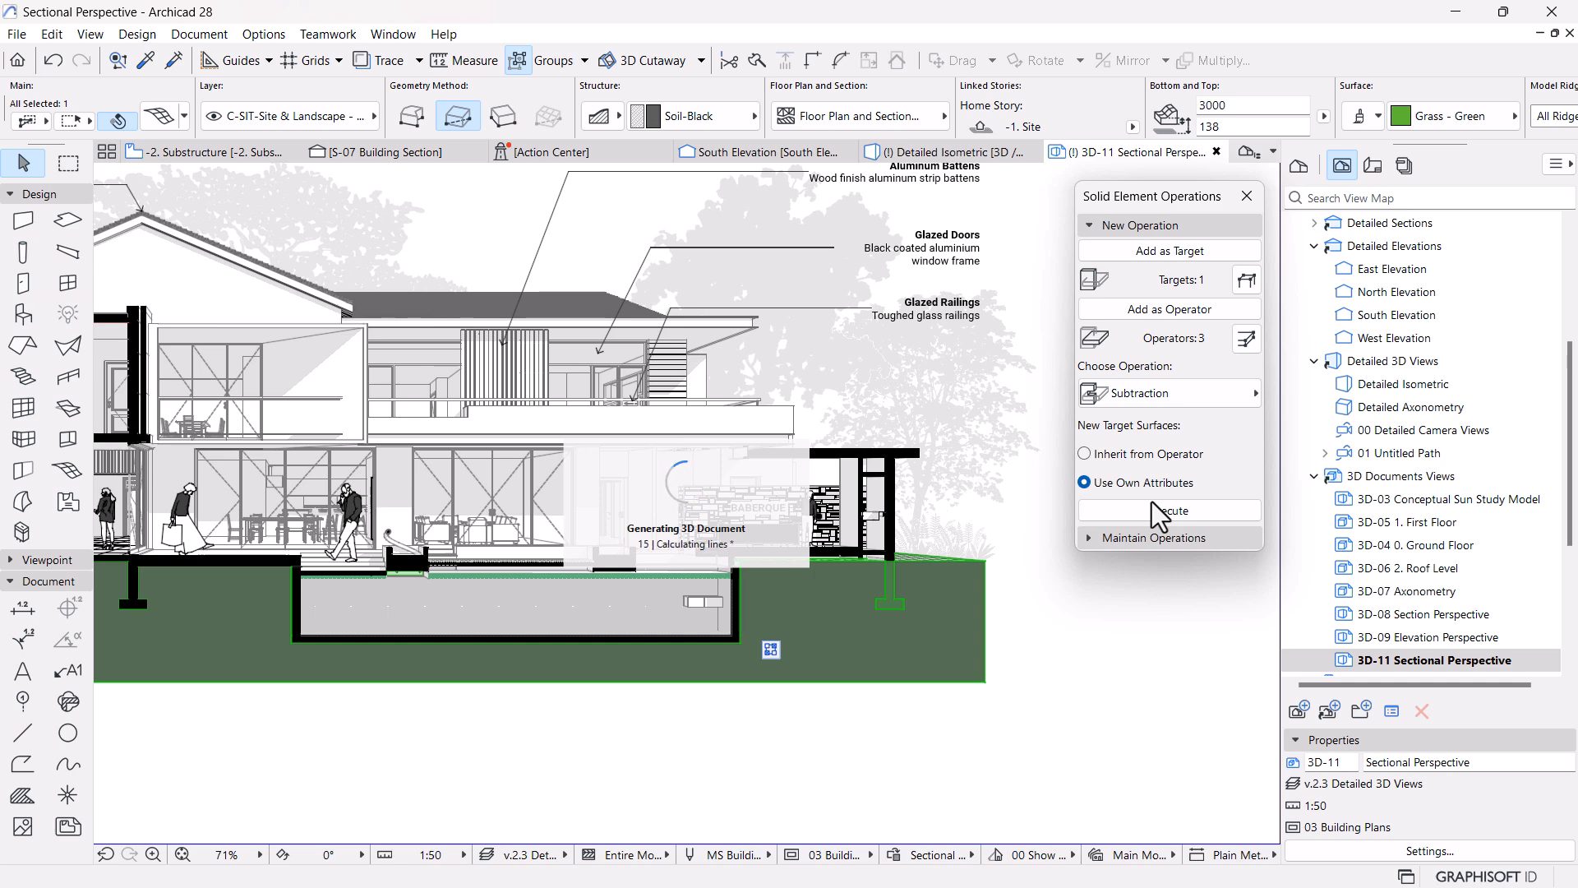
click(994, 786)
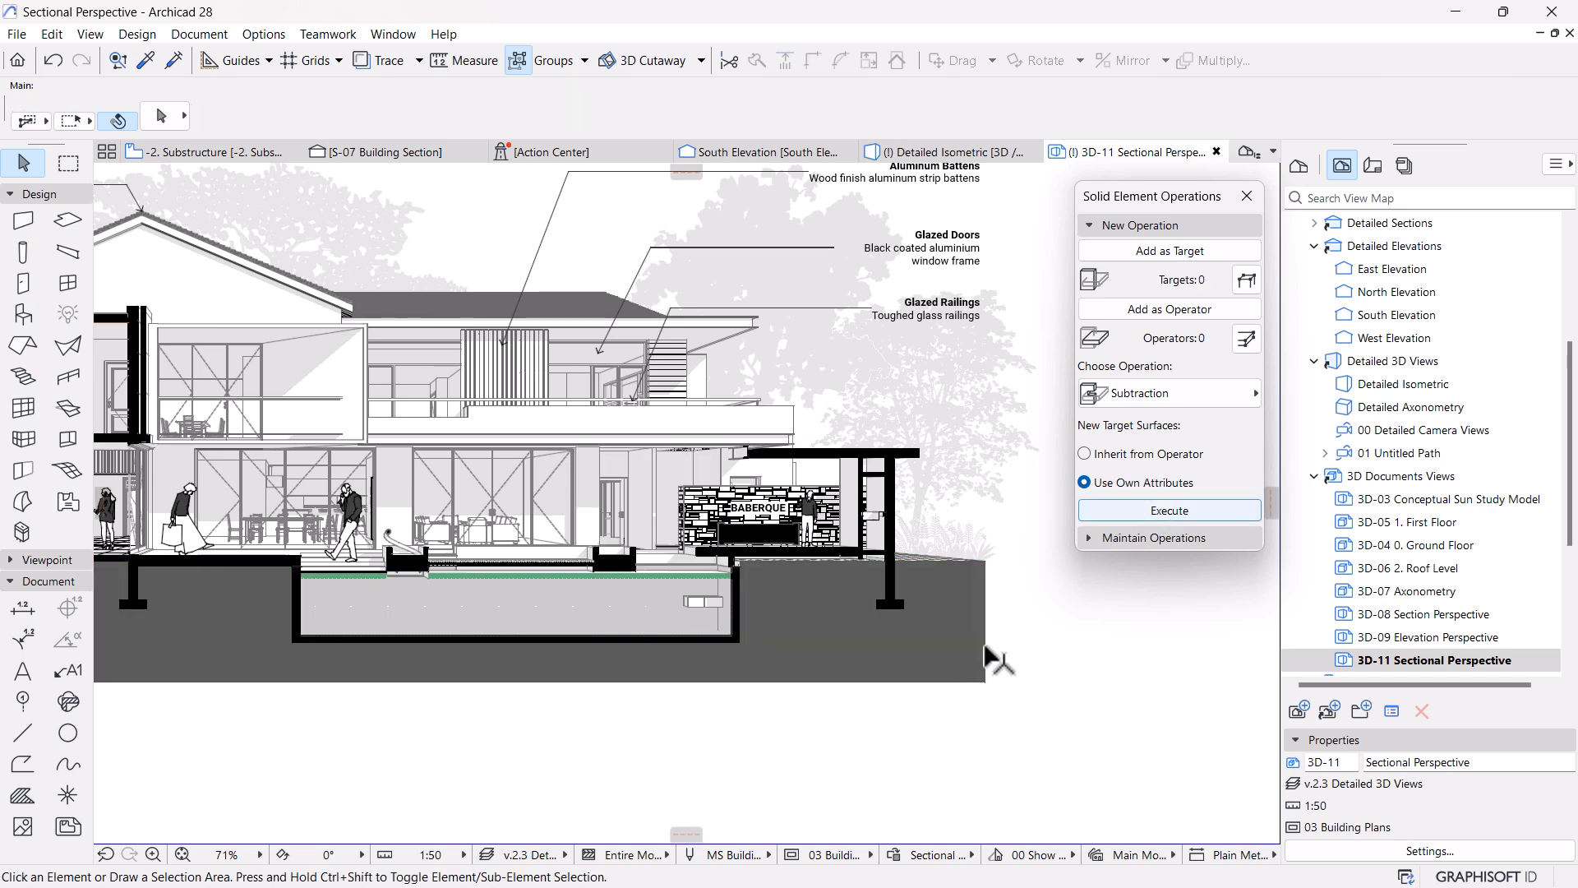
Examine the cut ground around the footings and pool, and the overall appearance of the sectional perspective
scroll(986, 653, down, 3)
middle_drag(695, 635, 697, 623)
scroll(607, 629, up, 1)
scroll(746, 670, up, 1)
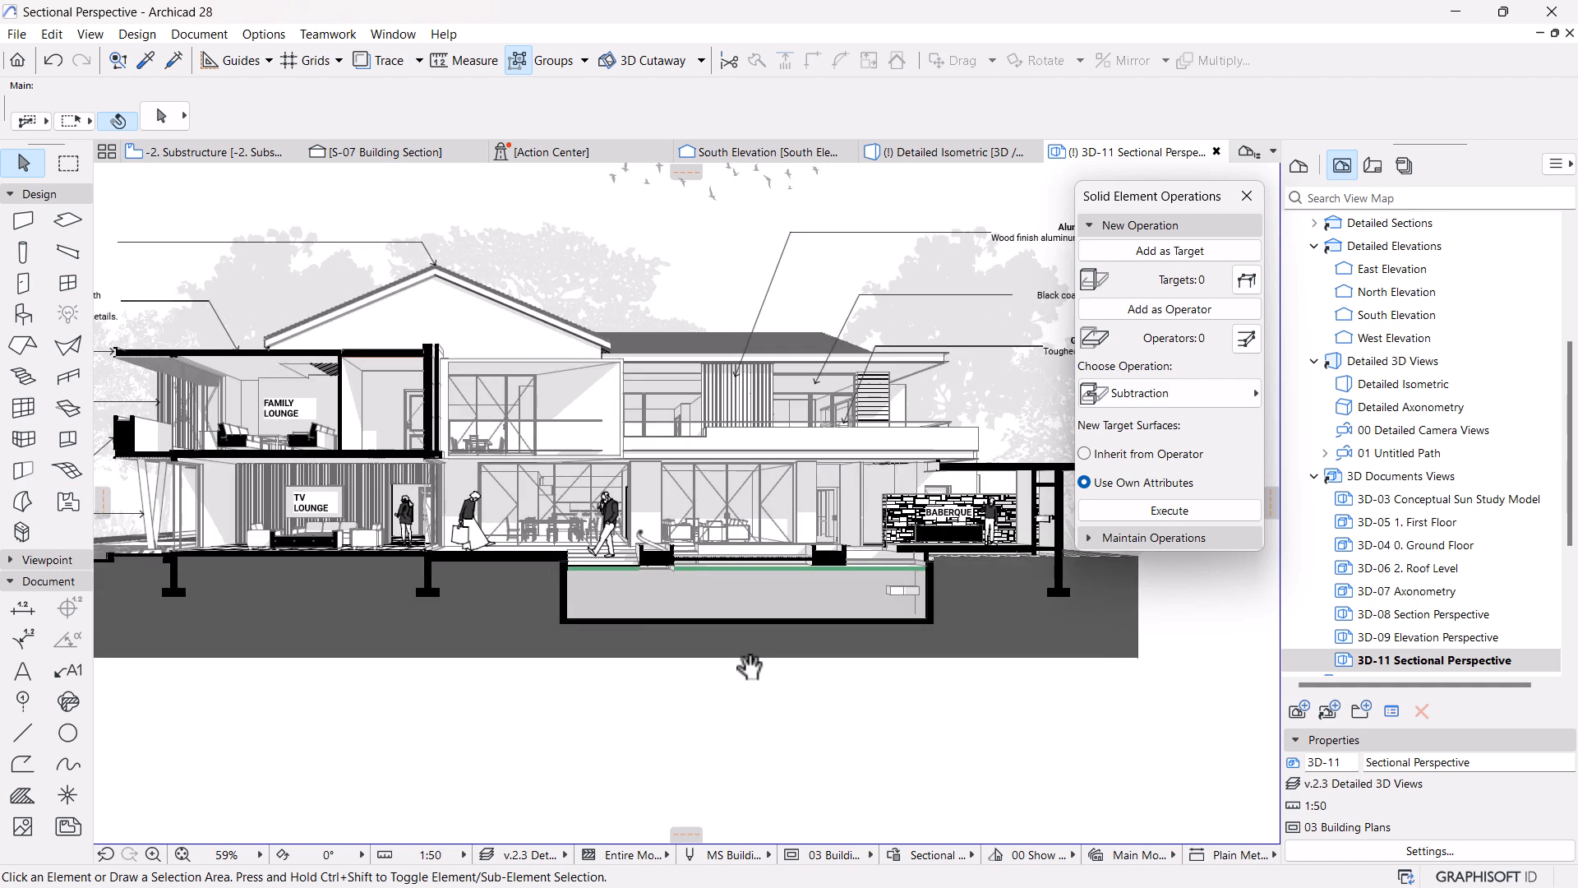
middle_drag(536, 573, 567, 606)
scroll(573, 534, up, 3)
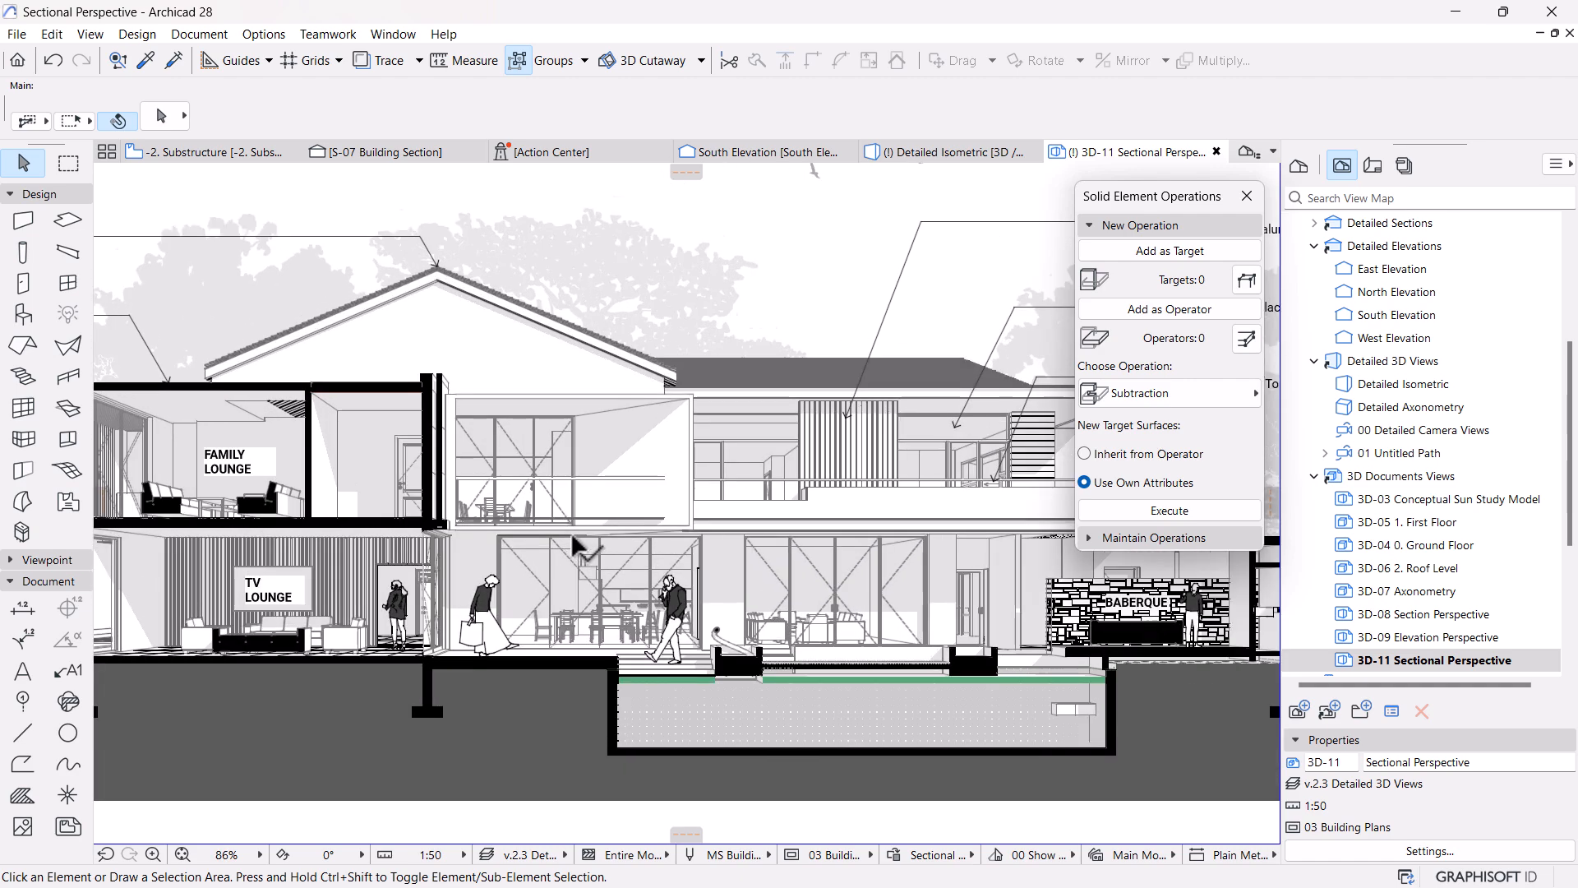
scroll(612, 541, down, 3)
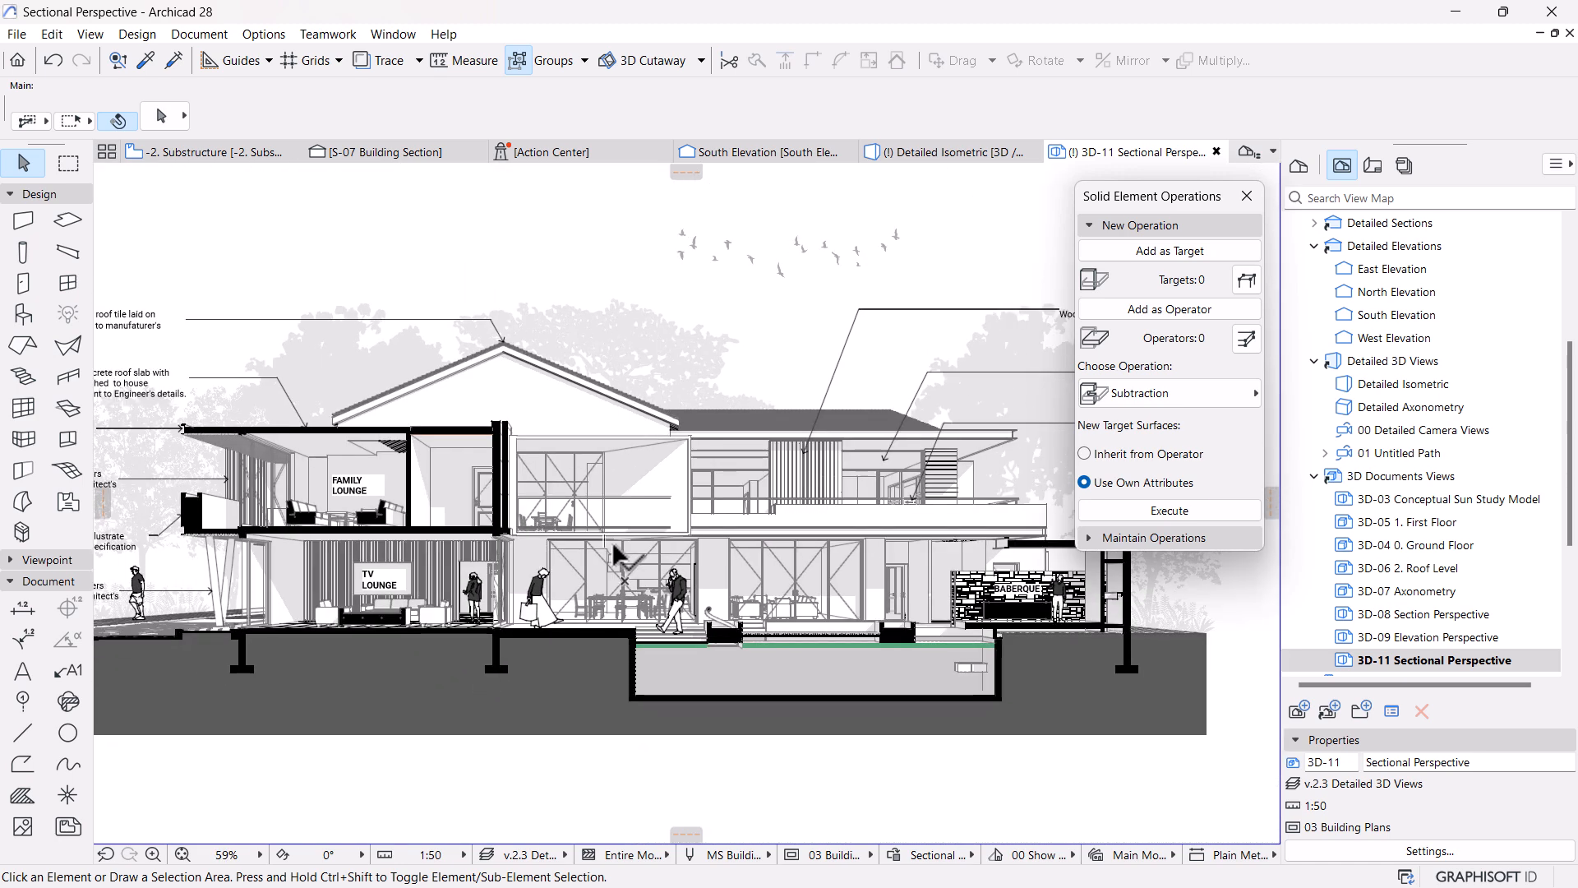
scroll(612, 541, down, 2)
Set the Sectional Perspective document's uncut fill to Surface - Color Fill, Non-Shaded, apply it and check the coloured facade
click(1435, 660)
right_click(1435, 667)
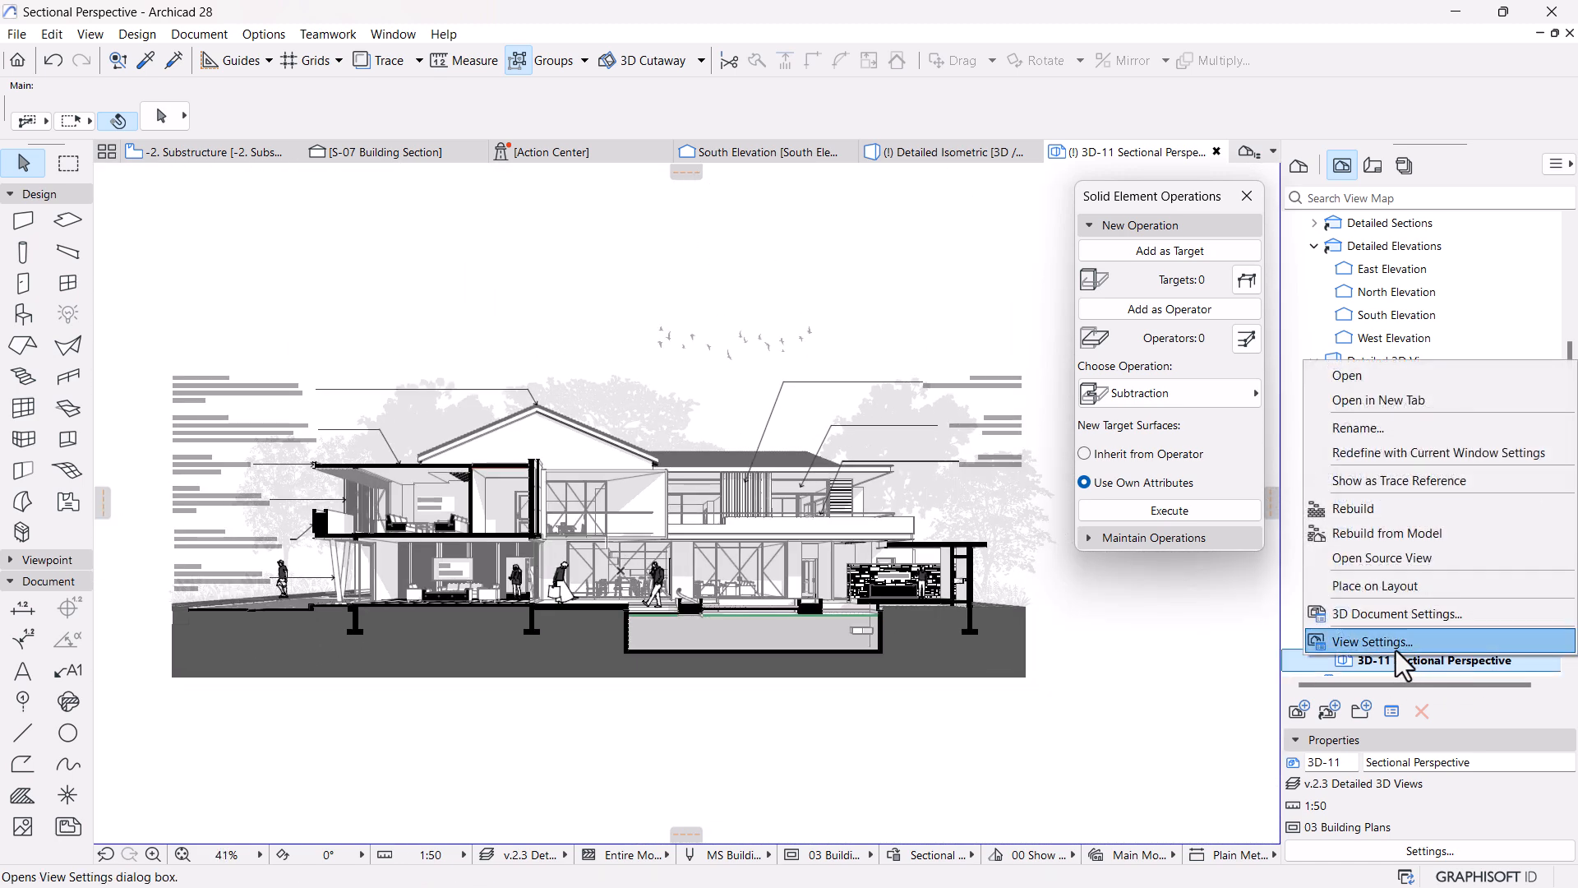
click(1389, 606)
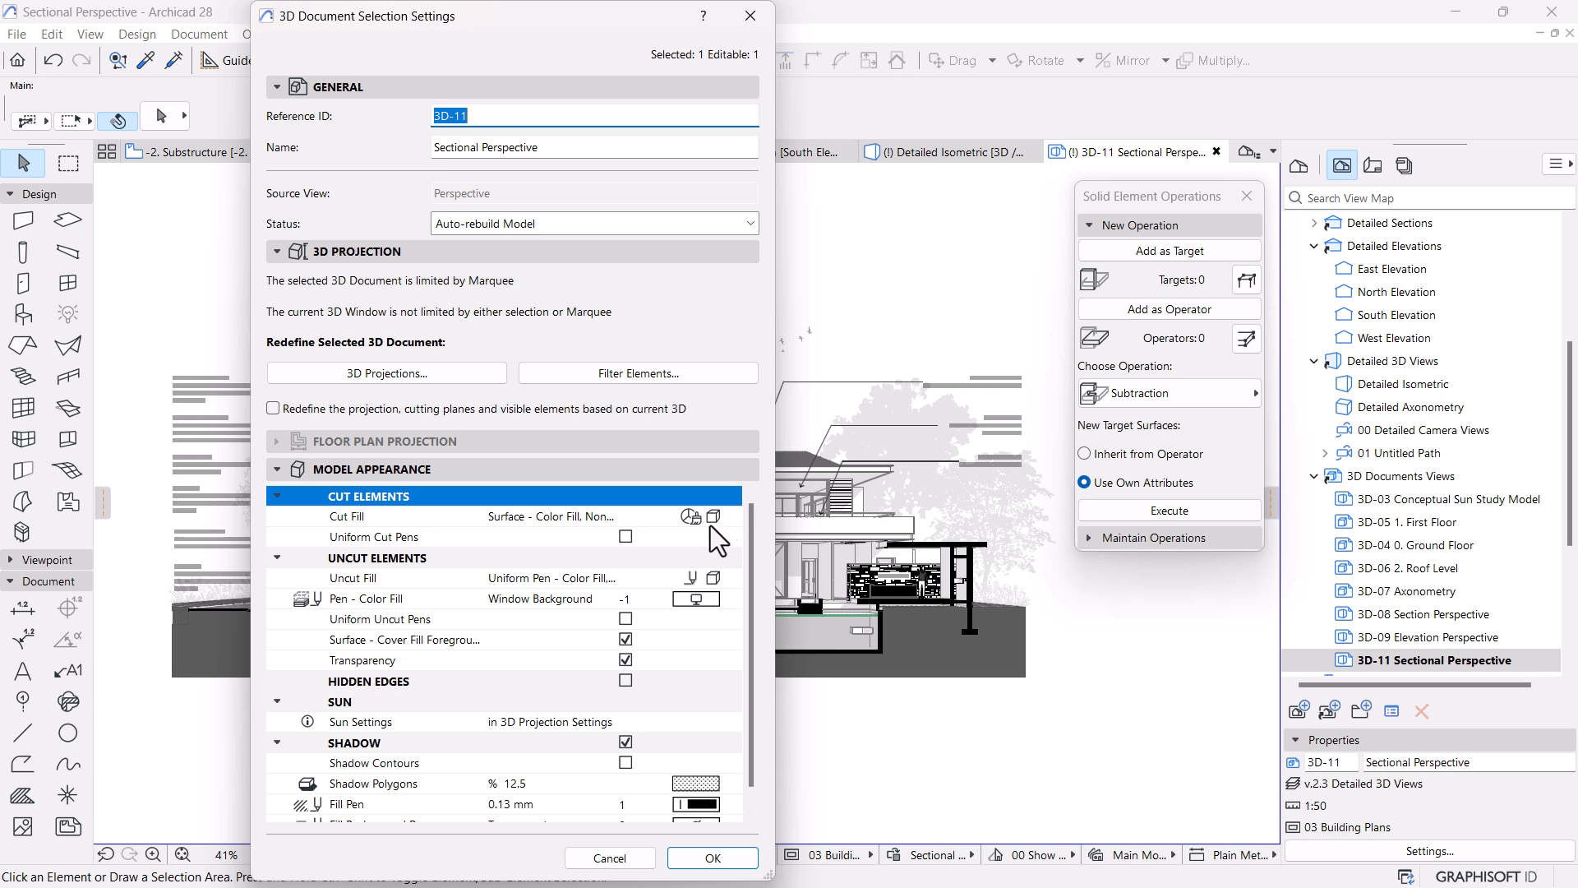
click(713, 580)
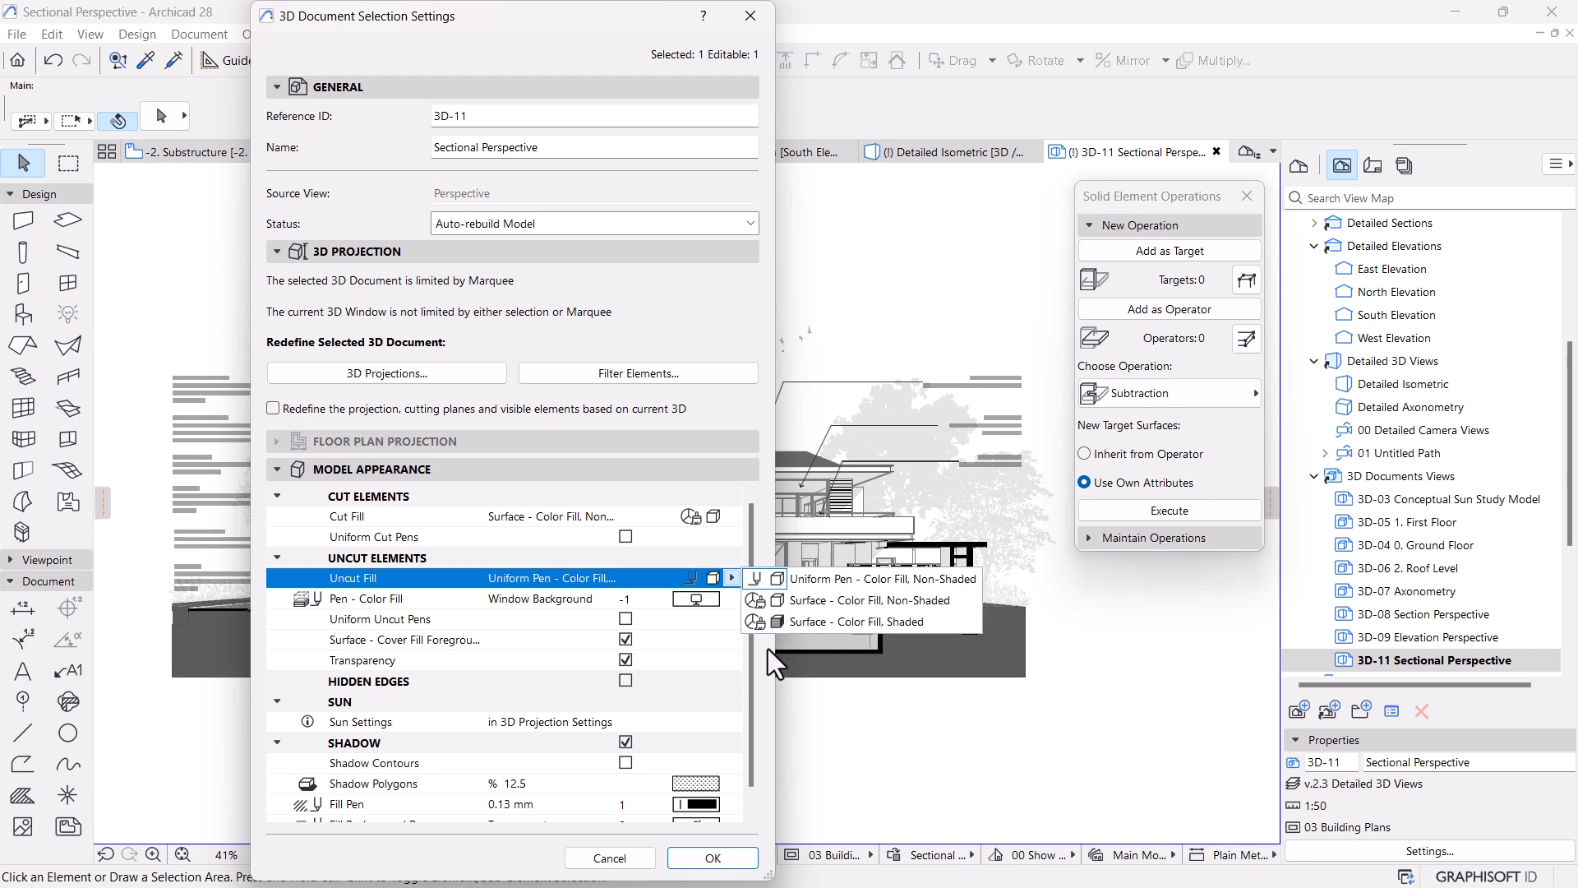
click(806, 602)
click(733, 864)
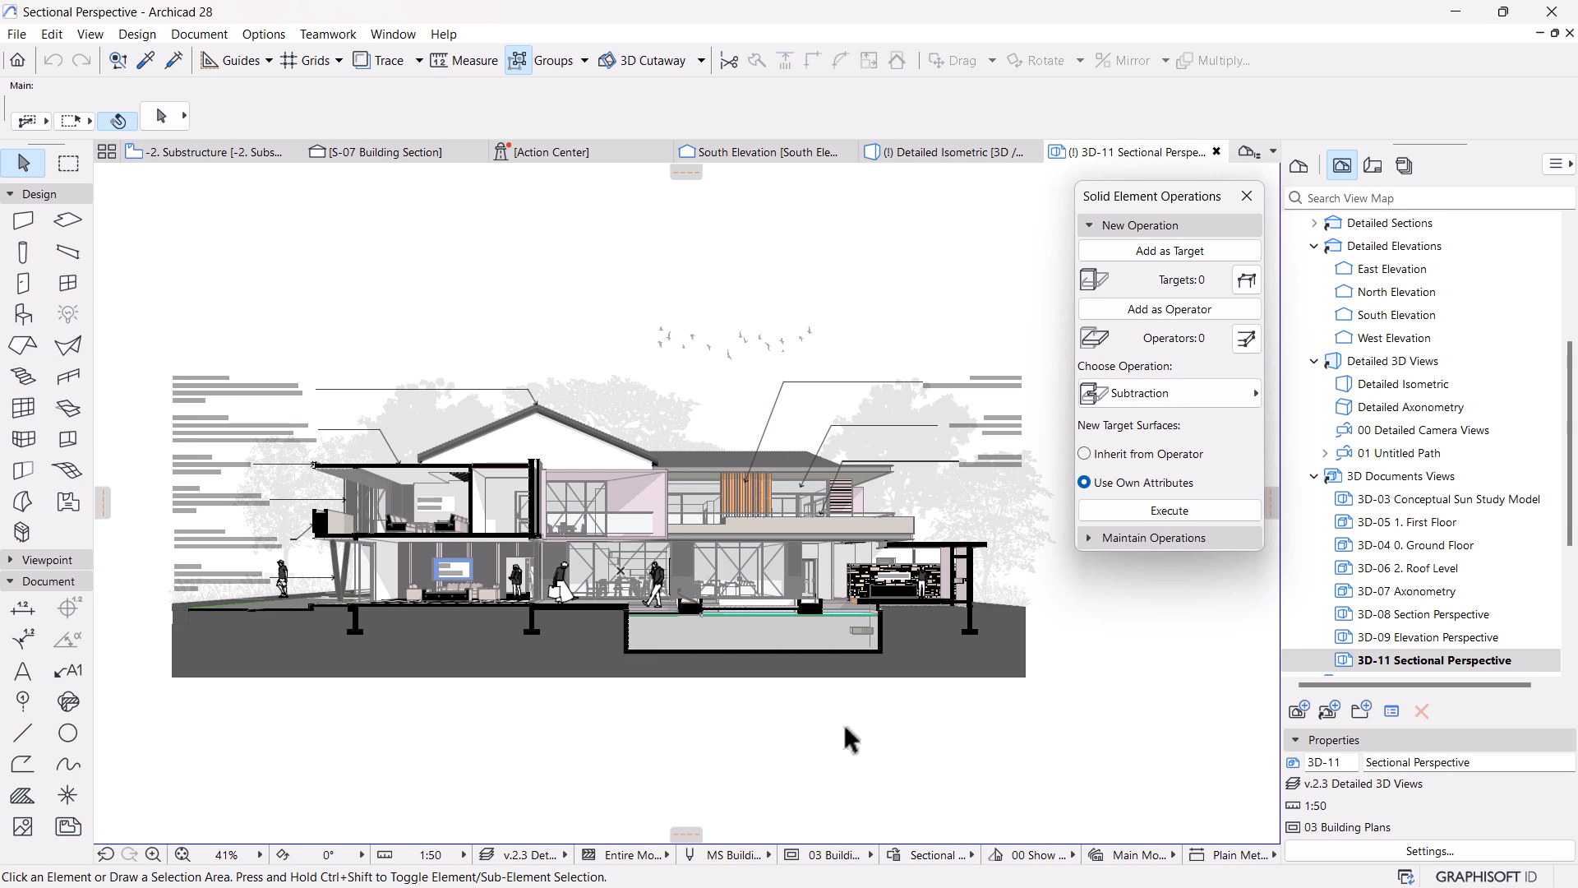
scroll(534, 544, up, 2)
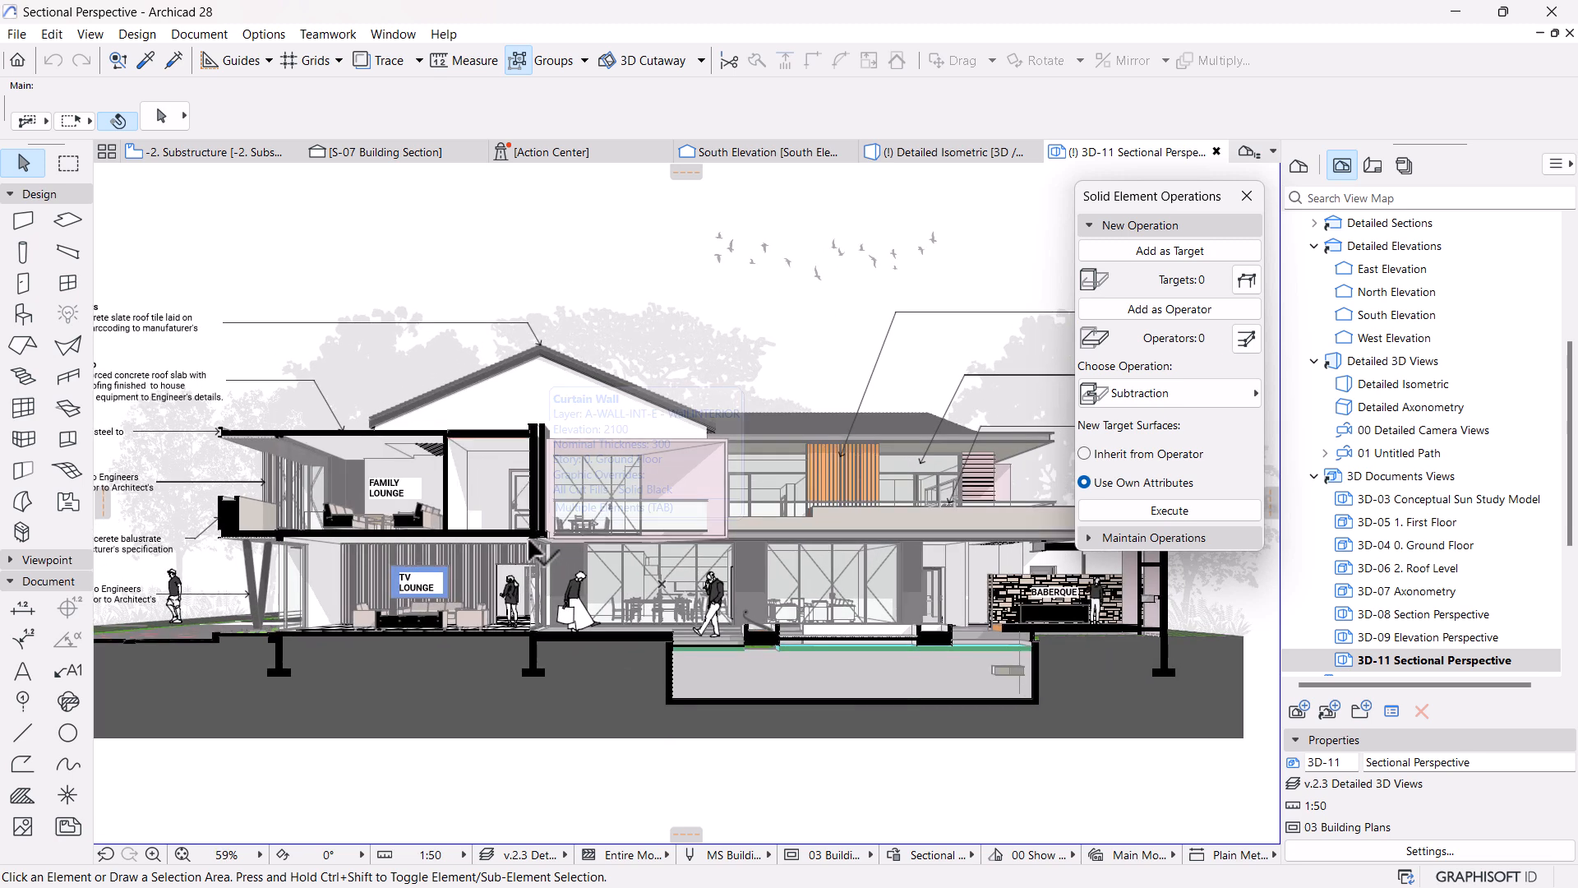
scroll(534, 547, down, 2)
scroll(575, 575, up, 1)
middle_drag(585, 676, 546, 683)
right_click(1409, 660)
click(1403, 618)
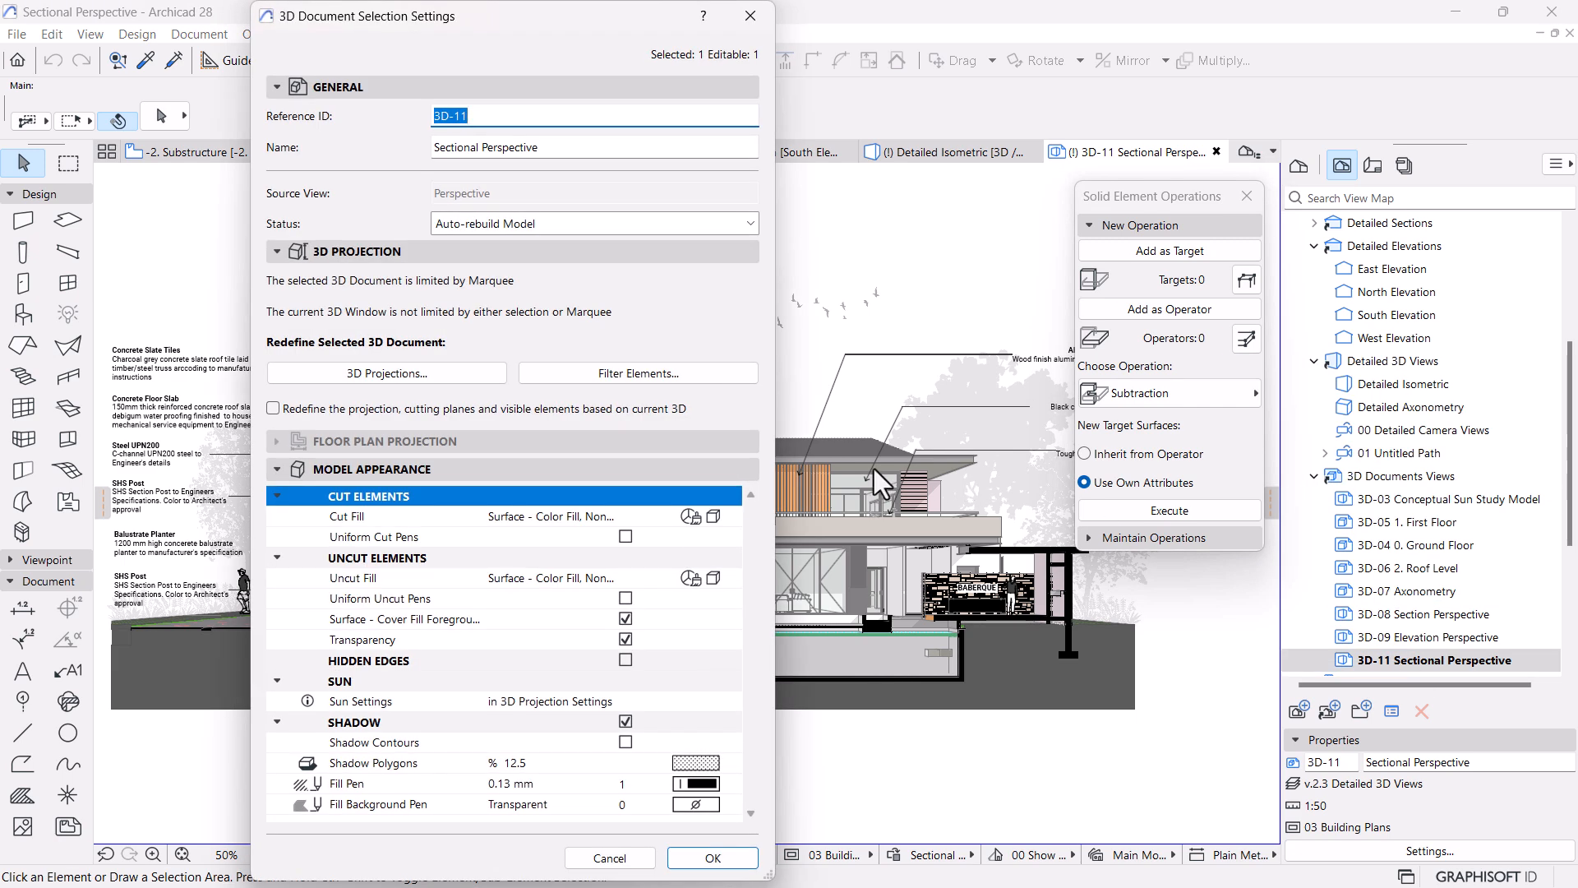
click(685, 516)
click(865, 519)
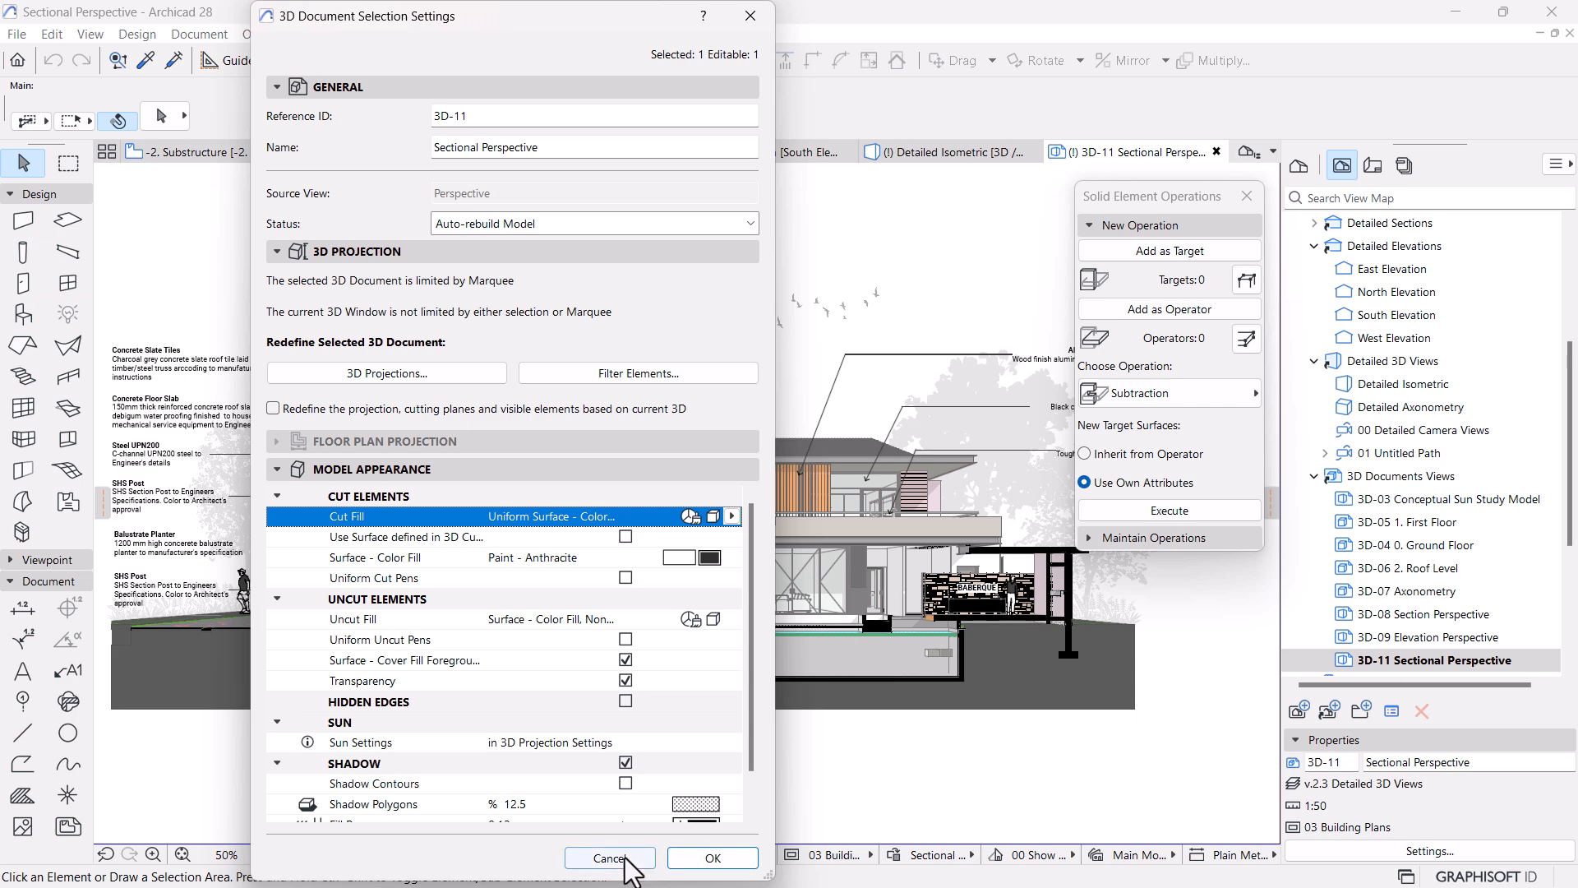
click(732, 517)
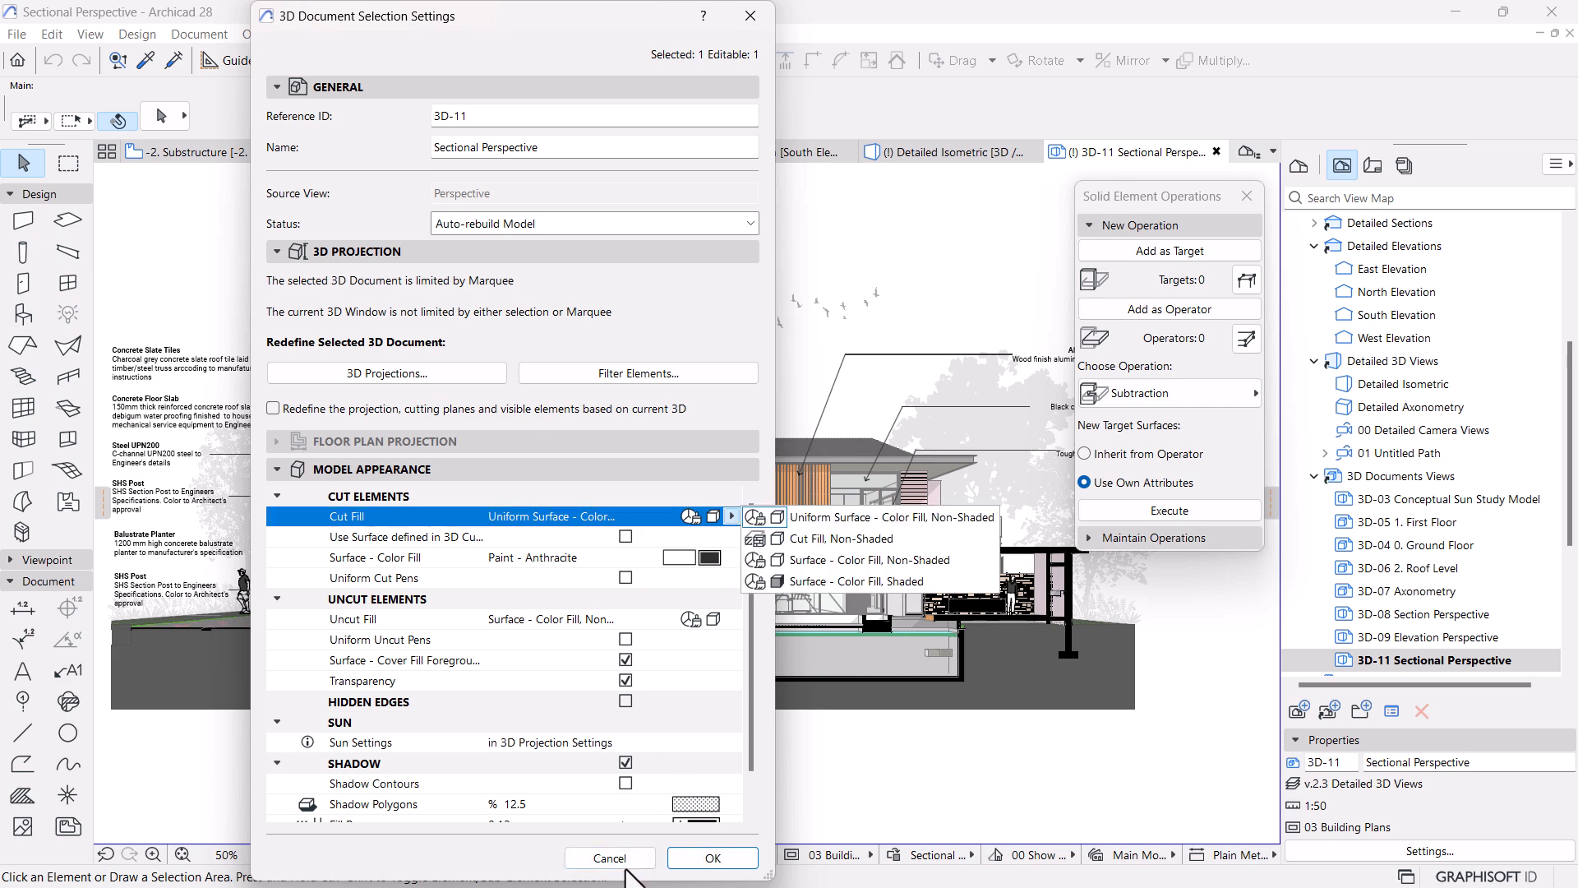
click(713, 857)
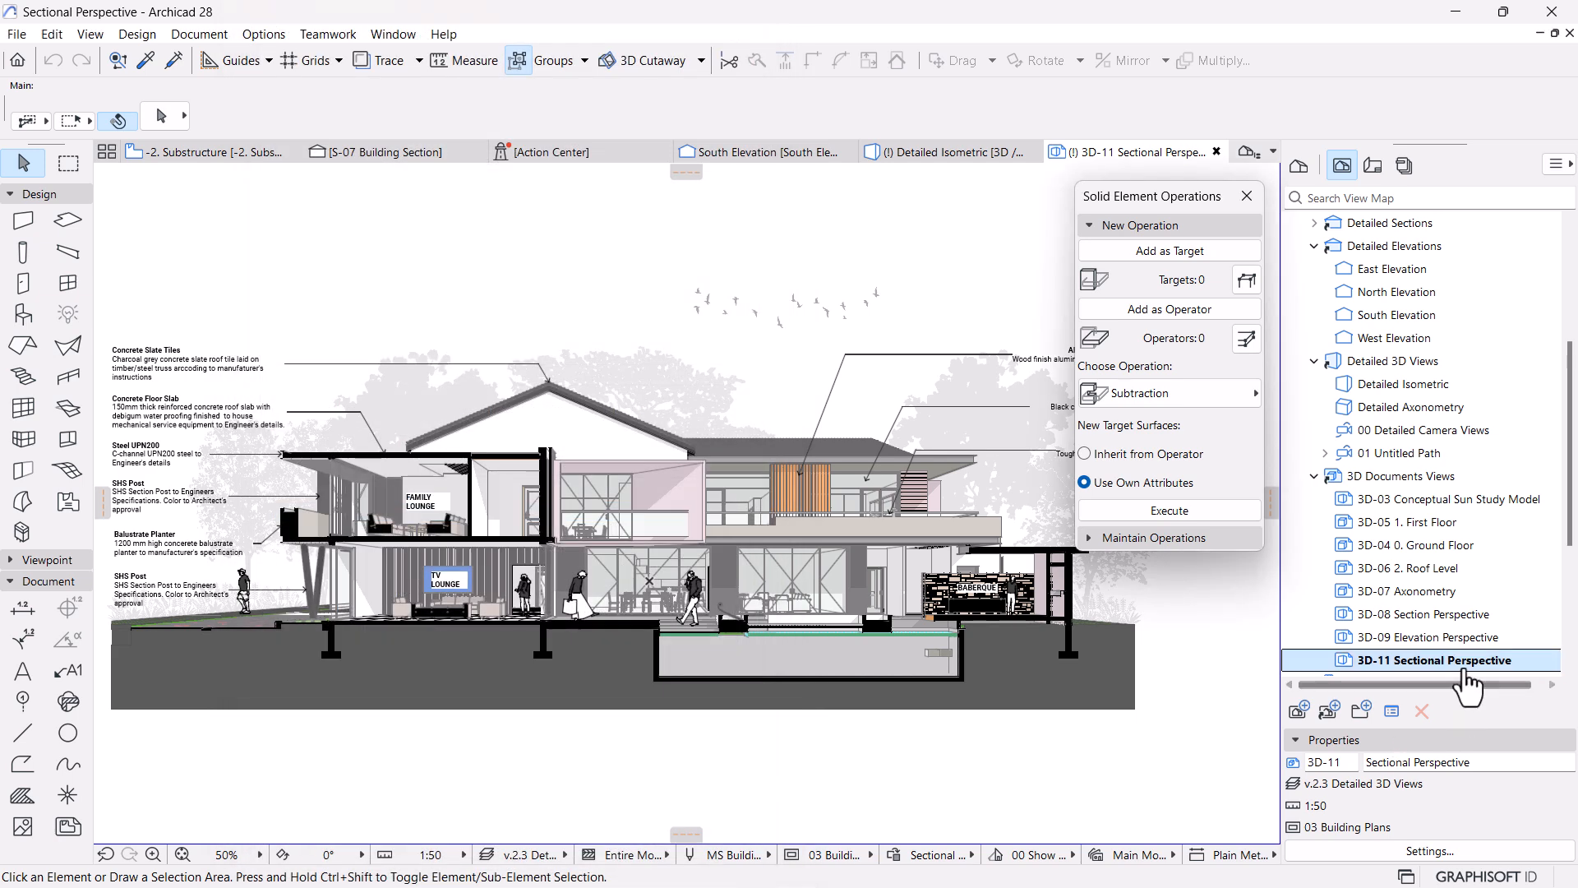
Set the Sectional Perspective's uncut fill to Uniform Pen - Color Fill, Non-Shaded, enable Uniform Uncut Pens and apply the settings
right_click(1464, 671)
click(1372, 623)
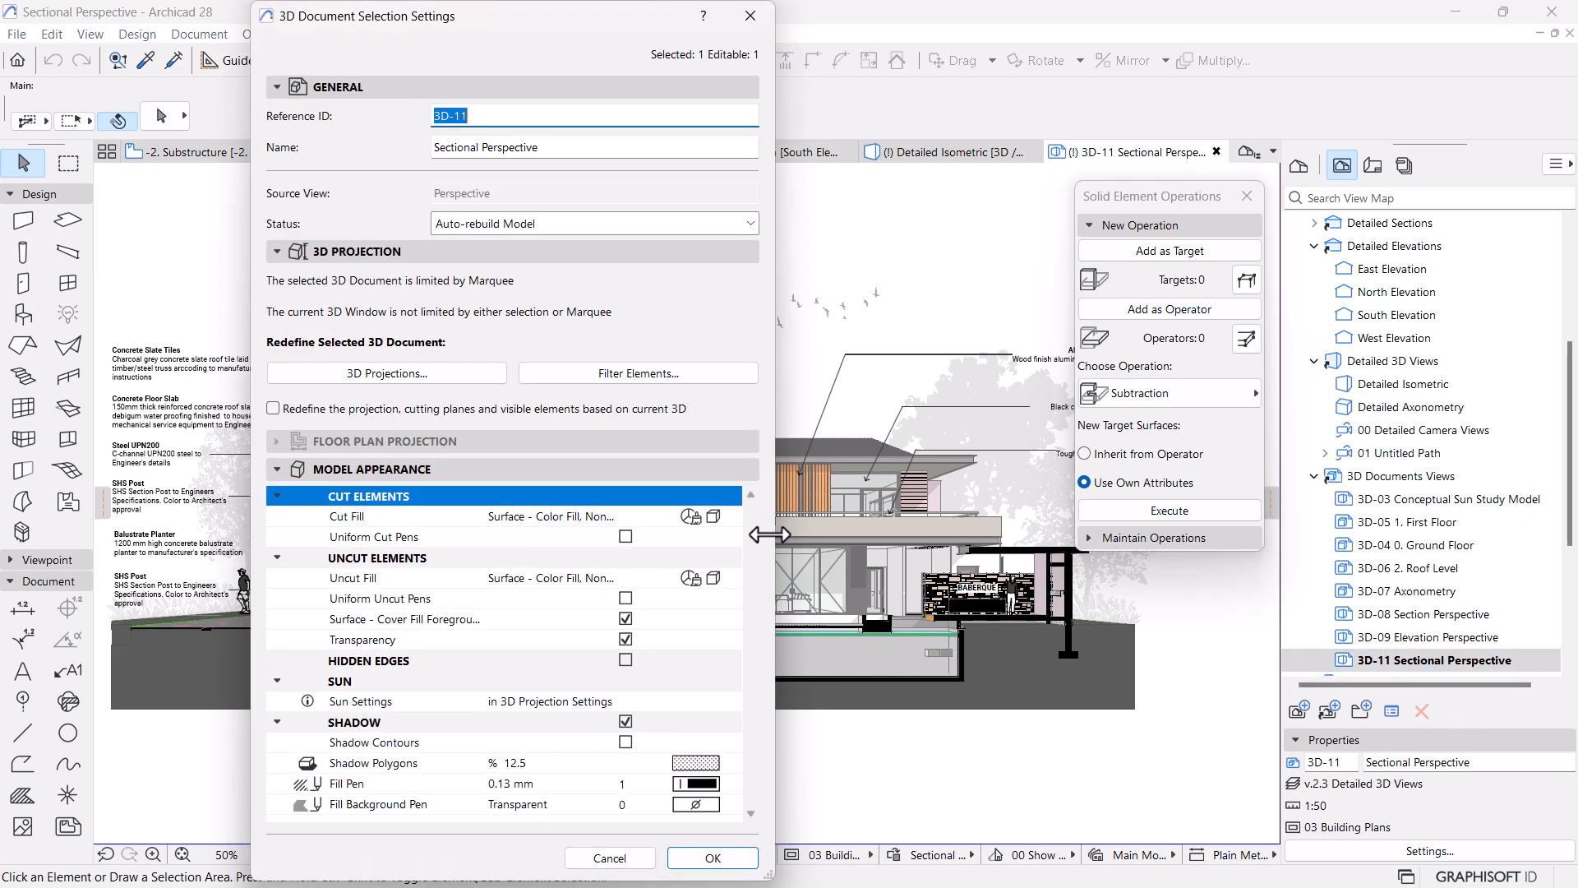
click(715, 579)
click(837, 579)
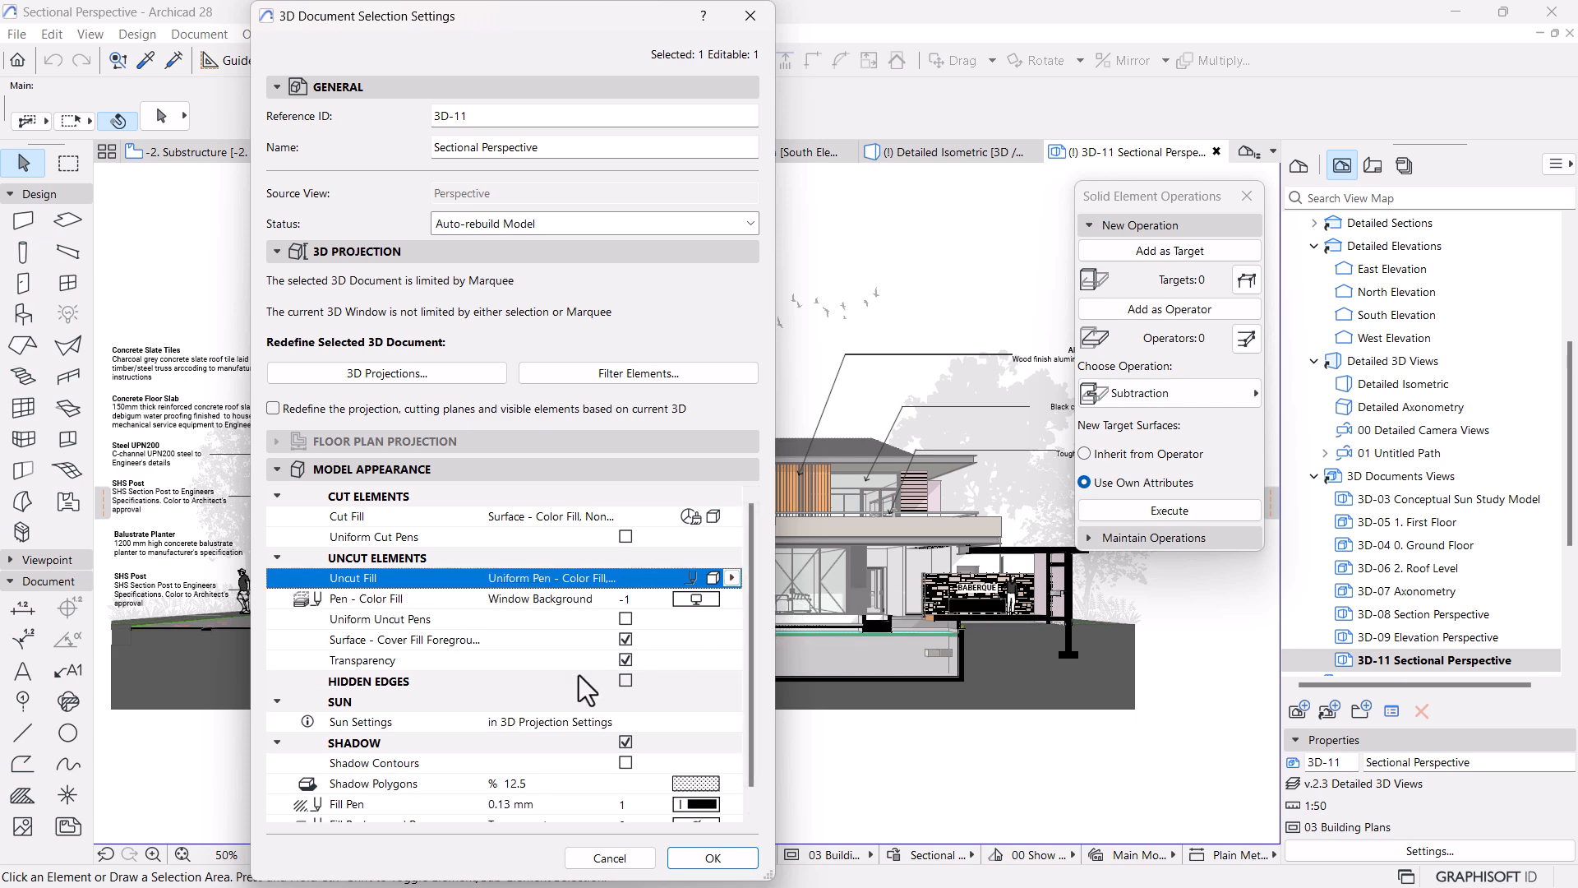
click(624, 619)
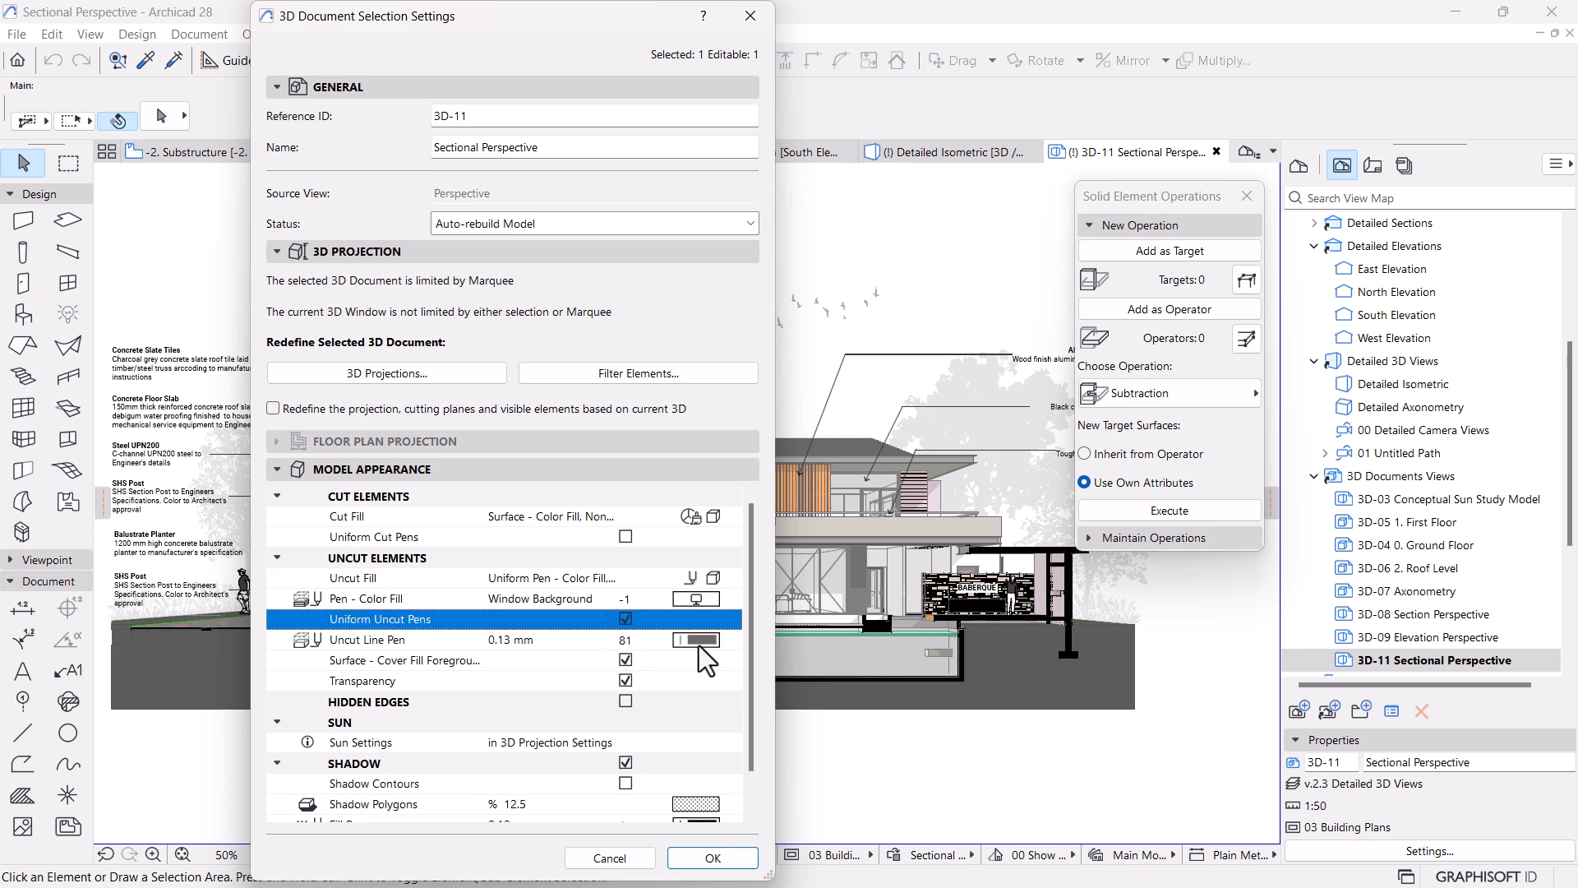
click(699, 641)
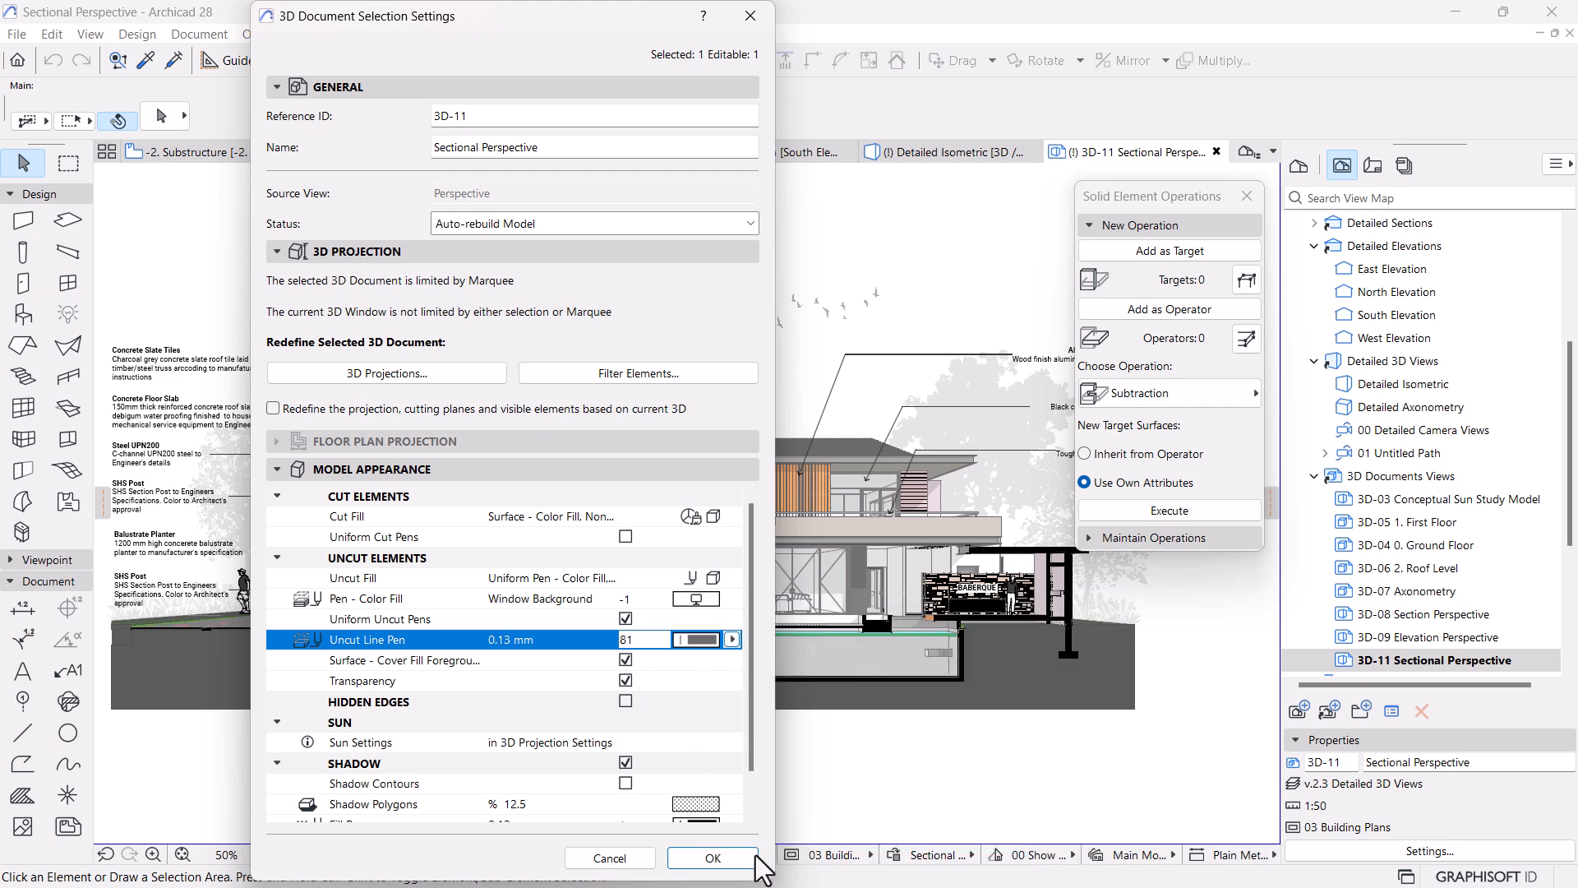
click(713, 857)
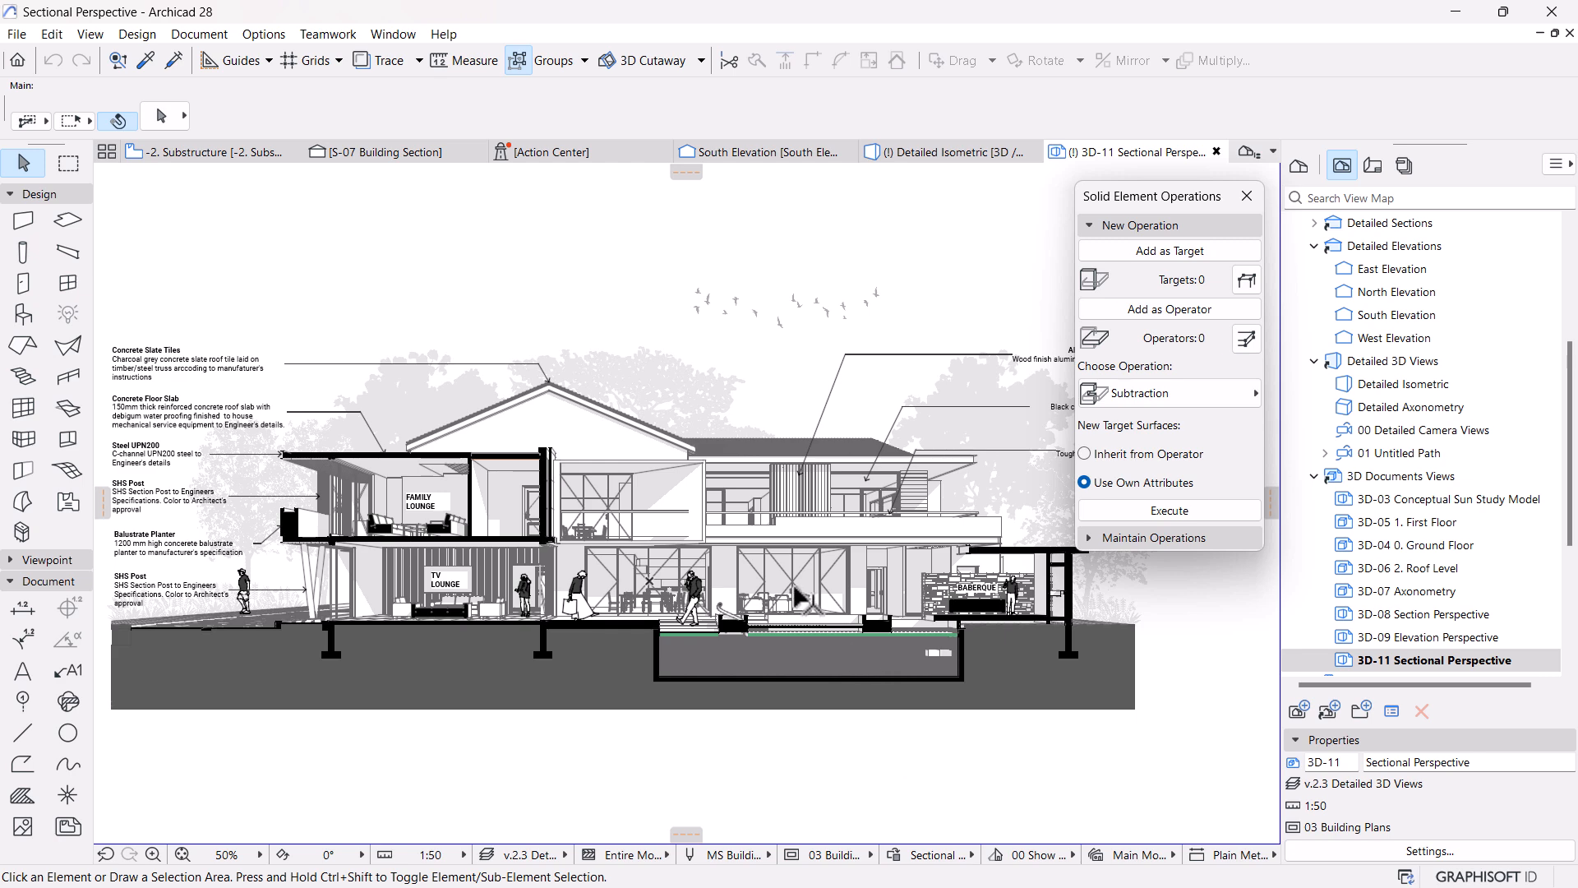
scroll(747, 578, down, 3)
scroll(784, 576, up, 1)
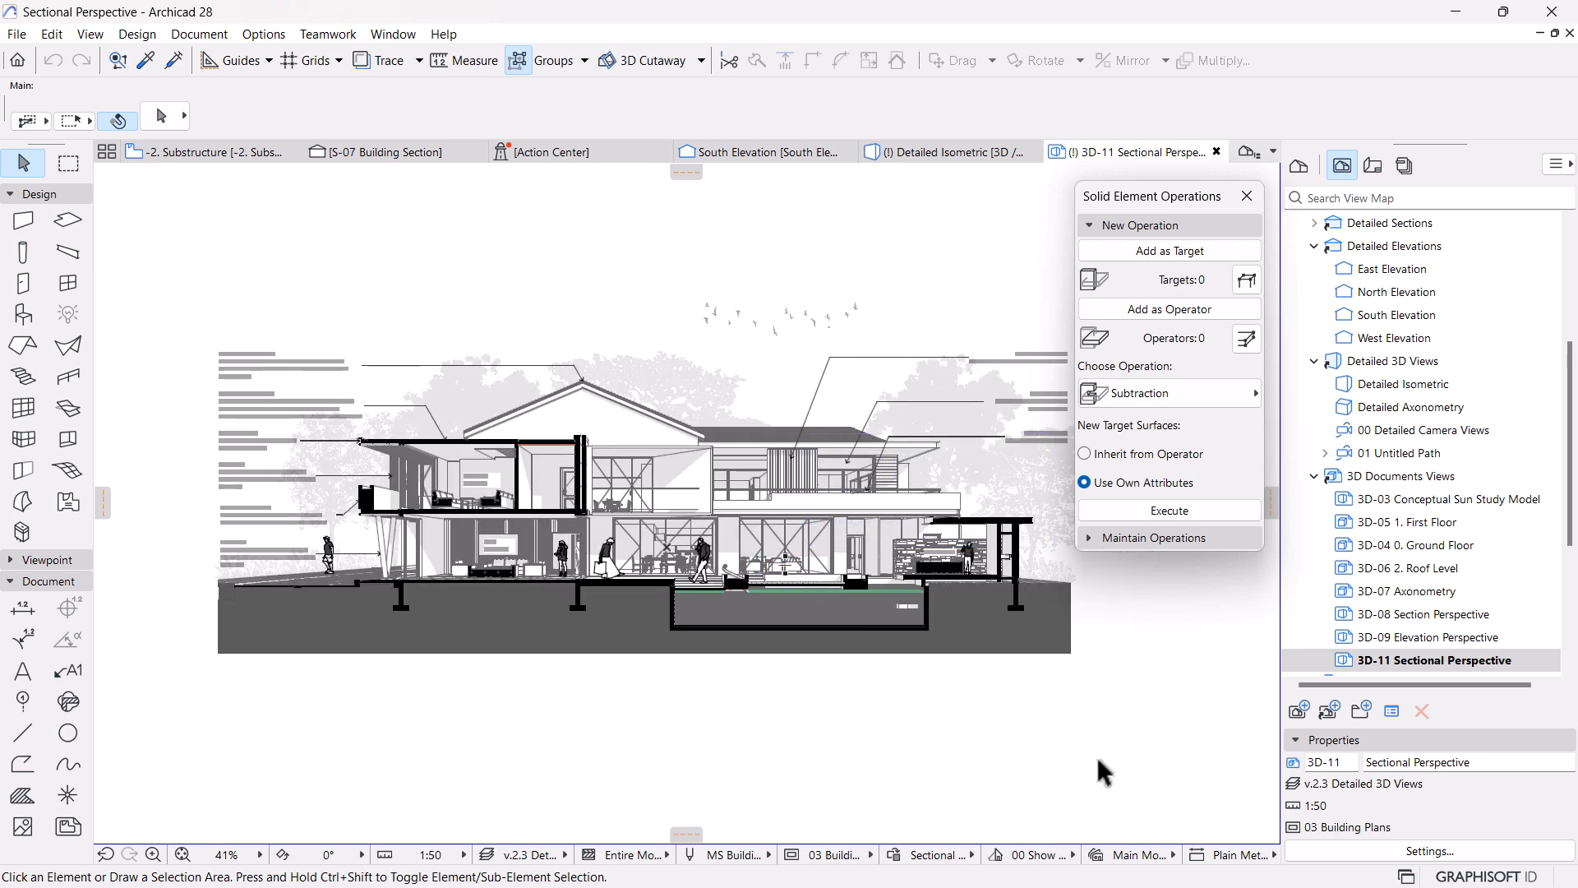
Change the Sectional Perspective document's uncut fill to Surface - Color Fill, Shaded, apply it and check the rendered rooms and facade
right_click(1417, 662)
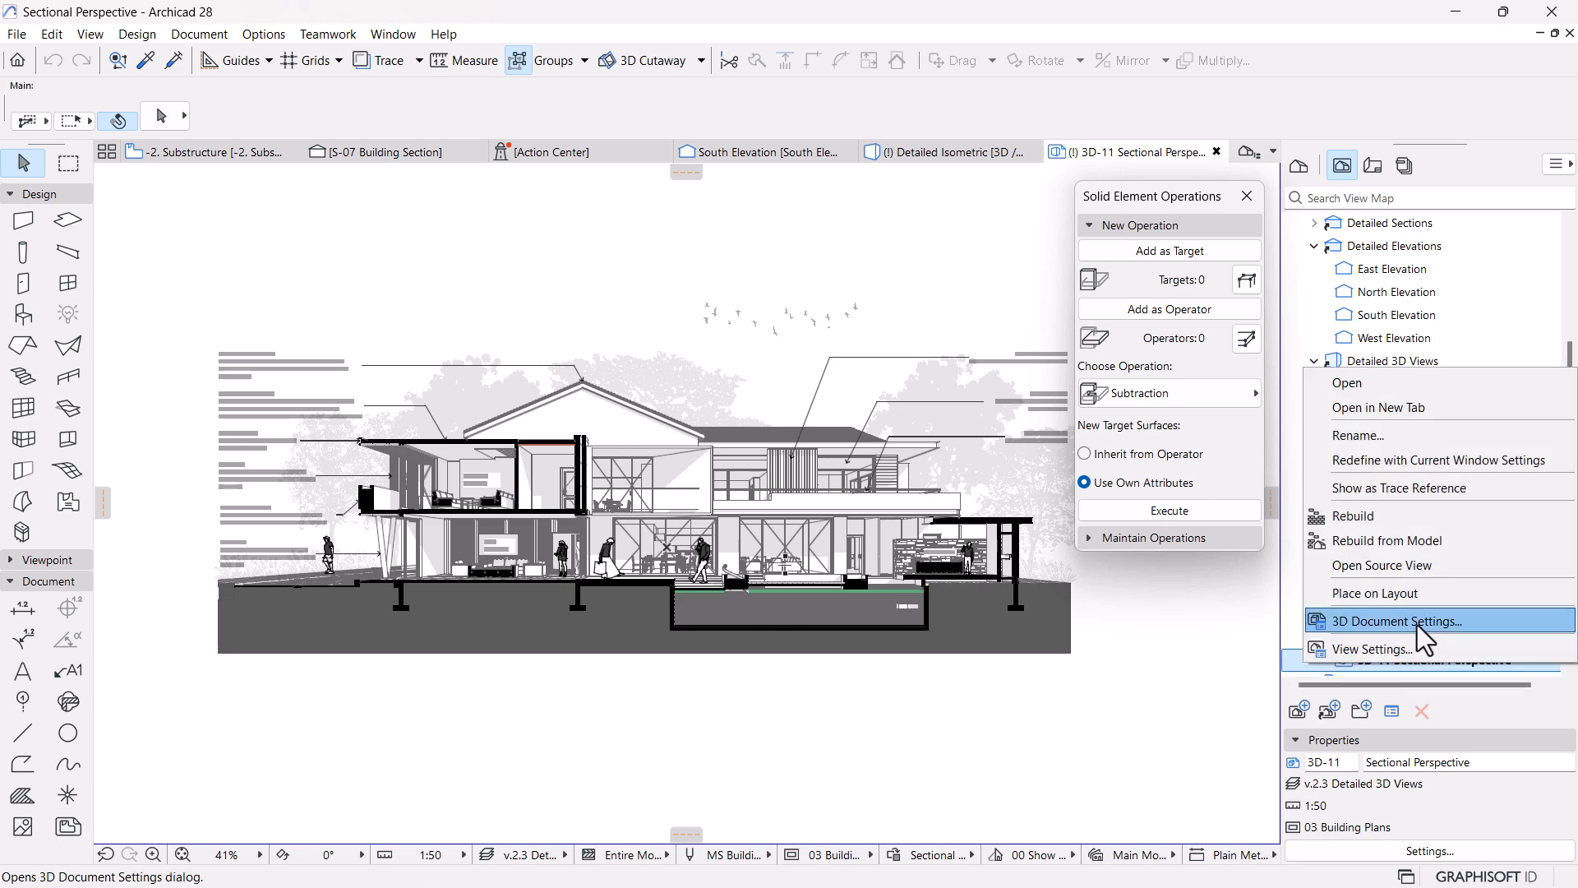
click(1417, 622)
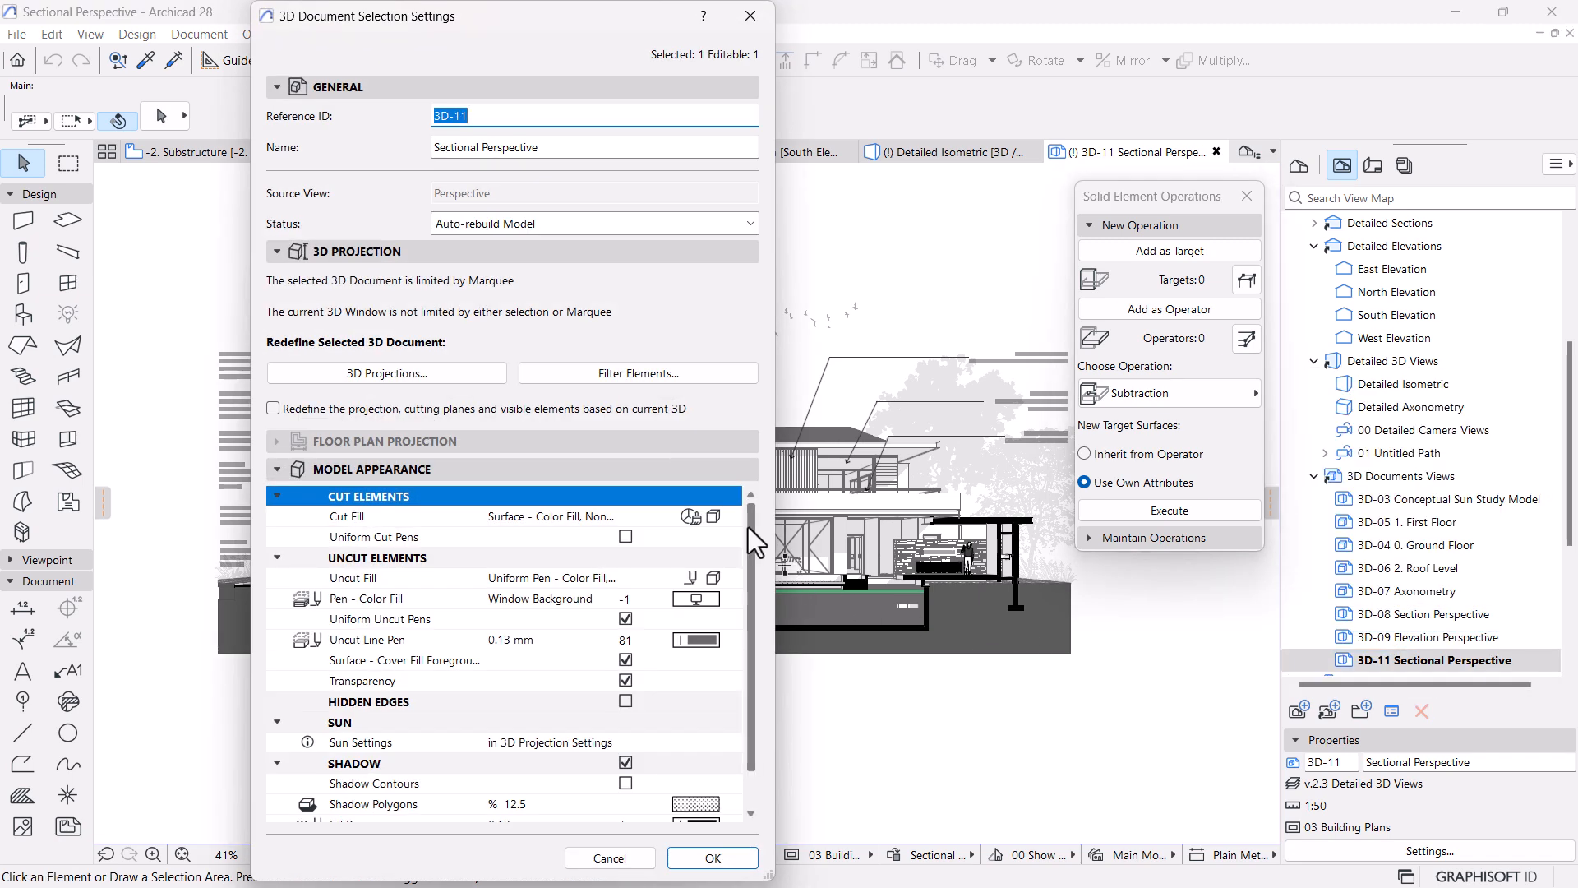
click(714, 516)
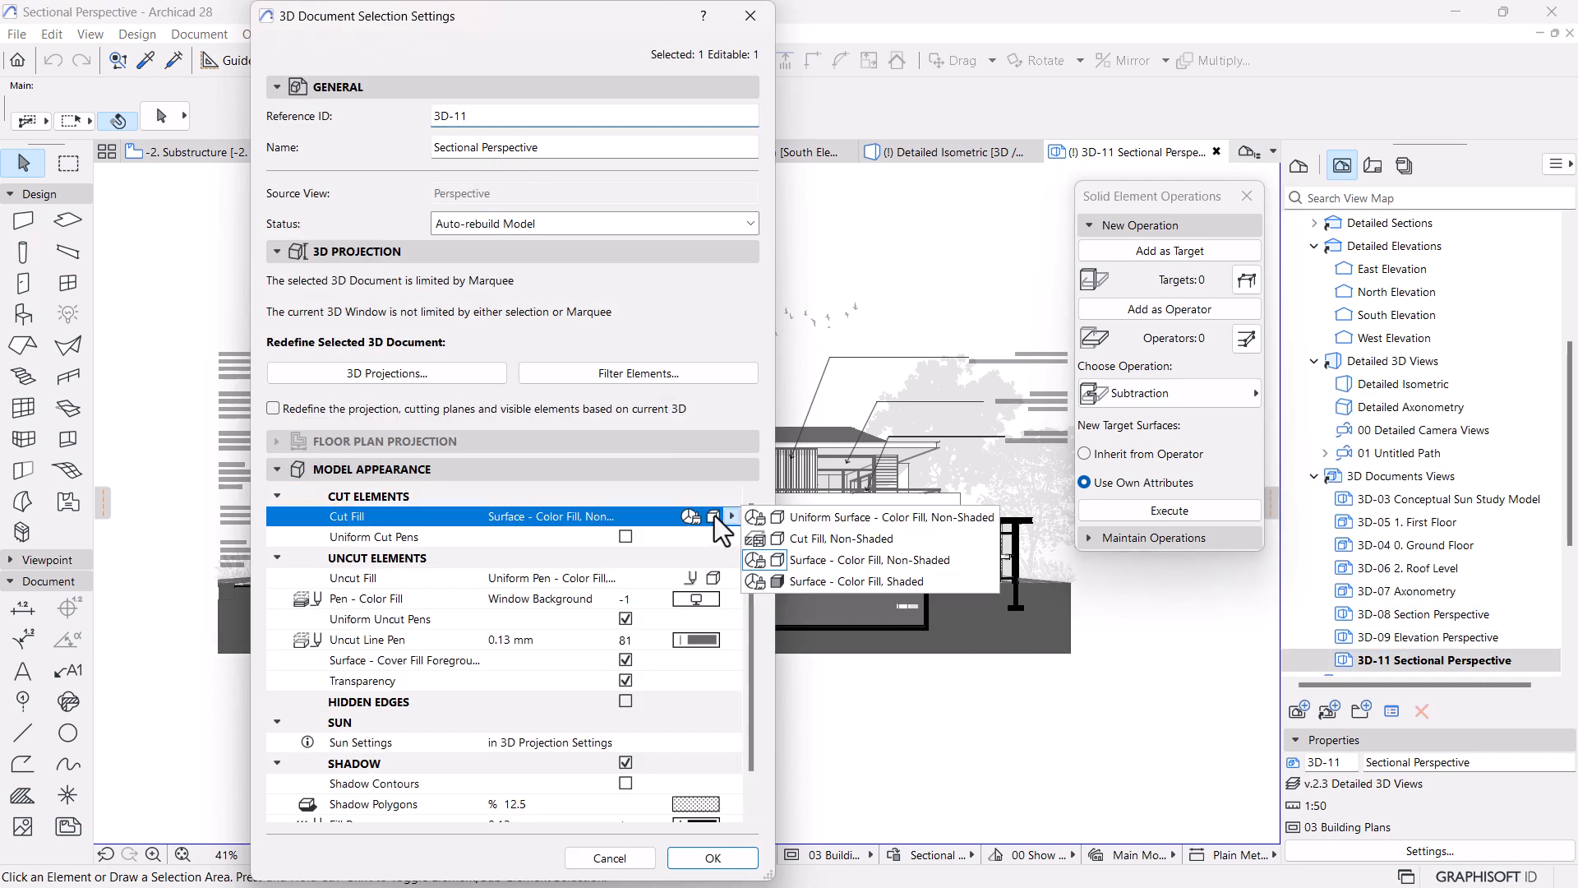
click(730, 576)
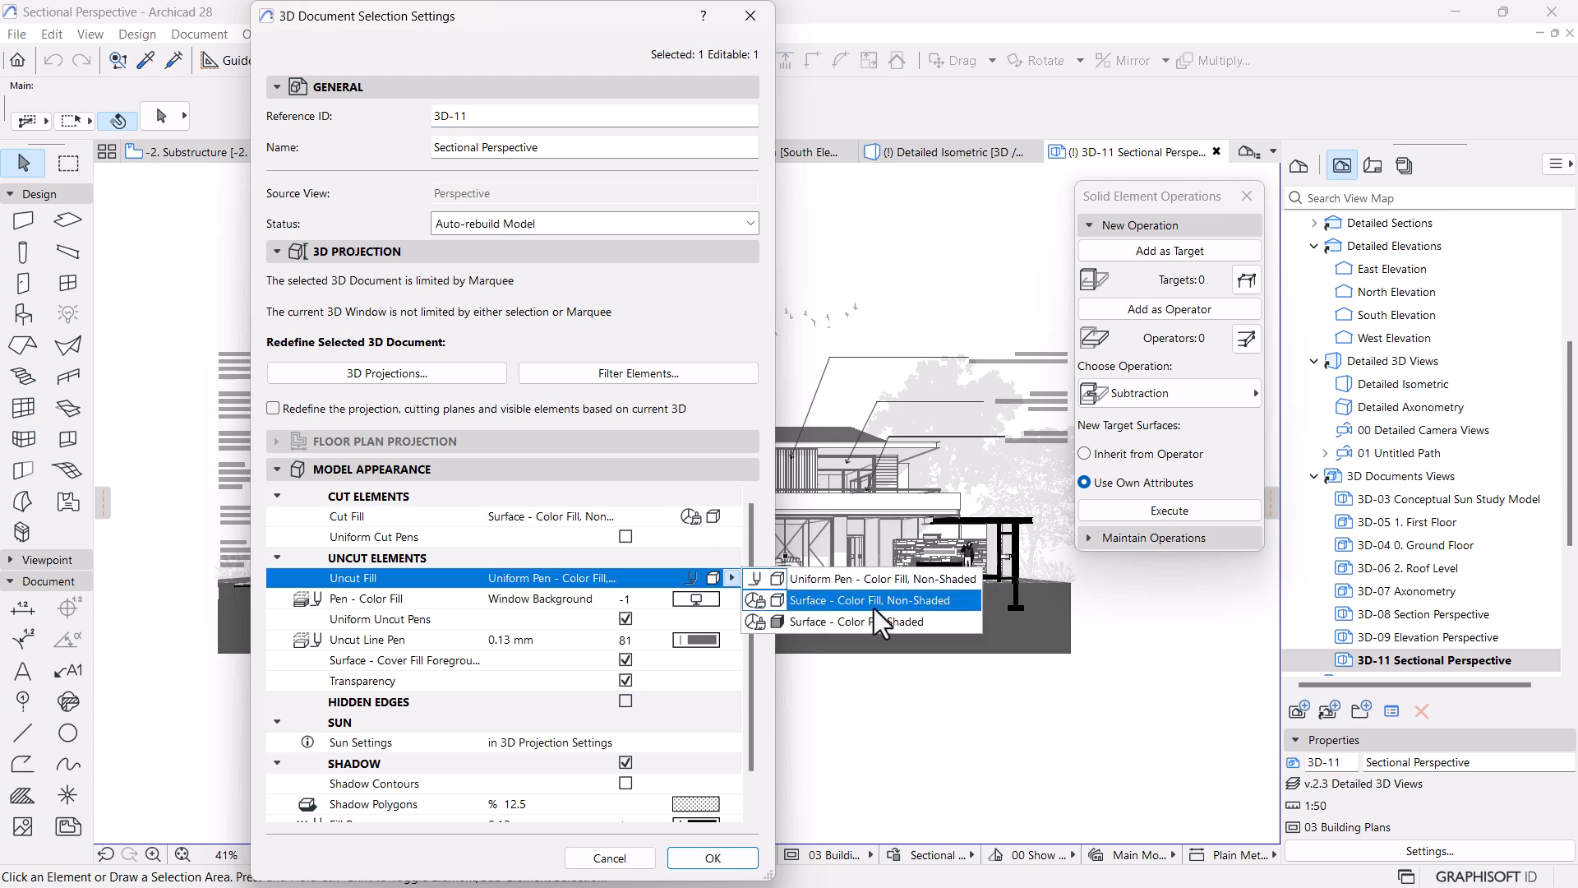
click(849, 623)
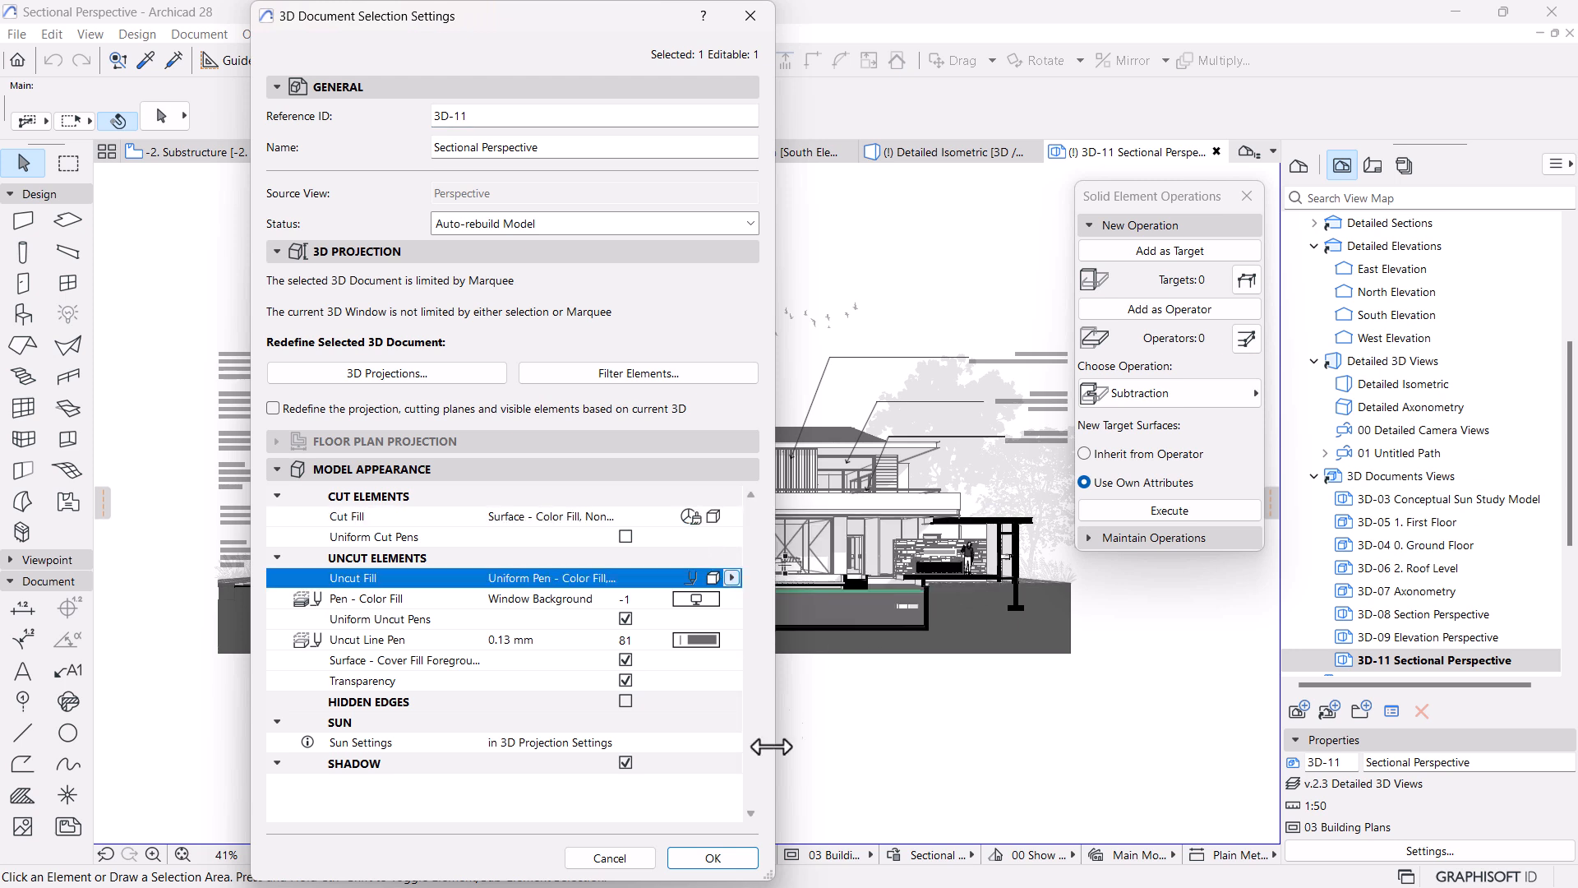
click(713, 858)
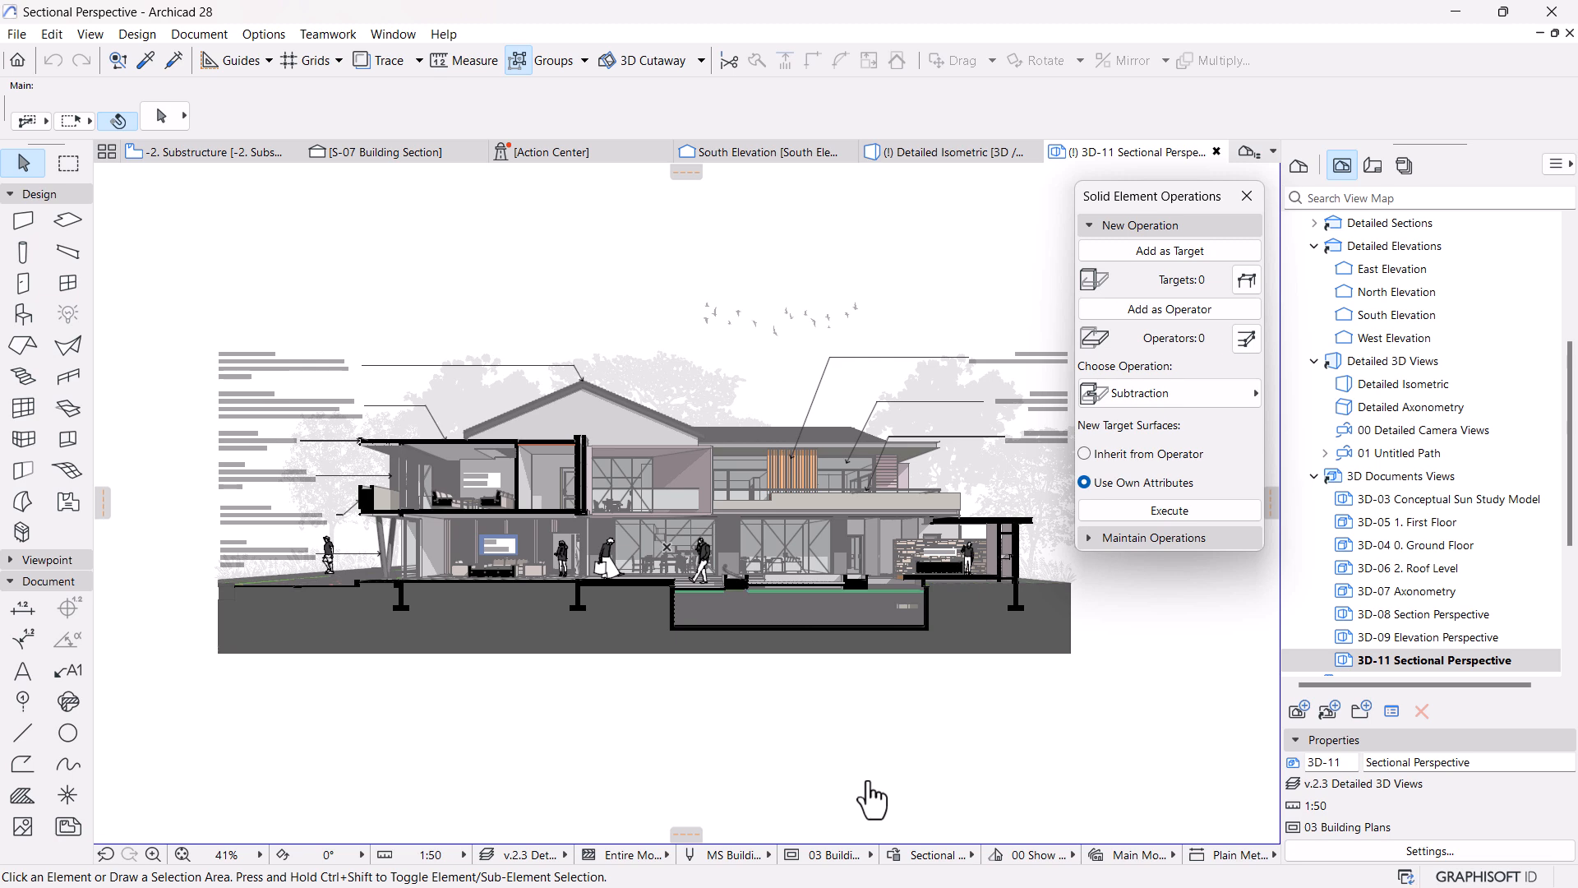
scroll(809, 658, up, 2)
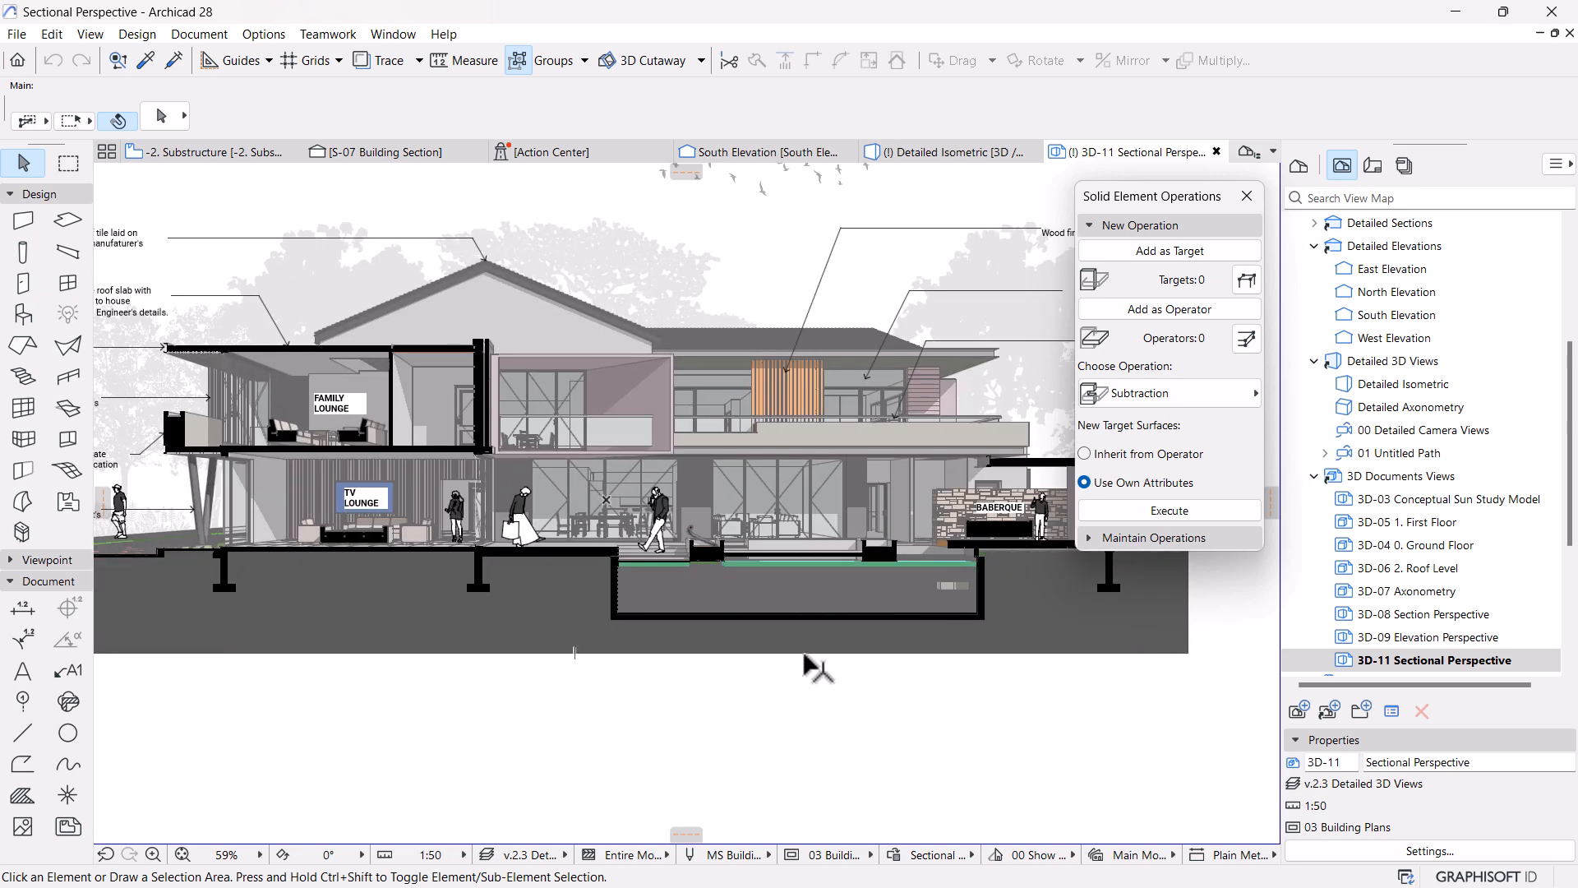
Set the 3D-11 Sectional Perspective document's uncut fill to Surface - Color Fill, Non-Shaded and apply the settings
right_click(1414, 661)
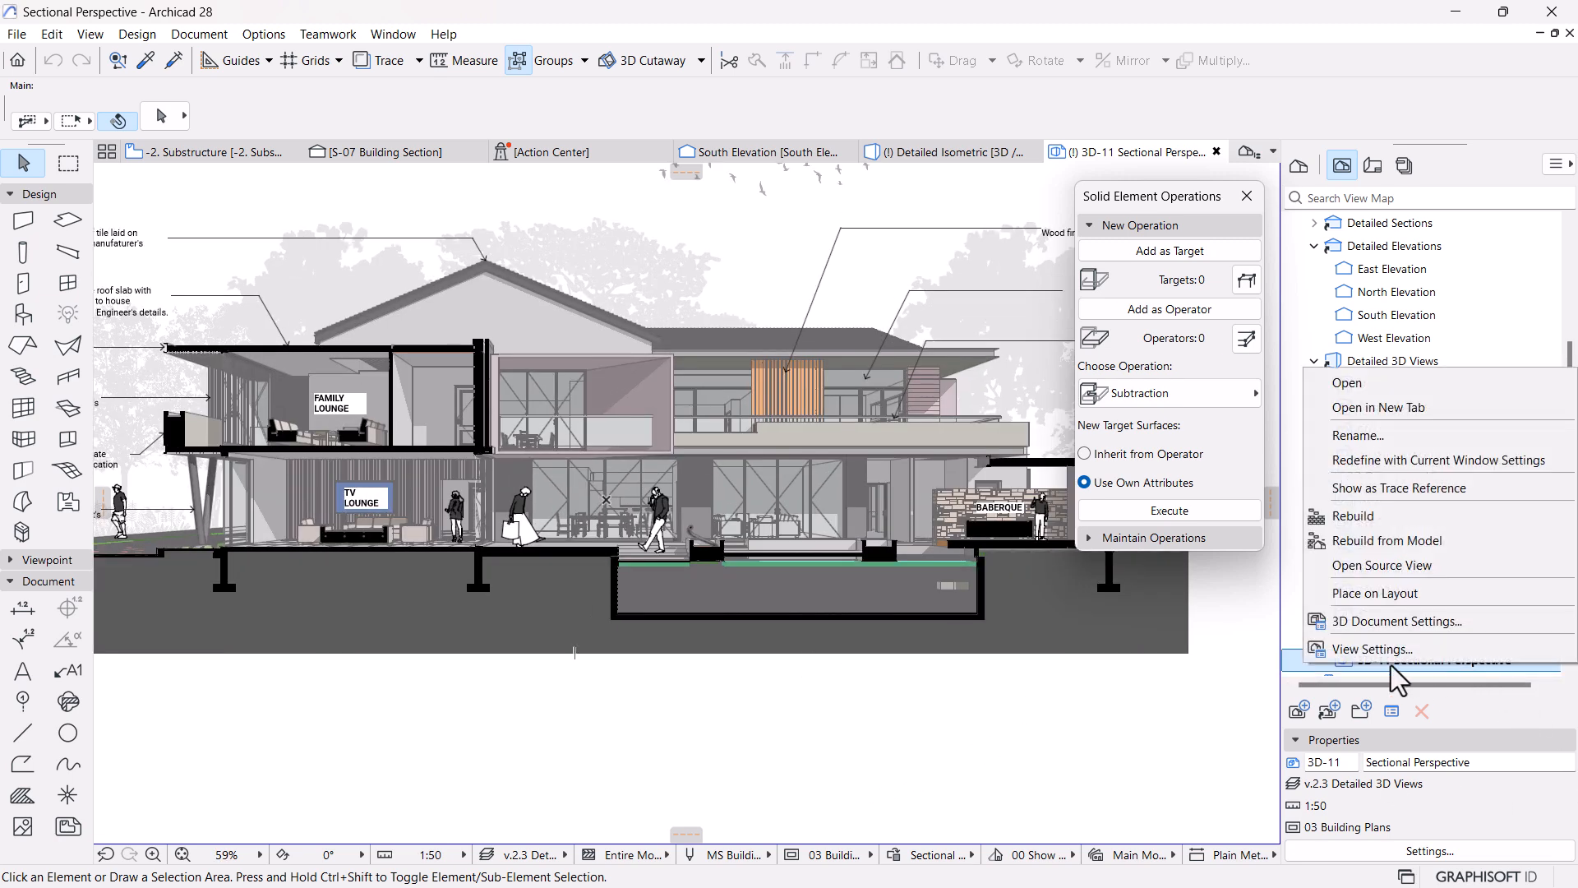
click(1358, 622)
click(712, 578)
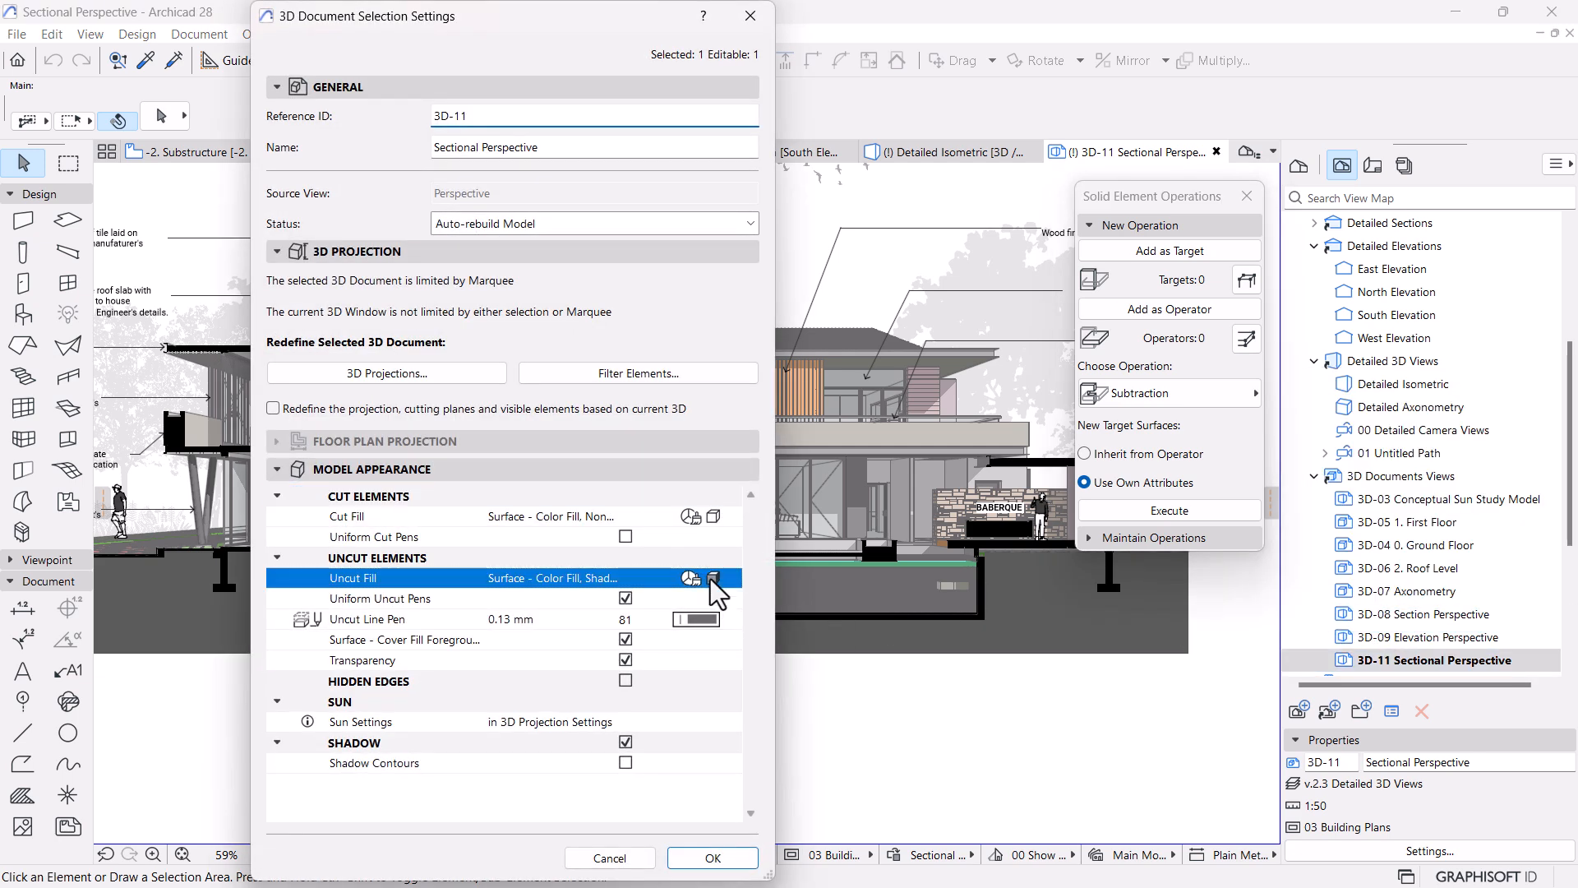
click(871, 601)
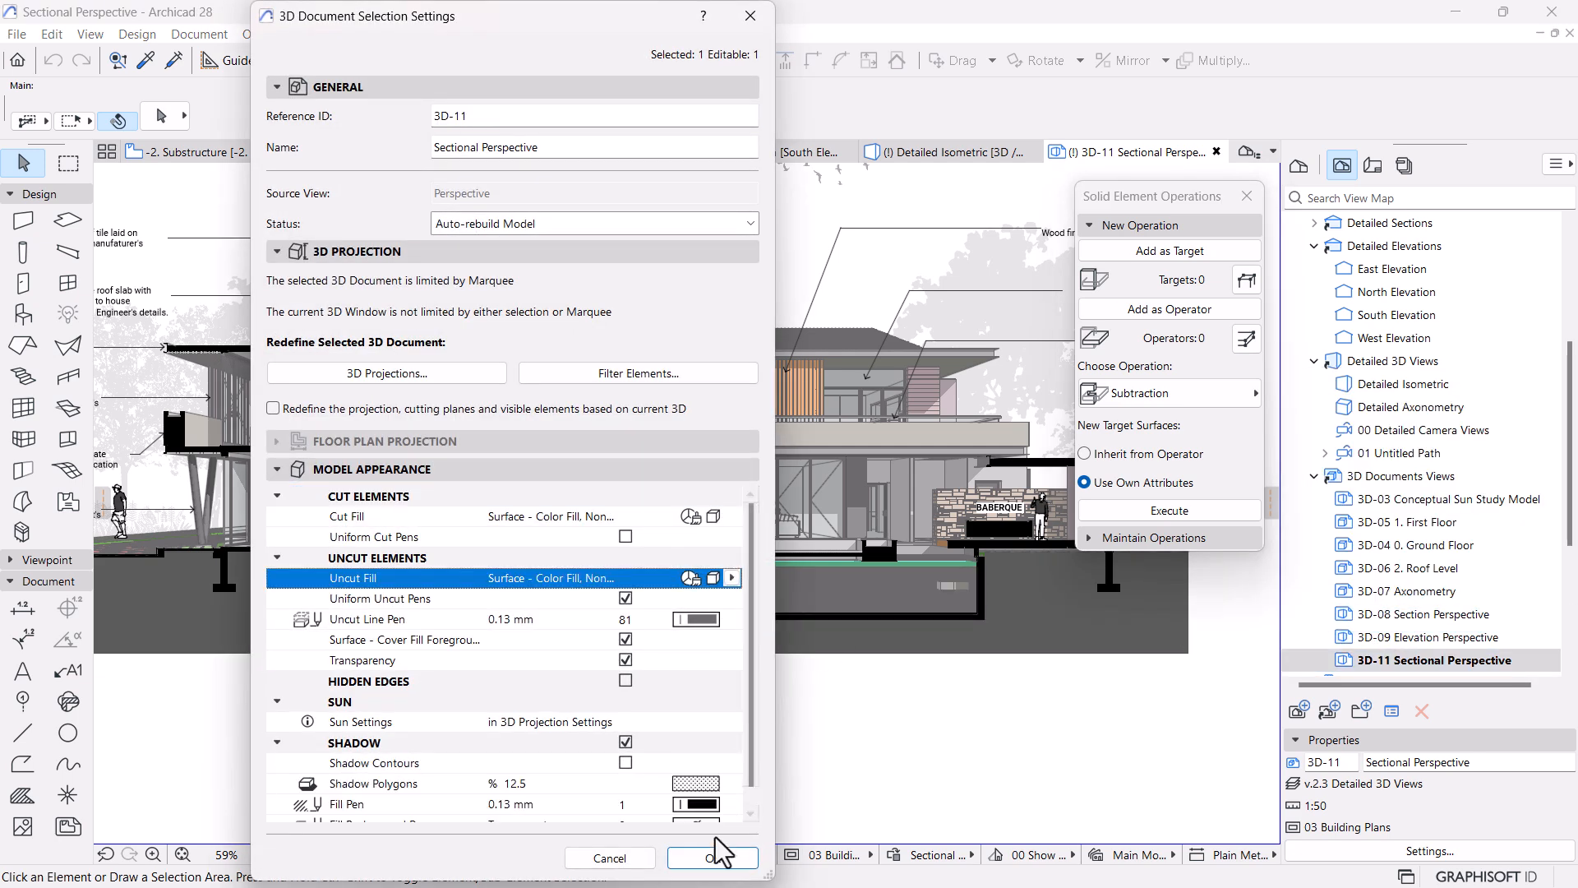
click(712, 858)
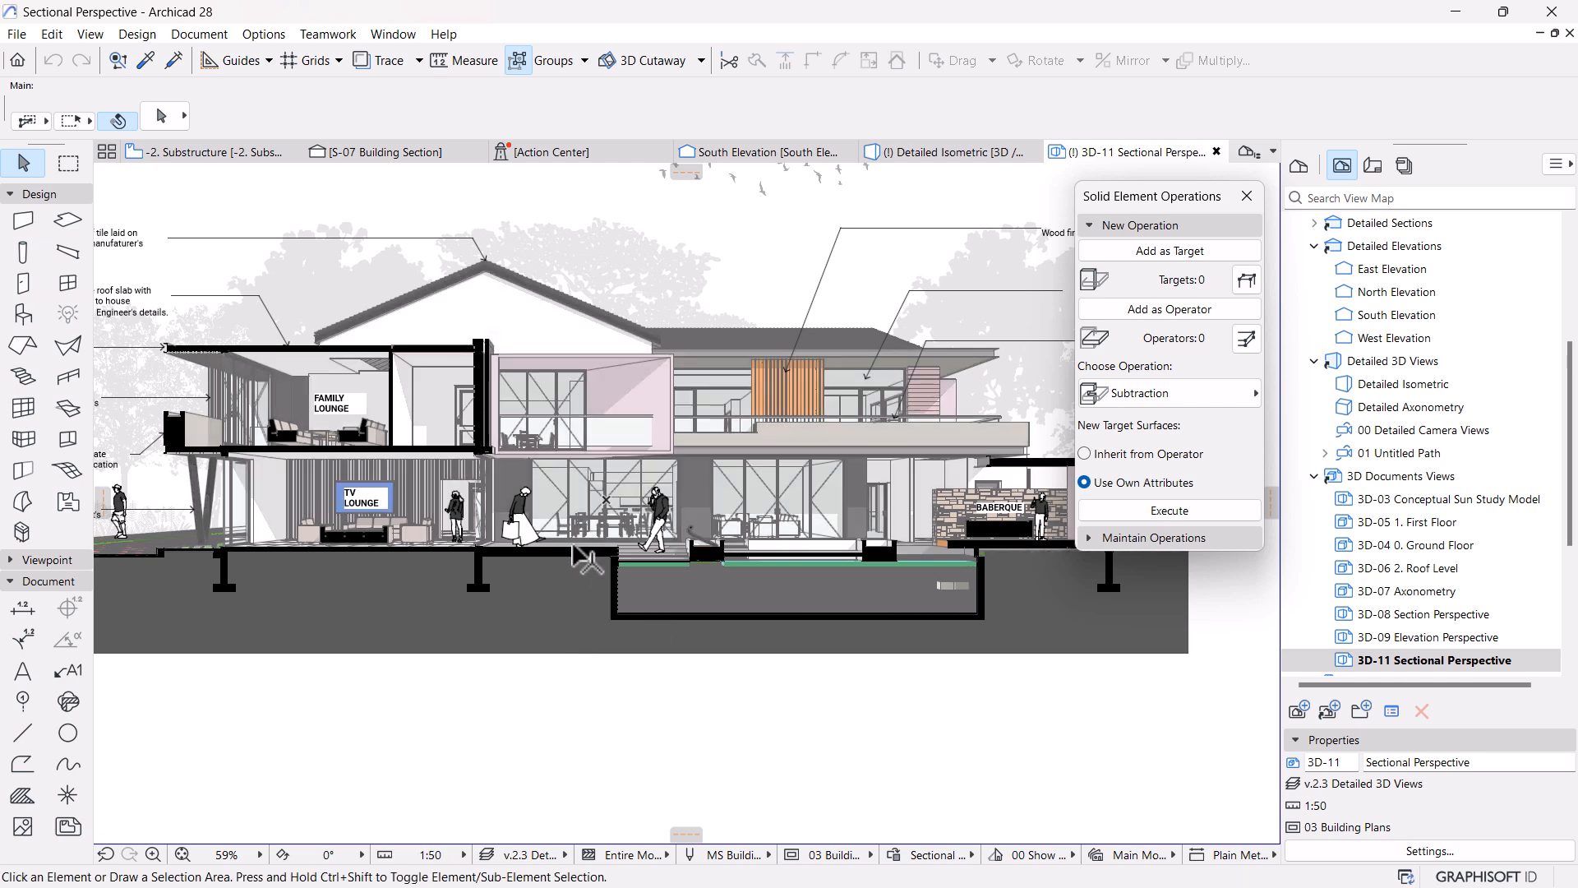
Examine the non-shaded sectional perspective, from the whole drawing down to the first-floor balustrade planter and the notes beside it
scroll(609, 644, down, 5)
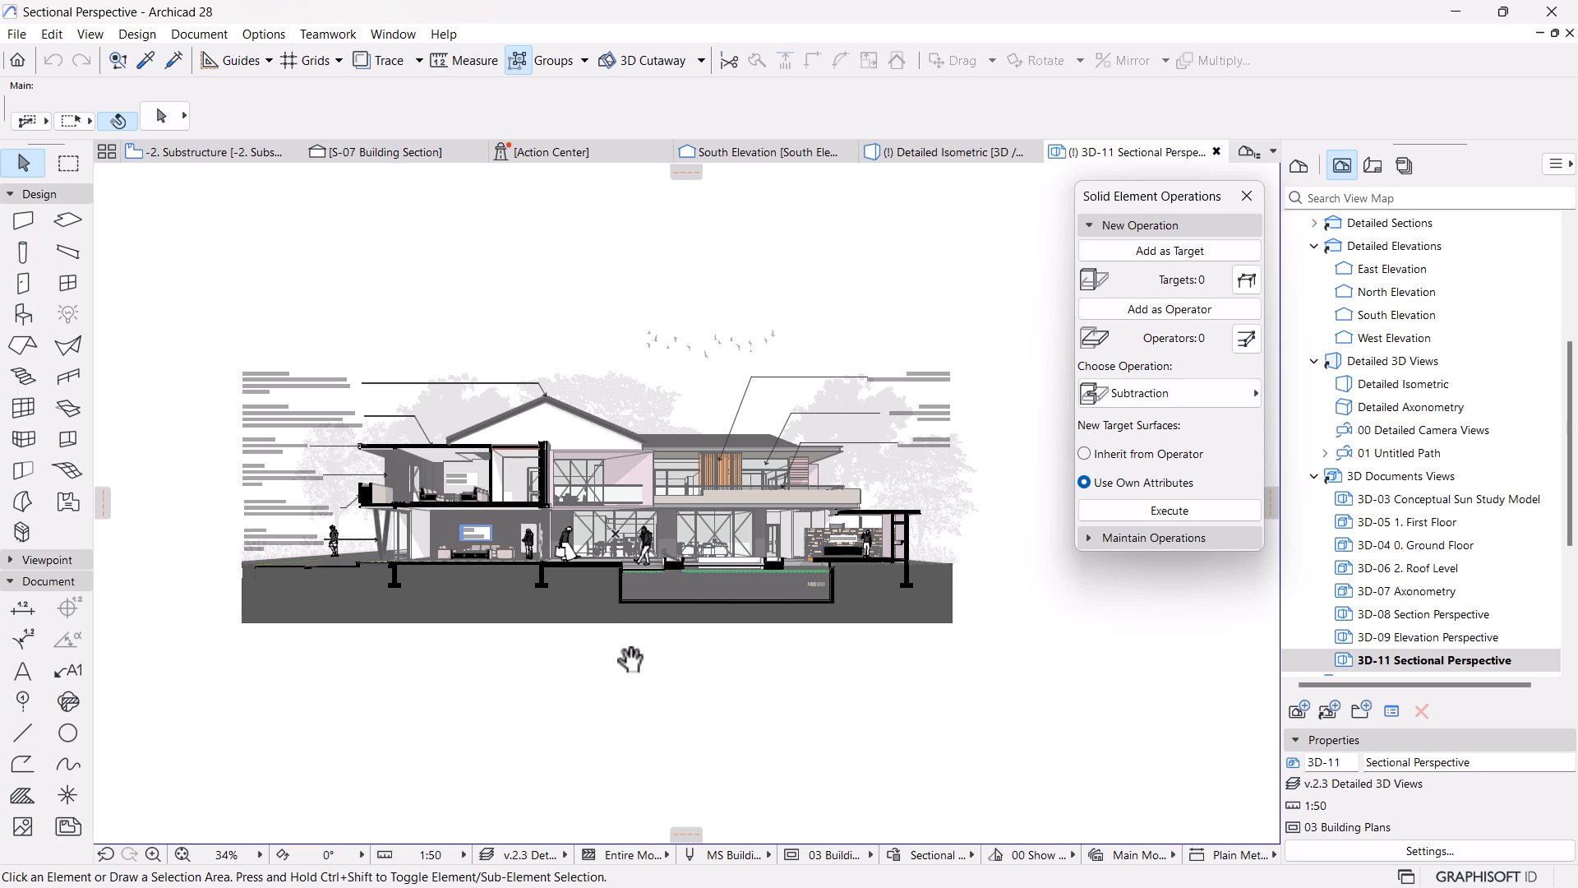
scroll(617, 643, up, 4)
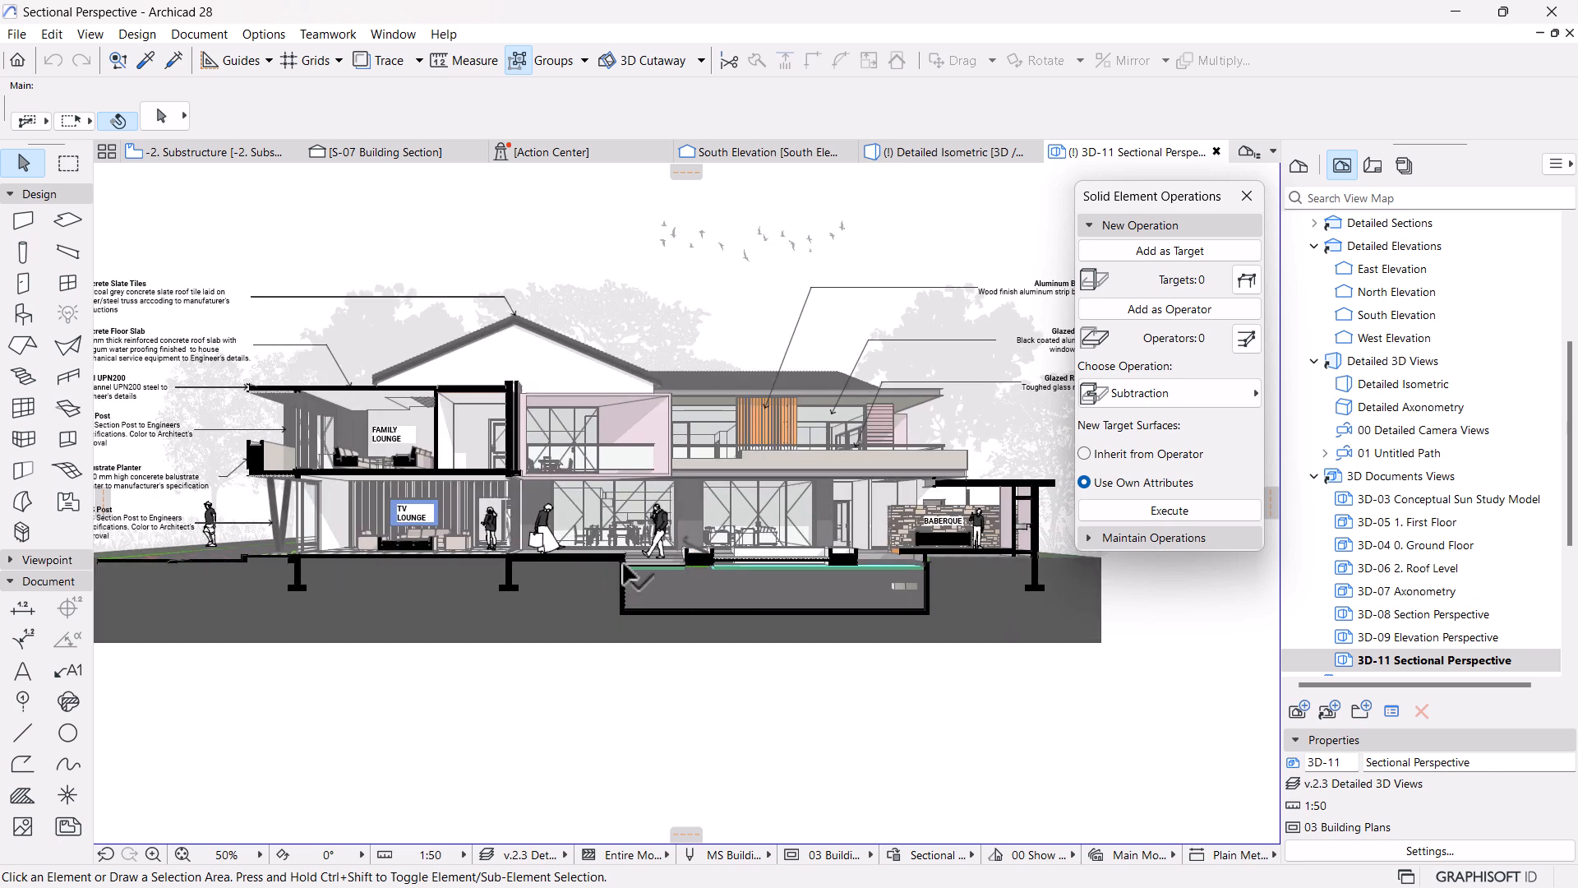
scroll(796, 535, up, 2)
scroll(715, 588, down, 2)
middle_drag(672, 603, 672, 646)
scroll(748, 679, down, 2)
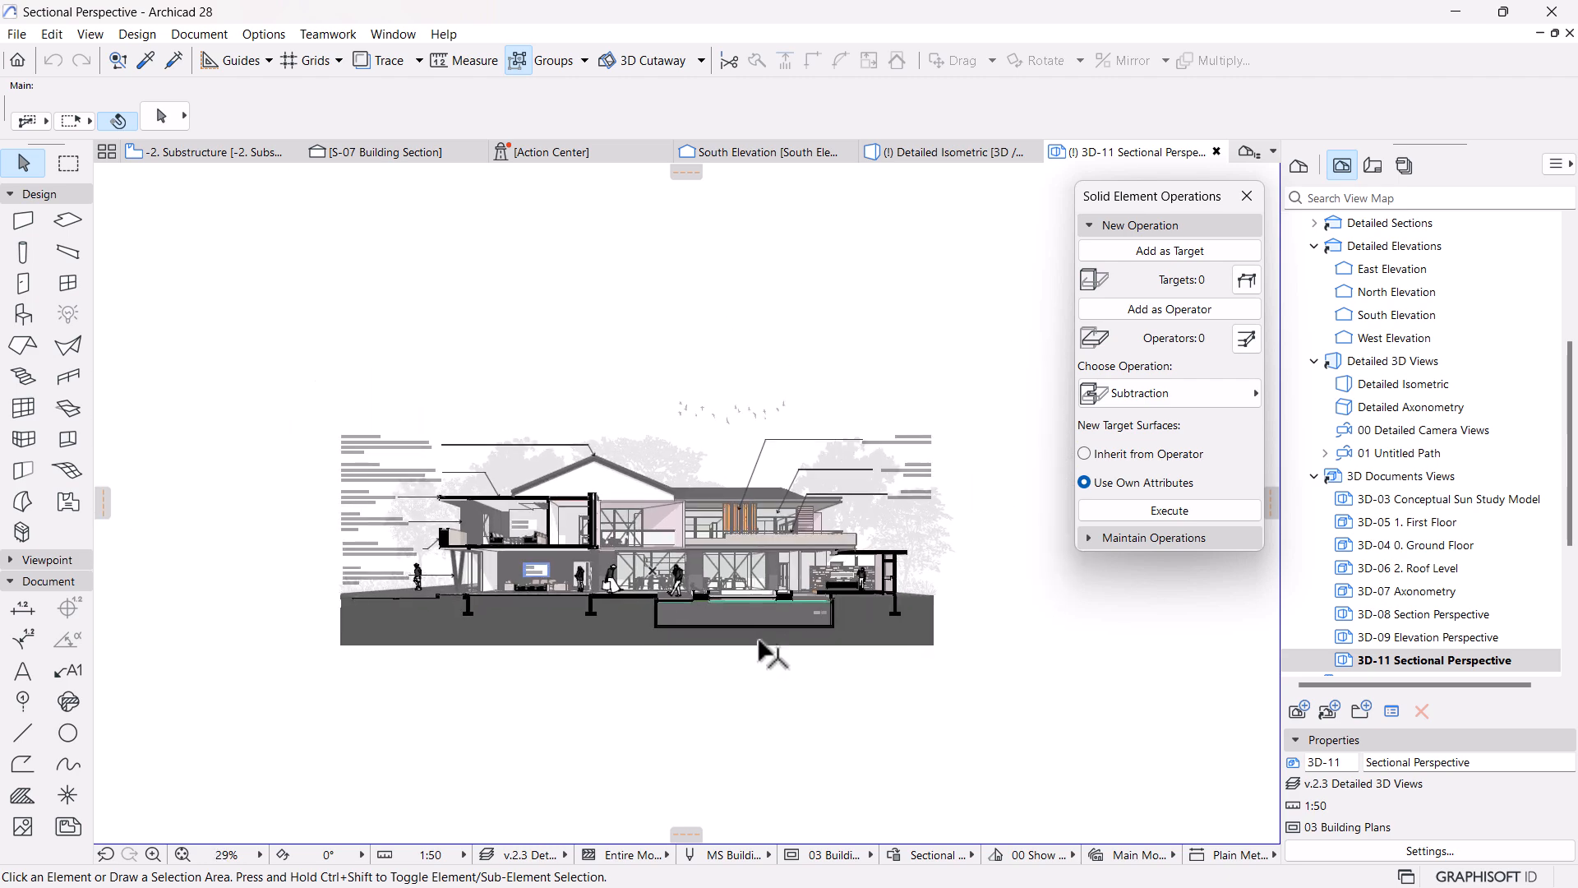
scroll(779, 630, up, 2)
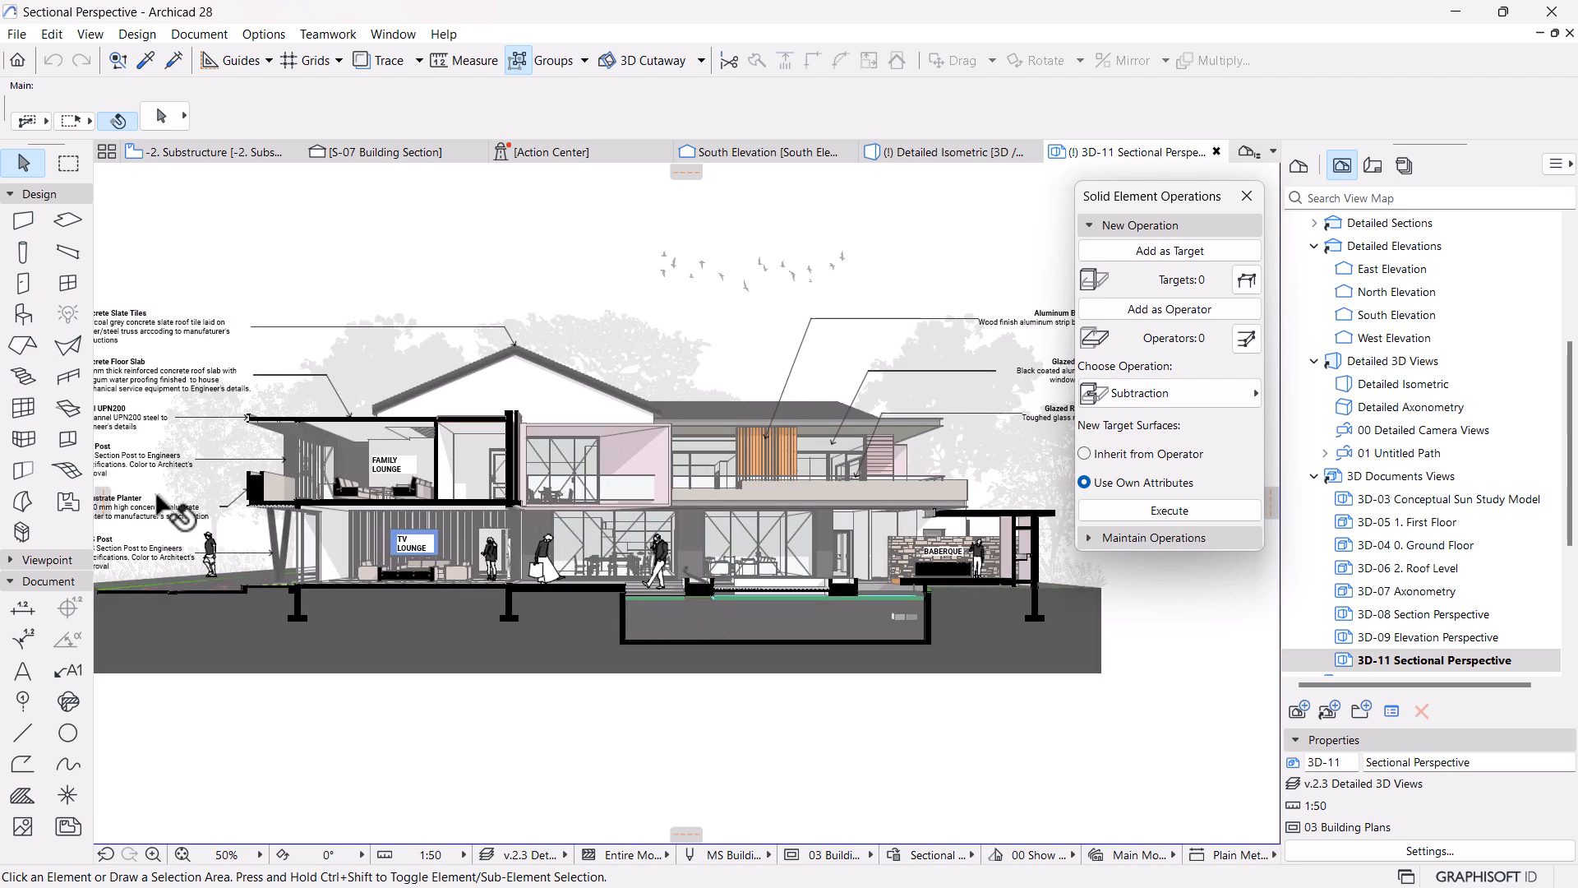
scroll(176, 510, up, 5)
scroll(345, 497, down, 4)
middle_drag(408, 535, 458, 565)
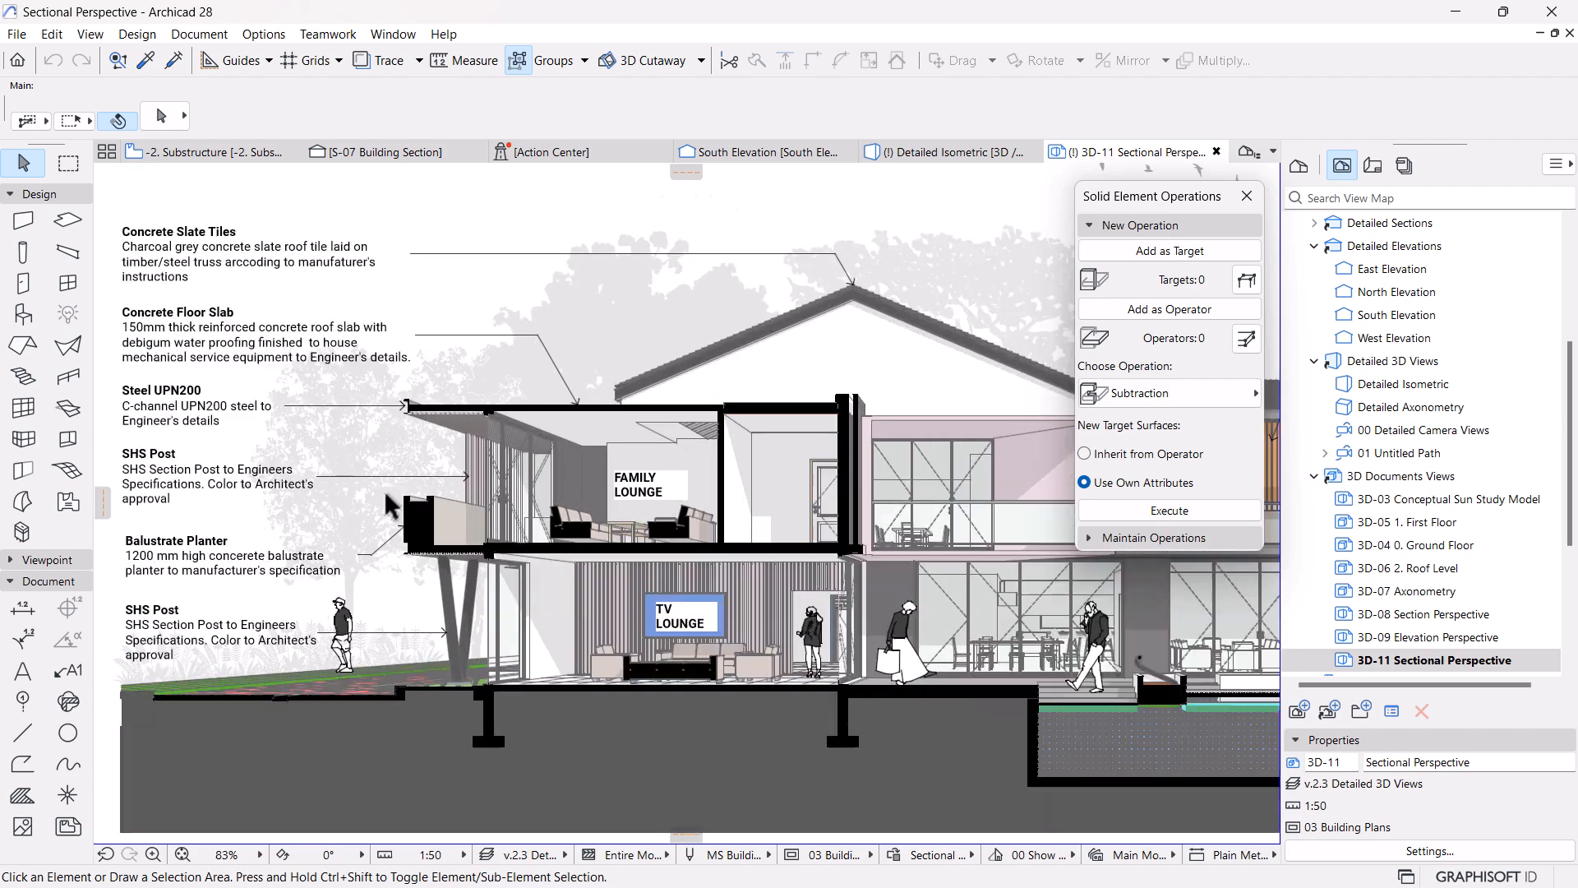
scroll(395, 506, up, 8)
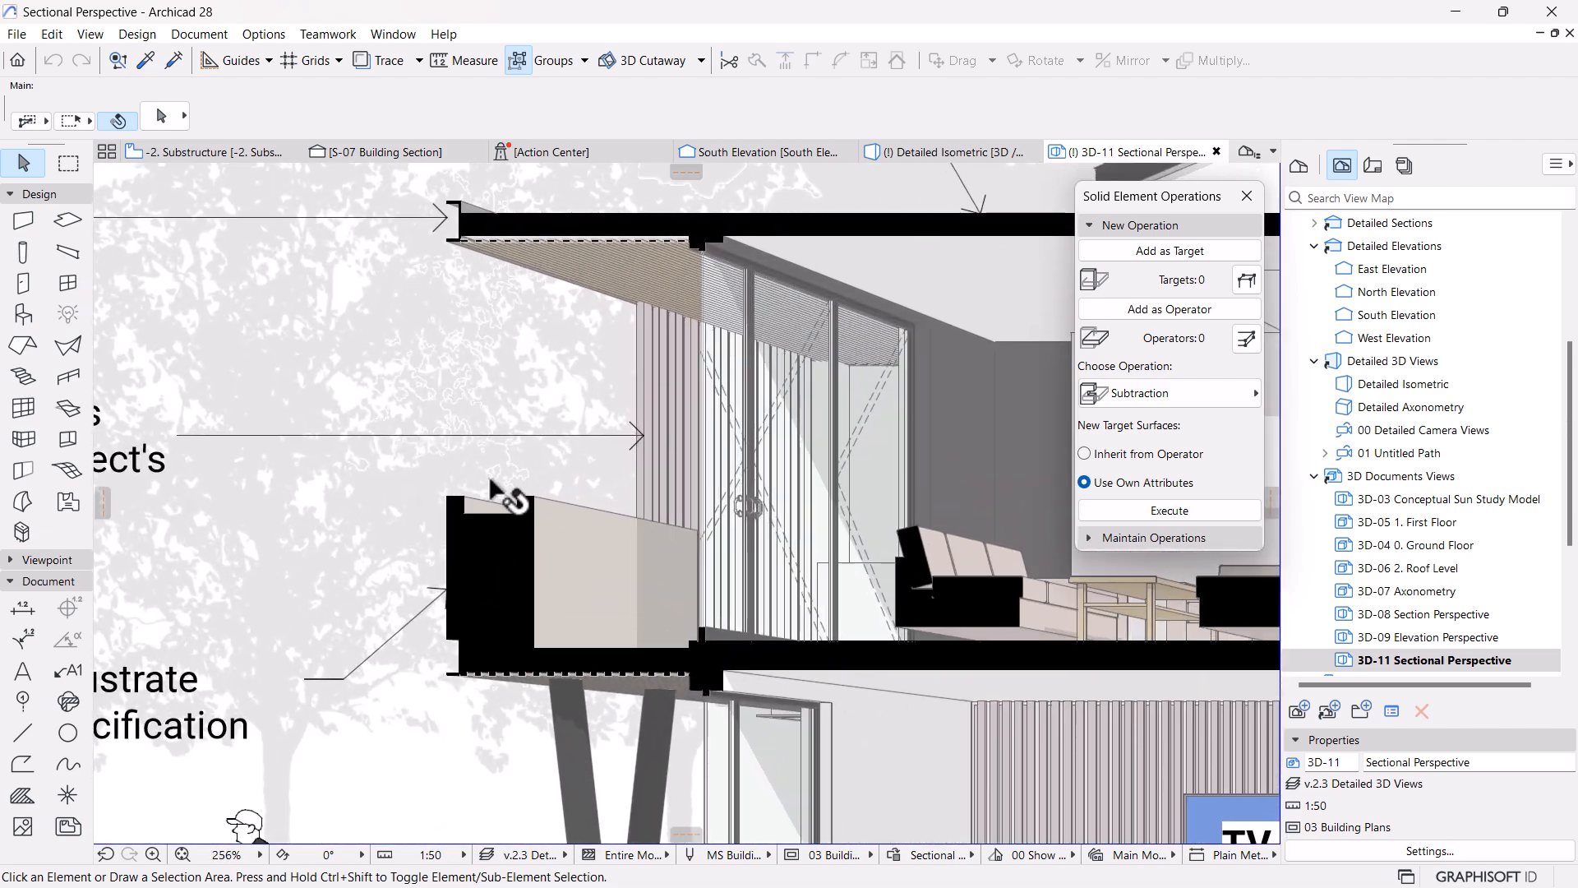
scroll(511, 493, down, 6)
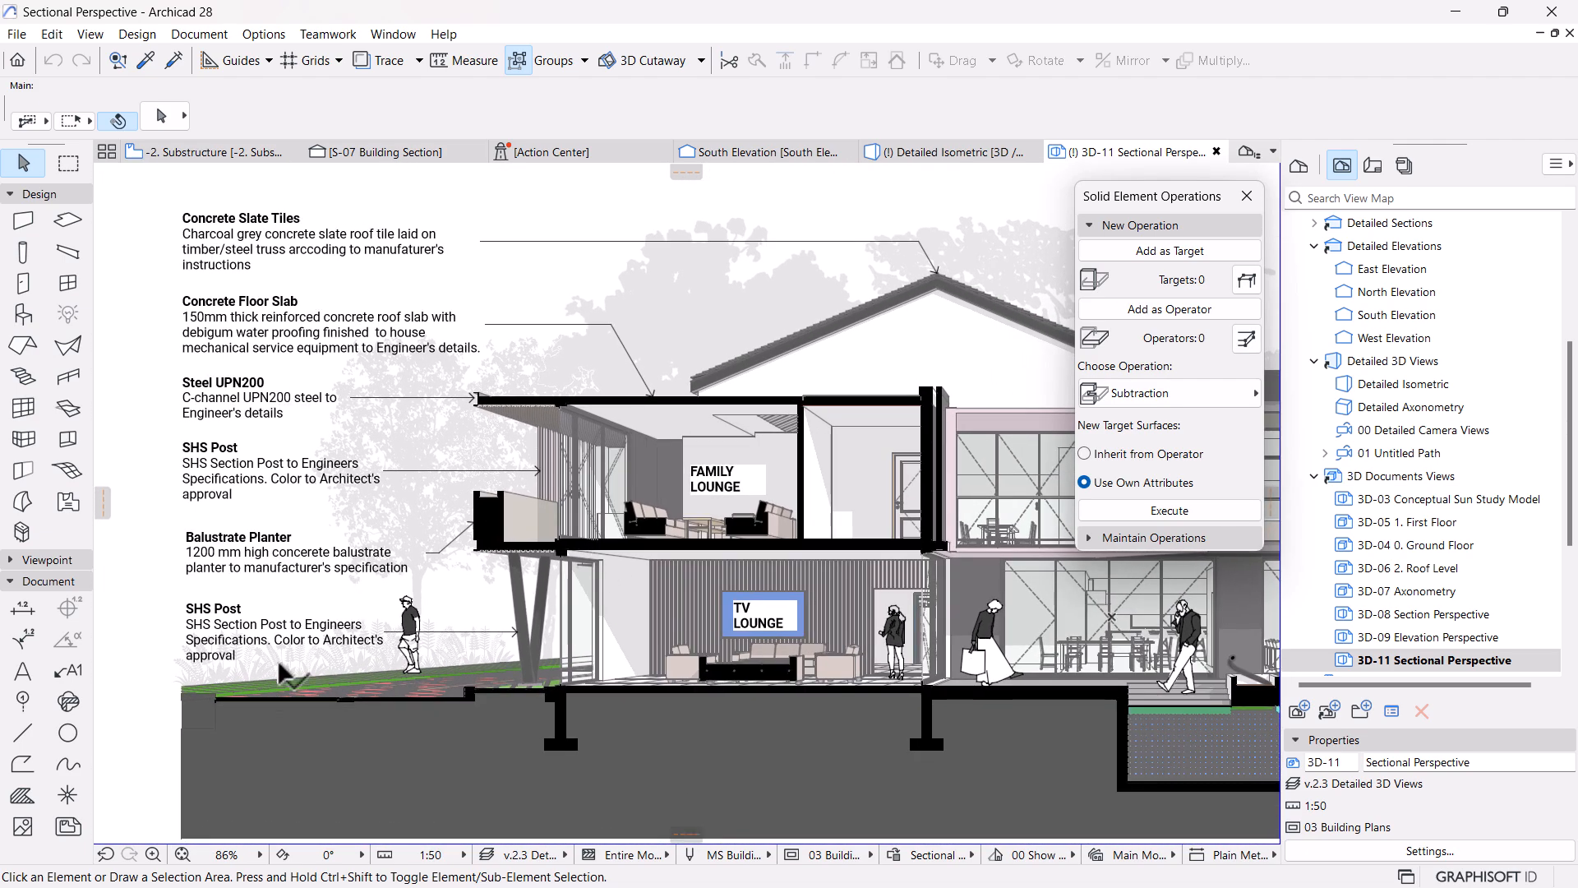
scroll(329, 693, up, 1)
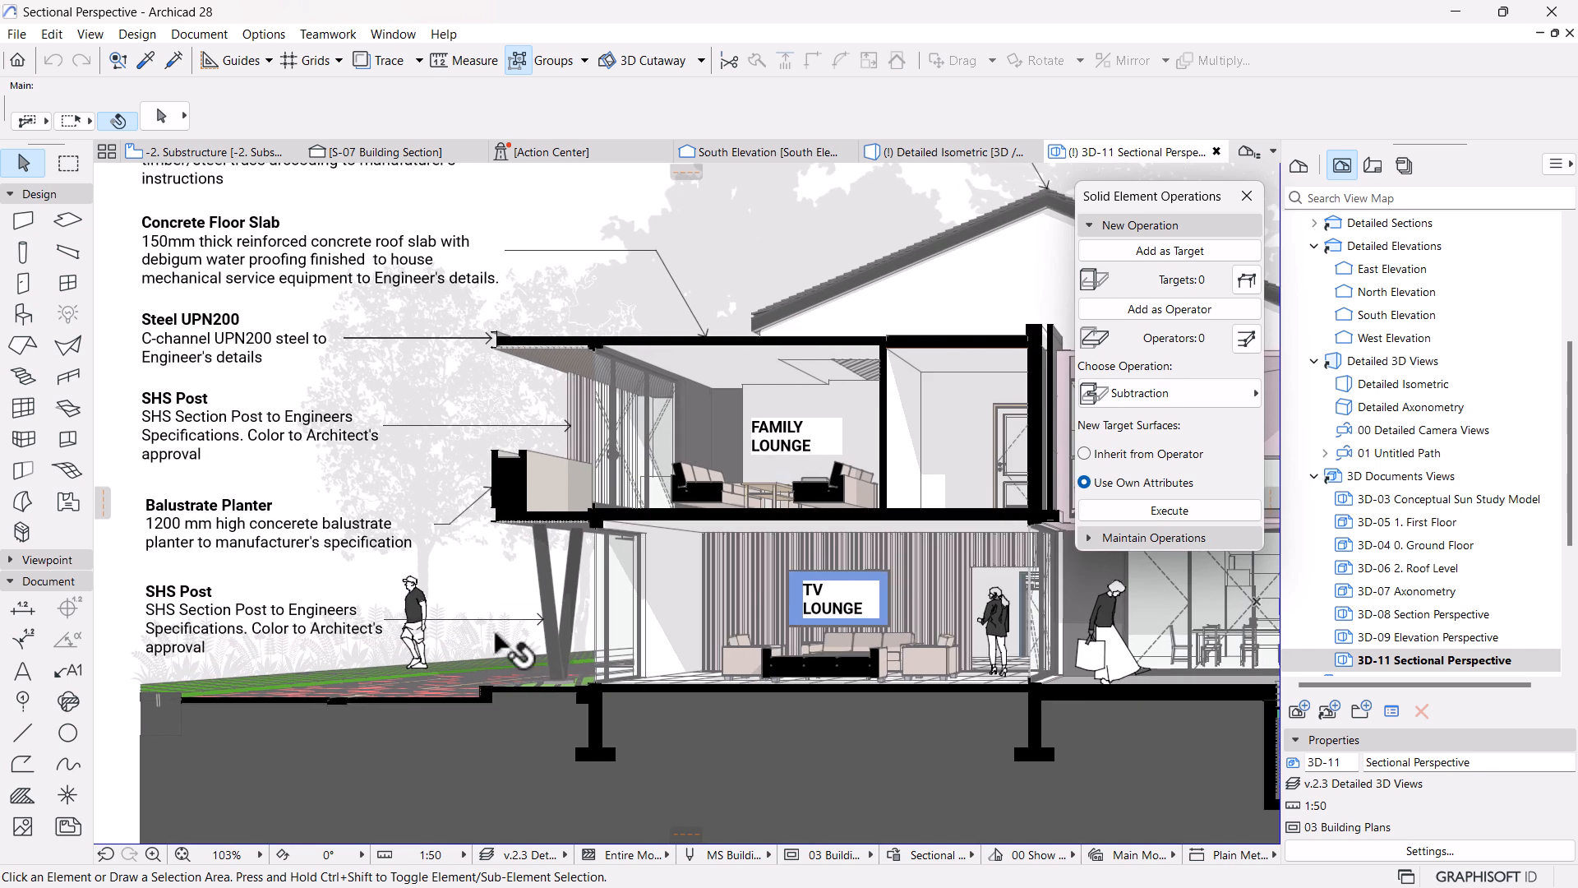
Copy the Plants figure beside the slanted ground-floor posts up onto the first-floor balustrade planter
click(493, 663)
click(492, 666)
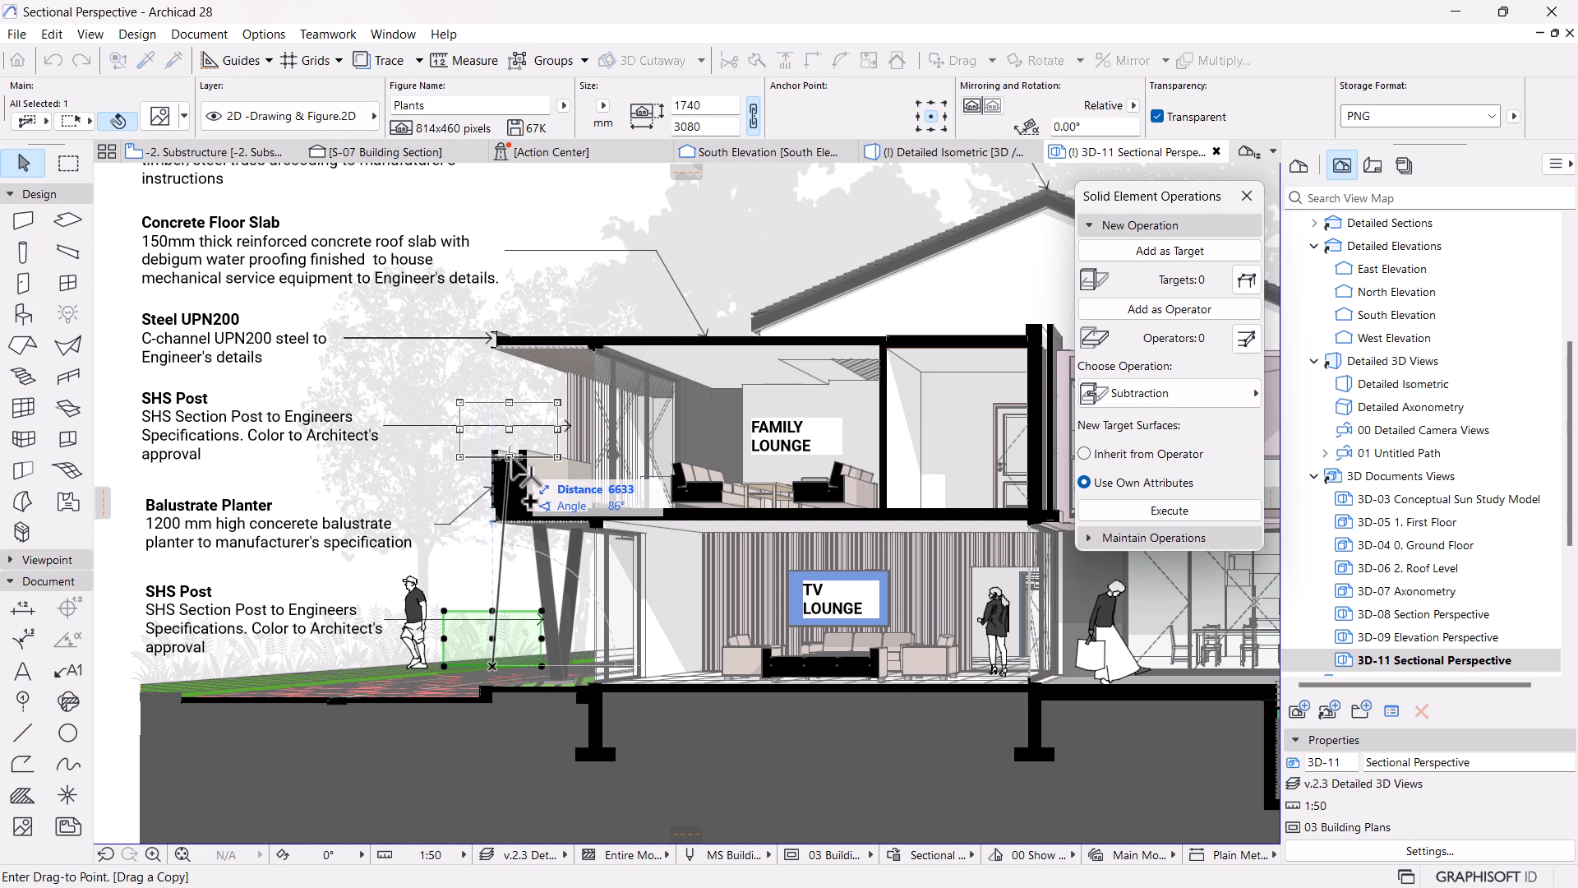
click(511, 454)
Move the copied Plants figure so its lower corner sits inside the planter's outer edge, then deselect it
scroll(519, 428, up, 5)
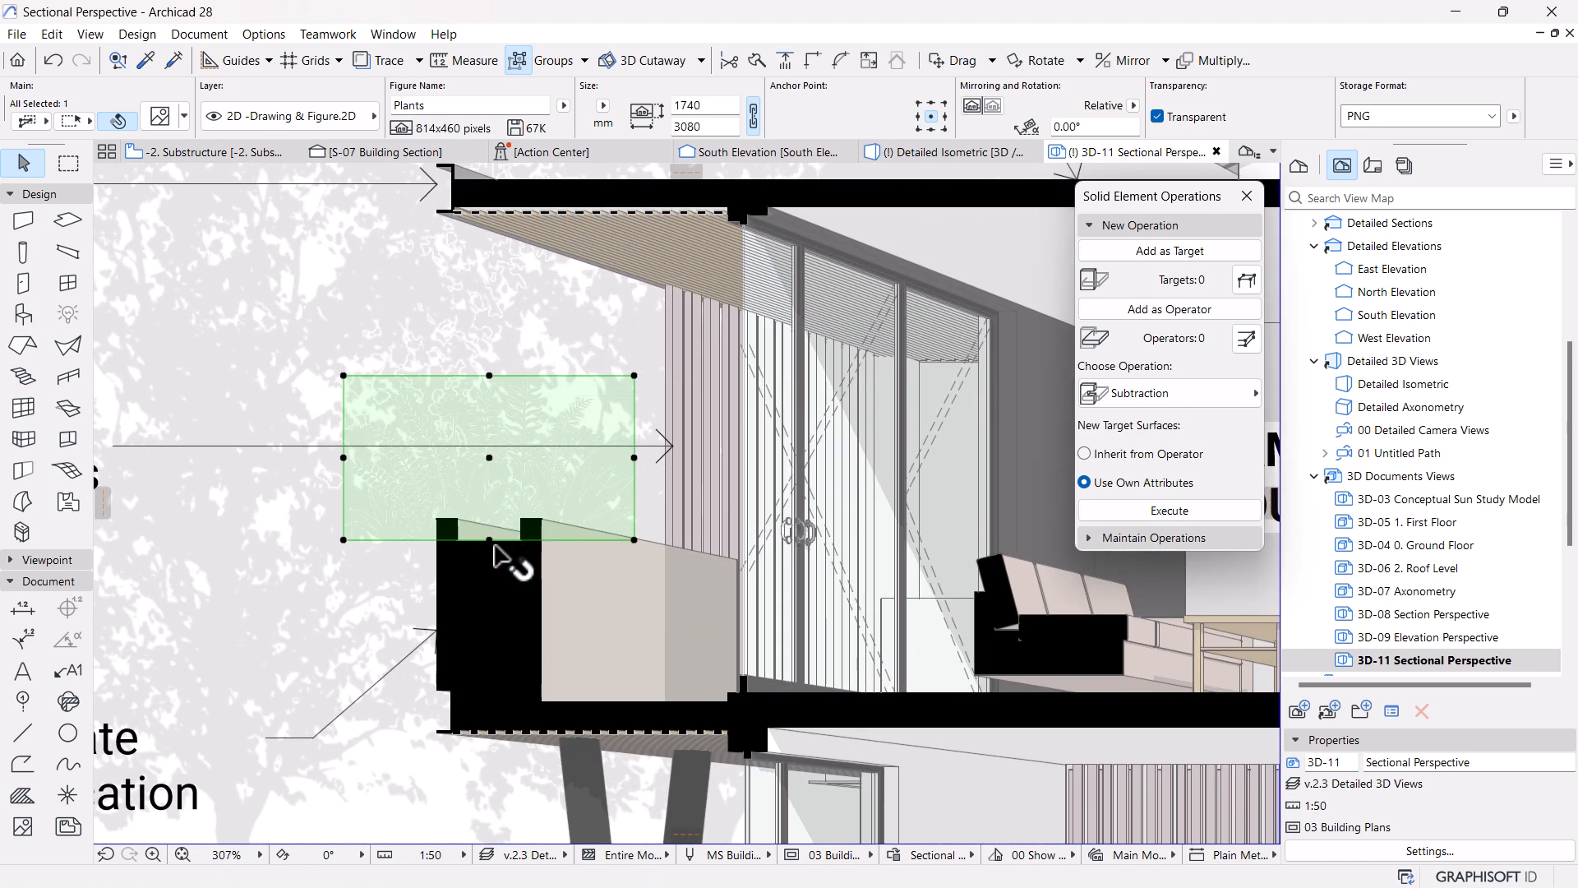
key(ctrl+d)
click(344, 540)
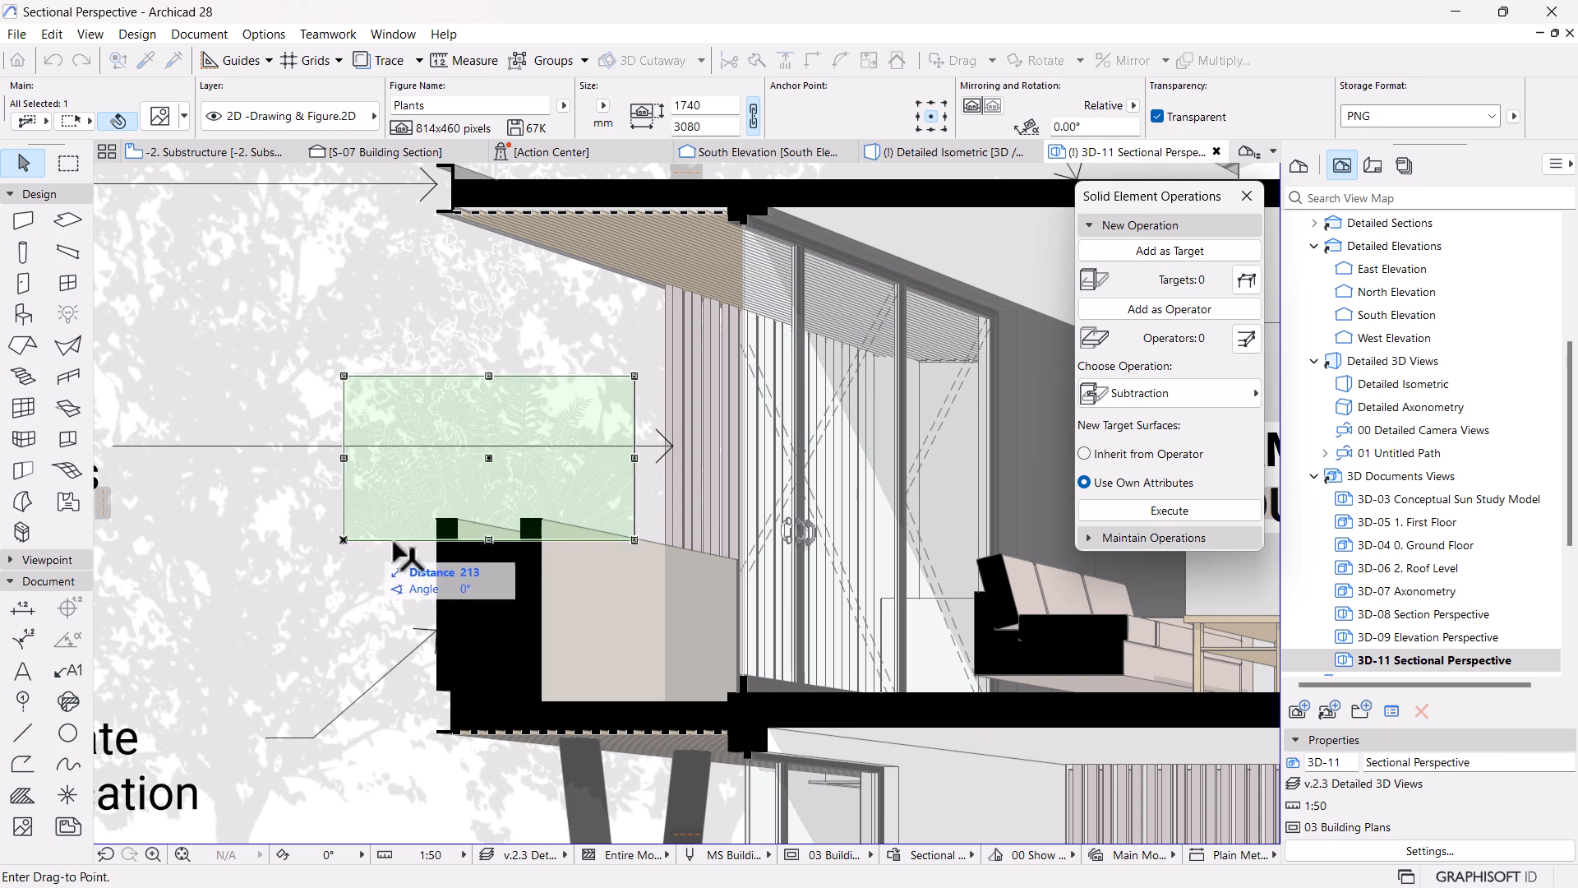
click(456, 540)
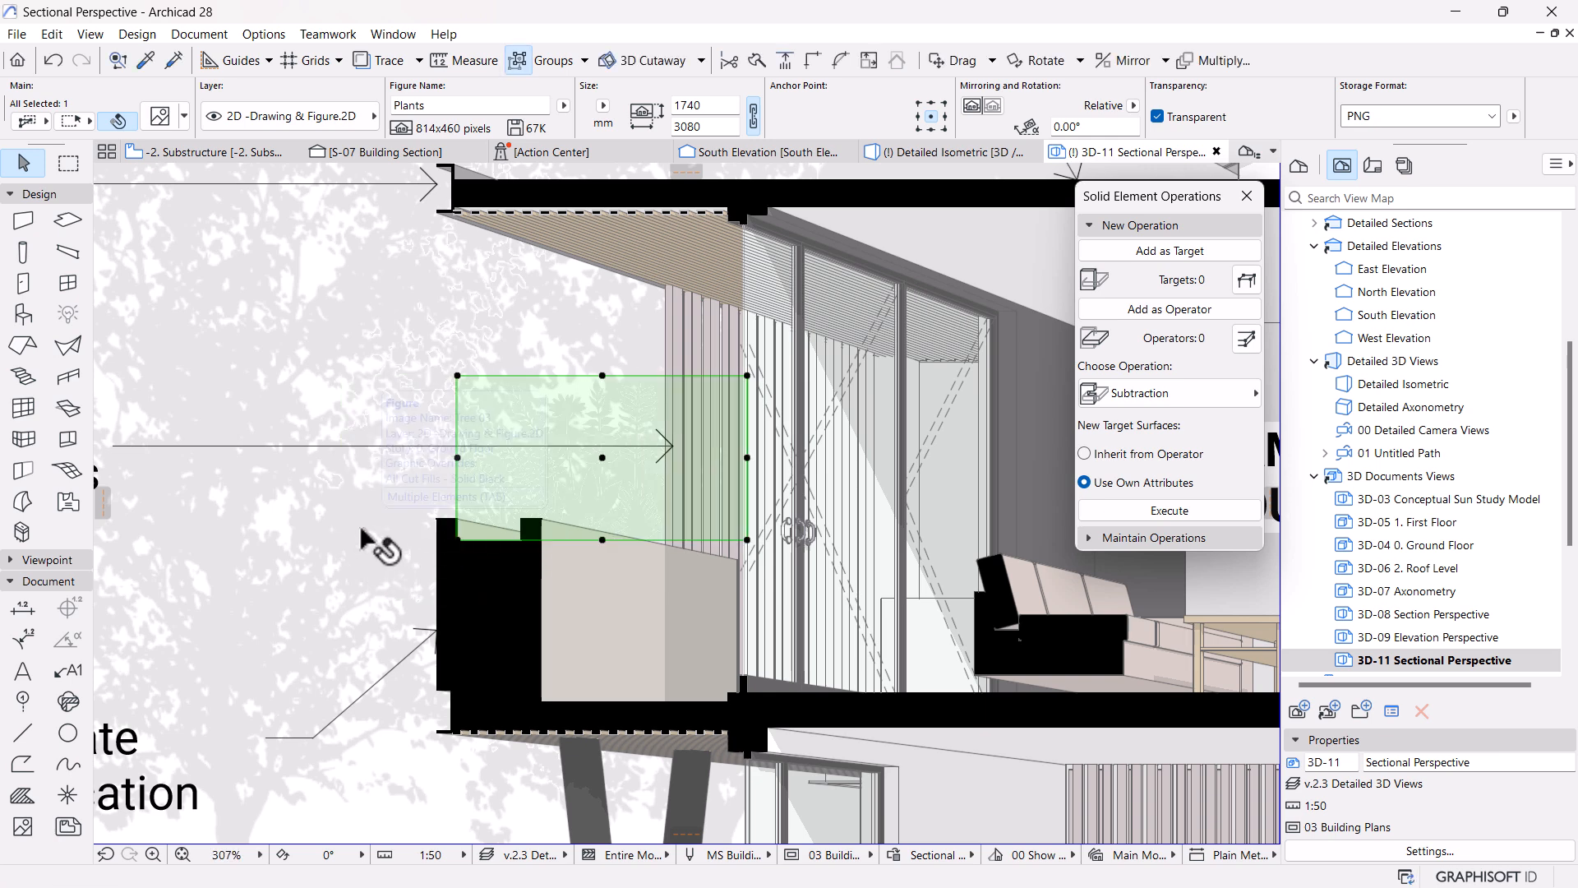
click(362, 531)
scroll(521, 476, down, 3)
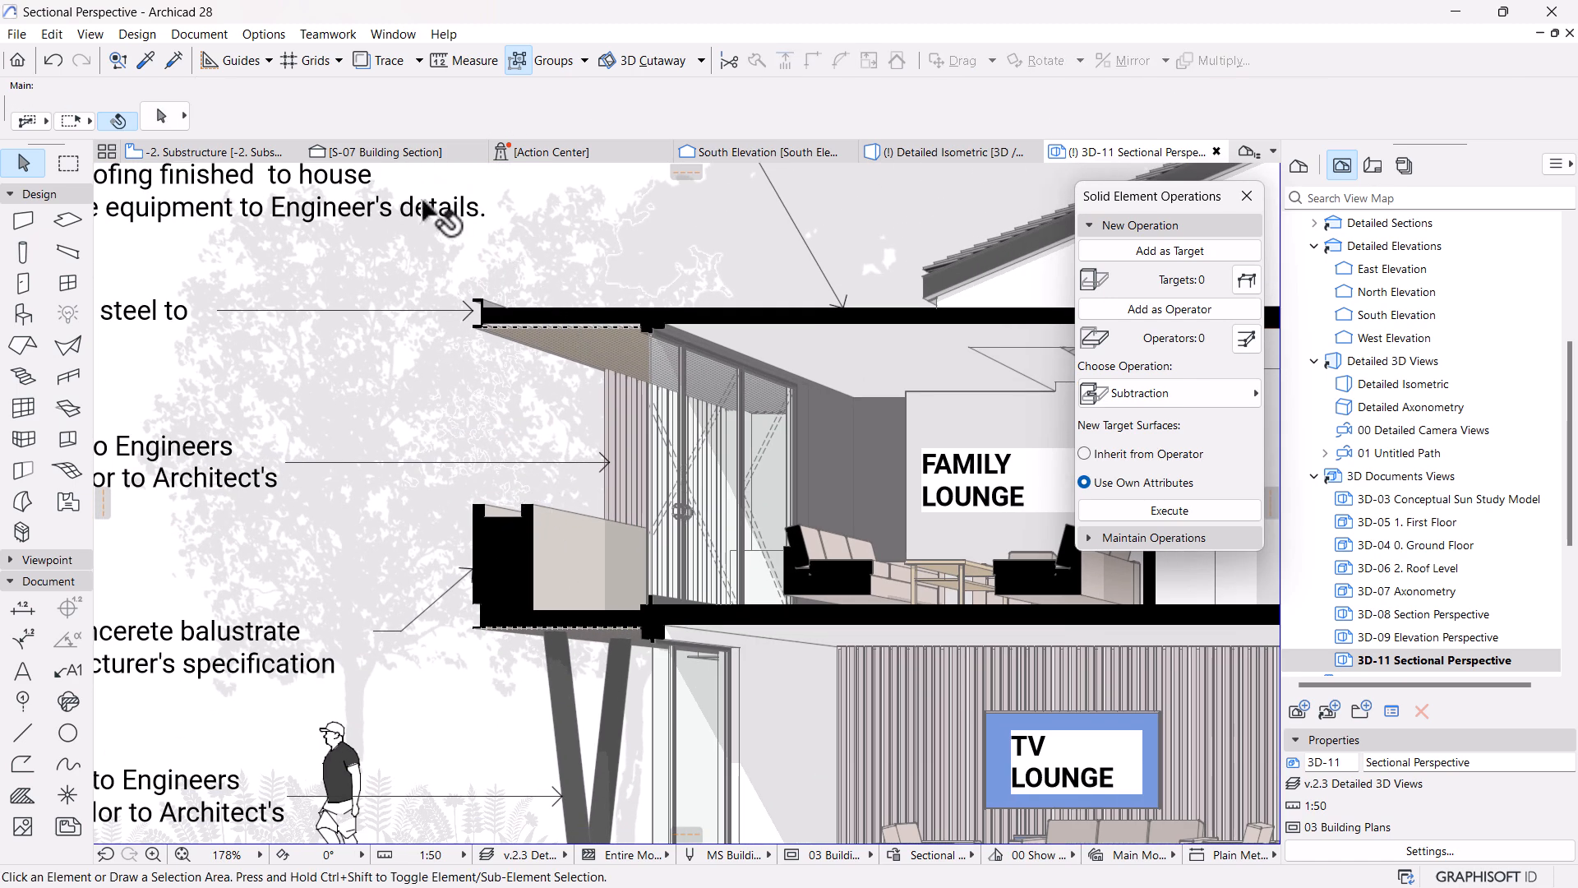
Open the Detailed Isometric view at the first-floor balcony planter and close the Solid Element Operations palette
click(920, 156)
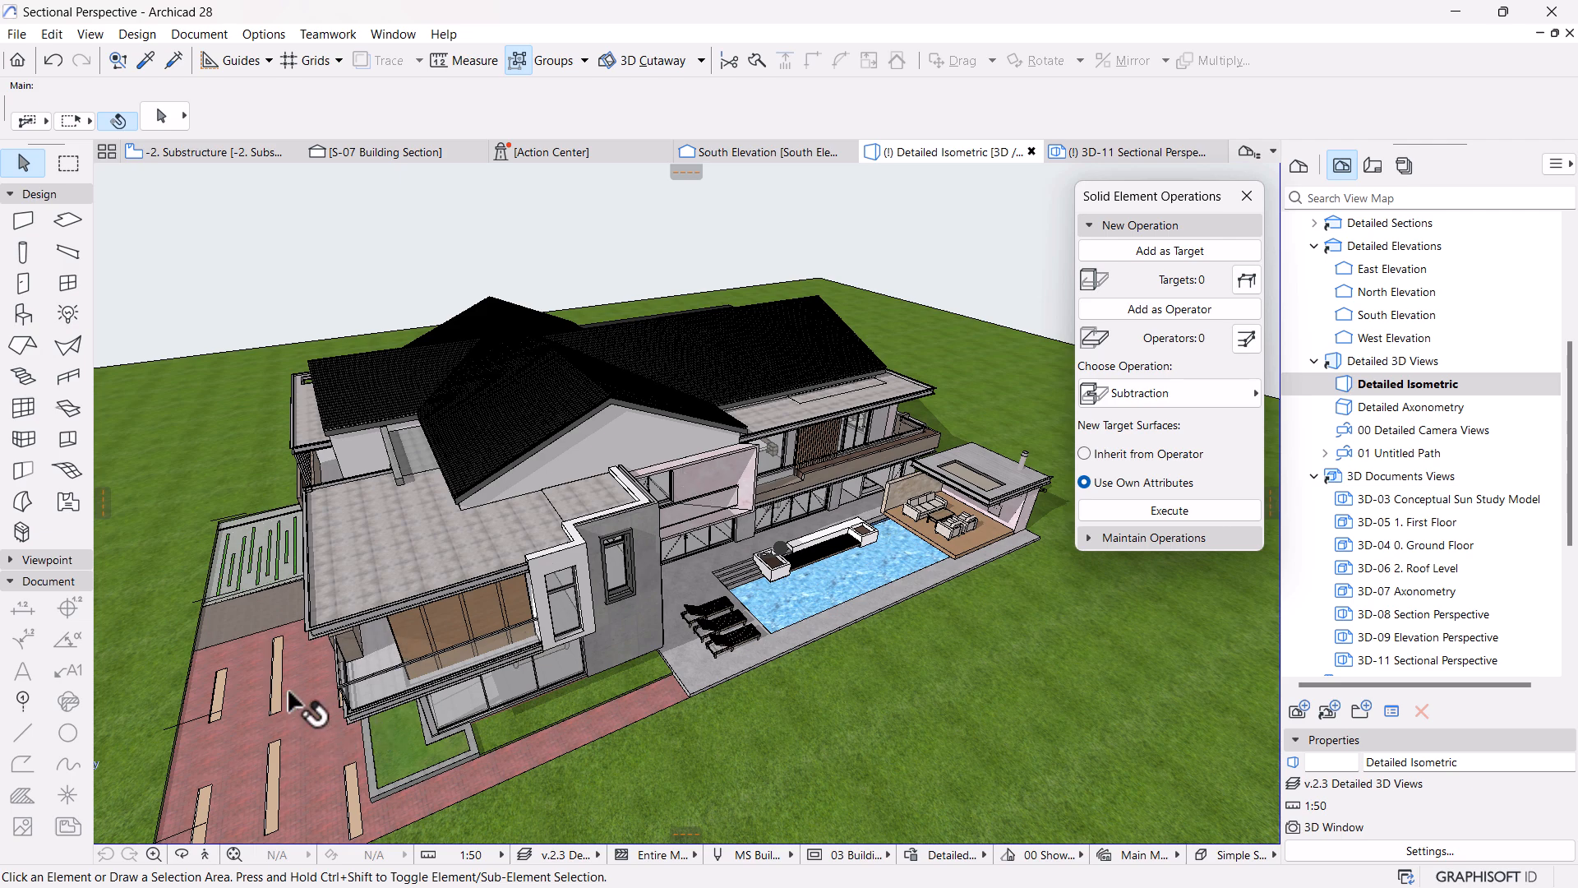
scroll(272, 679, up, 3)
scroll(283, 575, up, 3)
scroll(383, 440, up, 3)
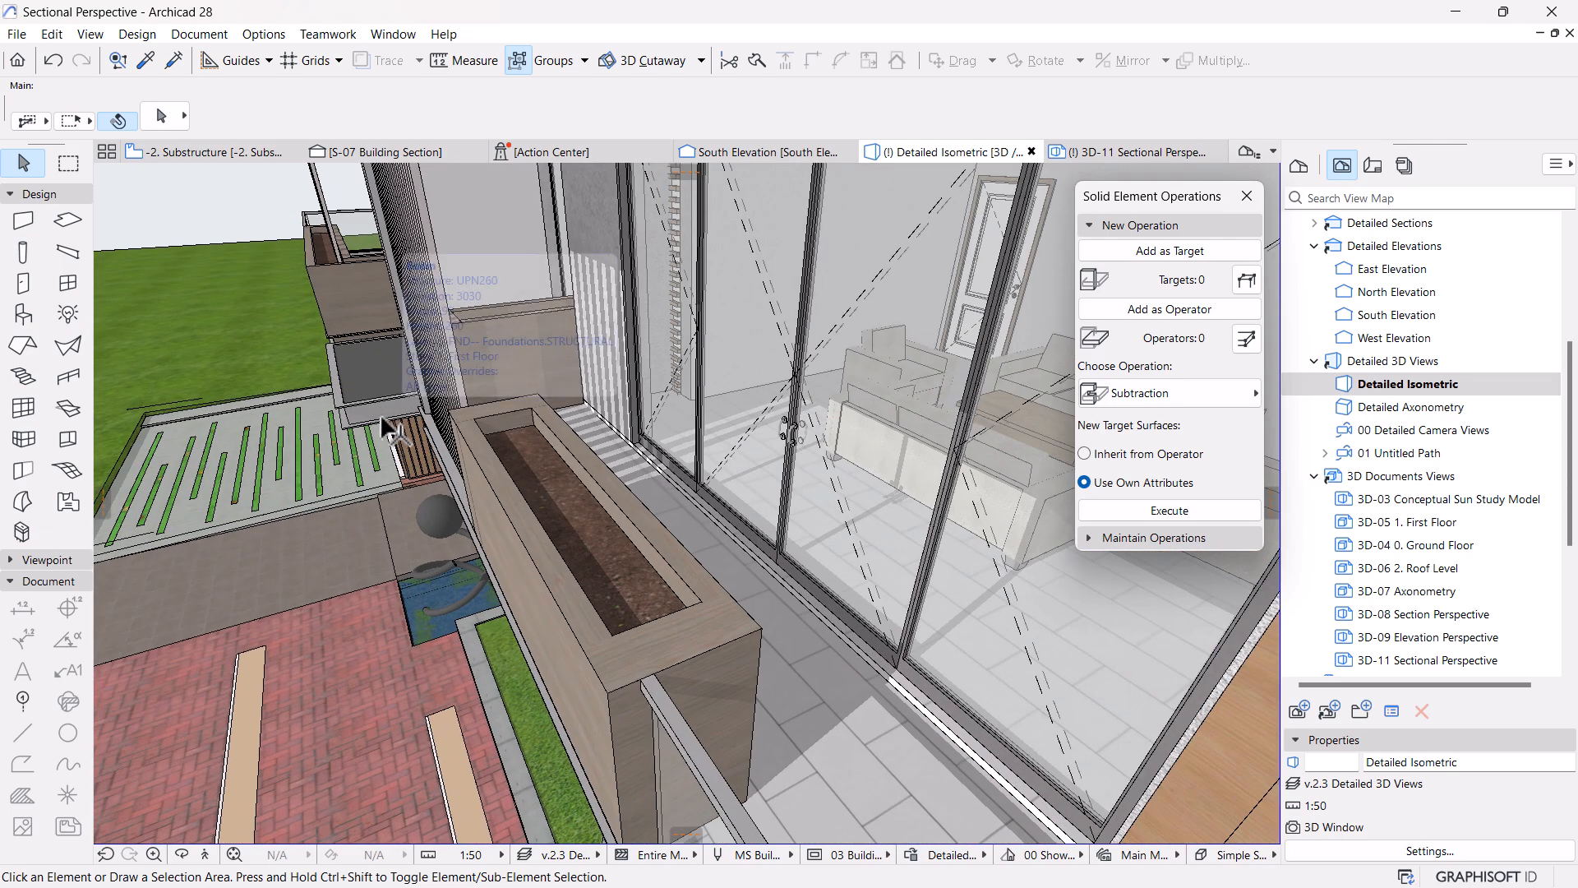
click(1247, 196)
shift+middle_drag(621, 543, 665, 543)
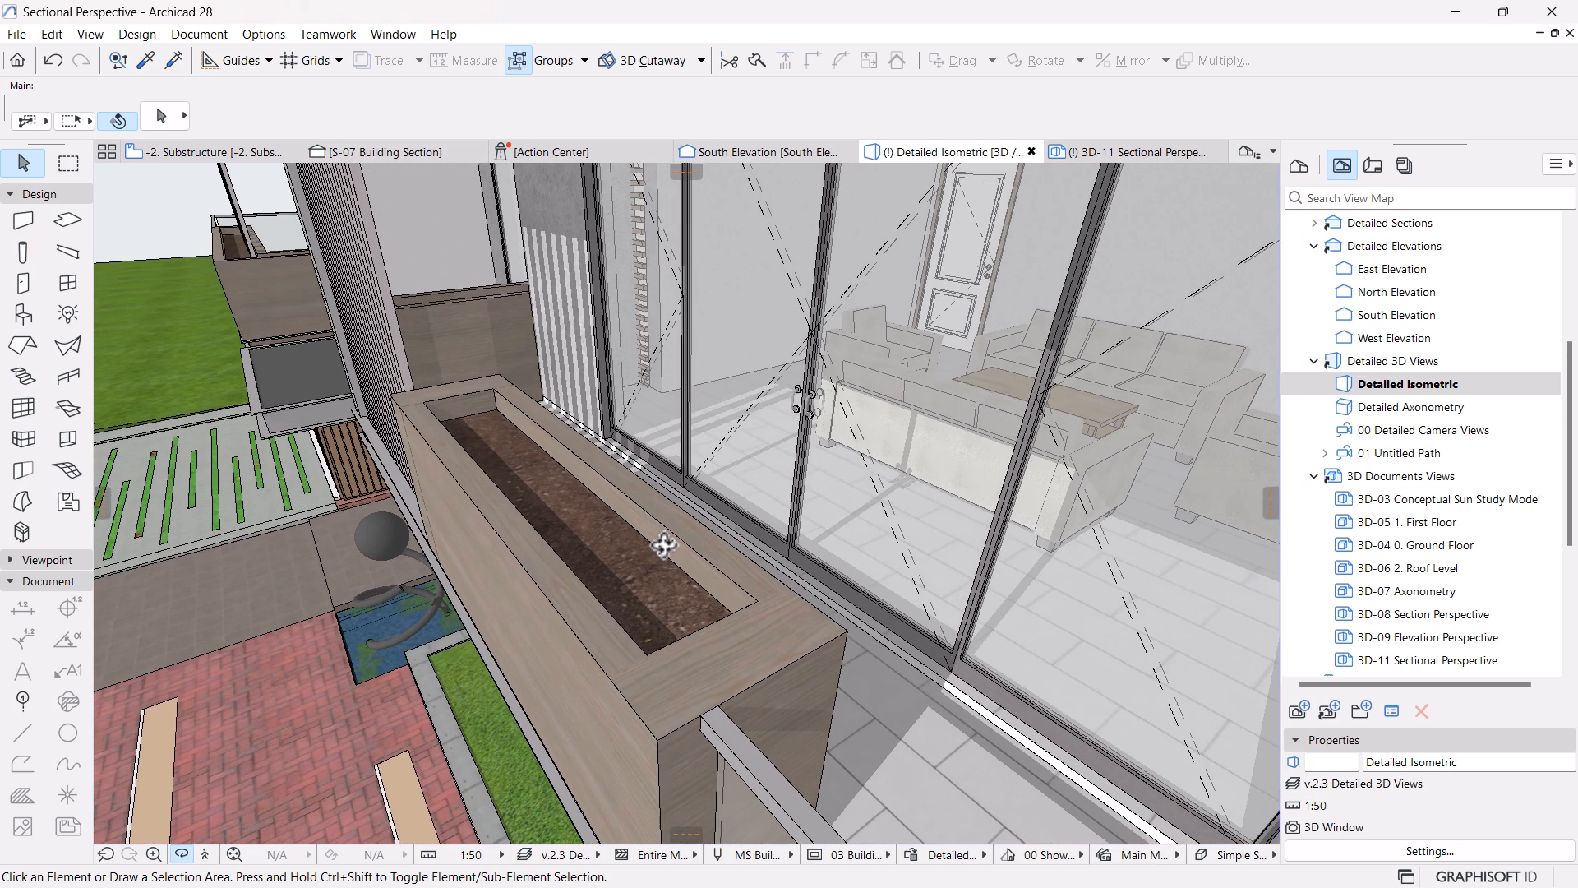
Open the Object tool's default settings and search the library parts for "plant"
click(23, 319)
click(160, 119)
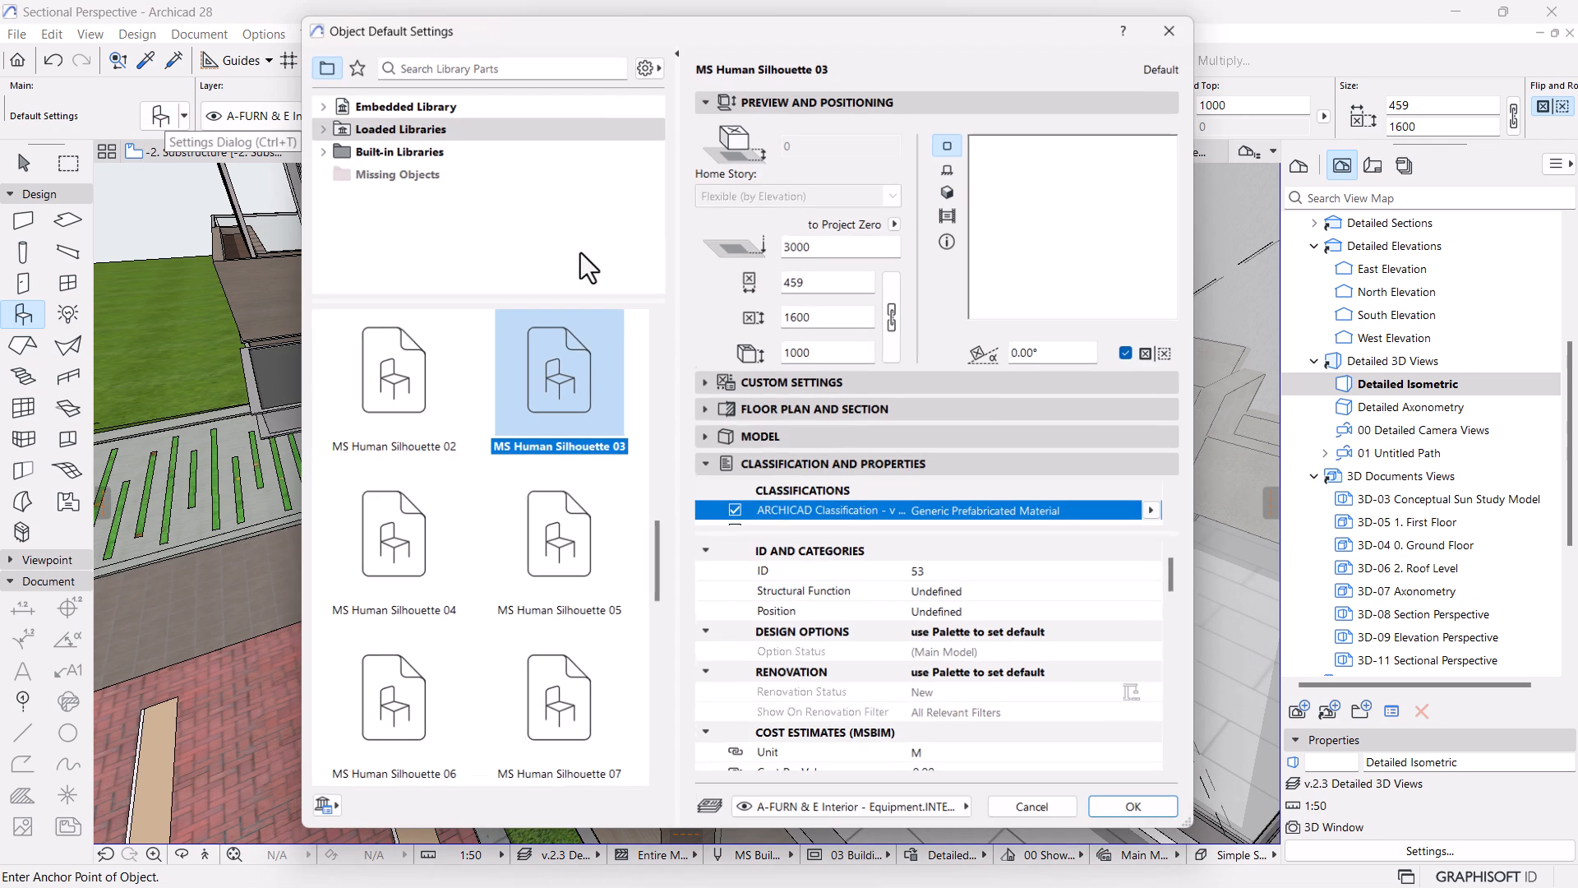
click(512, 66)
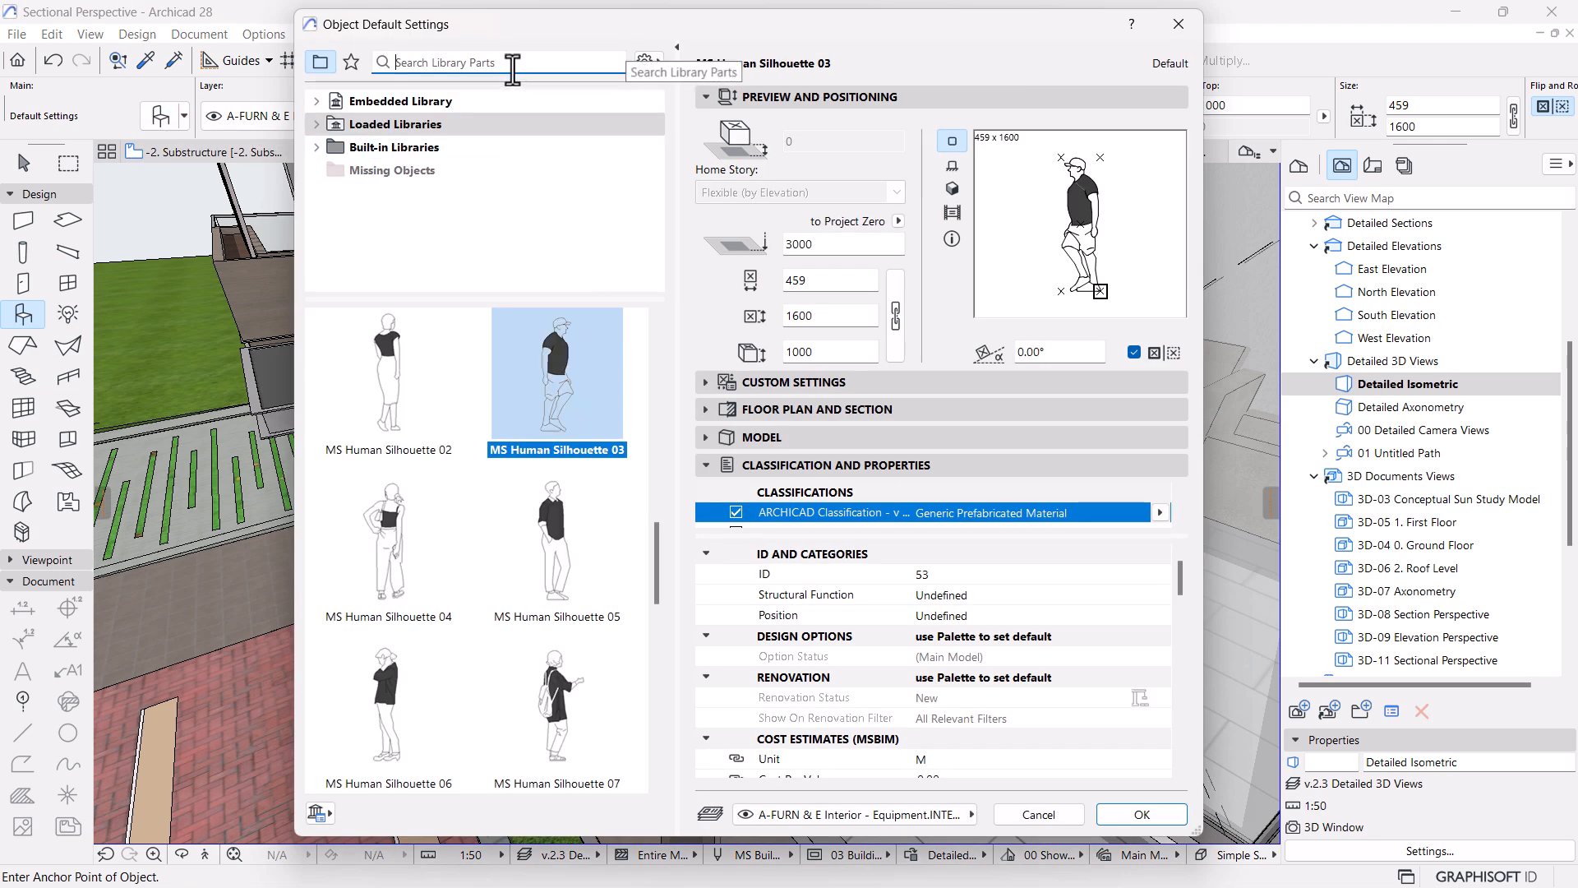
text(plant)
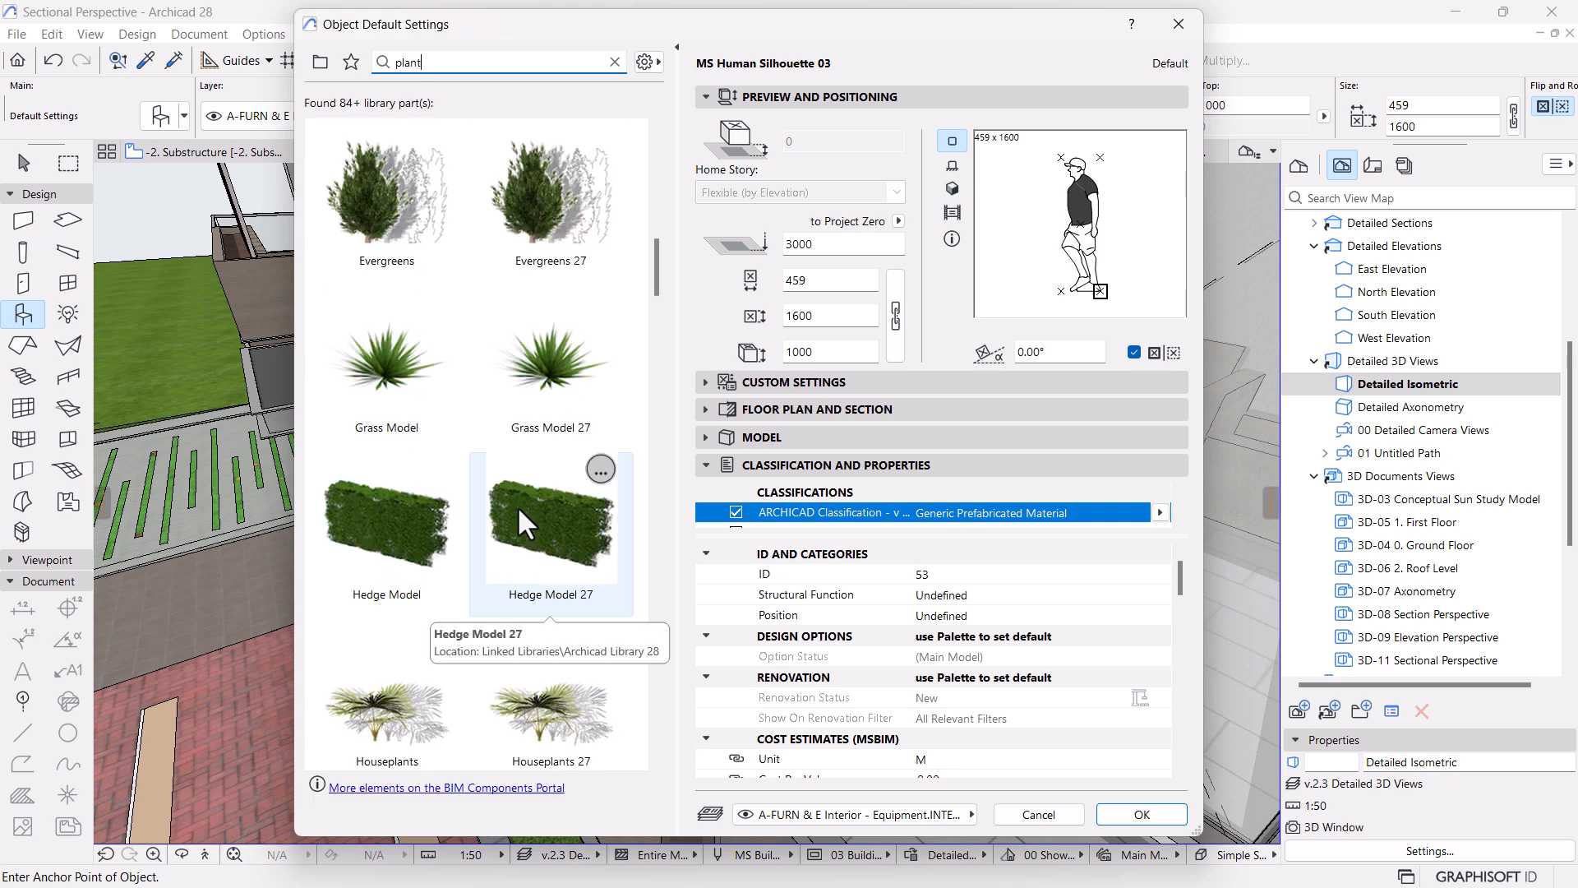
Try Grass Model 27, then the Shrubs object with the Hazel type, and check its 2D representation view types
click(558, 385)
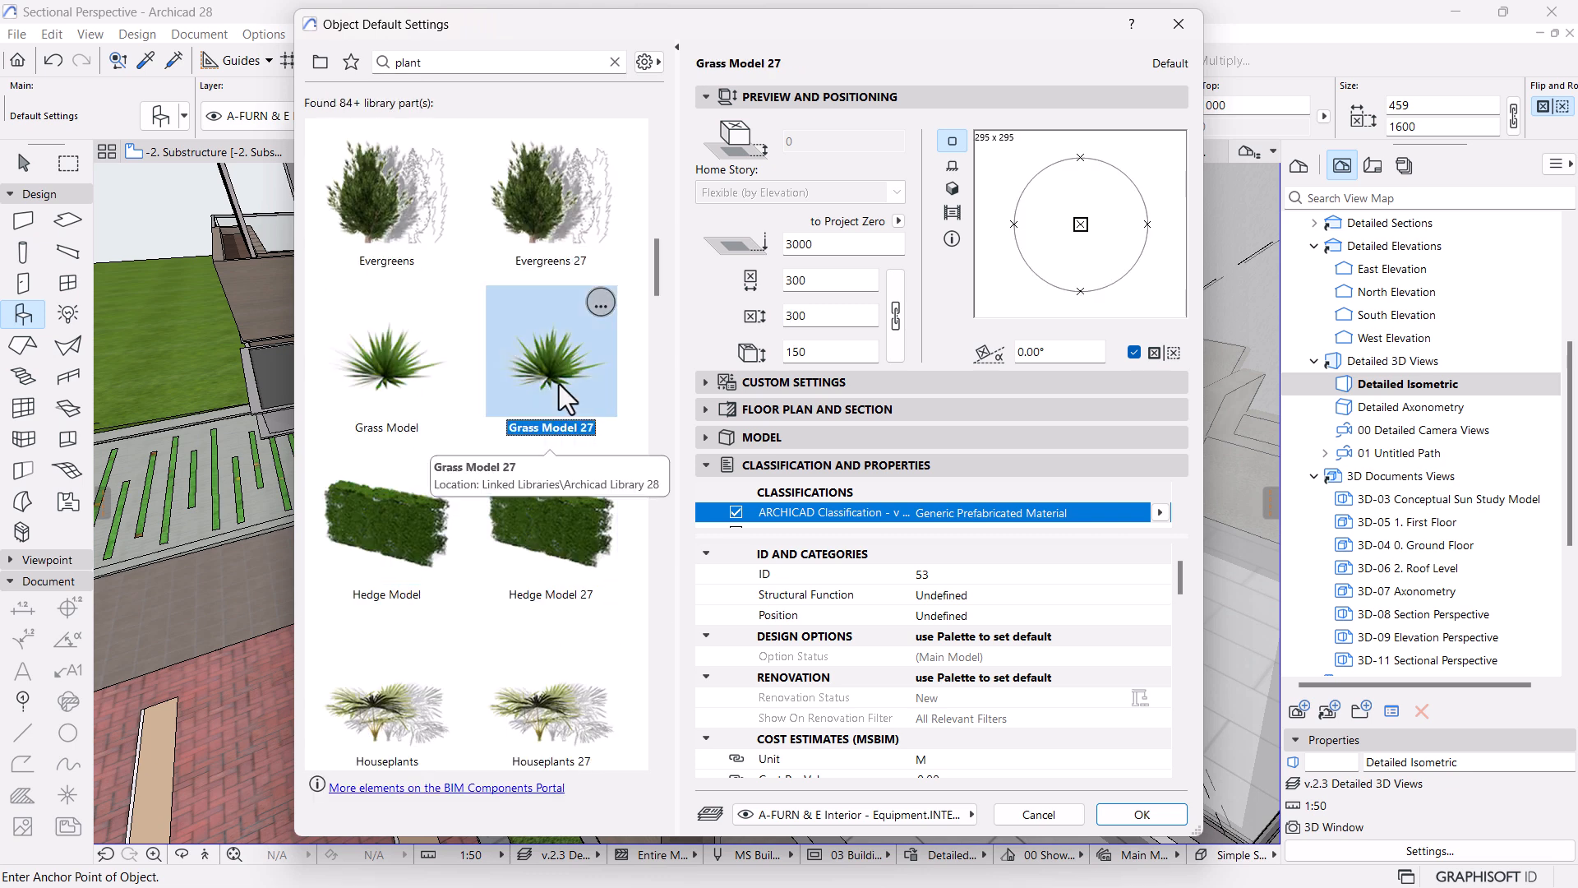
scroll(536, 274, down, 10)
scroll(528, 449, down, 5)
scroll(527, 449, up, 5)
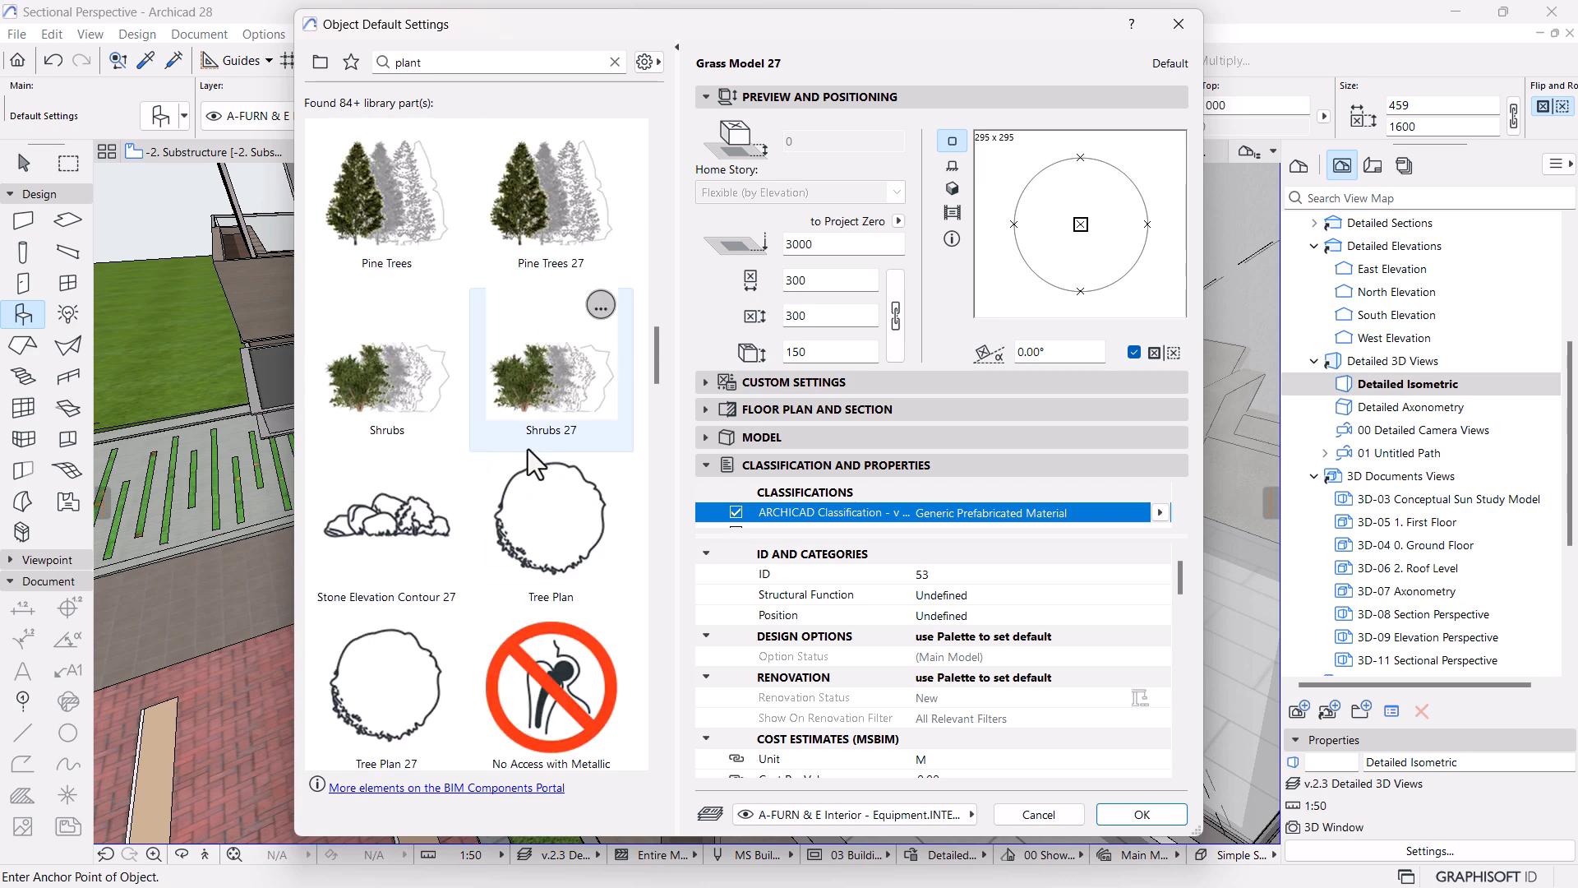
click(378, 400)
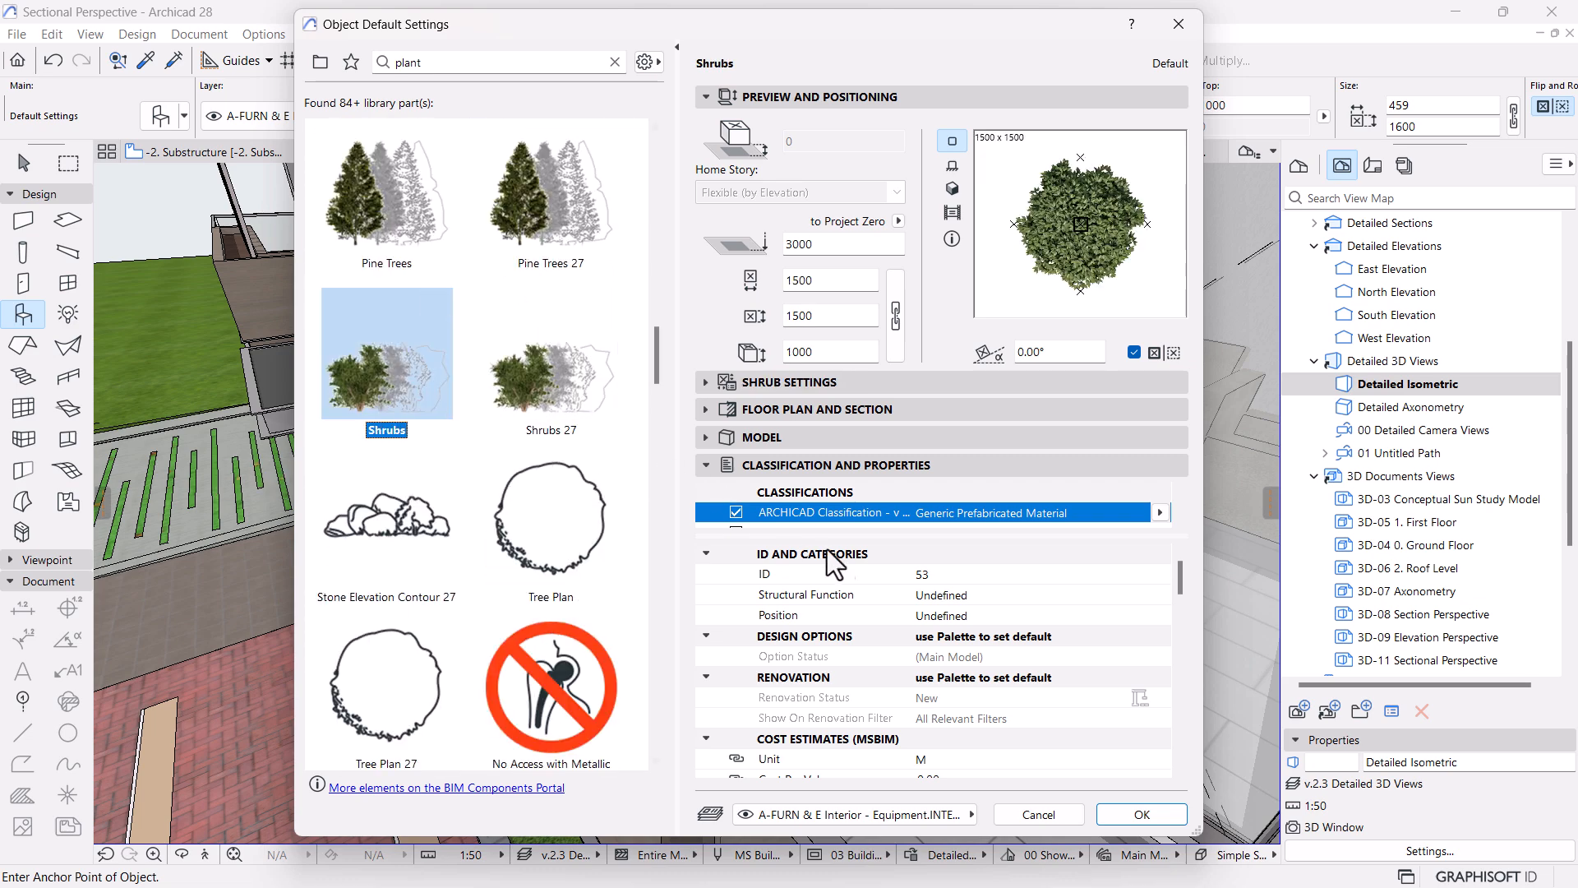
click(709, 381)
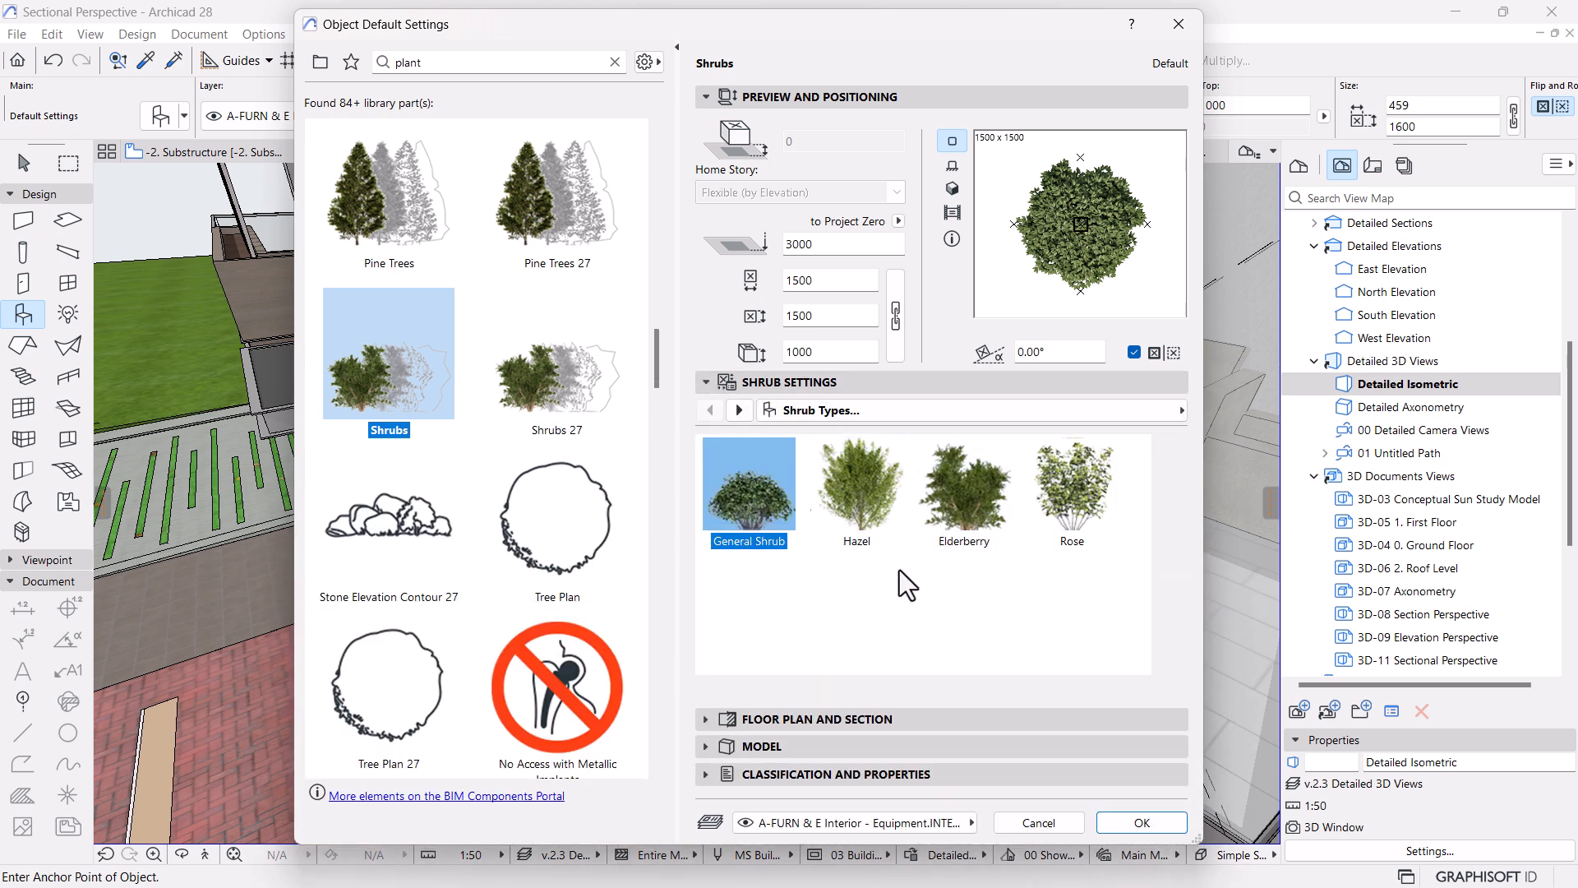
click(860, 521)
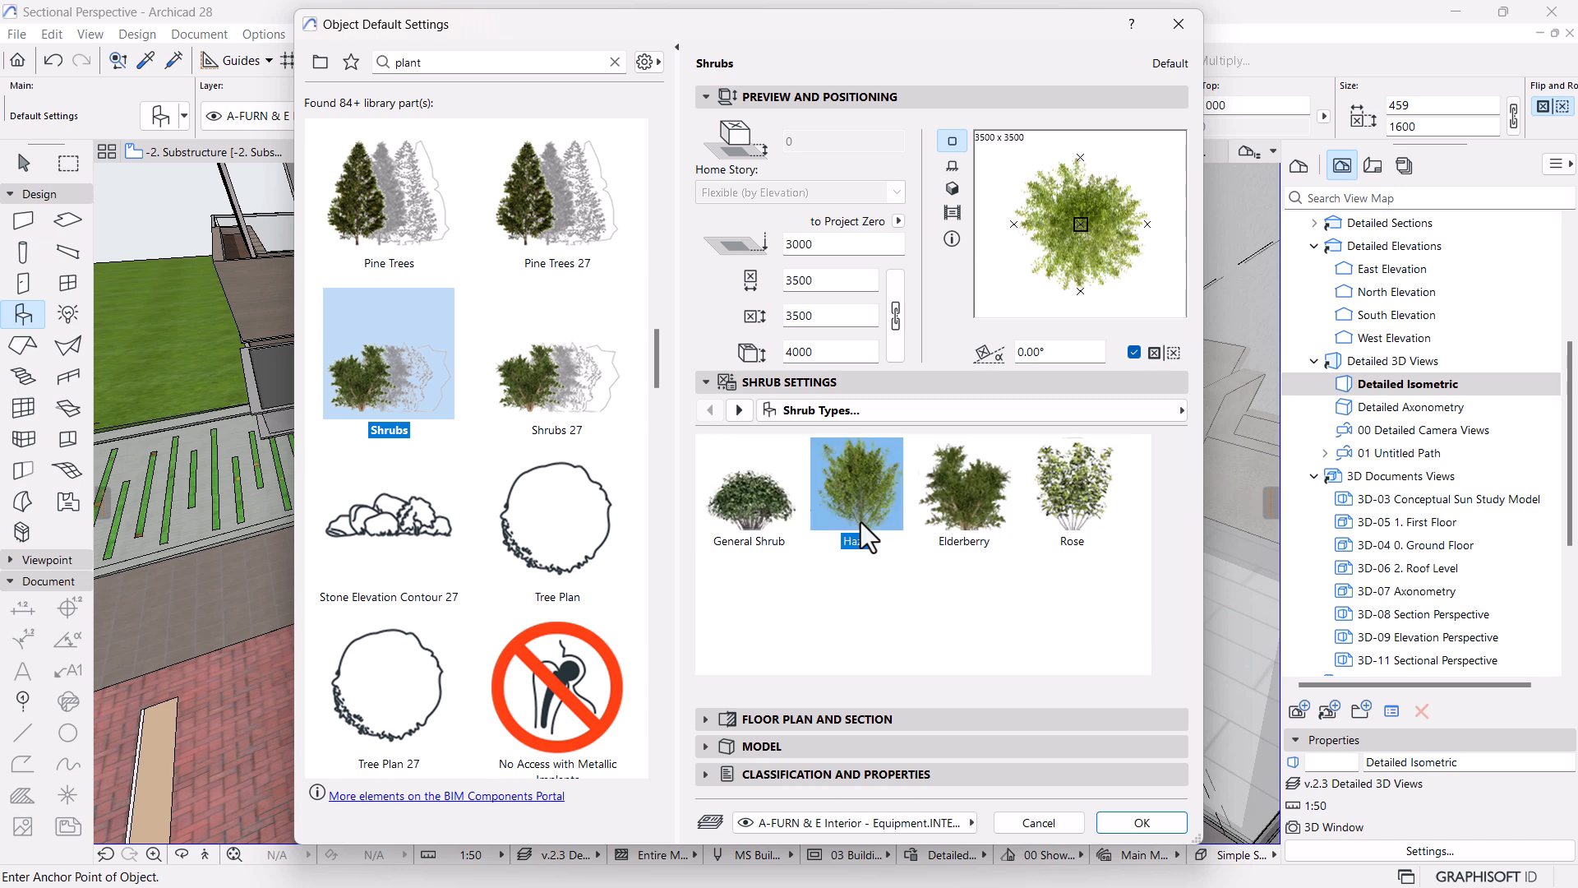
click(739, 410)
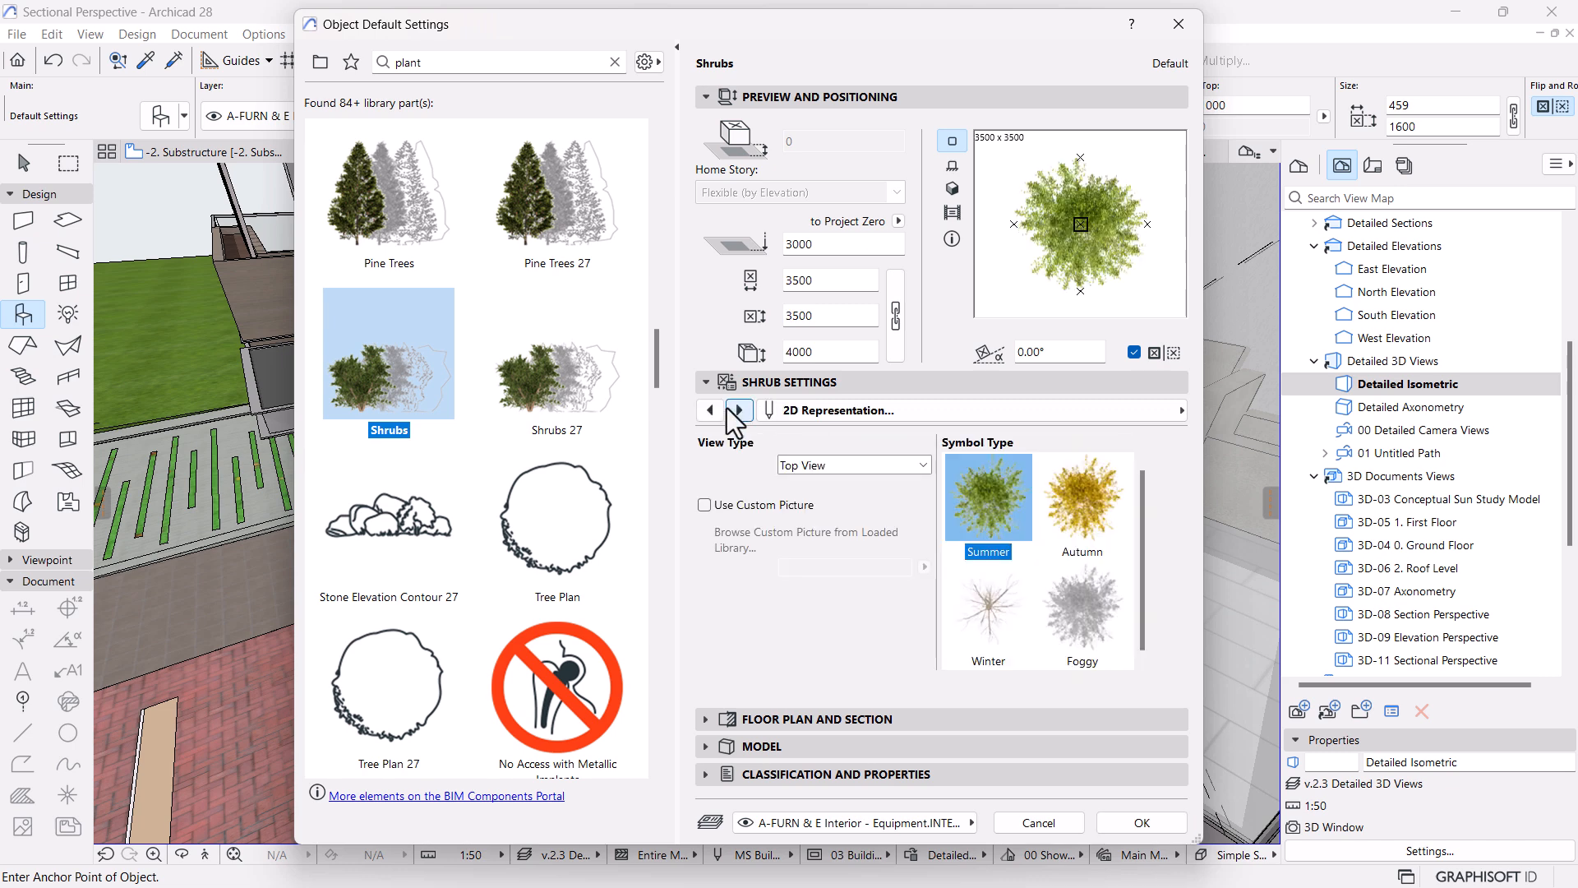
click(869, 475)
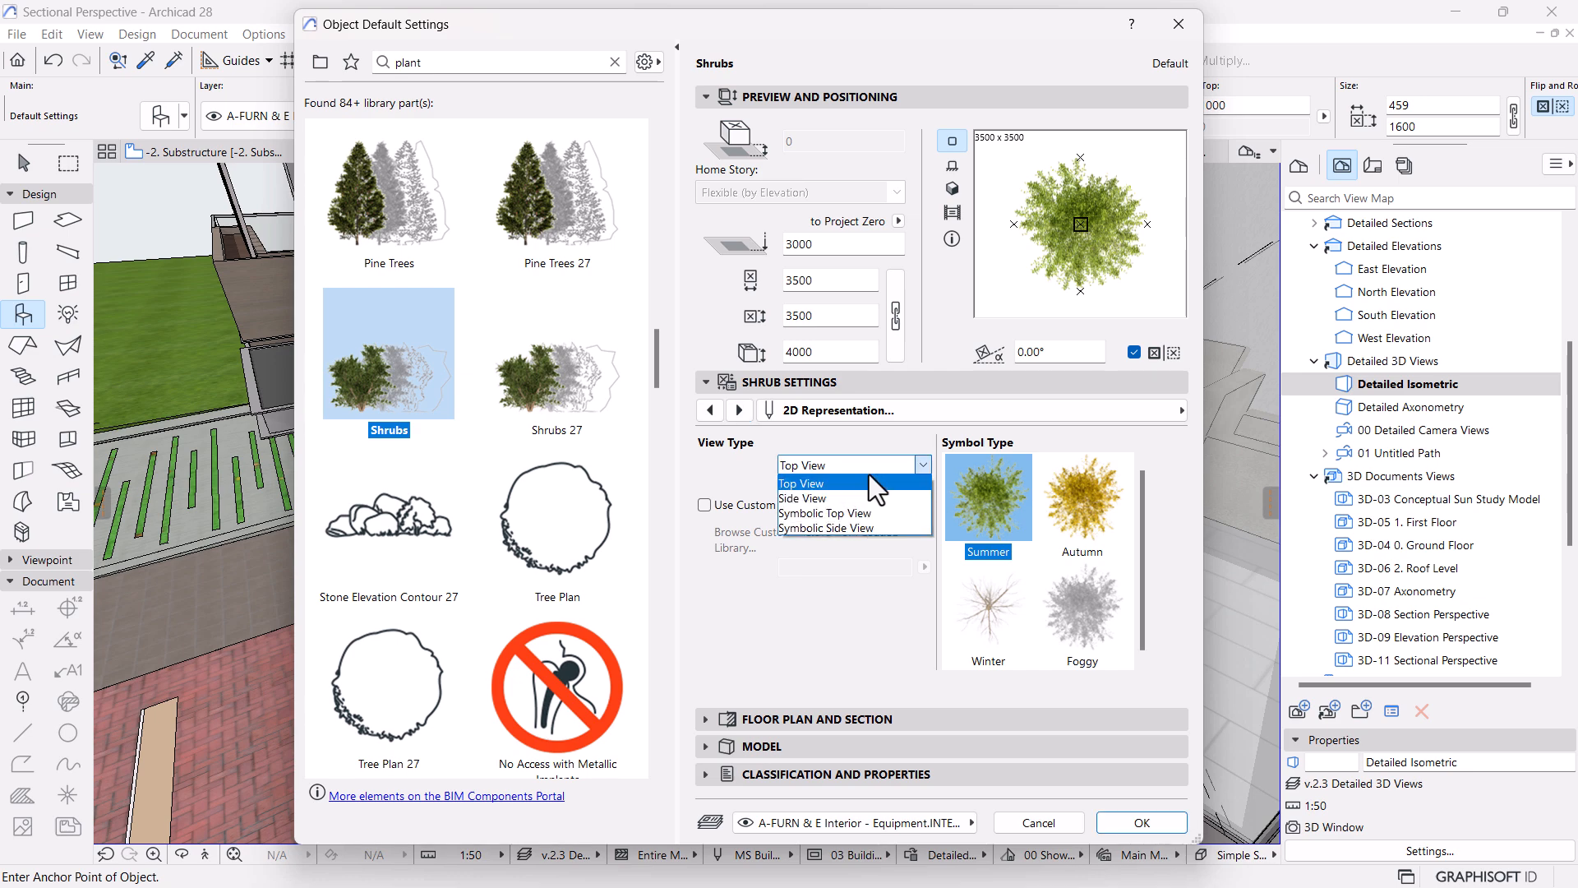
click(795, 593)
Choose the Grass Model library part as the object to place, after comparing it with Evergreens
scroll(496, 387, up, 10)
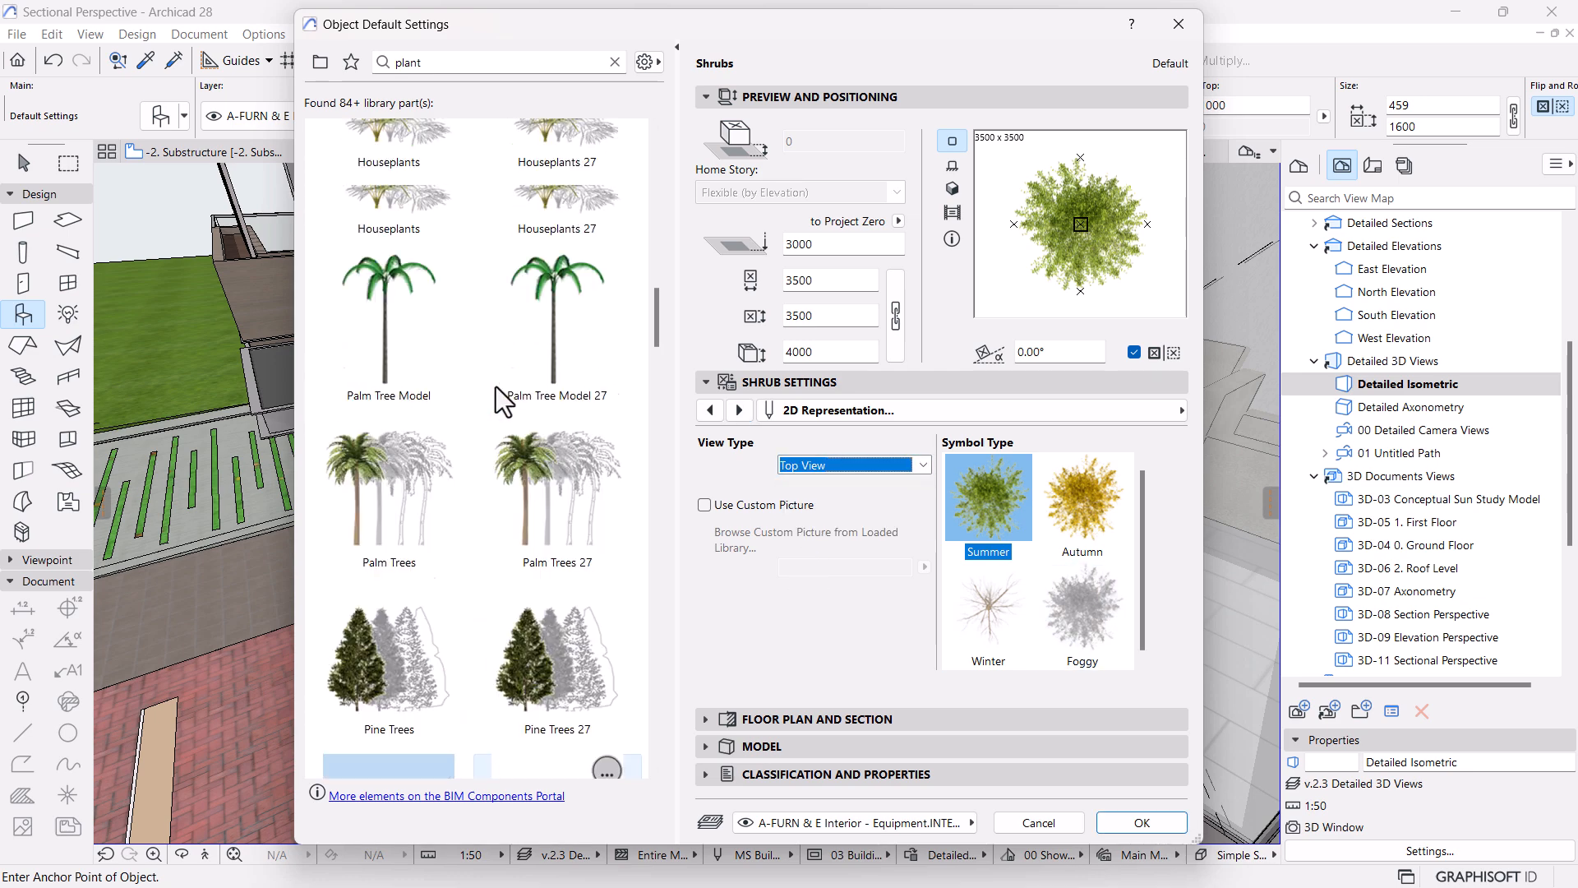
scroll(495, 387, up, 3)
click(377, 431)
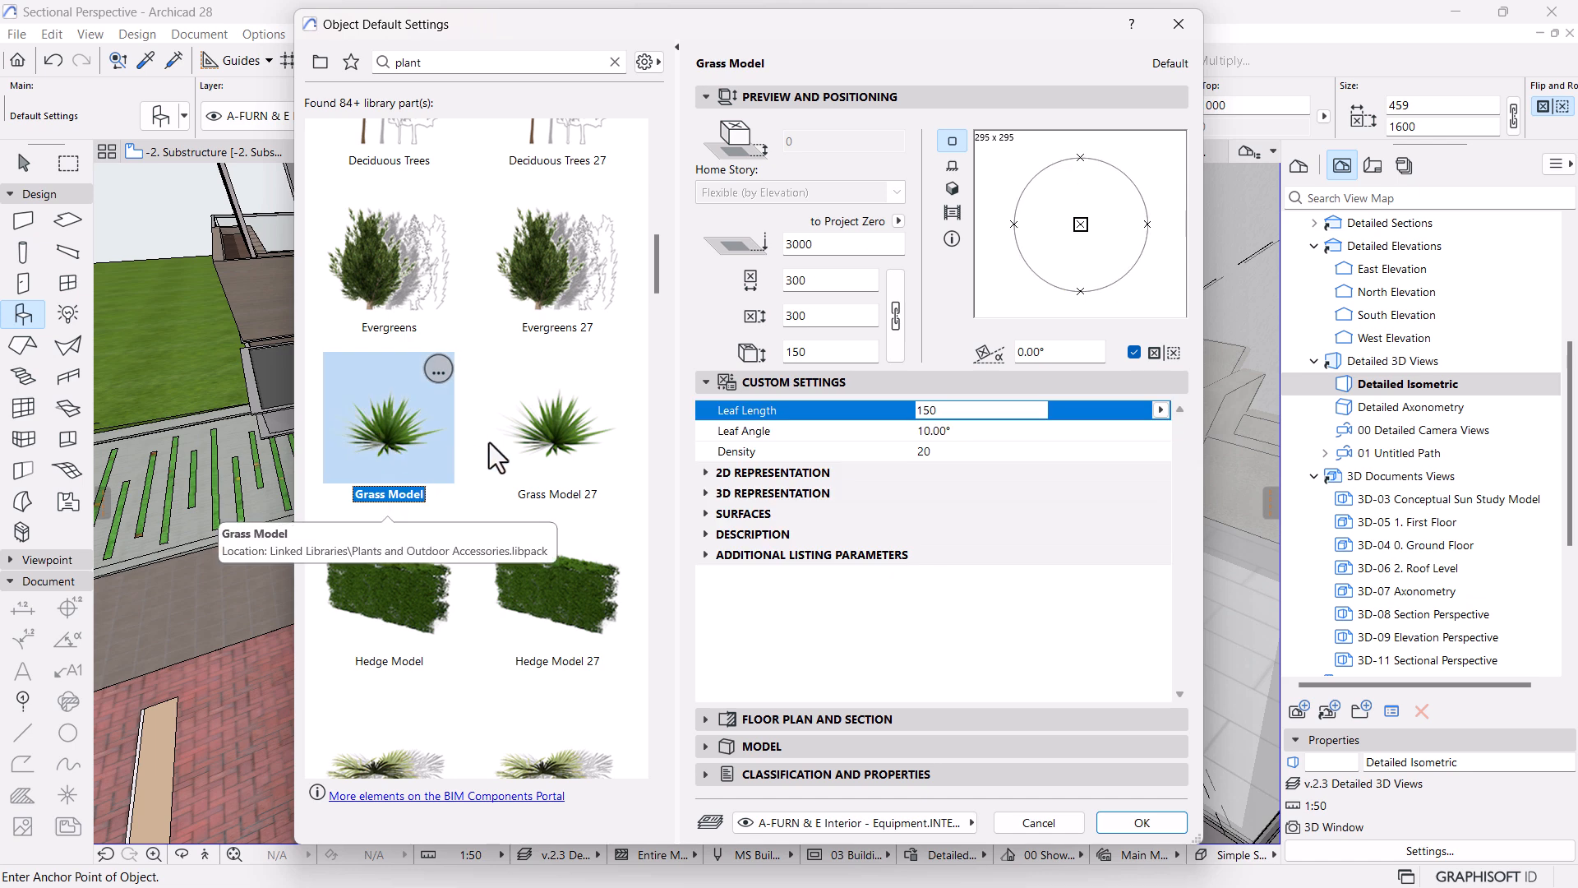
click(406, 310)
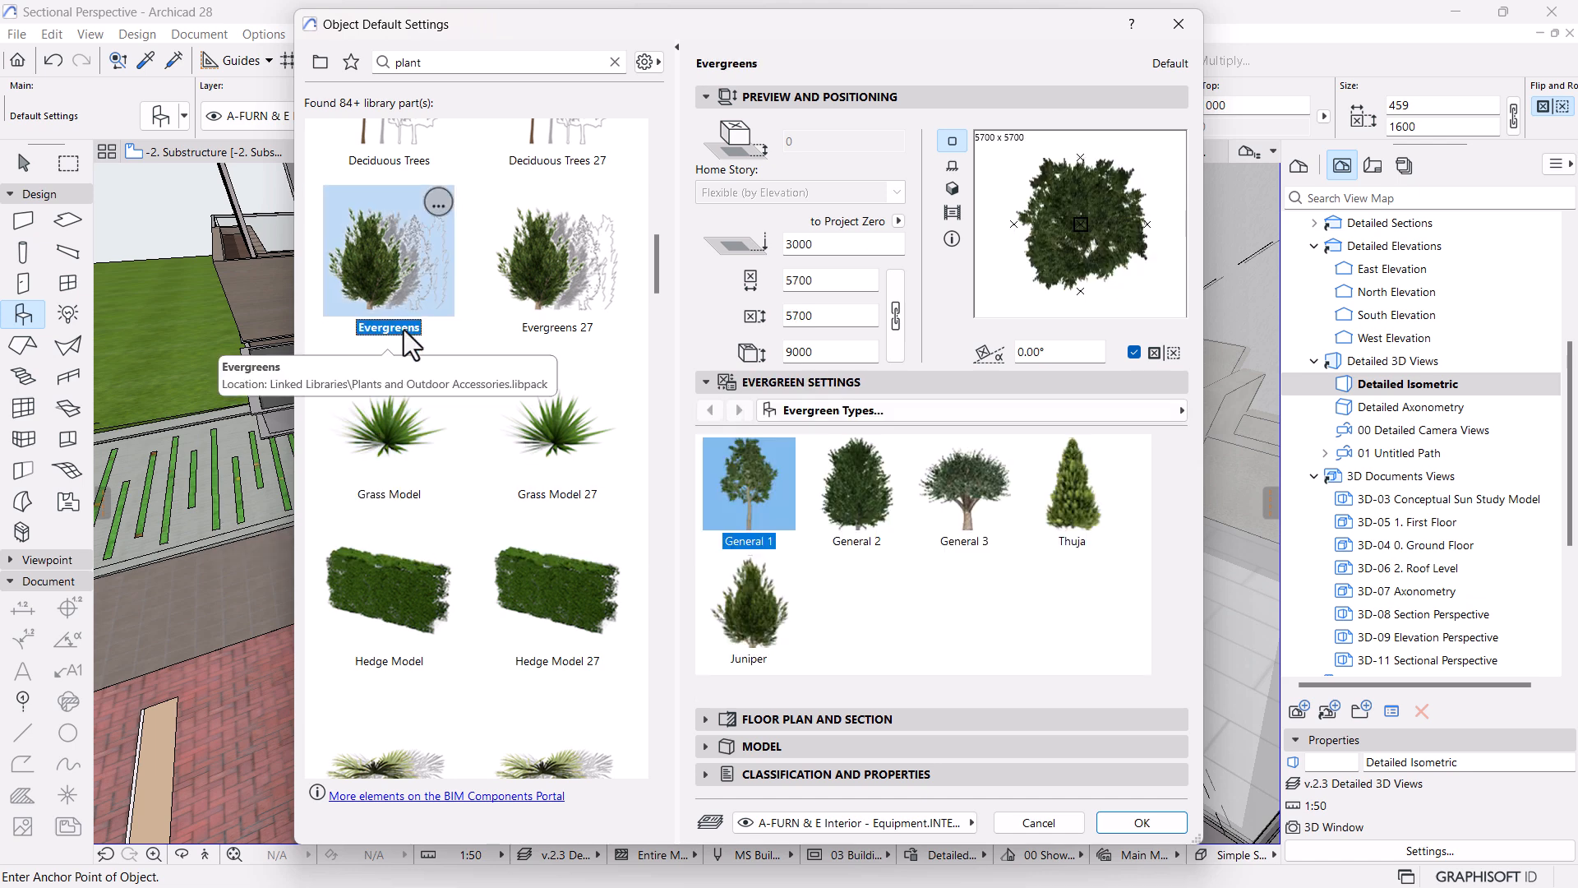
click(407, 434)
Set the Grass Model's 3D detail level to Full, preview it in 3D and accept the default settings
click(718, 493)
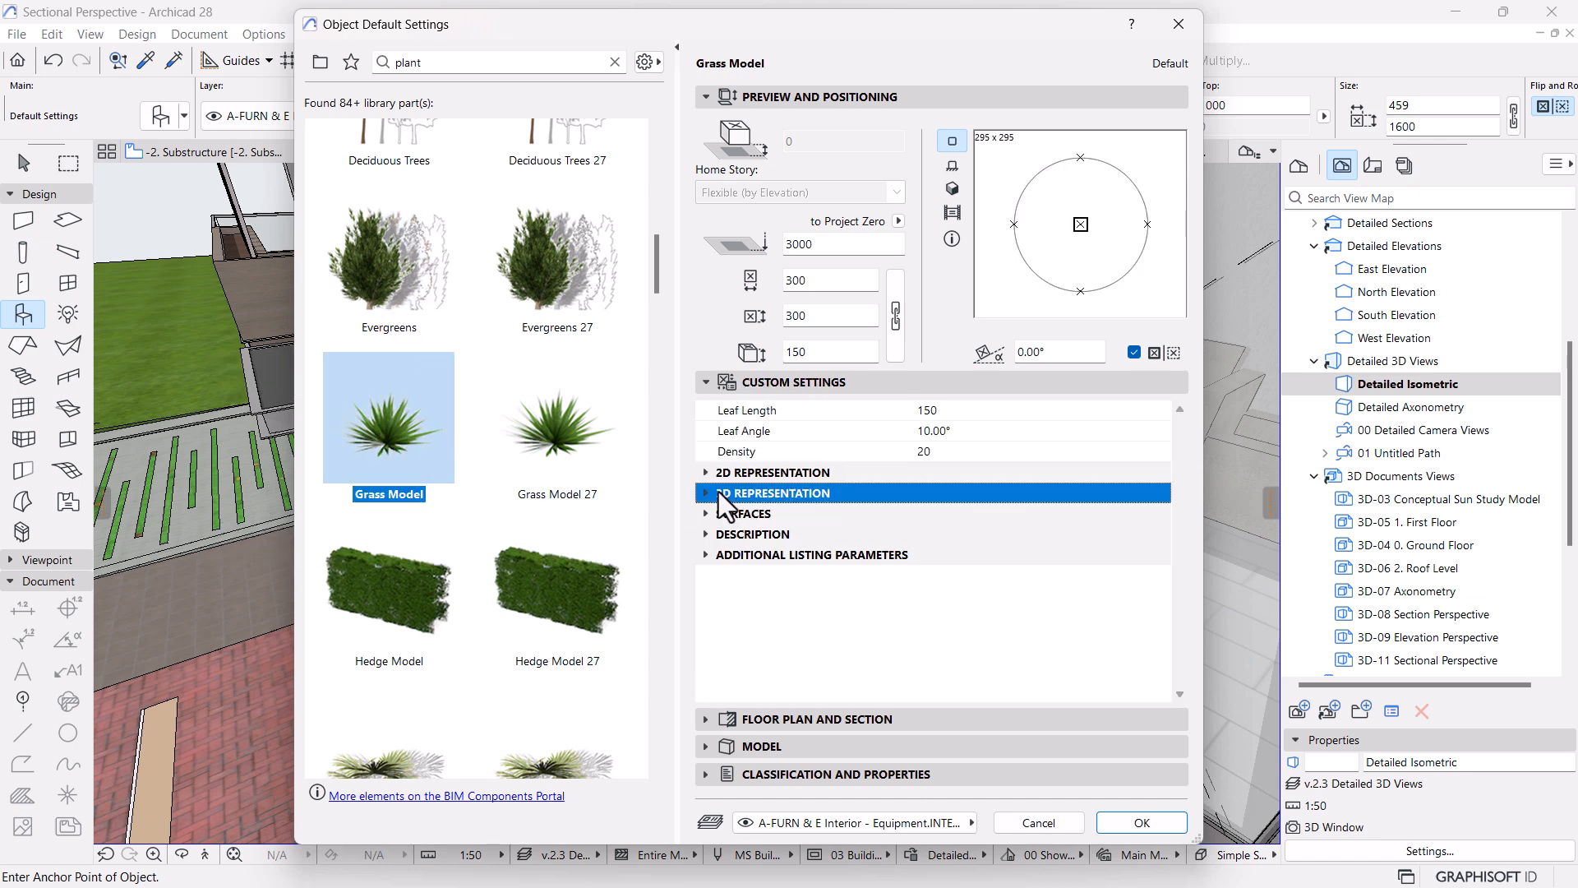
click(706, 492)
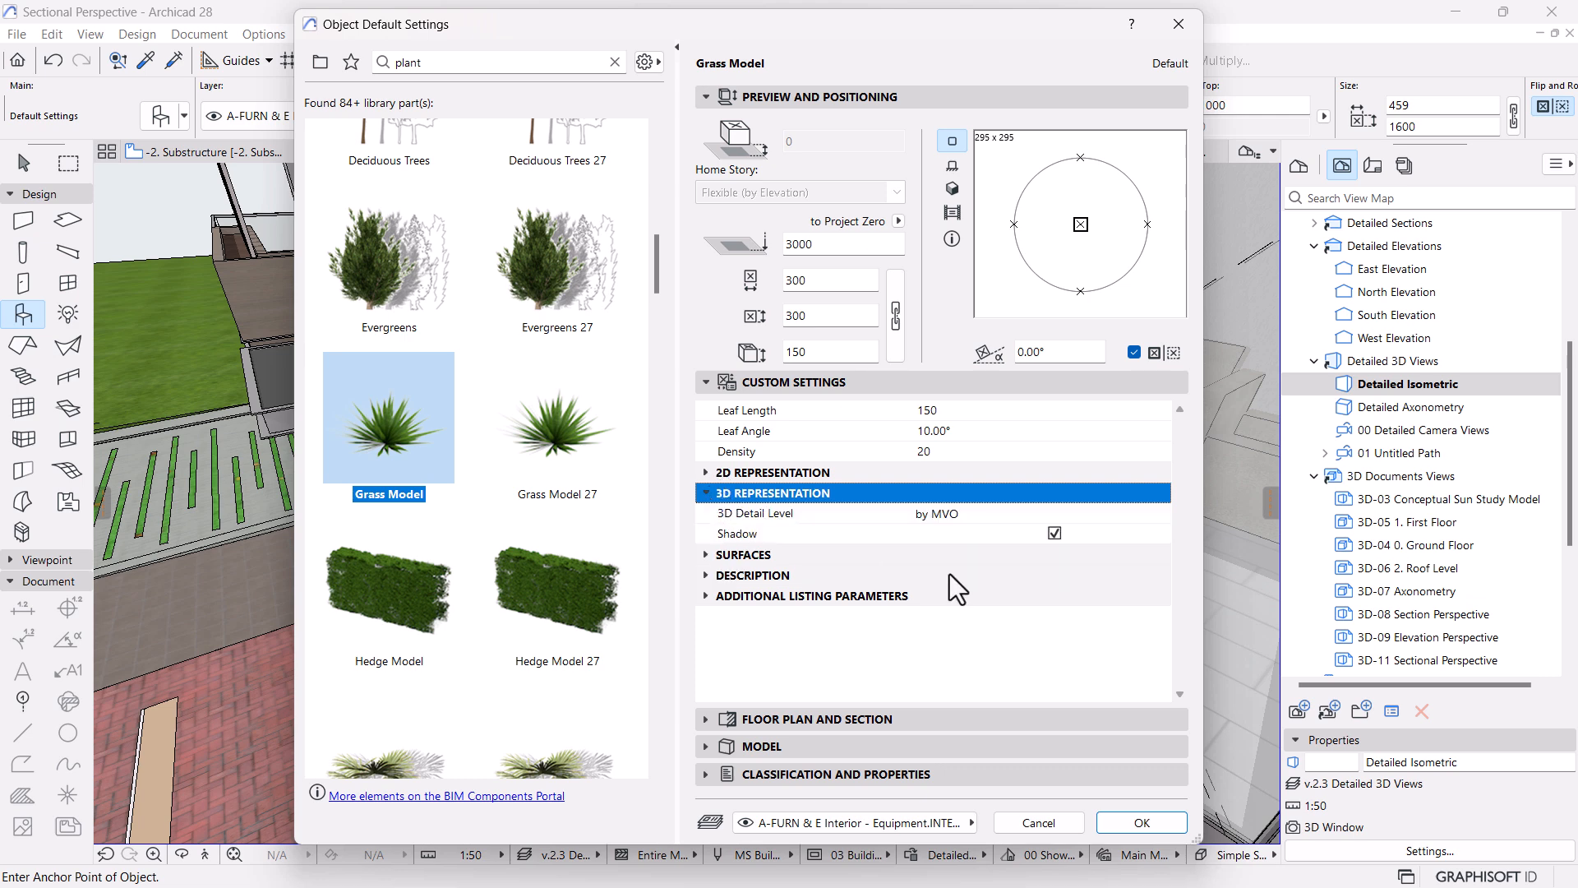
click(1014, 517)
click(1161, 514)
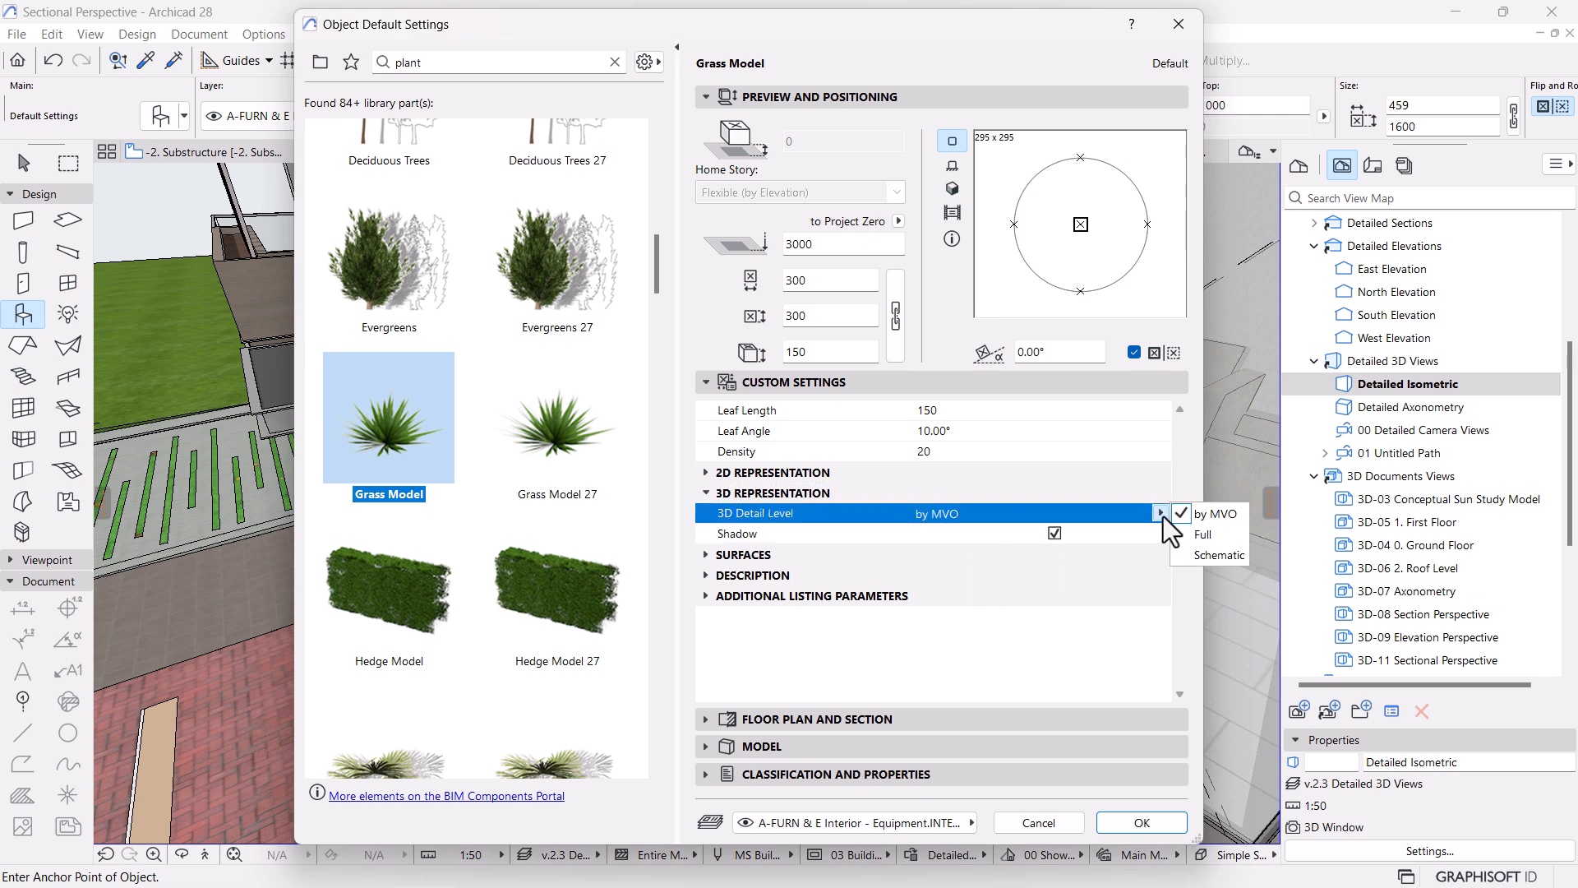
click(1206, 536)
click(953, 190)
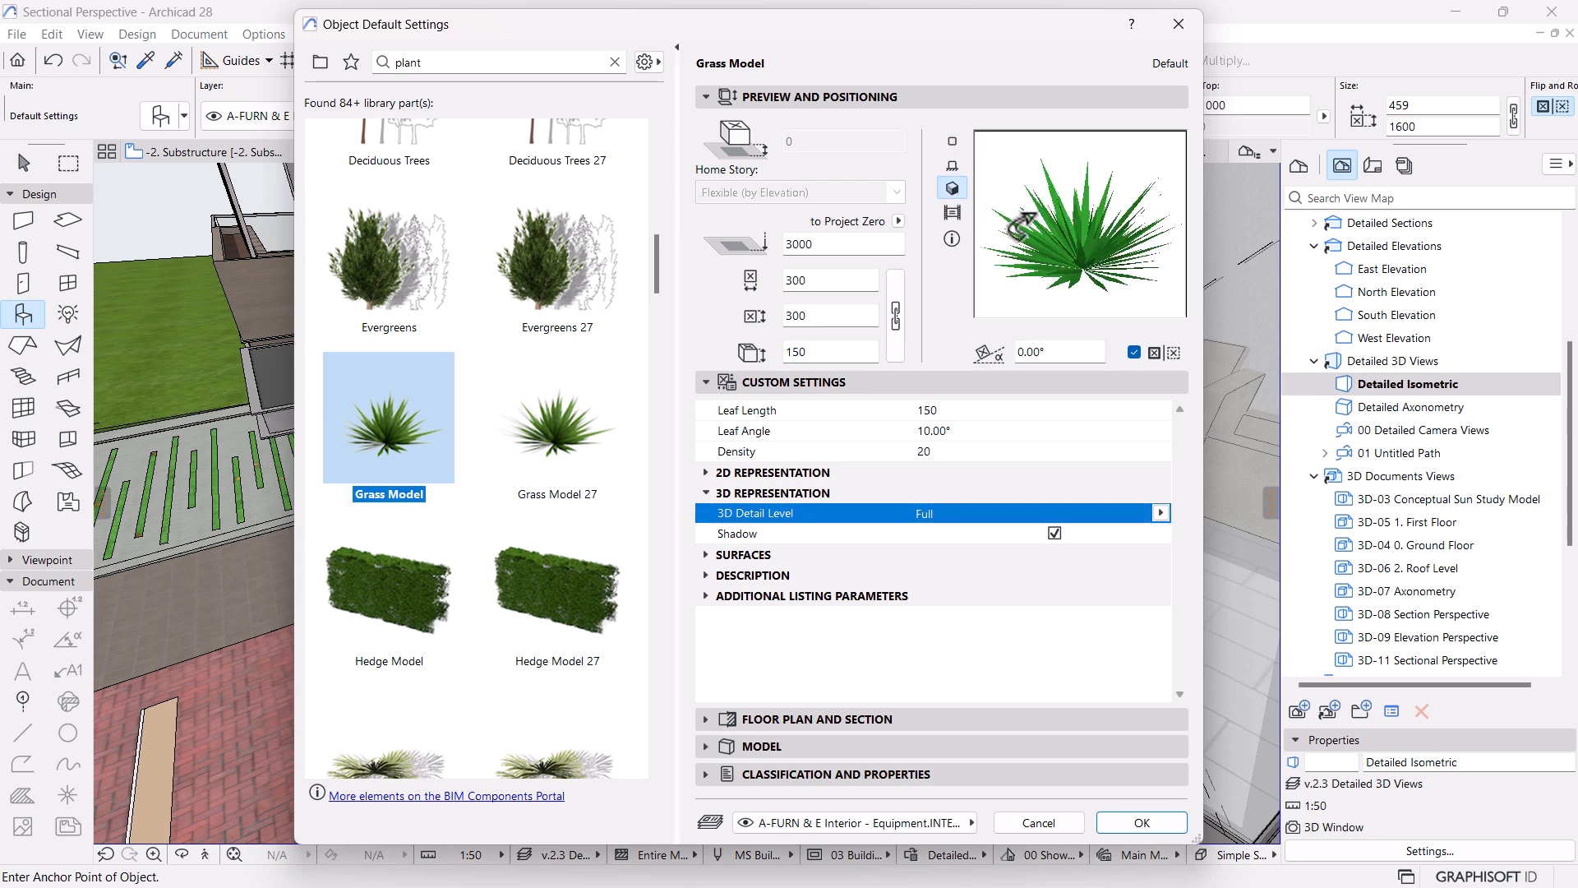
click(1141, 822)
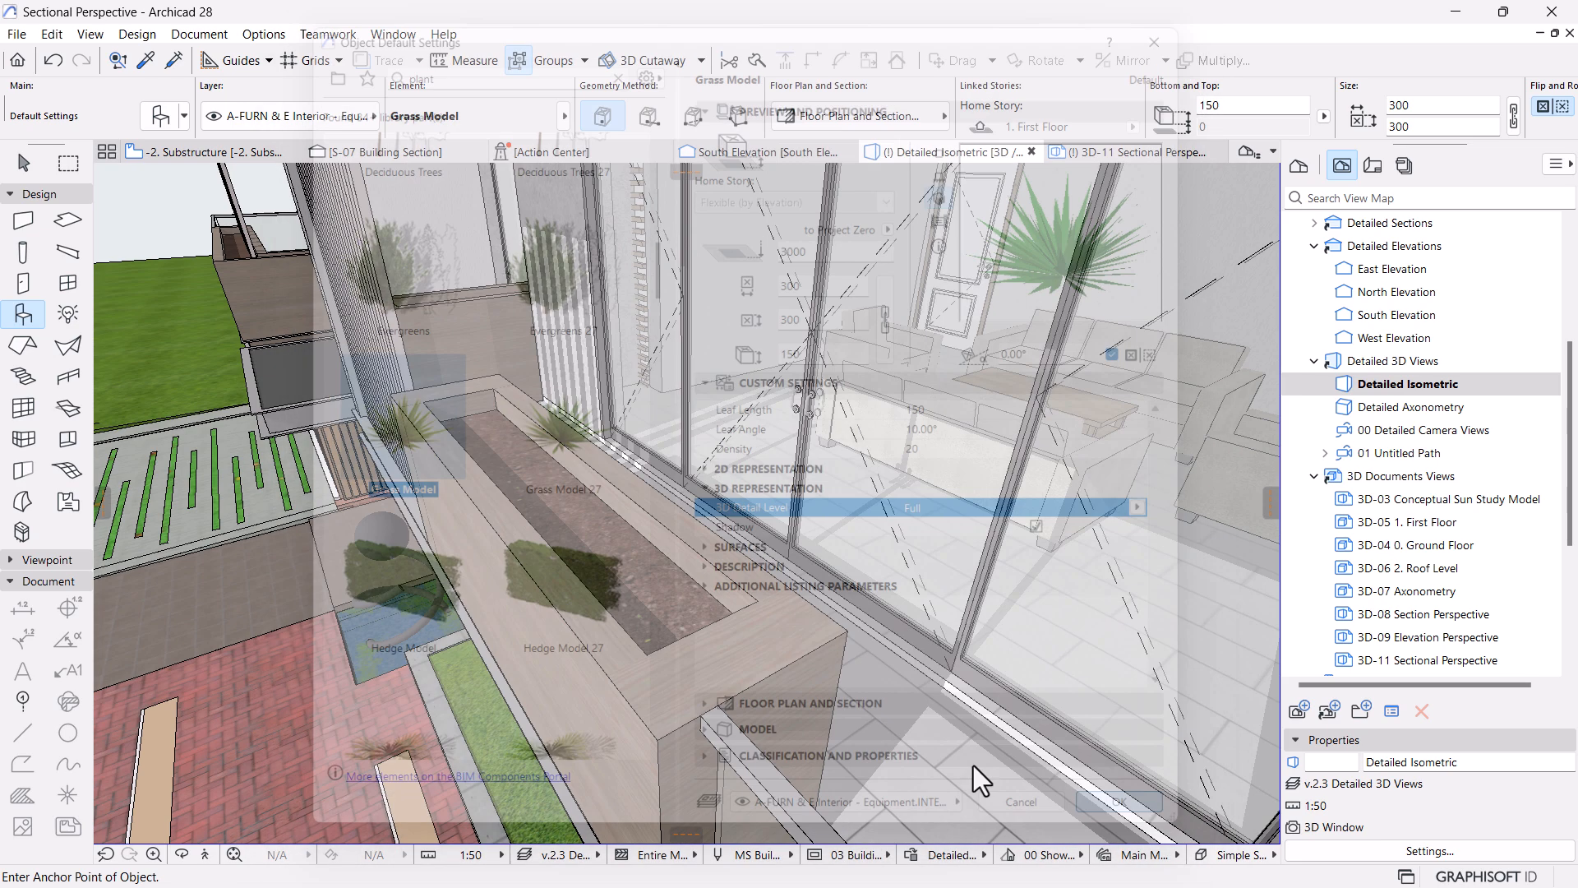
Place four Grass Model plants in a row along the soil of the first-floor balcony planter
click(498, 452)
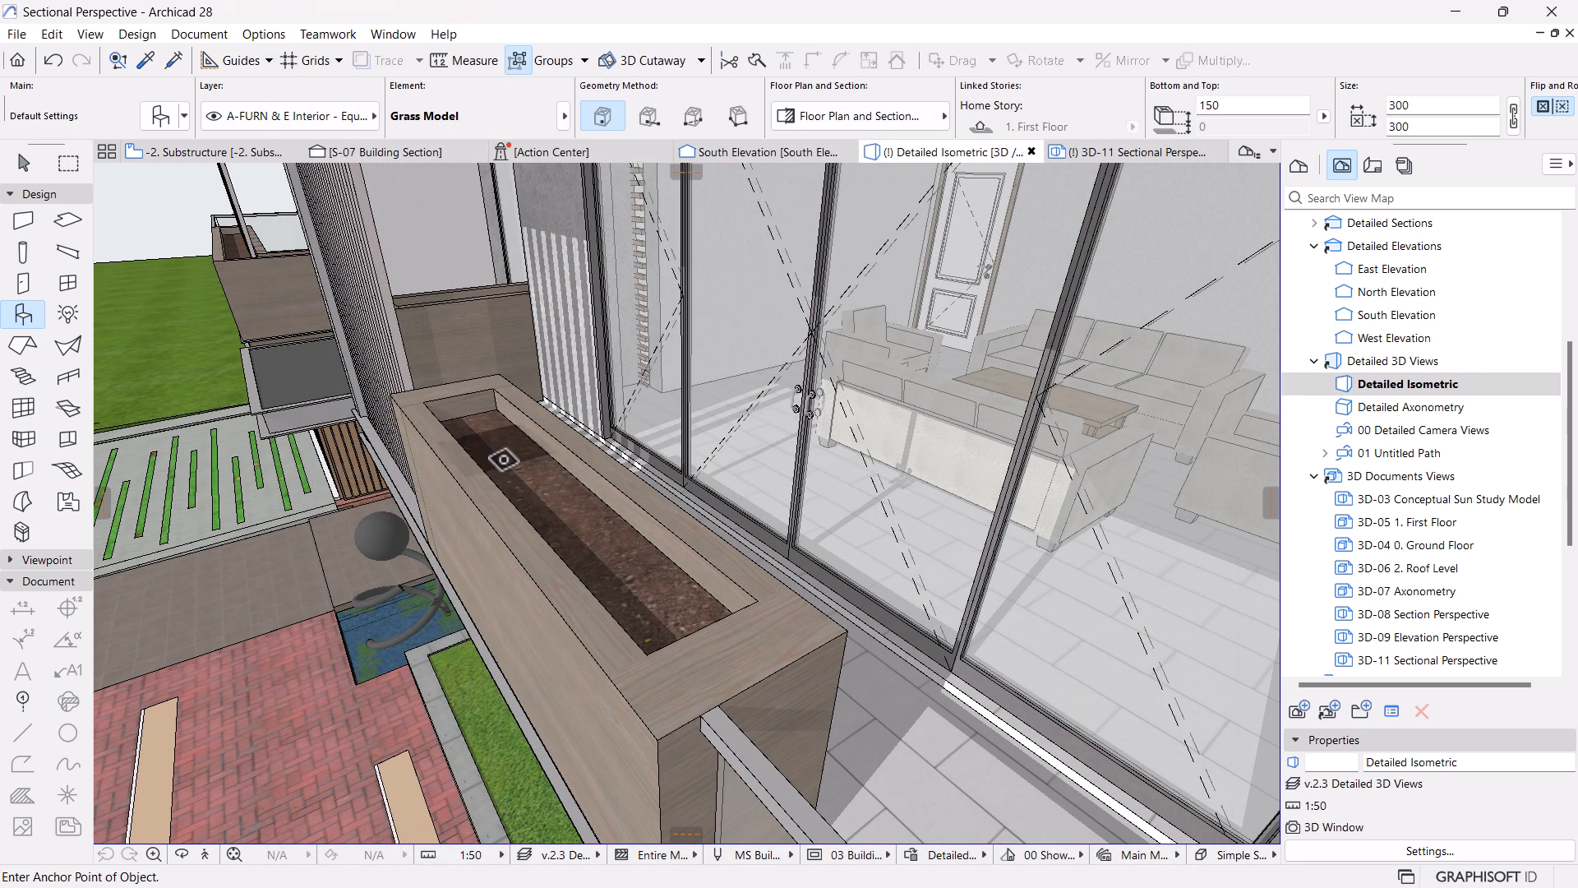
click(542, 486)
click(594, 531)
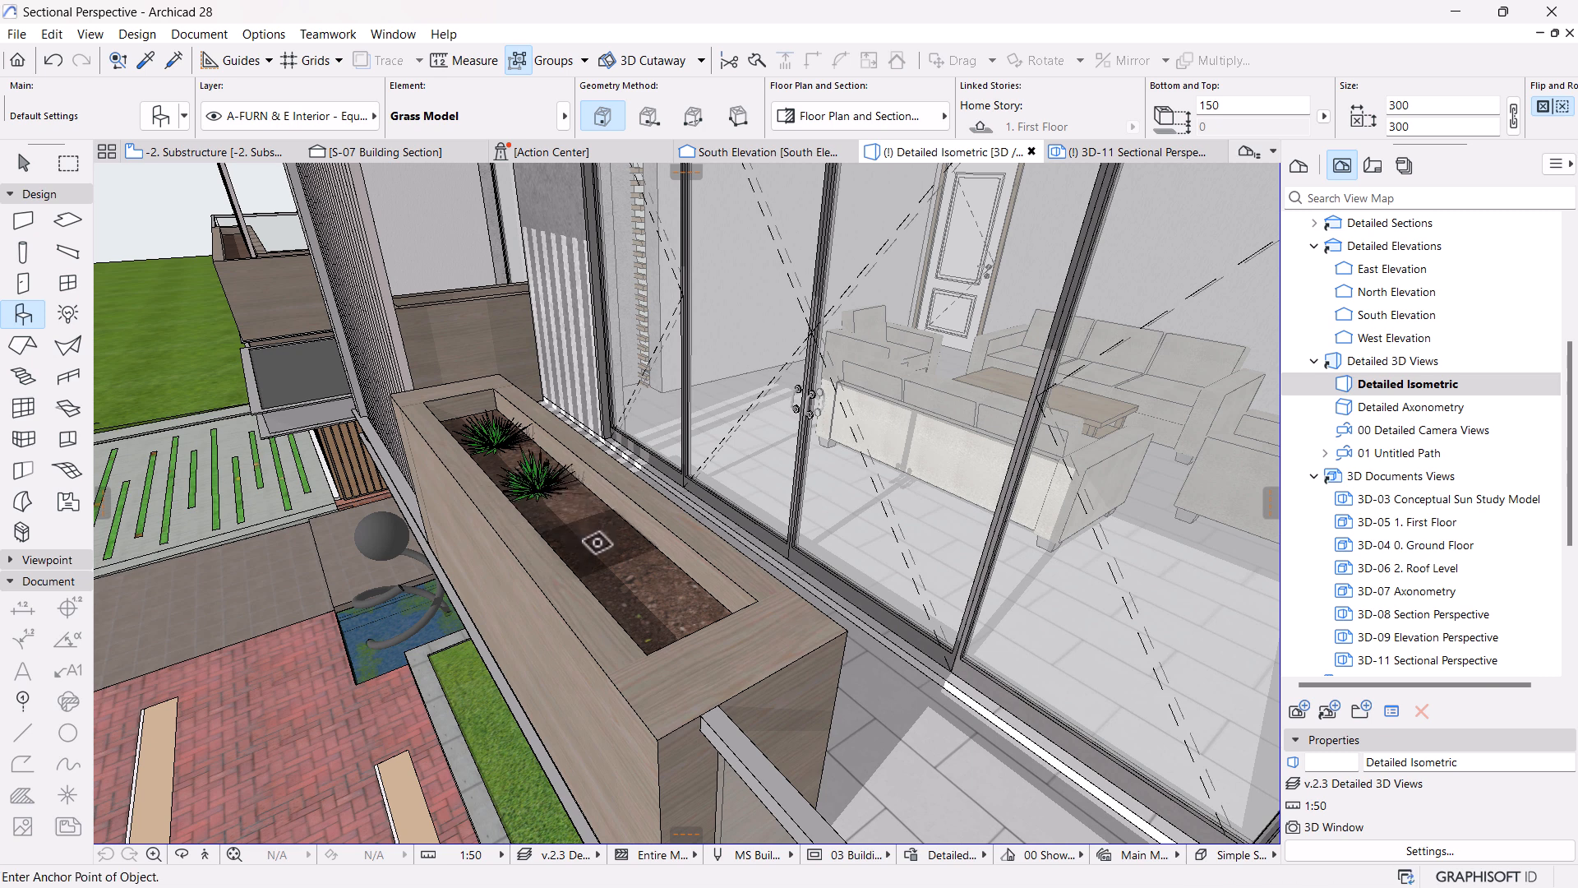
click(645, 589)
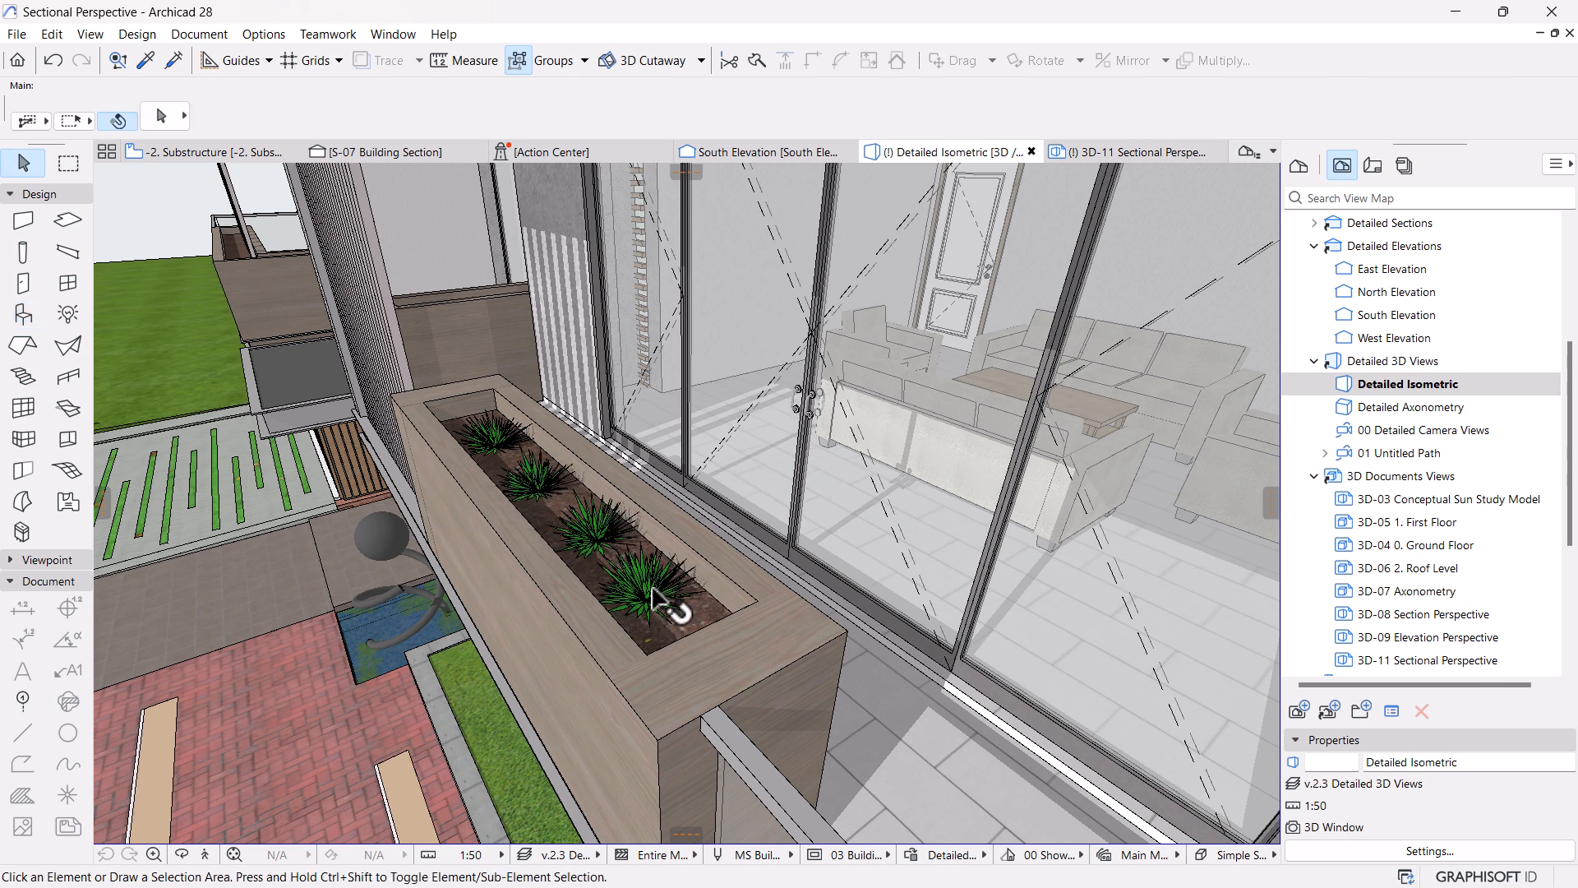
Select the four grass plants in the balcony planter and set their height to 500 mm, after trying 300 mm
shift+click(645, 589)
shift+click(593, 531)
shift+click(549, 497)
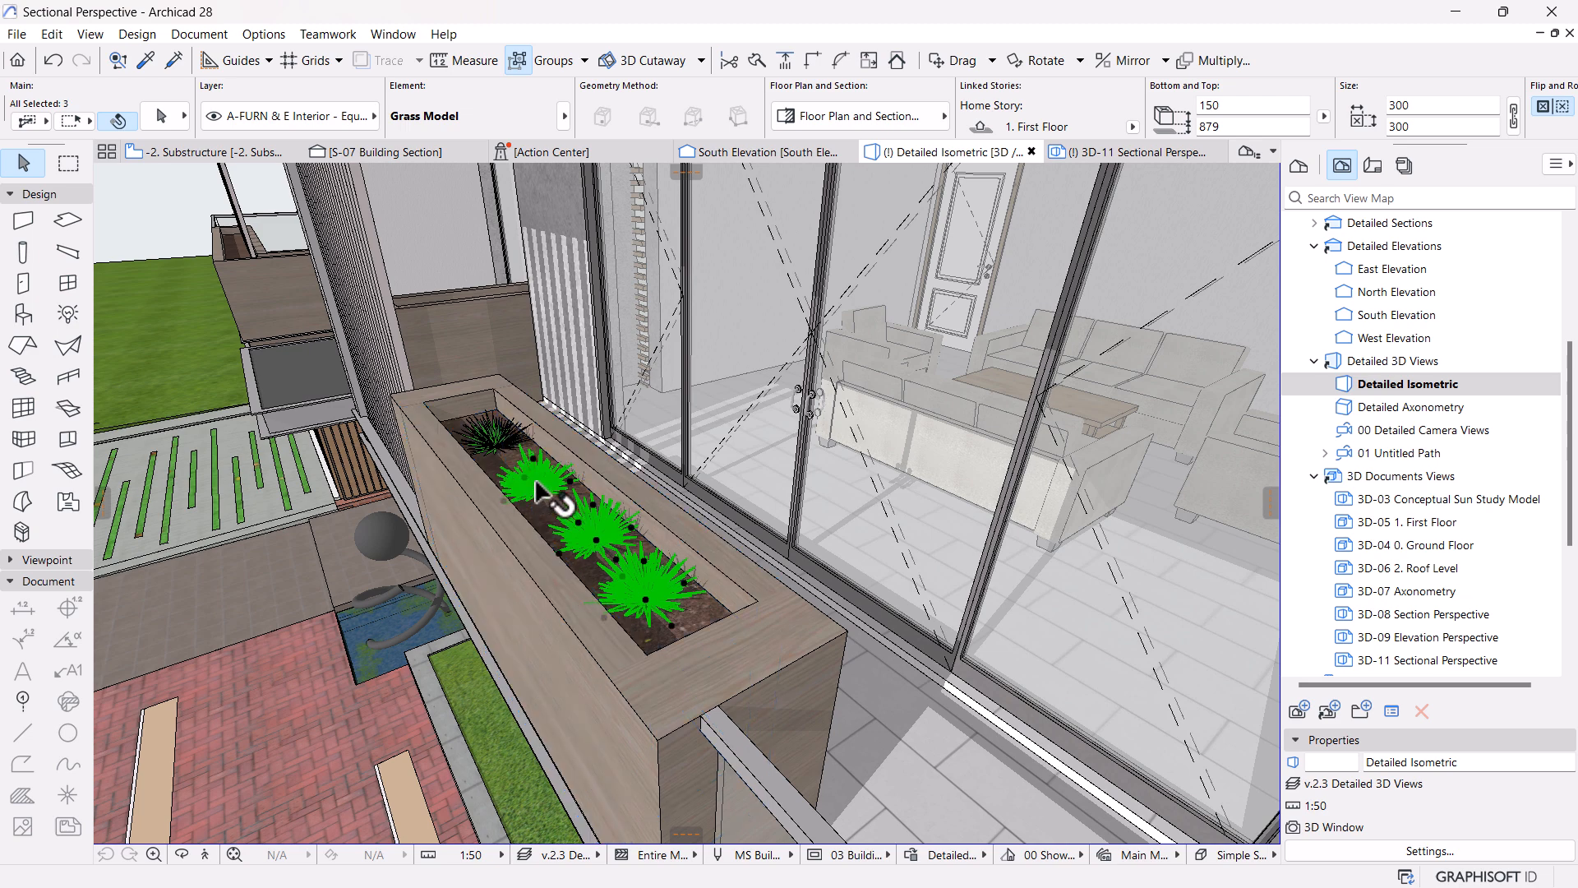
shift+click(505, 440)
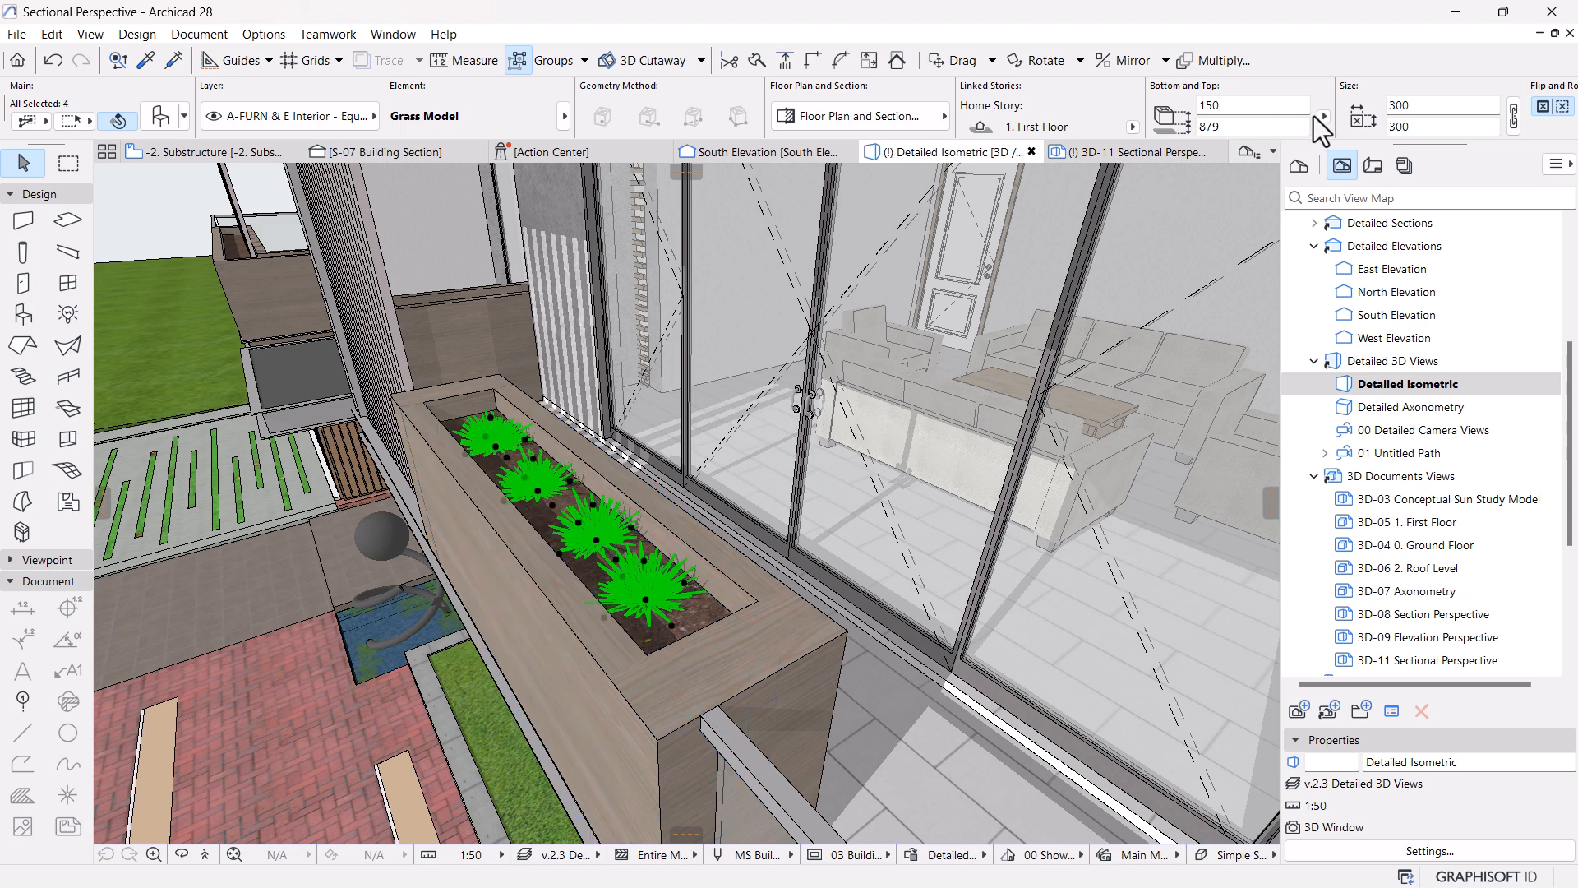
click(1259, 105)
text(300)
key(Return)
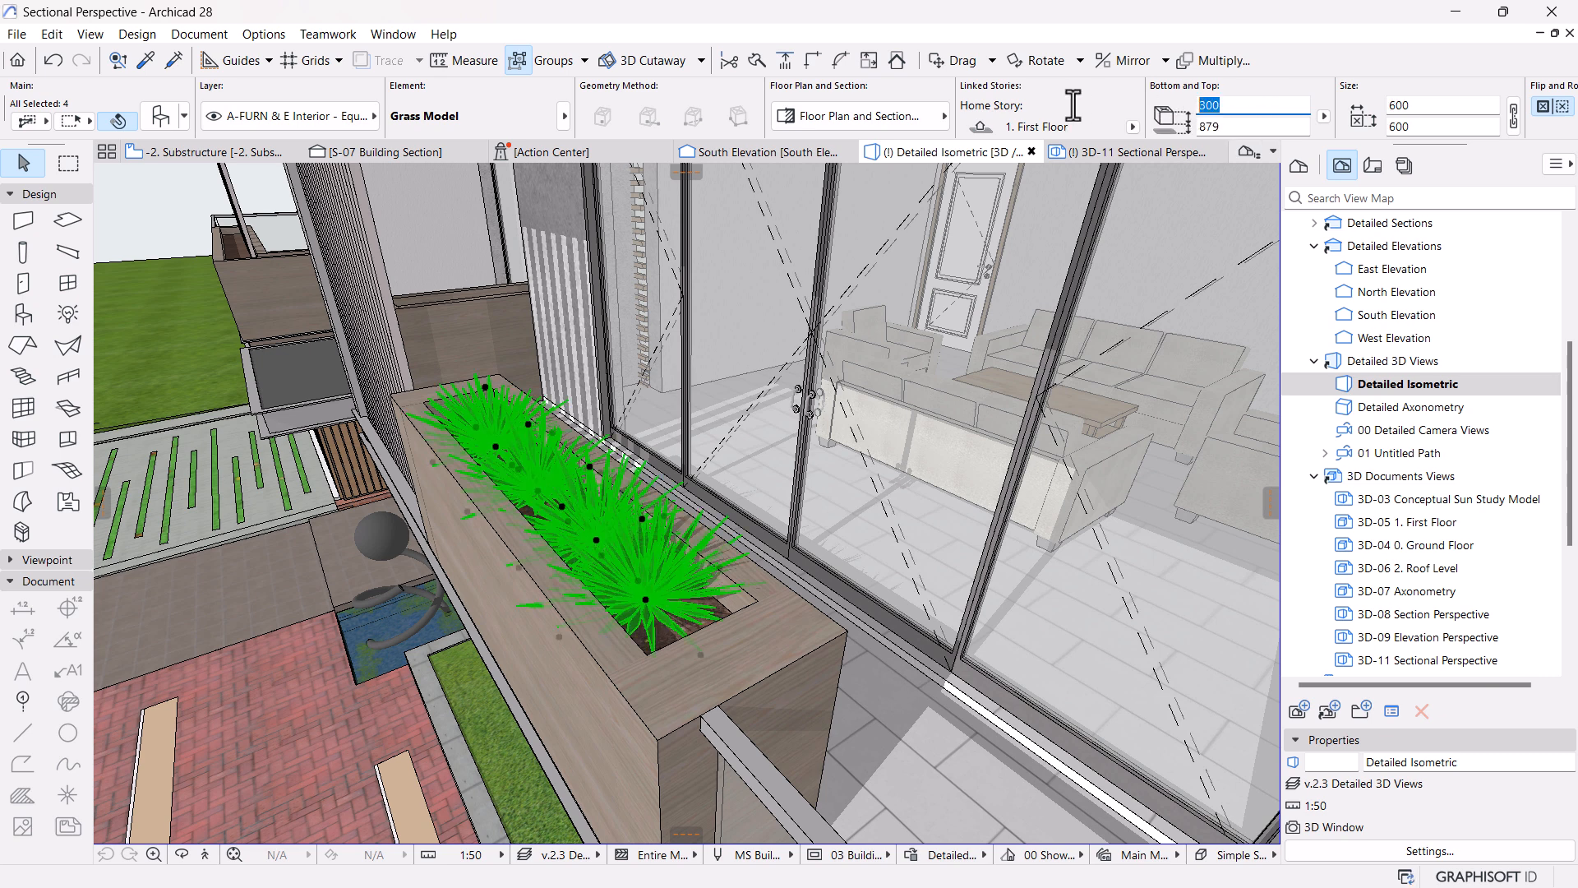
key(Return)
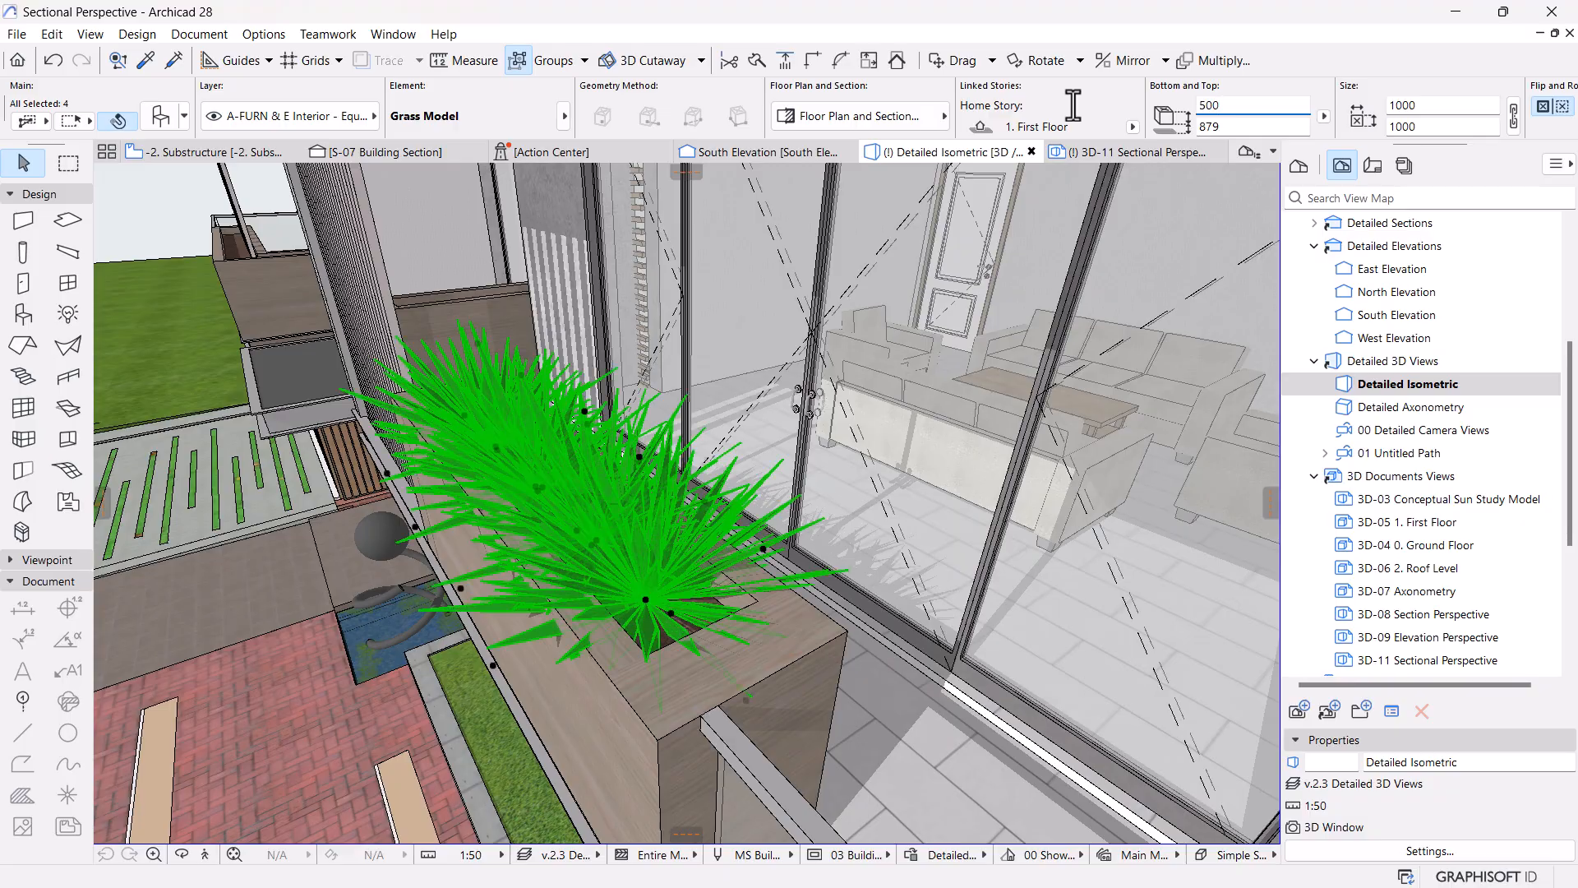
Open the 3D-11 Sectional Perspective and check how the enlarged grass in the balcony planter looks in the section
shift+middle_drag(581, 627, 502, 575)
scroll(502, 575, down, 10)
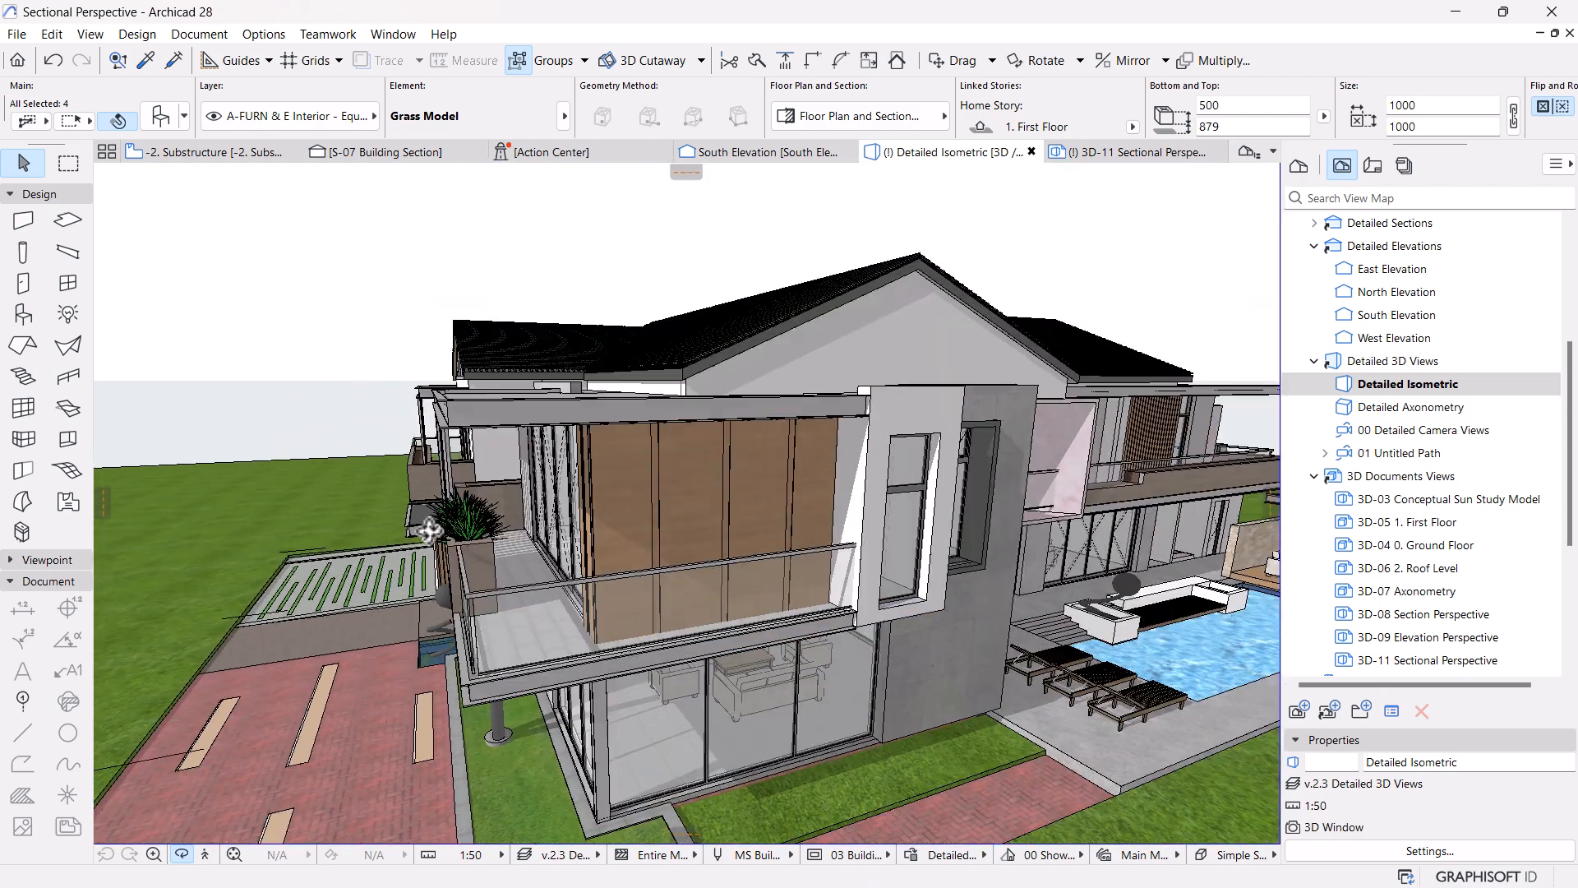
click(1119, 153)
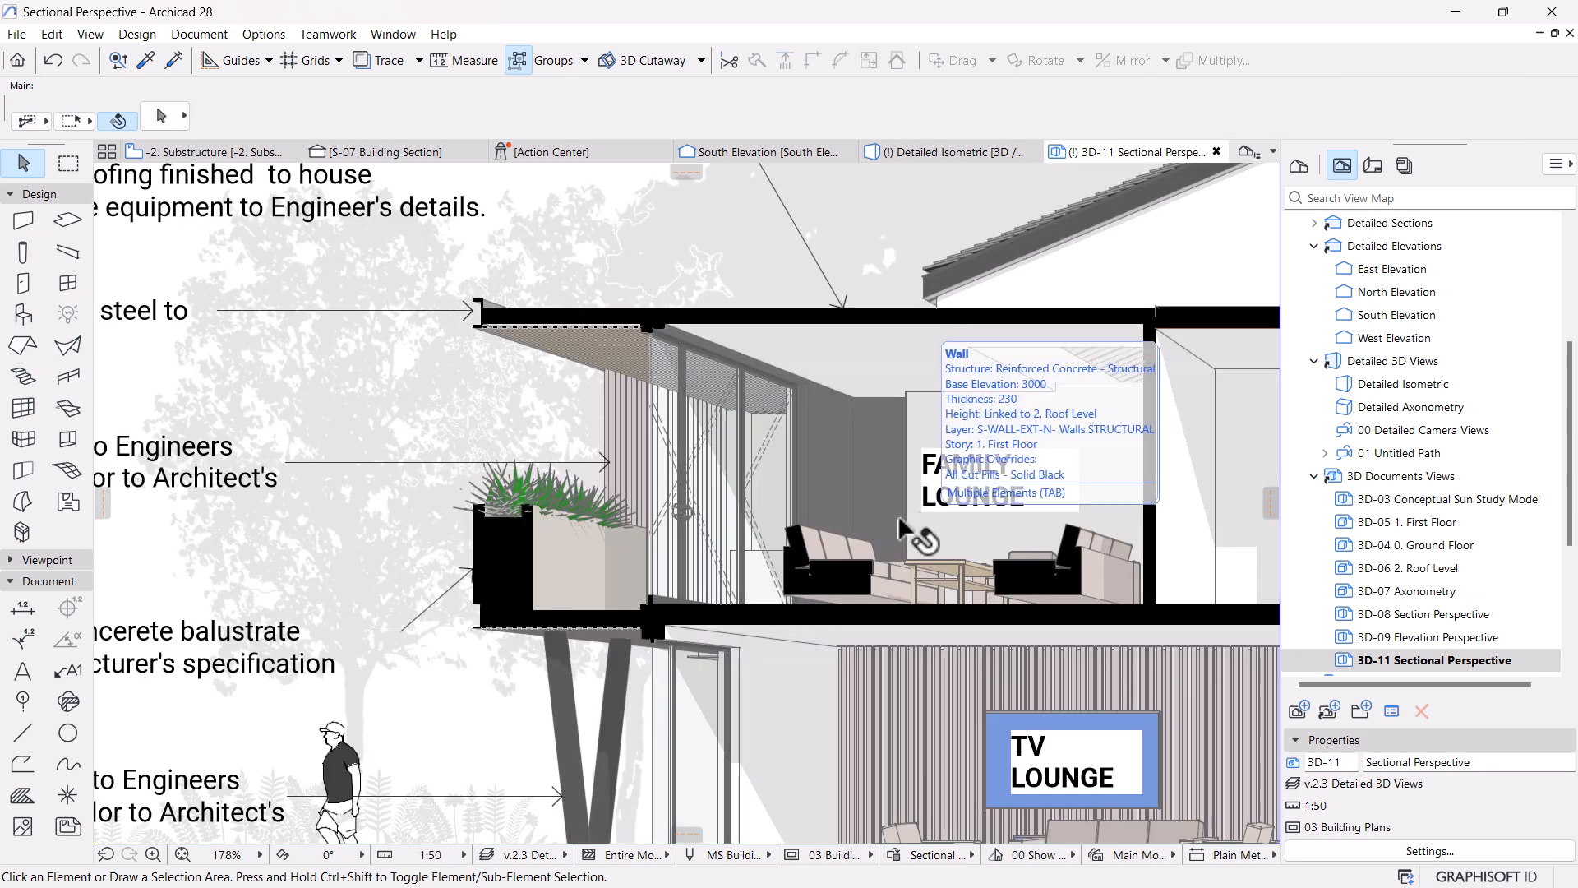
scroll(526, 444, down, 3)
scroll(682, 523, down, 1)
middle_drag(768, 554, 495, 546)
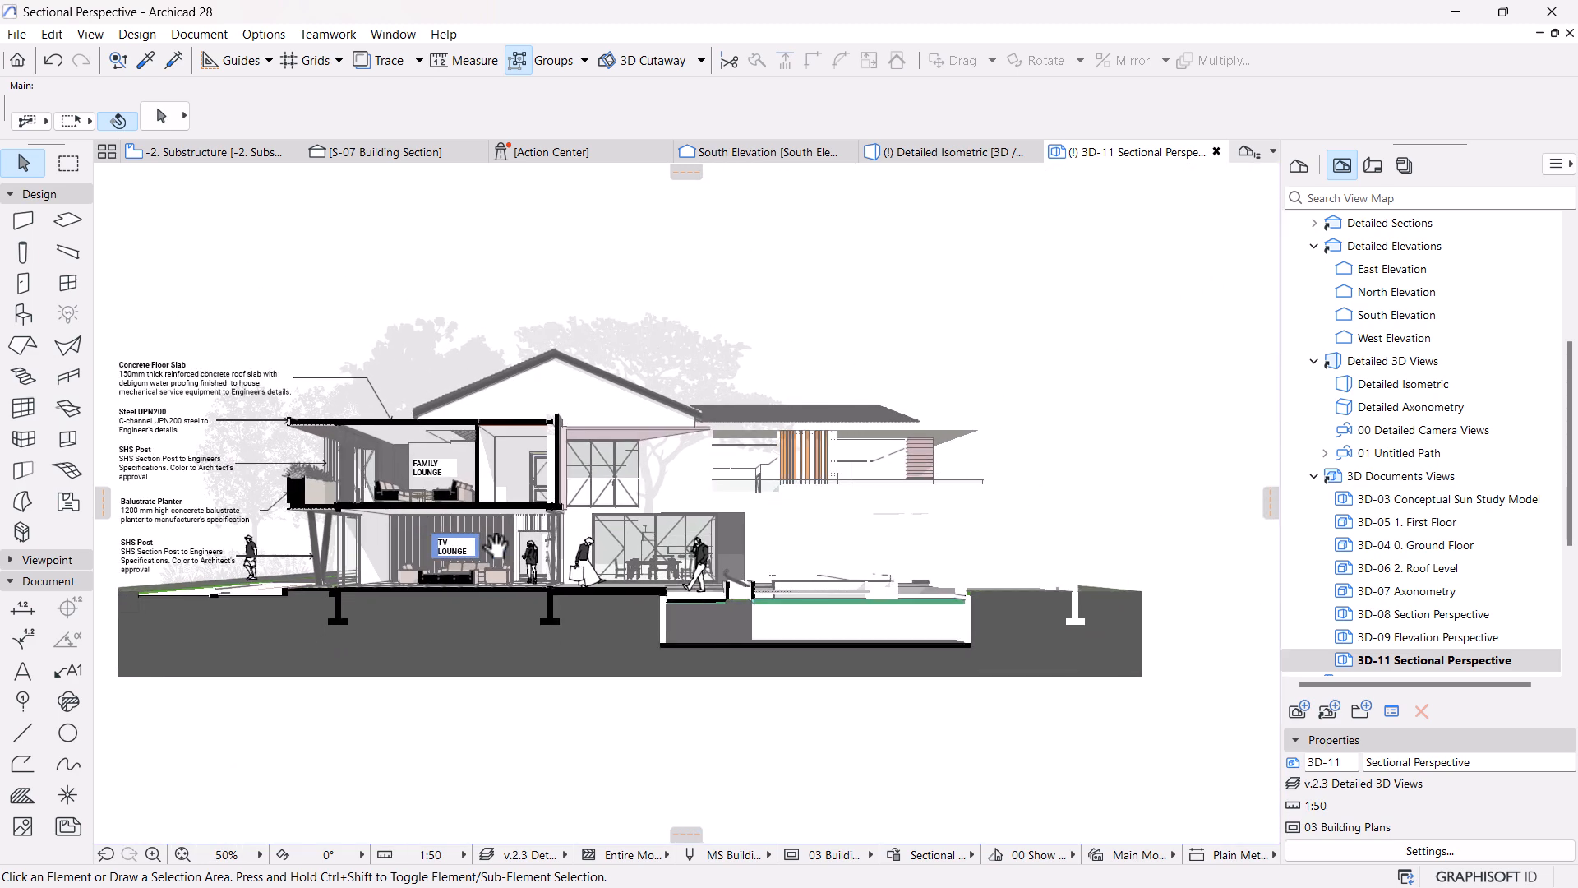
Return to the Detailed Isometric view, pick up the enlarged balcony grass plant's settings for the Object tool, and clear the selection
click(930, 156)
scroll(403, 477, up, 5)
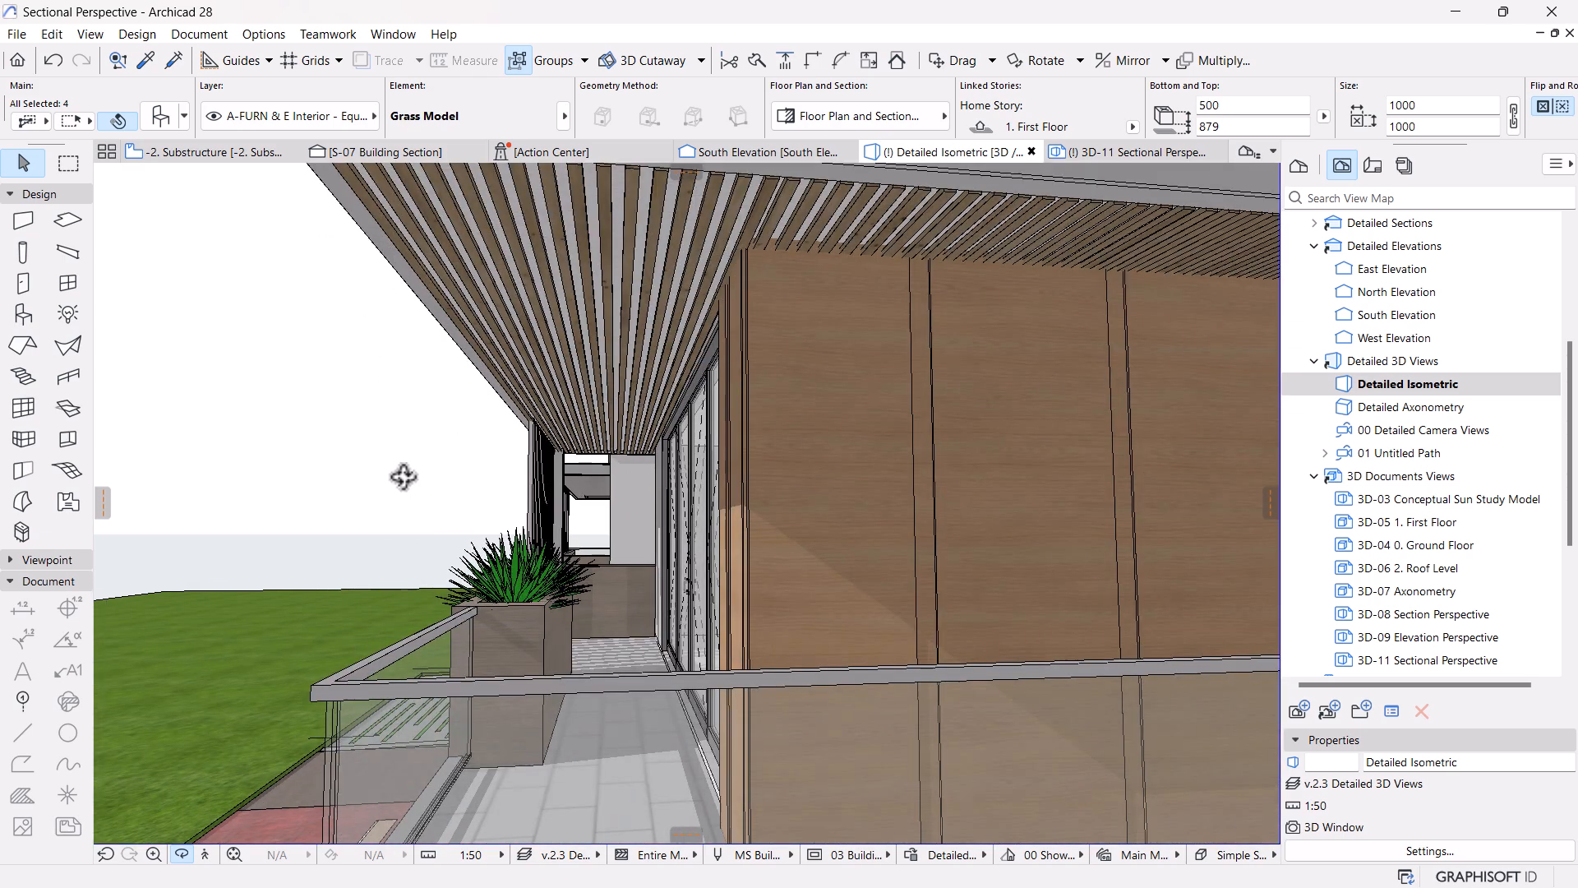
click(529, 574)
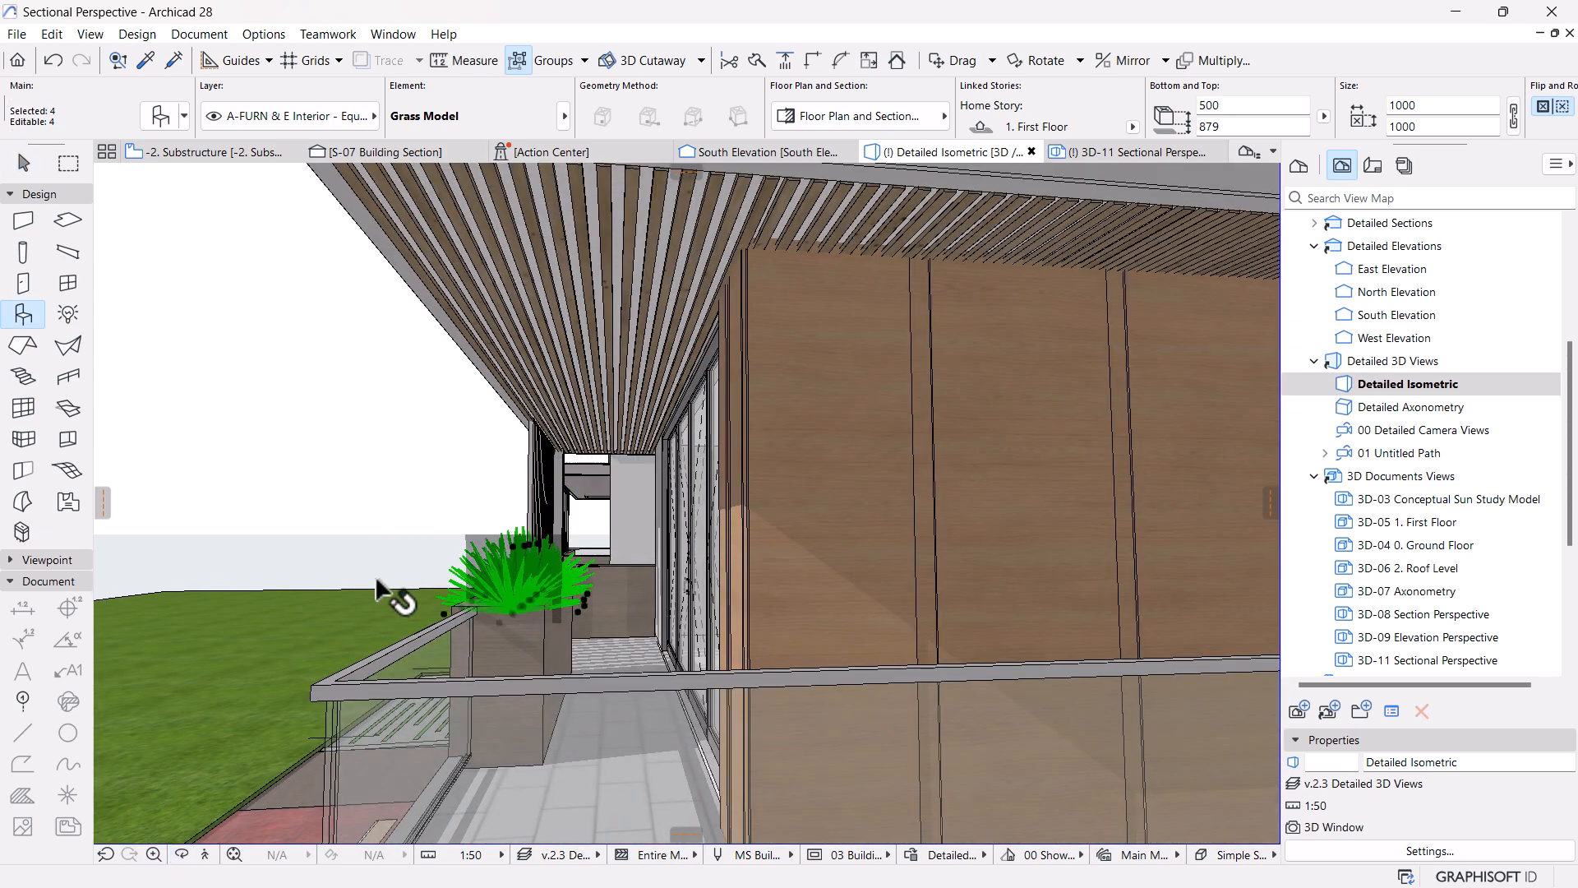
scroll(377, 581, down, 5)
middle_drag(1224, 567, 1000, 680)
scroll(785, 427, up, 4)
shift+middle_drag(785, 428, 690, 479)
scroll(690, 480, up, 5)
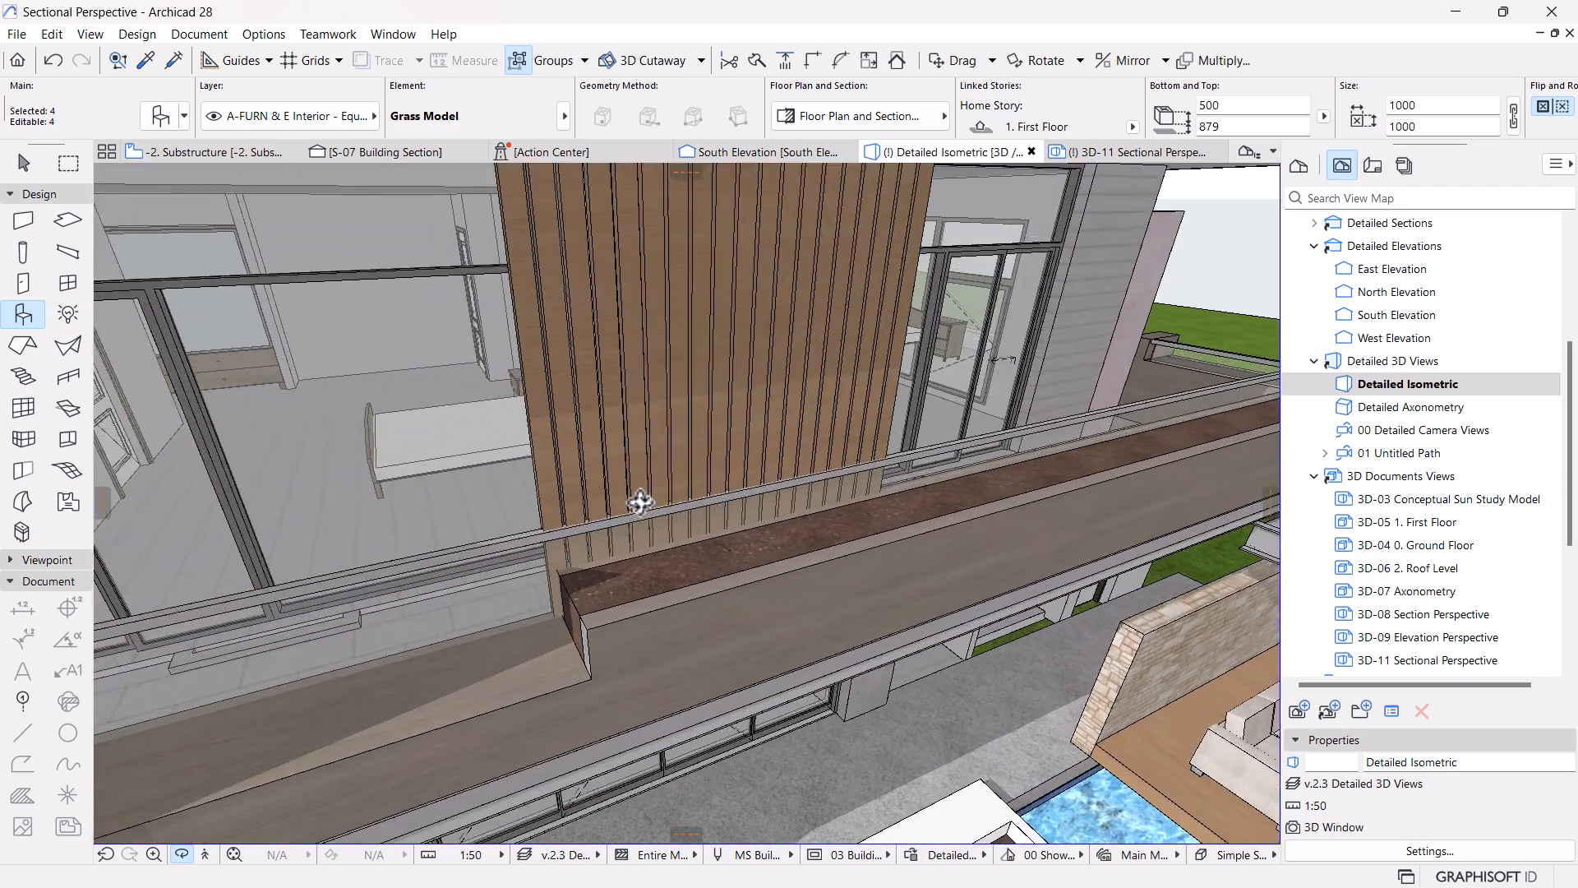
key(Escape)
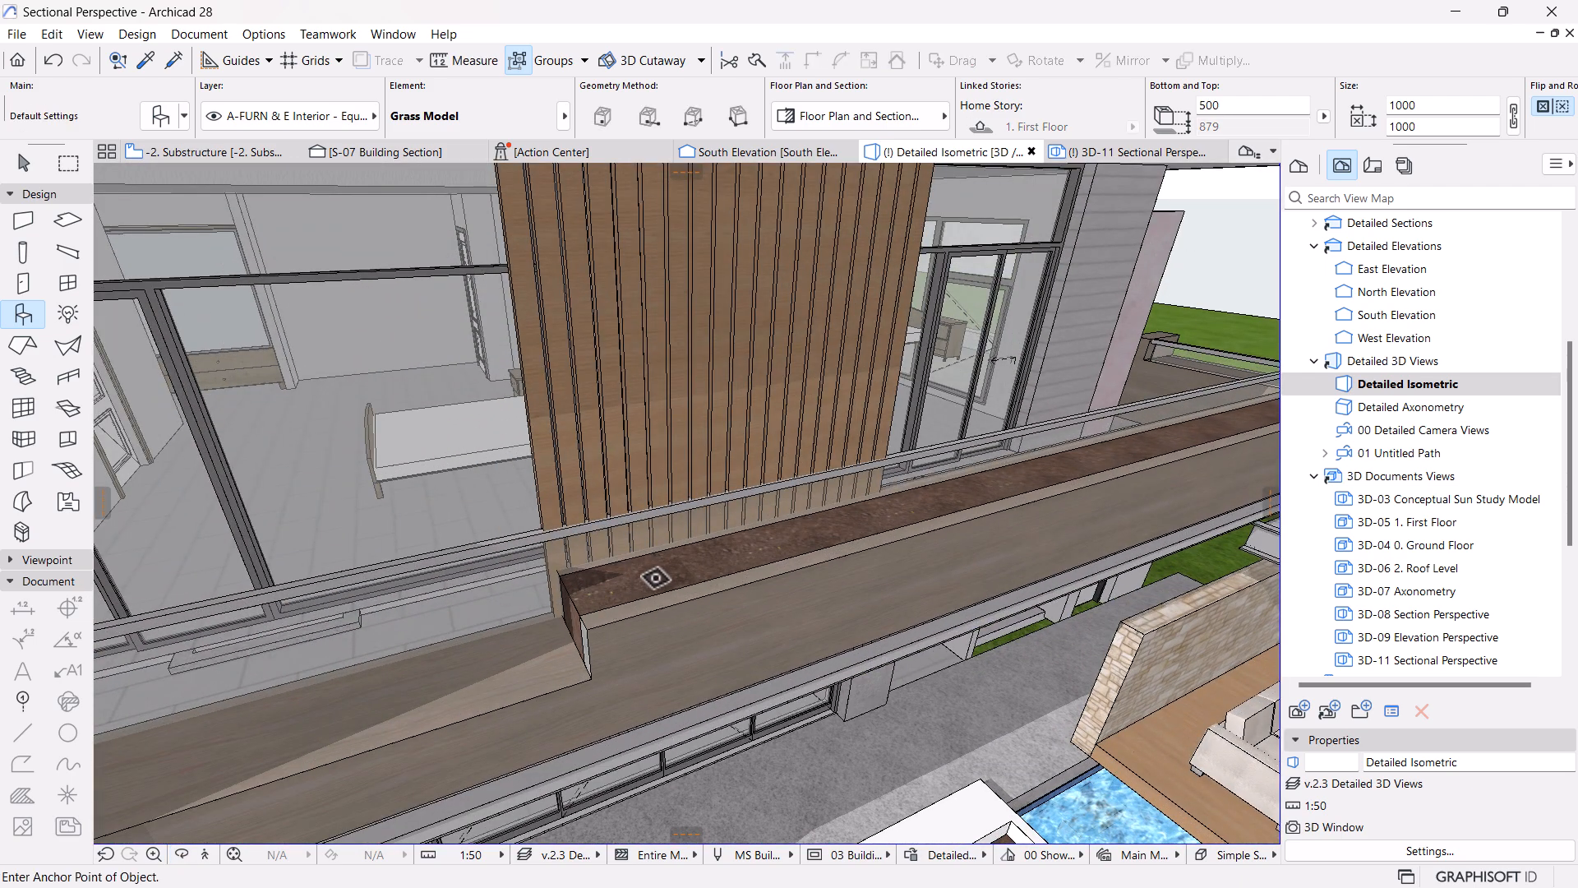
Place a row of 500 mm high Grass Model plants along the long first-floor planter overlooking the pool
click(645, 575)
click(790, 543)
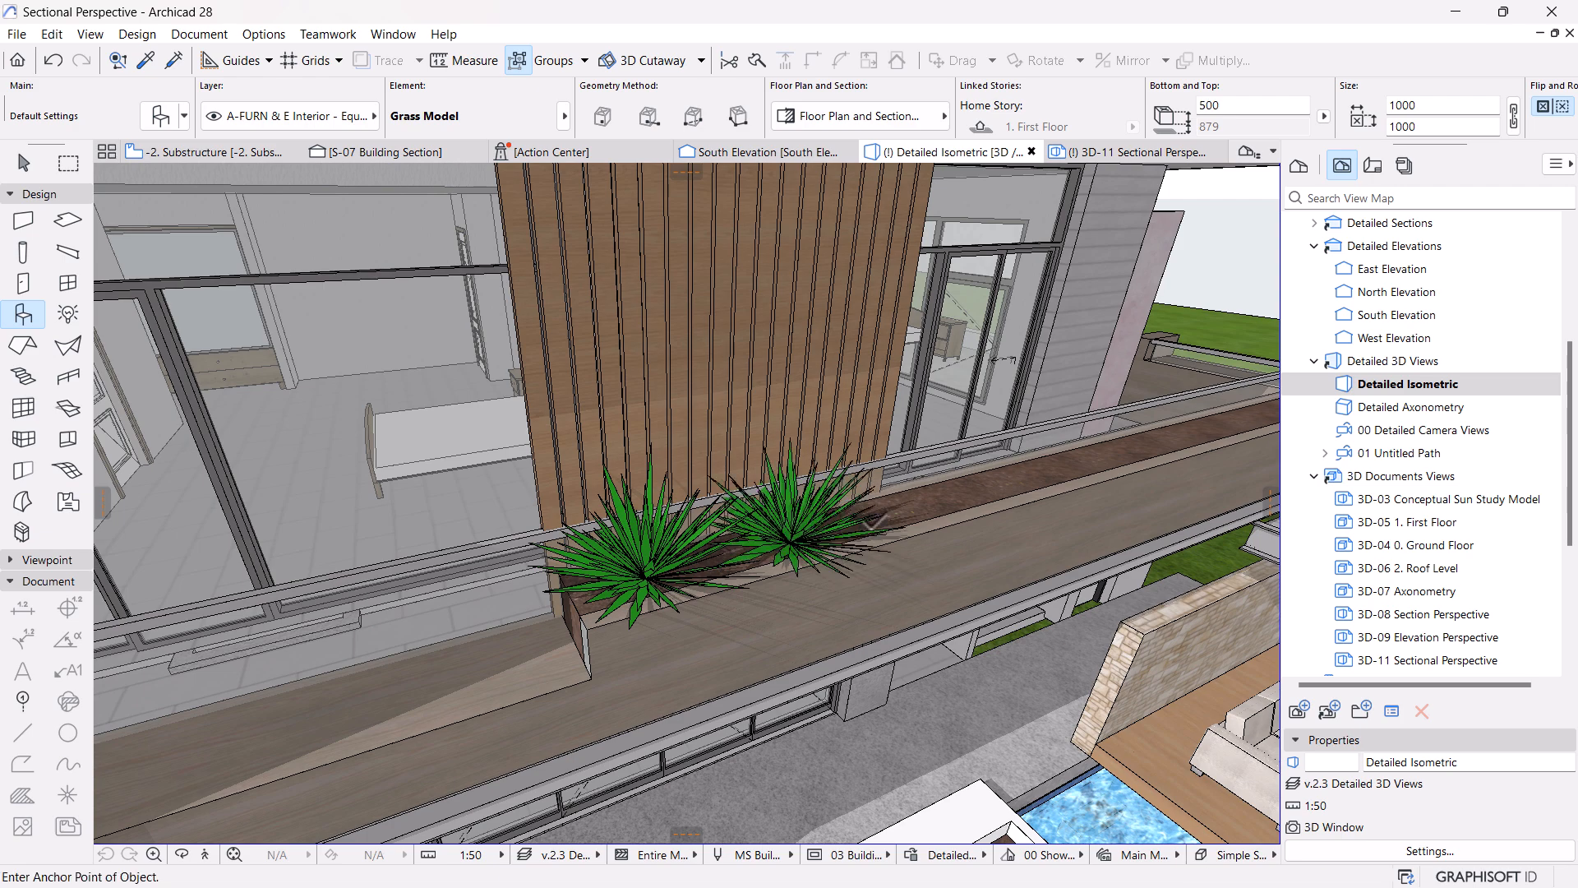
click(913, 494)
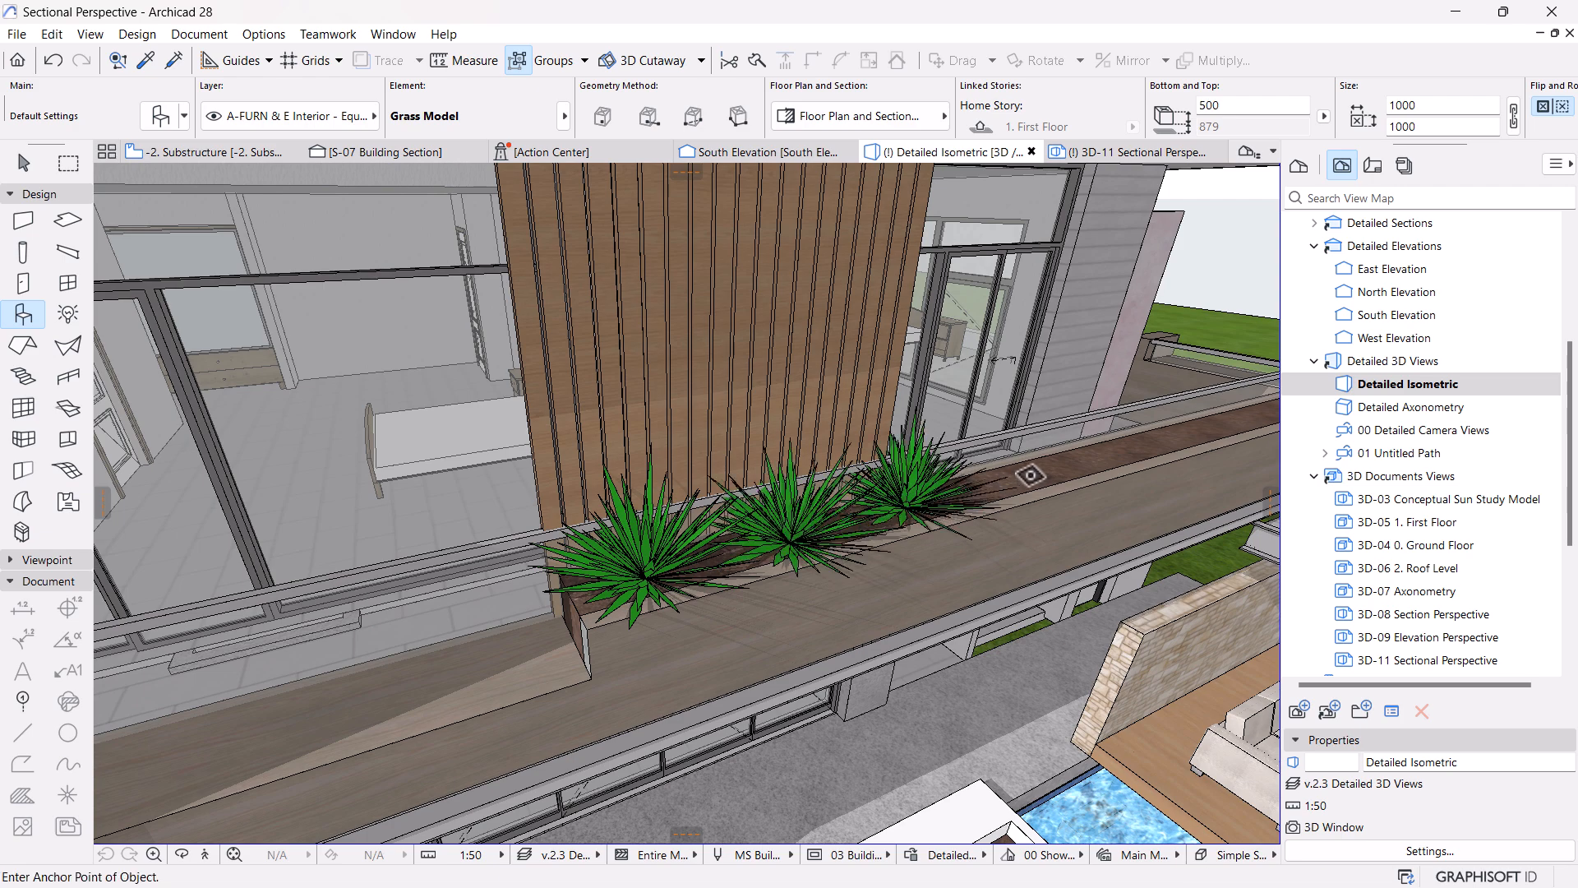
click(1030, 475)
click(1136, 449)
middle_drag(1196, 437, 814, 502)
click(837, 503)
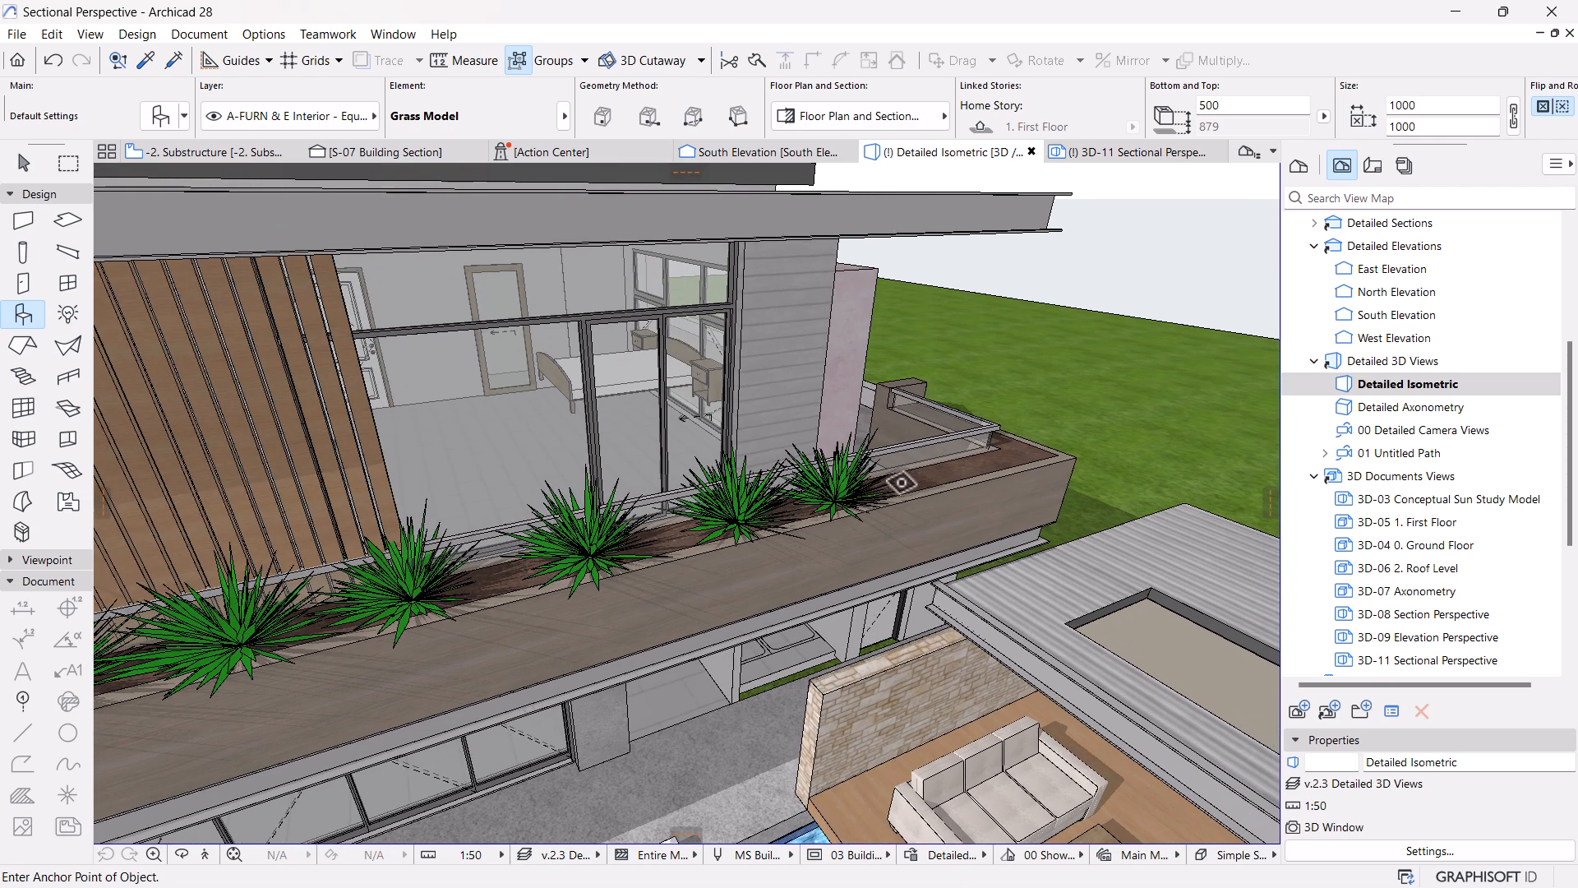
click(929, 480)
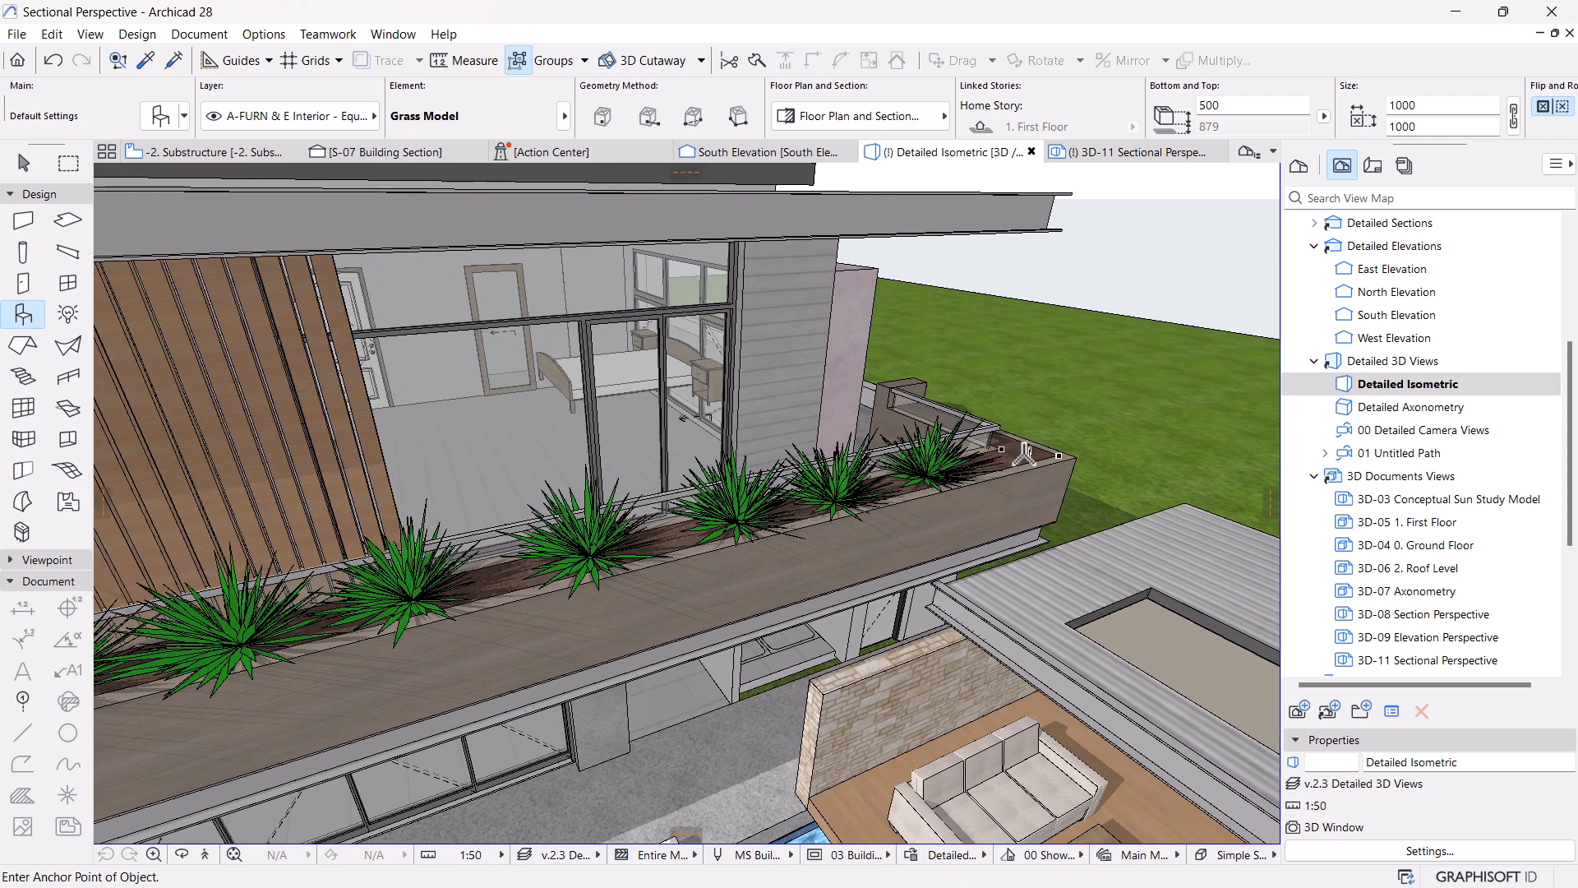
scroll(1097, 384, up, 5)
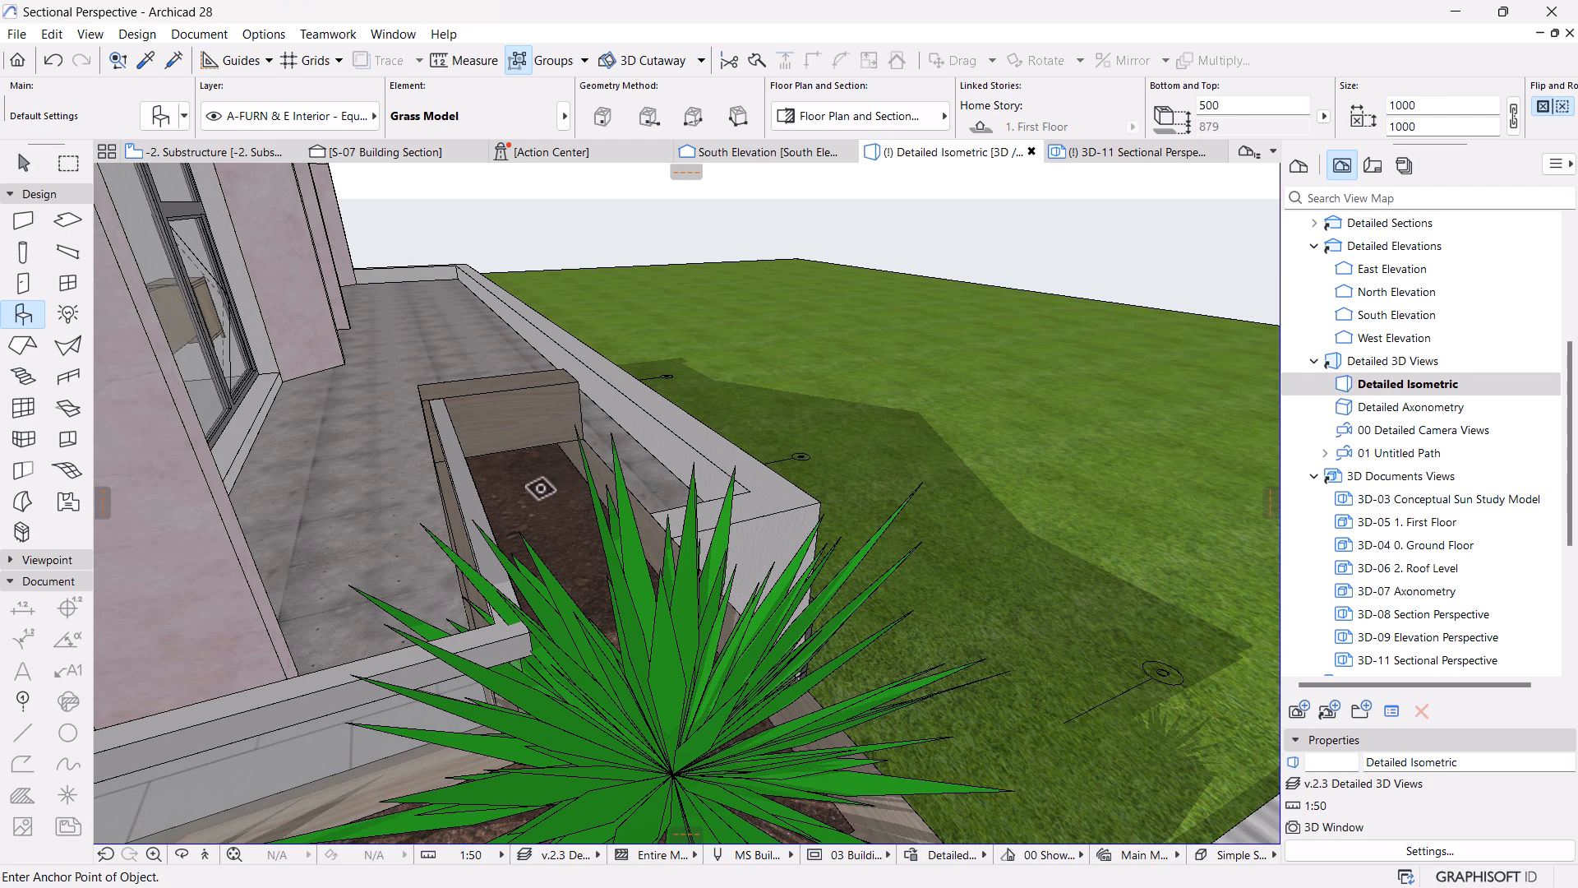
scroll(538, 491, down, 8)
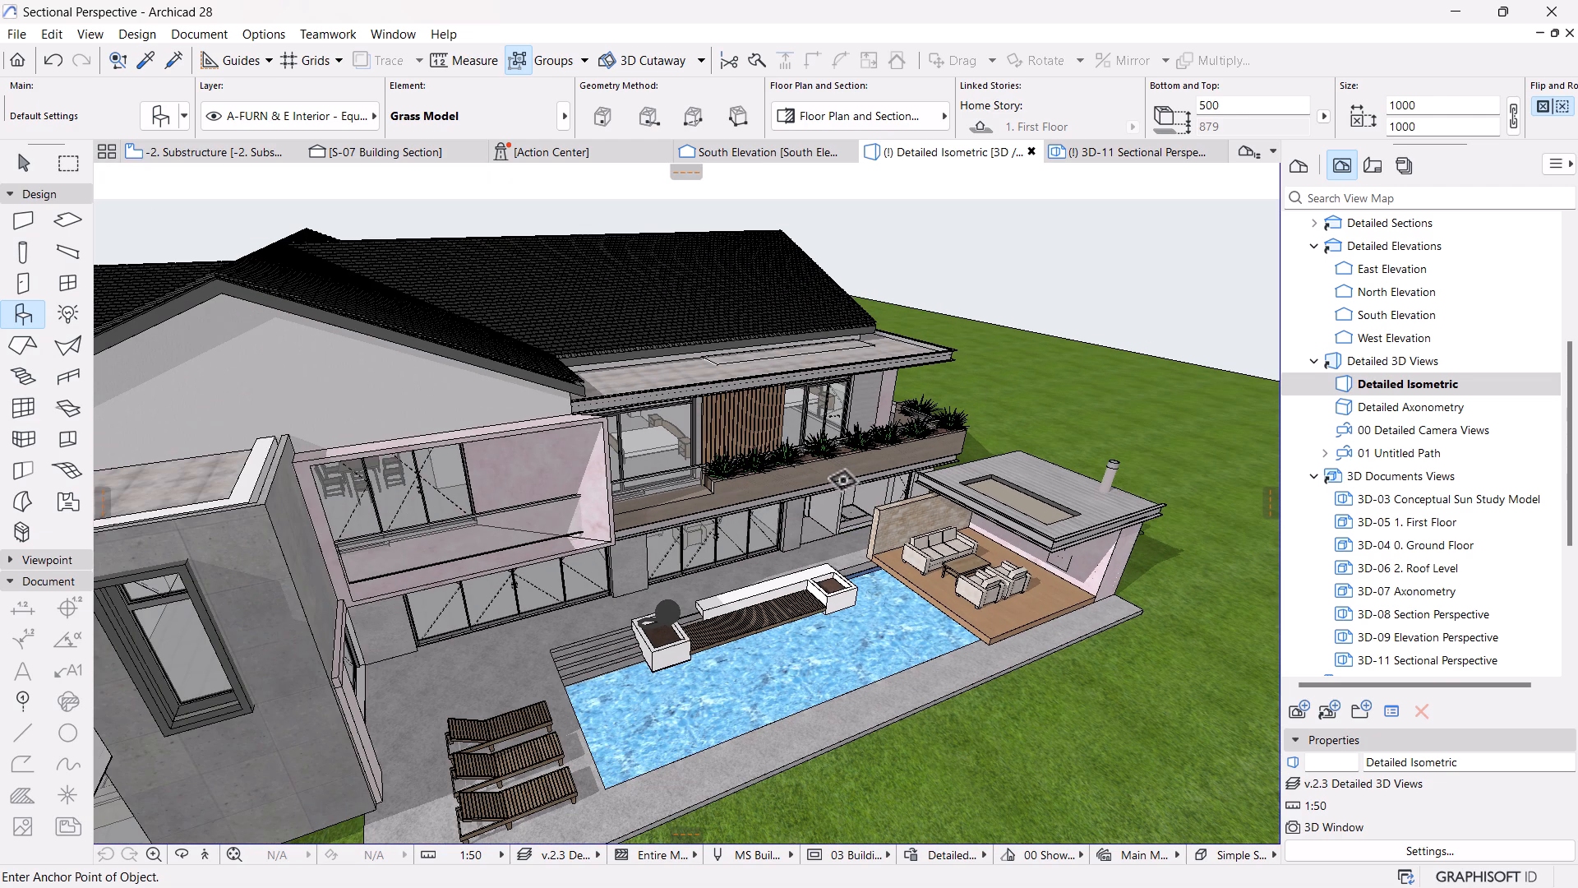
Reopen the 3D-11 Sectional Perspective, review the planting along both first-floor planters, and leave the Object tool
click(1106, 153)
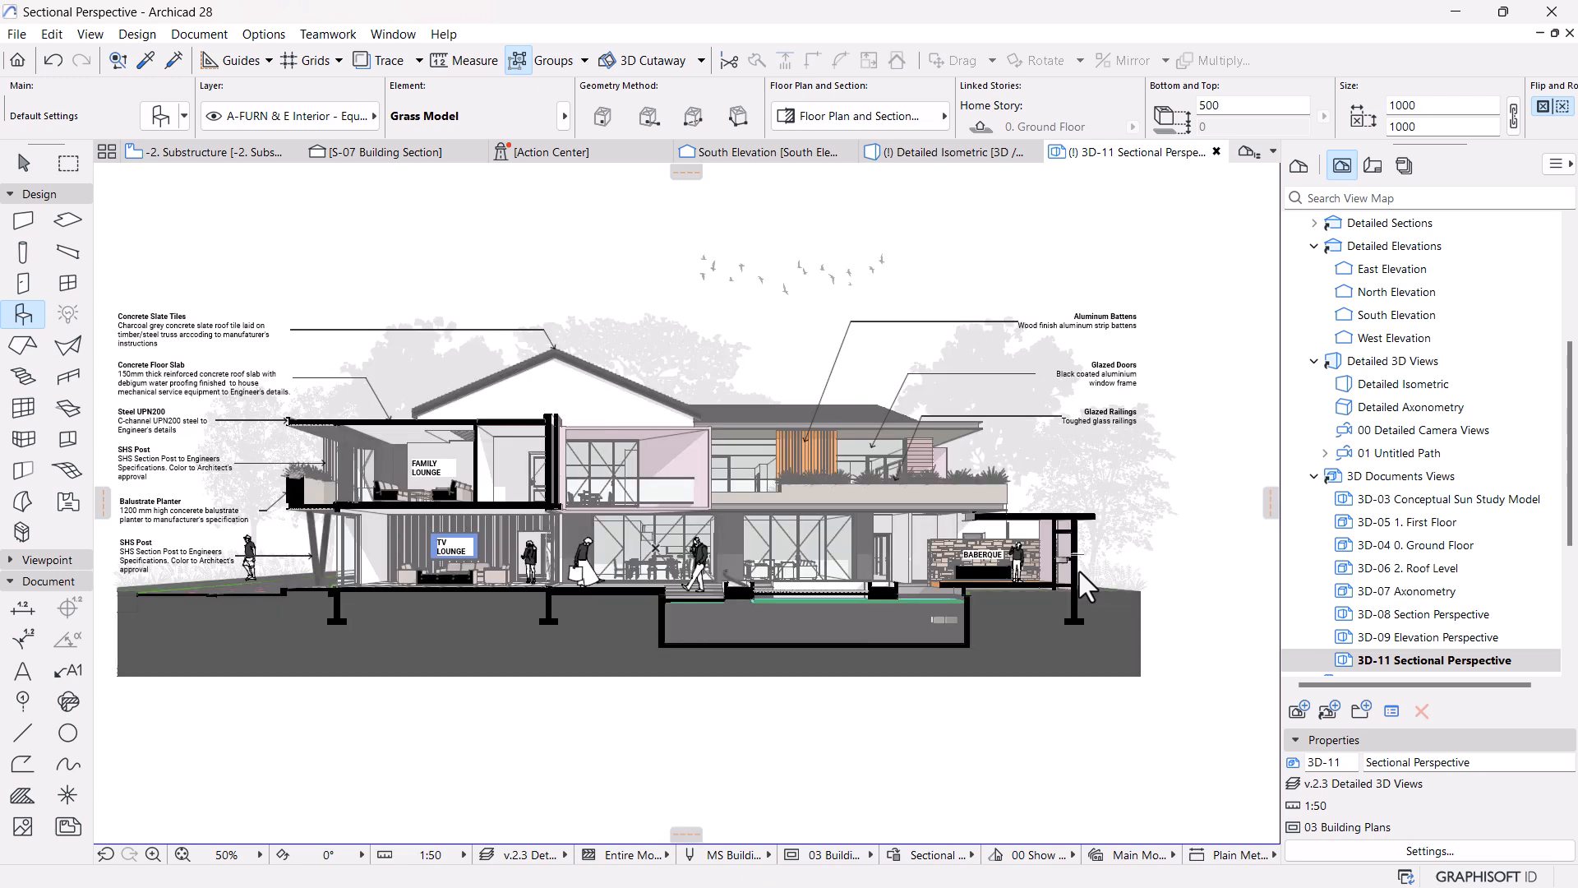
scroll(884, 567, down, 2)
scroll(771, 666, up, 2)
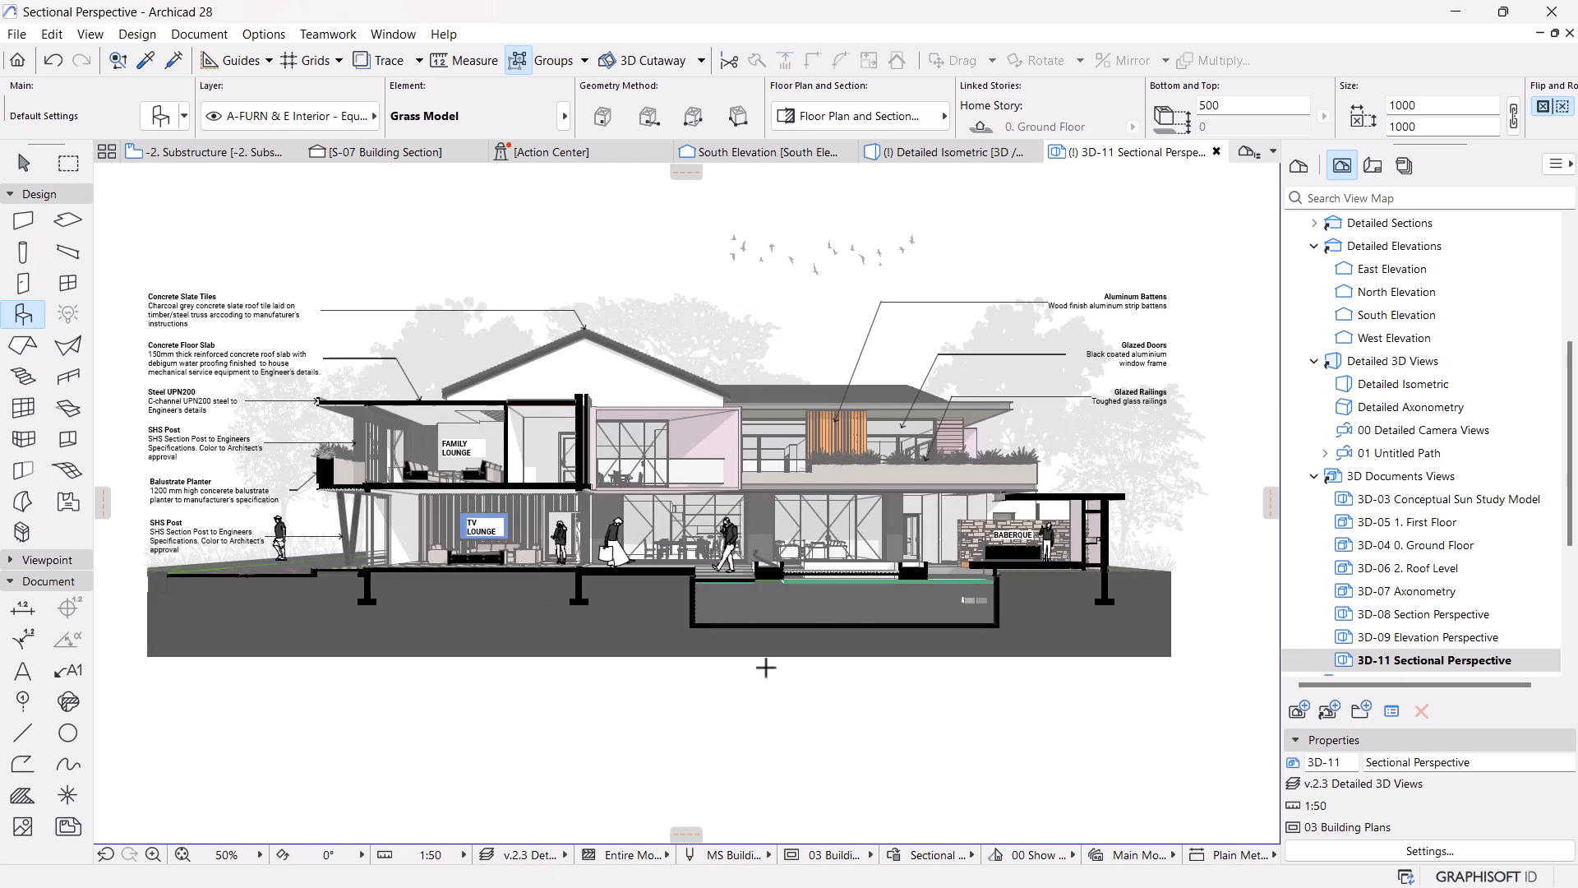
click(1427, 663)
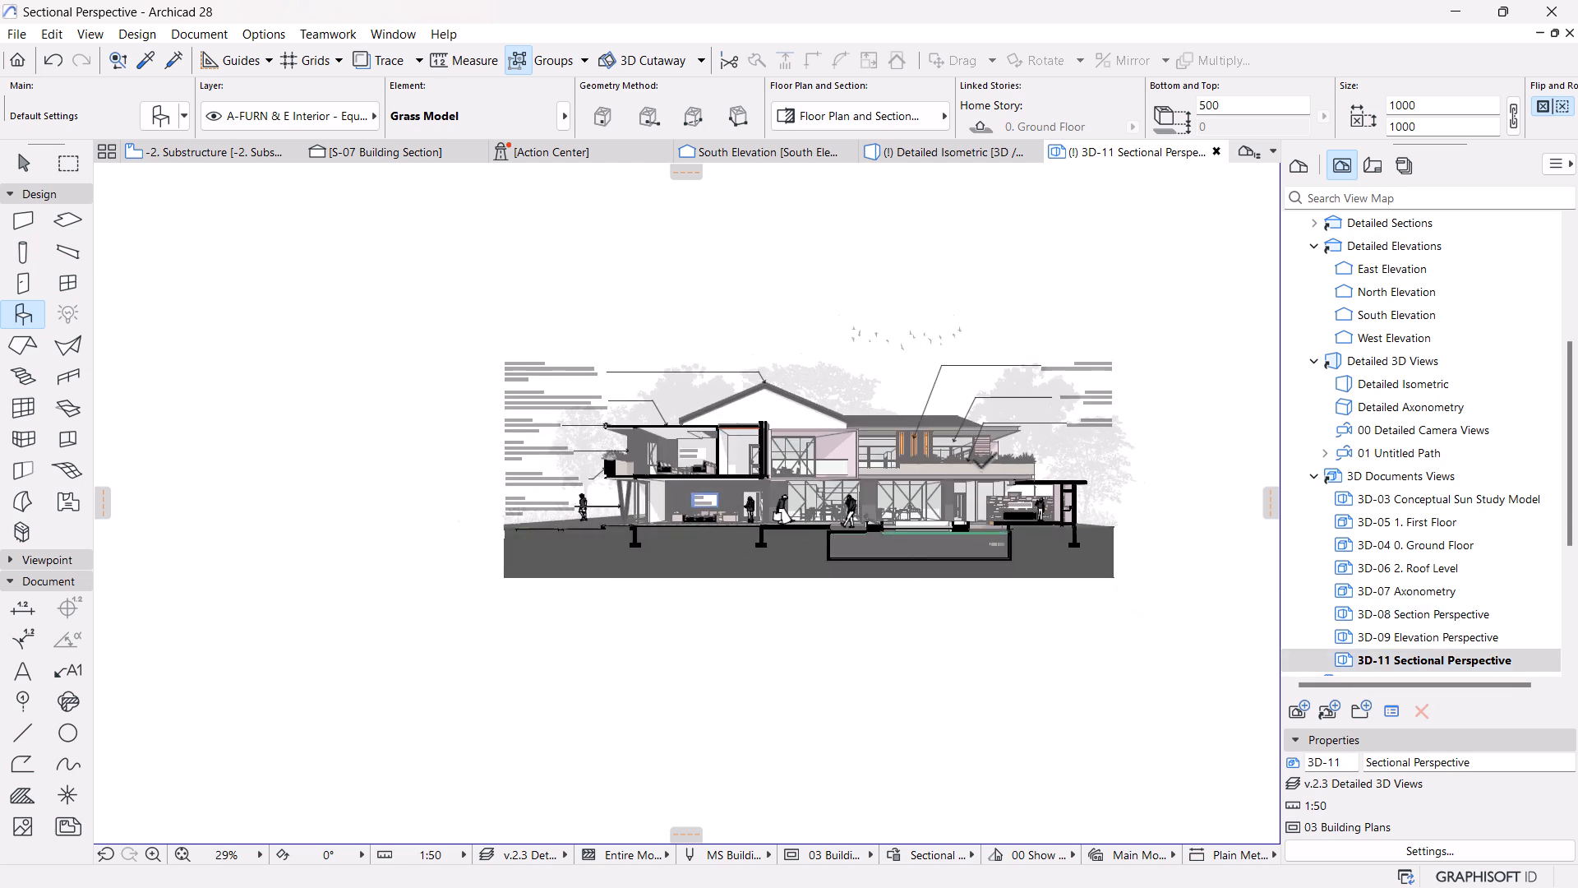
scroll(980, 467, up, 2)
key(Escape)
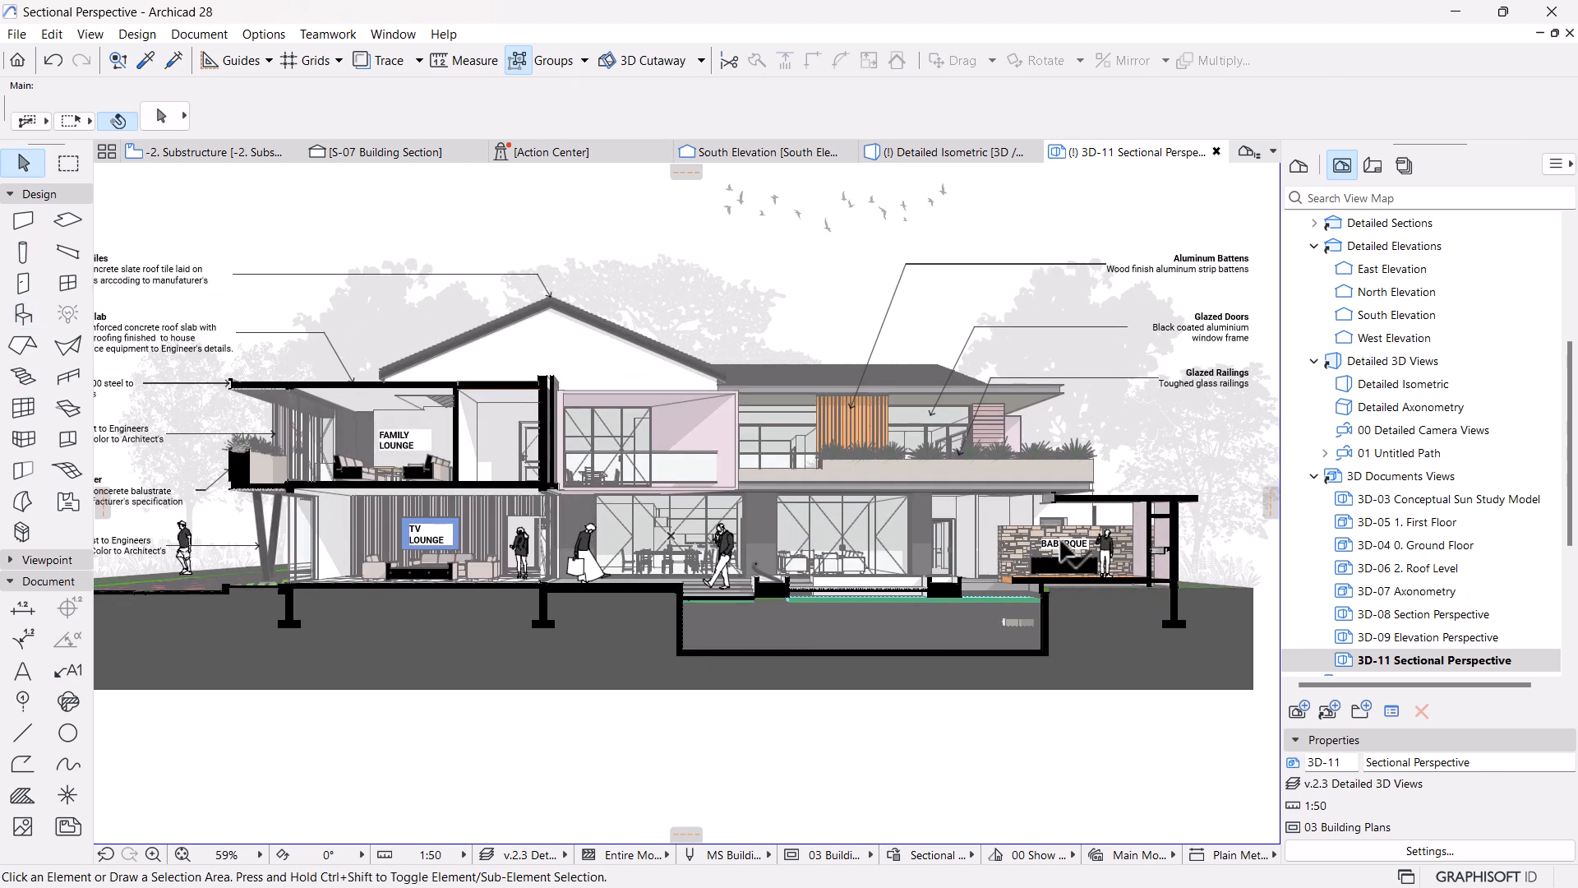
Give the Baberque, TV Lounge and Family Lounge labels a transparent text background fill and deselect them
click(1065, 545)
shift+click(429, 542)
shift+click(397, 440)
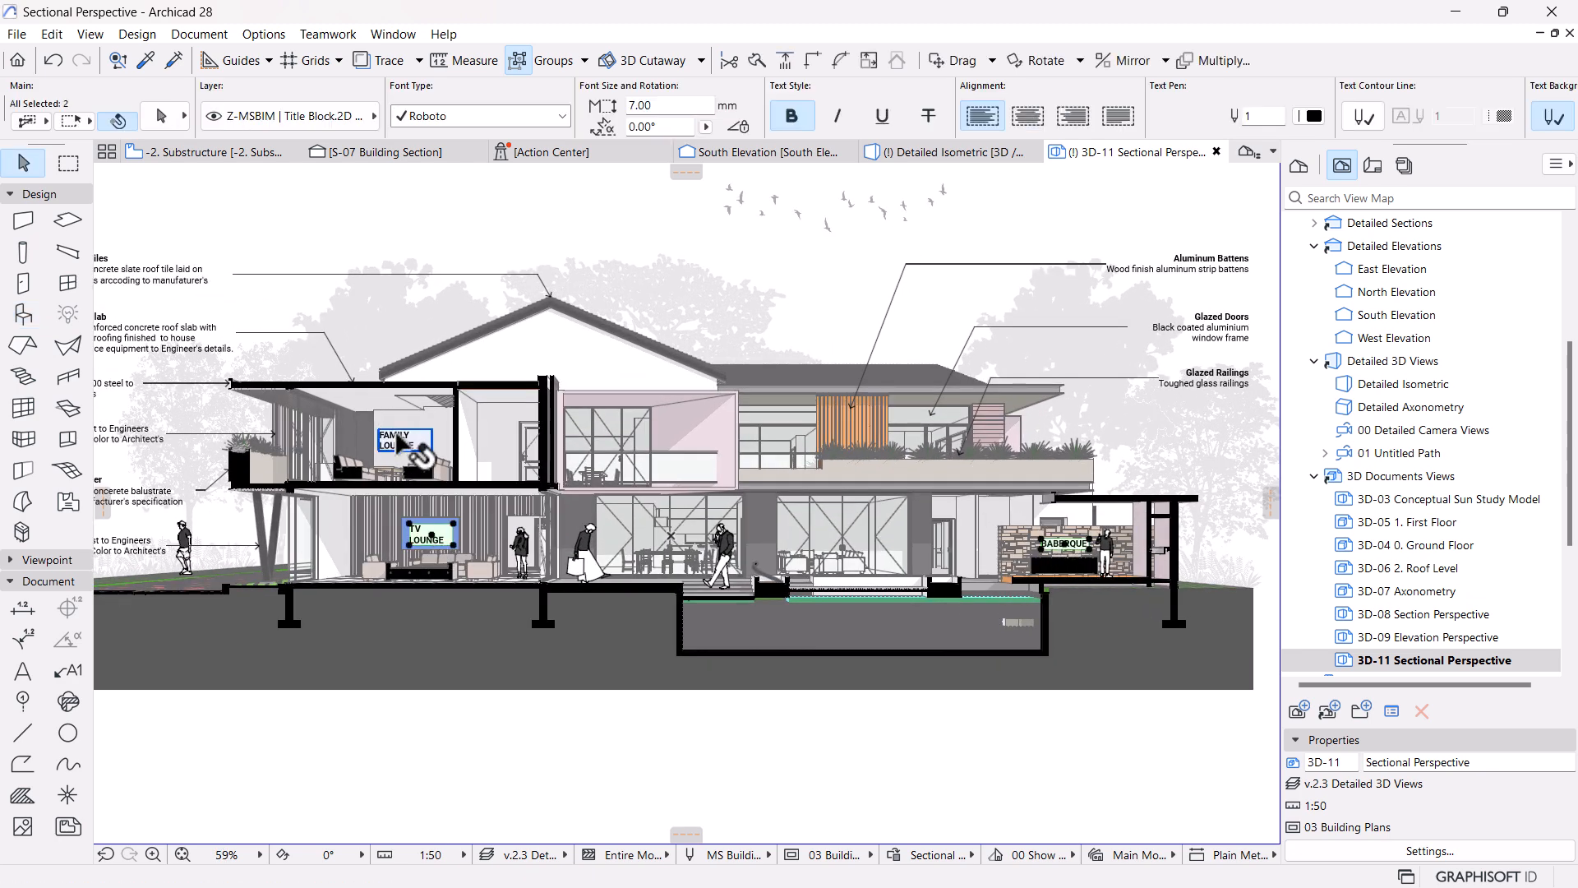
scroll(1161, 129, down, 6)
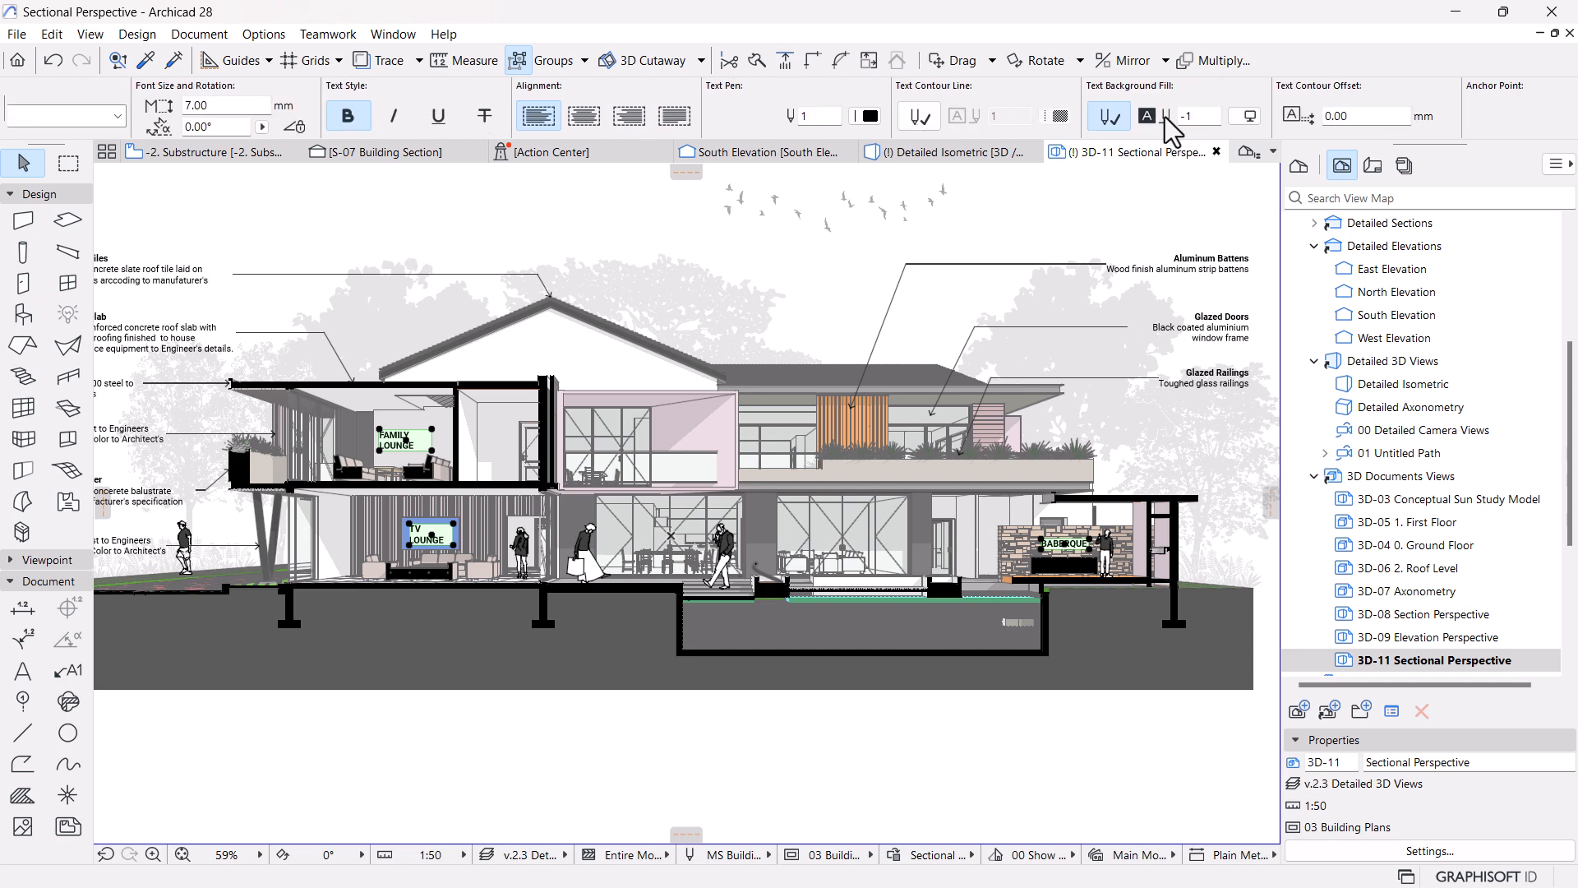
click(1028, 116)
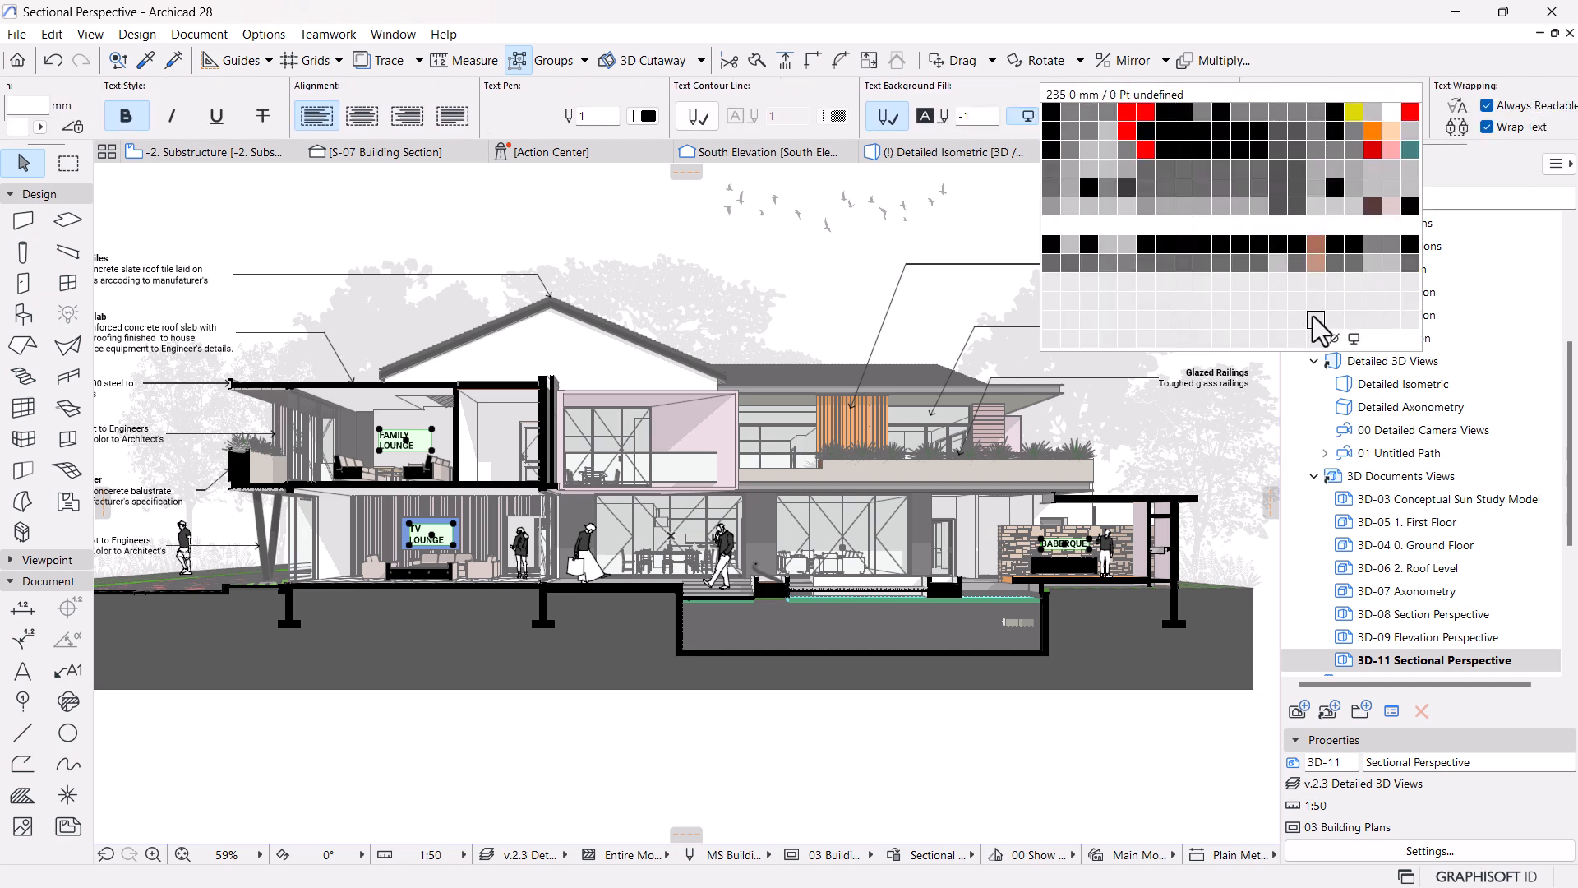
click(1312, 337)
click(820, 742)
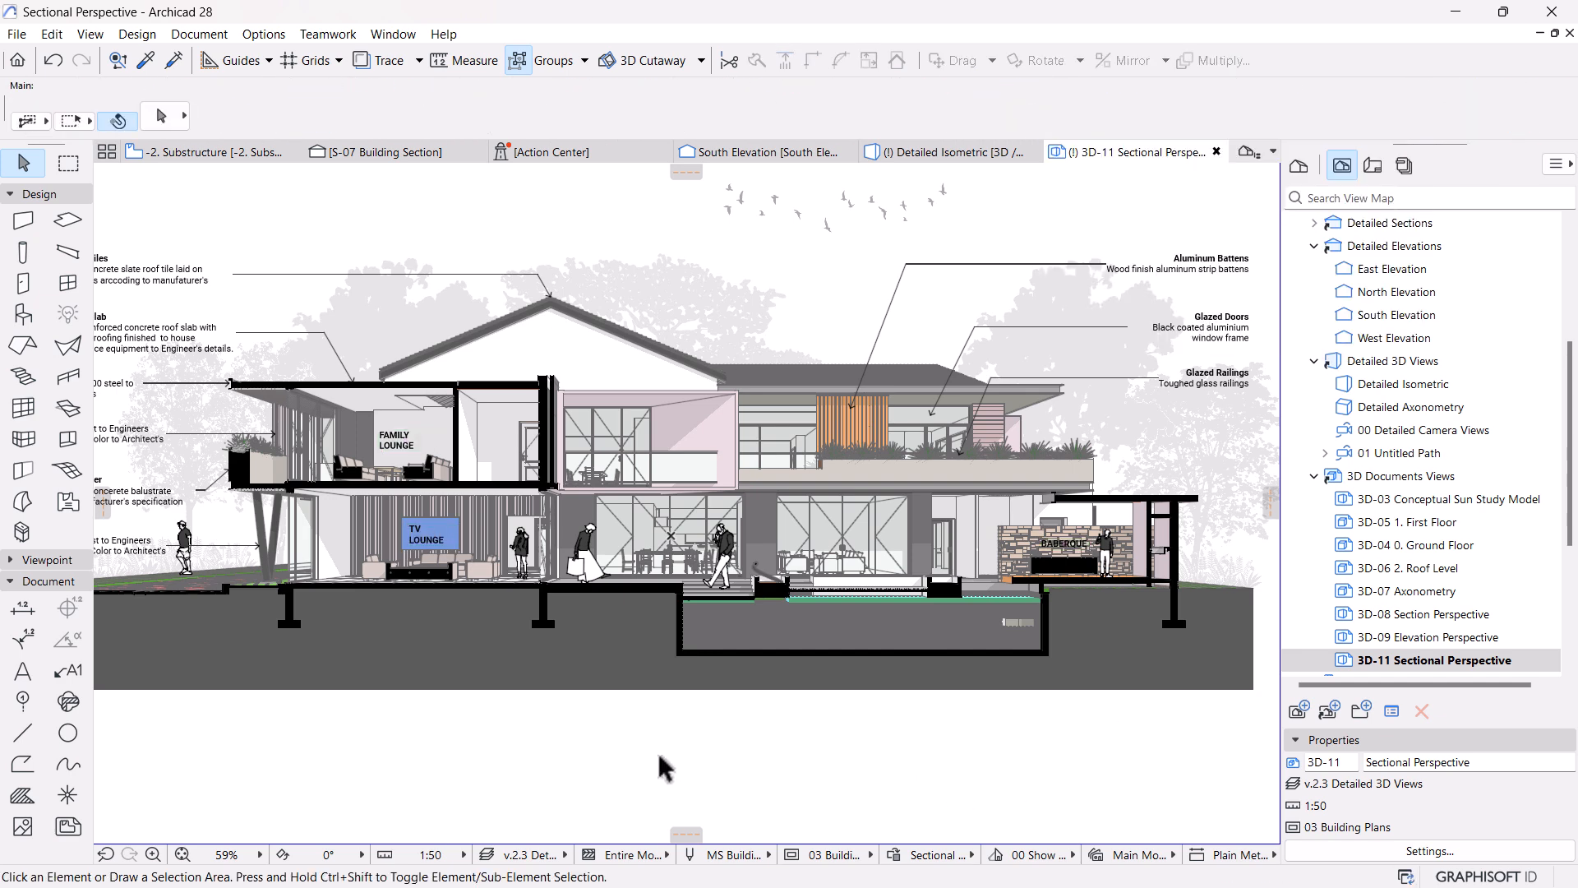
Change the 3D-11 Sectional Perspective's uncut fill to Uniform Pen - Color Fill in the 3D document settings
scroll(684, 540, down, 2)
middle_drag(615, 575, 622, 557)
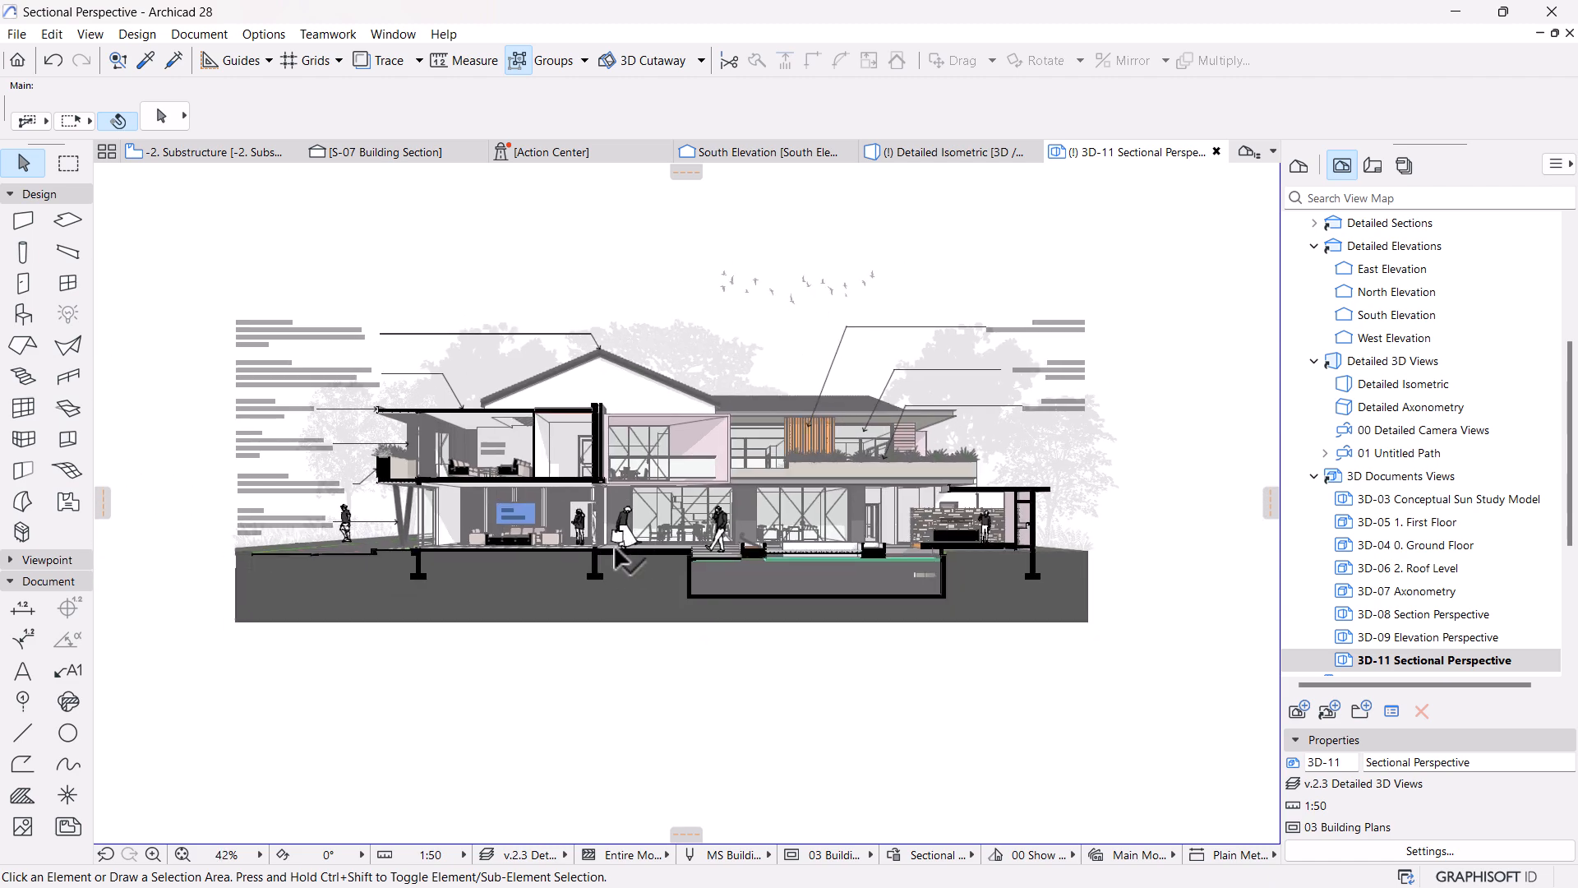
scroll(669, 586, down, 3)
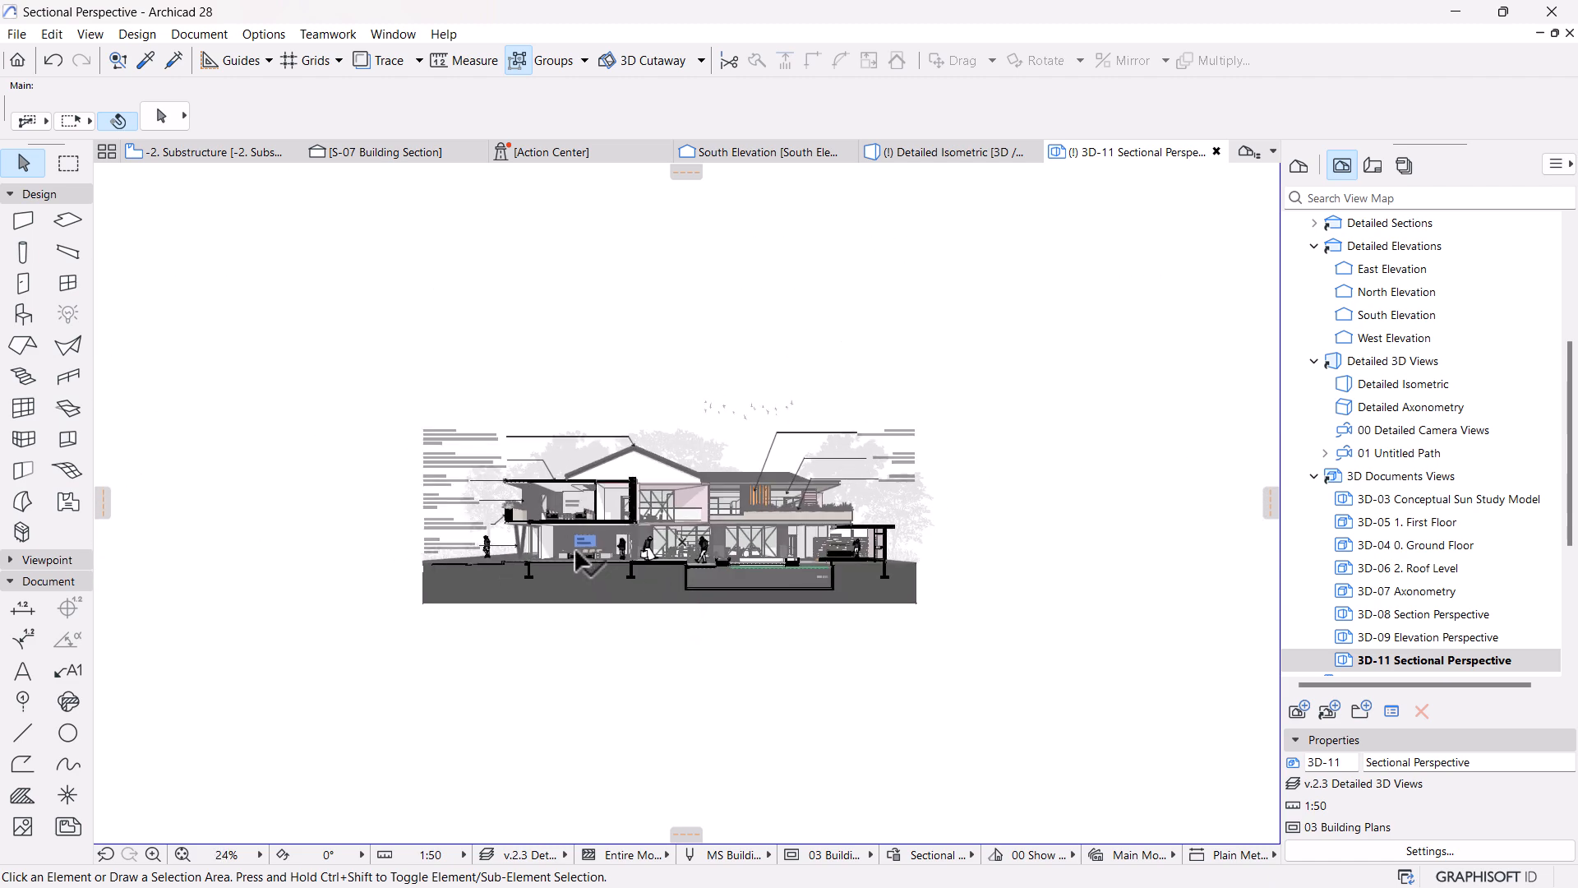
scroll(582, 561, up, 3)
scroll(888, 569, up, 1)
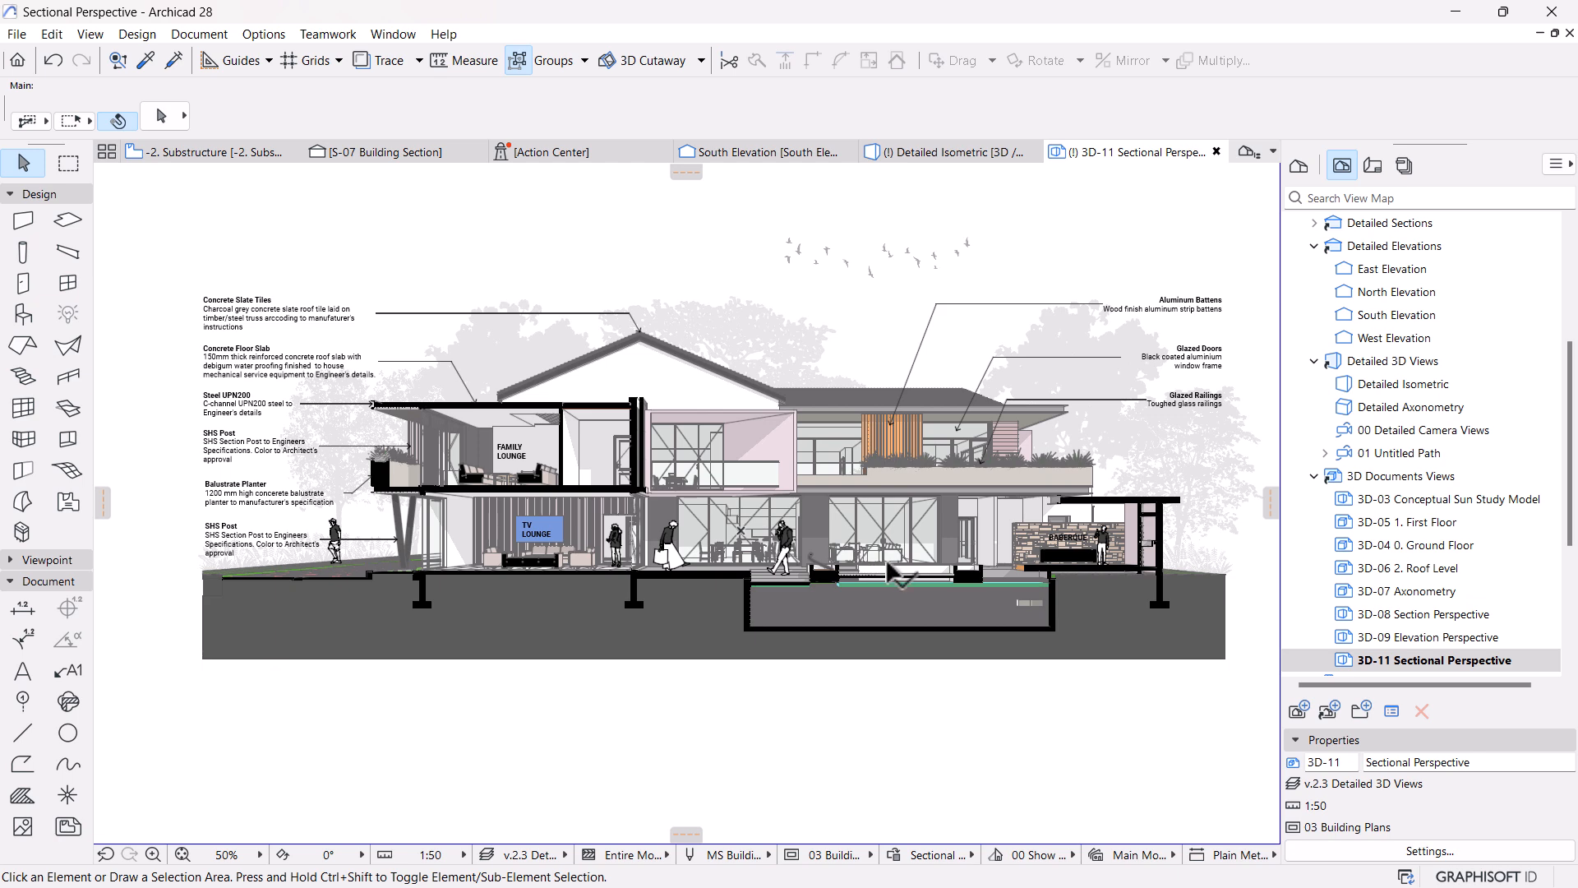
right_click(1446, 662)
click(1404, 624)
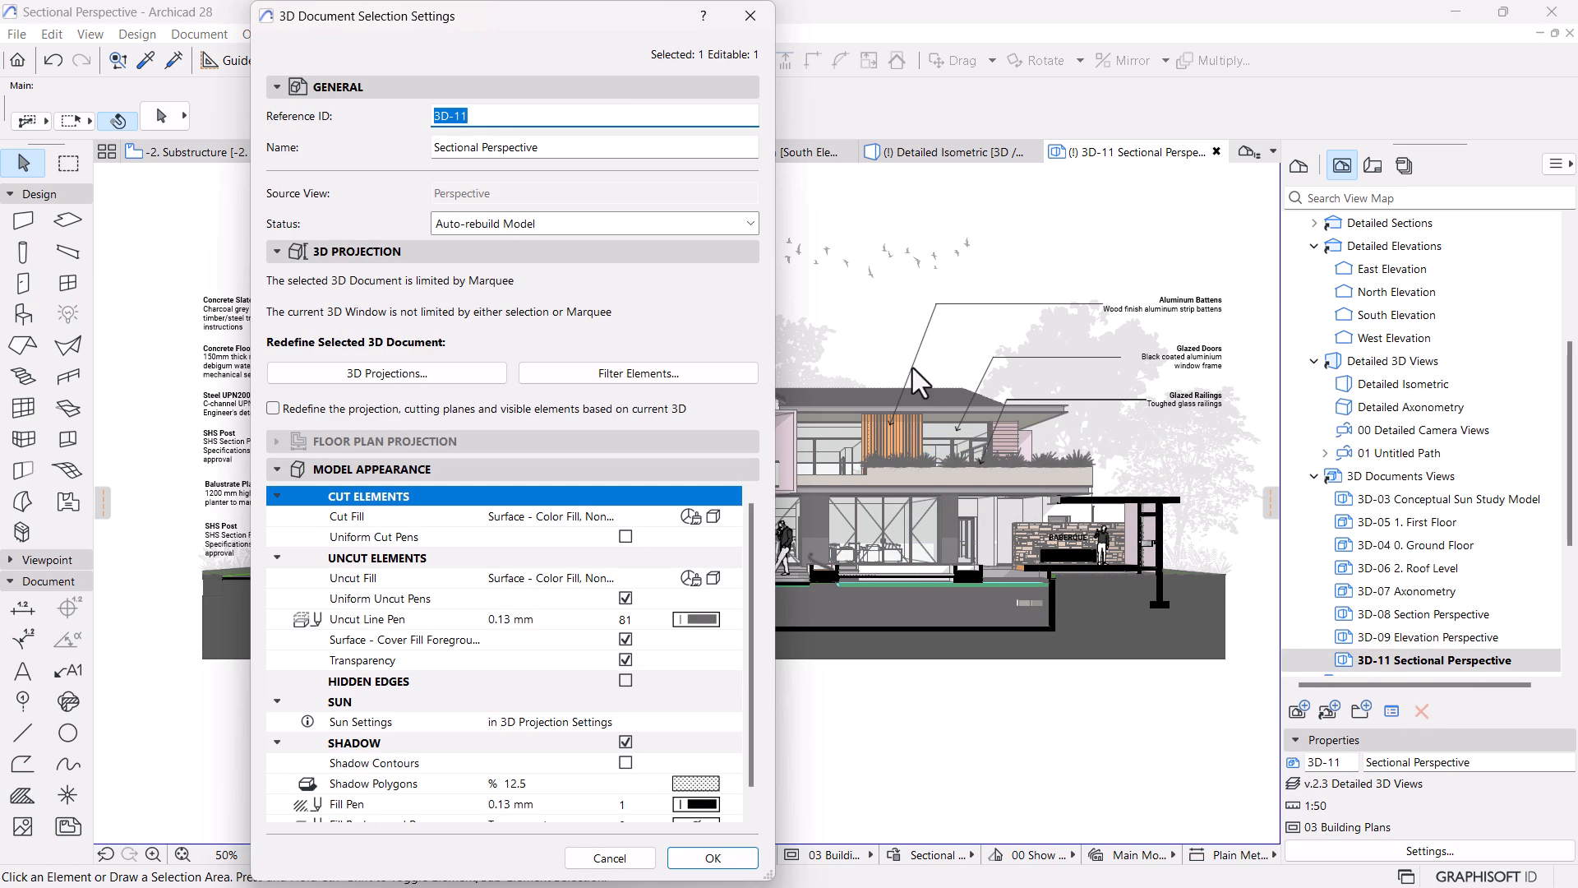
click(706, 579)
click(780, 577)
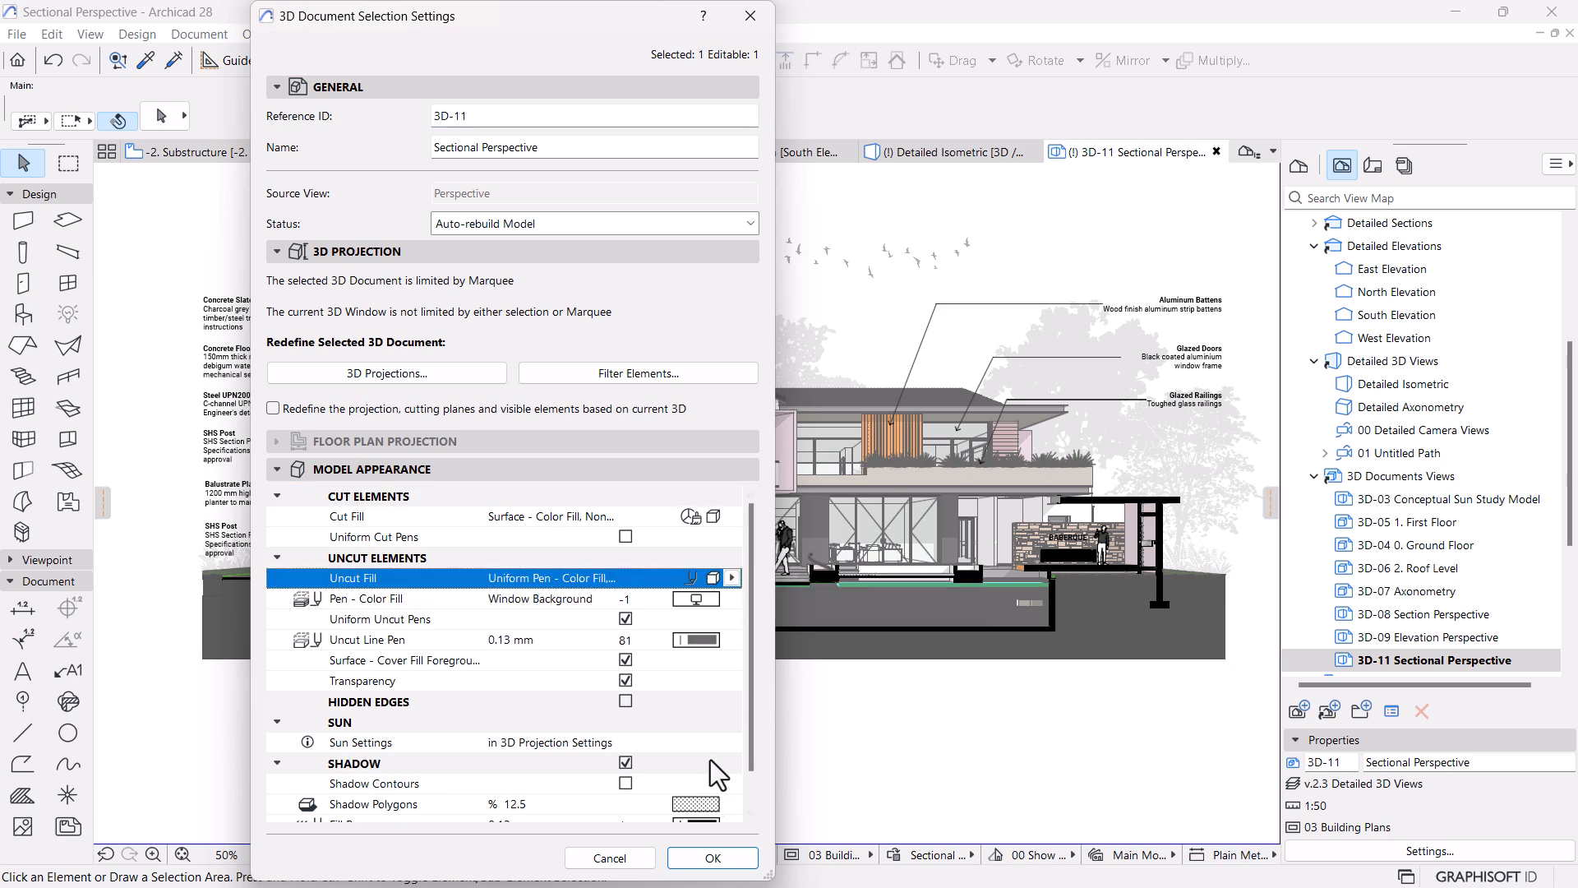
click(683, 859)
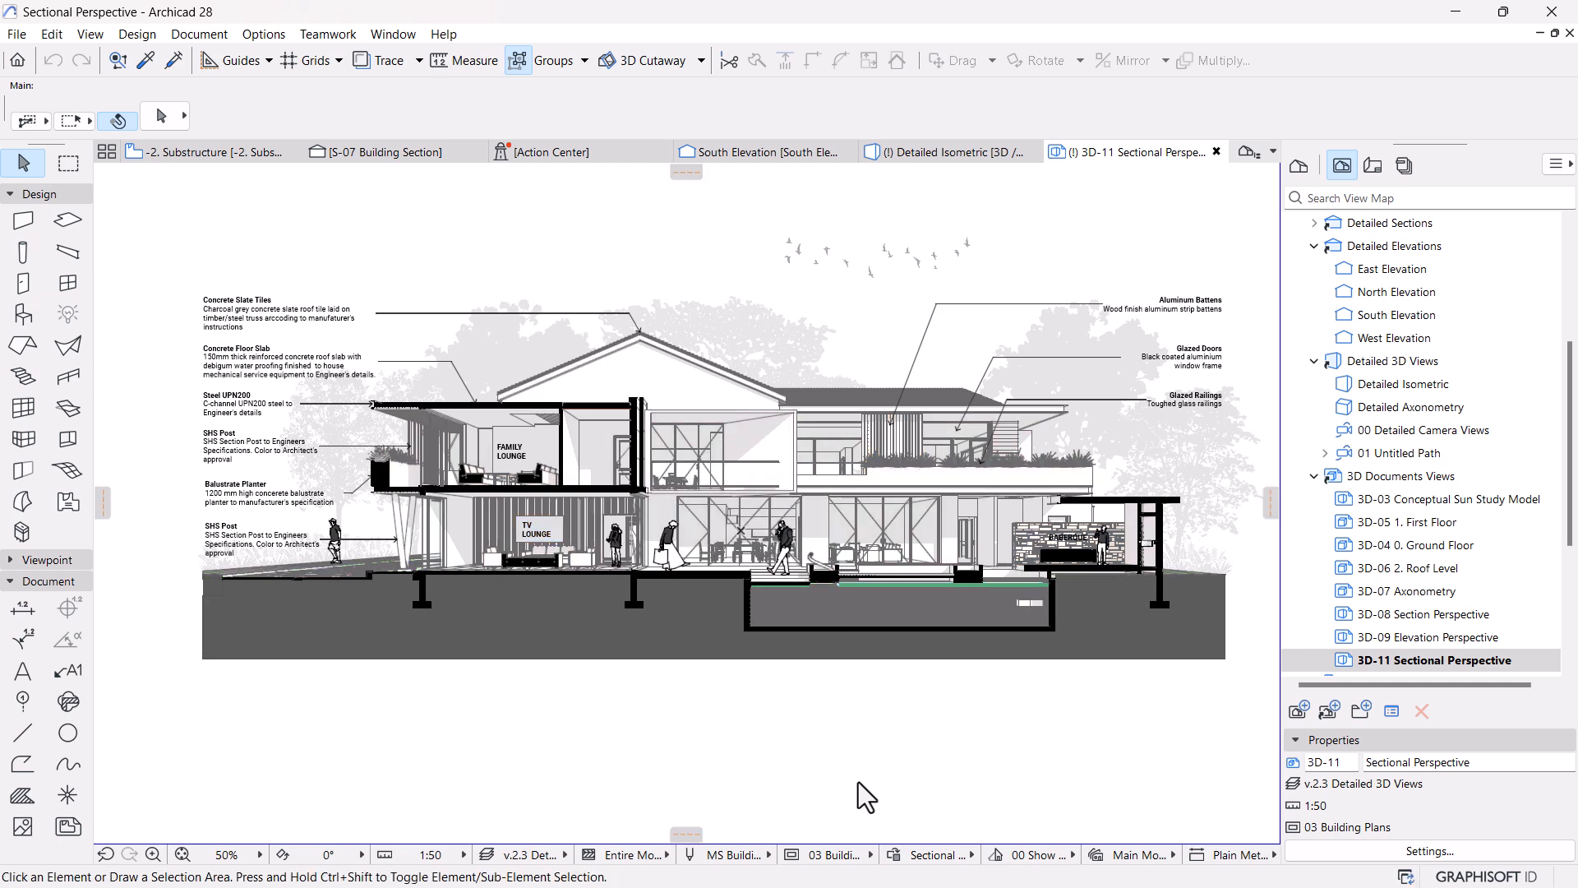
Examine the restyled section around the swimming pool and activate the Fill tool
scroll(806, 652, down, 5)
middle_drag(874, 694, 830, 664)
scroll(830, 548, up, 3)
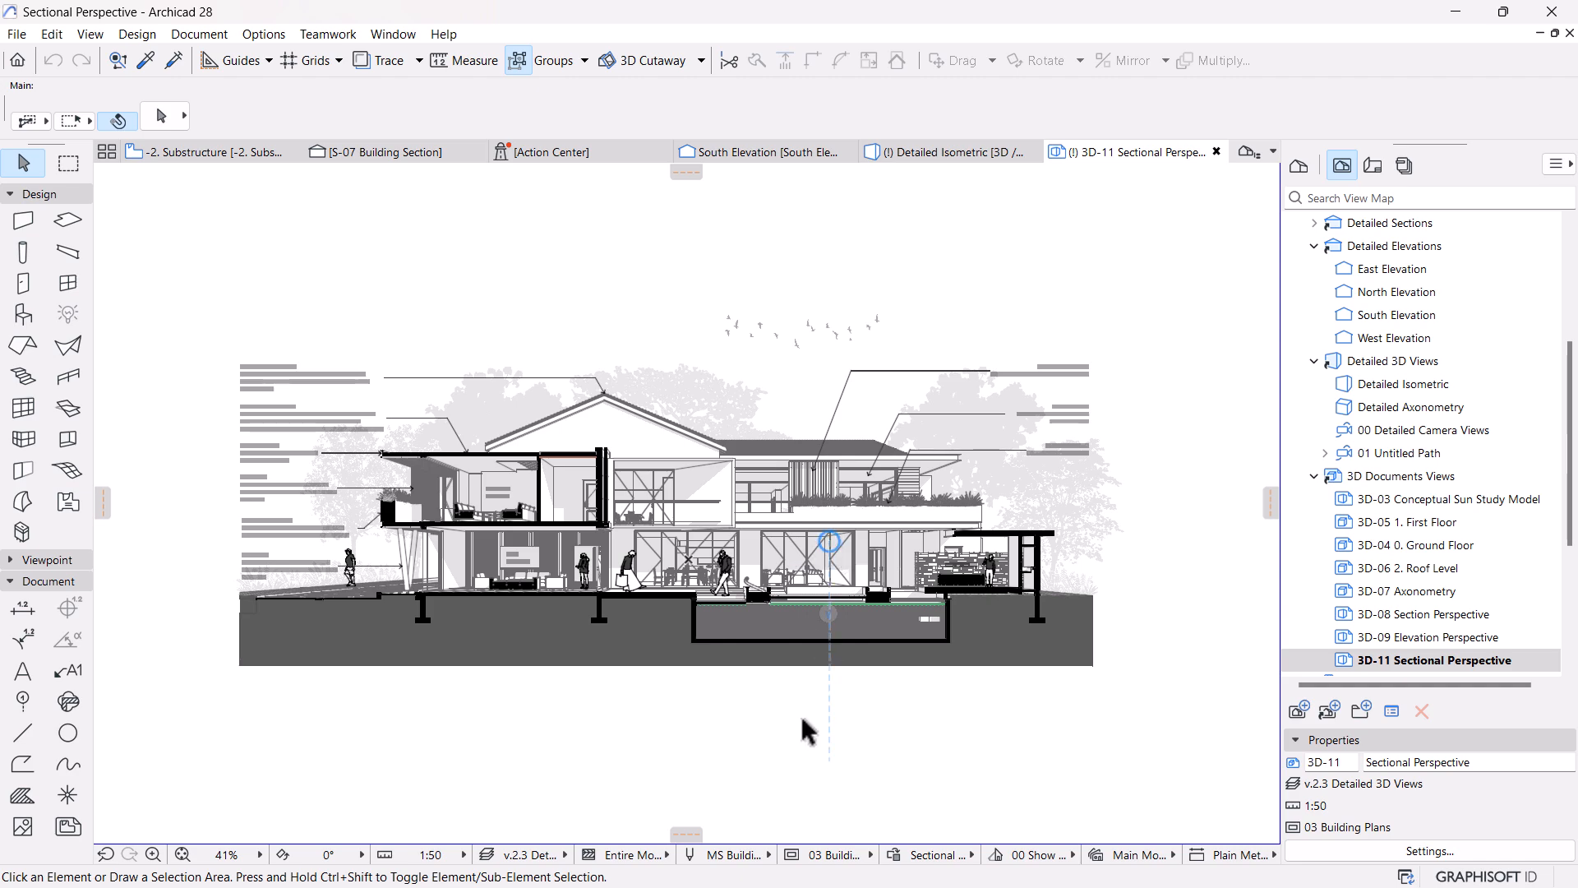
scroll(835, 706, up, 3)
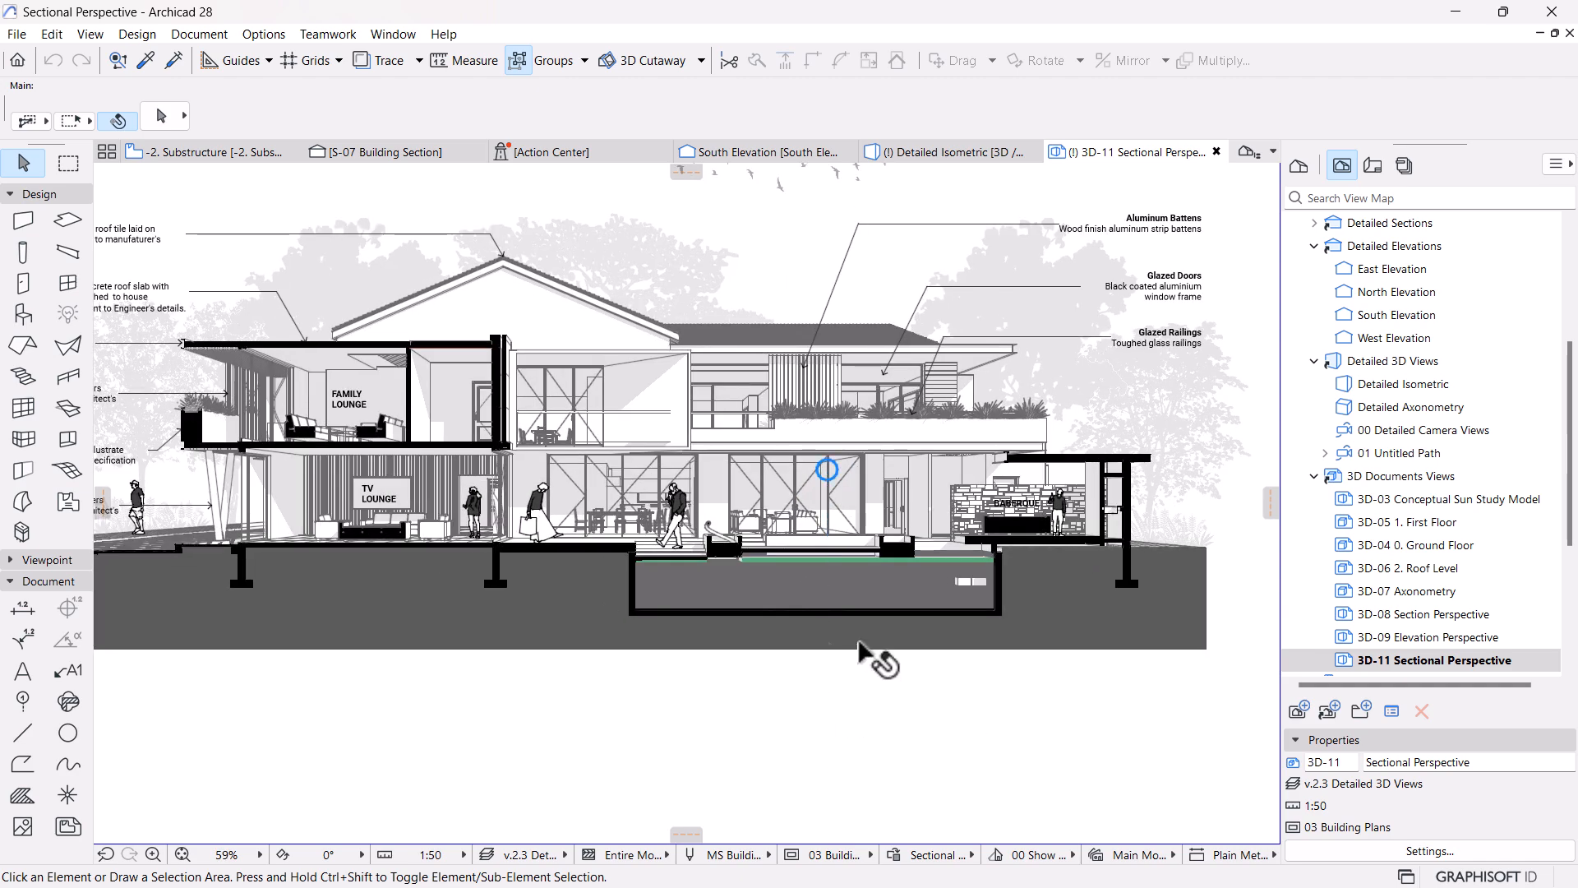
scroll(859, 643, up, 5)
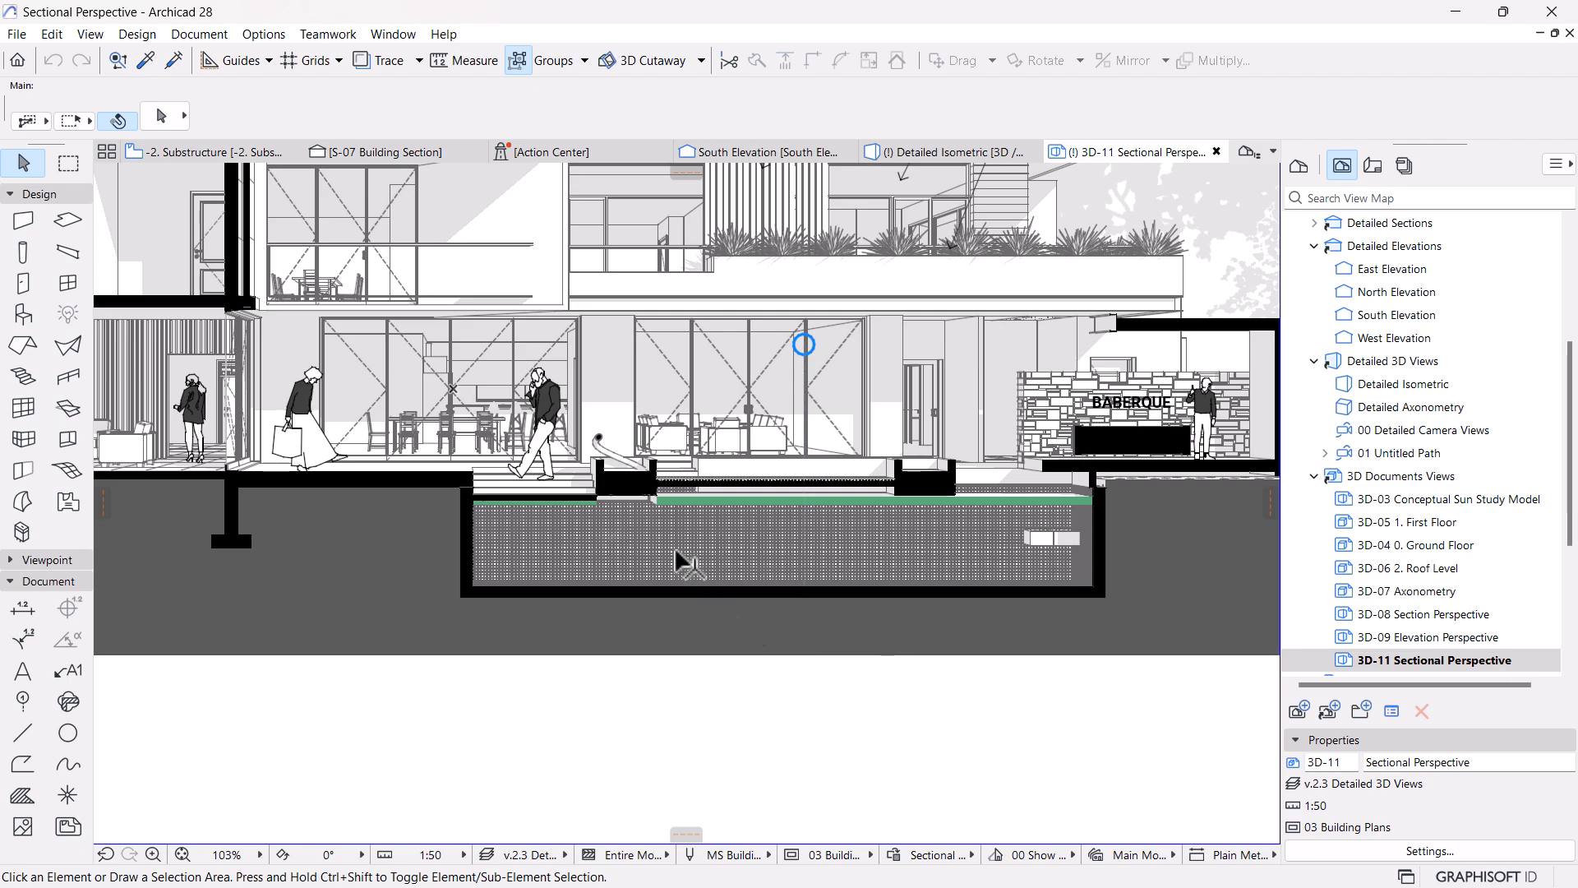
scroll(674, 546, up, 3)
scroll(674, 546, down, 1)
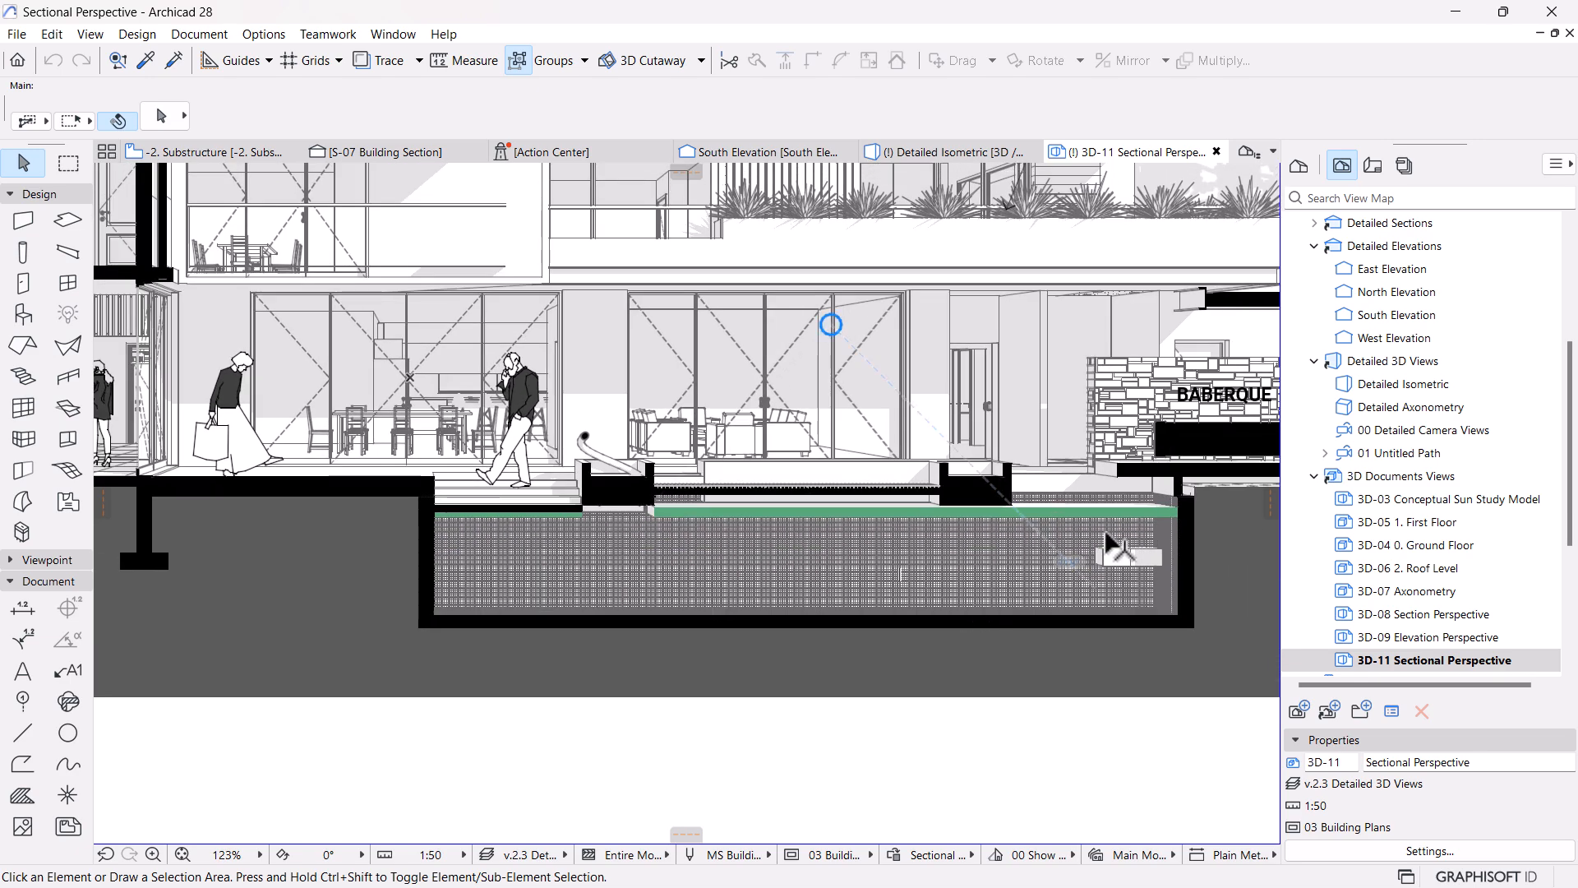
click(22, 796)
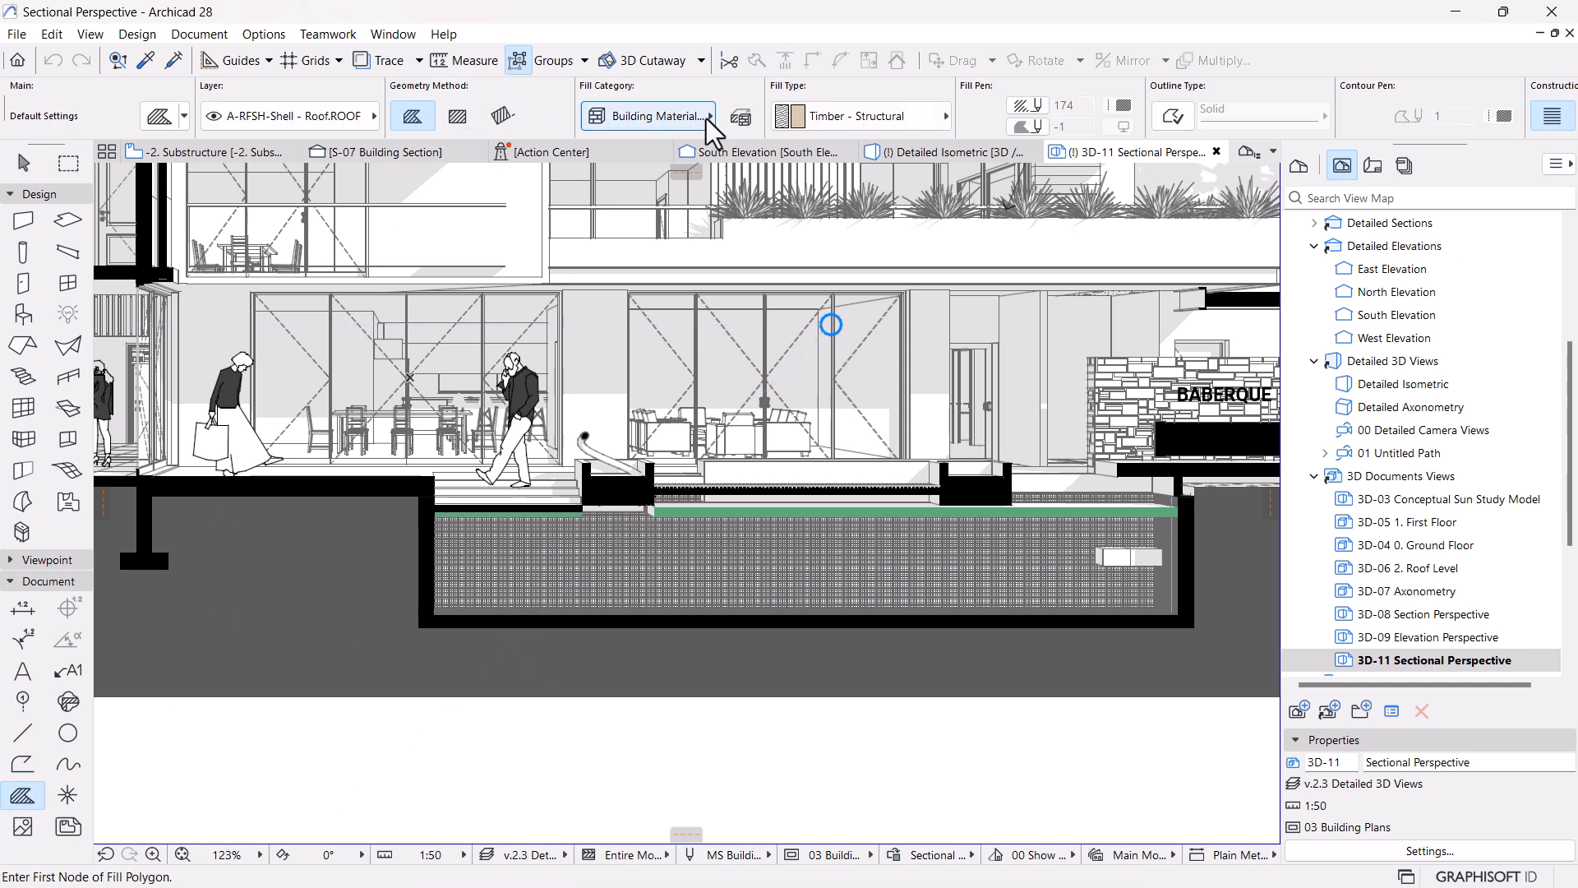
click(672, 116)
click(781, 121)
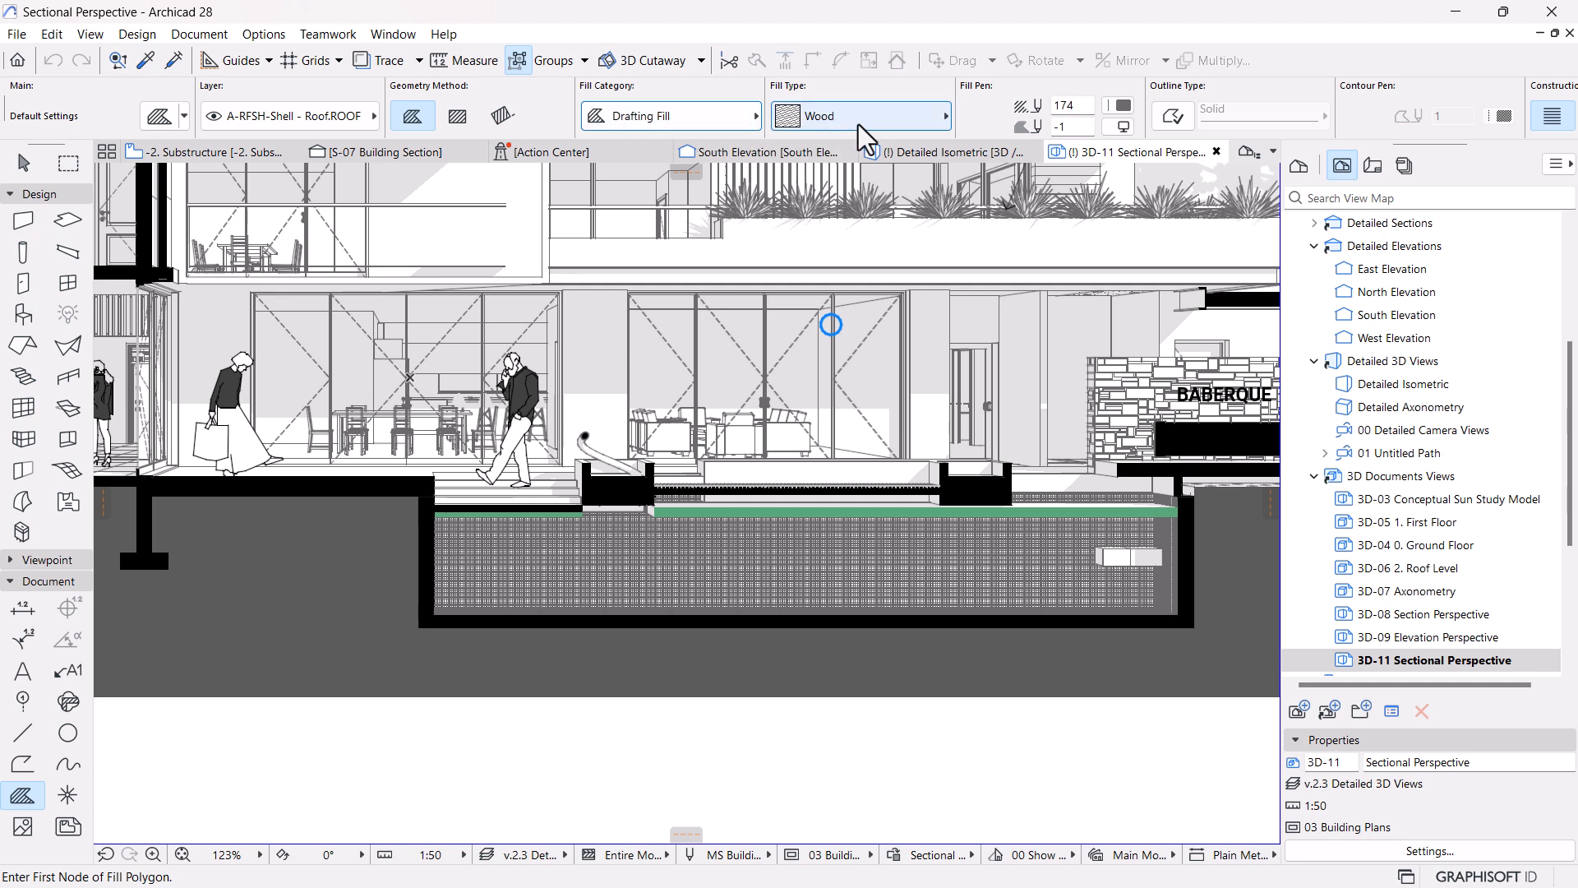
click(858, 125)
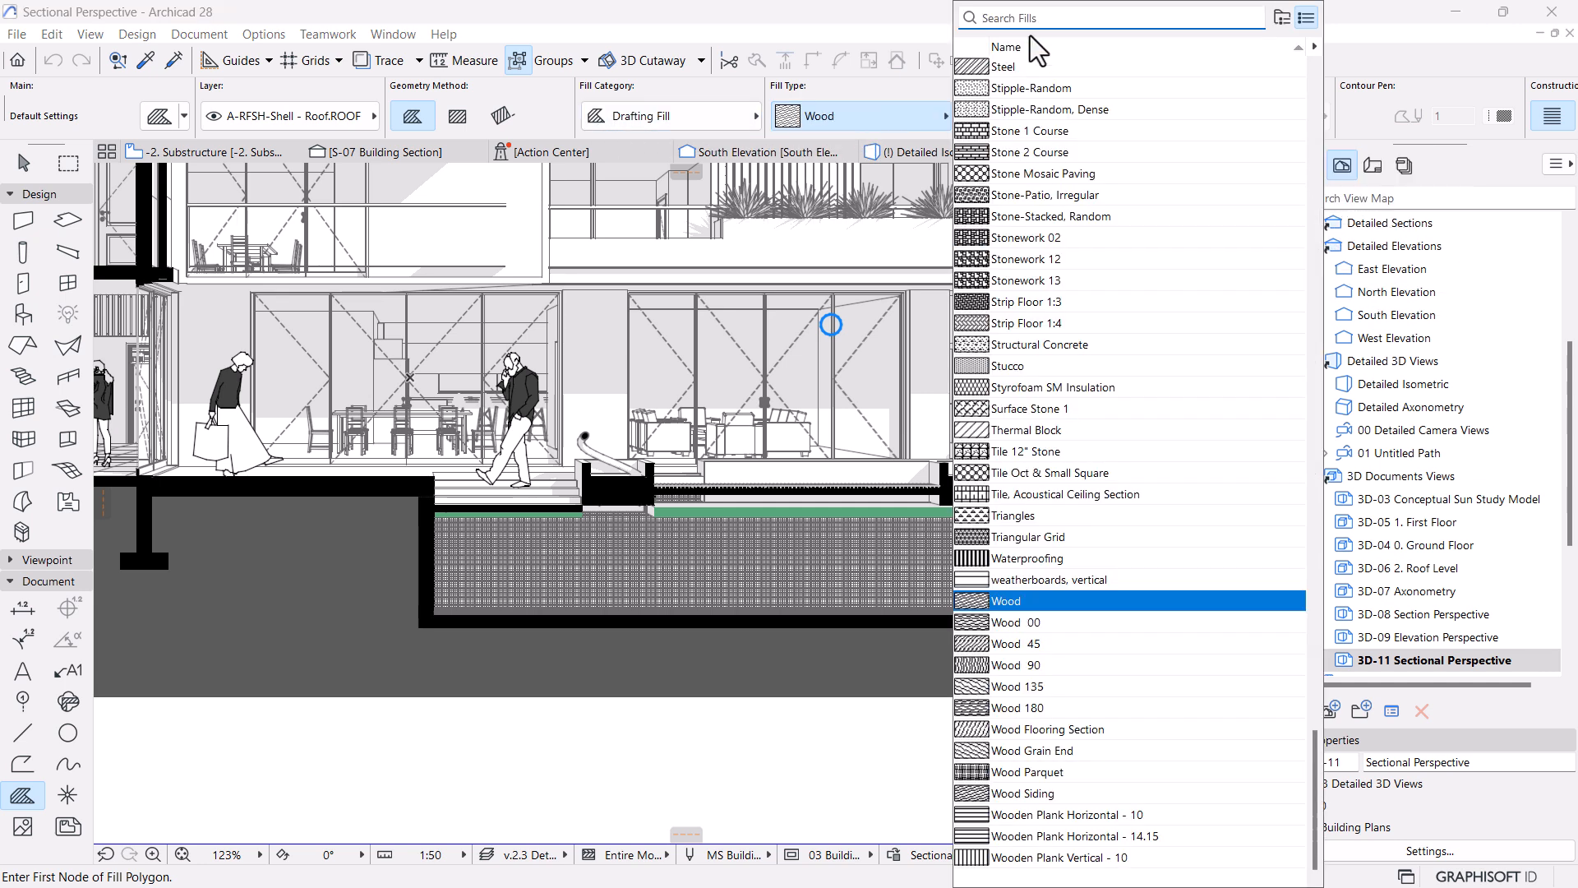
text(wat)
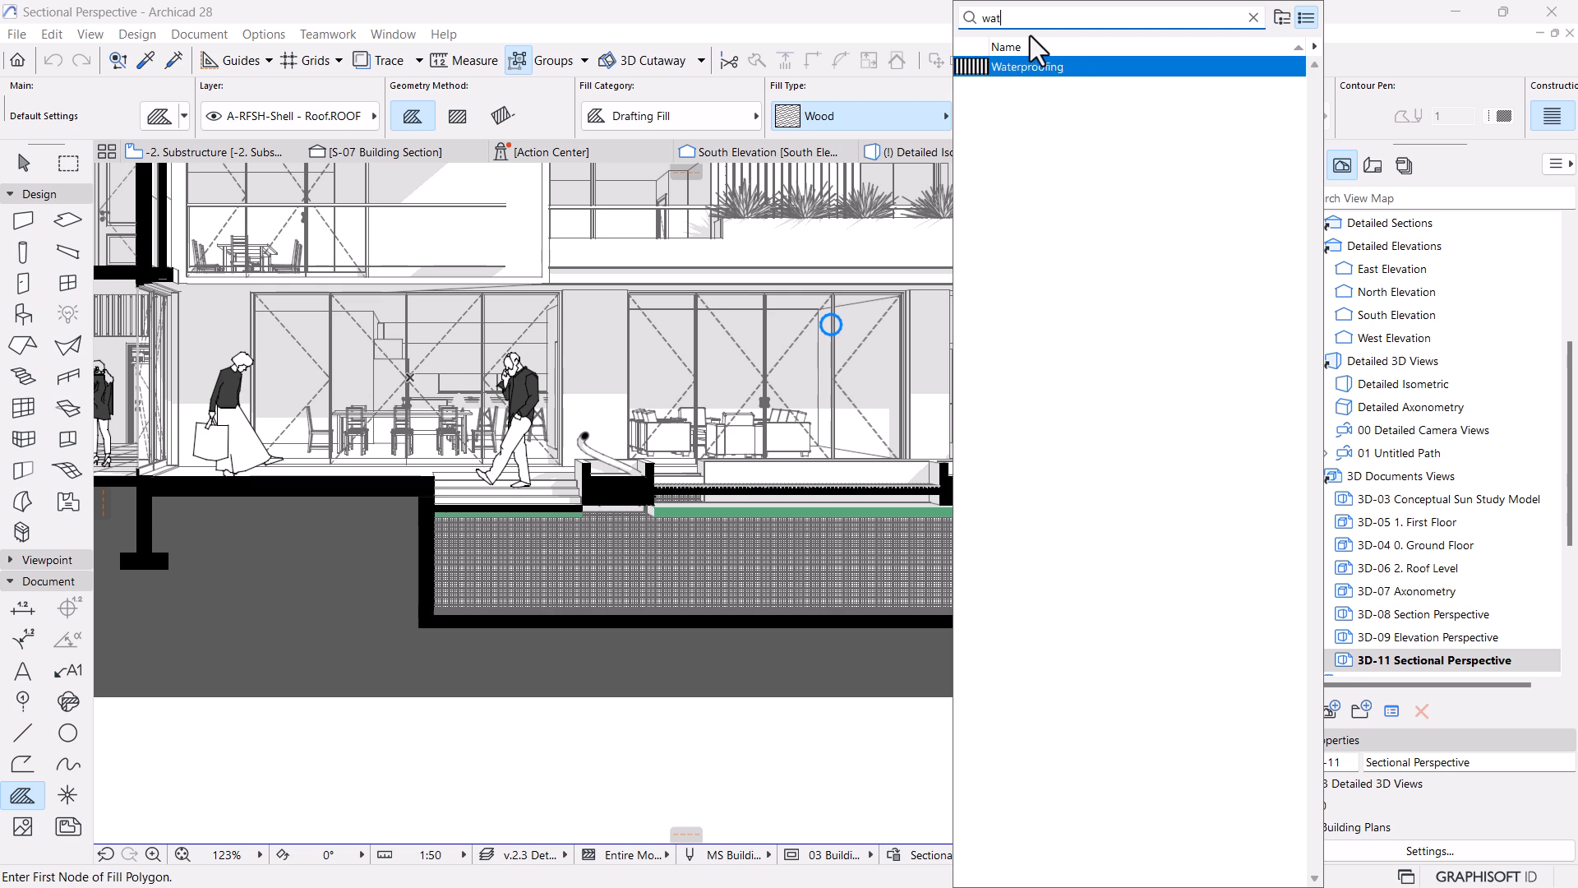
key(BackSpace)
key(BackSpace)
key(BackSpace)
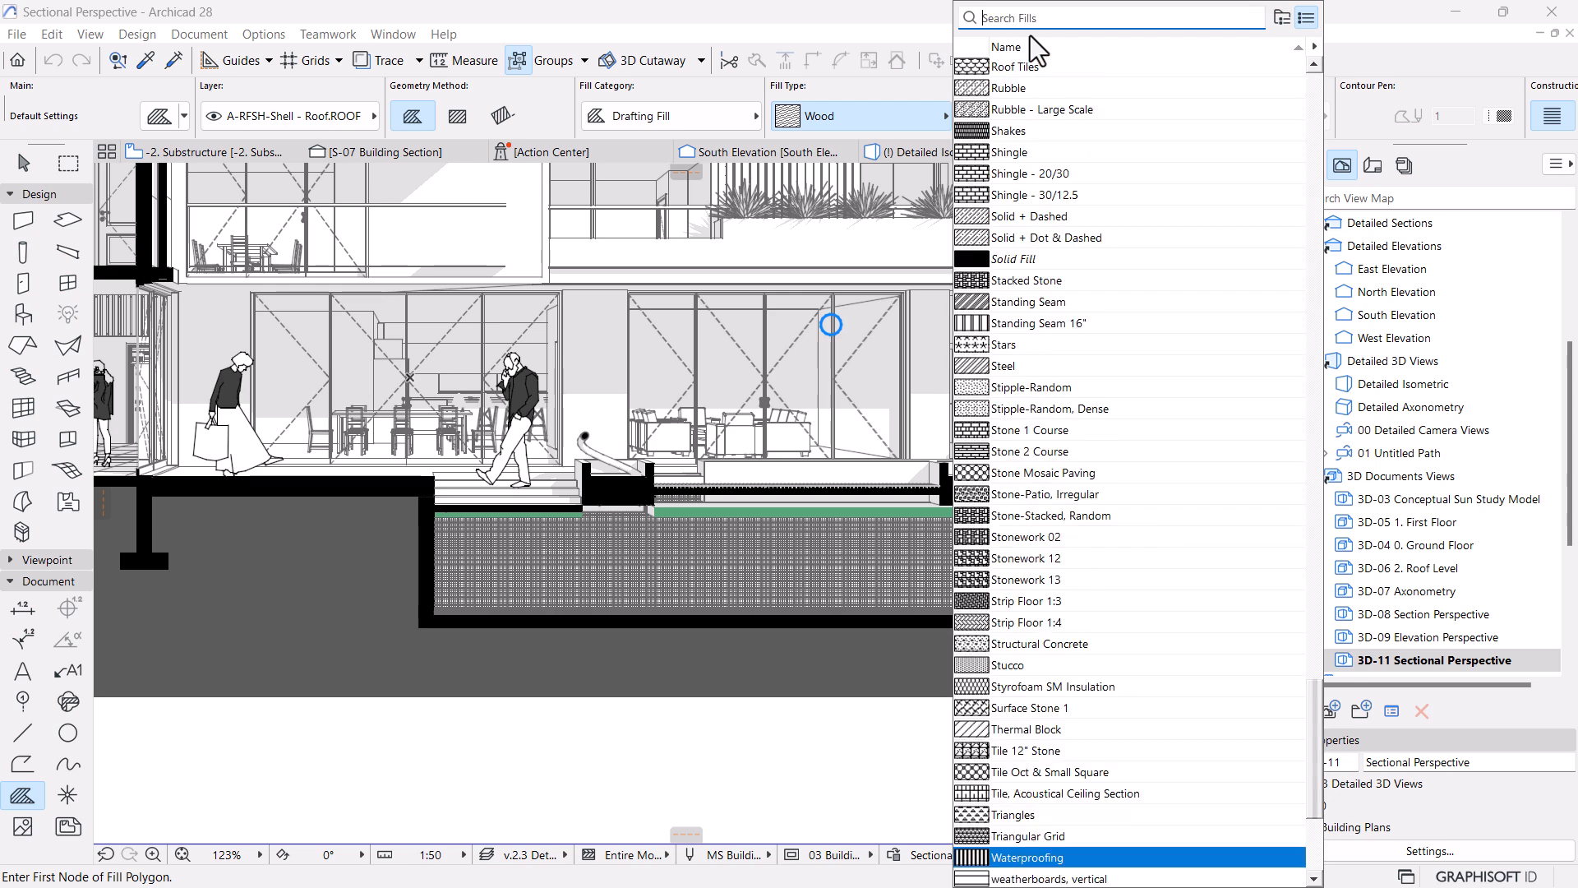
click(684, 92)
Draw a rectangular Building Material (Cut Fill) fill with the Water material over the pool's interior, ending with the tool deactivated
click(712, 116)
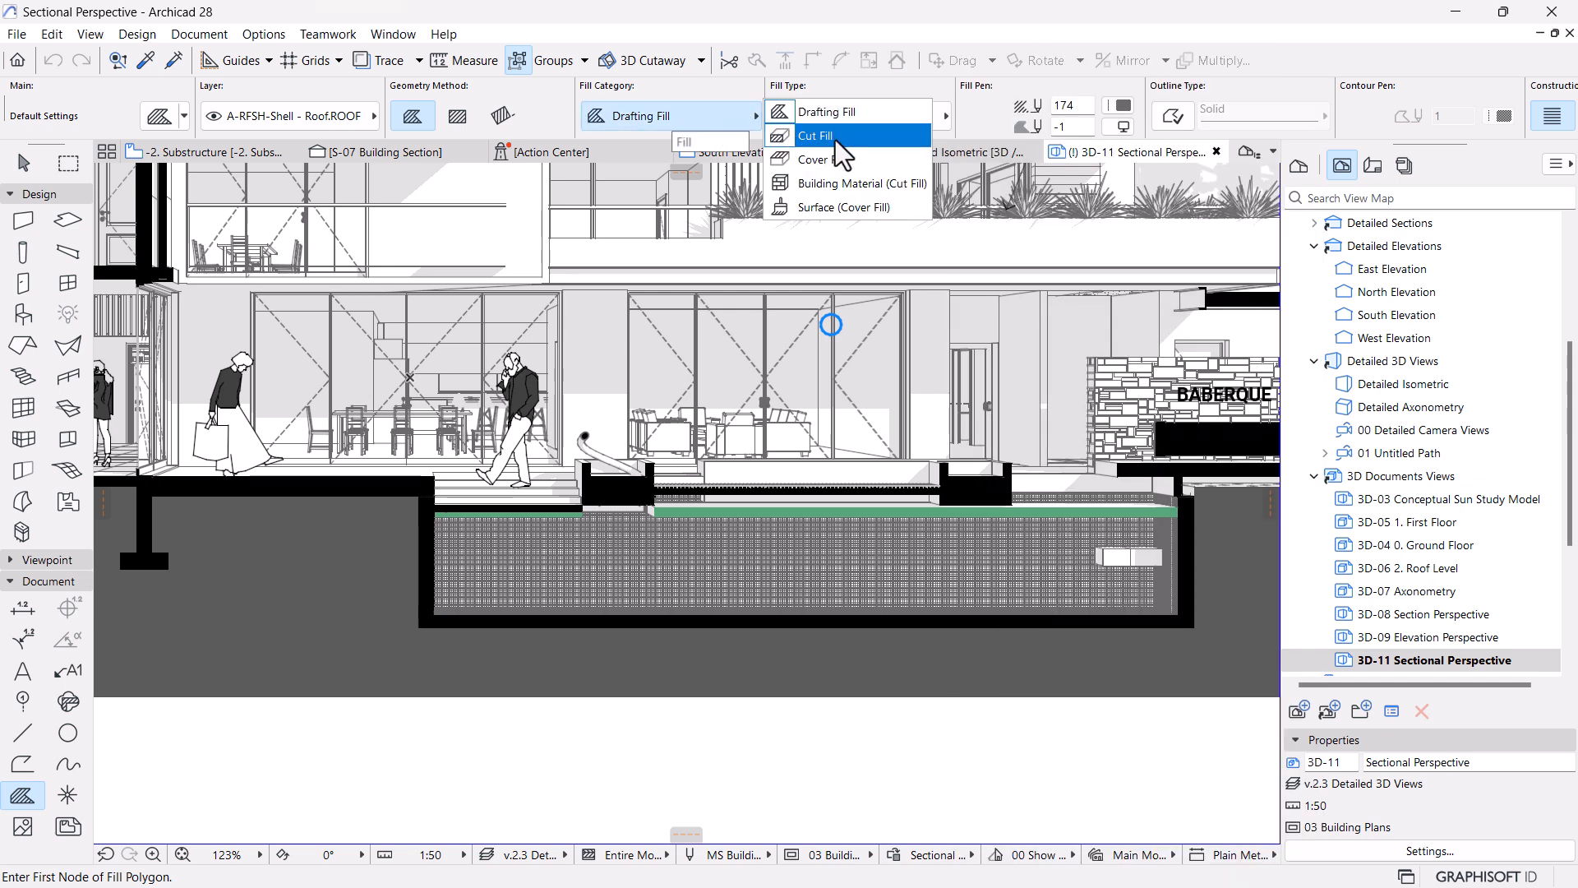
click(841, 183)
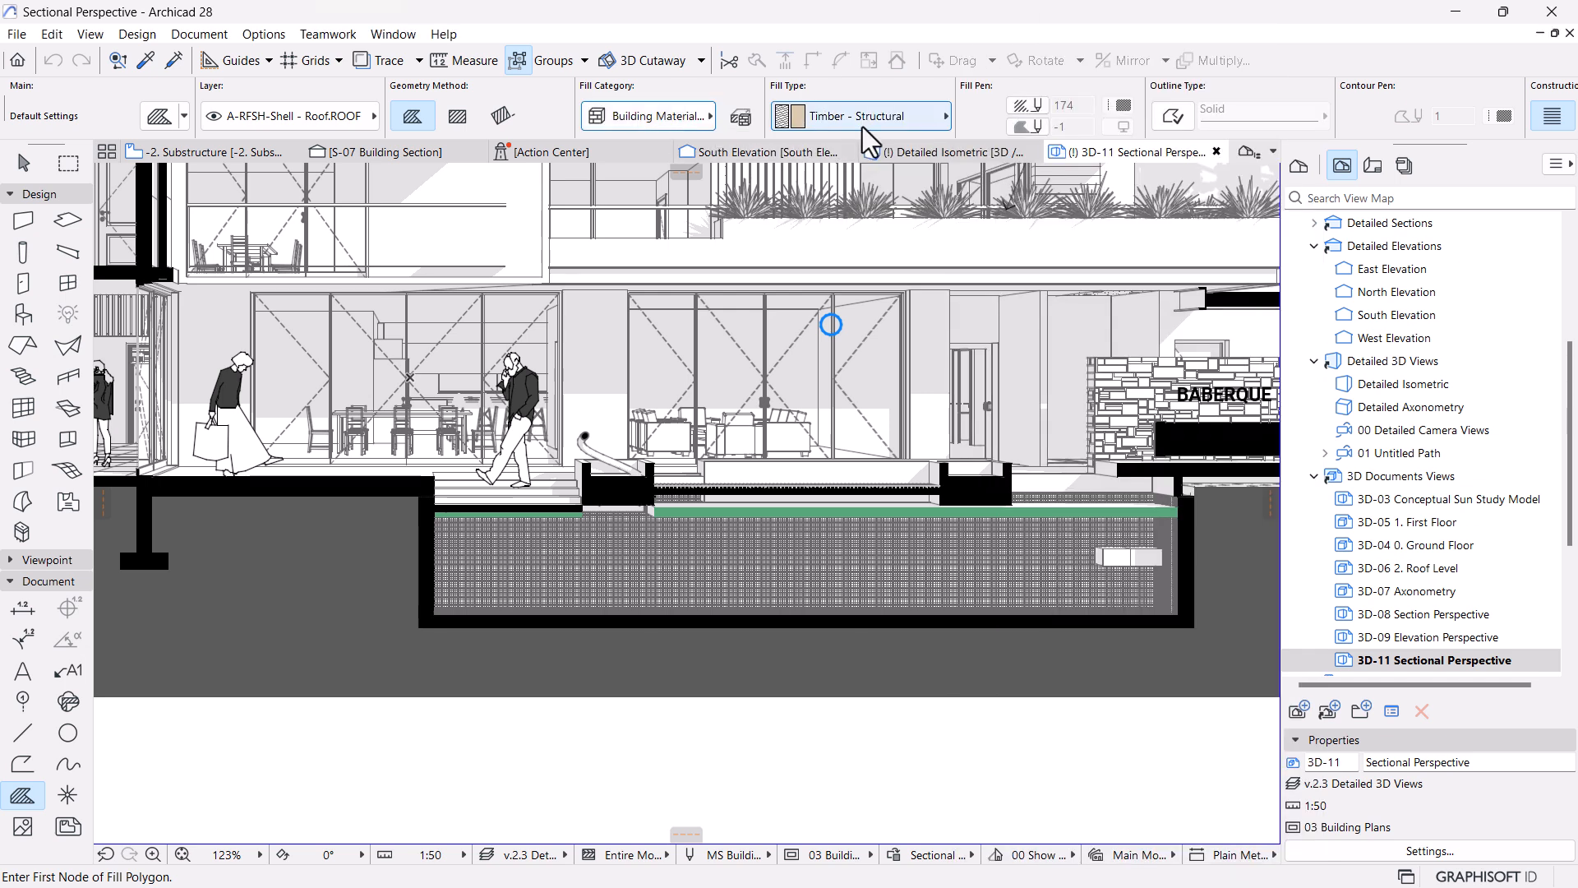
click(863, 120)
text(wat)
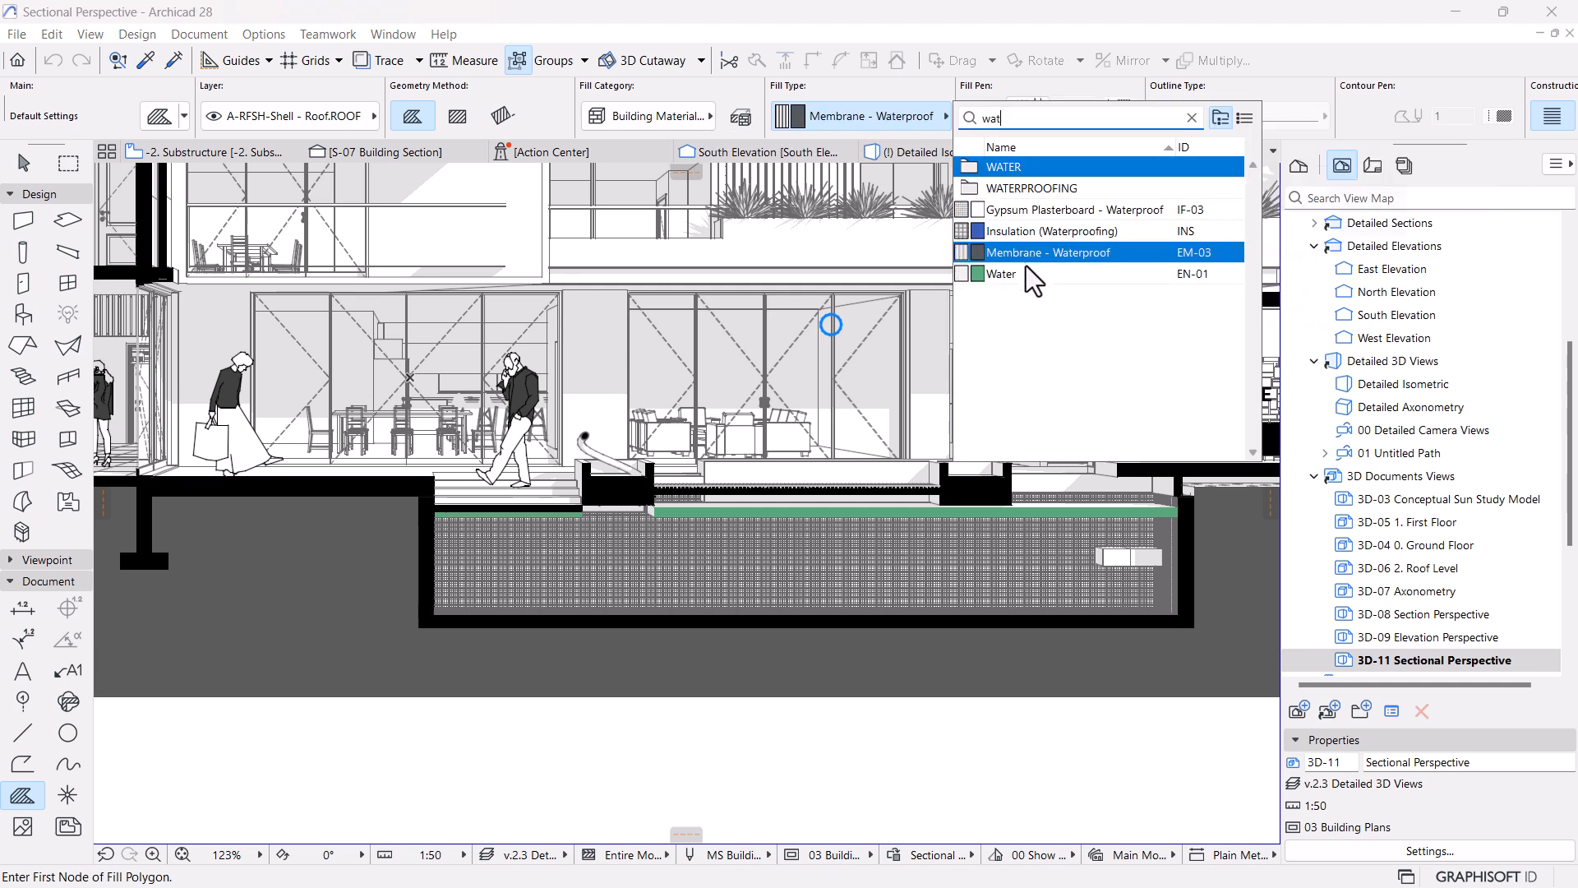
click(1015, 274)
click(433, 612)
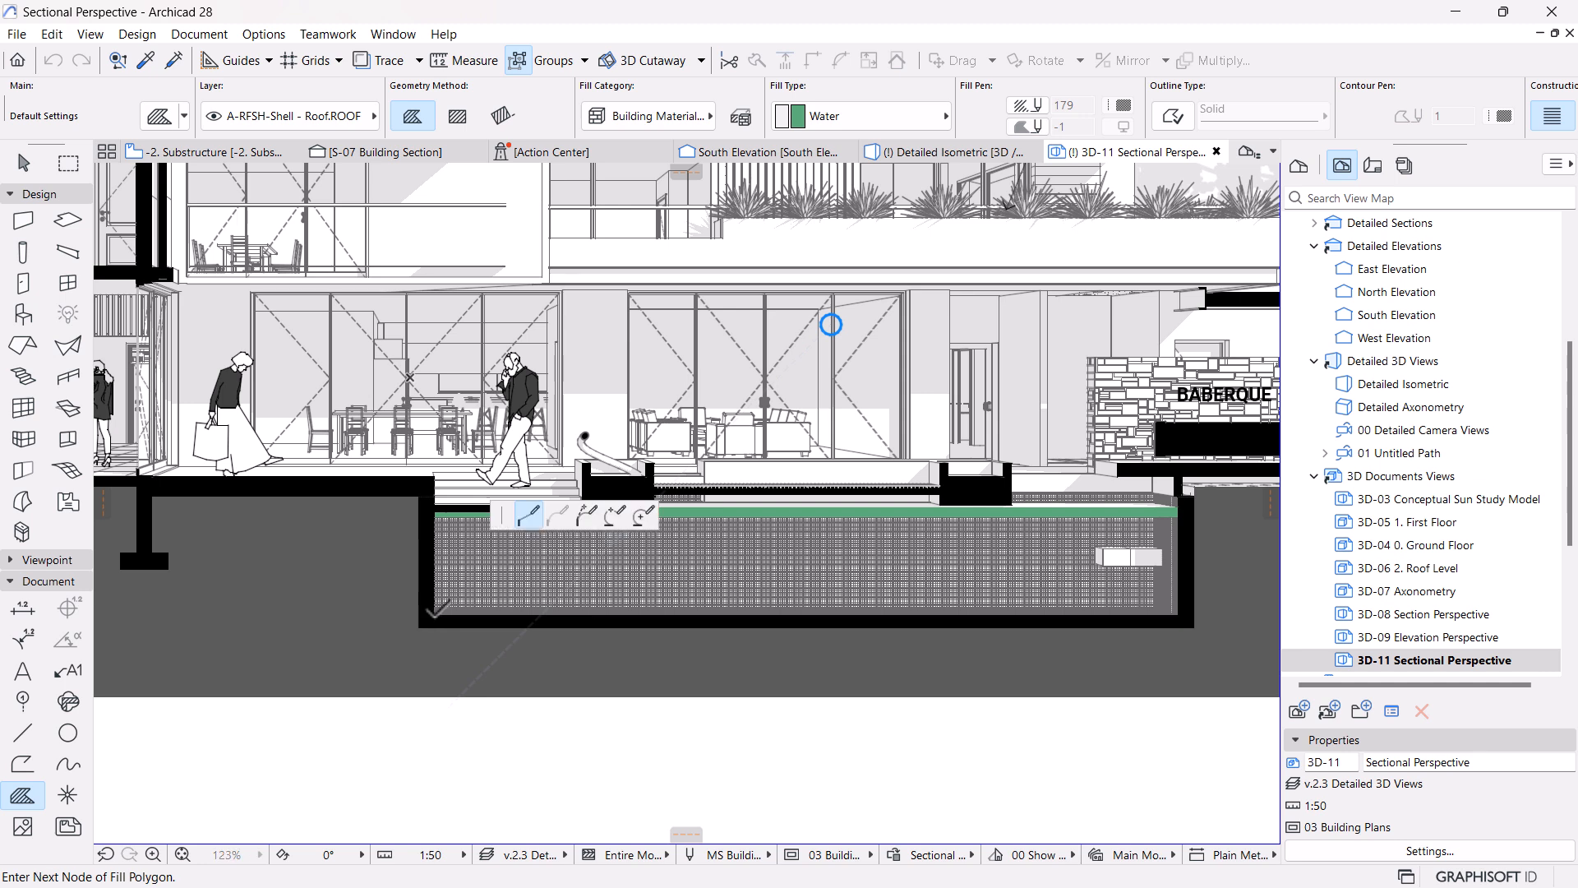
click(458, 115)
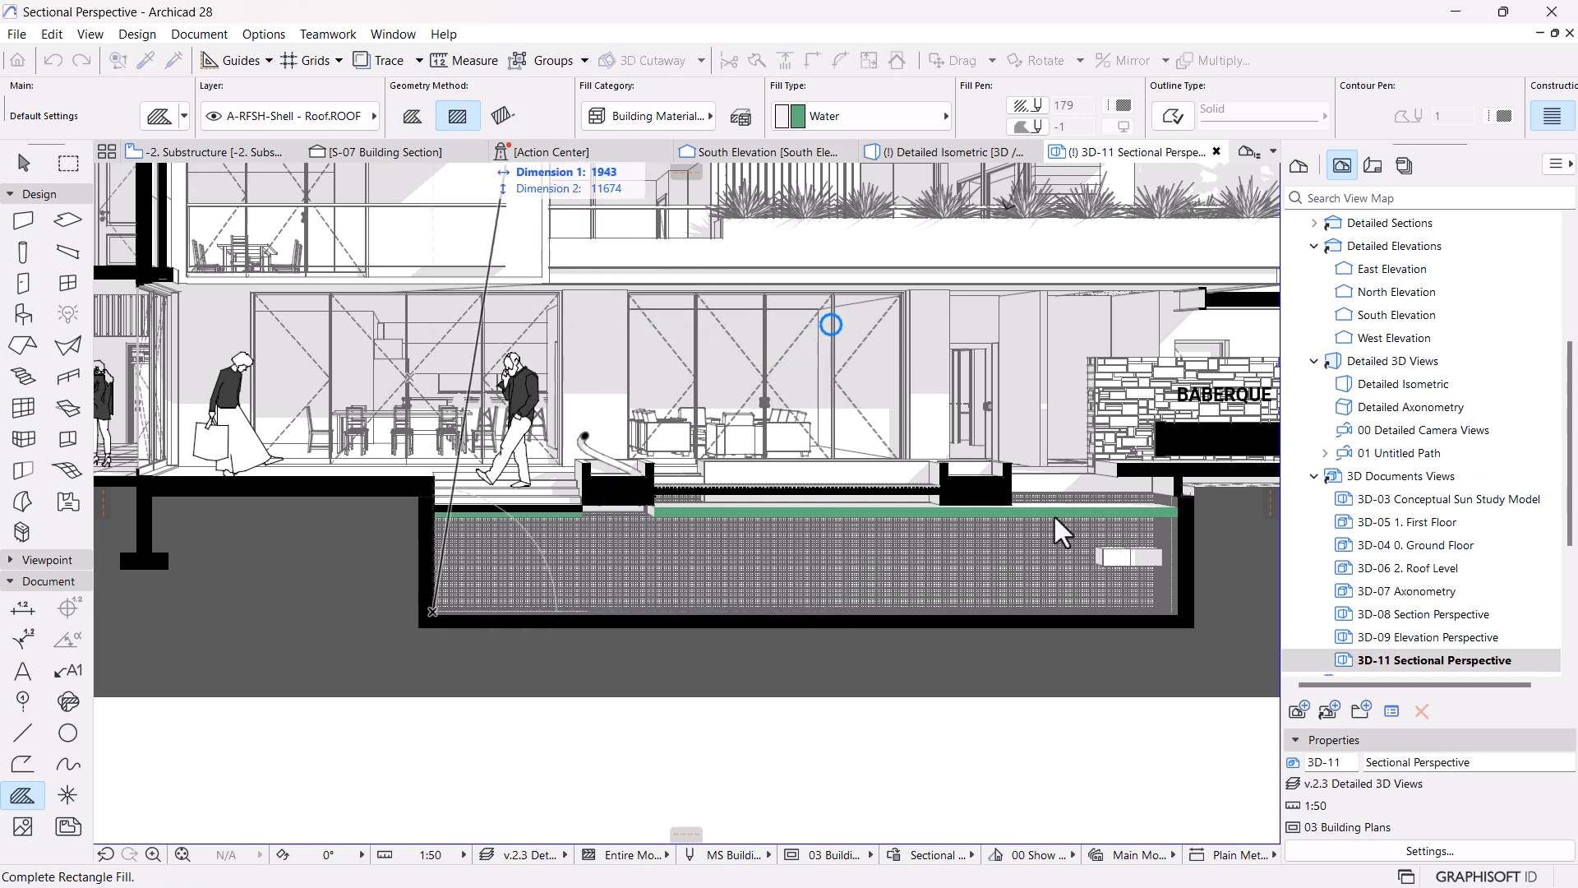
click(1181, 512)
key(Escape)
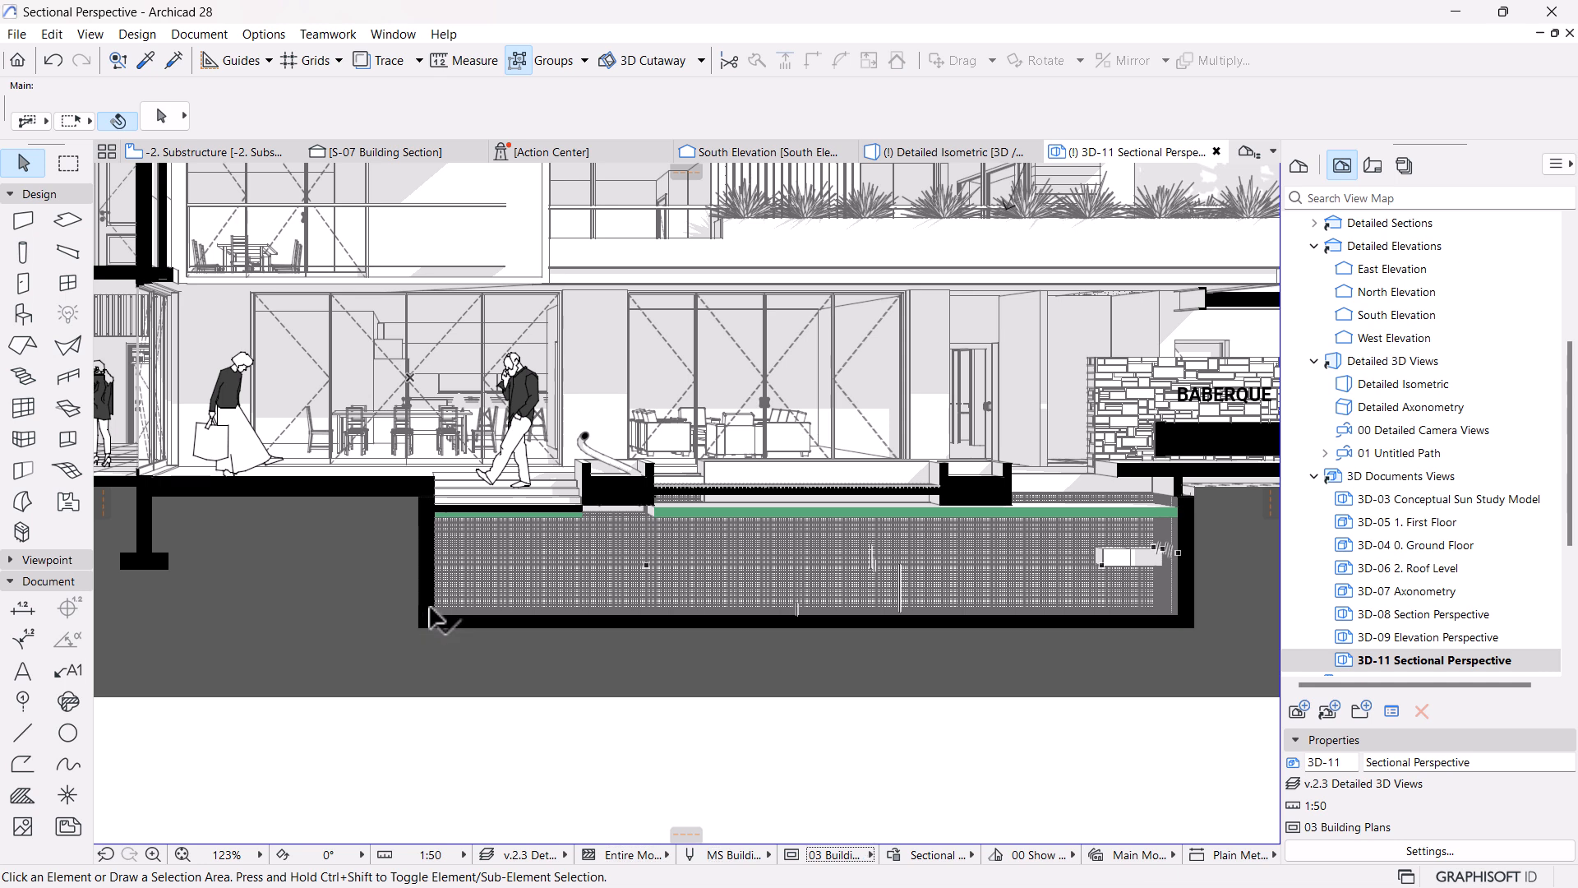
Select the pool's water fill and bring it to the front of the display order
click(441, 541)
scroll(737, 491, down, 3)
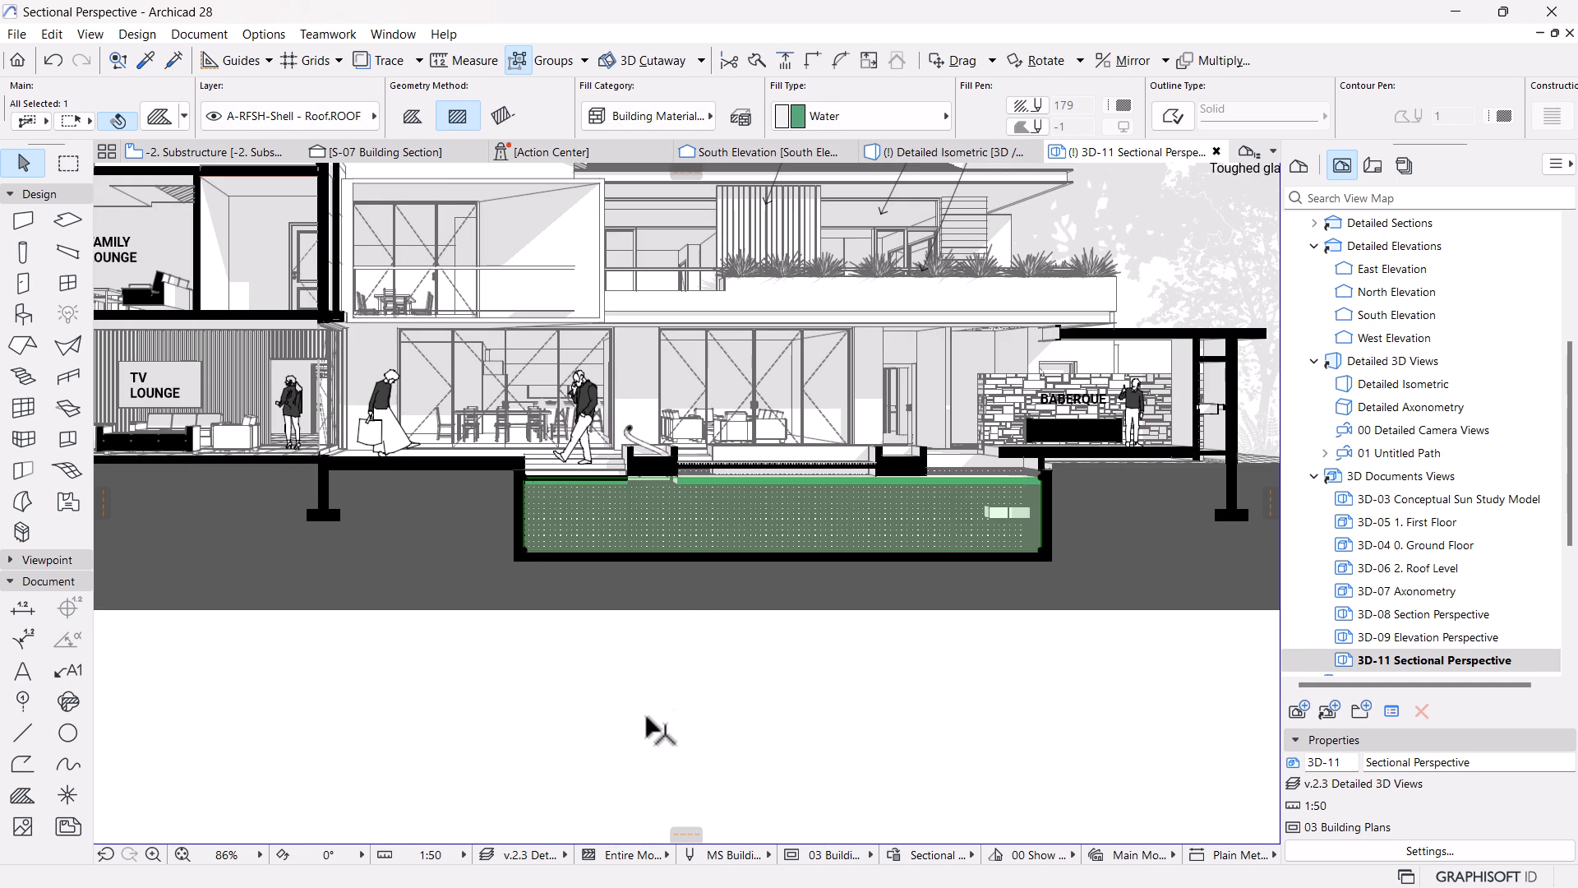
right_click(647, 692)
mouse_move(782, 491)
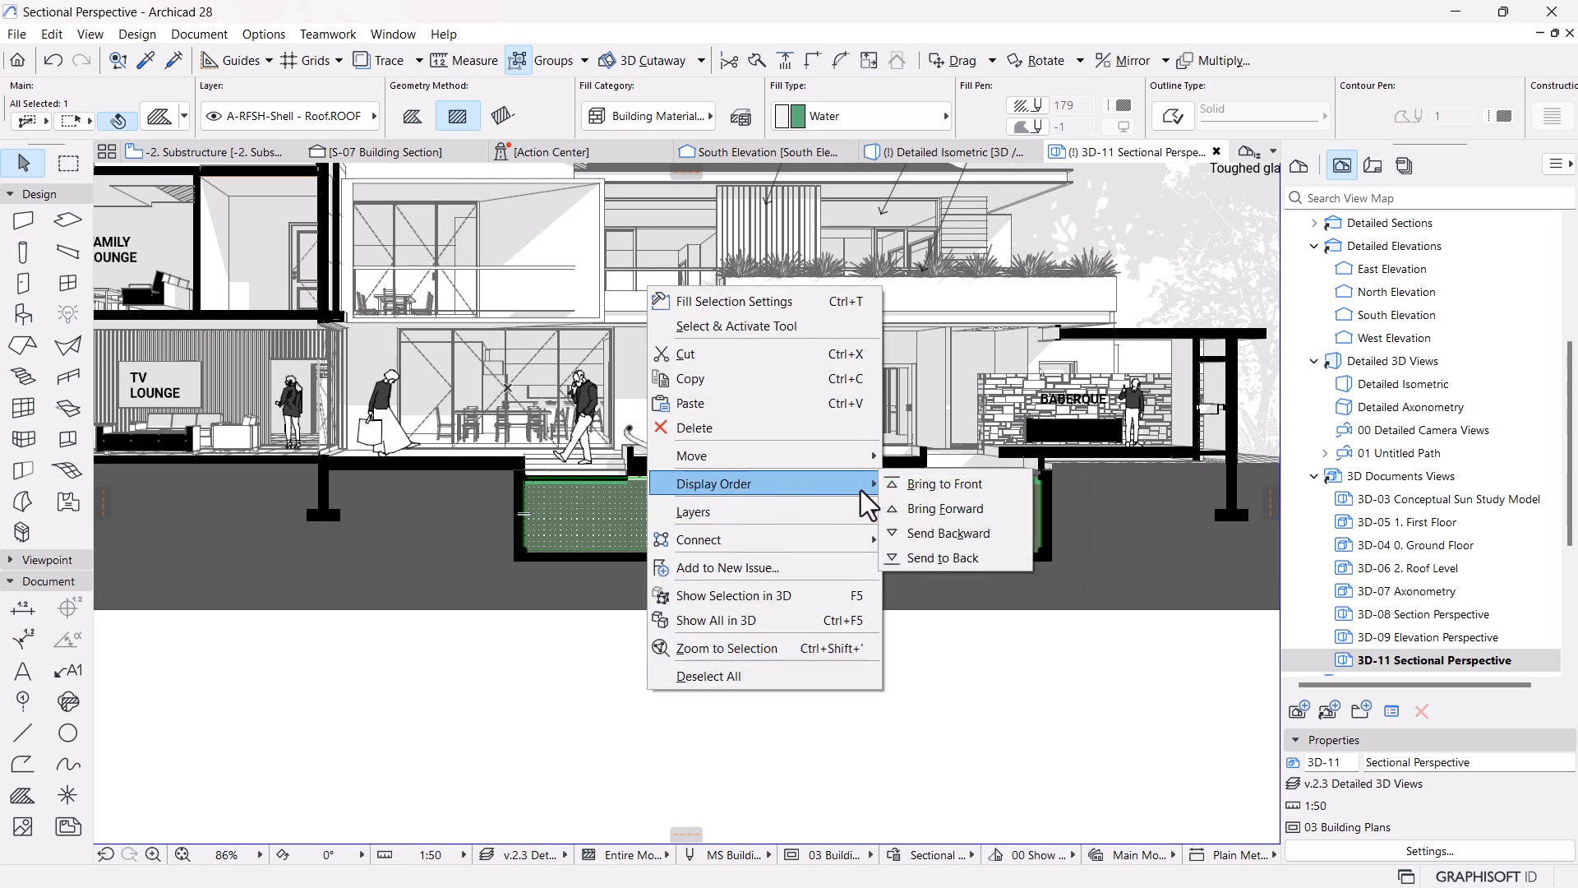
click(900, 487)
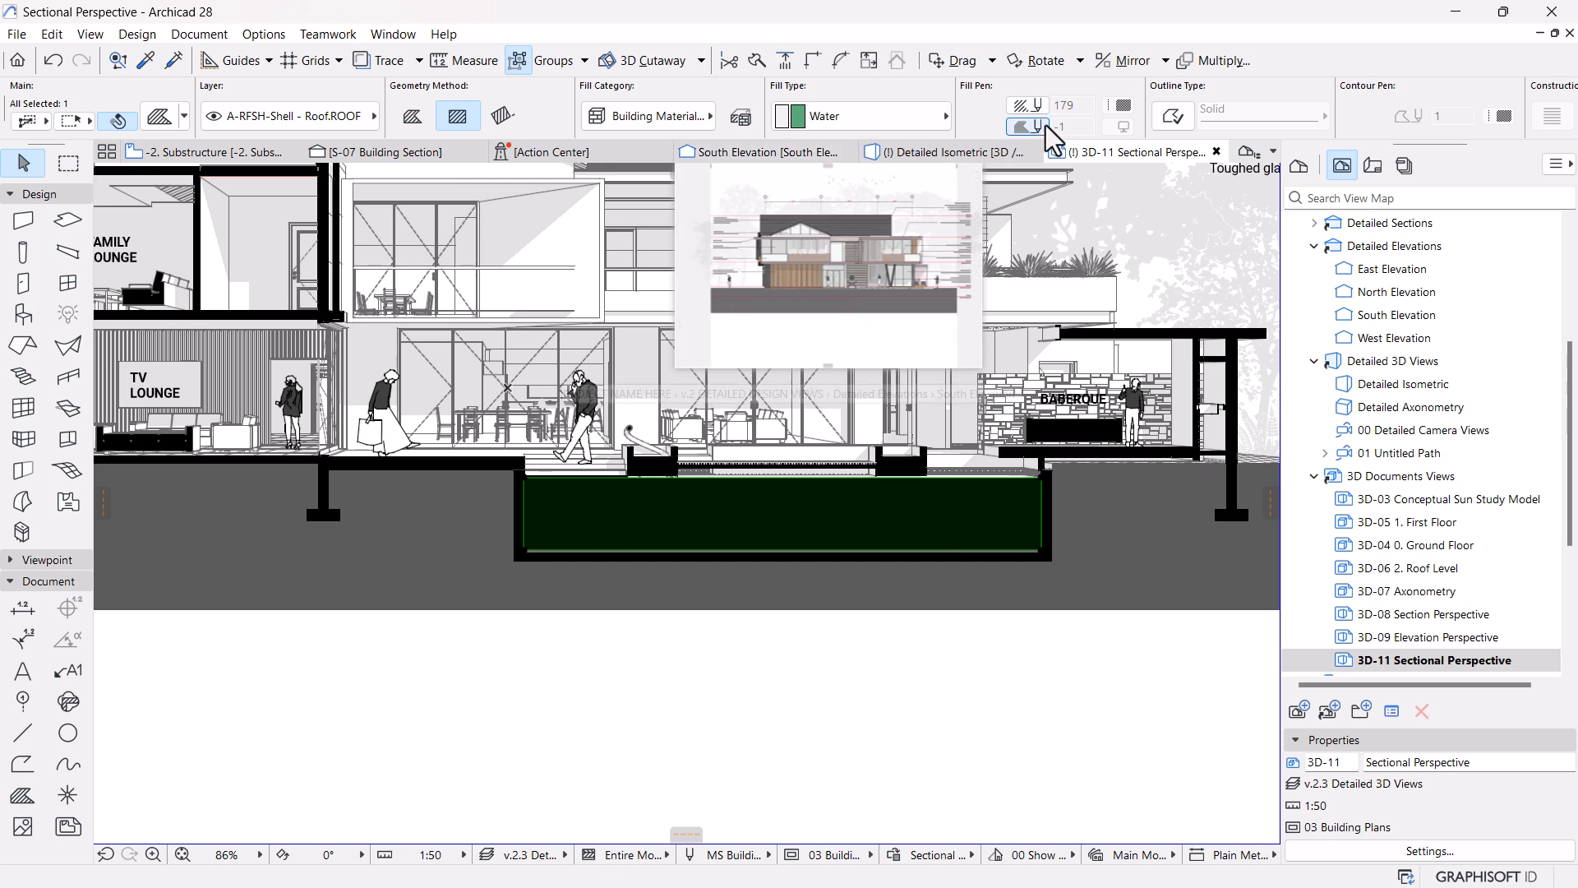
Change the pool fill to the Surface (Cover Fill) category with the Water - Pool (NEW) surface
scroll(1054, 115, down, 4)
scroll(1053, 107, up, 4)
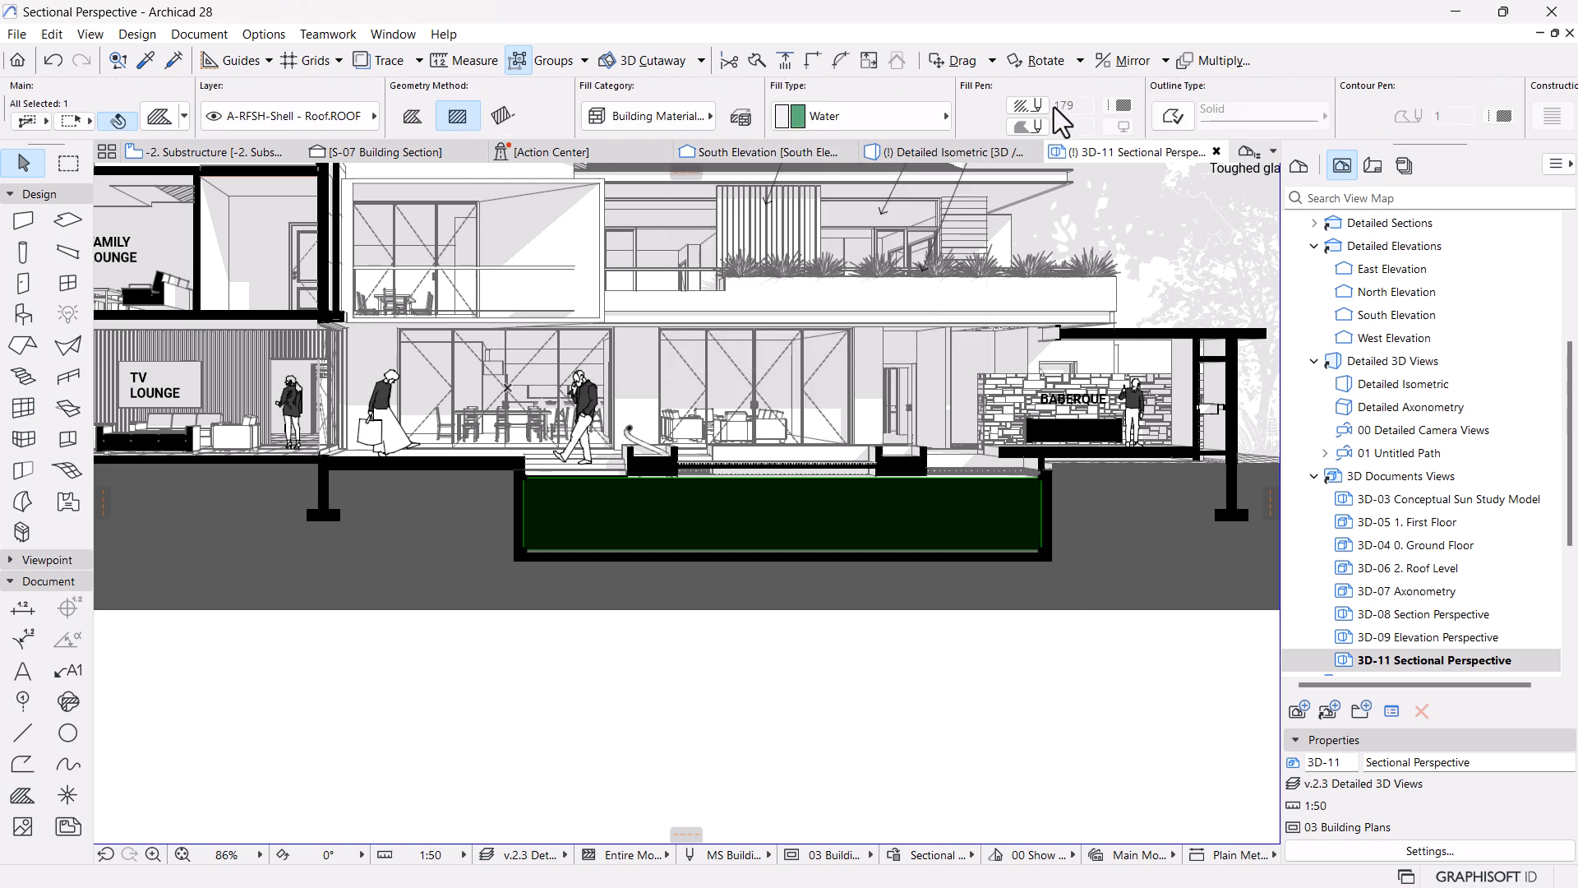
click(682, 122)
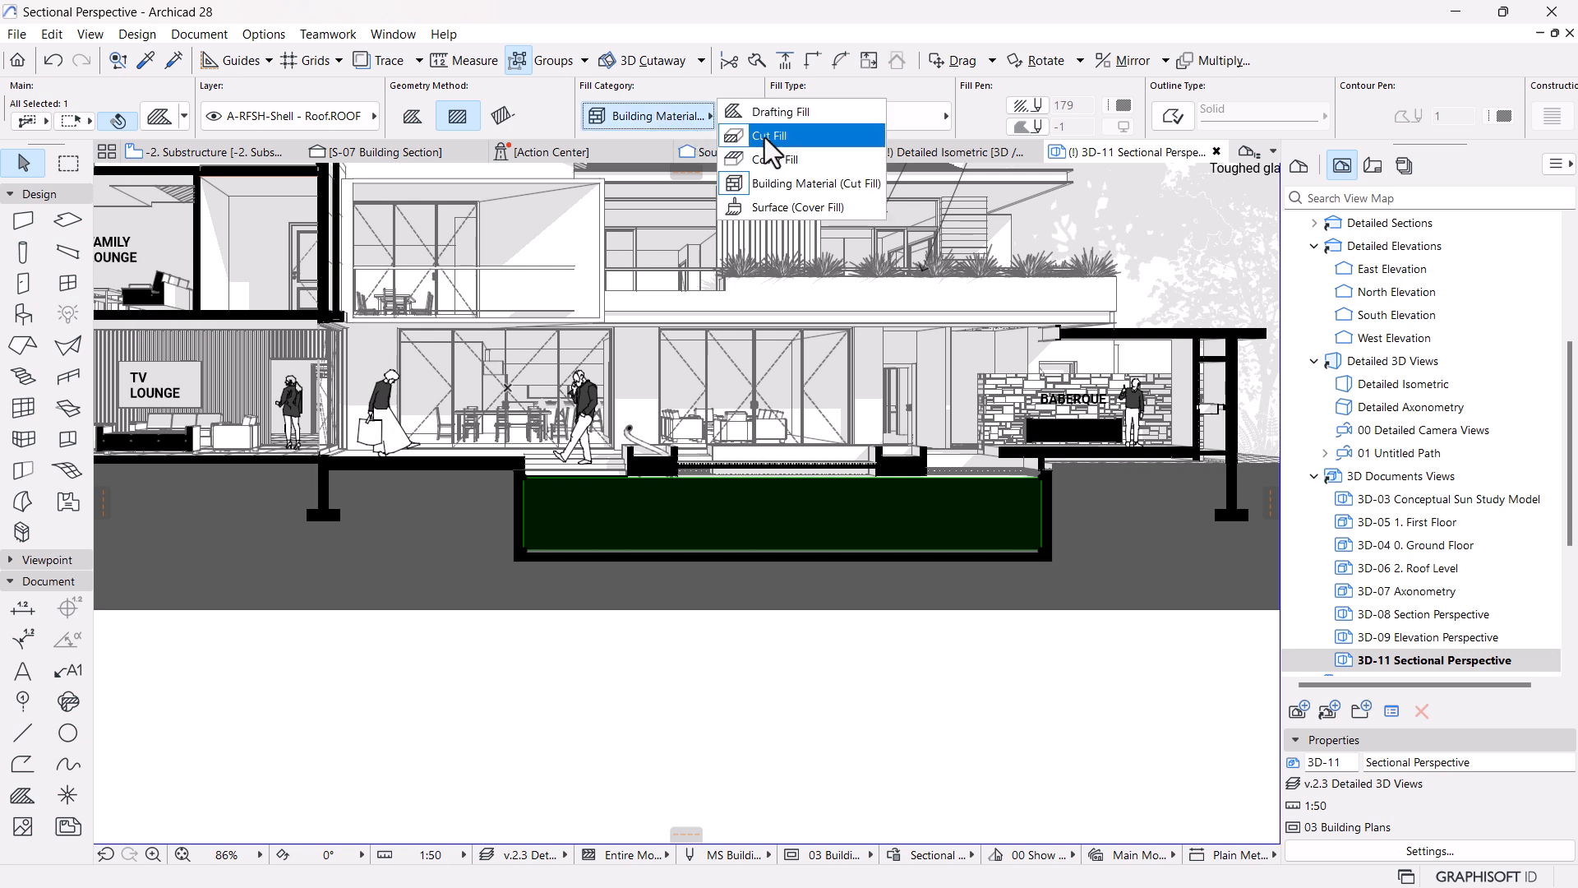
click(793, 207)
scroll(815, 649, down, 3)
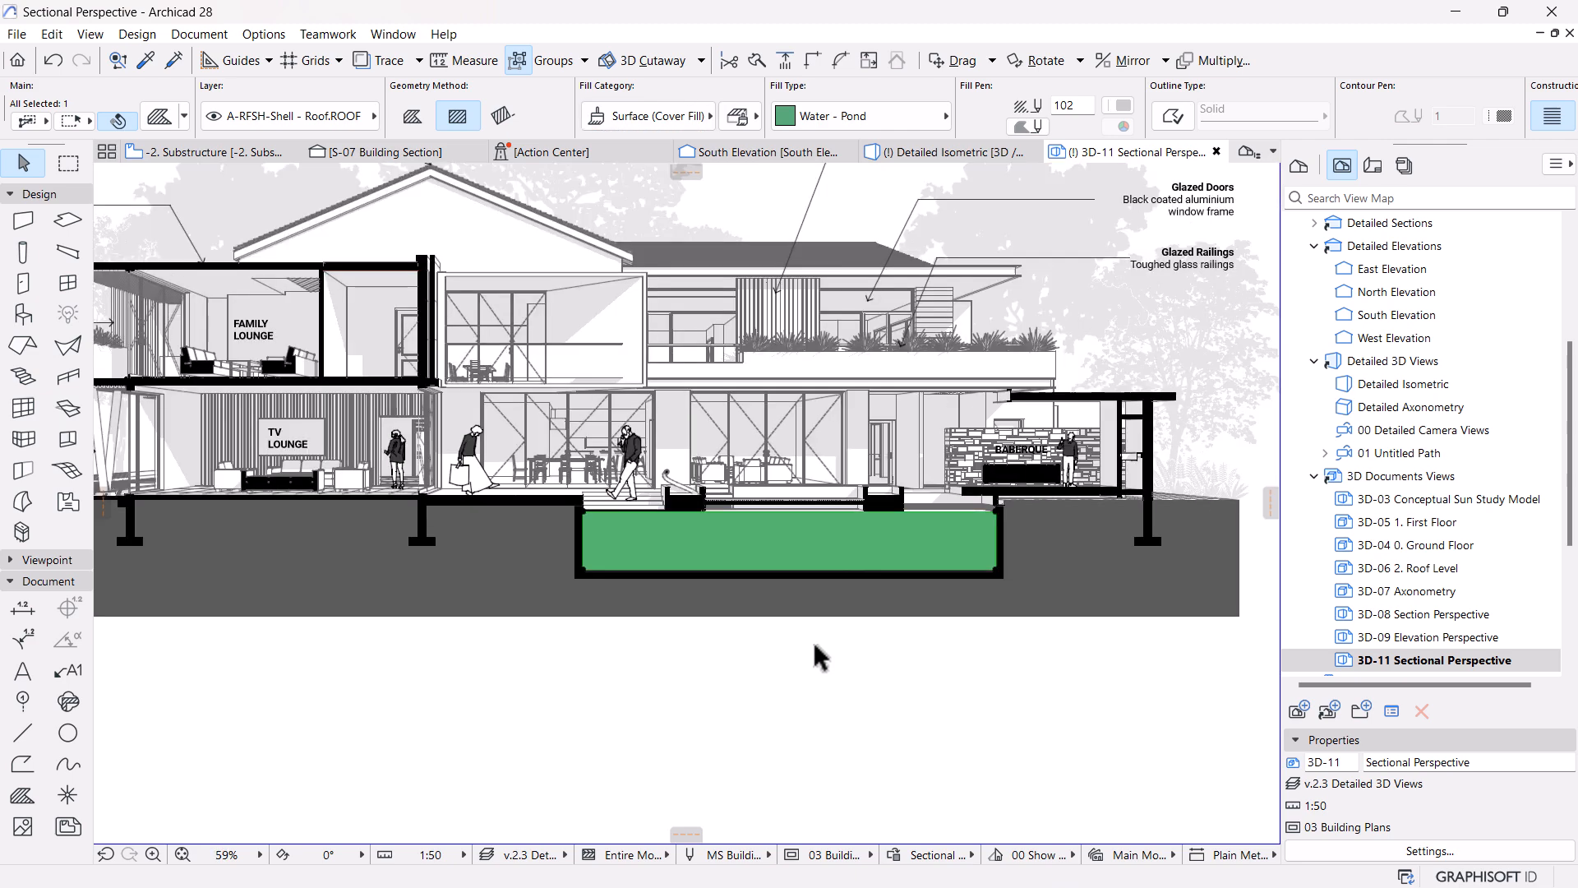
scroll(767, 553, up, 5)
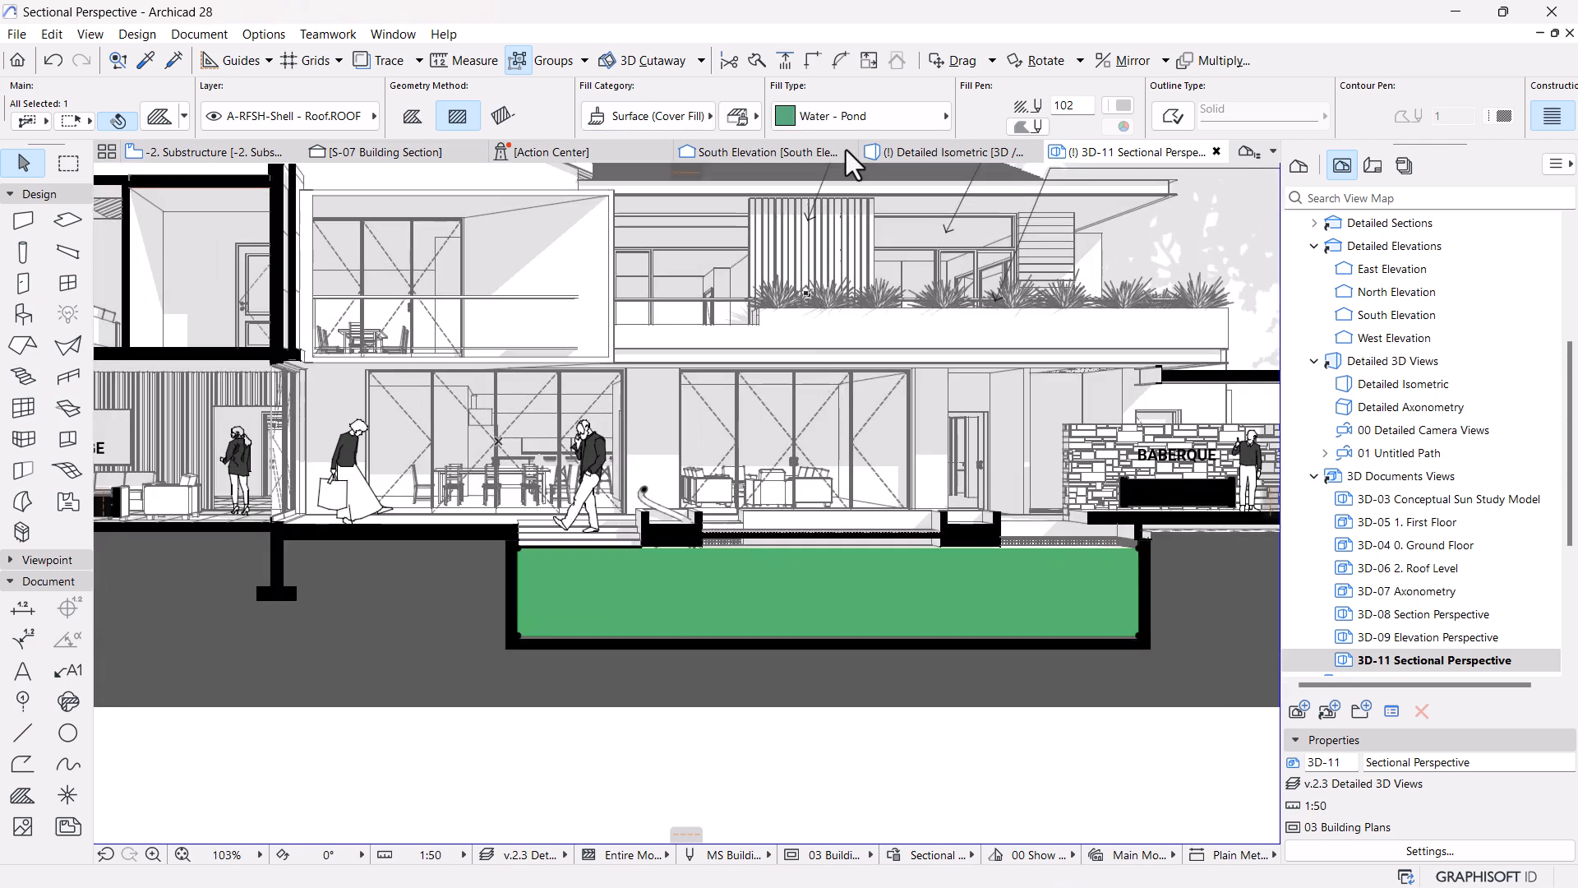
click(855, 115)
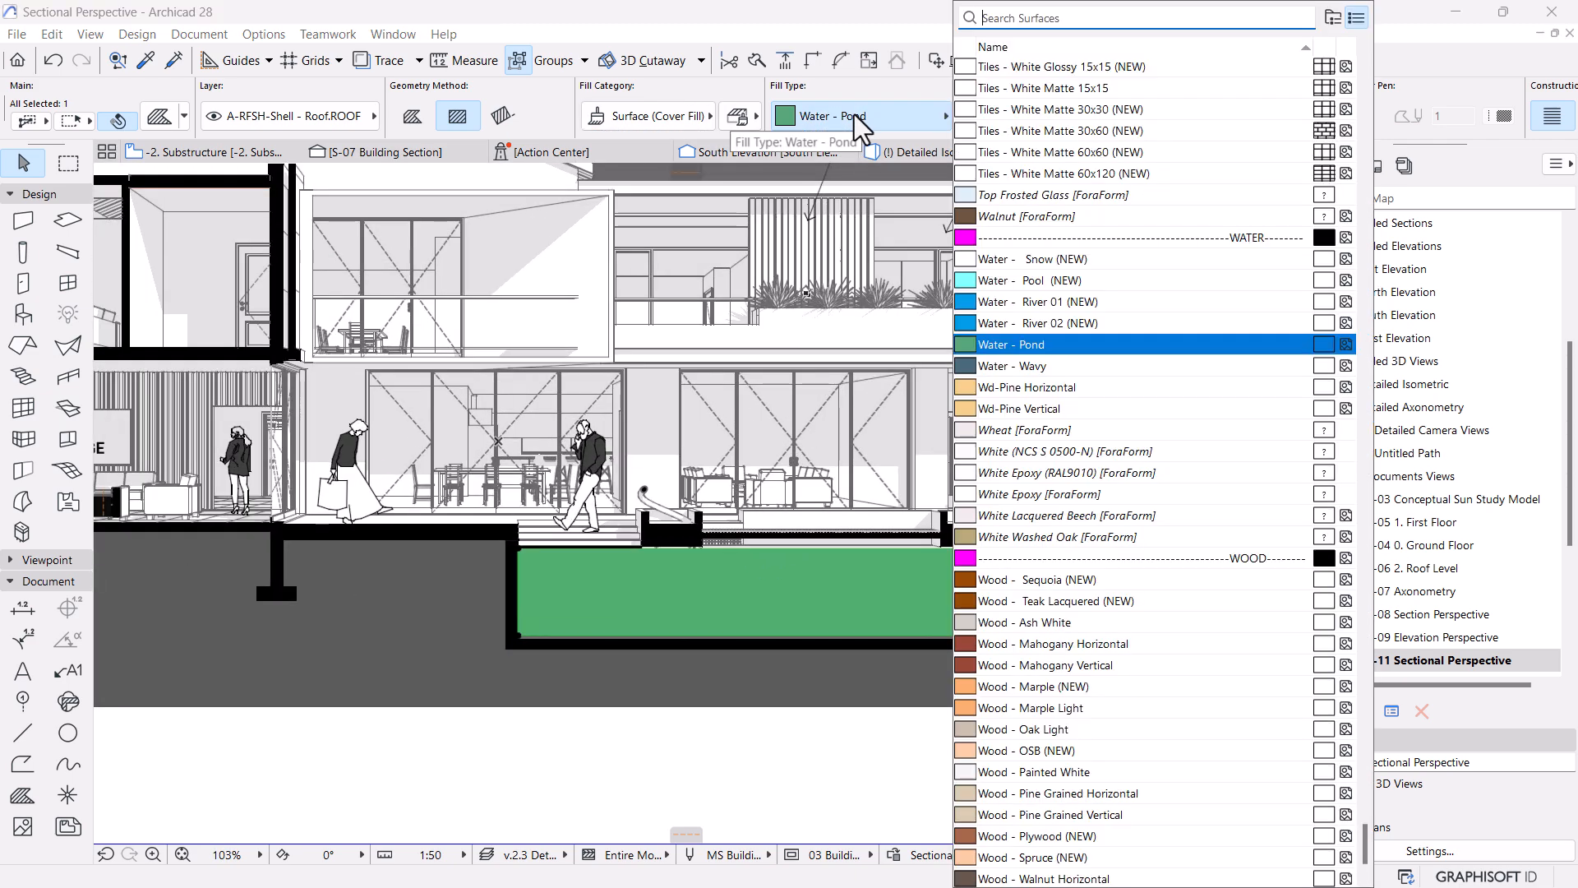
click(1033, 280)
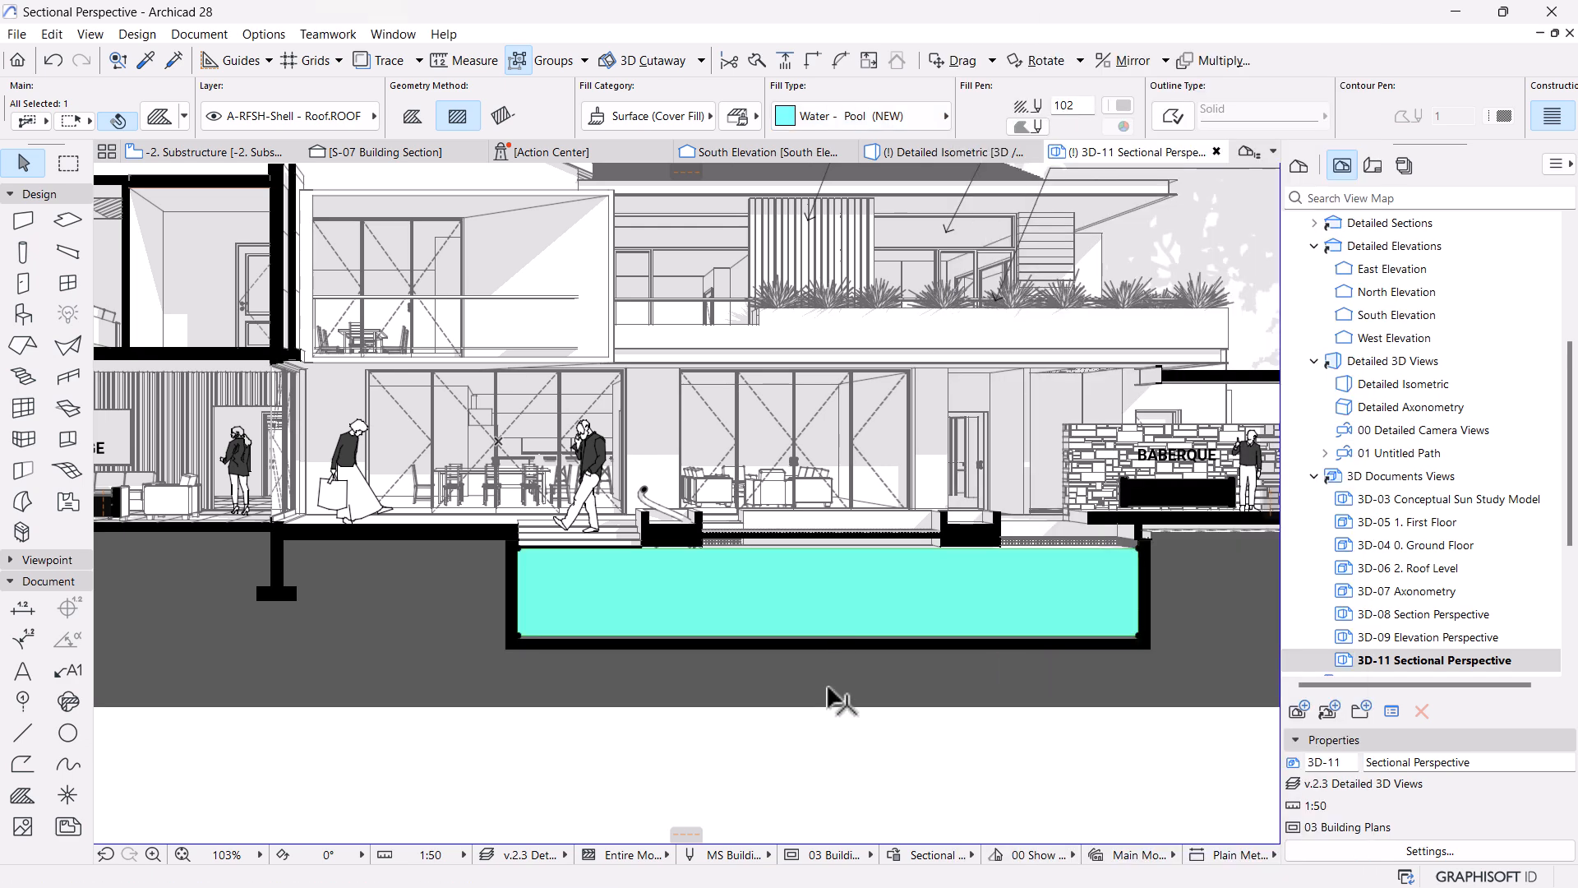
scroll(1060, 559, up, 5)
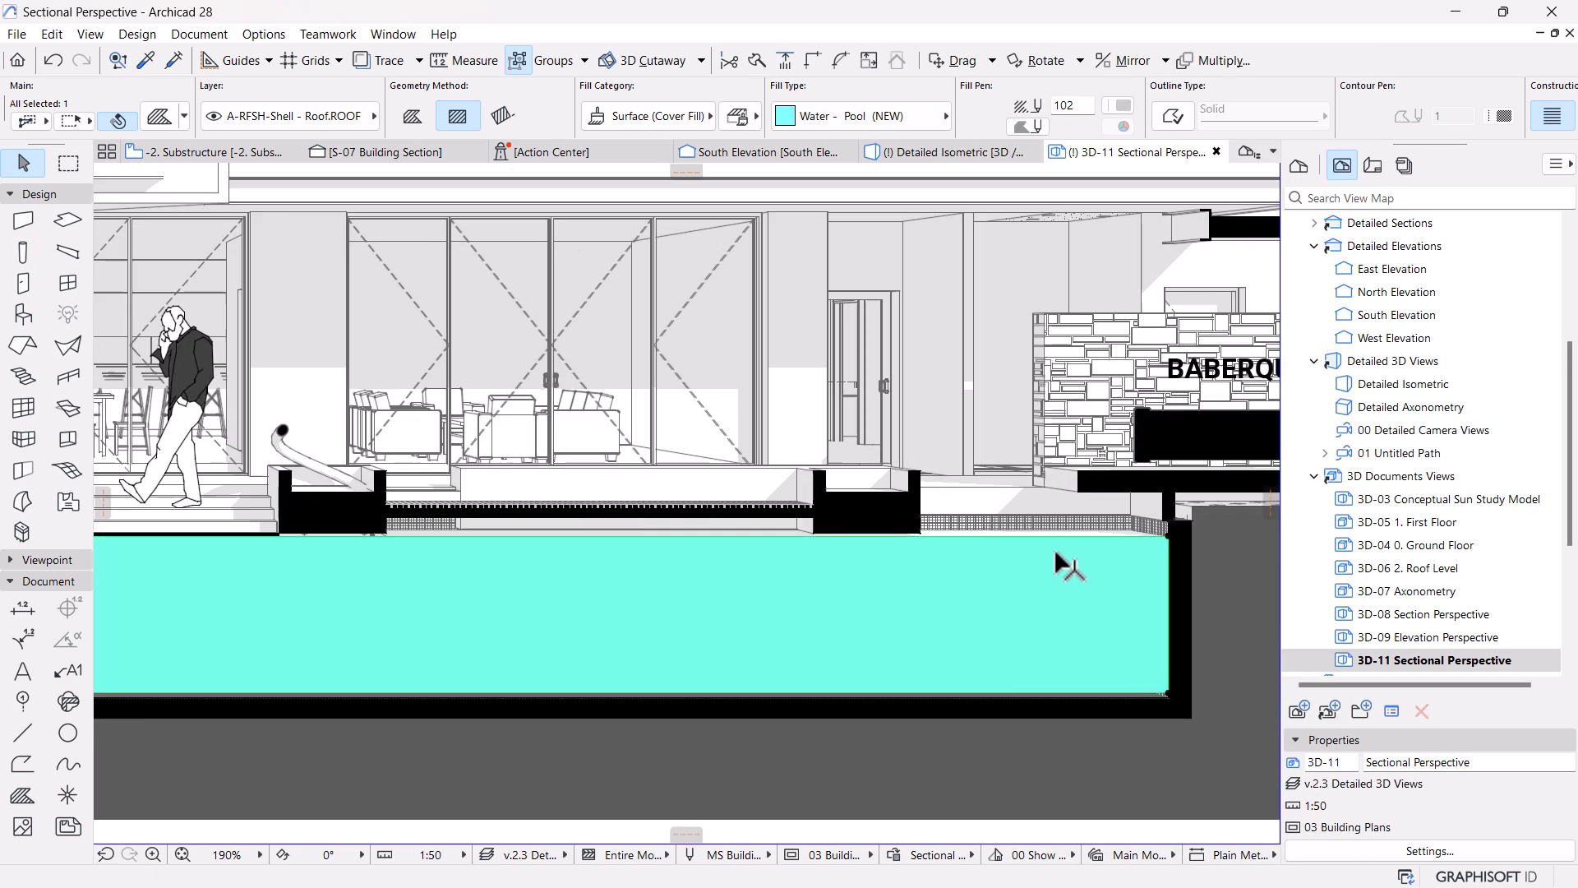
Stretch the pool fill's upper edge vertically, first down into the pool and back up to the water line, ending with the fill deselected
click(1038, 525)
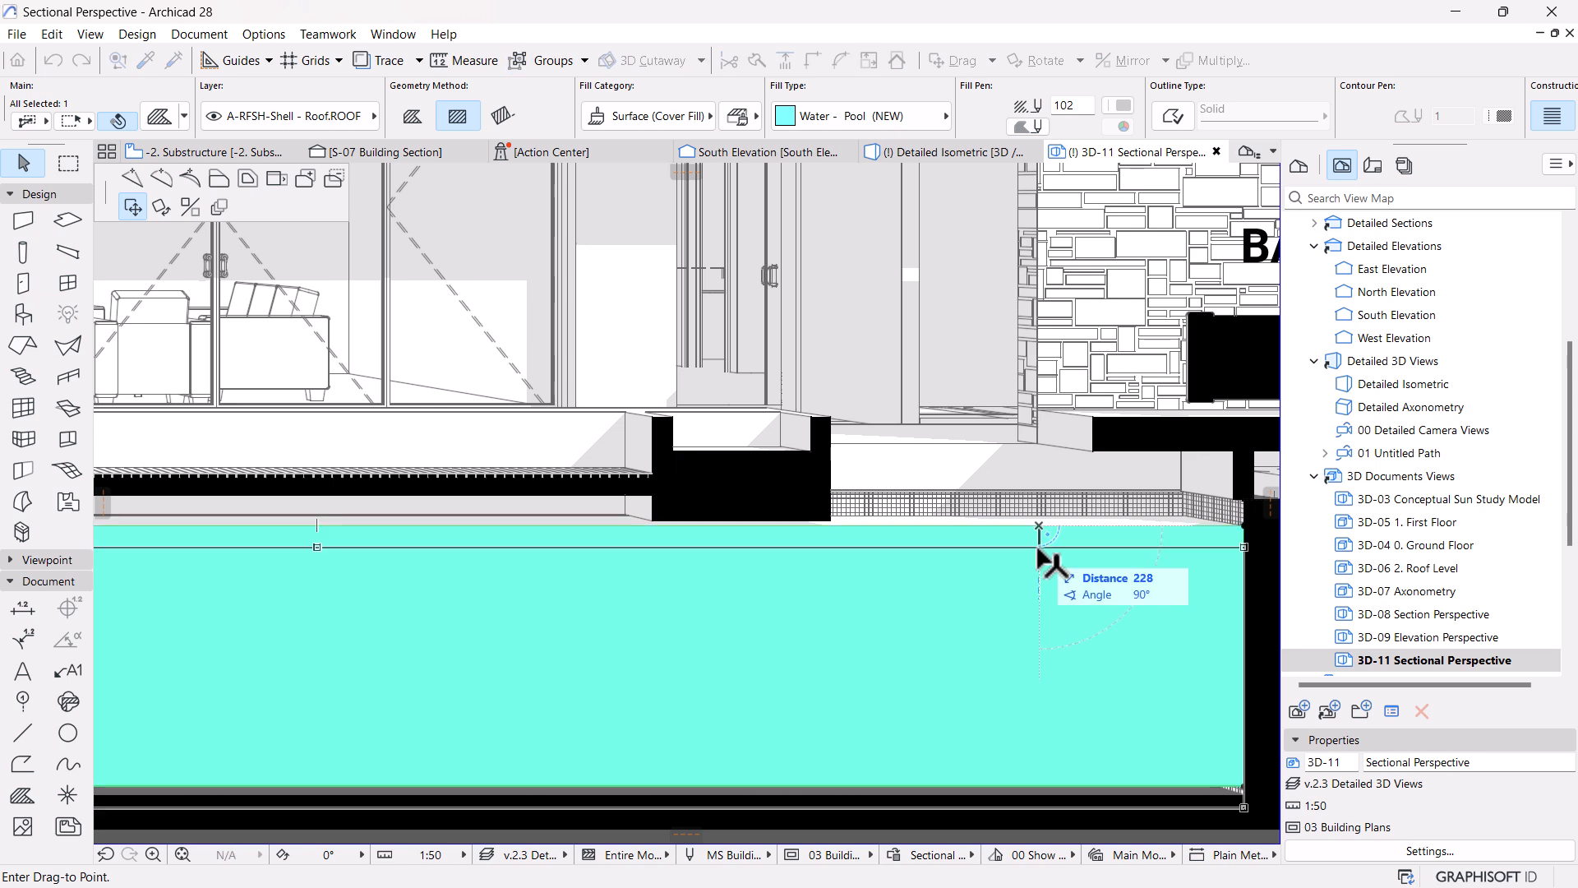
click(1039, 610)
click(1020, 612)
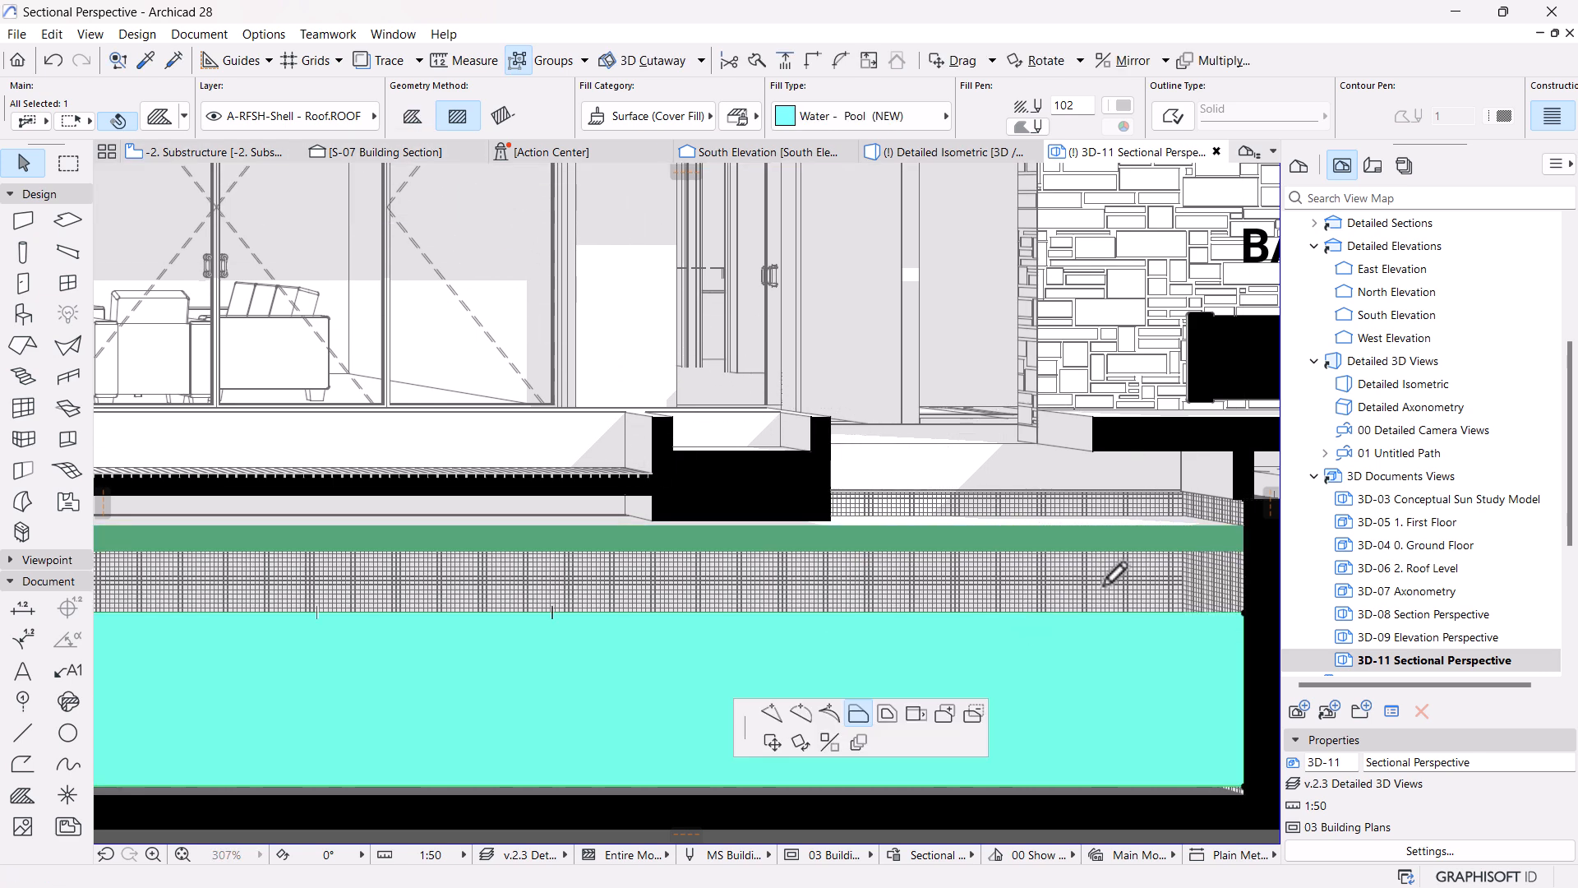
click(924, 533)
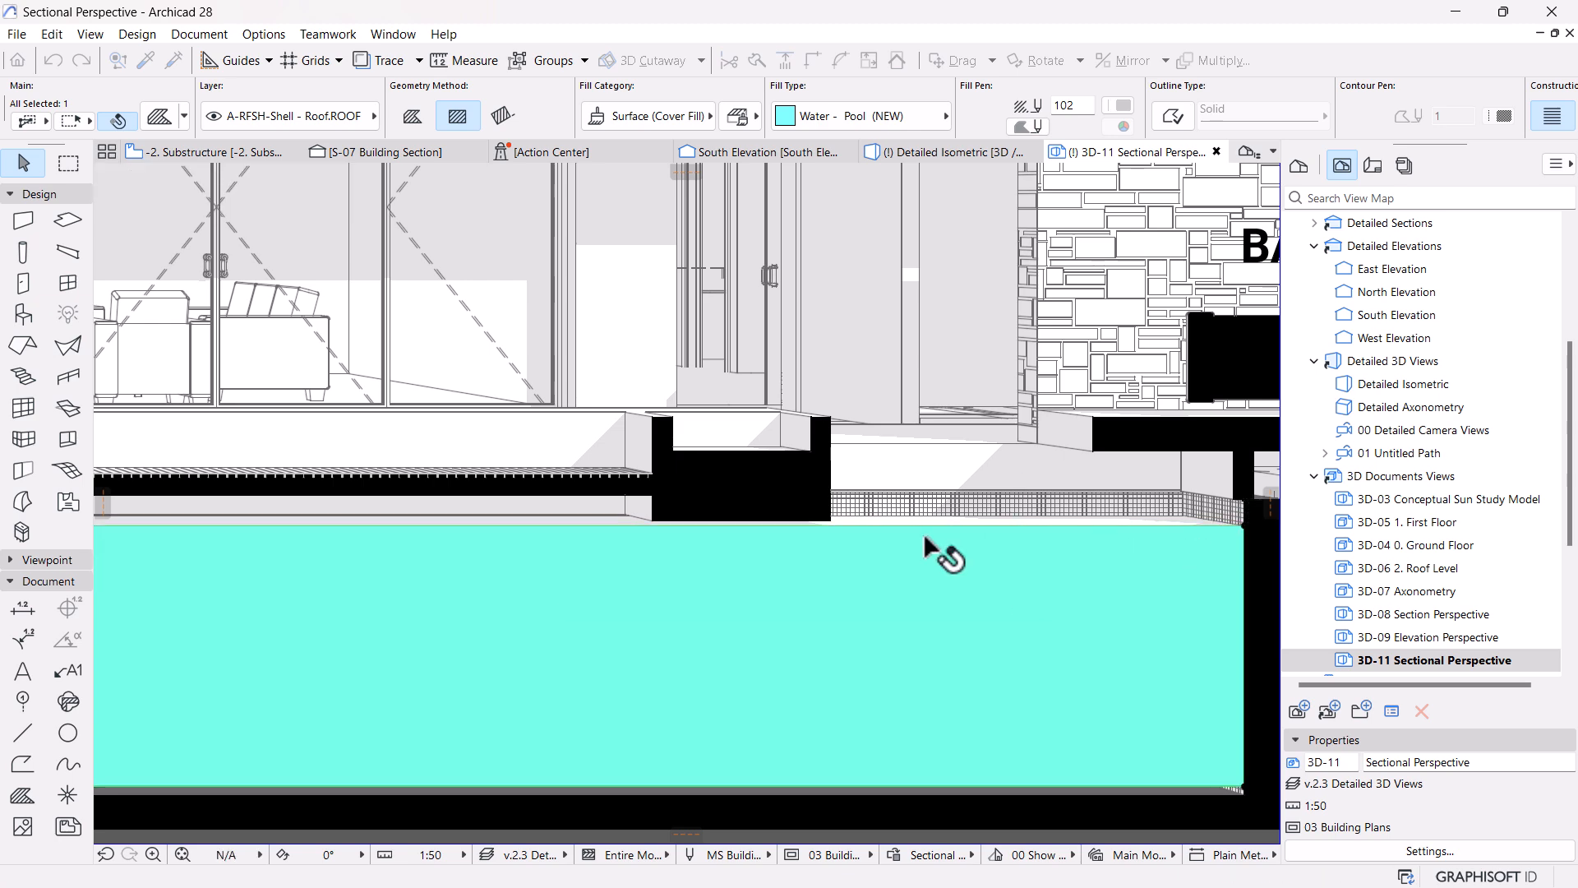
scroll(924, 533, down, 5)
click(773, 752)
scroll(850, 707, down, 8)
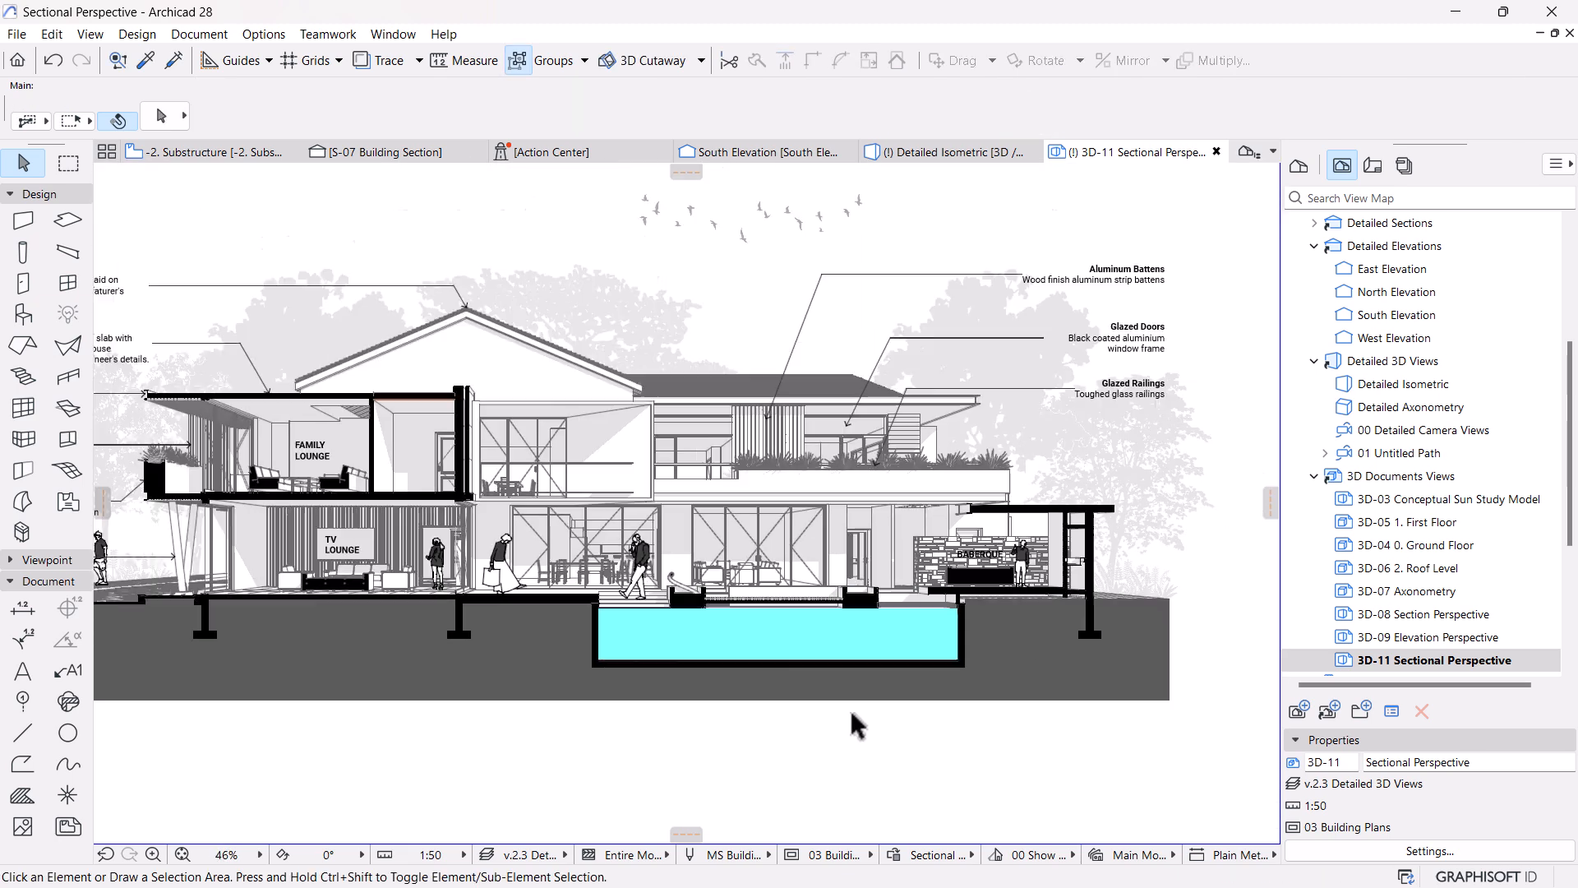
middle_drag(787, 716, 824, 682)
scroll(824, 683, up, 5)
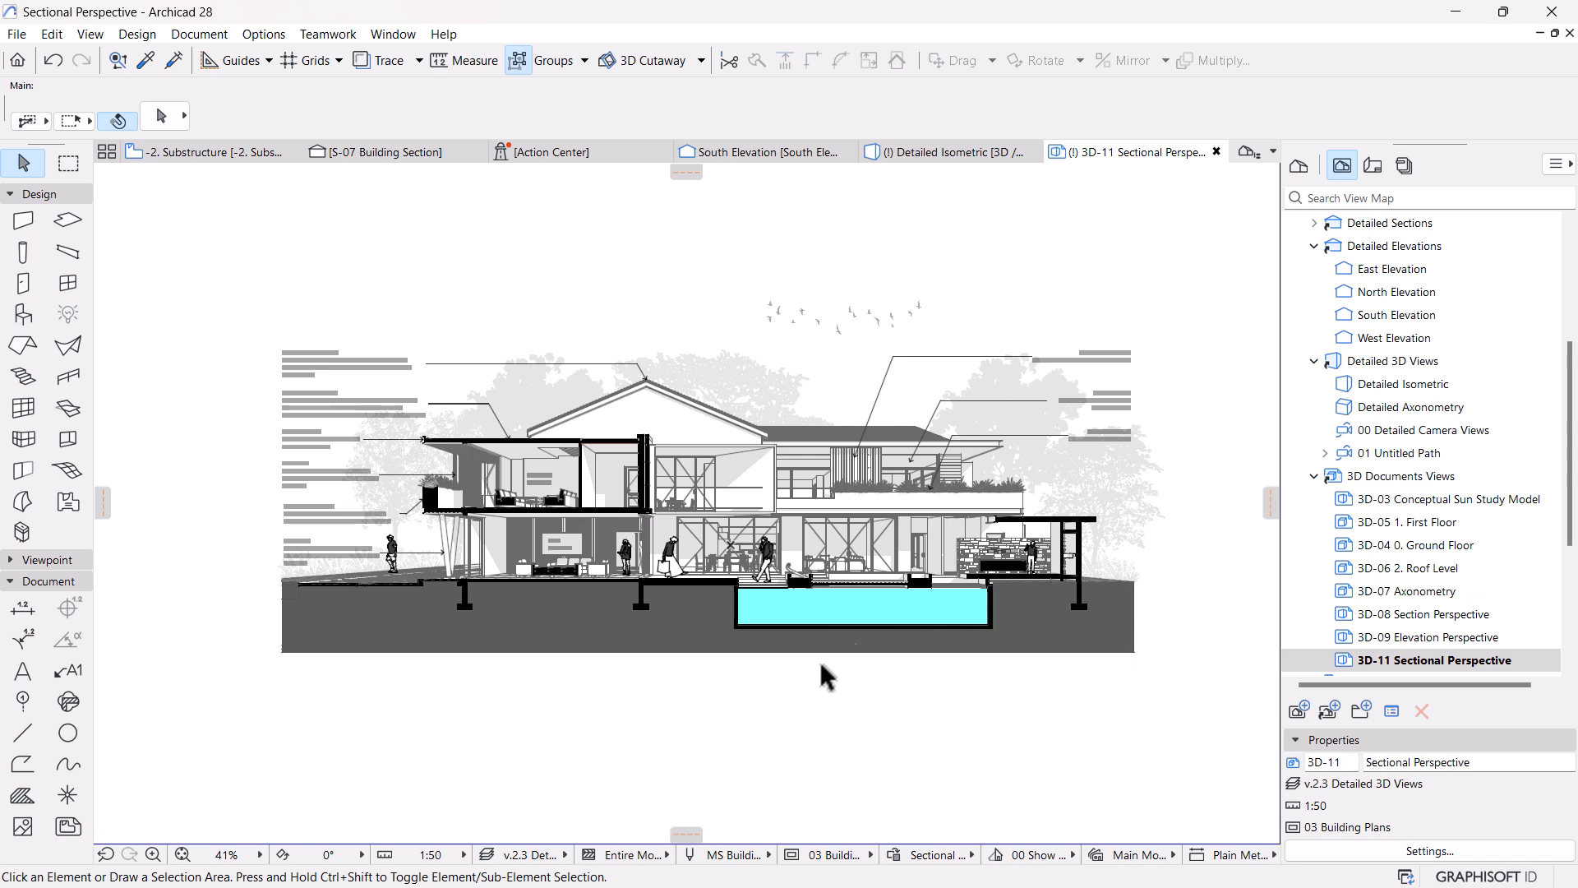
scroll(830, 596, up, 5)
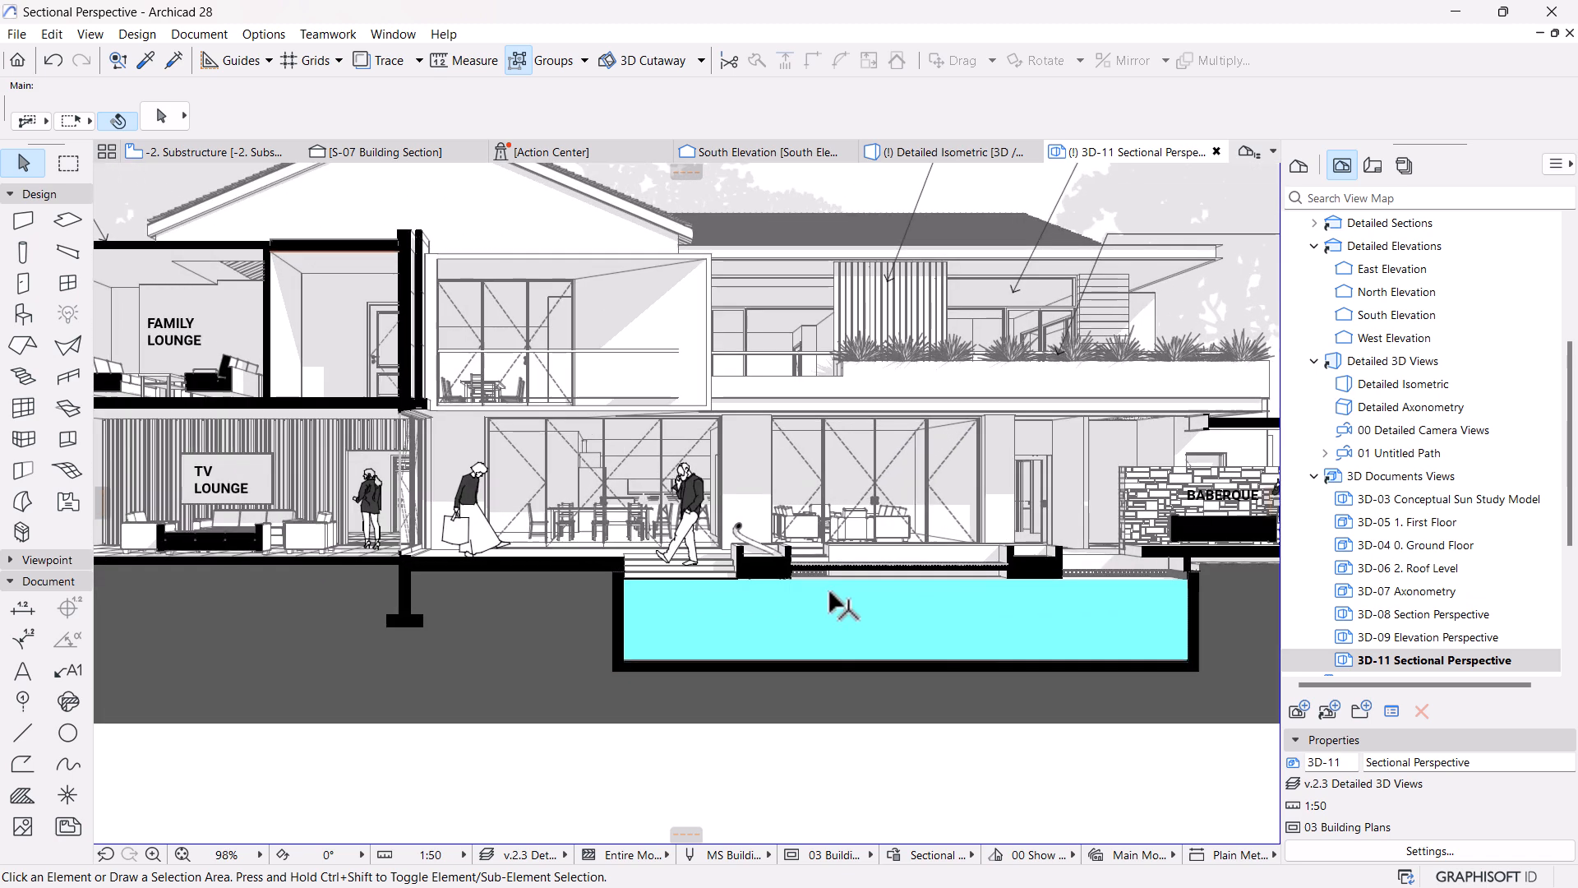
Try a transparent background pen override on the pool's water fill, ending with the override switched off
click(945, 582)
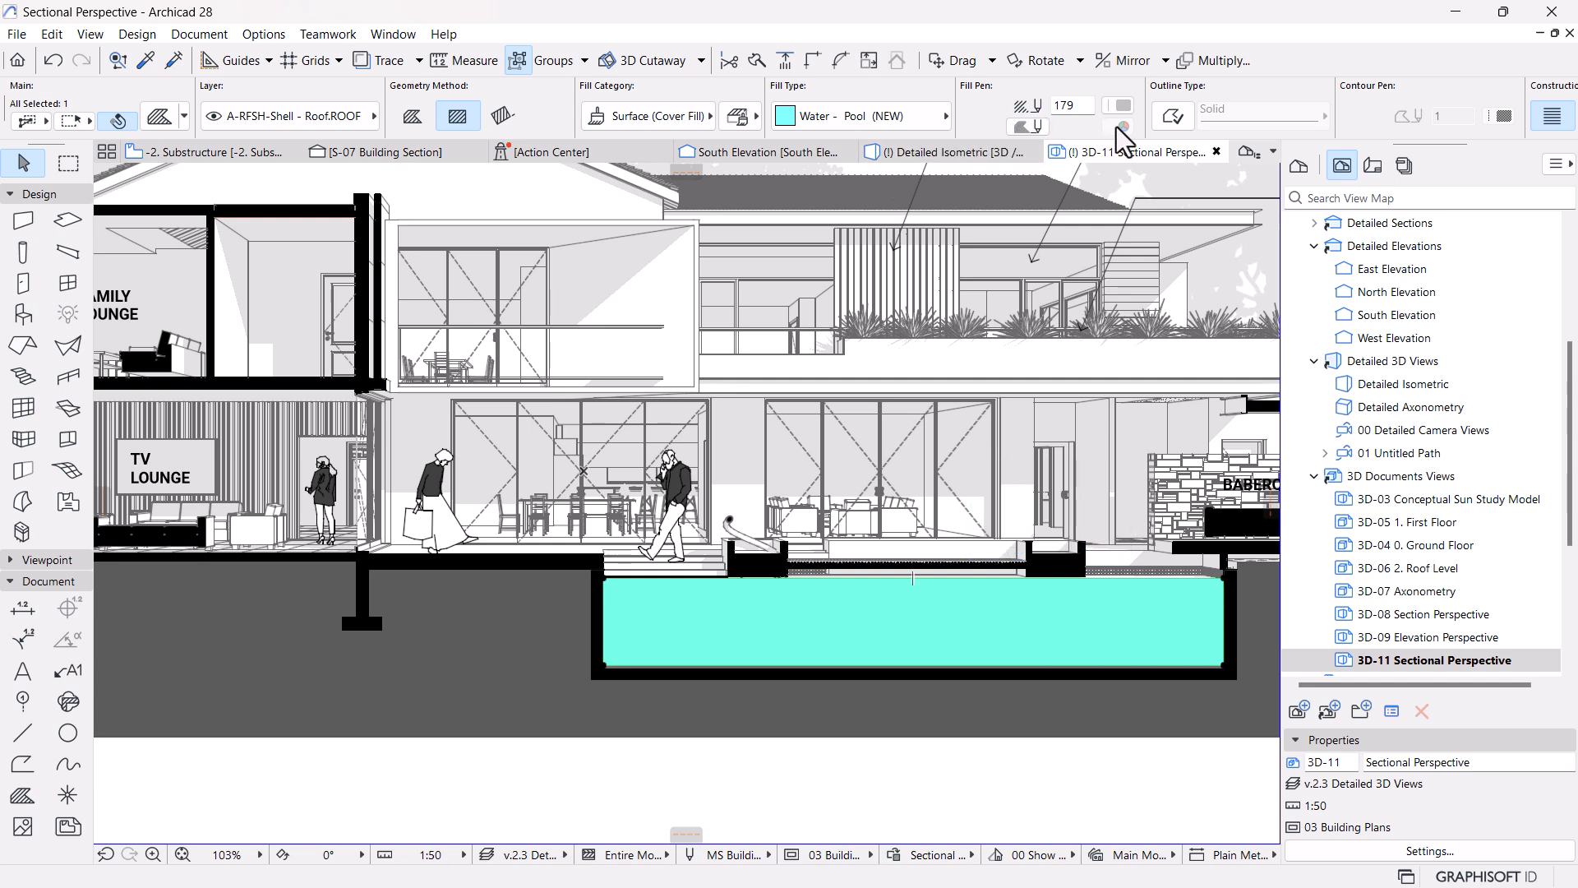
scroll(1145, 123, down, 3)
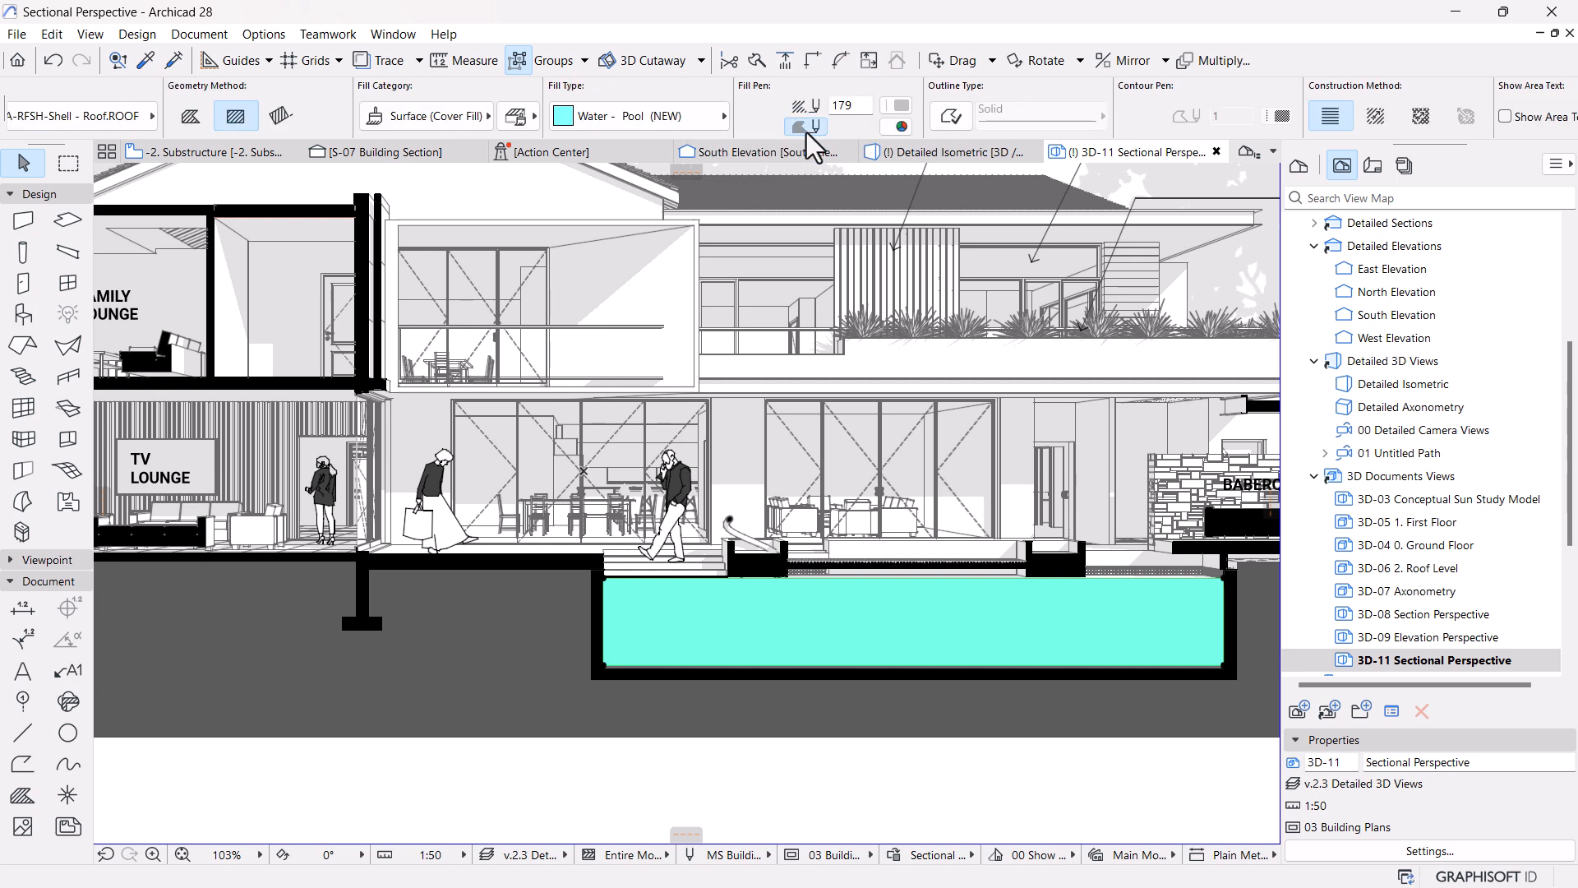
click(899, 126)
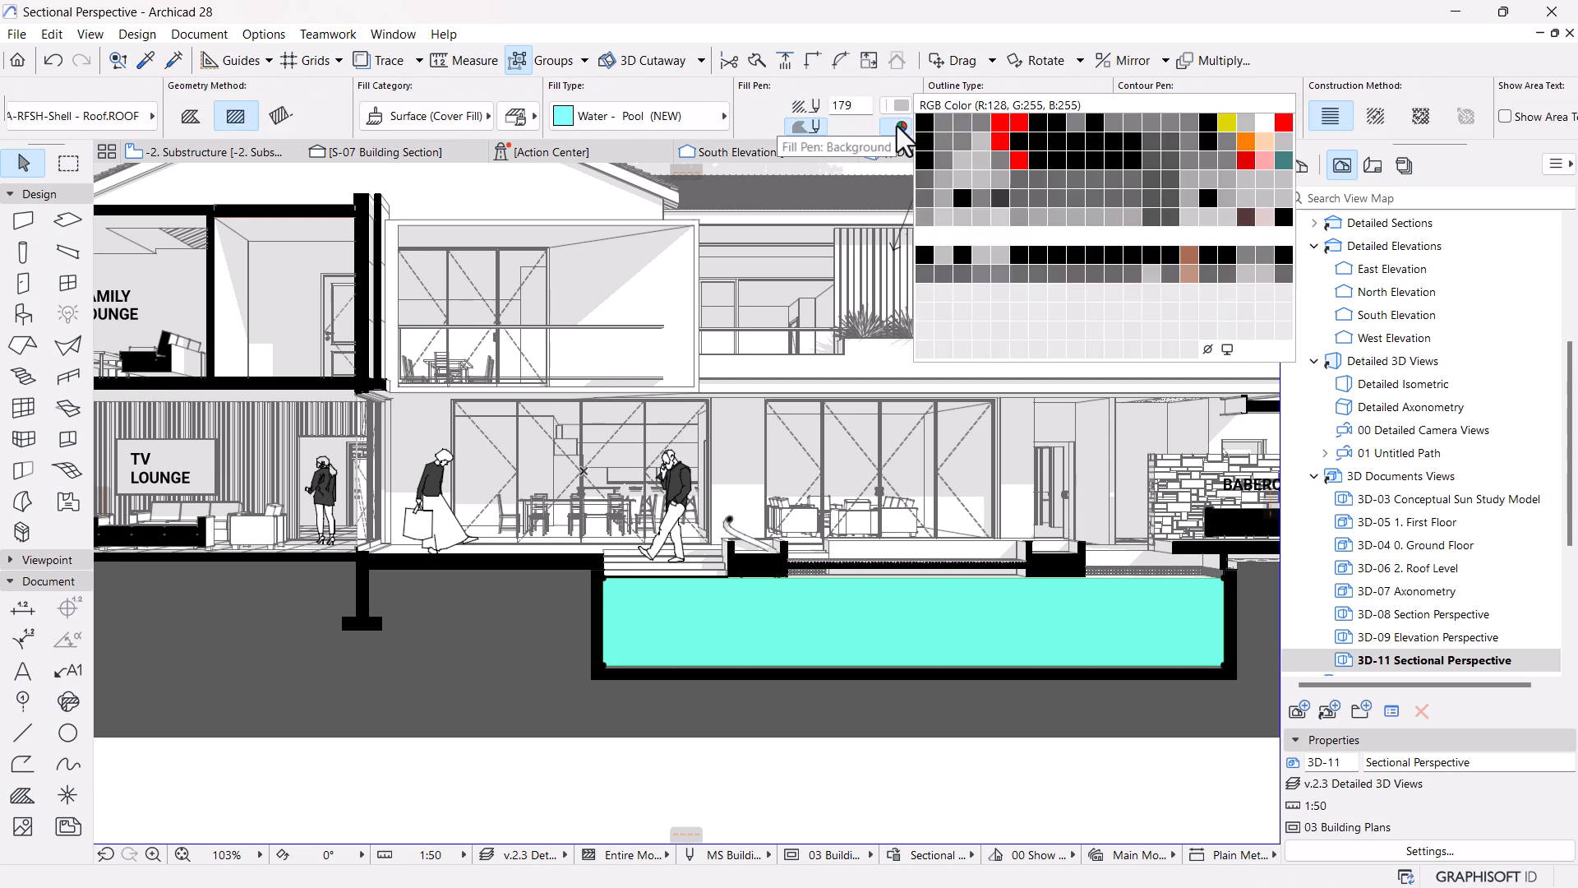
click(1208, 349)
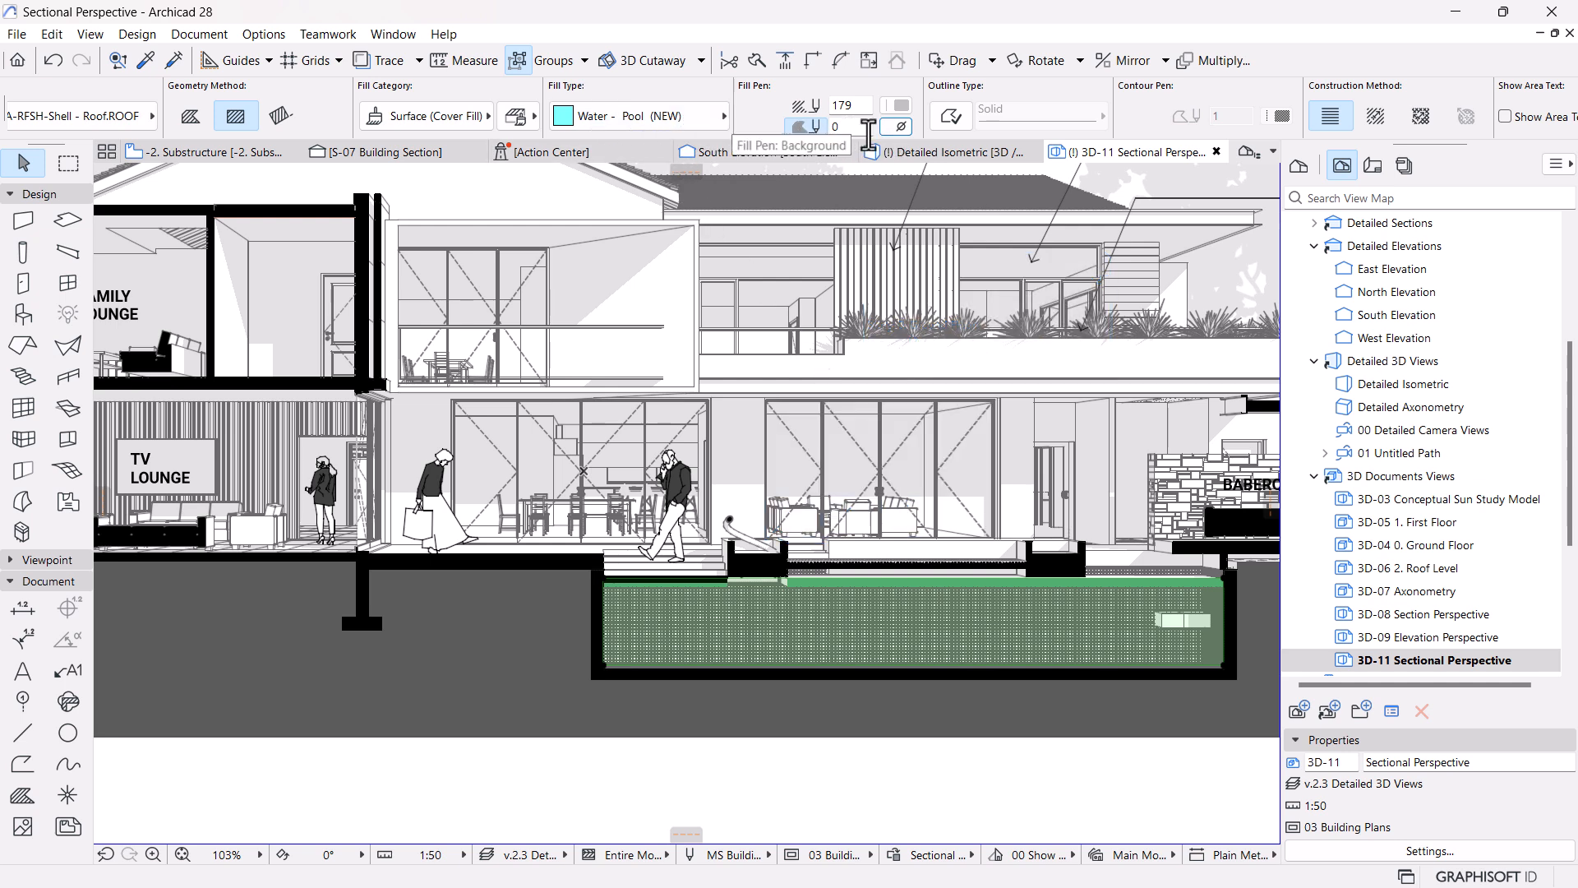
click(901, 127)
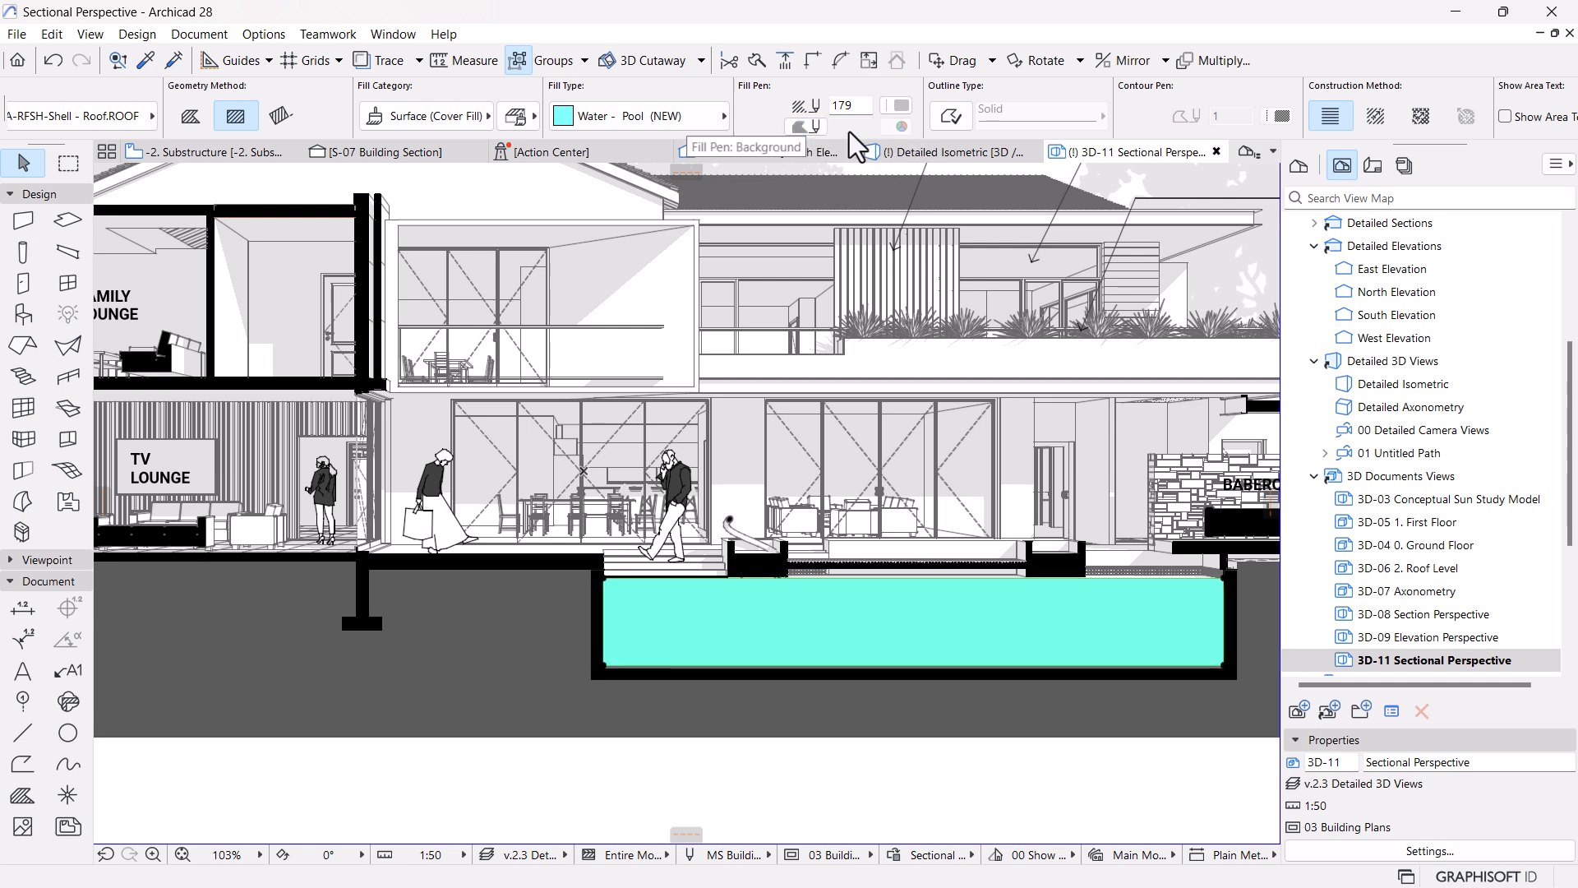
Try background pens 102 and 60 on the pool's water fill, ending with the pen override removed and the fill deselected
click(899, 126)
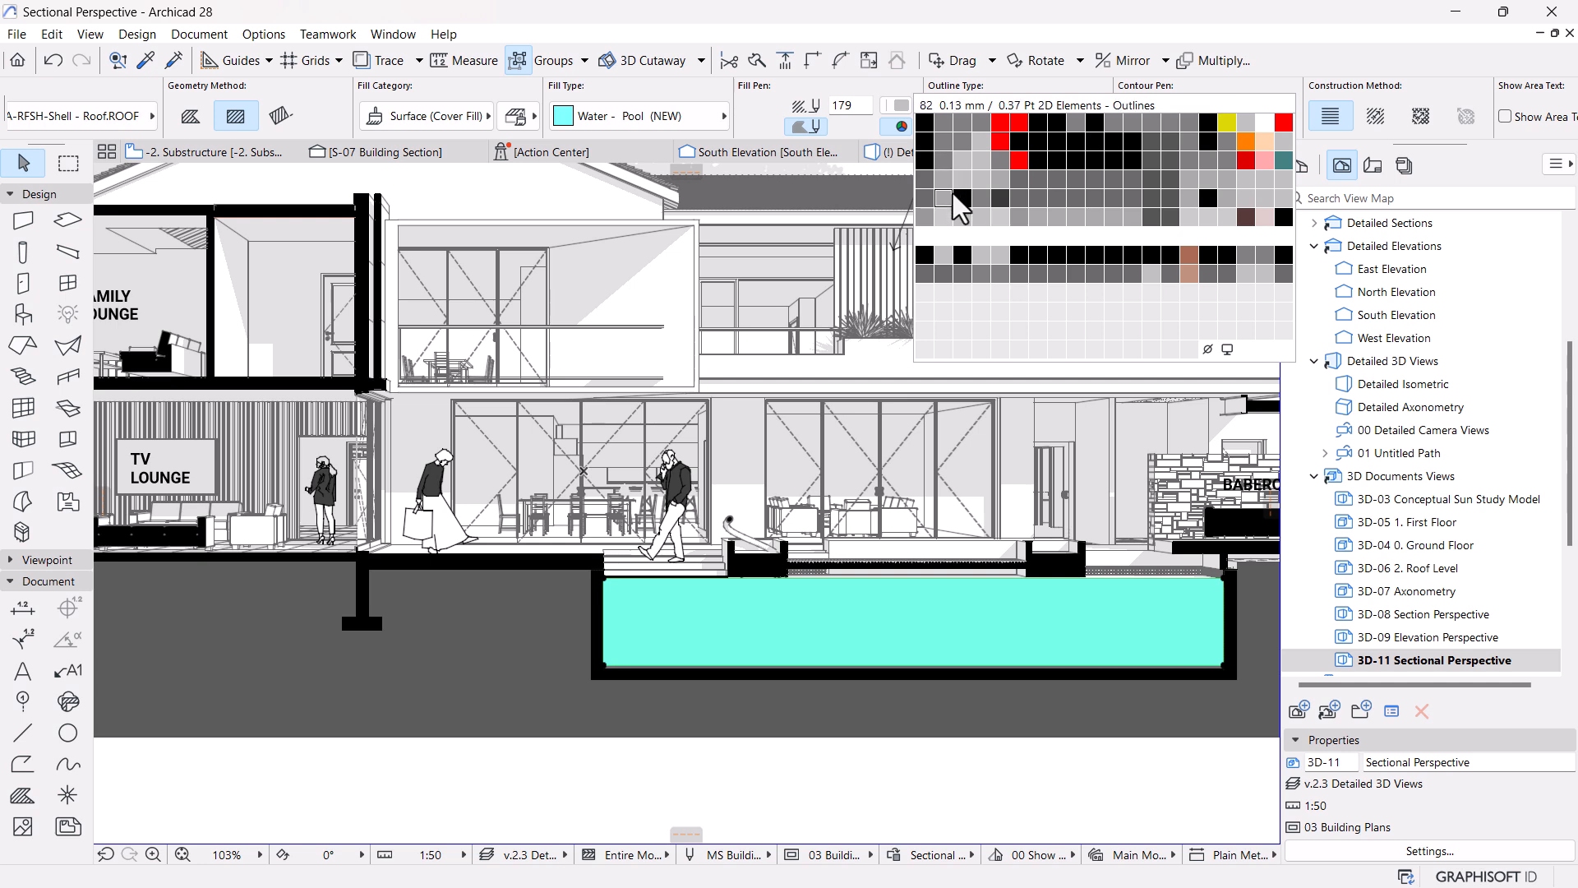
click(944, 217)
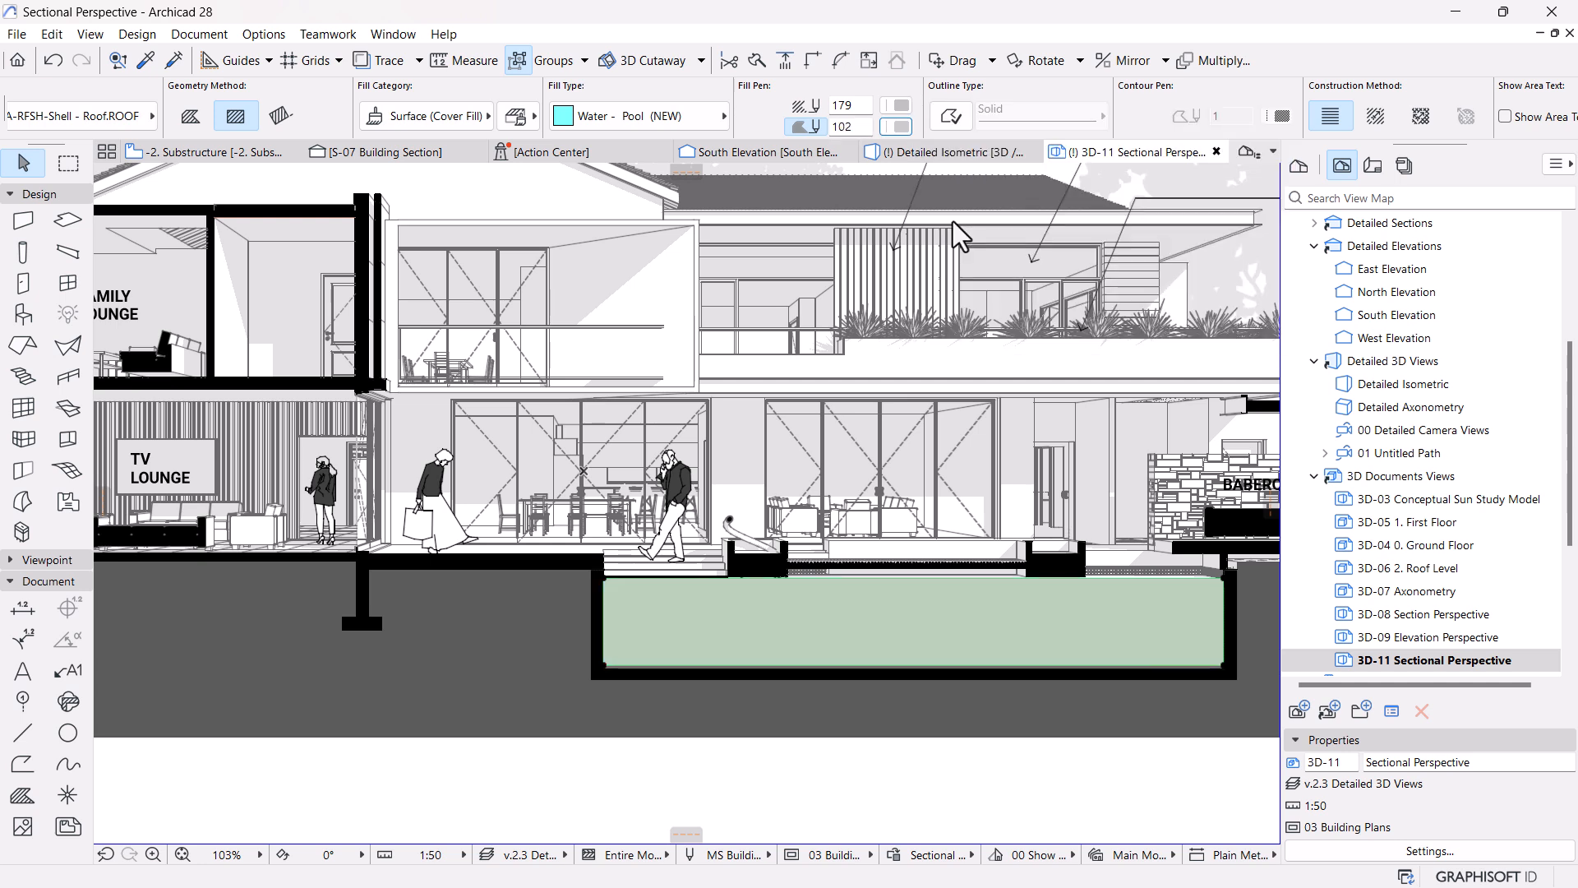
click(900, 126)
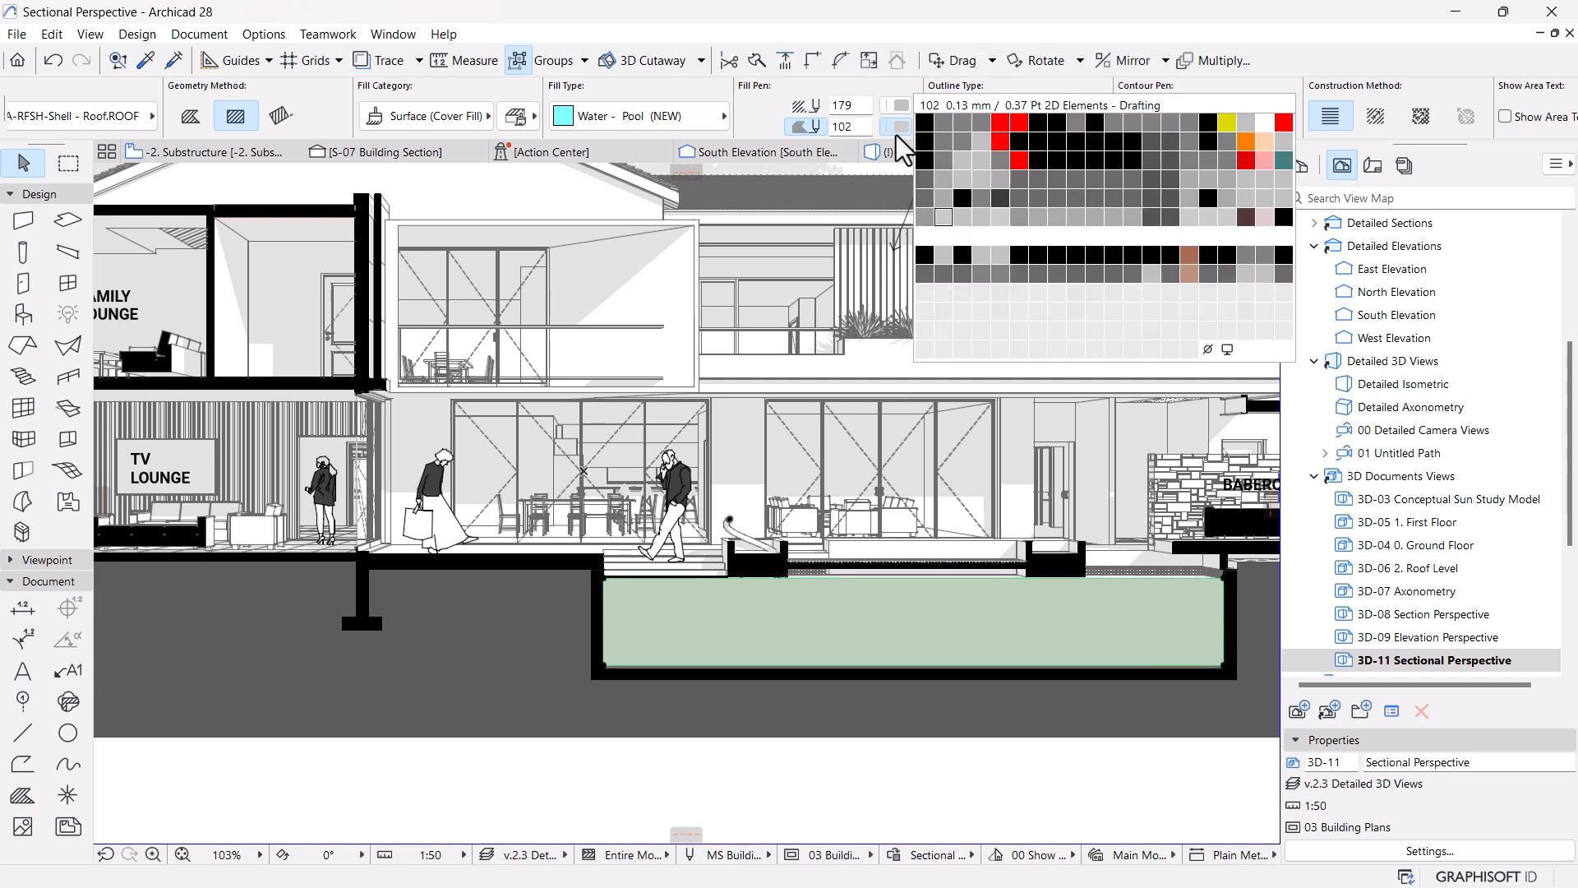
click(1281, 161)
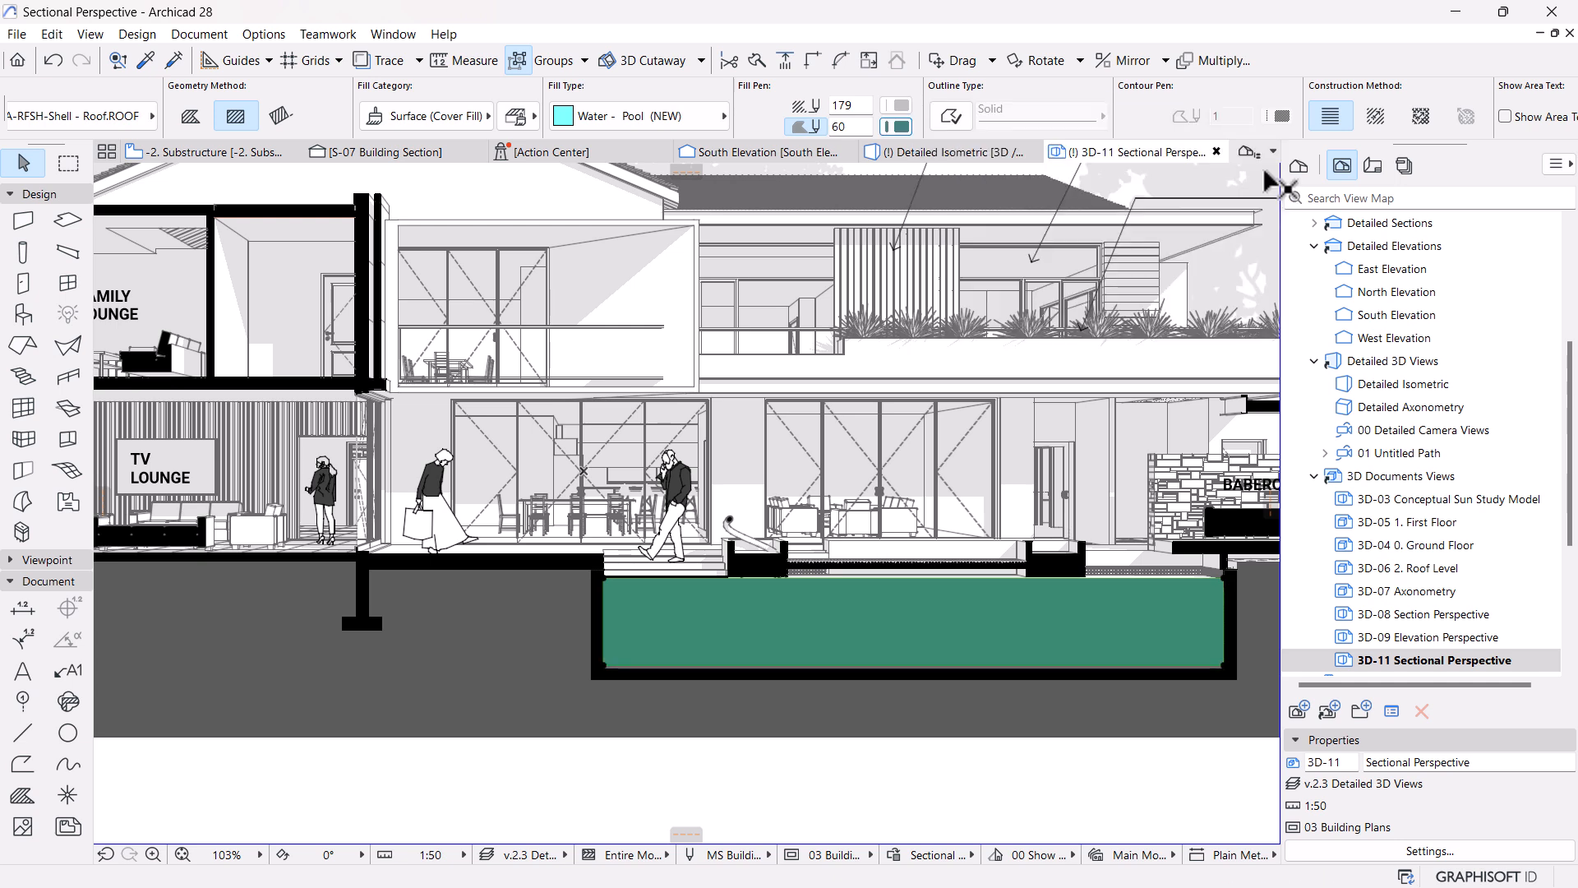
scroll(986, 559, down, 3)
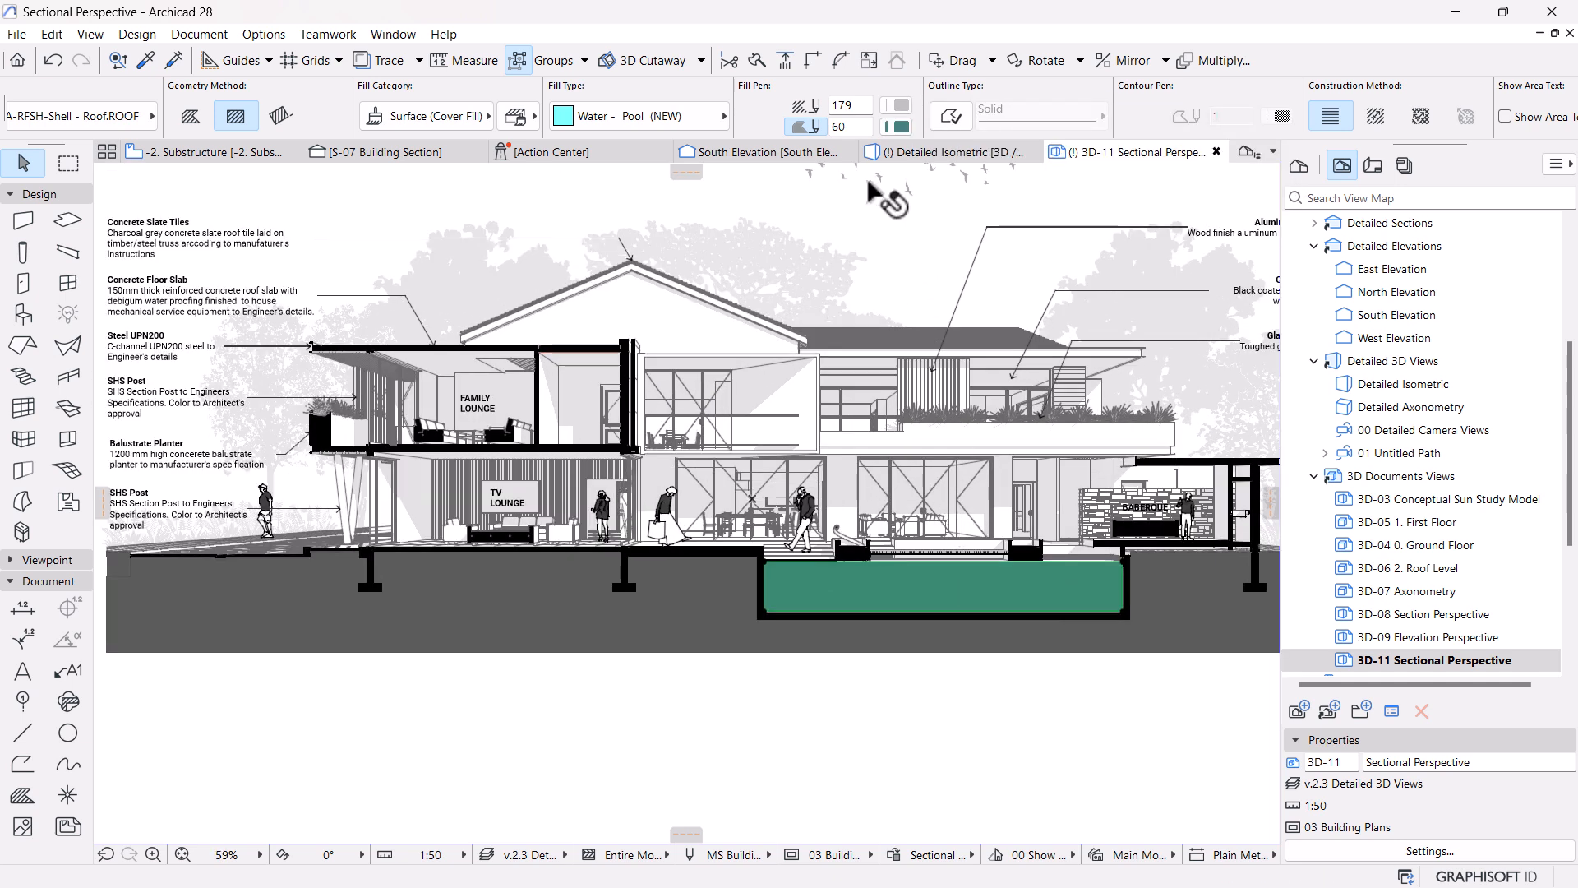
click(799, 126)
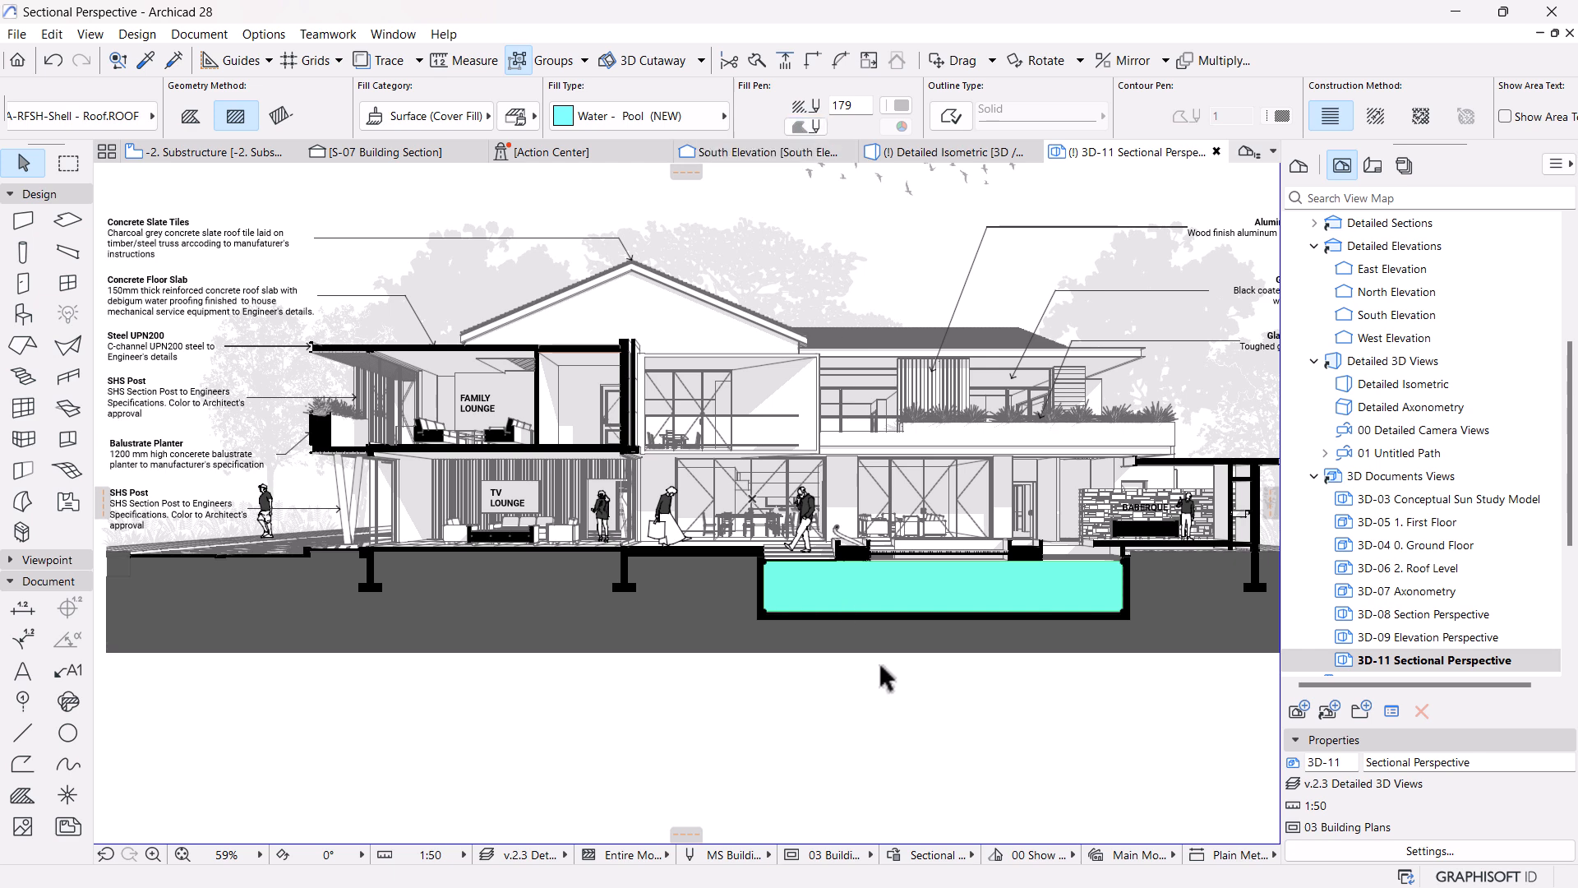
key(Escape)
Change the pool fill's surface to Water - River 02 (NEW) and deselect the fill
click(851, 603)
key(Escape)
click(952, 566)
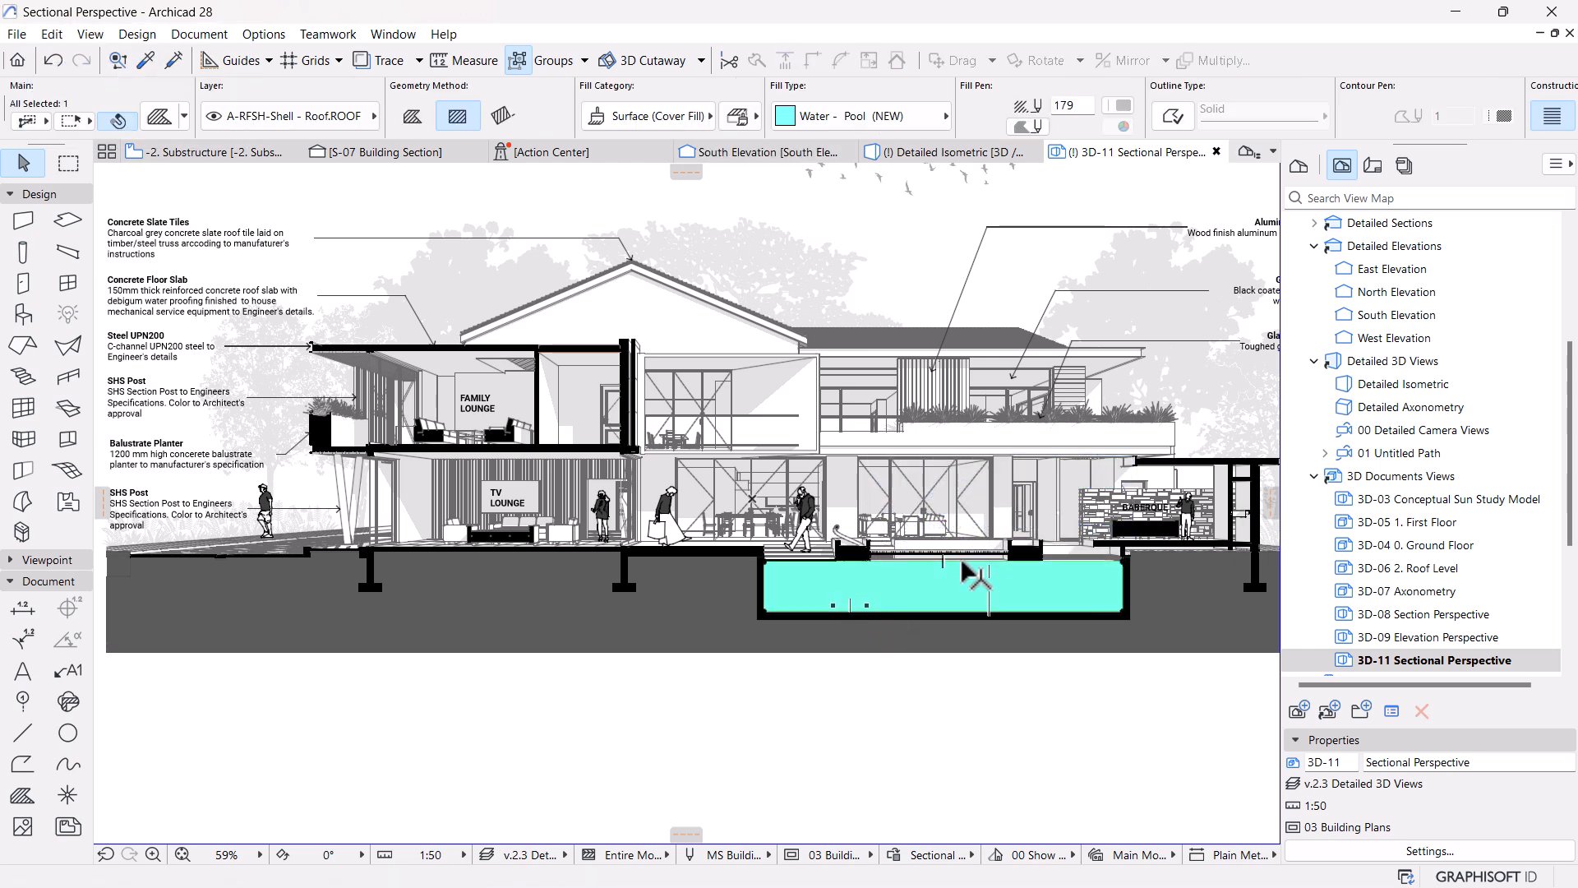
click(838, 123)
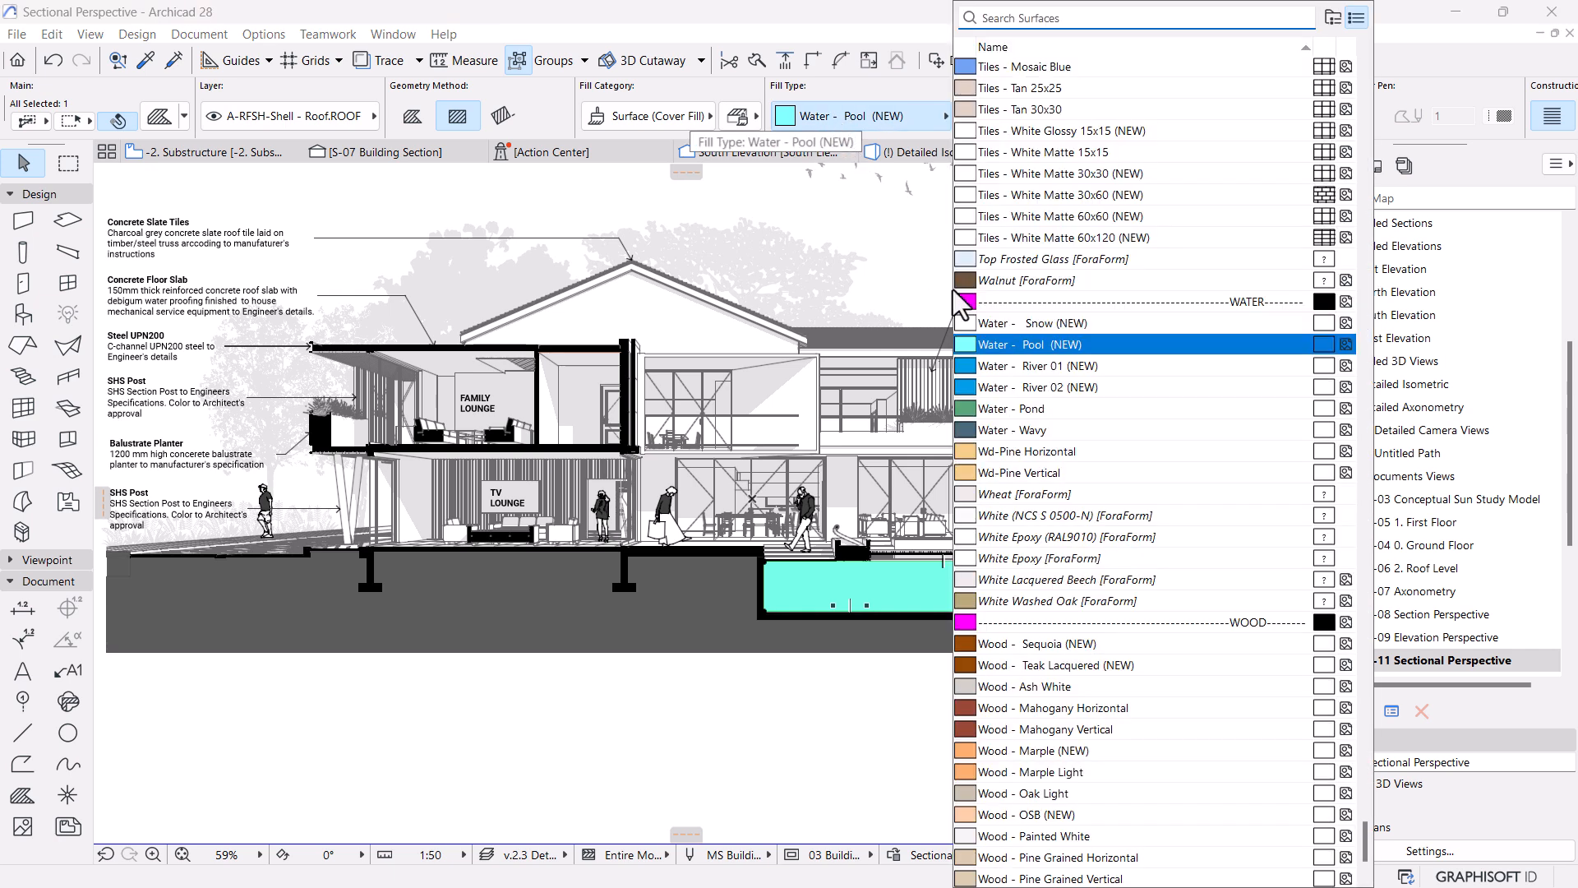
click(1082, 386)
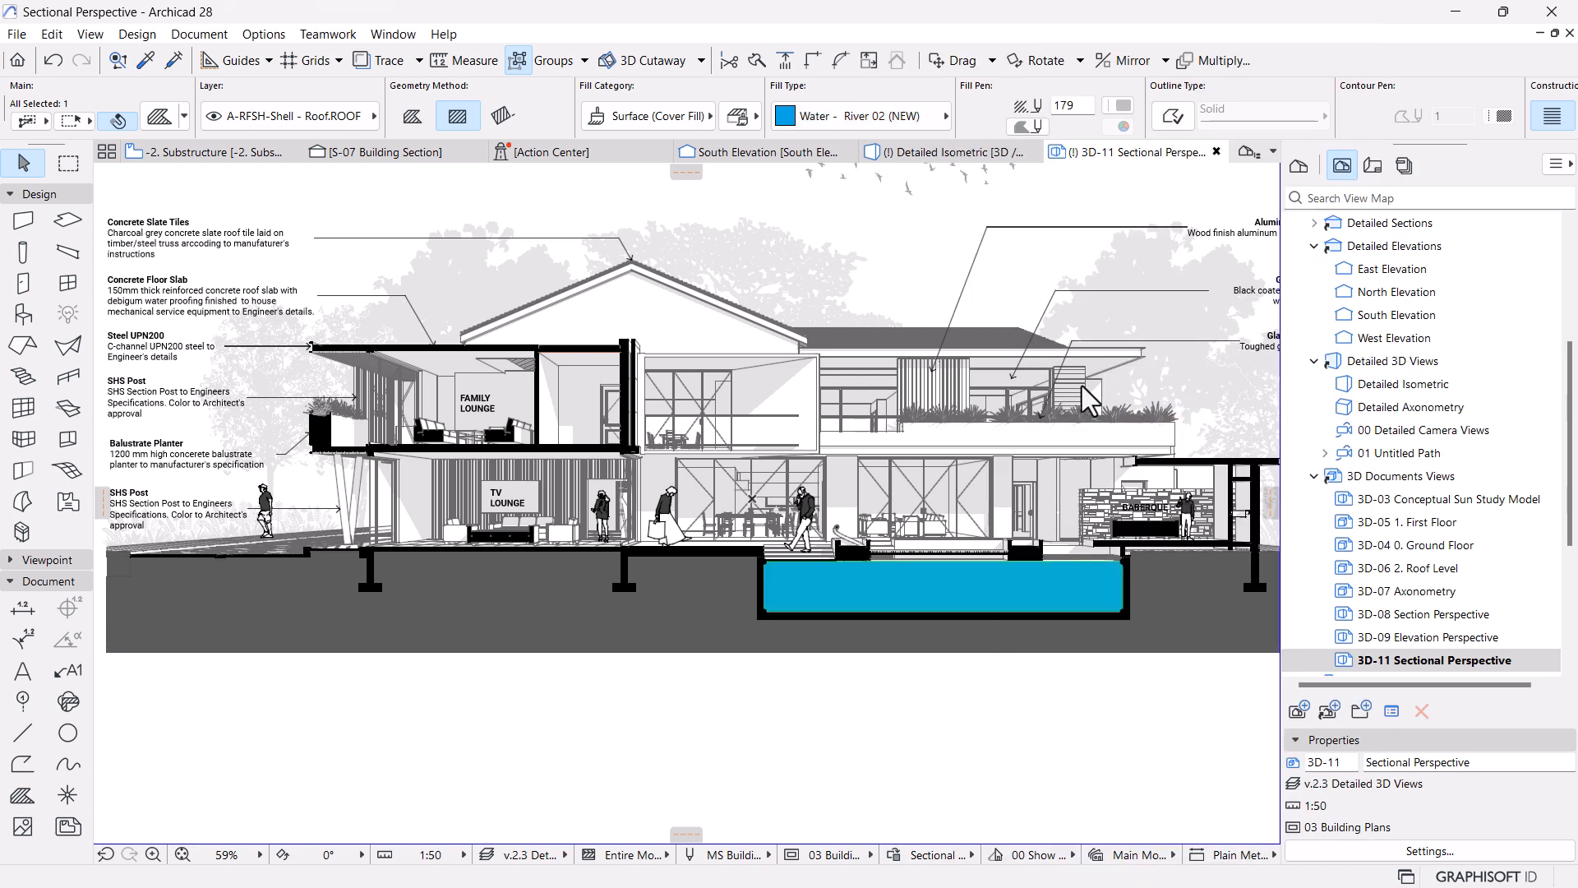
key(Escape)
Examine the whole sectional perspective with its recoloured pool water, annotations, planting and background trees
scroll(1028, 427, down, 4)
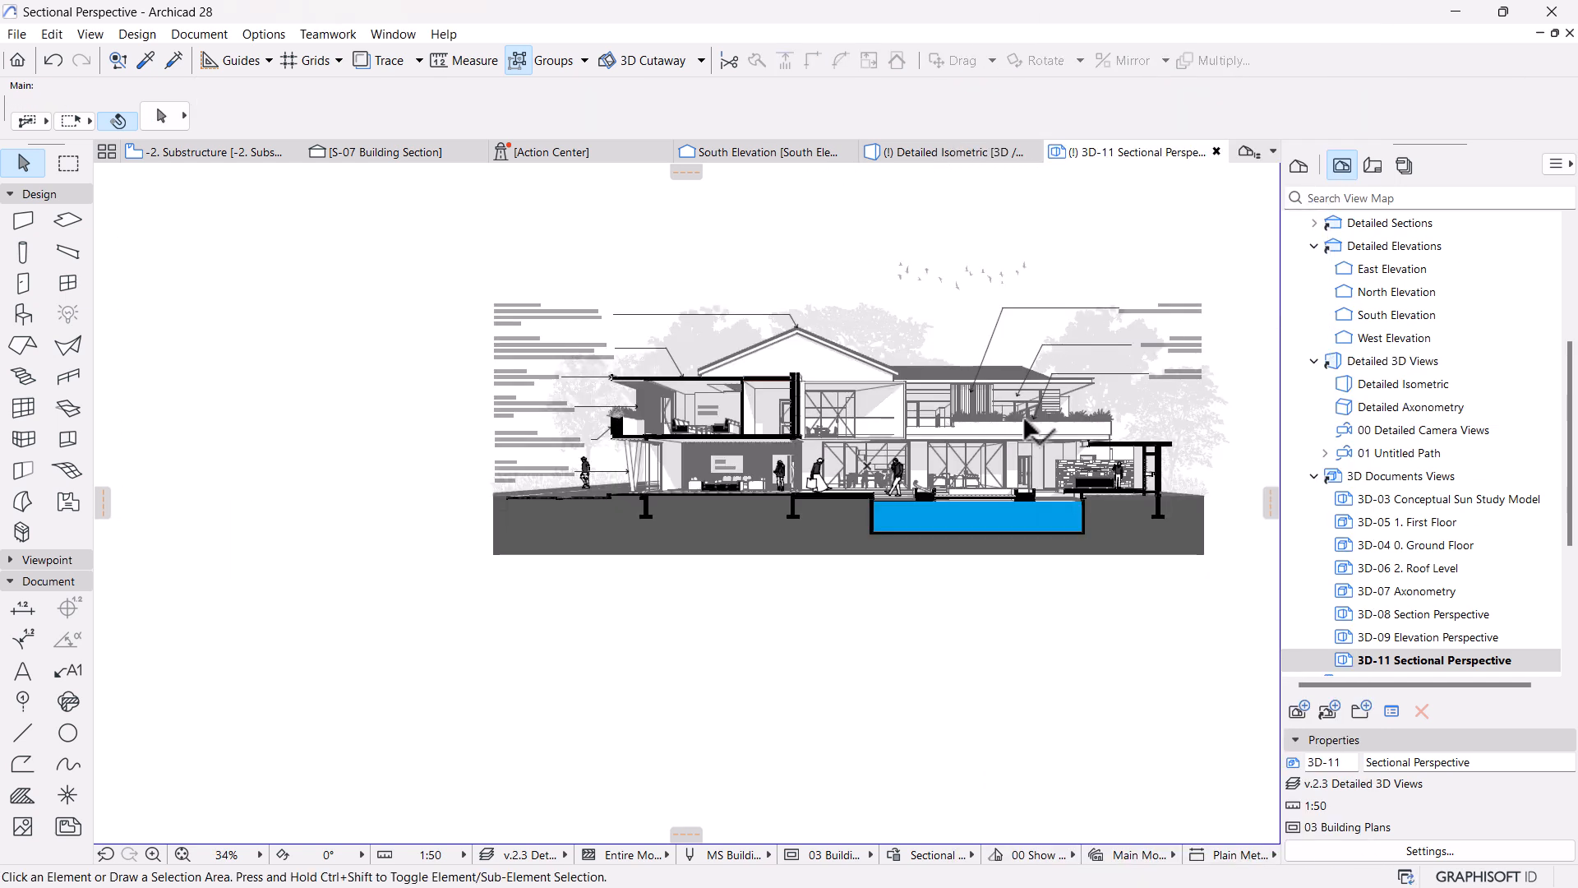
middle_drag(949, 655, 910, 681)
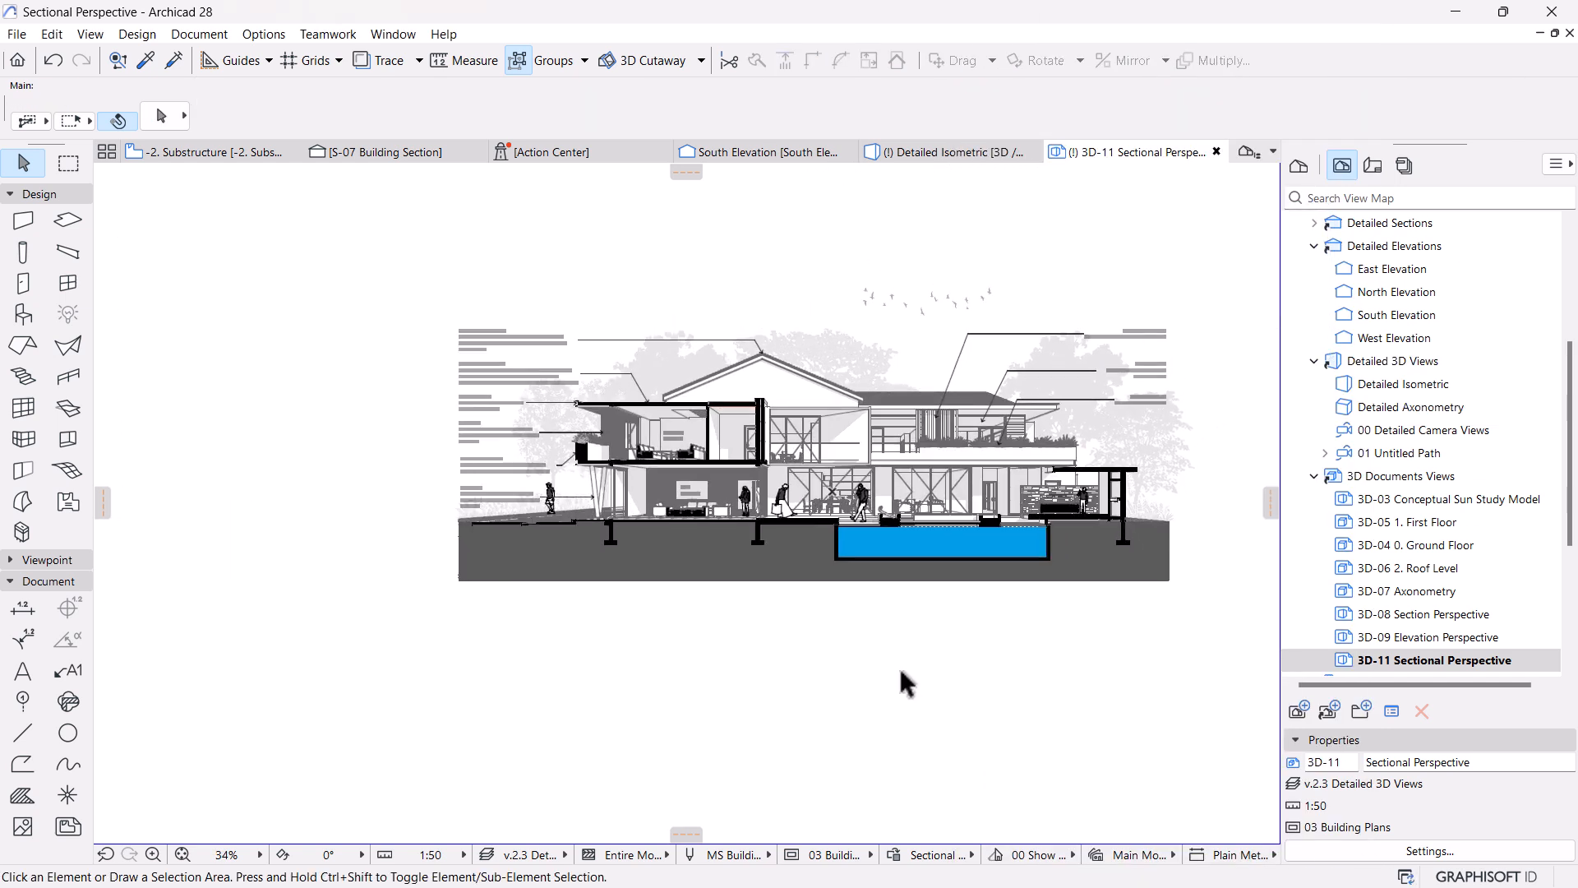
scroll(970, 457, up, 1)
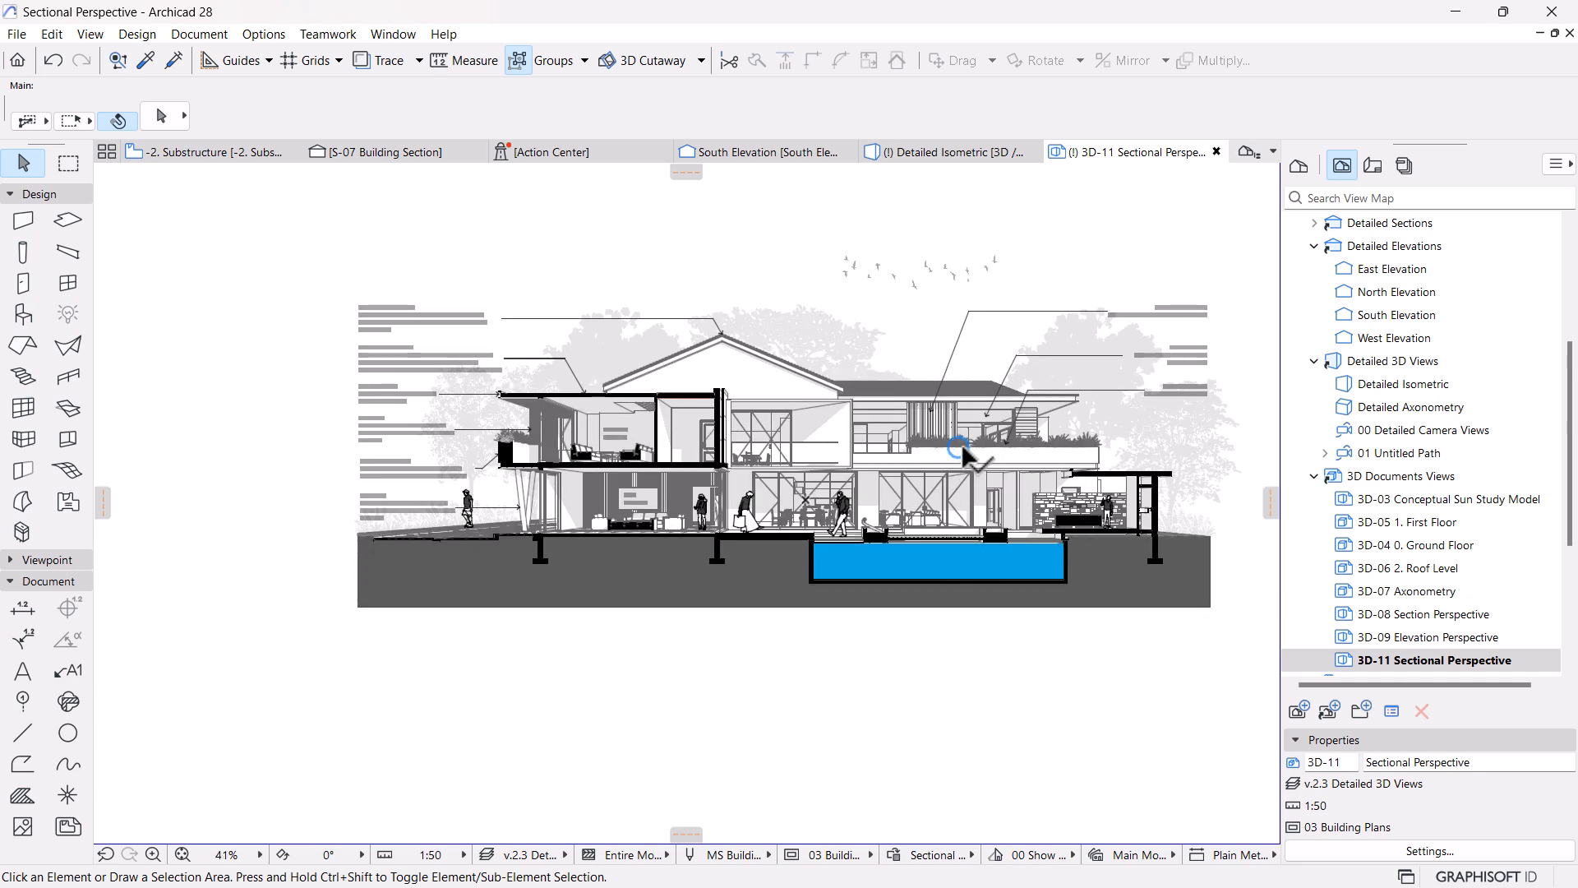
scroll(941, 658, up, 2)
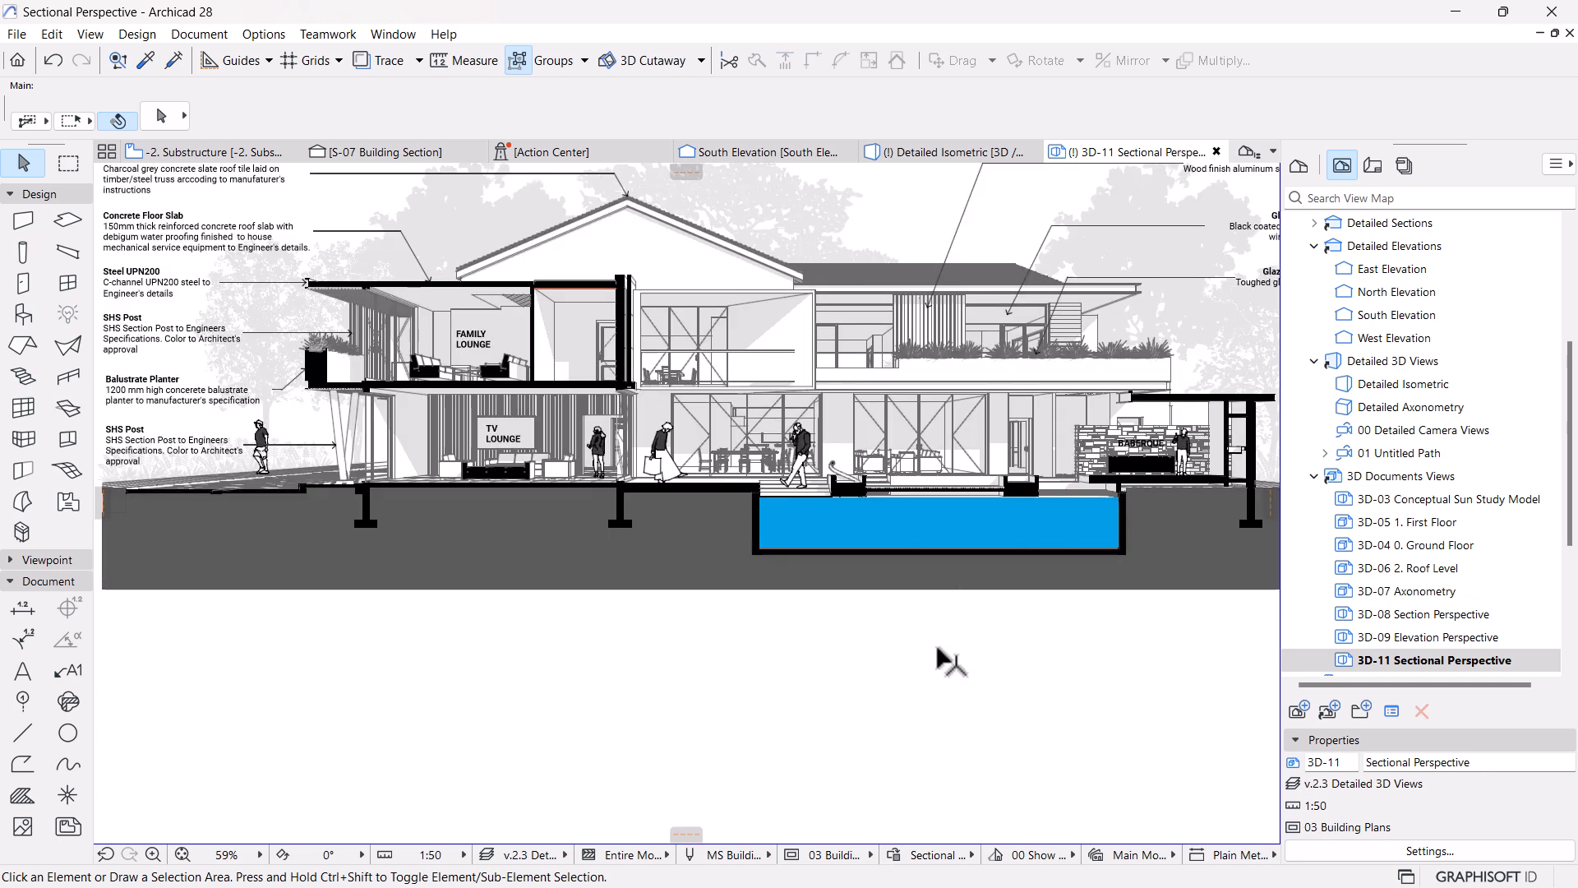
scroll(817, 624, down, 1)
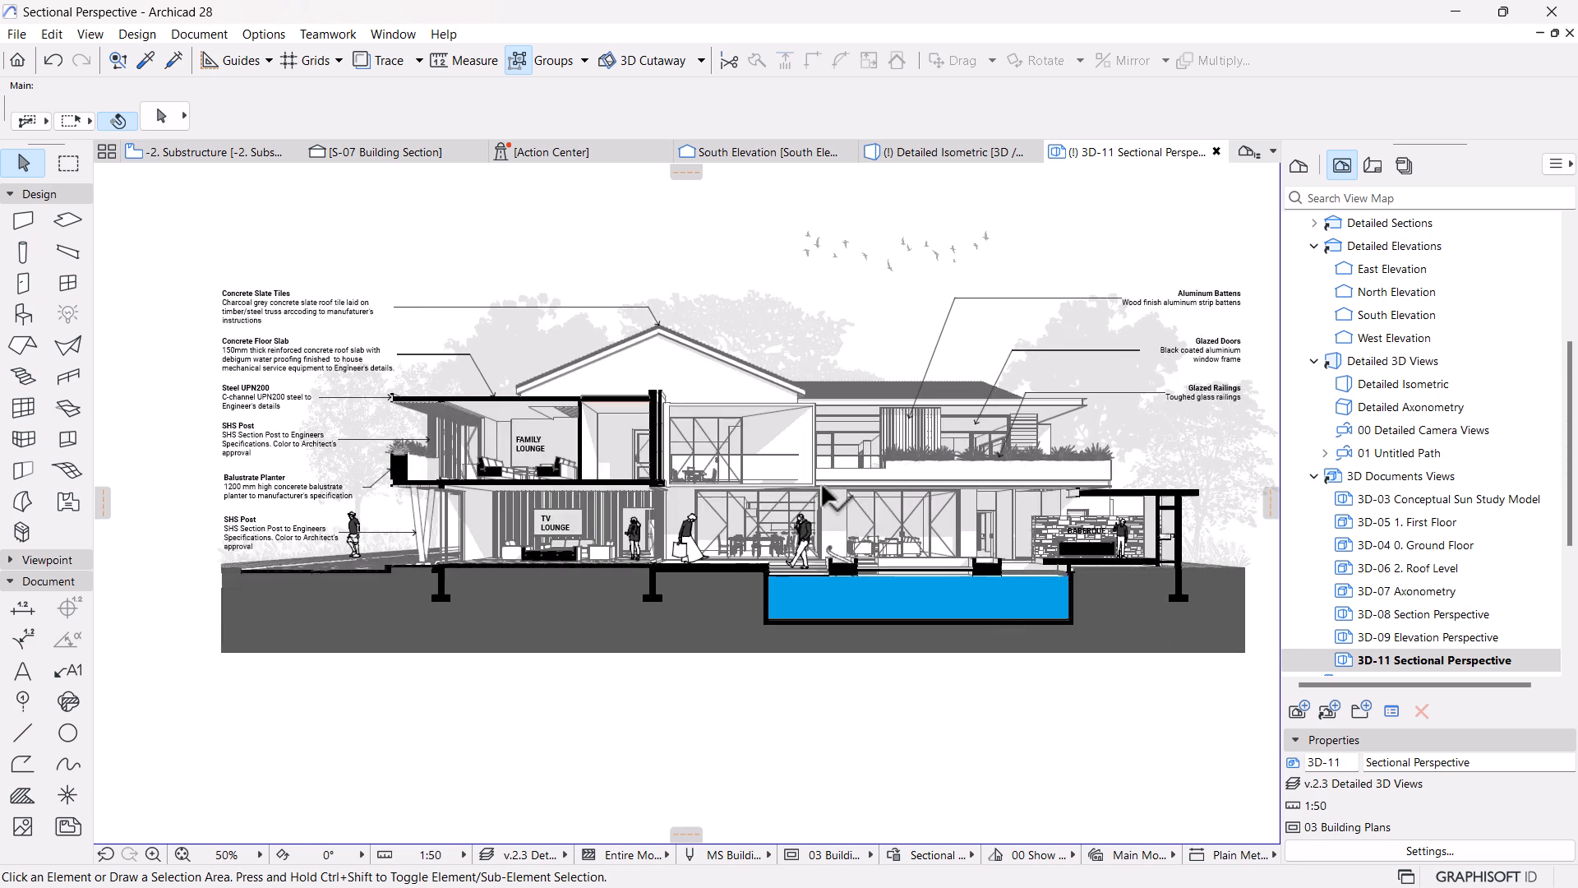
middle_drag(857, 500, 808, 519)
scroll(808, 519, up, 1)
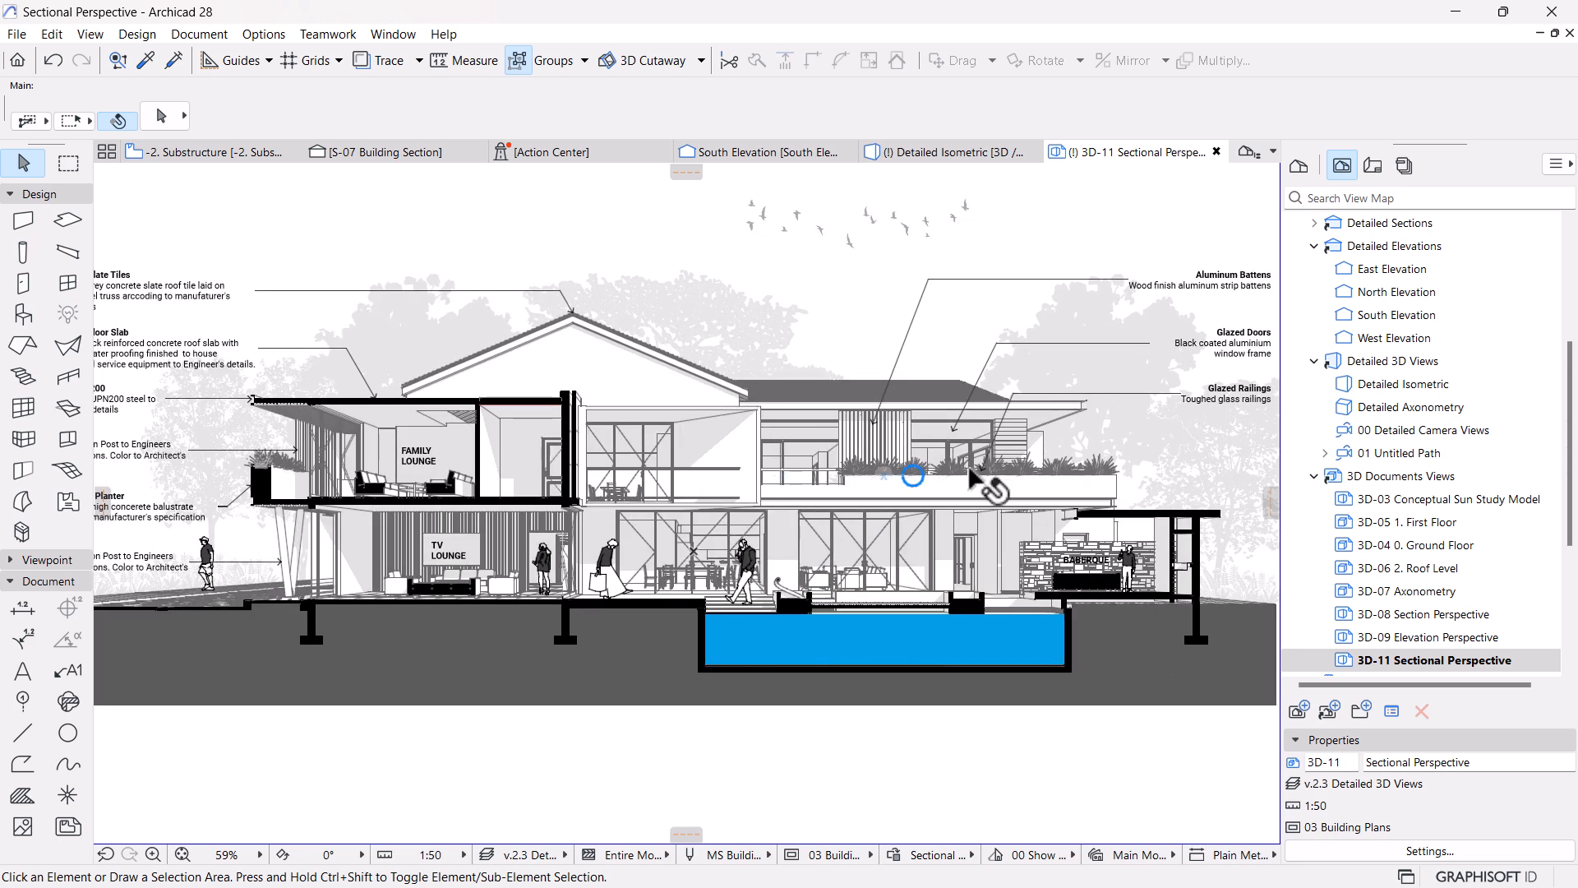
scroll(937, 493, down, 2)
Create a layout named Sectional Perspective after A.05 Layout in the layout book, using the A2 Landscape master
click(1373, 165)
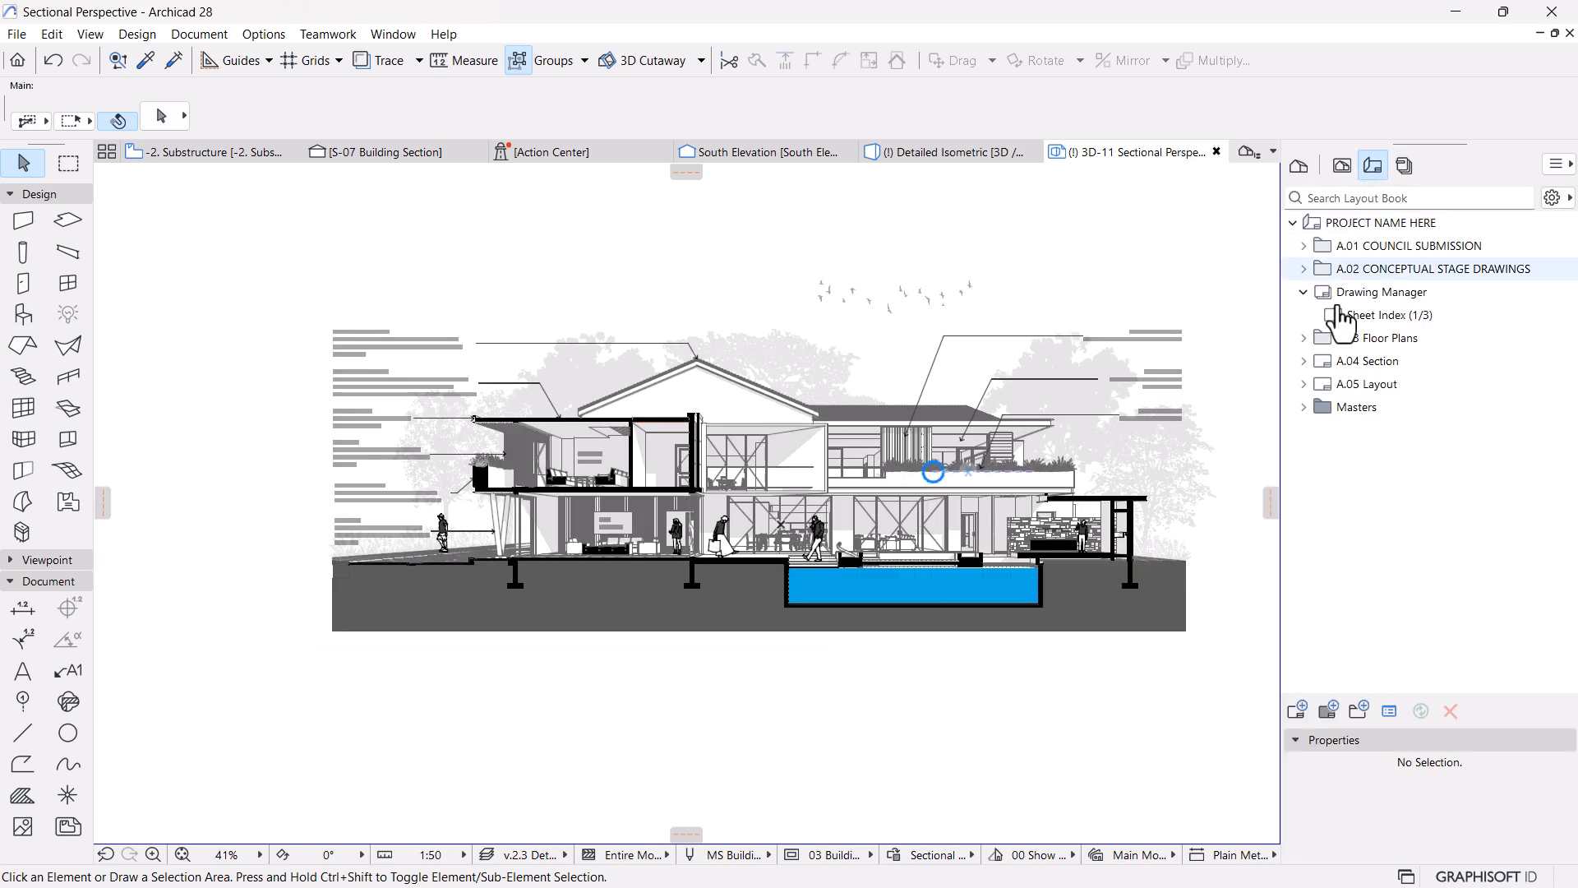
click(1365, 384)
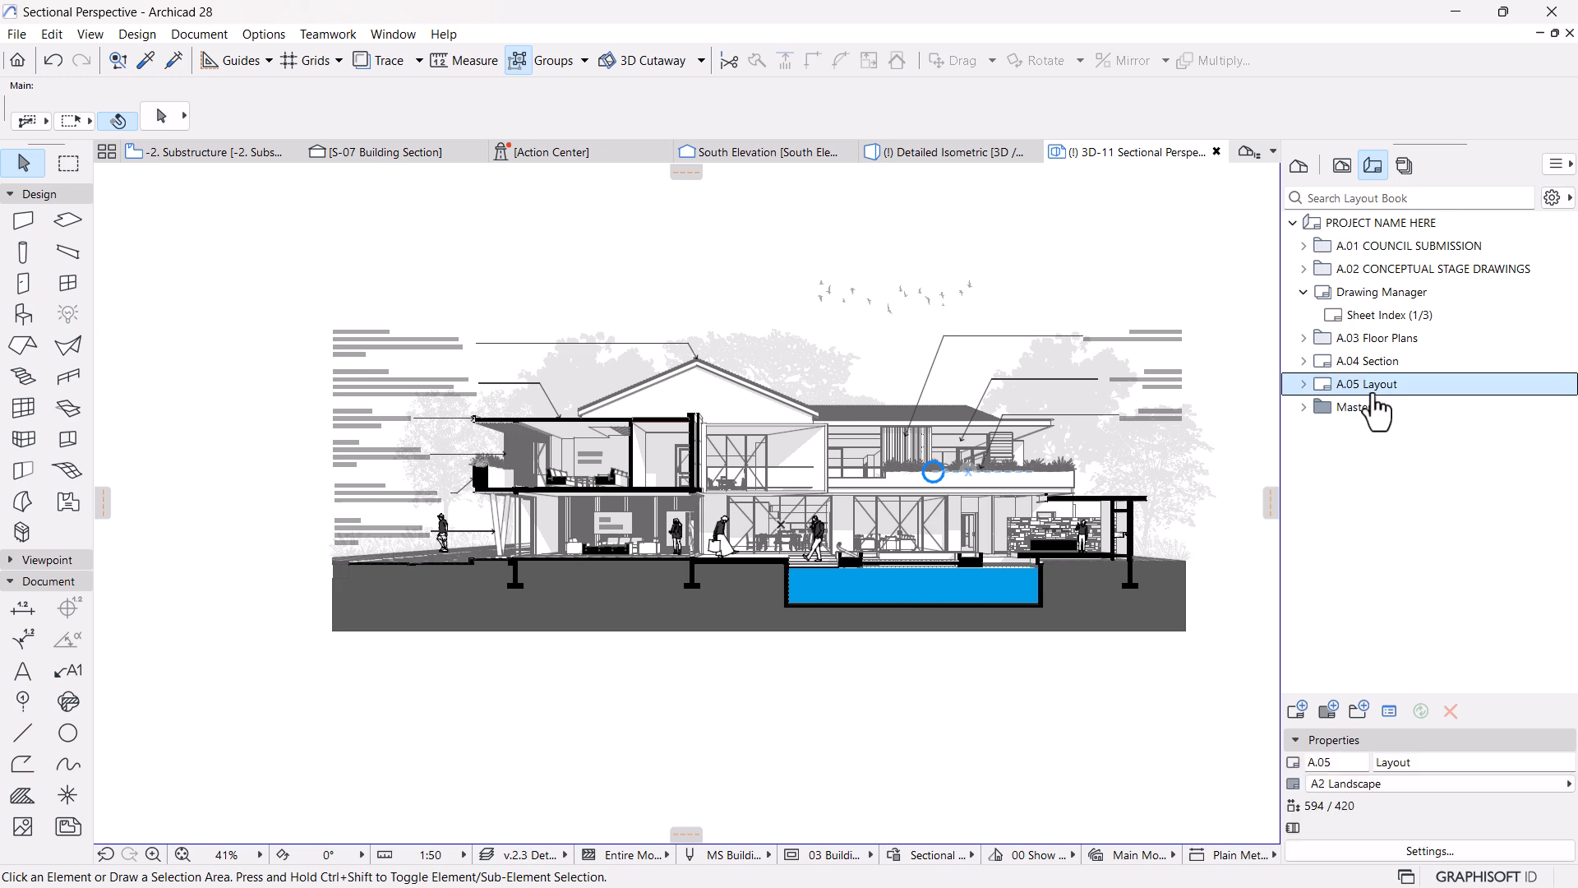
click(1297, 710)
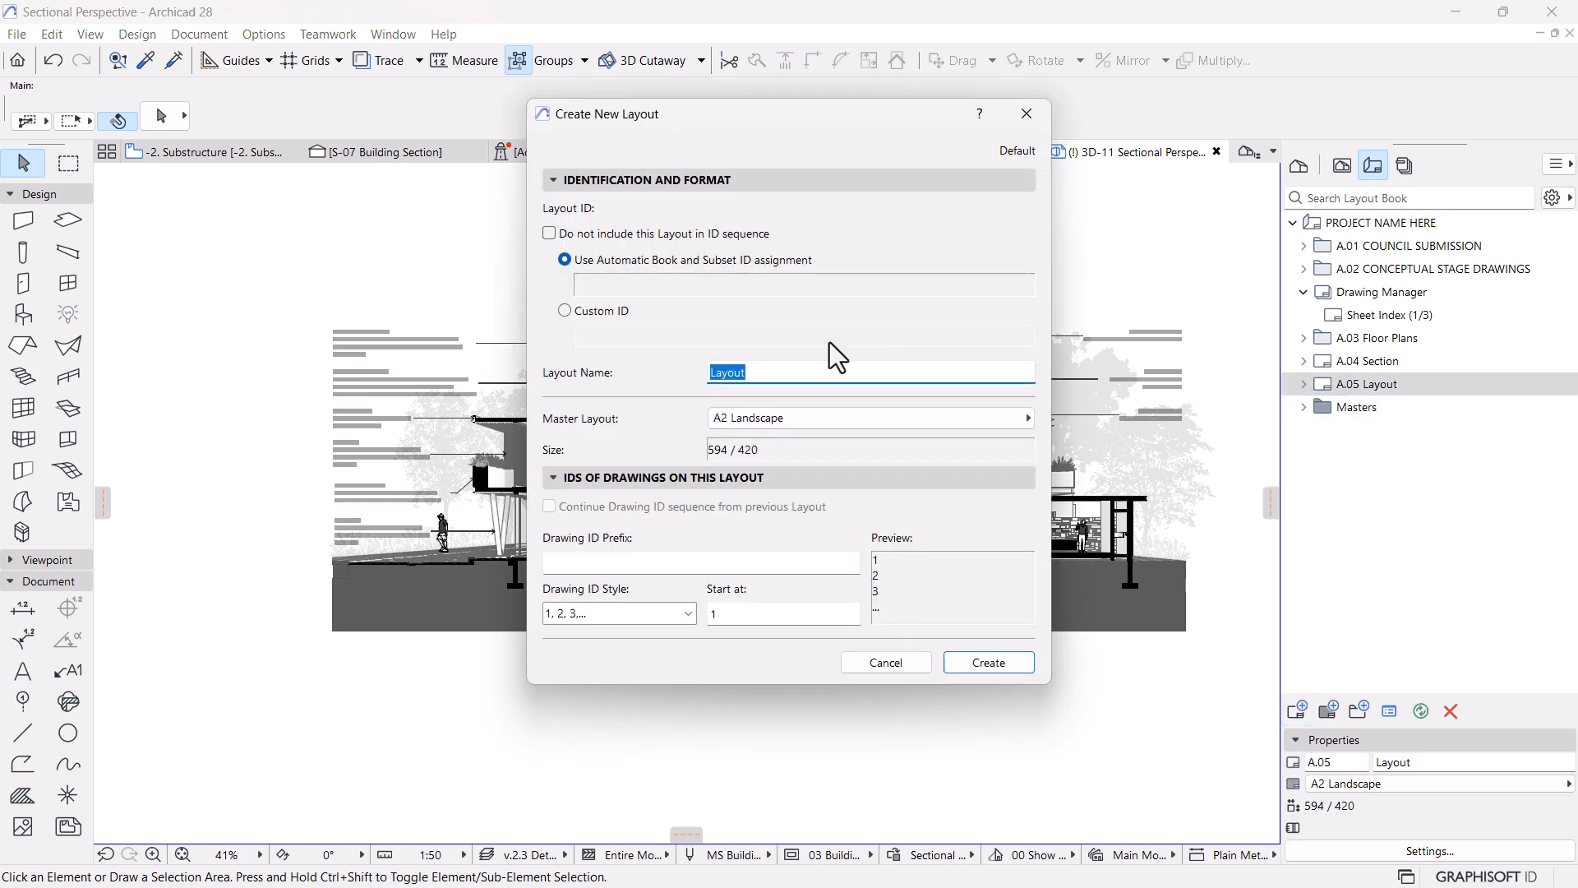
text(Se)
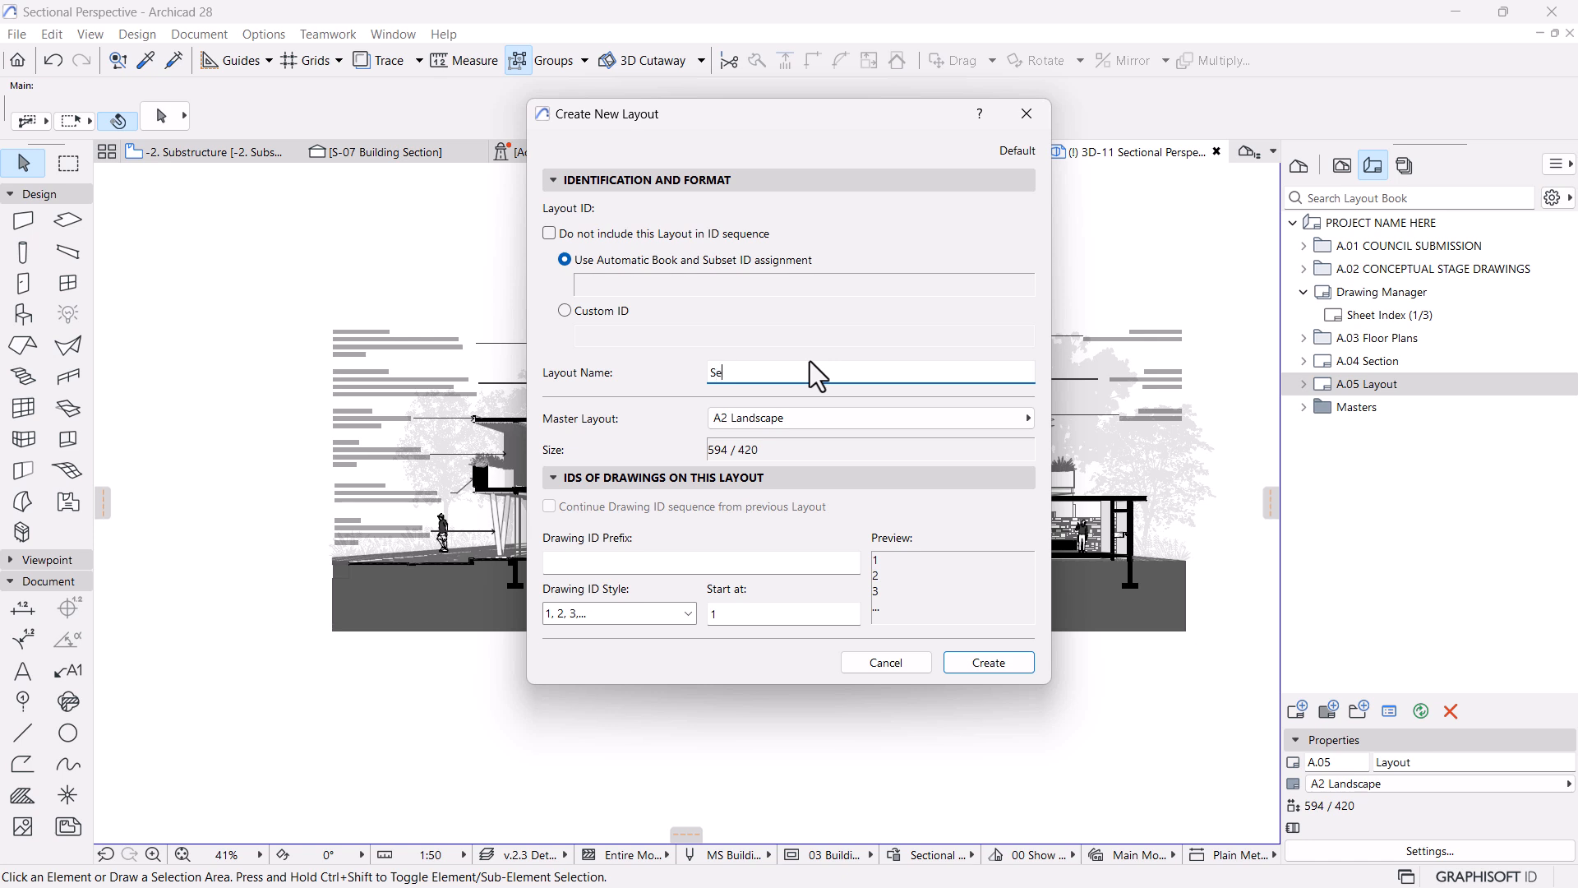
text(ctin)
key(BackSpace)
text(onal Perspective)
click(979, 665)
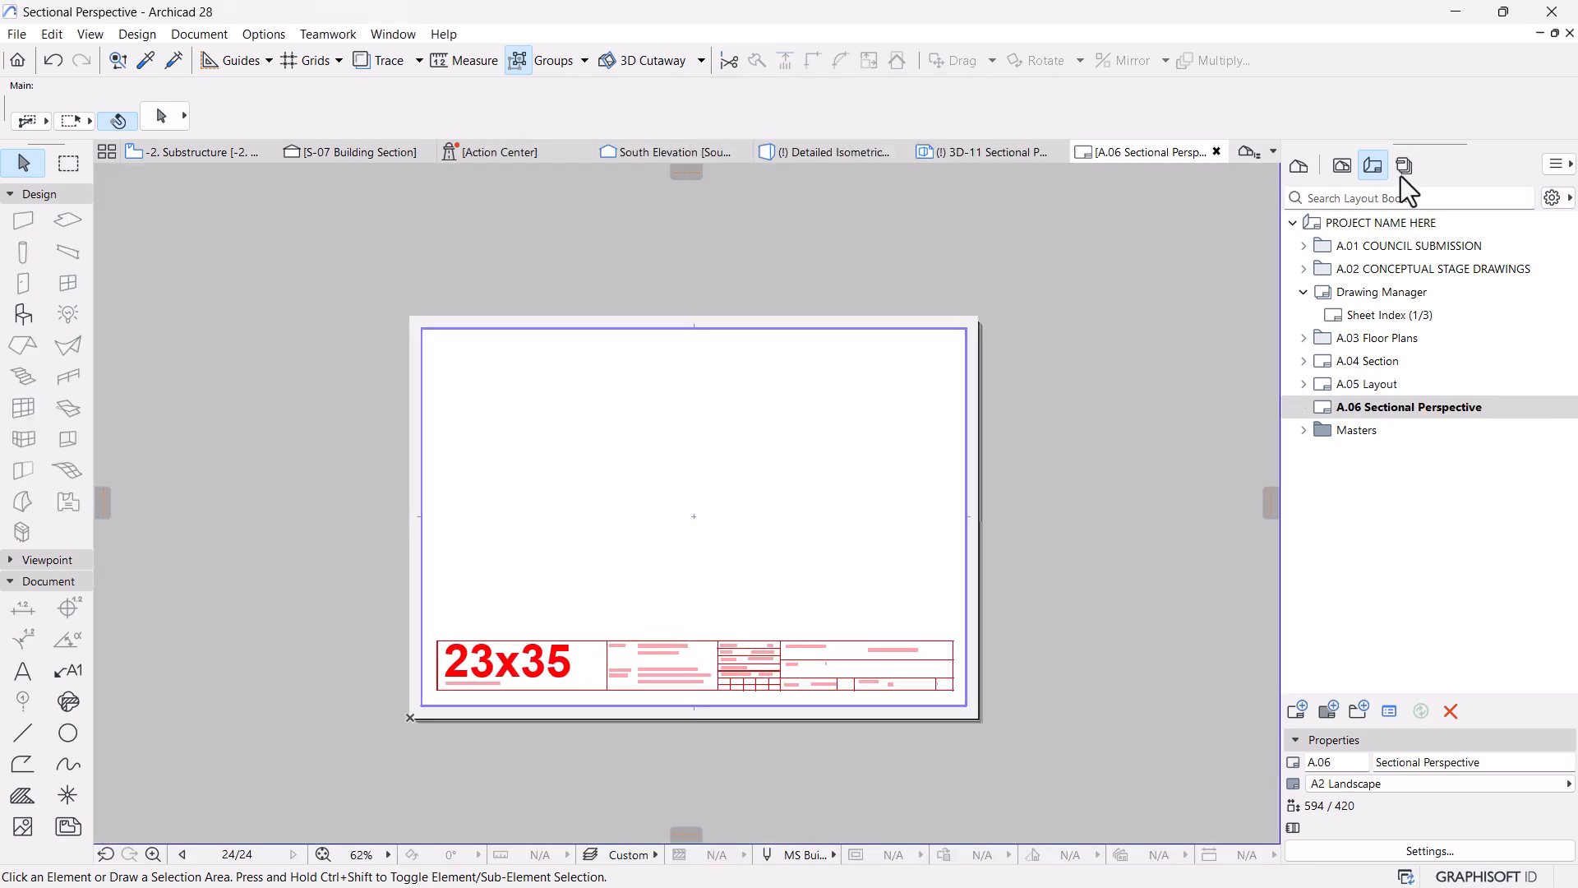
Place the 3D-11 Sectional Perspective view on the A.06 layout and set the drawing's scale to 1:100
click(1342, 167)
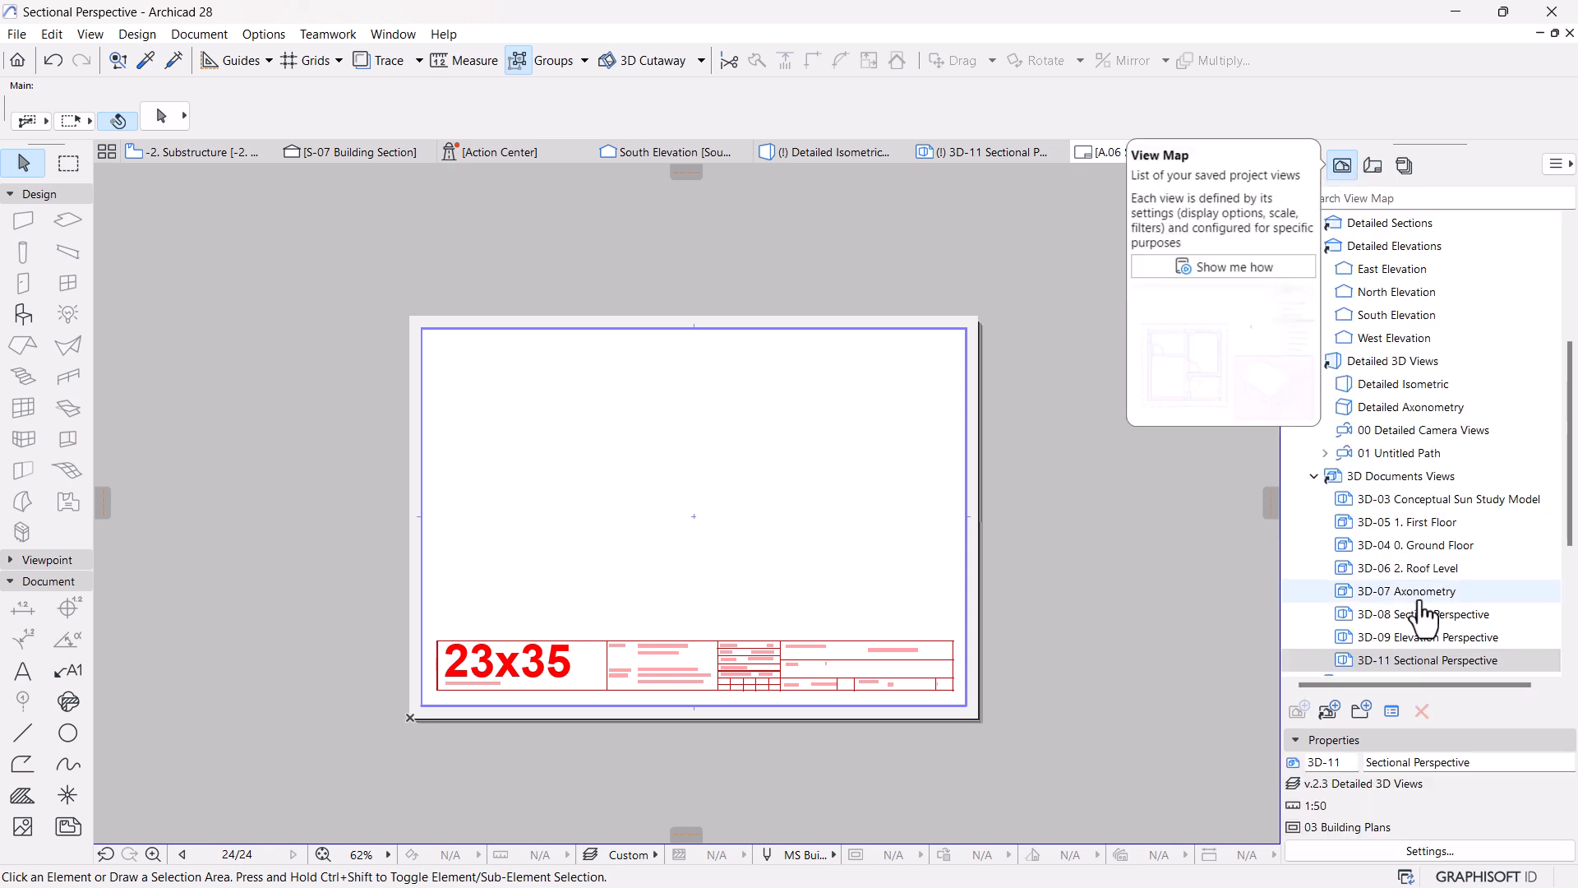
drag(1348, 662, 691, 520)
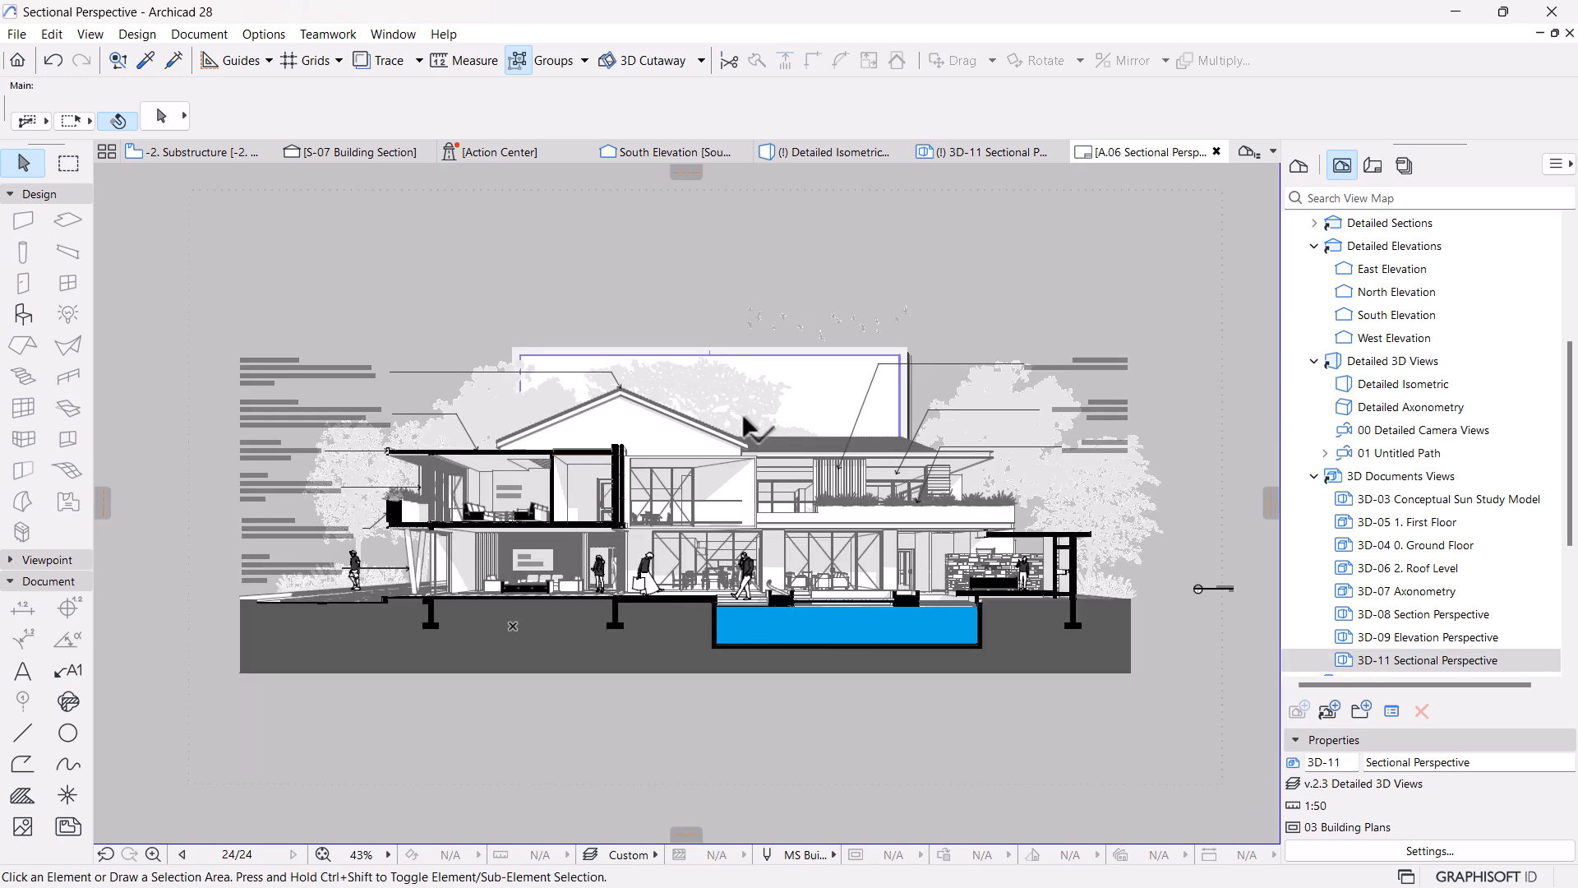
click(891, 482)
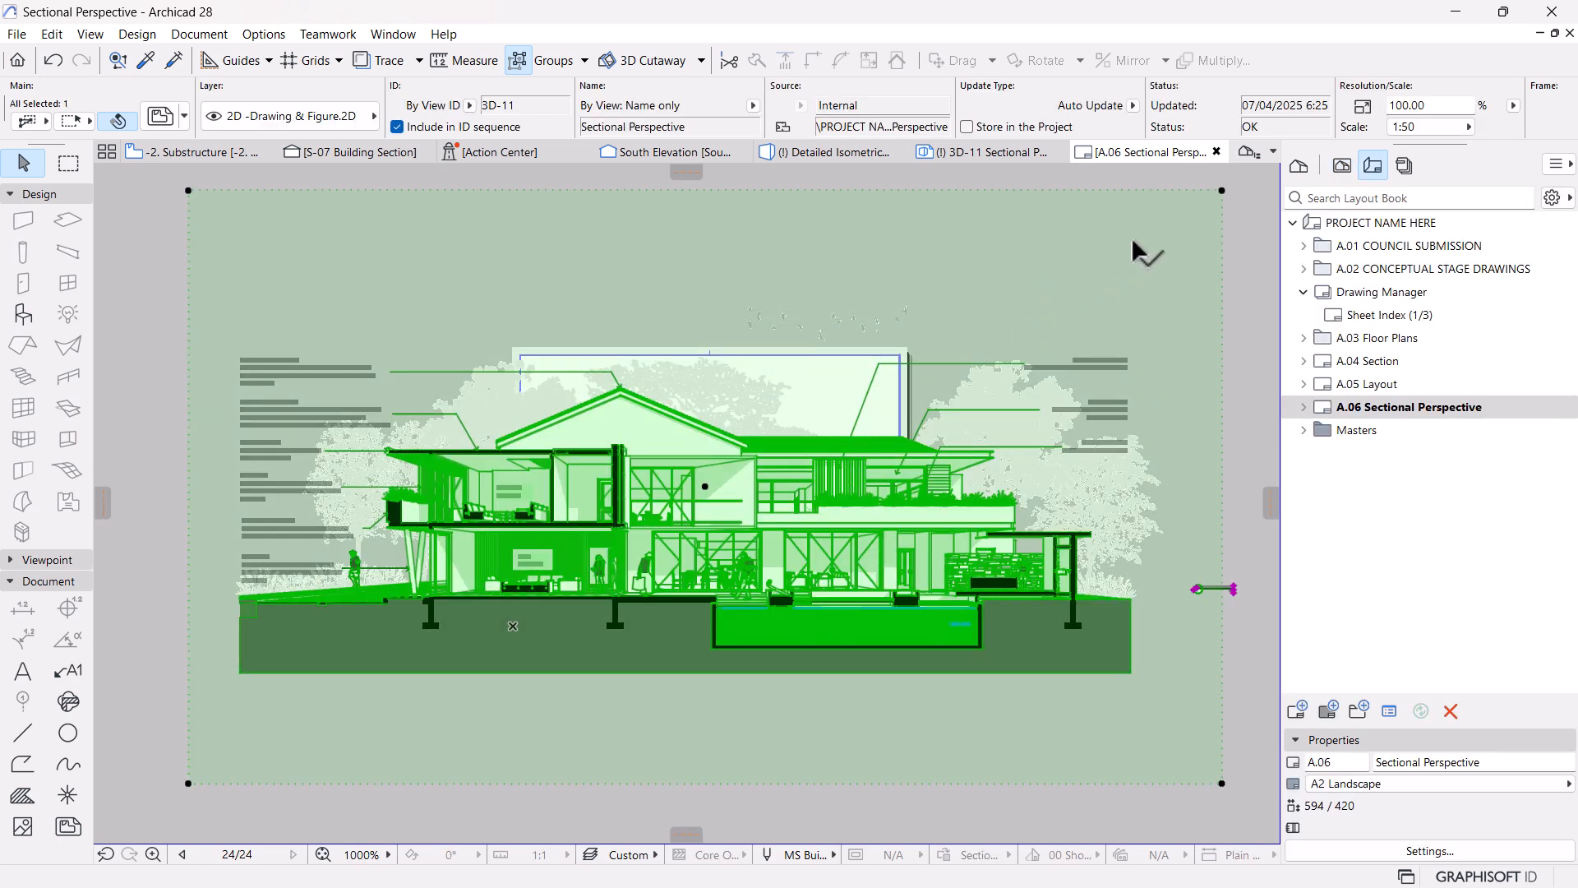
click(1410, 127)
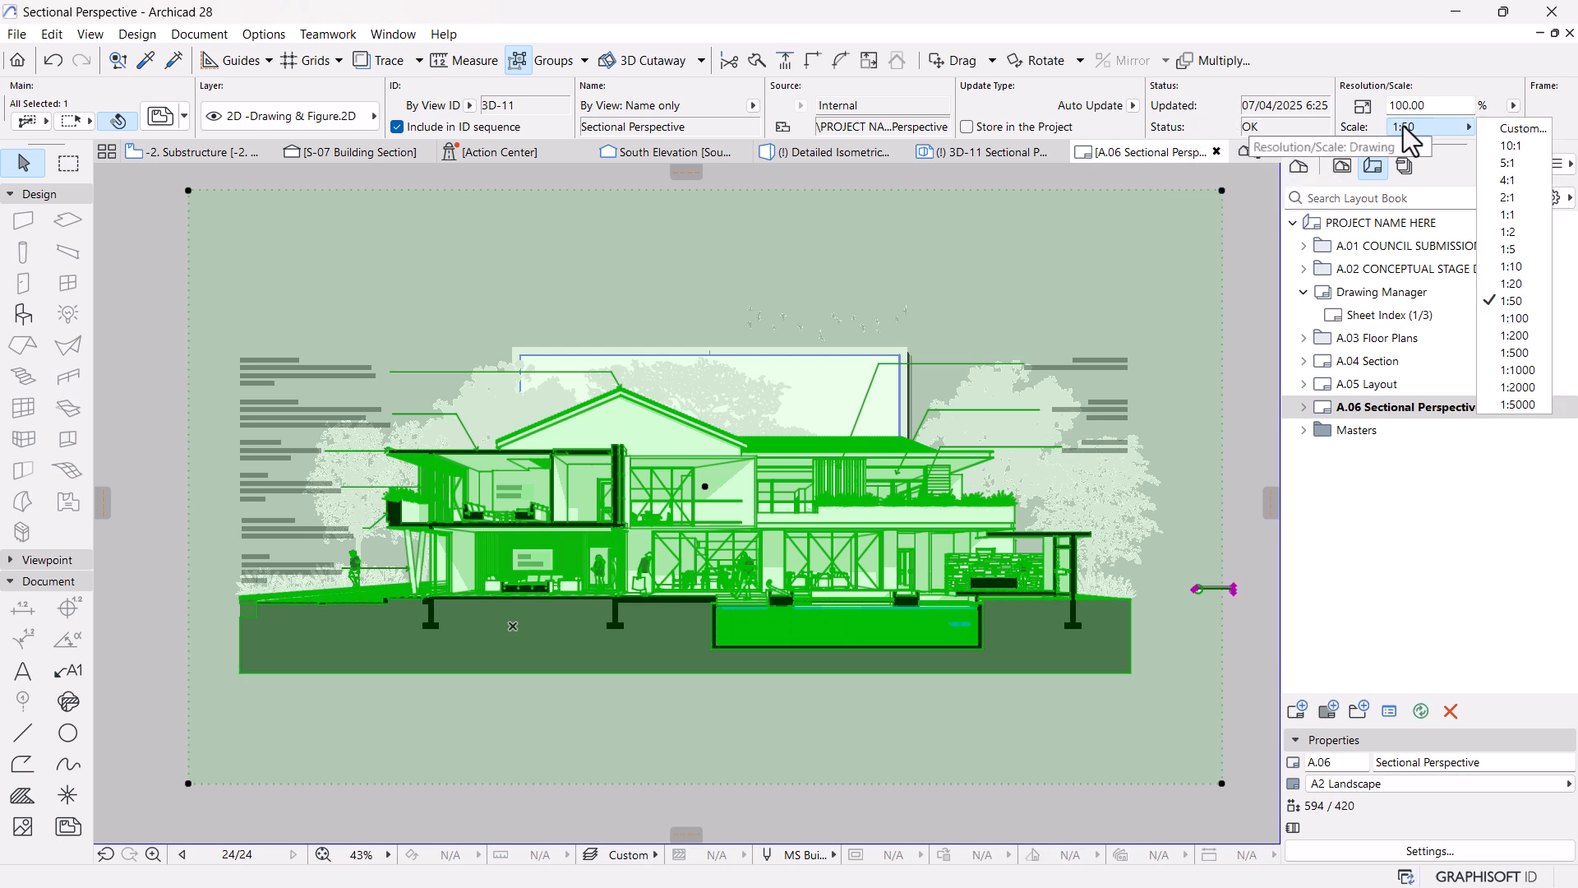
click(1515, 318)
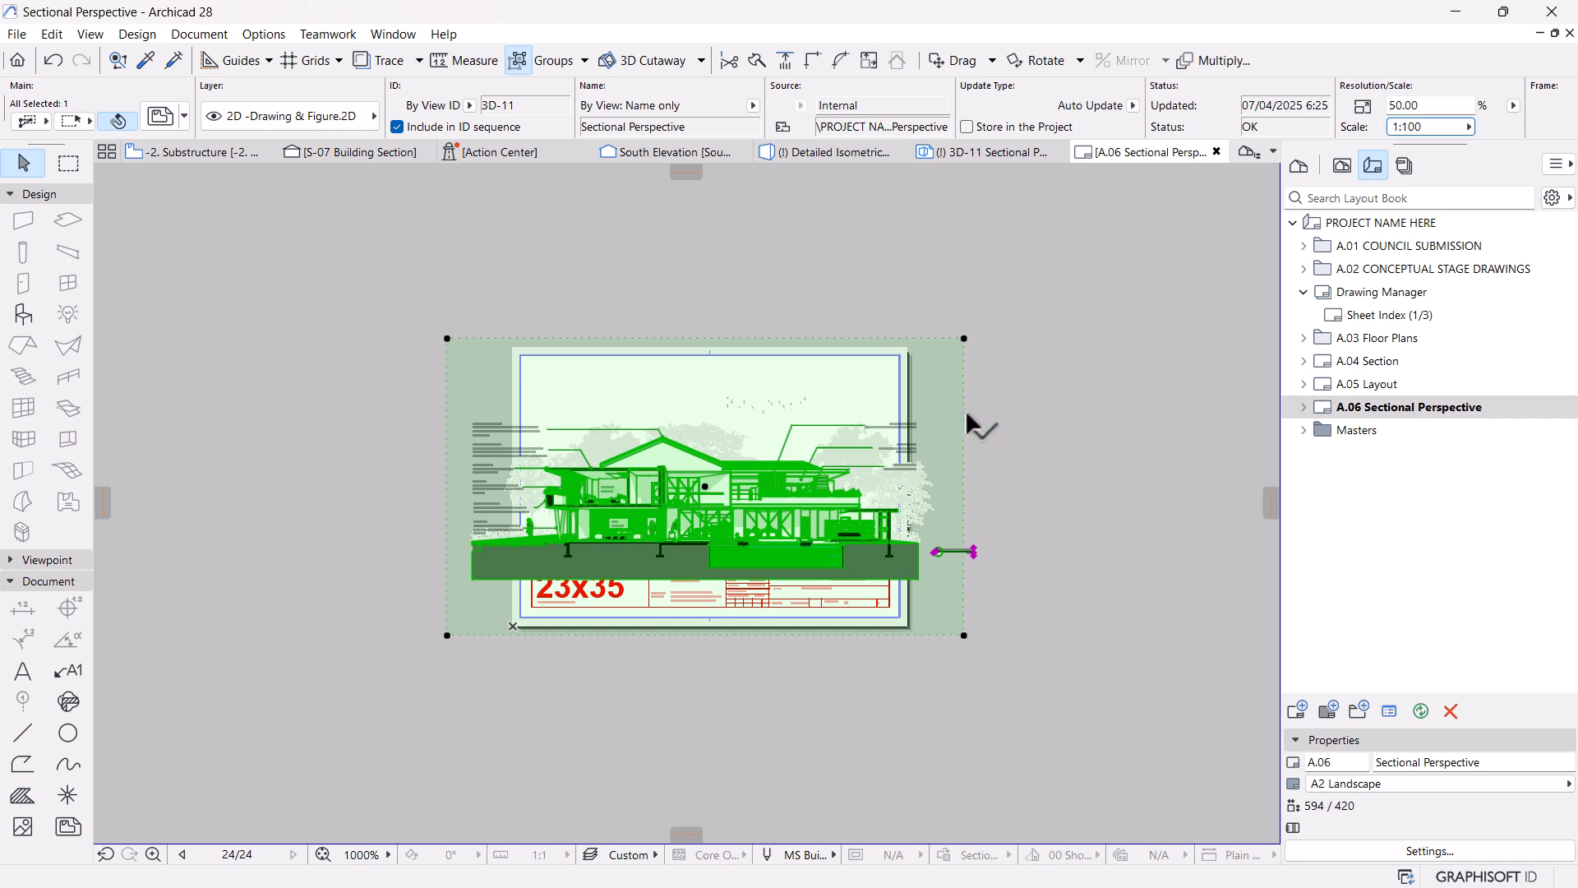
Graphically resize the placed drawing about its centre to about 1:126.46 so it fits within the sheet's width
scroll(968, 415, up, 2)
key(ctrl+k)
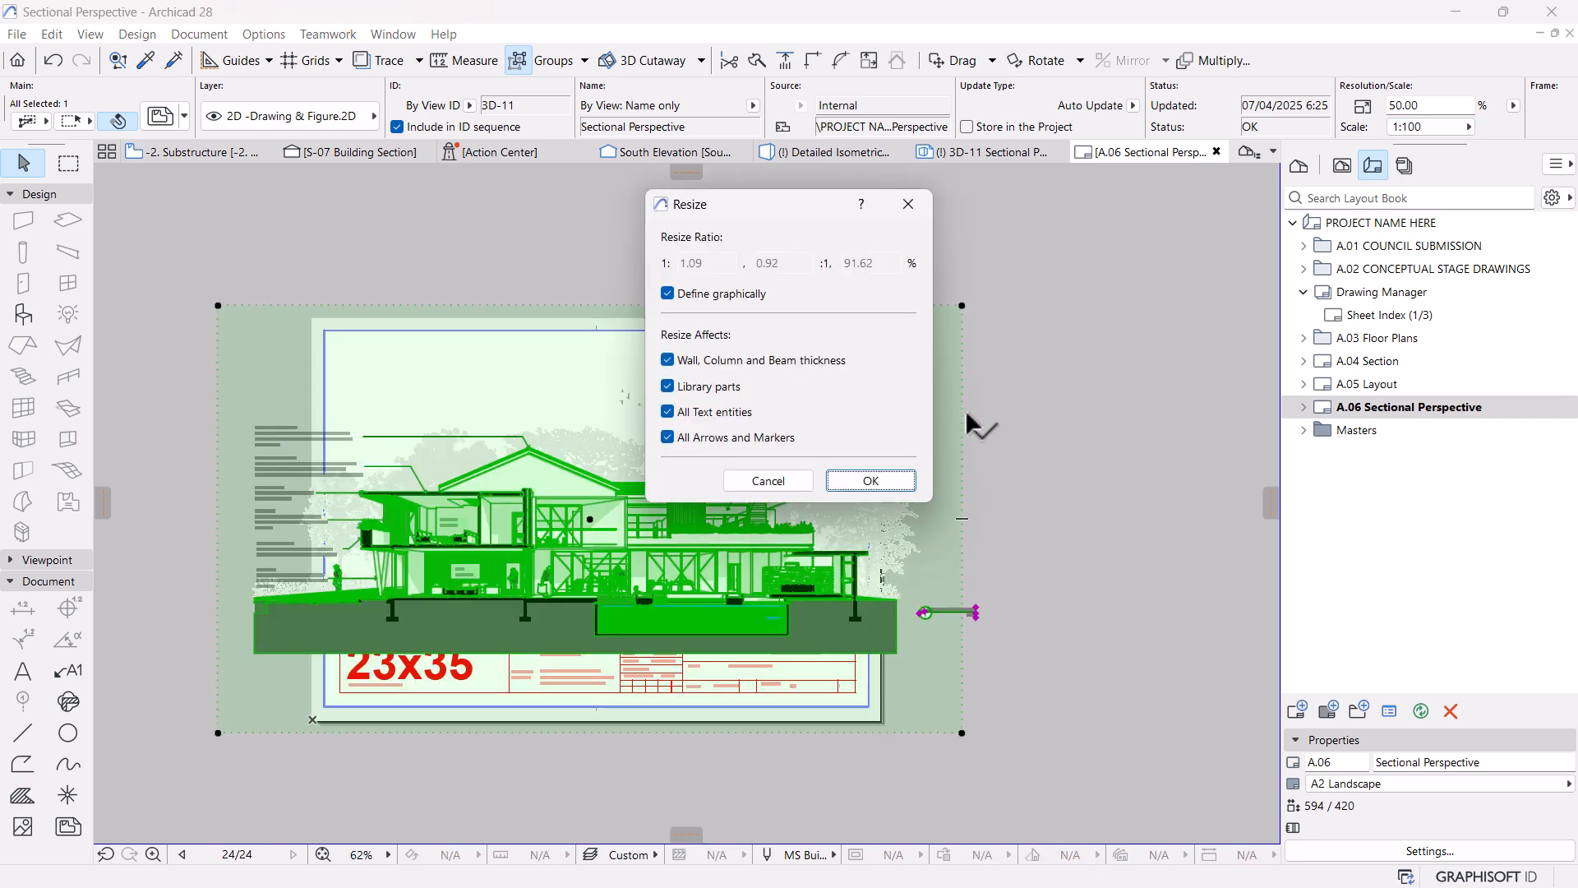
click(886, 483)
click(589, 519)
click(927, 518)
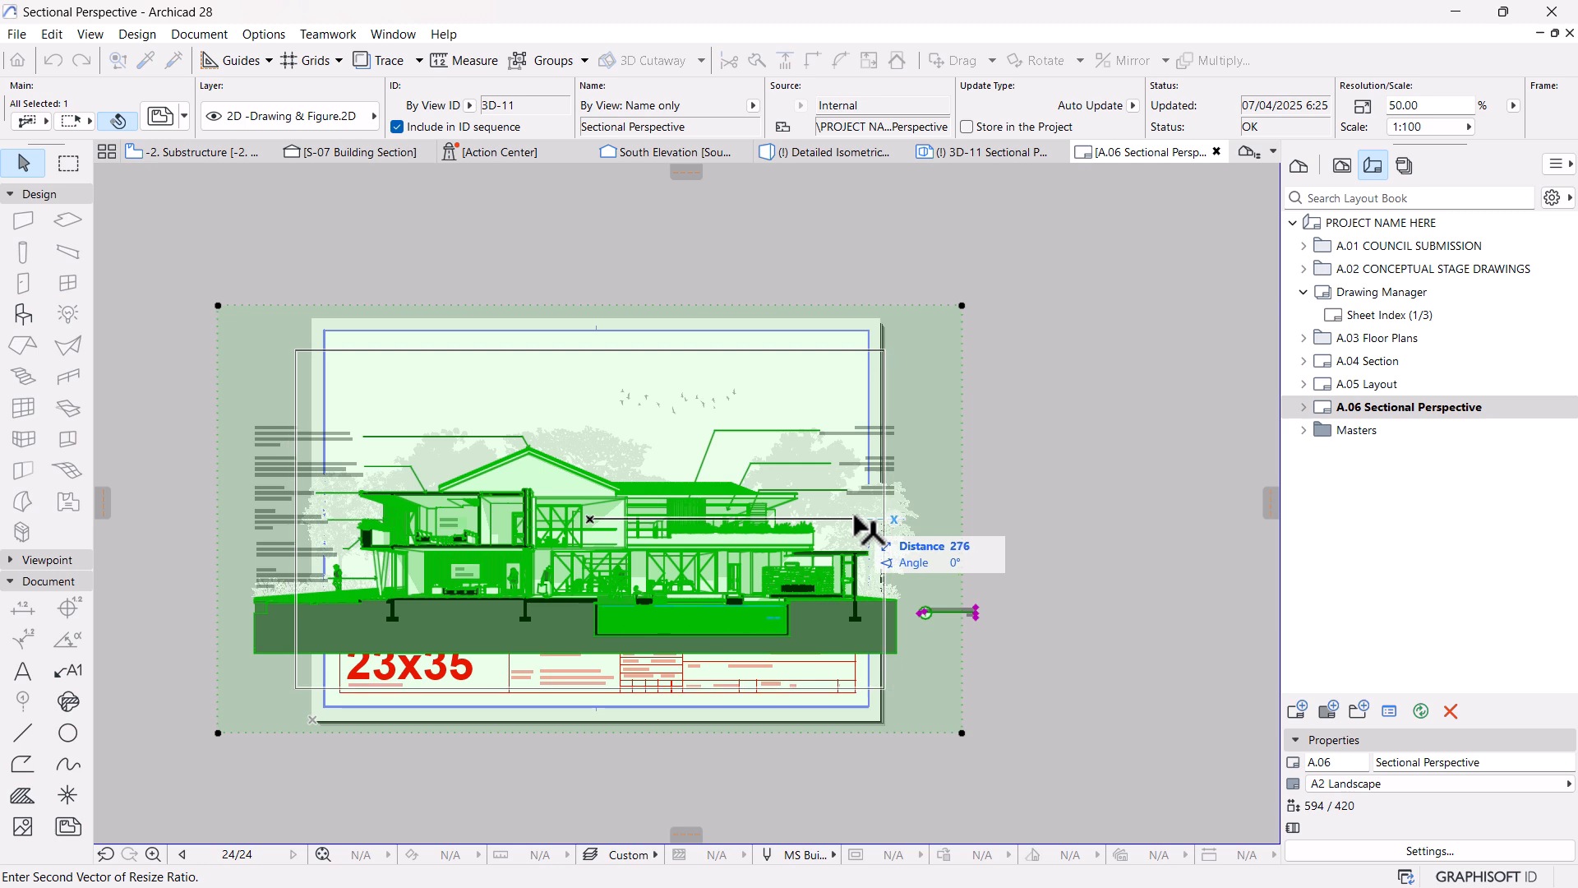
click(857, 519)
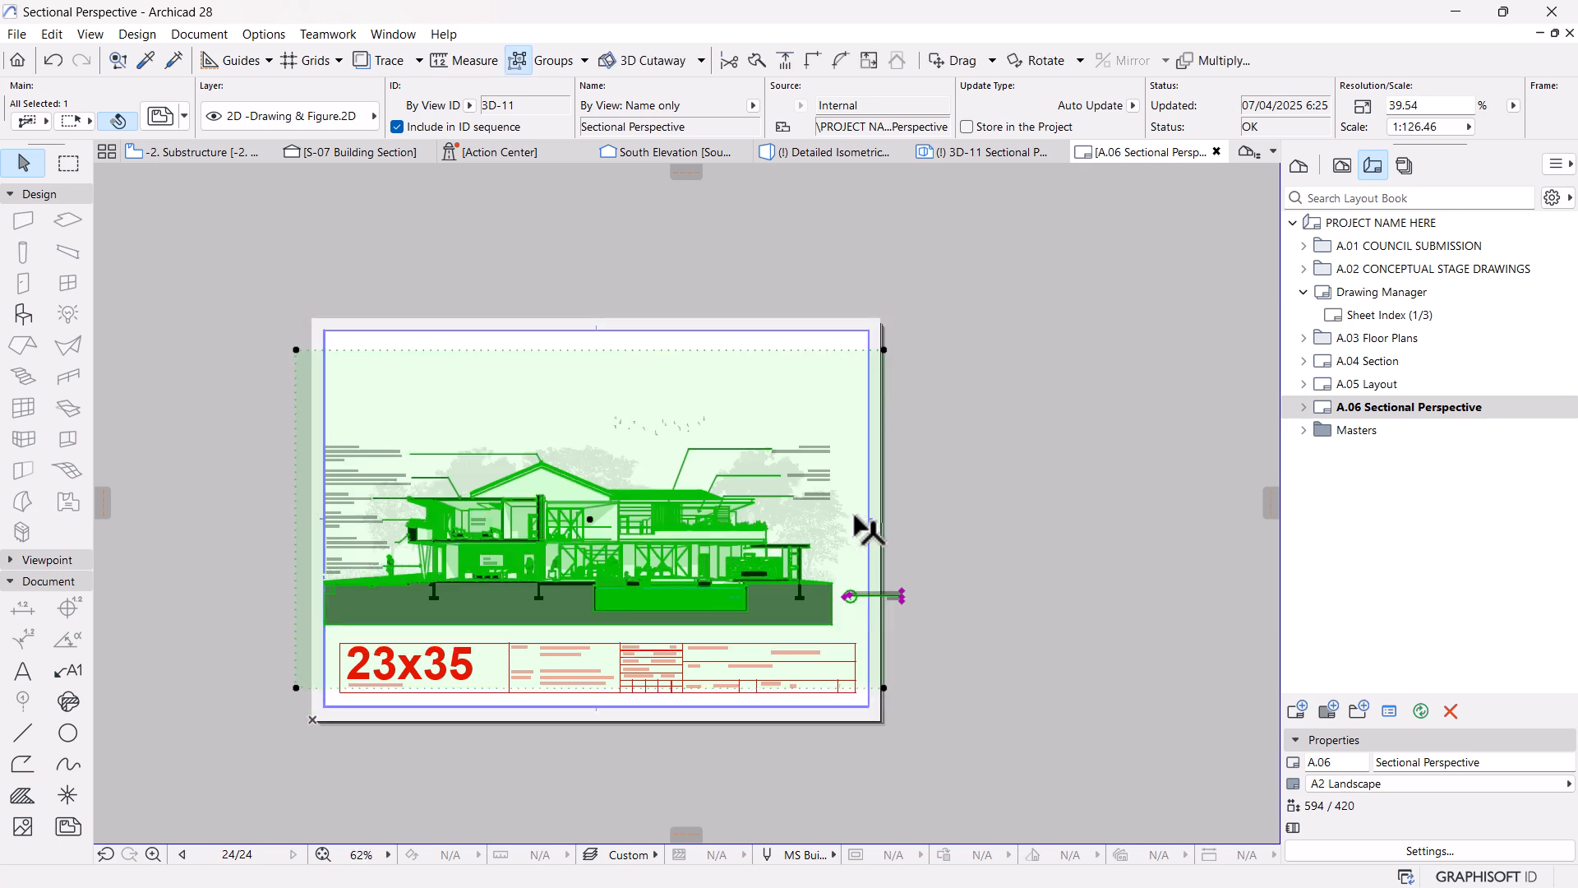
Shift the drawing slightly right on the sheet and pull both sides of its frame in to the page margins
scroll(400, 674, up, 1)
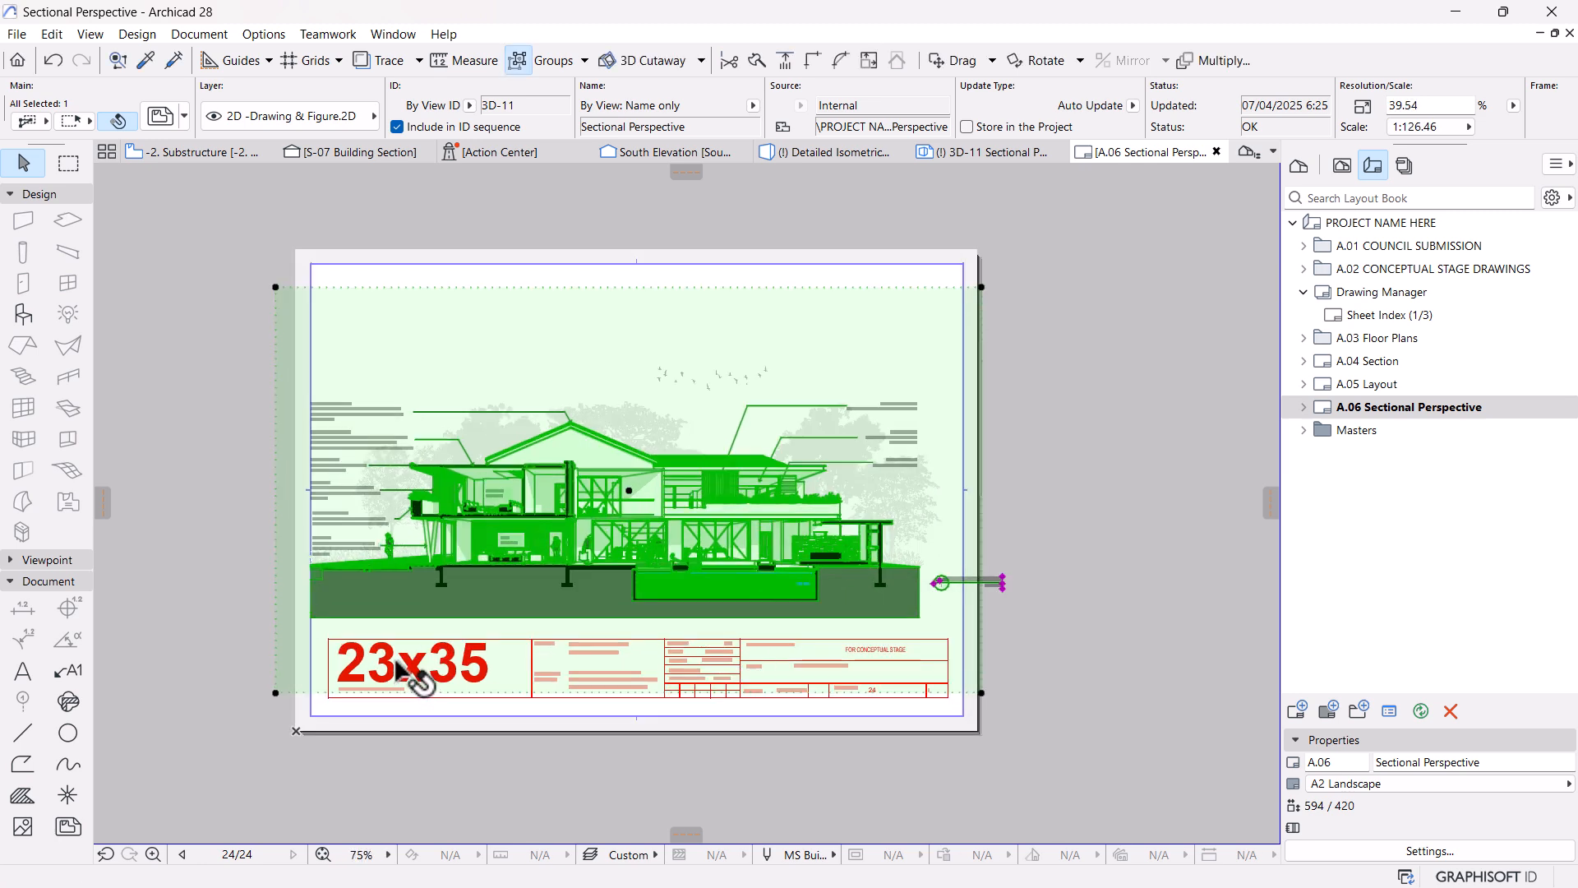
key(ctrl+d)
click(824, 466)
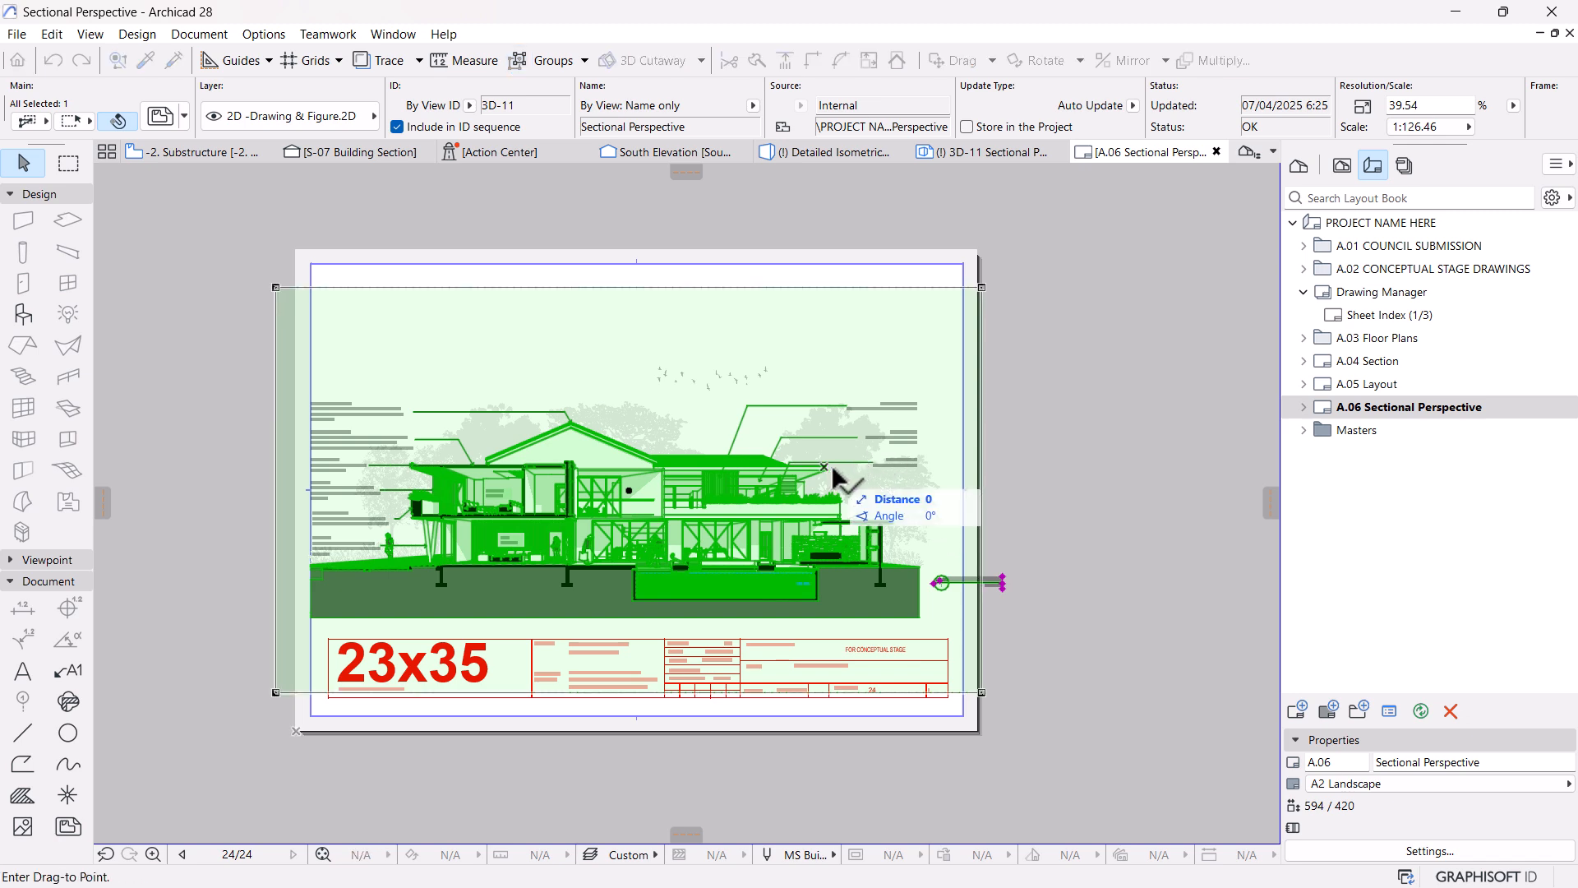
click(844, 467)
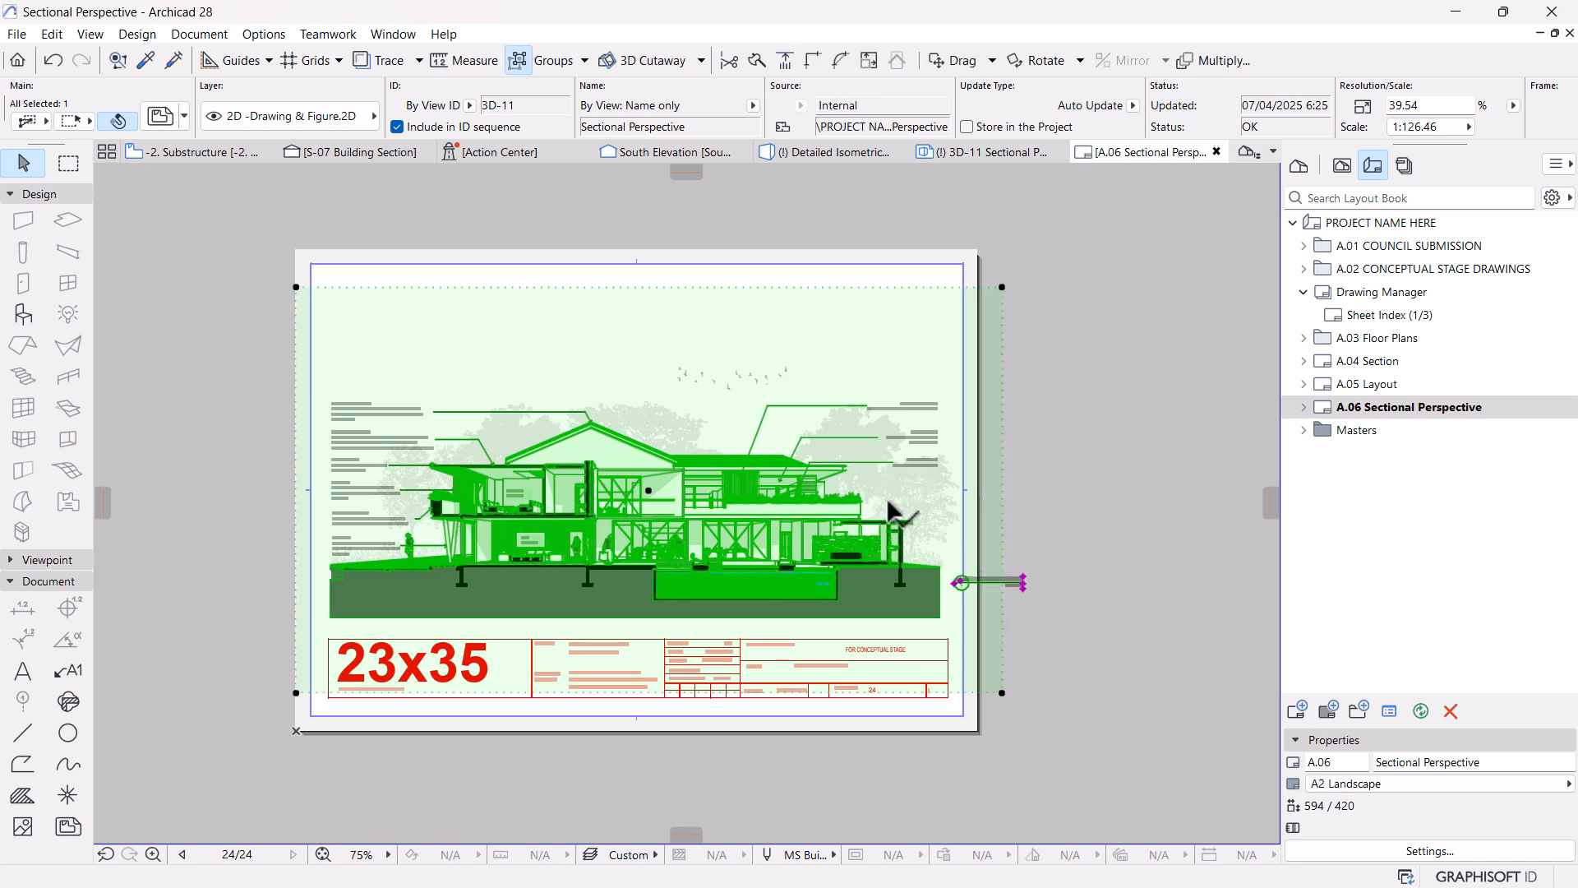
click(1002, 408)
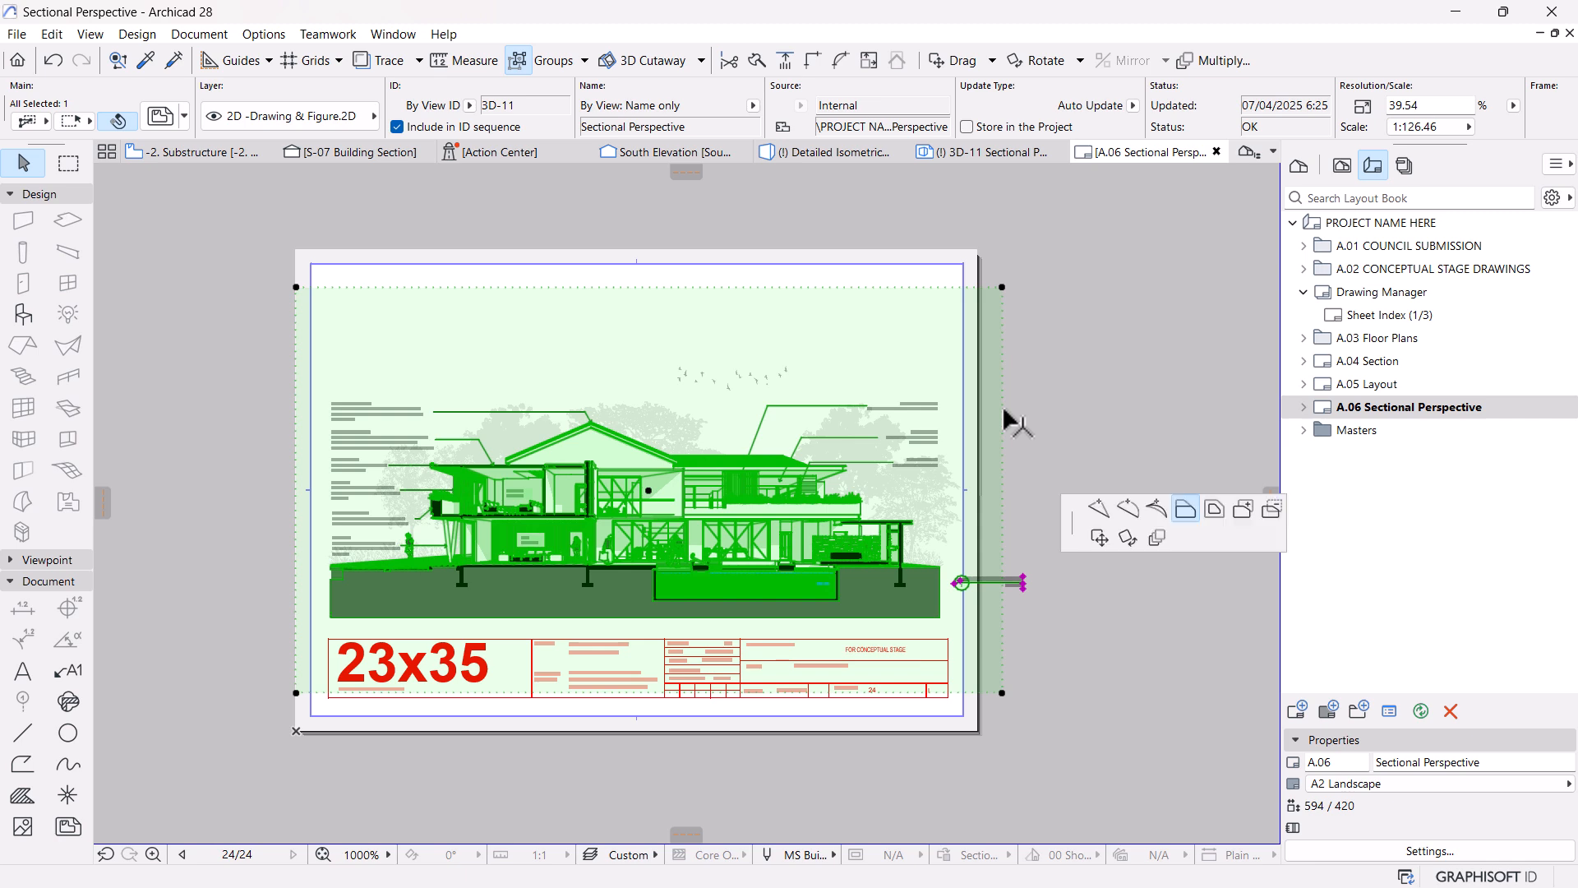
click(964, 259)
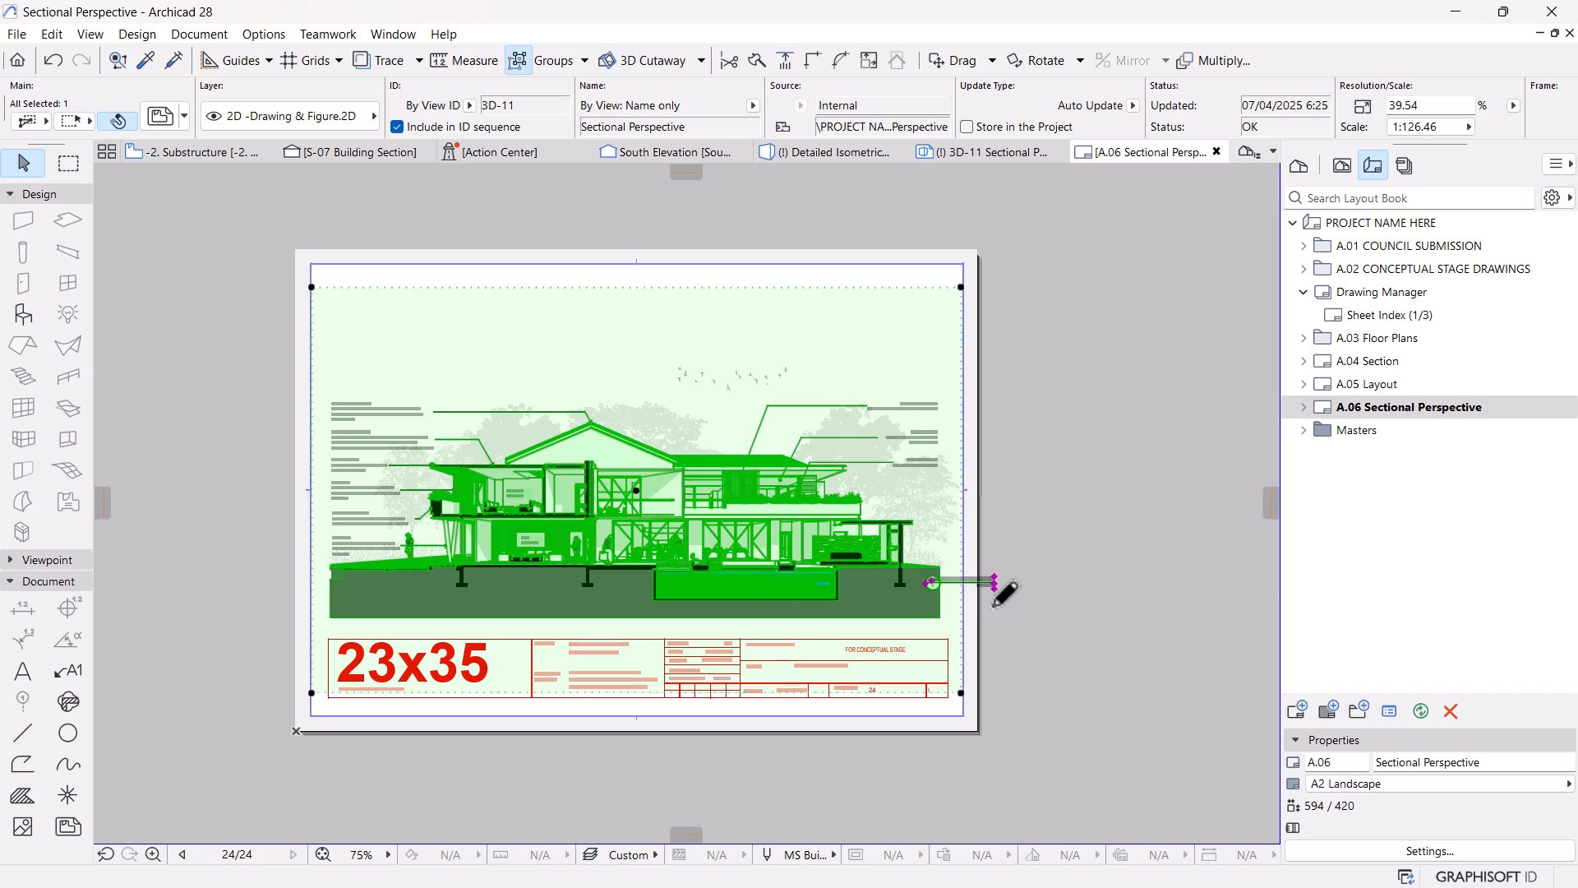
Move only the drawing title onto the lower-left part of the grey ground fill and deselect the drawing
click(931, 580)
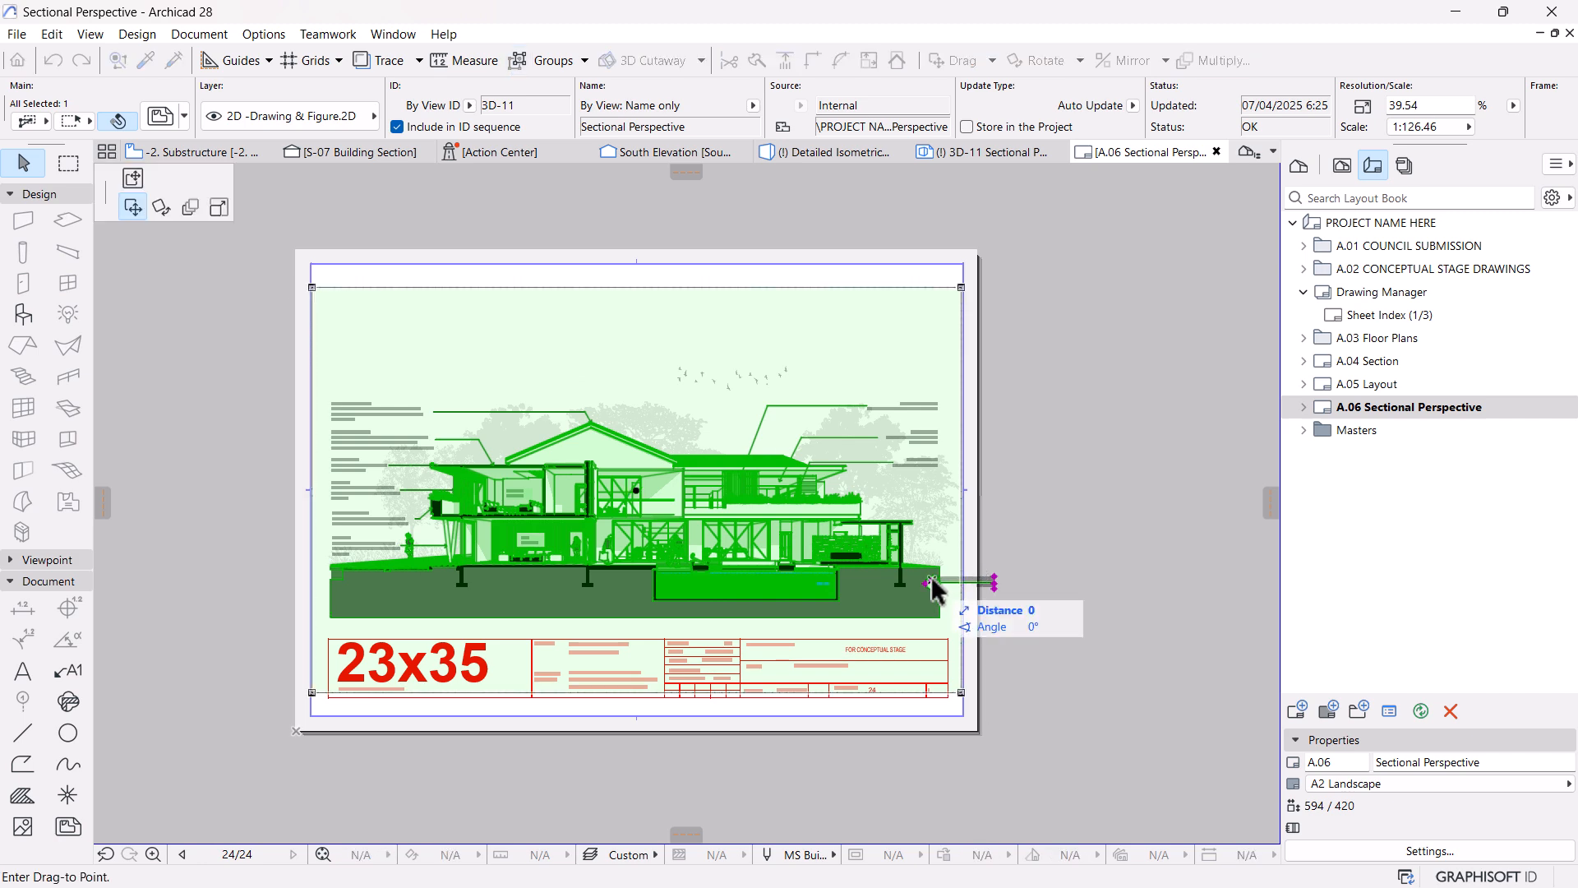
click(135, 179)
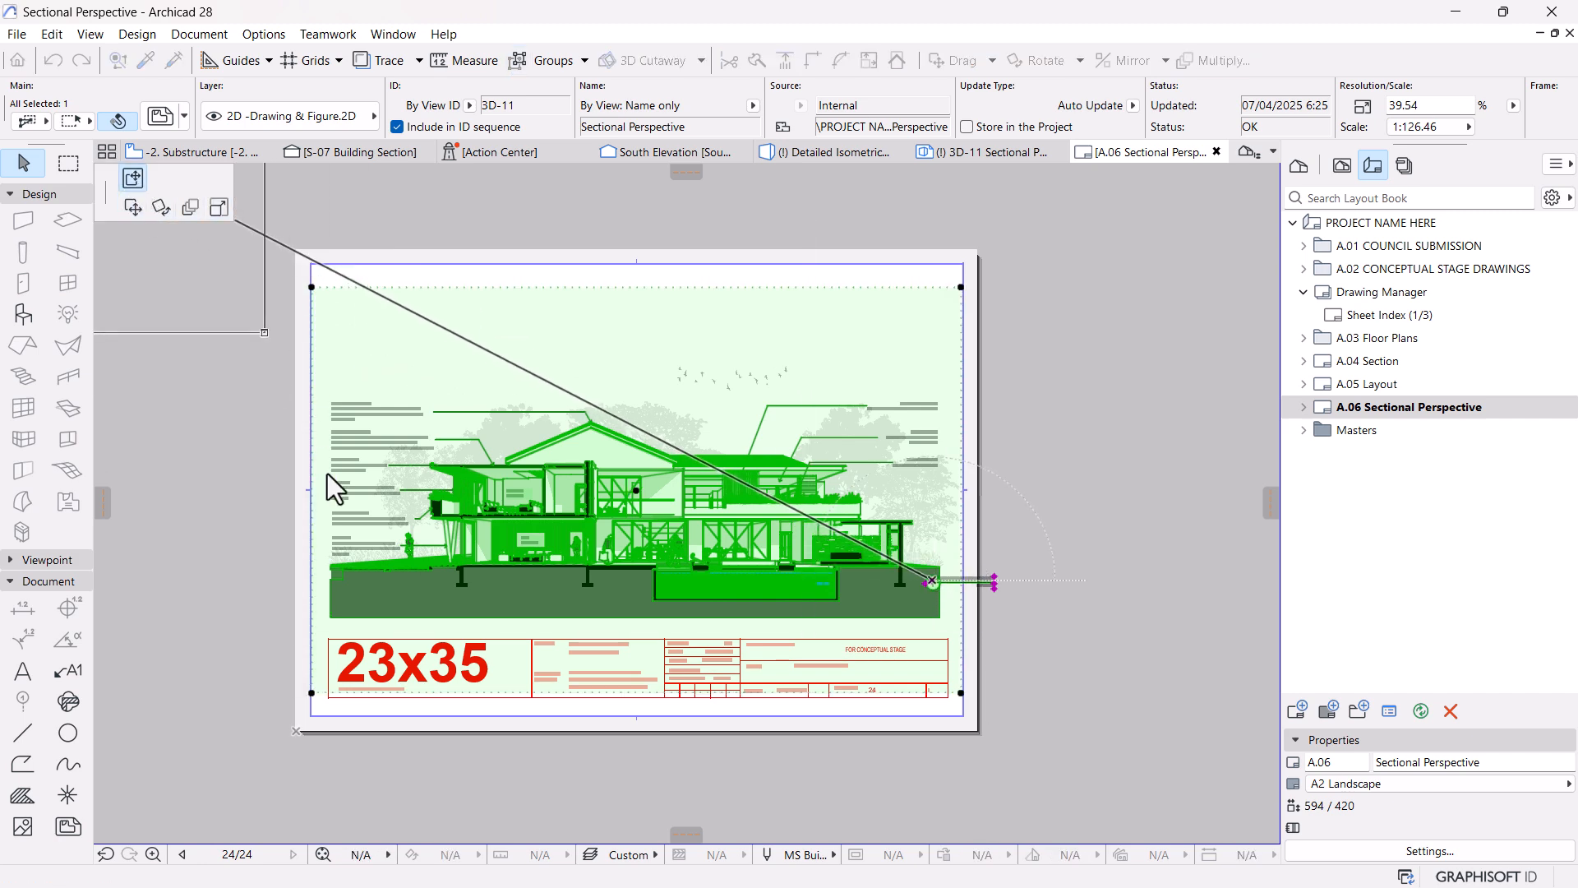
click(367, 593)
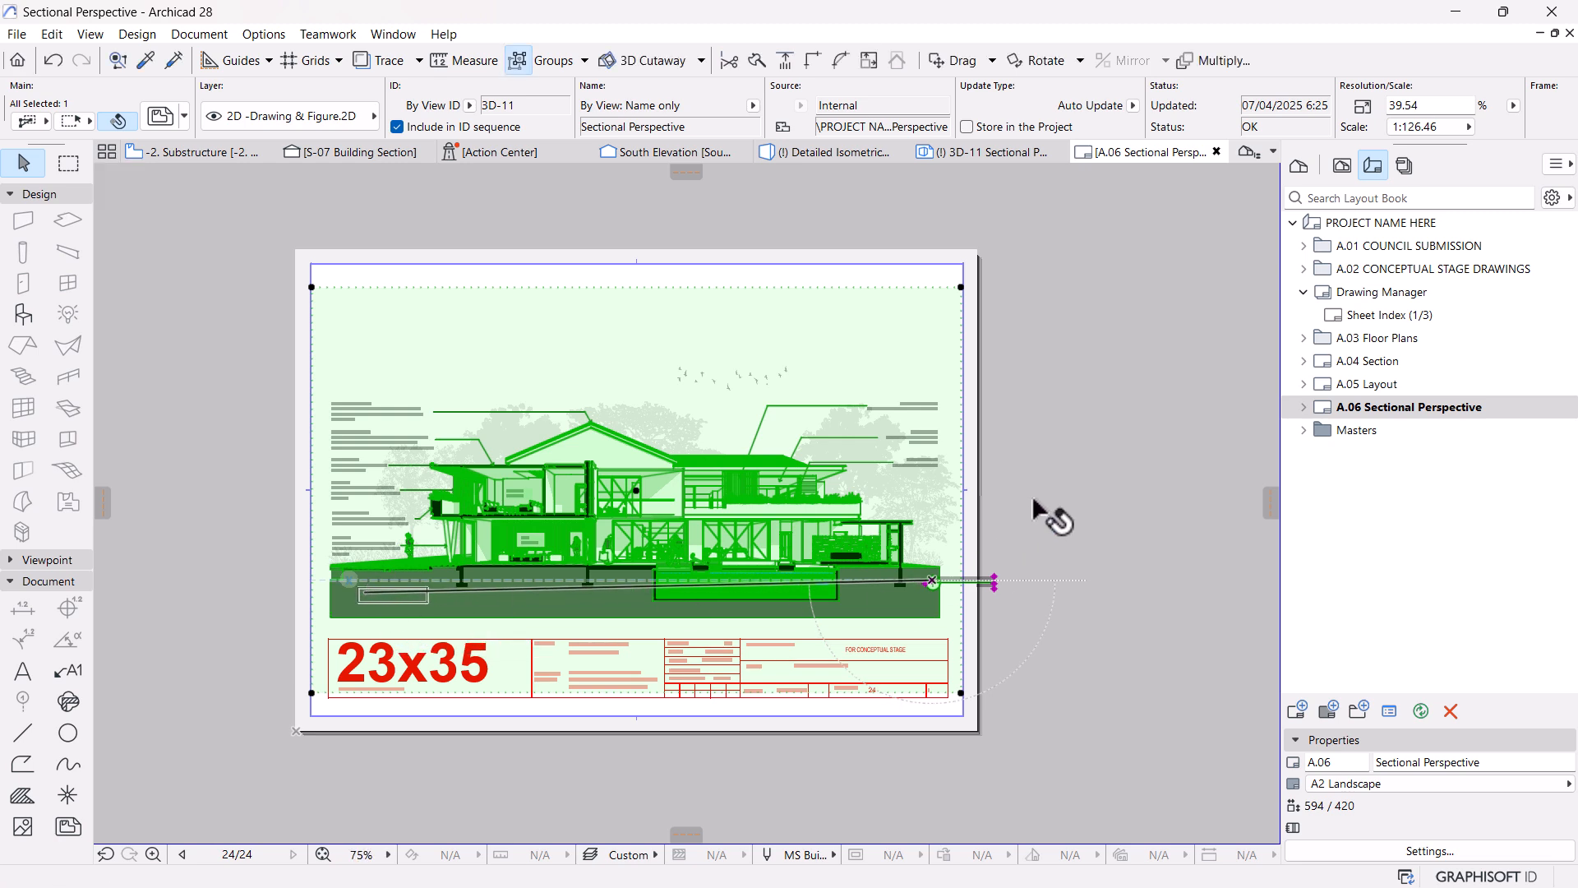
click(1073, 475)
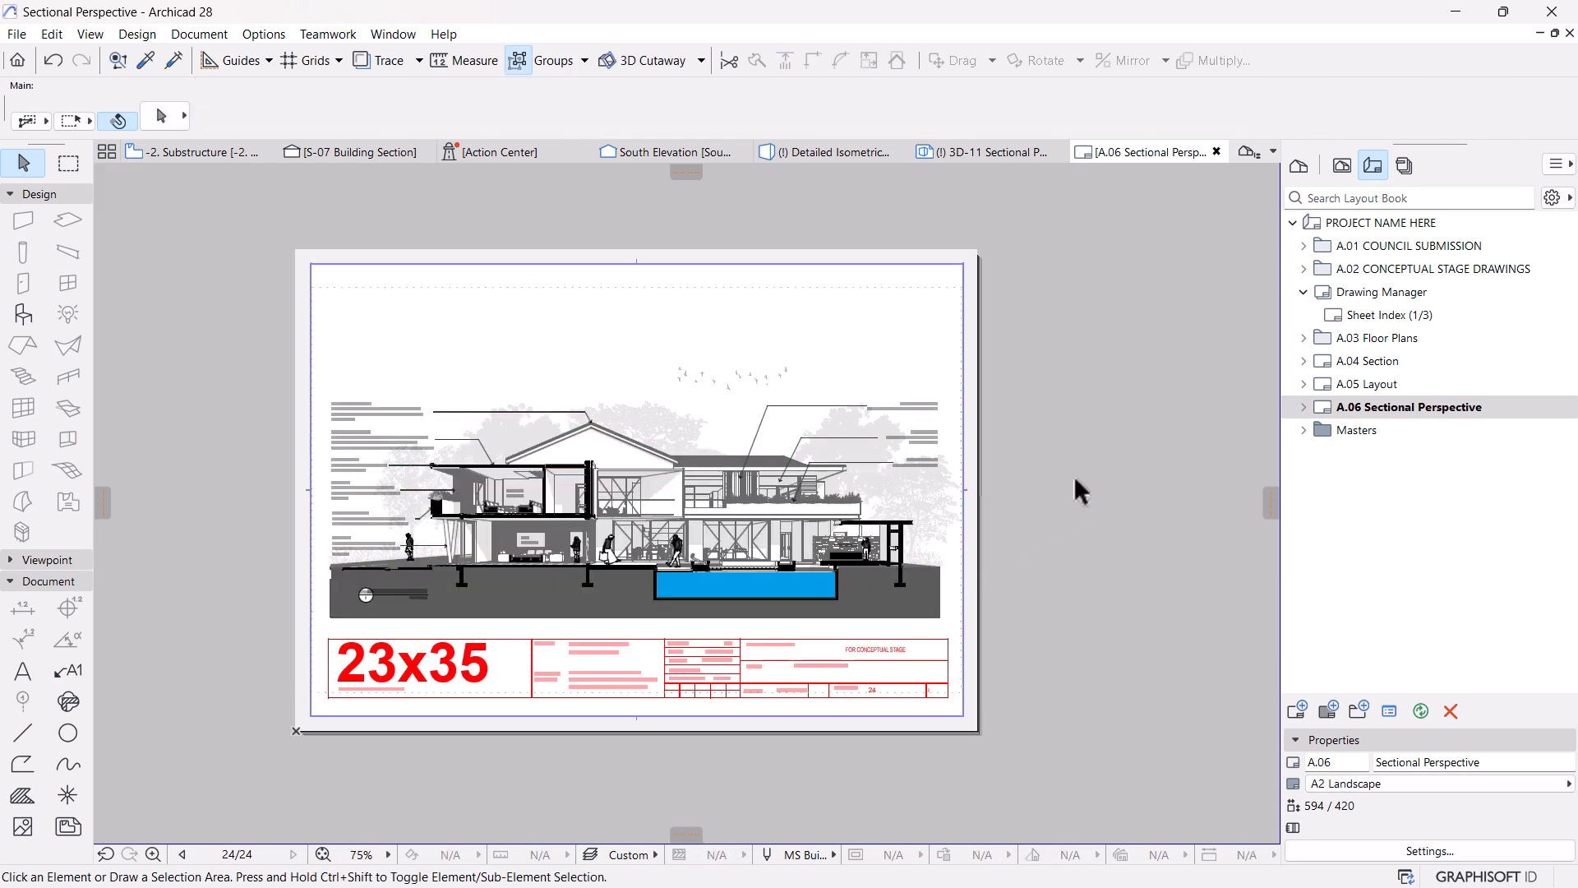
click(817, 477)
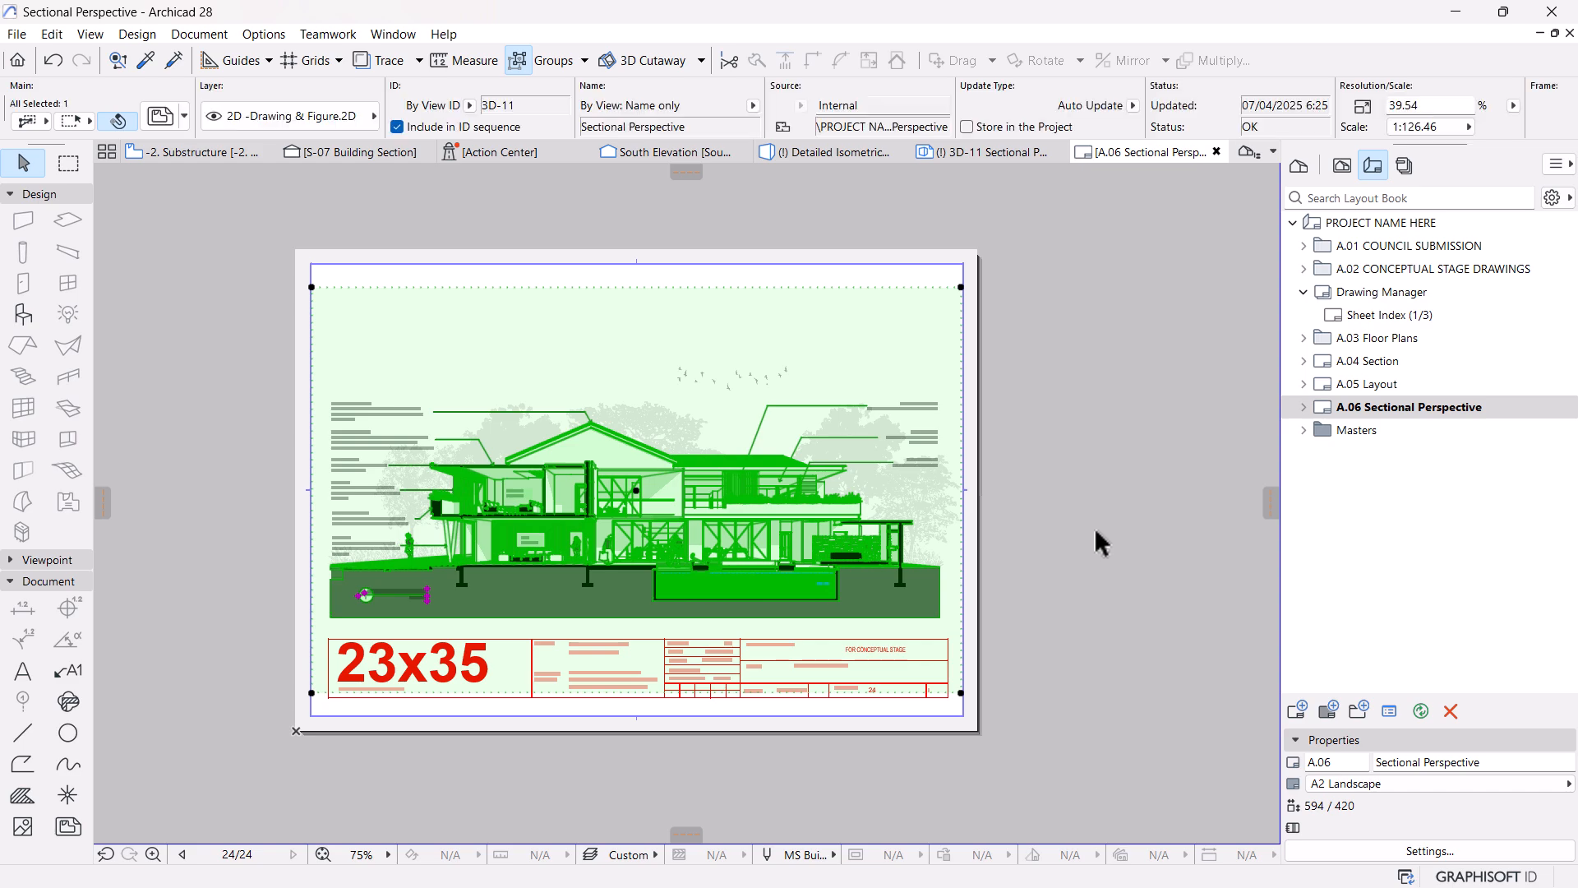
click(1095, 535)
Open the drawing's settings, try the Default Title type and switch the title type to Stamp Title
scroll(396, 757, up, 1)
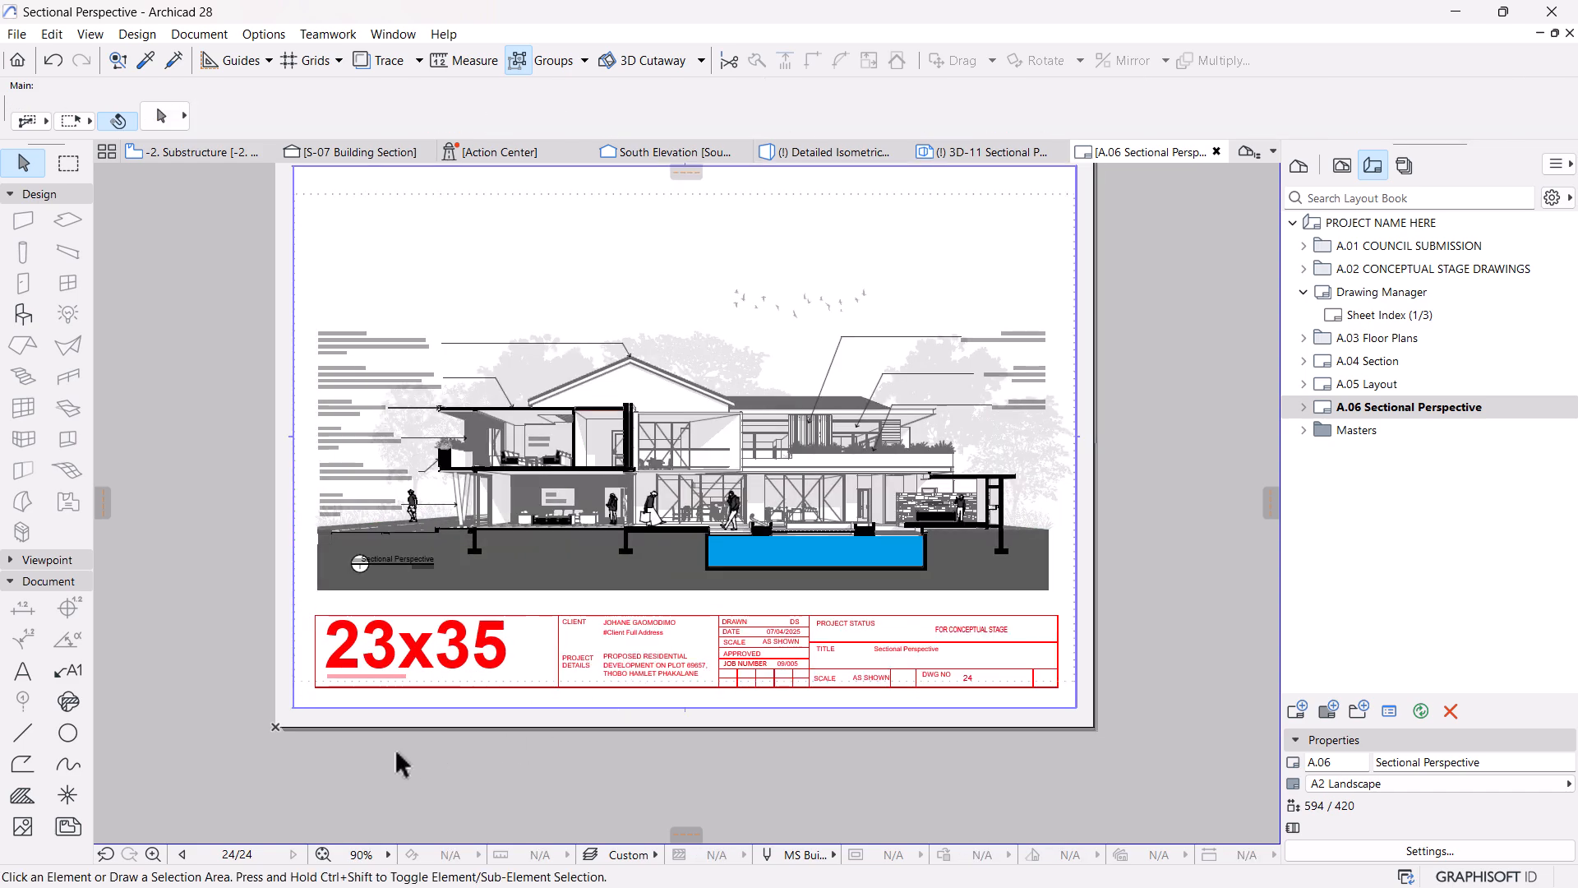
scroll(399, 600, up, 6)
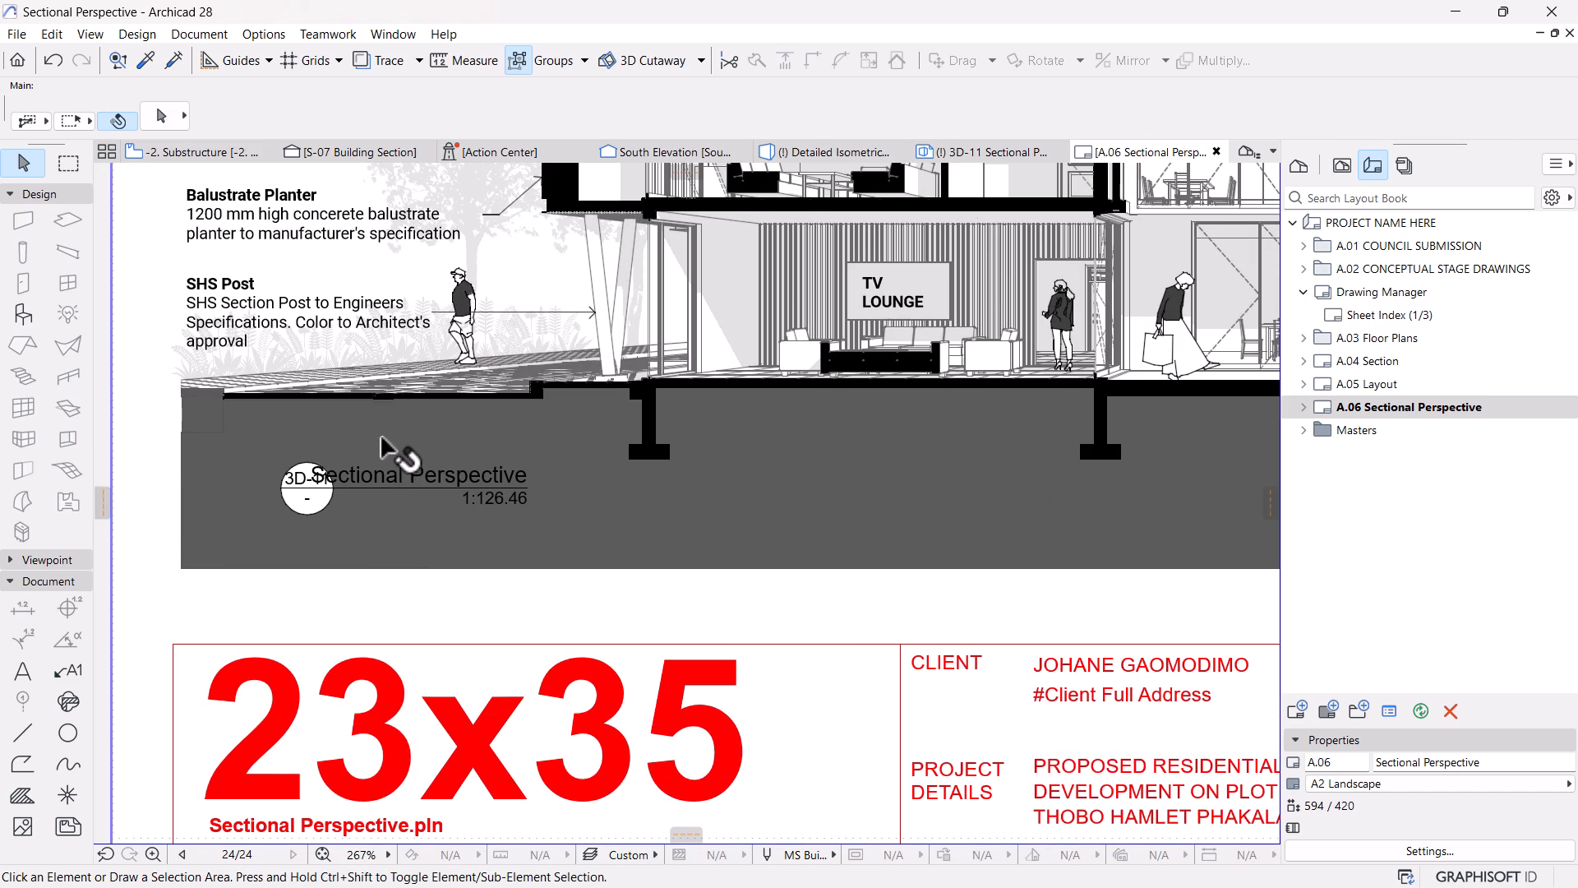
click(440, 479)
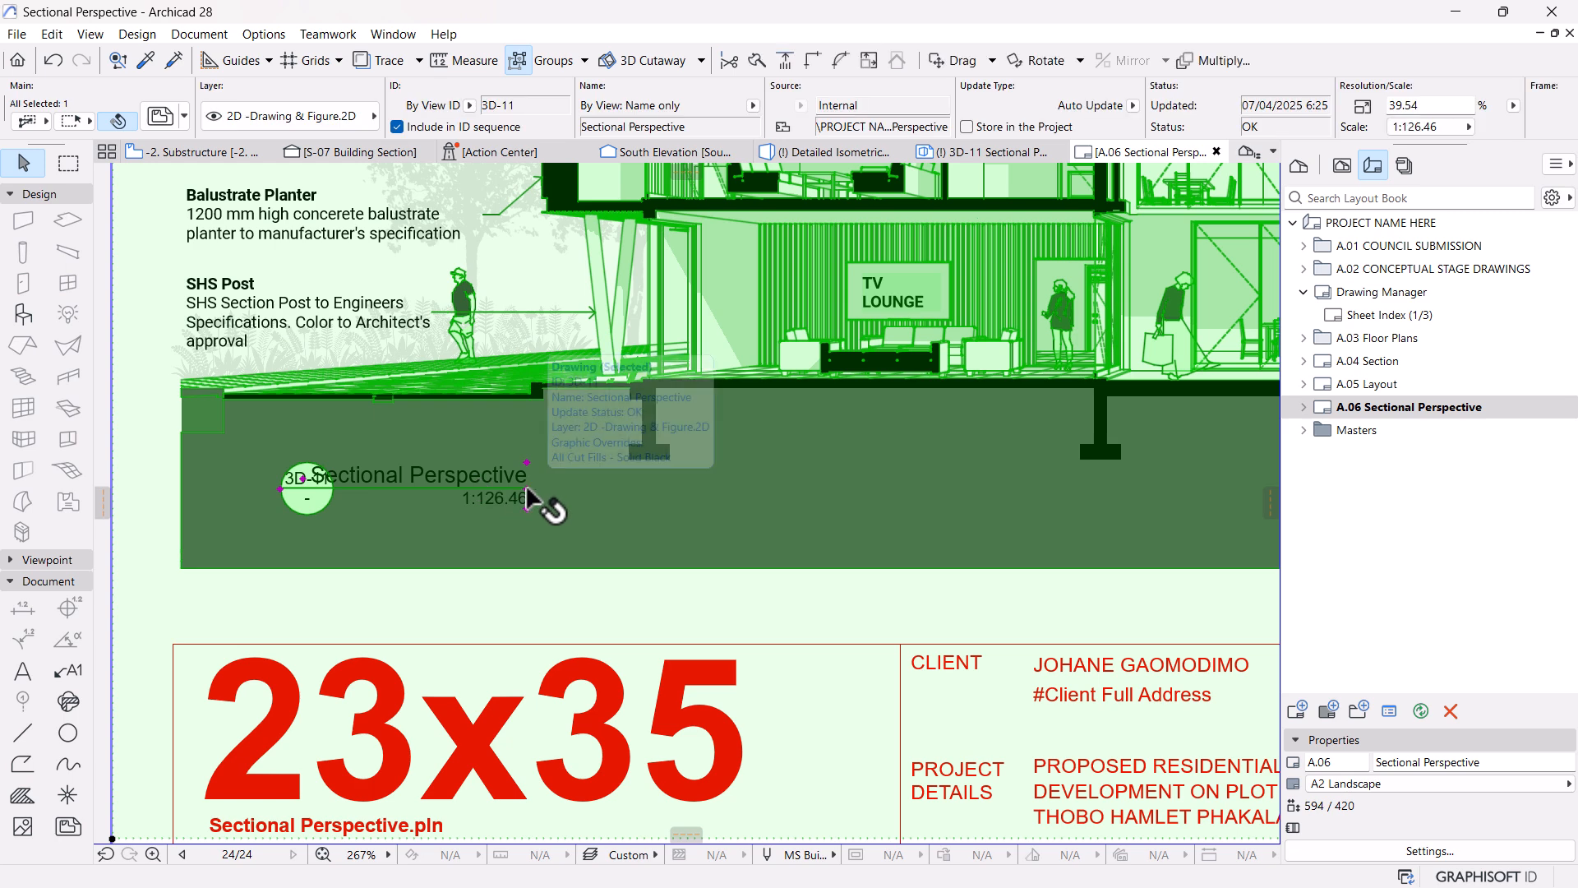
click(160, 117)
click(160, 117)
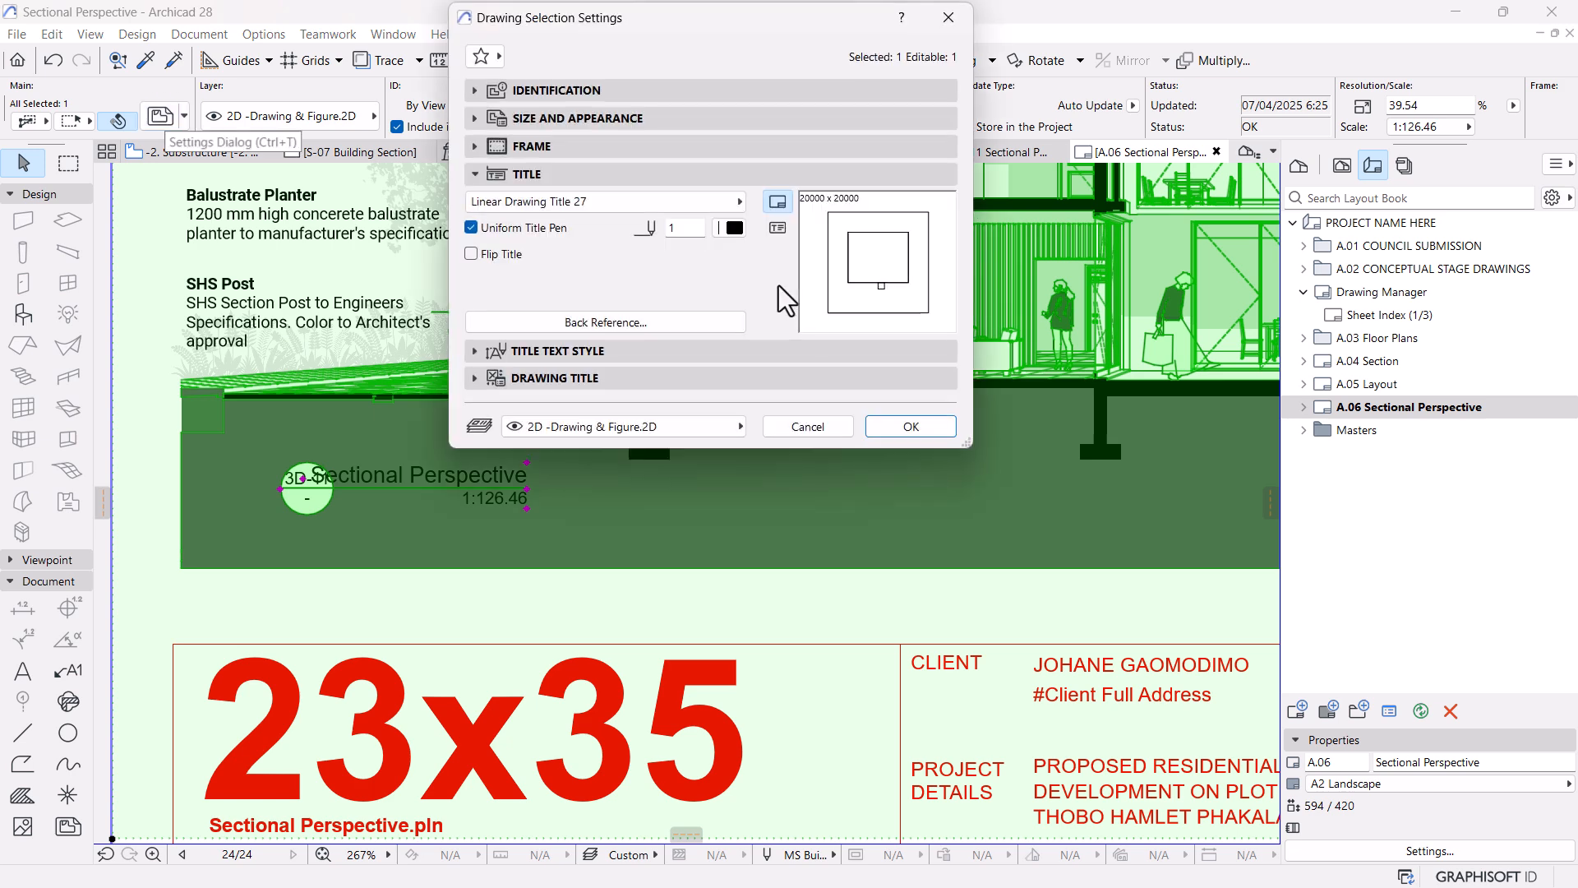
click(554, 206)
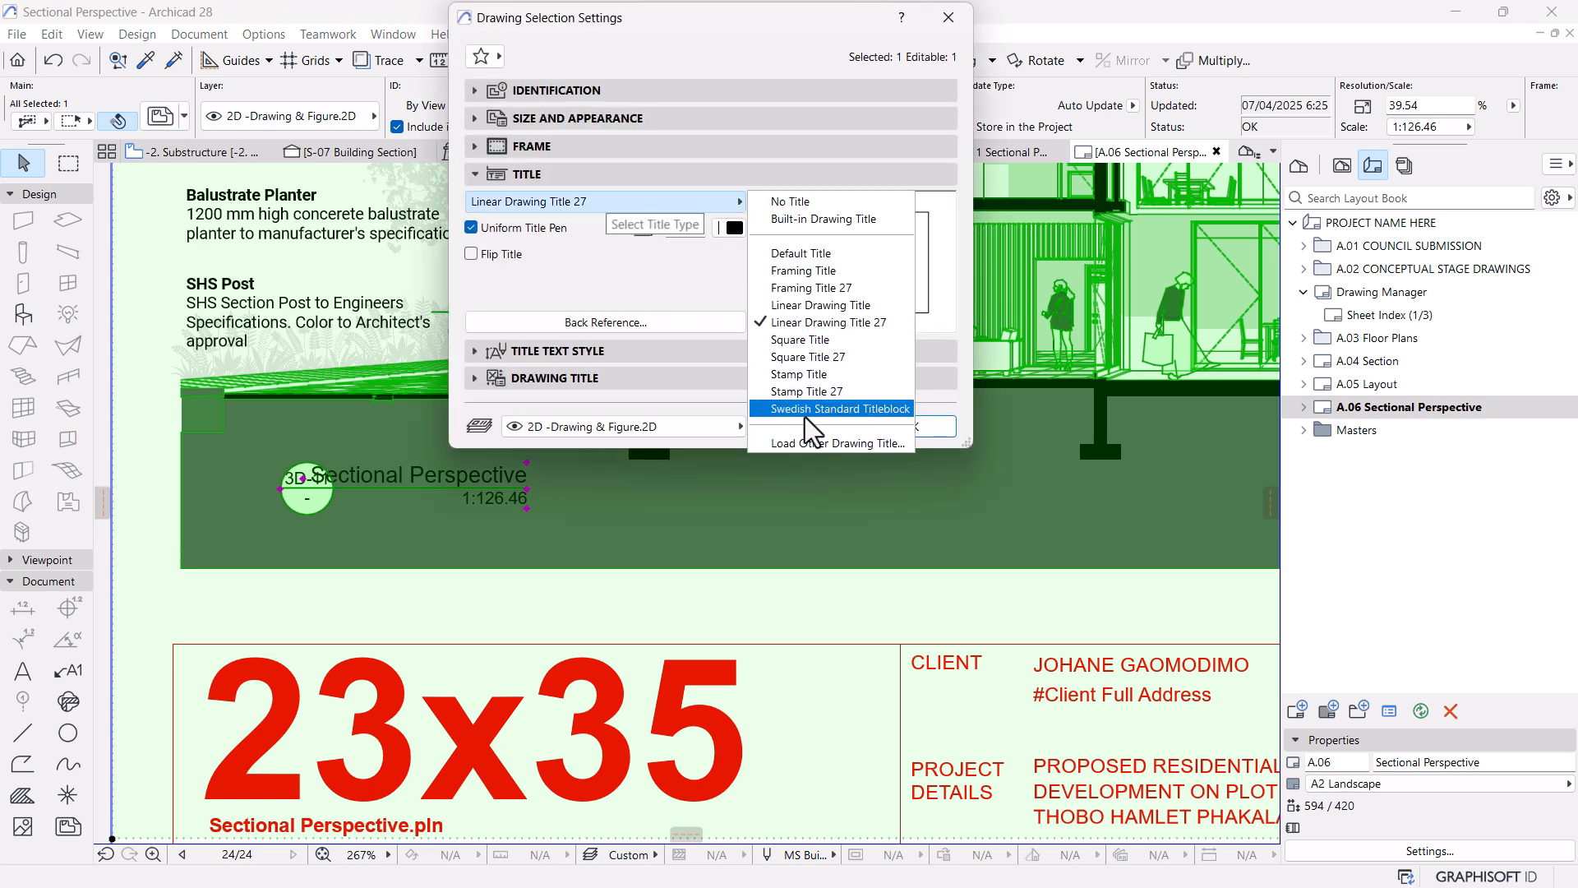
click(822, 253)
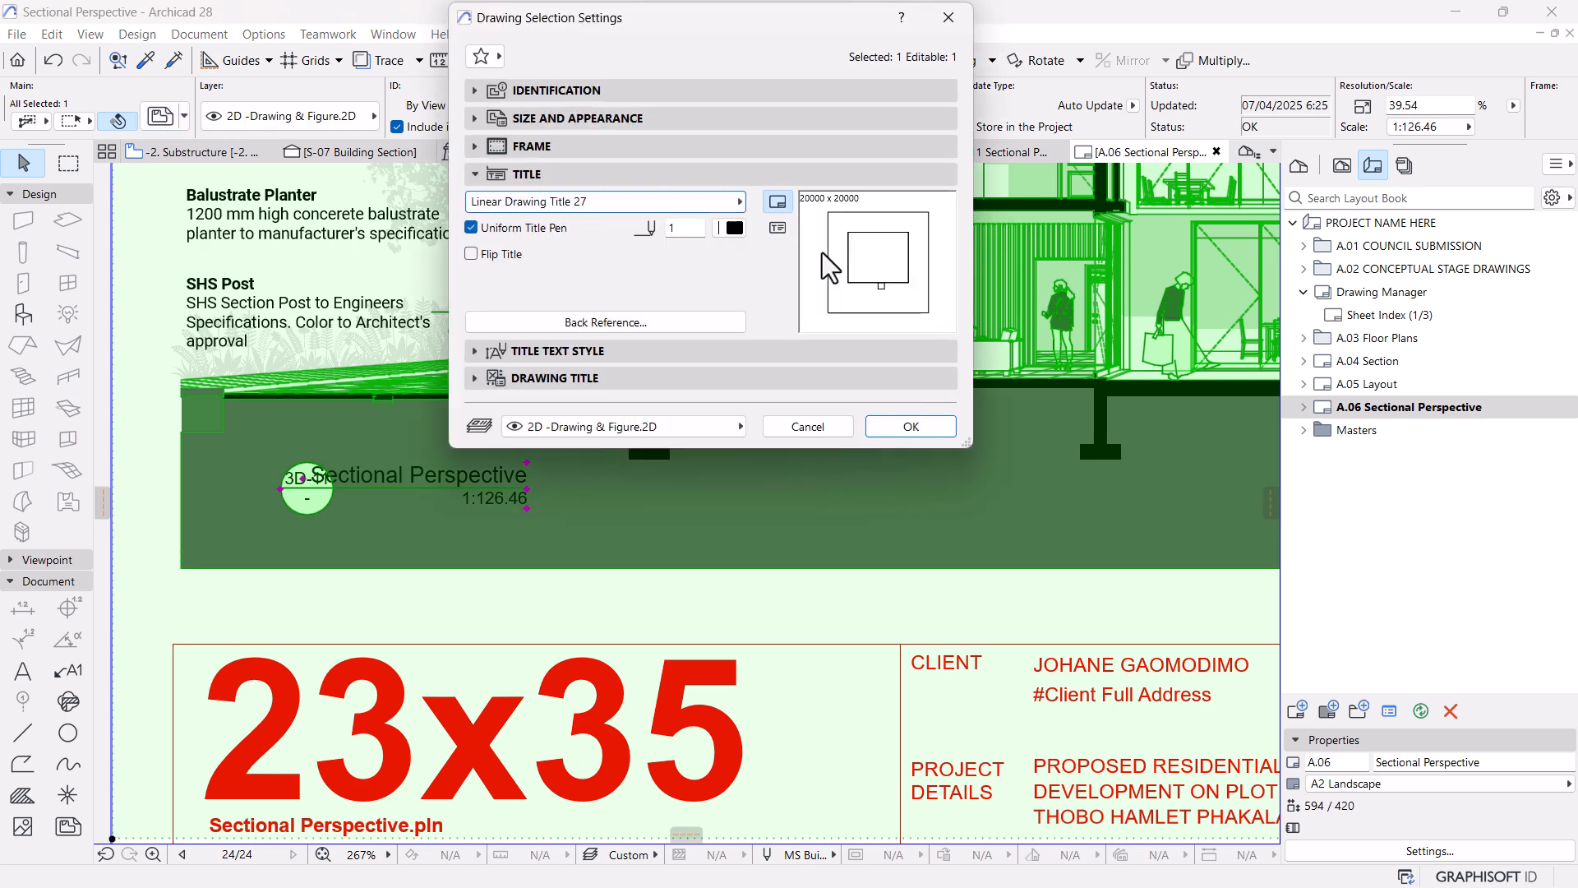
click(731, 206)
click(801, 251)
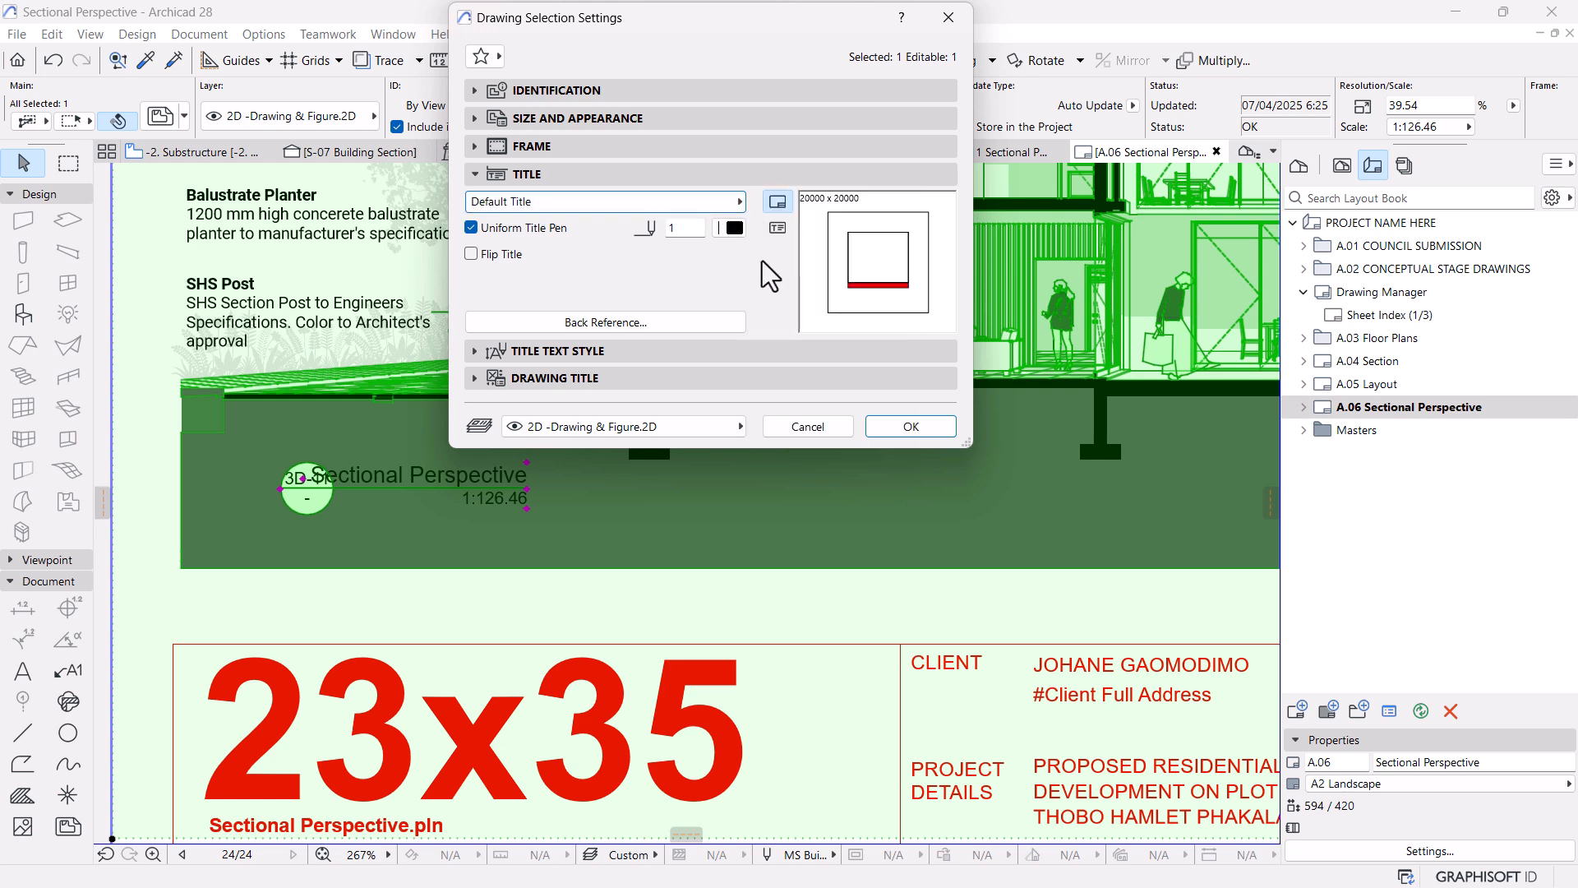
click(732, 205)
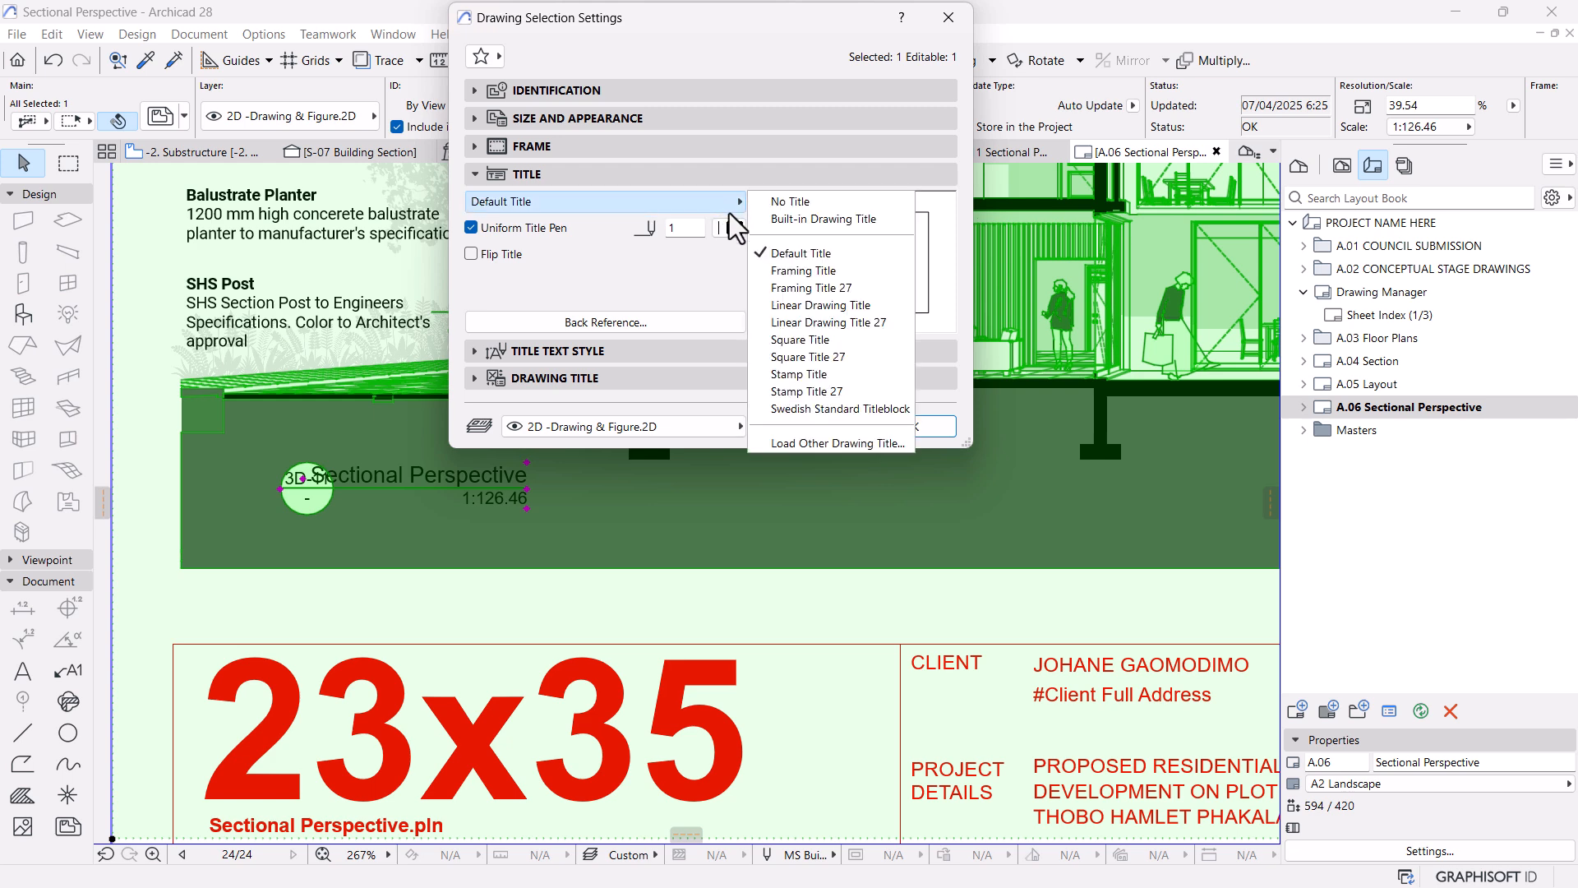
click(821, 375)
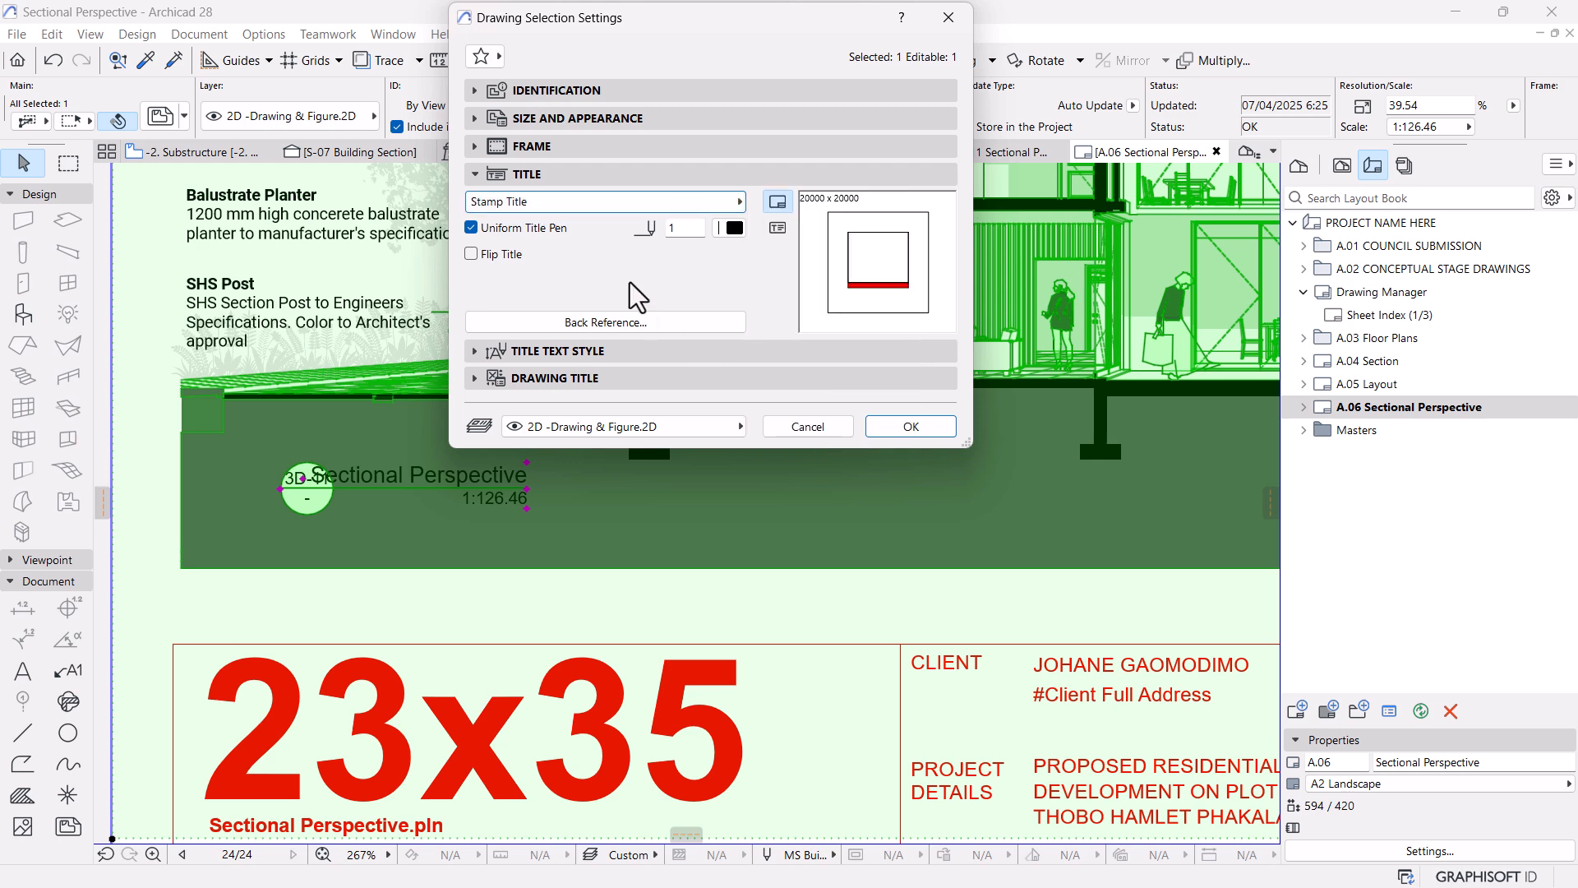
Review the Stamp Title's positioning and marker style options without changing them, and apply the drawing settings
click(475, 378)
click(508, 406)
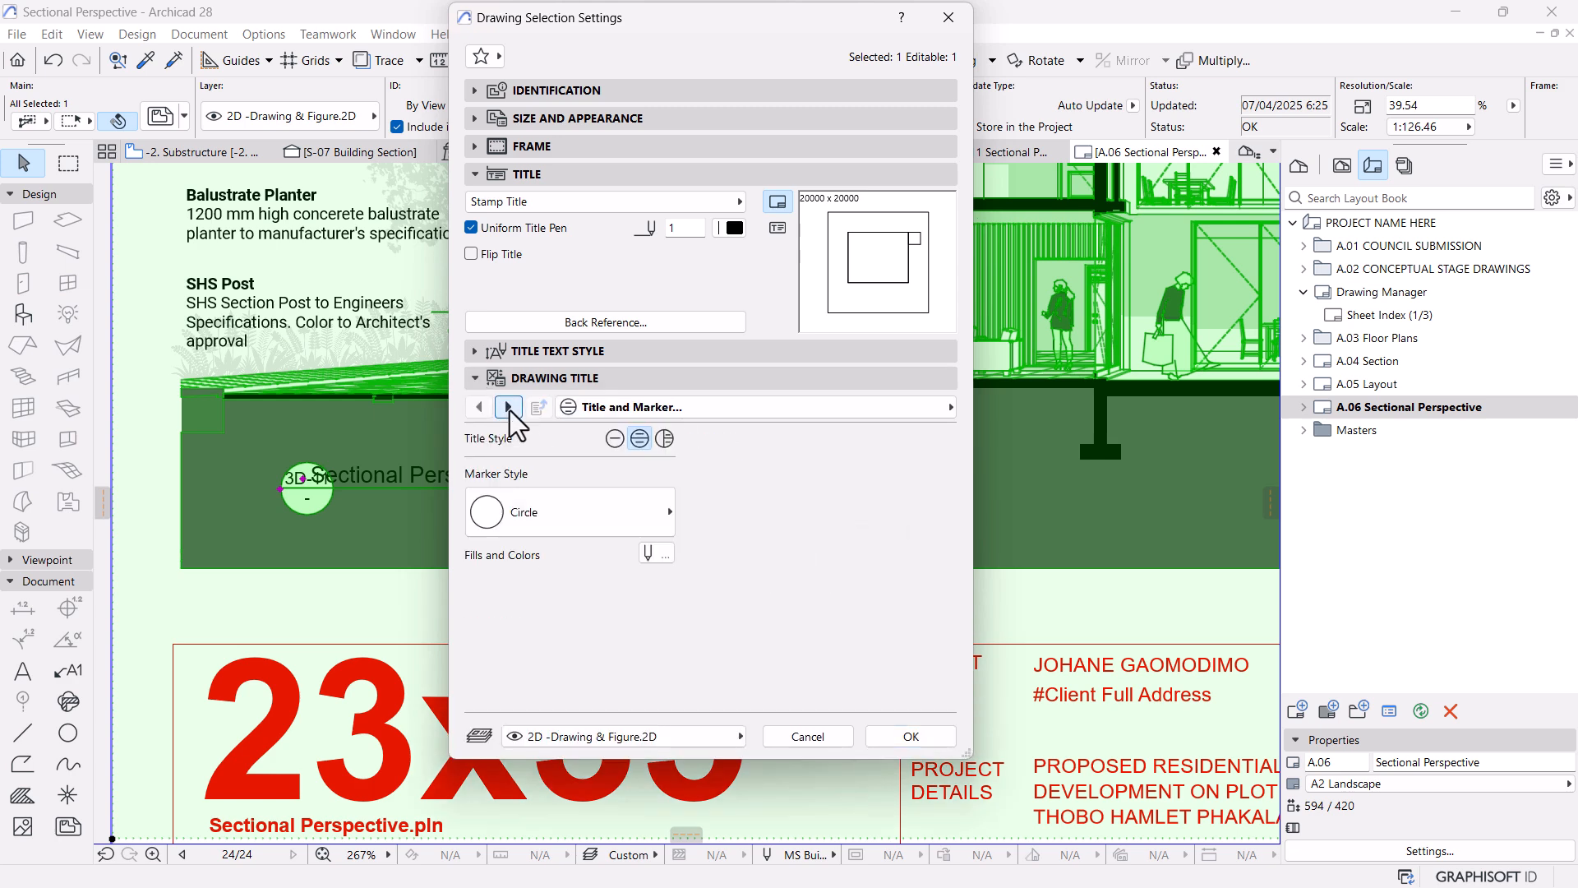
click(559, 508)
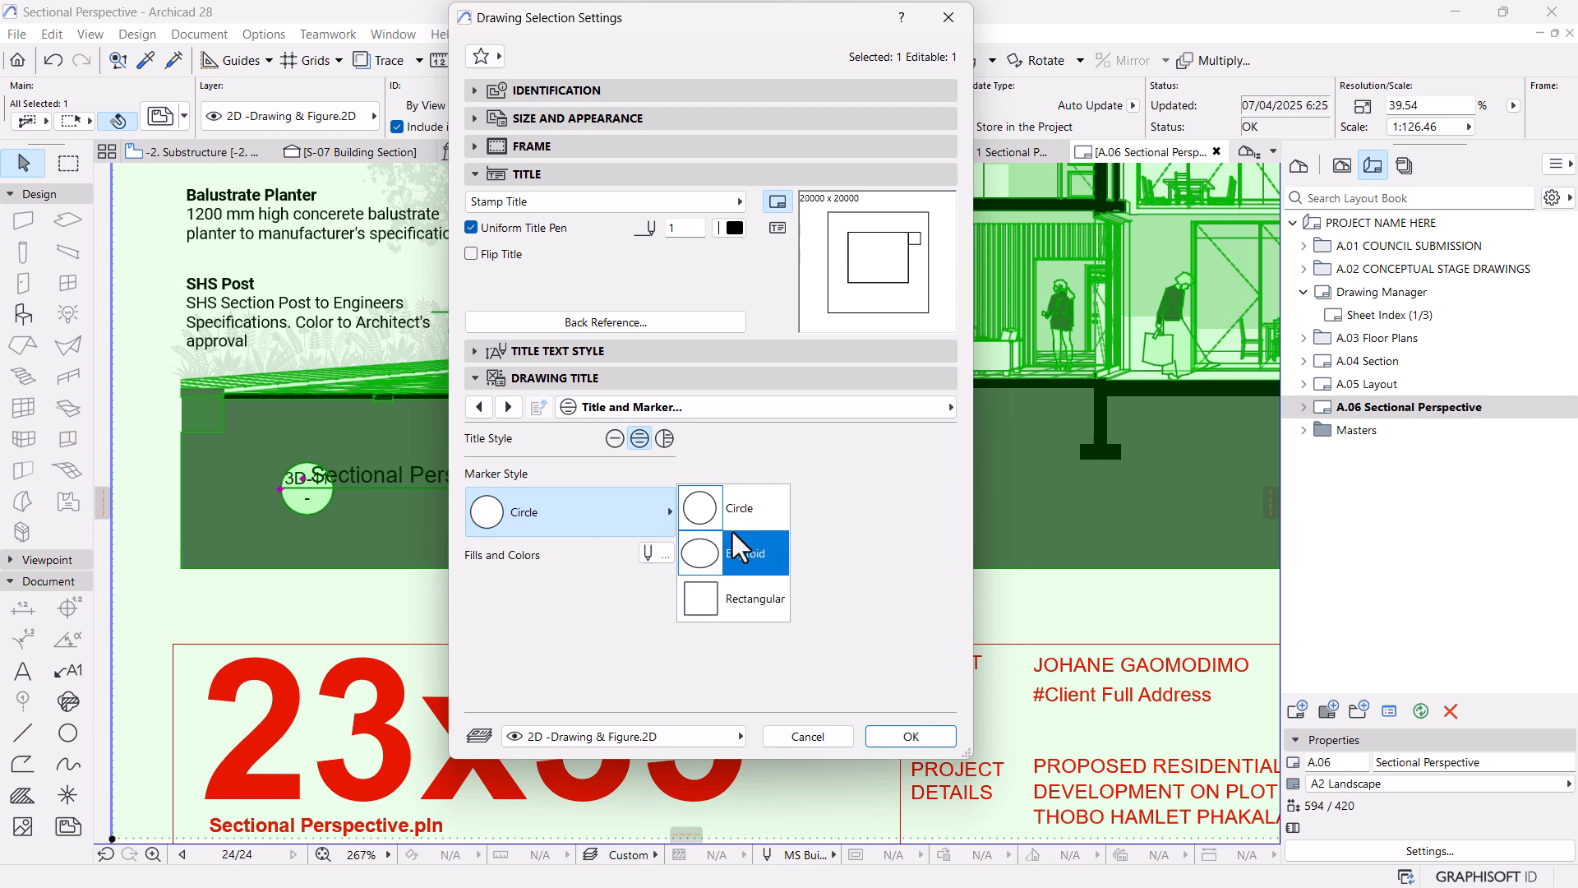
click(864, 490)
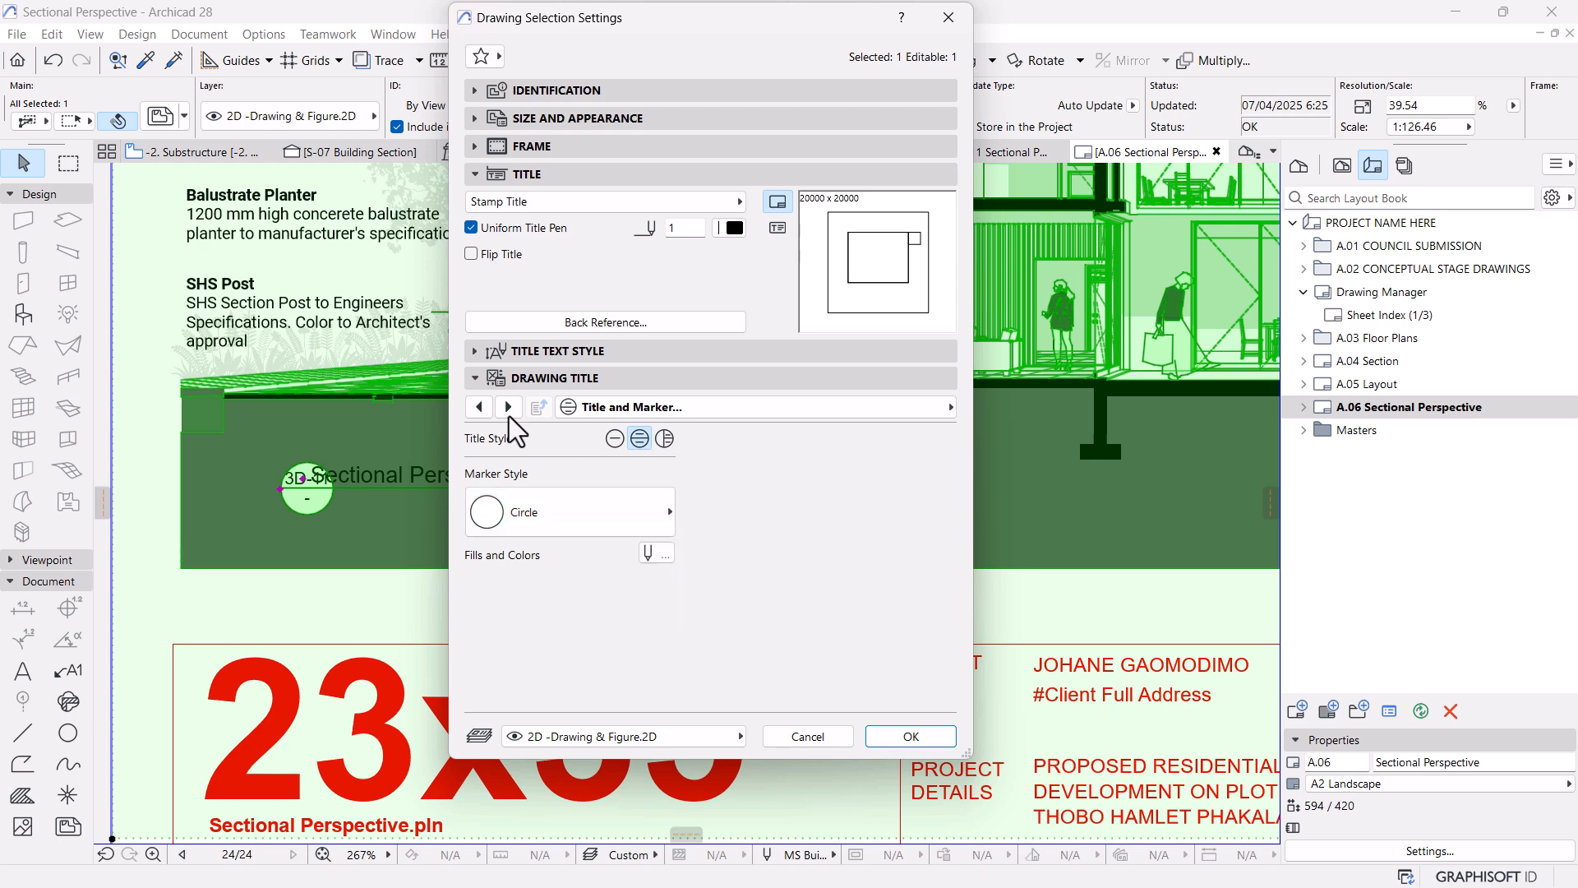
click(508, 407)
click(474, 411)
click(471, 413)
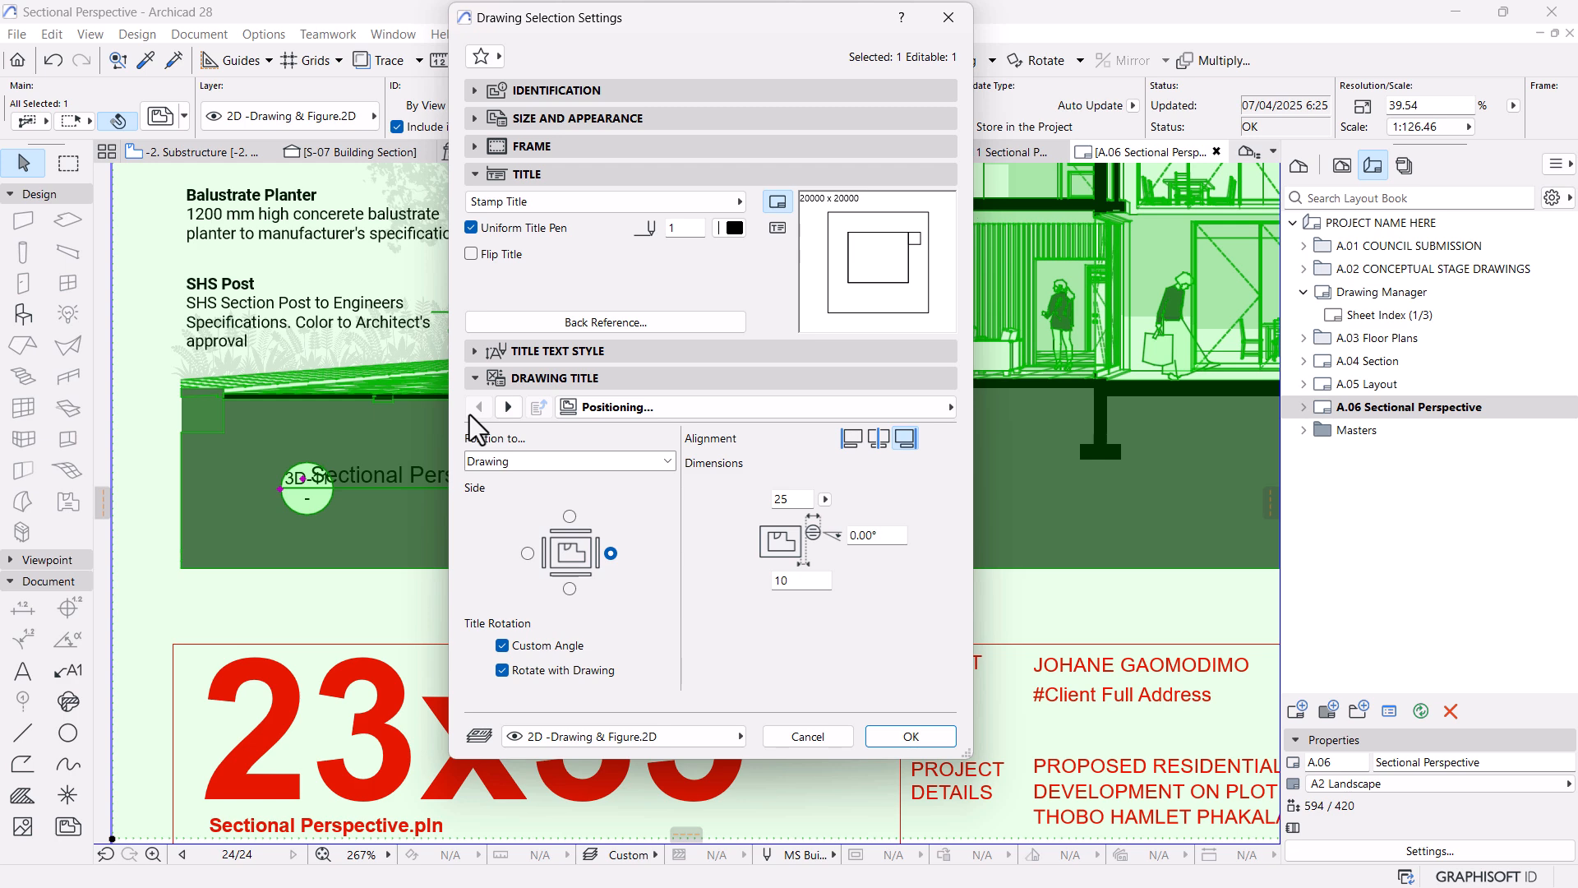
click(911, 735)
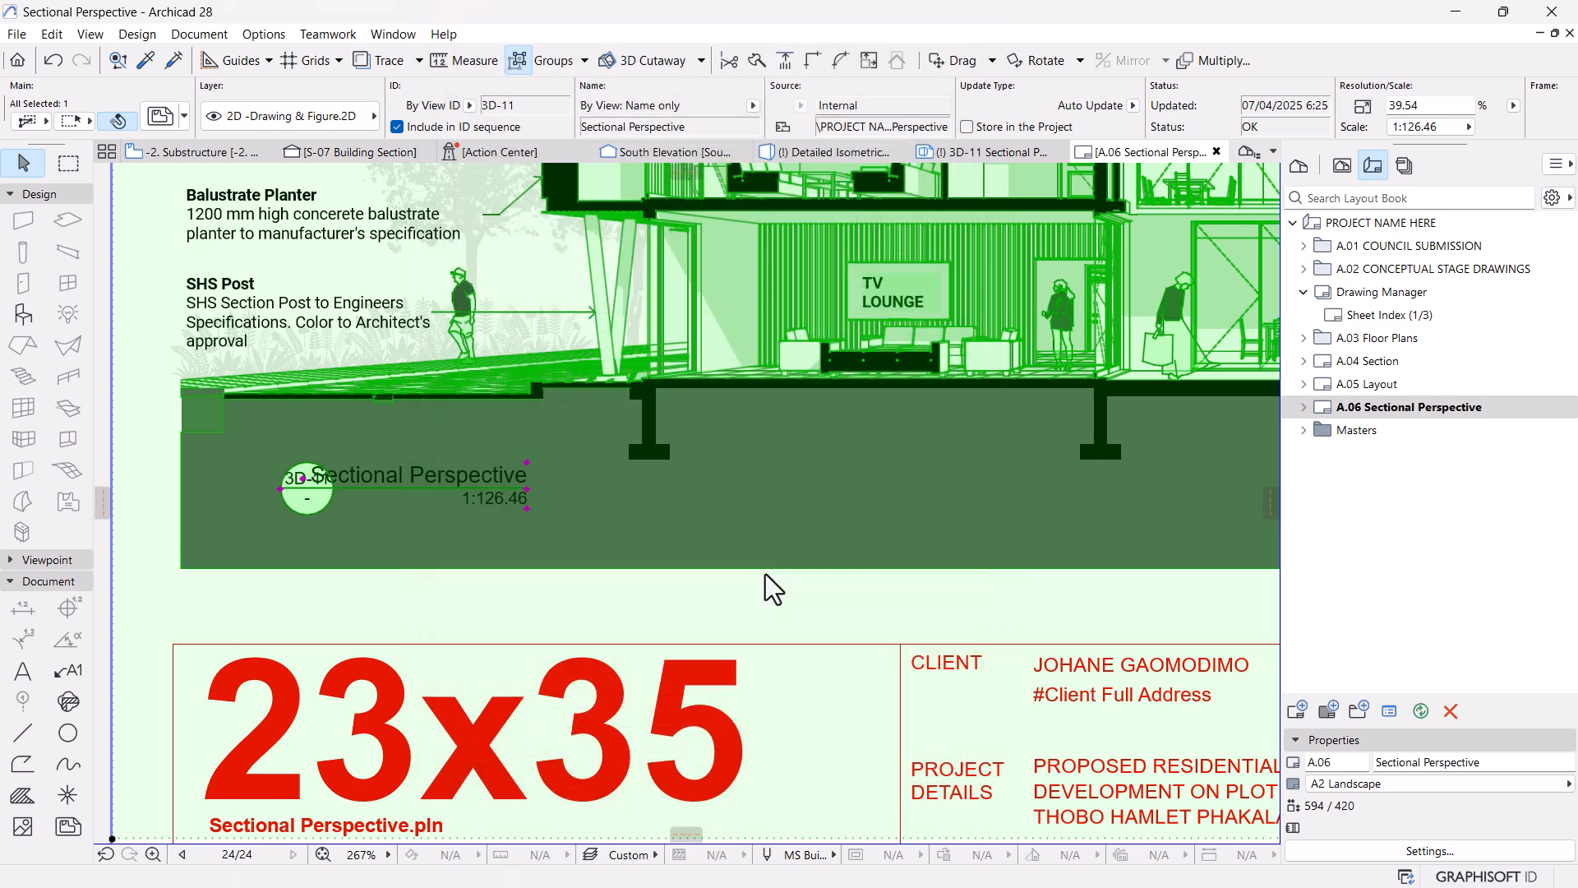
Move the stamp title from beside the sheet's upper-right corner onto the lower-left part of the grey ground fill and deselect the drawing
scroll(638, 526, down, 5)
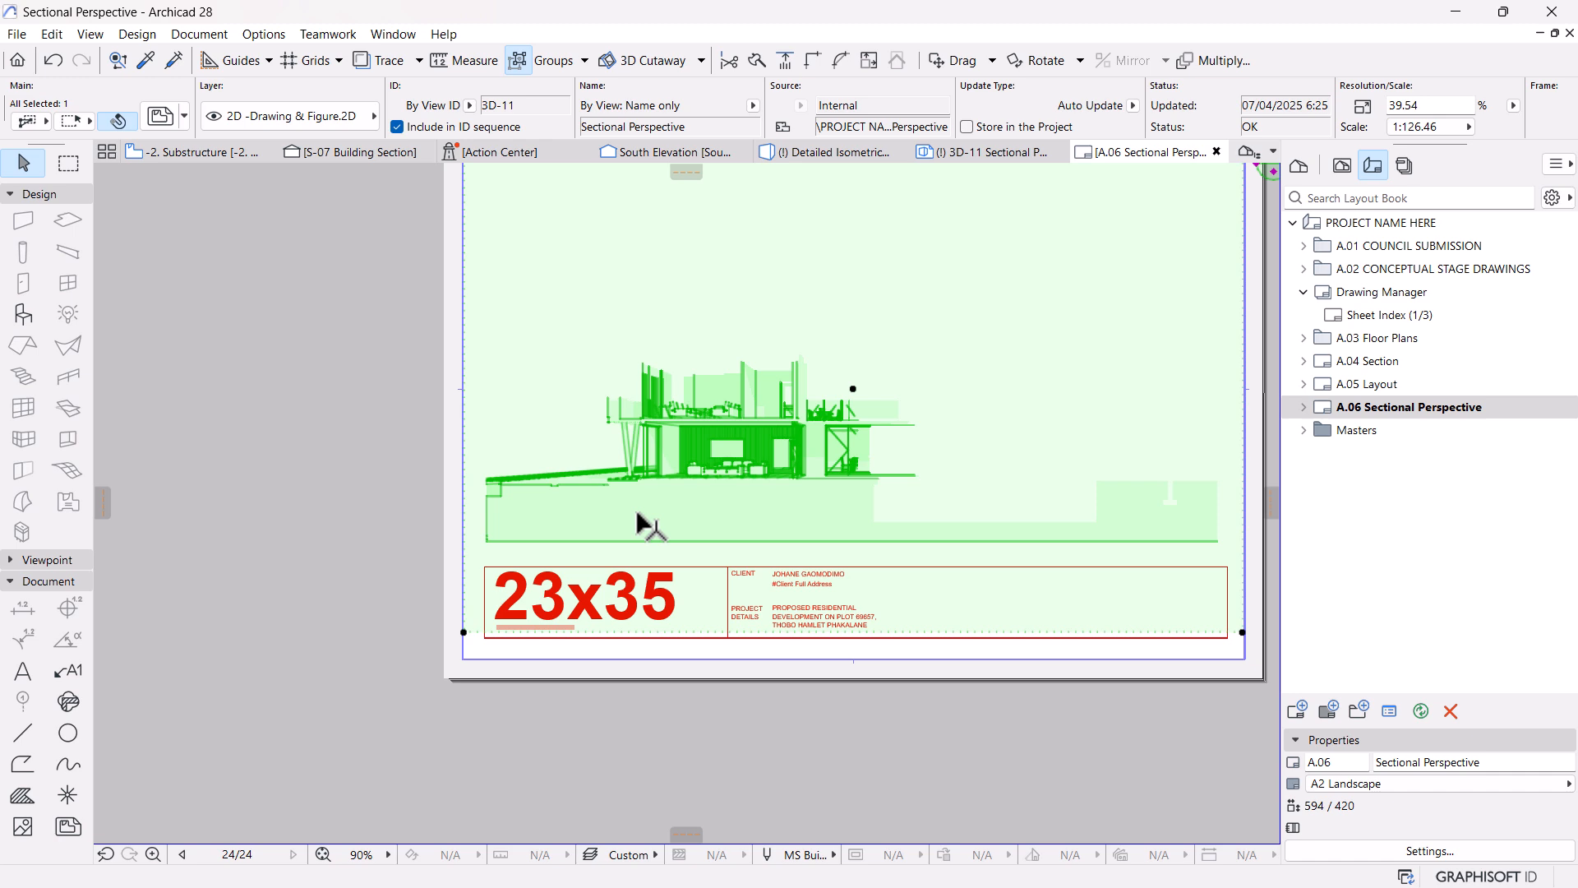
scroll(637, 526, down, 3)
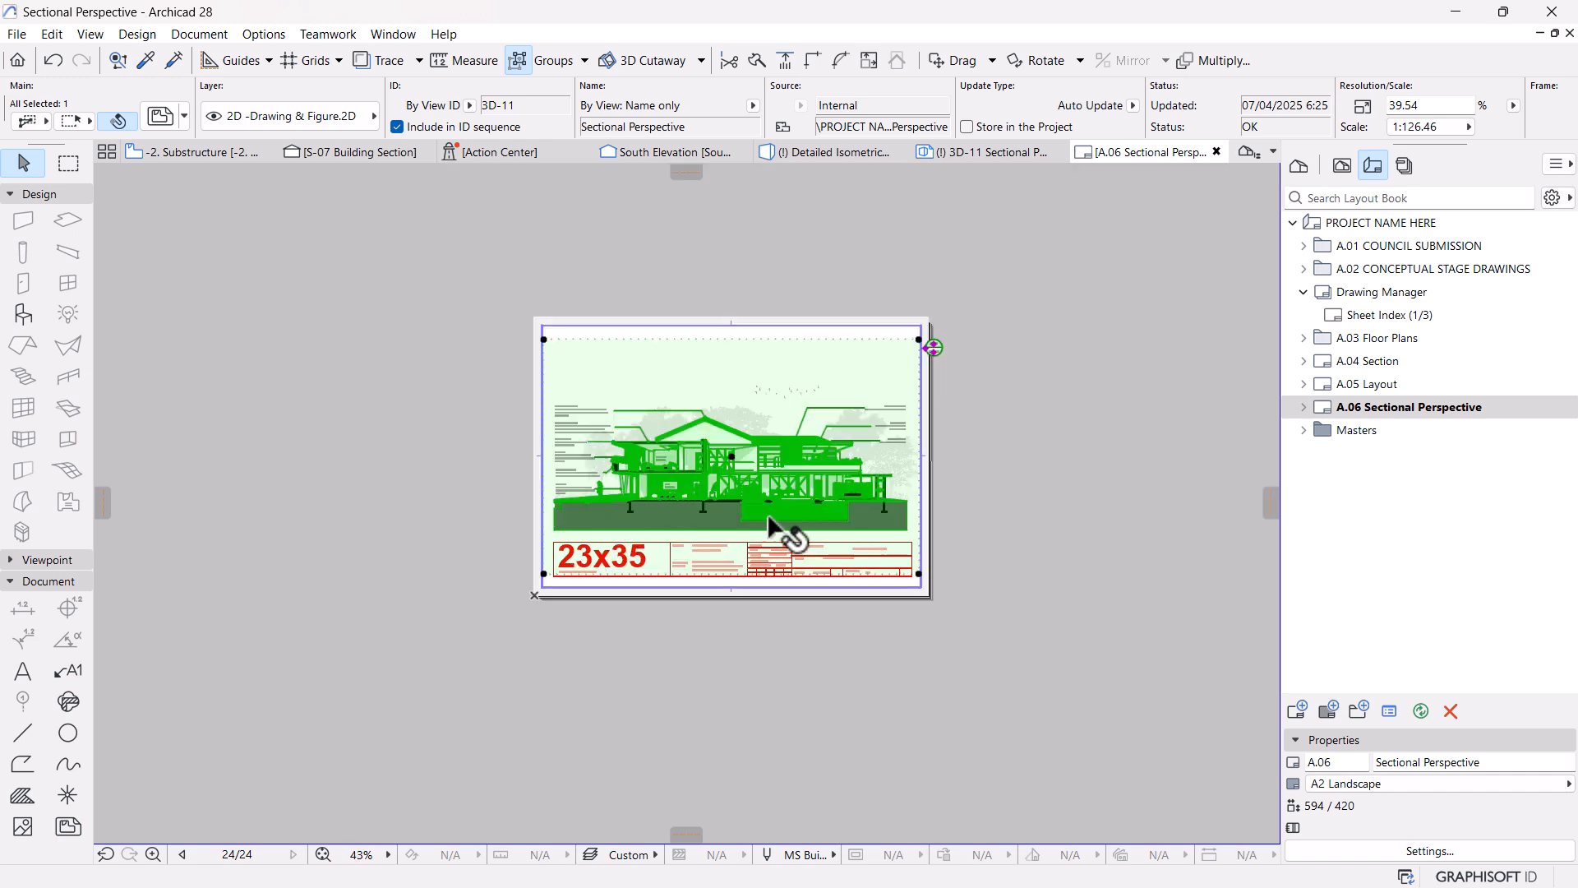
click(934, 347)
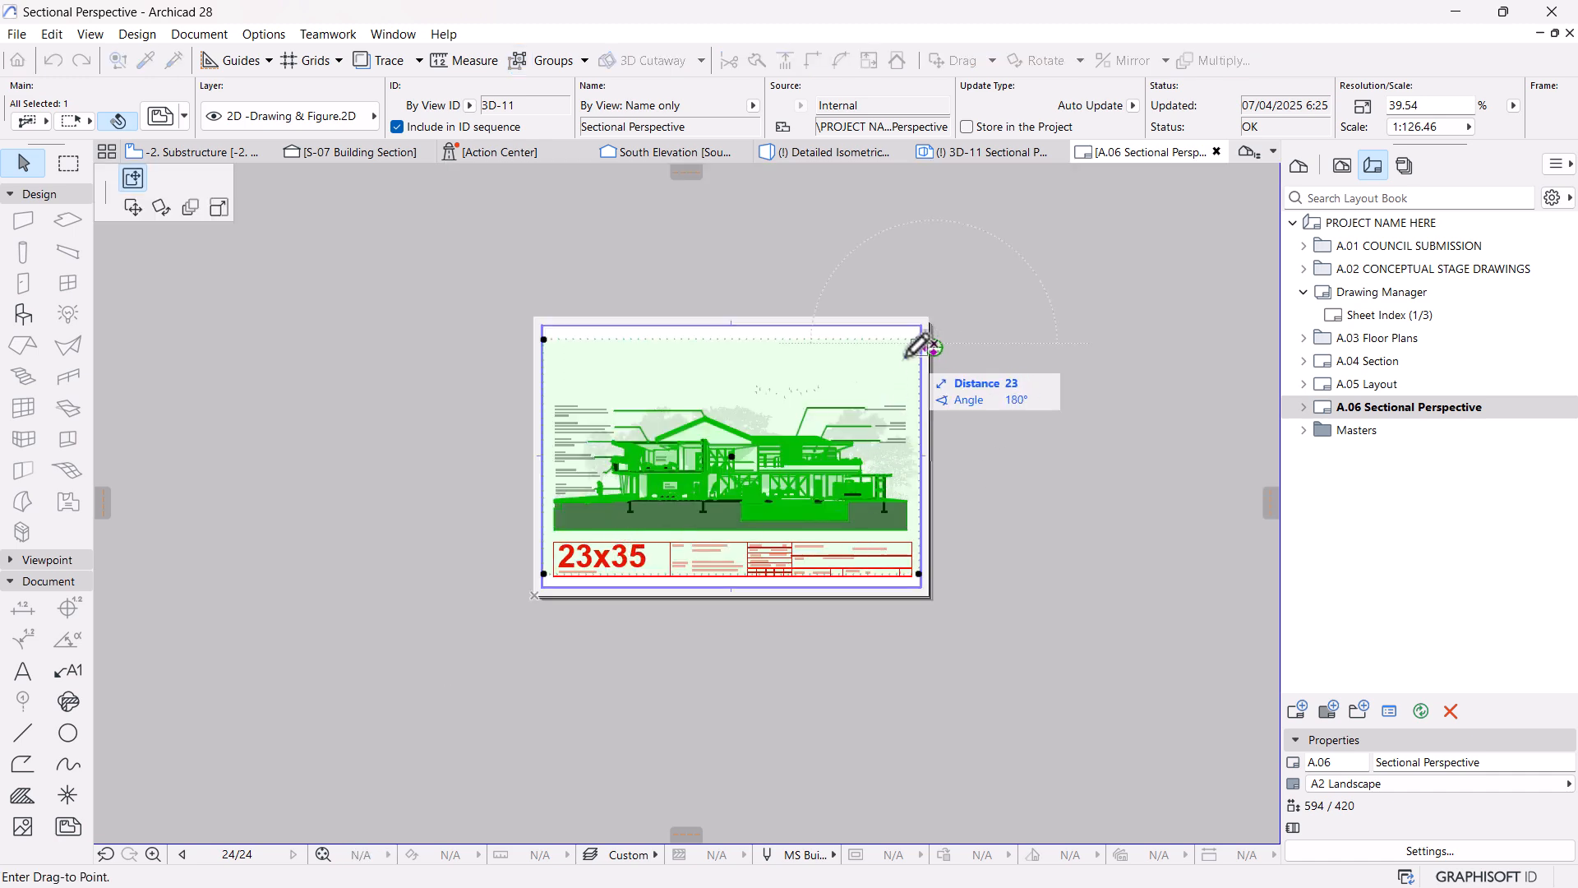
scroll(580, 526, up, 2)
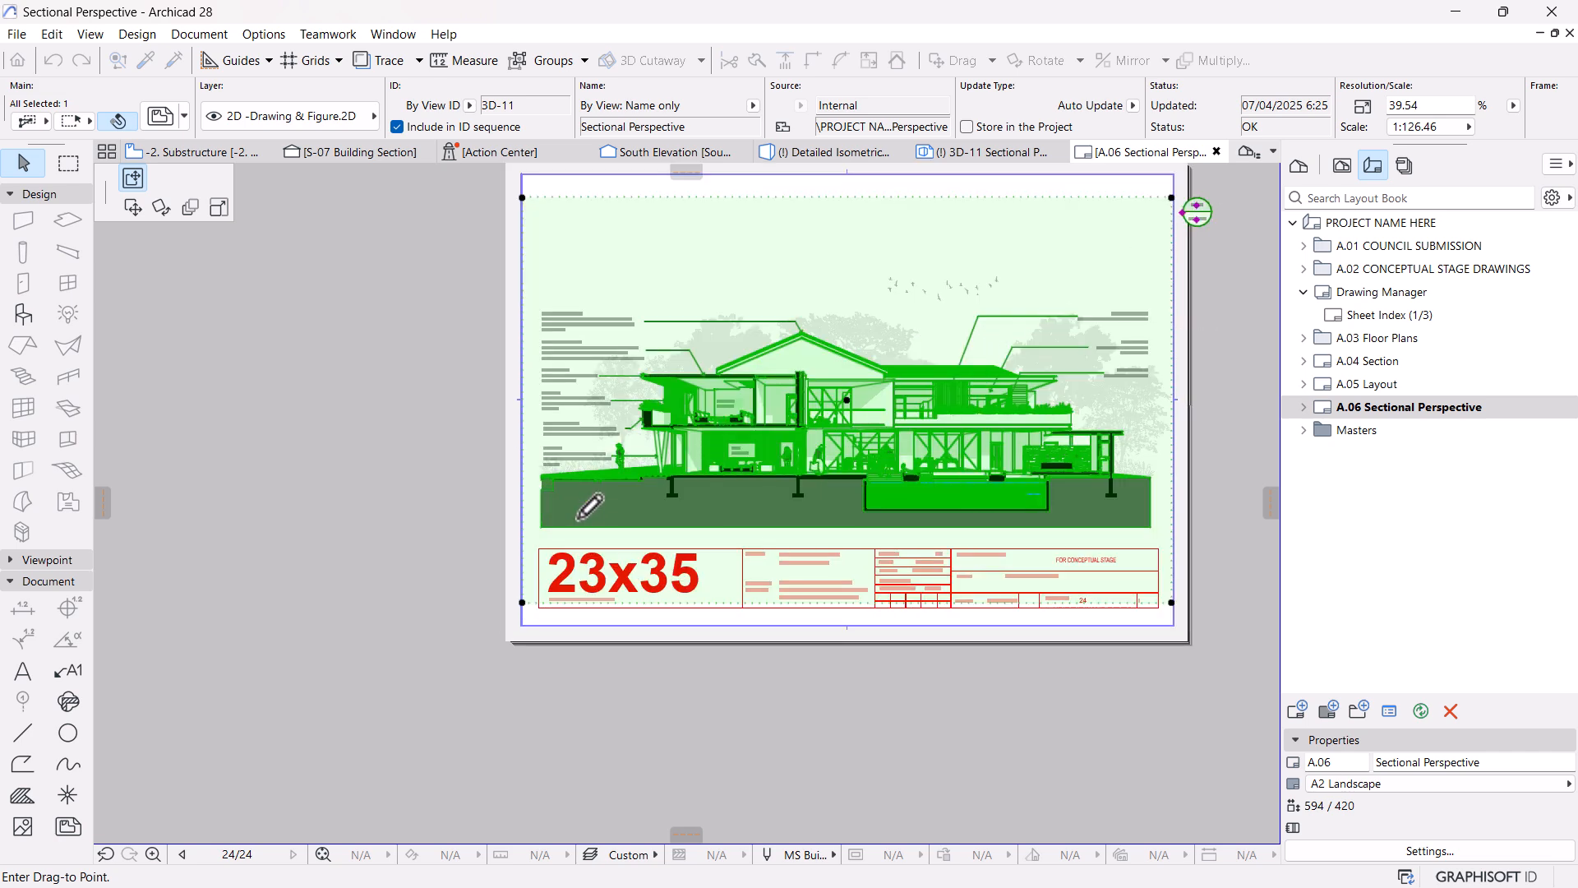
scroll(587, 493, up, 3)
key(Escape)
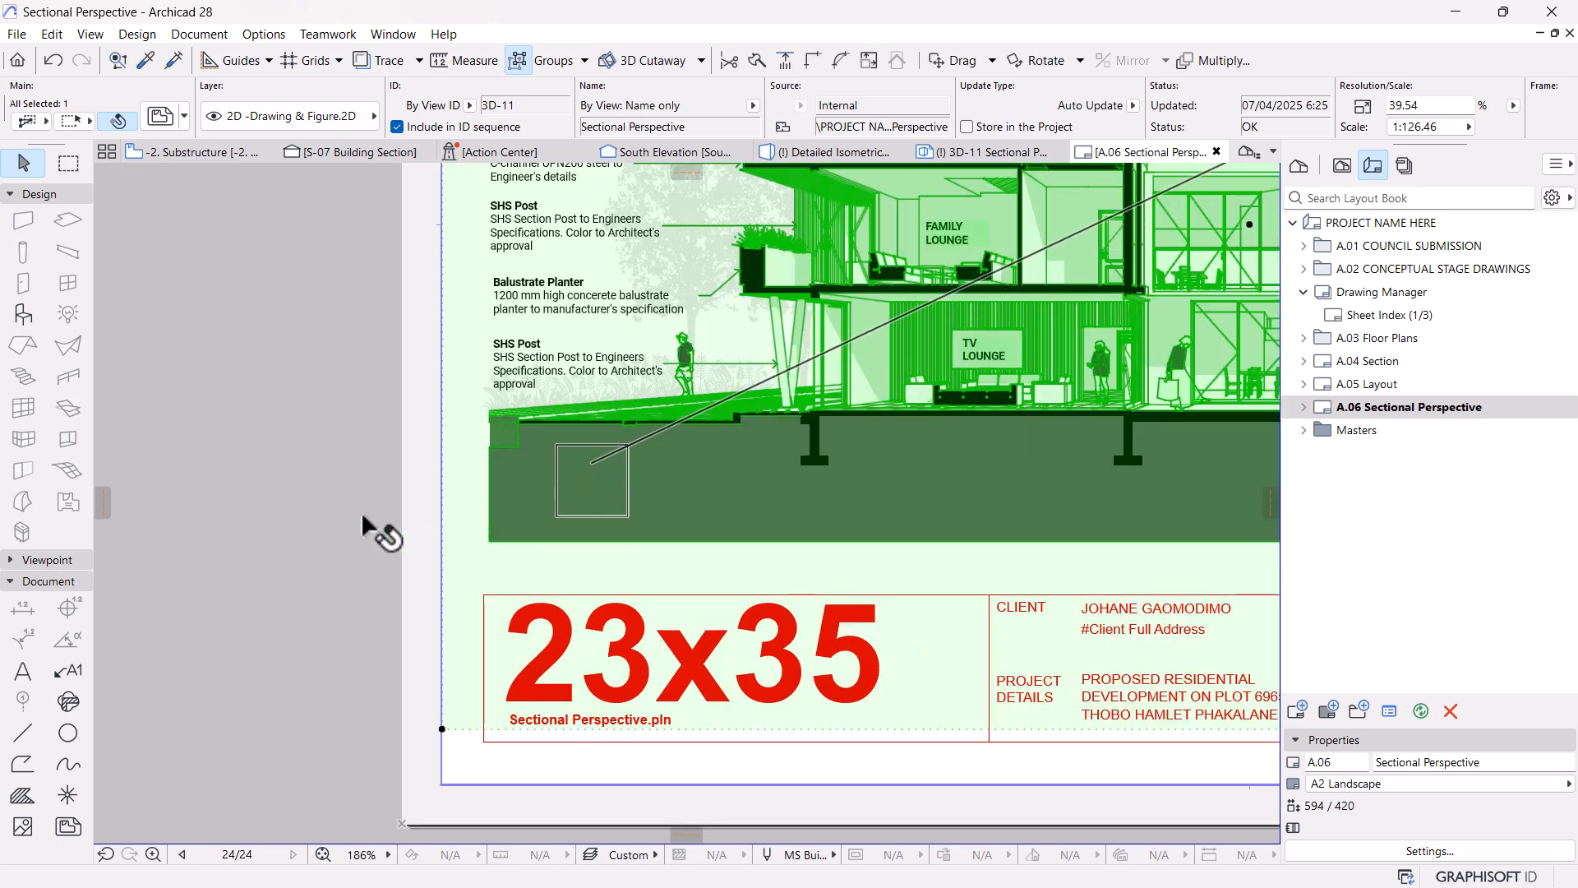
click(293, 524)
key(ctrl+apostrophe)
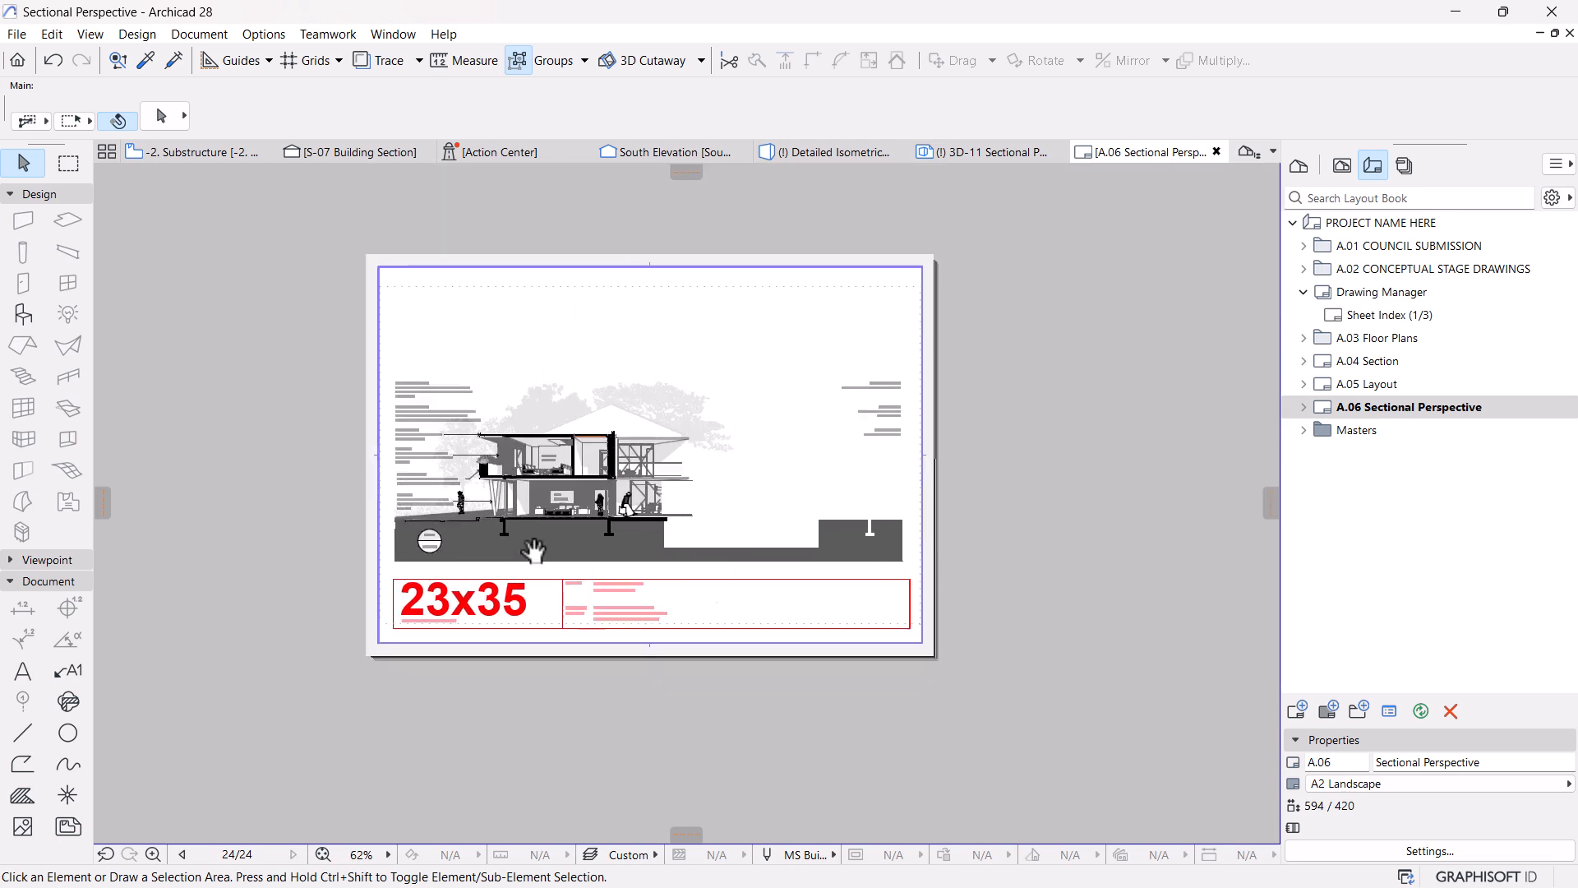
Lower the top edge of the drawing's frame towards the birds and raise its bottom edge to the base of the ground fill
click(745, 415)
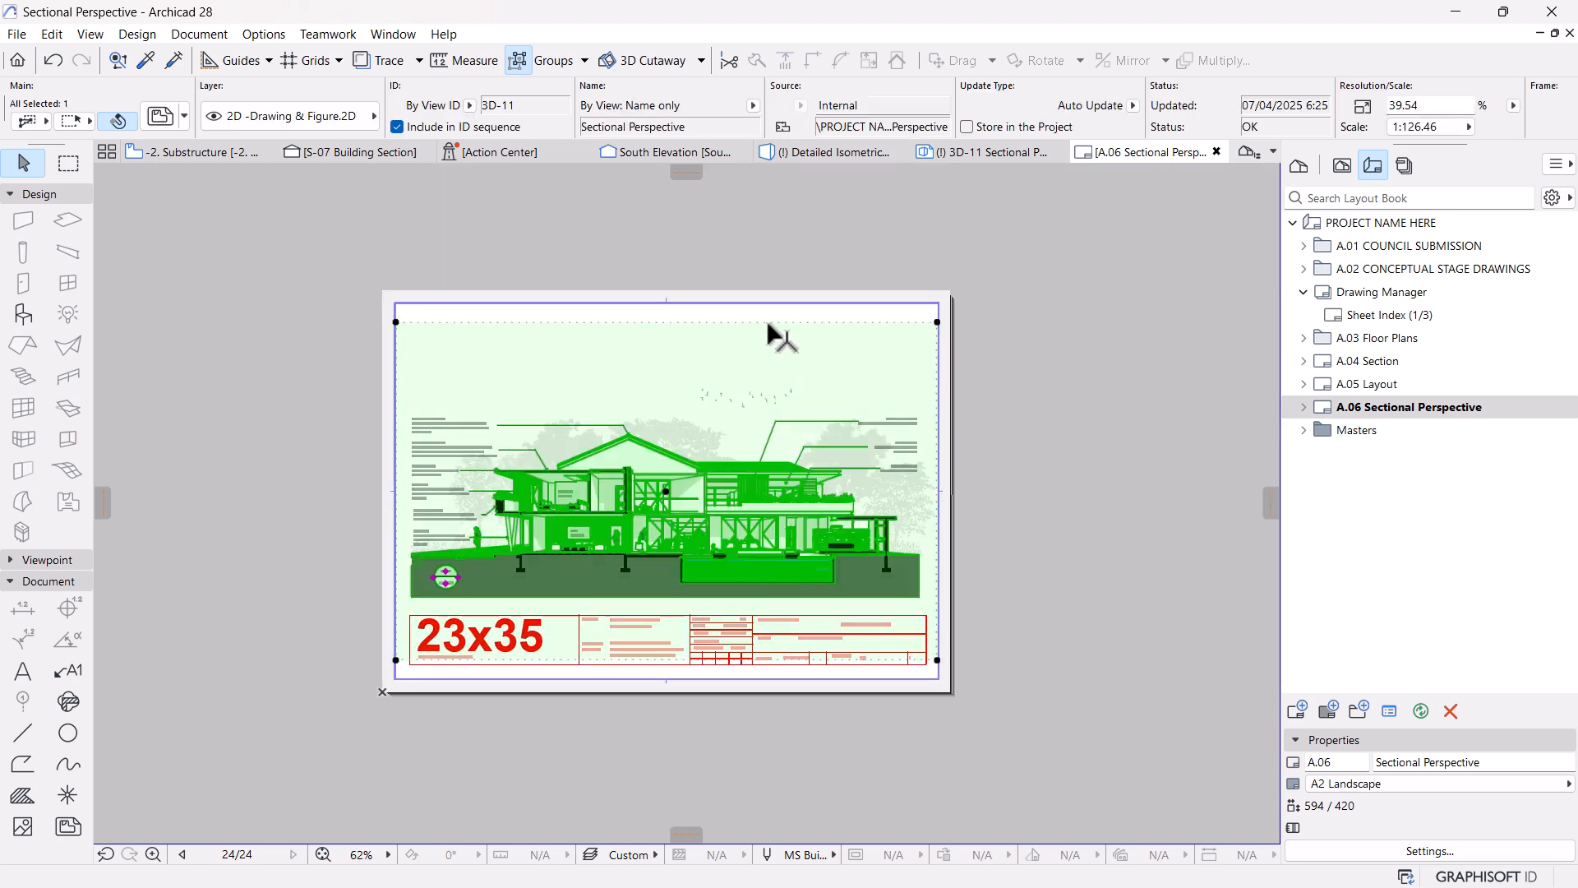
click(768, 323)
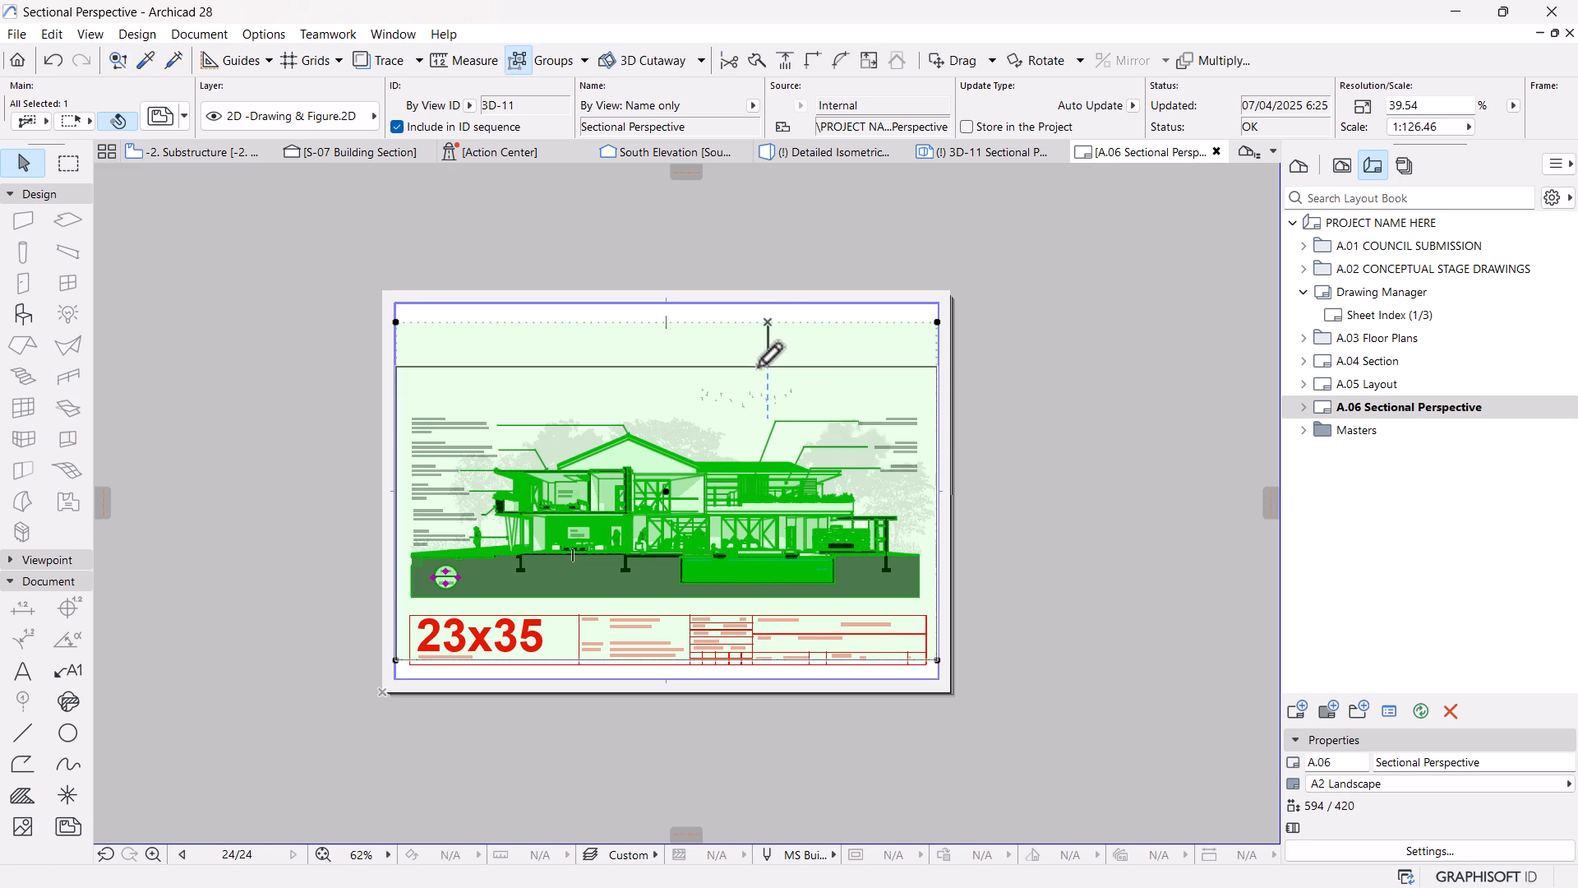
click(759, 366)
drag(758, 367, 758, 347)
click(758, 347)
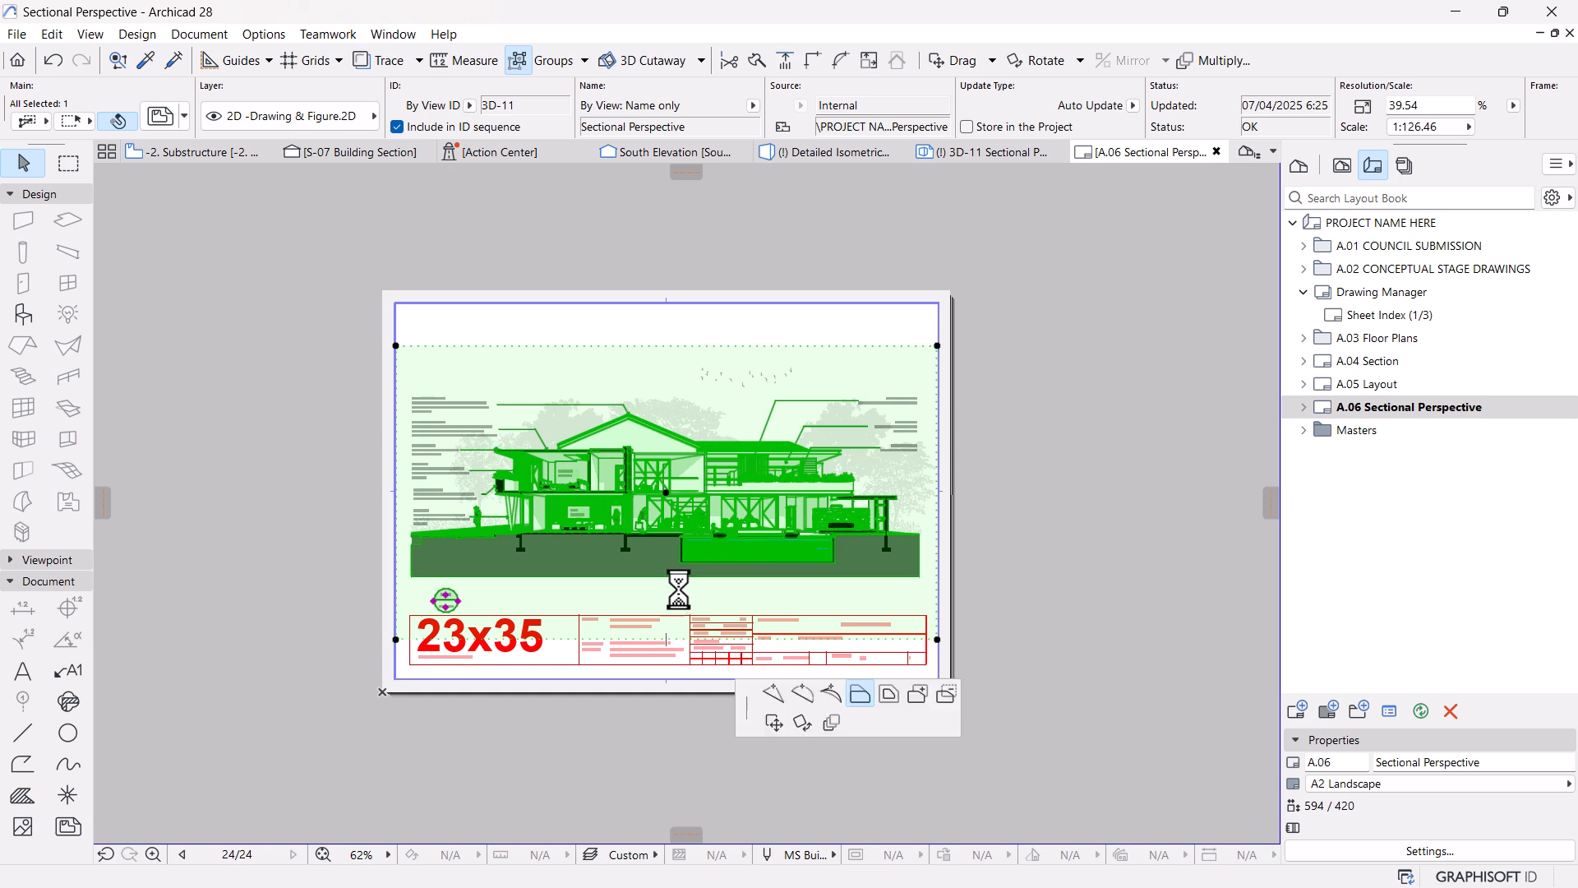
click(444, 615)
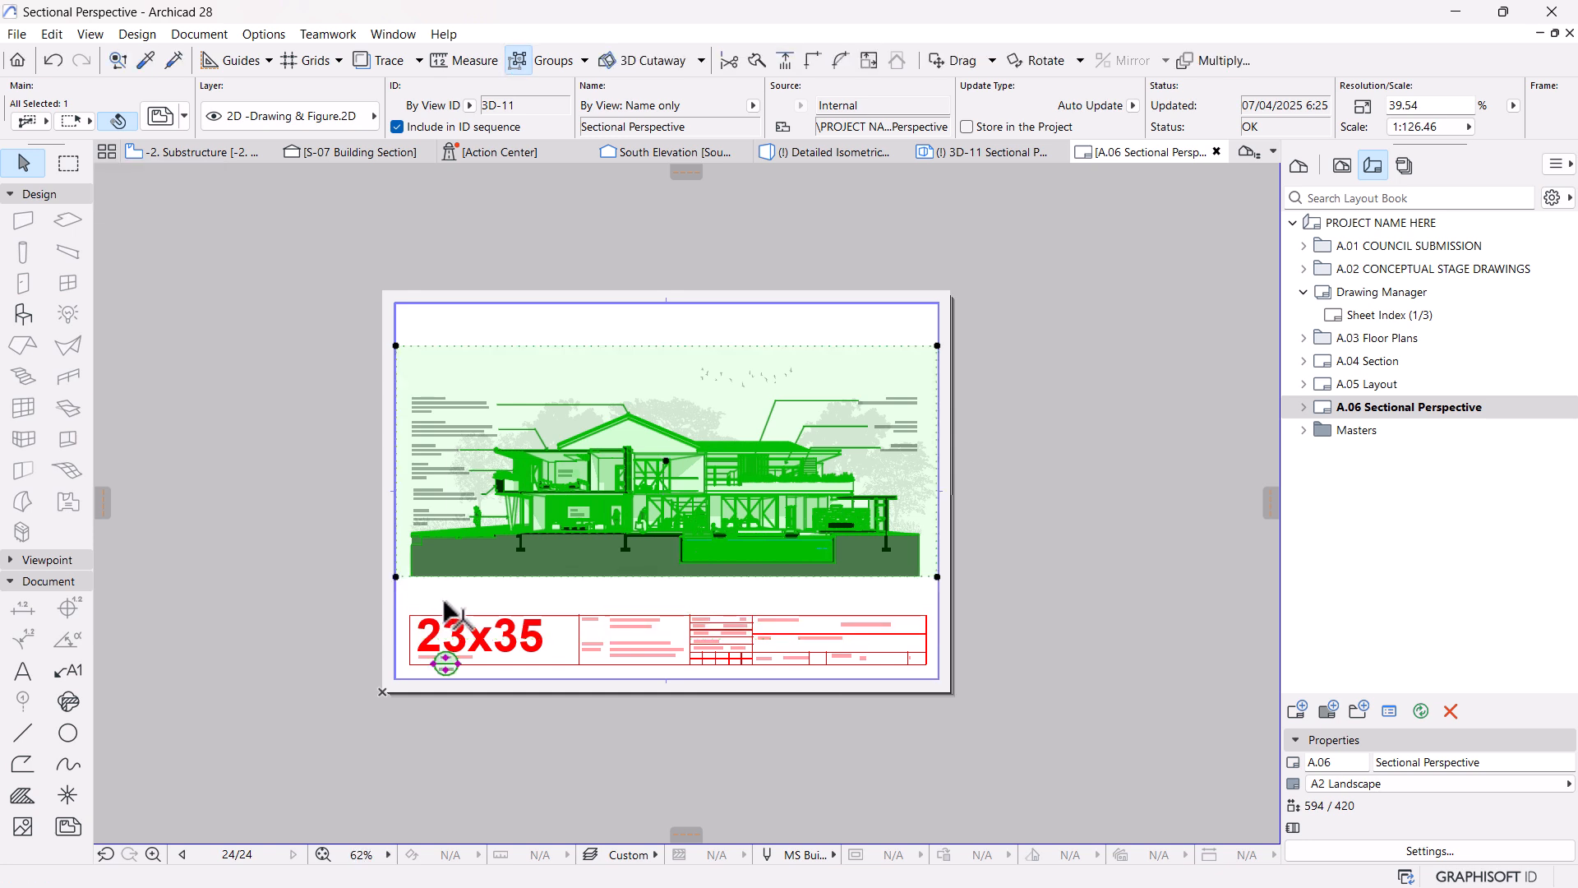
Move the stamp title straight up by about 101 mm onto the lower-left ground fill and deselect the drawing
click(444, 658)
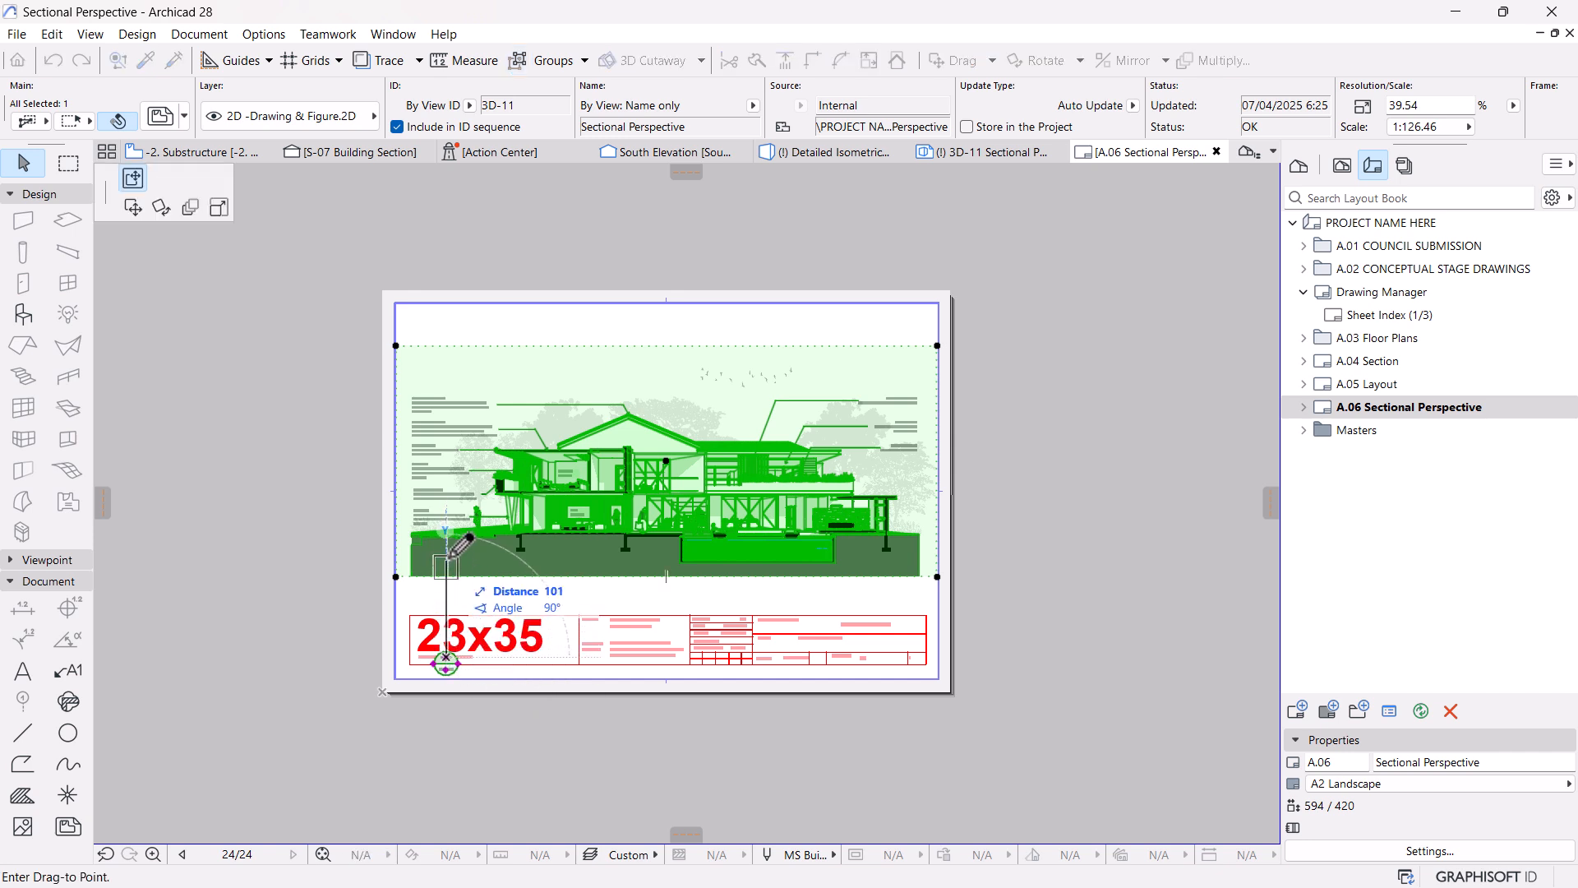
click(446, 559)
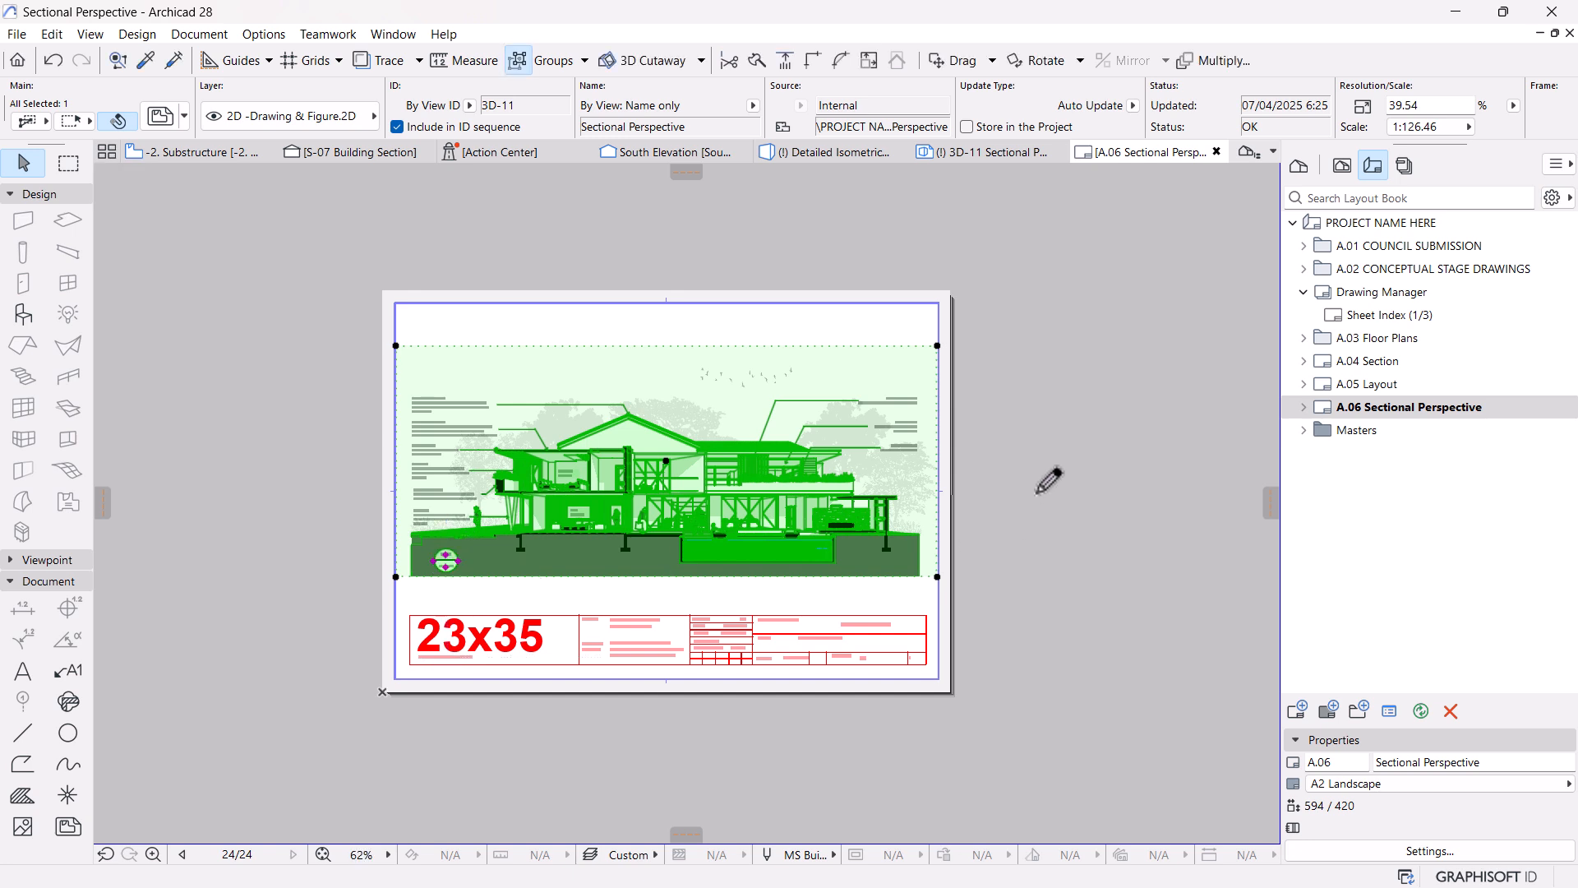
click(1041, 504)
scroll(569, 572, up, 1)
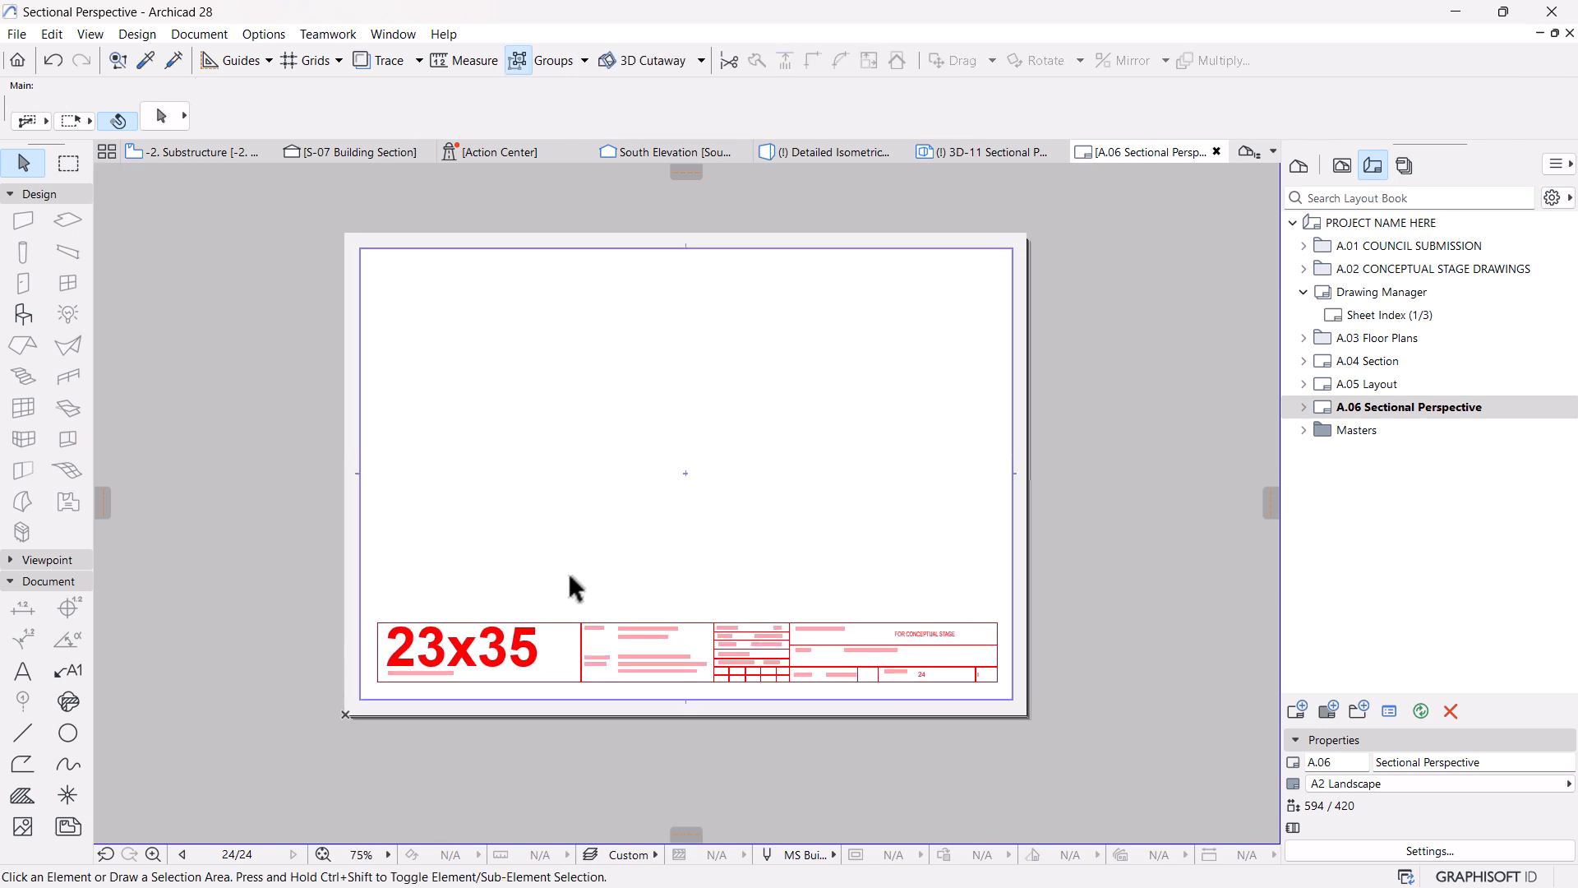
scroll(637, 592, up, 1)
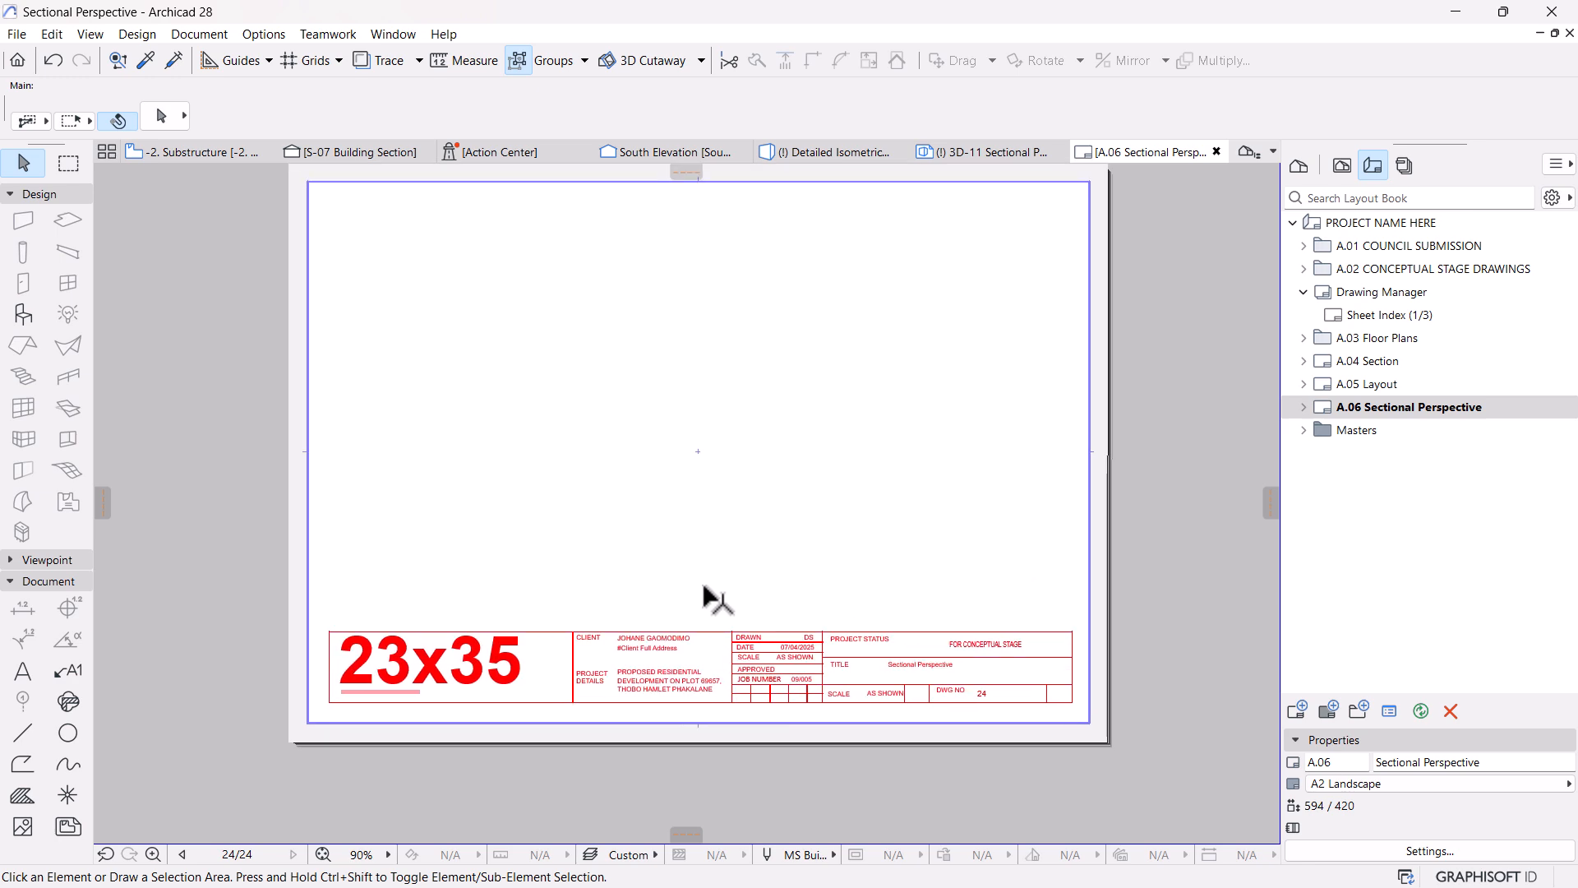
Save the layout as the PDF file Sectional Perspective.pdf in the 2025 TEMPLATE folder, with the file set to open after saving
click(11, 35)
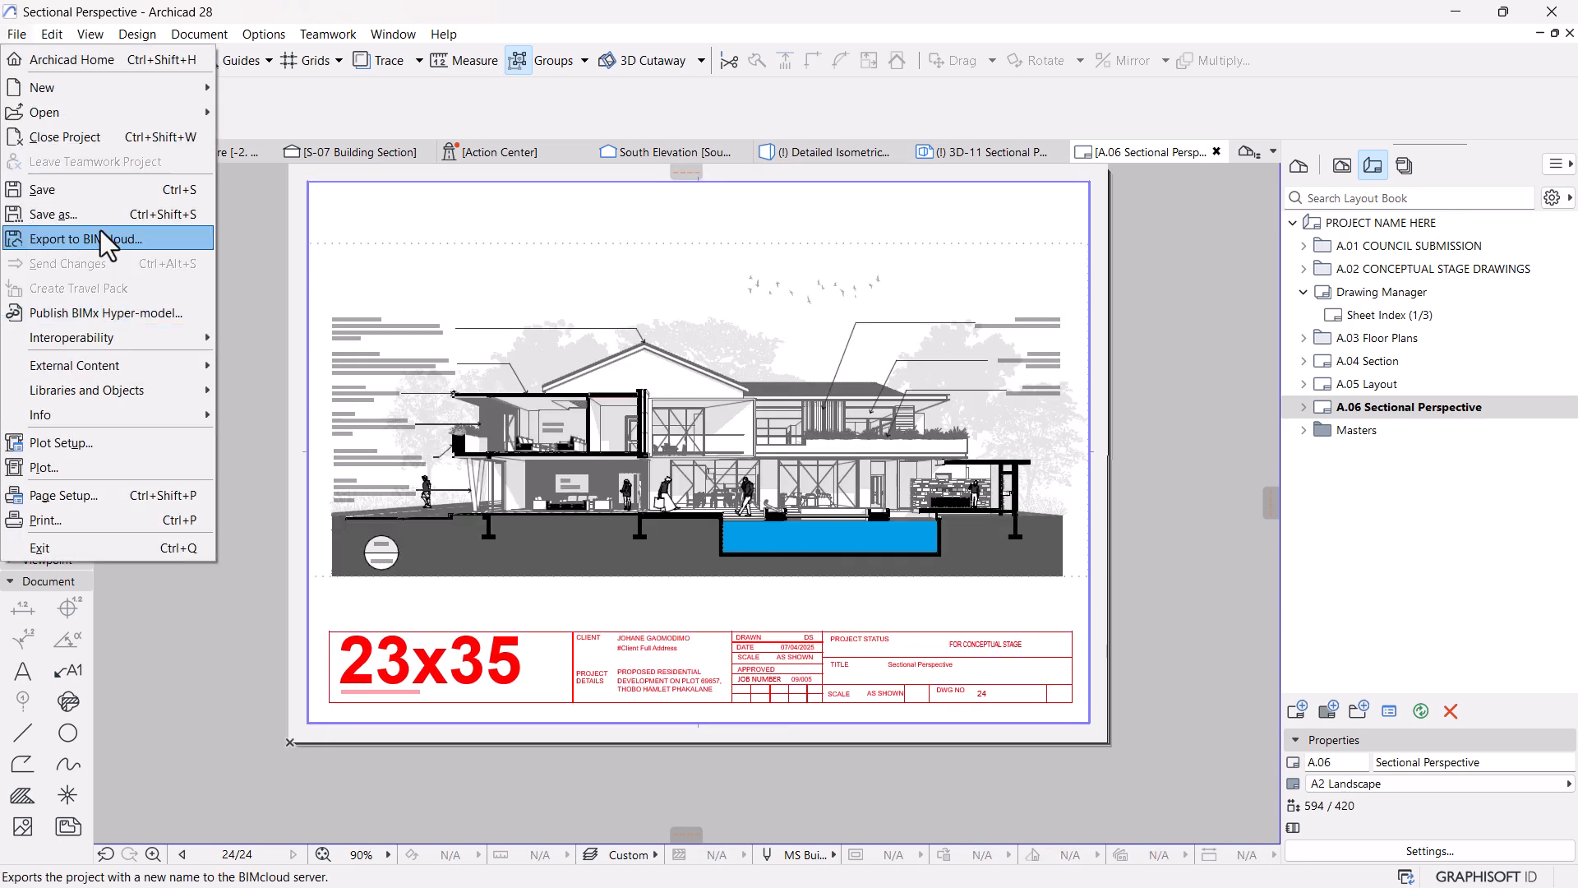
click(116, 215)
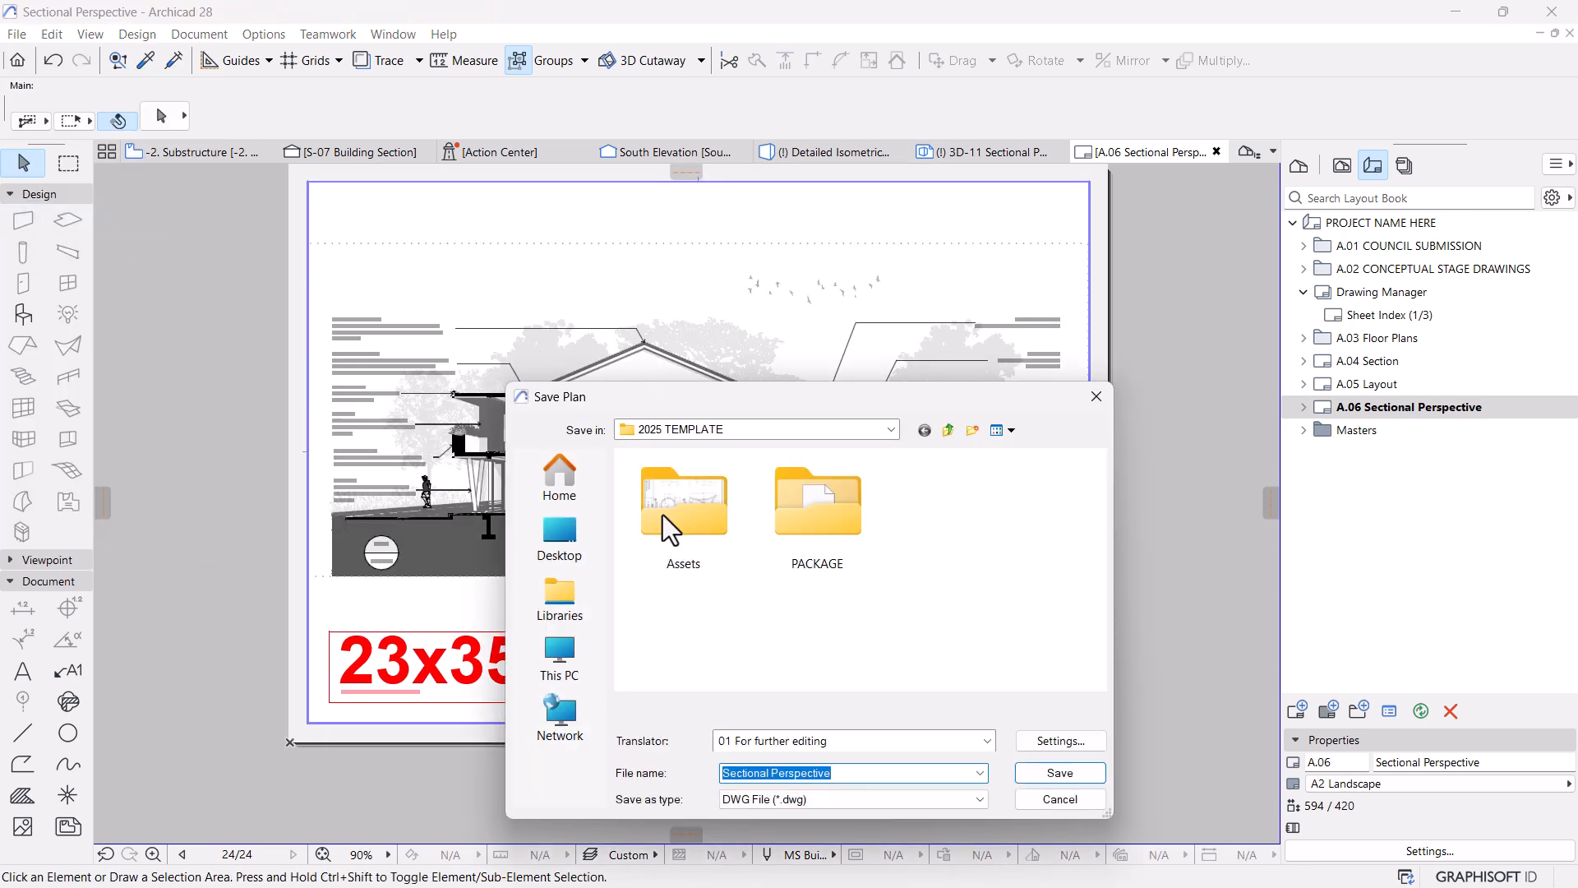
click(784, 800)
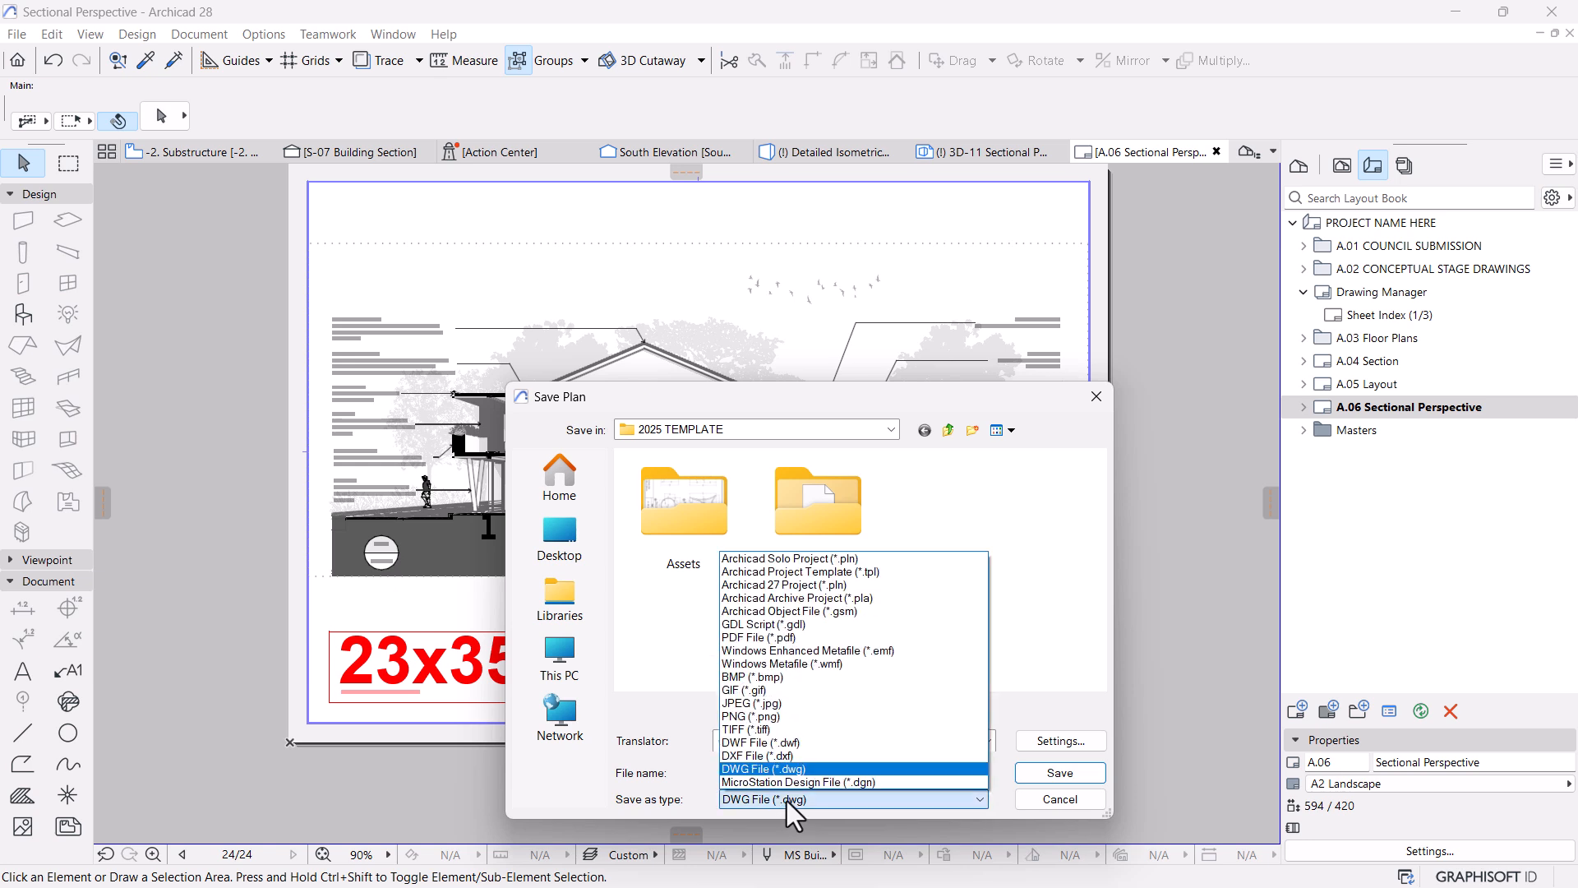
click(784, 638)
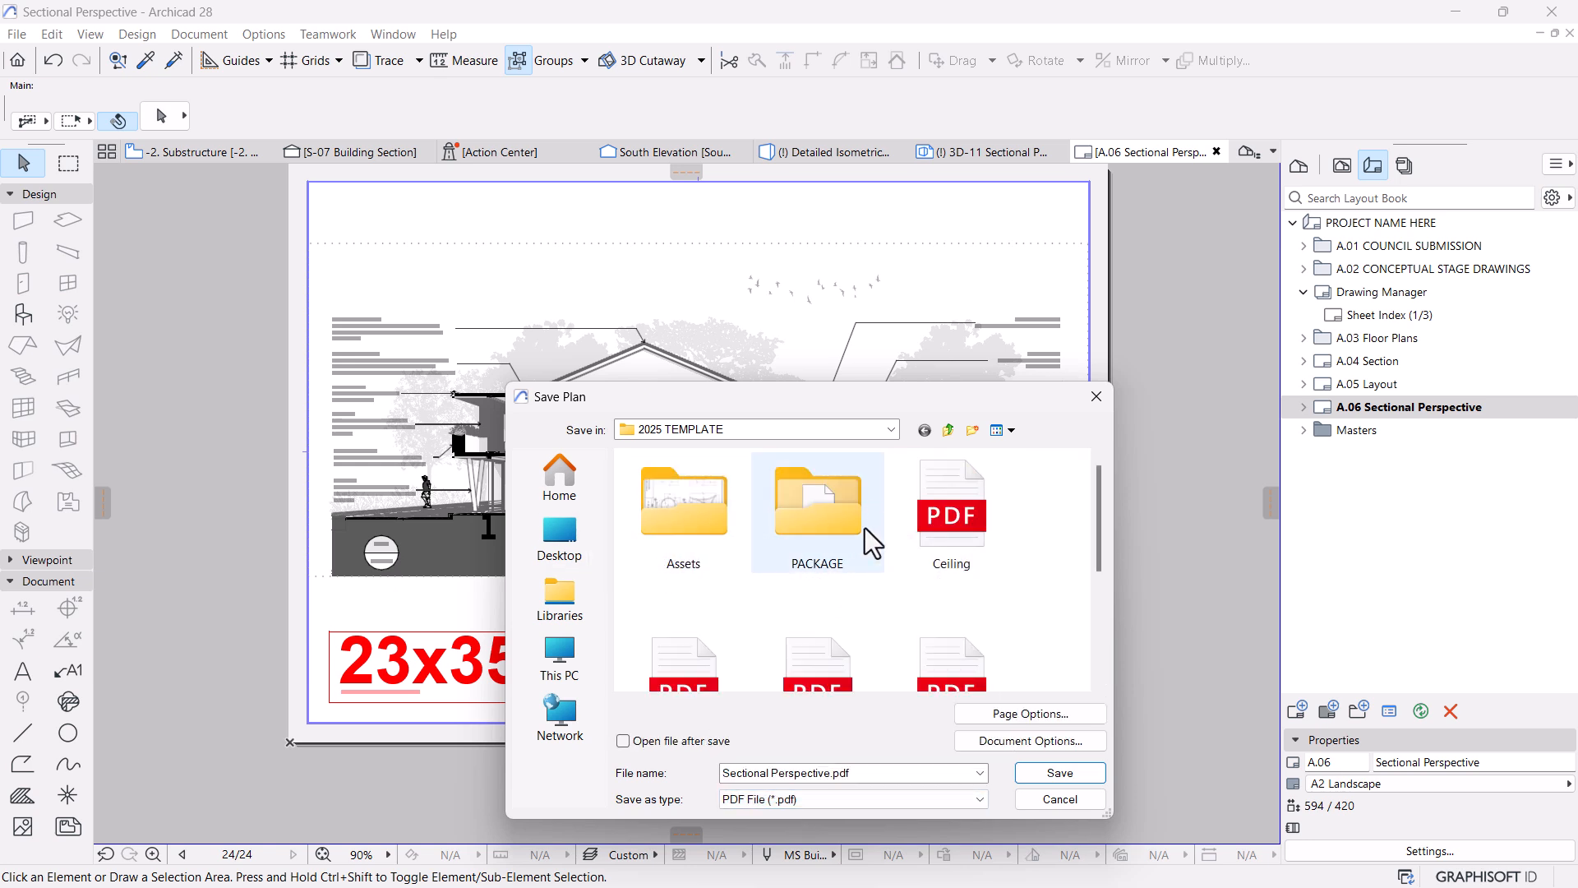
scroll(846, 559, down, 5)
click(682, 743)
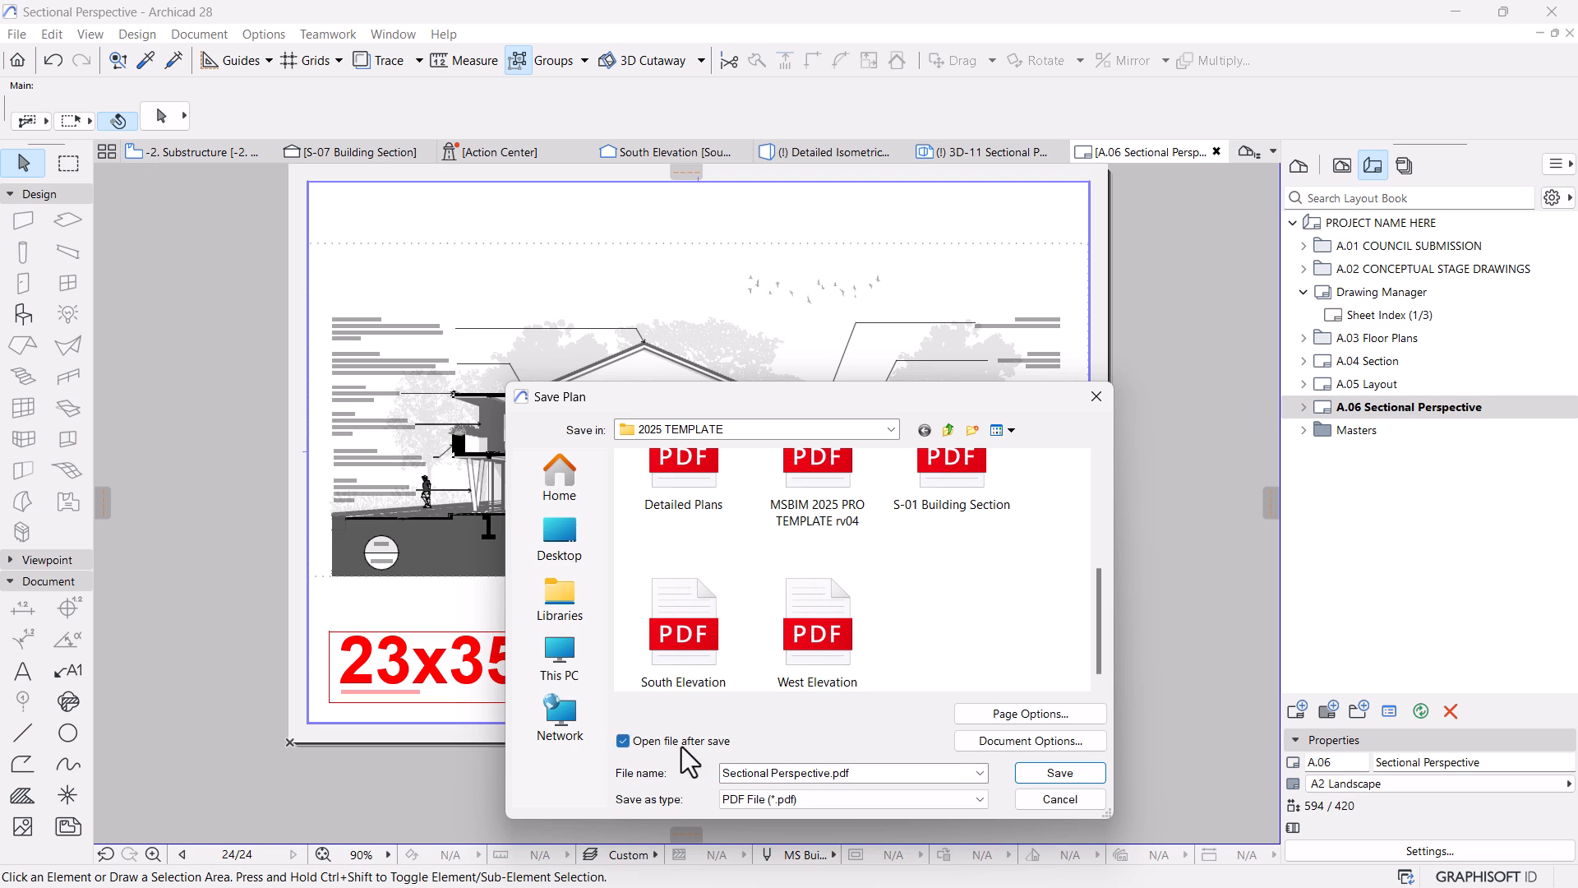
click(1042, 776)
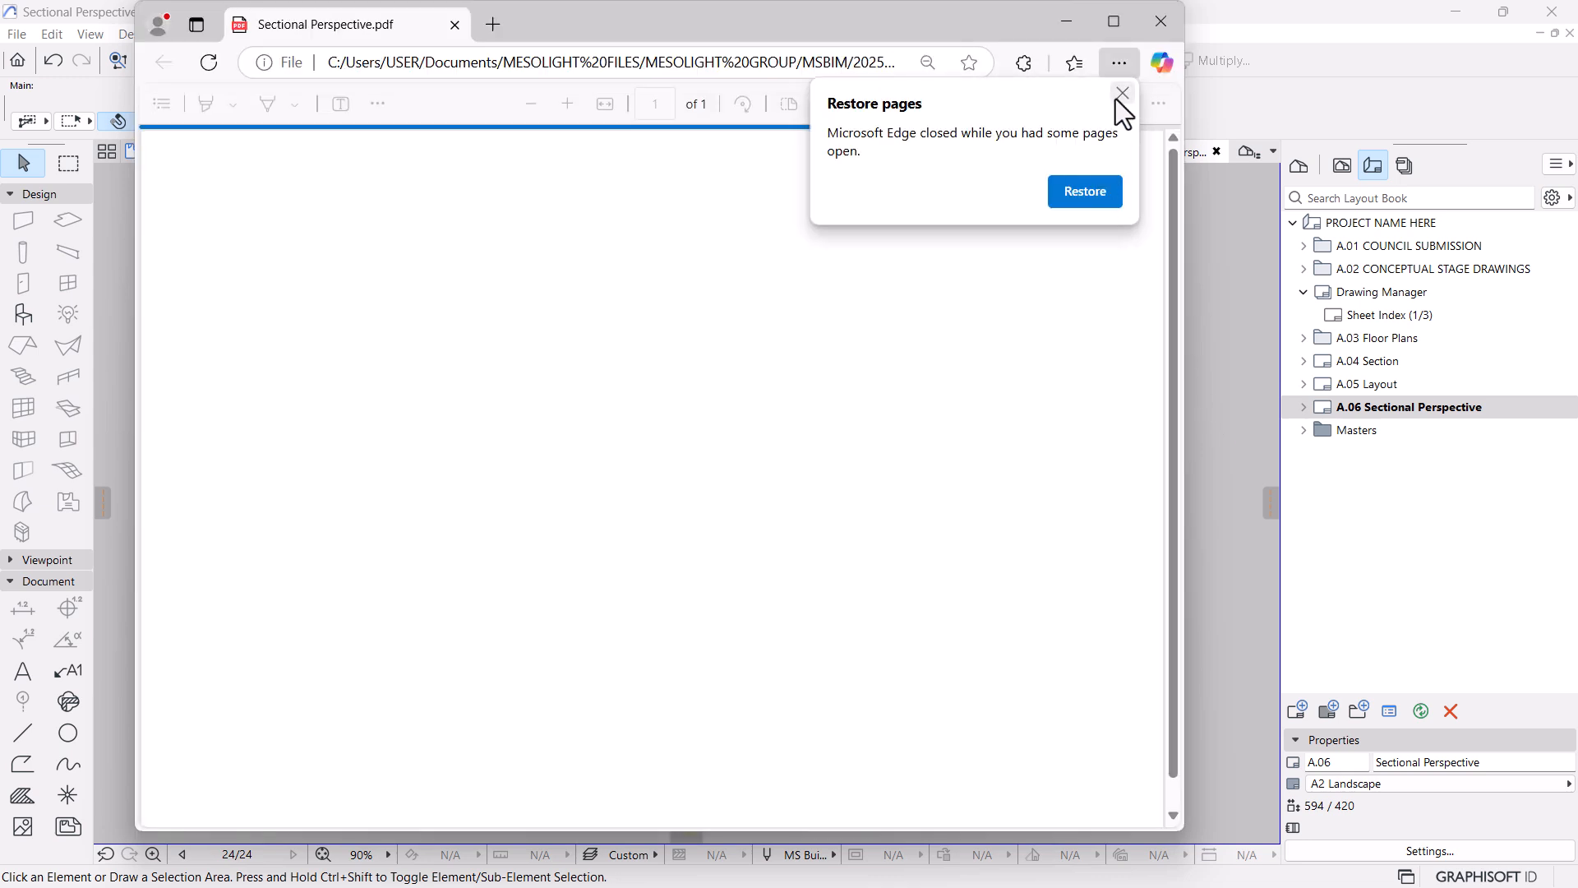
Dismiss the restore-pages prompt, examine the exported PDF in an enlarged Microsoft Edge window, and close it
click(1123, 94)
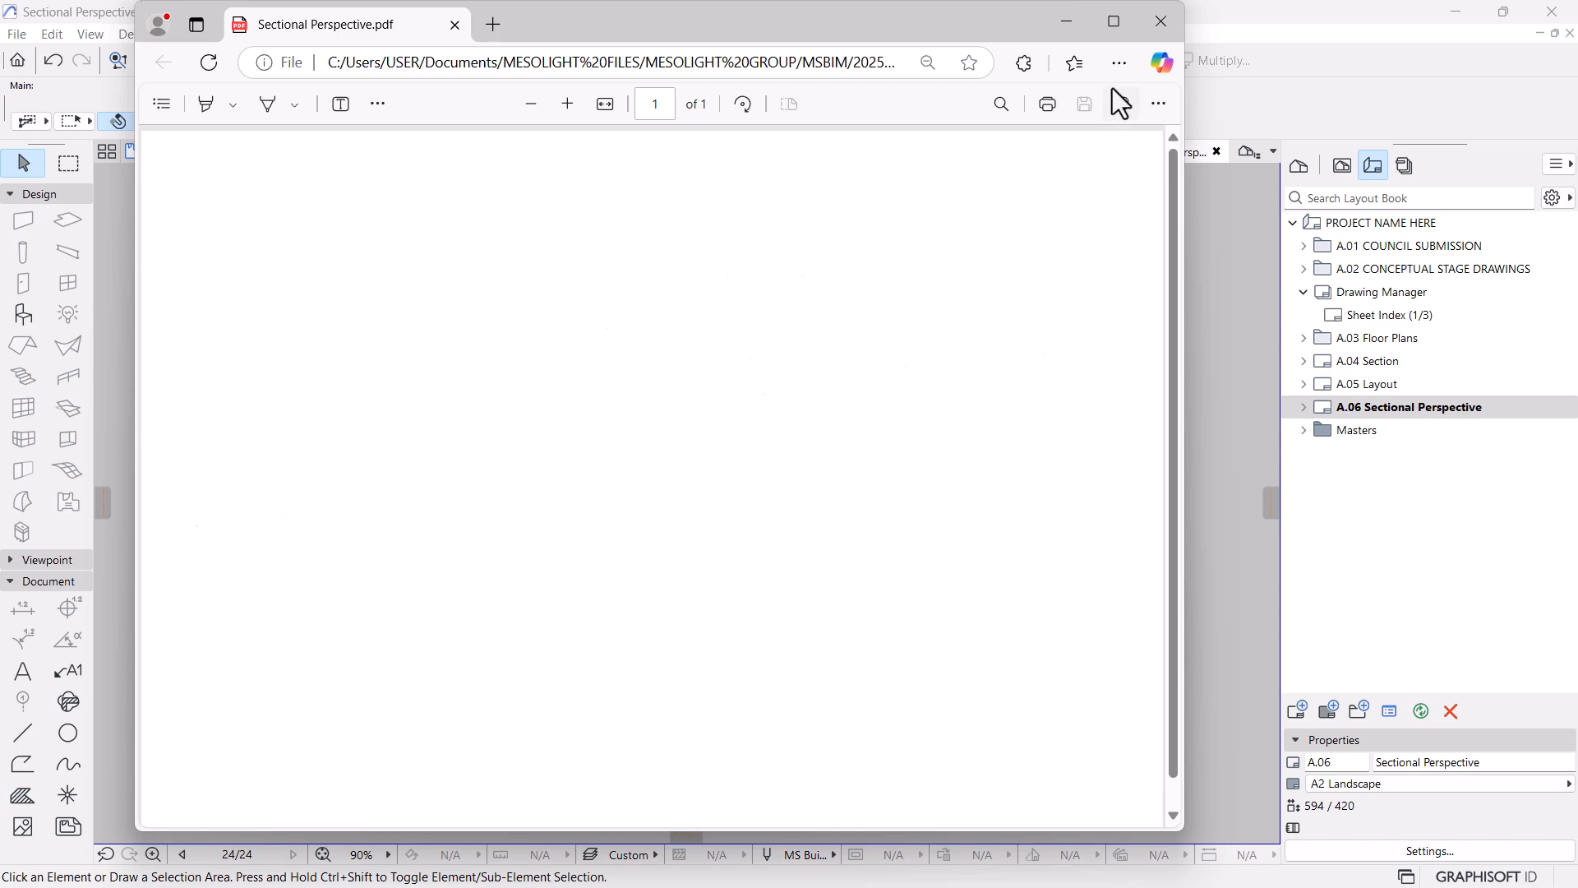
click(1114, 23)
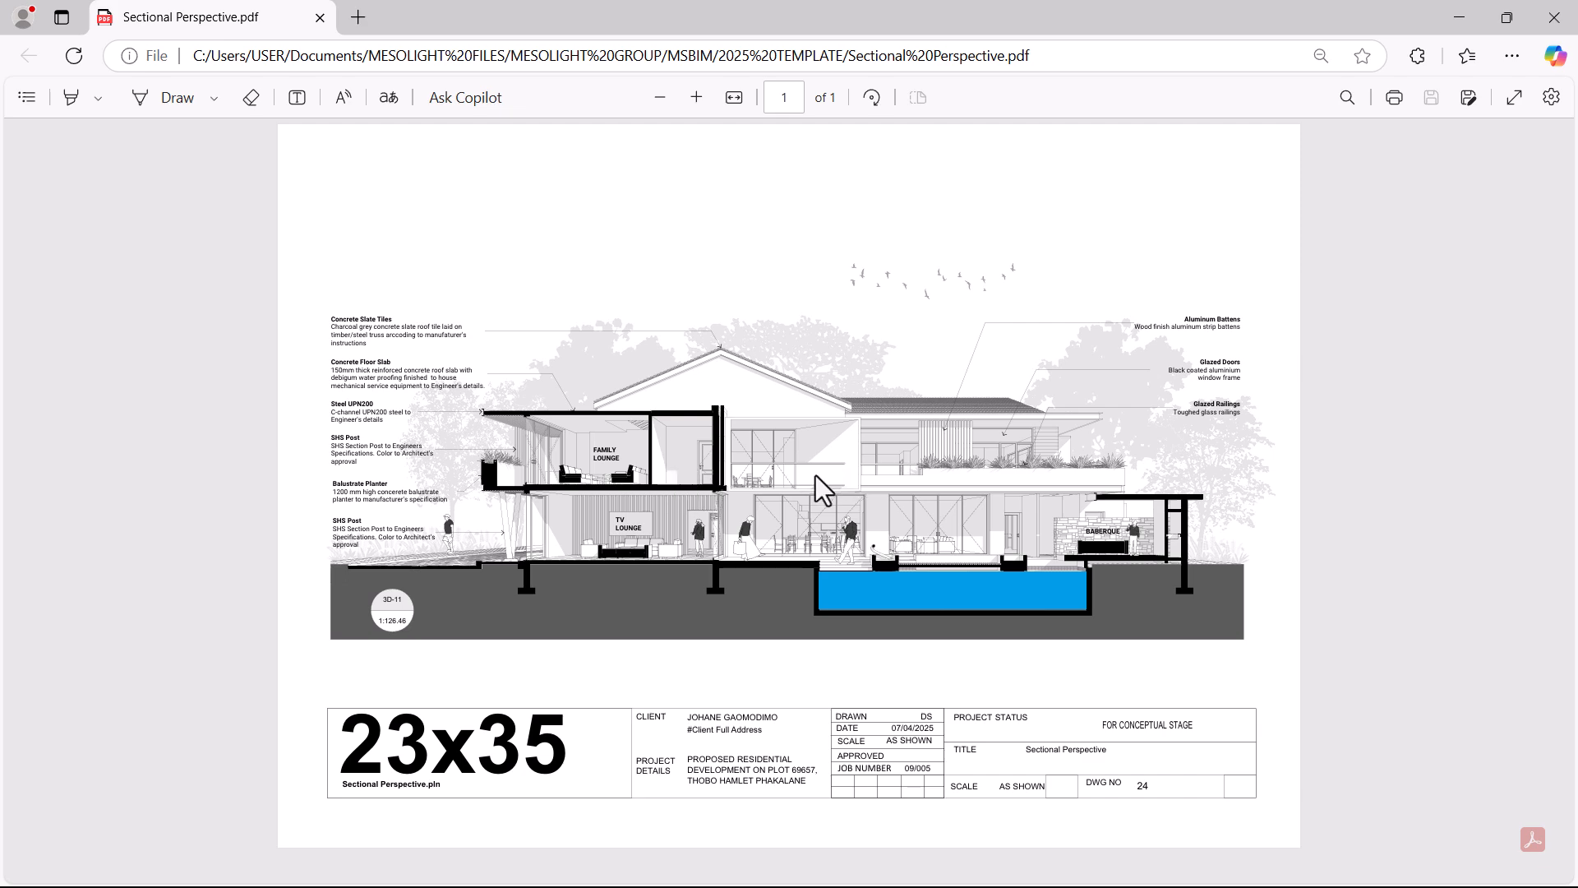
click(1553, 18)
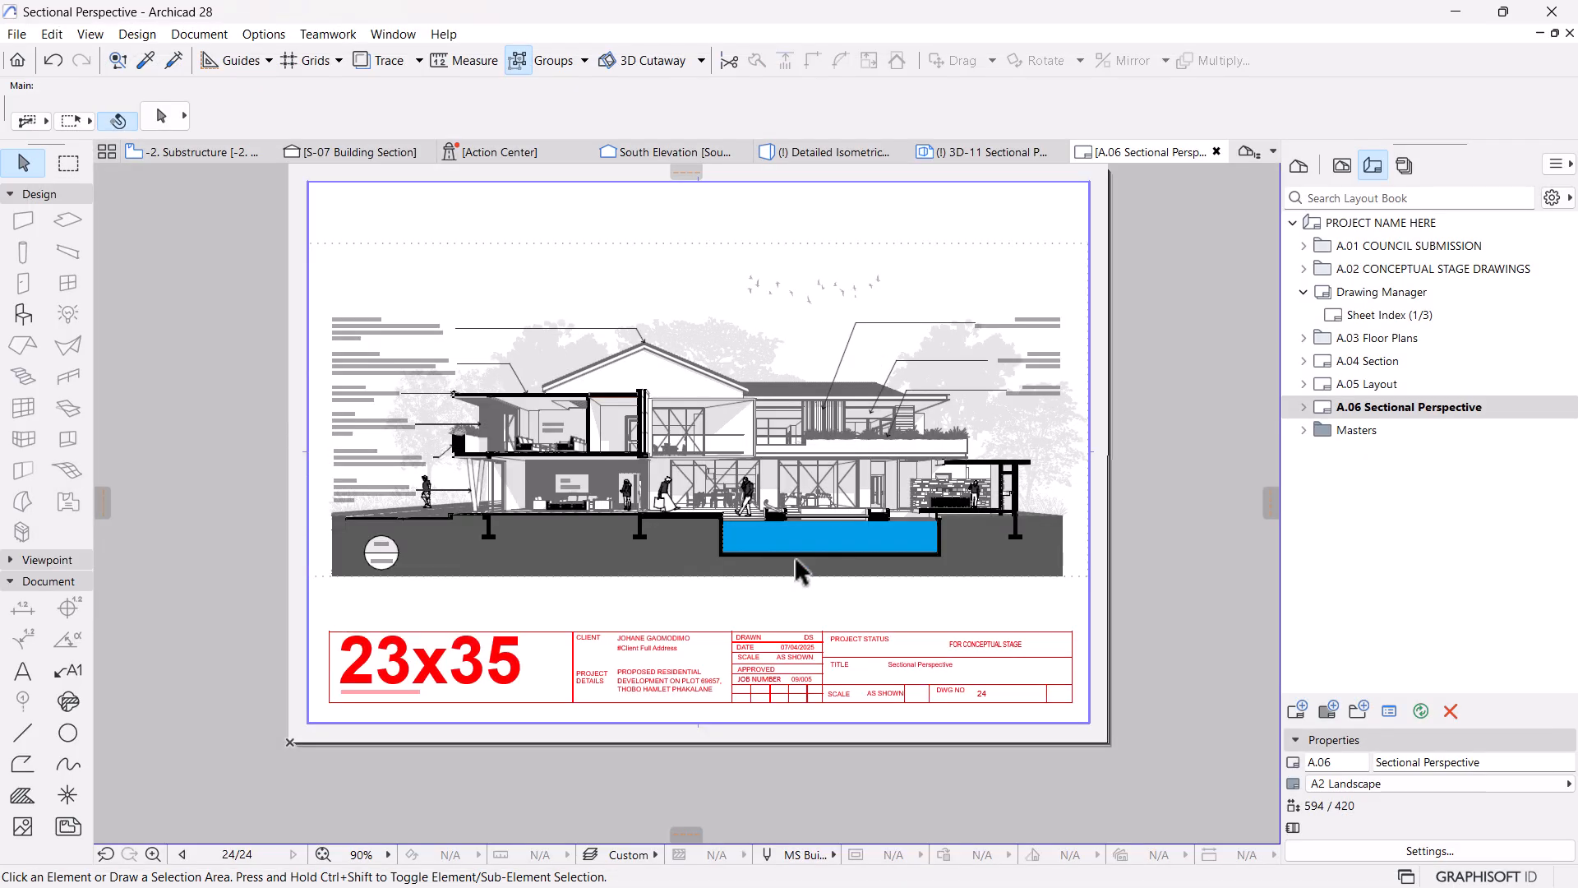
Return to the 3D-11 Sectional Perspective and pick up the object settings of the standing figure beside the TV Lounge
click(986, 156)
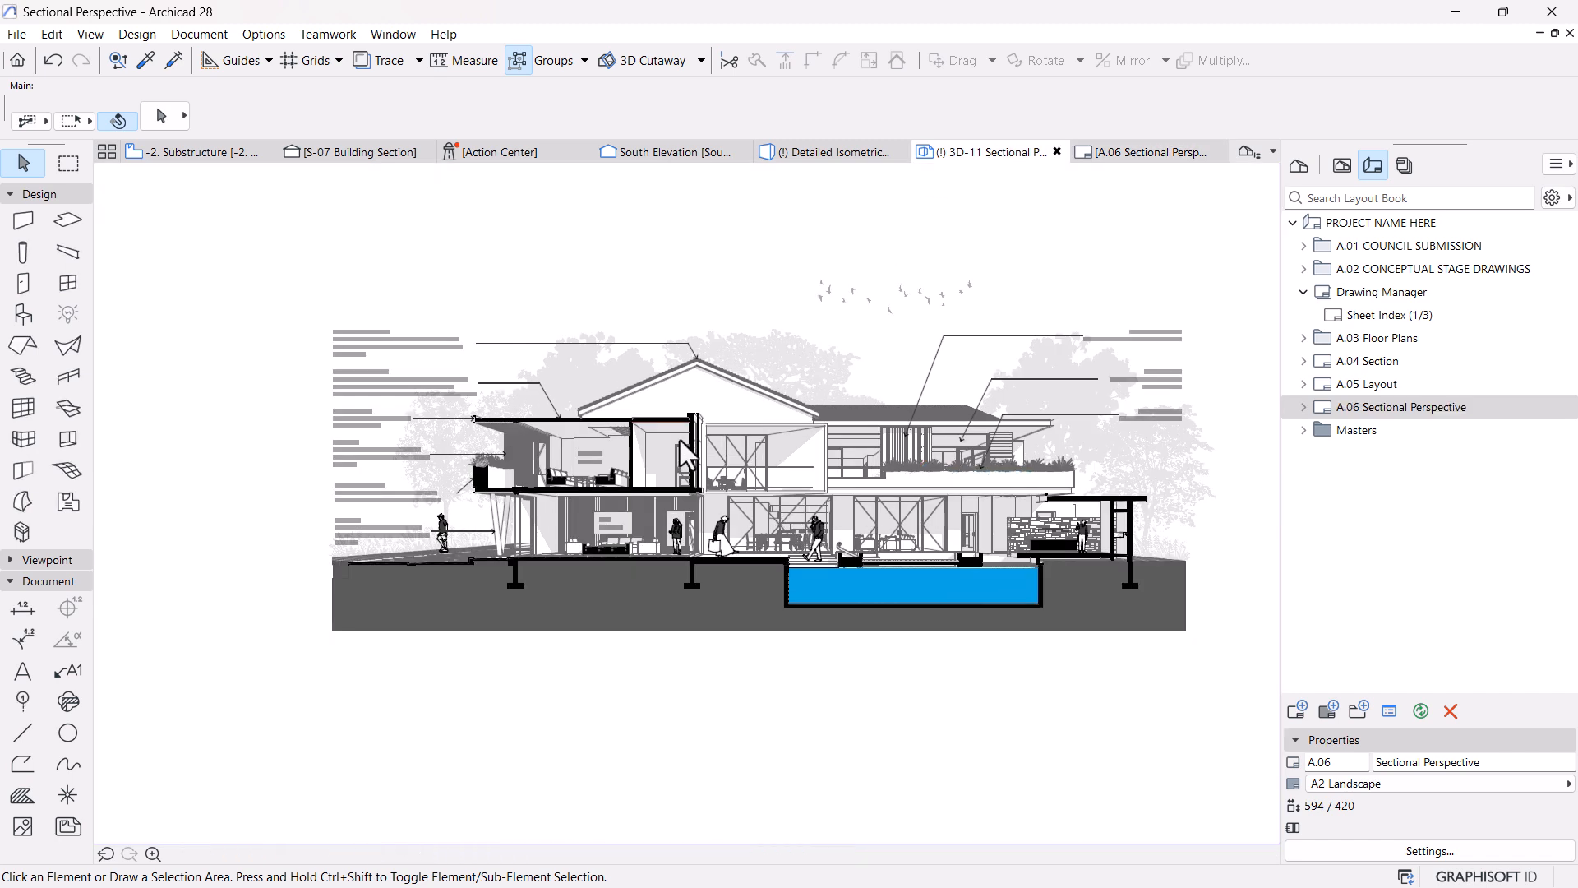
scroll(580, 473, up, 4)
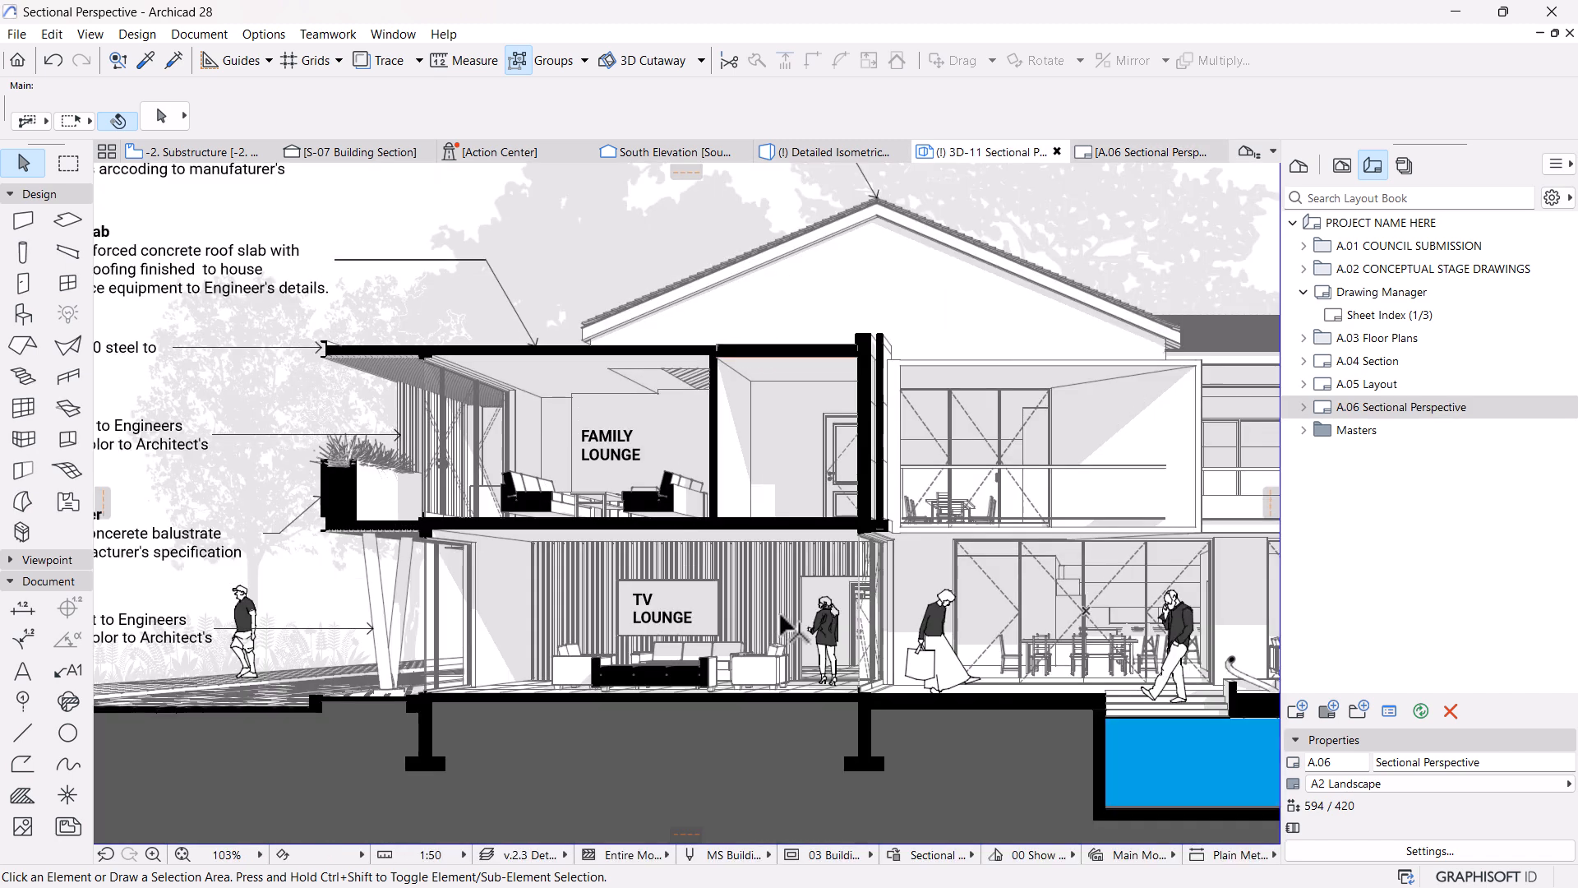
alt+click(829, 628)
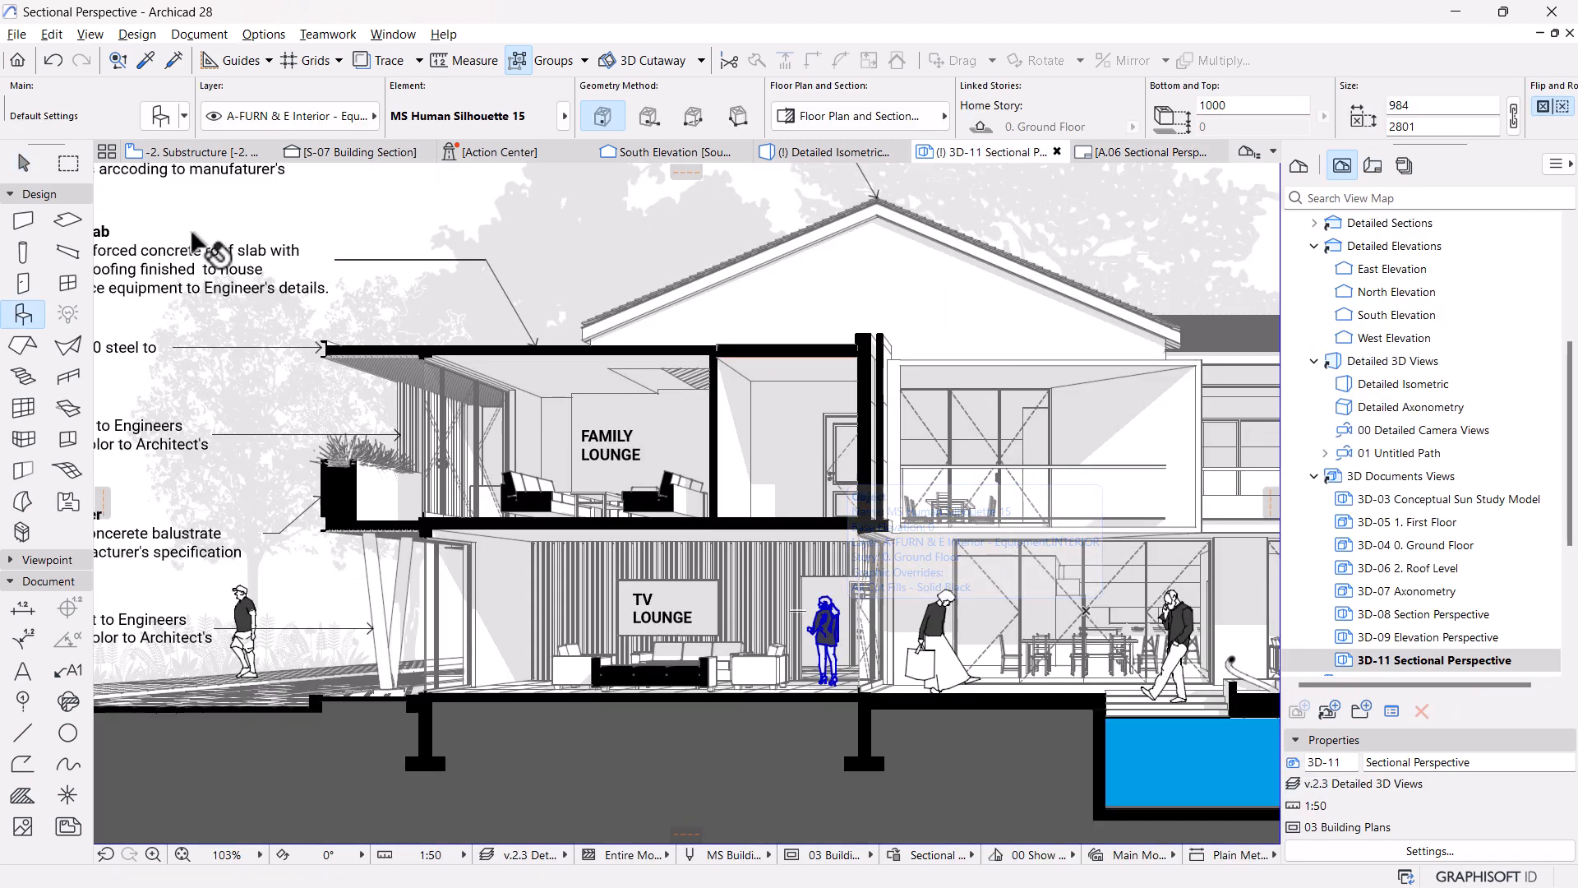
Search the object library for 2d and set MS Human Silhouette 14 as the default object
key(ctrl+t)
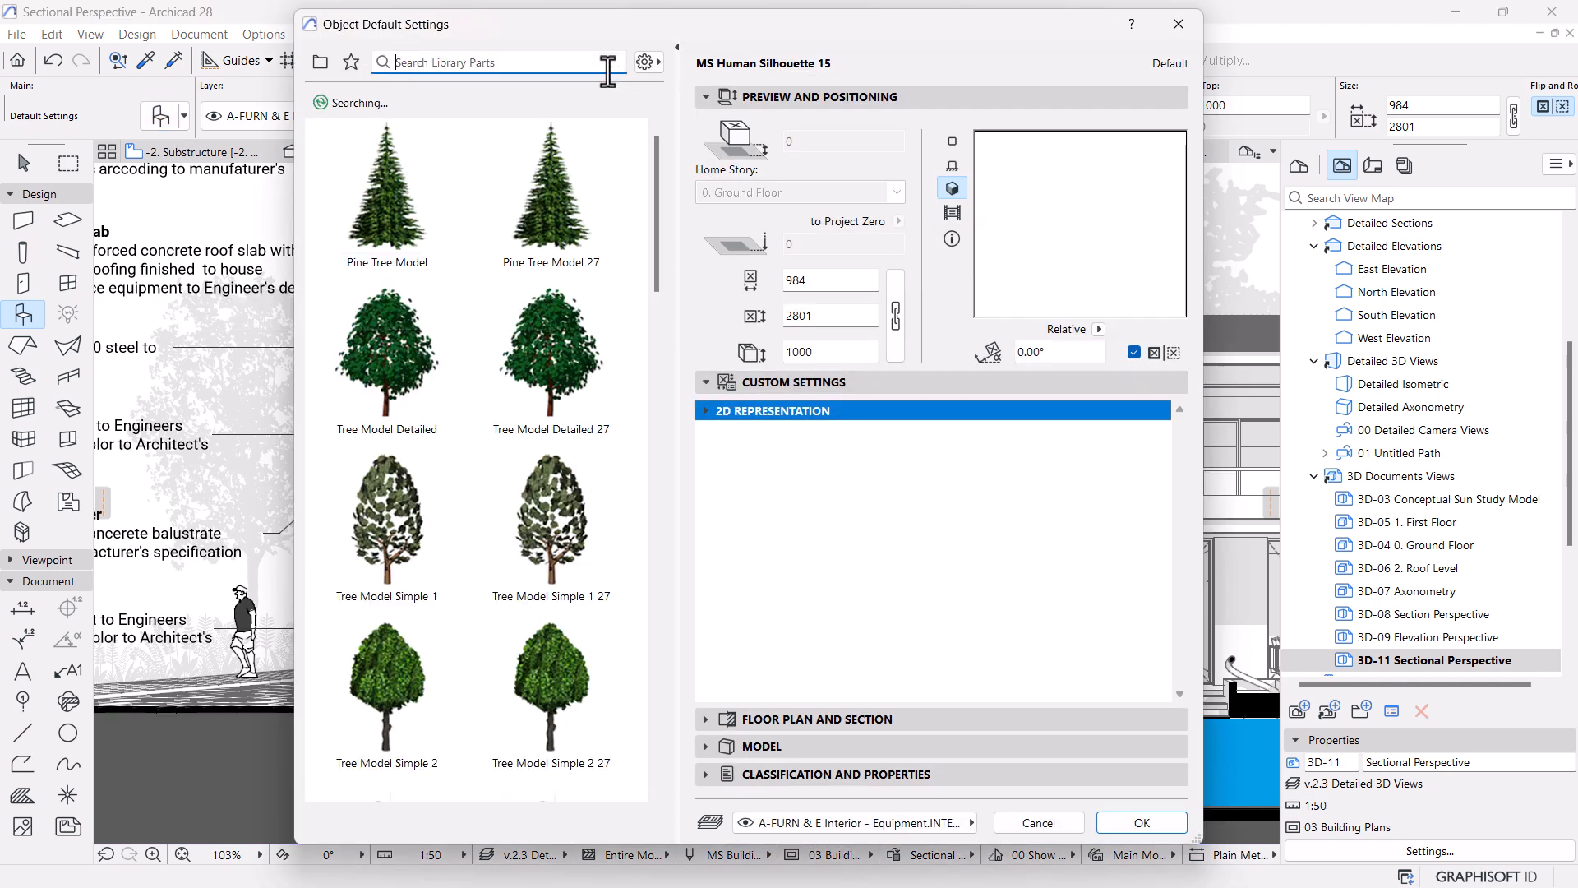
click(612, 63)
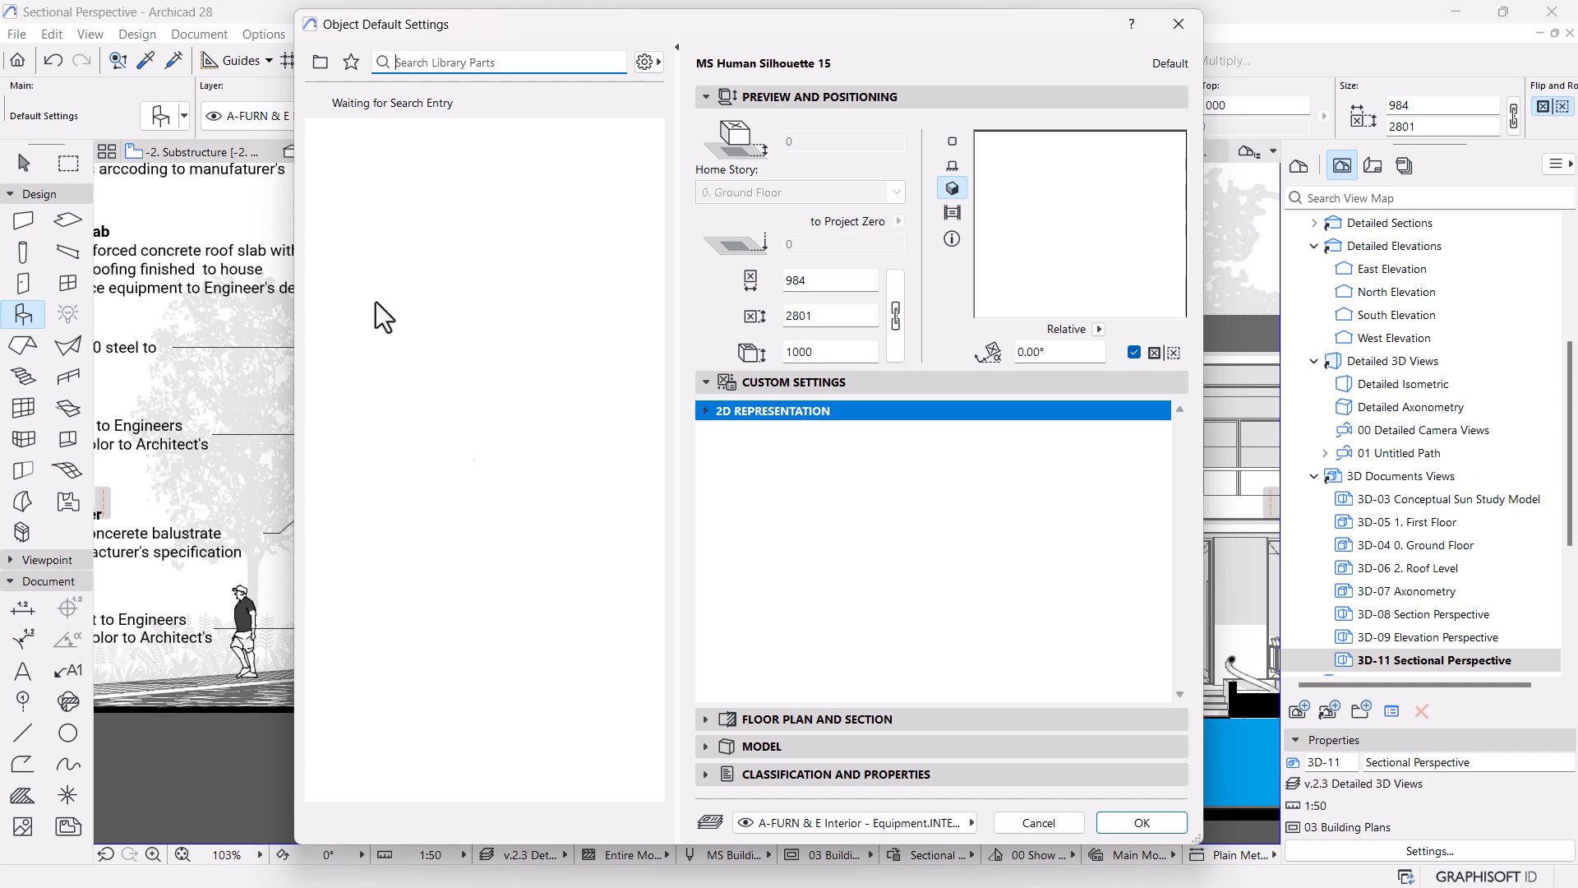
text(2d)
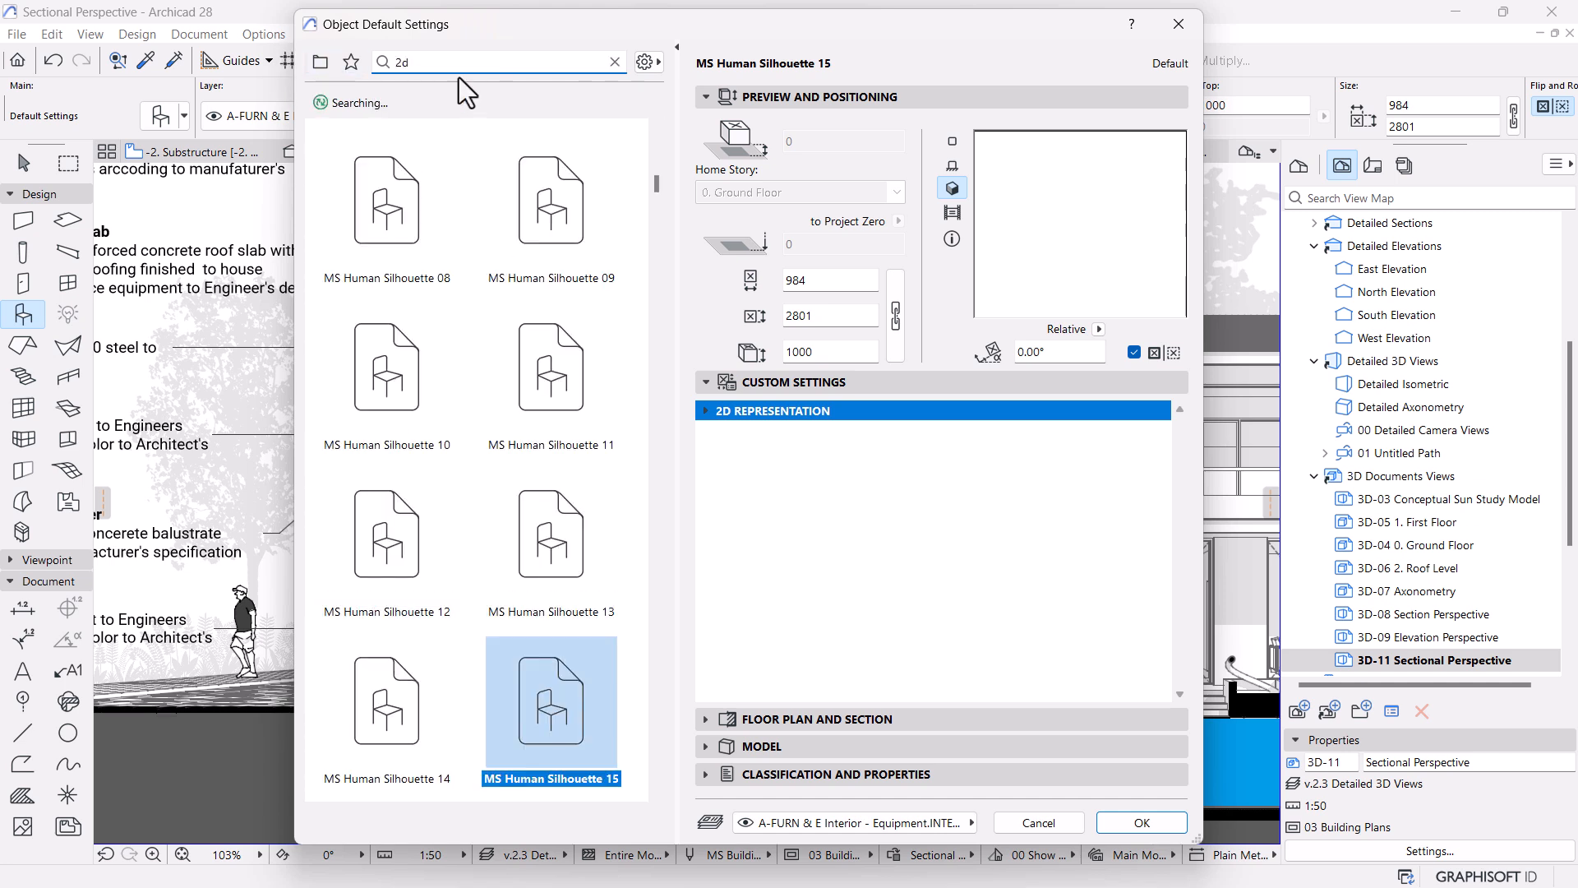
scroll(543, 690, down, 1)
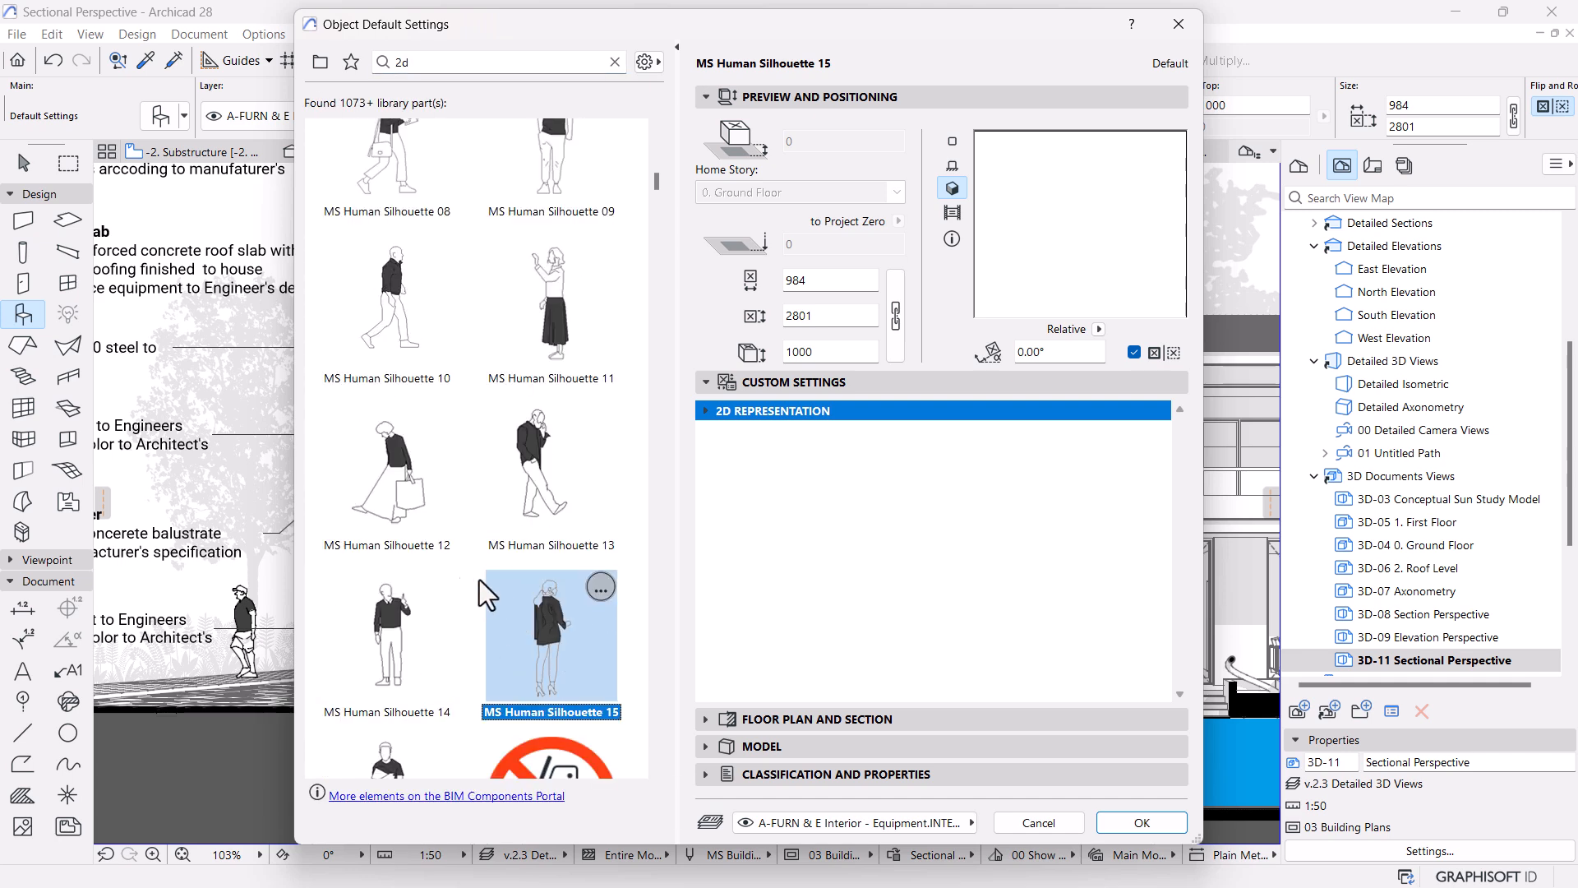
click(372, 623)
click(1155, 822)
Place the silhouette on the upper floor, in the room between the Family Lounge and the thick black wall
scroll(731, 436, up, 5)
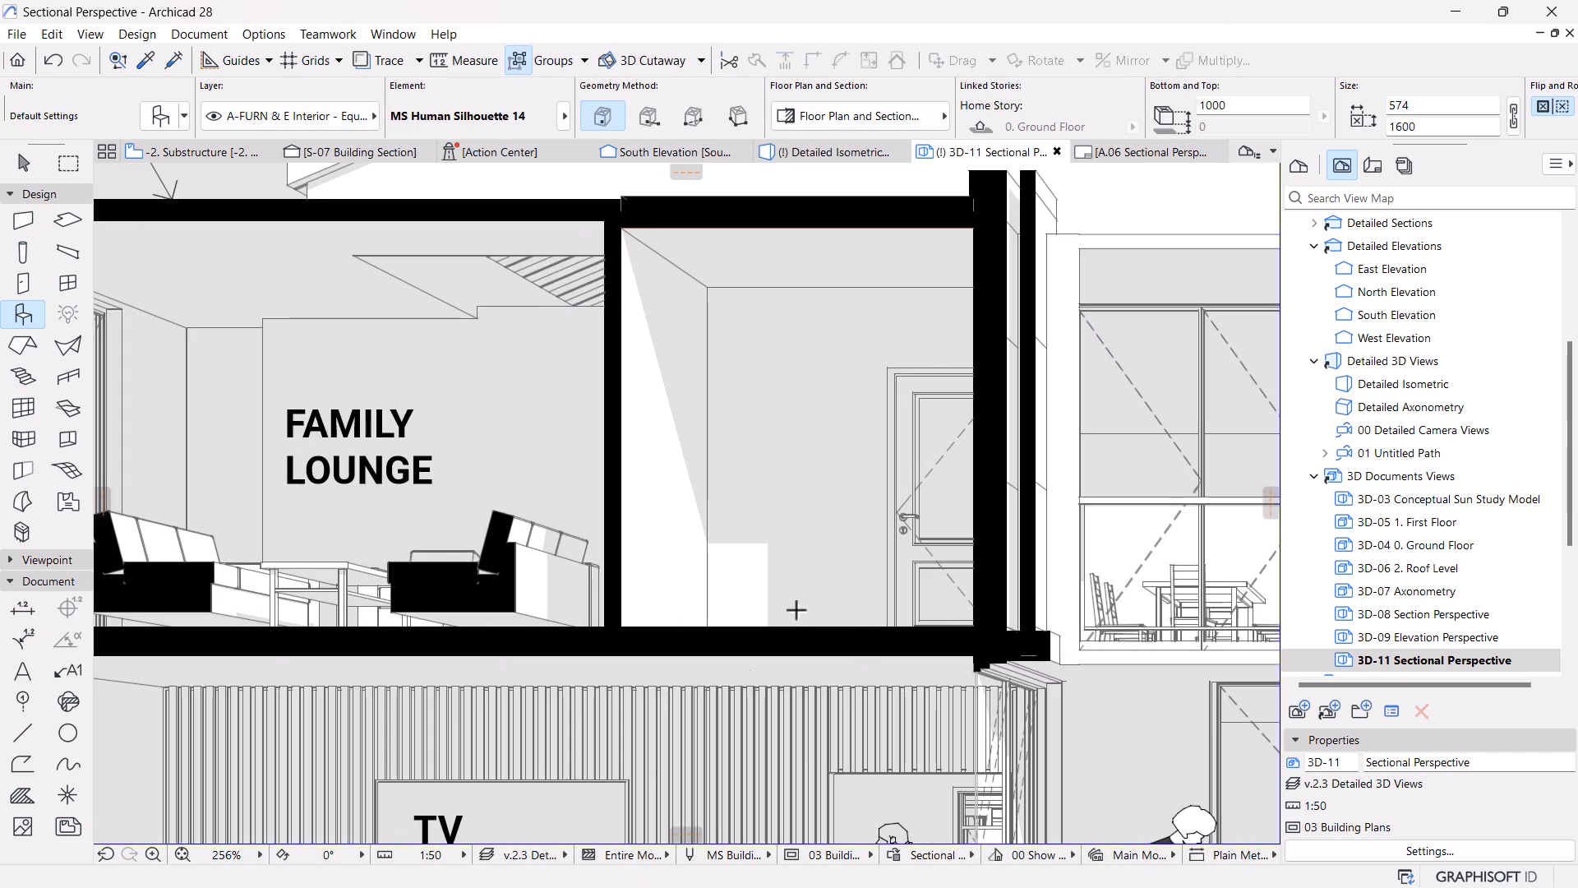
click(788, 626)
key(Escape)
Resize the placed silhouette proportionally from its lower-right corner to a height of about 2844 mm
click(765, 549)
key(ctrl+k)
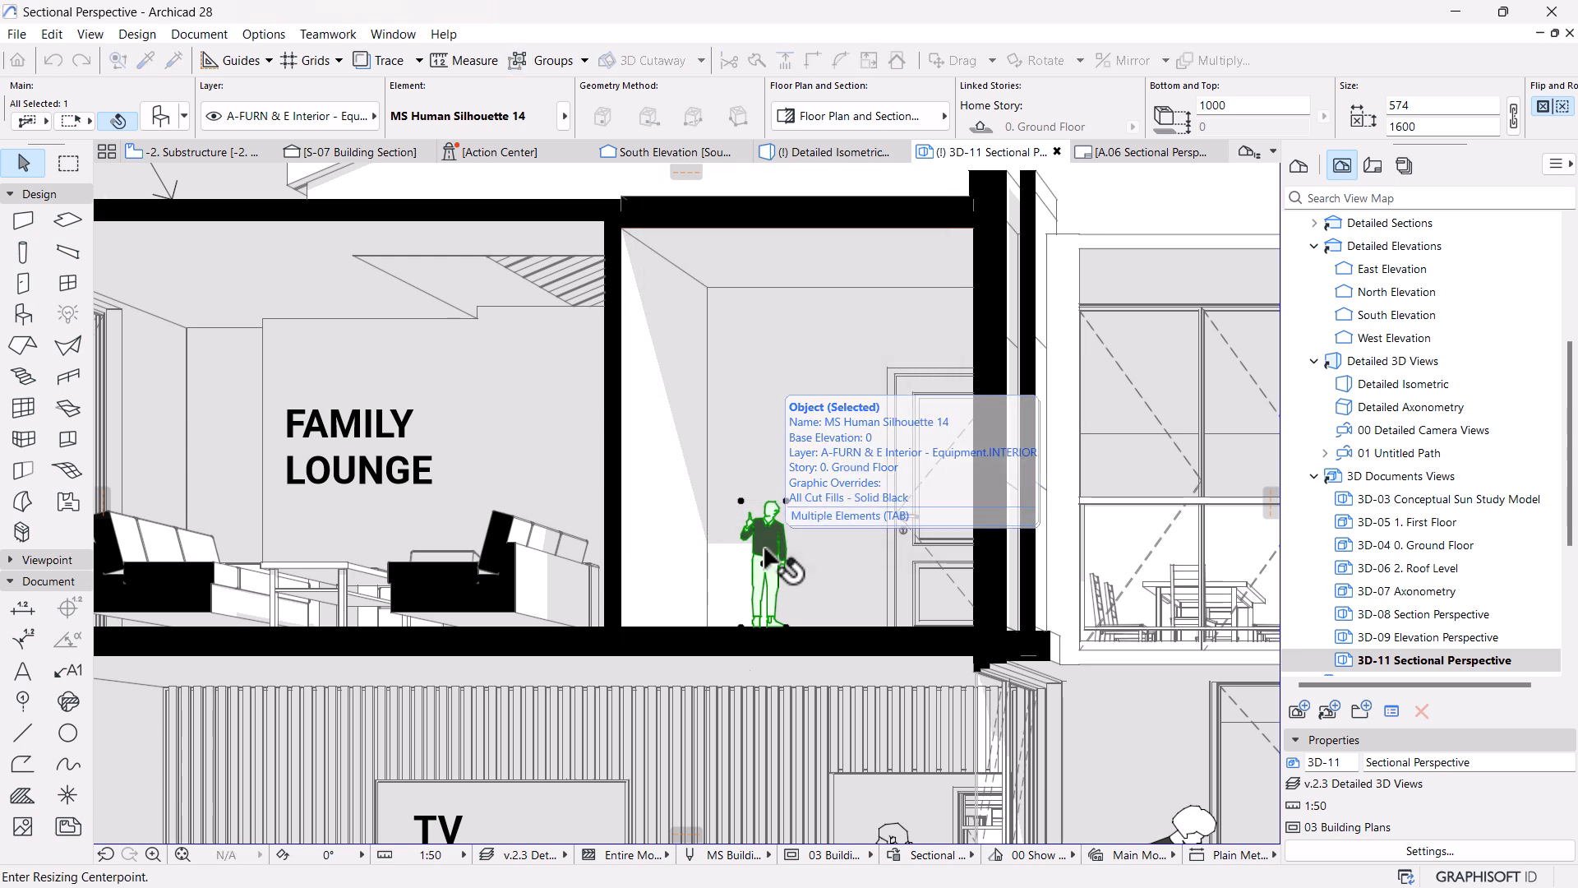
click(786, 627)
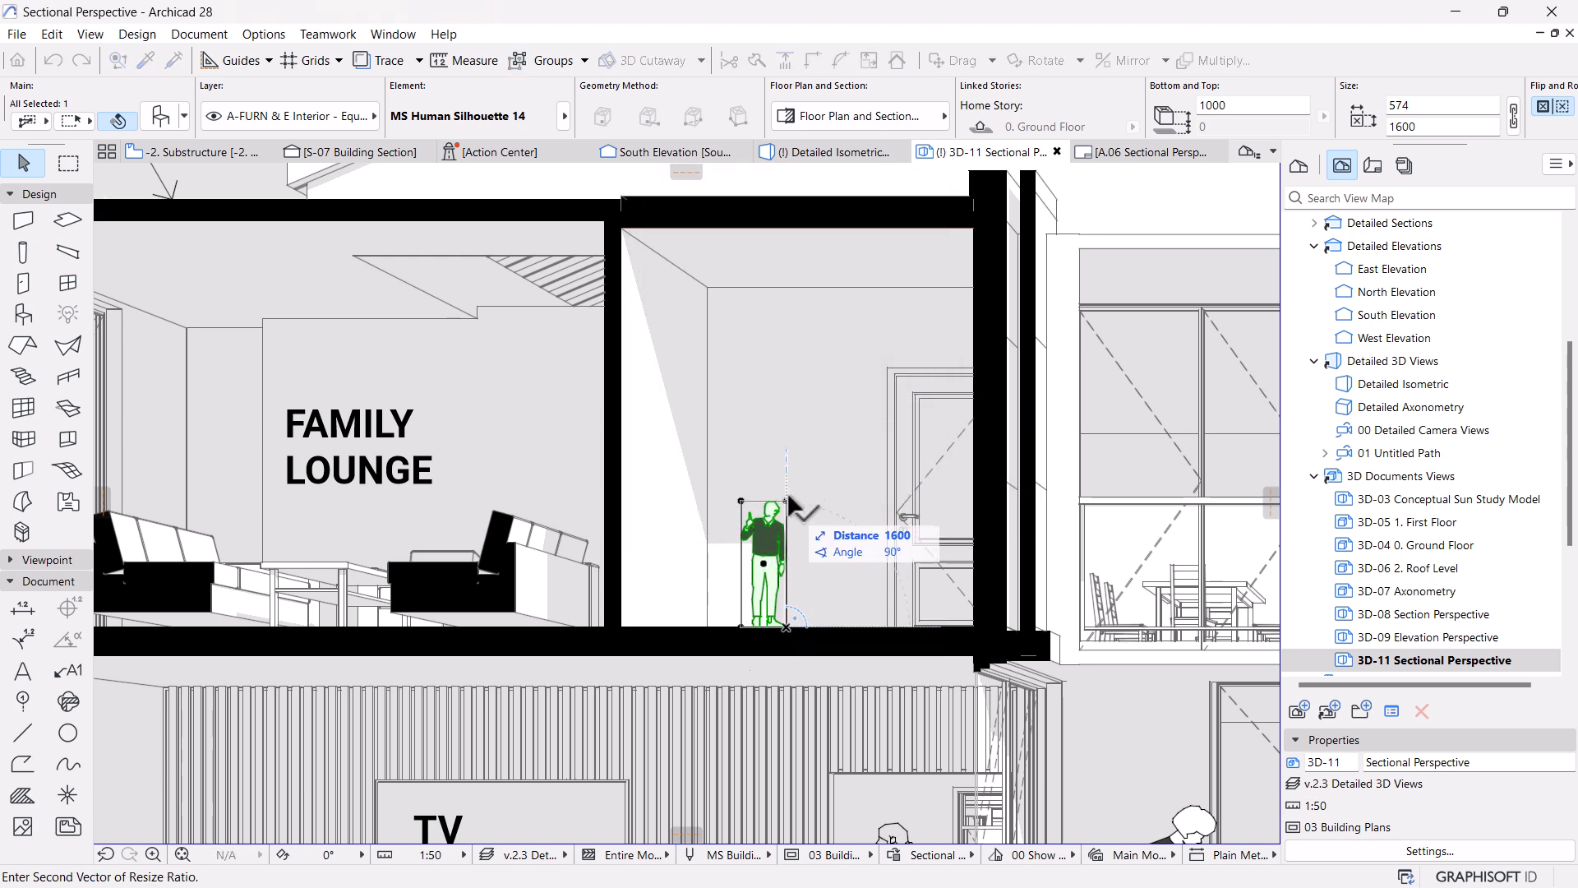
click(786, 501)
click(790, 406)
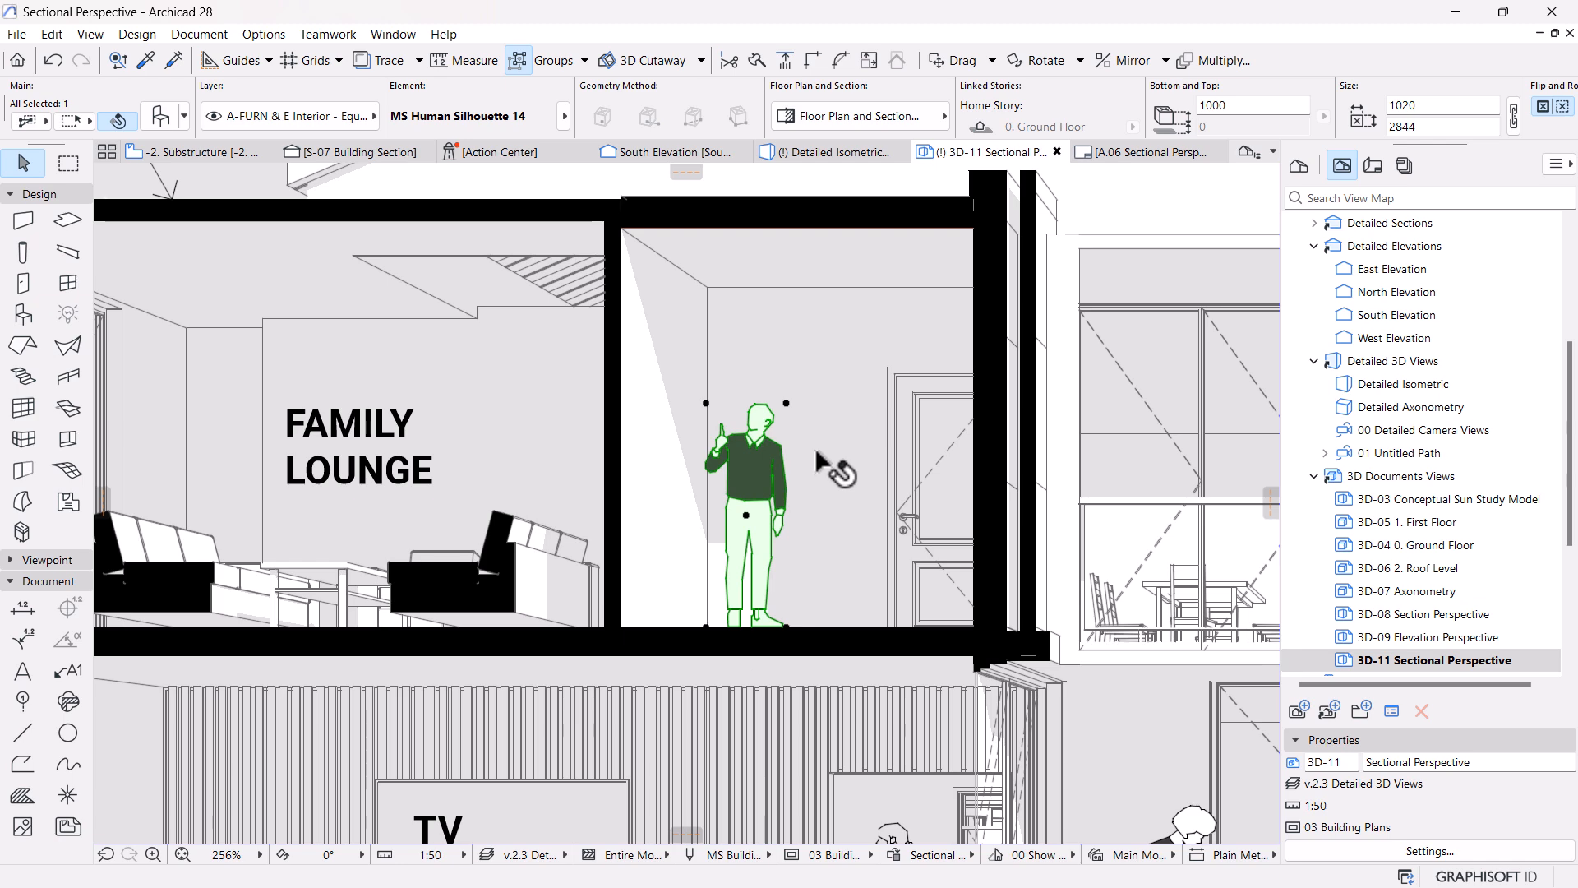
Move the new silhouette horizontally a little closer to the door in the upper-floor room beside the Family Lounge
scroll(772, 491, down, 3)
key(ctrl+d)
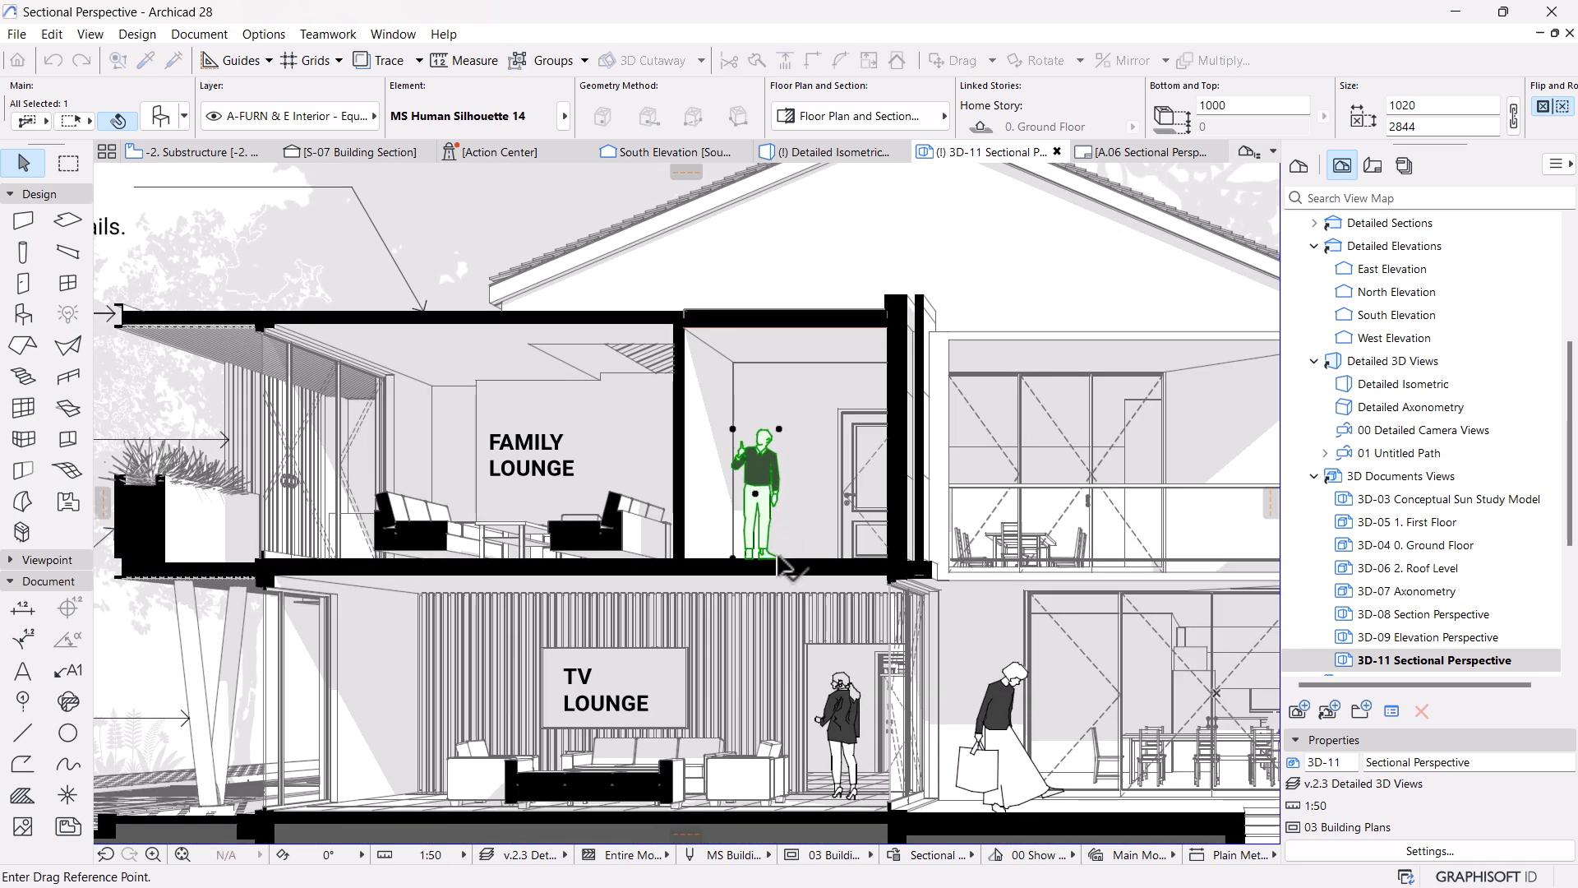
click(781, 565)
click(797, 566)
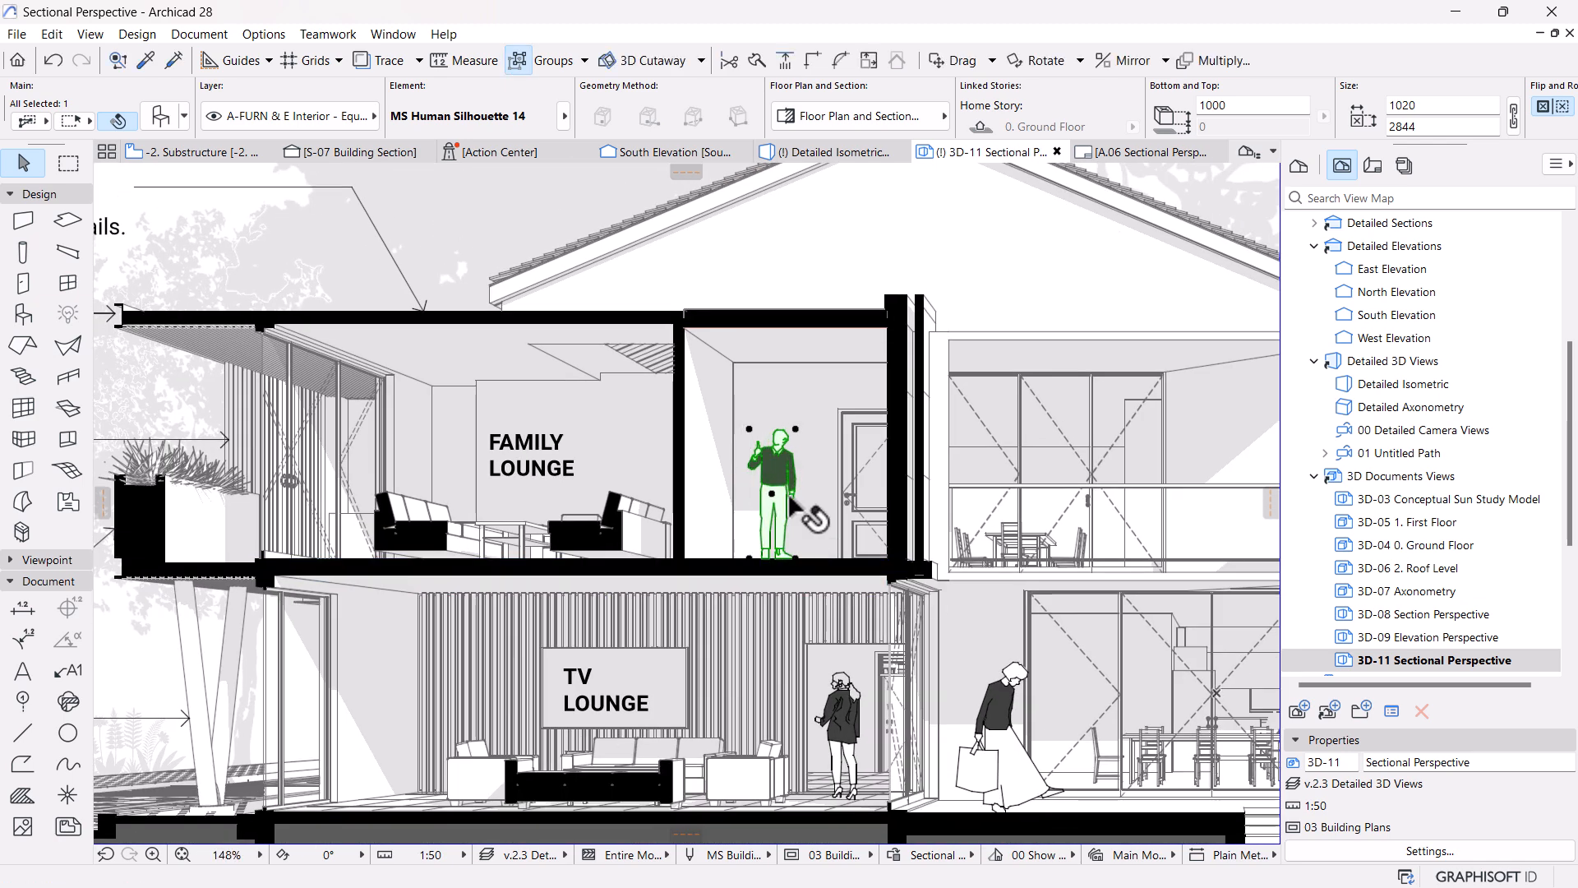
scroll(790, 500, down, 5)
key(Escape)
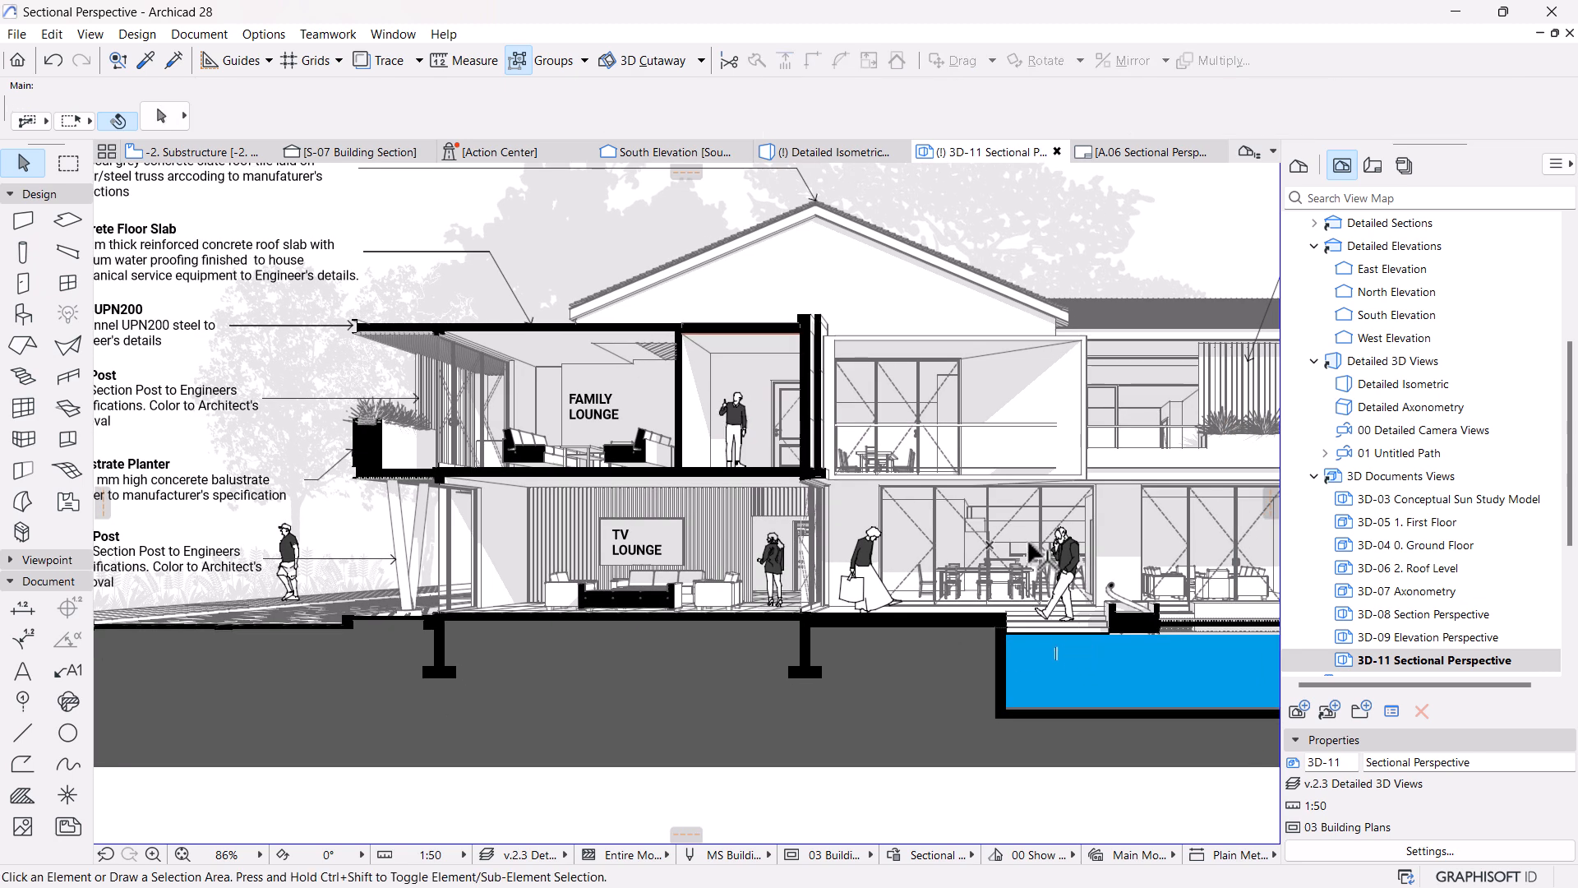
Place a copy of the MS Human Silhouette 14 figure on the upper-floor balcony, behind the railing in front of the glazed doors
scroll(941, 485, up, 5)
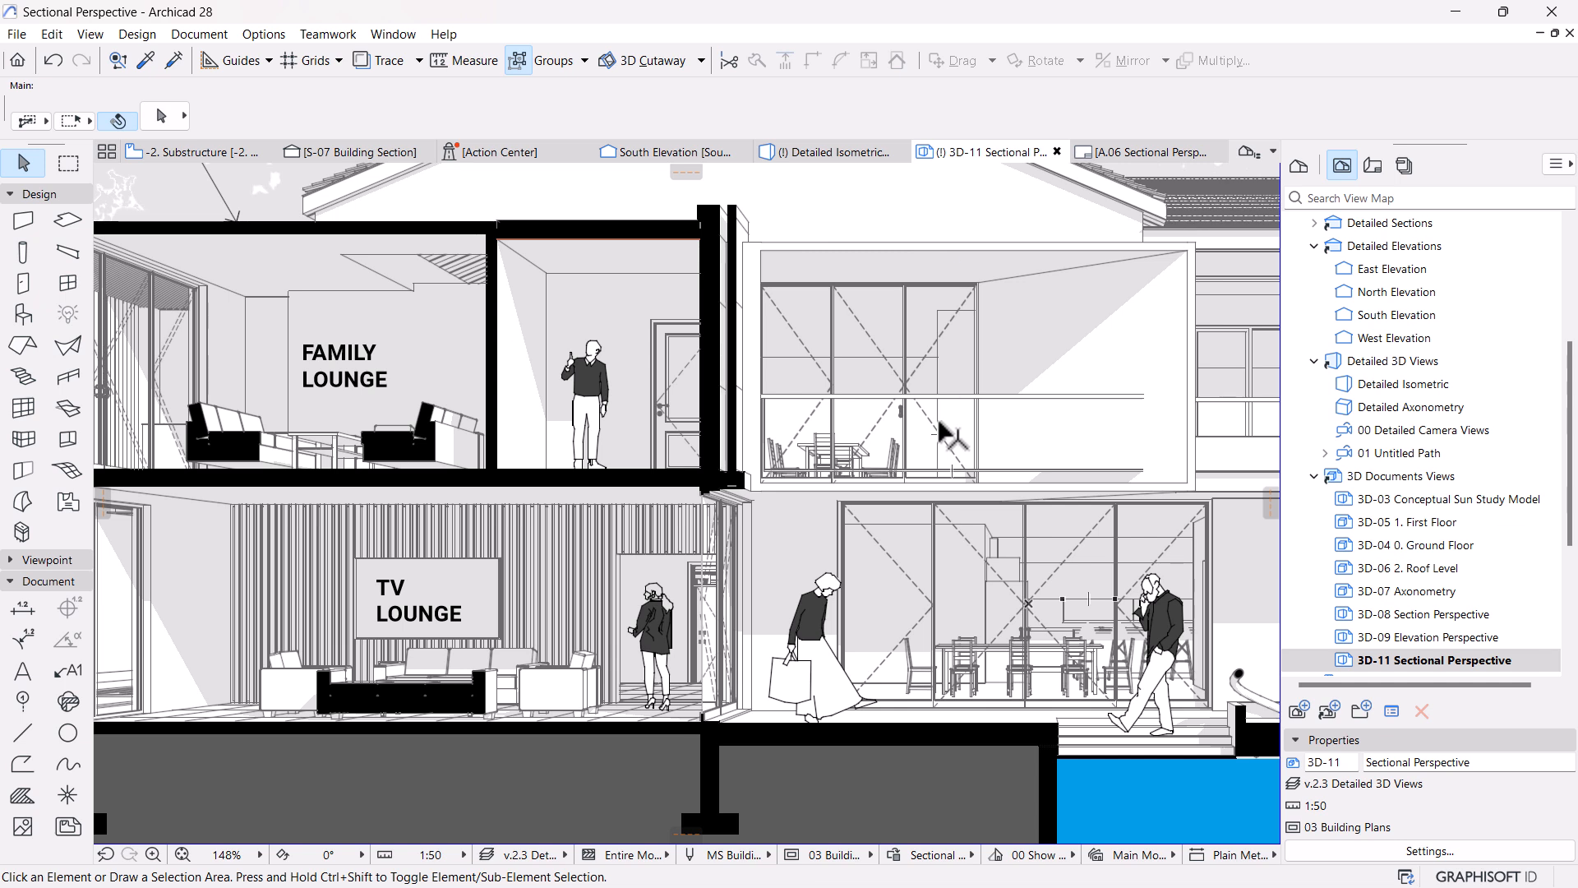
mouse_move(945, 433)
scroll(1085, 423, up, 2)
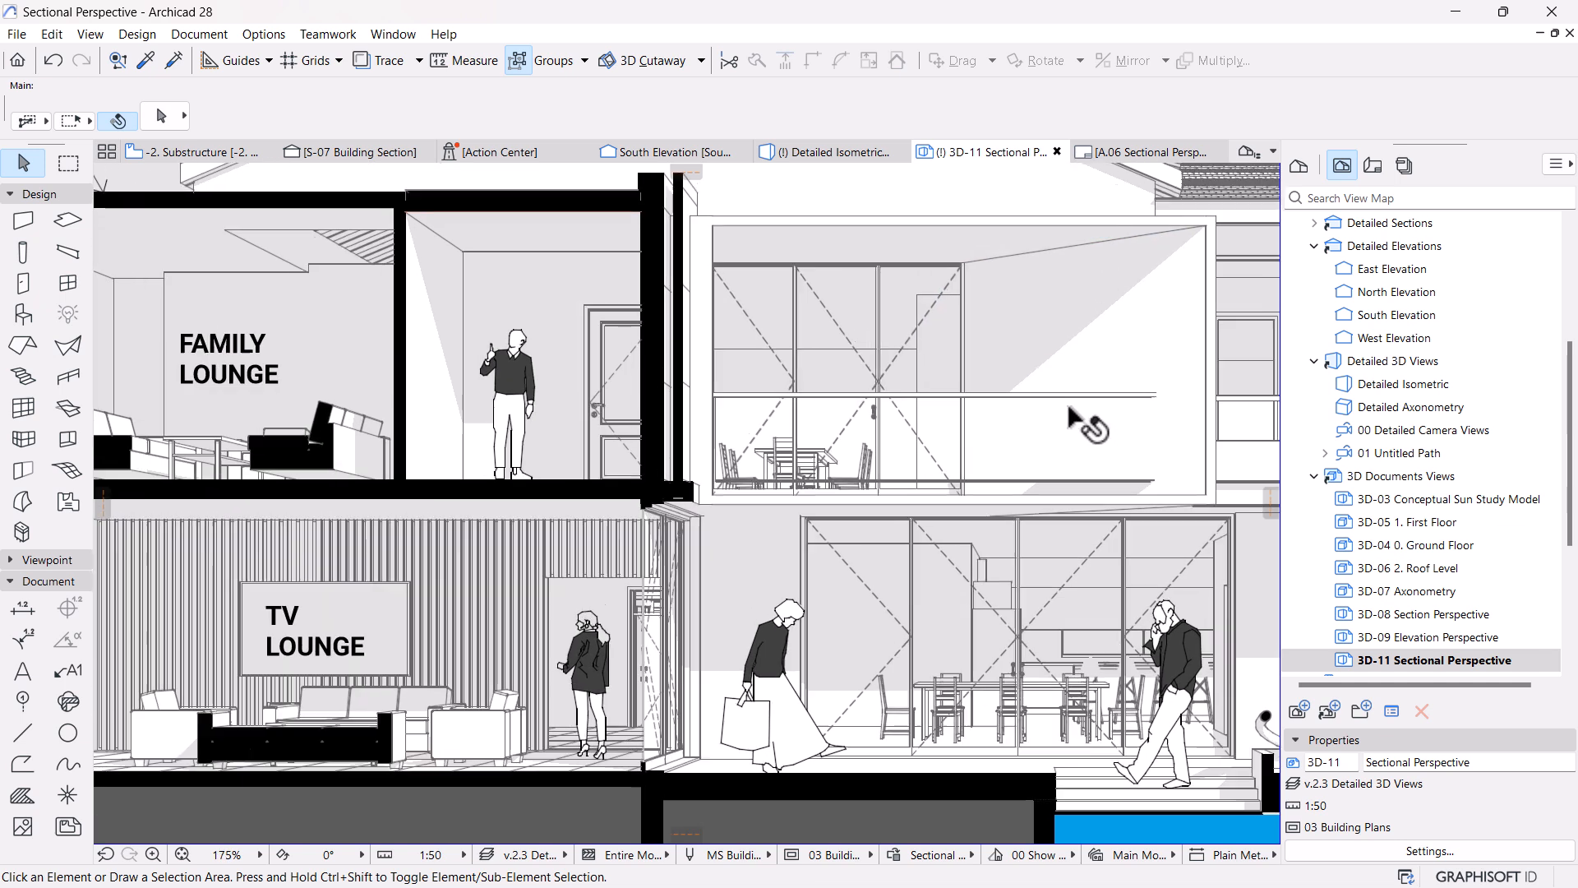
mouse_move(997, 403)
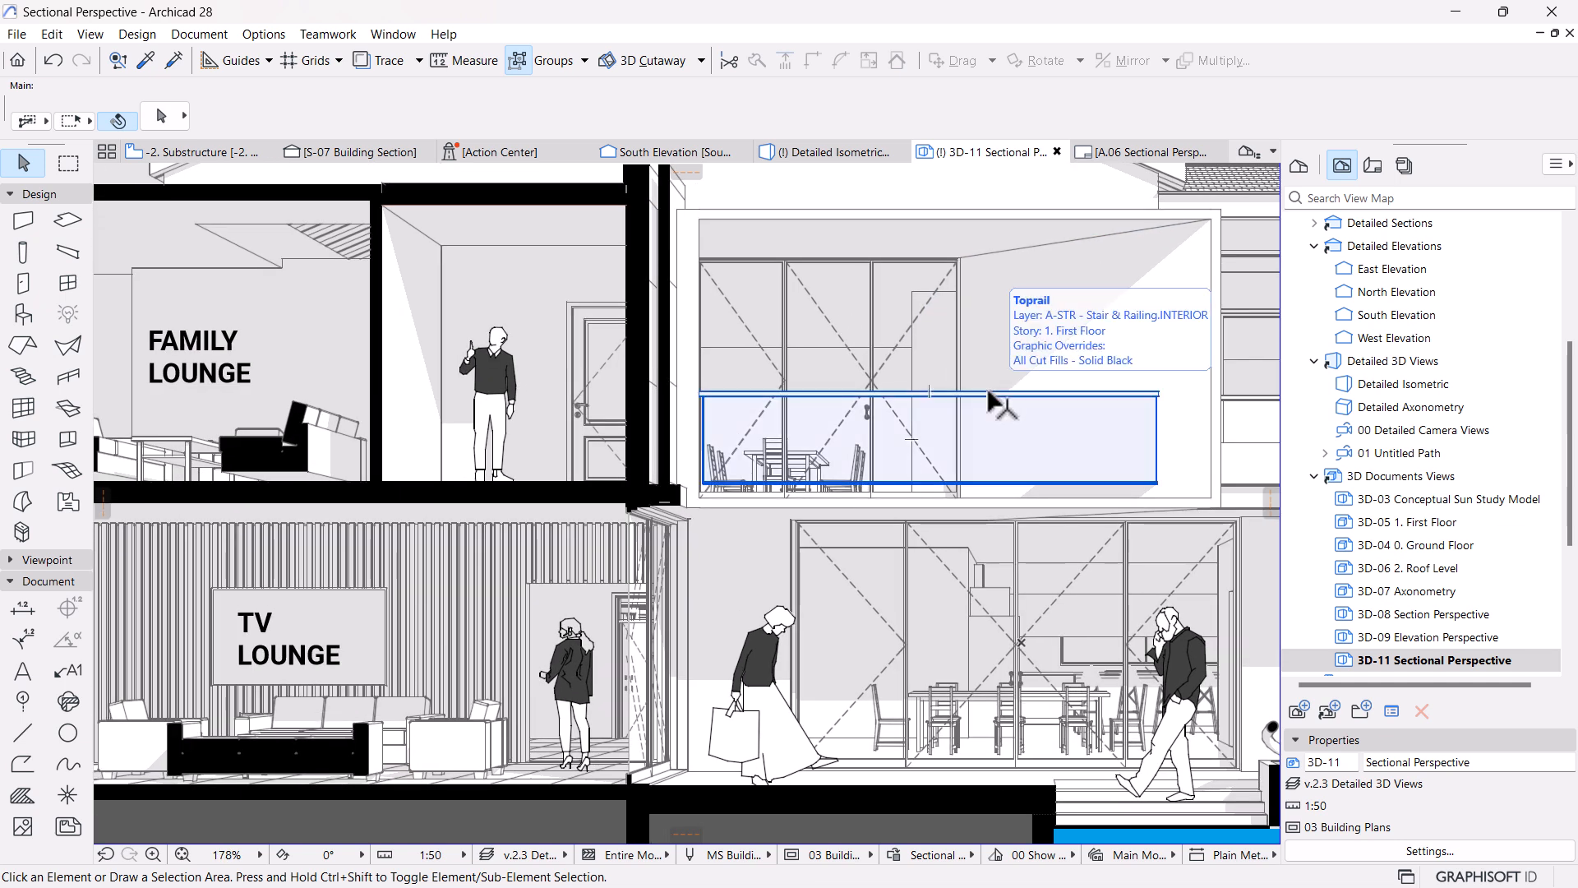
click(997, 403)
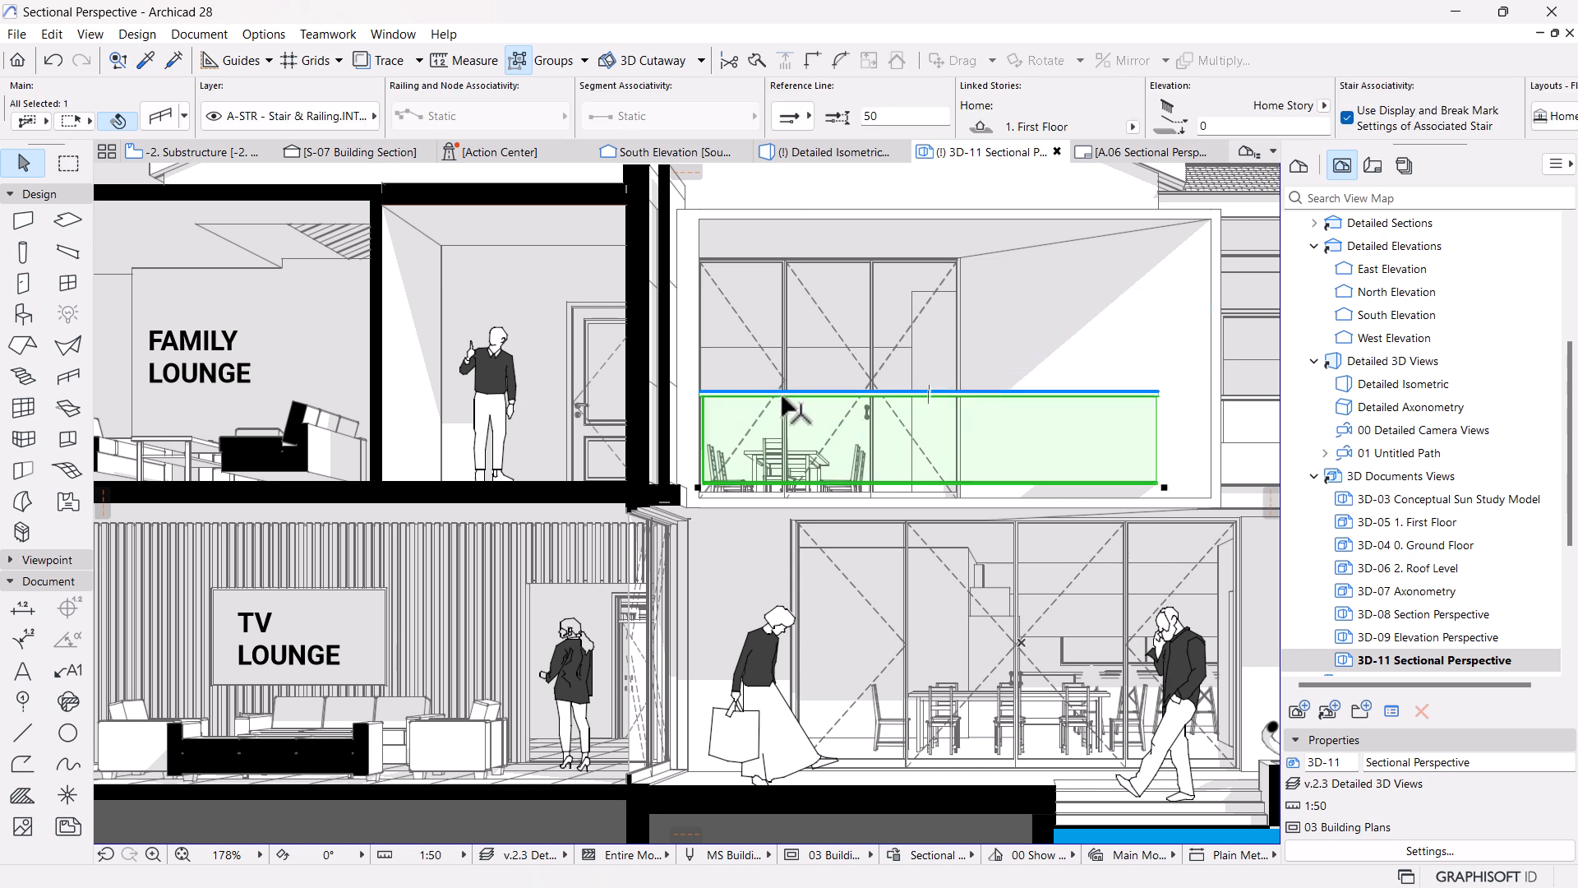
key(Escape)
click(517, 483)
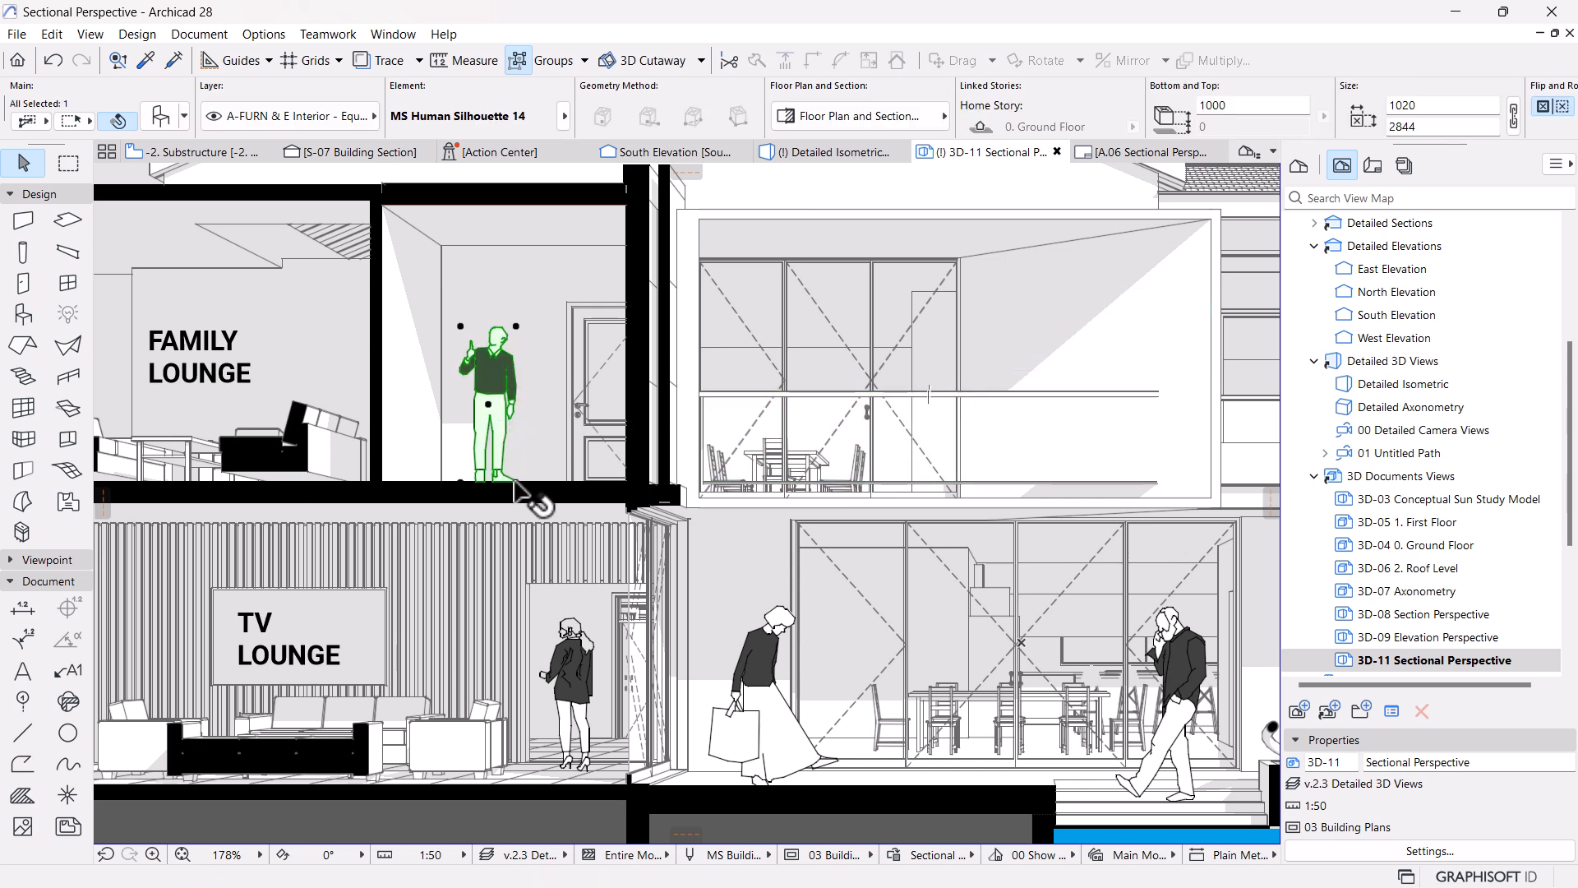
key(ctrl+d)
click(517, 481)
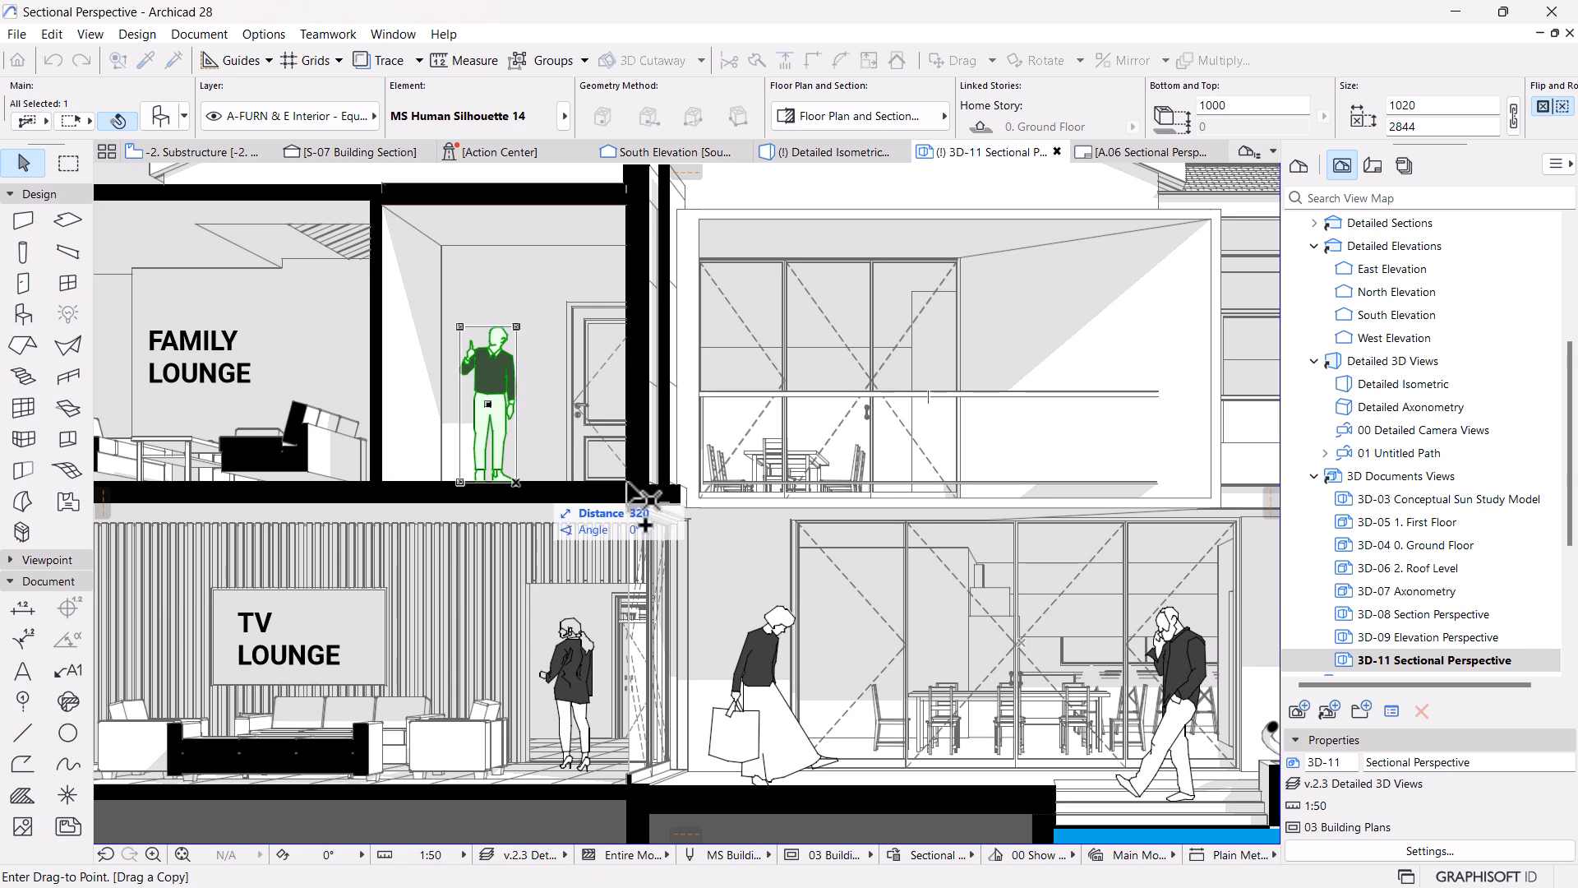
click(934, 497)
scroll(1052, 345, up, 3)
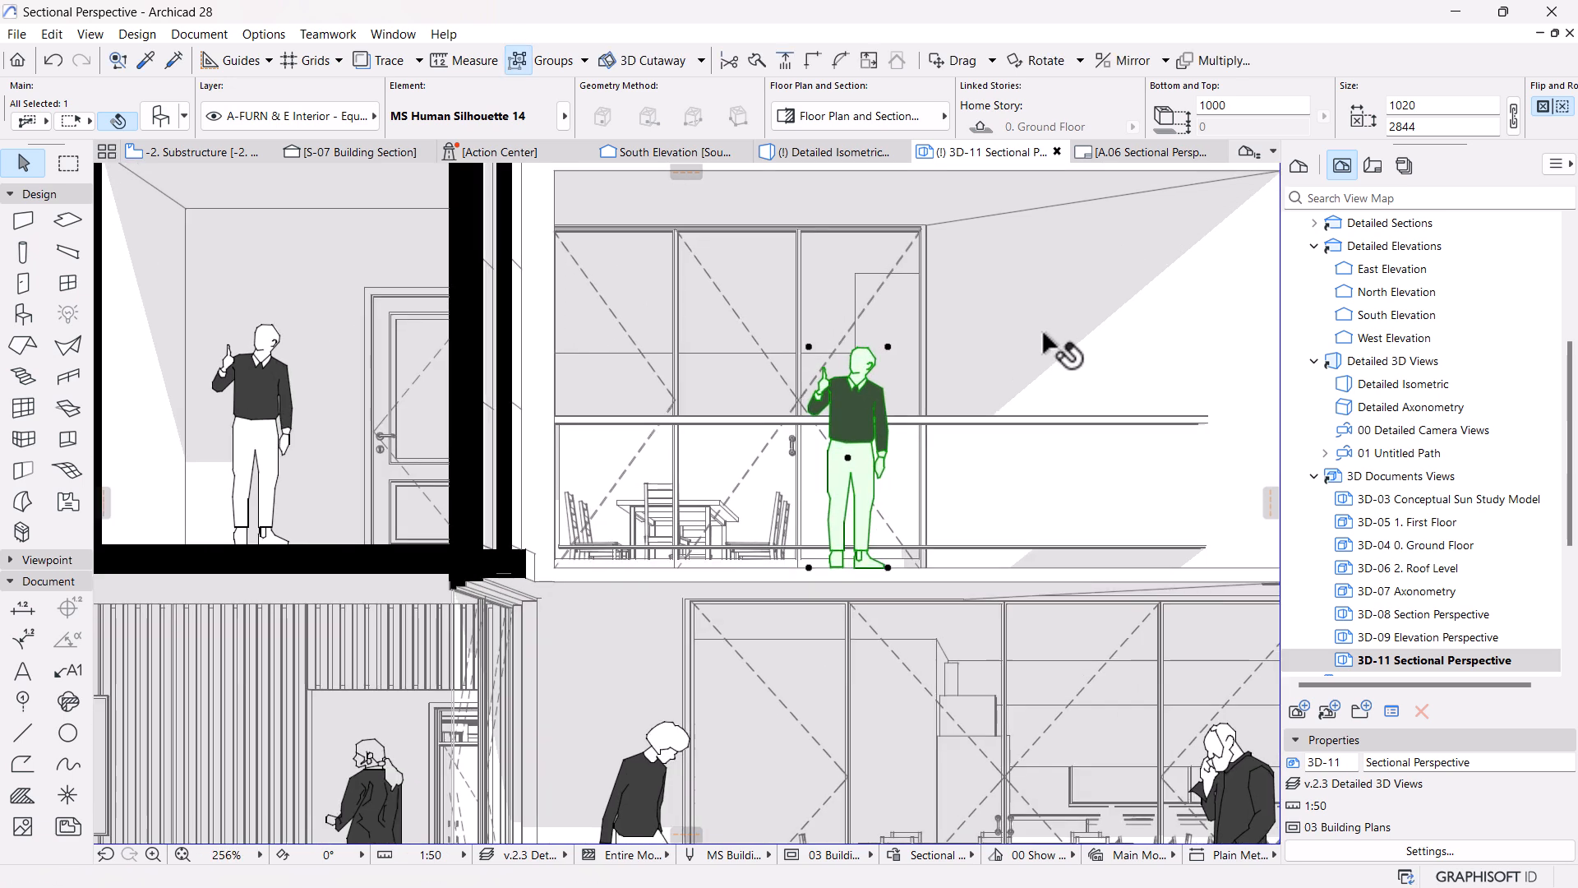
Try to put the balcony silhouette behind the railing by sending it backward one level in the display order
right_click(822, 436)
key(Escape)
key(Escape)
click(801, 406)
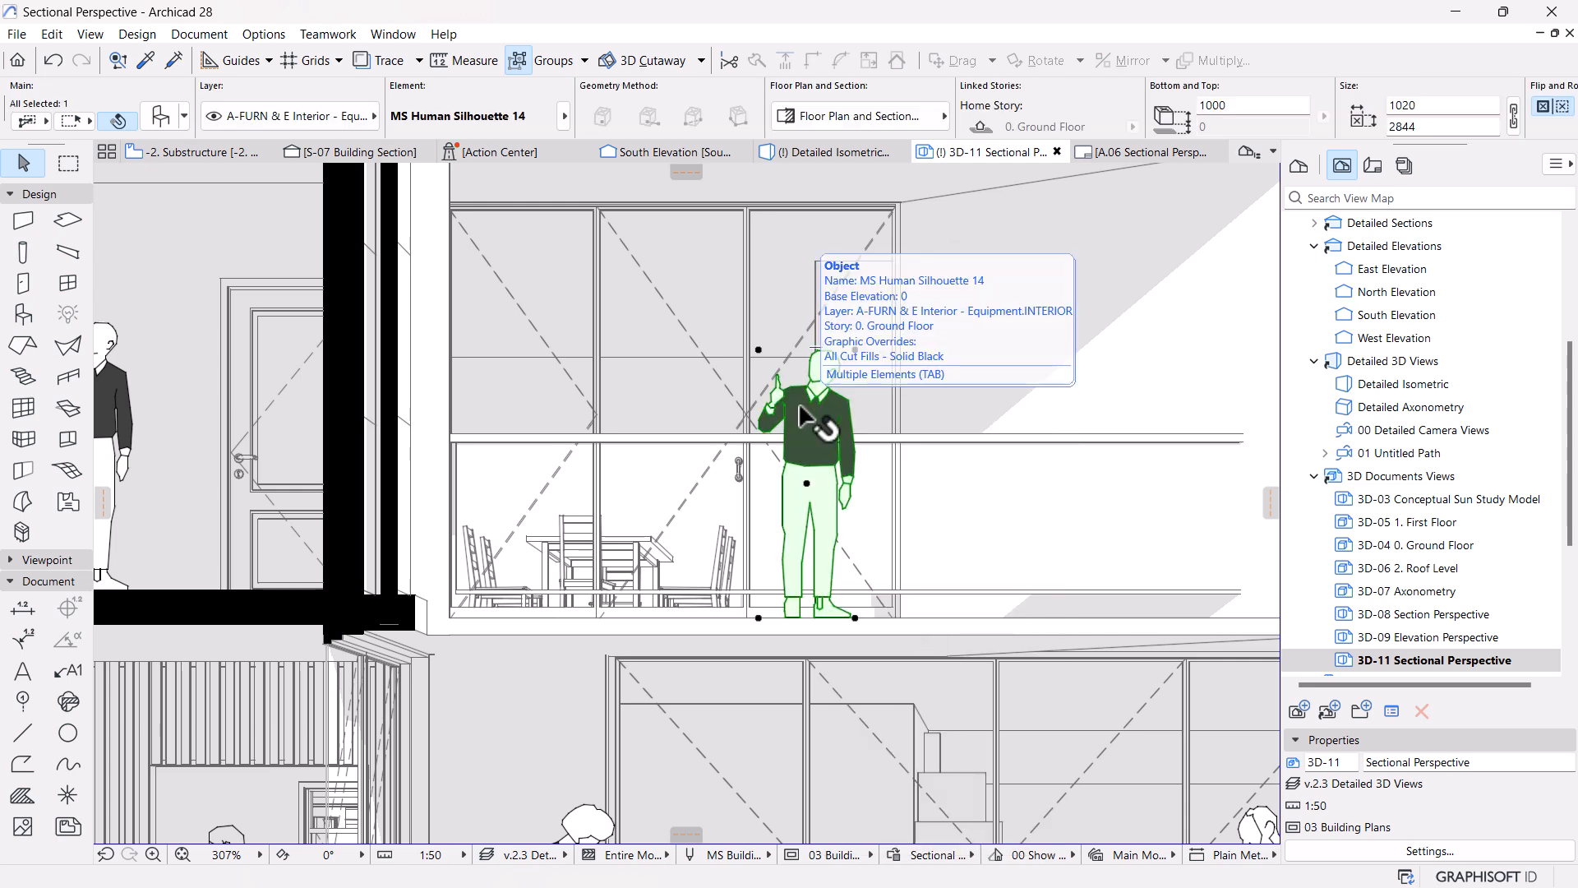
right_click(802, 407)
mouse_move(996, 609)
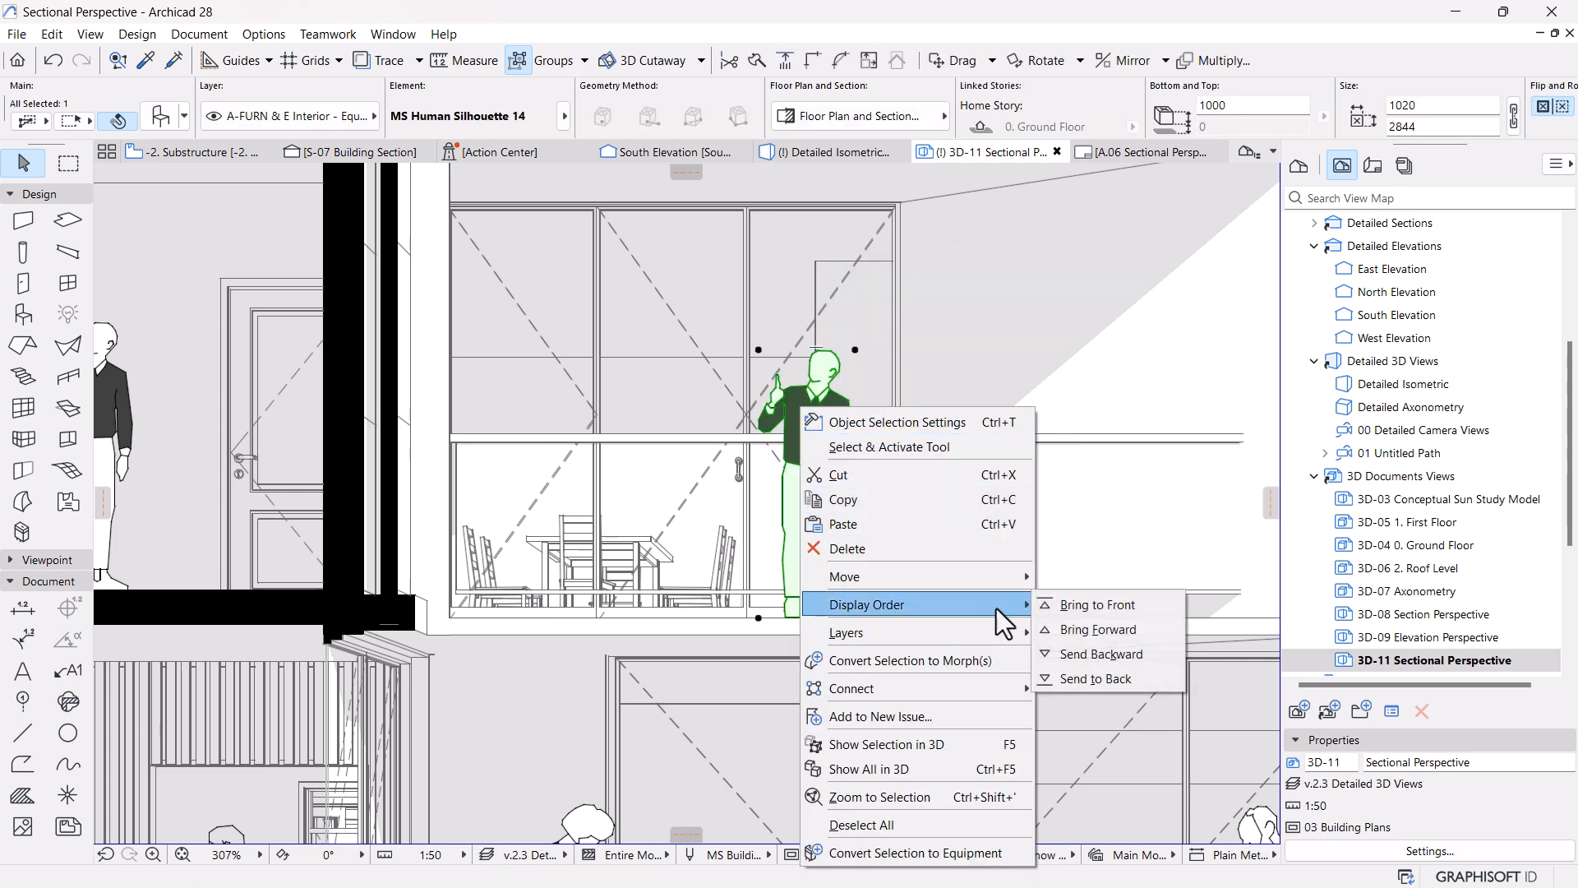
click(1100, 654)
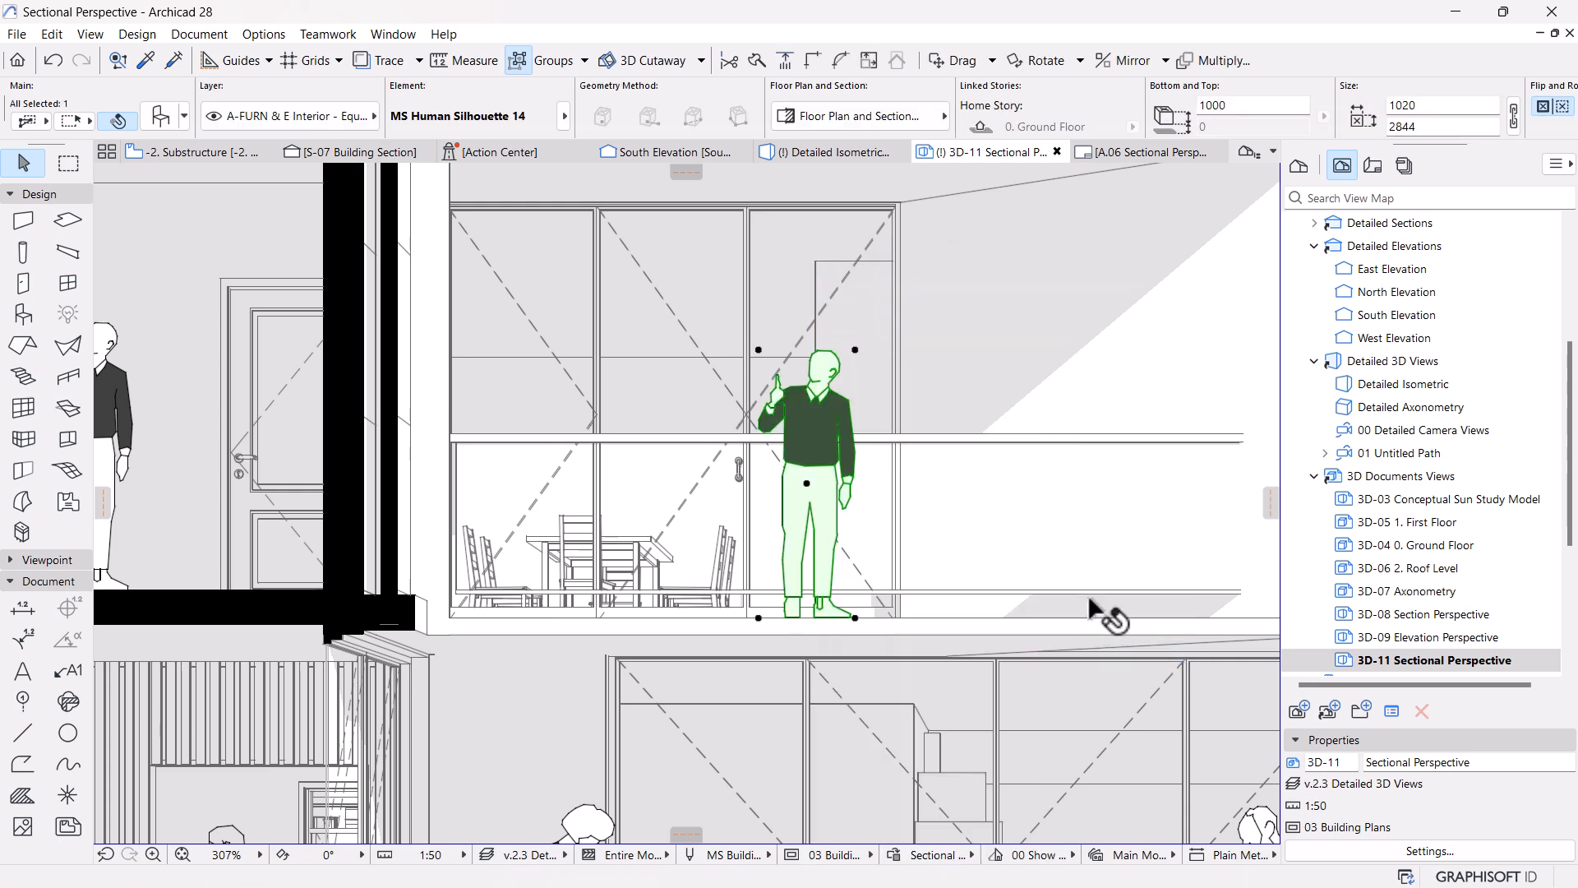
click(822, 424)
right_click(821, 423)
key(Escape)
click(810, 411)
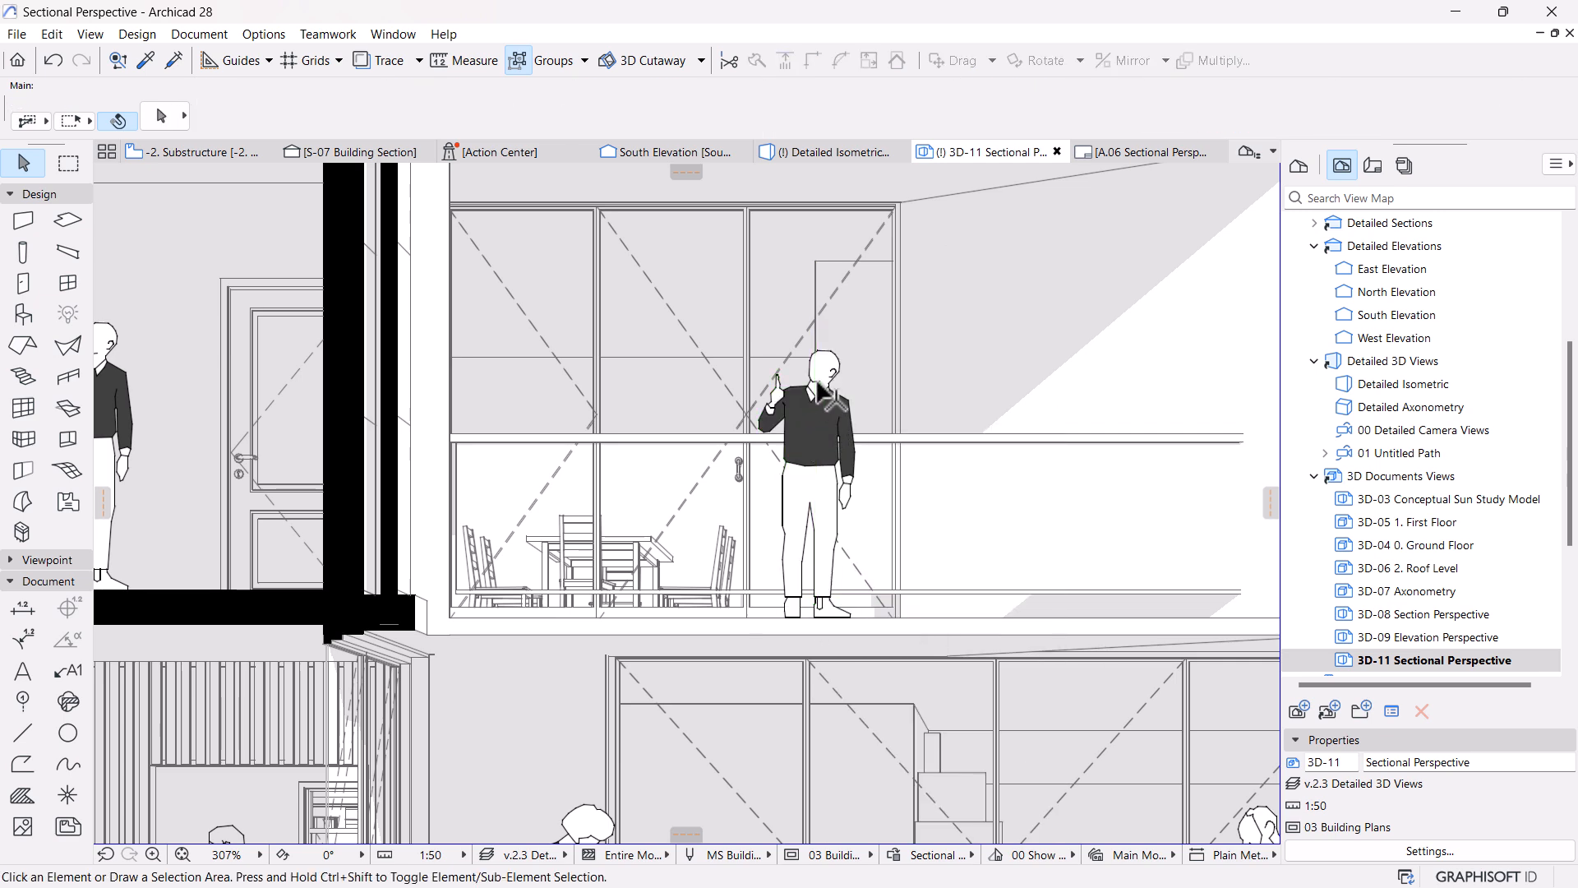
Send the balcony silhouette to the back of the display order and deselect it
click(826, 368)
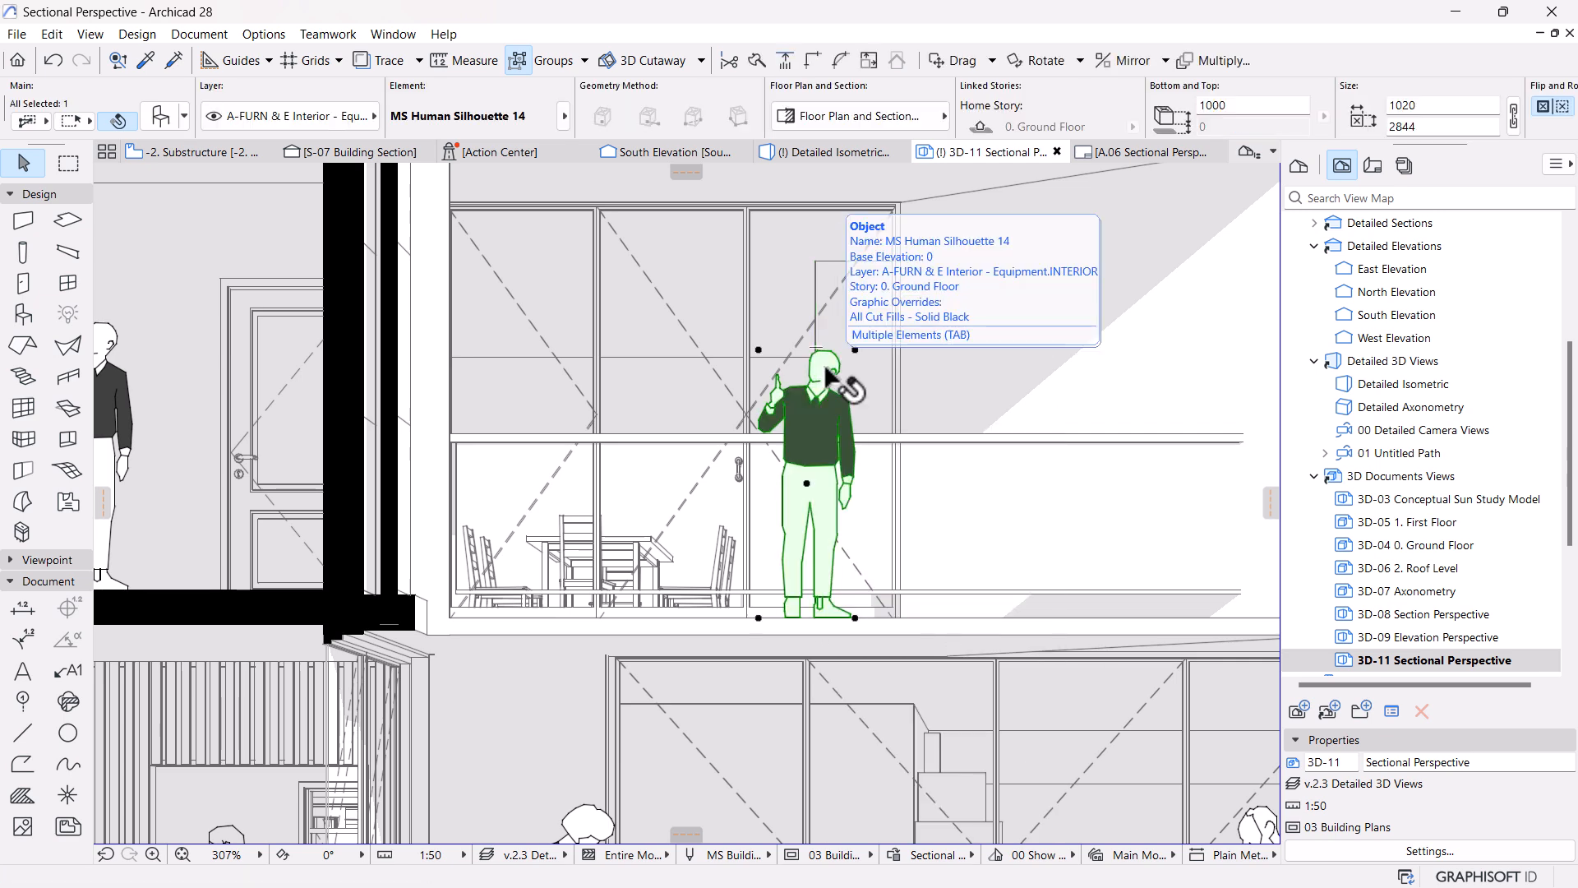
right_click(826, 368)
mouse_move(958, 561)
click(1139, 634)
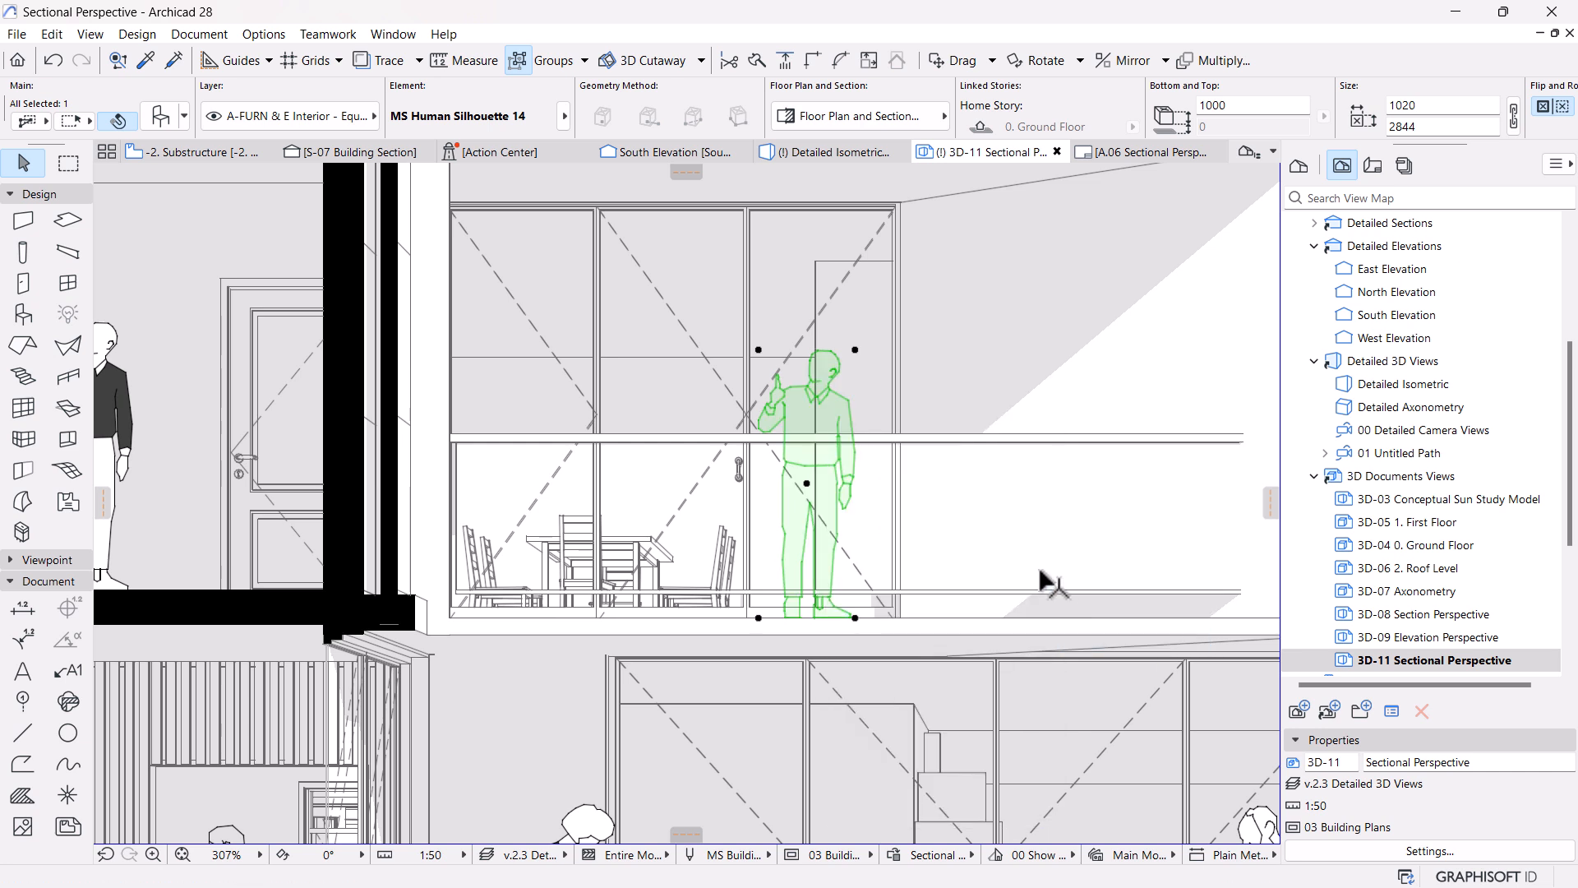
click(1043, 567)
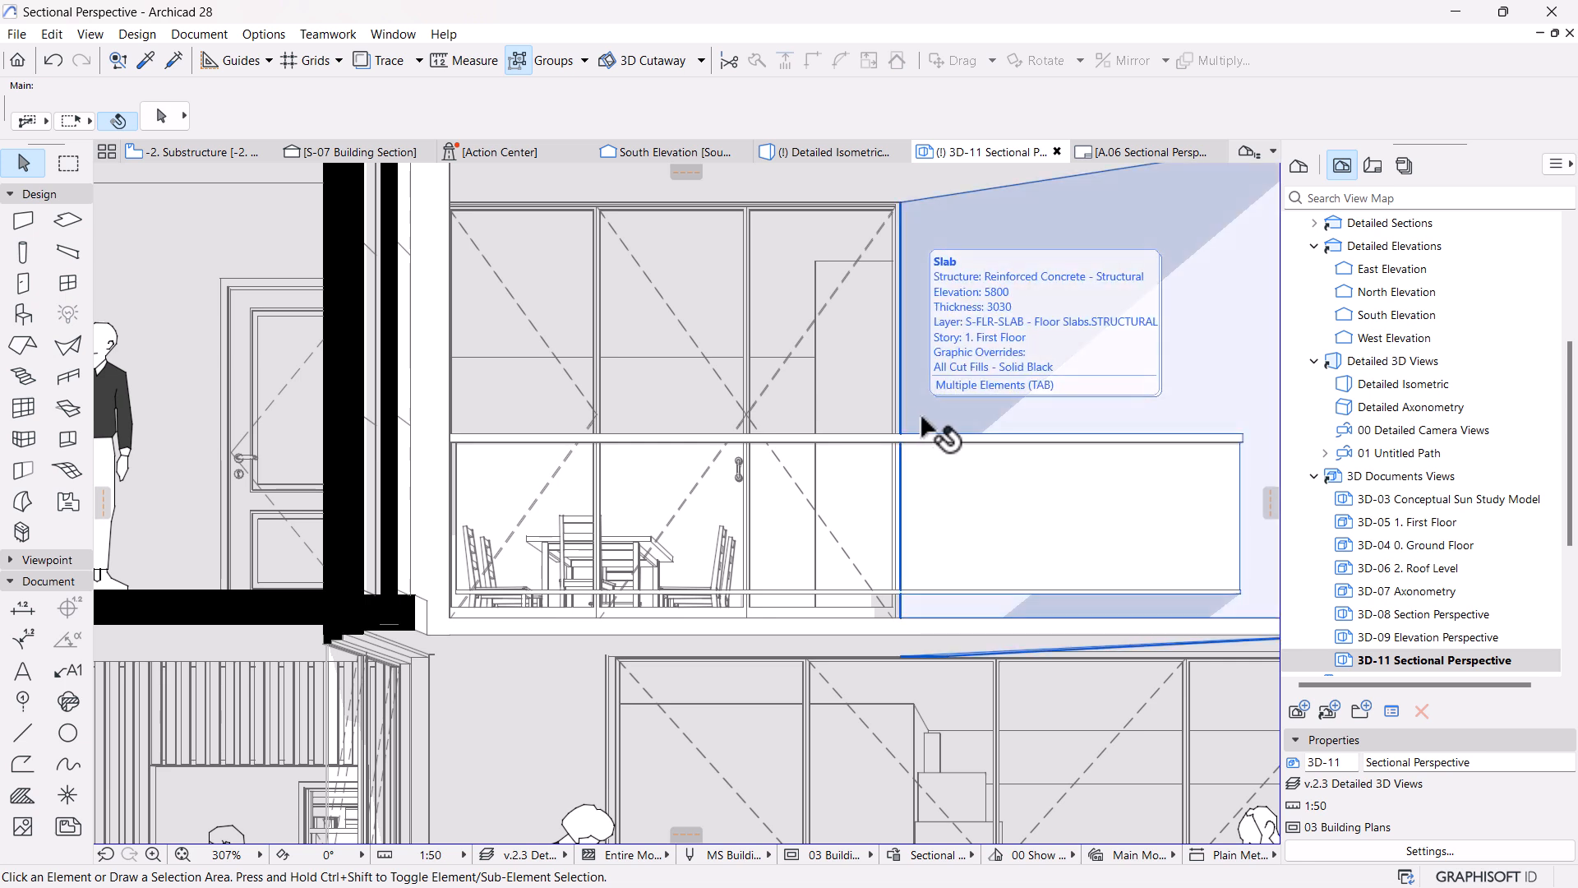
Reselect the hidden balcony silhouette, bring it forward twice in the display order, and finally bring it to the front
click(127, 407)
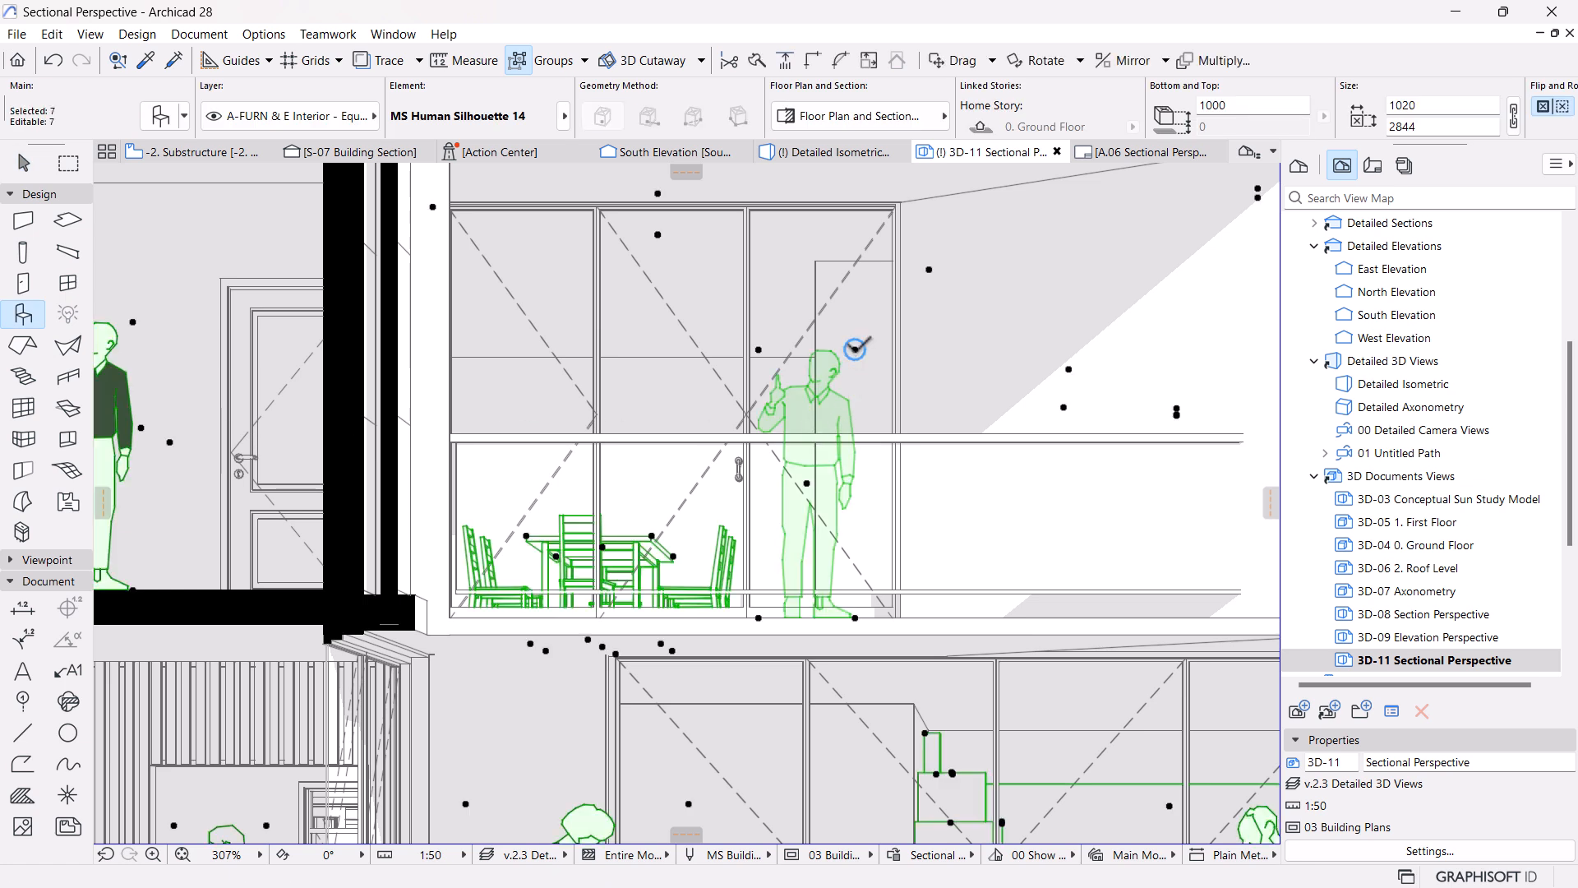
key(Escape)
click(857, 348)
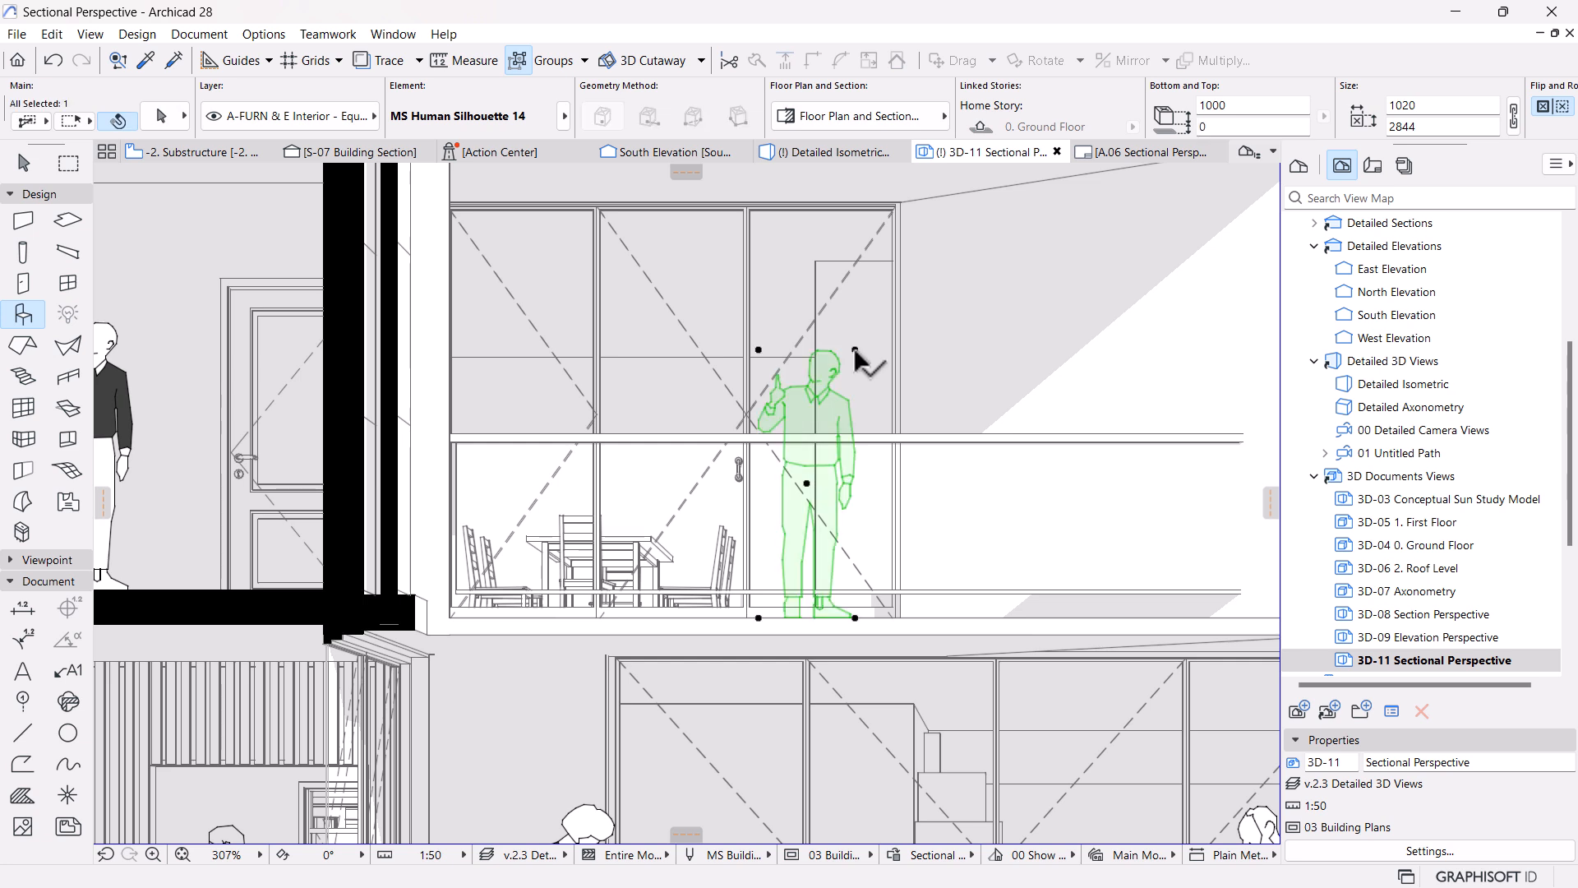
right_click(856, 351)
mouse_move(987, 539)
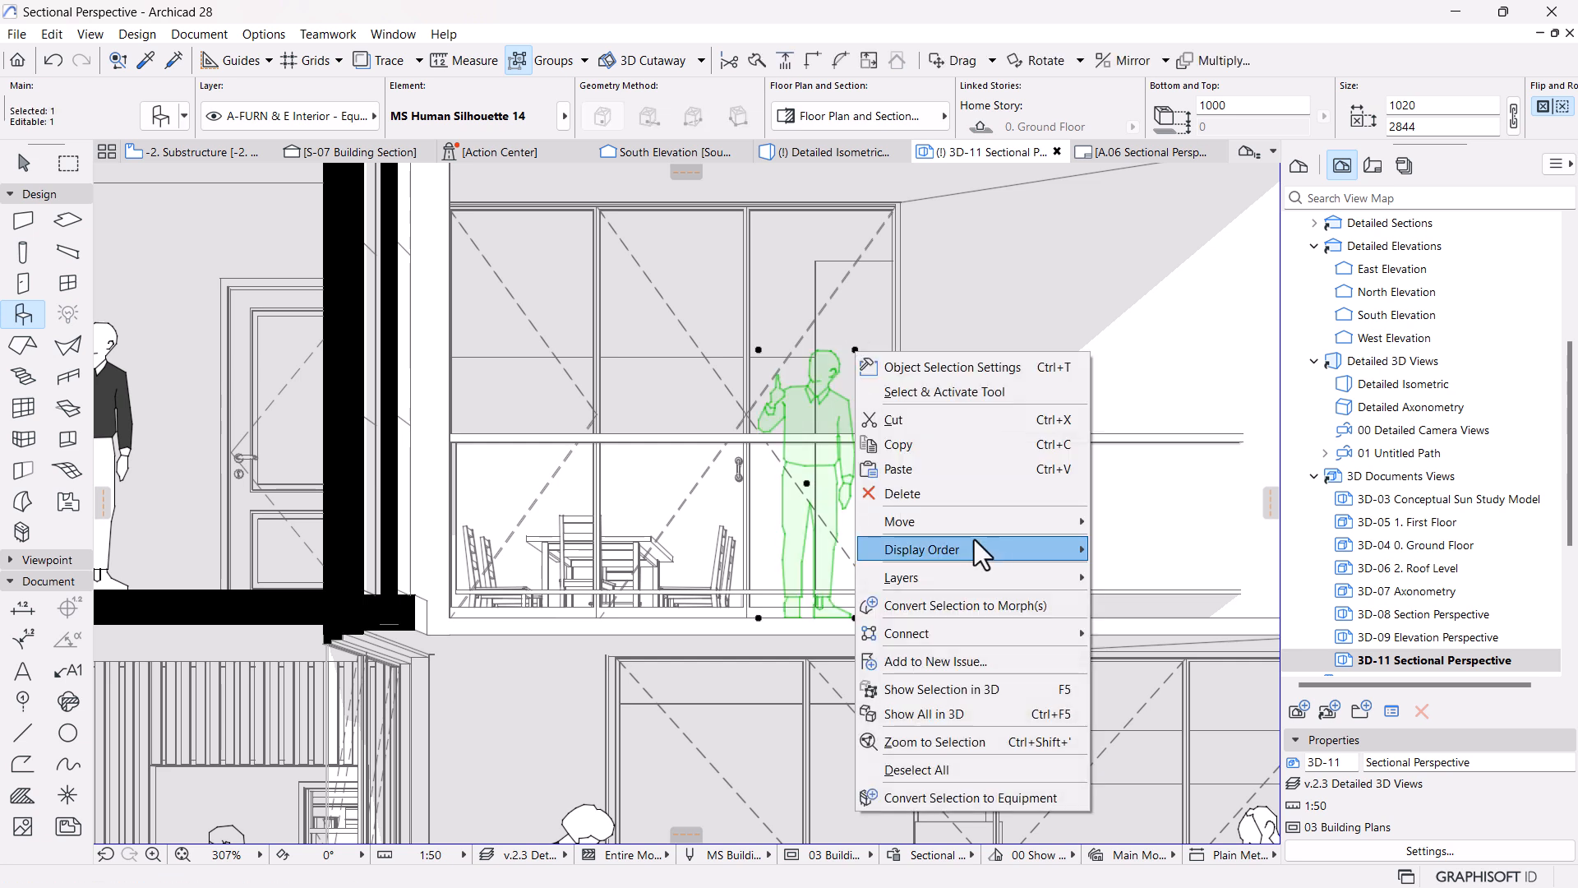
click(1162, 575)
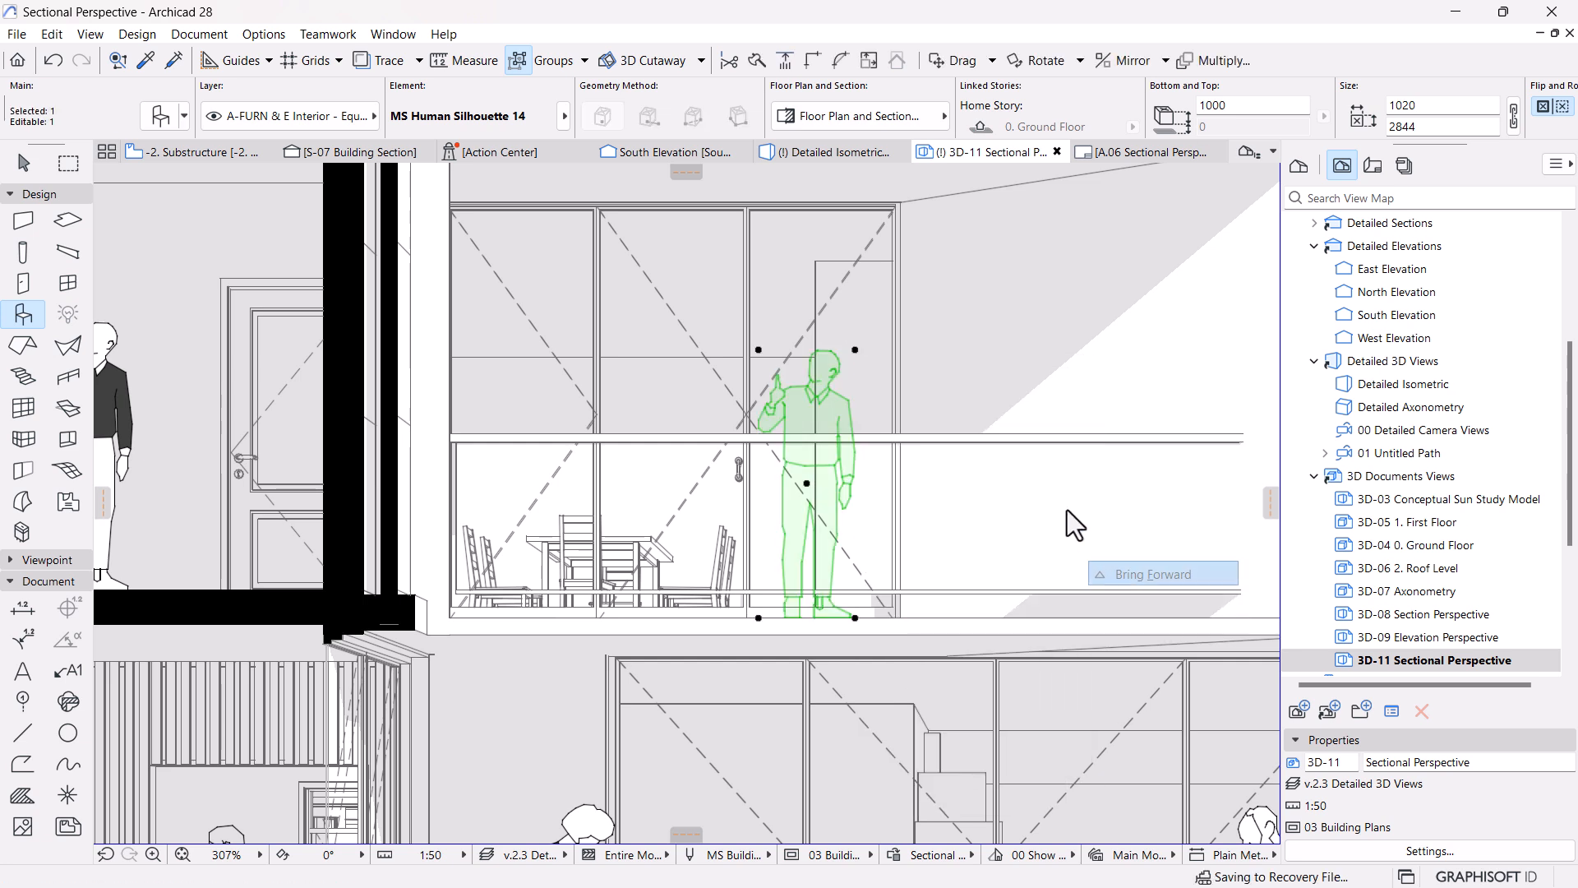
right_click(868, 349)
mouse_move(1077, 555)
click(1118, 573)
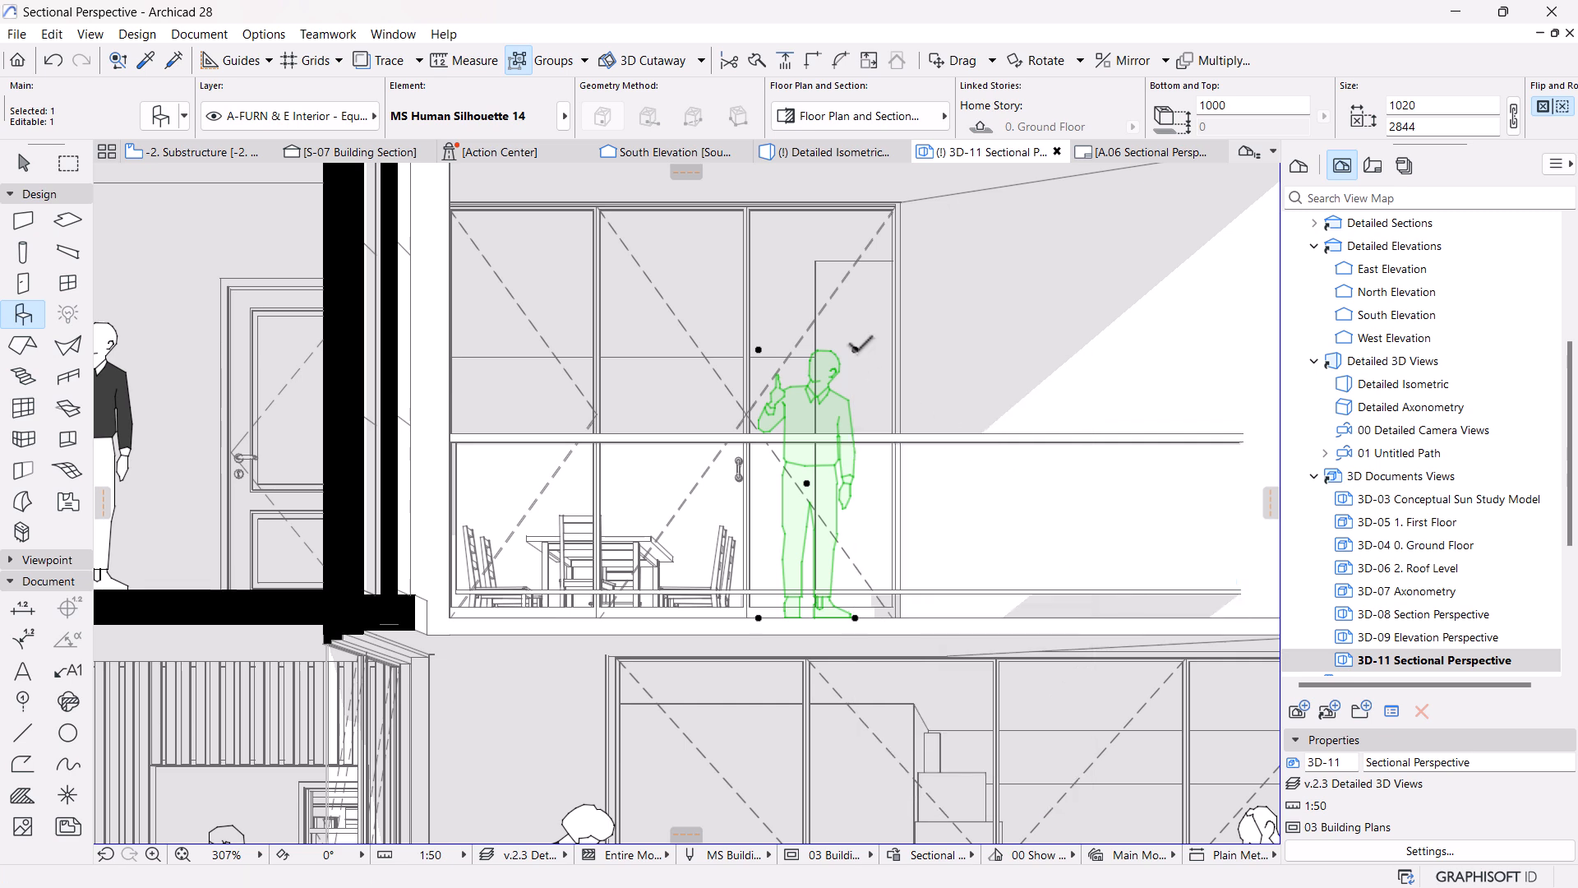
right_click(856, 350)
mouse_move(1075, 546)
click(1143, 550)
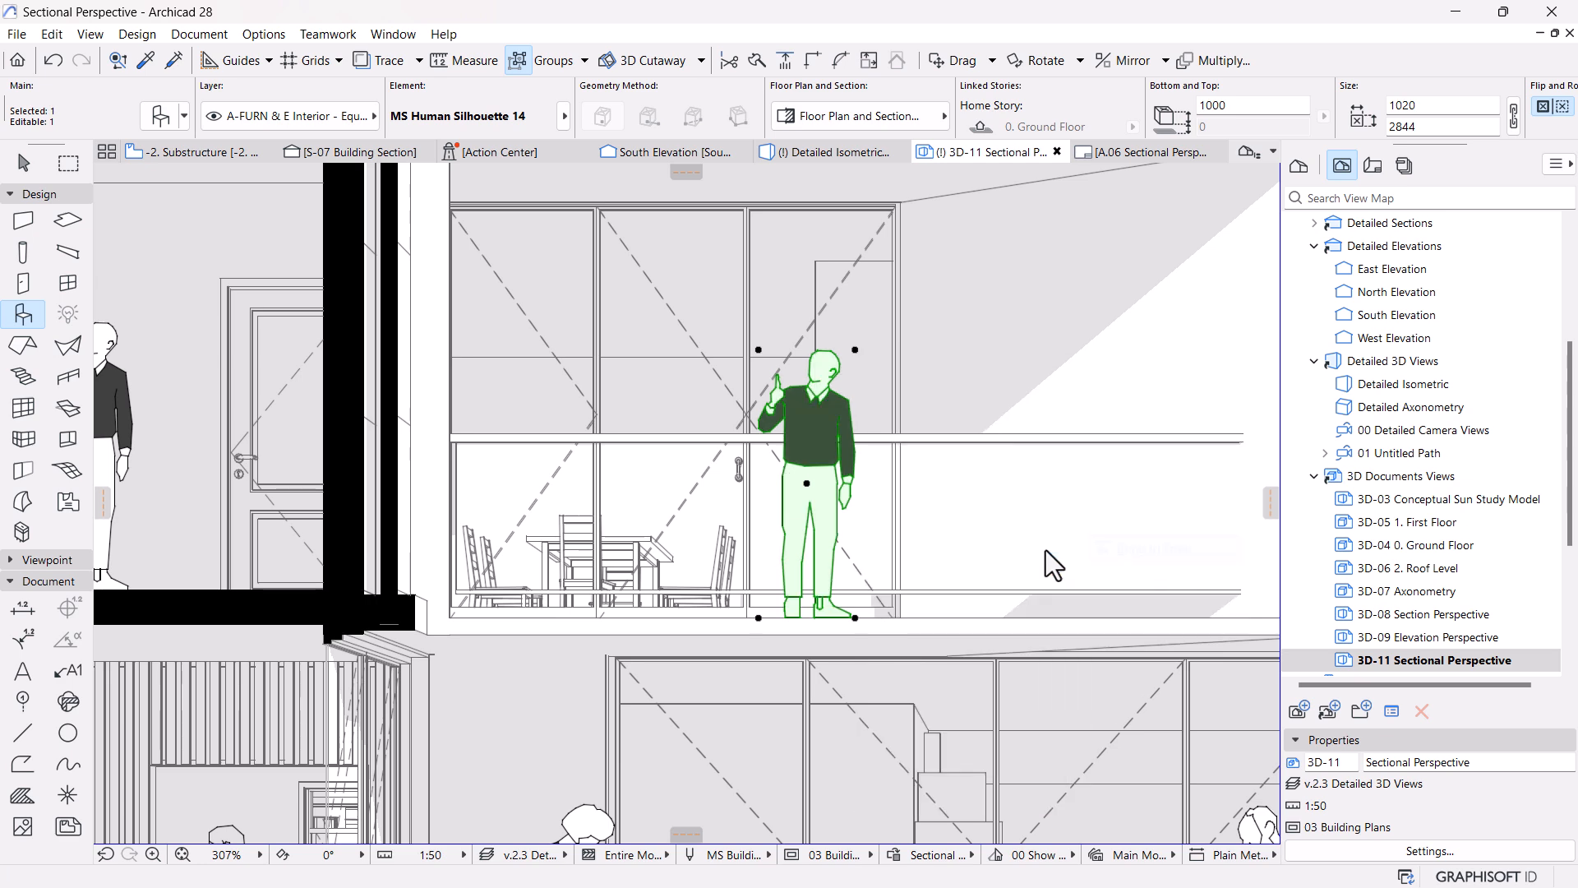
click(1011, 613)
Try to show the balcony railing over the silhouette by bringing the railing to the front of the display order
click(928, 441)
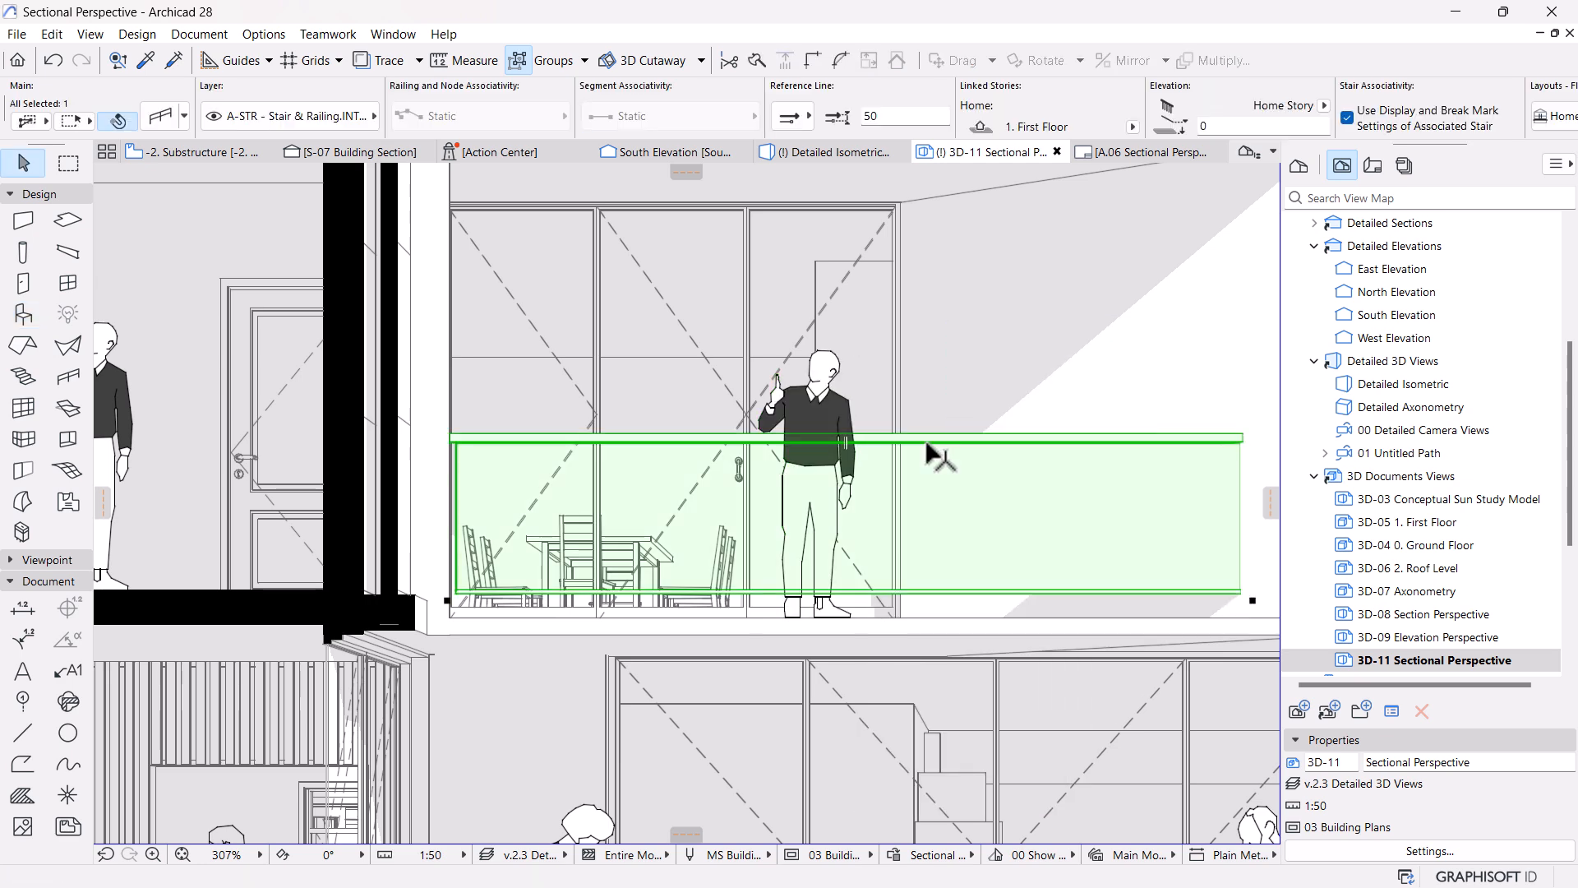
right_click(928, 446)
mouse_move(1060, 644)
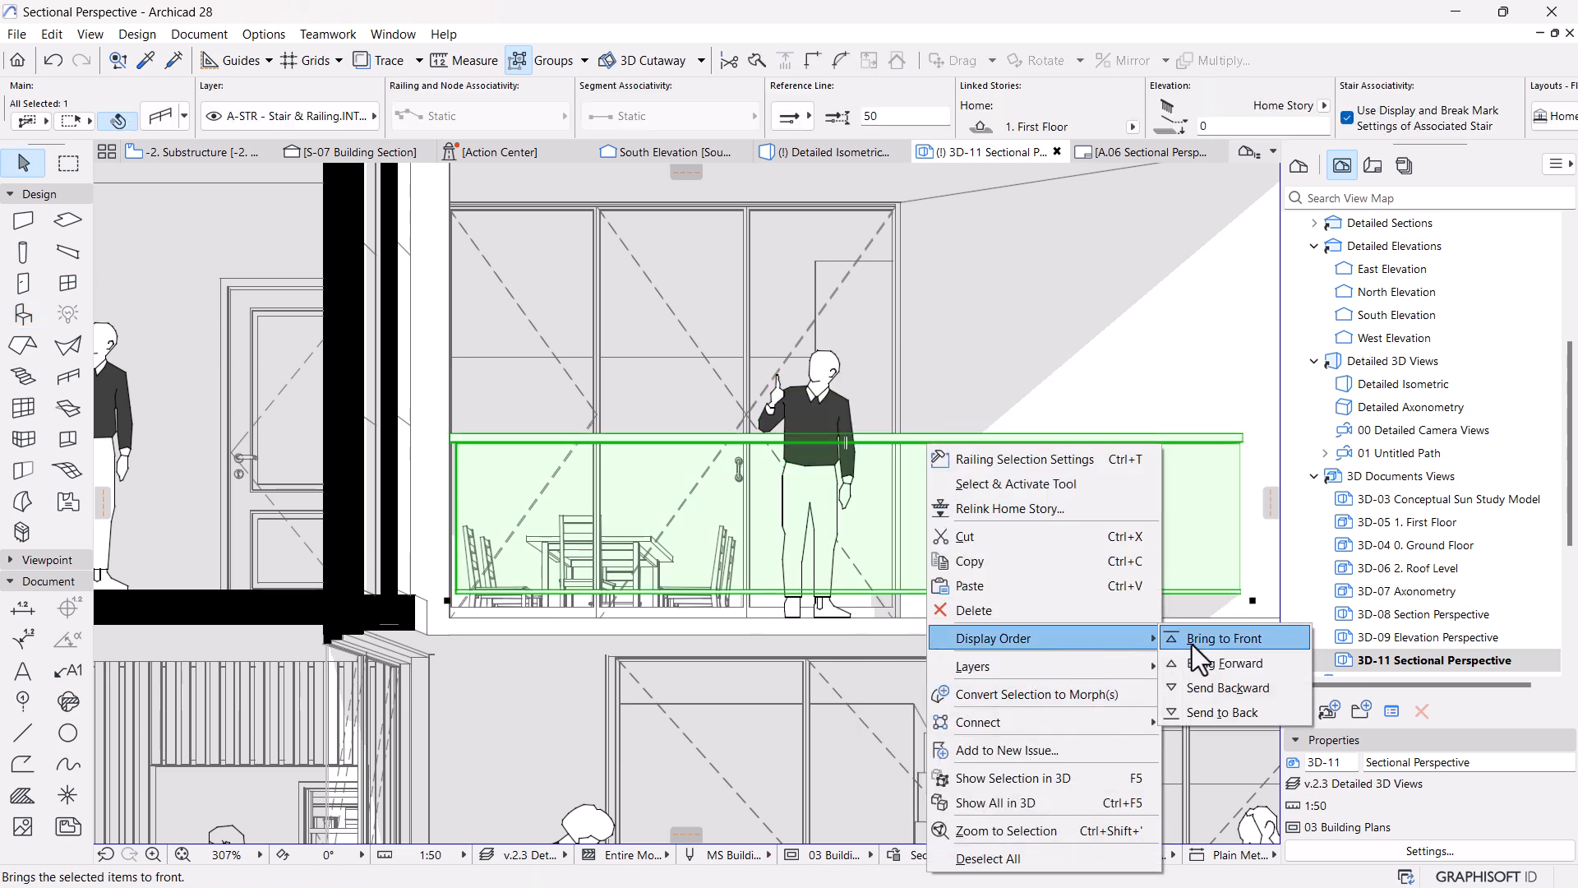
click(1195, 640)
click(1064, 553)
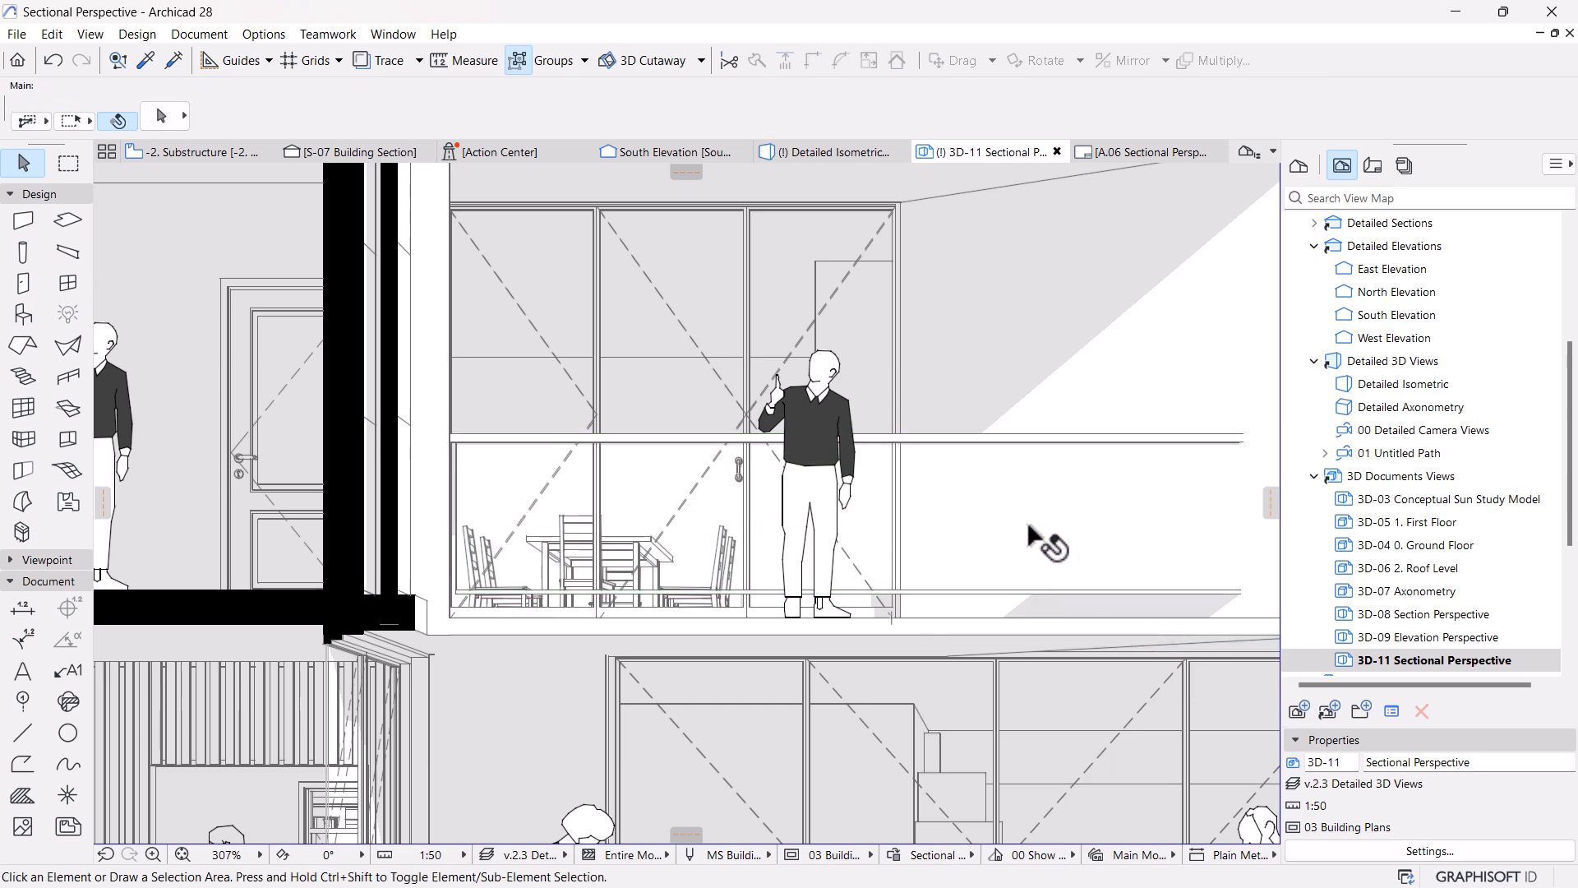
click(809, 435)
key(Escape)
Delete the silhouette copy from the upper-floor balcony
scroll(838, 411, down, 5)
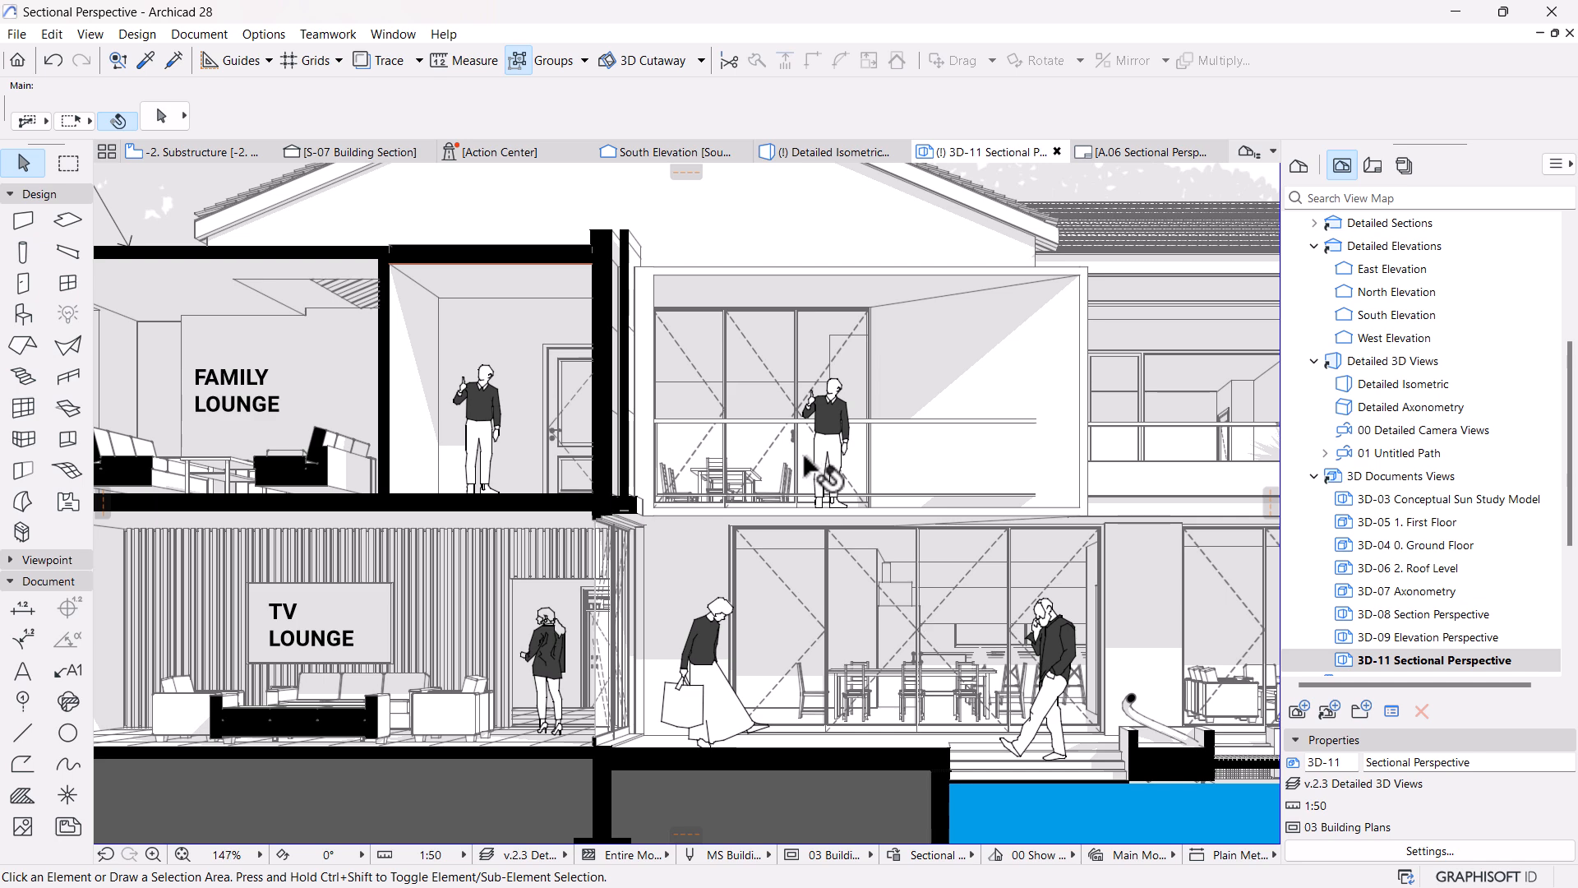
scroll(875, 485, down, 5)
scroll(878, 488, up, 3)
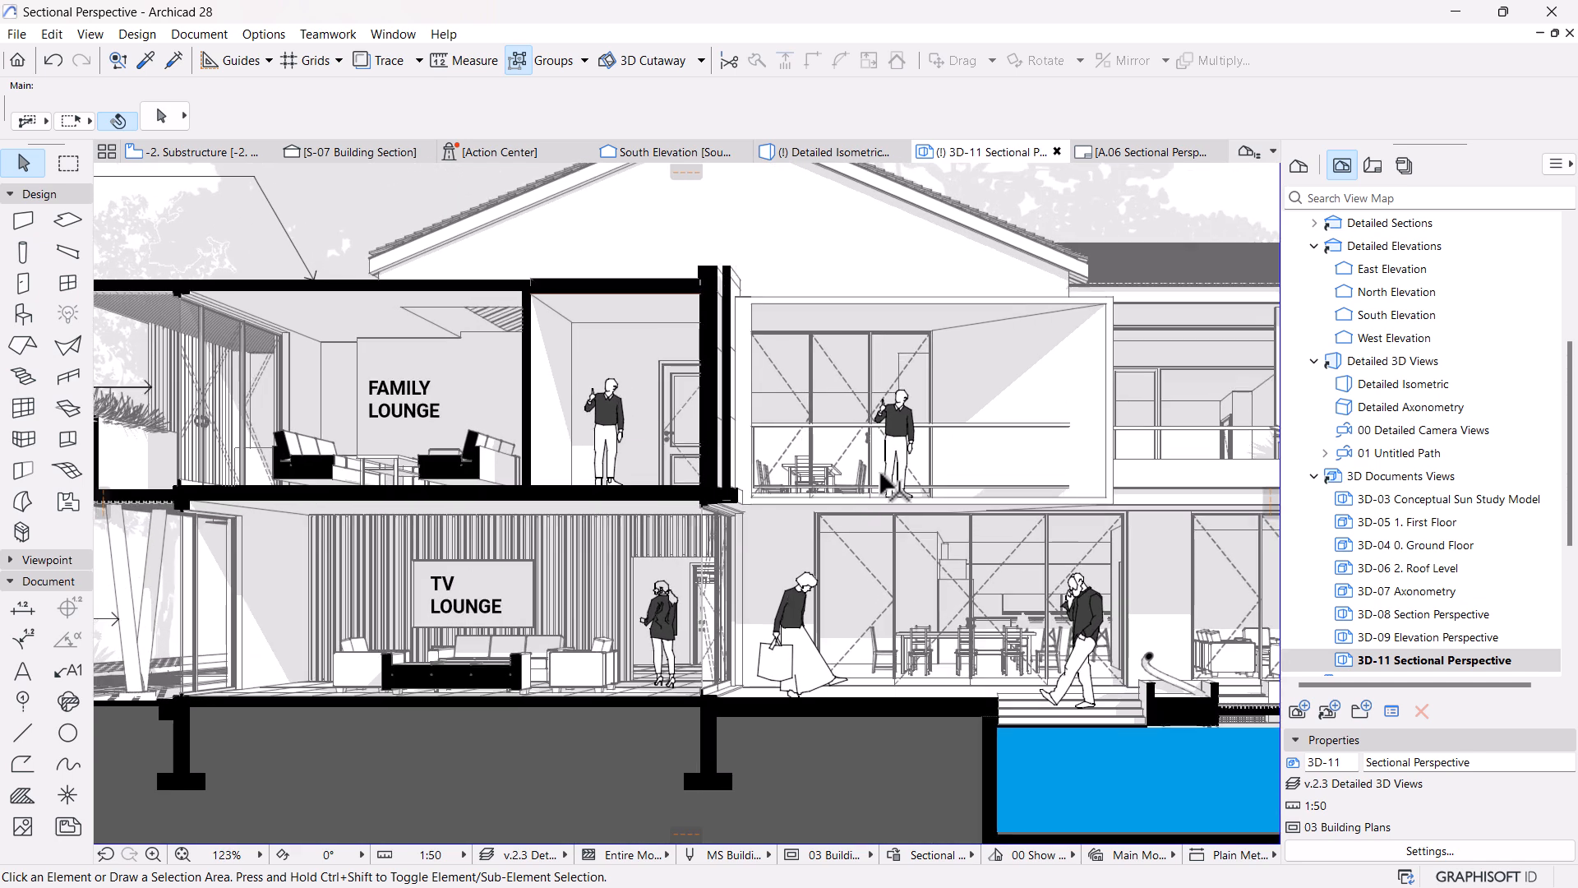
click(909, 407)
scroll(912, 407, up, 4)
click(901, 415)
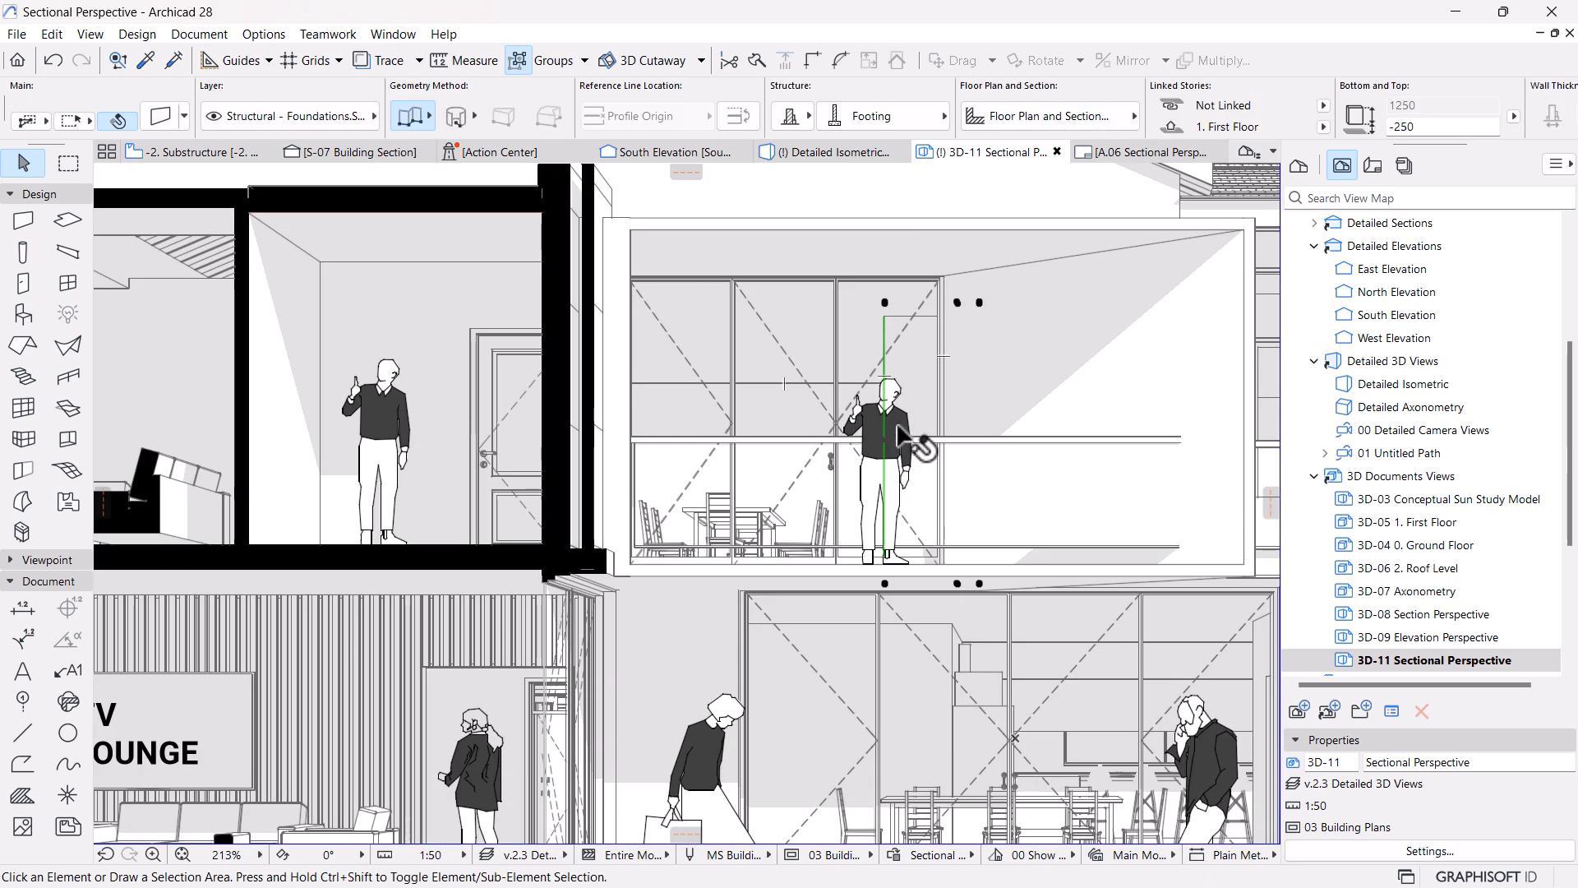
key(Delete)
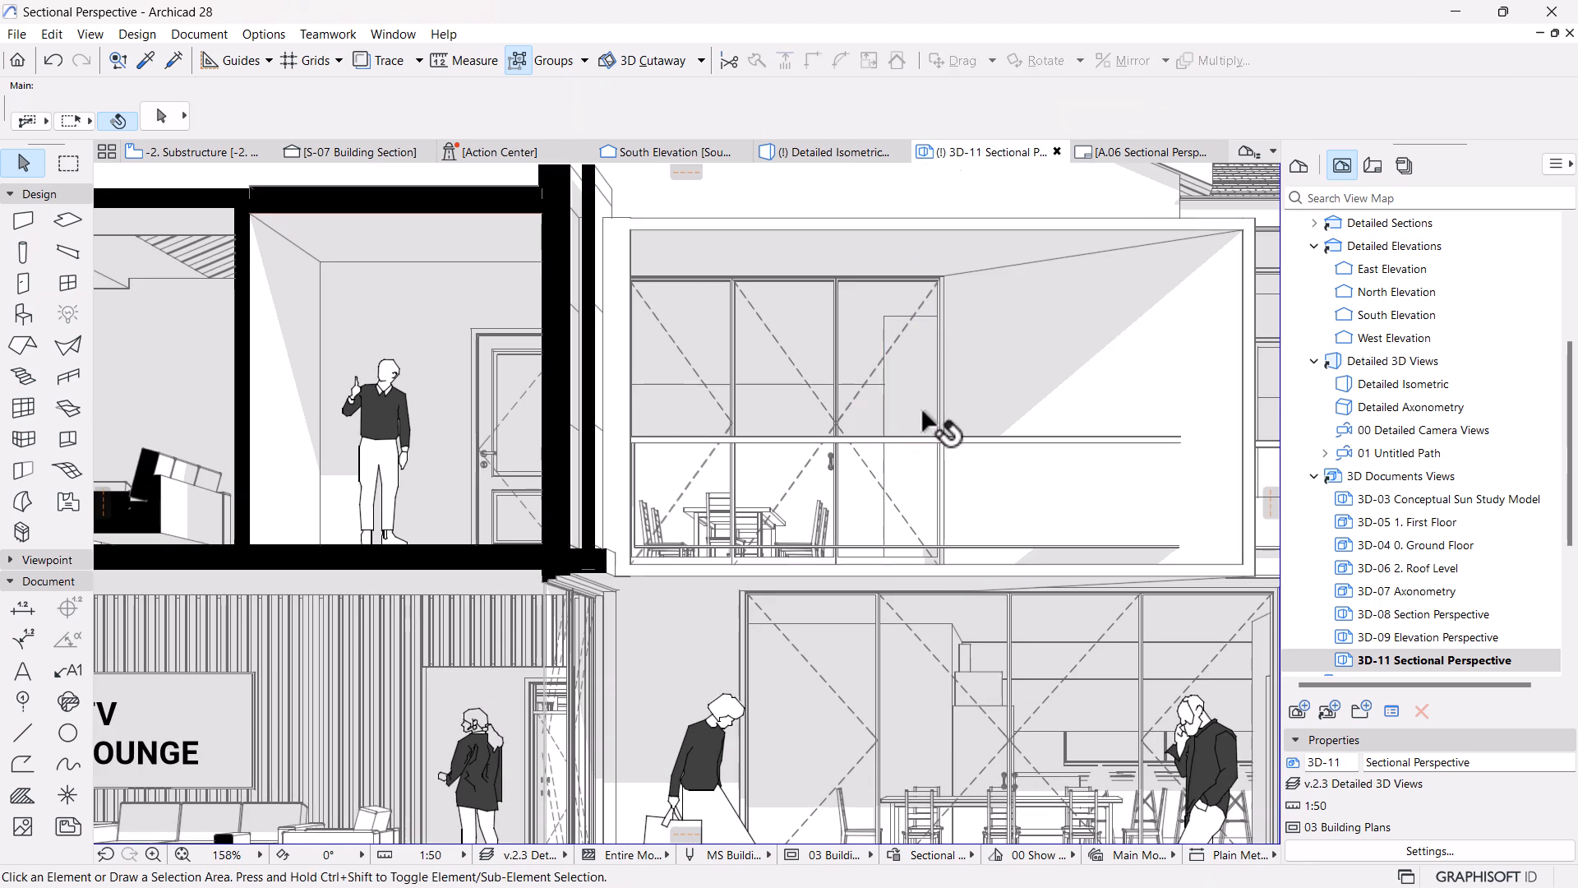
Pick up the object settings of the woman carrying a shopping bag on the ground floor and open the default object settings
scroll(921, 410, down, 7)
middle_drag(919, 457, 779, 473)
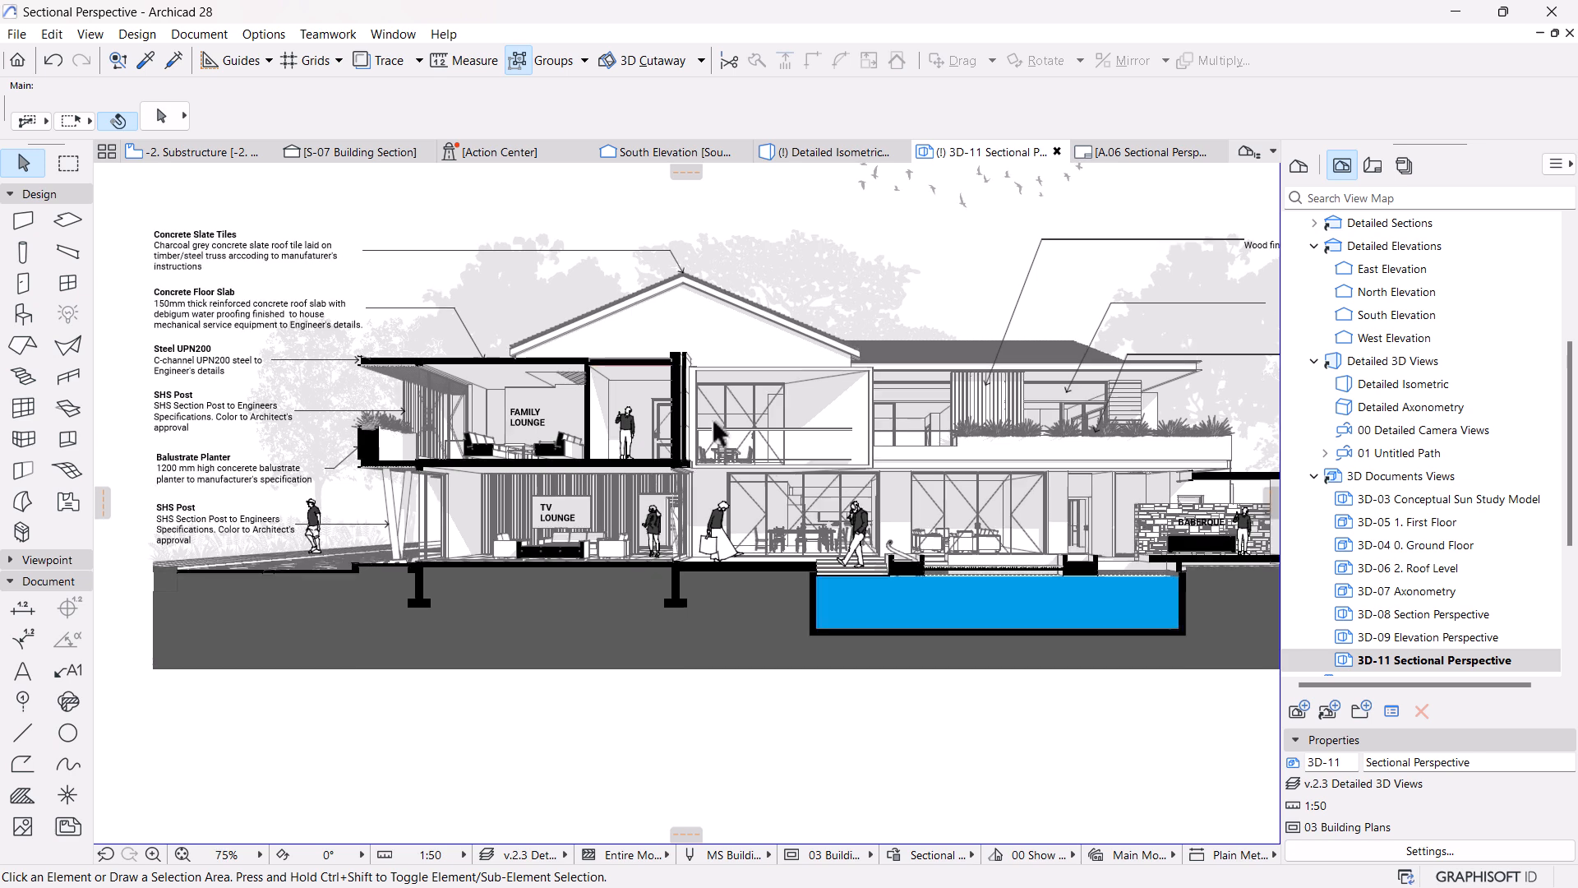
scroll(717, 420, up, 5)
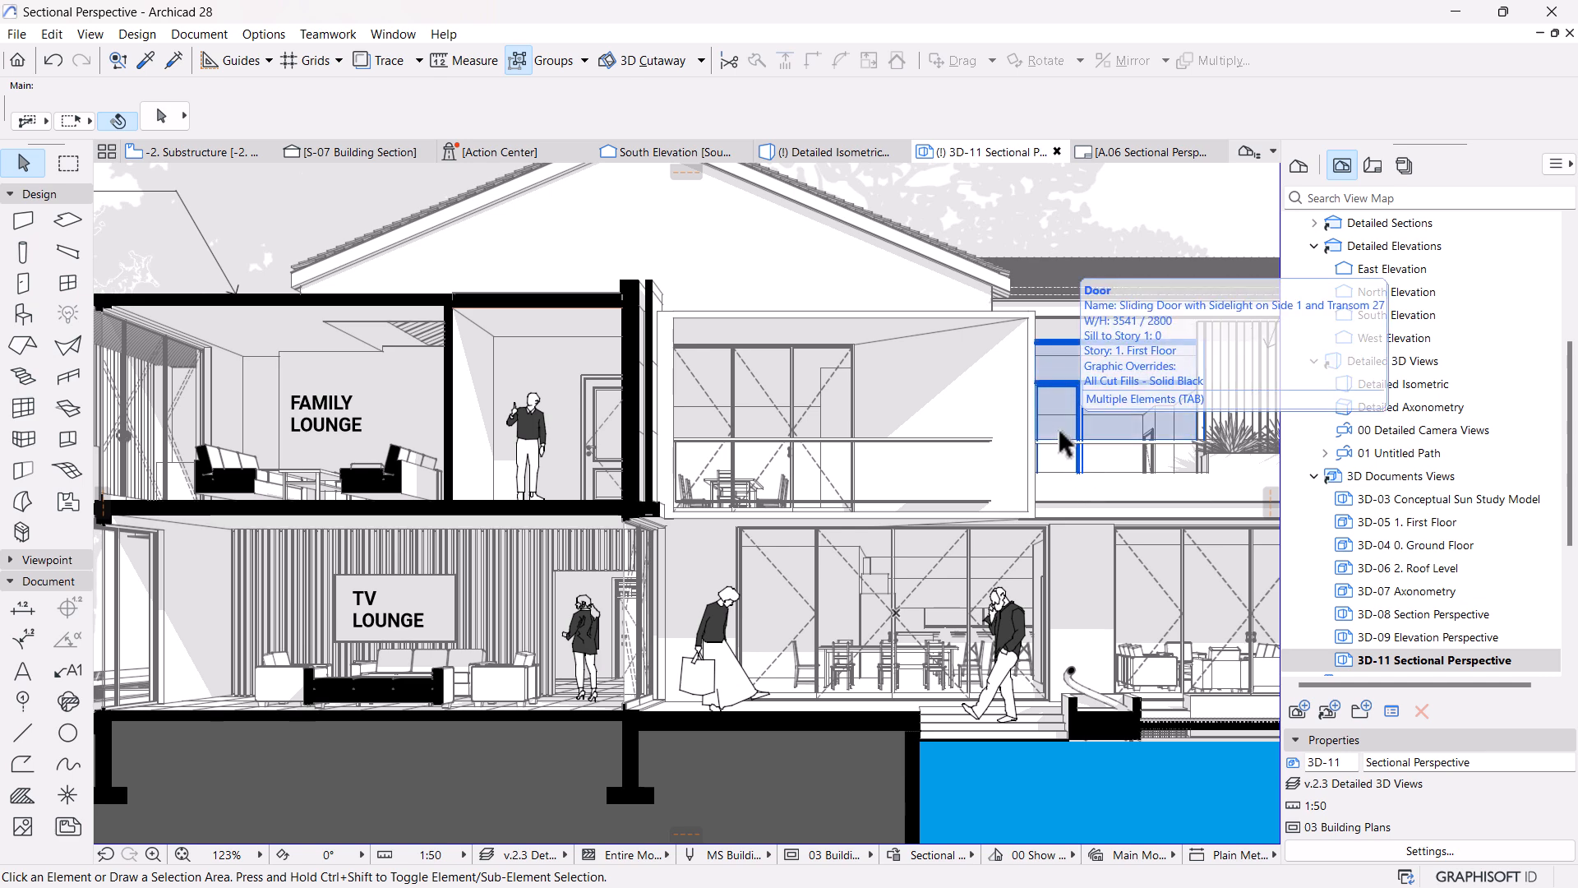
scroll(930, 436, down, 4)
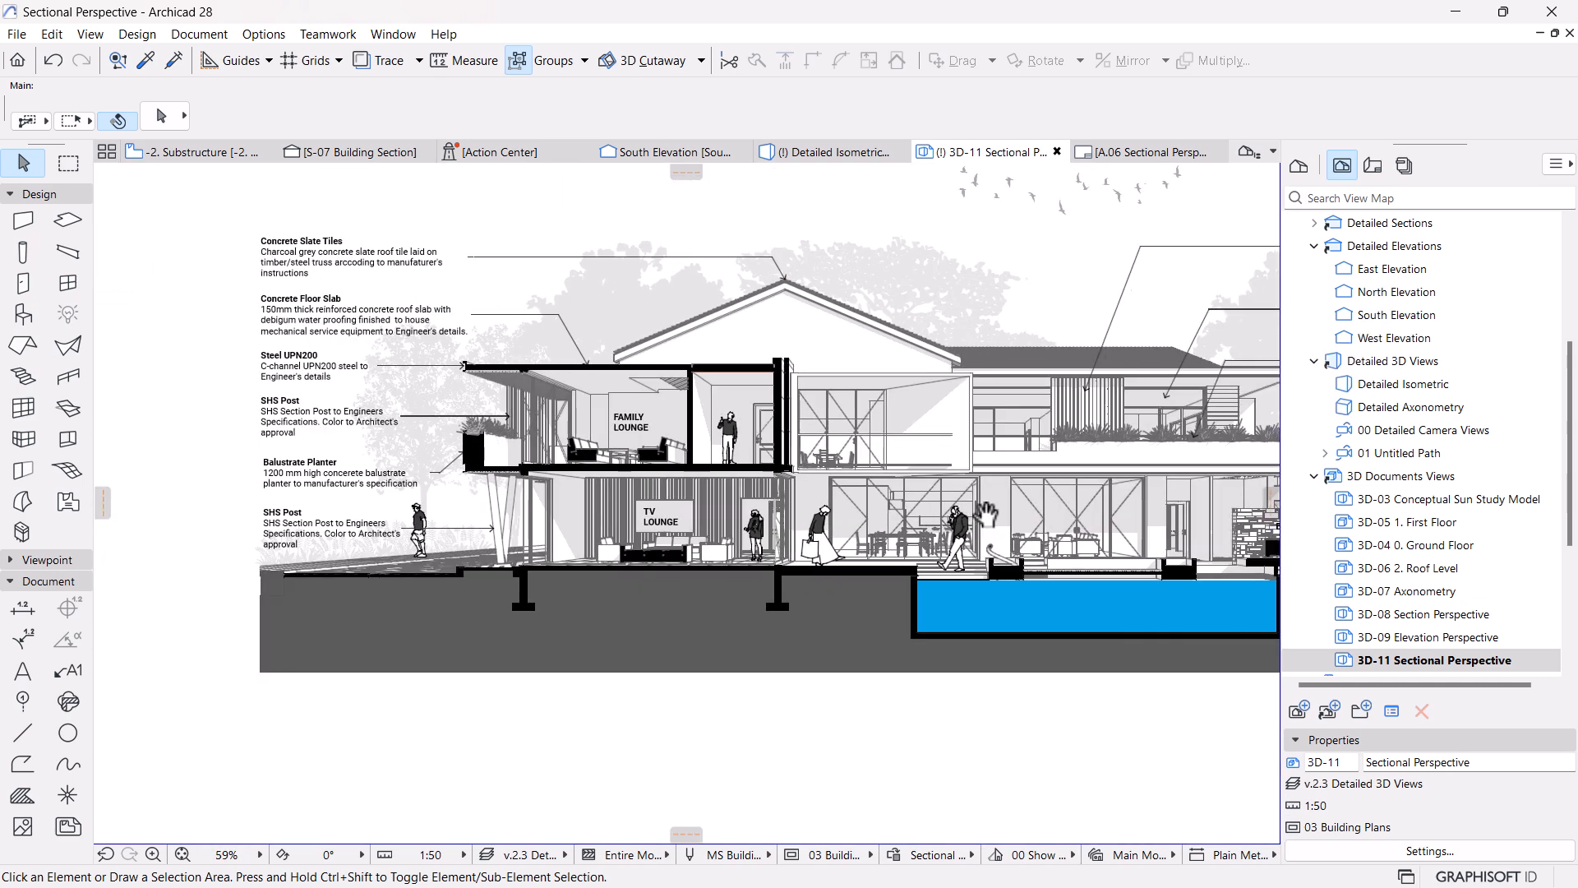
middle_drag(974, 502, 924, 504)
scroll(919, 460, up, 3)
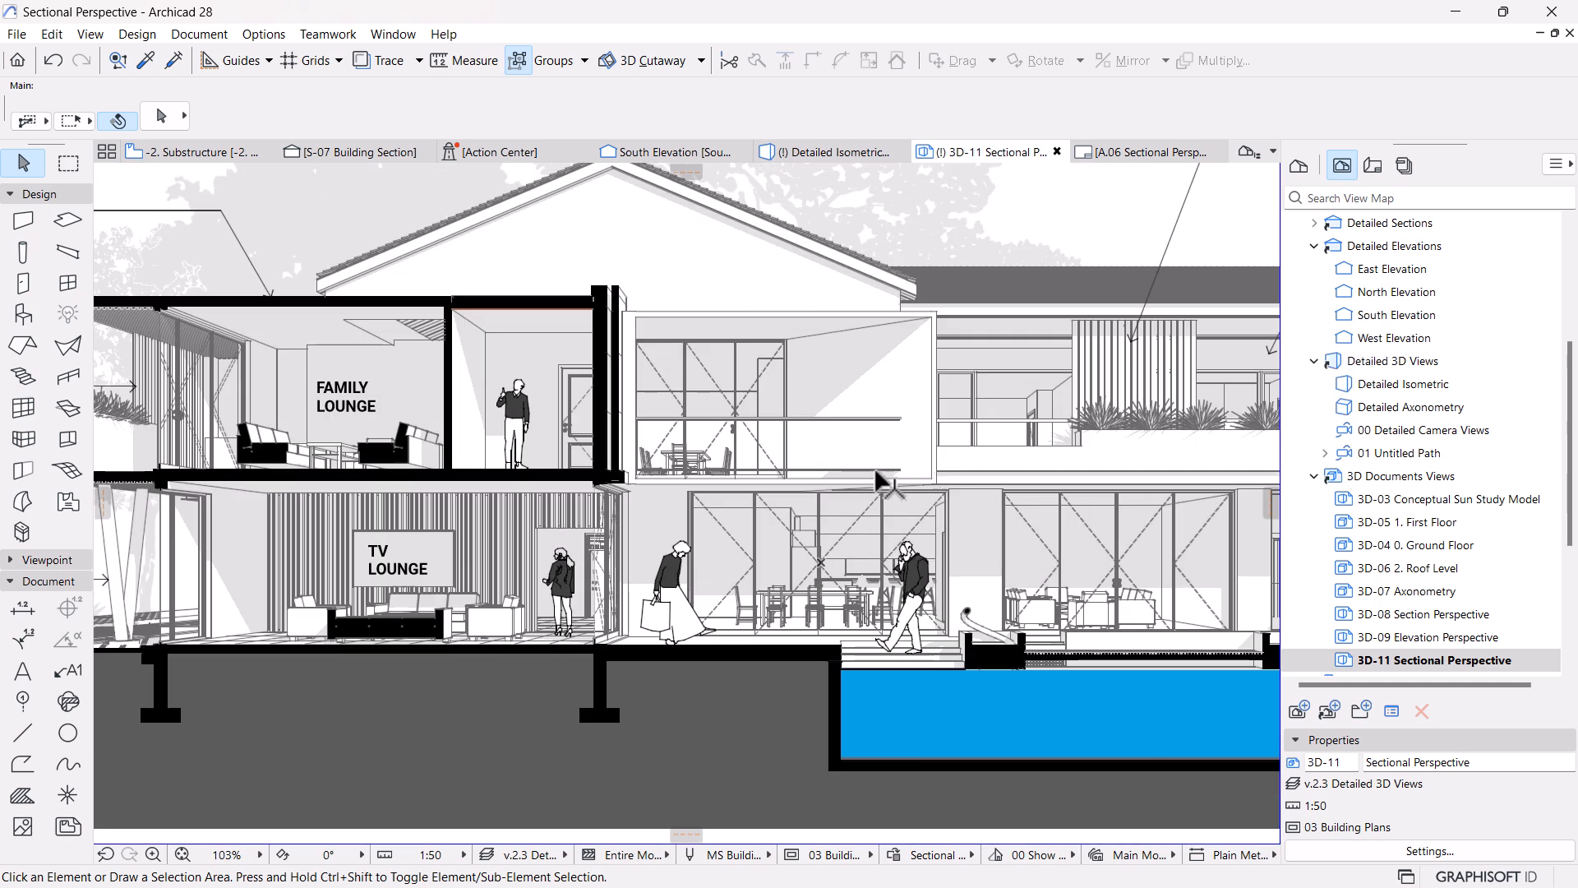
alt+click(676, 579)
click(160, 116)
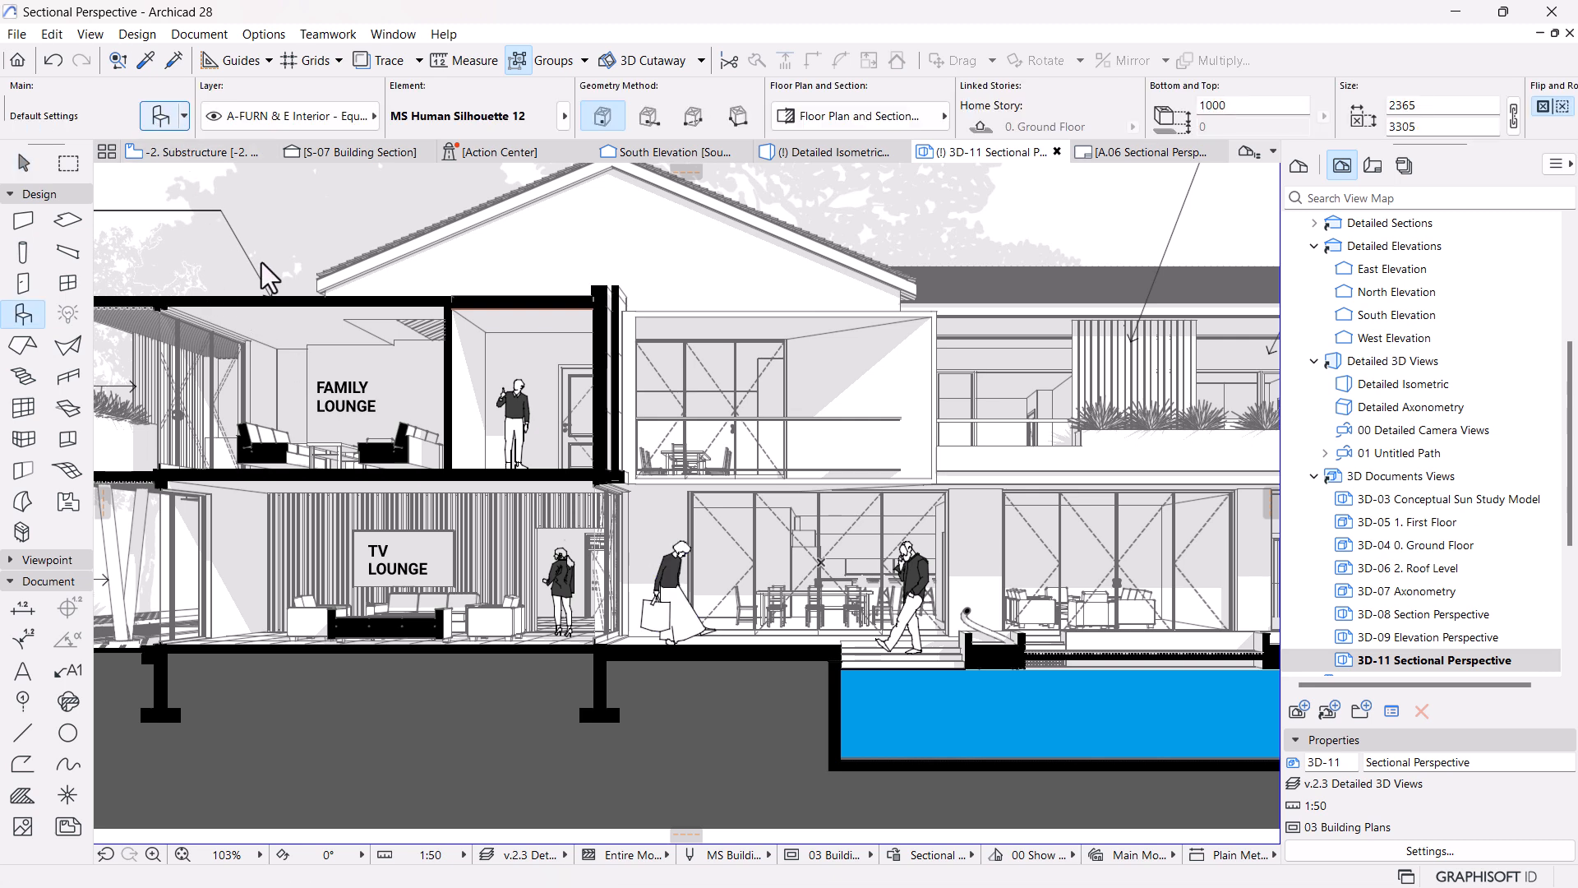
Search the object library for "2d hum", look through the results for other human figures, and leave the default object settings without changes
click(415, 64)
text(2d)
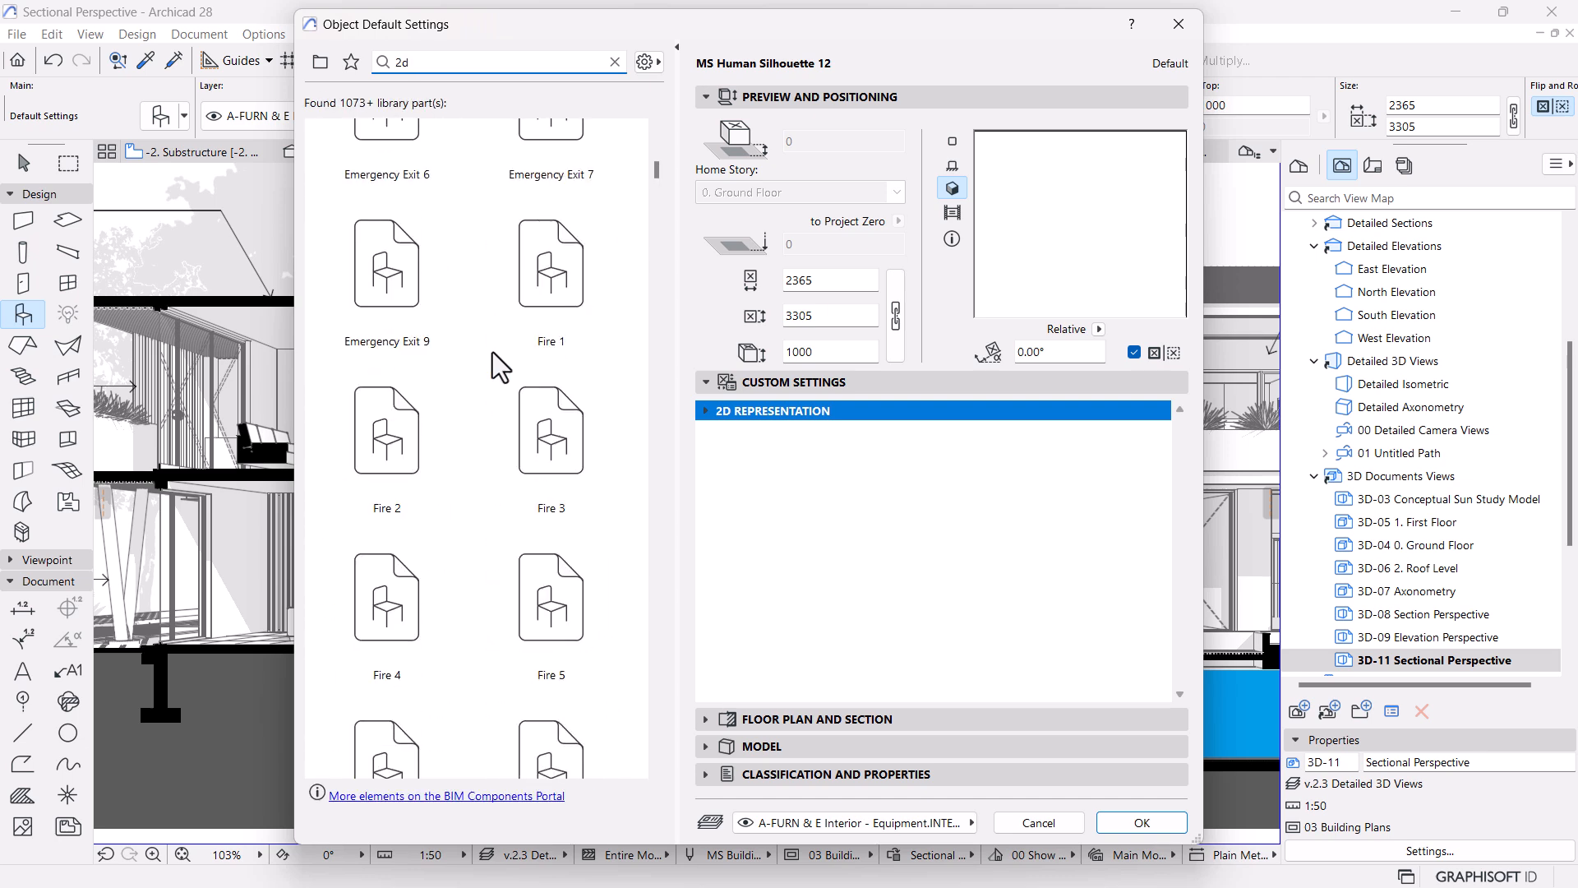
text( hu)
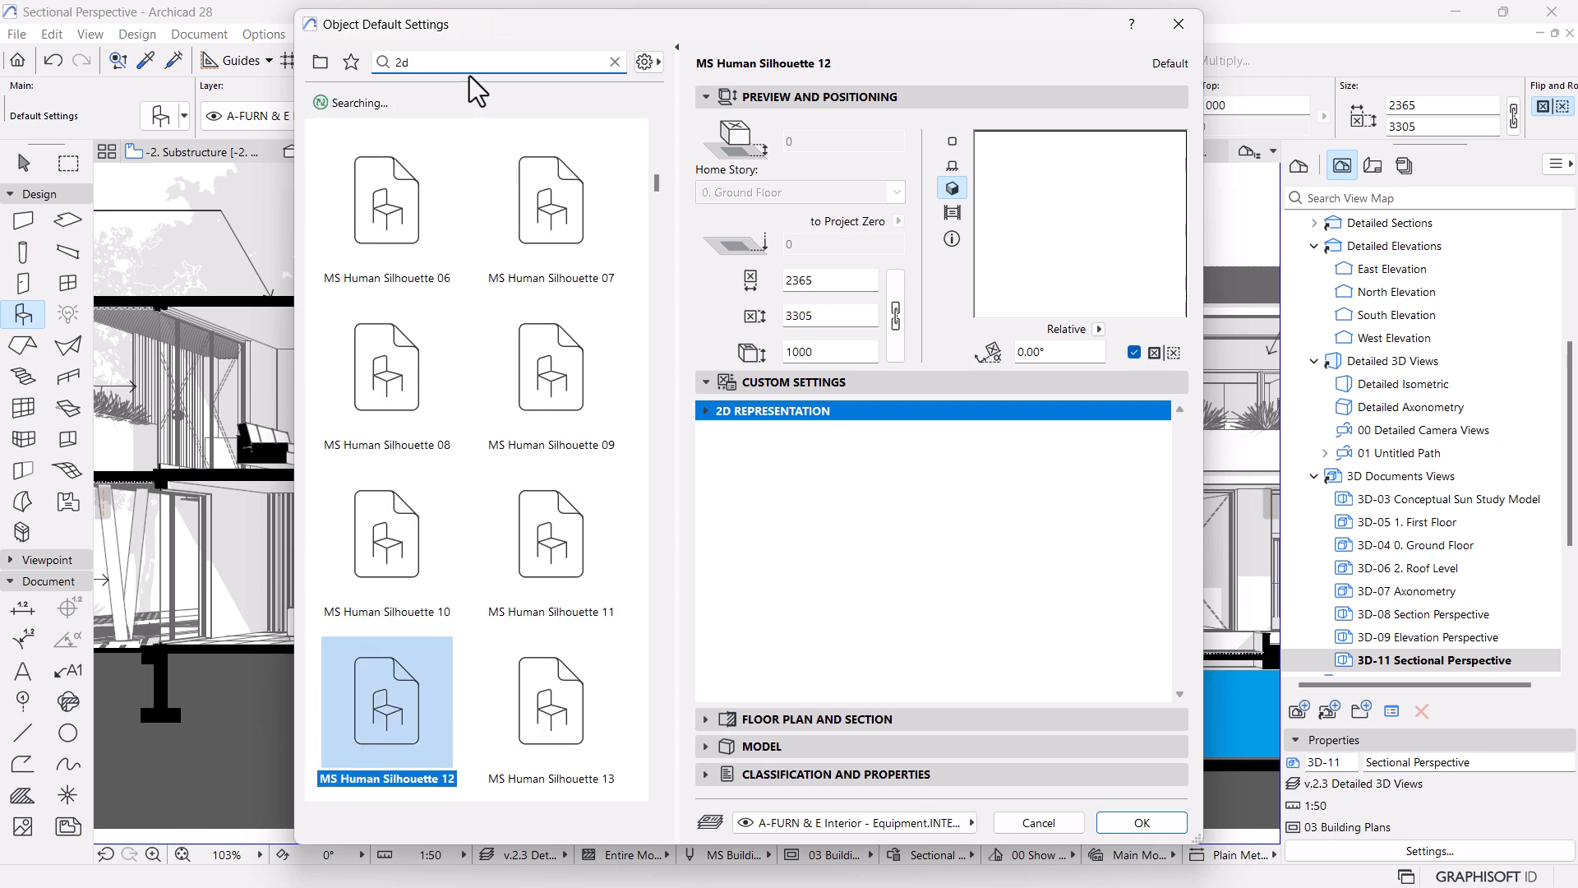
text(m)
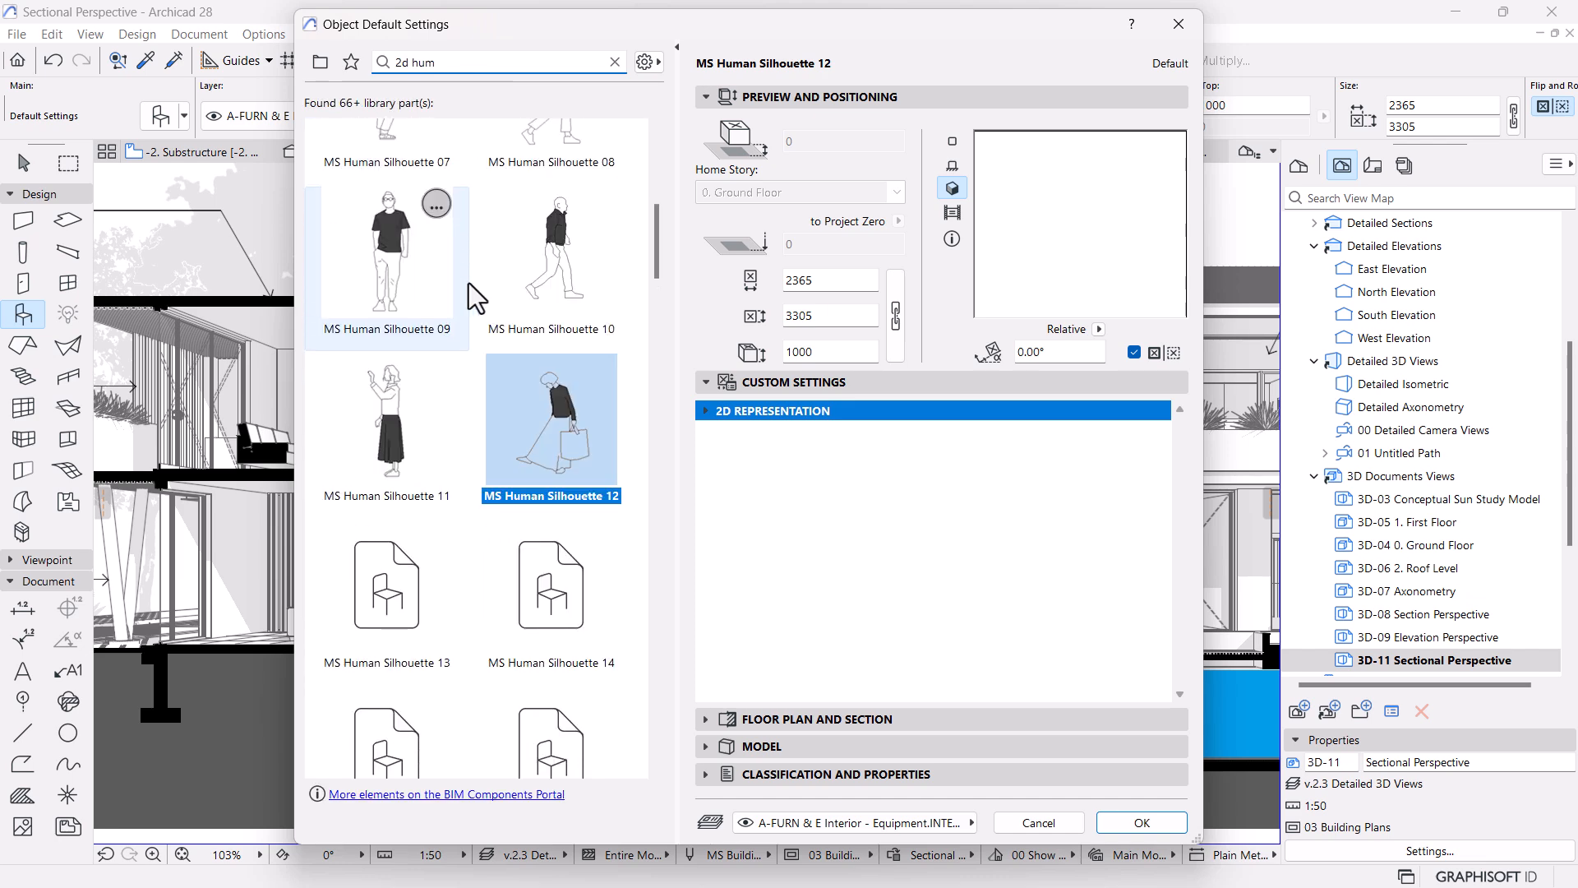
scroll(486, 344, down, 15)
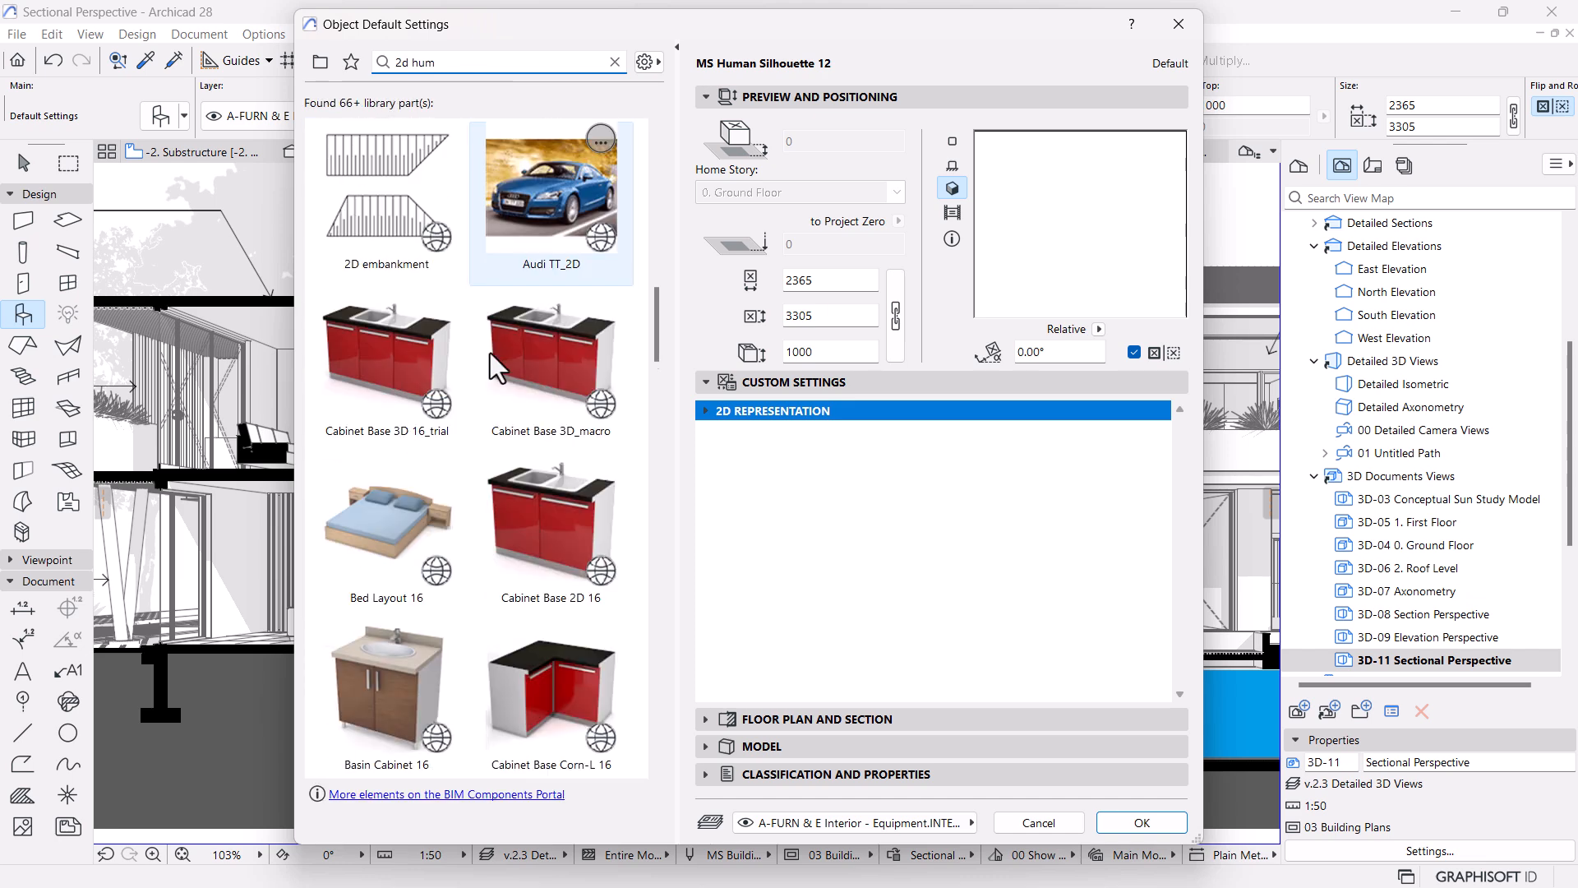
scroll(490, 353, down, 10)
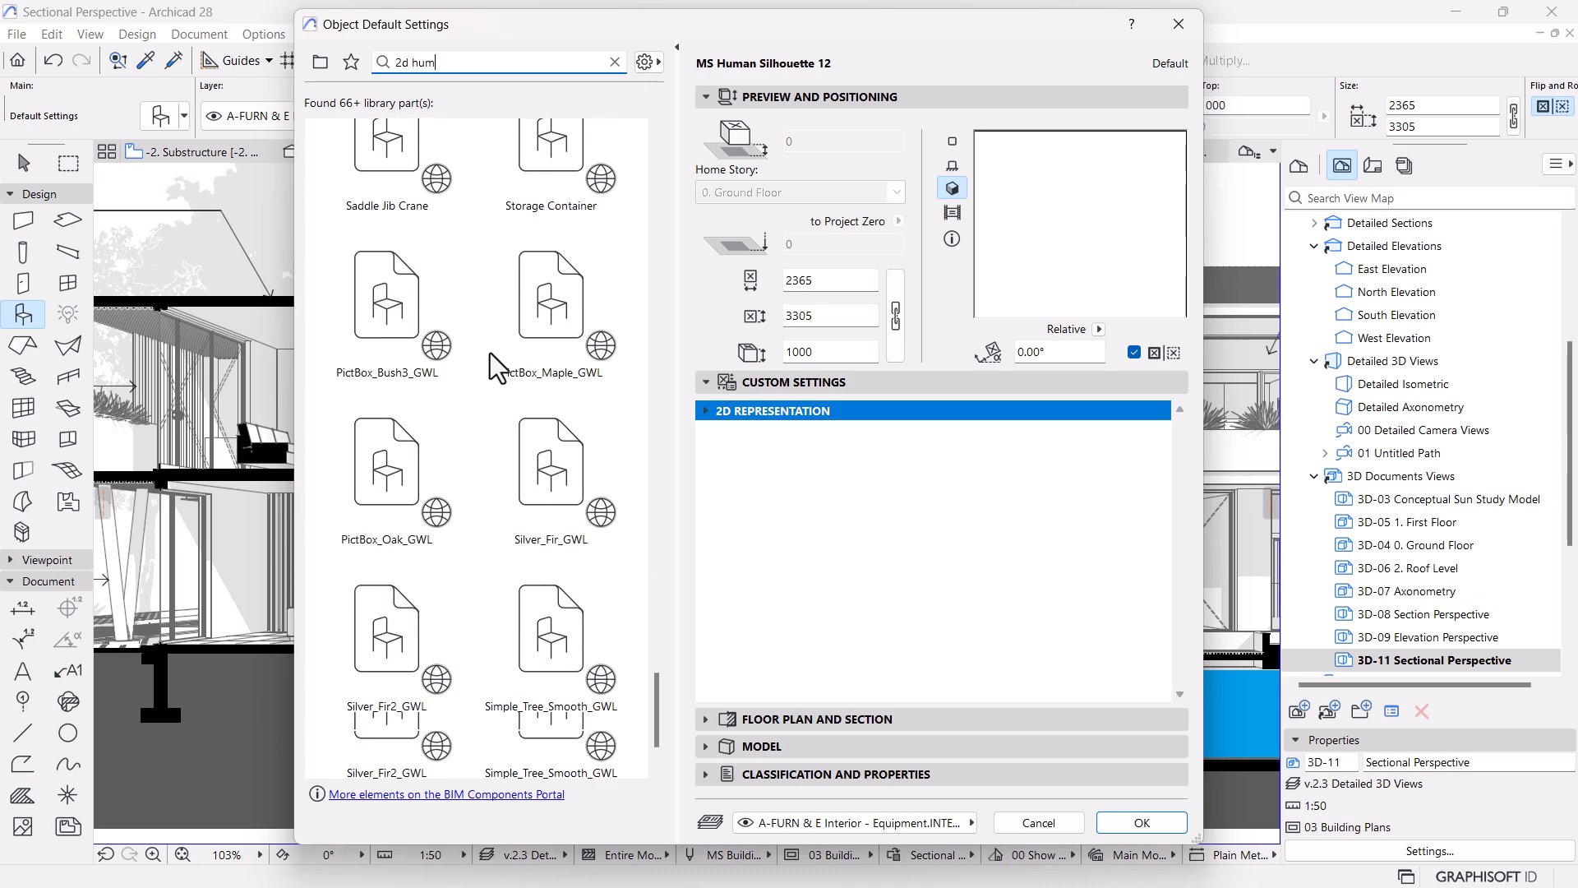
scroll(490, 353, up, 20)
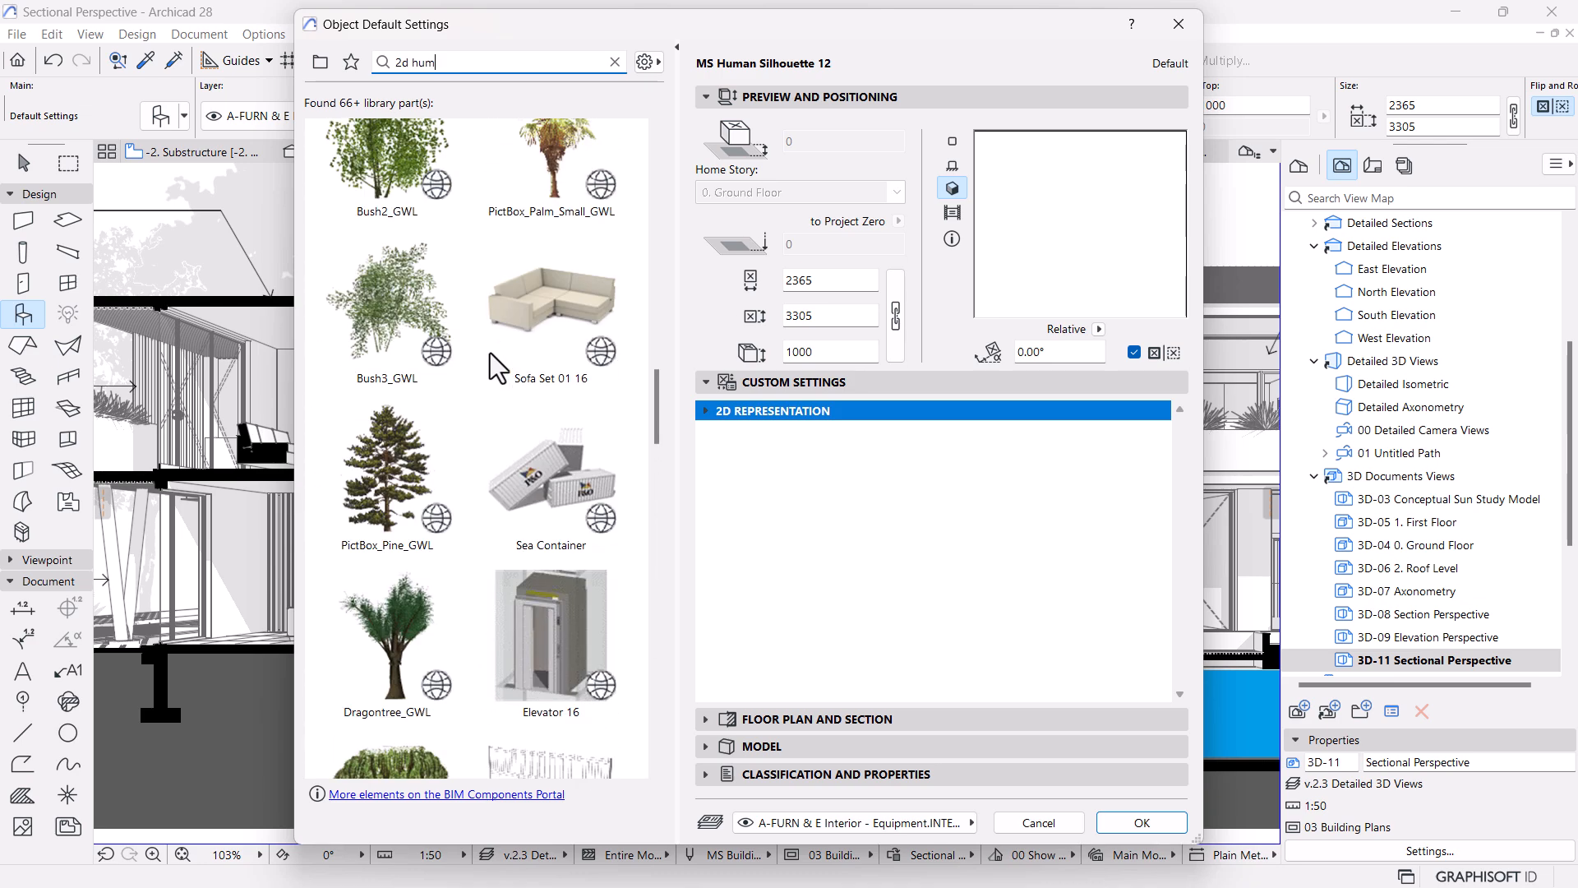
click(1029, 824)
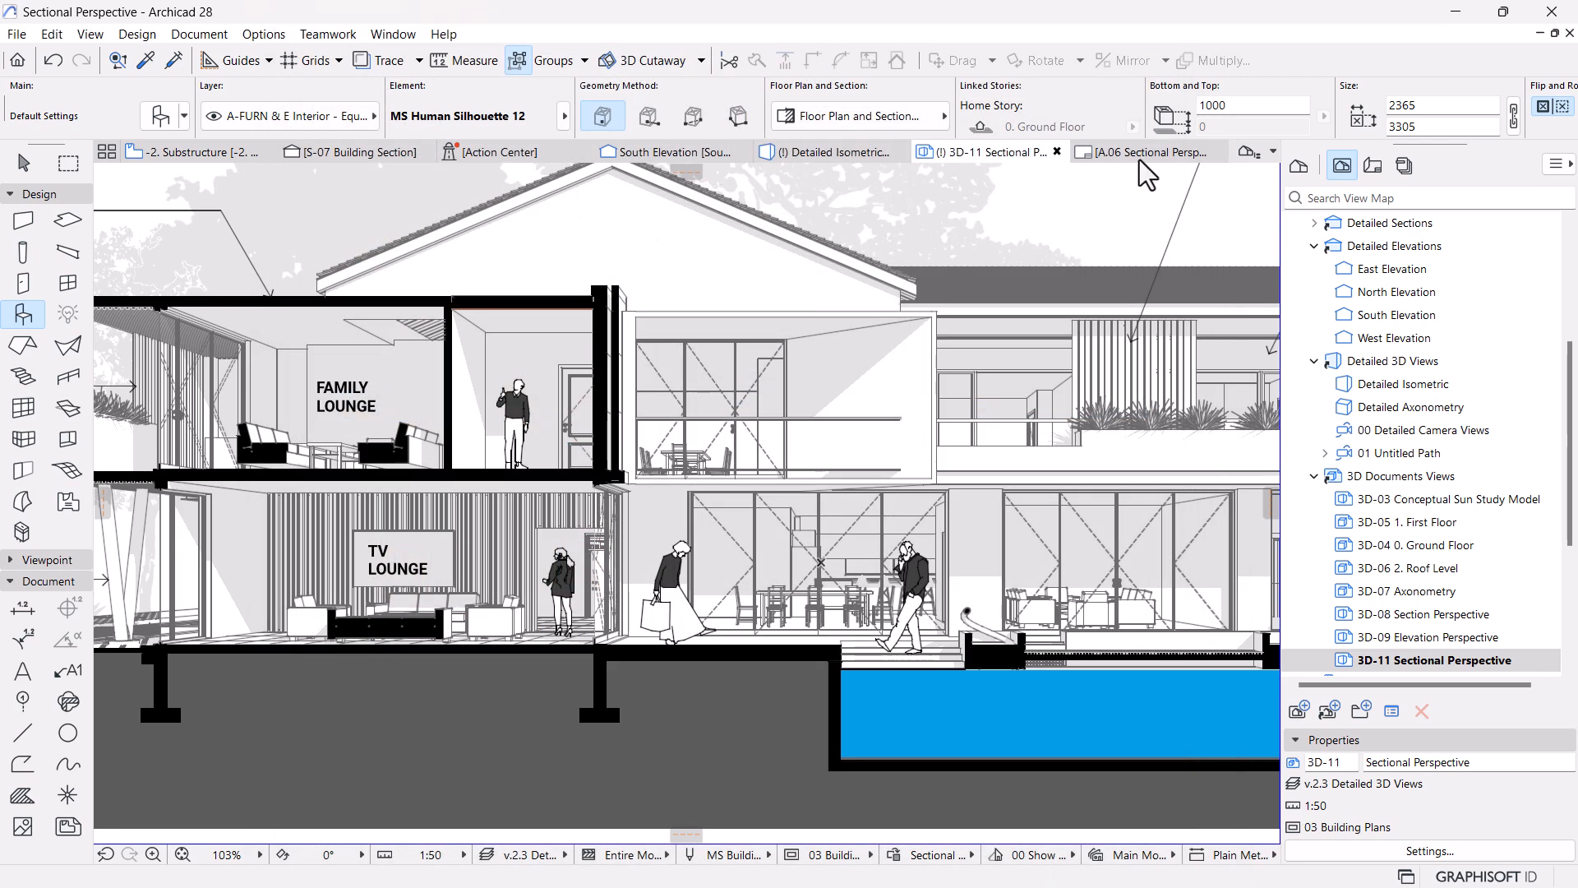
Save the A.06 Sectional Perspective layout as the PDF file Sectional Perspective in the 2025 TEMPLATE folder, set to open after saving
click(1142, 152)
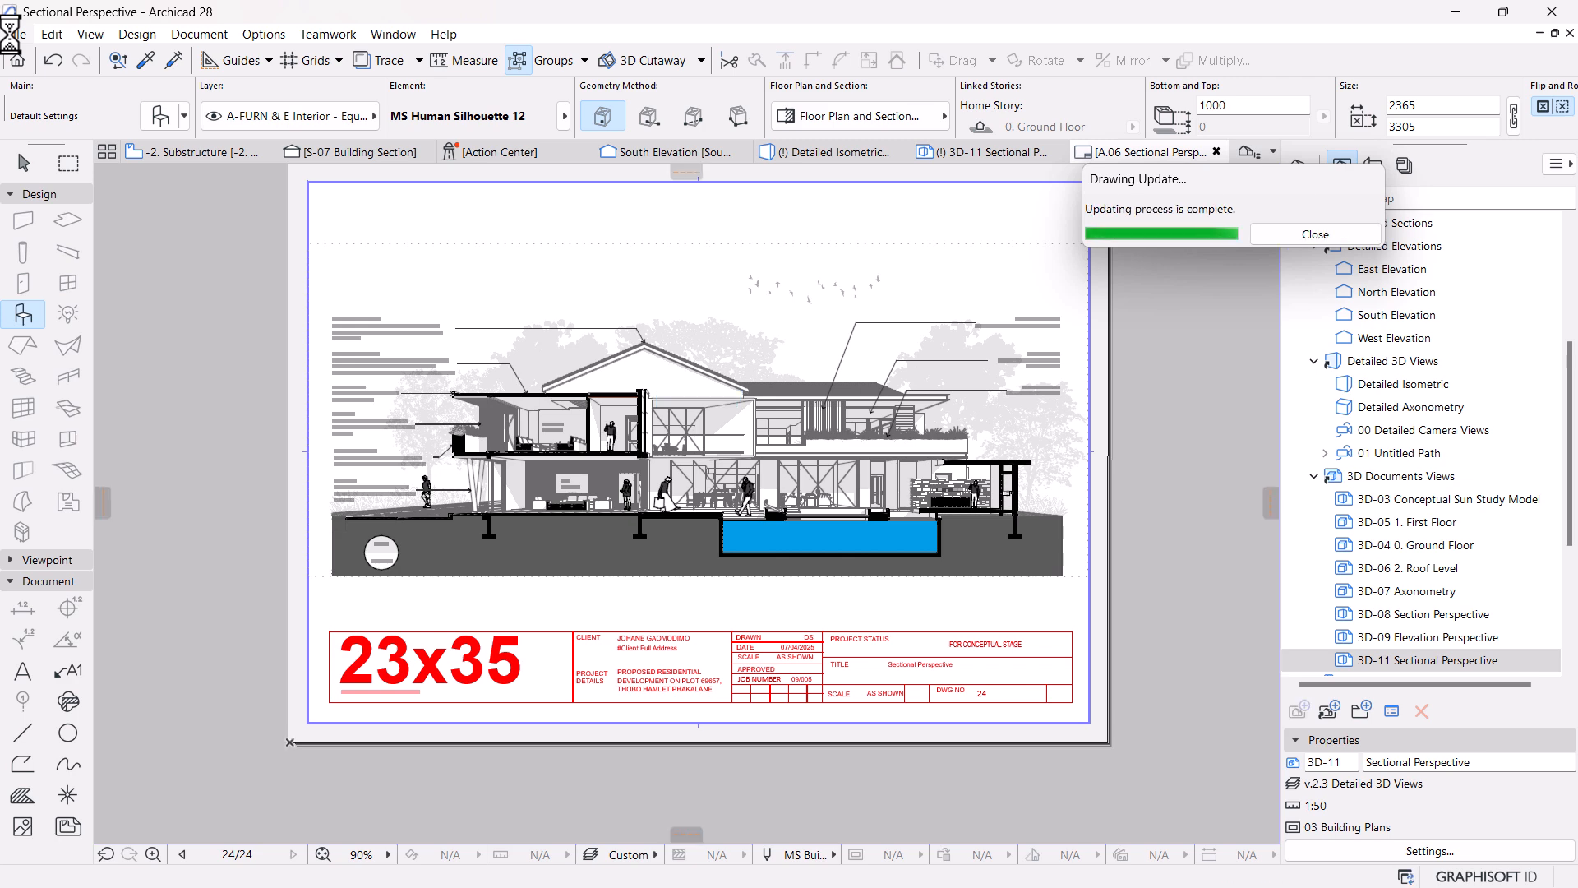
click(15, 33)
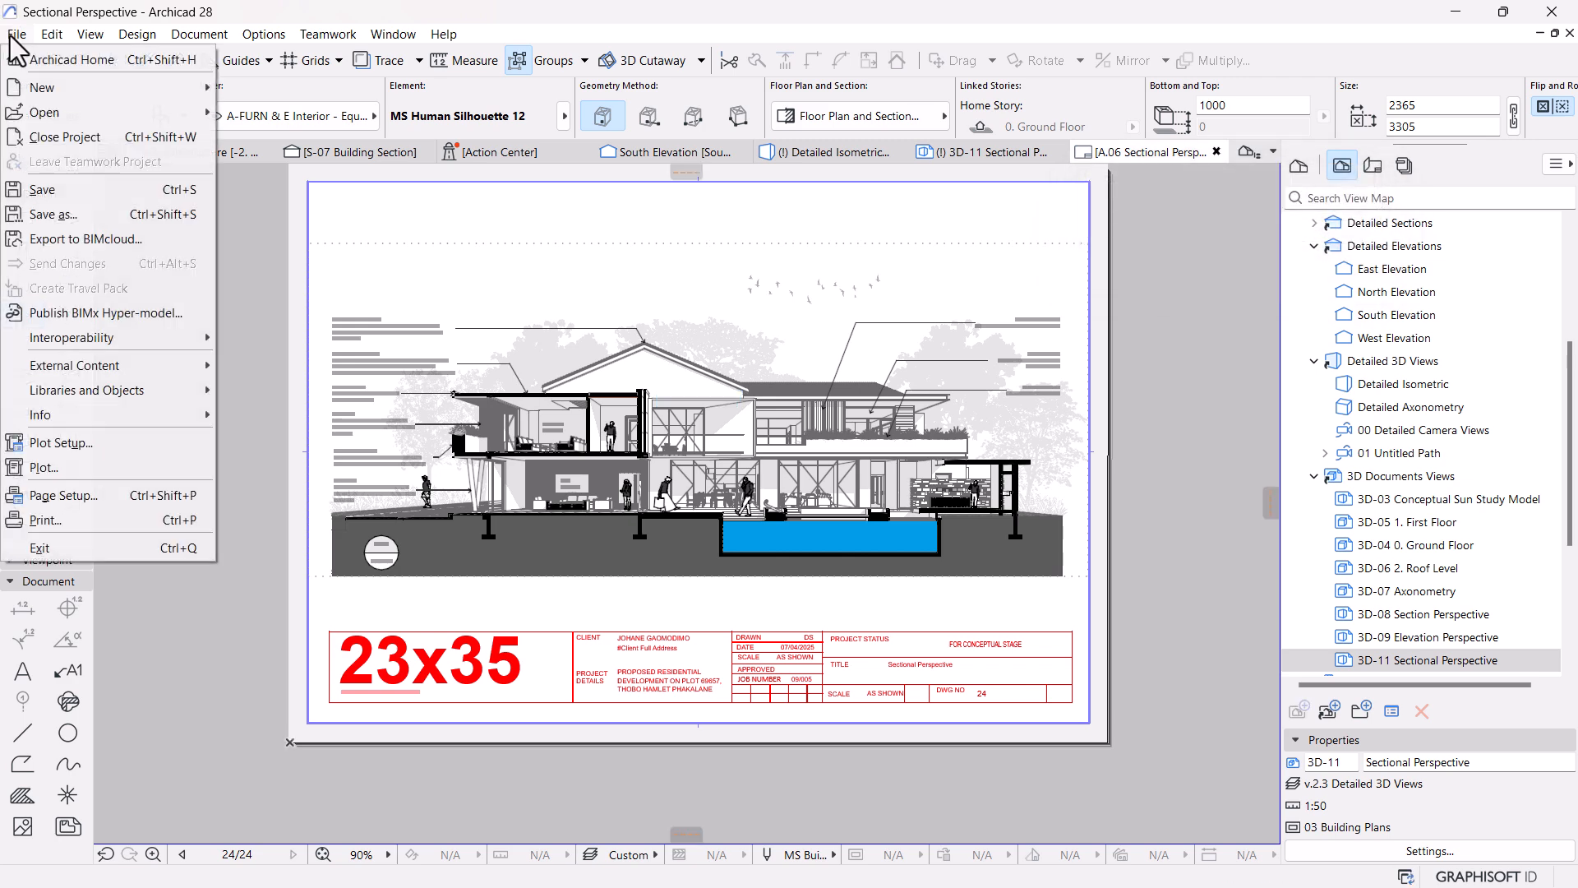
click(66, 215)
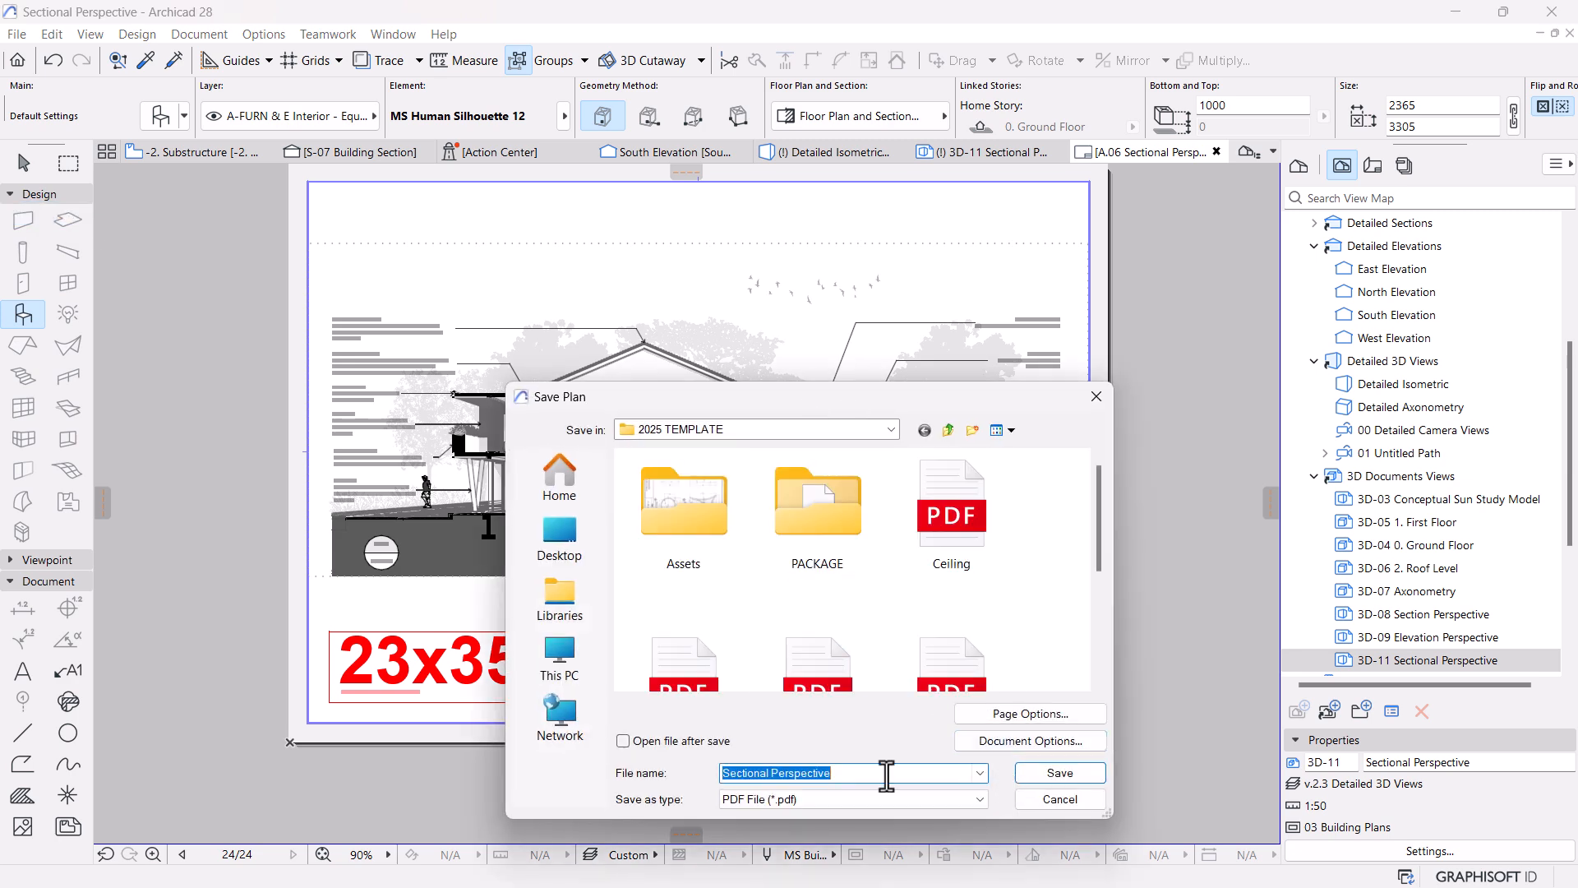
click(677, 740)
click(1068, 775)
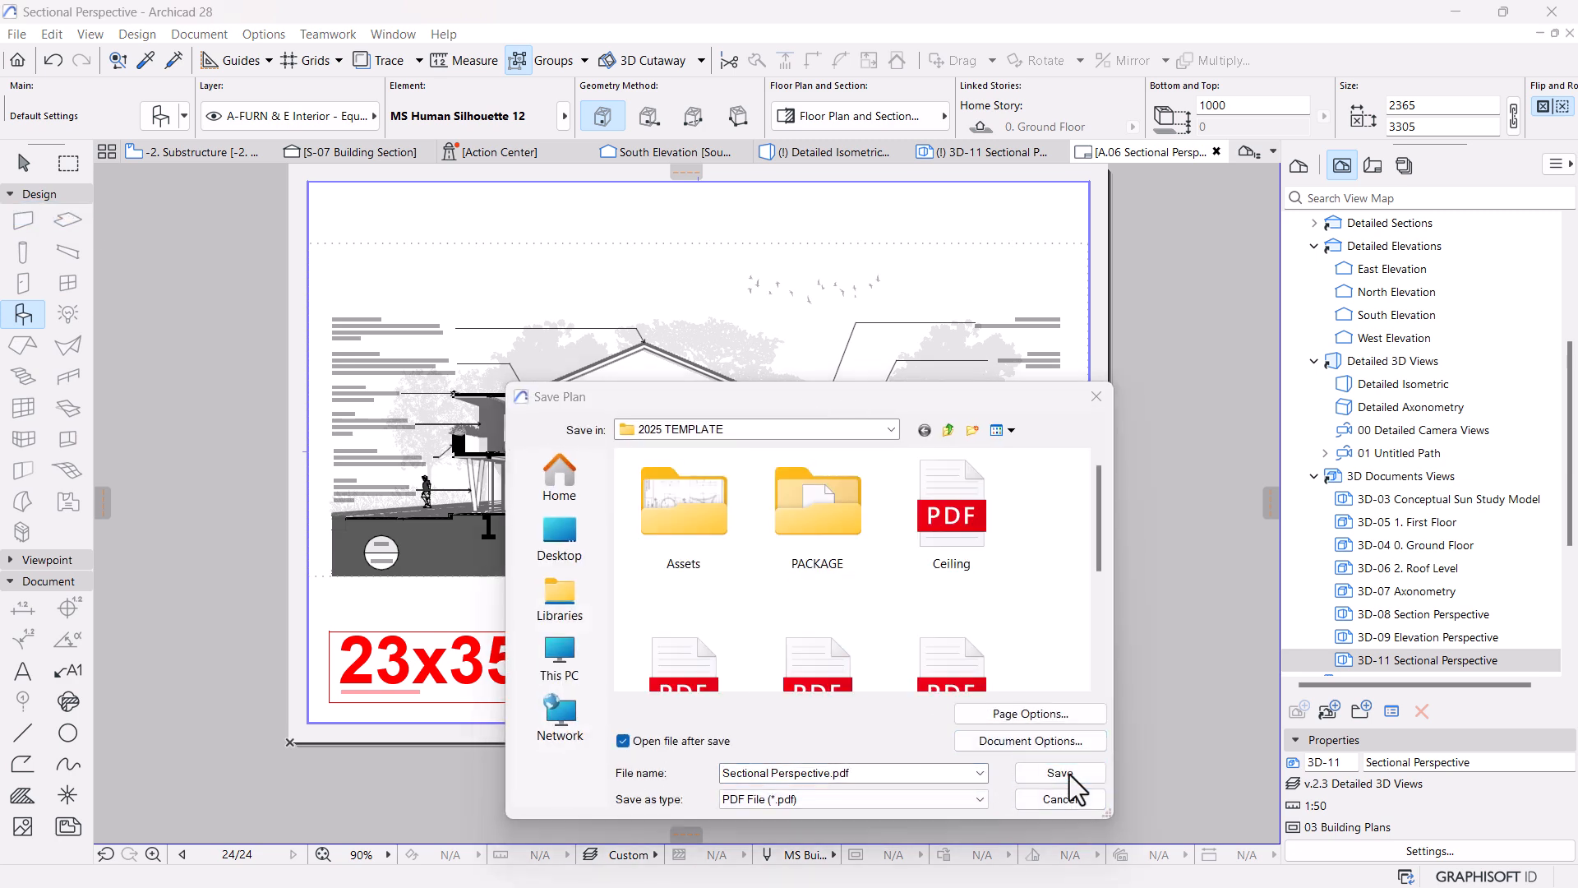
click(827, 451)
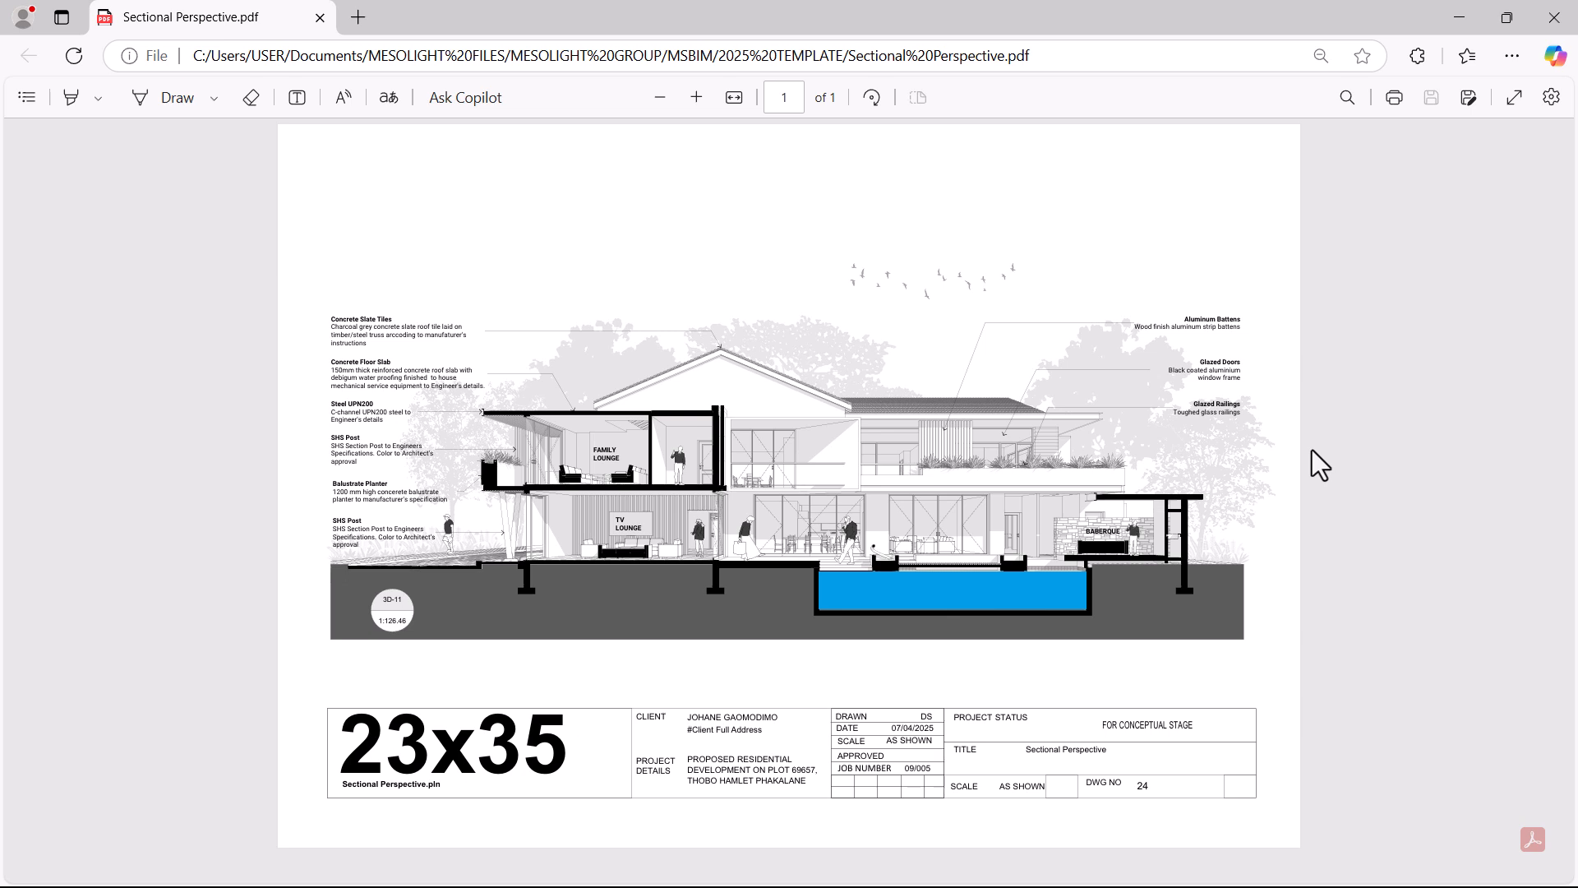
Examine the exported Sectional Perspective PDF close up, checking the silhouettes, annotations, birds and title block, and return to the whole sheet
ctrl+scroll(1312, 450, up, 3)
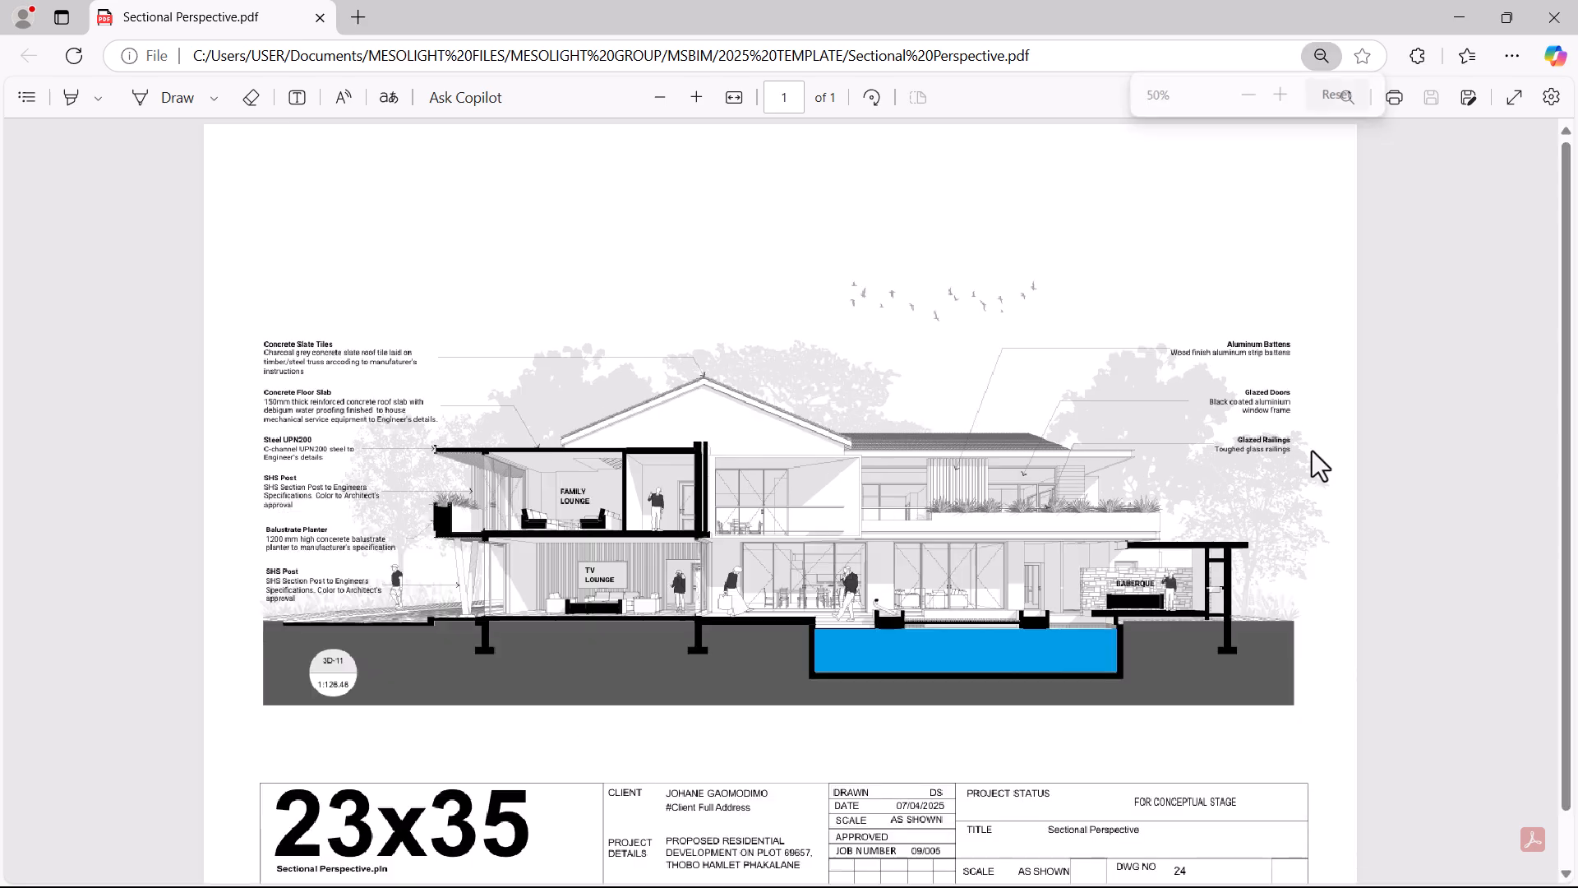
scroll(1325, 466, up, 1)
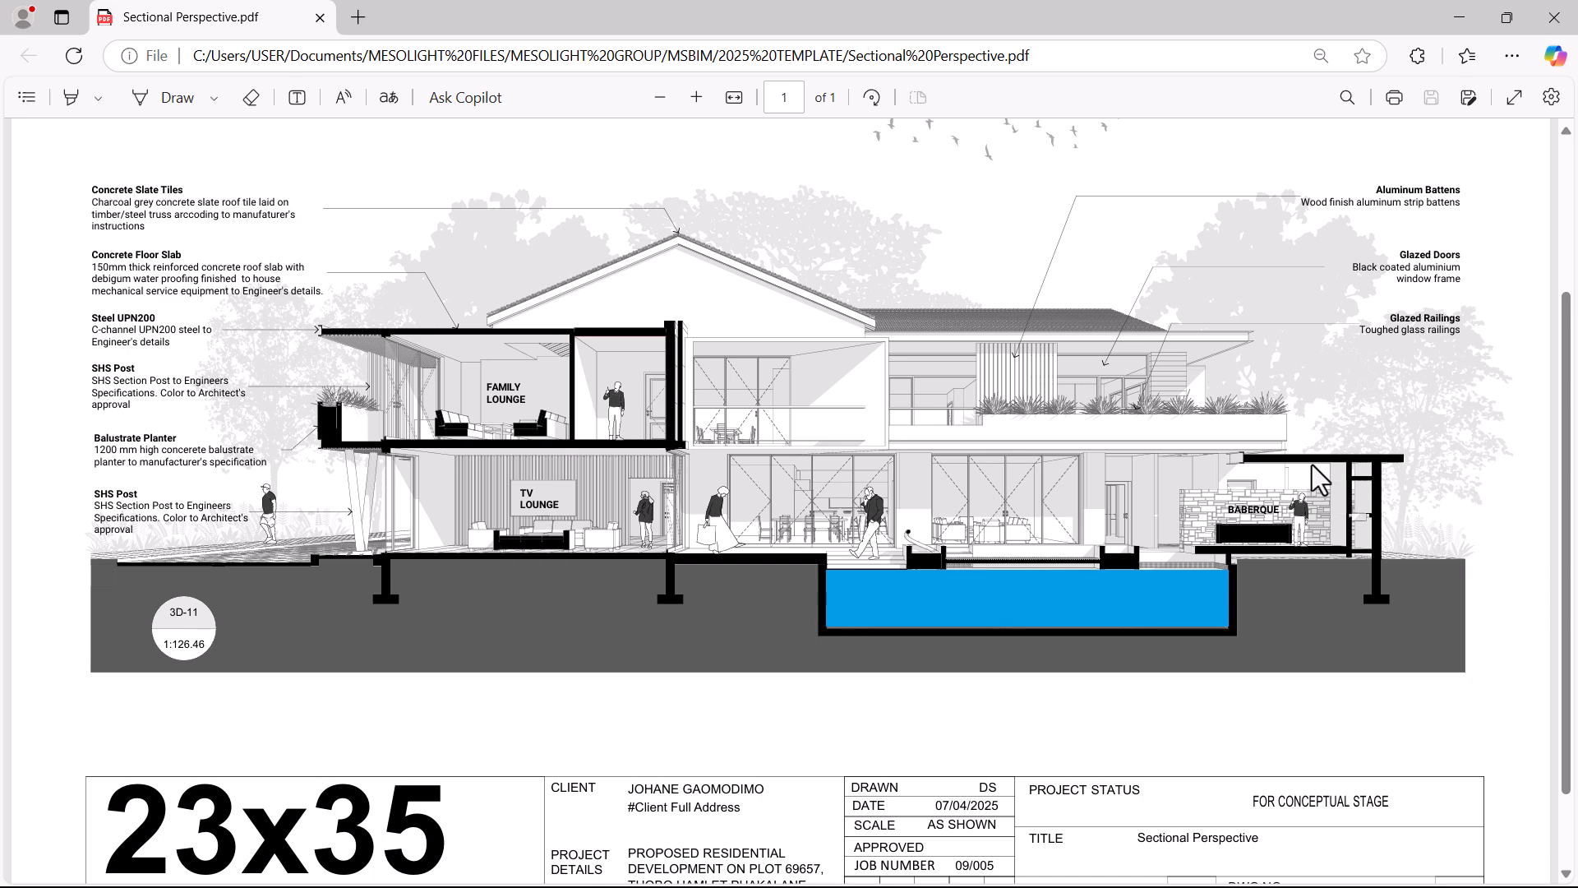
scroll(1222, 453, up, 2)
scroll(1222, 454, down, 1)
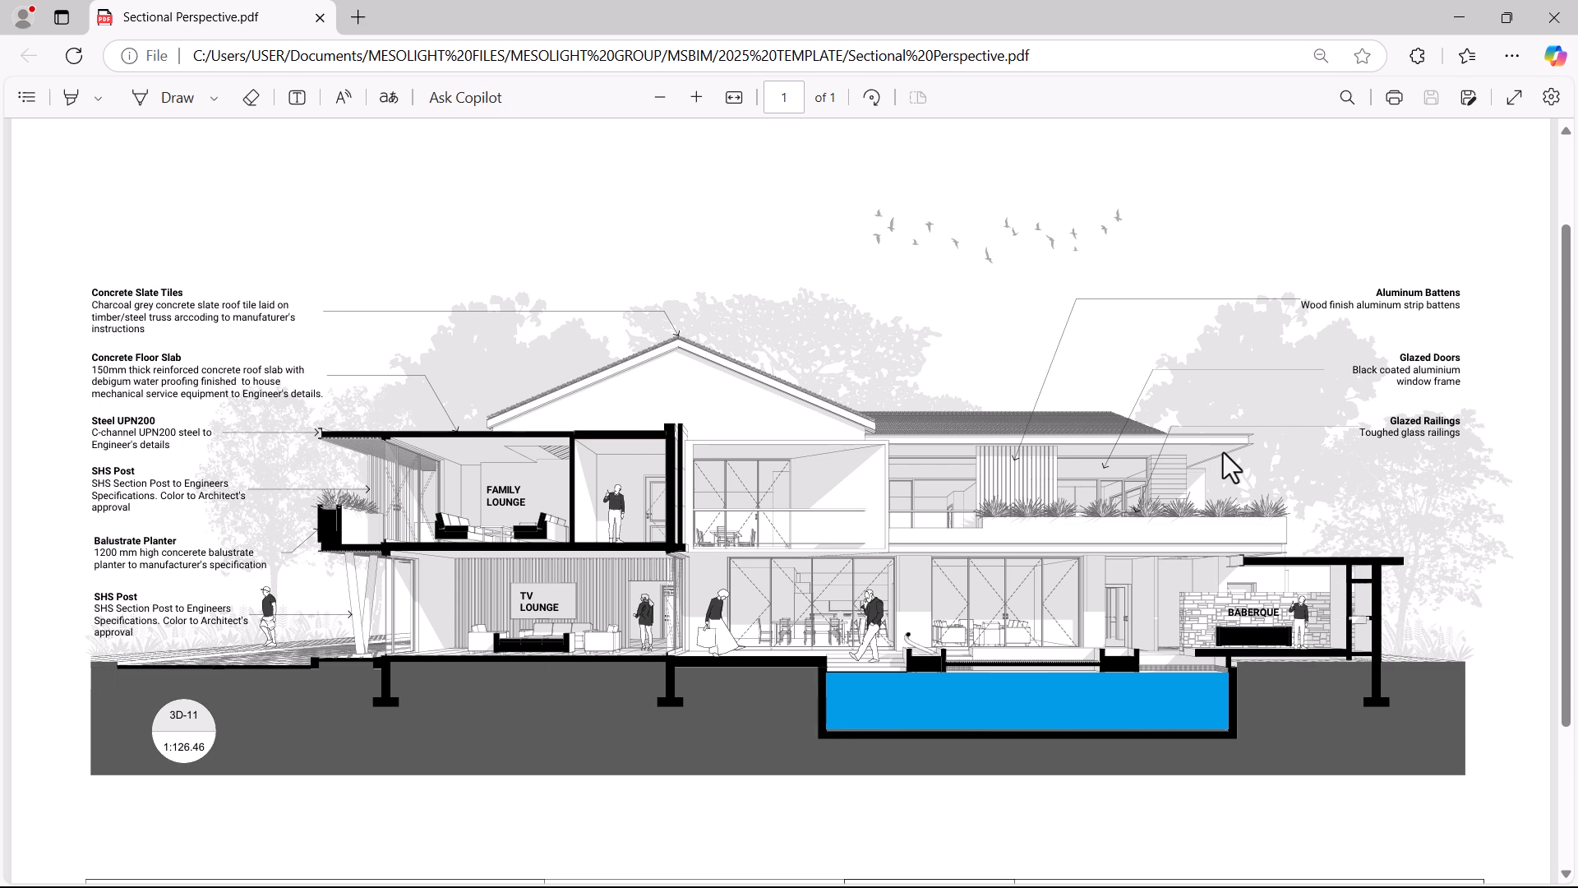
scroll(1223, 453, up, 2)
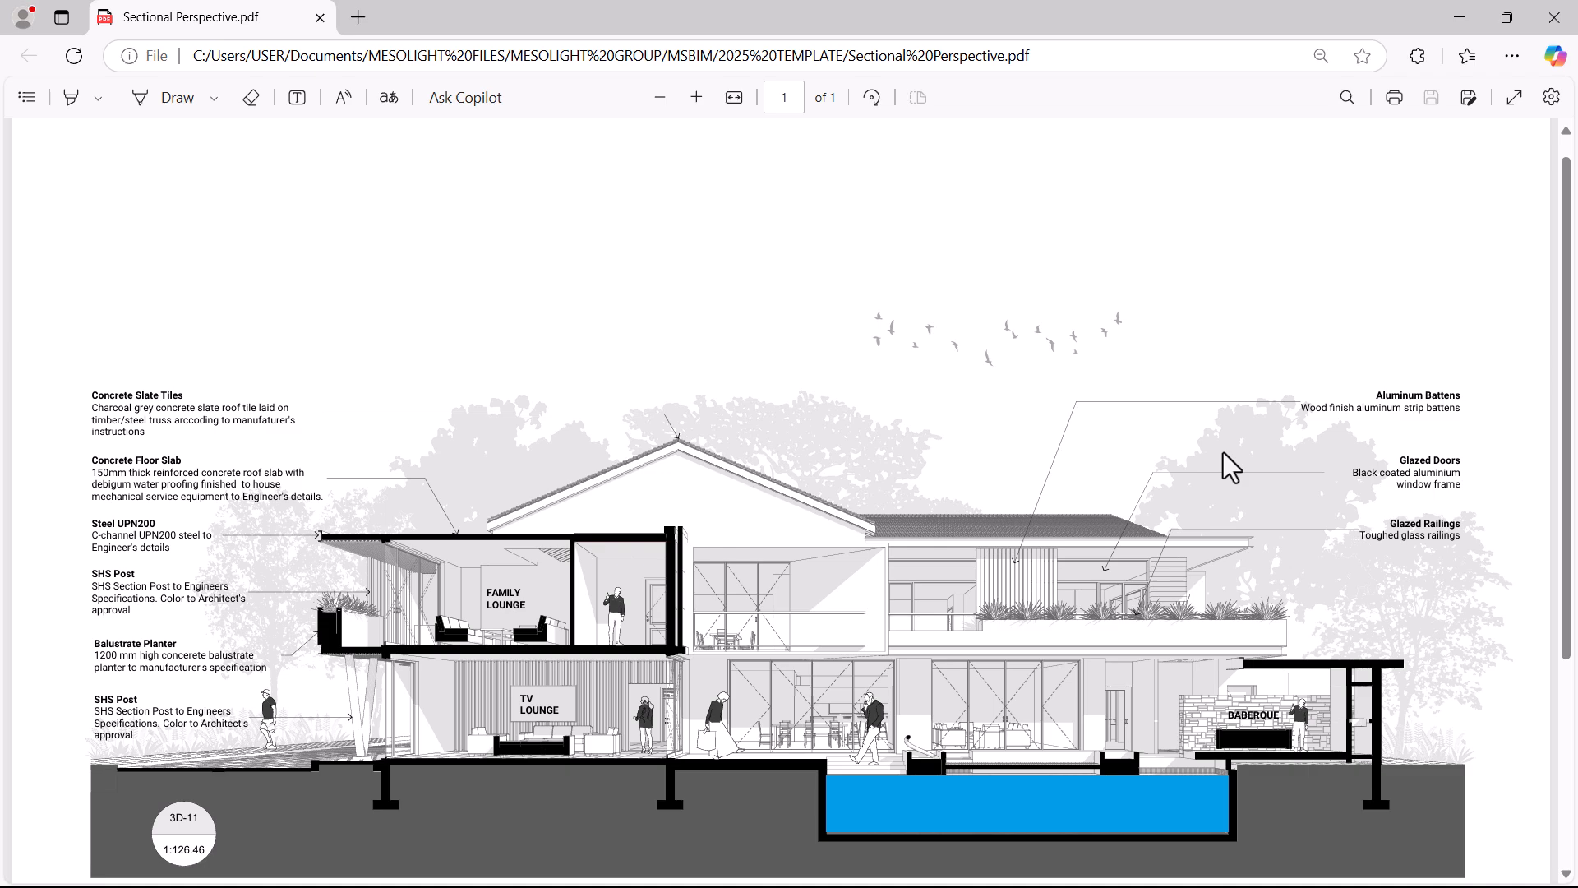
scroll(1201, 465, down, 4)
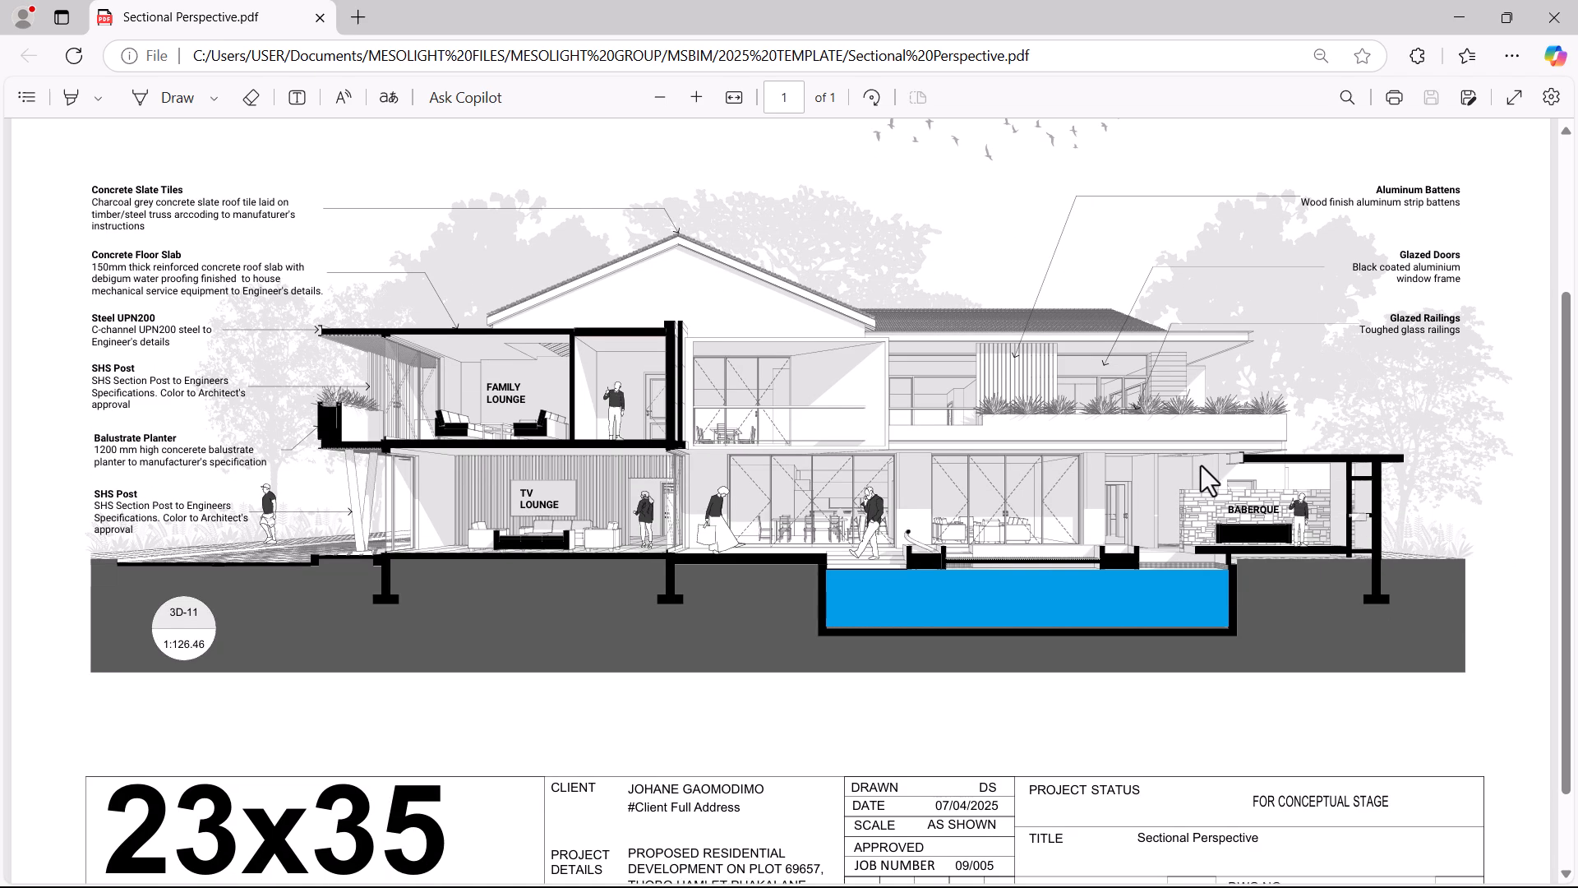
ctrl+scroll(1201, 465, down, 2)
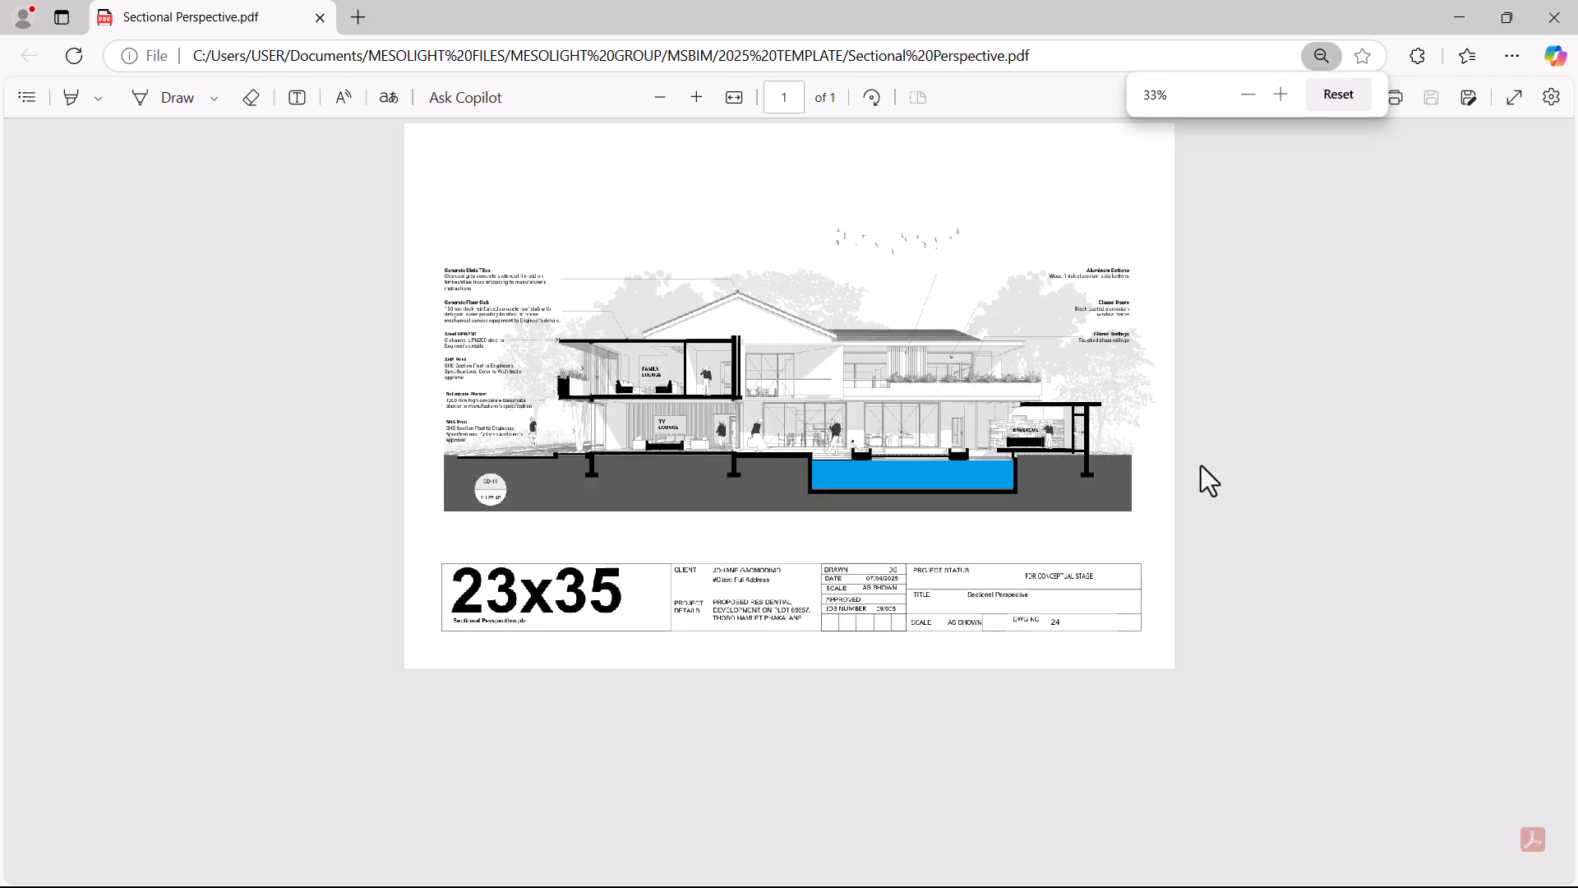